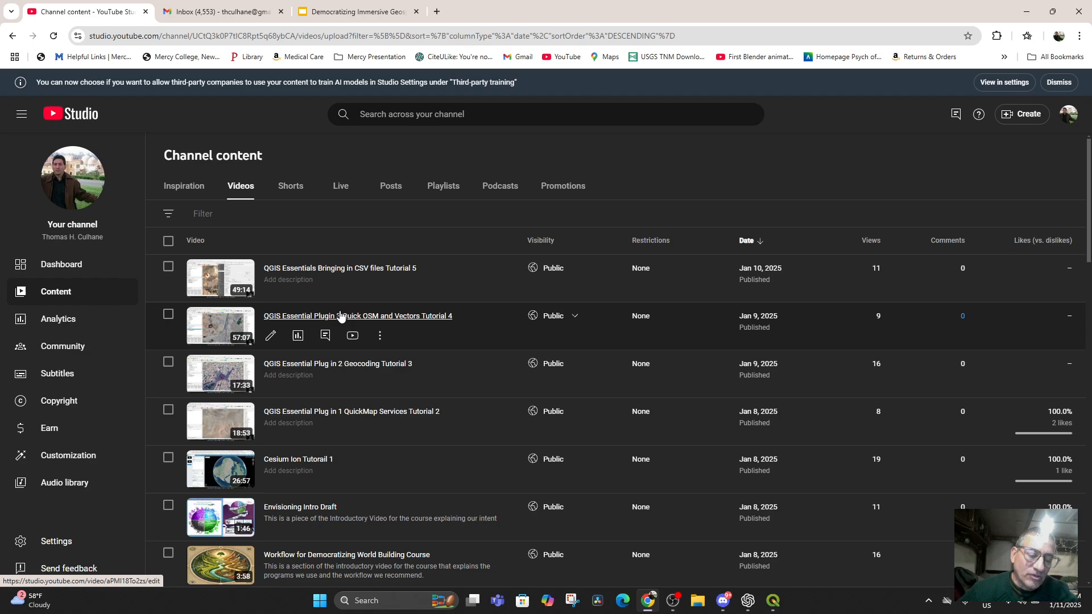
Switch to the Democratizing Immersive Geospatial Planning presentation in Google Slides, enlarge the speaker notes area and show slide 2
{"action": "left_click", "coordinate": [355, 12]}
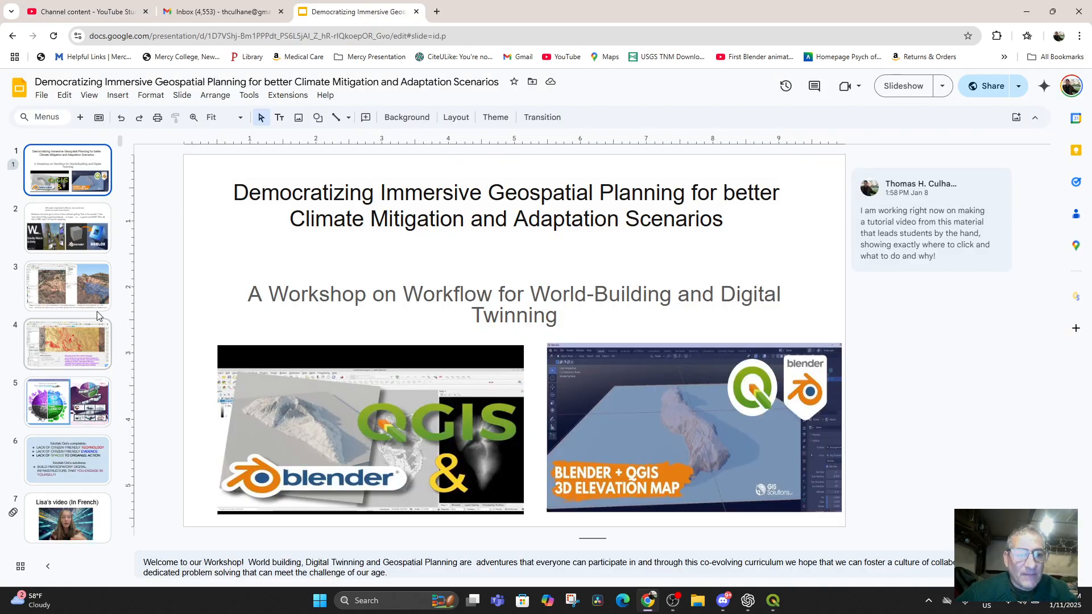
{"action": "scroll", "coordinate": [90, 279], "scroll_direction": "down", "scroll_amount": 2}
{"action": "scroll", "coordinate": [91, 275], "scroll_direction": "down", "scroll_amount": 9}
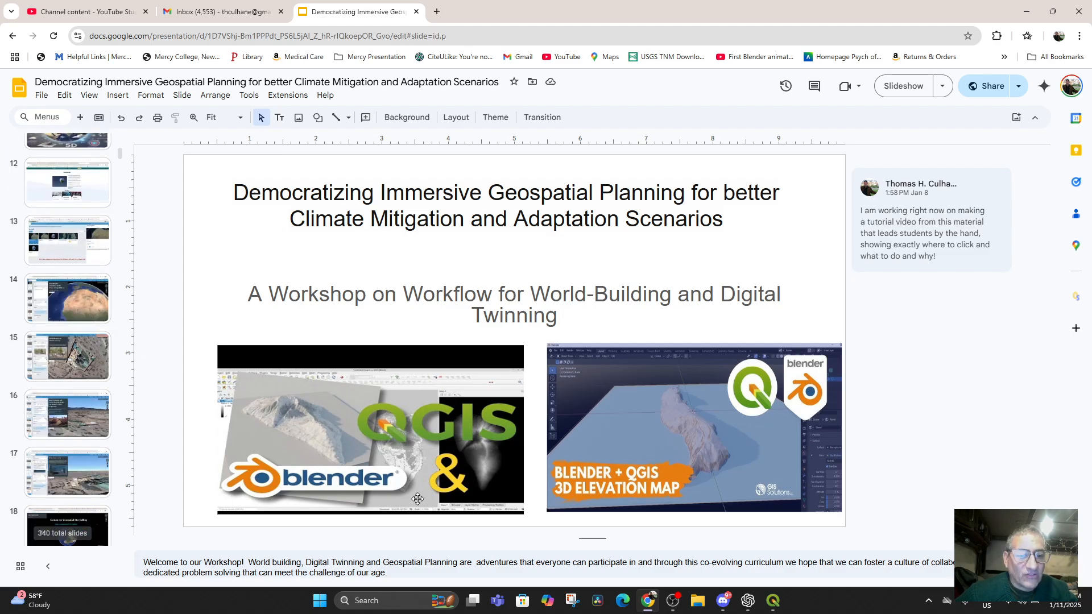
{"action": "left_click_drag", "start_coordinate": [597, 538], "coordinate": [623, 424]}
{"action": "scroll", "coordinate": [512, 483], "scroll_direction": "down", "scroll_amount": 1}
{"action": "scroll", "coordinate": [316, 398], "scroll_direction": "down", "scroll_amount": 2}
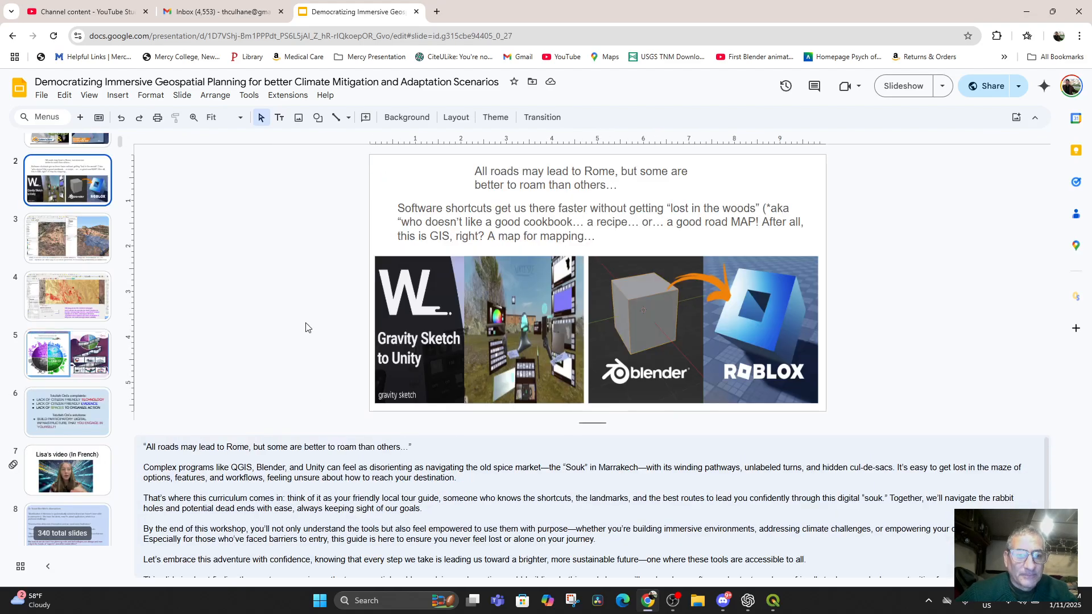
{"action": "scroll", "coordinate": [302, 333], "scroll_direction": "up", "scroll_amount": 1}
{"action": "scroll", "coordinate": [95, 218], "scroll_direction": "up", "scroll_amount": 1}
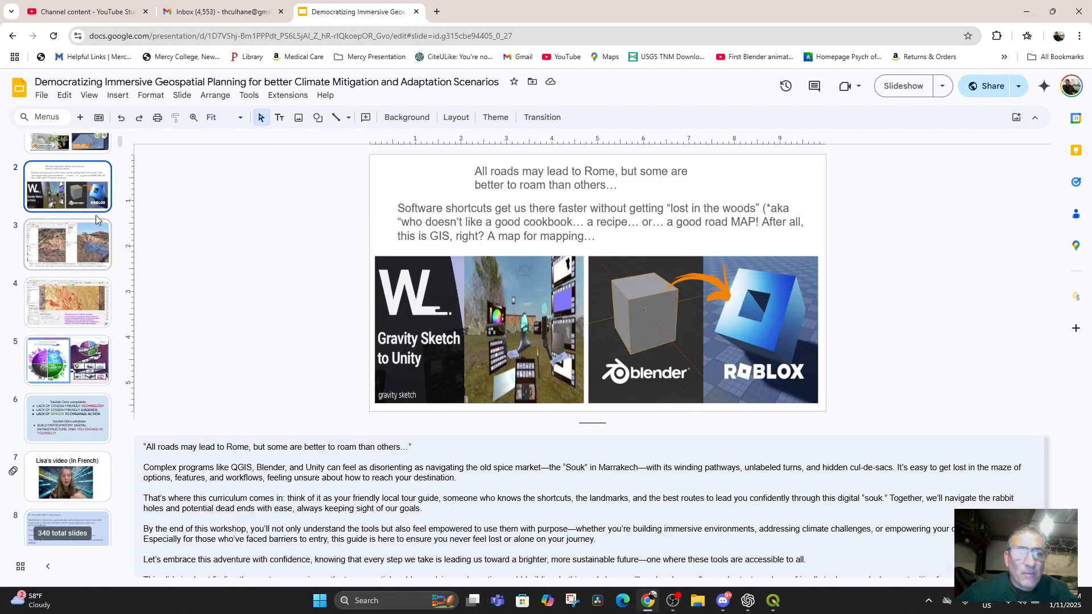
Find and open slide 58, "Step 3: Using Libre Calc/Spreadsheets", in the presentation
{"action": "scroll", "coordinate": [95, 219], "scroll_direction": "down", "scroll_amount": 8}
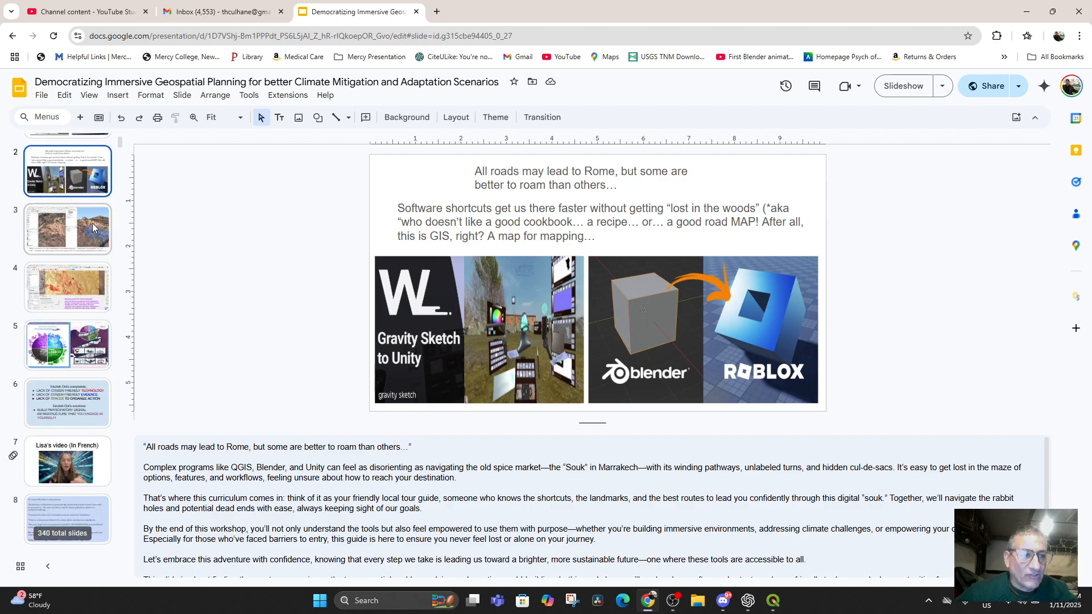
{"action": "scroll", "coordinate": [93, 229], "scroll_direction": "down", "scroll_amount": 20}
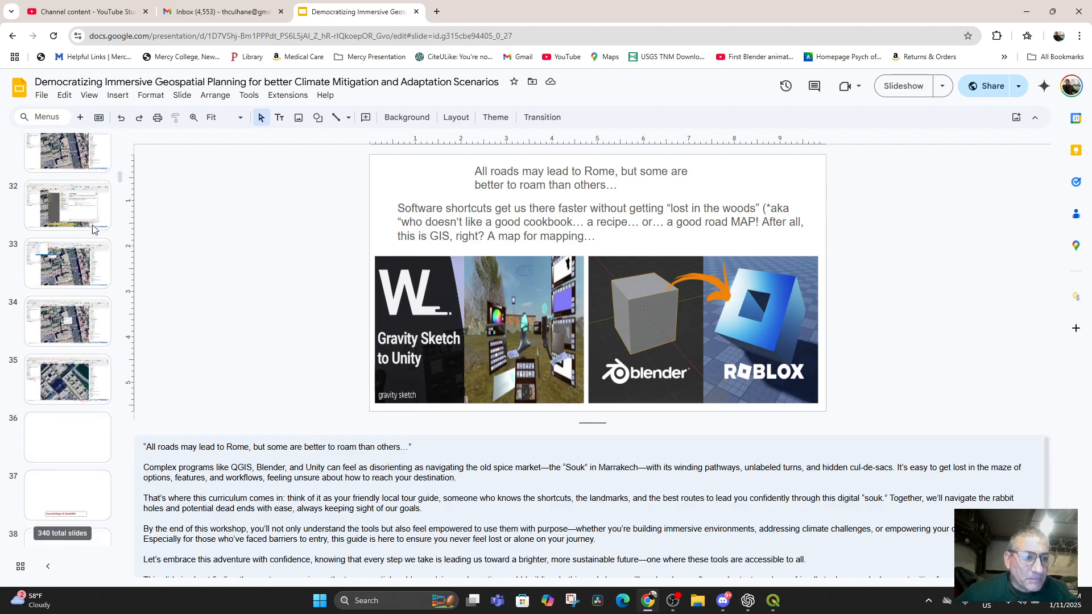
{"action": "scroll", "coordinate": [92, 228], "scroll_direction": "down", "scroll_amount": 8}
{"action": "left_click", "coordinate": [69, 293]}
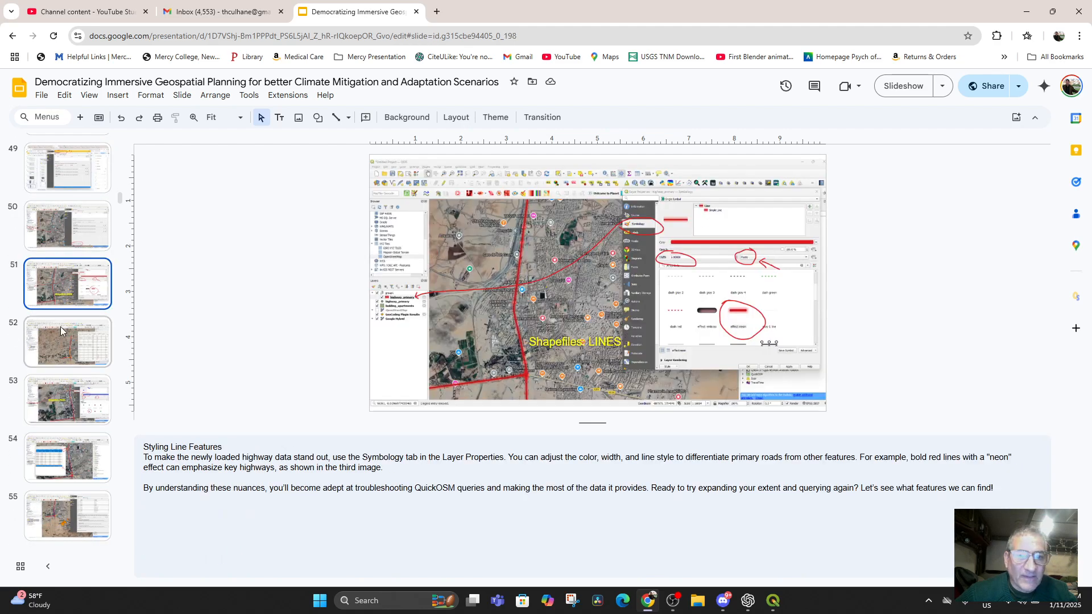
{"action": "scroll", "coordinate": [60, 327], "scroll_direction": "down", "scroll_amount": 2}
{"action": "left_click", "coordinate": [64, 331]}
{"action": "scroll", "coordinate": [63, 332], "scroll_direction": "down", "scroll_amount": 7}
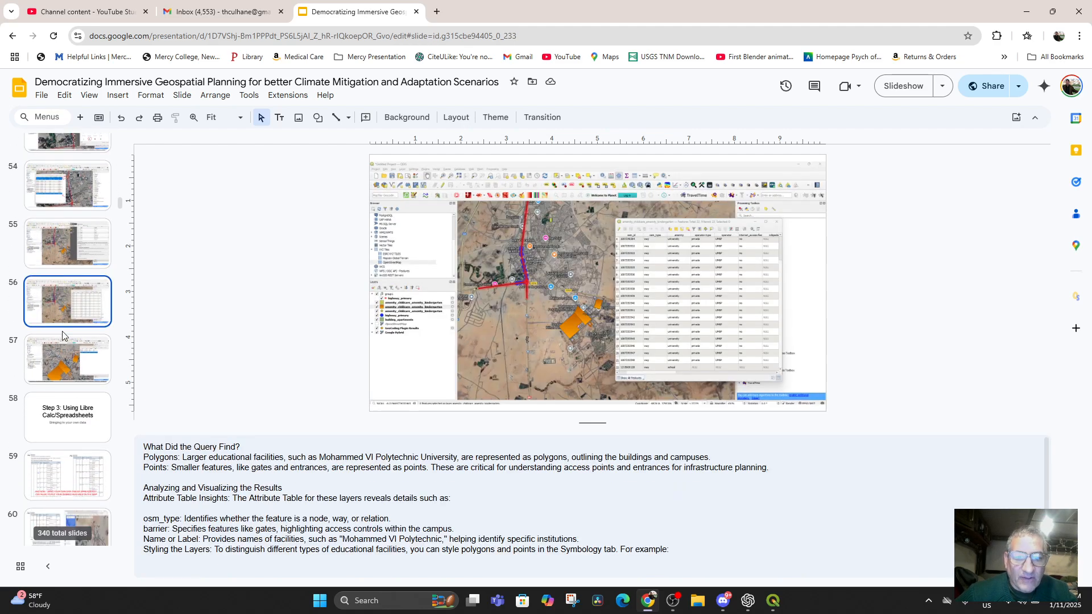
{"action": "scroll", "coordinate": [62, 335], "scroll_direction": "down", "scroll_amount": 14}
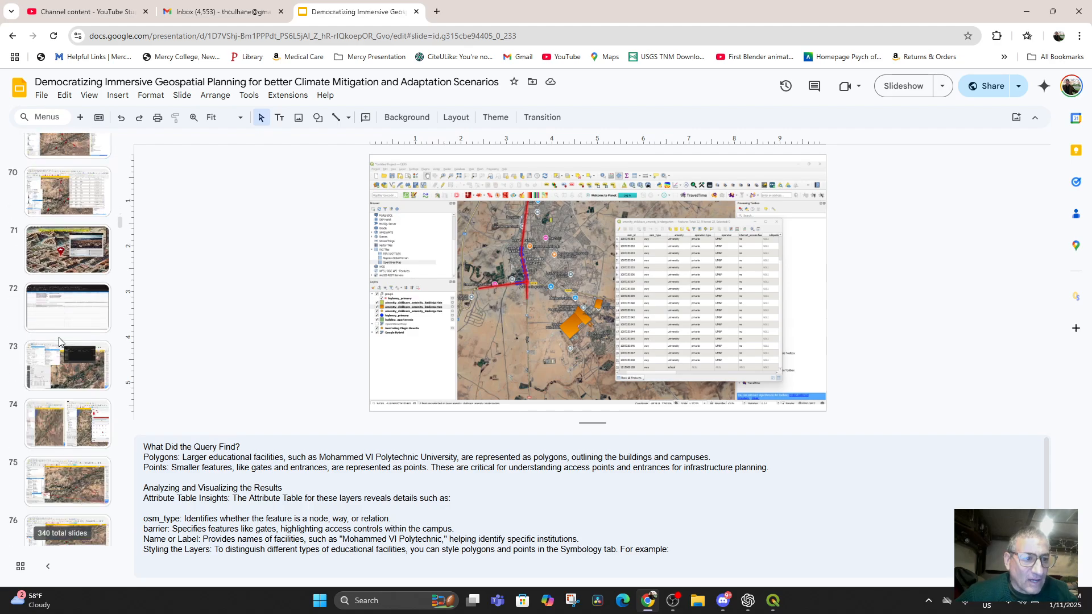
{"action": "scroll", "coordinate": [62, 338], "scroll_direction": "up", "scroll_amount": 4}
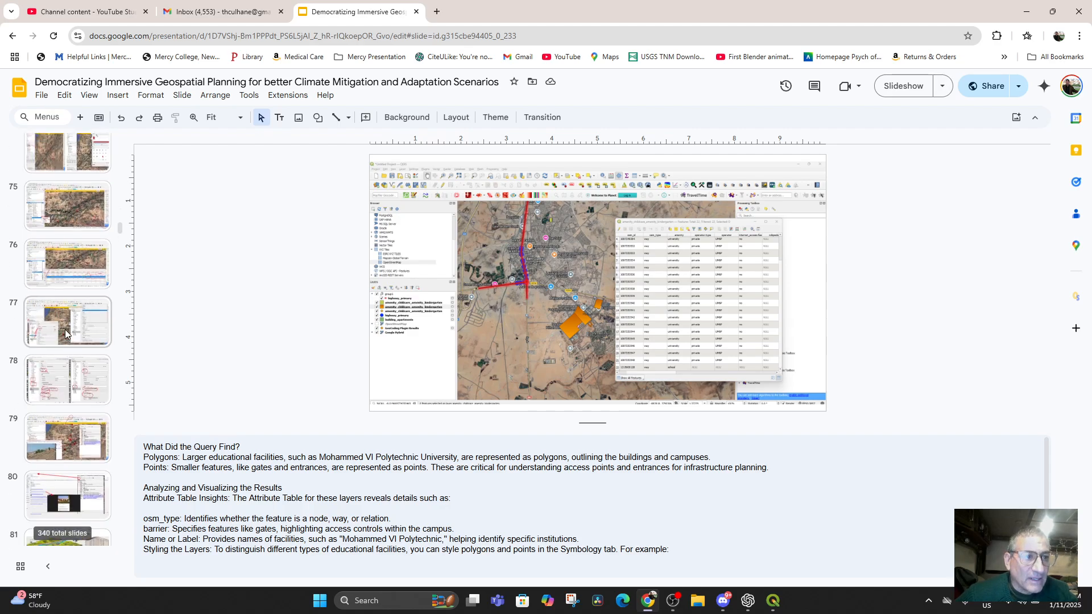
{"action": "scroll", "coordinate": [64, 329], "scroll_direction": "up", "scroll_amount": 8}
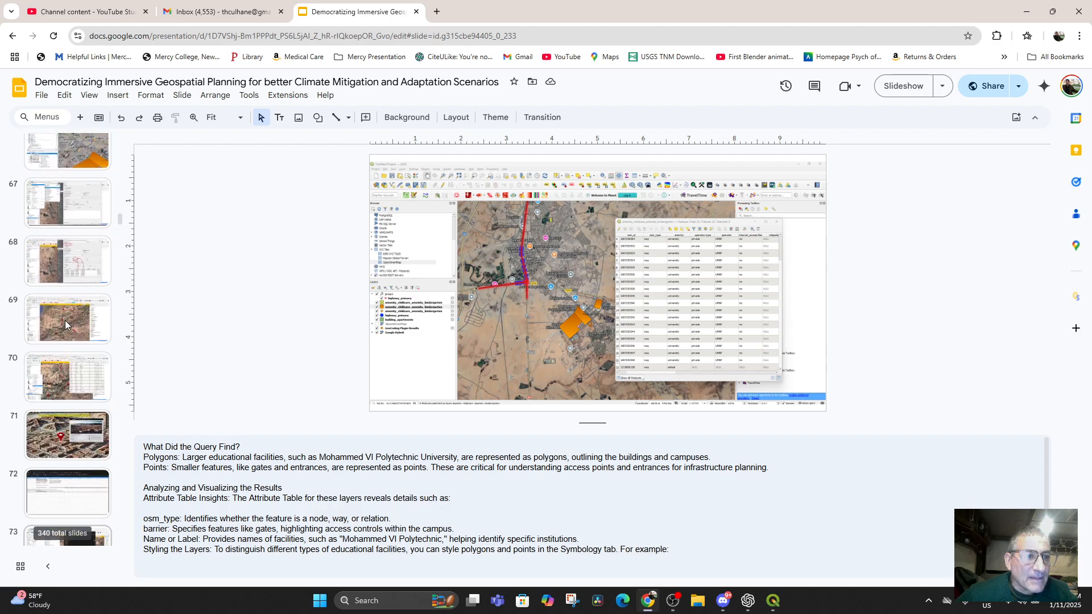
{"action": "scroll", "coordinate": [65, 325], "scroll_direction": "up", "scroll_amount": 5}
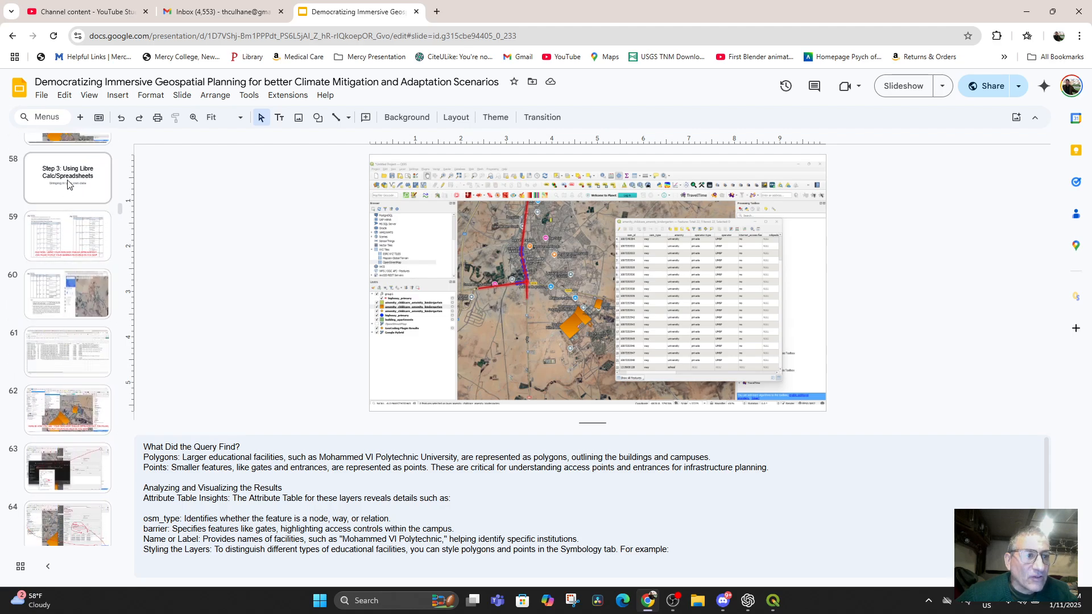
{"action": "left_click", "coordinate": [68, 182]}
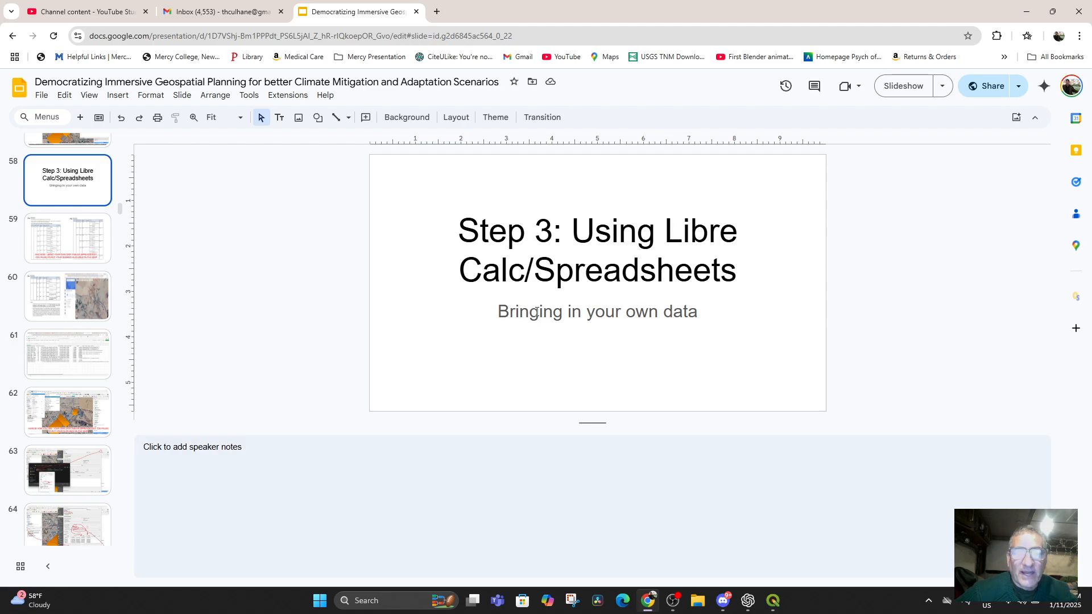
Review slides 59 to 62 on preparing your own data tables and adding the CSV as a layer in QGIS
{"action": "left_click", "coordinate": [46, 230]}
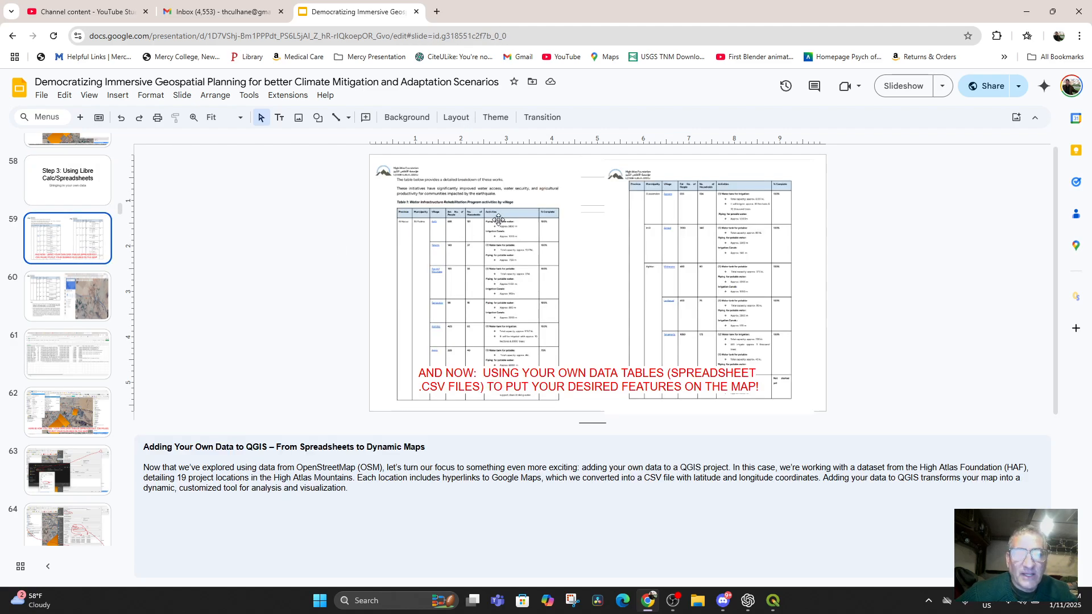
{"action": "key", "text": "Up"}
{"action": "key", "text": "Down"}
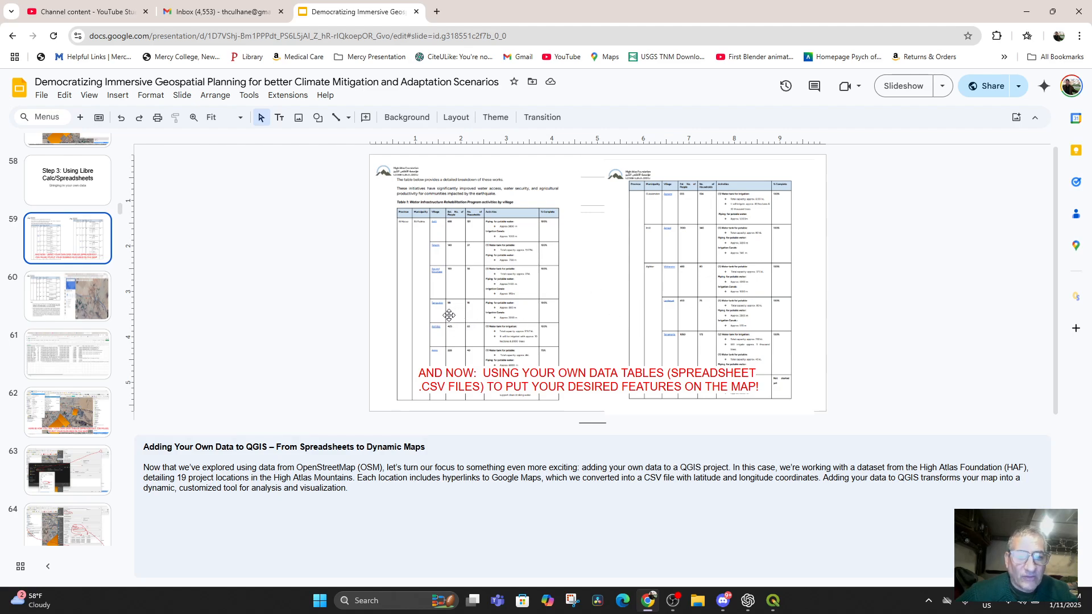
{"action": "left_click", "coordinate": [72, 300]}
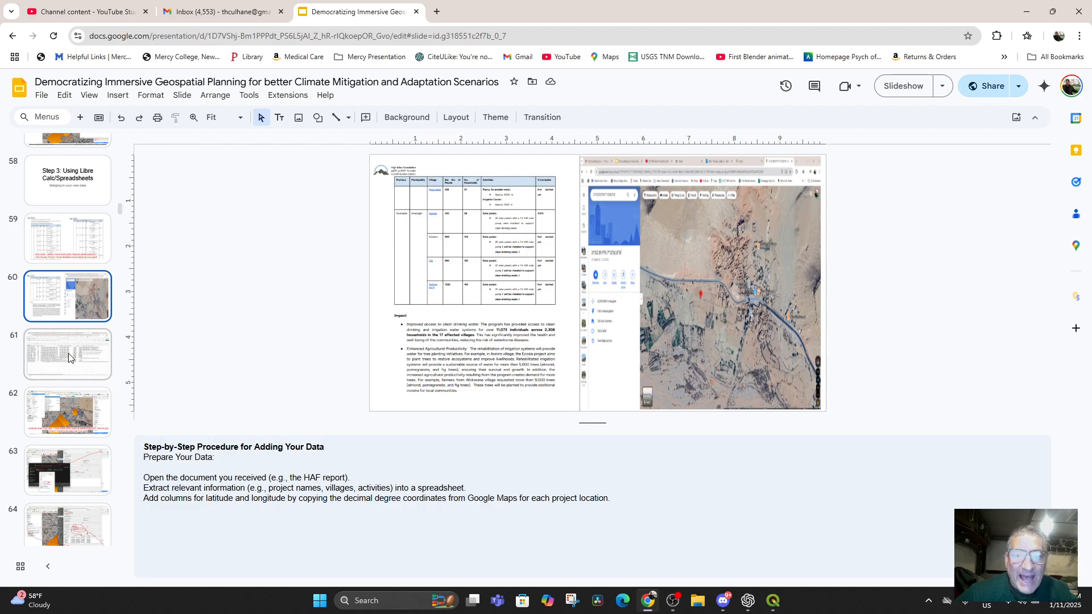
{"action": "left_click", "coordinate": [69, 353]}
{"action": "left_click", "coordinate": [82, 305]}
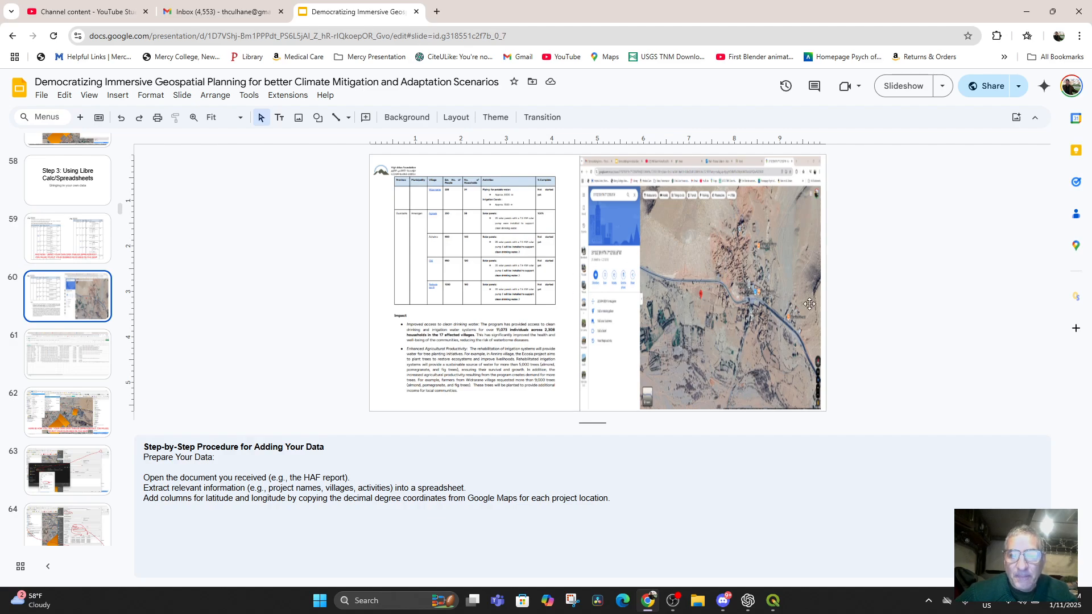
{"action": "left_click", "coordinate": [54, 372]}
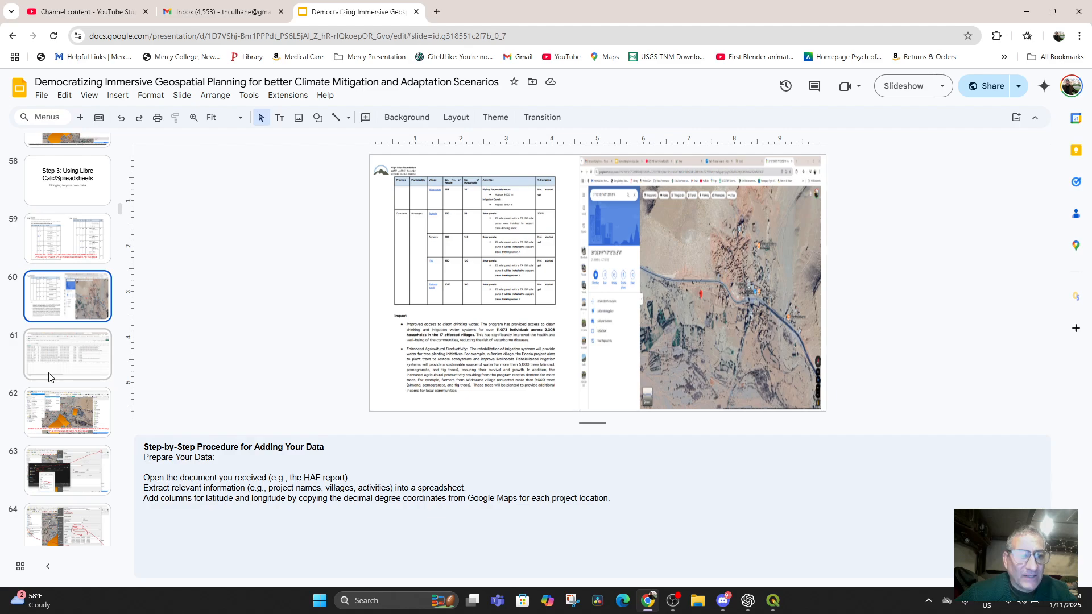
{"action": "left_click", "coordinate": [58, 406]}
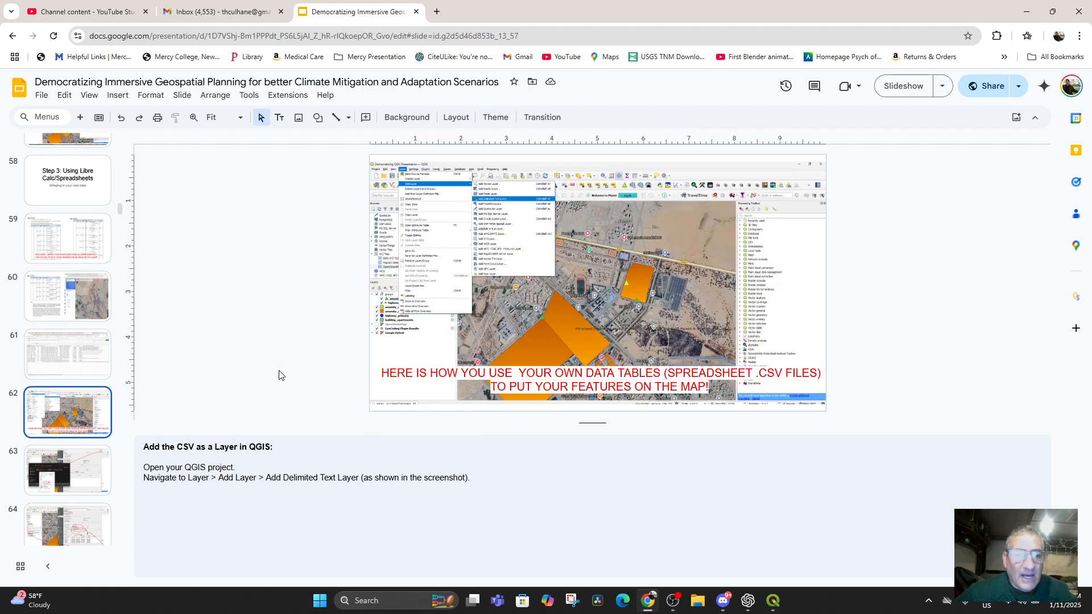
Review slides 63 to 66 on selecting the CSV file, styling its points and zooming to the new layer
{"action": "left_click", "coordinate": [73, 473]}
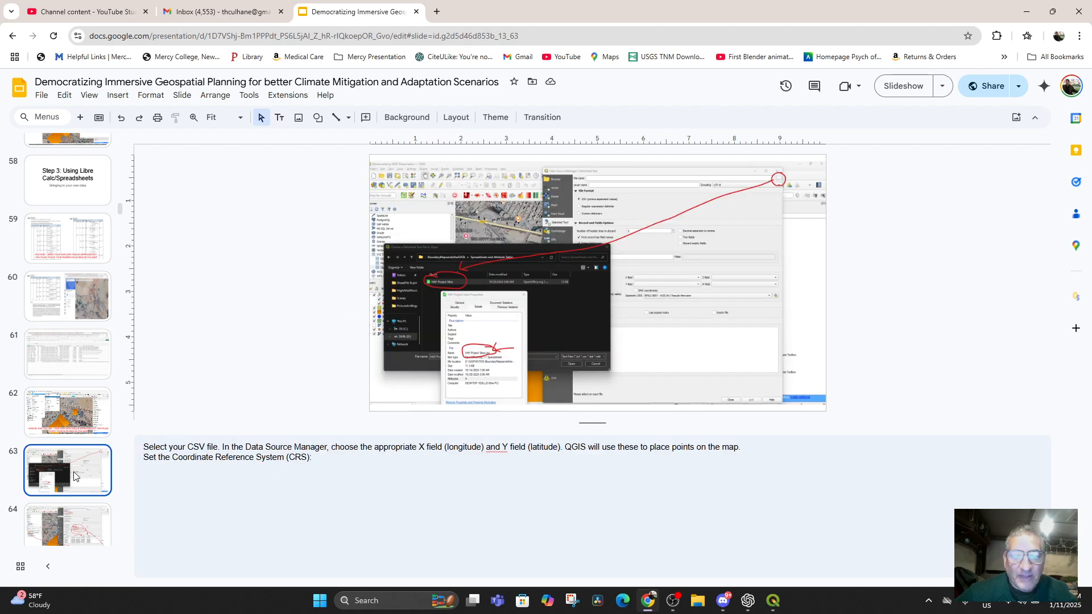
{"action": "left_click", "coordinate": [69, 520]}
{"action": "key", "text": "Down"}
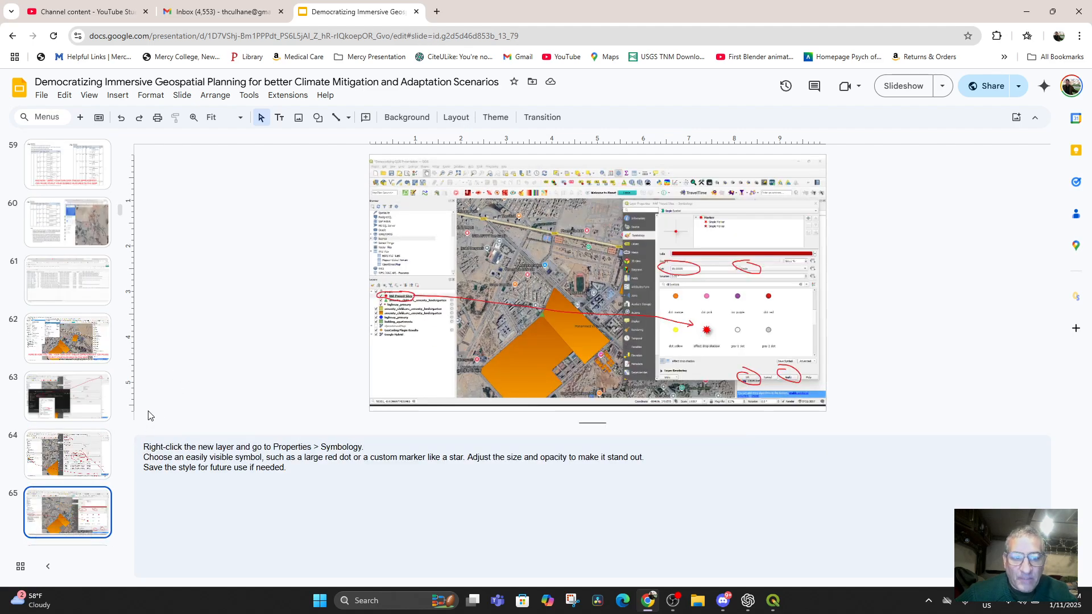
{"action": "key", "text": "Down"}
{"action": "scroll", "coordinate": [91, 509], "scroll_direction": "down", "scroll_amount": 3}
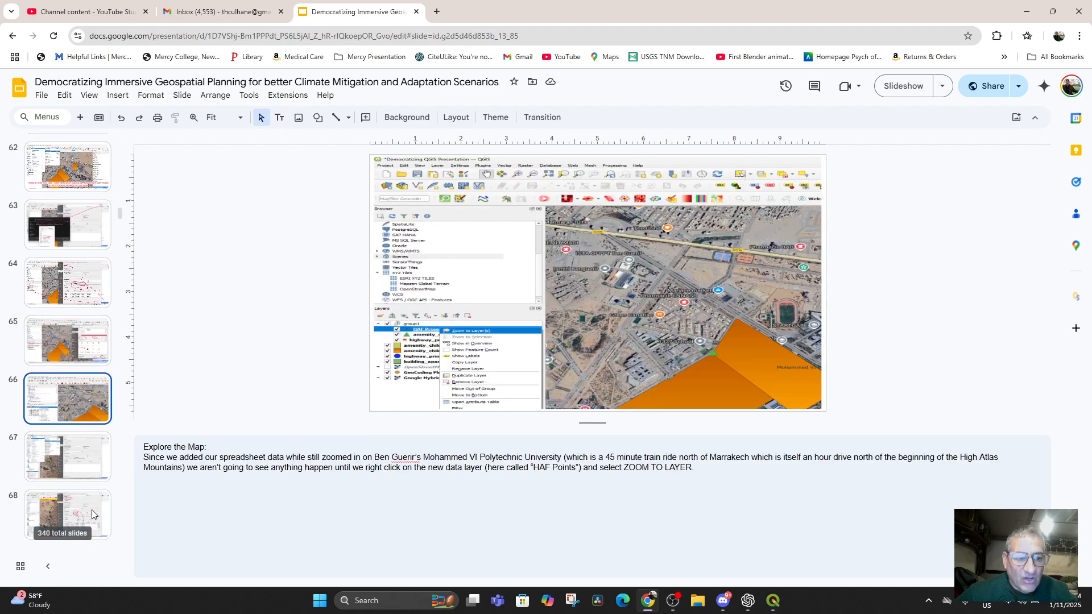
{"action": "scroll", "coordinate": [70, 452], "scroll_direction": "down", "scroll_amount": 5}
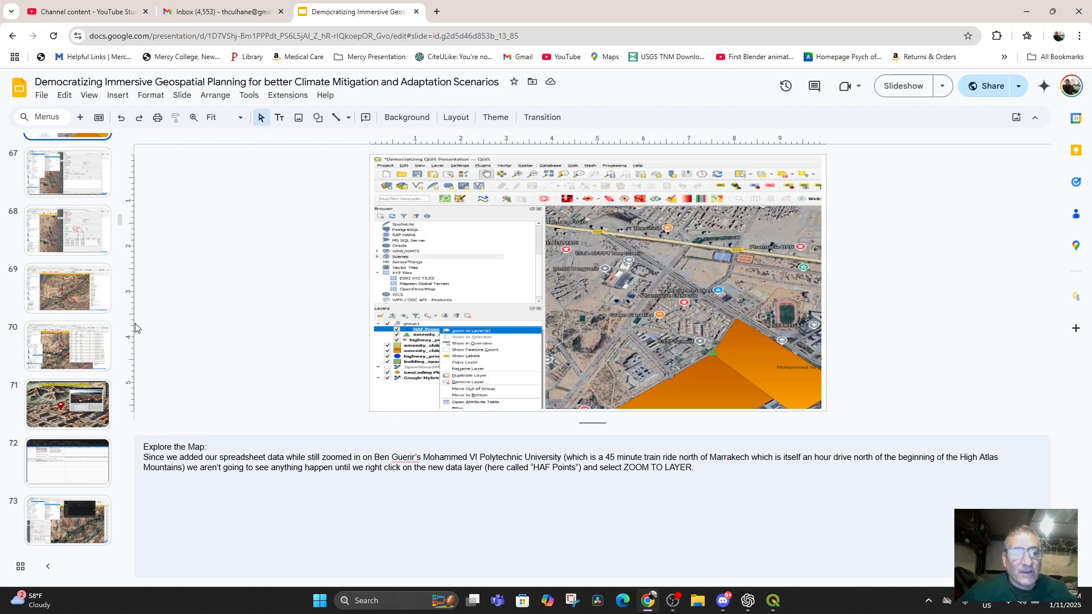
Open slide 71, "Putting Pictures in Your Maps", and shrink the speaker notes area to enlarge the slide view
{"action": "key", "text": "Down"}
{"action": "left_click", "coordinate": [61, 426]}
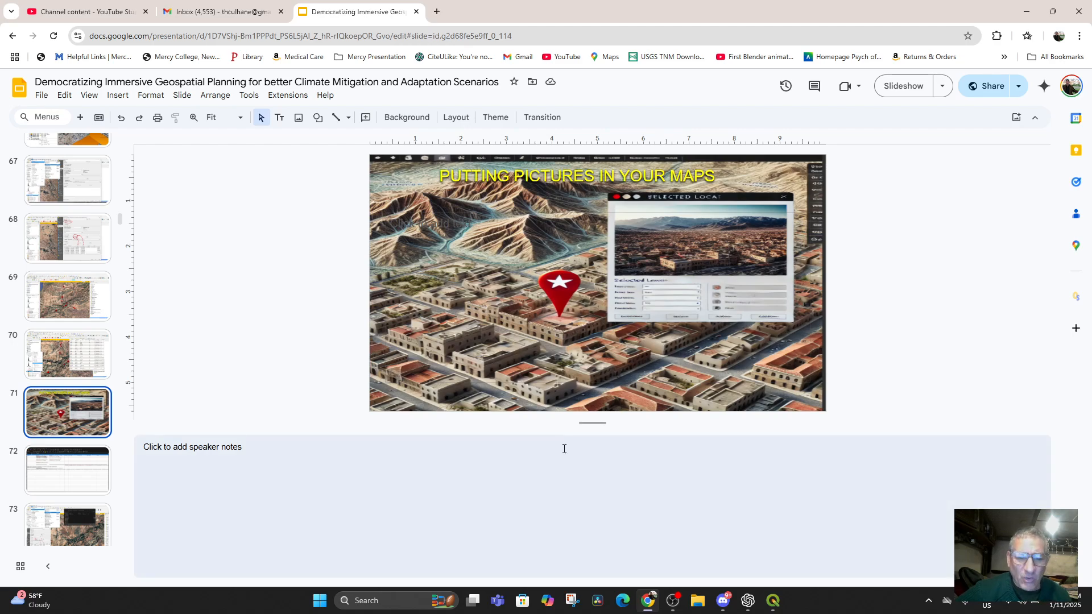
{"action": "left_click_drag", "start_coordinate": [592, 423], "coordinate": [588, 526]}
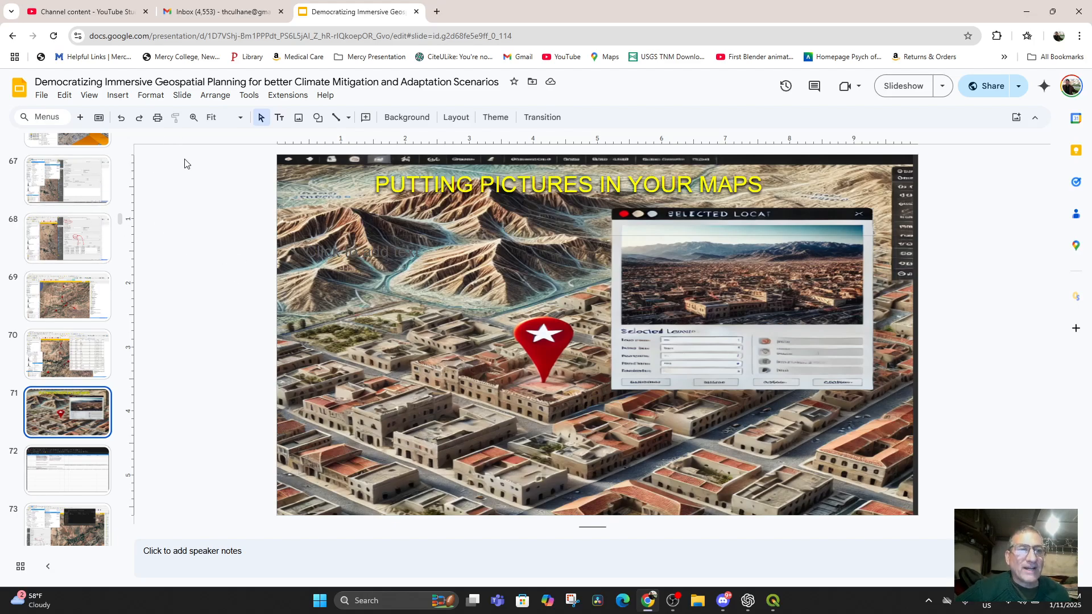
Review slides 78 to 81 on attachment widget settings, the feature form with linked pictures, and storing shapefiles in spreadsheets
{"action": "scroll", "coordinate": [64, 255], "scroll_direction": "down", "scroll_amount": 9}
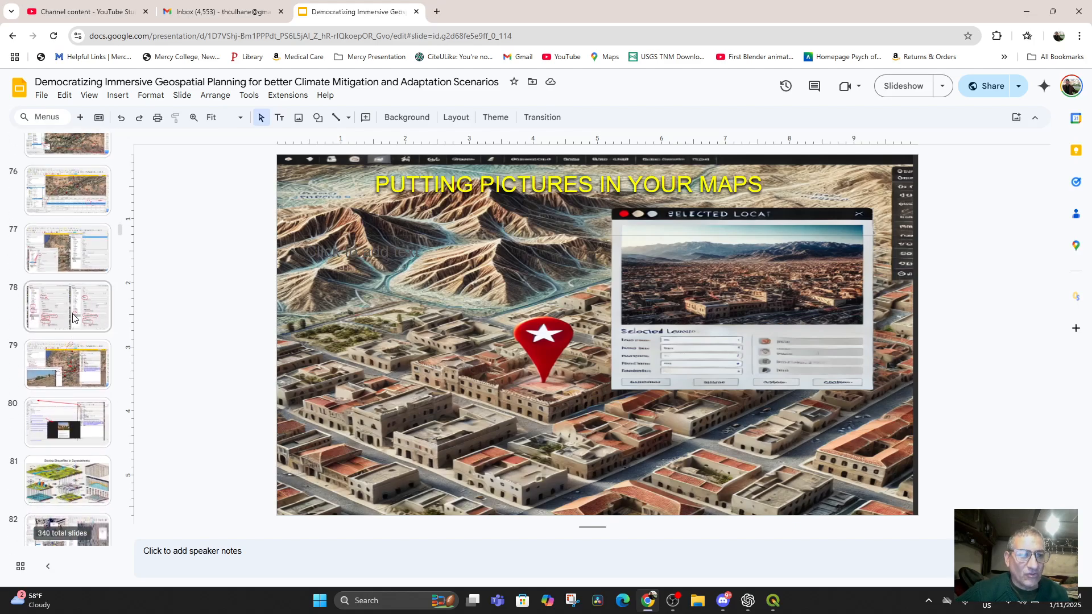
{"action": "left_click", "coordinate": [77, 306]}
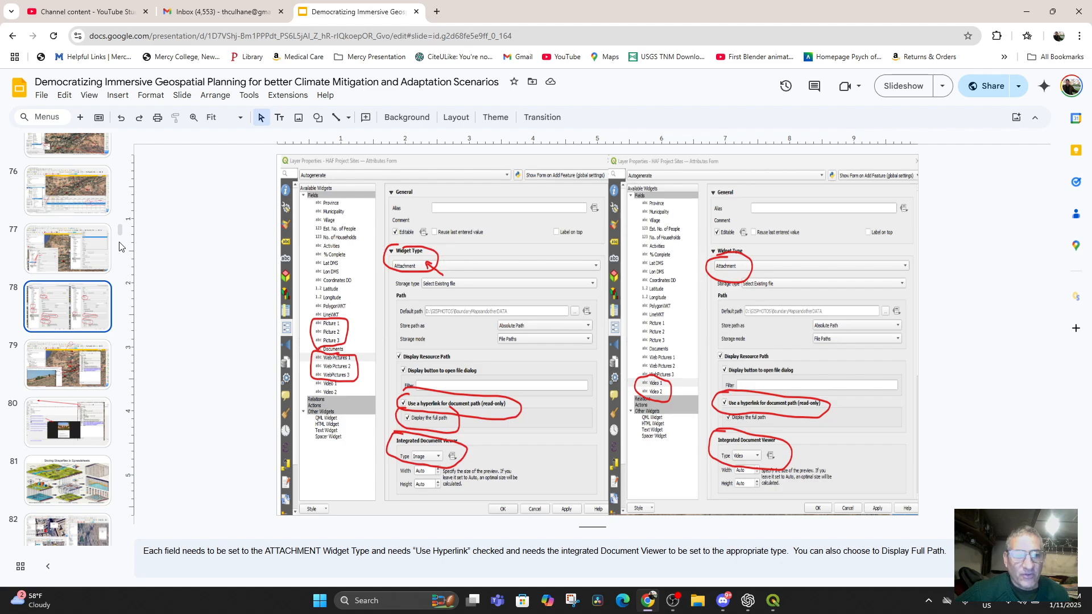
{"action": "scroll", "coordinate": [62, 316], "scroll_direction": "down", "scroll_amount": 4}
{"action": "left_click", "coordinate": [70, 205]}
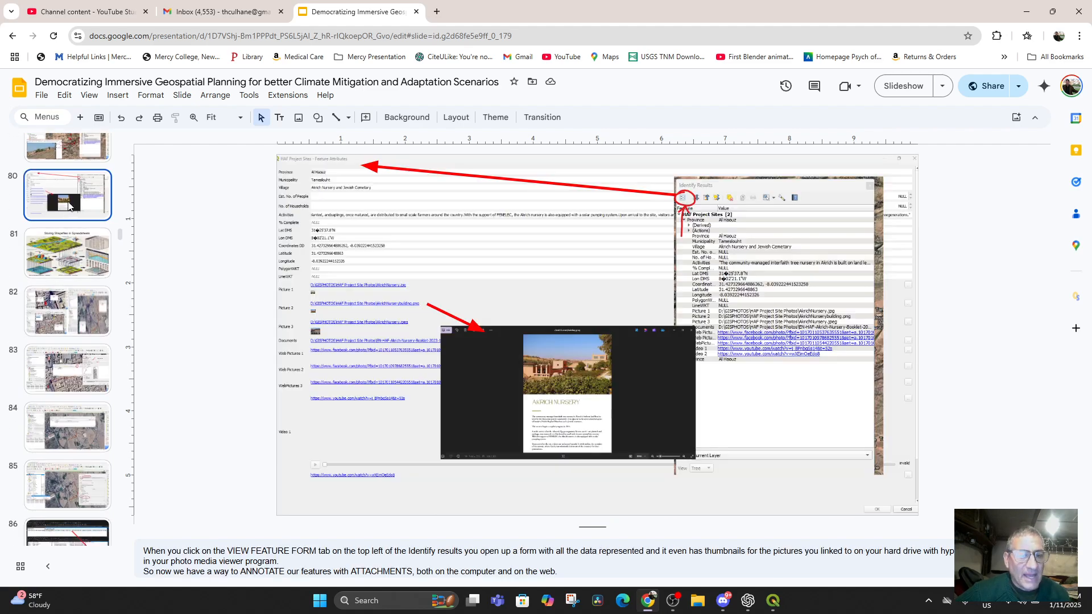
{"action": "scroll", "coordinate": [60, 251], "scroll_direction": "up", "scroll_amount": 1}
{"action": "scroll", "coordinate": [59, 251], "scroll_direction": "down", "scroll_amount": 2}
{"action": "left_click", "coordinate": [61, 195]}
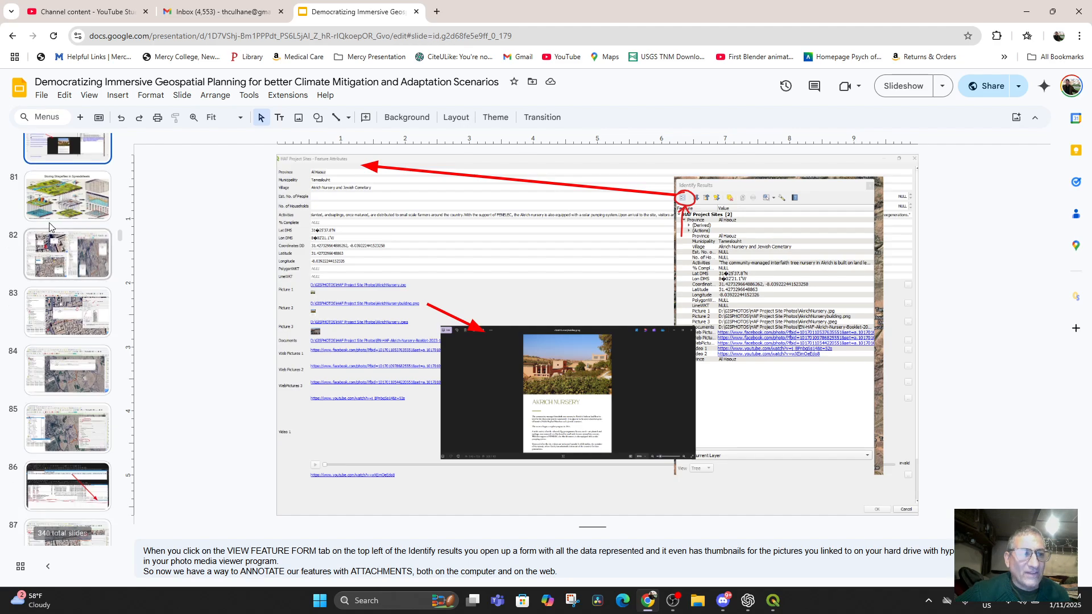
{"action": "scroll", "coordinate": [60, 211], "scroll_direction": "up", "scroll_amount": 3}
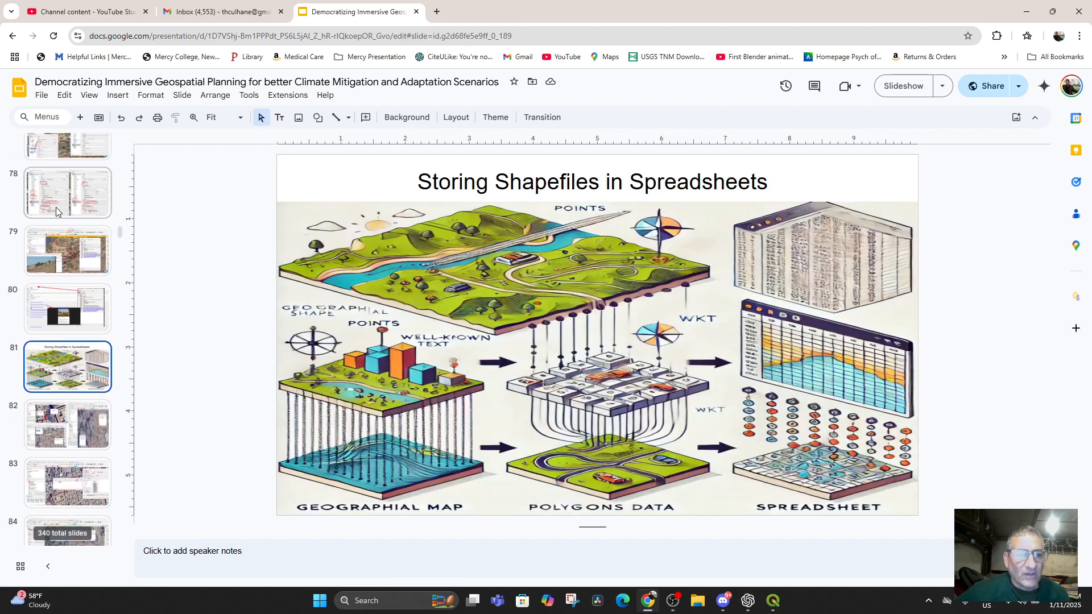
{"action": "left_click", "coordinate": [59, 205]}
{"action": "left_click", "coordinate": [54, 295]}
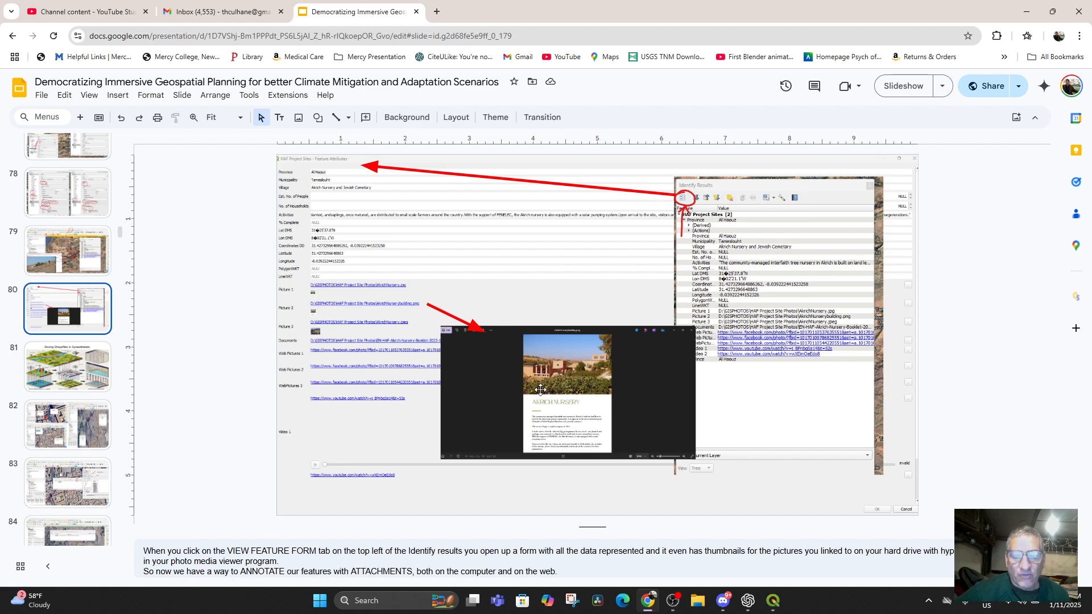
Review slides 73 to 75 on adding the CSV and choosing the layer CRS, and switch back to the YouTube Studio video list
{"action": "scroll", "coordinate": [87, 269], "scroll_direction": "up", "scroll_amount": 6}
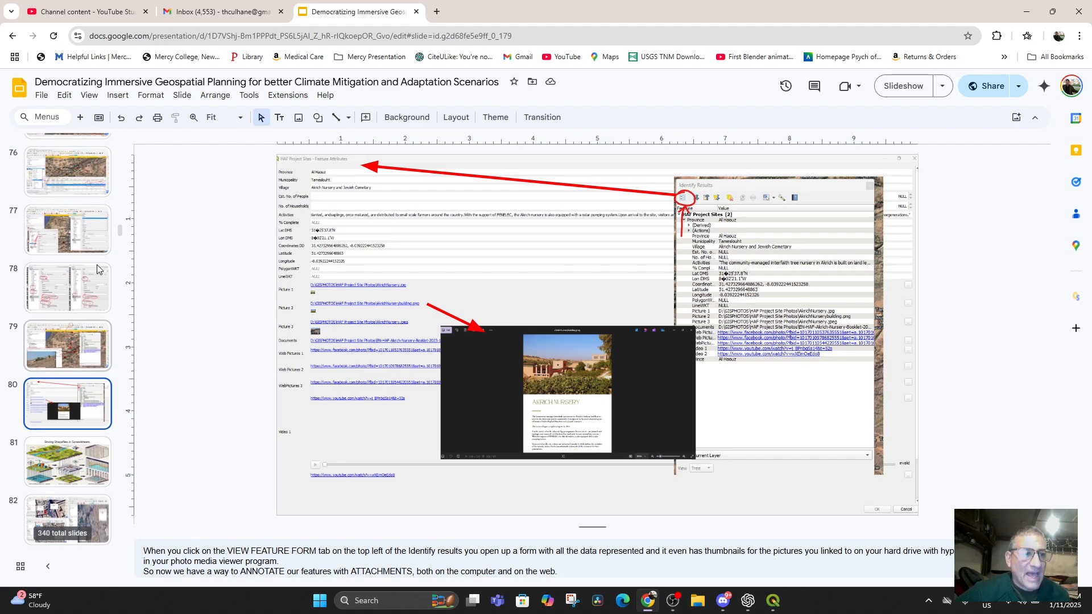
{"action": "left_click", "coordinate": [57, 240]}
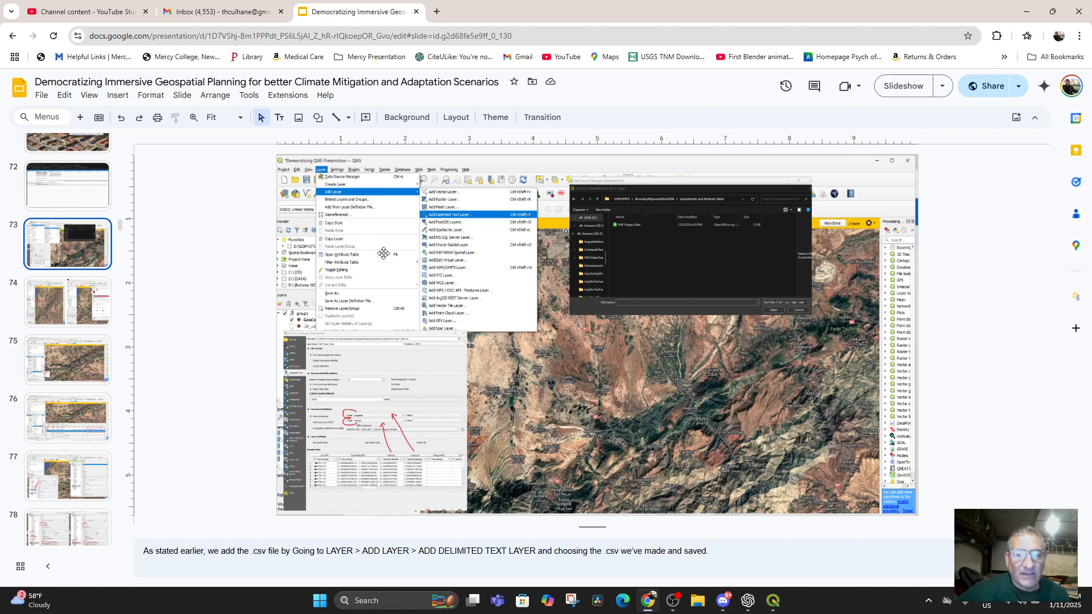
{"action": "left_click", "coordinate": [58, 316]}
{"action": "left_click", "coordinate": [76, 377]}
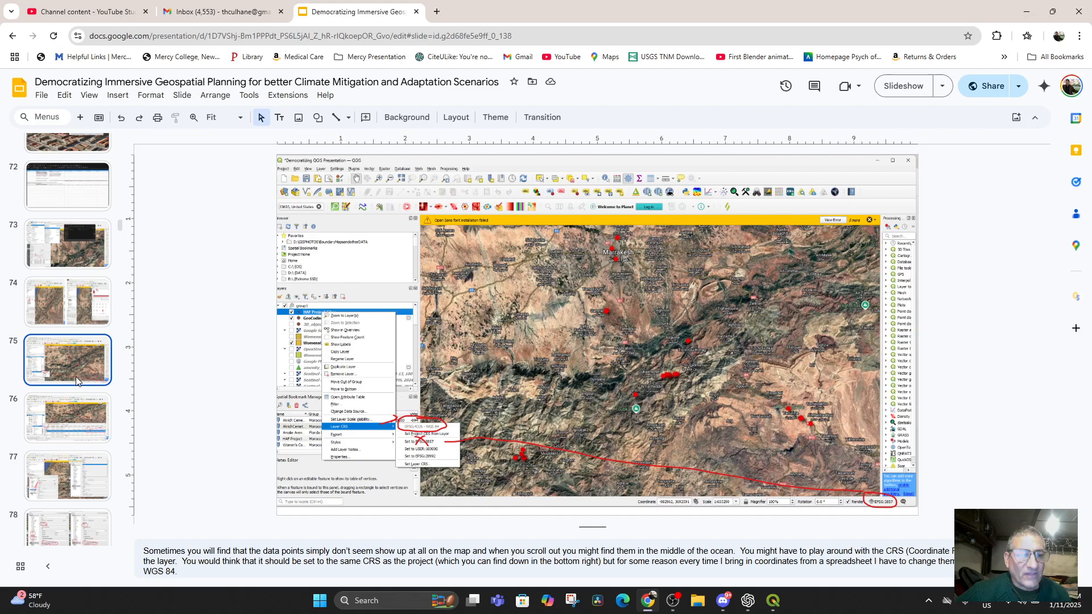
{"action": "left_click", "coordinate": [92, 11]}
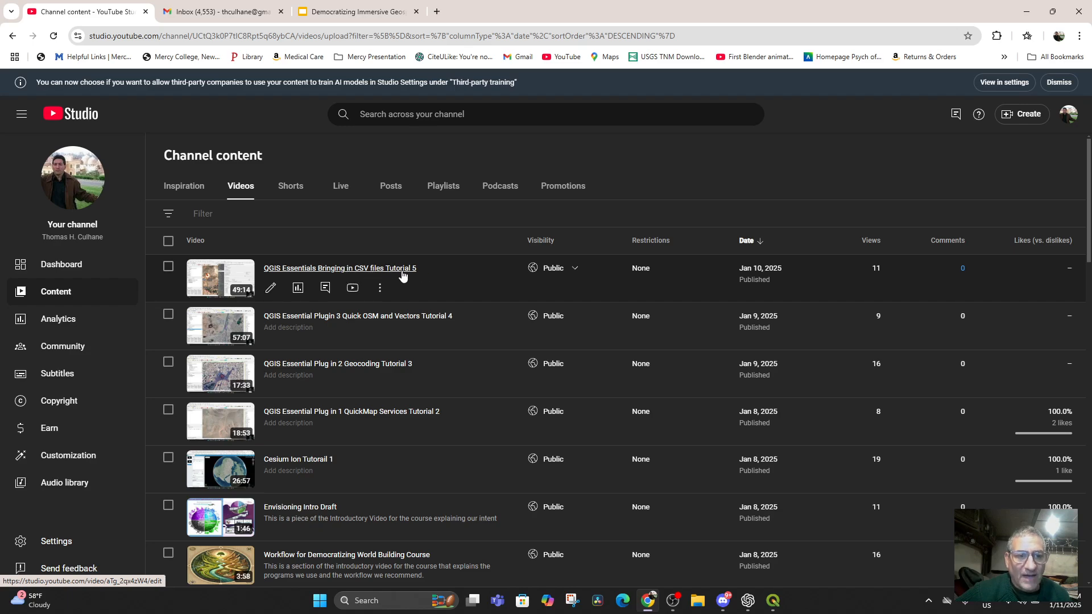
Return to the workshop slides and review slide 79 on identifying features, slide 81 on storing shapefiles in spreadsheets, and slide 82
{"action": "left_click", "coordinate": [356, 13]}
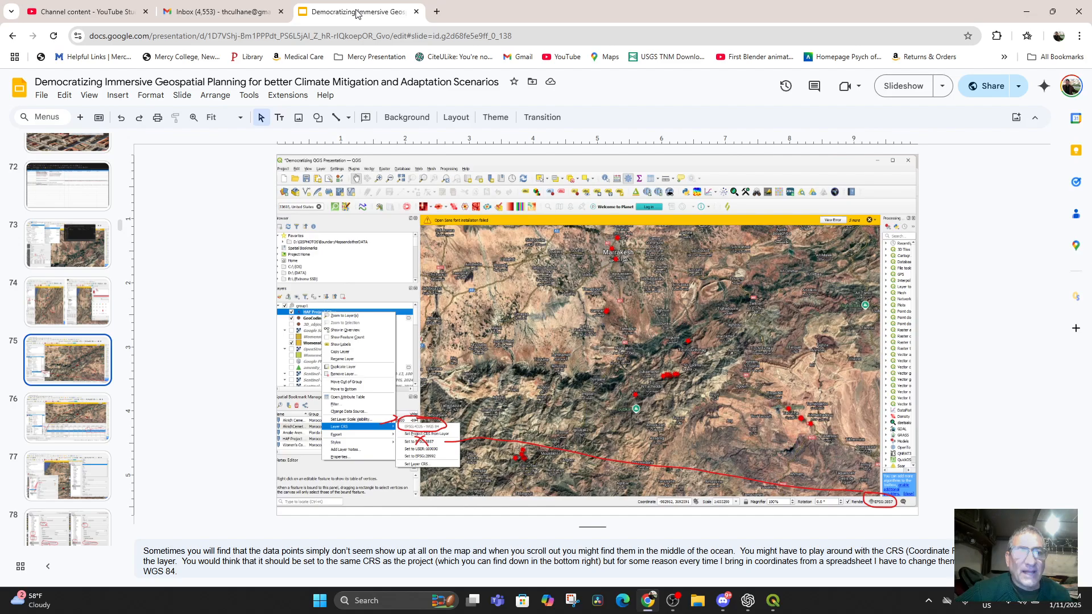
{"action": "left_click", "coordinate": [77, 487]}
{"action": "scroll", "coordinate": [77, 483], "scroll_direction": "down", "scroll_amount": 3}
{"action": "left_click", "coordinate": [85, 432]}
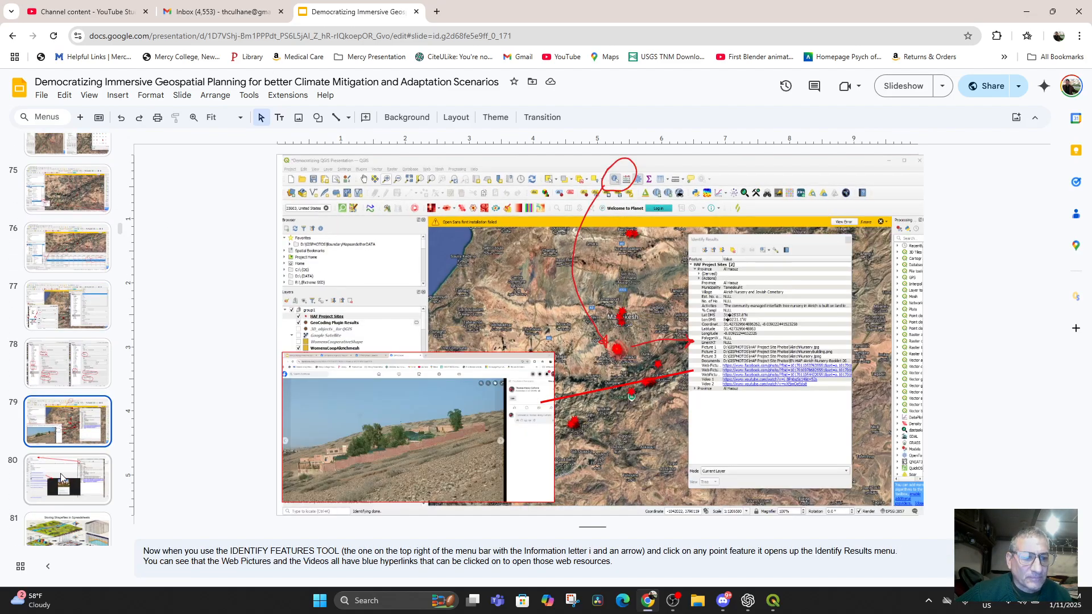
{"action": "scroll", "coordinate": [61, 473], "scroll_direction": "down", "scroll_amount": 2}
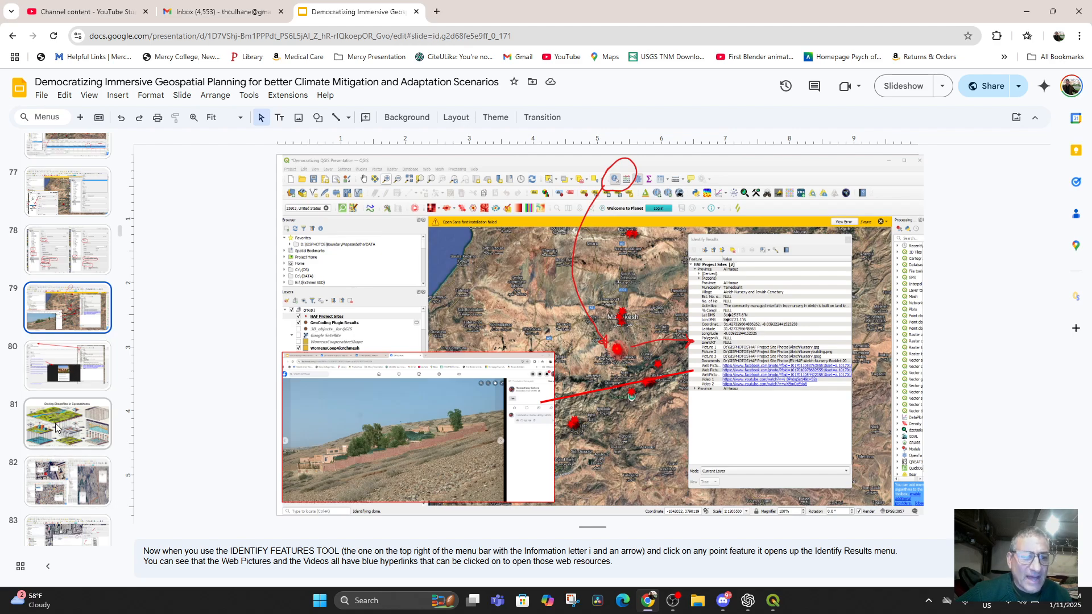
{"action": "left_click", "coordinate": [56, 427]}
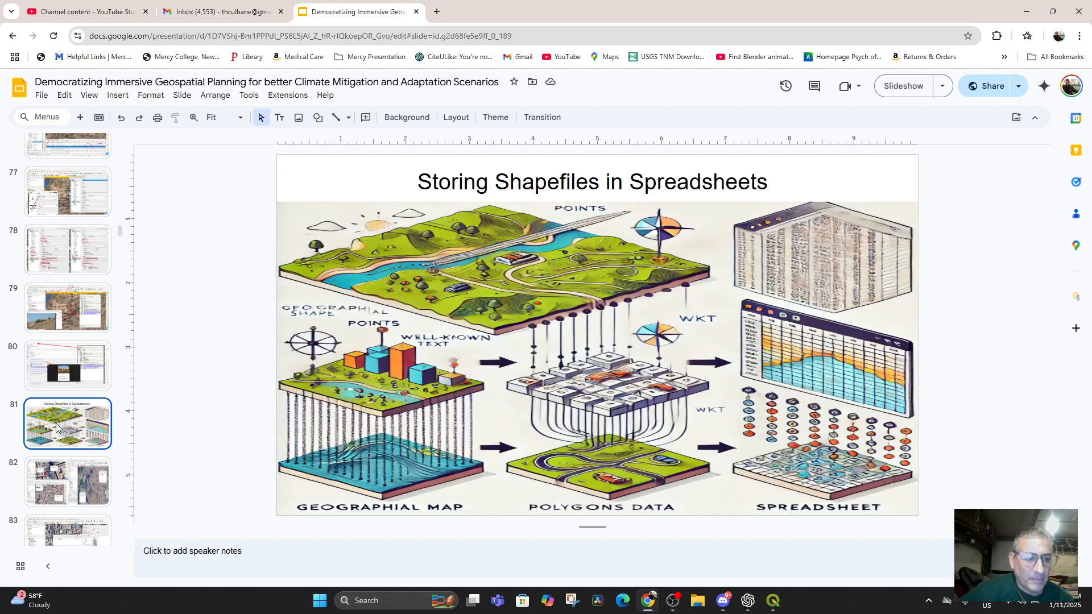
{"action": "scroll", "coordinate": [56, 423], "scroll_direction": "down", "scroll_amount": 1}
{"action": "left_click", "coordinate": [63, 425]}
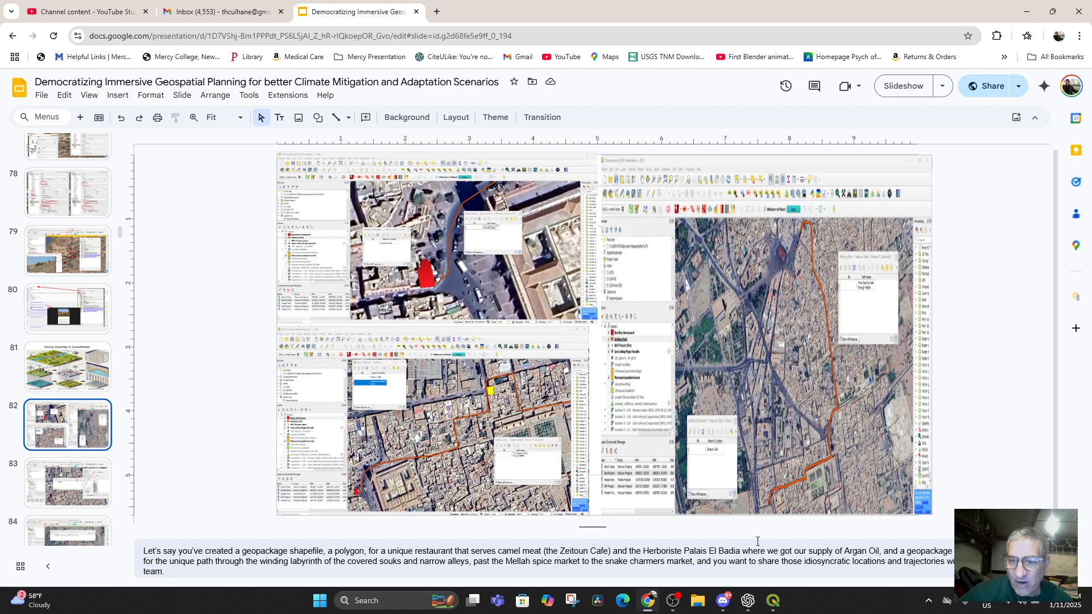
Enlarge the speaker notes area to read slide 82's notes on WKT fields, and open slide 83 on exporting shapes to CSV
{"action": "scroll", "coordinate": [726, 556], "scroll_direction": "down", "scroll_amount": 1}
{"action": "scroll", "coordinate": [725, 554], "scroll_direction": "up", "scroll_amount": 1}
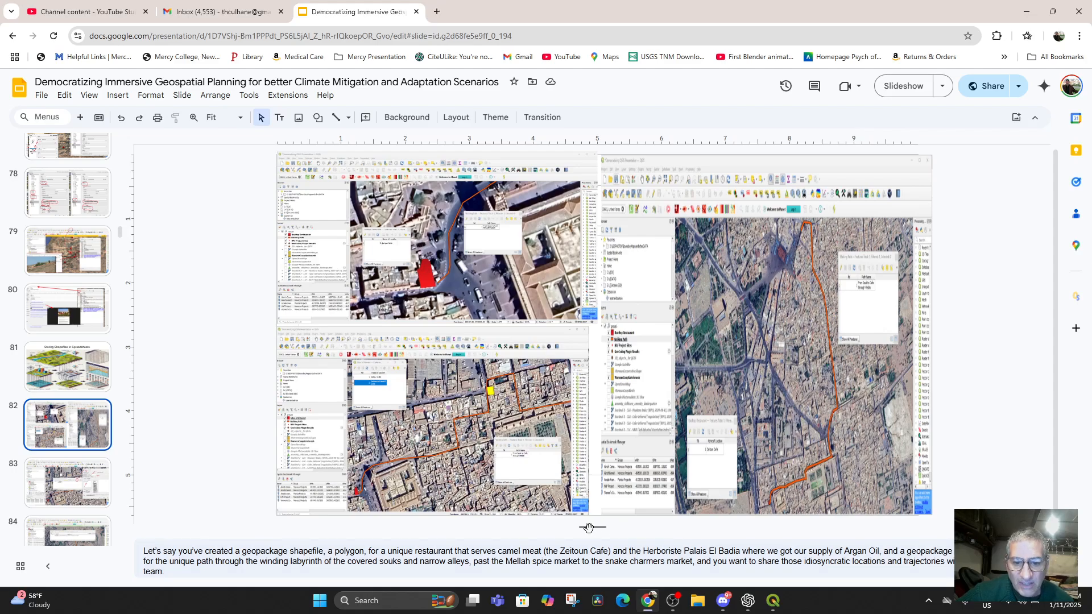
{"action": "left_click_drag", "start_coordinate": [592, 526], "coordinate": [607, 434]}
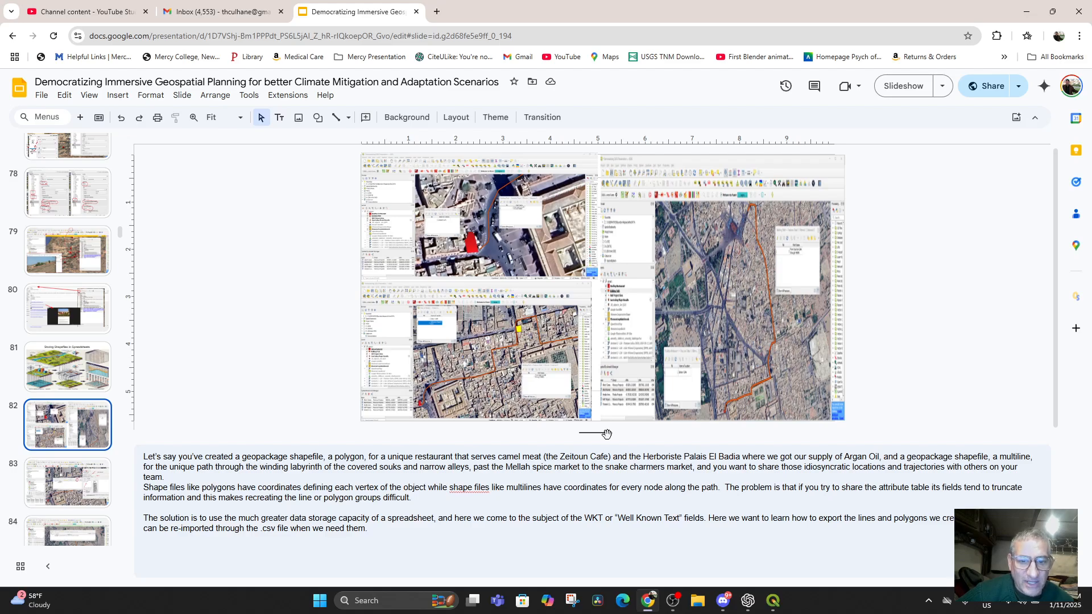
{"action": "mouse_move", "coordinate": [607, 435]}
{"action": "left_mouse_down"}
{"action": "mouse_move", "coordinate": [606, 448]}
{"action": "mouse_move", "coordinate": [613, 435]}
{"action": "left_mouse_up"}
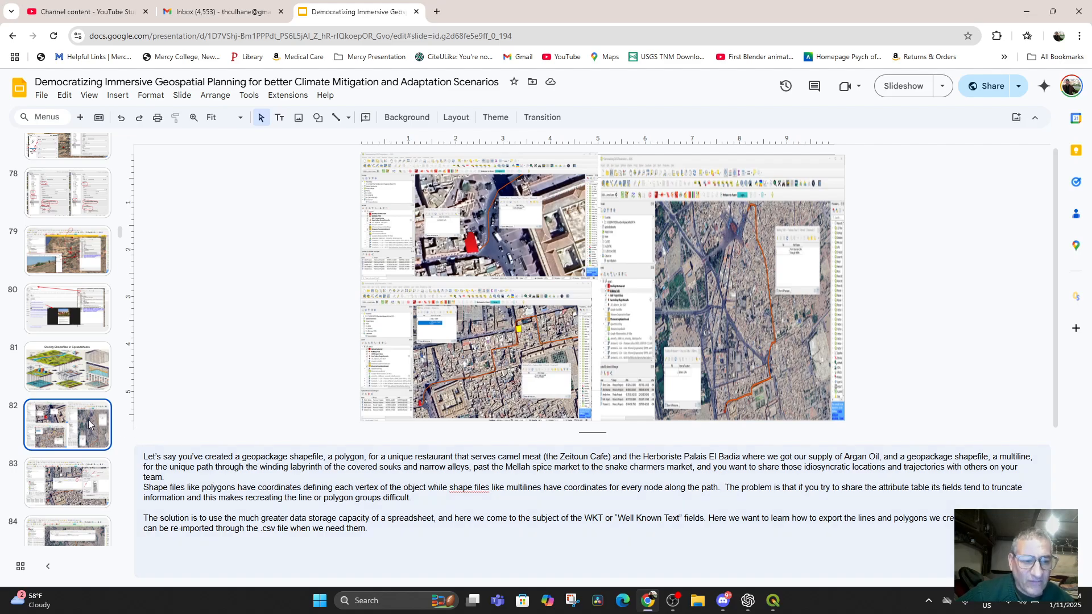
{"action": "left_click", "coordinate": [49, 479]}
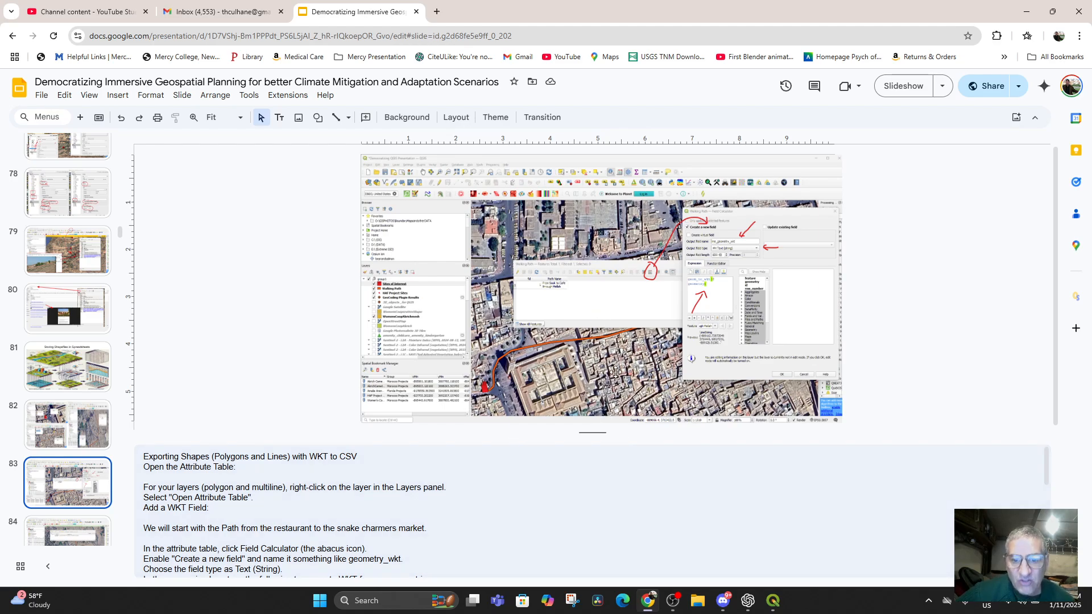
Switch to QGIS and open the recent Morocco Tutorial project, keeping its unavailable layers
{"action": "left_click", "coordinate": [774, 600]}
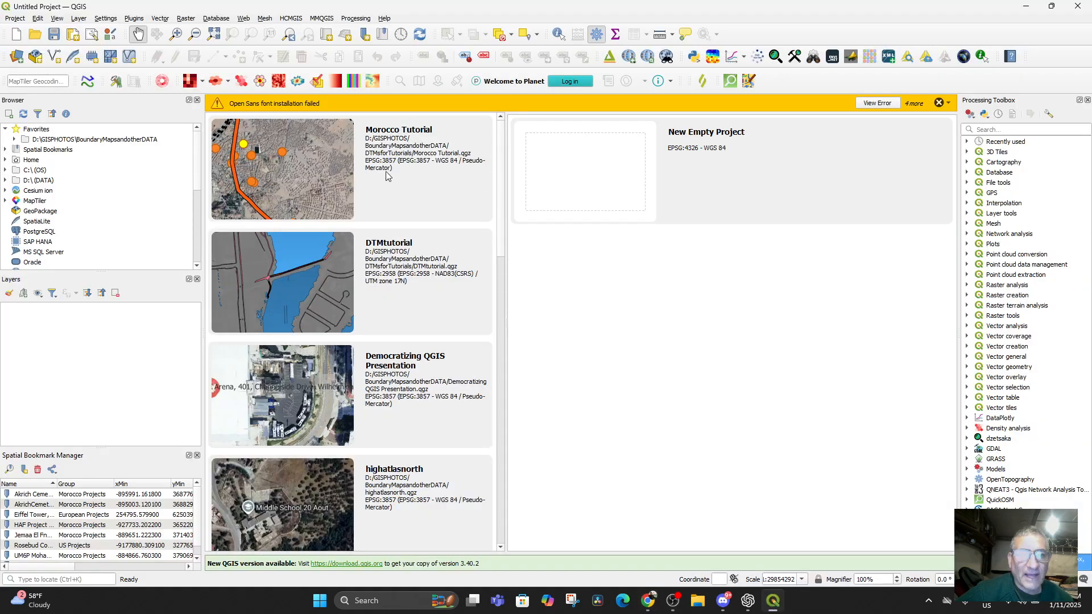
{"action": "left_click", "coordinate": [309, 163]}
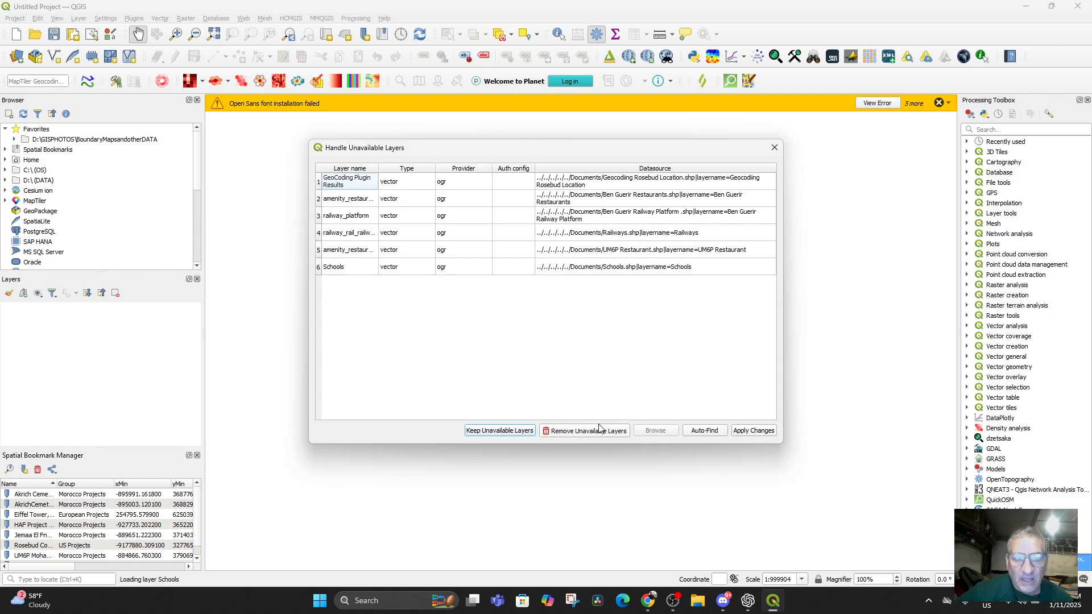
{"action": "left_click", "coordinate": [494, 431]}
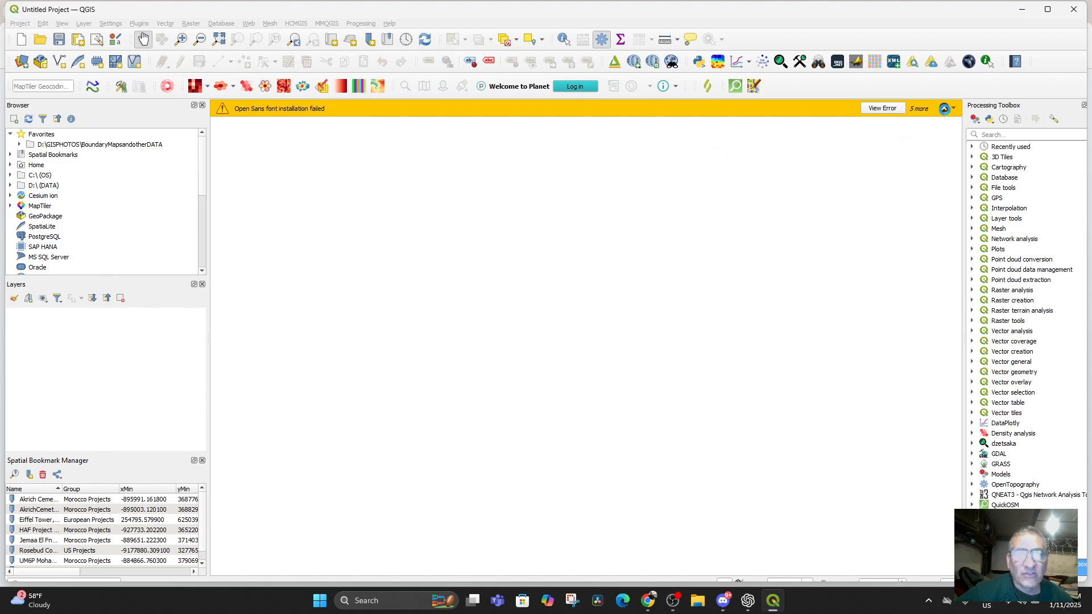
Dismiss all notifications above the map canvas and zoom in on the orange path
{"action": "left_click", "coordinate": [894, 108]}
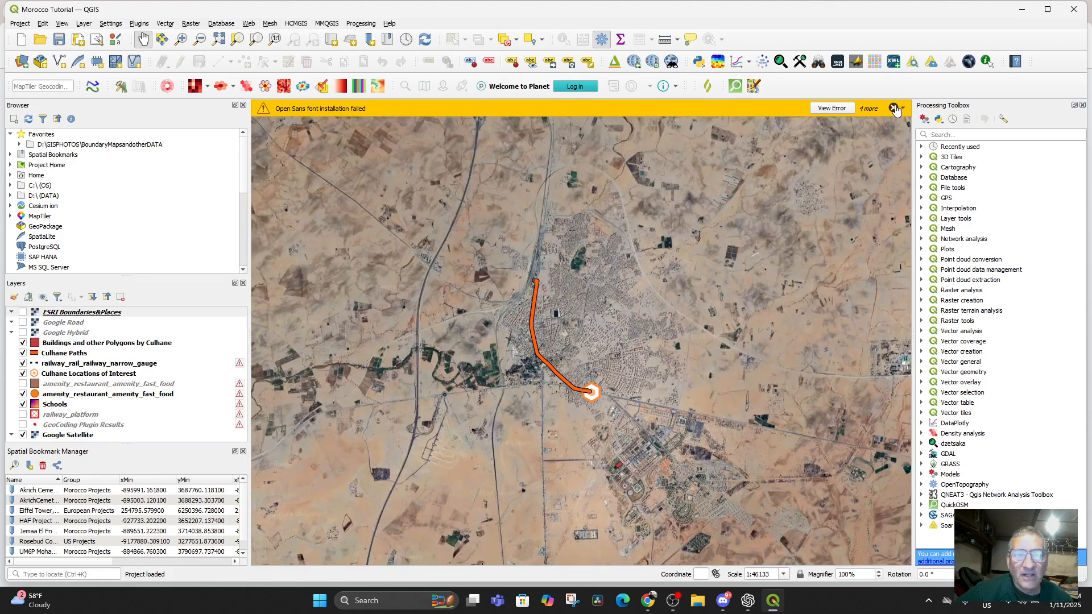
{"action": "left_click", "coordinate": [894, 108]}
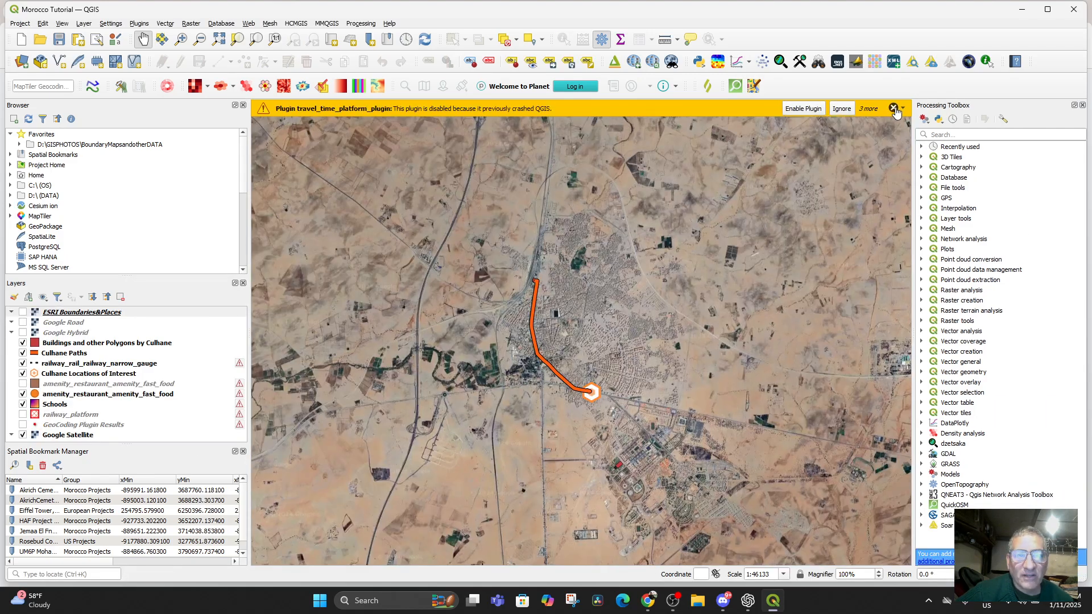
{"action": "left_click", "coordinate": [894, 108]}
{"action": "left_click", "coordinate": [894, 108]}
{"action": "left_click", "coordinate": [893, 108]}
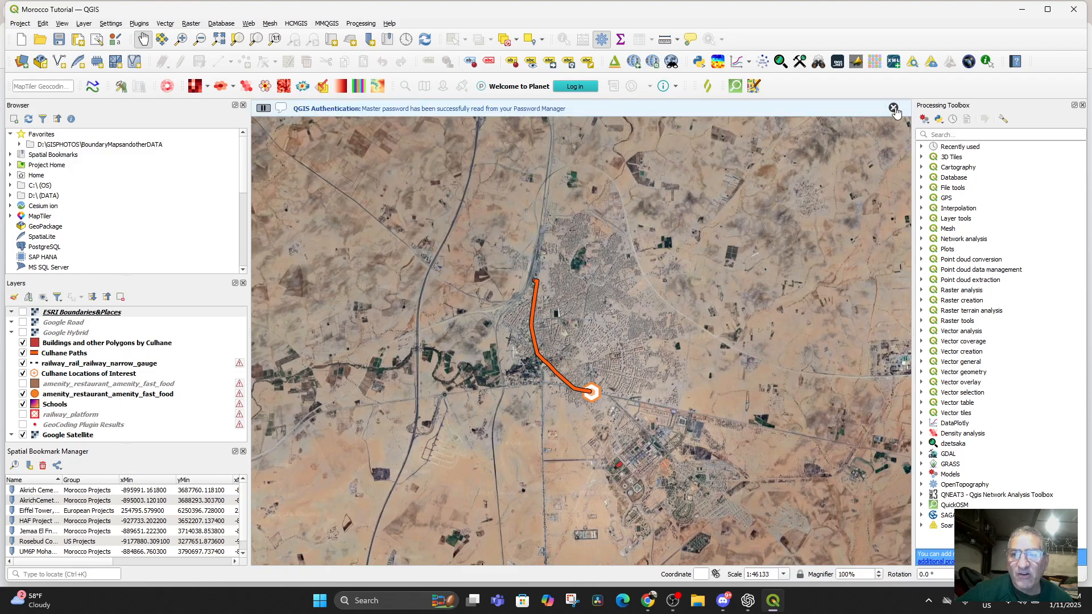
{"action": "left_click", "coordinate": [894, 108]}
{"action": "scroll", "coordinate": [555, 383], "scroll_direction": "up", "scroll_amount": 1}
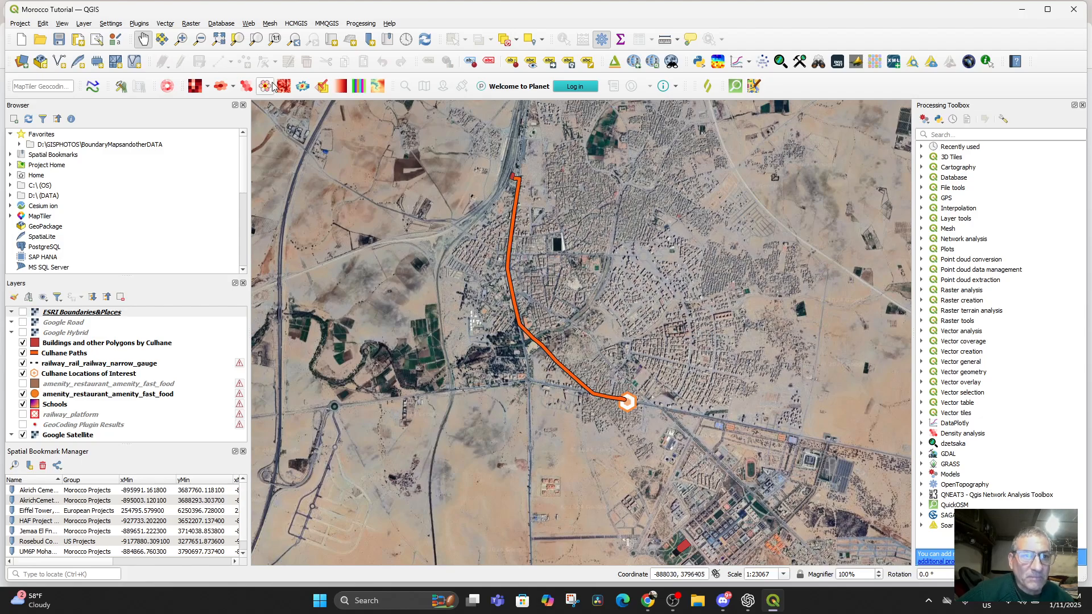
Switch to the browser to look over the tutorial video list in YouTube Studio, and return to slide 83
{"action": "left_click", "coordinate": [648, 606]}
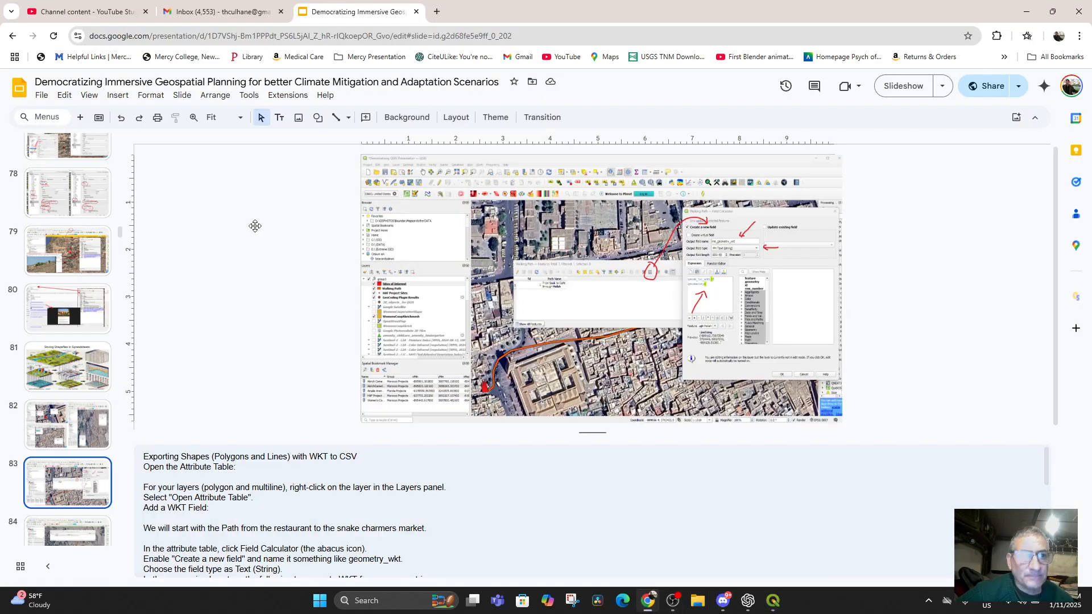
{"action": "left_click", "coordinate": [79, 13]}
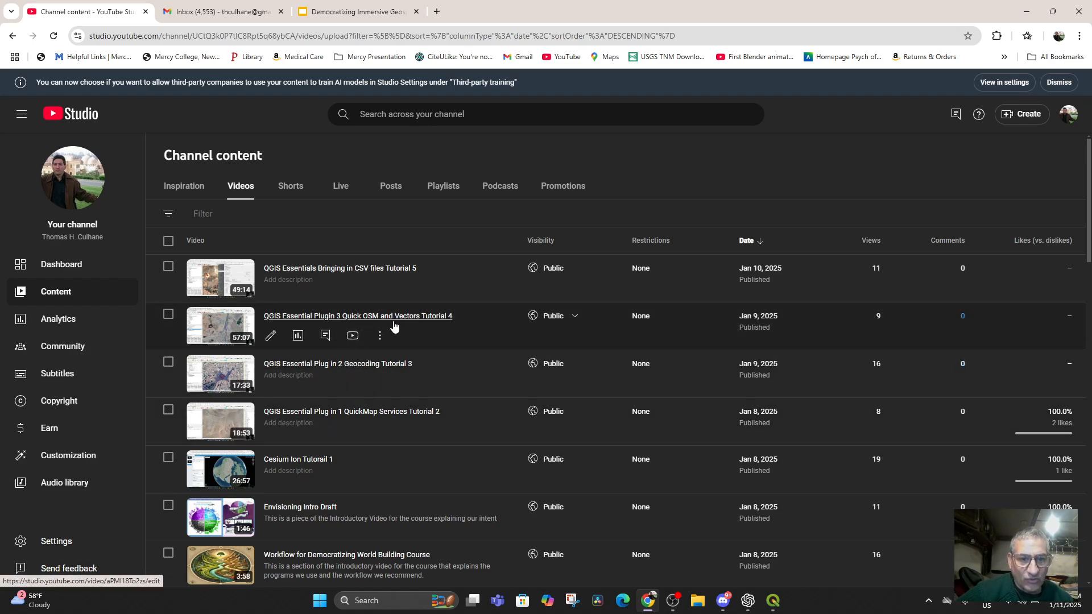
{"action": "left_click", "coordinate": [337, 13]}
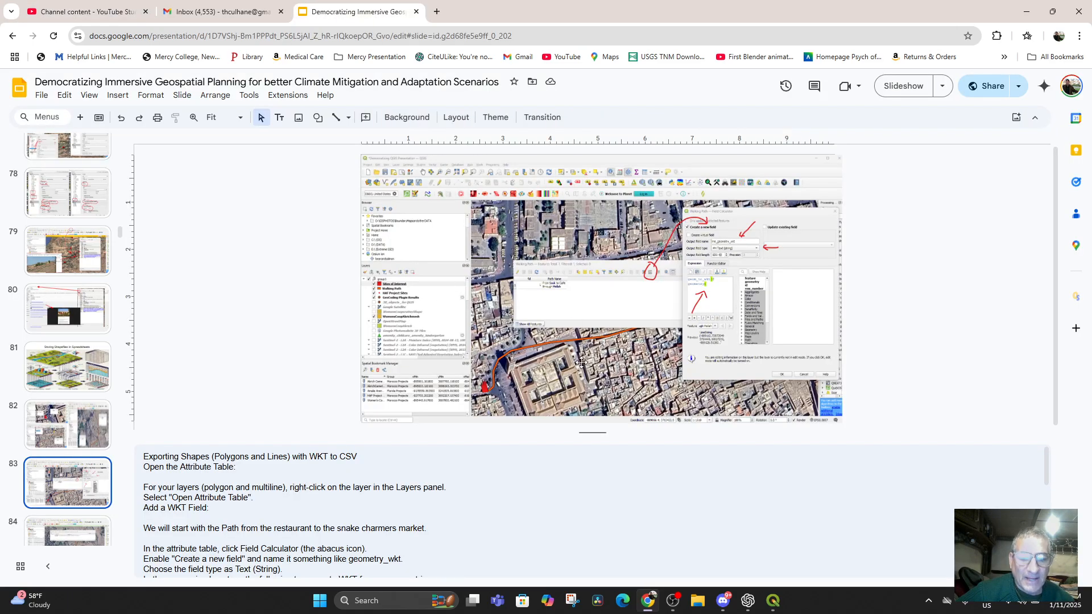
Return to QGIS and zoom the satellite map out to show all of Morocco and its Atlantic coast
{"action": "left_click", "coordinate": [772, 600]}
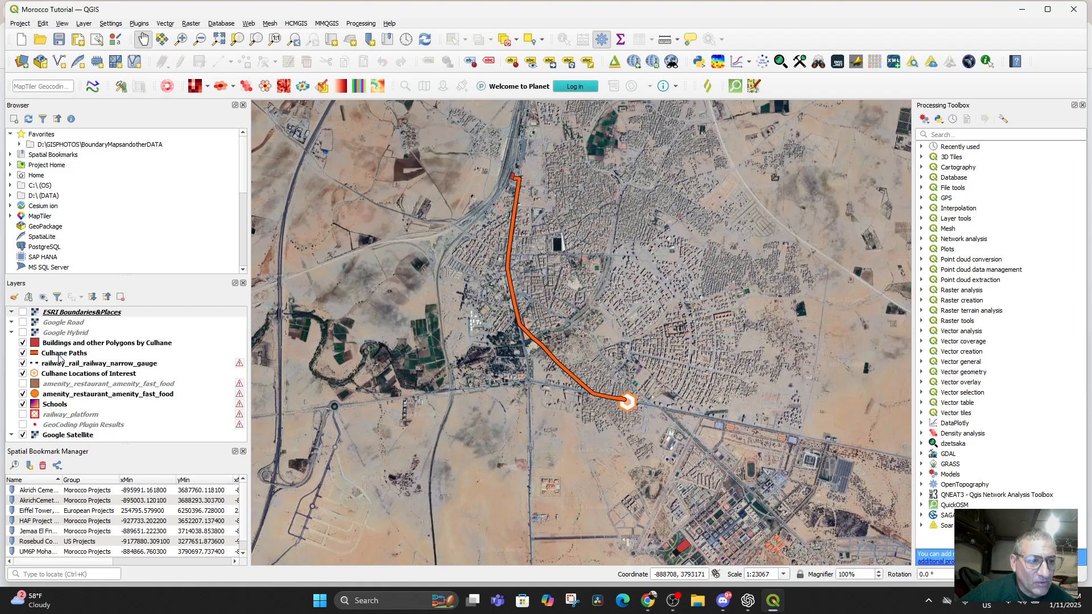
{"action": "left_click_drag", "start_coordinate": [484, 398], "coordinate": [412, 172]}
{"action": "scroll", "coordinate": [437, 386], "scroll_direction": "down", "scroll_amount": 2}
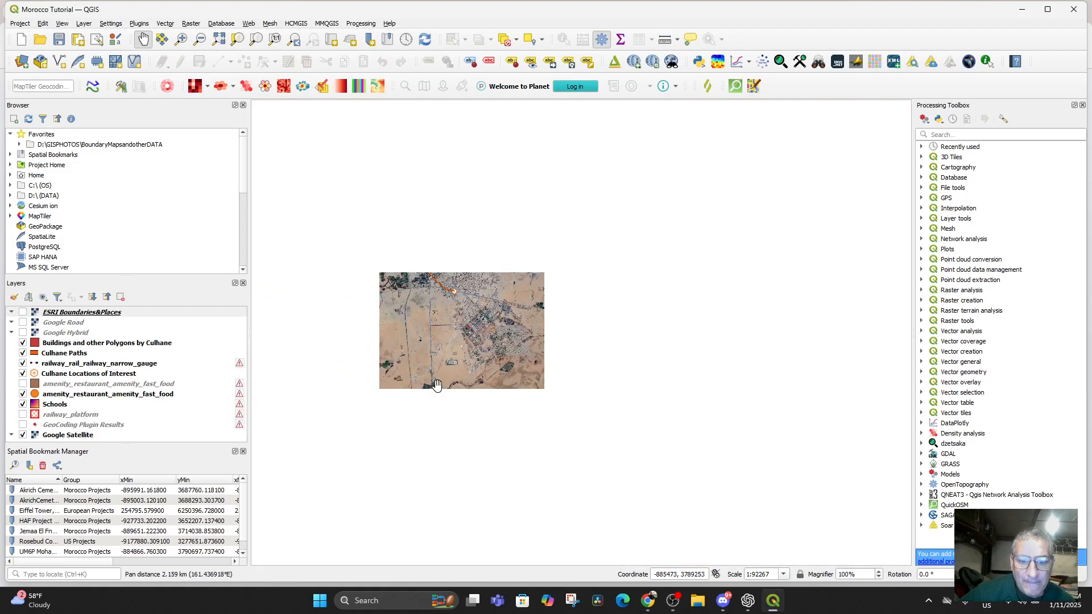
{"action": "left_click_drag", "start_coordinate": [518, 479], "coordinate": [483, 123]}
{"action": "scroll", "coordinate": [436, 252], "scroll_direction": "down", "scroll_amount": 4}
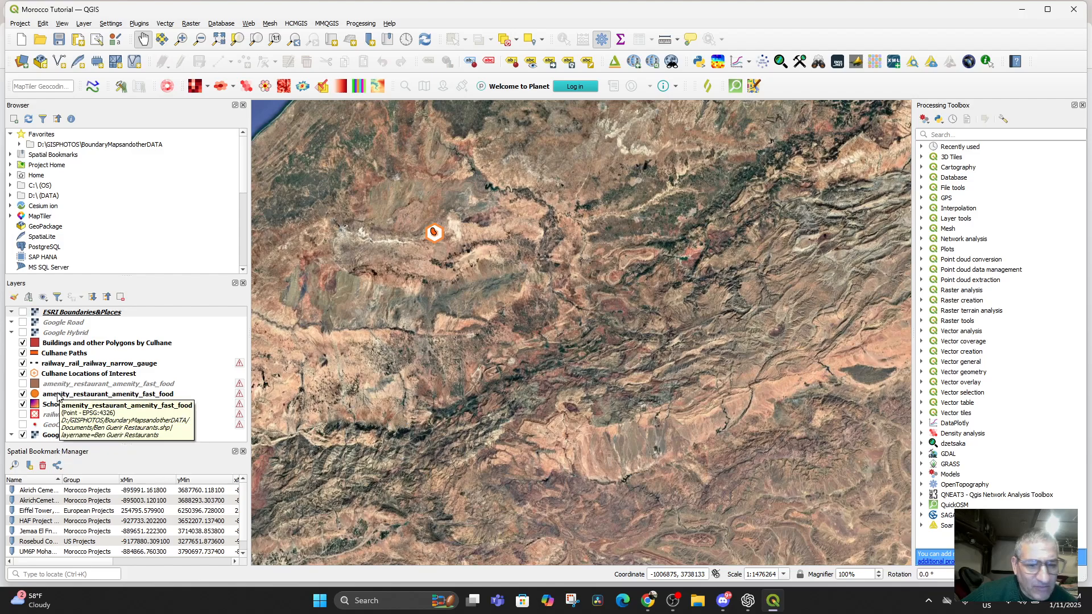
{"action": "mouse_move", "coordinate": [456, 341]}
{"action": "left_mouse_down"}
{"action": "mouse_move", "coordinate": [563, 330]}
{"action": "mouse_move", "coordinate": [530, 363]}
{"action": "left_mouse_up"}
{"action": "scroll", "coordinate": [563, 330], "scroll_direction": "down", "scroll_amount": 2}
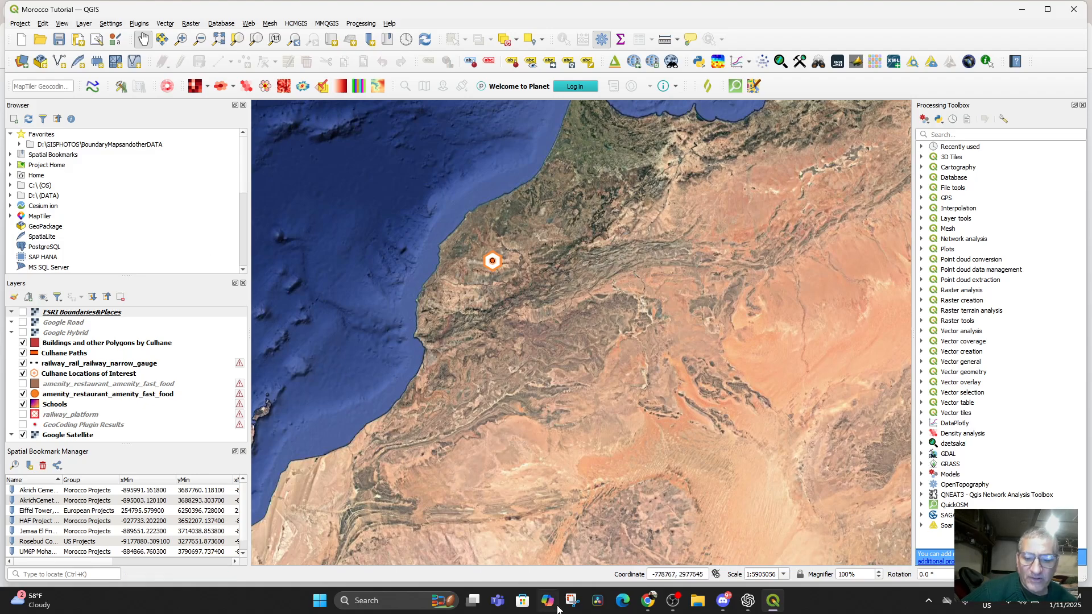
In File Explorer, open the Spreadsheets and Attribute Tables folder inside GISPHOTOS > BoundaryMapsandotherDATA
{"action": "left_click", "coordinate": [696, 604]}
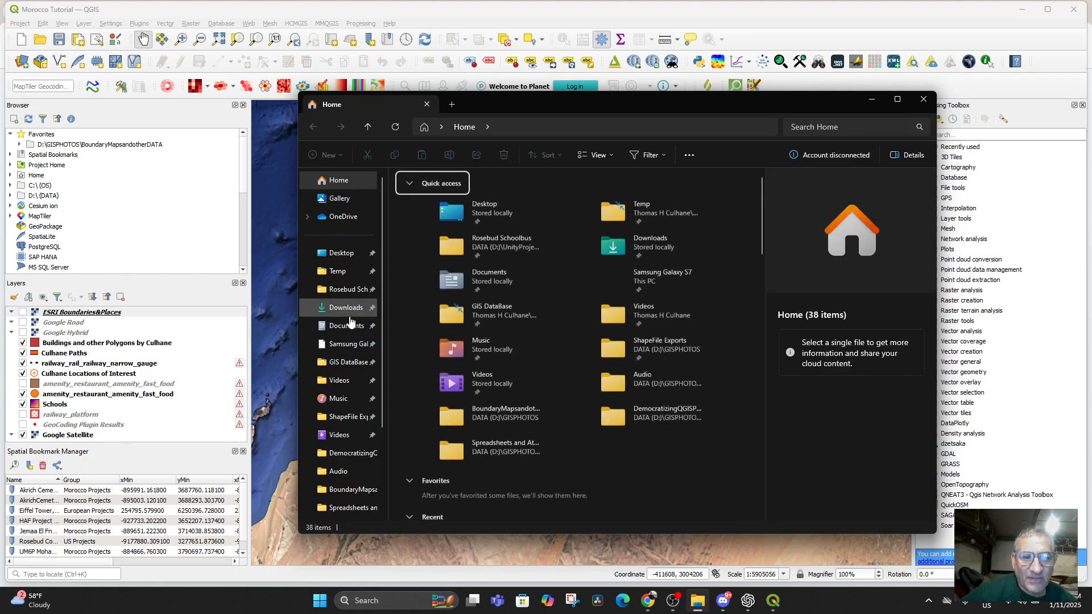
{"action": "left_click", "coordinate": [341, 419]}
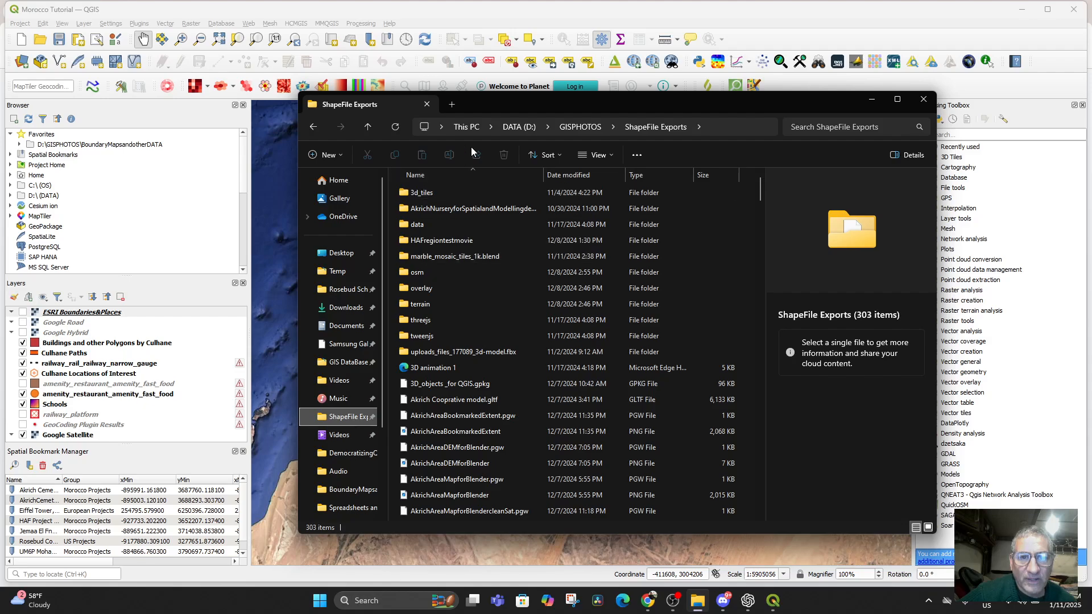
{"action": "left_click", "coordinate": [576, 126]}
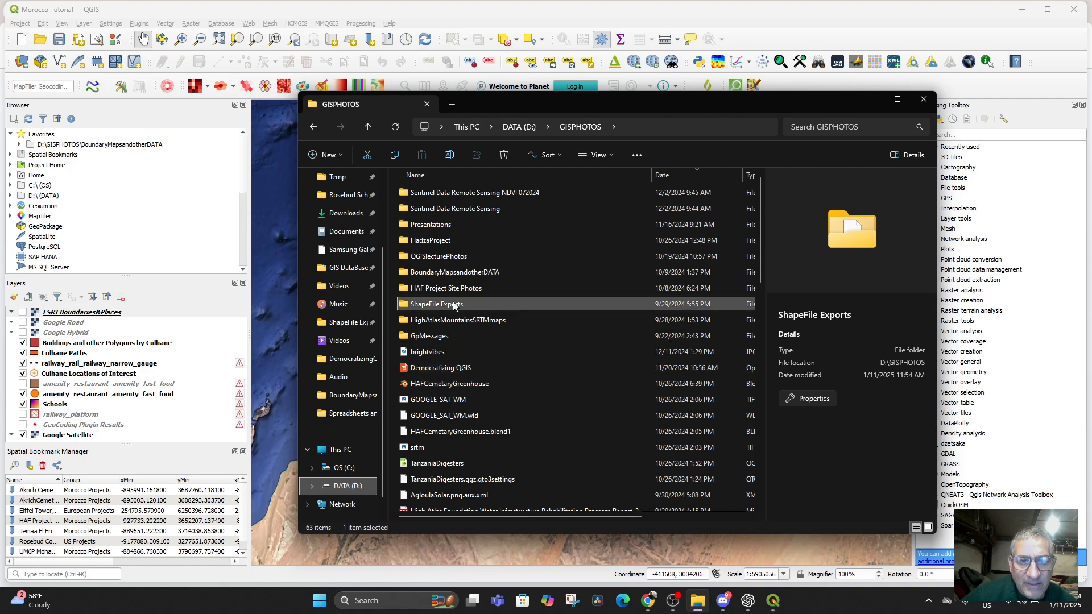
{"action": "double_click", "coordinate": [465, 273]}
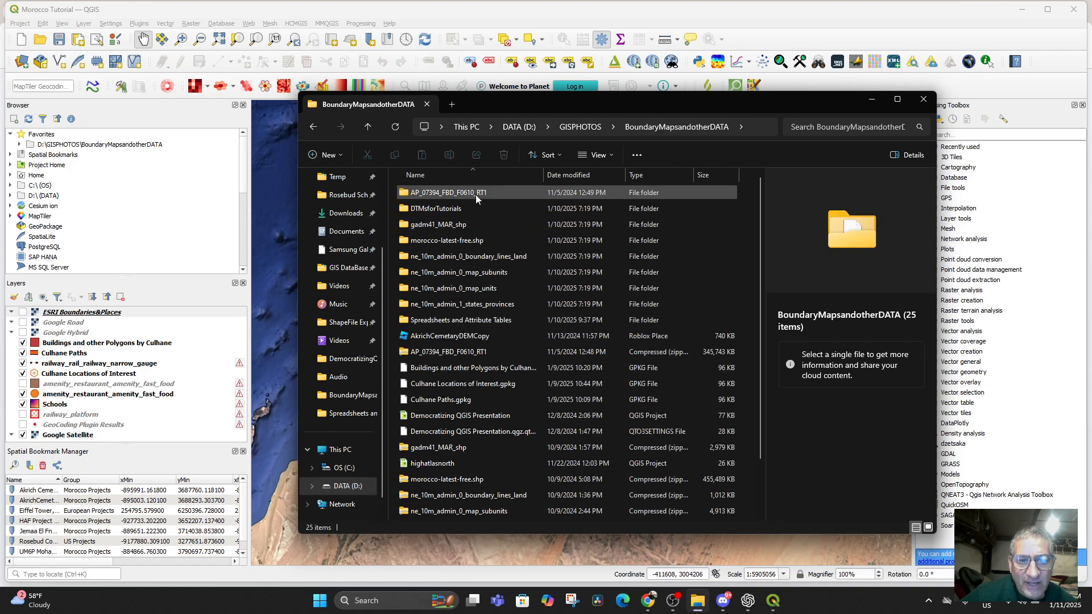
{"action": "left_click", "coordinate": [462, 322]}
{"action": "double_click", "coordinate": [462, 322]}
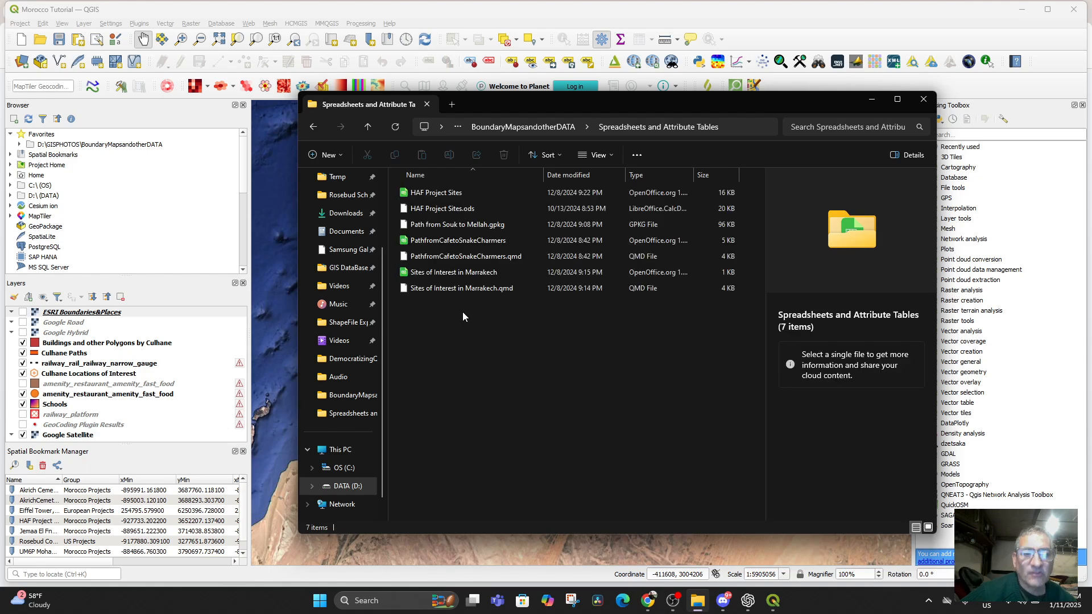
Open the HAF Project Sites CSV in LibreOffice Calc, importing it as comma-separated Unicode (UTF-8) text
{"action": "left_click", "coordinate": [443, 193]}
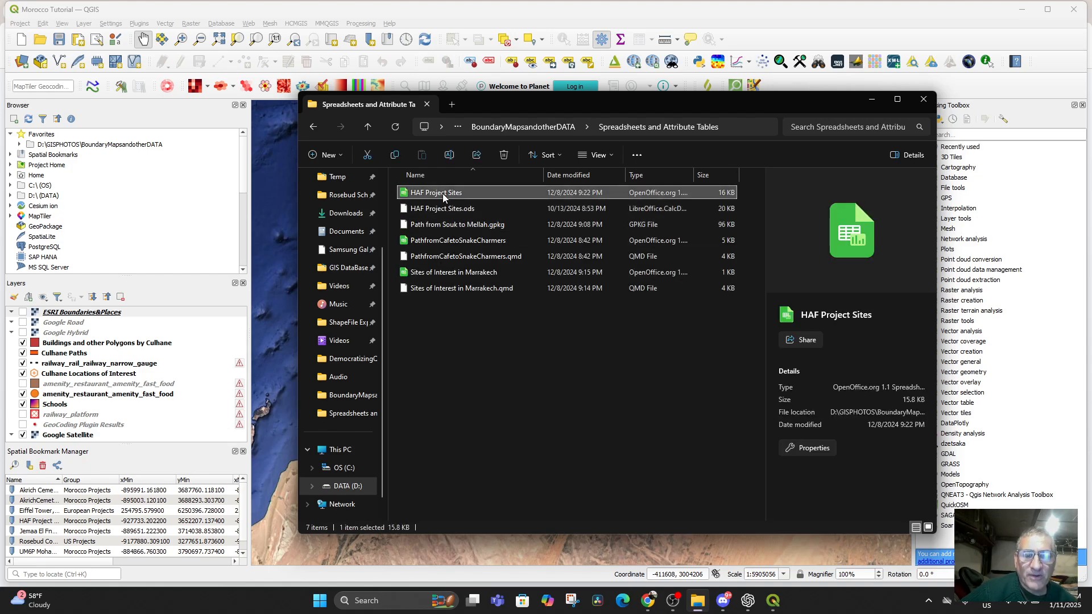
{"action": "double_click", "coordinate": [428, 193]}
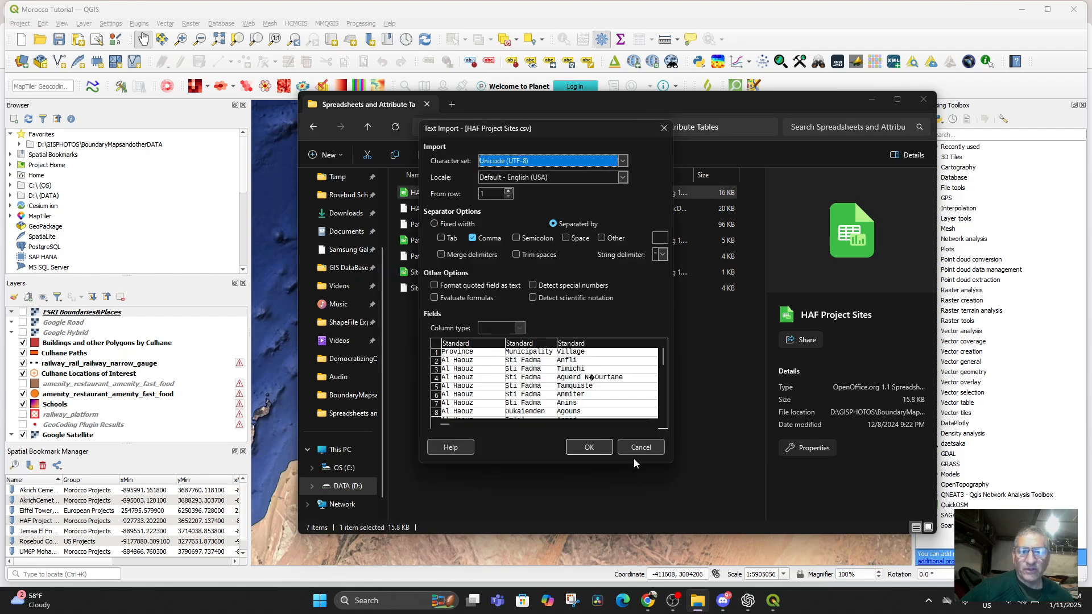
{"action": "left_click", "coordinate": [589, 448]}
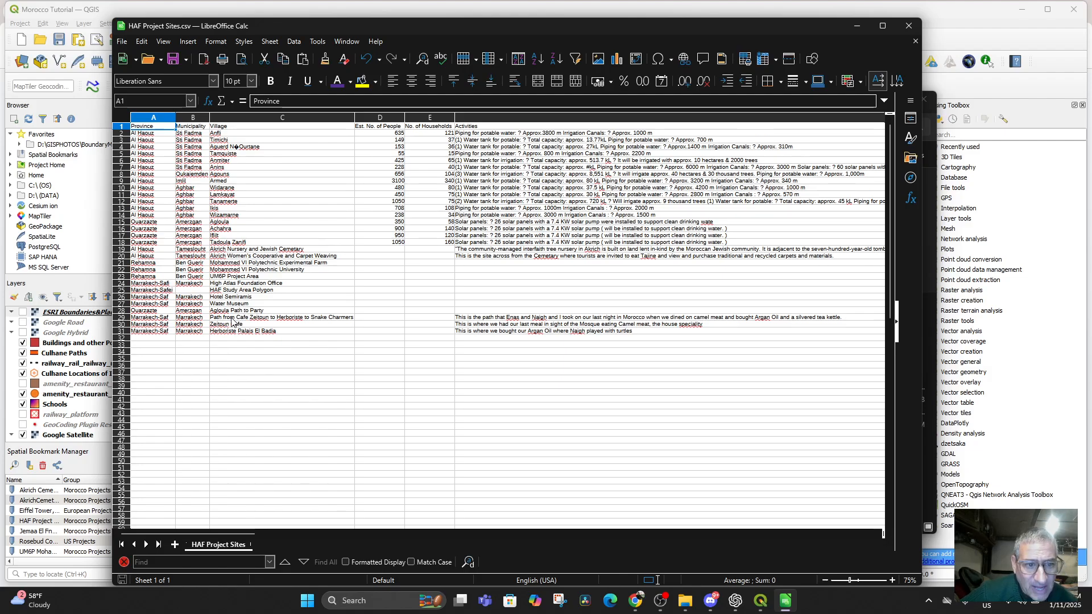
Make row 29, the Cafe Zeitoun to Snake Charmers path, taller, select it, and examine its LineWKT entry
{"action": "left_click", "coordinate": [138, 320]}
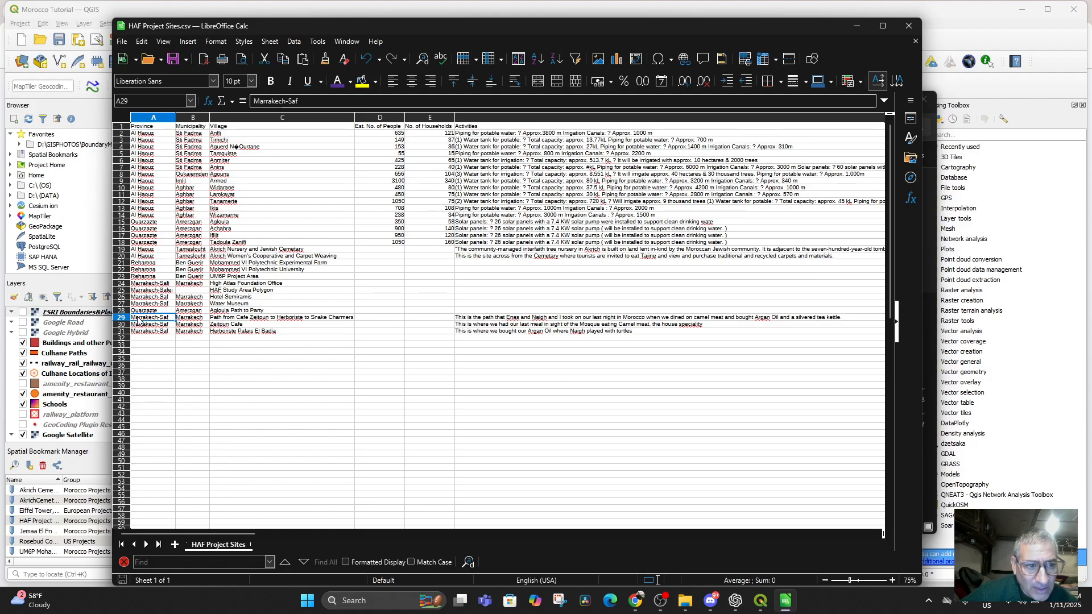
{"action": "left_click_drag", "start_coordinate": [123, 321], "coordinate": [125, 333]}
{"action": "left_click", "coordinate": [126, 329]}
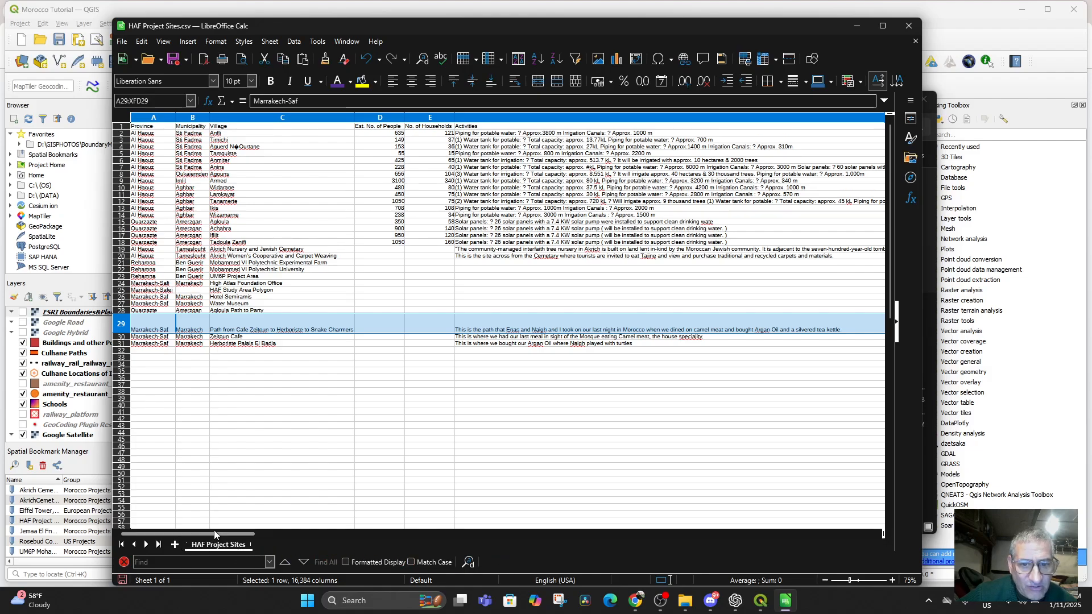
{"action": "left_click_drag", "start_coordinate": [214, 534], "coordinate": [571, 544]}
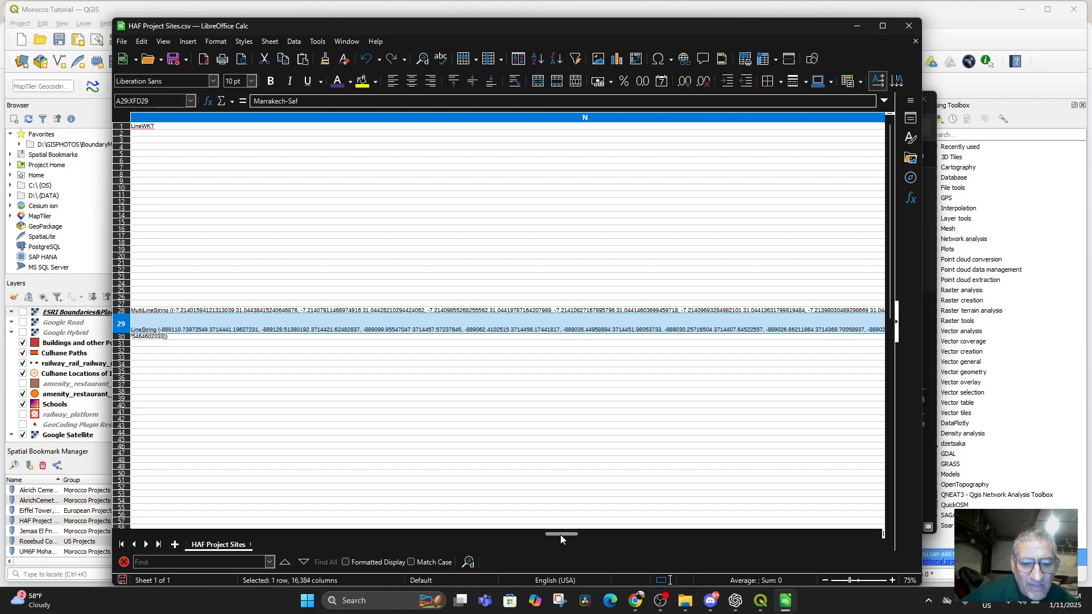
{"action": "left_click_drag", "start_coordinate": [561, 535], "coordinate": [172, 519]}
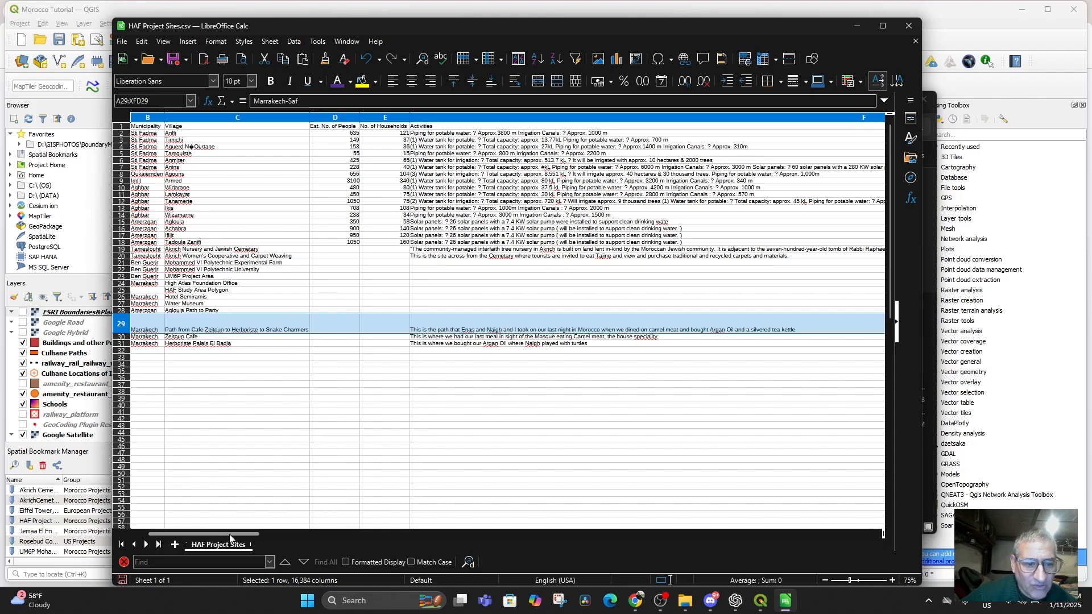
Examine the Latitude and Longitude columns and the MultiPolygon entry for the UM6P Project Area under PolygonWKT
{"action": "left_click_drag", "start_coordinate": [238, 534], "coordinate": [454, 554]}
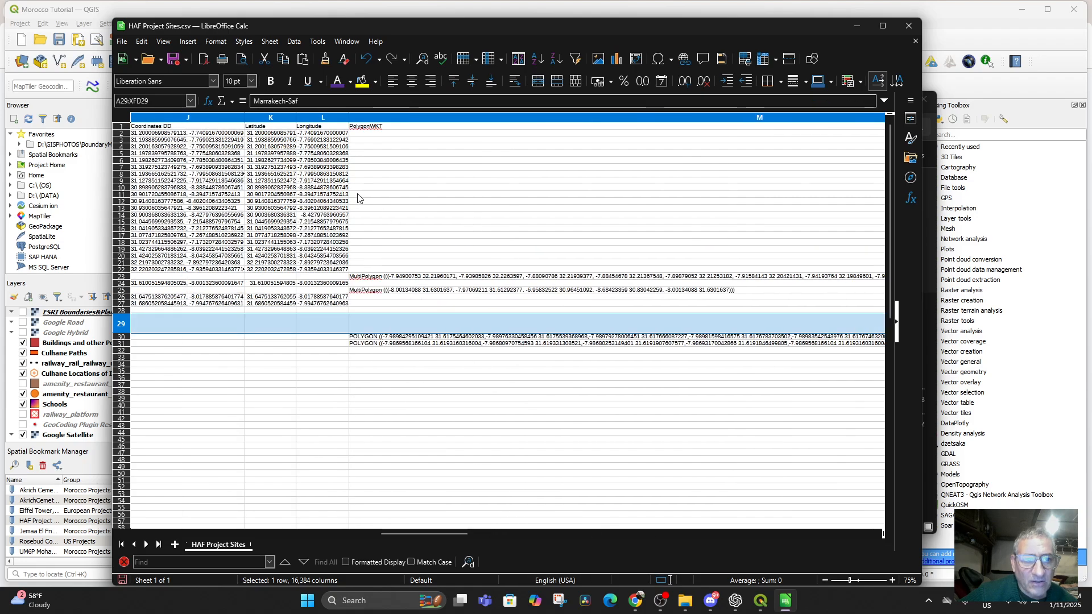
{"action": "left_click", "coordinate": [270, 117]}
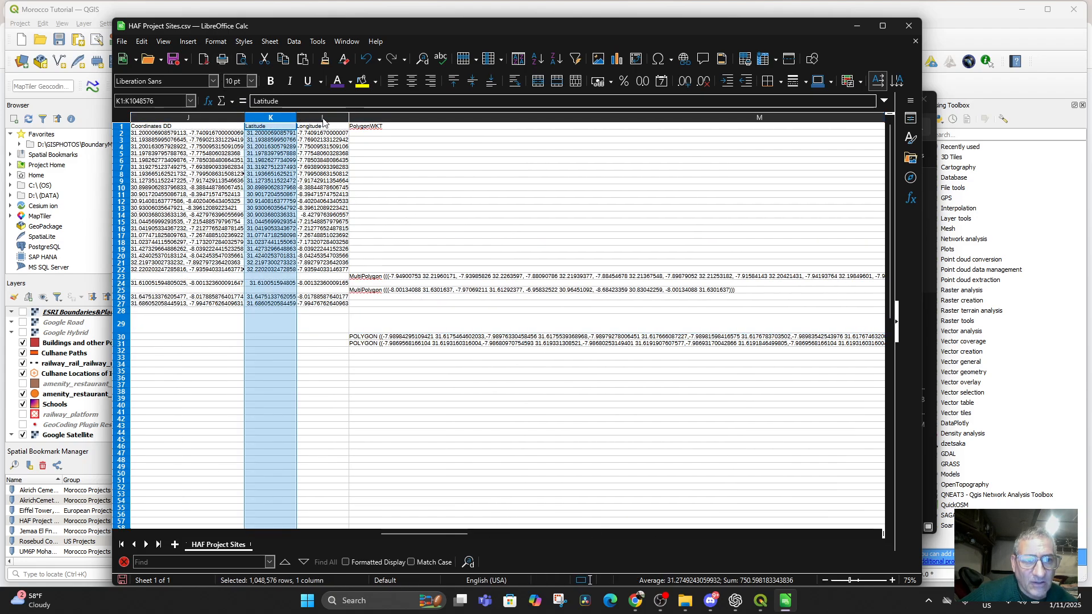
{"action": "left_click", "coordinate": [322, 117]}
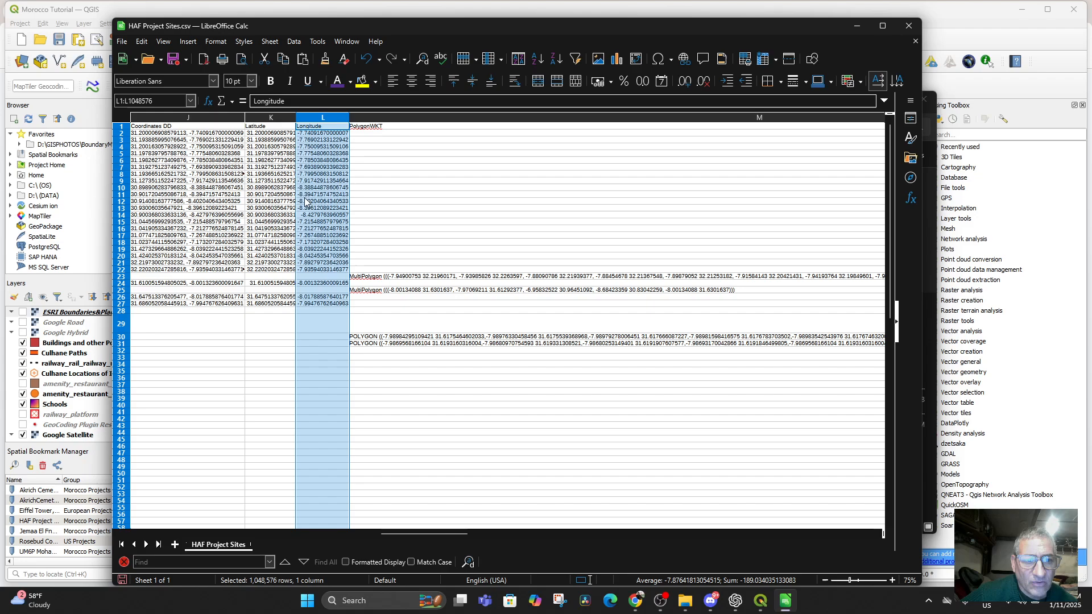
{"action": "left_click", "coordinate": [404, 277]}
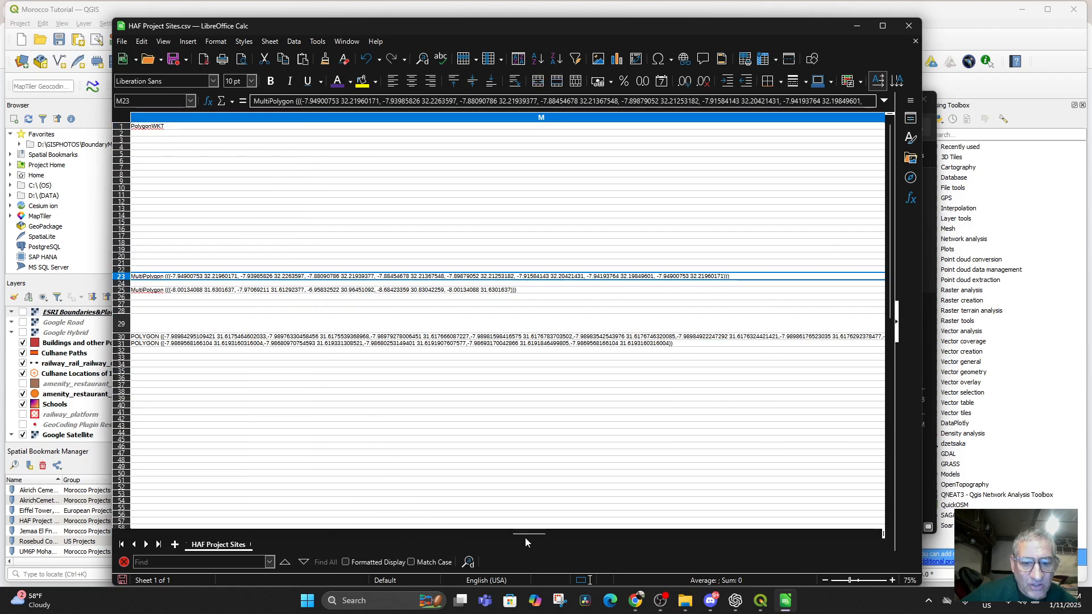
{"action": "left_click_drag", "start_coordinate": [524, 537], "coordinate": [144, 496]}
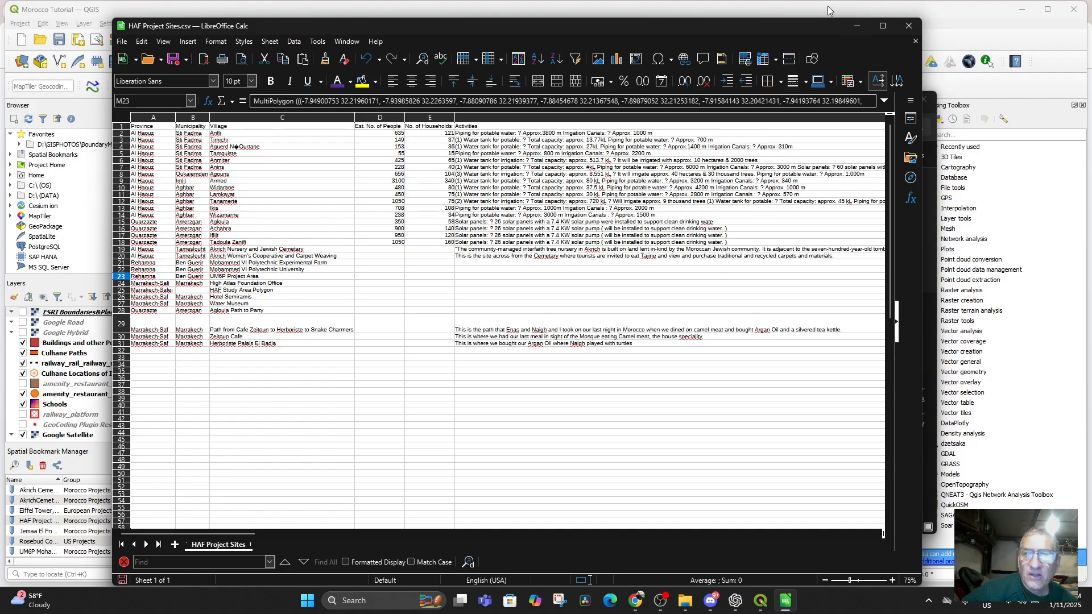
Return to QGIS, start adding a delimited text layer, and choose HAF Project Sites.csv as its source
{"action": "left_click", "coordinate": [857, 27]}
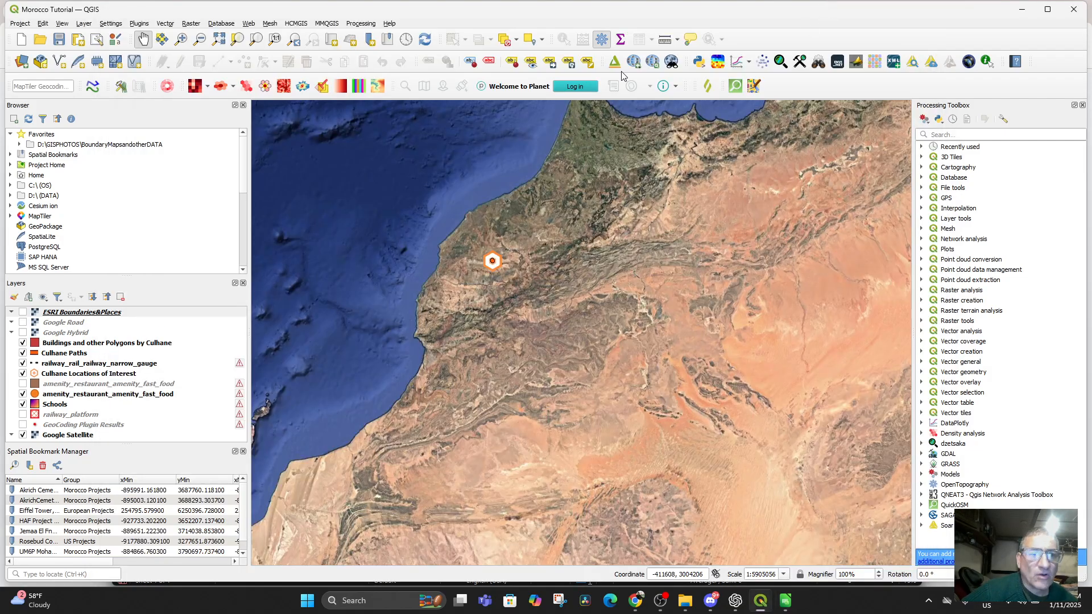
{"action": "left_click", "coordinate": [84, 24]}
{"action": "mouse_move", "coordinate": [170, 59]}
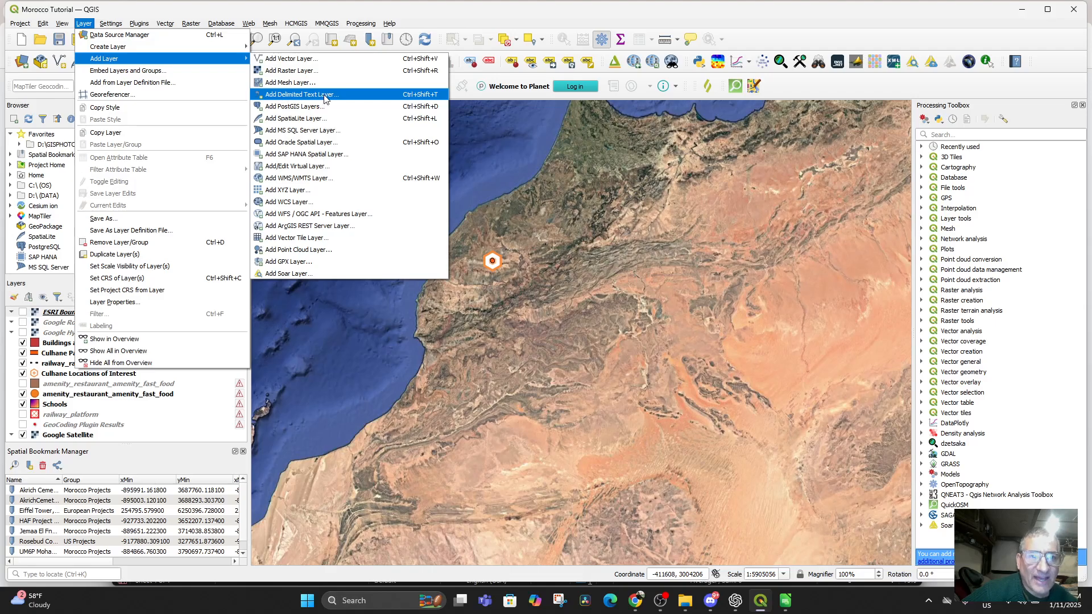
{"action": "left_click", "coordinate": [324, 95]}
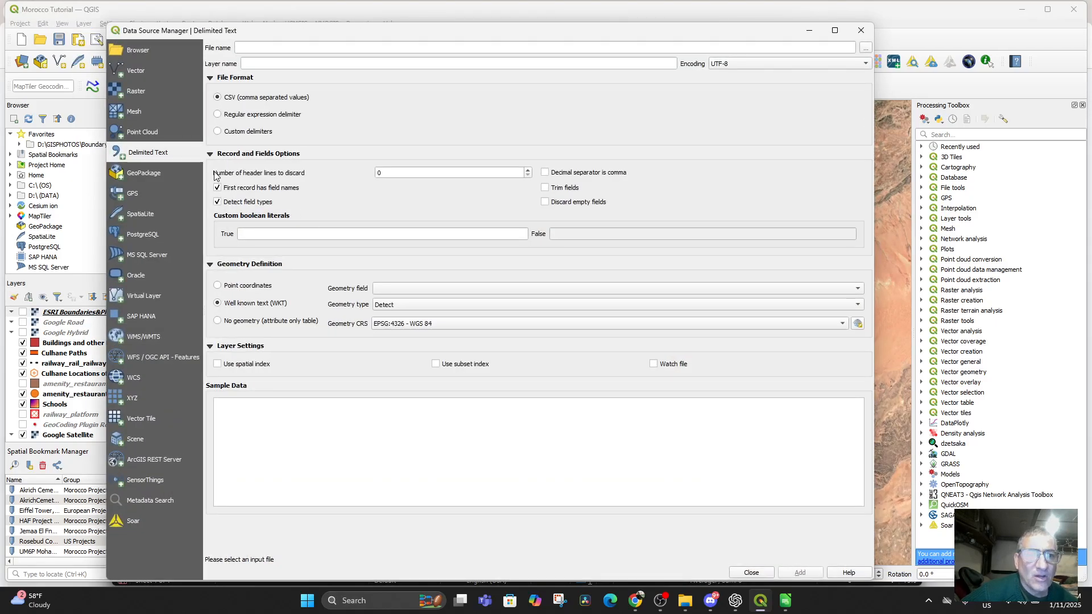
{"action": "left_click", "coordinate": [865, 48]}
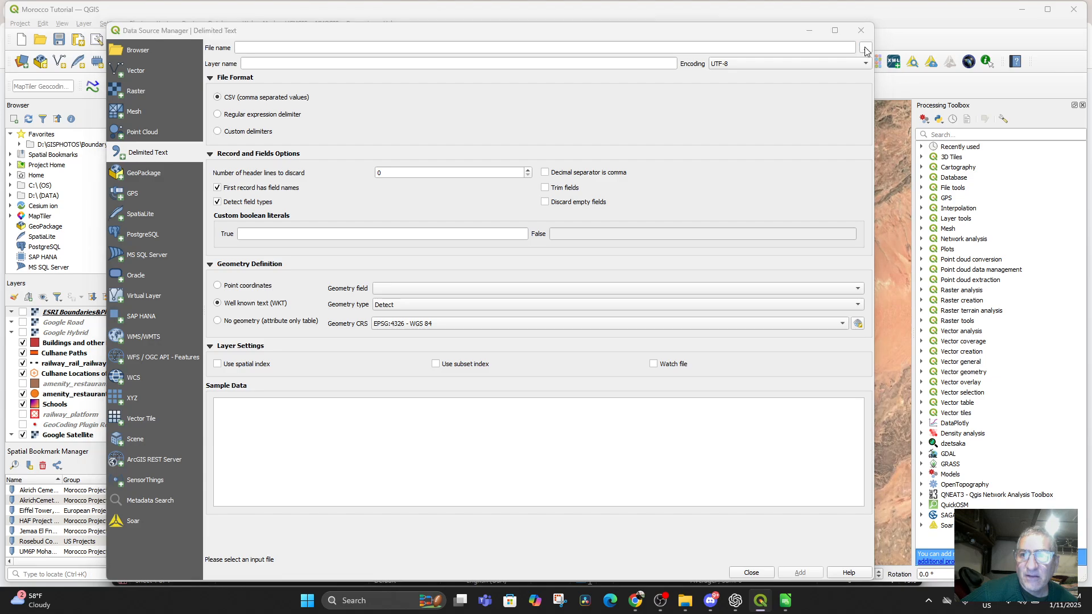
{"action": "double_click", "coordinate": [253, 131]}
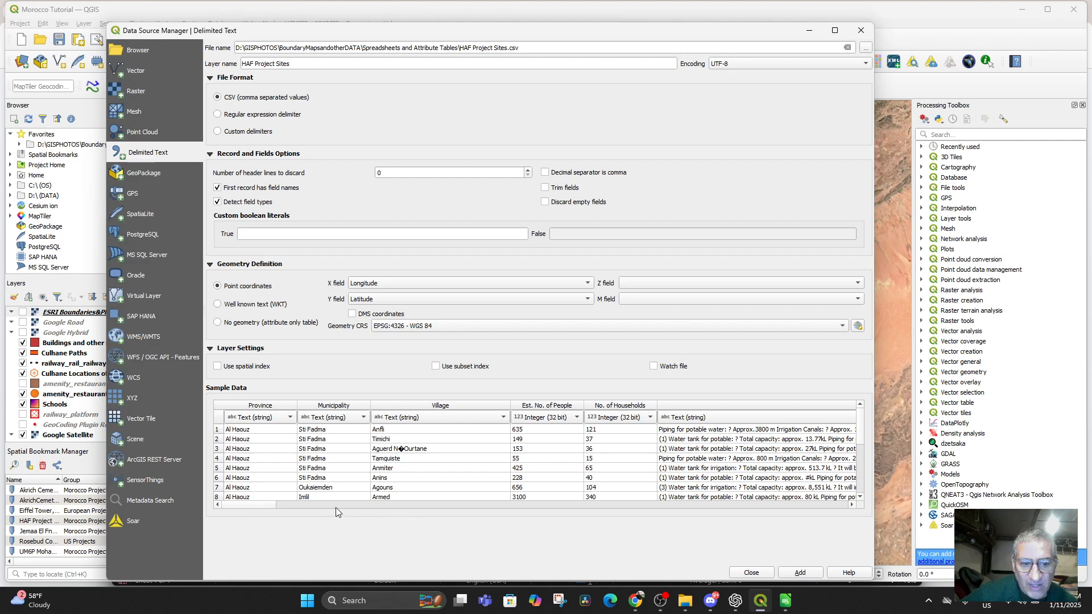
Add the CSV as a point layer with Longitude as X, Latitude as Y, and project CRS EPSG:3857, then minimize the import dialog
{"action": "left_click_drag", "start_coordinate": [267, 507], "coordinate": [454, 513]}
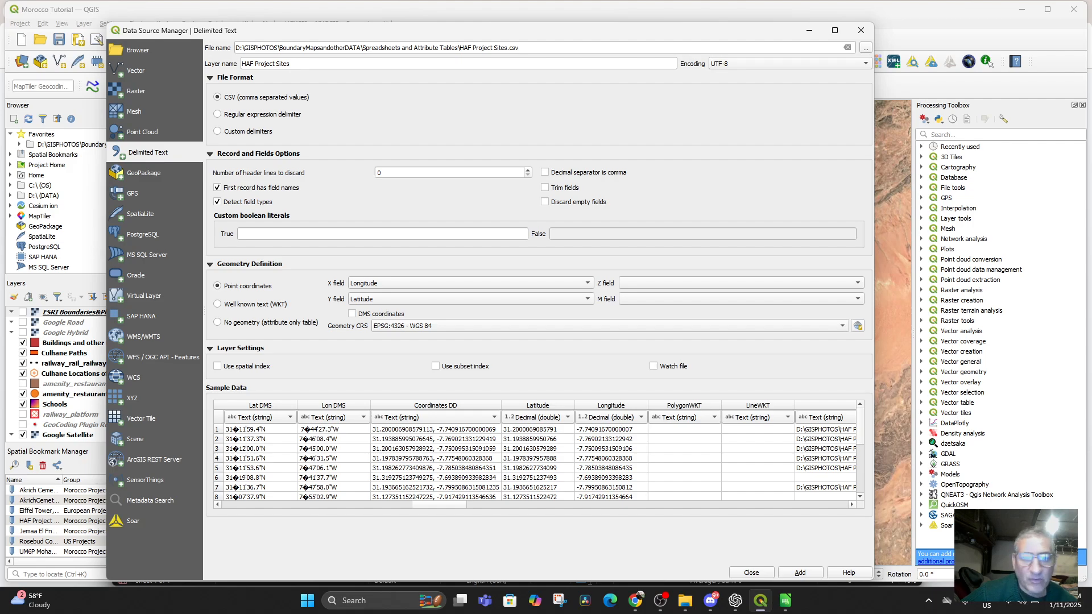
{"action": "scroll", "coordinate": [543, 299], "scroll_direction": "down", "scroll_amount": 1}
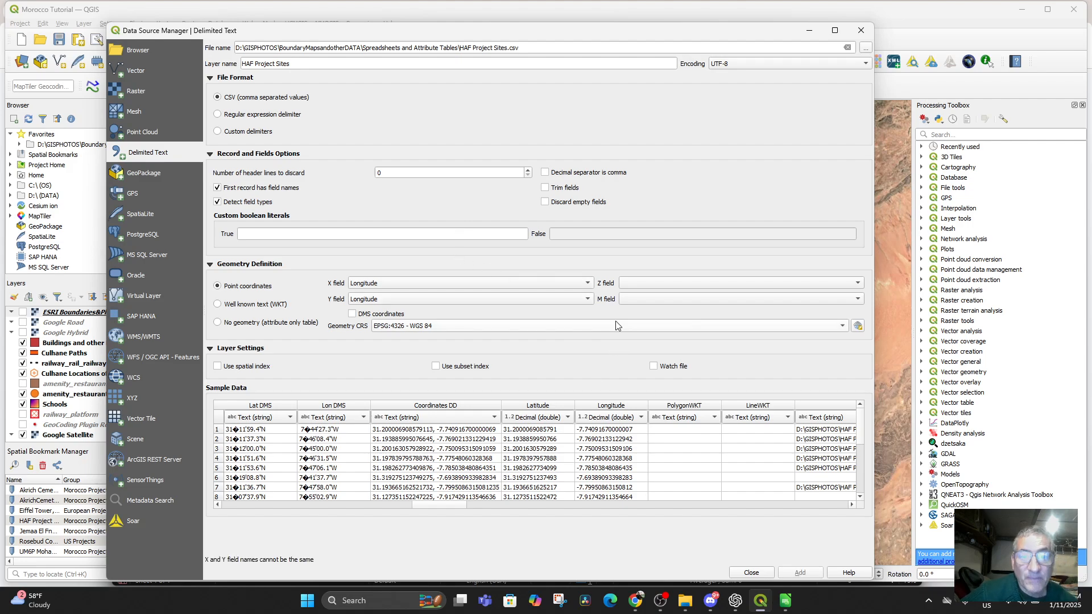
{"action": "scroll", "coordinate": [616, 322], "scroll_direction": "up", "scroll_amount": 1}
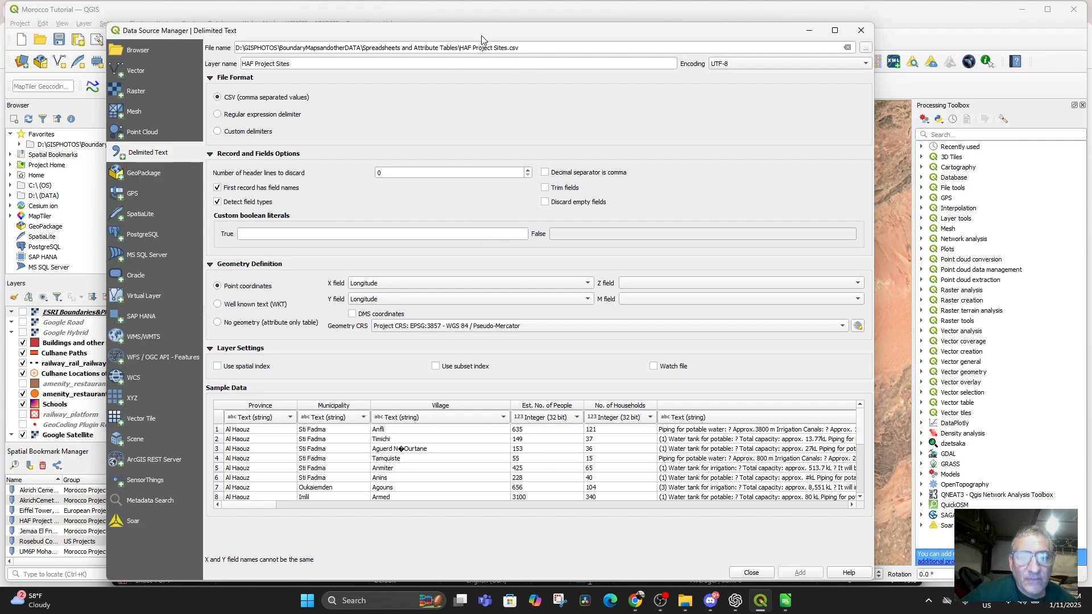
{"action": "left_click_drag", "start_coordinate": [482, 40], "coordinate": [542, 38]}
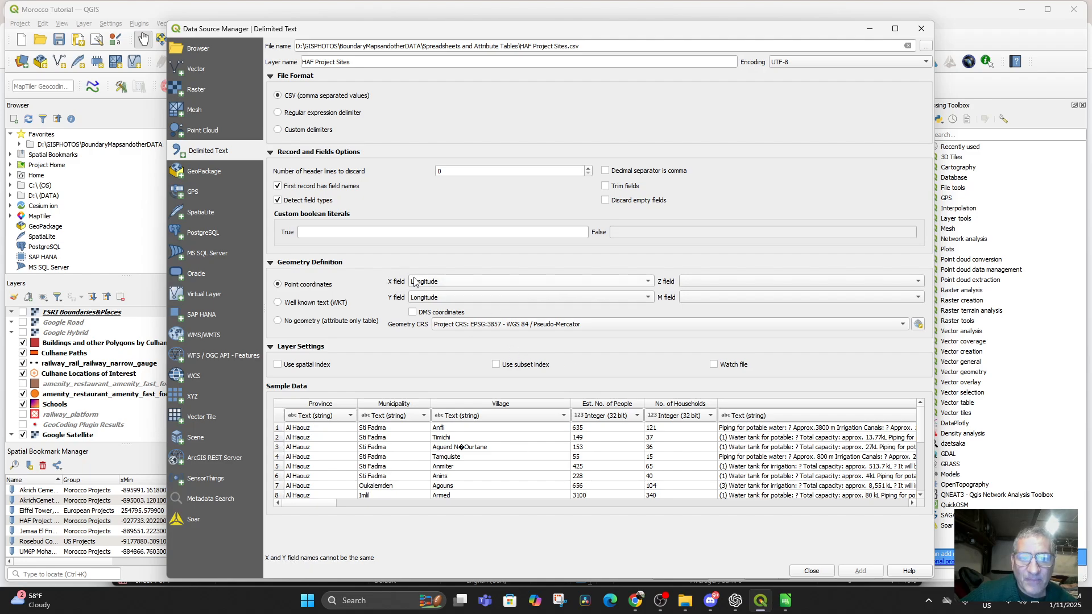
{"action": "left_click", "coordinate": [647, 298]}
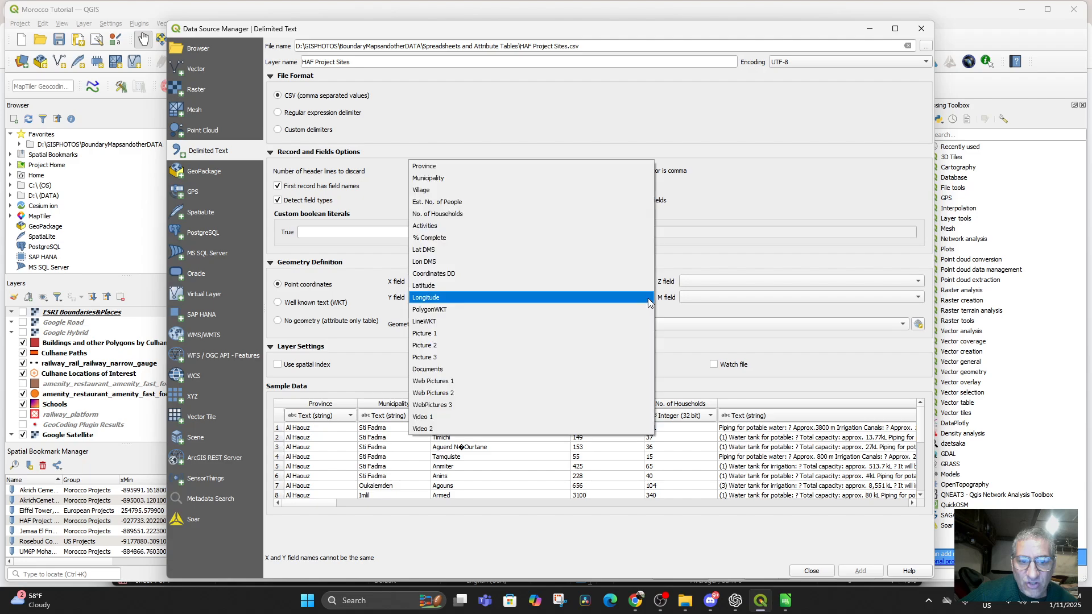
{"action": "left_click", "coordinate": [586, 288]}
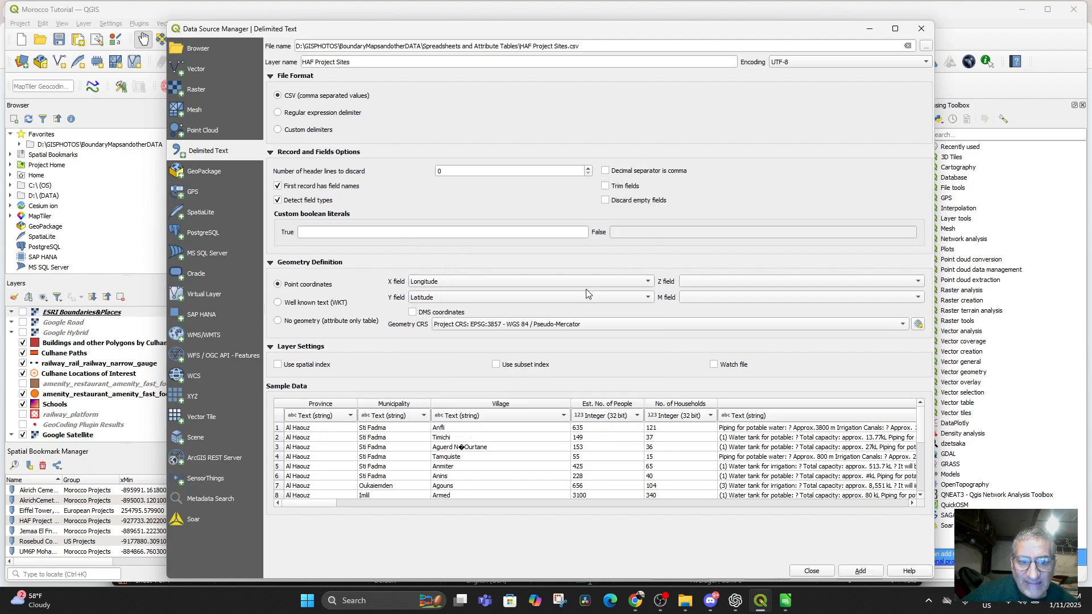
{"action": "left_click", "coordinate": [854, 572]}
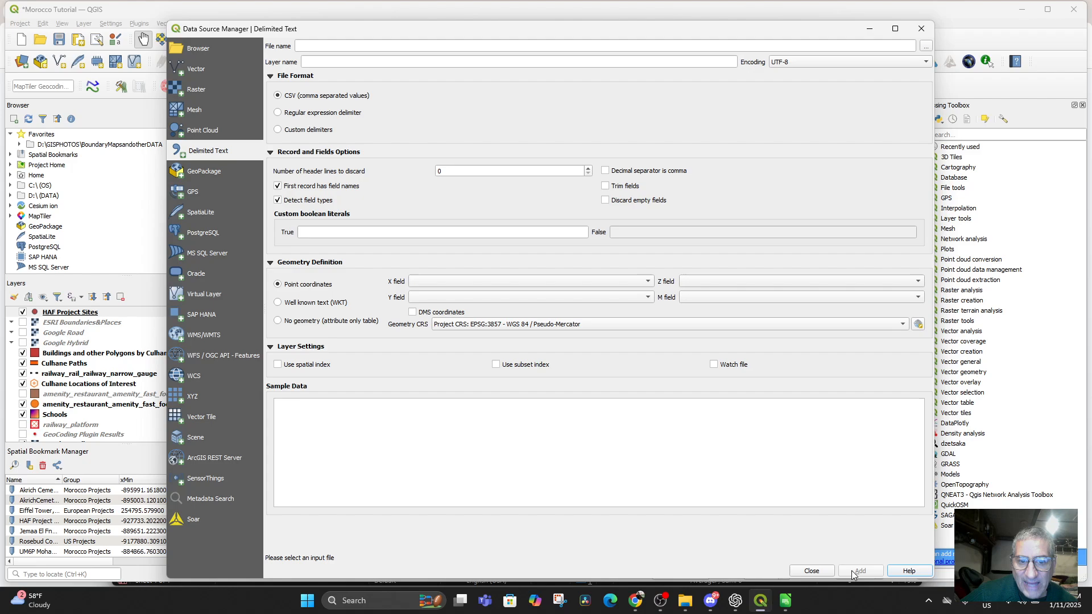
{"action": "left_click", "coordinate": [869, 29]}
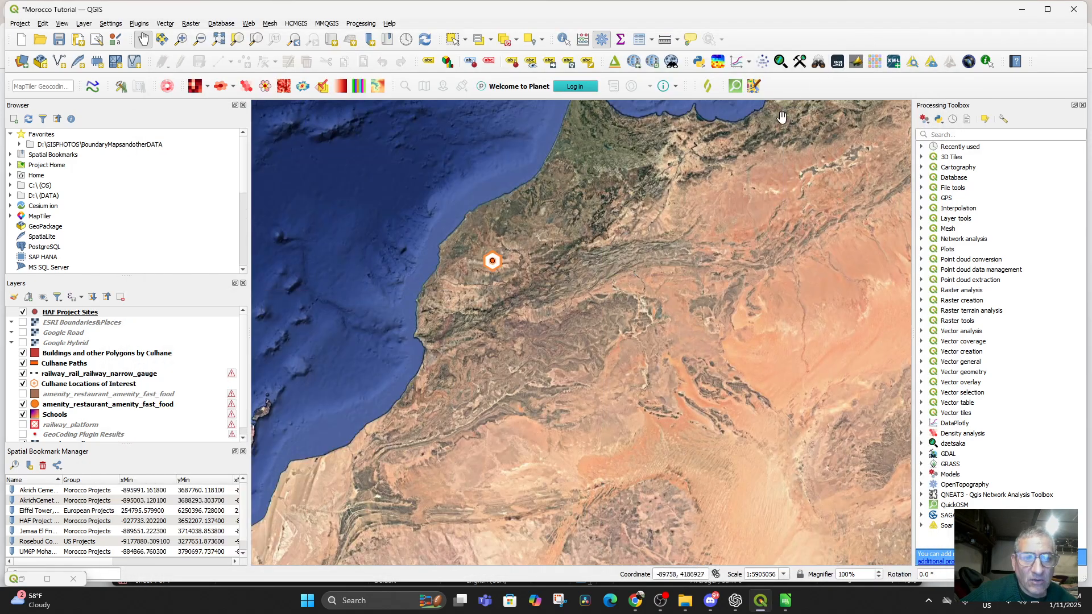
Zoom the map to the HAF Project Sites layer and check where its points fall
{"action": "right_click", "coordinate": [58, 316]}
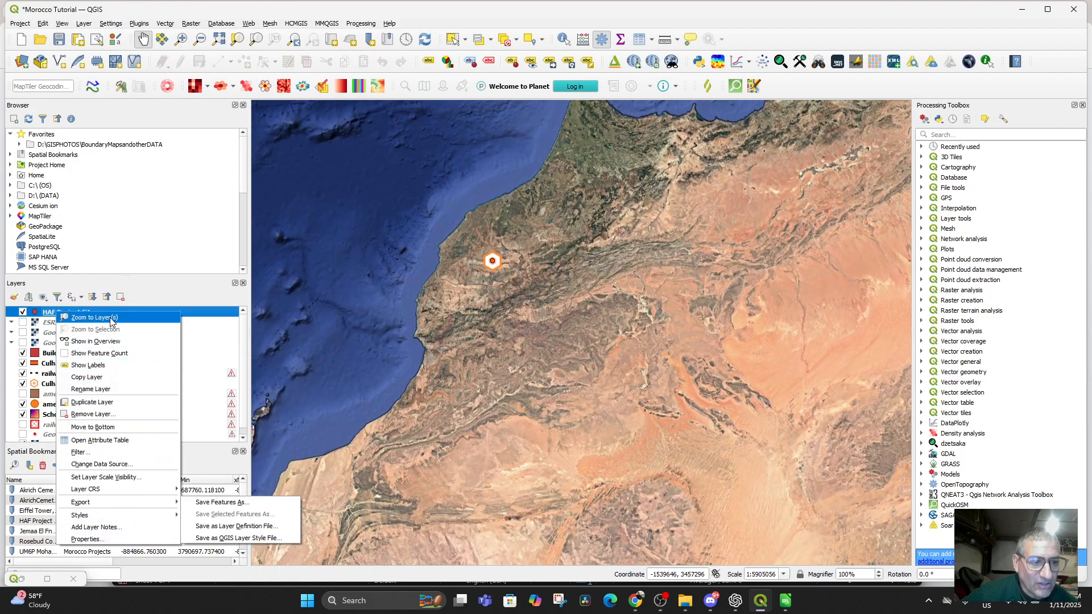
{"action": "left_click", "coordinate": [93, 317]}
{"action": "scroll", "coordinate": [589, 380], "scroll_direction": "down", "scroll_amount": 1}
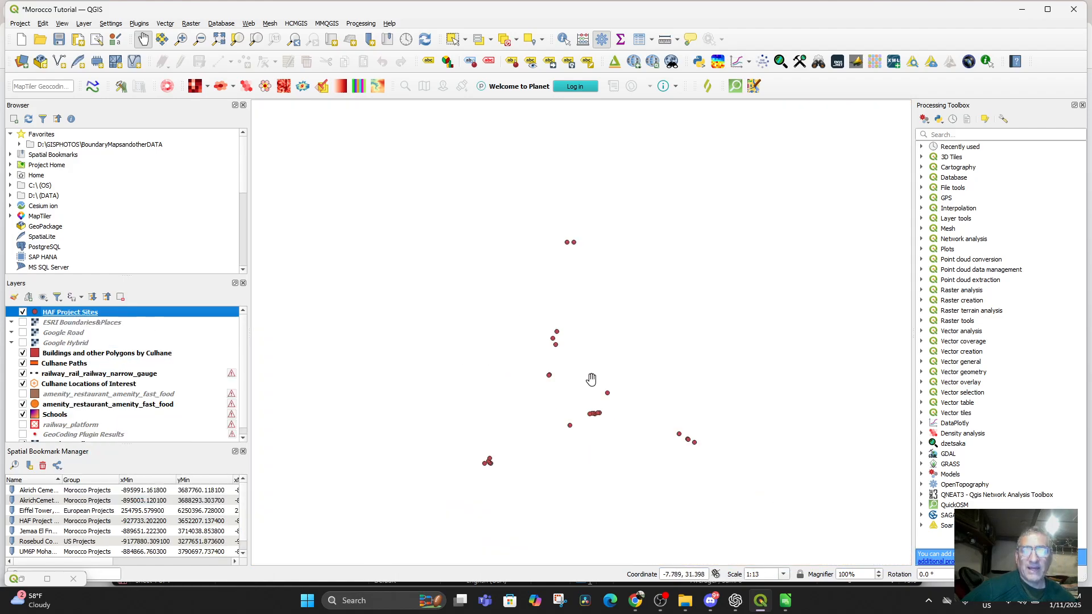
{"action": "scroll", "coordinate": [595, 392], "scroll_direction": "down", "scroll_amount": 1}
{"action": "scroll", "coordinate": [591, 387], "scroll_direction": "up", "scroll_amount": 1}
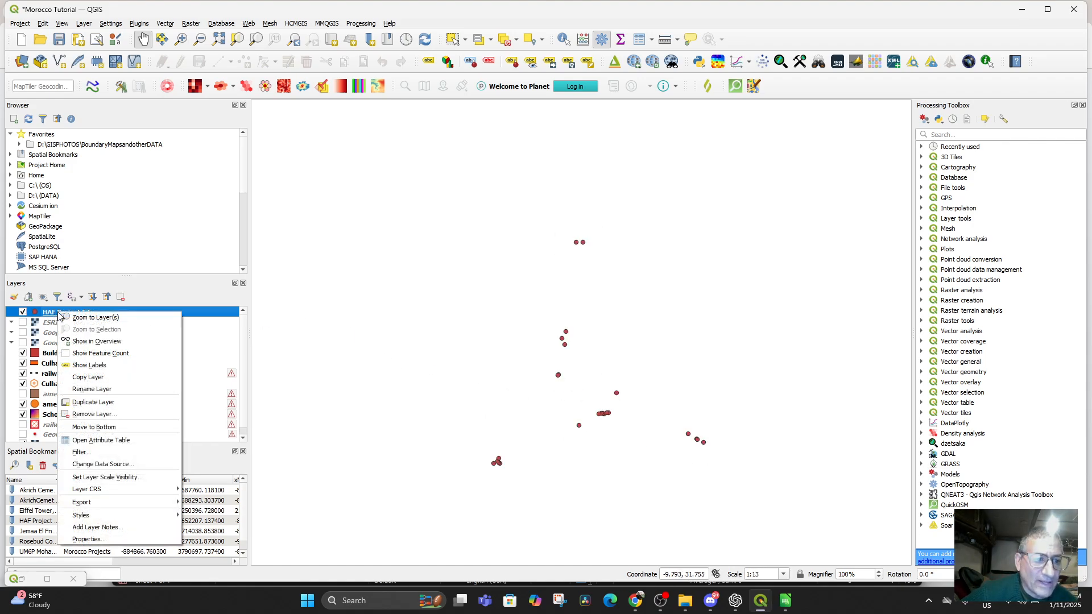
Set the HAF Project Sites layer's CRS to EPSG:4326 and zoom the map to its full extent
{"action": "right_click", "coordinate": [58, 313]}
{"action": "mouse_move", "coordinate": [132, 490]}
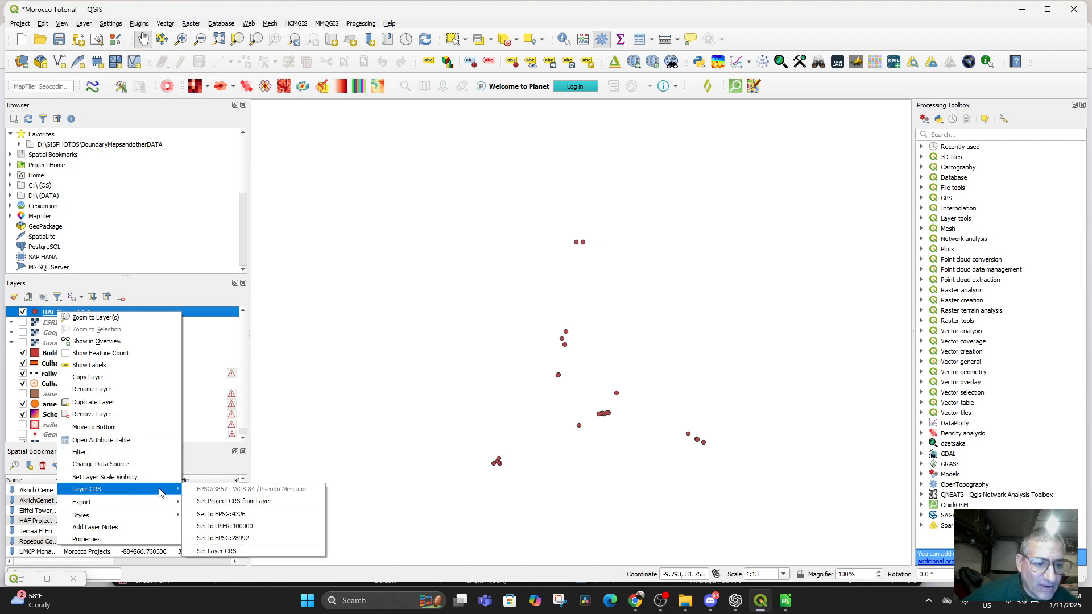
{"action": "left_click", "coordinate": [264, 513]}
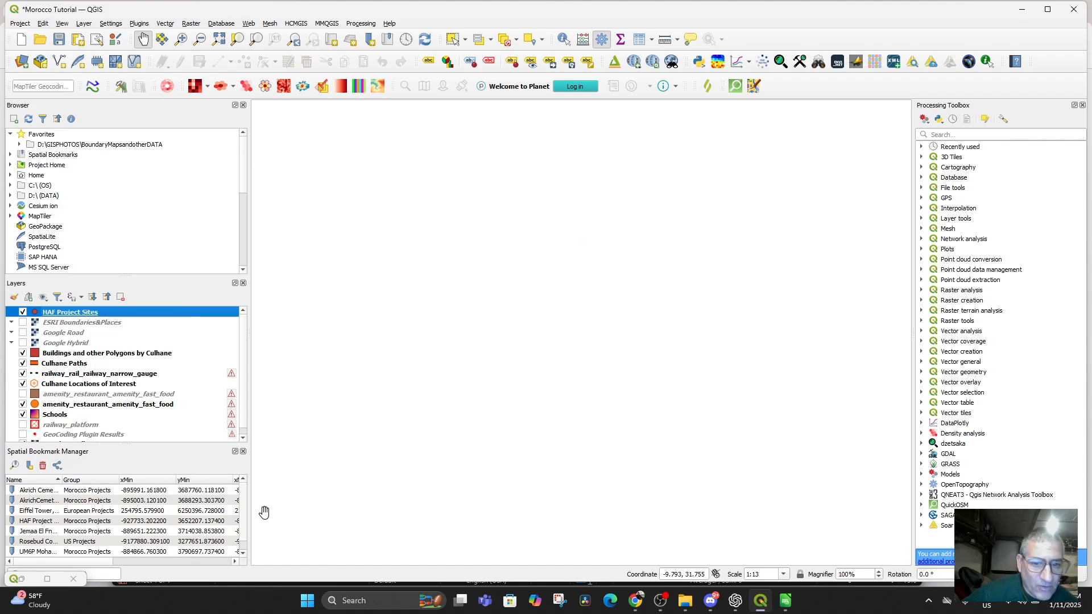
{"action": "right_click", "coordinate": [60, 314]}
{"action": "left_click", "coordinate": [82, 318]}
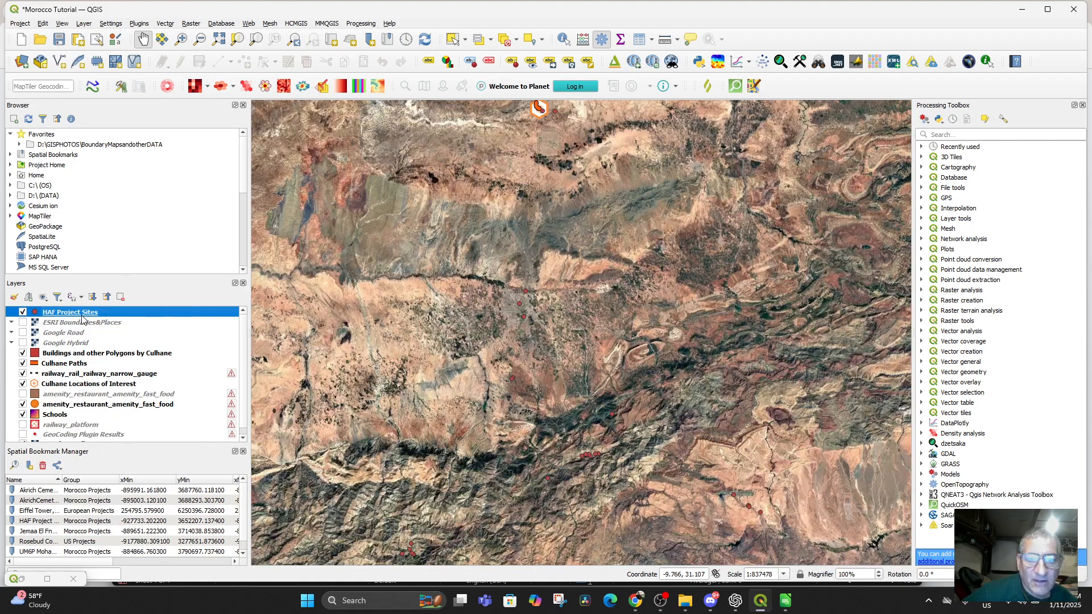
{"action": "scroll", "coordinate": [557, 413], "scroll_direction": "down", "scroll_amount": 1}
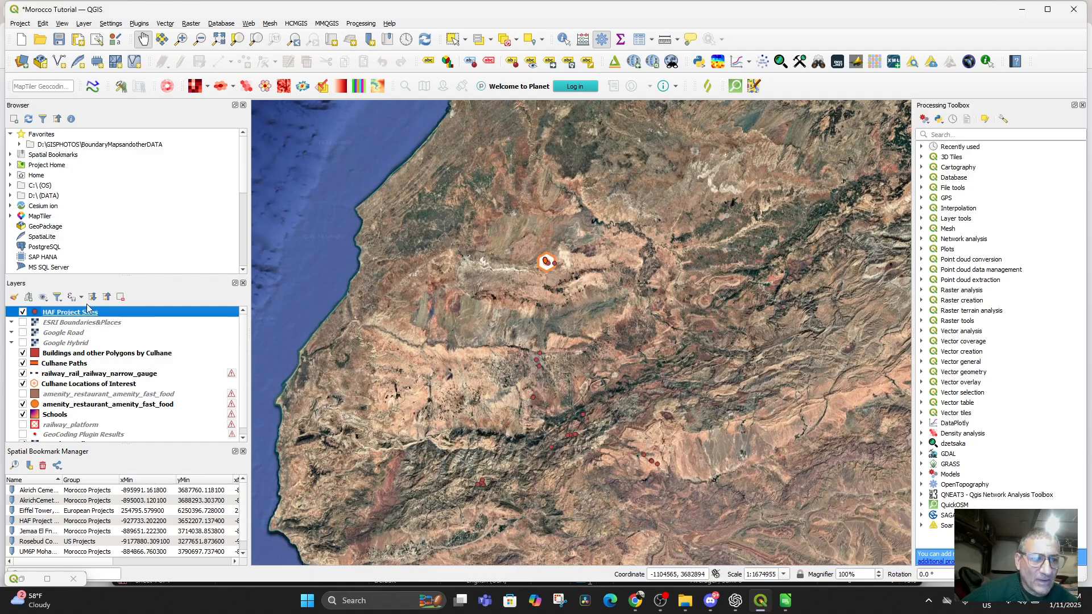
Open the HAF Project Sites layer's symbology and choose the effect drop shadow marker
{"action": "right_click", "coordinate": [61, 312]}
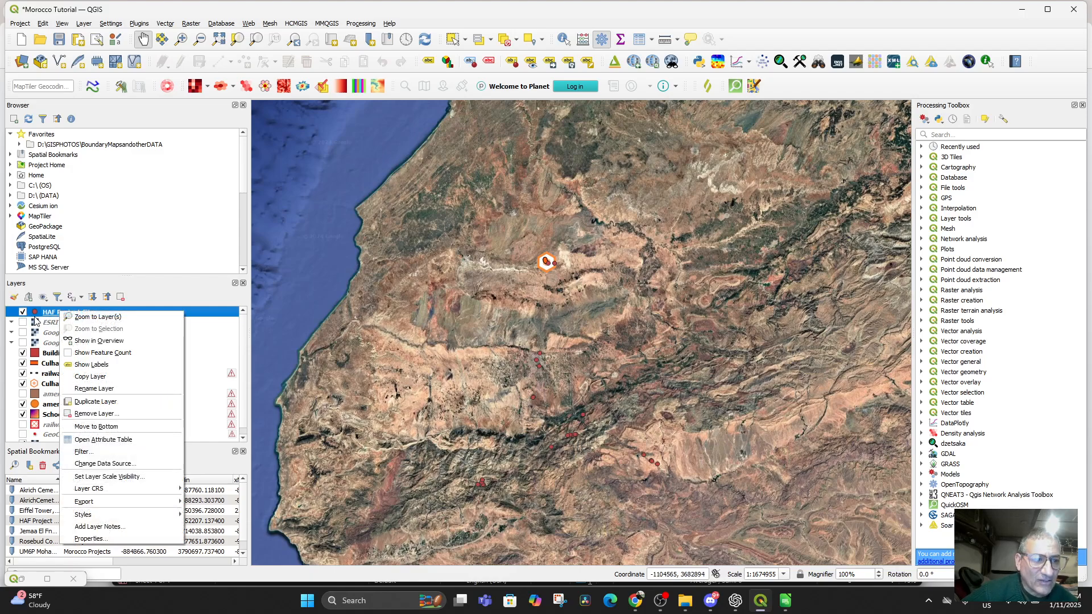
{"action": "left_click", "coordinate": [47, 316]}
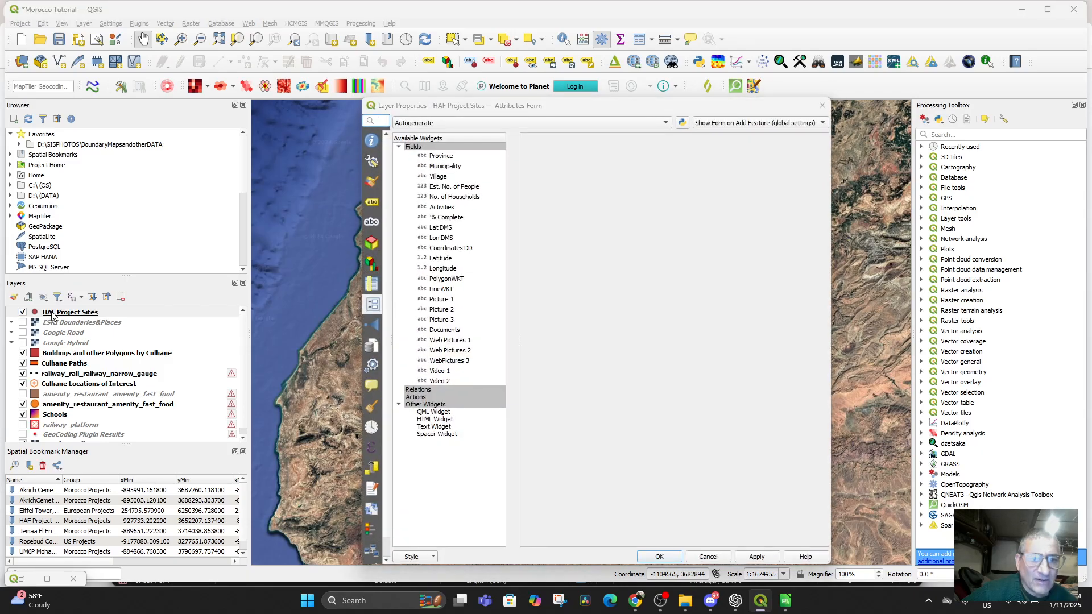
{"action": "left_click", "coordinate": [372, 181]}
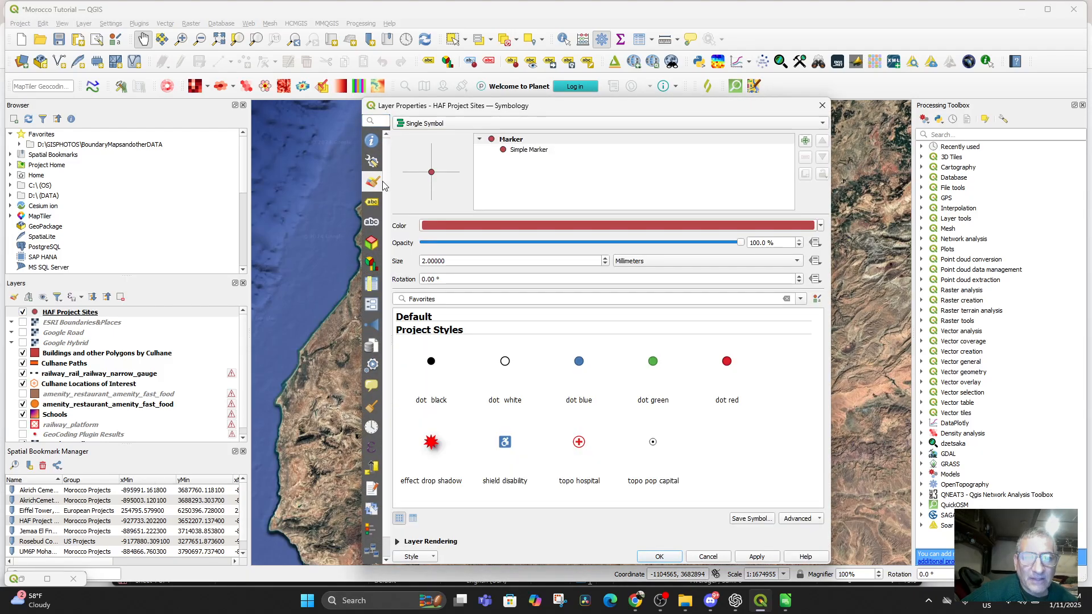
{"action": "left_click", "coordinate": [433, 444]}
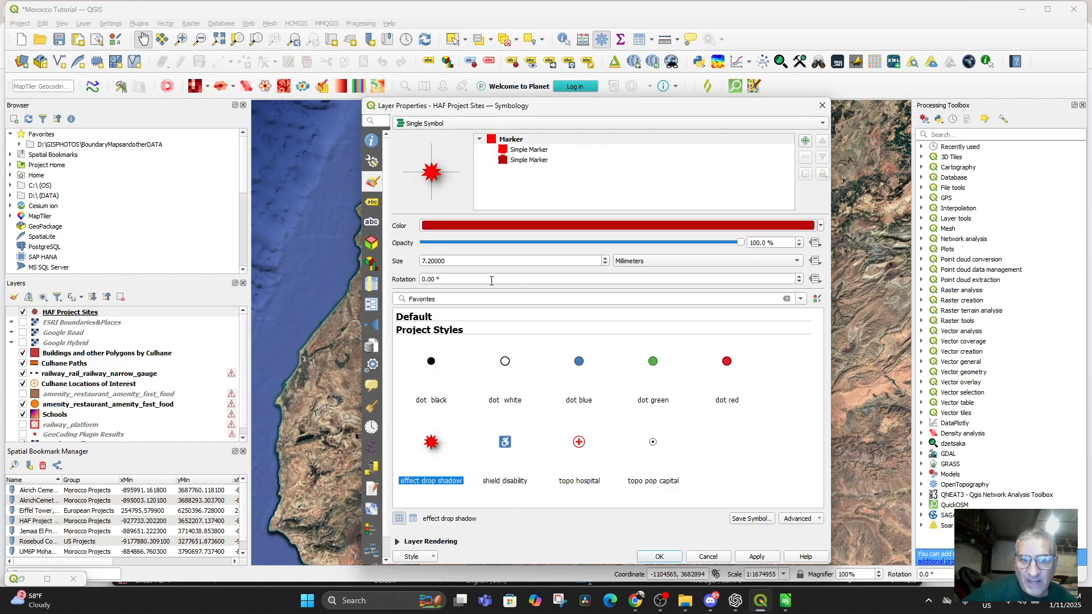
Set the HAF Project Sites marker size to 20 pixels, apply the style, and close the layer properties
{"action": "left_click", "coordinate": [633, 263]}
{"action": "left_click", "coordinate": [637, 288]}
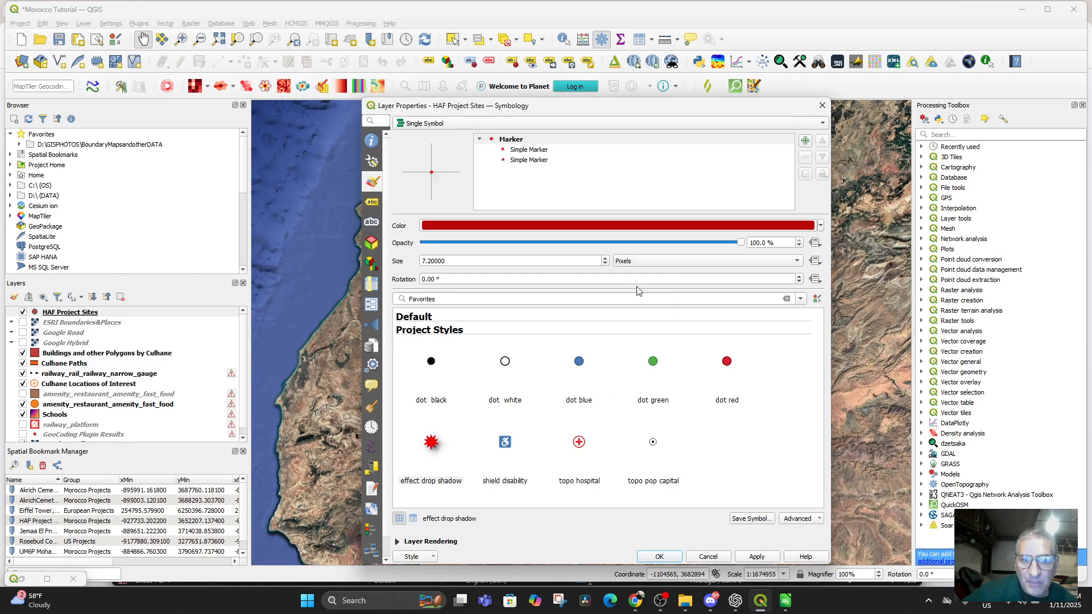
{"action": "left_click", "coordinate": [442, 260]}
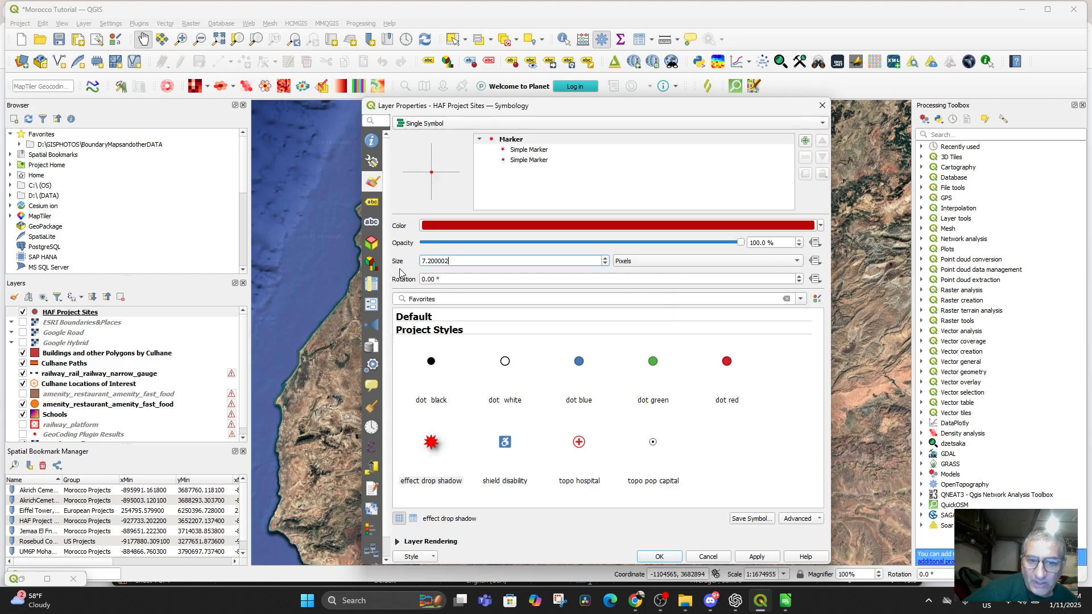
{"action": "left_click_drag", "start_coordinate": [486, 262], "coordinate": [357, 254]}
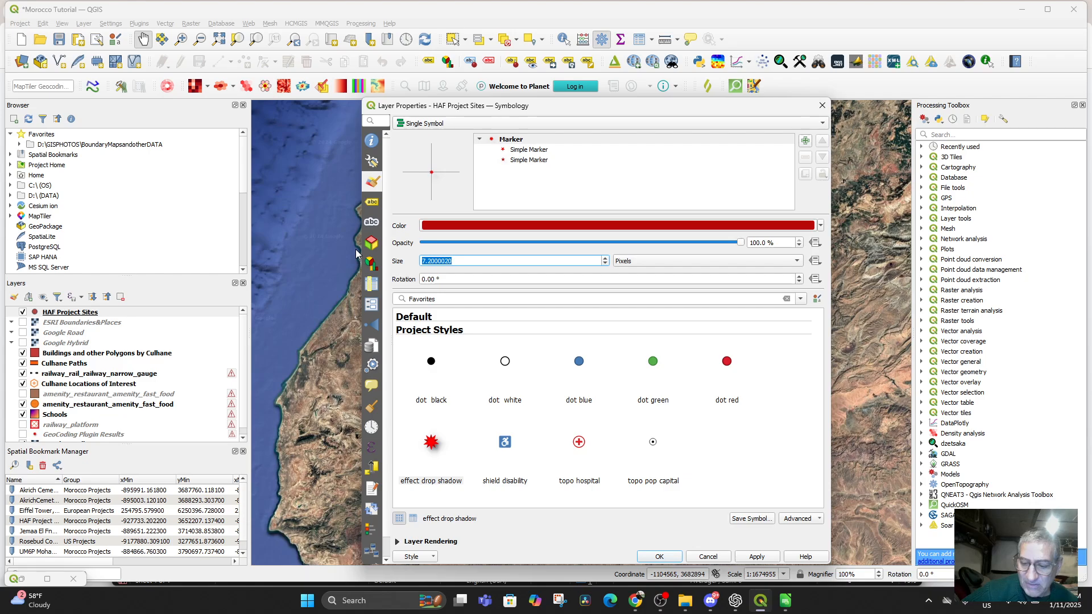
{"action": "type", "text": "20"}
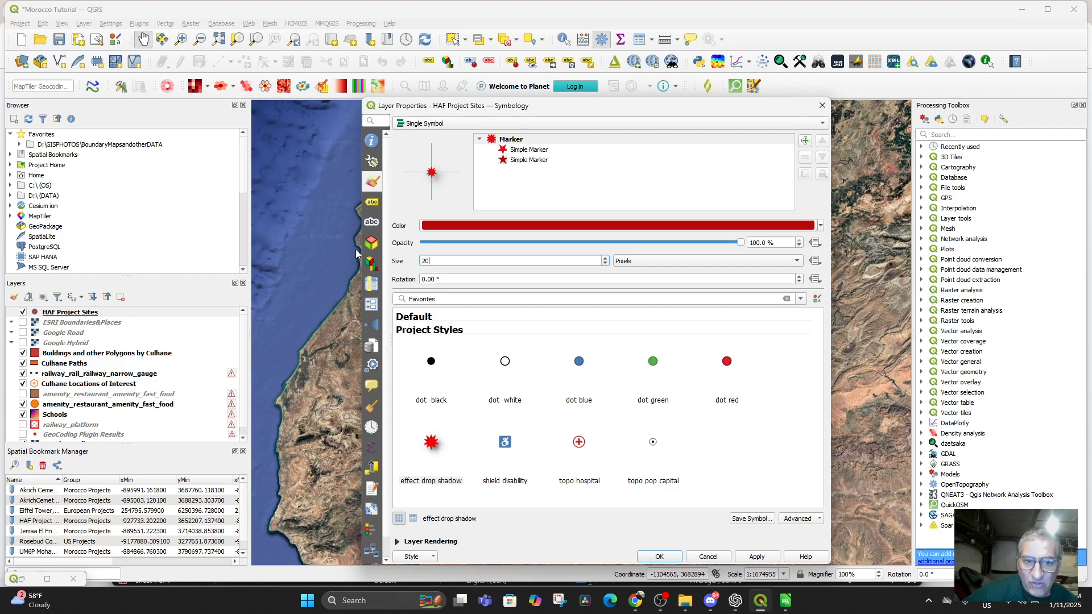
{"action": "left_click", "coordinate": [749, 555]}
{"action": "left_click_drag", "start_coordinate": [633, 115], "coordinate": [928, 96]}
{"action": "left_click", "coordinate": [948, 539]}
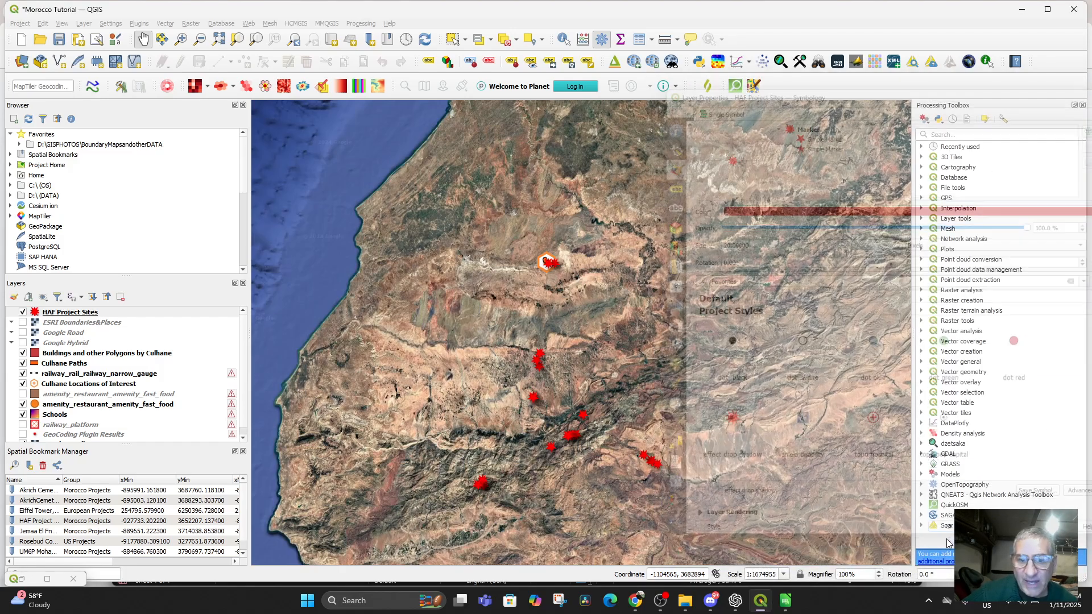
Examine where the northernmost pair of HAF Project Sites points near Ben Guerir falls on the satellite imagery, at several zoom levels
{"action": "scroll", "coordinate": [552, 336], "scroll_direction": "up", "scroll_amount": 3}
{"action": "left_click_drag", "start_coordinate": [510, 221], "coordinate": [563, 446]}
{"action": "scroll", "coordinate": [563, 438], "scroll_direction": "down", "scroll_amount": 4}
{"action": "scroll", "coordinate": [563, 418], "scroll_direction": "up", "scroll_amount": 4}
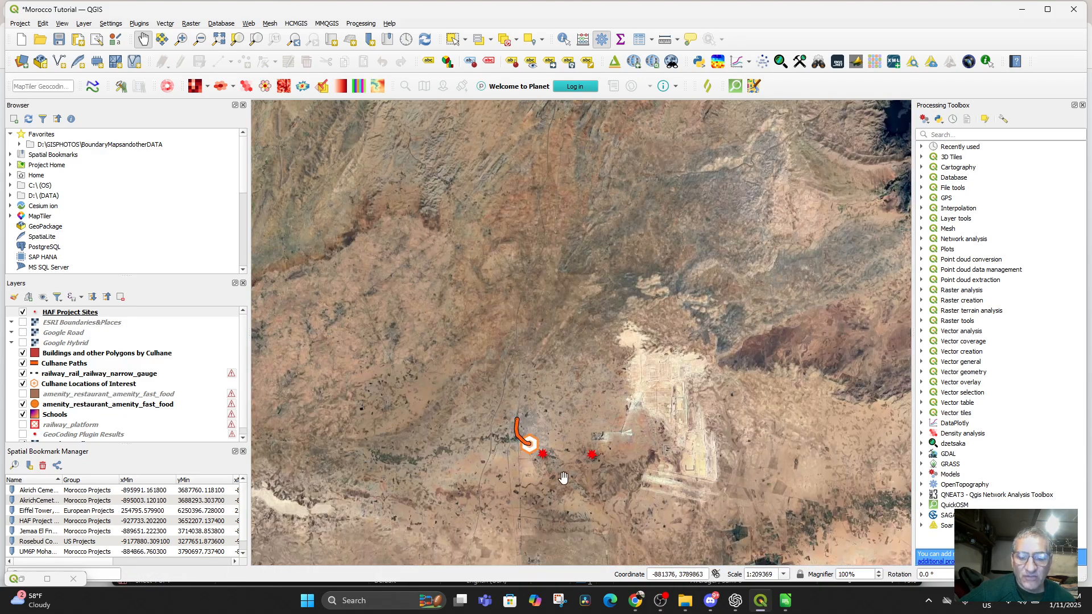
{"action": "left_click_drag", "start_coordinate": [528, 441], "coordinate": [514, 307]}
{"action": "scroll", "coordinate": [523, 313], "scroll_direction": "up", "scroll_amount": 2}
{"action": "scroll", "coordinate": [452, 291], "scroll_direction": "up", "scroll_amount": 3}
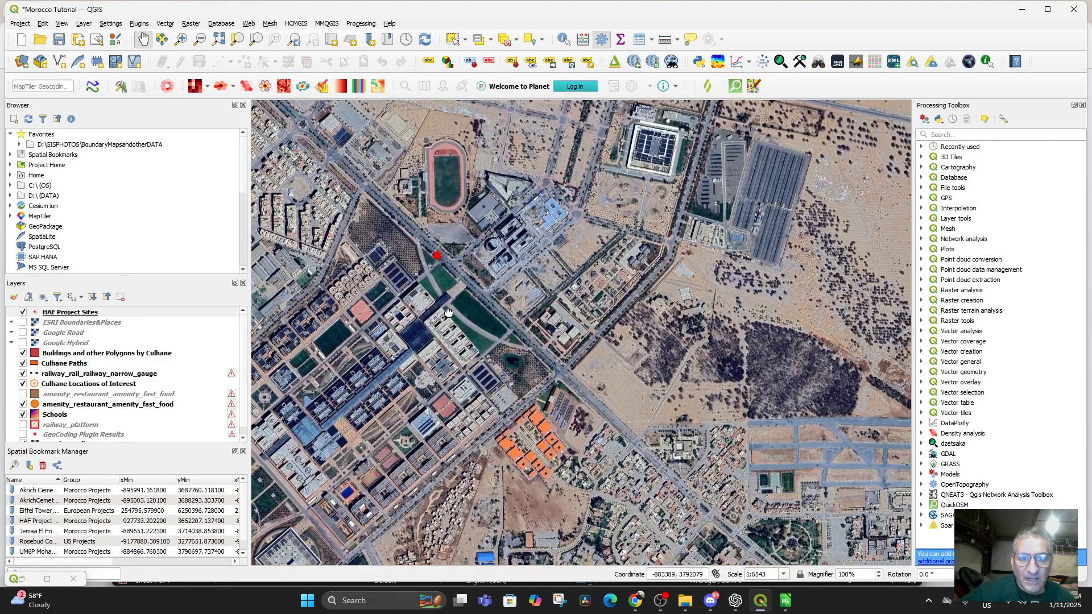
{"action": "left_click_drag", "start_coordinate": [449, 313], "coordinate": [498, 357]}
{"action": "scroll", "coordinate": [491, 312], "scroll_direction": "down", "scroll_amount": 2}
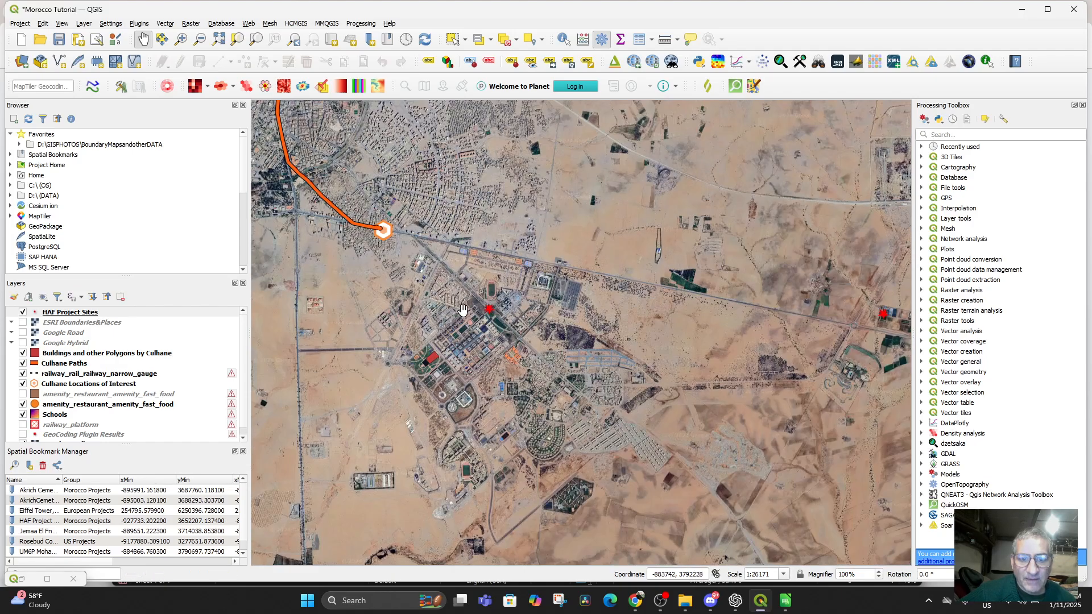
{"action": "scroll", "coordinate": [462, 309], "scroll_direction": "down", "scroll_amount": 1}
{"action": "scroll", "coordinate": [463, 310], "scroll_direction": "up", "scroll_amount": 3}
{"action": "scroll", "coordinate": [462, 310], "scroll_direction": "down", "scroll_amount": 2}
{"action": "scroll", "coordinate": [458, 308], "scroll_direction": "down", "scroll_amount": 2}
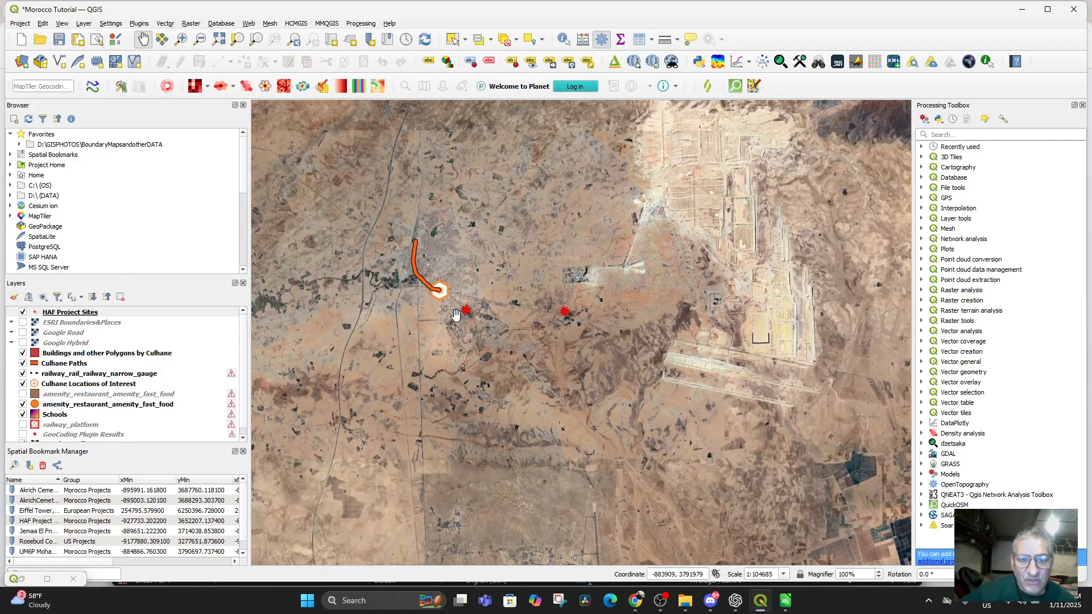
{"action": "scroll", "coordinate": [475, 307], "scroll_direction": "up", "scroll_amount": 1}
{"action": "scroll", "coordinate": [458, 312], "scroll_direction": "up", "scroll_amount": 2}
{"action": "scroll", "coordinate": [492, 302], "scroll_direction": "down", "scroll_amount": 2}
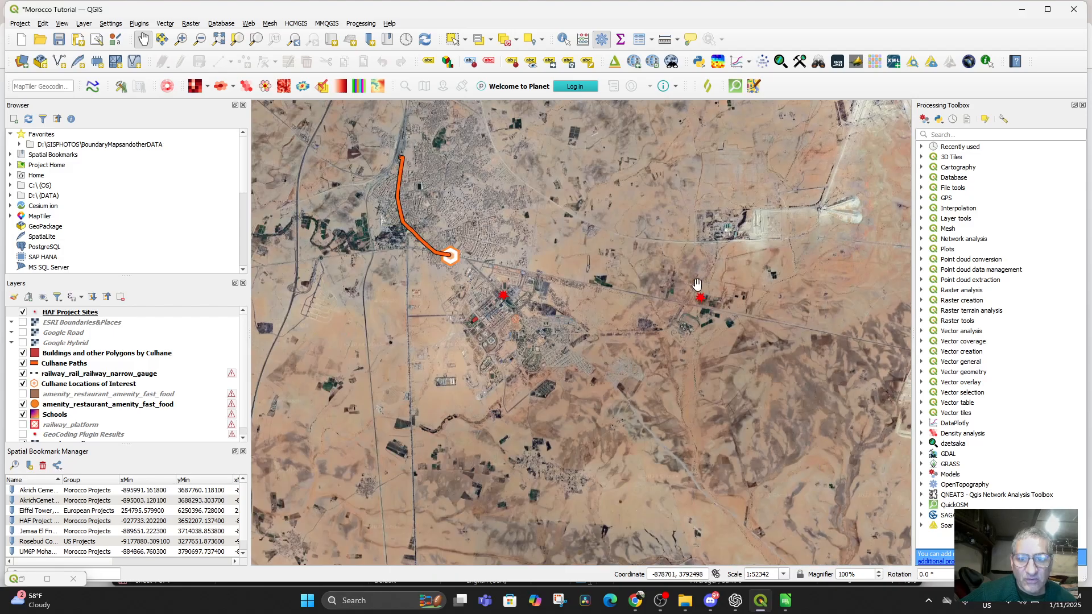
{"action": "scroll", "coordinate": [706, 305], "scroll_direction": "up", "scroll_amount": 1}
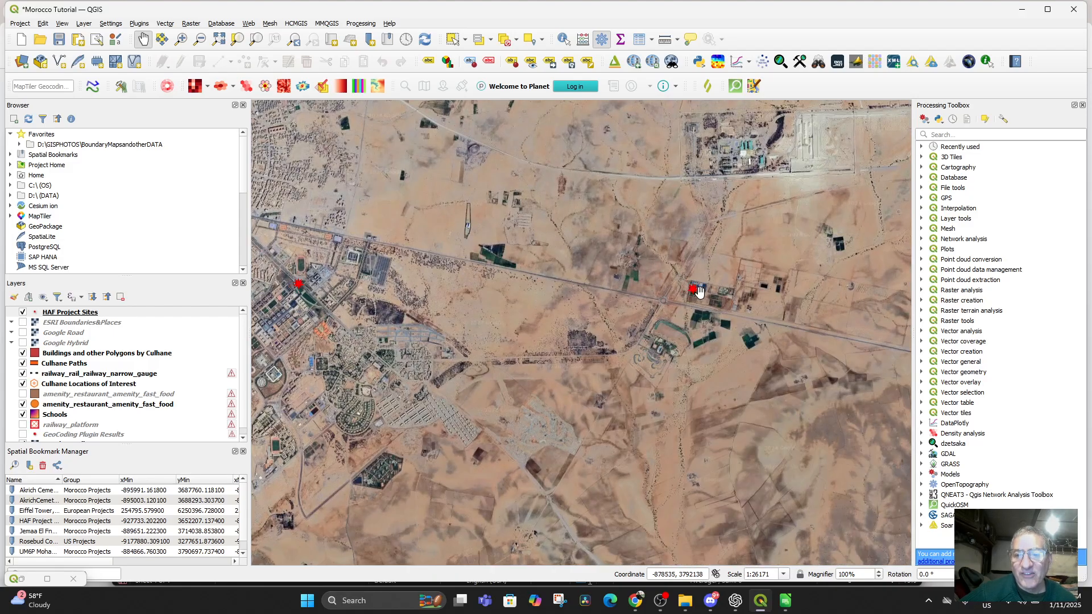
Identify the eastern and then the western HAF Project Sites point near Ben Guerir, closing the results each time
{"action": "left_click", "coordinate": [563, 39]}
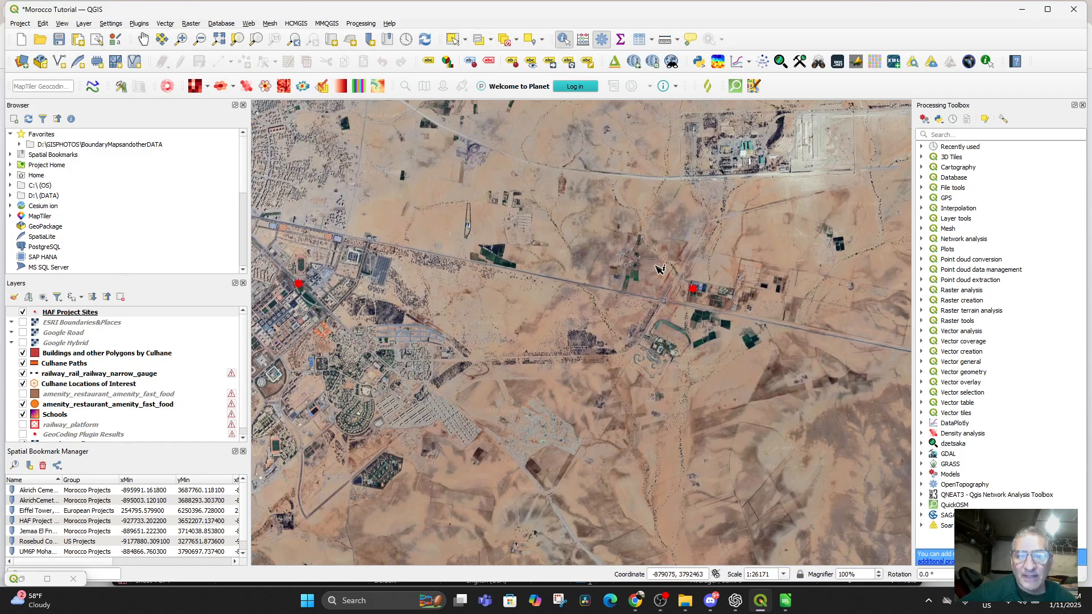
{"action": "left_click", "coordinate": [699, 293]}
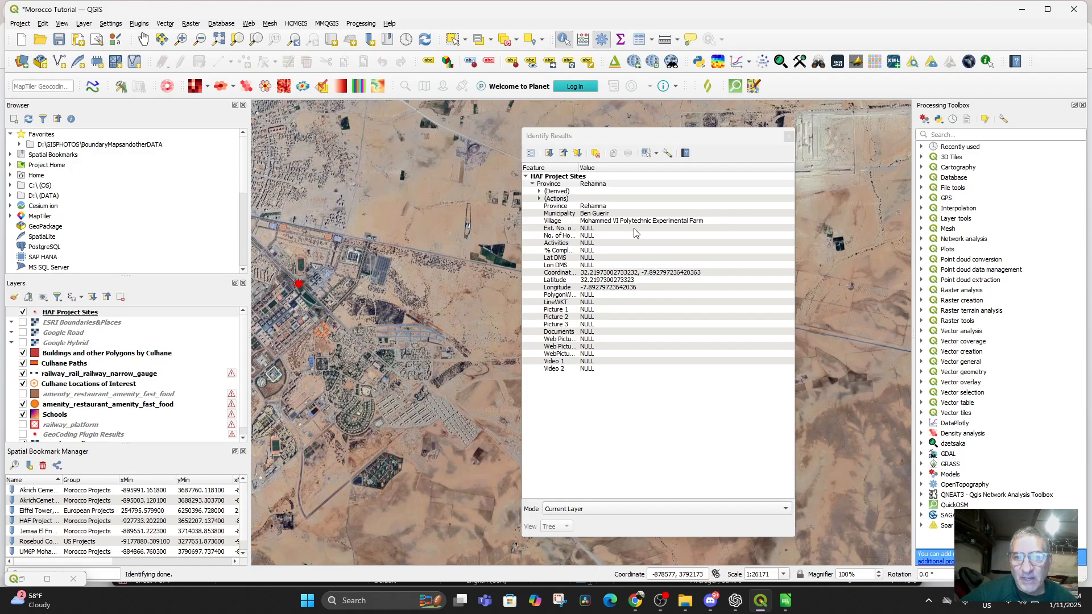
{"action": "left_click", "coordinate": [788, 137]}
{"action": "left_click_drag", "start_coordinate": [396, 301], "coordinate": [534, 348]}
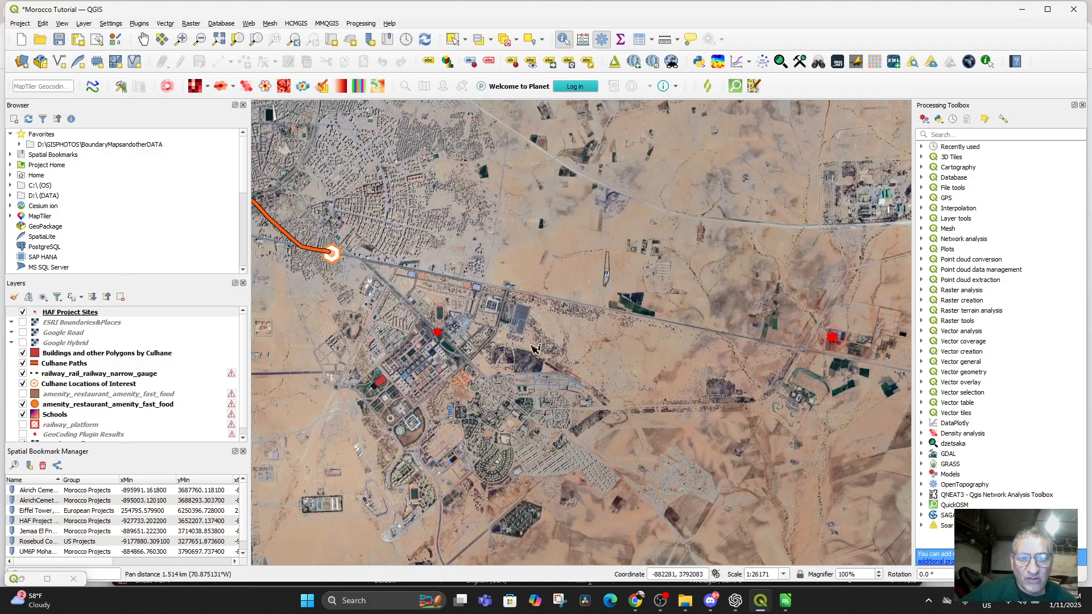
{"action": "left_click", "coordinate": [438, 333]}
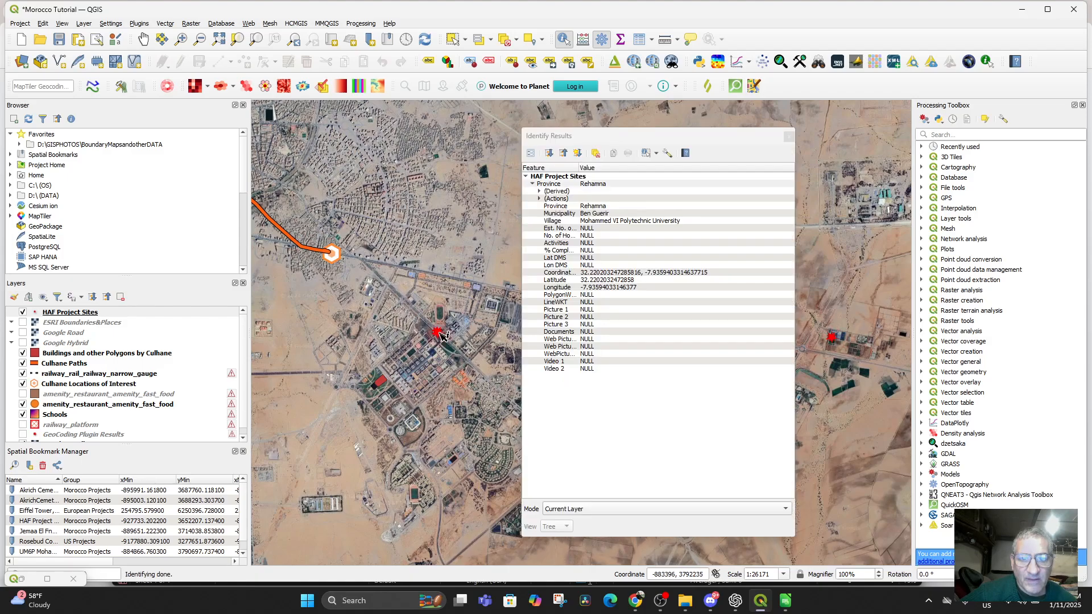
{"action": "left_click", "coordinate": [789, 137]}
Identify the two northernmost HAF Project Sites points in the Marrakech cluster one after the other, closing the results each time
{"action": "scroll", "coordinate": [626, 318], "scroll_direction": "down", "scroll_amount": 5}
{"action": "left_click_drag", "start_coordinate": [634, 344], "coordinate": [621, 274]}
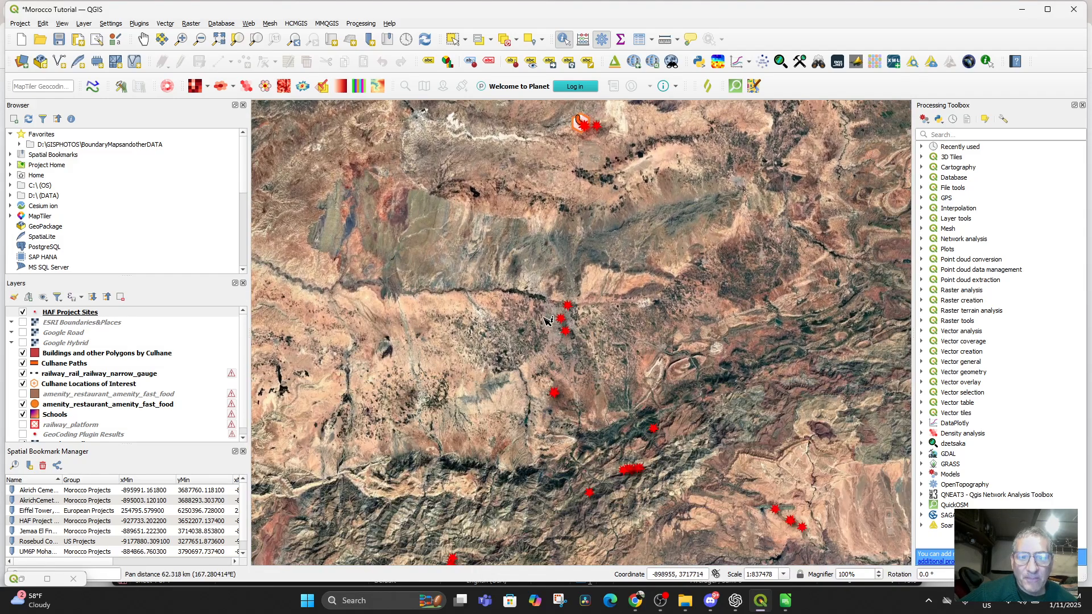
{"action": "left_click", "coordinate": [571, 312]}
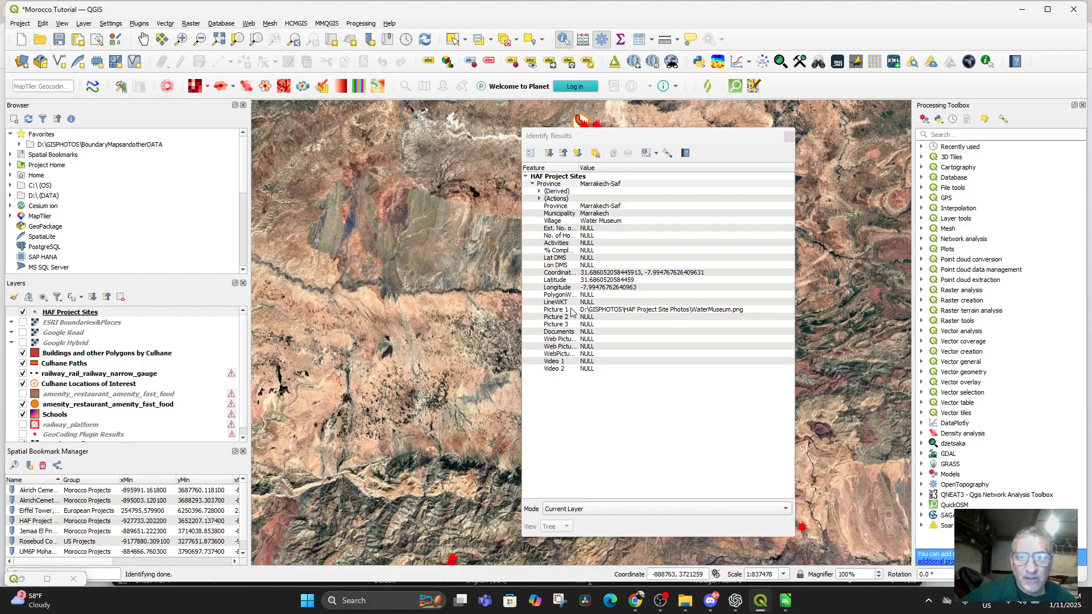
{"action": "left_click", "coordinate": [789, 137]}
{"action": "left_click_drag", "start_coordinate": [533, 348], "coordinate": [523, 391]}
{"action": "scroll", "coordinate": [523, 392], "scroll_direction": "up", "scroll_amount": 1}
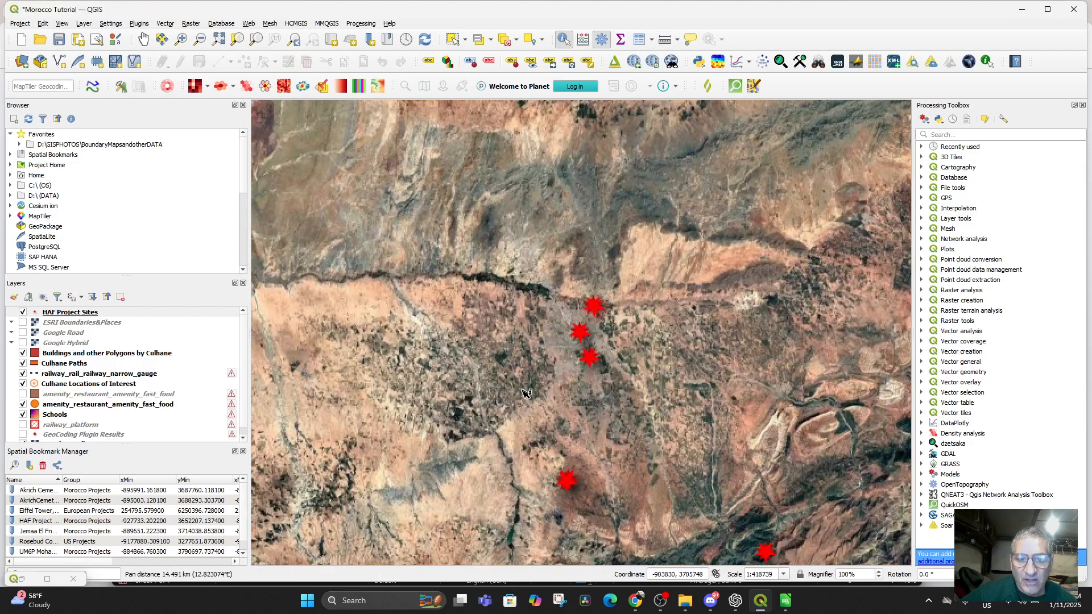
{"action": "left_click", "coordinate": [585, 335]}
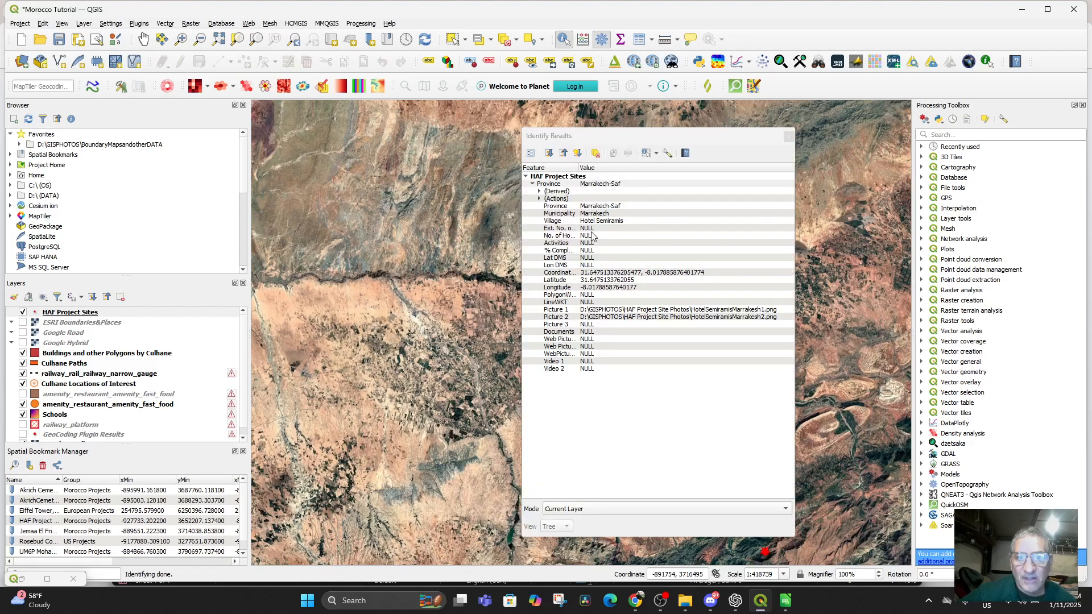
{"action": "left_click", "coordinate": [789, 137]}
Identify the isolated HAF Project Sites point in the mountains southeast of Marrakech and close the results
{"action": "left_click_drag", "start_coordinate": [671, 315], "coordinate": [522, 487]}
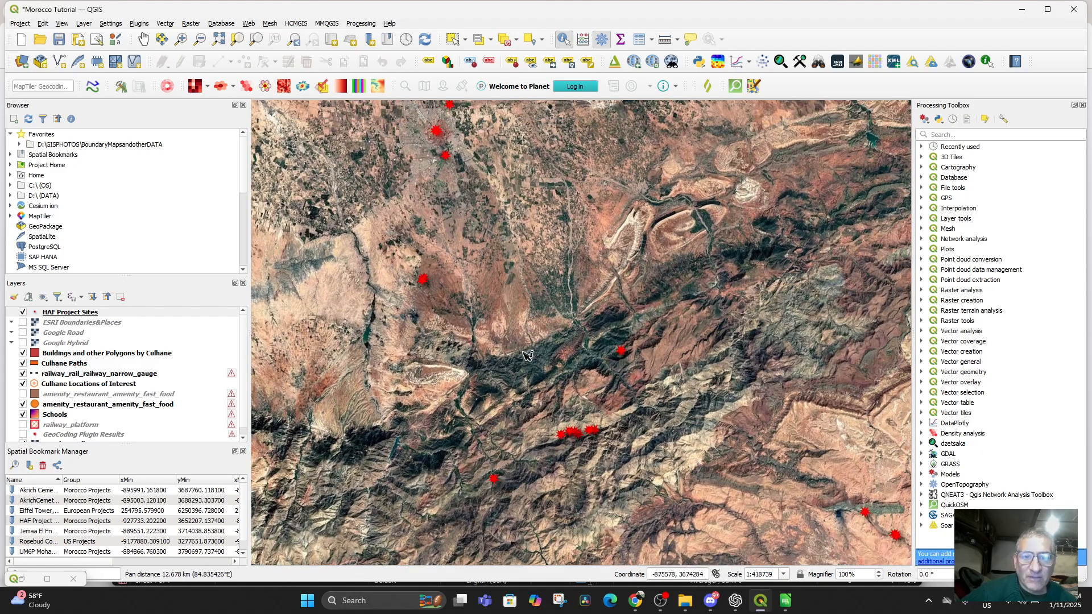
{"action": "left_click", "coordinate": [621, 352]}
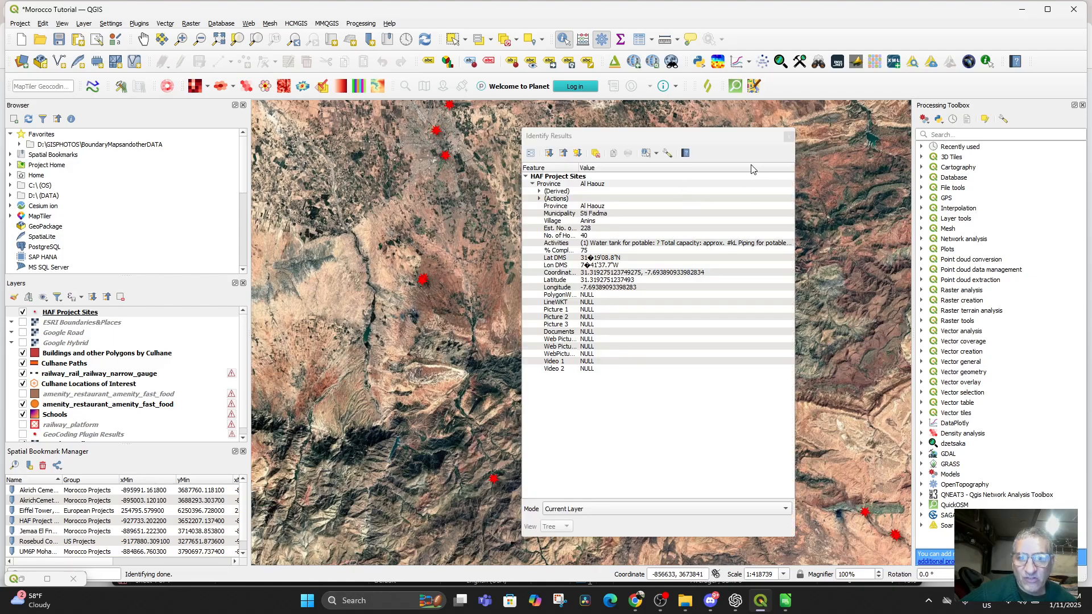
{"action": "left_click", "coordinate": [788, 137]}
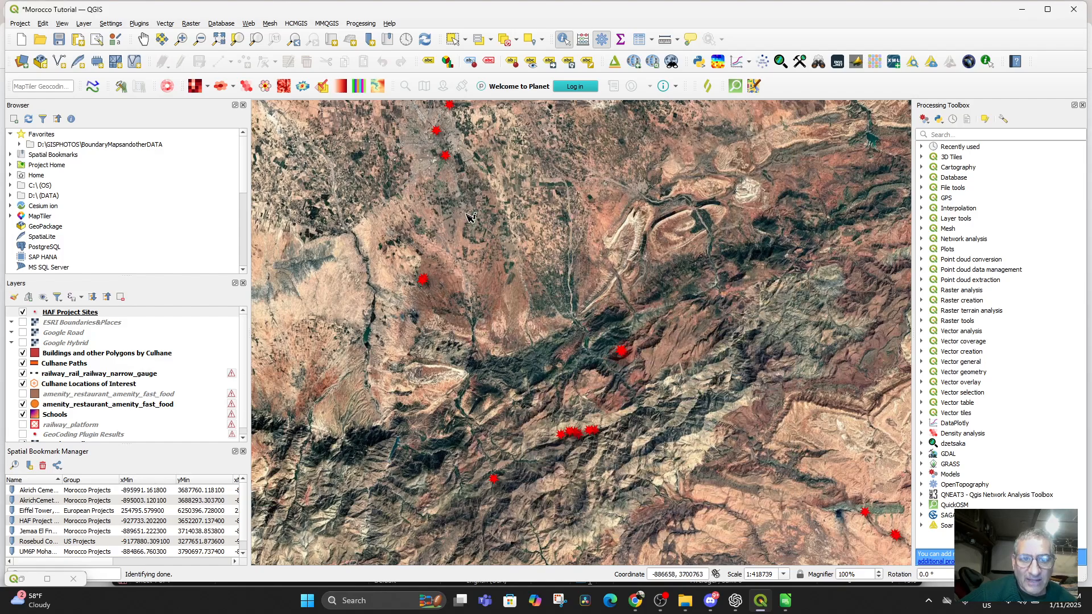
Identify the HAF Project Sites point south of Marrakech, open its first web picture link in the browser, and return to QGIS
{"action": "left_click", "coordinate": [424, 281]}
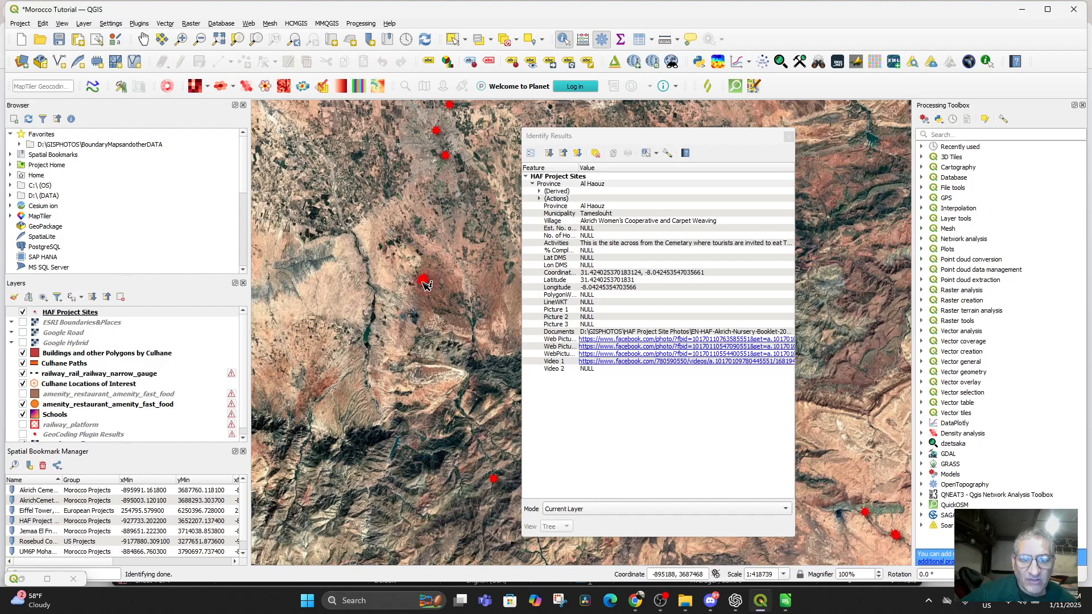
{"action": "left_click", "coordinate": [652, 339]}
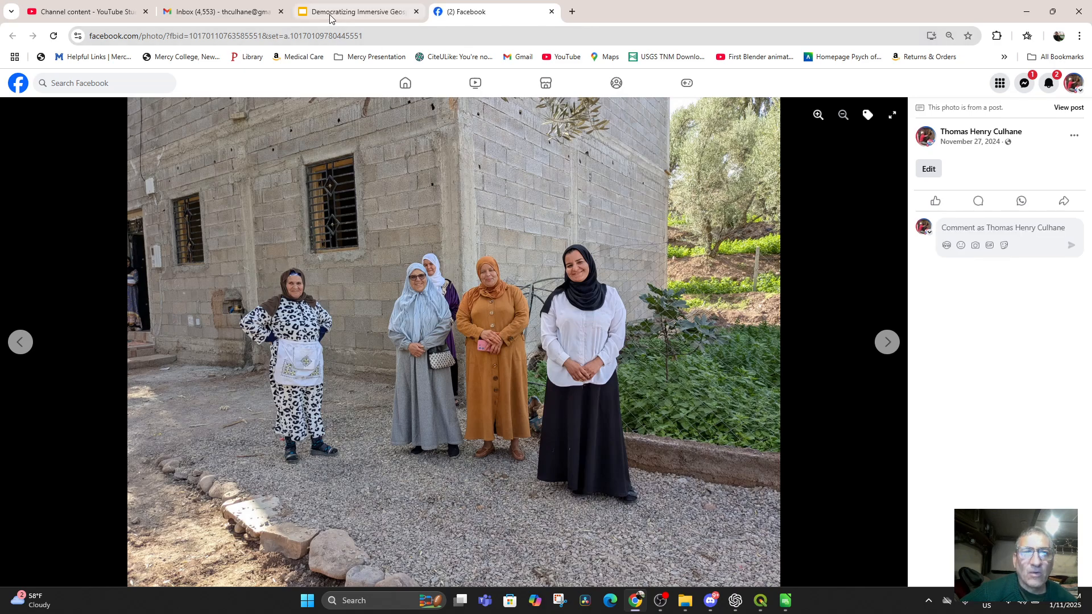
{"action": "left_click", "coordinate": [758, 603]}
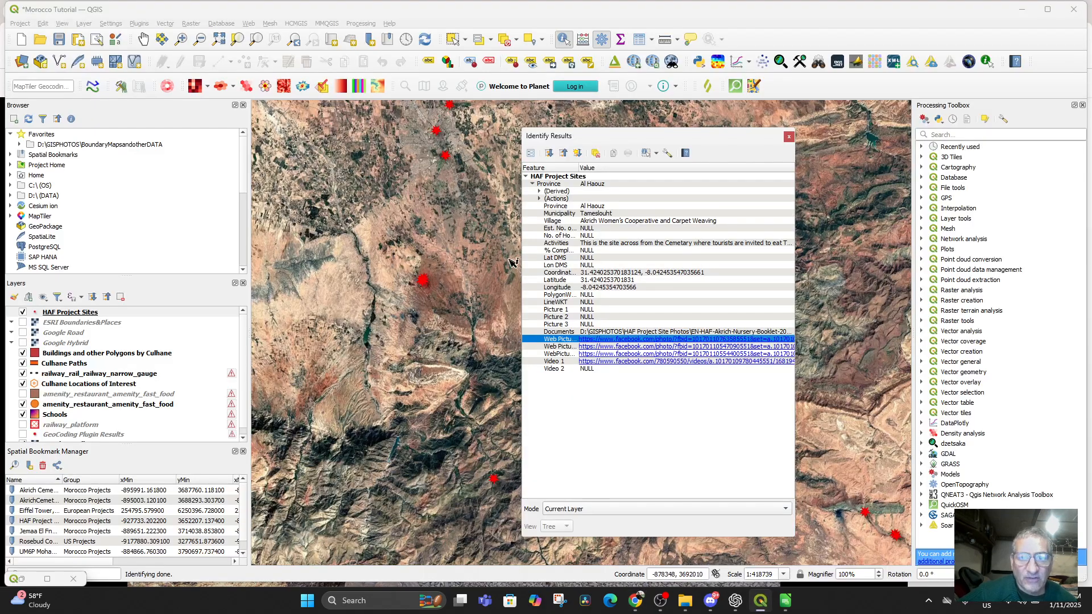
Identify the High Atlas Foundation Office point in southern Marrakech, zoom to that feature, and close the results
{"action": "left_click", "coordinate": [448, 155]}
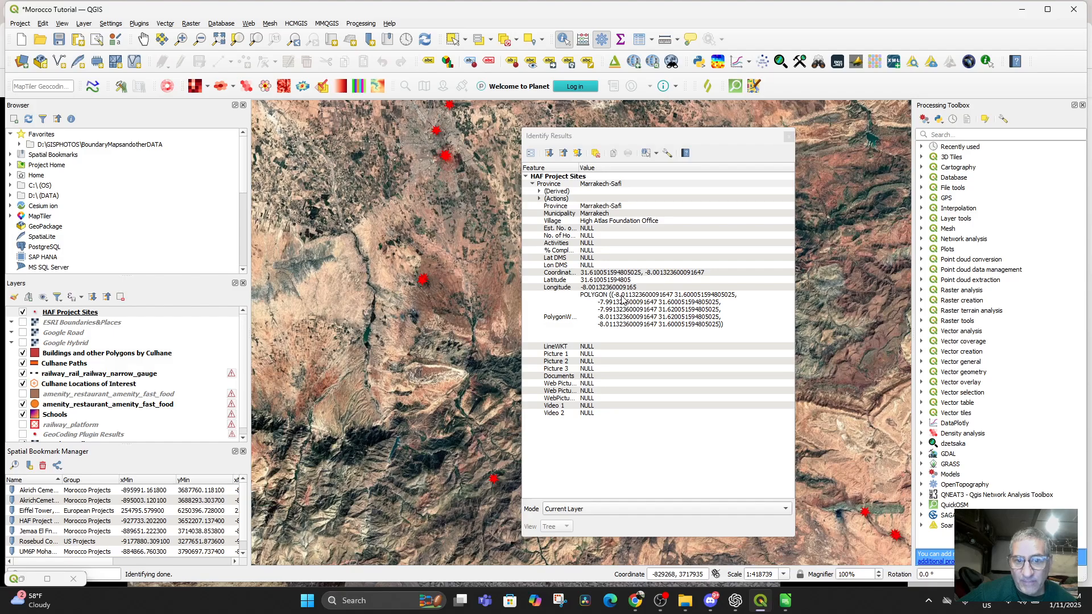
{"action": "left_click", "coordinate": [789, 137]}
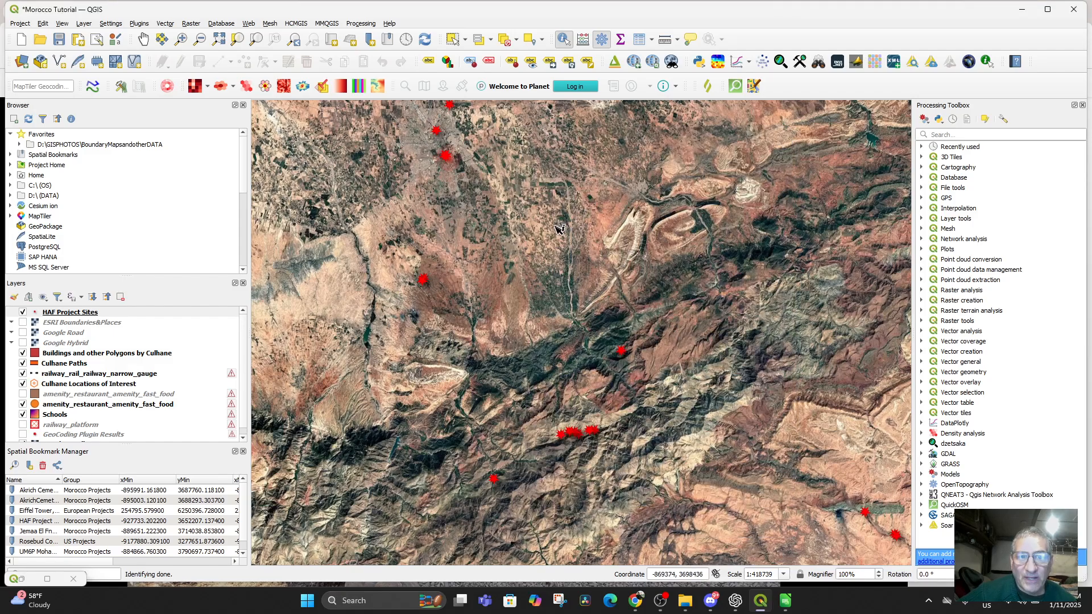
{"action": "left_click_drag", "start_coordinate": [515, 212], "coordinate": [608, 401]}
{"action": "scroll", "coordinate": [607, 402], "scroll_direction": "up", "scroll_amount": 2}
{"action": "left_click_drag", "start_coordinate": [547, 352], "coordinate": [774, 544]}
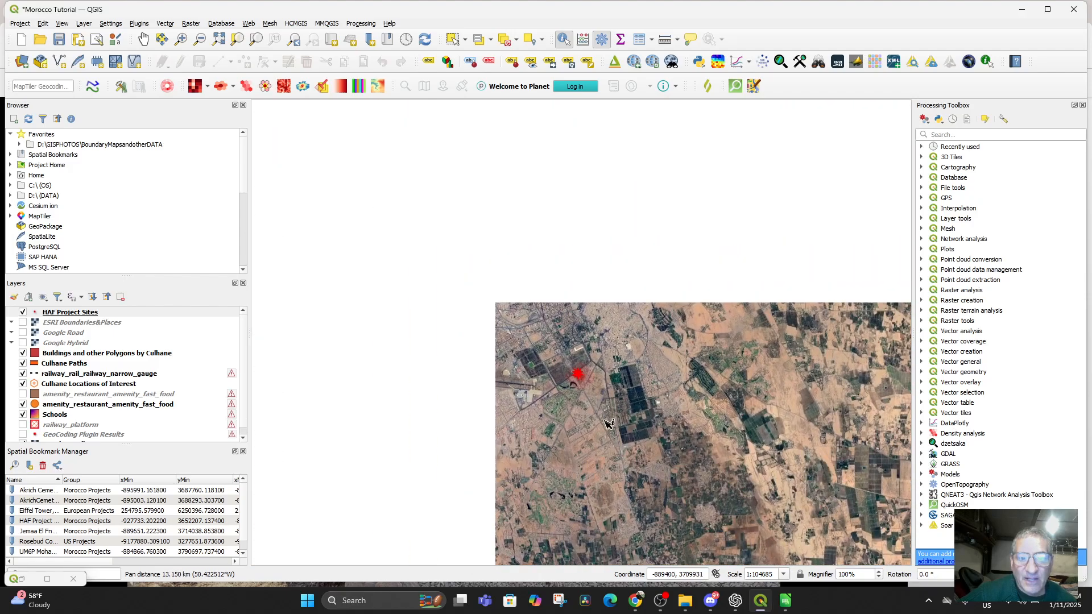
{"action": "left_click", "coordinate": [582, 378]}
{"action": "right_click", "coordinate": [649, 230]}
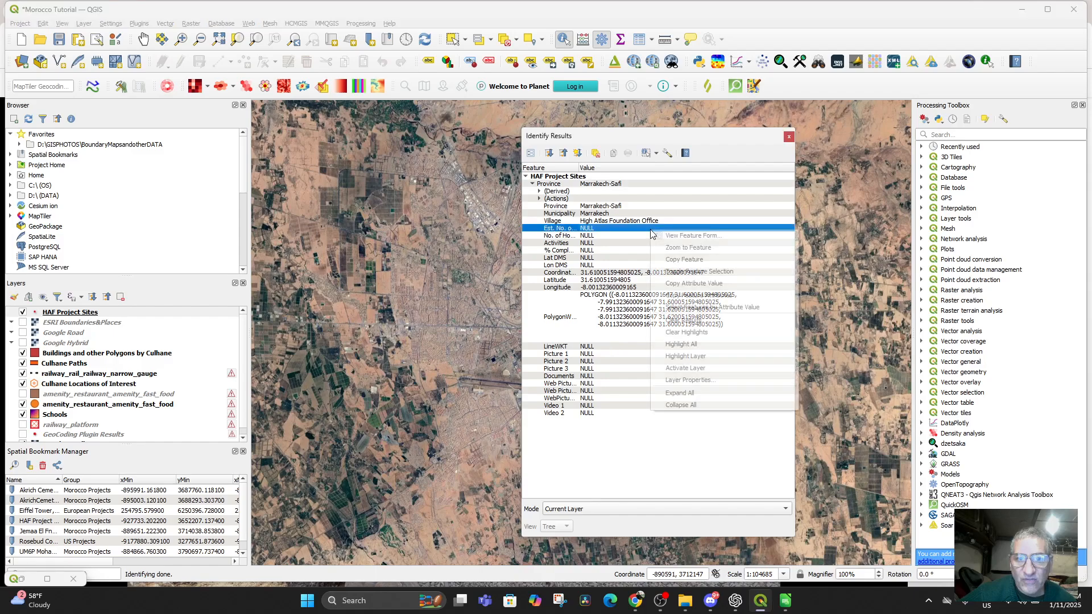
{"action": "left_click", "coordinate": [707, 248]}
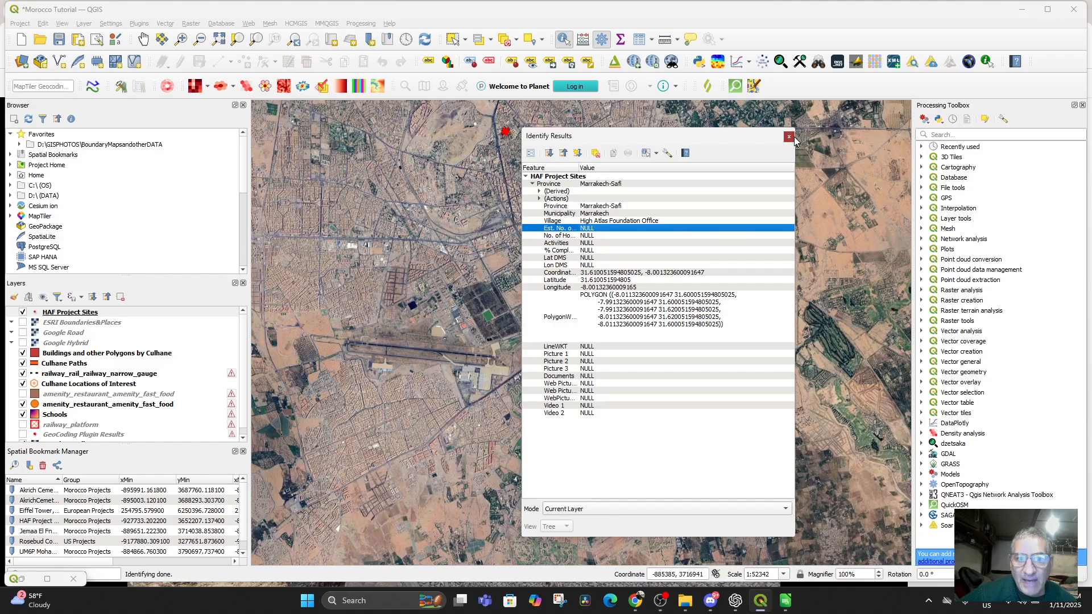
{"action": "left_click", "coordinate": [788, 137]}
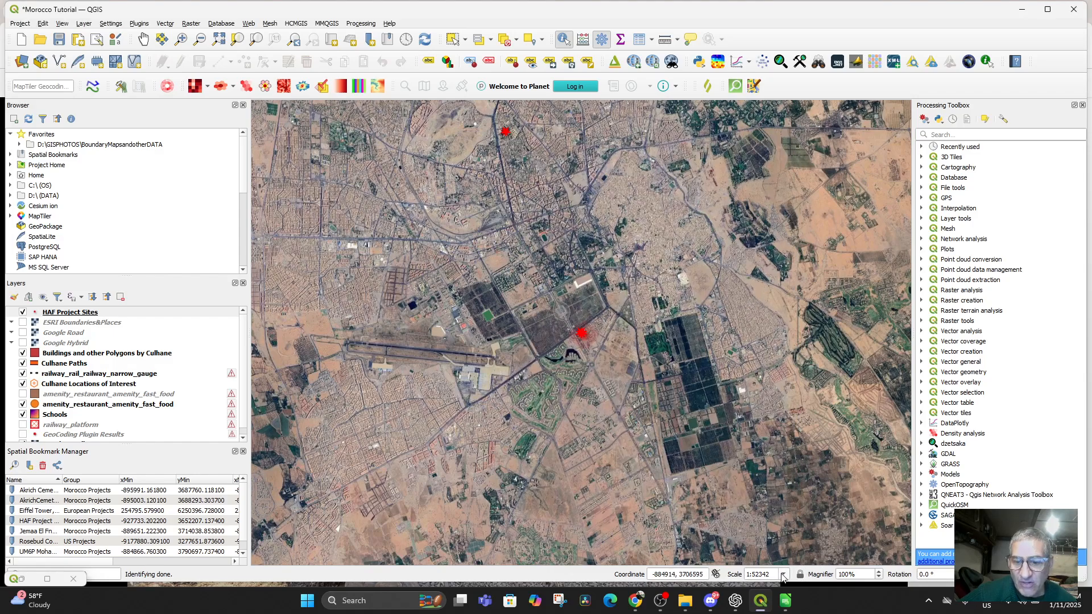
Set the map scale to 1:2500 and look closer at the building under the High Atlas Foundation Office point, at 1:625
{"action": "left_click", "coordinate": [783, 576]}
{"action": "left_click", "coordinate": [759, 564]}
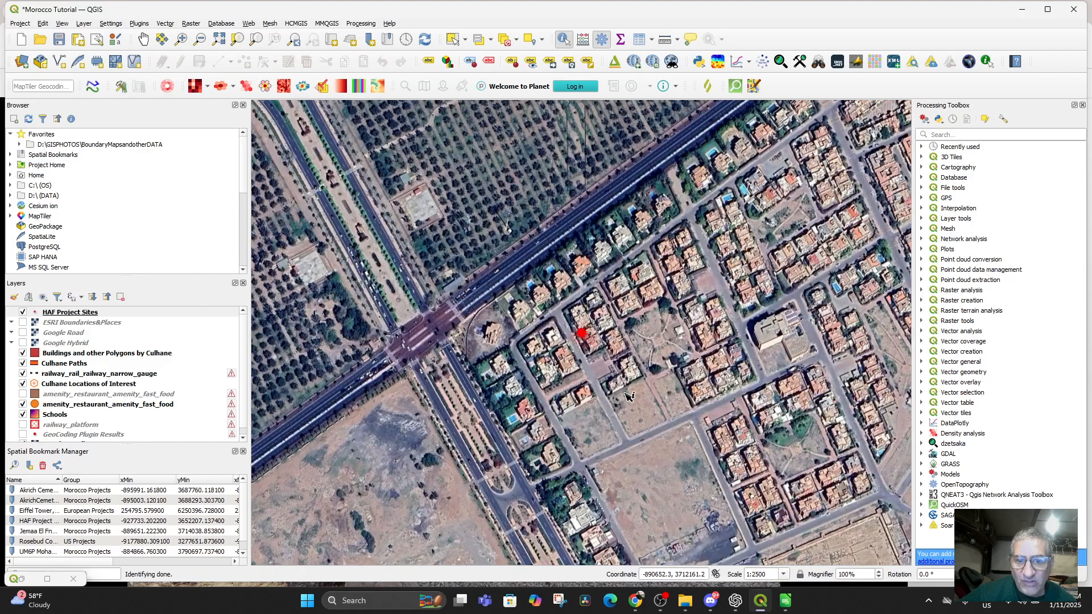
{"action": "scroll", "coordinate": [581, 393], "scroll_direction": "up", "scroll_amount": 1}
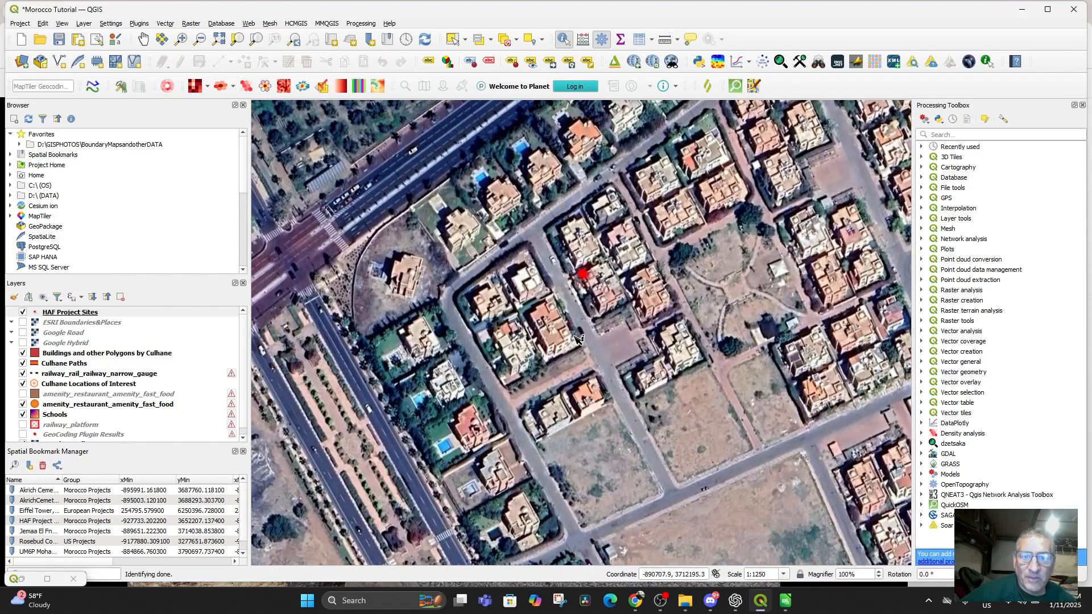
{"action": "scroll", "coordinate": [578, 339], "scroll_direction": "up", "scroll_amount": 1}
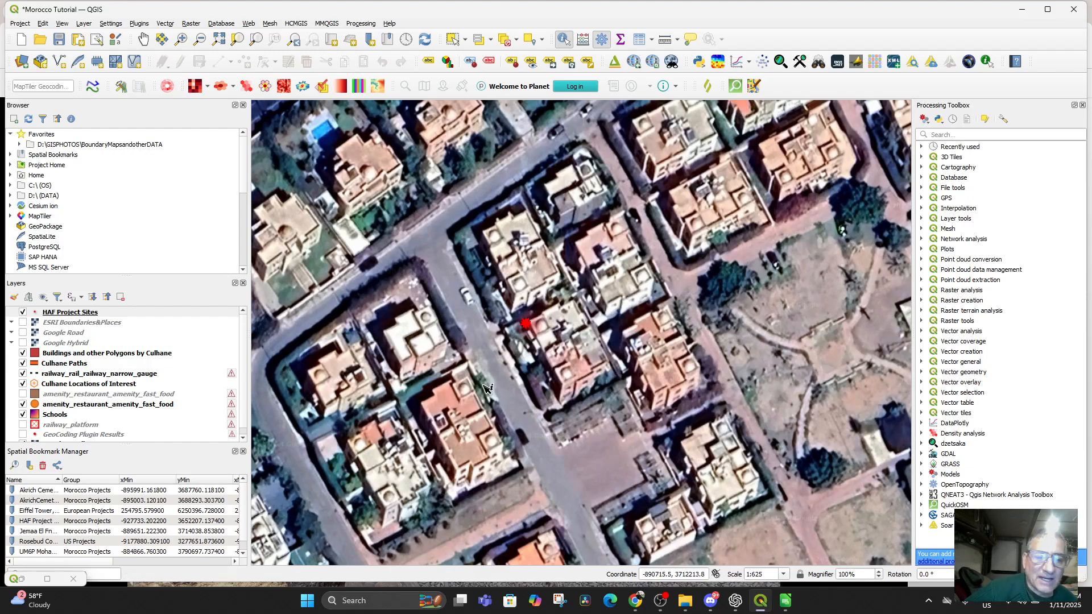
Switch to HAF Project Sites.csv in LibreOffice Calc, fit row 24's height to its contents, and select the row
{"action": "left_click", "coordinate": [785, 603]}
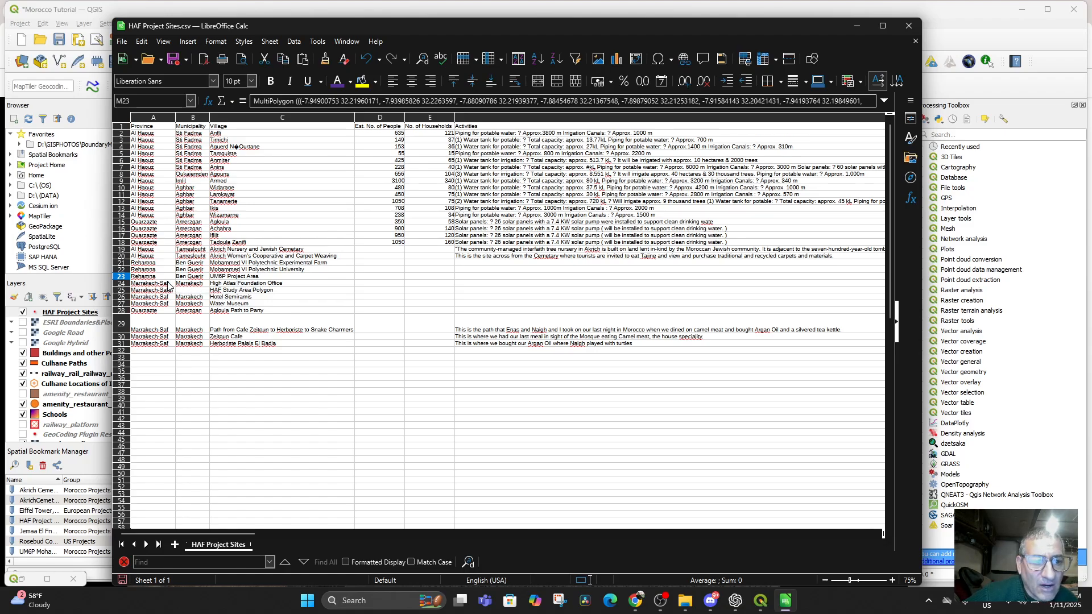
{"action": "double_click", "coordinate": [122, 286]}
{"action": "left_click", "coordinate": [121, 291]}
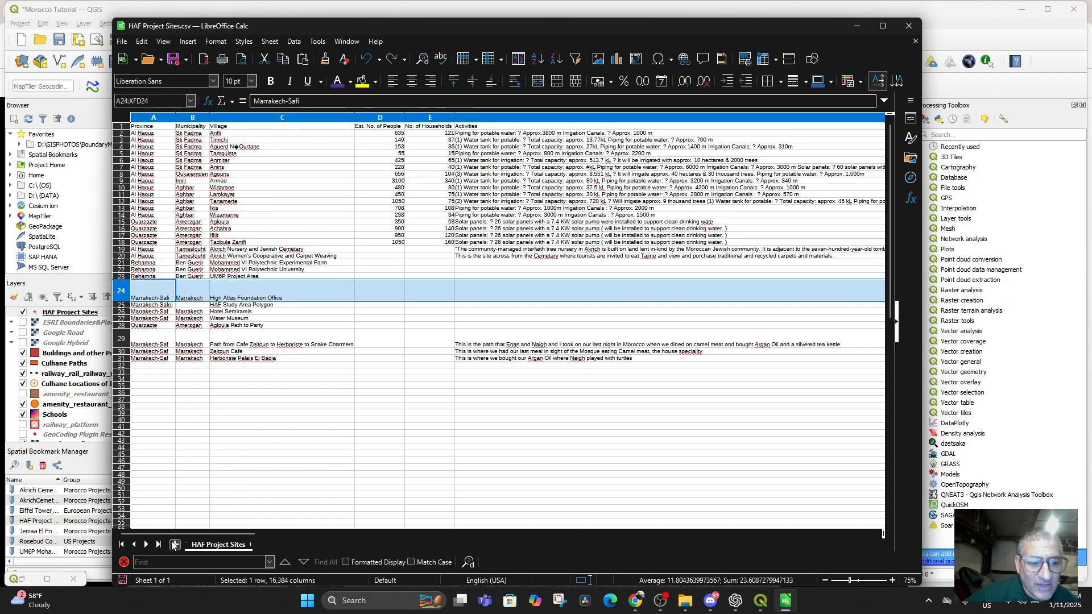
Check the PolygonWKT value in row 24 of the spreadsheet and return to QGIS
{"action": "left_click_drag", "start_coordinate": [178, 534], "coordinate": [459, 560]}
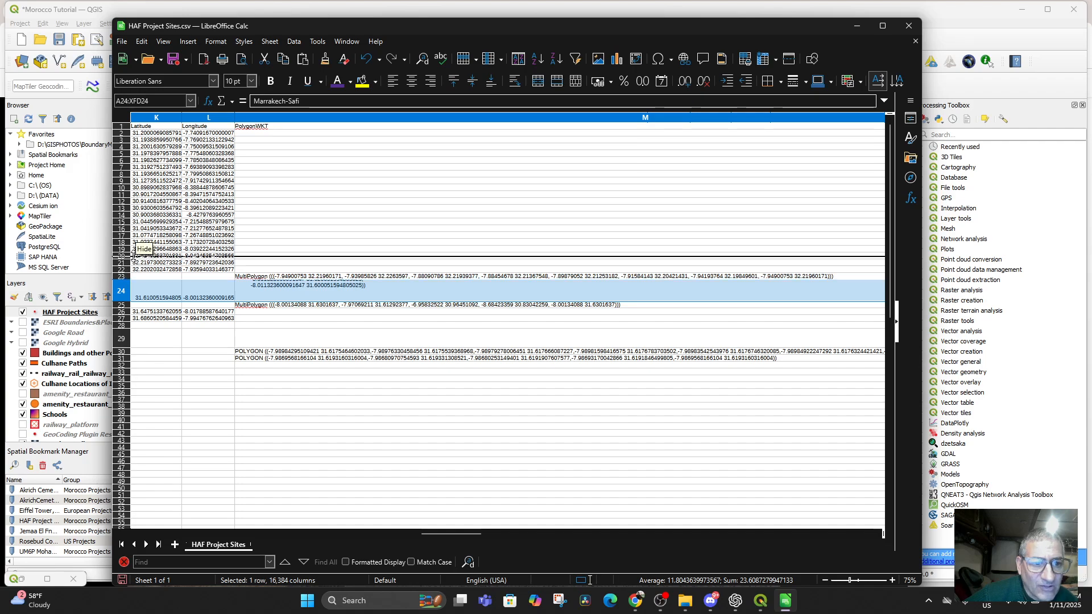
{"action": "scroll", "coordinate": [246, 278], "scroll_direction": "down", "scroll_amount": 1}
{"action": "left_click", "coordinate": [254, 273]}
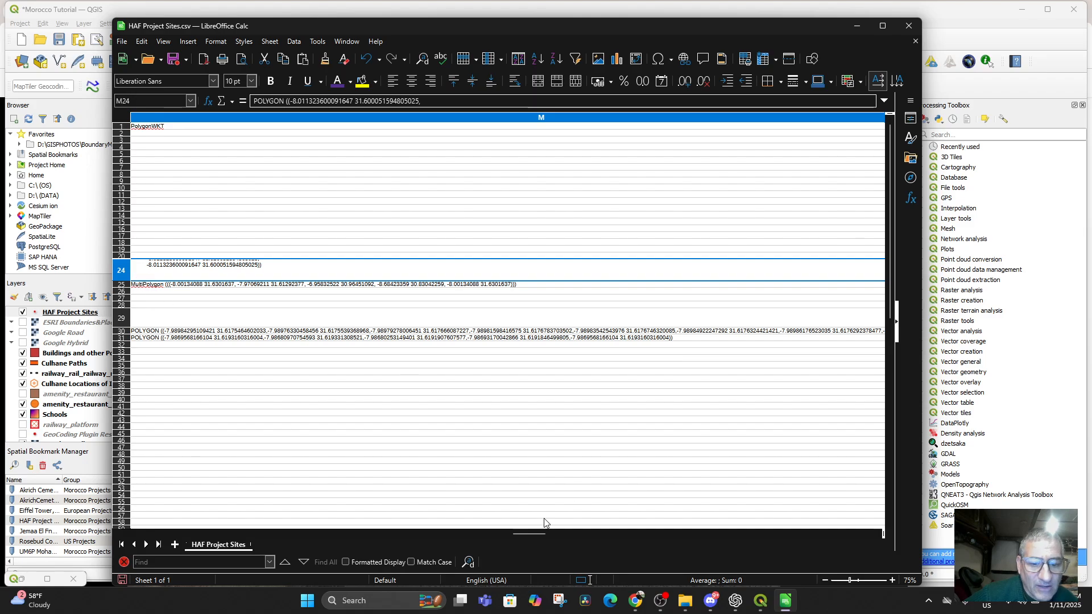
{"action": "left_click_drag", "start_coordinate": [523, 534], "coordinate": [125, 506]}
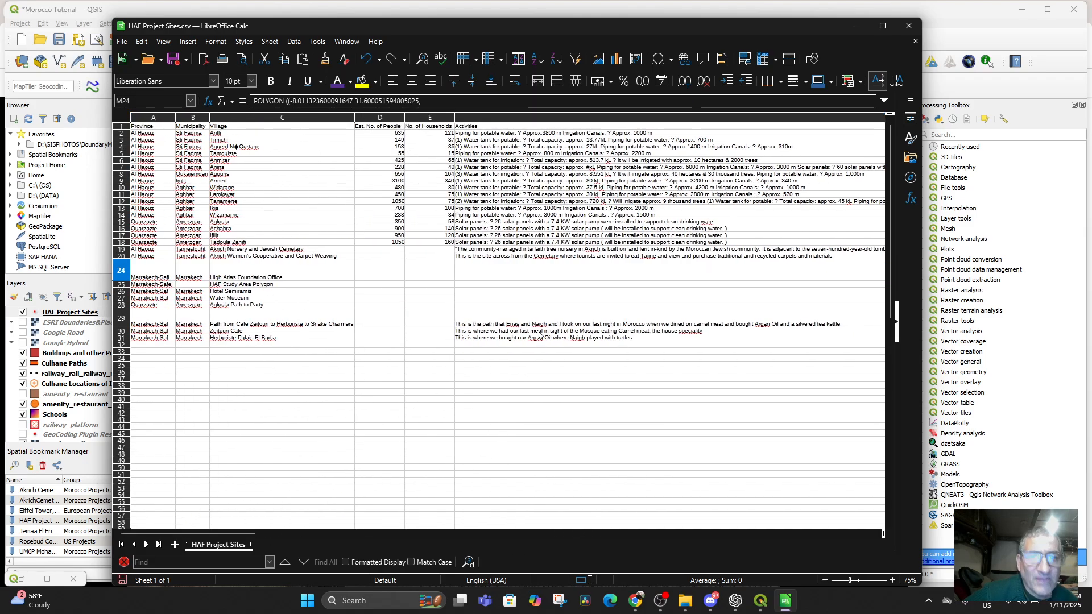
{"action": "left_click", "coordinate": [858, 26]}
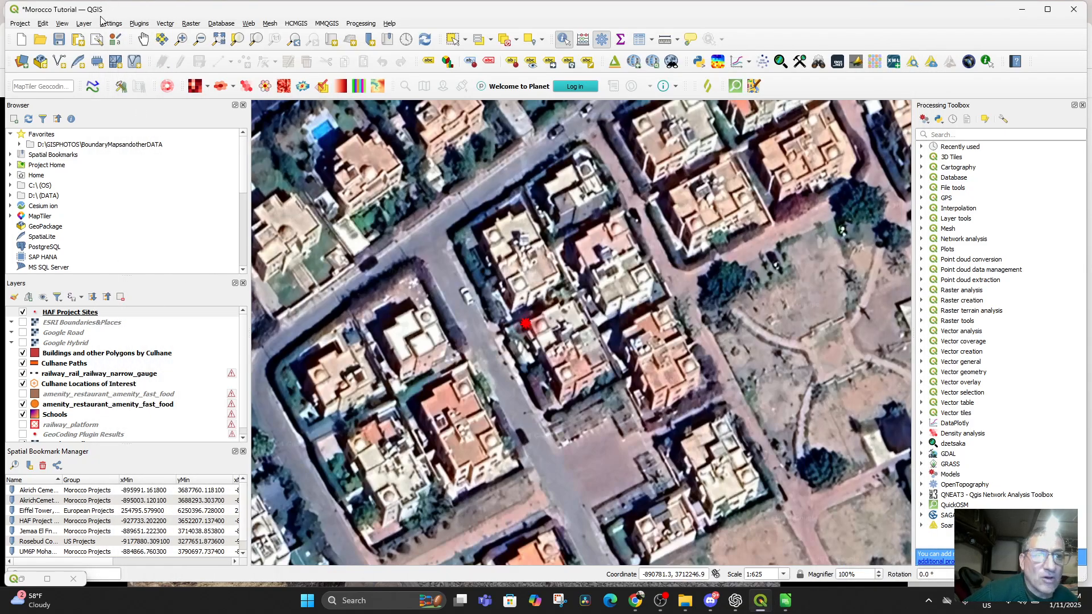
Start a new delimited text layer with HAF Project Sites.csv as its source file
{"action": "left_click", "coordinate": [84, 24]}
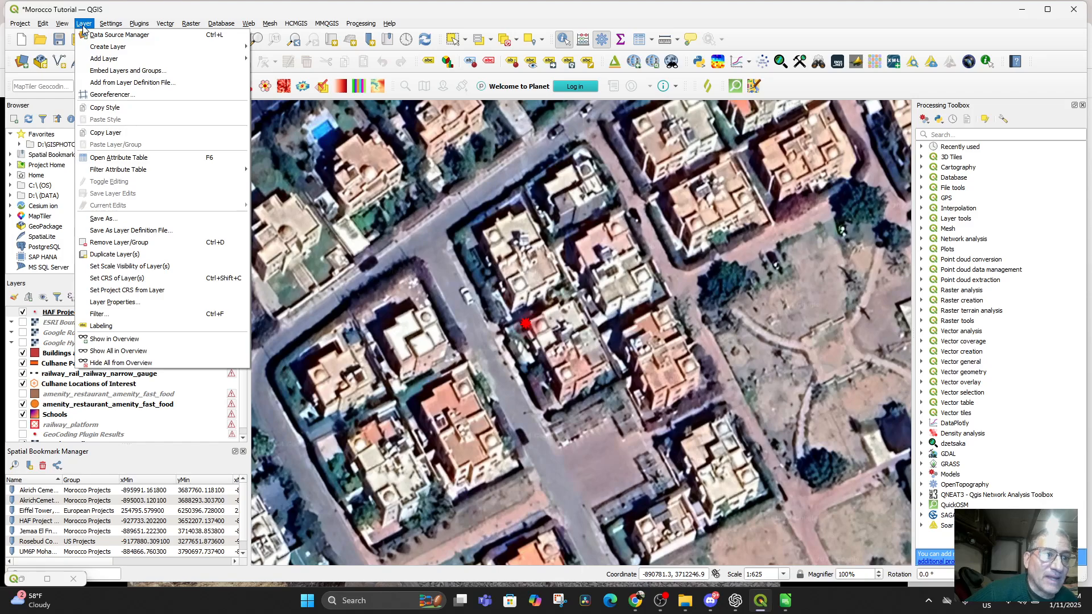
{"action": "mouse_move", "coordinate": [111, 59]}
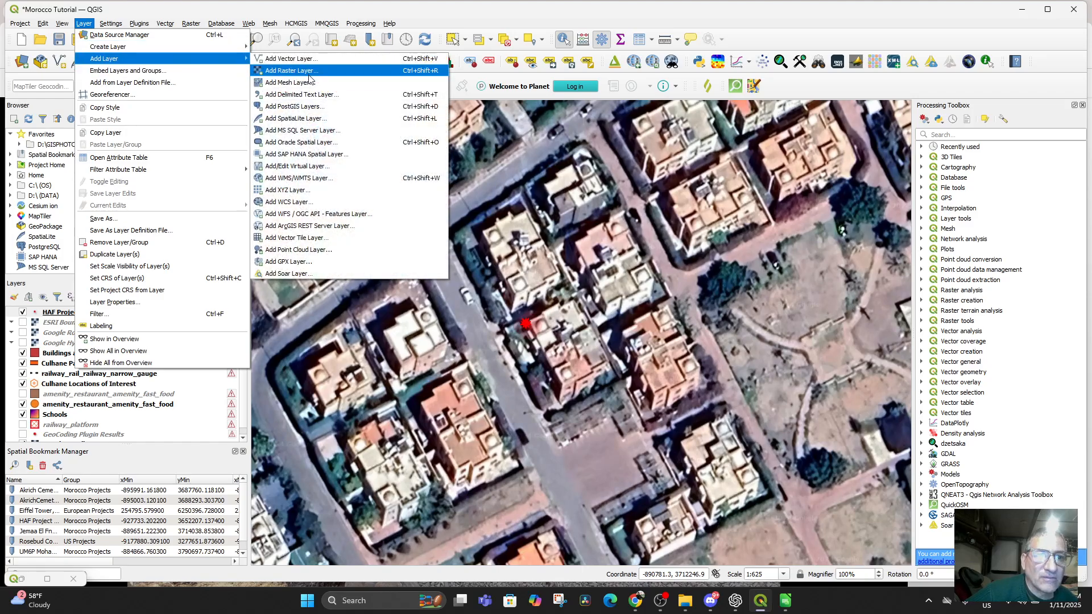
{"action": "left_click", "coordinate": [311, 95]}
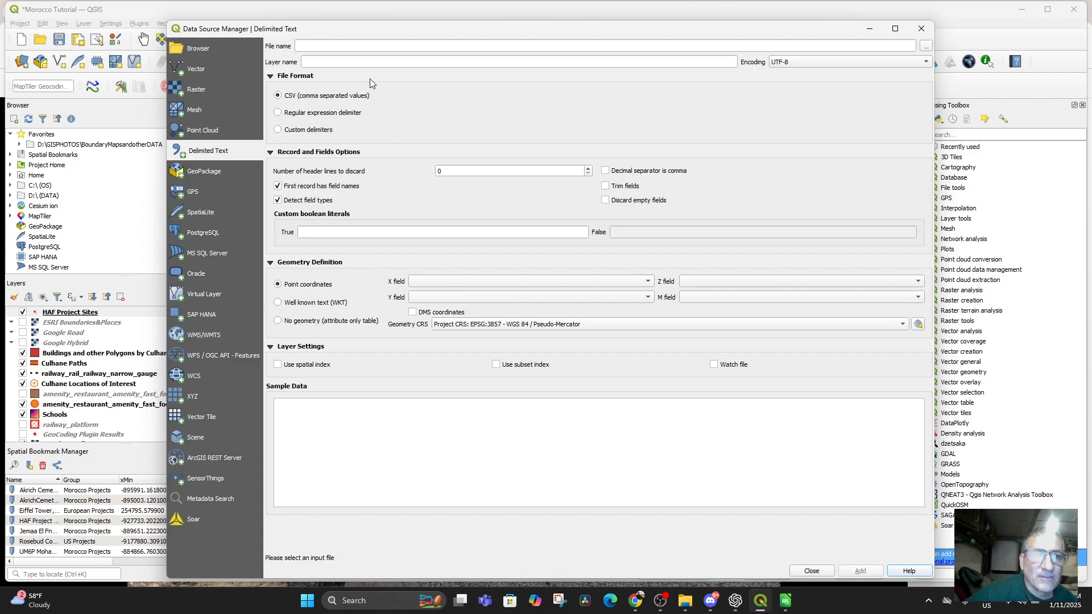
{"action": "left_click", "coordinate": [926, 46]}
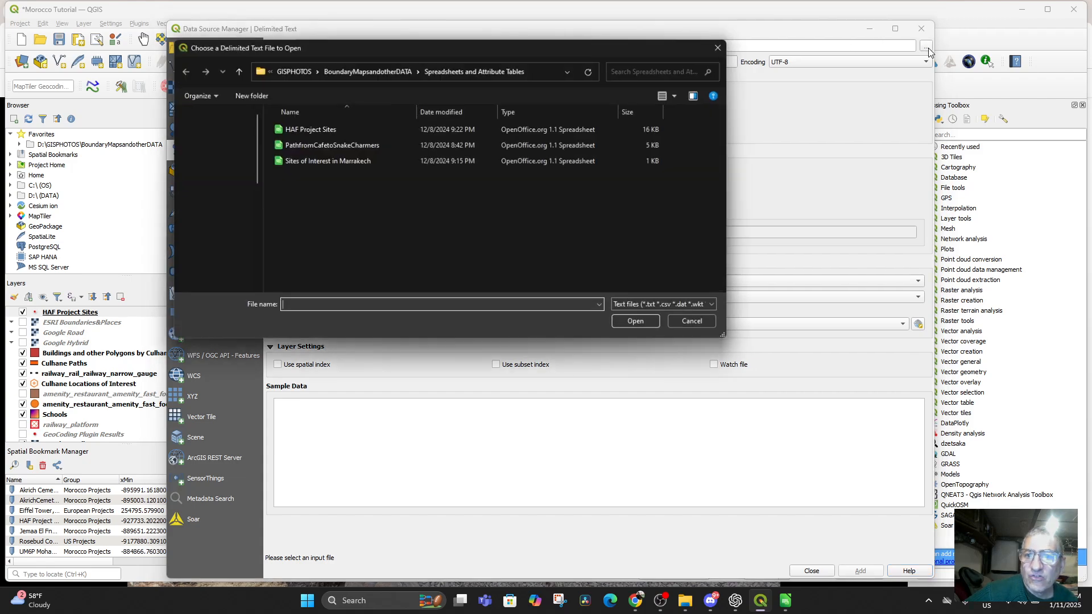
{"action": "double_click", "coordinate": [292, 130]}
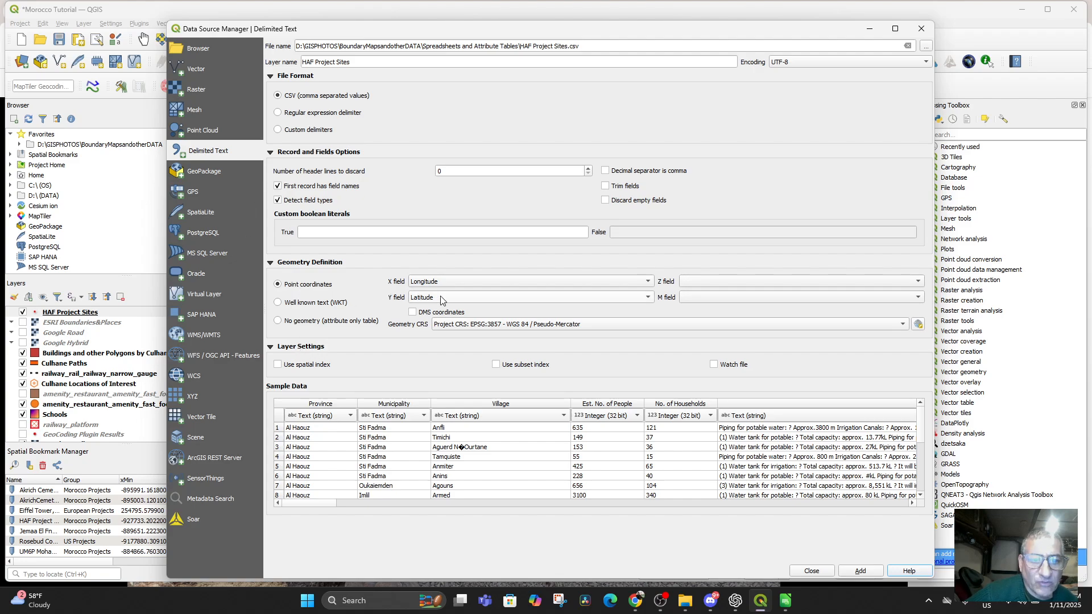
Define the geometry as well known text from the PolygonWKT field, add the layer, and close the data source dialog
{"action": "left_click", "coordinate": [278, 303]}
{"action": "left_click", "coordinate": [503, 288]}
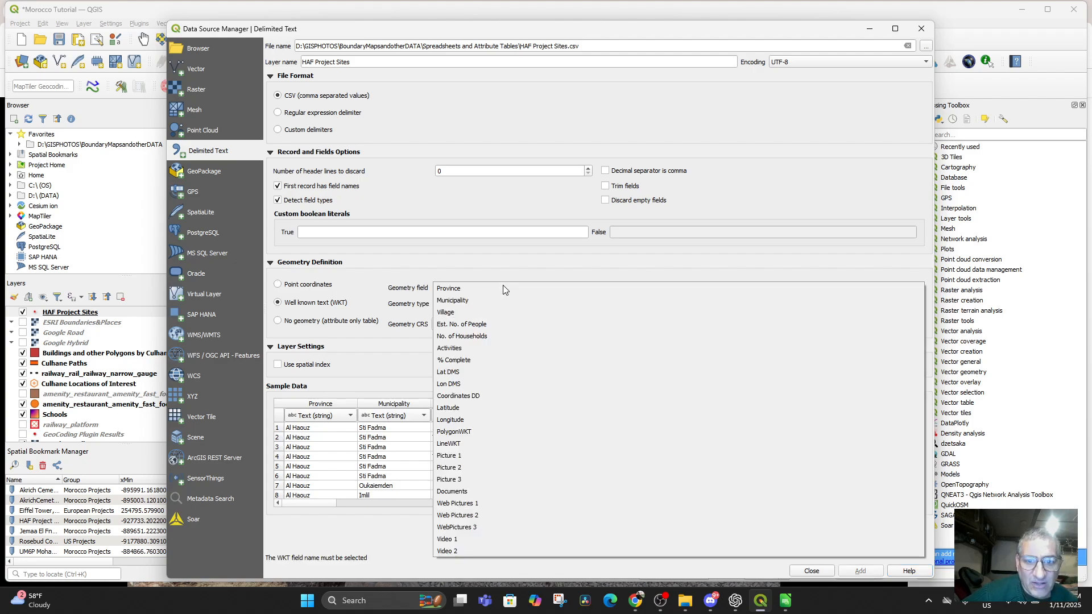
{"action": "left_click", "coordinate": [477, 430]}
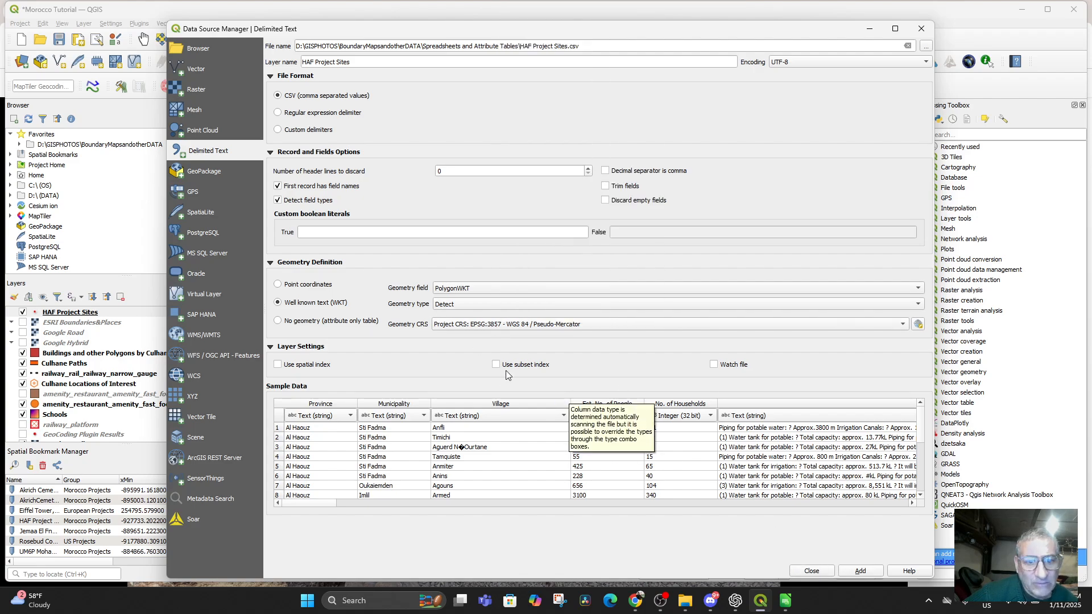
{"action": "left_click", "coordinate": [861, 571]}
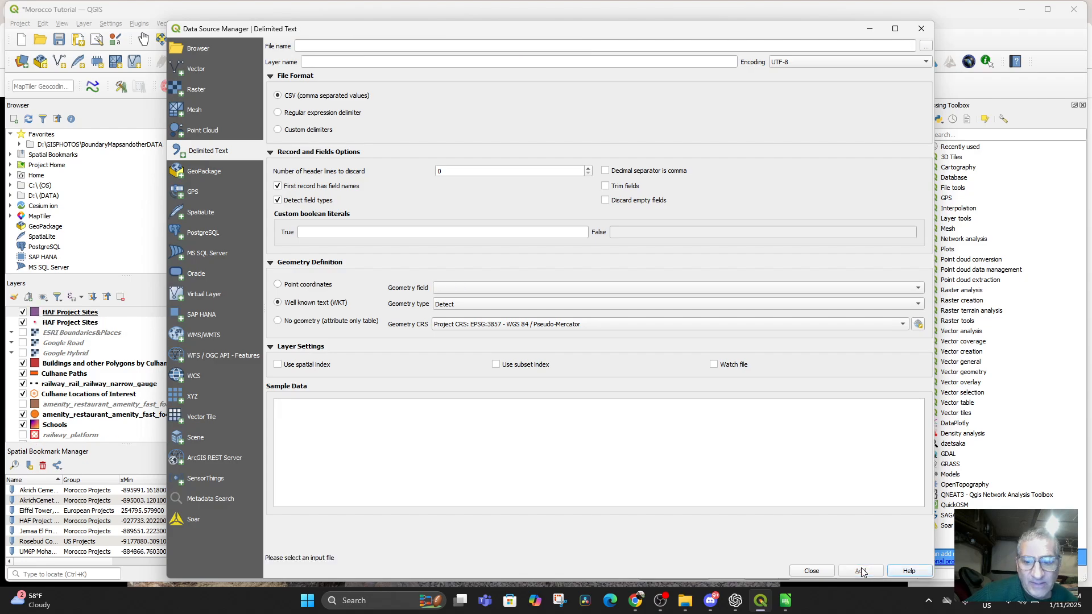
{"action": "left_click", "coordinate": [861, 33]}
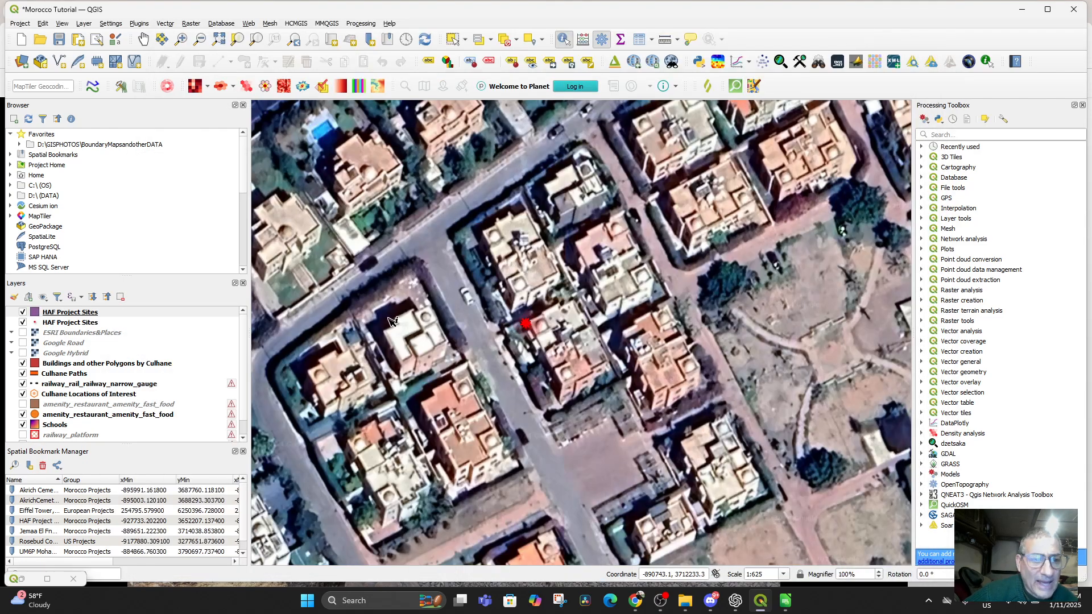
Set the new HAF Project Sites polygon layer's CRS to EPSG:4326 and view the whole triangular polygon on the map
{"action": "right_click", "coordinate": [73, 314]}
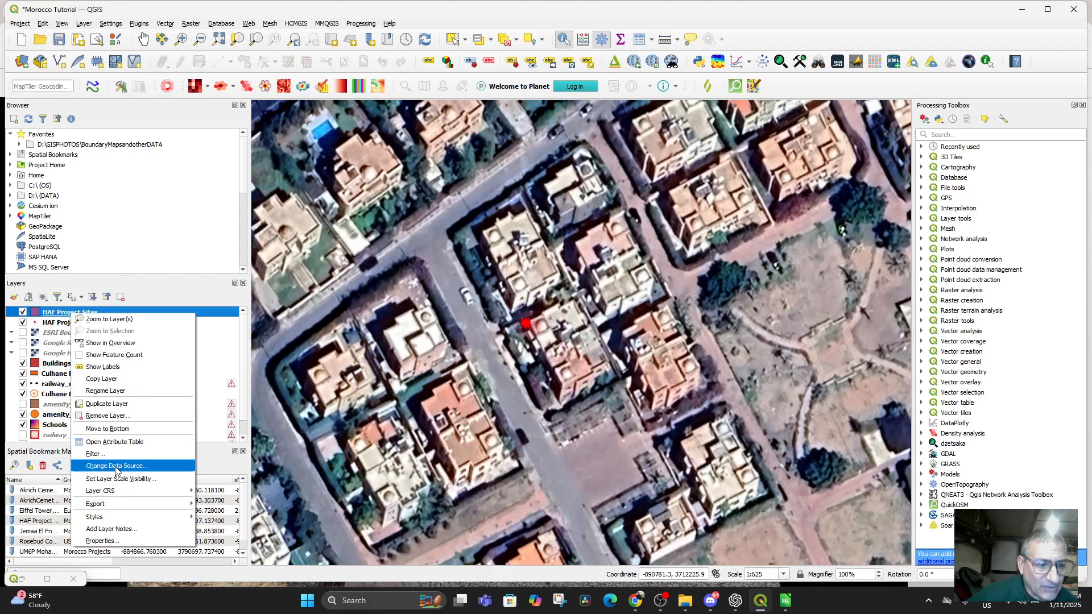
{"action": "mouse_move", "coordinate": [141, 493]}
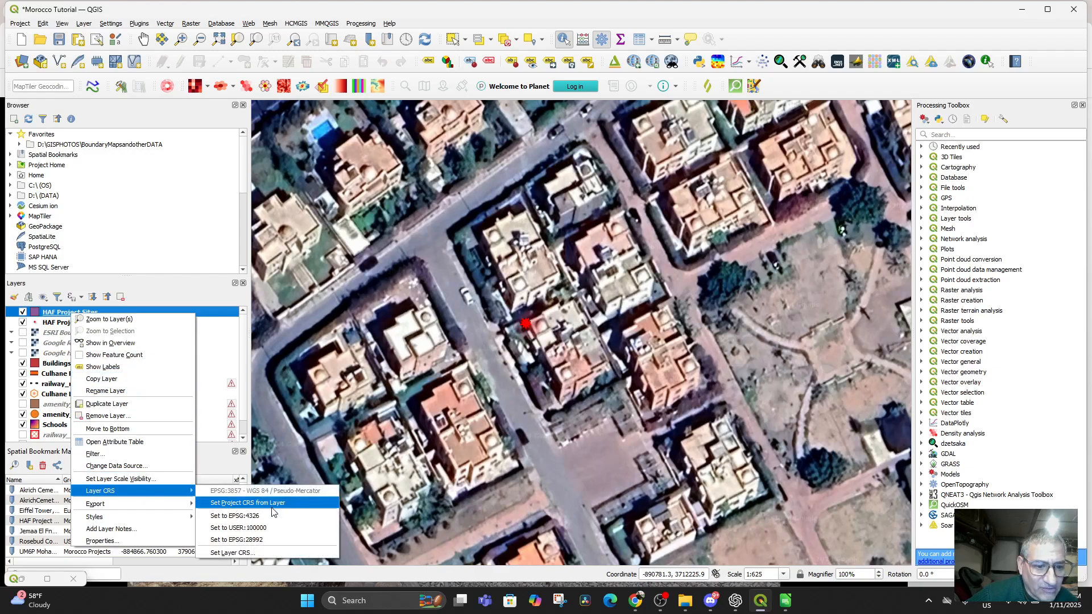
{"action": "left_click", "coordinate": [272, 504]}
{"action": "scroll", "coordinate": [533, 356], "scroll_direction": "down", "scroll_amount": 9}
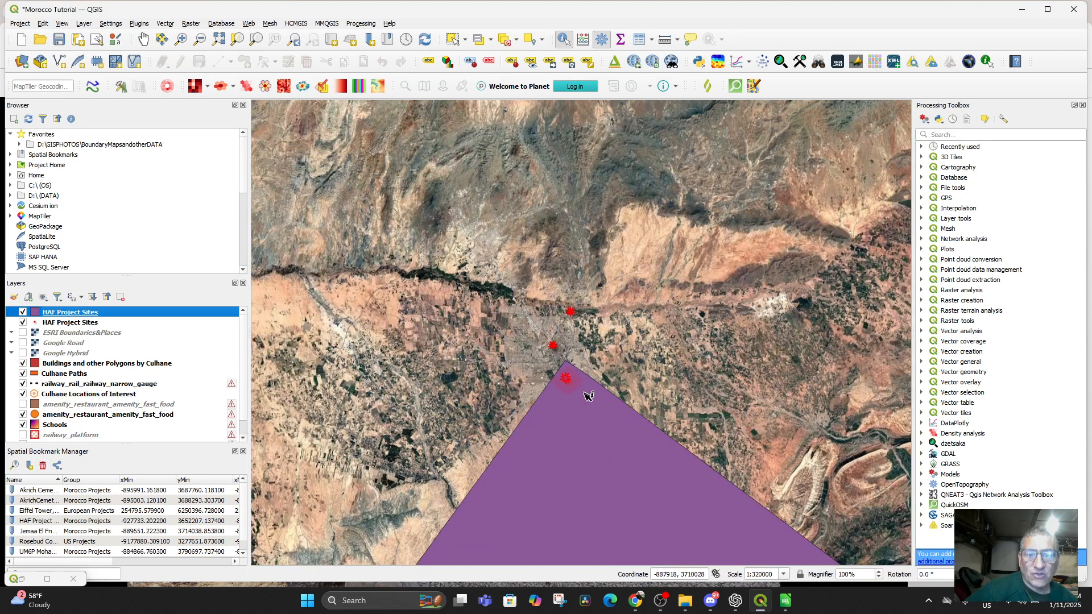
{"action": "left_click_drag", "start_coordinate": [583, 391], "coordinate": [495, 122]}
{"action": "scroll", "coordinate": [517, 157], "scroll_direction": "down", "scroll_amount": 4}
{"action": "scroll", "coordinate": [528, 236], "scroll_direction": "up", "scroll_amount": 2}
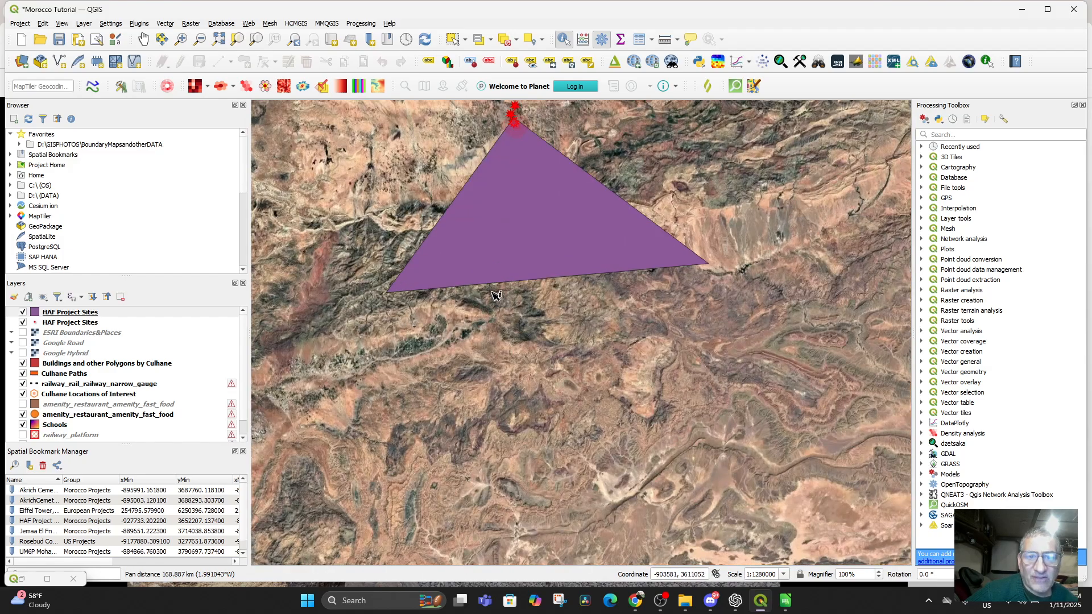
{"action": "left_click_drag", "start_coordinate": [498, 299], "coordinate": [505, 435]}
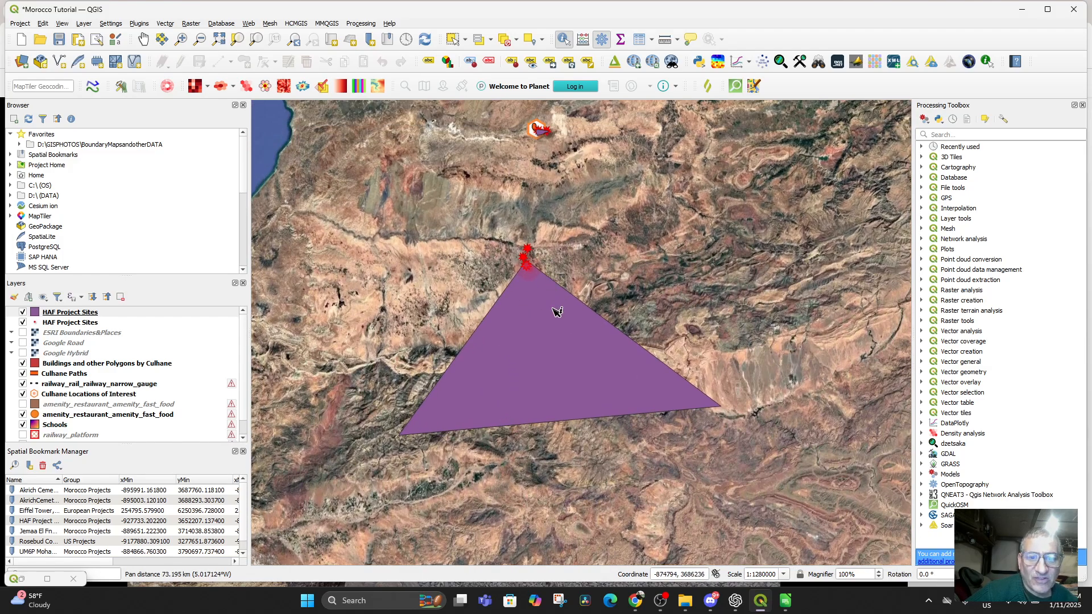
Set the HAF Project Sites polygon layer's symbol opacity to 48.9% and apply it
{"action": "left_click", "coordinate": [73, 315]}
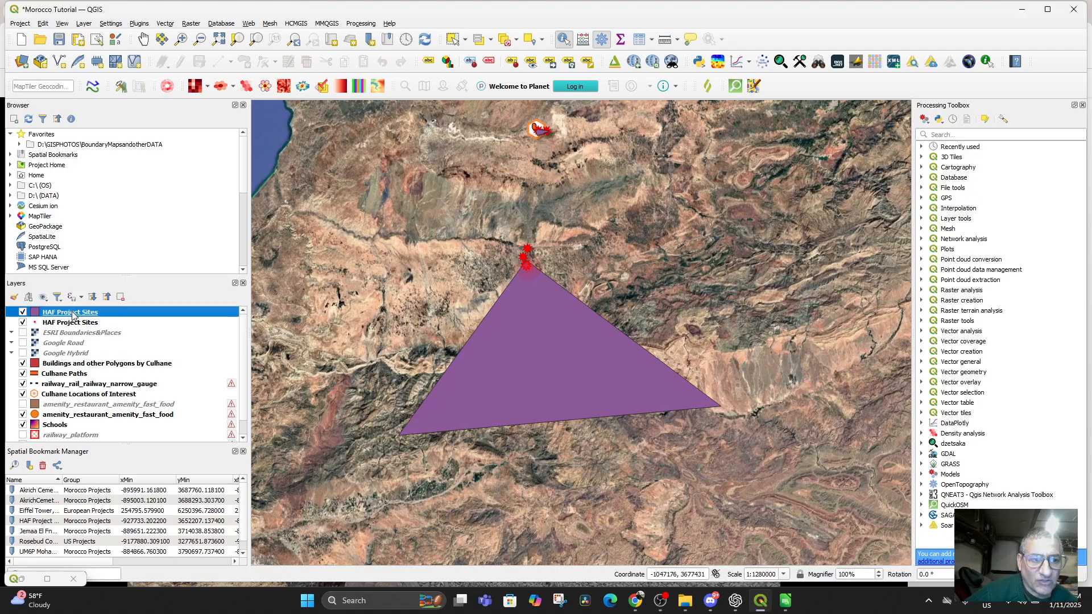
{"action": "double_click", "coordinate": [72, 316]}
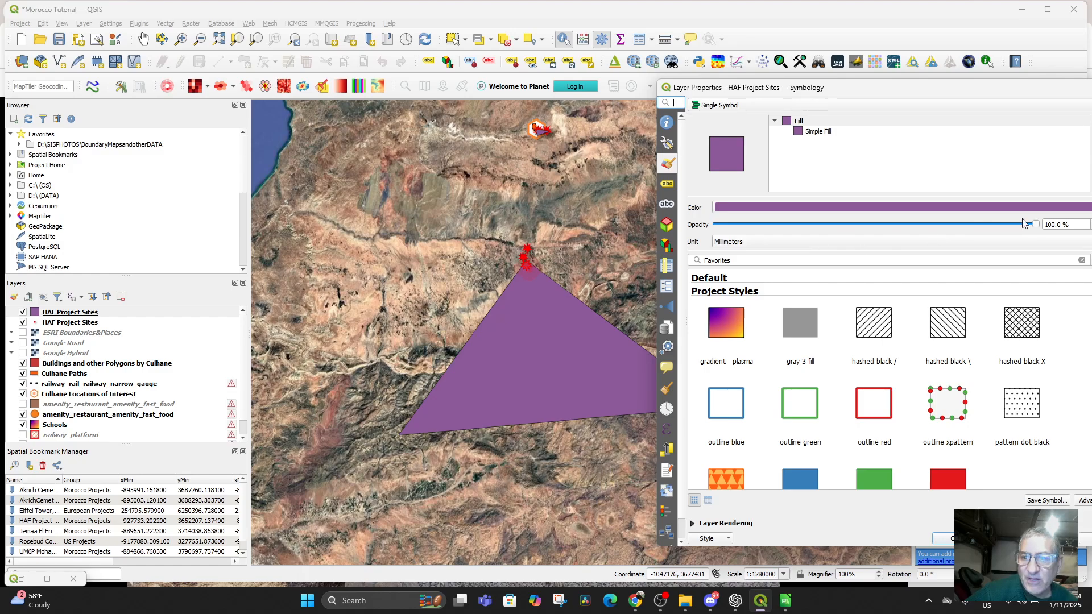
{"action": "left_click_drag", "start_coordinate": [1034, 228], "coordinate": [875, 224]}
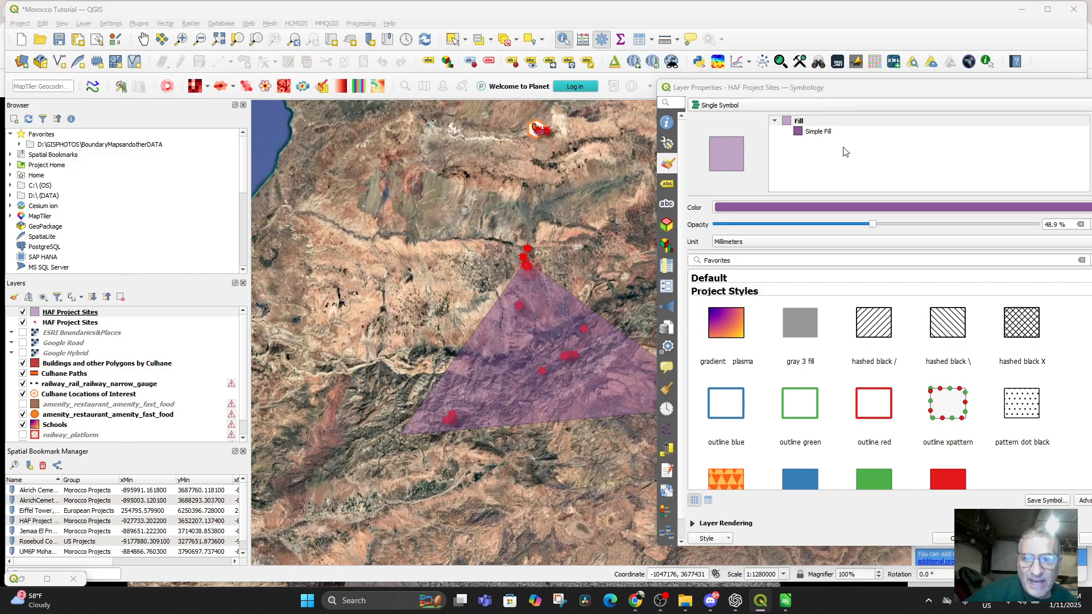
{"action": "left_click", "coordinate": [959, 538]}
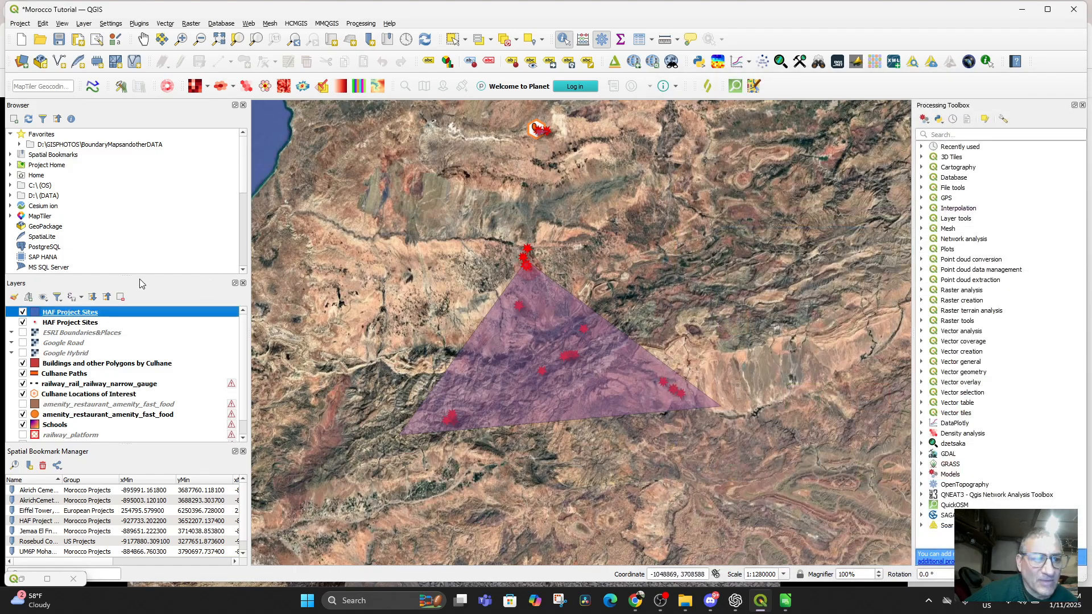
Open the polygon layer's attribute table, select the High Atlas Foundation Office record in row 23, and zoom to that feature
{"action": "right_click", "coordinate": [89, 315]}
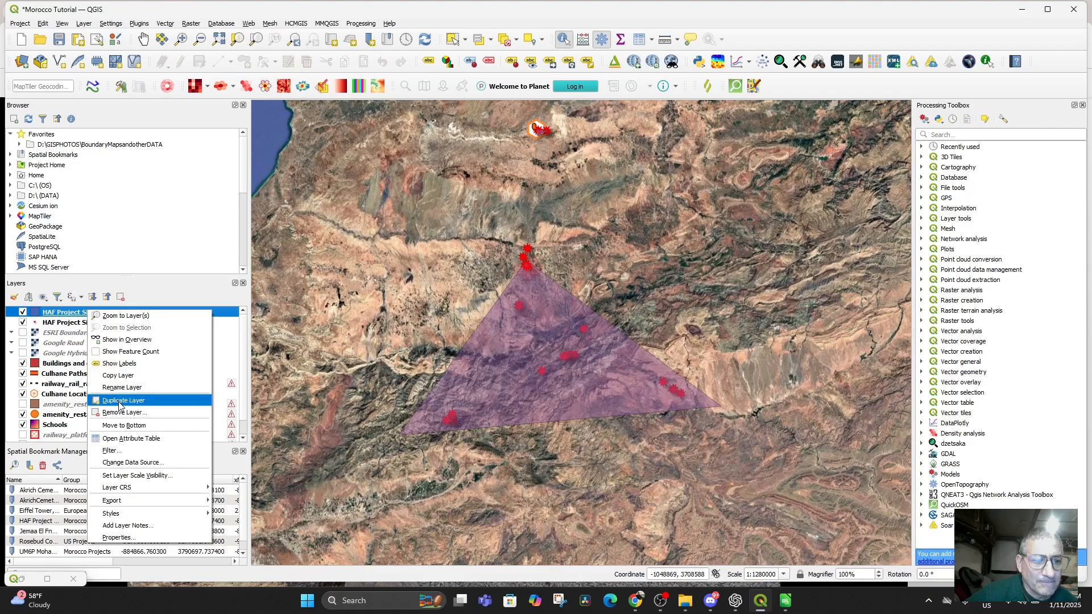
{"action": "left_click", "coordinate": [130, 443]}
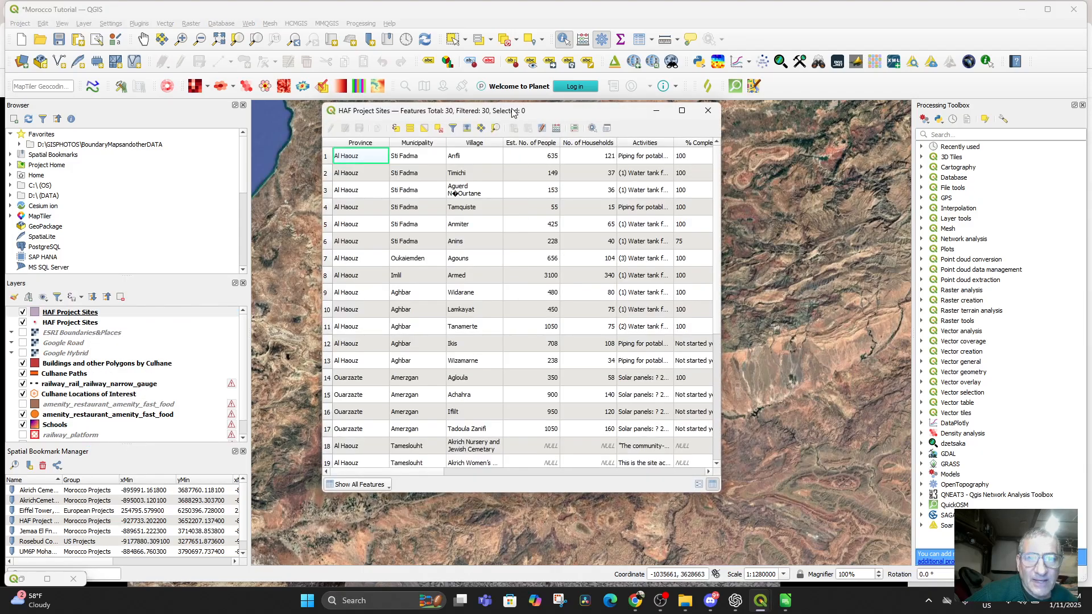
{"action": "left_click_drag", "start_coordinate": [530, 109], "coordinate": [979, 110]}
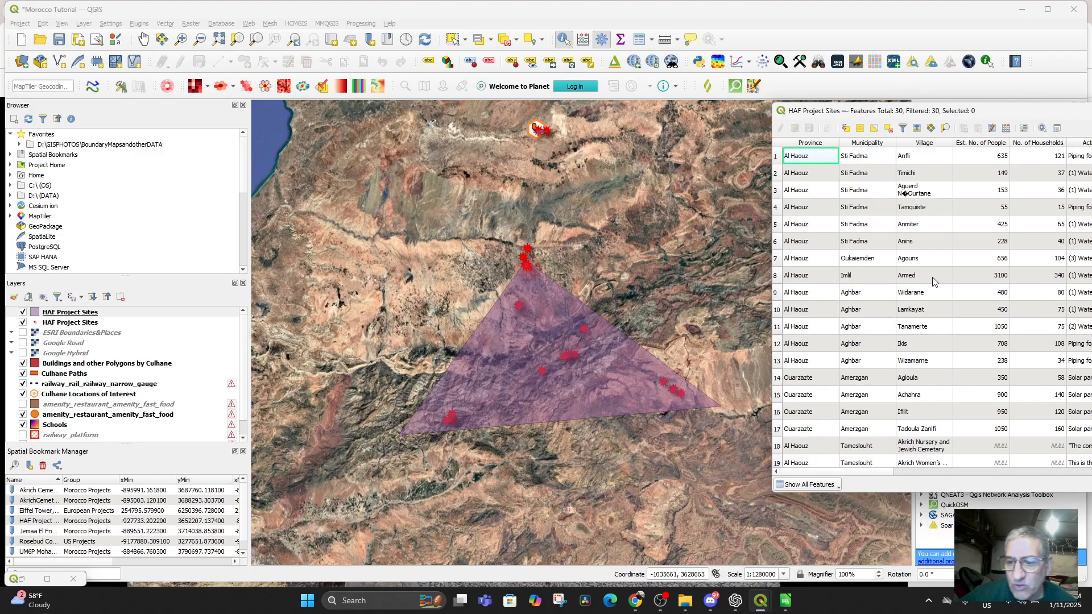
{"action": "scroll", "coordinate": [846, 306], "scroll_direction": "down", "scroll_amount": 3}
{"action": "scroll", "coordinate": [842, 336], "scroll_direction": "down", "scroll_amount": 1}
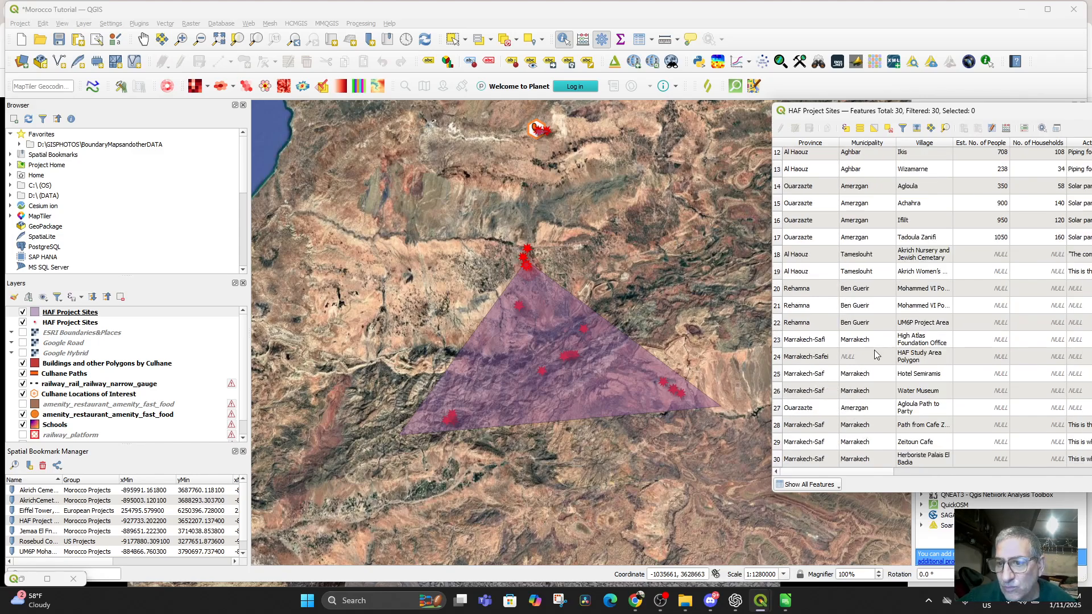
{"action": "left_click", "coordinate": [777, 340]}
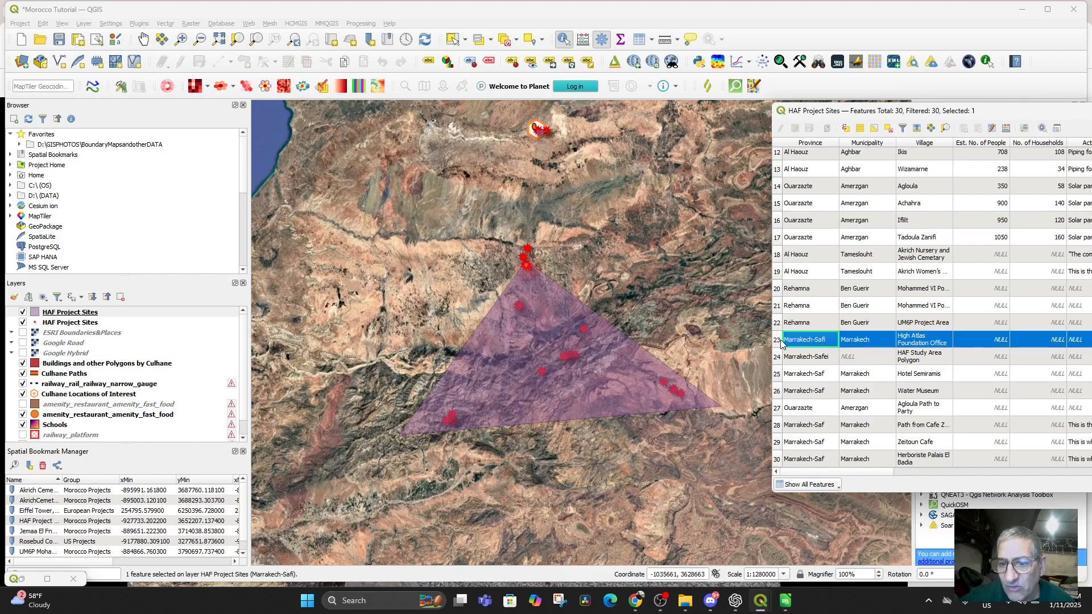
{"action": "right_click", "coordinate": [912, 348]}
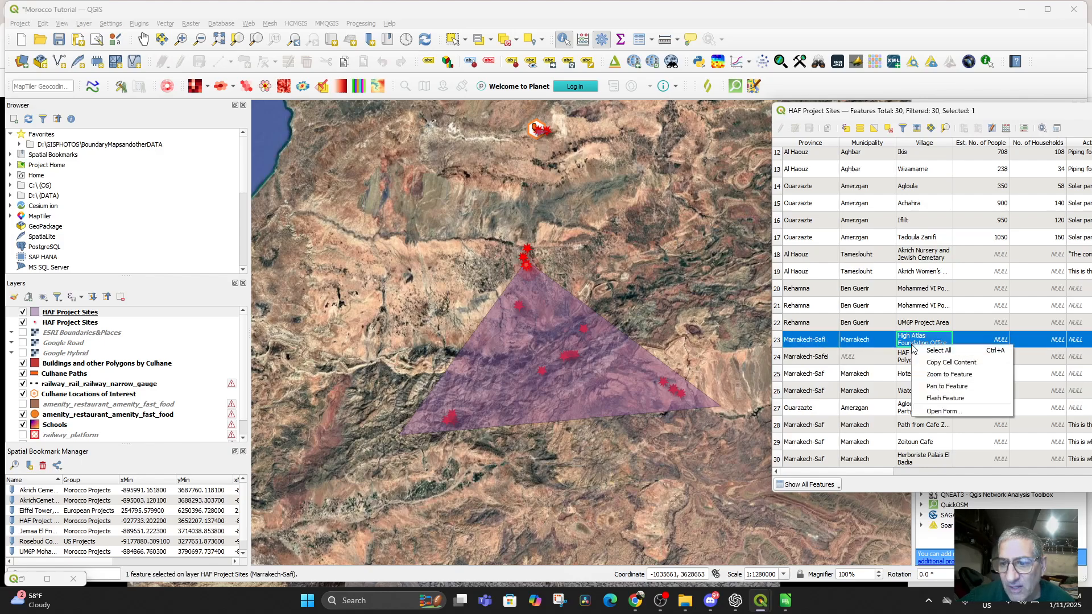
{"action": "left_click", "coordinate": [937, 379]}
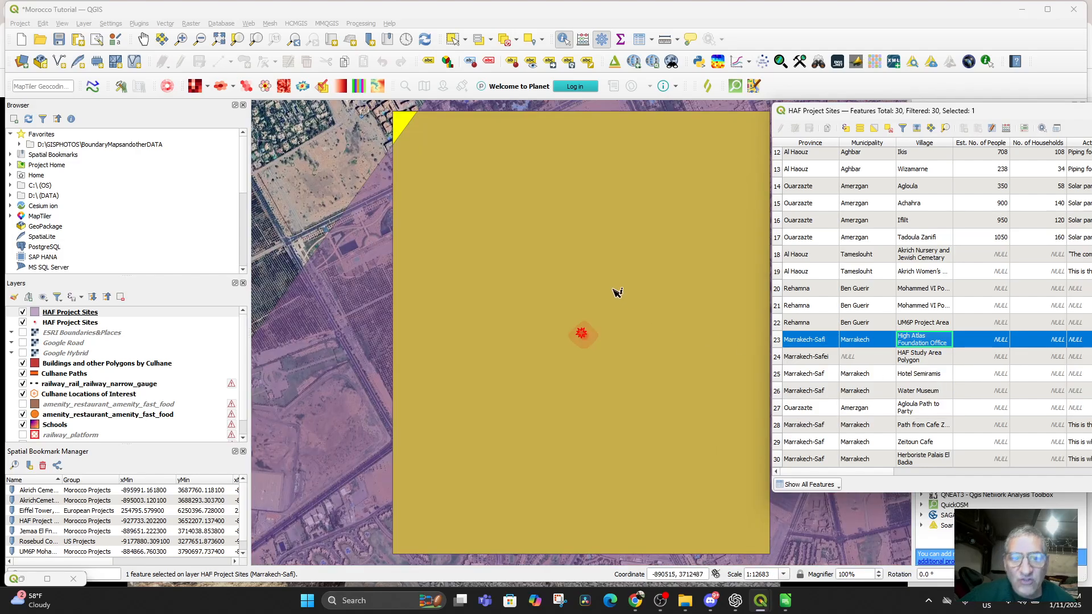
Identify the High Atlas Foundation Office rectangle and the surrounding HAF Study Area Polygon, closing the results after each check
{"action": "scroll", "coordinate": [608, 275], "scroll_direction": "down", "scroll_amount": 1}
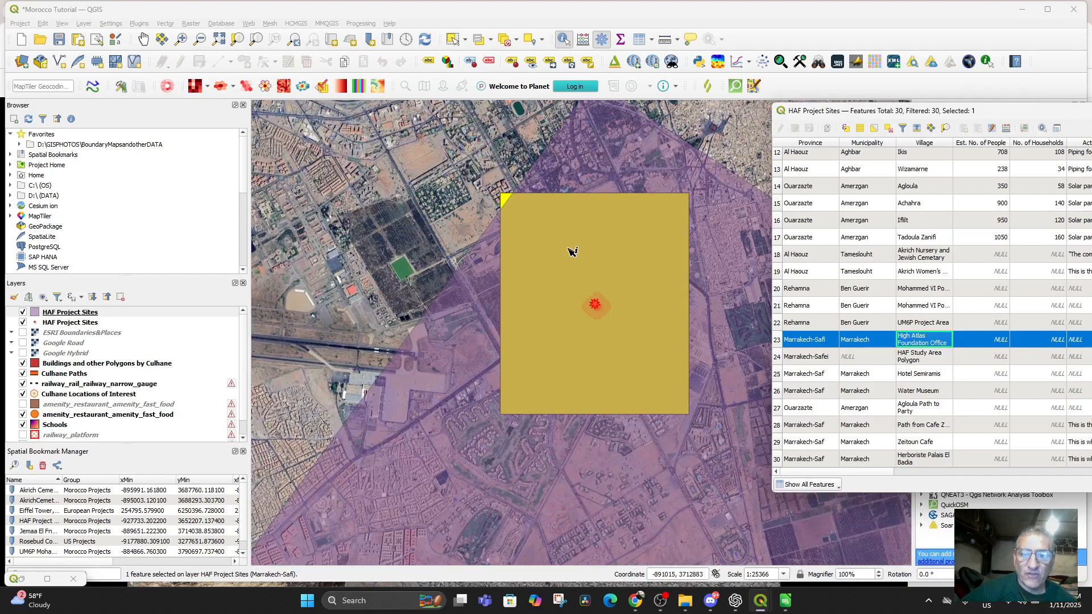
{"action": "left_click", "coordinate": [529, 212]}
{"action": "left_click", "coordinate": [533, 214]}
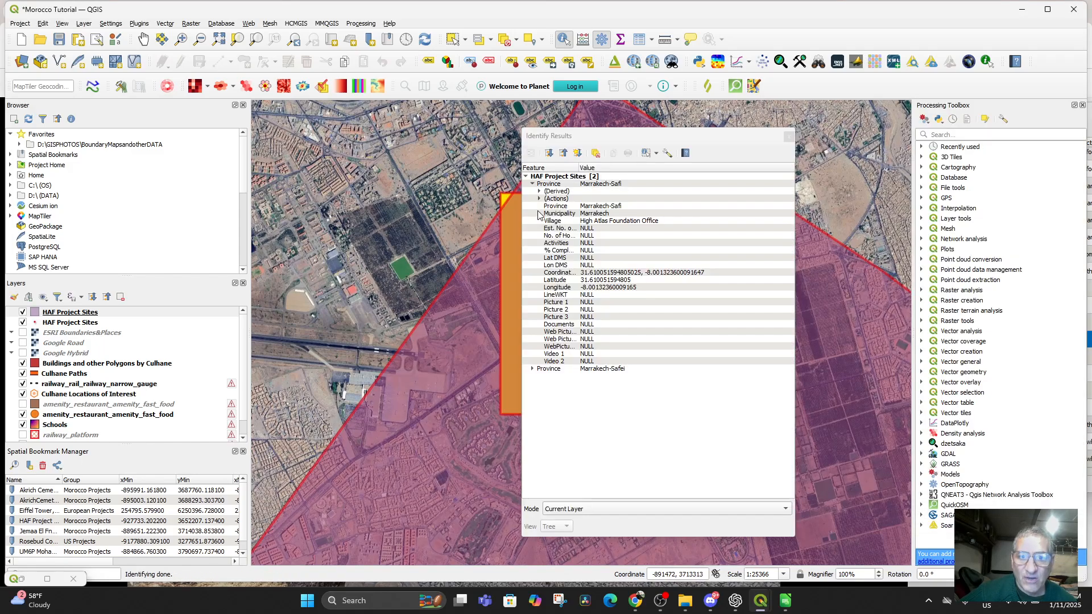
{"action": "left_click", "coordinate": [477, 304]}
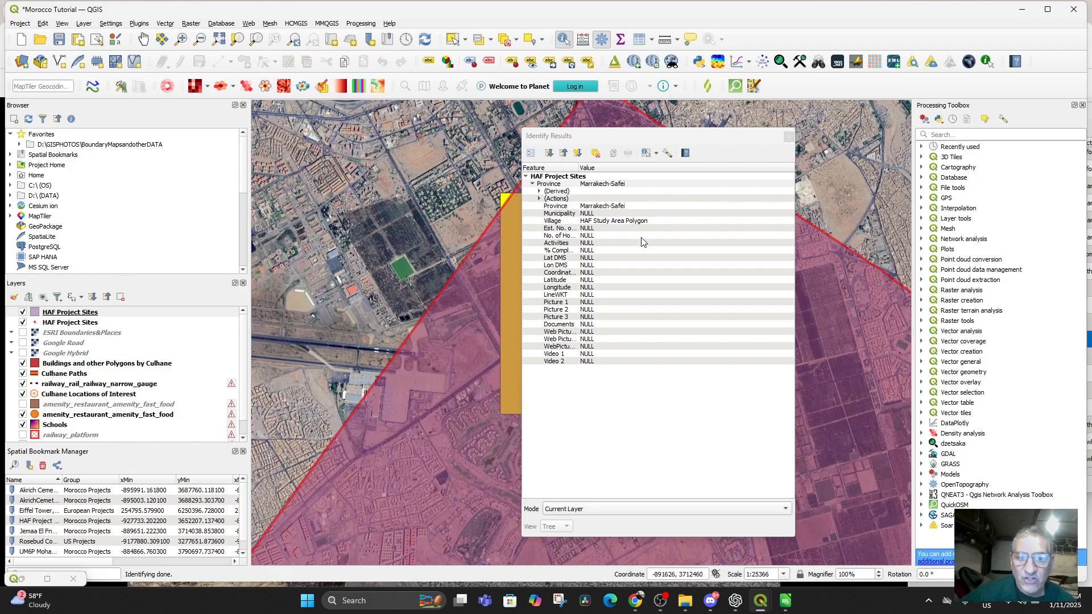
{"action": "left_click", "coordinate": [789, 137]}
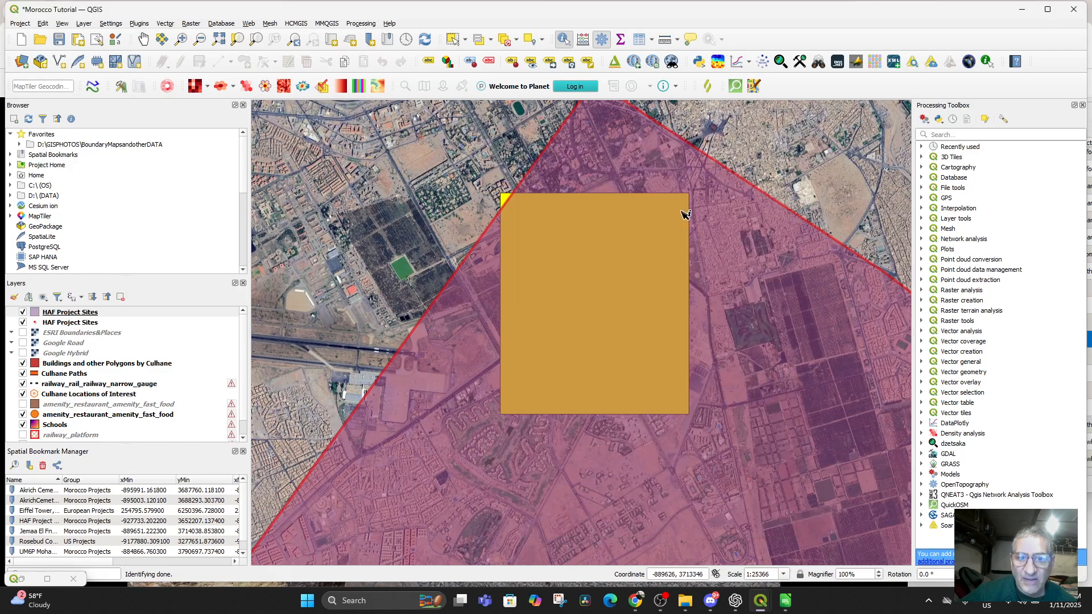
{"action": "left_click", "coordinate": [583, 222]}
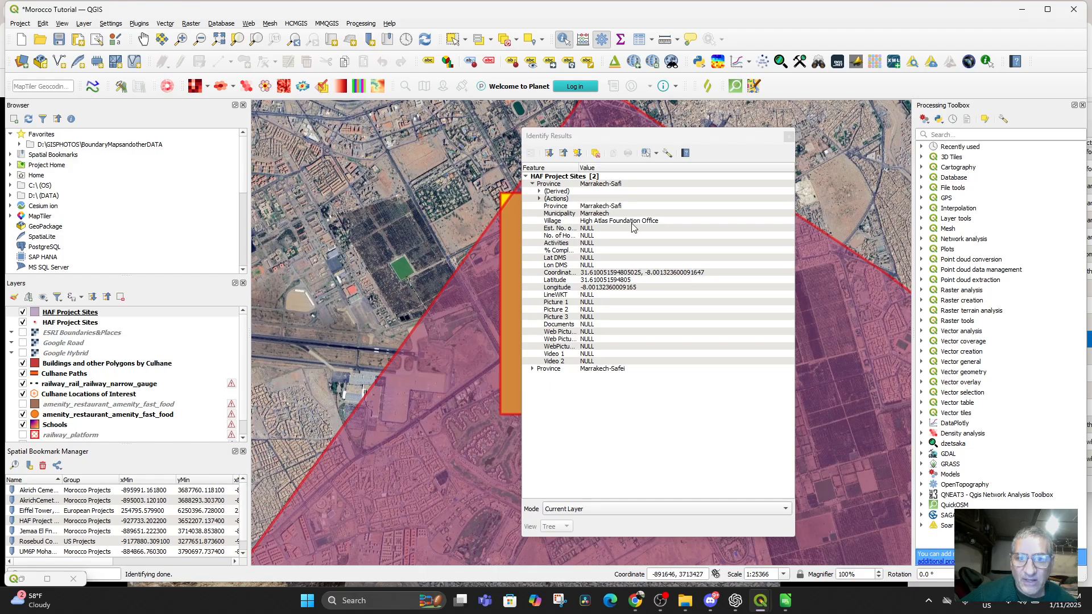
{"action": "left_click", "coordinate": [788, 136]}
Examine the extent of the HAF Study Area Polygon and the project site points inside it at several map scales
{"action": "scroll", "coordinate": [651, 289], "scroll_direction": "down", "scroll_amount": 3}
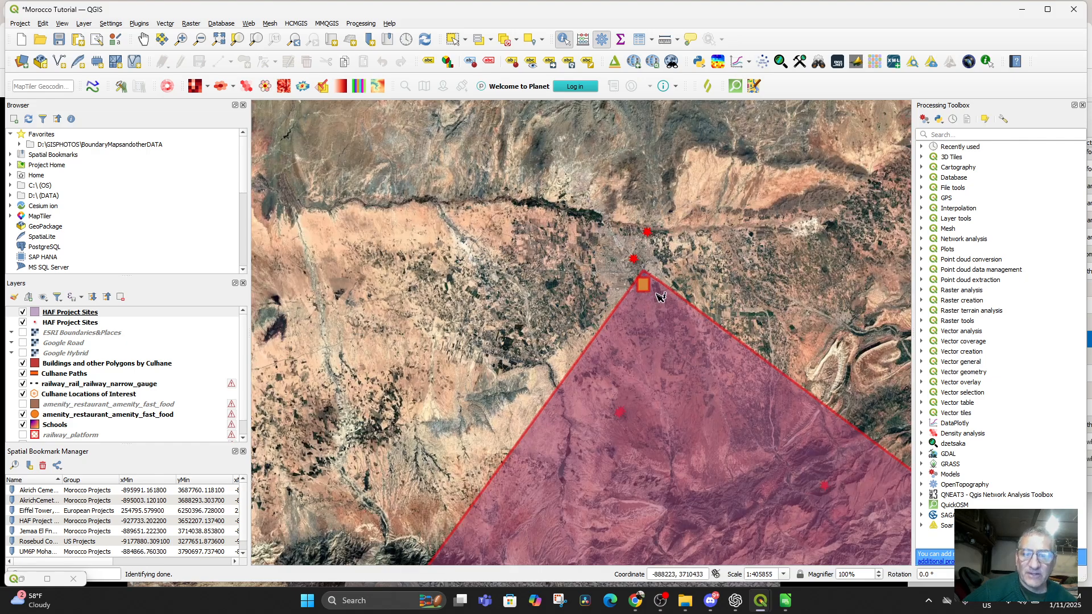
{"action": "scroll", "coordinate": [659, 292], "scroll_direction": "down", "scroll_amount": 3}
{"action": "scroll", "coordinate": [675, 311], "scroll_direction": "up", "scroll_amount": 3}
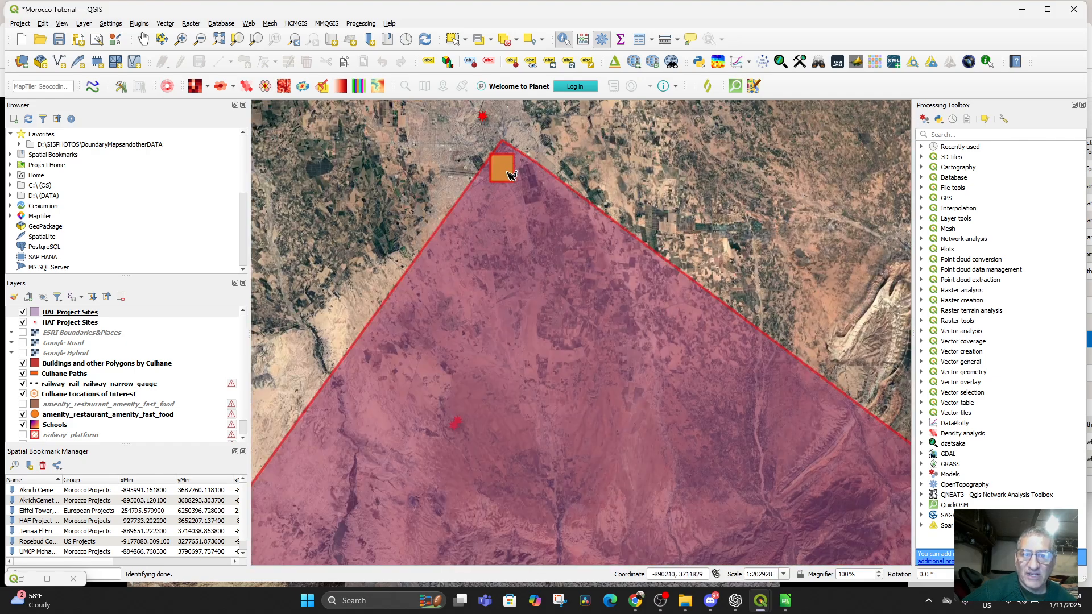
{"action": "scroll", "coordinate": [555, 269], "scroll_direction": "down", "scroll_amount": 3}
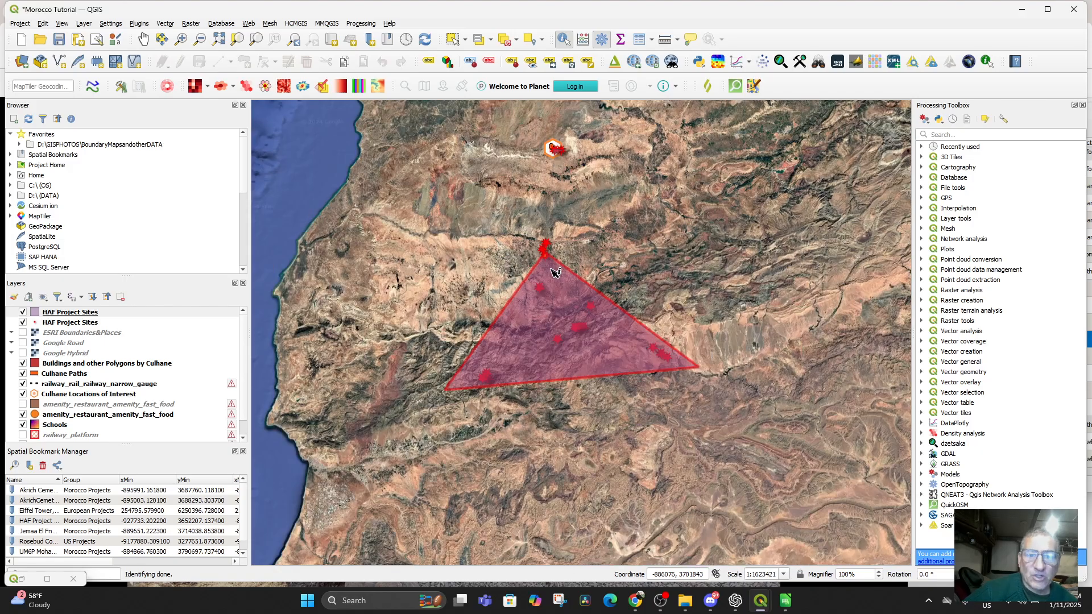
{"action": "scroll", "coordinate": [544, 263], "scroll_direction": "up", "scroll_amount": 1}
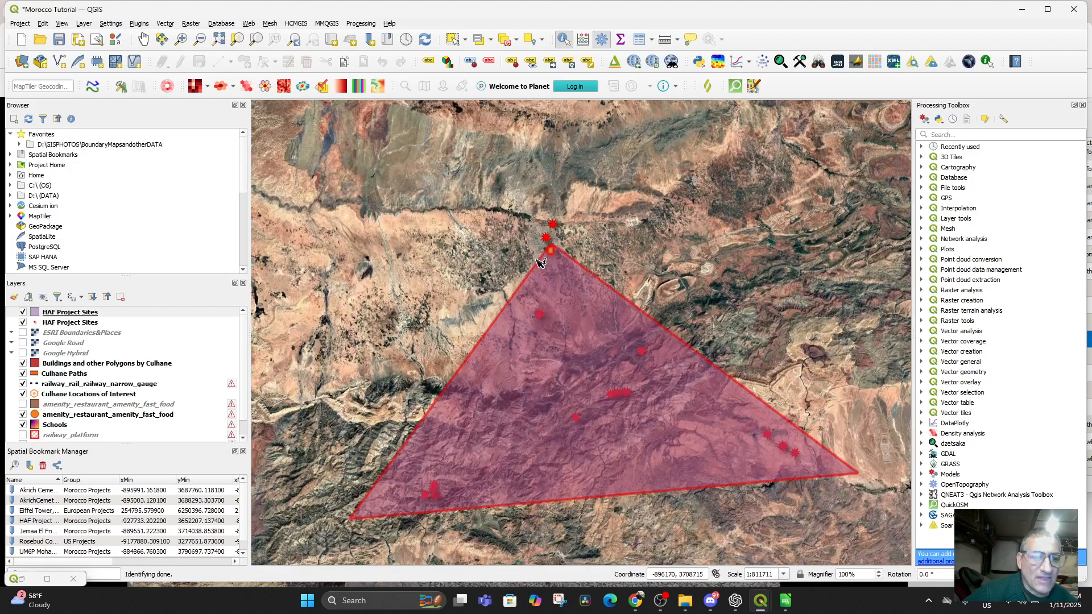
{"action": "left_click_drag", "start_coordinate": [555, 269], "coordinate": [528, 228]}
{"action": "scroll", "coordinate": [526, 223], "scroll_direction": "up", "scroll_amount": 1}
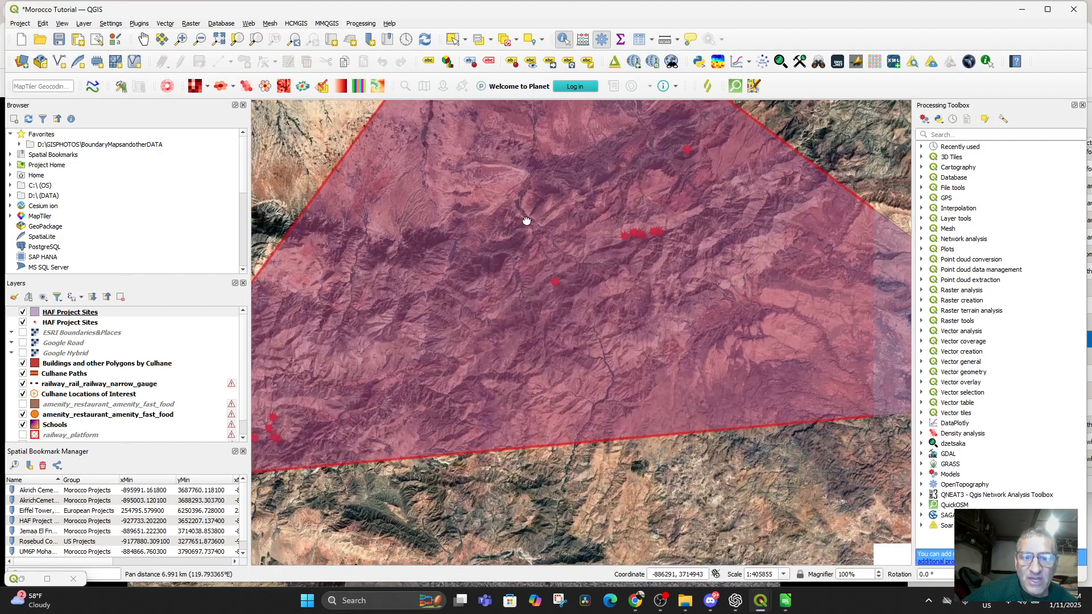
Start adding a delimited text layer and choose HAF Project Sites.csv as its source file
{"action": "scroll", "coordinate": [530, 223], "scroll_direction": "down", "scroll_amount": 2}
{"action": "left_click_drag", "start_coordinate": [495, 279], "coordinate": [520, 353]}
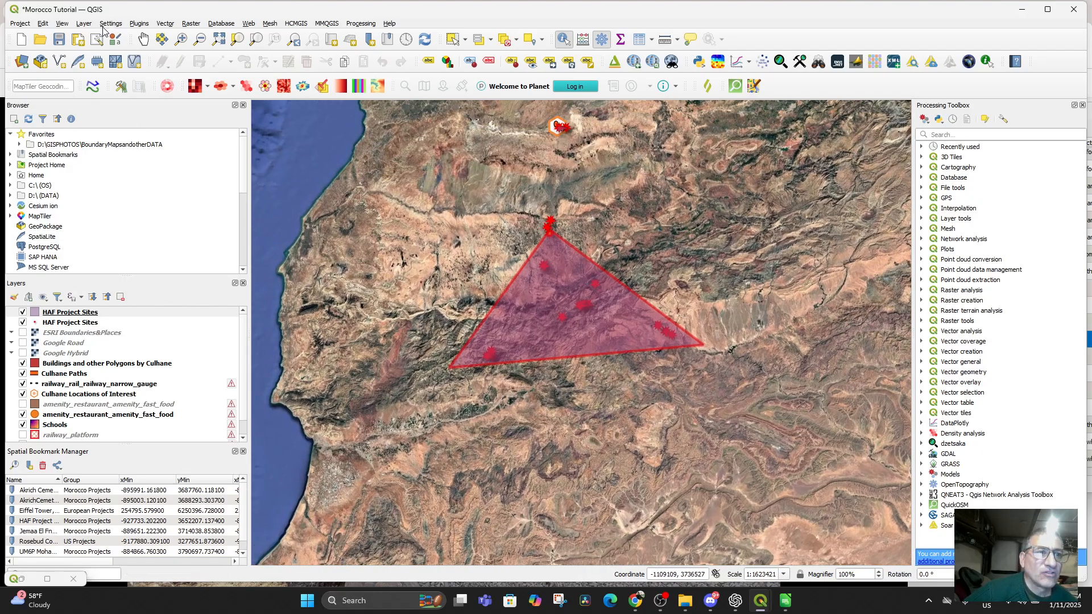
{"action": "left_click", "coordinate": [84, 25]}
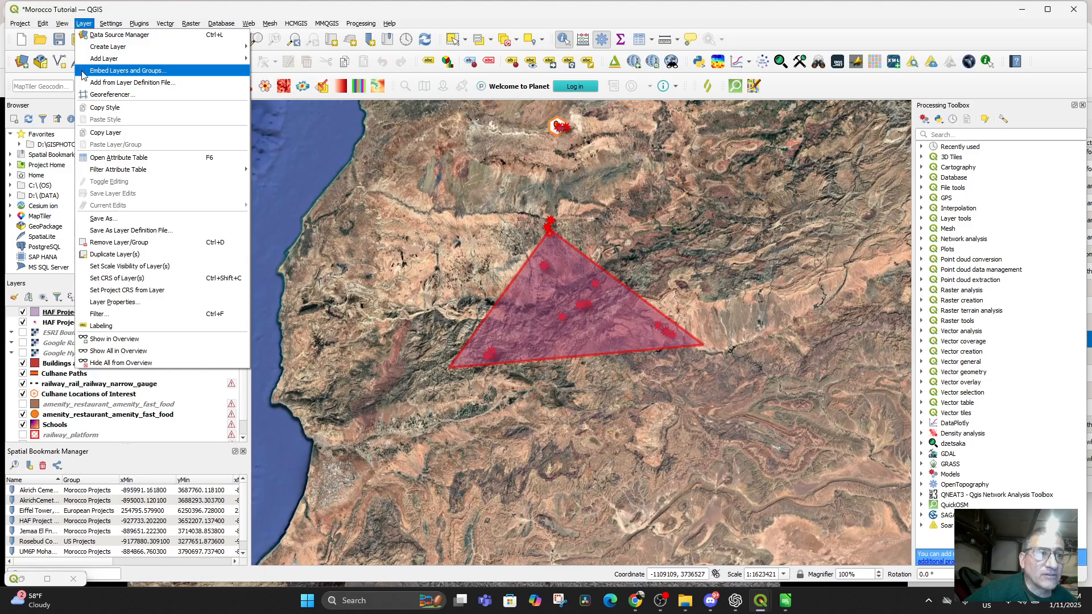
{"action": "mouse_move", "coordinate": [148, 59]}
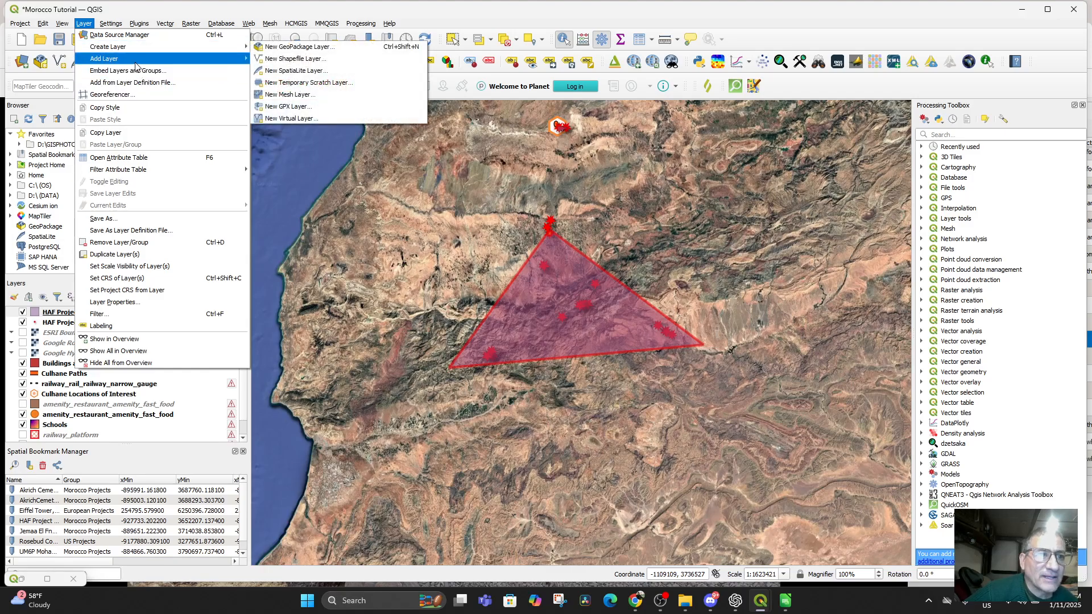
{"action": "left_click", "coordinate": [299, 95]}
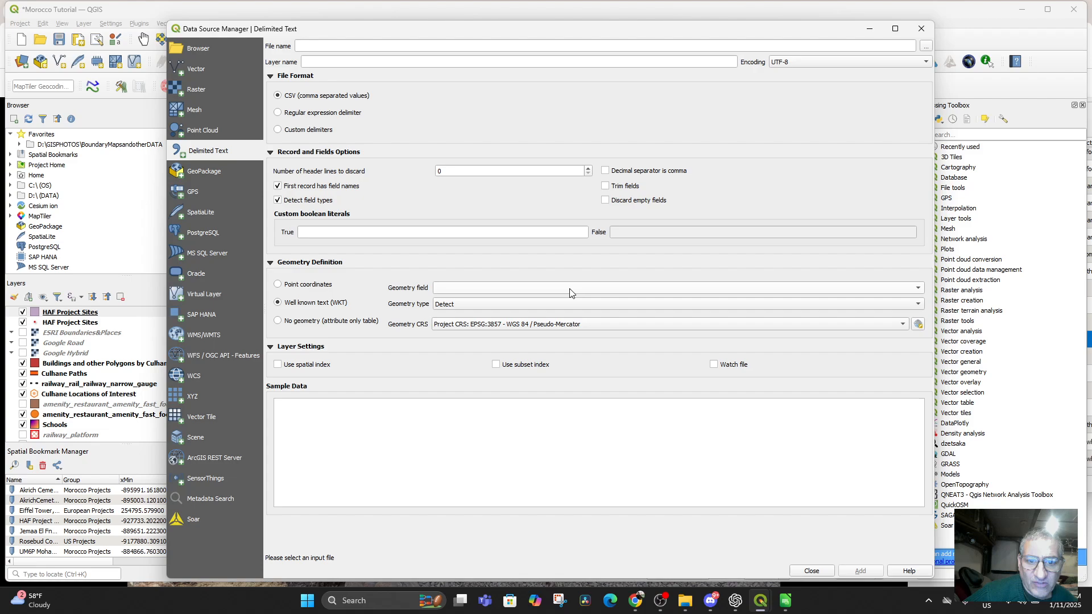
{"action": "left_click", "coordinate": [925, 46]}
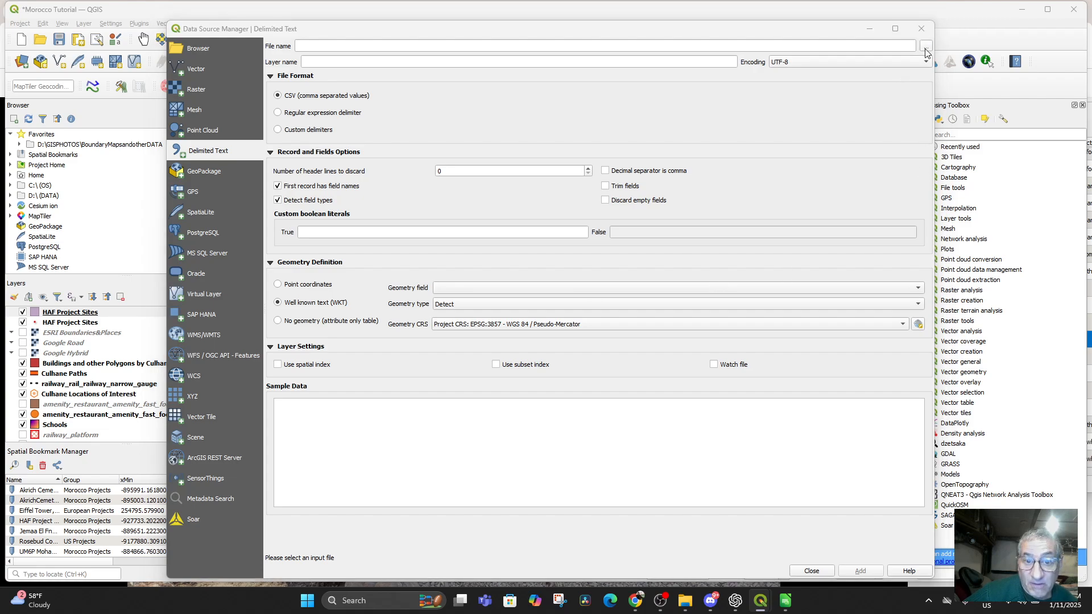
{"action": "double_click", "coordinate": [286, 130]}
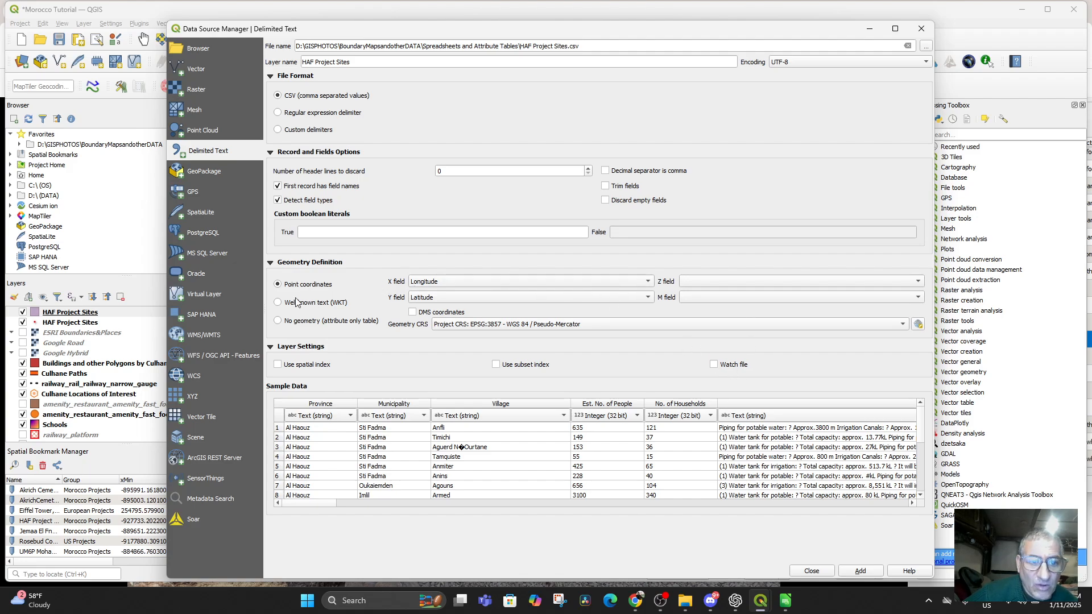
Define the geometry as well known text using the LineWKT field, add the layer, and close the data source manager
{"action": "left_click", "coordinate": [278, 302]}
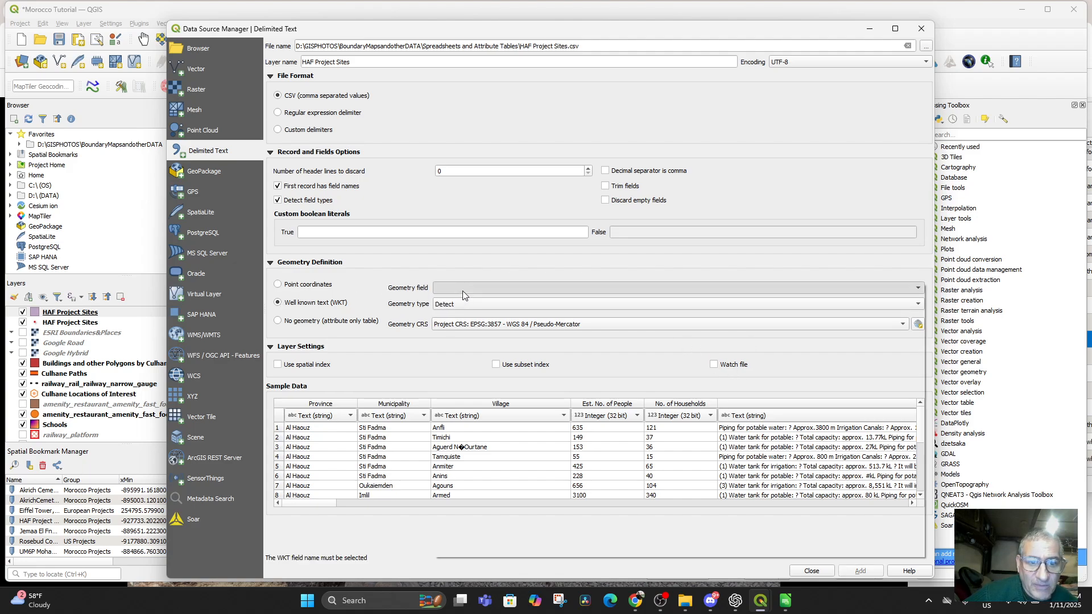
{"action": "left_click", "coordinate": [463, 290]}
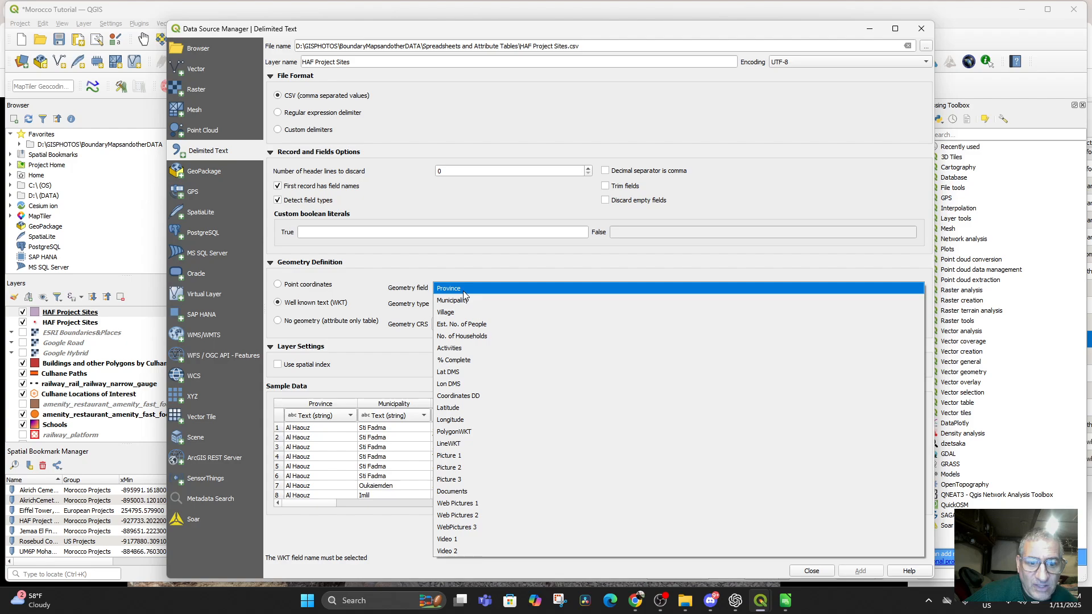
{"action": "left_click", "coordinate": [460, 444]}
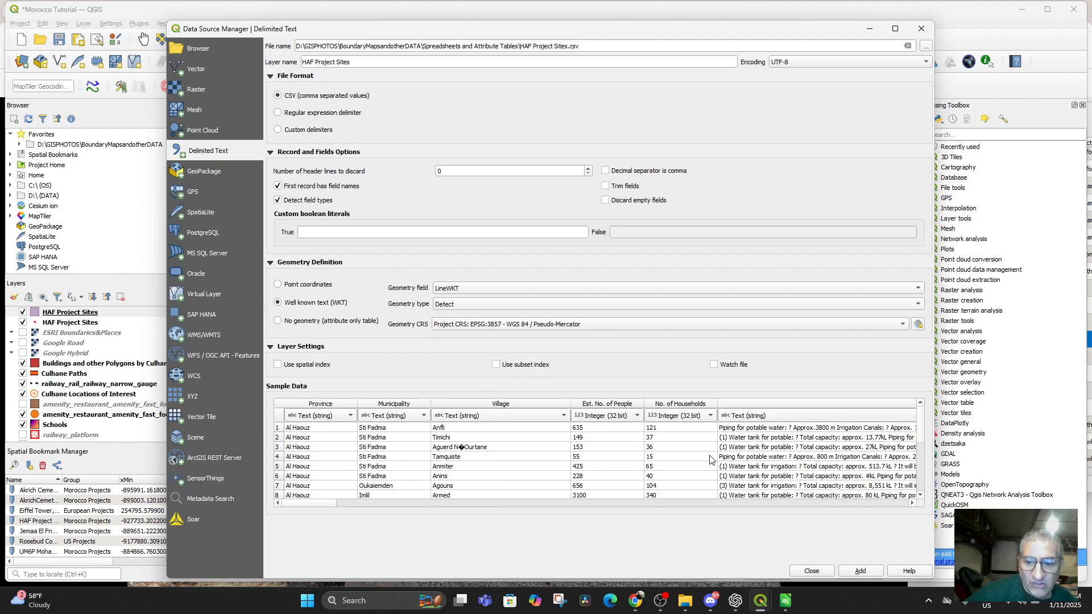
{"action": "scroll", "coordinate": [709, 459], "scroll_direction": "down", "scroll_amount": 2}
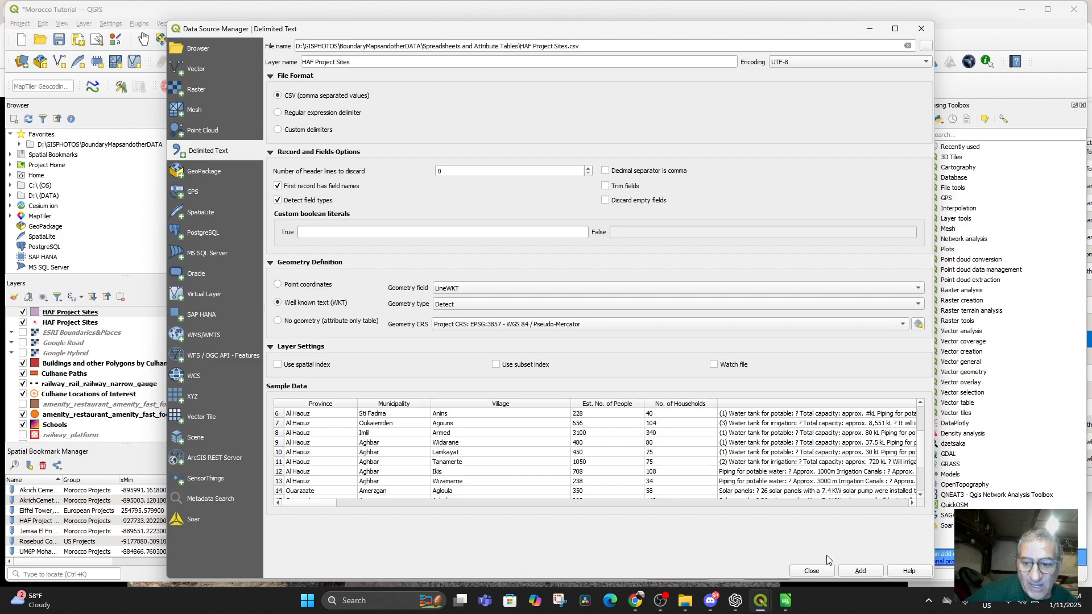
{"action": "left_click", "coordinate": [861, 571]}
{"action": "left_click", "coordinate": [921, 29]}
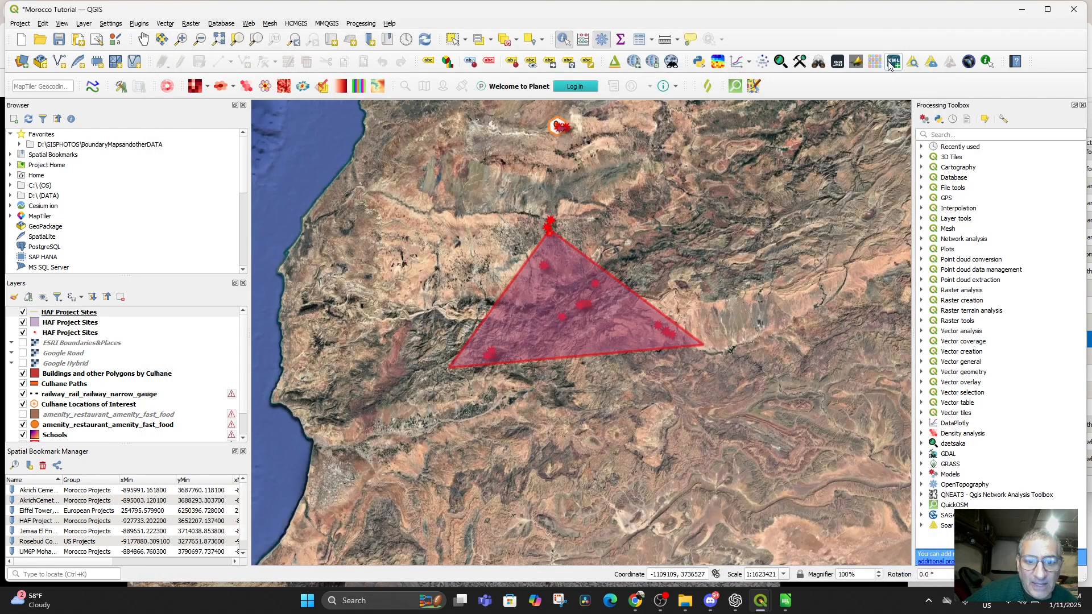
Set the new HAF Project Sites line layer's CRS to EPSG:4326 and zoom to the layer
{"action": "right_click", "coordinate": [67, 314]}
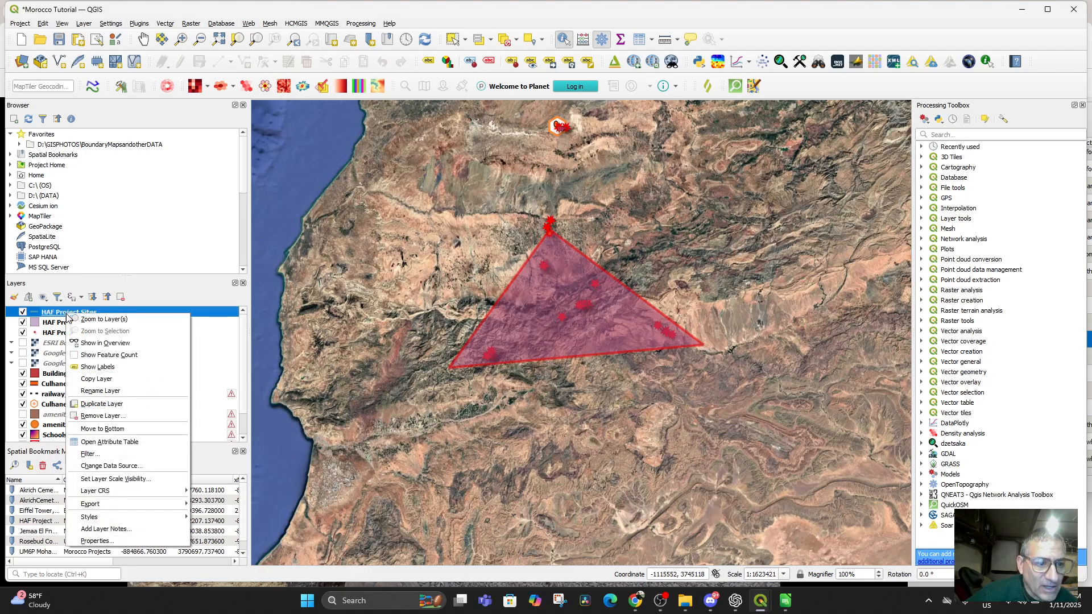
{"action": "mouse_move", "coordinate": [138, 491]}
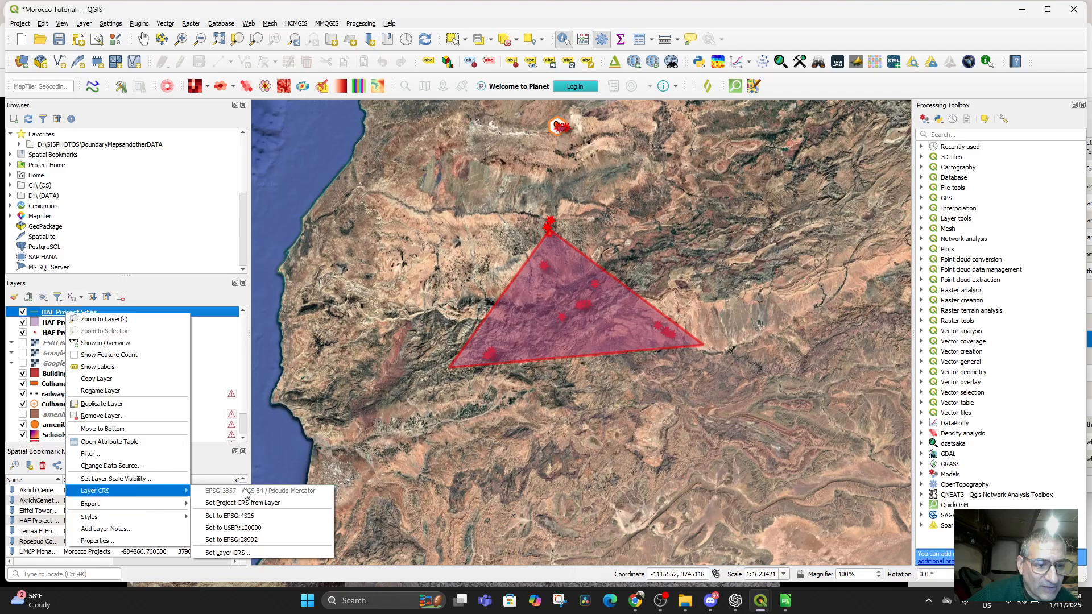
{"action": "left_click", "coordinate": [279, 516]}
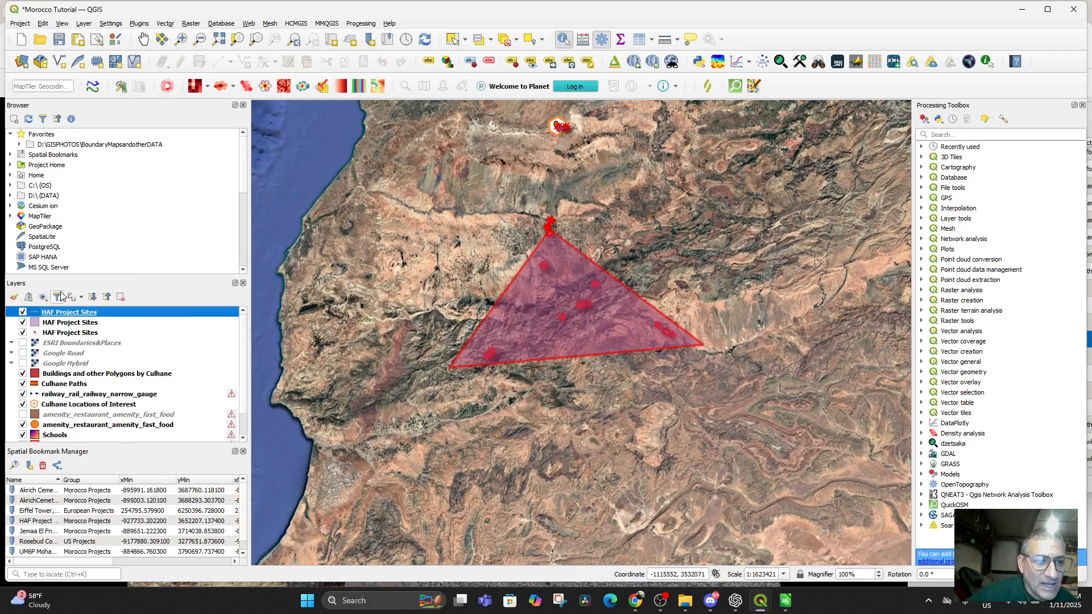
{"action": "right_click", "coordinate": [70, 316]}
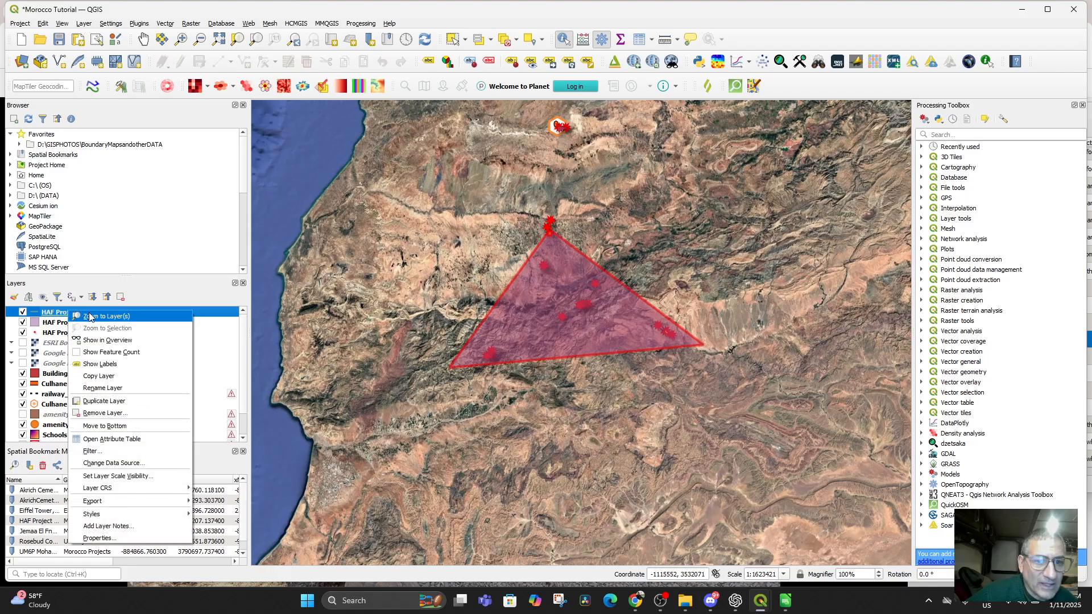
{"action": "left_click", "coordinate": [90, 317]}
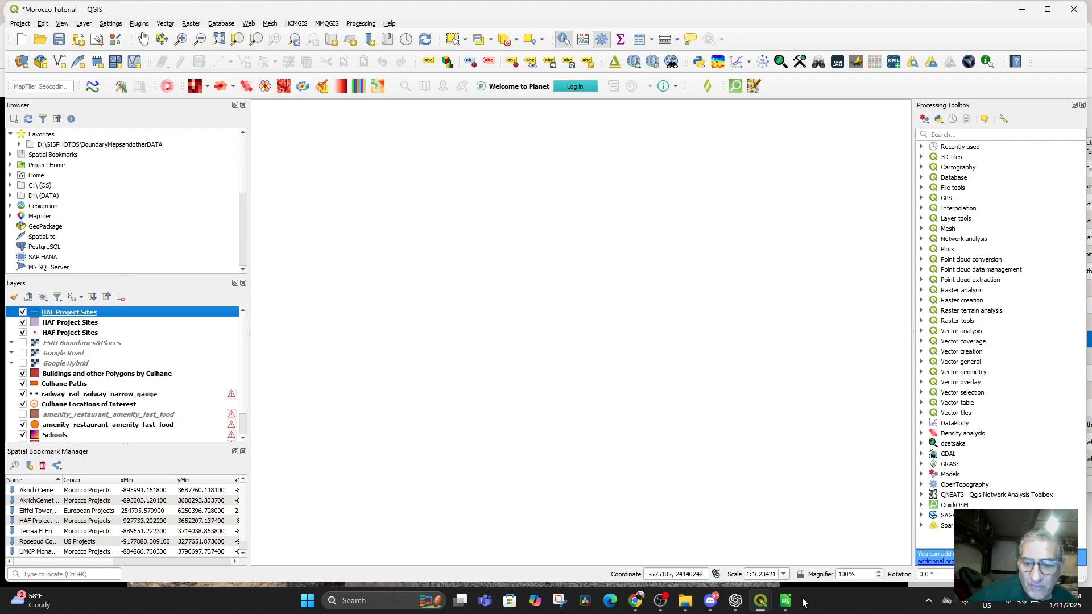
Open the line layer's attribute table, select the Agloula Path to Party record in row 27, zoom to that feature, and minimize the table
{"action": "right_click", "coordinate": [66, 313]}
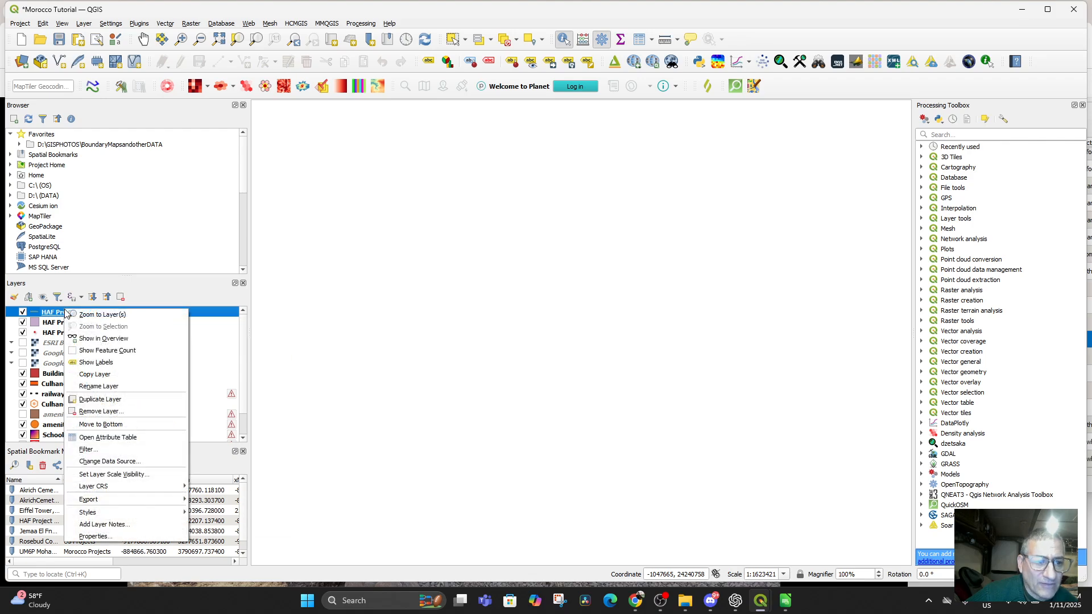
{"action": "left_click", "coordinate": [104, 438]}
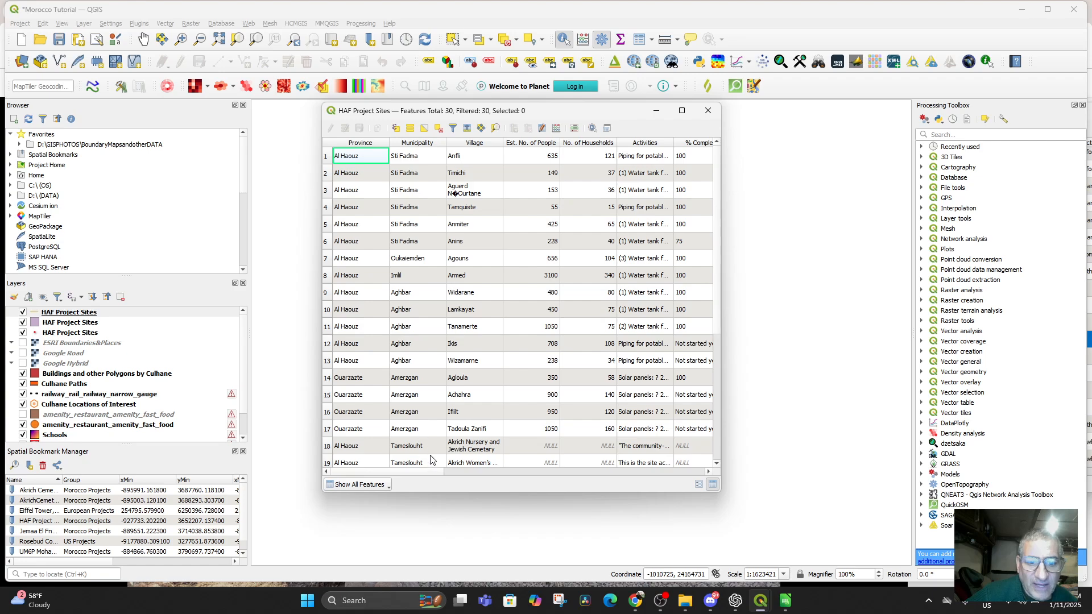
{"action": "scroll", "coordinate": [431, 459], "scroll_direction": "down", "scroll_amount": 4}
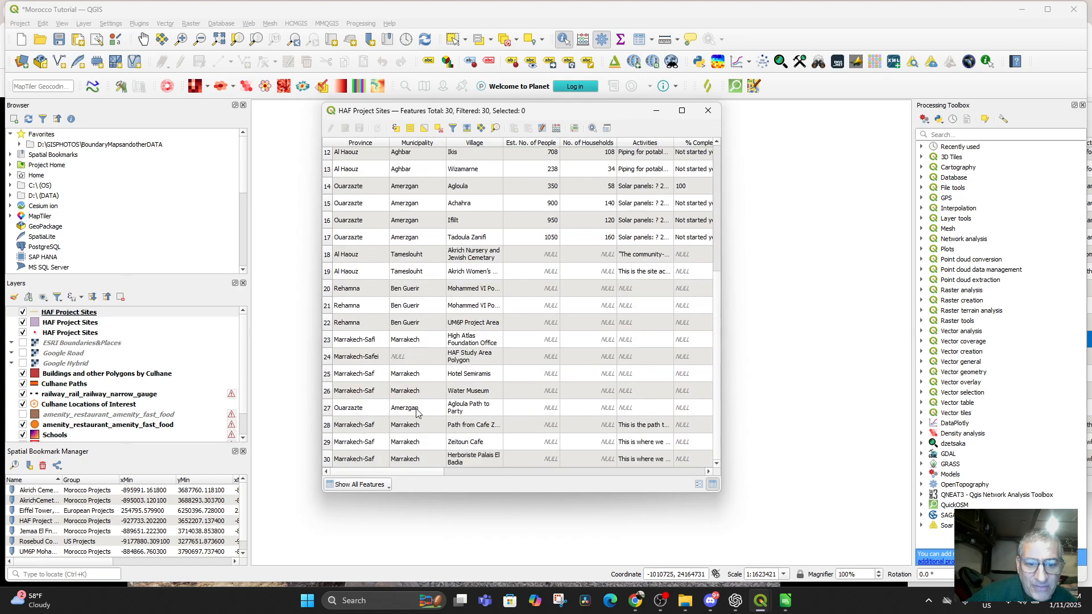
{"action": "left_click", "coordinate": [327, 407]}
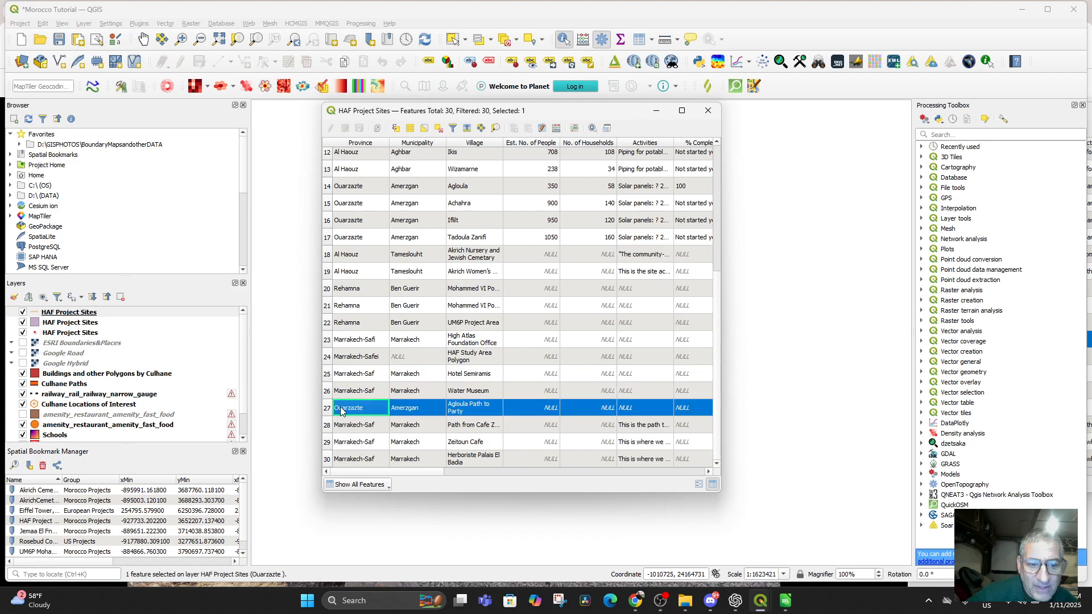
{"action": "right_click", "coordinate": [420, 408]}
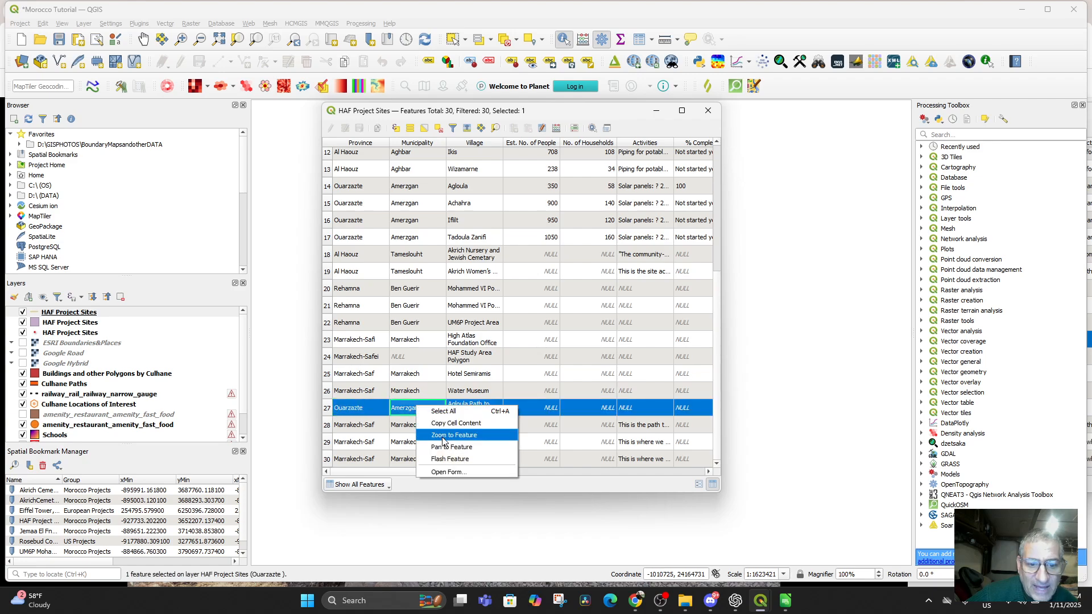
{"action": "left_click", "coordinate": [444, 436]}
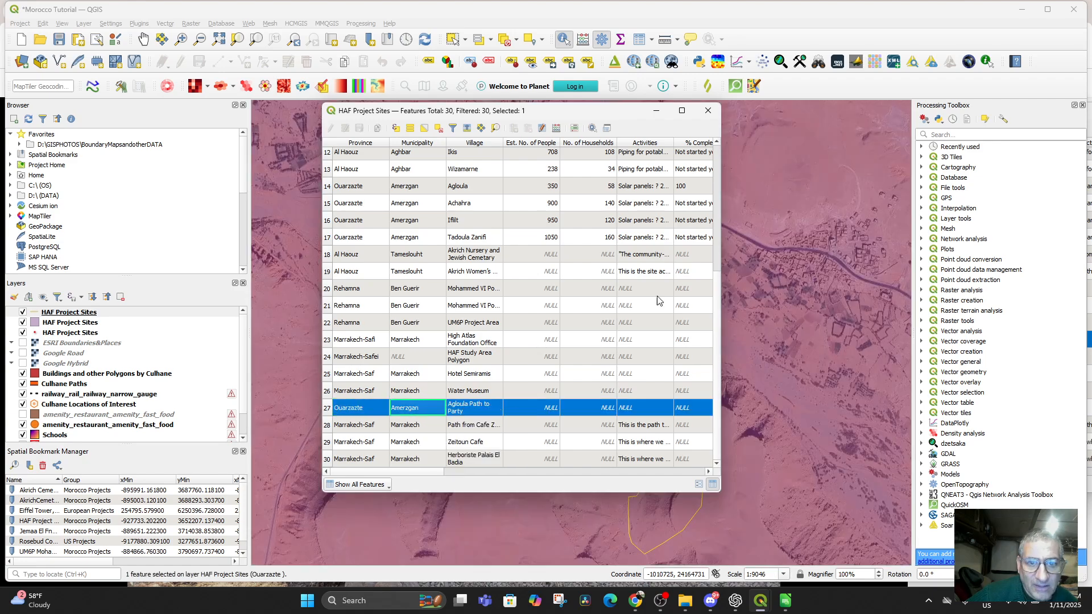
{"action": "left_click", "coordinate": [656, 110]}
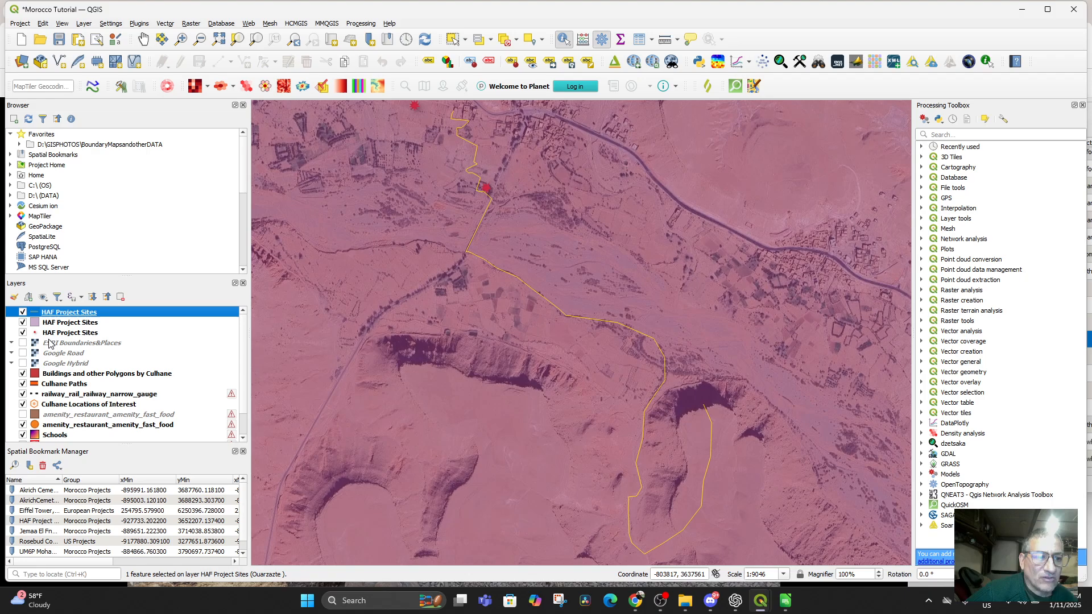
Toggle the HAF Project Sites polygon layer's visibility to compare the views, leaving it hidden
{"action": "left_click", "coordinate": [22, 322]}
{"action": "left_click", "coordinate": [22, 322]}
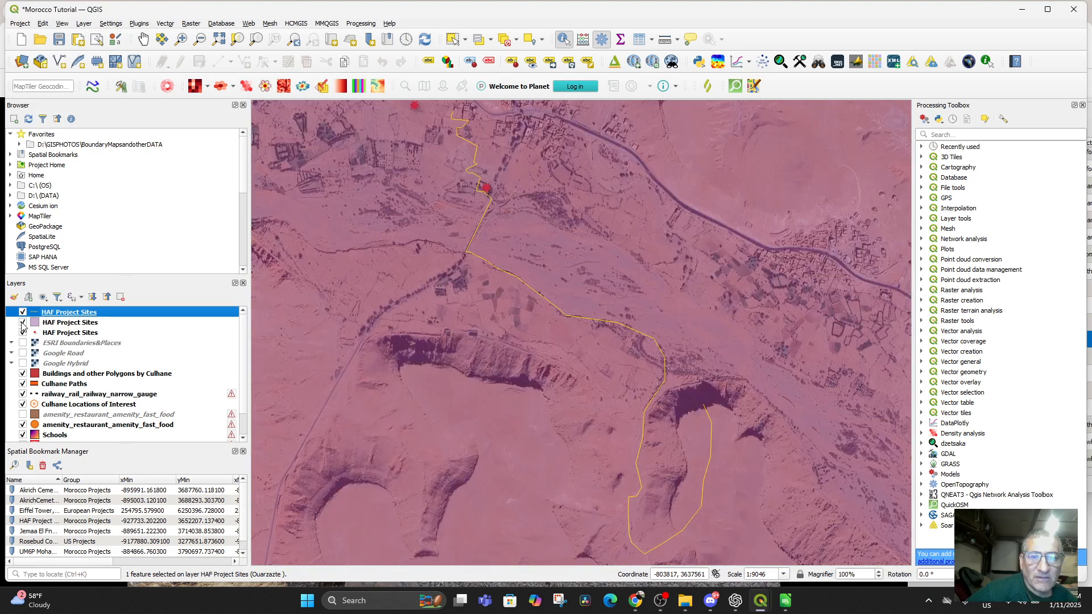
{"action": "left_click", "coordinate": [22, 323]}
{"action": "left_click", "coordinate": [23, 322]}
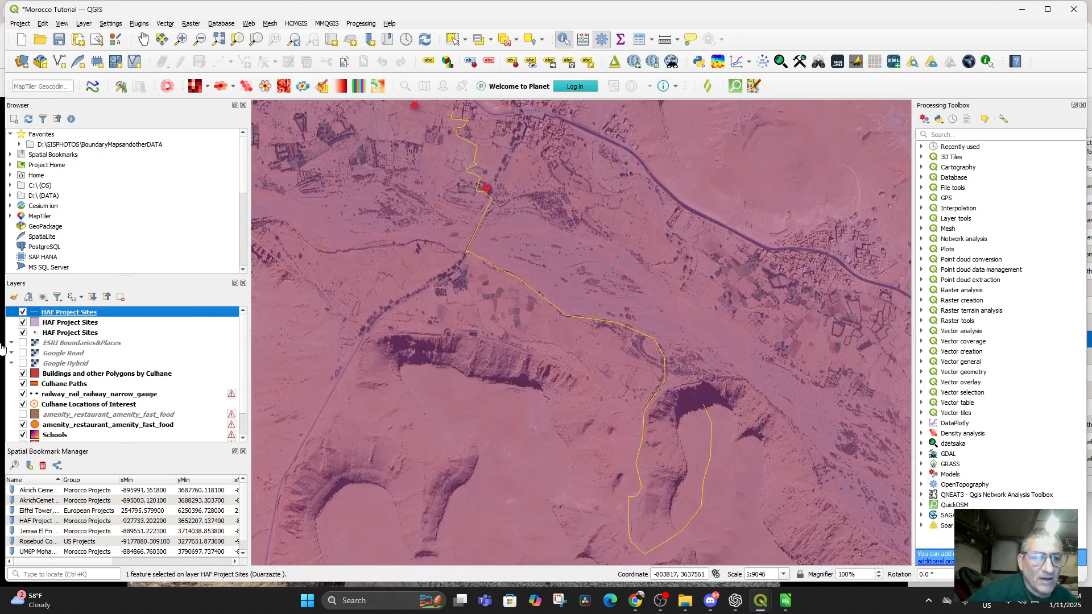
{"action": "left_click", "coordinate": [23, 322]}
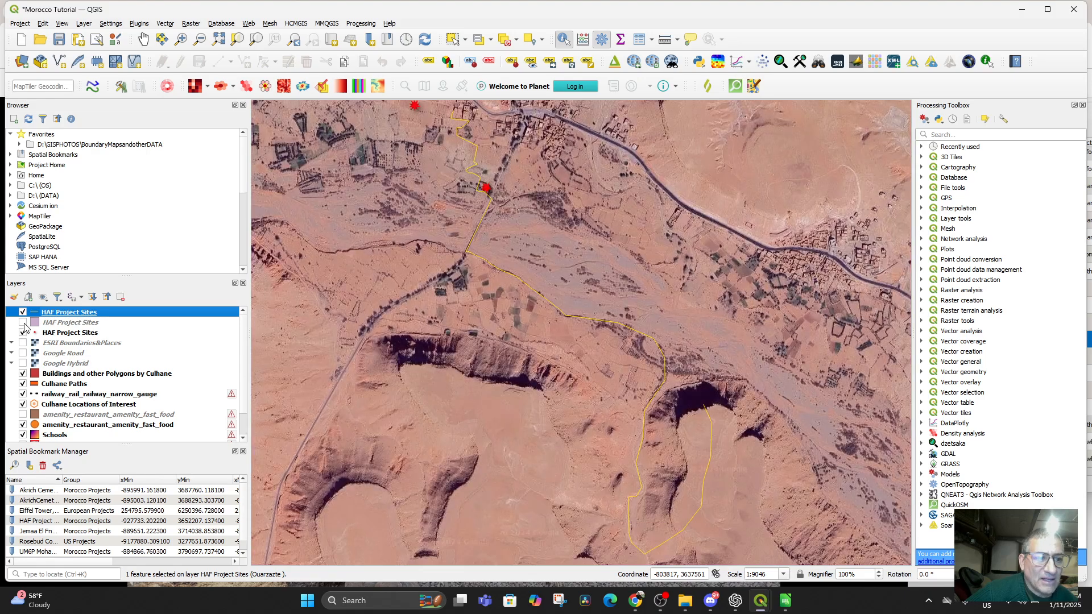
Apply the pattern circles style to the HAF Project Sites line layer and close its properties
{"action": "double_click", "coordinate": [58, 317]}
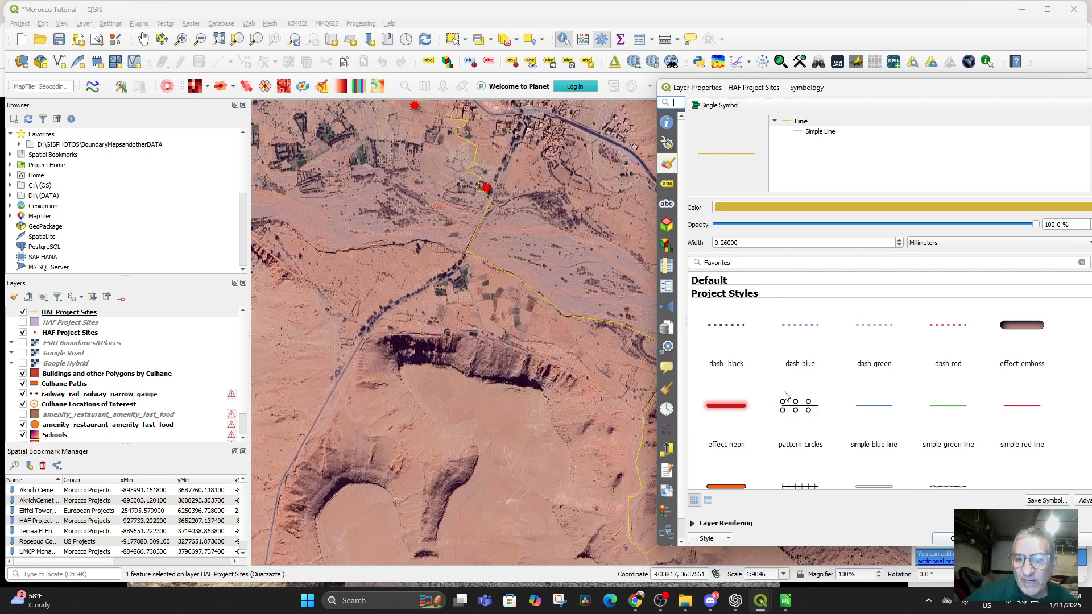
{"action": "left_click", "coordinate": [799, 408]}
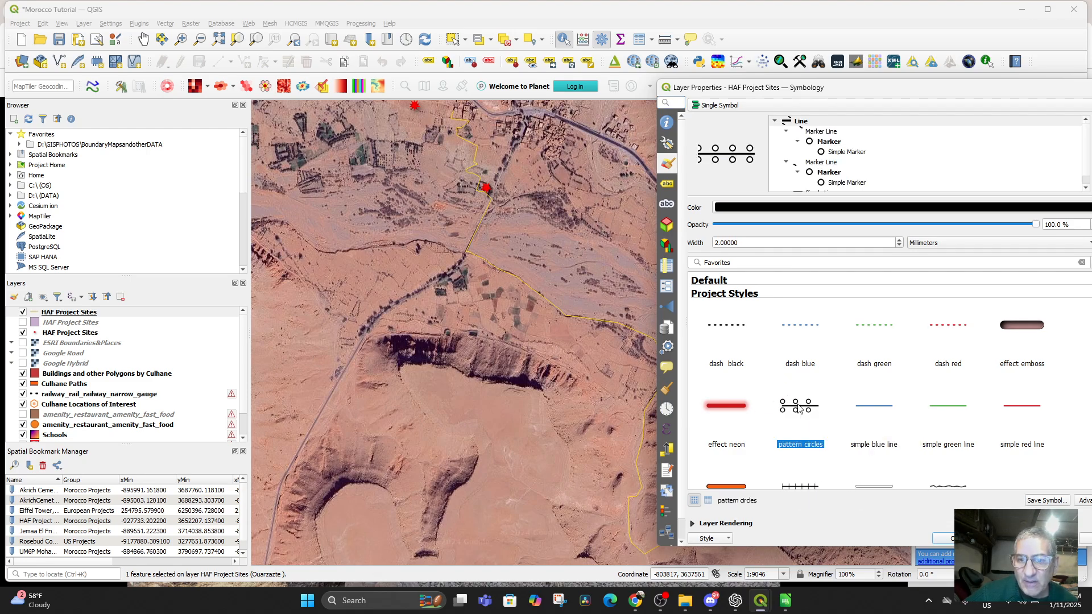
{"action": "left_click", "coordinate": [1053, 538]}
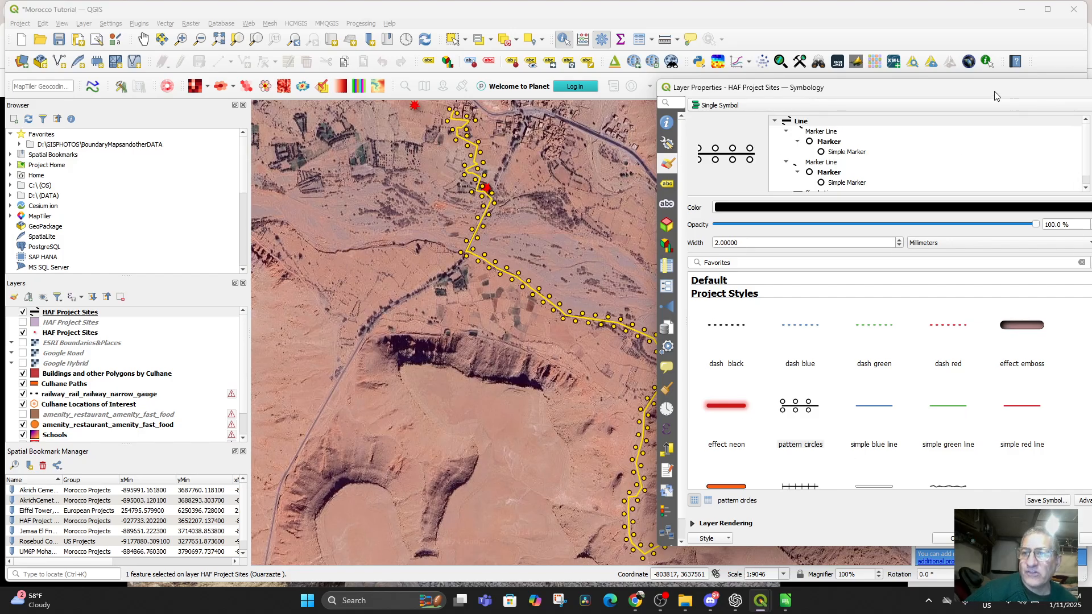
{"action": "left_click_drag", "start_coordinate": [995, 96], "coordinate": [756, 163]}
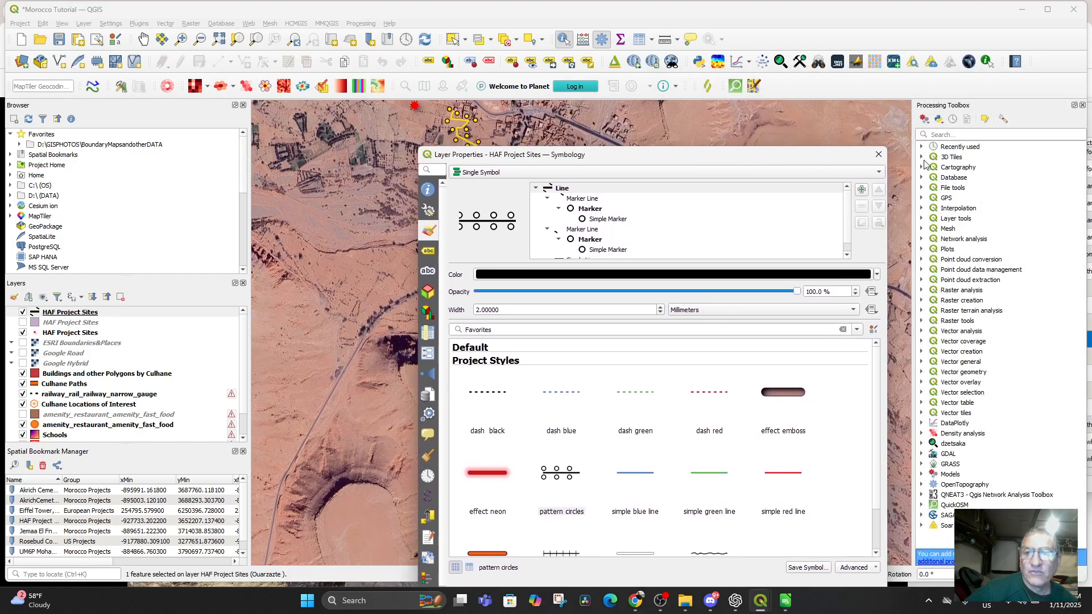
{"action": "left_click", "coordinate": [878, 155]}
Open the line layer's attribute table, select the Herboriste Palais El Badia record in row 30, try to zoom to it, and minimize the table
{"action": "scroll", "coordinate": [581, 302], "scroll_direction": "down", "scroll_amount": 2}
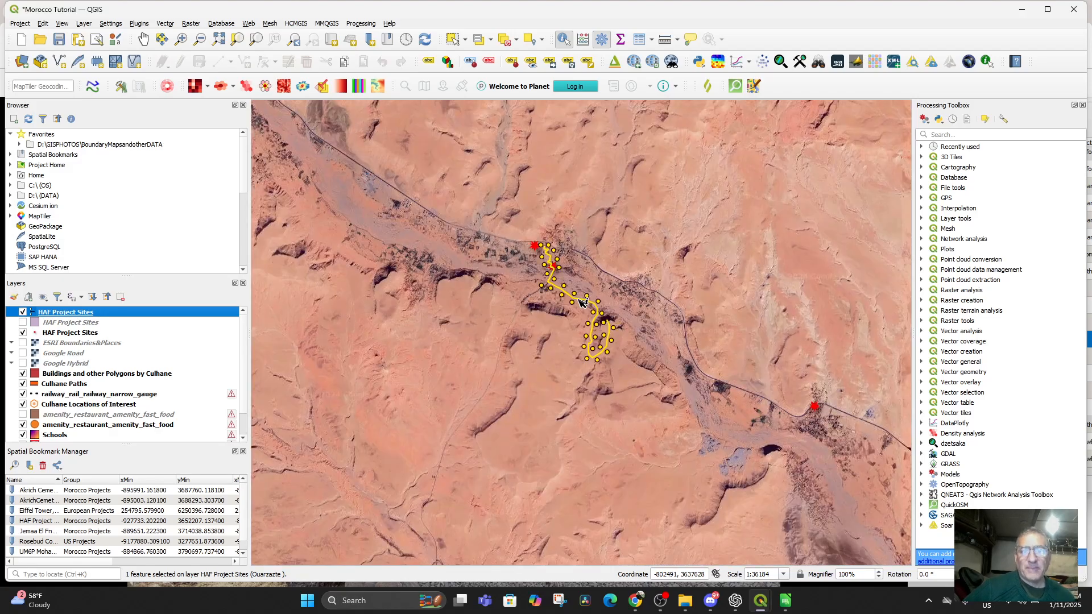
{"action": "right_click", "coordinate": [78, 314]}
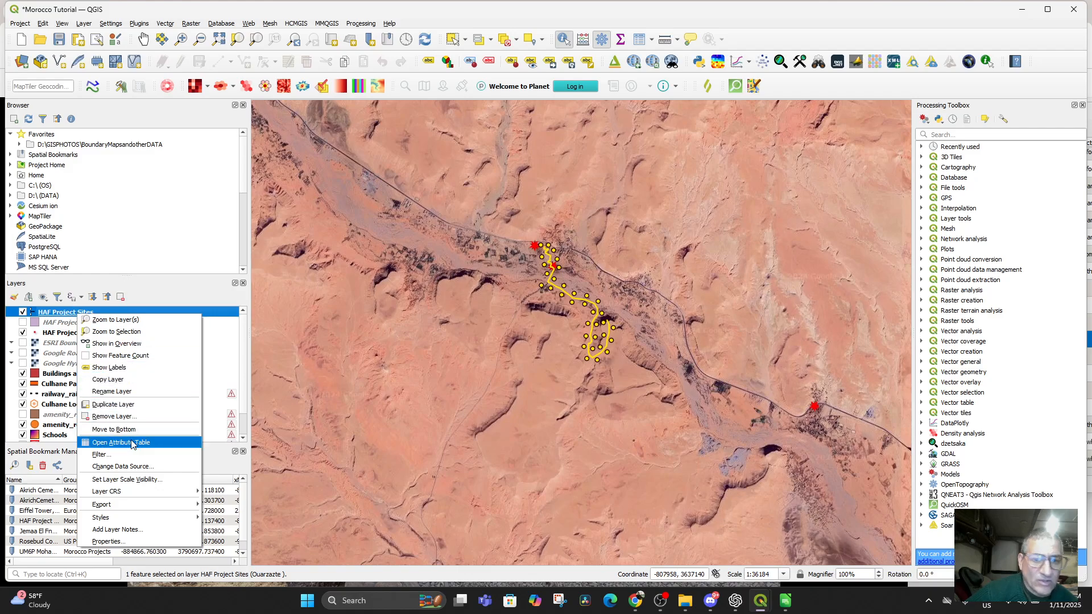
{"action": "left_click", "coordinate": [132, 445]}
{"action": "scroll", "coordinate": [429, 416], "scroll_direction": "down", "scroll_amount": 4}
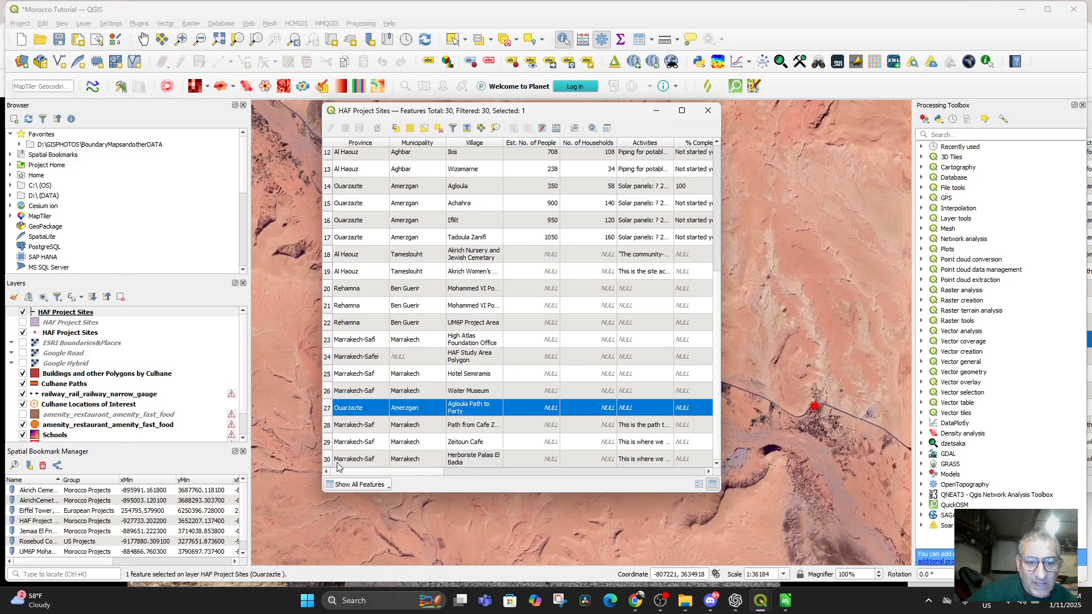
{"action": "left_click", "coordinate": [358, 461]}
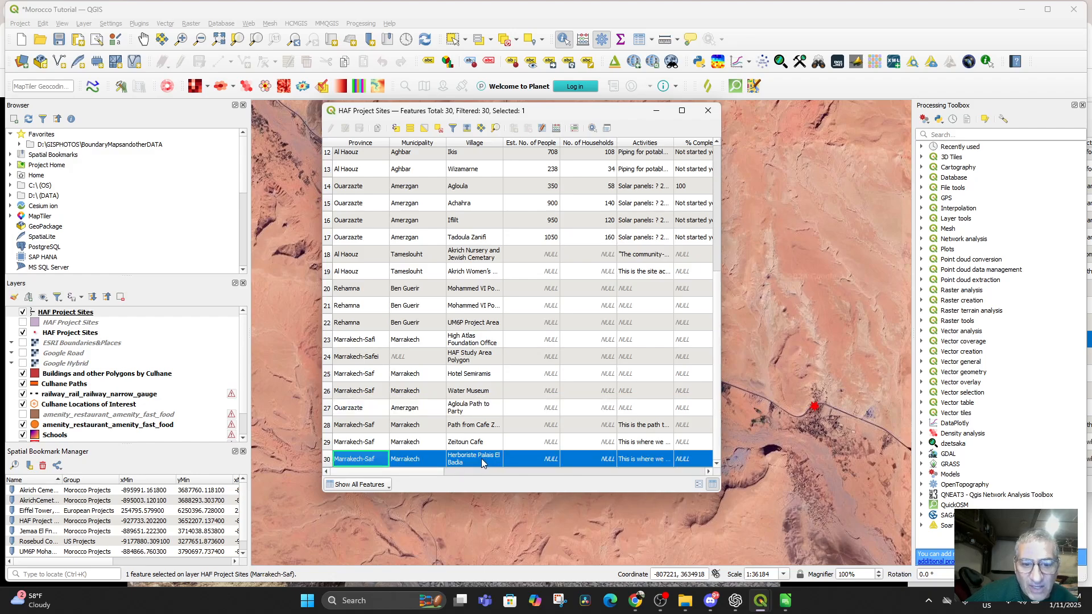
{"action": "right_click", "coordinate": [337, 462]}
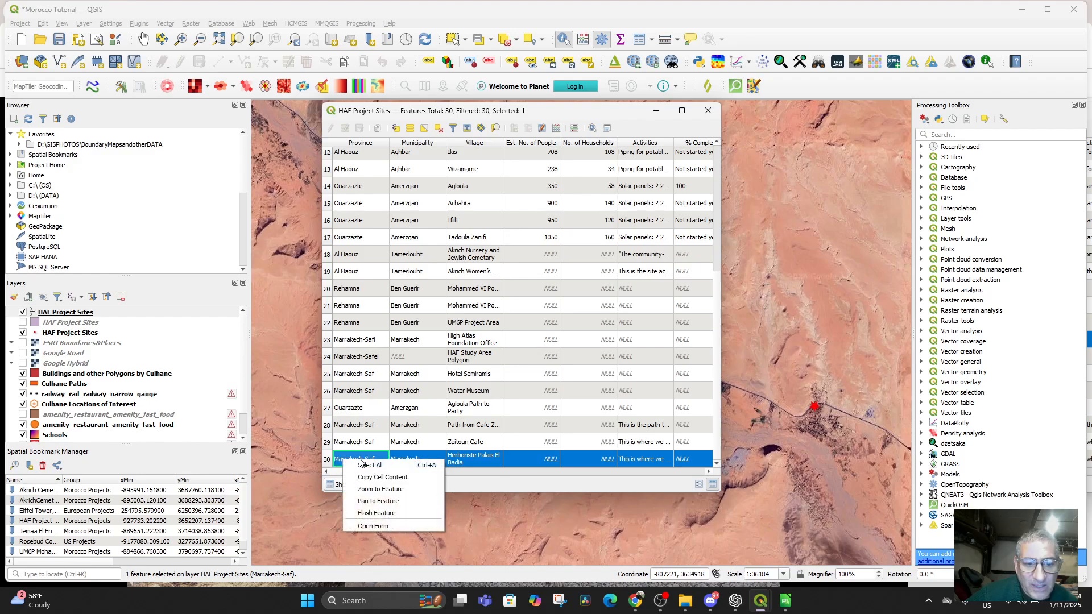
{"action": "left_click", "coordinate": [379, 490]}
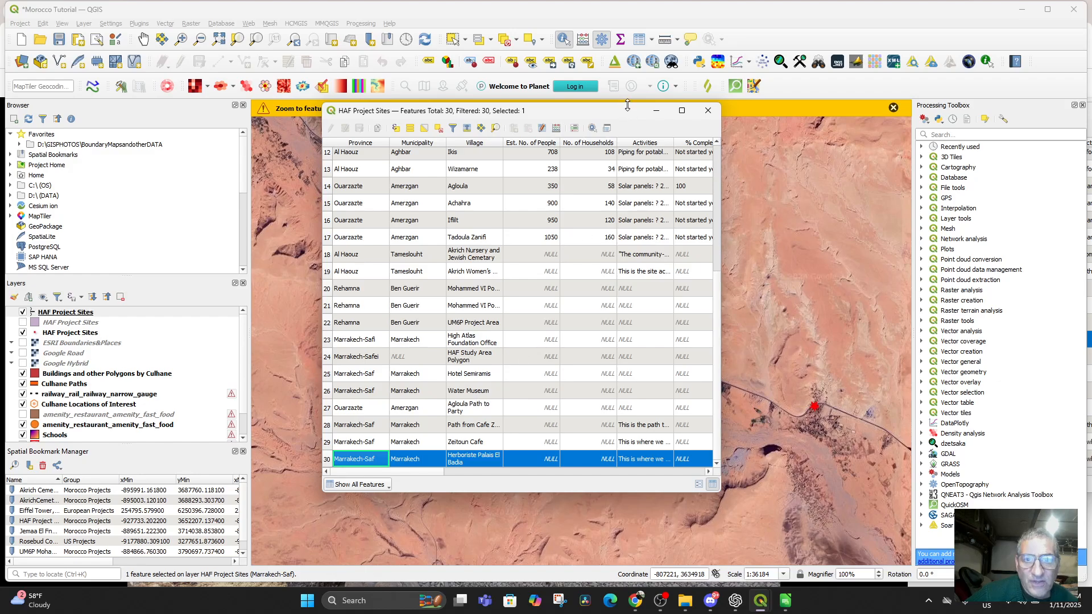
{"action": "left_click", "coordinate": [655, 112]}
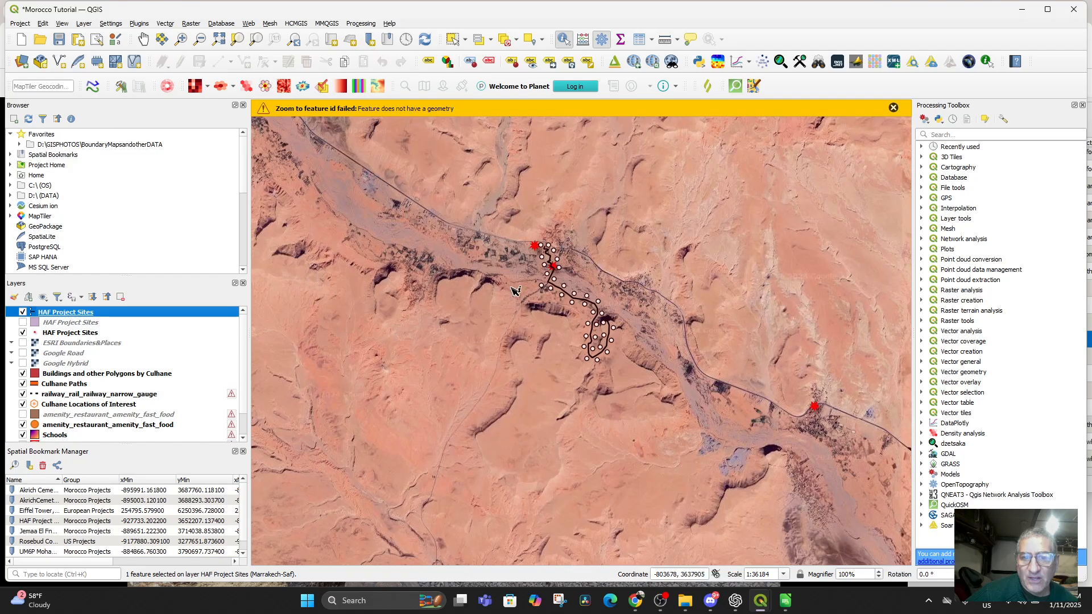
Zoom the map to the extent of the HAF Project Sites point layer
{"action": "scroll", "coordinate": [488, 261], "scroll_direction": "down", "scroll_amount": 3}
{"action": "left_click", "coordinate": [494, 301]}
{"action": "left_click_drag", "start_coordinate": [494, 302], "coordinate": [675, 461]}
{"action": "scroll", "coordinate": [676, 461], "scroll_direction": "up", "scroll_amount": 1}
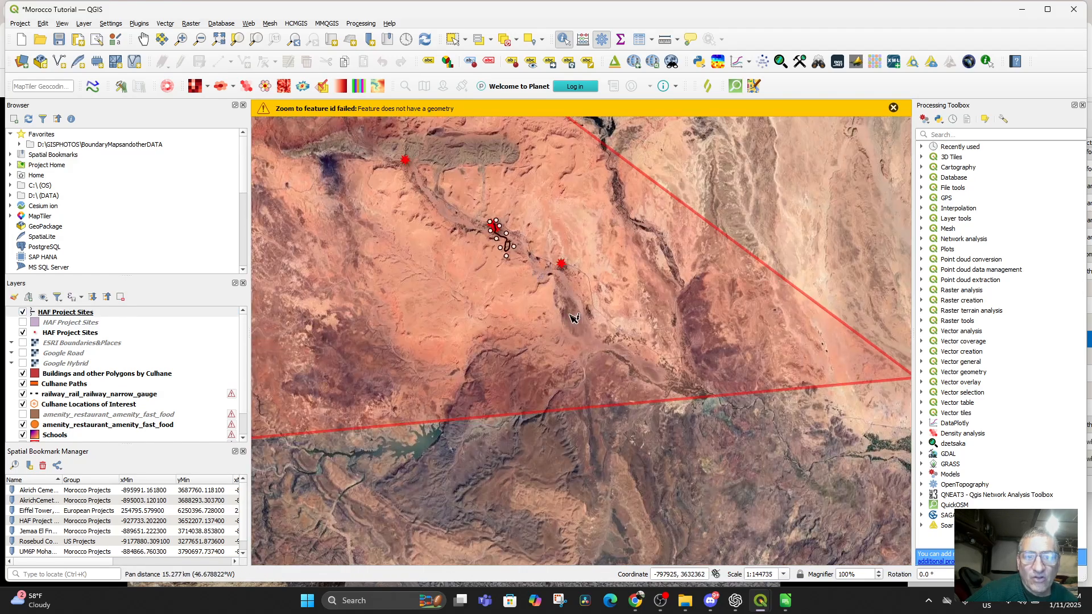
{"action": "left_click_drag", "start_coordinate": [513, 278], "coordinate": [740, 360]}
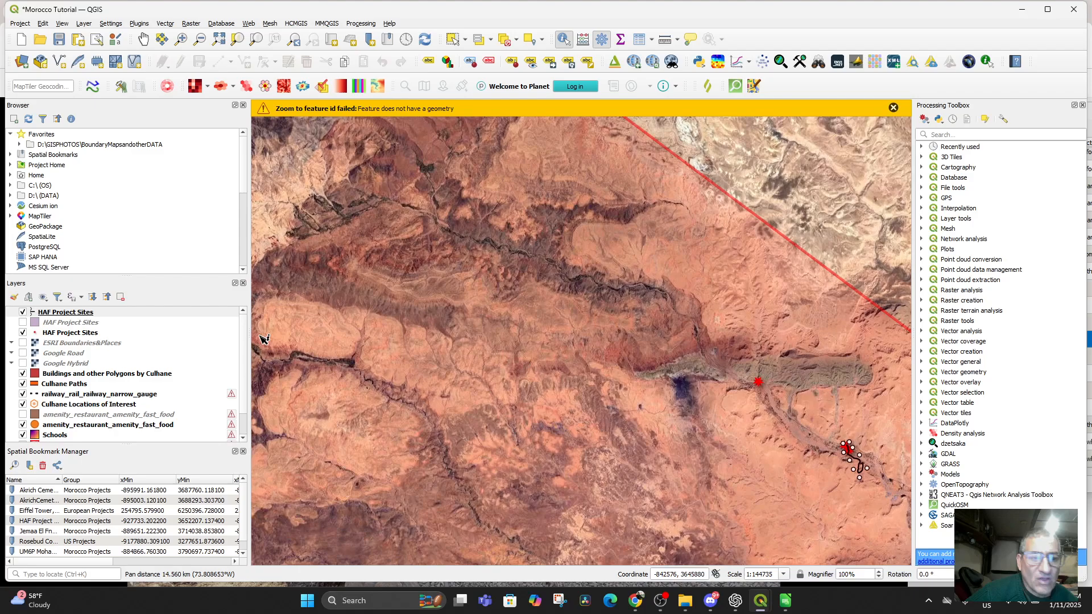
{"action": "left_click", "coordinate": [74, 312]}
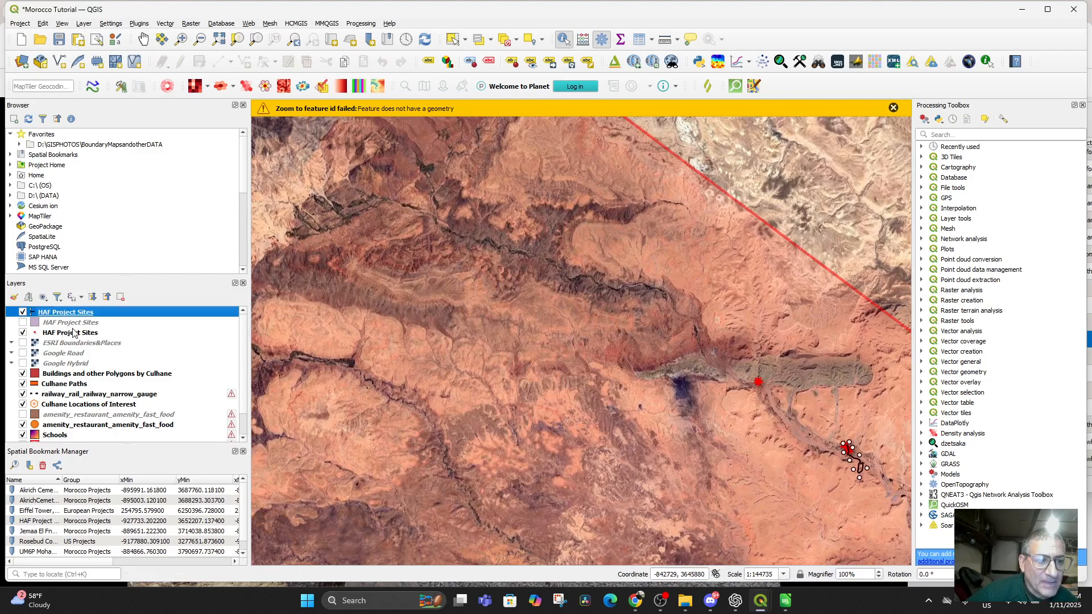
{"action": "left_click", "coordinate": [72, 333]}
{"action": "right_click", "coordinate": [72, 336]}
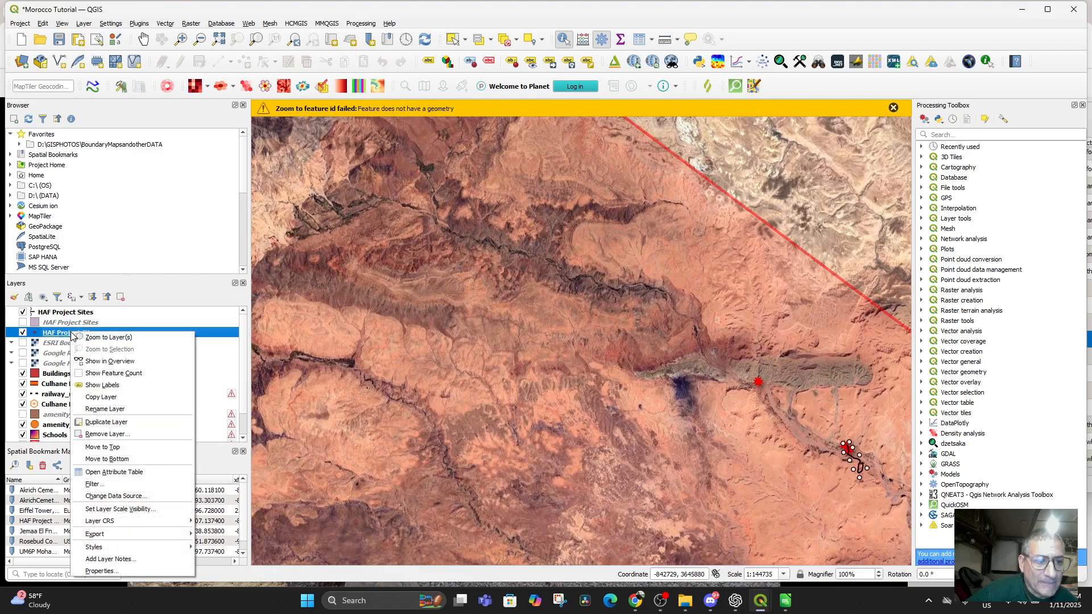
{"action": "left_click", "coordinate": [92, 337]}
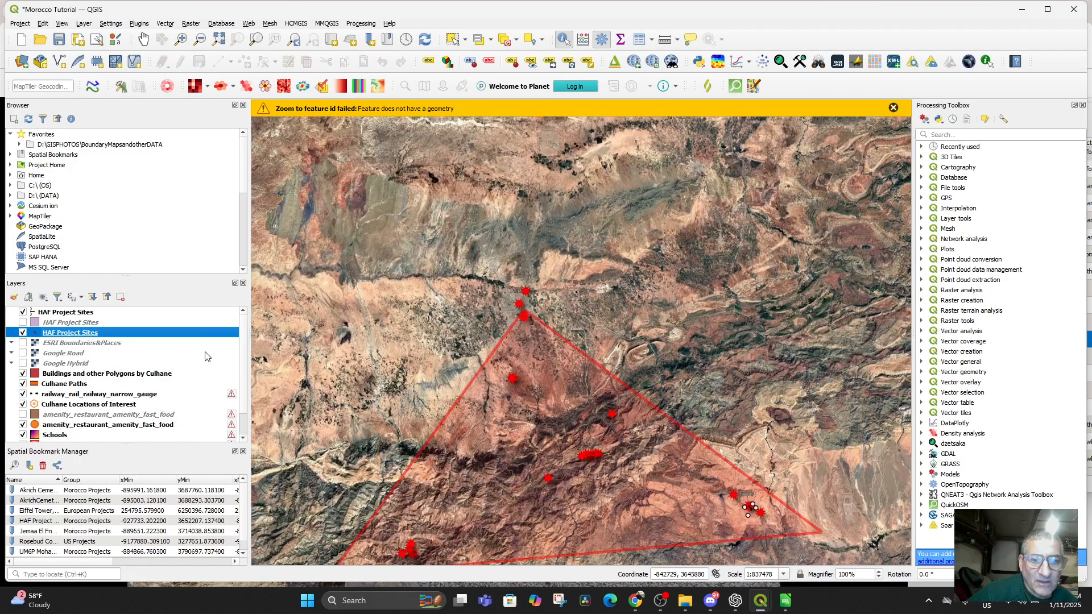
{"action": "left_click_drag", "start_coordinate": [545, 410], "coordinate": [575, 422]}
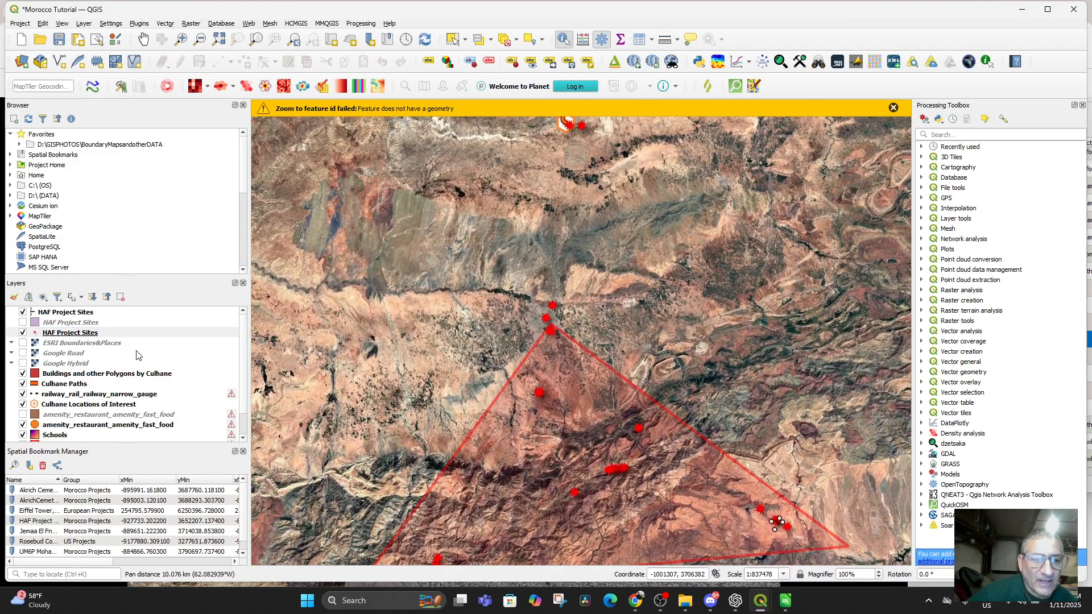
In the point layer's attribute table, select row 30, try to zoom to that feature, then close the table and dismiss the warning
{"action": "right_click", "coordinate": [72, 335]}
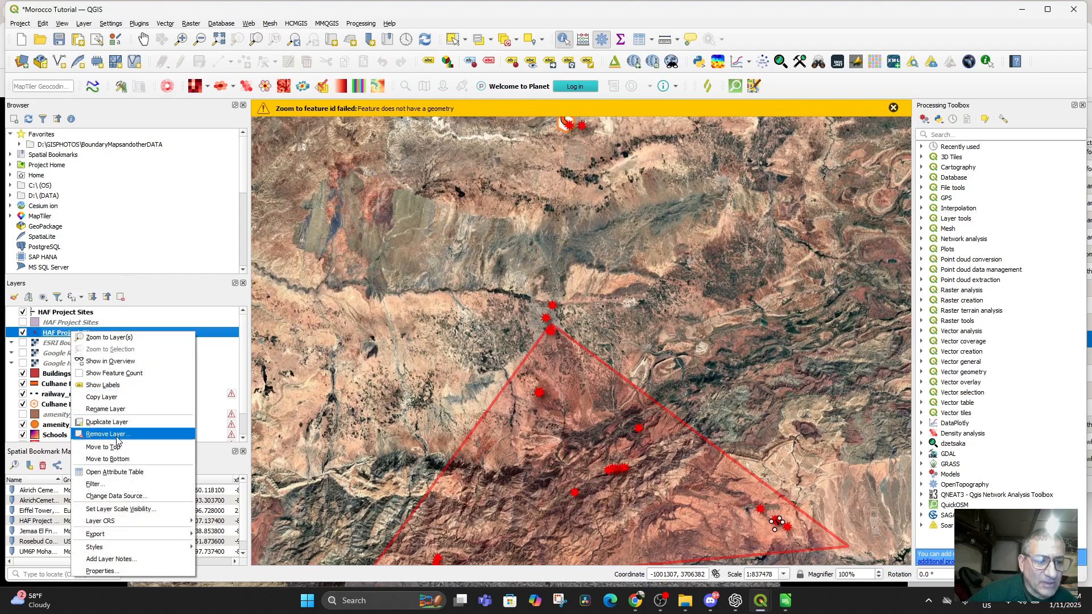
{"action": "left_click", "coordinate": [129, 476]}
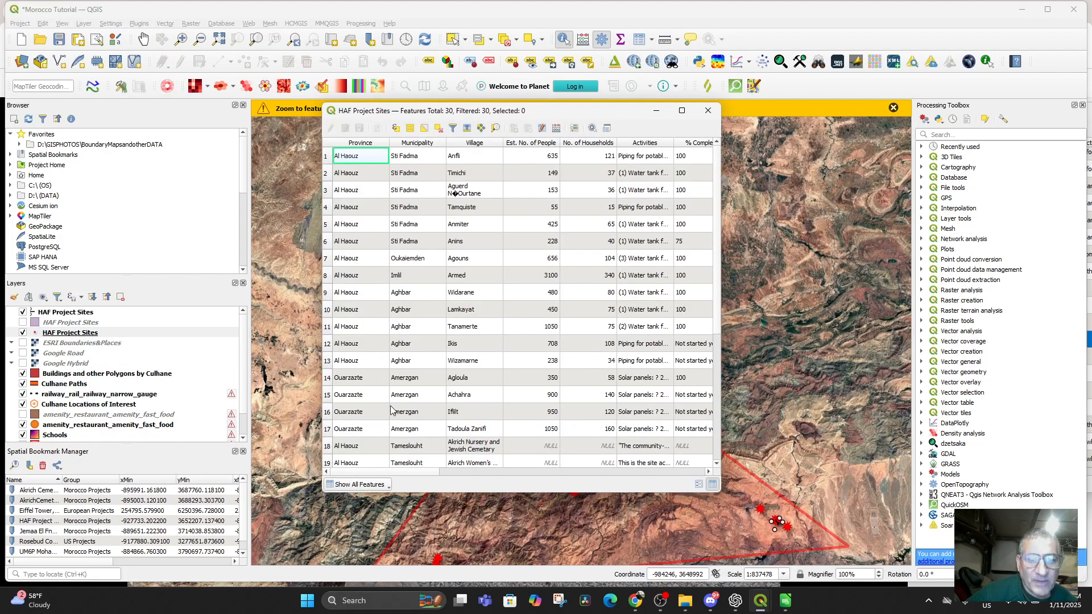
{"action": "scroll", "coordinate": [392, 421], "scroll_direction": "down", "scroll_amount": 4}
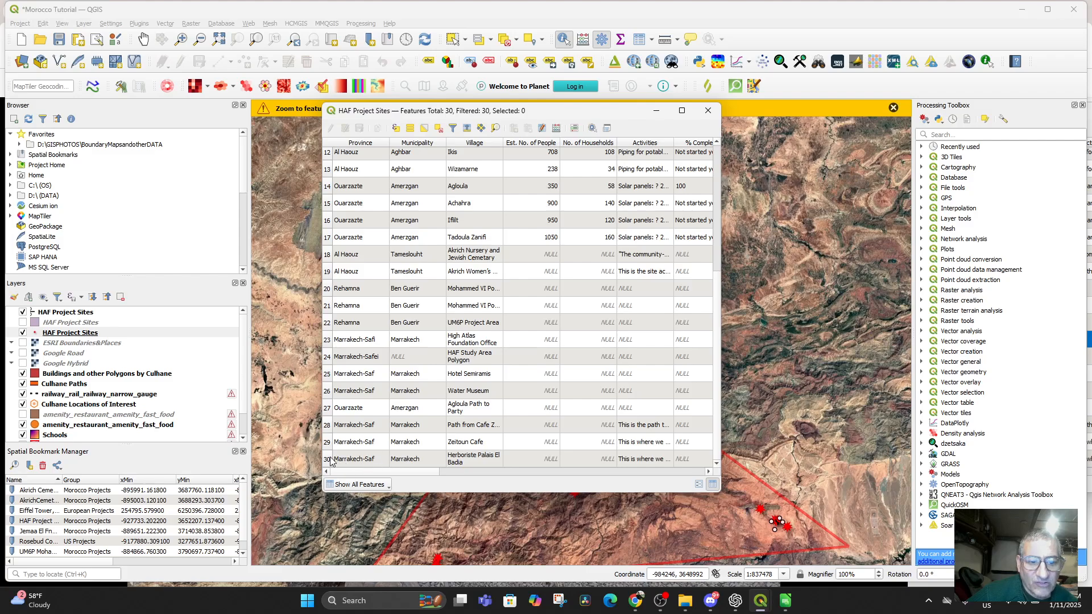
{"action": "left_click", "coordinate": [329, 459]}
{"action": "right_click", "coordinate": [402, 464]}
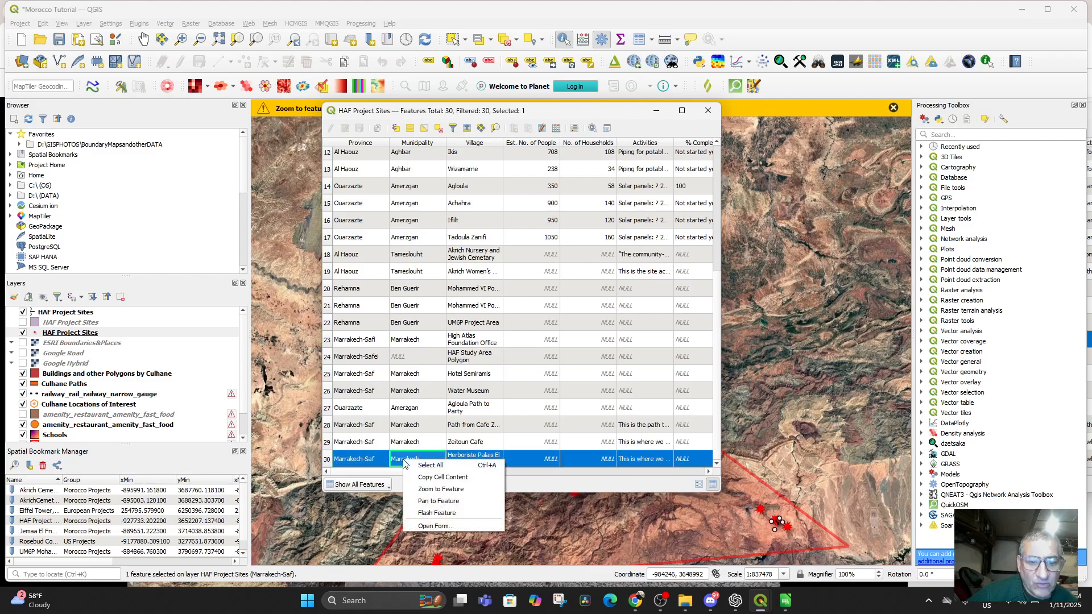
{"action": "left_click", "coordinate": [435, 485]}
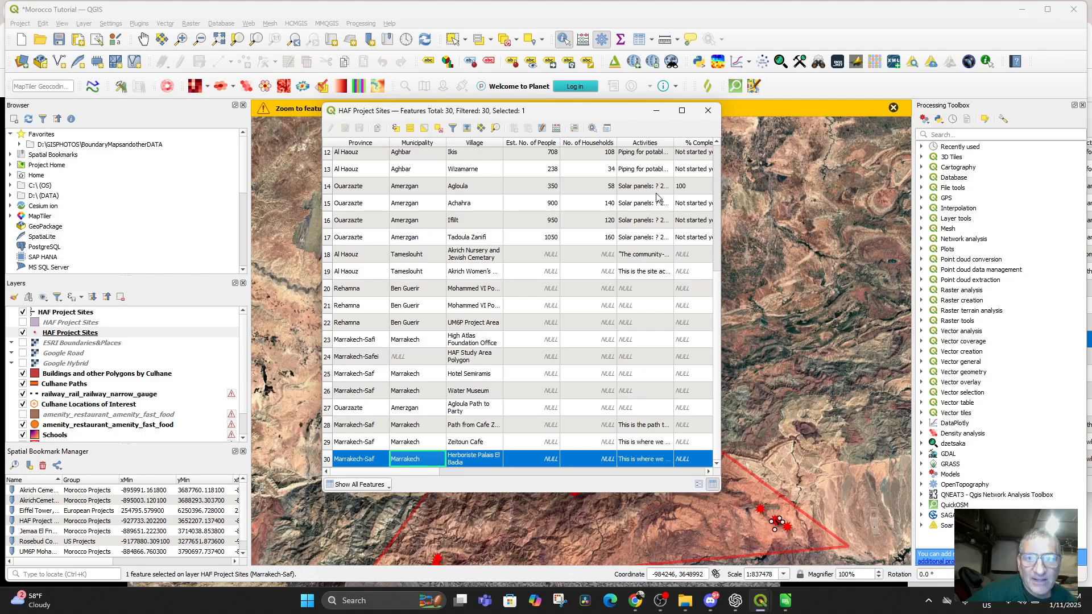
{"action": "left_click", "coordinate": [708, 110]}
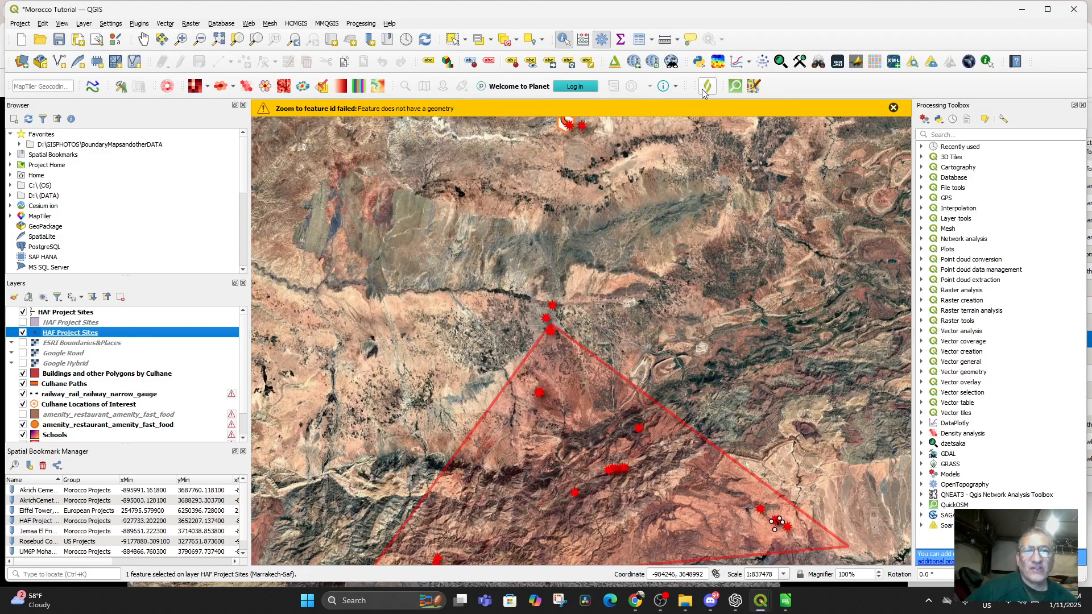
{"action": "left_click", "coordinate": [893, 109]}
Switch to HAF Project Sites.csv in LibreOffice Calc, increase the height of row 30 and select that row
{"action": "left_click", "coordinate": [784, 603]}
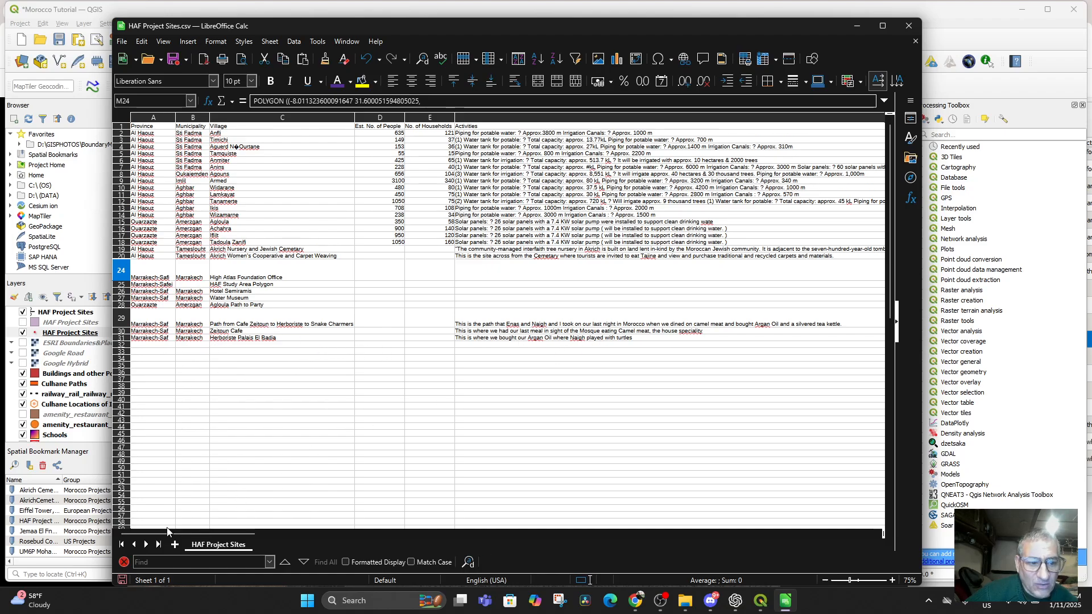
{"action": "left_click_drag", "start_coordinate": [194, 534], "coordinate": [396, 541]}
{"action": "left_click_drag", "start_coordinate": [377, 545], "coordinate": [376, 544]}
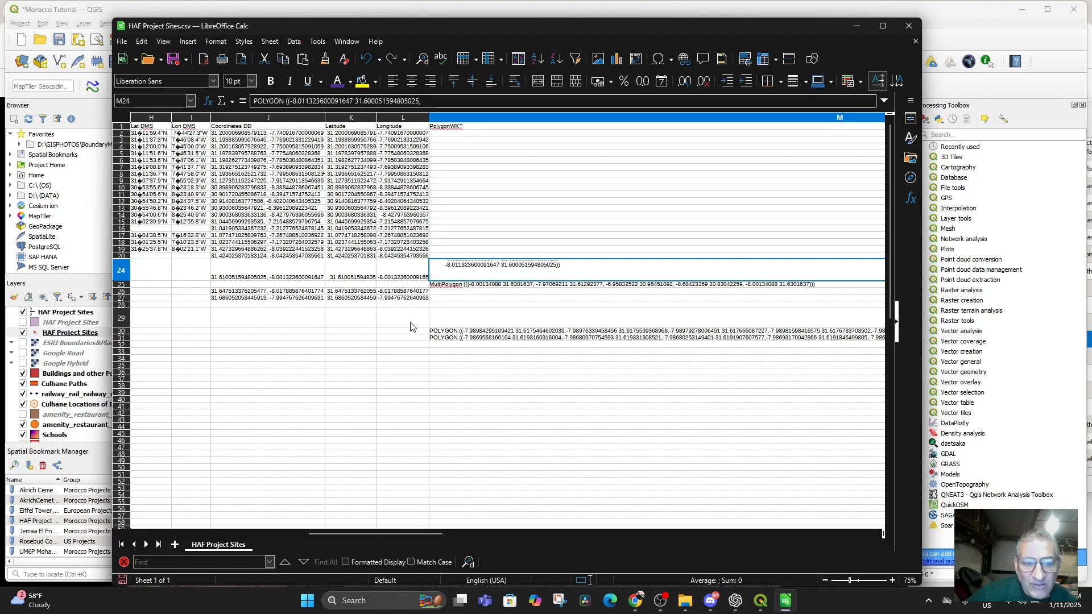
{"action": "left_click_drag", "start_coordinate": [124, 333], "coordinate": [124, 344]}
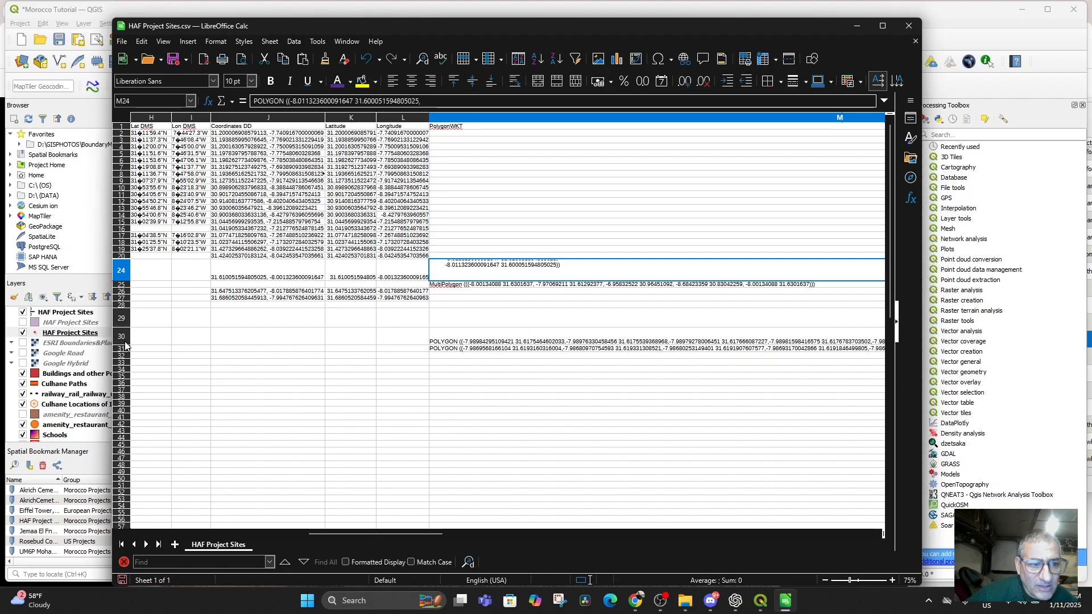
{"action": "left_click", "coordinate": [122, 337]}
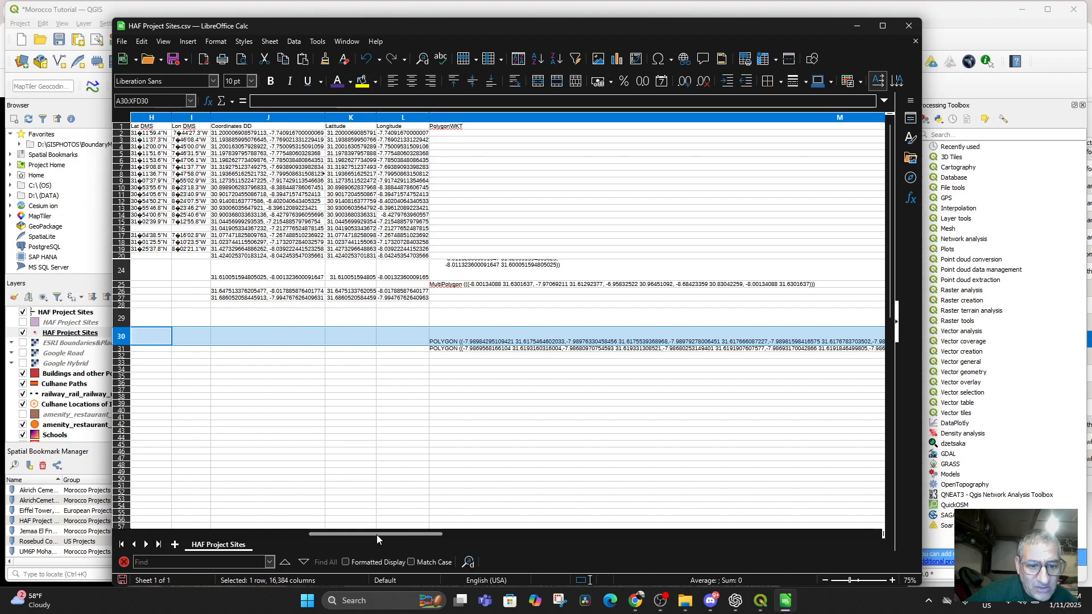
Increase the height of row 31, select it, check its PolygonWKT value, and minimize the spreadsheet
{"action": "left_click_drag", "start_coordinate": [376, 534], "coordinate": [209, 522]}
{"action": "left_click_drag", "start_coordinate": [125, 353], "coordinate": [126, 364]}
{"action": "left_click", "coordinate": [121, 361]}
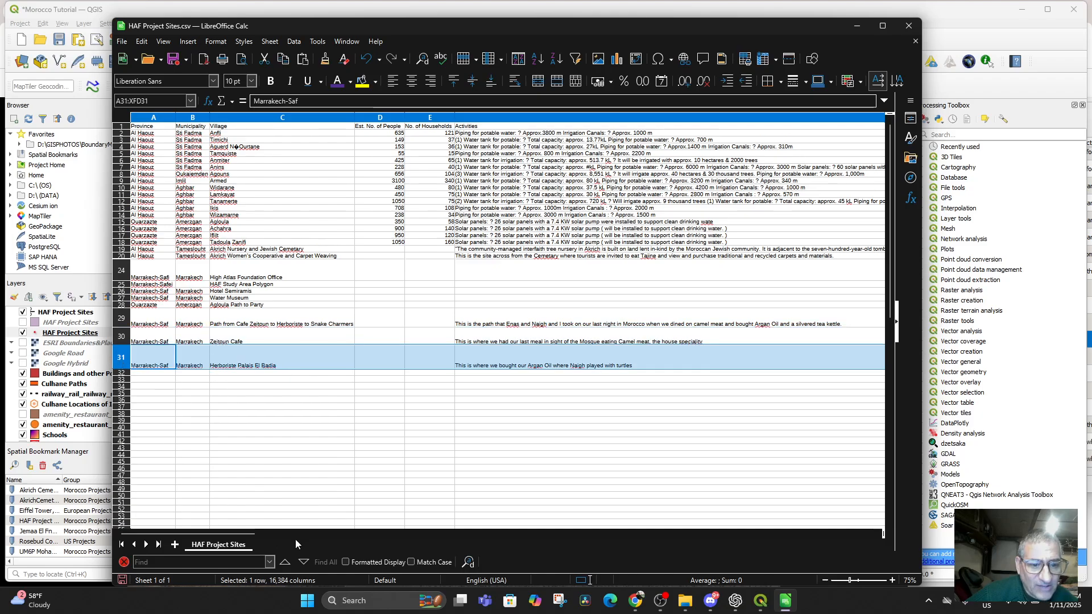
{"action": "left_click_drag", "start_coordinate": [241, 534], "coordinate": [488, 534]}
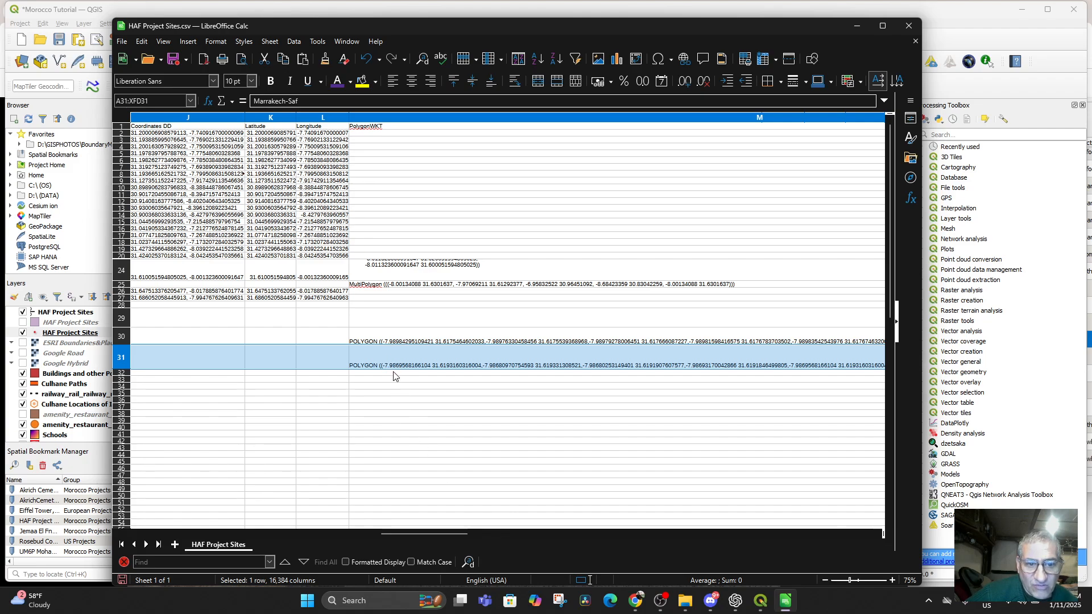
{"action": "left_click", "coordinate": [856, 27]}
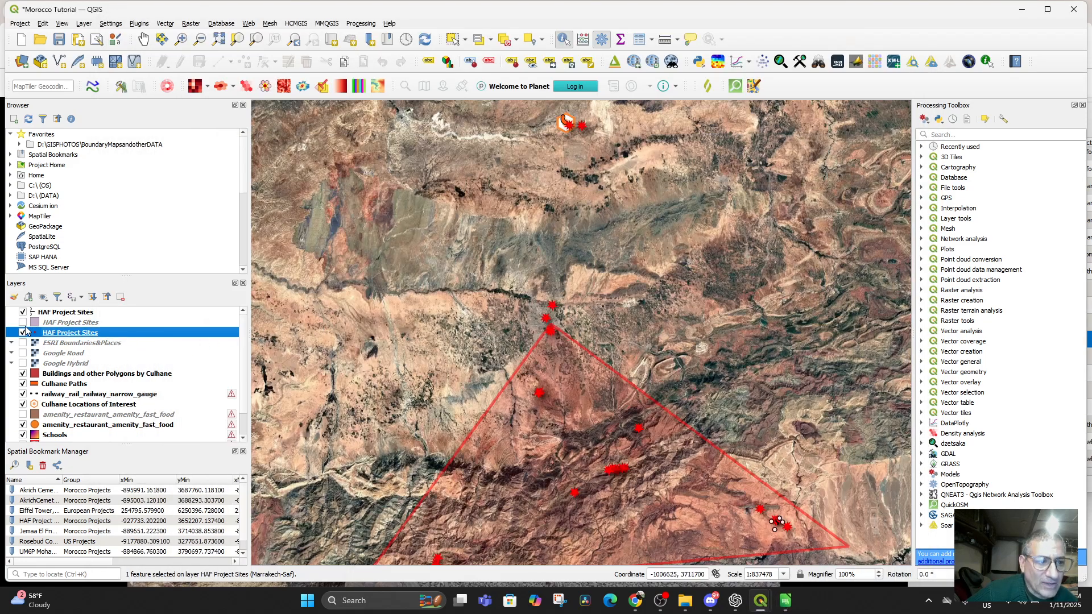
Show the HAF Project Sites polygon layer, select Herboriste Palais El Badia in row 30 of its attribute table, zoom to it, and minimize the table
{"action": "left_click", "coordinate": [24, 322]}
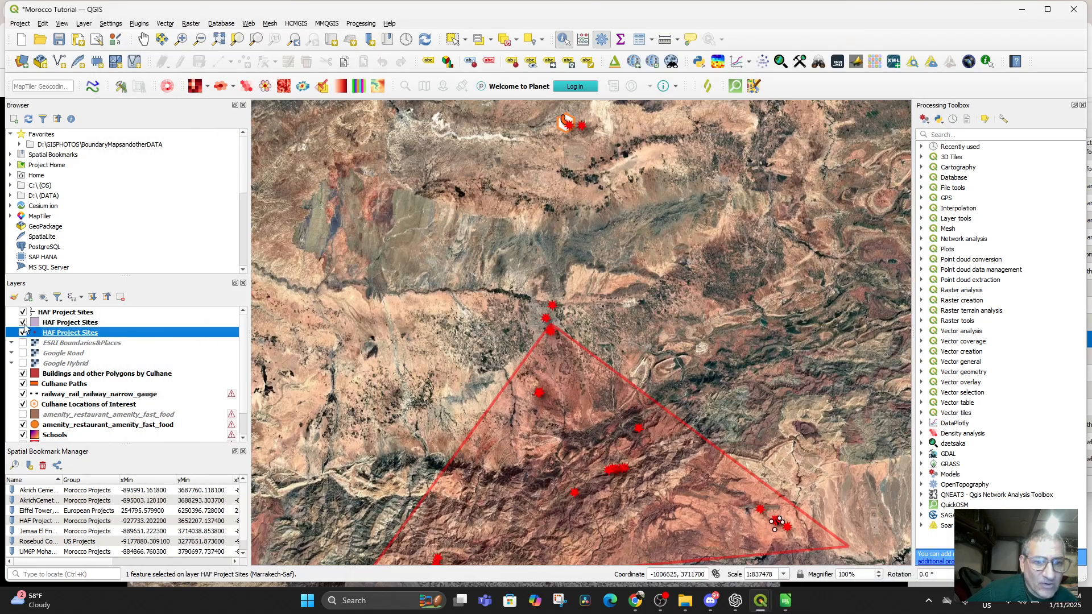
{"action": "right_click", "coordinate": [62, 322]}
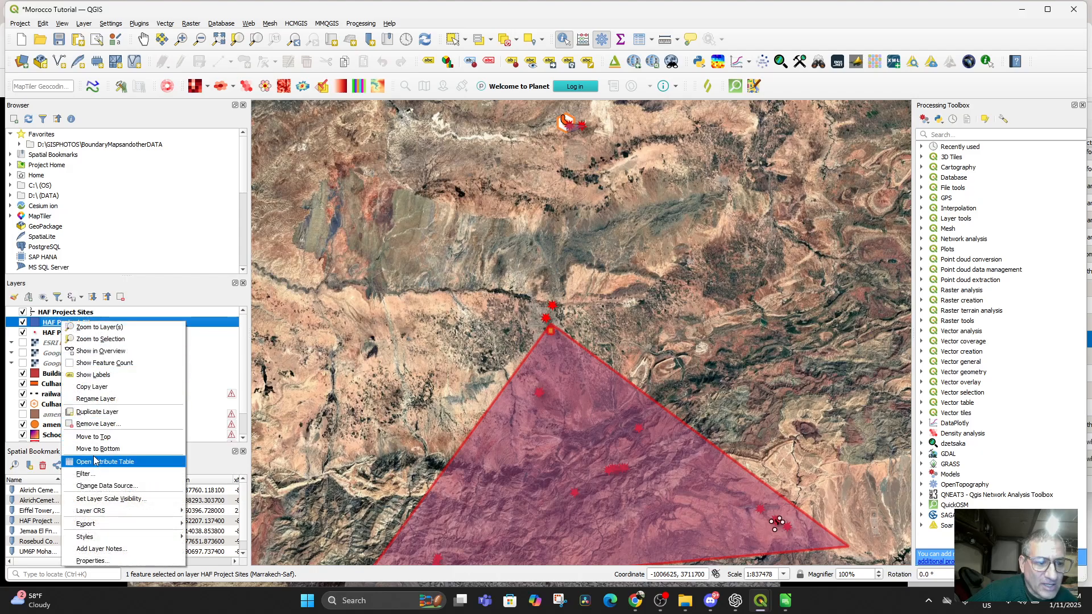
{"action": "left_click", "coordinate": [96, 461]}
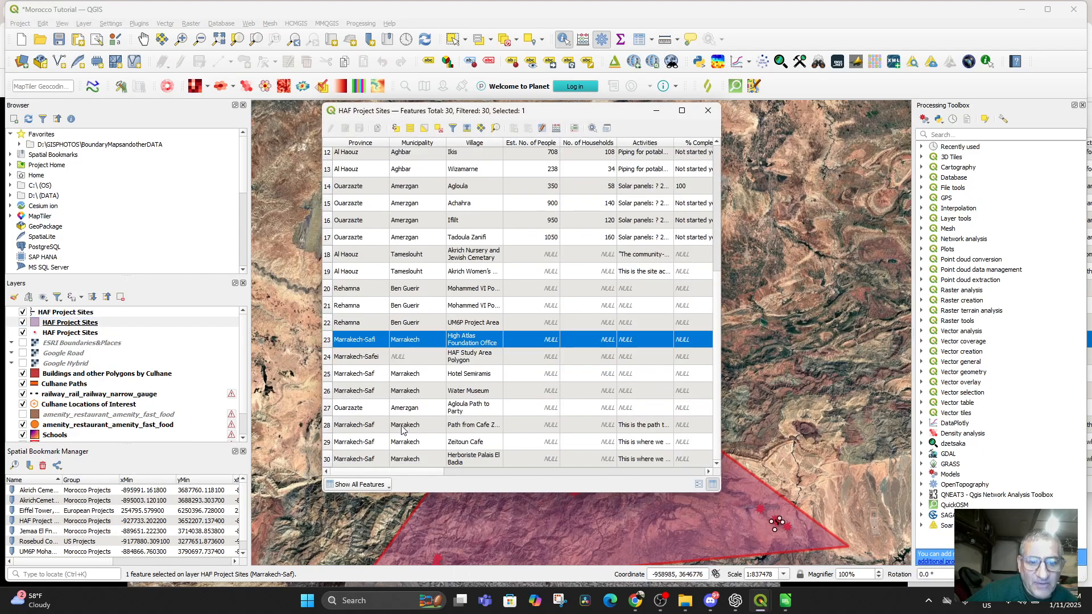
{"action": "left_click", "coordinate": [327, 460]}
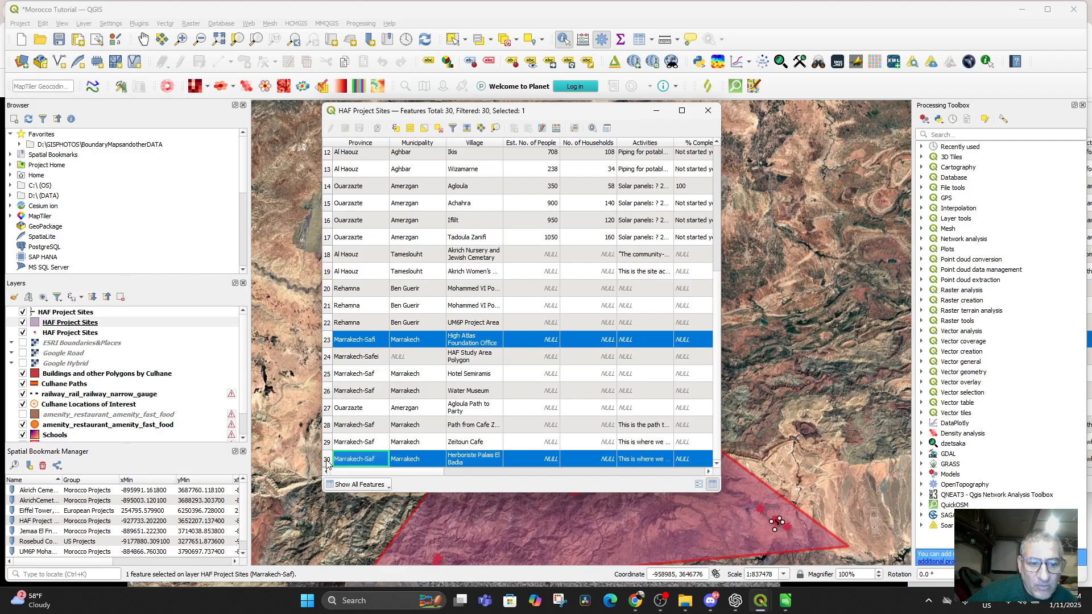
{"action": "right_click", "coordinate": [419, 461]}
{"action": "left_click", "coordinate": [446, 492]}
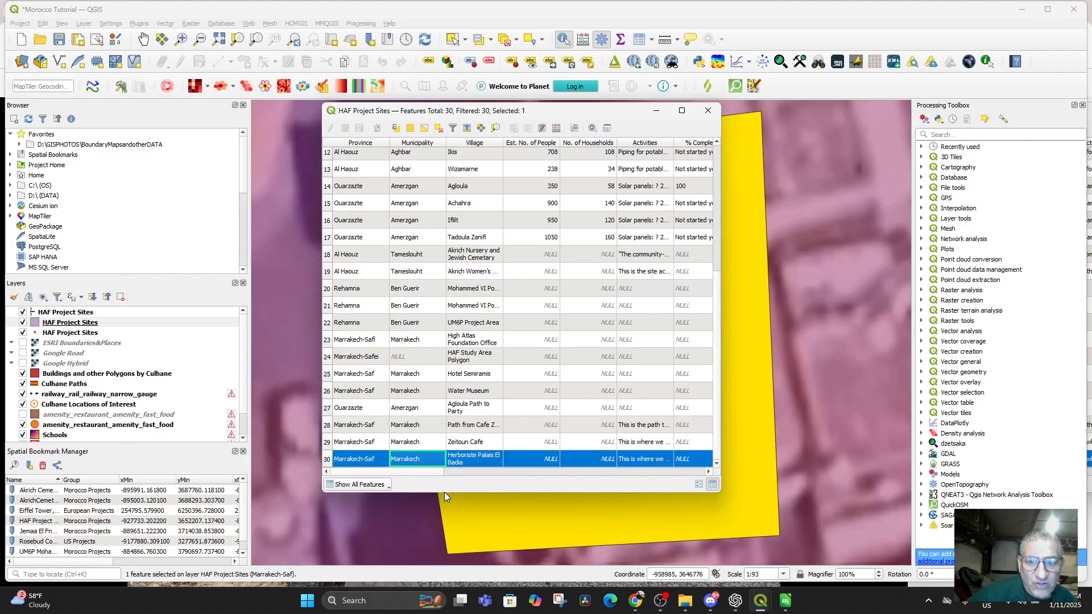
{"action": "left_click", "coordinate": [657, 112]}
Examine where the selected Herboriste Palais El Badia polygon lies relative to the surrounding streets and the larger polygons
{"action": "scroll", "coordinate": [718, 388], "scroll_direction": "down", "scroll_amount": 3}
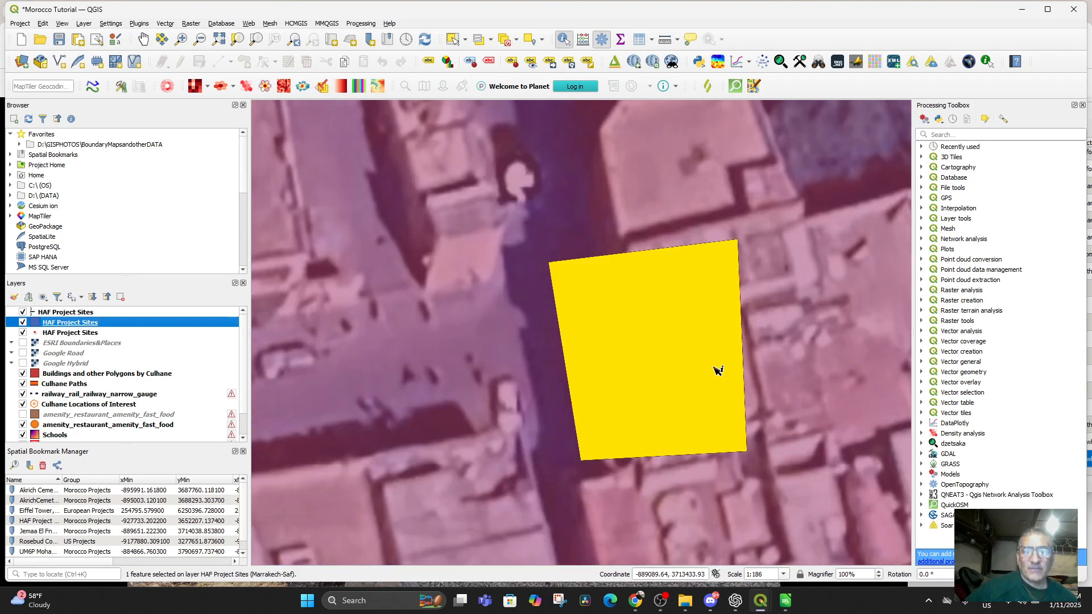
{"action": "scroll", "coordinate": [718, 373], "scroll_direction": "down", "scroll_amount": 1}
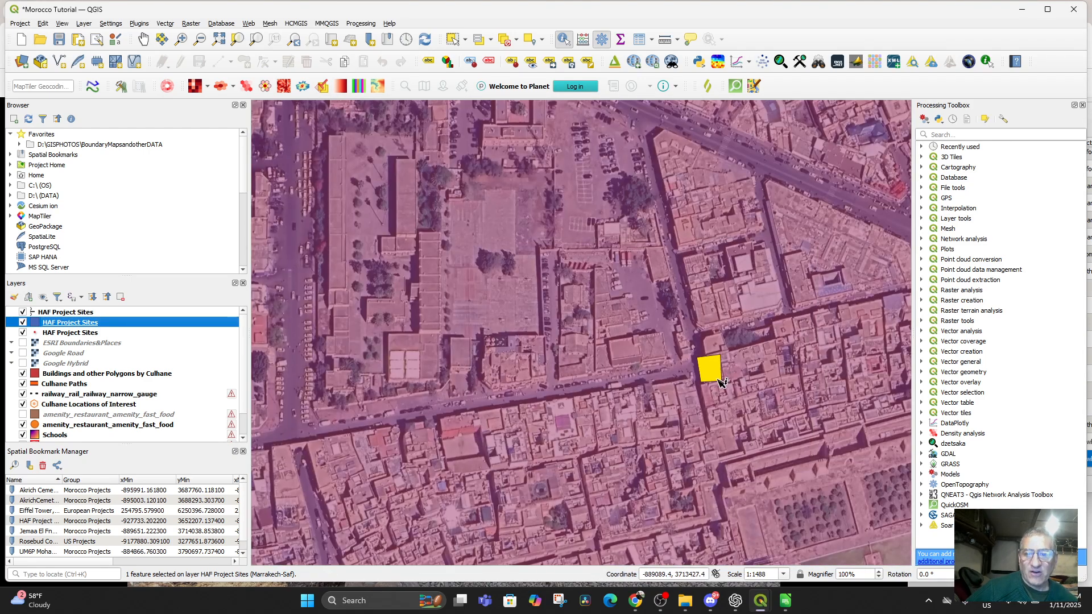
{"action": "left_click_drag", "start_coordinate": [718, 372], "coordinate": [607, 493]}
{"action": "scroll", "coordinate": [612, 456], "scroll_direction": "down", "scroll_amount": 1}
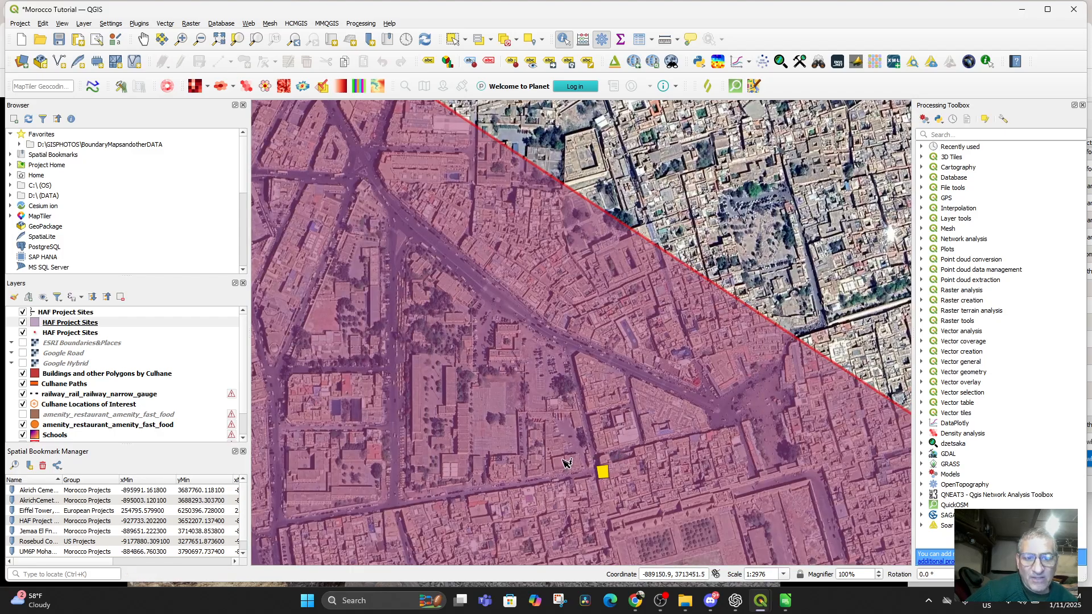
{"action": "left_click_drag", "start_coordinate": [589, 426], "coordinate": [721, 264]}
{"action": "scroll", "coordinate": [661, 311], "scroll_direction": "down", "scroll_amount": 1}
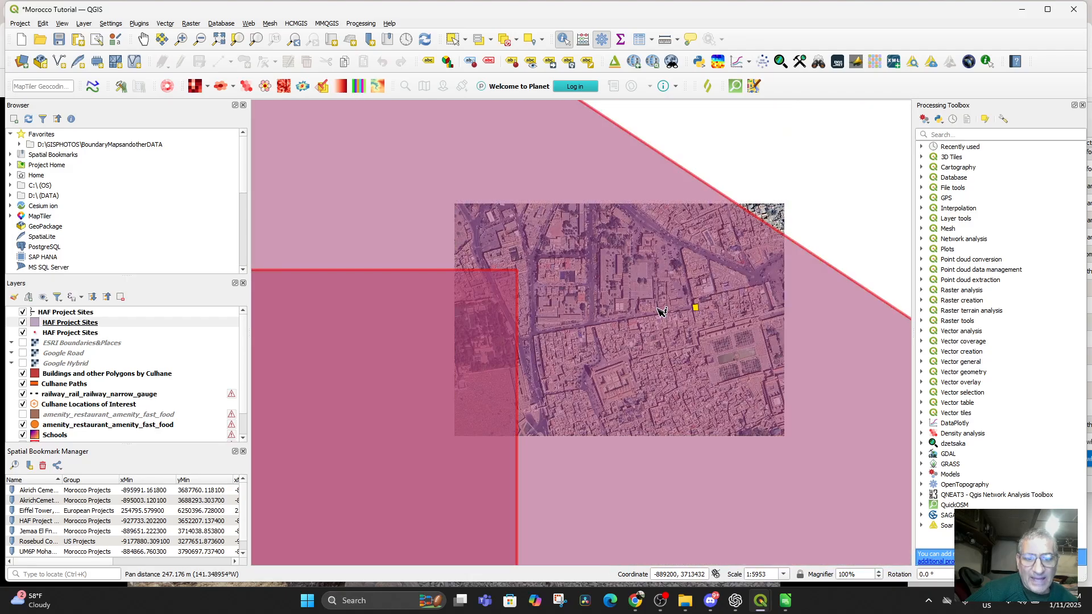
Compare the selected site's location with the overlapping rectangular polygon and the tip of the large triangular polygon
{"action": "scroll", "coordinate": [652, 328], "scroll_direction": "down", "scroll_amount": 1}
{"action": "left_click_drag", "start_coordinate": [660, 379], "coordinate": [715, 302]}
{"action": "scroll", "coordinate": [707, 351], "scroll_direction": "down", "scroll_amount": 1}
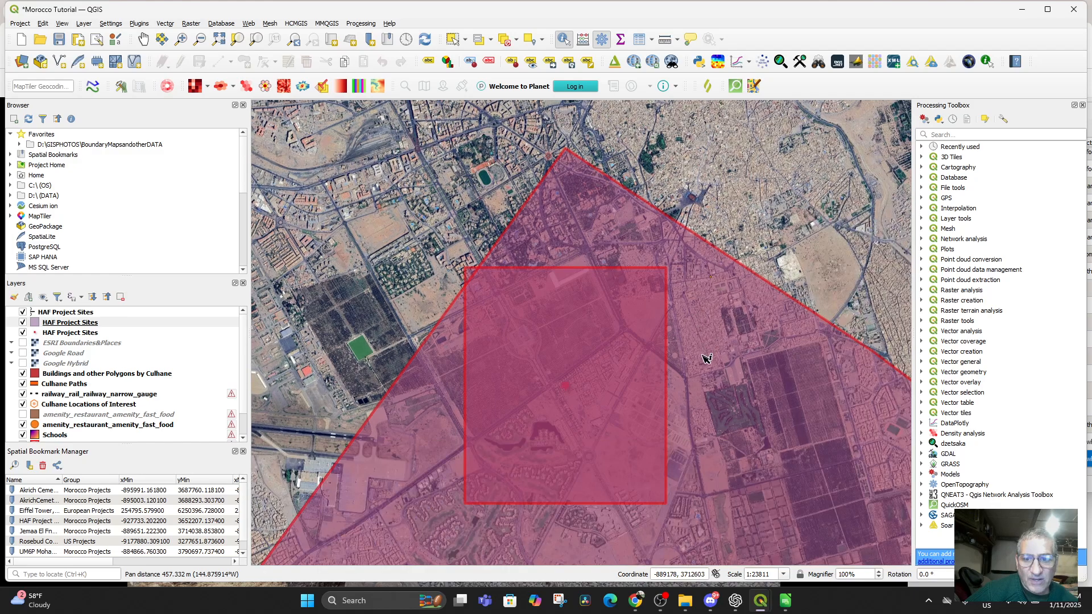
{"action": "scroll", "coordinate": [705, 360], "scroll_direction": "up", "scroll_amount": 1}
{"action": "left_click_drag", "start_coordinate": [679, 320], "coordinate": [617, 493]}
{"action": "scroll", "coordinate": [640, 393], "scroll_direction": "up", "scroll_amount": 1}
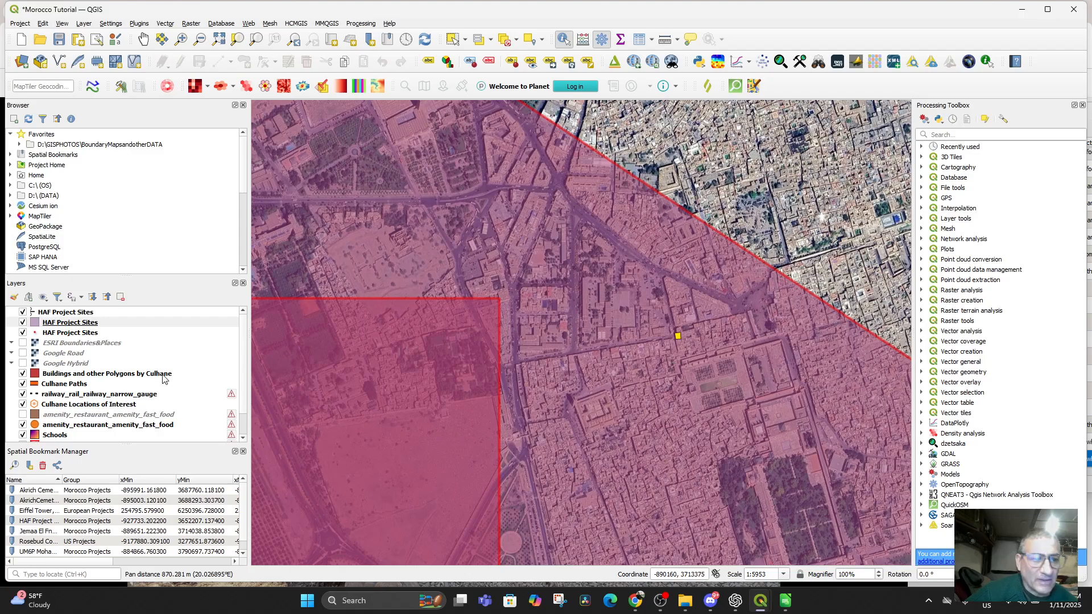
Open the attribute table of the HAF Project Sites polygon layer and select Zeitoun Cafe and Herboriste Palais El Badia in rows 29 and 30
{"action": "right_click", "coordinate": [75, 325]}
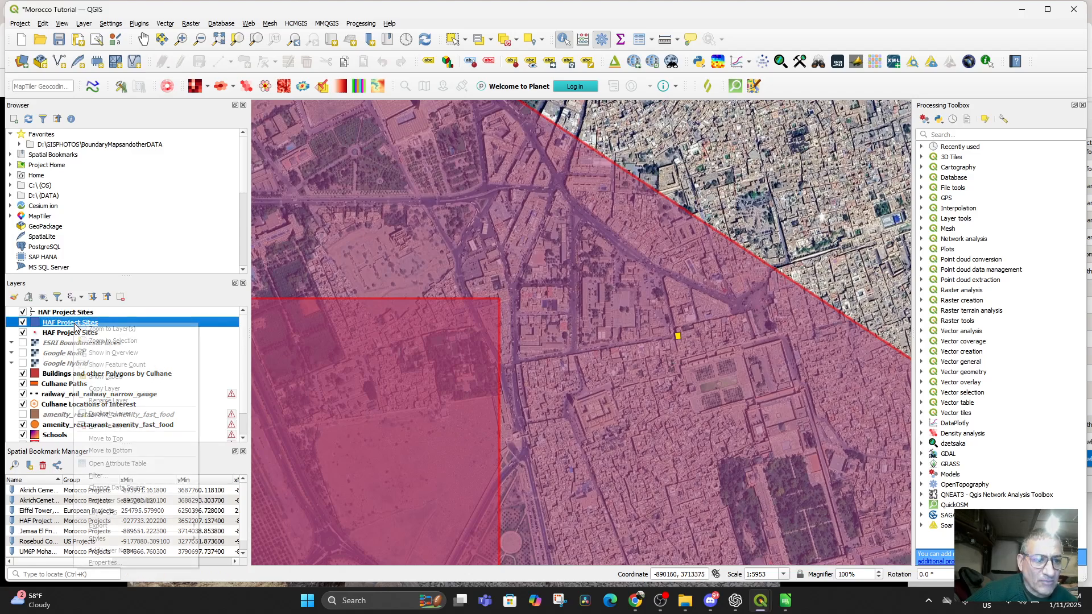
{"action": "left_click", "coordinate": [112, 463]}
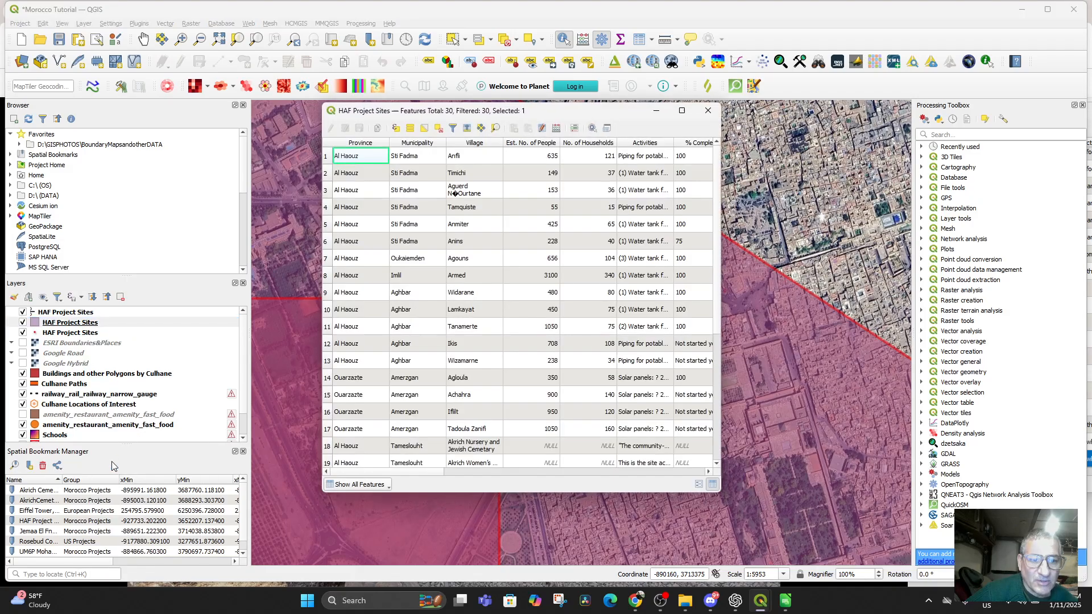
{"action": "scroll", "coordinate": [403, 363], "scroll_direction": "down", "scroll_amount": 4}
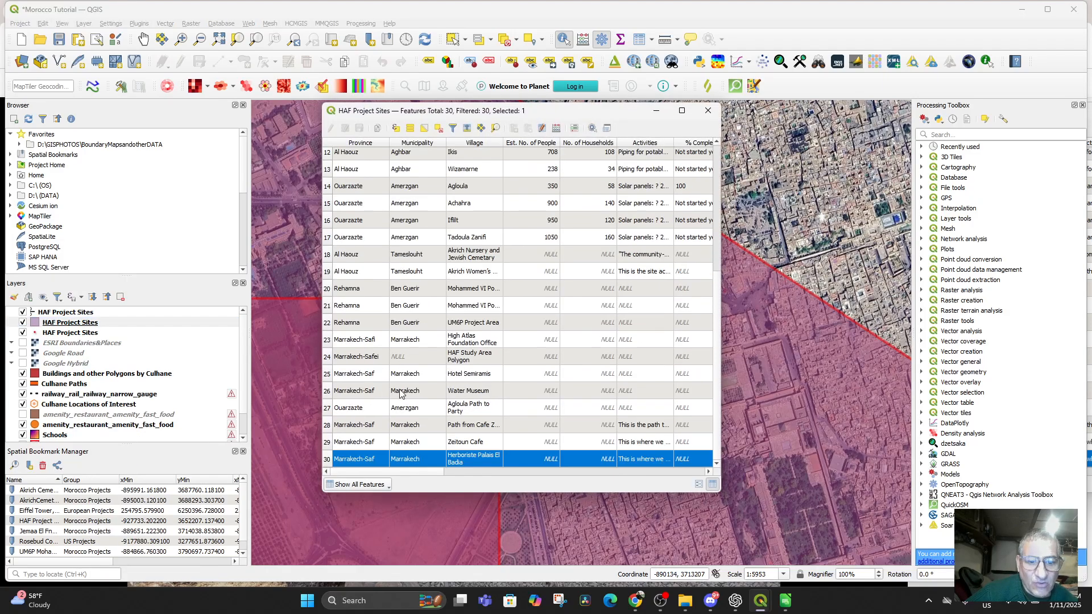
{"action": "left_click", "coordinate": [328, 443]}
{"action": "key", "text": "ctrl+a"}
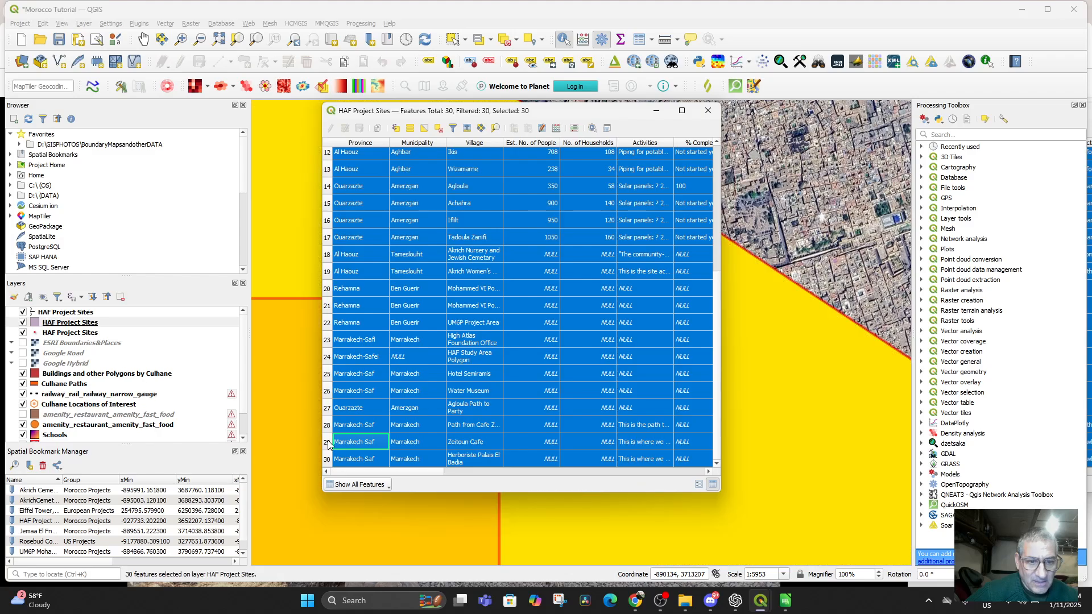
{"action": "left_click", "coordinate": [337, 461]}
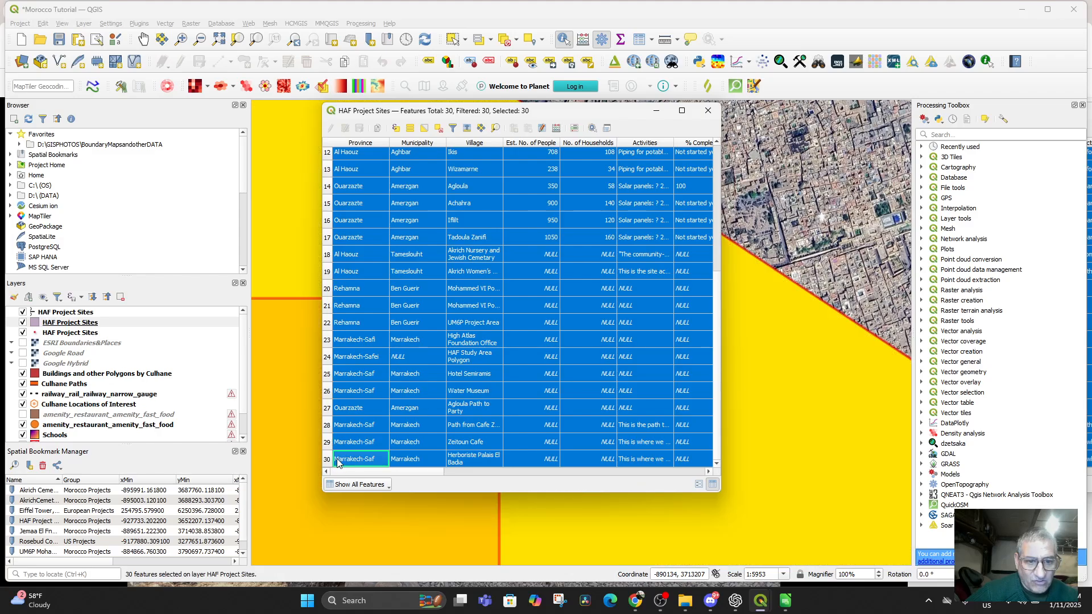
{"action": "left_click", "coordinate": [329, 459]}
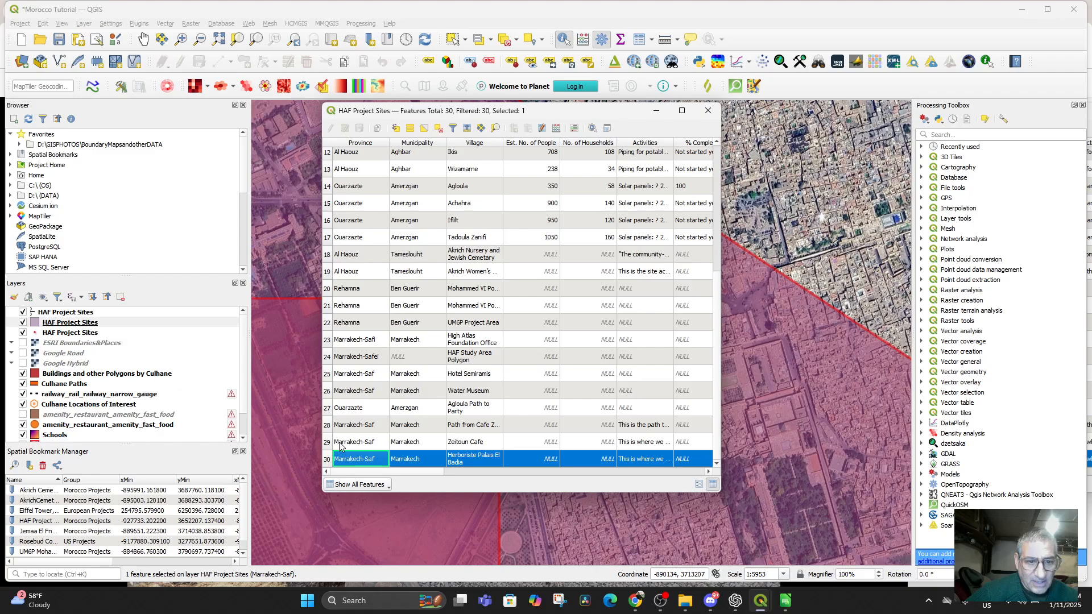
{"action": "left_click", "coordinate": [340, 445]}
{"action": "left_click", "coordinate": [328, 442], "text": "ctrl"}
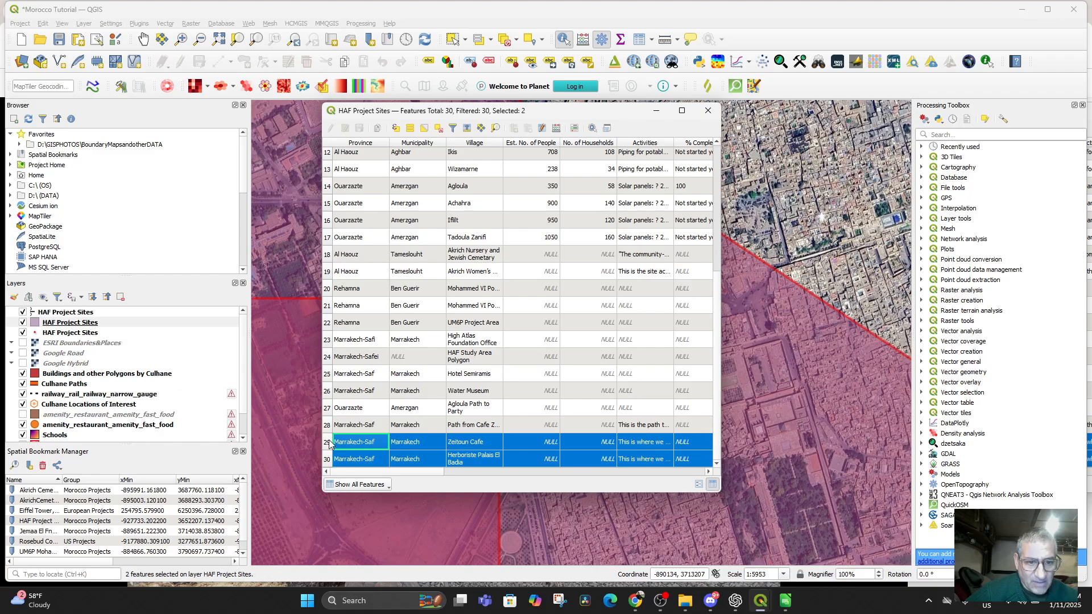
Move the attribute table off the map and inspect the two selected site polygons among the surrounding streets
{"action": "left_click_drag", "start_coordinate": [572, 112], "coordinate": [1012, 233]}
{"action": "scroll", "coordinate": [578, 381], "scroll_direction": "up", "scroll_amount": 2}
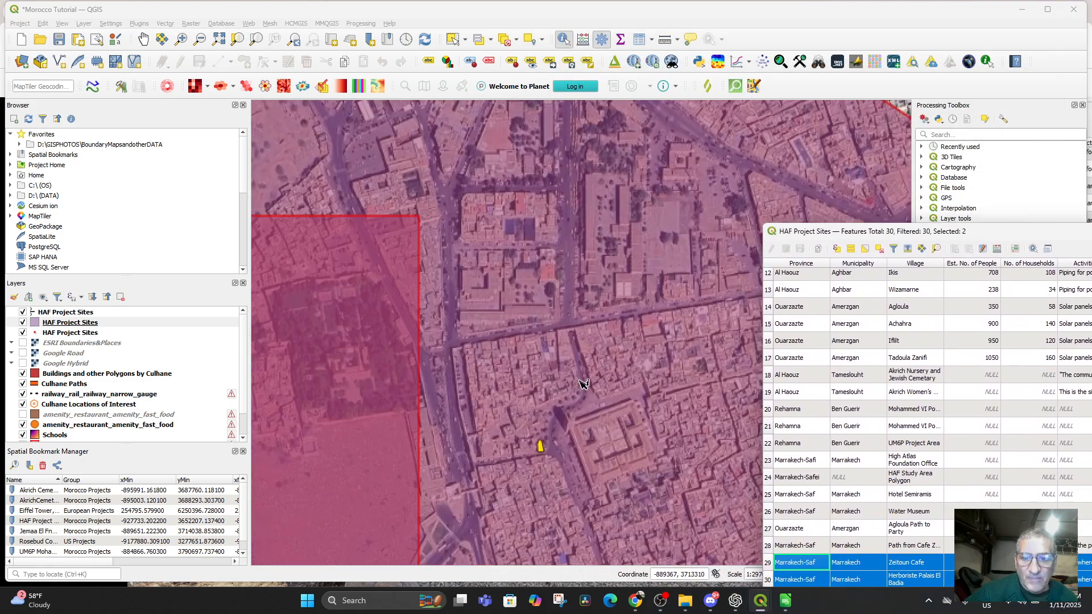
{"action": "scroll", "coordinate": [614, 397], "scroll_direction": "down", "scroll_amount": 1}
{"action": "left_click_drag", "start_coordinate": [618, 406], "coordinate": [467, 399]}
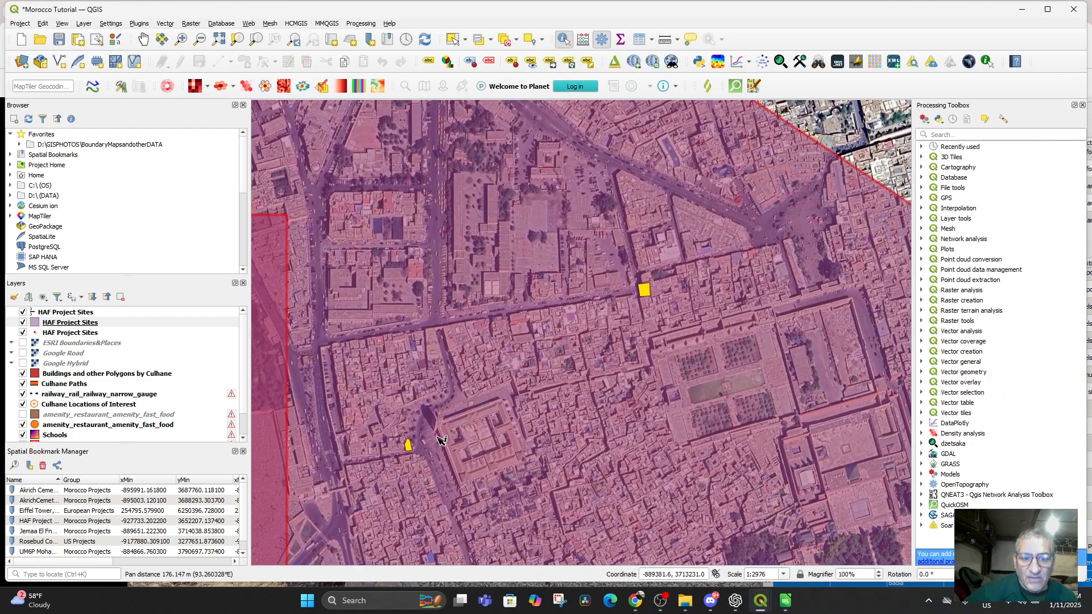
{"action": "scroll", "coordinate": [415, 441], "scroll_direction": "up", "scroll_amount": 1}
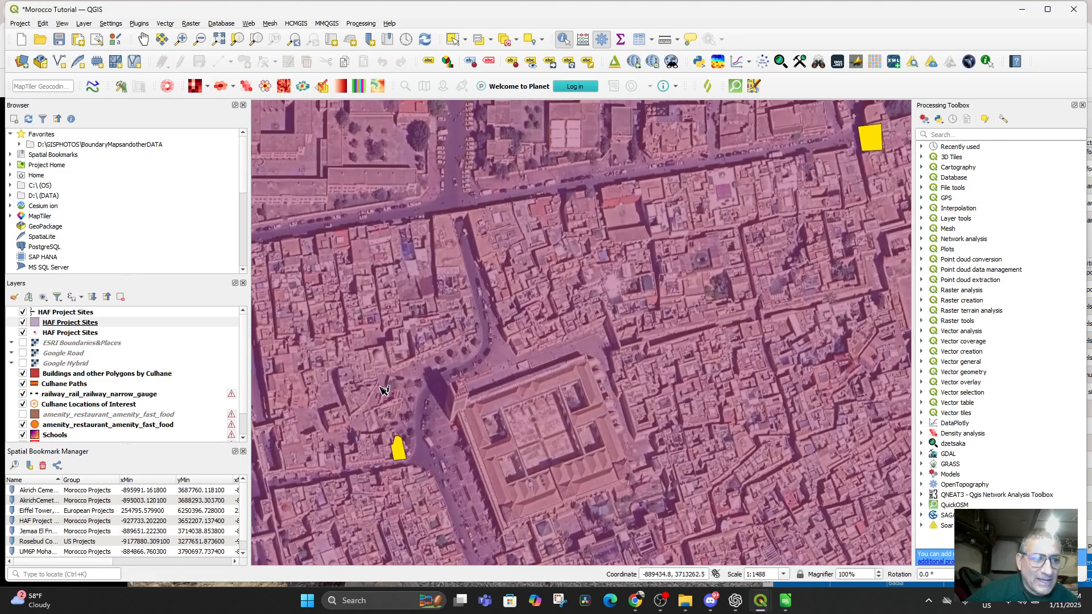
Hide the HAF Project Sites polygon layer to view the bare imagery, and show the layer again
{"action": "left_click", "coordinate": [23, 322]}
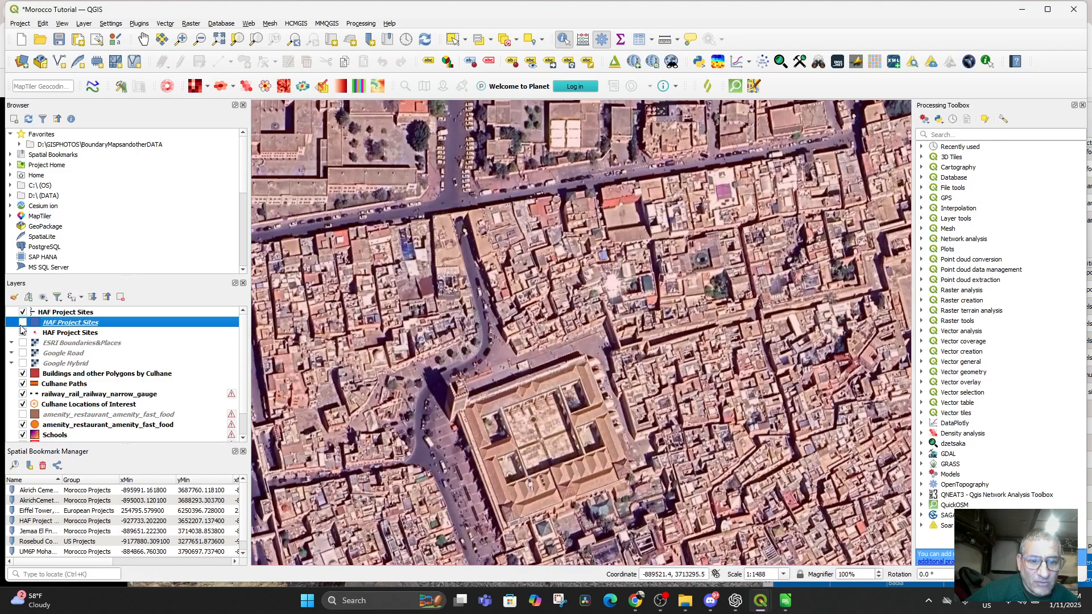
{"action": "left_click", "coordinate": [22, 323]}
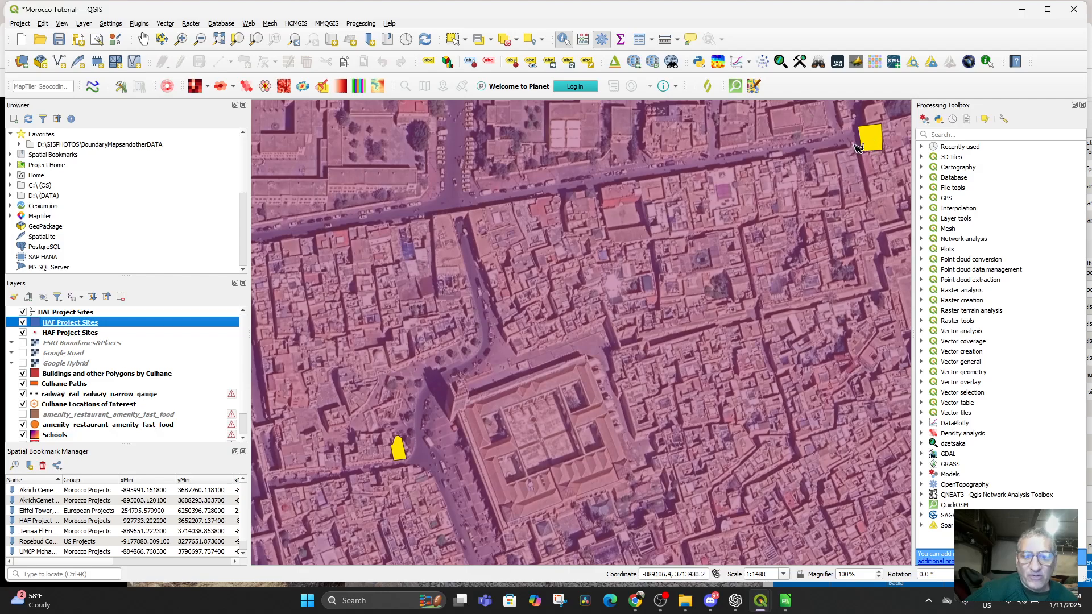
{"action": "left_click_drag", "start_coordinate": [599, 367], "coordinate": [548, 407]}
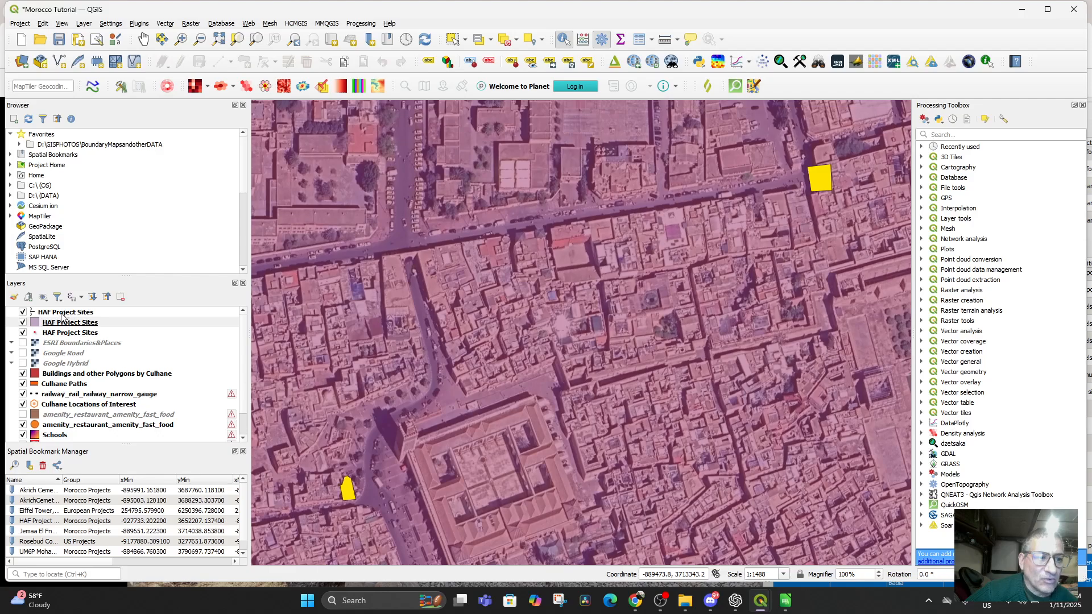
Zoom to the Paths line layer and follow its orange path from the circular marker to the red building polygon
{"action": "left_click", "coordinate": [68, 384]}
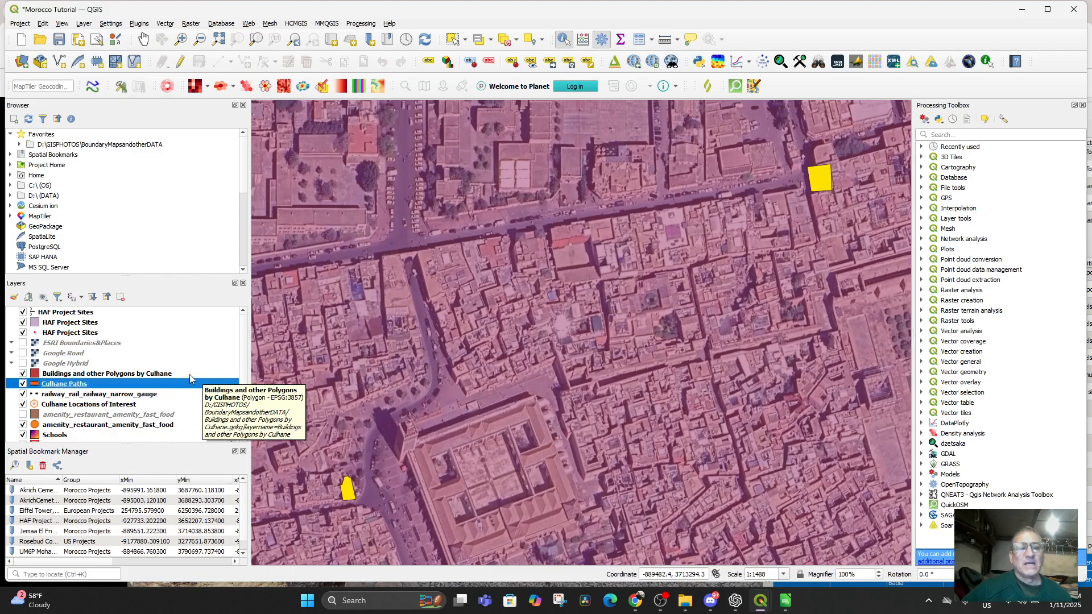
{"action": "right_click", "coordinate": [64, 385]}
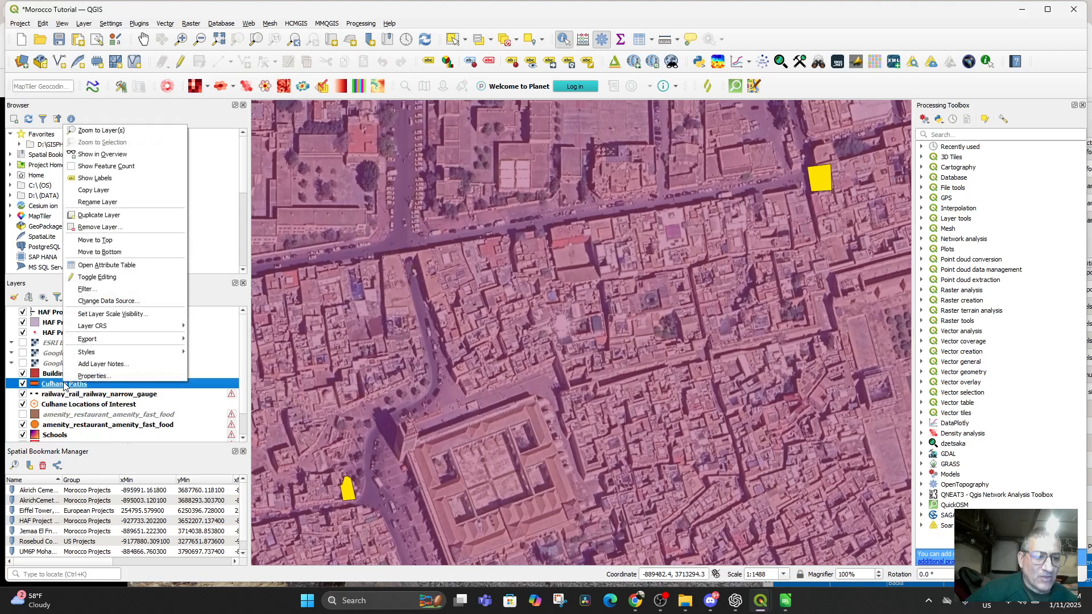
{"action": "left_click", "coordinate": [99, 131]}
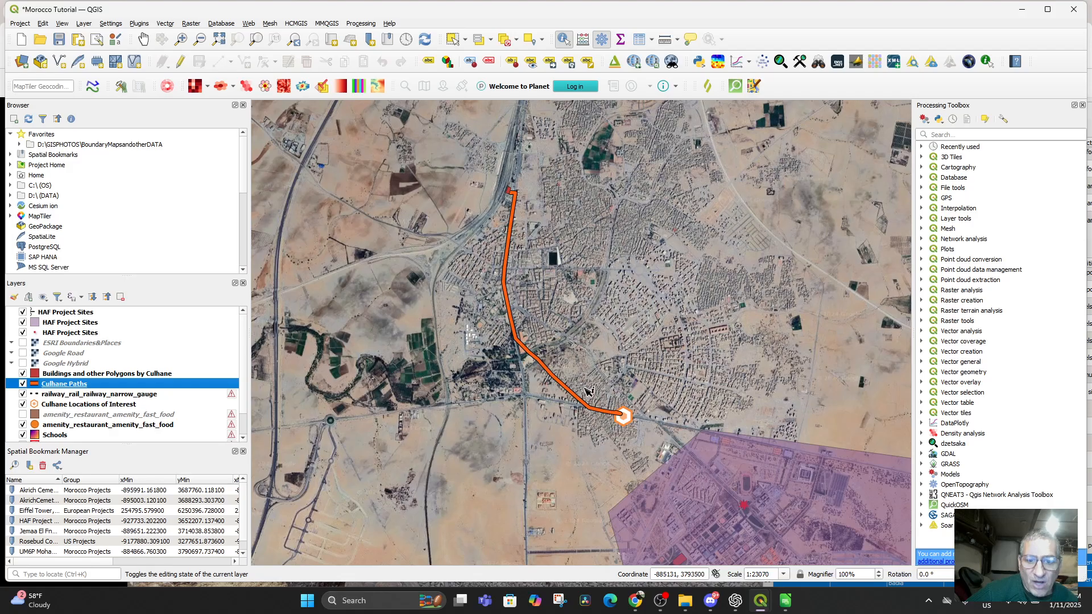
{"action": "scroll", "coordinate": [641, 425], "scroll_direction": "up", "scroll_amount": 1}
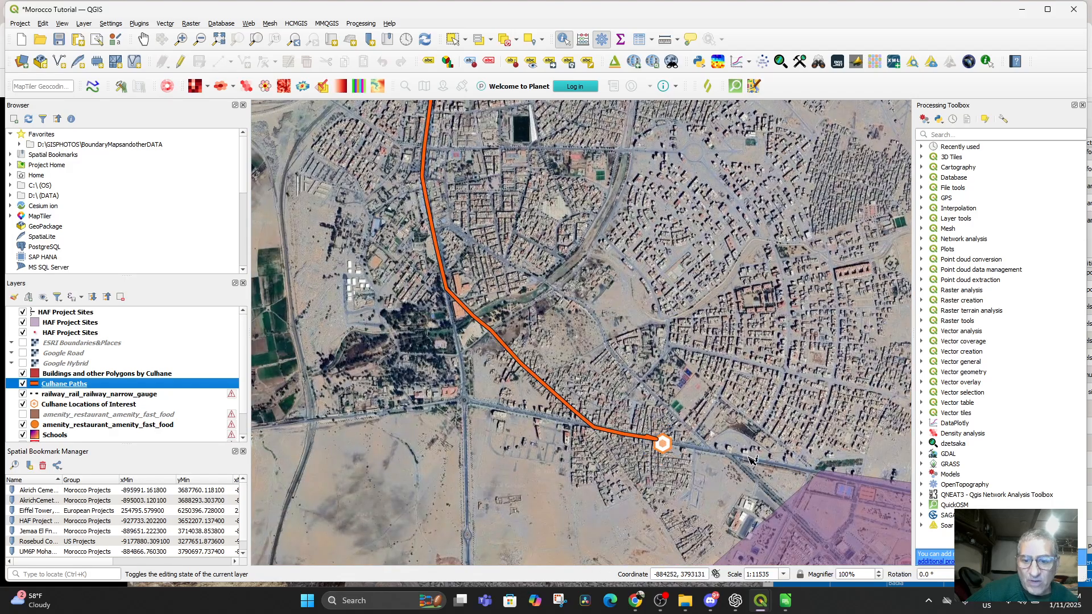
{"action": "scroll", "coordinate": [750, 459], "scroll_direction": "down", "scroll_amount": 1}
{"action": "left_click_drag", "start_coordinate": [633, 237], "coordinate": [631, 329]}
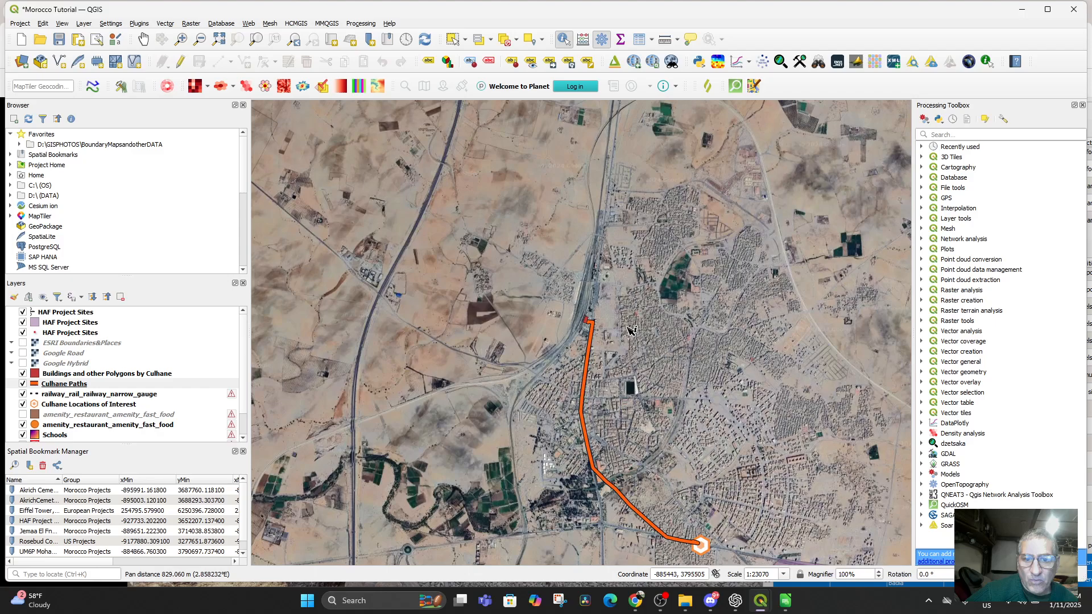
{"action": "scroll", "coordinate": [592, 273], "scroll_direction": "up", "scroll_amount": 2}
{"action": "left_click_drag", "start_coordinate": [540, 448], "coordinate": [532, 370]}
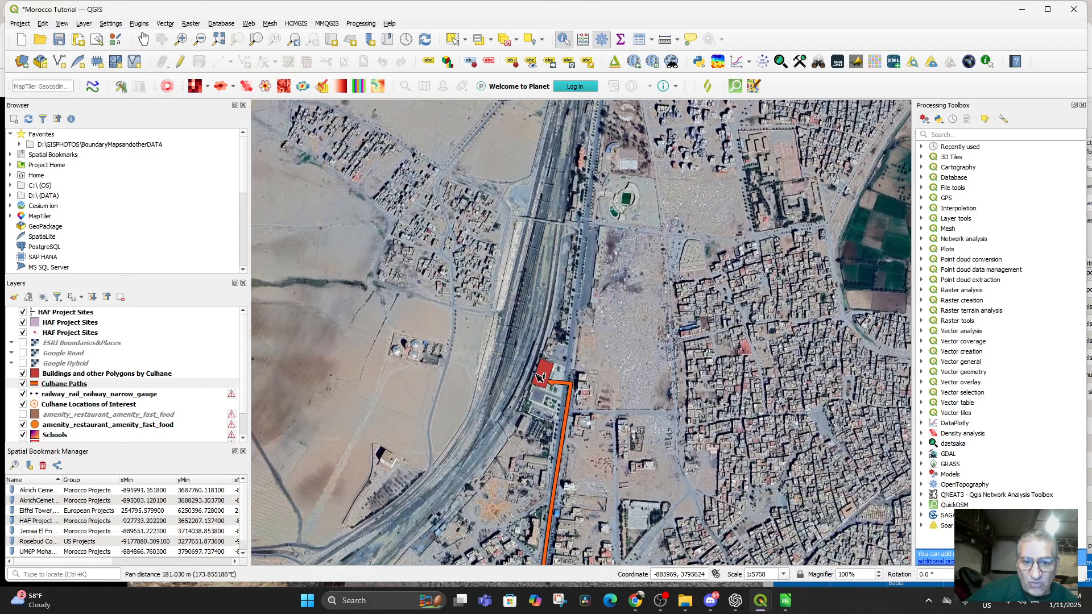
View the wider region south of the path, including the large triangular polygon and the project site points
{"action": "left_click", "coordinate": [64, 384]}
{"action": "scroll", "coordinate": [741, 351], "scroll_direction": "down", "scroll_amount": 5}
{"action": "left_click_drag", "start_coordinate": [727, 444], "coordinate": [519, 343]}
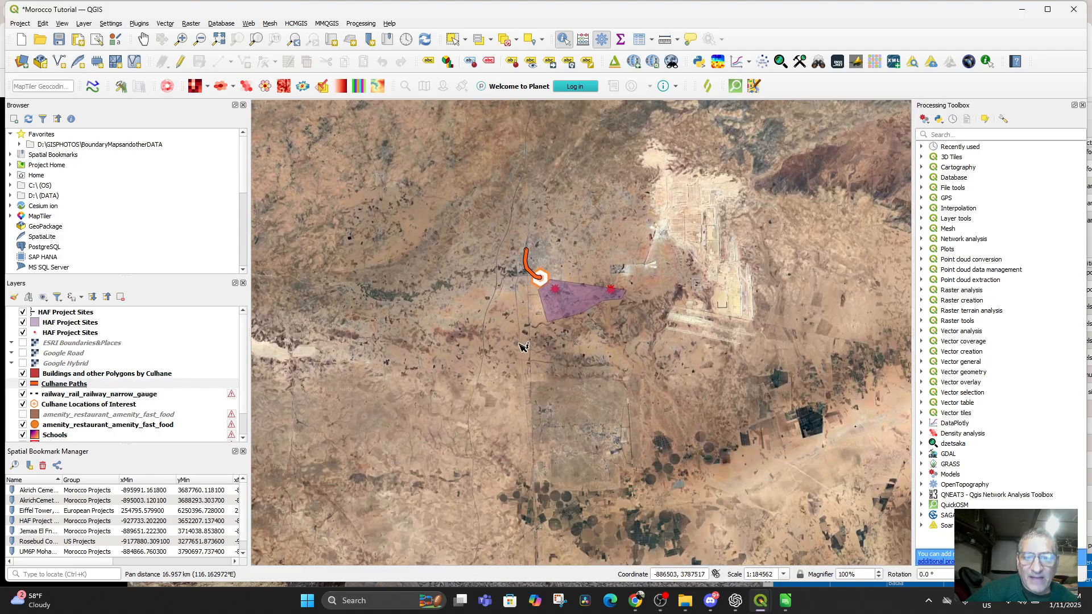
{"action": "scroll", "coordinate": [520, 344], "scroll_direction": "down", "scroll_amount": 2}
{"action": "left_click_drag", "start_coordinate": [528, 421], "coordinate": [570, 208]}
{"action": "left_click_drag", "start_coordinate": [575, 376], "coordinate": [597, 281]}
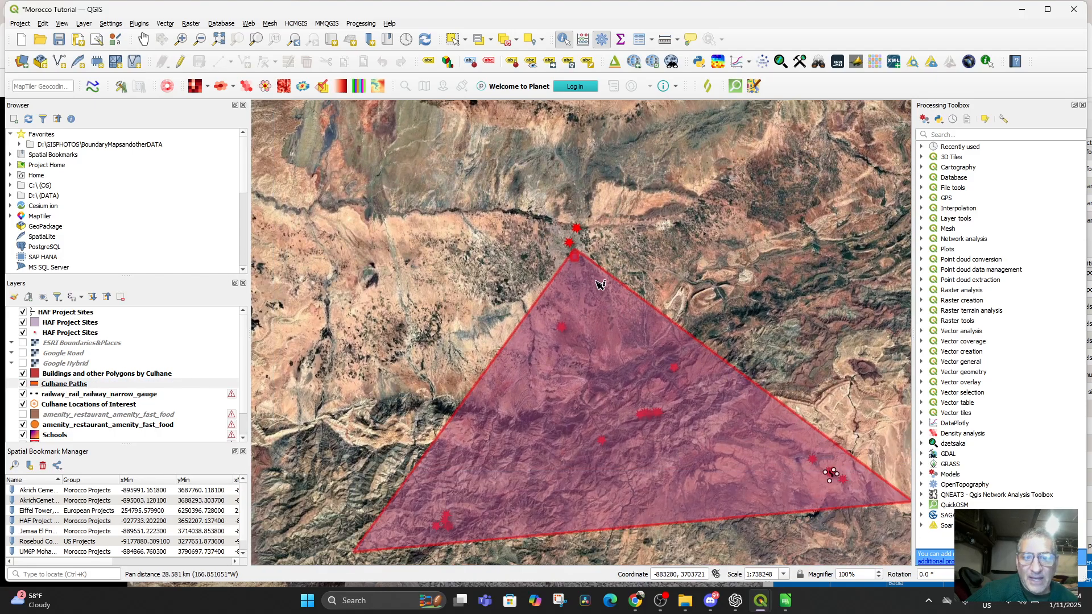
Return the map to the Zeitoun Cafe and Herboriste Palais El Badia polygons near the triangle's northern tip
{"action": "left_click_drag", "start_coordinate": [567, 234], "coordinate": [594, 402]}
{"action": "scroll", "coordinate": [568, 353], "scroll_direction": "up", "scroll_amount": 6}
{"action": "left_click_drag", "start_coordinate": [568, 353], "coordinate": [640, 550]}
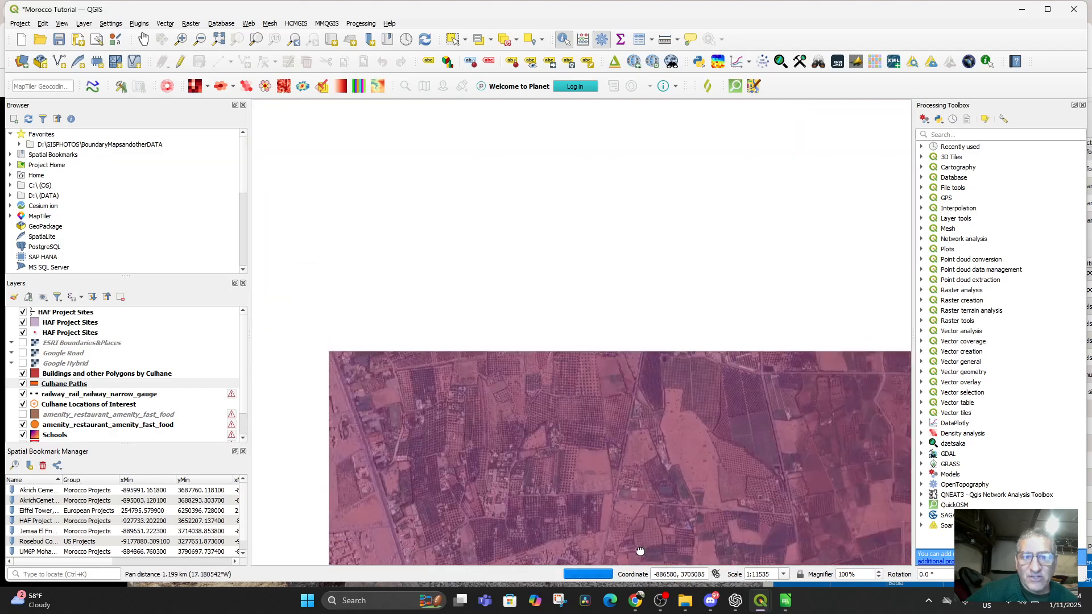
{"action": "left_click_drag", "start_coordinate": [587, 324], "coordinate": [549, 566]}
{"action": "left_click_drag", "start_coordinate": [549, 290], "coordinate": [560, 568]}
{"action": "scroll", "coordinate": [536, 411], "scroll_direction": "down", "scroll_amount": 1}
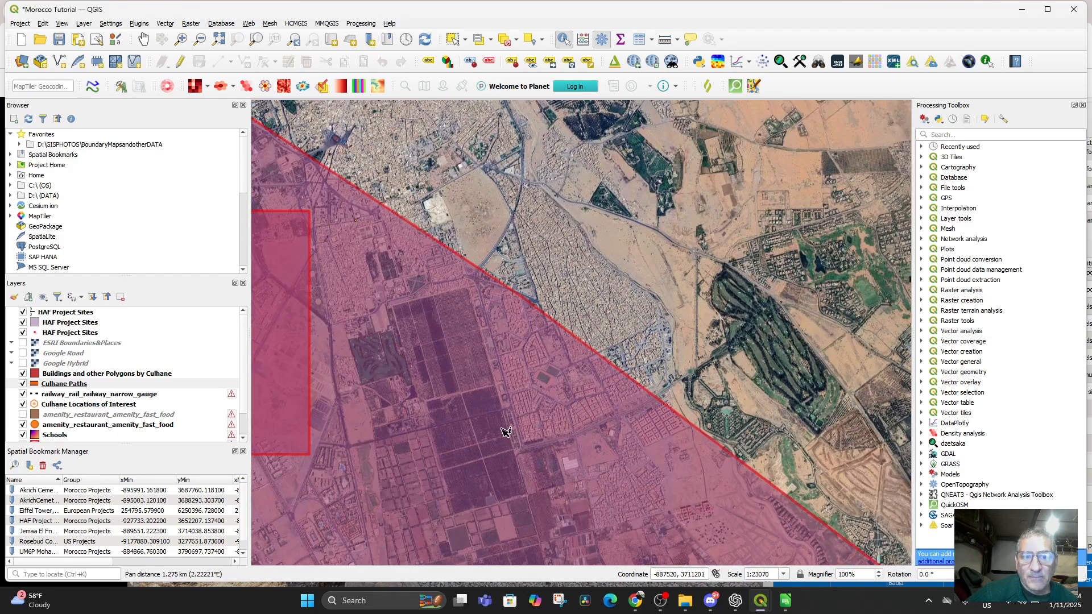
{"action": "scroll", "coordinate": [483, 426], "scroll_direction": "down", "scroll_amount": 1}
{"action": "left_click_drag", "start_coordinate": [484, 427], "coordinate": [577, 449]}
{"action": "scroll", "coordinate": [539, 397], "scroll_direction": "up", "scroll_amount": 2}
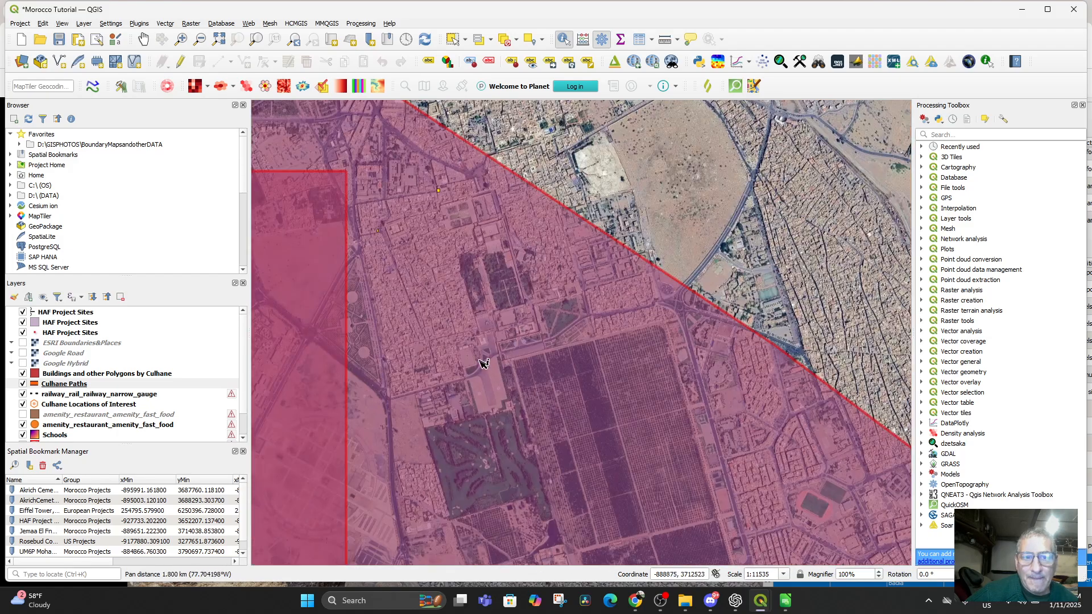
{"action": "left_click_drag", "start_coordinate": [483, 364], "coordinate": [571, 466]}
{"action": "scroll", "coordinate": [504, 359], "scroll_direction": "up", "scroll_amount": 2}
{"action": "left_click_drag", "start_coordinate": [487, 344], "coordinate": [477, 455]}
{"action": "scroll", "coordinate": [482, 412], "scroll_direction": "up", "scroll_amount": 1}
{"action": "left_click_drag", "start_coordinate": [471, 397], "coordinate": [559, 444]}
{"action": "scroll", "coordinate": [560, 443], "scroll_direction": "down", "scroll_amount": 1}
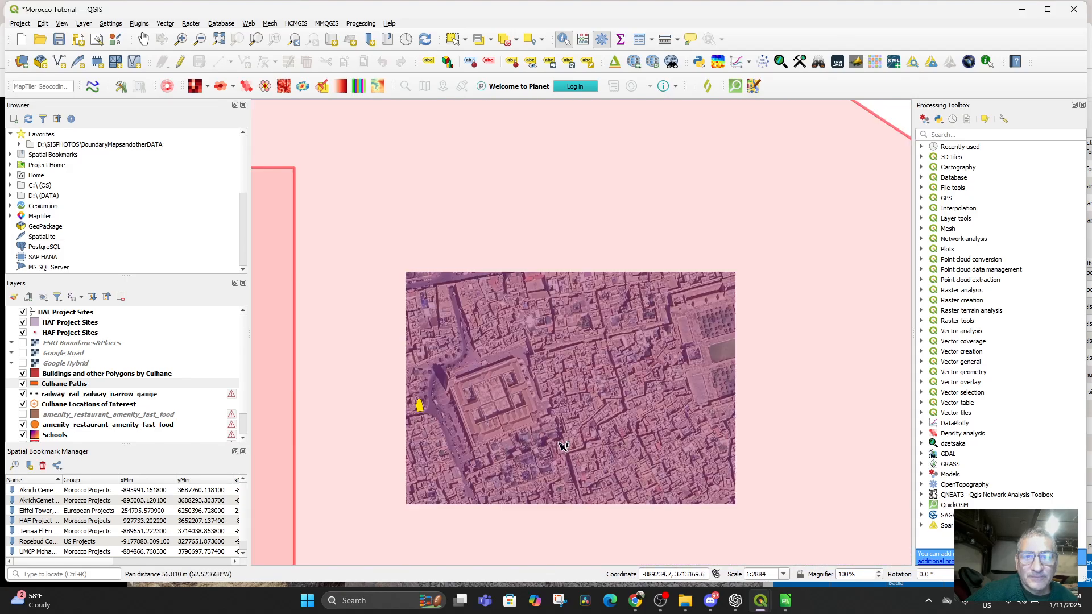
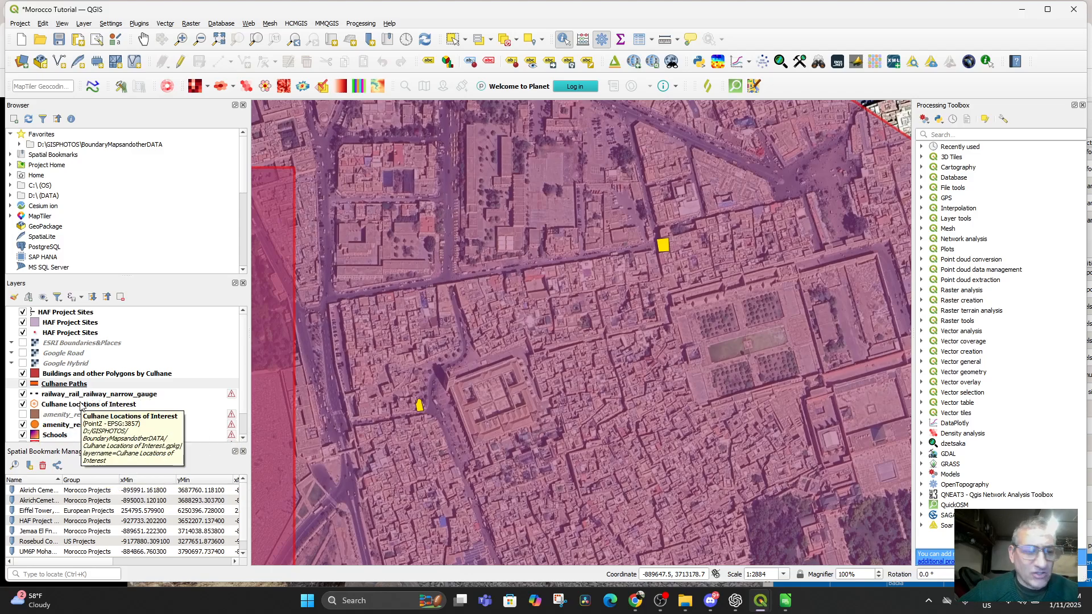
Start editing the Locations of Interest layer and add a point on the Herboriste Palais El Badia polygon
{"action": "left_click", "coordinate": [82, 406]}
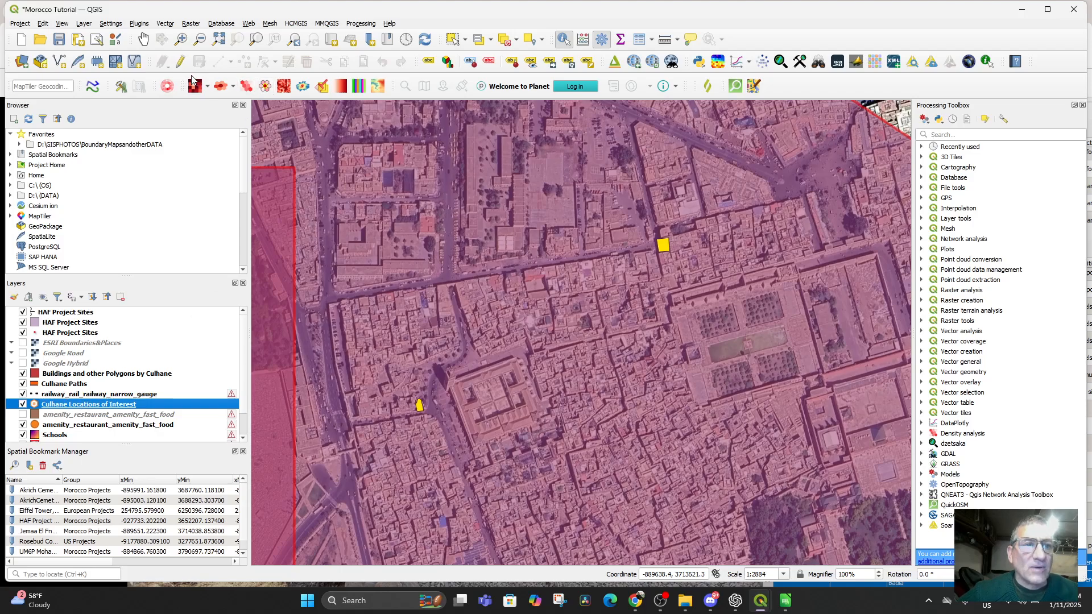
{"action": "left_click", "coordinate": [180, 62]}
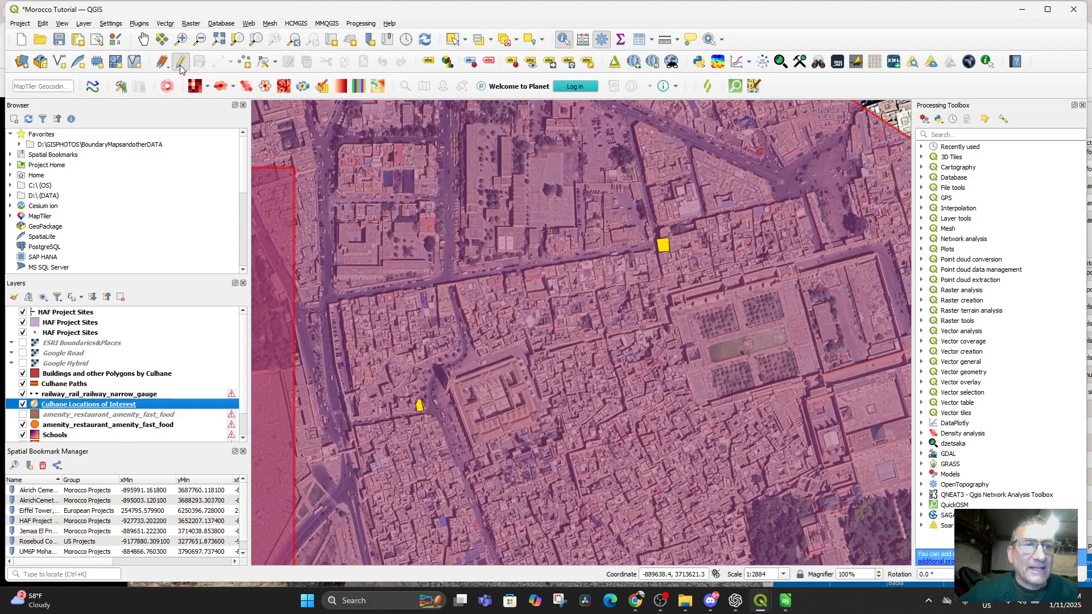
{"action": "left_click", "coordinate": [244, 64]}
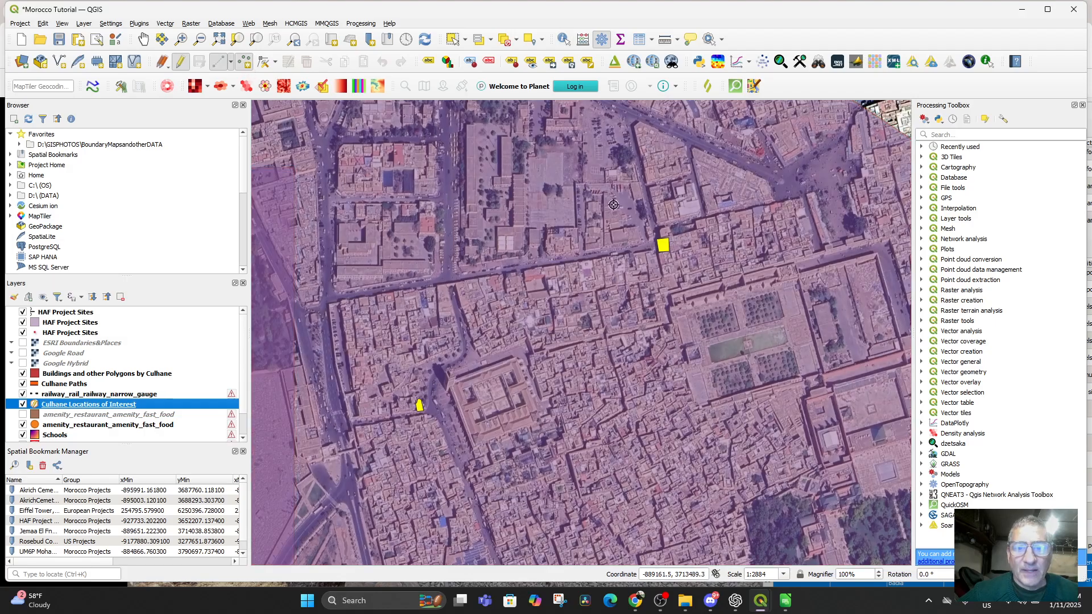
{"action": "left_click", "coordinate": [663, 246]}
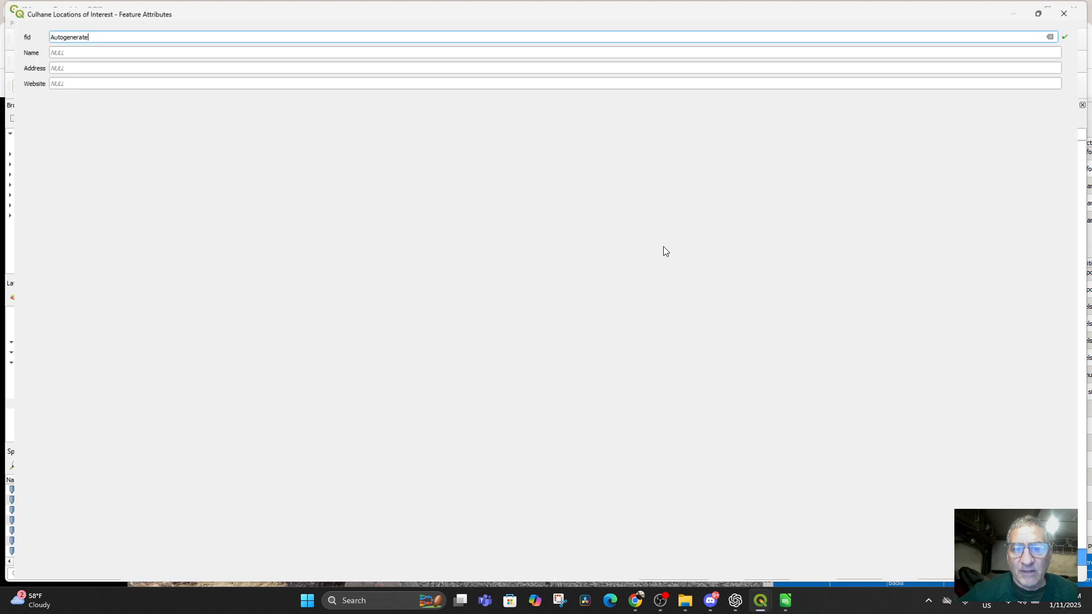
Switch to HAF Project Sites.csv in LibreOffice Calc and copy the name Herboriste Palais El Badia from cell C31
{"action": "left_click", "coordinate": [83, 49]}
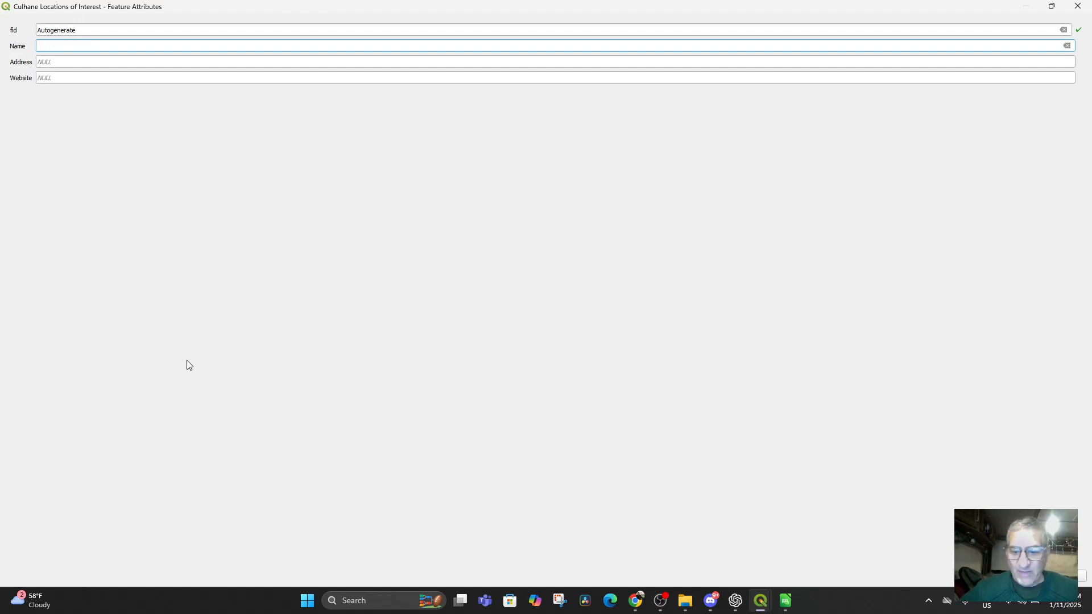
{"action": "mouse_move", "coordinate": [764, 604]}
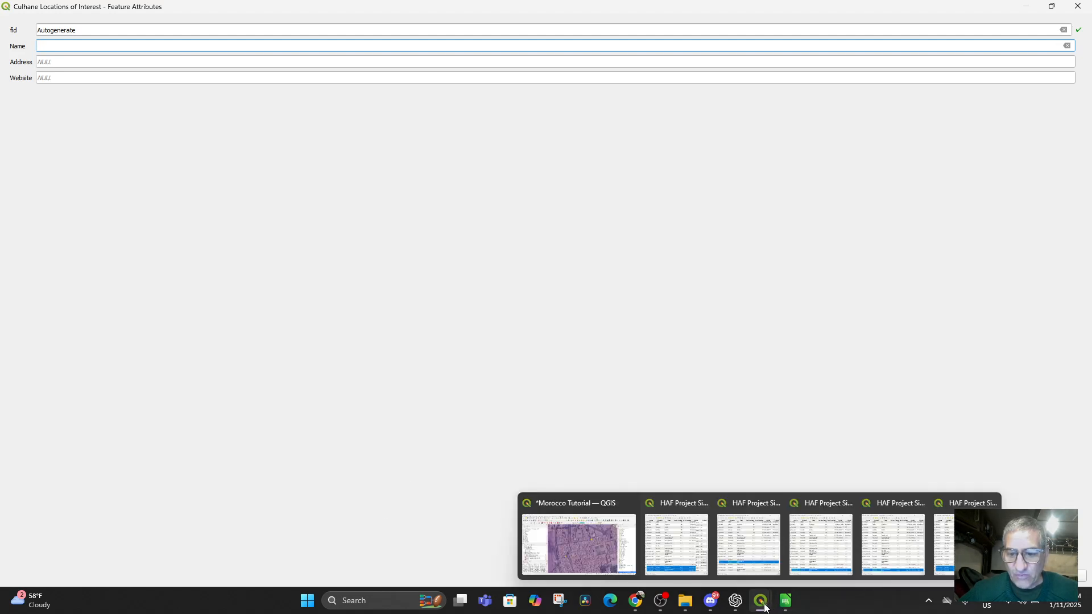
{"action": "left_click", "coordinate": [785, 601]}
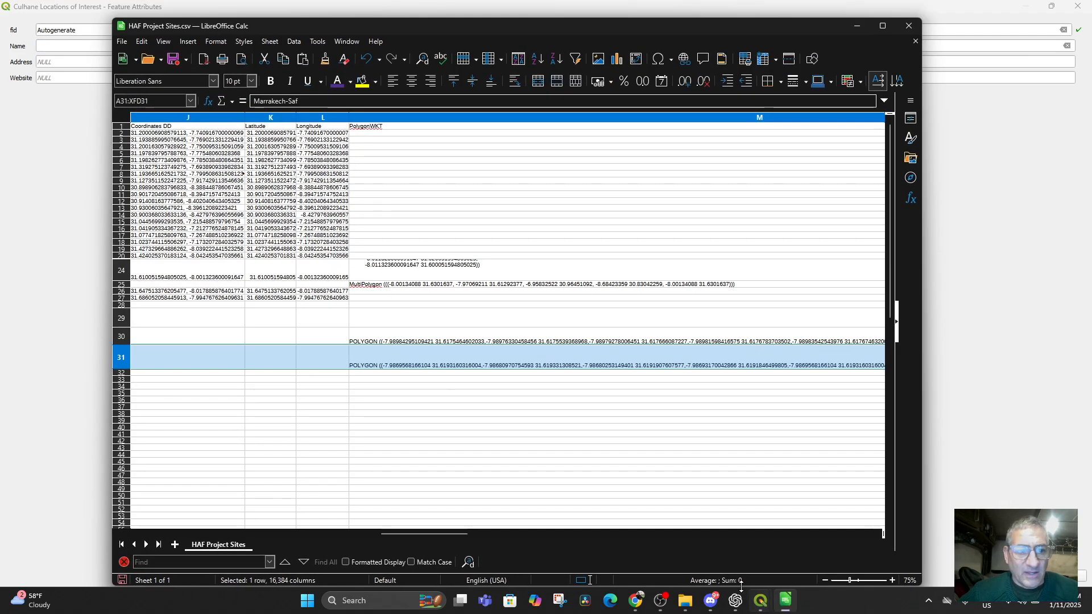
{"action": "left_click_drag", "start_coordinate": [399, 534], "coordinate": [81, 530]}
{"action": "double_click", "coordinate": [247, 372]}
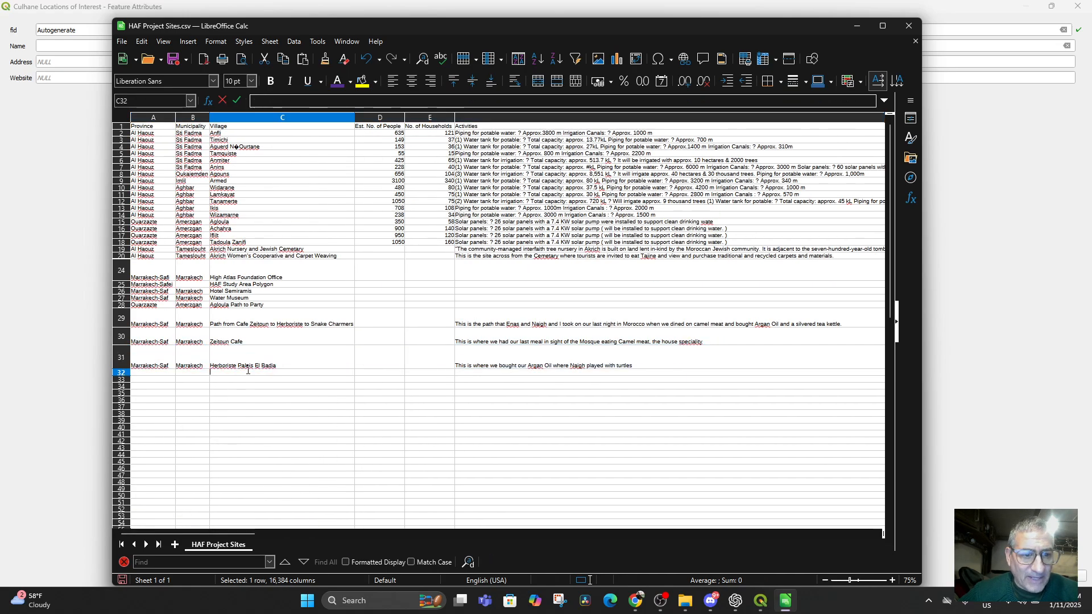
{"action": "double_click", "coordinate": [248, 365]}
{"action": "left_click_drag", "start_coordinate": [279, 353], "coordinate": [208, 358]}
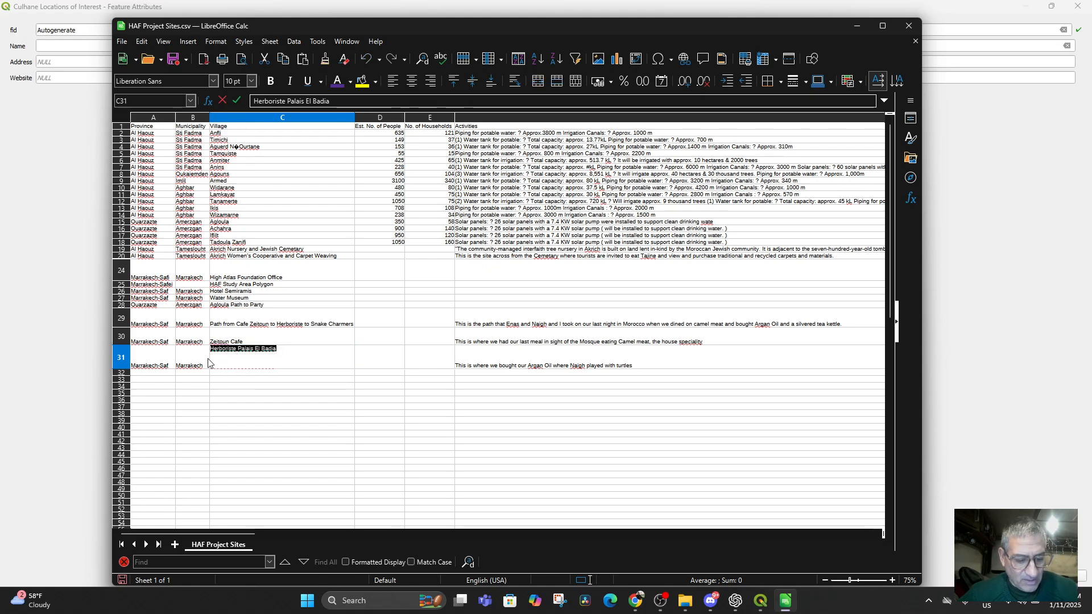
{"action": "key", "text": "ctrl+c"}
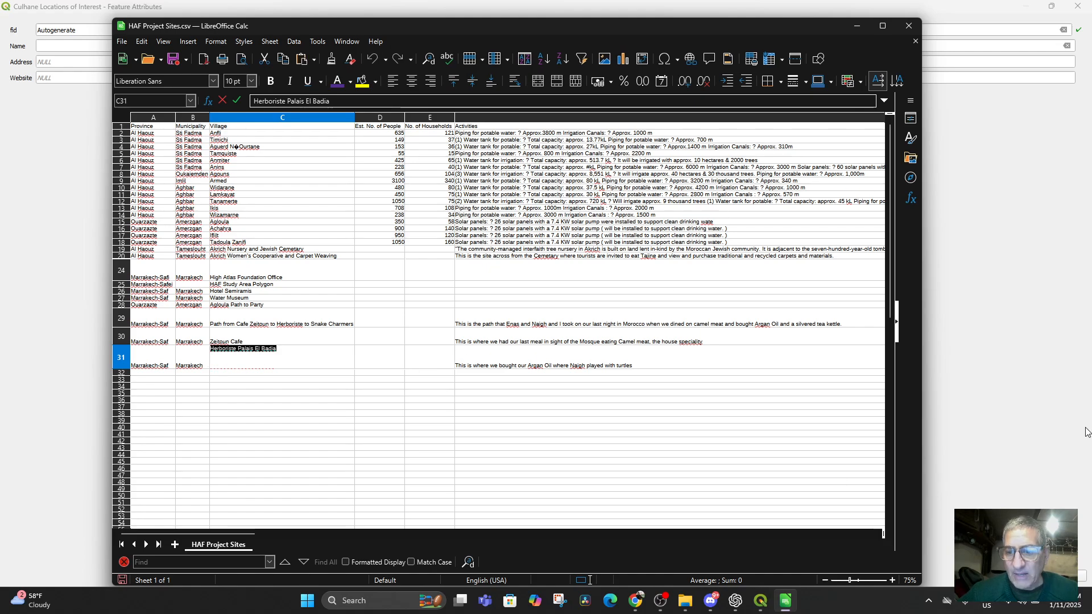
Return to the QGIS feature attributes form and fill the new point's Name with Herboriste Palais El Badia
{"action": "left_click", "coordinate": [1047, 432]}
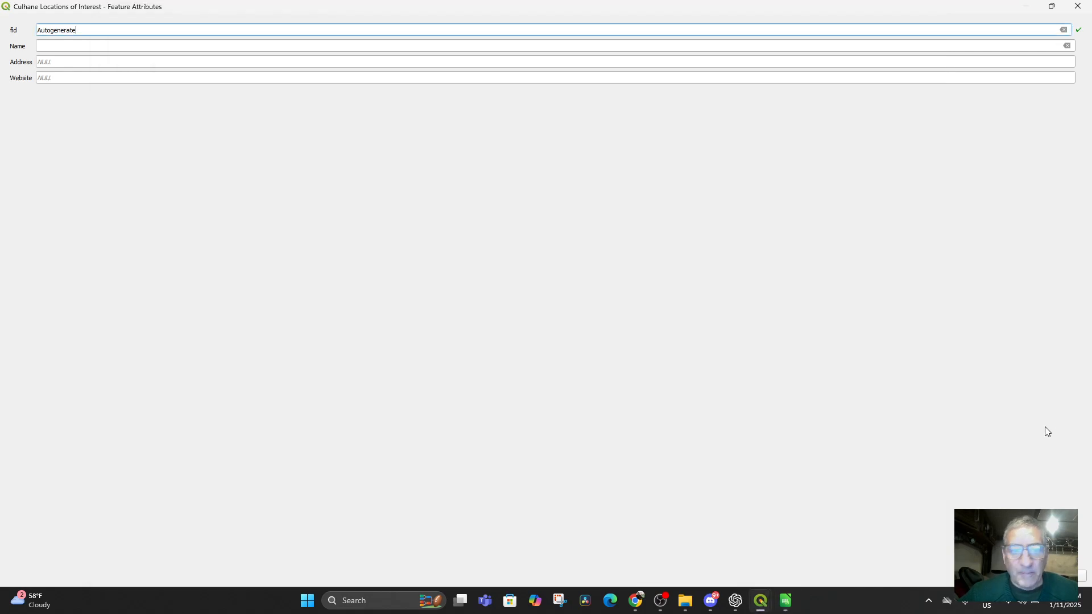
{"action": "left_click", "coordinate": [68, 48]}
{"action": "key", "text": "ctrl+v"}
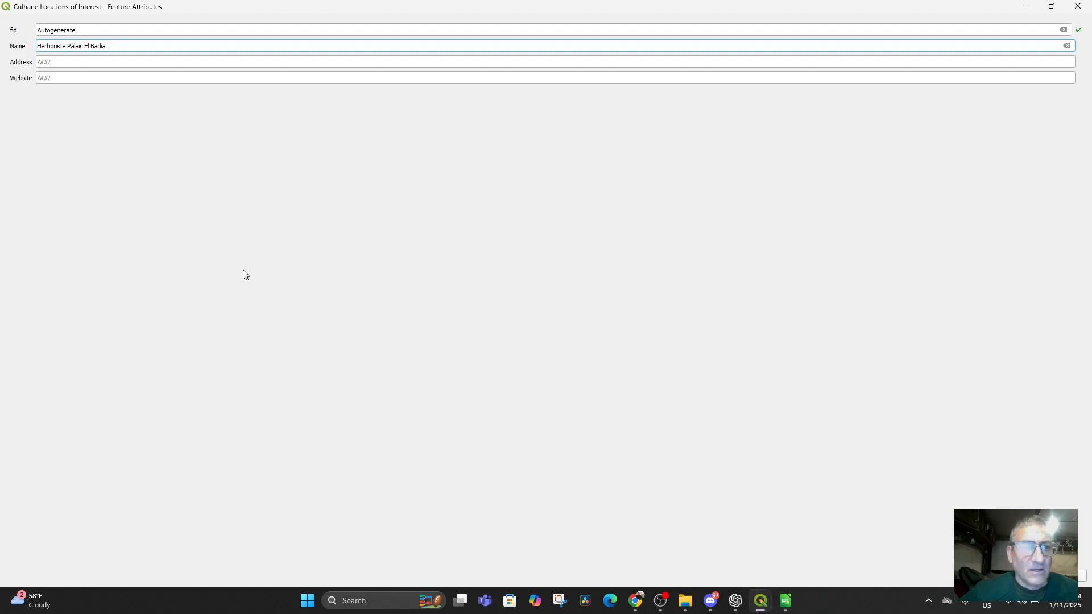
Switch to Chrome and search Google for Herboriste Palais El Badia in a new tab
{"action": "left_click", "coordinate": [639, 606]}
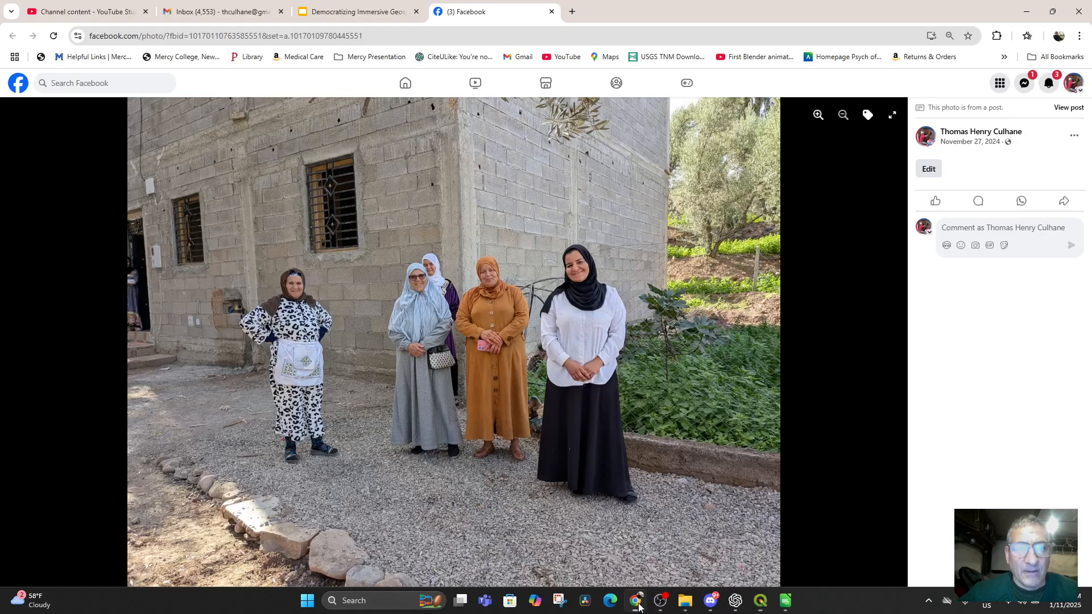
{"action": "left_click", "coordinate": [568, 18]}
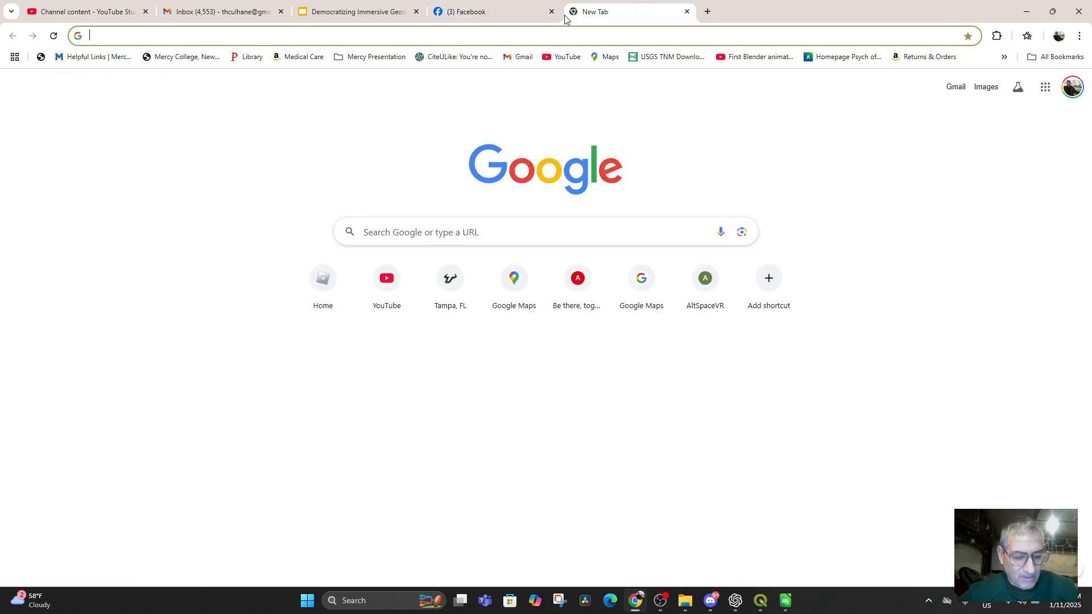
{"action": "key", "text": "ctrl+v"}
{"action": "key", "text": "Return"}
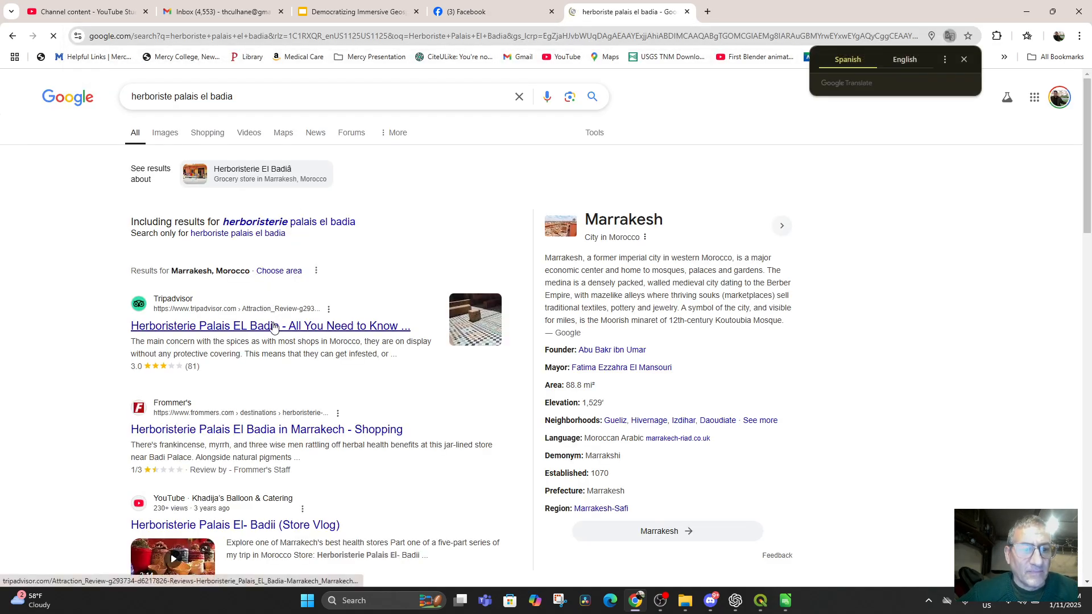
Look through the search results and open Minube's Herboristeria Palais El Badia en Marrakech page
{"action": "scroll", "coordinate": [273, 325], "scroll_direction": "down", "scroll_amount": 2}
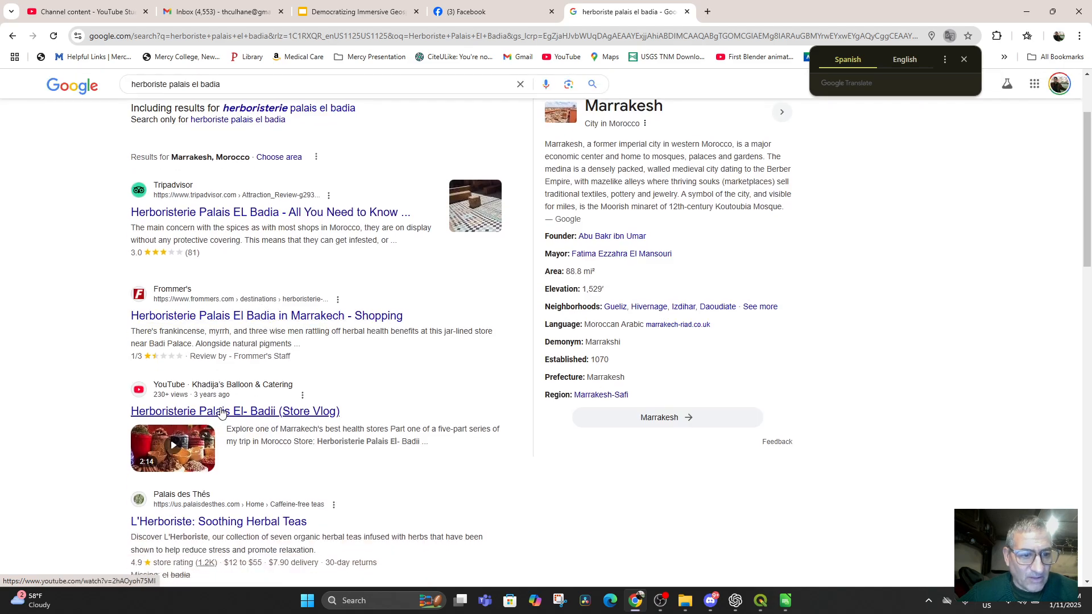
{"action": "scroll", "coordinate": [221, 412], "scroll_direction": "down", "scroll_amount": 2}
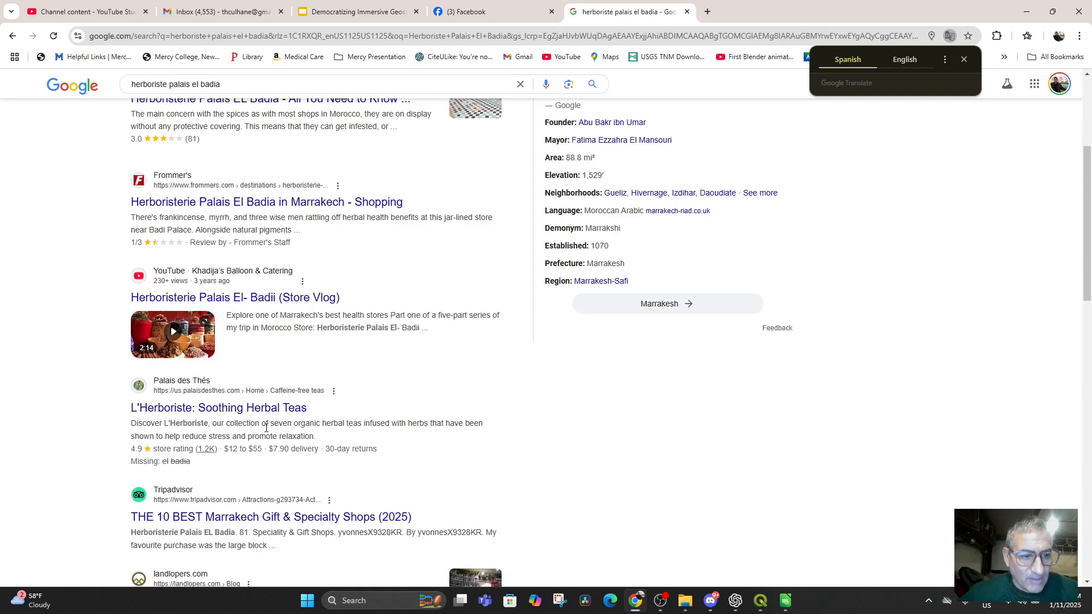
{"action": "scroll", "coordinate": [402, 464], "scroll_direction": "down", "scroll_amount": 2}
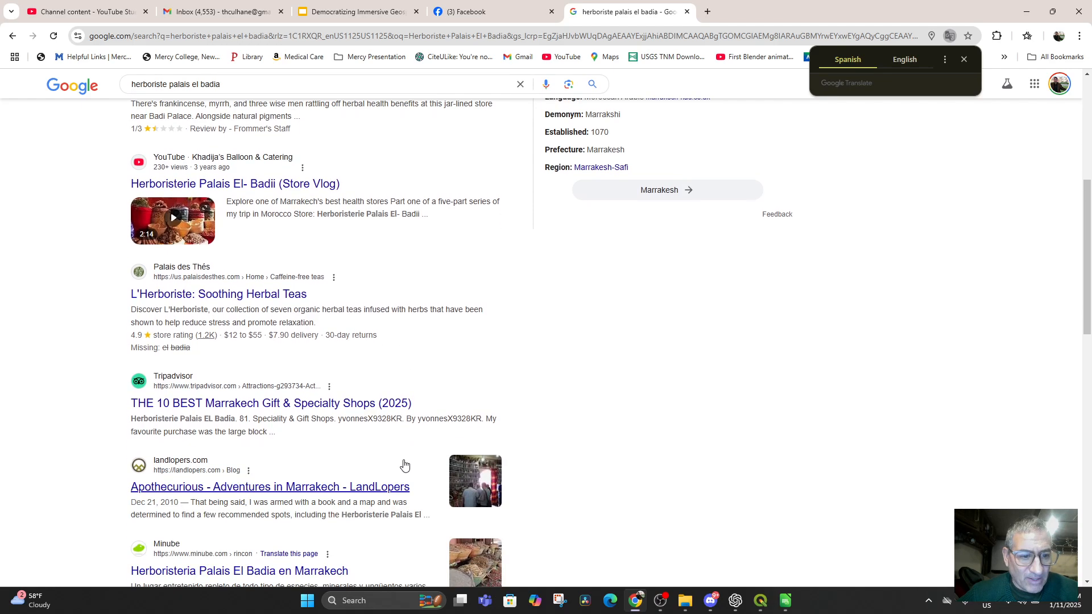
{"action": "scroll", "coordinate": [404, 465], "scroll_direction": "down", "scroll_amount": 3}
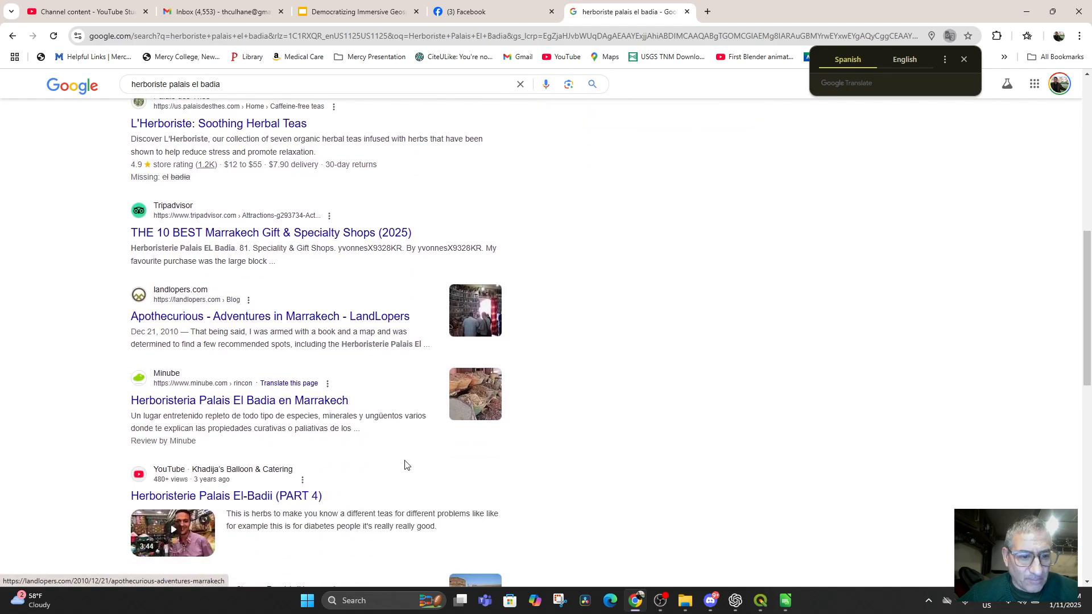
{"action": "left_click", "coordinate": [277, 401]}
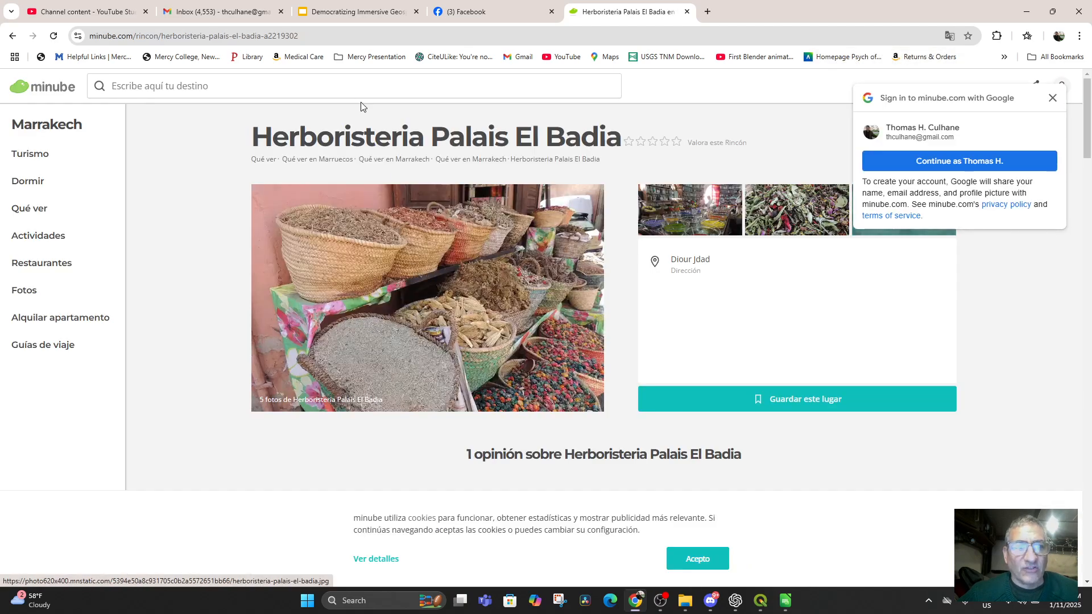
Copy the web address of the Minube Herboristeria Palais El Badia page
{"action": "left_click", "coordinate": [244, 35]}
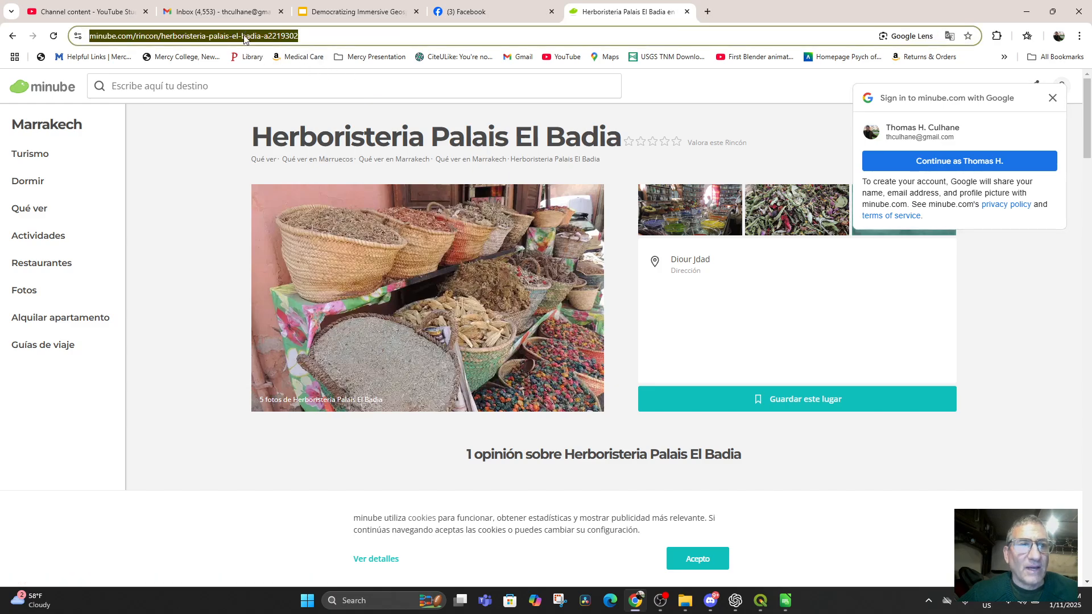
{"action": "right_click", "coordinate": [243, 36]}
{"action": "left_click", "coordinate": [281, 143]}
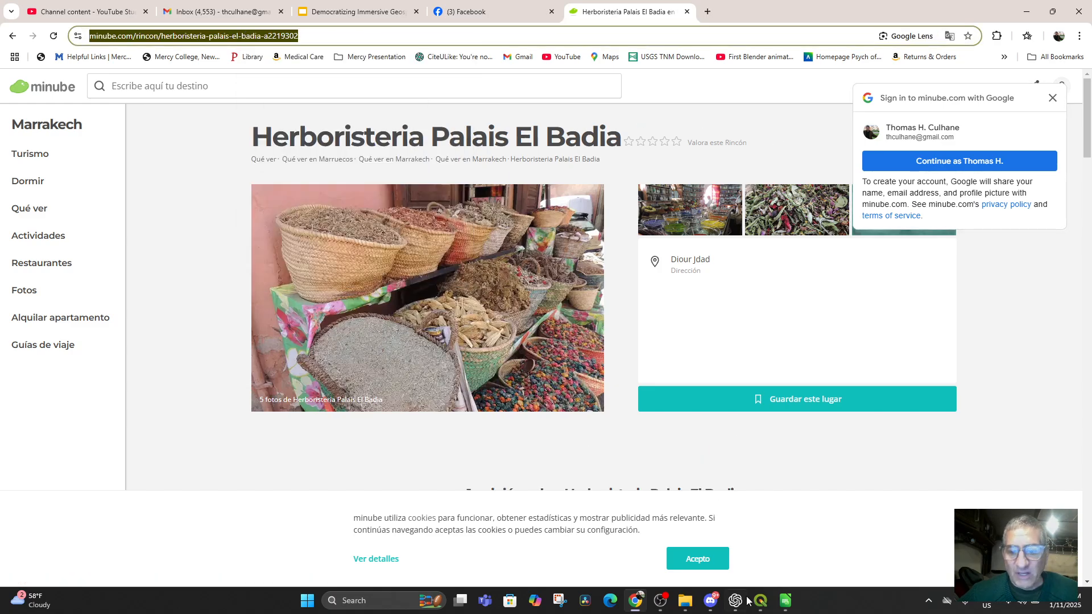
{"action": "left_click", "coordinate": [766, 608]}
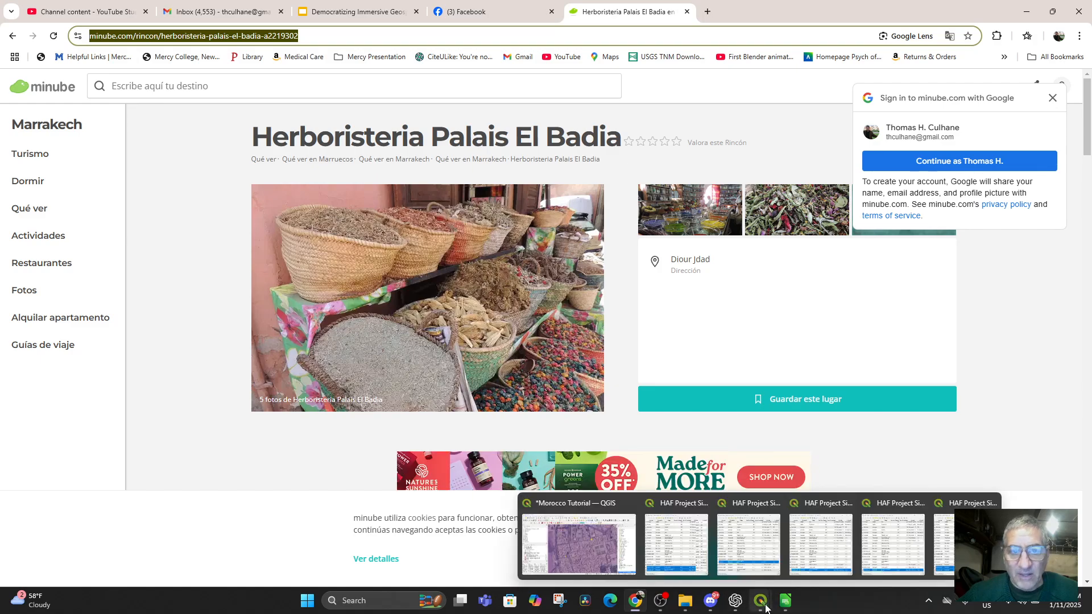
{"action": "left_click", "coordinate": [575, 541]}
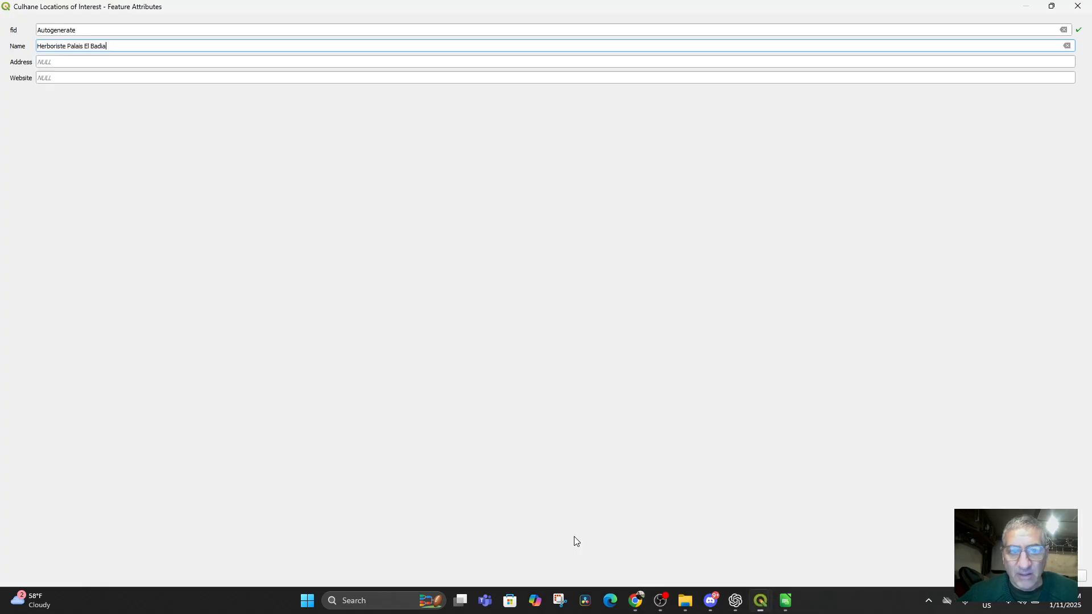
{"action": "key", "text": "Tab"}
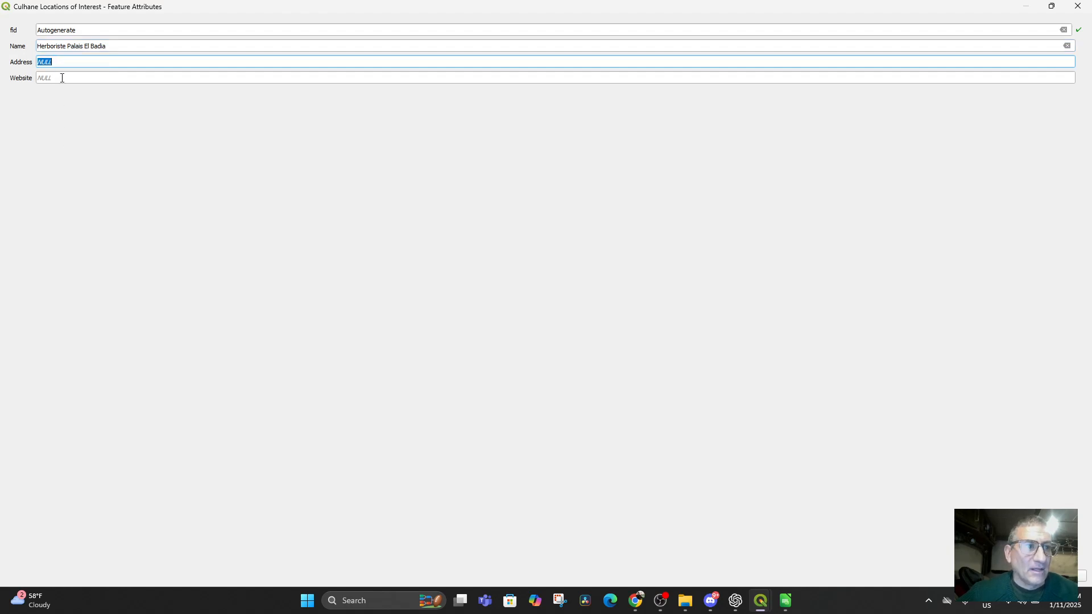
{"action": "key", "text": "Tab"}
{"action": "key", "text": "ctrl+v"}
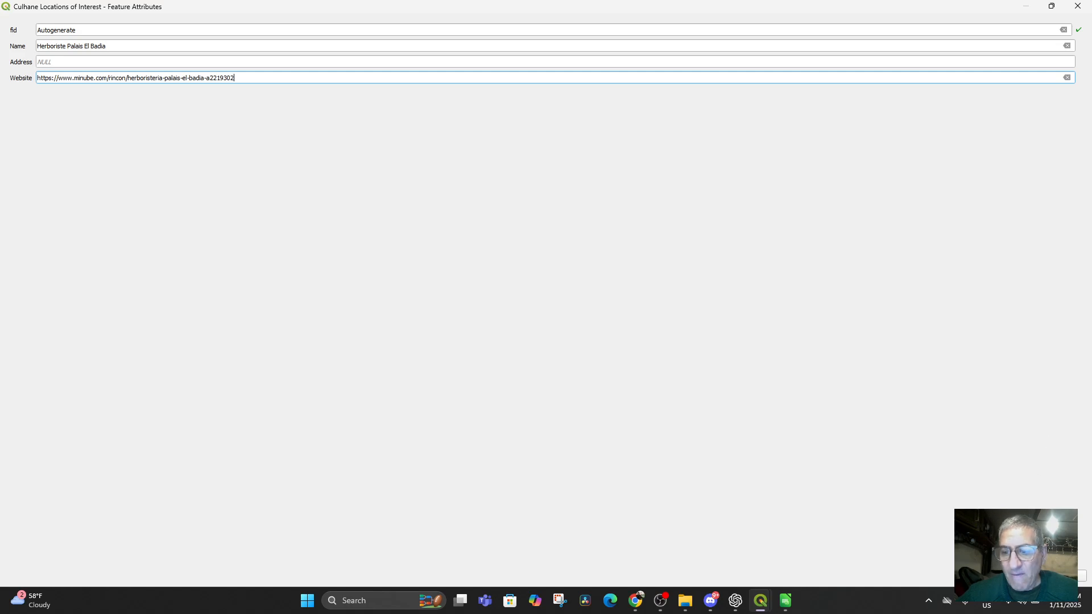
{"action": "left_click", "coordinate": [1019, 575]}
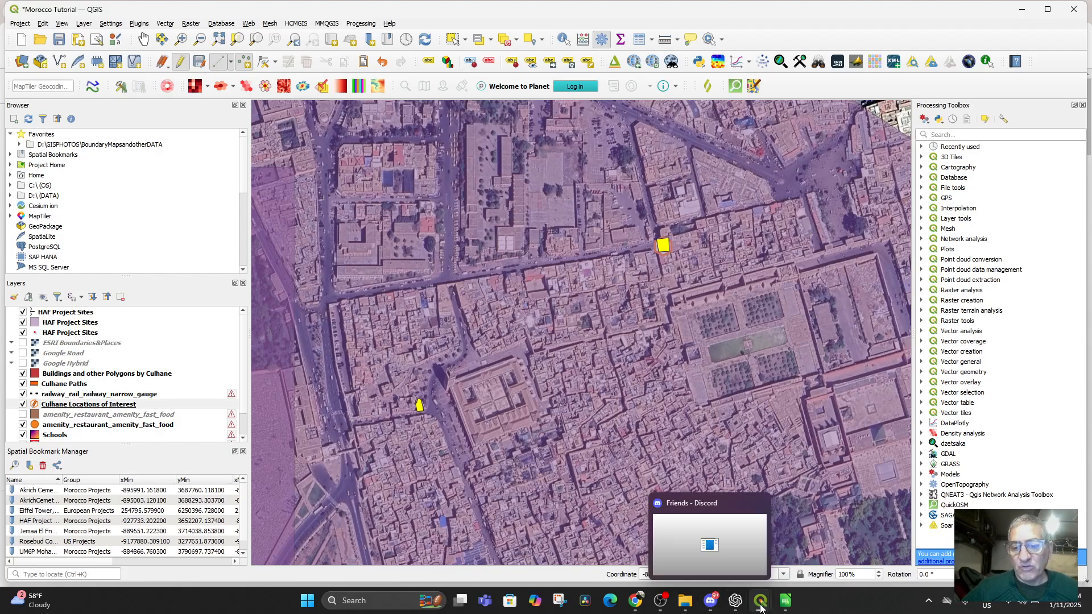
Switch back to Chrome and open Google Maps in a new tab
{"action": "mouse_move", "coordinate": [758, 609]}
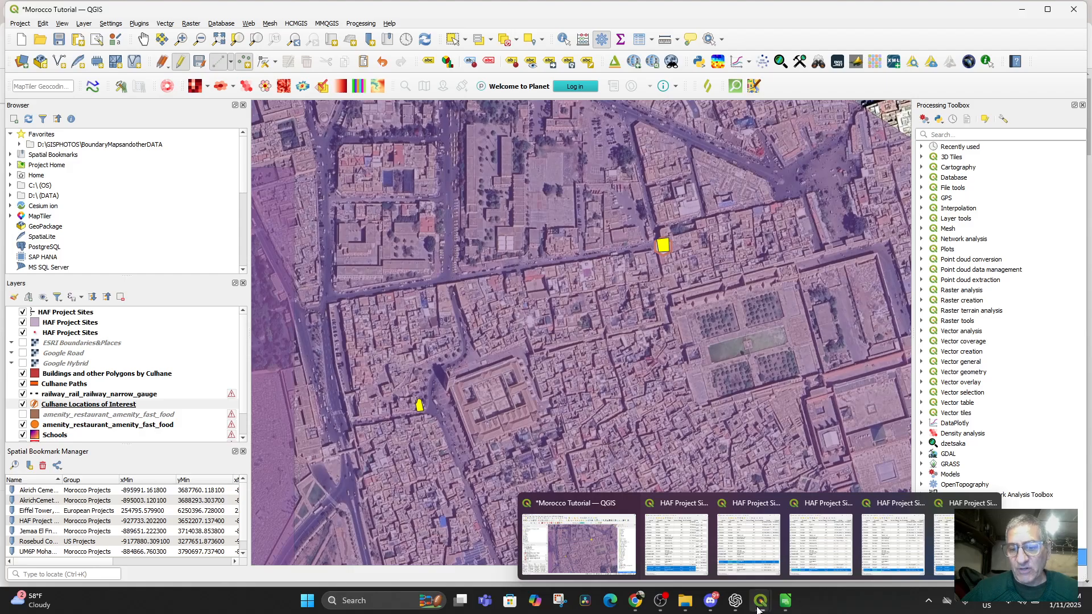
{"action": "left_click", "coordinate": [639, 607]}
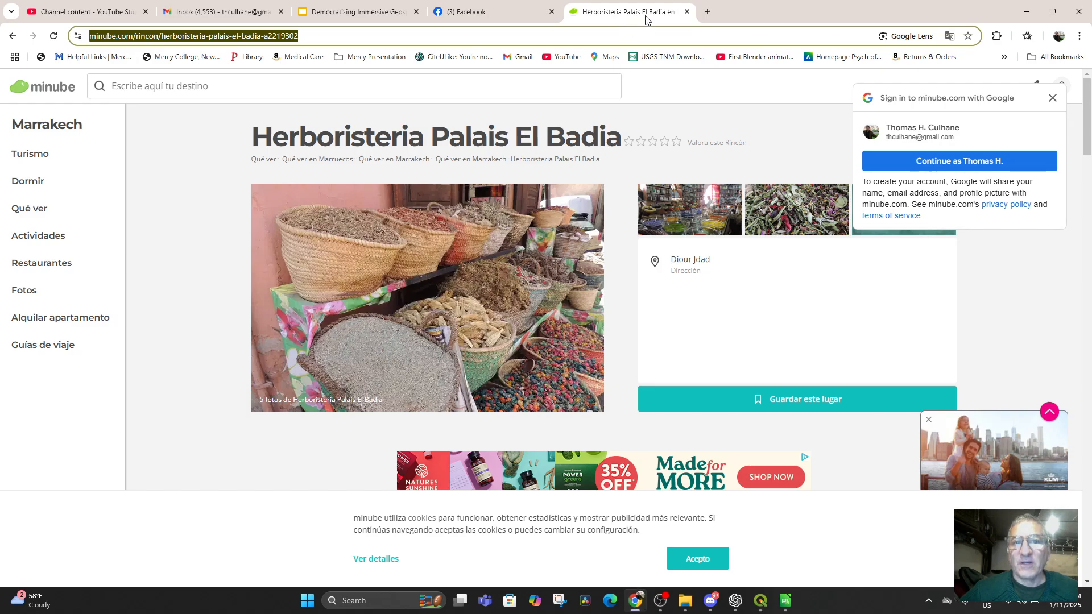
{"action": "left_click", "coordinate": [707, 11]}
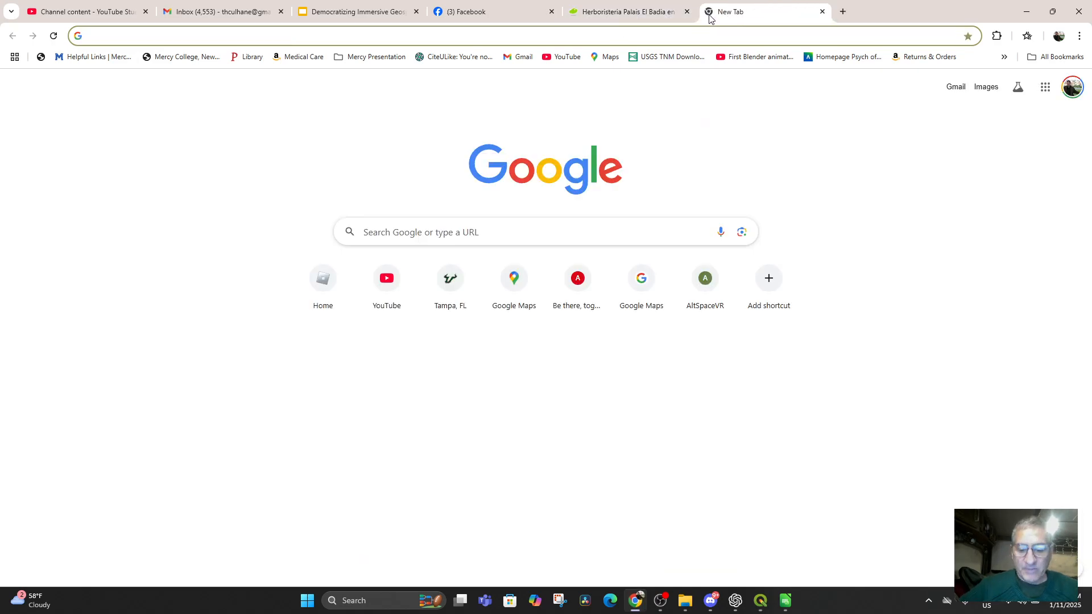
{"action": "type", "text": "map"}
{"action": "key", "text": "Return"}
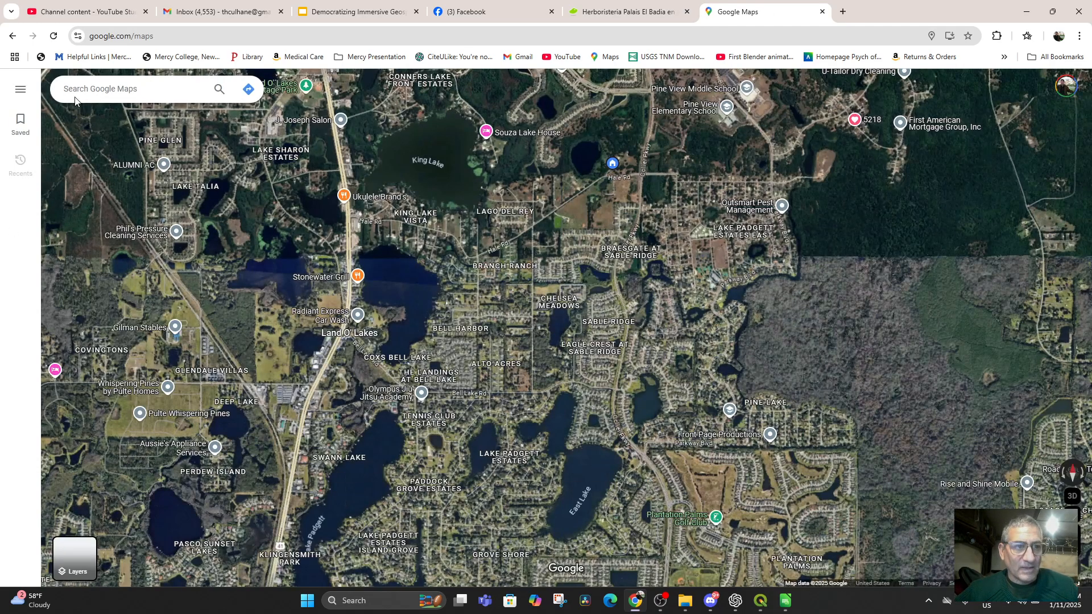
{"action": "left_click", "coordinate": [139, 91]}
{"action": "key", "text": "ctrl+v"}
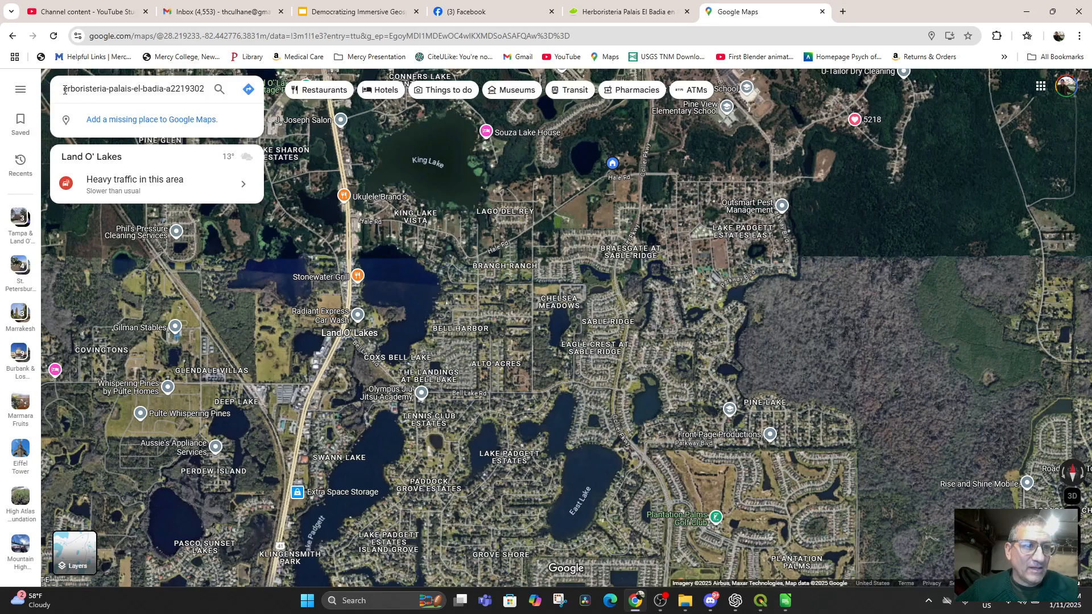
{"action": "left_click_drag", "start_coordinate": [65, 90], "coordinate": [225, 92]}
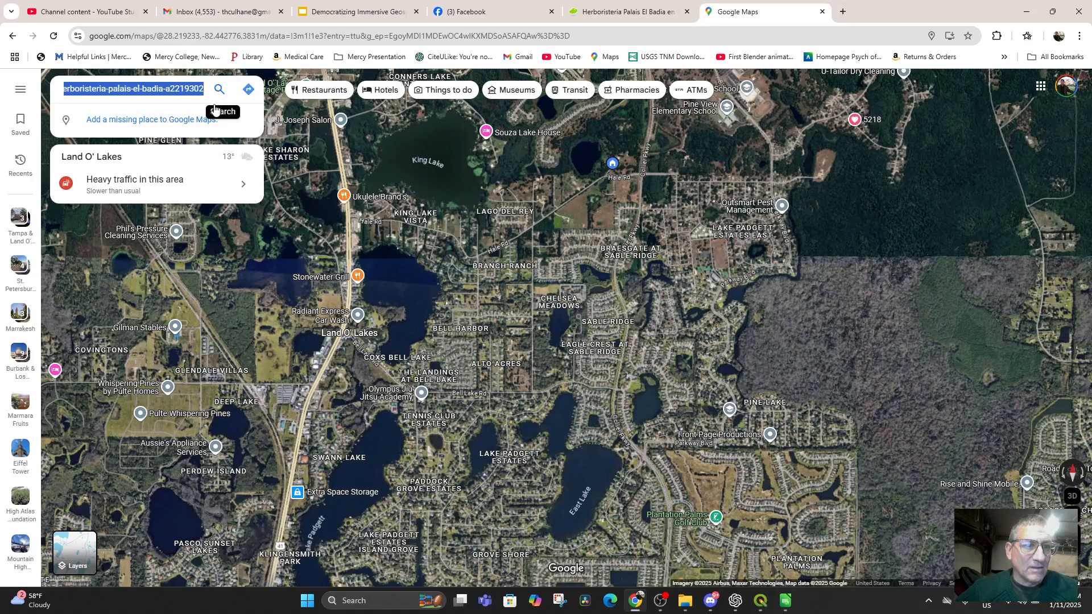
{"action": "key", "text": "ctrl+v"}
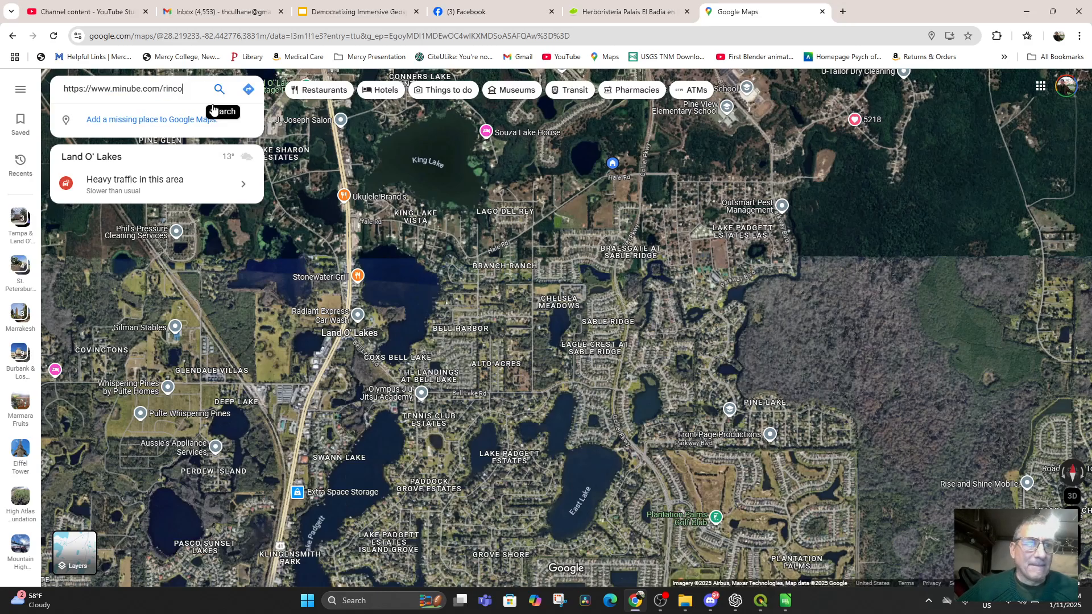
Search Google Maps for "Herbor" and open the suggested place Herboristerie El Badiâ in Marrakesh
{"action": "left_click_drag", "start_coordinate": [191, 88], "coordinate": [2, 95]}
{"action": "type", "text": "Herbor"}
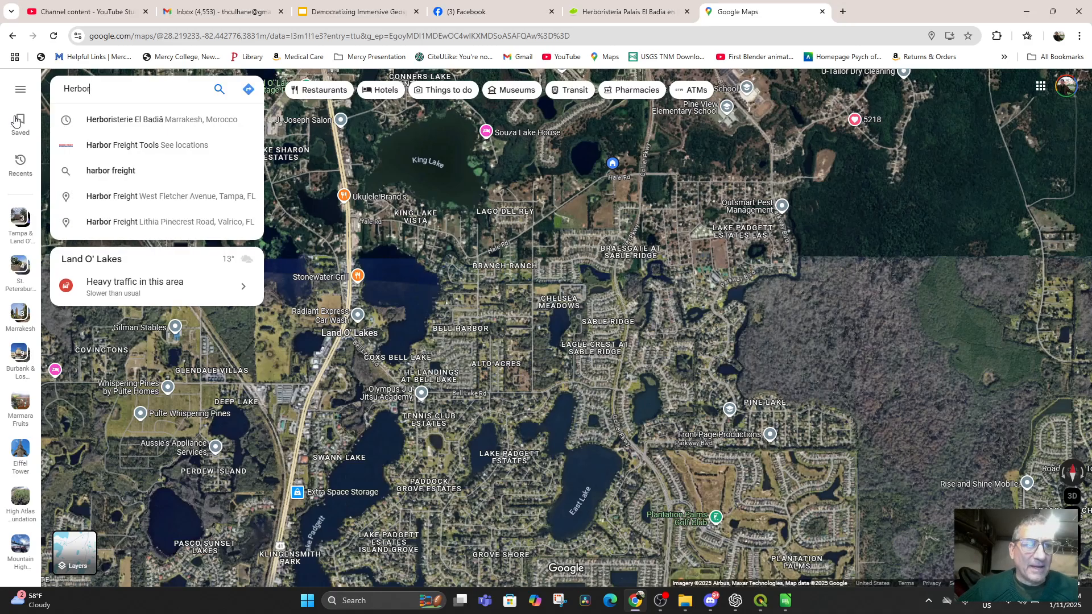
{"action": "left_click", "coordinate": [129, 123]}
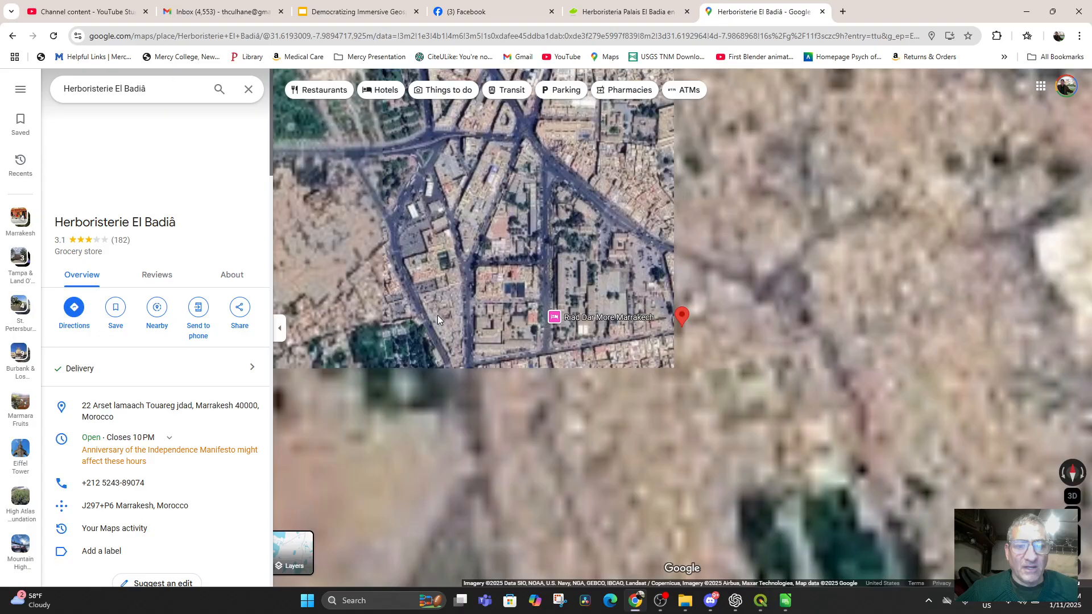
Copy the coordinates 31.61932, -7.98693 at the Herboristerie El Badiâ marker on Rue Tougma
{"action": "scroll", "coordinate": [650, 347], "scroll_direction": "up", "scroll_amount": 5}
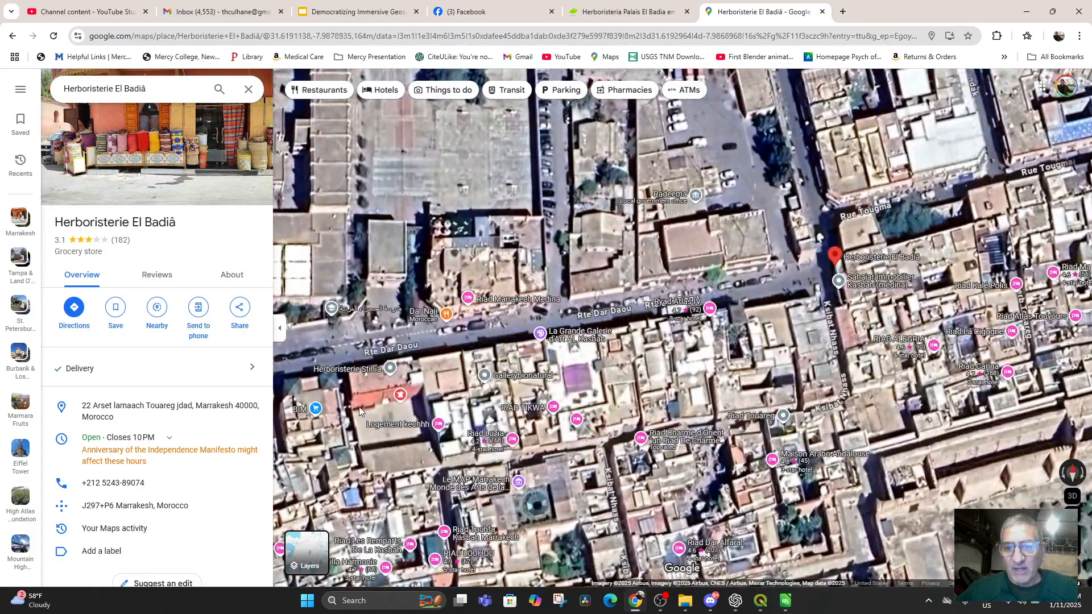
{"action": "left_click_drag", "start_coordinate": [833, 256], "coordinate": [504, 374]}
{"action": "right_click", "coordinate": [510, 377]}
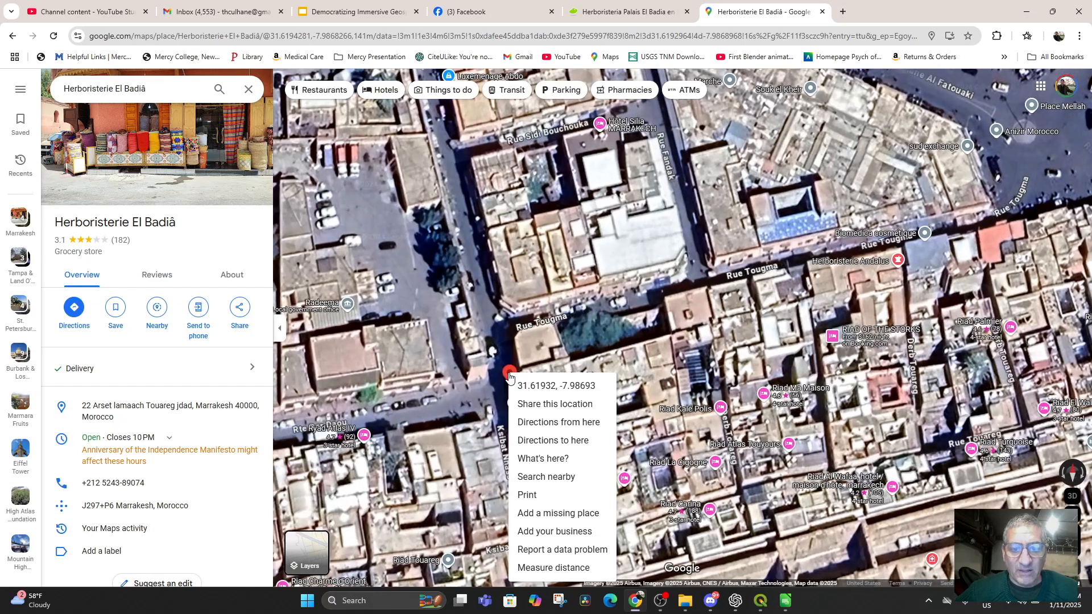
{"action": "left_click", "coordinate": [543, 387]}
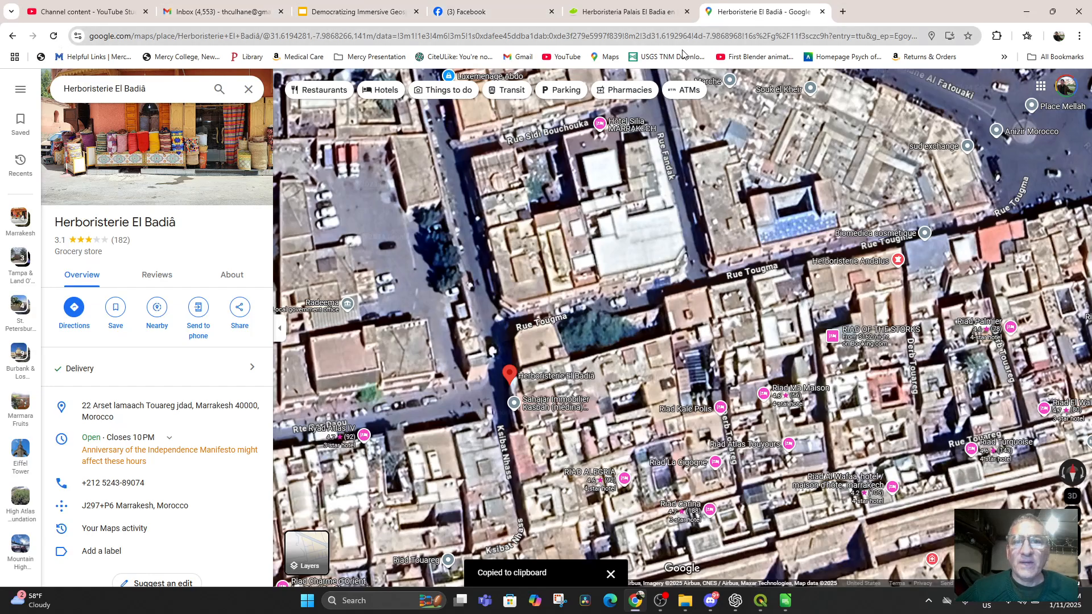
Switch back to the QGIS Morocco Tutorial project, stop editing Culhane Locations of Interest and save the layer's changes
{"action": "mouse_move", "coordinate": [760, 600]}
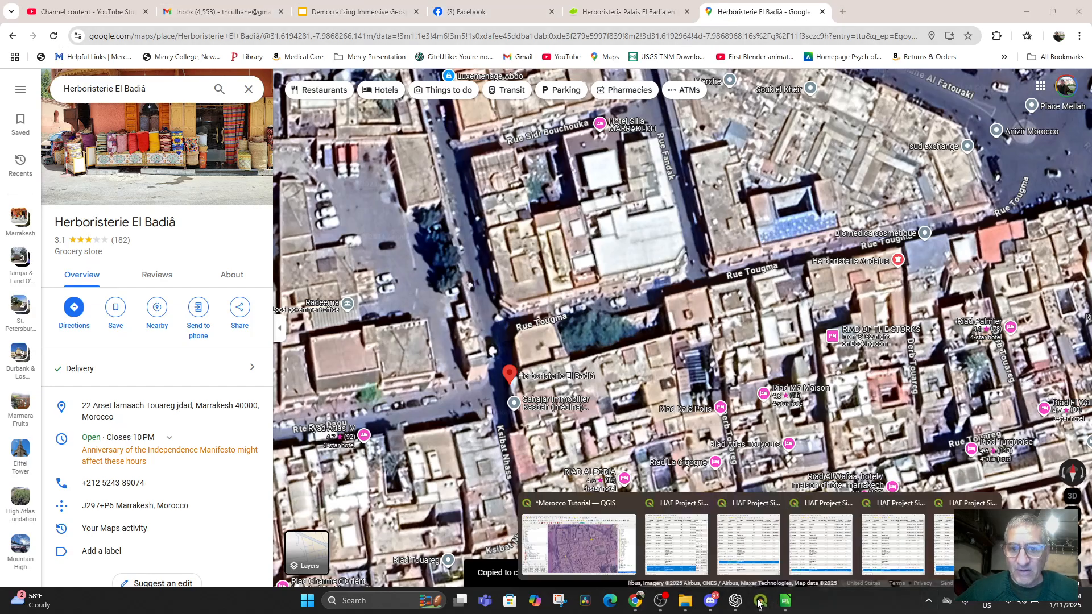
{"action": "left_click", "coordinate": [618, 560]}
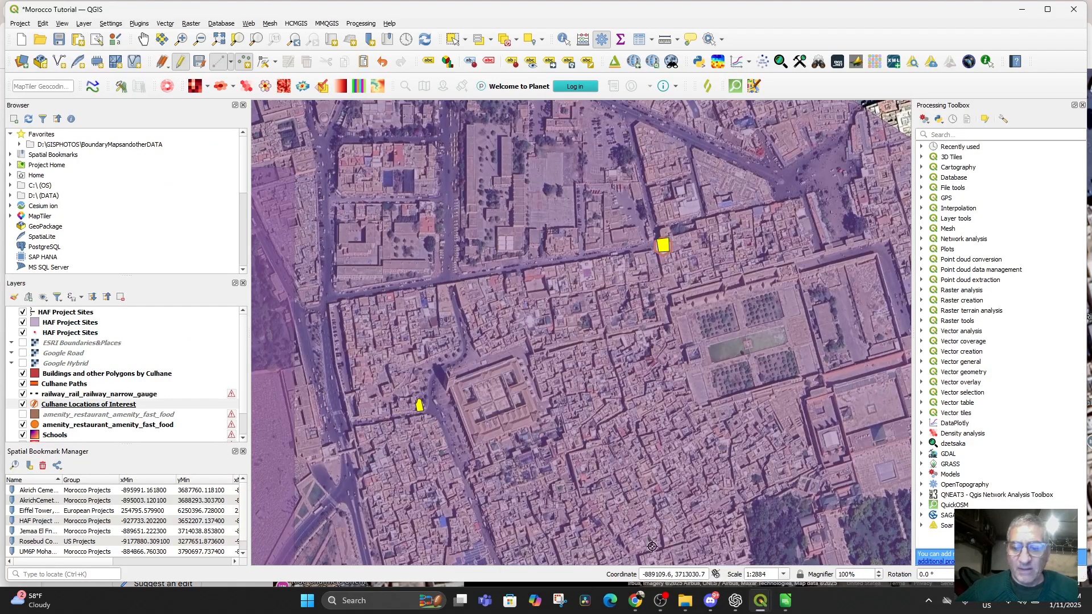
{"action": "mouse_move", "coordinate": [760, 601]}
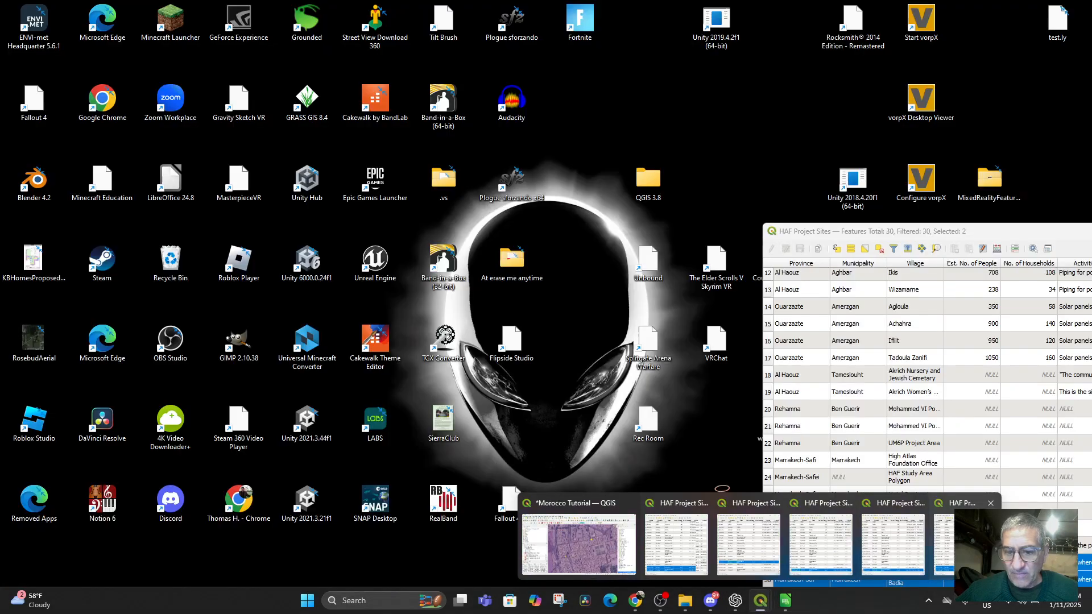
{"action": "mouse_move", "coordinate": [839, 541]}
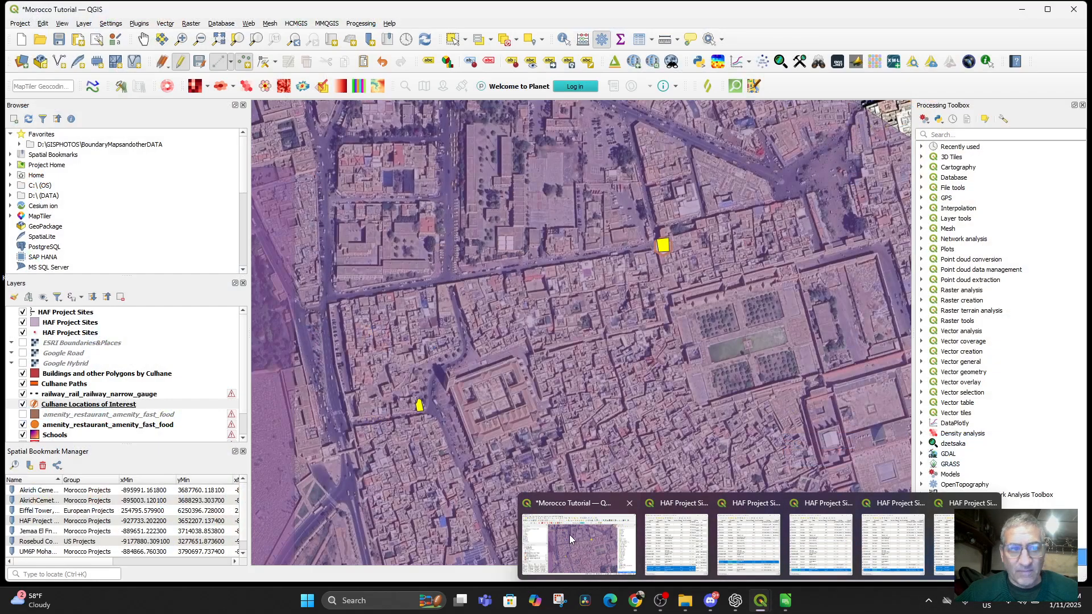
{"action": "left_click", "coordinate": [568, 534]}
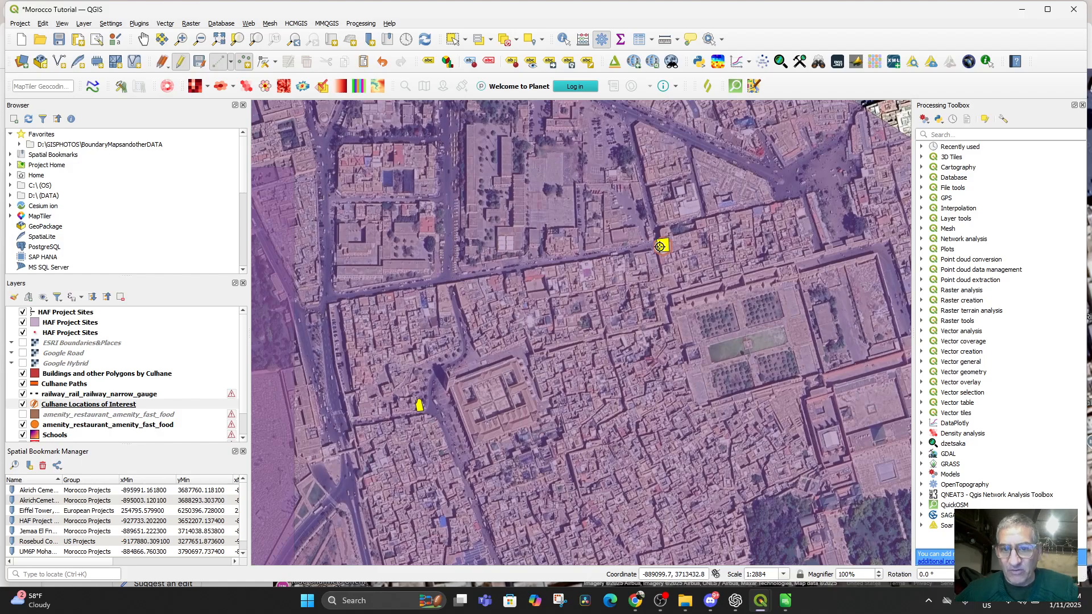
{"action": "left_click", "coordinate": [180, 61]}
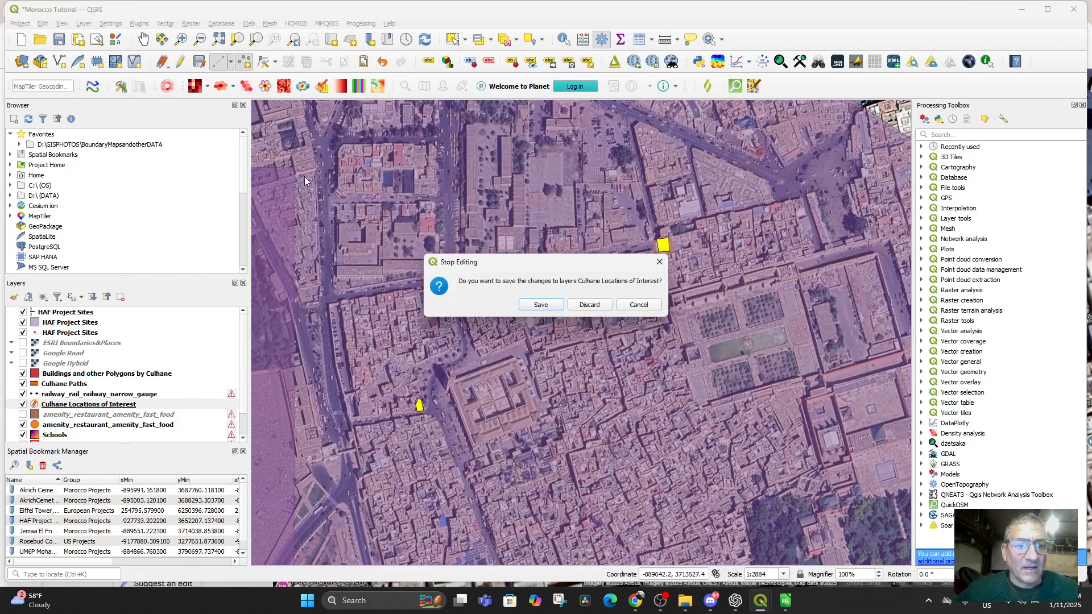
{"action": "left_click", "coordinate": [540, 306]}
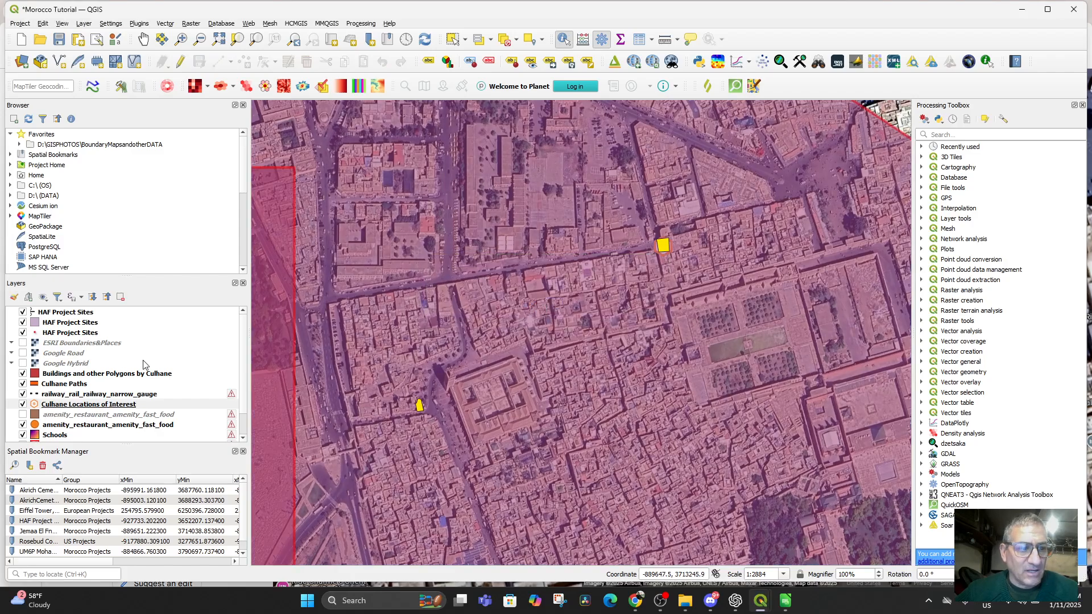
Examine the records in the attribute table of the Culhane Locations of Interest layer and put the table away
{"action": "double_click", "coordinate": [77, 406]}
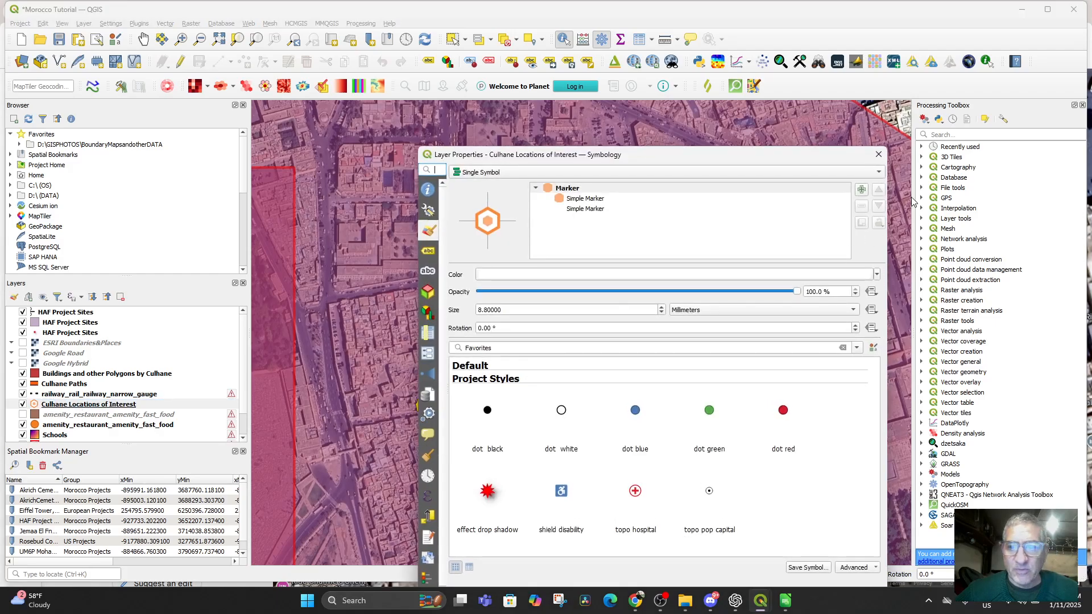
{"action": "left_click", "coordinate": [879, 154]}
{"action": "right_click", "coordinate": [112, 406]}
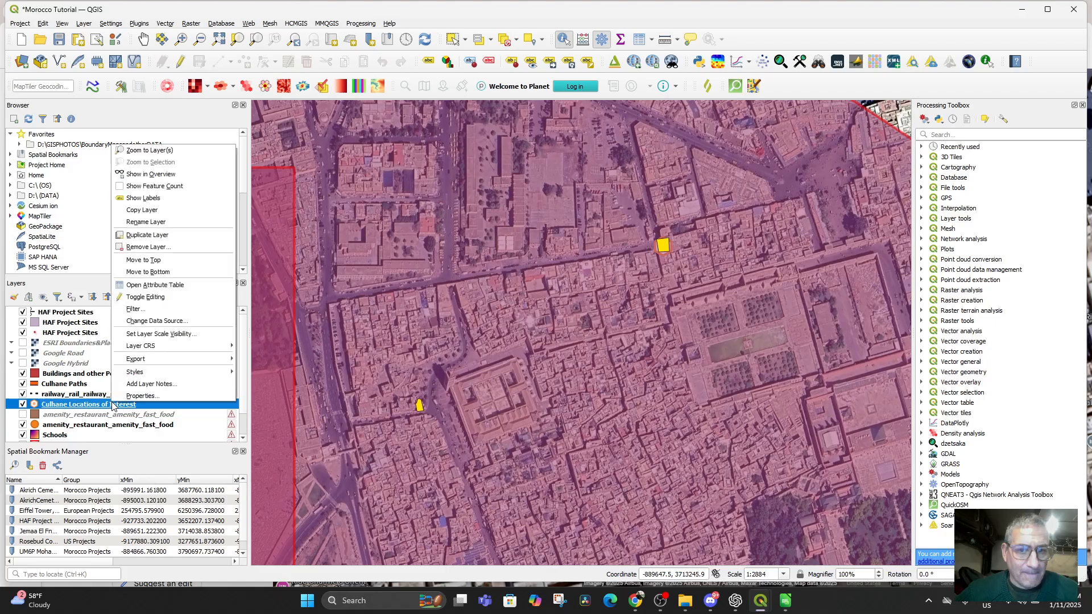
{"action": "left_click", "coordinate": [155, 285]}
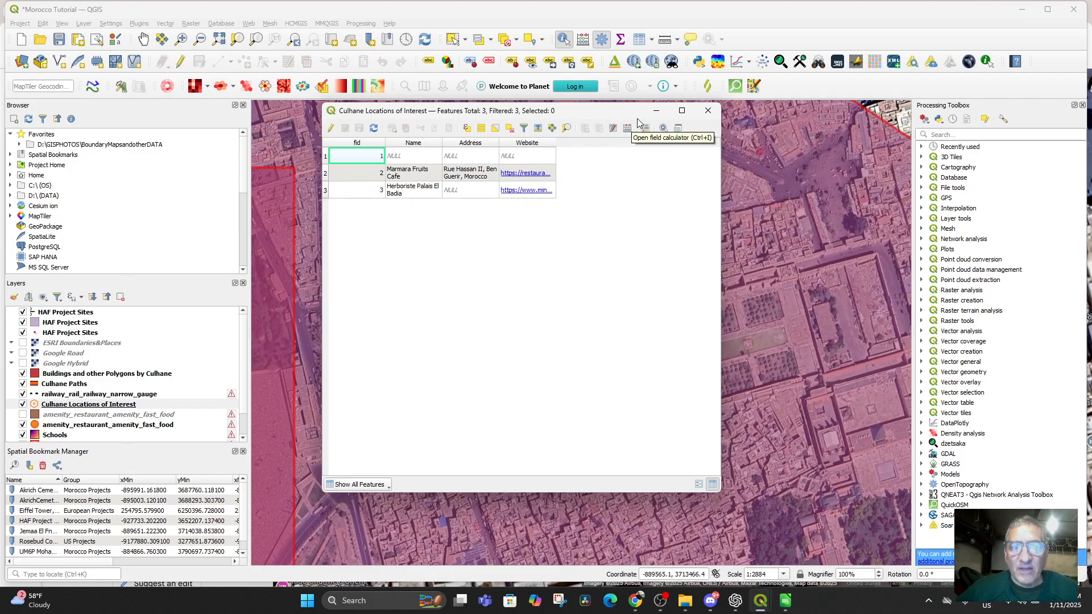
{"action": "left_click", "coordinate": [655, 111]}
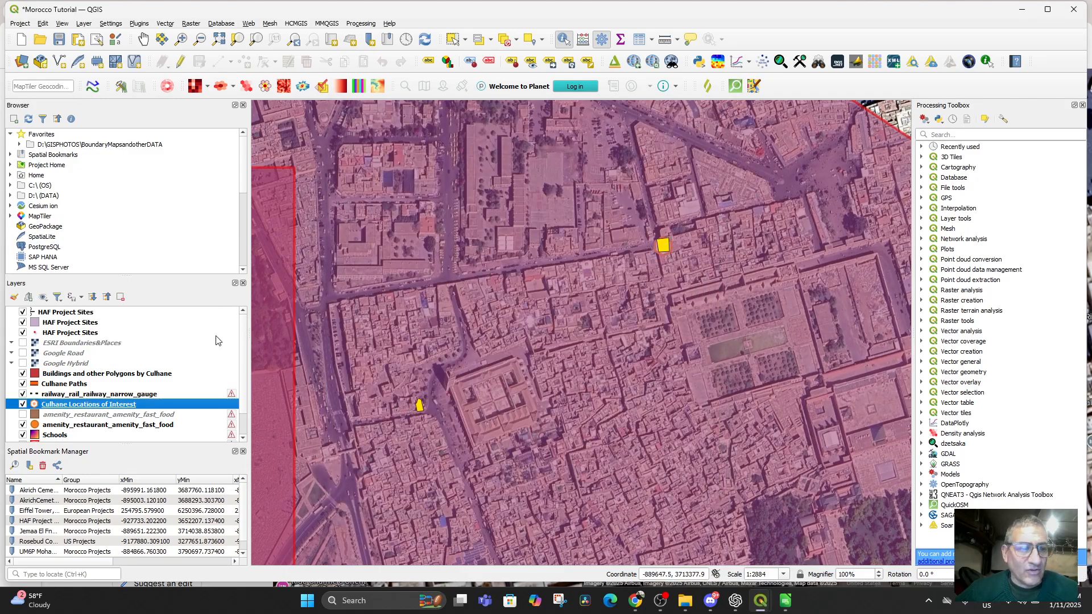
Reopen Culhane Locations of Interest for editing and add a point on the small yellow polygon just west of the large mosque
{"action": "left_click", "coordinate": [183, 62]}
{"action": "left_click", "coordinate": [243, 64]}
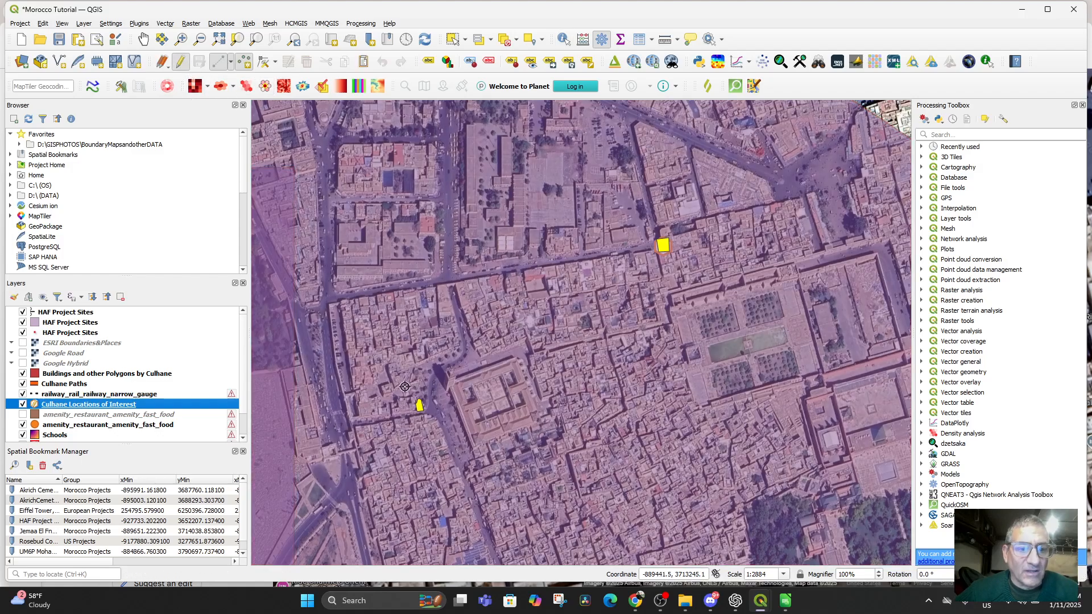
{"action": "left_click", "coordinate": [419, 406]}
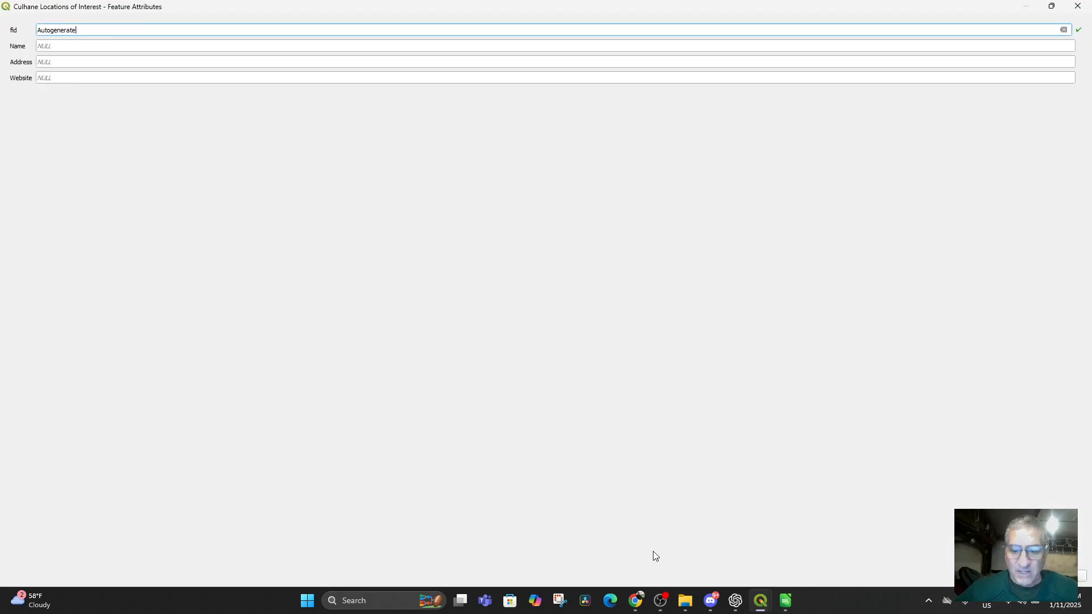
Copy Zeitoun Cafe from the Village column of HAF Project Sites.csv in LibreOffice Calc into the new QGIS point's Name
{"action": "left_click", "coordinate": [785, 601]}
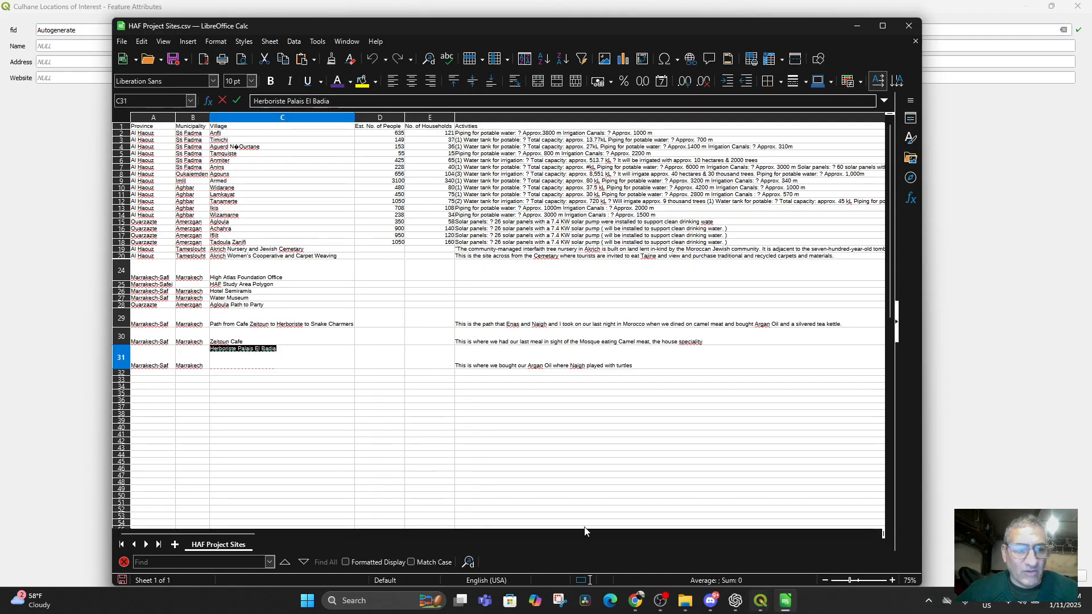
{"action": "double_click", "coordinate": [224, 341]}
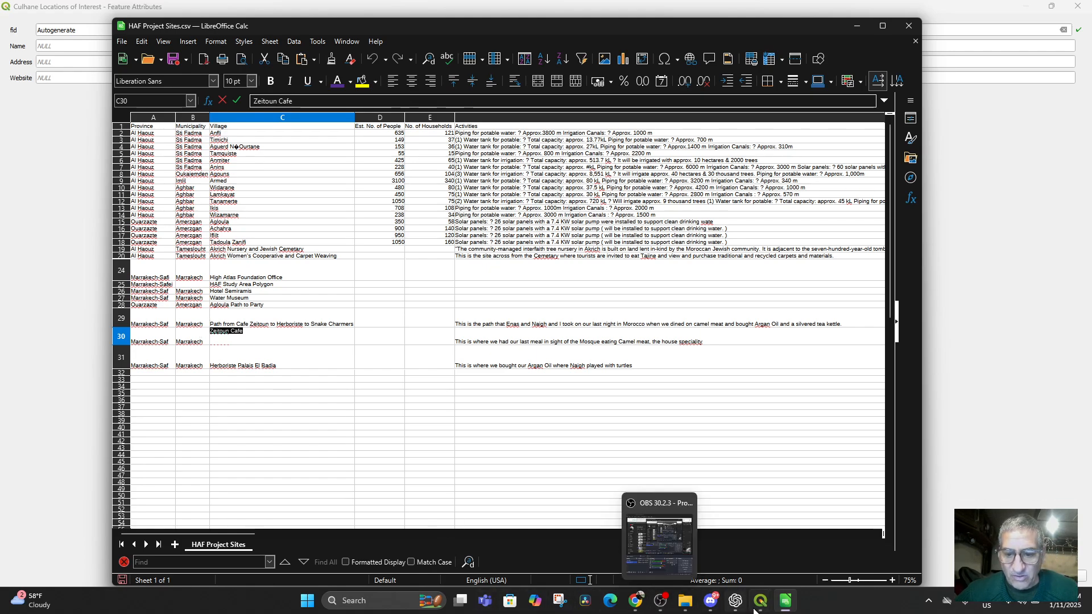
{"action": "mouse_move", "coordinate": [760, 602]}
{"action": "left_click", "coordinate": [565, 534]}
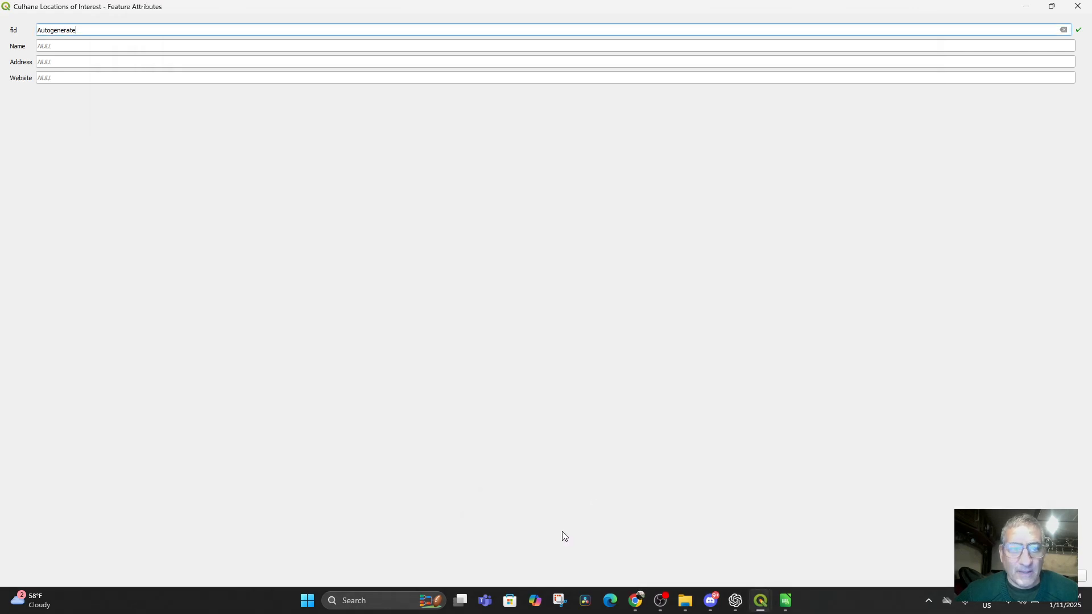
{"action": "left_click", "coordinate": [55, 44]}
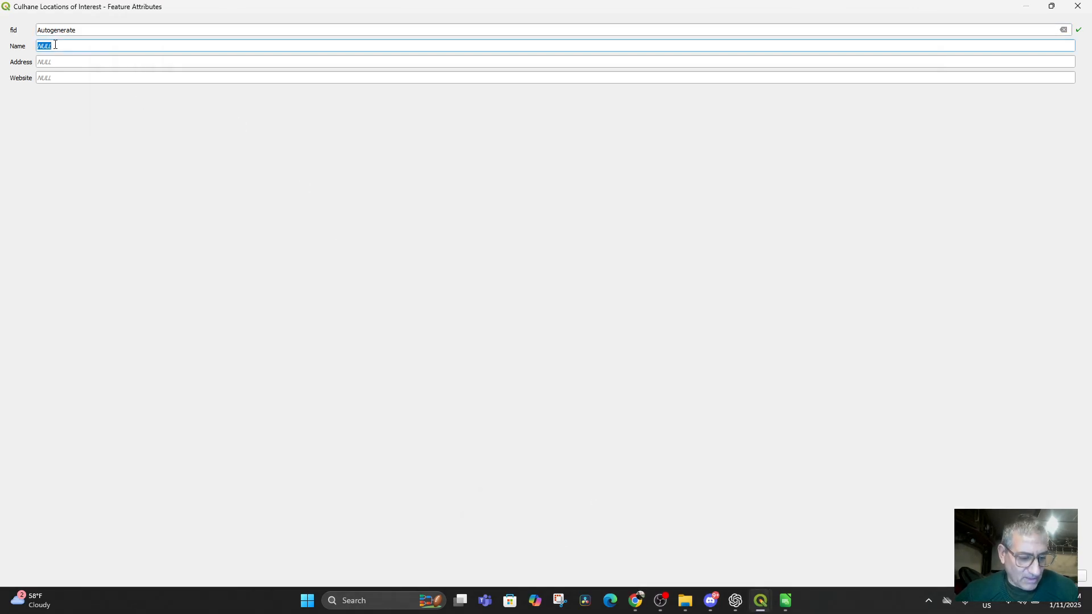
{"action": "key", "text": "ctrl+v"}
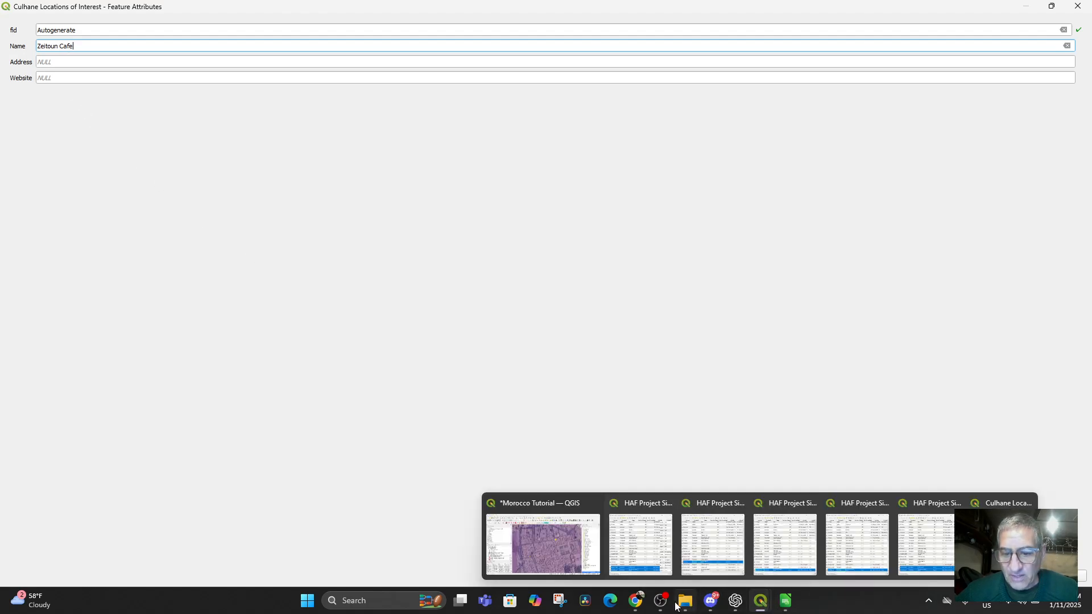
Switch to Chrome, search Google Maps for "Zeitou" and open the suggested place Zeitoun Café Kasbah
{"action": "left_click", "coordinate": [640, 606]}
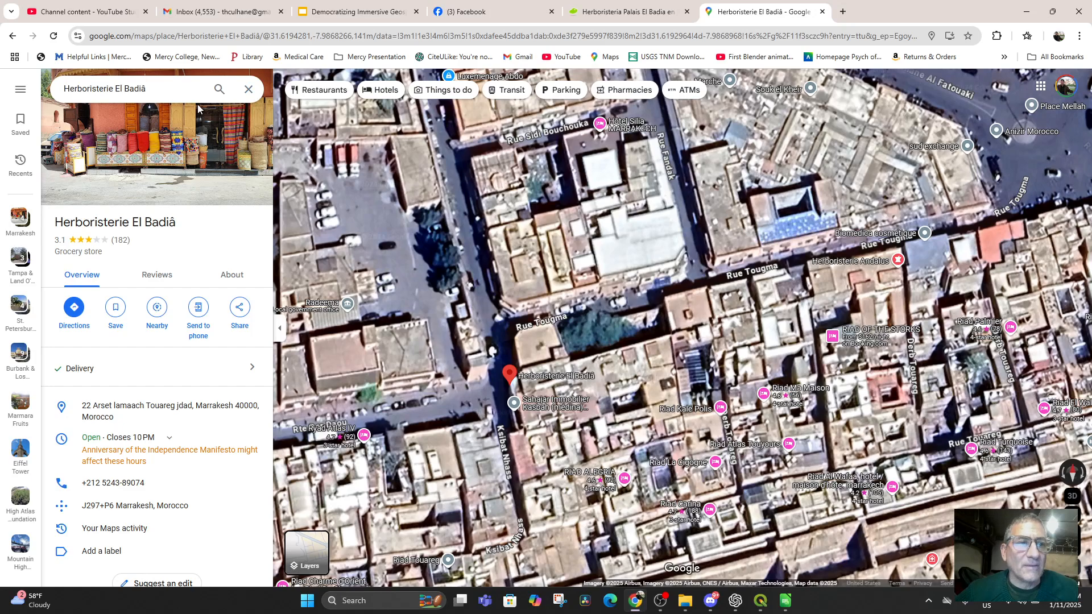
{"action": "left_click_drag", "start_coordinate": [124, 90], "coordinate": [30, 99]}
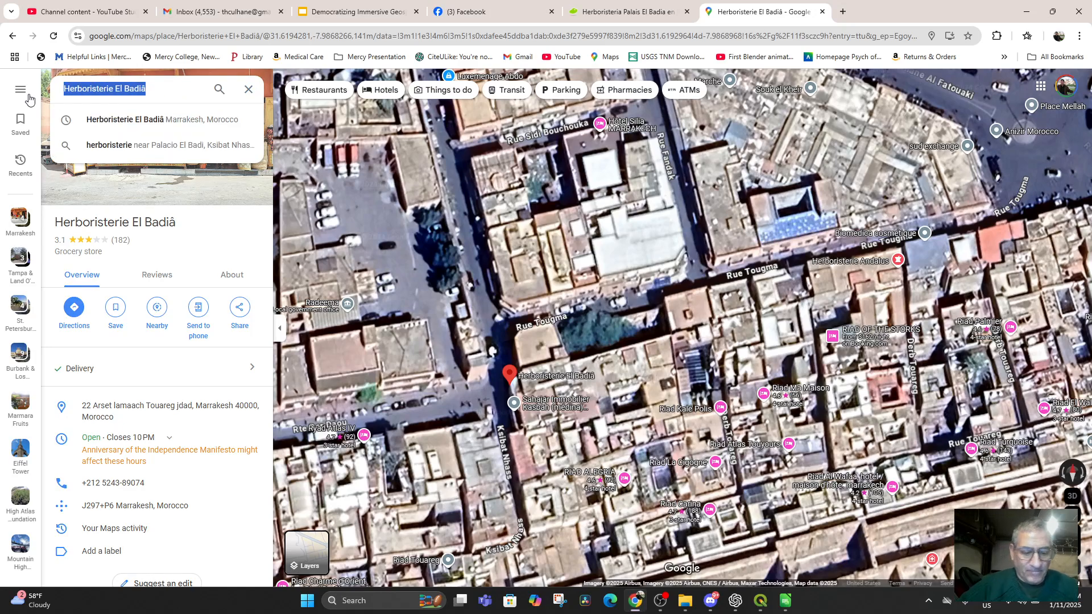
{"action": "type", "text": "Zeitou"}
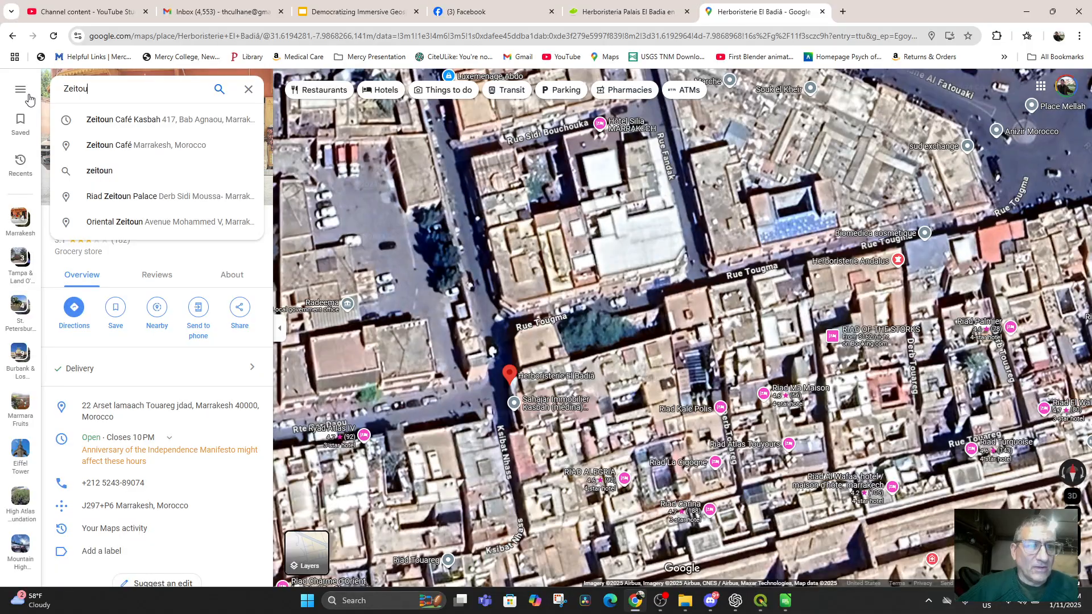
{"action": "left_click", "coordinate": [127, 121]}
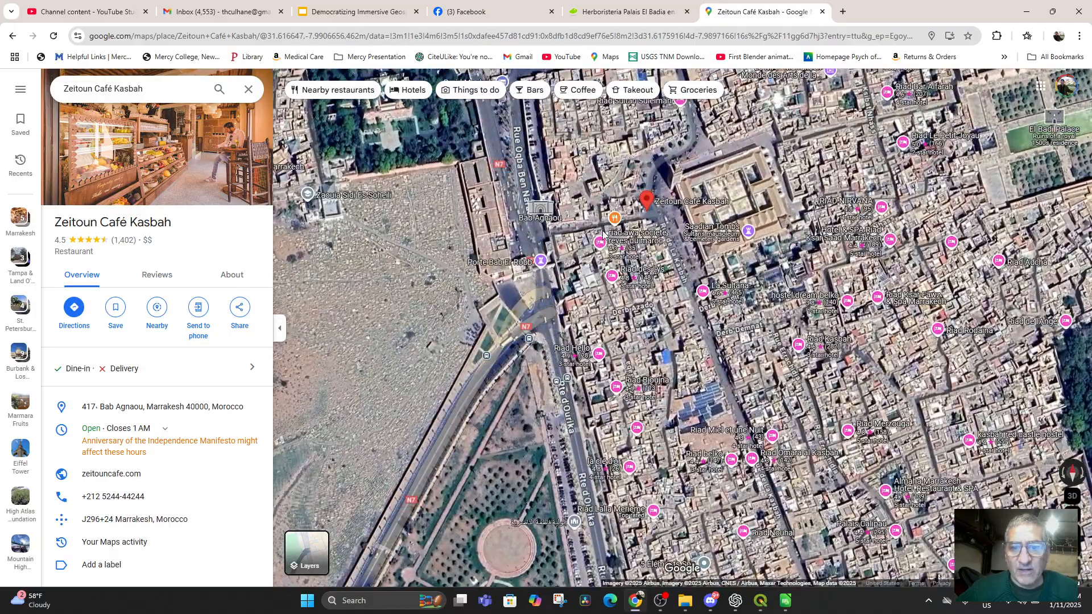
Copy the coordinates 31.61764, -7.98972 at the Zeitoun Café Kasbah marker and enter them as the new QGIS point's Address
{"action": "scroll", "coordinate": [602, 233], "scroll_direction": "up", "scroll_amount": 3}
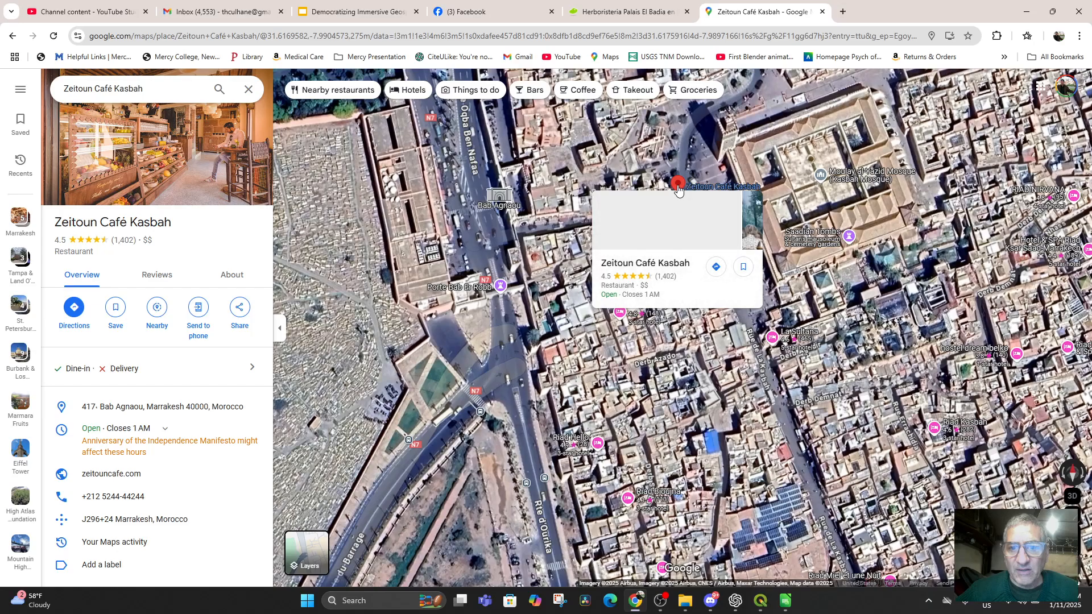
{"action": "right_click", "coordinate": [678, 189]}
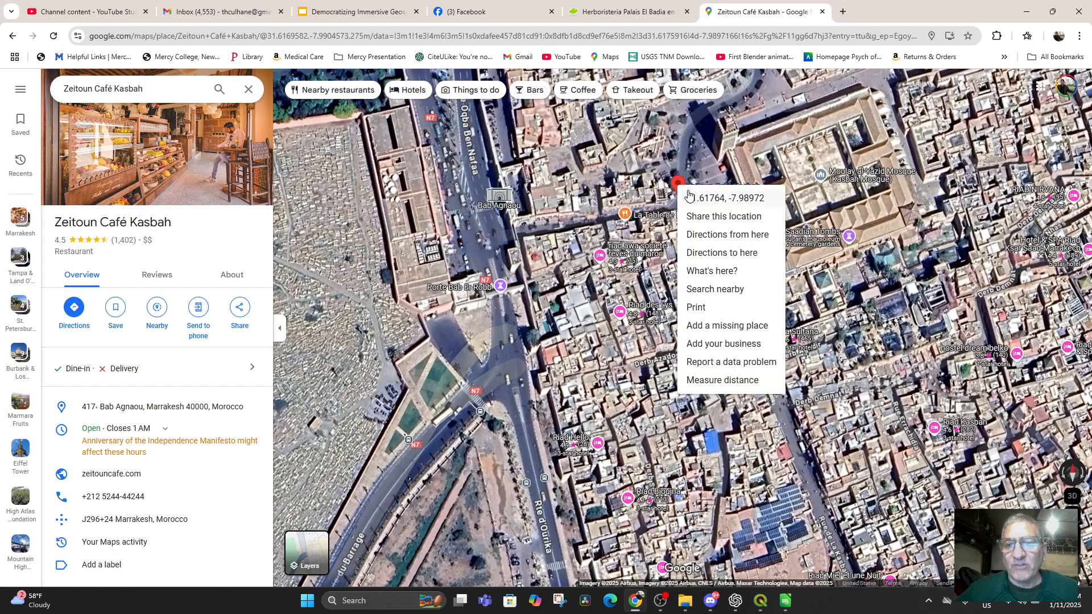
{"action": "left_click", "coordinate": [700, 200]}
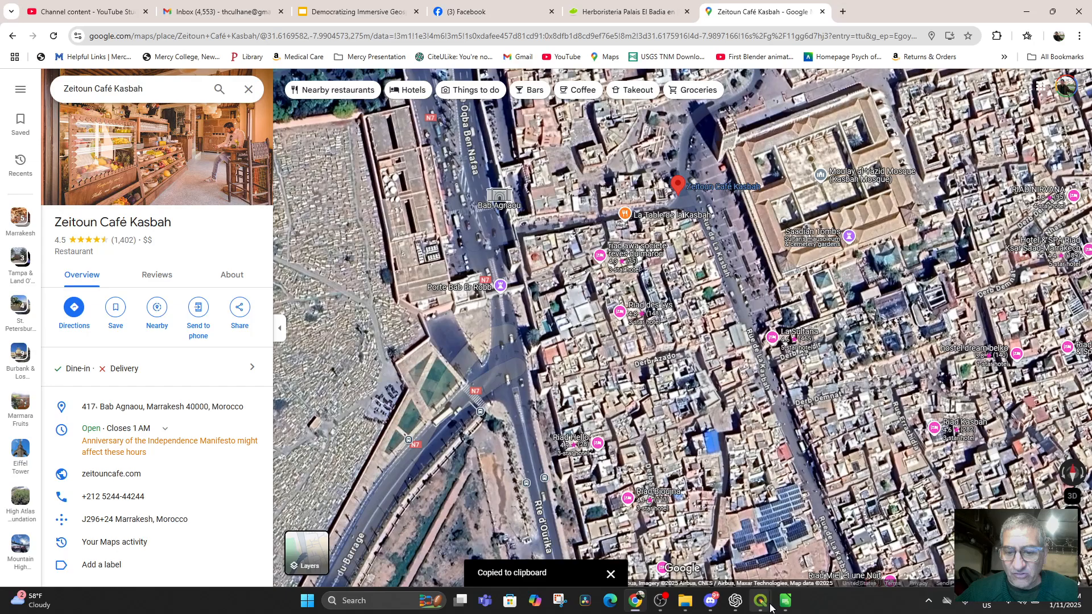
{"action": "mouse_move", "coordinate": [770, 607]}
{"action": "left_click", "coordinate": [532, 549]}
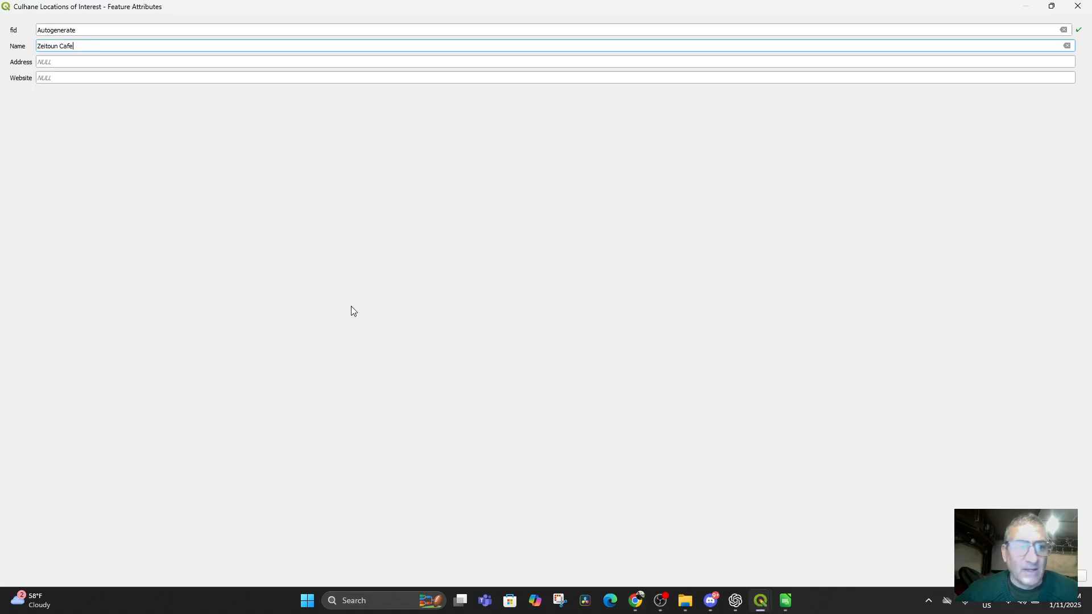
{"action": "left_click", "coordinate": [56, 62]}
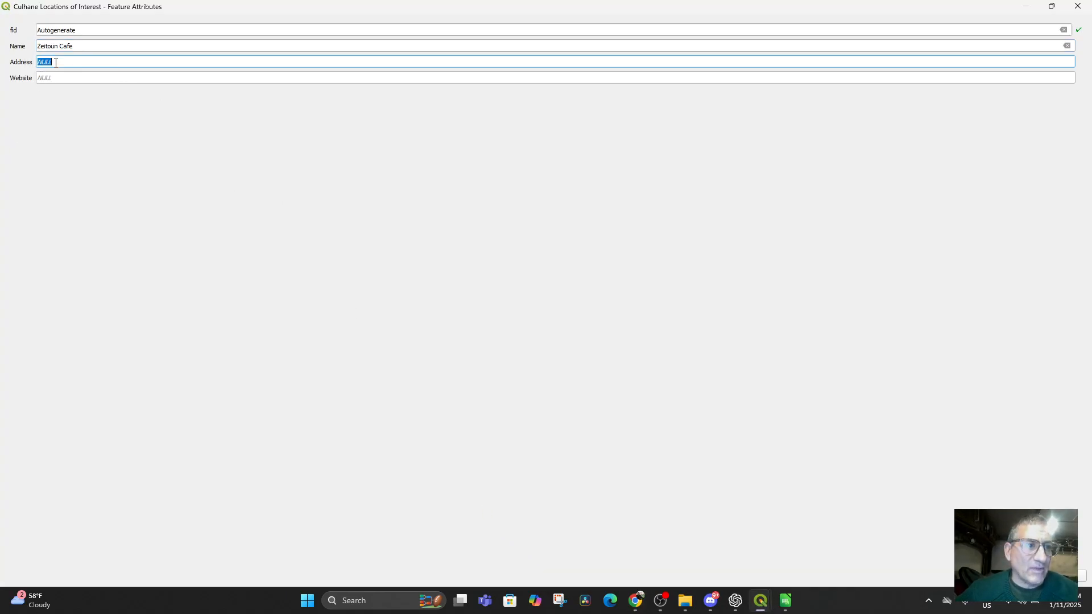
{"action": "key", "text": "ctrl+v"}
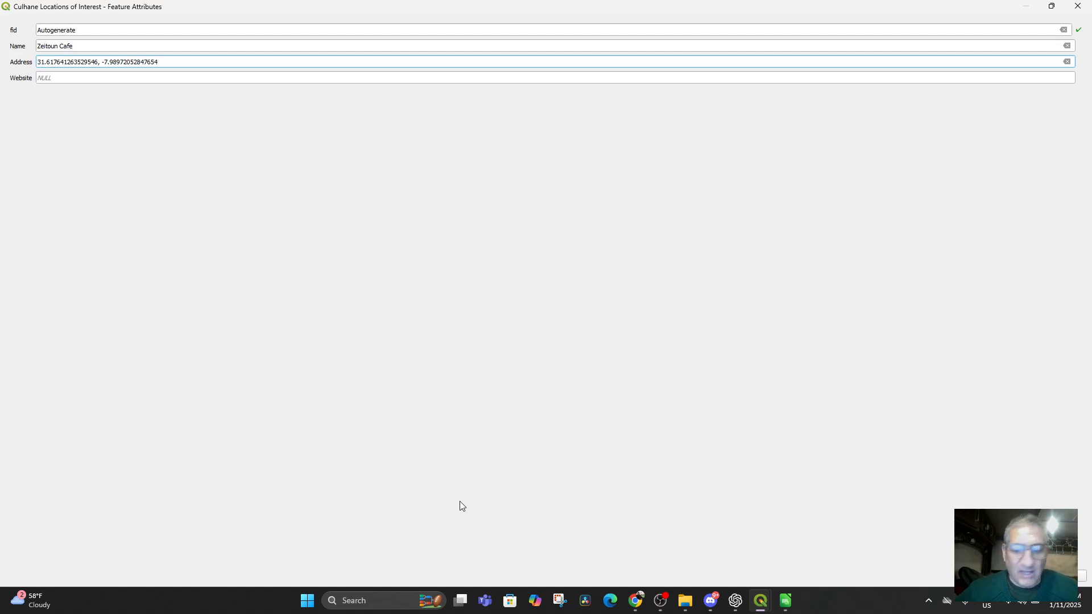
Copy the café's street address from its Google Maps listing and append it after the coordinates in the QGIS Address field
{"action": "left_click", "coordinate": [636, 606]}
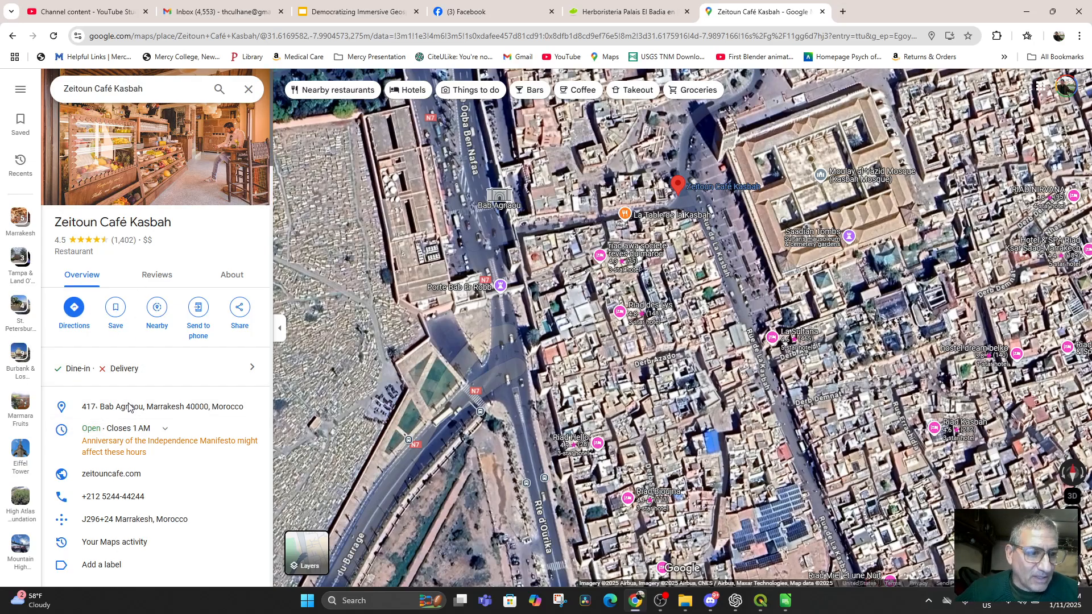
{"action": "scroll", "coordinate": [136, 420], "scroll_direction": "down", "scroll_amount": 3}
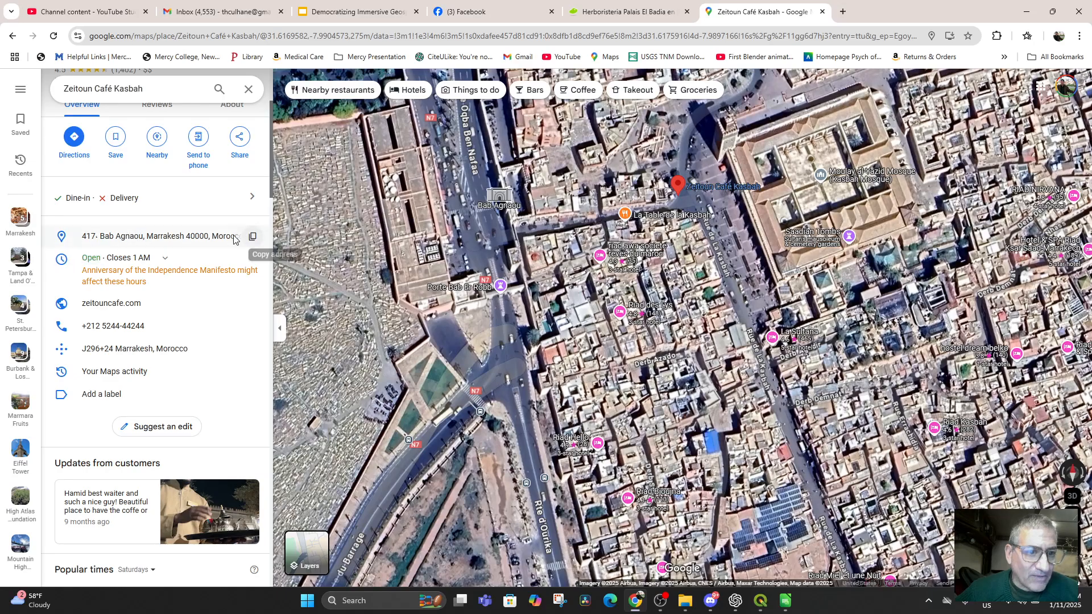
{"action": "left_click", "coordinate": [253, 238]}
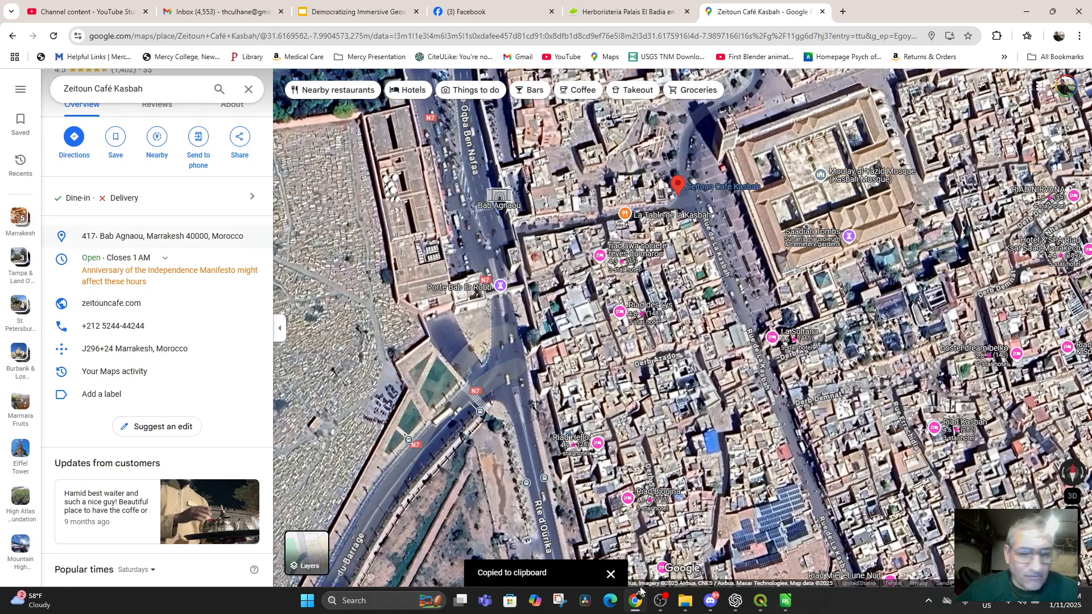
{"action": "mouse_move", "coordinate": [760, 602]}
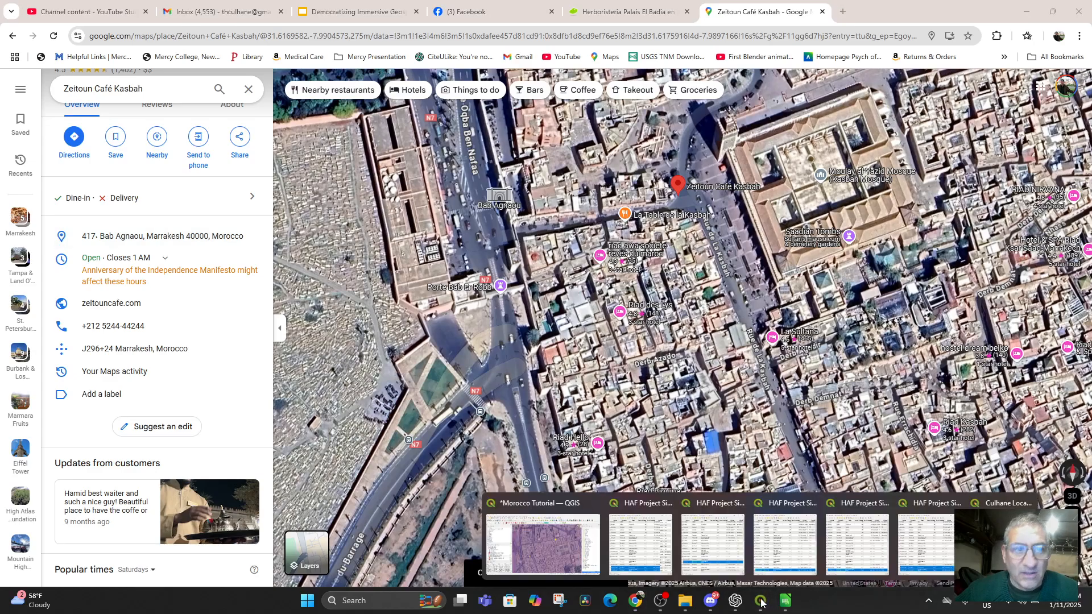
{"action": "left_click", "coordinate": [571, 553]}
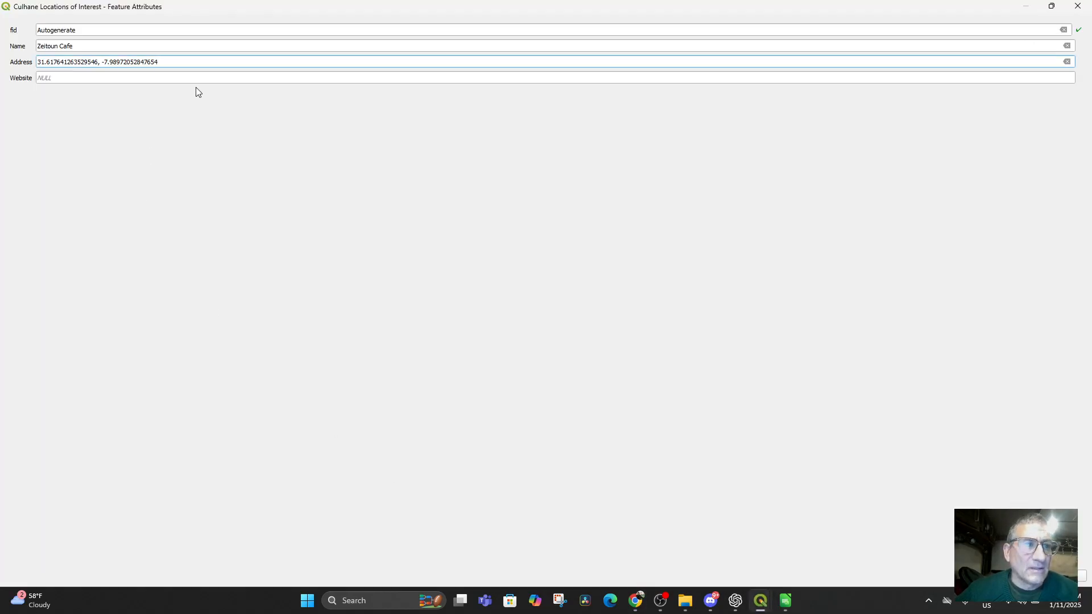
{"action": "key", "text": "ctrl+v"}
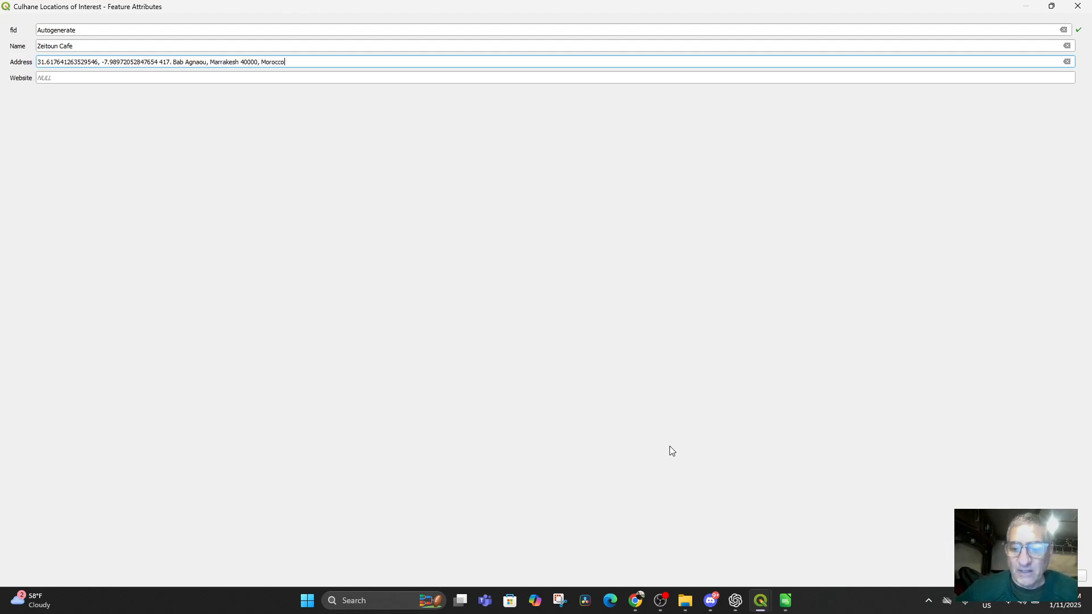
Switch to Chrome, search Google in a new tab for "zeitoun cafe marrakech" and open the Zeitoun Café website from the results
{"action": "mouse_move", "coordinate": [635, 601]}
{"action": "left_click", "coordinate": [686, 503]}
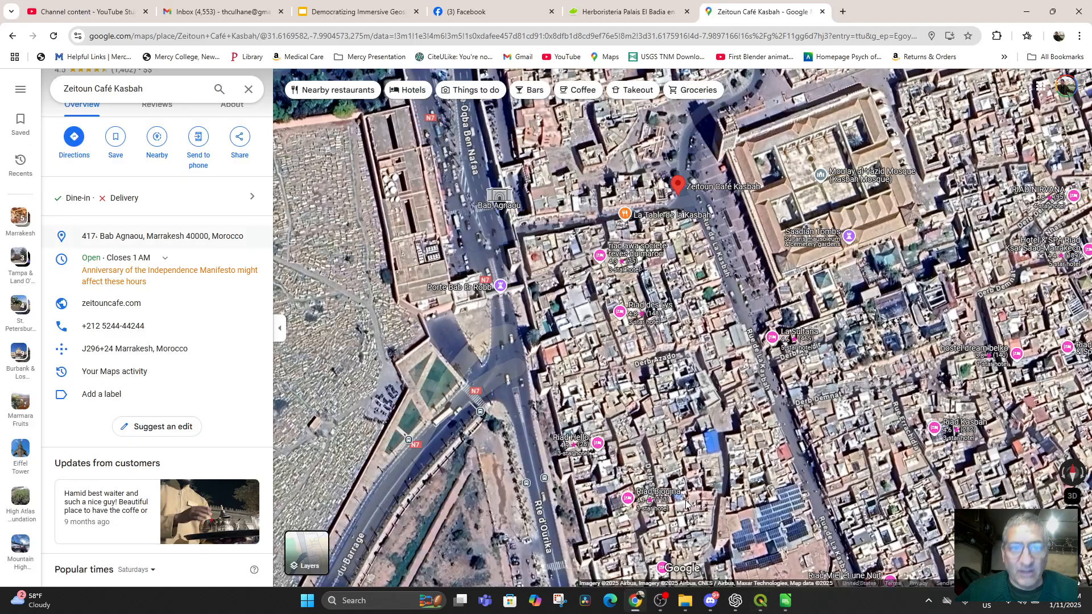
{"action": "left_click", "coordinate": [842, 12]}
{"action": "type", "text": "l"}
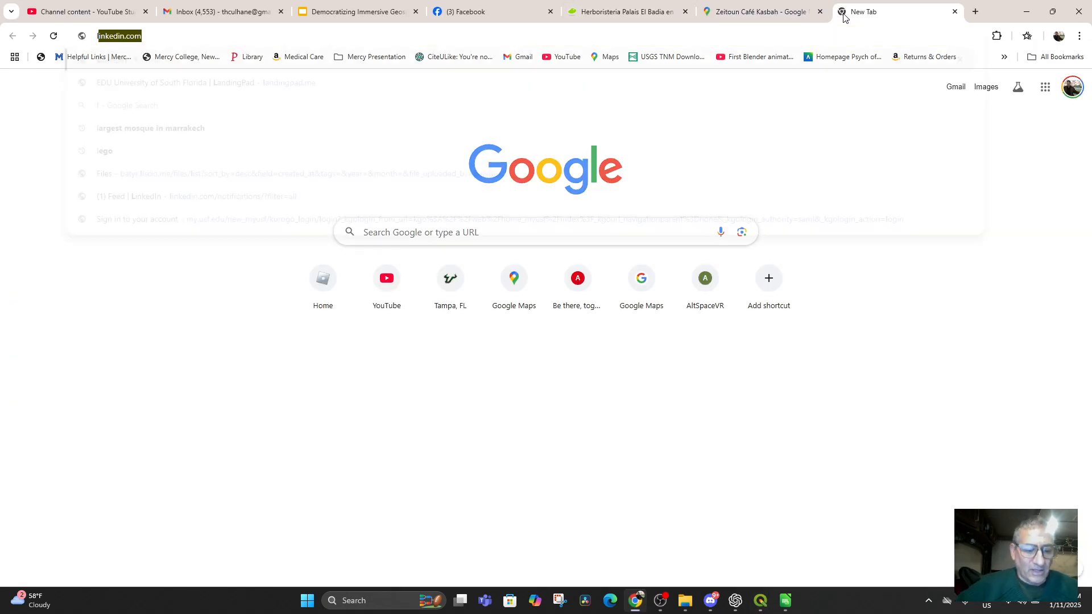
{"action": "type", "text": "zeitp"}
{"action": "key", "text": "BackSpace"}
{"action": "key", "text": "BackSpace"}
{"action": "key", "text": "BackSpace"}
{"action": "key", "text": "BackSpace"}
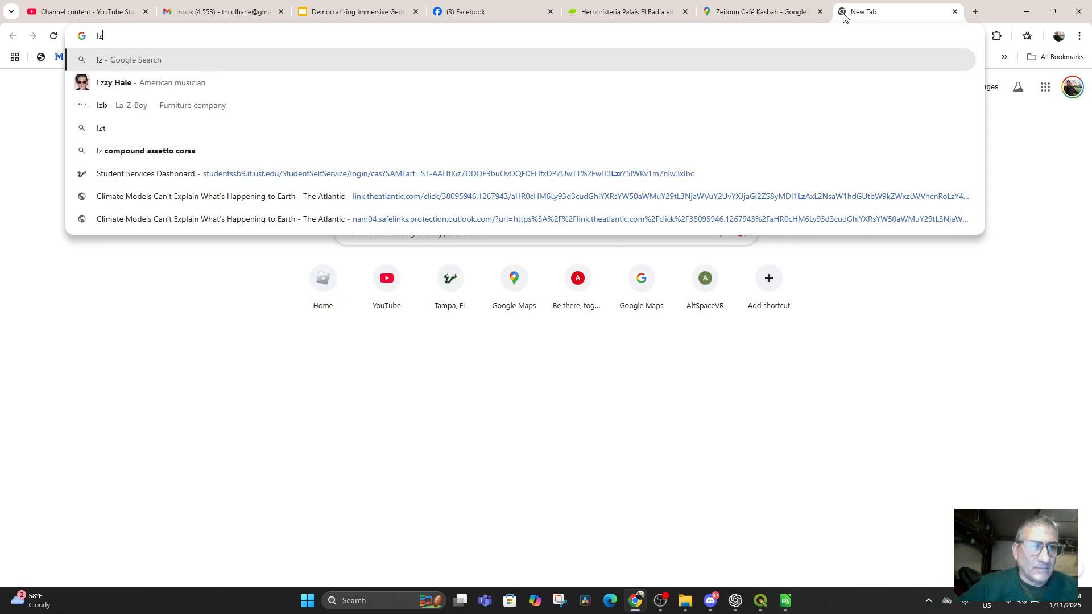
{"action": "key", "text": "BackSpace"}
{"action": "key", "text": "BackSpace"}
{"action": "type", "text": "zeitou"}
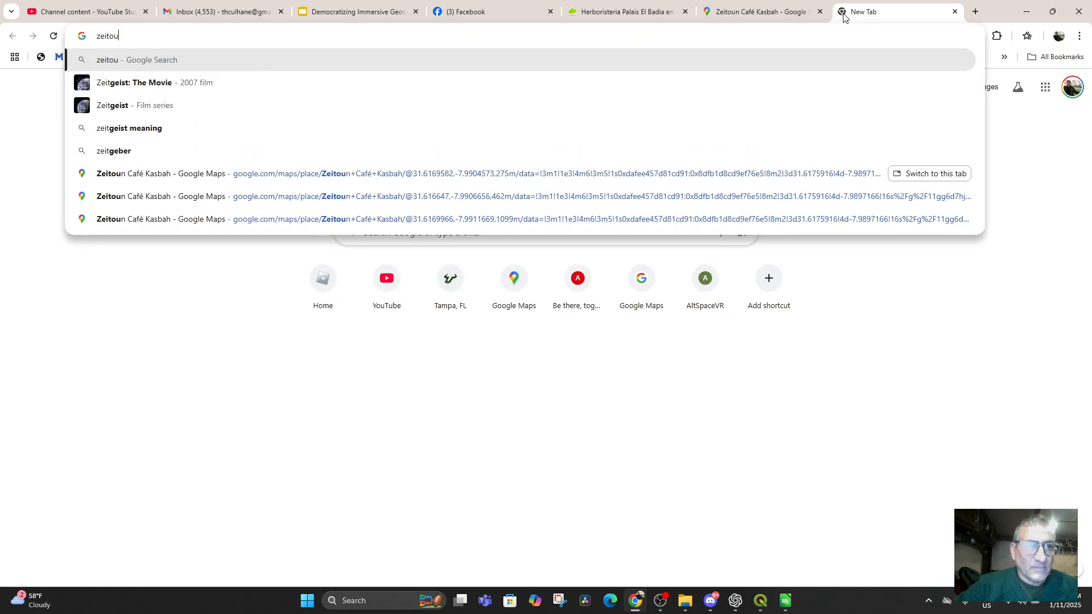
{"action": "type", "text": "n cafe marrak"}
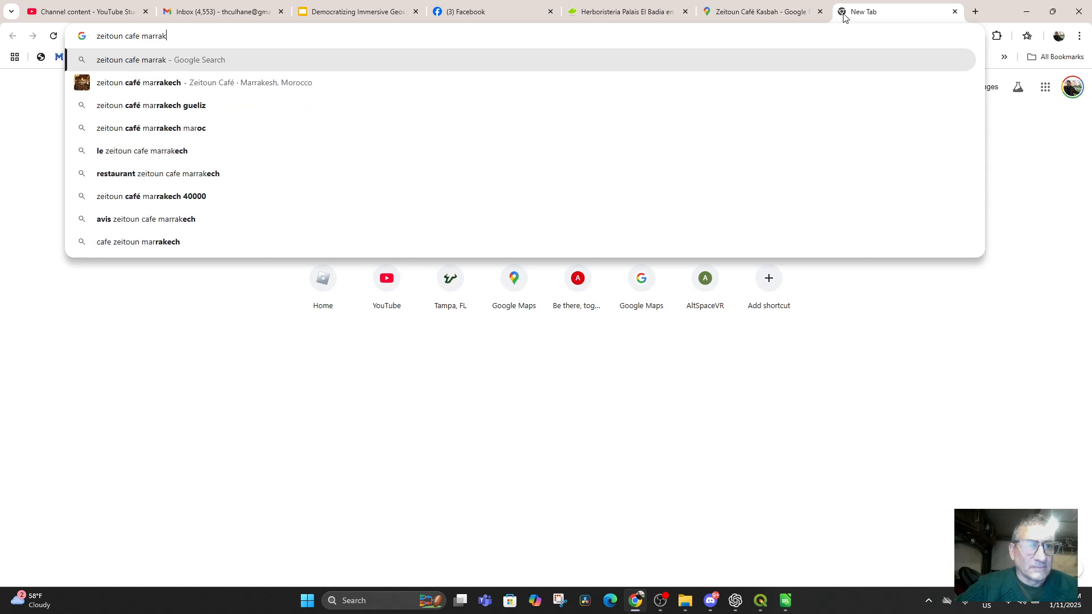
{"action": "type", "text": "ech"}
{"action": "key", "text": "Return"}
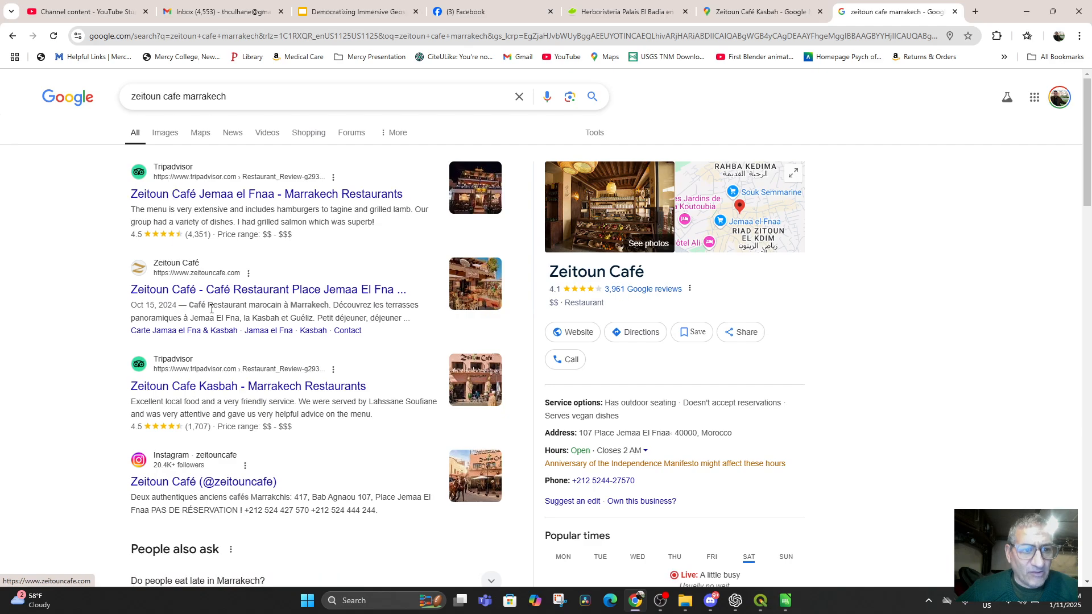
{"action": "left_click", "coordinate": [208, 295]}
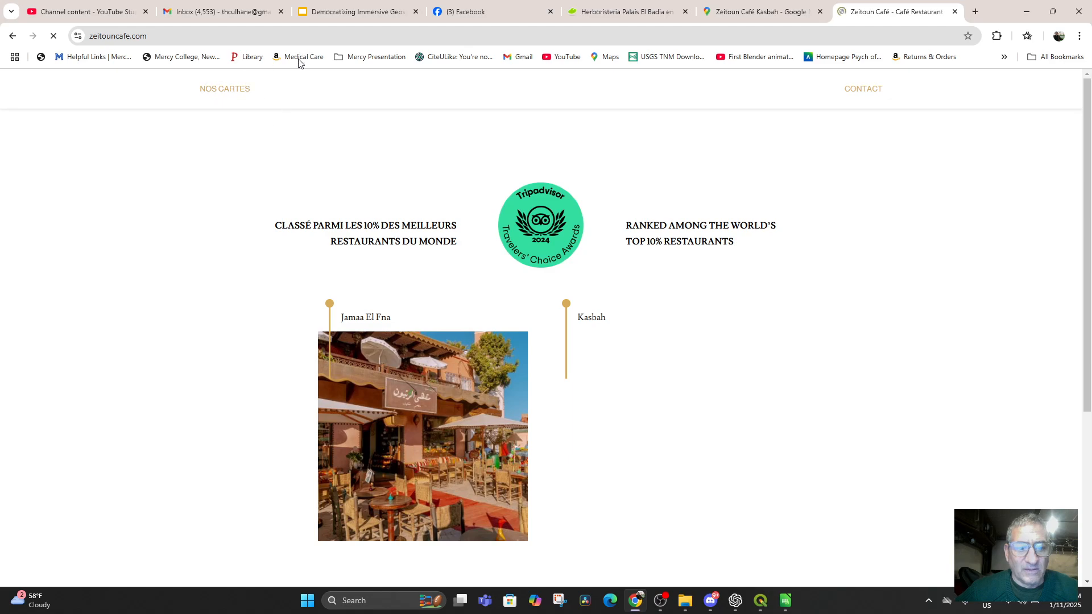
{"action": "right_click", "coordinate": [147, 37]}
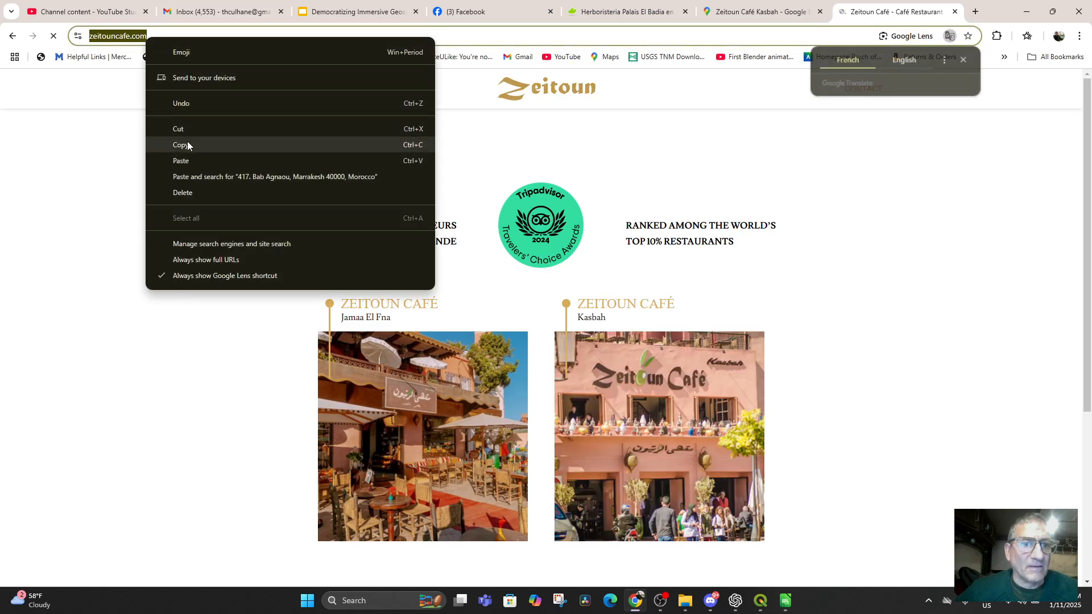
{"action": "left_click", "coordinate": [188, 146]}
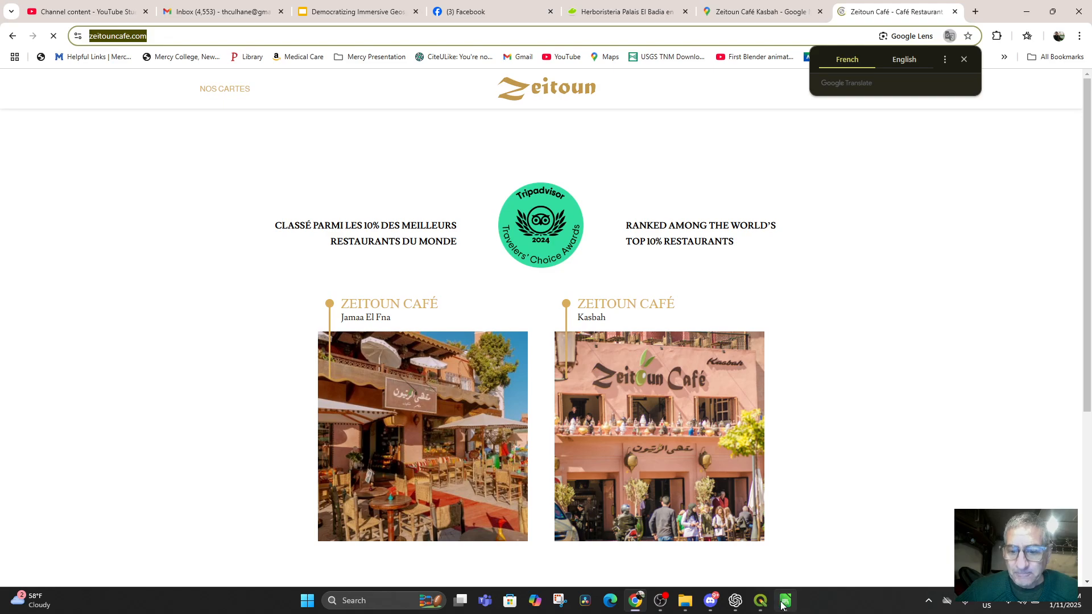
{"action": "left_click", "coordinate": [761, 598]}
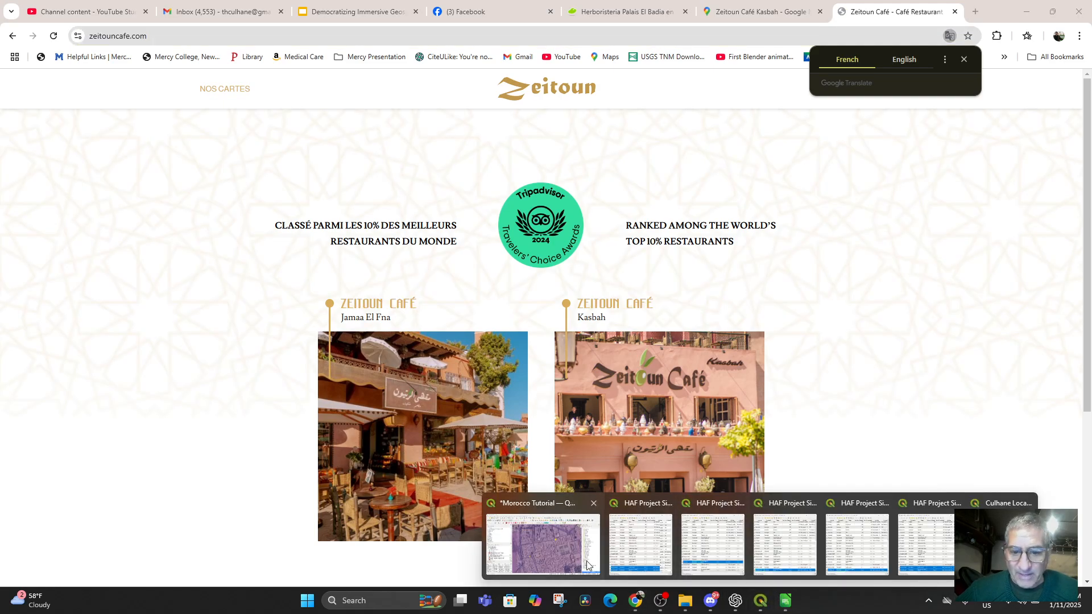
{"action": "left_click", "coordinate": [1003, 506]}
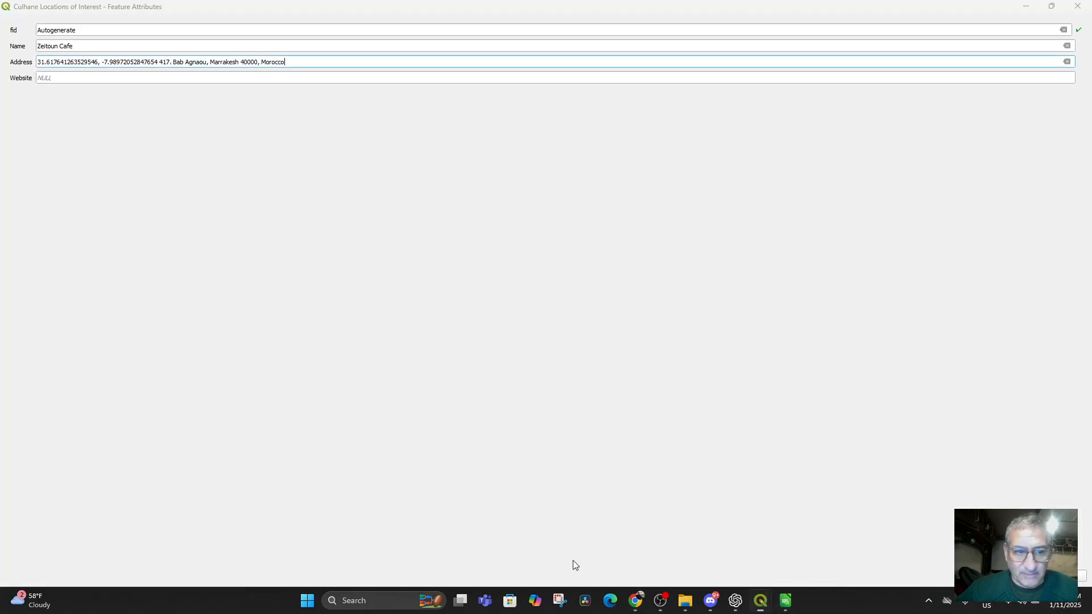
{"action": "left_click", "coordinate": [97, 77]}
{"action": "key", "text": "ctrl+v"}
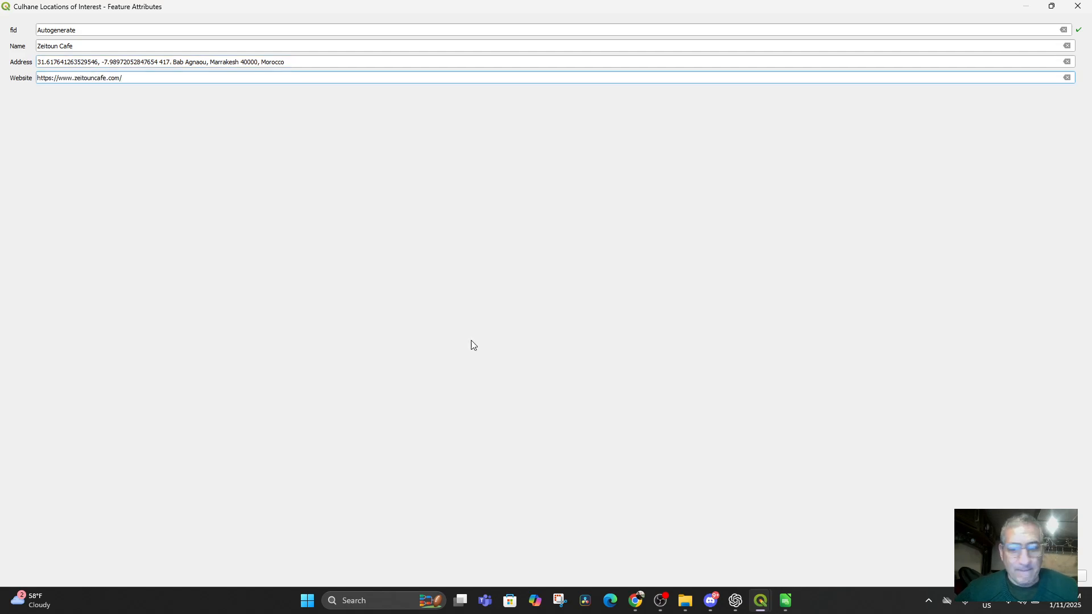
{"action": "left_click", "coordinate": [1017, 576]}
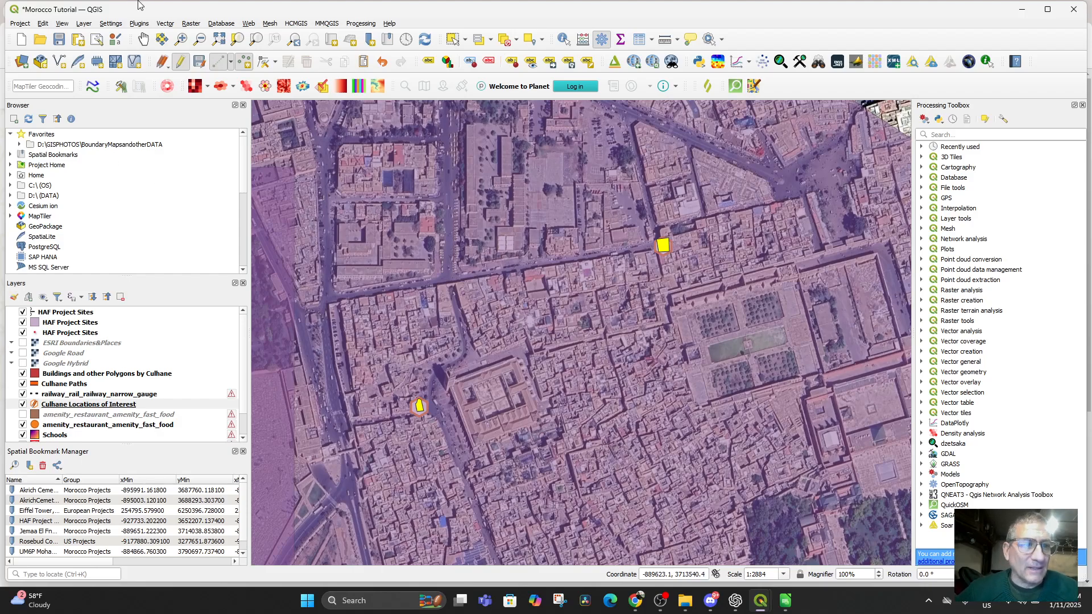
Open the attribute table of Culhane Locations of Interest and open the Address cell of Herboriste Palais El Badia for editing
{"action": "left_click", "coordinate": [165, 60]}
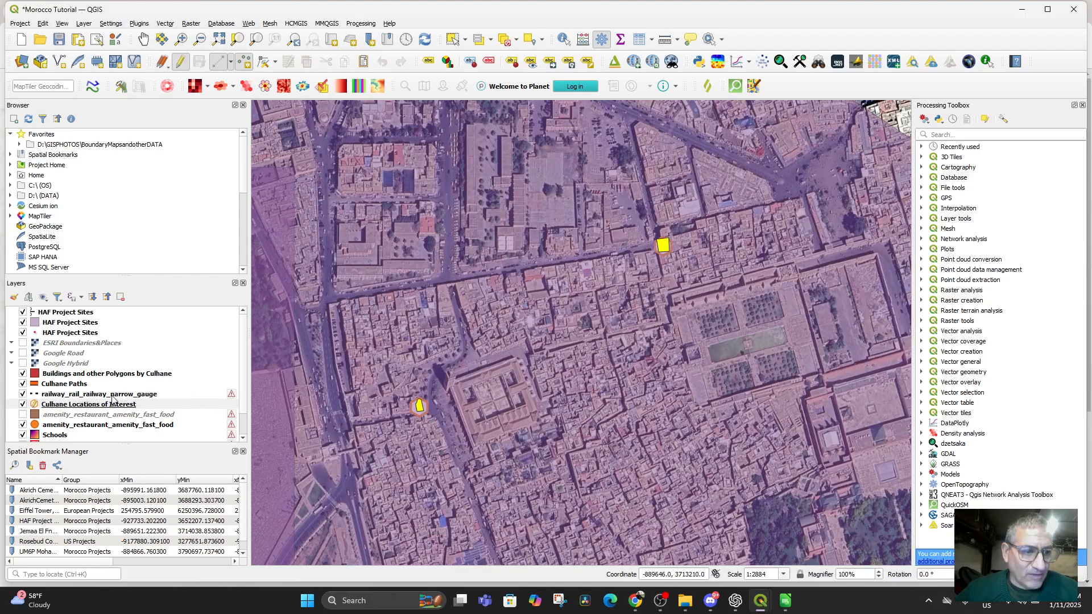
{"action": "right_click", "coordinate": [61, 407]}
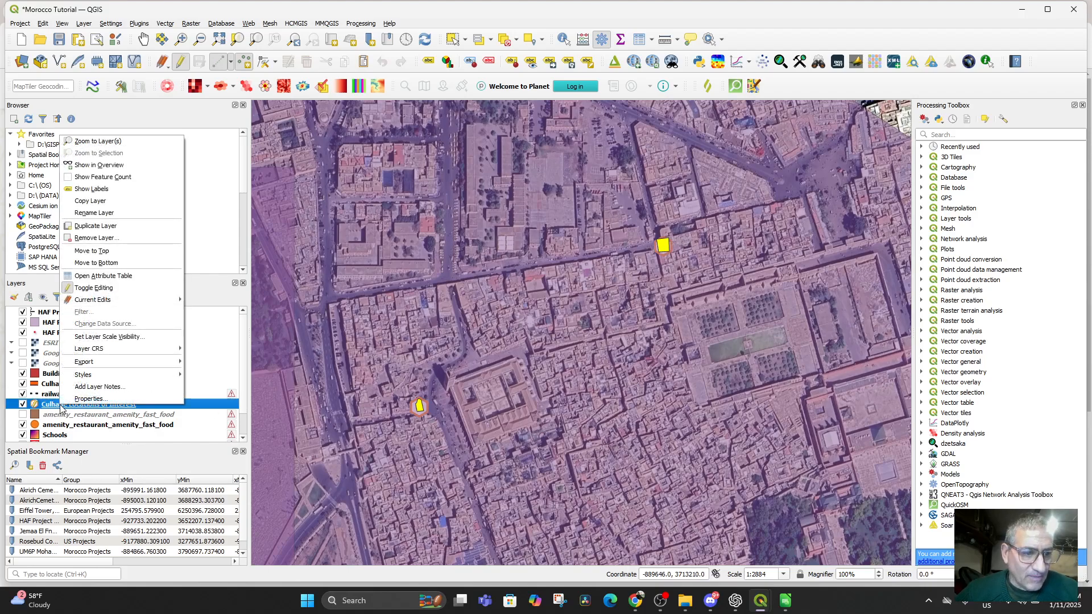
{"action": "left_click", "coordinate": [114, 274]}
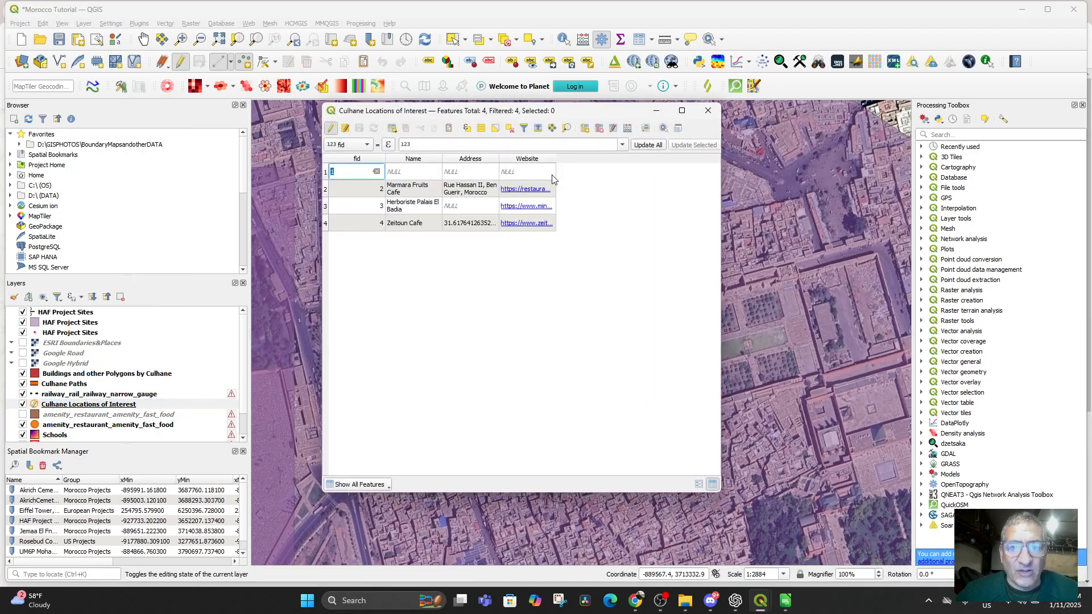
{"action": "left_click", "coordinate": [373, 206]}
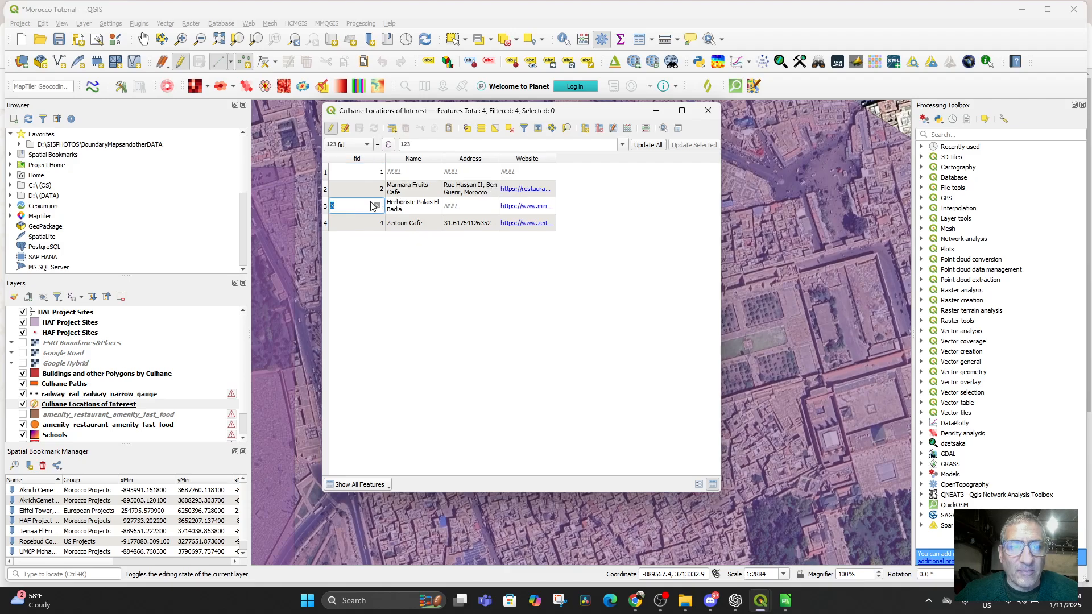
{"action": "double_click", "coordinate": [423, 195]}
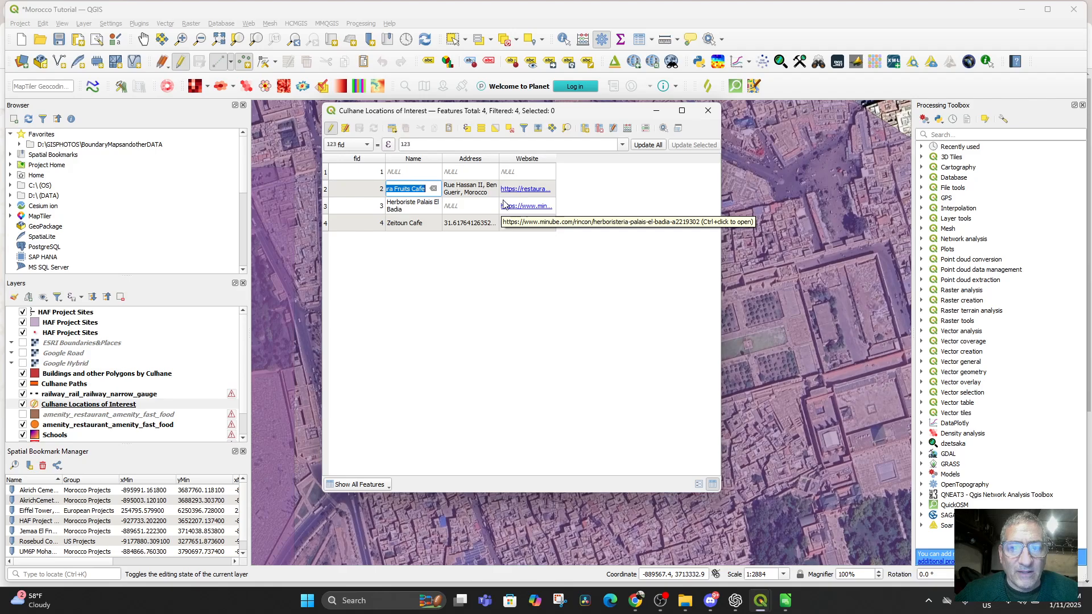
{"action": "double_click", "coordinate": [464, 206]}
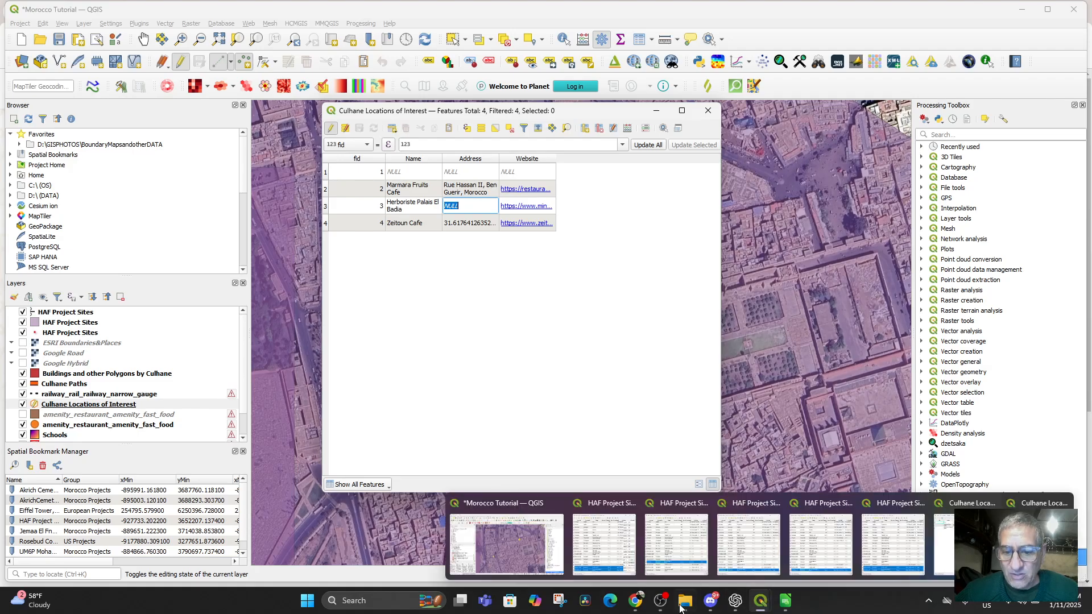
Switch to Chrome, search Google Maps for "her", open the suggested place Herboristerie El Badiâ and copy its street address
{"action": "left_click", "coordinate": [638, 571]}
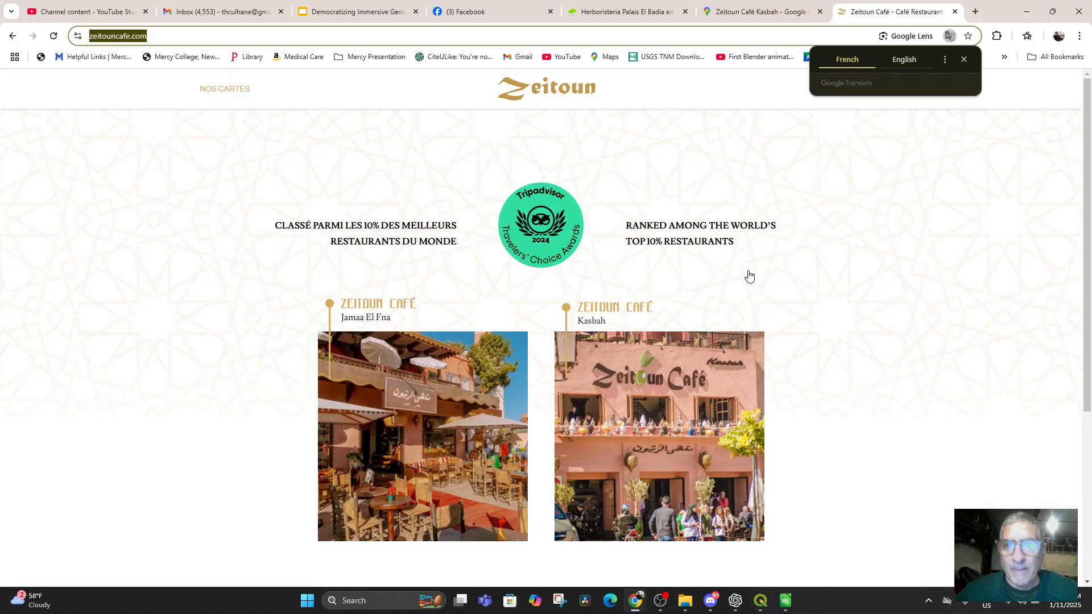
{"action": "left_click", "coordinate": [763, 13]}
{"action": "left_click", "coordinate": [633, 13]}
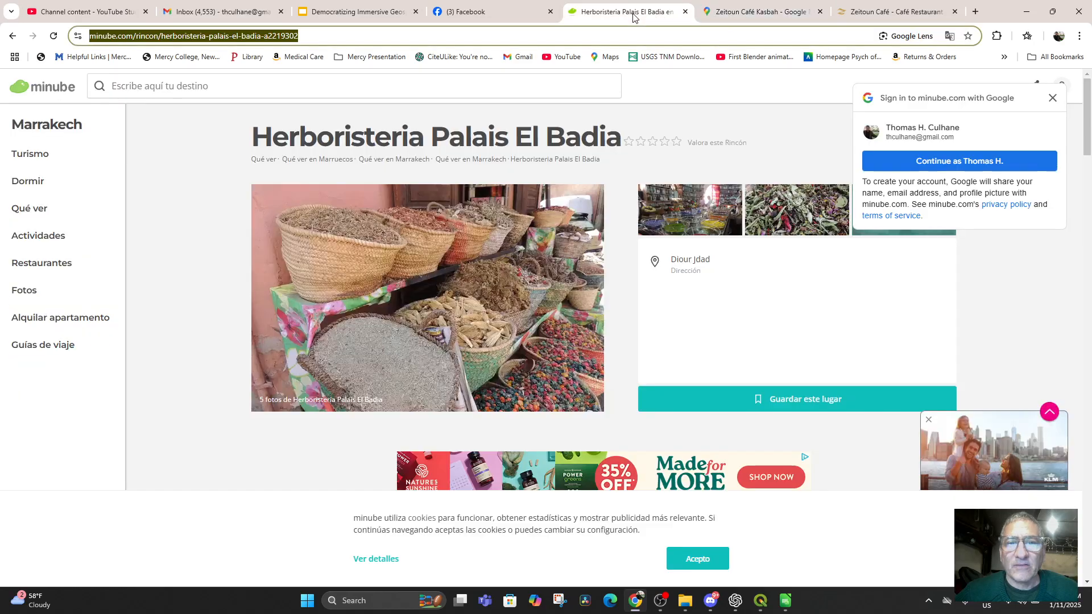
{"action": "left_click", "coordinate": [760, 12]}
{"action": "left_click", "coordinate": [151, 90]}
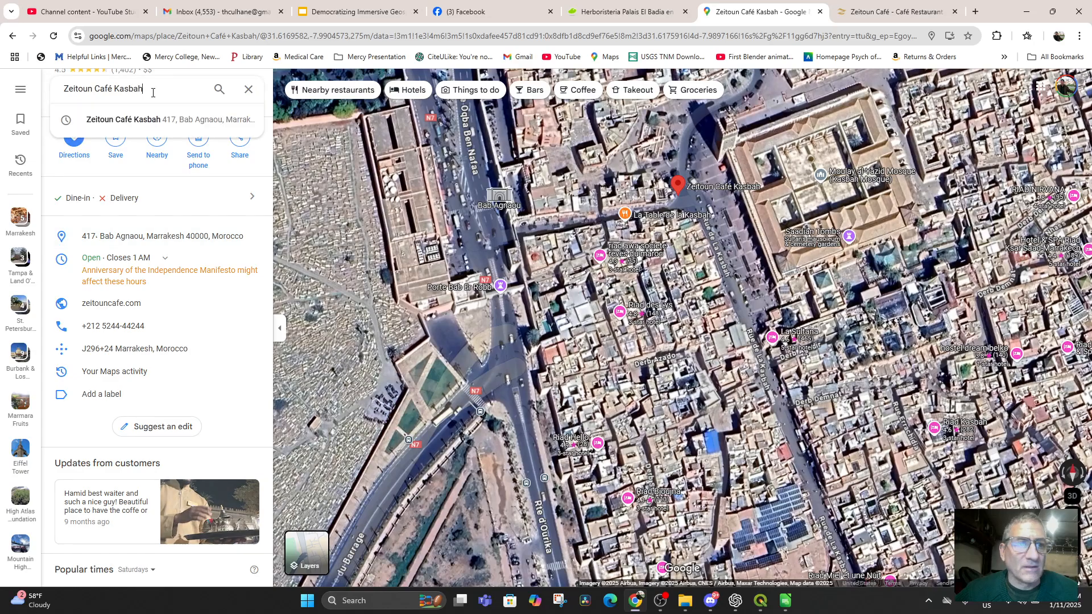
{"action": "type", "text": "her"}
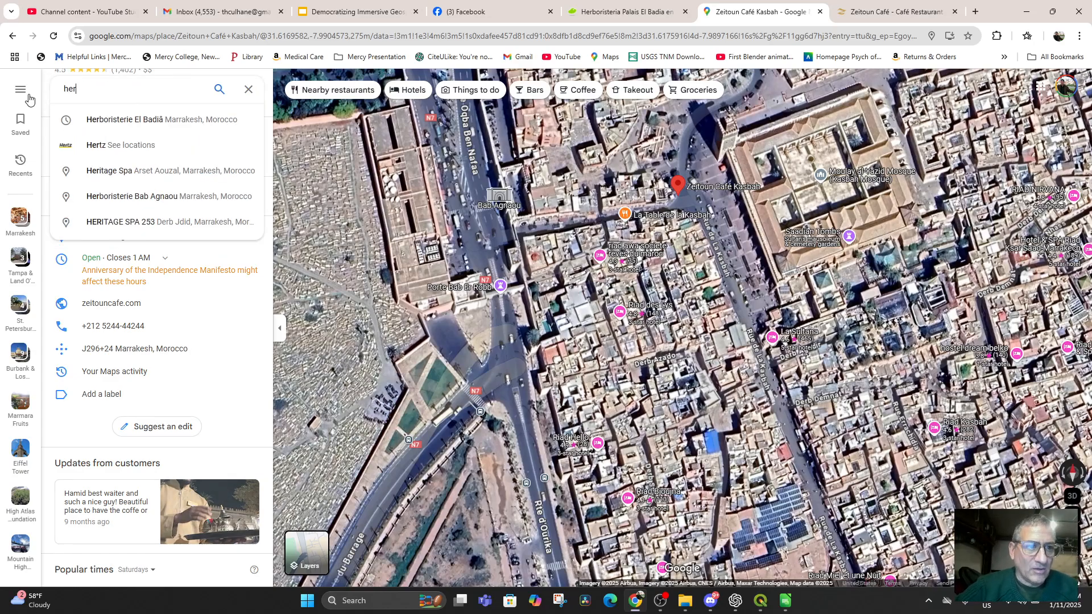
{"action": "left_click", "coordinate": [136, 123]}
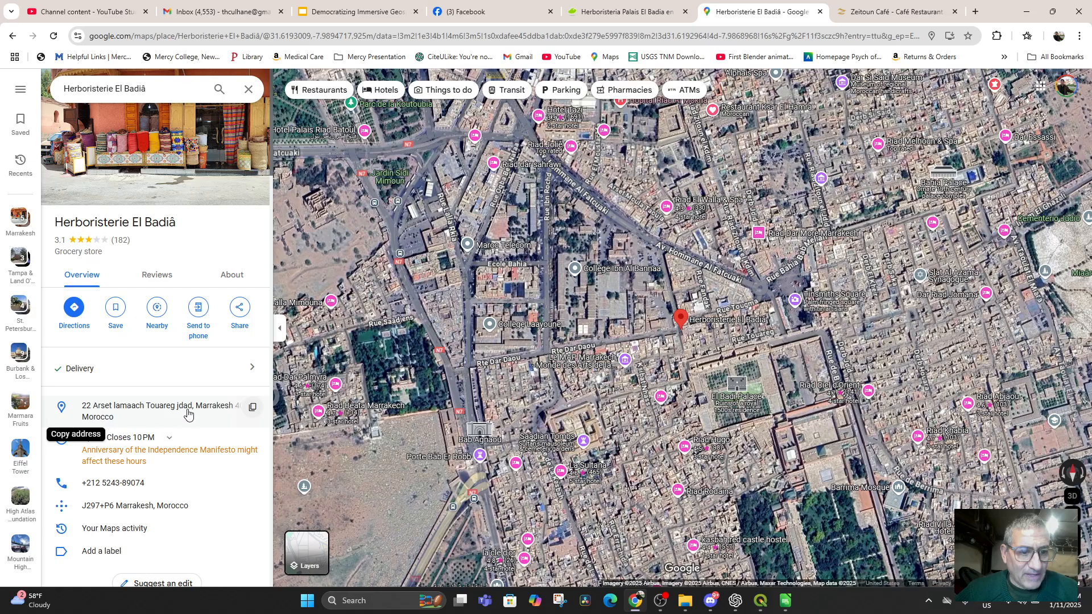
{"action": "left_click", "coordinate": [252, 409]}
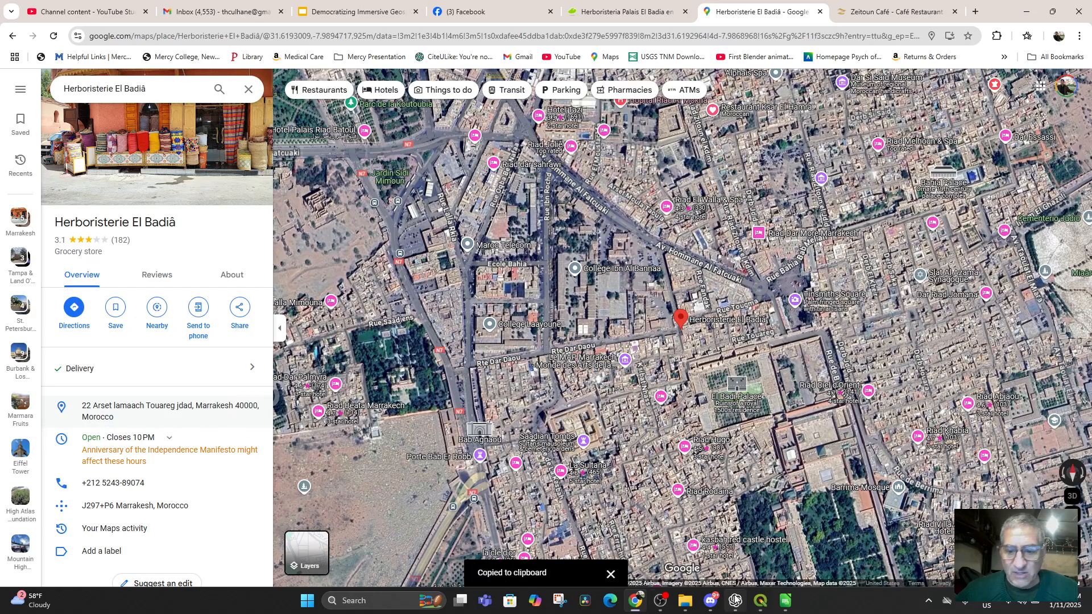
Switch to QGIS and close the leftover HAF Project Sites attribute tables and the outdated Culhane Locations of Interest table
{"action": "mouse_move", "coordinate": [784, 604]}
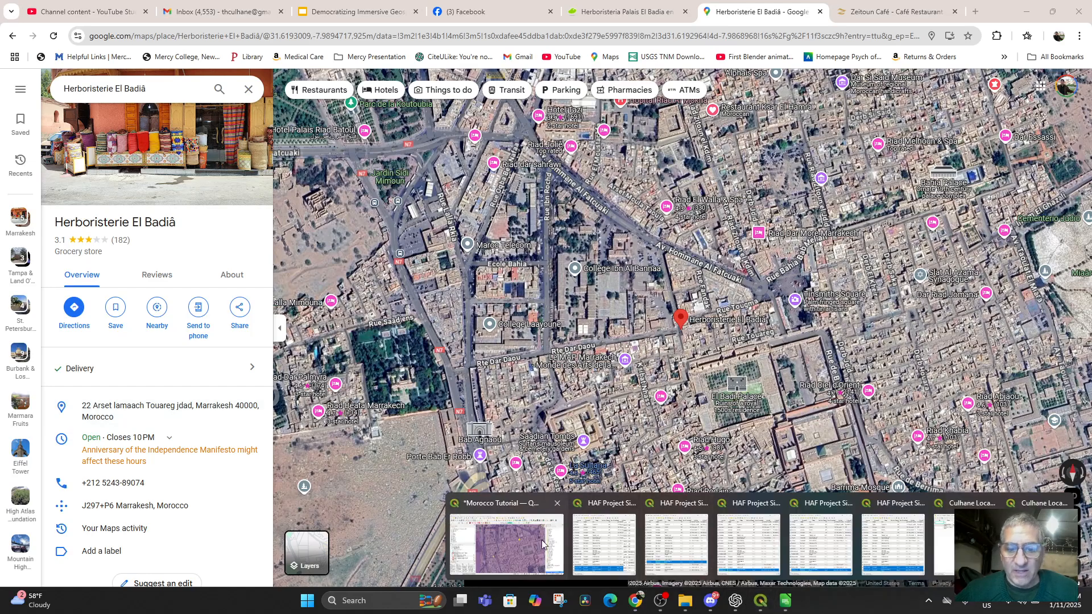
{"action": "left_click", "coordinate": [542, 545]}
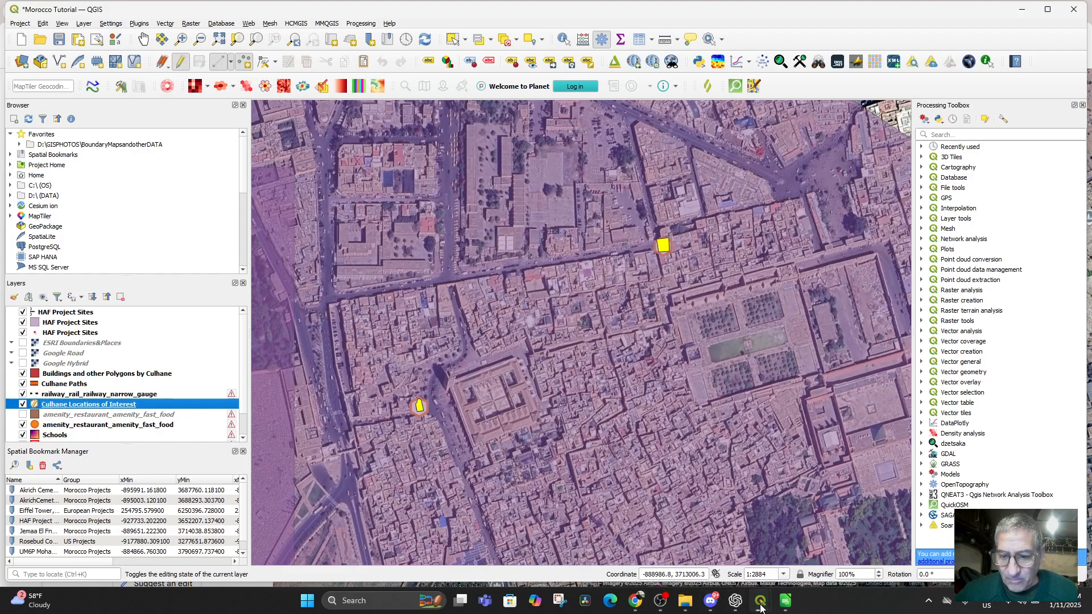
{"action": "mouse_move", "coordinate": [761, 606]}
{"action": "mouse_move", "coordinate": [759, 508]}
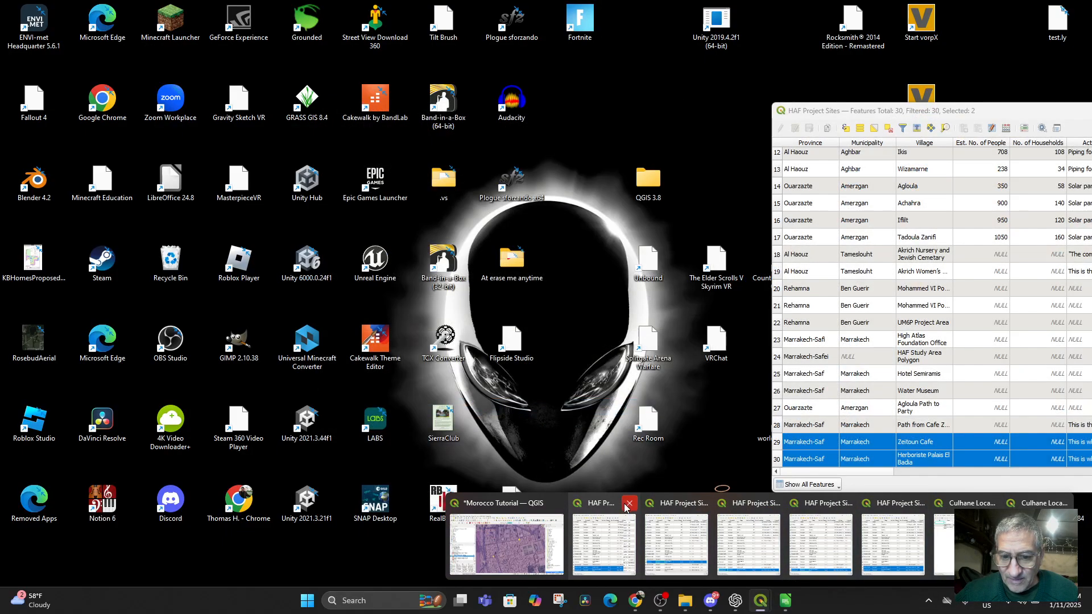
{"action": "left_click", "coordinate": [628, 504]}
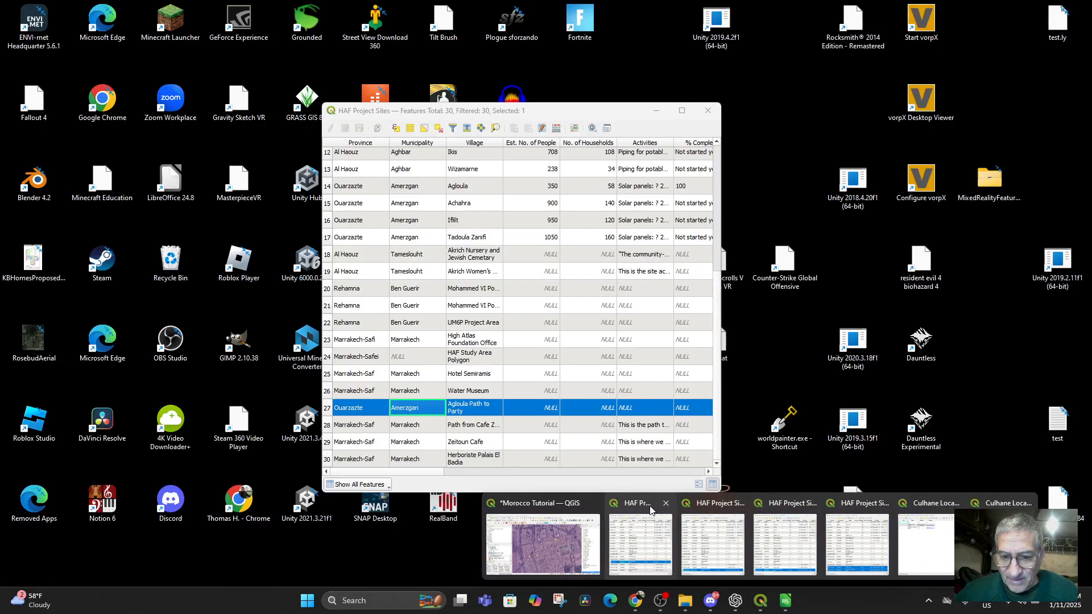
{"action": "left_click", "coordinate": [666, 503]}
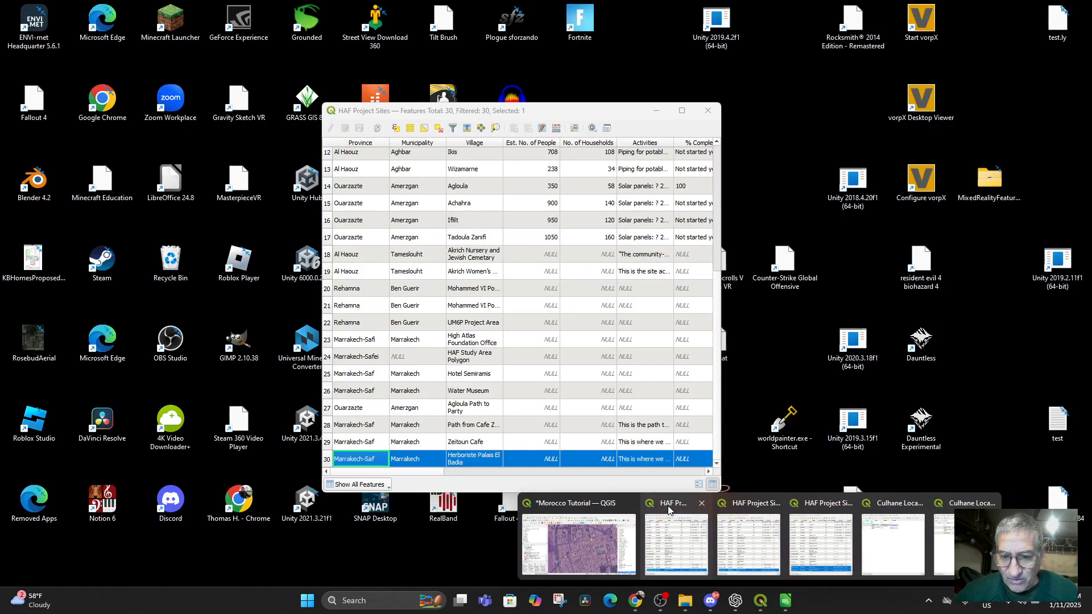
{"action": "left_click", "coordinate": [701, 504]}
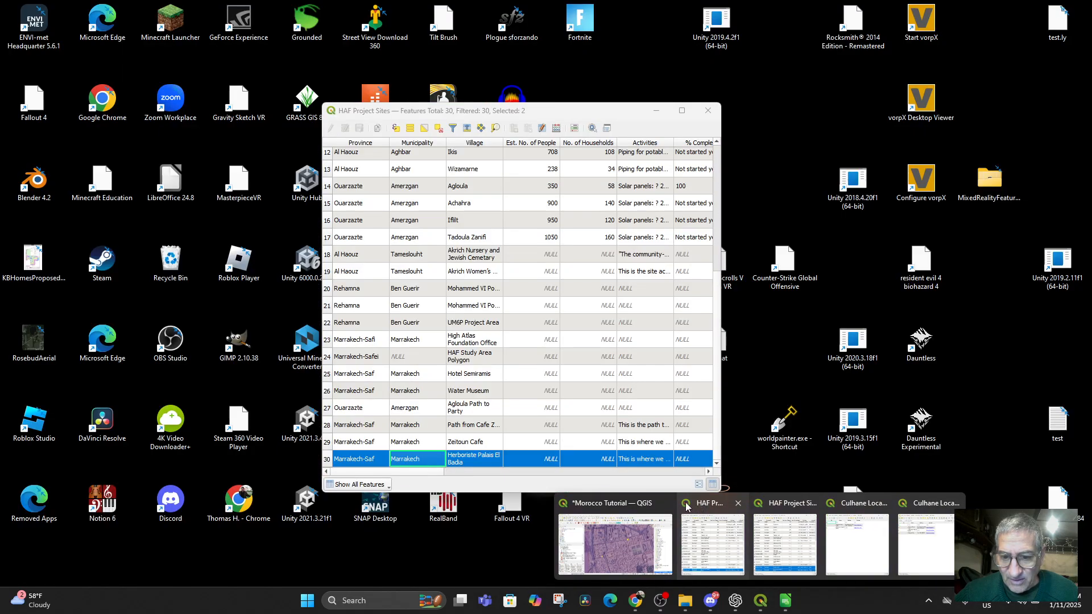
{"action": "left_click", "coordinate": [737, 503]}
{"action": "left_click", "coordinate": [768, 503]}
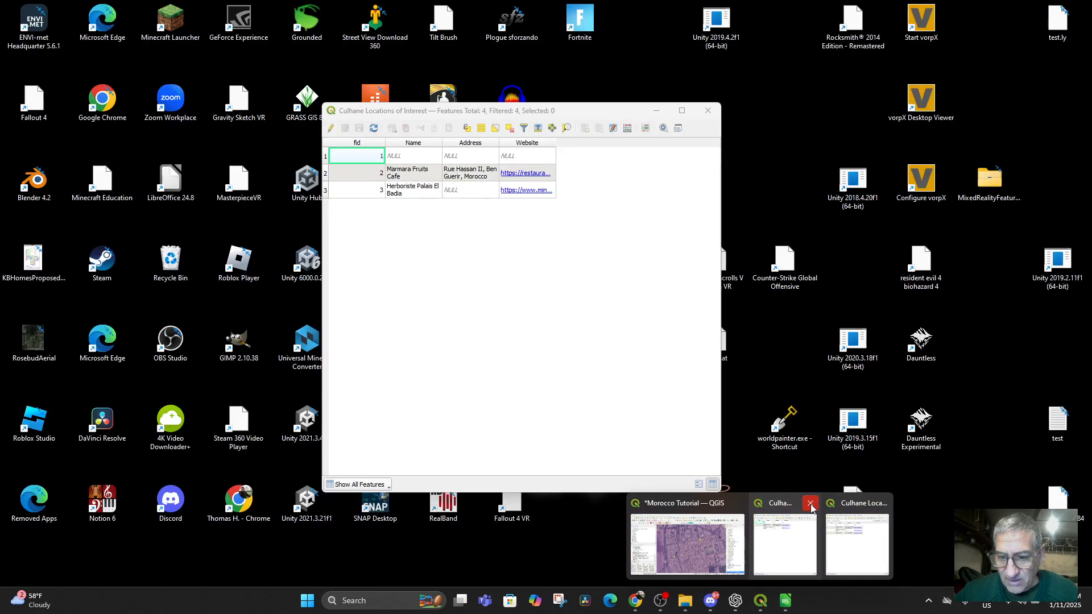
{"action": "left_click", "coordinate": [812, 508]}
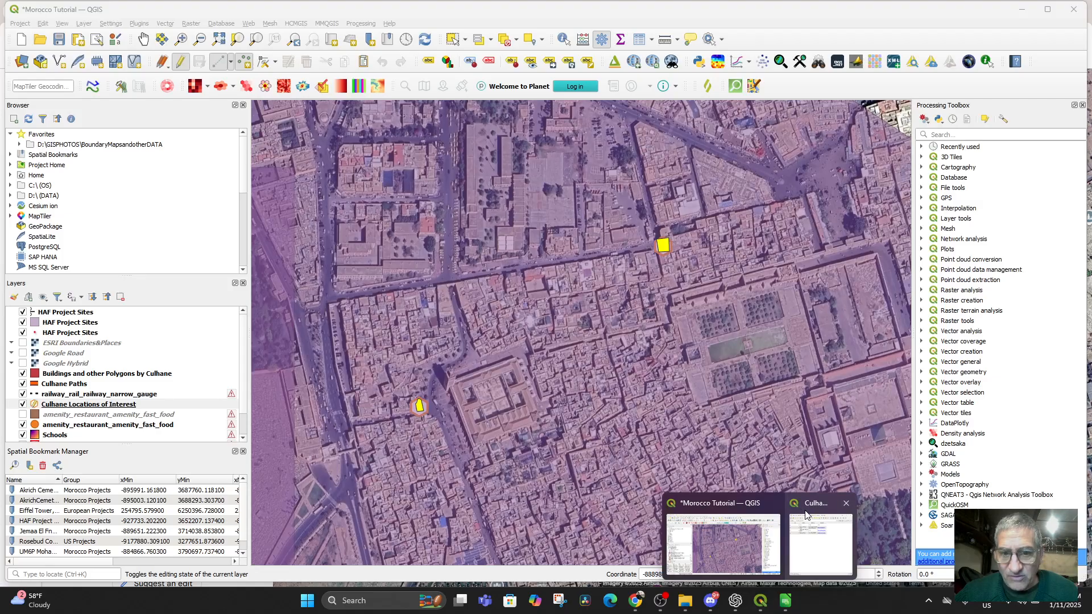
Bring up the Culhane Locations of Interest attribute table and paste the copied street address into Herboriste Palais El Badia's Address cell
{"action": "left_click", "coordinate": [814, 513]}
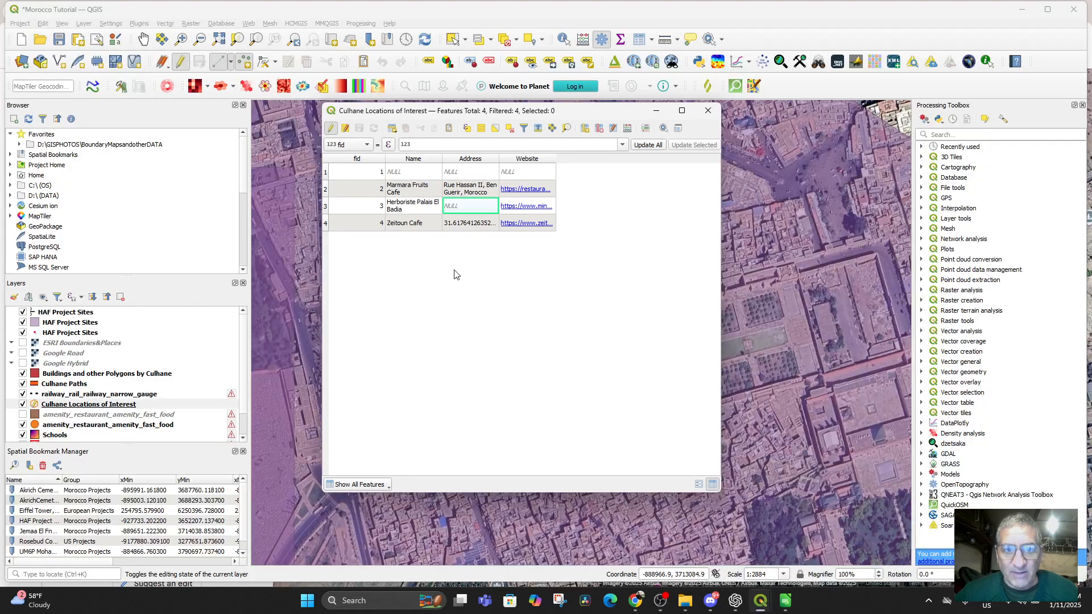
{"action": "double_click", "coordinate": [460, 208]}
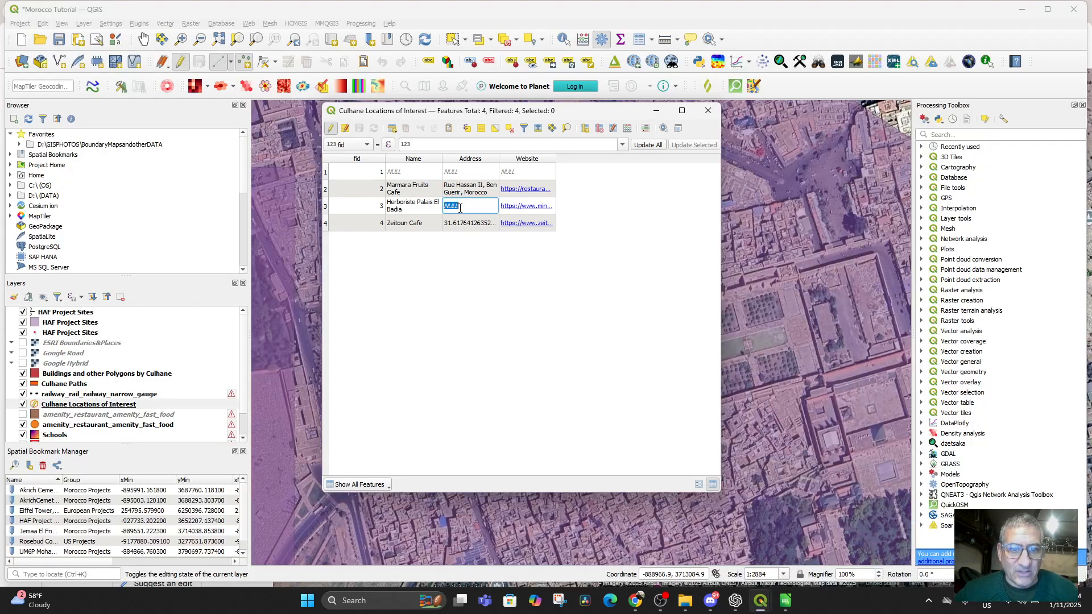
{"action": "key", "text": "ctrl+v"}
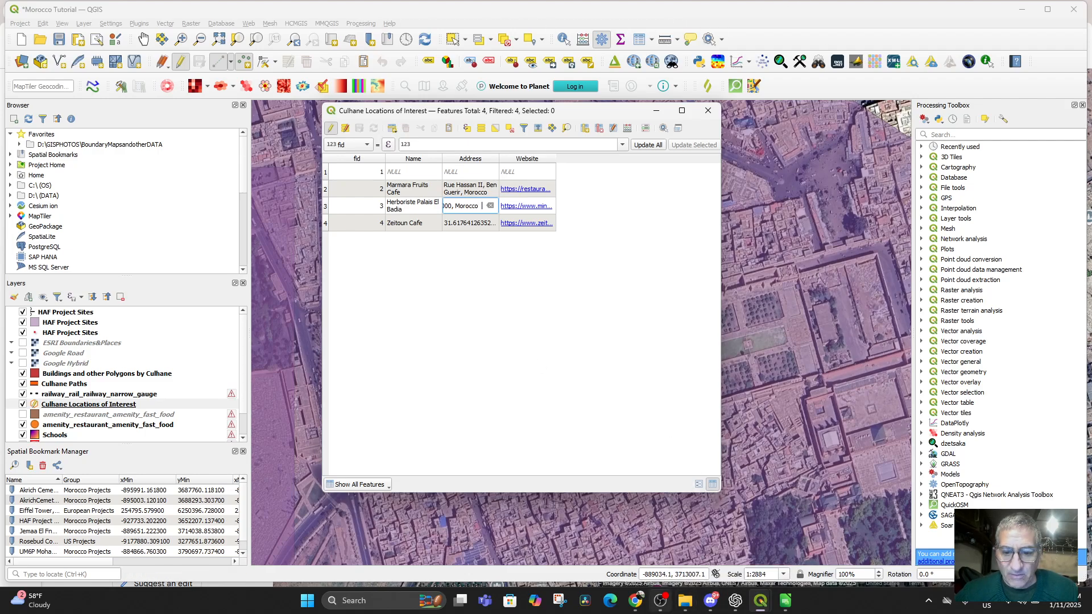
Switch to Chrome and copy the coordinates of the Herboristerie El Badiâ marker in Google Maps
{"action": "left_click", "coordinate": [635, 600]}
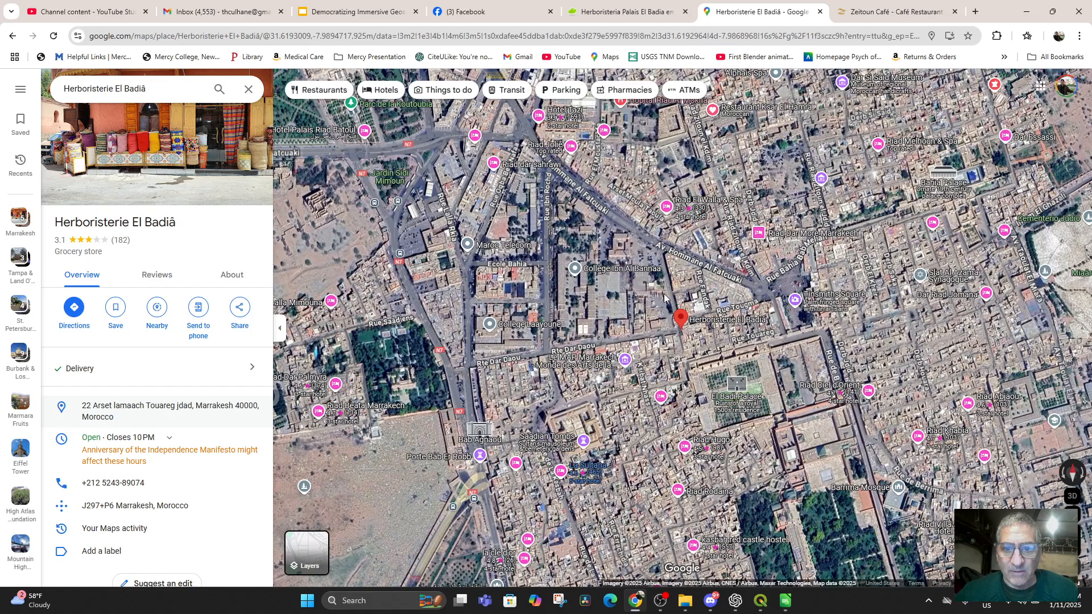
{"action": "right_click", "coordinate": [679, 319]}
{"action": "left_click", "coordinate": [705, 335]}
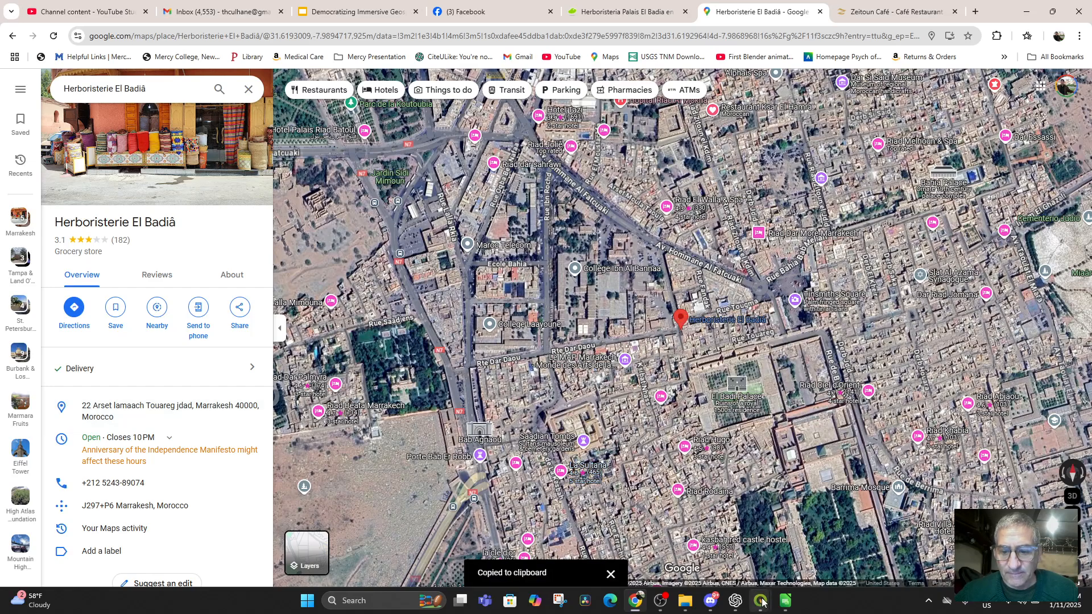
Switch to QGIS, fit the Address column to its contents and insert 31.61951550517888, -7.986973205003976 before Herboriste Palais El Badia's street address
{"action": "mouse_move", "coordinate": [760, 600]}
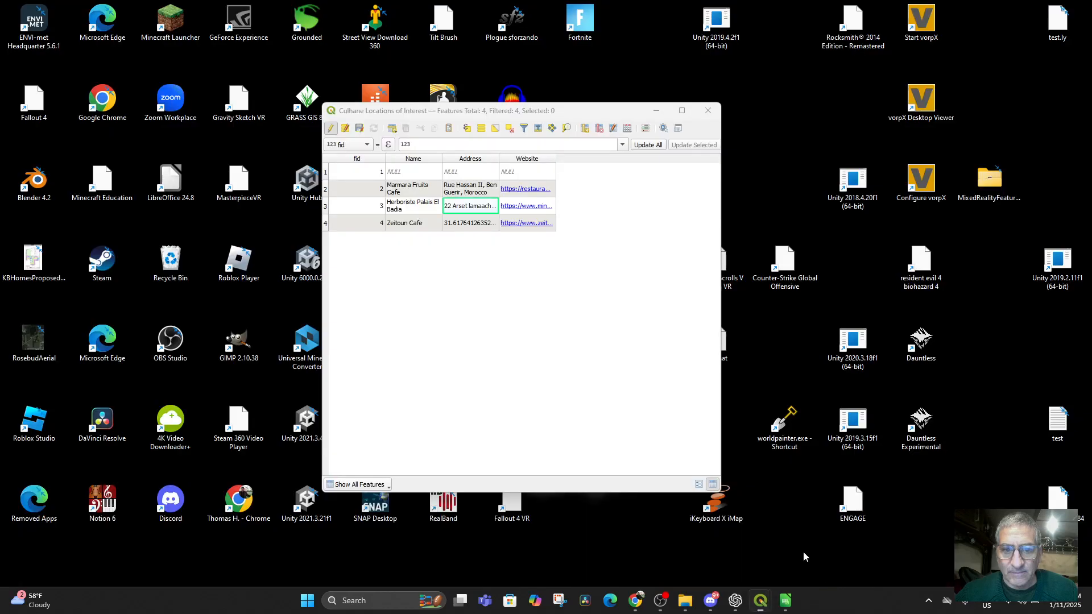
{"action": "left_click", "coordinate": [803, 551]}
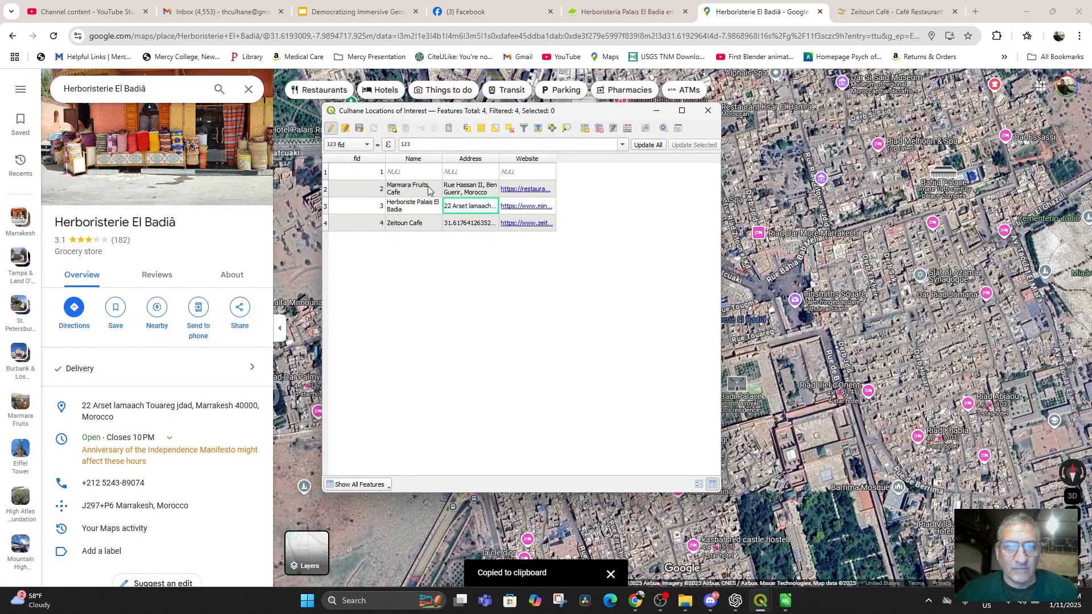
{"action": "double_click", "coordinate": [491, 208]}
{"action": "double_click", "coordinate": [498, 159]}
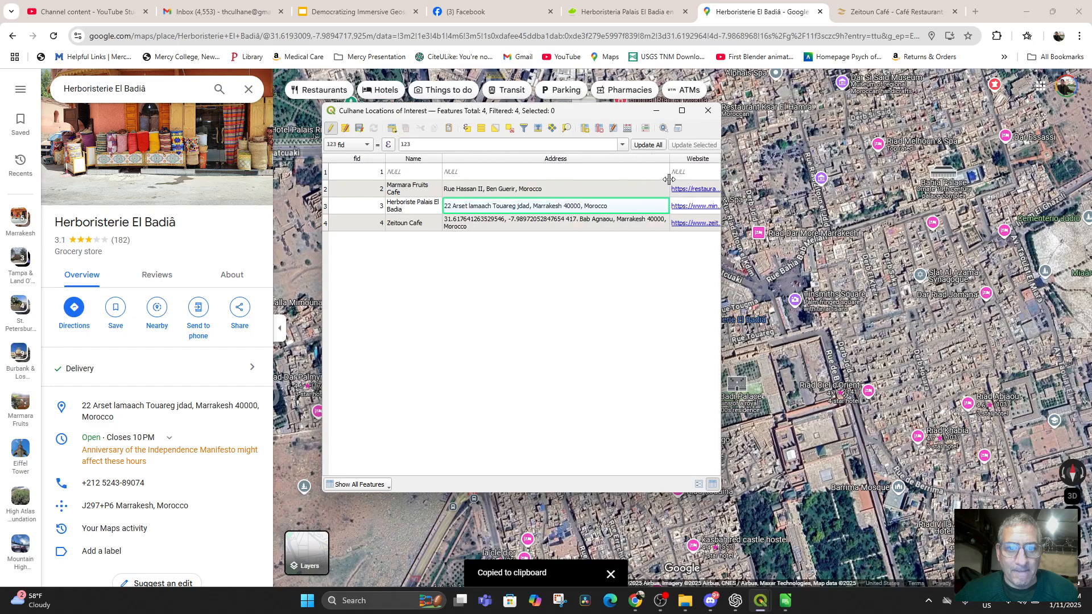
{"action": "left_click_drag", "start_coordinate": [612, 206], "coordinate": [456, 205]}
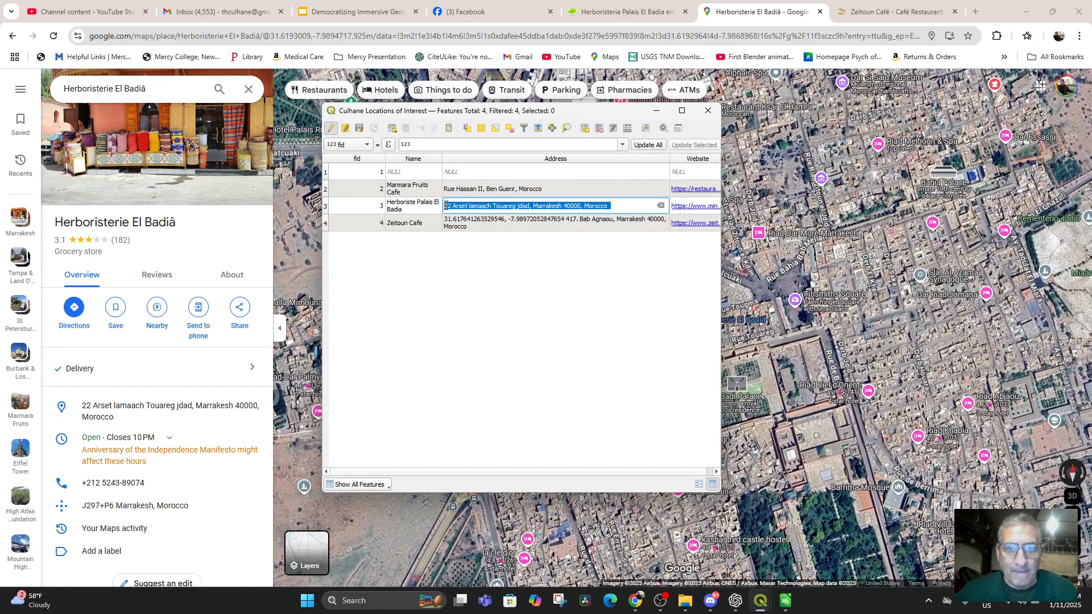
{"action": "left_click", "coordinate": [446, 206]}
{"action": "key", "text": "ctrl+v"}
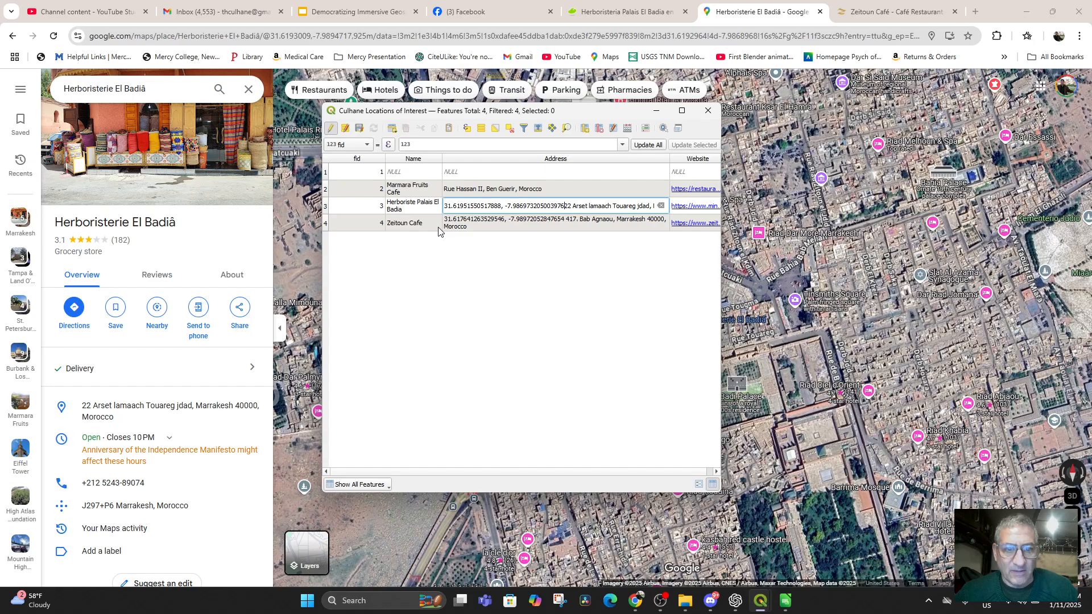
{"action": "key", "text": "Return"}
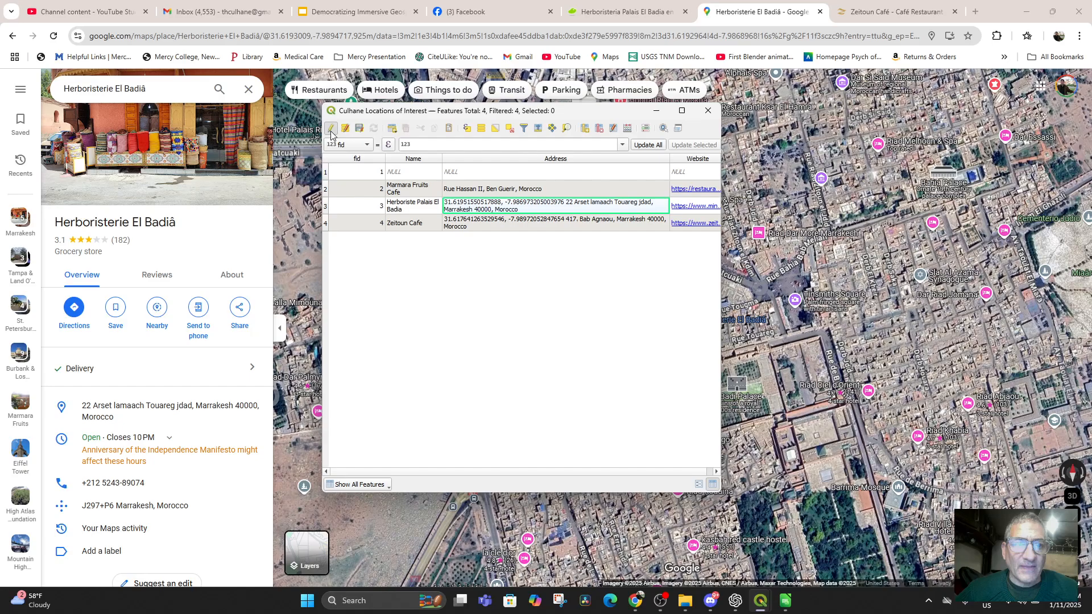
Save the edits to Culhane Locations of Interest, close its attribute table and return to the QGIS map window
{"action": "left_click", "coordinate": [359, 129]}
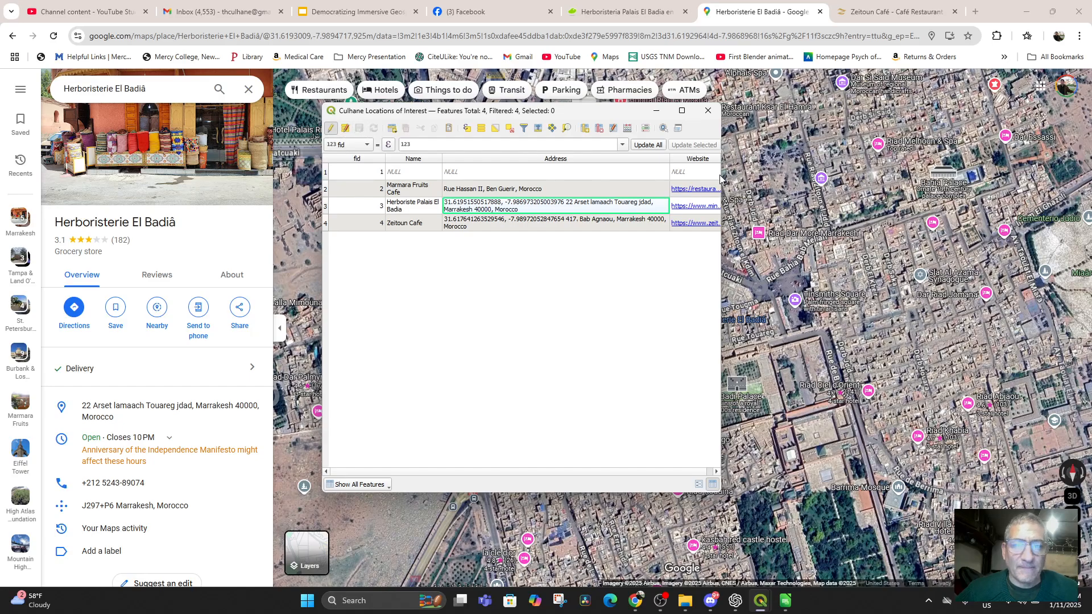
{"action": "left_click", "coordinate": [708, 110]}
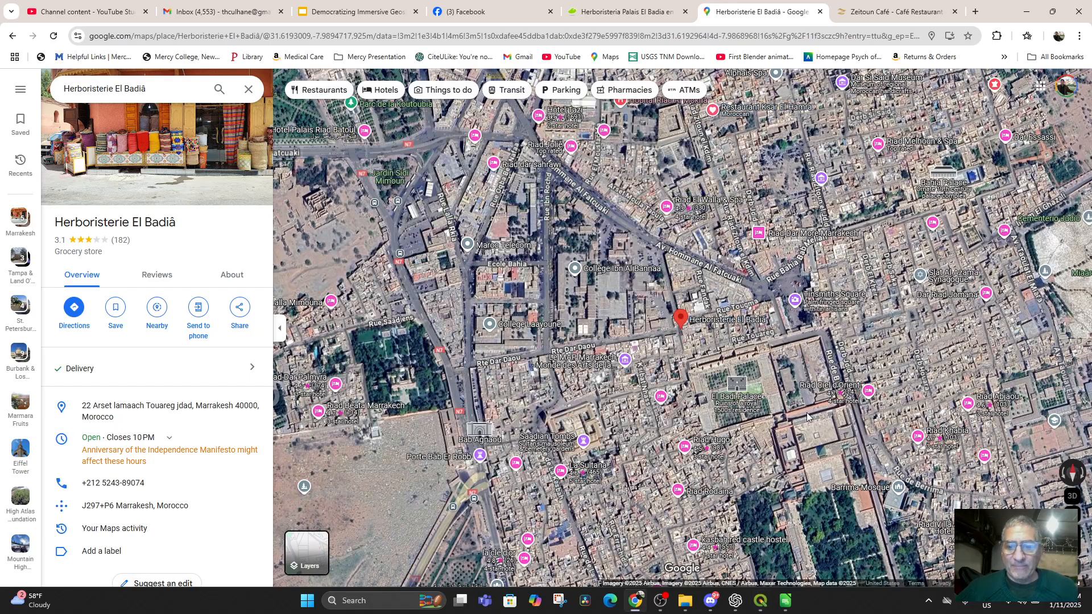
{"action": "scroll", "coordinate": [616, 412], "scroll_direction": "down", "scroll_amount": 5}
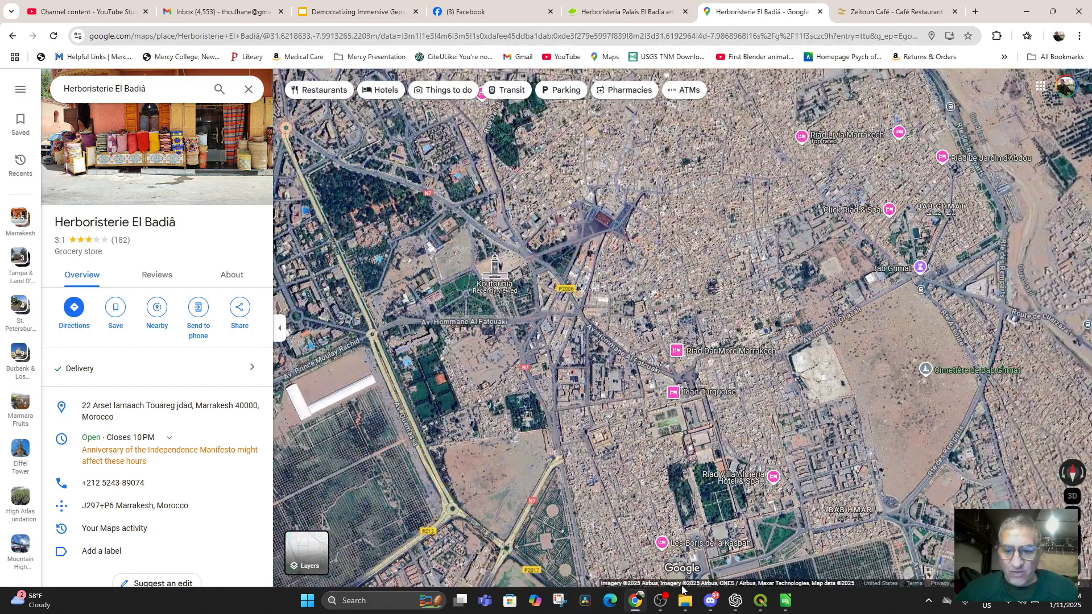
{"action": "left_click", "coordinate": [760, 600]}
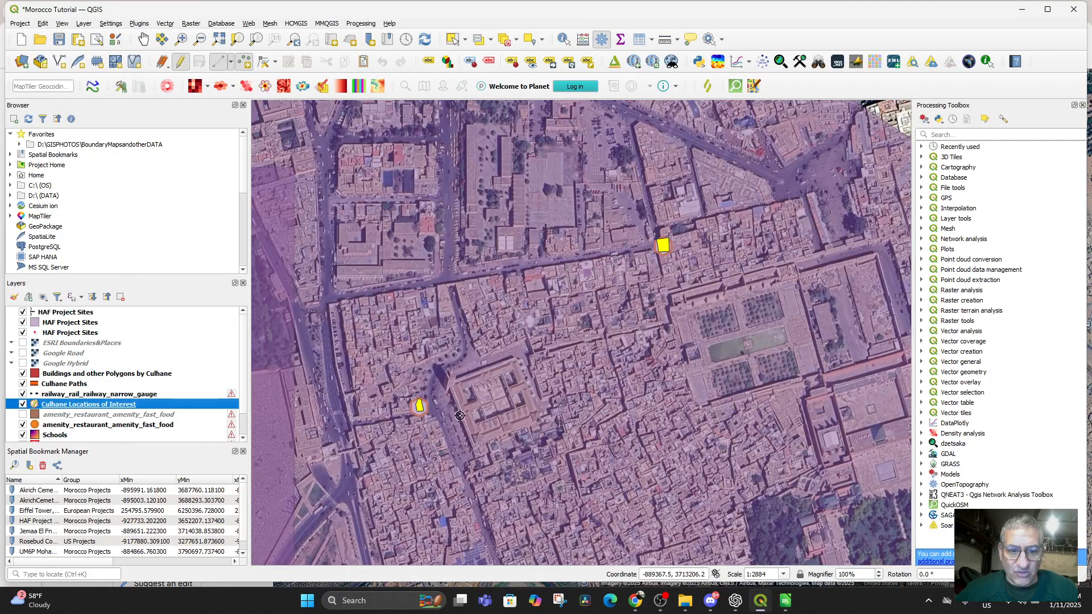
{"action": "scroll", "coordinate": [498, 359], "scroll_direction": "up", "scroll_amount": 1}
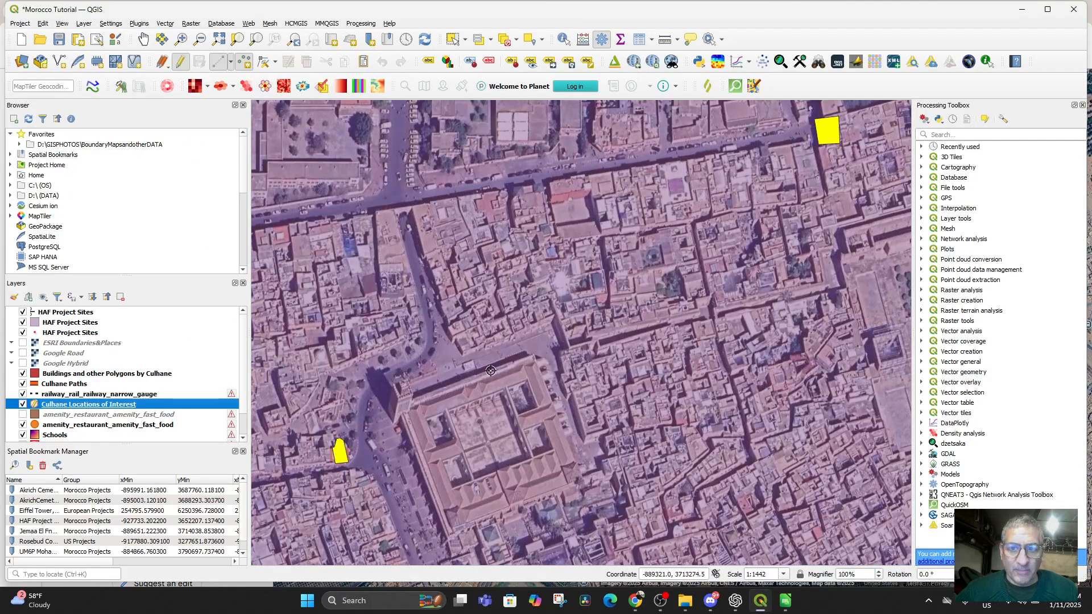
{"action": "scroll", "coordinate": [490, 368], "scroll_direction": "down", "scroll_amount": 2}
{"action": "scroll", "coordinate": [551, 346], "scroll_direction": "up", "scroll_amount": 2}
{"action": "left_click_drag", "start_coordinate": [551, 346], "coordinate": [666, 387]}
{"action": "scroll", "coordinate": [597, 347], "scroll_direction": "down", "scroll_amount": 1}
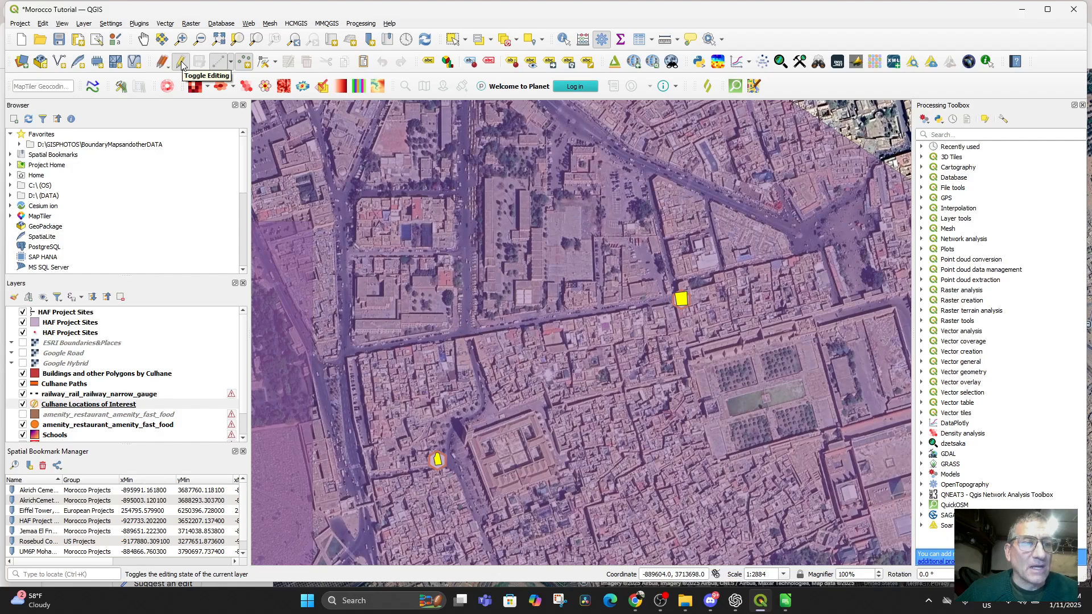
Enable editing on the Buildings and other Polygons layer and look over the available digitizing methods
{"action": "left_click", "coordinate": [63, 377]}
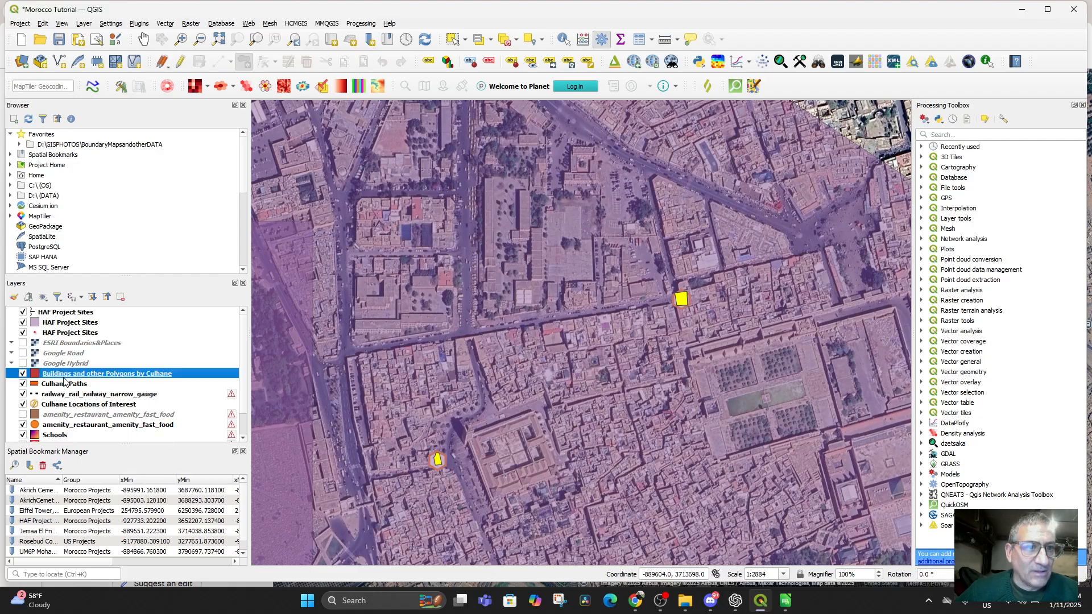
{"action": "left_click", "coordinate": [180, 61]}
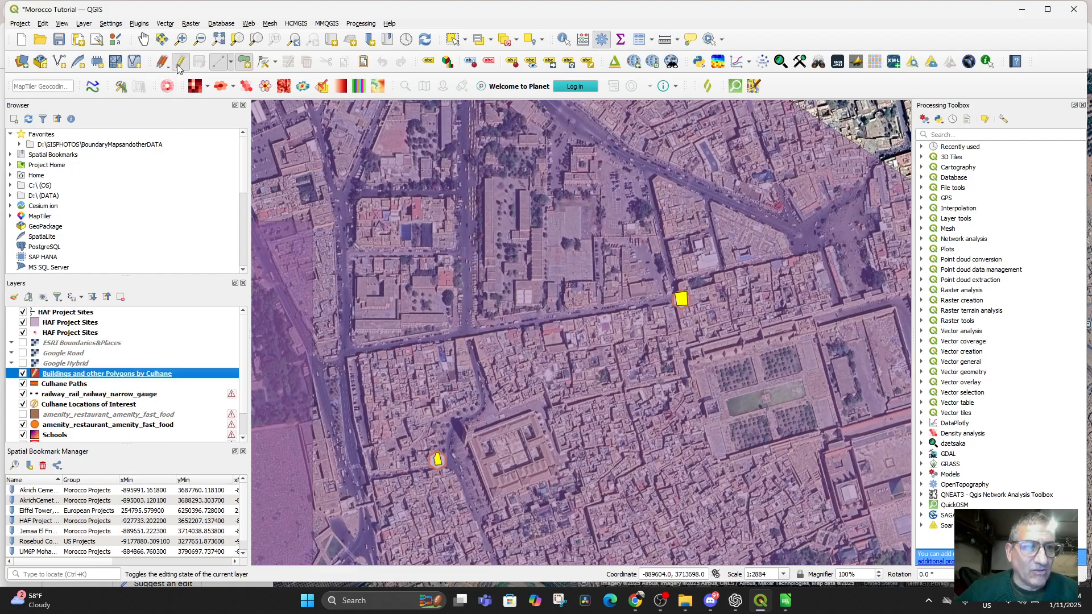
{"action": "left_click", "coordinate": [231, 64]}
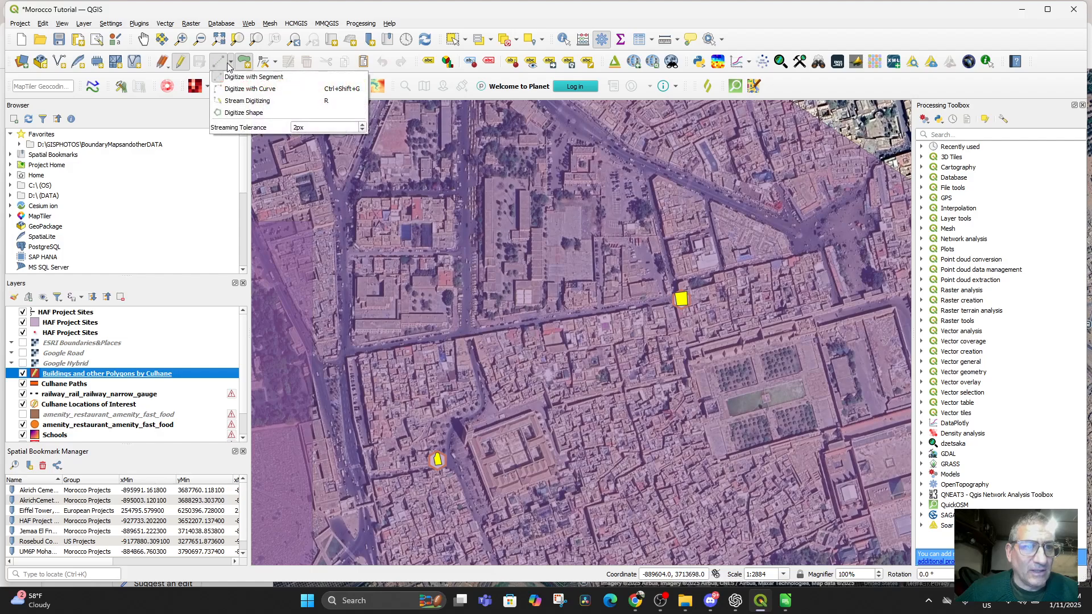
{"action": "left_click", "coordinate": [218, 64]}
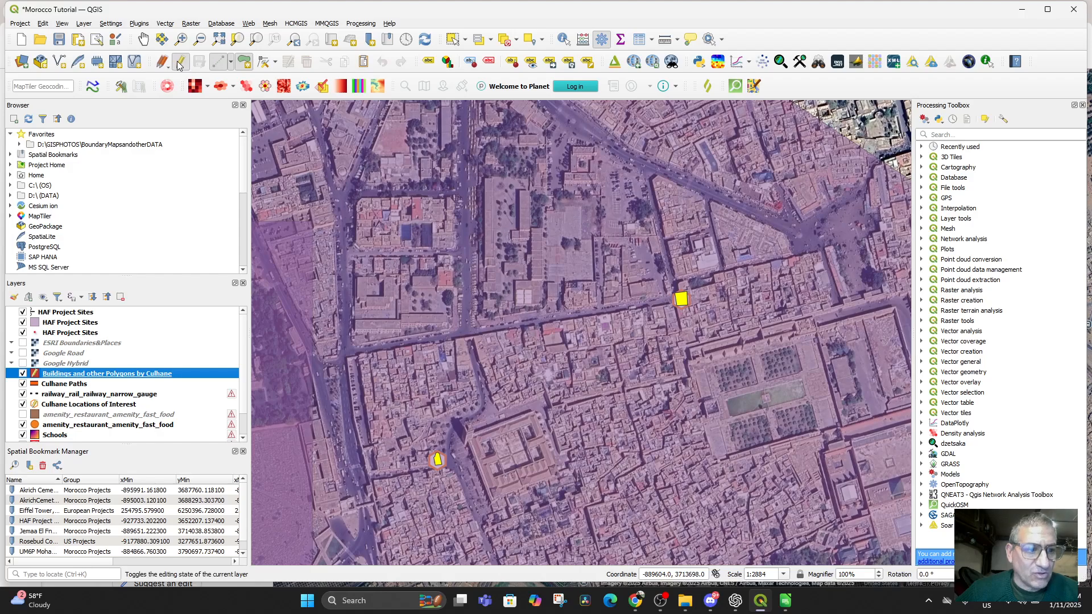
Enable editing on the Paths layer and activate the tool for adding a line feature
{"action": "left_click", "coordinate": [49, 386]}
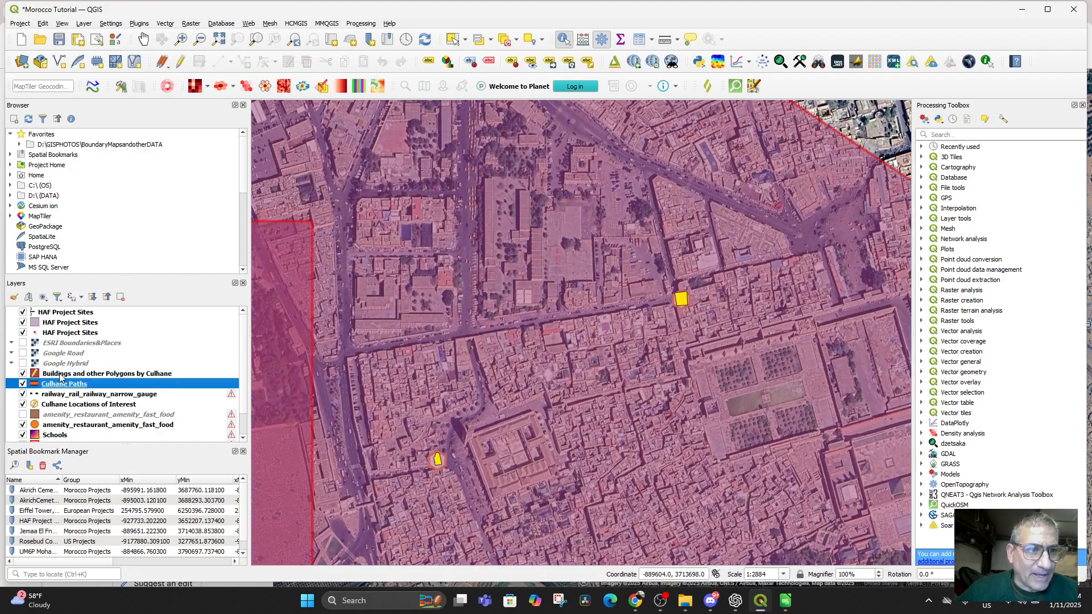
{"action": "left_click", "coordinate": [180, 61]}
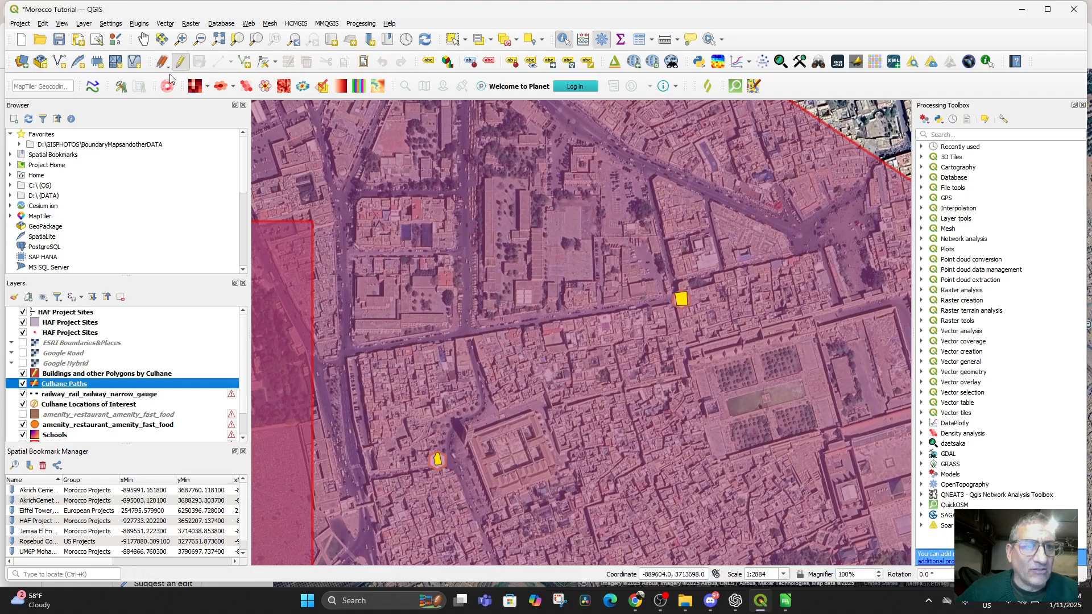
{"action": "left_click", "coordinate": [244, 62]}
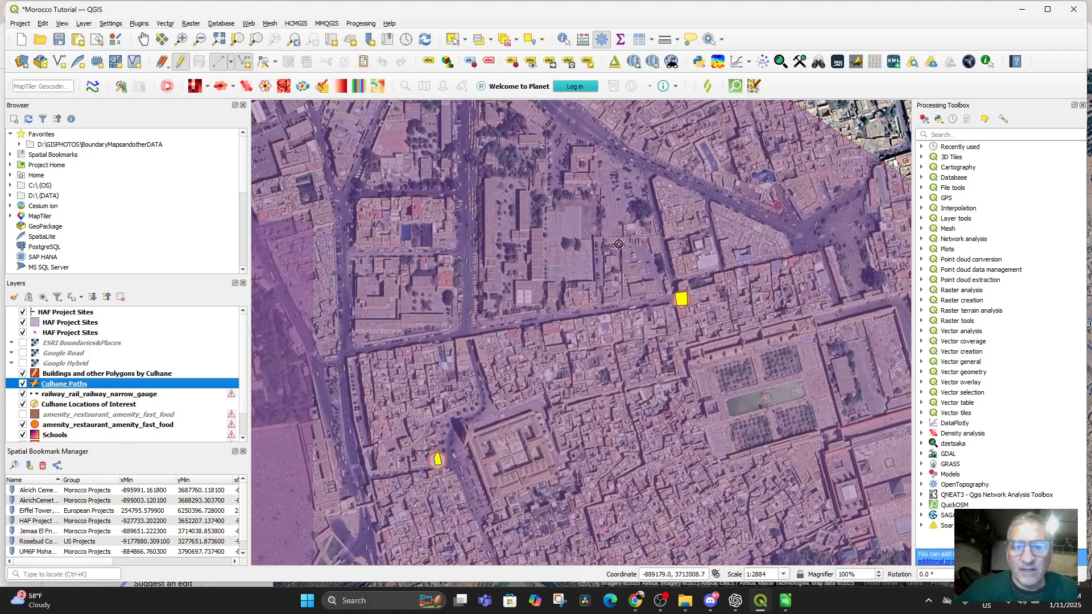
Digitize the first part of the path from the northeastern yellow polygon through the alleys, heading west and then south
{"action": "scroll", "coordinate": [668, 327], "scroll_direction": "up", "scroll_amount": 2}
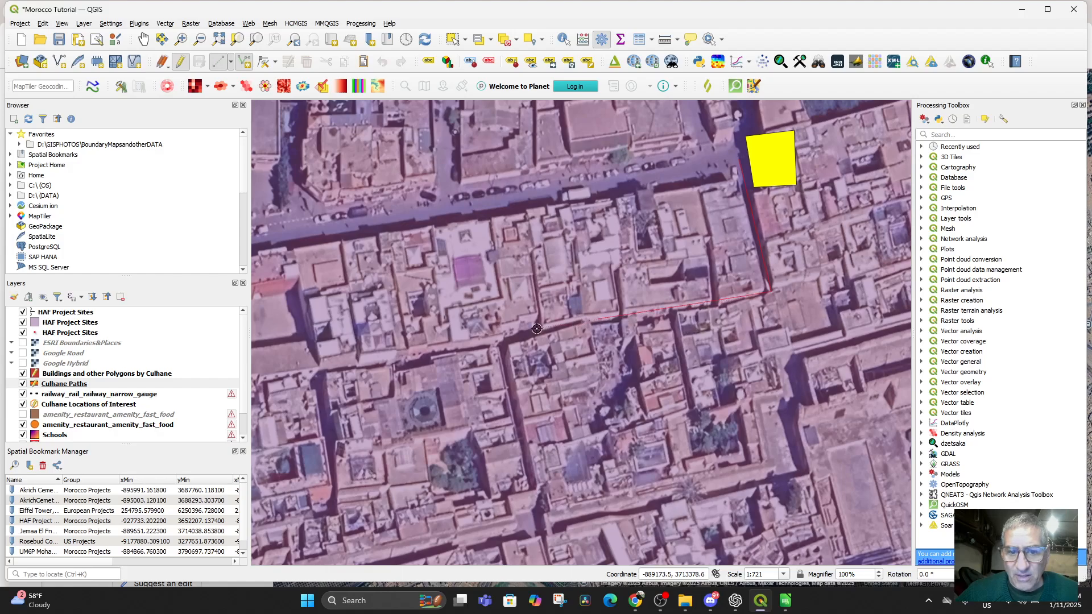
{"action": "left_click", "coordinate": [504, 343]}
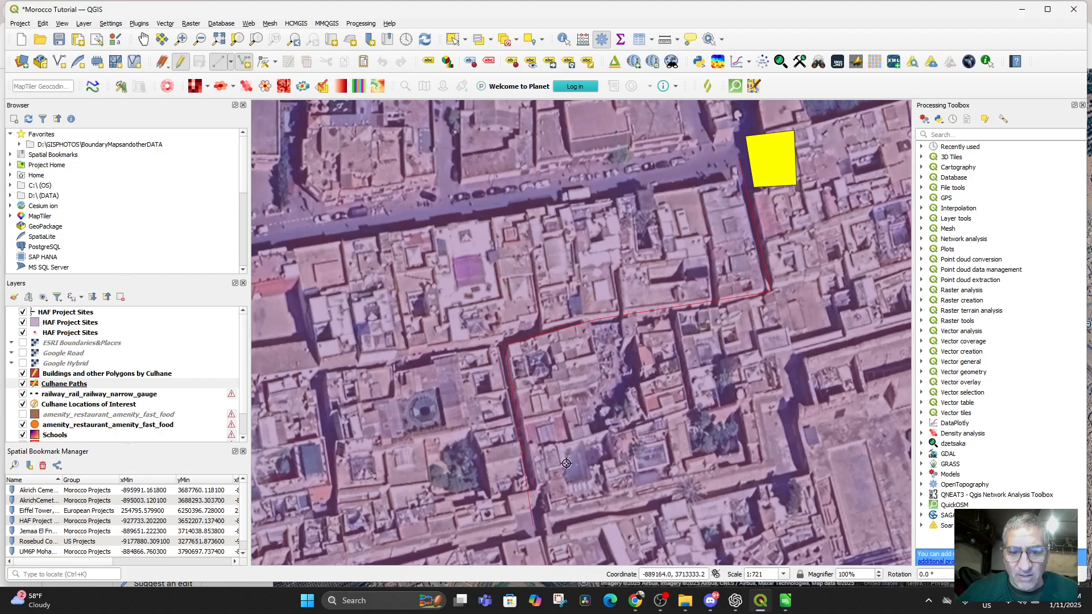
{"action": "scroll", "coordinate": [567, 464], "scroll_direction": "down", "scroll_amount": 2}
{"action": "left_click_drag", "start_coordinate": [595, 479], "coordinate": [693, 227]}
{"action": "scroll", "coordinate": [687, 243], "scroll_direction": "up", "scroll_amount": 1}
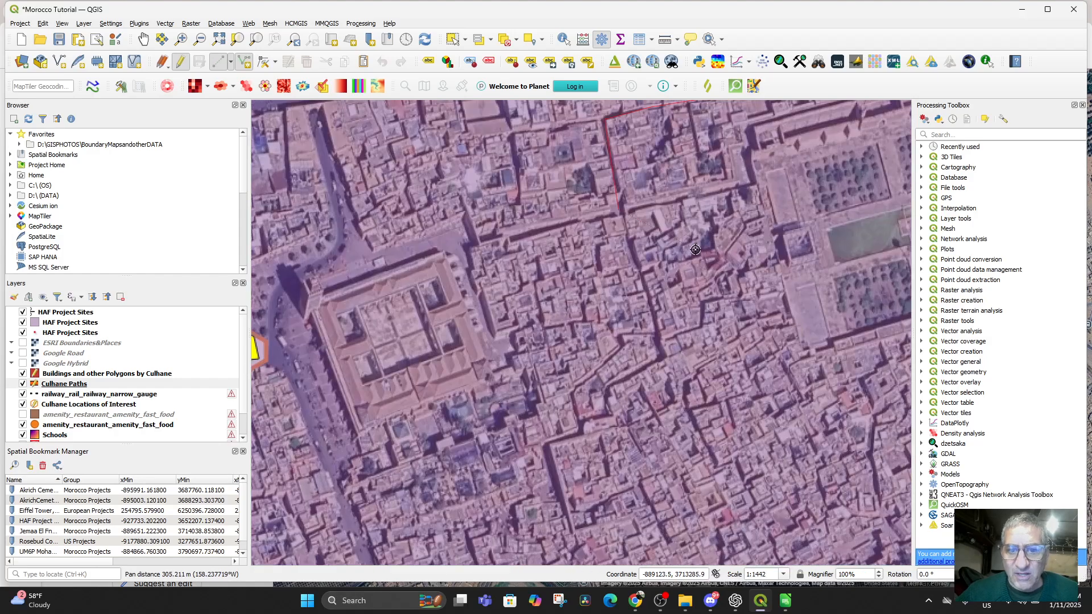
{"action": "left_click", "coordinate": [620, 216]}
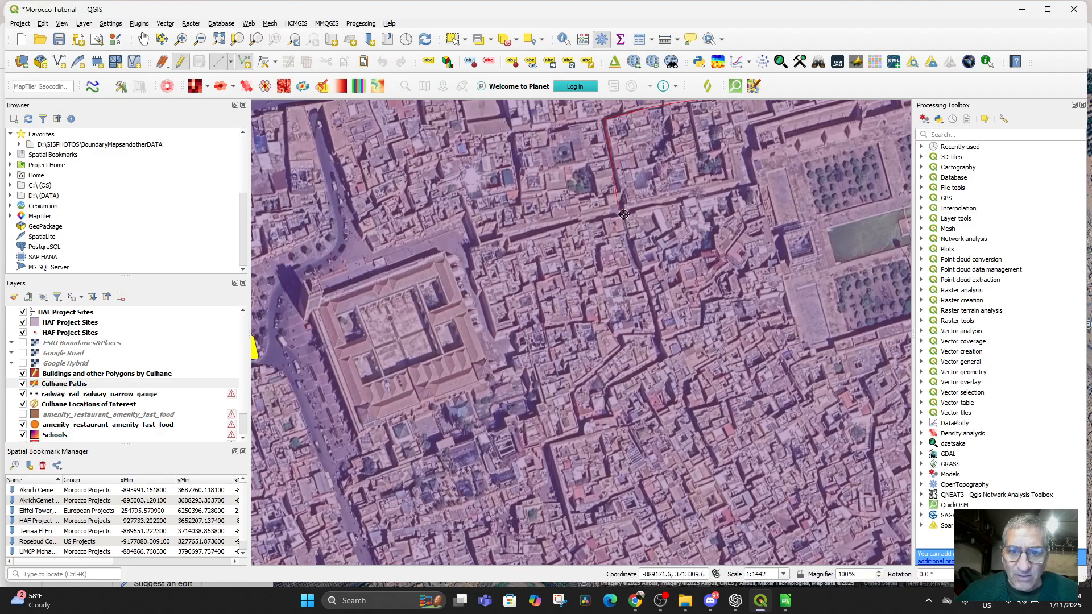
{"action": "left_click", "coordinate": [633, 271]}
{"action": "left_click", "coordinate": [647, 298]}
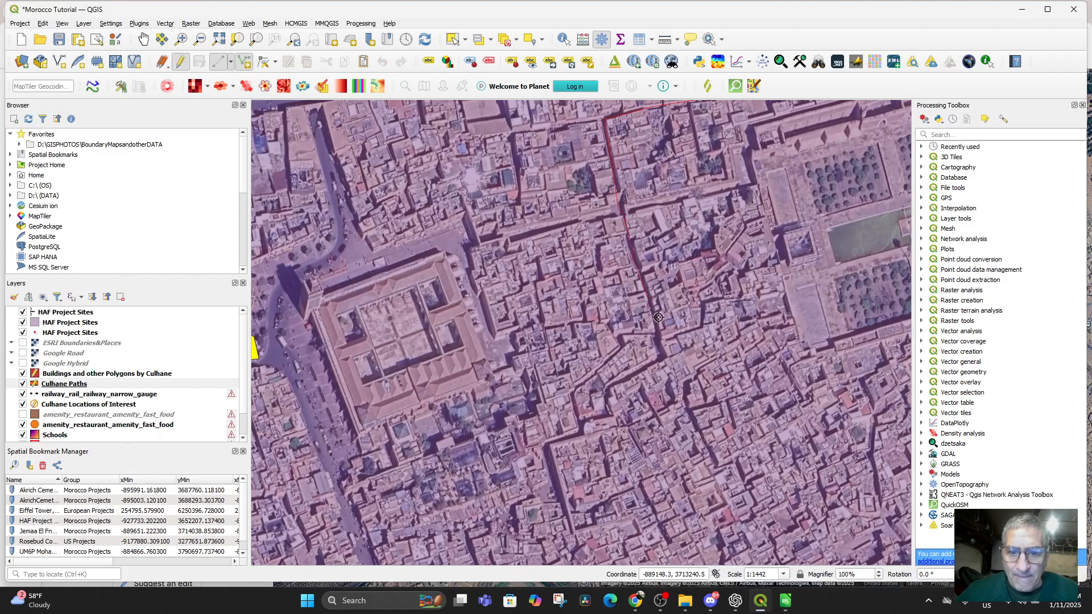
{"action": "left_click", "coordinate": [657, 328]}
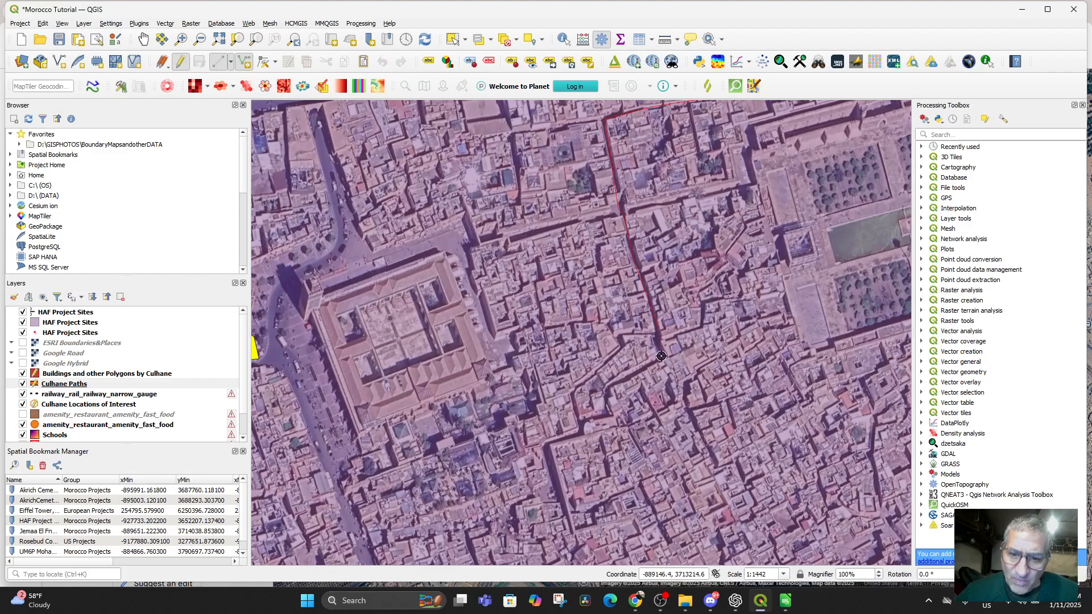
Continue the path line west along the narrow alley toward the east side of the large courtyard building
{"action": "scroll", "coordinate": [657, 356], "scroll_direction": "up", "scroll_amount": 1}
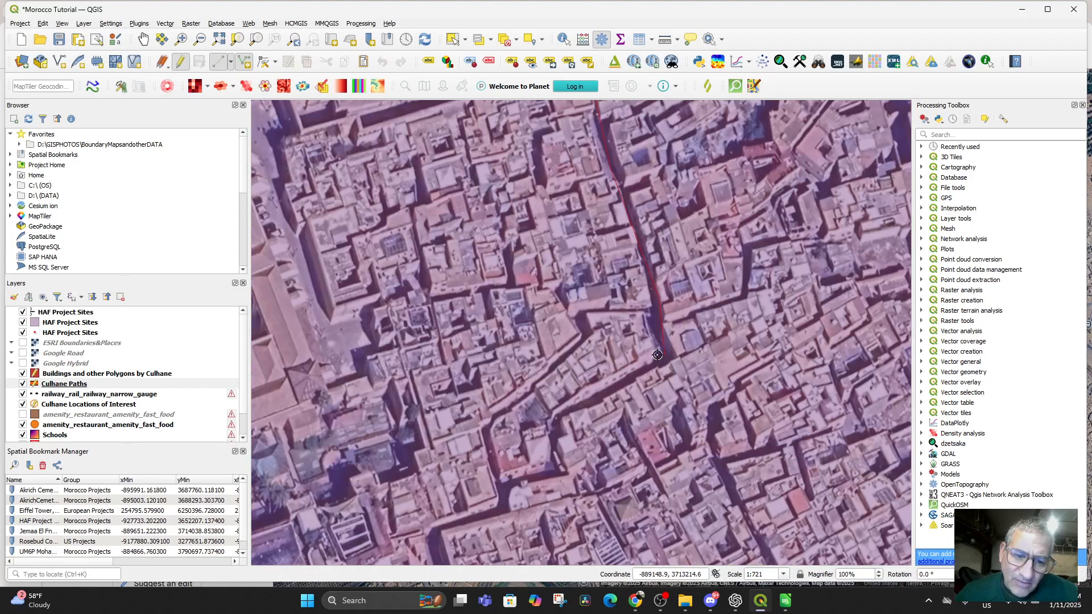
{"action": "left_click", "coordinate": [649, 309]}
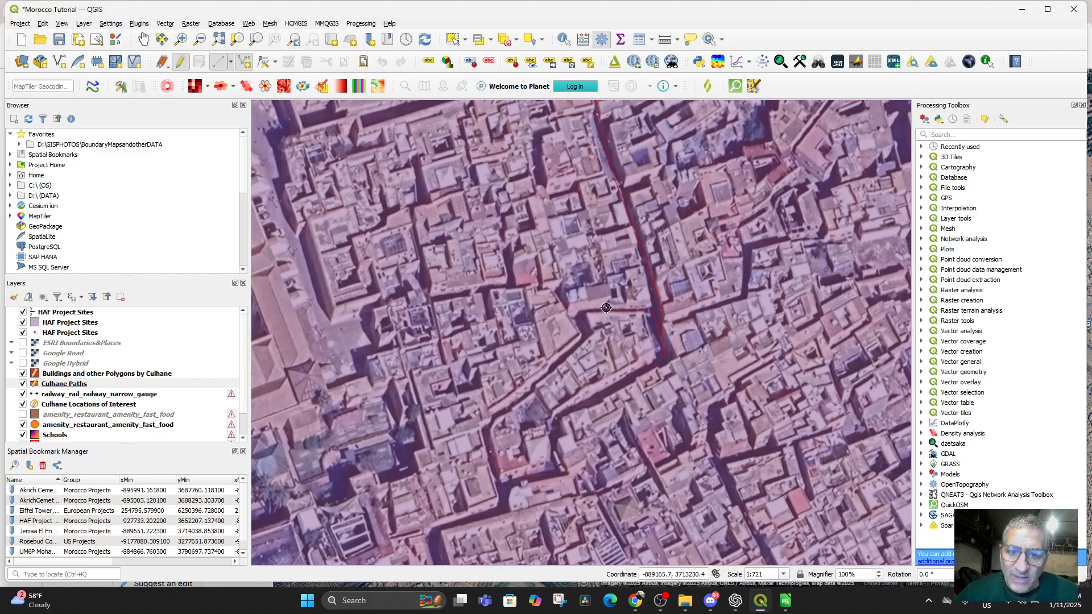
{"action": "left_click", "coordinate": [576, 311]}
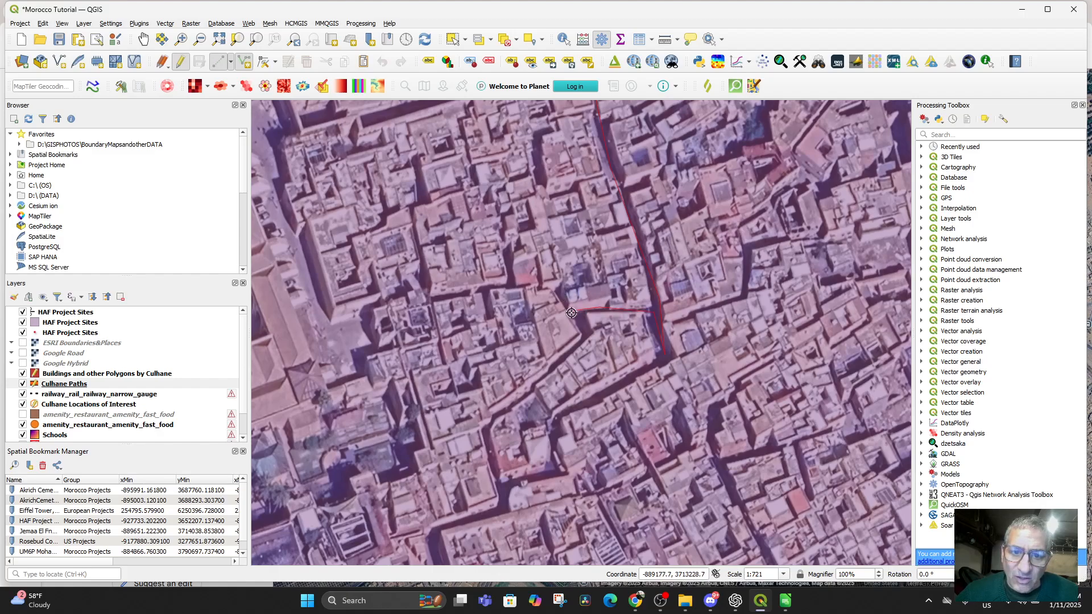
{"action": "left_click", "coordinate": [534, 283]}
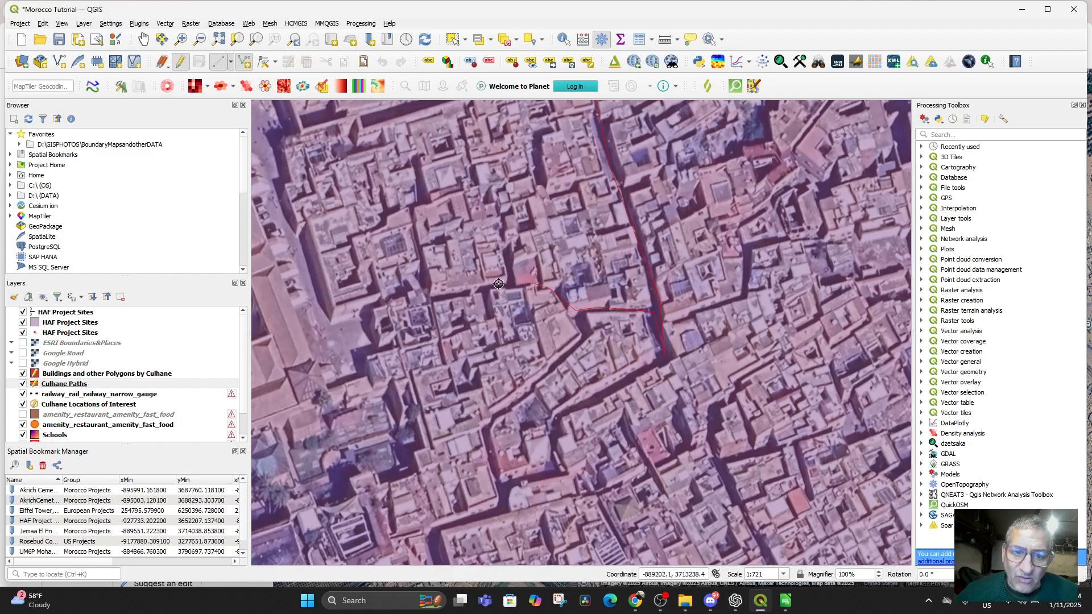
{"action": "left_click", "coordinate": [499, 284]}
{"action": "left_click", "coordinate": [481, 283]}
{"action": "left_click", "coordinate": [446, 293]}
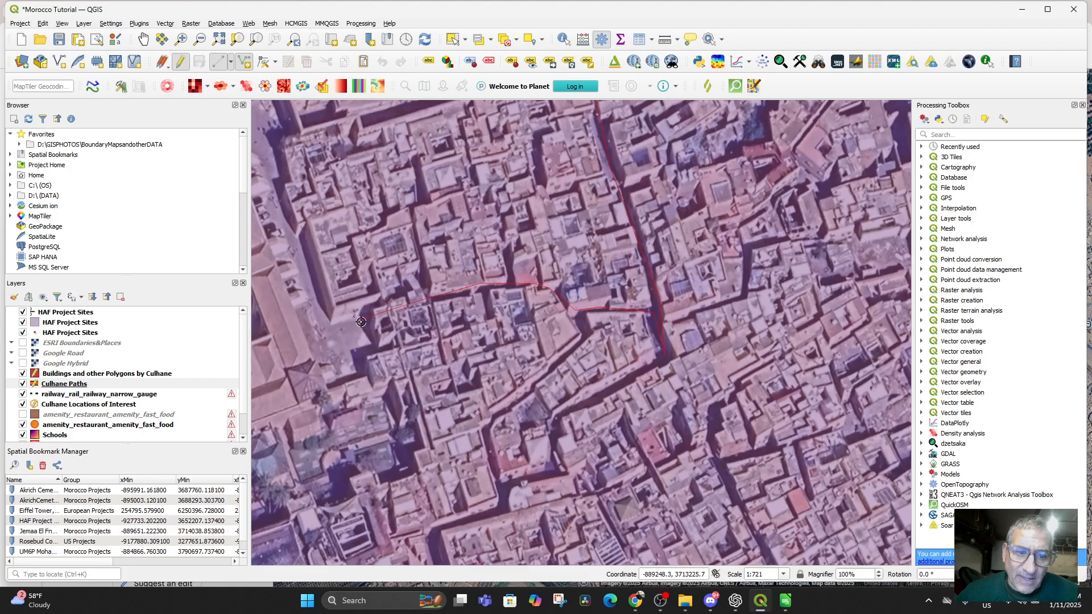
Examine the streets south and east of the large courtyard building for a route to the western yellow polygon
{"action": "scroll", "coordinate": [361, 321], "scroll_direction": "down", "scroll_amount": 2}
{"action": "left_click_drag", "start_coordinate": [378, 339], "coordinate": [617, 316]}
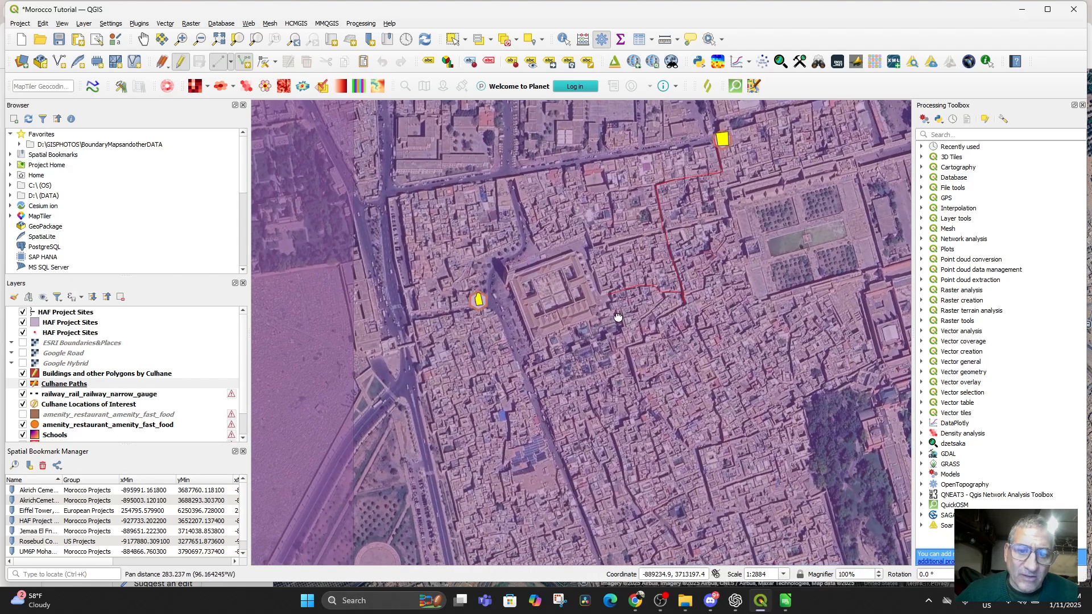
{"action": "scroll", "coordinate": [610, 304], "scroll_direction": "up", "scroll_amount": 2}
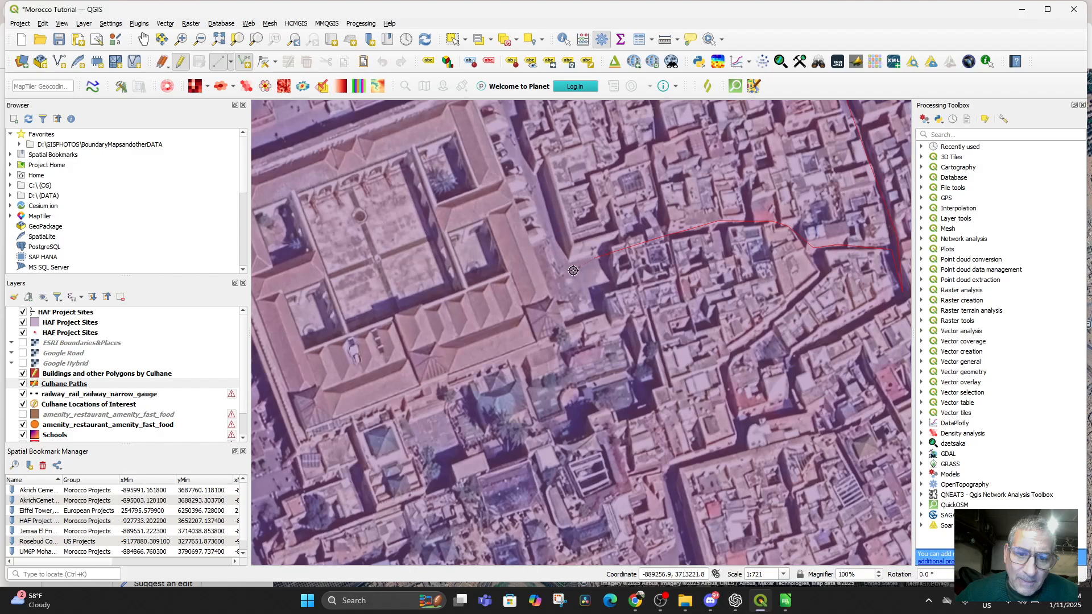
{"action": "scroll", "coordinate": [573, 271], "scroll_direction": "down", "scroll_amount": 2}
{"action": "left_click_drag", "start_coordinate": [585, 285], "coordinate": [680, 240]}
{"action": "scroll", "coordinate": [628, 287], "scroll_direction": "up", "scroll_amount": 2}
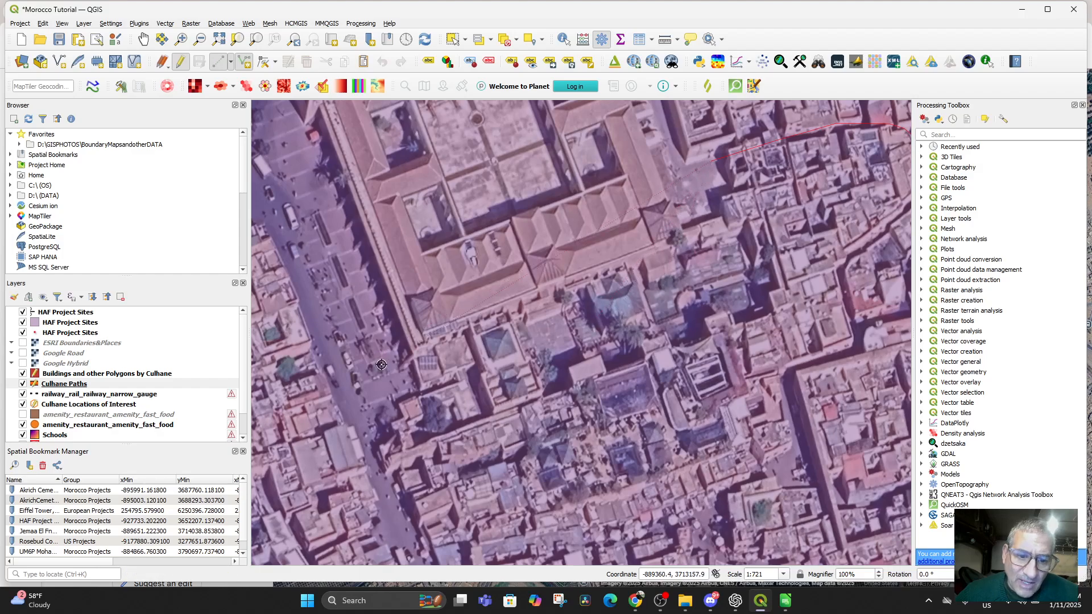
{"action": "scroll", "coordinate": [381, 364], "scroll_direction": "down", "scroll_amount": 2}
{"action": "left_click_drag", "start_coordinate": [518, 376], "coordinate": [552, 348]}
{"action": "scroll", "coordinate": [550, 348], "scroll_direction": "up", "scroll_amount": 2}
{"action": "scroll", "coordinate": [551, 347], "scroll_direction": "down", "scroll_amount": 1}
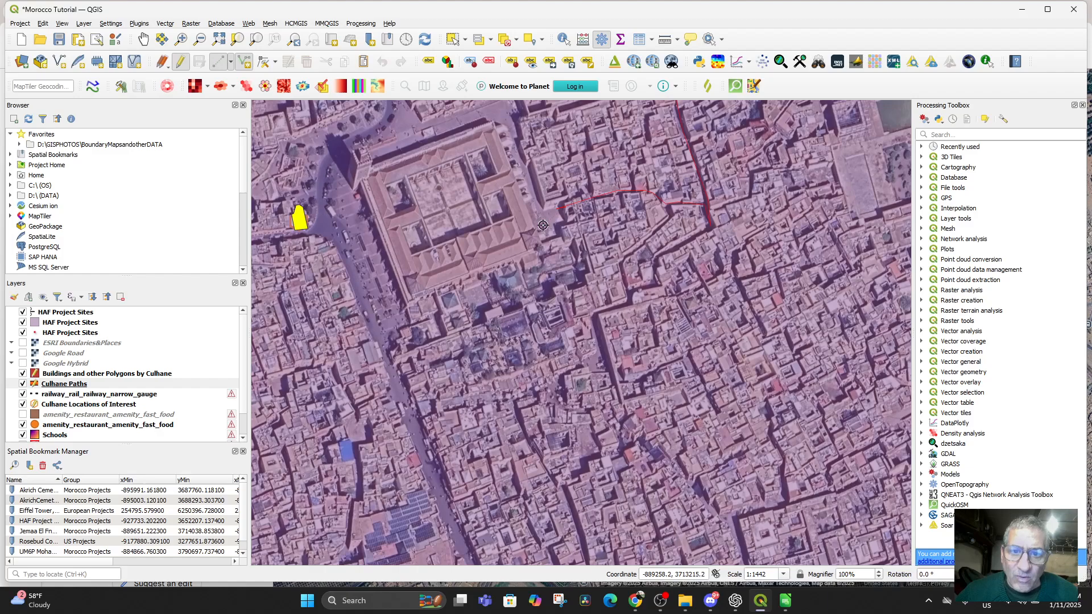
Extend the path up the courtyard building's east side, along its north side and down to the western yellow polygon, and finish the line
{"action": "left_click", "coordinate": [538, 200]}
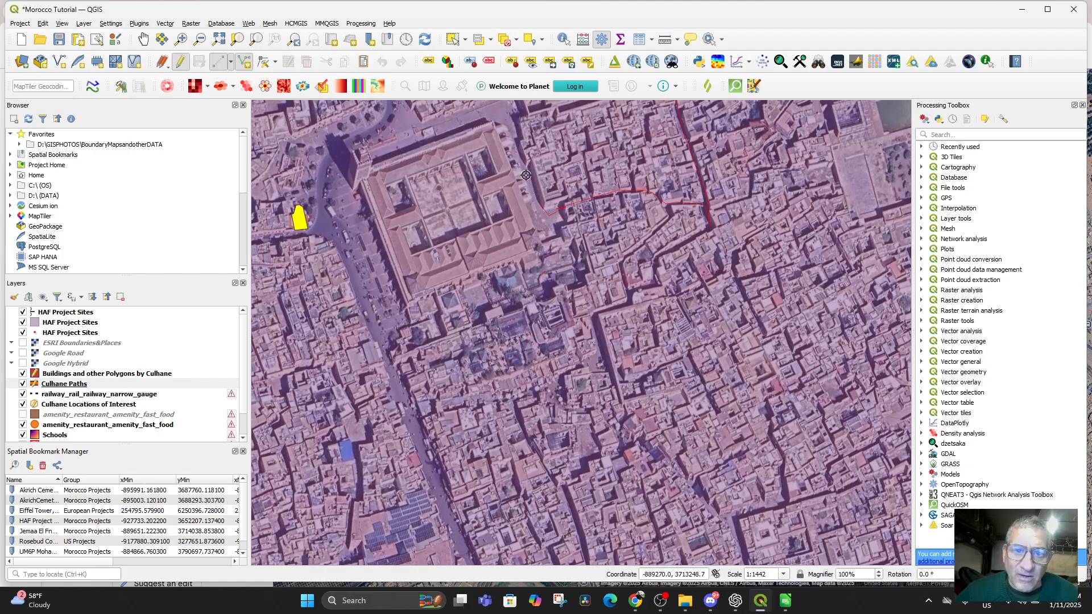
{"action": "left_click", "coordinate": [523, 166]}
{"action": "left_click", "coordinate": [506, 113]}
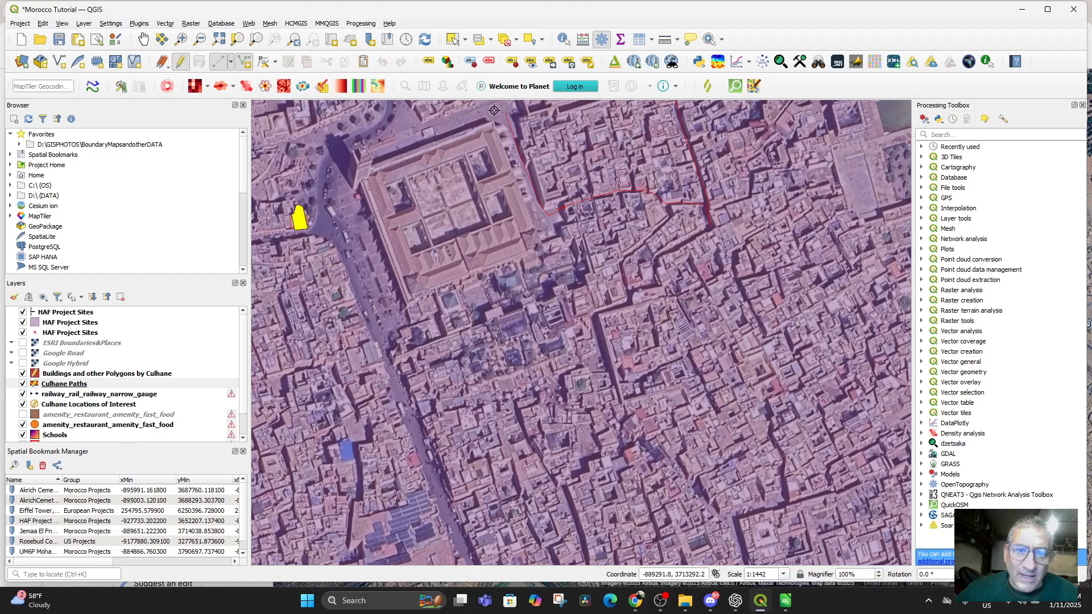
{"action": "left_click", "coordinate": [497, 108]}
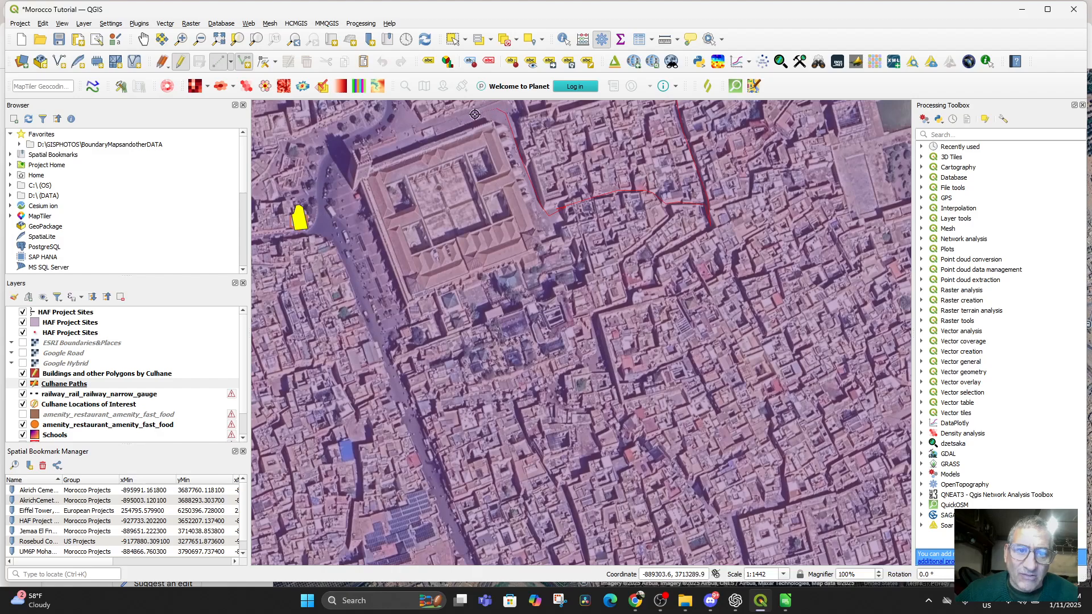
{"action": "left_click", "coordinate": [421, 129]}
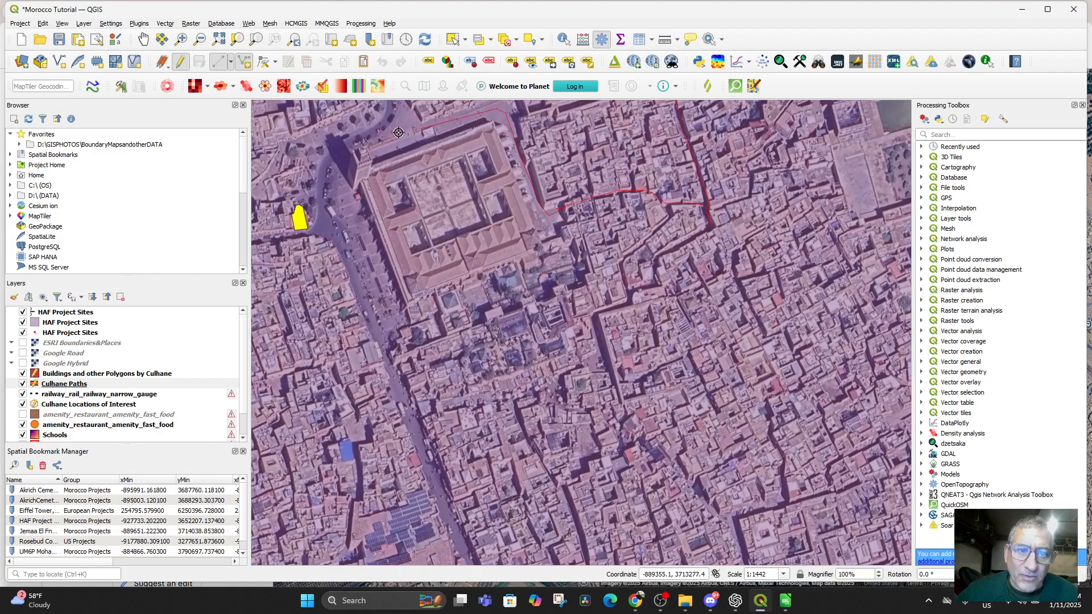
{"action": "left_click", "coordinate": [335, 148]}
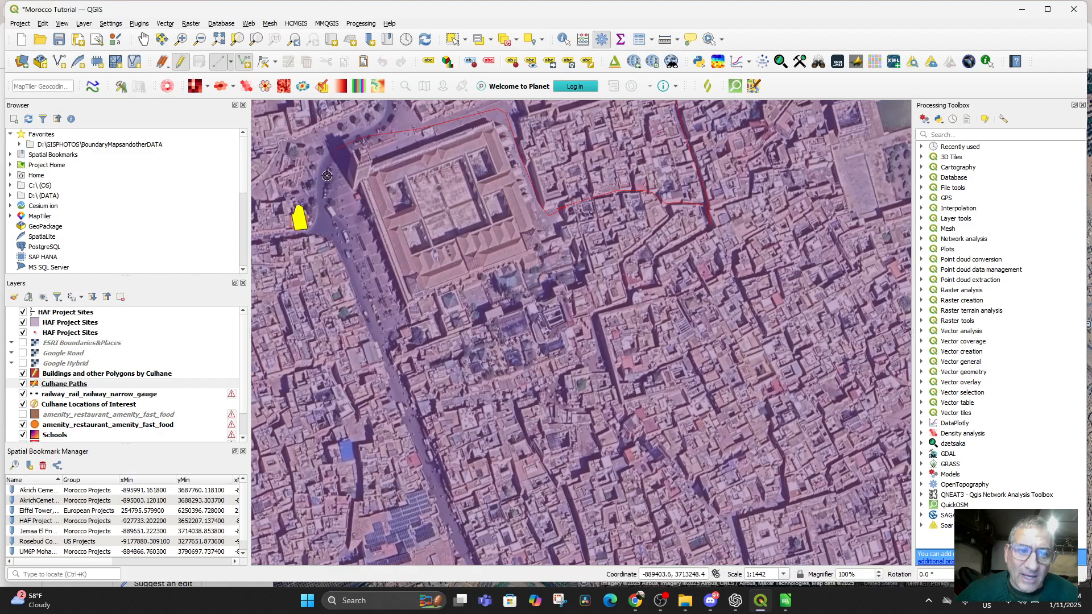
{"action": "left_click", "coordinate": [317, 220]}
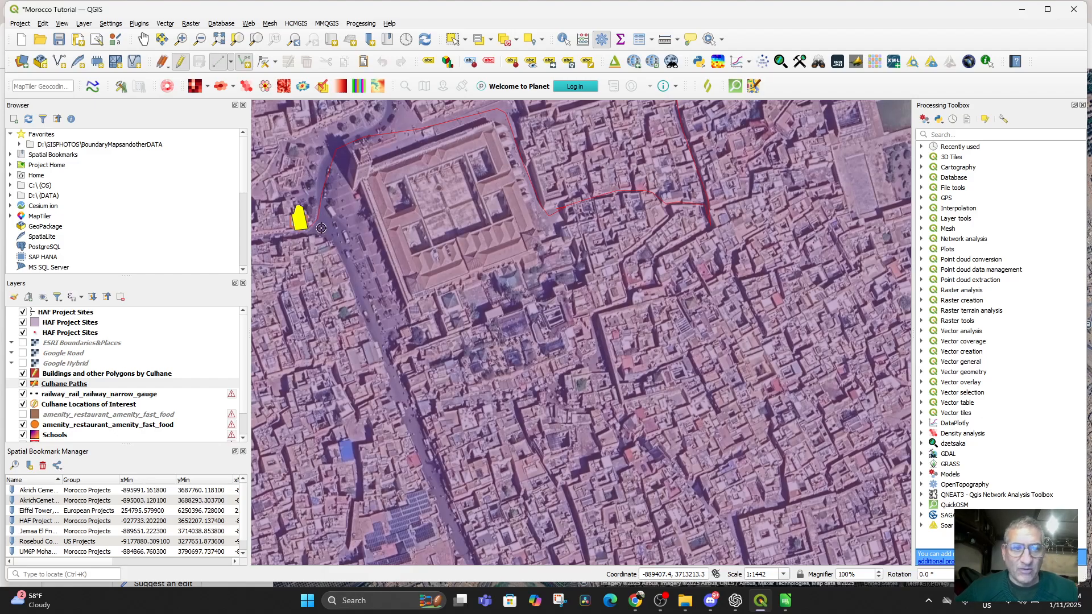
{"action": "right_click", "coordinate": [321, 228]}
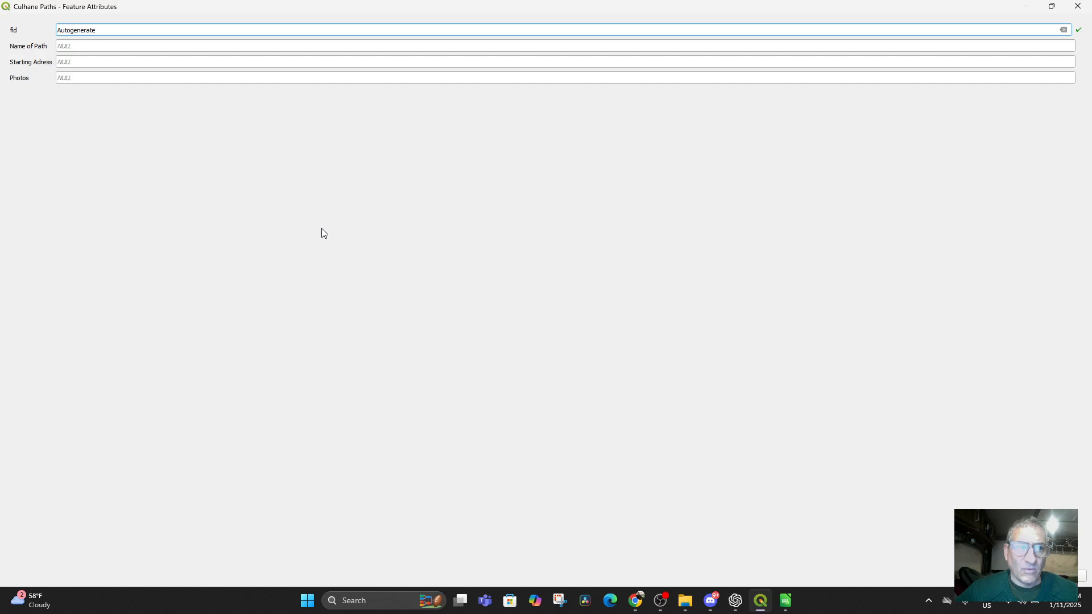
Set the new feature's Name of Path to "Souk Path from Herboriste to ZeitounCafe" and accept its attributes
{"action": "left_click", "coordinate": [113, 50]}
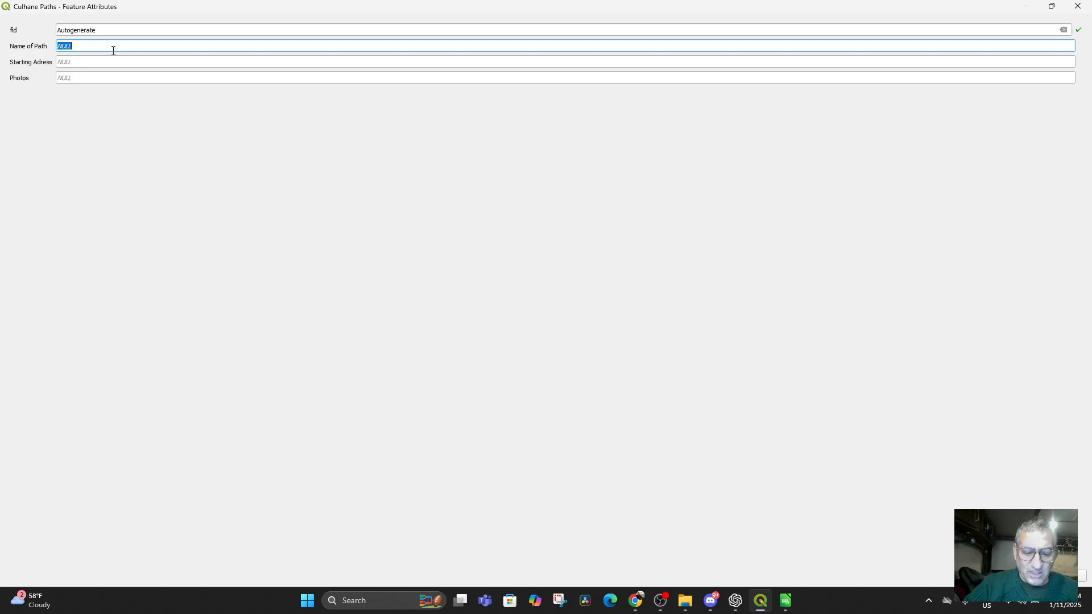
{"action": "type", "text": "S"}
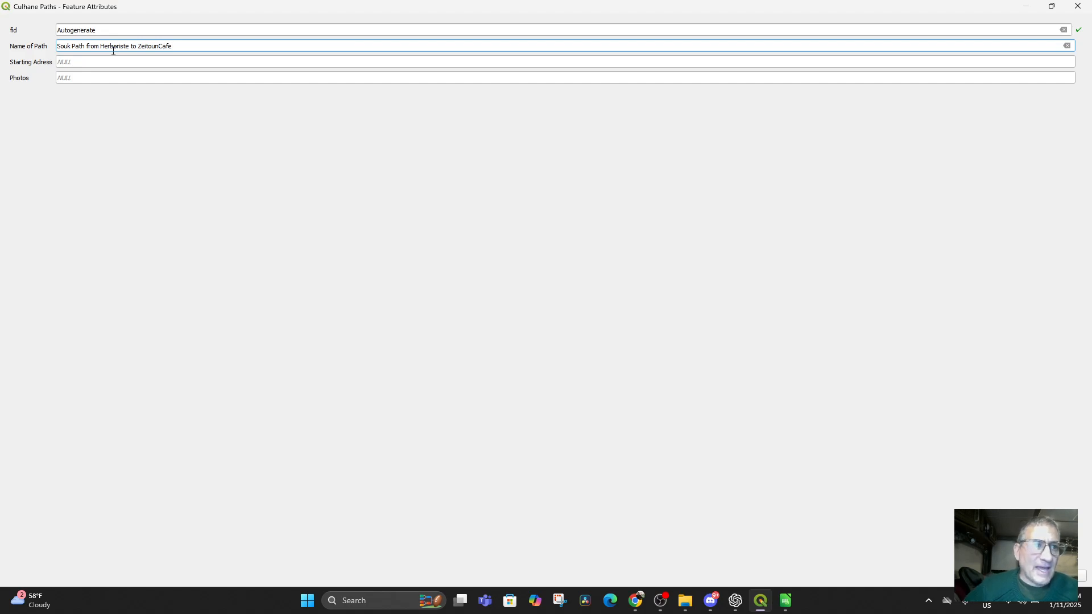
{"action": "left_click", "coordinate": [71, 75]}
{"action": "left_click", "coordinate": [76, 62]}
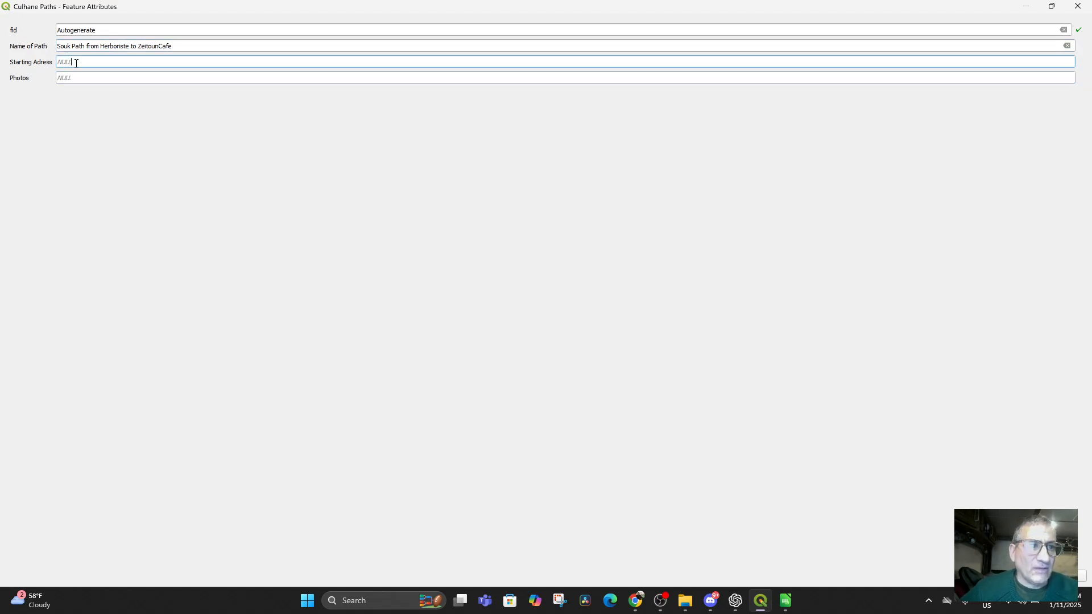
{"action": "left_click", "coordinate": [1020, 576]}
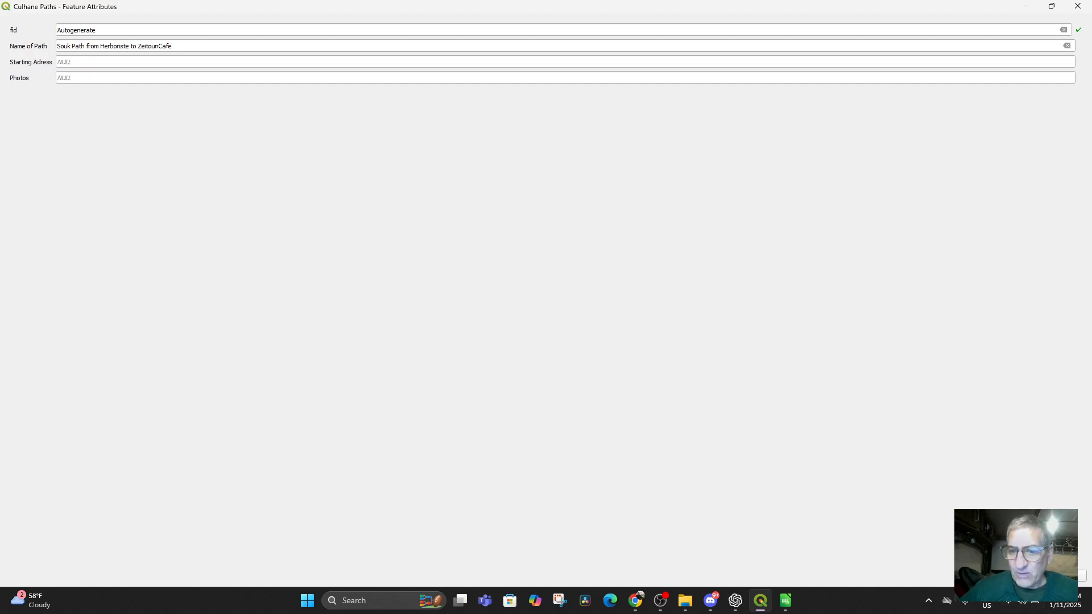
{"action": "scroll", "coordinate": [573, 344], "scroll_direction": "down", "scroll_amount": 1}
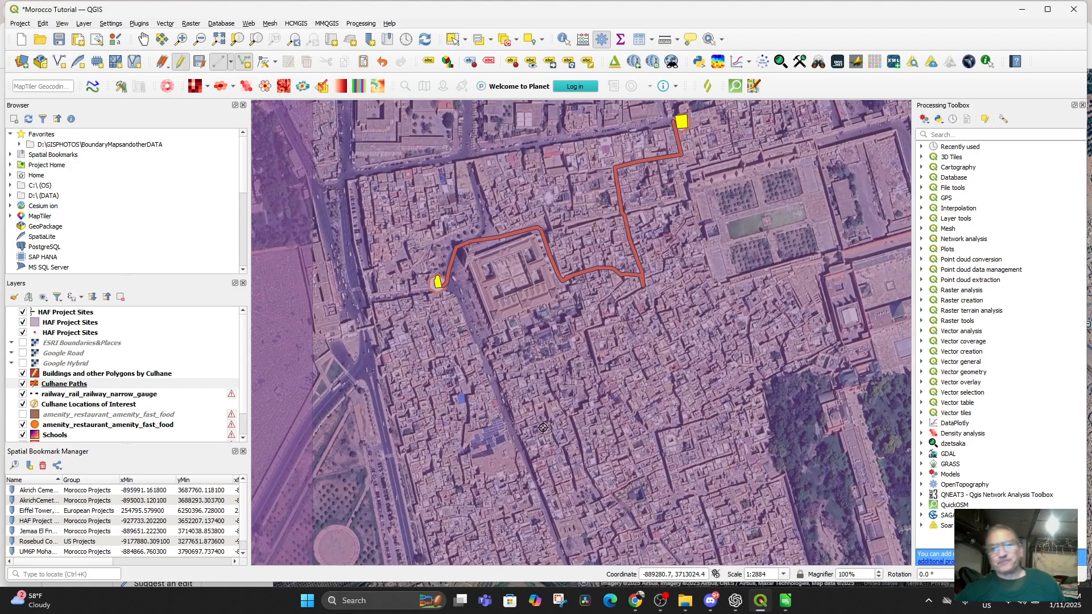
{"action": "scroll", "coordinate": [554, 441], "scroll_direction": "down", "scroll_amount": 2}
{"action": "scroll", "coordinate": [554, 440], "scroll_direction": "up", "scroll_amount": 2}
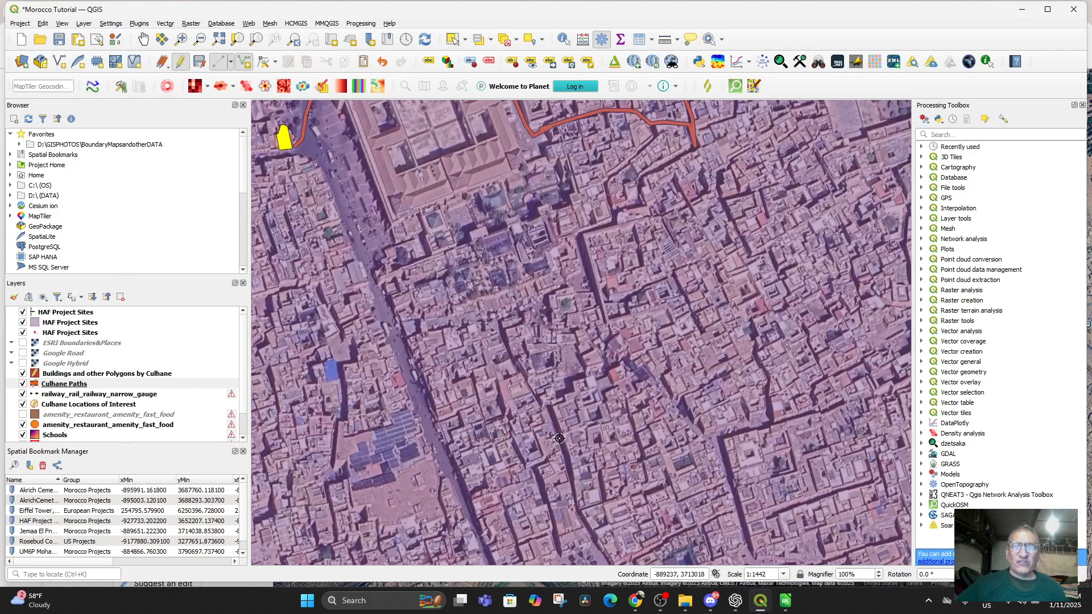
{"action": "scroll", "coordinate": [540, 395], "scroll_direction": "down", "scroll_amount": 1}
{"action": "left_click_drag", "start_coordinate": [540, 381], "coordinate": [576, 426]}
{"action": "scroll", "coordinate": [537, 369], "scroll_direction": "up", "scroll_amount": 1}
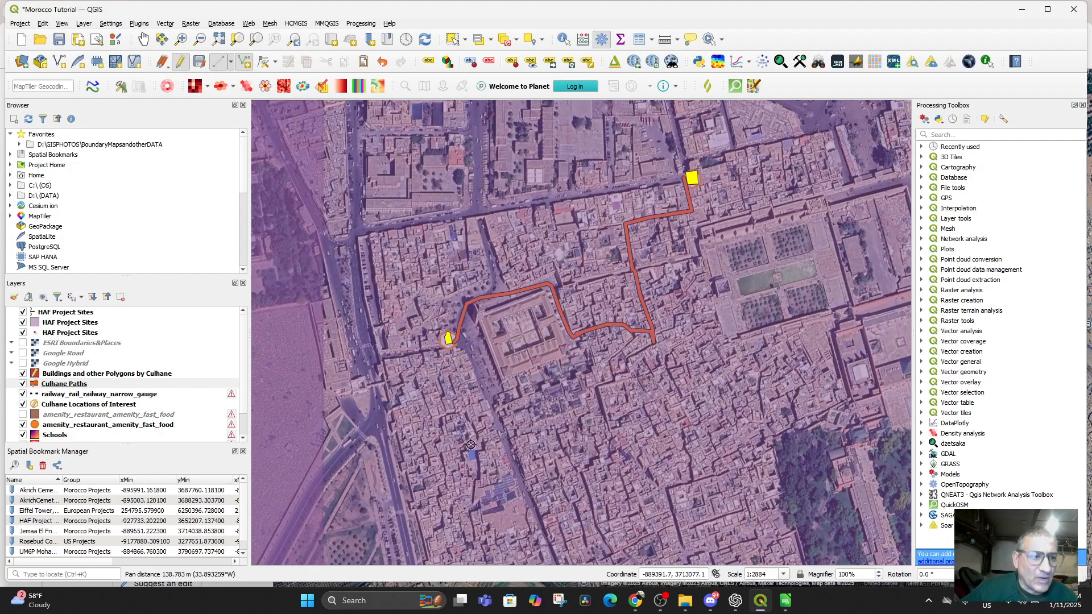
Select the Buildings and other Polygons layer, check the site list in the HAF Project Sites spreadsheet, and return to the map
{"action": "left_click", "coordinate": [73, 374]}
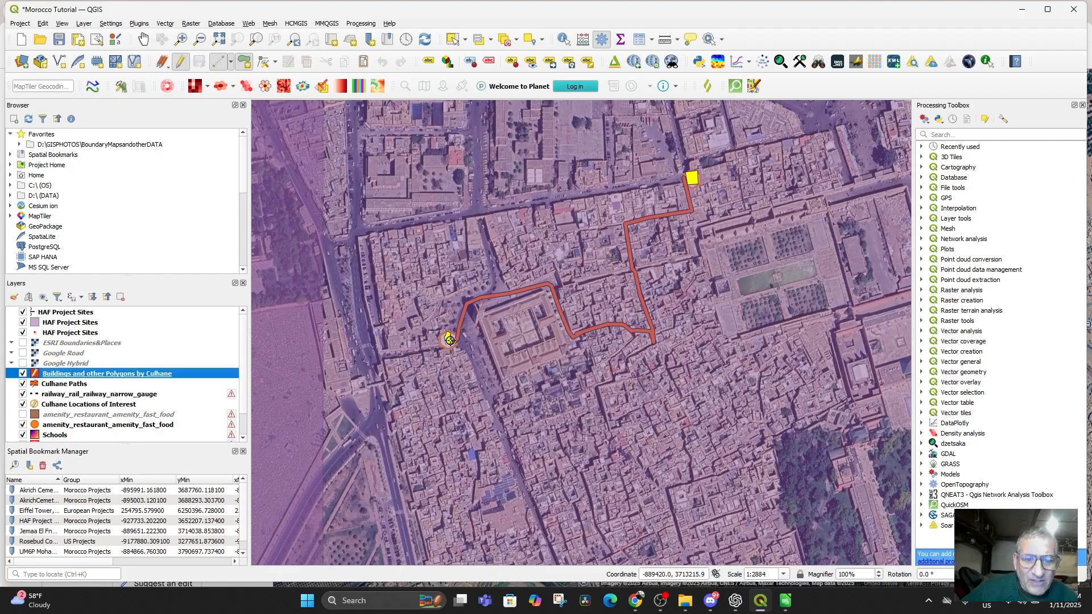
{"action": "left_click", "coordinate": [785, 600]}
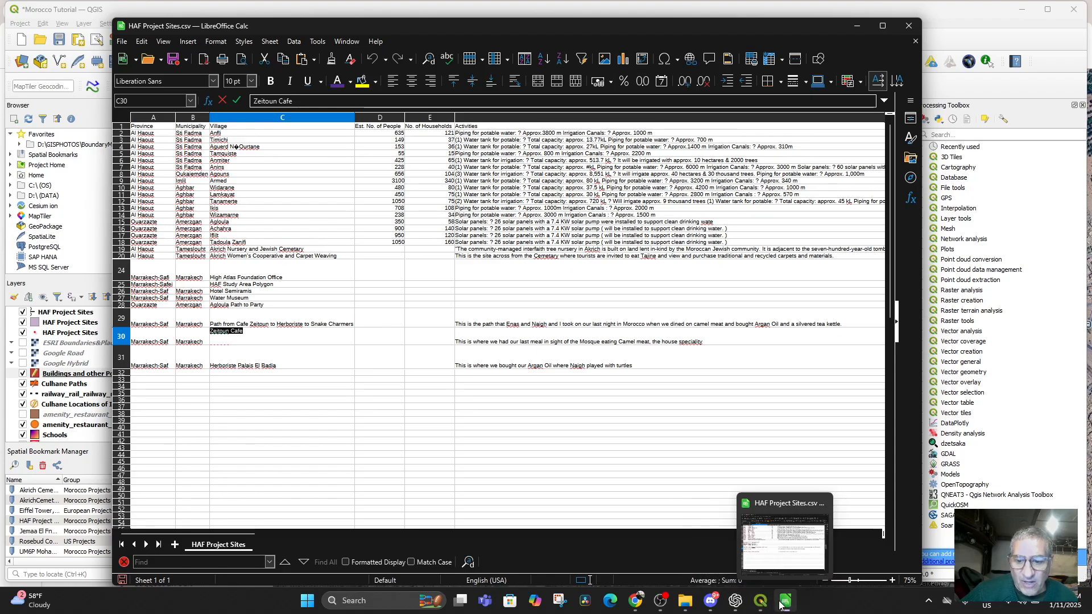
{"action": "left_click", "coordinate": [760, 601]}
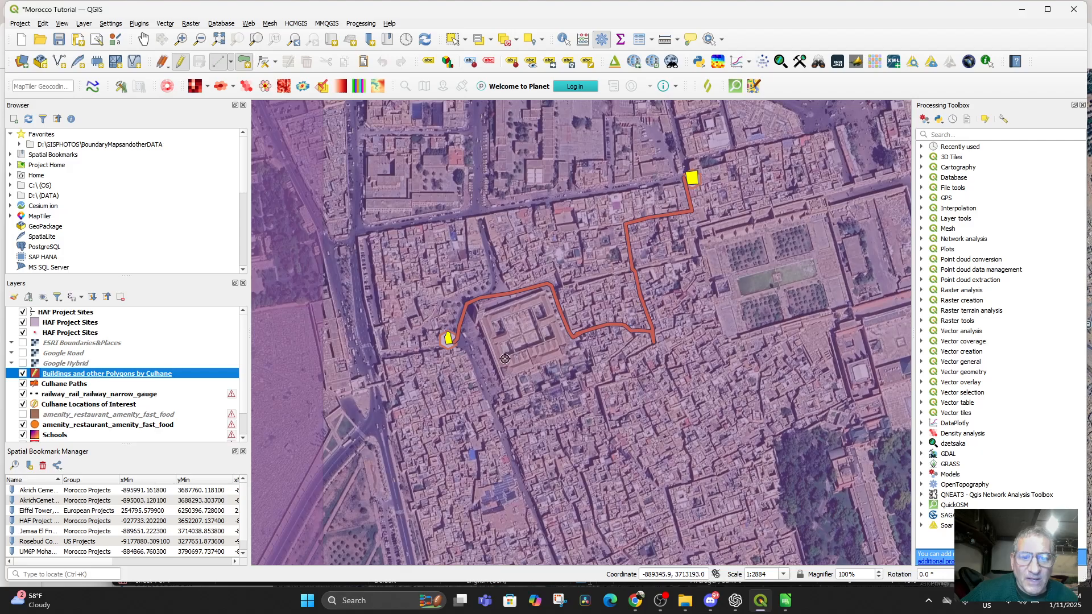
Examine the street running southeast past the large courtyard building to locate the trinket market building
{"action": "scroll", "coordinate": [499, 382], "scroll_direction": "up", "scroll_amount": 1}
{"action": "scroll", "coordinate": [499, 379], "scroll_direction": "down", "scroll_amount": 1}
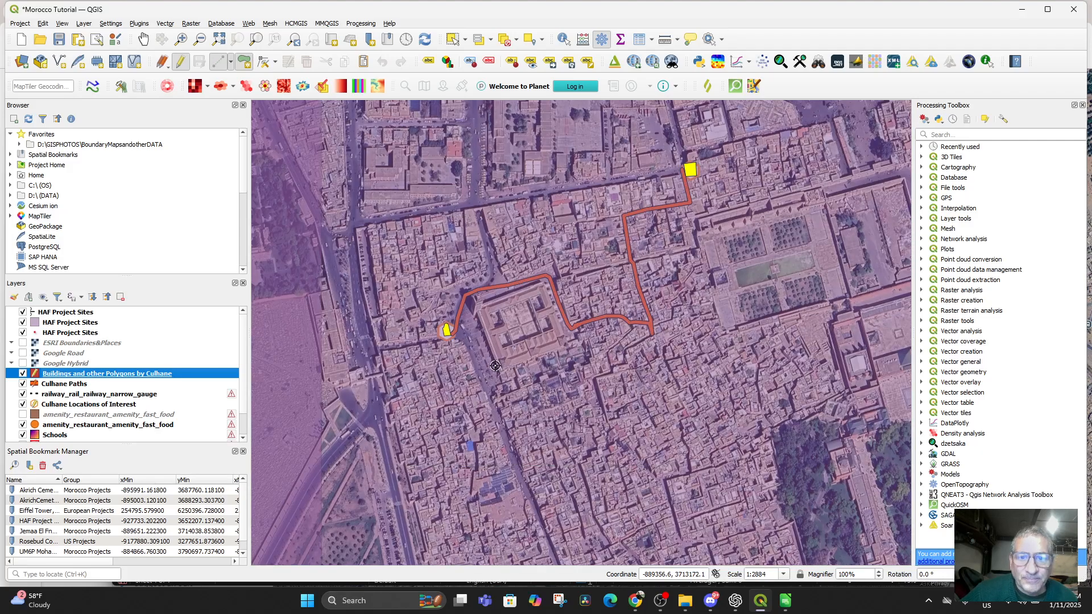
{"action": "left_click_drag", "start_coordinate": [518, 310], "coordinate": [580, 342]}
{"action": "scroll", "coordinate": [540, 359], "scroll_direction": "up", "scroll_amount": 2}
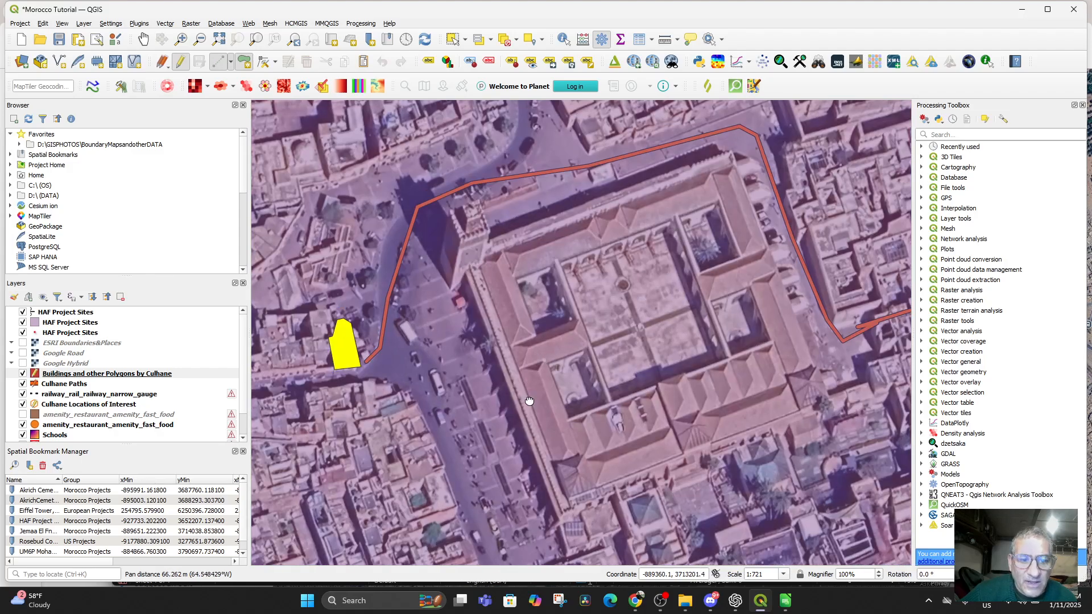
{"action": "left_click_drag", "start_coordinate": [528, 399], "coordinate": [532, 270]}
{"action": "left_click_drag", "start_coordinate": [553, 321], "coordinate": [527, 235]}
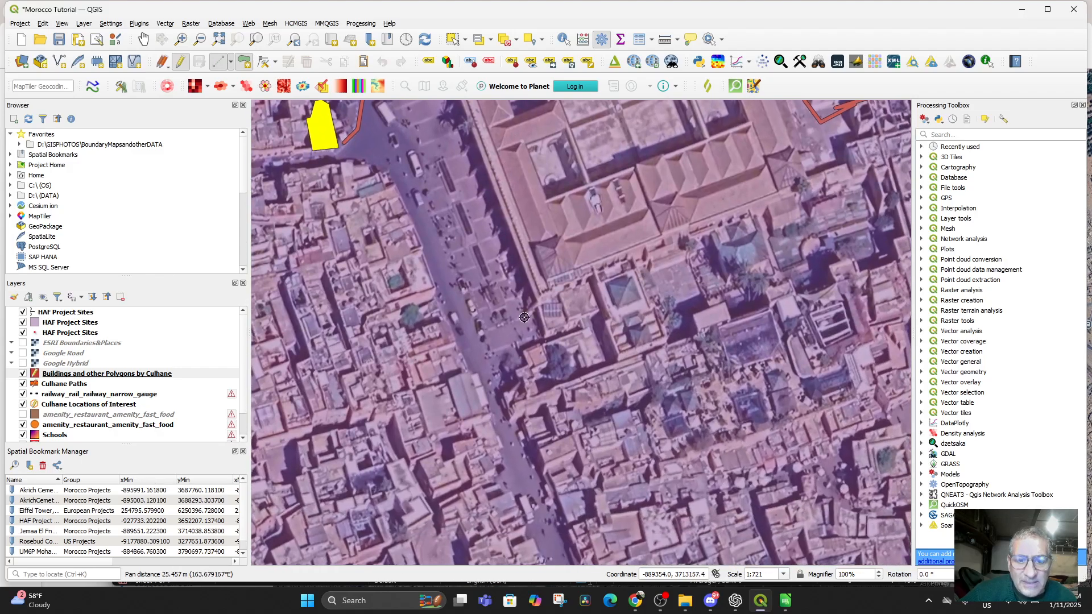
{"action": "left_click_drag", "start_coordinate": [519, 339], "coordinate": [537, 317]}
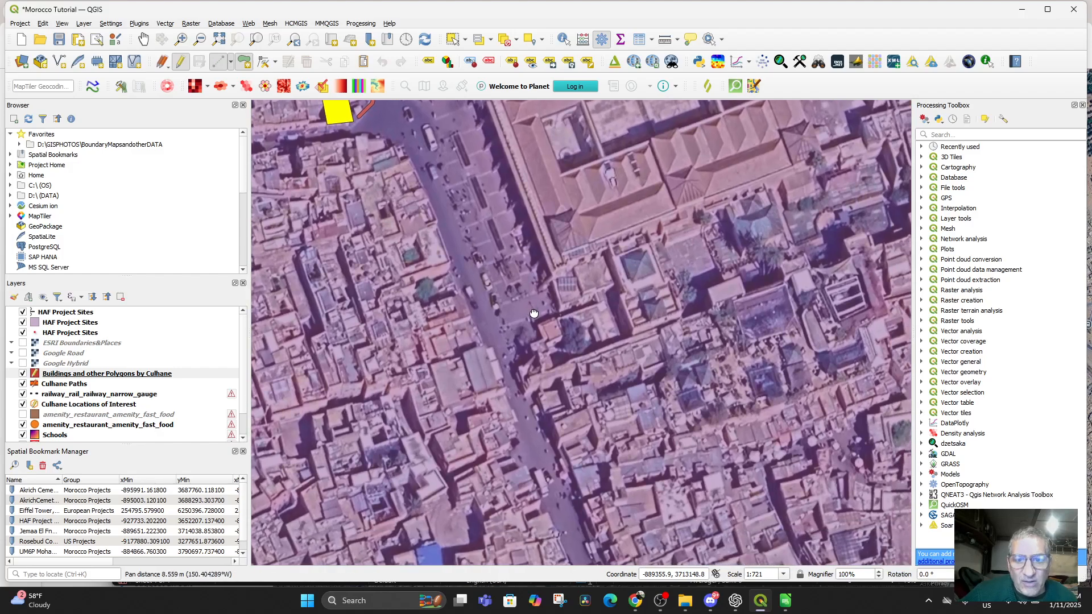
{"action": "left_click_drag", "start_coordinate": [539, 386], "coordinate": [544, 349]}
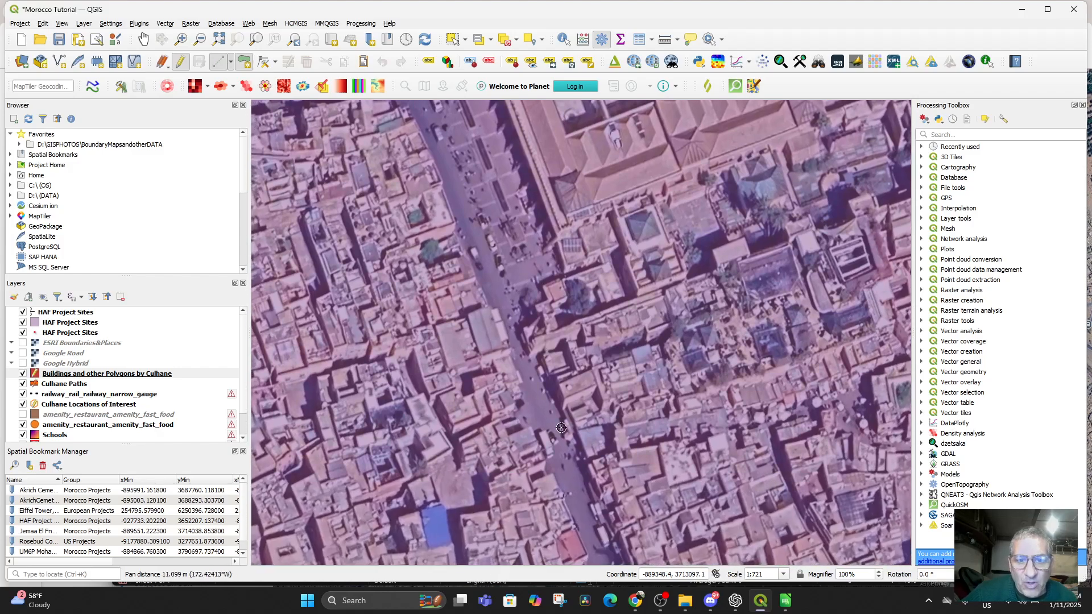
{"action": "scroll", "coordinate": [563, 425], "scroll_direction": "up", "scroll_amount": 1}
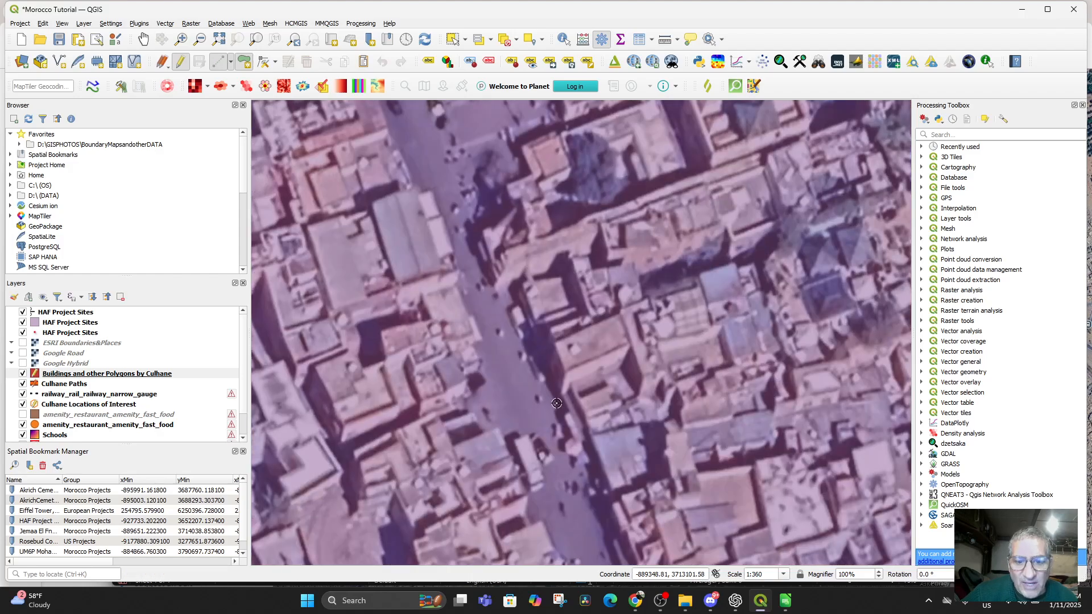
{"action": "scroll", "coordinate": [557, 403], "scroll_direction": "down", "scroll_amount": 1}
{"action": "left_click_drag", "start_coordinate": [579, 434], "coordinate": [578, 376]}
{"action": "scroll", "coordinate": [571, 376], "scroll_direction": "up", "scroll_amount": 1}
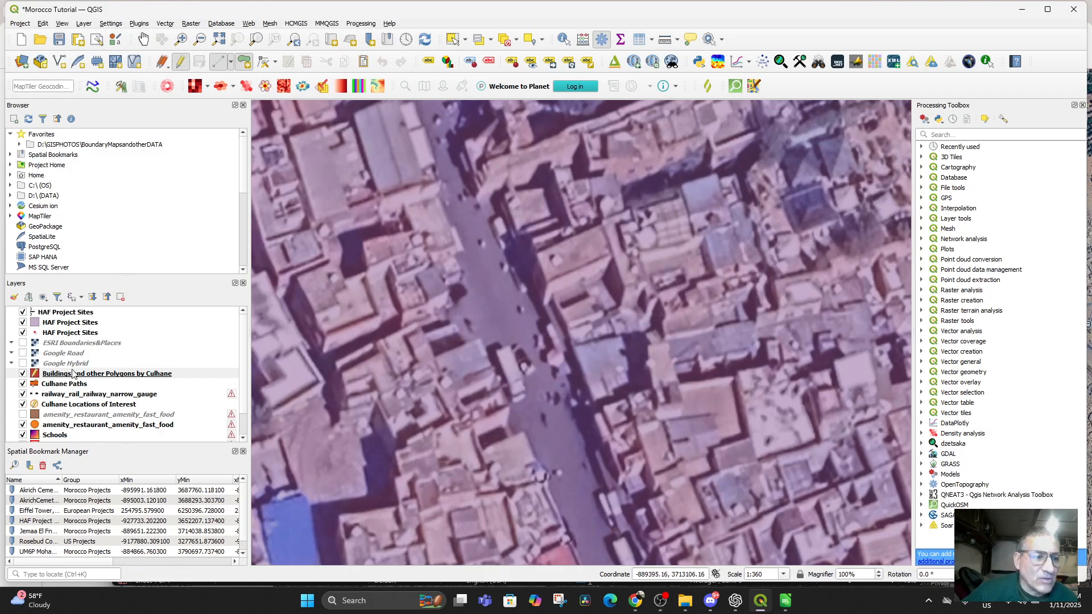
Digitize a four-cornered building polygon on the east side of the street south of the courtyard building in the Buildings and other Polygons layer
{"action": "left_click", "coordinate": [77, 377]}
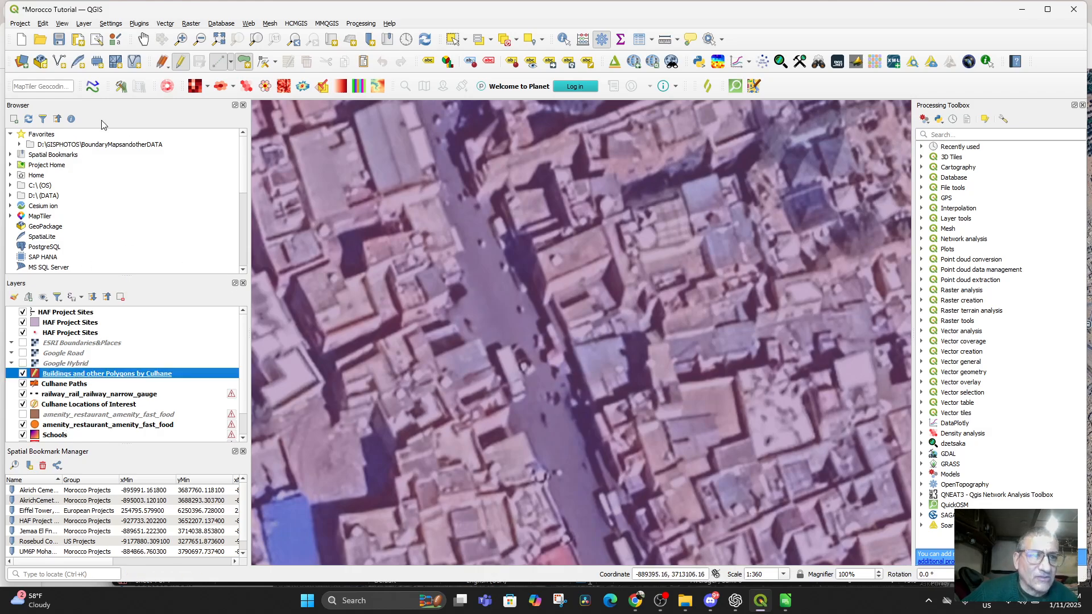
{"action": "left_click", "coordinate": [181, 61]}
{"action": "left_click", "coordinate": [216, 61]}
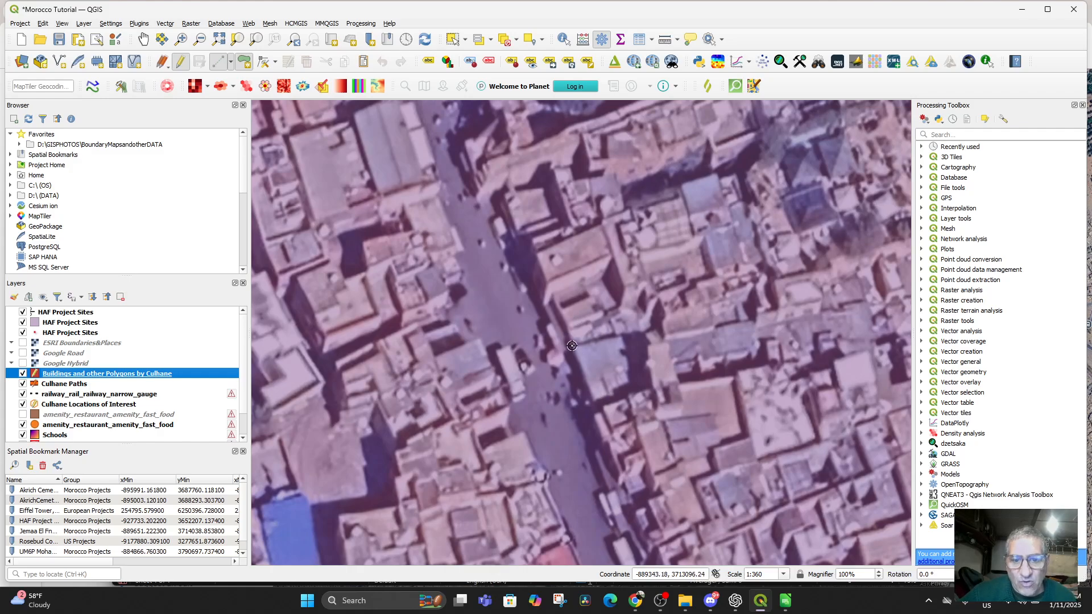
{"action": "left_click", "coordinate": [631, 335]}
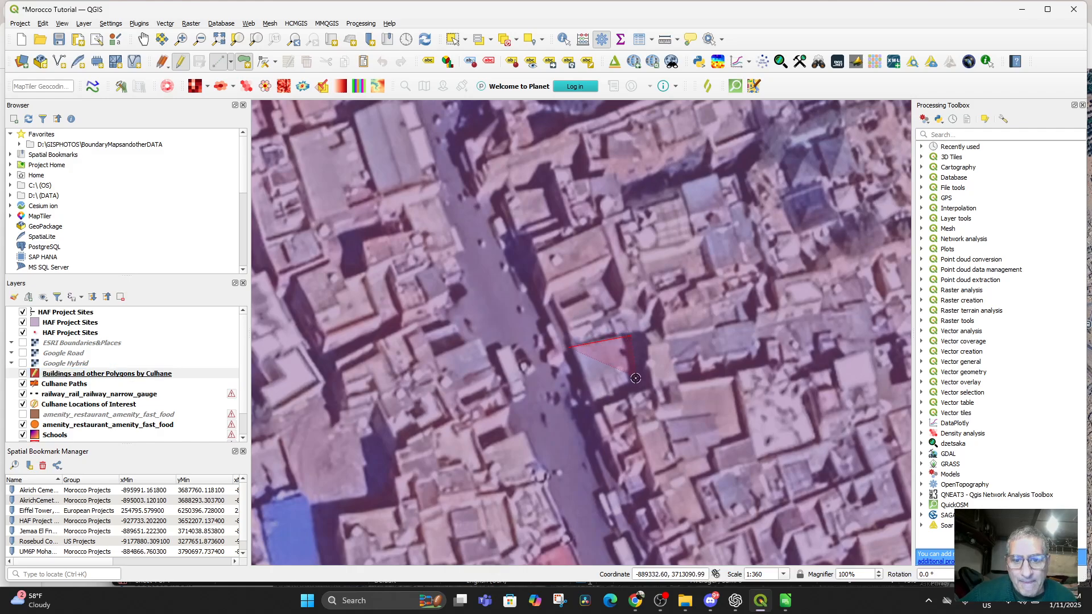
{"action": "left_click", "coordinate": [639, 388]}
{"action": "left_click", "coordinate": [582, 404]}
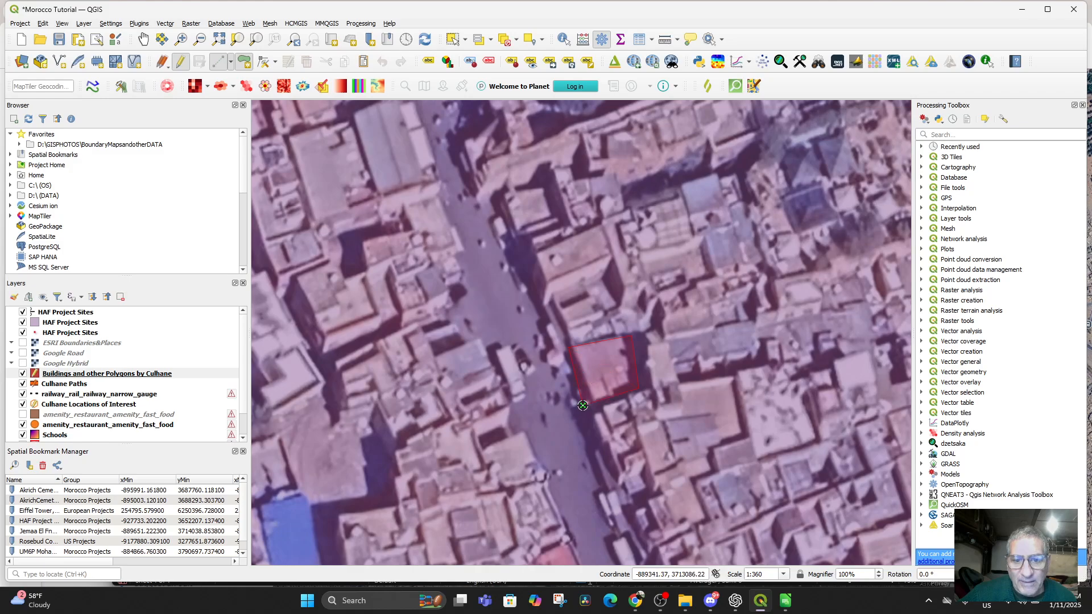
{"action": "right_click", "coordinate": [586, 395]}
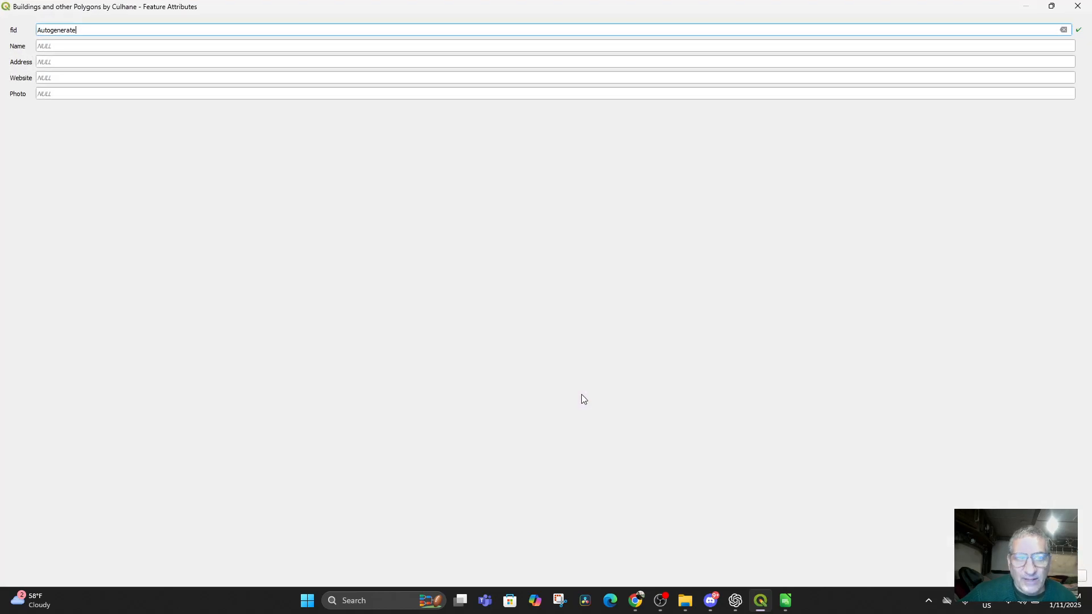
Set the new polygon's Name to "Trinket Marker" and accept its attributes
{"action": "left_click", "coordinate": [62, 46]}
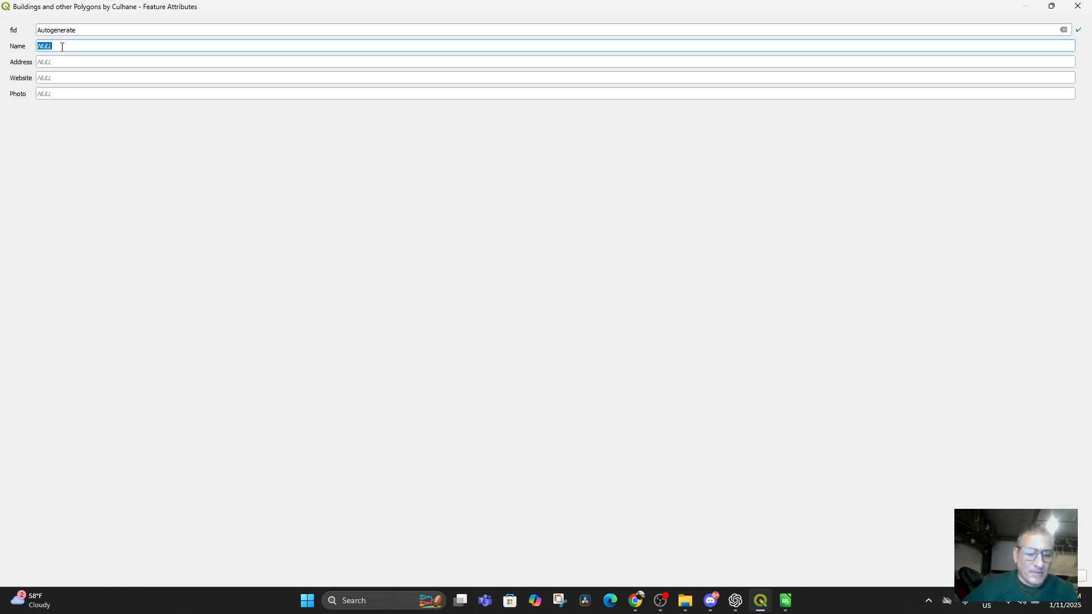
{"action": "type", "text": "Trinket Marker"}
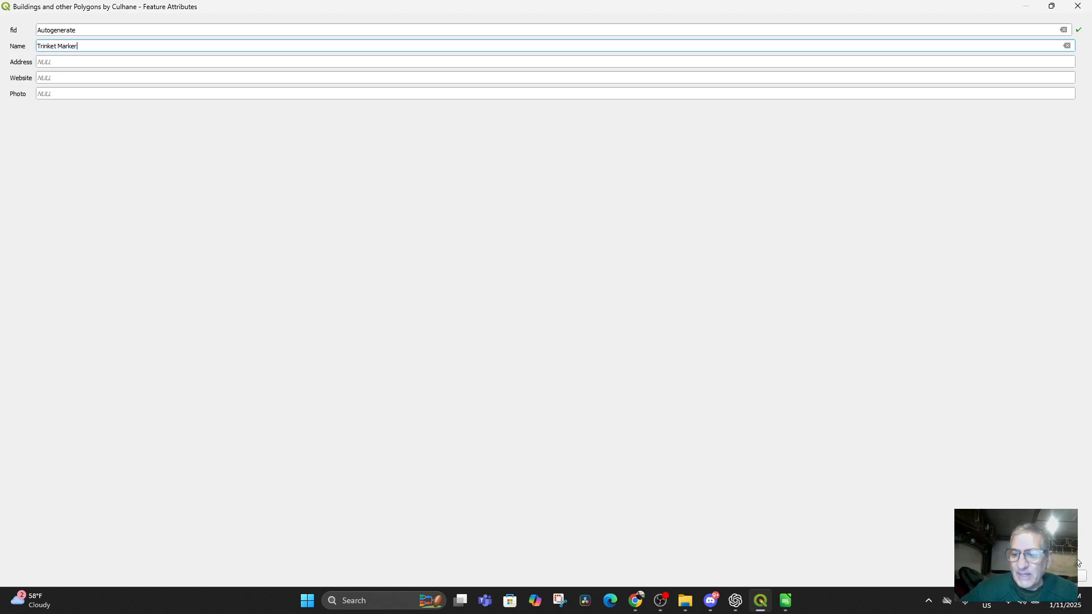
{"action": "key", "text": "Return"}
Hide the three HAF Project Sites layers so the satellite imagery, path and buildings show without the overlay
{"action": "scroll", "coordinate": [636, 336], "scroll_direction": "down", "scroll_amount": 2}
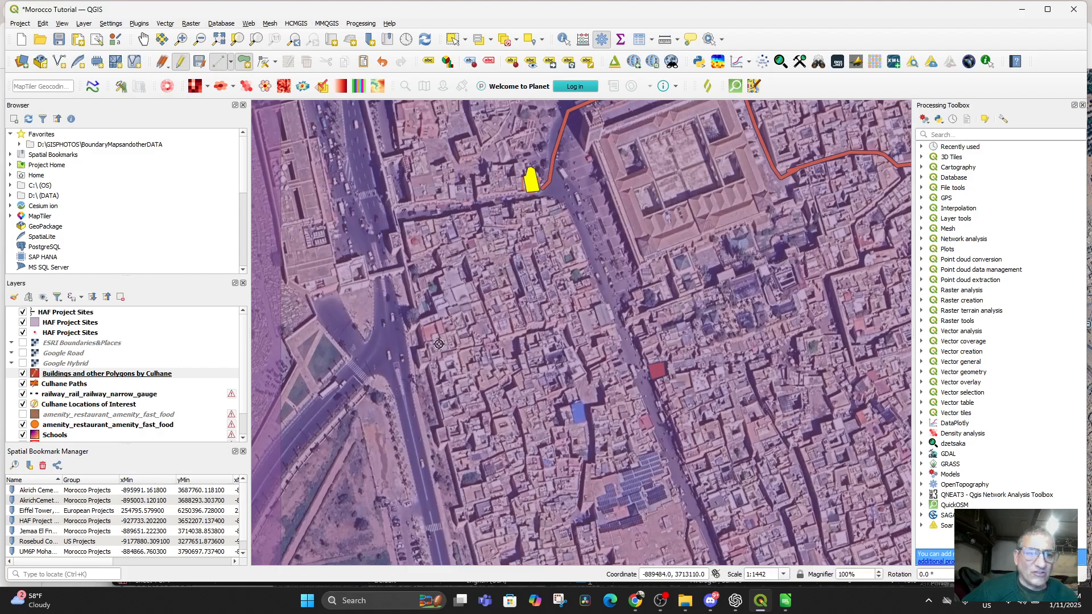
{"action": "left_click", "coordinate": [22, 312]}
{"action": "left_click", "coordinate": [23, 323]}
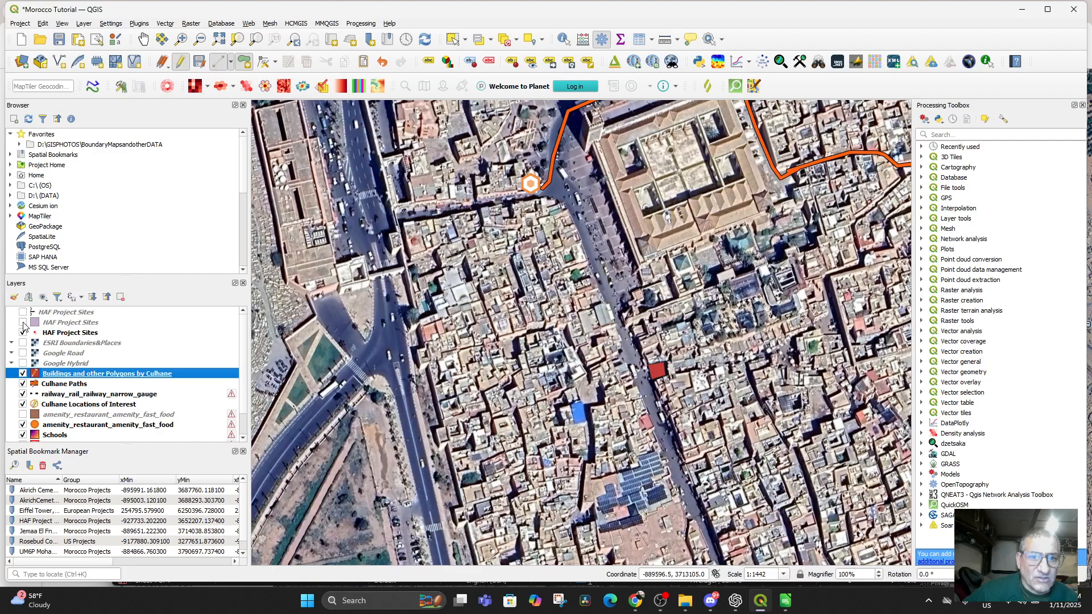
{"action": "left_click", "coordinate": [23, 333]}
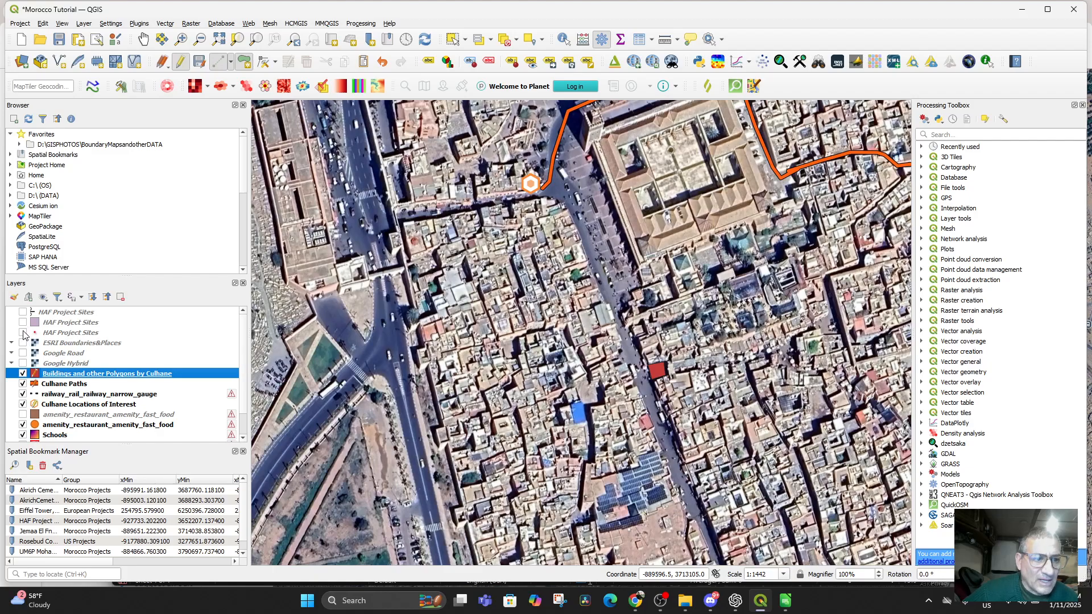
{"action": "scroll", "coordinate": [536, 343], "scroll_direction": "down", "scroll_amount": 2}
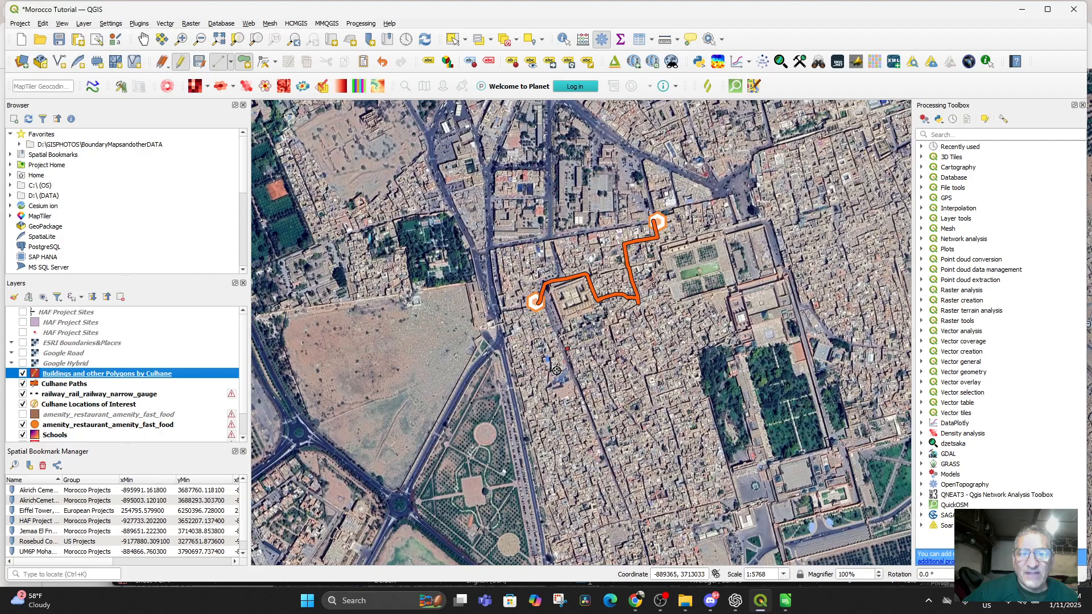
{"action": "left_click_drag", "start_coordinate": [521, 422], "coordinate": [506, 459]}
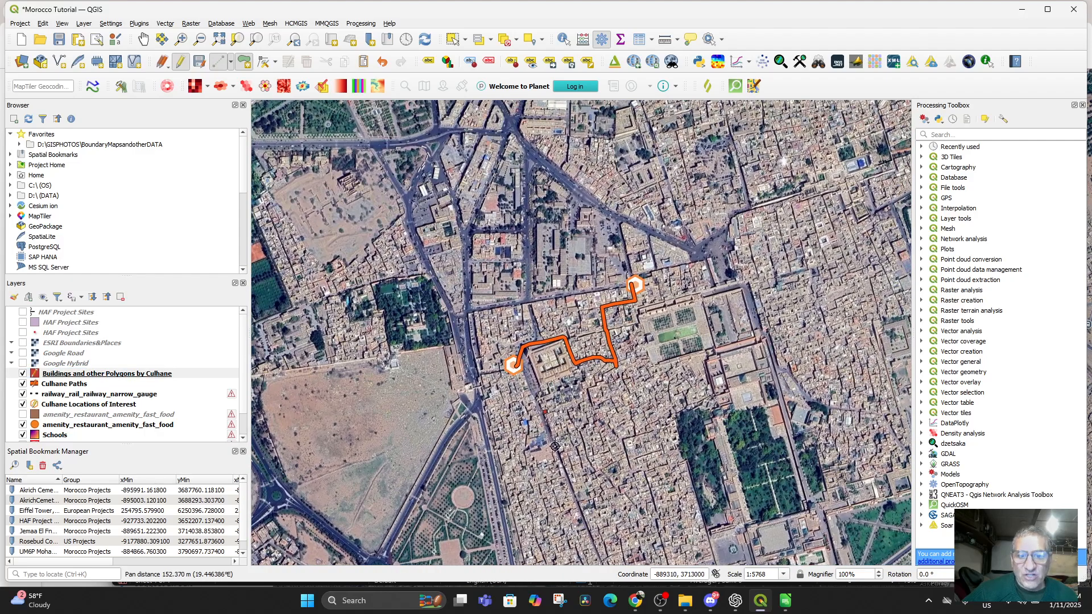
{"action": "scroll", "coordinate": [552, 438], "scroll_direction": "up", "scroll_amount": 1}
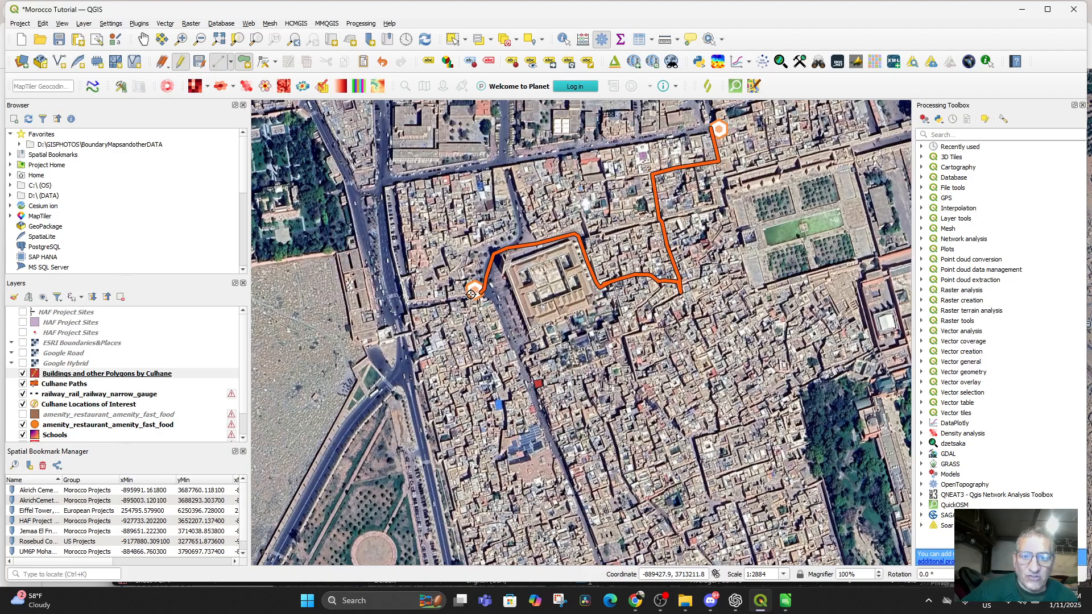
Switch the Locations of Interest, Paths and Buildings layers off and on in turn to check what each one displays
{"action": "left_click", "coordinate": [61, 407]}
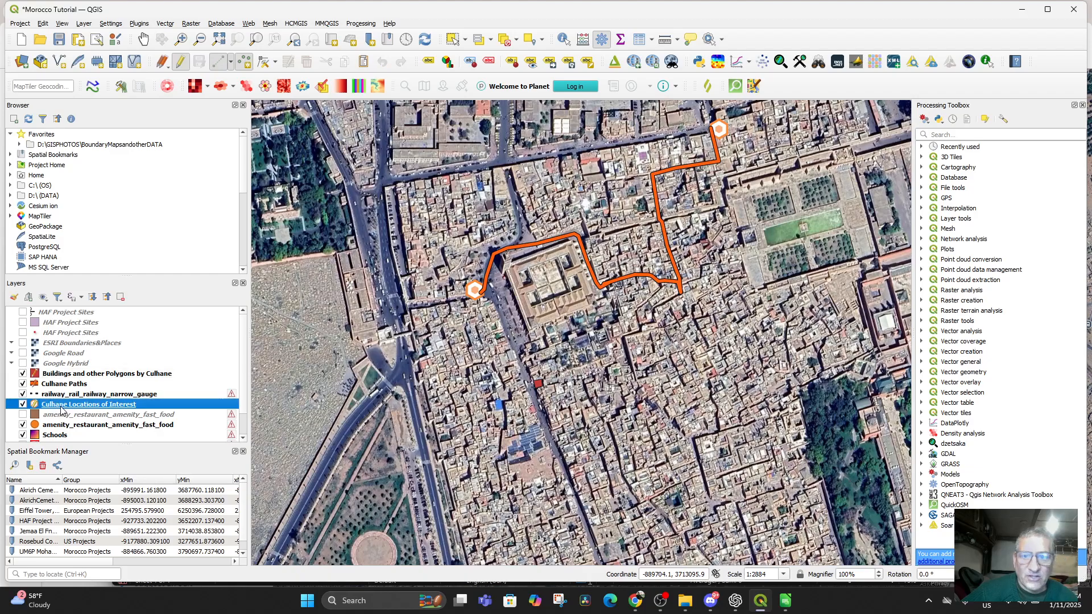
{"action": "left_click", "coordinate": [23, 405]}
{"action": "left_click", "coordinate": [22, 404]}
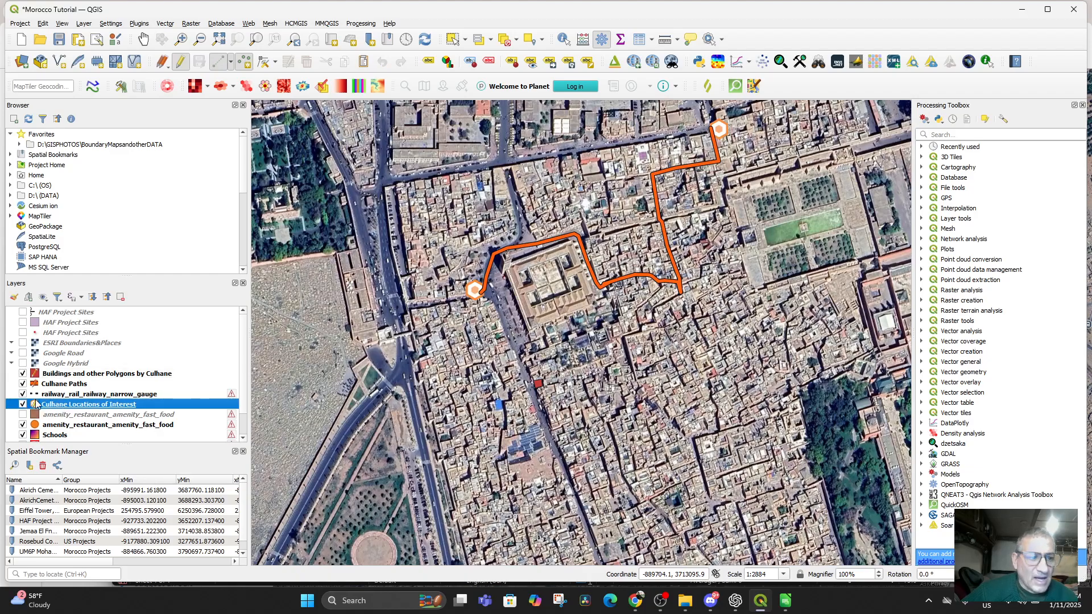
{"action": "left_click", "coordinate": [23, 384]}
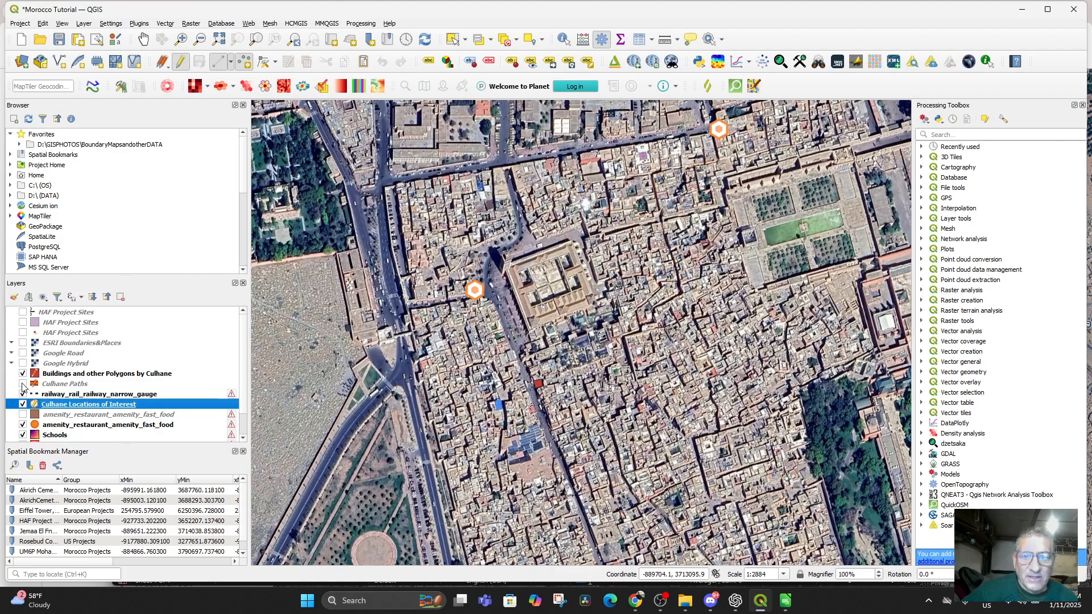
{"action": "left_click", "coordinate": [22, 383]}
{"action": "left_click", "coordinate": [60, 385]}
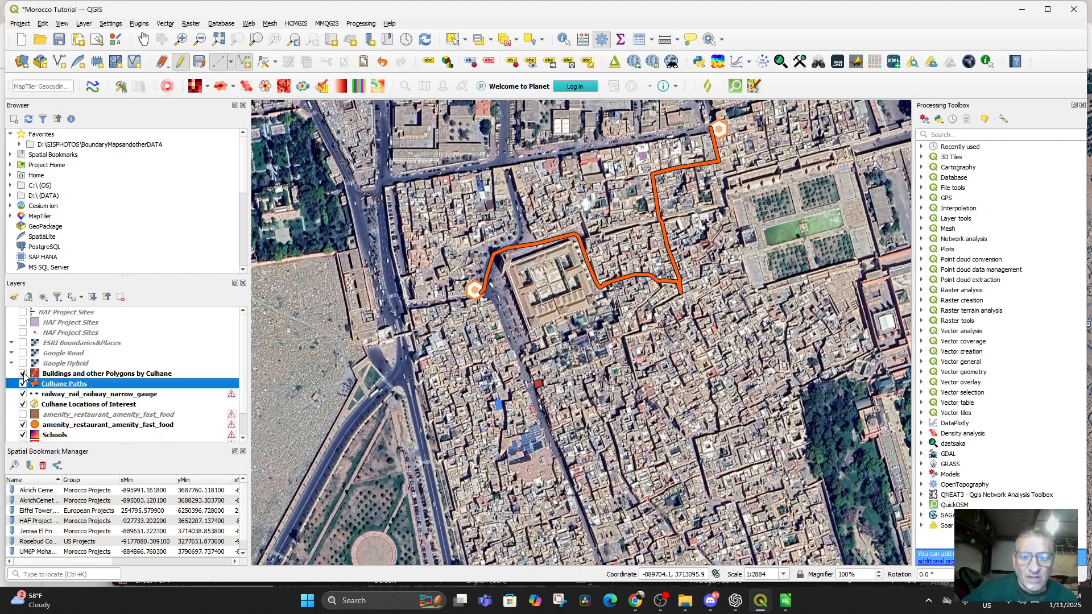
{"action": "left_click", "coordinate": [23, 374]}
{"action": "left_click", "coordinate": [23, 373]}
{"action": "left_click", "coordinate": [23, 374]}
{"action": "left_click", "coordinate": [23, 374]}
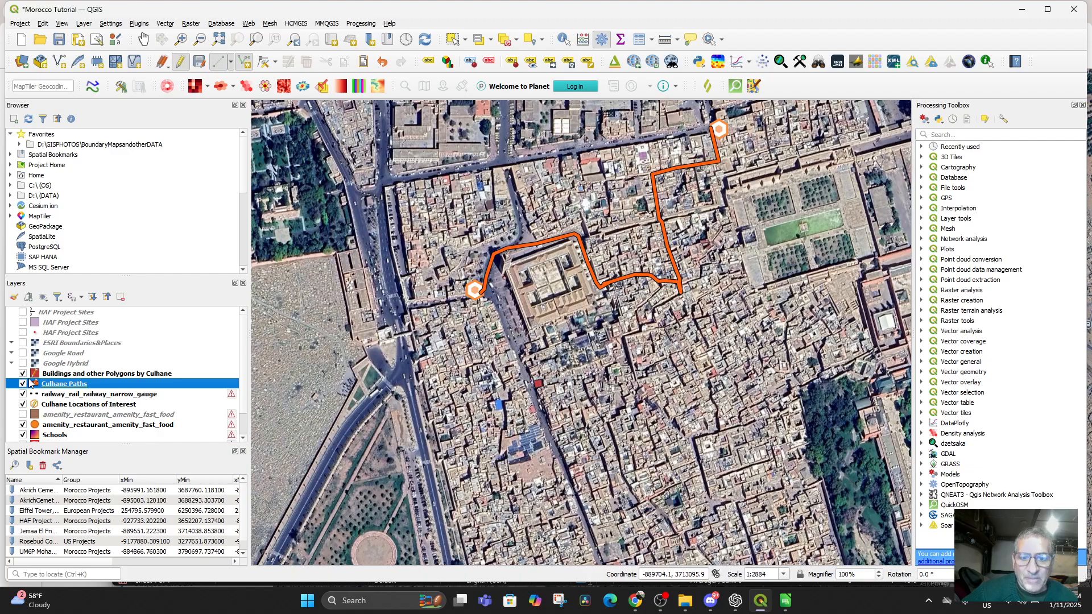
Open the attribute table of the Paths layer to review its features
{"action": "scroll", "coordinate": [614, 485], "scroll_direction": "up", "scroll_amount": 2}
{"action": "scroll", "coordinate": [532, 419], "scroll_direction": "down", "scroll_amount": 3}
{"action": "left_click_drag", "start_coordinate": [520, 439], "coordinate": [580, 452]}
{"action": "scroll", "coordinate": [551, 332], "scroll_direction": "up", "scroll_amount": 1}
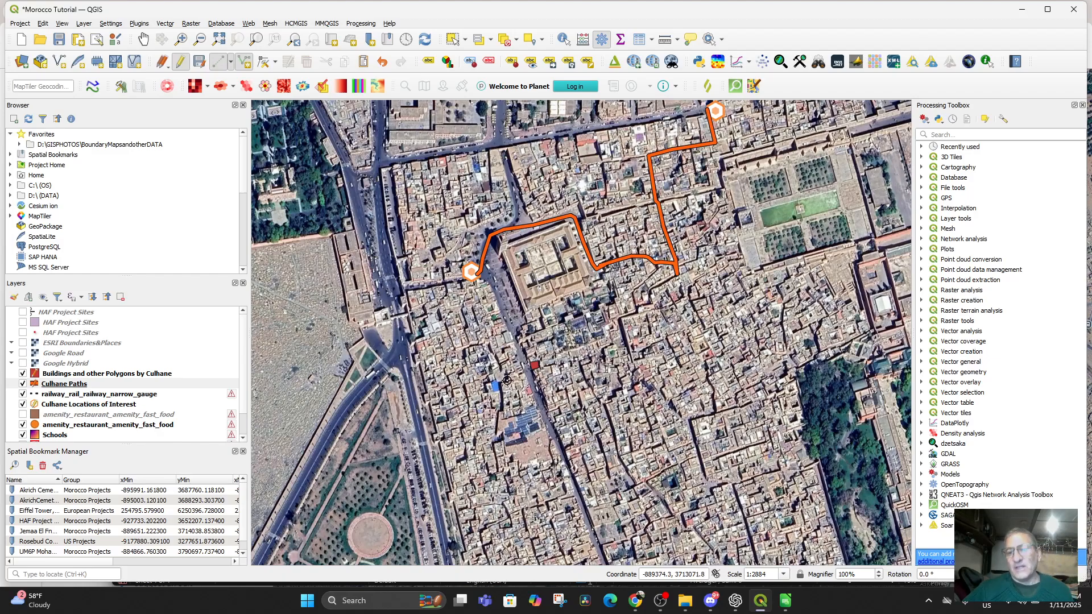
{"action": "left_click_drag", "start_coordinate": [562, 381], "coordinate": [550, 472]}
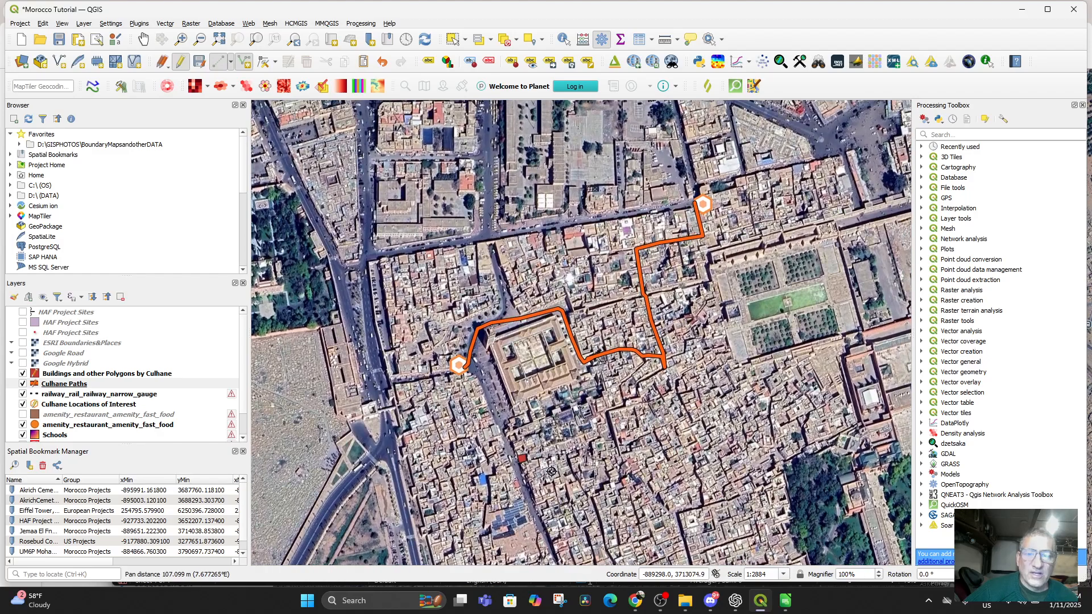
{"action": "right_click", "coordinate": [63, 385]}
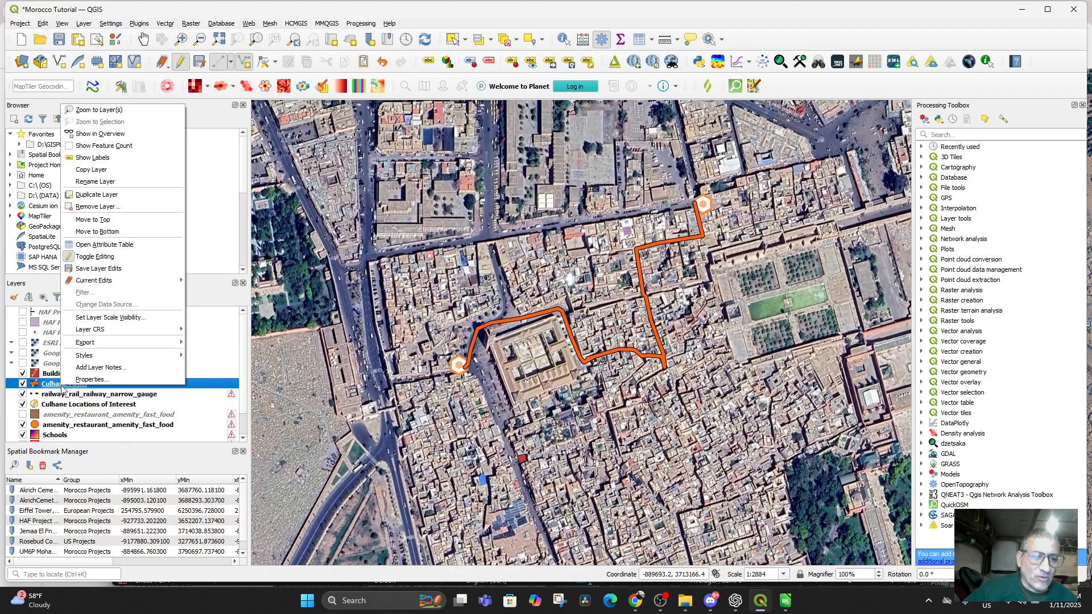
{"action": "left_click", "coordinate": [94, 245]}
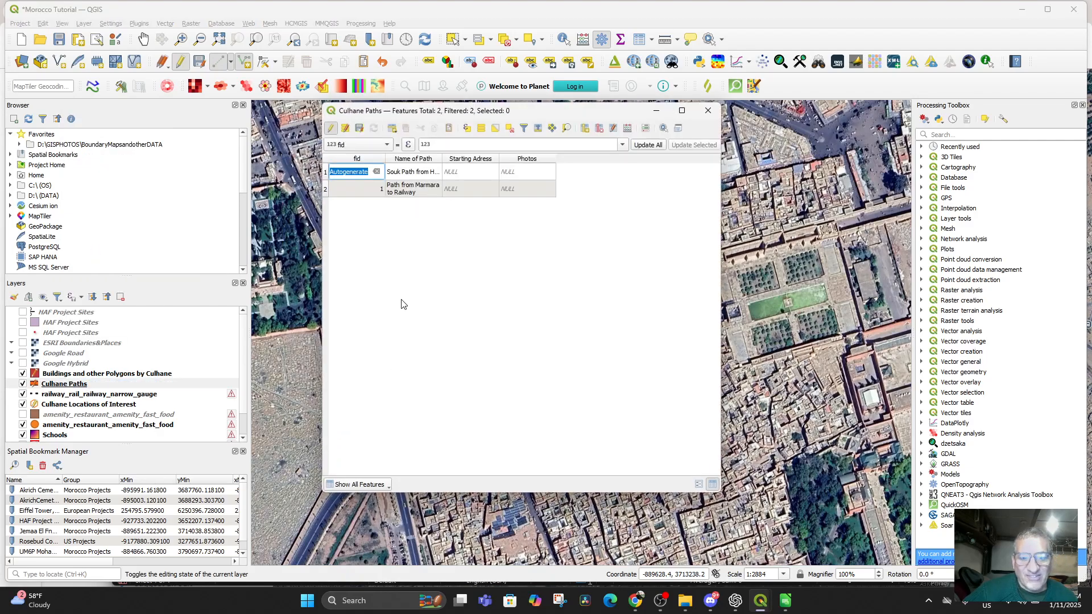
Switch to the Google Slides presentation in Chrome and copy the field name geometry_wkt from the WKT export notes of slide 83
{"action": "left_click", "coordinate": [656, 112]}
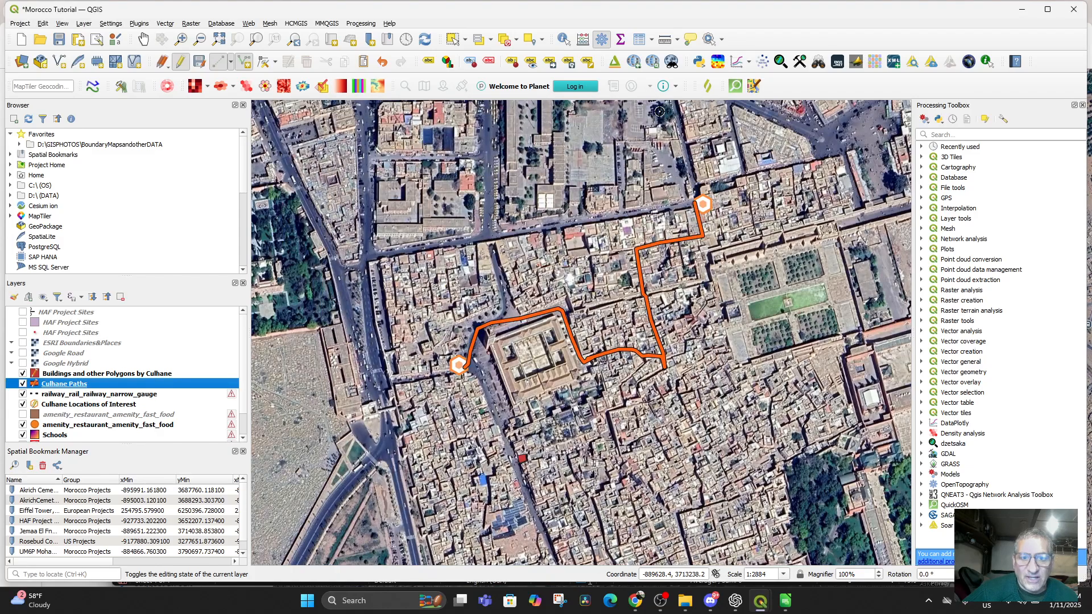
{"action": "left_click", "coordinate": [636, 599]}
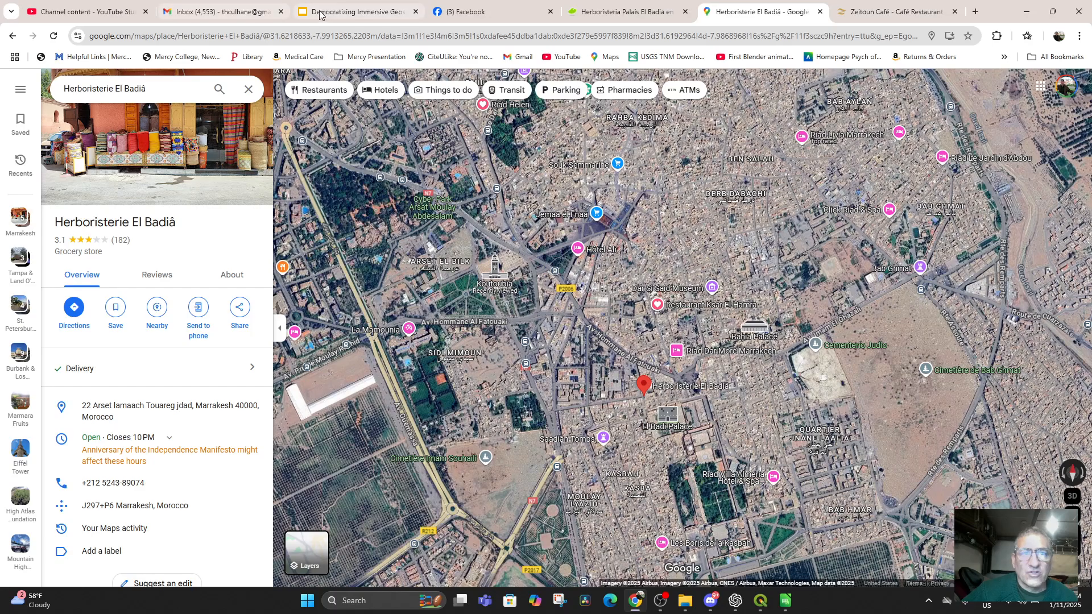
{"action": "left_click", "coordinate": [342, 8]}
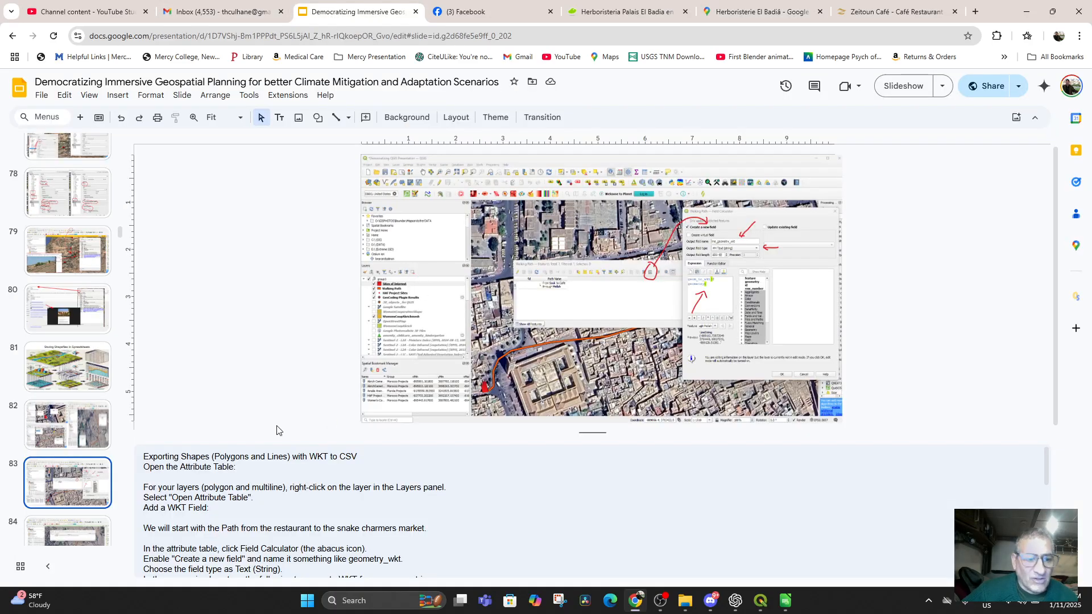
{"action": "scroll", "coordinate": [398, 530], "scroll_direction": "down", "scroll_amount": 3}
{"action": "scroll", "coordinate": [399, 527], "scroll_direction": "up", "scroll_amount": 1}
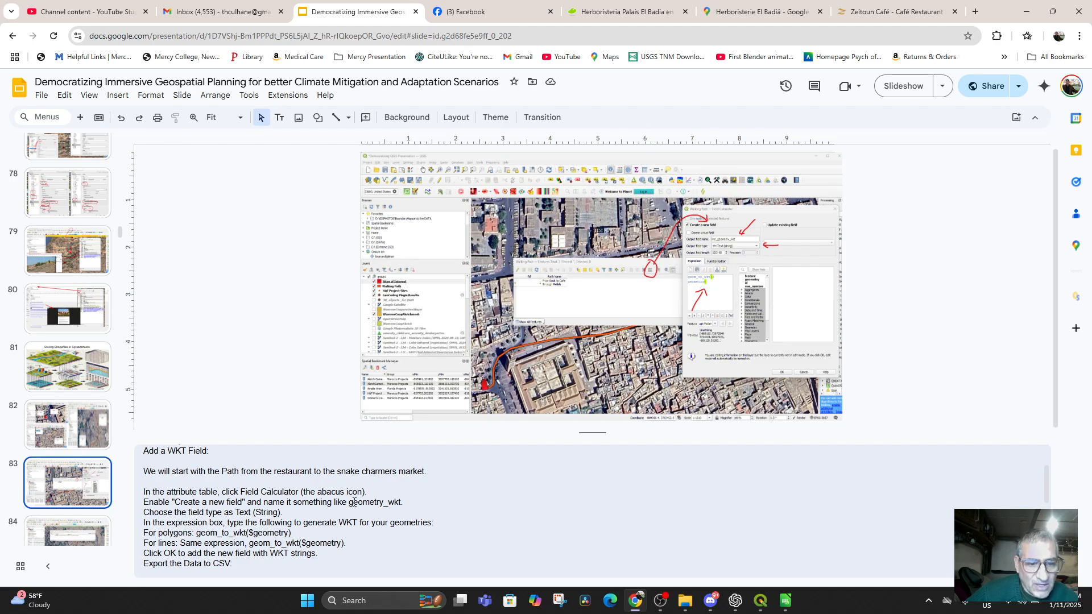
{"action": "left_click_drag", "start_coordinate": [349, 502], "coordinate": [416, 506]}
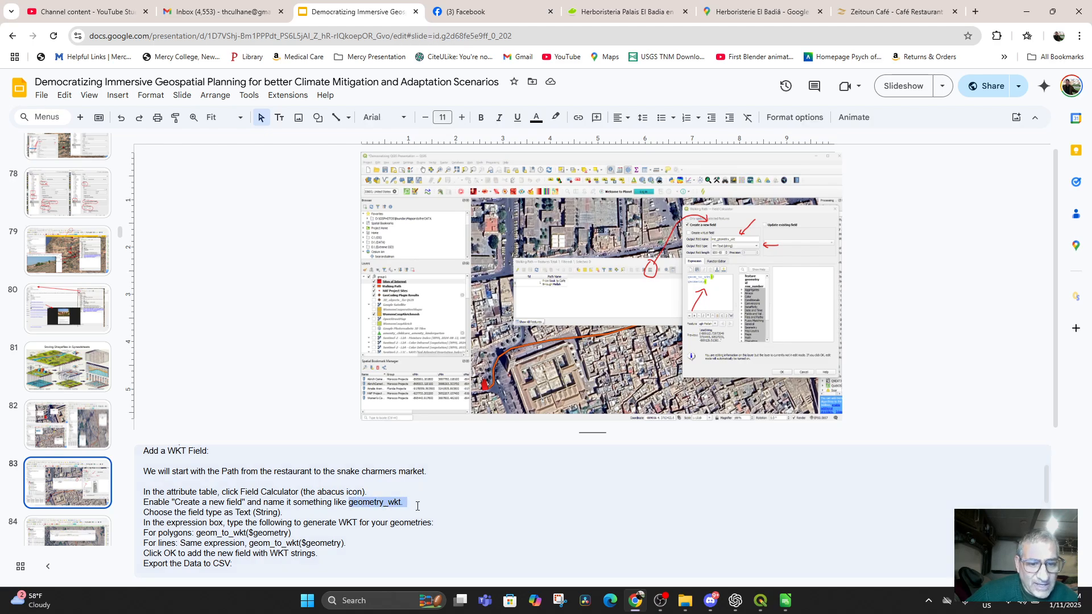
{"action": "right_click", "coordinate": [378, 501]}
{"action": "left_click", "coordinate": [419, 275]}
{"action": "scroll", "coordinate": [335, 514], "scroll_direction": "down", "scroll_amount": 1}
{"action": "scroll", "coordinate": [336, 514], "scroll_direction": "up", "scroll_amount": 1}
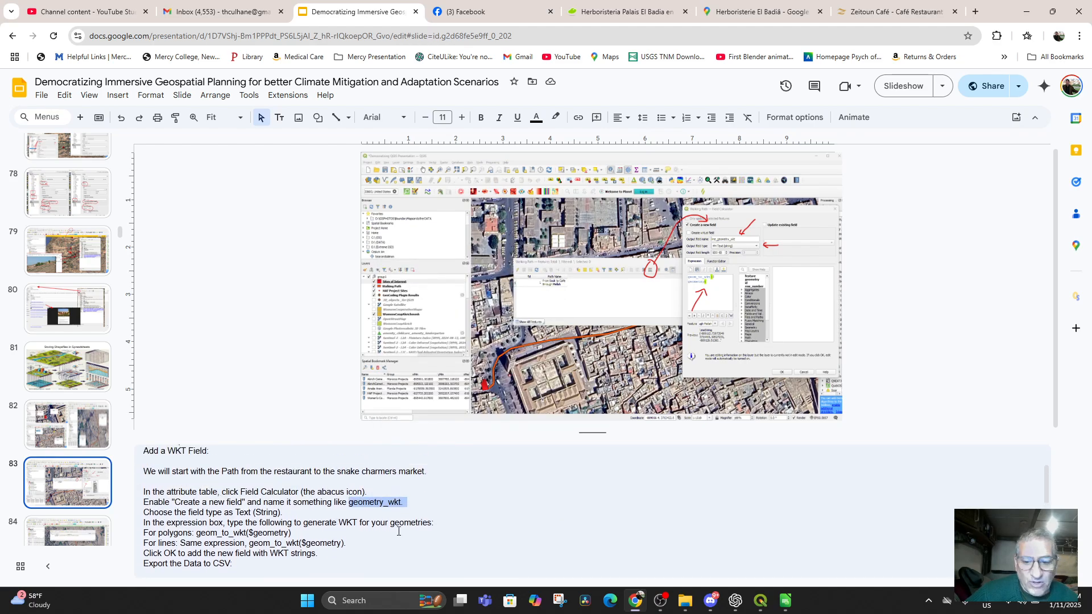
Return to QGIS, reopen the attribute table of the Paths layer and start the Field Calculator from it
{"action": "left_click", "coordinate": [763, 602]}
{"action": "left_click", "coordinate": [760, 604]}
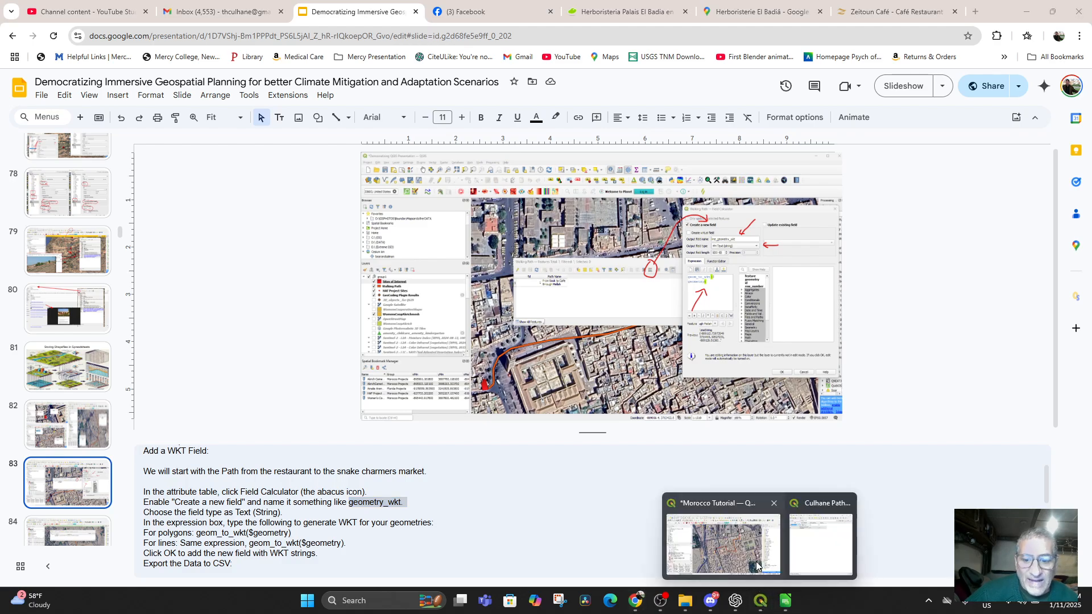
{"action": "left_click", "coordinate": [745, 558]}
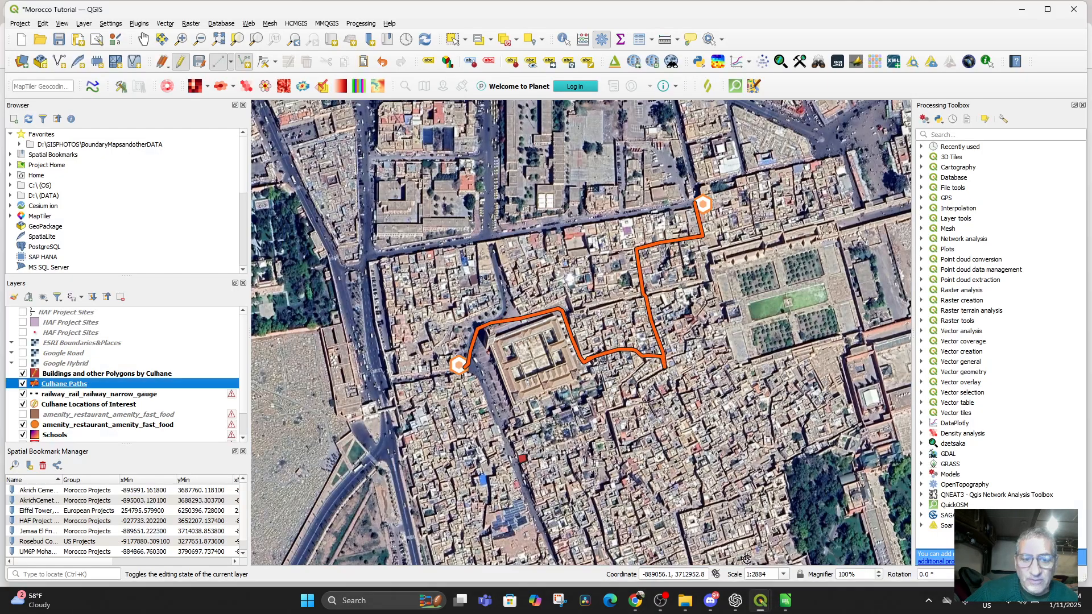
{"action": "right_click", "coordinate": [62, 385]}
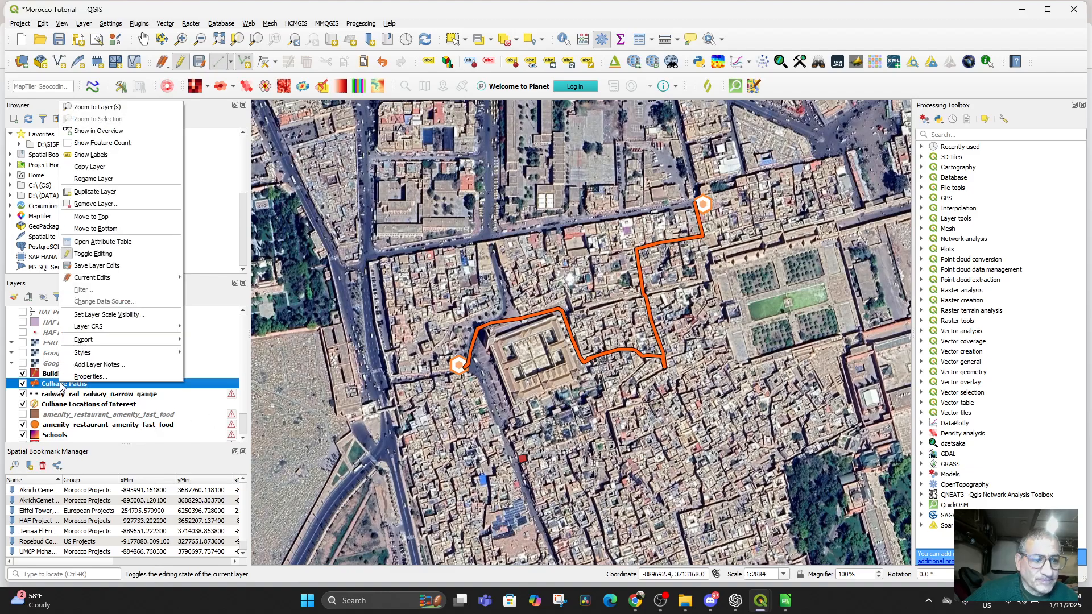
{"action": "left_click", "coordinate": [111, 242]}
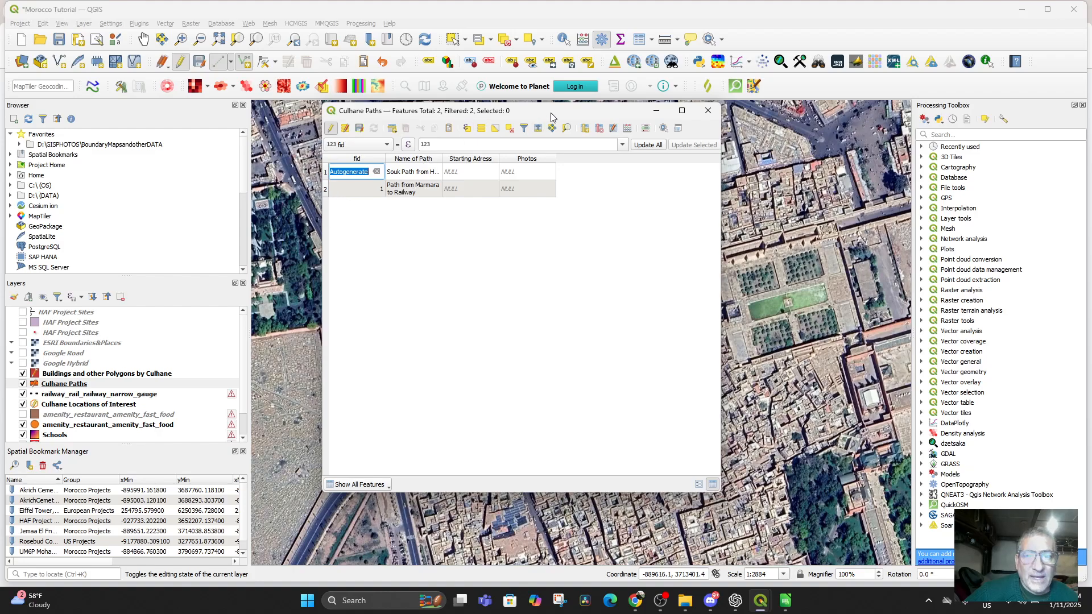
{"action": "left_click_drag", "start_coordinate": [554, 111], "coordinate": [656, 136]}
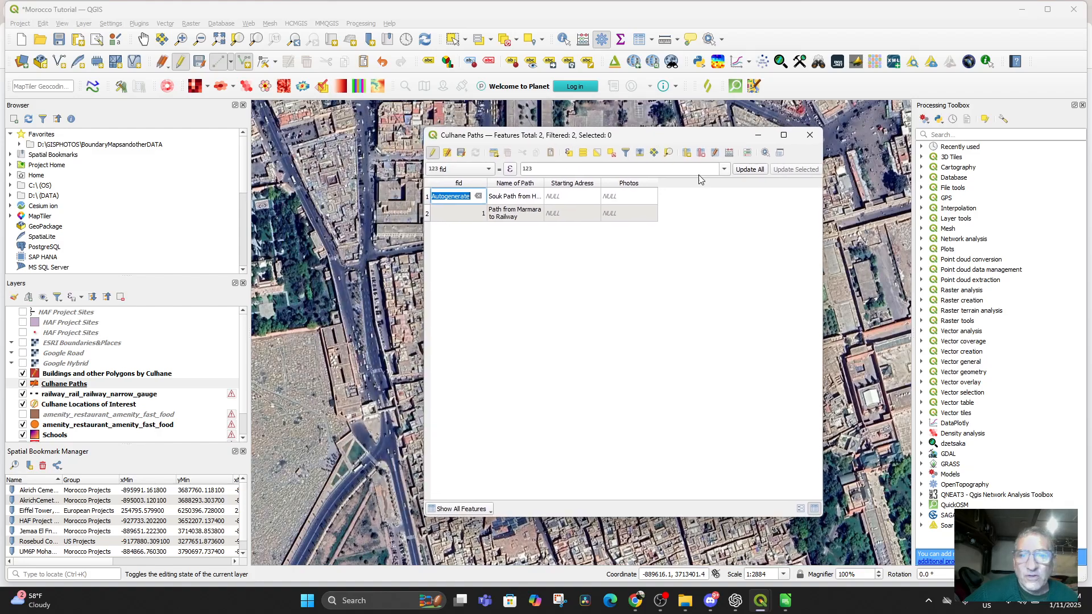
{"action": "left_click", "coordinate": [730, 153]}
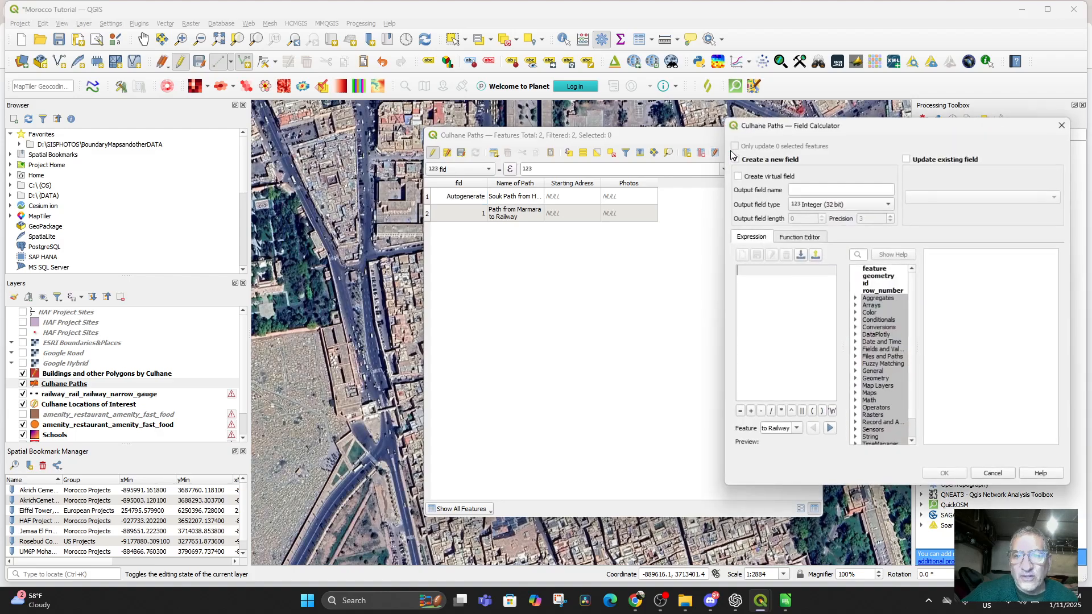
{"action": "left_click_drag", "start_coordinate": [881, 124], "coordinate": [908, 191]}
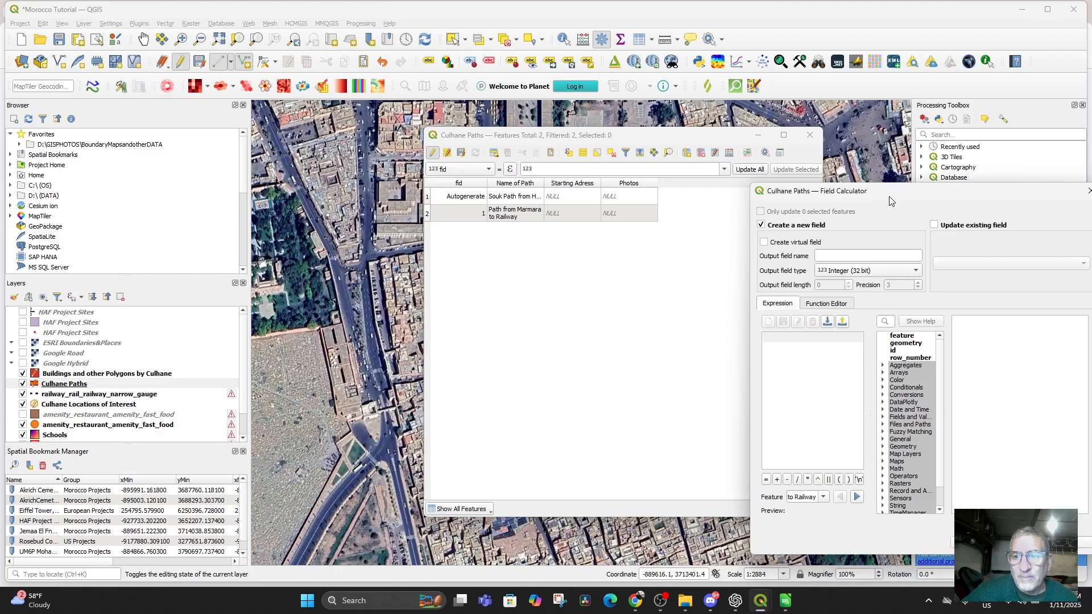
{"action": "left_click_drag", "start_coordinate": [895, 200], "coordinate": [662, 147]}
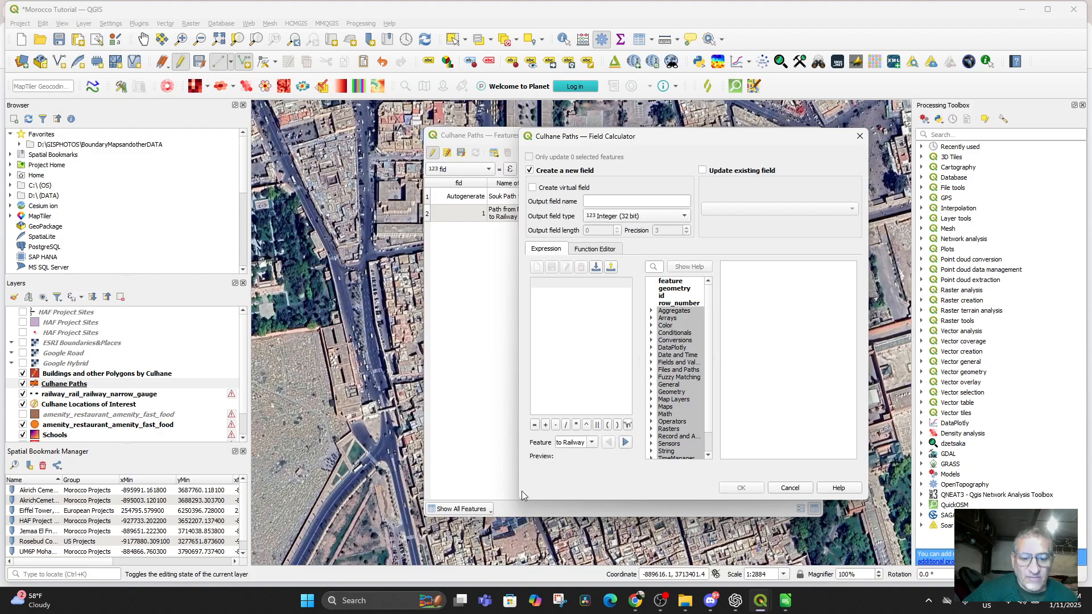
Name the new output field geometry_wkt, without a trailing period, and set its type to Text (string)
{"action": "left_click", "coordinate": [631, 601]}
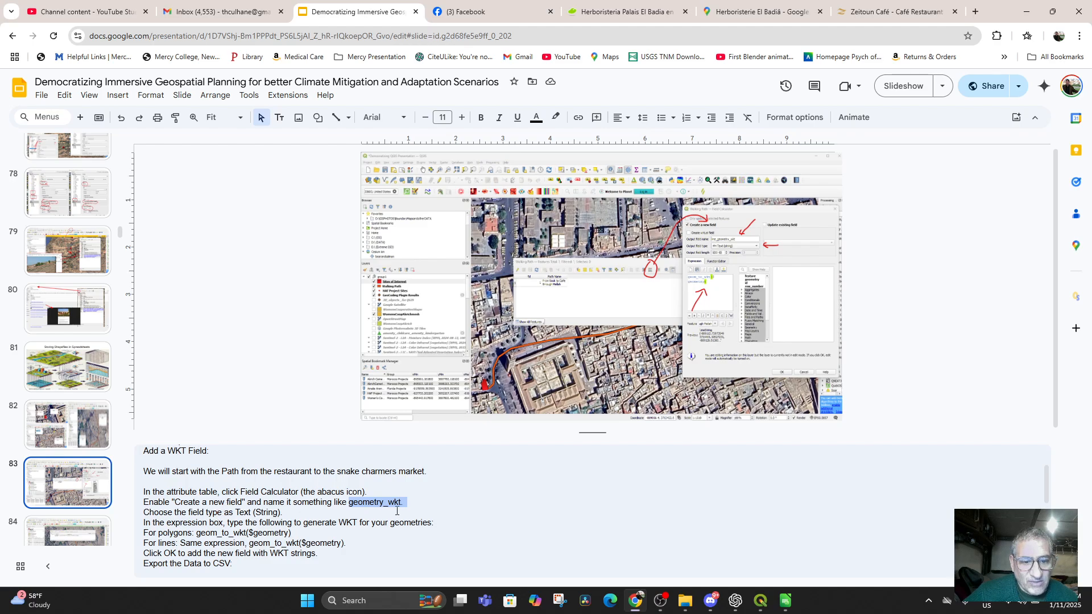
{"action": "mouse_move", "coordinate": [760, 600]}
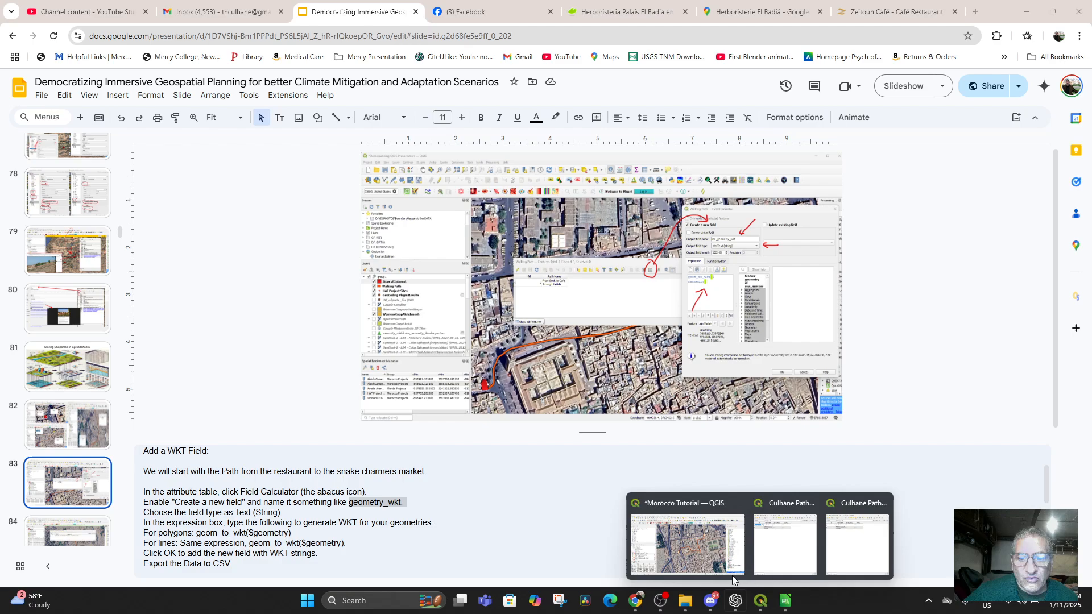
{"action": "left_click", "coordinate": [732, 578]}
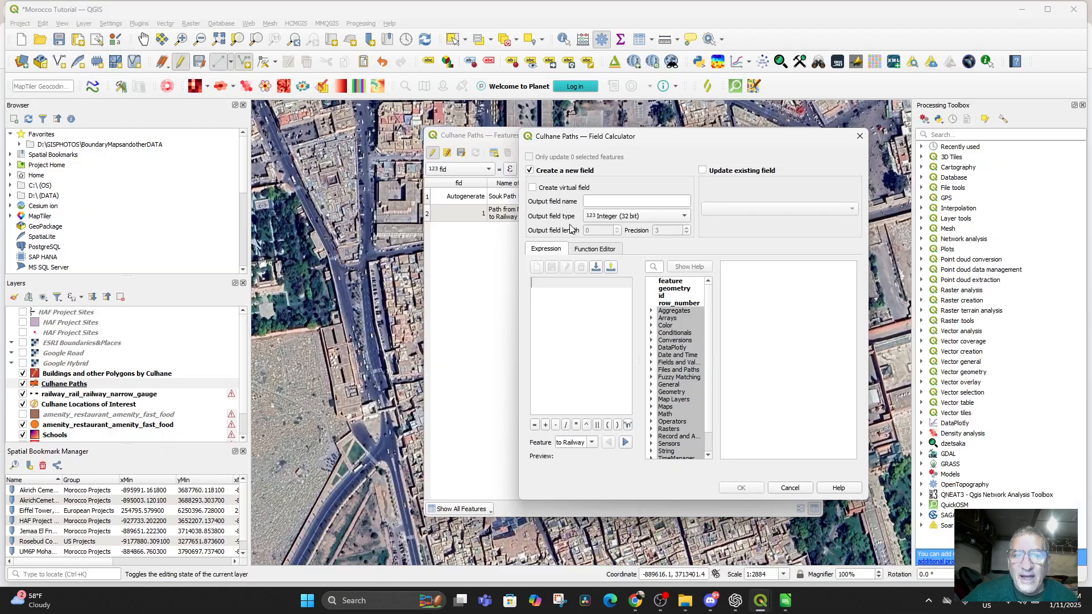
{"action": "left_click", "coordinate": [622, 206]}
{"action": "type", "text": "geometry_wkt."}
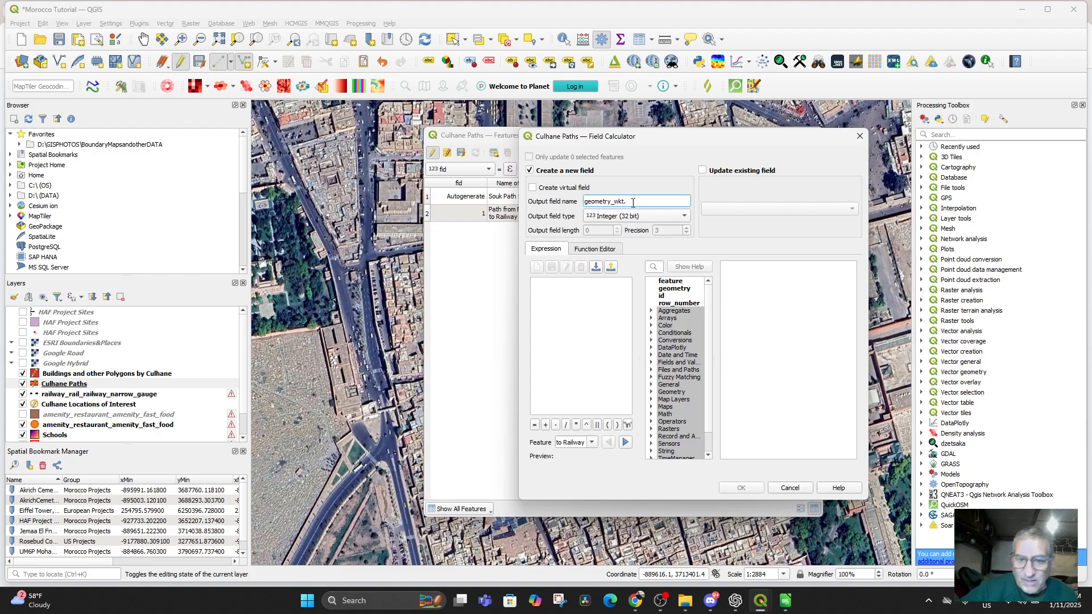
{"action": "key", "text": "BackSpace"}
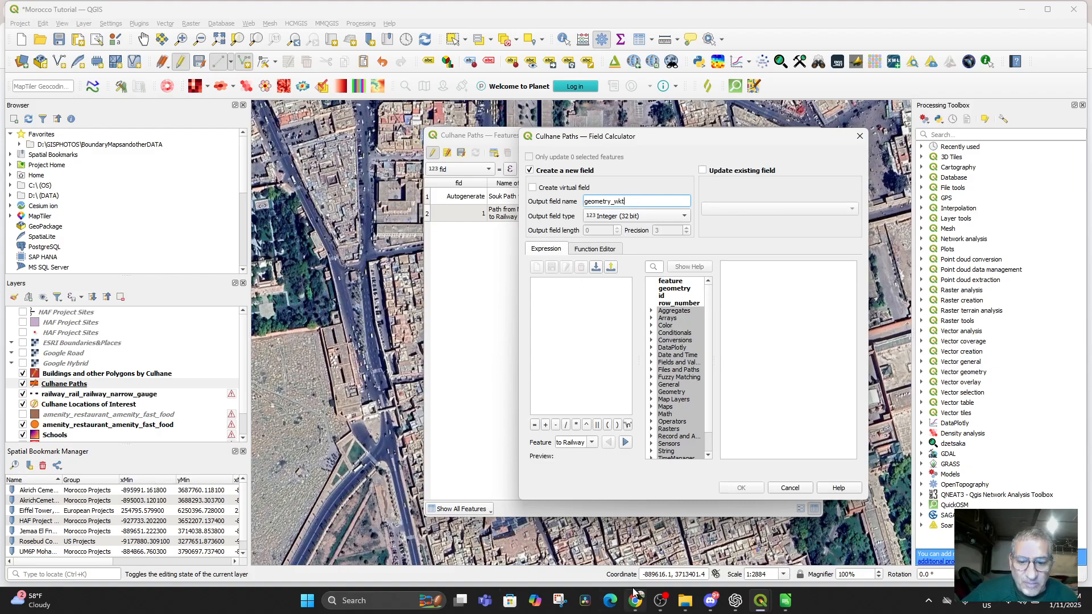
{"action": "left_click", "coordinate": [684, 216]}
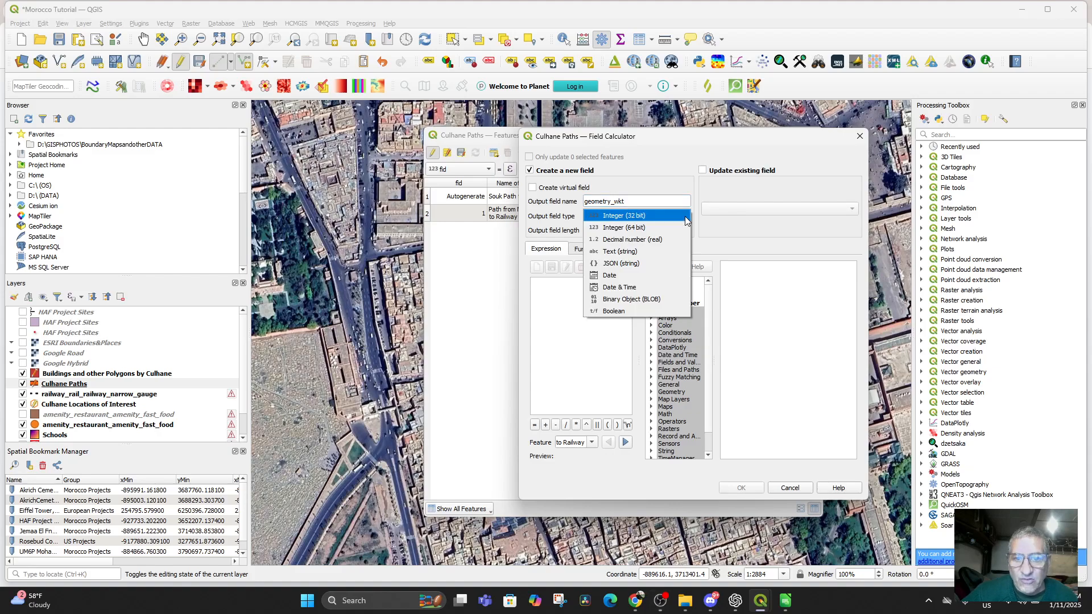
{"action": "left_click", "coordinate": [647, 257]}
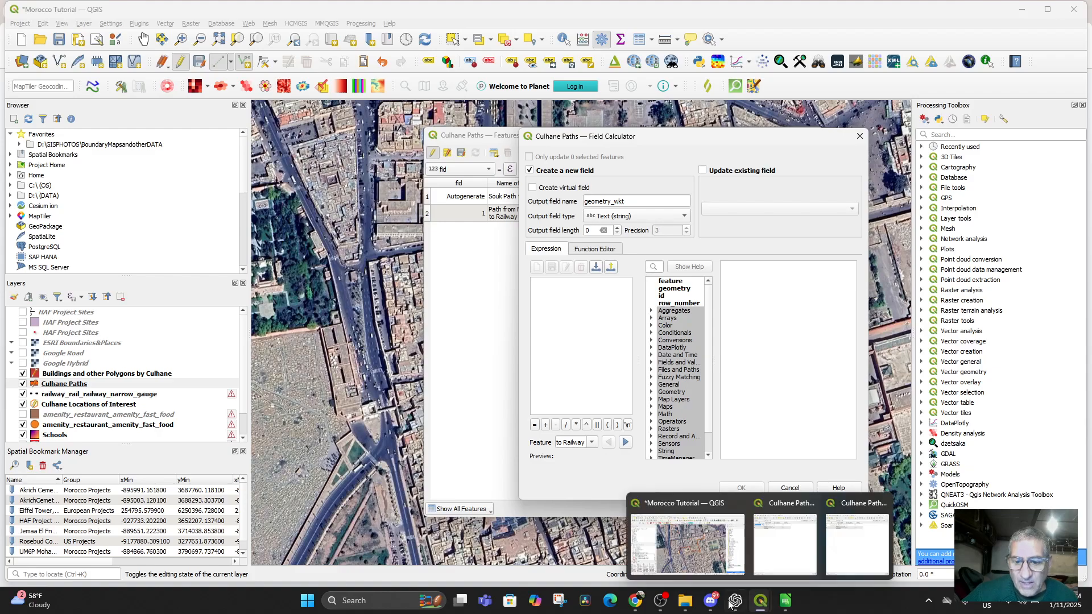
Switch to the slide notes in Chrome and copy the line expression geom_to_wkt($geometry), without the final period
{"action": "left_click", "coordinate": [632, 540]}
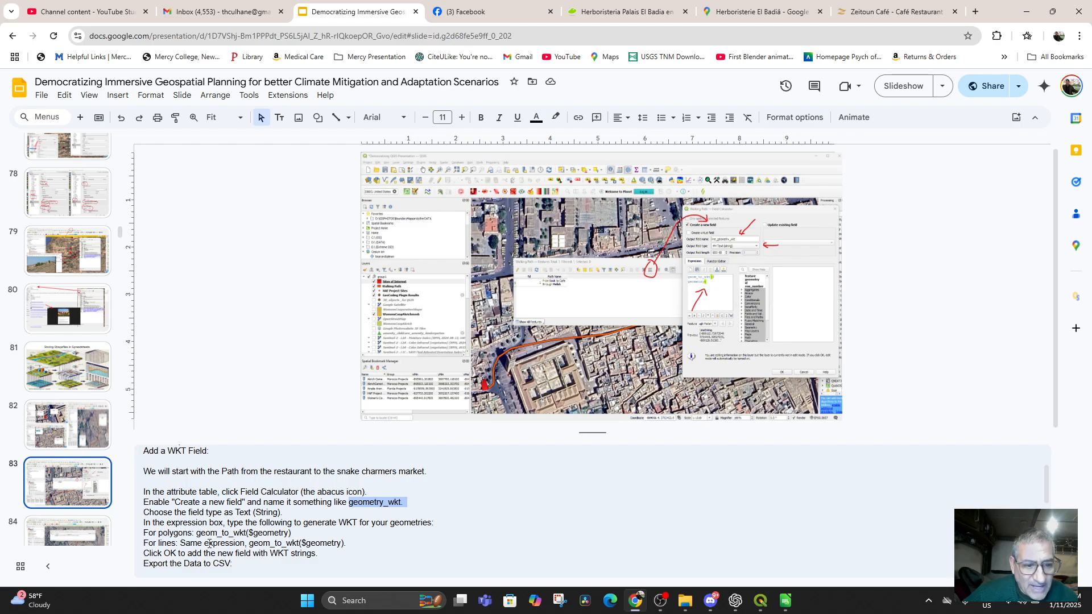
{"action": "left_click_drag", "start_coordinate": [251, 543], "coordinate": [350, 546]}
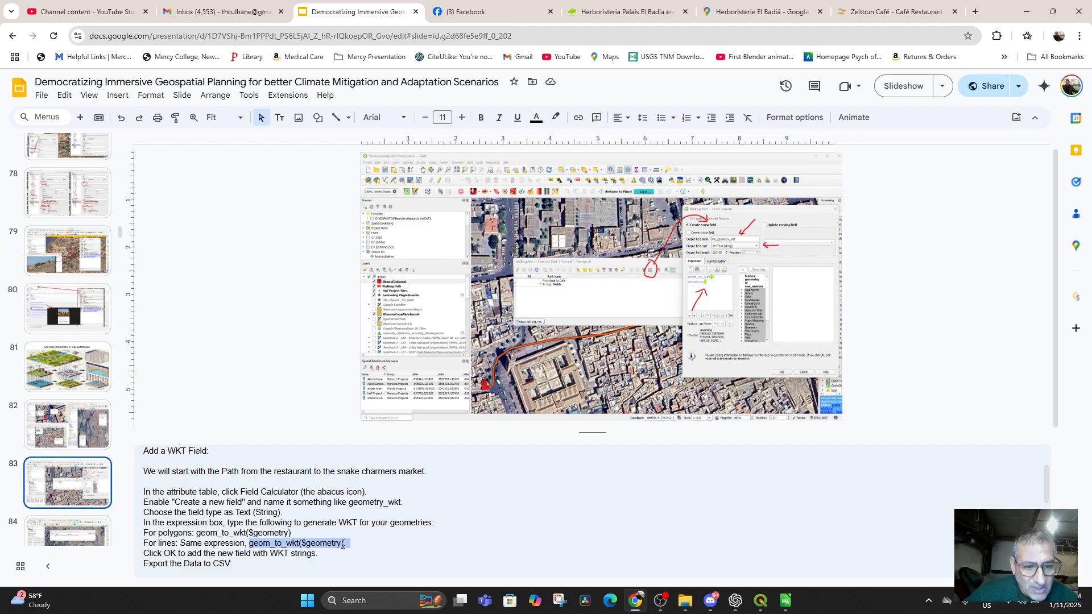
{"action": "left_click", "coordinate": [344, 544]}
{"action": "left_click_drag", "start_coordinate": [344, 544], "coordinate": [249, 544]}
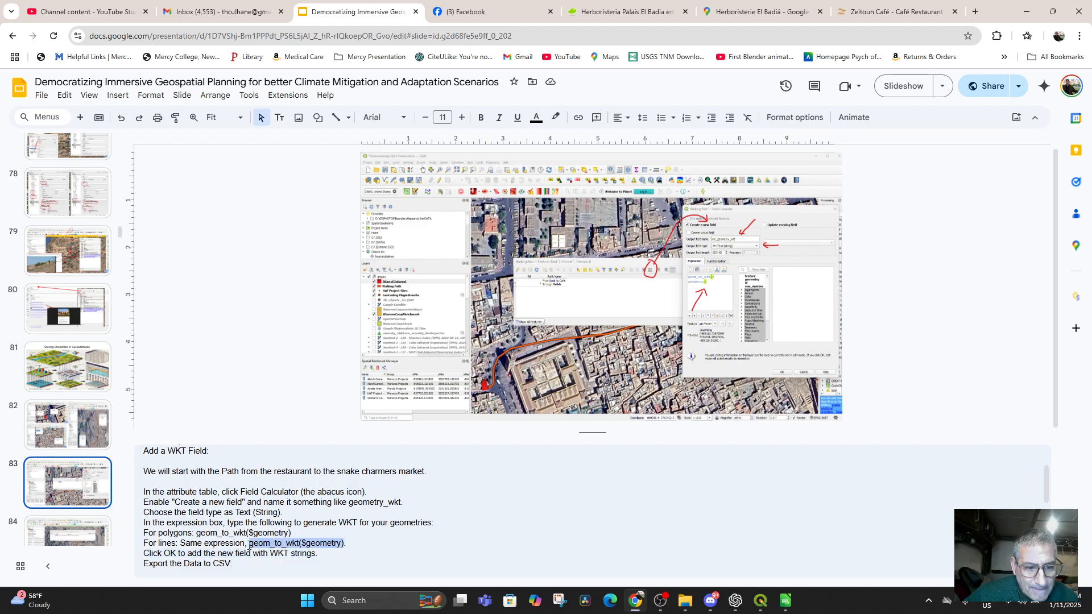
{"action": "right_click", "coordinate": [261, 543]}
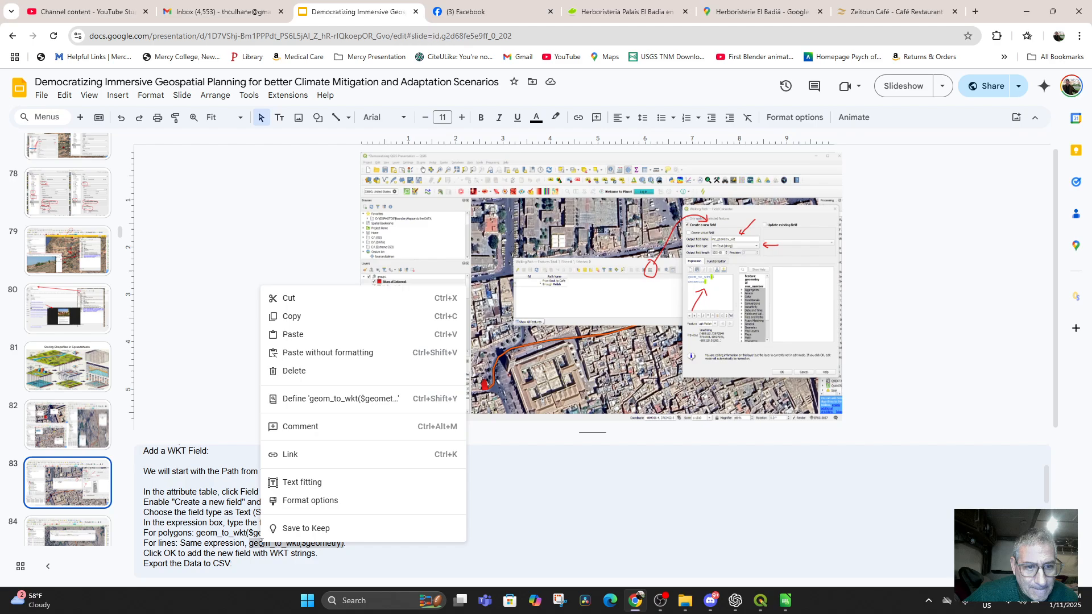
{"action": "left_click", "coordinate": [298, 312]}
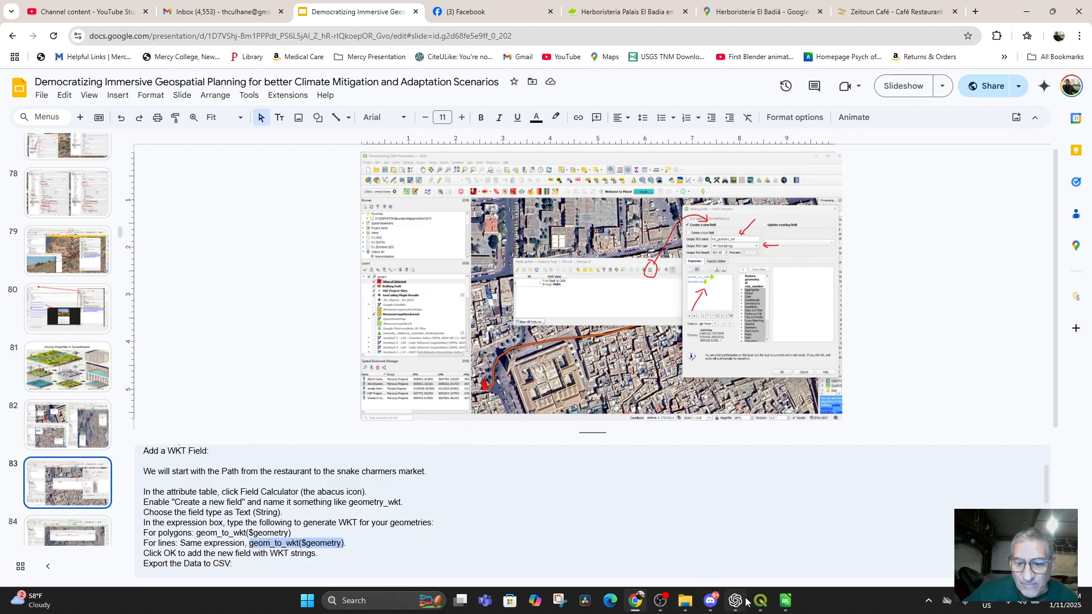
Return to QGIS and paste geom_to_wkt($geometry) as the expression for the geometry_wkt field
{"action": "mouse_move", "coordinate": [761, 600]}
{"action": "left_click", "coordinate": [712, 554]}
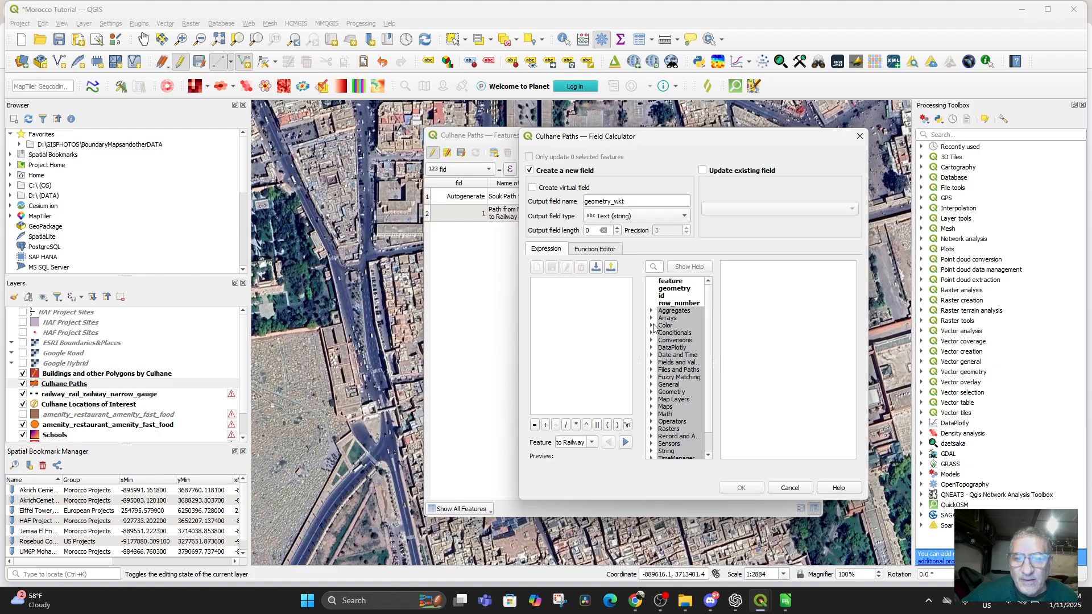
{"action": "left_click", "coordinate": [539, 290]}
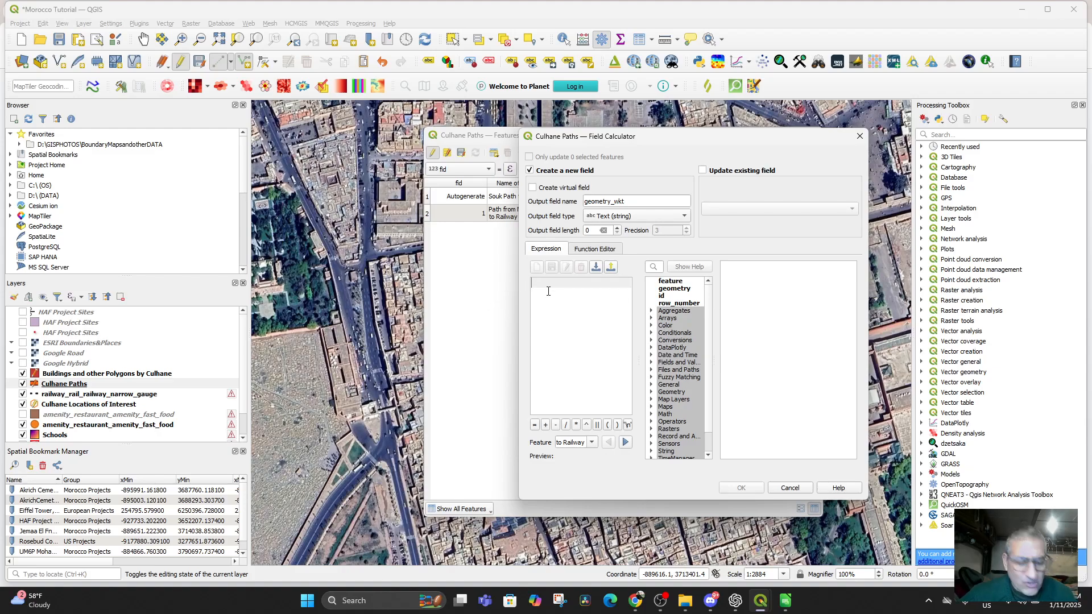
{"action": "key", "text": "ctrl+v"}
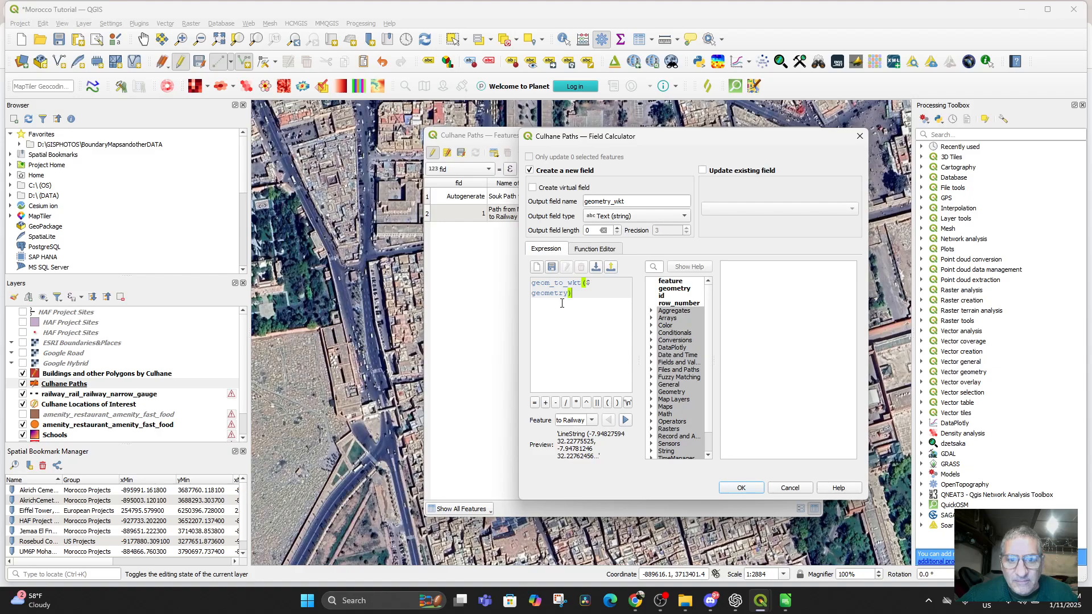
Choose the Souk path as the preview feature, with the expression kept as geom_to_wkt($geometry)
{"action": "left_click", "coordinate": [532, 294]}
{"action": "key", "text": "BackSpace"}
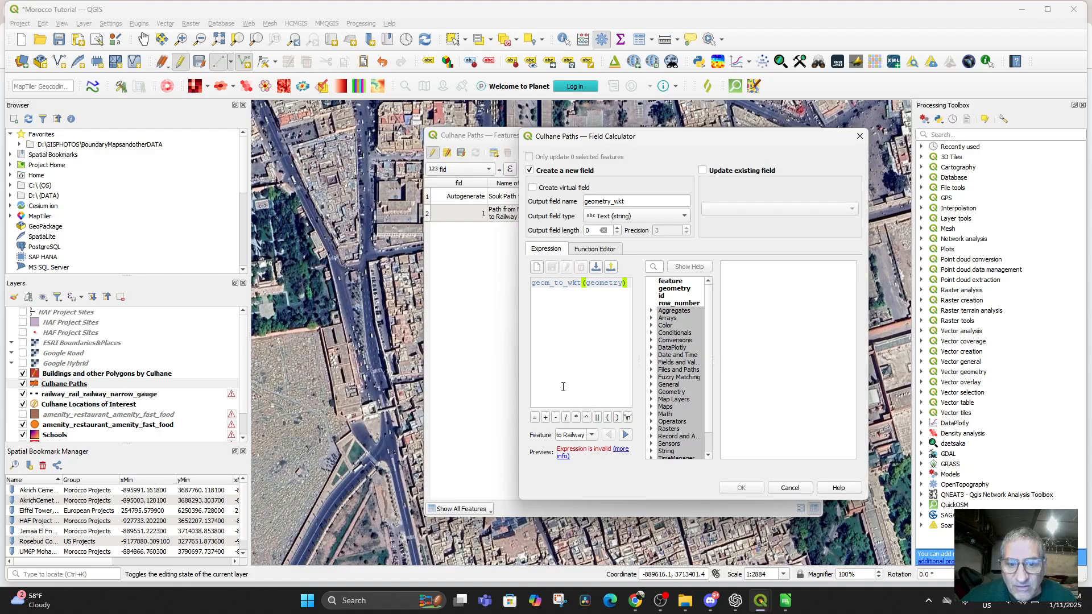
{"action": "left_click", "coordinate": [591, 435]}
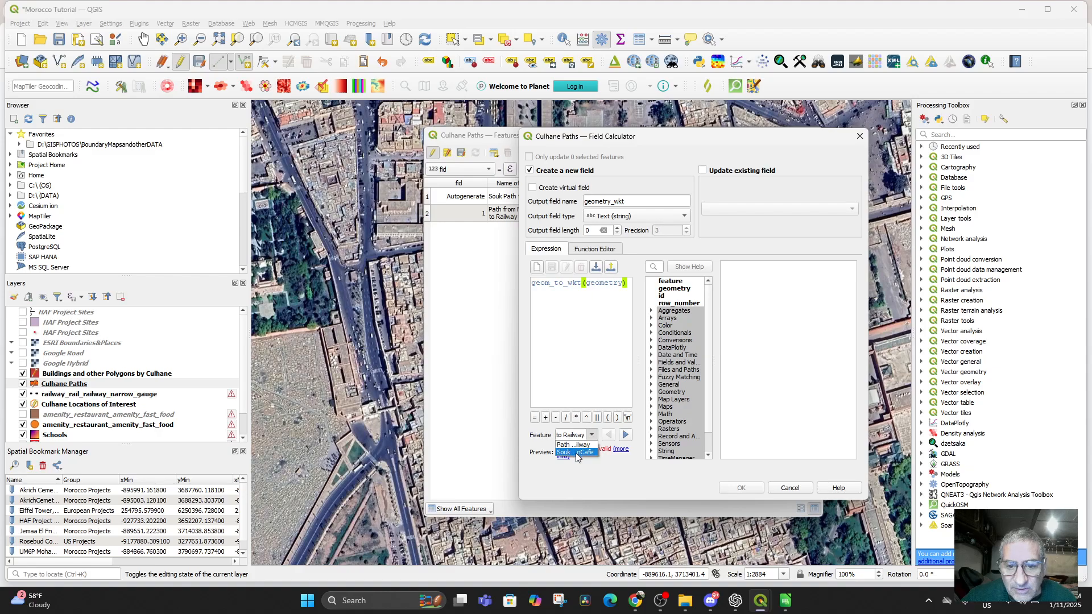
{"action": "left_click", "coordinate": [576, 453]}
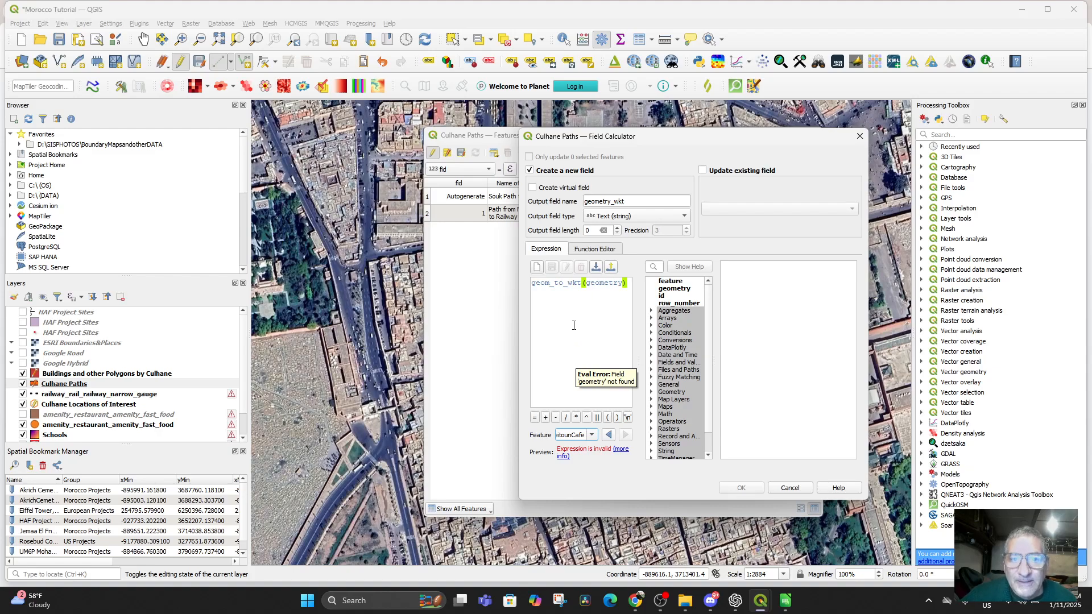
{"action": "left_click_drag", "start_coordinate": [676, 138], "coordinate": [704, 145]}
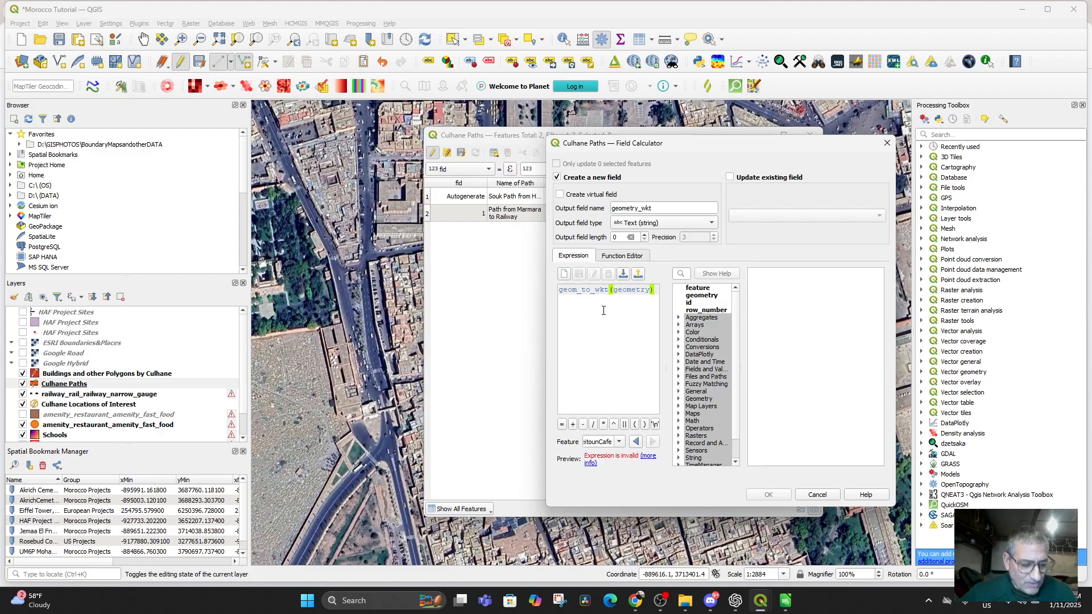
{"action": "type", "text": "$"}
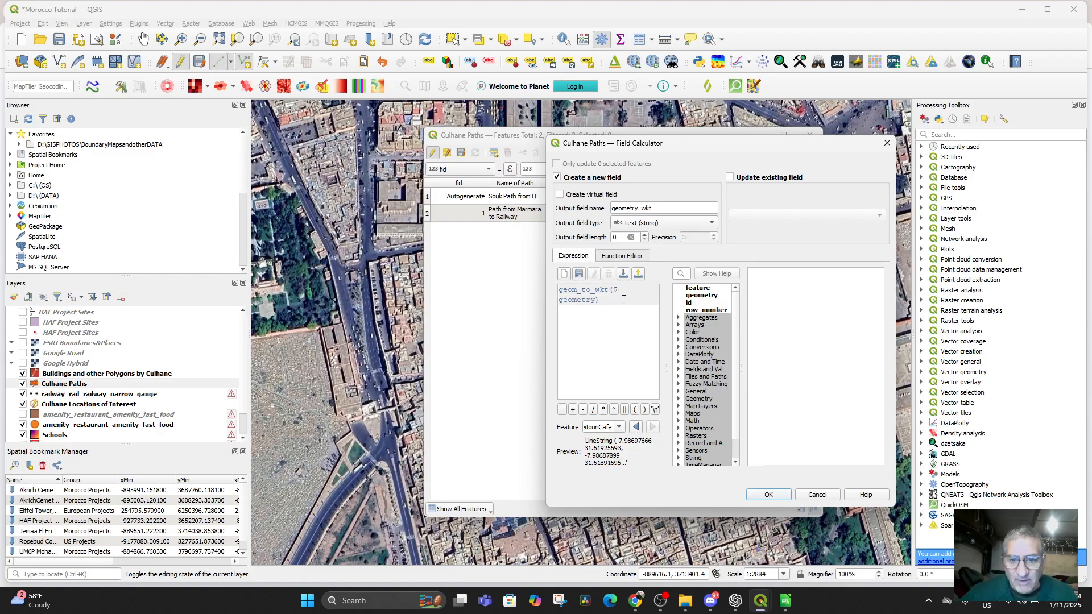
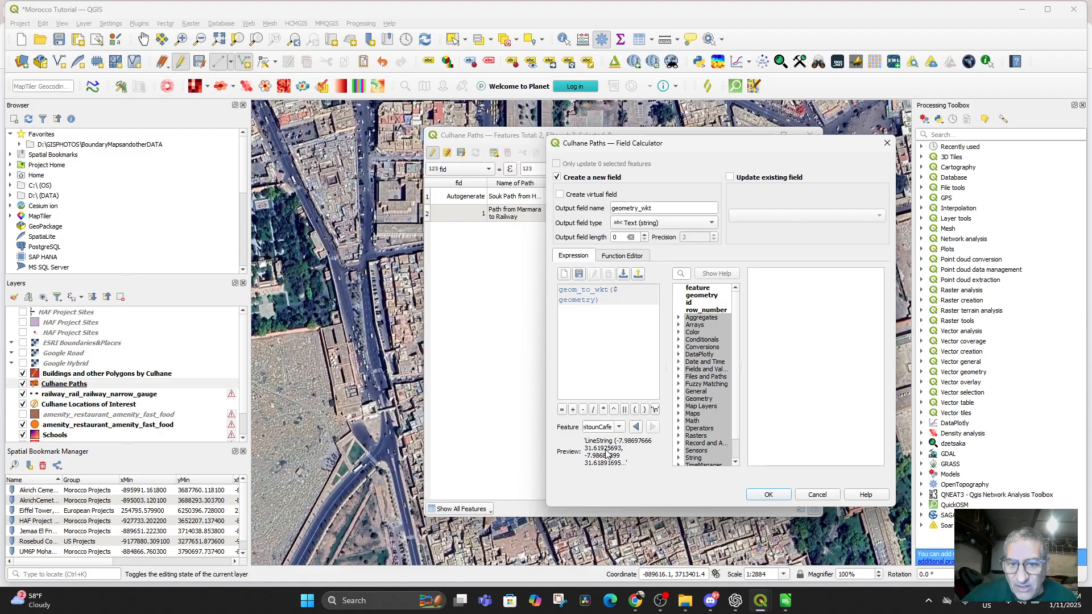
Create the geometry_wkt field and widen the attribute table and that column to examine the Souk path's full LineString
{"action": "left_click", "coordinate": [768, 495]}
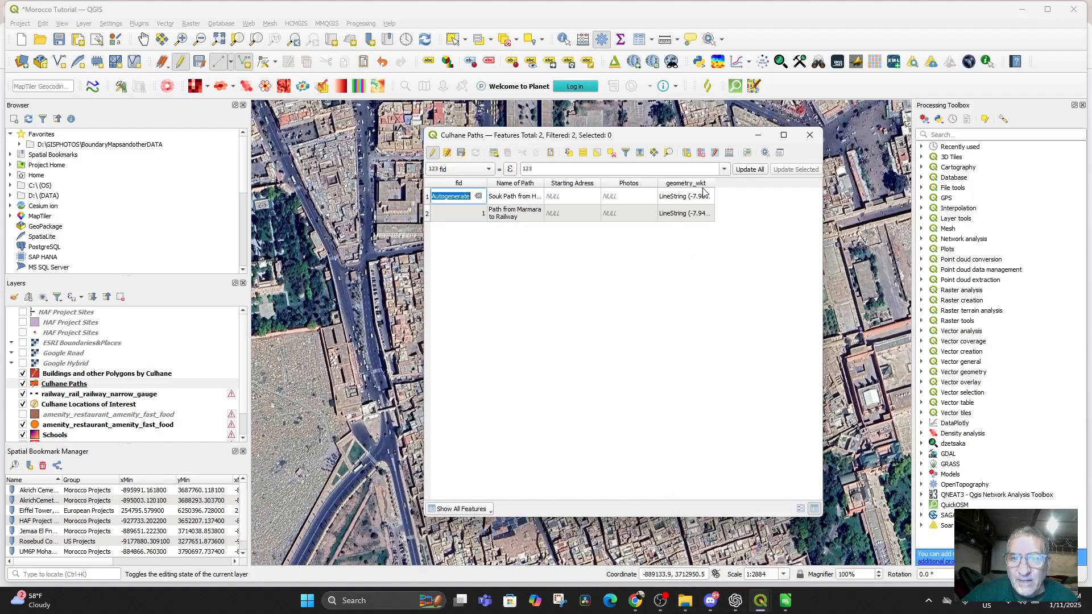
{"action": "left_click_drag", "start_coordinate": [714, 183], "coordinate": [834, 191]}
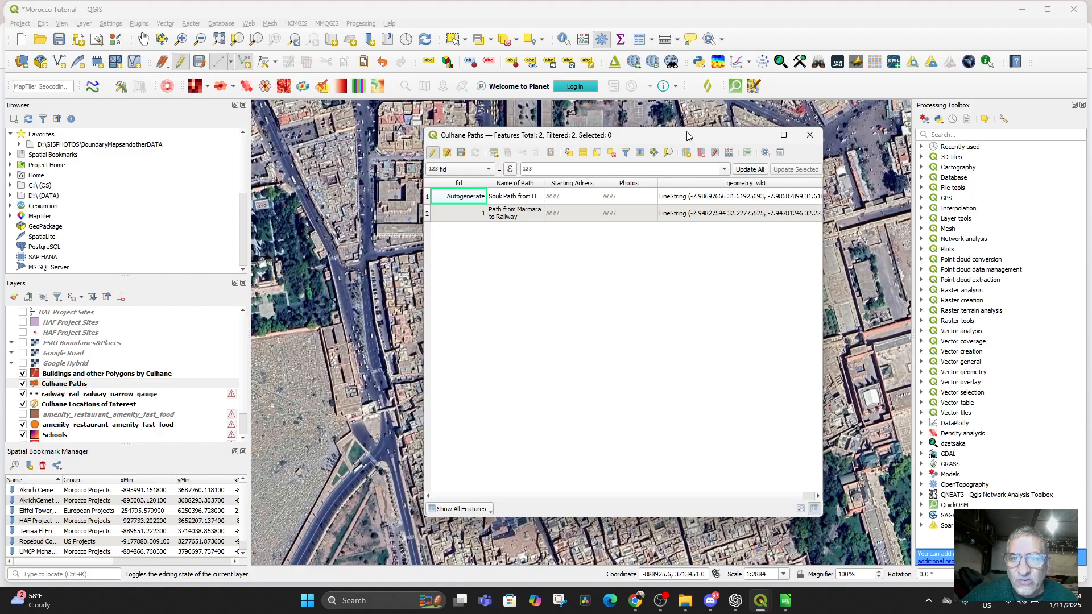
{"action": "left_click_drag", "start_coordinate": [687, 136], "coordinate": [499, 152]}
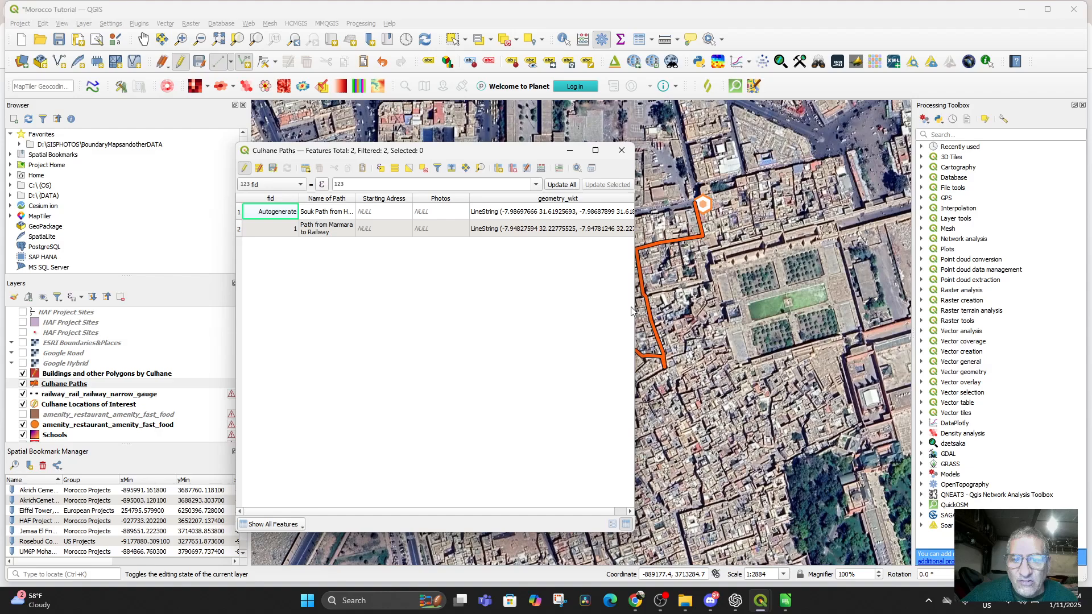
{"action": "left_click_drag", "start_coordinate": [634, 311], "coordinate": [871, 331]}
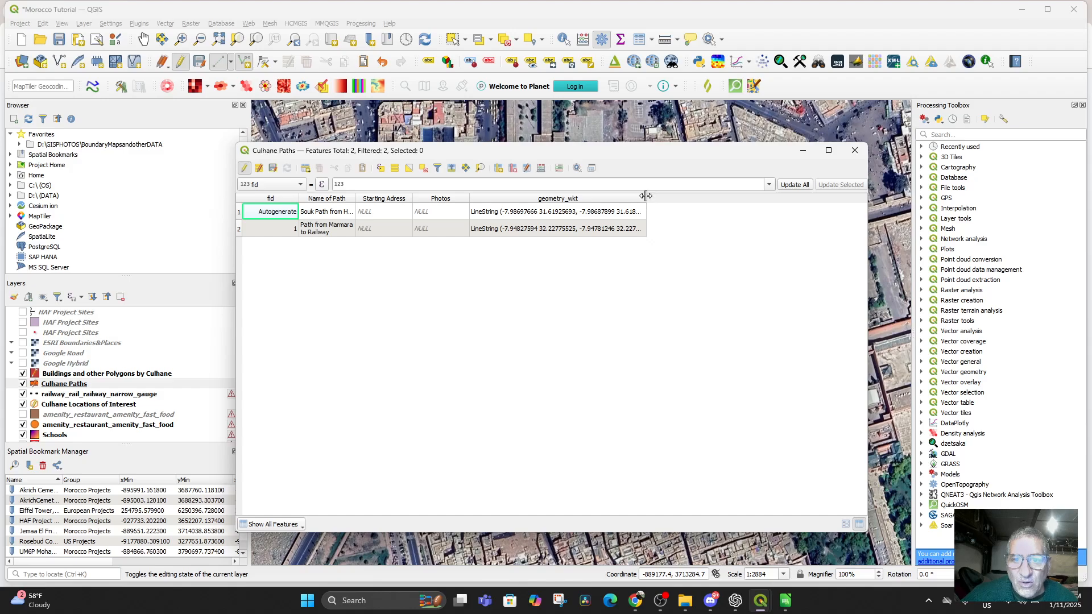
{"action": "left_click_drag", "start_coordinate": [646, 195], "coordinate": [878, 196]}
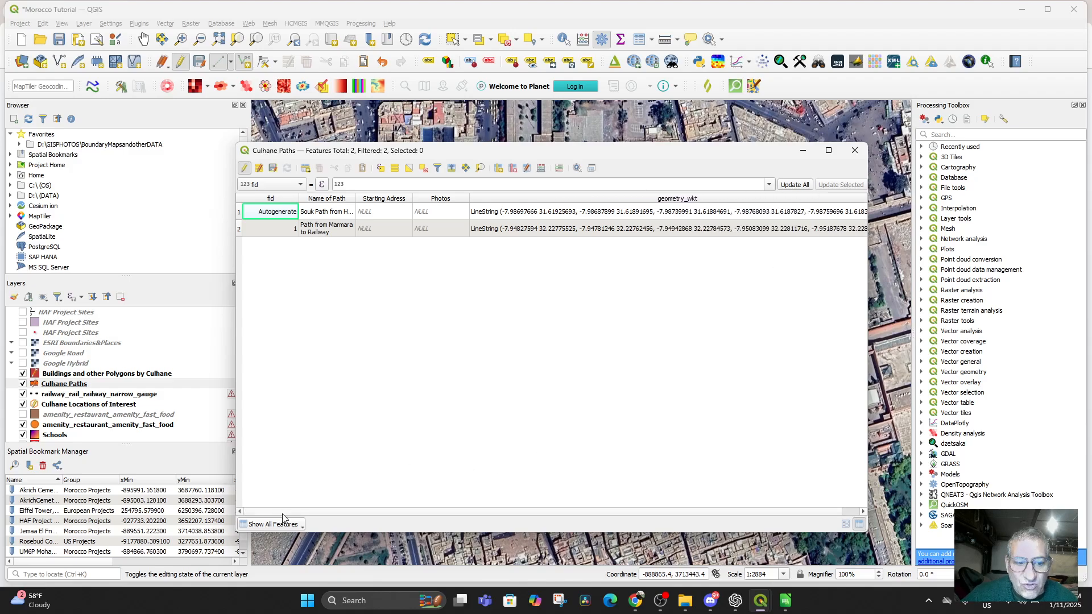
{"action": "double_click", "coordinate": [578, 218]}
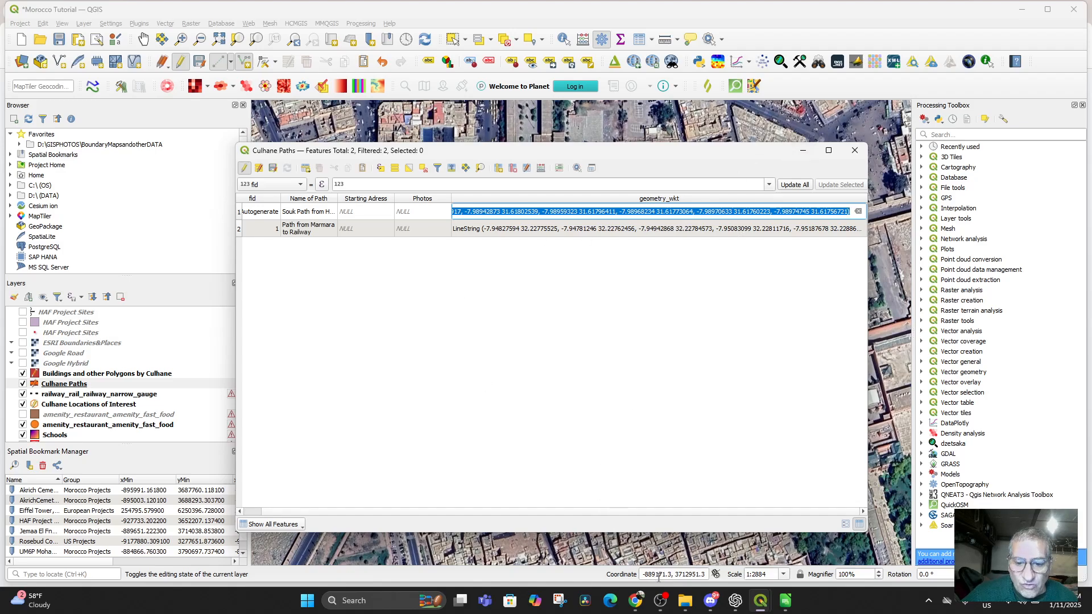
Switch to the slide notes in Chrome and read the instructions for exporting the data to CSV and re-importing the shapes
{"action": "left_click", "coordinate": [635, 600]}
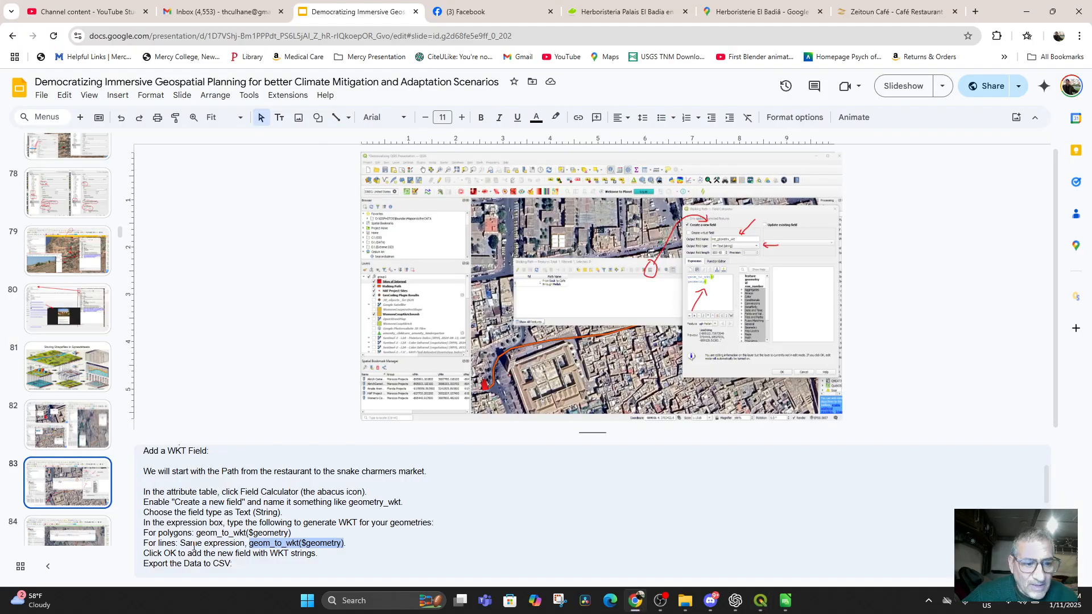
{"action": "scroll", "coordinate": [353, 499], "scroll_direction": "down", "scroll_amount": 4}
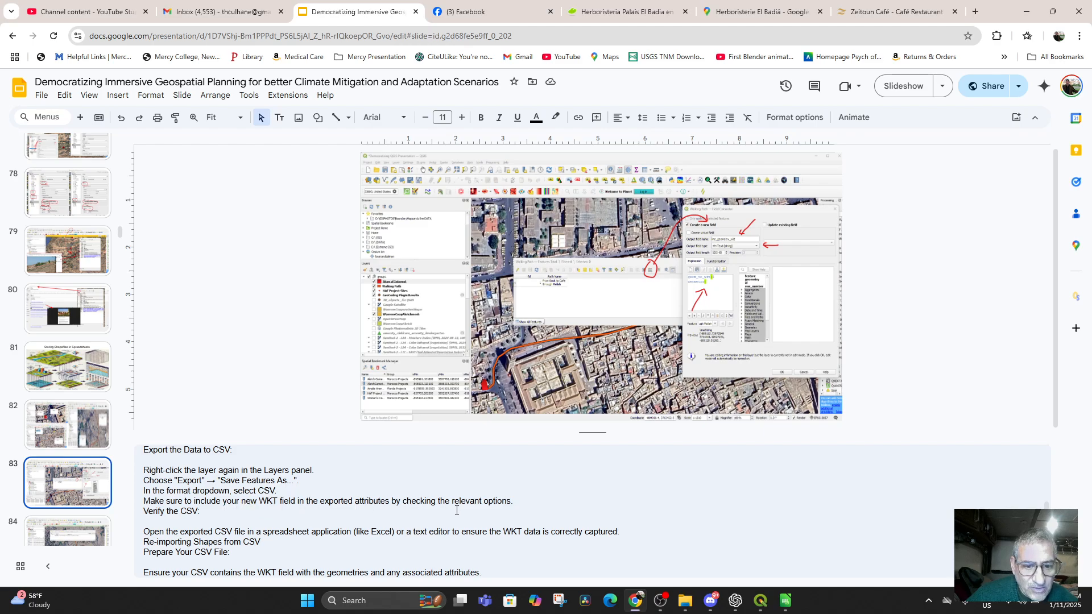
{"action": "scroll", "coordinate": [278, 520], "scroll_direction": "down", "scroll_amount": 2}
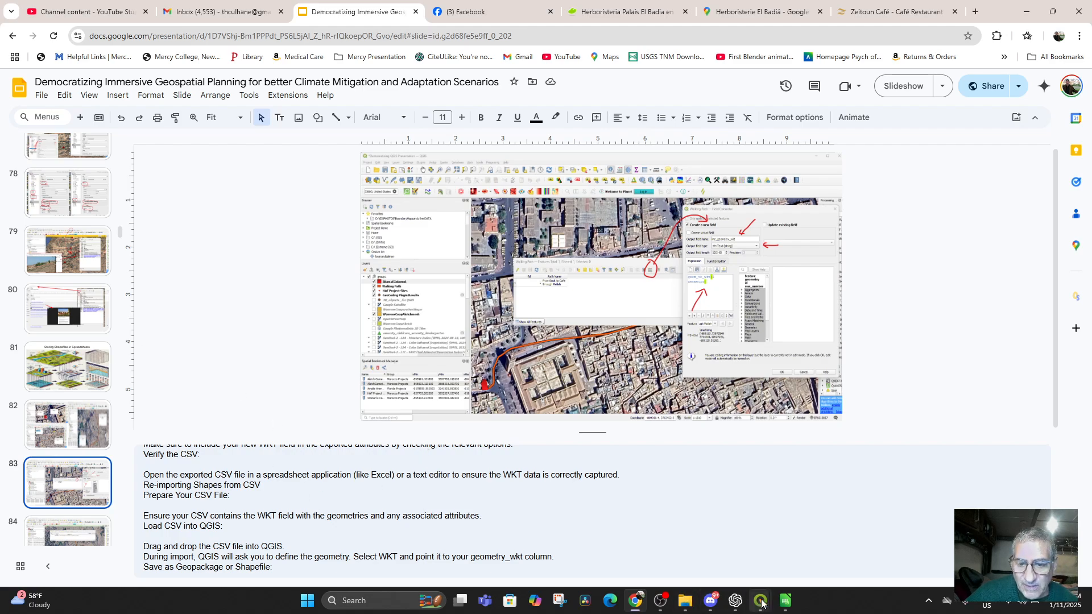
Return to QGIS, save the Paths layer's edits and turn off its editing mode
{"action": "mouse_move", "coordinate": [756, 600]}
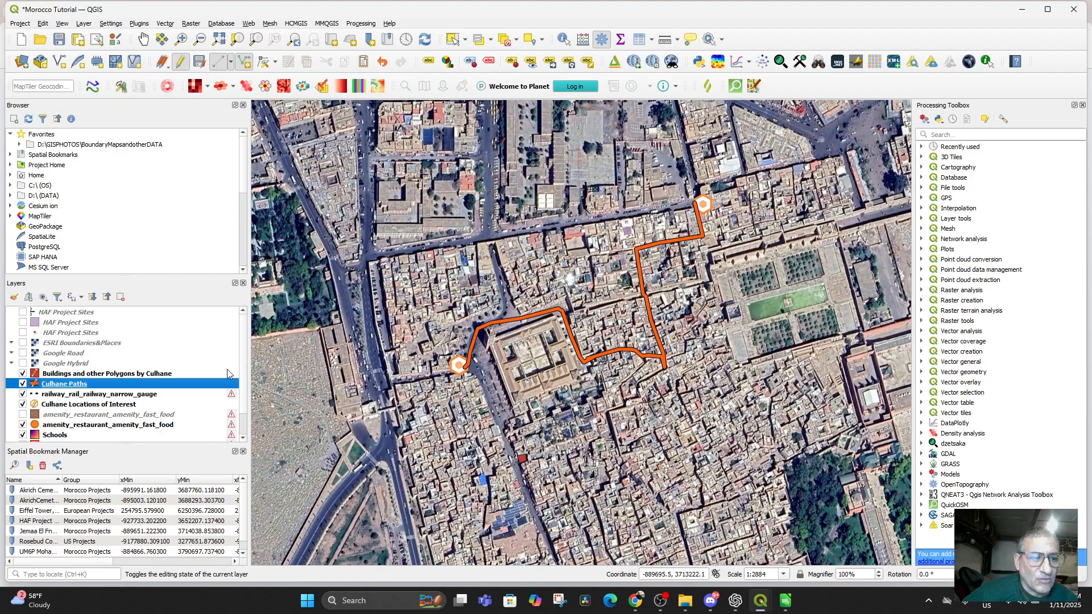
{"action": "left_click", "coordinate": [198, 62]}
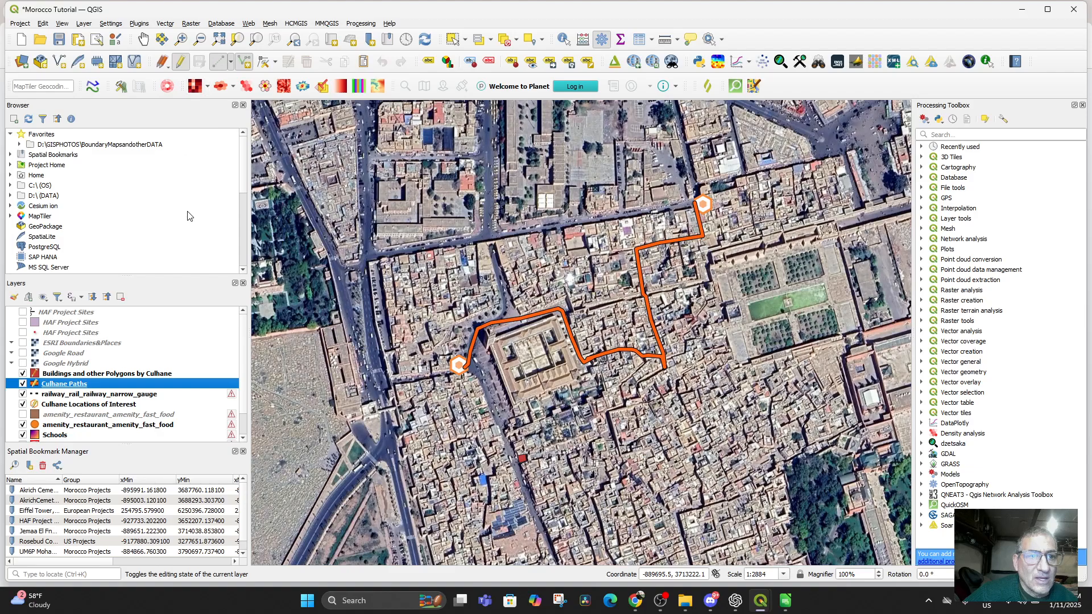
{"action": "left_click", "coordinate": [179, 67]}
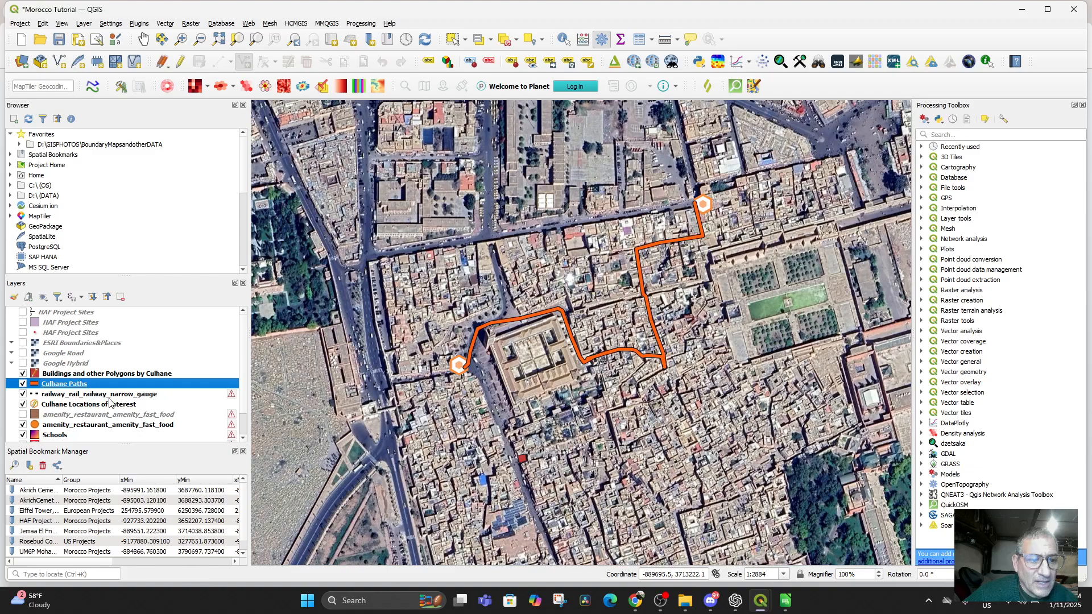
{"action": "right_click", "coordinate": [67, 387]}
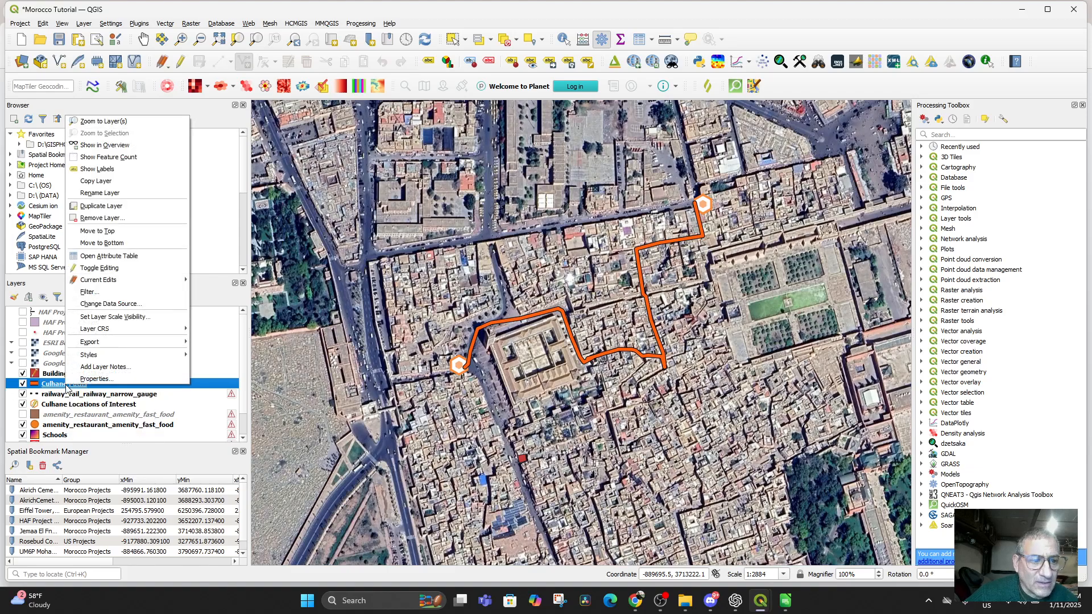
{"action": "mouse_move", "coordinate": [107, 343]}
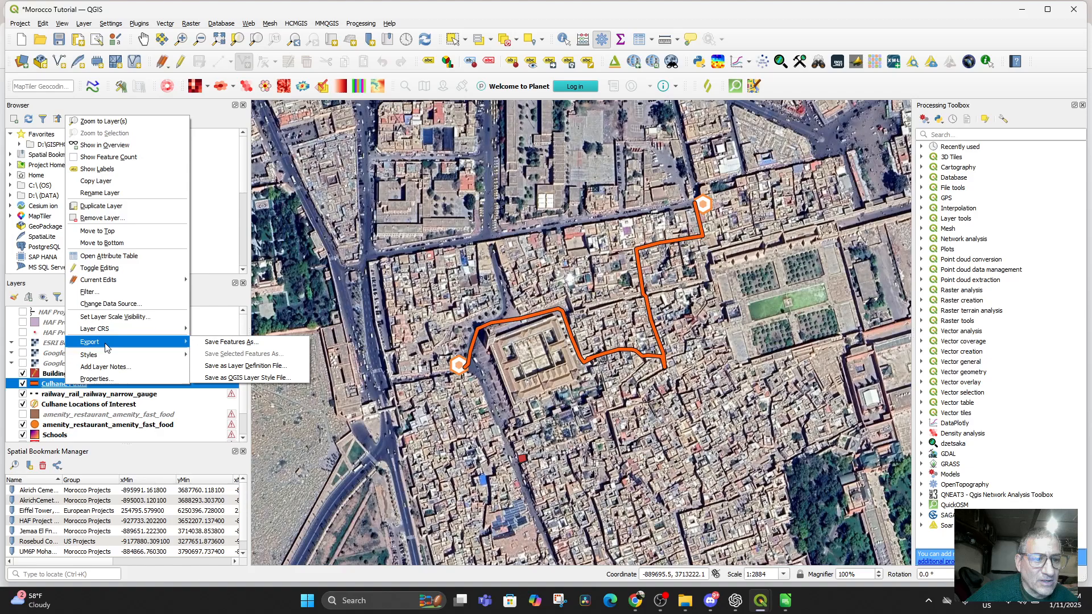
{"action": "left_click", "coordinate": [264, 343]}
{"action": "left_click_drag", "start_coordinate": [861, 191], "coordinate": [534, 188]}
{"action": "left_click", "coordinate": [568, 205]}
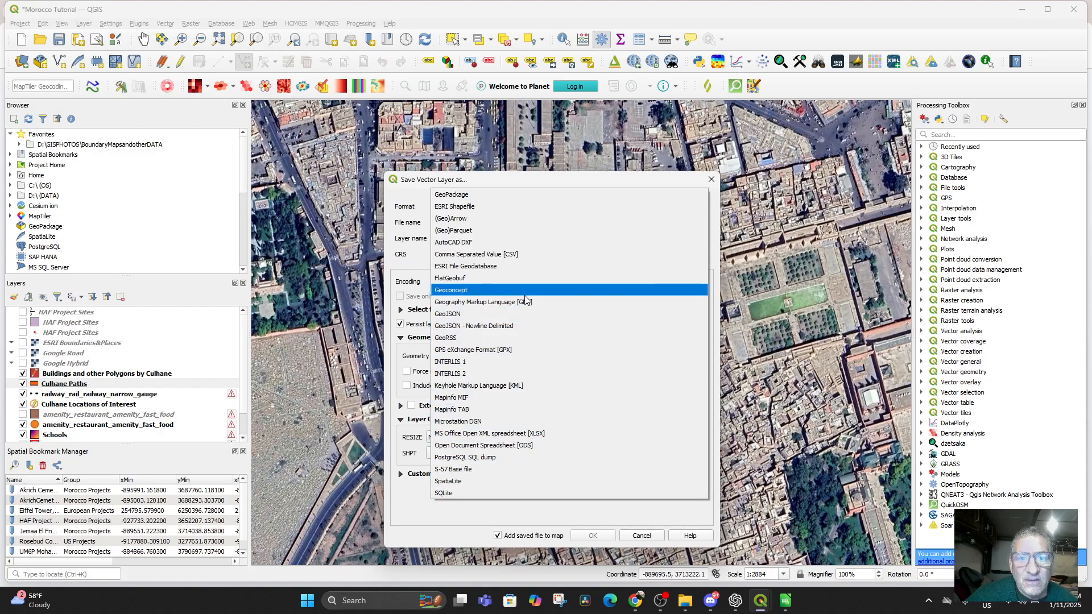
{"action": "left_click", "coordinate": [538, 176]}
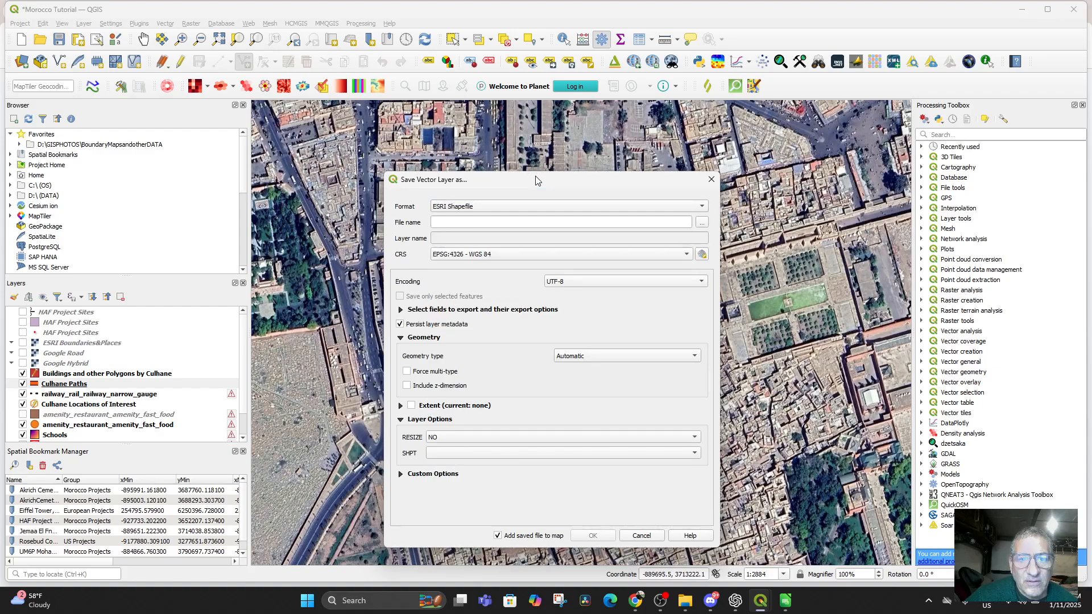
Switch to the slides in Chrome and read slides 83 to 85 on exporting the layer to CSV with WKT geometry
{"action": "left_click", "coordinate": [635, 600]}
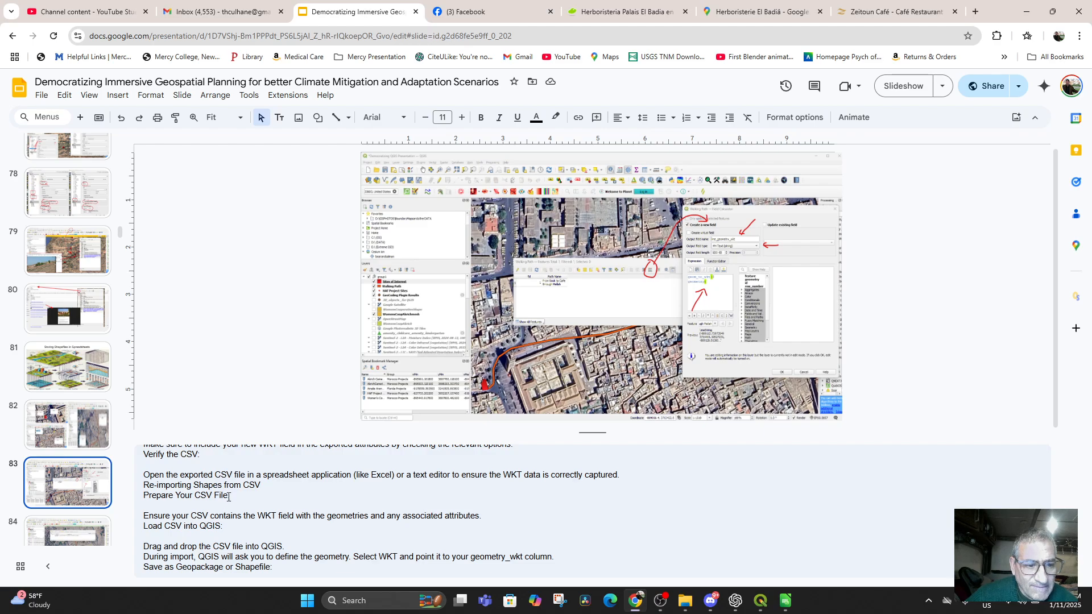
{"action": "scroll", "coordinate": [312, 492], "scroll_direction": "up", "scroll_amount": 1}
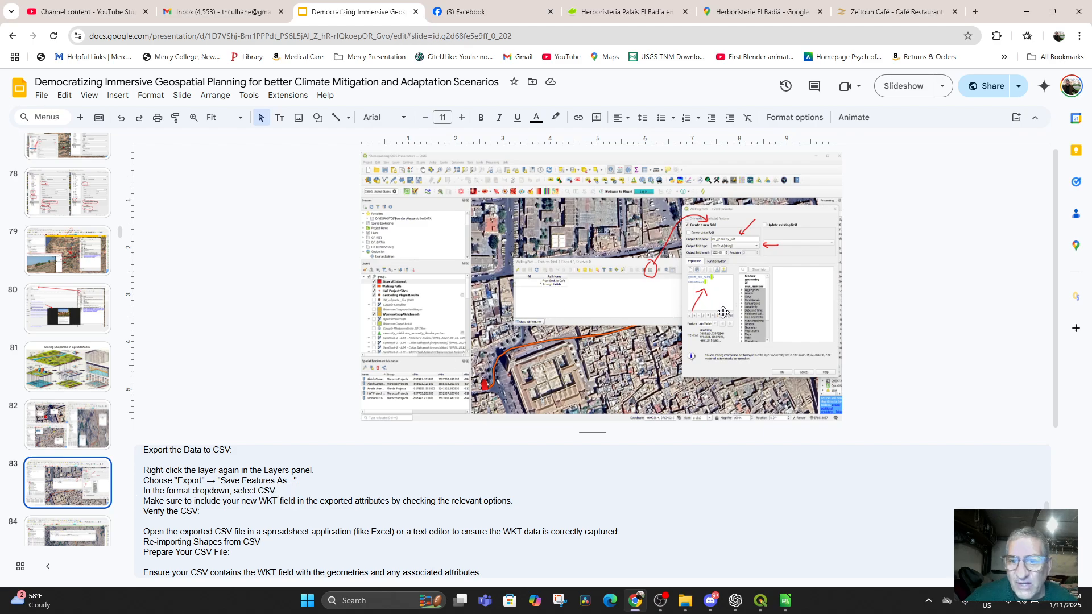
{"action": "left_click", "coordinate": [70, 534]}
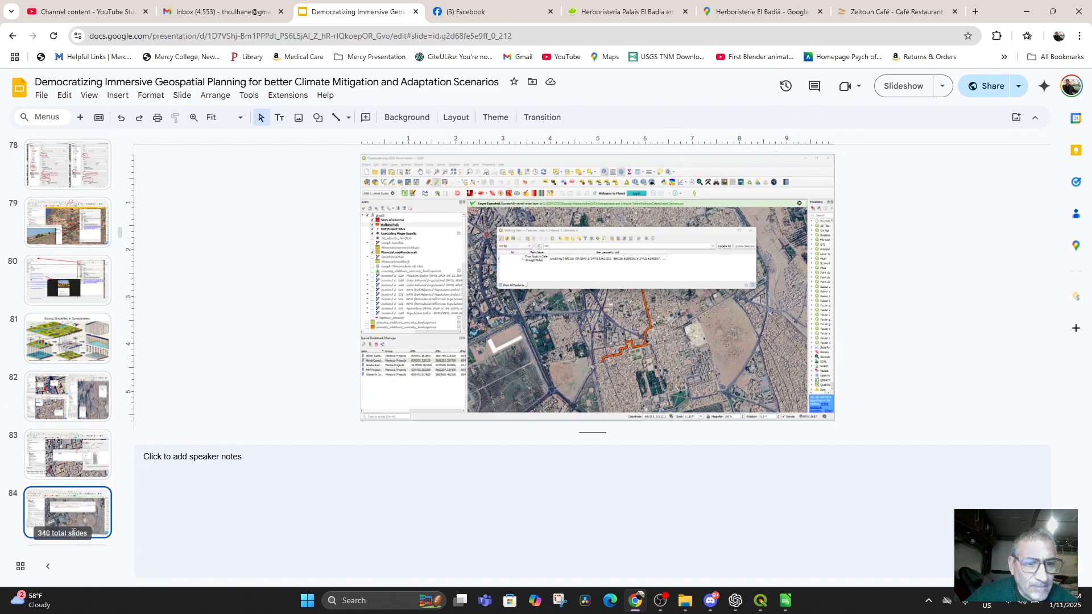
{"action": "key", "text": "Down"}
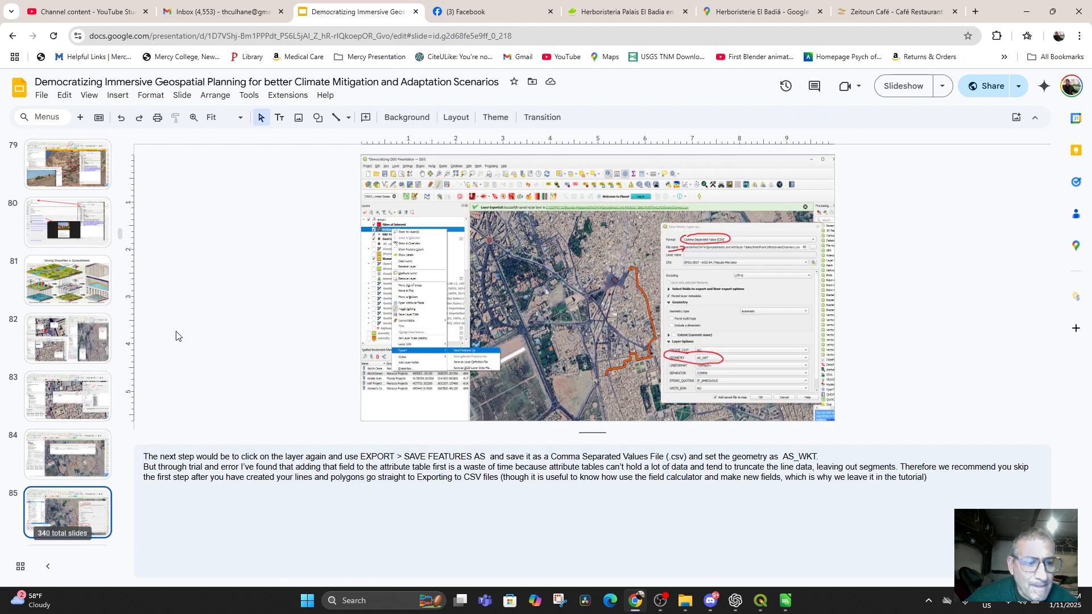
{"action": "left_click", "coordinate": [70, 455]}
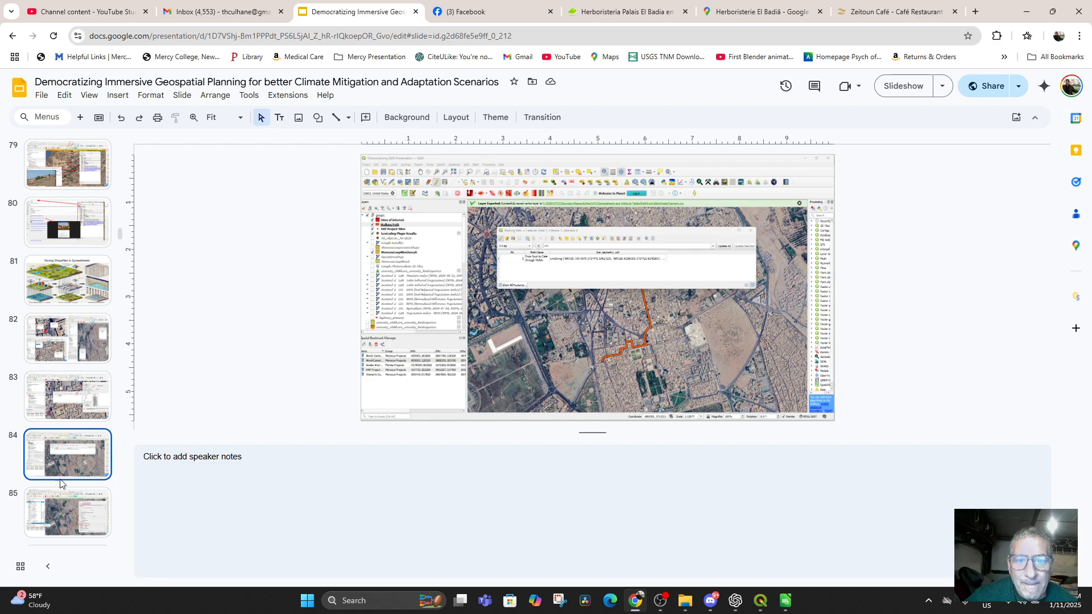
{"action": "left_click", "coordinate": [72, 511]}
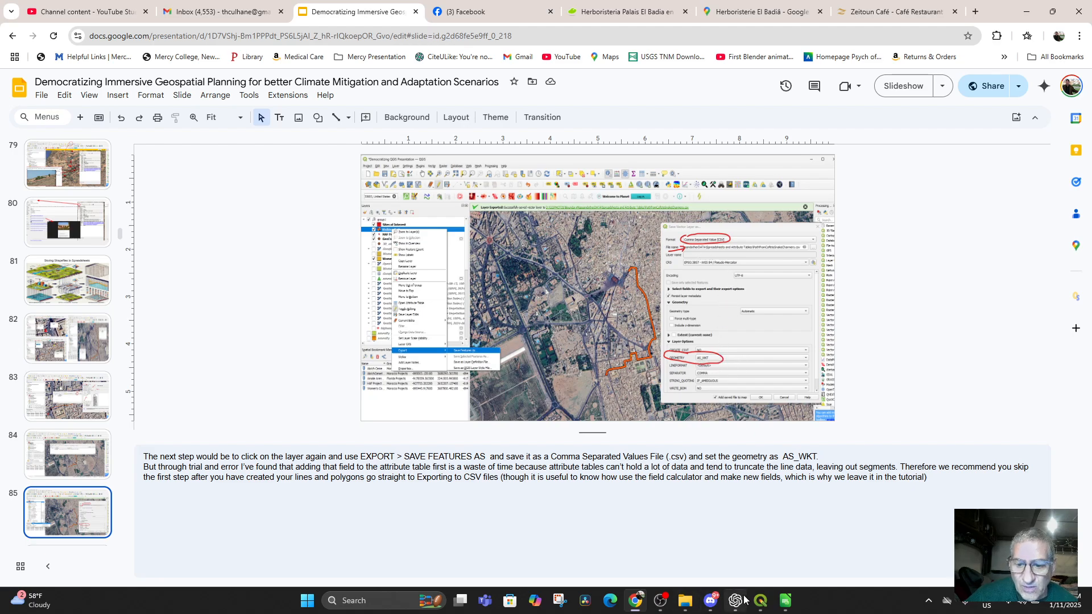
Return to QGIS and restart the Paths layer's feature export, with Comma Separated Value [CSV] as format and the layer's name as file name
{"action": "mouse_move", "coordinate": [760, 601]}
{"action": "left_click", "coordinate": [694, 551]}
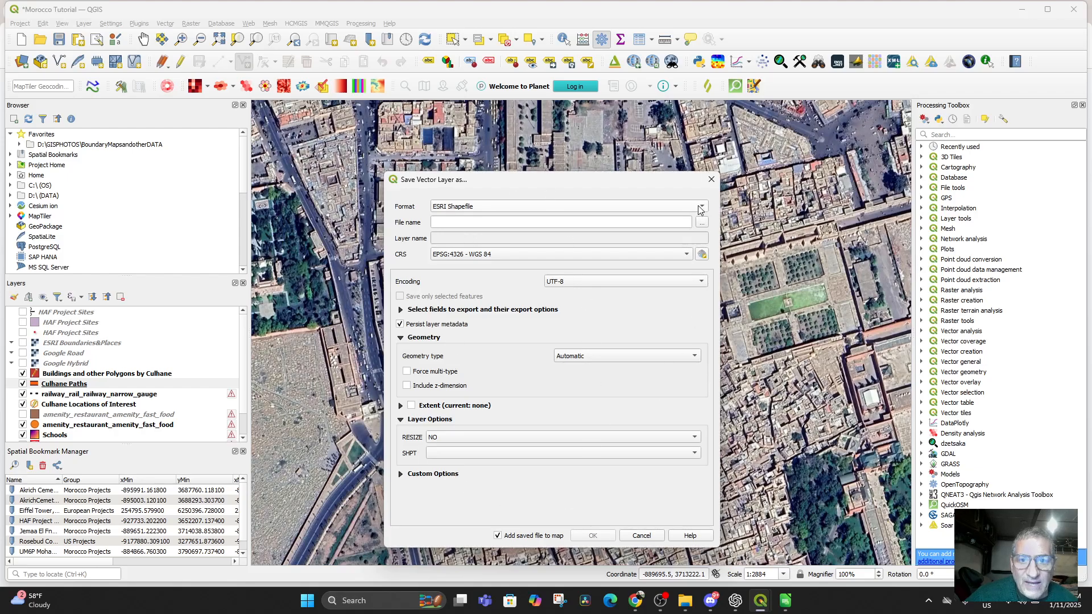
{"action": "left_click", "coordinate": [711, 180]}
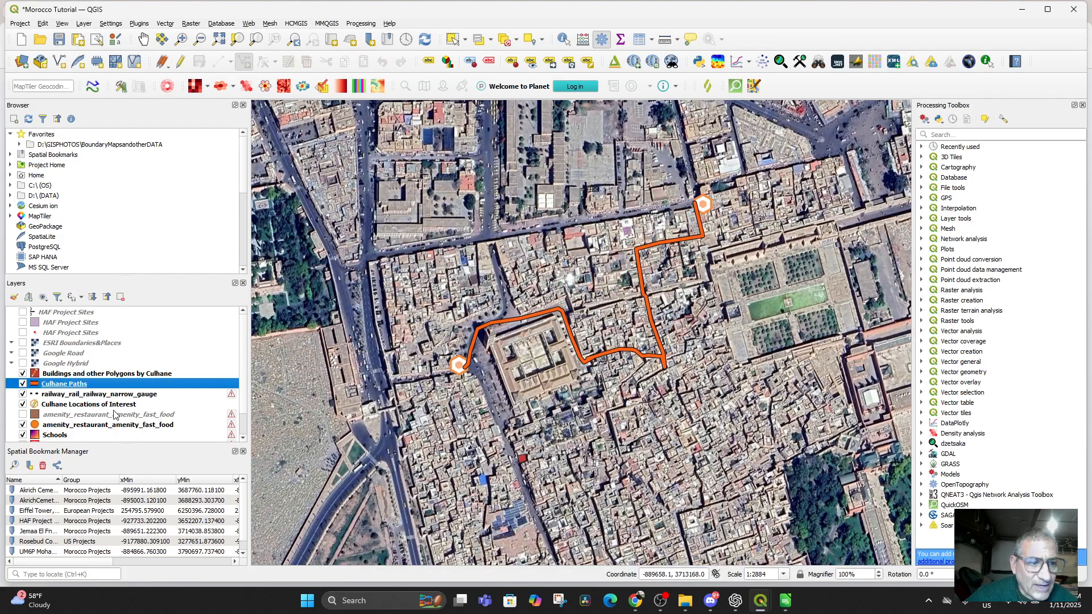
{"action": "right_click", "coordinate": [53, 386]}
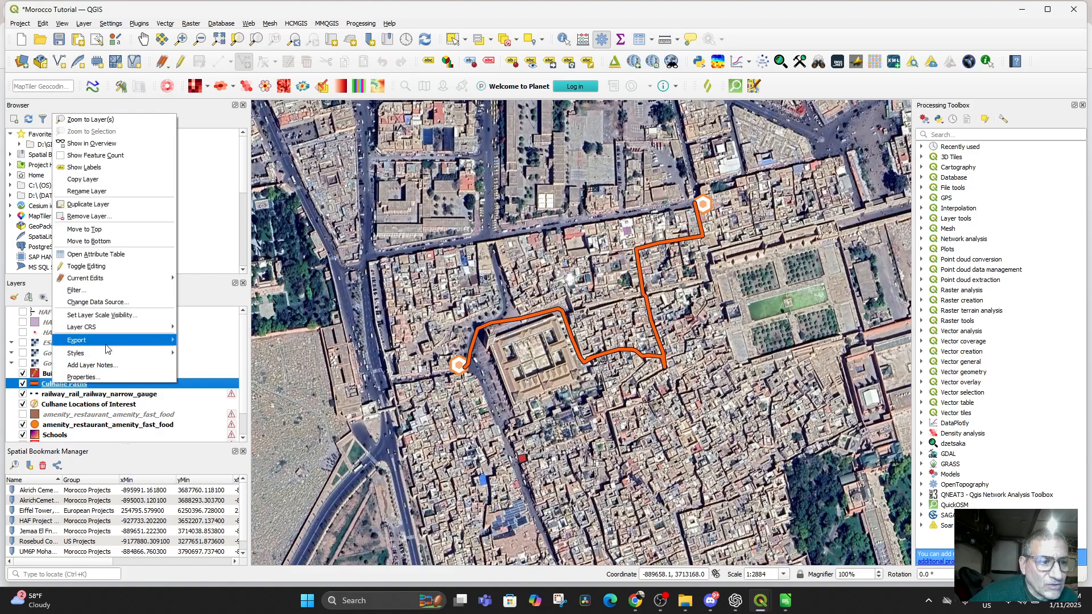
{"action": "mouse_move", "coordinate": [113, 340]}
{"action": "left_click", "coordinate": [221, 341]}
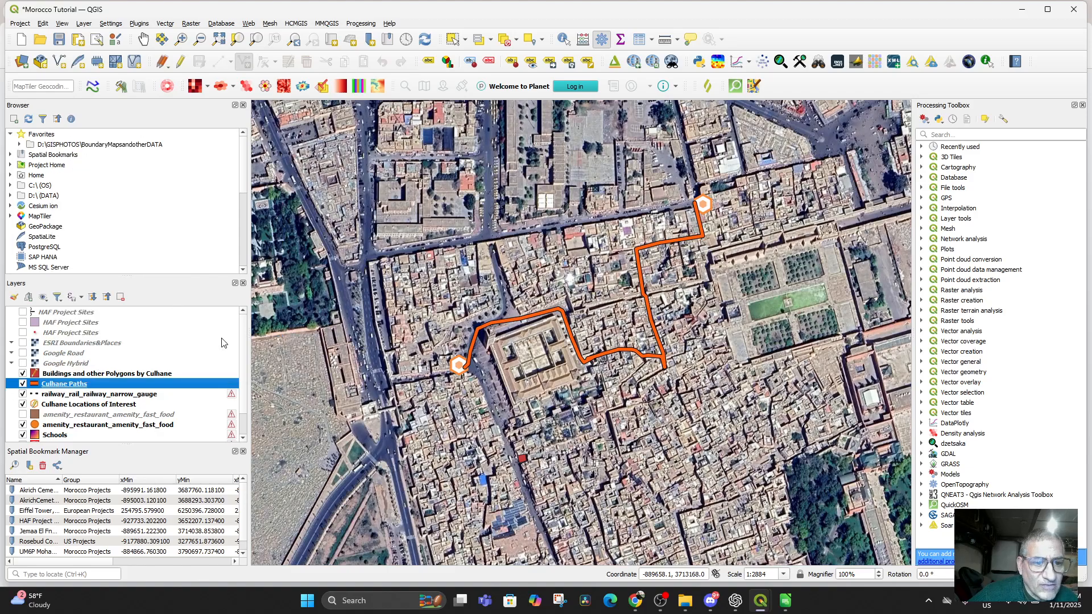
{"action": "left_click", "coordinate": [508, 206]}
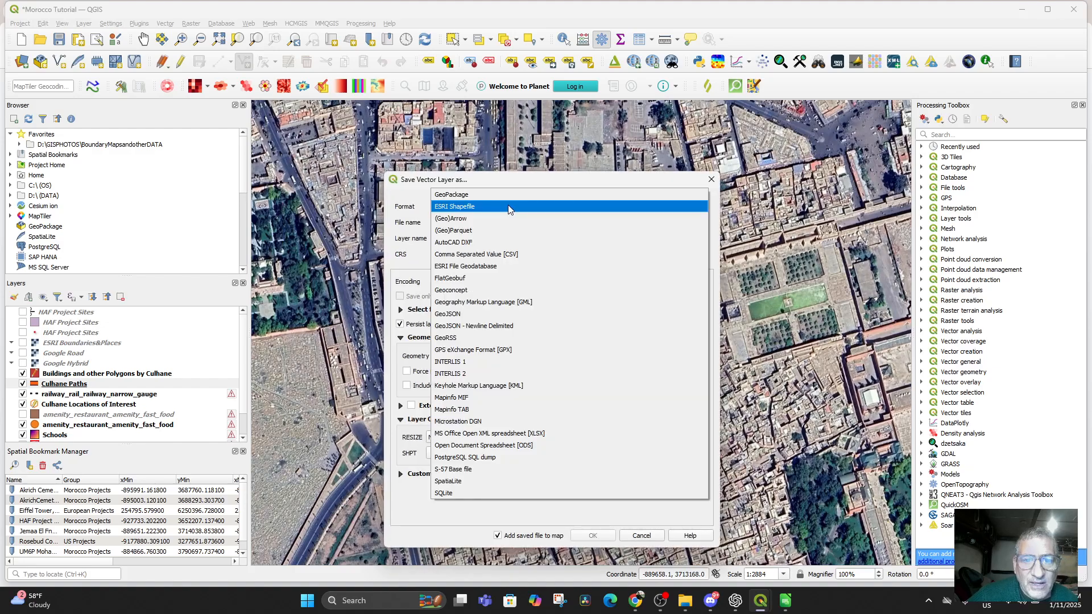
{"action": "left_click", "coordinate": [509, 261]}
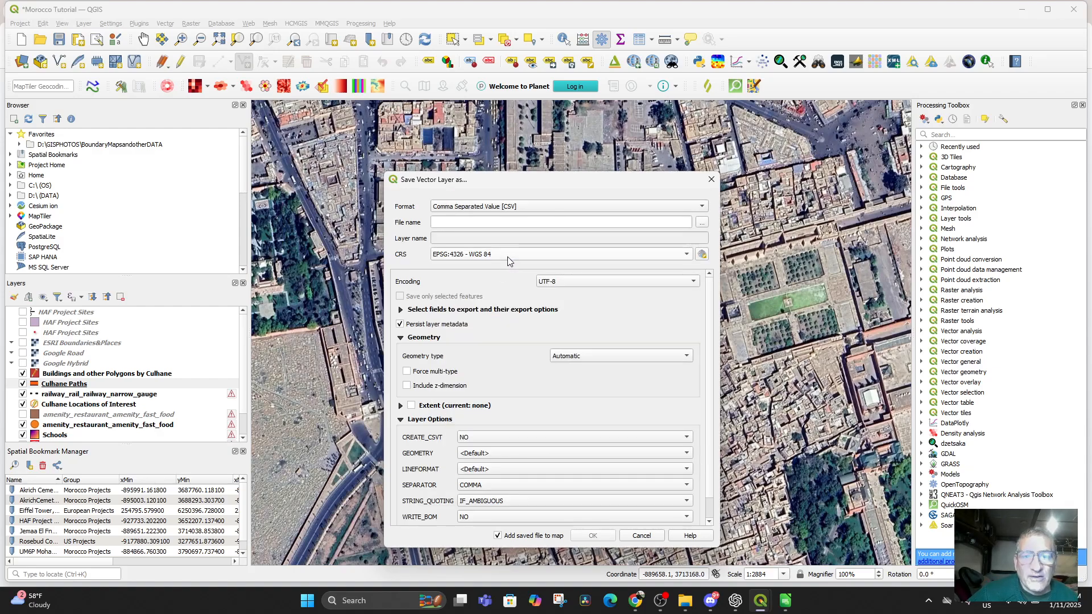
{"action": "left_click", "coordinate": [468, 221]}
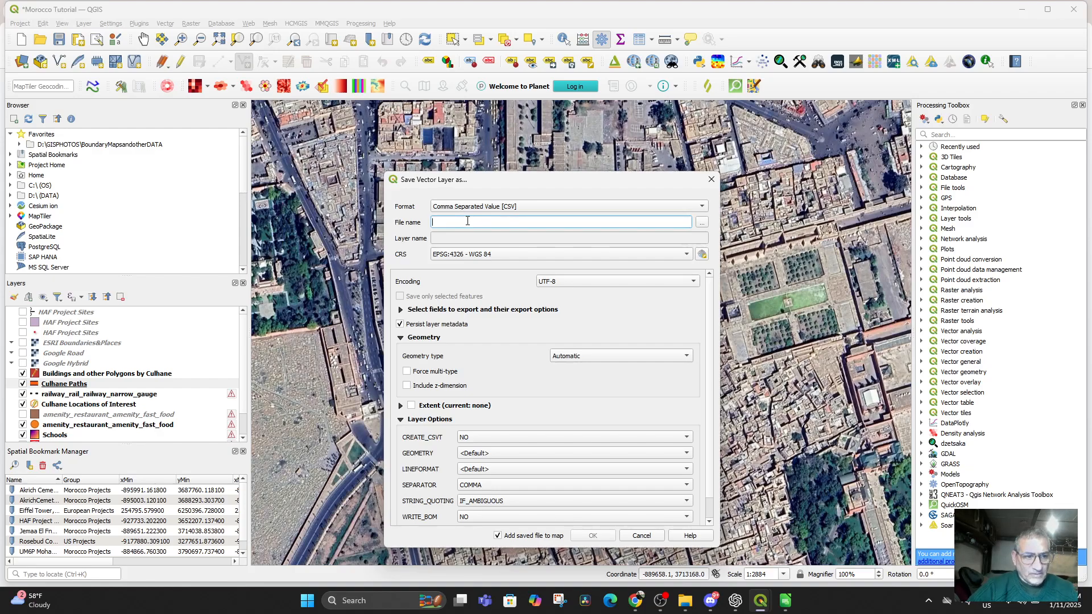
{"action": "type", "text": "Culhane Paths"}
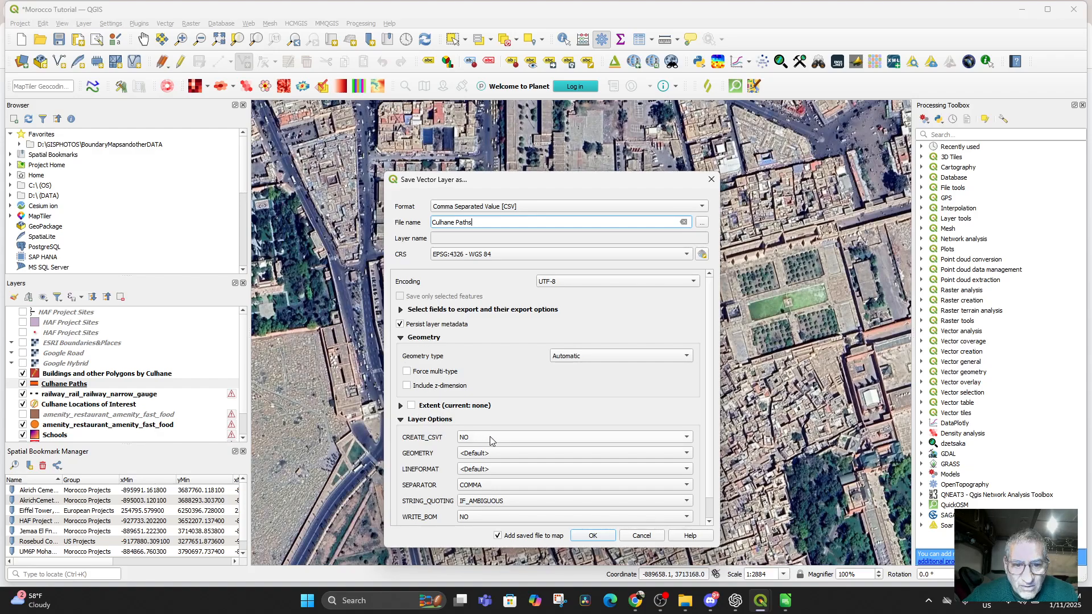
Check the geometry setting on the slide in Chrome, then return to QGIS and set the export's GEOMETRY option to AS_WKT
{"action": "left_click", "coordinate": [635, 602]}
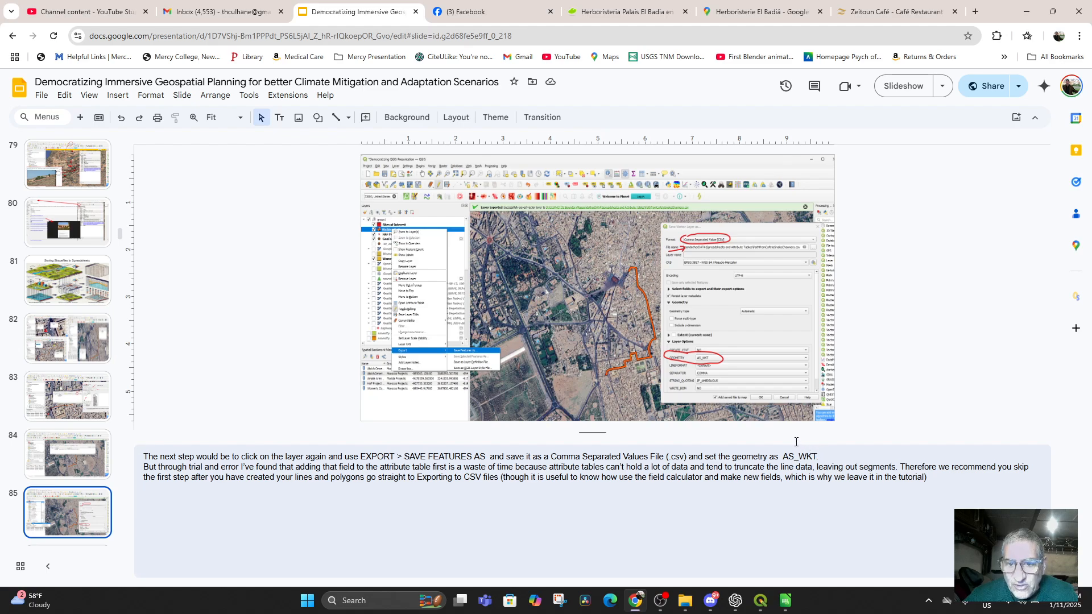
{"action": "mouse_move", "coordinate": [760, 602]}
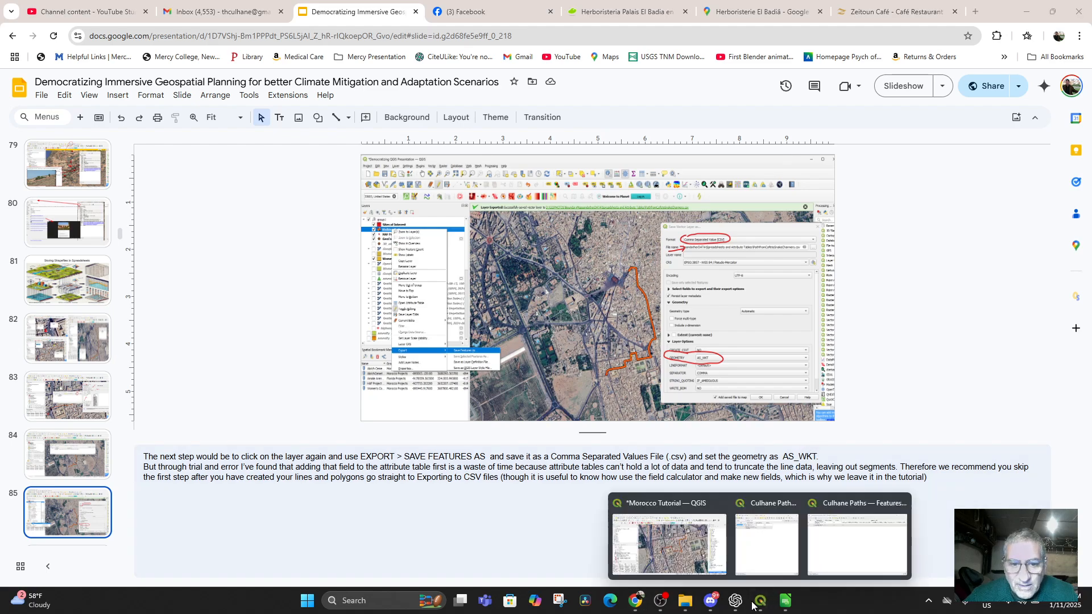
{"action": "left_click", "coordinate": [654, 532]}
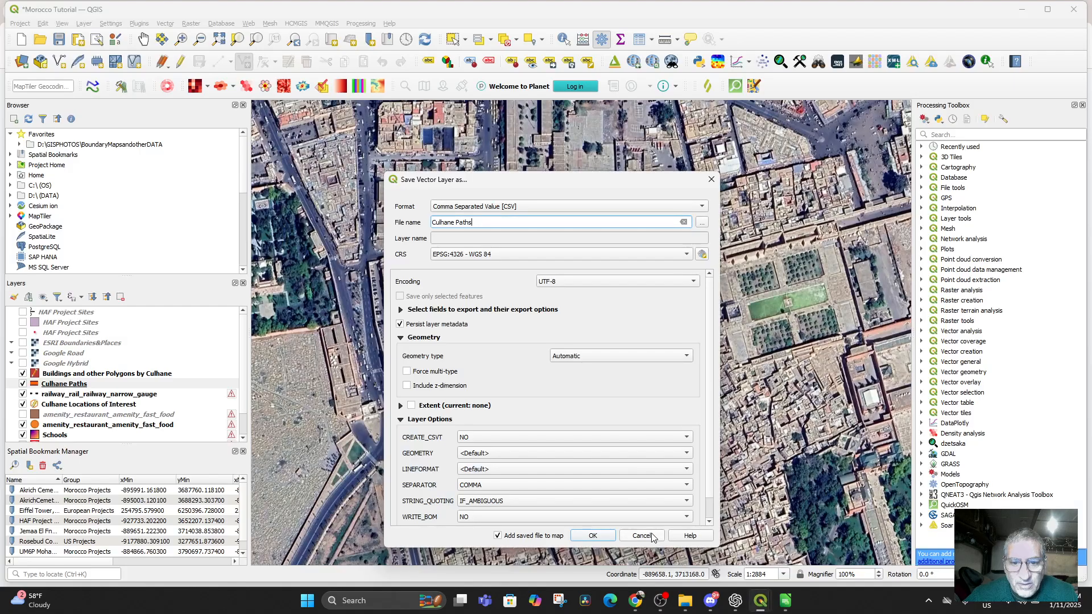
{"action": "scroll", "coordinate": [529, 437], "scroll_direction": "down", "scroll_amount": 1}
{"action": "left_click", "coordinate": [528, 433]}
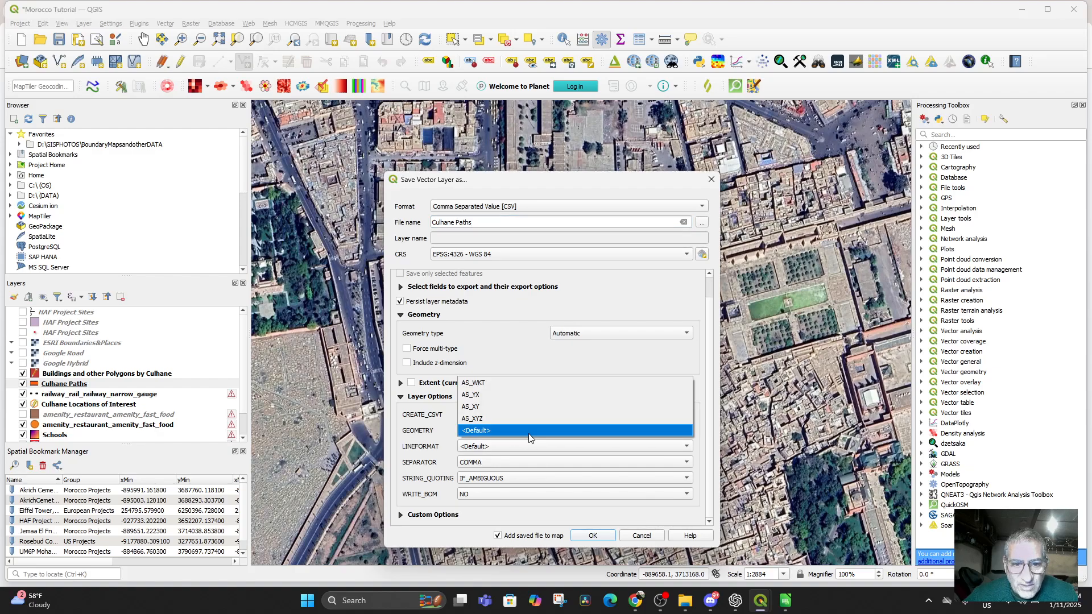
{"action": "left_click", "coordinate": [504, 387]}
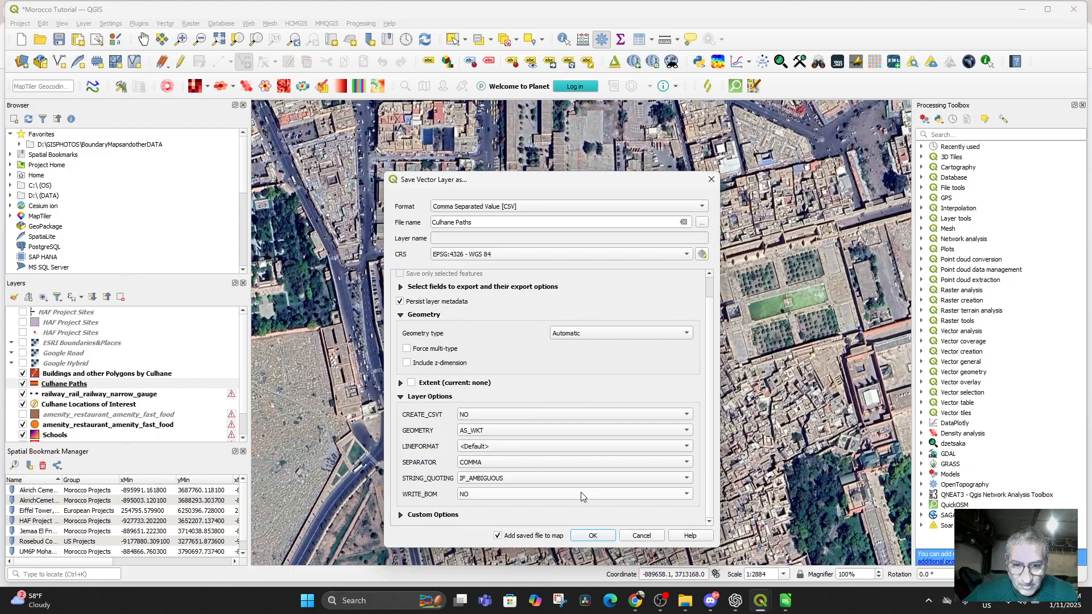
Run the CSV export of the Paths layer and add the exported layer to the map
{"action": "scroll", "coordinate": [584, 495], "scroll_direction": "down", "scroll_amount": 1}
{"action": "left_click", "coordinate": [592, 536]}
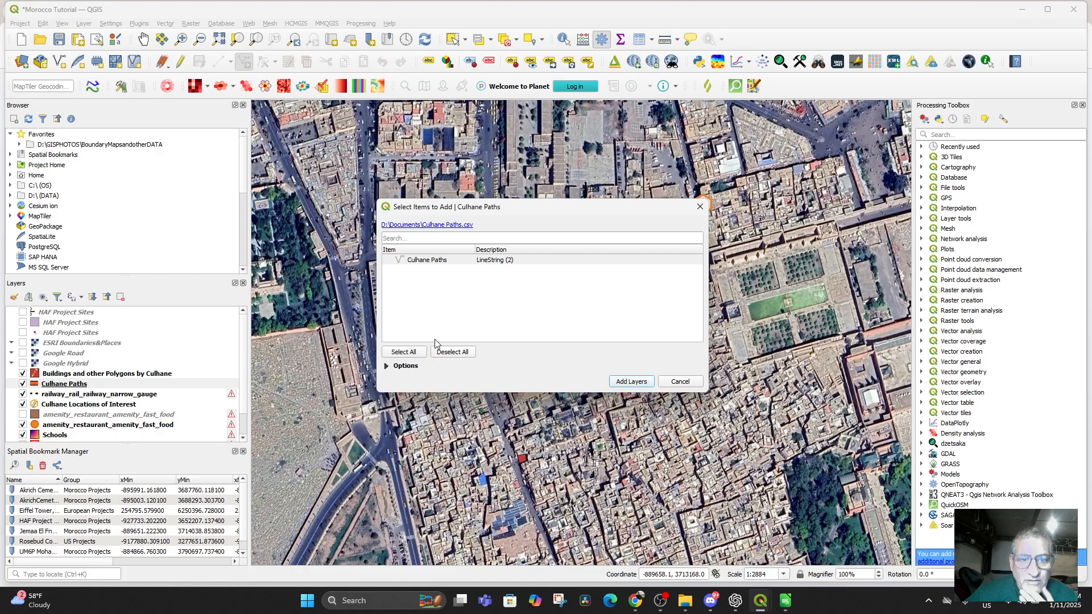
{"action": "left_click", "coordinate": [631, 381]}
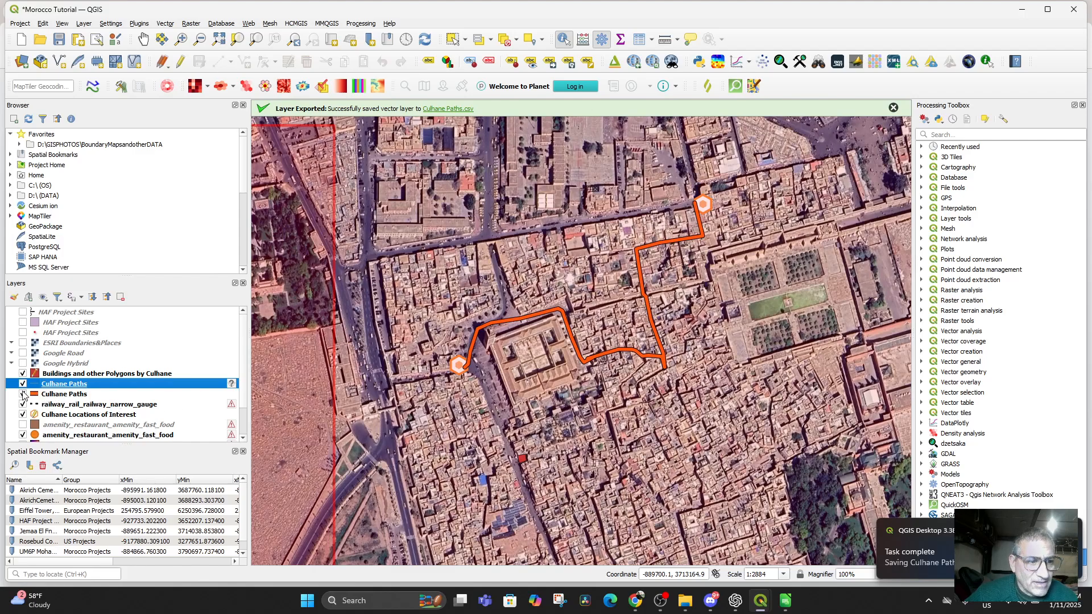
Hide the Buildings and other Polygons layer and toggle both Paths layers' visibility to compare the original with the exported copy
{"action": "left_click", "coordinate": [23, 385]}
{"action": "left_click", "coordinate": [23, 385]}
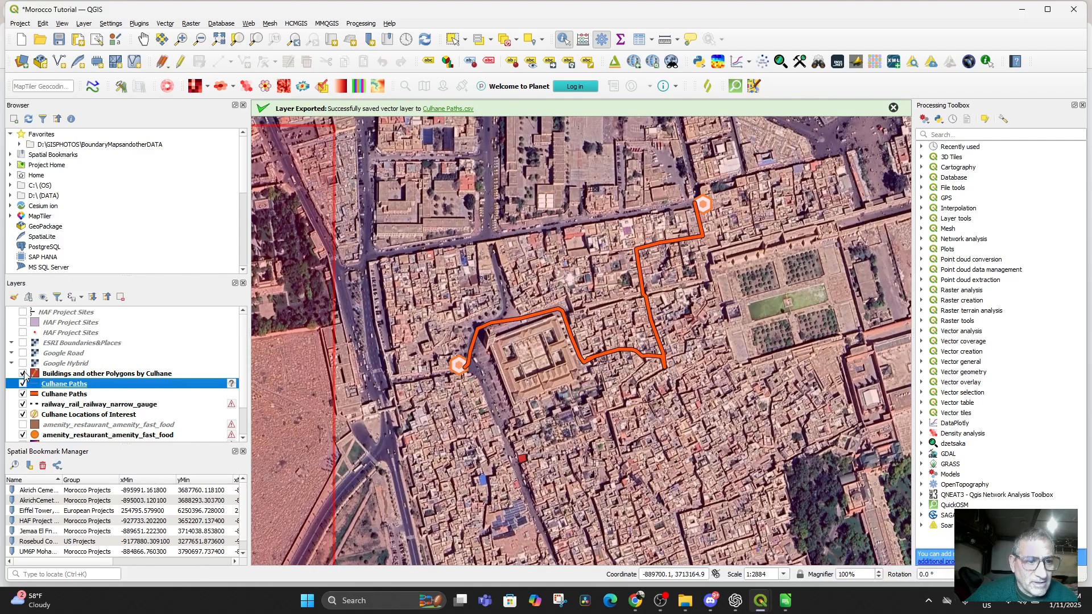
{"action": "left_click", "coordinate": [24, 373]}
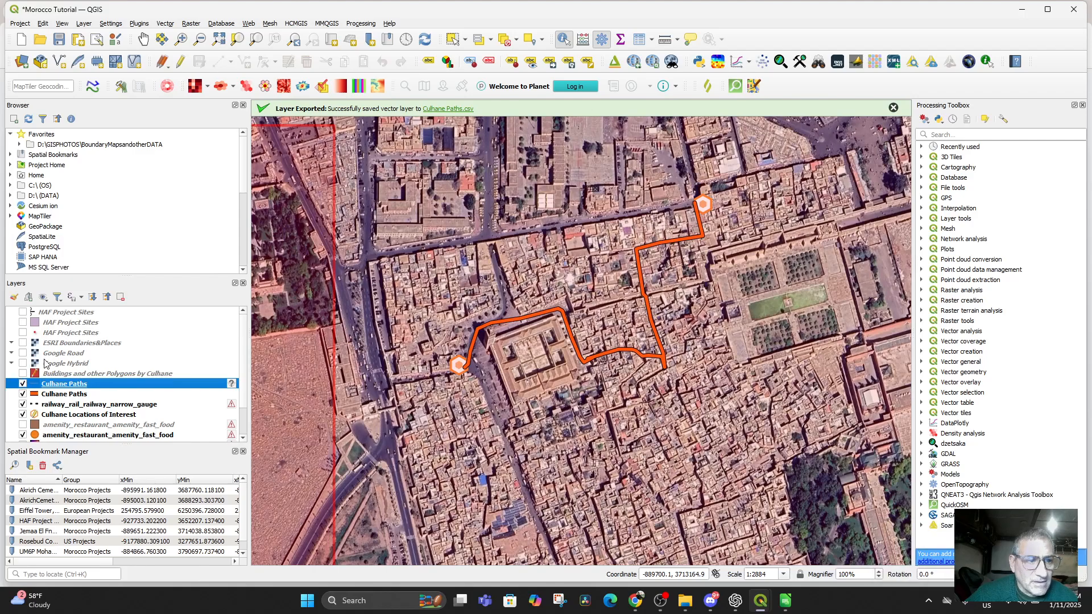
{"action": "left_click", "coordinate": [23, 383]}
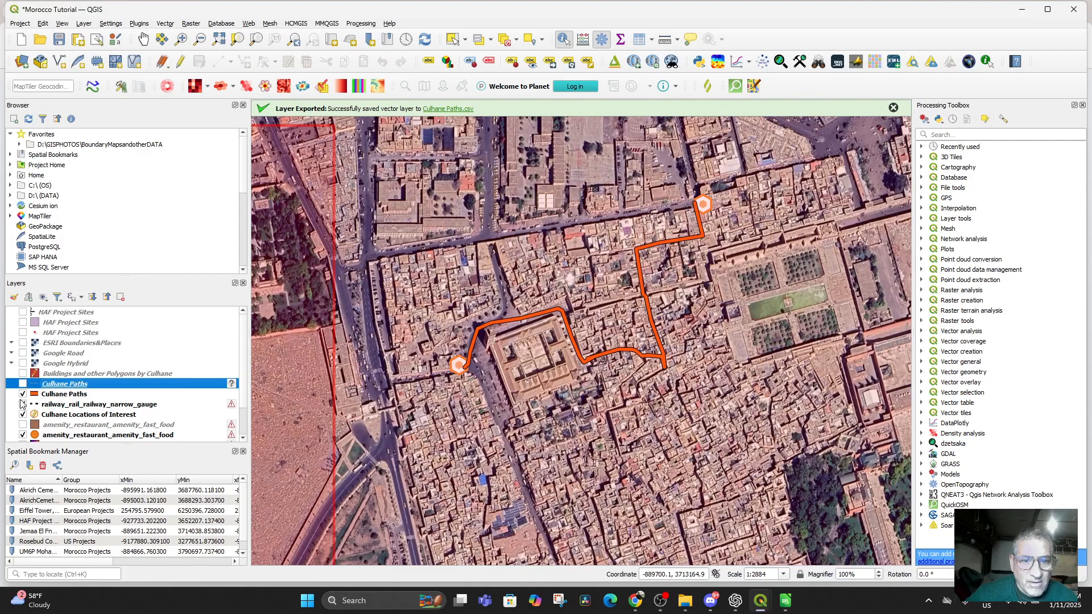
{"action": "left_click", "coordinate": [23, 395]}
{"action": "left_click", "coordinate": [24, 385]}
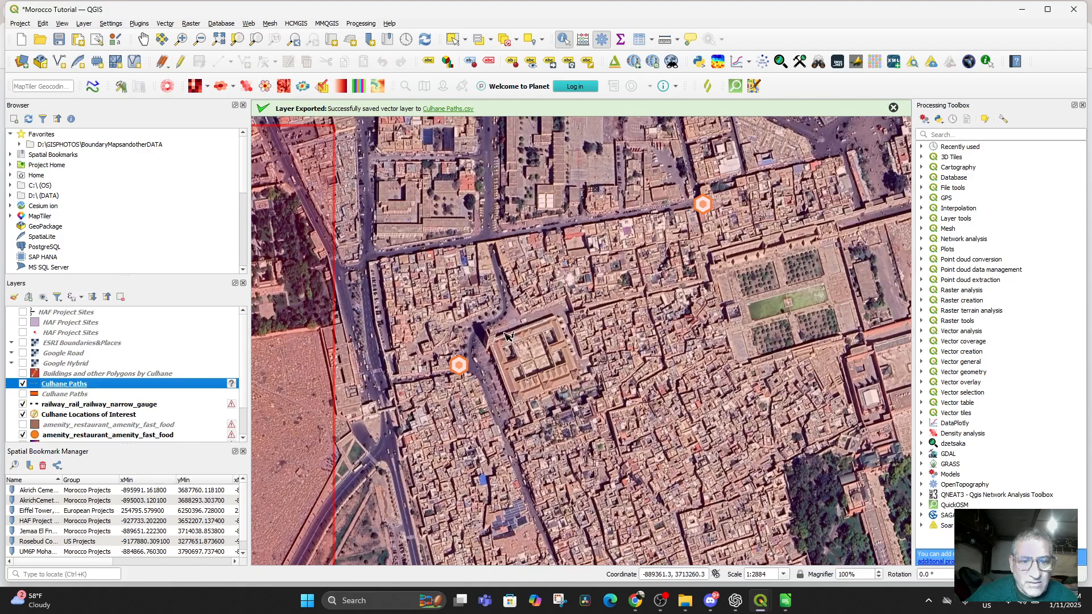
{"action": "left_click", "coordinate": [23, 393]}
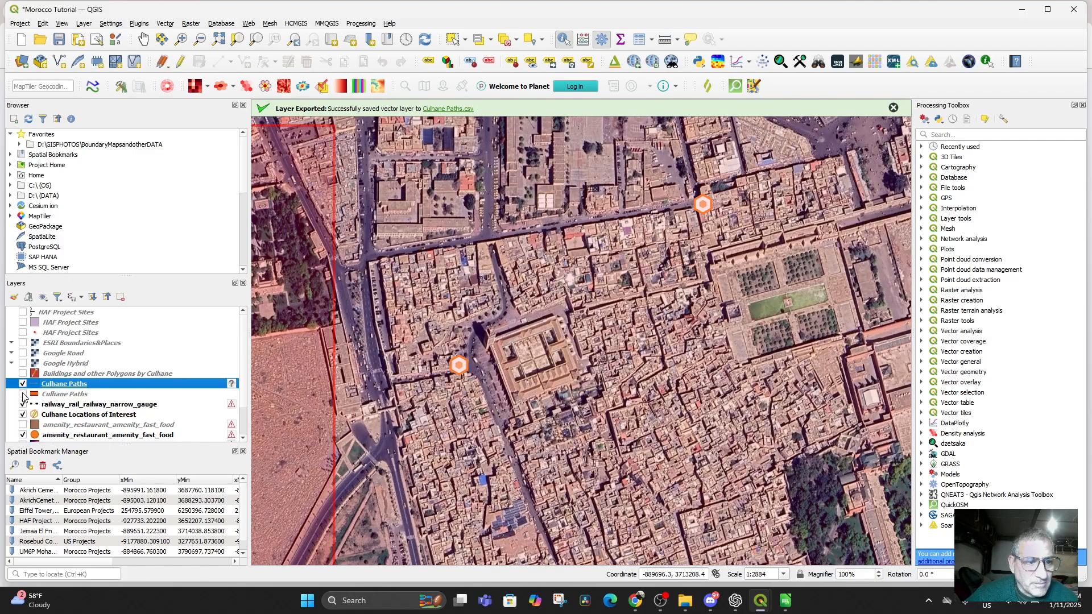
Set the exported Paths layer's CRS to EPSG:4326 and hide the original Paths layer
{"action": "right_click", "coordinate": [70, 386]}
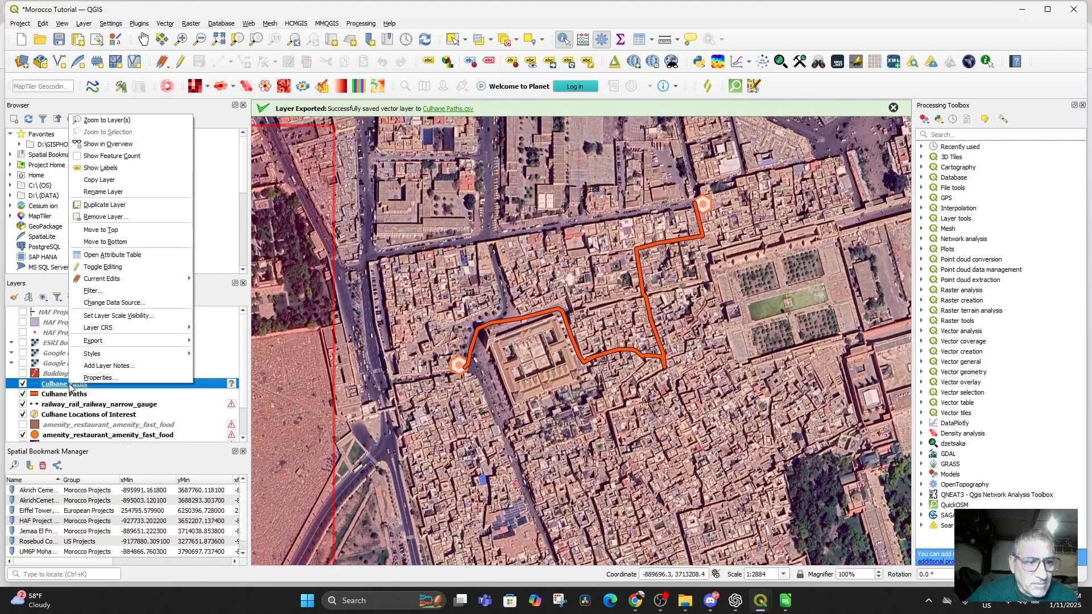
{"action": "mouse_move", "coordinate": [142, 327]}
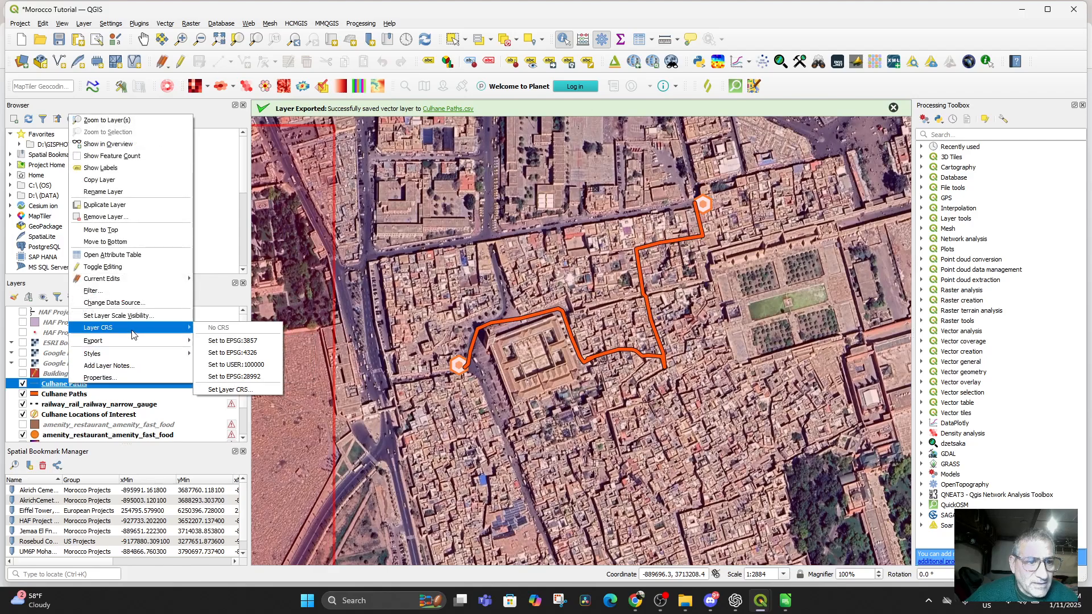
{"action": "left_click", "coordinate": [232, 352]}
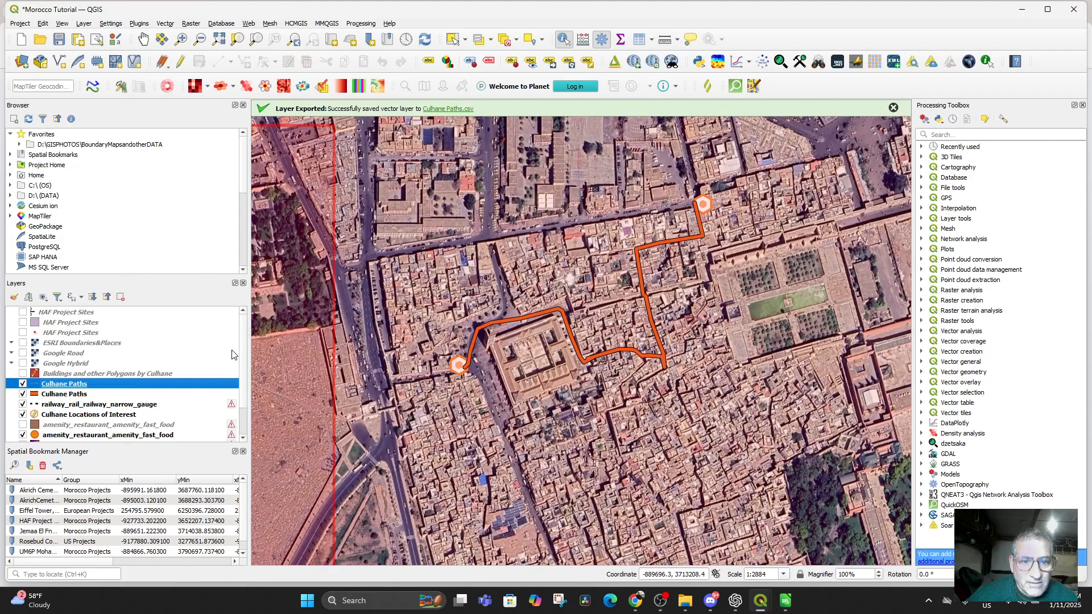
{"action": "left_click", "coordinate": [23, 394]}
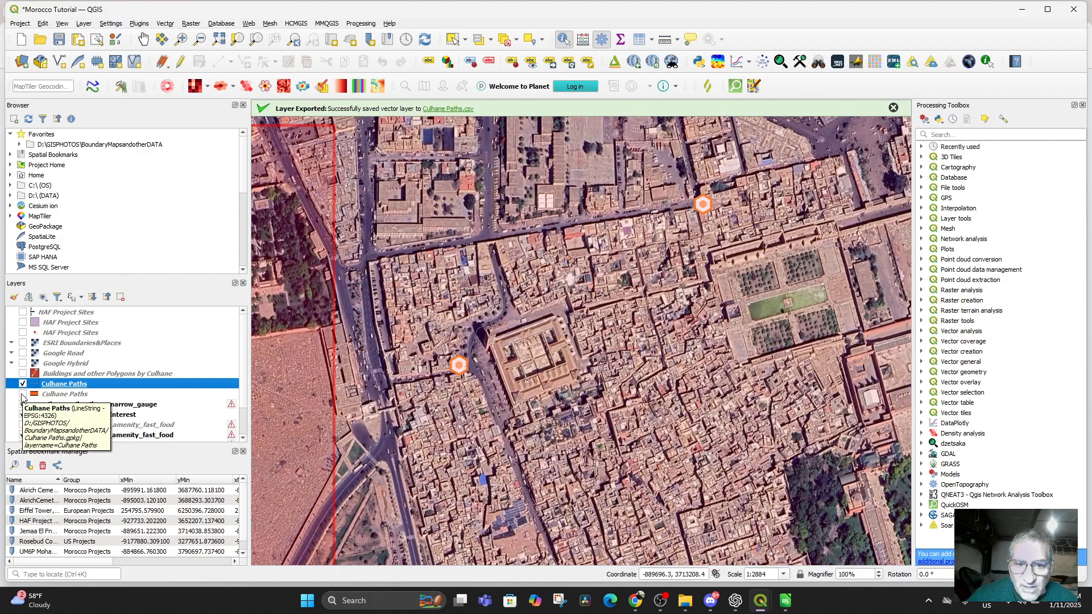
Style the exported Paths layer with the "pattern circles" line symbol
{"action": "double_click", "coordinate": [55, 384]}
{"action": "scroll", "coordinate": [542, 465], "scroll_direction": "down", "scroll_amount": 1}
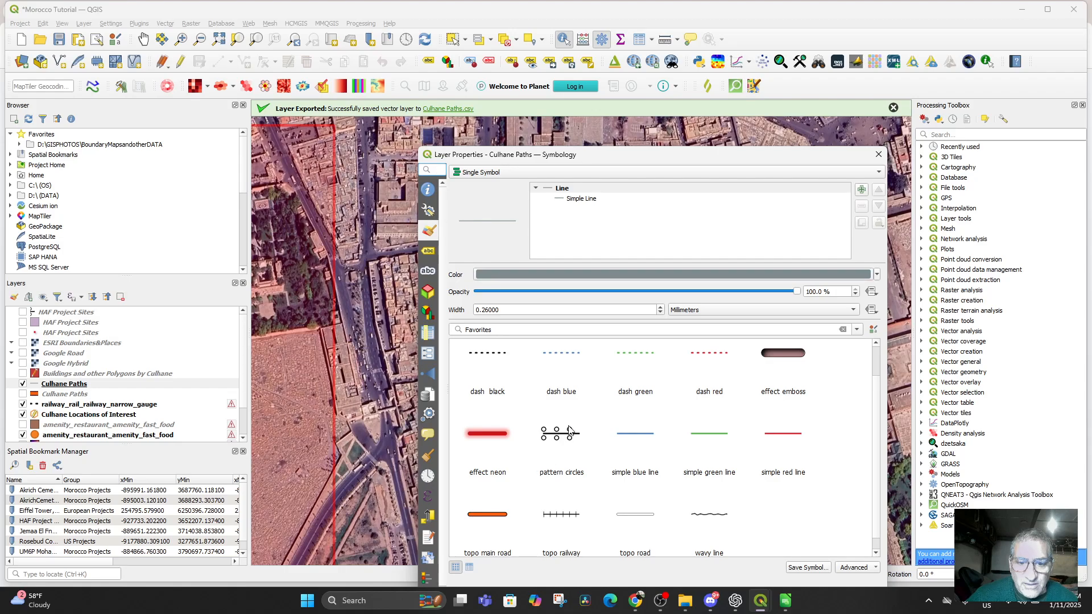
{"action": "left_click", "coordinate": [570, 431]}
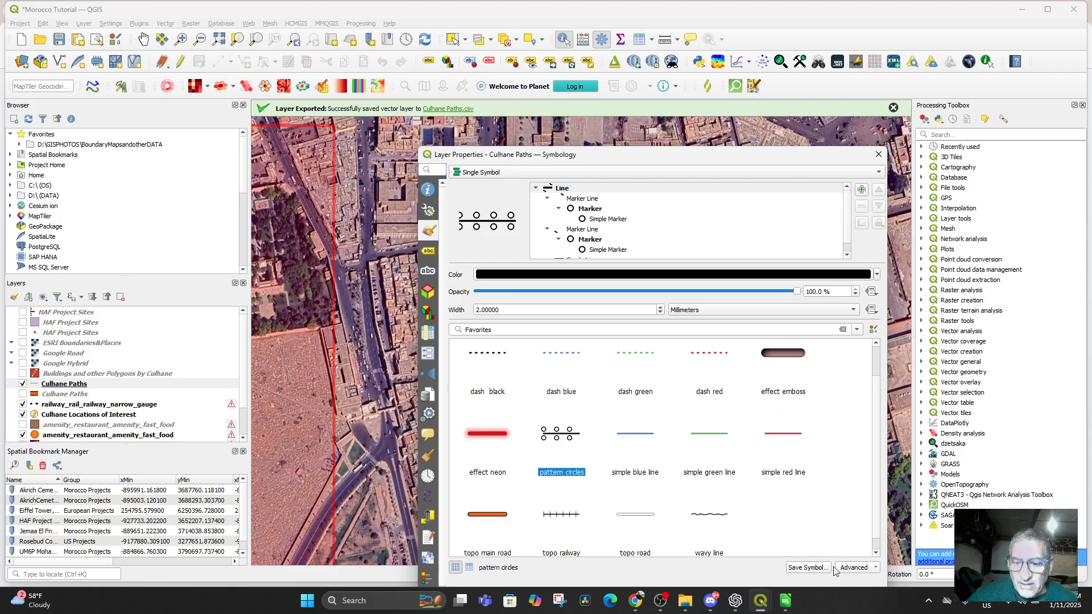
{"action": "scroll", "coordinate": [817, 521], "scroll_direction": "down", "scroll_amount": 1}
{"action": "left_click_drag", "start_coordinate": [759, 155], "coordinate": [781, 70]}
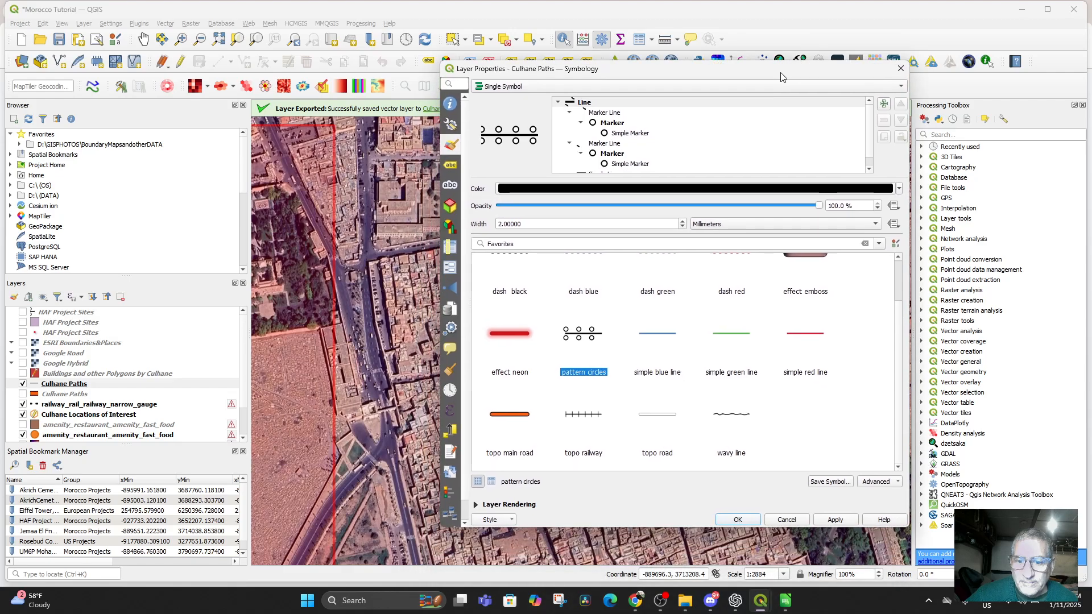
{"action": "left_click", "coordinate": [834, 521]}
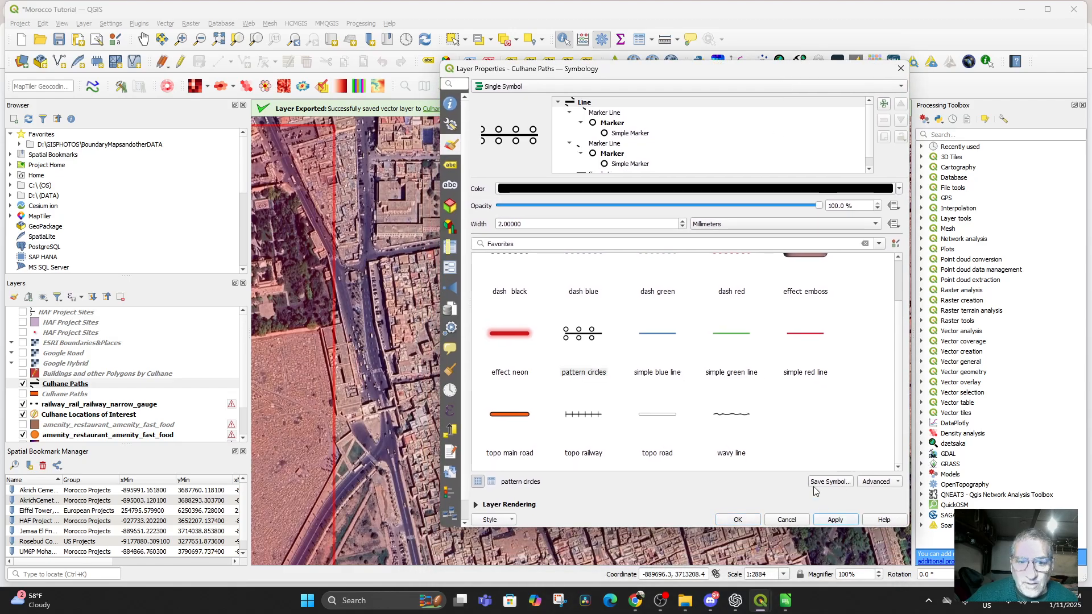
{"action": "left_click_drag", "start_coordinate": [624, 74], "coordinate": [583, 106]}
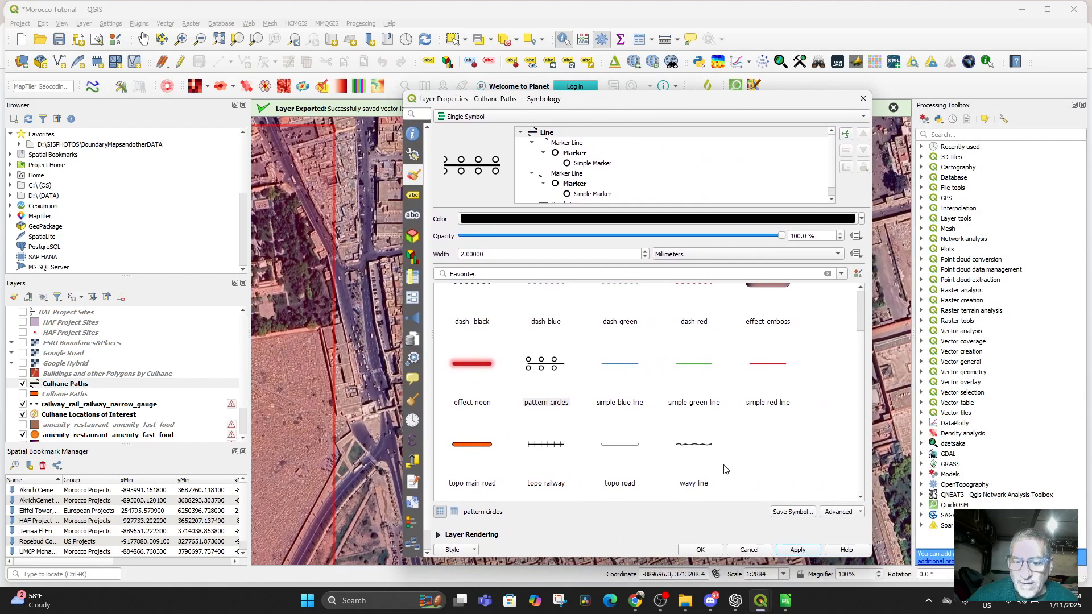
{"action": "left_click", "coordinate": [712, 551]}
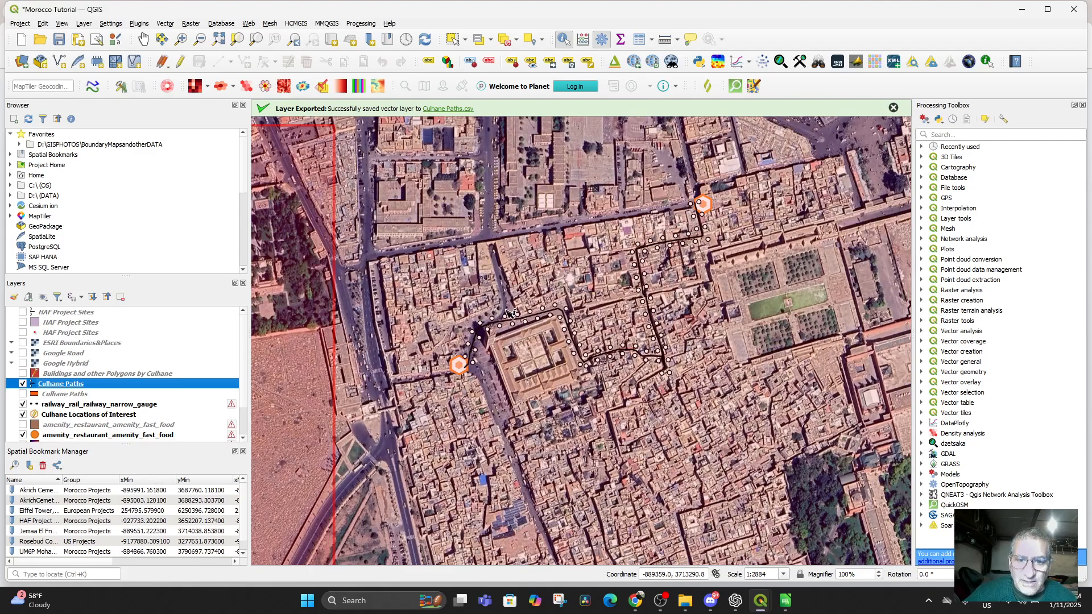
{"action": "scroll", "coordinate": [621, 272], "scroll_direction": "down", "scroll_amount": 2}
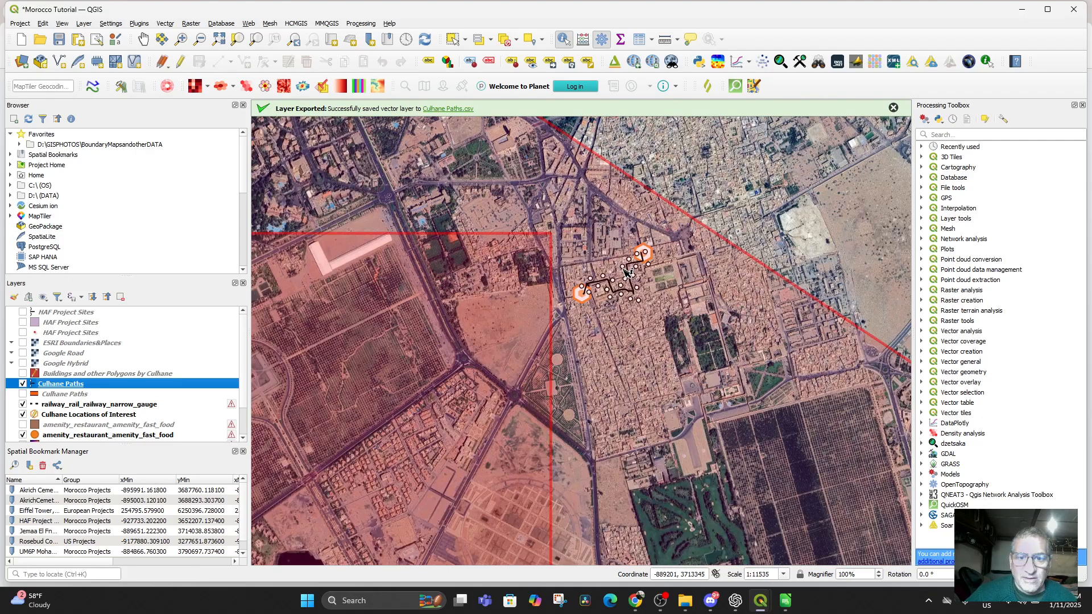
{"action": "scroll", "coordinate": [655, 291], "scroll_direction": "up", "scroll_amount": 2}
{"action": "scroll", "coordinate": [655, 291], "scroll_direction": "down", "scroll_amount": 1}
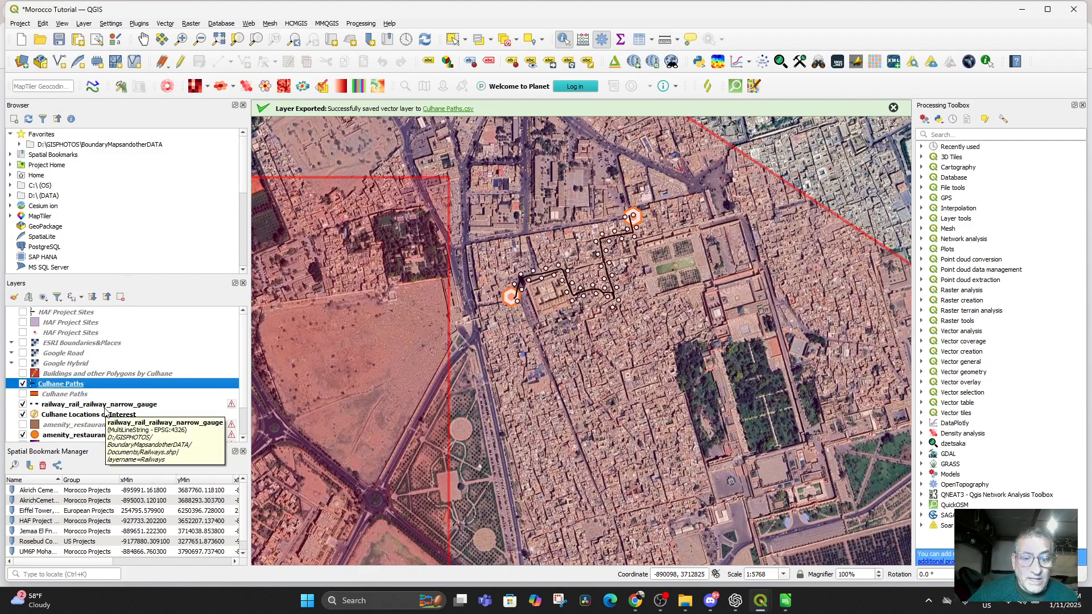
{"action": "mouse_move", "coordinate": [660, 600]}
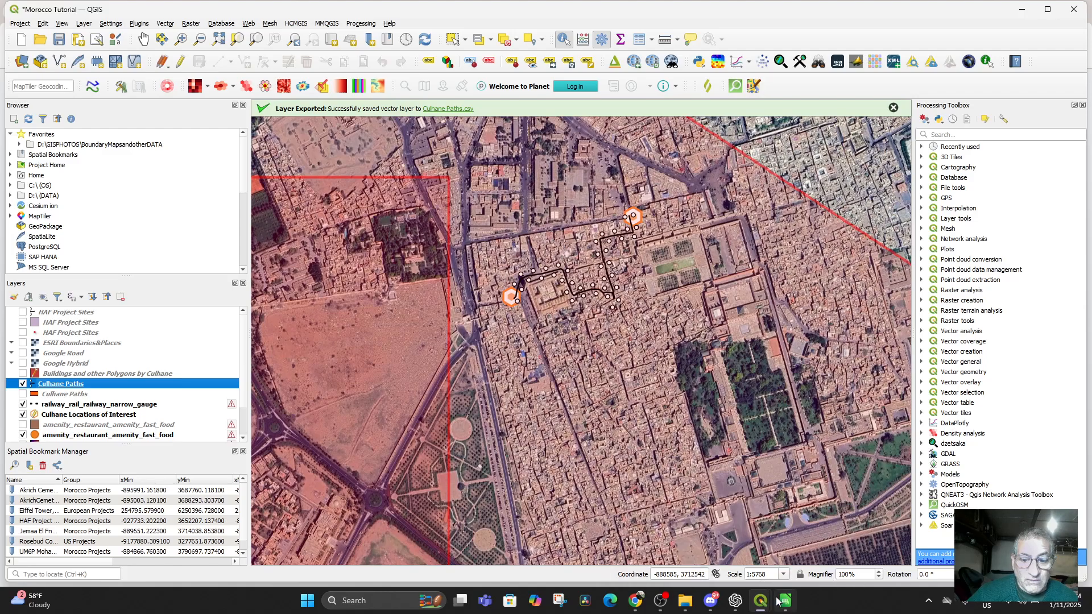
{"action": "mouse_move", "coordinate": [785, 606]}
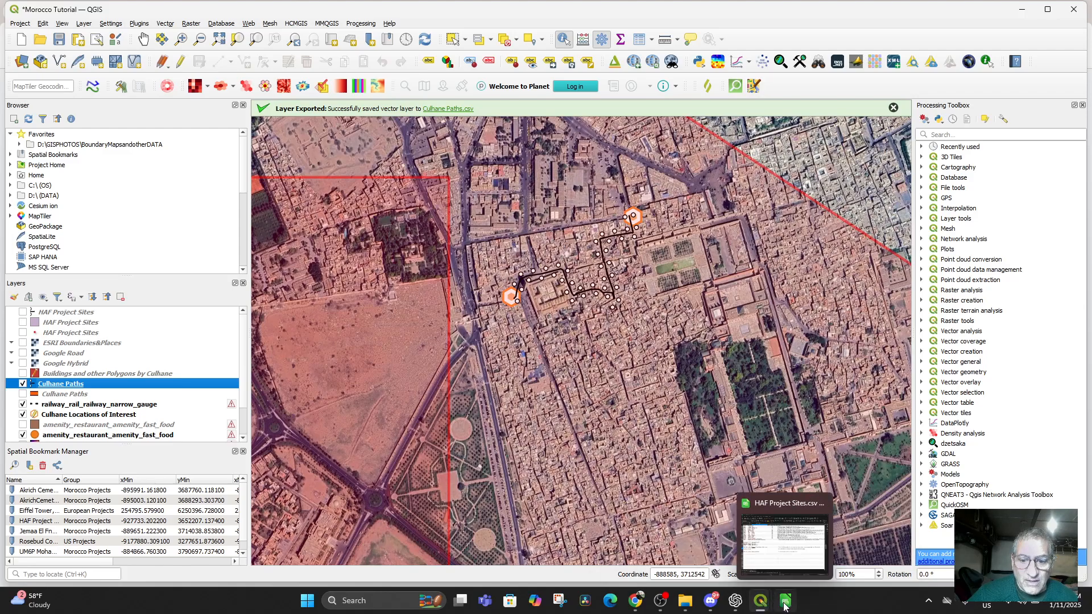
Remove the exported Paths layer from the project and show the original Paths layer again
{"action": "right_click", "coordinate": [37, 386]}
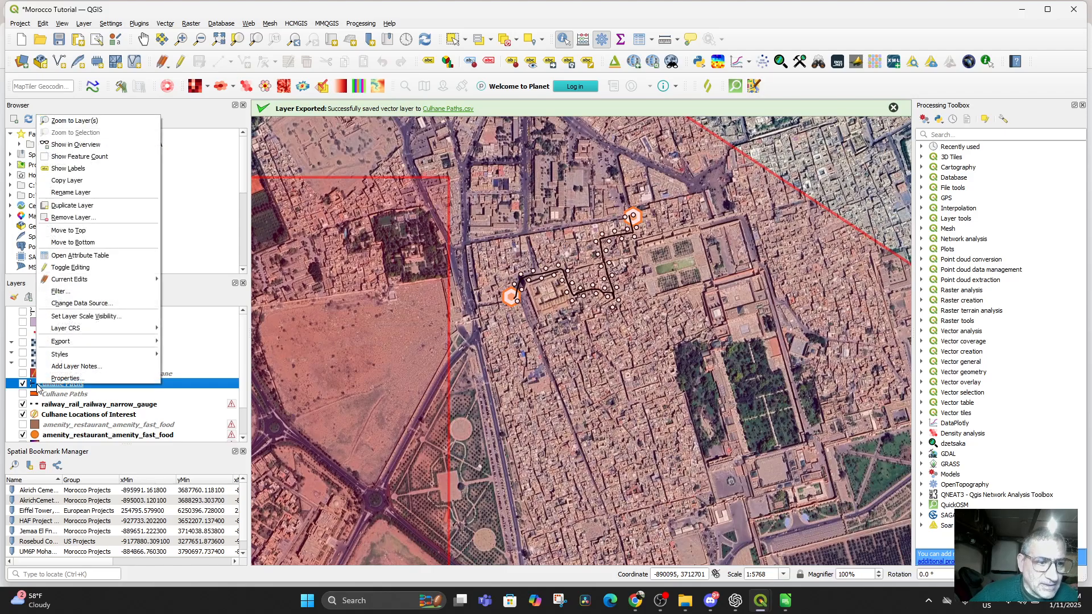
{"action": "left_click", "coordinate": [89, 217]}
{"action": "left_click", "coordinate": [522, 311]}
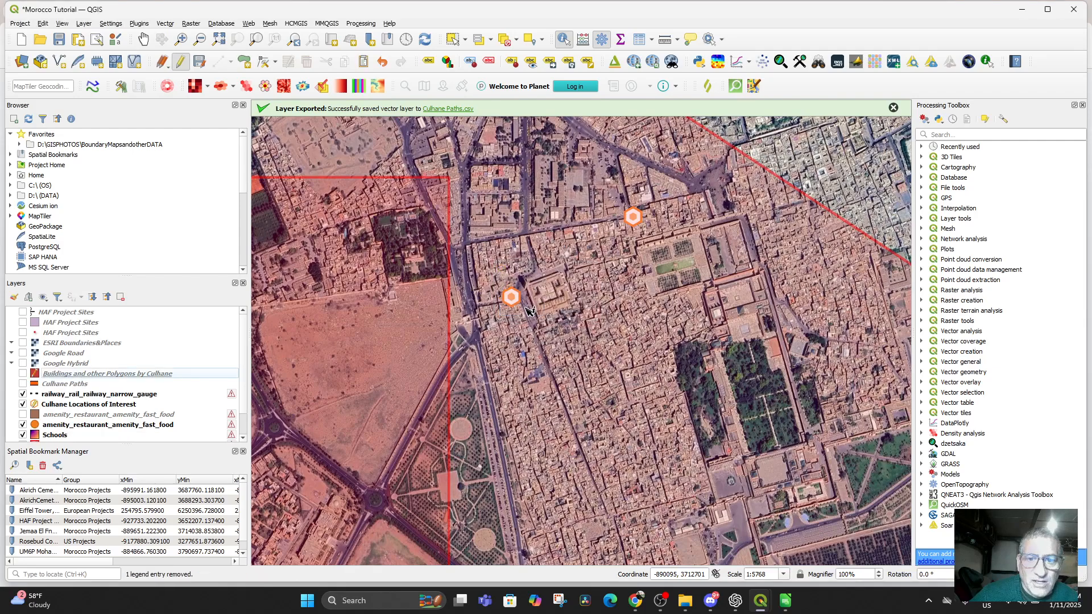
{"action": "left_click", "coordinate": [23, 384]}
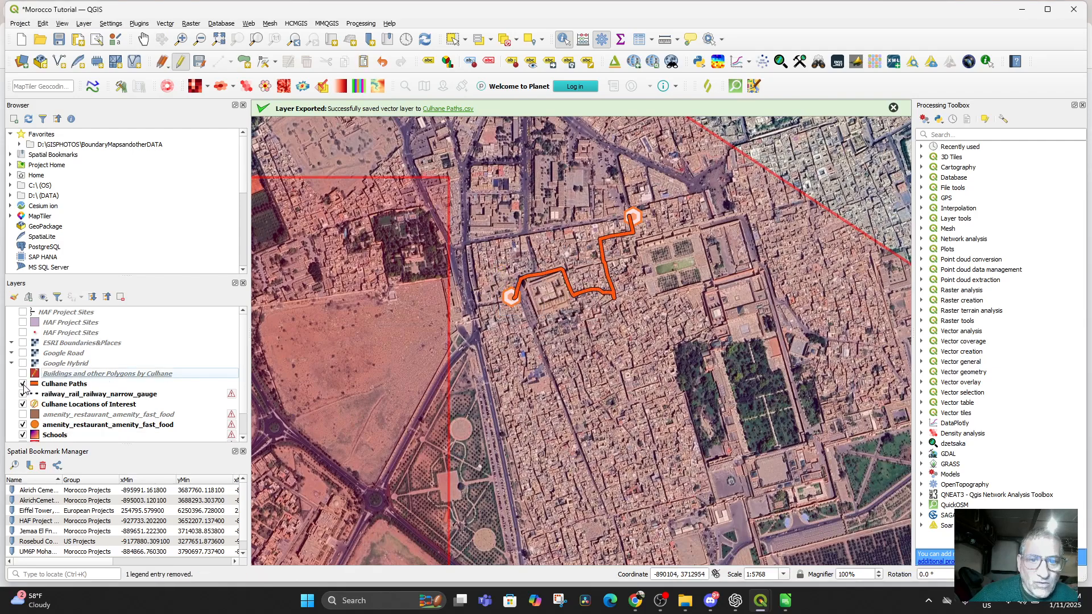
Start a CSV feature export of the original Paths layer into "Spreadsheets and Attribute Tables", named with the layer's name plus "exported"
{"action": "left_click", "coordinate": [64, 385]}
{"action": "right_click", "coordinate": [64, 387]}
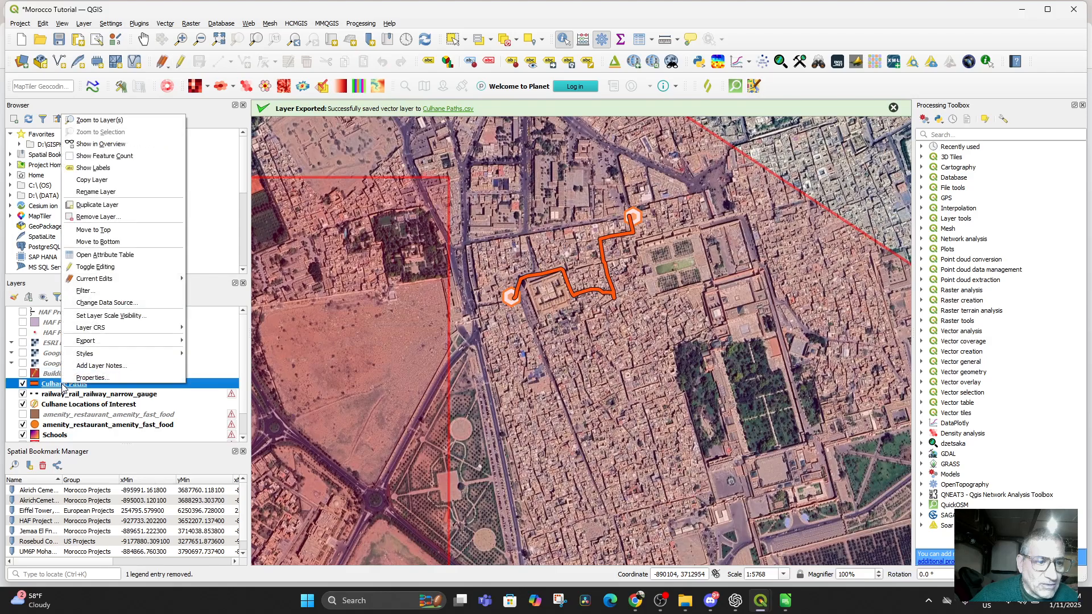
{"action": "mouse_move", "coordinate": [114, 341]}
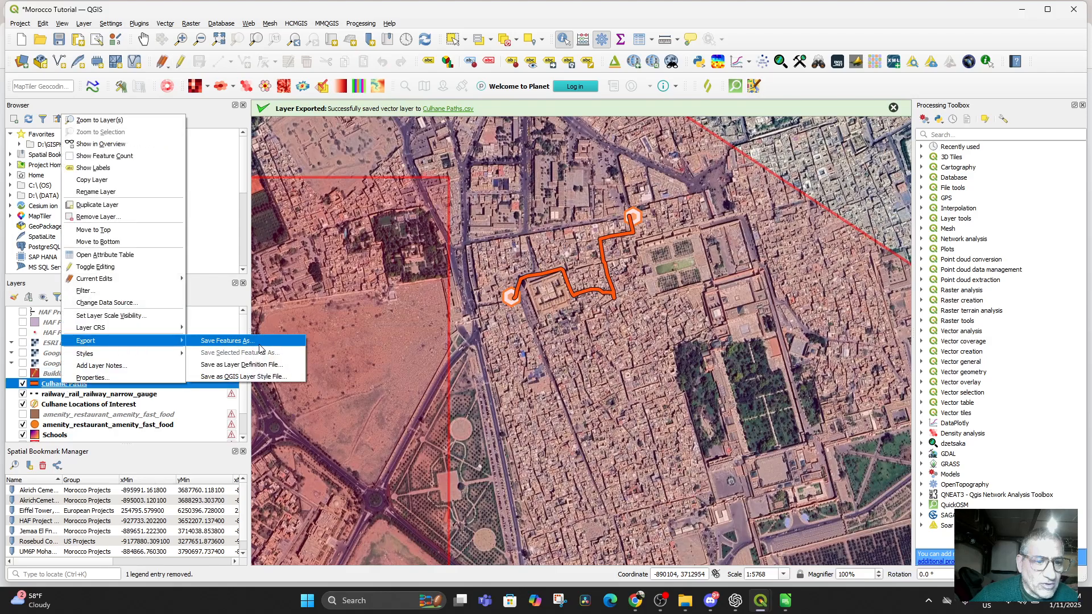
{"action": "left_click", "coordinate": [226, 341]}
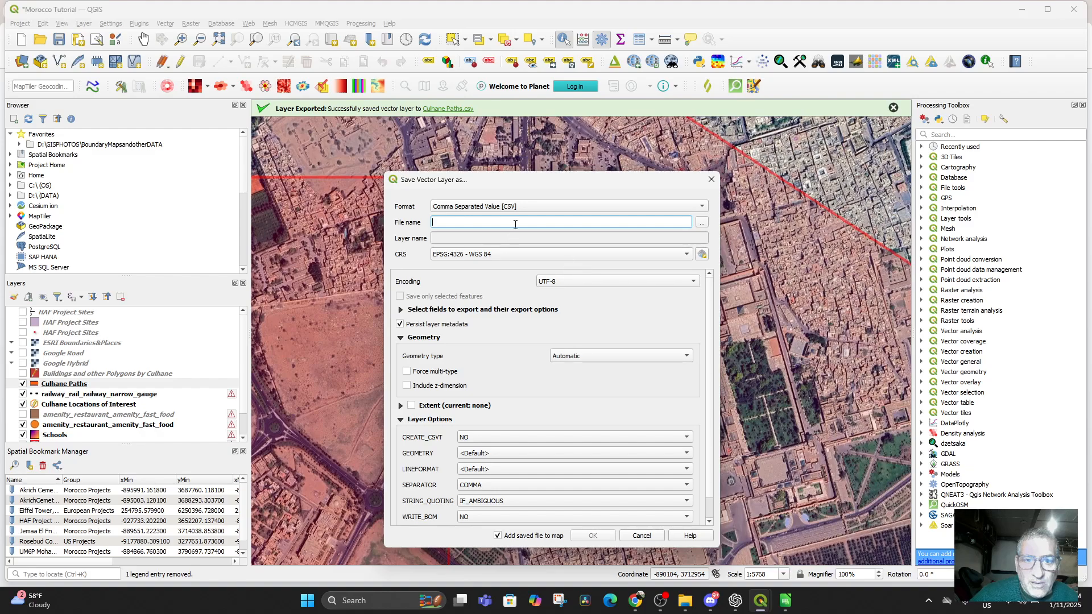
{"action": "left_click", "coordinate": [702, 222]}
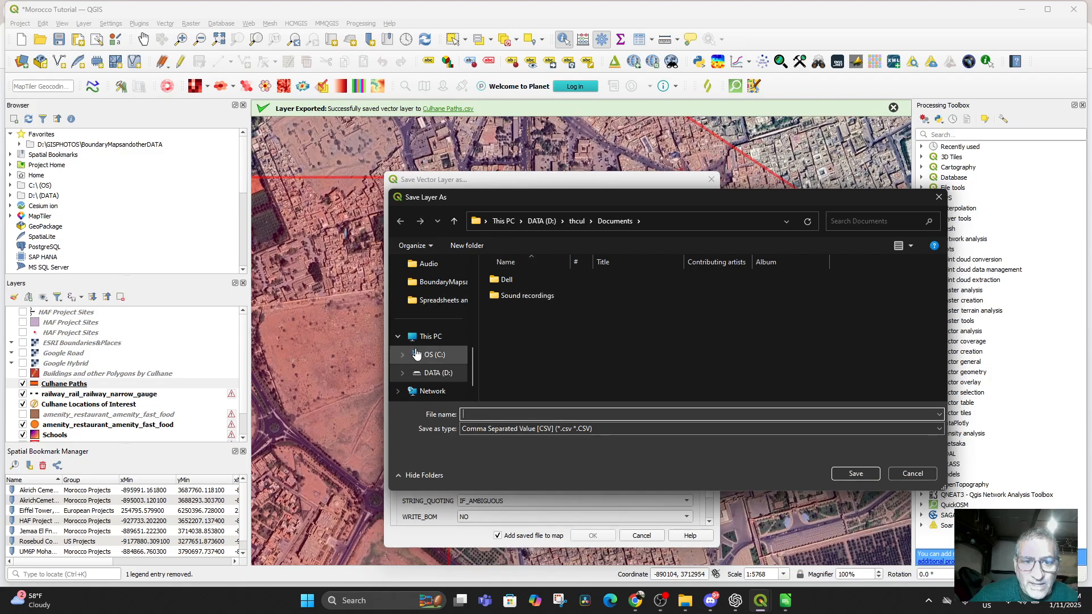
{"action": "scroll", "coordinate": [422, 356], "scroll_direction": "up", "scroll_amount": 3}
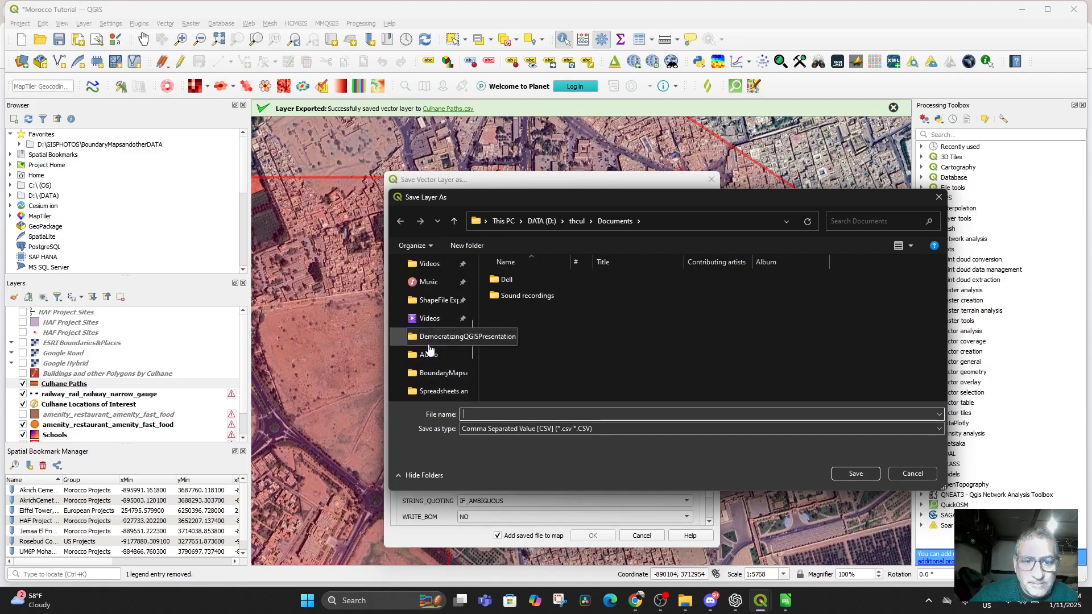
{"action": "scroll", "coordinate": [423, 370], "scroll_direction": "down", "scroll_amount": 1}
{"action": "left_click", "coordinate": [436, 340]}
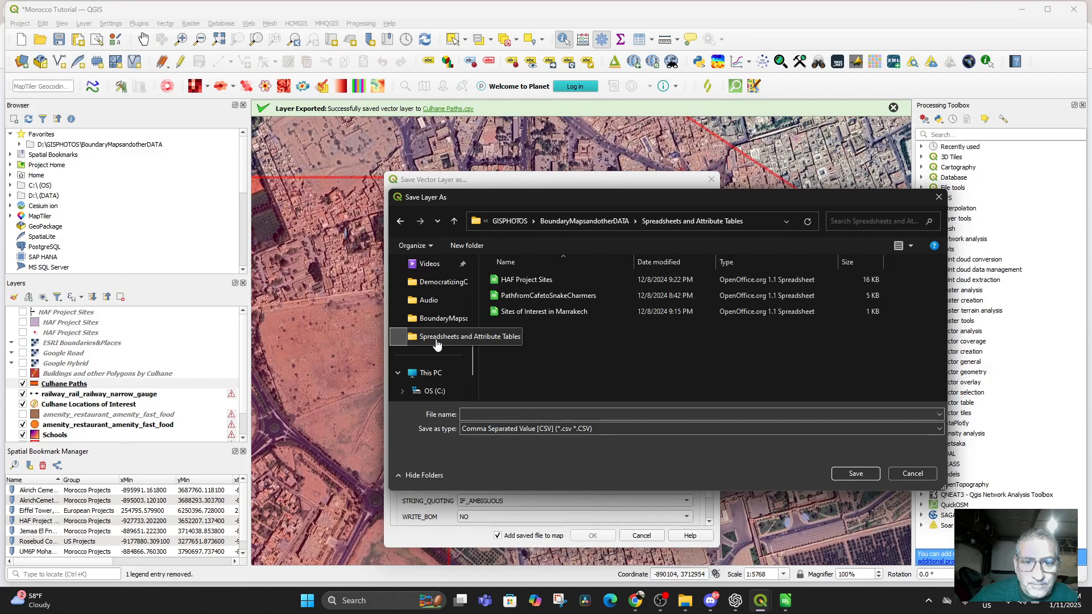
{"action": "left_click", "coordinate": [509, 415]}
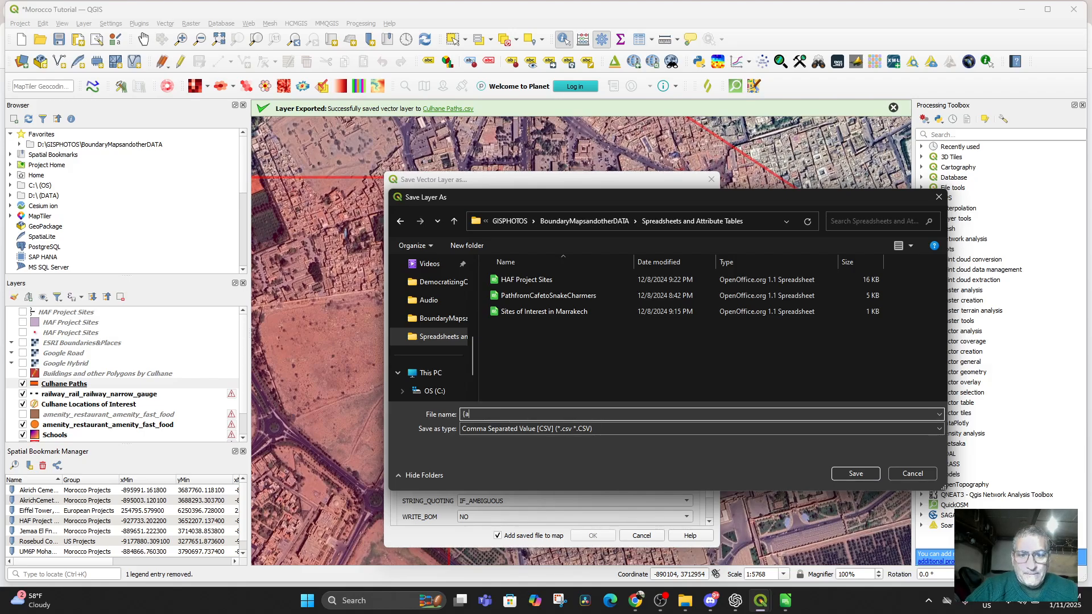
{"action": "key", "text": "BackSpace"}
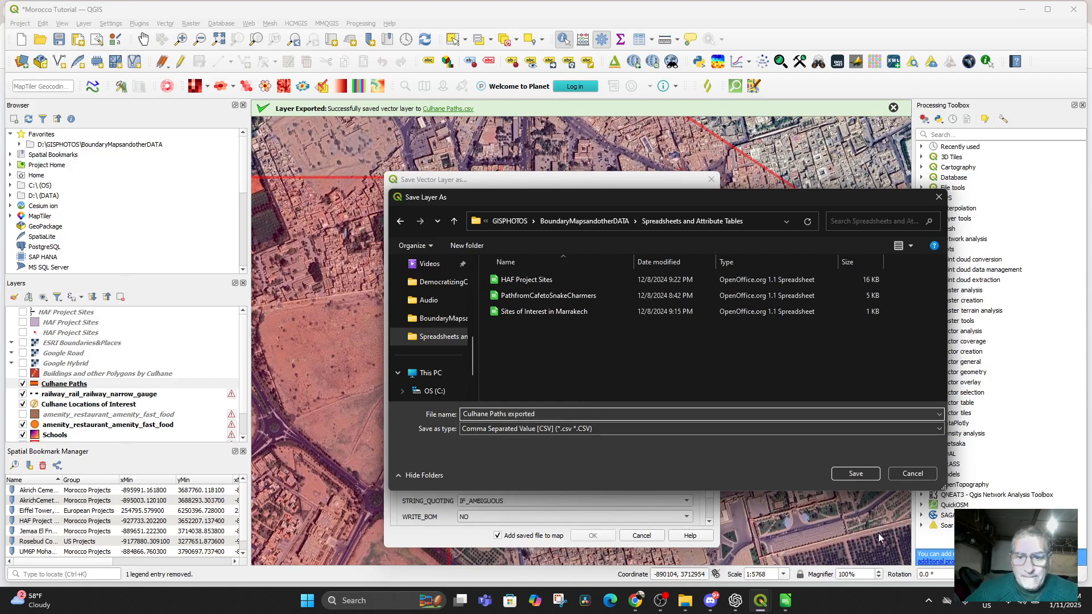
{"action": "left_click", "coordinate": [856, 475]}
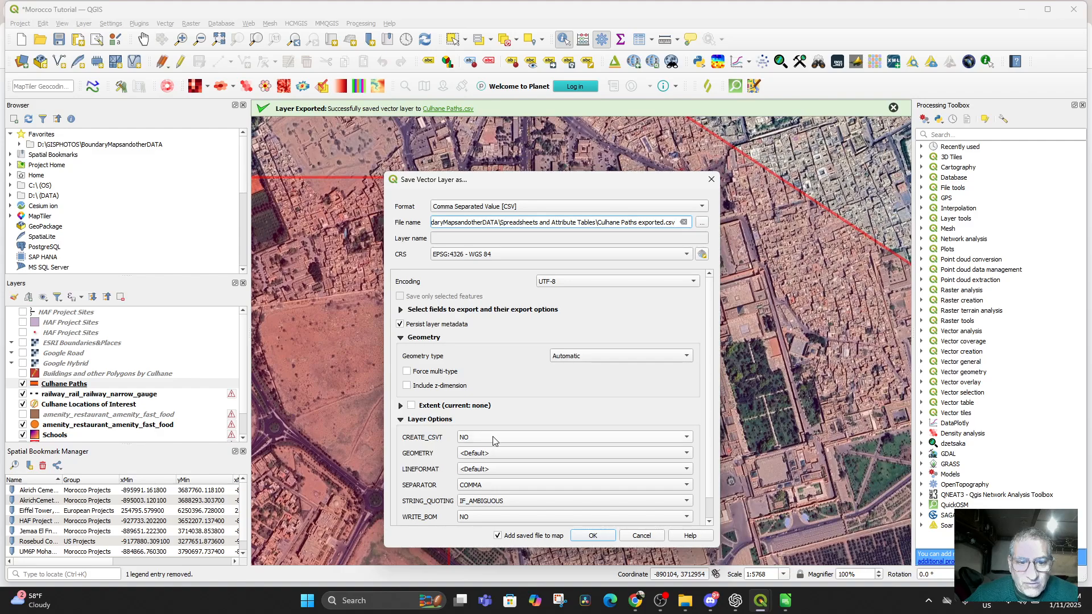
Set the export's GEOMETRY option to AS_WKT and run the export
{"action": "left_click", "coordinate": [493, 453]}
{"action": "left_click", "coordinate": [501, 414]}
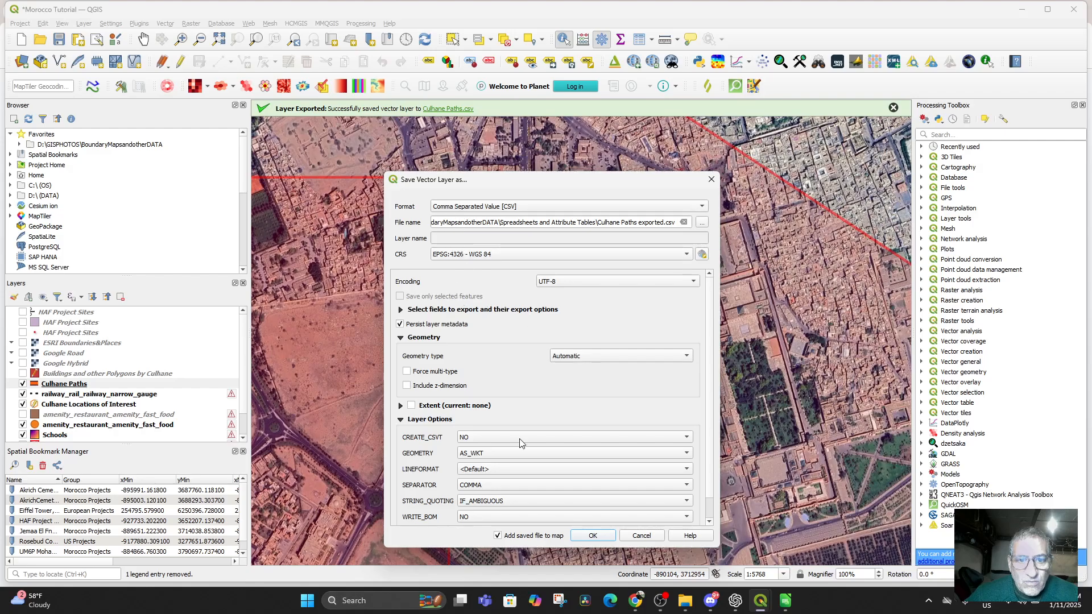
{"action": "left_click", "coordinate": [593, 535]}
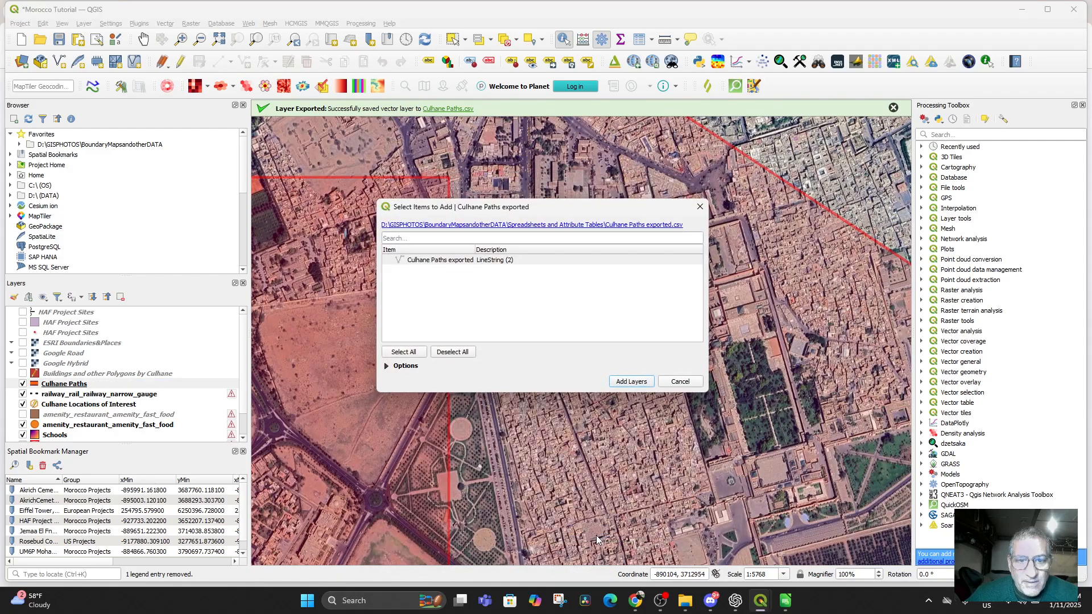
Add the newly exported Paths CSV to the project as a layer and hide the original Paths layer
{"action": "left_click", "coordinate": [492, 227]}
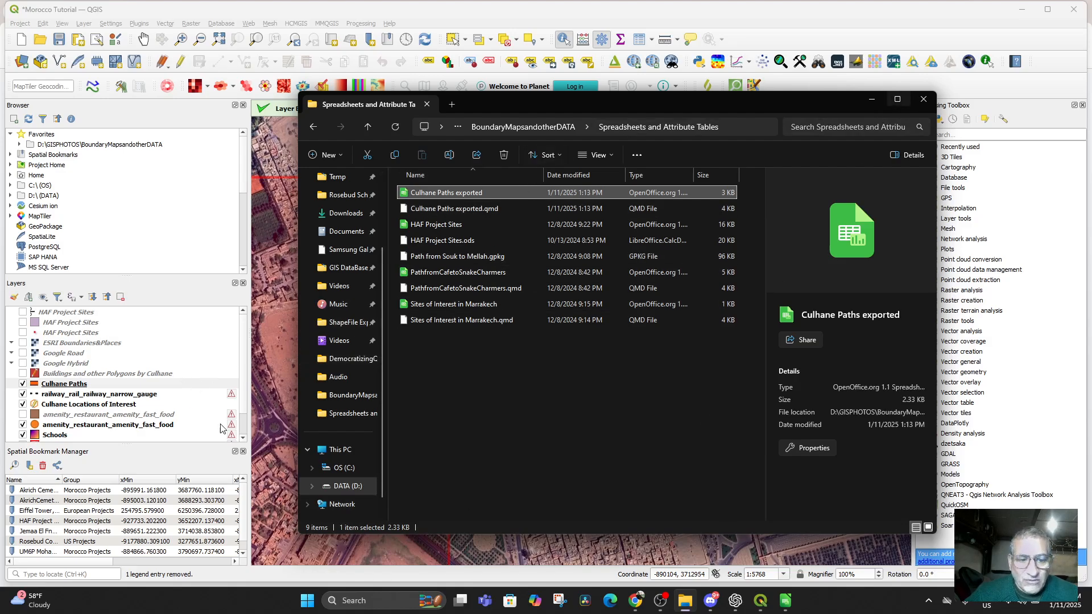
{"action": "left_click", "coordinate": [871, 99]}
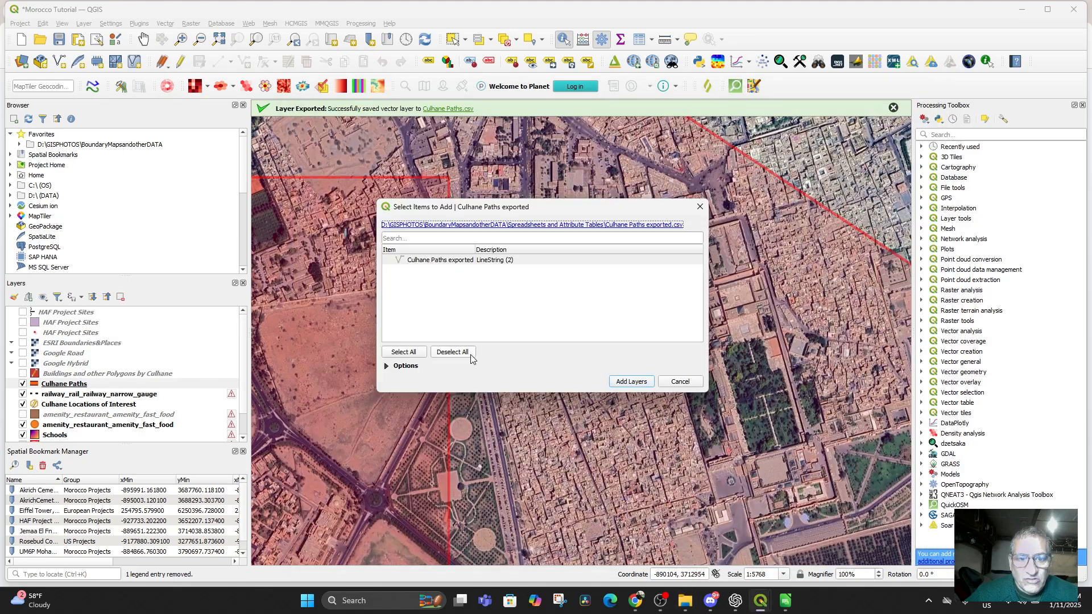
{"action": "left_click", "coordinate": [630, 382]}
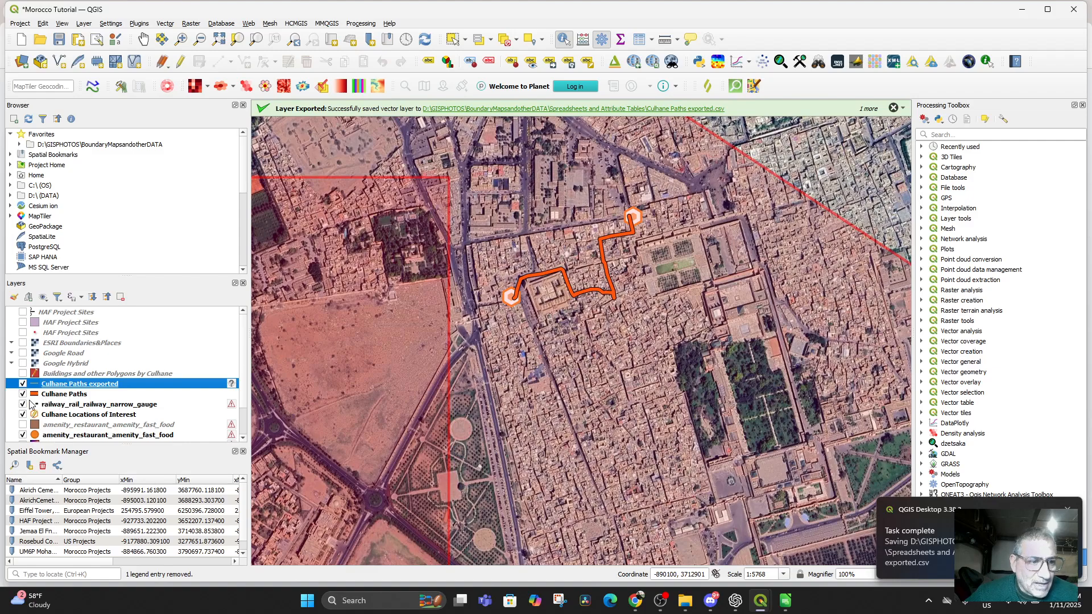
{"action": "left_click", "coordinate": [23, 394]}
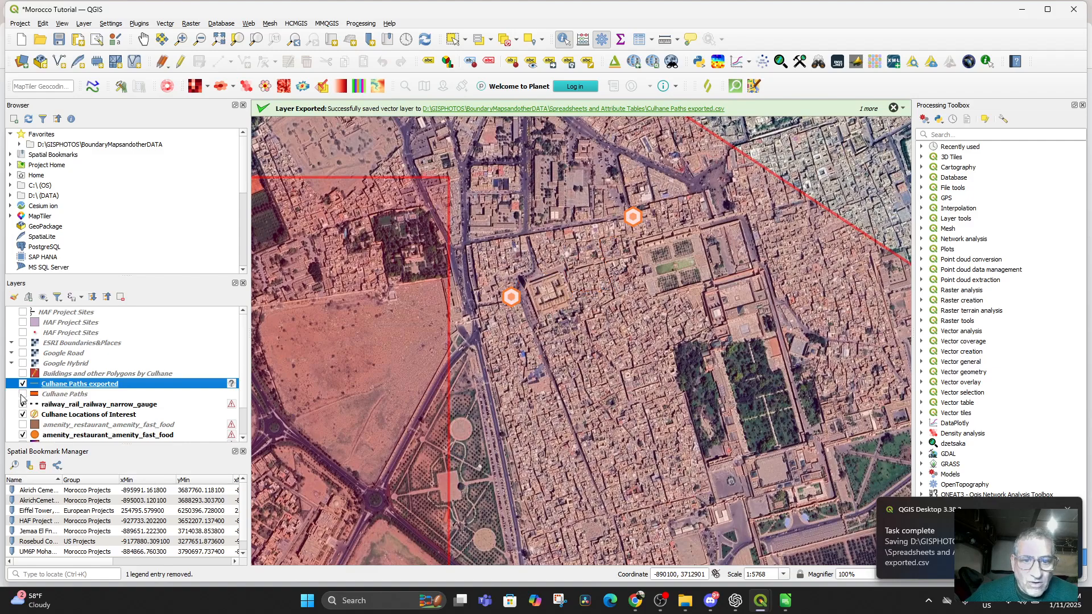
Set the exported Paths layer's CRS to EPSG:4326
{"action": "right_click", "coordinate": [63, 389]}
{"action": "mouse_move", "coordinate": [143, 329]}
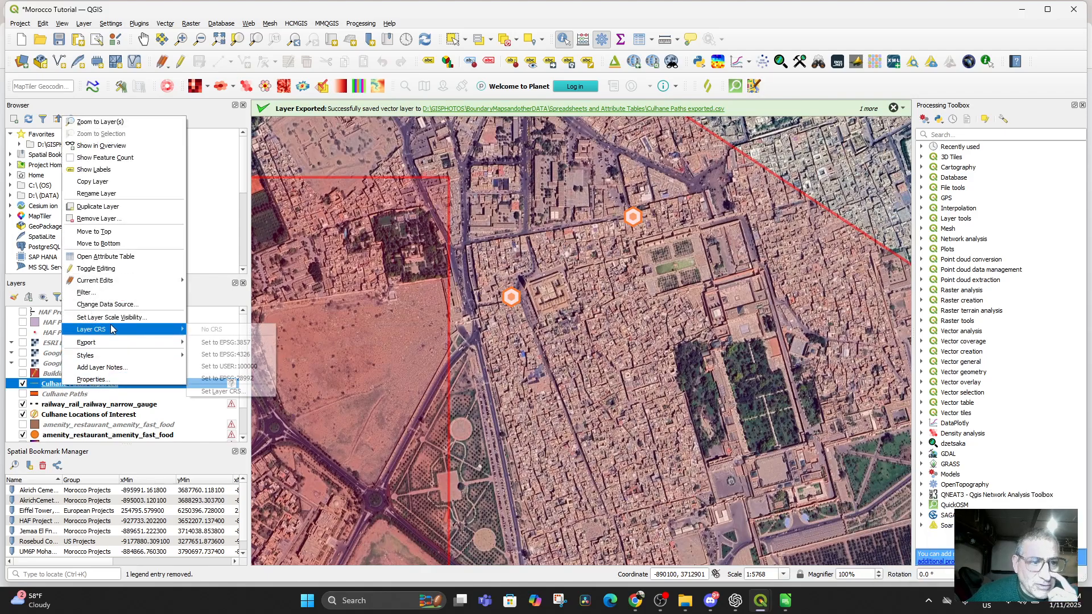
{"action": "left_click", "coordinate": [238, 354]}
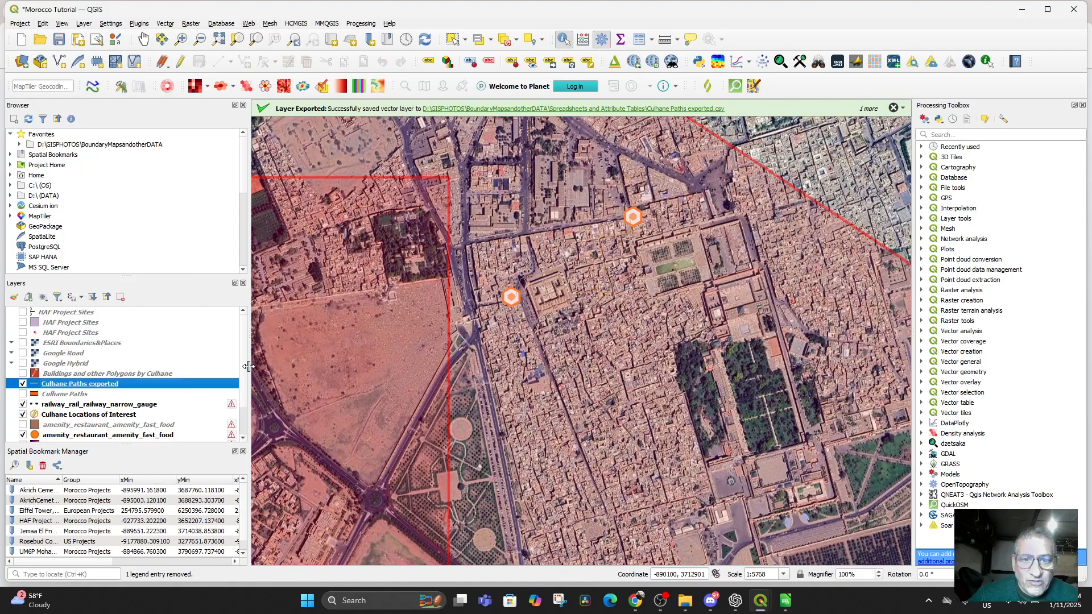
Apply the "pattern circles" line symbol to the re-exported Paths layer
{"action": "double_click", "coordinate": [52, 385]}
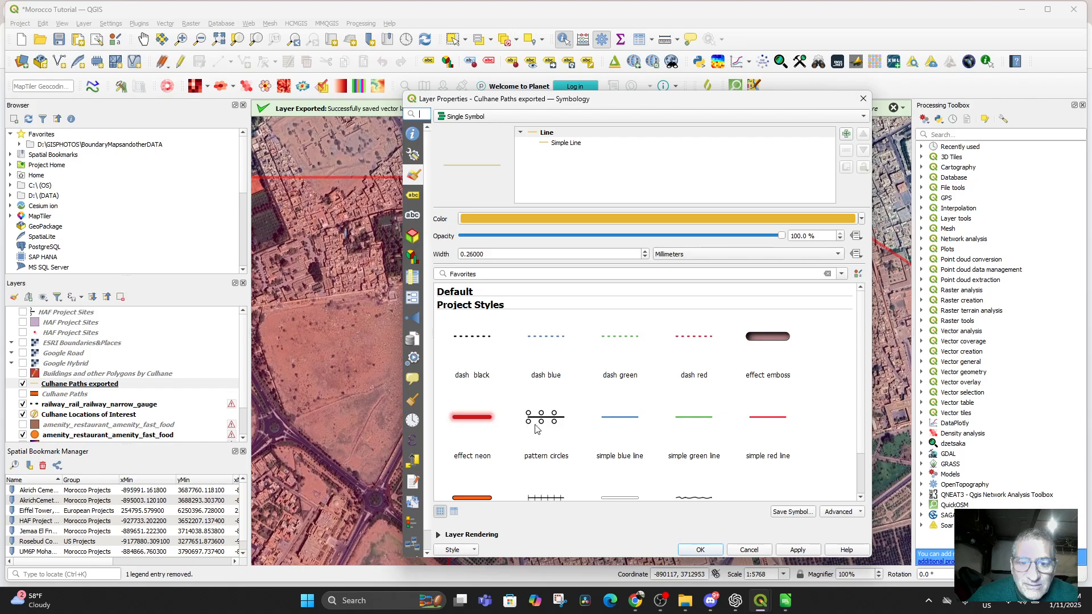
{"action": "left_click", "coordinate": [536, 426]}
{"action": "left_click", "coordinate": [798, 551]}
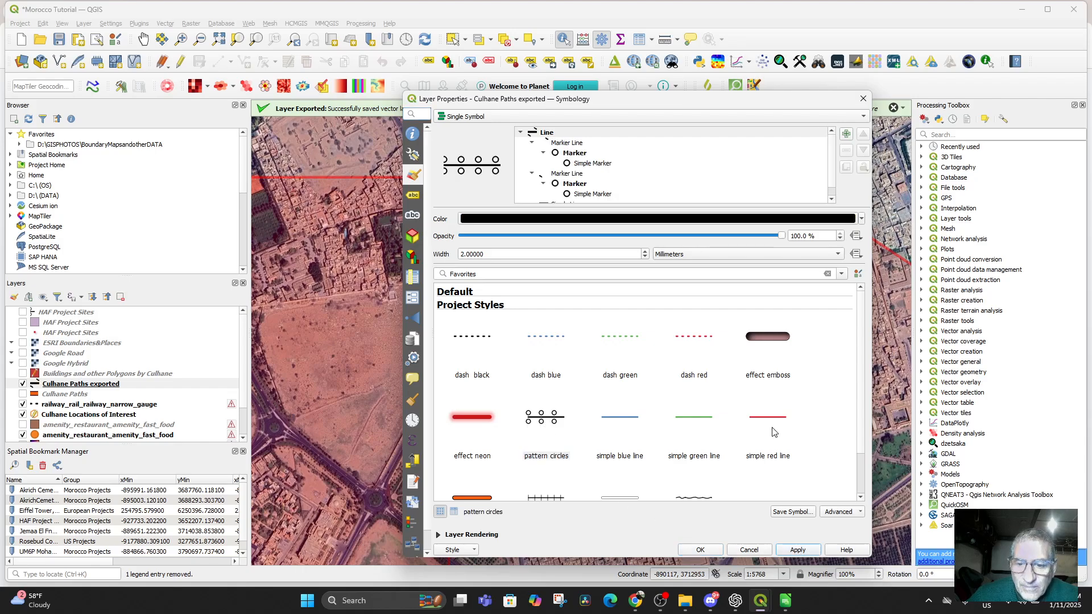
{"action": "left_click", "coordinate": [700, 551]}
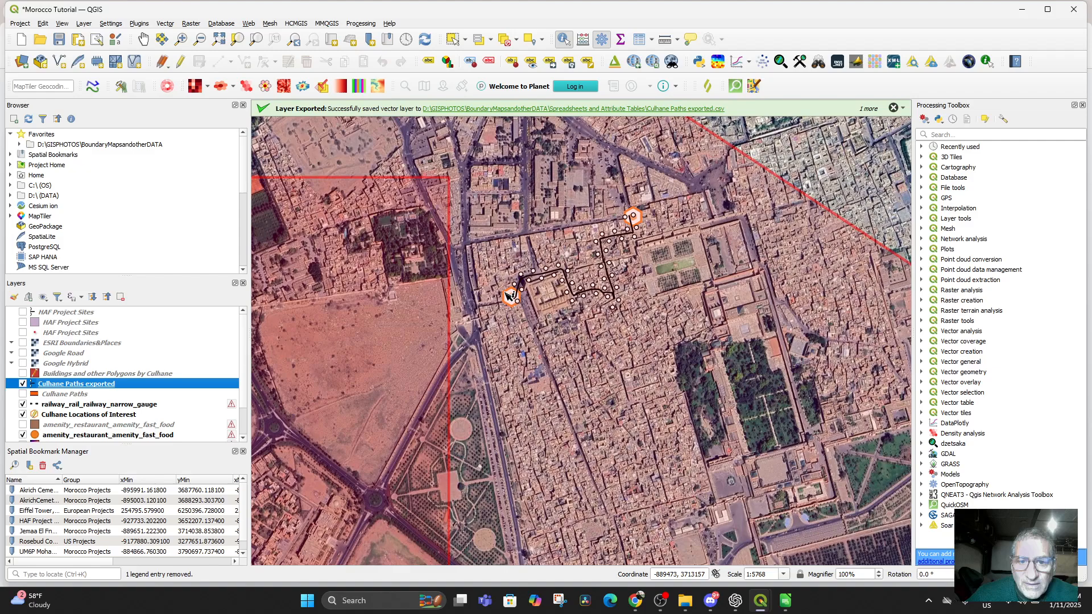
Toggle the original Paths layer's visibility to compare it with the exported one, leaving the original hidden
{"action": "left_click", "coordinate": [23, 394]}
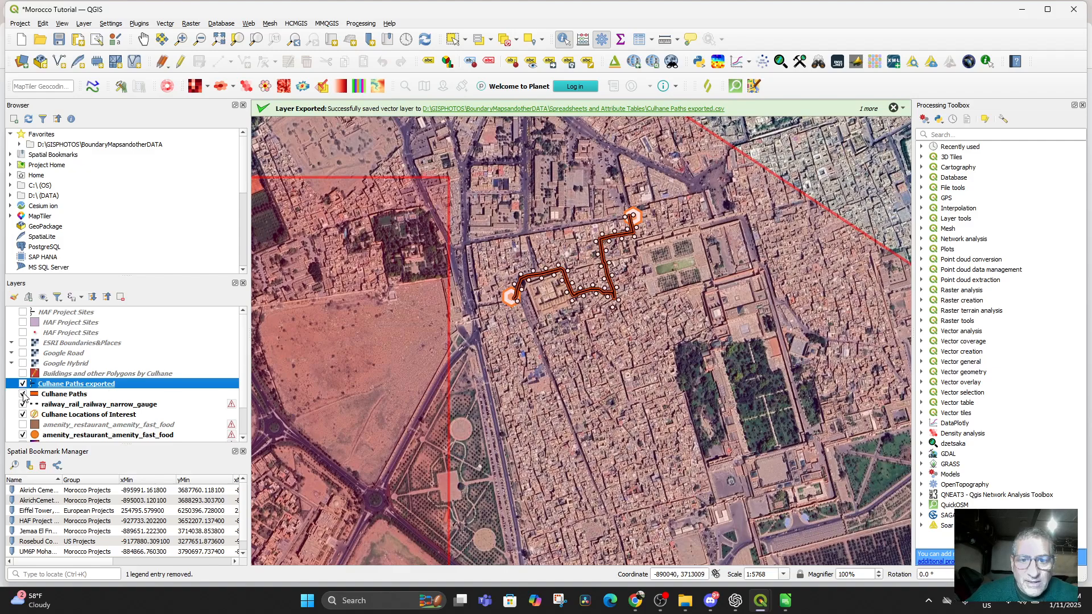
{"action": "left_click", "coordinate": [23, 394]}
{"action": "left_click", "coordinate": [23, 394]}
{"action": "left_click", "coordinate": [23, 394]}
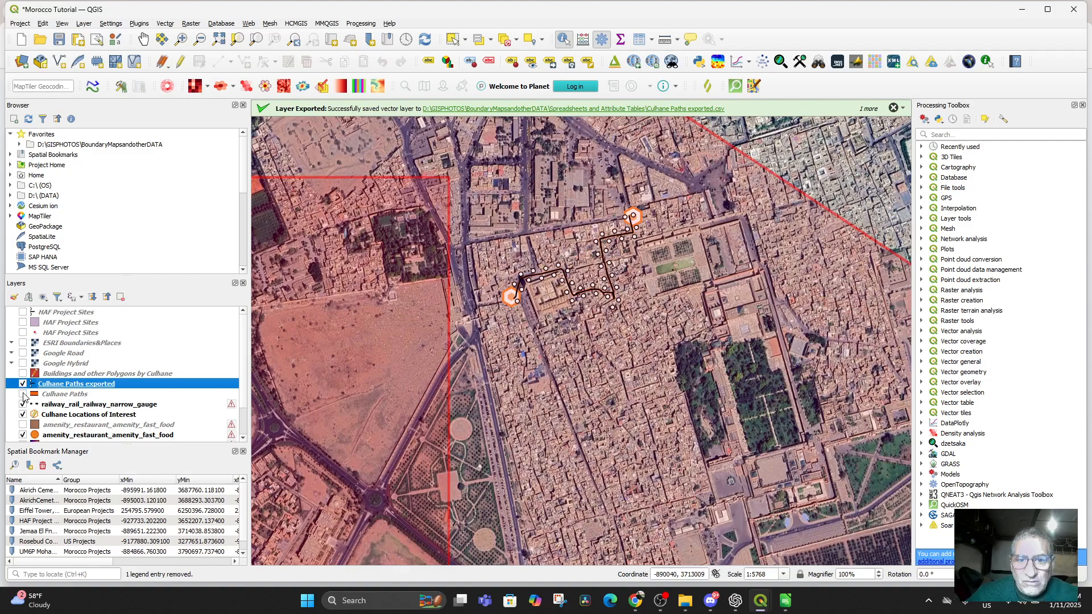
{"action": "left_click", "coordinate": [23, 394]}
{"action": "left_click", "coordinate": [23, 394]}
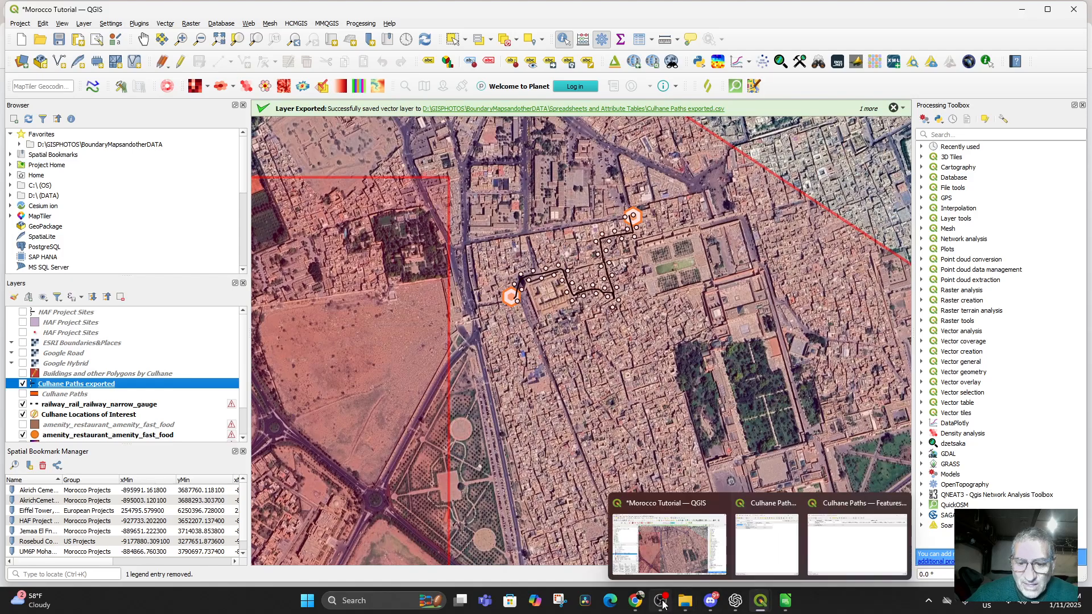
Open the exported Paths CSV from its folder in LibreOffice Calc and review its WKT and attribute columns
{"action": "left_click", "coordinate": [685, 600]}
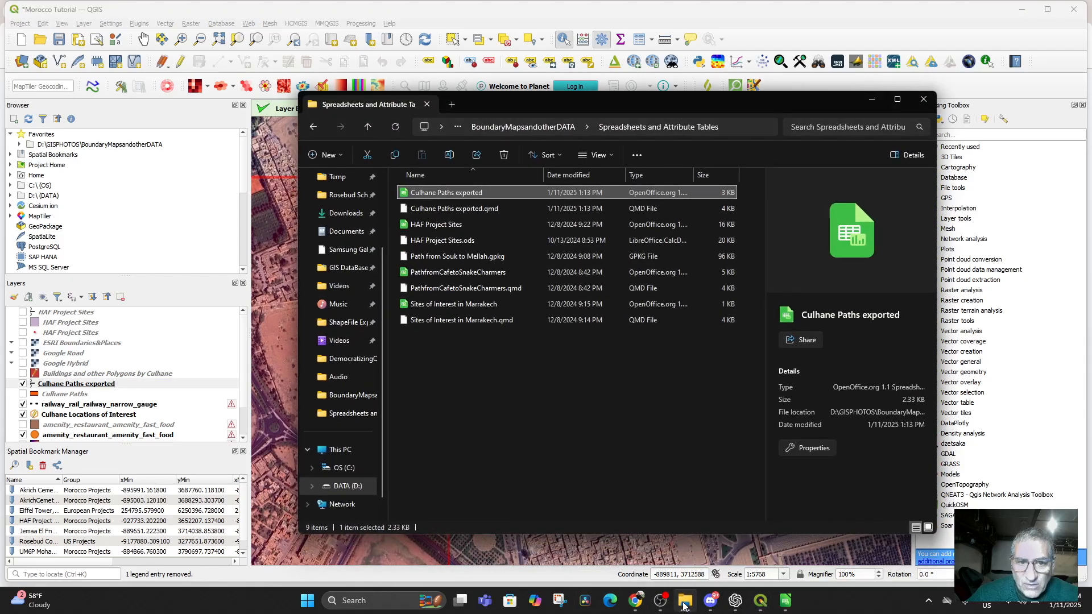
{"action": "double_click", "coordinate": [432, 192]}
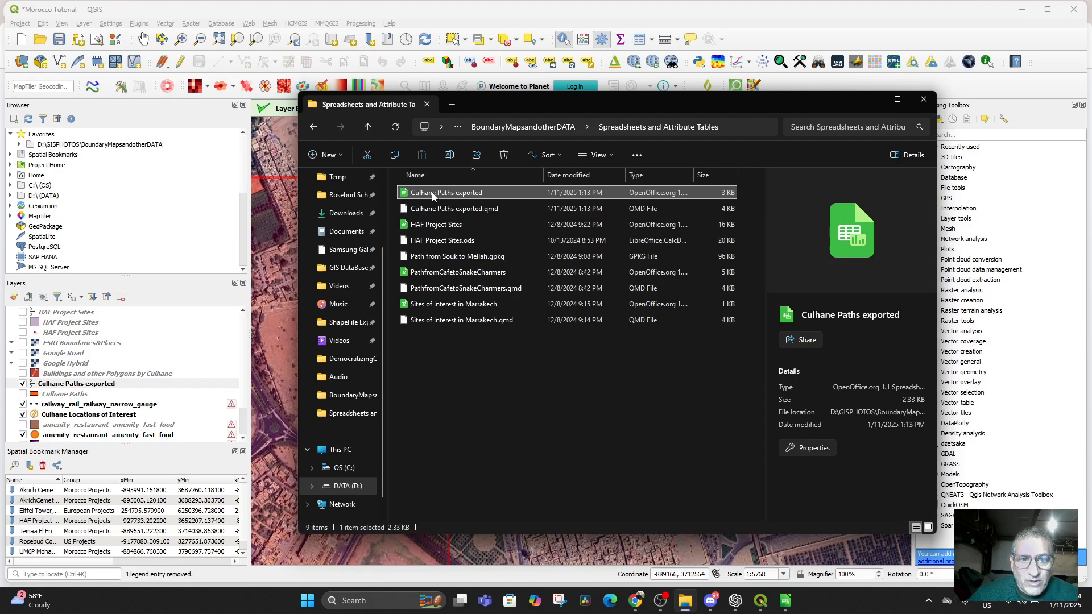
{"action": "left_click", "coordinate": [589, 448]}
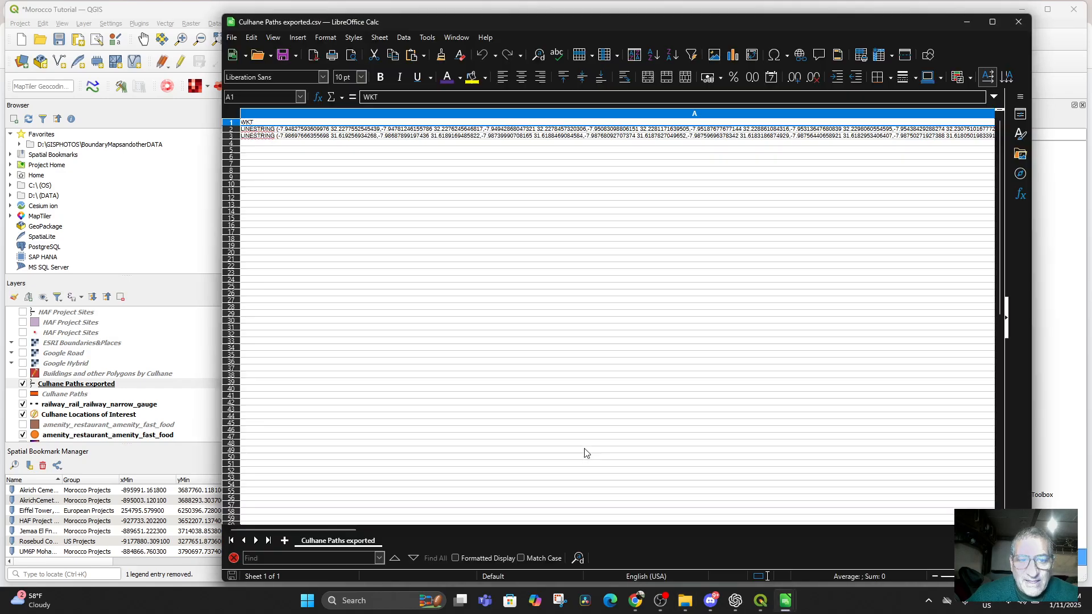
{"action": "mouse_move", "coordinate": [334, 526]}
{"action": "left_mouse_down"}
{"action": "mouse_move", "coordinate": [961, 530]}
{"action": "mouse_move", "coordinate": [800, 565]}
{"action": "mouse_move", "coordinate": [482, 527]}
{"action": "mouse_move", "coordinate": [352, 530]}
{"action": "mouse_move", "coordinate": [576, 531]}
{"action": "mouse_move", "coordinate": [724, 550]}
{"action": "mouse_move", "coordinate": [325, 512]}
{"action": "left_mouse_up"}
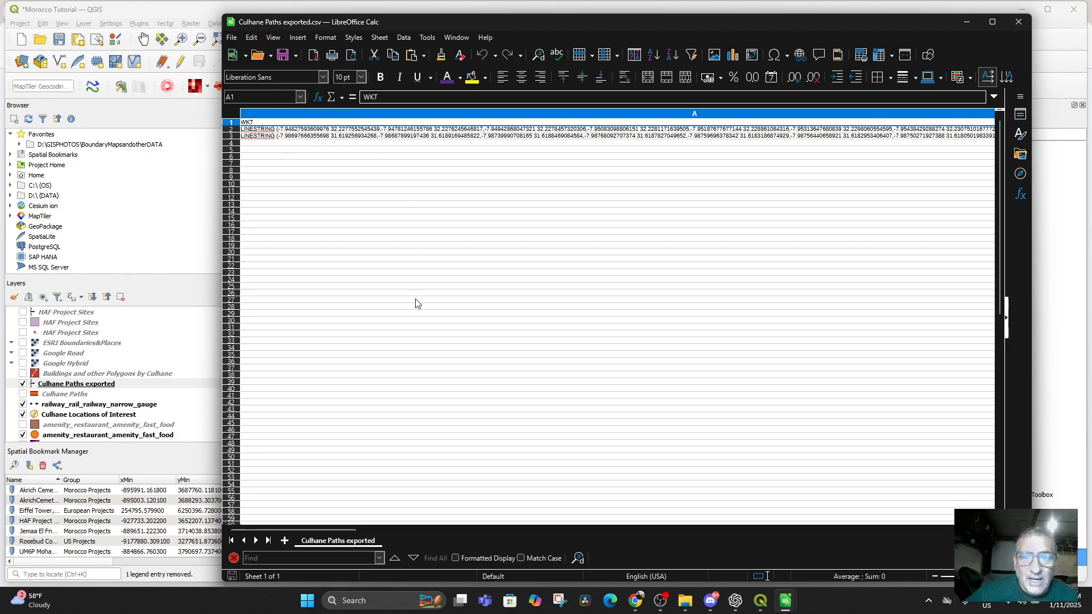
{"action": "left_click_drag", "start_coordinate": [332, 530], "coordinate": [603, 540]}
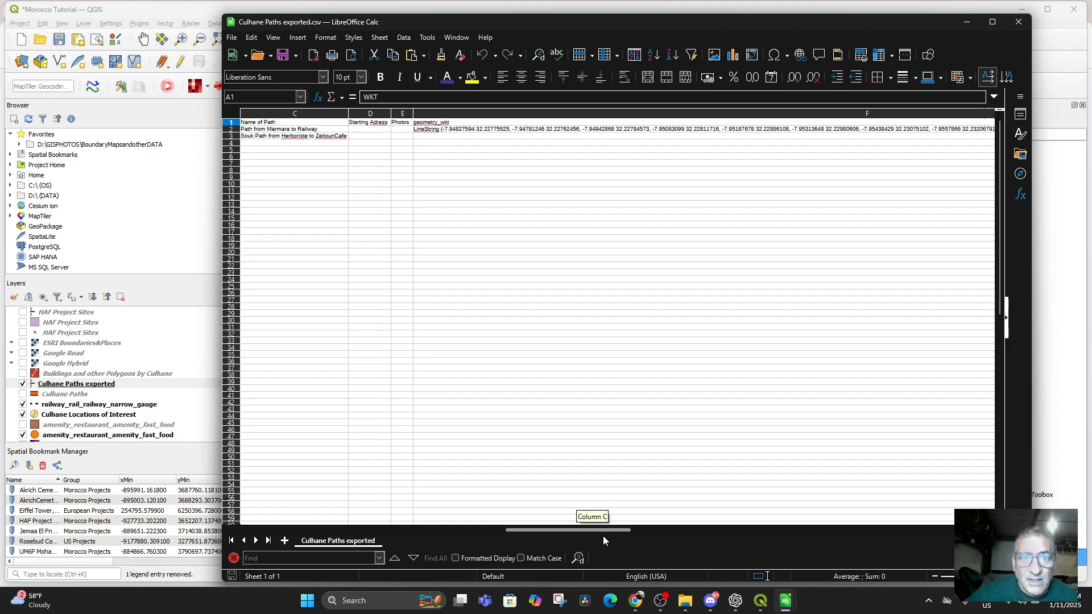
{"action": "left_click_drag", "start_coordinate": [602, 535], "coordinate": [242, 549]}
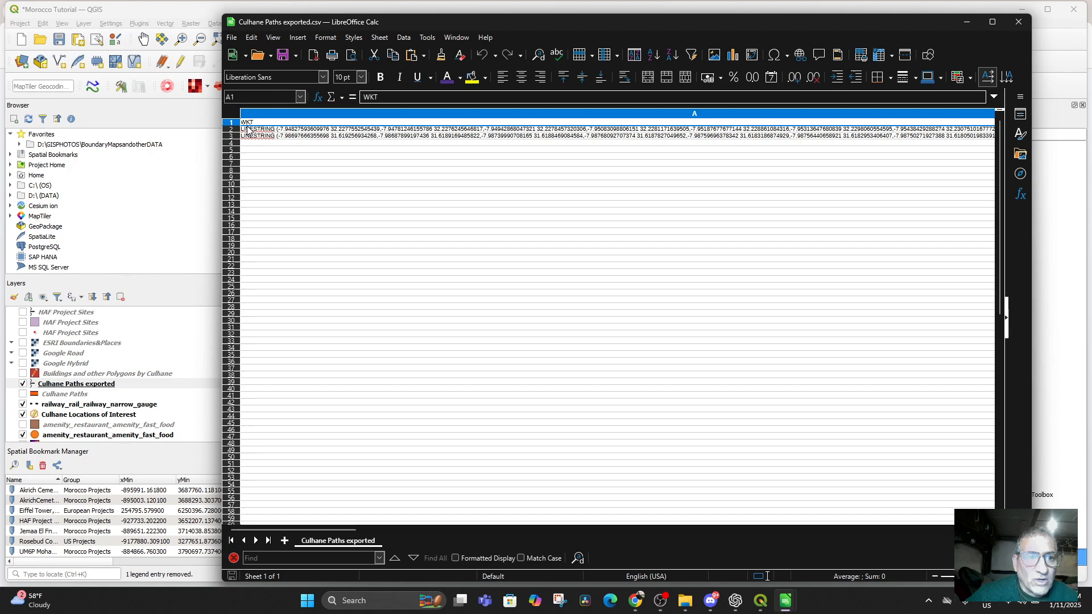
Switch back to QGIS and examine how the exported layer's northern railway path lies on the satellite imagery
{"action": "left_click", "coordinate": [57, 385]}
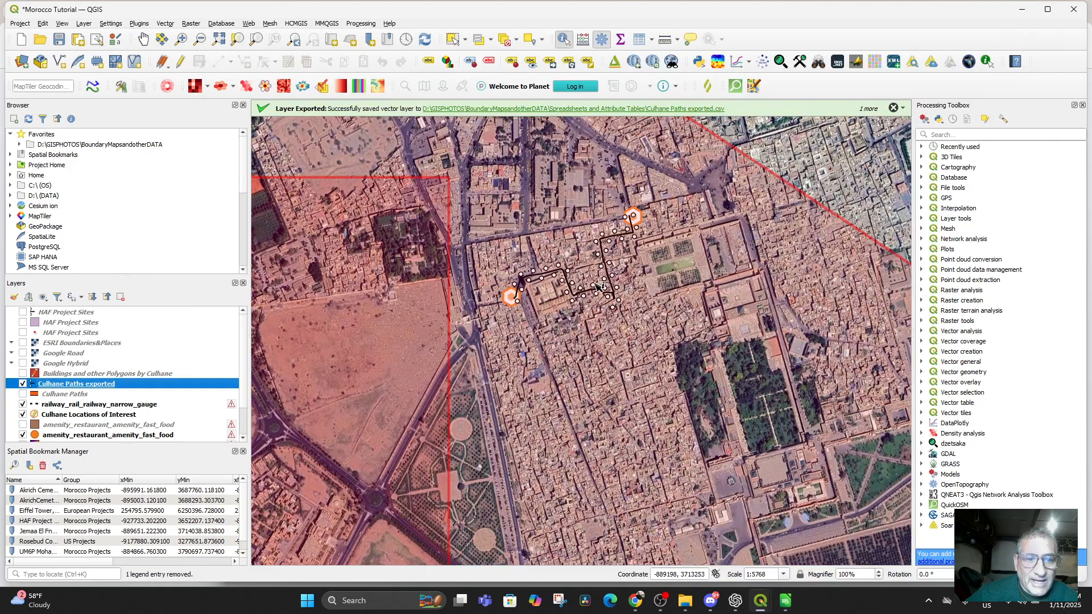
{"action": "scroll", "coordinate": [597, 285], "scroll_direction": "down", "scroll_amount": 7}
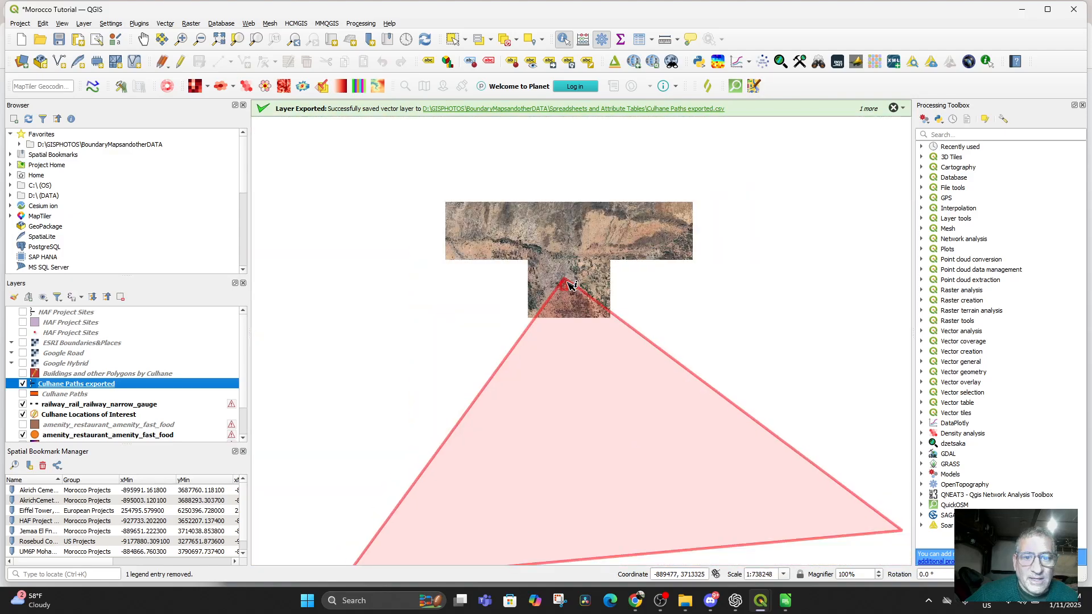
{"action": "scroll", "coordinate": [568, 283], "scroll_direction": "down", "scroll_amount": 1}
{"action": "left_click_drag", "start_coordinate": [569, 184], "coordinate": [526, 398]}
{"action": "scroll", "coordinate": [529, 393], "scroll_direction": "up", "scroll_amount": 4}
{"action": "left_click_drag", "start_coordinate": [564, 320], "coordinate": [459, 574]}
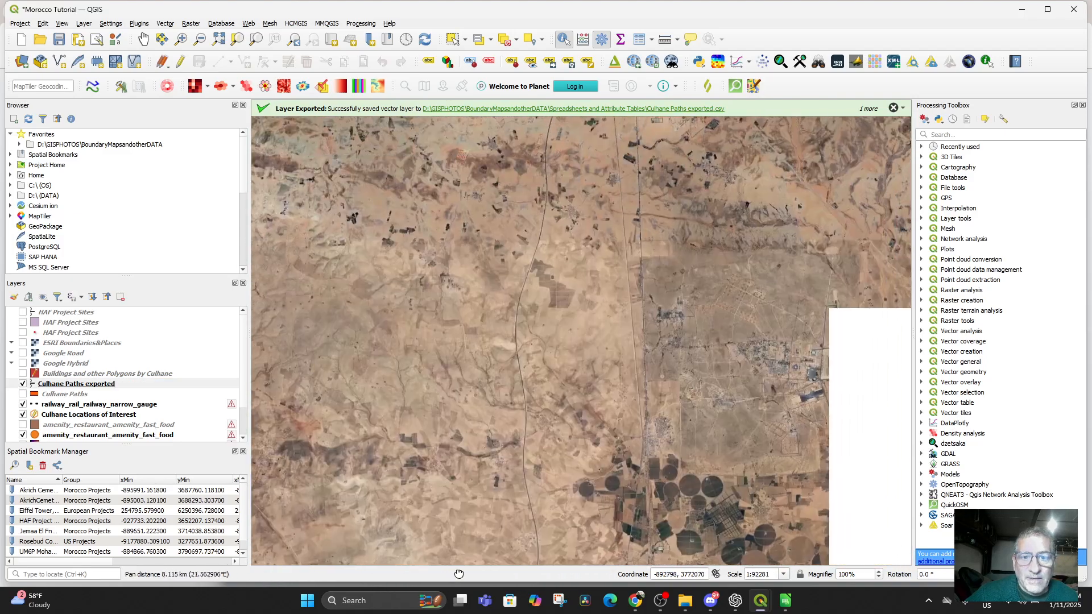
{"action": "scroll", "coordinate": [478, 355], "scroll_direction": "up", "scroll_amount": 1}
{"action": "left_click_drag", "start_coordinate": [511, 427], "coordinate": [482, 608]}
{"action": "left_click_drag", "start_coordinate": [576, 310], "coordinate": [536, 368]}
{"action": "scroll", "coordinate": [507, 326], "scroll_direction": "up", "scroll_amount": 2}
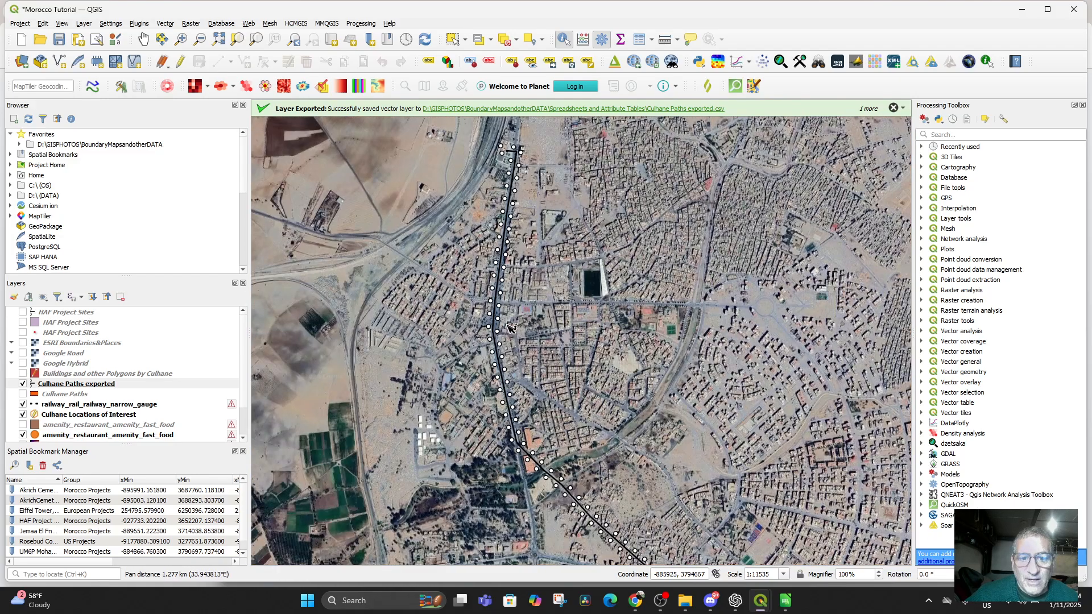
{"action": "scroll", "coordinate": [510, 328], "scroll_direction": "down", "scroll_amount": 2}
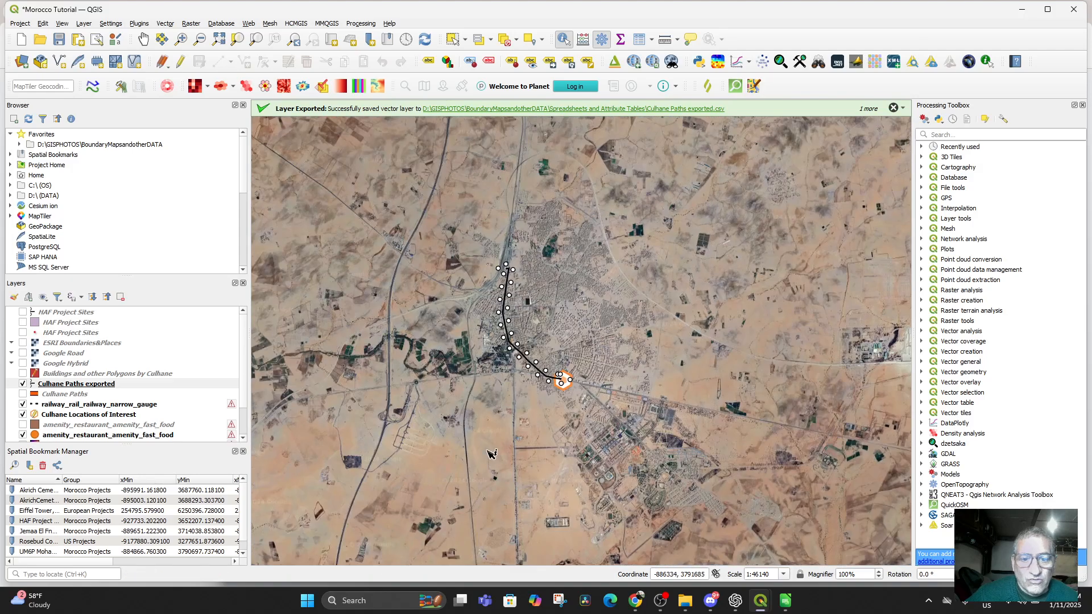
{"action": "left_click_drag", "start_coordinate": [486, 464], "coordinate": [514, 273]}
{"action": "left_click_drag", "start_coordinate": [513, 431], "coordinate": [497, 301]}
{"action": "scroll", "coordinate": [511, 444], "scroll_direction": "down", "scroll_amount": 2}
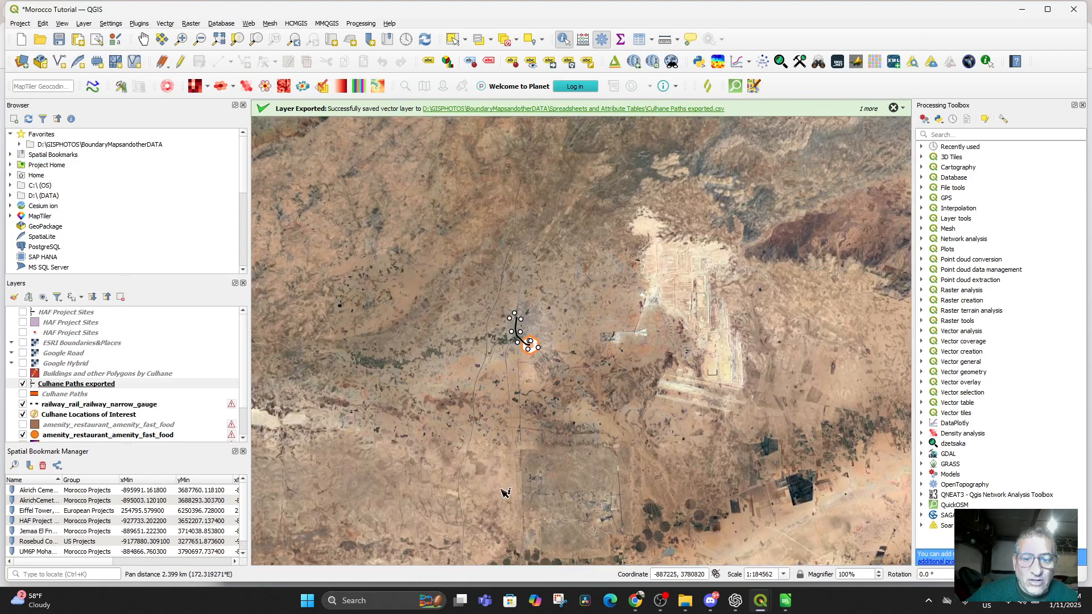
{"action": "left_click_drag", "start_coordinate": [505, 492], "coordinate": [471, 308]}
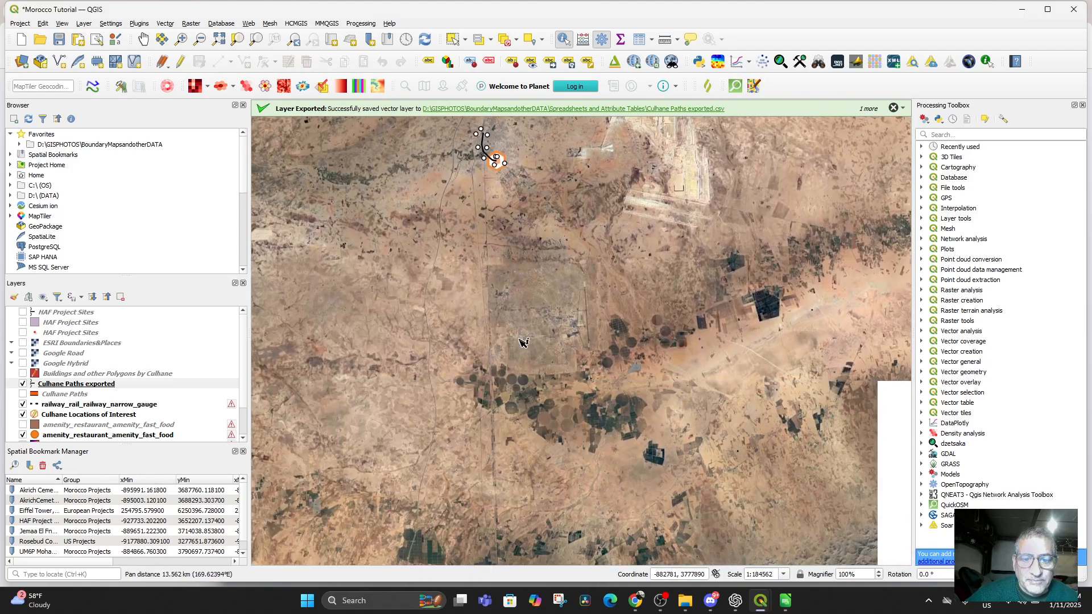
Open the exported Paths layer's attribute table and widen the WKT column to inspect the LINESTRING coordinates
{"action": "right_click", "coordinate": [78, 386]}
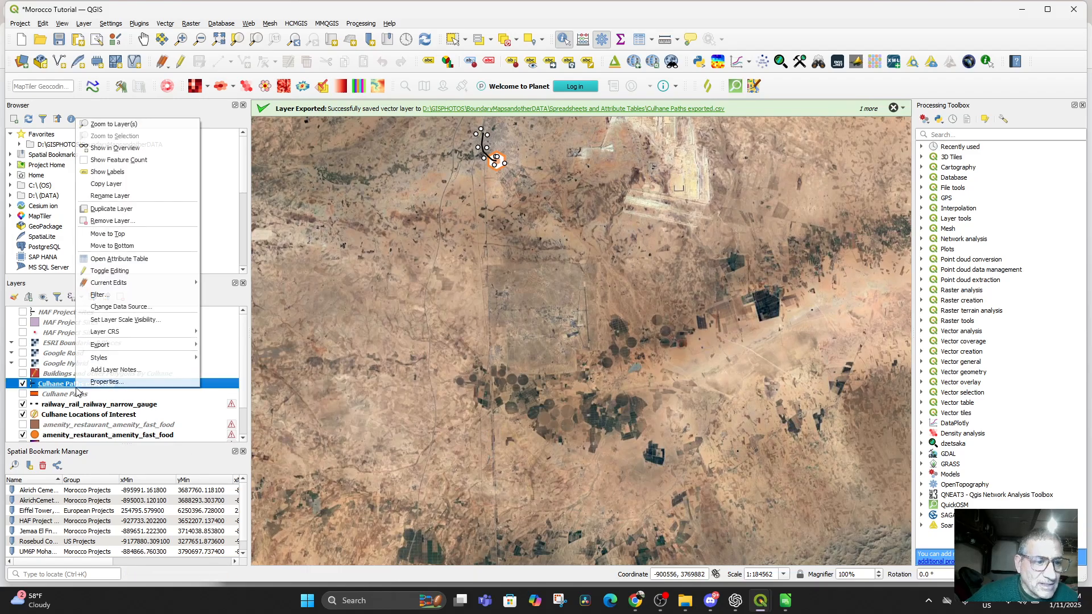
{"action": "left_click", "coordinate": [116, 259]}
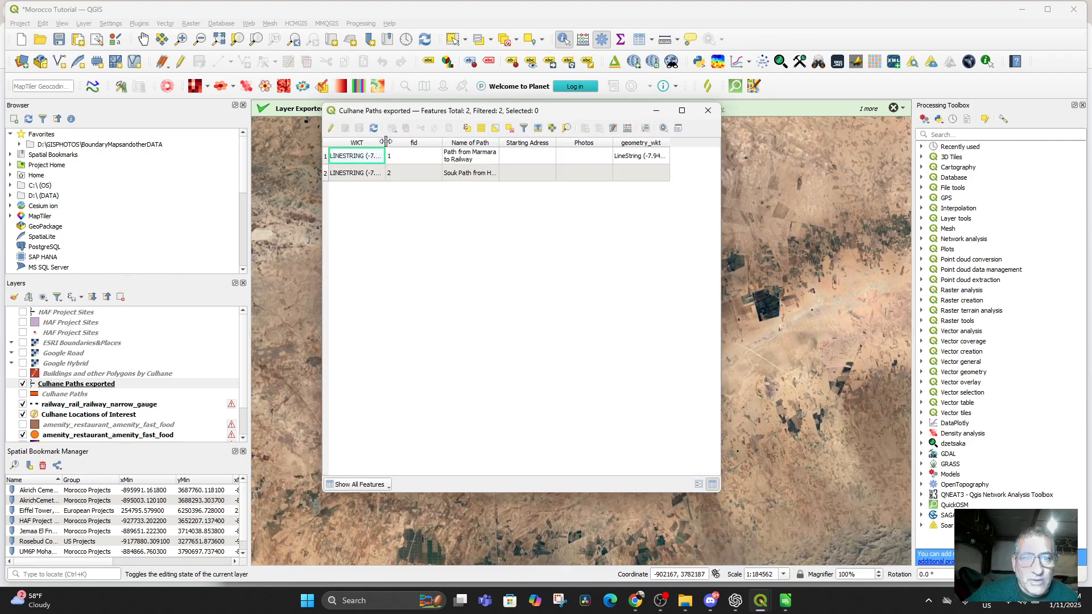
{"action": "left_click_drag", "start_coordinate": [386, 143], "coordinate": [620, 143]}
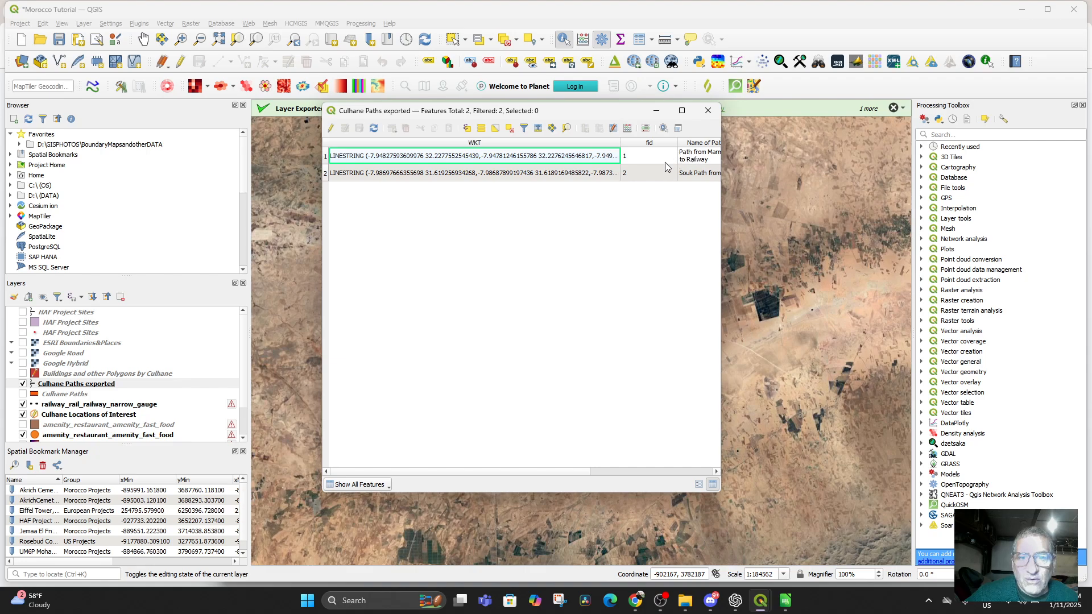
{"action": "left_click_drag", "start_coordinate": [599, 111], "coordinate": [783, 204]}
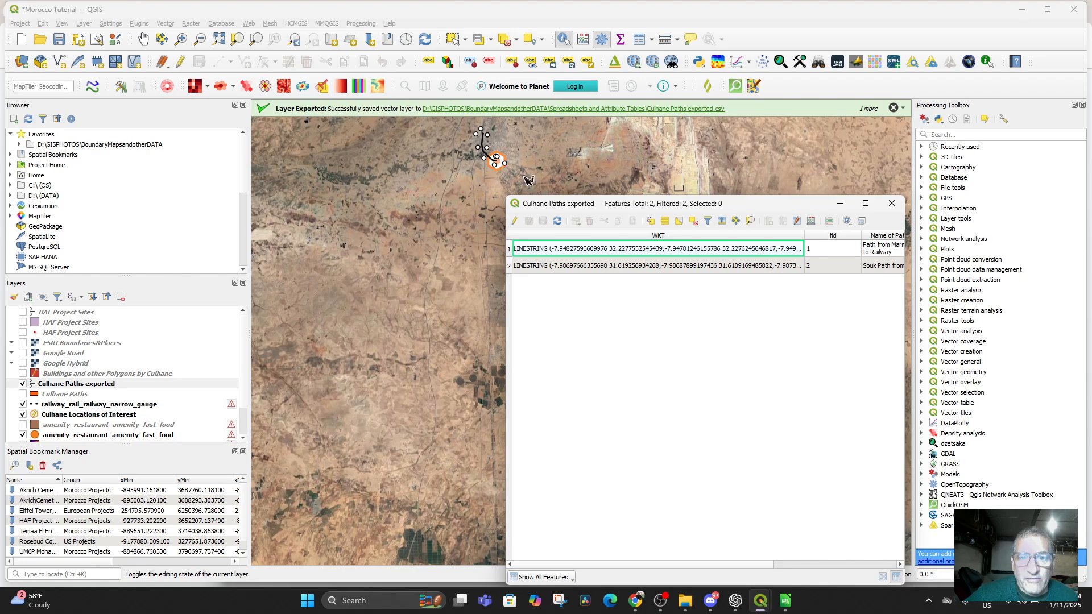
Zoom the map to the souk path feature from its attribute table row, and close the table
{"action": "left_click", "coordinate": [537, 272]}
{"action": "right_click", "coordinate": [539, 267]}
{"action": "left_click", "coordinate": [565, 300]}
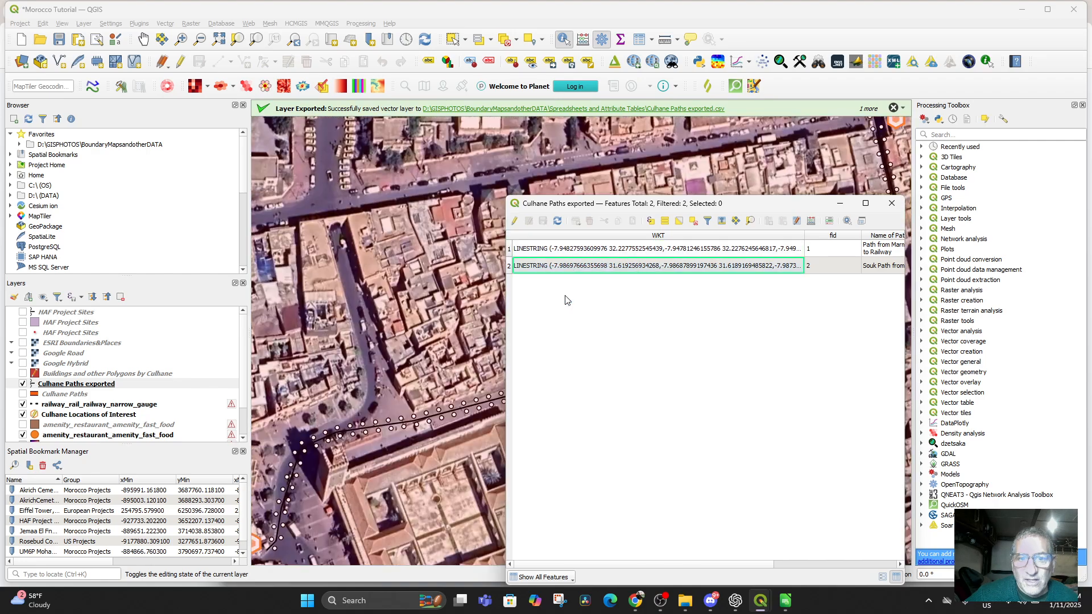
{"action": "left_click_drag", "start_coordinate": [605, 206], "coordinate": [473, 154]}
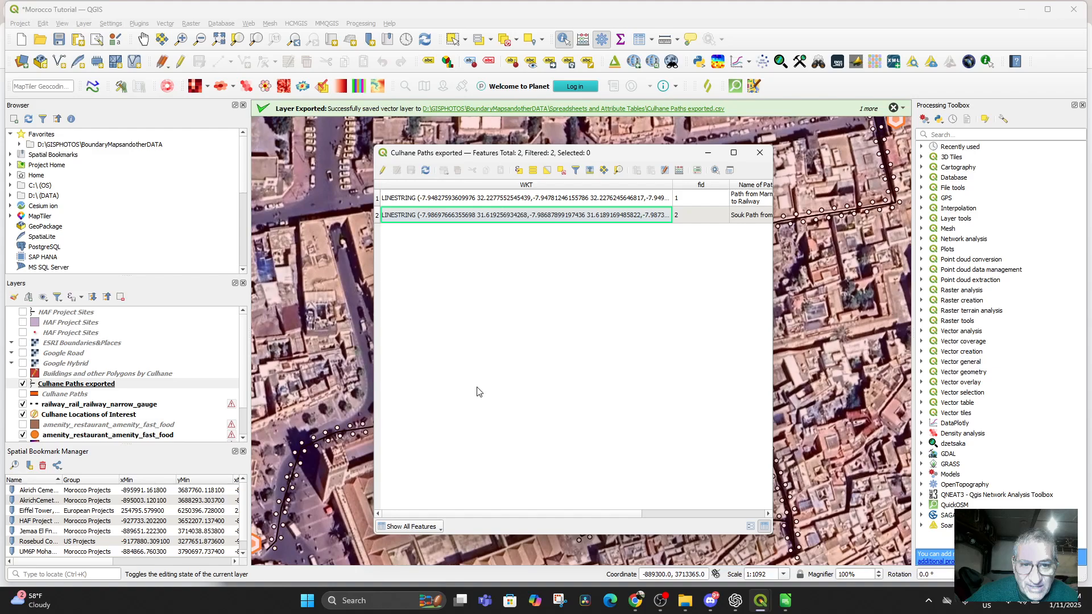
{"action": "left_click", "coordinate": [759, 155]}
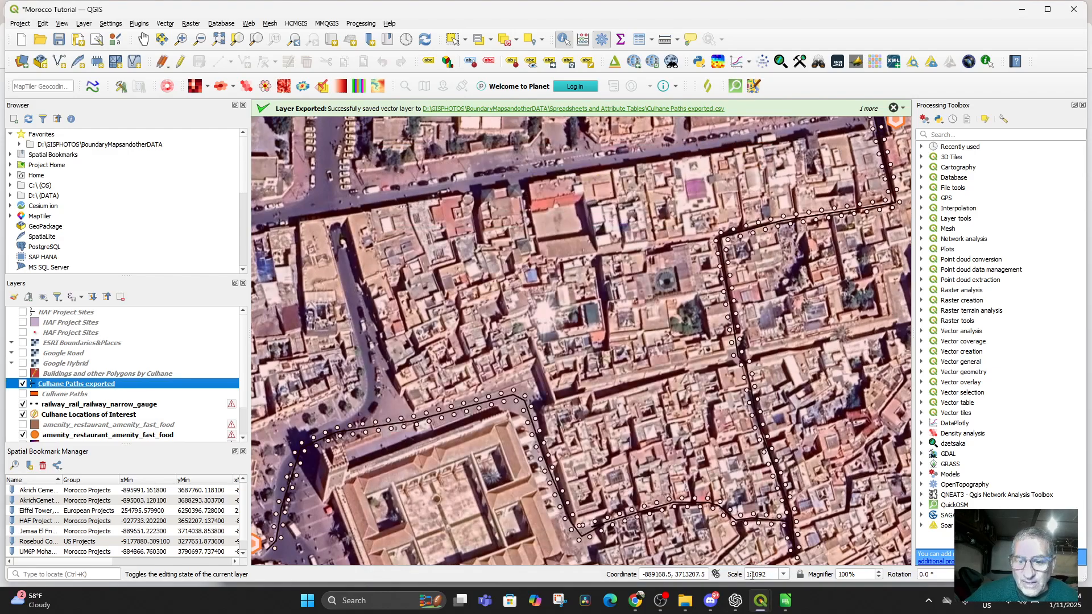
Switch to the exported Paths CSV in LibreOffice Calc and copy the LINESTRING geometry in cell A3
{"action": "mouse_move", "coordinate": [783, 604]}
{"action": "left_click", "coordinate": [742, 545]}
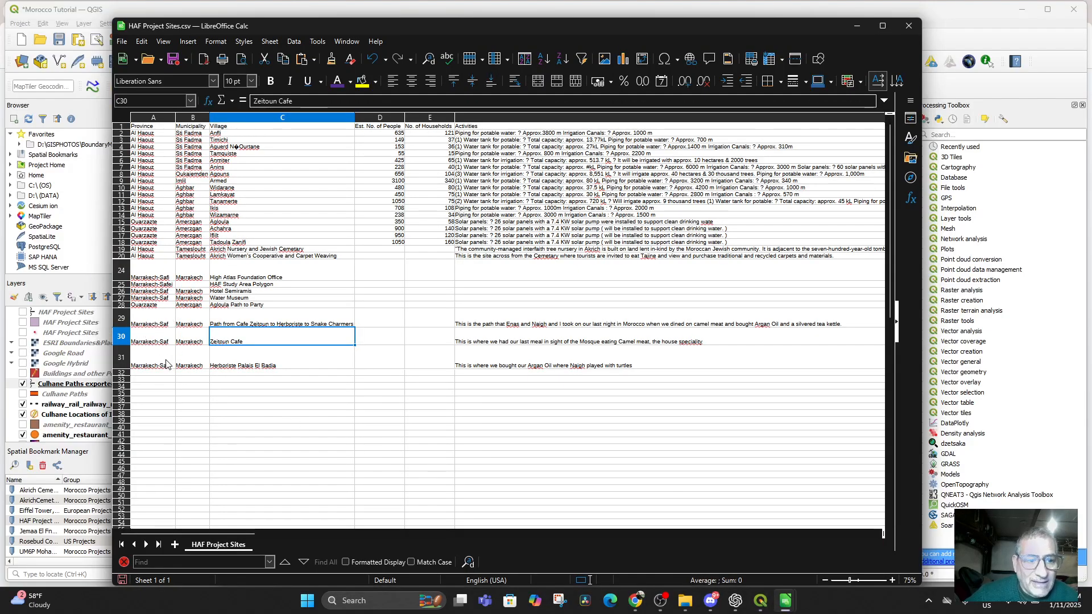
{"action": "mouse_move", "coordinate": [660, 600]}
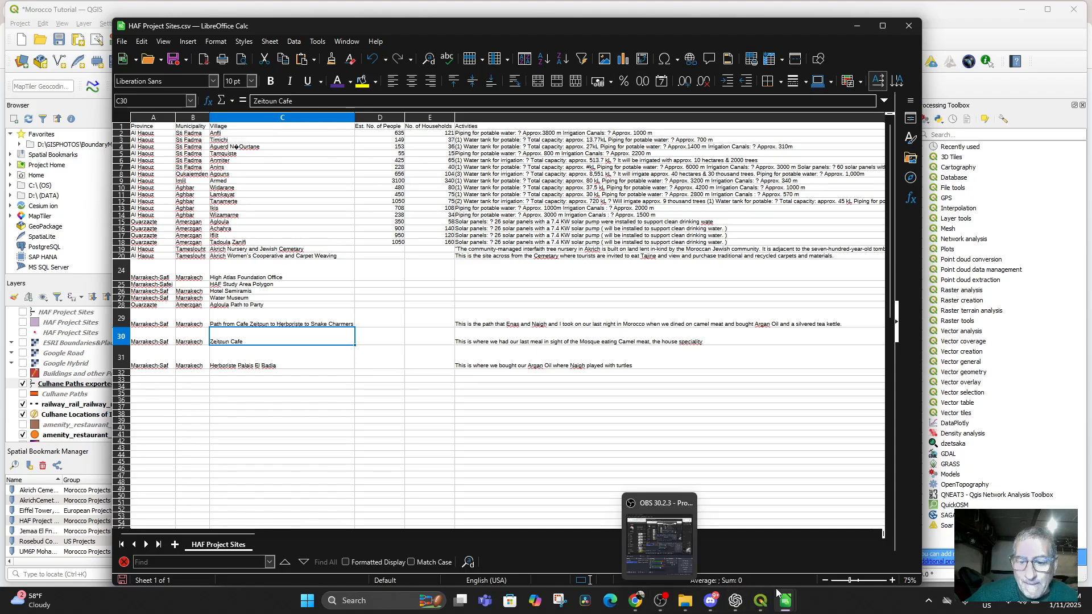
{"action": "mouse_move", "coordinate": [784, 599]}
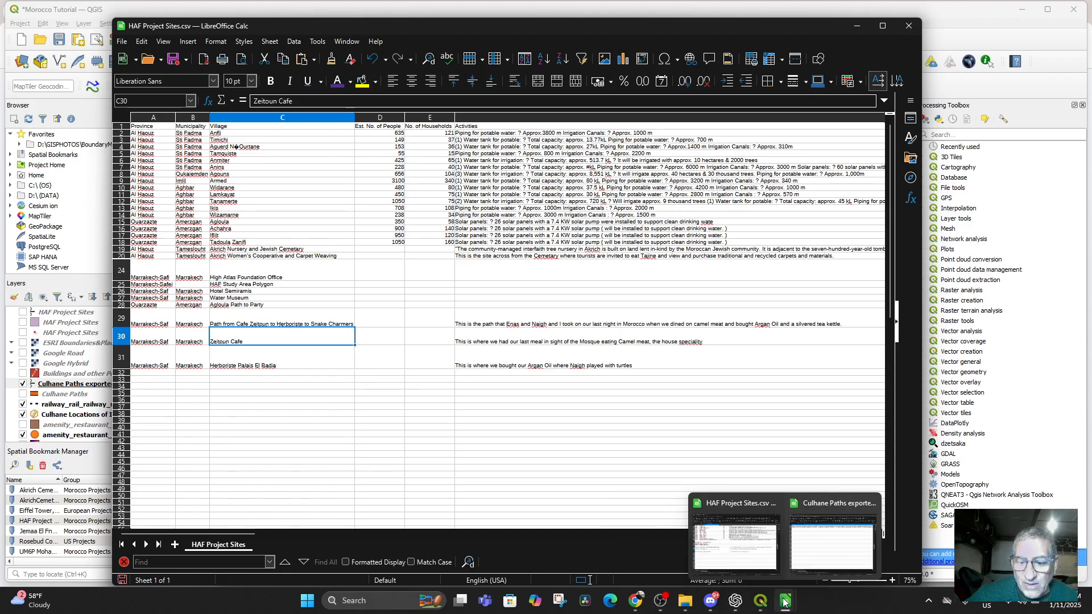
{"action": "left_click", "coordinate": [827, 567]}
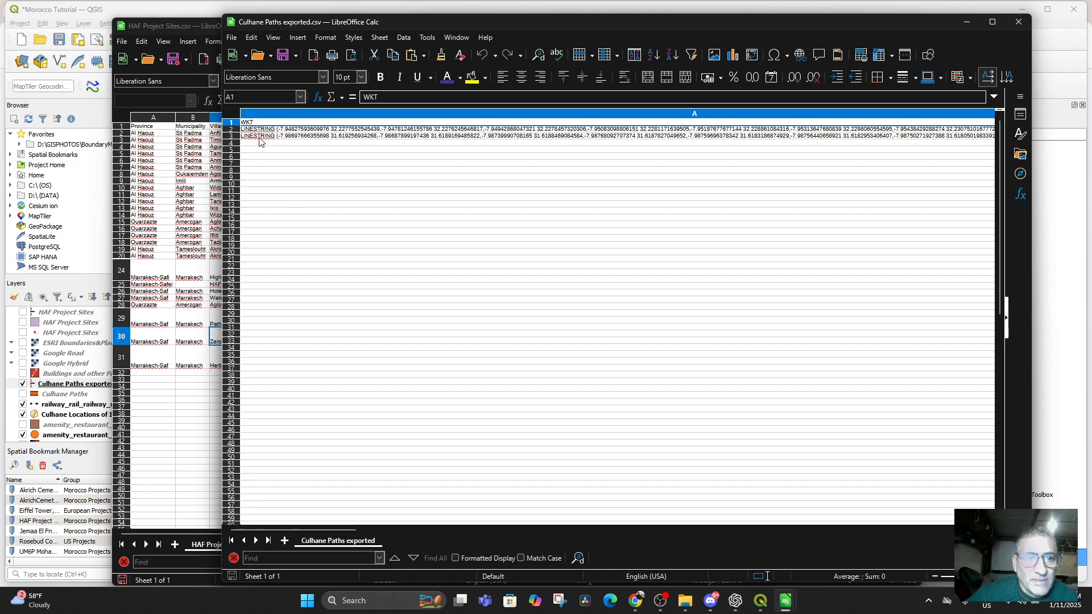
{"action": "left_click", "coordinate": [260, 136]}
{"action": "double_click", "coordinate": [268, 135]}
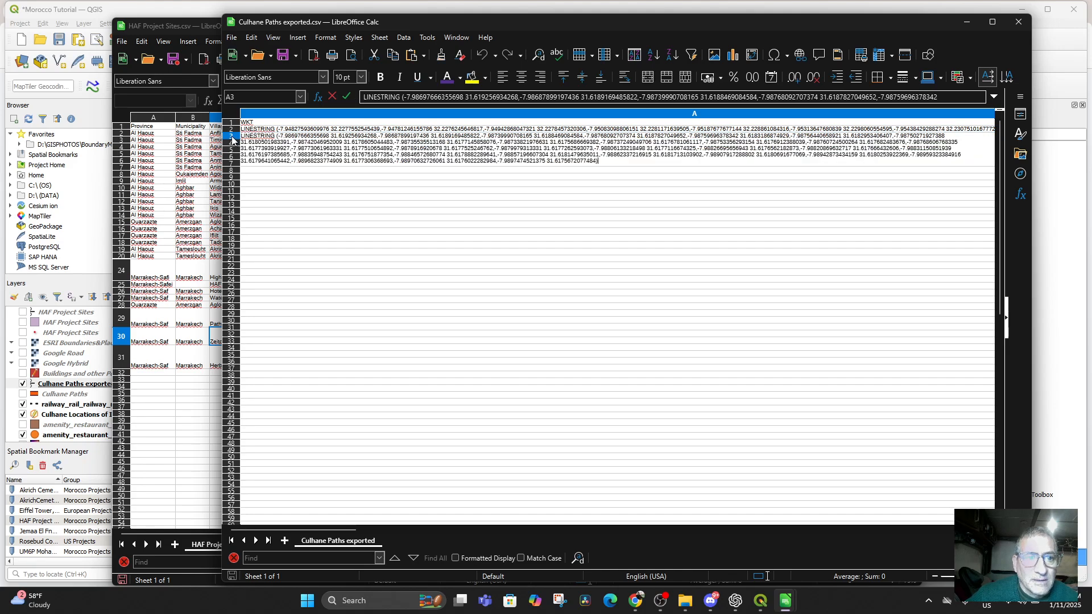
{"action": "left_click", "coordinate": [232, 137]}
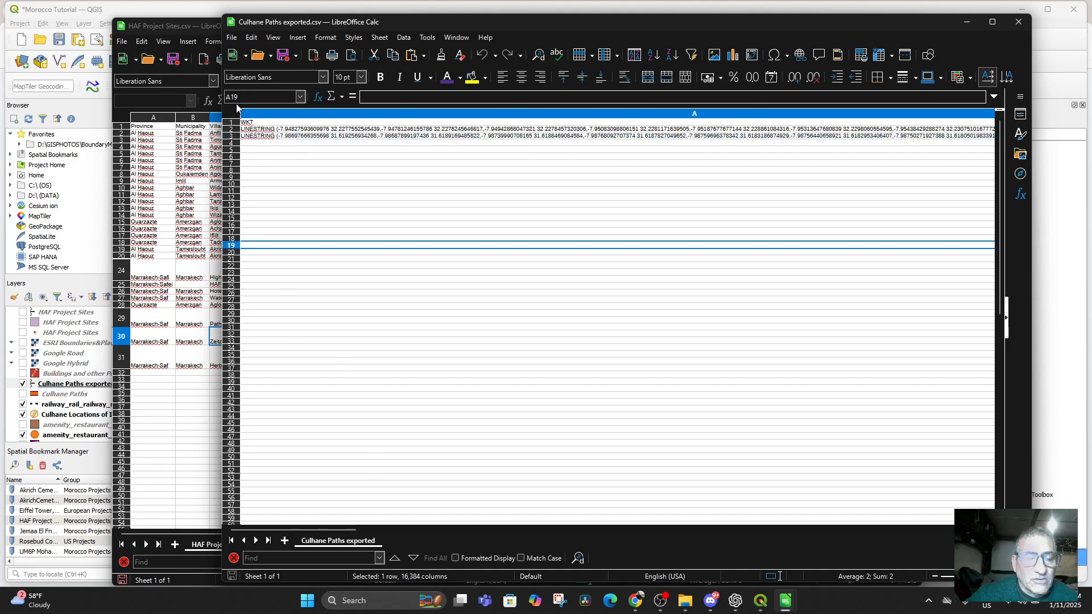
{"action": "left_click", "coordinate": [279, 137]}
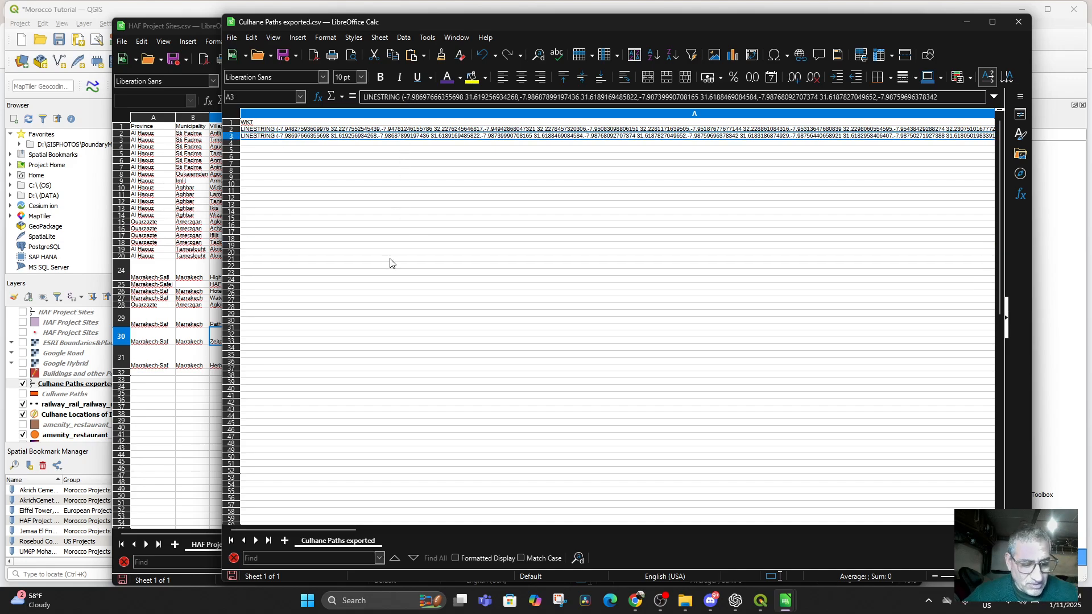
Replace the LineWKT value in cell N29 of HAF Project Sites.csv with the copied LINESTRING, and save the file in Text CSV format
{"action": "mouse_move", "coordinate": [635, 600]}
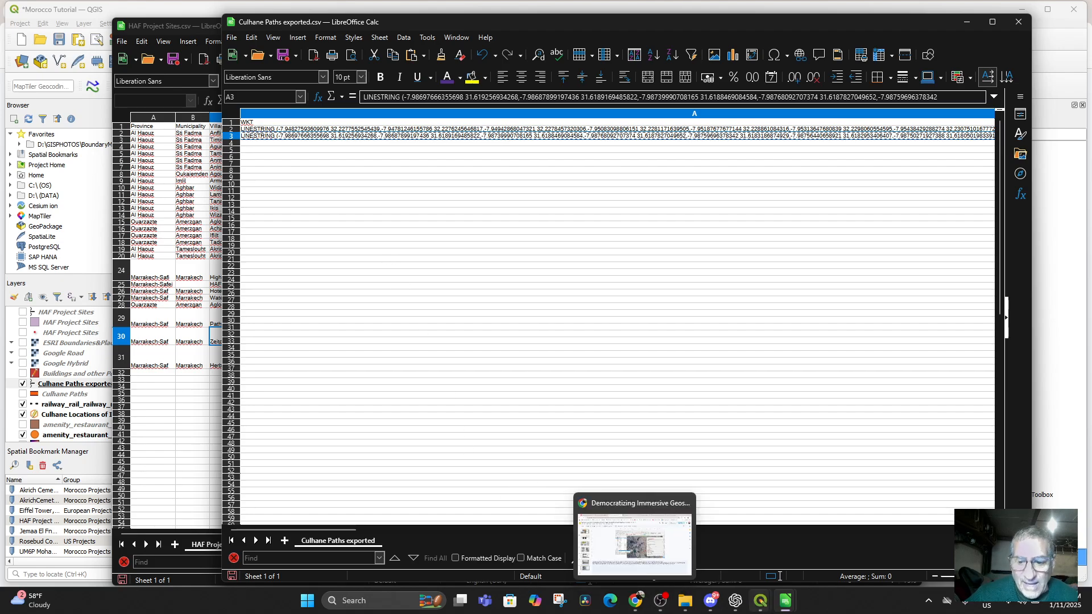
{"action": "mouse_move", "coordinate": [785, 600]}
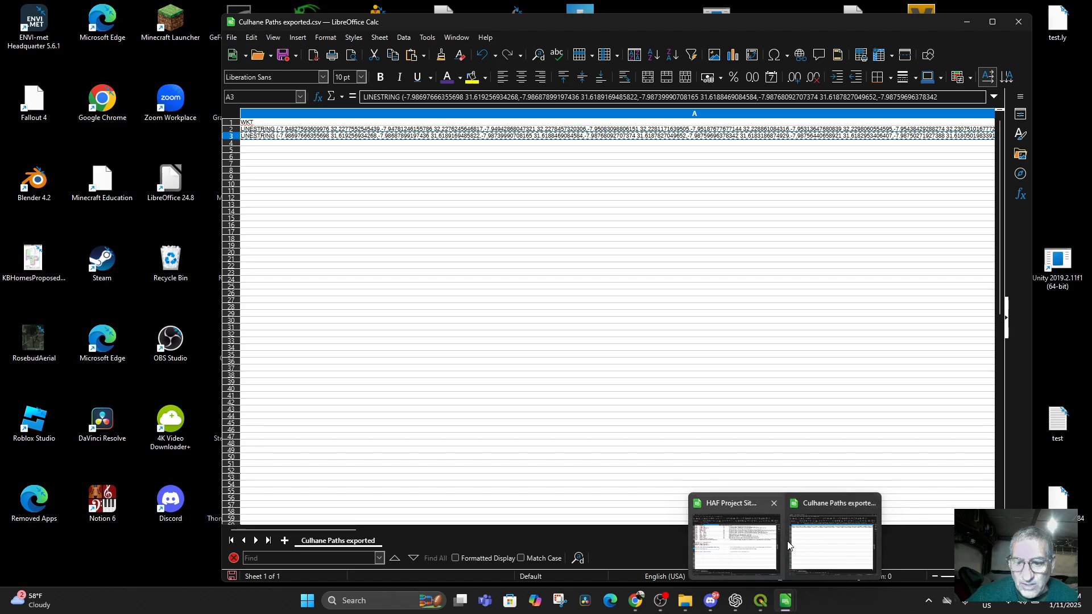
{"action": "left_click", "coordinate": [748, 547]}
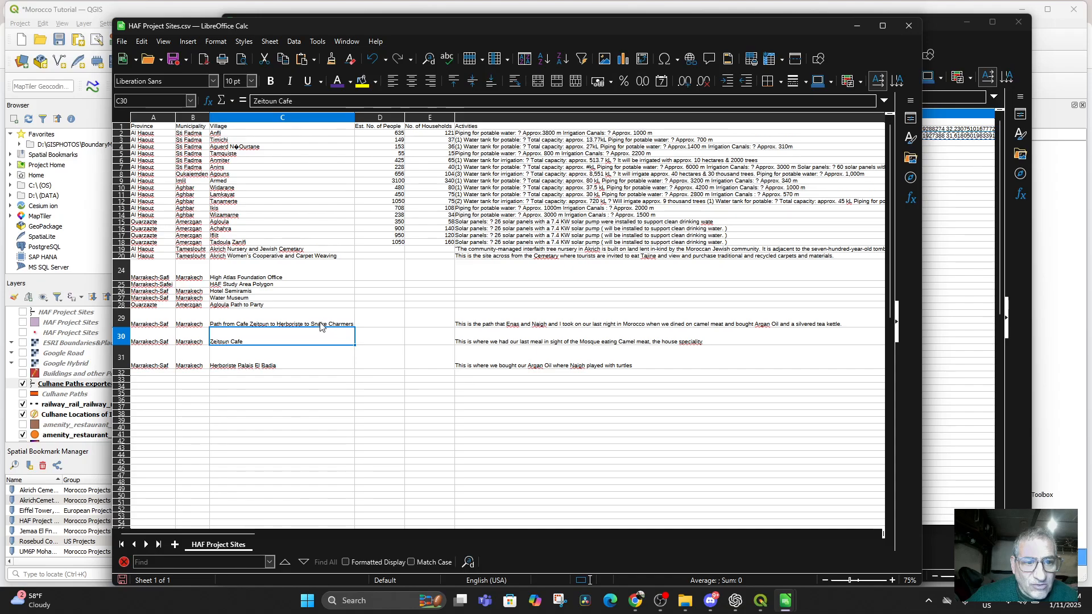
{"action": "left_click", "coordinate": [475, 327]}
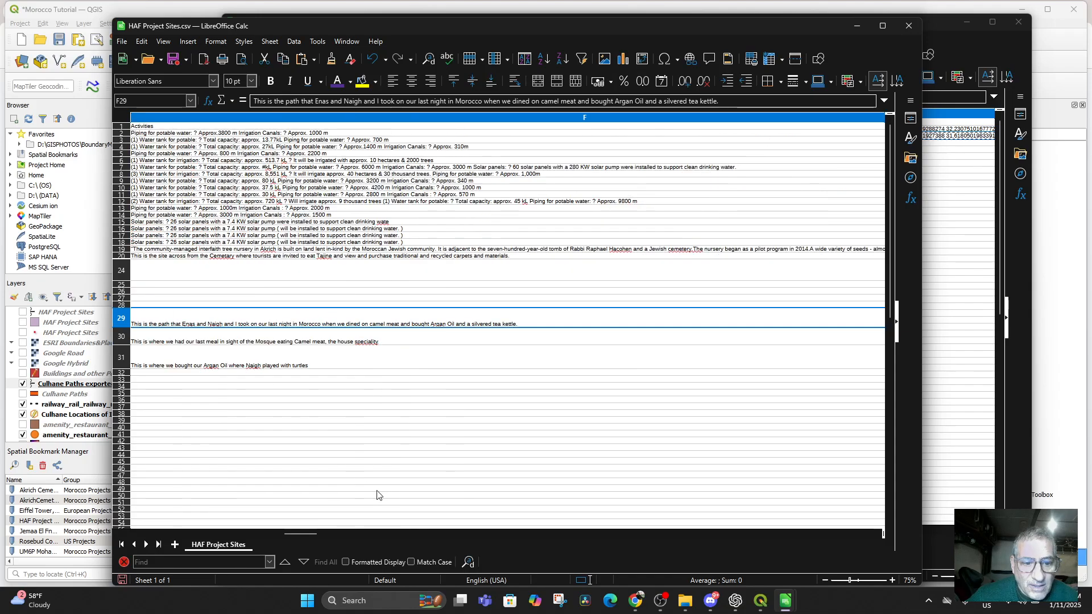
{"action": "left_click_drag", "start_coordinate": [310, 534], "coordinate": [394, 533]}
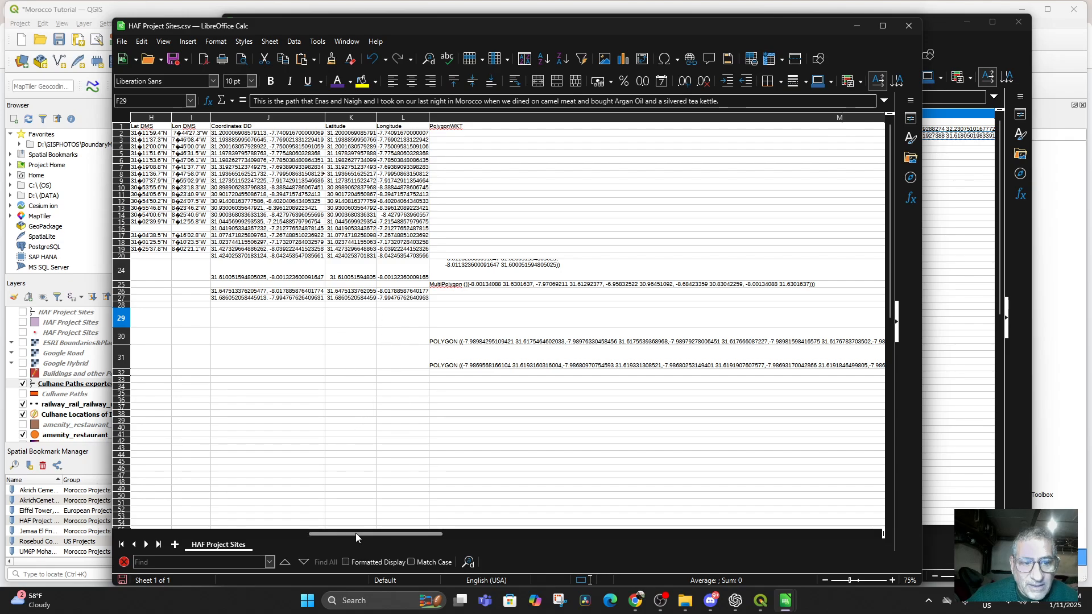
{"action": "left_click_drag", "start_coordinate": [356, 533], "coordinate": [524, 547]}
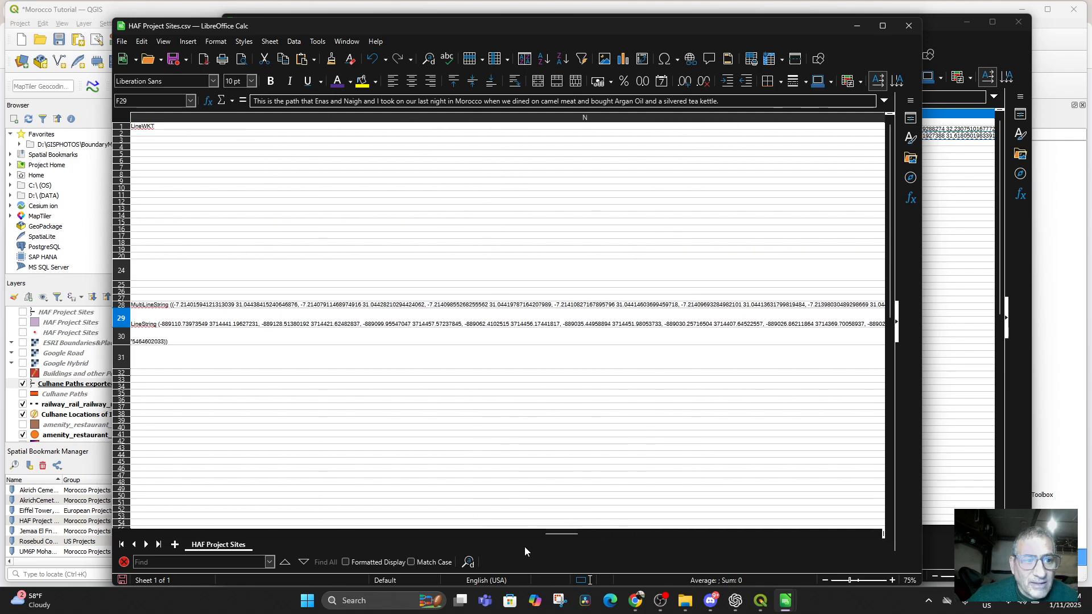
{"action": "left_click", "coordinate": [181, 324]}
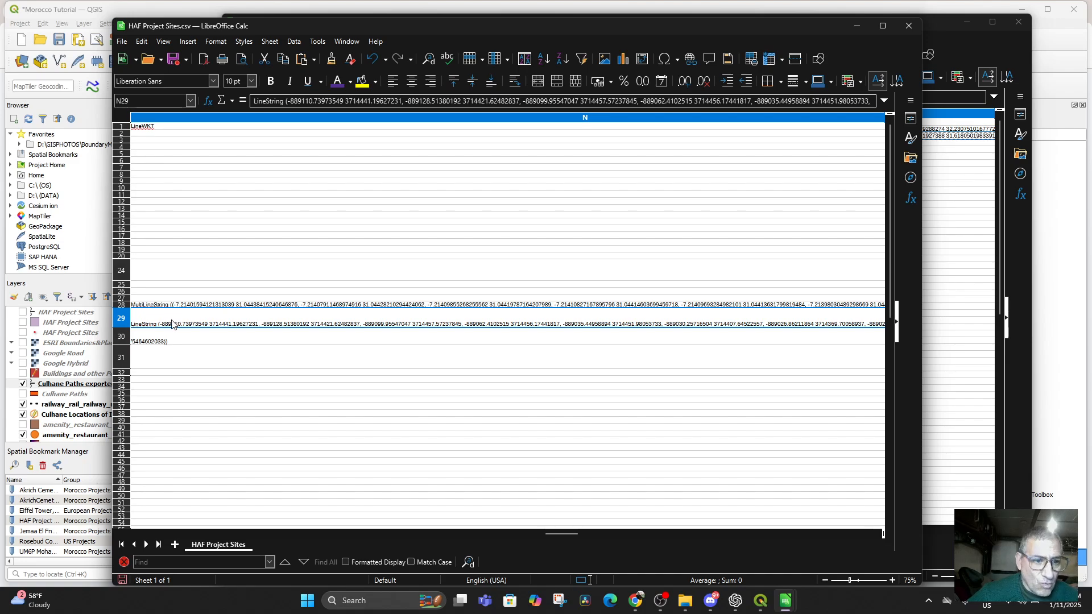
{"action": "double_click", "coordinate": [172, 321]}
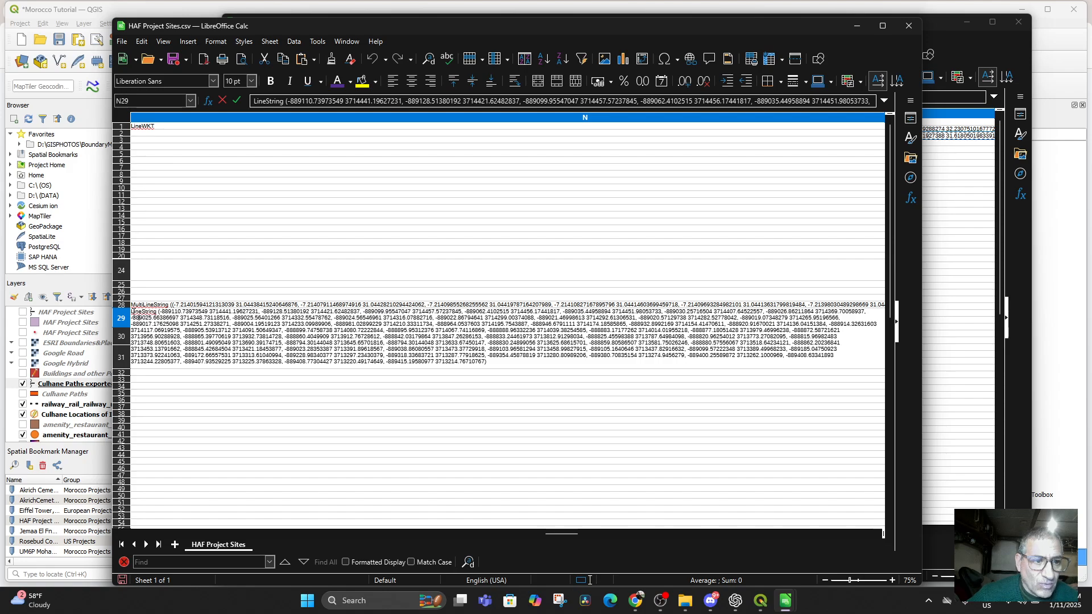
{"action": "left_click_drag", "start_coordinate": [132, 312], "coordinate": [532, 365]}
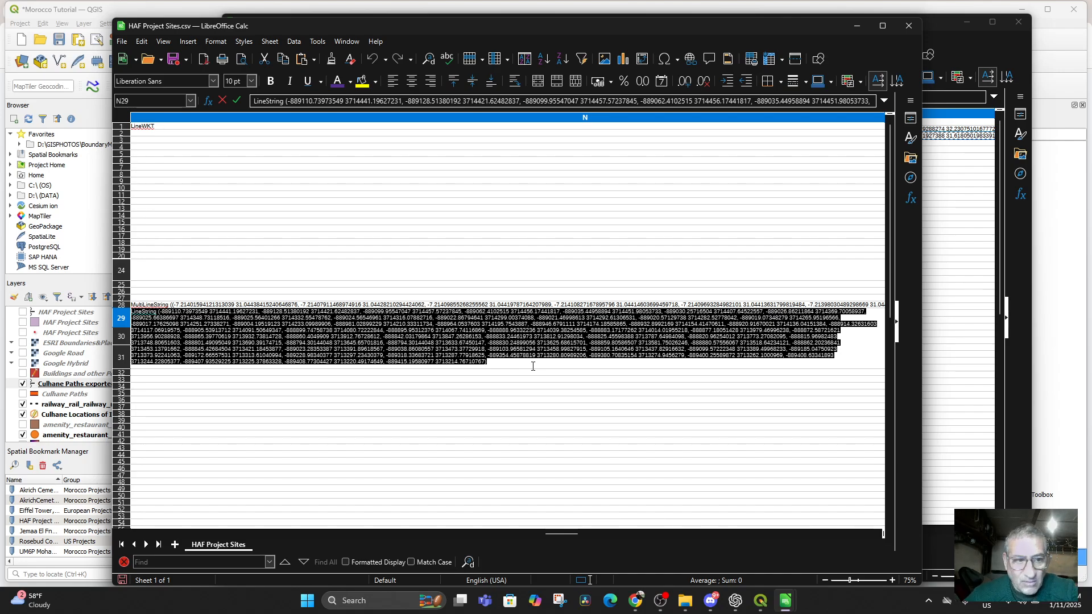
{"action": "key", "text": "Delete"}
{"action": "key", "text": "ctrl+v"}
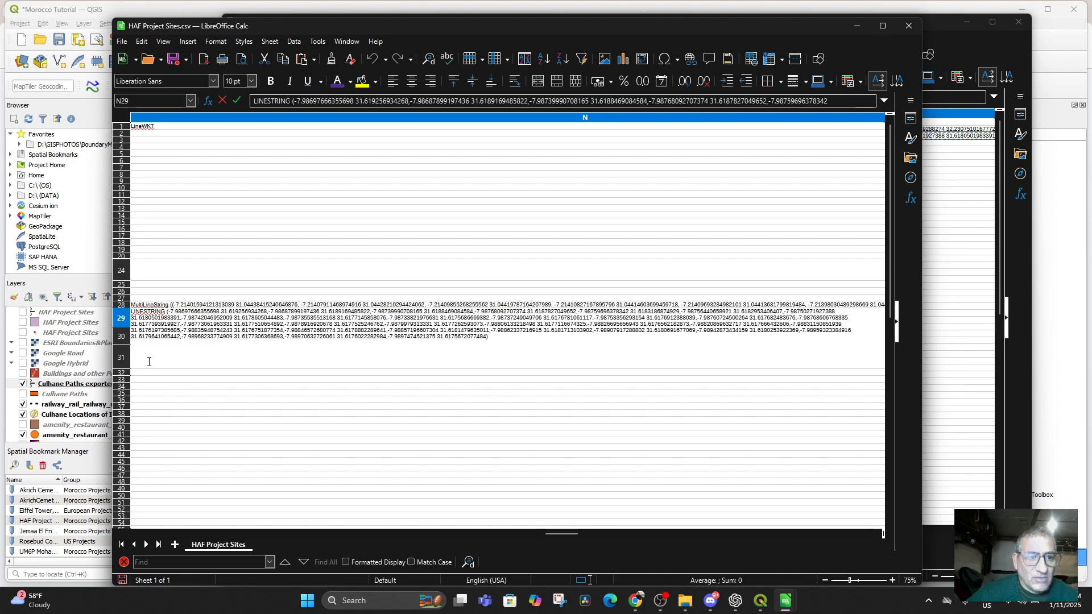
{"action": "left_click", "coordinate": [174, 59]}
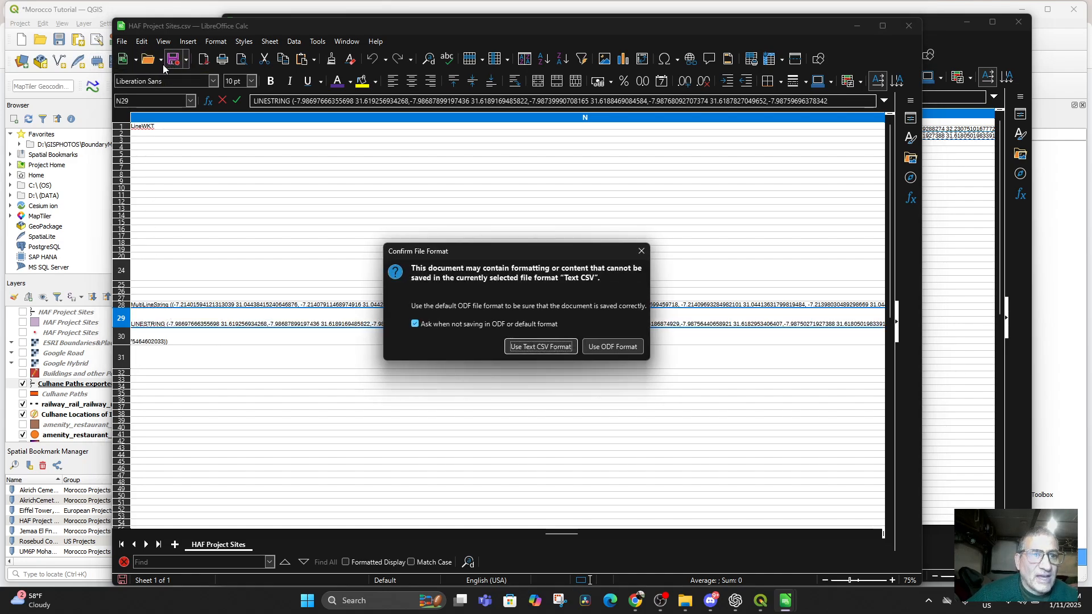
{"action": "left_click", "coordinate": [541, 346]}
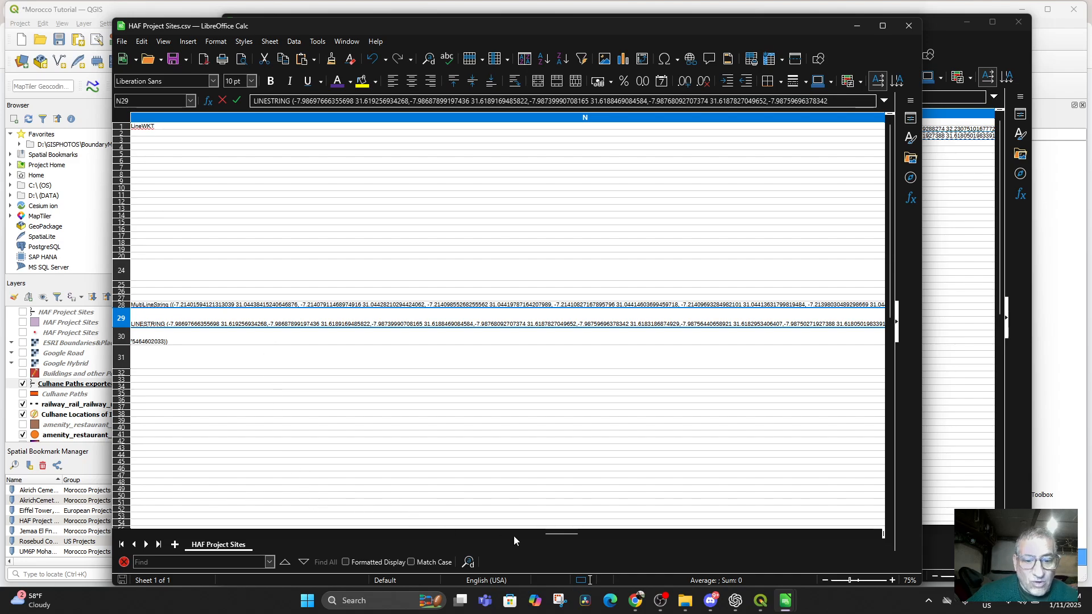
Start a new site record in row 32 of HAF Project Sites with Ben Guerir as the municipality
{"action": "left_click_drag", "start_coordinate": [556, 534], "coordinate": [191, 505]}
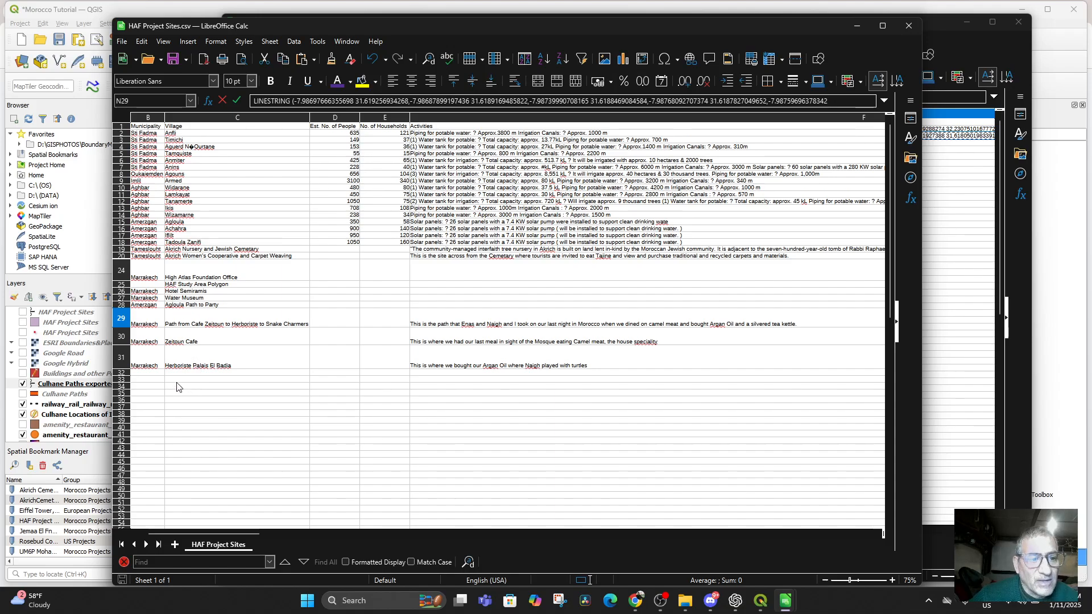
{"action": "left_click", "coordinate": [148, 374]}
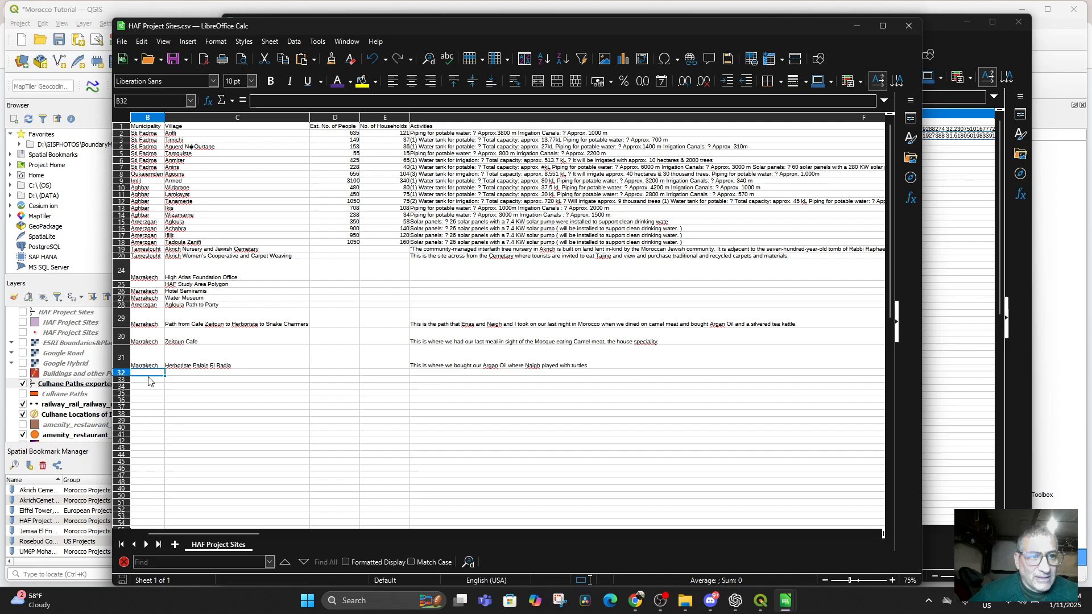
{"action": "type", "text": "Ben"}
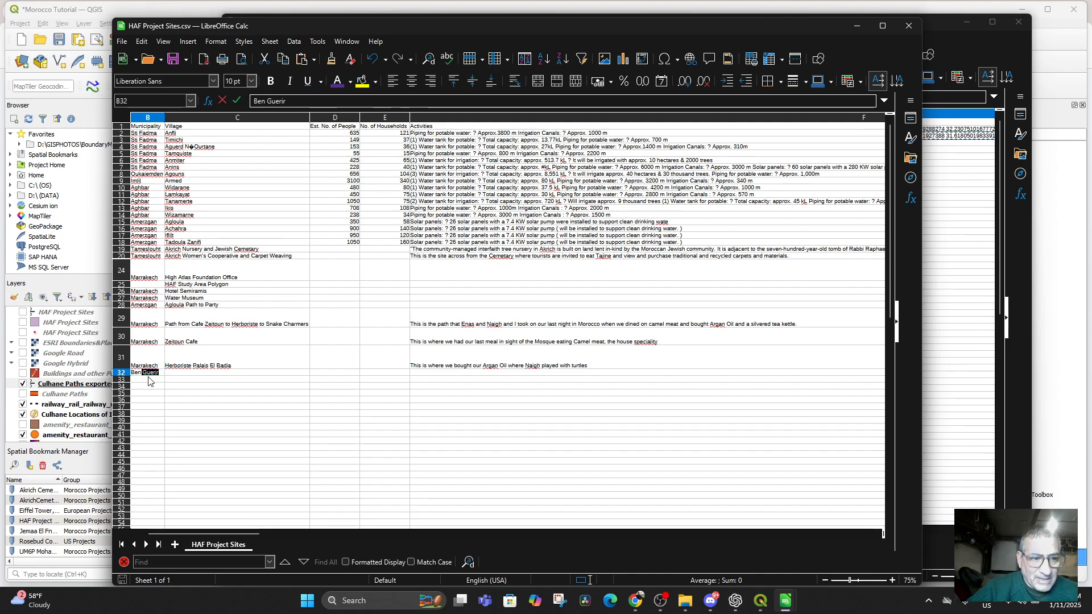
{"action": "key", "text": "Tab"}
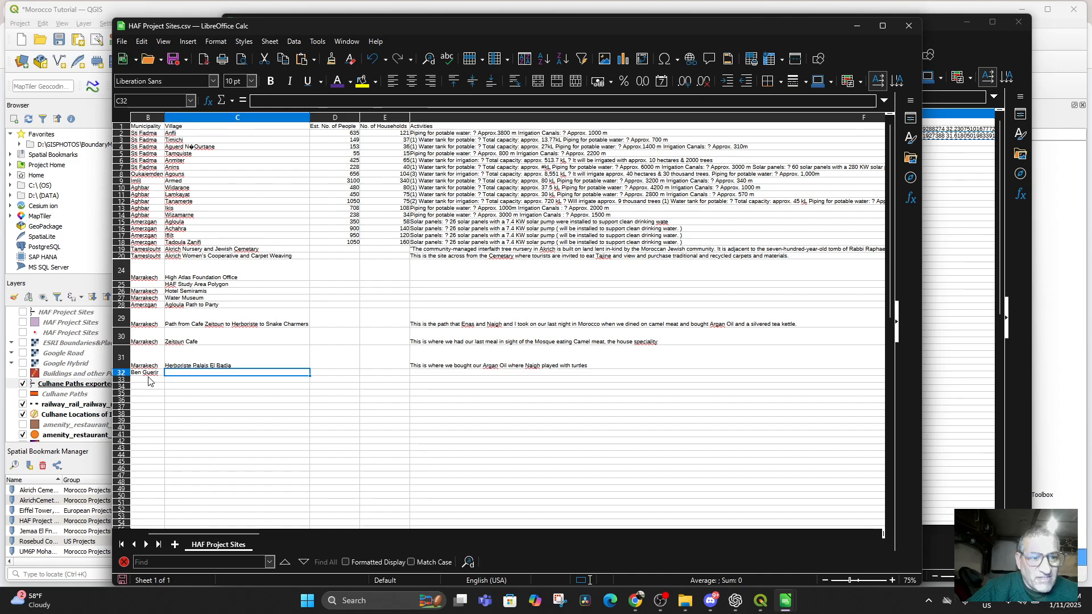
Enter UM6P Project Area as the village in cell C32, with UM6P in capitals
{"action": "type", "text": "um"}
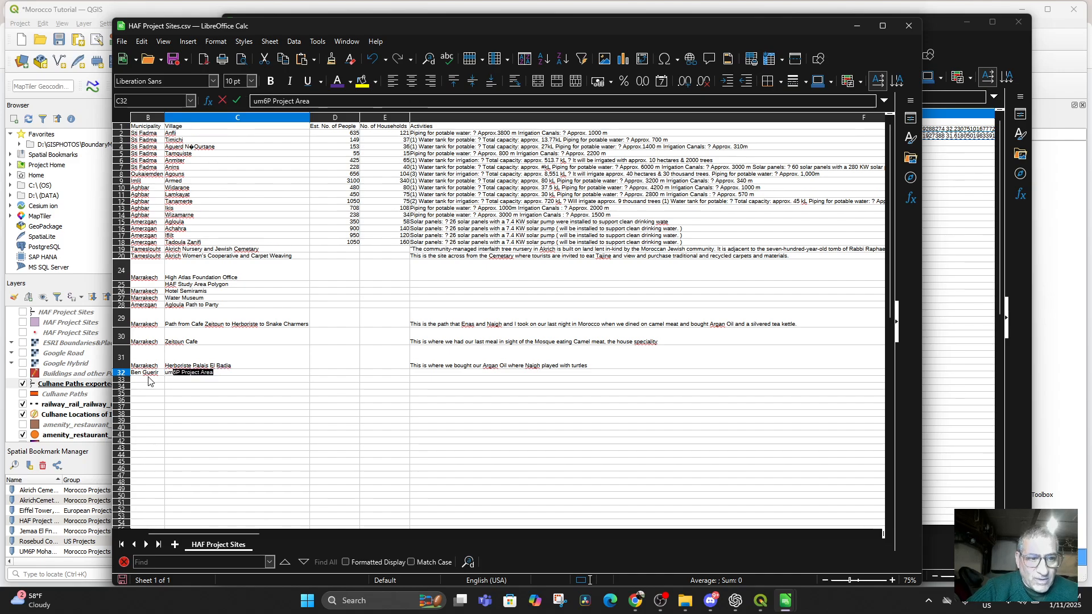
{"action": "key", "text": "BackSpace"}
{"action": "key", "text": "BackSpace"}
{"action": "key", "text": "BackSpace"}
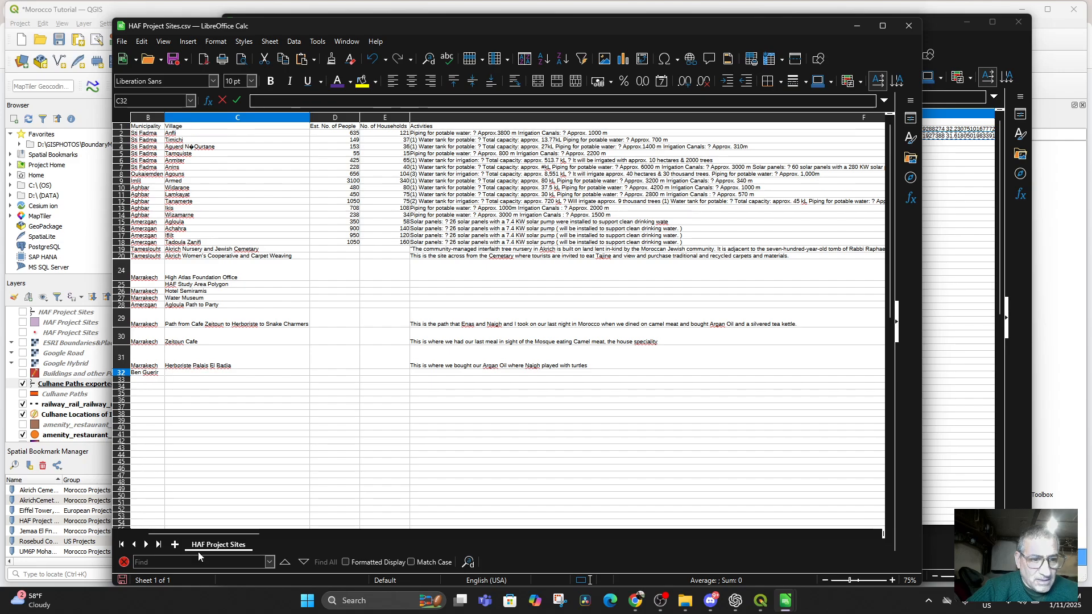
{"action": "type", "text": "M"}
{"action": "key", "text": "BackSpace"}
{"action": "key", "text": "BackSpace"}
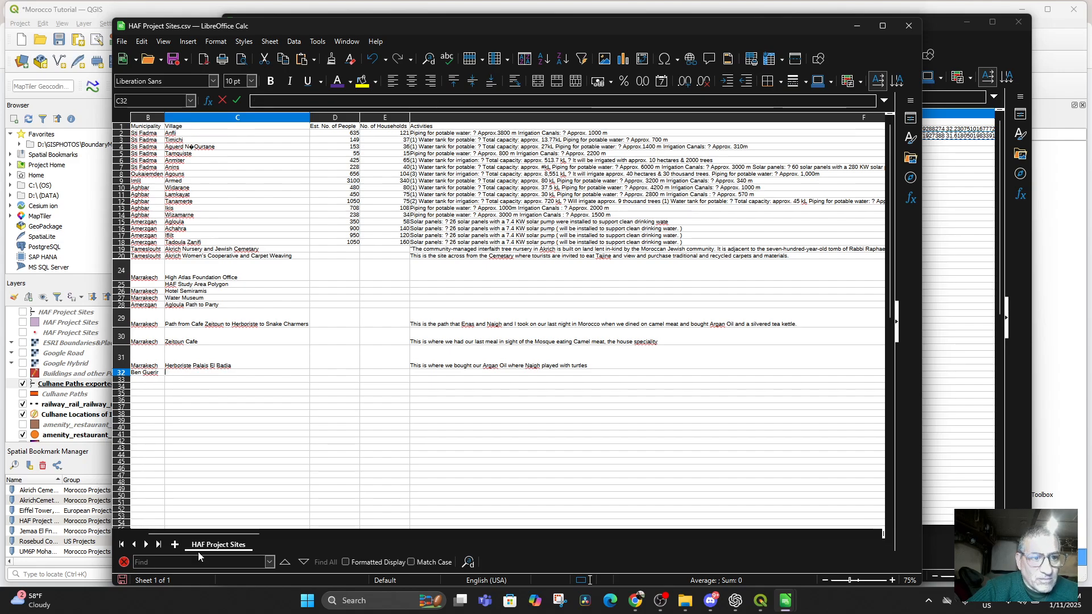
{"action": "type", "text": "UM6P Project Area"}
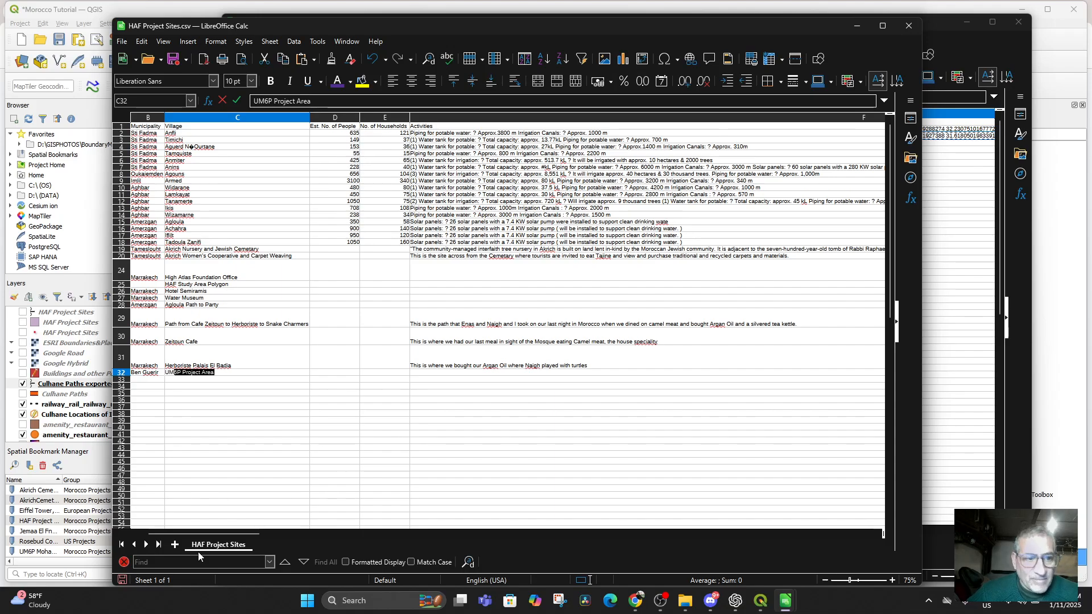
{"action": "key", "text": "Tab"}
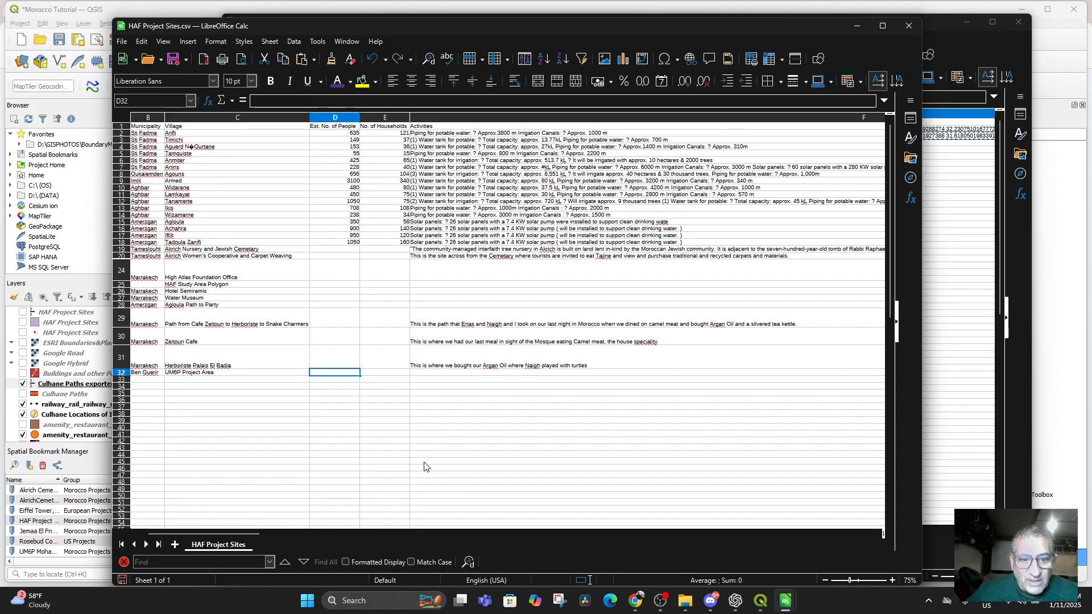
Begin the Activities note in cell F32 with "Here is where we ate with the family at Marmara Fruits after touring the University"
{"action": "key", "text": "Tab"}
{"action": "key", "text": "Tab"}
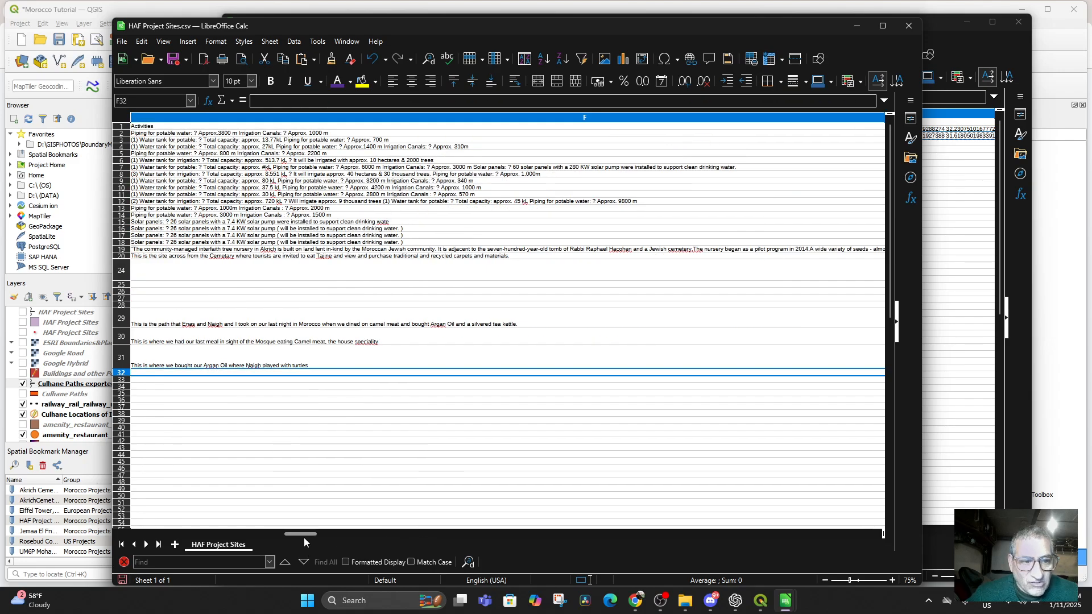
{"action": "left_click_drag", "start_coordinate": [304, 537], "coordinate": [187, 551]}
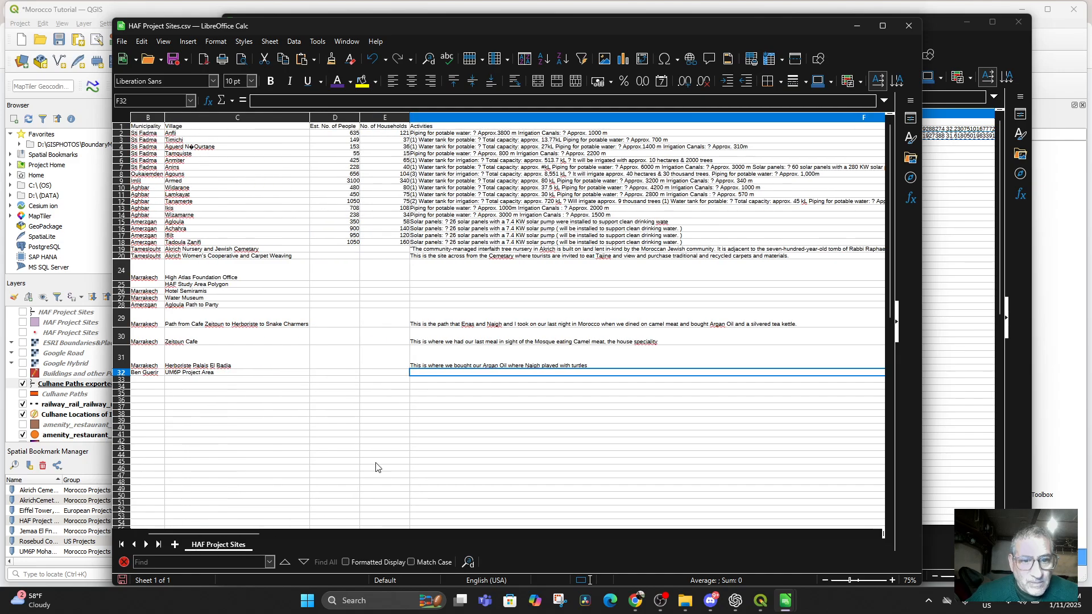
{"action": "double_click", "coordinate": [430, 374]}
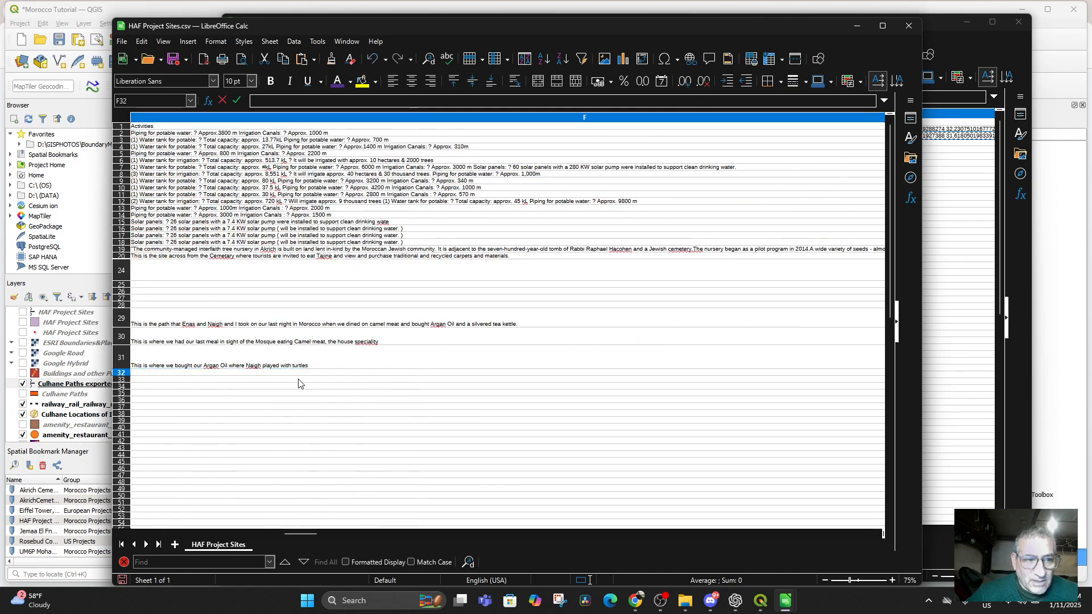
{"action": "type", "text": "Here is whe"}
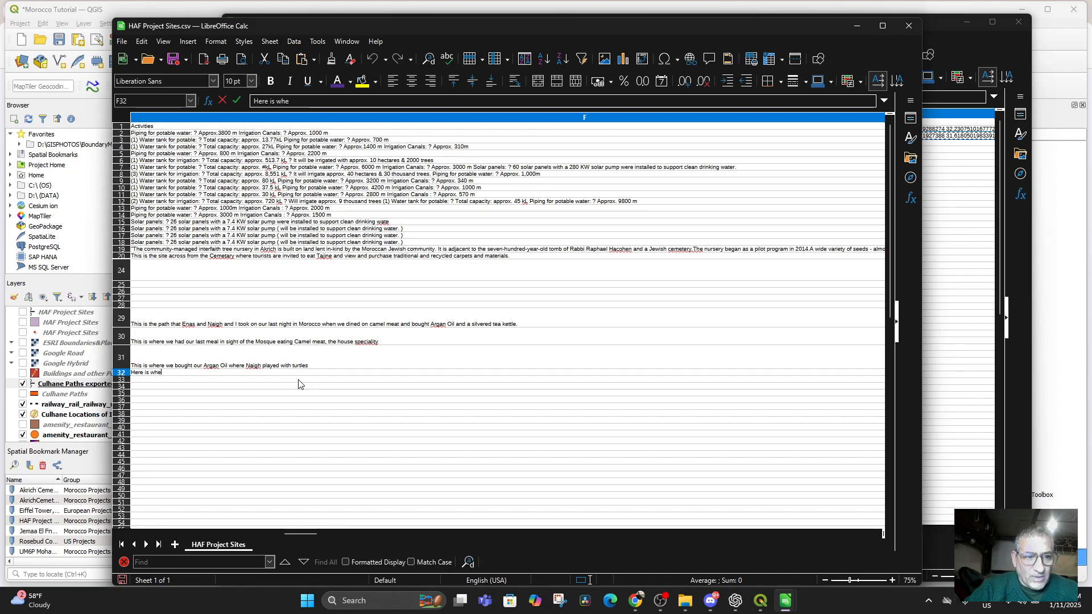
{"action": "type", "text": "re we at"}
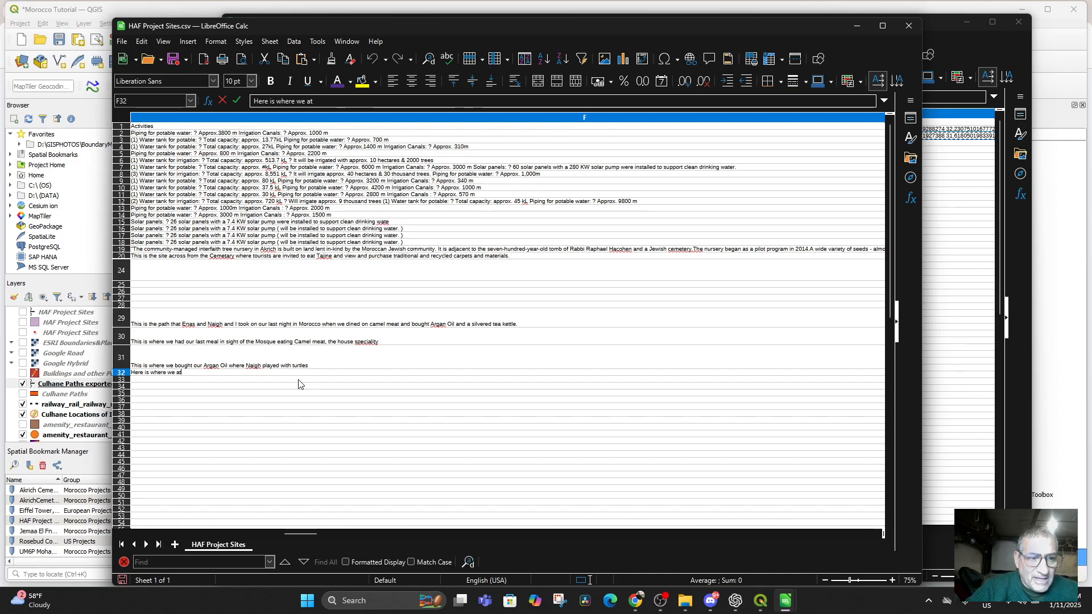
{"action": "type", "text": "e with the fami"}
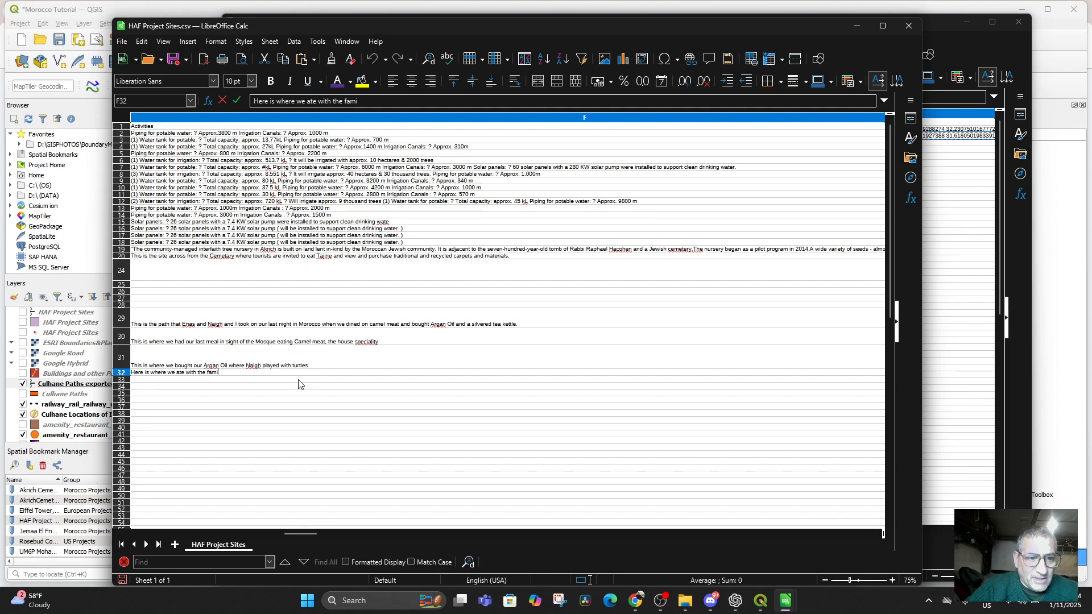
{"action": "type", "text": "ly at Mara"}
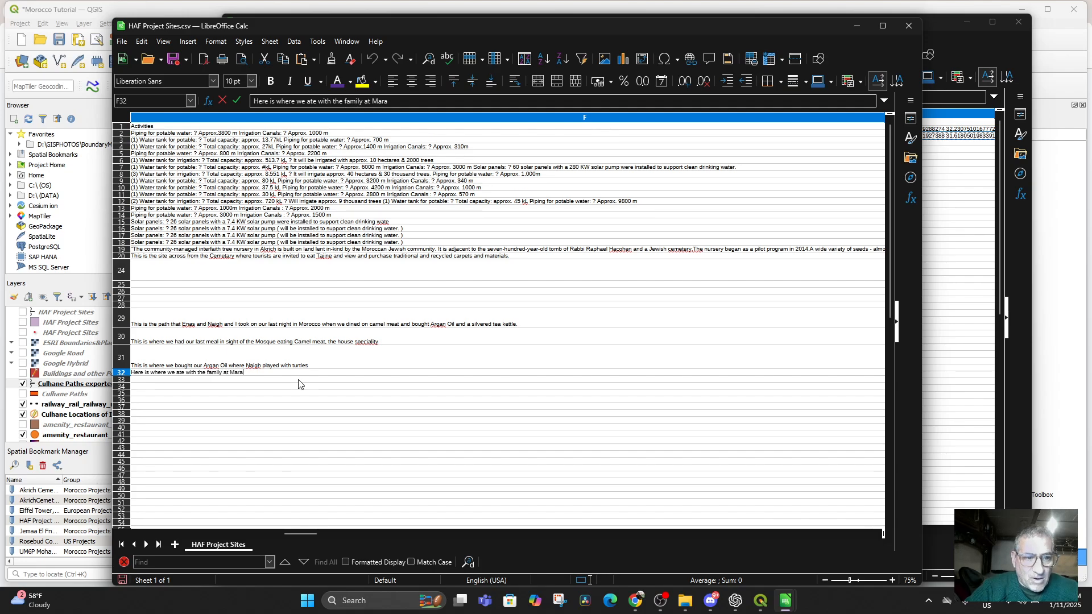
{"action": "key", "text": "BackSpace"}
{"action": "type", "text": "mara Fruit"}
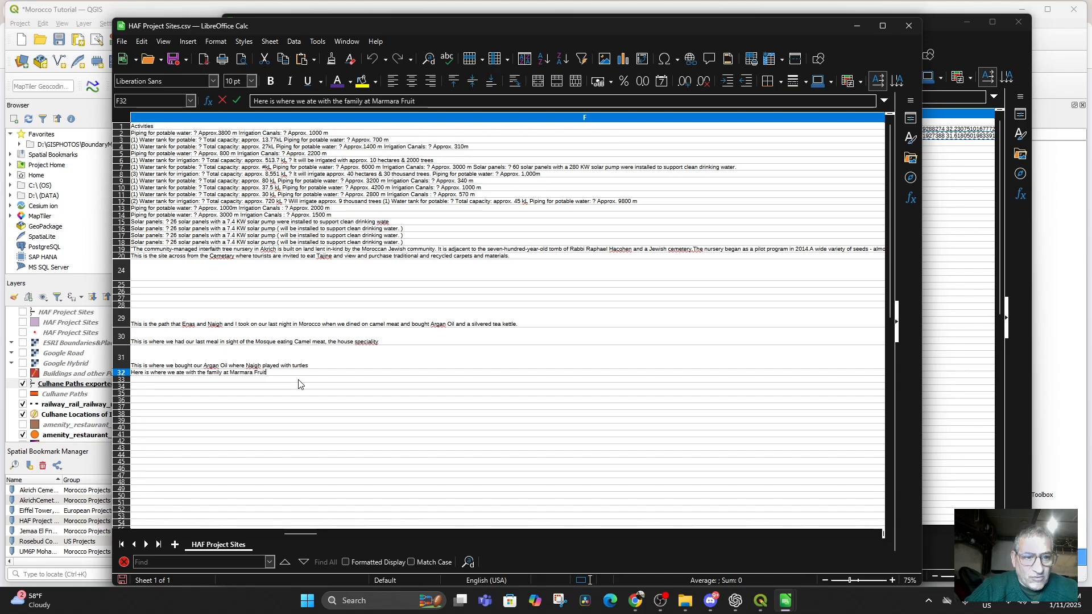
{"action": "type", "text": "s "}
{"action": "type", "text": "after touri"}
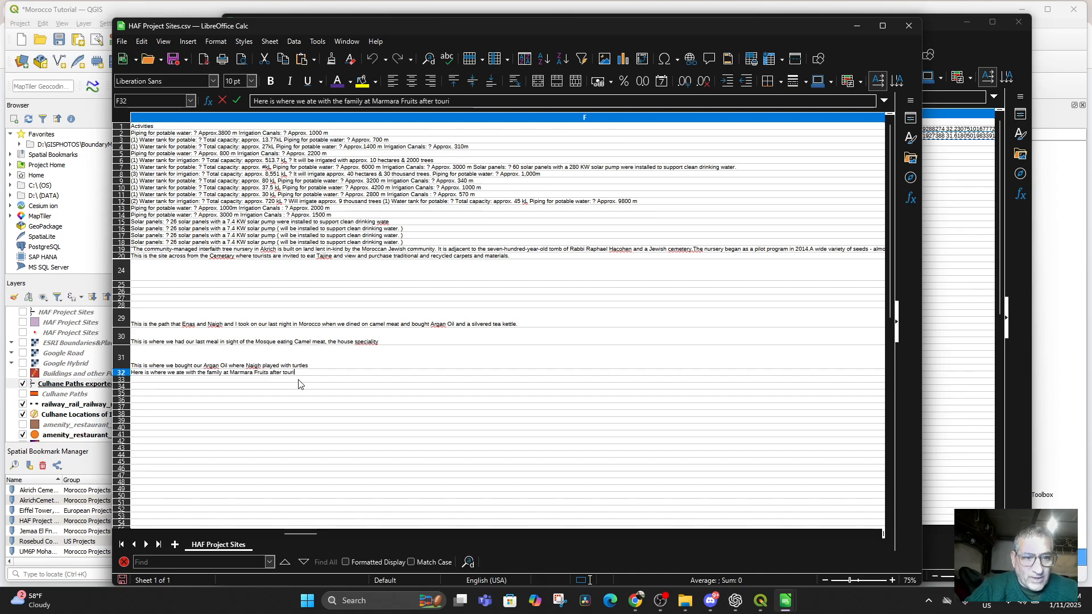
{"action": "type", "text": "ng the Unviersity"}
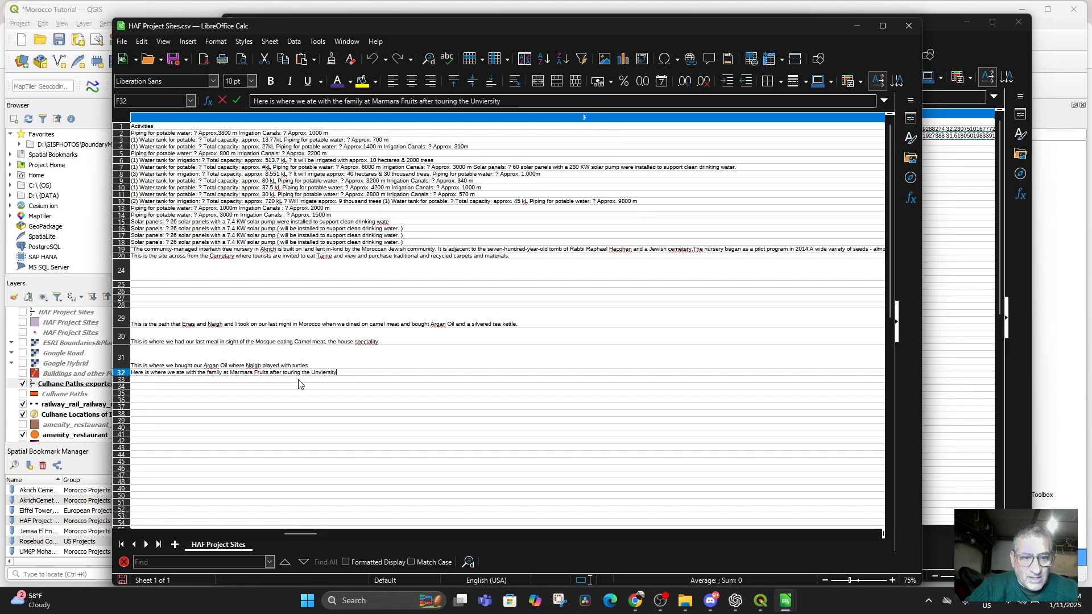
Complete the F32 note with the correctly spelled "University and then walked to the Ben Guerir Train Station", and make row 32 taller
{"action": "key", "text": "BackSpace"}
{"action": "key", "text": "BackSpace"}
{"action": "key", "text": "BackSpace"}
{"action": "key", "text": "BackSpace"}
{"action": "key", "text": "BackSpace"}
{"action": "key", "text": "BackSpace"}
{"action": "key", "text": "BackSpace"}
{"action": "key", "text": "BackSpace"}
{"action": "type", "text": "ive"}
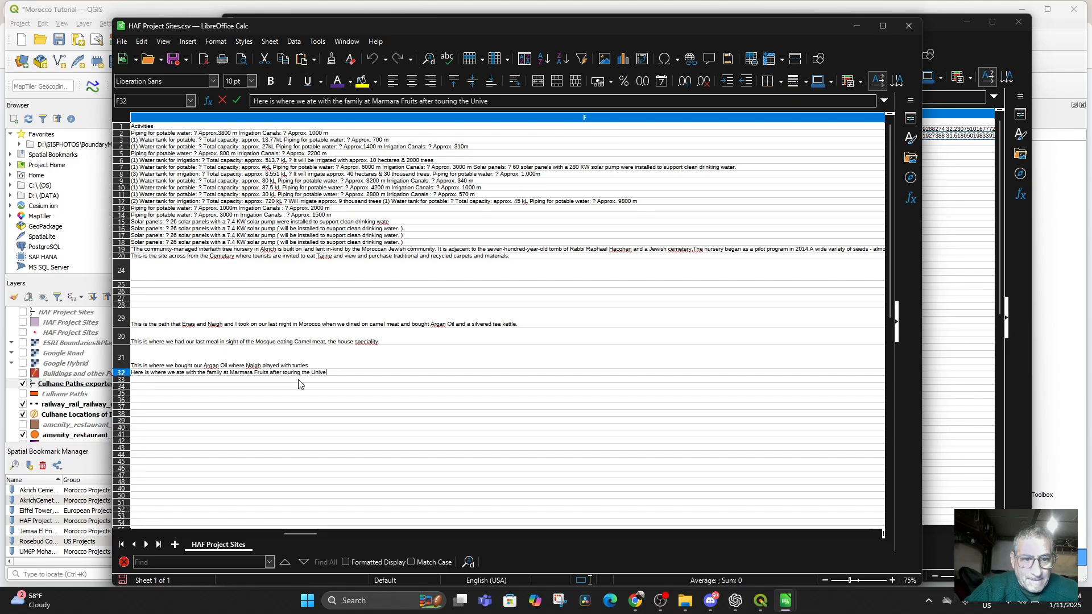
{"action": "type", "text": "rsity and then walked to t"}
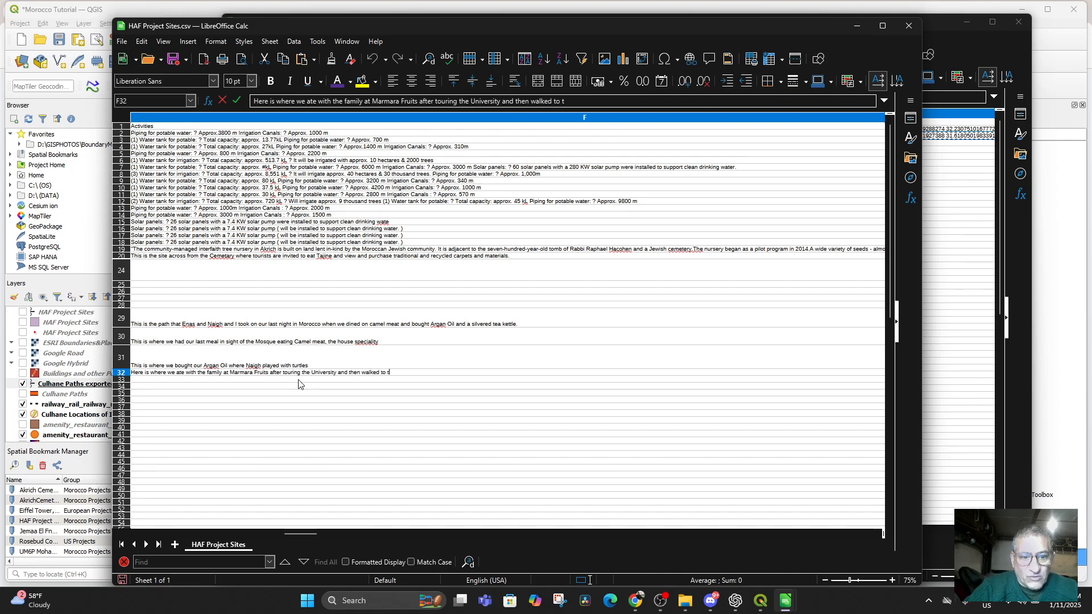
{"action": "type", "text": "he Ben Guer"}
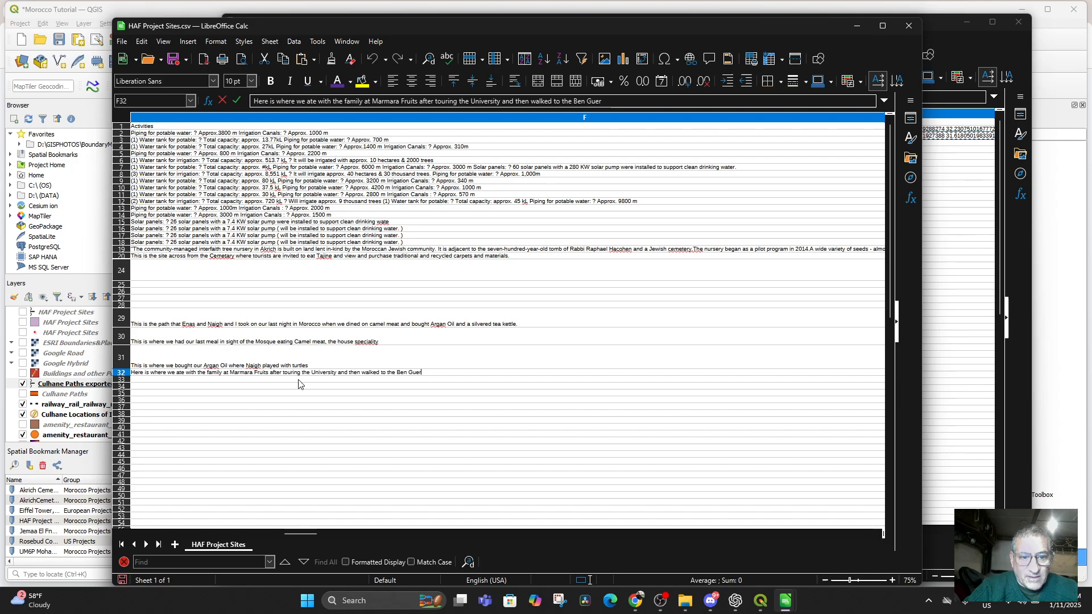
{"action": "type", "text": "ir Train Station"}
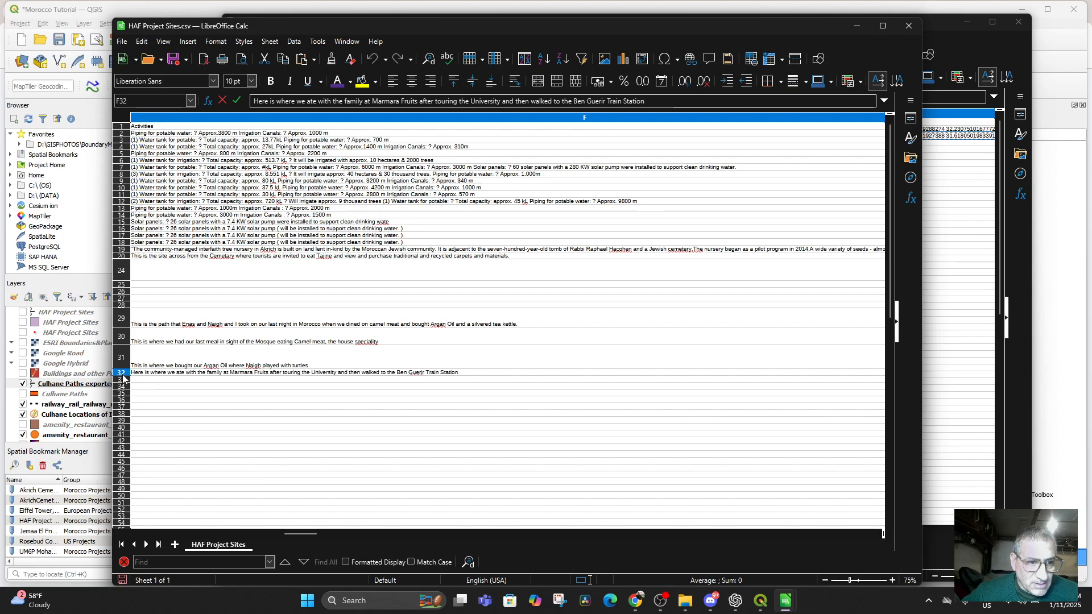
{"action": "key", "text": "Up"}
{"action": "key", "text": "Down"}
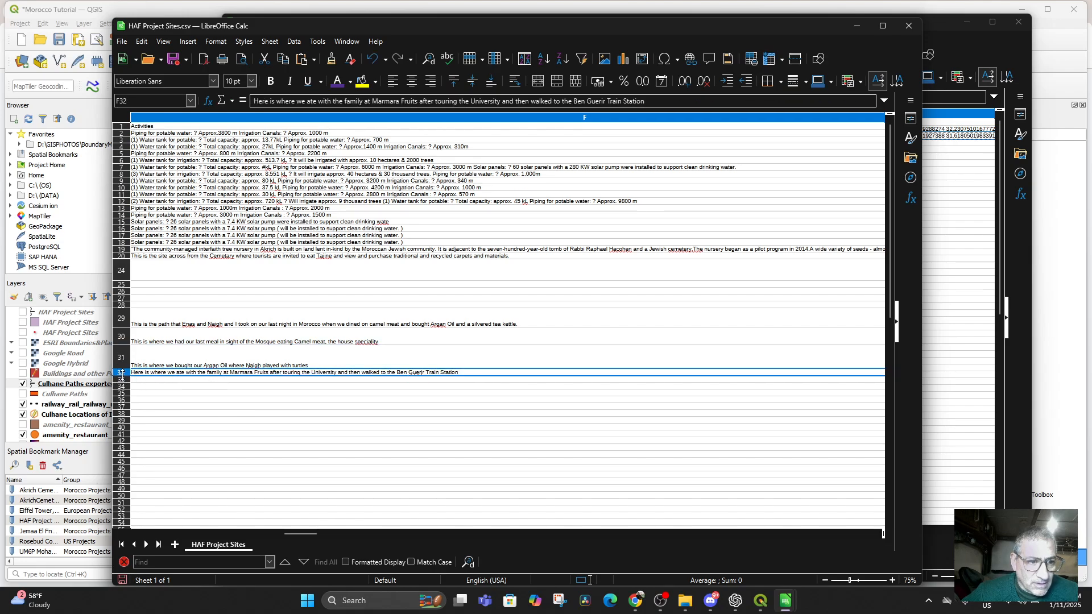
{"action": "mouse_move", "coordinate": [121, 375]}
{"action": "left_mouse_down"}
{"action": "mouse_move", "coordinate": [121, 396]}
{"action": "mouse_move", "coordinate": [122, 387]}
{"action": "left_mouse_up"}
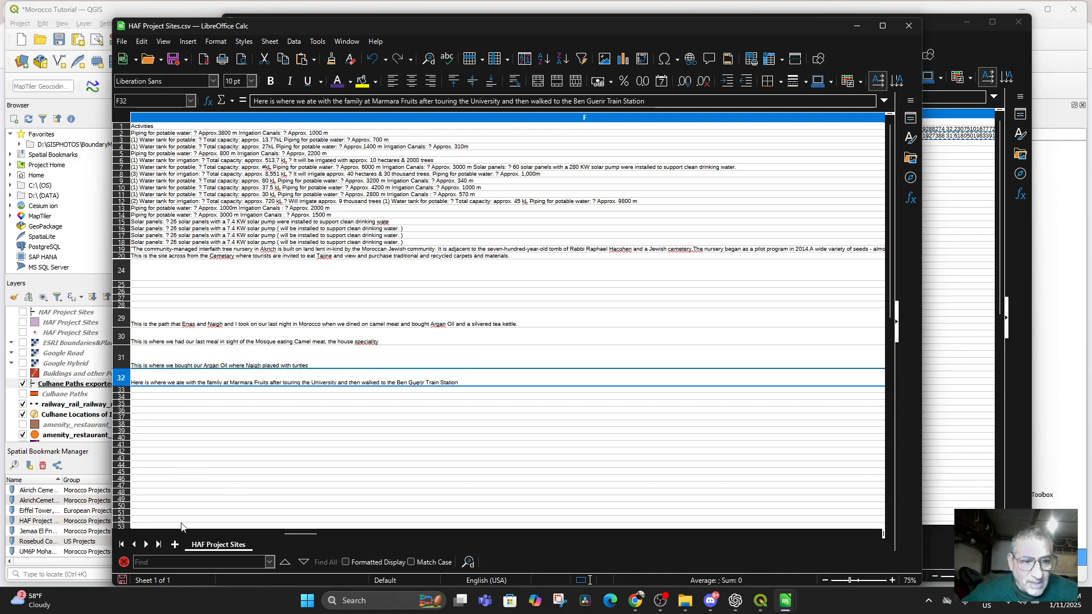
Copy the LINESTRING geometry from cell A2 of the exported Paths CSV into the LineWKT cell N32 of HAF Project Sites
{"action": "left_click_drag", "start_coordinate": [301, 532], "coordinate": [583, 538]}
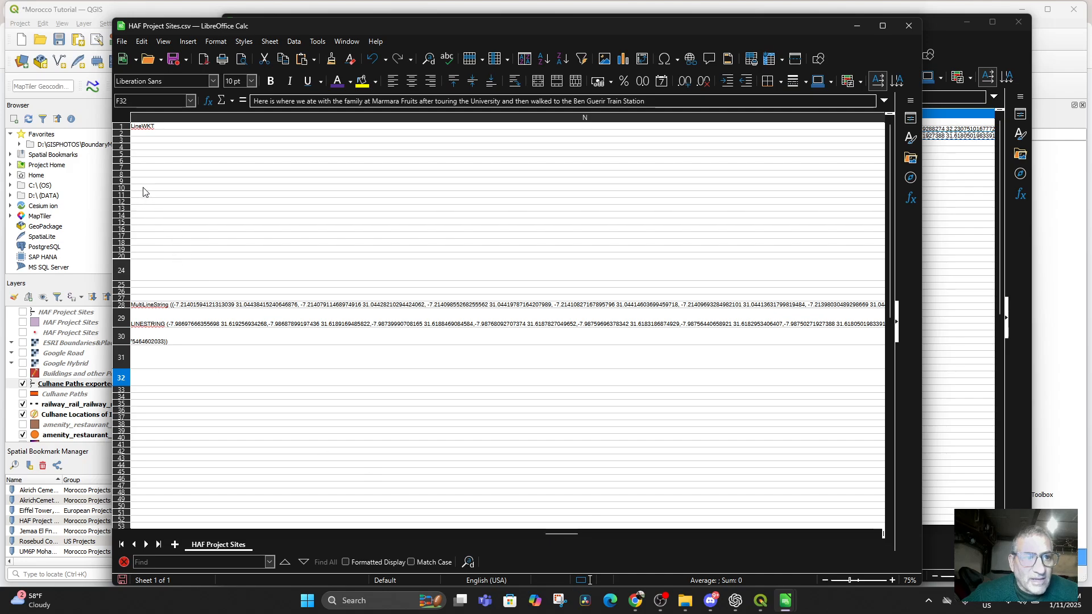
{"action": "left_click", "coordinate": [145, 383]}
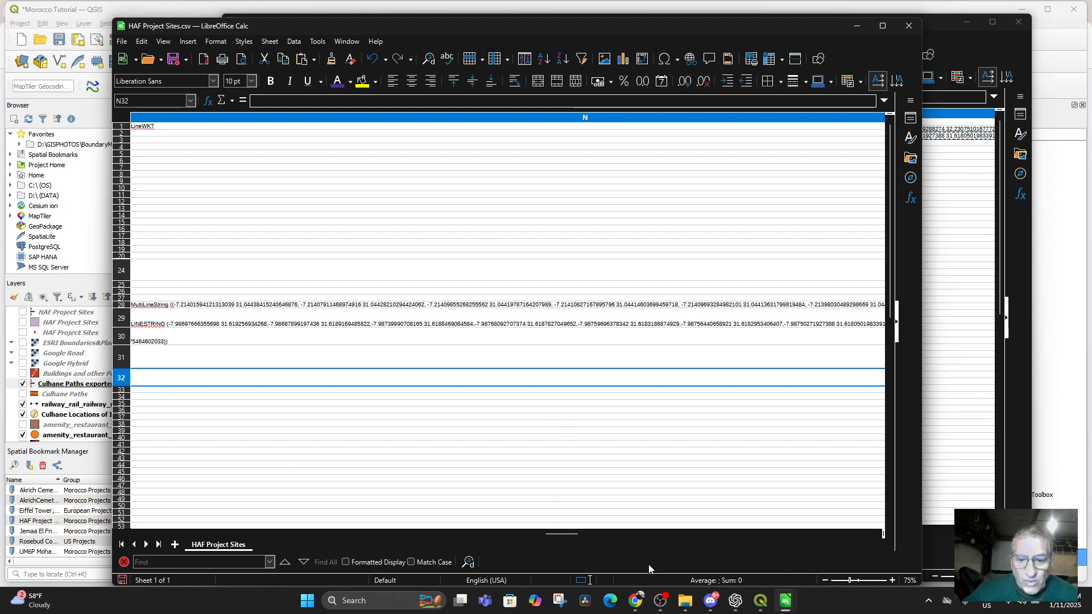
{"action": "mouse_move", "coordinate": [786, 601]}
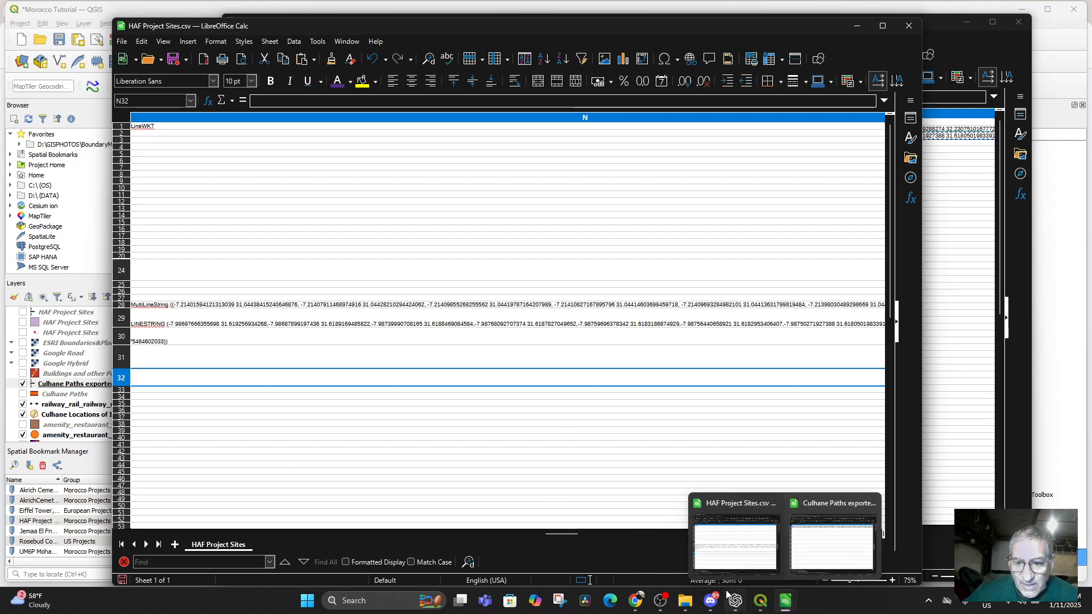
{"action": "left_click", "coordinate": [821, 554]}
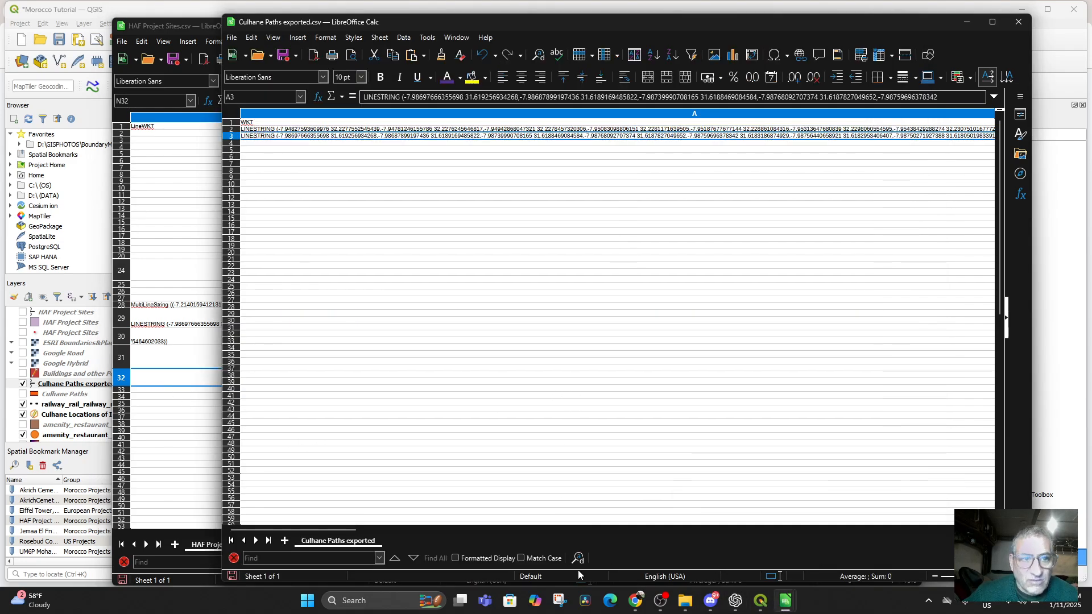
{"action": "key", "text": "ctrl+c"}
{"action": "left_click", "coordinate": [282, 129]}
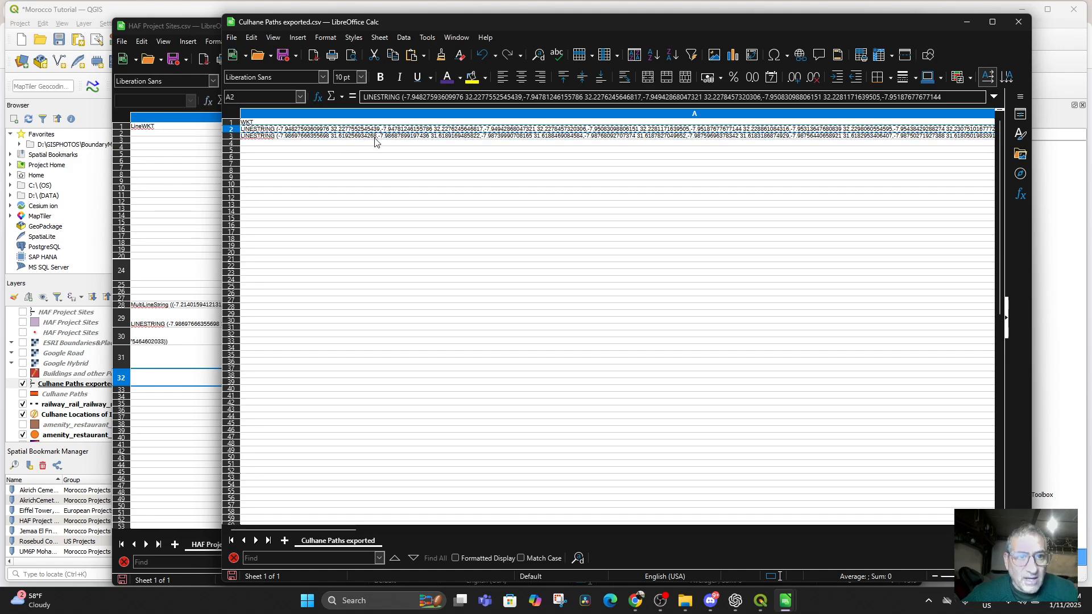
{"action": "left_click", "coordinate": [167, 380]}
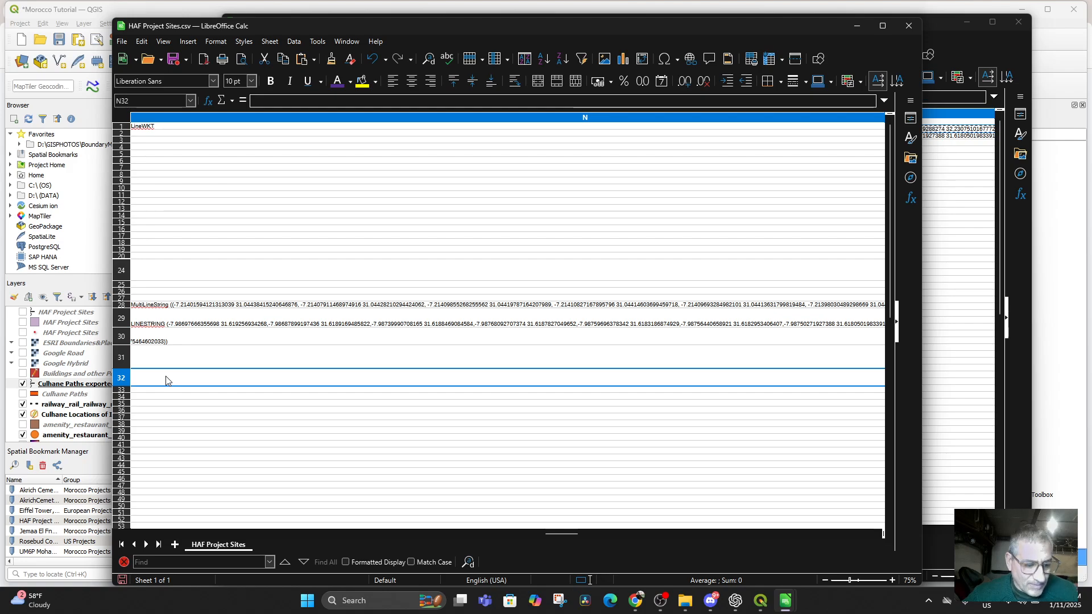
{"action": "key", "text": "ctrl+v"}
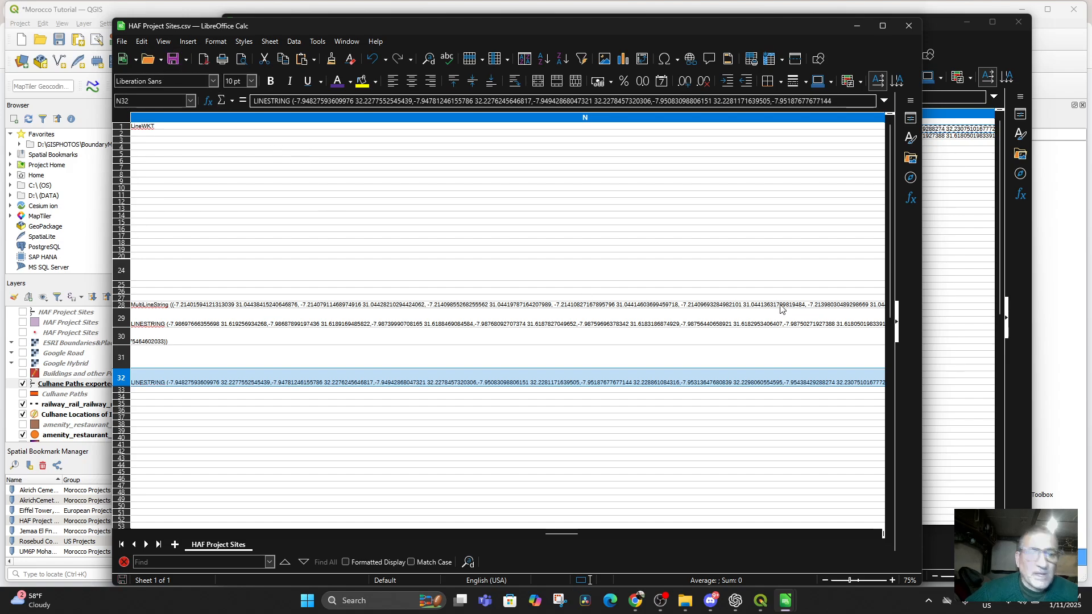
Minimize both spreadsheets to return to QGIS and remove the exported Paths layer from the project
{"action": "left_click", "coordinate": [856, 26]}
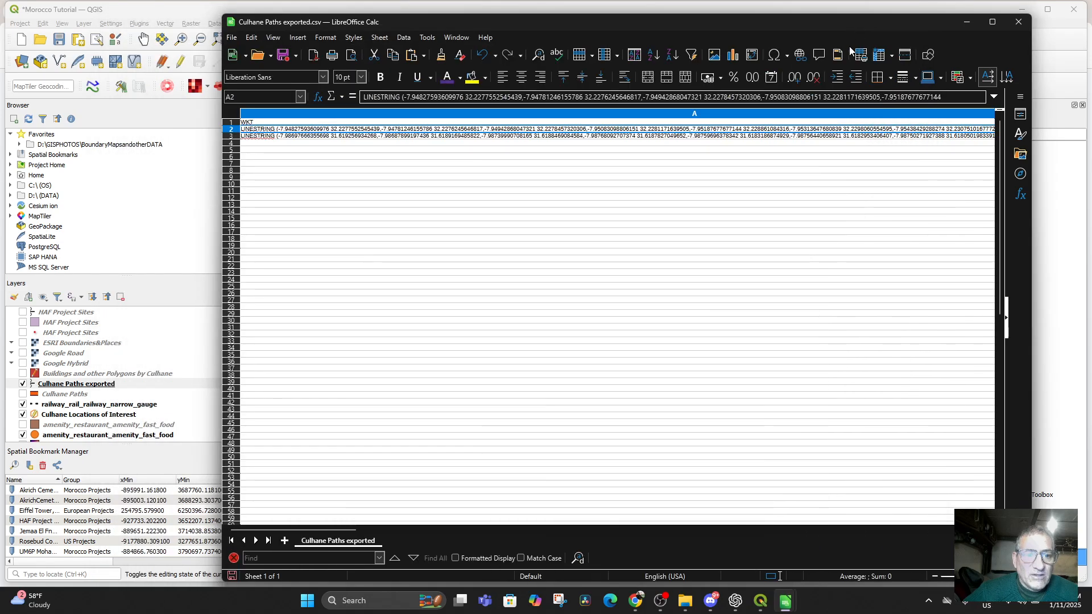
{"action": "left_click", "coordinate": [966, 22]}
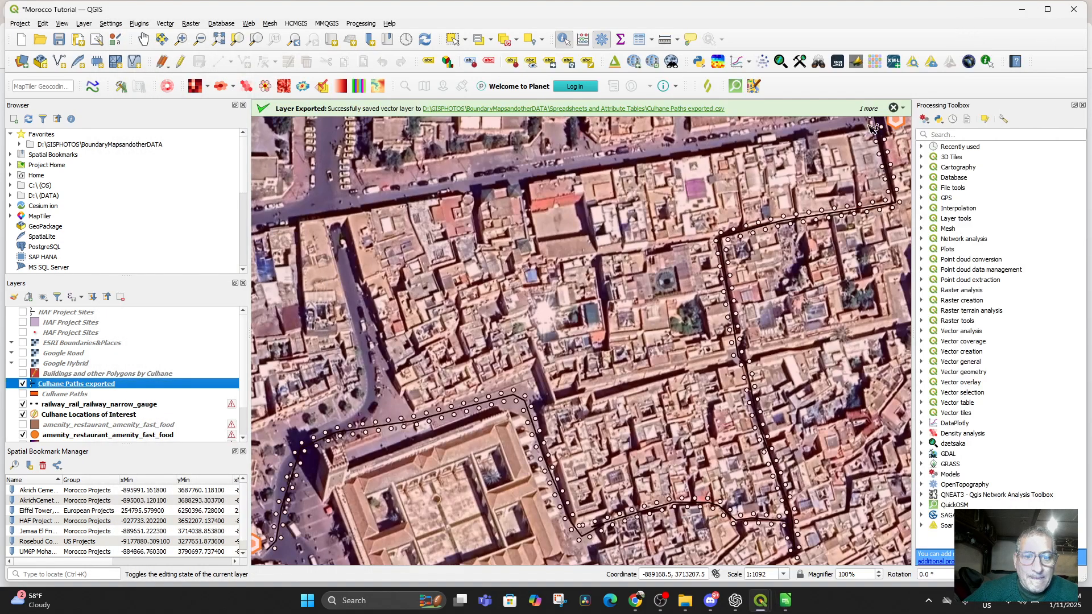
{"action": "right_click", "coordinate": [72, 386]}
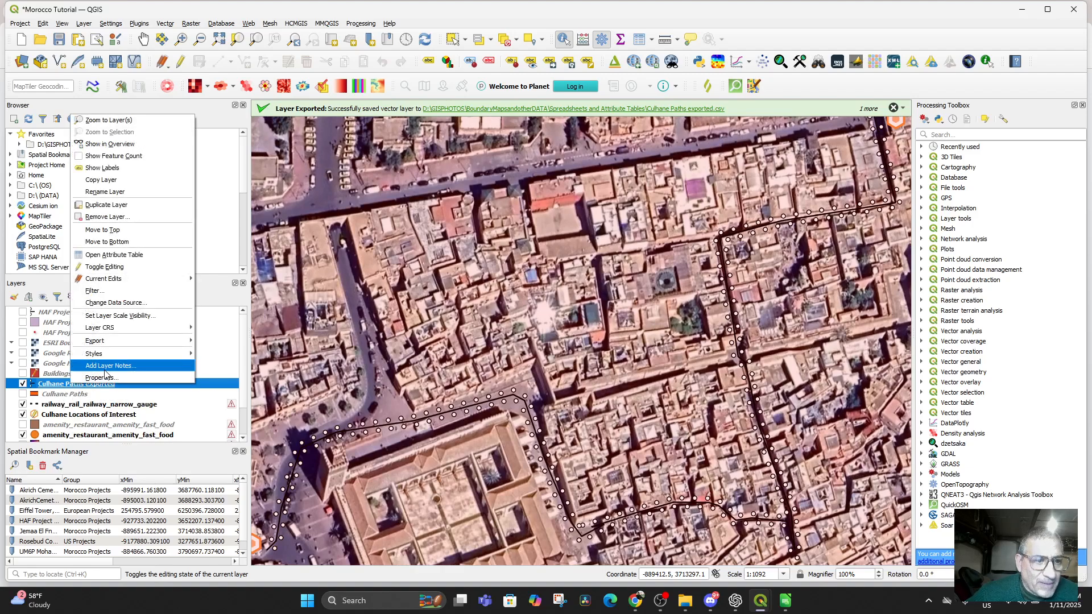
{"action": "left_click", "coordinate": [101, 216]}
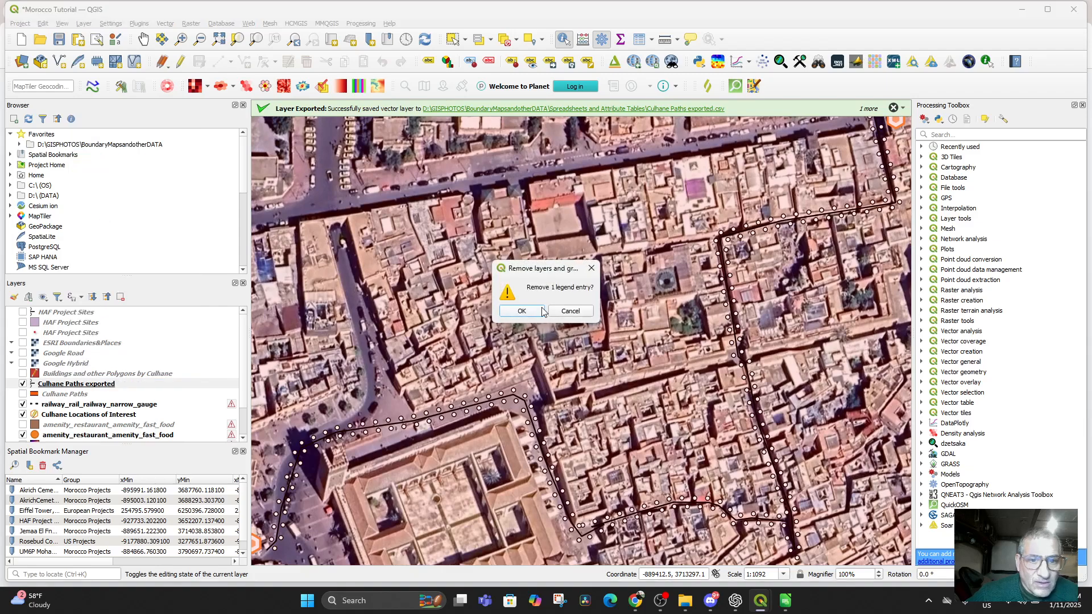
{"action": "left_click", "coordinate": [521, 311]}
Check the original Paths layer on the map by turning its visibility on and off, leaving it hidden
{"action": "left_click", "coordinate": [23, 384]}
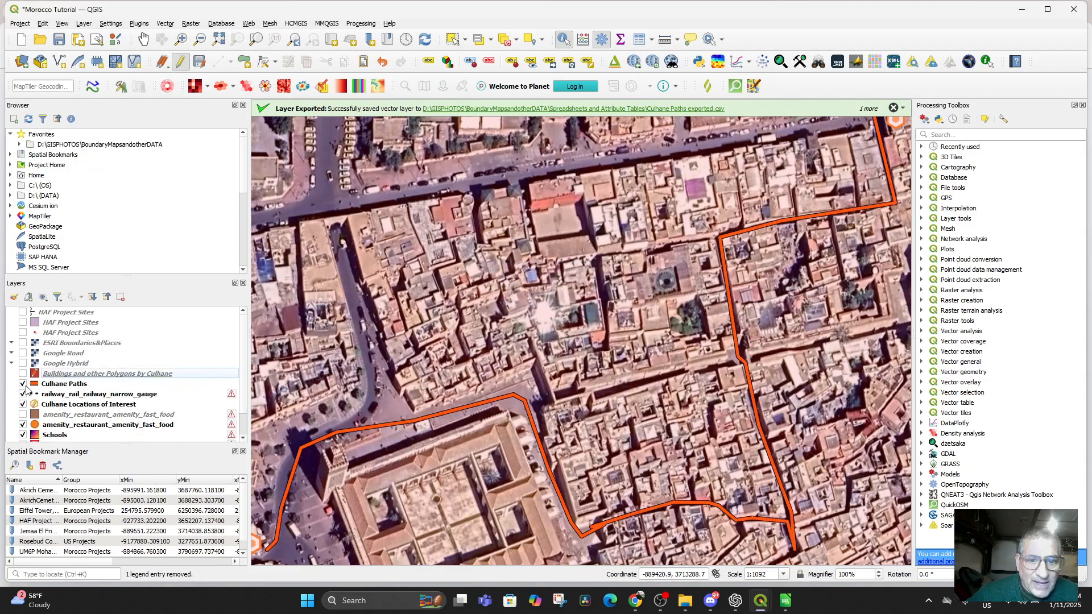
{"action": "left_click", "coordinate": [23, 384]}
{"action": "left_click", "coordinate": [23, 384]}
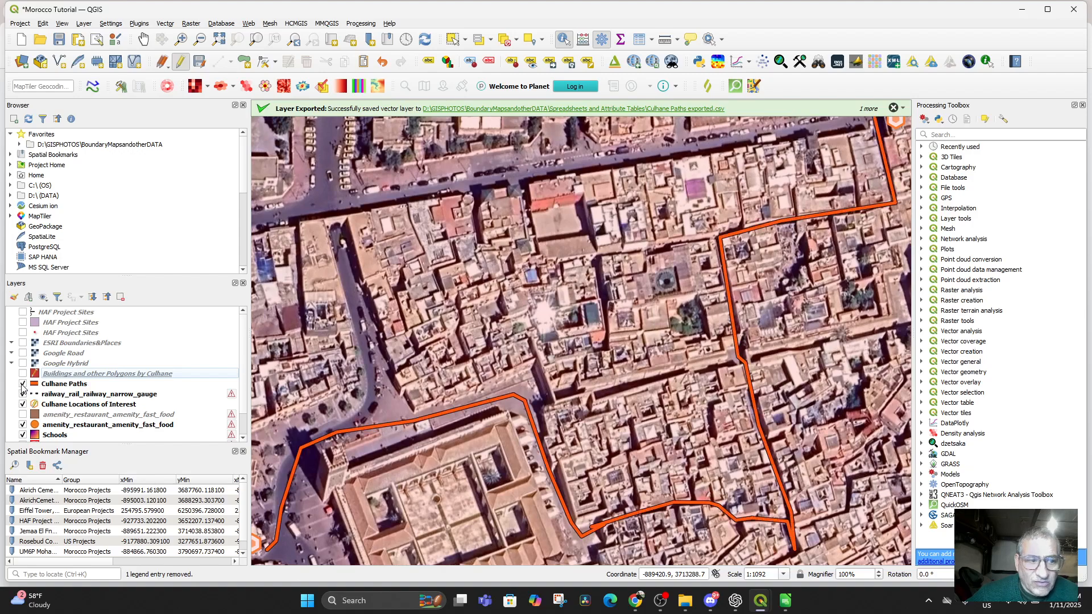
{"action": "left_click", "coordinate": [23, 384]}
{"action": "scroll", "coordinate": [243, 370], "scroll_direction": "down", "scroll_amount": 1}
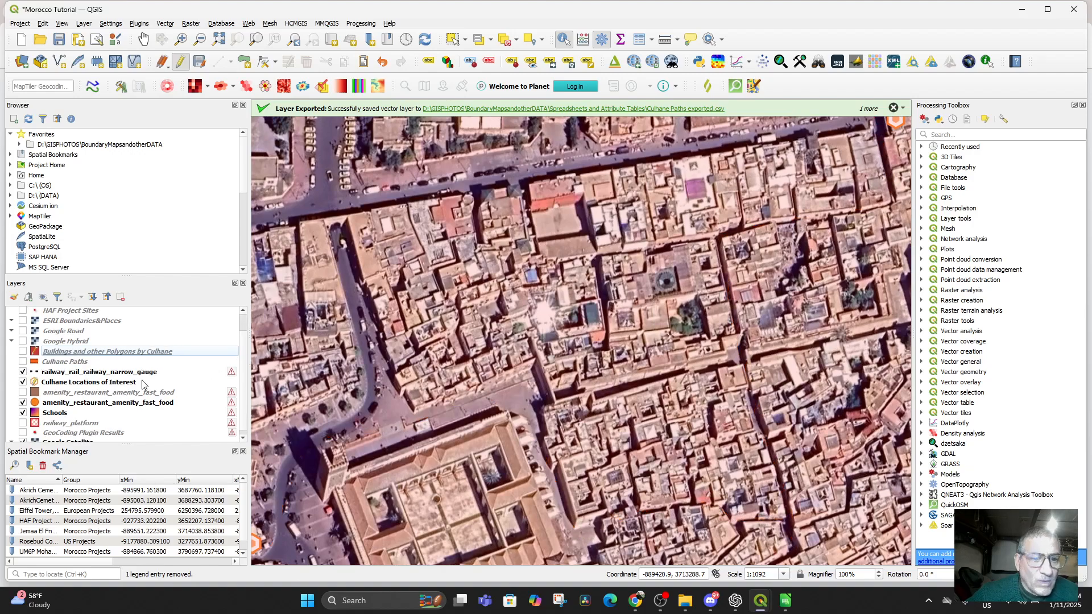
{"action": "scroll", "coordinate": [493, 383], "scroll_direction": "down", "scroll_amount": 1}
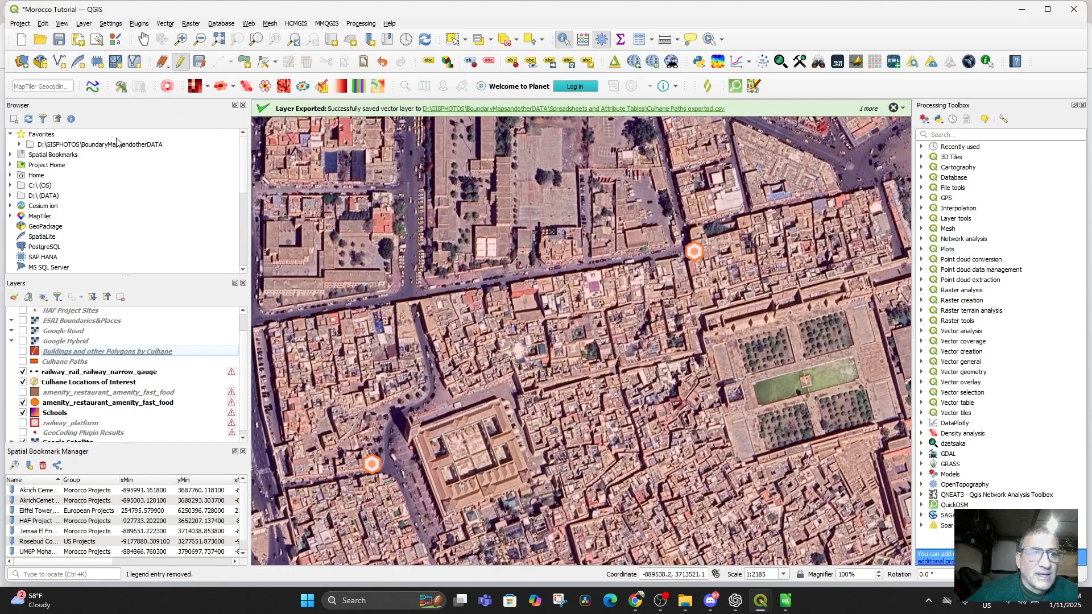
{"action": "left_click", "coordinate": [85, 24]}
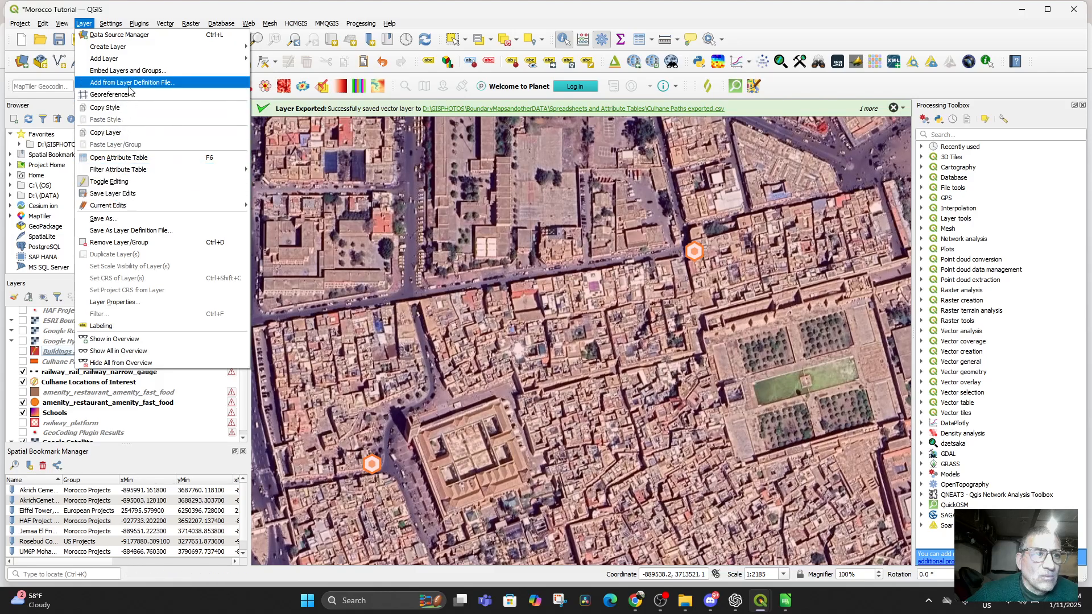
{"action": "mouse_move", "coordinate": [126, 60]}
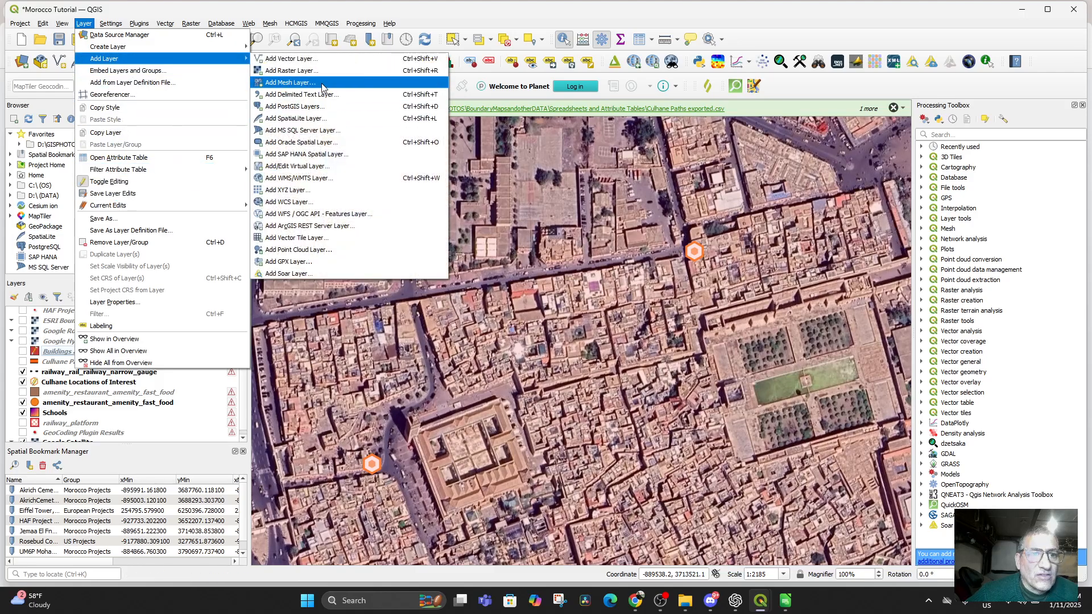
{"action": "left_click", "coordinate": [232, 8]}
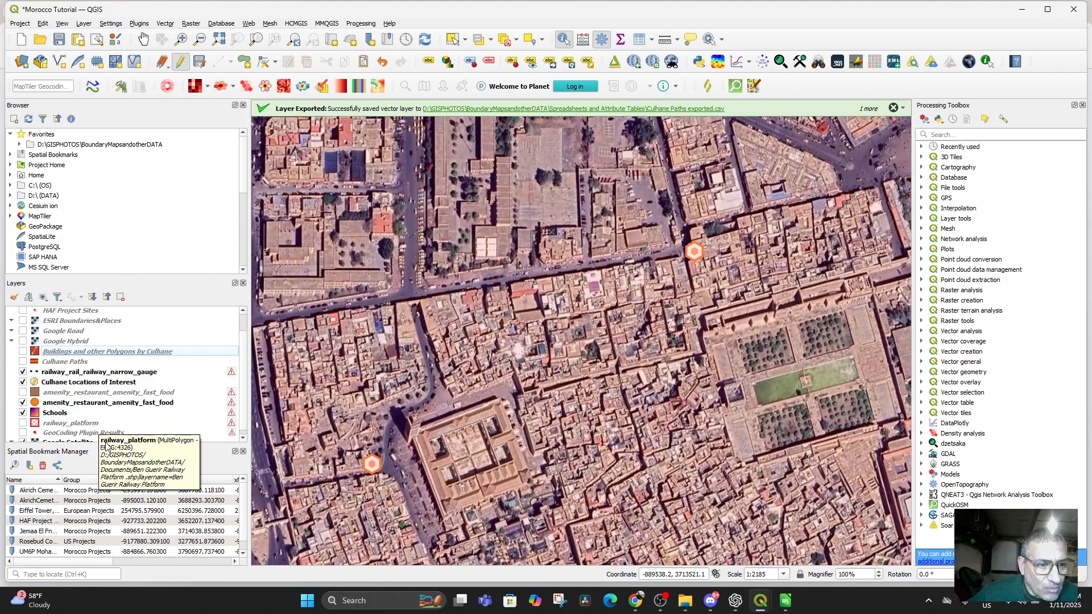
{"action": "scroll", "coordinate": [113, 419], "scroll_direction": "up", "scroll_amount": 2}
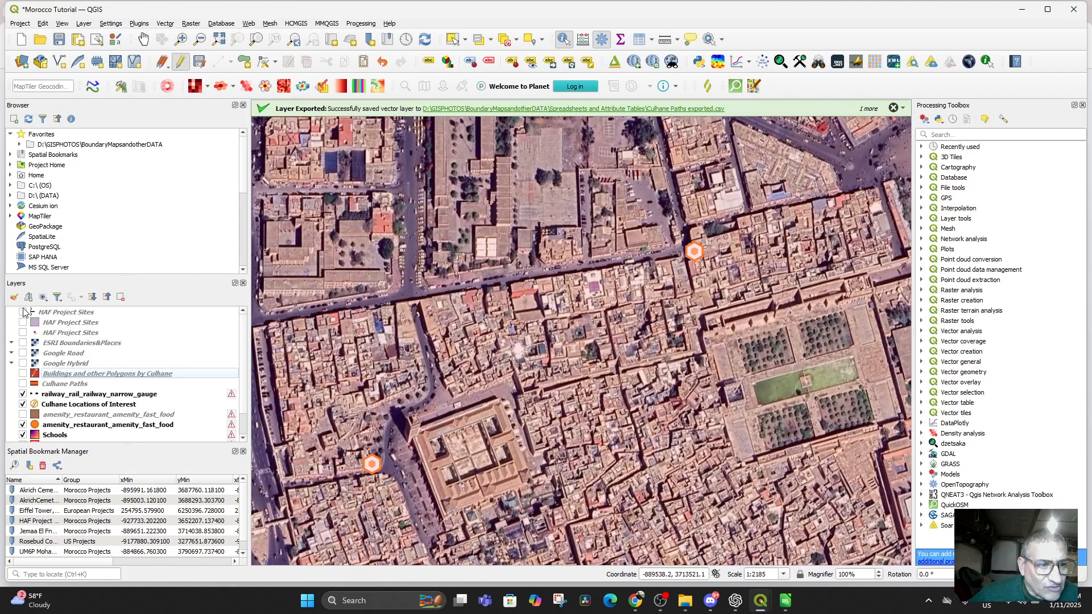
Check the three HAF Project Sites layers on the map by turning their visibility on and off, leaving them all hidden
{"action": "left_click", "coordinate": [22, 312]}
{"action": "left_click", "coordinate": [22, 312]}
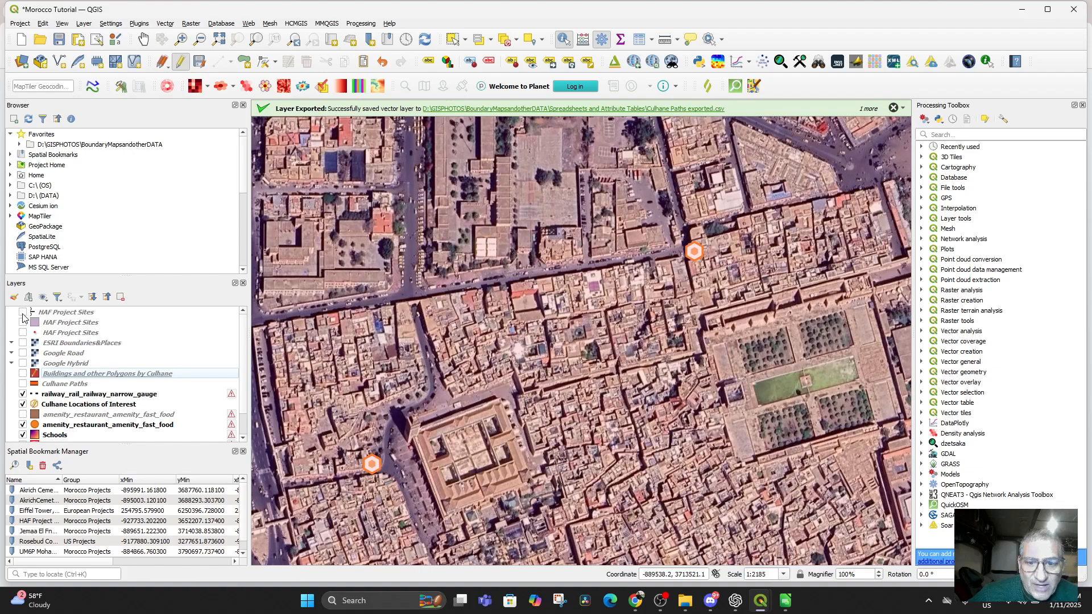
{"action": "left_click", "coordinate": [23, 313]}
{"action": "left_click", "coordinate": [23, 313]}
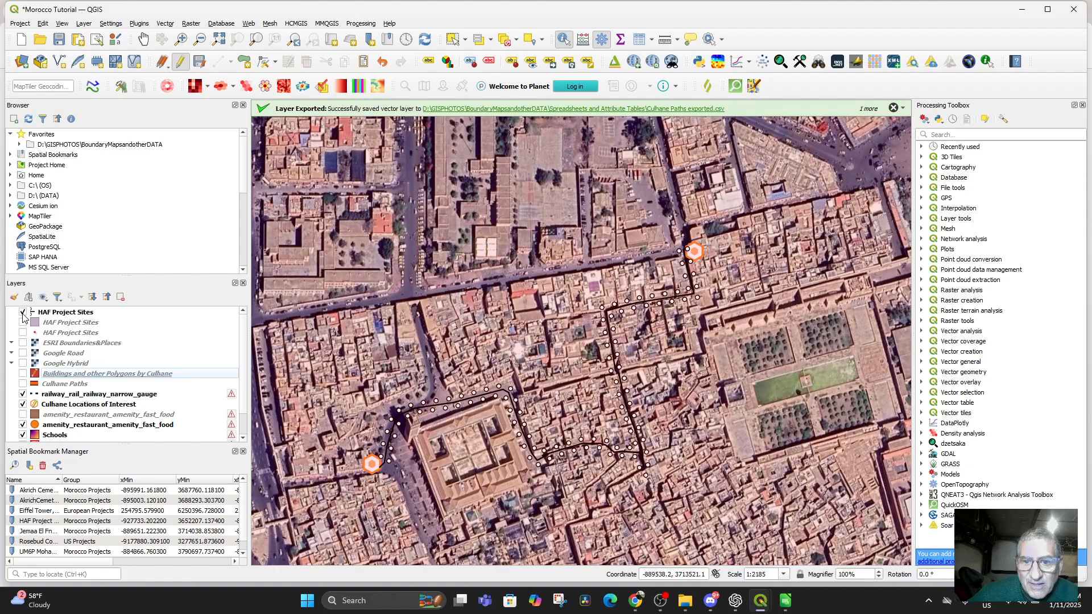
{"action": "left_click", "coordinate": [23, 312]}
{"action": "left_click", "coordinate": [23, 312]}
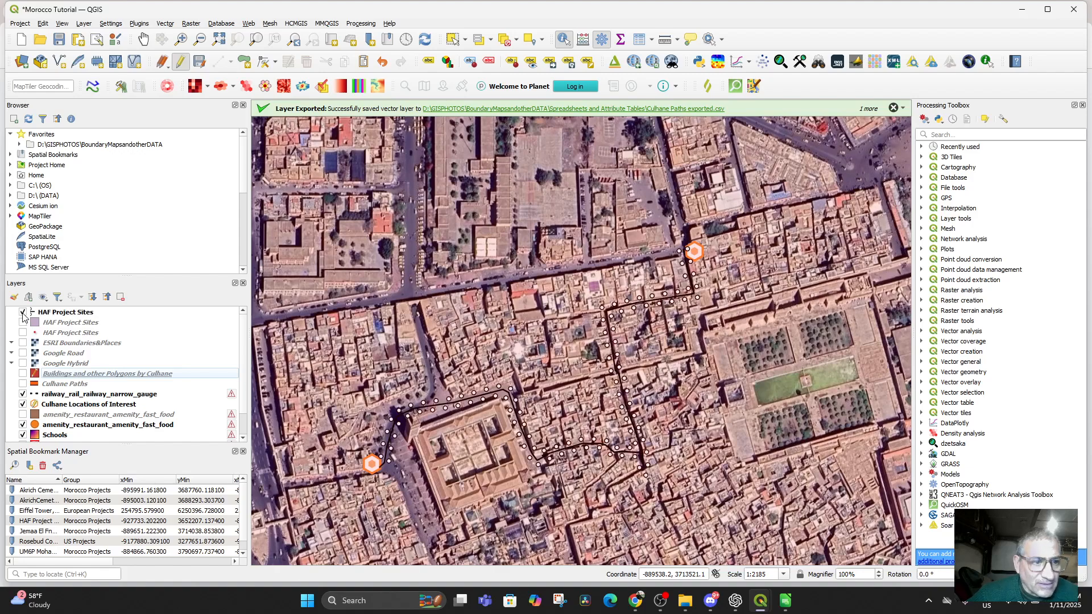
{"action": "left_click", "coordinate": [22, 313]}
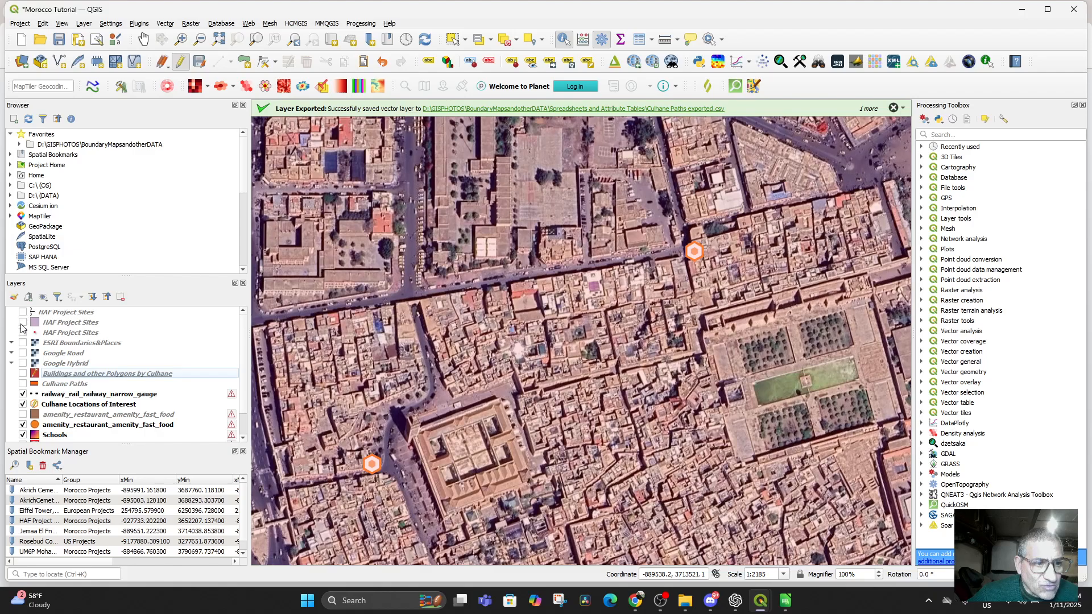
{"action": "left_click", "coordinate": [23, 323]}
{"action": "left_click", "coordinate": [23, 323]}
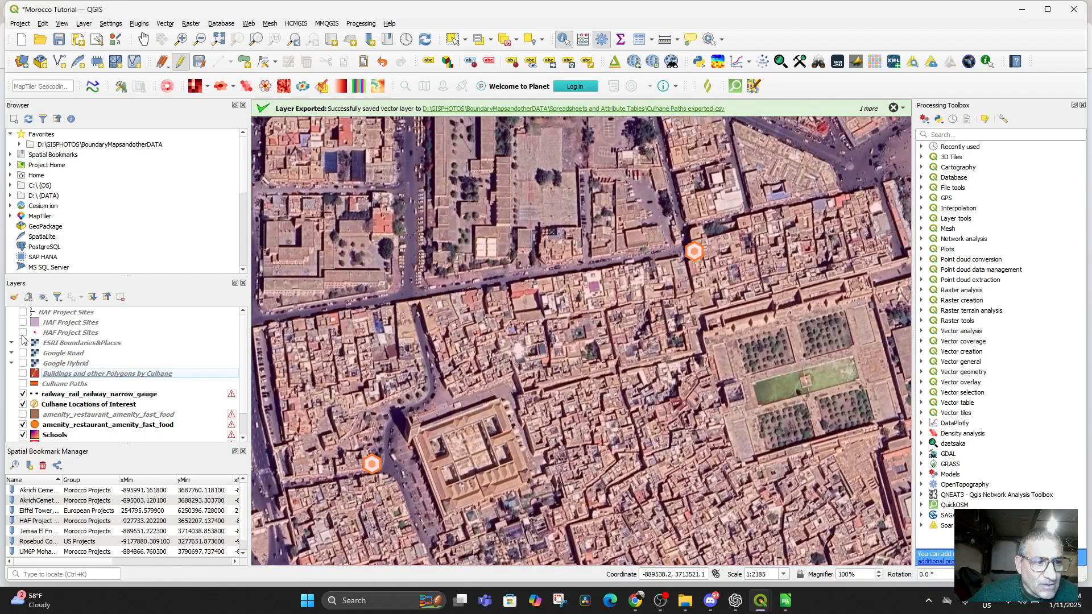
{"action": "left_click", "coordinate": [23, 333]}
{"action": "left_click", "coordinate": [23, 334]}
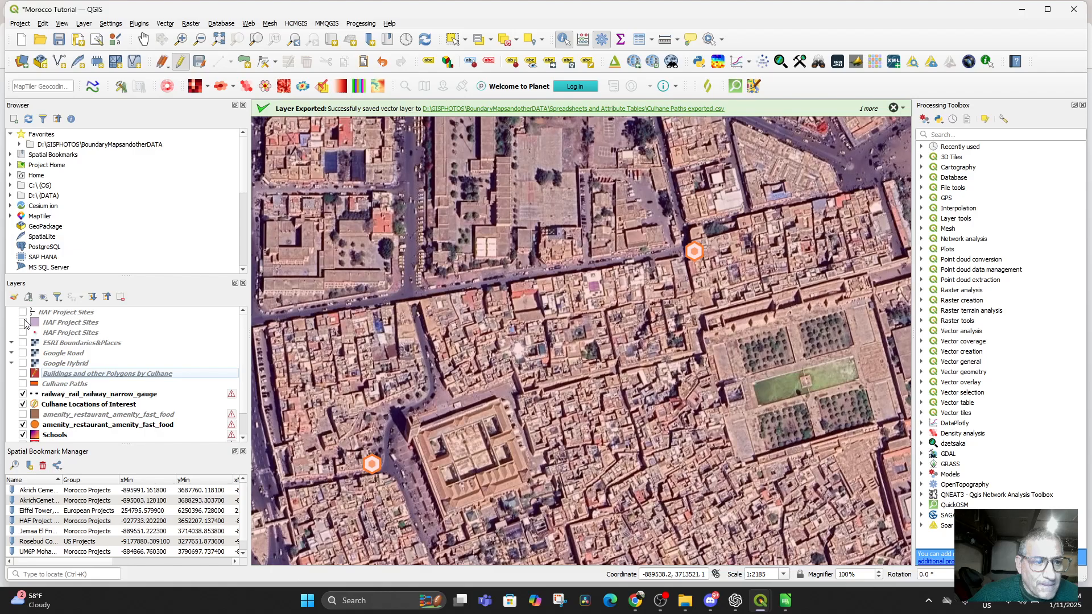
Show the HAF Project Sites line layer and change its data source to HAF Project Sites.csv in the Spreadsheets and Attribute Tables folder
{"action": "left_click", "coordinate": [23, 312]}
{"action": "right_click", "coordinate": [57, 314]}
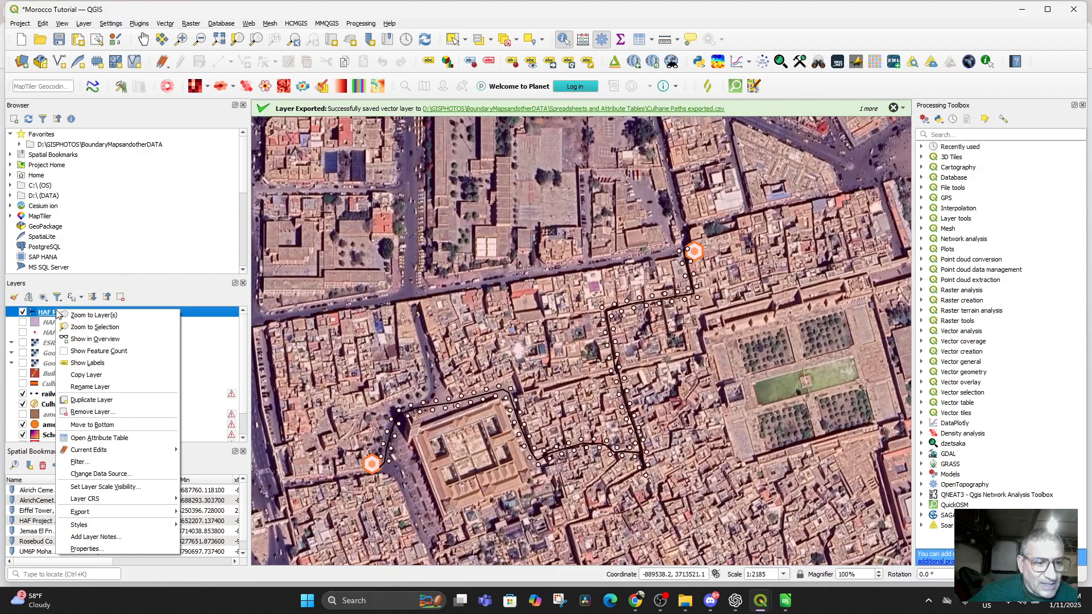
{"action": "left_click", "coordinate": [115, 476]}
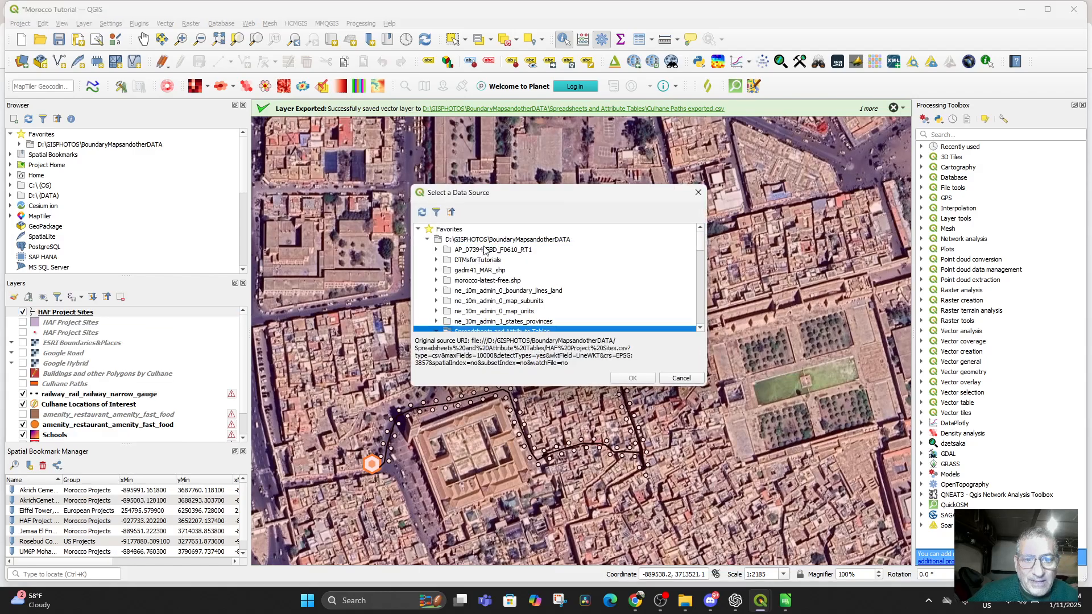
{"action": "scroll", "coordinate": [528, 311], "scroll_direction": "down", "scroll_amount": 1}
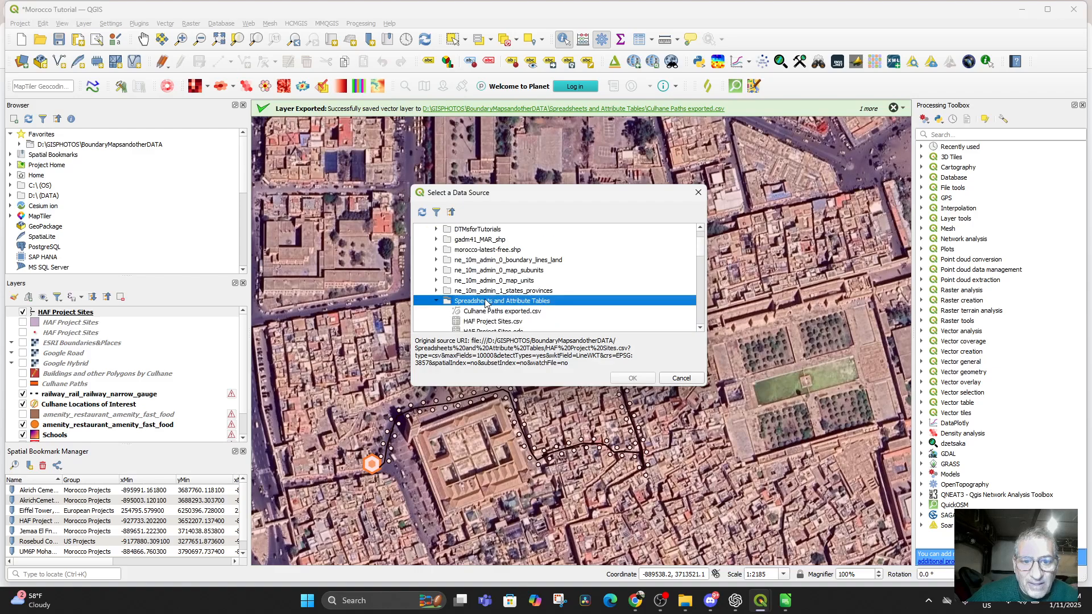
{"action": "scroll", "coordinate": [480, 313], "scroll_direction": "down", "scroll_amount": 1}
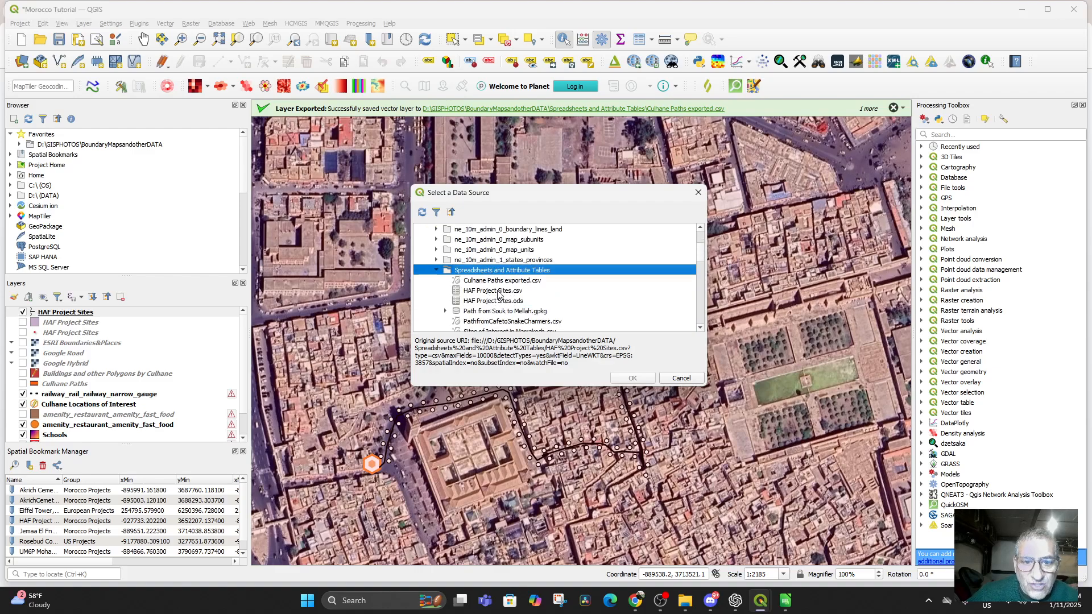
{"action": "left_click", "coordinate": [498, 292]}
{"action": "left_click", "coordinate": [624, 378]}
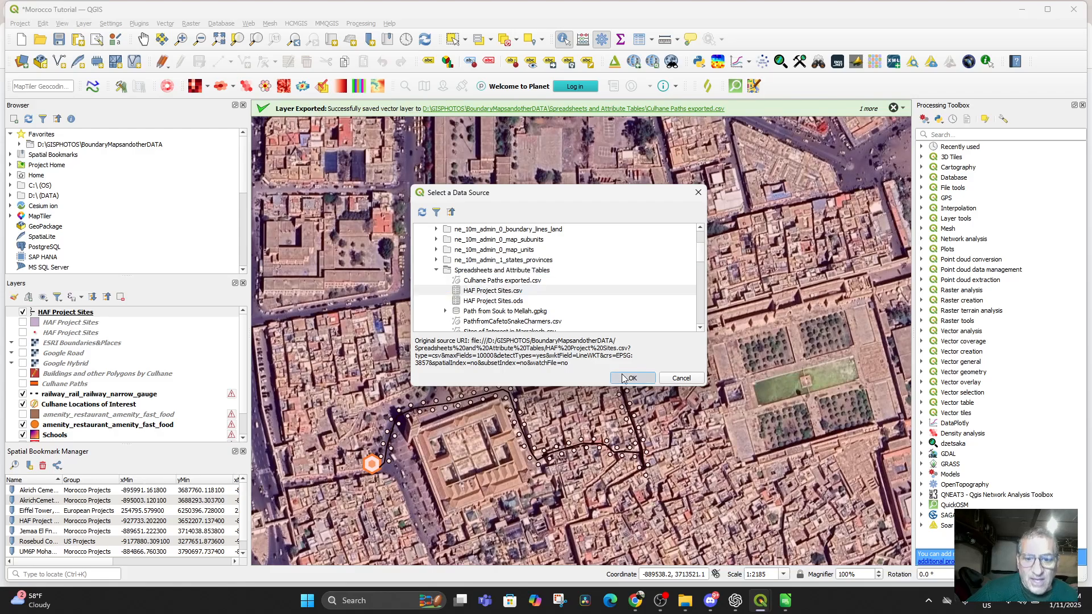
Set the coordinate reference system of the HAF Project Sites line layer to USER:100000
{"action": "right_click", "coordinate": [75, 314]}
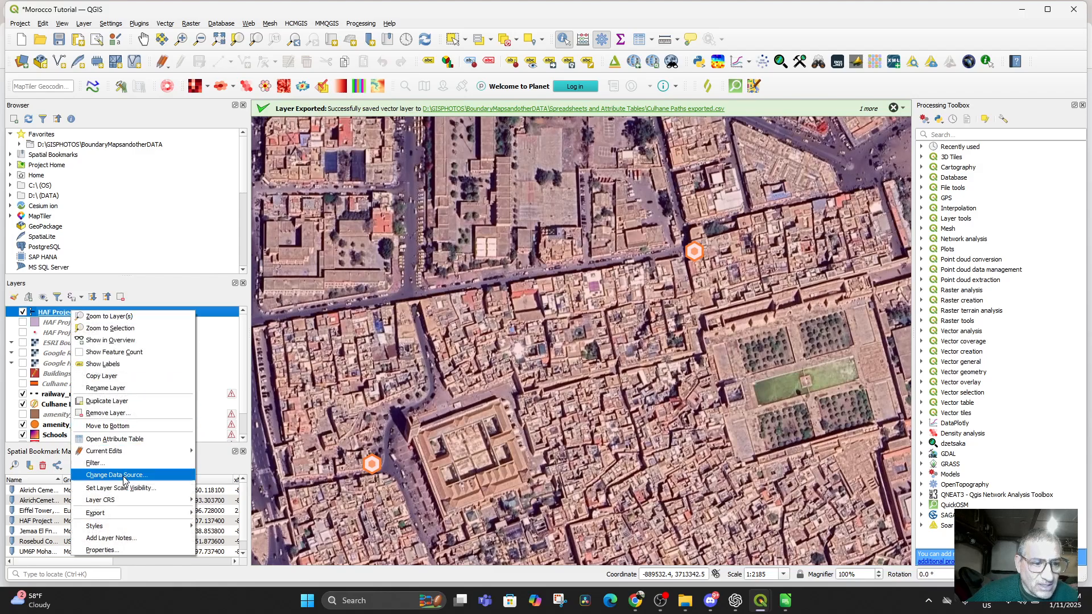
{"action": "mouse_move", "coordinate": [128, 501]}
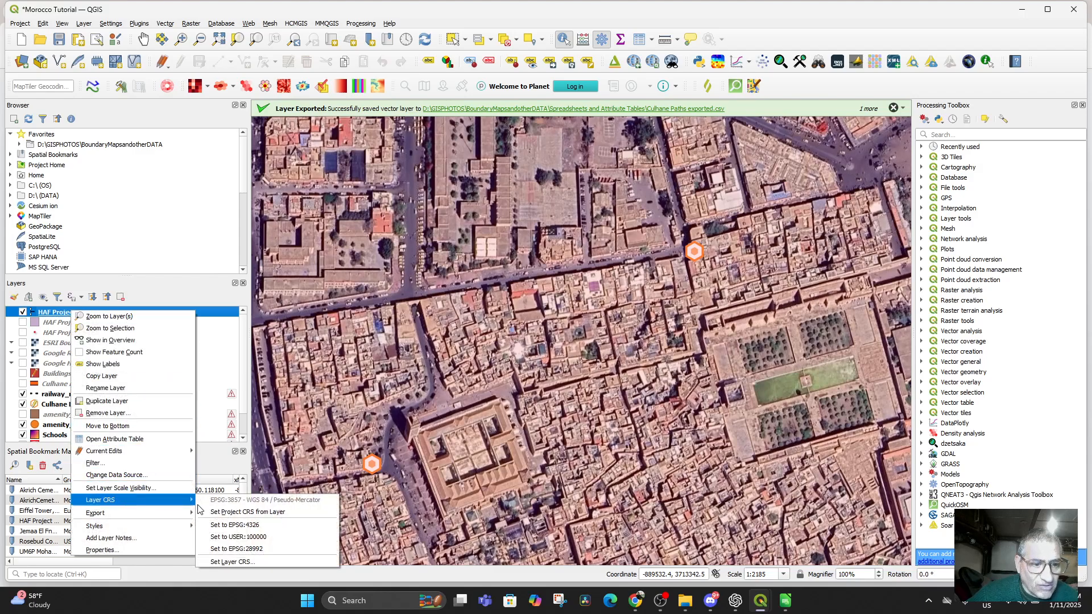
{"action": "left_click", "coordinate": [246, 538]}
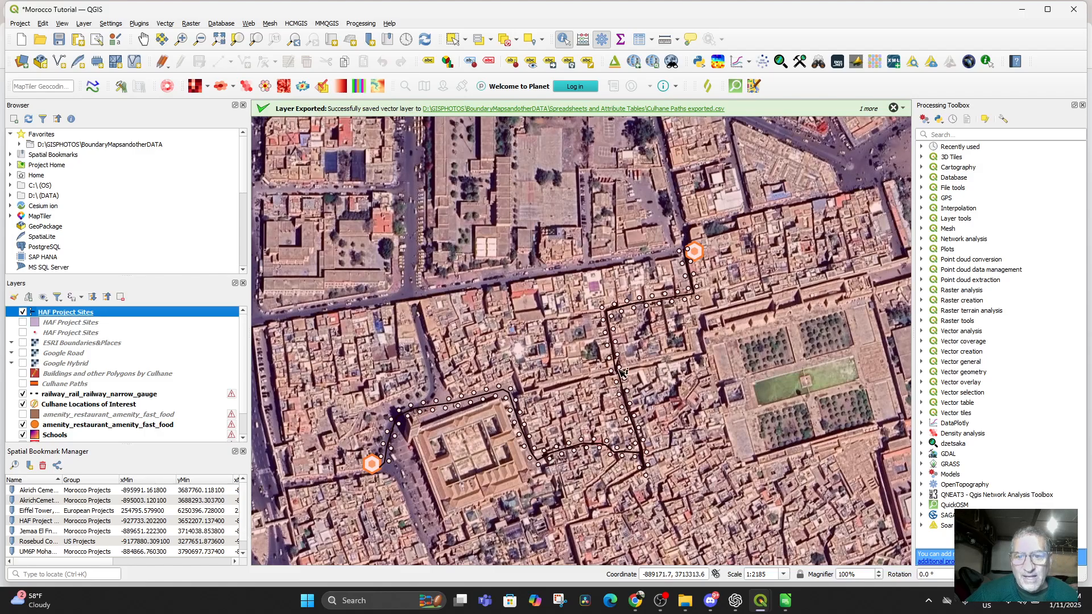
Follow the map north from the Marrakesh path and examine the HAF Project Sites line at Ben Guerir
{"action": "scroll", "coordinate": [607, 349], "scroll_direction": "down", "scroll_amount": 2}
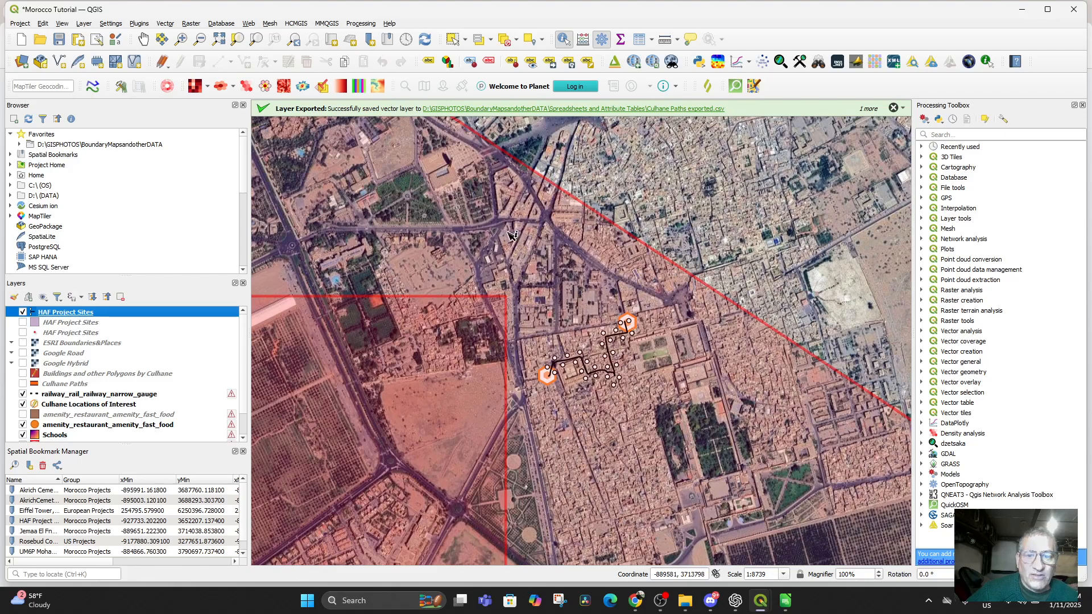
{"action": "left_click_drag", "start_coordinate": [510, 233], "coordinate": [504, 394]}
{"action": "scroll", "coordinate": [512, 304], "scroll_direction": "down", "scroll_amount": 3}
{"action": "left_click_drag", "start_coordinate": [523, 259], "coordinate": [509, 470]}
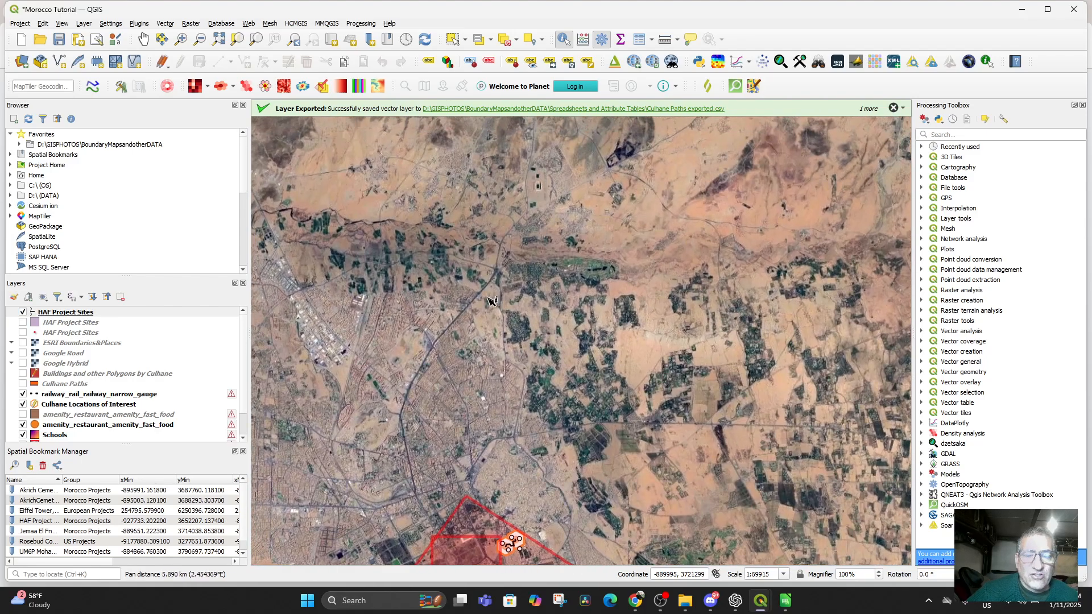
{"action": "left_click_drag", "start_coordinate": [480, 262], "coordinate": [515, 449]}
{"action": "left_click_drag", "start_coordinate": [461, 296], "coordinate": [484, 519]}
{"action": "scroll", "coordinate": [446, 362], "scroll_direction": "down", "scroll_amount": 3}
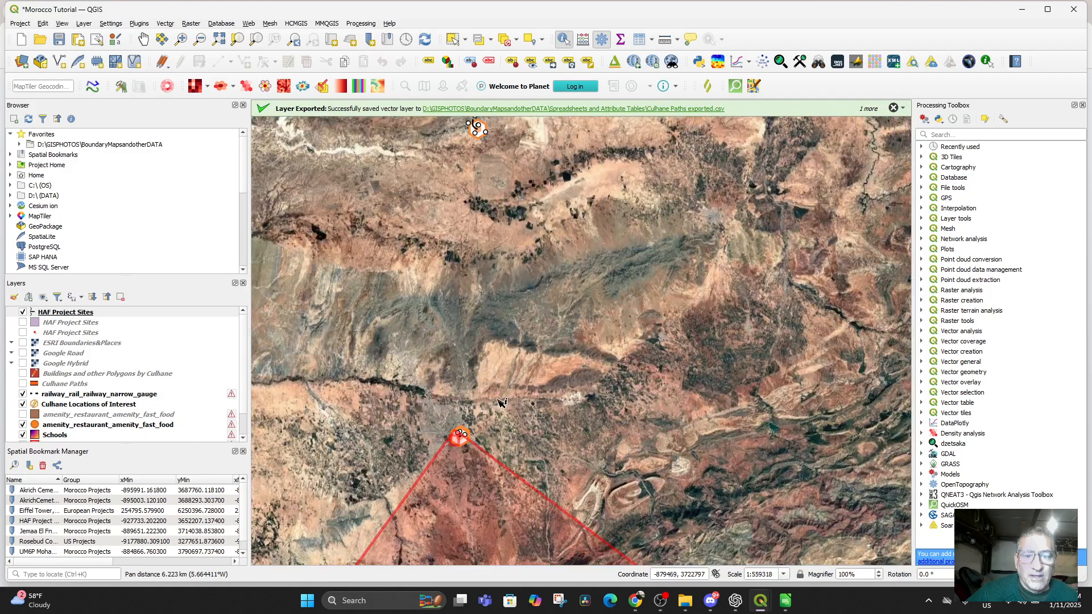
{"action": "scroll", "coordinate": [469, 348], "scroll_direction": "up", "scroll_amount": 1}
{"action": "left_click_drag", "start_coordinate": [493, 331], "coordinate": [524, 440]}
{"action": "left_click_drag", "start_coordinate": [505, 229], "coordinate": [517, 458]}
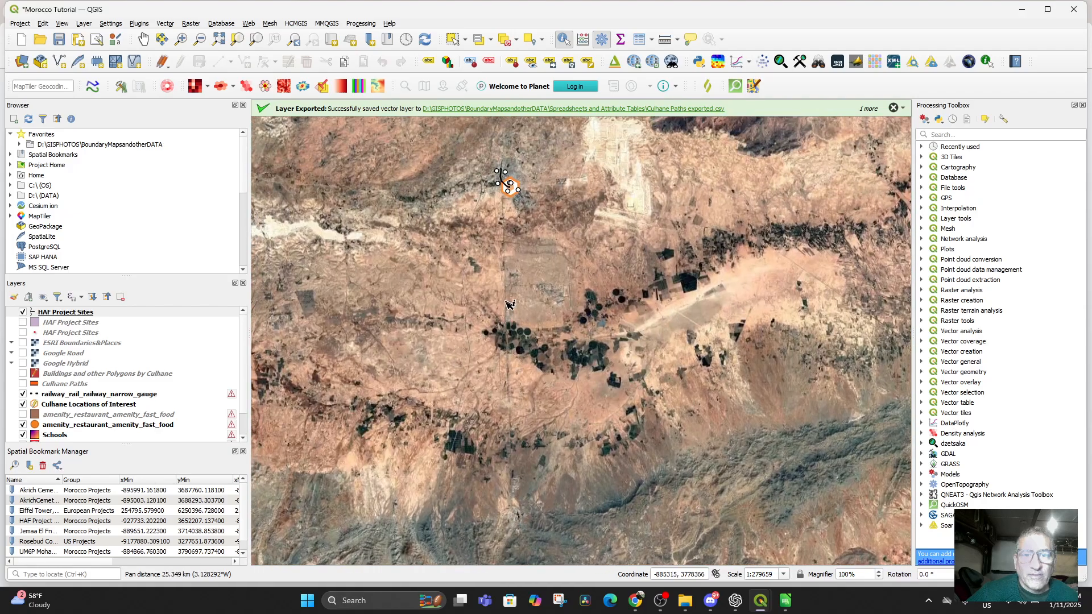
{"action": "scroll", "coordinate": [506, 299], "scroll_direction": "up", "scroll_amount": 1}
{"action": "left_click_drag", "start_coordinate": [509, 152], "coordinate": [490, 505]}
{"action": "scroll", "coordinate": [506, 468], "scroll_direction": "up", "scroll_amount": 1}
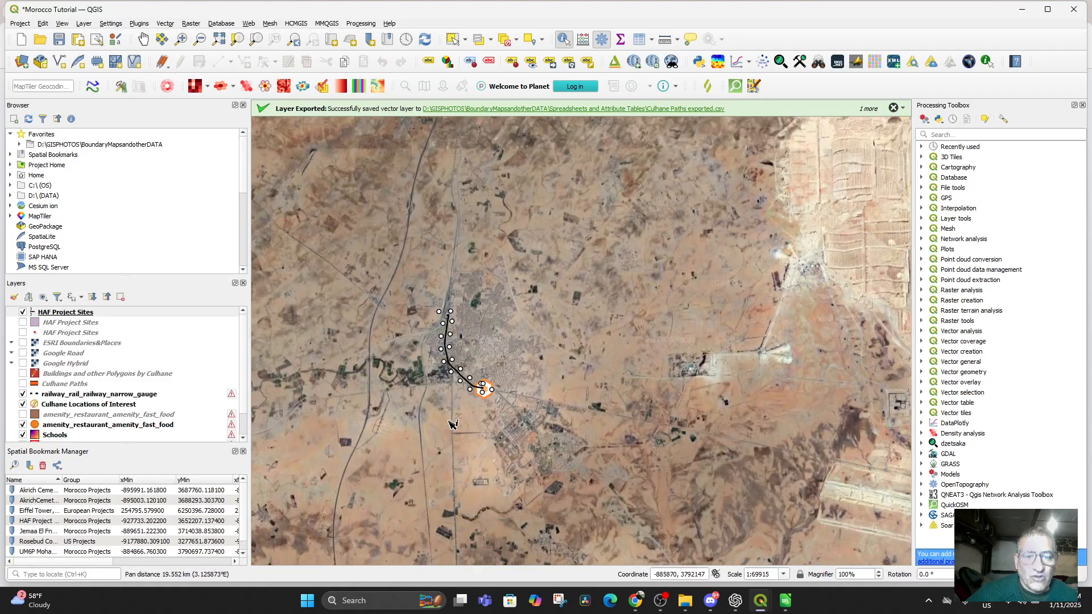
{"action": "scroll", "coordinate": [452, 424], "scroll_direction": "up", "scroll_amount": 2}
{"action": "left_click_drag", "start_coordinate": [470, 398], "coordinate": [489, 444]}
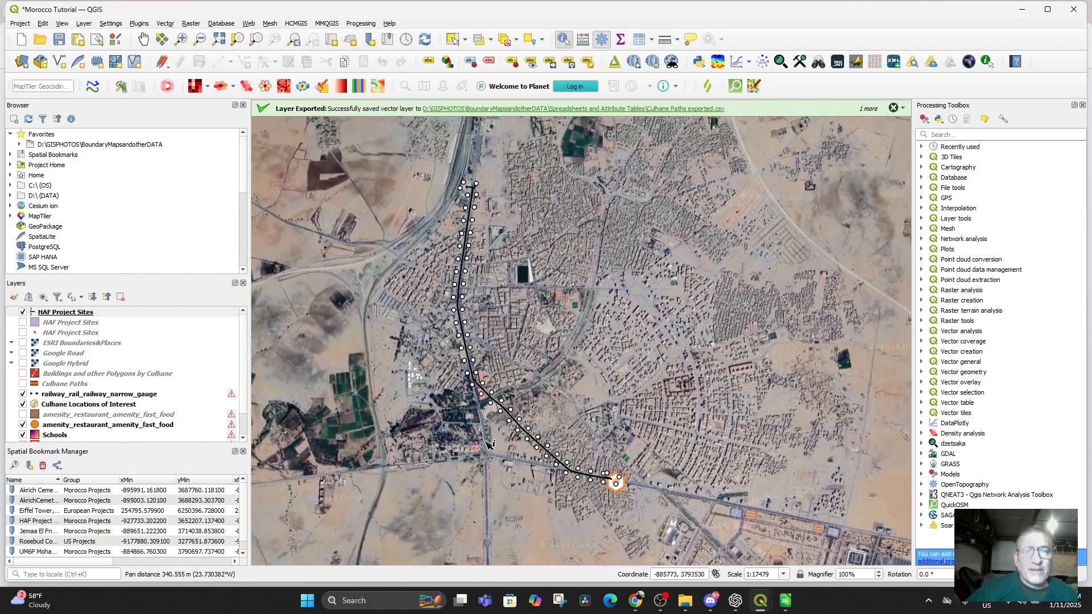
Compare the Ben Guerir line with the original Paths layer by toggling that layer's visibility, leaving it hidden
{"action": "left_click", "coordinate": [22, 316]}
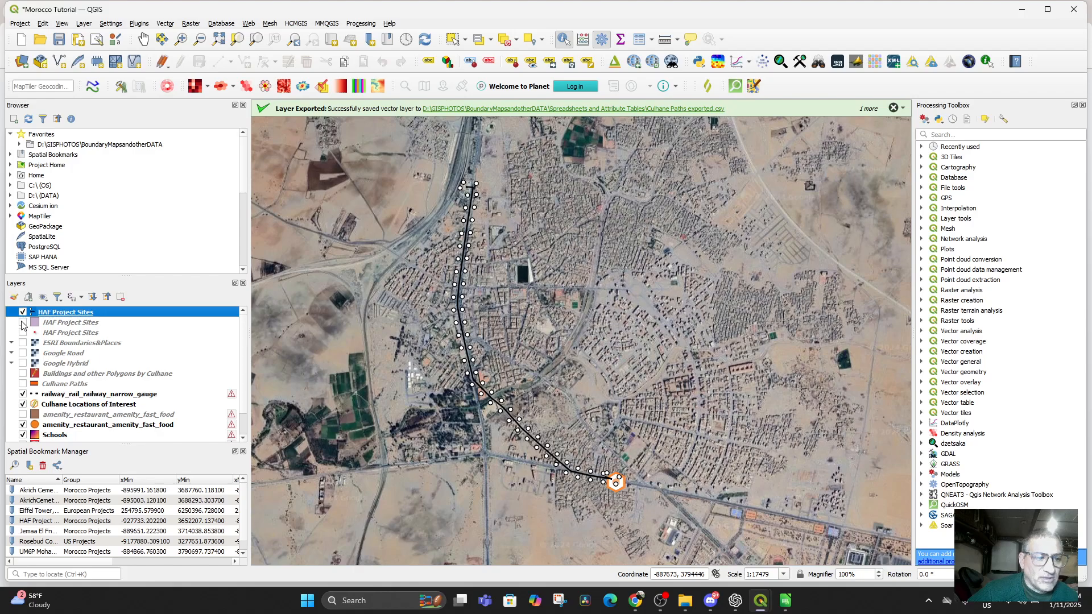
{"action": "scroll", "coordinate": [27, 426], "scroll_direction": "down", "scroll_amount": 1}
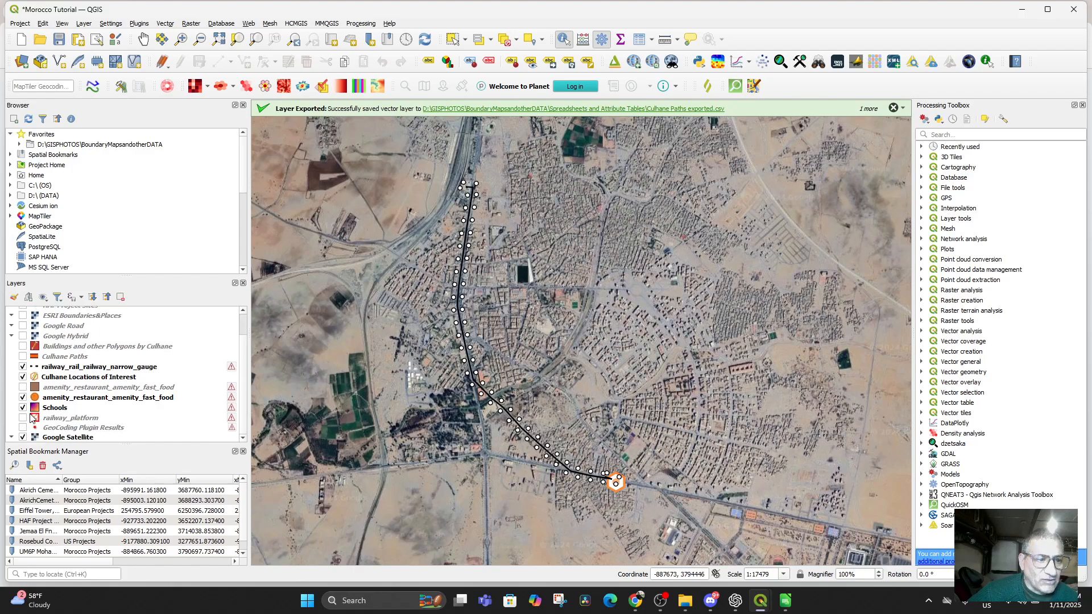
{"action": "left_click", "coordinate": [22, 357]}
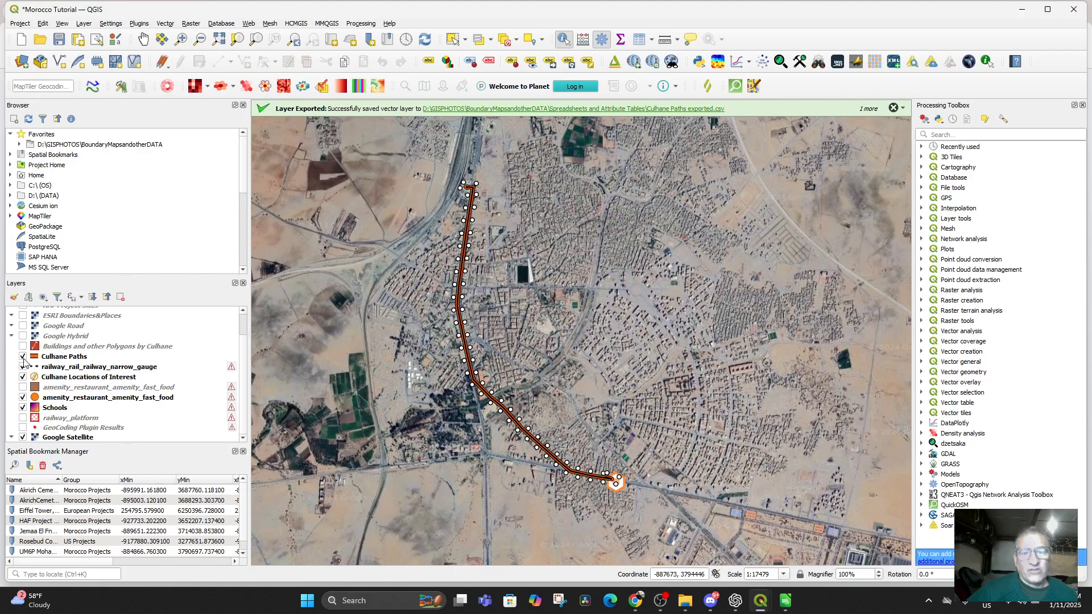
{"action": "left_click", "coordinate": [23, 358]}
{"action": "left_click", "coordinate": [23, 358]}
{"action": "left_click", "coordinate": [23, 358]}
{"action": "left_click", "coordinate": [23, 358]}
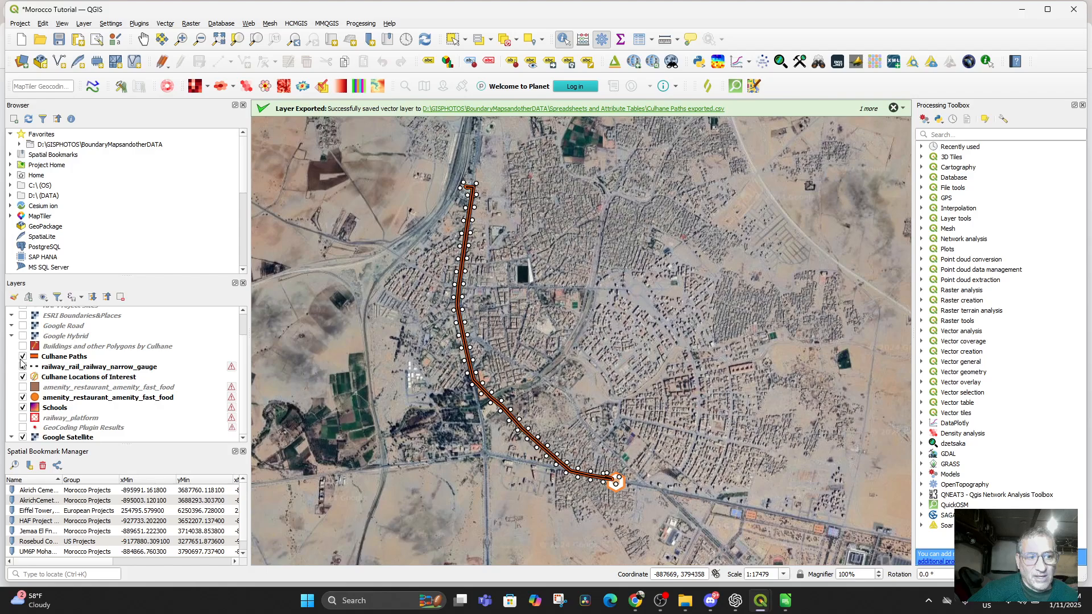
{"action": "left_click", "coordinate": [23, 358]}
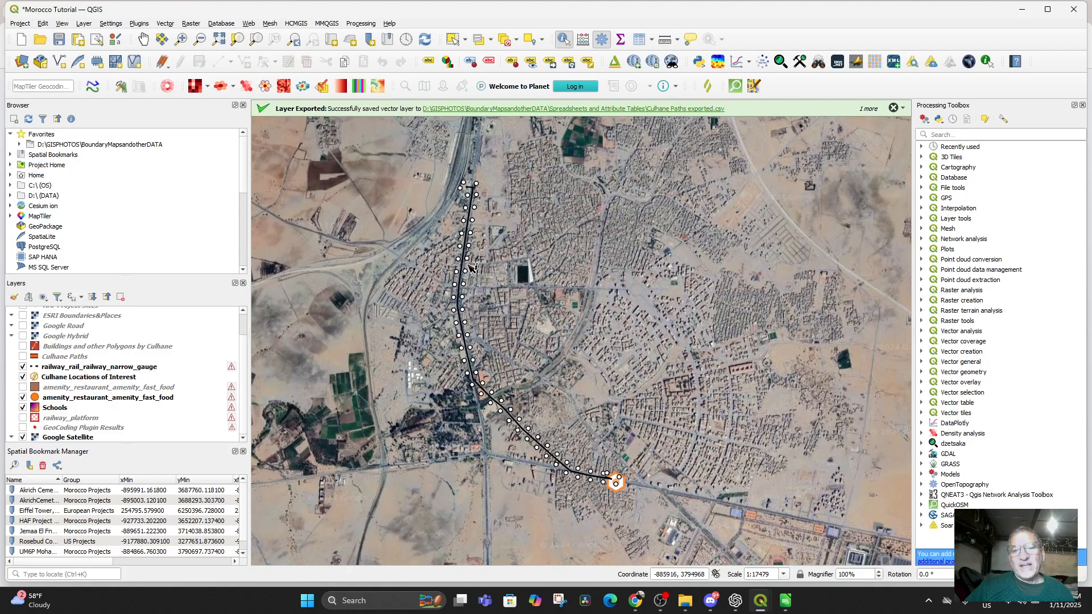
Return to the old city of Marrakesh and examine the HAF Project Sites path between the two orange markers
{"action": "scroll", "coordinate": [408, 392], "scroll_direction": "down", "scroll_amount": 2}
{"action": "left_click_drag", "start_coordinate": [415, 427], "coordinate": [562, 208]}
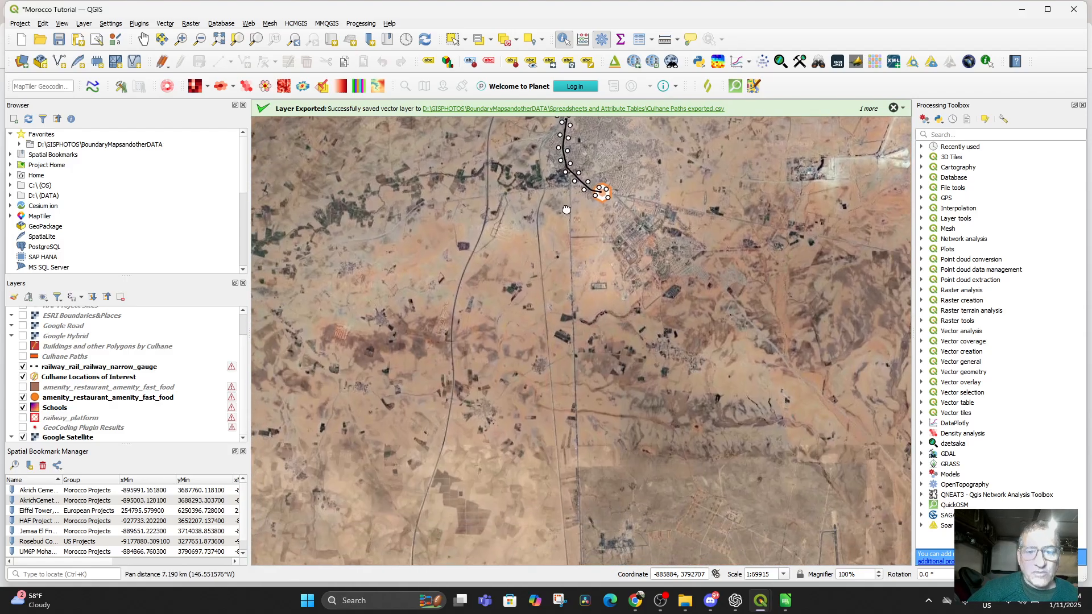
{"action": "scroll", "coordinate": [563, 250], "scroll_direction": "down", "scroll_amount": 2}
{"action": "left_click_drag", "start_coordinate": [555, 365], "coordinate": [485, 273]}
{"action": "scroll", "coordinate": [481, 379], "scroll_direction": "down", "scroll_amount": 2}
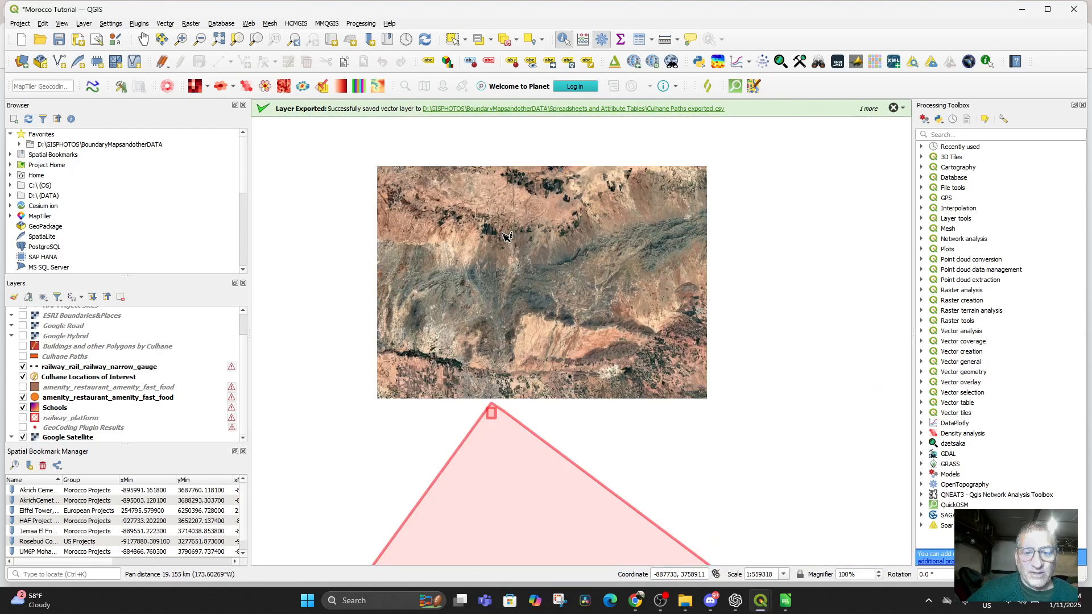
{"action": "scroll", "coordinate": [517, 327], "scroll_direction": "up", "scroll_amount": 7}
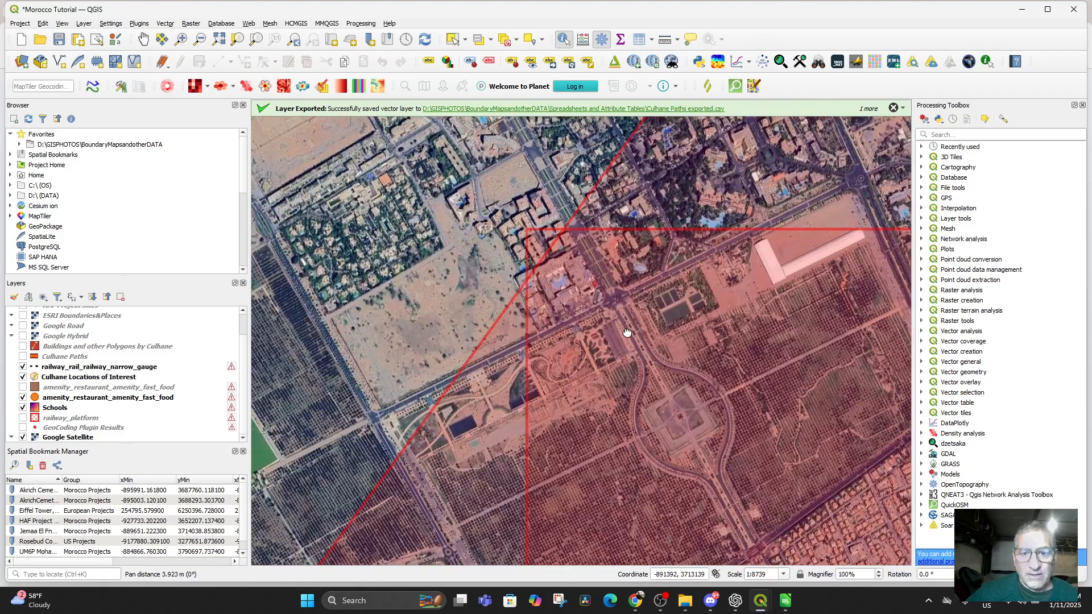
{"action": "left_click_drag", "start_coordinate": [627, 332], "coordinate": [234, 360]}
{"action": "left_click_drag", "start_coordinate": [513, 350], "coordinate": [346, 378]}
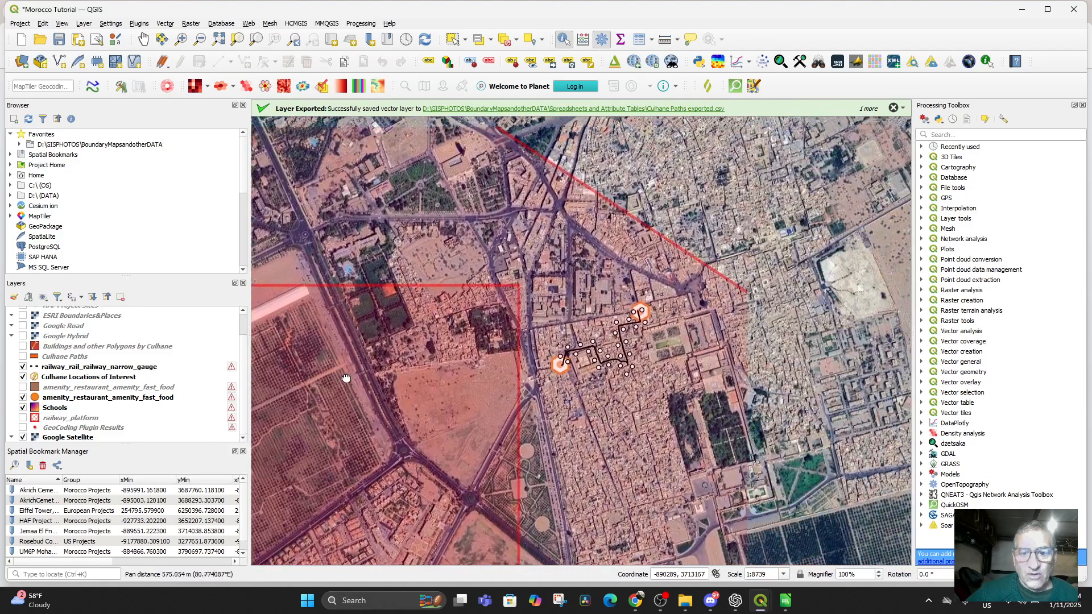
{"action": "left_click_drag", "start_coordinate": [573, 415], "coordinate": [588, 346]}
{"action": "scroll", "coordinate": [513, 396], "scroll_direction": "up", "scroll_amount": 1}
{"action": "left_click_drag", "start_coordinate": [570, 264], "coordinate": [603, 393]}
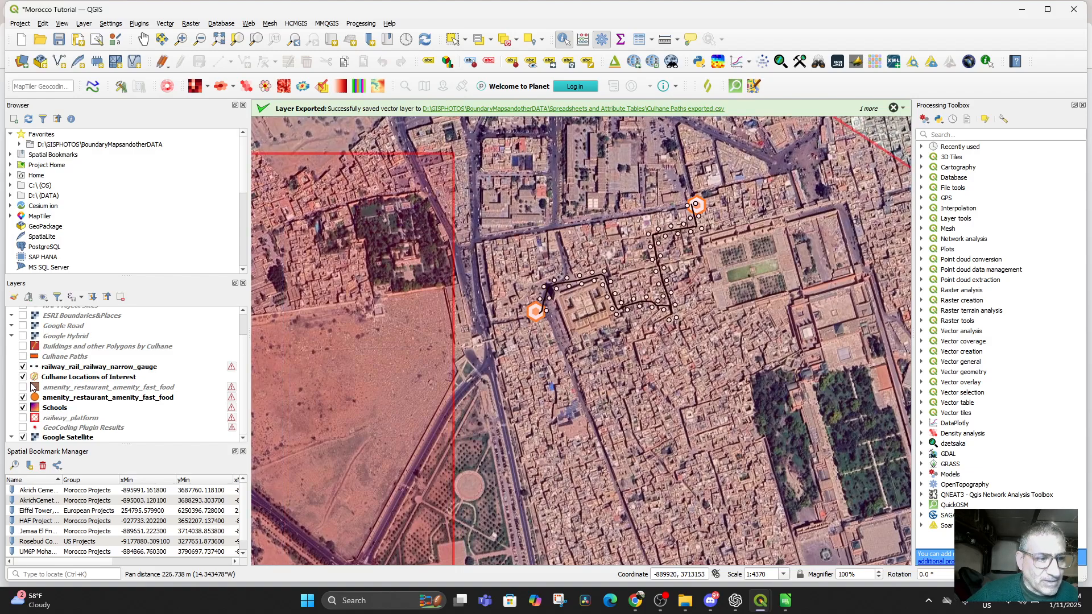
Show the Buildings and other Polygons layer and identify the red building polygon beside the street, then close its results
{"action": "left_click", "coordinate": [23, 346]}
{"action": "scroll", "coordinate": [574, 386], "scroll_direction": "up", "scroll_amount": 2}
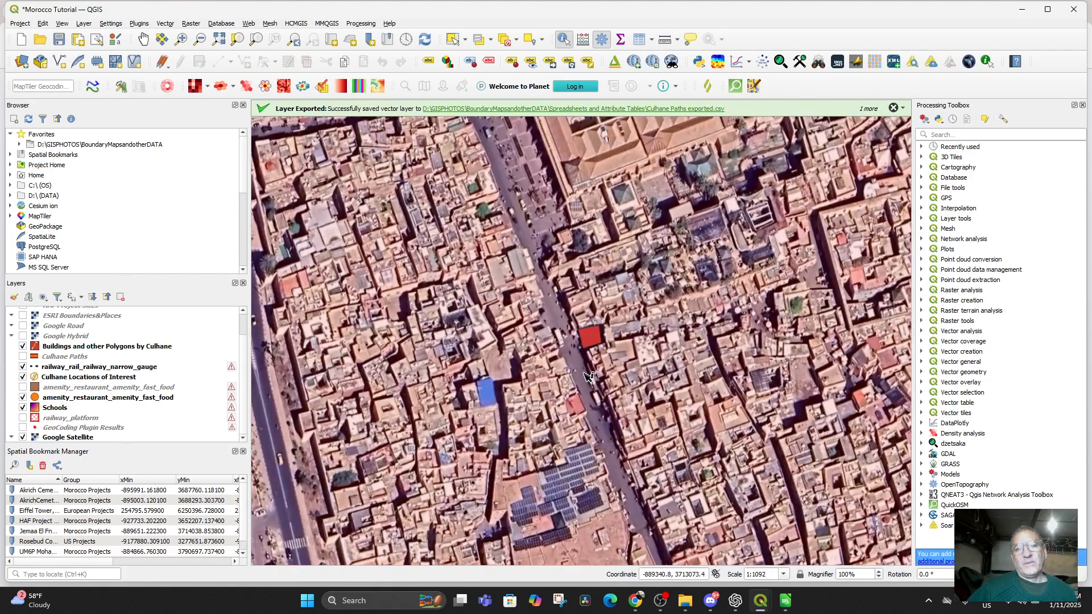
{"action": "left_click", "coordinate": [595, 342]}
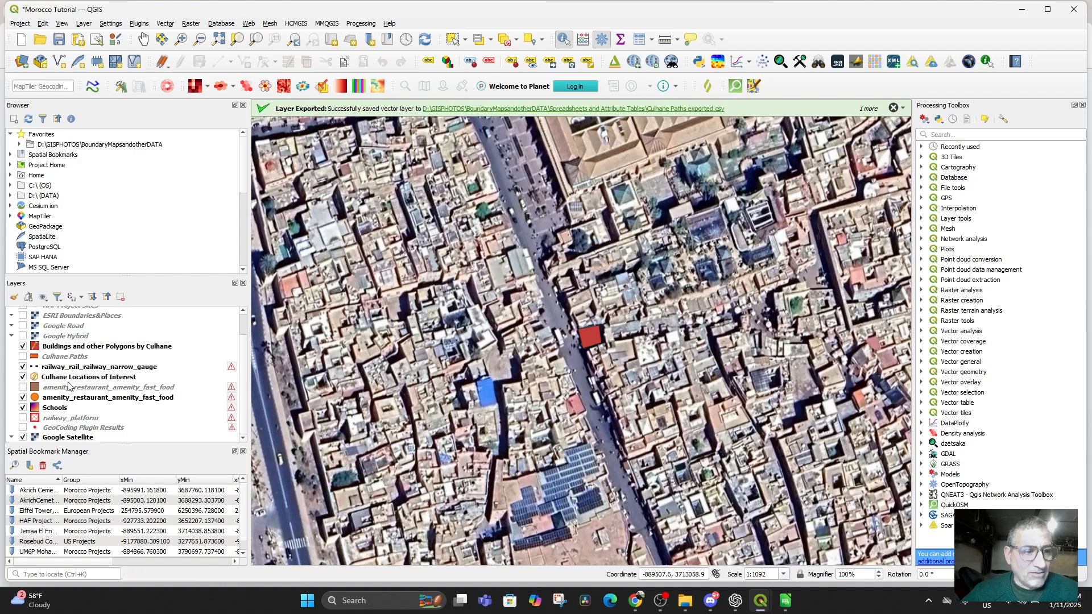
{"action": "left_click", "coordinate": [78, 348]}
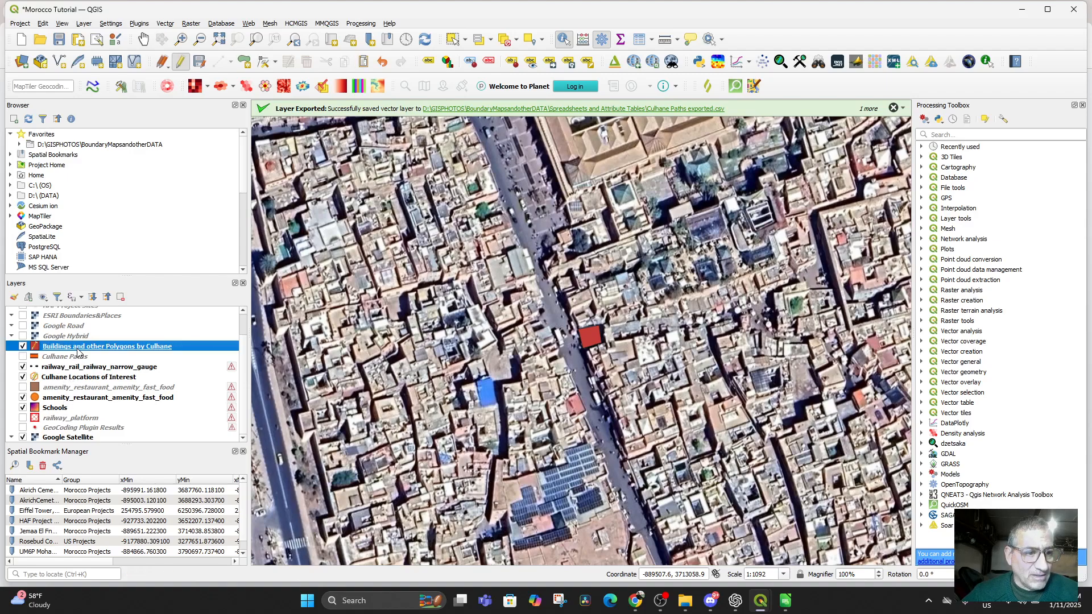
{"action": "left_click", "coordinate": [594, 341]}
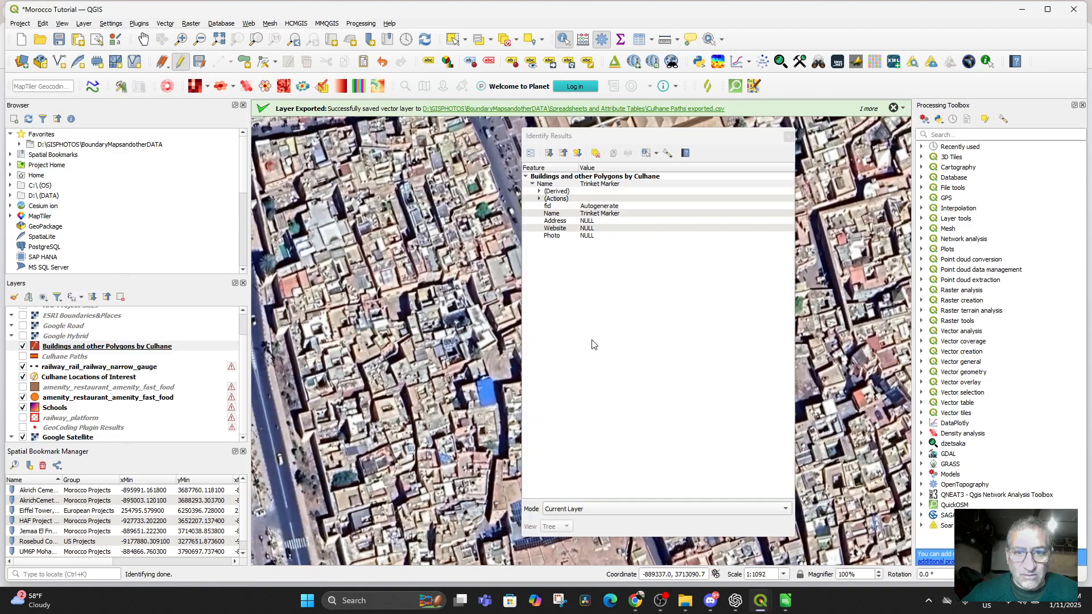
{"action": "left_click", "coordinate": [789, 137]}
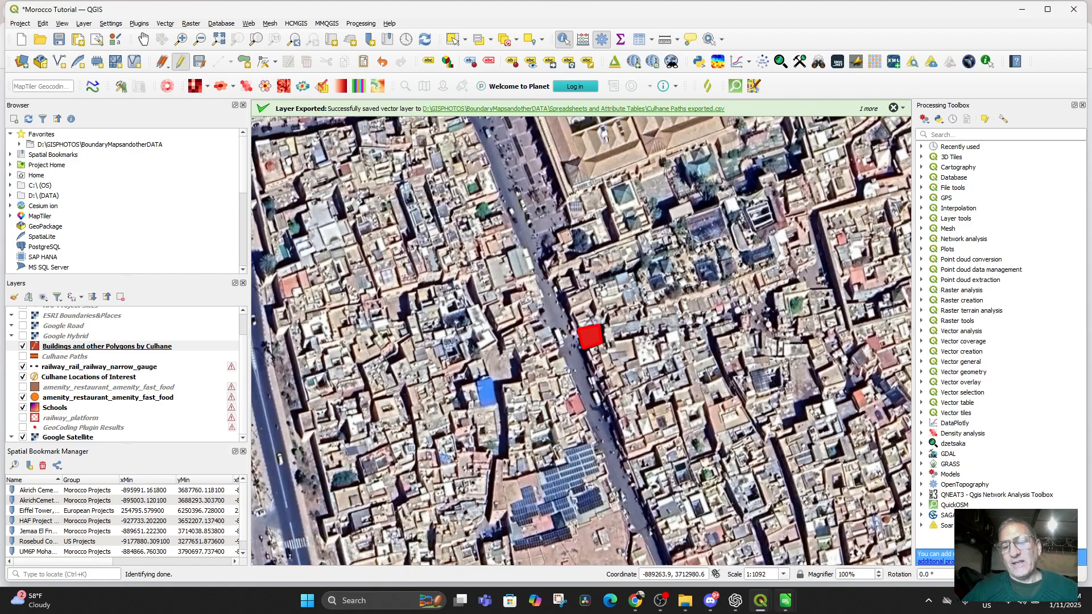
Switch to the HAF Project Sites spreadsheet and enter Ben Guerir as the Province of the UM6P Project Area in row 32
{"action": "mouse_move", "coordinate": [780, 603]}
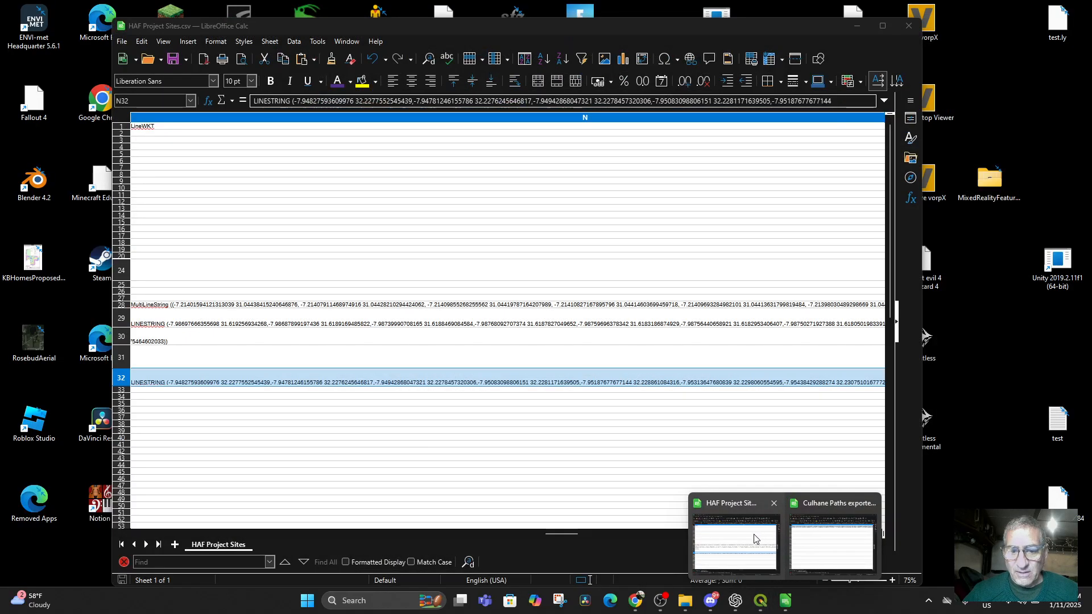
{"action": "left_click", "coordinate": [755, 538]}
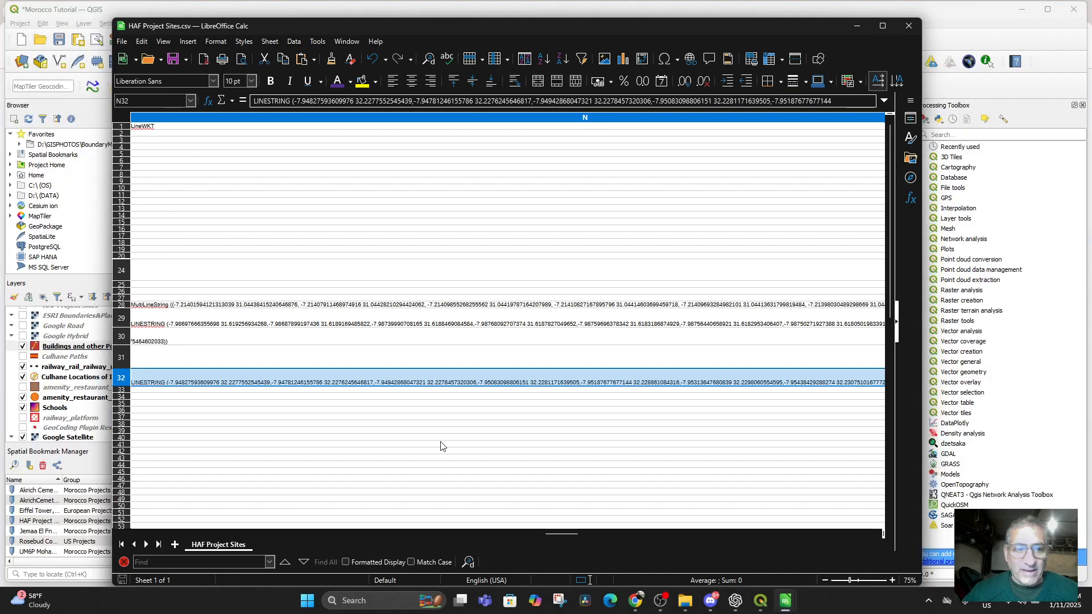
{"action": "left_click_drag", "start_coordinate": [561, 532], "coordinate": [39, 489]}
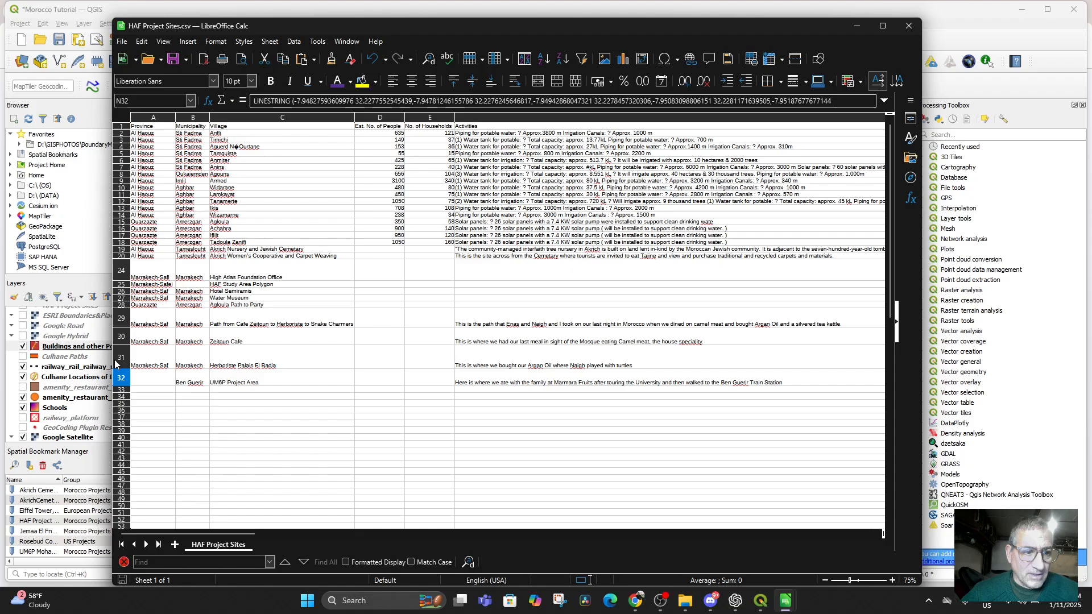
{"action": "left_click", "coordinate": [136, 380]}
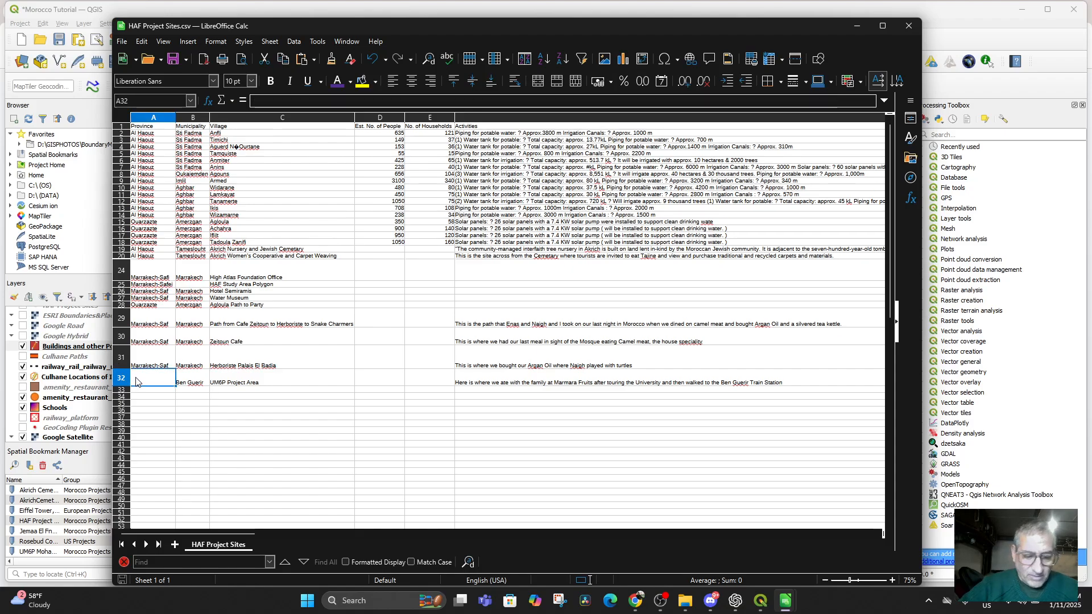
{"action": "type", "text": "Ben Guerir"}
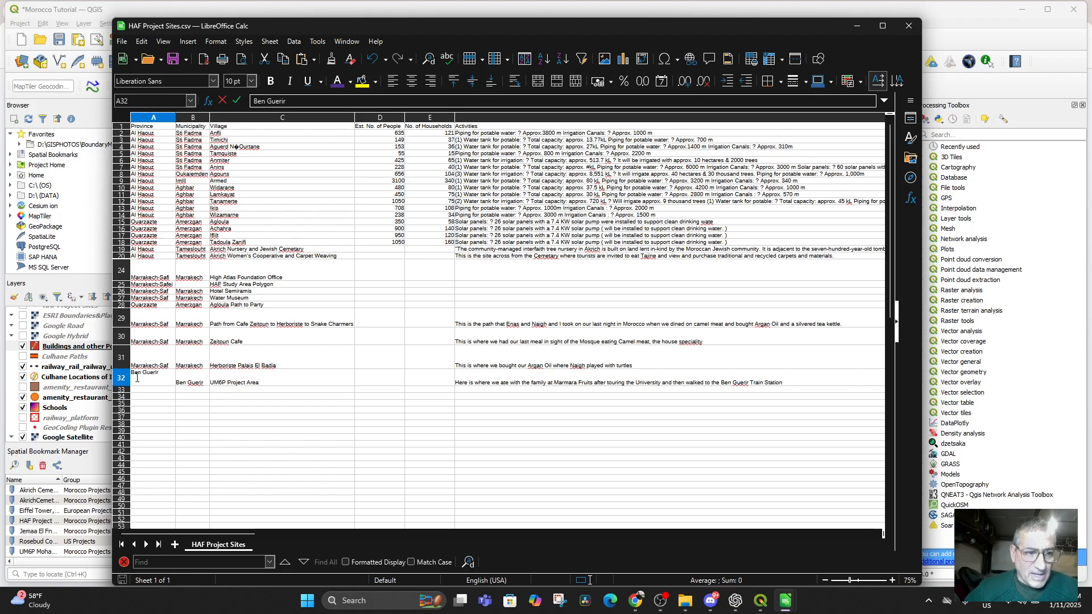
Start a new record in row 33 with Province Marrakech-Saf, Municipality Marrakech and Village Trinket Stall
{"action": "left_click", "coordinate": [145, 393]}
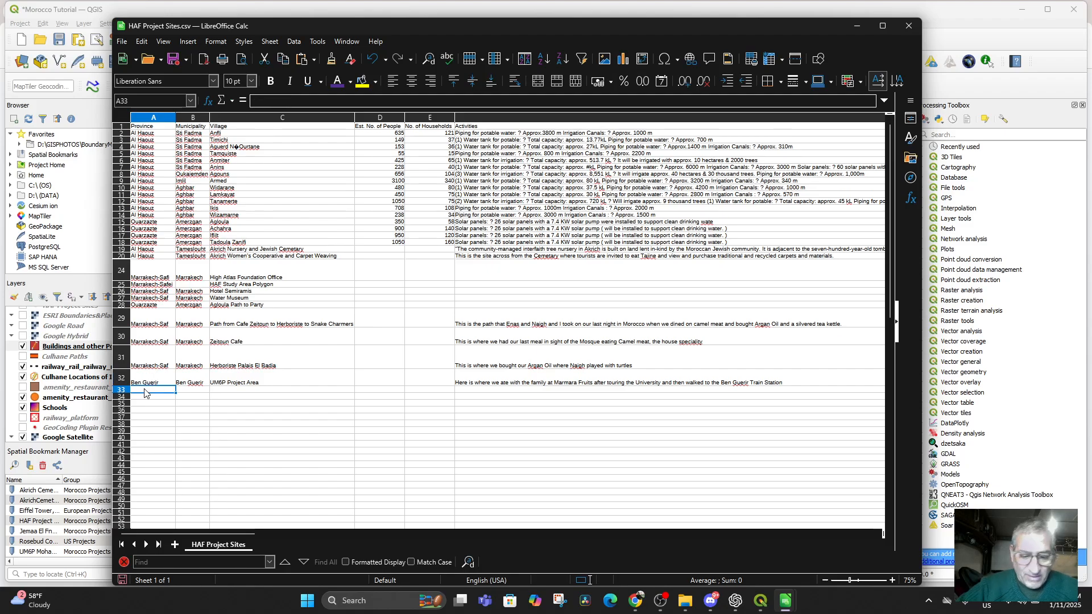
{"action": "type", "text": "Marrakech-Saf"}
{"action": "key", "text": "Return"}
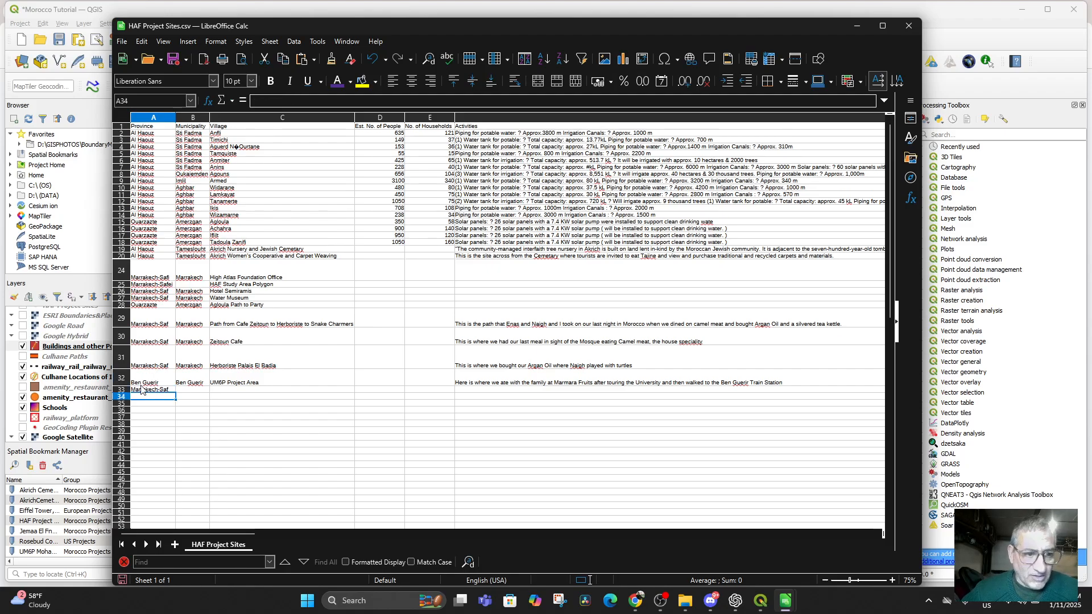
{"action": "left_click", "coordinate": [190, 390]}
{"action": "type", "text": "Mar"}
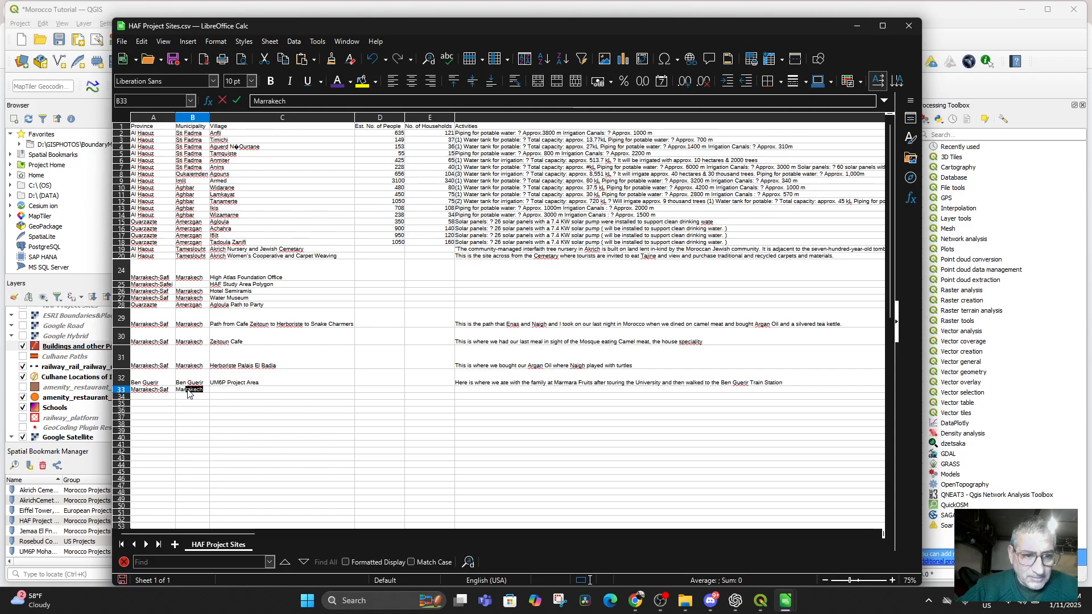
{"action": "key", "text": "Tab"}
{"action": "type", "text": "T"}
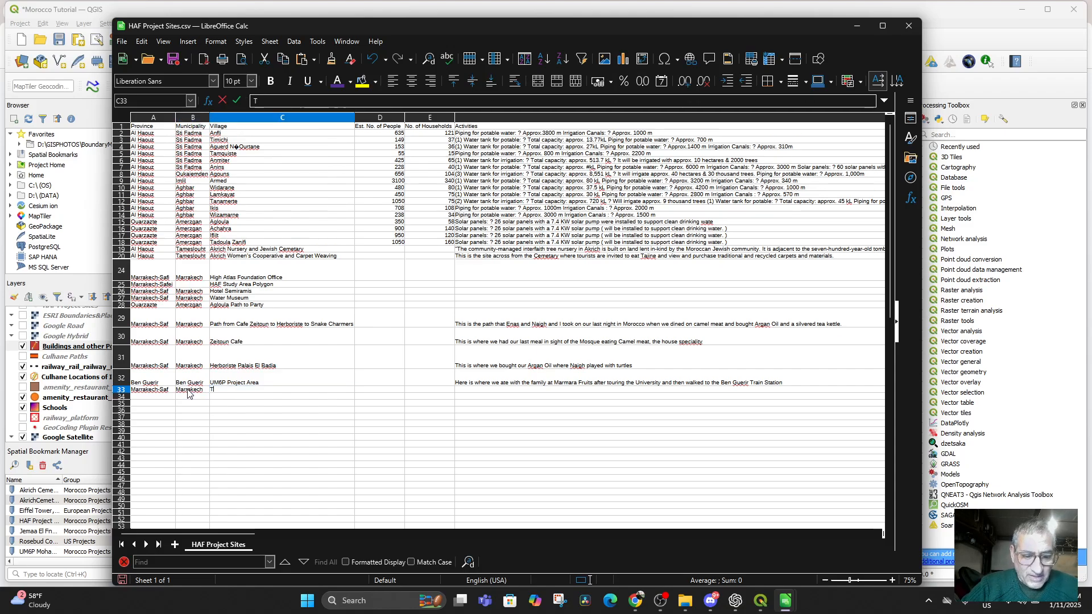
{"action": "type", "text": "rinket Stall"}
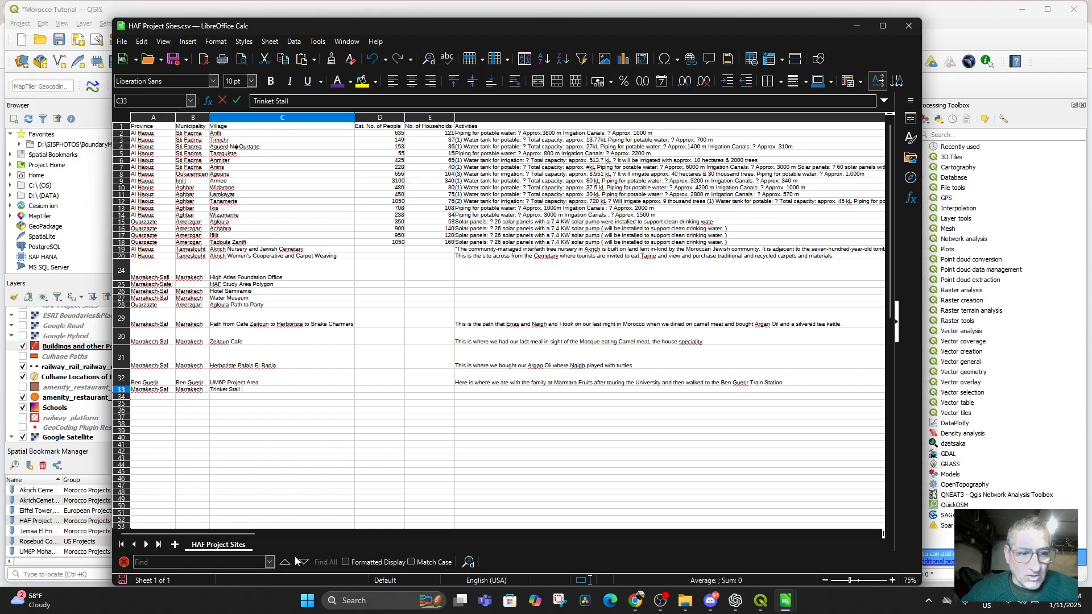
{"action": "left_click_drag", "start_coordinate": [239, 537], "coordinate": [268, 540]}
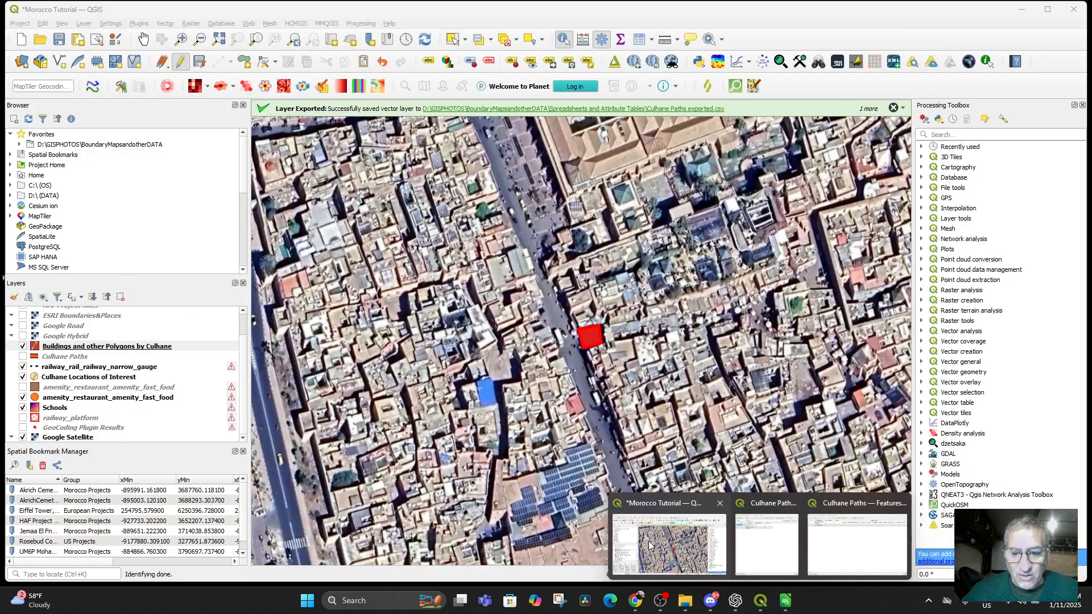
Switch to the QGIS Morocco Tutorial project and open the attribute table of the Buildings and other Polygons layer
{"action": "left_click", "coordinate": [669, 543]}
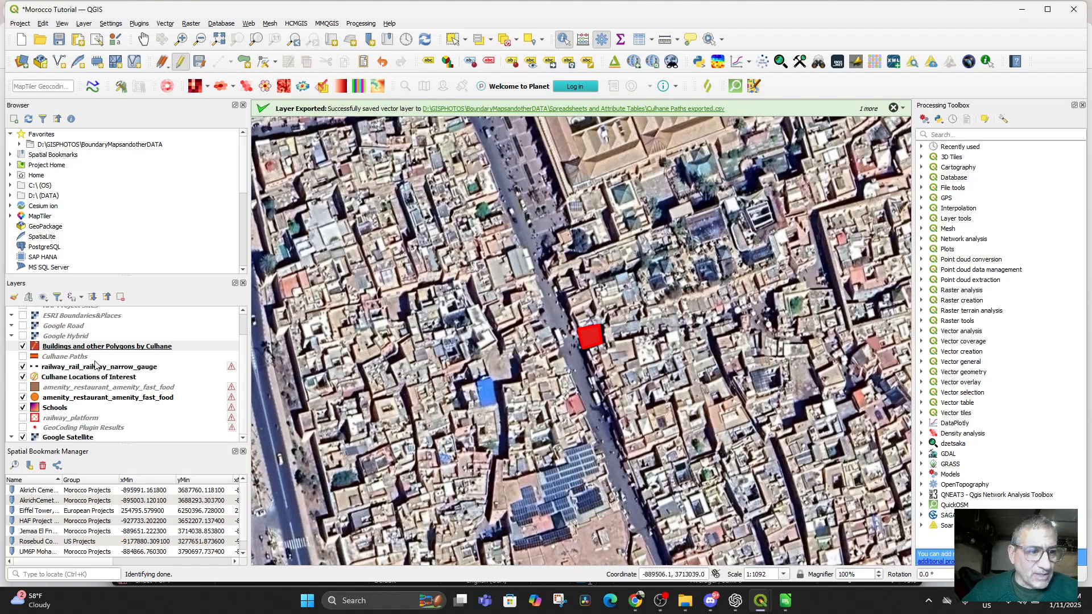
{"action": "left_click", "coordinate": [80, 349]}
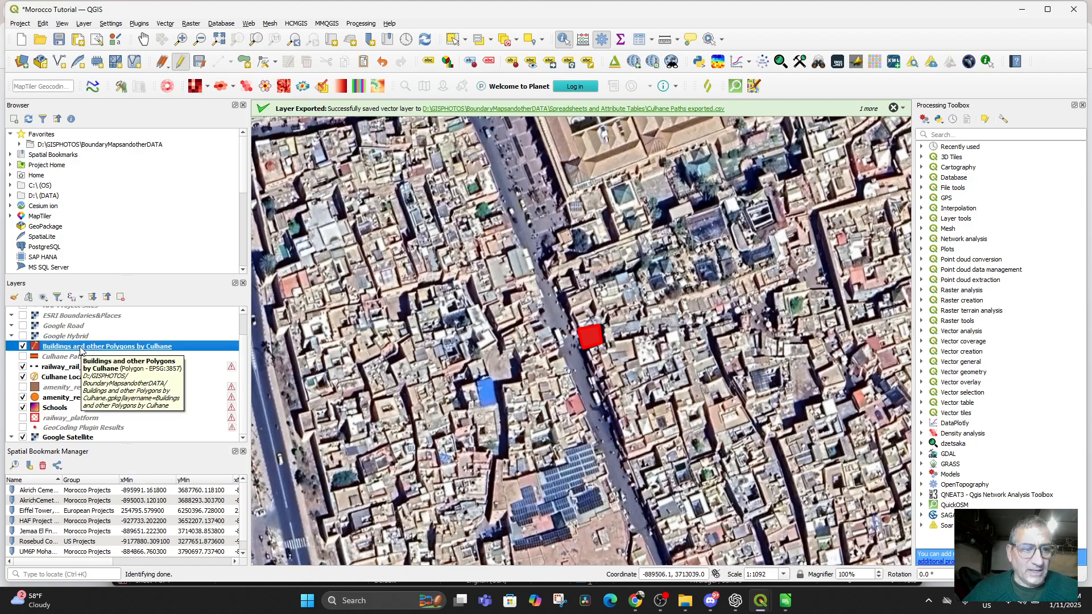
{"action": "right_click", "coordinate": [80, 349]}
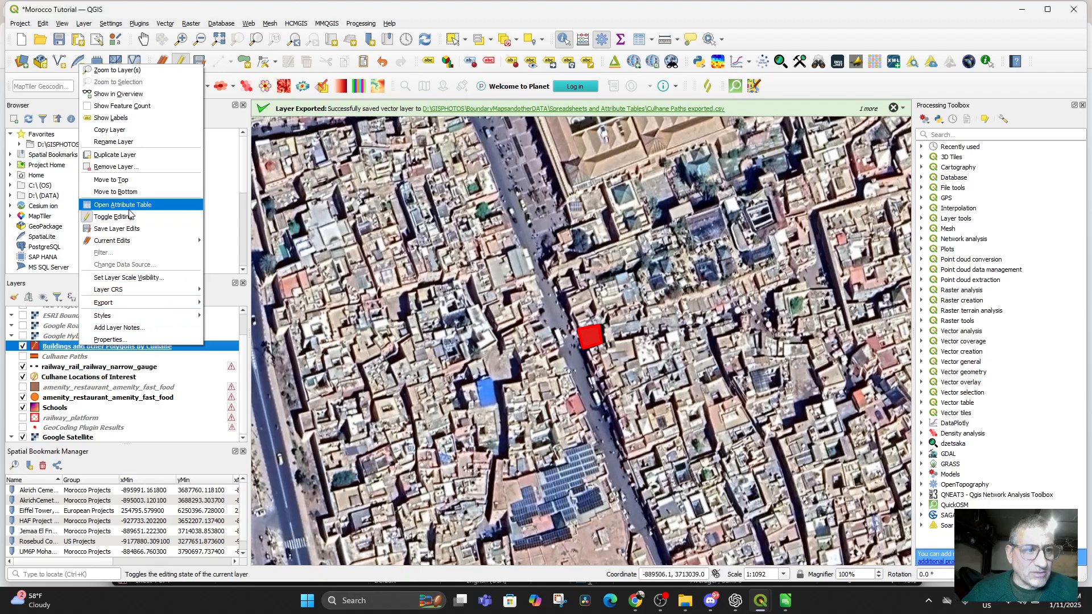
{"action": "left_click", "coordinate": [126, 204]}
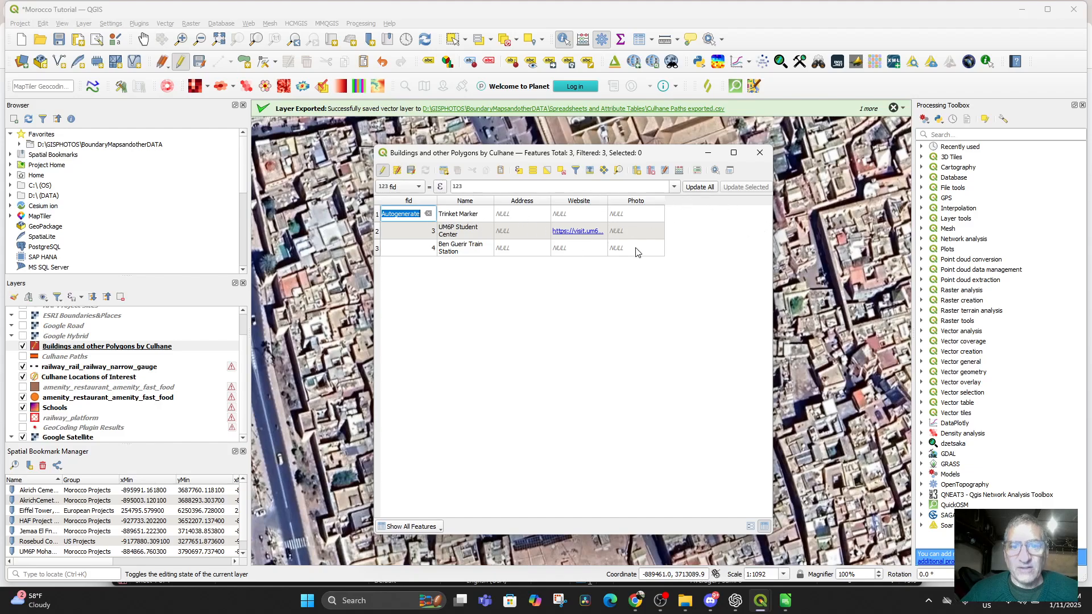
{"action": "left_click", "coordinate": [678, 172]}
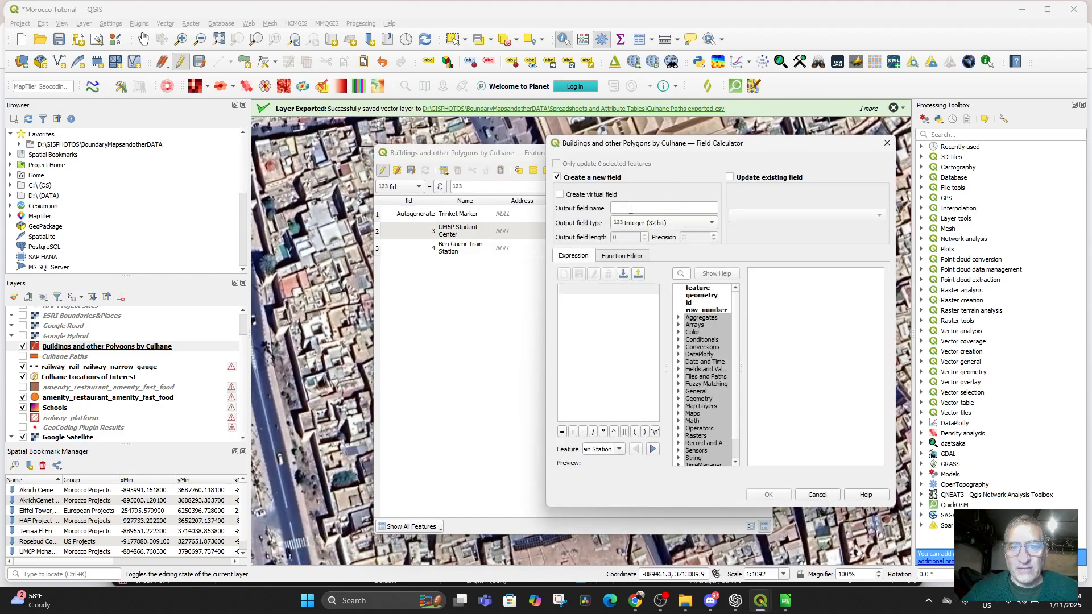
{"action": "left_click", "coordinate": [630, 208]}
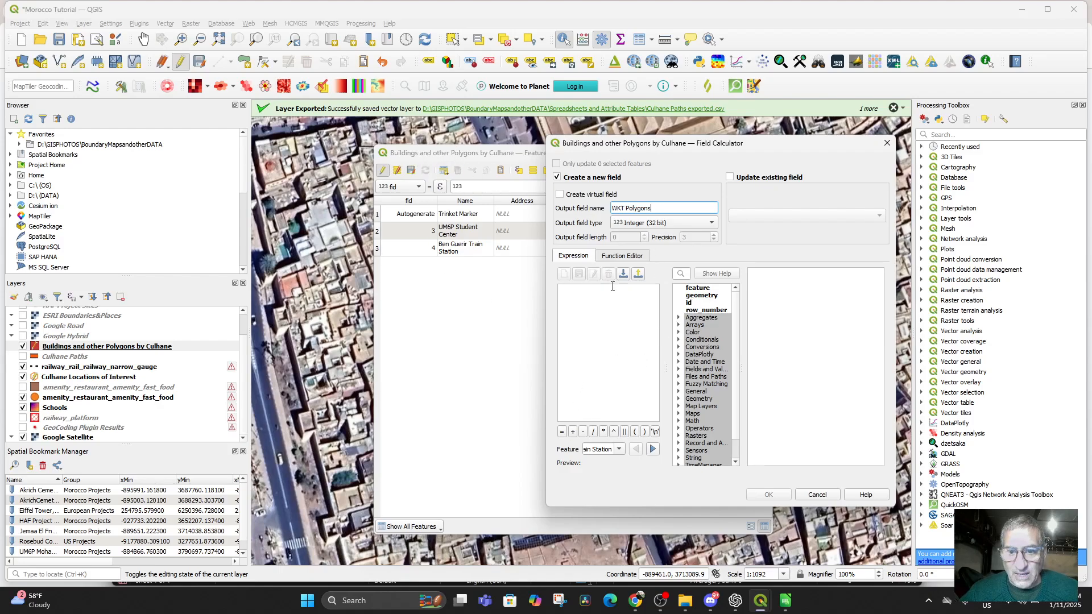
{"action": "left_click", "coordinate": [577, 300]}
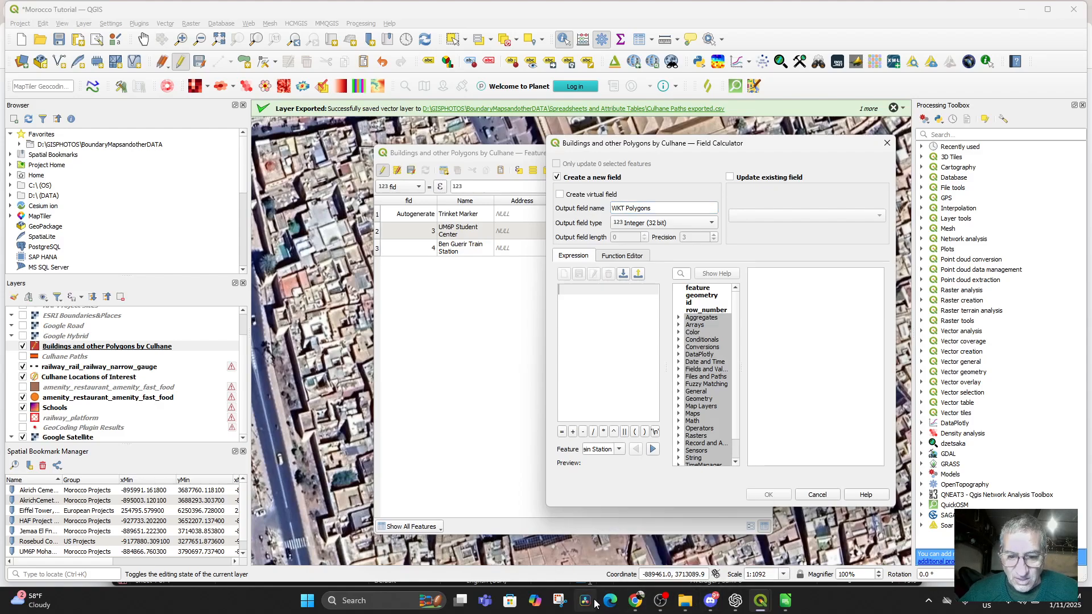
Switch to the Google Slides presentation, copy the polygon expression geom_to_wkt($geometry) from slide 83's notes, and return to QGIS
{"action": "left_click", "coordinate": [635, 600]}
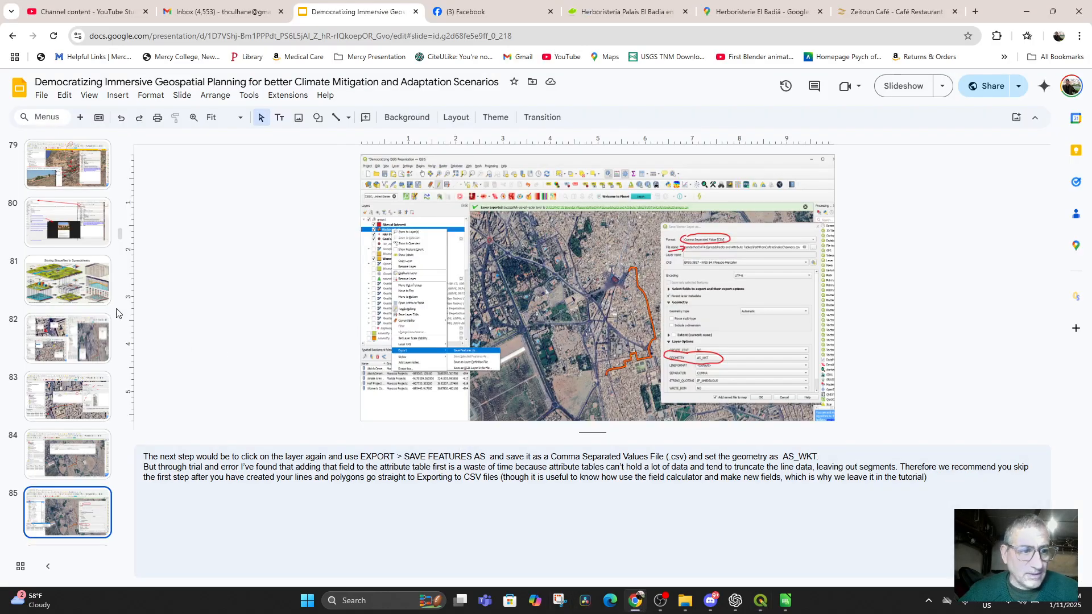
{"action": "left_click", "coordinate": [62, 348]}
{"action": "left_click", "coordinate": [50, 419]}
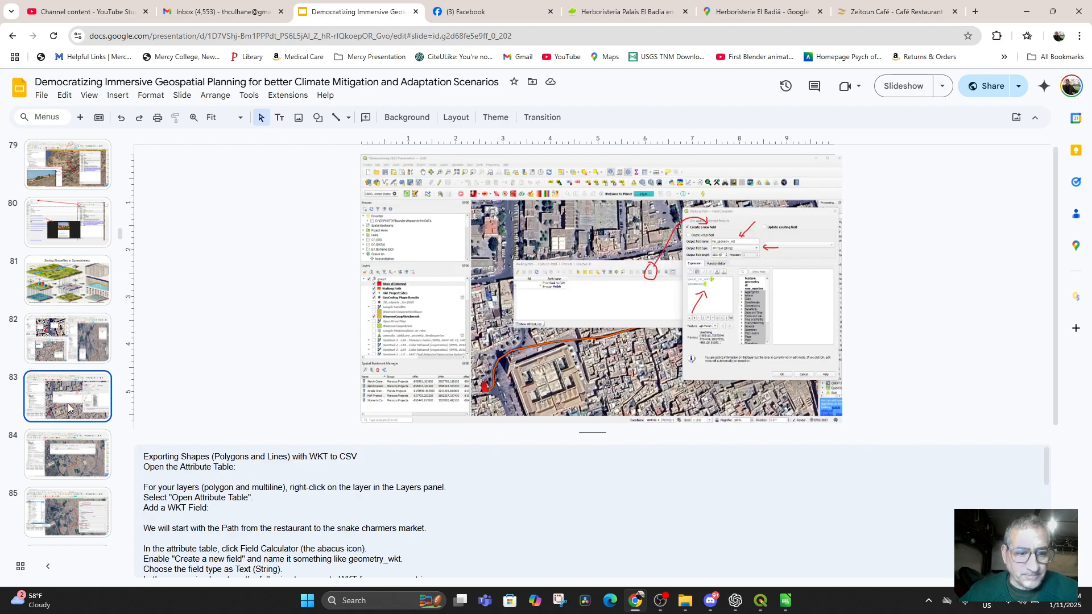
{"action": "scroll", "coordinate": [401, 515], "scroll_direction": "down", "scroll_amount": 5}
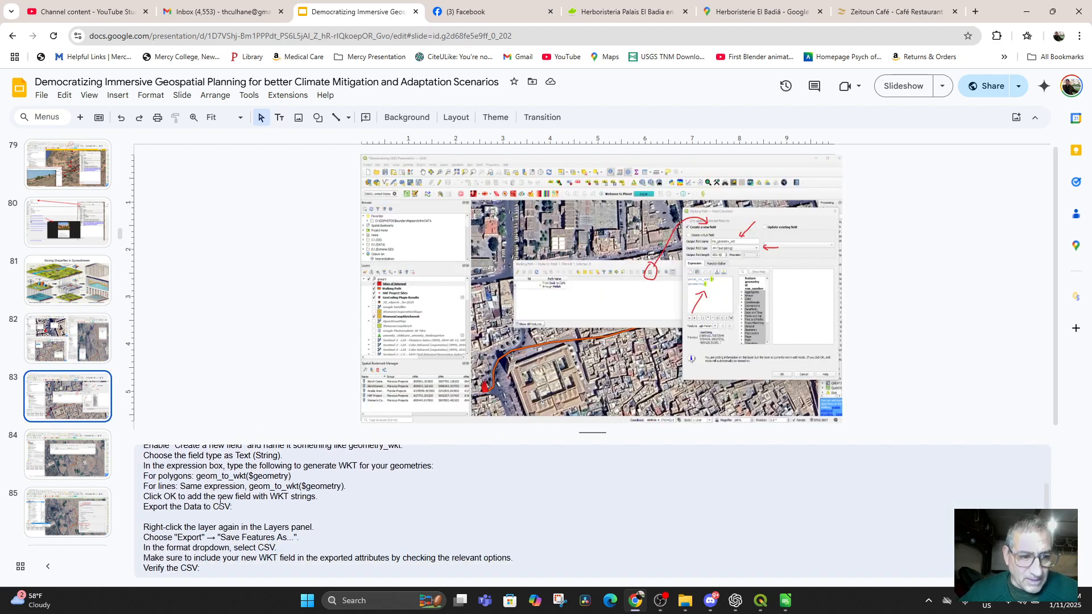
{"action": "left_click_drag", "start_coordinate": [196, 475], "coordinate": [279, 476]}
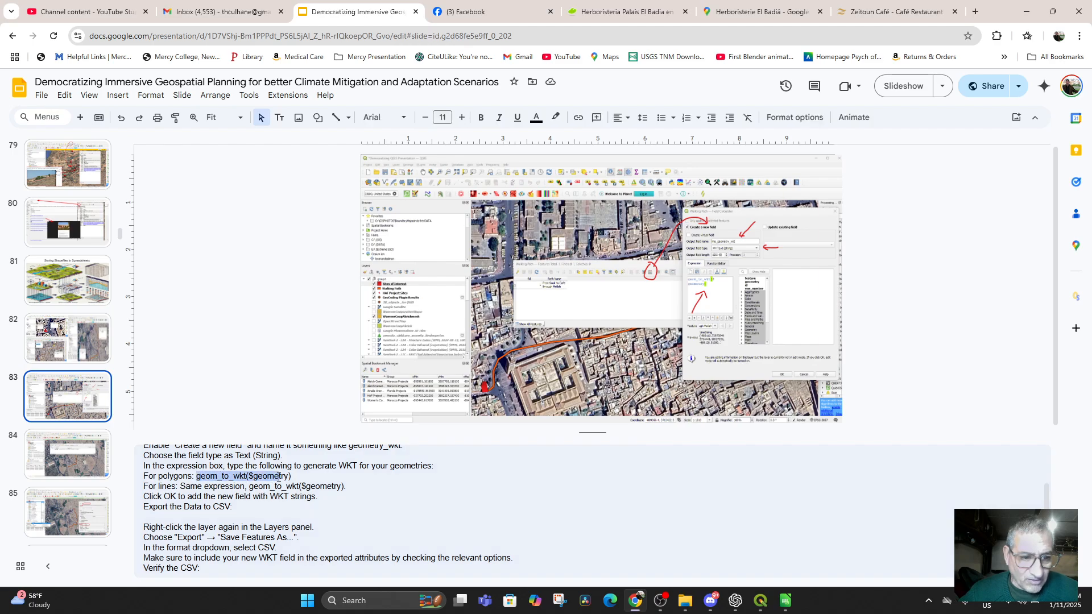
{"action": "right_click", "coordinate": [286, 476]}
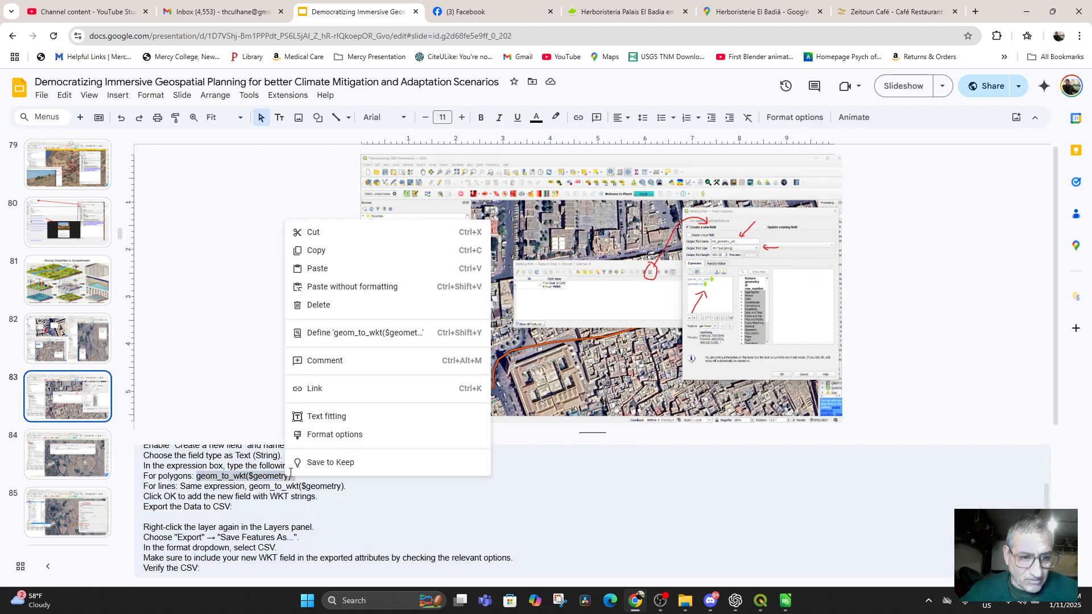
{"action": "left_click", "coordinate": [334, 254]}
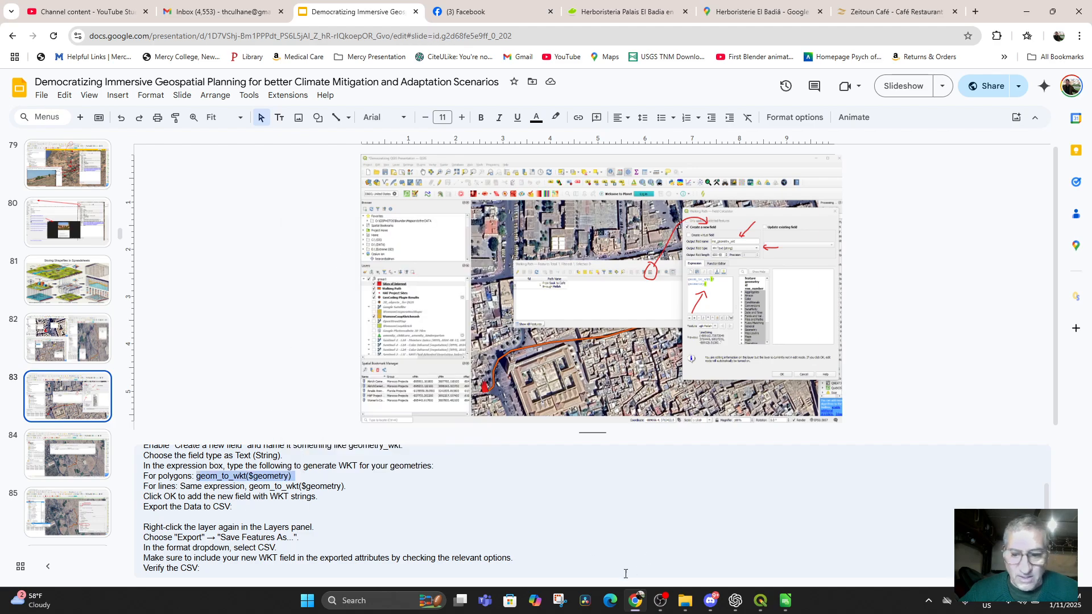
{"action": "mouse_move", "coordinate": [760, 601]}
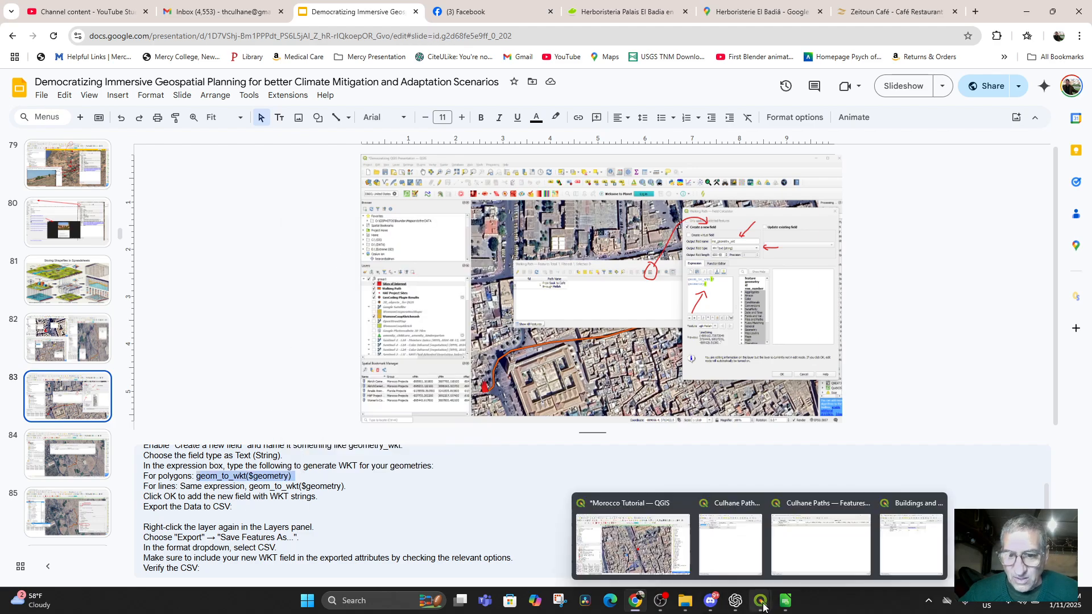
{"action": "left_click", "coordinate": [677, 555]}
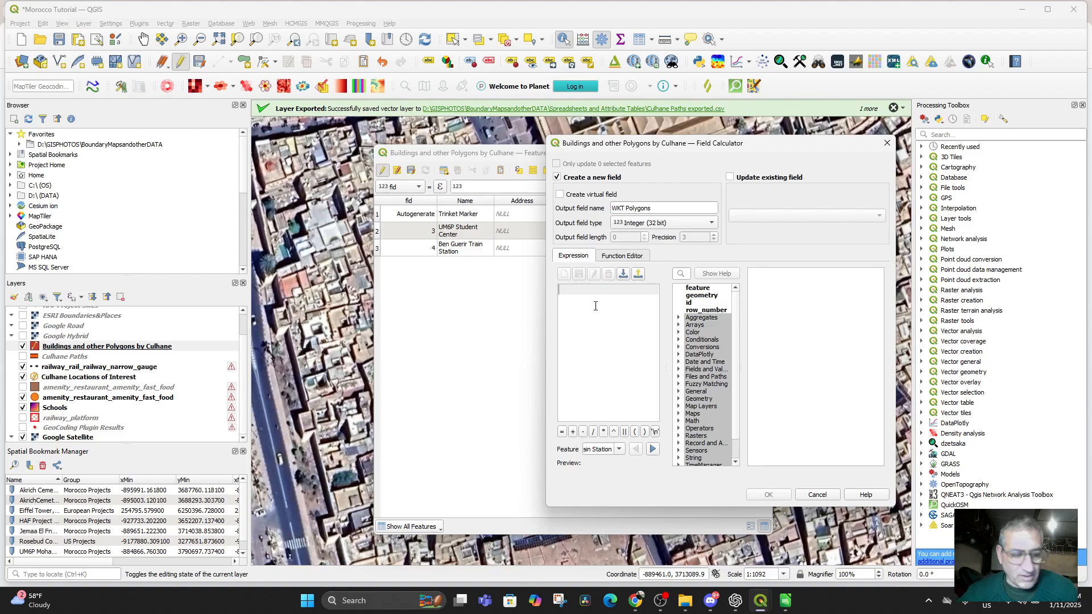
{"action": "key", "text": "ctrl+v"}
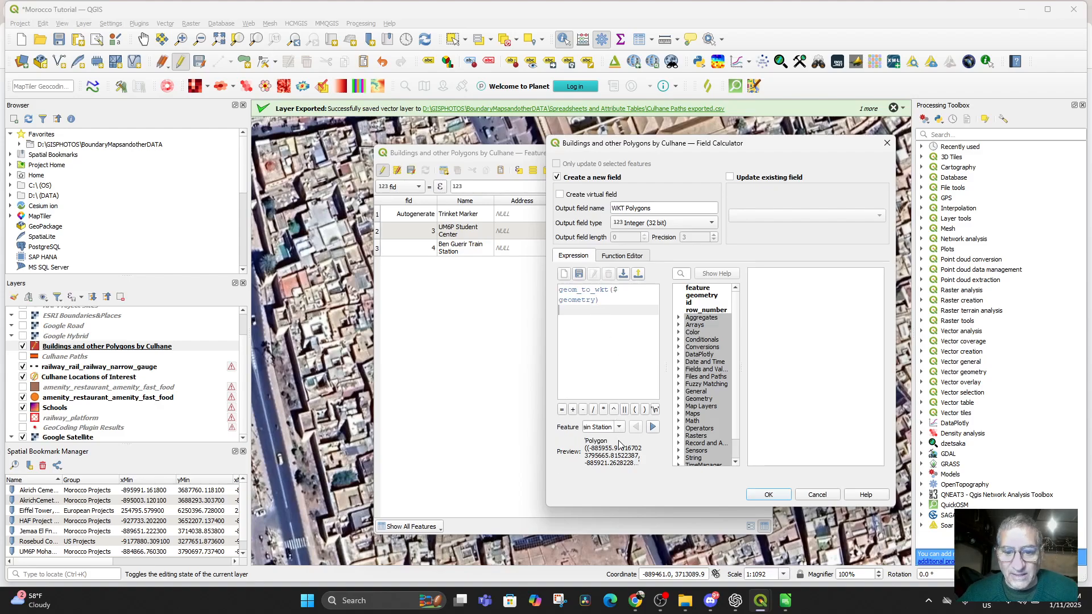
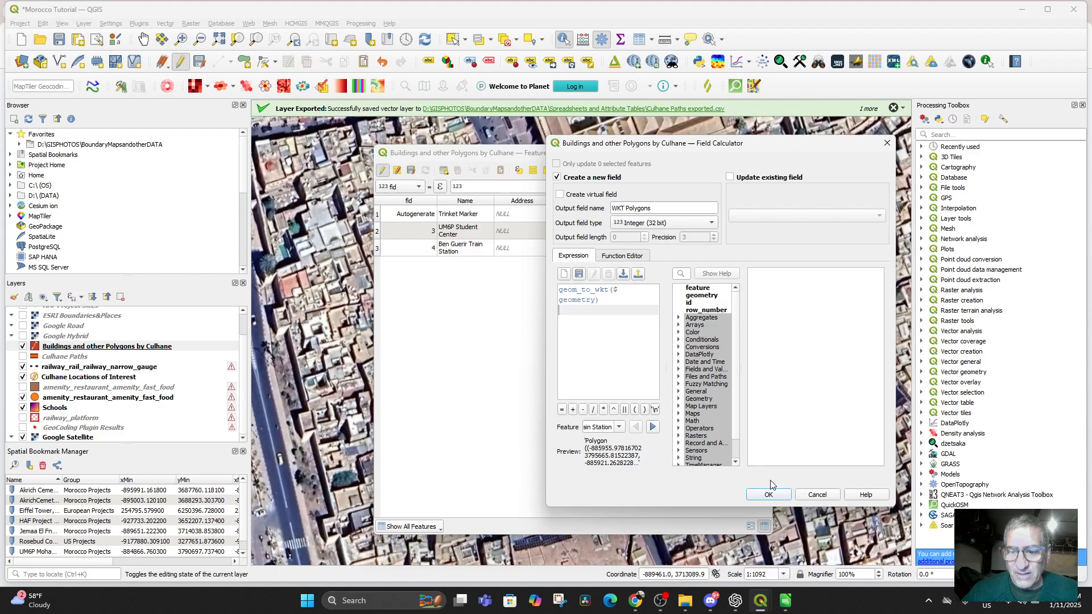
{"action": "left_click", "coordinate": [815, 494]}
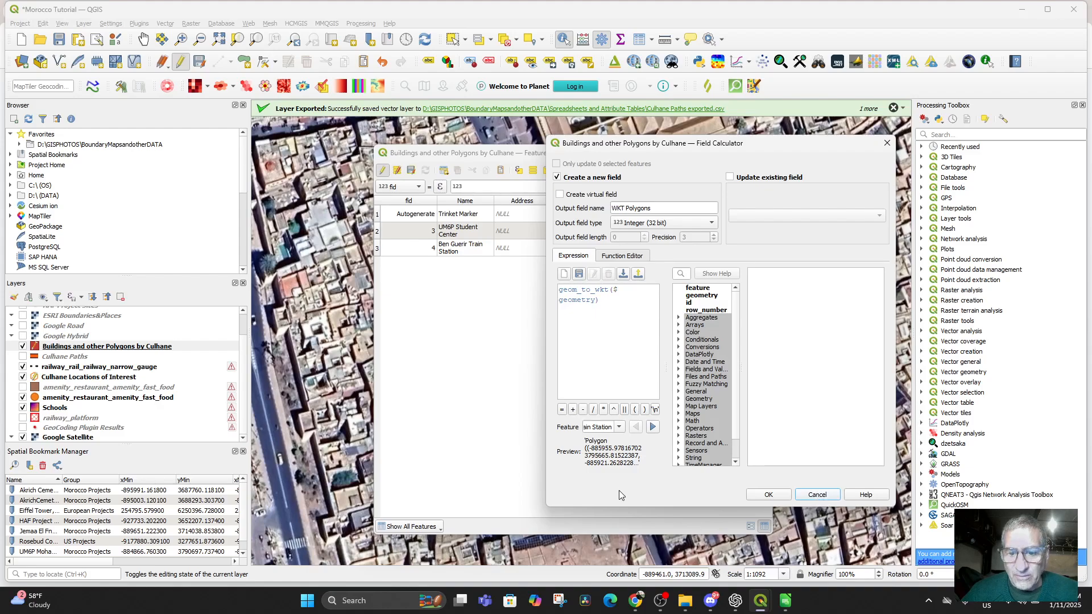
{"action": "left_click", "coordinate": [816, 494]}
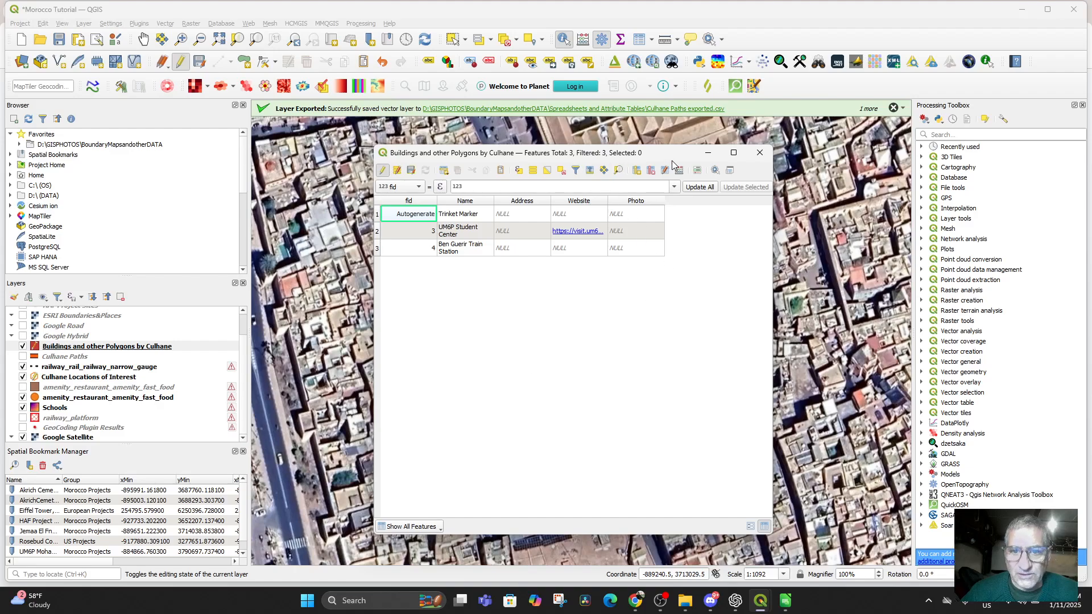
Configure a new text field named geometry WKT in the Field Calculator with the expression geom_to_wkt($geometry)
{"action": "left_click_drag", "start_coordinate": [674, 155], "coordinate": [920, 160]}
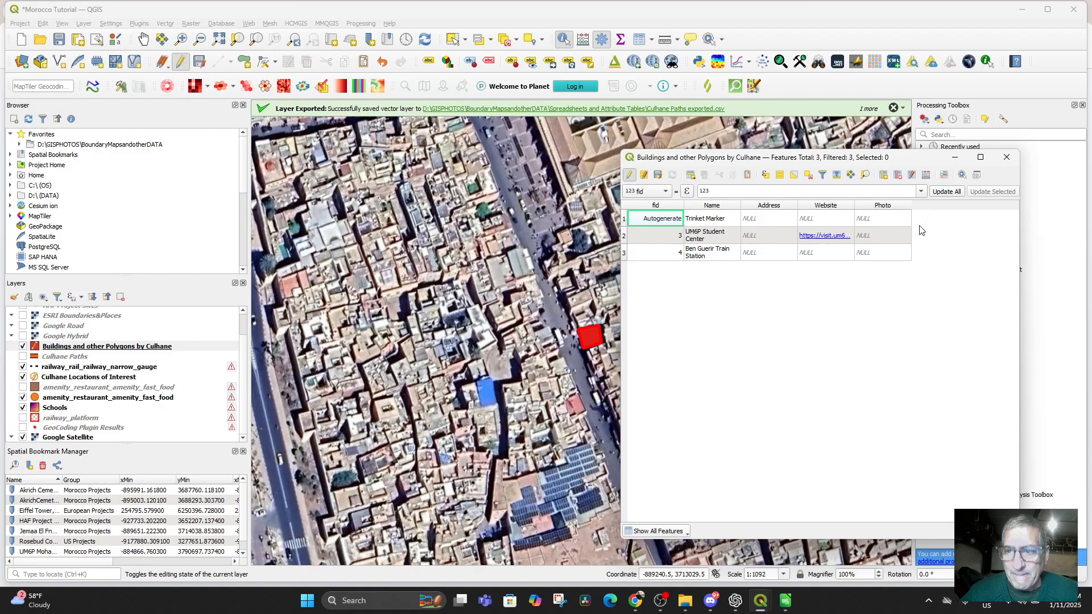
{"action": "left_click", "coordinate": [926, 174]}
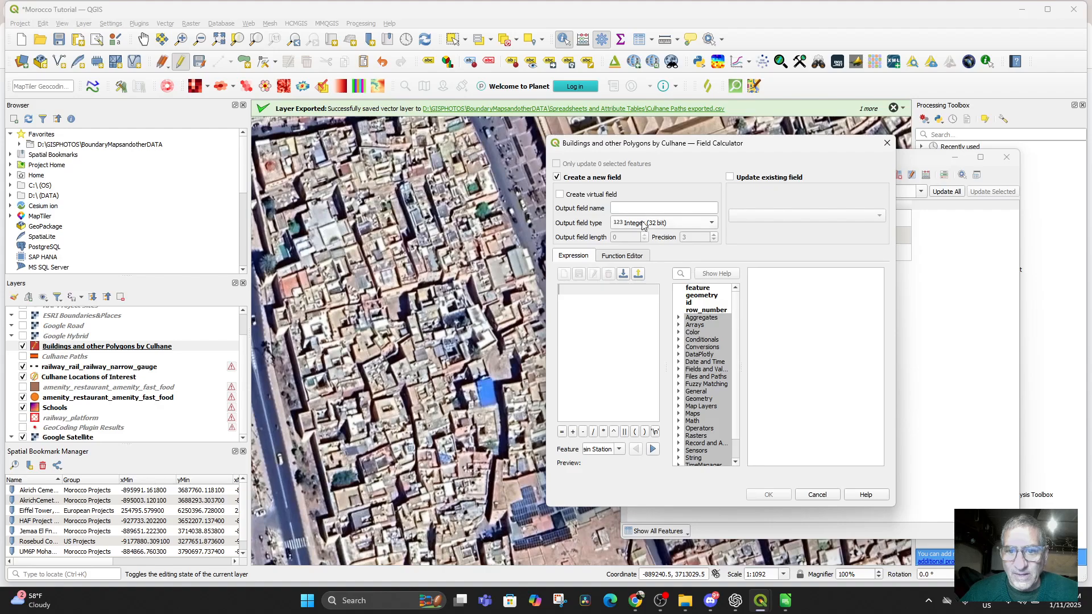
{"action": "left_click", "coordinate": [621, 208]}
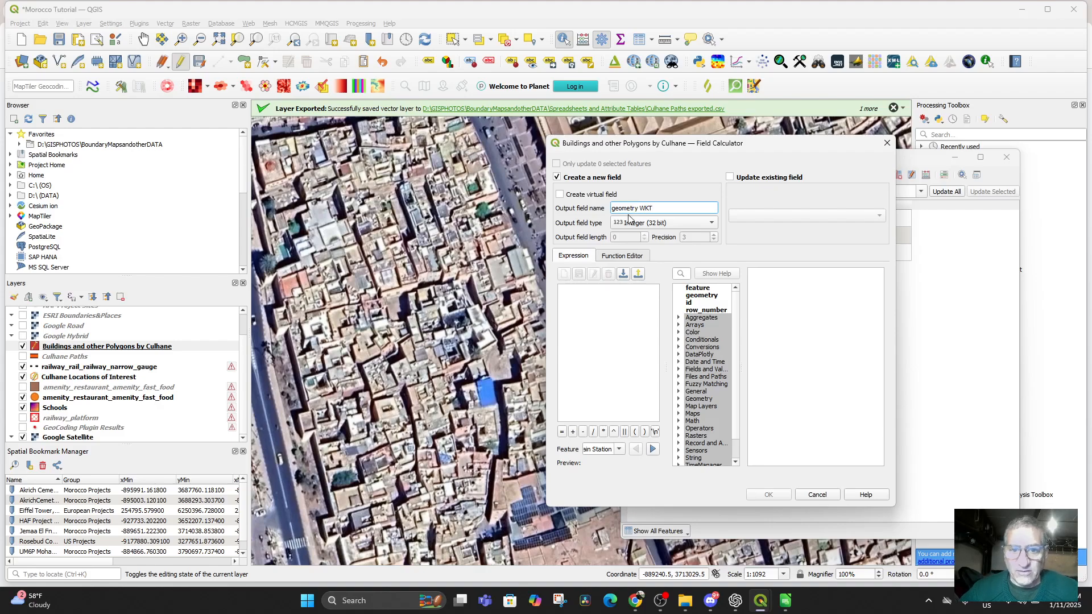
{"action": "left_click", "coordinate": [573, 304]}
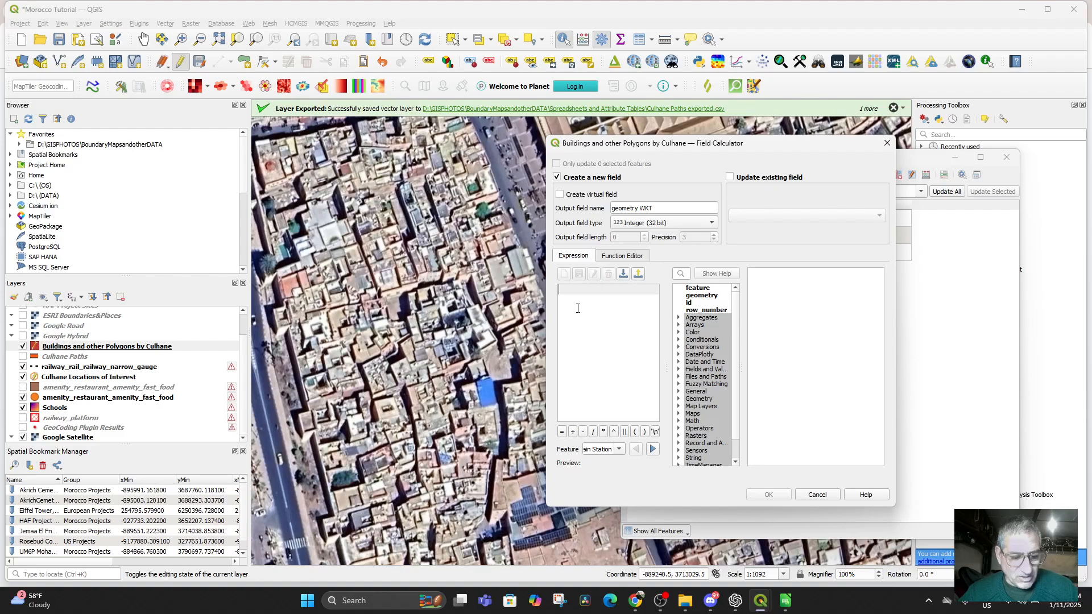
{"action": "type", "text": "geom_to_wkt($geometry)"}
{"action": "left_click", "coordinate": [658, 224]}
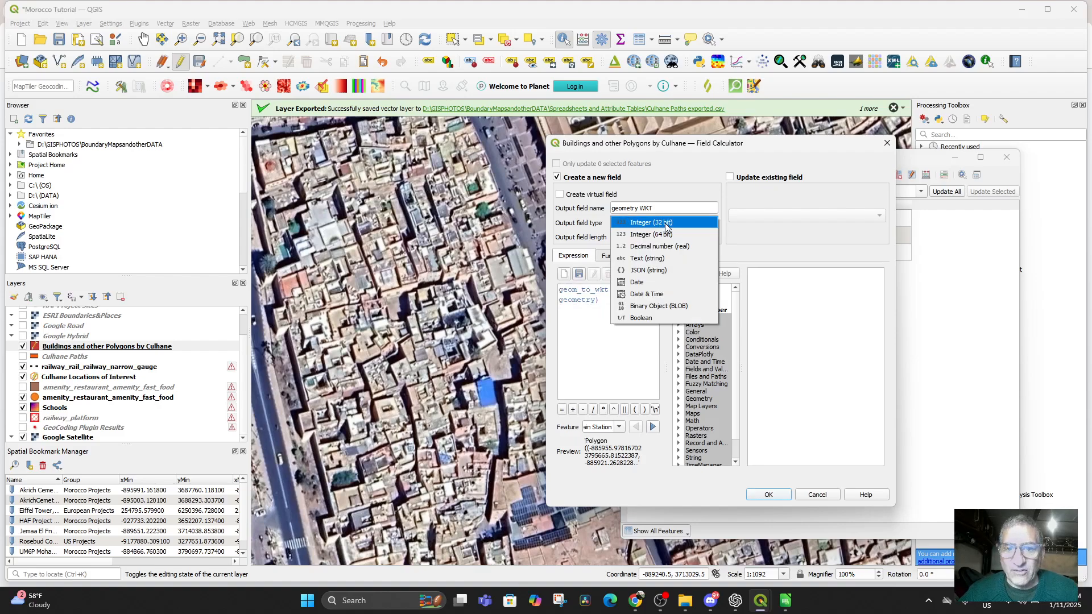
{"action": "left_click", "coordinate": [663, 258]}
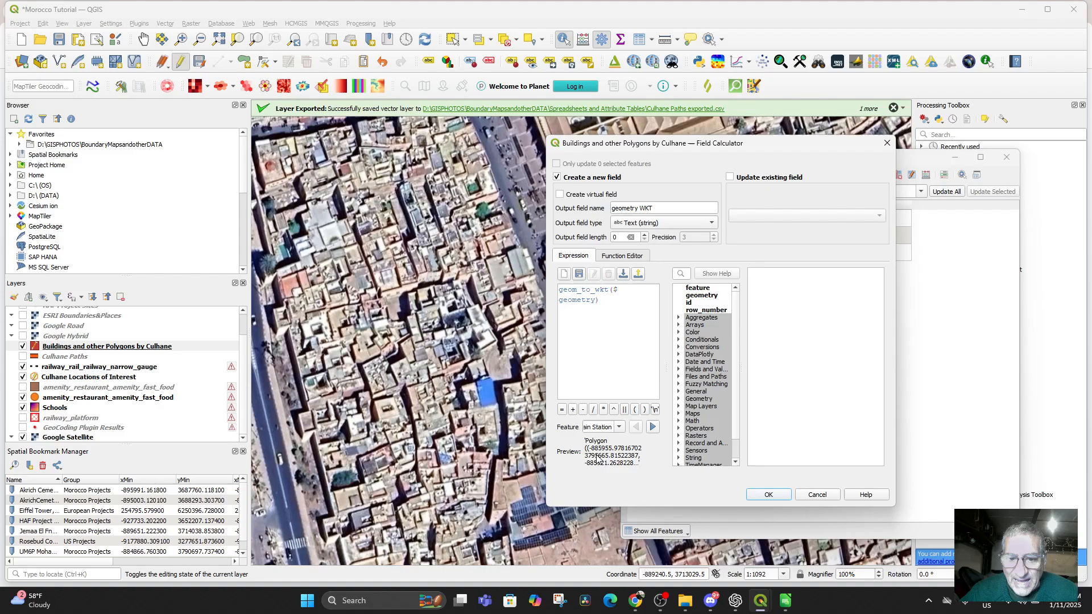
{"action": "left_click", "coordinate": [678, 225]}
{"action": "left_click", "coordinate": [680, 225]}
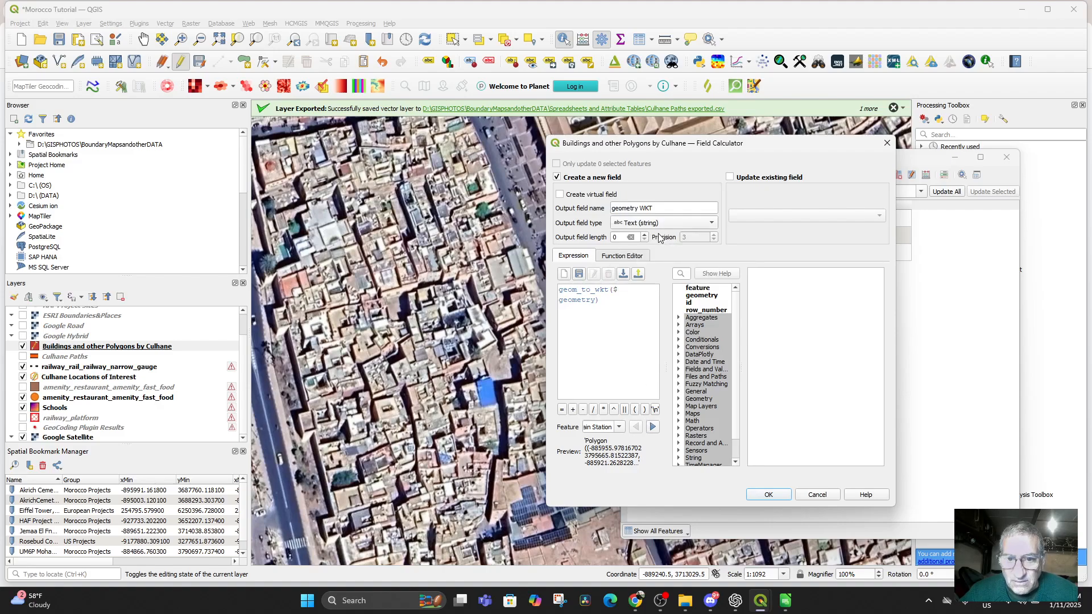
Preview the expression for the Trinket Marker feature, then create the field and save the polygon layer's edits
{"action": "mouse_move", "coordinate": [596, 301]}
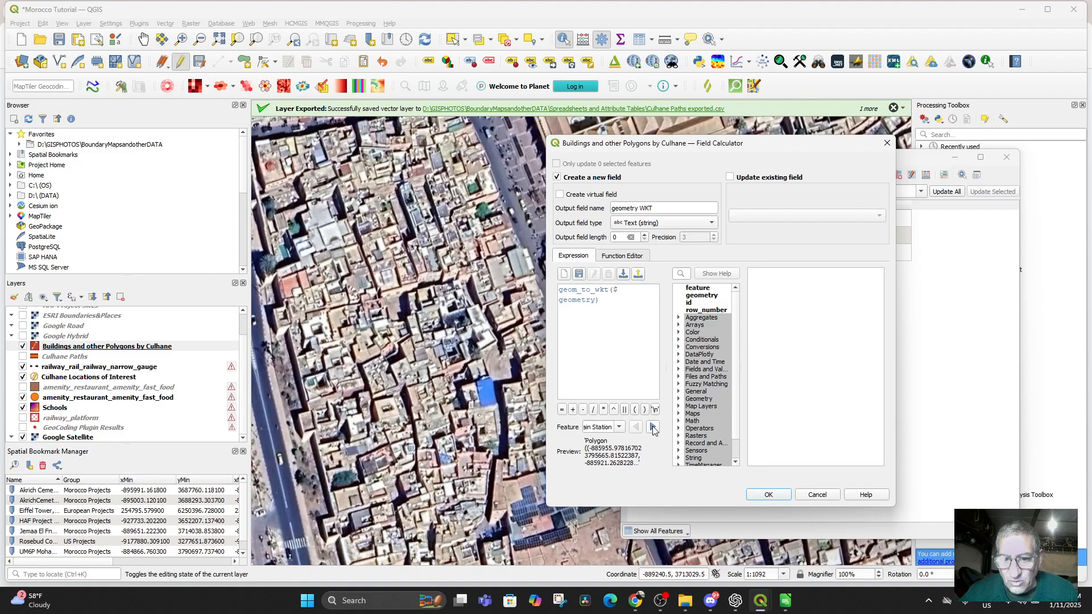
{"action": "left_click", "coordinate": [619, 428]}
{"action": "left_click", "coordinate": [601, 444]}
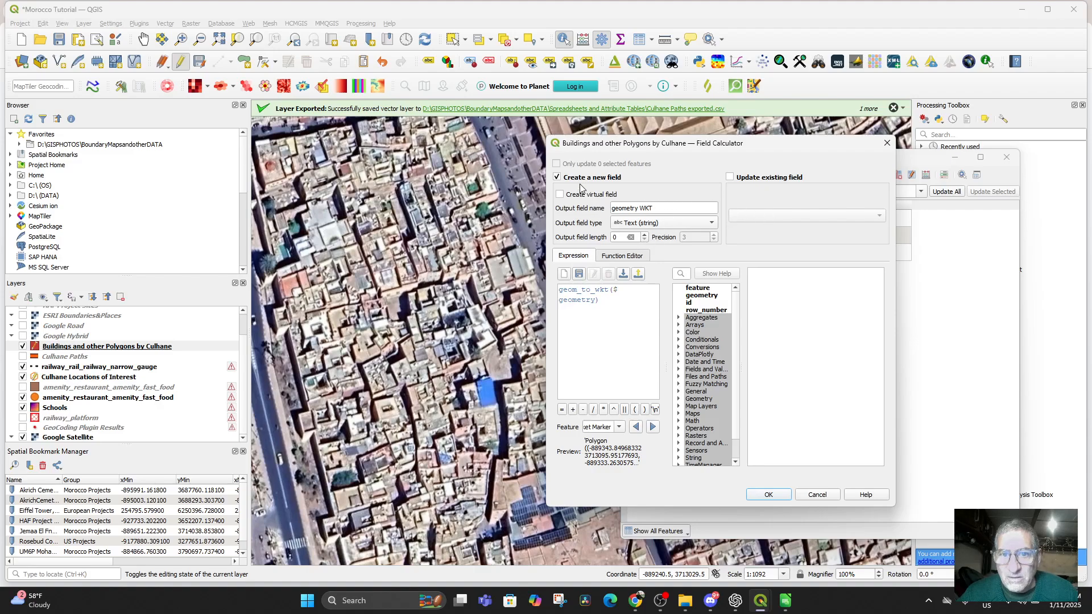
{"action": "left_click", "coordinate": [776, 496]}
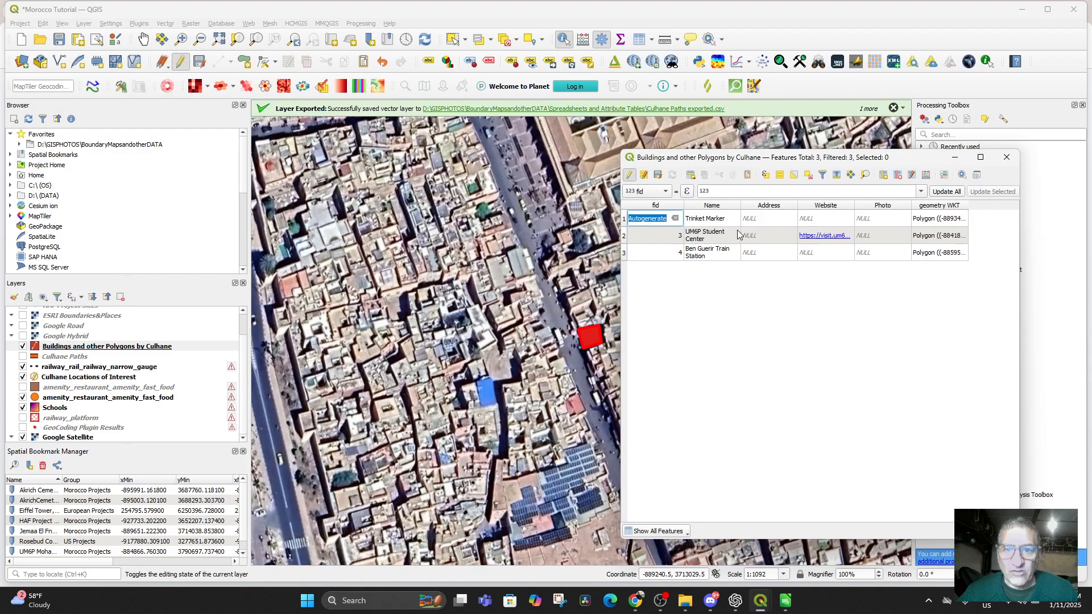
{"action": "left_click", "coordinate": [658, 174]}
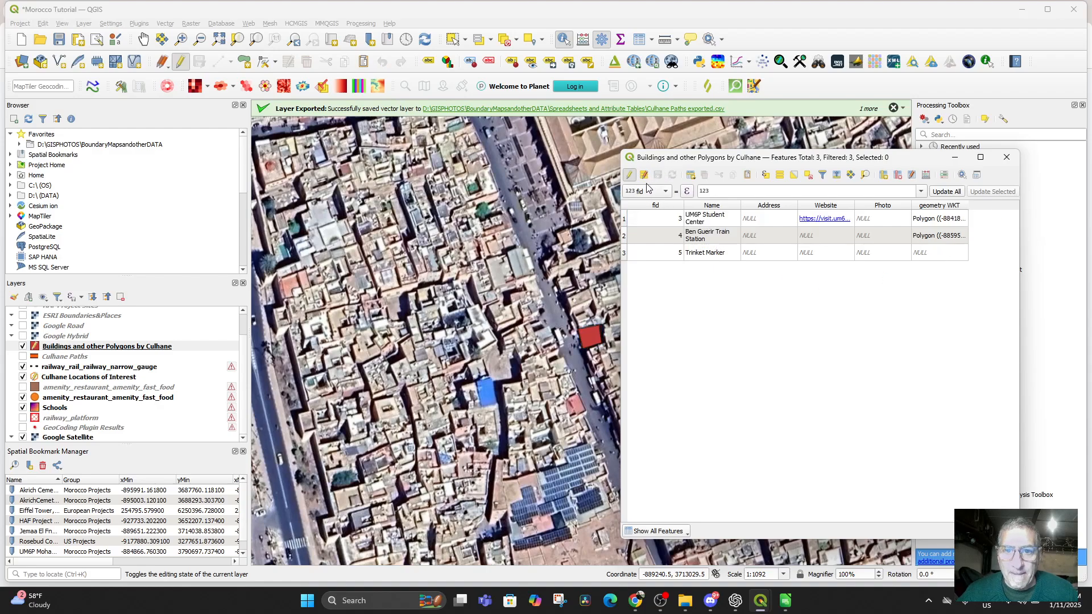
{"action": "left_click", "coordinate": [1010, 164]}
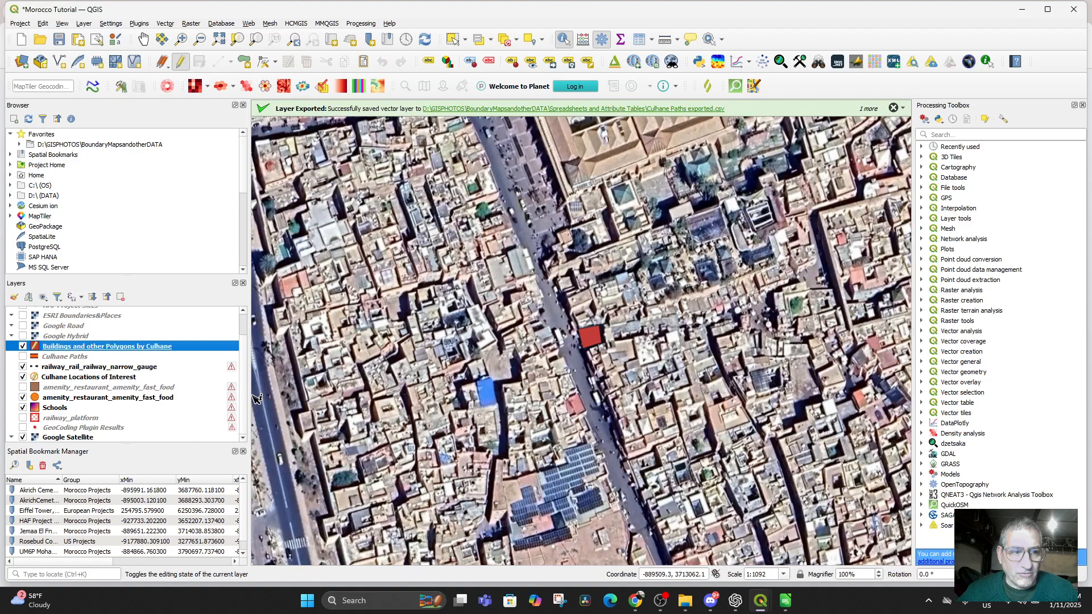
Set up a CSV export of the Buildings and other Polygons layer, naming the file with the owner's surname plus "Polygons exported" in Spreadsheets and Attribute Tables
{"action": "right_click", "coordinate": [127, 352]}
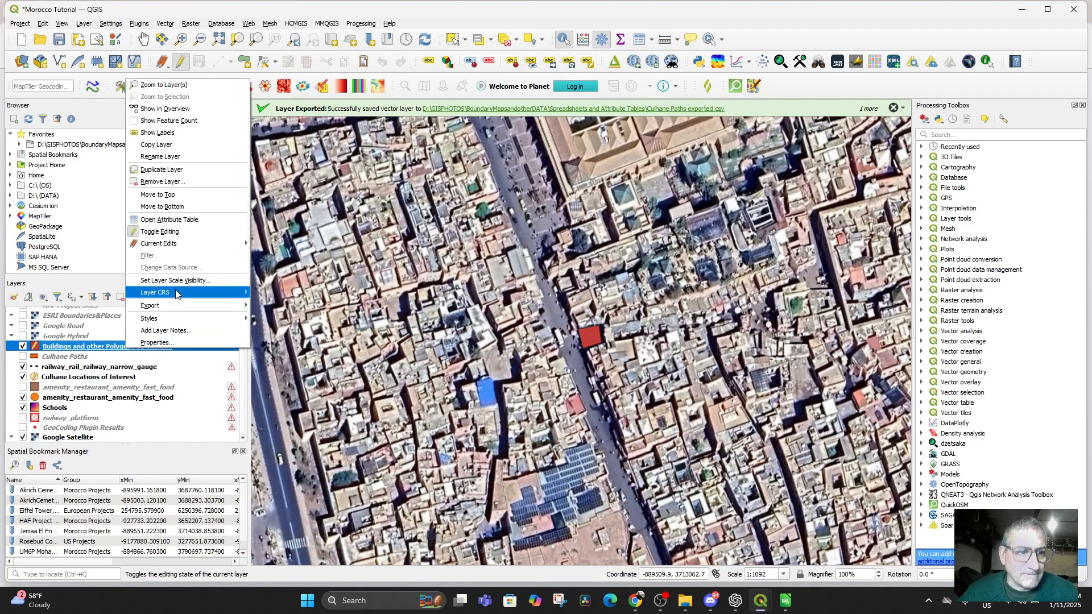
{"action": "mouse_move", "coordinate": [204, 307]}
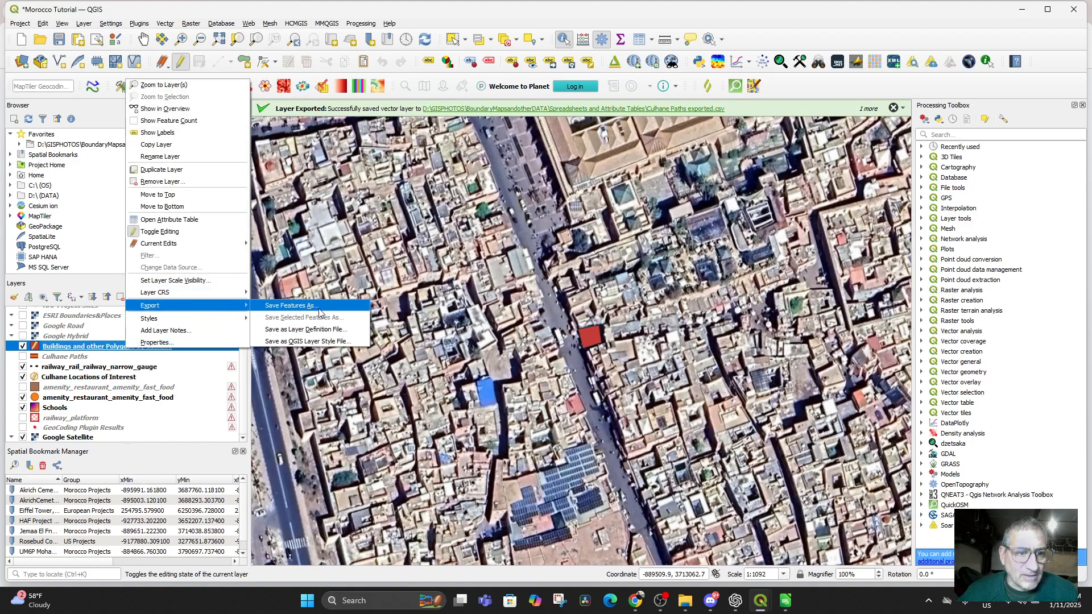
{"action": "left_click", "coordinate": [320, 313]}
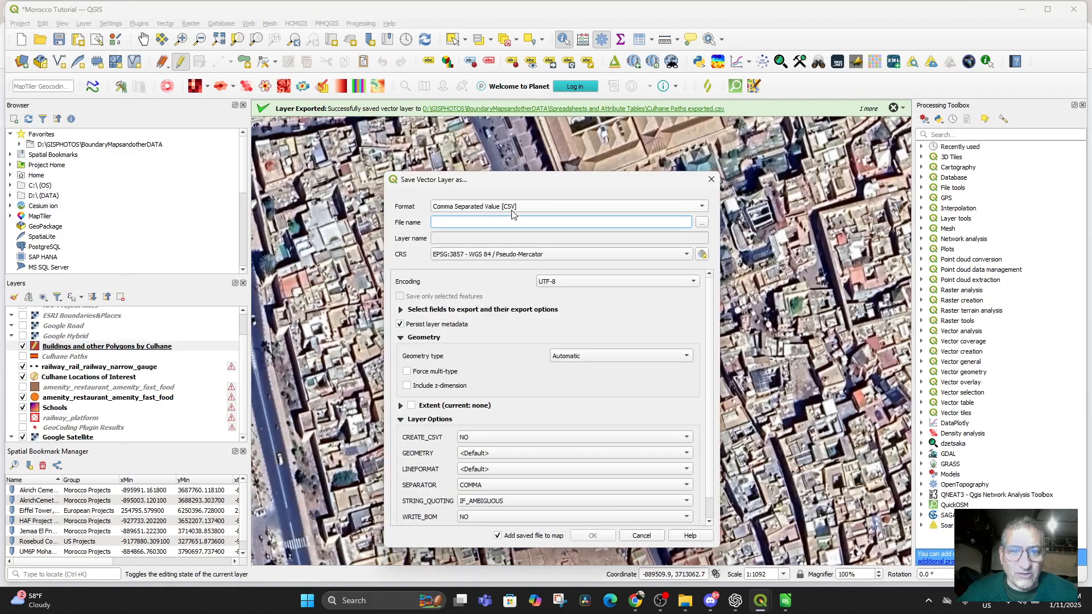
{"action": "left_click", "coordinate": [699, 224]}
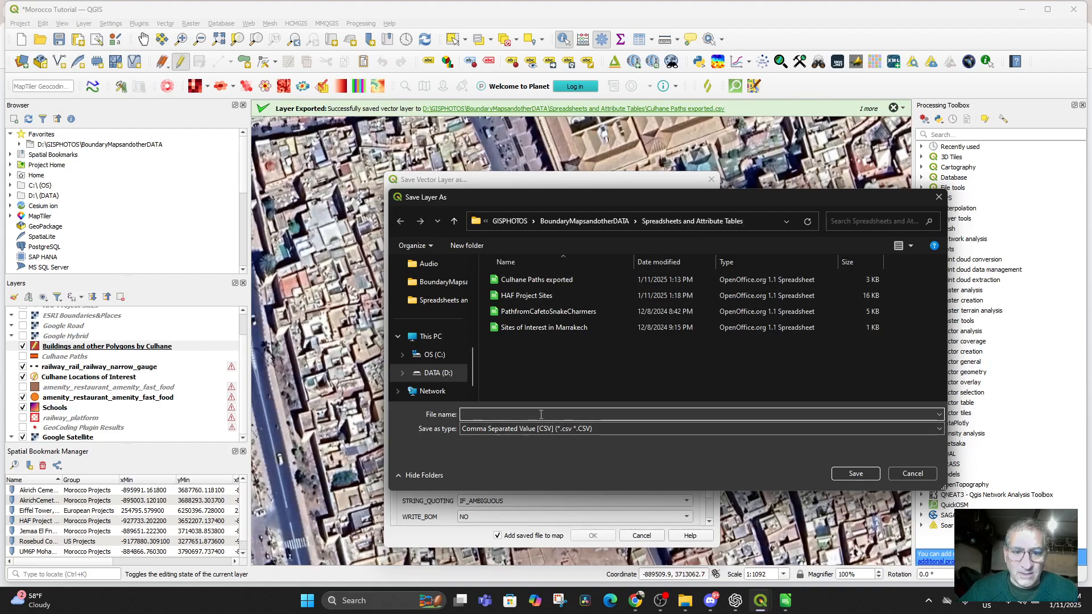
{"action": "type", "text": "Cu"}
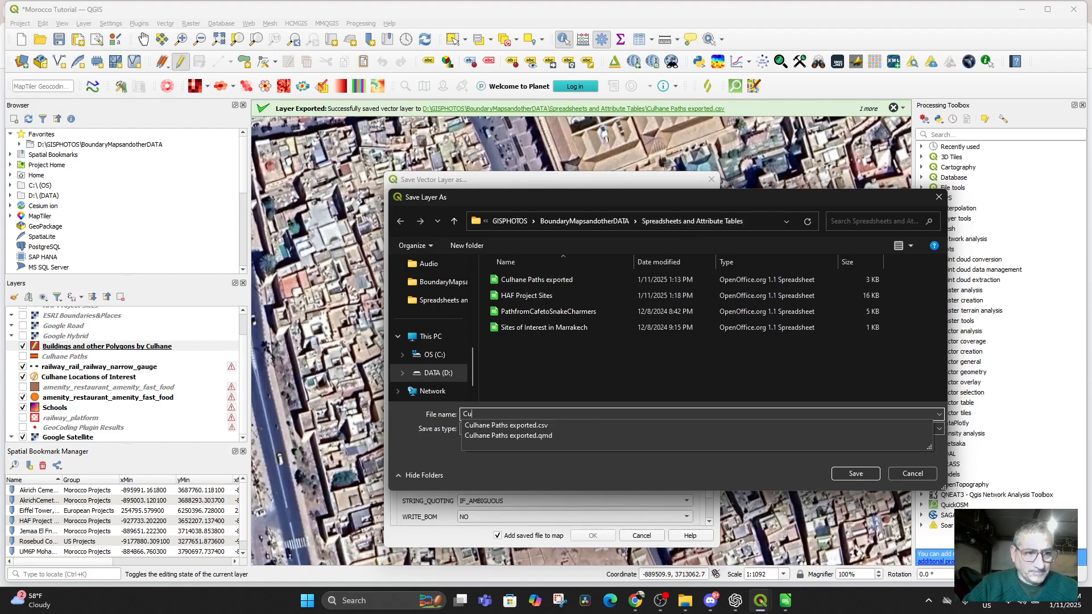
{"action": "type", "text": "lhane Polygons expo"}
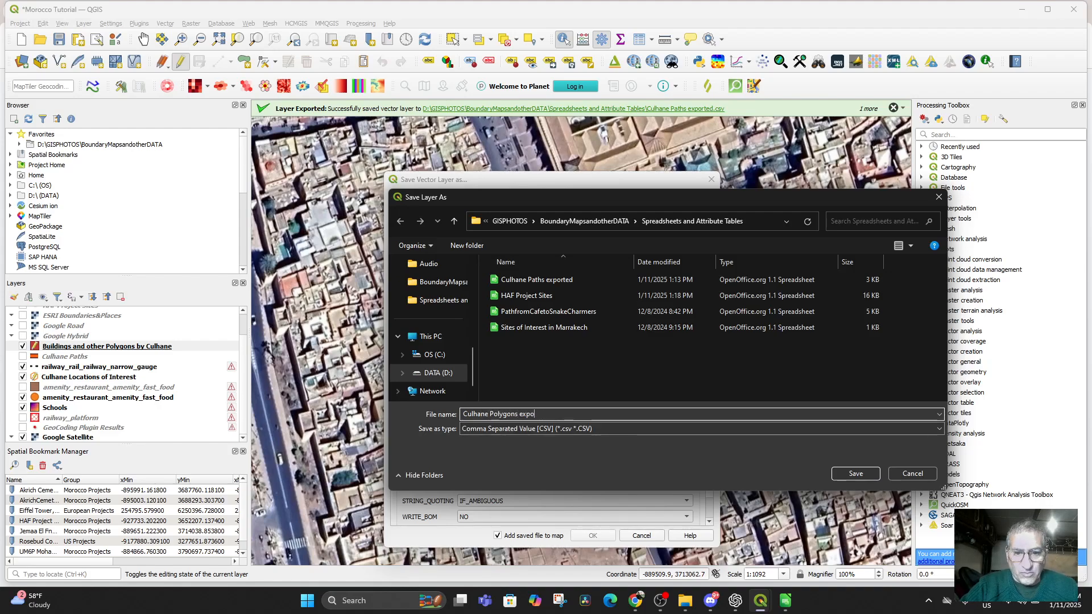
{"action": "type", "text": "rted"}
{"action": "left_click", "coordinate": [855, 472]}
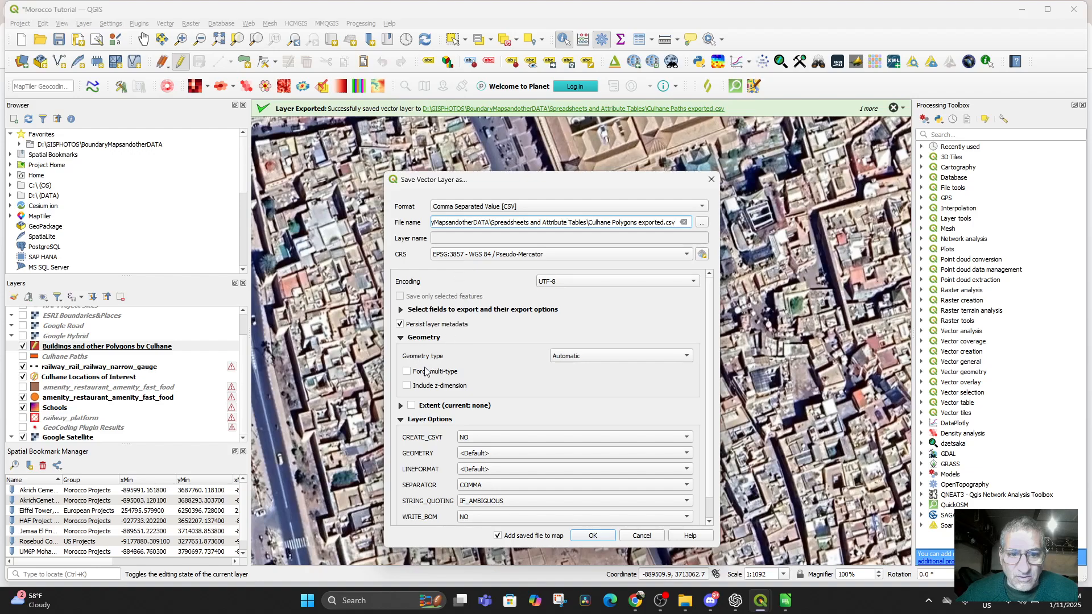
Set the export's GEOMETRY option to AS_WKT, export the CSV, and add its polygon layer to the map
{"action": "left_click", "coordinate": [474, 455]}
{"action": "left_click", "coordinate": [489, 413]}
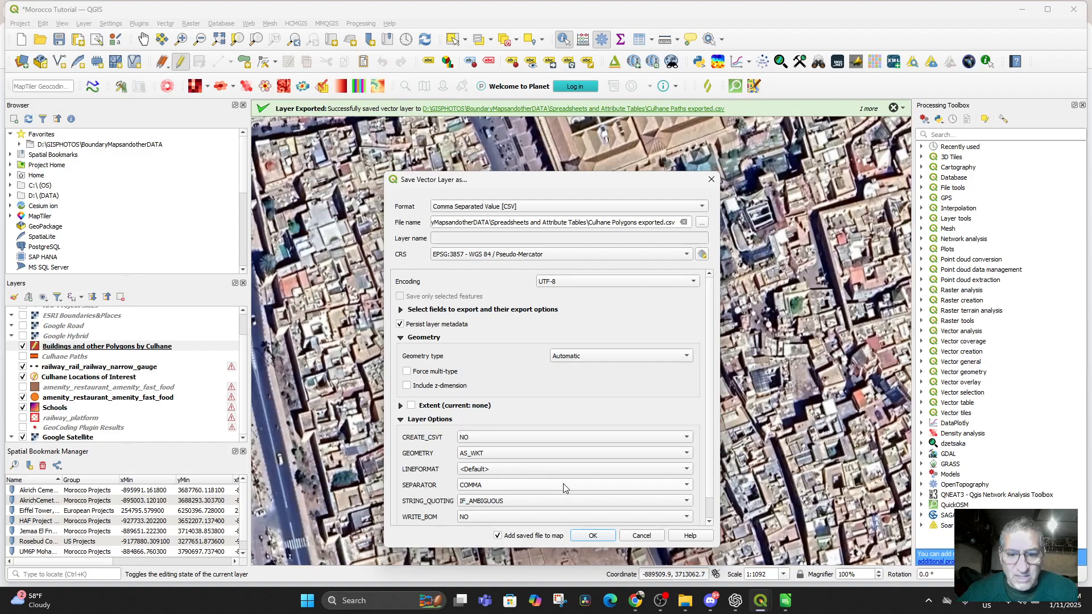
{"action": "left_click", "coordinate": [592, 536]}
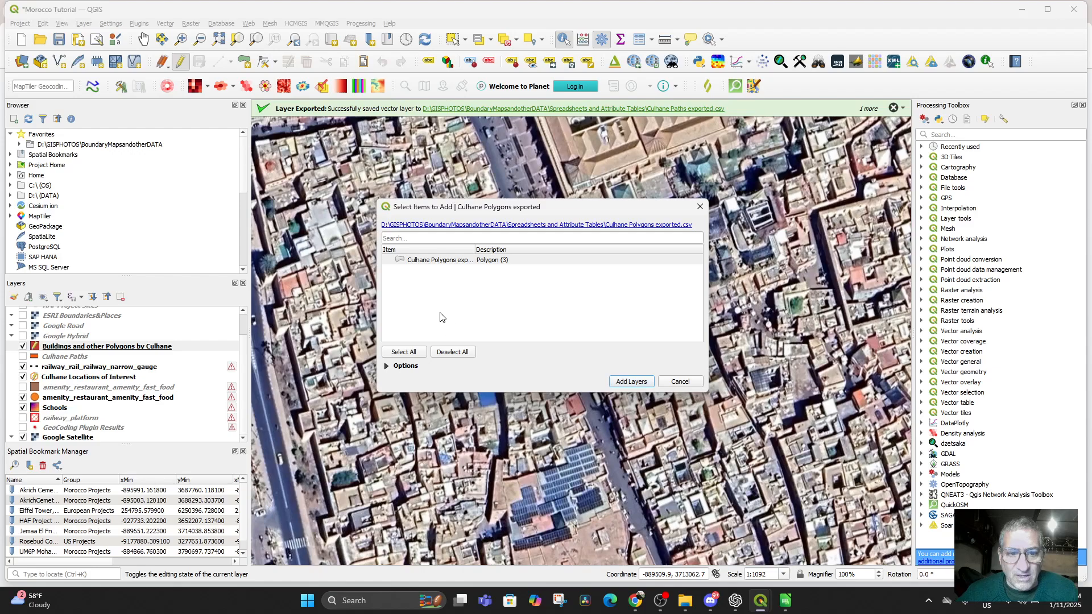
{"action": "left_click", "coordinate": [620, 381]}
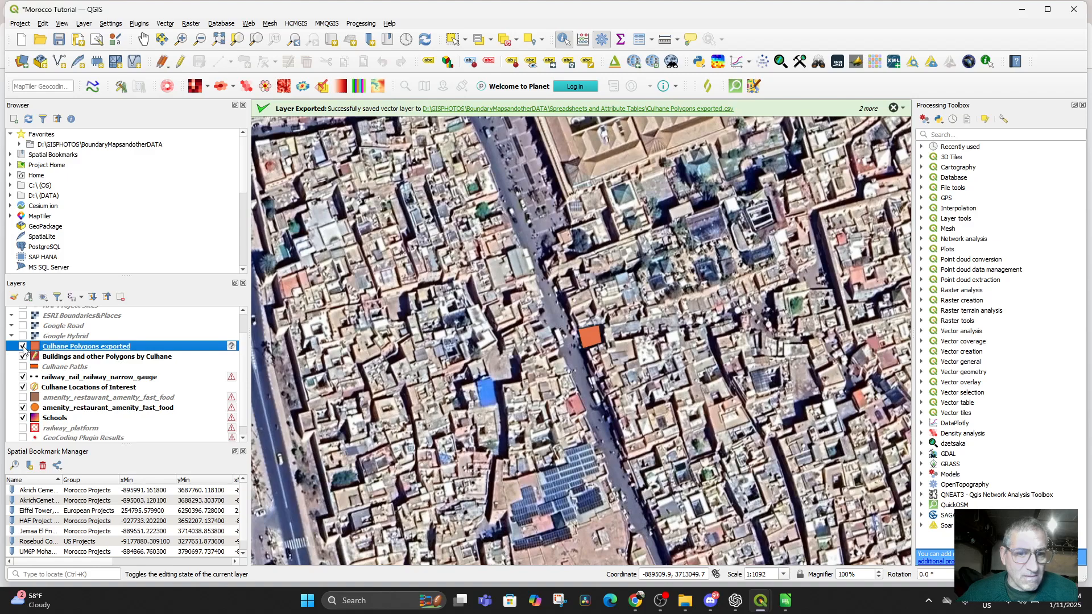
Toggle the exported polygon layer's visibility to check it against the original polygons, and show its full extent
{"action": "left_click", "coordinate": [23, 346]}
{"action": "left_click", "coordinate": [23, 346]}
{"action": "left_click", "coordinate": [23, 346]}
{"action": "left_click", "coordinate": [23, 346]}
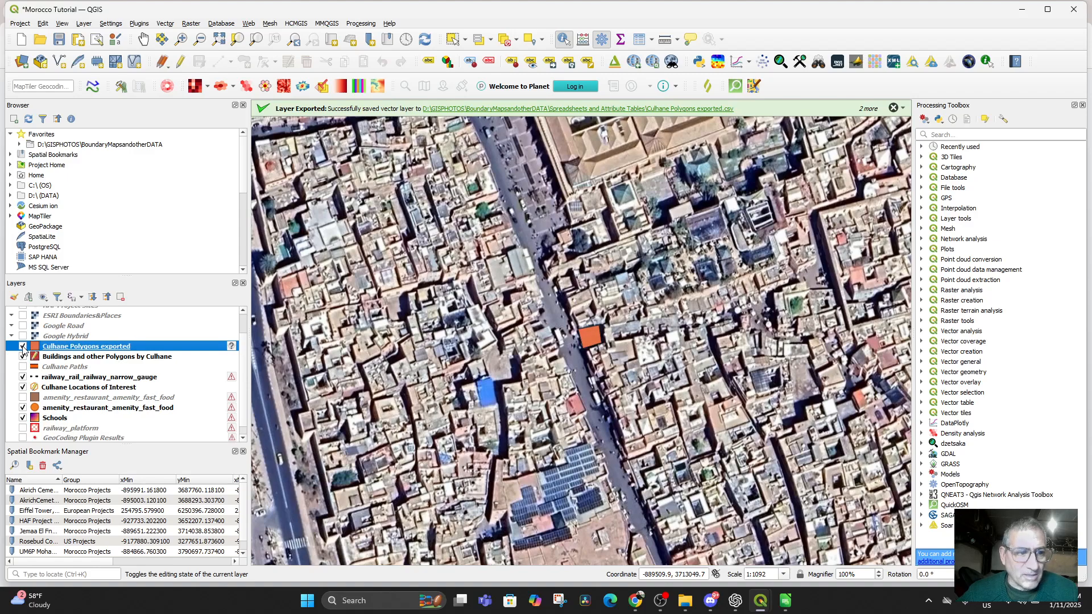
{"action": "left_click", "coordinate": [23, 347]}
{"action": "left_click", "coordinate": [22, 346]}
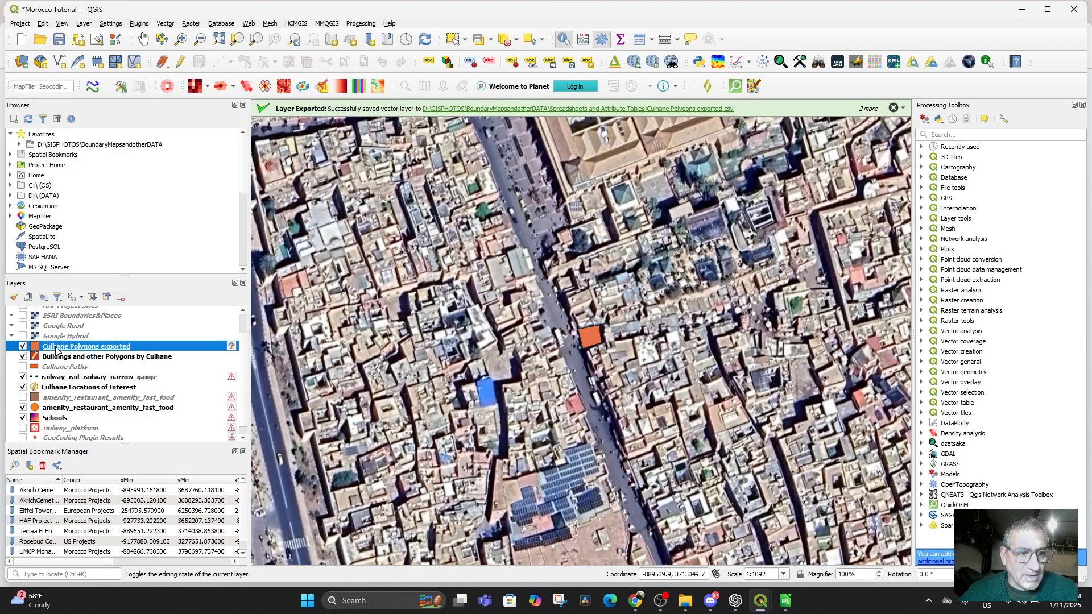
{"action": "right_click", "coordinate": [57, 349]}
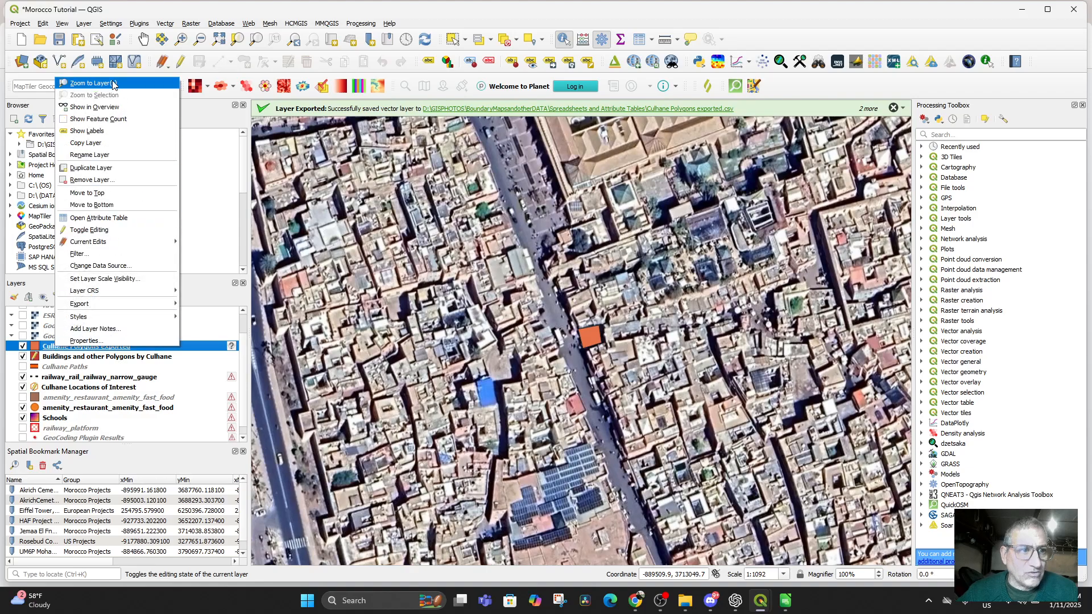
{"action": "left_click", "coordinate": [91, 83]}
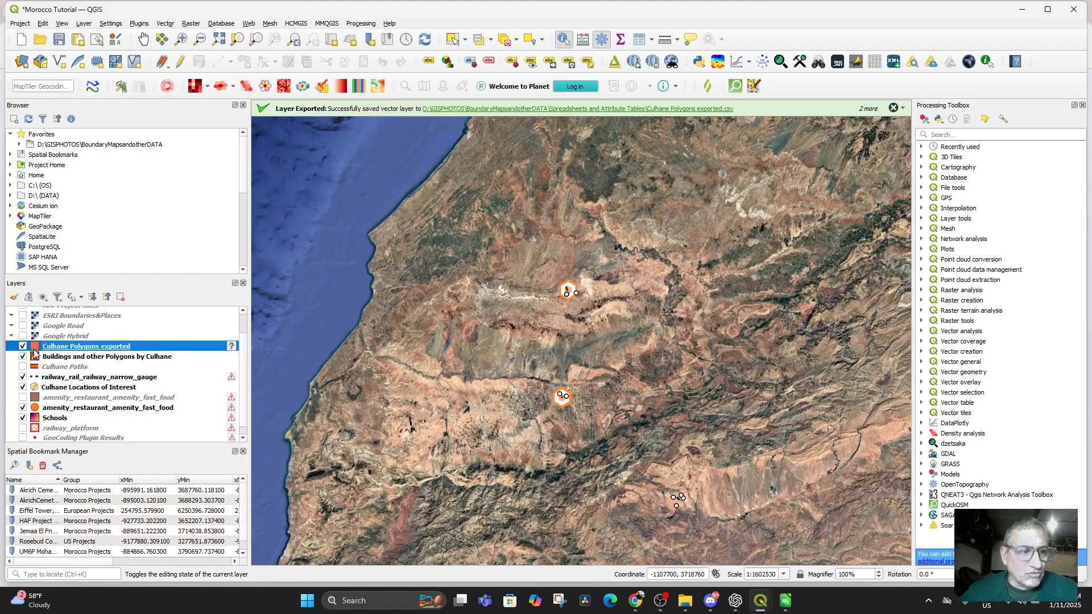
Open the exported polygon layer's attribute table and locate the Trinket Marker feature on the map
{"action": "right_click", "coordinate": [63, 350]}
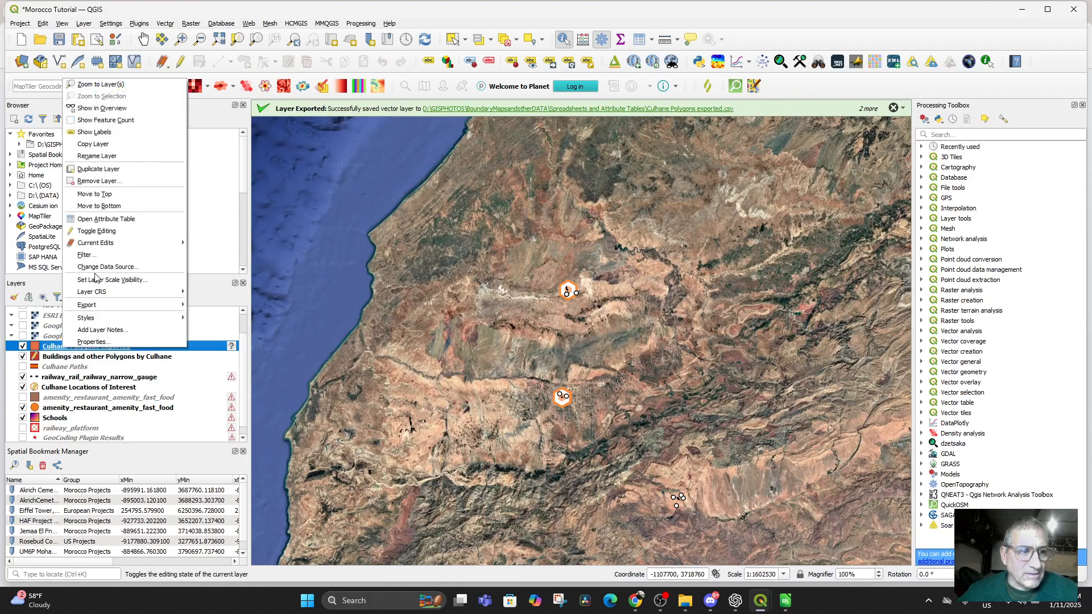
{"action": "left_click", "coordinate": [106, 220]}
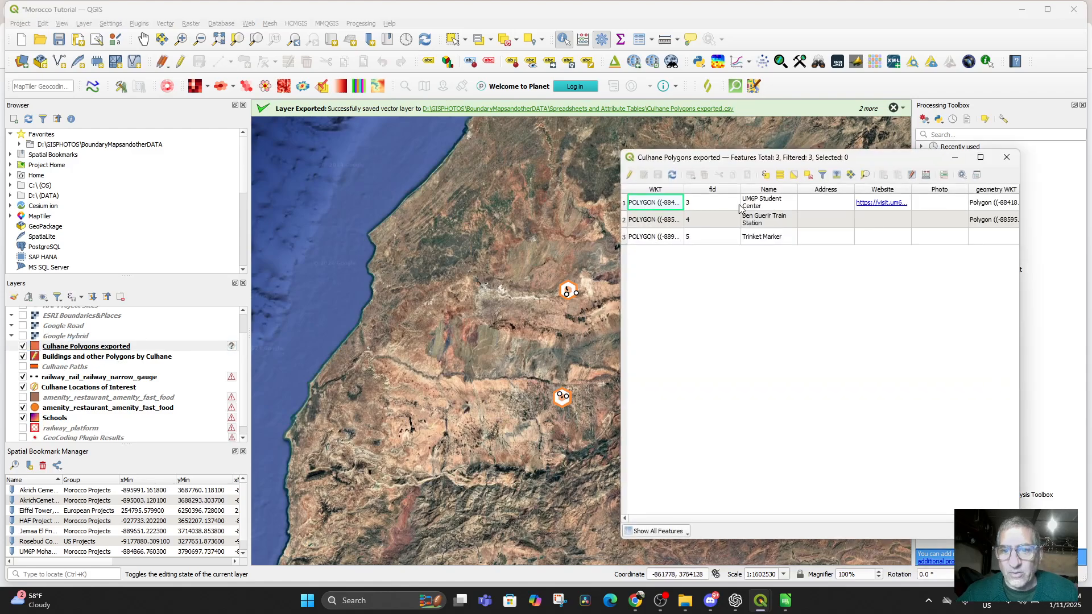
{"action": "left_click", "coordinate": [664, 239]}
{"action": "right_click", "coordinate": [714, 237]}
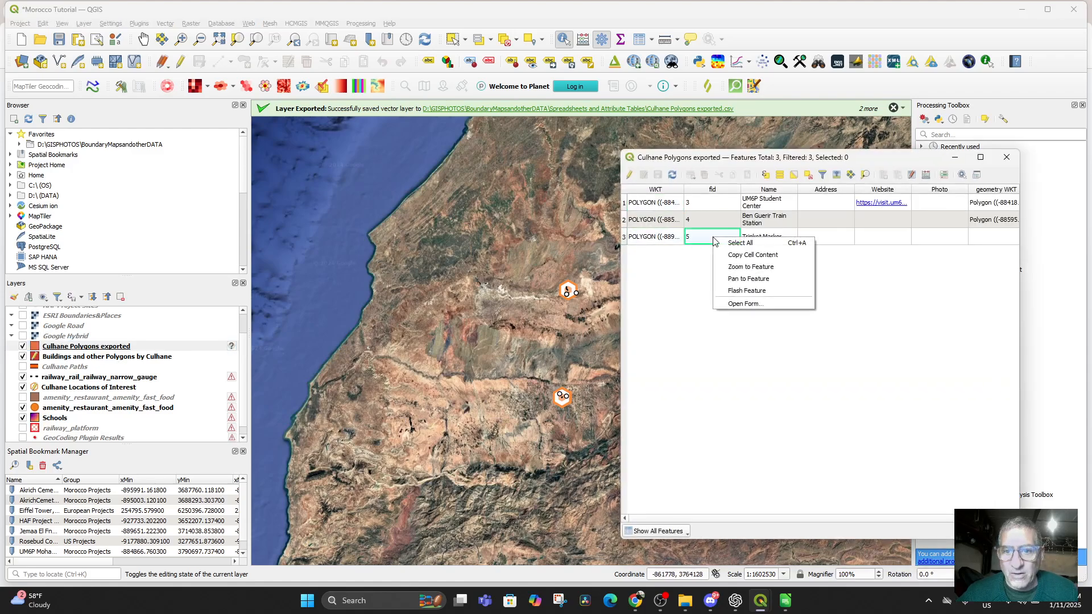
{"action": "left_click", "coordinate": [739, 266]}
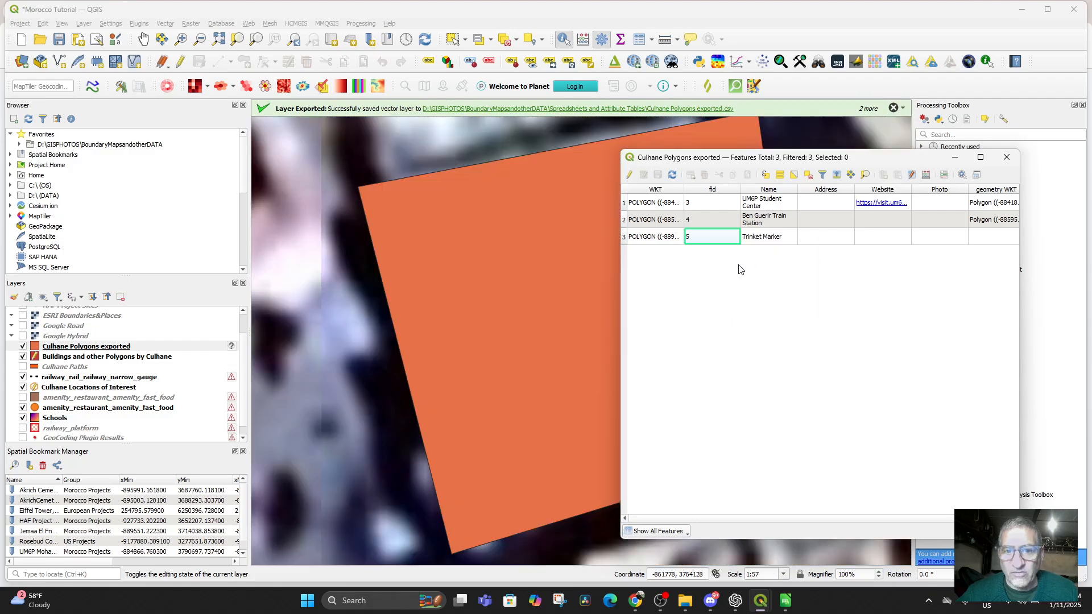
{"action": "left_click", "coordinate": [956, 159]}
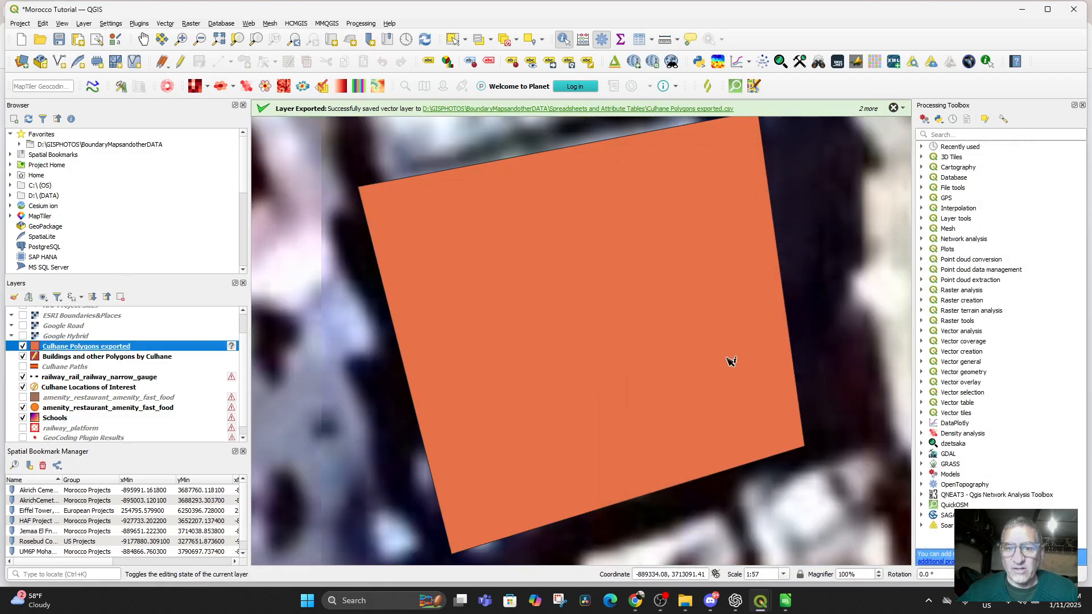
{"action": "scroll", "coordinate": [731, 361], "scroll_direction": "down", "scroll_amount": 4}
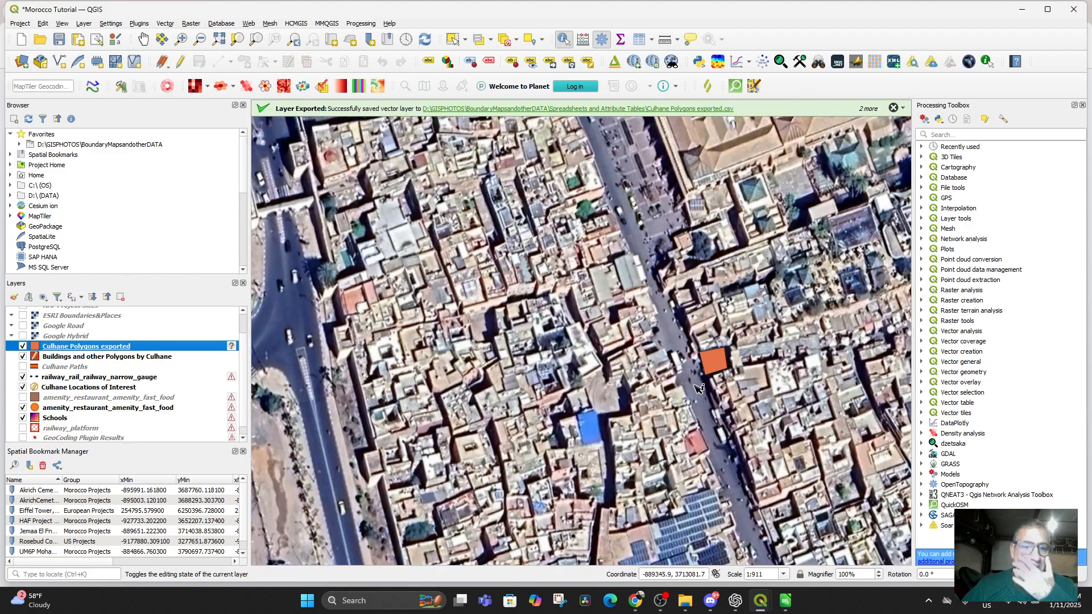
{"action": "left_click_drag", "start_coordinate": [700, 387], "coordinate": [675, 394]}
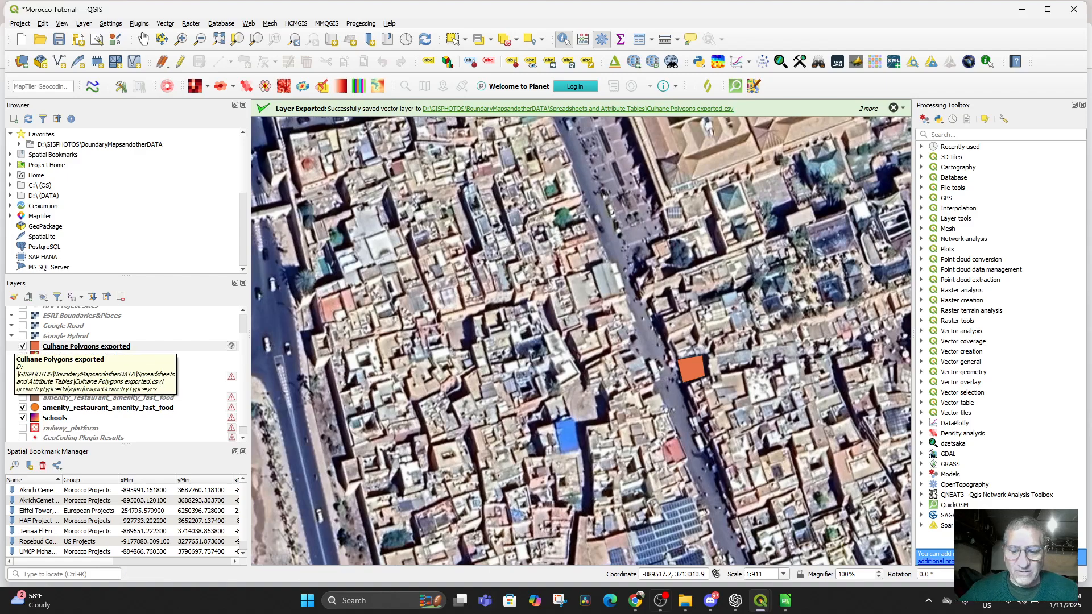
Switch to File Explorer, open the exported polygons CSV in LibreOffice Calc with the default import settings, and move its window aside
{"action": "left_click", "coordinate": [685, 600]}
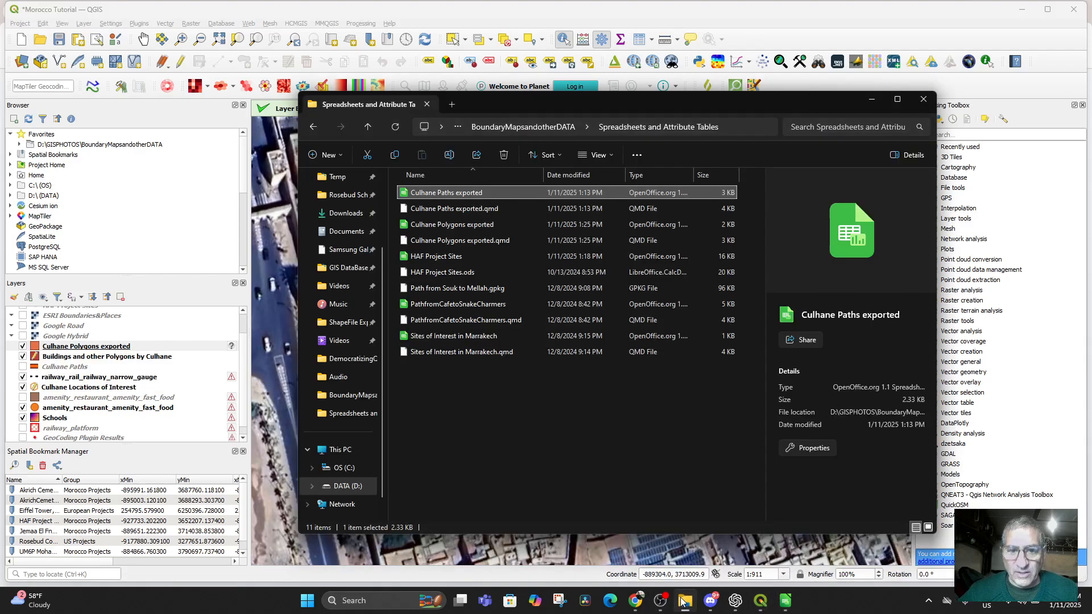
{"action": "left_click", "coordinate": [446, 226]}
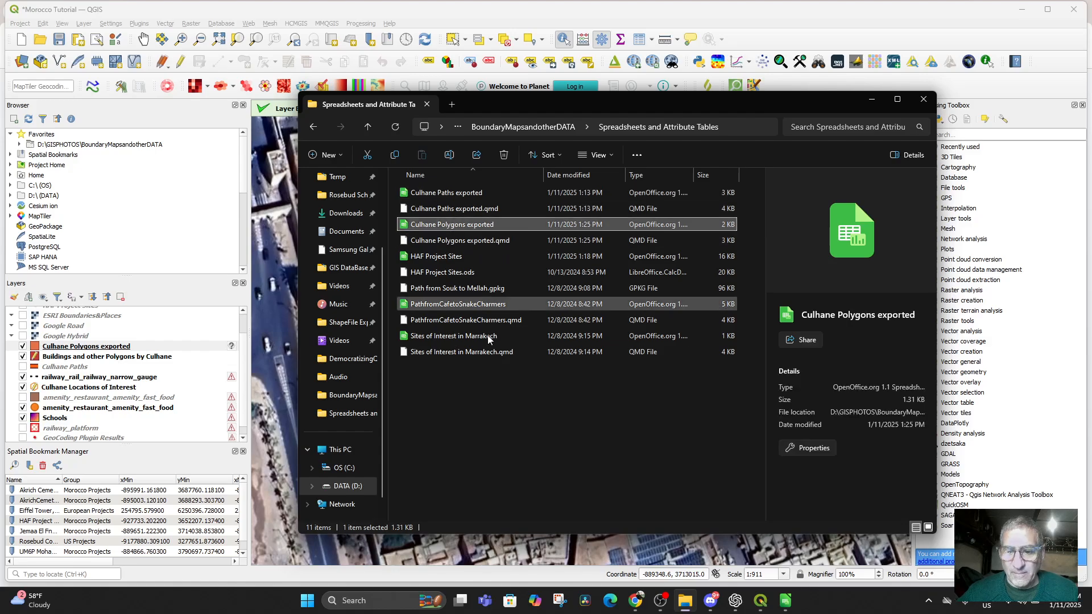
{"action": "double_click", "coordinate": [425, 226]}
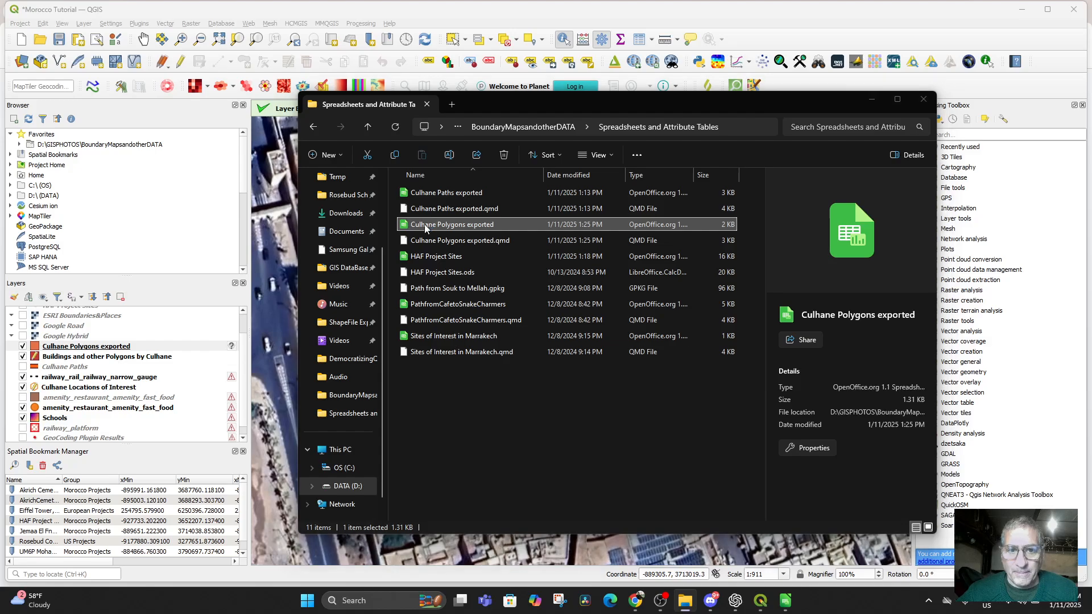
{"action": "left_click", "coordinate": [589, 448]}
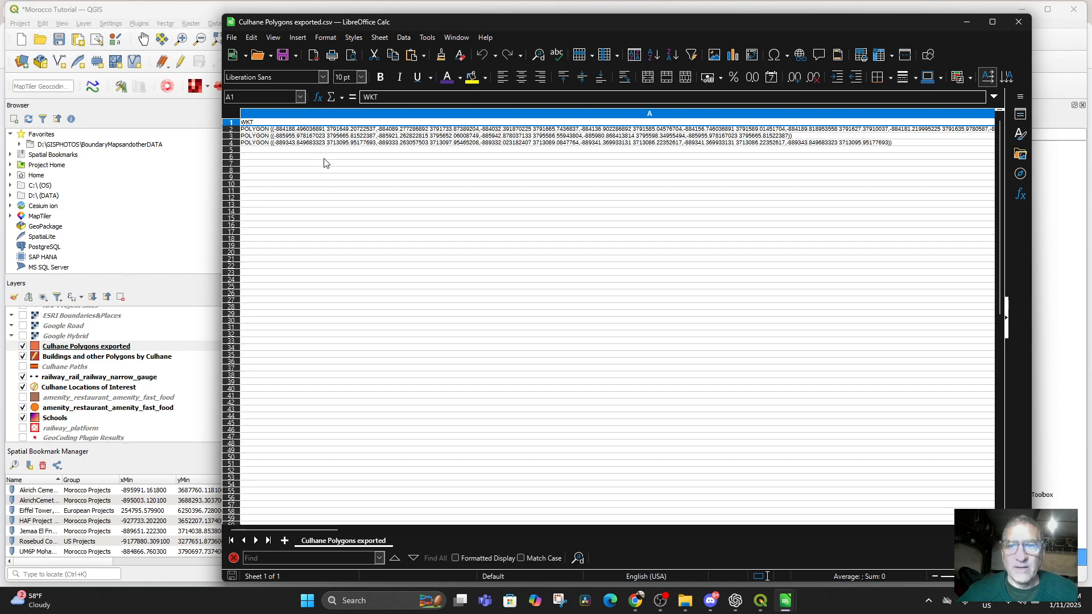
{"action": "left_click_drag", "start_coordinate": [455, 30], "coordinate": [762, 46]}
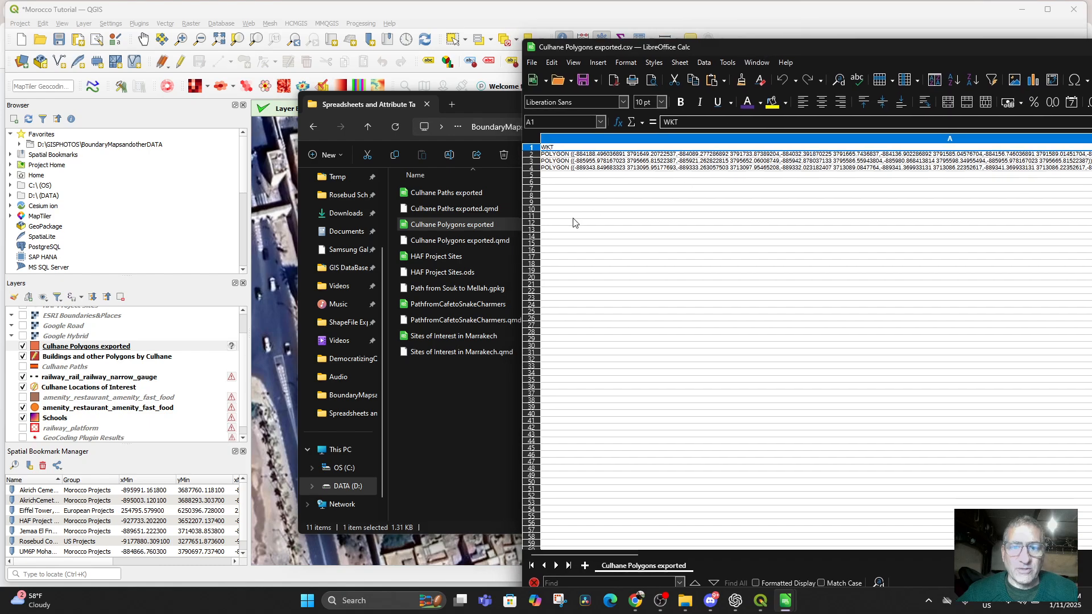
Switch to QGIS and open the exported polygon layer's attribute table to identify which row is the Trinket Marker
{"action": "left_click", "coordinate": [70, 348]}
{"action": "right_click", "coordinate": [70, 348]}
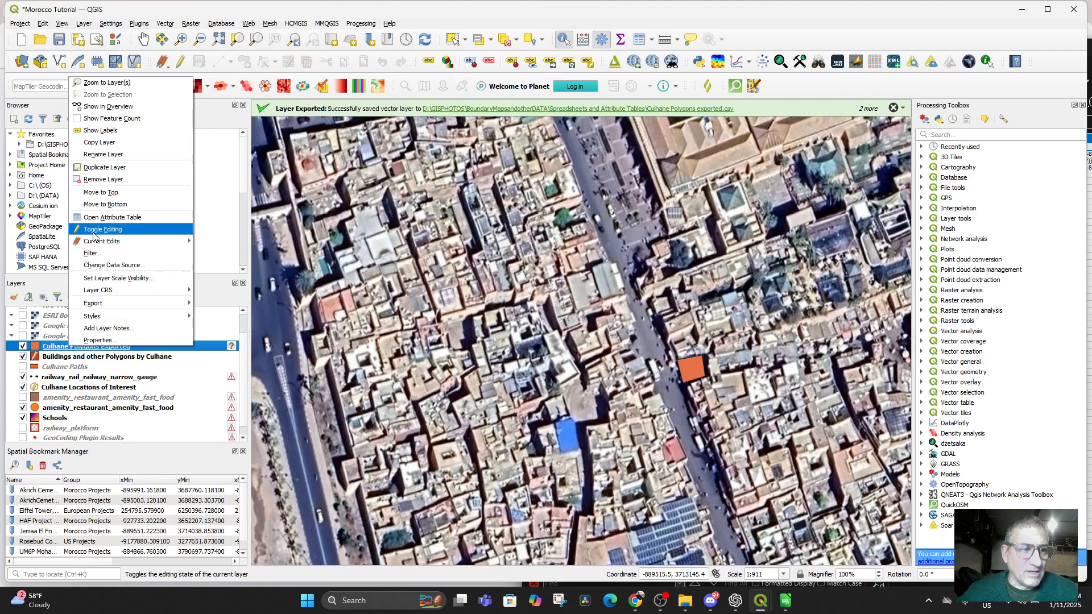
{"action": "left_click", "coordinate": [102, 217]}
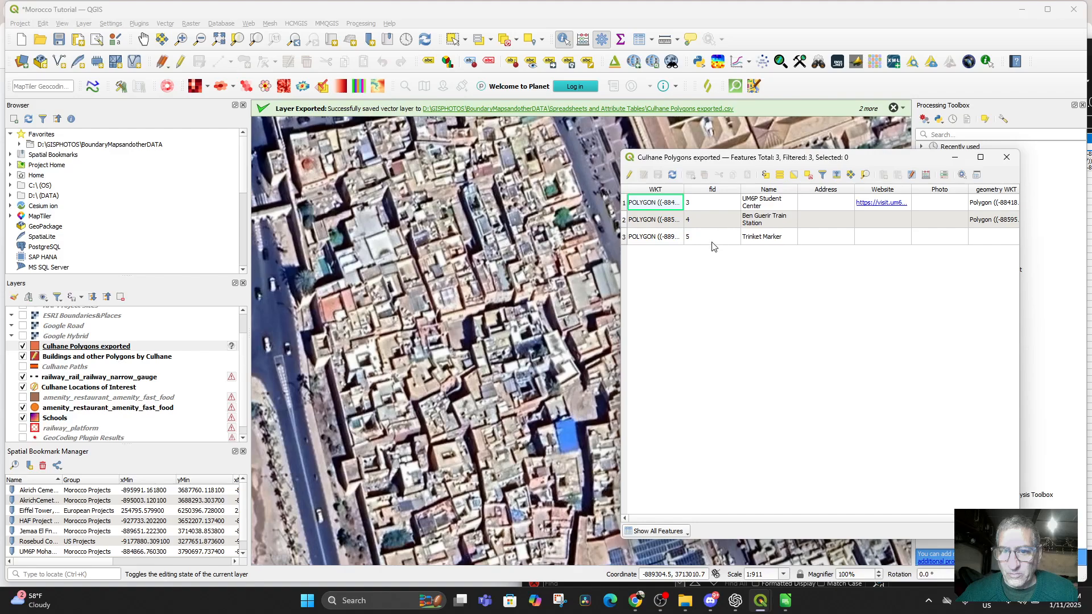
Bring up the HAF Project Sites spreadsheet in LibreOffice Calc, then copy the Trinket Marker's WKT from cell A4 of the exported polygons CSV
{"action": "mouse_move", "coordinate": [785, 600]}
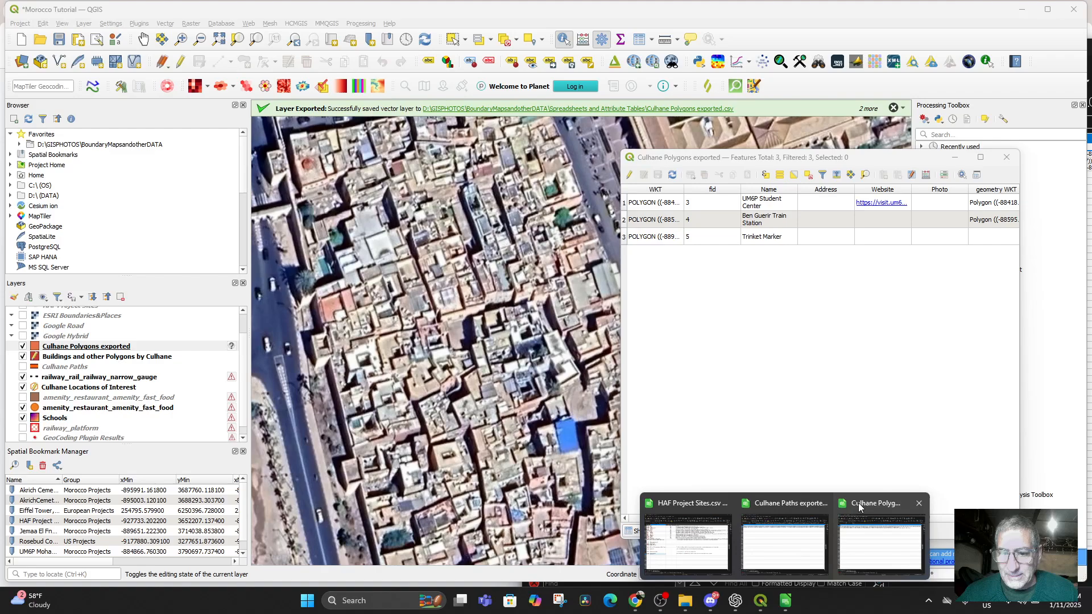
{"action": "left_click", "coordinate": [692, 503]}
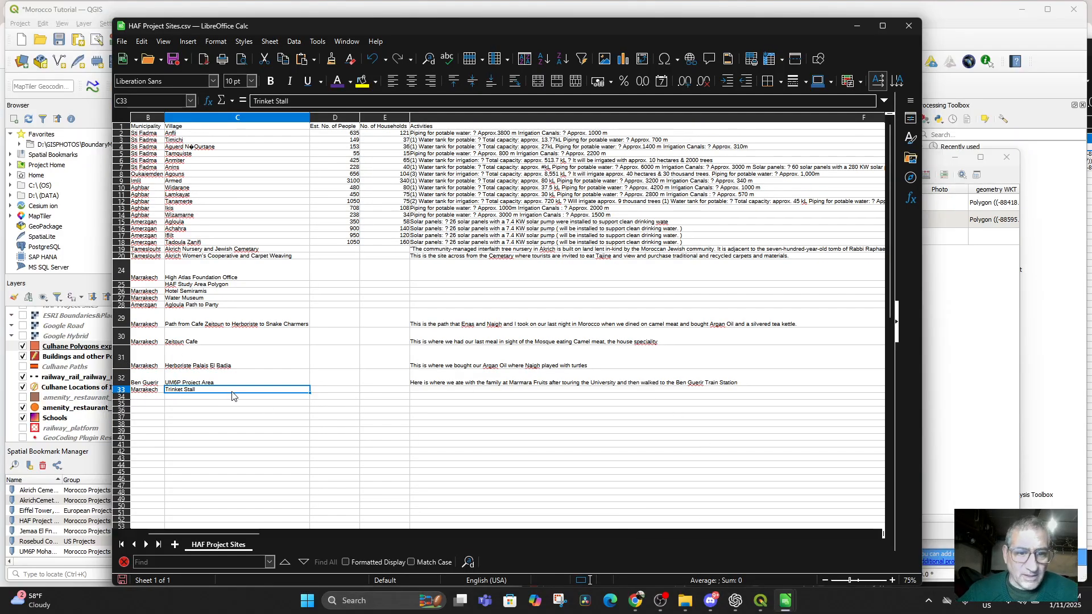
{"action": "mouse_move", "coordinate": [786, 604]}
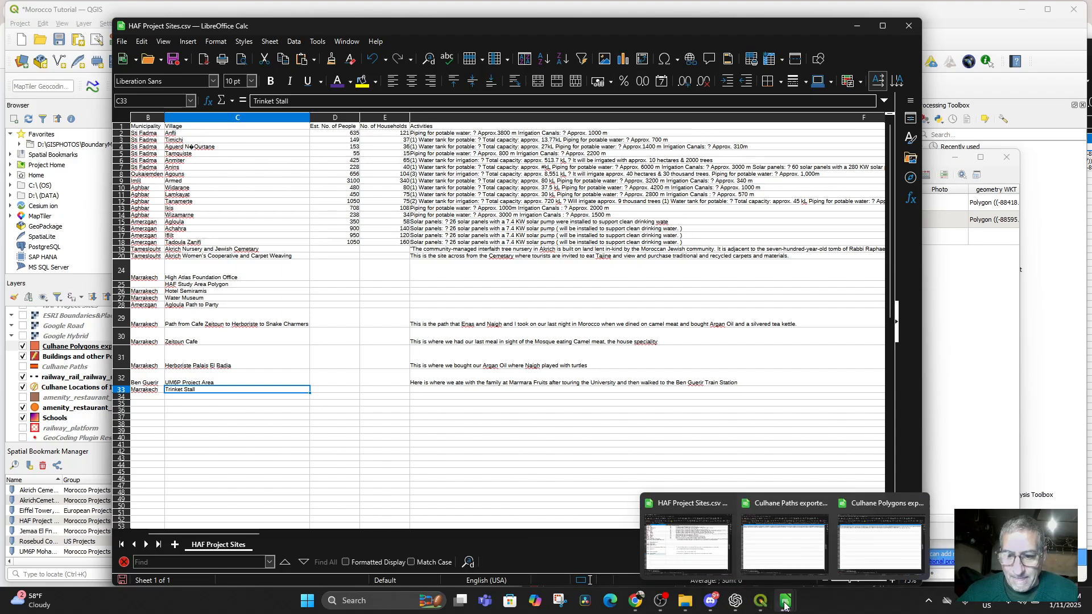
{"action": "left_click", "coordinate": [879, 552]}
{"action": "left_click", "coordinate": [547, 170]}
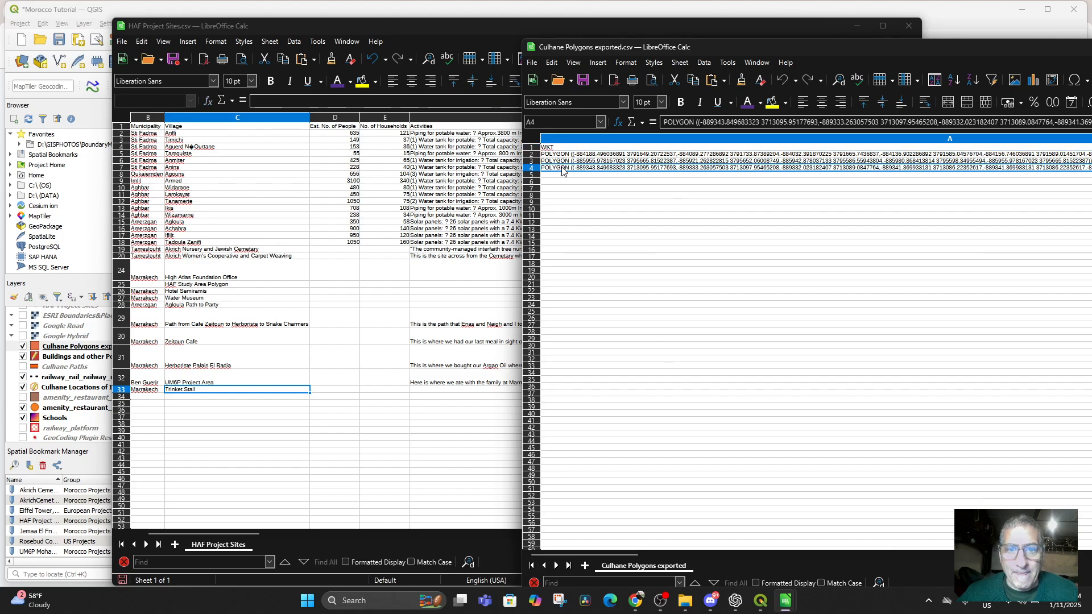
{"action": "right_click", "coordinate": [563, 169]}
{"action": "left_click", "coordinate": [588, 191]}
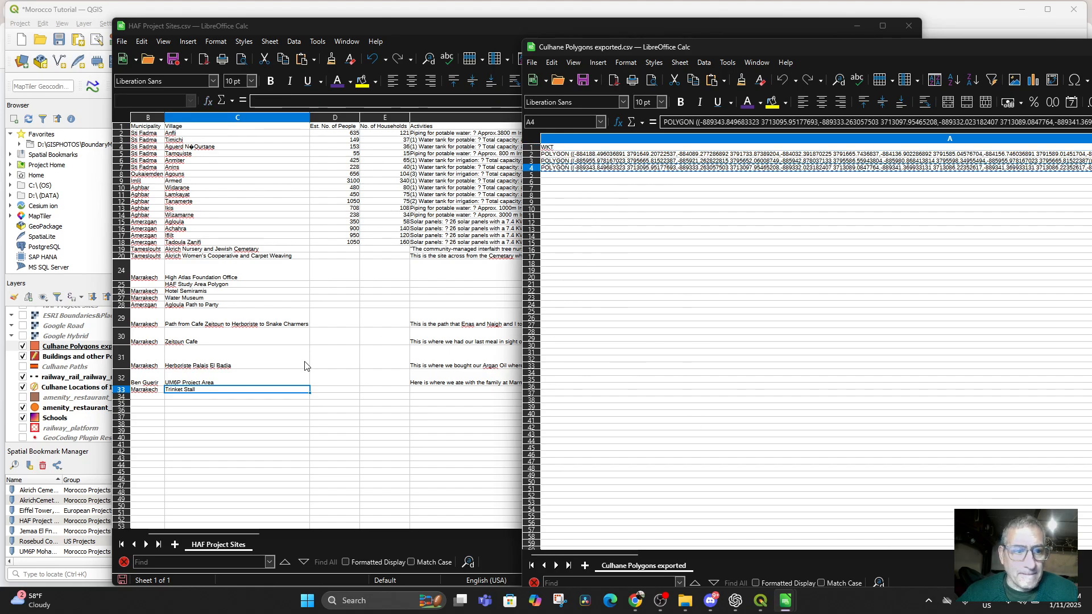
In HAF Project Sites, make row 33 taller, paste the polygon into Trinket Stall's PolygonWKT cell M33, and return to the exported polygons CSV
{"action": "left_click", "coordinate": [284, 409]}
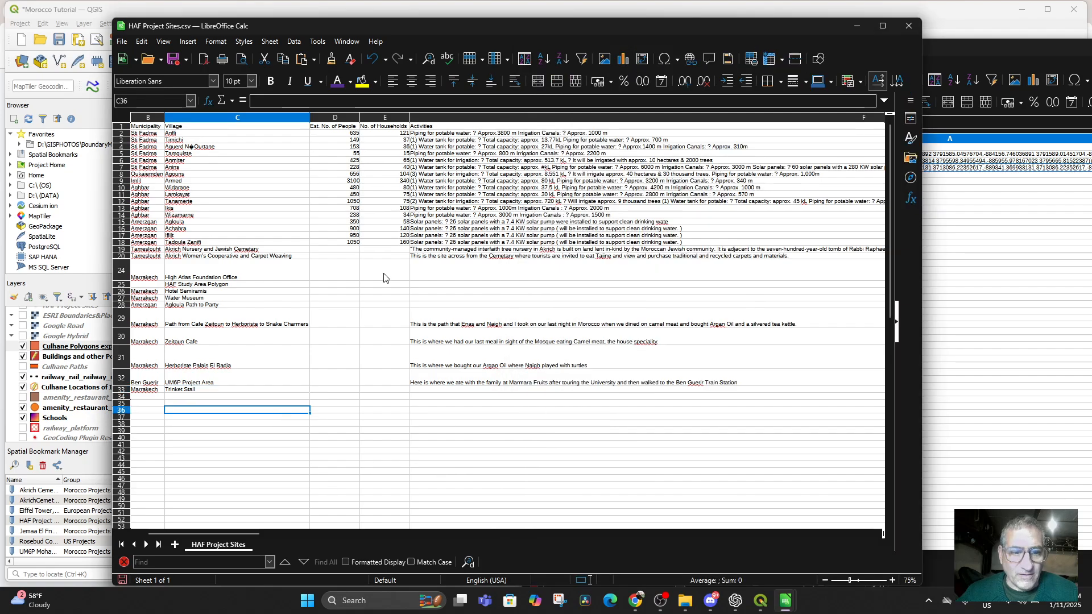
{"action": "left_click", "coordinate": [135, 390]}
{"action": "left_click_drag", "start_coordinate": [122, 392], "coordinate": [122, 401]}
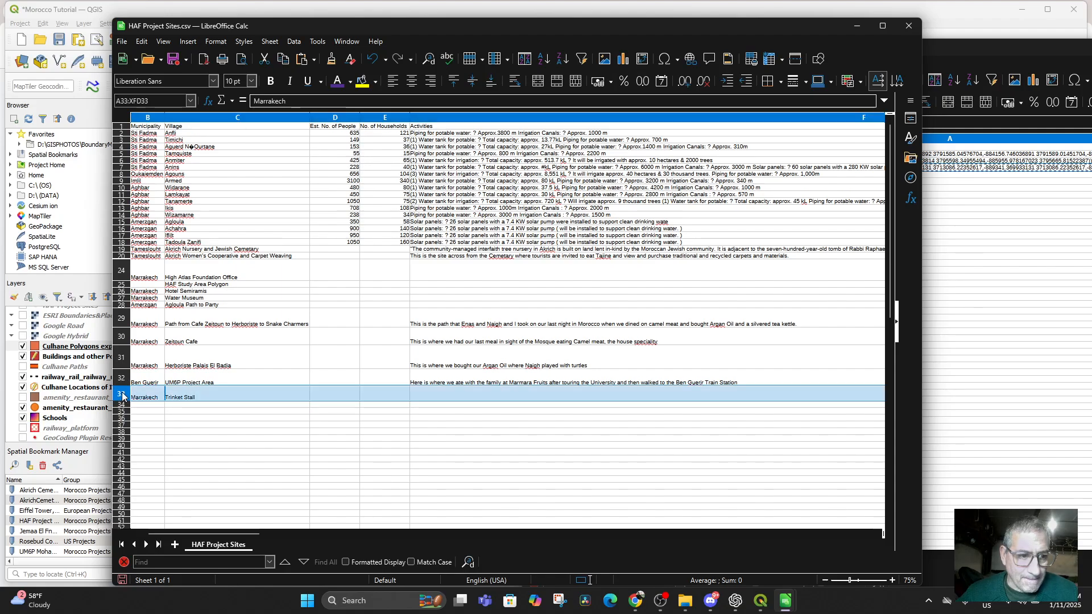
{"action": "left_click_drag", "start_coordinate": [228, 534], "coordinate": [485, 567]}
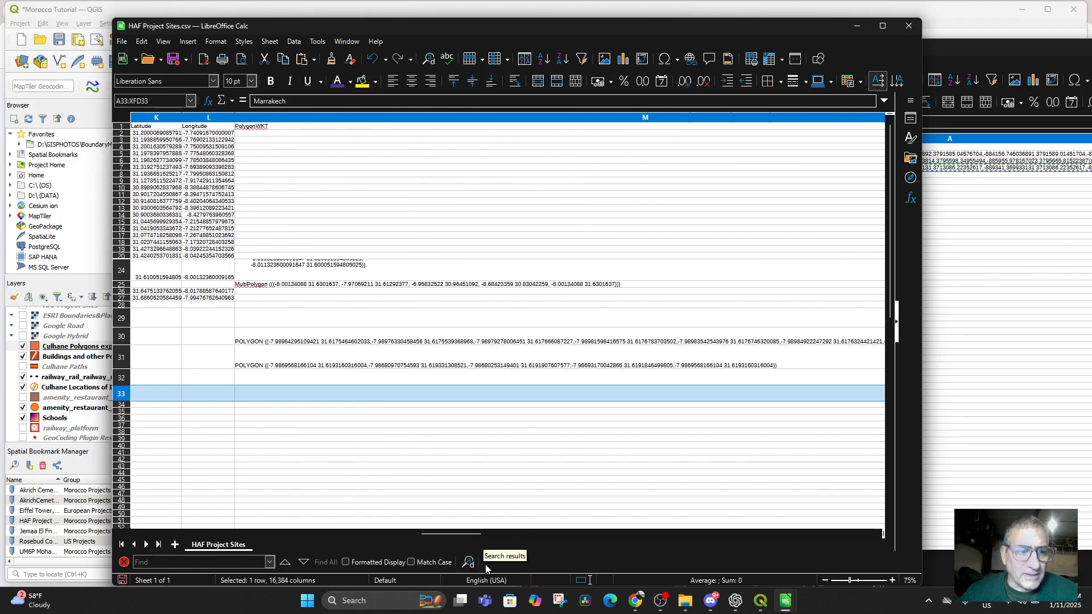
{"action": "left_click", "coordinate": [251, 393]}
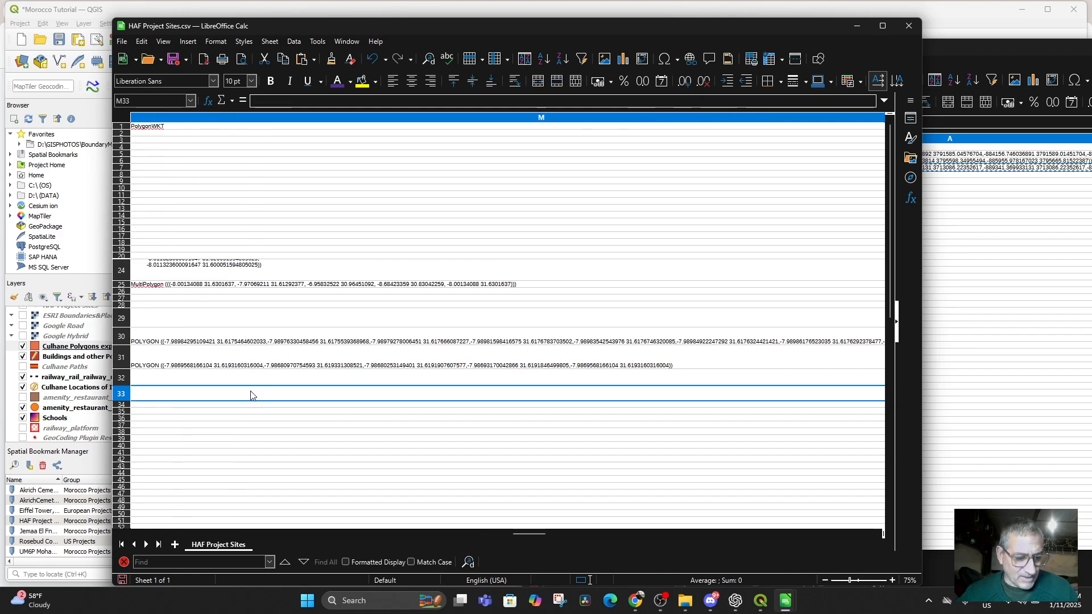
{"action": "key", "text": "ctrl+v"}
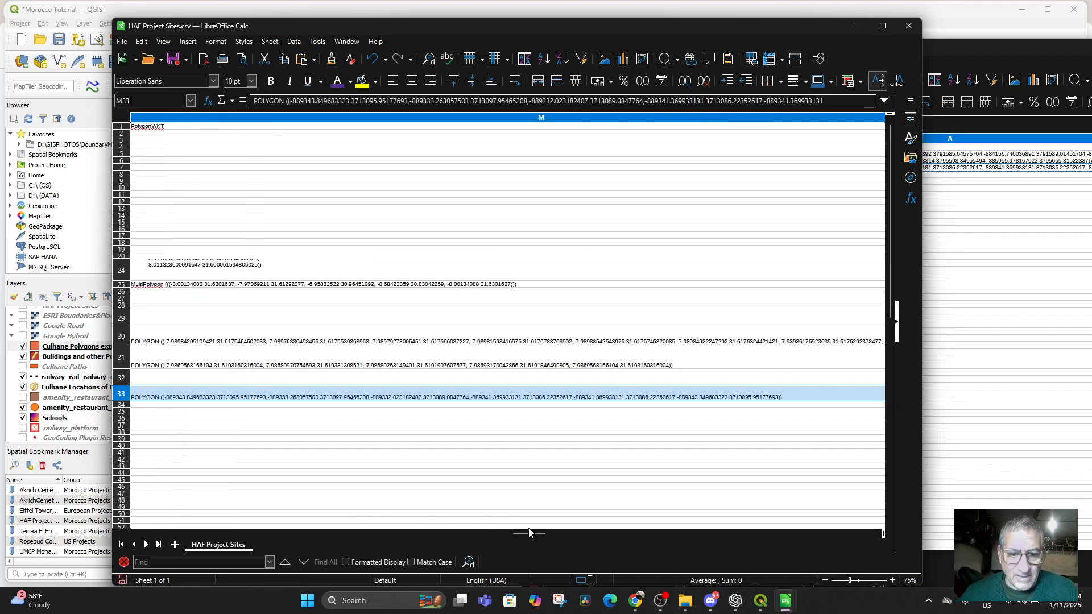
{"action": "left_click_drag", "start_coordinate": [528, 533], "coordinate": [274, 520]}
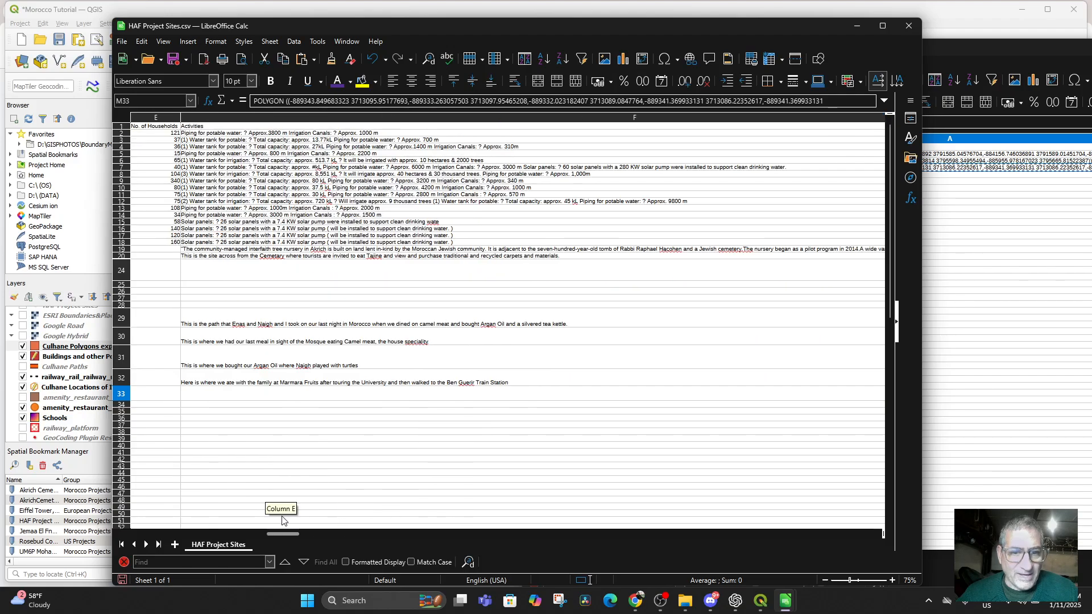
{"action": "left_click", "coordinate": [1000, 43]}
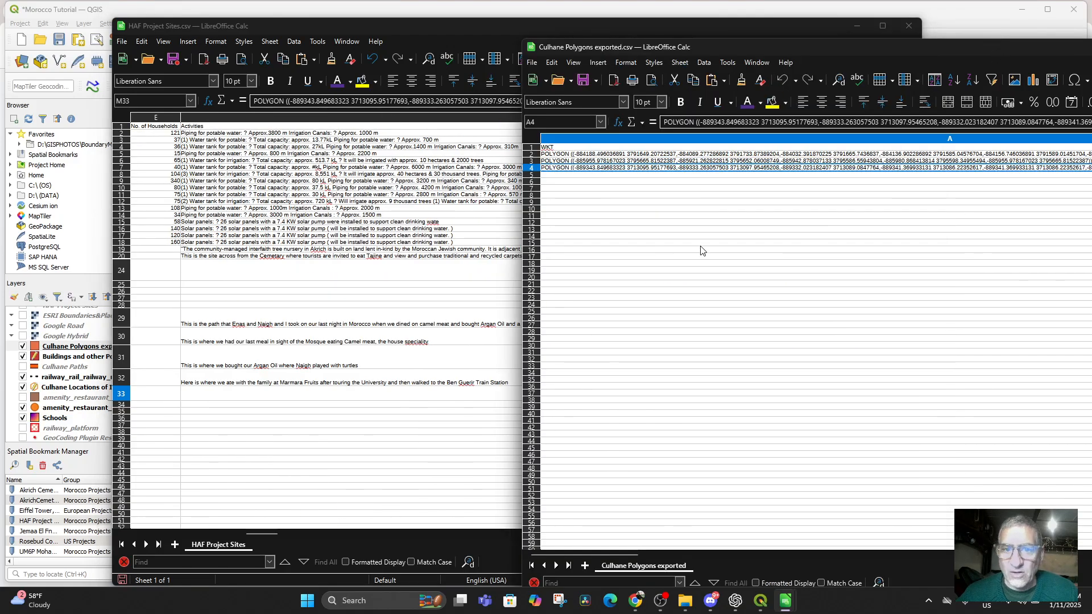
Switch to QGIS and check the polygon features in the attribute table of the Culhane Polygons exported layer
{"action": "left_click", "coordinate": [63, 347]}
{"action": "right_click", "coordinate": [63, 347]}
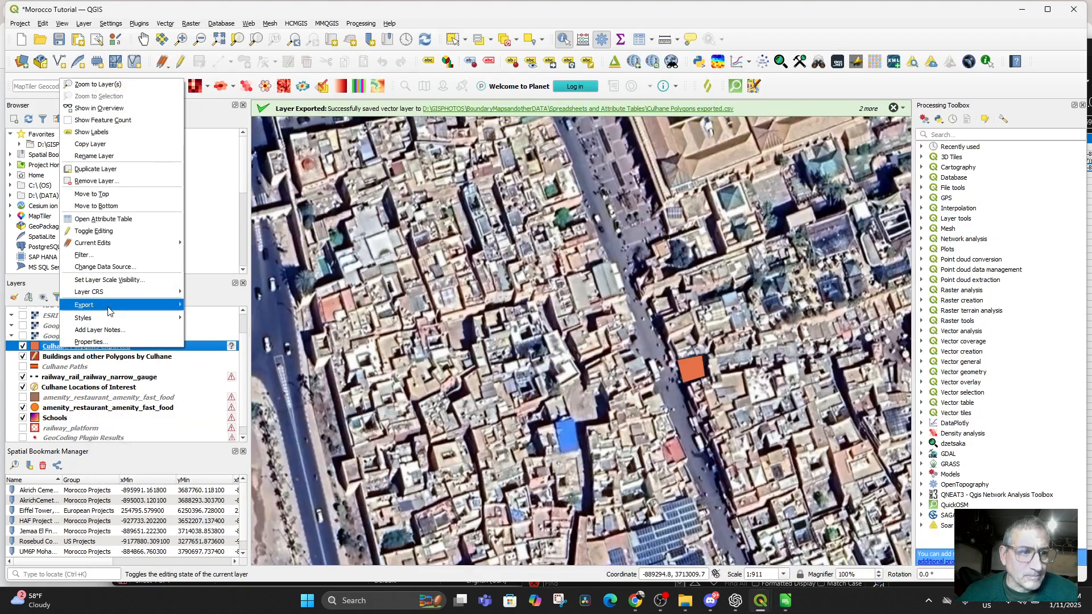
{"action": "left_click", "coordinate": [114, 219]}
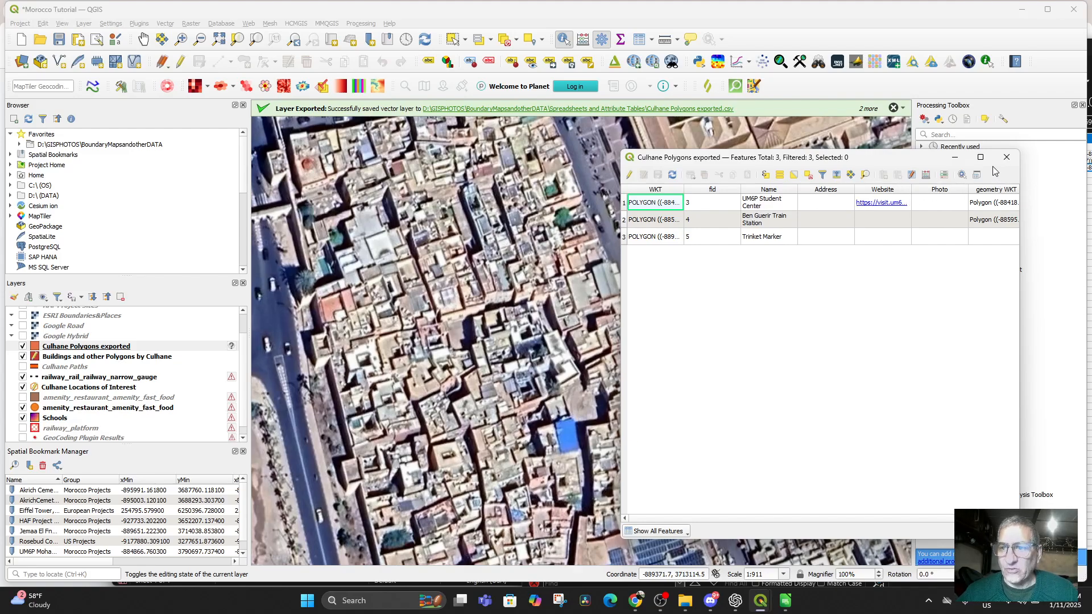
{"action": "left_click", "coordinate": [644, 225]}
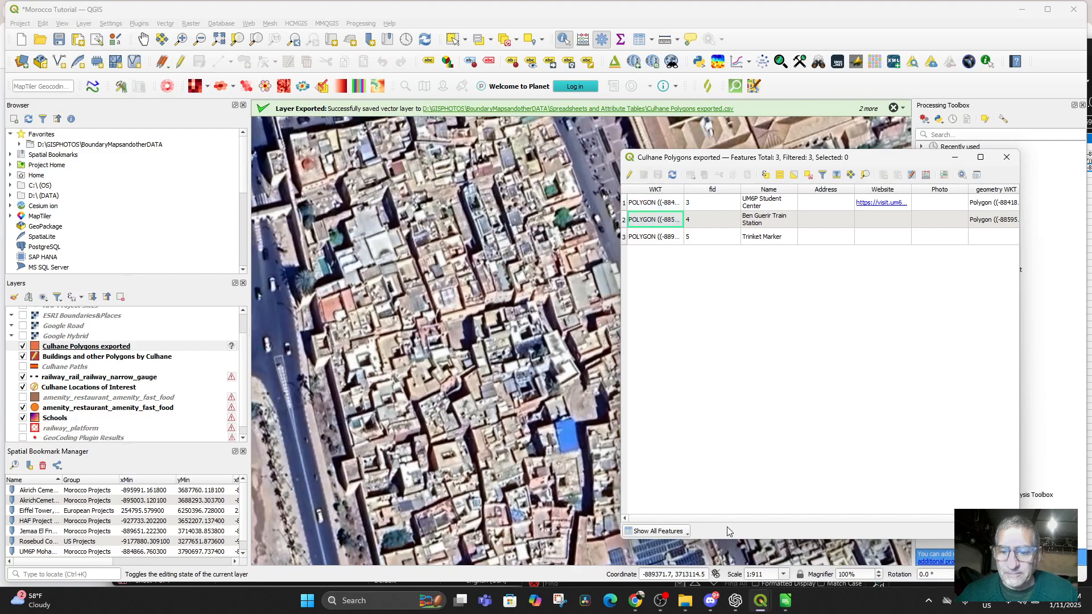
In the HAF Project Sites spreadsheet, enter Ben Guerir as province and municipality and Train Station as village in row 34
{"action": "mouse_move", "coordinate": [785, 603]}
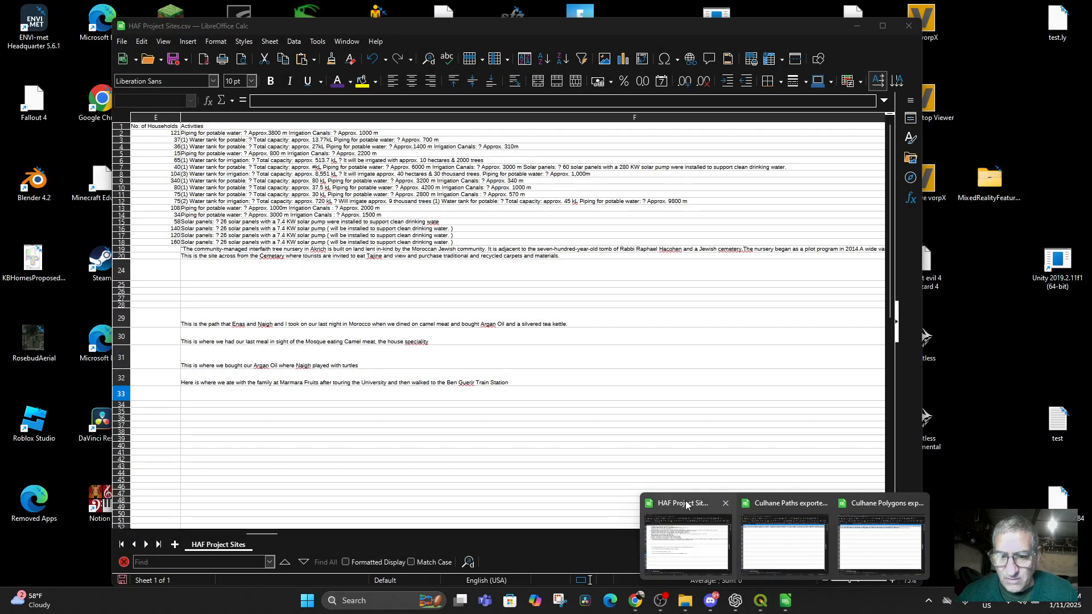
{"action": "left_click", "coordinate": [687, 505]}
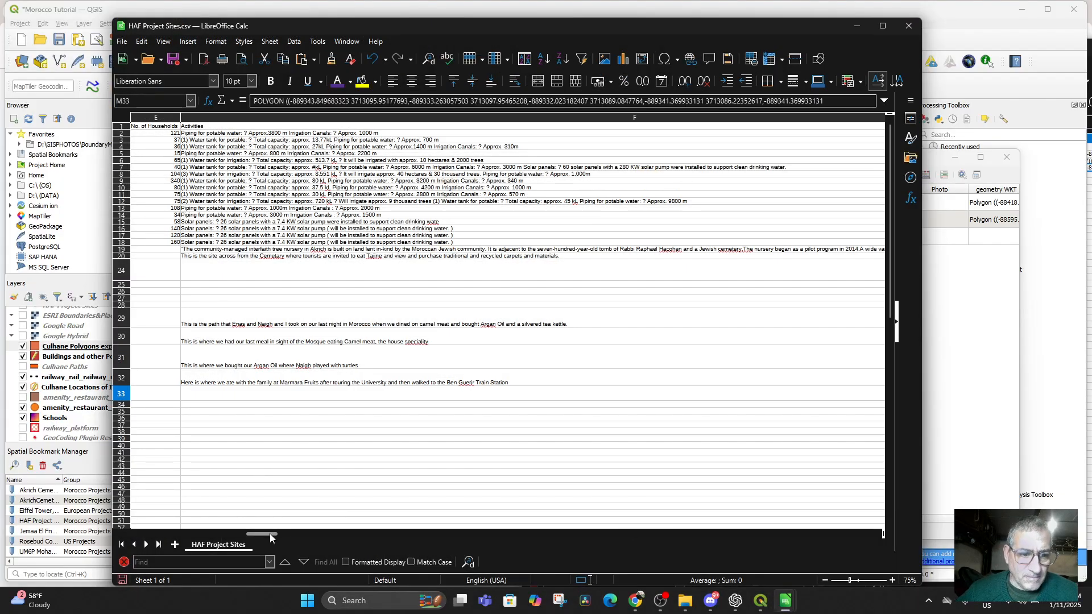
{"action": "left_click_drag", "start_coordinate": [269, 533], "coordinate": [142, 533]}
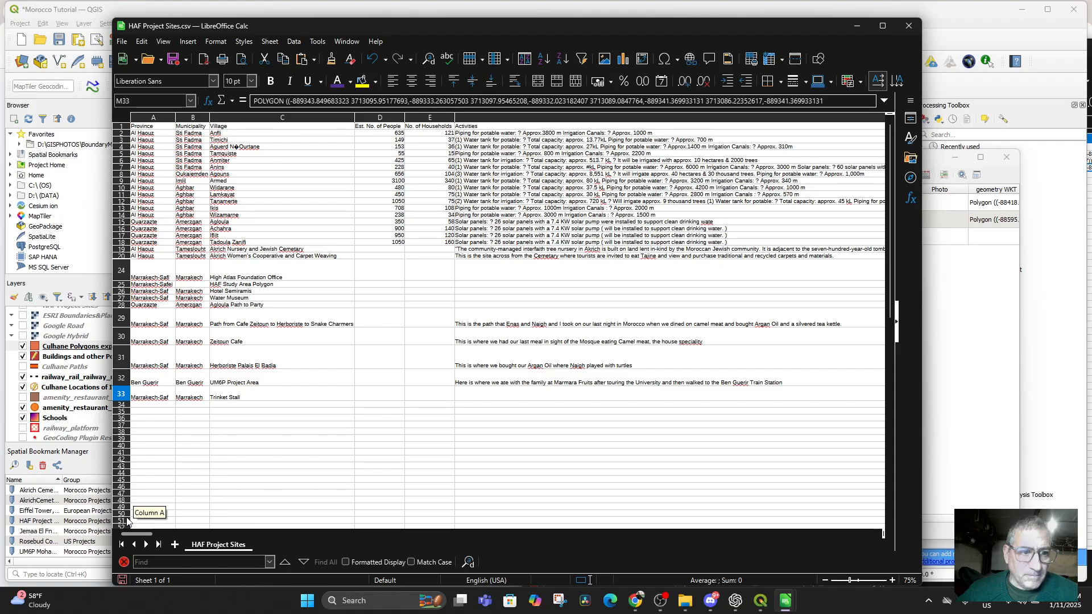
{"action": "left_click", "coordinate": [146, 405]}
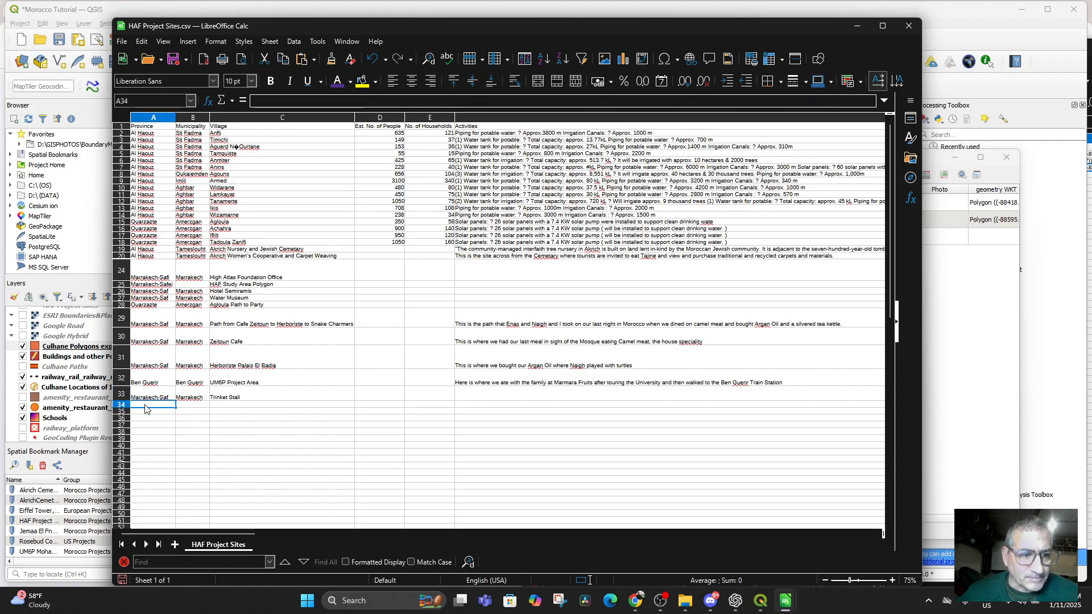
{"action": "type", "text": "B"}
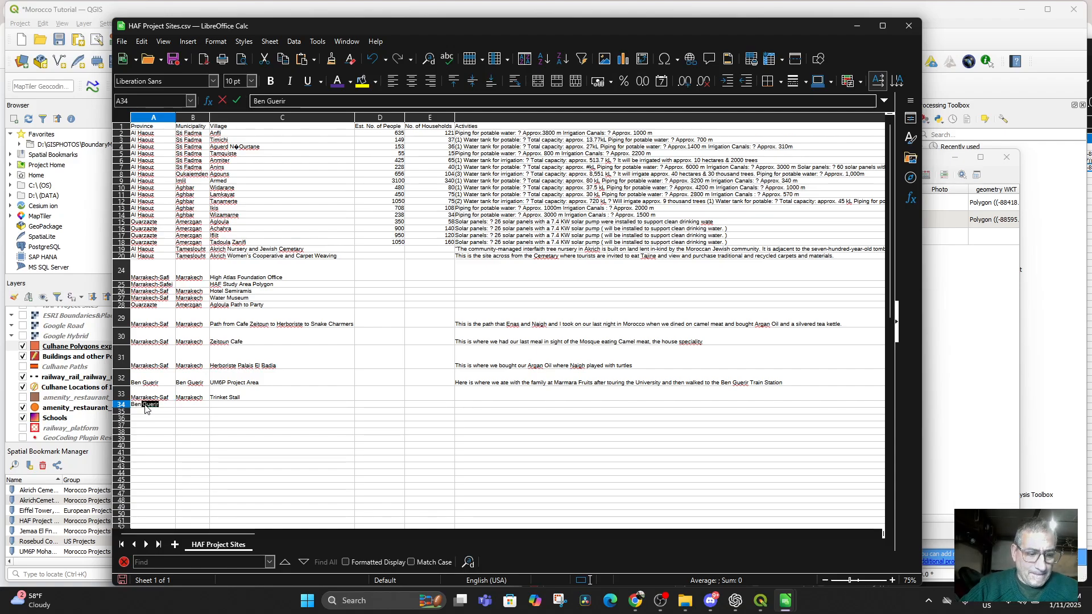
{"action": "type", "text": "en"}
{"action": "key", "text": "Tab"}
{"action": "type", "text": "Ben"}
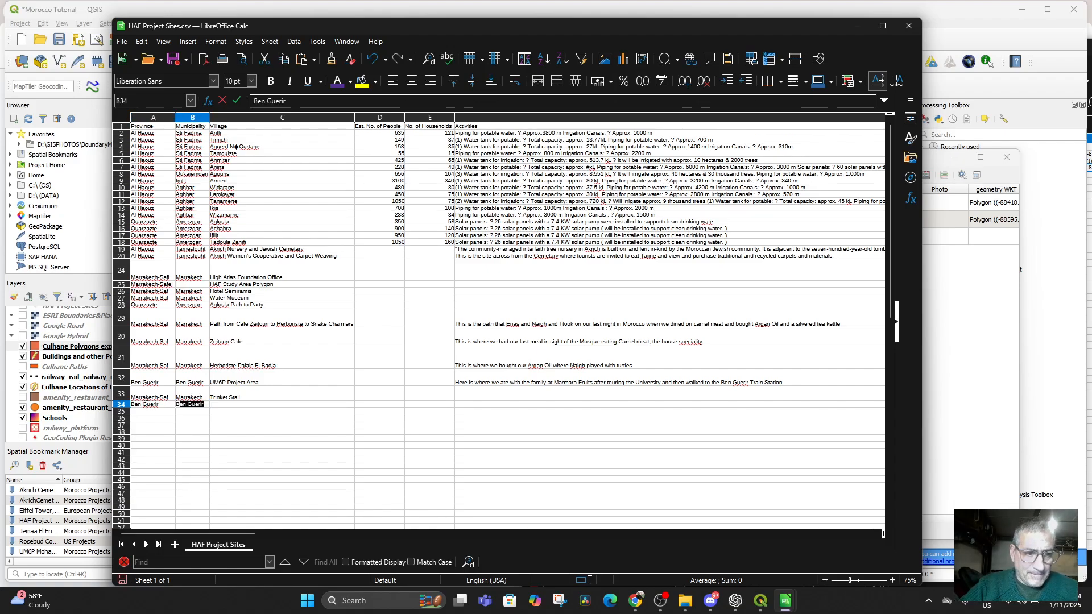
{"action": "key", "text": "Tab"}
{"action": "type", "text": "tRAI"}
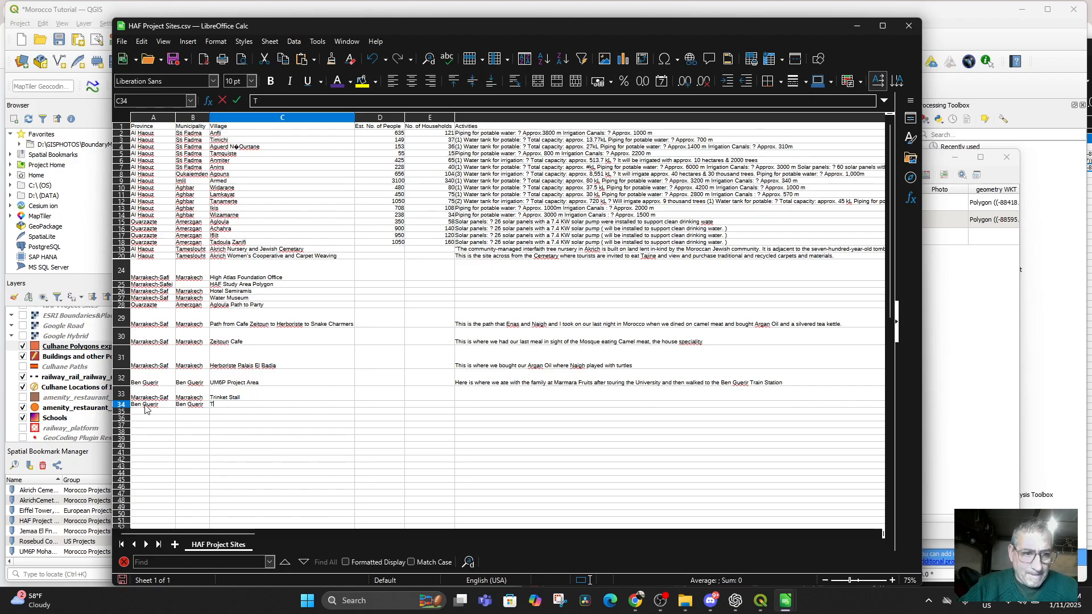
{"action": "type", "text": "n Station"}
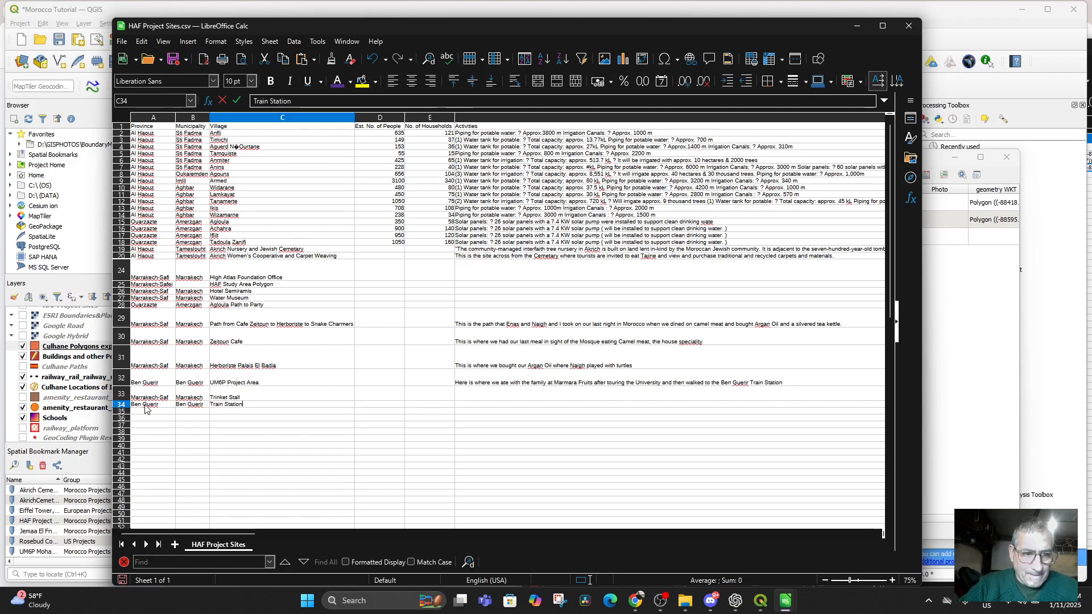
Go to row 34's PolygonWKT cell, and select the polygon in cell A3 of the Culhane Polygons exported spreadsheet
{"action": "key", "text": "Tab"}
{"action": "key", "text": "Tab"}
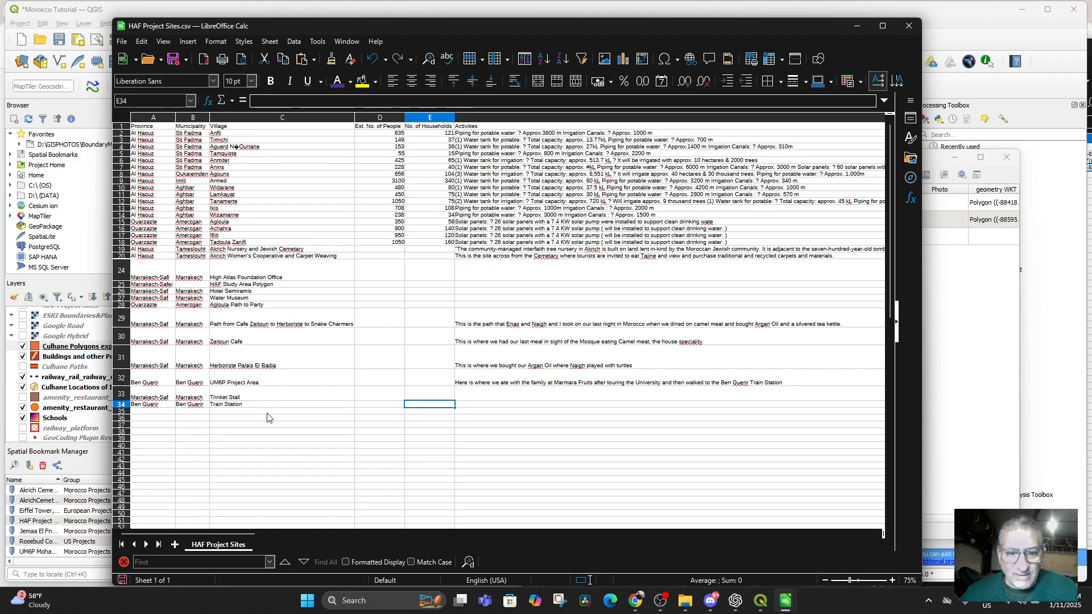
{"action": "key", "text": "Tab"}
{"action": "key", "text": "Tab"}
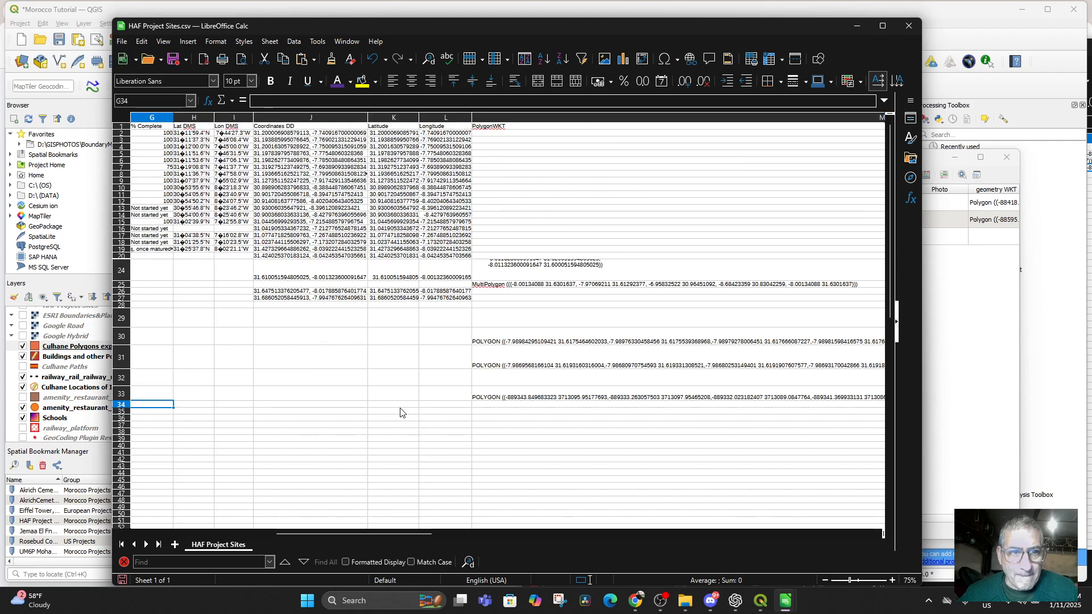
{"action": "left_click", "coordinate": [494, 404]}
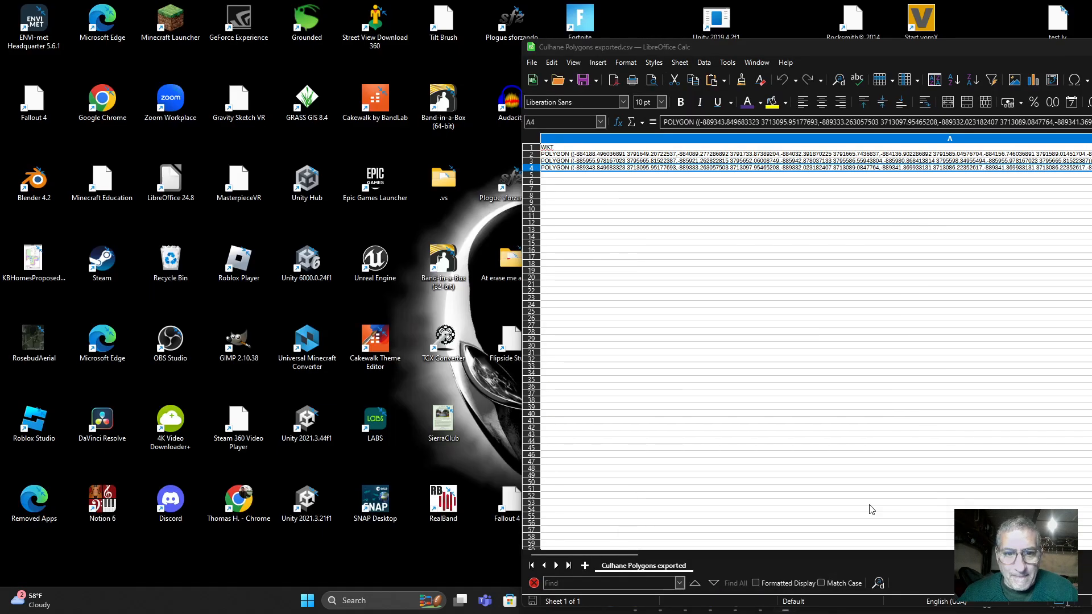
{"action": "left_click", "coordinate": [863, 518]}
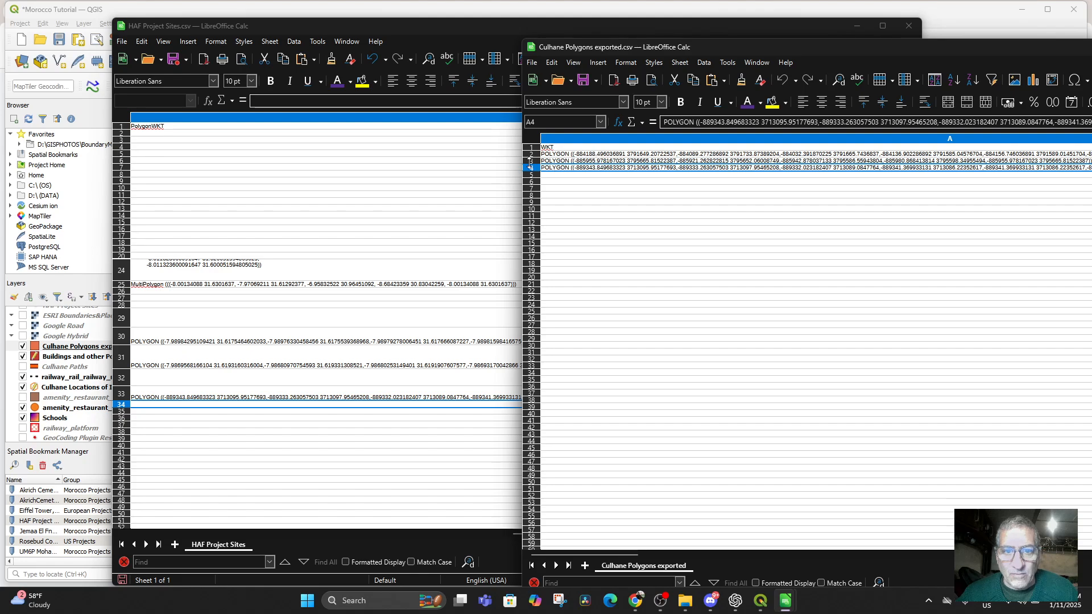
{"action": "left_click", "coordinate": [572, 161]}
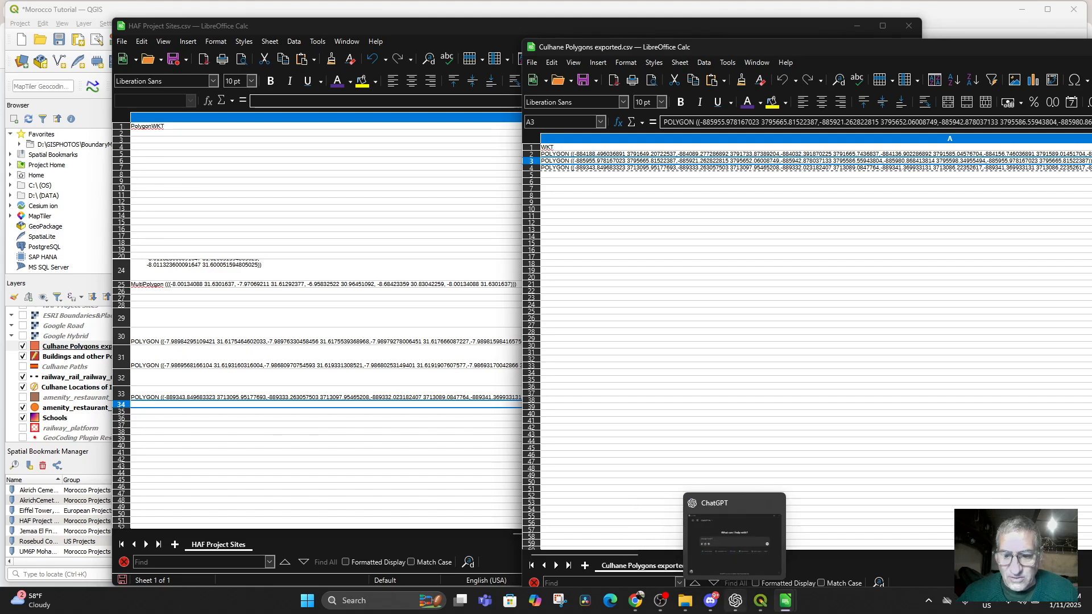
Close the Culhane Paths attribute table and check the feature order in the Culhane Polygons exported attribute table
{"action": "mouse_move", "coordinate": [760, 600]}
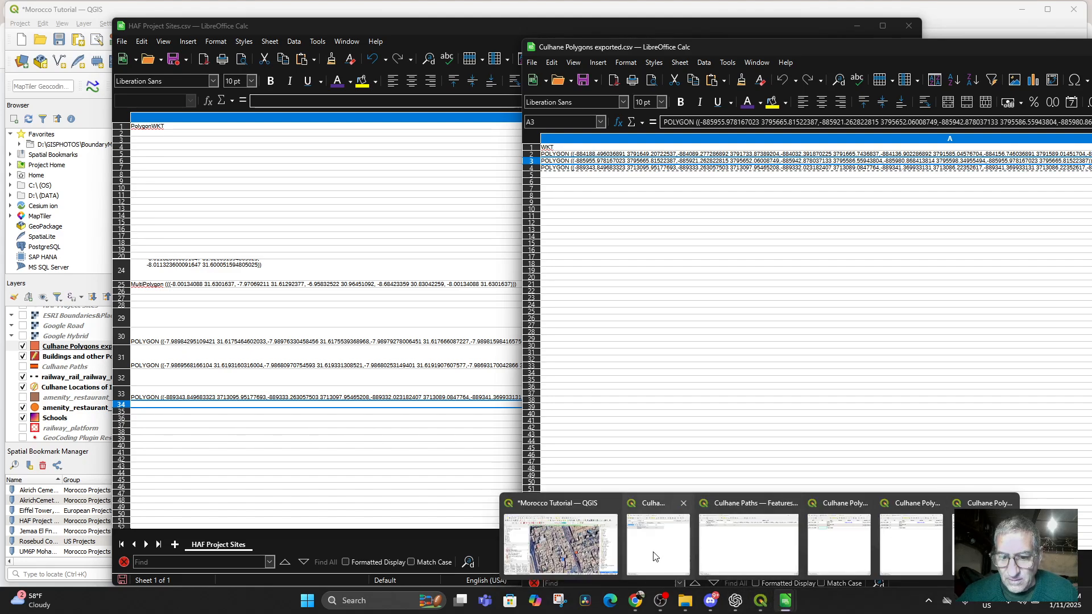
{"action": "left_click", "coordinate": [739, 546]}
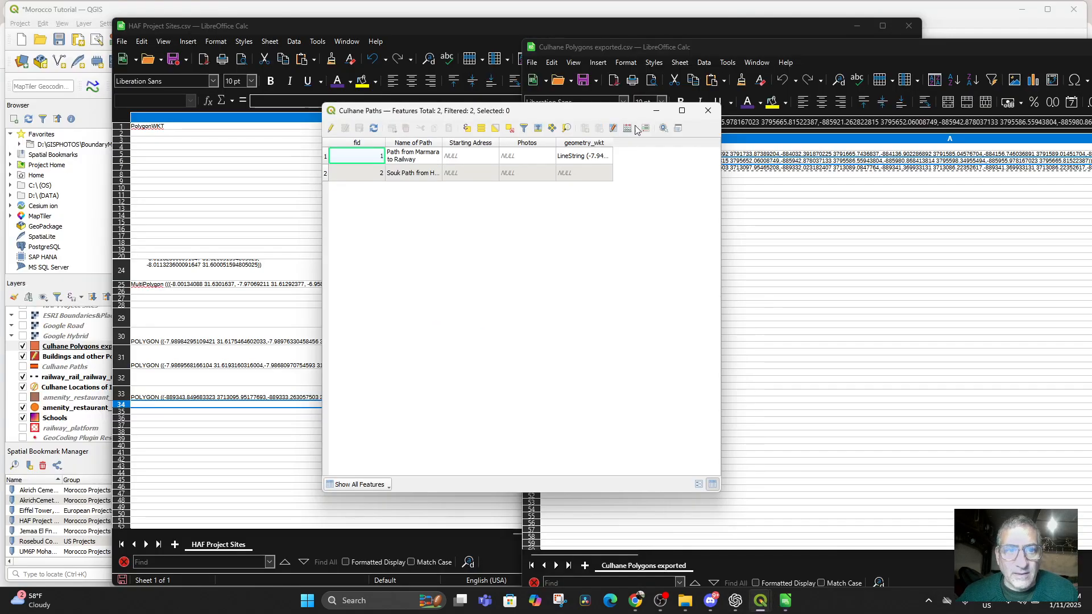
{"action": "left_click", "coordinate": [707, 111]}
{"action": "mouse_move", "coordinate": [759, 601]}
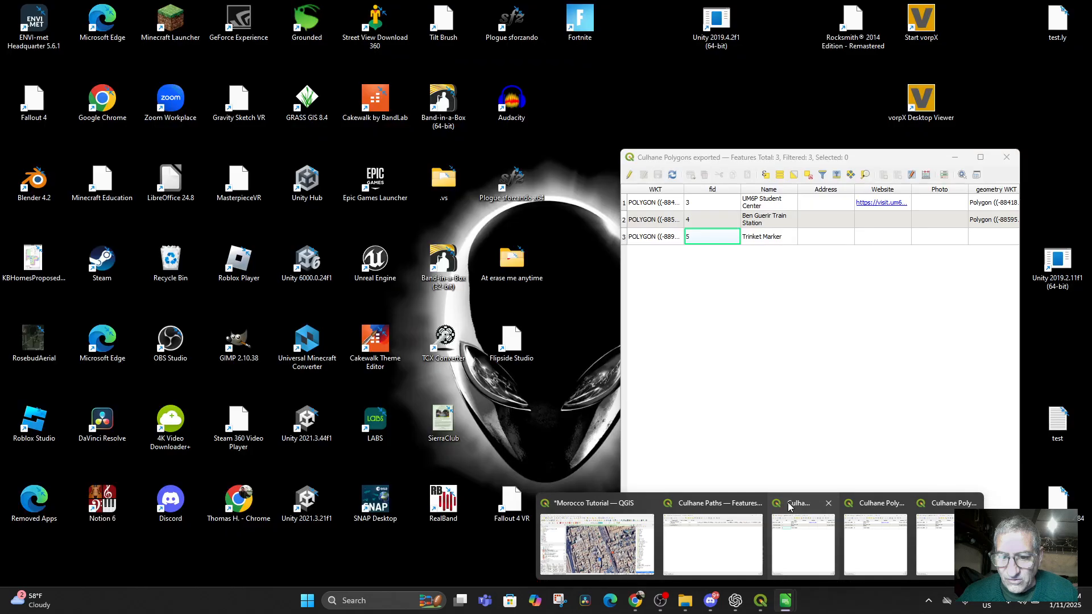
{"action": "left_click", "coordinate": [946, 512]}
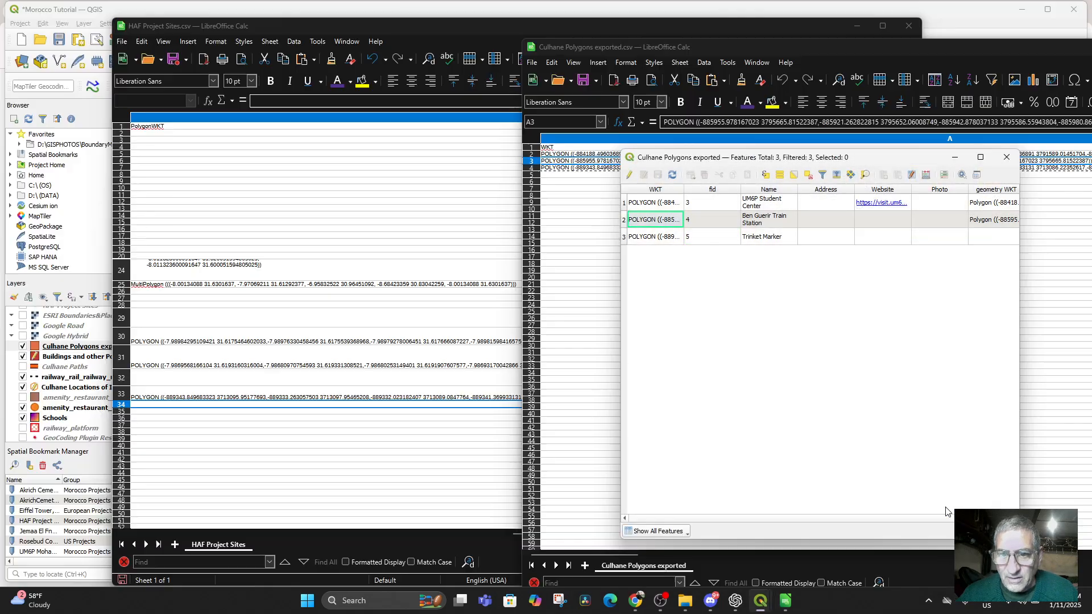
Copy the A3 polygon WKT from Culhane Polygons exported into cell M34 of HAF Project Sites and save the file
{"action": "left_click", "coordinate": [562, 163]}
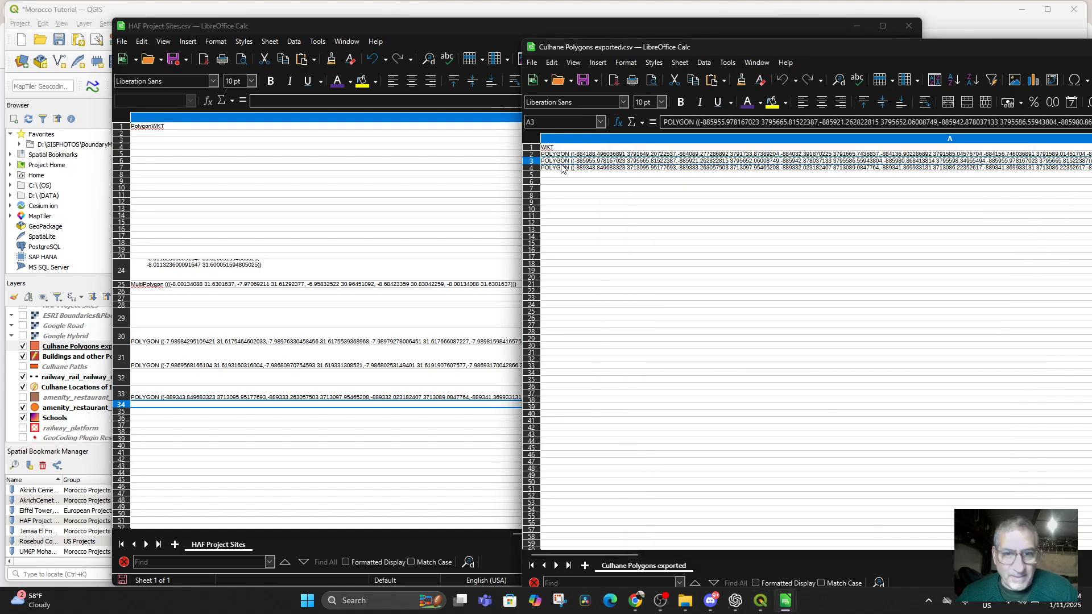
{"action": "left_click", "coordinate": [166, 409]}
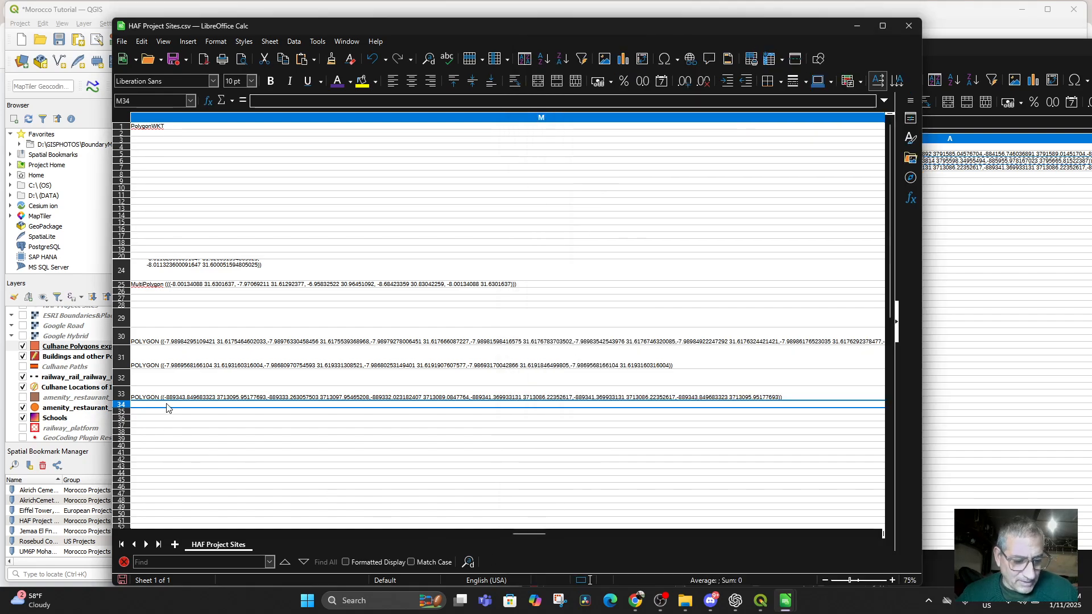
{"action": "type", "text": "POLYGON ((-885955.978167023 3795665.81522387,-885921.262822815 3795652.06008749,-885942.878037133 3795586.55943804,-885980.868413814 3795598.34955494,-885955.978167023 3795665.81522387))"}
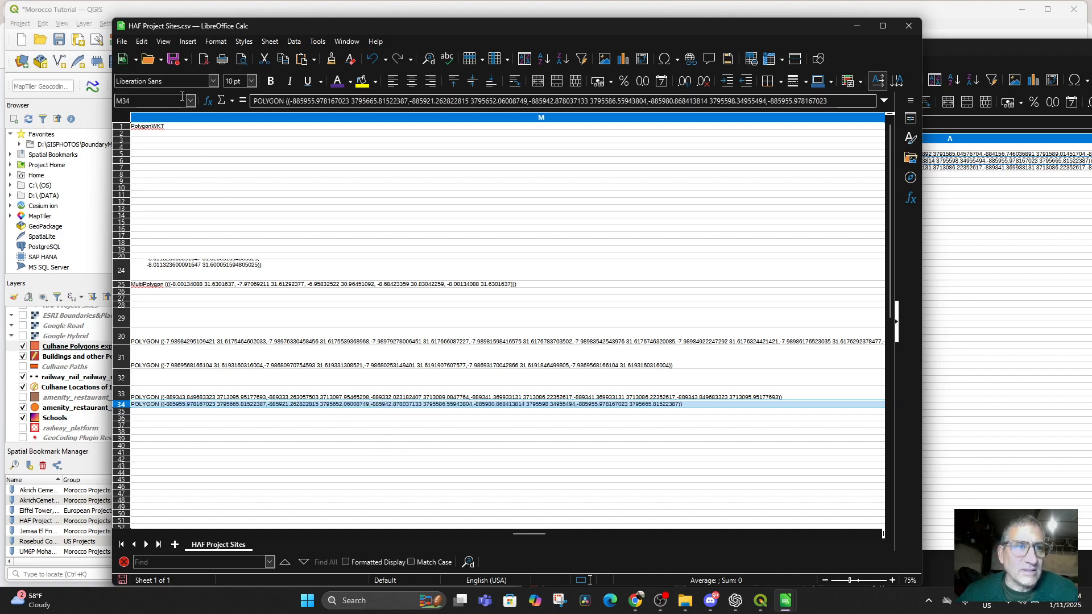
{"action": "left_click", "coordinate": [175, 59]}
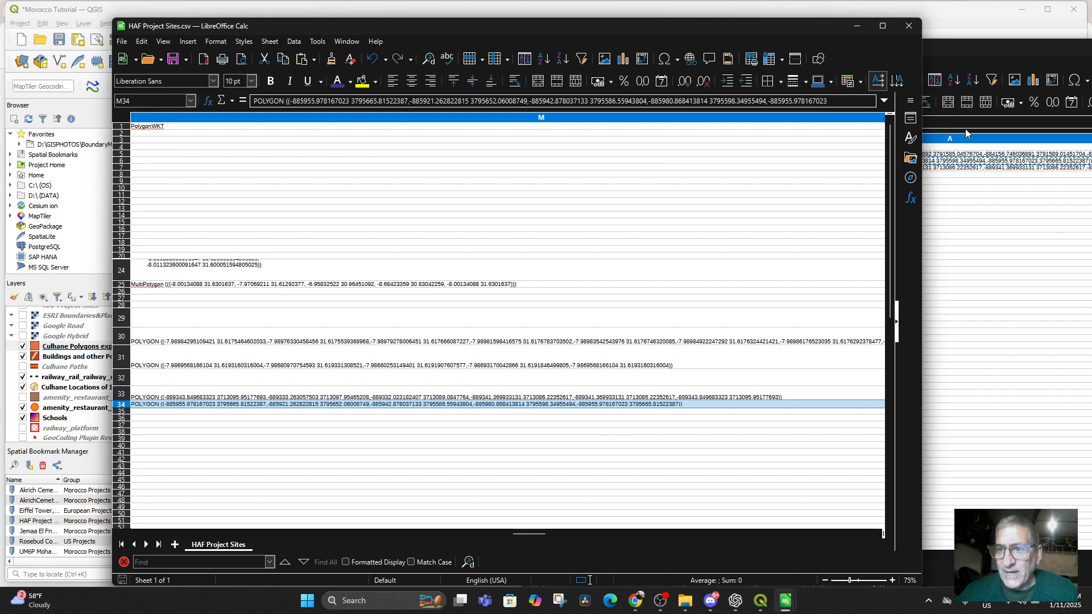
Copy the polygon WKT in A2 of Culhane Polygons exported into cell M35 of HAF Project Sites
{"action": "left_click", "coordinate": [961, 159]}
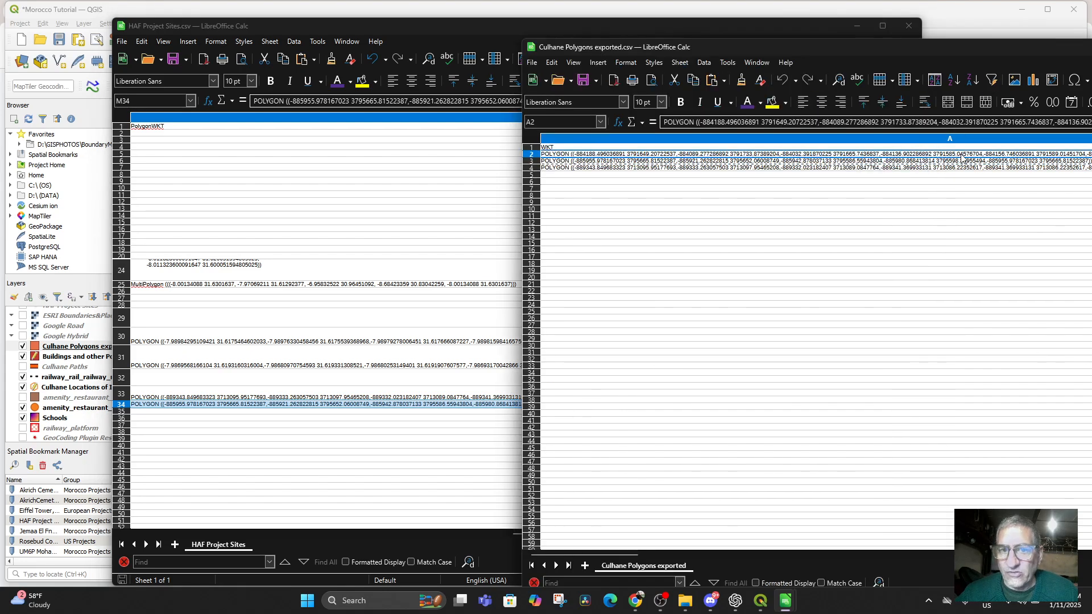
{"action": "right_click", "coordinate": [790, 157]}
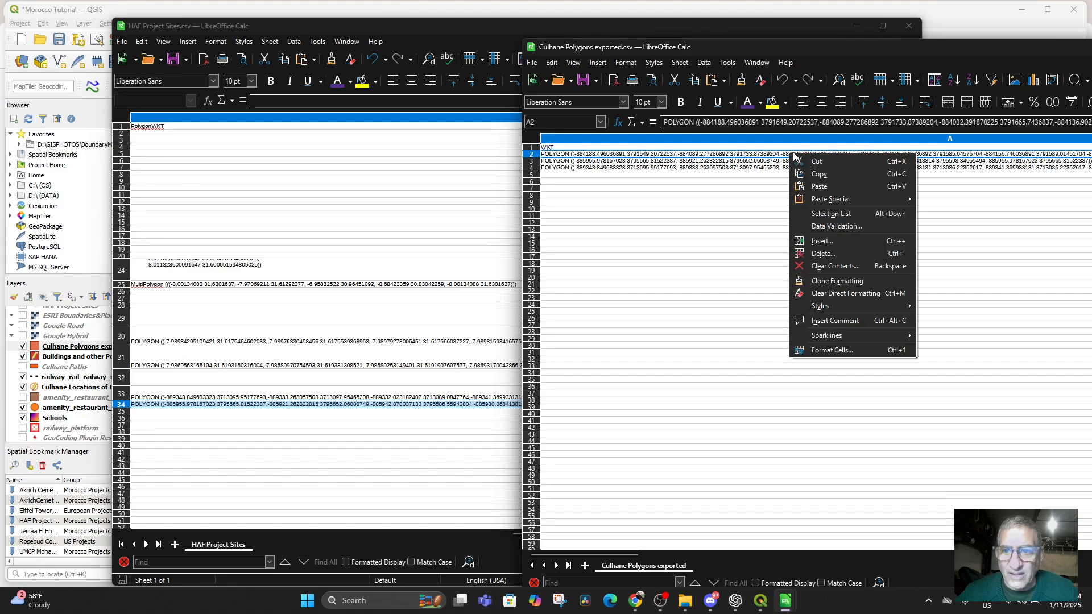
{"action": "left_click", "coordinate": [814, 177]}
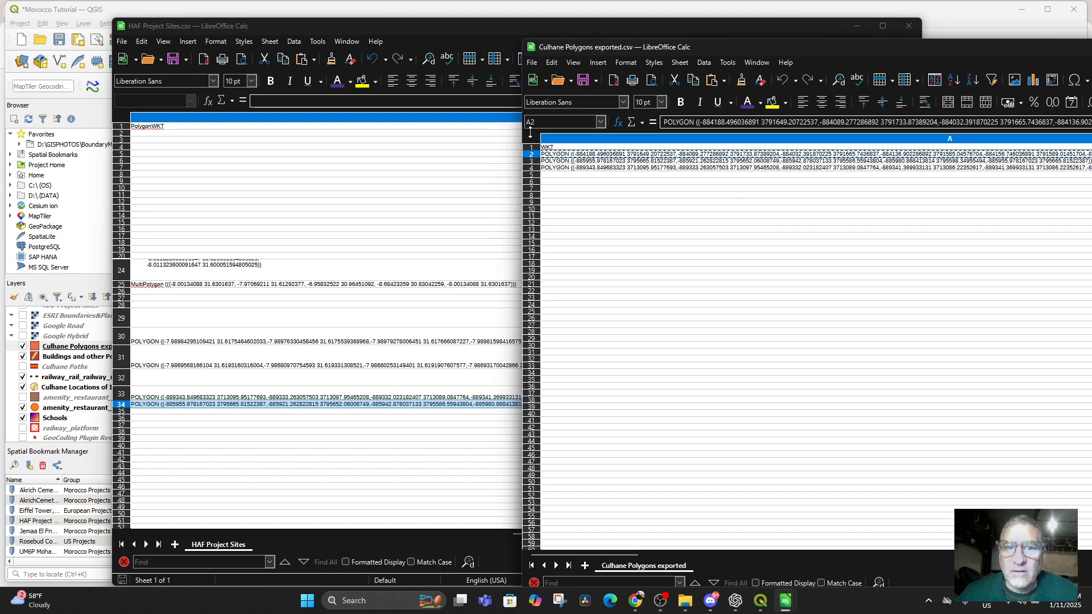
{"action": "left_click", "coordinate": [348, 210]}
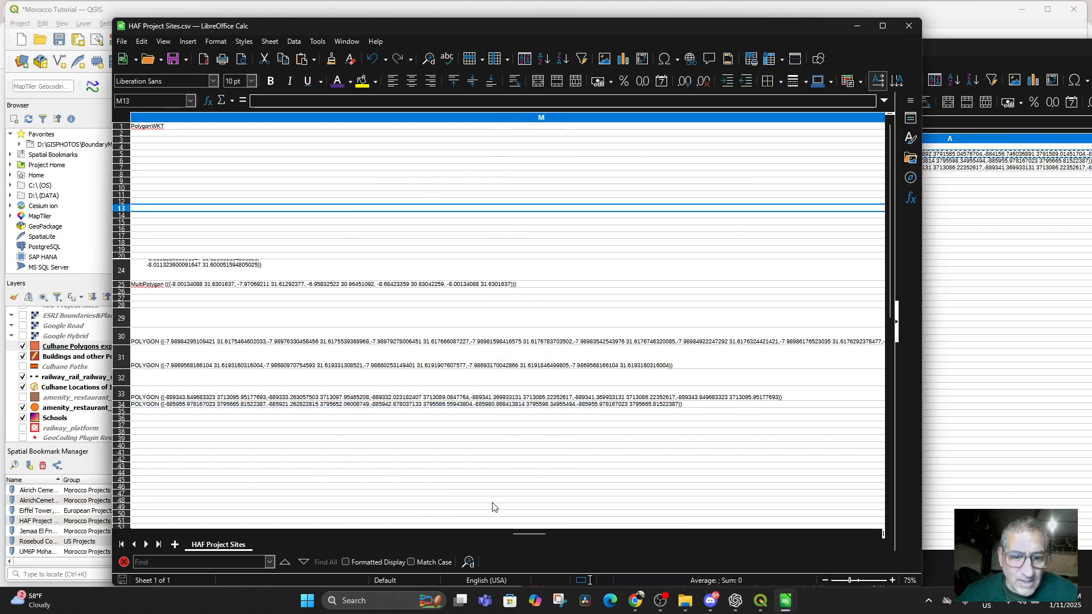
{"action": "left_click", "coordinate": [167, 413]}
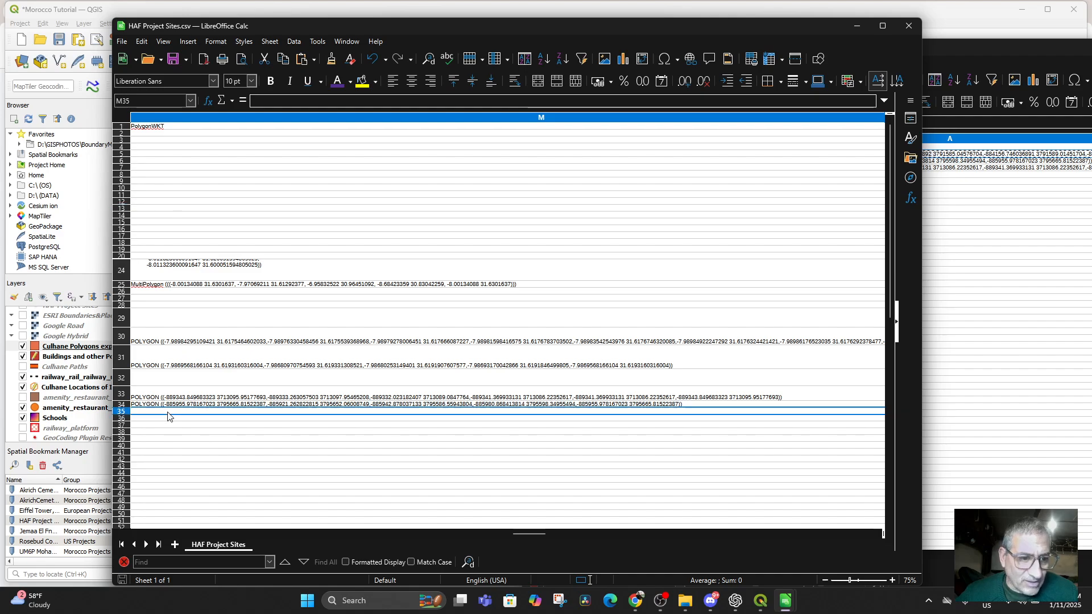
{"action": "key", "text": "ctrl+v"}
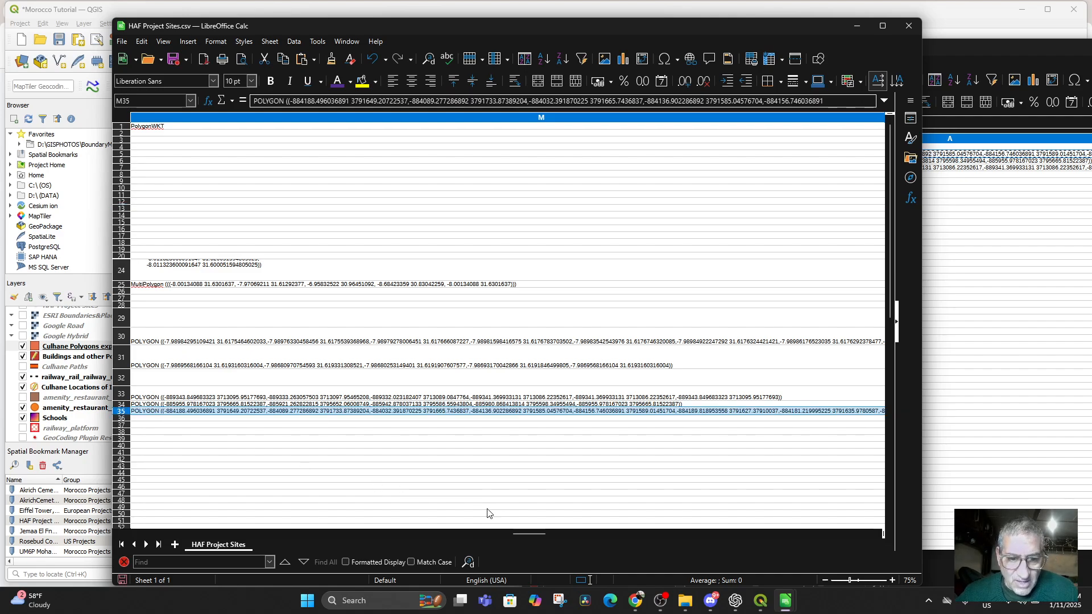
Enter Ben Guerir as both the province and the municipality in row 35 of HAF Project Sites
{"action": "left_click_drag", "start_coordinate": [533, 535], "coordinate": [149, 526]}
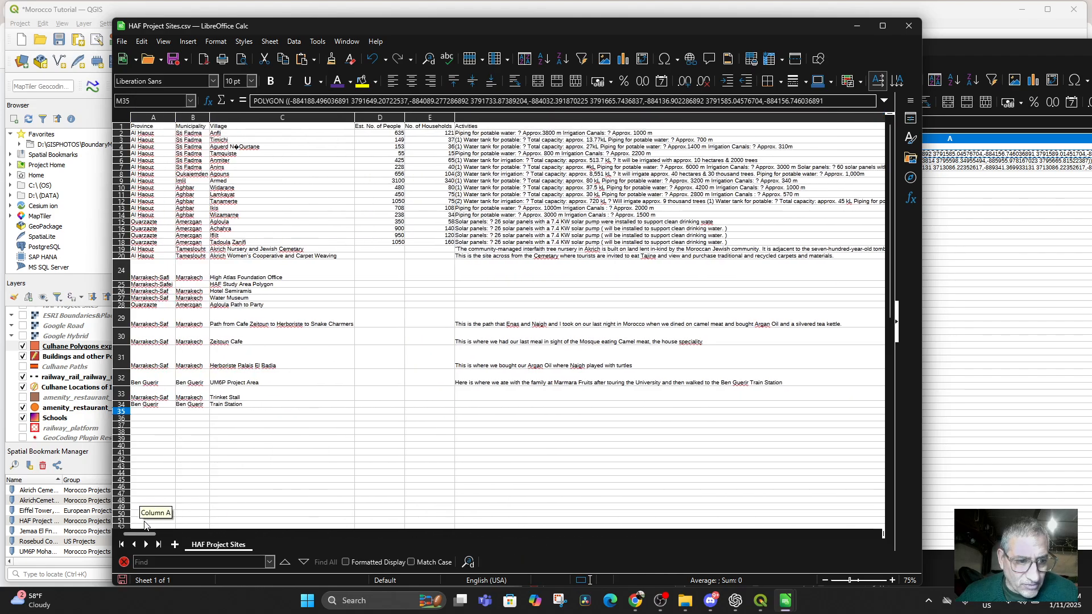
{"action": "left_click", "coordinate": [151, 413]}
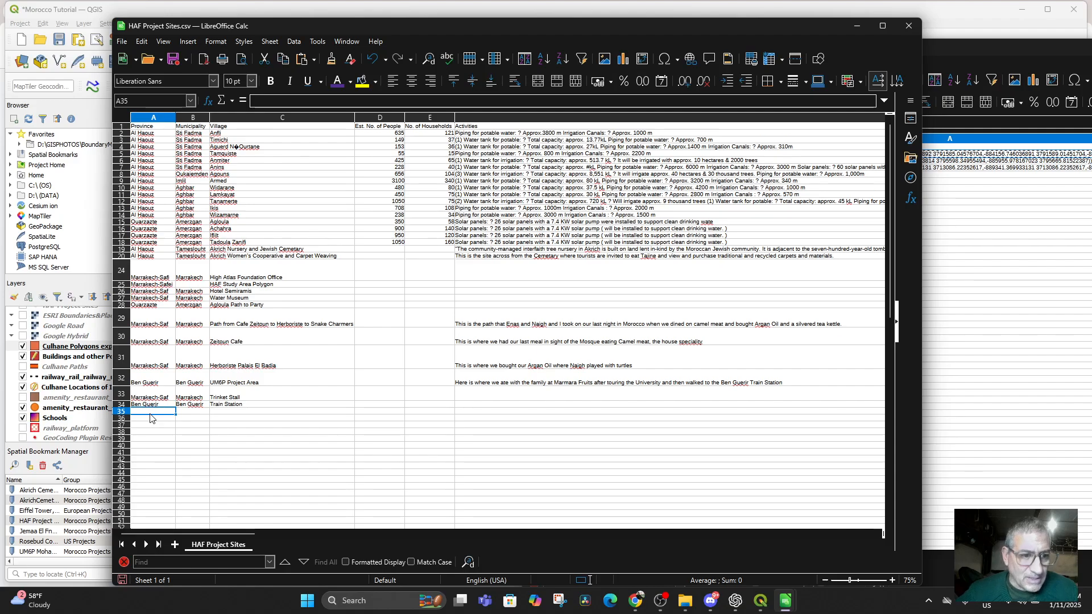
{"action": "type", "text": "Ben Guerir"}
{"action": "key", "text": "Tab"}
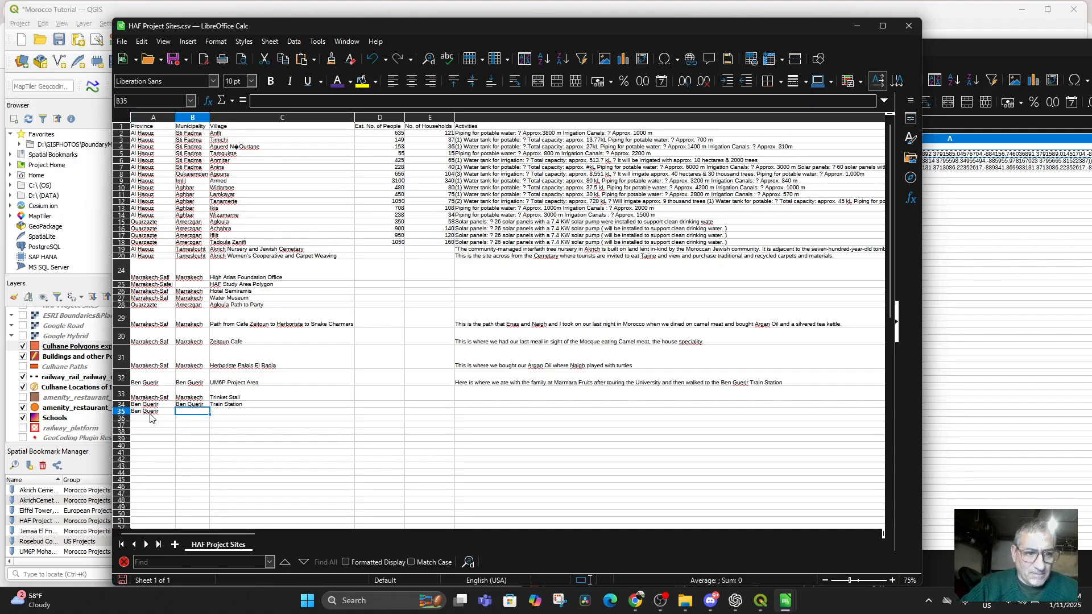
{"action": "type", "text": "b"}
{"action": "key", "text": "BackSpace"}
{"action": "key", "text": "BackSpace"}
{"action": "type", "text": "Ben"}
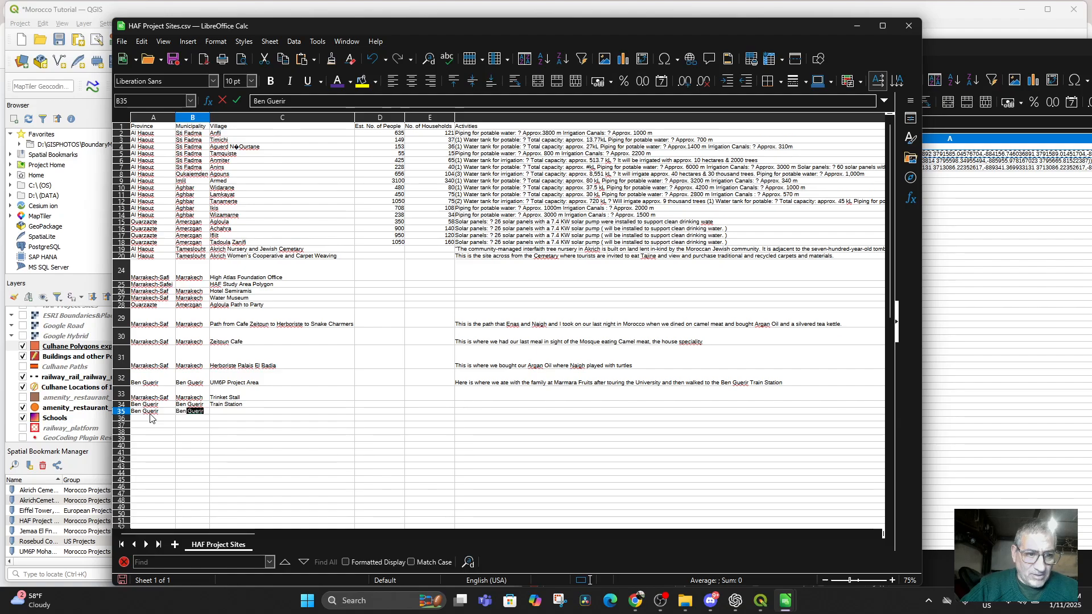
{"action": "key", "text": "Tab"}
Enter UM6P Student Center as the village name in row 35
{"action": "type", "text": "UM"}
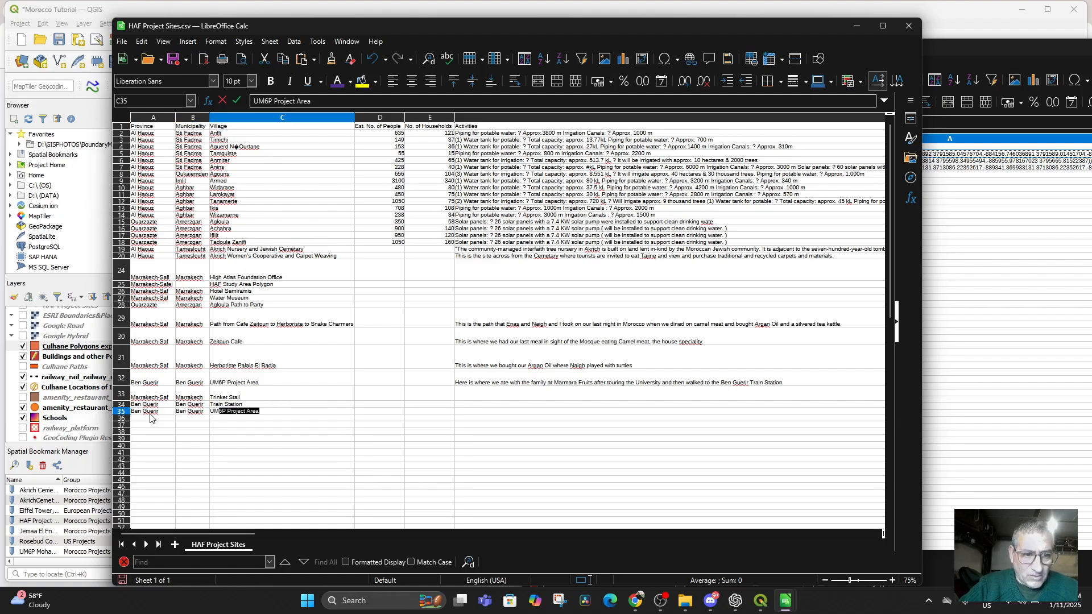
{"action": "type", "text": "6"}
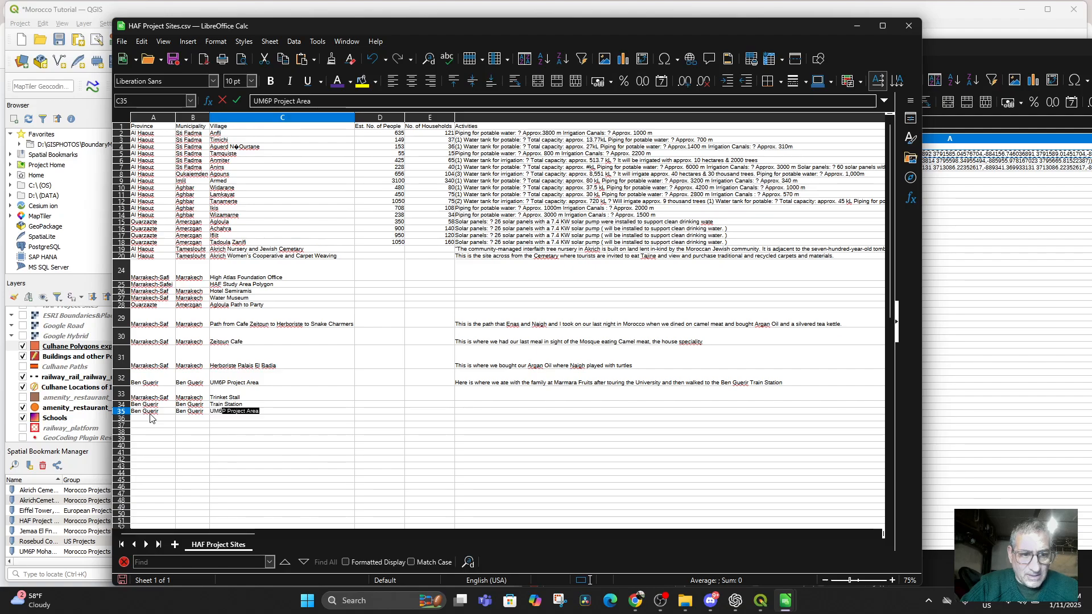
{"action": "type", "text": "P S"}
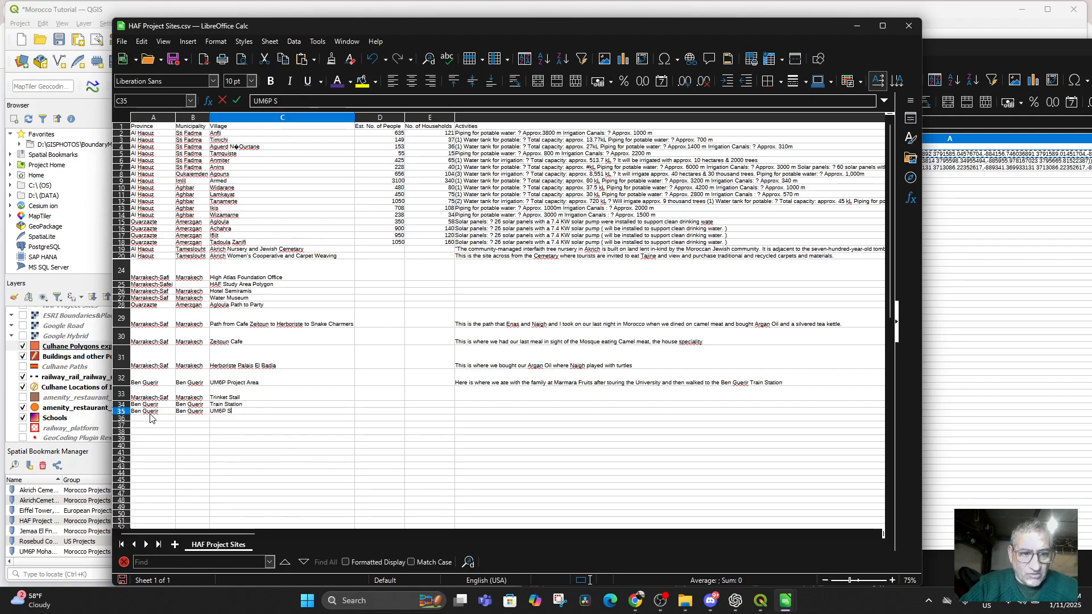
{"action": "type", "text": "tudent Centger"}
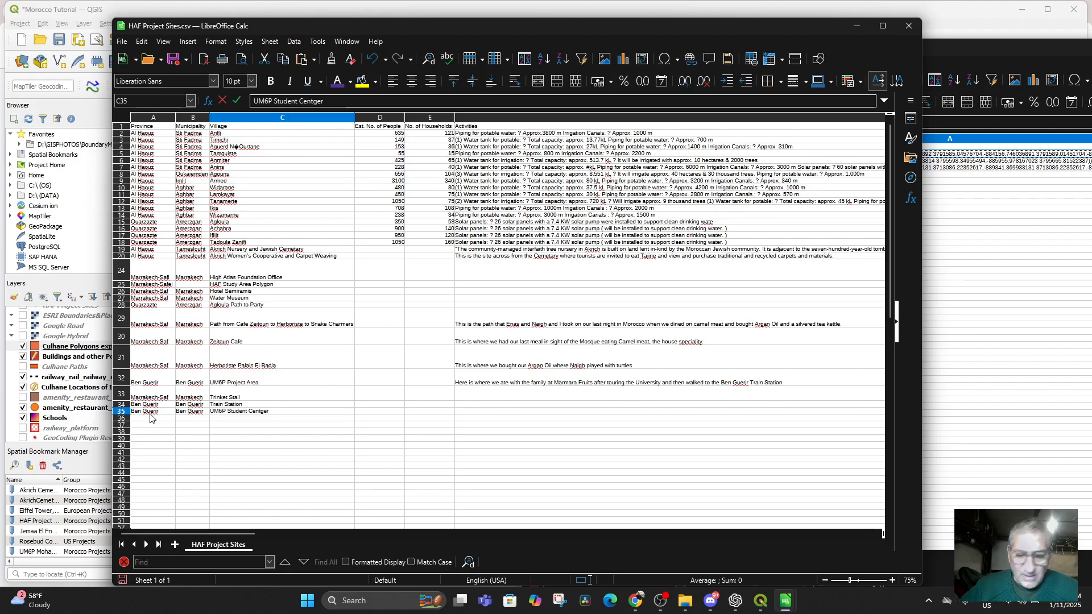
{"action": "key", "text": "BackSpace"}
{"action": "key", "text": "BackSpace"}
{"action": "key", "text": "BackSpace"}
{"action": "key", "text": "BackSpace"}
{"action": "type", "text": "er"}
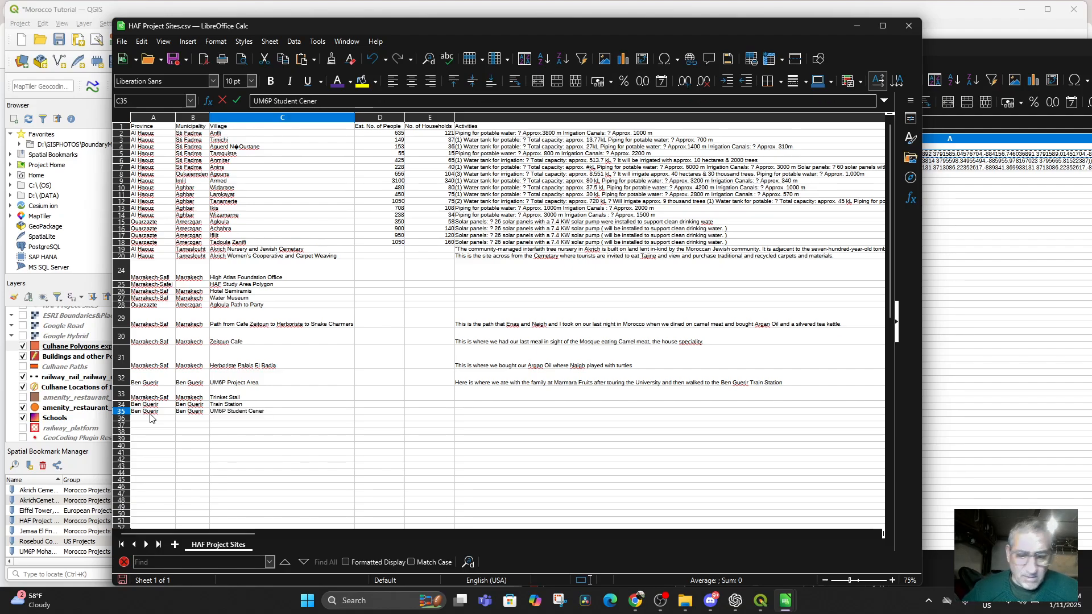
{"action": "key", "text": "BackSpace"}
{"action": "key", "text": "BackSpace"}
{"action": "type", "text": "ter"}
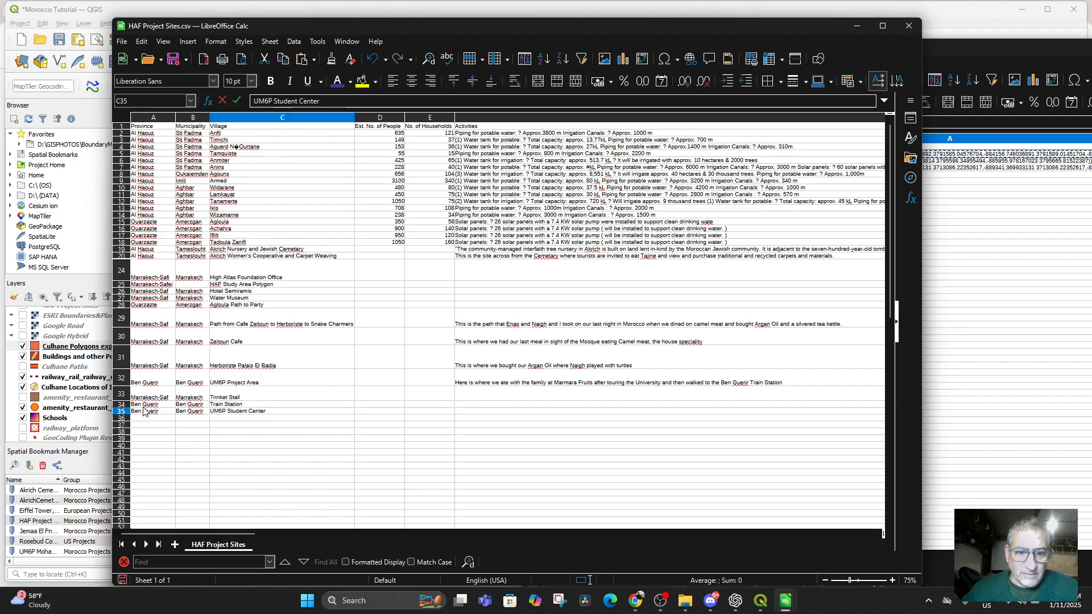
{"action": "left_click_drag", "start_coordinate": [241, 533], "coordinate": [203, 530]}
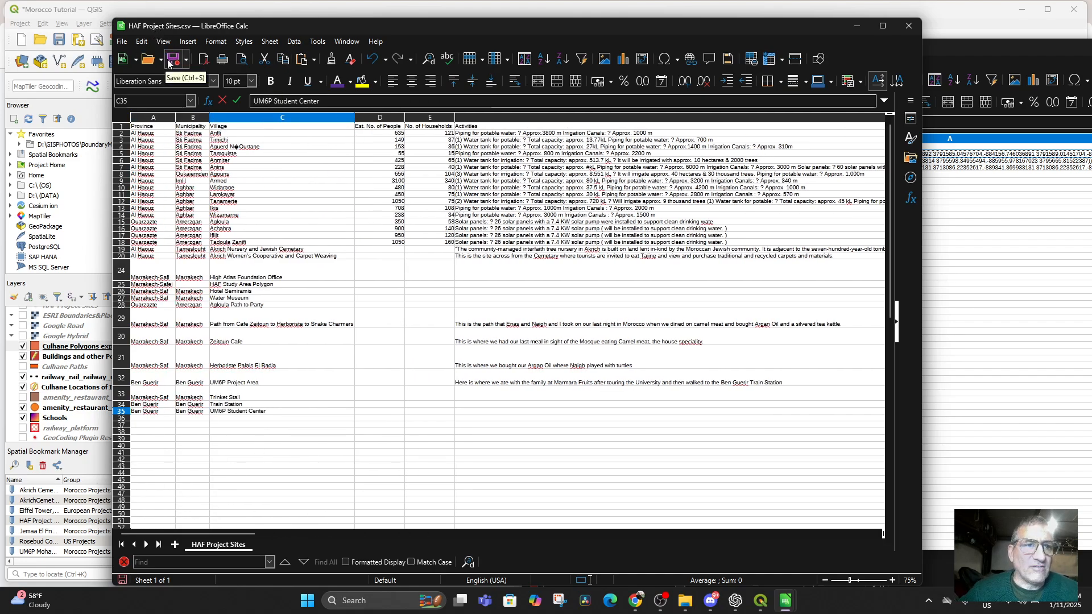
Minimize HAF Project Sites, and close the Culhane Polygons exported spreadsheet and its attribute table in QGIS
{"action": "left_click", "coordinate": [857, 27]}
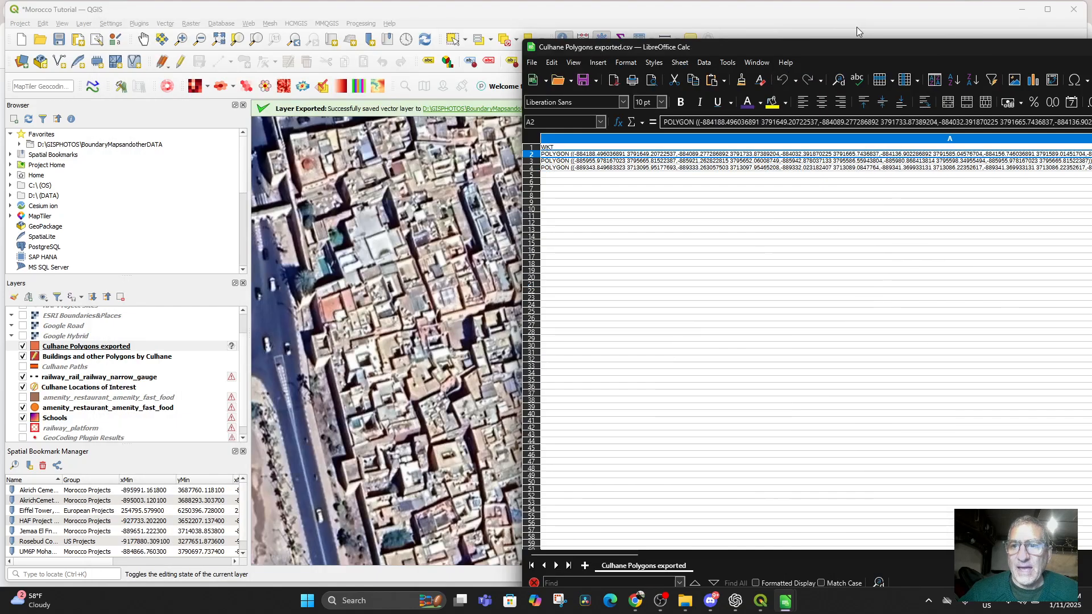
{"action": "left_click_drag", "start_coordinate": [814, 48], "coordinate": [528, 95]}
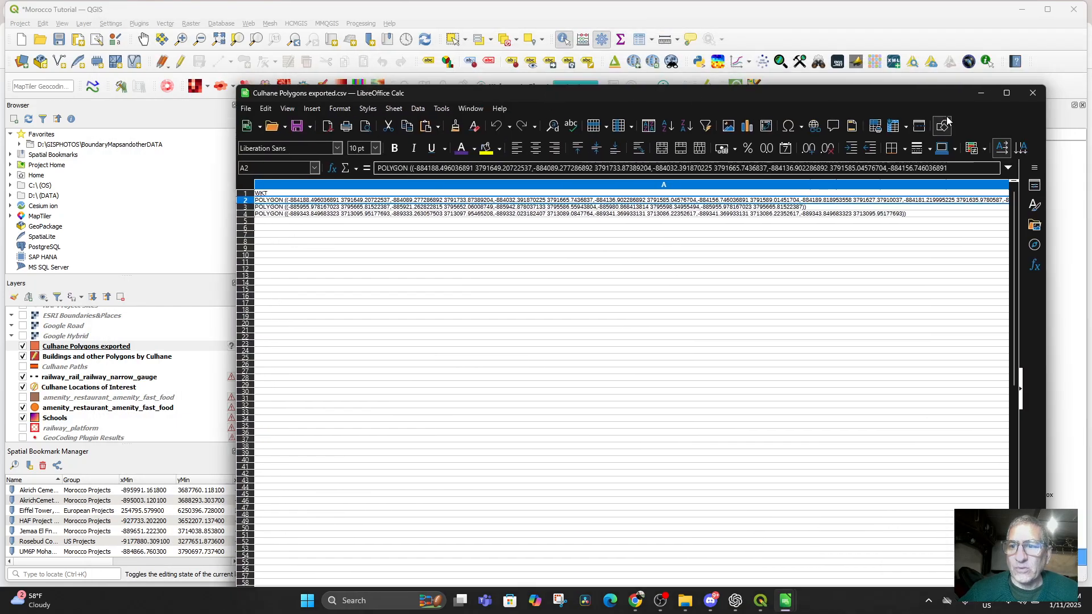
{"action": "left_click", "coordinate": [1027, 99]}
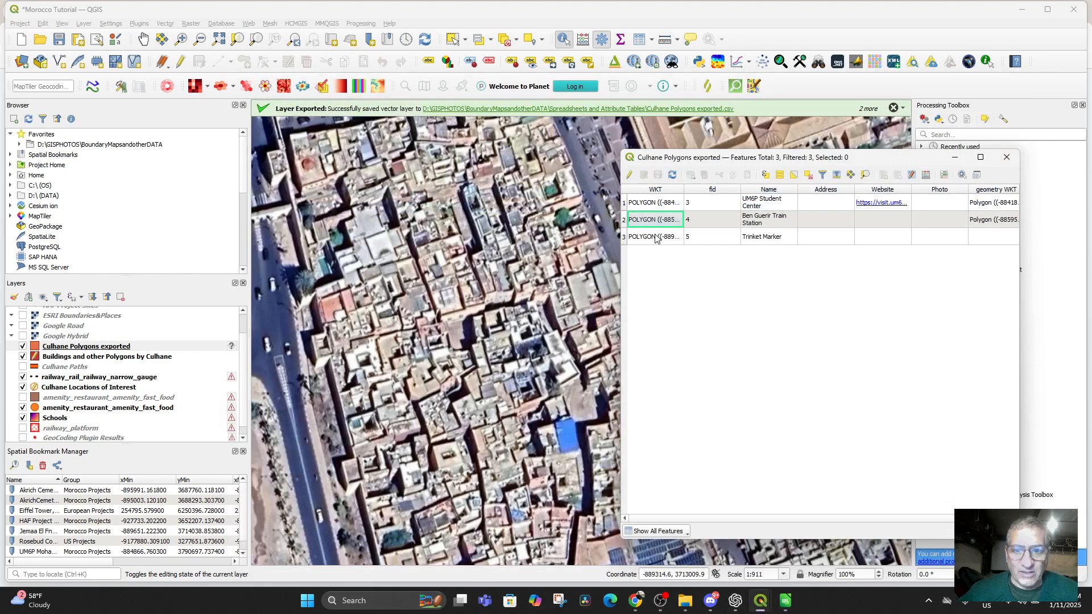
{"action": "left_click", "coordinate": [1015, 162]}
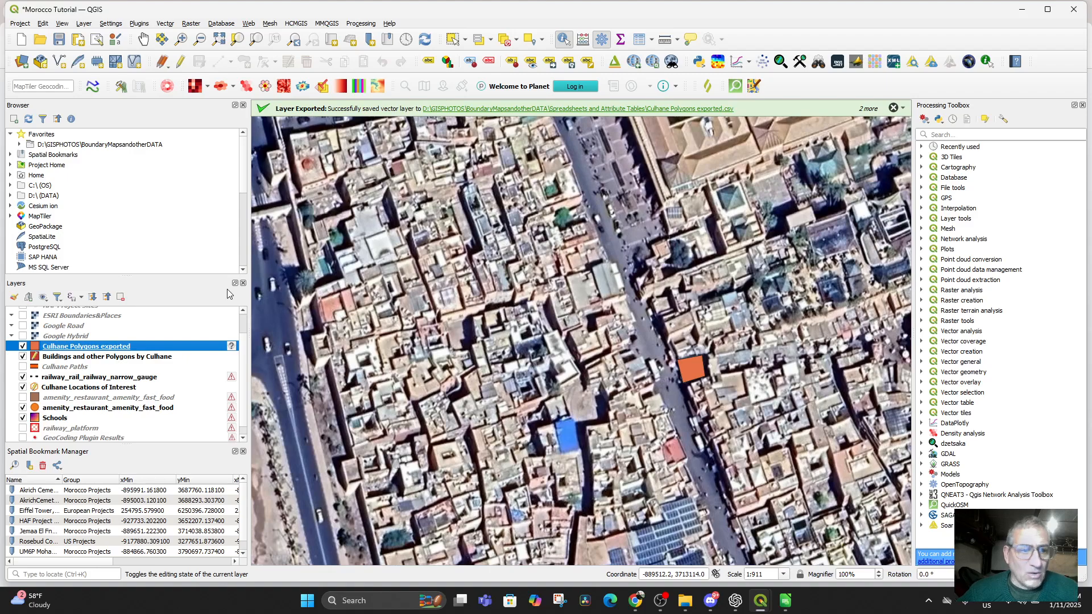
Remove the Culhane Polygons exported layer from the project
{"action": "right_click", "coordinate": [65, 348]}
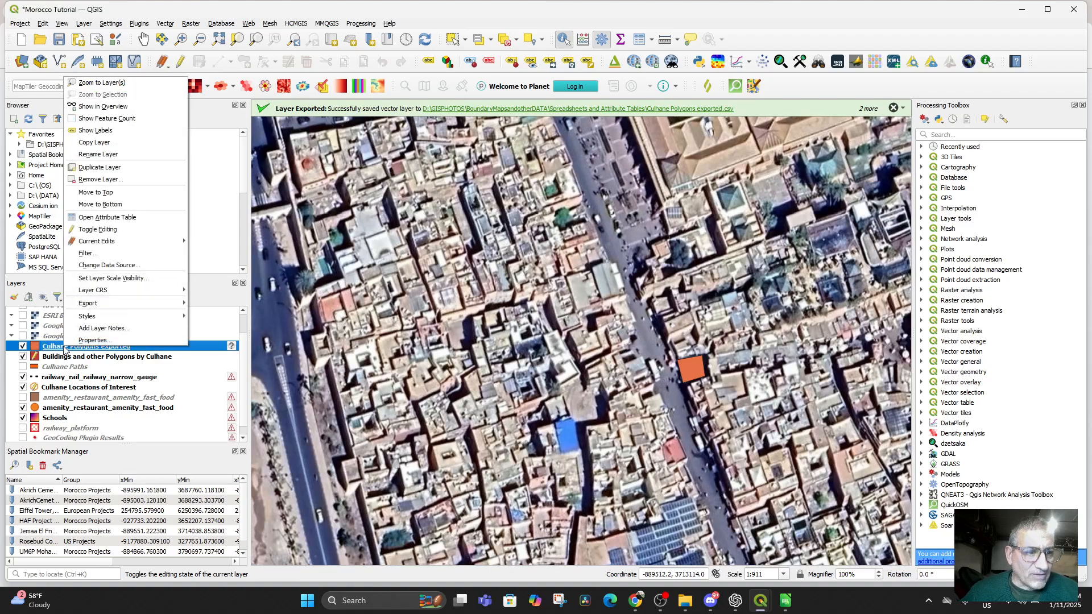
{"action": "left_click", "coordinate": [110, 180]}
{"action": "left_click", "coordinate": [530, 313]}
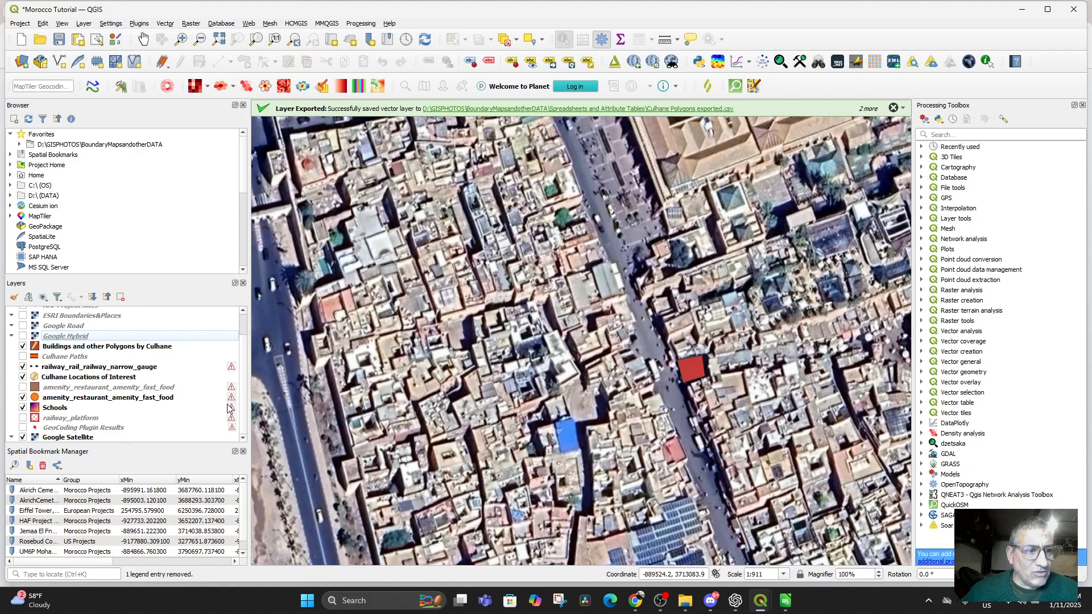
{"action": "scroll", "coordinate": [188, 387], "scroll_direction": "up", "scroll_amount": 1}
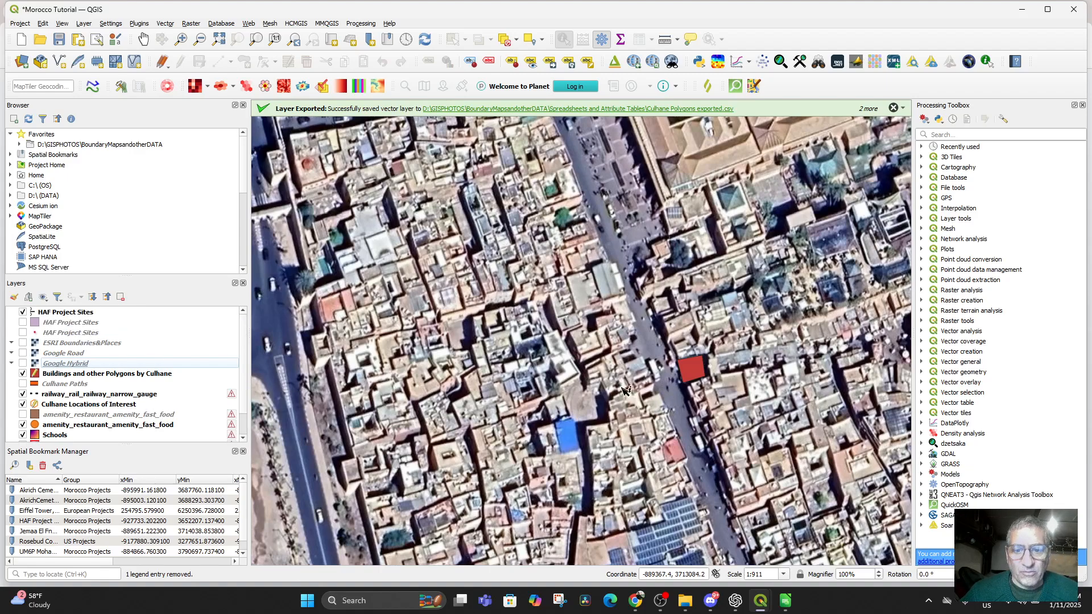
Start adding a delimited text layer with HAF Project Sites.csv as the source file
{"action": "left_click", "coordinate": [83, 24]}
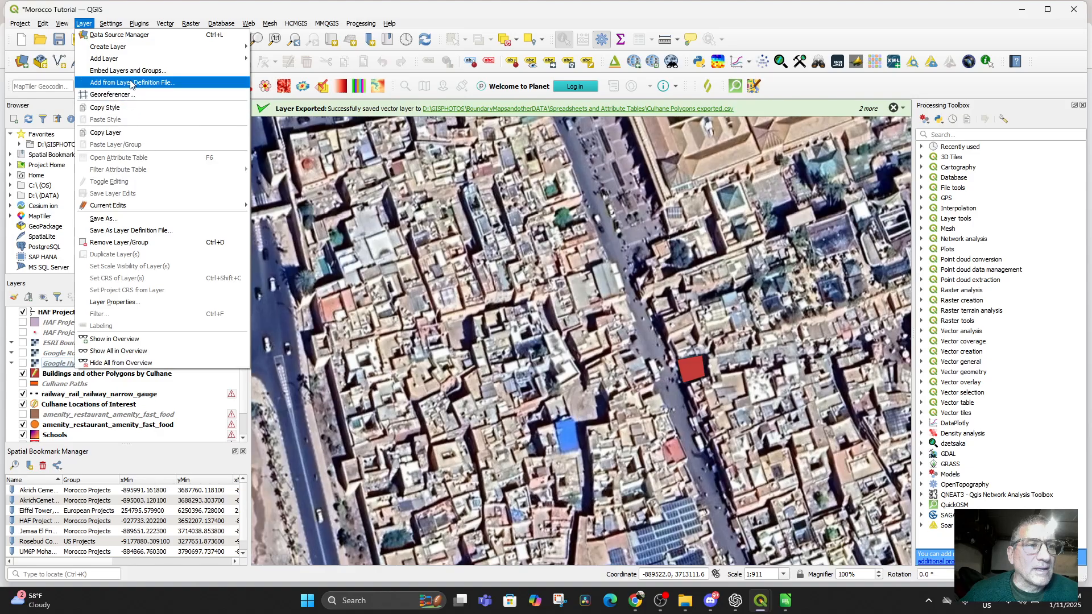
{"action": "mouse_move", "coordinate": [164, 59]}
{"action": "left_click", "coordinate": [305, 95]}
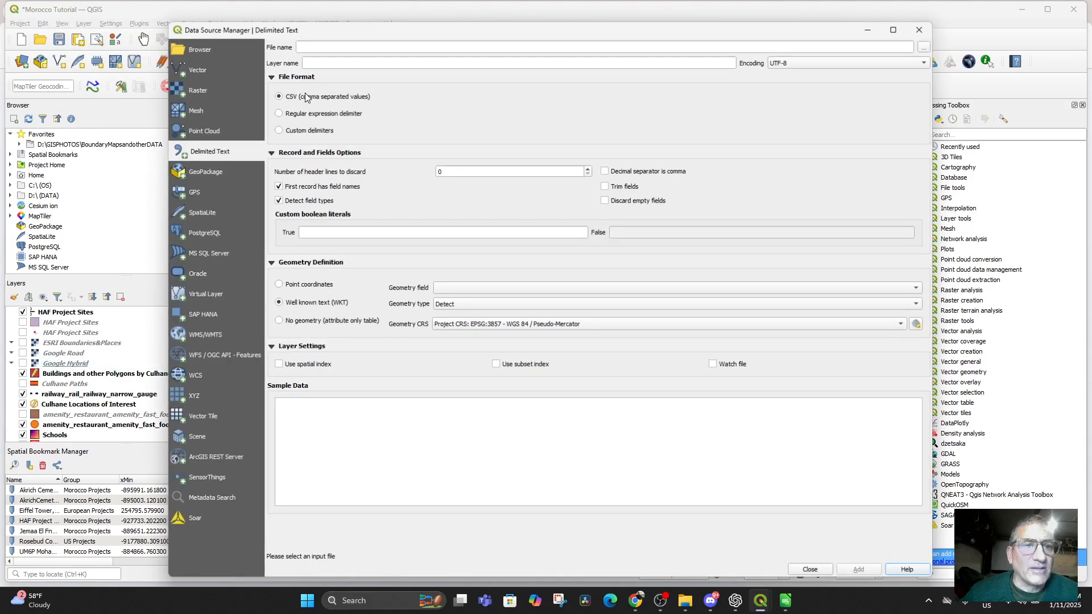
{"action": "left_click", "coordinate": [925, 46]}
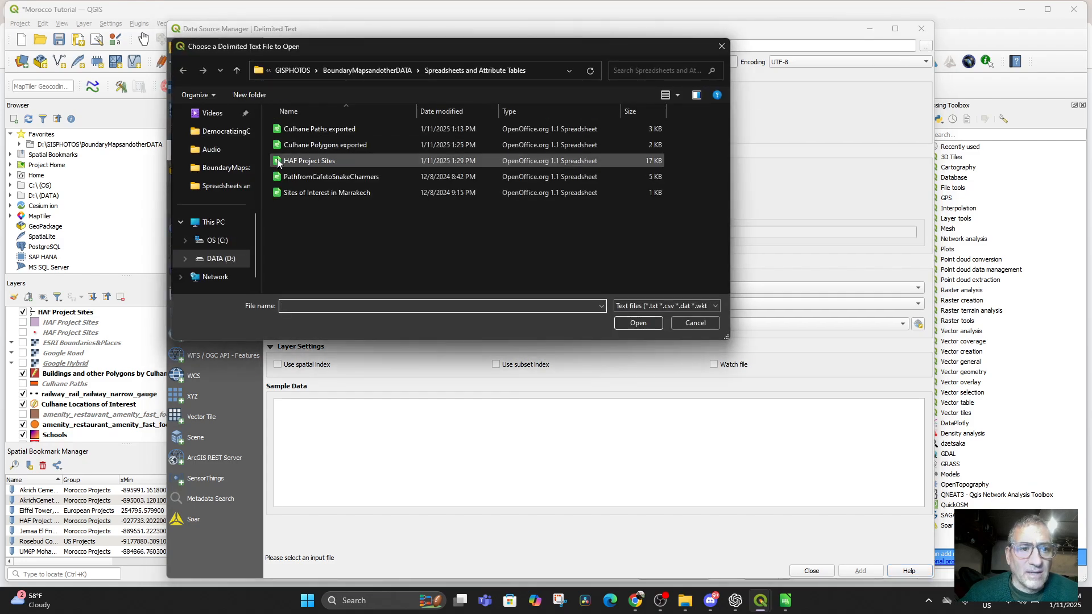
{"action": "double_click", "coordinate": [309, 162]}
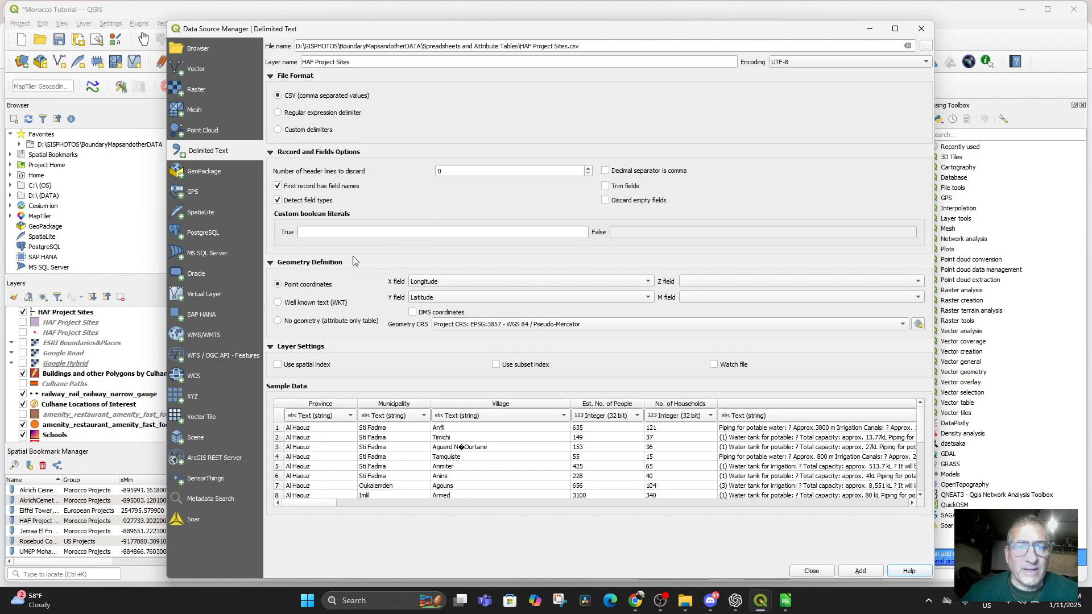
Define the geometry as well known text from the PolygonWKT field, and add the HAF Project Sites layer to the project
{"action": "left_click", "coordinate": [283, 304]}
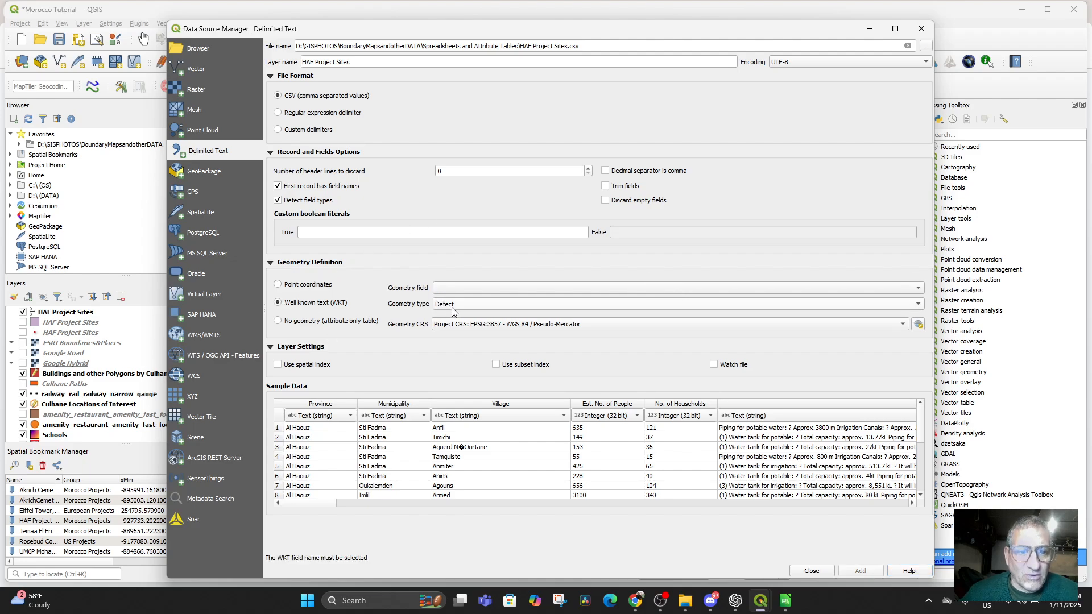
{"action": "left_click", "coordinate": [492, 285]}
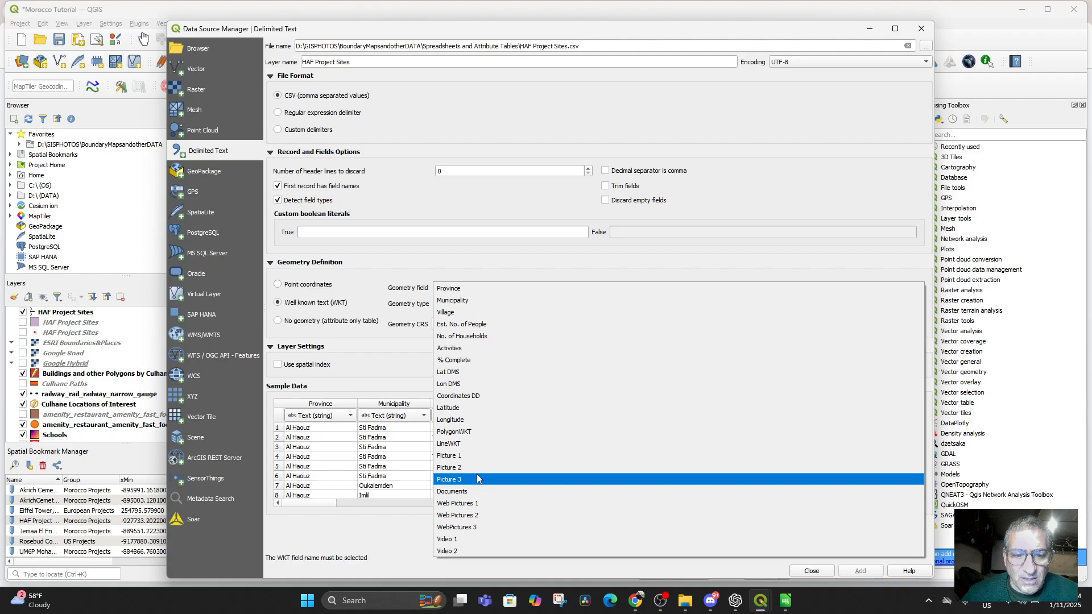
{"action": "left_click", "coordinate": [464, 433]}
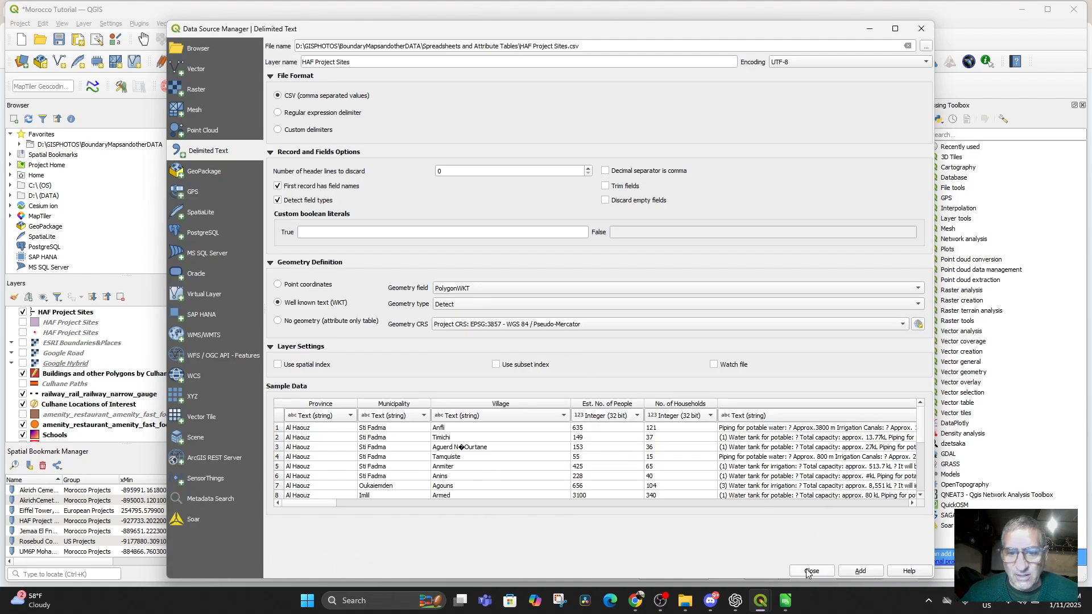
{"action": "left_click", "coordinate": [857, 571]}
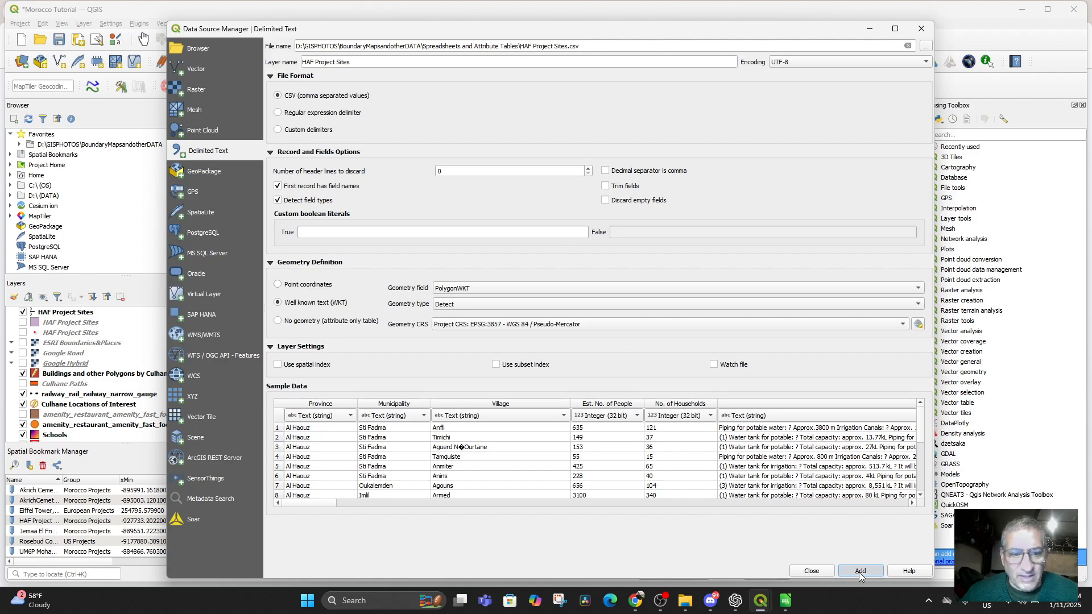
{"action": "left_click", "coordinate": [922, 29]}
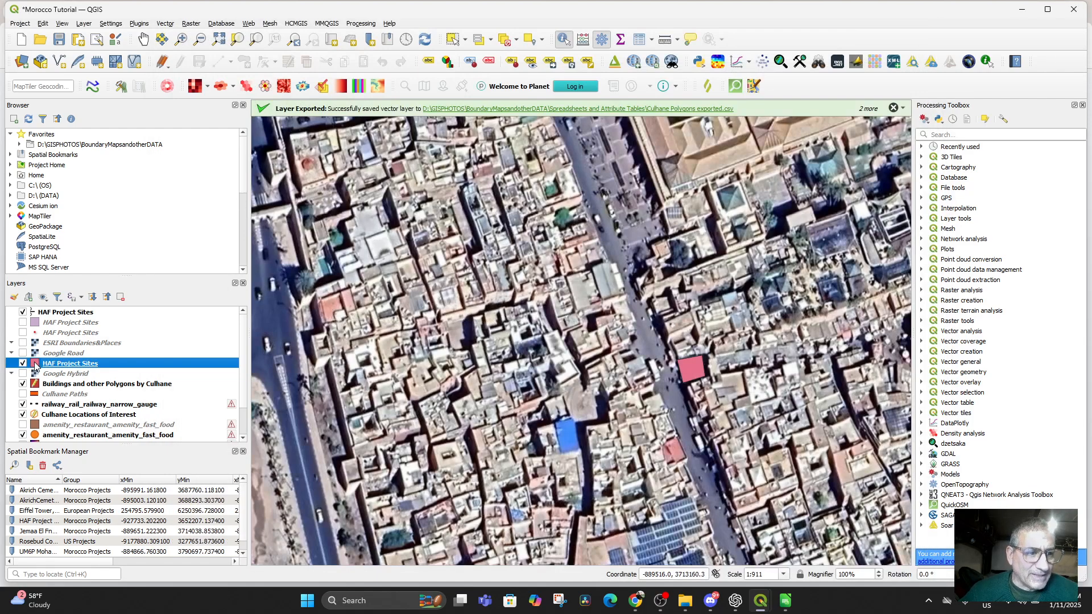
Check what the old HAF Project Sites polygon layer shows, and remove that layer from the project
{"action": "left_click", "coordinate": [24, 323]}
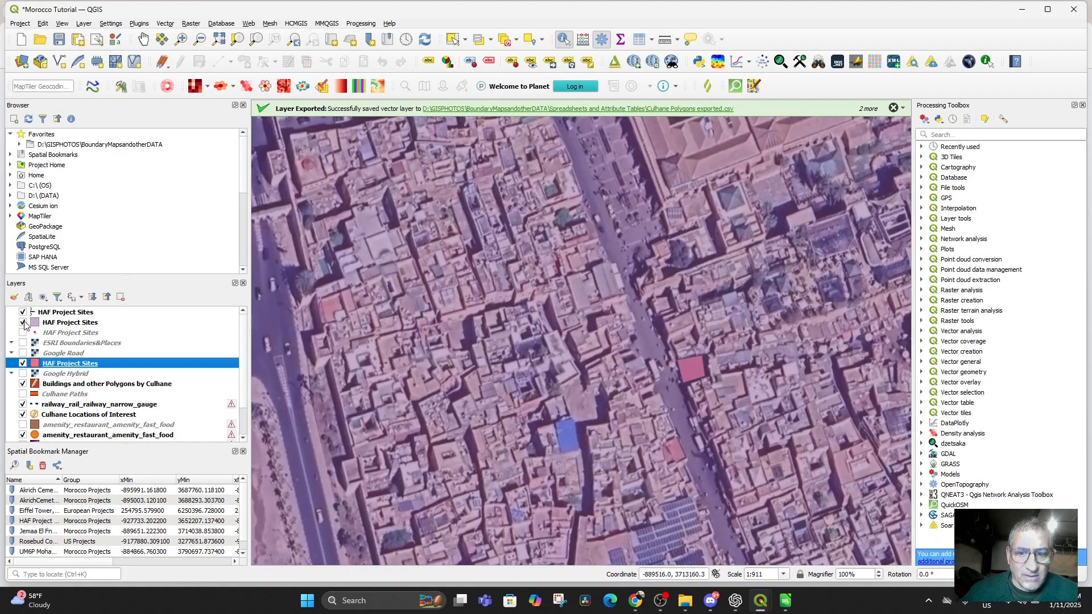
{"action": "left_click", "coordinate": [24, 323]}
{"action": "right_click", "coordinate": [62, 324]}
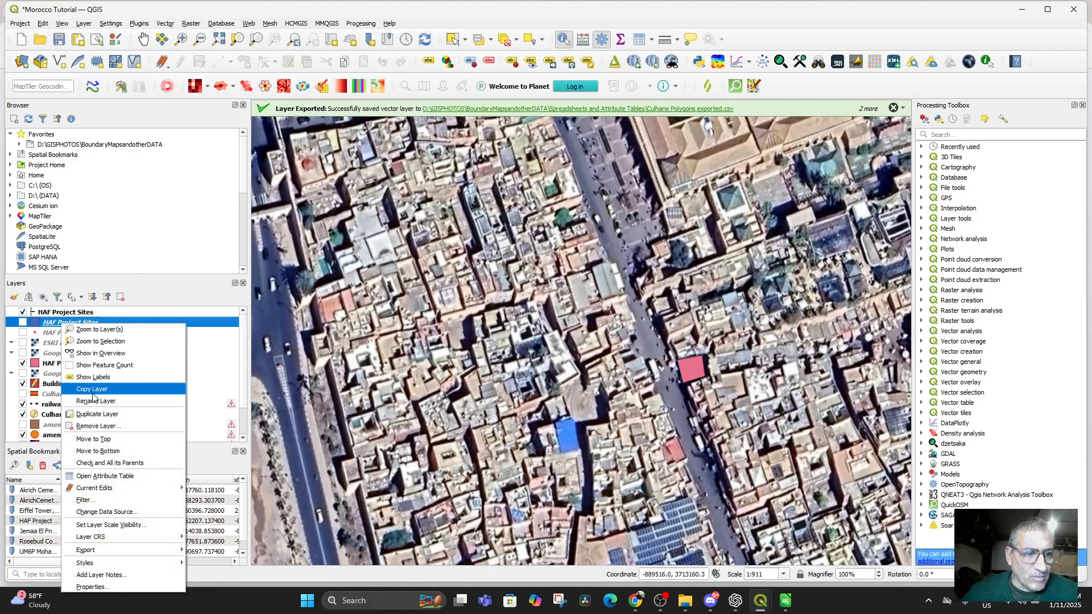
{"action": "left_click", "coordinate": [102, 425]}
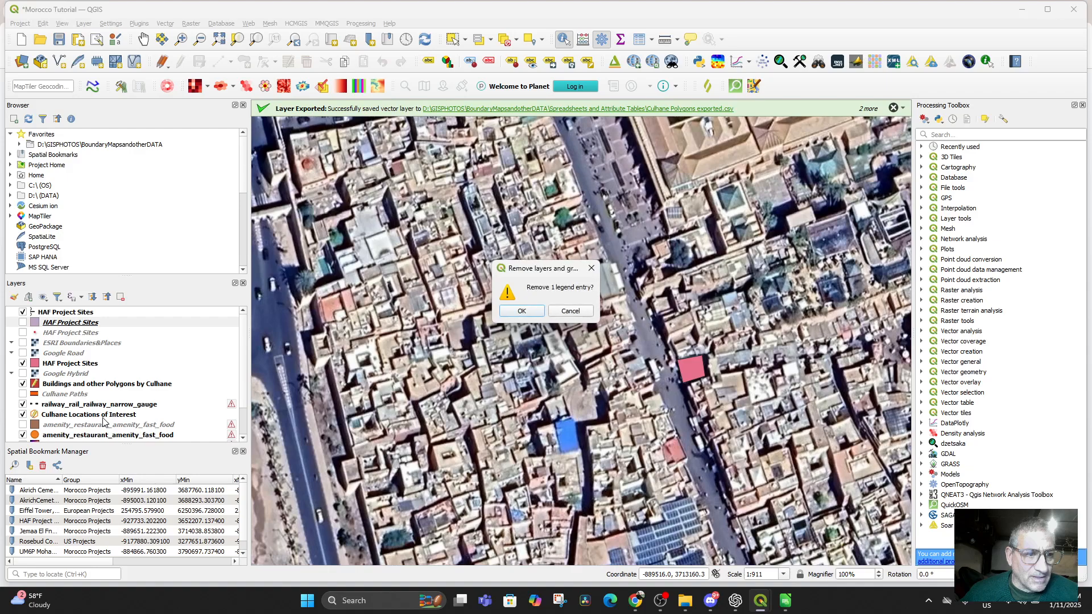
{"action": "left_click", "coordinate": [521, 312]}
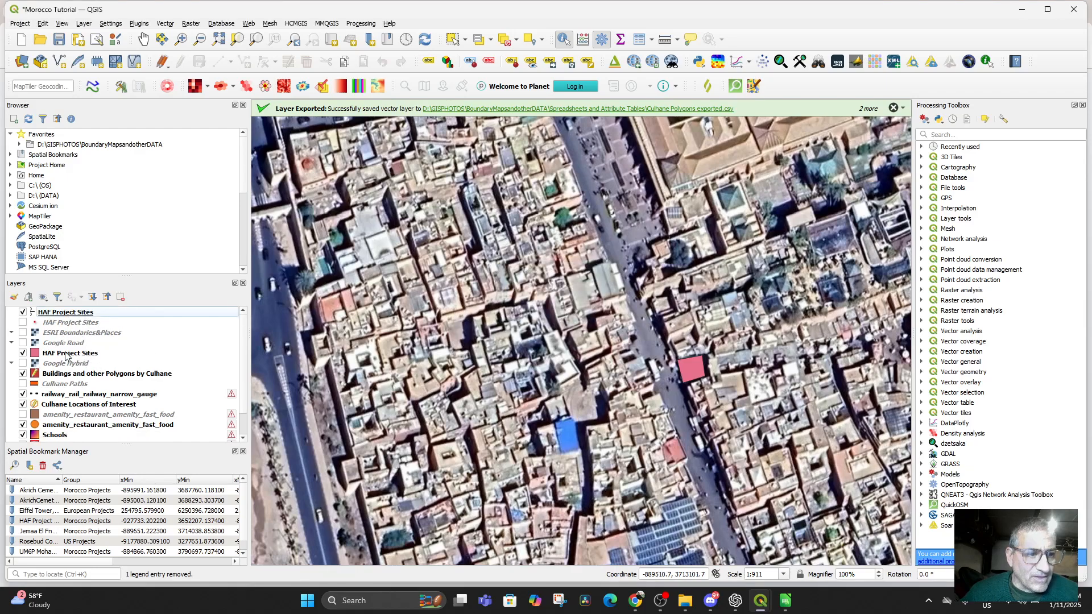
Hide Buildings and other Polygons by Culhane, and toggle the new HAF Project Sites polygon layer off and on to check its polygons
{"action": "left_click", "coordinate": [23, 353]}
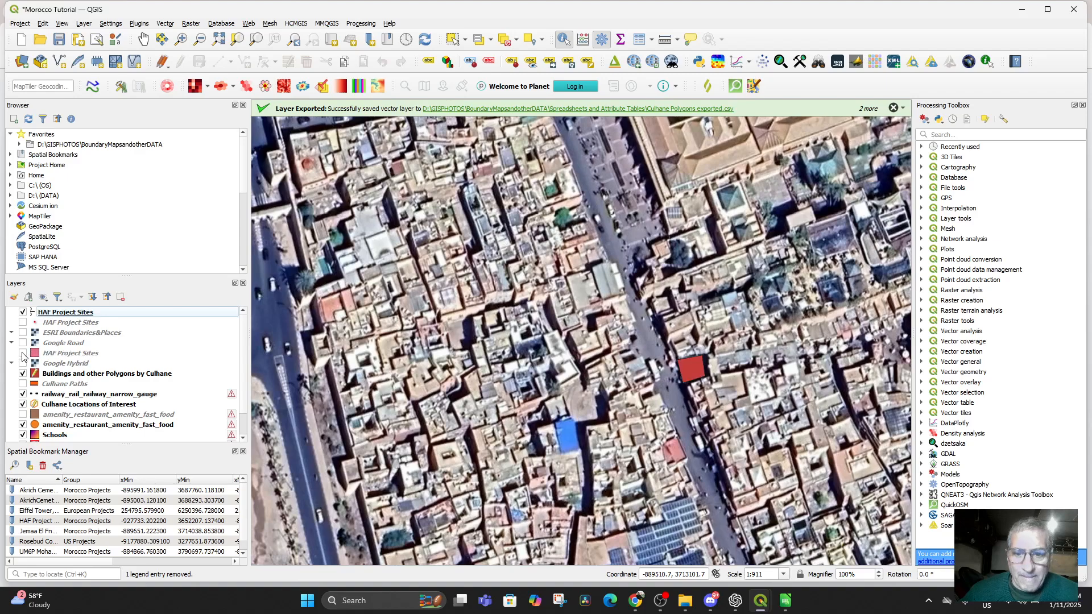
{"action": "left_click", "coordinate": [24, 355]}
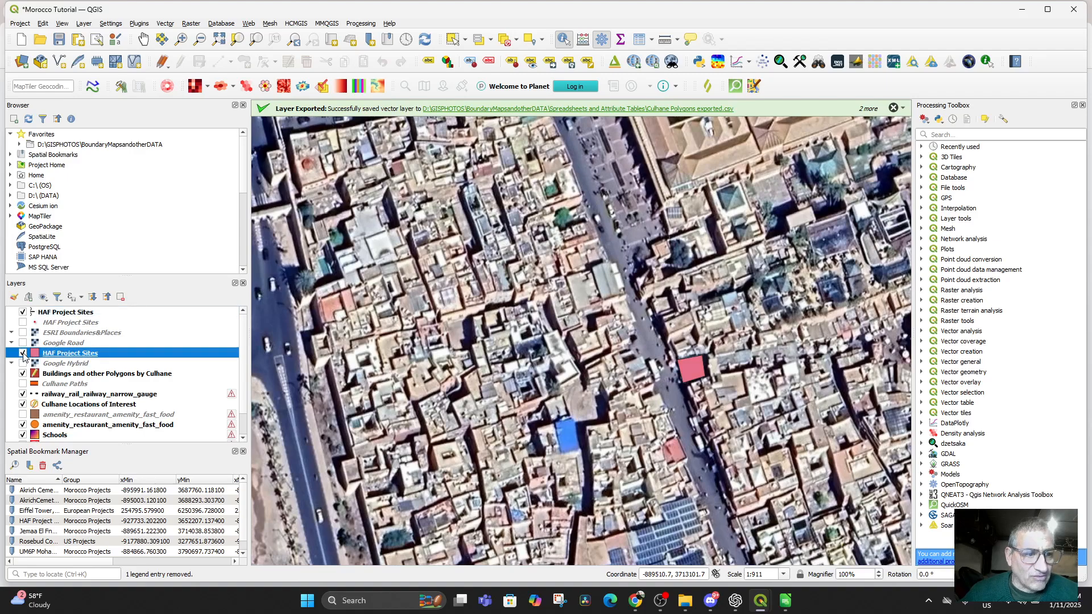
{"action": "left_click", "coordinate": [24, 374]}
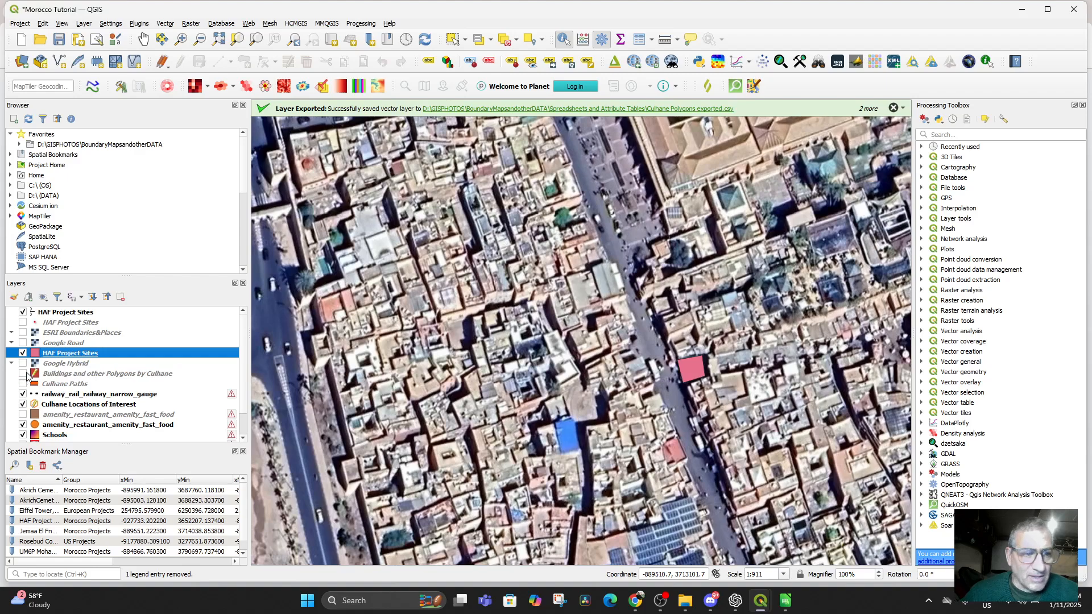
{"action": "left_click", "coordinate": [23, 353]}
{"action": "left_click", "coordinate": [23, 354]}
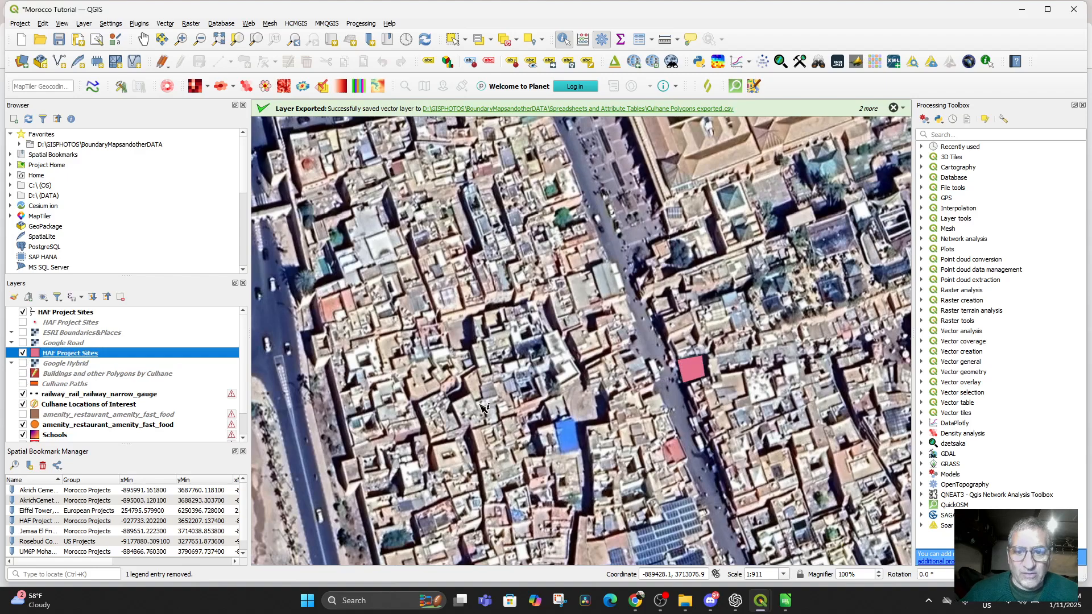
Open the attribute table of the HAF Project Sites polygon layer and zoom the map to the UM6P Student Center feature
{"action": "right_click", "coordinate": [85, 357]}
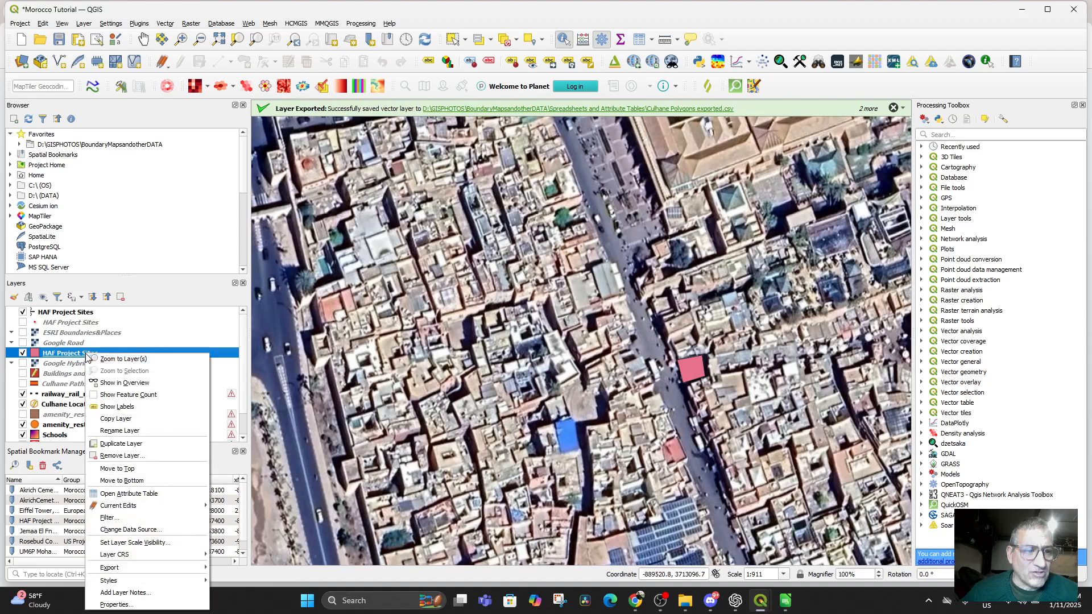
{"action": "left_click", "coordinate": [152, 494]}
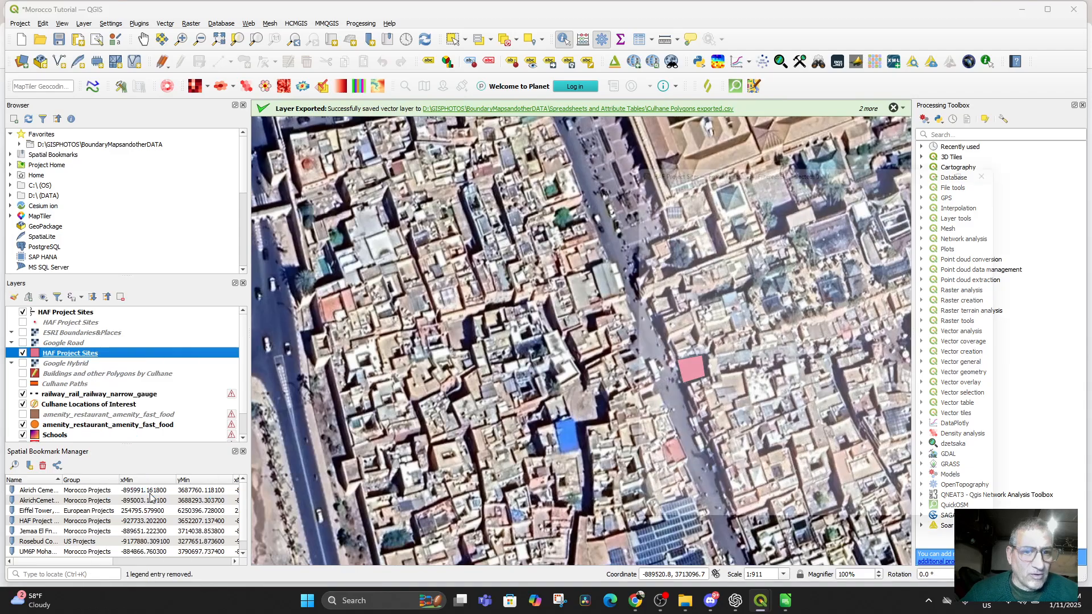
{"action": "left_click_drag", "start_coordinate": [774, 161], "coordinate": [336, 64]}
{"action": "scroll", "coordinate": [347, 323], "scroll_direction": "down", "scroll_amount": 5}
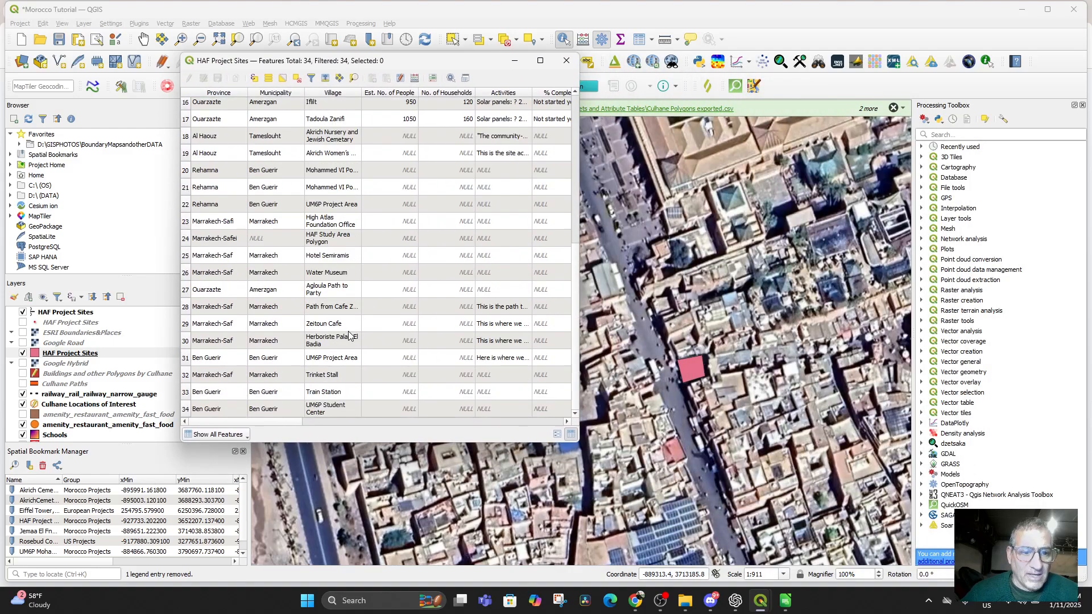
{"action": "right_click", "coordinate": [211, 410]}
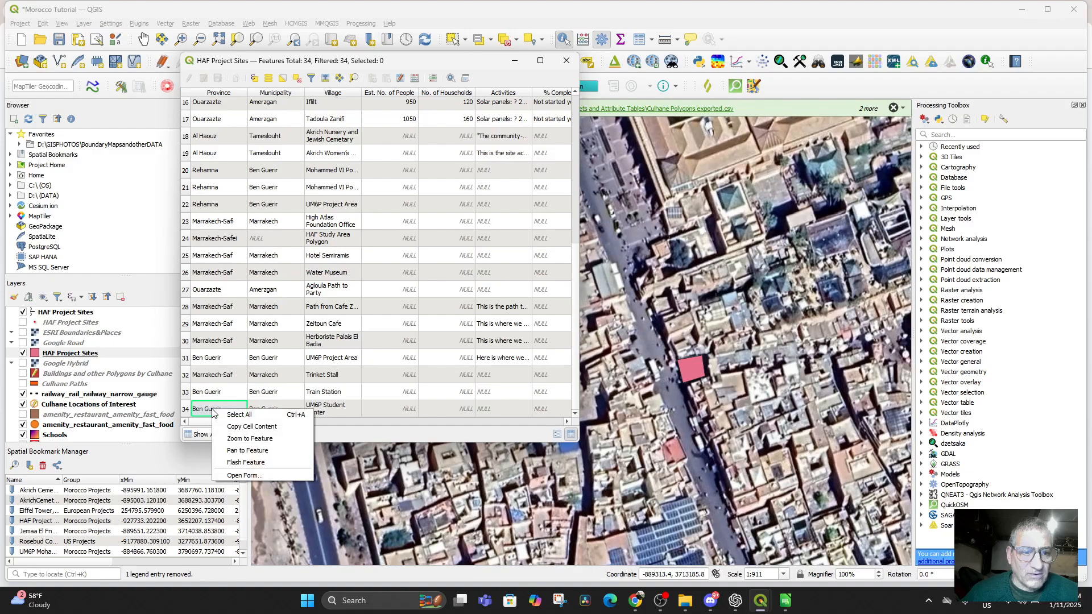
{"action": "left_click", "coordinate": [246, 438]}
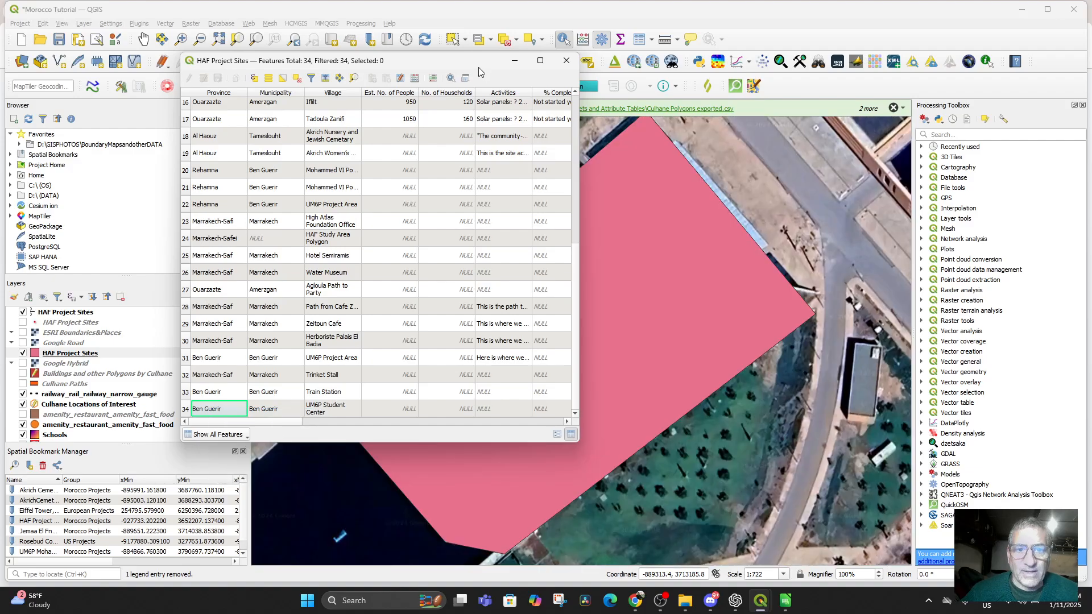
Zoom to the Train Station feature from the attribute table and inspect its polygon and the path through Ben Guerir
{"action": "left_click_drag", "start_coordinate": [466, 59], "coordinate": [1009, 85]}
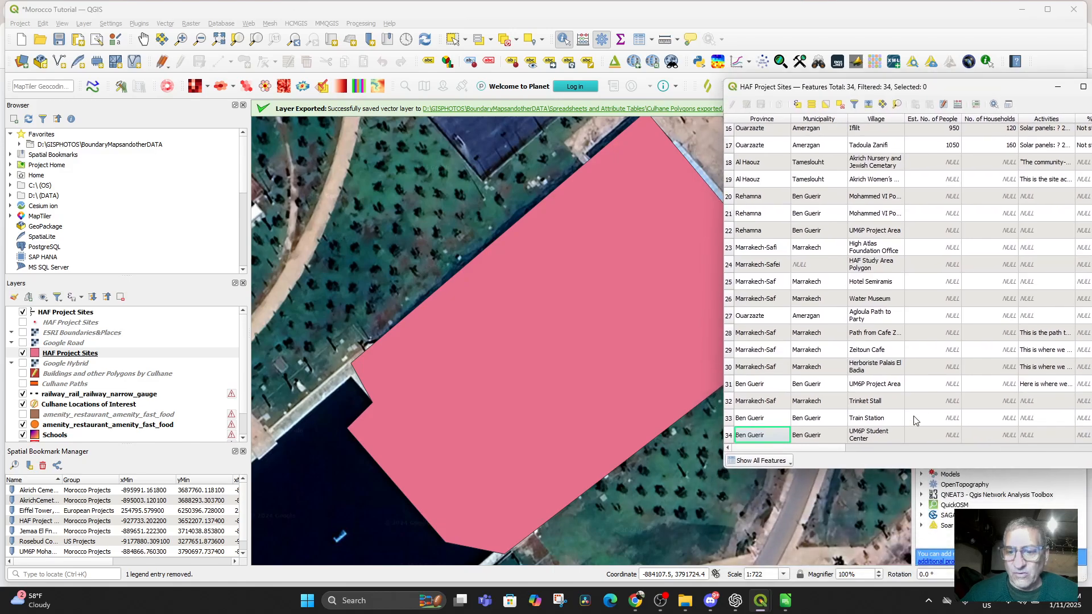
{"action": "right_click", "coordinate": [743, 419]}
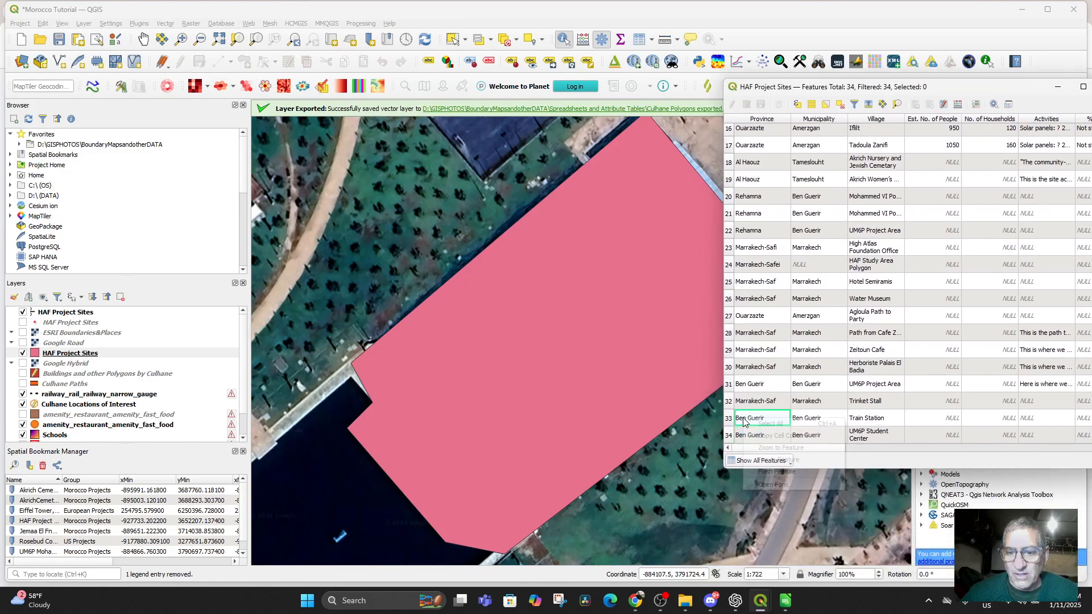
{"action": "left_click", "coordinate": [780, 448]}
{"action": "scroll", "coordinate": [590, 352], "scroll_direction": "down", "scroll_amount": 7}
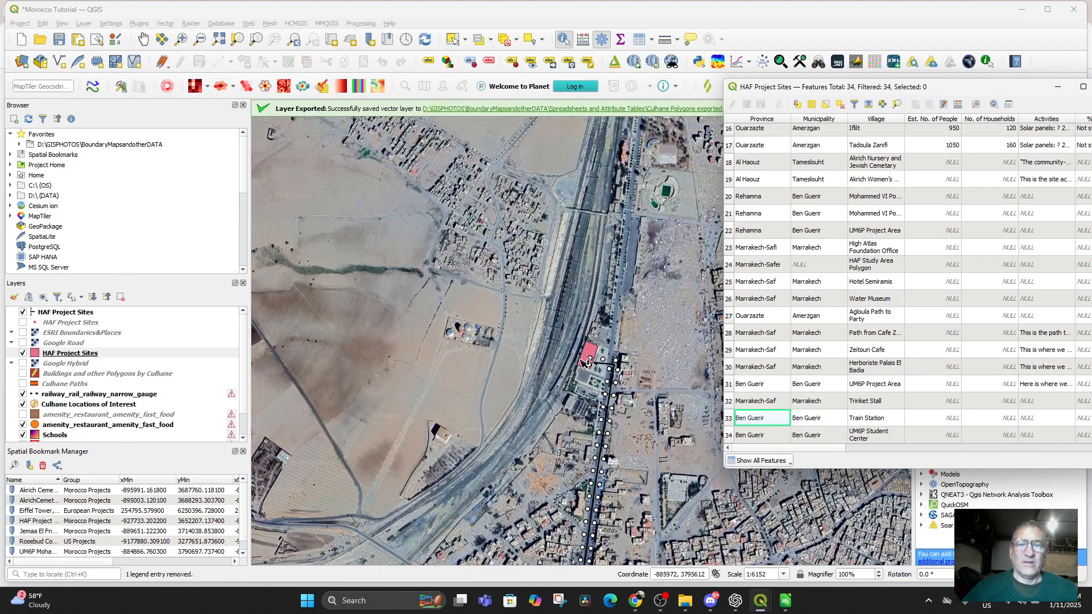
{"action": "left_click_drag", "start_coordinate": [615, 420], "coordinate": [519, 340]}
{"action": "scroll", "coordinate": [549, 373], "scroll_direction": "up", "scroll_amount": 1}
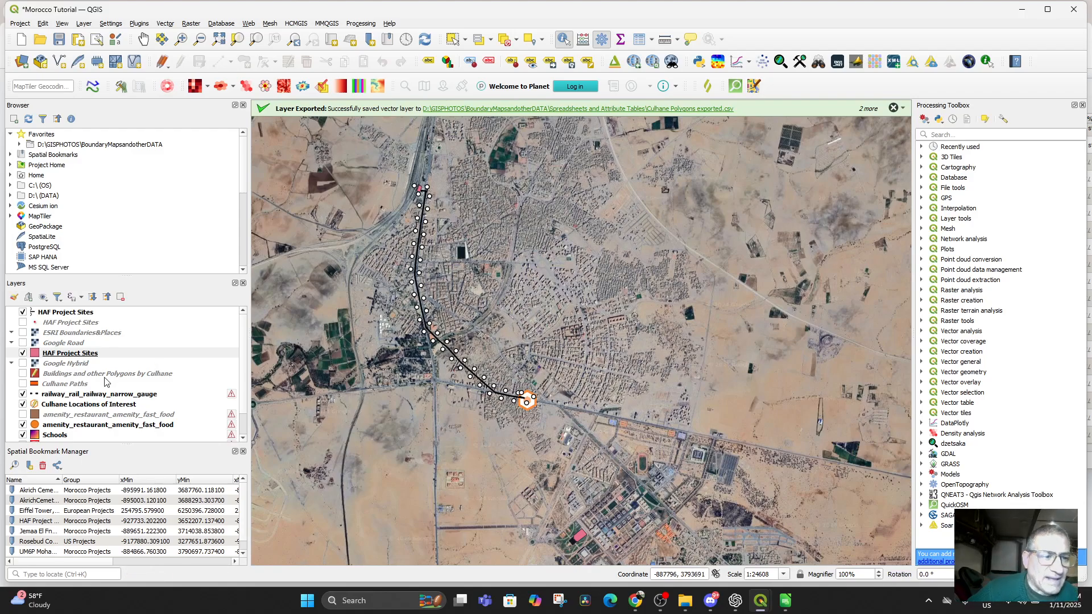
Remove the HAF Project Sites line layer from the project
{"action": "left_click", "coordinate": [63, 315]}
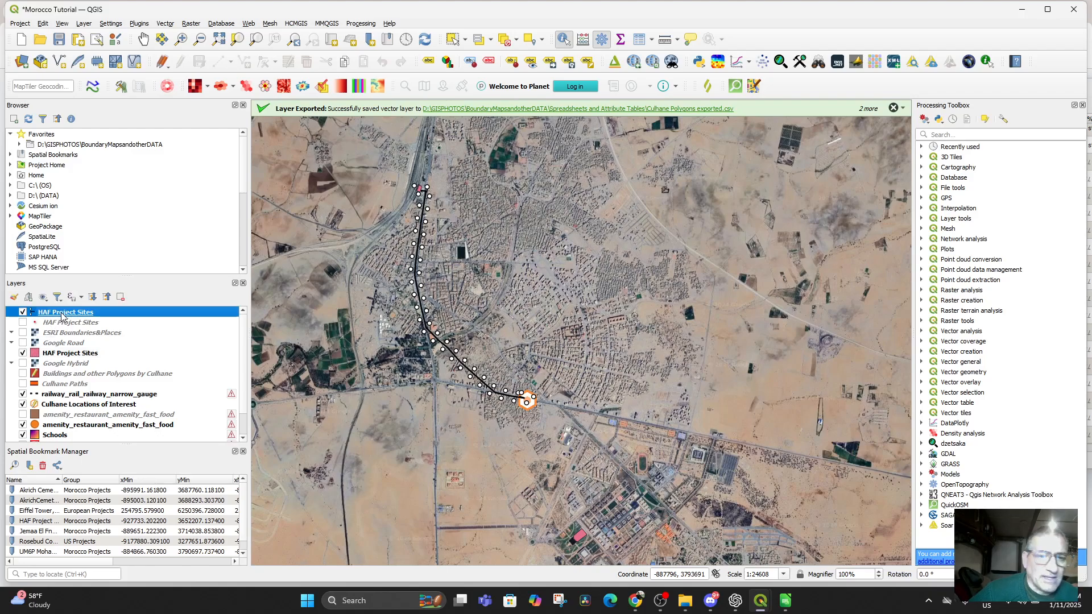
{"action": "right_click", "coordinate": [62, 315]}
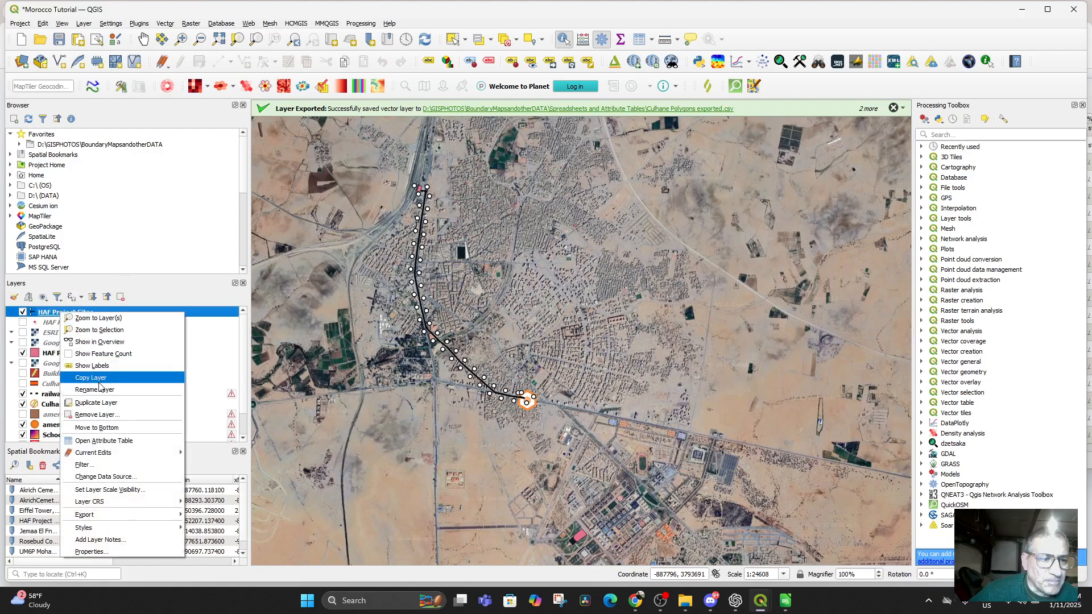
{"action": "left_click", "coordinate": [113, 415]}
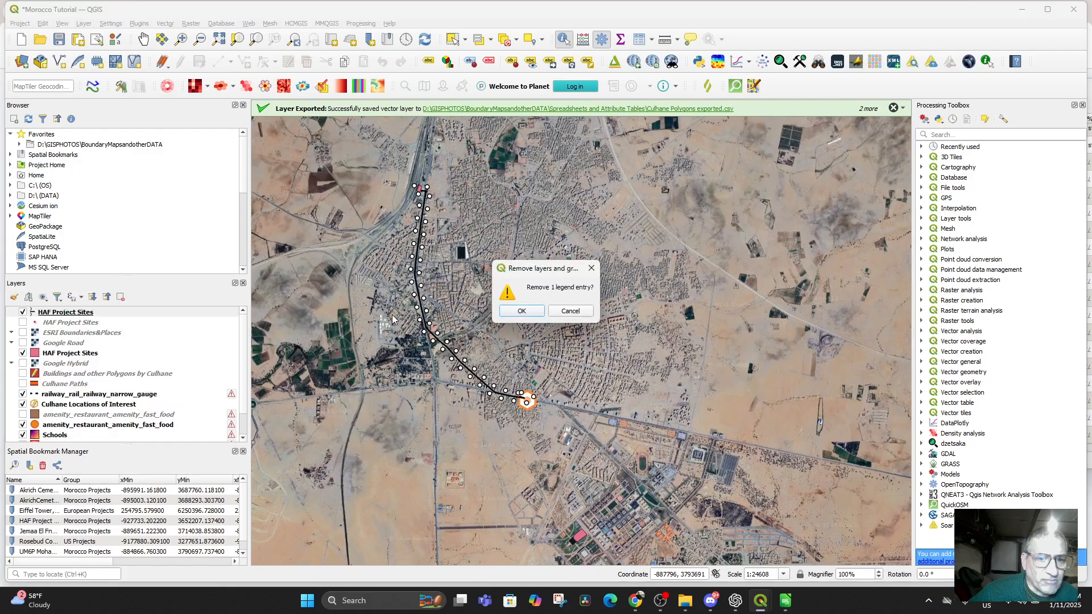
{"action": "left_click", "coordinate": [519, 311]}
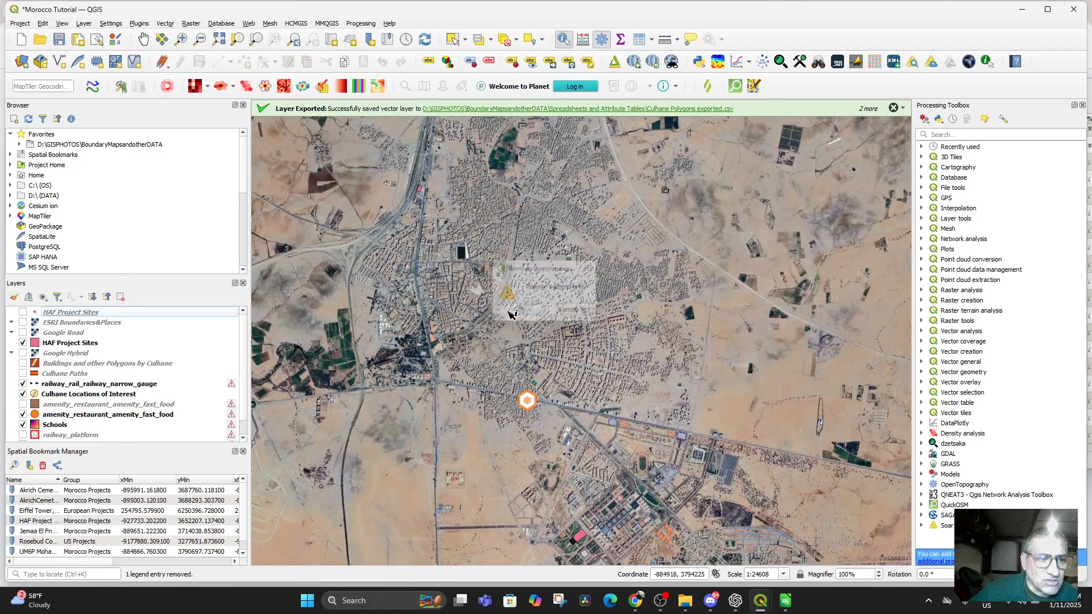
{"action": "right_click", "coordinate": [68, 316]}
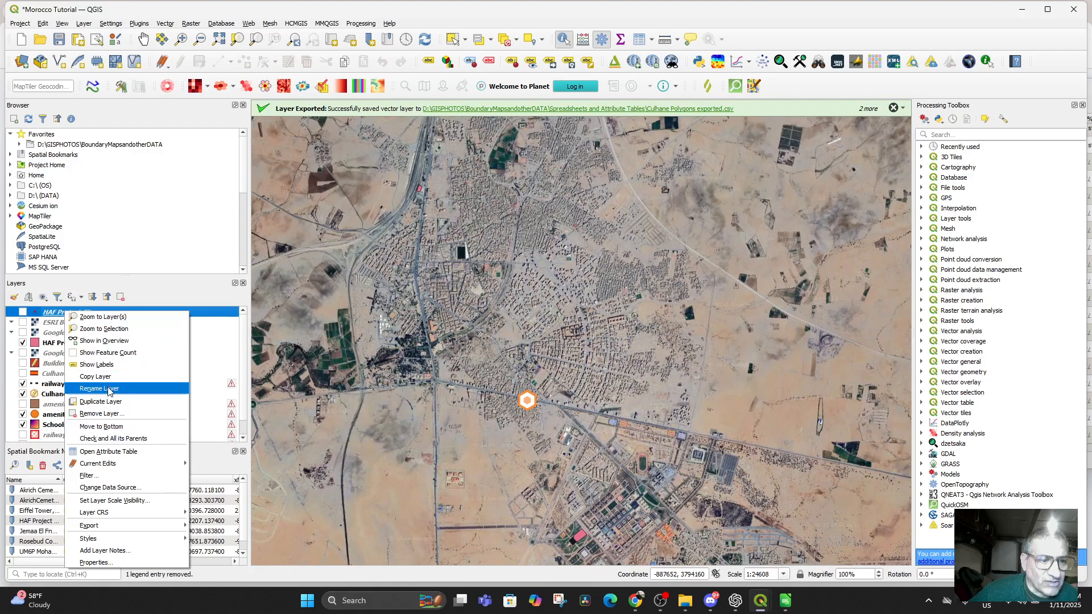
{"action": "left_click", "coordinate": [109, 389]}
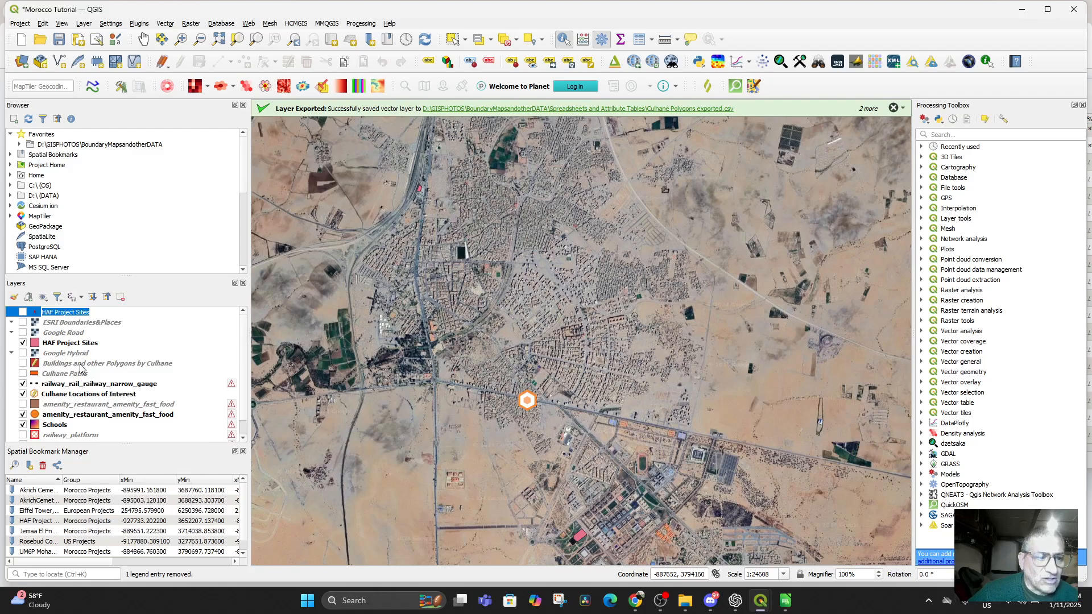
{"action": "left_click", "coordinate": [80, 324], "text": "ctrl"}
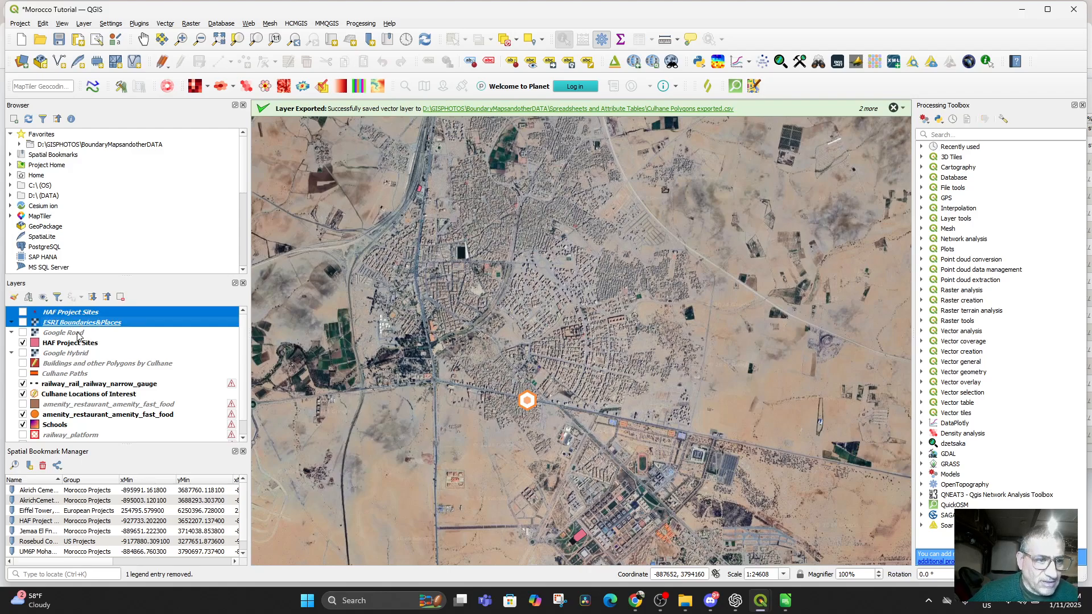
{"action": "left_click", "coordinate": [77, 334], "text": "ctrl"}
{"action": "left_click", "coordinate": [79, 343], "text": "ctrl"}
{"action": "left_click", "coordinate": [80, 355], "text": "ctrl"}
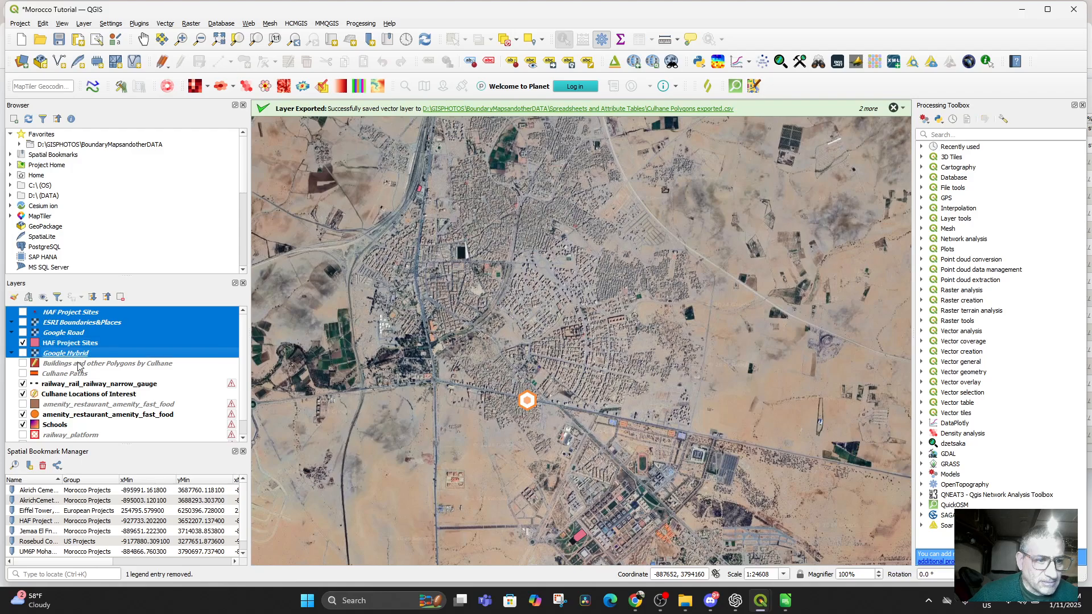
{"action": "left_click", "coordinate": [79, 365], "text": "ctrl"}
{"action": "left_click", "coordinate": [83, 376], "text": "ctrl"}
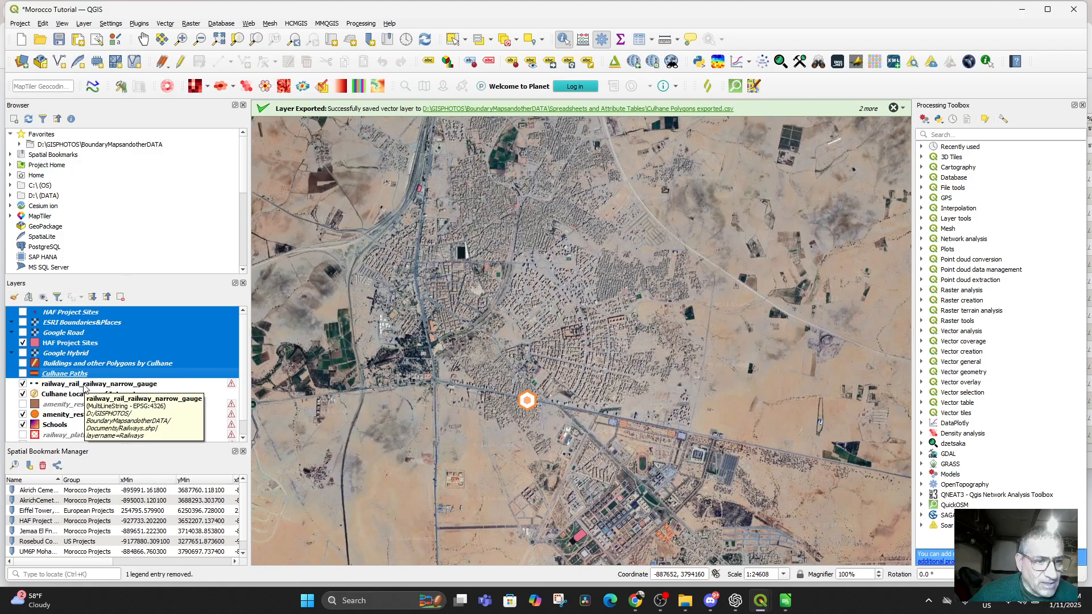
{"action": "left_click", "coordinate": [85, 384], "text": "ctrl"}
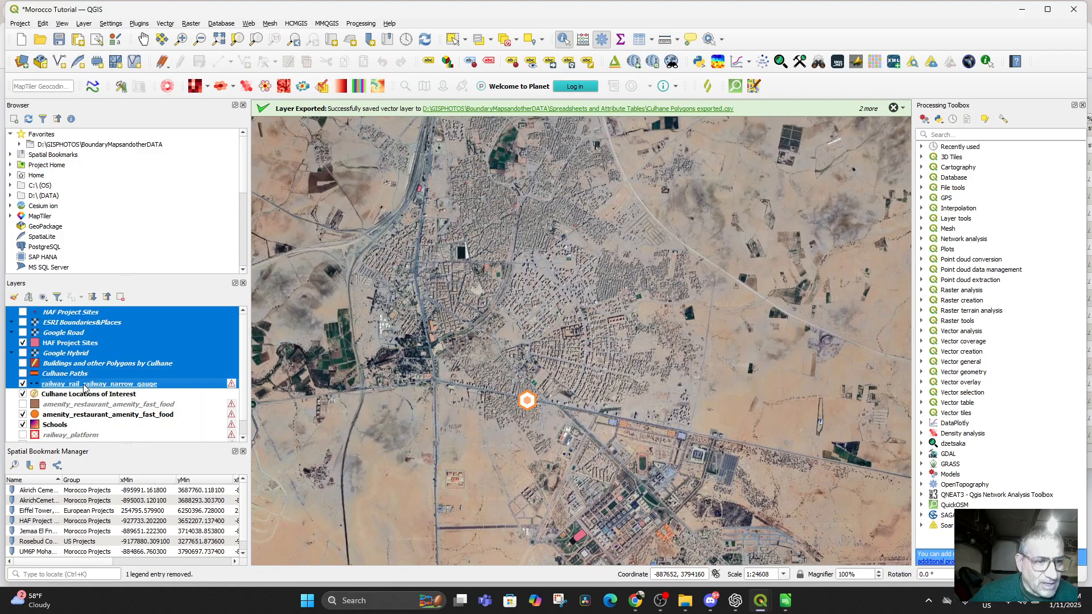
{"action": "left_click", "coordinate": [48, 385], "text": "ctrl"}
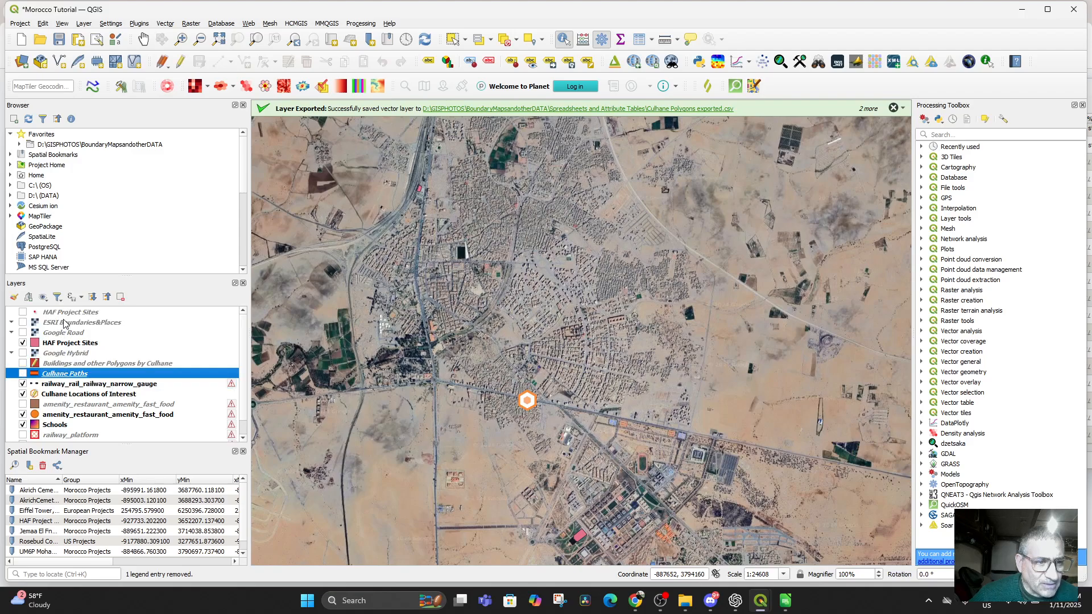
{"action": "left_click", "coordinate": [63, 384], "text": "shift"}
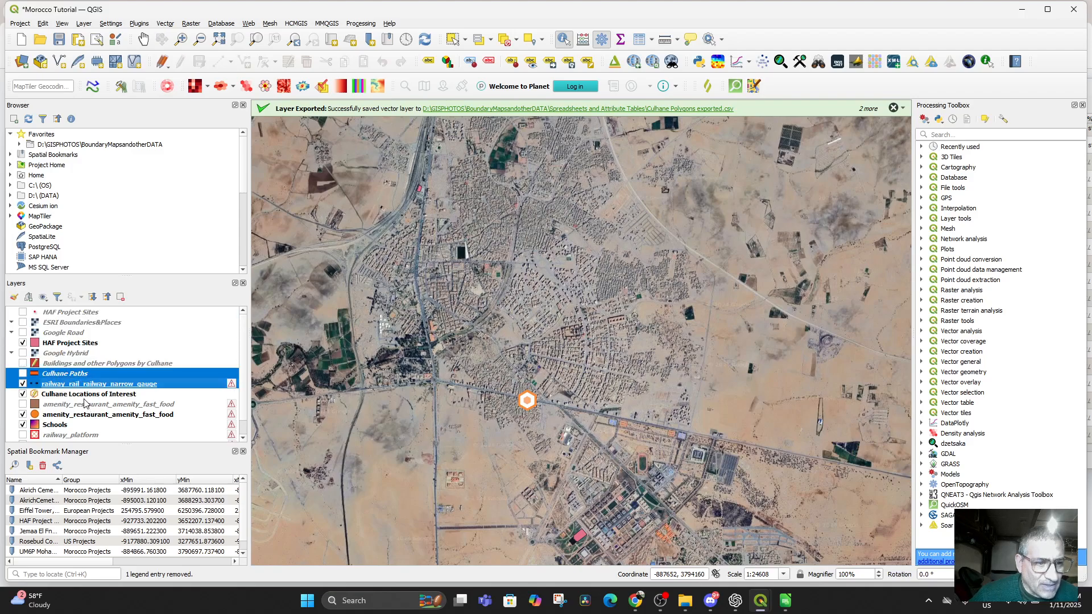
{"action": "left_click", "coordinate": [66, 314]}
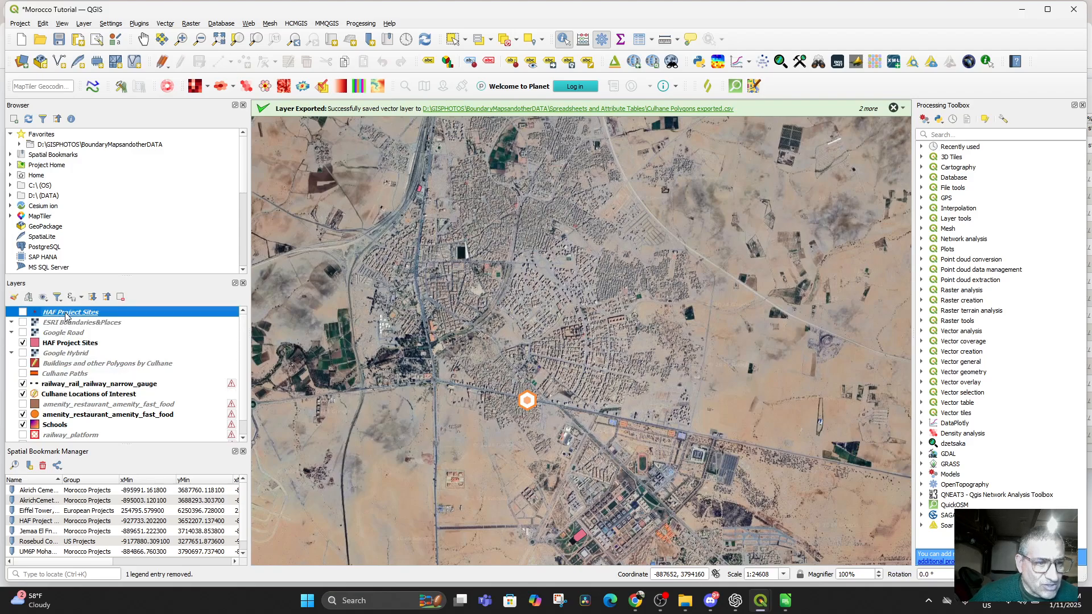
{"action": "left_click", "coordinate": [68, 395], "text": "shift"}
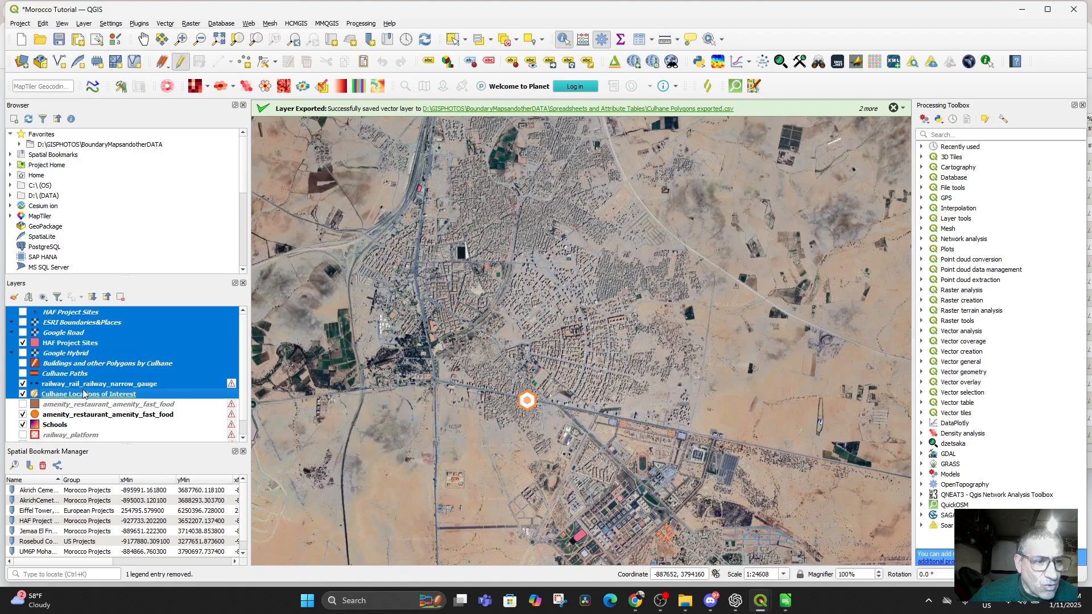
Remove all layers from the HAF Project Sites point layer through railway_rail_railway_narrow_gauge from the project
{"action": "left_click", "coordinate": [56, 384]}
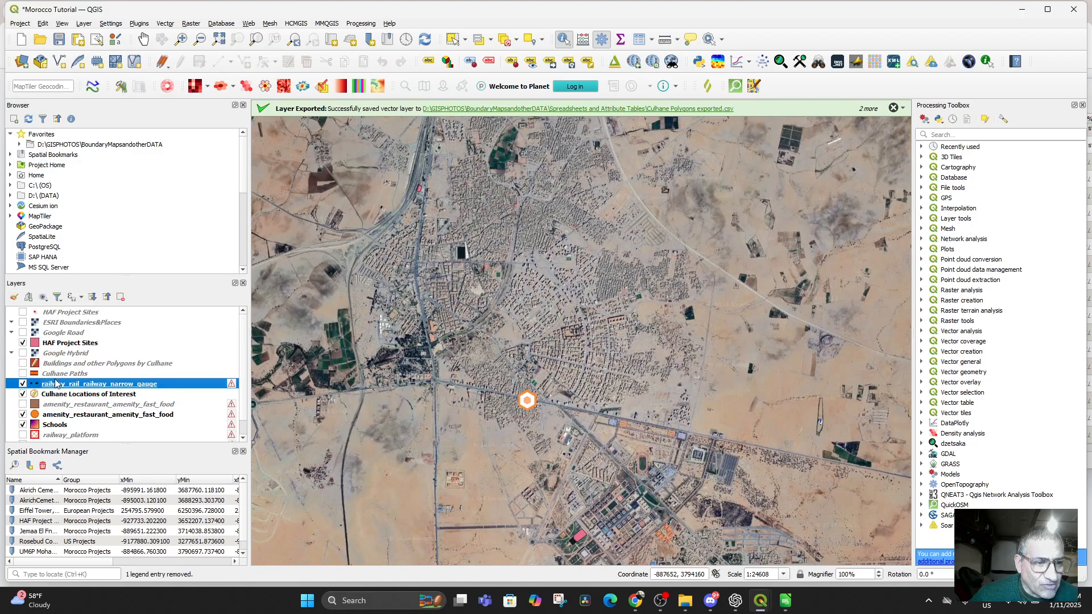
{"action": "left_click", "coordinate": [64, 313], "text": "shift"}
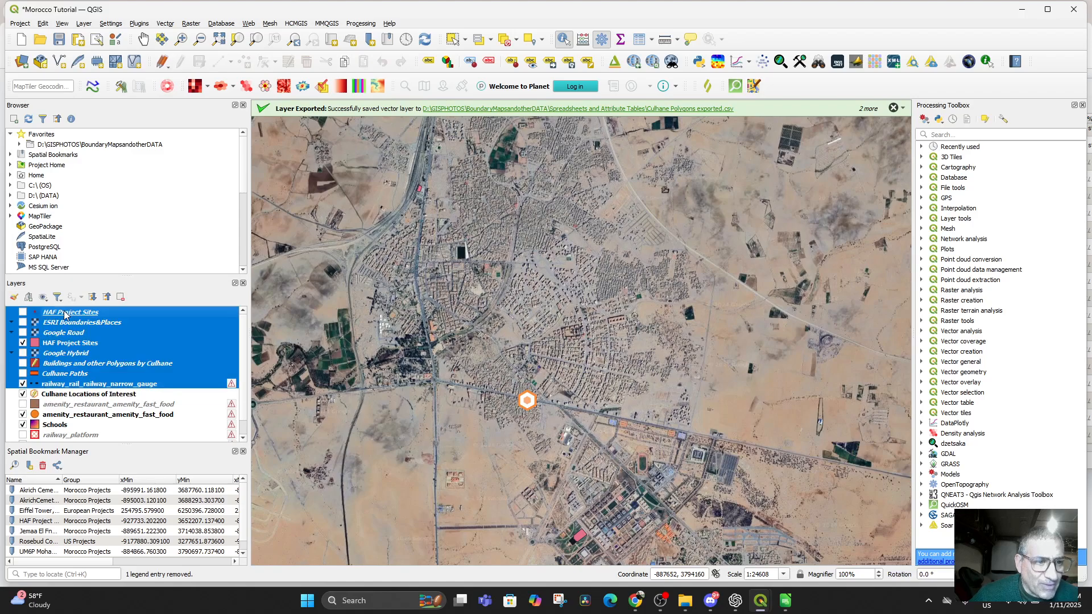
{"action": "right_click", "coordinate": [81, 351]}
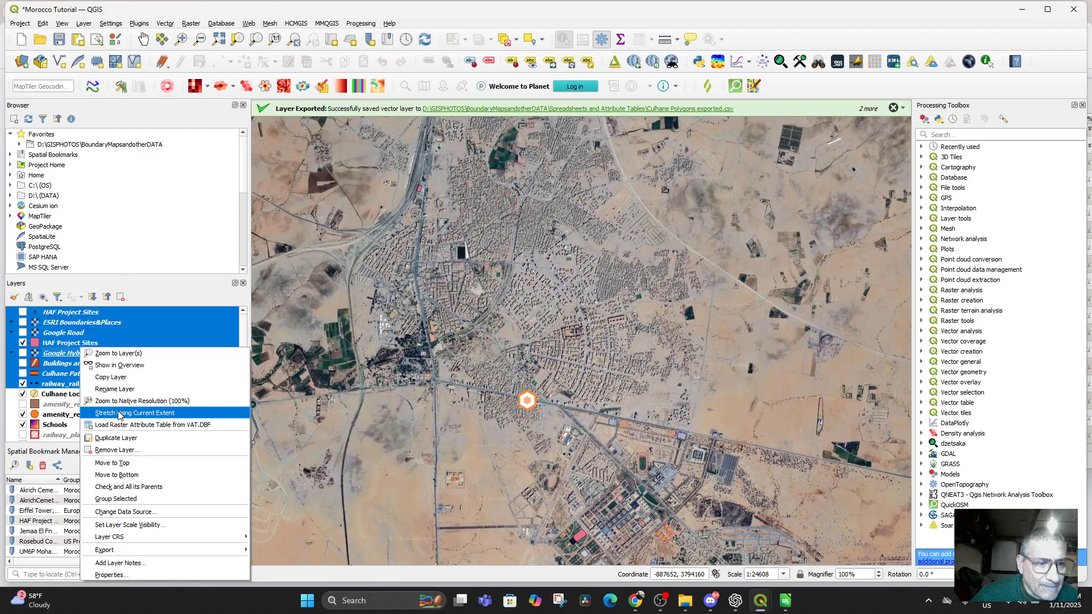
{"action": "left_click", "coordinate": [118, 450]}
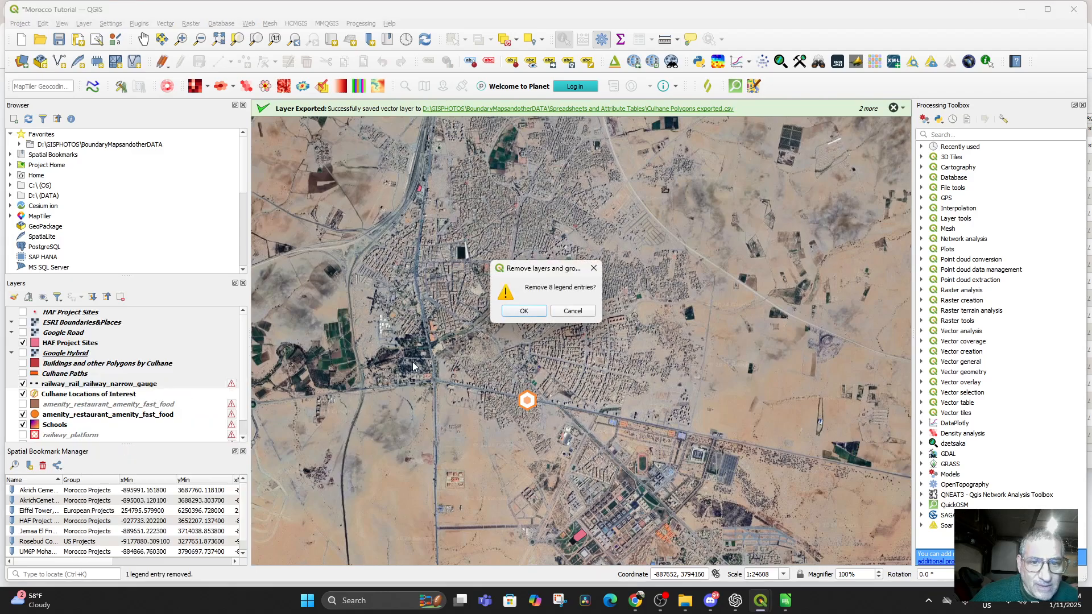
{"action": "left_click", "coordinate": [518, 311]}
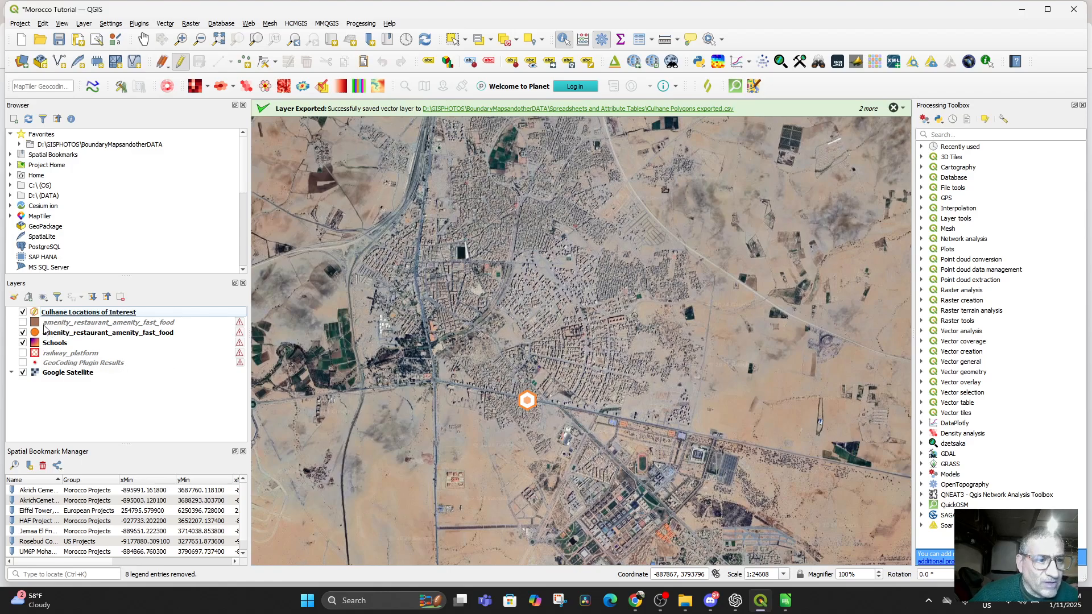
Hide the Culhane Locations of Interest, amenity_restaurant_amenity_fast_food point and Schools layers, leaving only Google Satellite shown over Morocco
{"action": "left_click", "coordinate": [22, 313]}
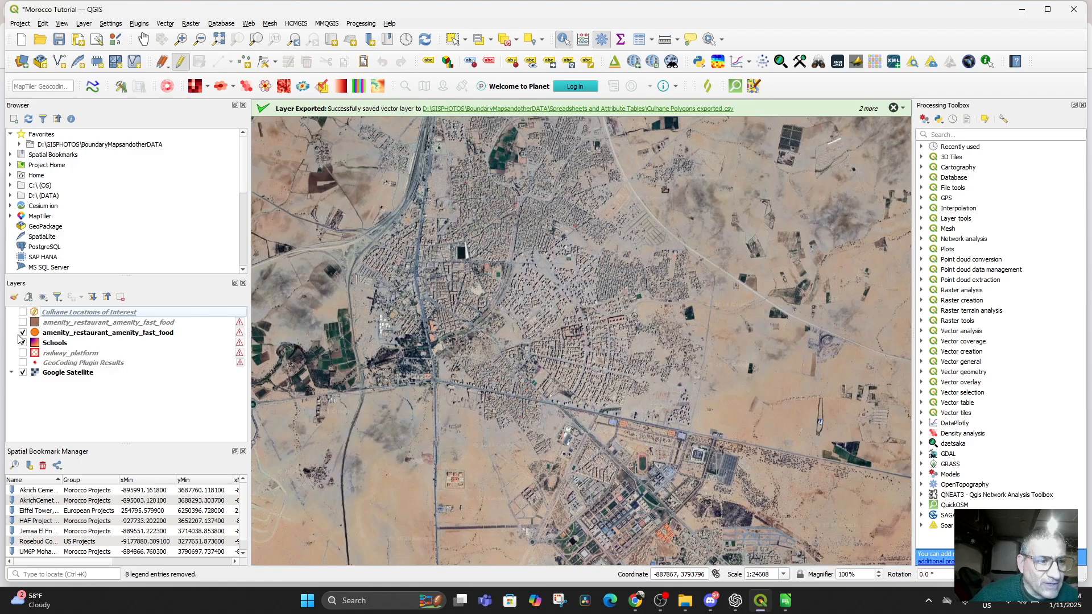
{"action": "left_click", "coordinate": [22, 332]}
{"action": "left_click", "coordinate": [23, 343]}
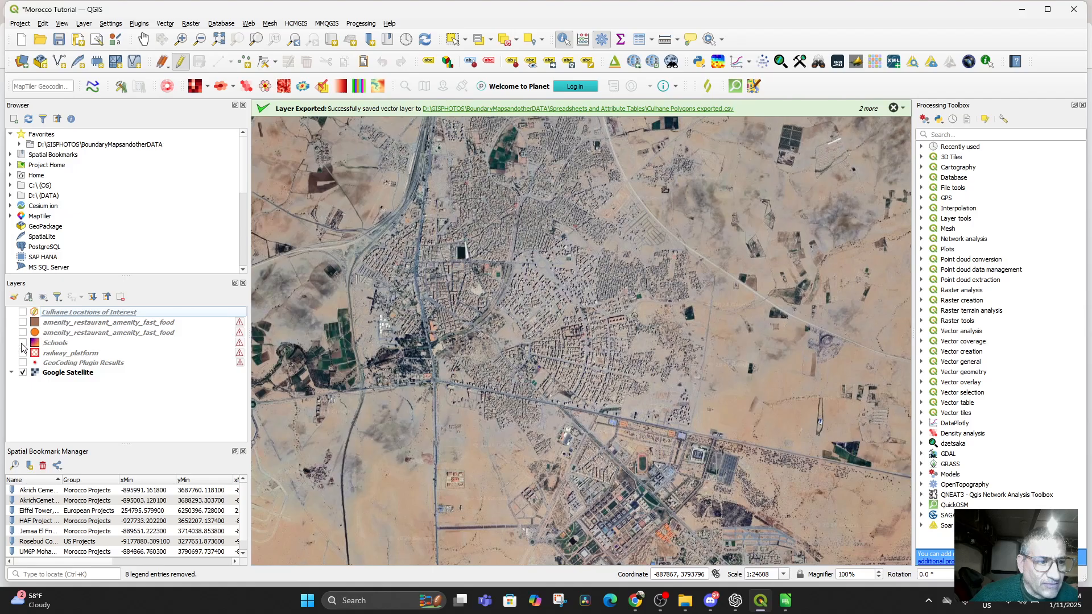
{"action": "scroll", "coordinate": [621, 396], "scroll_direction": "down", "scroll_amount": 6}
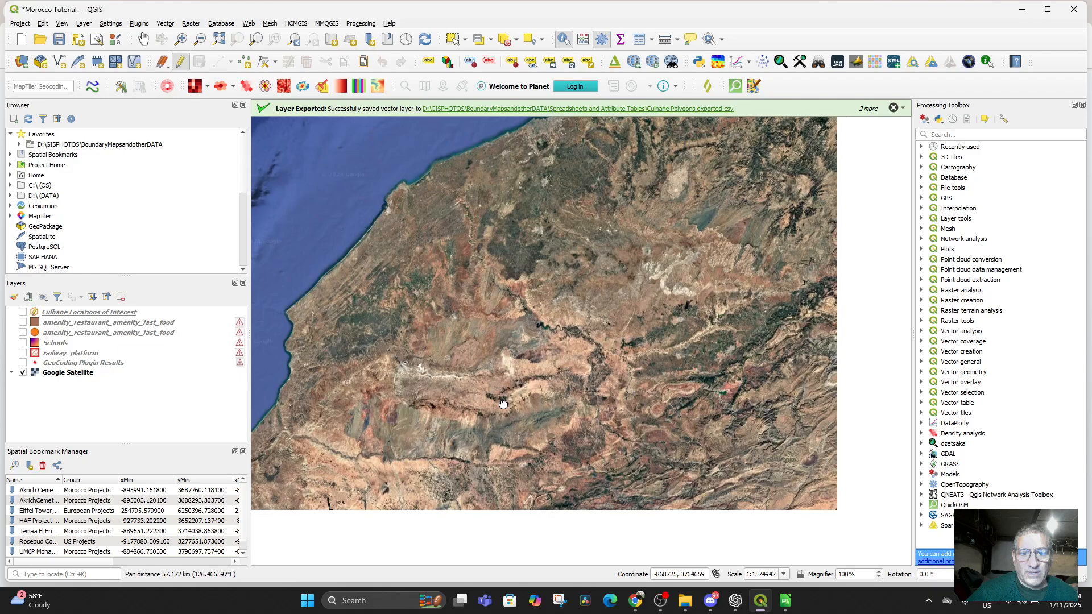
{"action": "left_click_drag", "start_coordinate": [539, 503], "coordinate": [555, 498]}
{"action": "scroll", "coordinate": [485, 414], "scroll_direction": "up", "scroll_amount": 2}
{"action": "left_click_drag", "start_coordinate": [476, 409], "coordinate": [694, 529]}
{"action": "scroll", "coordinate": [606, 445], "scroll_direction": "down", "scroll_amount": 2}
{"action": "left_click_drag", "start_coordinate": [602, 473], "coordinate": [494, 371]}
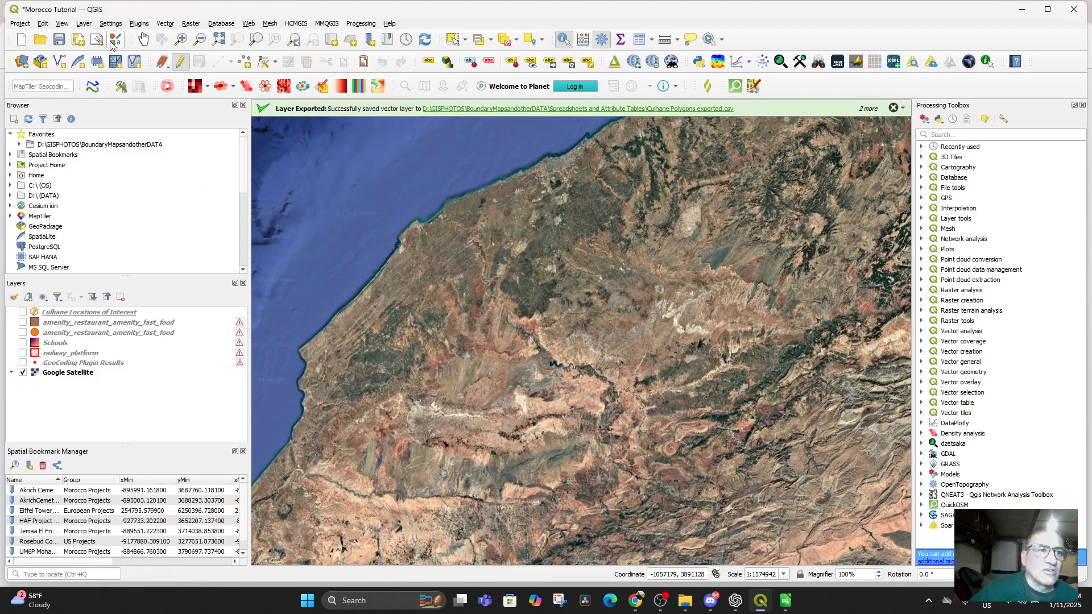
Switch to the HAF Project Sites.csv spreadsheet in LibreOffice Calc
{"action": "left_click", "coordinate": [84, 23]}
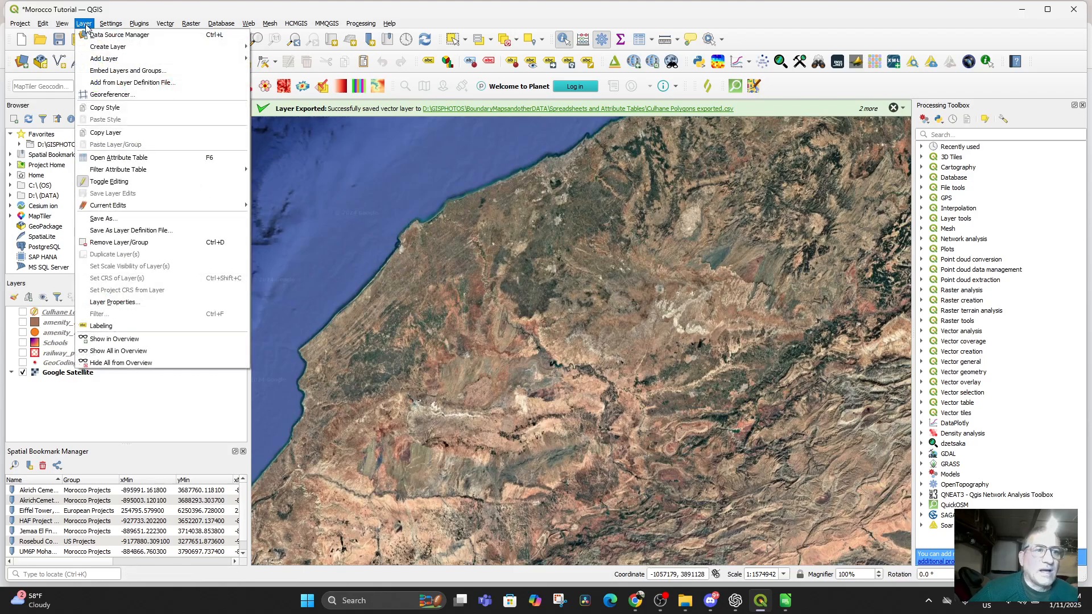
{"action": "mouse_move", "coordinate": [793, 601]}
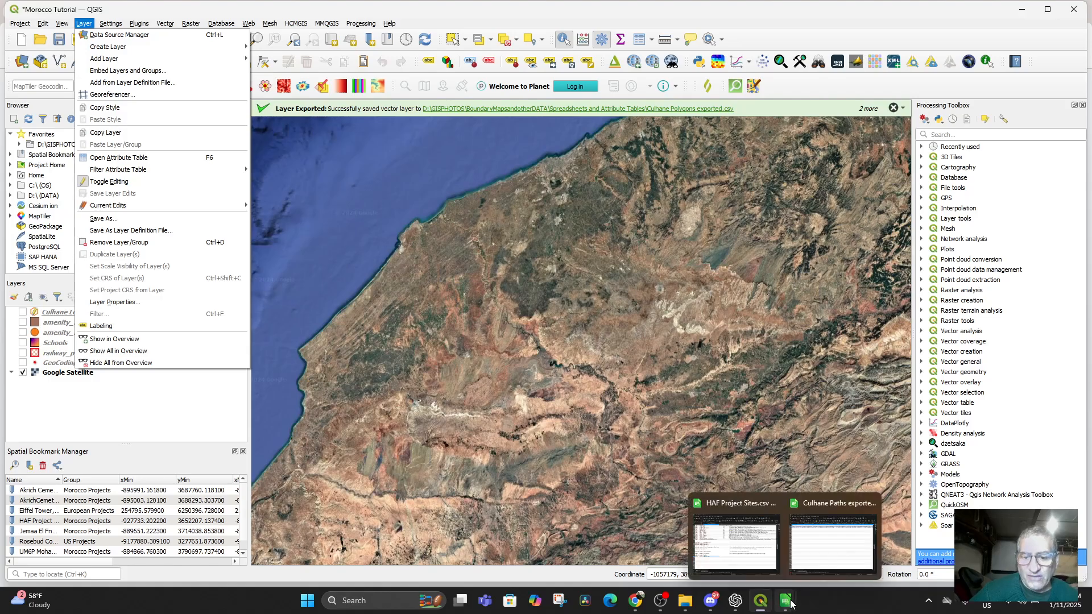
{"action": "left_click", "coordinate": [736, 529]}
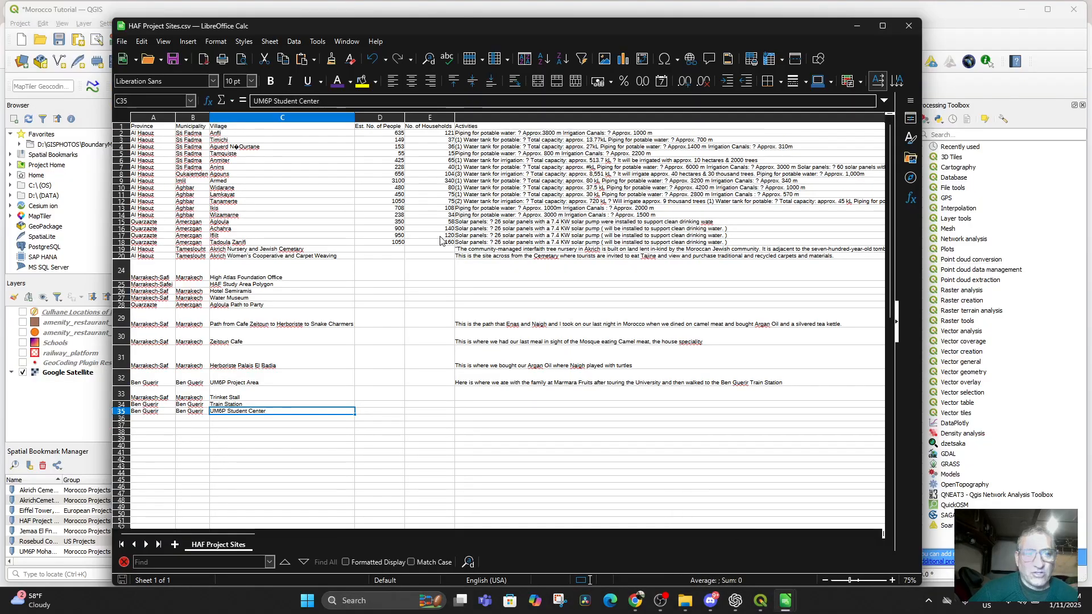
Look through the site rows of the HAF Project Sites spreadsheet and return to QGIS
{"action": "scroll", "coordinate": [465, 322], "scroll_direction": "down", "scroll_amount": 10}
{"action": "scroll", "coordinate": [465, 321], "scroll_direction": "up", "scroll_amount": 10}
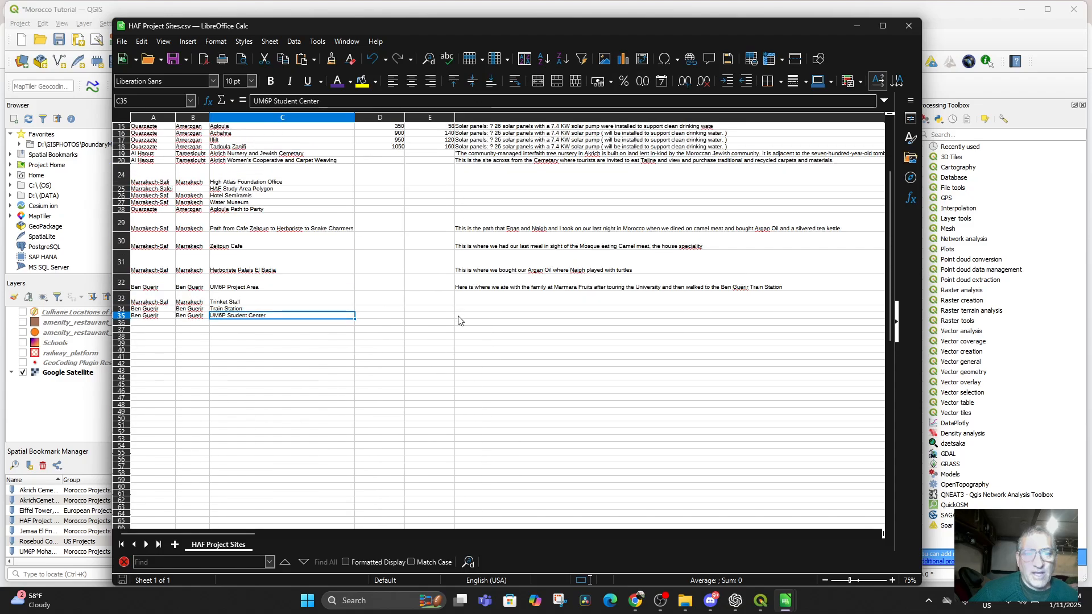
{"action": "left_click", "coordinate": [856, 25]}
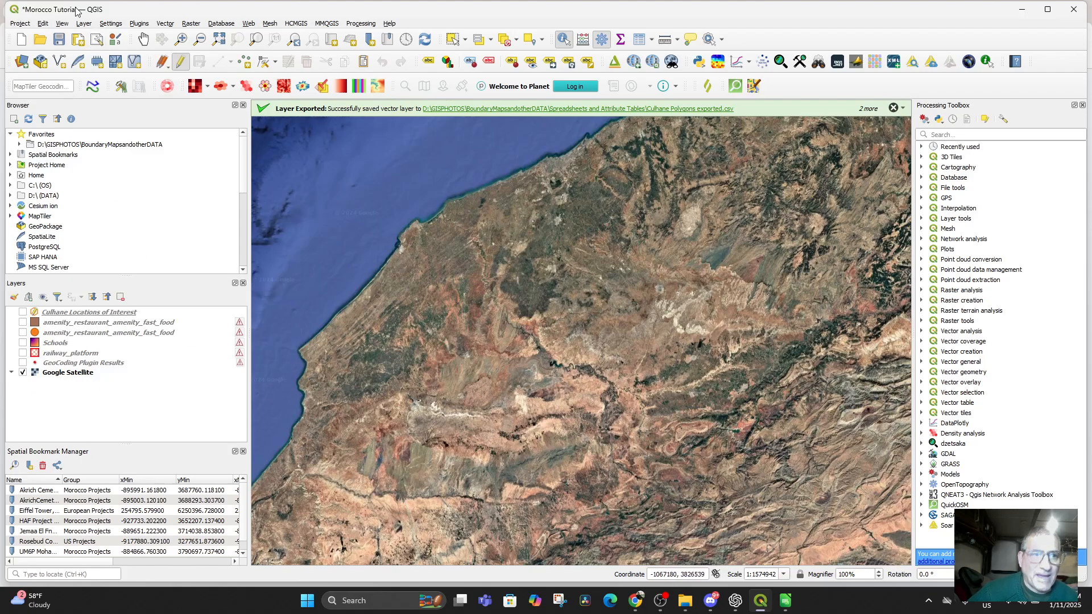
{"action": "left_click", "coordinate": [84, 23]}
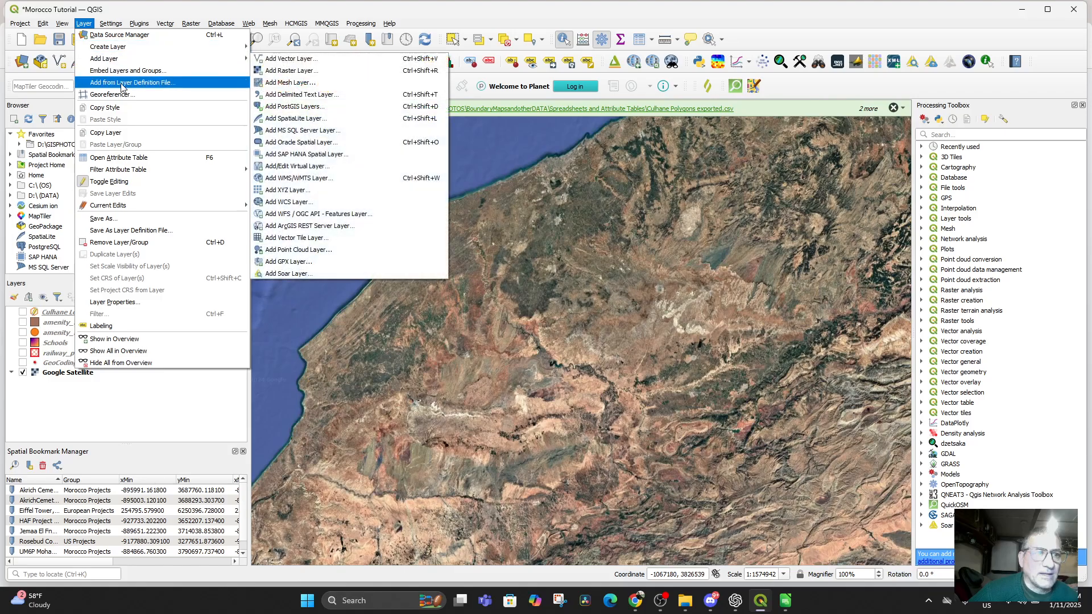
{"action": "left_click", "coordinate": [311, 84]}
{"action": "left_click", "coordinate": [916, 32]}
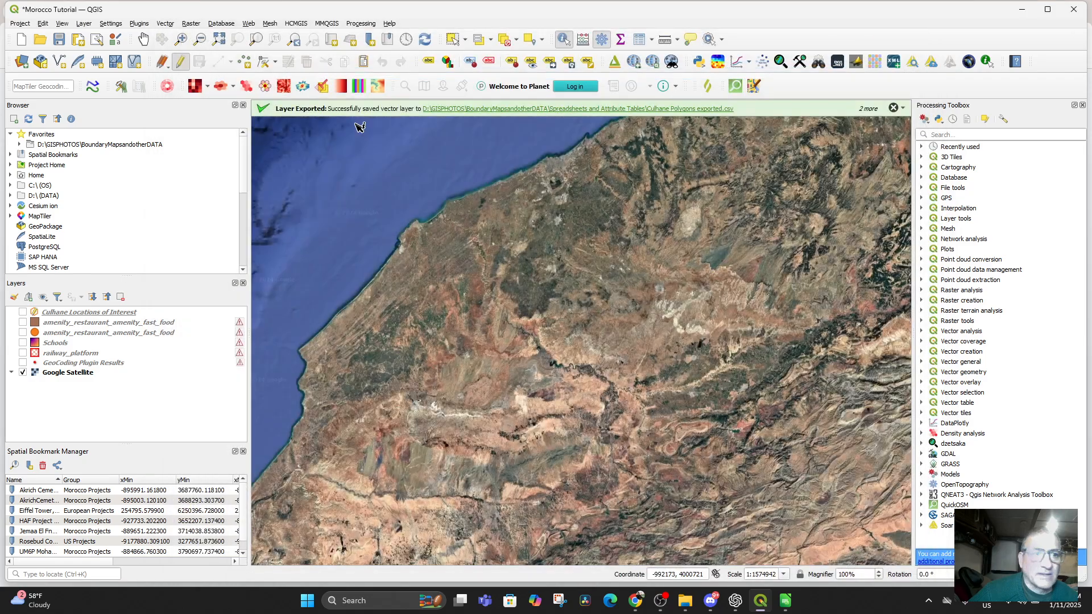
Start adding a delimited text layer and choose HAF Project Sites.csv from the Spreadsheets and Attribute Tables folder as its source
{"action": "left_click", "coordinate": [84, 23]}
{"action": "mouse_move", "coordinate": [168, 59]}
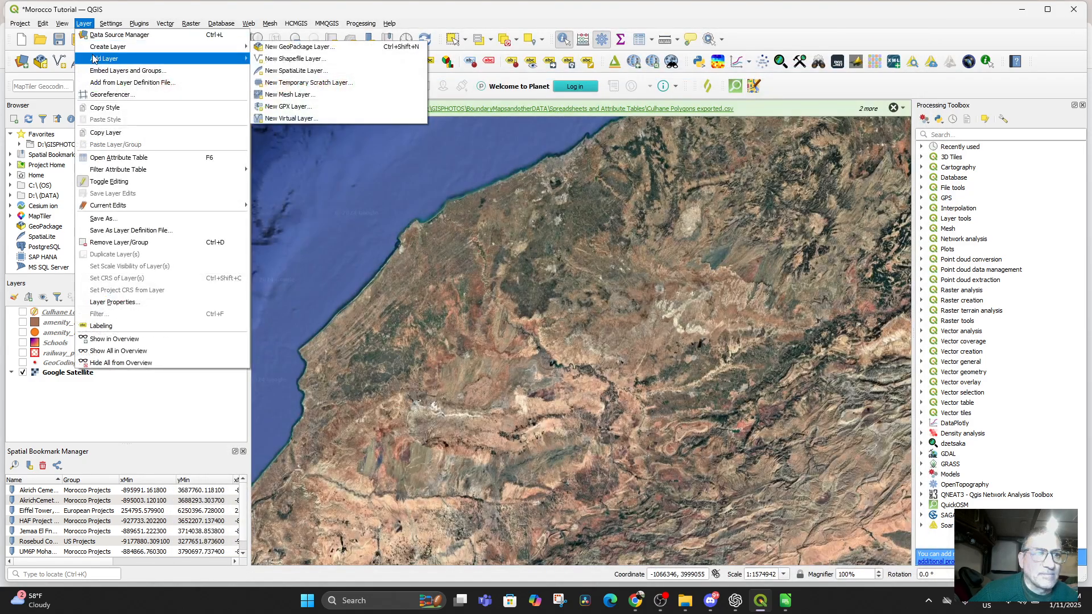
{"action": "left_click", "coordinate": [305, 97]}
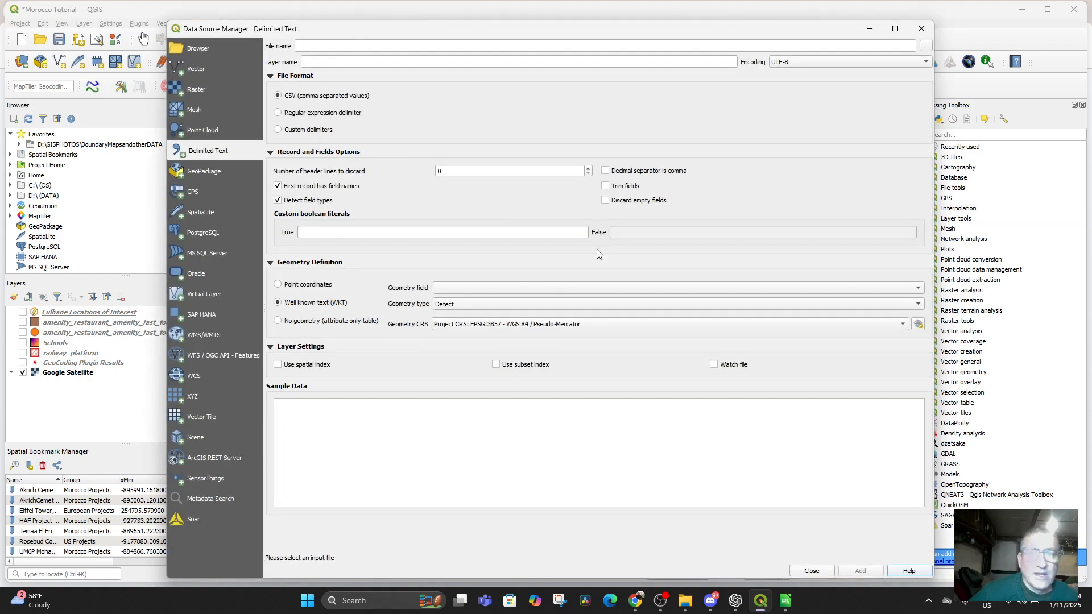
{"action": "left_click", "coordinate": [926, 48]}
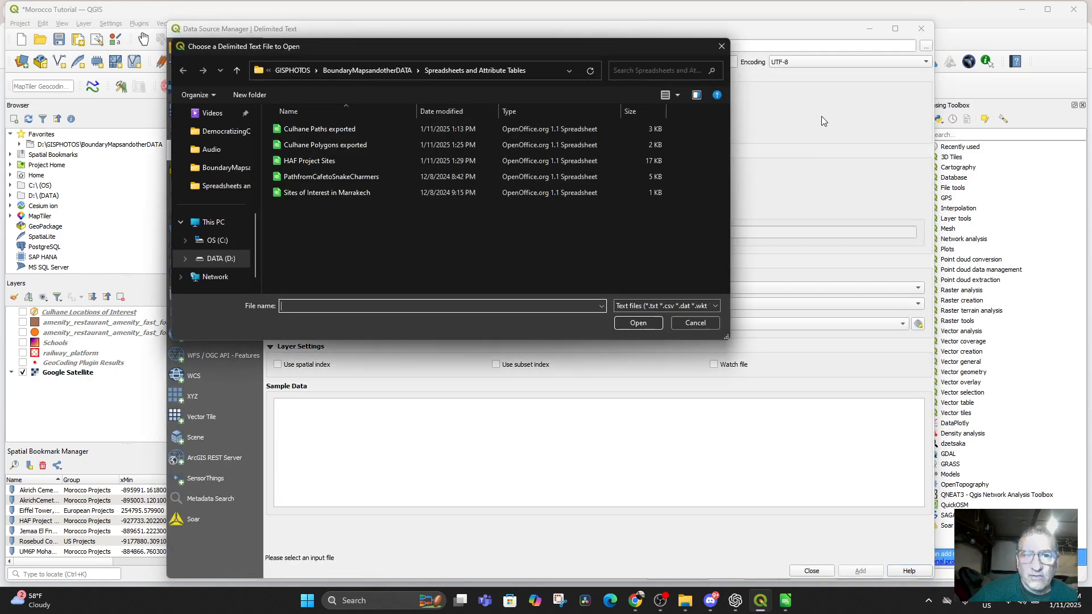
{"action": "left_click", "coordinate": [313, 161]}
{"action": "double_click", "coordinate": [313, 161]}
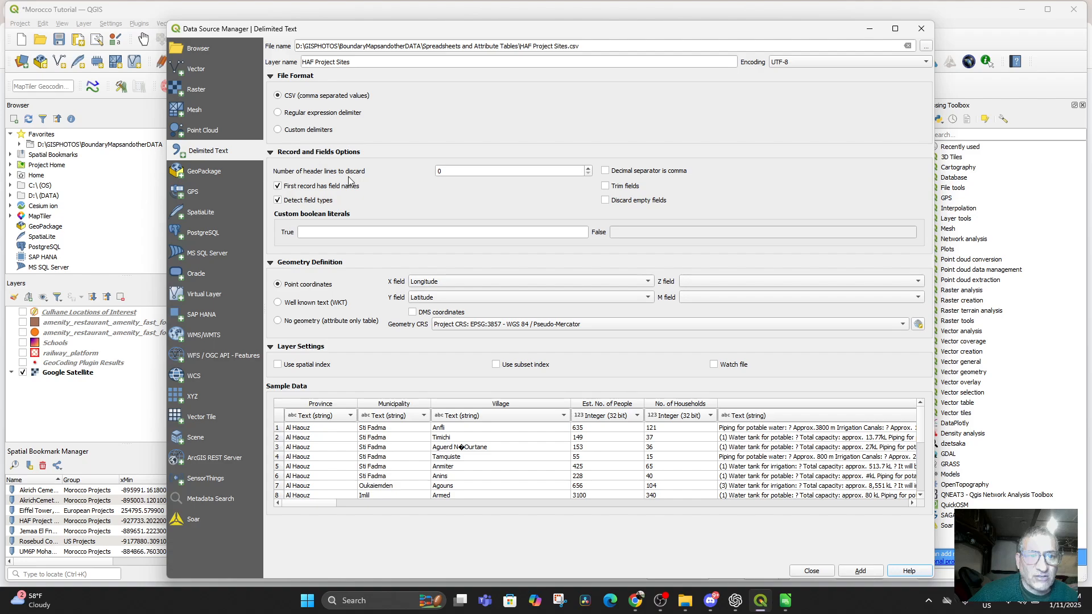
Define the geometry as well known text from the PolygonWKT field, add the layer, and minimize the Data Source Manager
{"action": "left_click", "coordinate": [278, 303]}
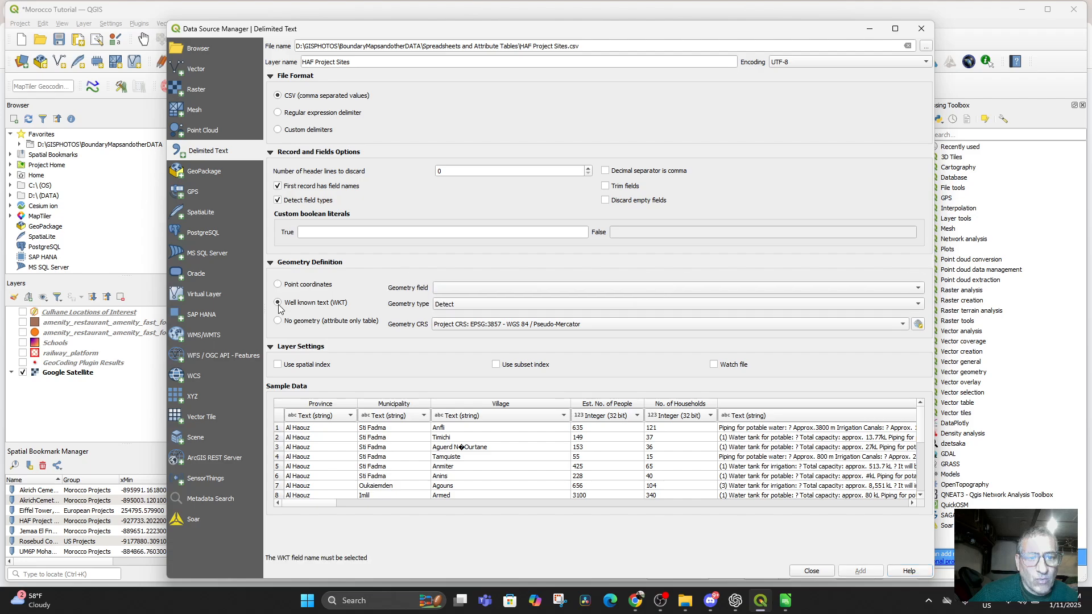
{"action": "left_click", "coordinate": [614, 287]}
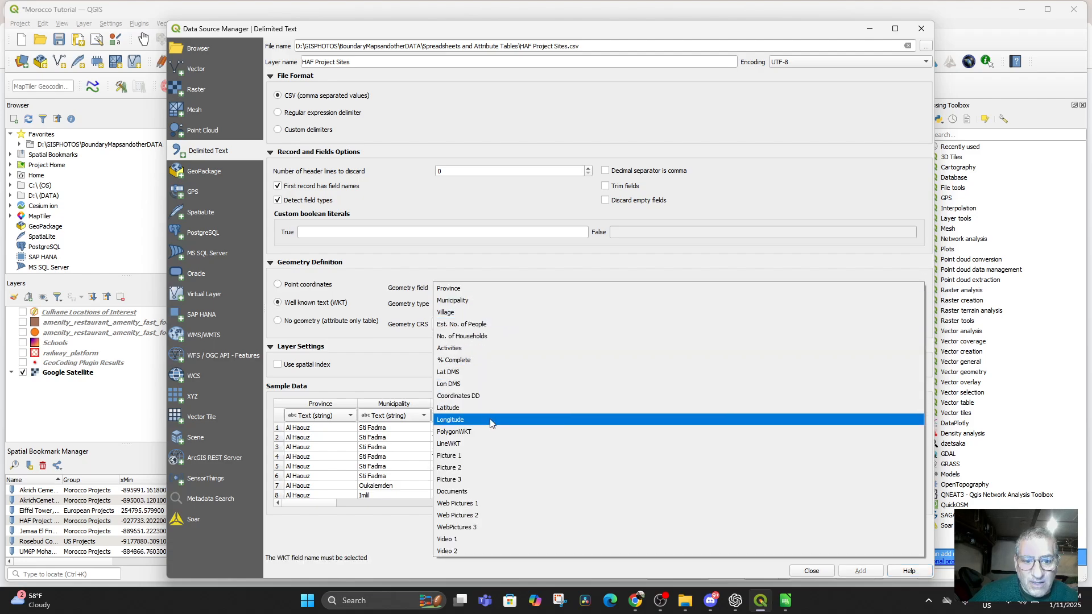
{"action": "left_click", "coordinate": [473, 431]}
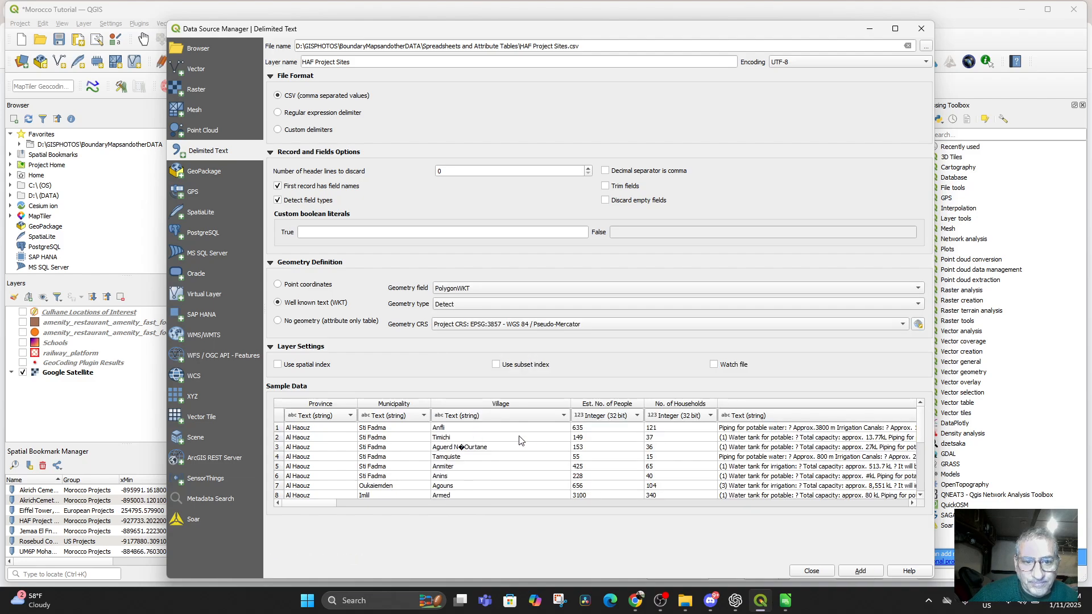
{"action": "left_click", "coordinate": [860, 571]}
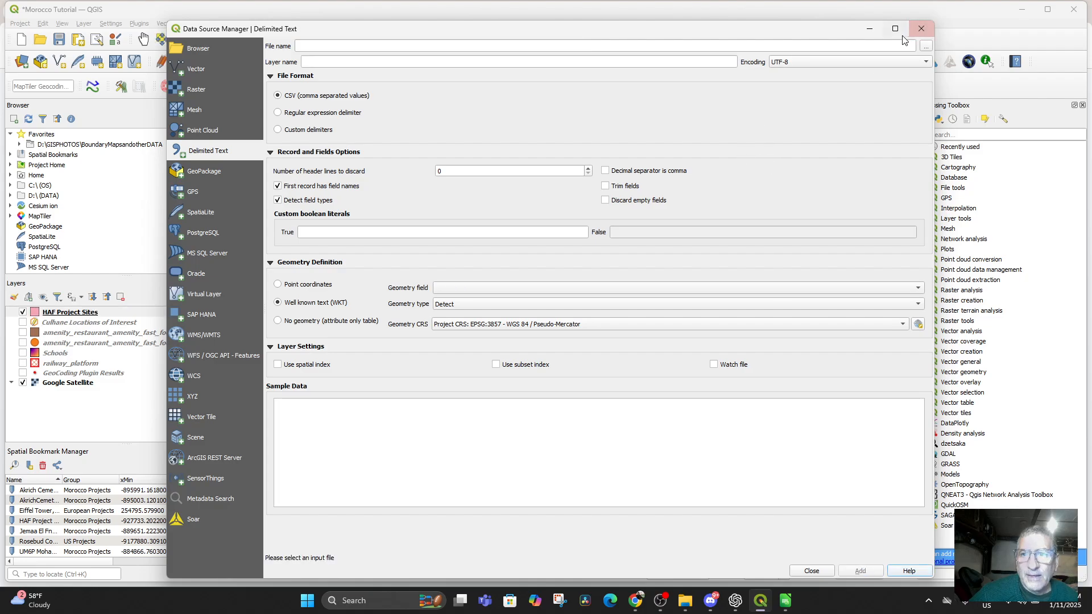
{"action": "left_click", "coordinate": [871, 29]}
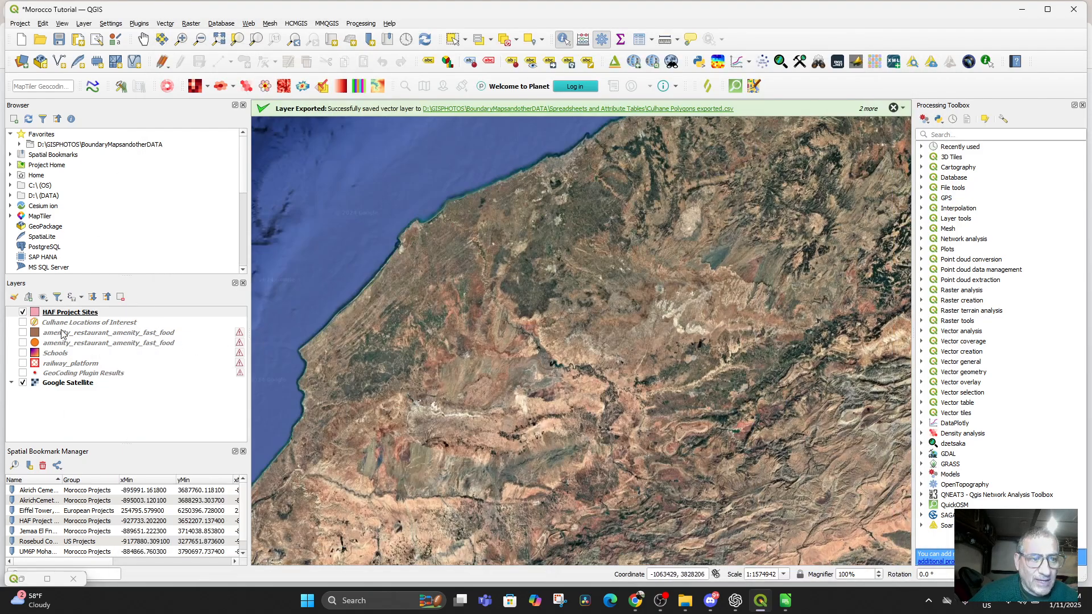
Change the coordinate reference system of the HAF Project Sites polygon layer to place its polygons over Morocco
{"action": "scroll", "coordinate": [623, 472], "scroll_direction": "down", "scroll_amount": 3}
{"action": "left_click_drag", "start_coordinate": [620, 479], "coordinate": [245, 399]}
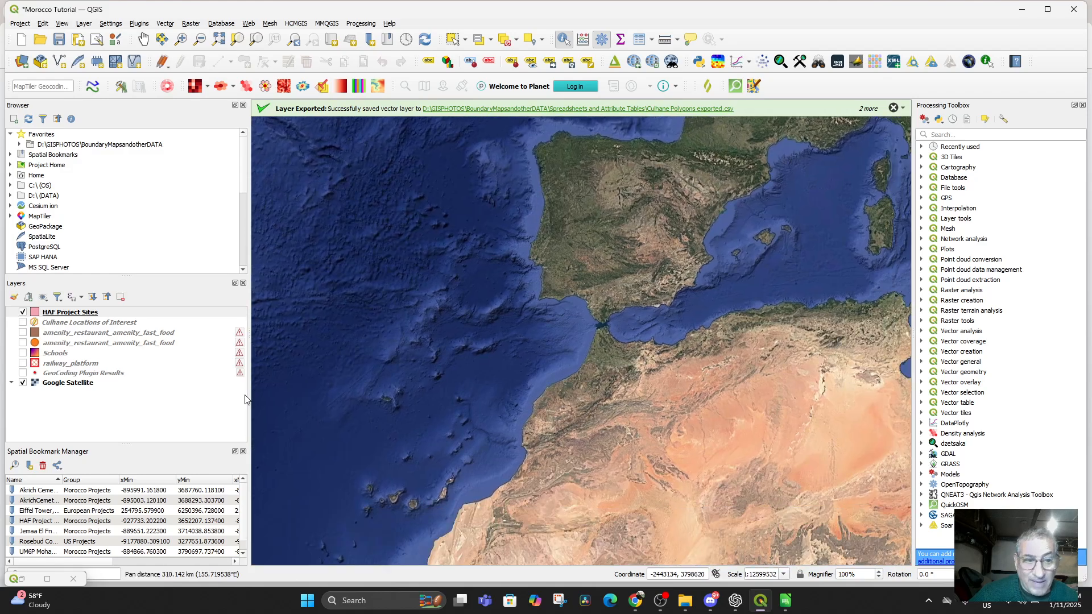
{"action": "right_click", "coordinate": [57, 312]}
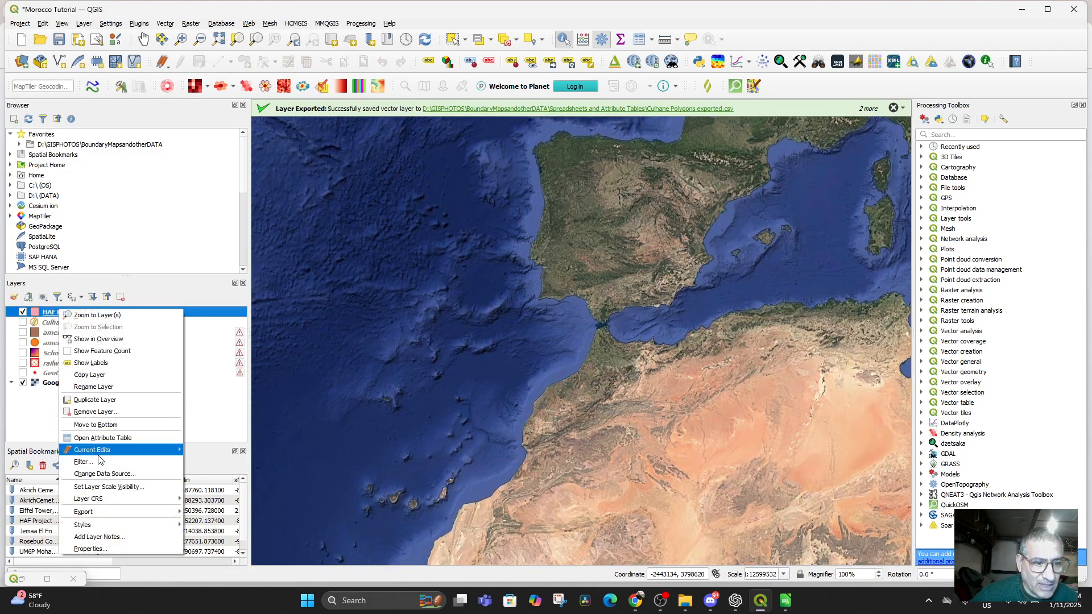
{"action": "mouse_move", "coordinate": [106, 499]}
{"action": "left_click", "coordinate": [246, 523]}
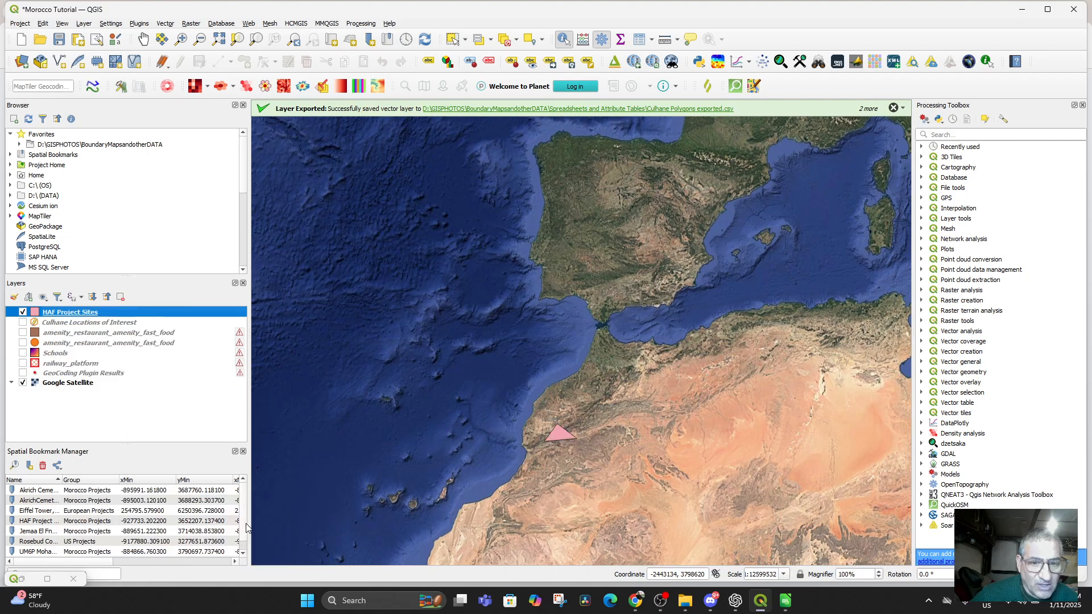
Examine the HAF Project Sites polygons on the map, from the large triangle to the area beside Ben Guerir and its railway line
{"action": "scroll", "coordinate": [539, 446], "scroll_direction": "up", "scroll_amount": 3}
{"action": "left_click_drag", "start_coordinate": [649, 369], "coordinate": [492, 455]}
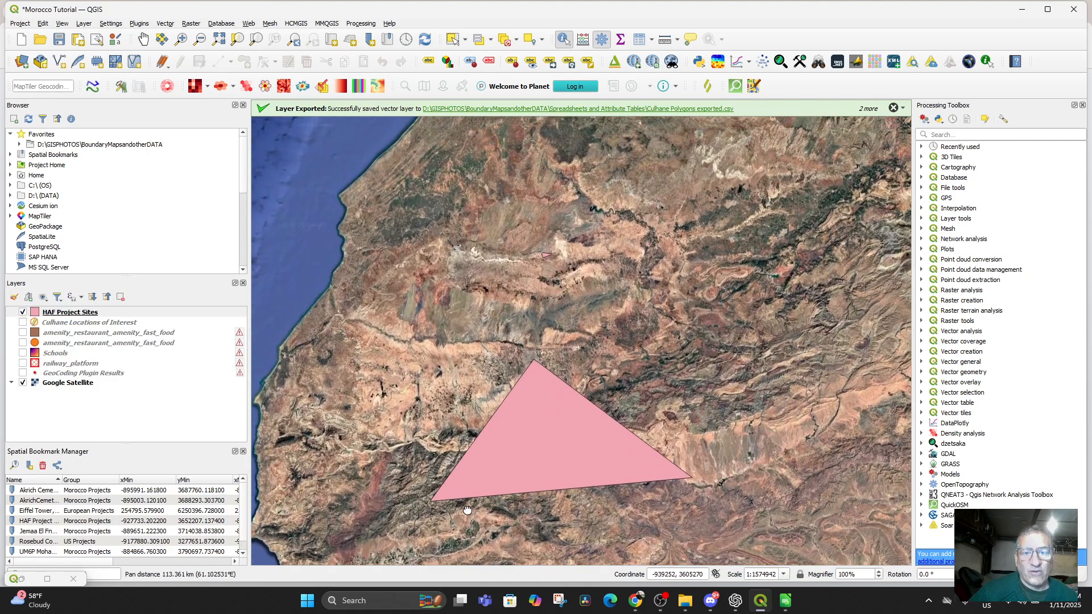
{"action": "scroll", "coordinate": [577, 318], "scroll_direction": "up", "scroll_amount": 1}
{"action": "left_click_drag", "start_coordinate": [494, 216], "coordinate": [557, 422]}
{"action": "scroll", "coordinate": [562, 422], "scroll_direction": "up", "scroll_amount": 5}
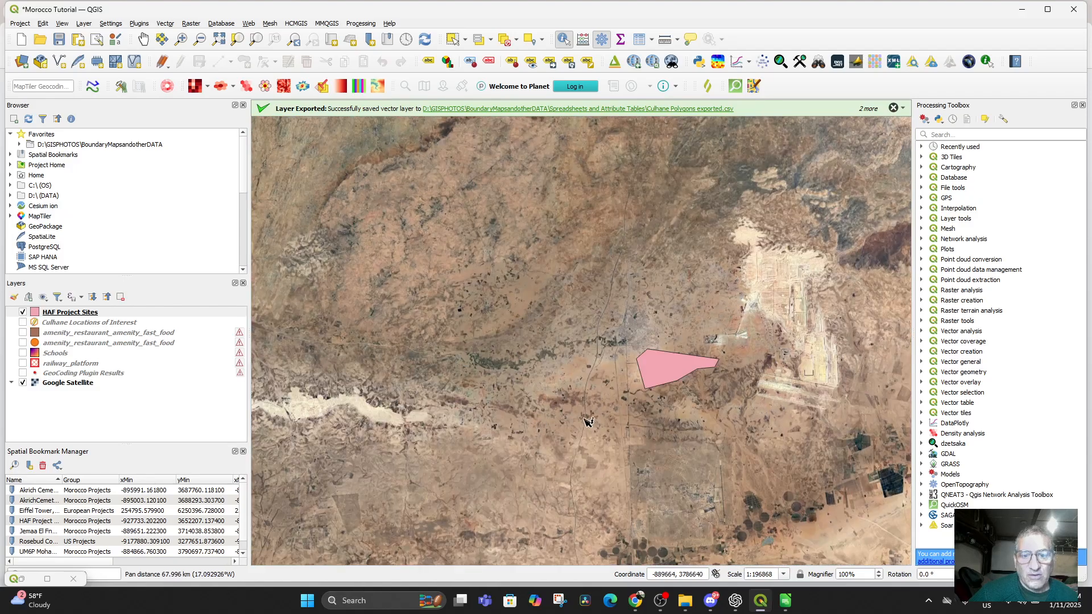
{"action": "left_click_drag", "start_coordinate": [568, 233], "coordinate": [515, 432]}
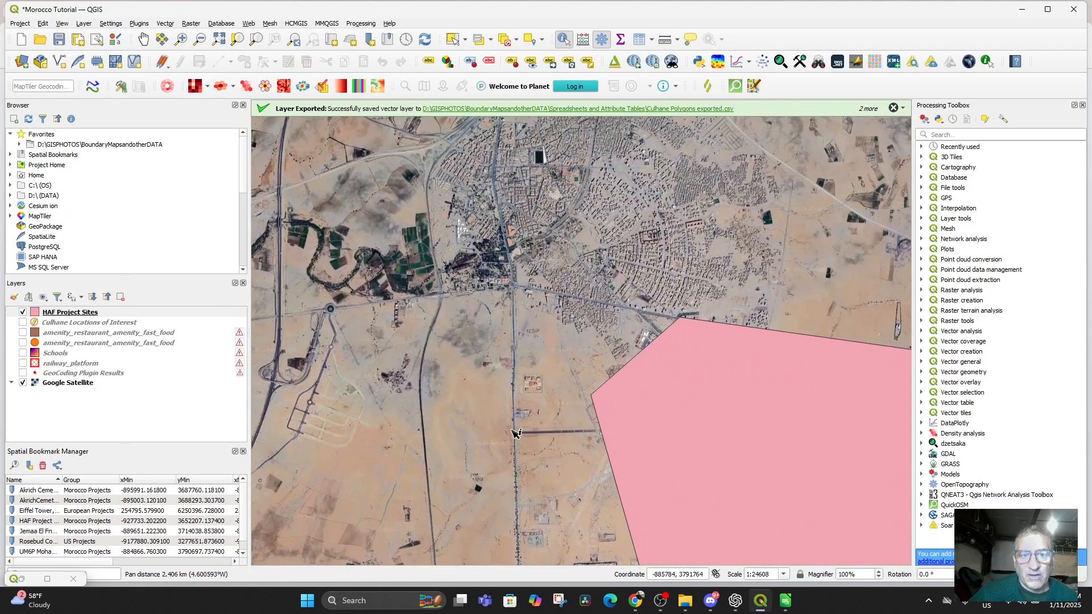
{"action": "left_click_drag", "start_coordinate": [463, 288], "coordinate": [465, 415]}
{"action": "scroll", "coordinate": [465, 416], "scroll_direction": "down", "scroll_amount": 1}
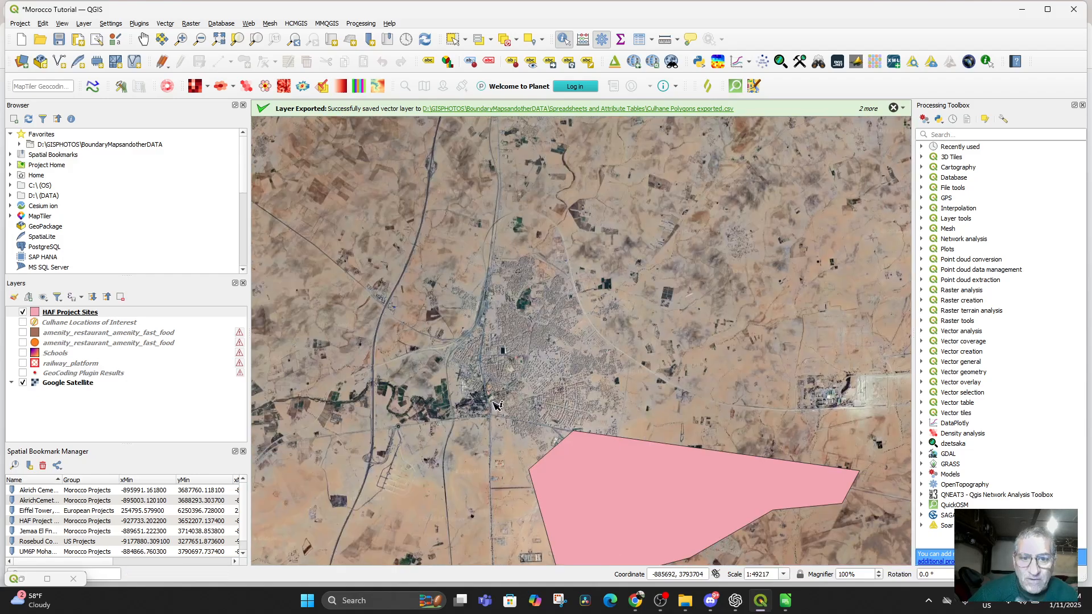
{"action": "scroll", "coordinate": [487, 379], "scroll_direction": "up", "scroll_amount": 2}
{"action": "left_click_drag", "start_coordinate": [465, 323], "coordinate": [488, 491]}
{"action": "scroll", "coordinate": [493, 383], "scroll_direction": "up", "scroll_amount": 1}
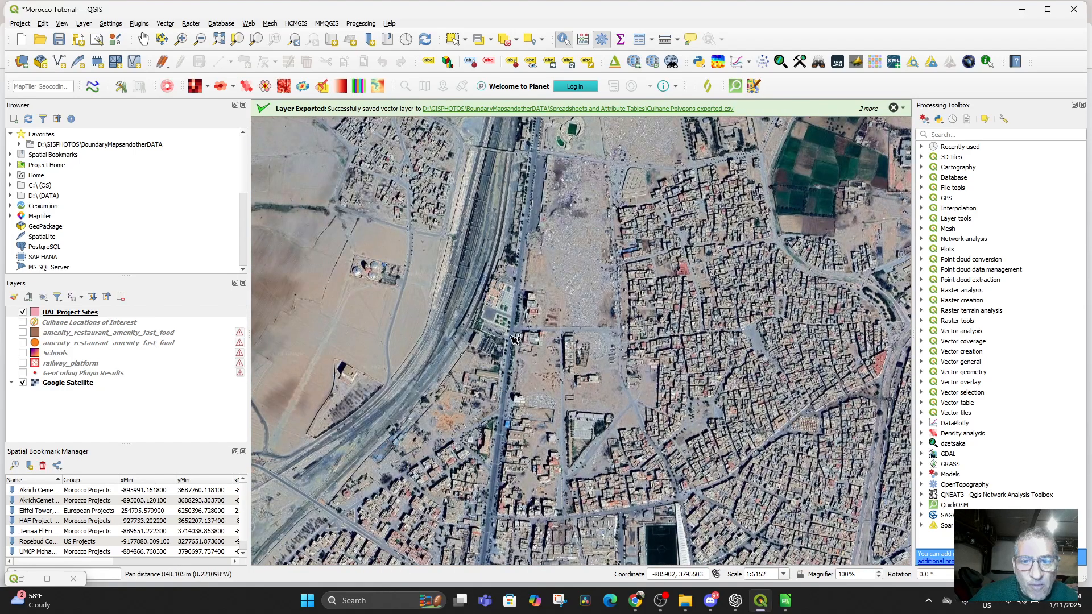
{"action": "scroll", "coordinate": [483, 348], "scroll_direction": "down", "scroll_amount": 4}
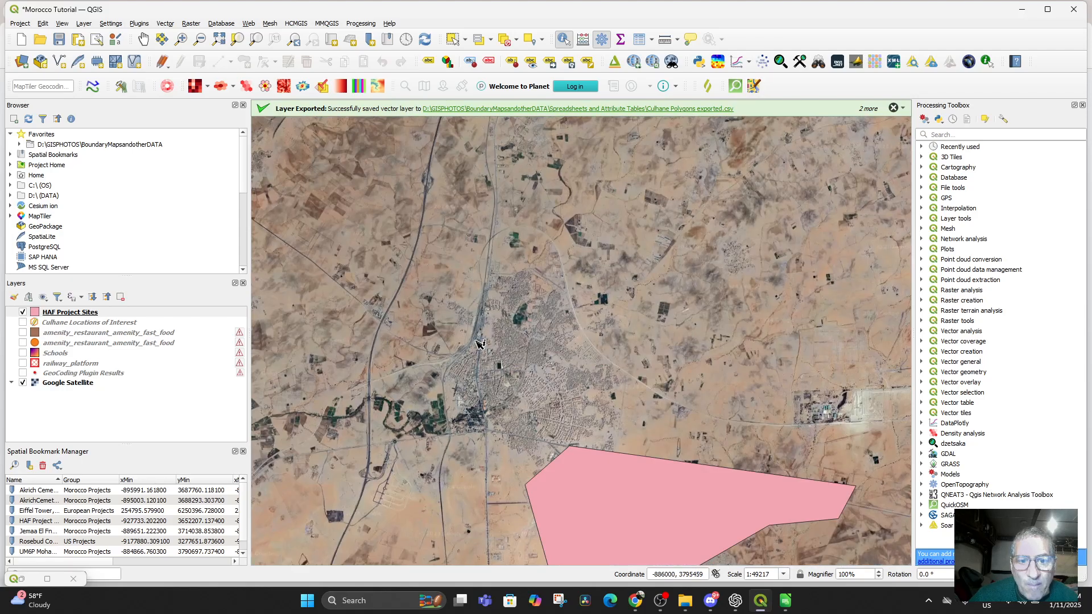
{"action": "scroll", "coordinate": [487, 352], "scroll_direction": "down", "scroll_amount": 2}
{"action": "left_click_drag", "start_coordinate": [439, 418], "coordinate": [448, 302]}
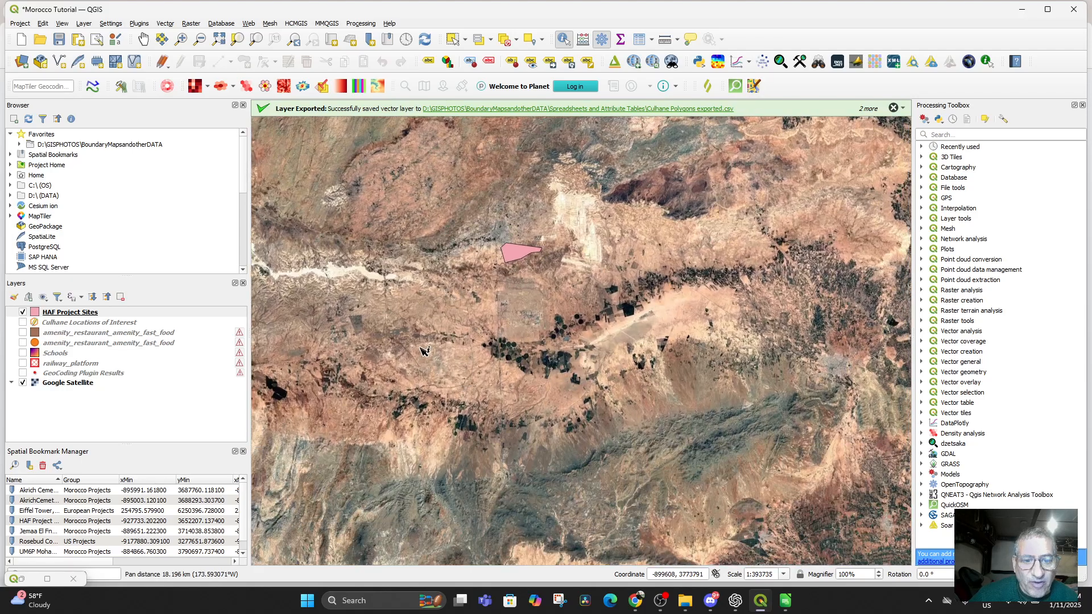
Check the Ben Guerir site entries in the HAF Project Sites spreadsheet and return to QGIS
{"action": "mouse_move", "coordinate": [783, 606]}
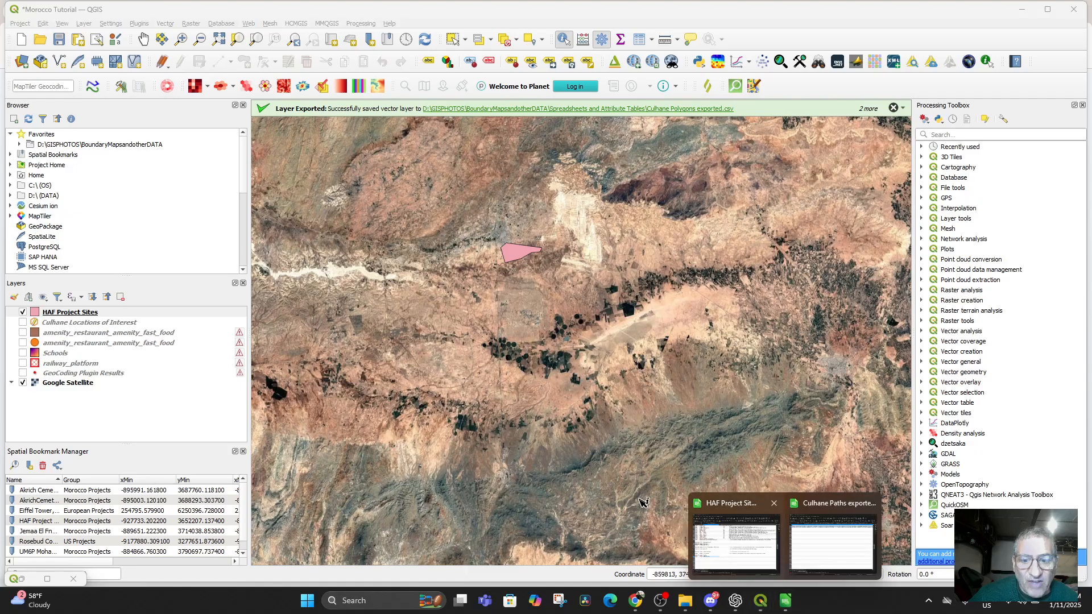
{"action": "left_click", "coordinate": [720, 555]}
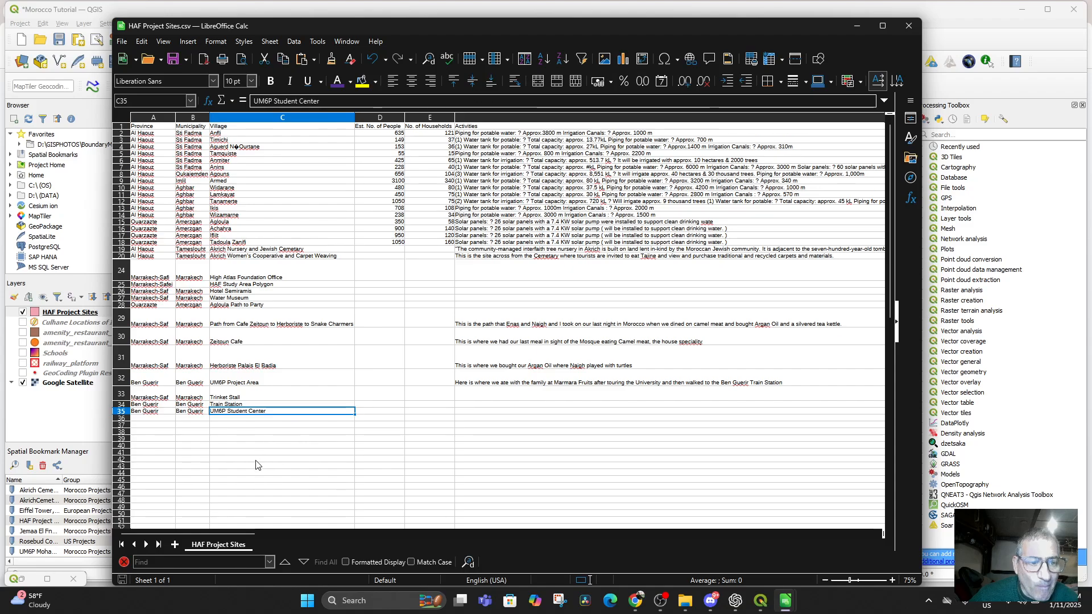
{"action": "left_click", "coordinate": [858, 29]}
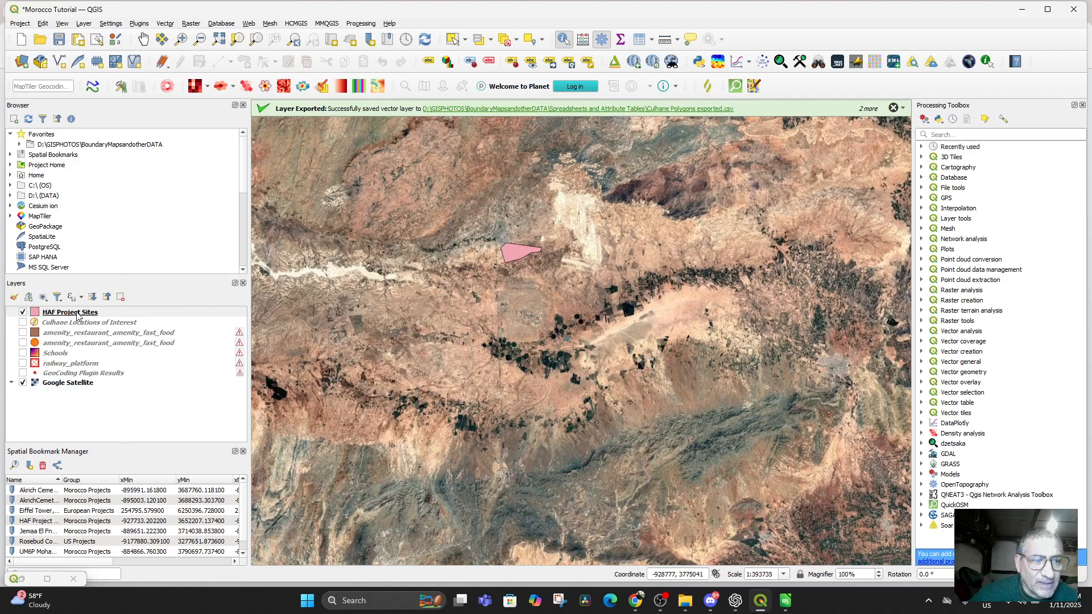
Open the HAF Project Sites attribute table and zoom the map to the UM6P Student Center feature in row 34
{"action": "right_click", "coordinate": [77, 317]}
{"action": "left_click", "coordinate": [96, 440]}
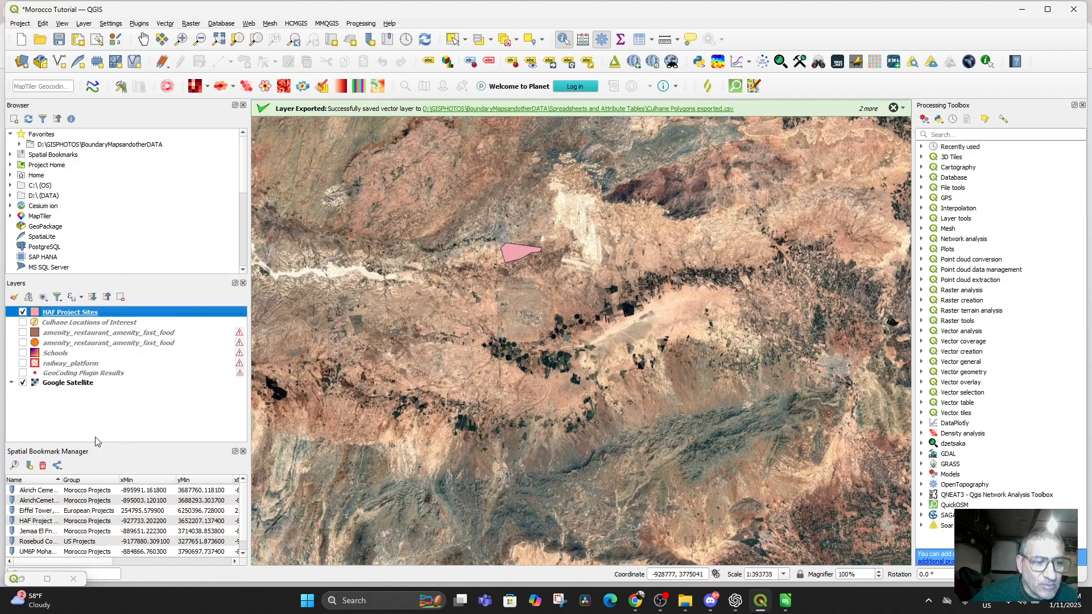
{"action": "scroll", "coordinate": [496, 309], "scroll_direction": "down", "scroll_amount": 5}
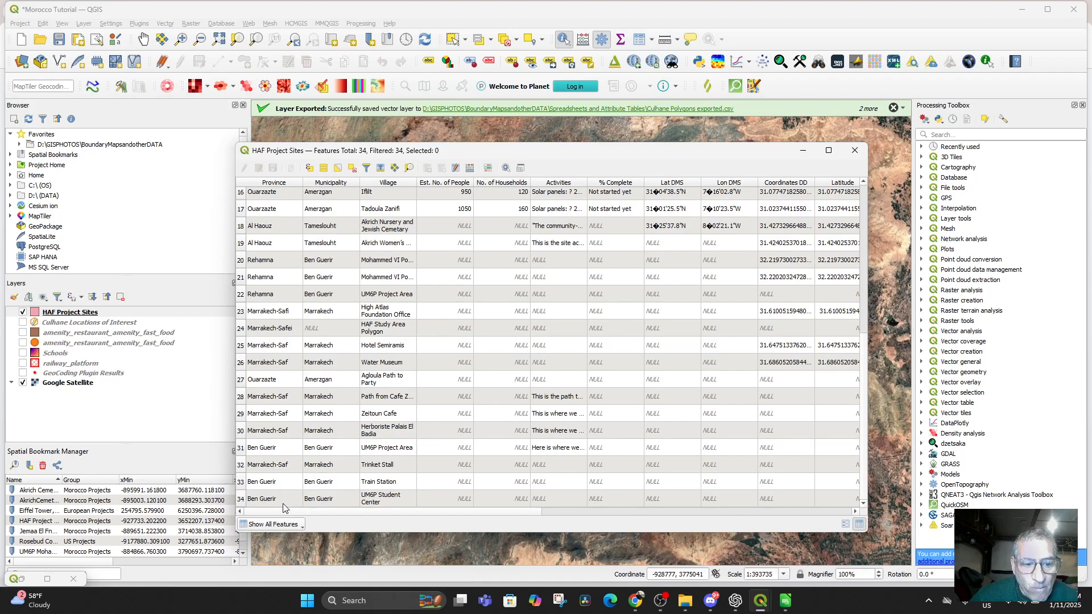
{"action": "right_click", "coordinate": [257, 502]}
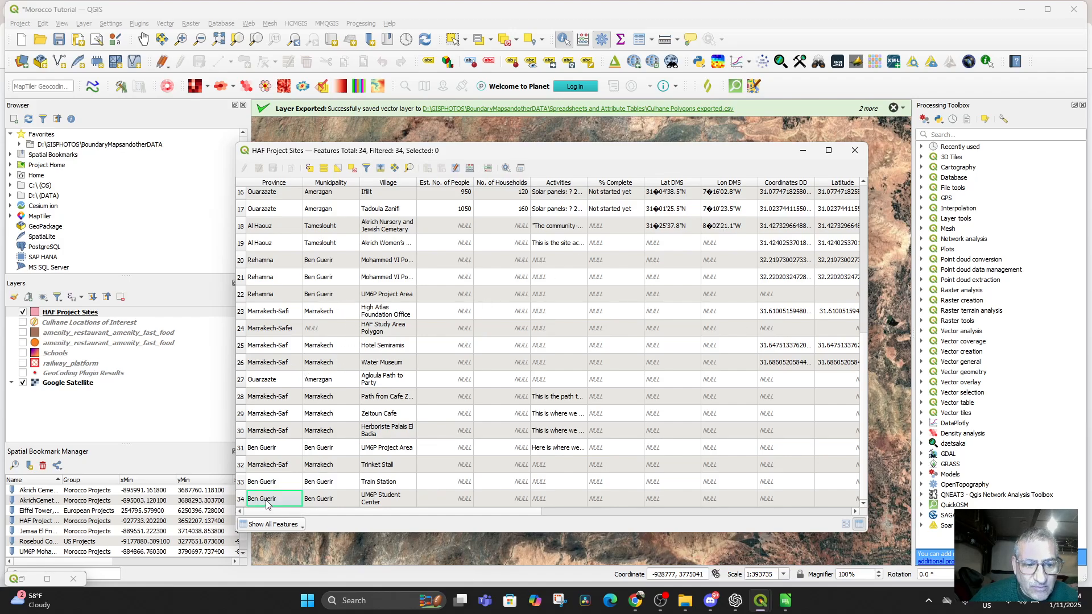
{"action": "left_click", "coordinate": [302, 530]}
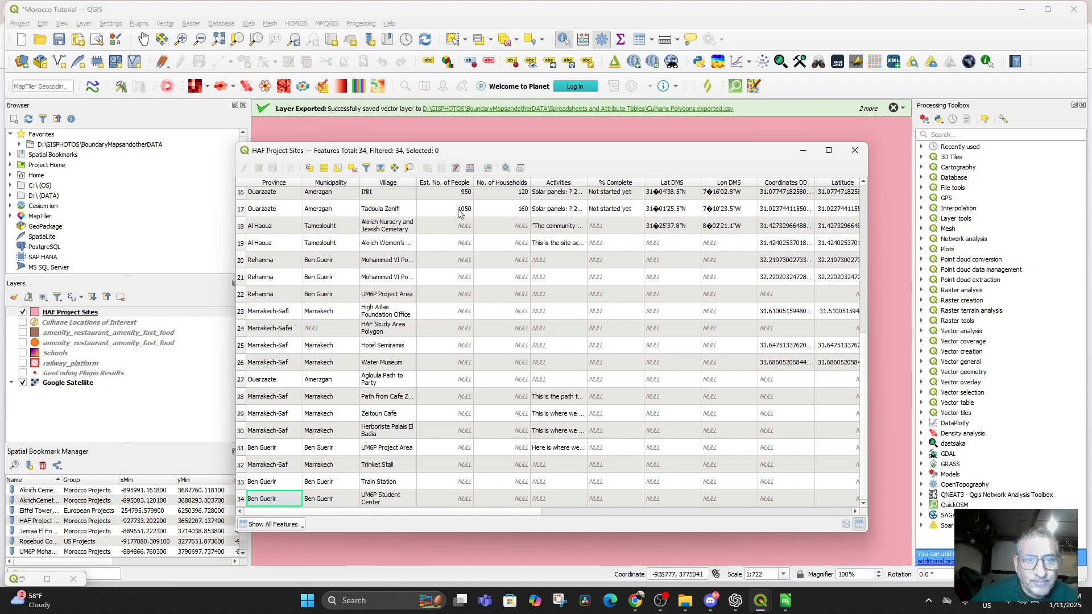
Move the attribute table out of the way and examine the extent of the polygon southeast of Ben Guerir
{"action": "left_click_drag", "start_coordinate": [481, 155], "coordinate": [848, 396]}
{"action": "scroll", "coordinate": [663, 334], "scroll_direction": "down", "scroll_amount": 5}
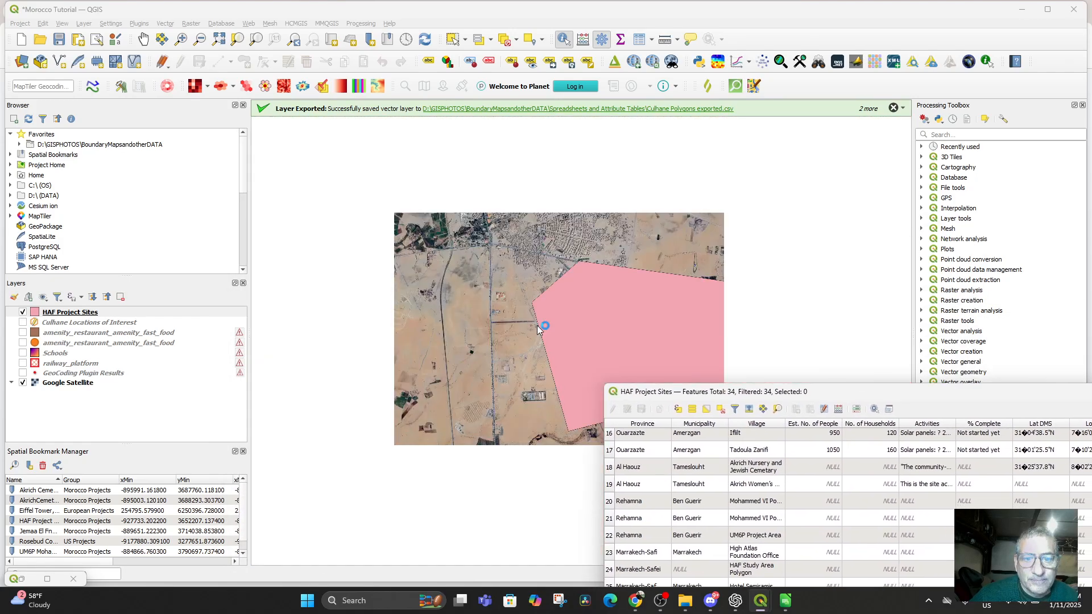
{"action": "scroll", "coordinate": [507, 338], "scroll_direction": "up", "scroll_amount": 8}
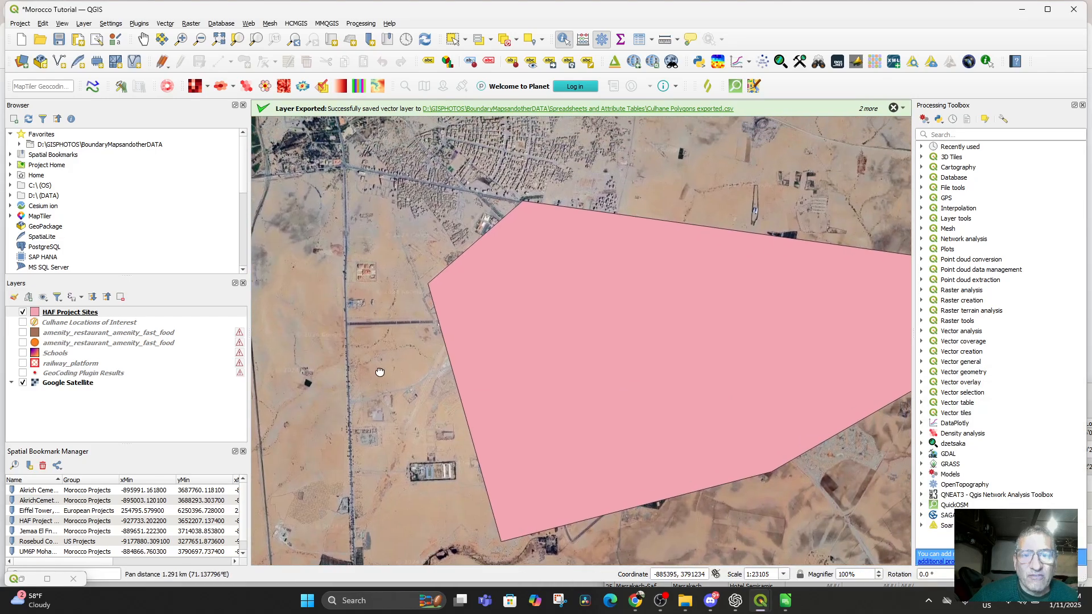
{"action": "scroll", "coordinate": [601, 343], "scroll_direction": "down", "scroll_amount": 3}
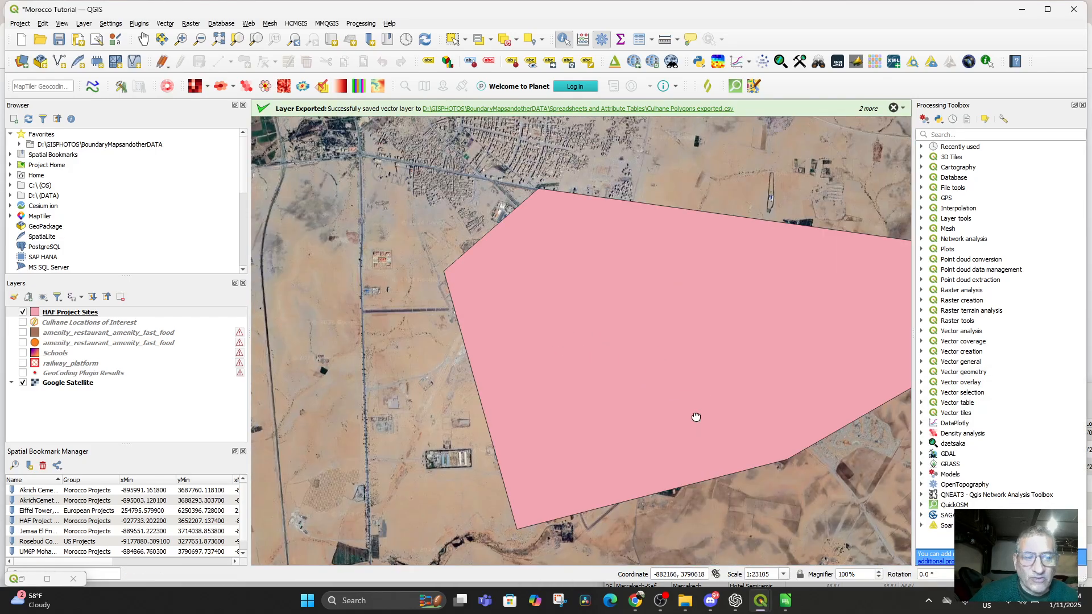
{"action": "left_click_drag", "start_coordinate": [696, 413], "coordinate": [531, 336]}
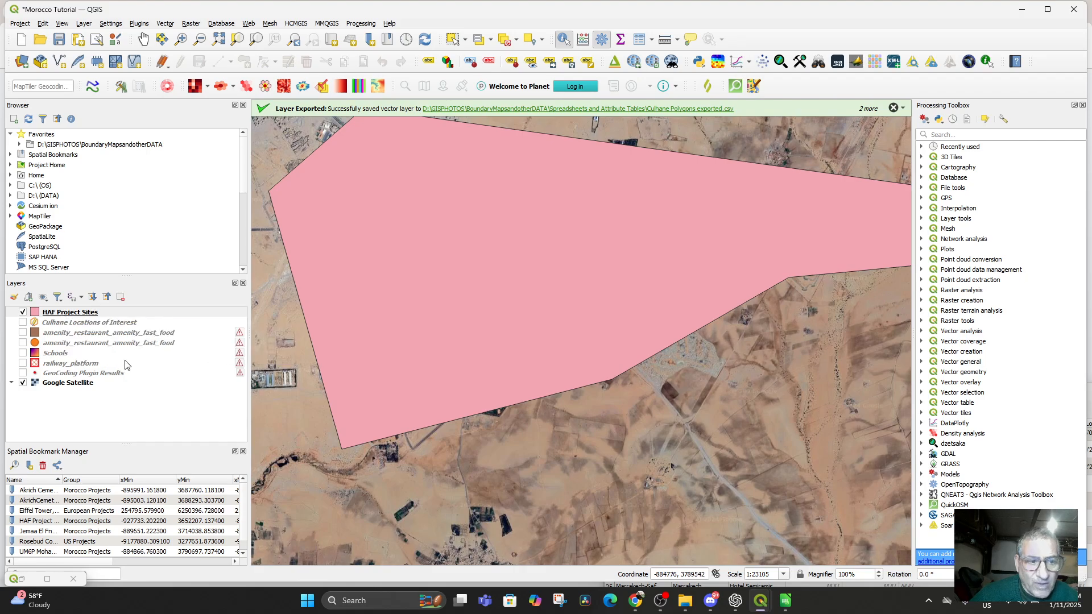
Select the UM6P Student Center feature in row 34 of the HAF Project Sites attribute table and move the table off the polygon
{"action": "right_click", "coordinate": [63, 312]}
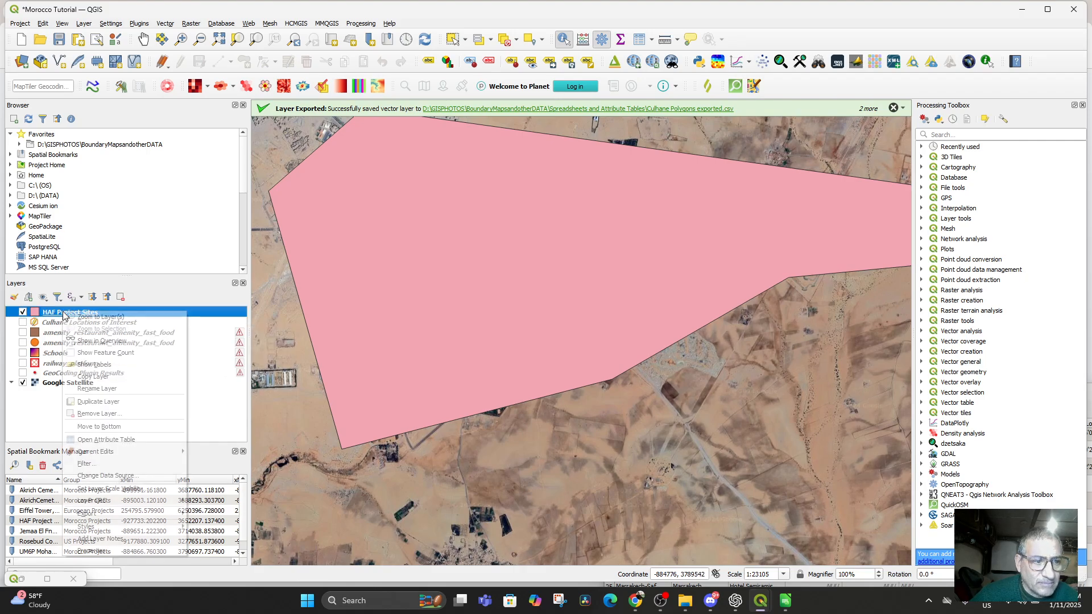
{"action": "left_click", "coordinate": [109, 441]}
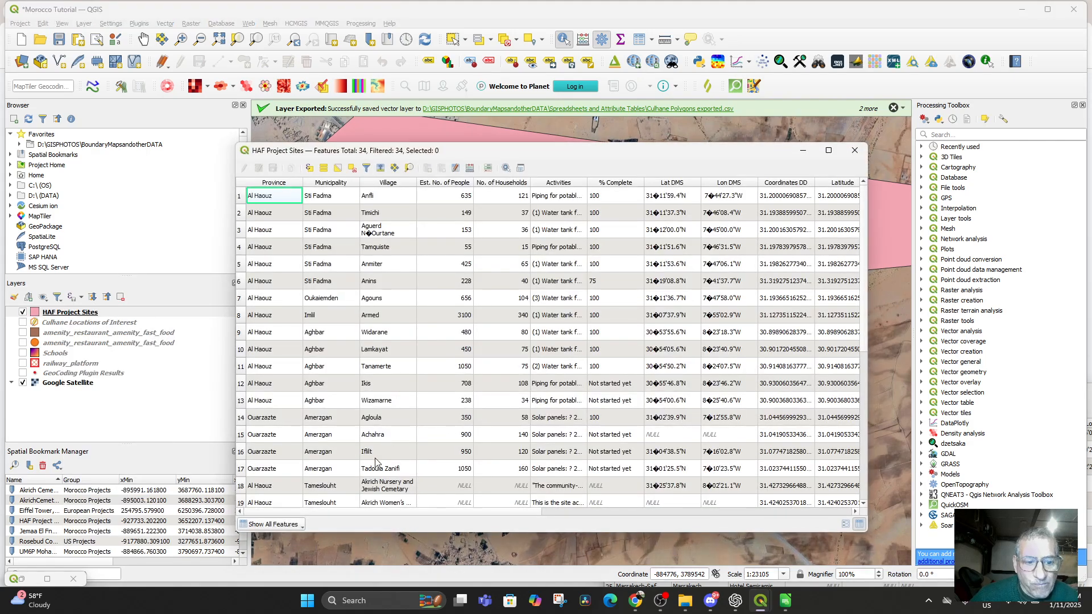
{"action": "scroll", "coordinate": [500, 287], "scroll_direction": "down", "scroll_amount": 5}
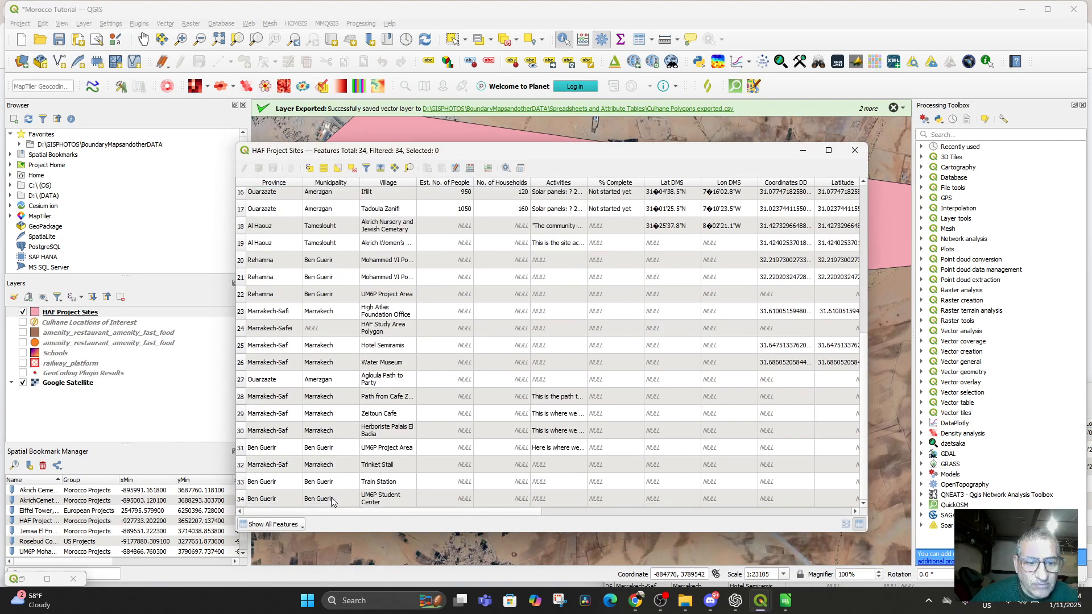
{"action": "left_click", "coordinate": [240, 498]}
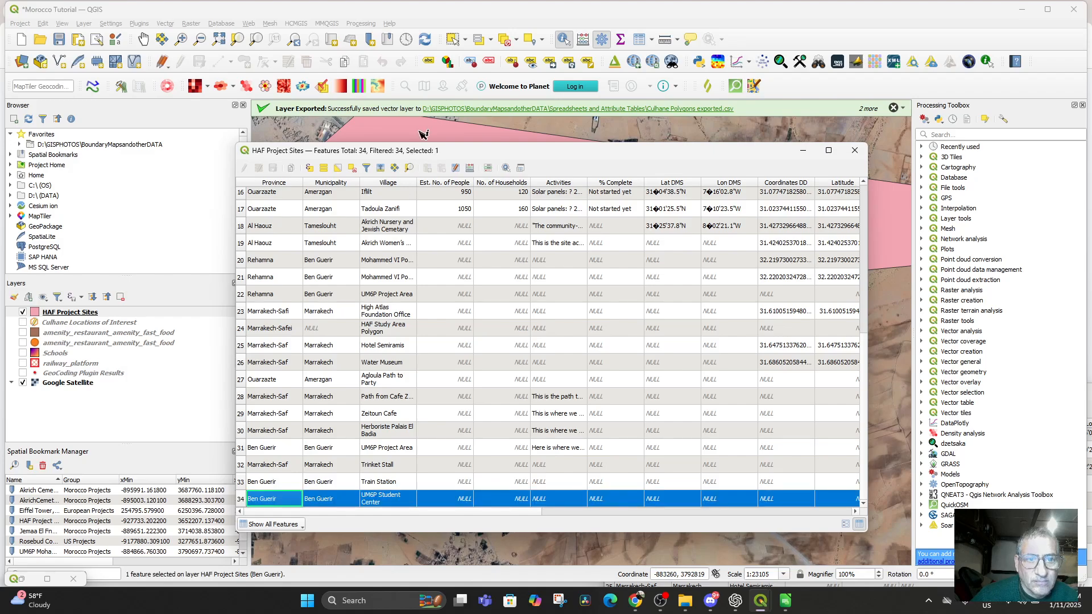
{"action": "left_click_drag", "start_coordinate": [463, 156], "coordinate": [640, 203]}
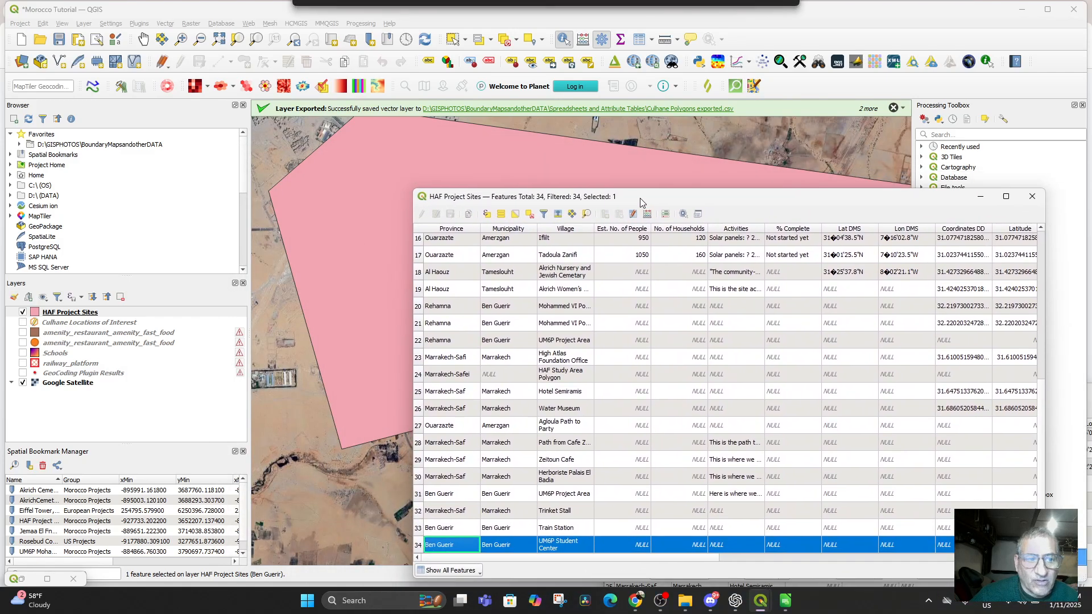
Set the opacity of the HAF Project Sites polygon layer to 31% so the satellite imagery shows through
{"action": "double_click", "coordinate": [79, 317]}
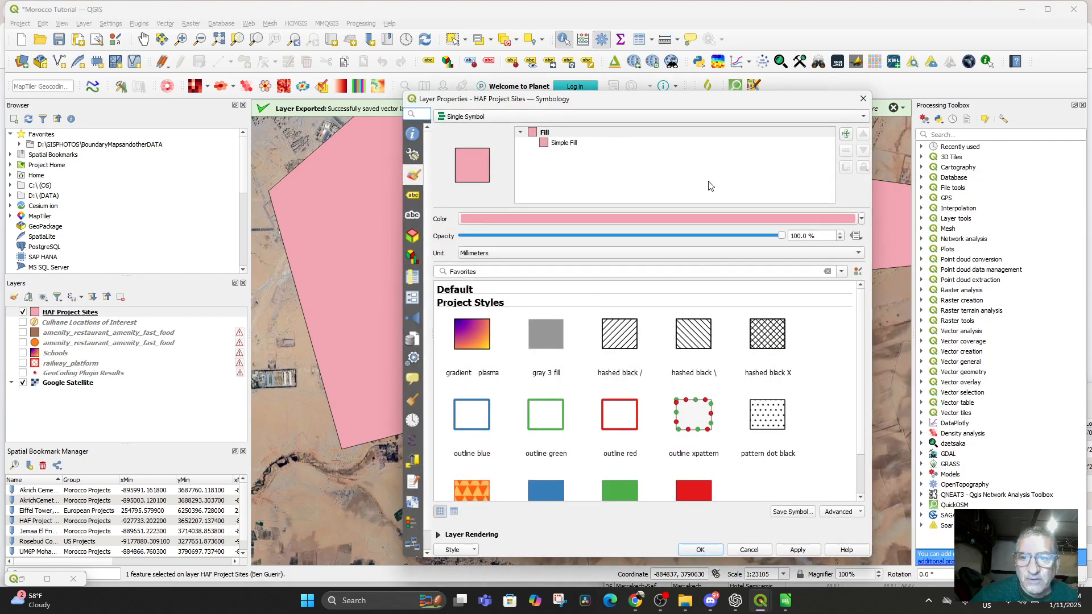
{"action": "left_click_drag", "start_coordinate": [780, 240], "coordinate": [584, 235]}
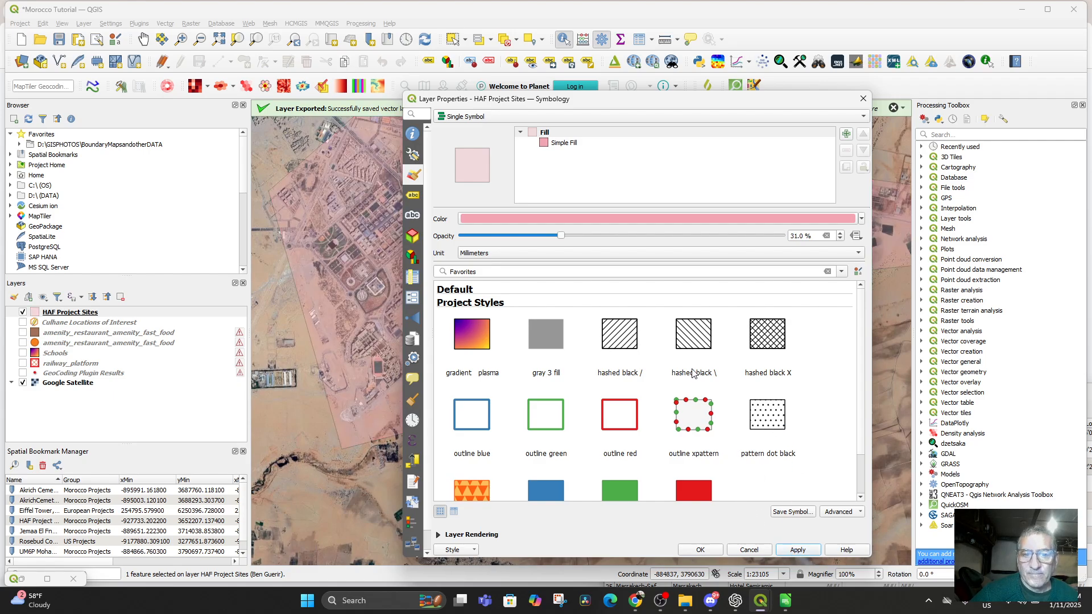
{"action": "left_click", "coordinate": [863, 98]}
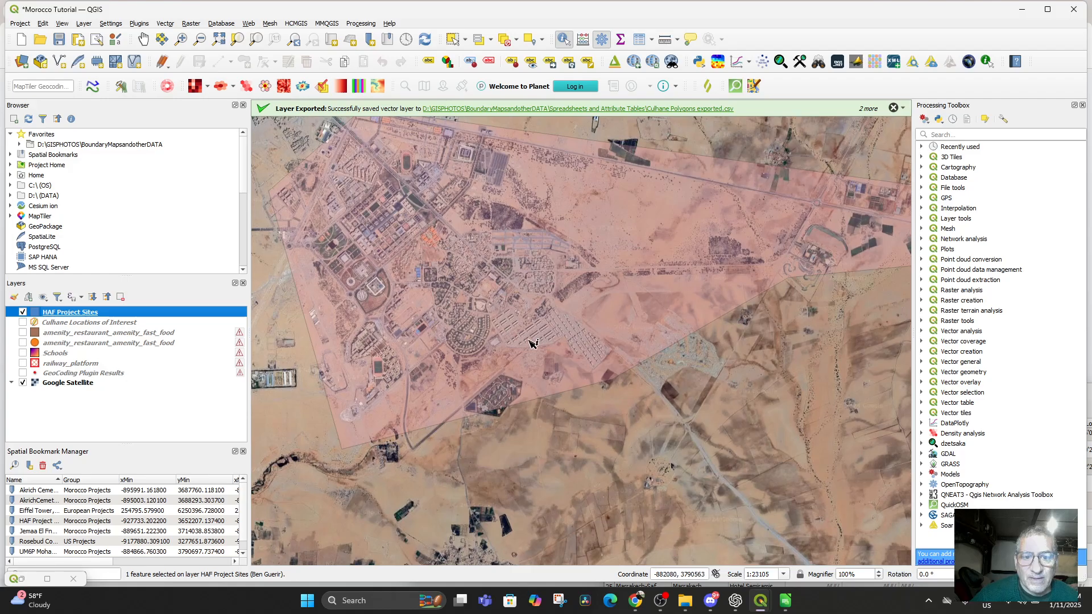
Examine the university campus buildings and gardens on the satellite imagery beneath the semi-transparent polygon southeast of Ben Guerir
{"action": "left_click_drag", "start_coordinate": [532, 342], "coordinate": [617, 420]}
{"action": "scroll", "coordinate": [489, 364], "scroll_direction": "down", "scroll_amount": 1}
{"action": "scroll", "coordinate": [503, 369], "scroll_direction": "up", "scroll_amount": 2}
{"action": "left_click_drag", "start_coordinate": [532, 367], "coordinate": [610, 448]}
{"action": "scroll", "coordinate": [466, 354], "scroll_direction": "up", "scroll_amount": 2}
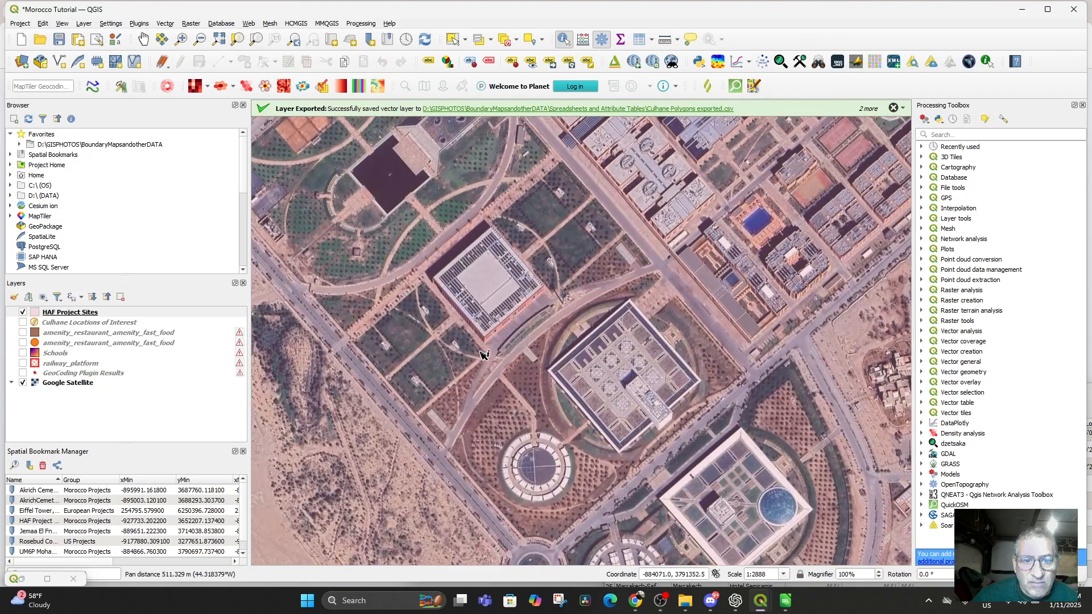
{"action": "left_click_drag", "start_coordinate": [420, 230], "coordinate": [450, 385]}
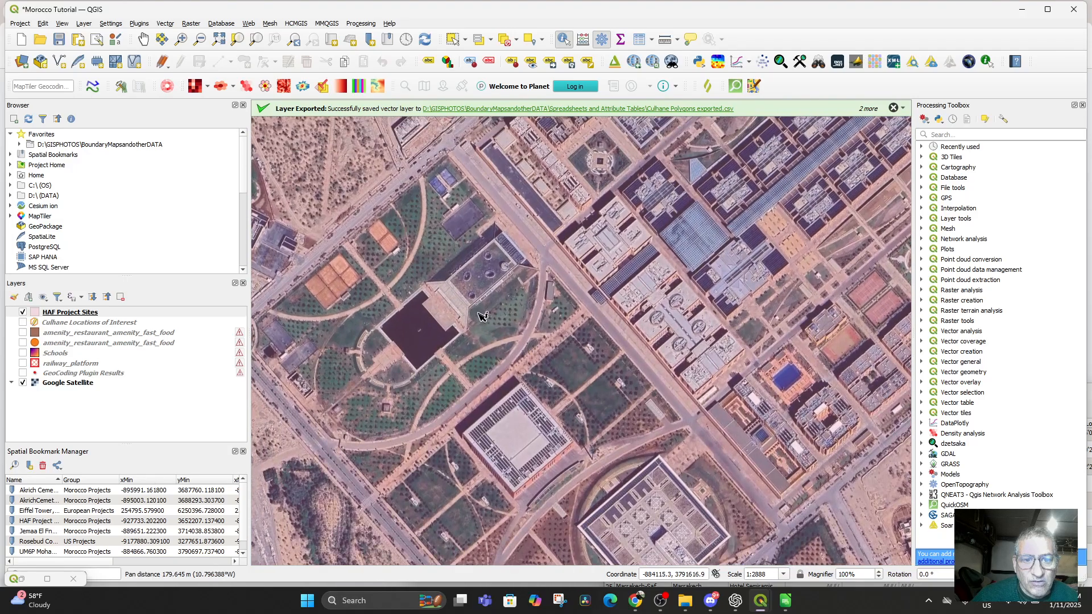
{"action": "scroll", "coordinate": [500, 348], "scroll_direction": "down", "scroll_amount": 1}
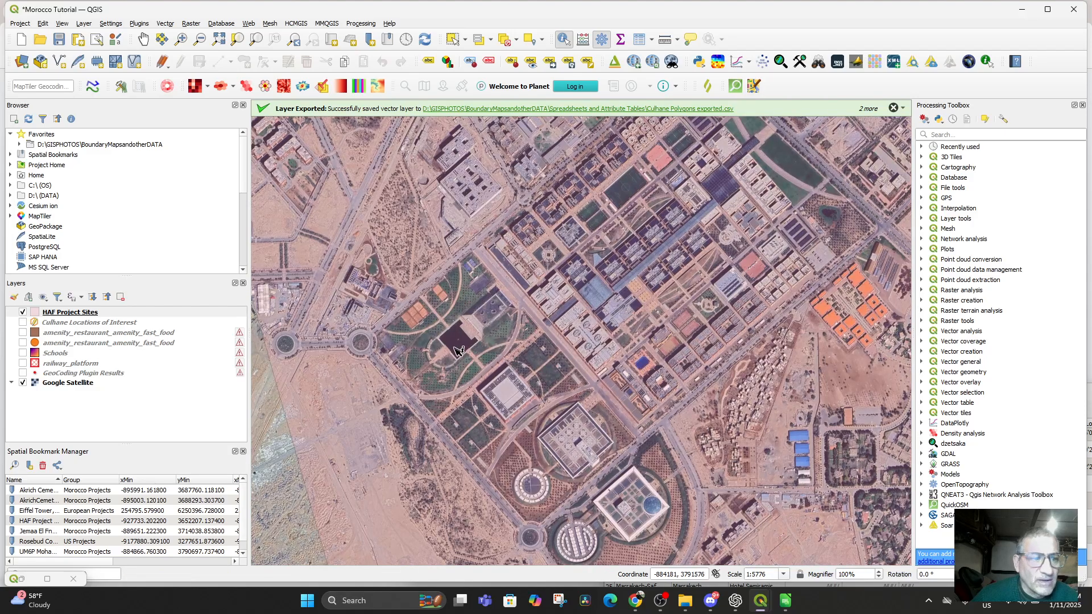
Zoom the map to the Train Station feature in row 33 of the HAF Project Sites attribute table and examine the surrounding railway area
{"action": "left_click", "coordinate": [52, 312]}
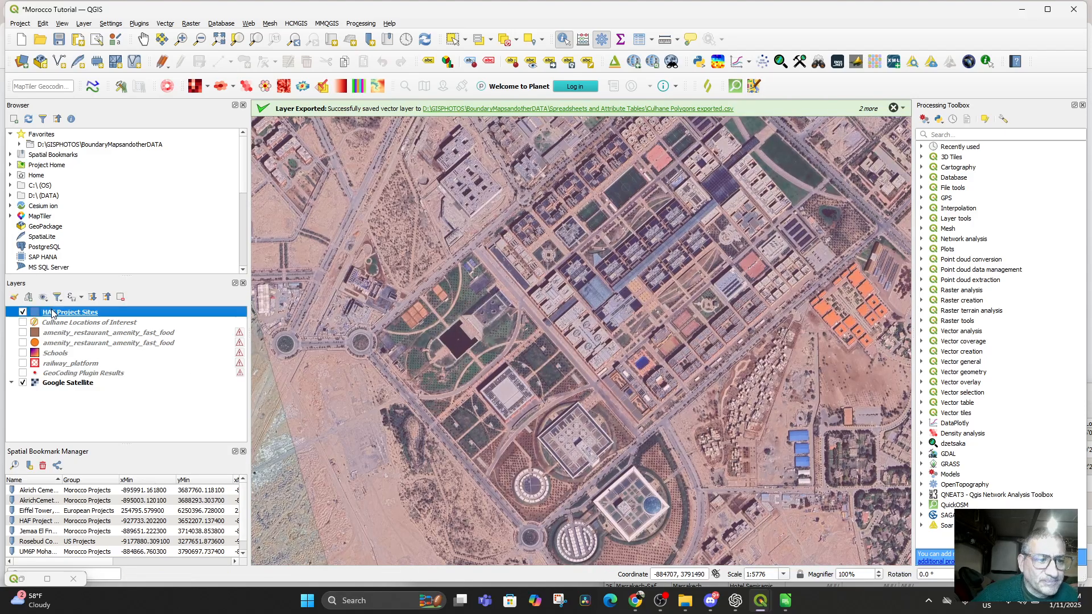
{"action": "right_click", "coordinate": [52, 314]}
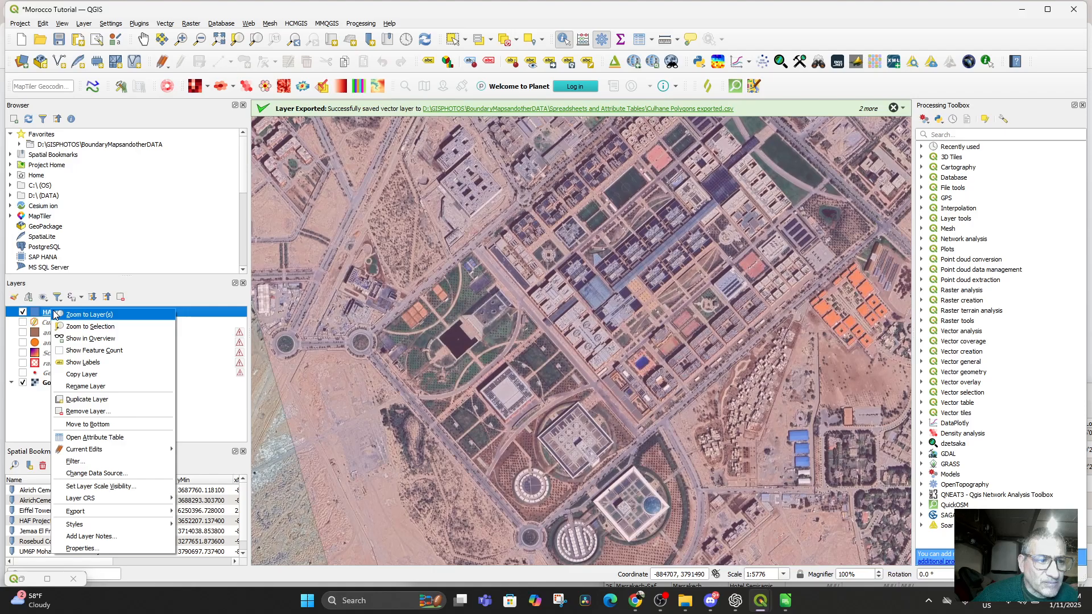
{"action": "left_click", "coordinate": [100, 438]}
{"action": "scroll", "coordinate": [386, 443], "scroll_direction": "down", "scroll_amount": 5}
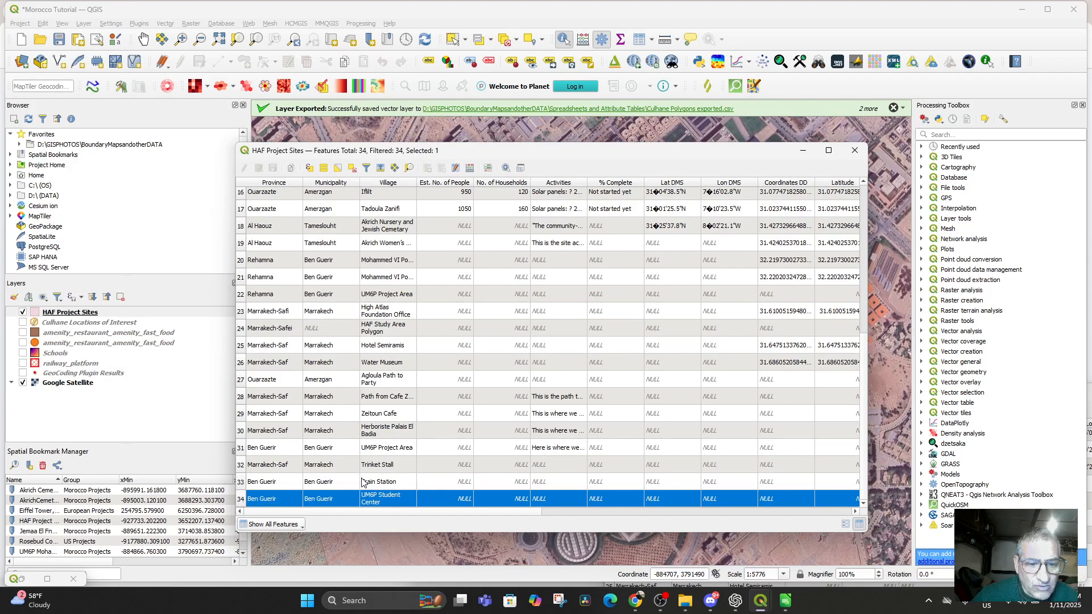
{"action": "left_click", "coordinate": [369, 483]}
{"action": "right_click", "coordinate": [268, 482]}
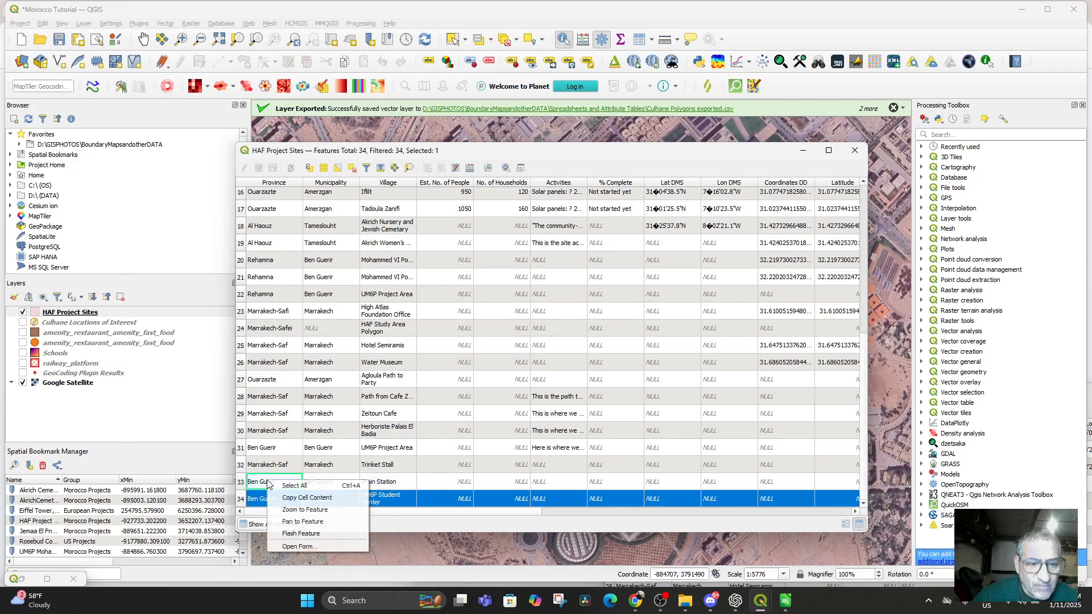
{"action": "left_click", "coordinate": [311, 510]}
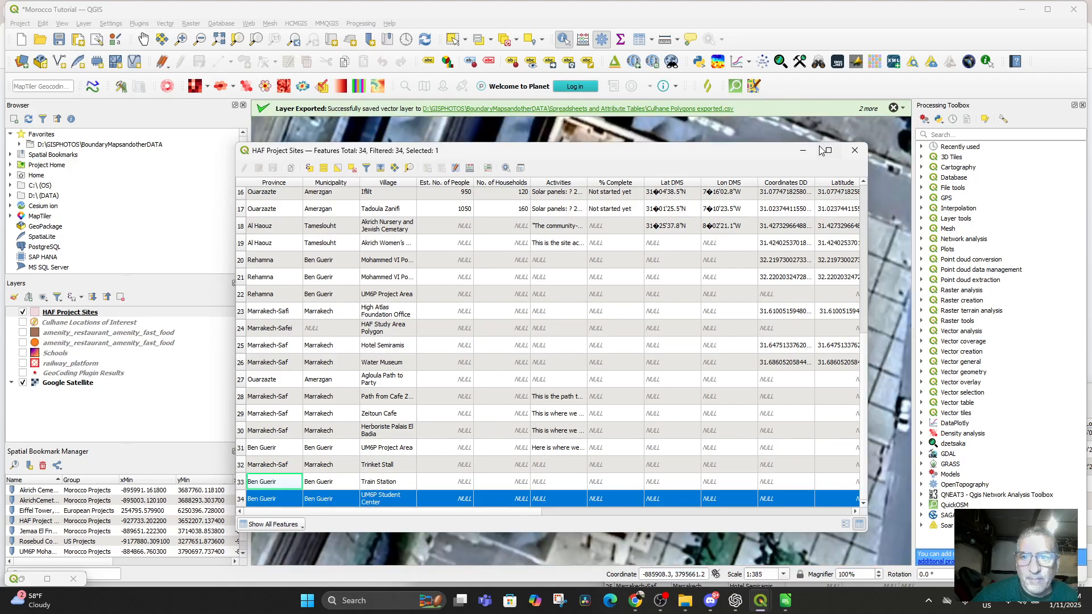
{"action": "left_click", "coordinate": [803, 151]}
{"action": "scroll", "coordinate": [603, 322], "scroll_direction": "down", "scroll_amount": 5}
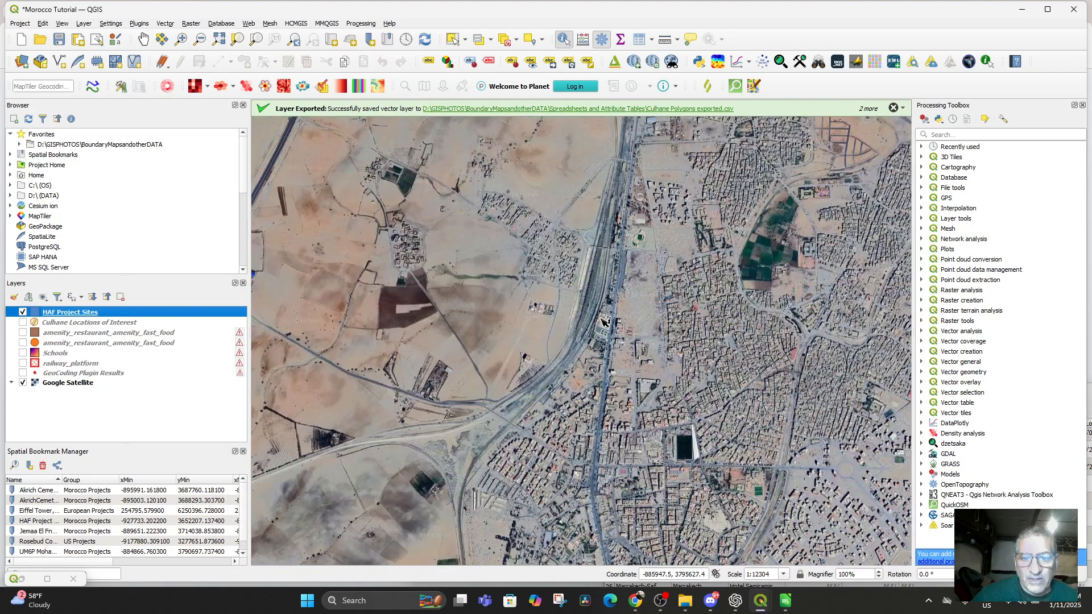
{"action": "scroll", "coordinate": [604, 322], "scroll_direction": "up", "scroll_amount": 2}
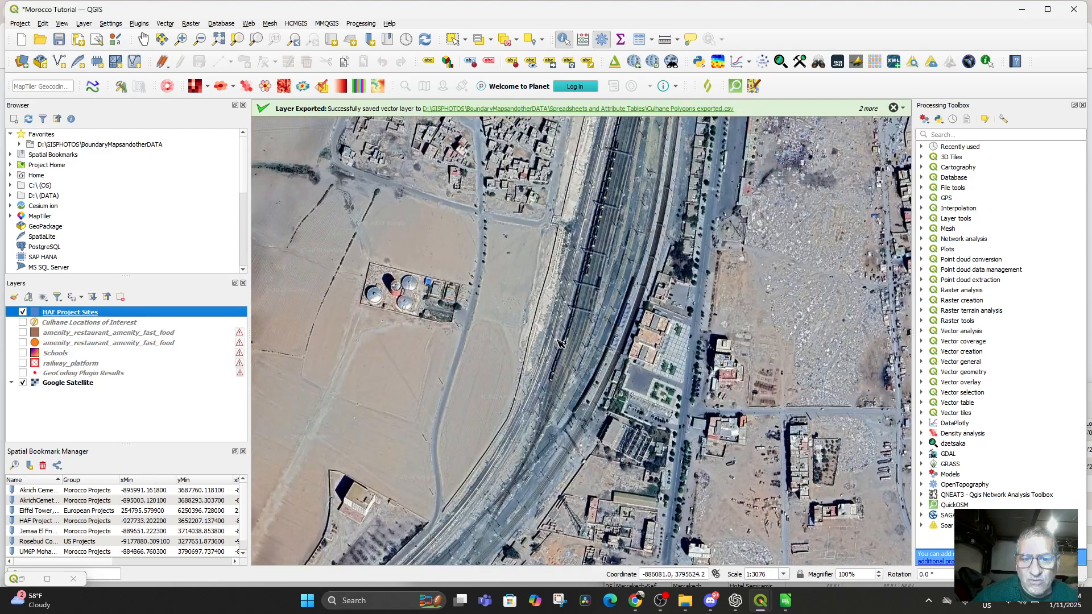
{"action": "mouse_move", "coordinate": [659, 600]}
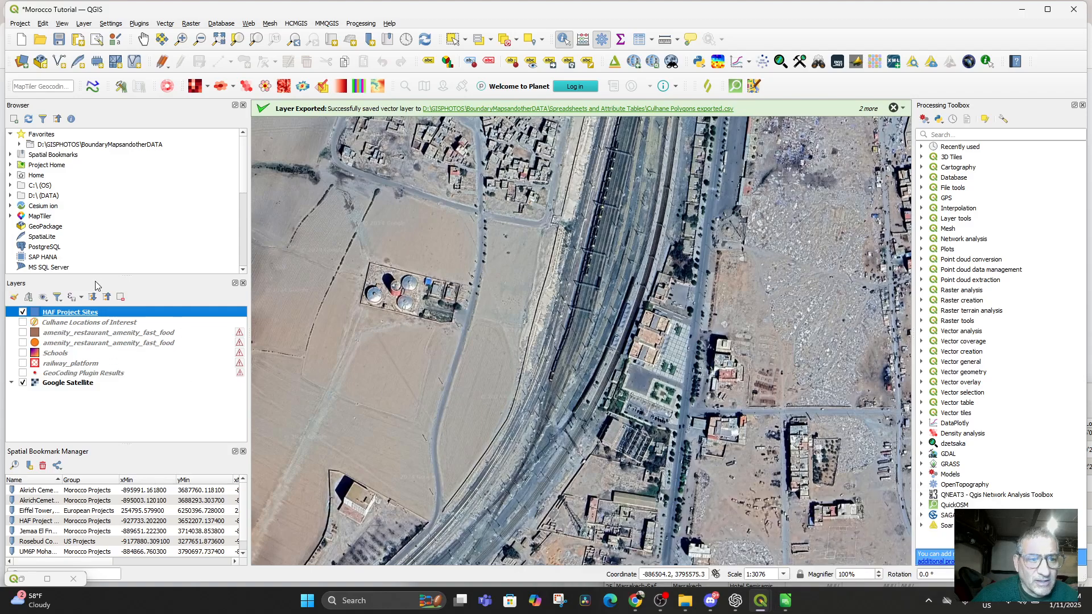
Start adding a delimited text layer and choose HAF Project Sites.csv as its source file
{"action": "left_click", "coordinate": [84, 24]}
{"action": "mouse_move", "coordinate": [173, 63]}
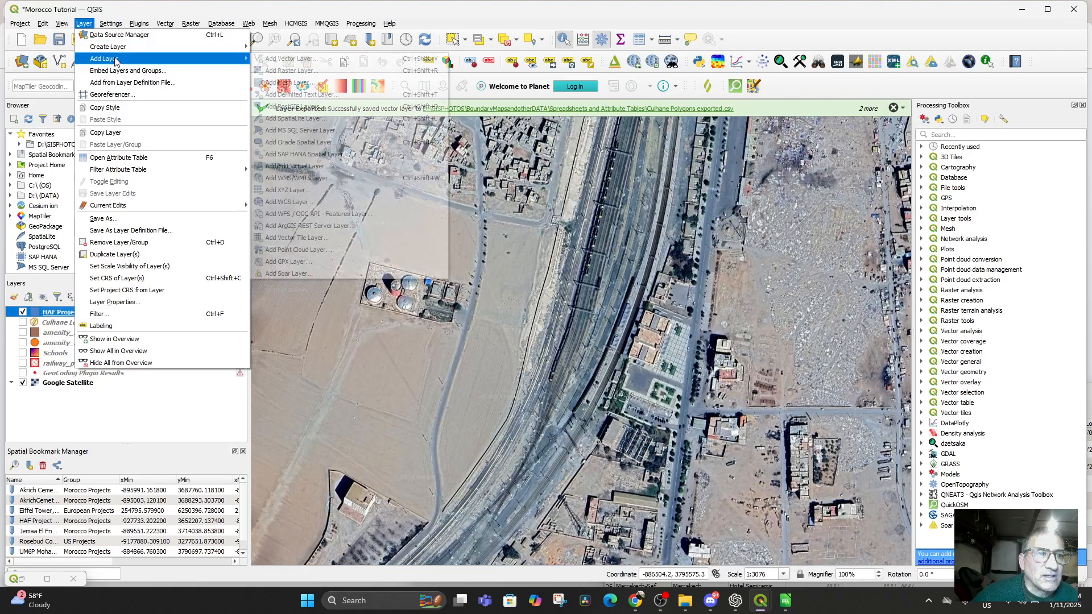
{"action": "left_click", "coordinate": [322, 95]}
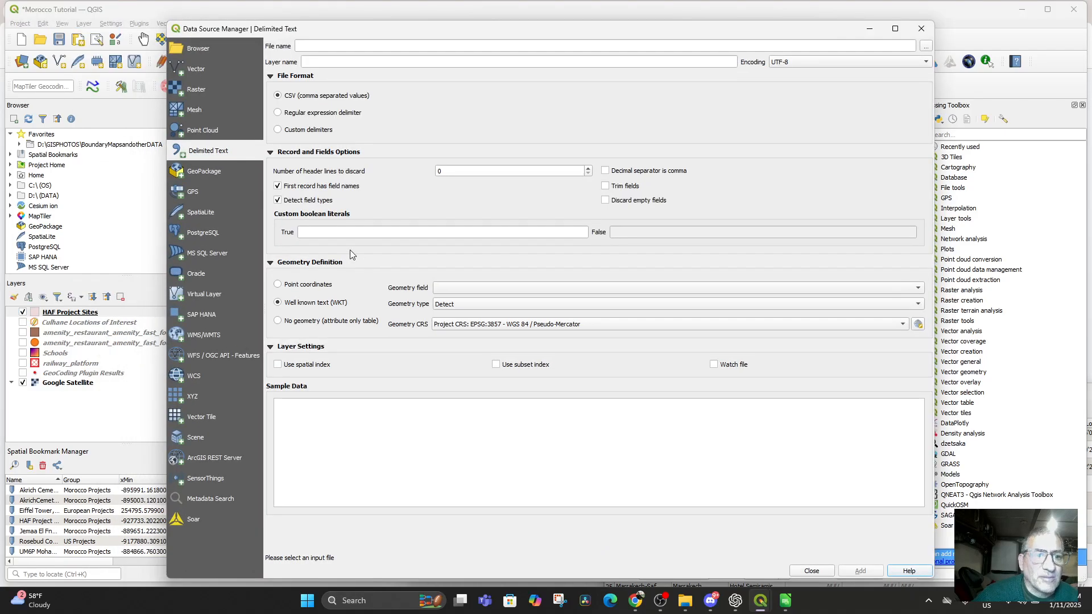
{"action": "left_click", "coordinate": [926, 48]}
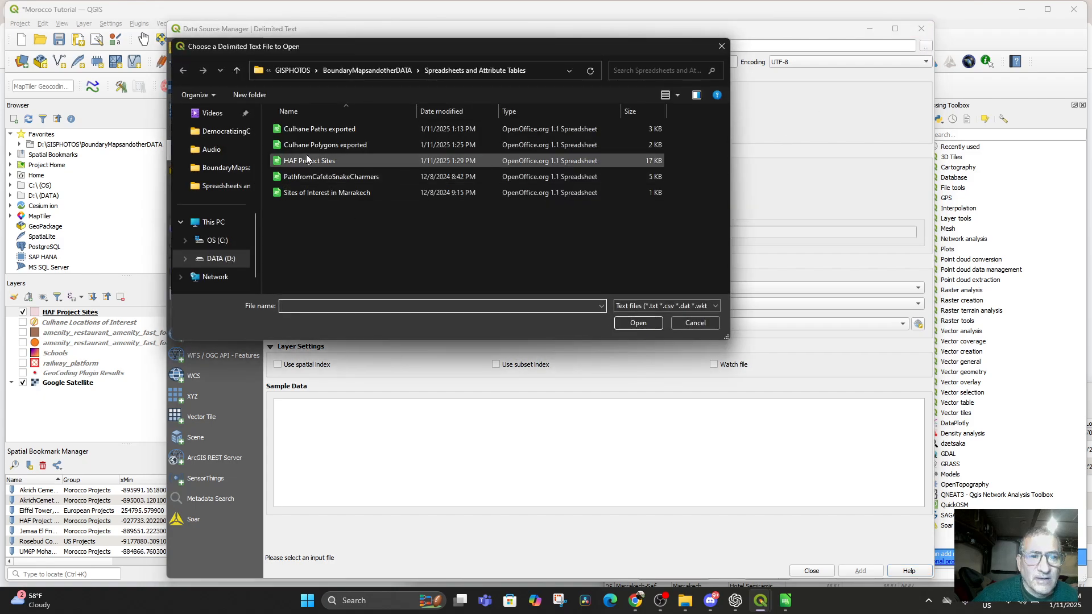
{"action": "double_click", "coordinate": [303, 159]}
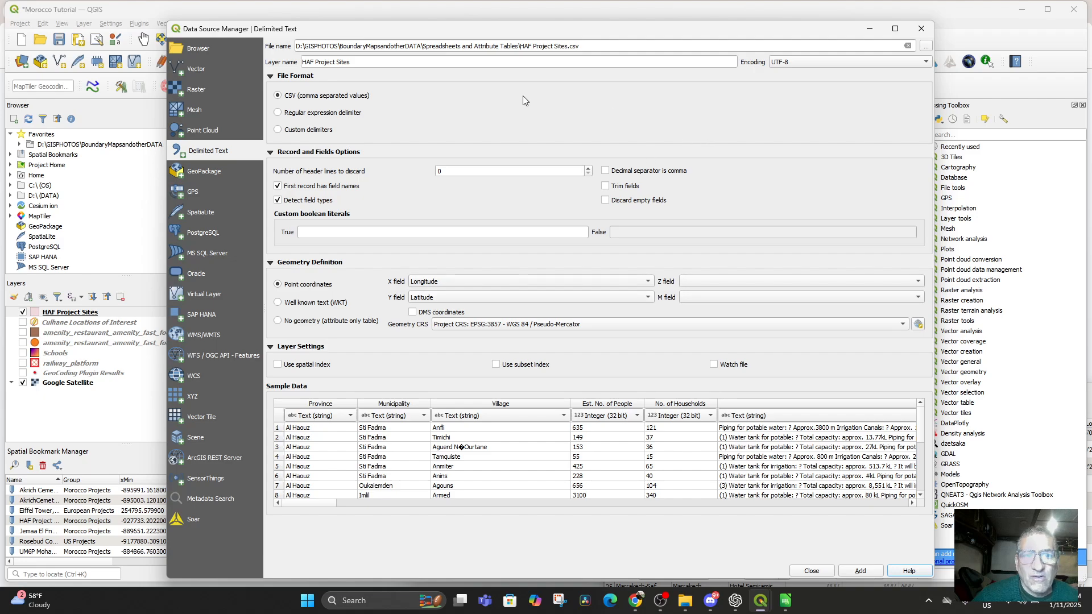
Define the geometry as well known text from the LineWKT field with type Line, and add the layer to the map
{"action": "left_click", "coordinate": [278, 303]}
{"action": "left_click", "coordinate": [609, 287]}
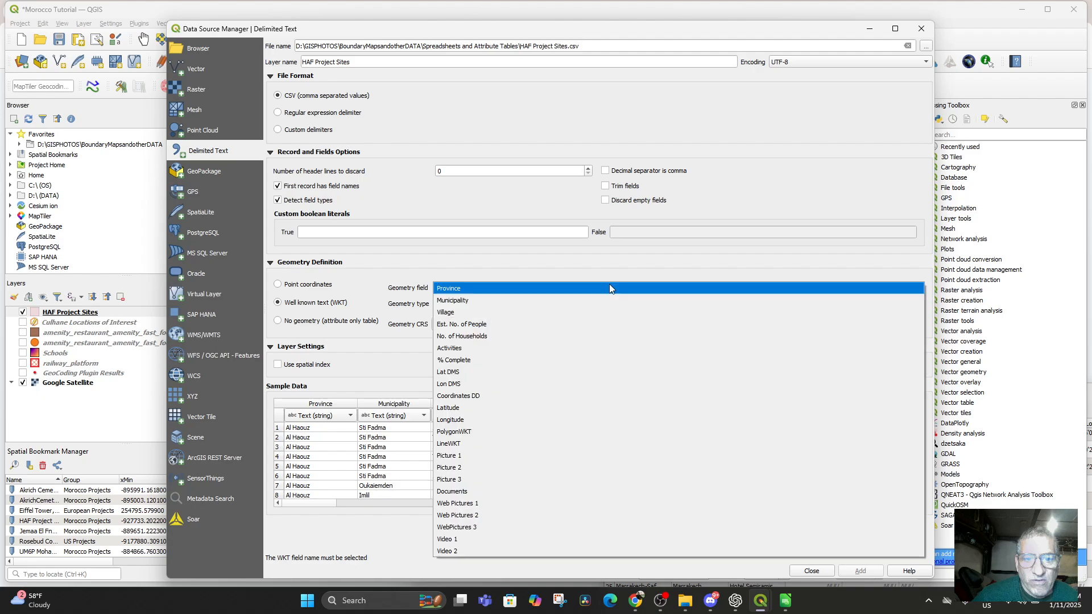
{"action": "left_click", "coordinate": [511, 443]}
{"action": "left_click", "coordinate": [509, 303]}
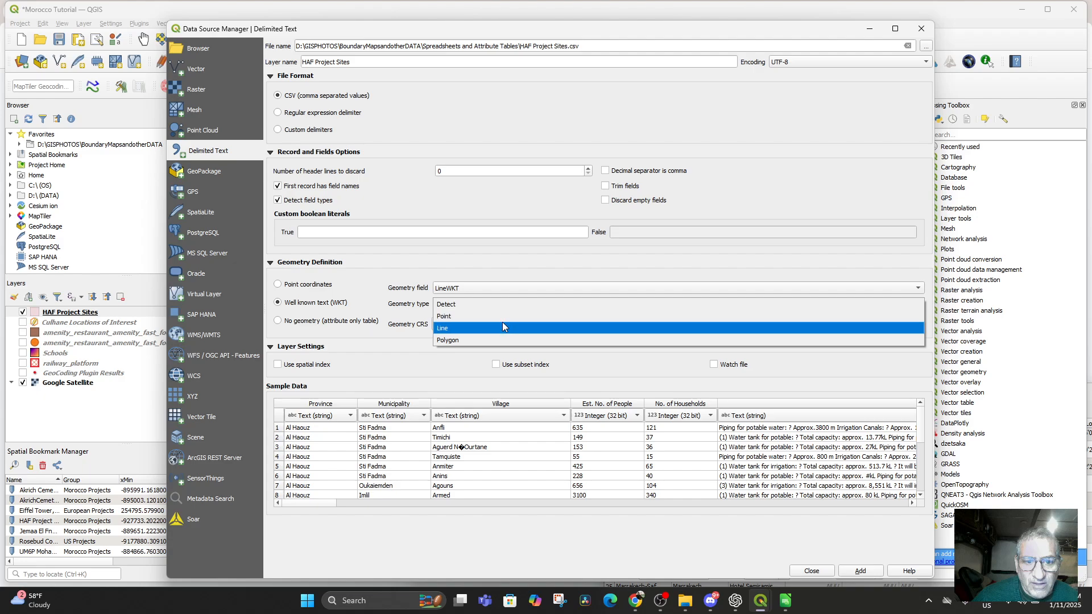
{"action": "left_click", "coordinate": [501, 328]}
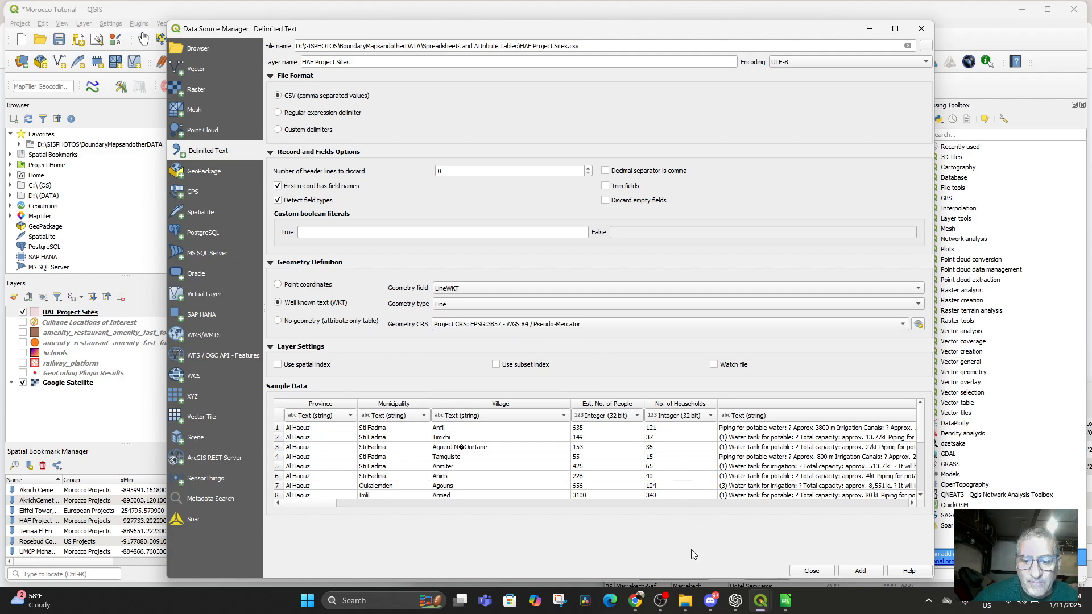
{"action": "left_click", "coordinate": [859, 571]}
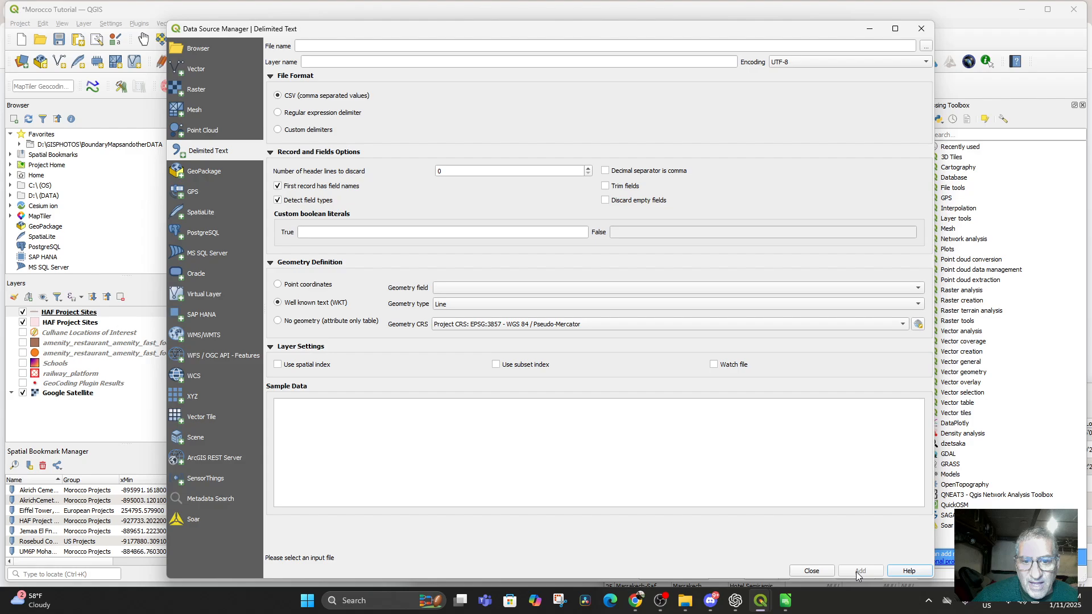
{"action": "left_click", "coordinate": [868, 29]}
{"action": "scroll", "coordinate": [549, 225], "scroll_direction": "down", "scroll_amount": 2}
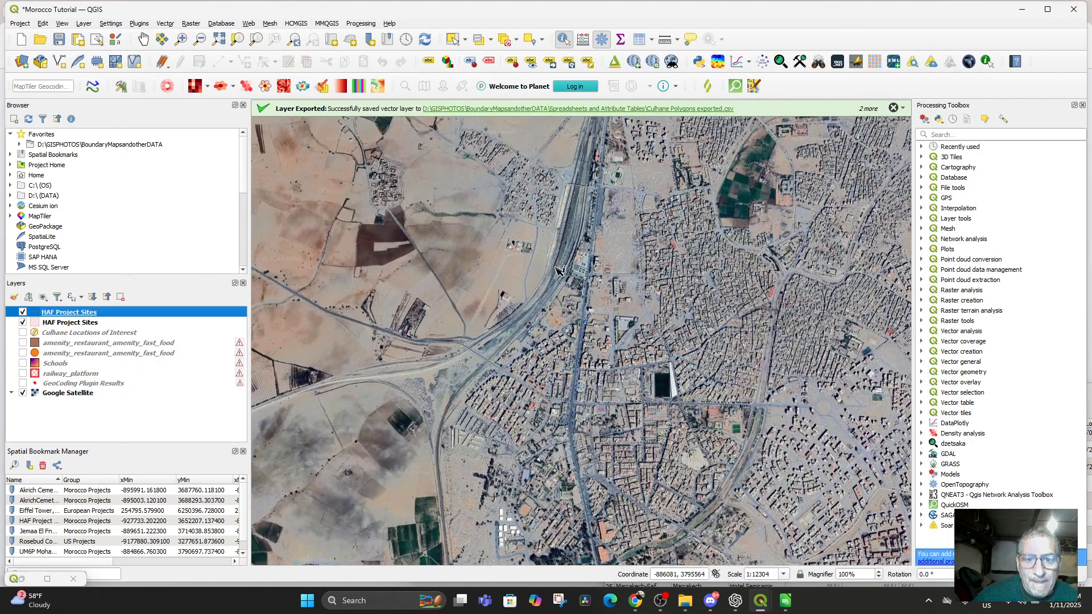
{"action": "right_click", "coordinate": [63, 316]}
{"action": "mouse_move", "coordinate": [138, 515]}
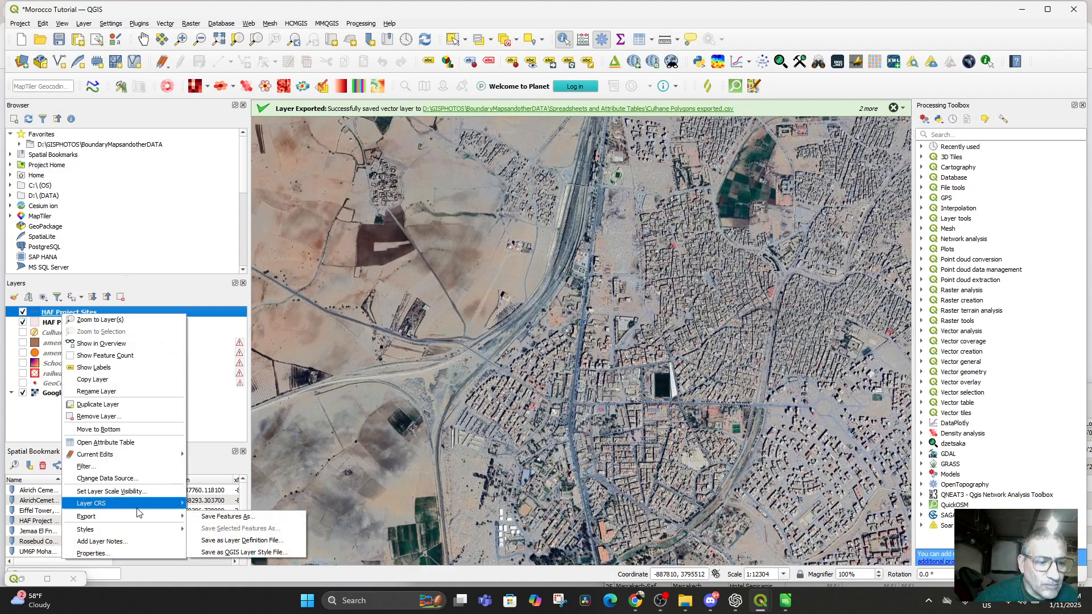
{"action": "left_click", "coordinate": [227, 532]}
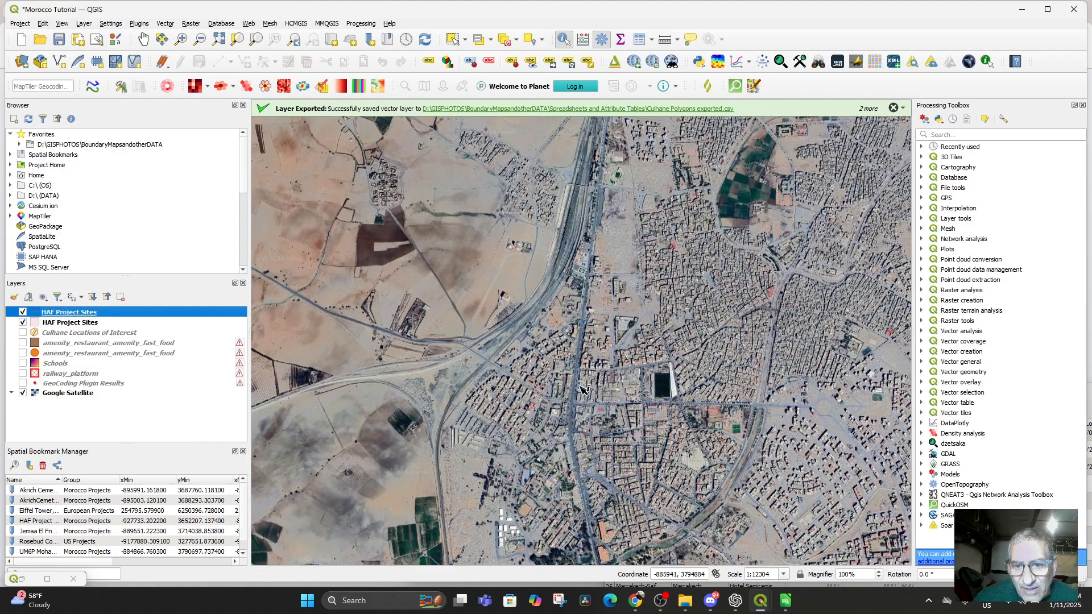
Apply the pattern circles style to the HAF Project Sites line layer and view its line through Ben Guerir beside the polygon
{"action": "double_click", "coordinate": [68, 312]}
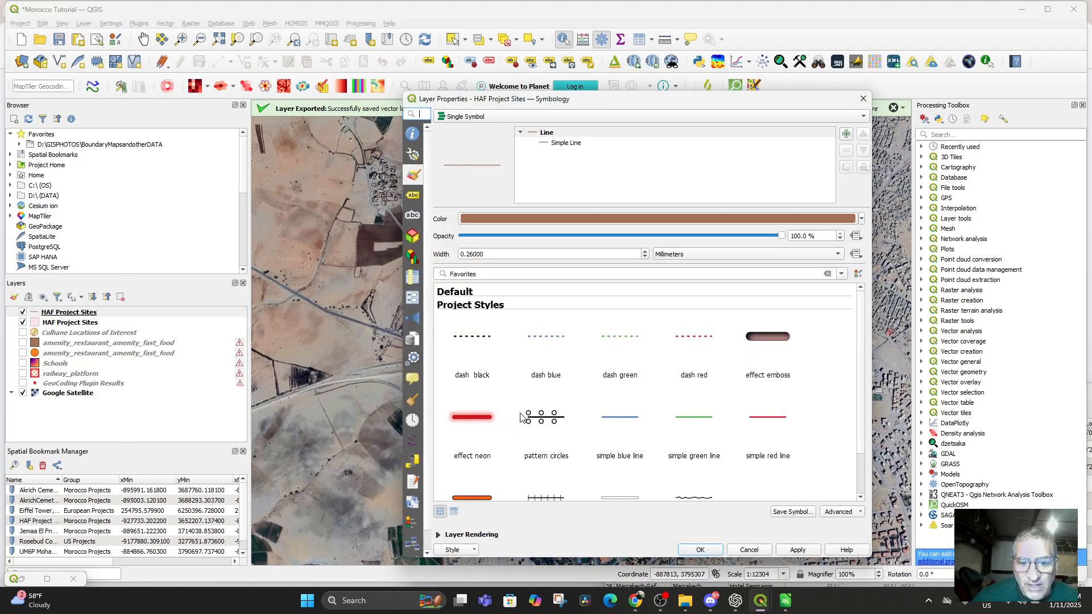
{"action": "left_click", "coordinate": [522, 418]}
{"action": "left_click", "coordinate": [797, 550]}
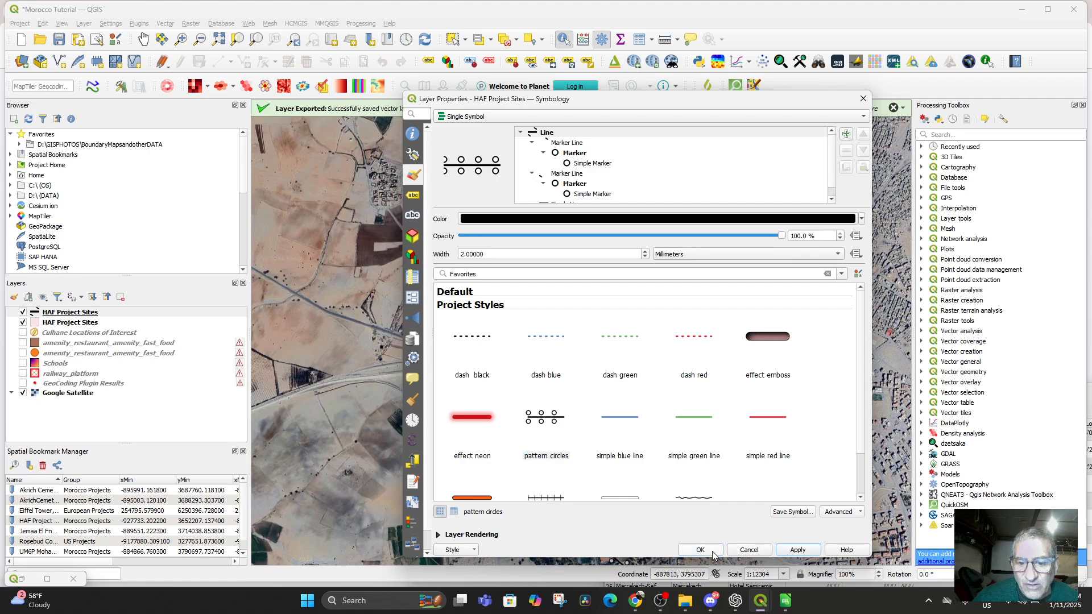
{"action": "left_click", "coordinate": [700, 550]}
{"action": "scroll", "coordinate": [573, 347], "scroll_direction": "down", "scroll_amount": 3}
{"action": "left_click_drag", "start_coordinate": [579, 385], "coordinate": [532, 325]}
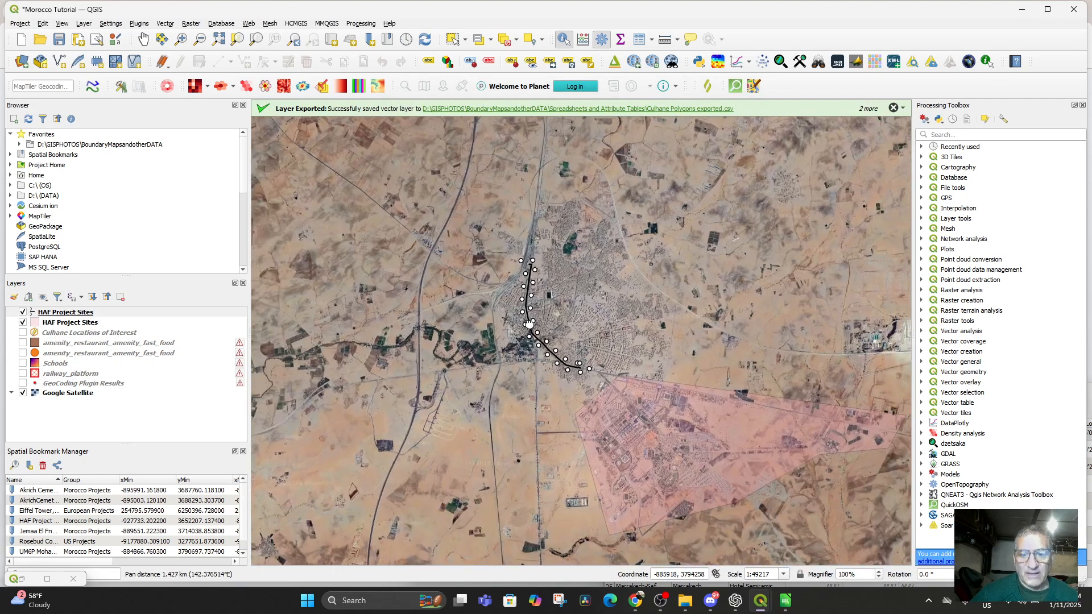
Open the HAF Project Sites line layer's attribute table and try zooming to rows 30 and 29, dismissing the warnings
{"action": "right_click", "coordinate": [60, 314]}
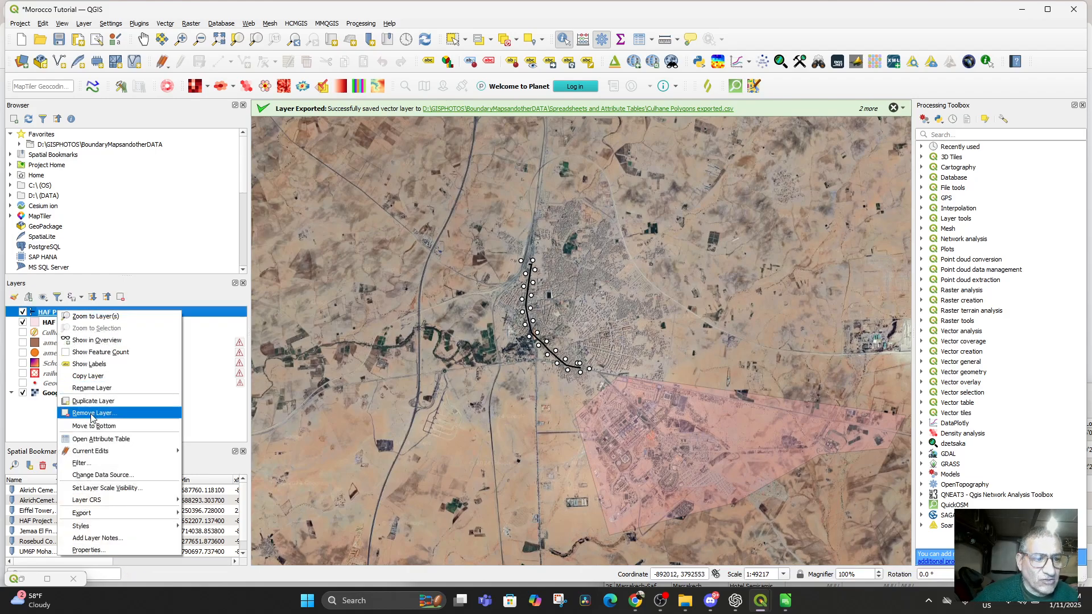
{"action": "left_click", "coordinate": [95, 444]}
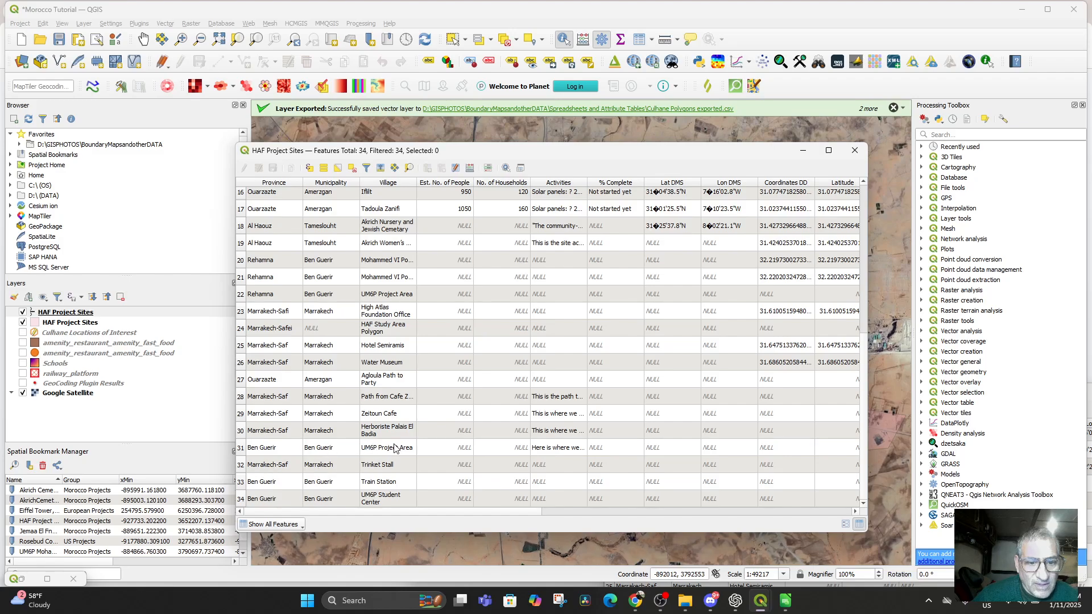
{"action": "left_click", "coordinate": [253, 432]}
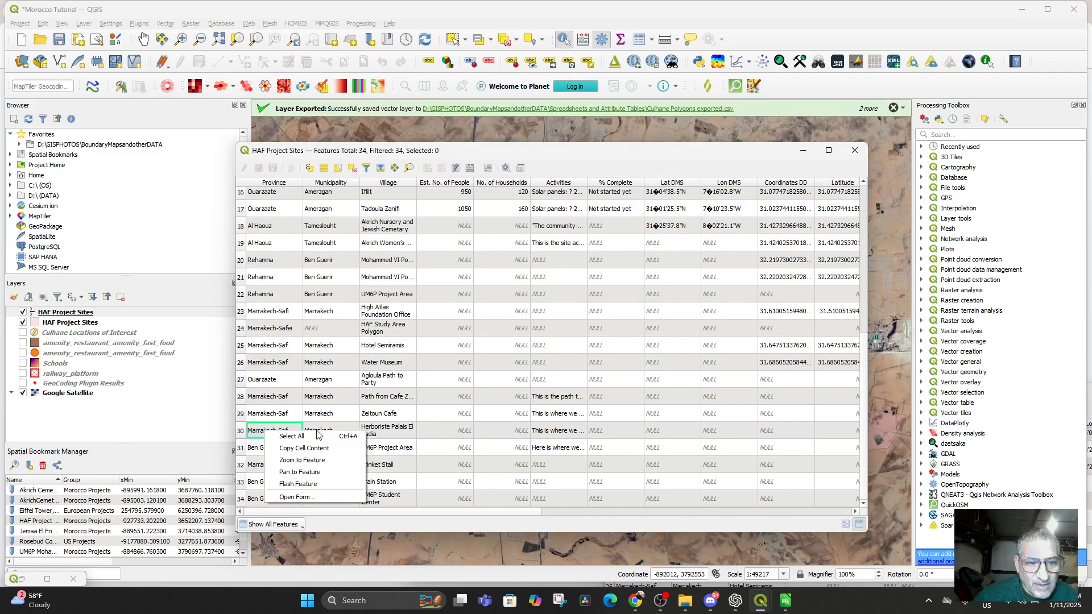
{"action": "left_click", "coordinate": [329, 458]}
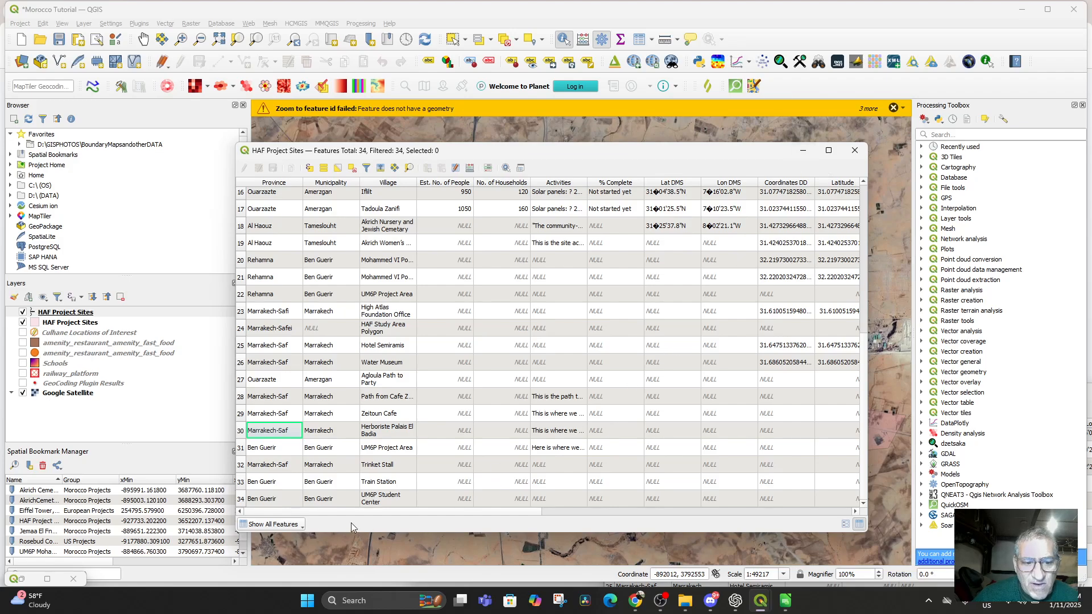
{"action": "left_click", "coordinate": [323, 427]}
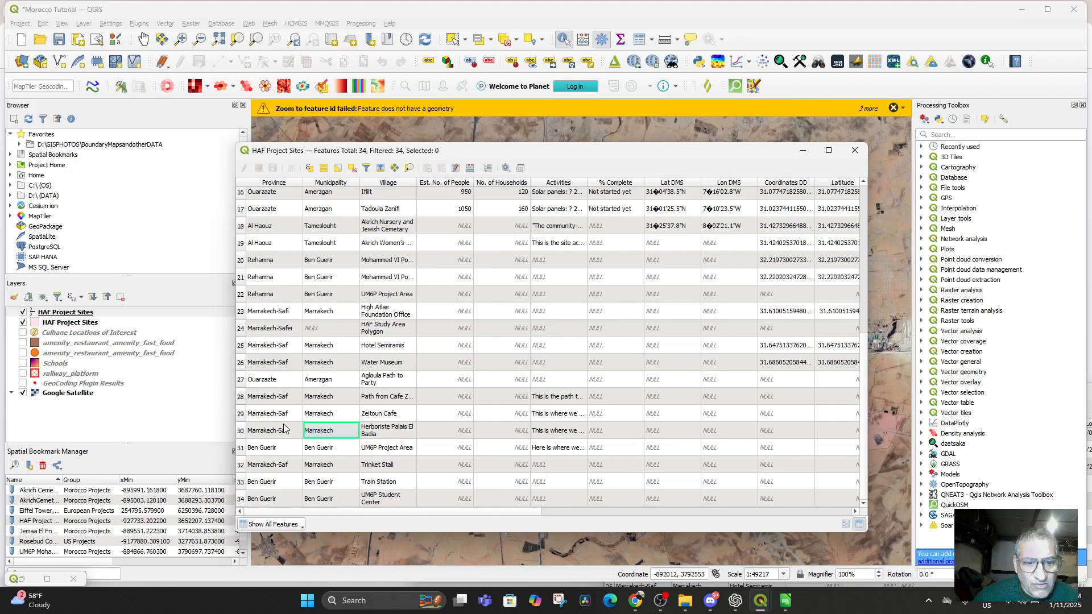
{"action": "right_click", "coordinate": [269, 414]}
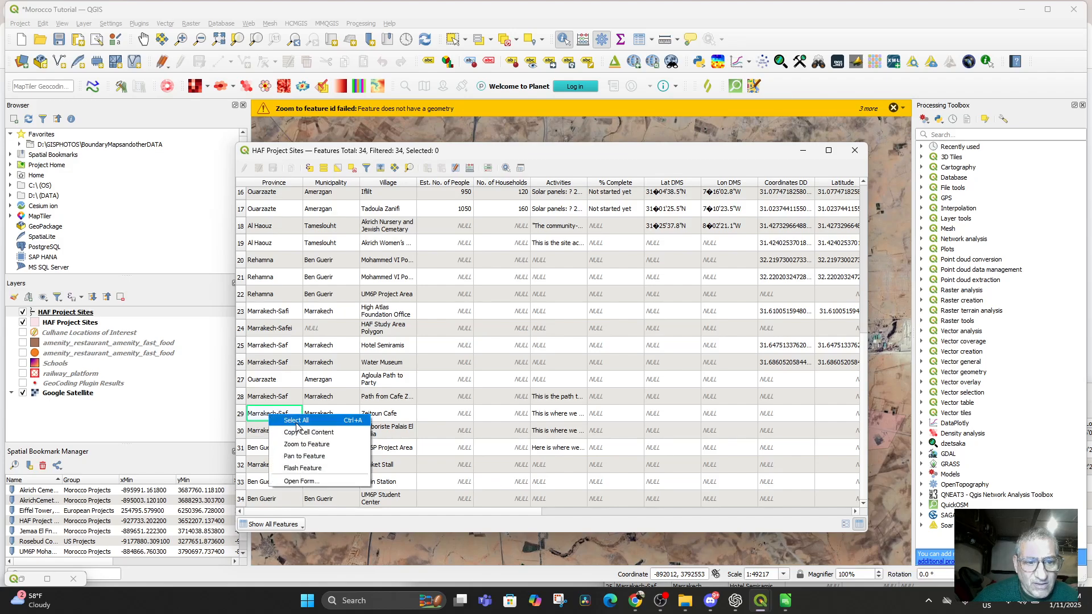
{"action": "left_click", "coordinate": [312, 456]}
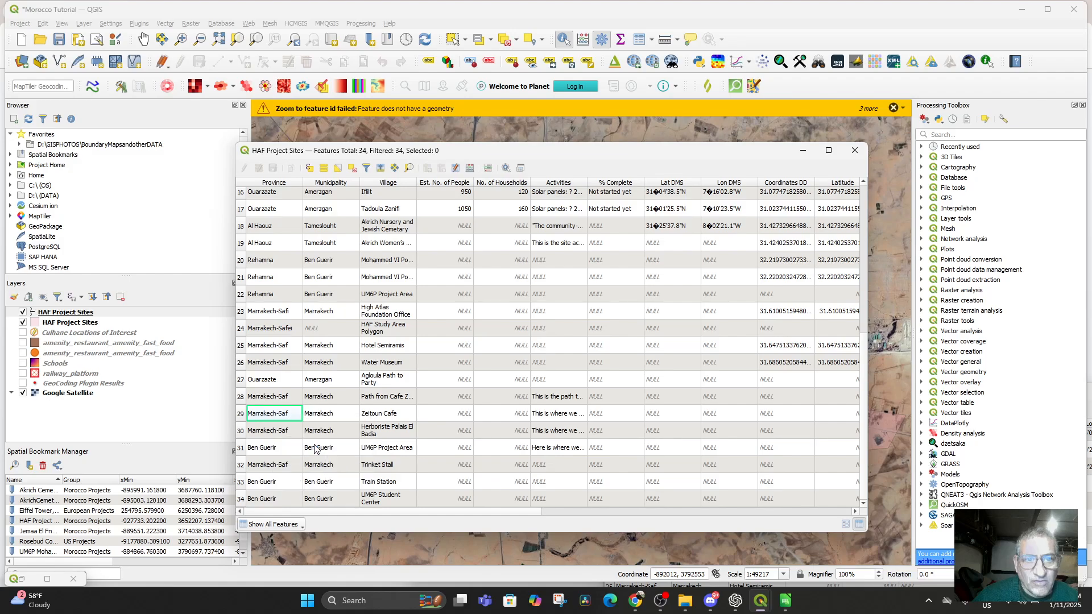
{"action": "left_click", "coordinate": [892, 109]}
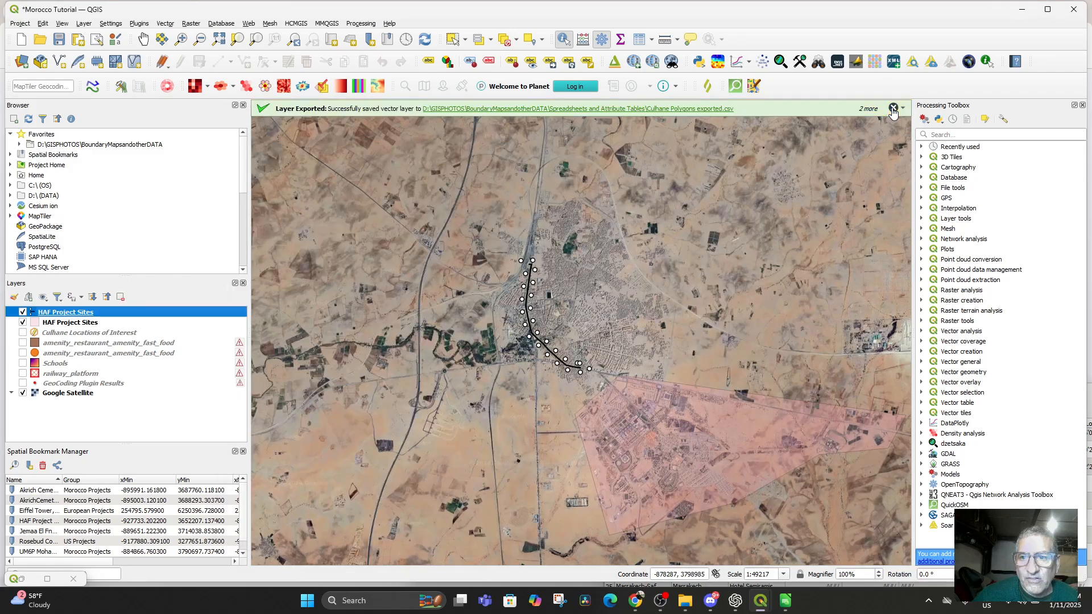
{"action": "left_click", "coordinate": [892, 109]}
Examine the HAF Project Sites line through the Marrakech medina inside the study area polygon
{"action": "scroll", "coordinate": [689, 304], "scroll_direction": "down", "scroll_amount": 5}
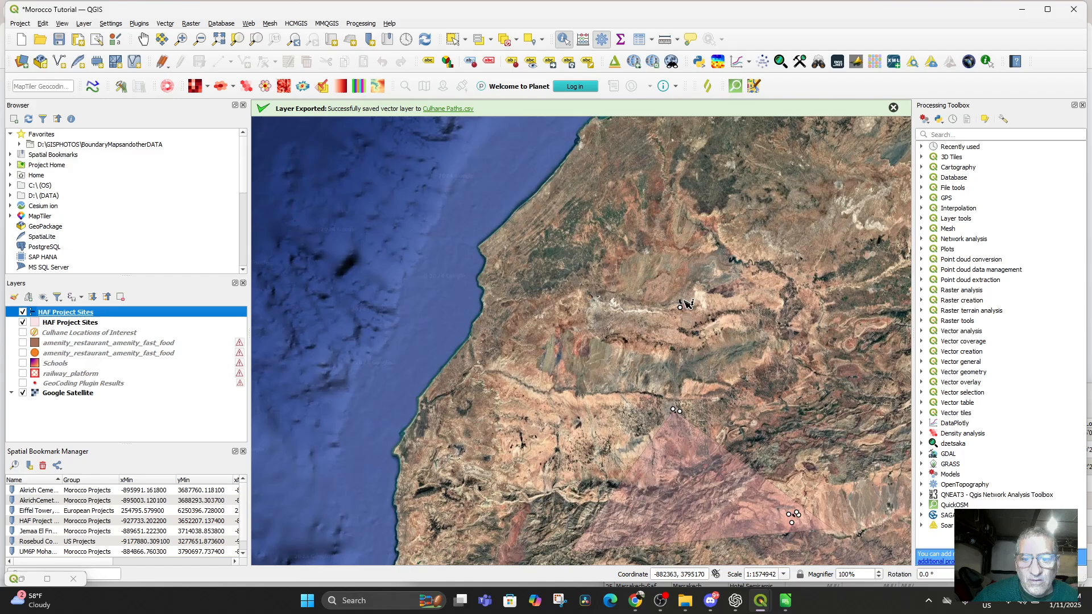
{"action": "left_click_drag", "start_coordinate": [712, 383], "coordinate": [640, 314]}
{"action": "scroll", "coordinate": [640, 313], "scroll_direction": "up", "scroll_amount": 5}
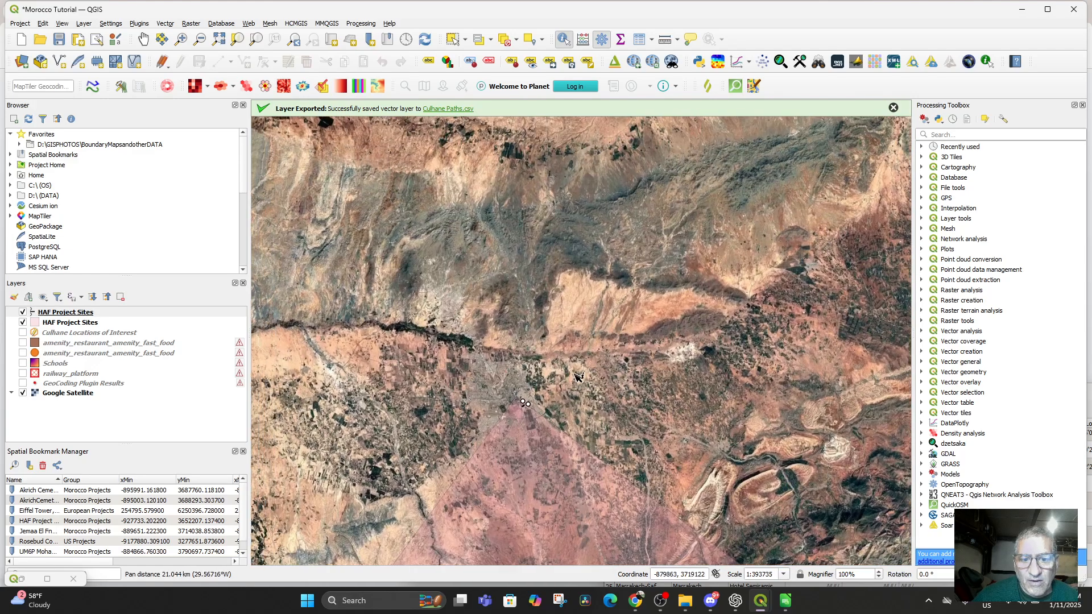
{"action": "scroll", "coordinate": [637, 394], "scroll_direction": "up", "scroll_amount": 2}
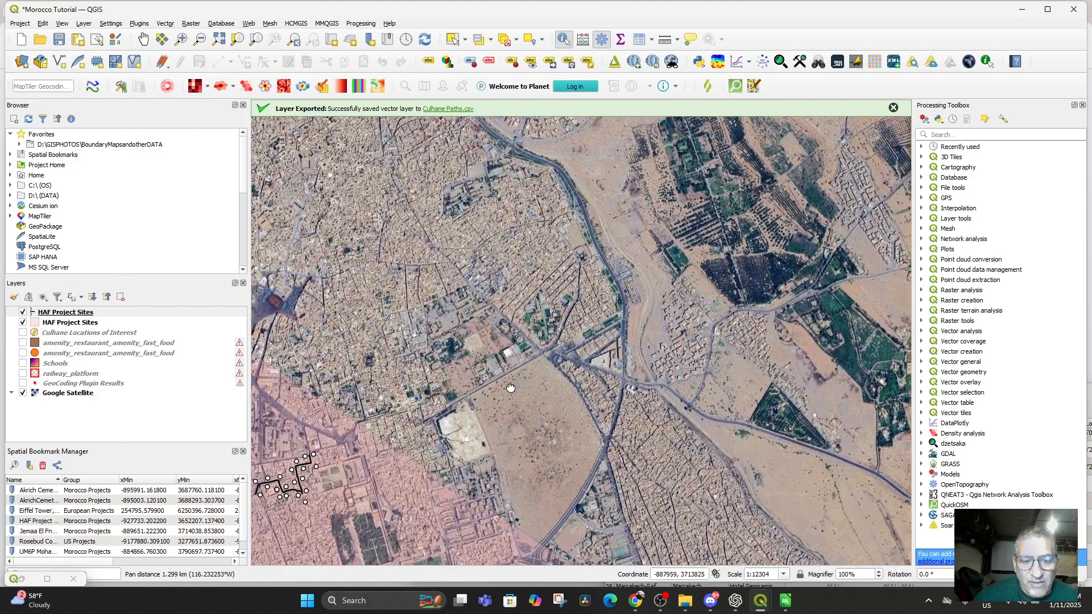
{"action": "left_click_drag", "start_coordinate": [511, 387], "coordinate": [750, 319]}
{"action": "scroll", "coordinate": [579, 376], "scroll_direction": "up", "scroll_amount": 1}
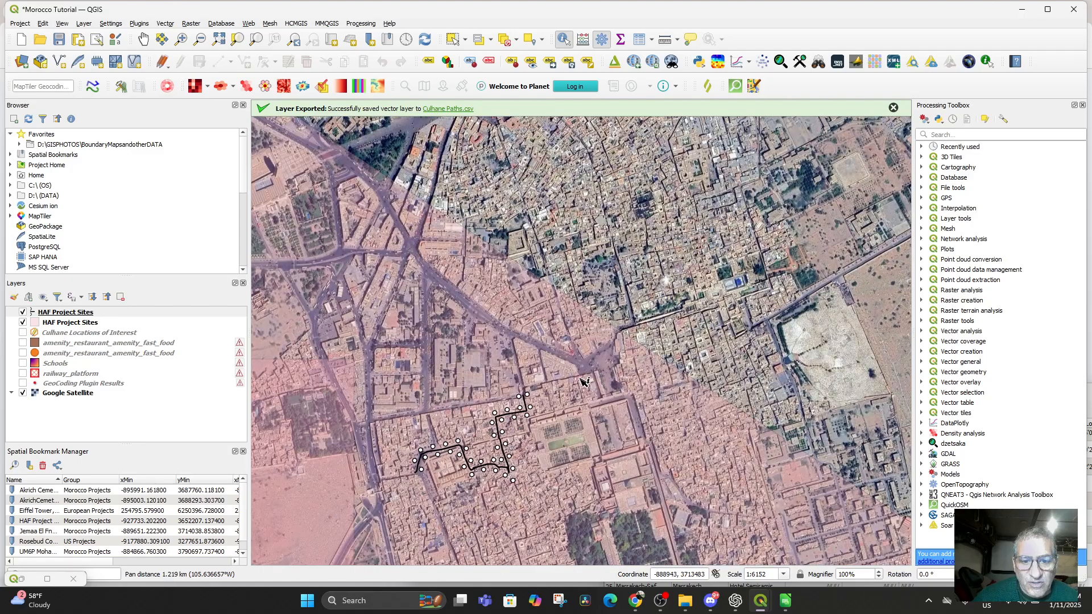
{"action": "left_click_drag", "start_coordinate": [481, 434], "coordinate": [574, 372]}
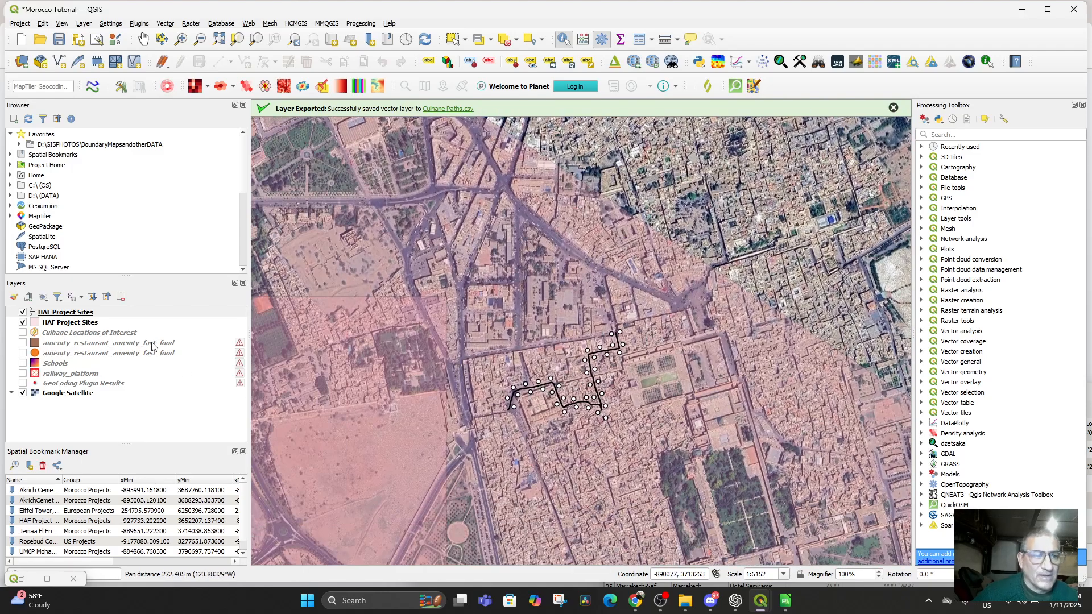
Reopen the line layer's attribute table, place it clear of the path on the map, and select row 30, Herboriste Palais El Badia
{"action": "left_click", "coordinate": [56, 314]}
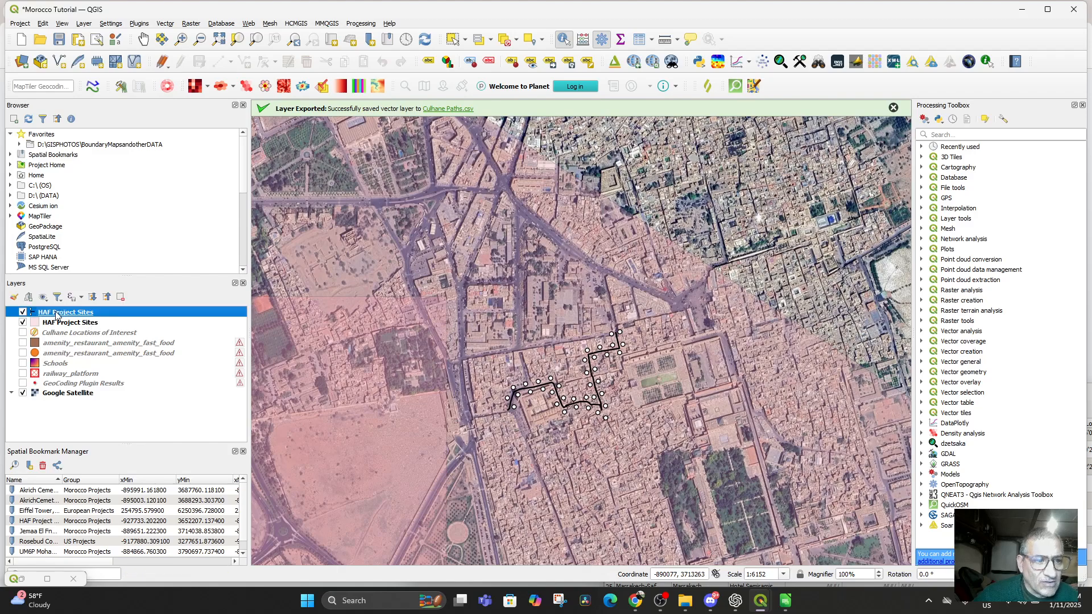
{"action": "right_click", "coordinate": [56, 315]}
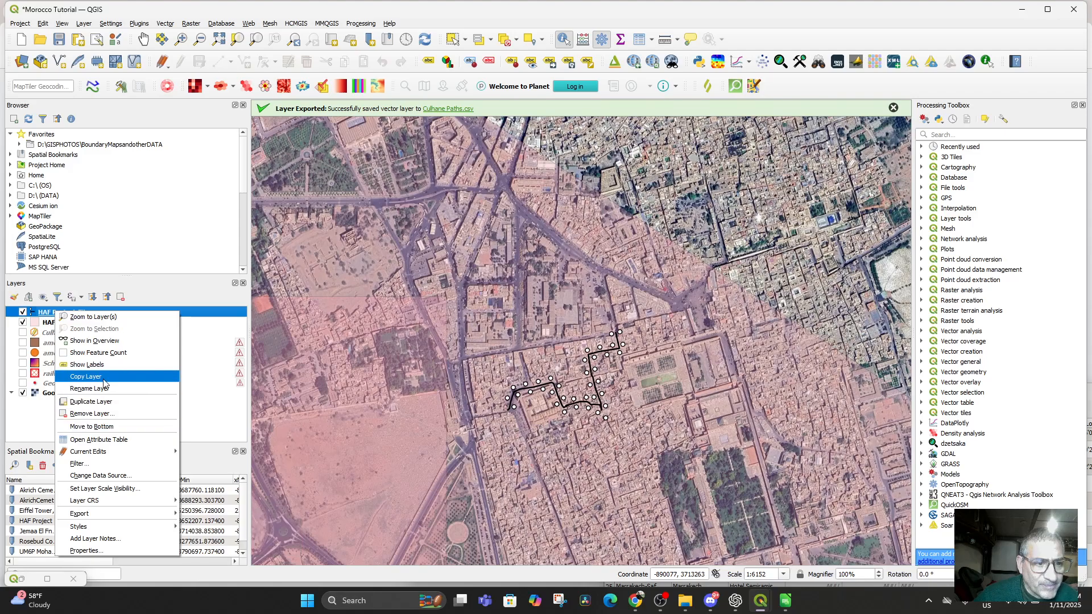
{"action": "left_click", "coordinate": [118, 442]}
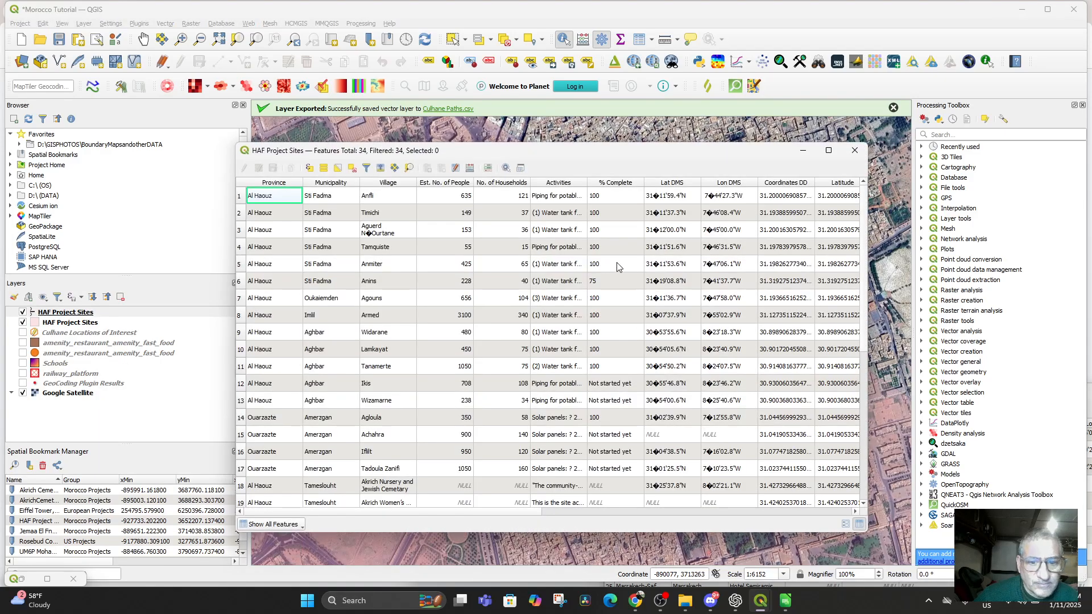
{"action": "left_click_drag", "start_coordinate": [523, 151], "coordinate": [1003, 65]}
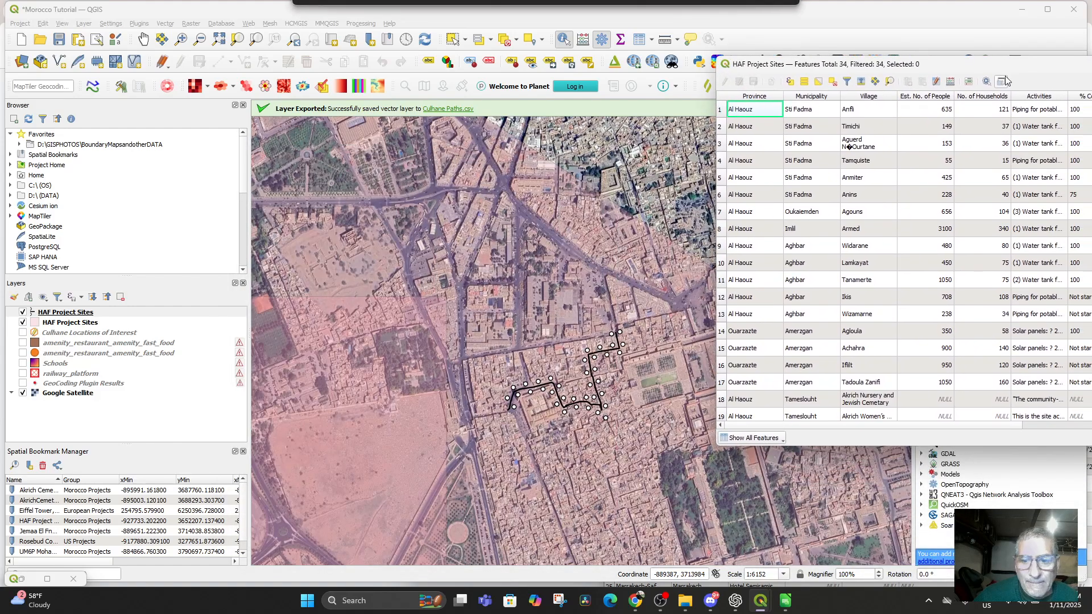
{"action": "scroll", "coordinate": [843, 382], "scroll_direction": "down", "scroll_amount": 4}
{"action": "scroll", "coordinate": [843, 382], "scroll_direction": "down", "scroll_amount": 1}
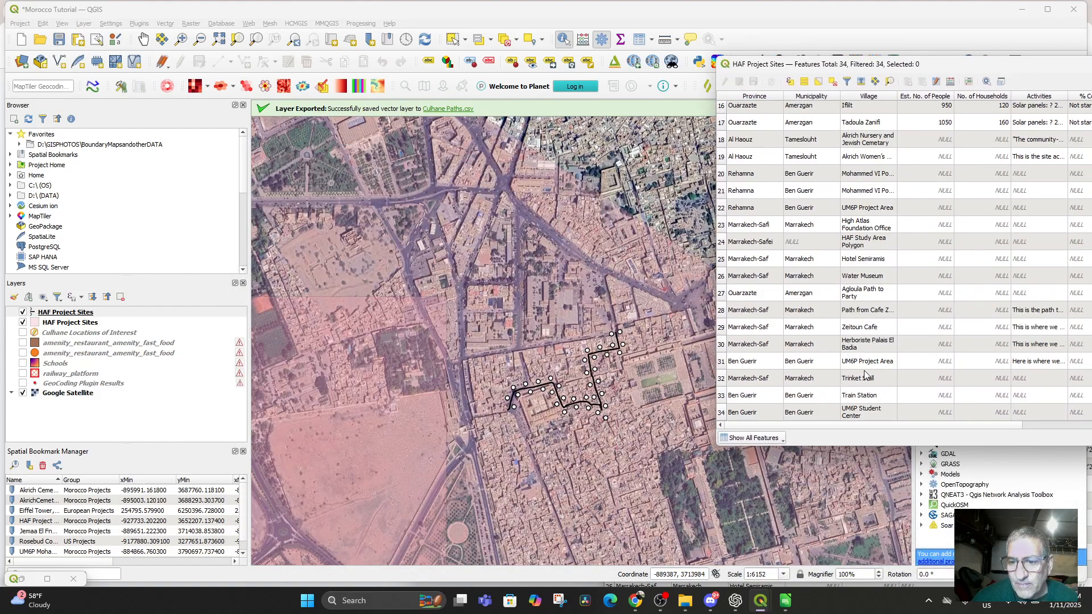
{"action": "left_click", "coordinate": [858, 349]}
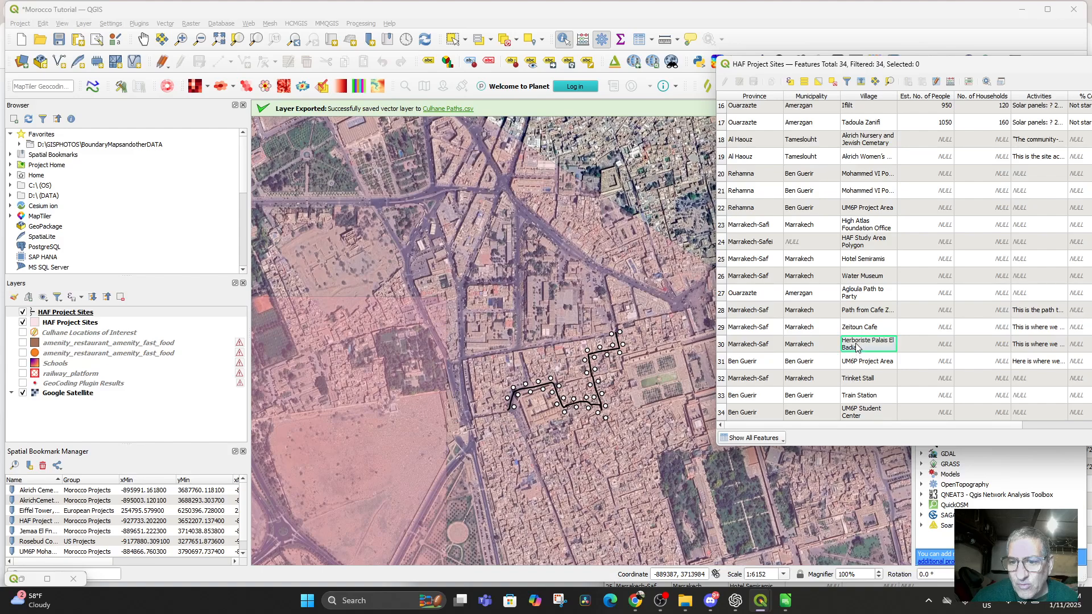
{"action": "left_click", "coordinate": [734, 344]}
{"action": "left_click", "coordinate": [721, 345]}
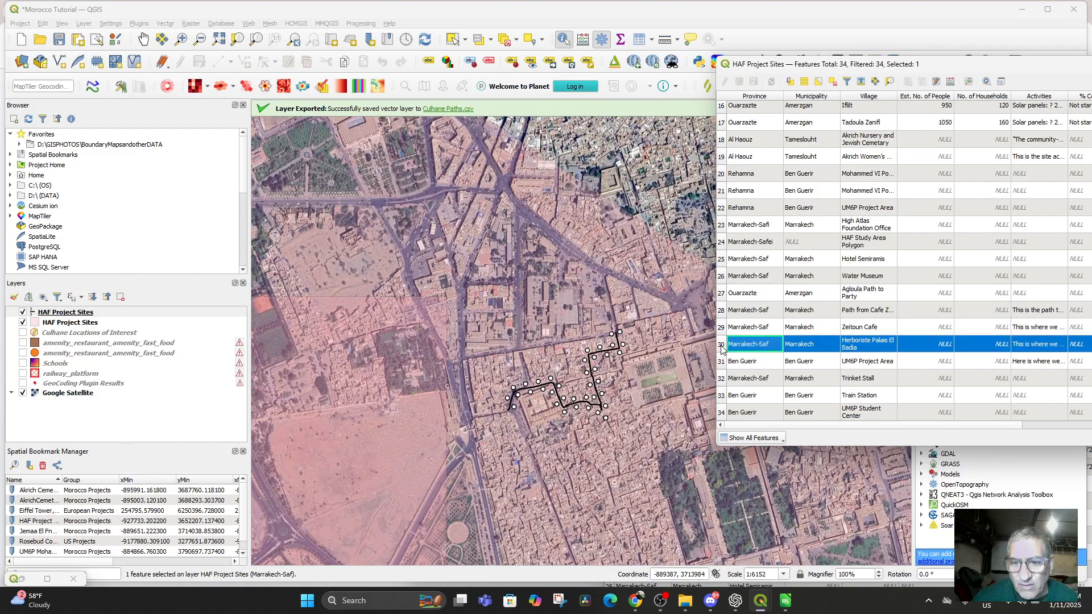
{"action": "right_click", "coordinate": [731, 347]}
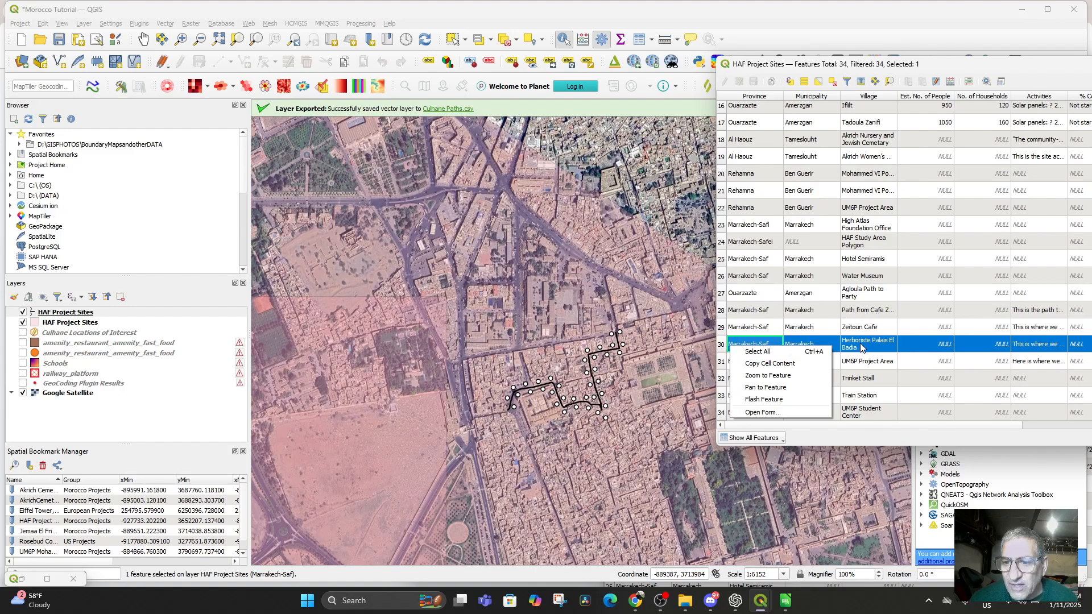
{"action": "left_click", "coordinate": [861, 346]}
Zoom the map to the cafe path feature in row 28, and try zooming to Zeitoun Cafe in row 29
{"action": "left_click", "coordinate": [754, 311]}
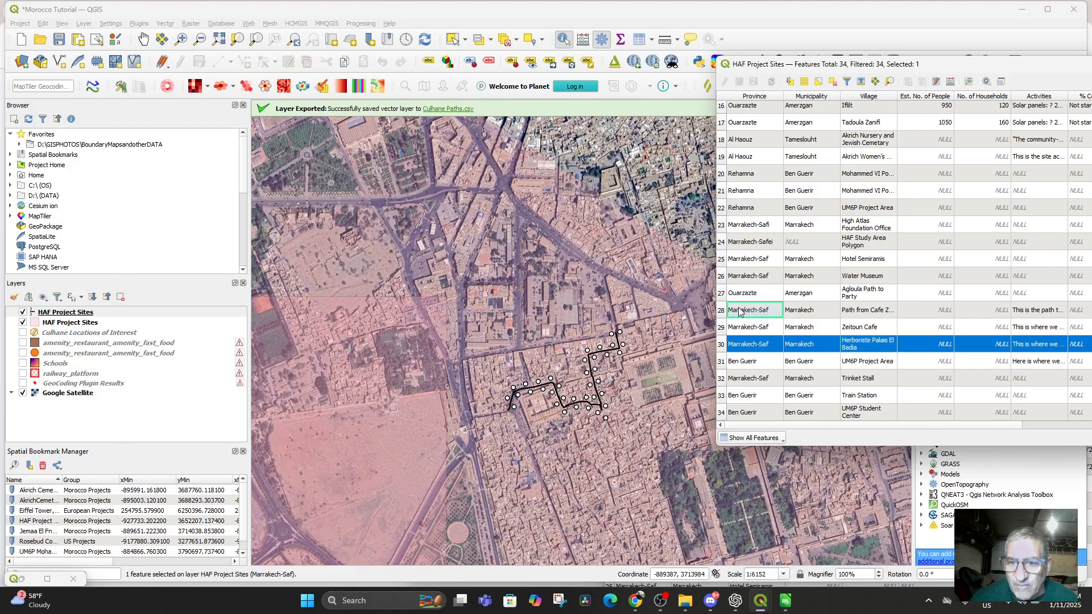
{"action": "right_click", "coordinate": [738, 308]}
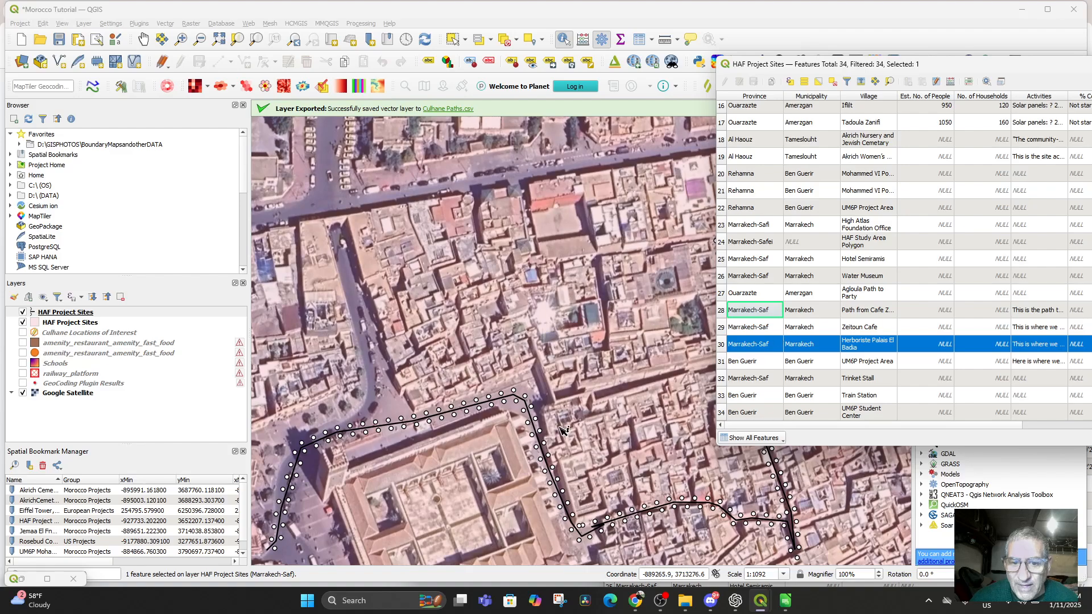
{"action": "scroll", "coordinate": [563, 431], "scroll_direction": "down", "scroll_amount": 2}
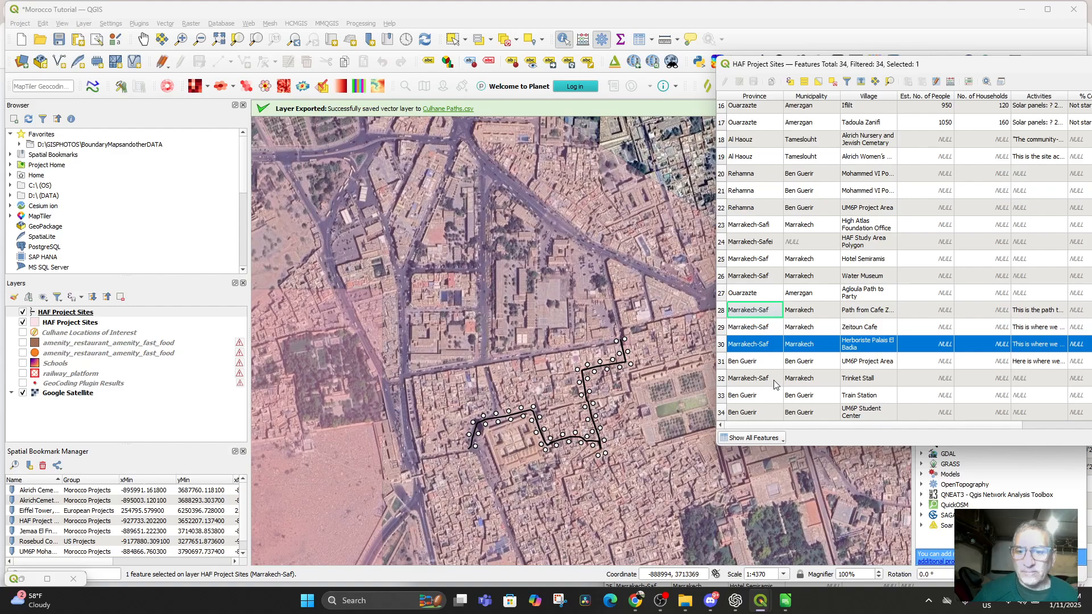
{"action": "right_click", "coordinate": [762, 328]}
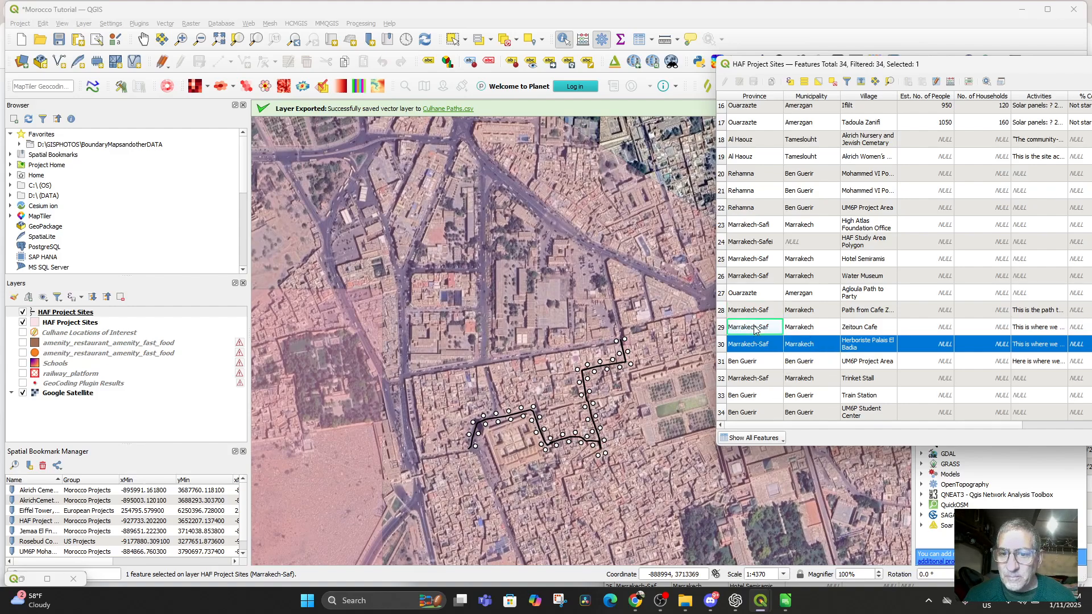
{"action": "left_click", "coordinate": [784, 355]}
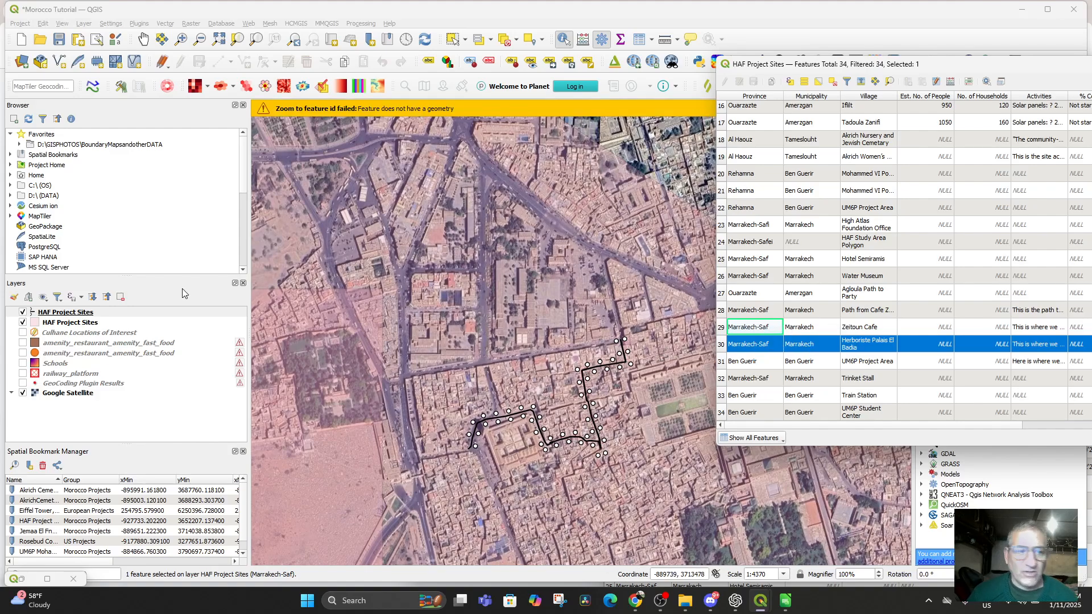
Make the polygon layer active, and examine the PolygonWKT values in rows 33 to 35 of HAF Project Sites.csv in LibreOffice Calc
{"action": "left_click", "coordinate": [76, 323]}
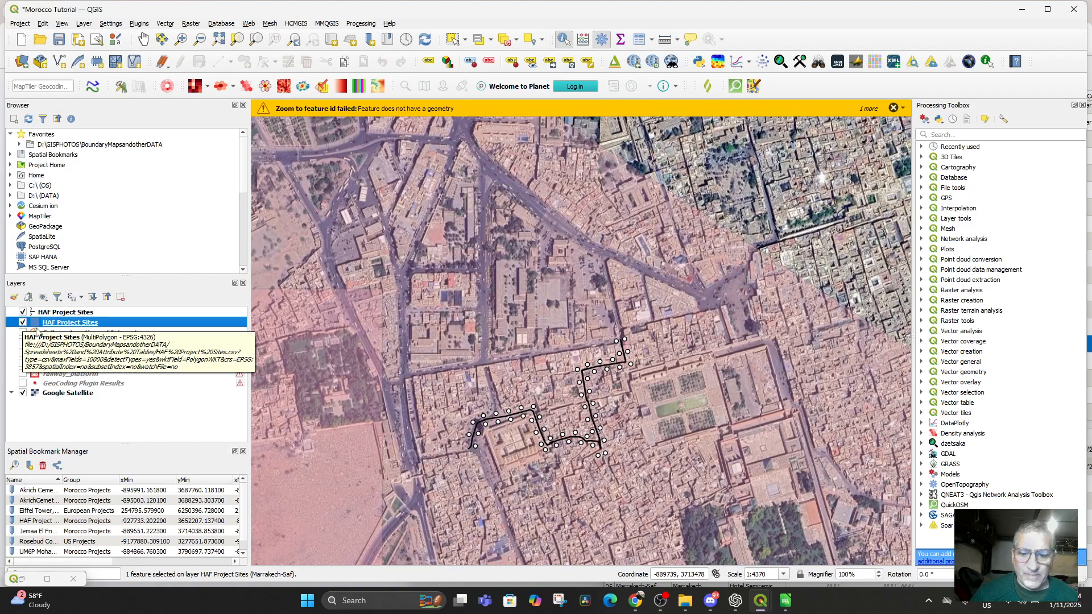
{"action": "mouse_move", "coordinate": [785, 603]}
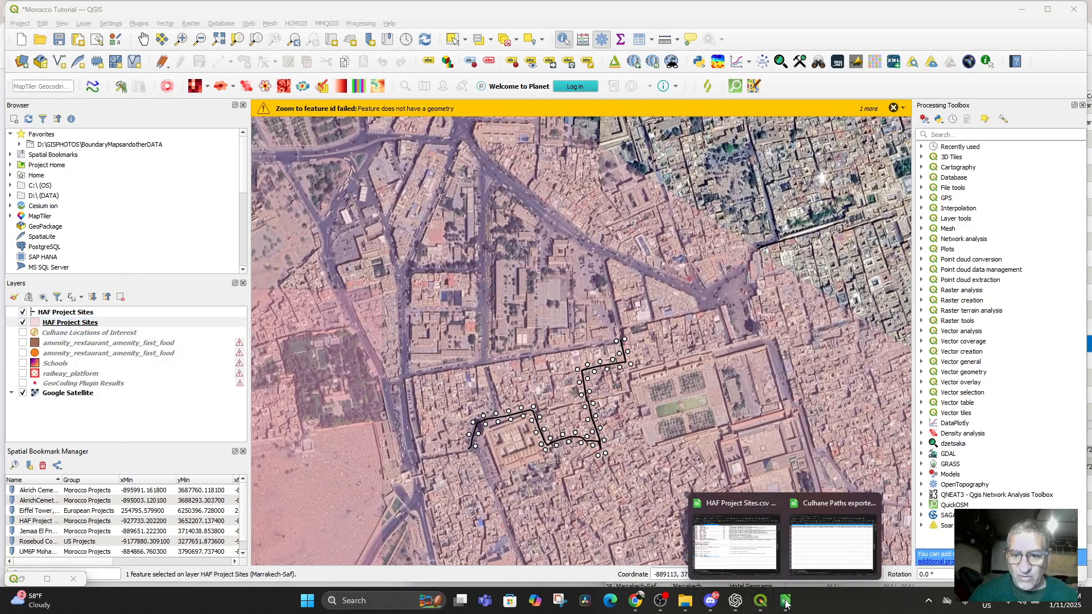
{"action": "left_click", "coordinate": [732, 550]}
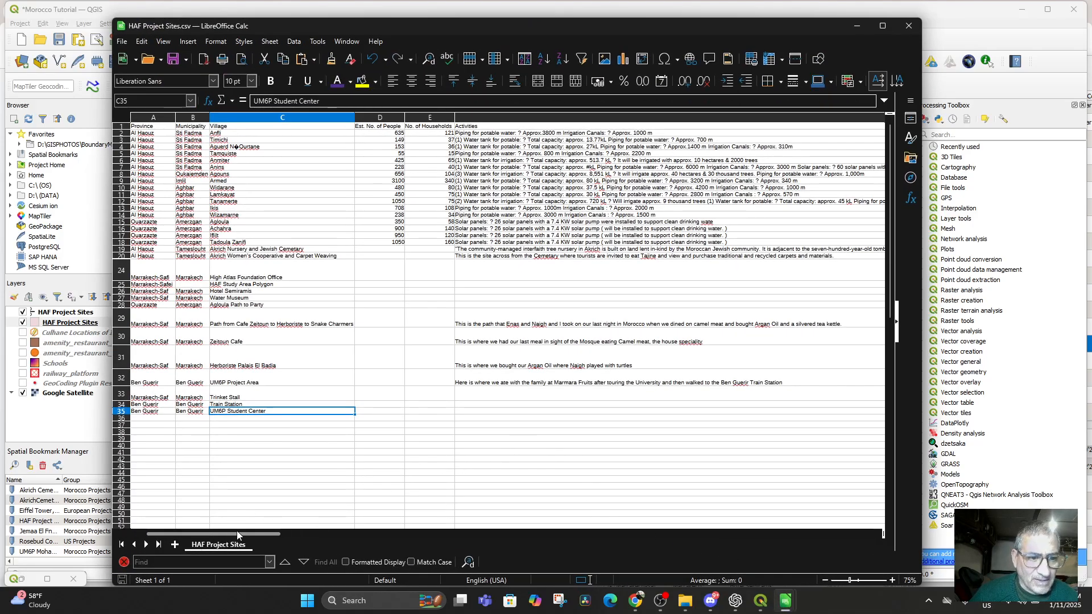
{"action": "left_click_drag", "start_coordinate": [237, 533], "coordinate": [481, 540]}
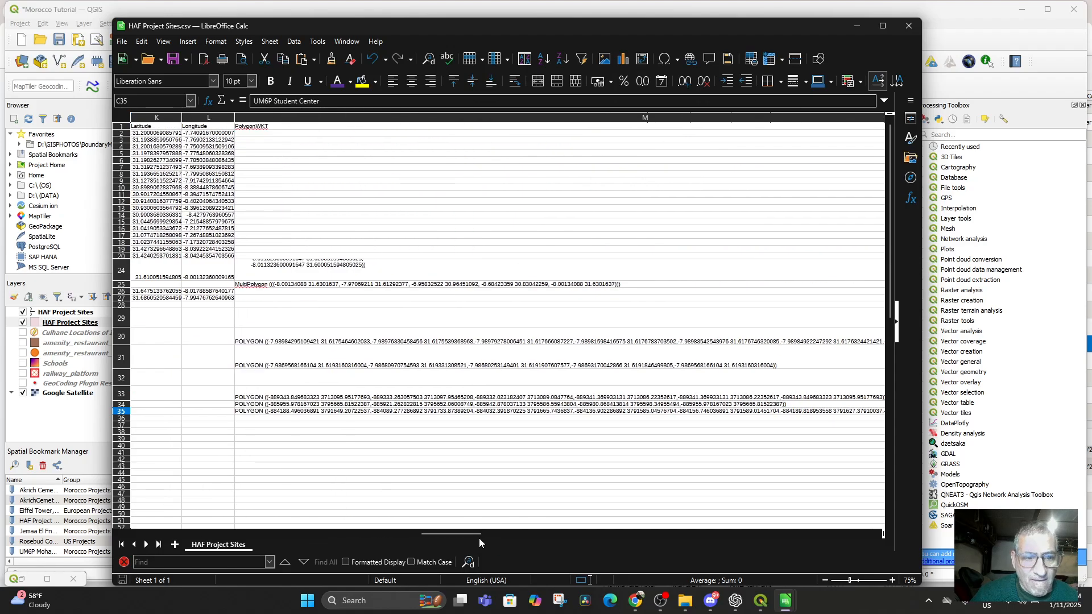
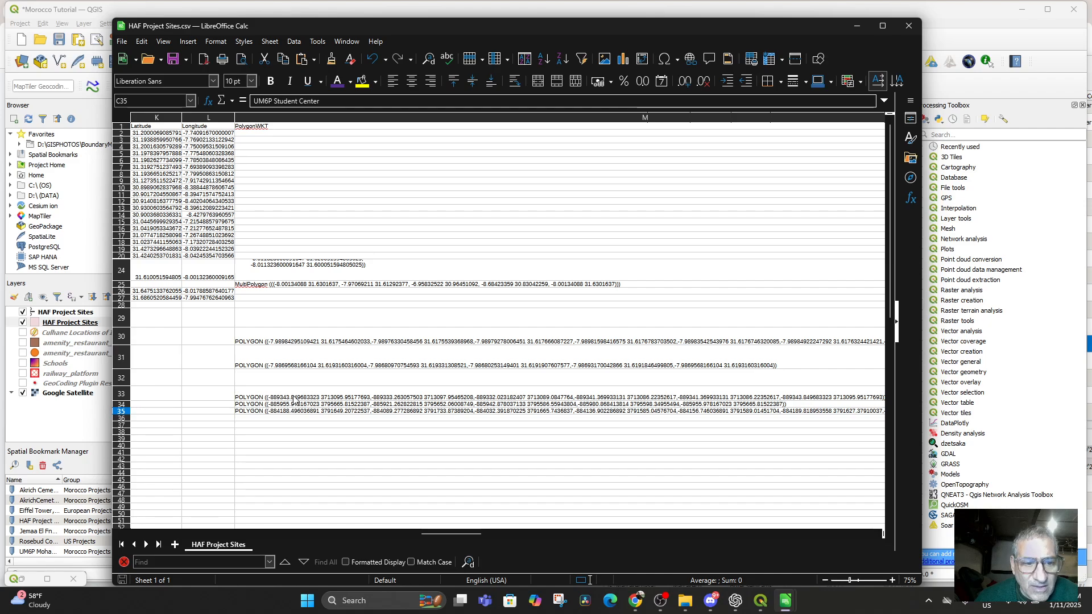
{"action": "left_click", "coordinate": [292, 397]}
{"action": "left_click", "coordinate": [299, 411]}
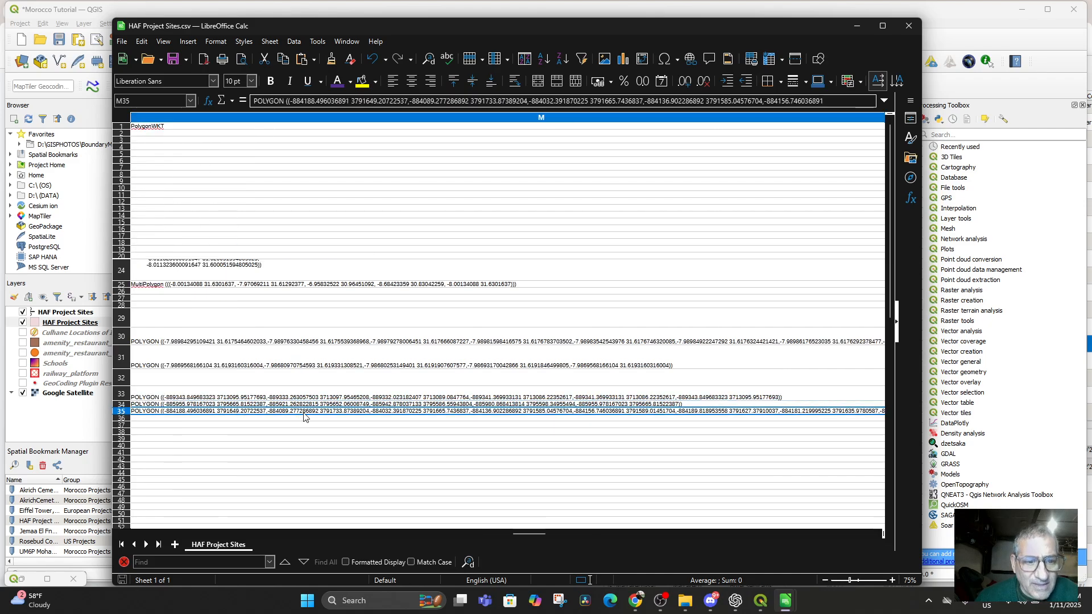
{"action": "left_click_drag", "start_coordinate": [538, 535], "coordinate": [429, 527]}
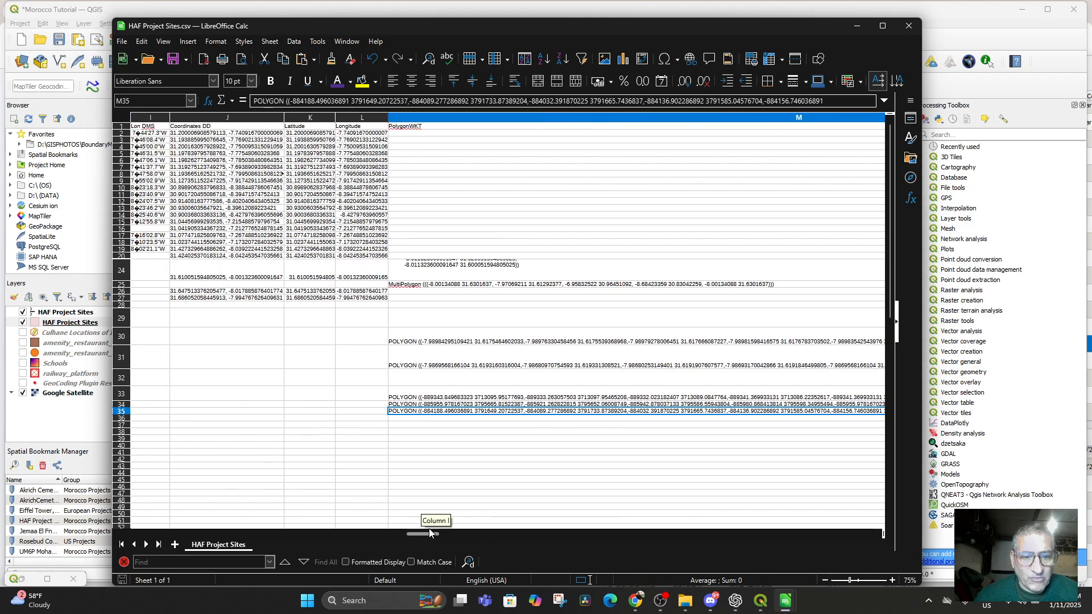
{"action": "left_click", "coordinate": [856, 26]}
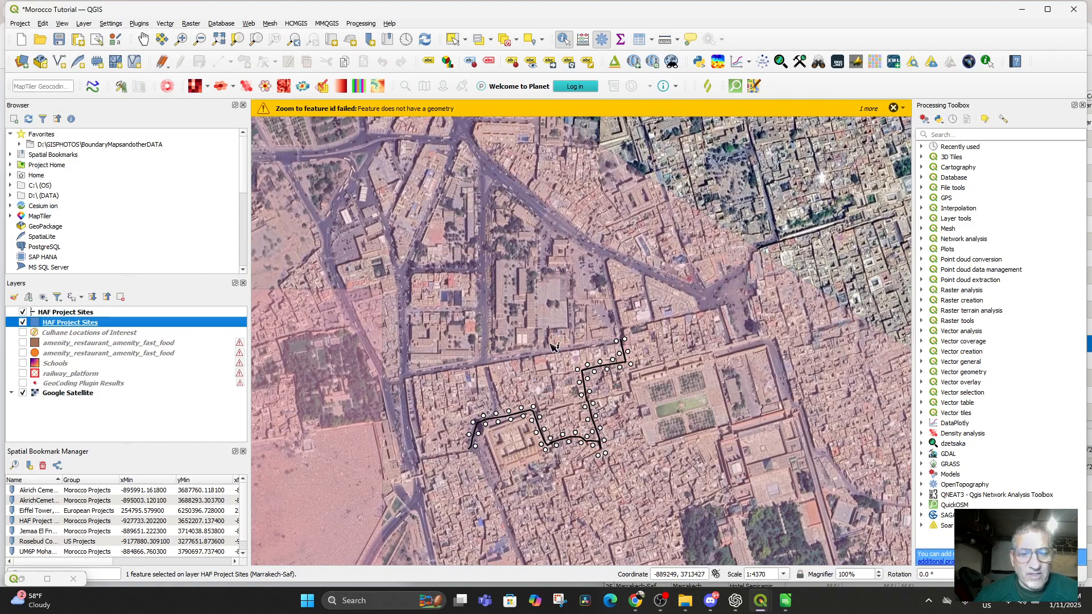
Switch to Culhane Paths exported.csv in LibreOffice Calc and close it without saving changes
{"action": "mouse_move", "coordinate": [788, 608]}
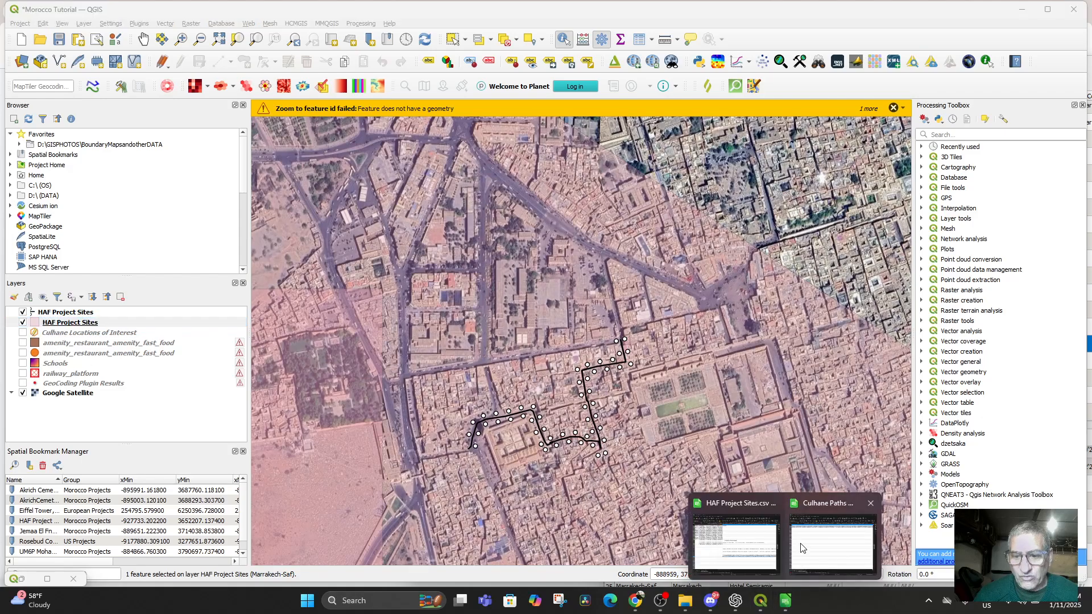
{"action": "left_click", "coordinate": [820, 505]}
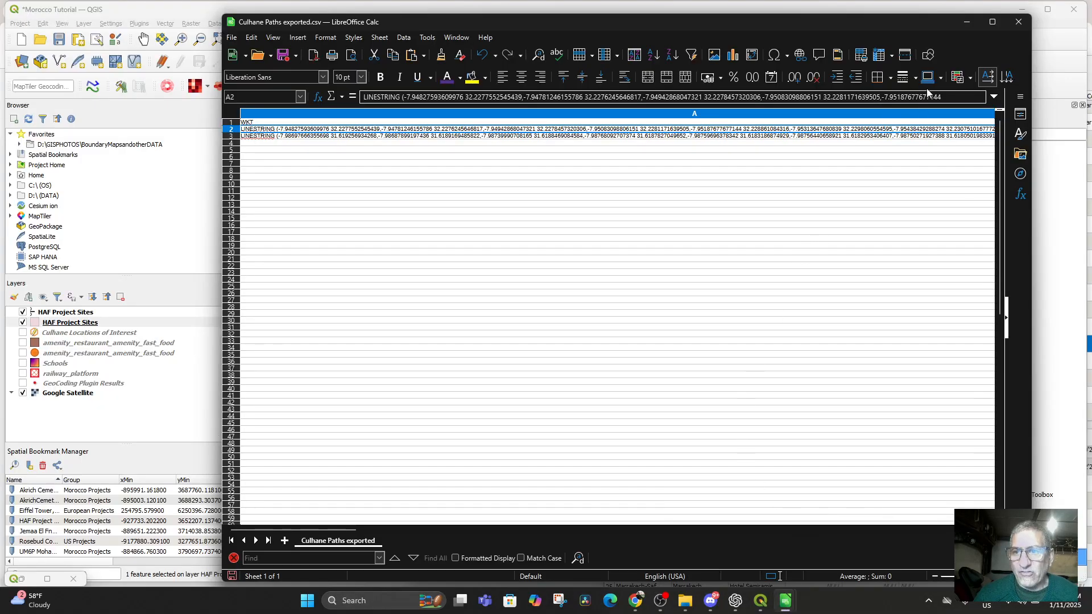
{"action": "left_click", "coordinate": [1018, 22]}
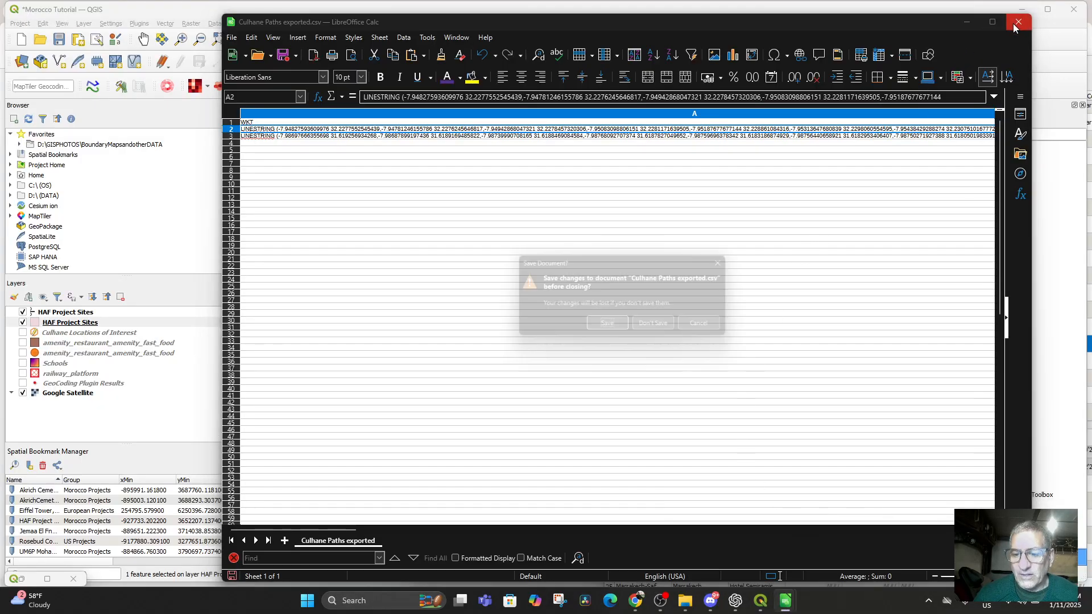
{"action": "left_click", "coordinate": [658, 328]}
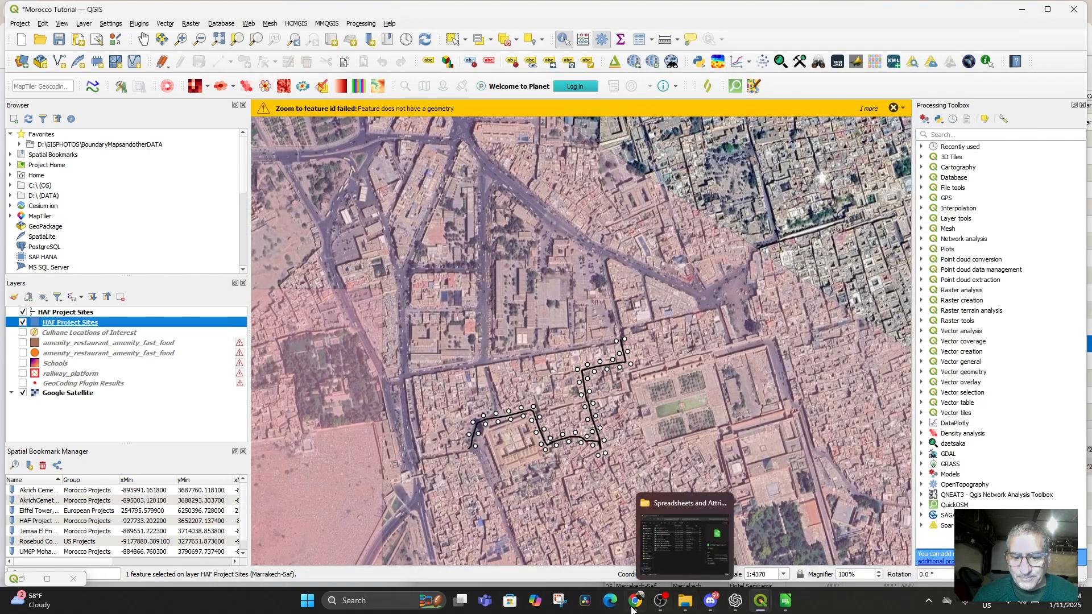
Open Culhane Polygons exported.csv from the Spreadsheets and Attribute Tables folder with comma separation, examine its WKT polygons, and close the file and folder
{"action": "left_click", "coordinate": [682, 606]}
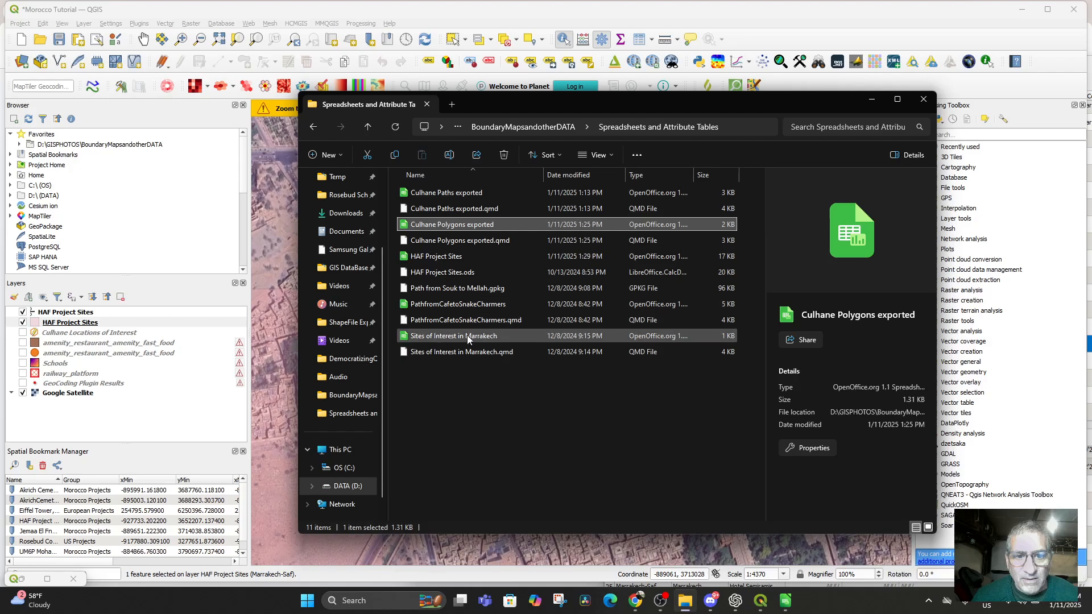
{"action": "double_click", "coordinate": [445, 224]}
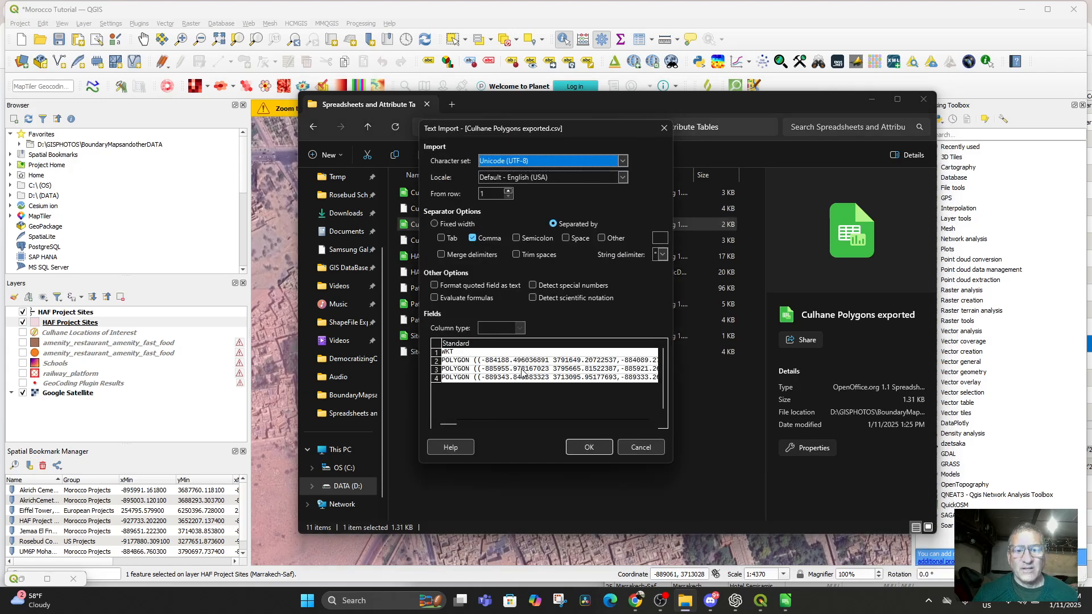
{"action": "left_click", "coordinate": [585, 448]}
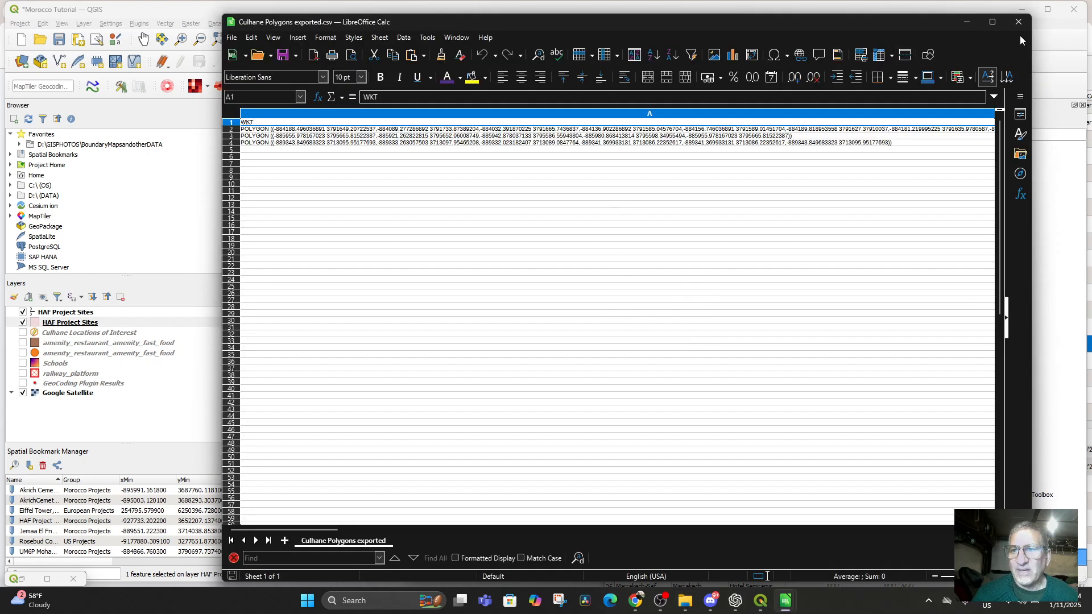
{"action": "left_click", "coordinate": [1019, 23]}
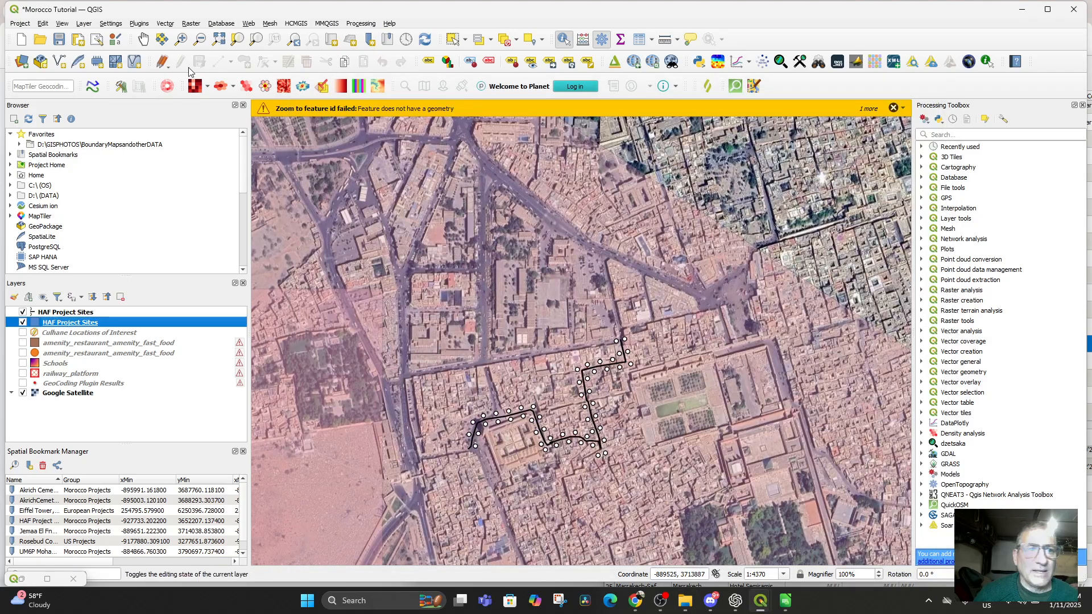
{"action": "left_click", "coordinate": [923, 100]}
Add Culhane Polygons exported.csv to QGIS as a delimited text layer, using the WKT field, Polygon geometry type and EPSG:3857 CRS
{"action": "left_click", "coordinate": [83, 24]}
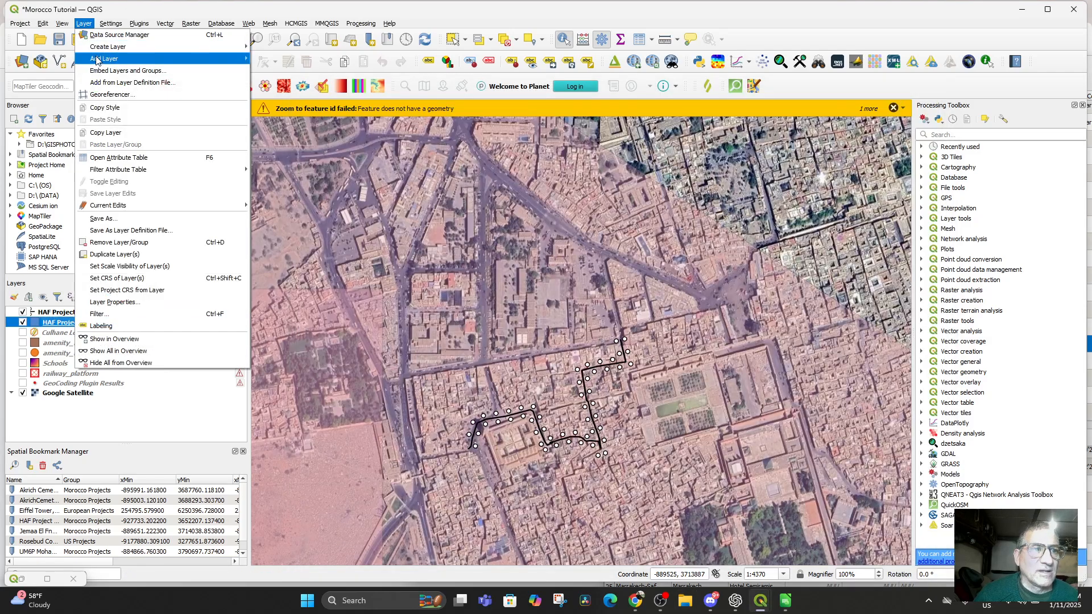
{"action": "mouse_move", "coordinate": [105, 59]}
{"action": "left_click", "coordinate": [313, 97]}
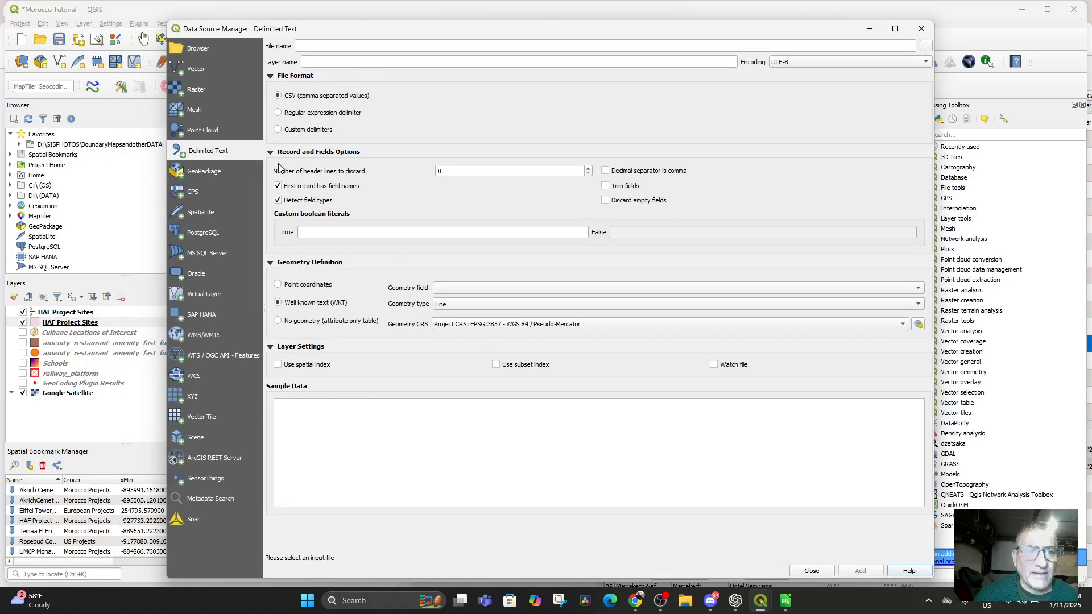
{"action": "left_click", "coordinate": [926, 46]}
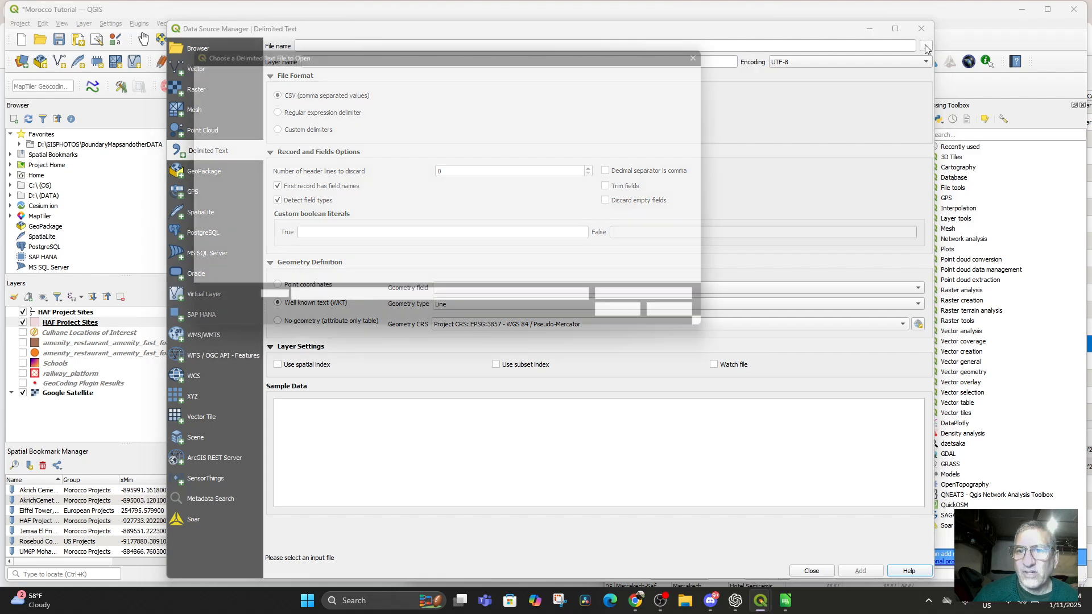
{"action": "double_click", "coordinate": [299, 160]}
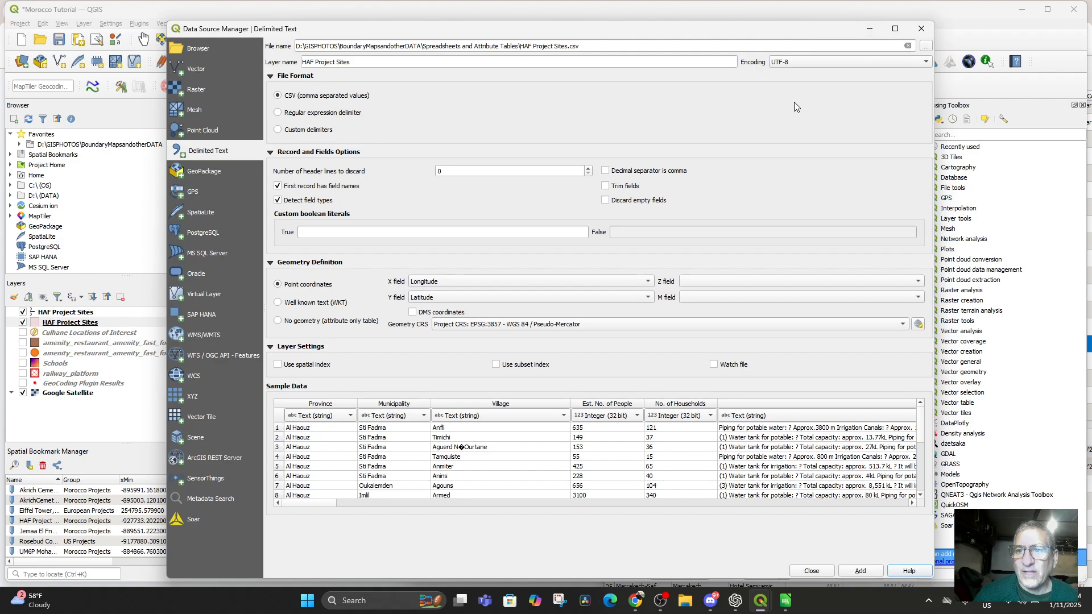
{"action": "left_click", "coordinate": [925, 47]}
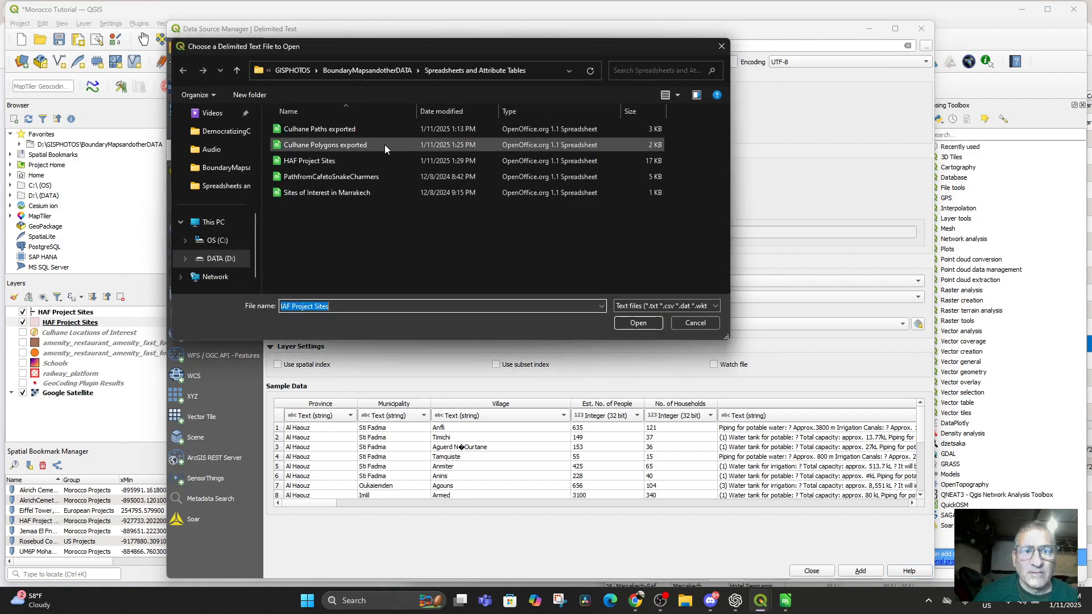
{"action": "double_click", "coordinate": [329, 143]}
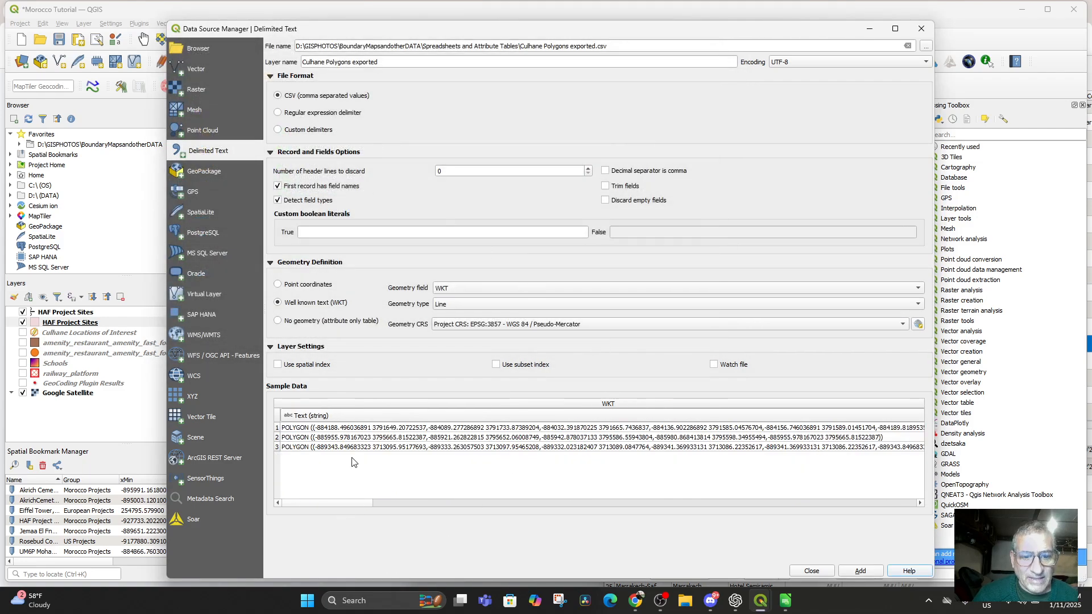
{"action": "left_click", "coordinate": [452, 305]}
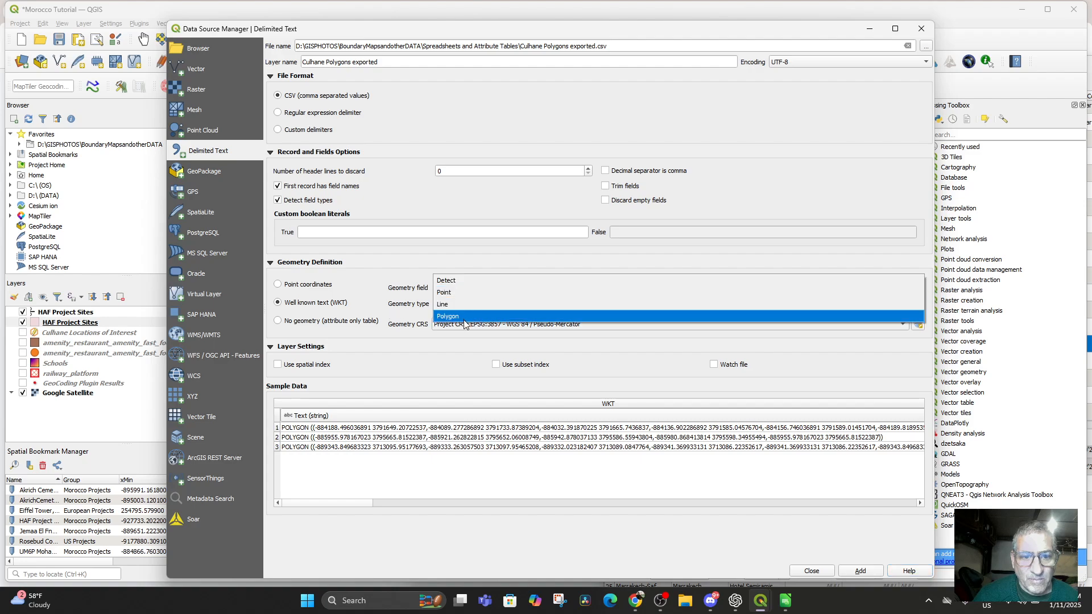
{"action": "left_click", "coordinate": [464, 317]}
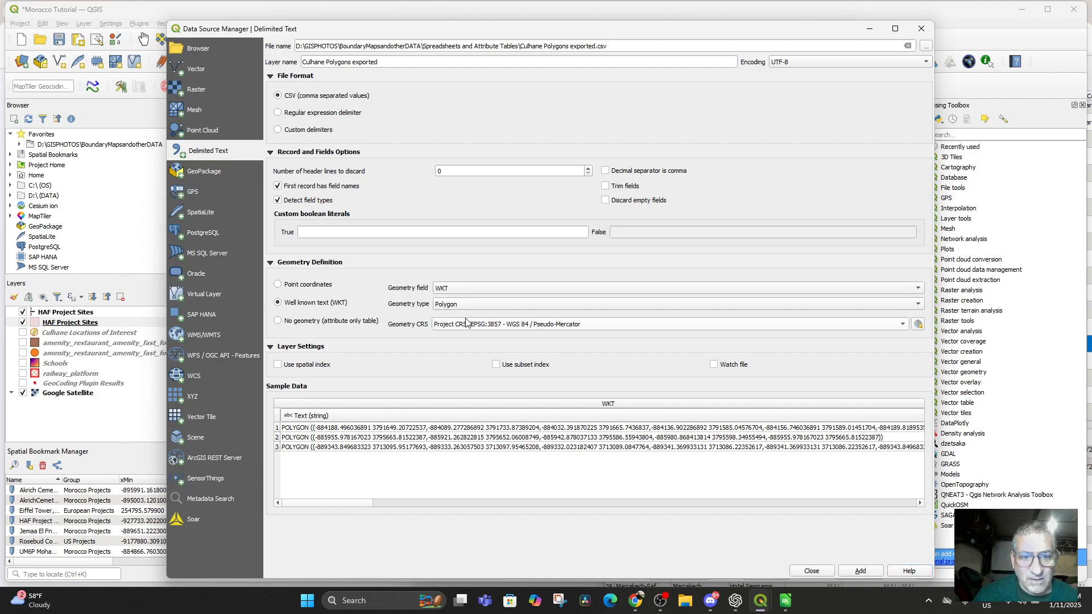
{"action": "left_click", "coordinate": [862, 570]}
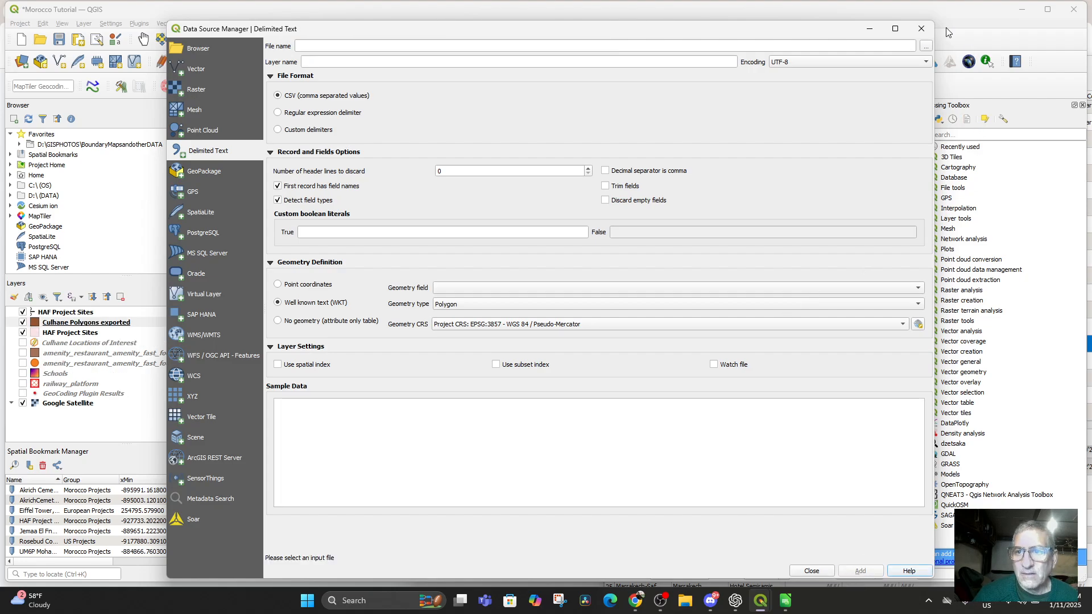
{"action": "left_click", "coordinate": [921, 29]}
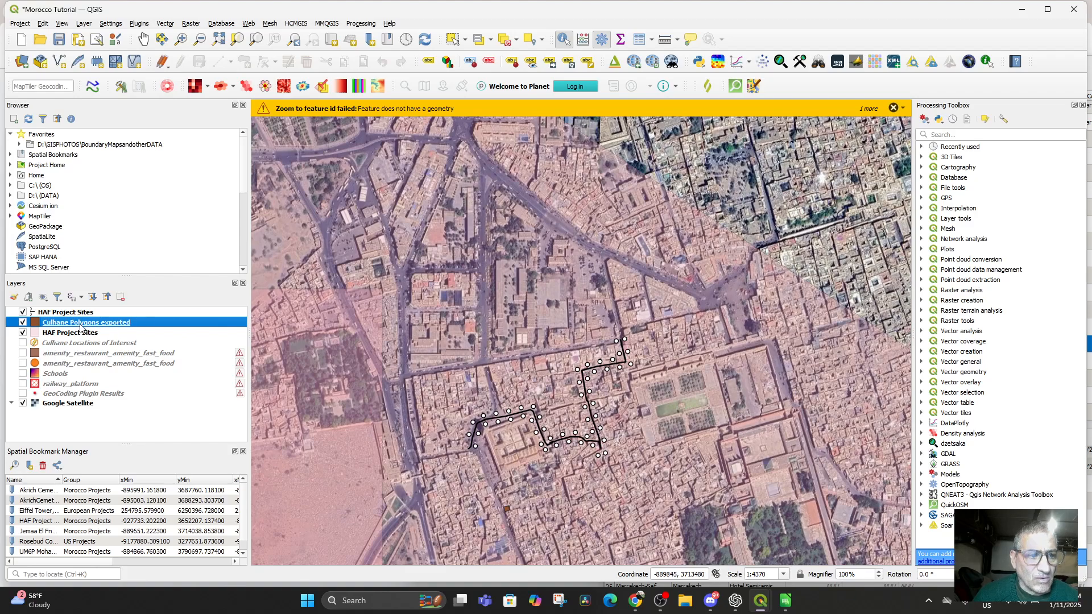
Open the Culhane Polygons exported attribute table, zoom to the UM6P Student Center feature, and examine its polygon in its surroundings
{"action": "right_click", "coordinate": [80, 325]}
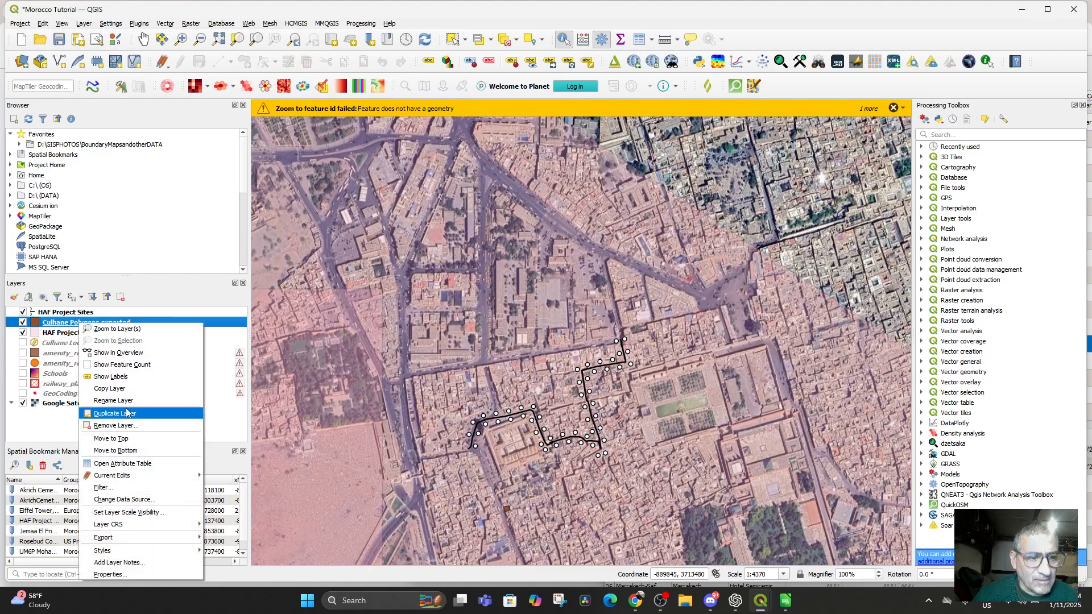
{"action": "left_click", "coordinate": [136, 464]}
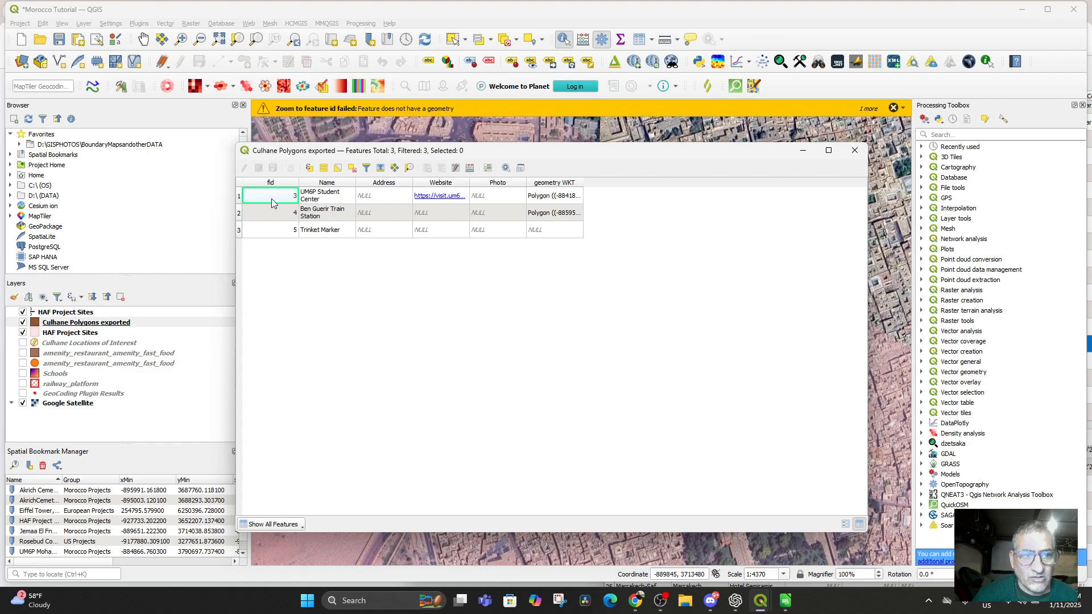
{"action": "right_click", "coordinate": [310, 197]}
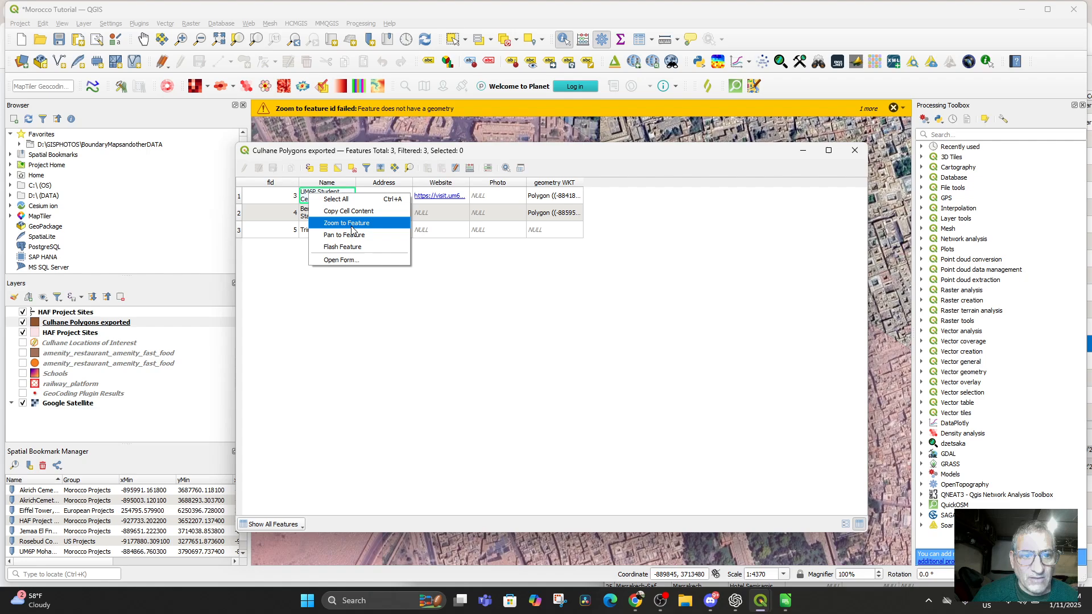
{"action": "left_click", "coordinate": [353, 223]}
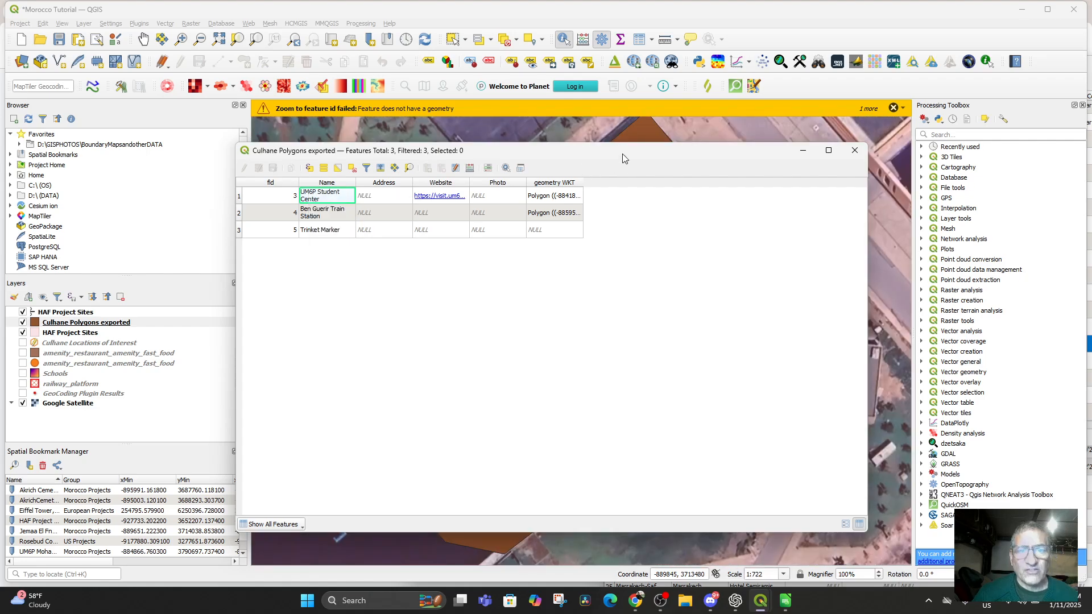
{"action": "left_click_drag", "start_coordinate": [624, 158], "coordinate": [949, 384]}
{"action": "scroll", "coordinate": [599, 332], "scroll_direction": "down", "scroll_amount": 4}
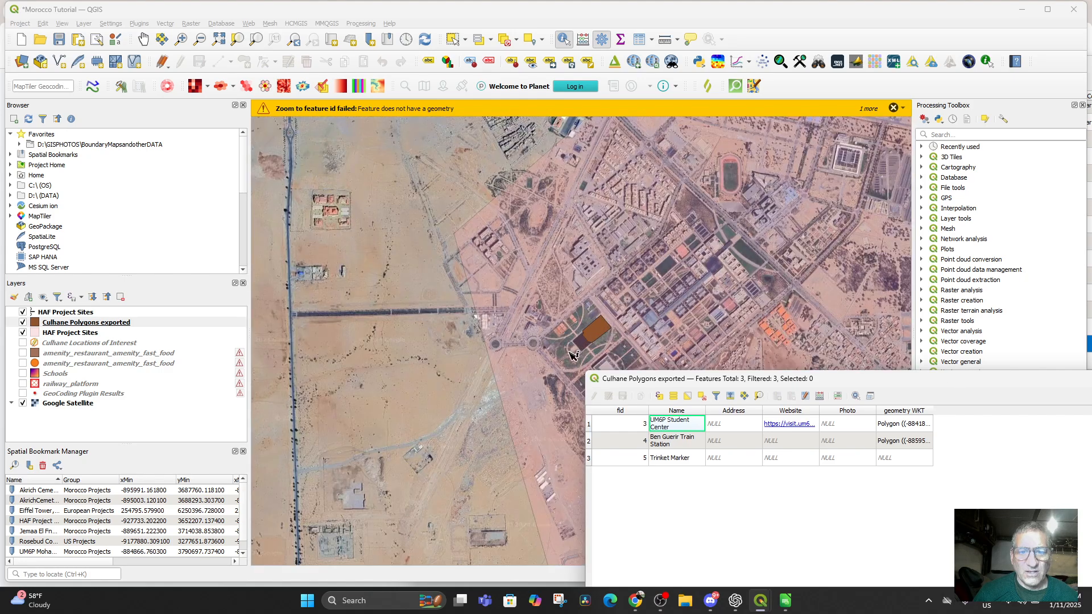
Return to the main map window with Culhane Polygons exported active, and dismiss the warning messages above the map
{"action": "left_click", "coordinate": [26, 325]}
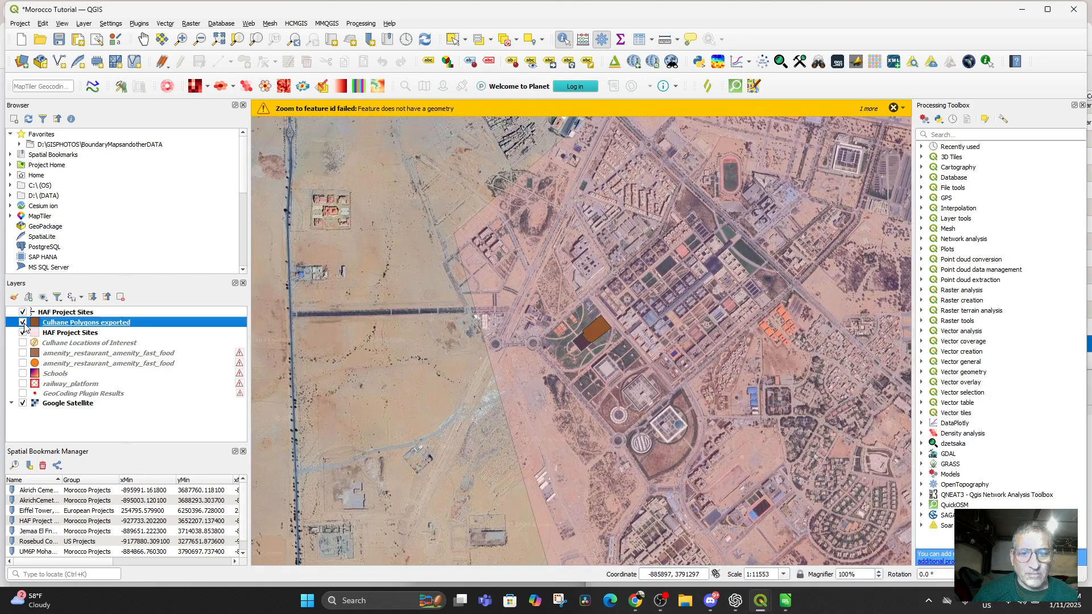
{"action": "left_click", "coordinate": [893, 108]}
{"action": "left_click", "coordinate": [893, 108]}
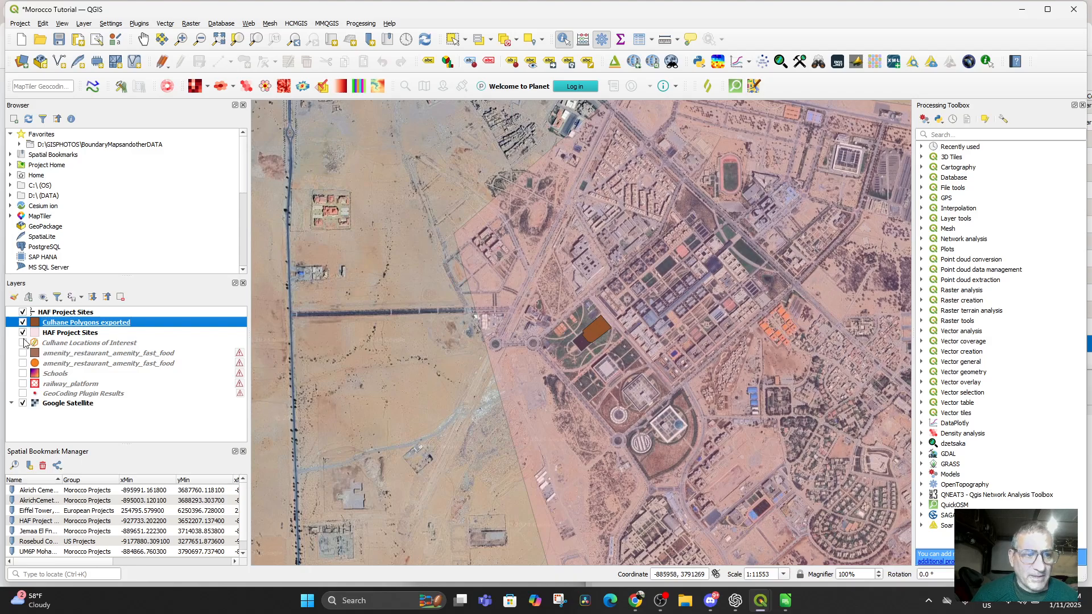
Reopen the exported polygons' attribute table, zoom to Ben Guerir Train Station, and examine its polygon with the table placed clear of it
{"action": "right_click", "coordinate": [77, 325]}
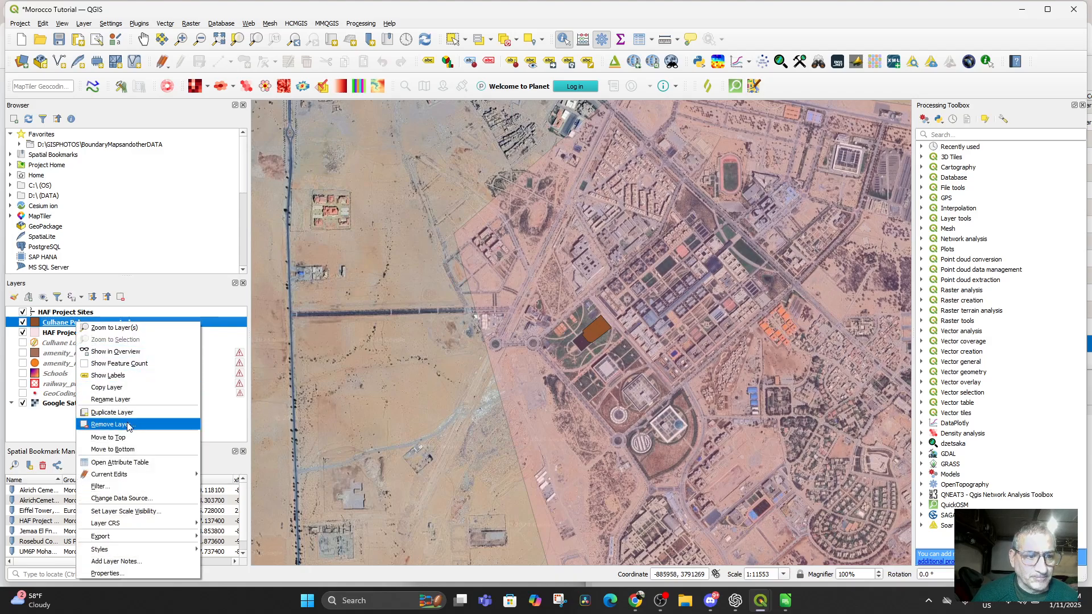
{"action": "left_click", "coordinate": [134, 461]}
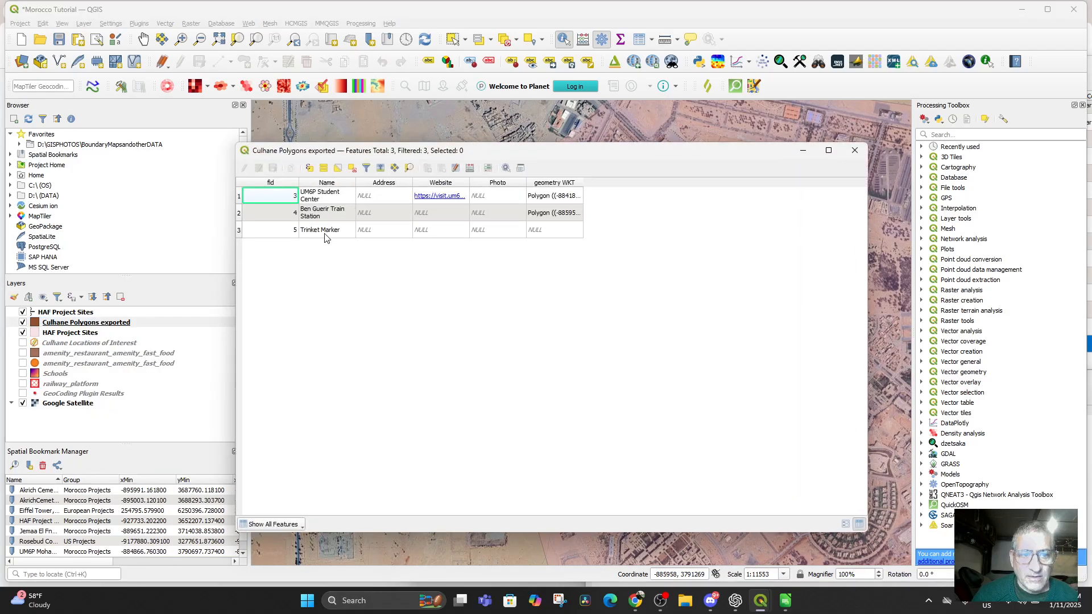
{"action": "left_click", "coordinate": [324, 220]}
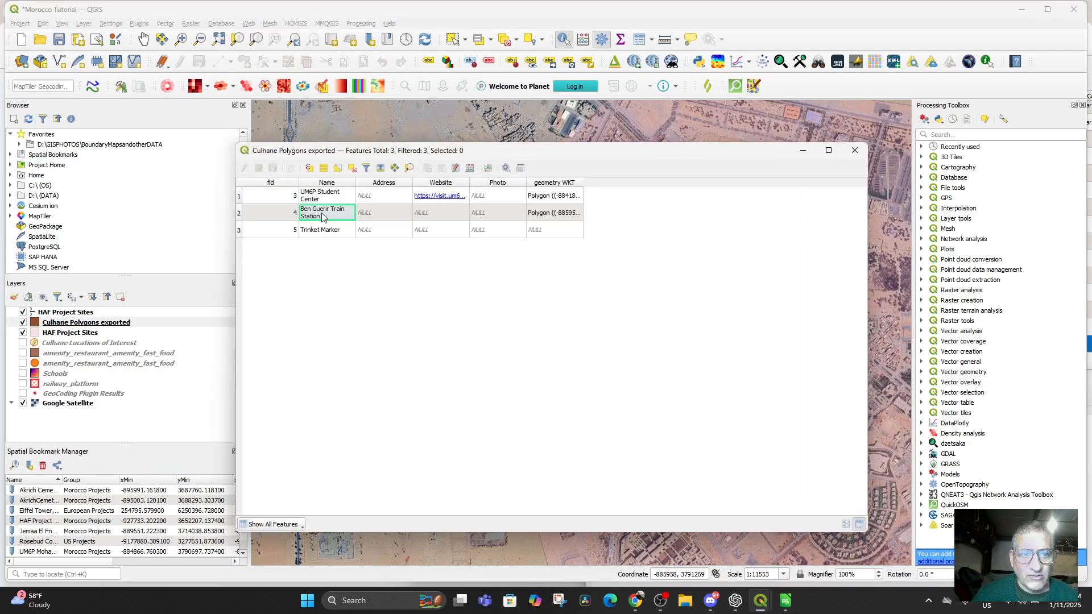
{"action": "right_click", "coordinate": [322, 217]}
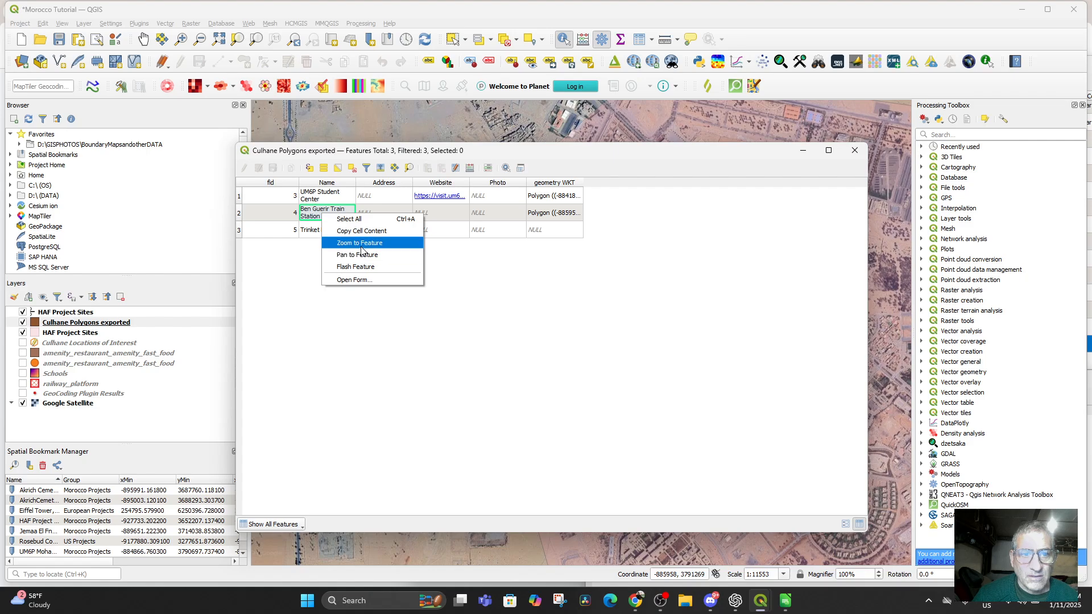
{"action": "left_click", "coordinate": [361, 246]}
{"action": "left_click_drag", "start_coordinate": [562, 152], "coordinate": [668, 388]}
{"action": "scroll", "coordinate": [568, 283], "scroll_direction": "down", "scroll_amount": 4}
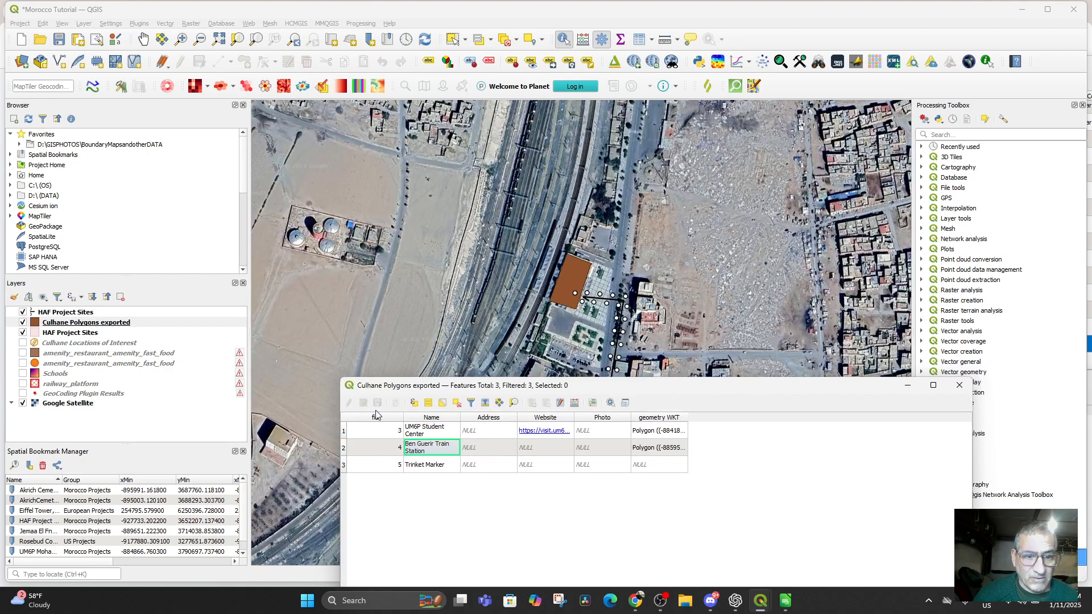
Zoom to the Trinket Marker feature and minimize the attribute table to examine its whole polygon
{"action": "right_click", "coordinate": [430, 467]}
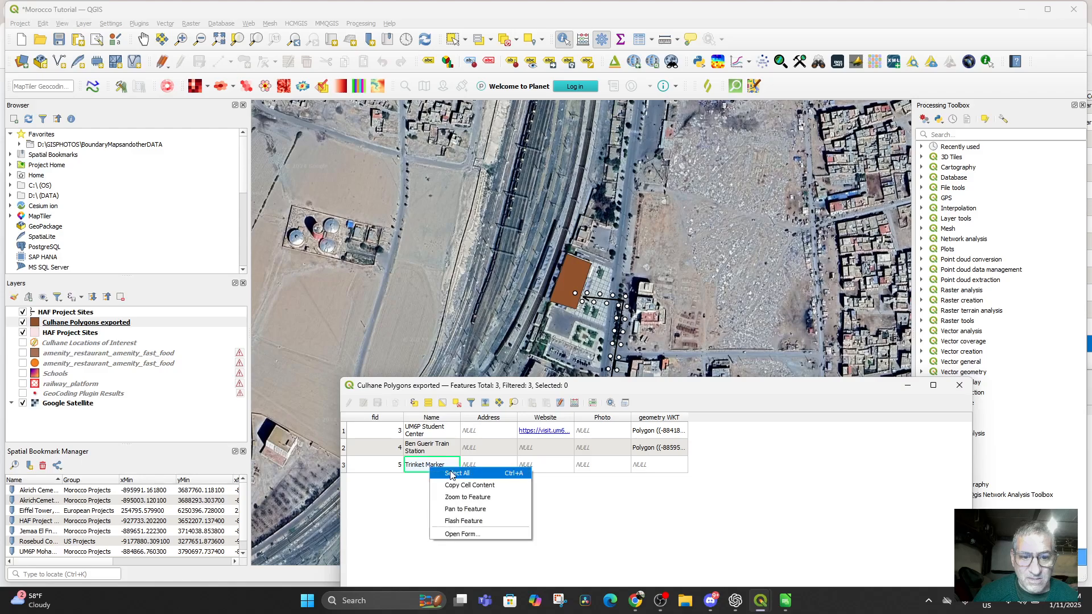
{"action": "left_click", "coordinate": [471, 498]}
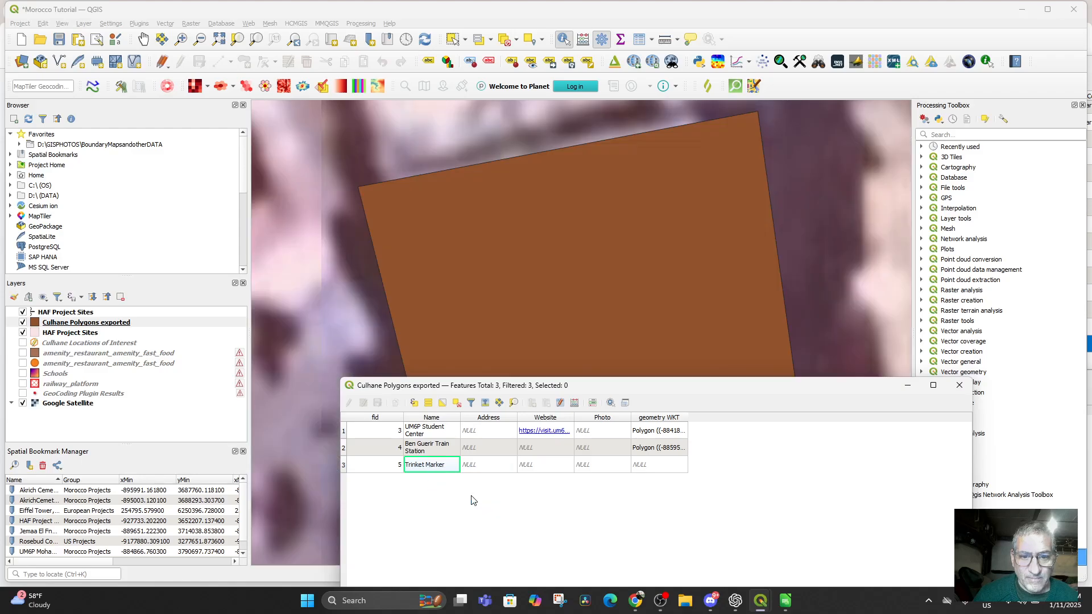
{"action": "left_click", "coordinate": [906, 390]}
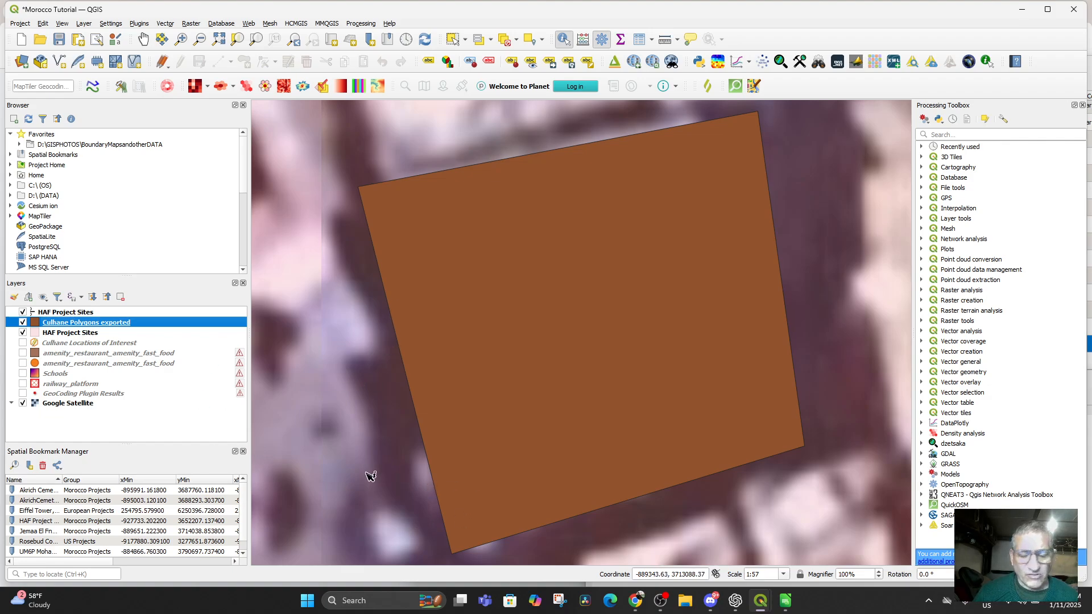
Remove the Culhane Polygons exported layer from the project
{"action": "right_click", "coordinate": [71, 325]}
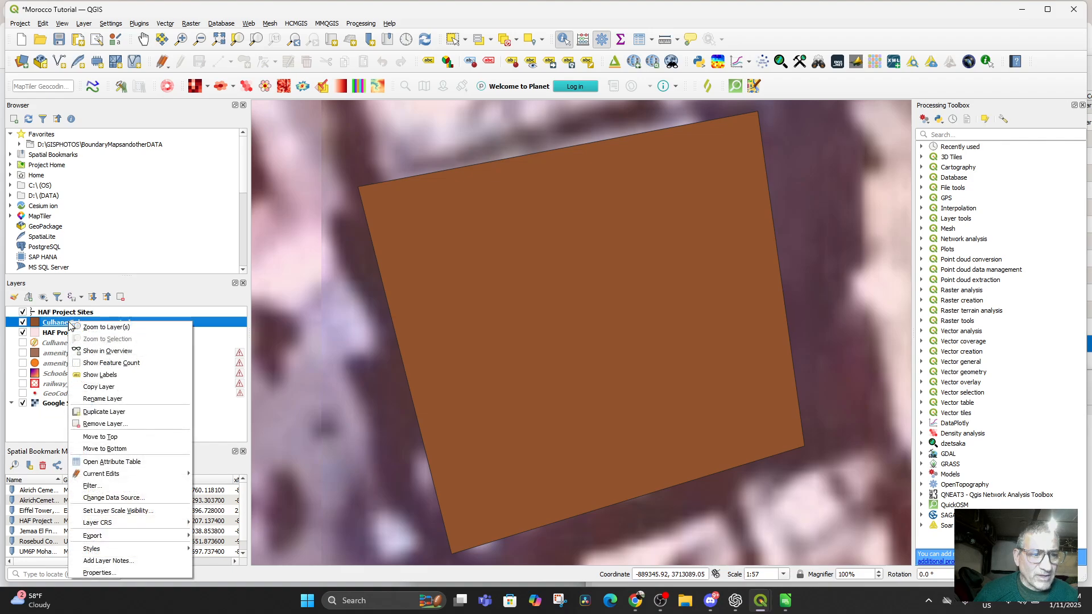
{"action": "left_click", "coordinate": [101, 424]}
{"action": "left_click", "coordinate": [520, 311]}
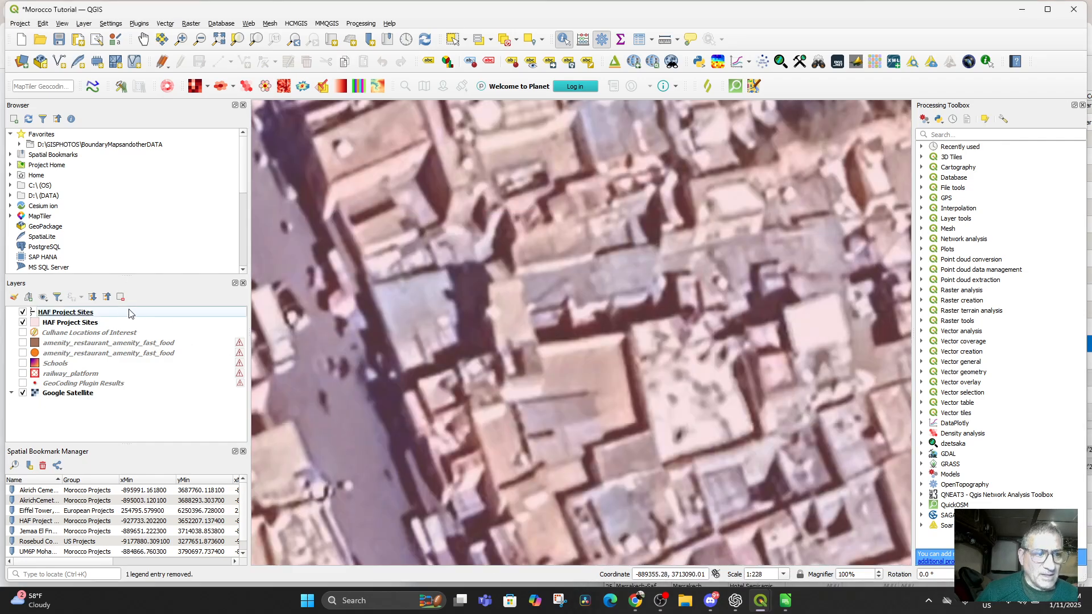
Remove the HAF Project Sites polygon layer from the project
{"action": "left_click", "coordinate": [61, 324]}
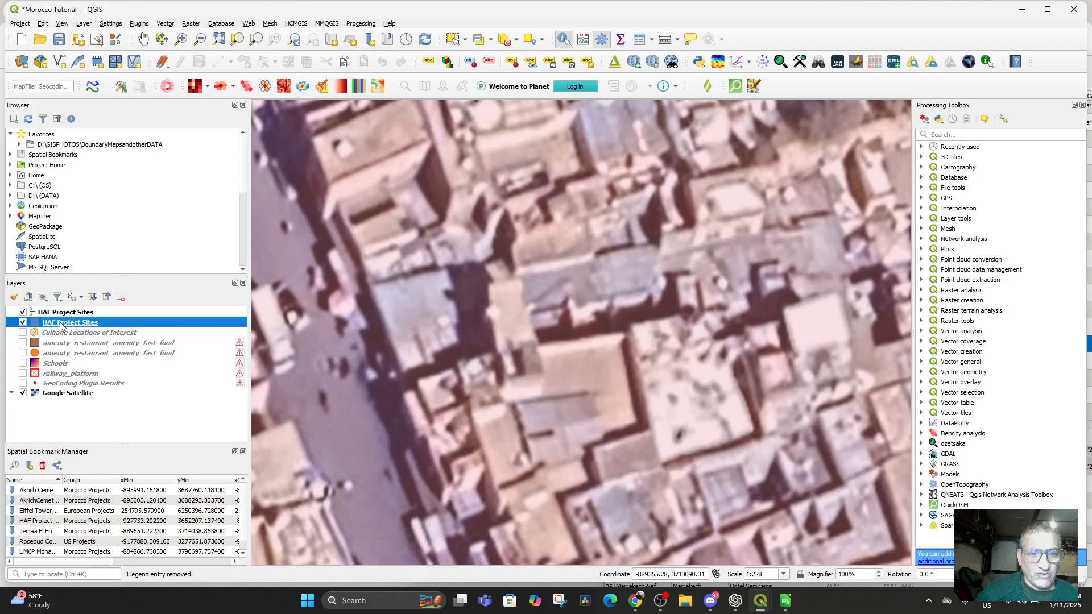
{"action": "right_click", "coordinate": [61, 324]}
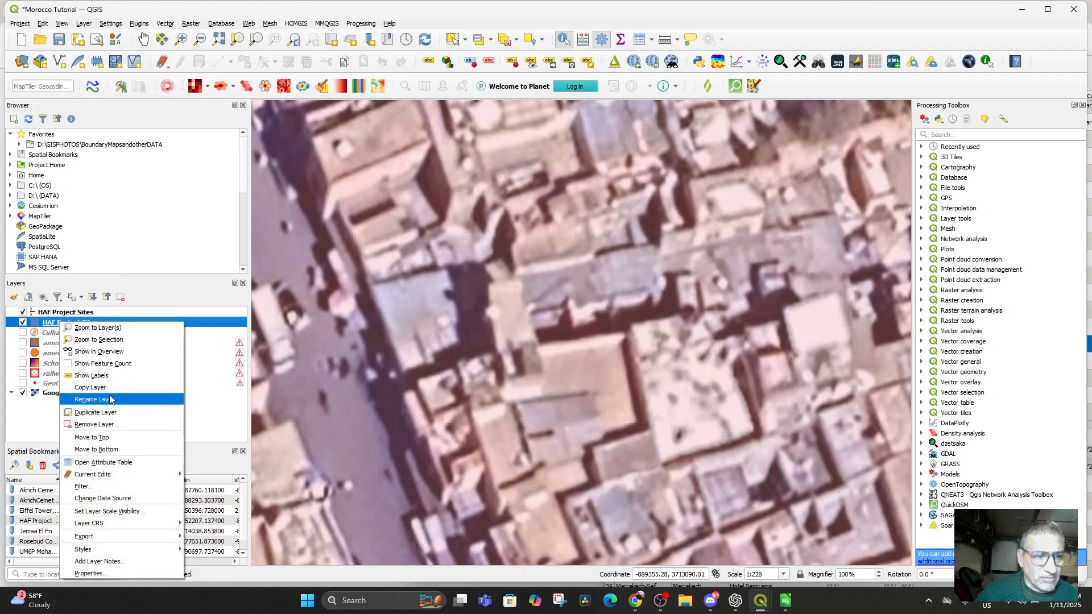
{"action": "left_click", "coordinate": [110, 425]}
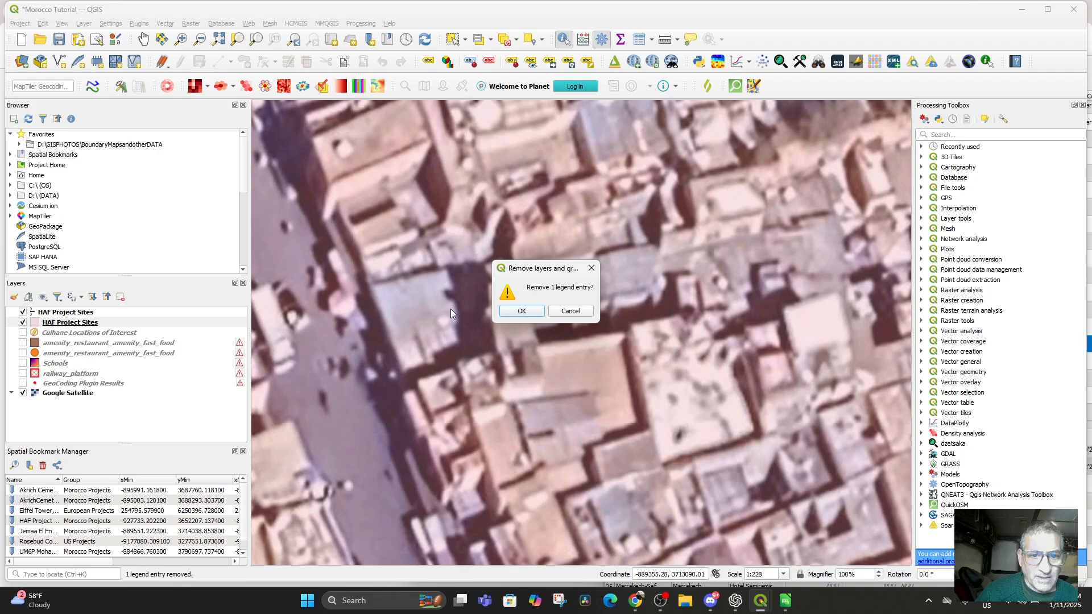
{"action": "left_click", "coordinate": [510, 311]}
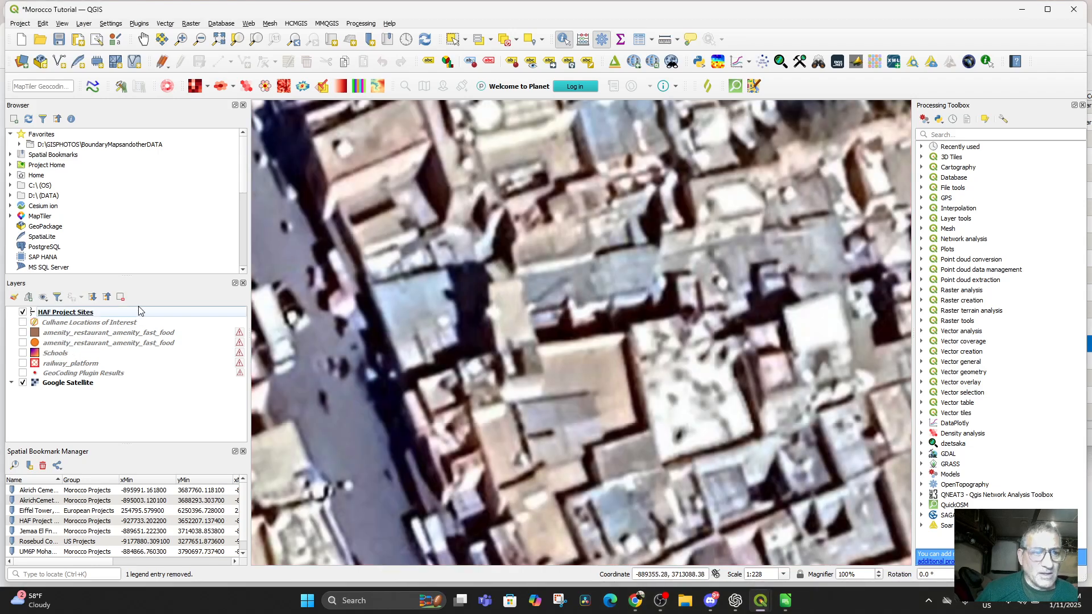
Start a delimited text layer import and load HAF Project Sites.csv from the Spreadsheets and Attribute Tables folder
{"action": "left_click", "coordinate": [85, 23]}
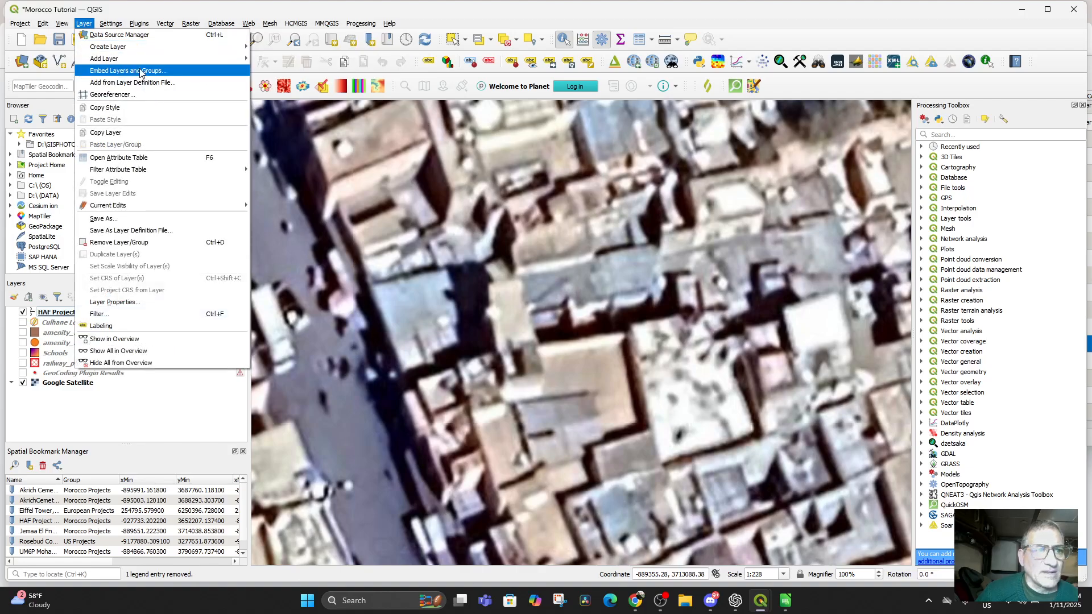
{"action": "mouse_move", "coordinate": [143, 59]}
{"action": "left_click", "coordinate": [300, 103]}
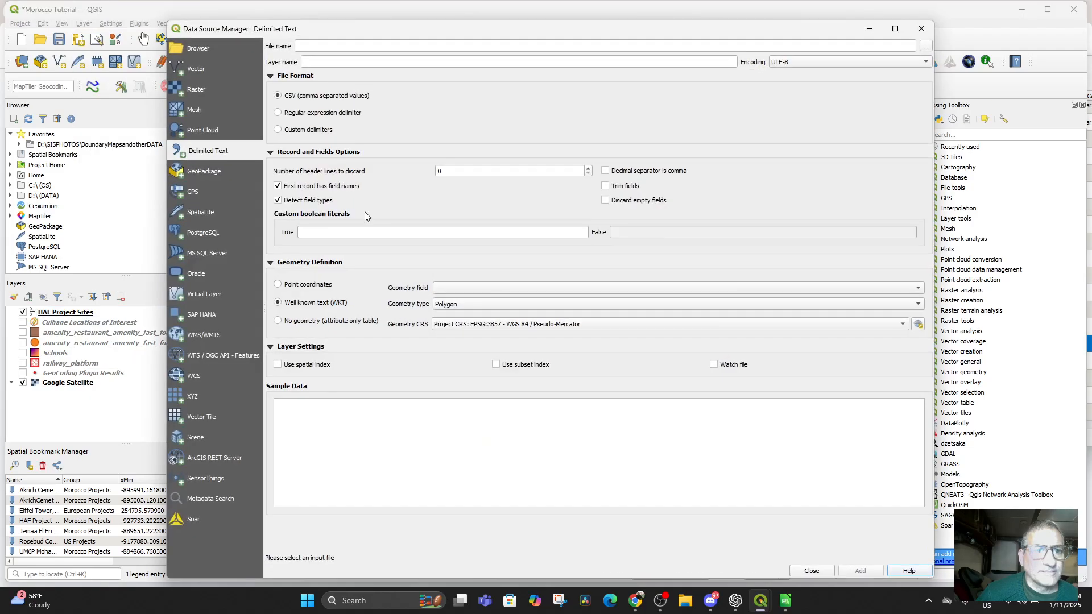
{"action": "left_click", "coordinate": [923, 49]}
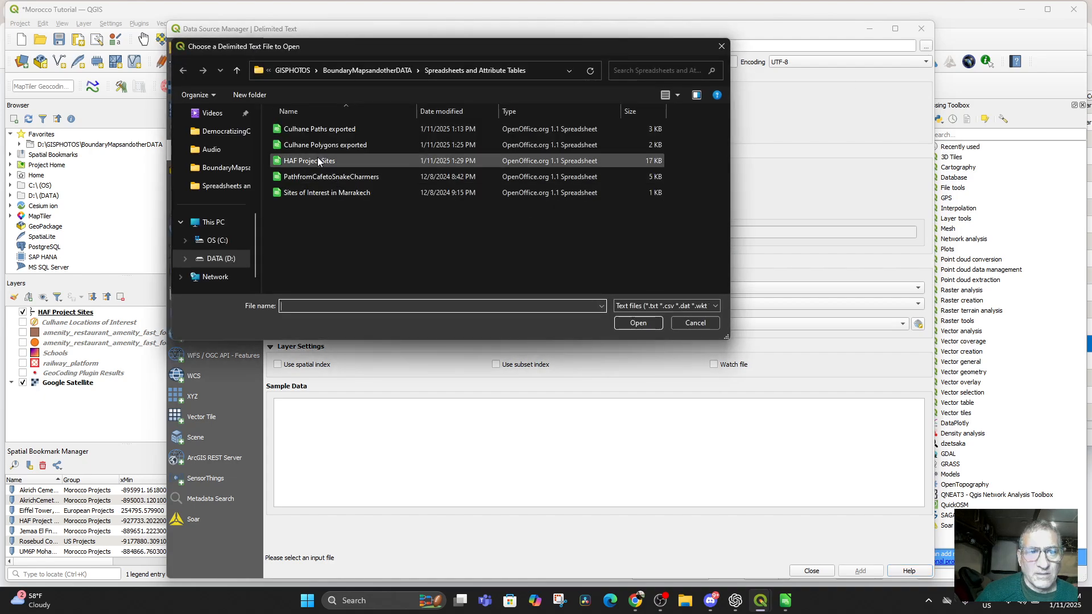
{"action": "double_click", "coordinate": [318, 160]}
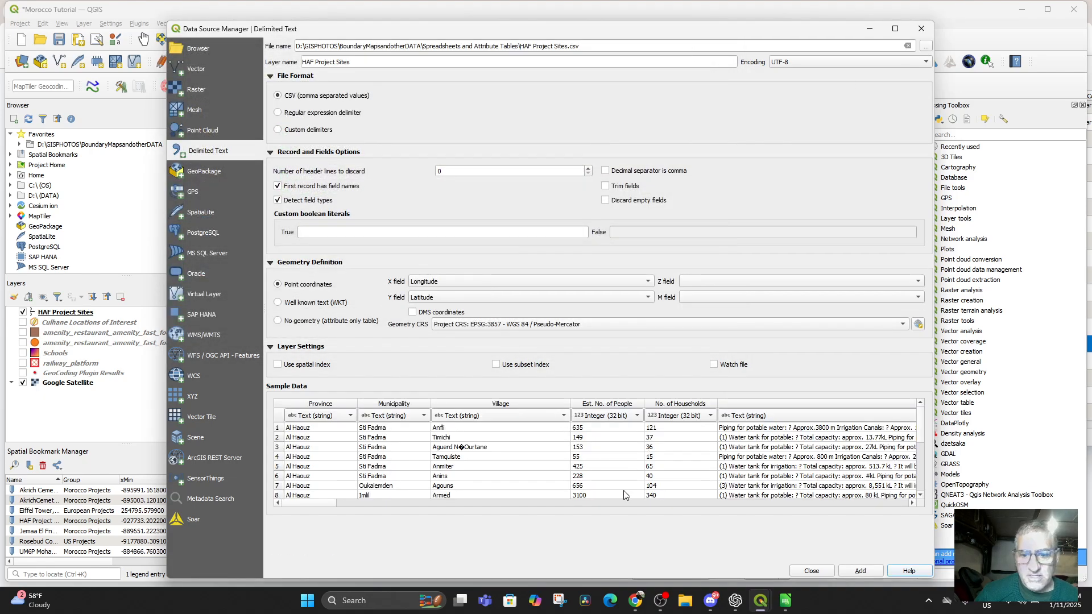
{"action": "scroll", "coordinate": [824, 452], "scroll_direction": "down", "scroll_amount": 4}
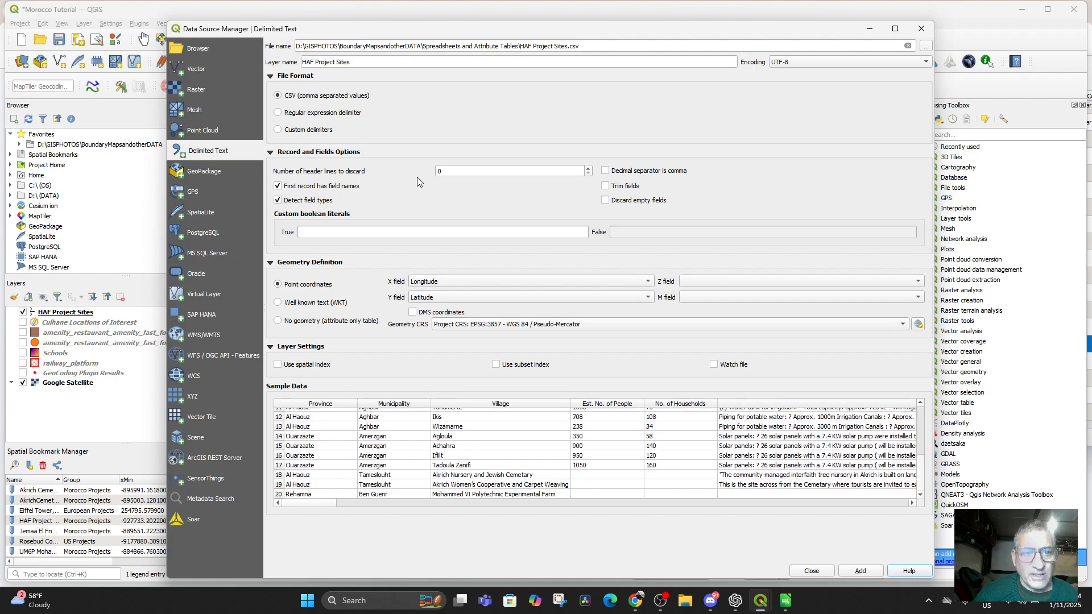
Define the geometry as well known text from the PolygonWKT field, add the polygon layer, and close the Data Source Manager
{"action": "left_click", "coordinate": [283, 304]}
{"action": "left_click", "coordinate": [496, 288]}
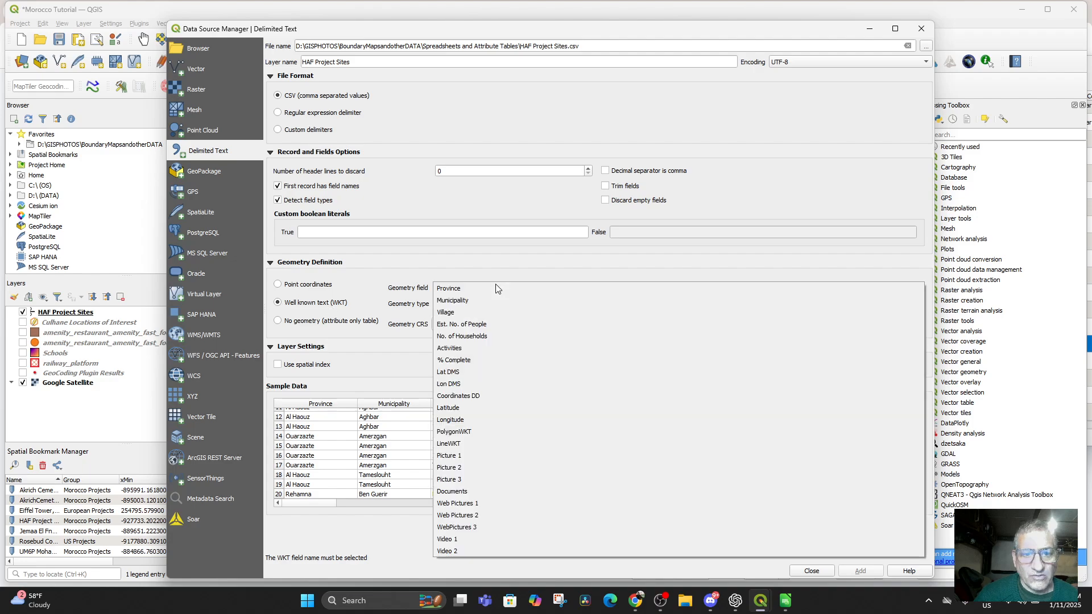
{"action": "left_click", "coordinate": [486, 433]}
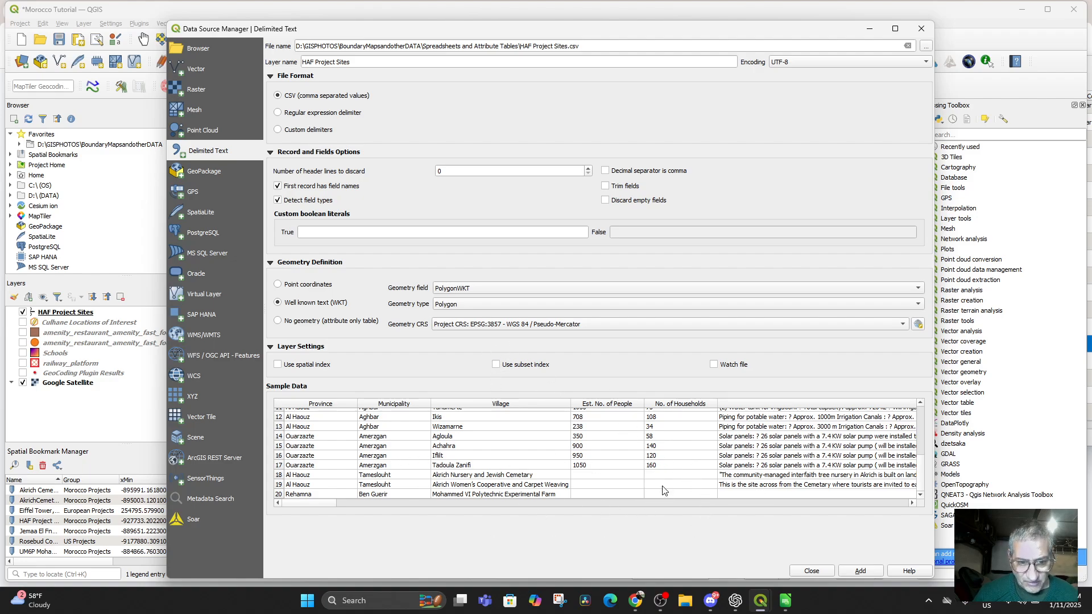
{"action": "left_click", "coordinate": [859, 572]}
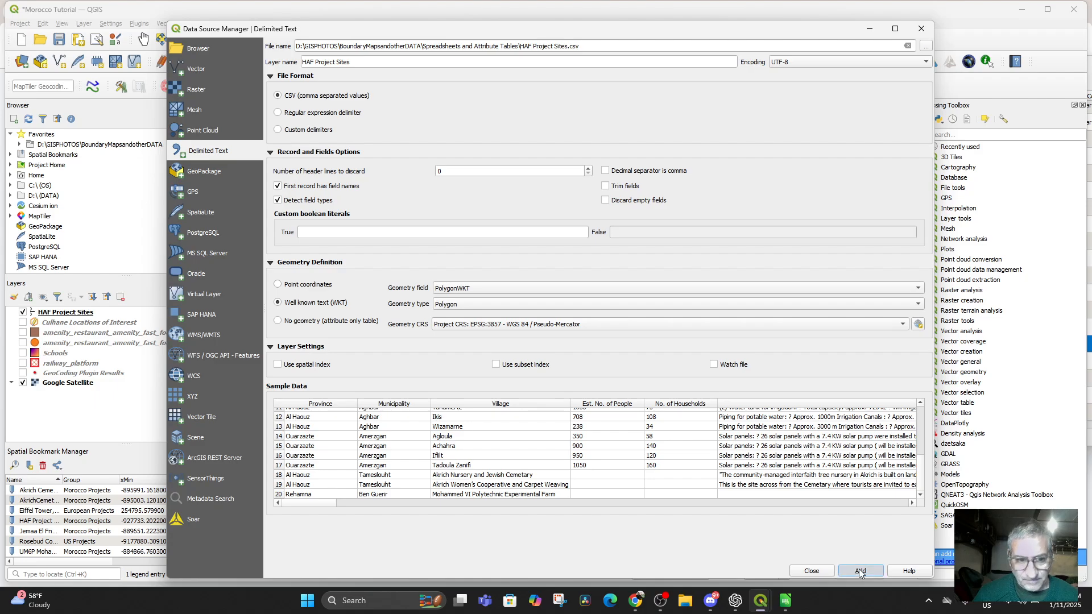
{"action": "left_click", "coordinate": [921, 30]}
Examine the reloaded HAF Project Sites polygons and the path line on the satellite map of Marrakech
{"action": "scroll", "coordinate": [477, 322], "scroll_direction": "down", "scroll_amount": 3}
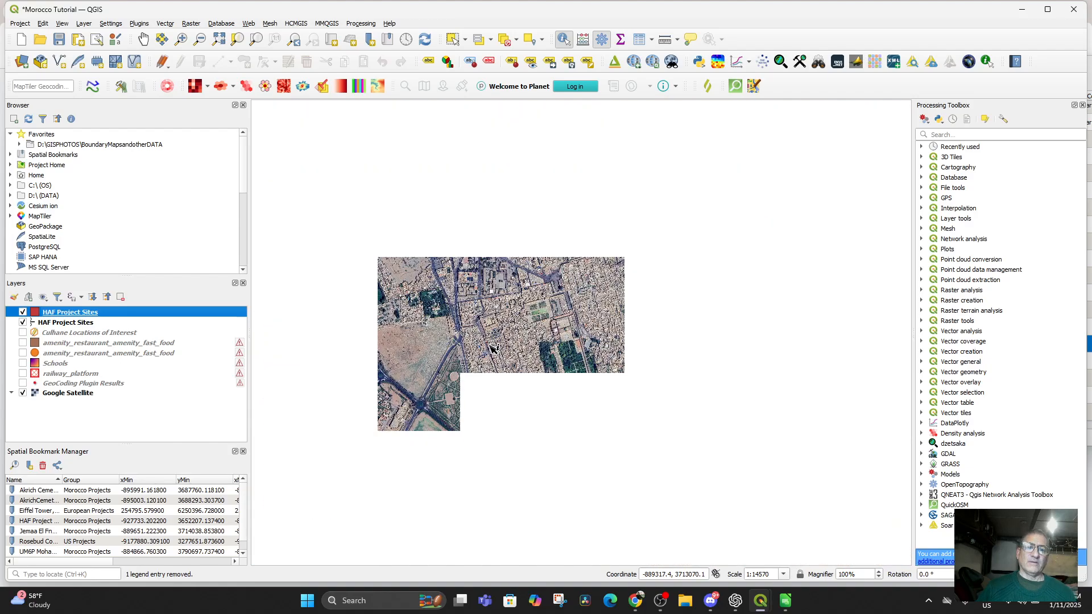
{"action": "scroll", "coordinate": [488, 360], "scroll_direction": "up", "scroll_amount": 2}
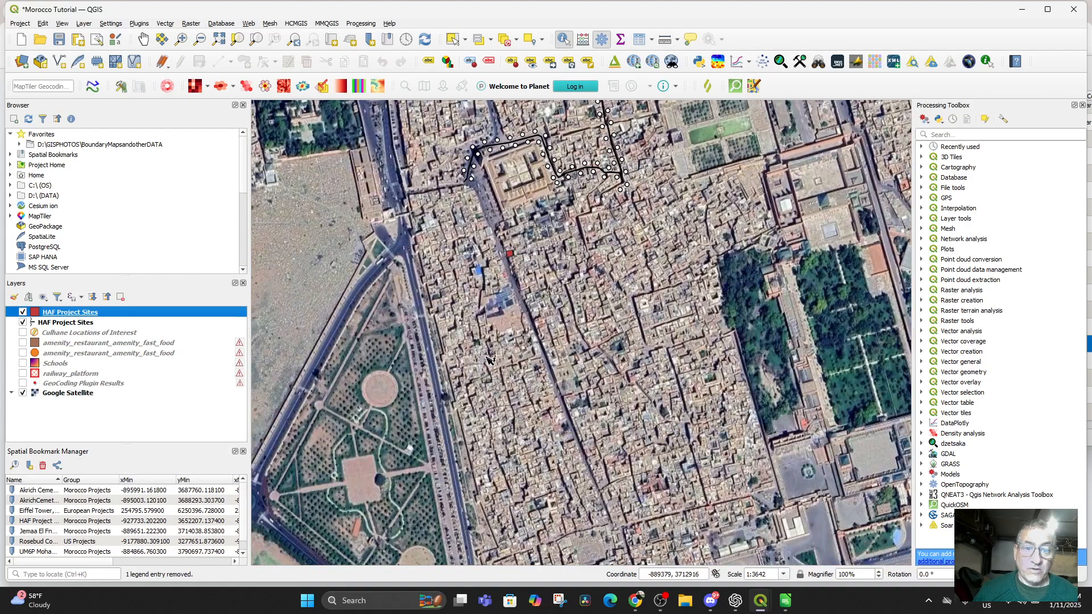
{"action": "right_click", "coordinate": [72, 314]}
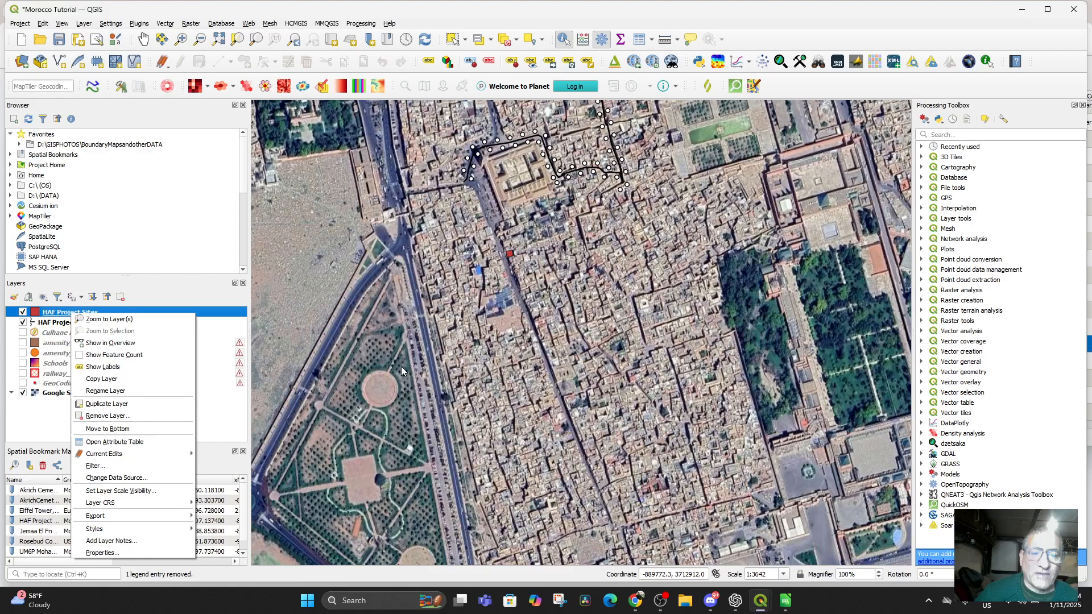
{"action": "left_click_drag", "start_coordinate": [491, 317], "coordinate": [550, 475]}
{"action": "scroll", "coordinate": [495, 403], "scroll_direction": "down", "scroll_amount": 1}
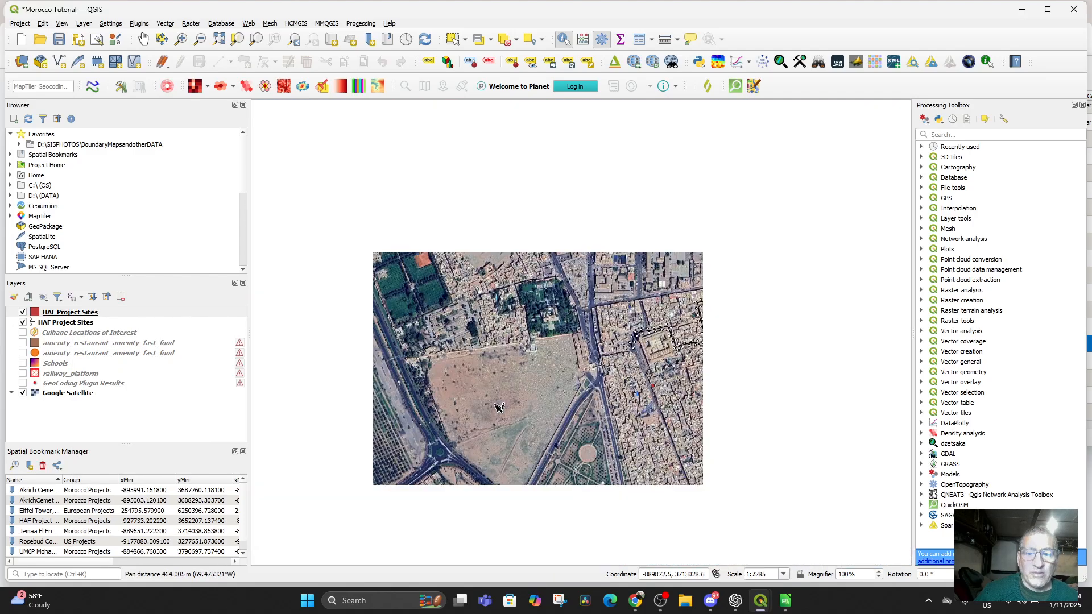
{"action": "scroll", "coordinate": [507, 410], "scroll_direction": "up", "scroll_amount": 1}
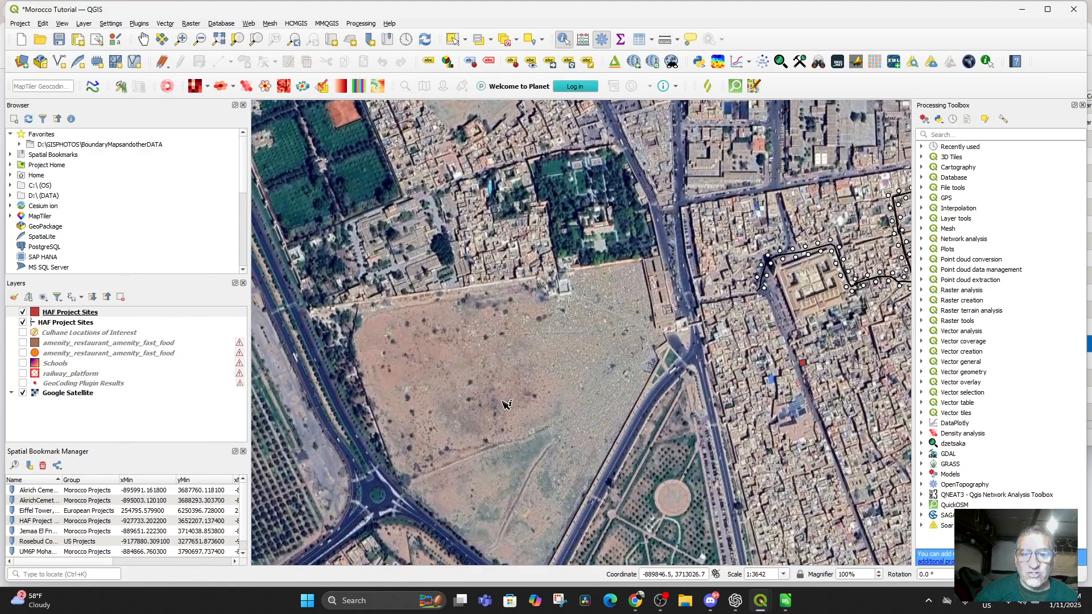
Open the HAF Project Sites polygon layer's attribute table, zoom to the Ben Guerir Train Station feature, and move the table aside
{"action": "right_click", "coordinate": [58, 312]}
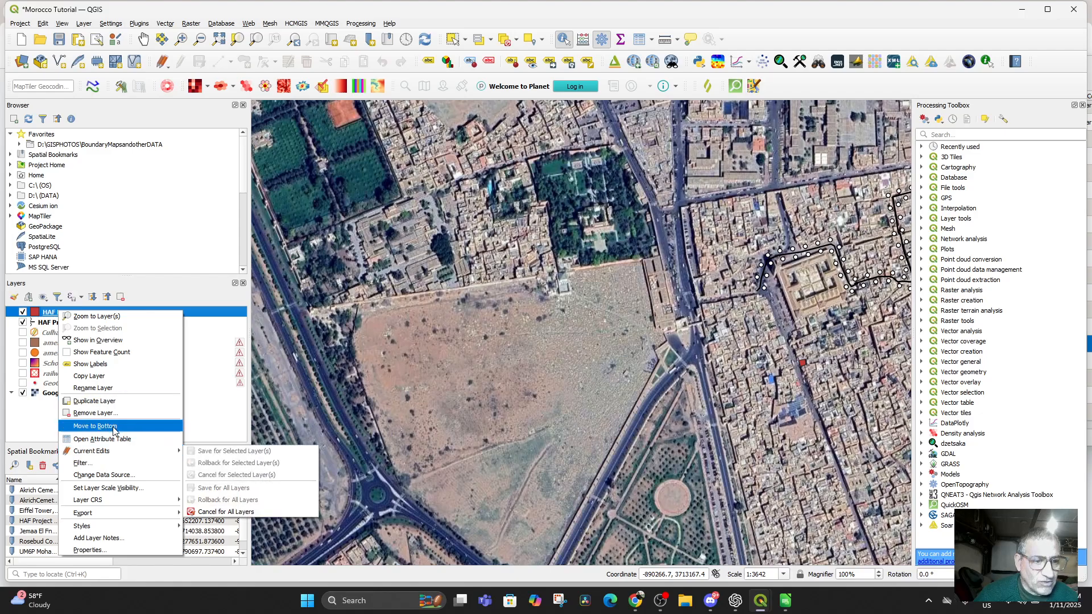
{"action": "left_click", "coordinate": [117, 439]}
{"action": "scroll", "coordinate": [316, 426], "scroll_direction": "down", "scroll_amount": 5}
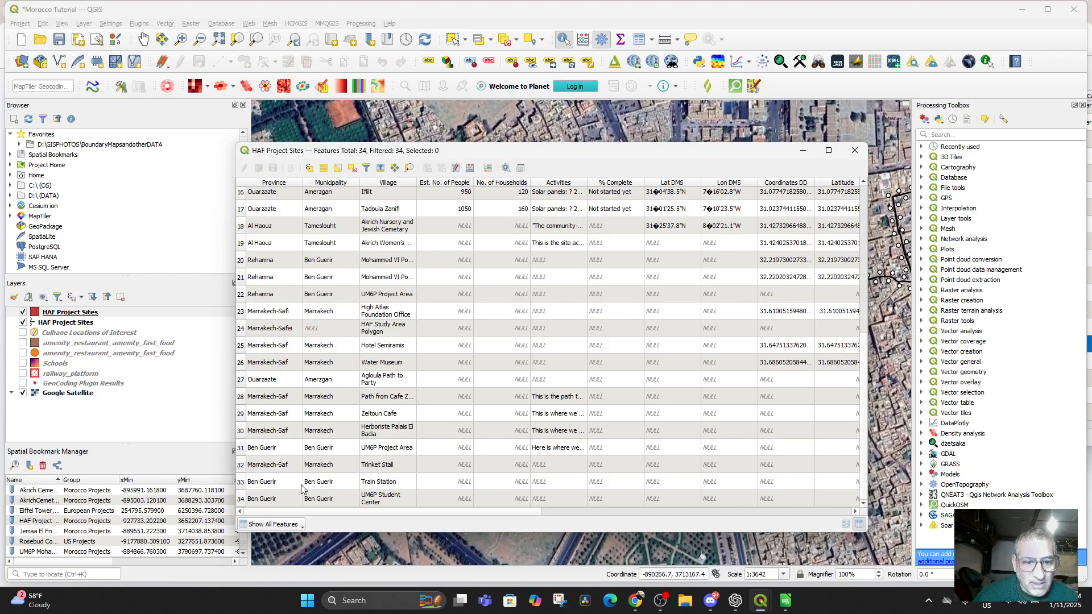
{"action": "left_click", "coordinate": [263, 484]}
{"action": "right_click", "coordinate": [263, 484]}
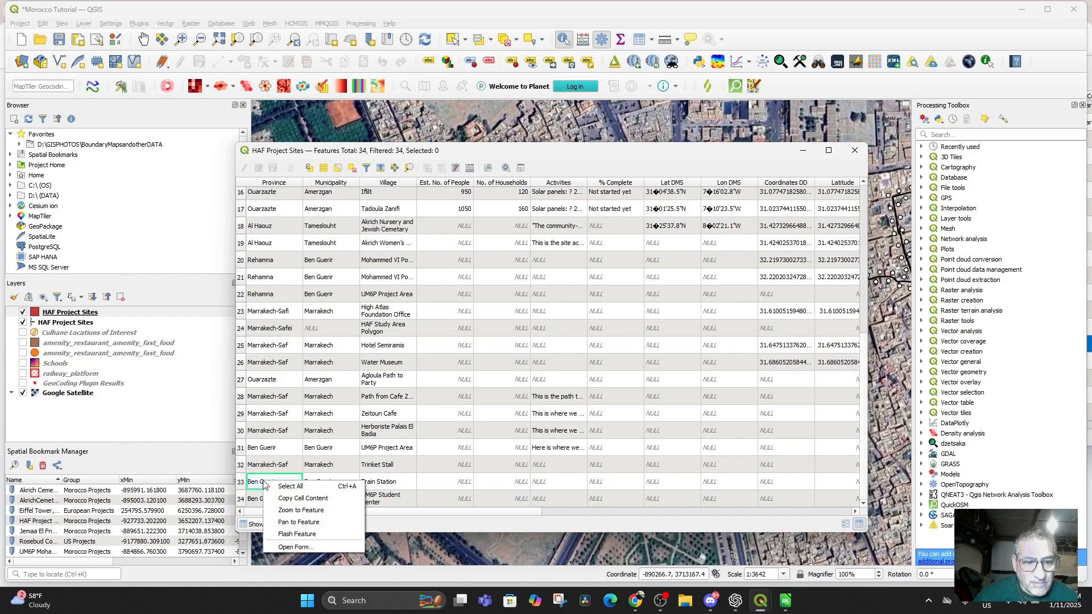
{"action": "left_click", "coordinate": [287, 510]}
{"action": "left_click_drag", "start_coordinate": [526, 152], "coordinate": [574, 35]}
{"action": "scroll", "coordinate": [621, 288], "scroll_direction": "down", "scroll_amount": 3}
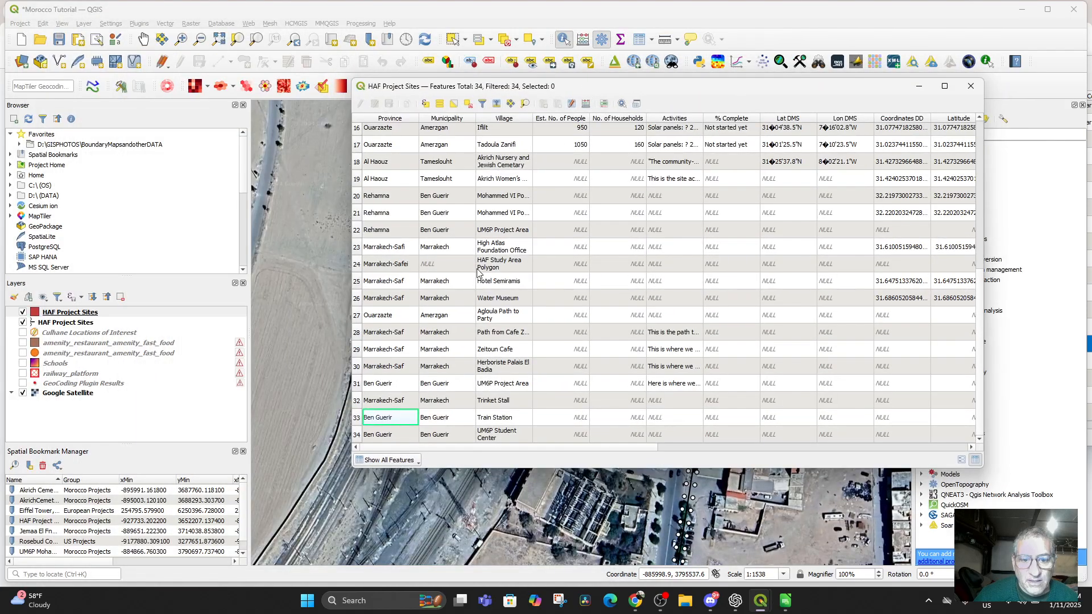
Zoom to the UM6P Student Center feature and minimize the attribute table to examine its whole polygon
{"action": "right_click", "coordinate": [397, 435]}
{"action": "left_click", "coordinate": [426, 464]}
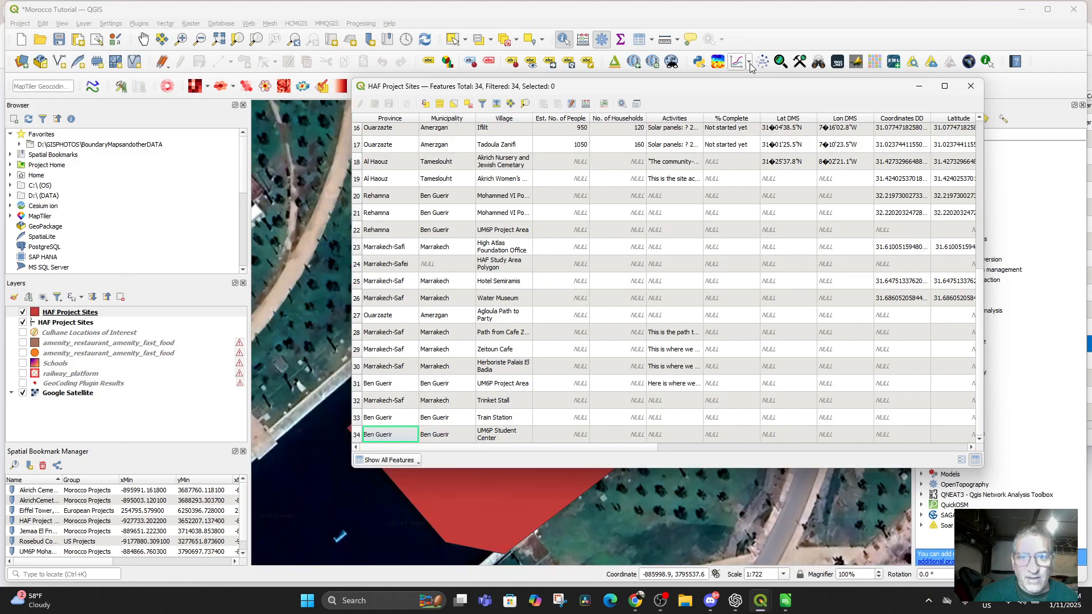
{"action": "left_click", "coordinate": [917, 88]}
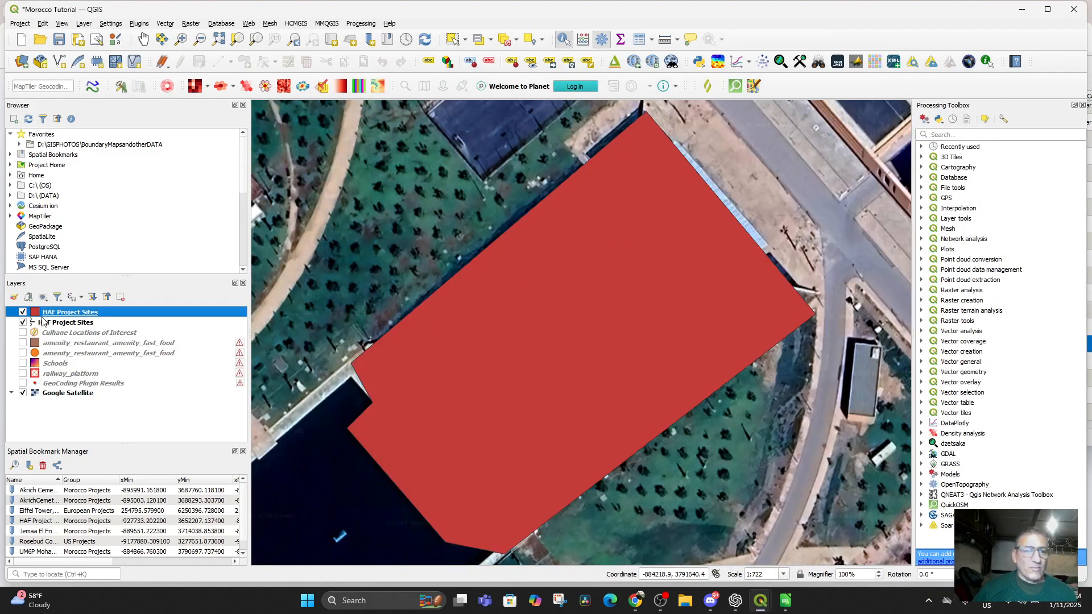
Examine the site features across the wider region, from Ben Guerir down to Marrakech
{"action": "scroll", "coordinate": [437, 398], "scroll_direction": "down", "scroll_amount": 3}
{"action": "scroll", "coordinate": [437, 398], "scroll_direction": "down", "scroll_amount": 3}
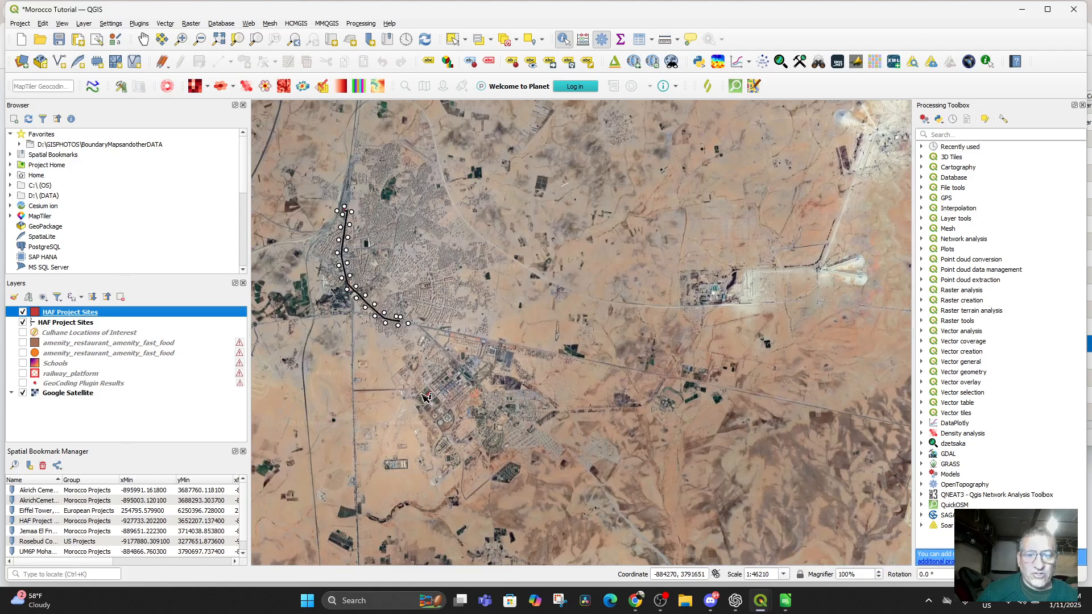
{"action": "scroll", "coordinate": [362, 245], "scroll_direction": "up", "scroll_amount": 2}
{"action": "scroll", "coordinate": [472, 405], "scroll_direction": "down", "scroll_amount": 3}
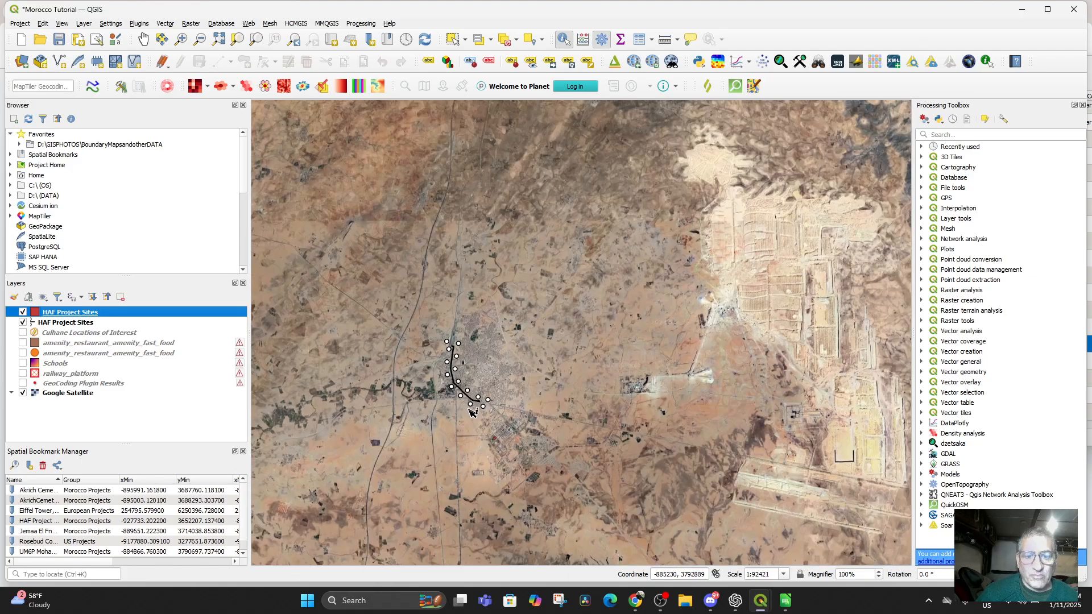
{"action": "scroll", "coordinate": [509, 398], "scroll_direction": "down", "scroll_amount": 3}
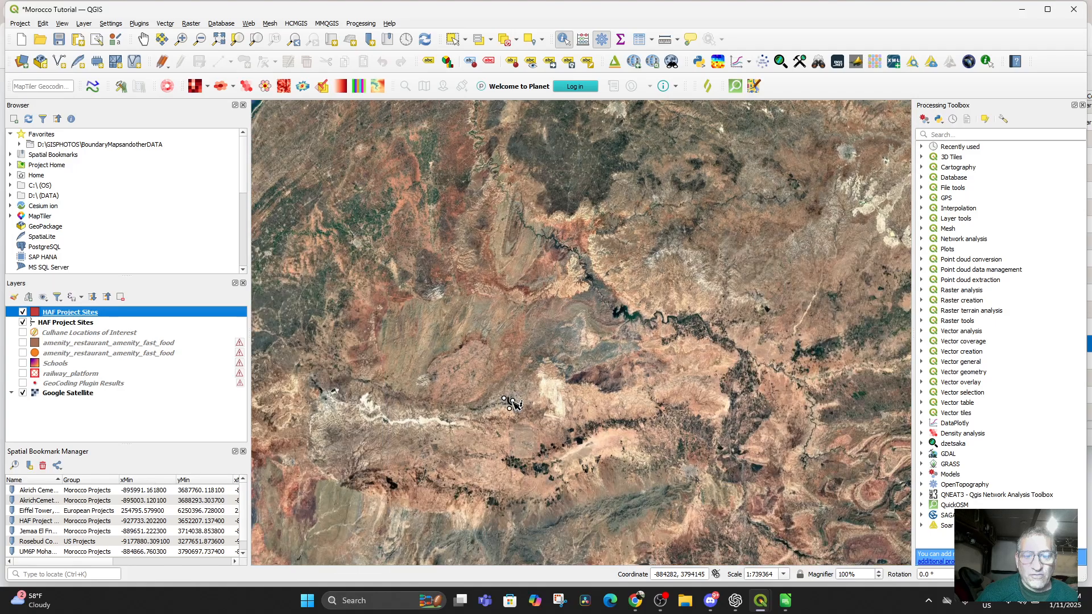
{"action": "left_click_drag", "start_coordinate": [513, 401], "coordinate": [515, 301]}
{"action": "scroll", "coordinate": [516, 301], "scroll_direction": "up", "scroll_amount": 1}
{"action": "scroll", "coordinate": [497, 308], "scroll_direction": "up", "scroll_amount": 1}
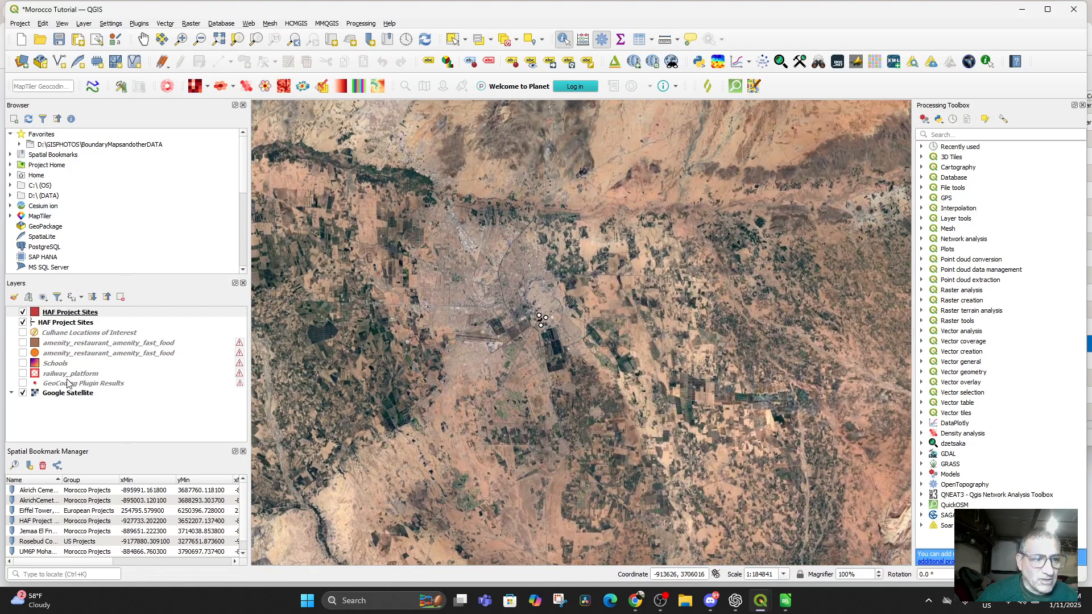
Show the Culhane Locations of Interest layer and center the map on its markers in Marrakech
{"action": "left_click", "coordinate": [23, 333]}
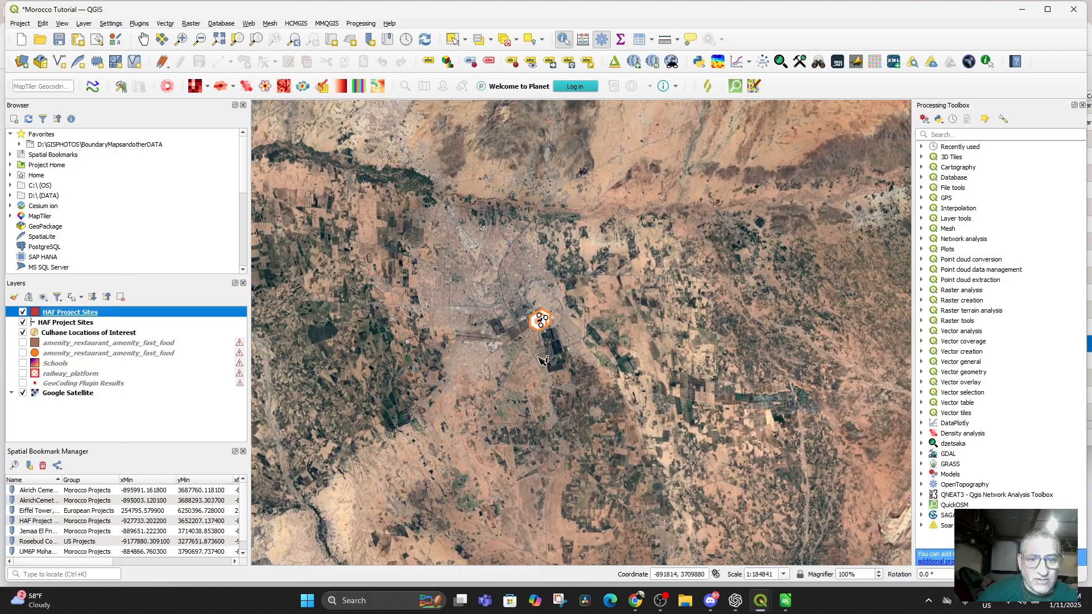
{"action": "scroll", "coordinate": [563, 401], "scroll_direction": "down", "scroll_amount": 1}
{"action": "scroll", "coordinate": [565, 404], "scroll_direction": "up", "scroll_amount": 4}
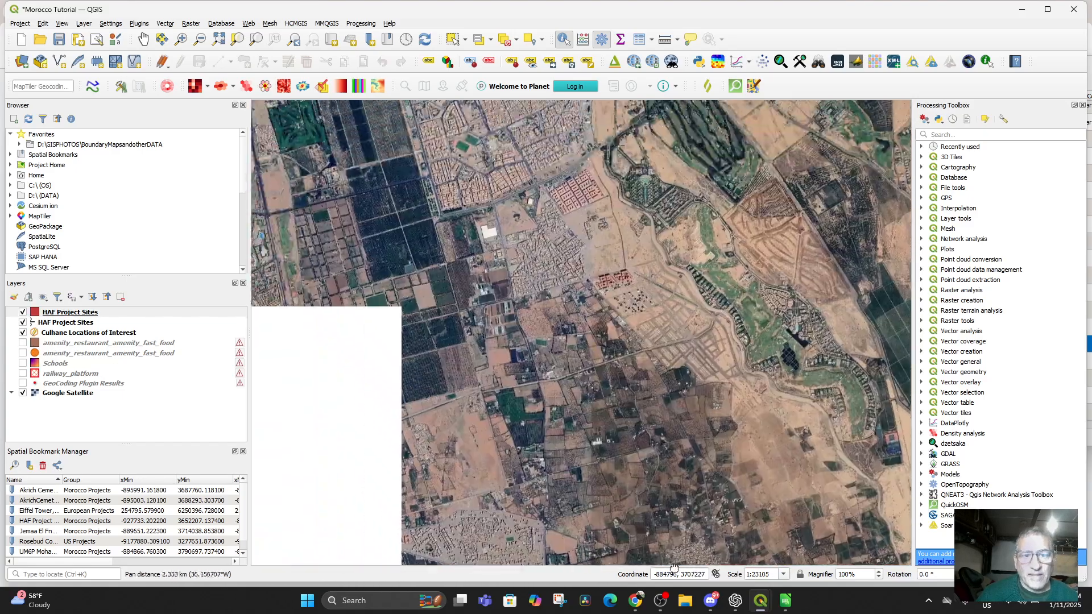
{"action": "left_click_drag", "start_coordinate": [673, 568], "coordinate": [674, 560]}
{"action": "left_click_drag", "start_coordinate": [487, 331], "coordinate": [677, 516]}
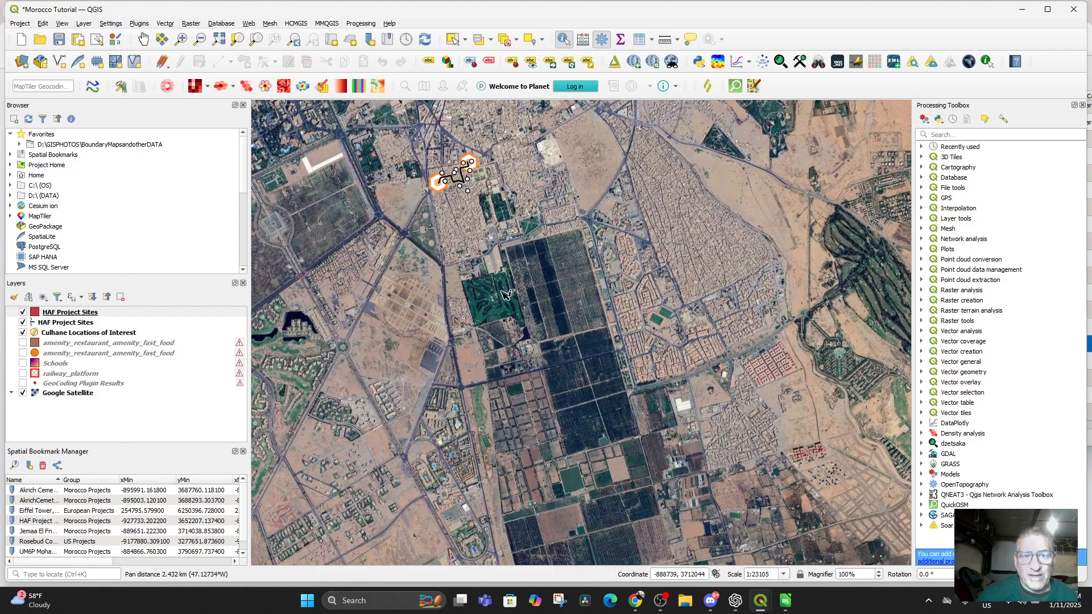
{"action": "left_click_drag", "start_coordinate": [502, 295], "coordinate": [576, 464]}
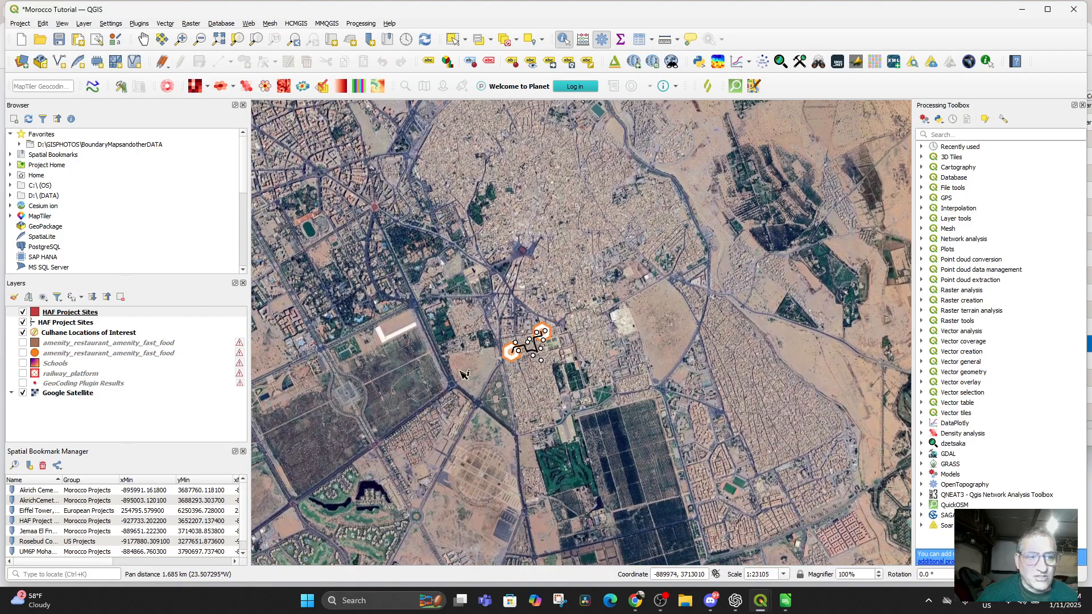
Open the Culhane Locations of Interest attribute table and start a new field named Latitude in the Field Calculator
{"action": "right_click", "coordinate": [53, 334]}
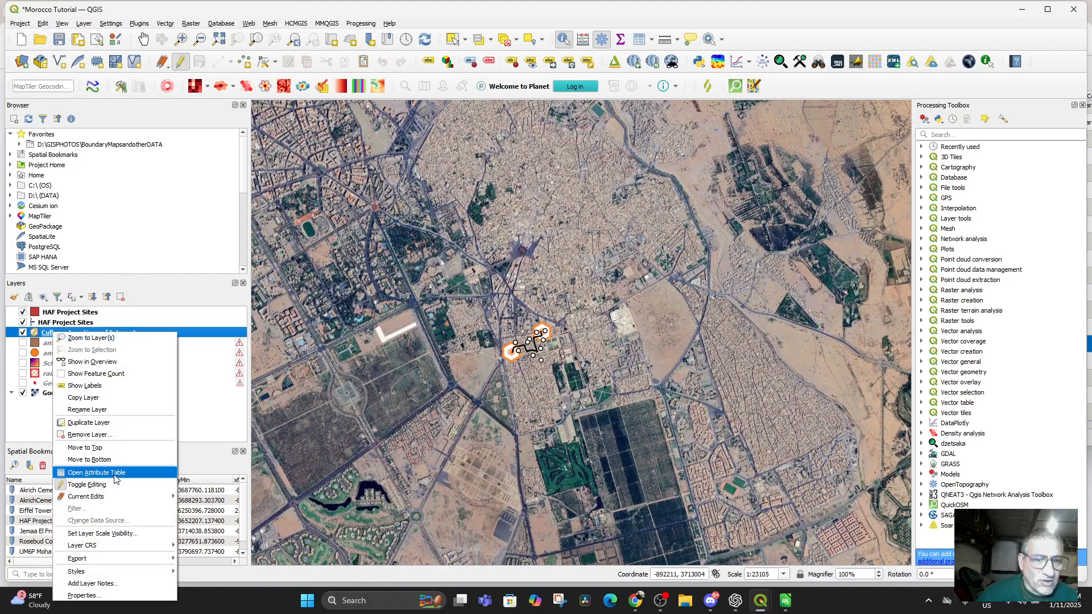
{"action": "left_click", "coordinate": [97, 472]}
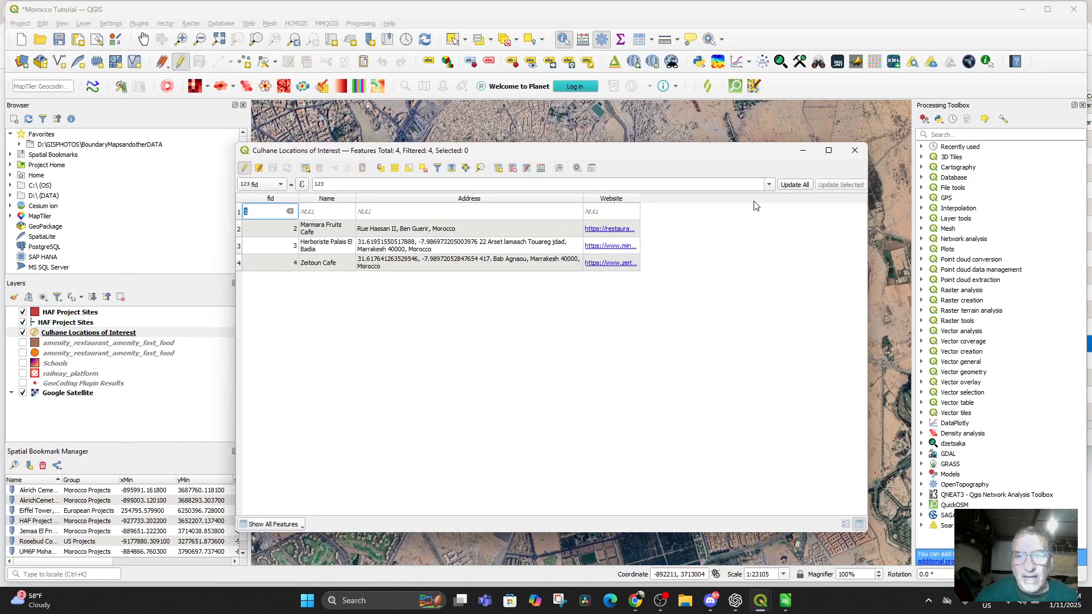
{"action": "left_click", "coordinate": [540, 167]}
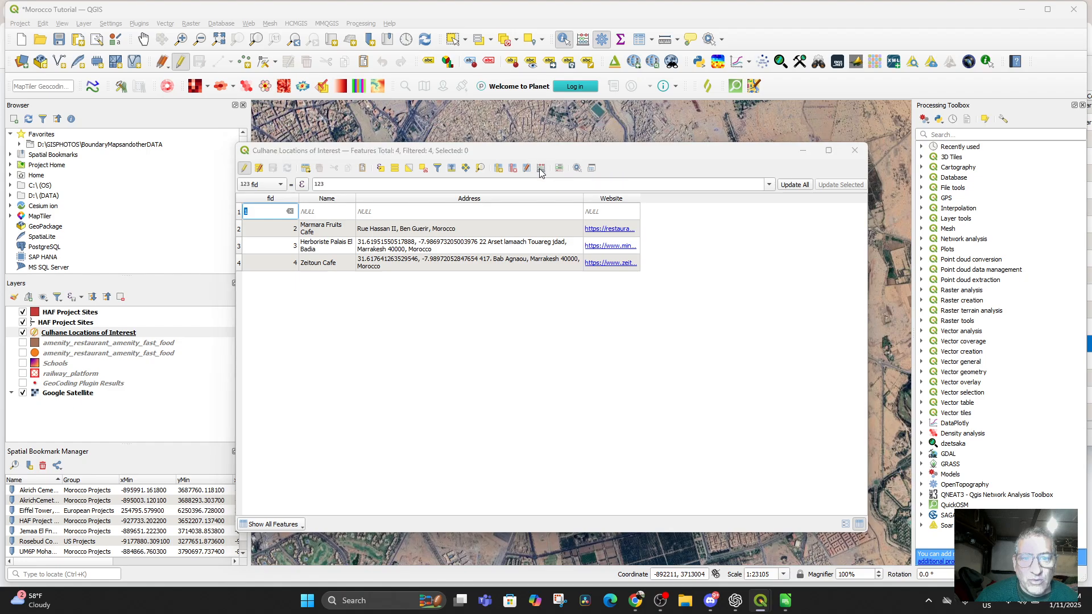
{"action": "left_click", "coordinate": [629, 208]}
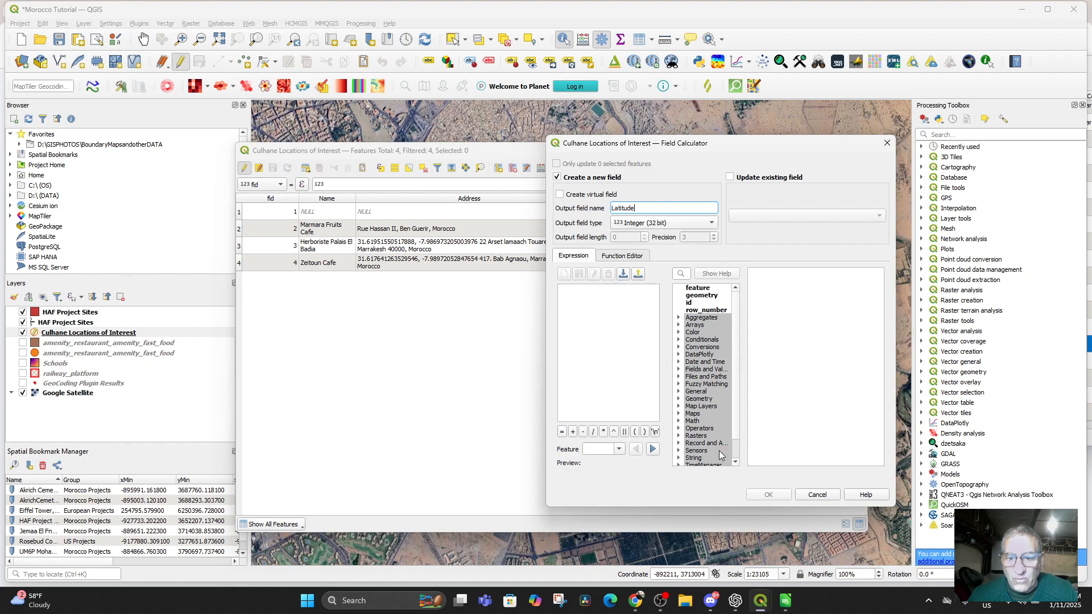
{"action": "left_click", "coordinate": [582, 302]}
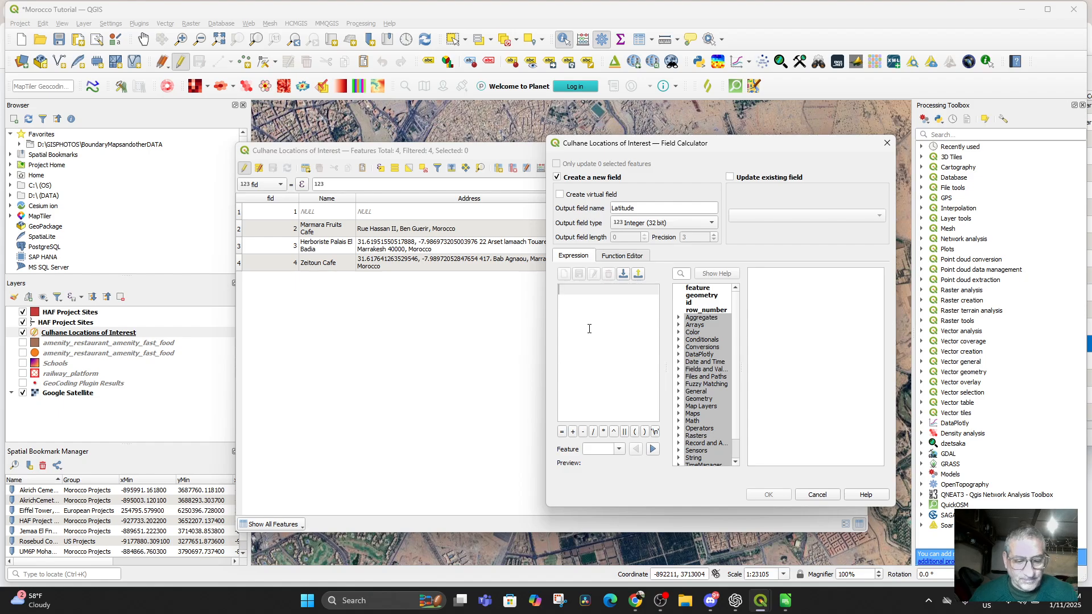
{"action": "type", "text": "ct"}
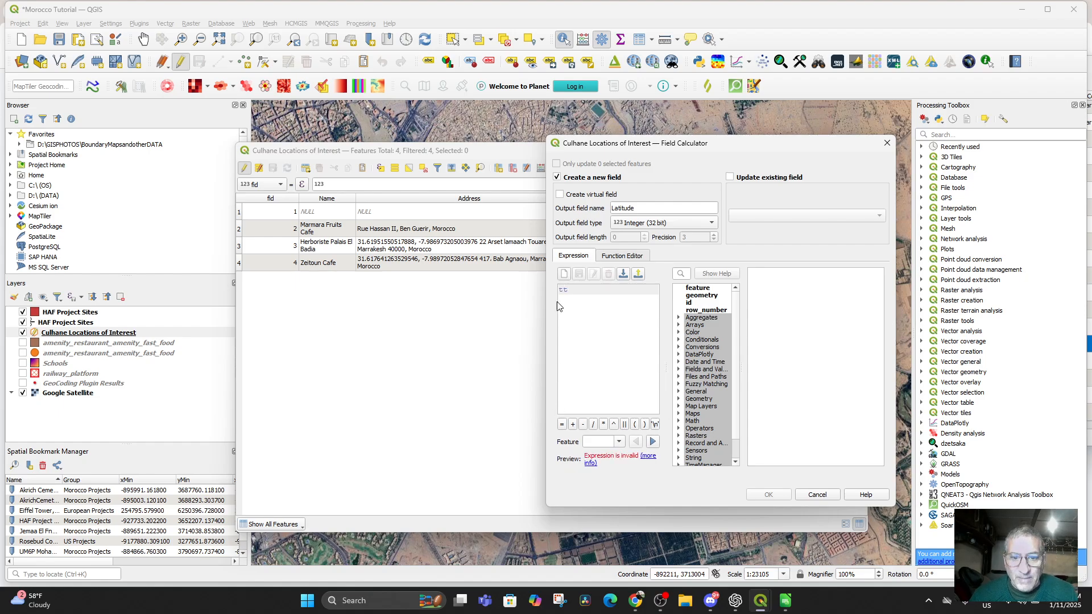
{"action": "left_click_drag", "start_coordinate": [568, 291], "coordinate": [558, 285]}
{"action": "key", "text": "BackSpace"}
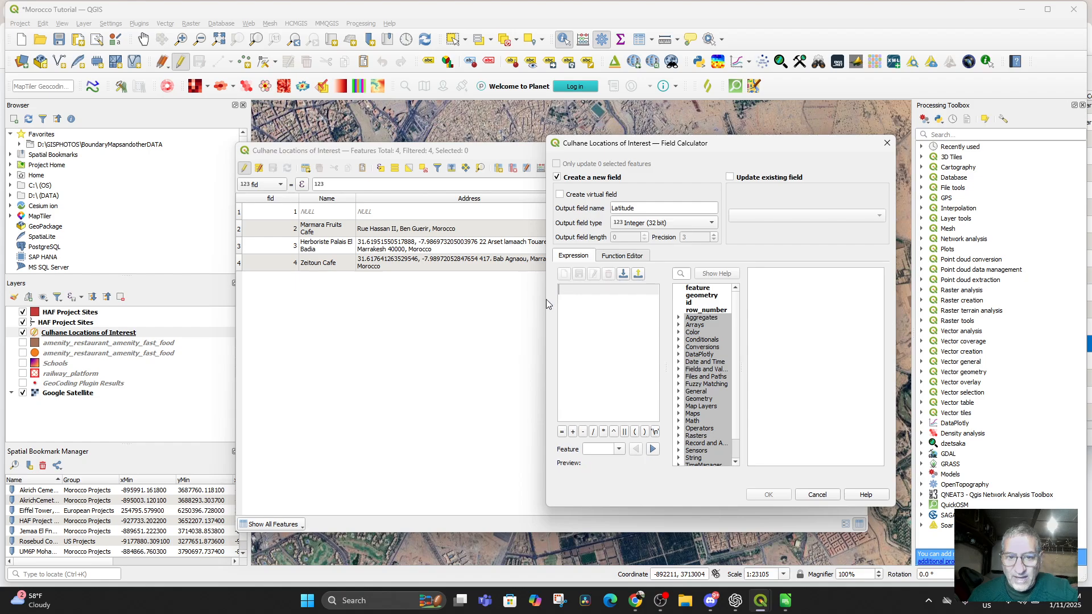
Switch to the Google Slides presentation in Chrome and read slide 83's notes for a field expression suited to point coordinates
{"action": "left_click", "coordinate": [635, 601]}
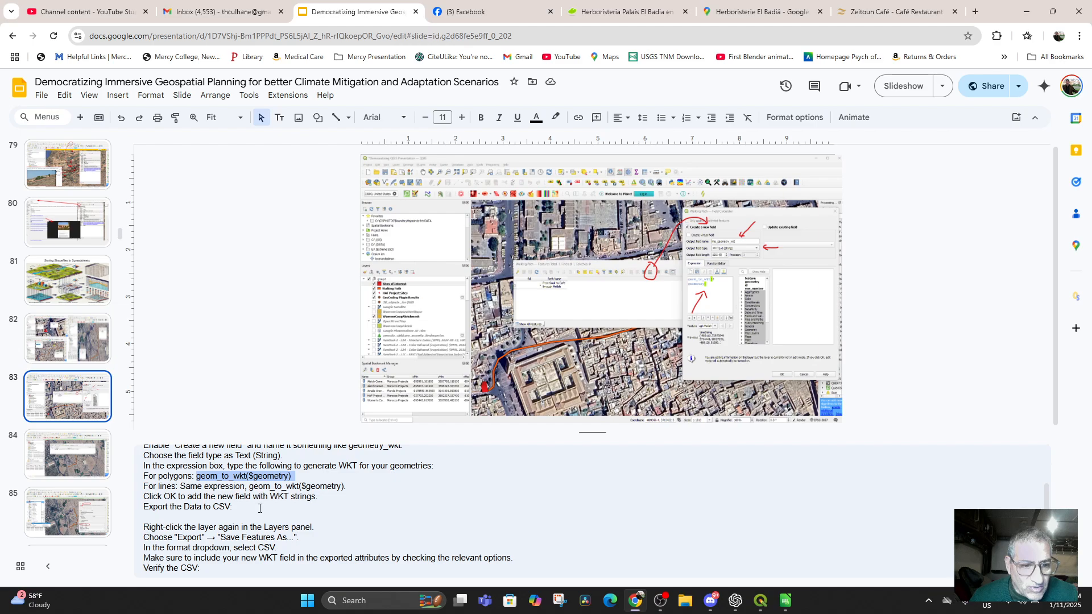
{"action": "scroll", "coordinate": [266, 494], "scroll_direction": "up", "scroll_amount": 1}
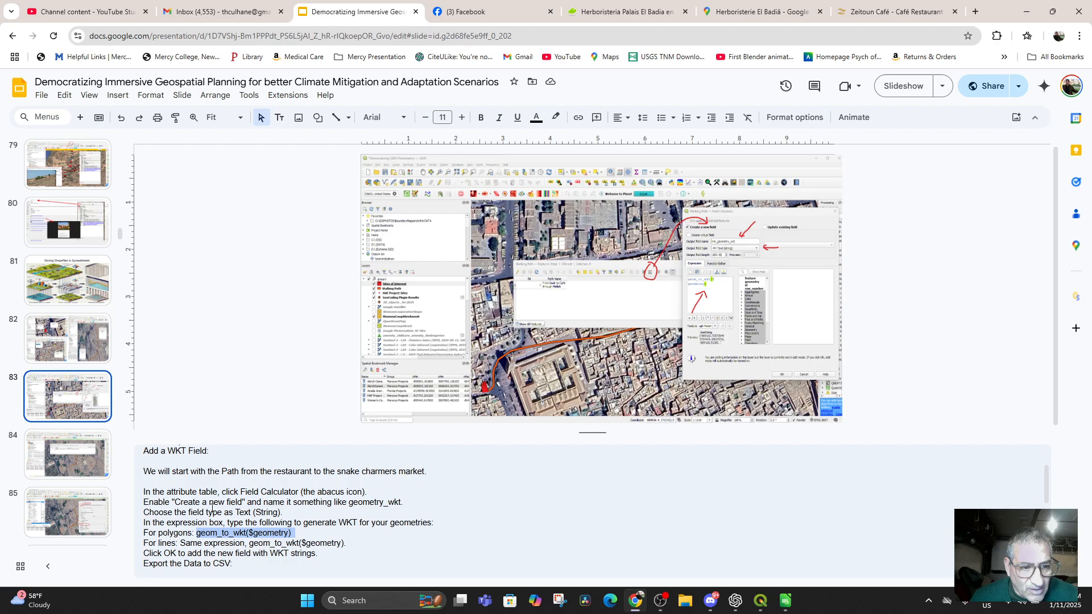
{"action": "scroll", "coordinate": [292, 504], "scroll_direction": "down", "scroll_amount": 1}
{"action": "scroll", "coordinate": [293, 505], "scroll_direction": "up", "scroll_amount": 1}
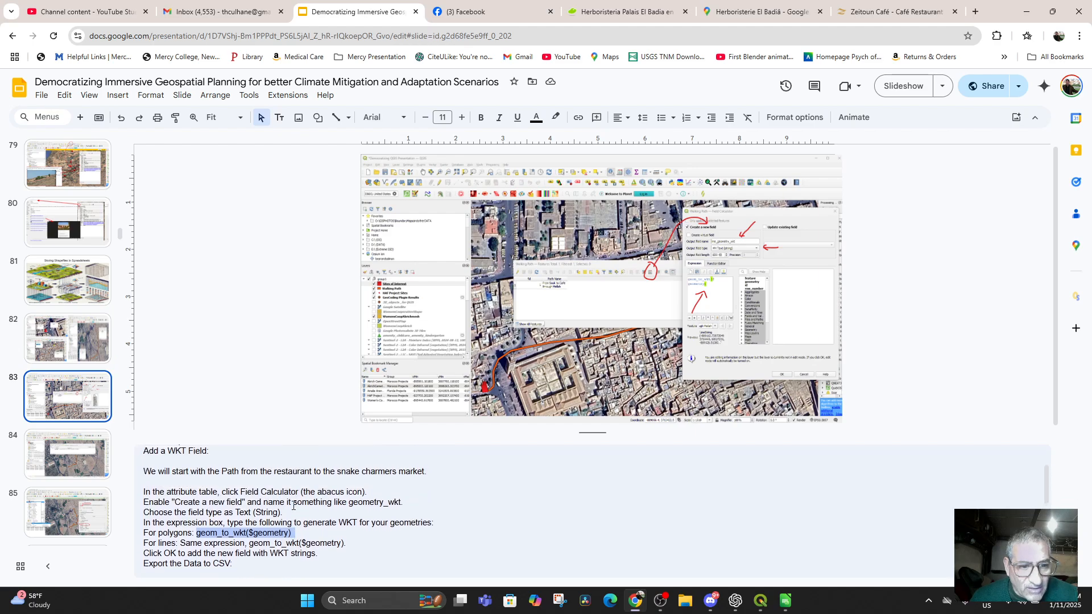
{"action": "scroll", "coordinate": [293, 503], "scroll_direction": "down", "scroll_amount": 4}
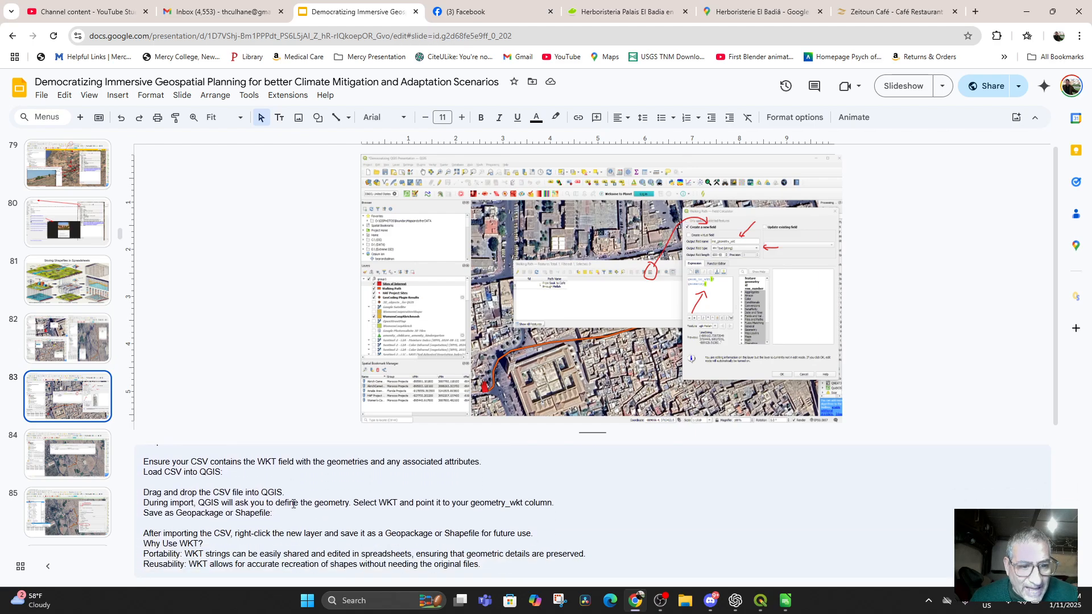
{"action": "scroll", "coordinate": [294, 506], "scroll_direction": "up", "scroll_amount": 3}
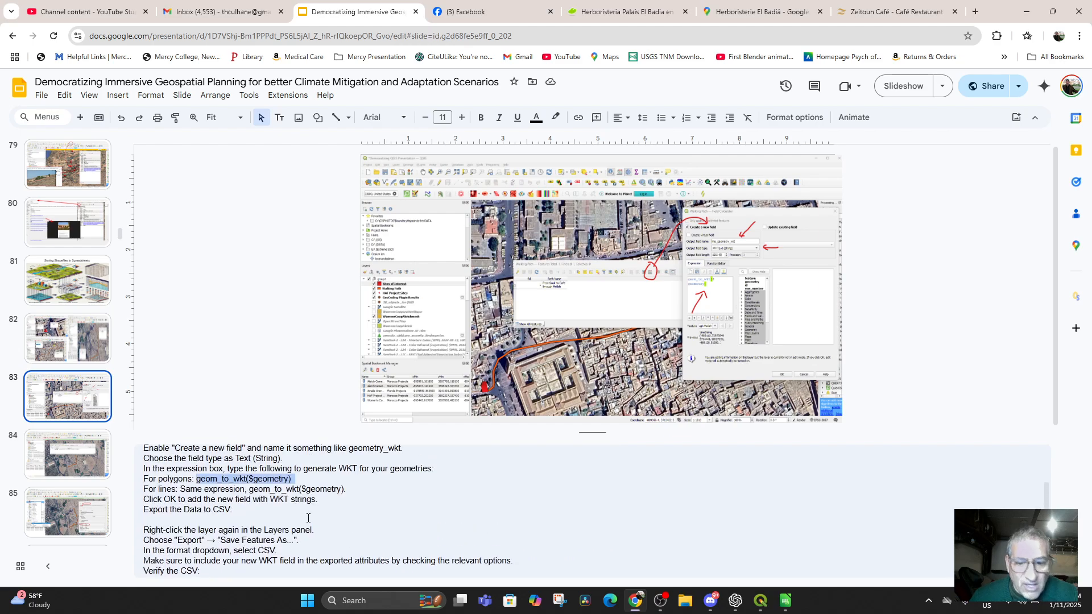
Switch to ChatGPT and write "Hey Chat, I've just created some points on my QGIS map for Morocco and I need to send them out as a .csv to my spreadsheet."
{"action": "left_click", "coordinate": [735, 600]}
{"action": "left_click_drag", "start_coordinate": [766, 118], "coordinate": [487, 145]}
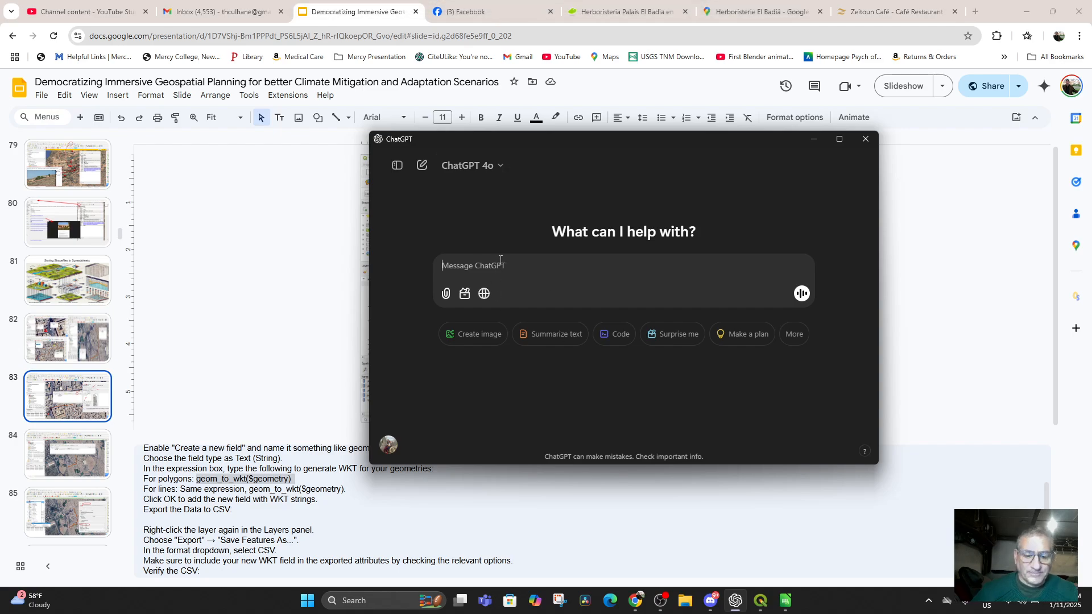
{"action": "type", "text": "Hey Chat"}
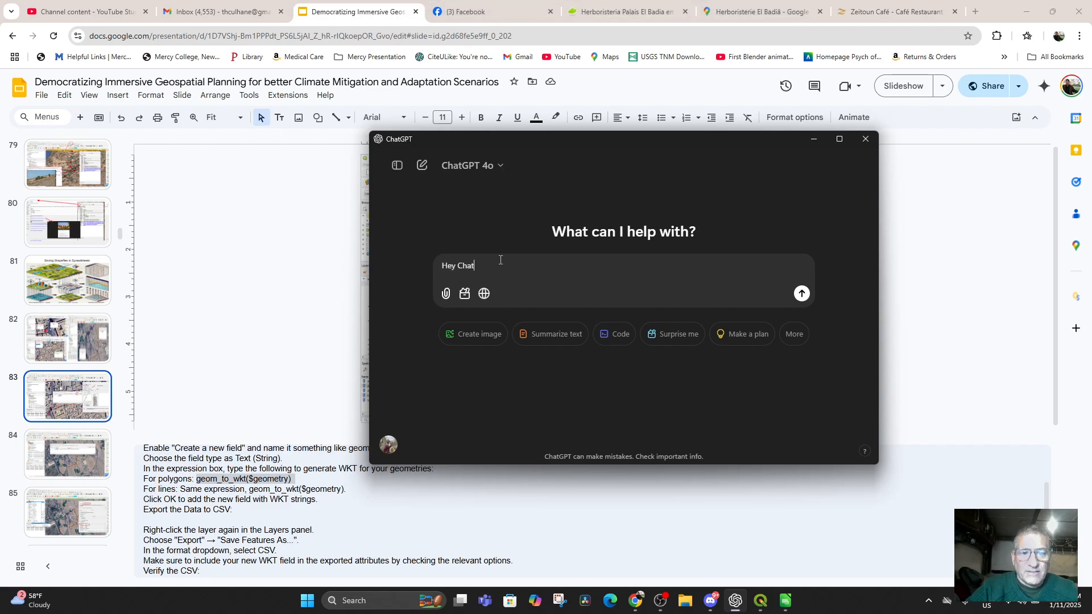
{"action": "type", "text": ","}
{"action": "key", "text": "shift+Return"}
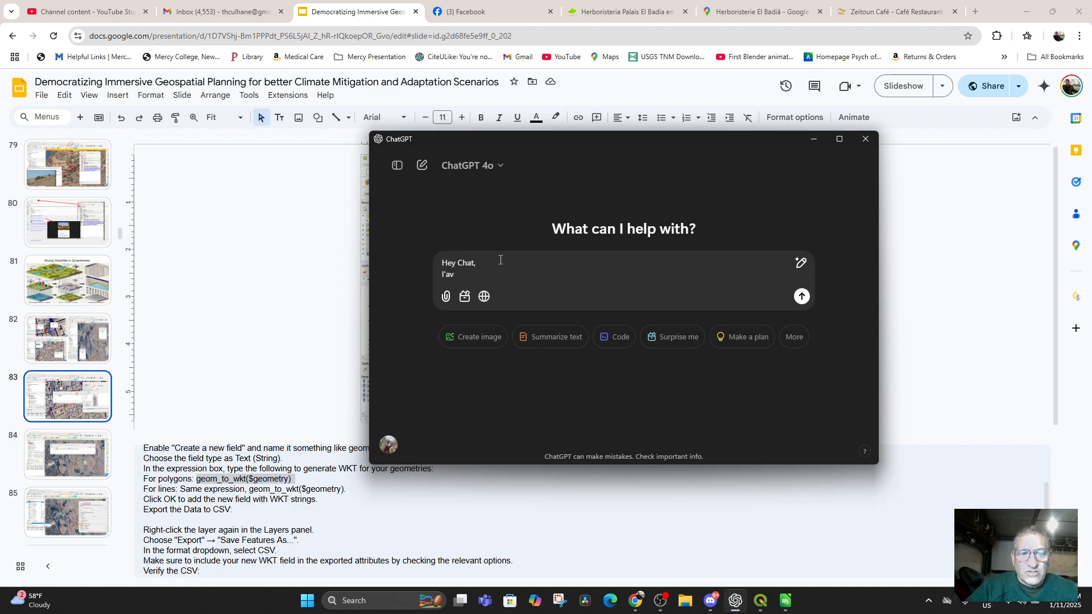
{"action": "type", "text": "I've just creat"}
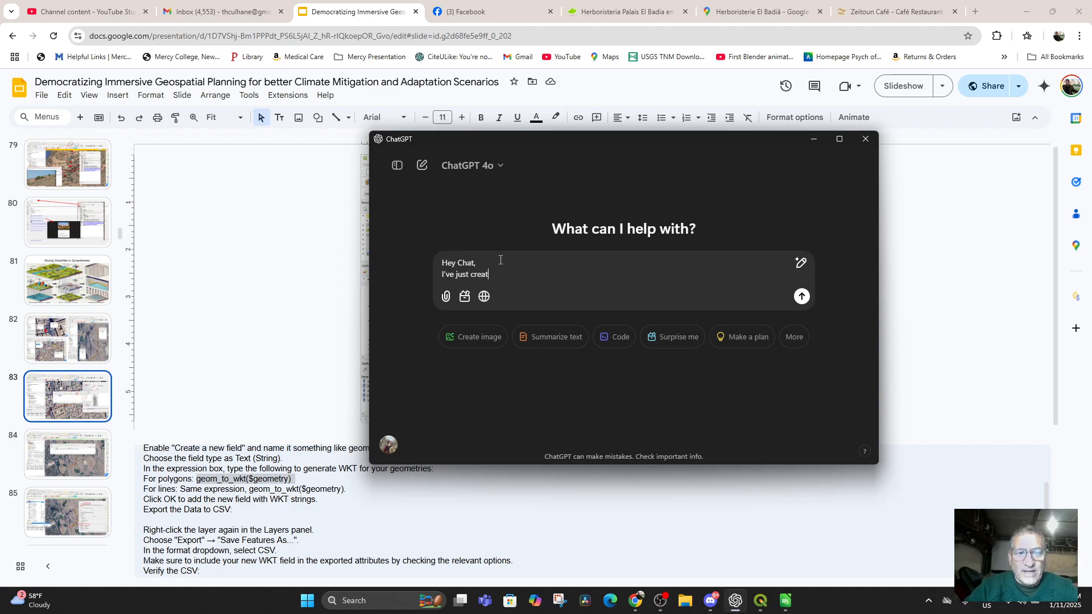
{"action": "type", "text": "ed some points"}
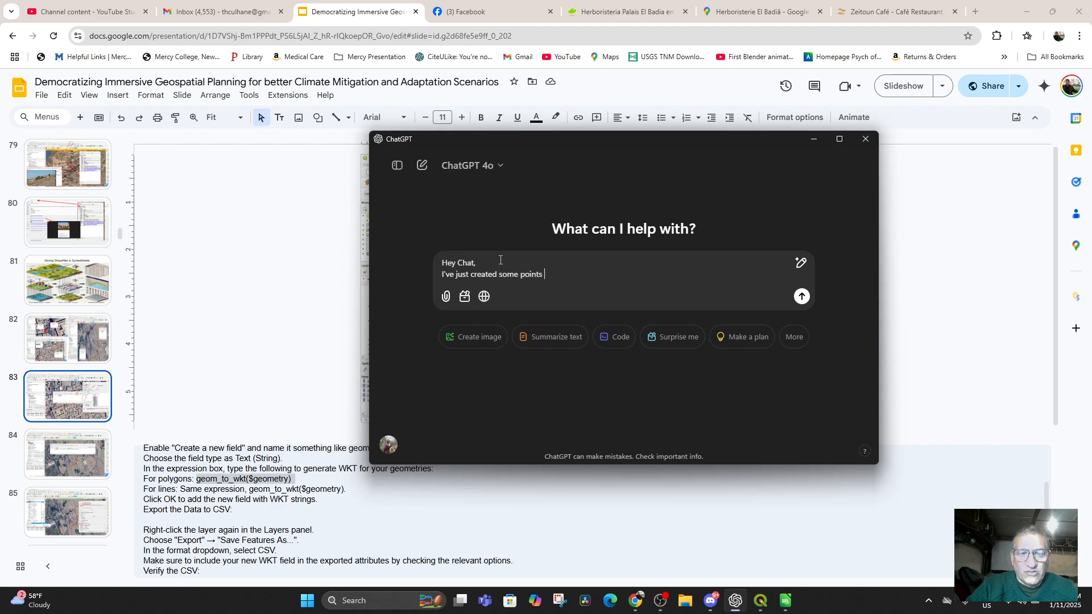
{"action": "type", "text": " on my"}
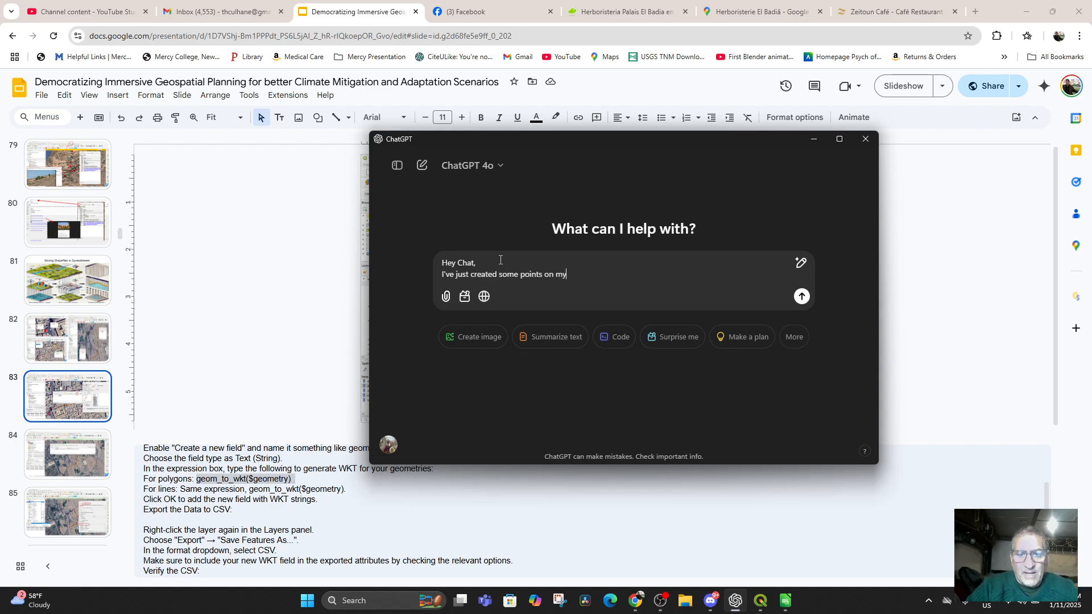
{"action": "type", "text": " QGIS map"}
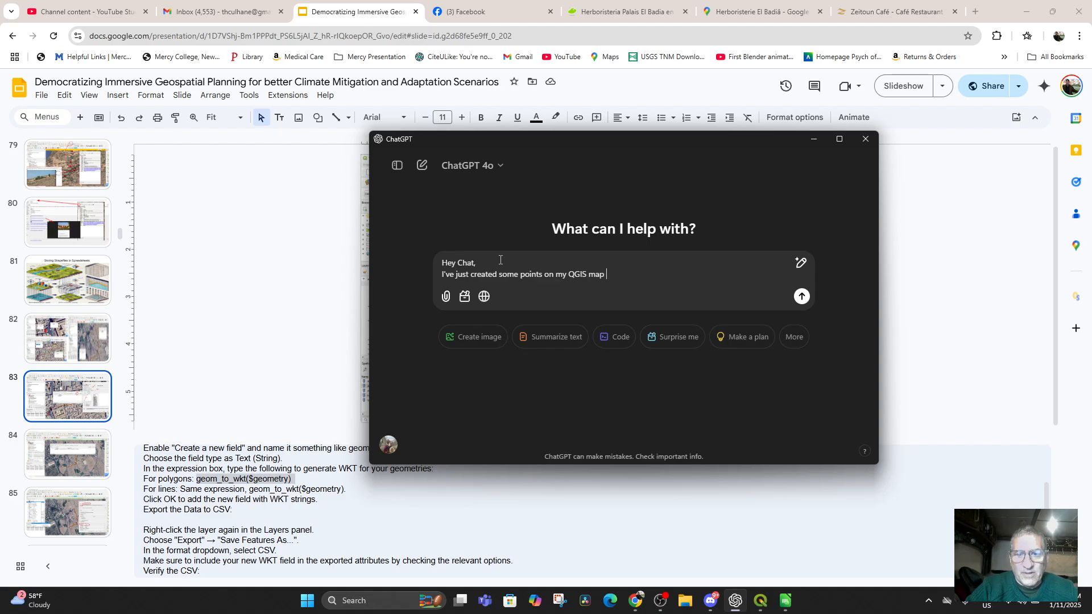
{"action": "type", "text": " for Morocco an"}
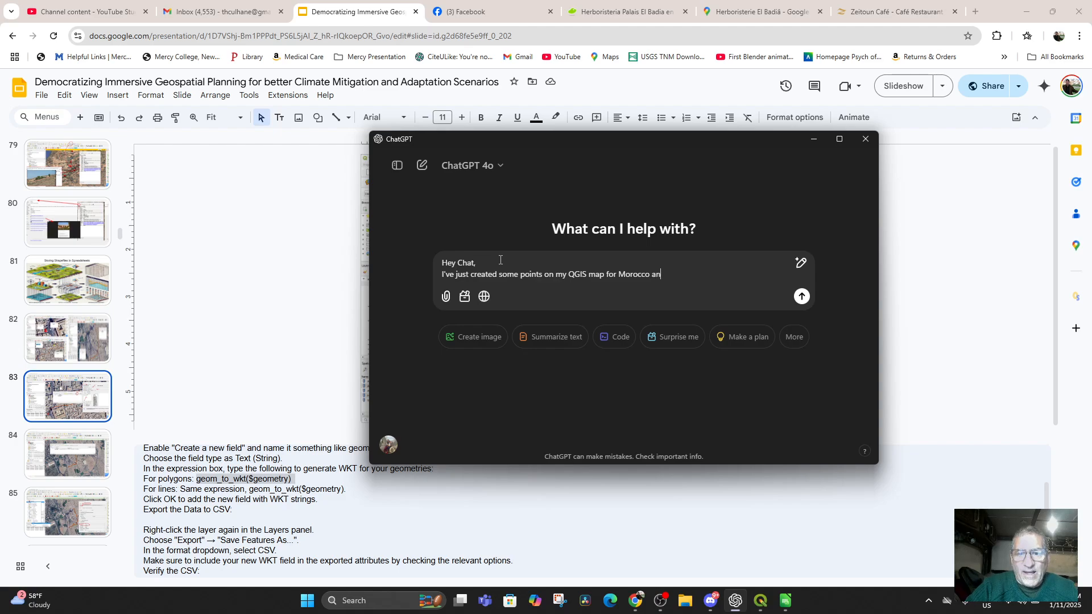
{"action": "type", "text": "d I need to se"}
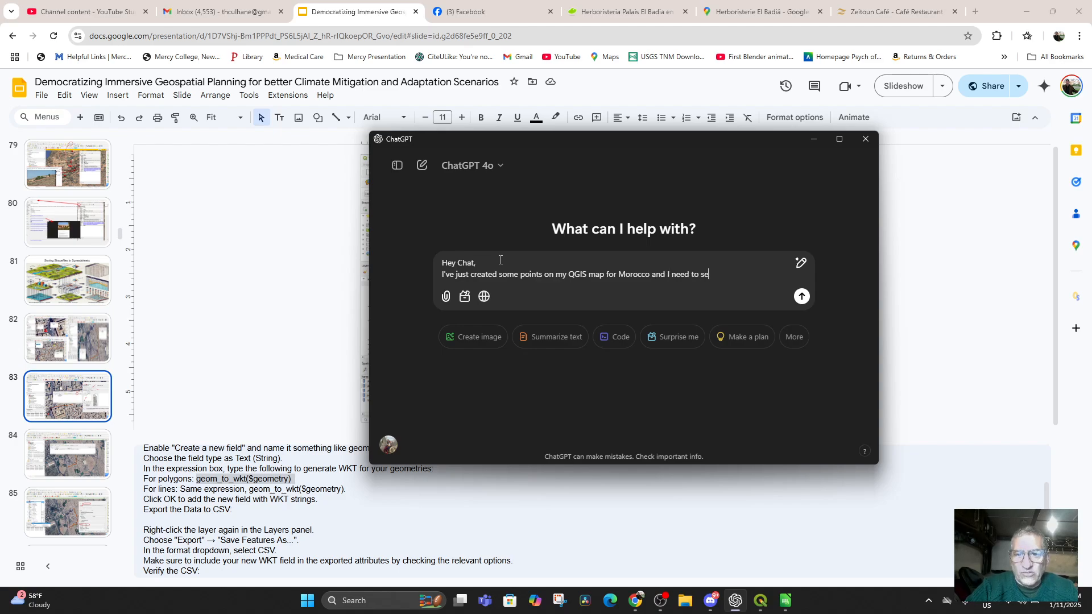
{"action": "type", "text": "nd them out as a .c"}
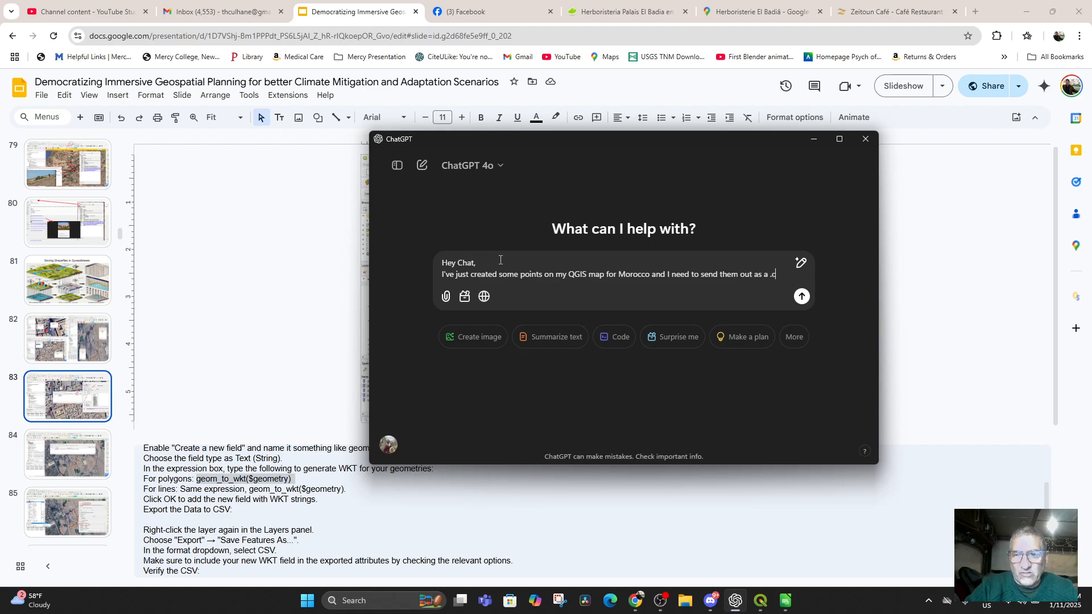
{"action": "type", "text": "sv to my"}
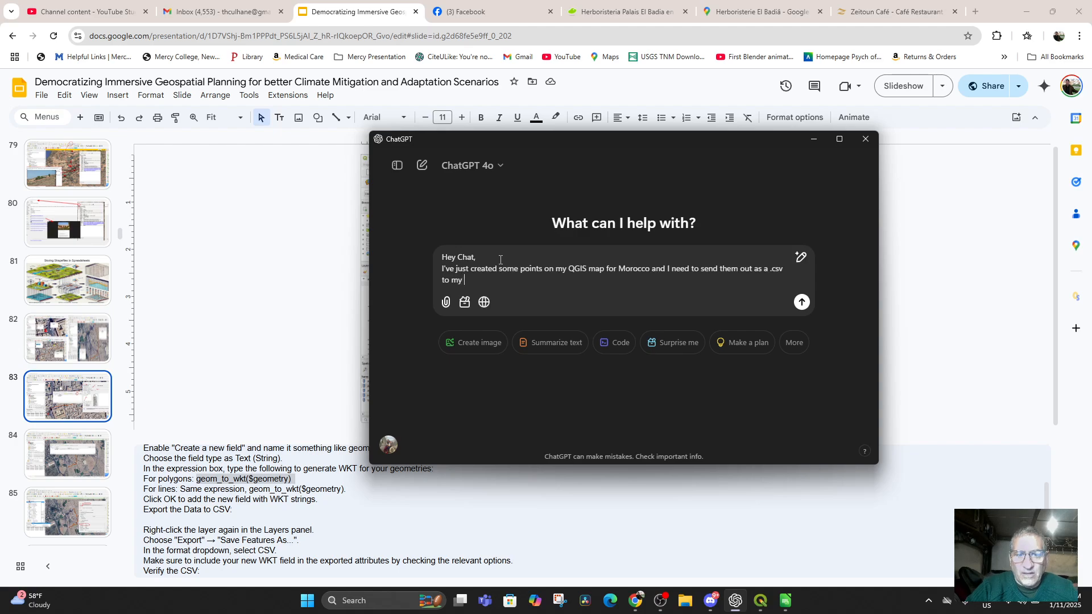
{"action": "type", "text": " spread"}
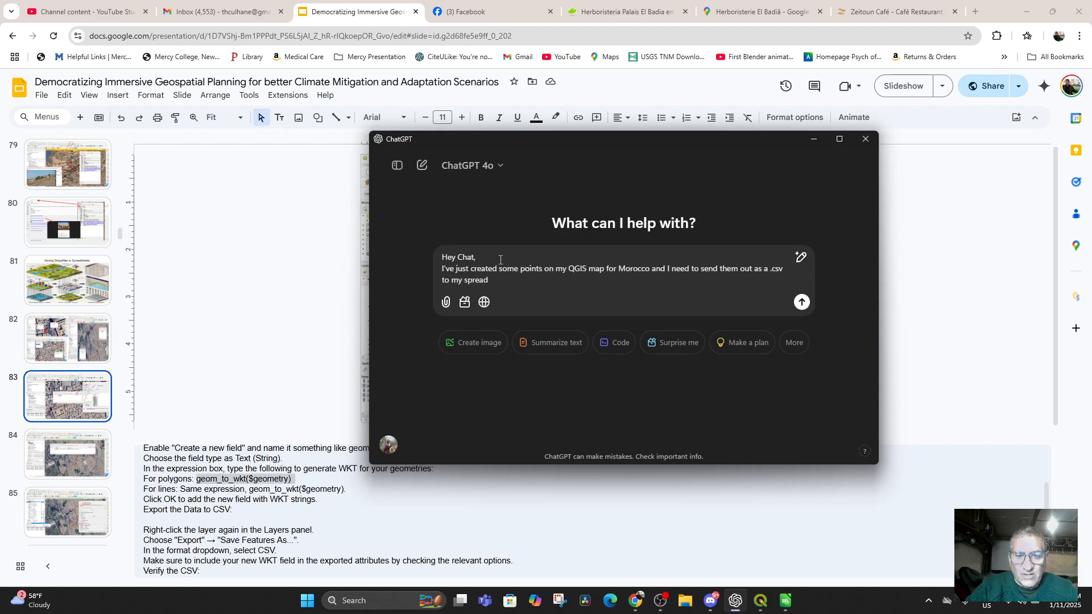
{"action": "type", "text": "sheet."}
{"action": "key", "text": "shift+Return"}
Continue the message with "I've created a new field in the attribute table for Latitude and I need the expression to populate that field"
{"action": "type", "text": "I've c"}
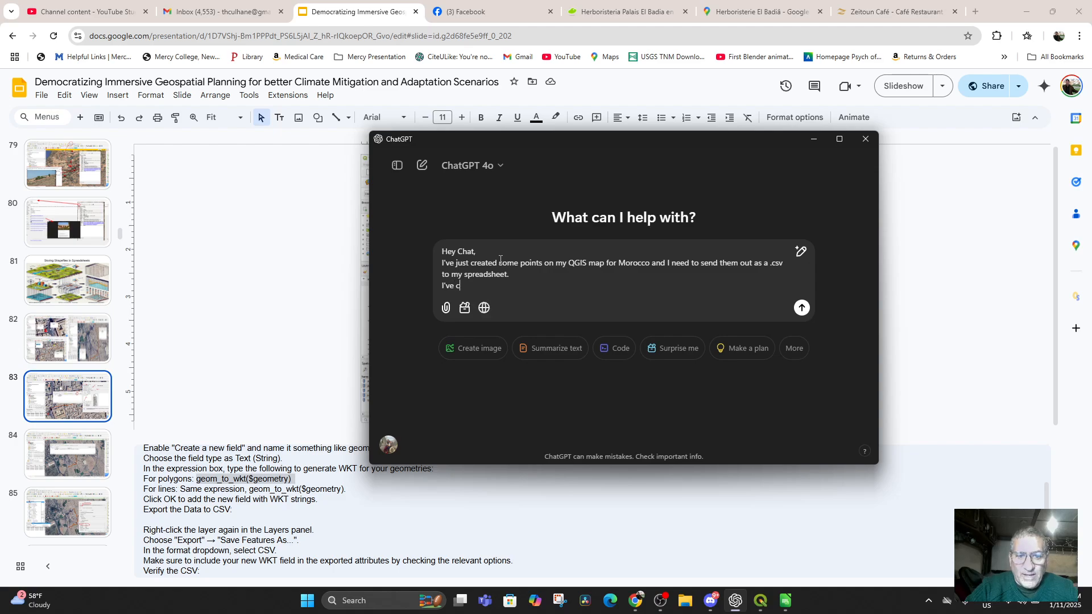
{"action": "type", "text": "reated a new"}
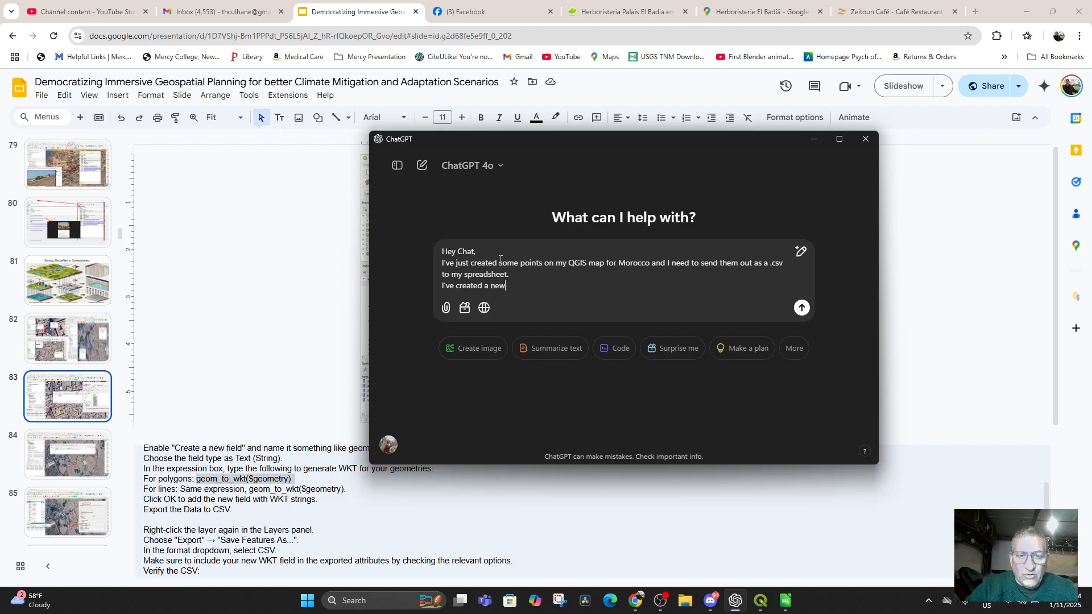
{"action": "type", "text": " field in the attidc"}
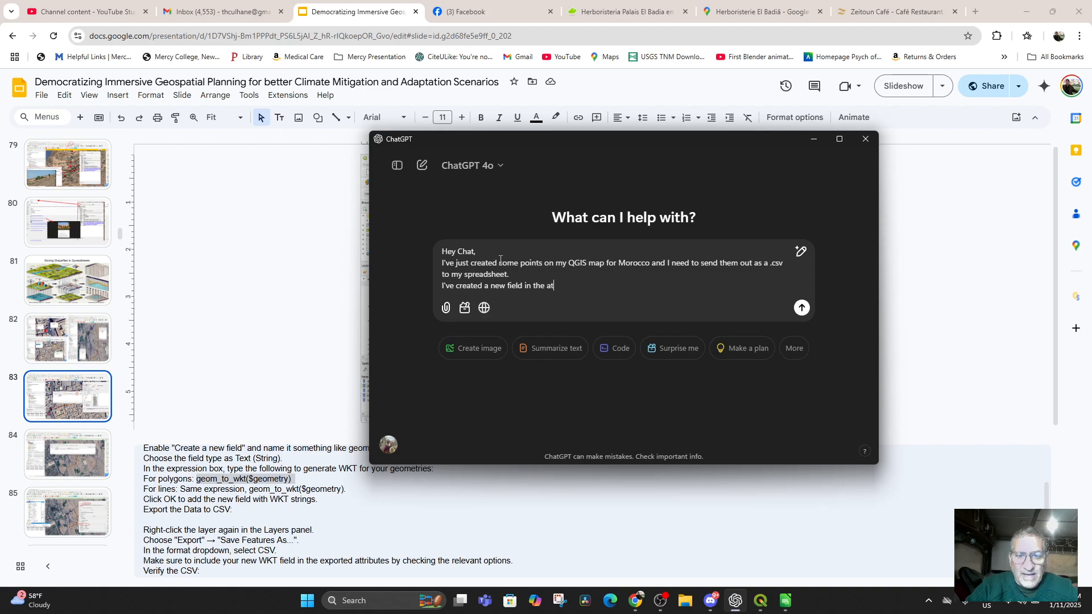
{"action": "key", "text": "BackSpace"}
{"action": "type", "text": "ribu"}
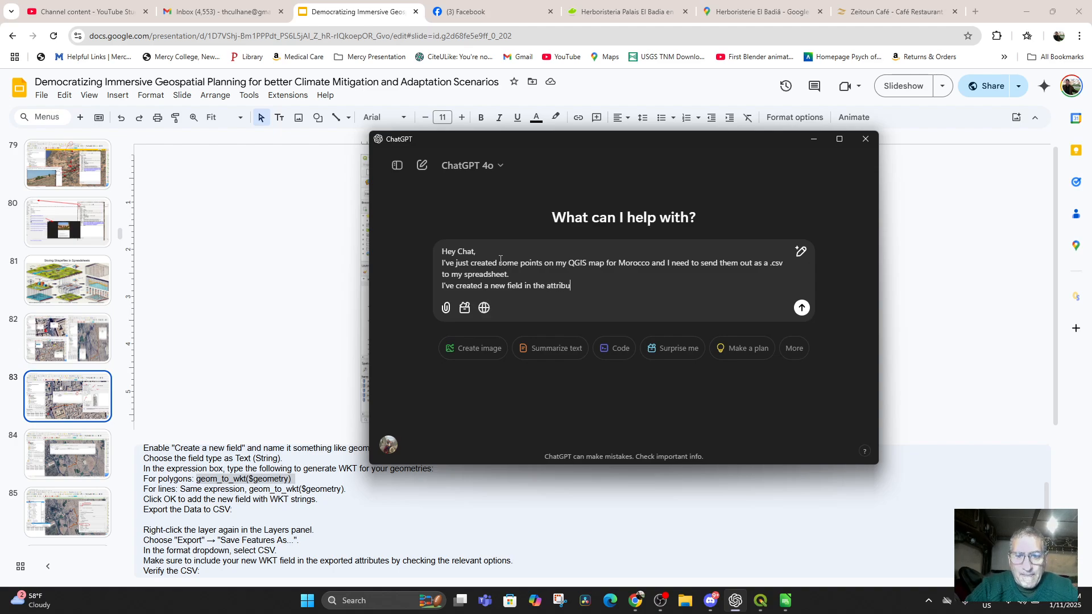
{"action": "type", "text": "te table for La"}
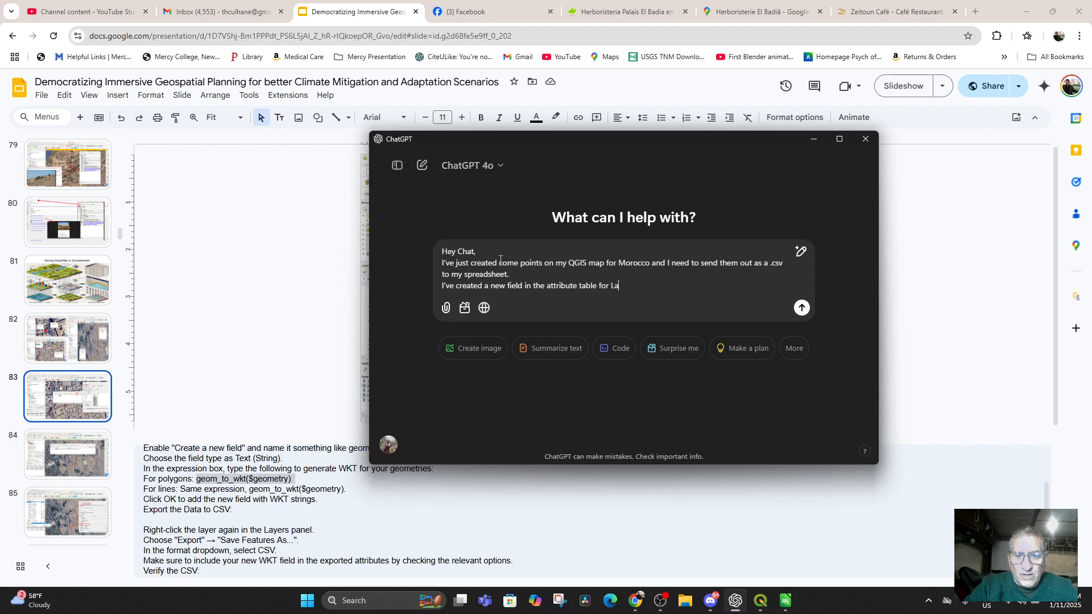
{"action": "type", "text": "titude and "}
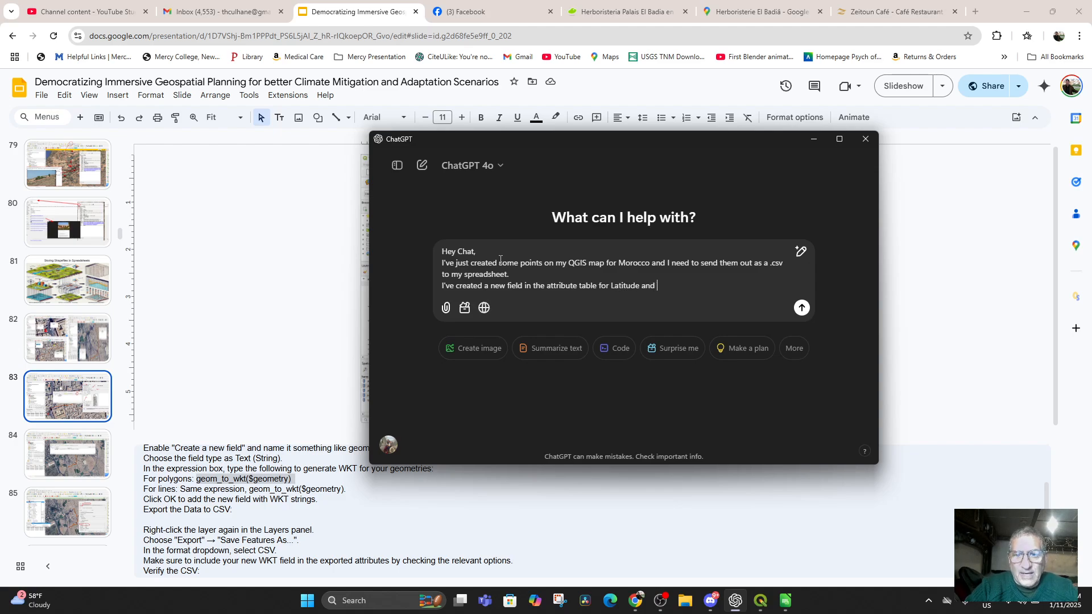
{"action": "type", "text": "I need the"}
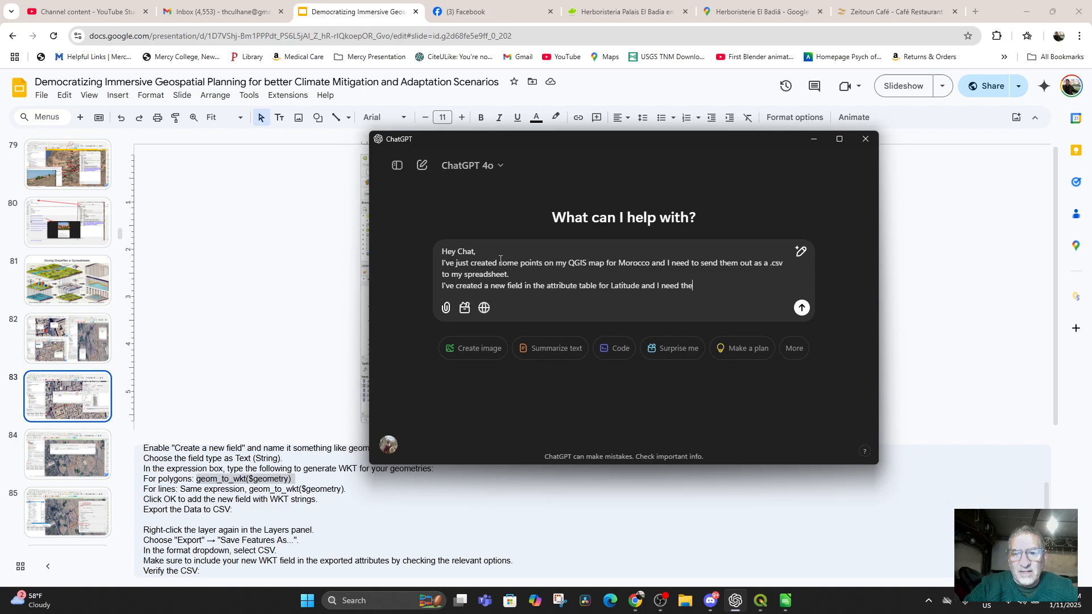
{"action": "type", "text": " epxpression"}
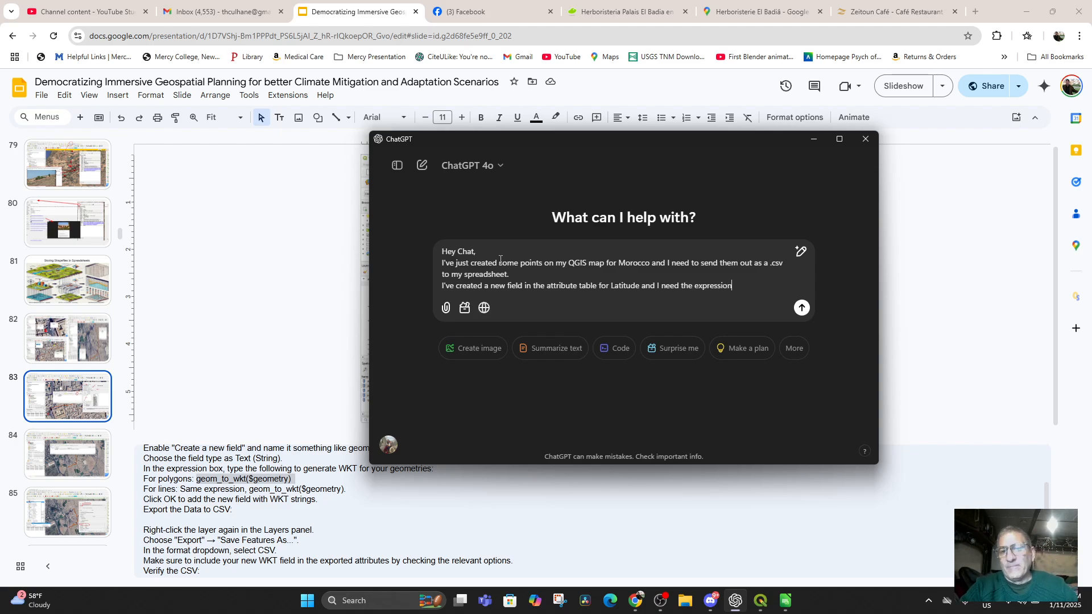
{"action": "type", "text": " to po"}
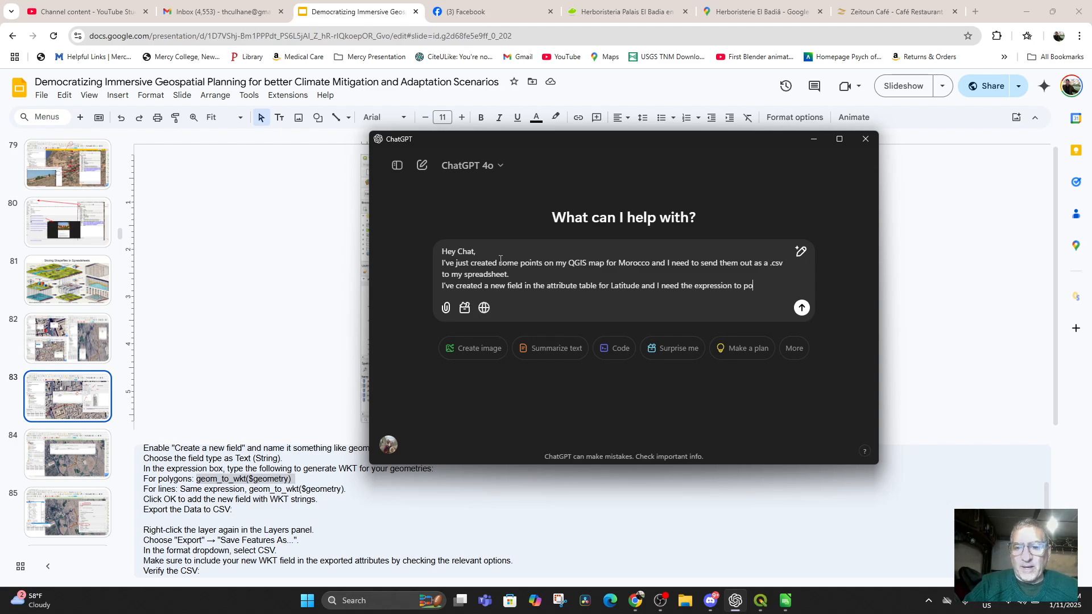
{"action": "type", "text": "pulate that fie"}
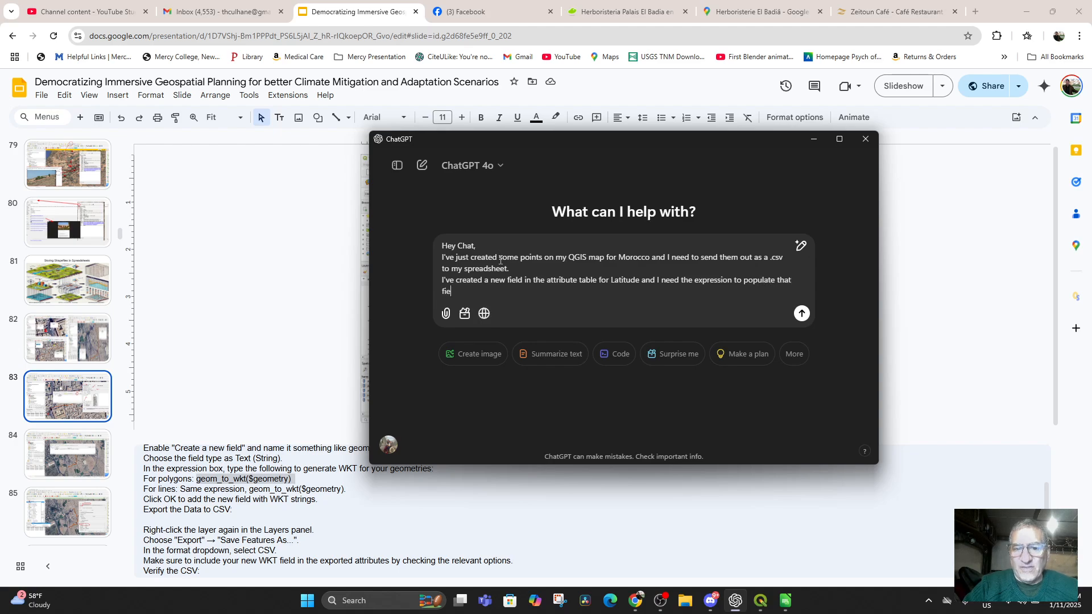
{"action": "type", "text": "ld and "}
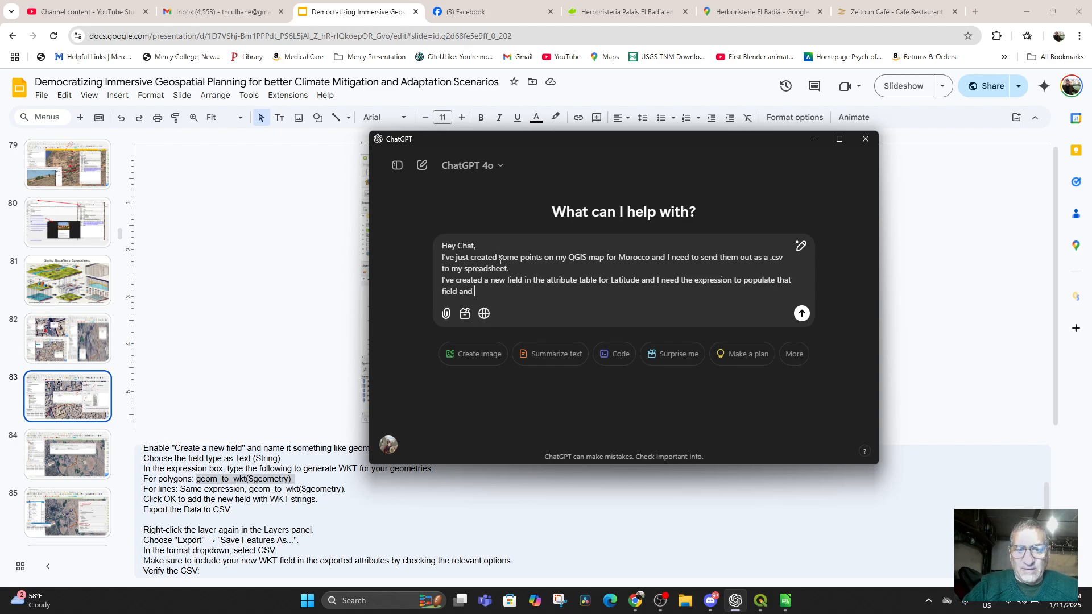
Finish the message with "and it seems only then can I add the longitude field and add that expression. Can you help?" and send it
{"action": "type", "text": "it seems only t"}
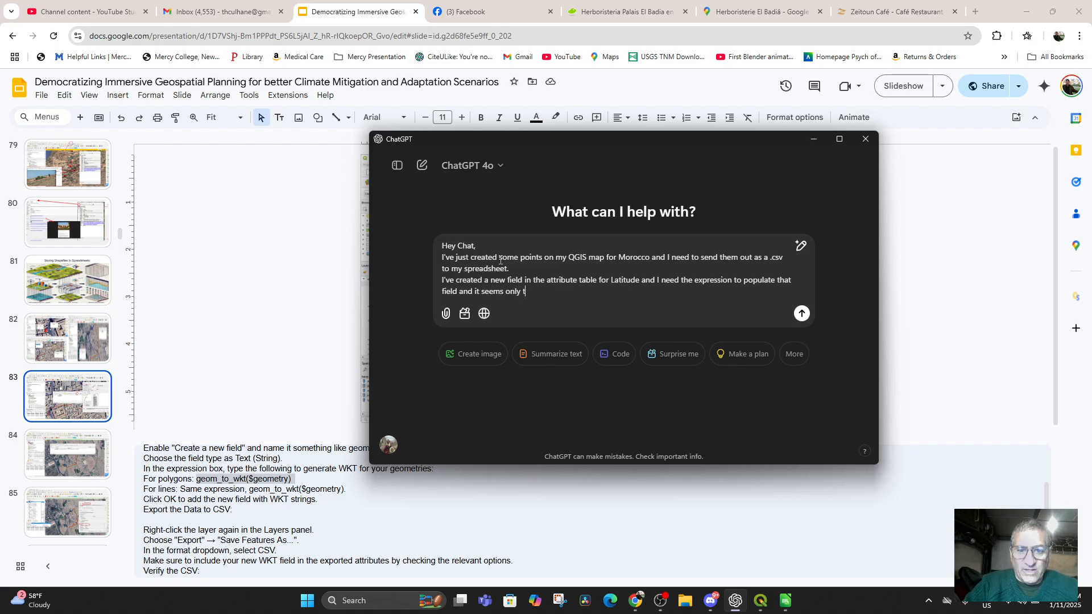
{"action": "type", "text": "hen can I add the"}
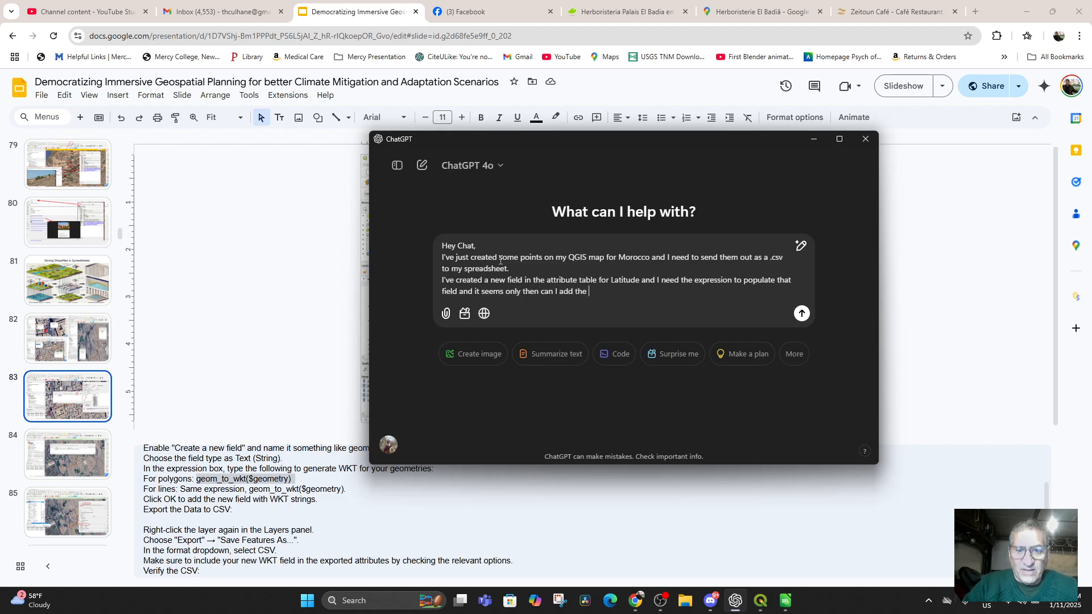
{"action": "type", "text": " longitu"}
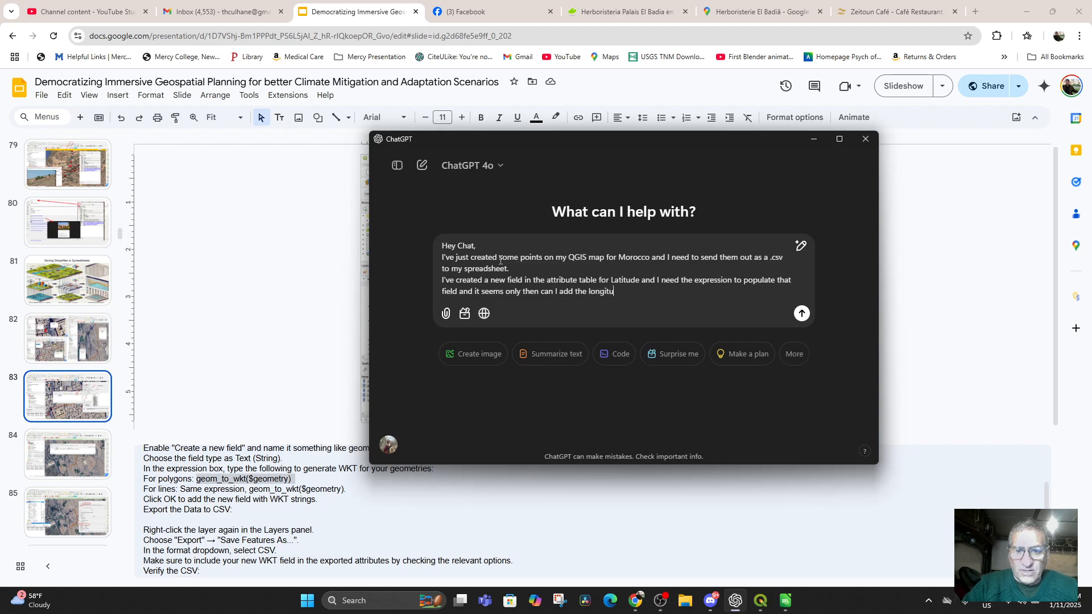
{"action": "type", "text": "de field and"}
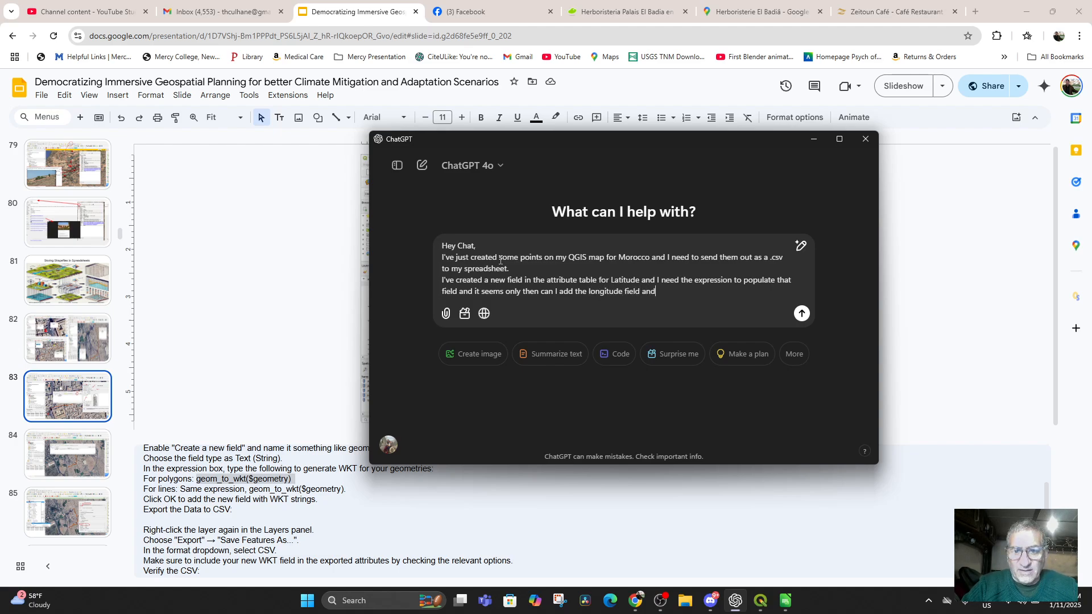
{"action": "type", "text": " add that expre"}
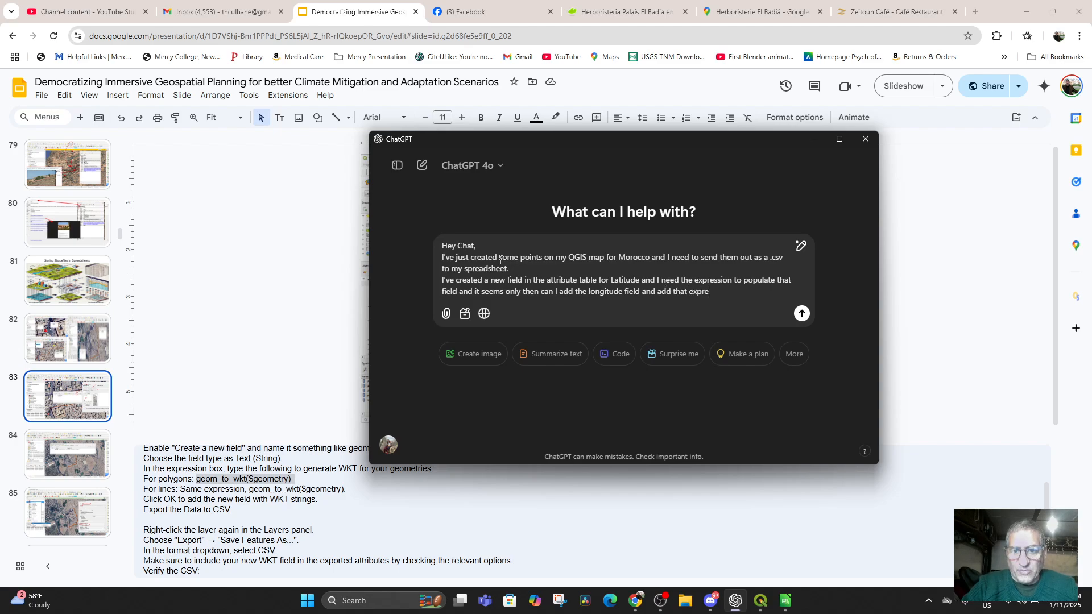
{"action": "type", "text": "ssion."}
{"action": "key", "text": "shift+Return"}
{"action": "type", "text": "Can "}
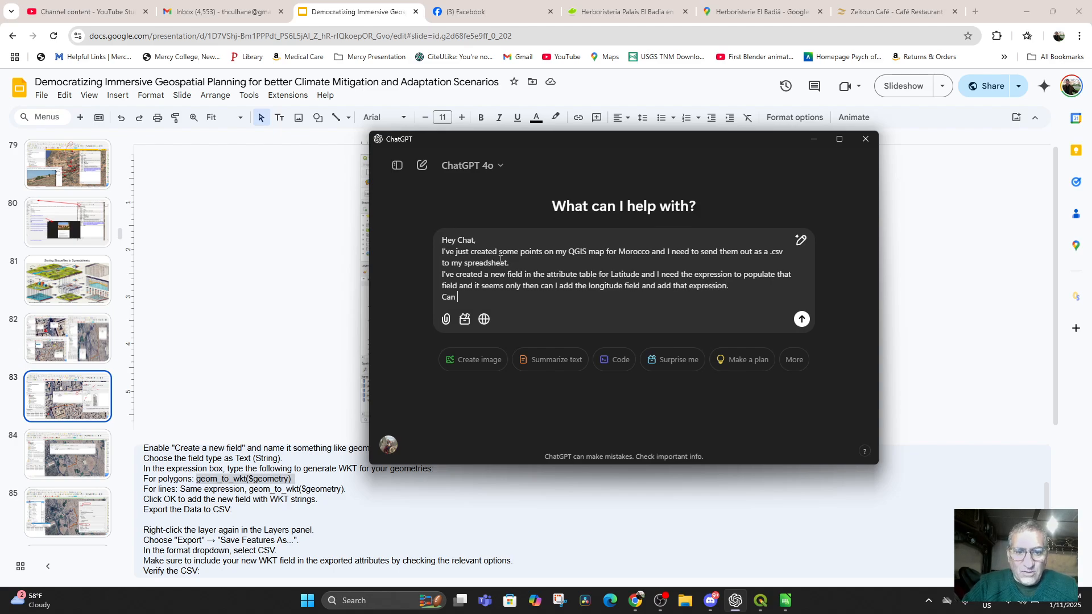
{"action": "type", "text": "you help?"}
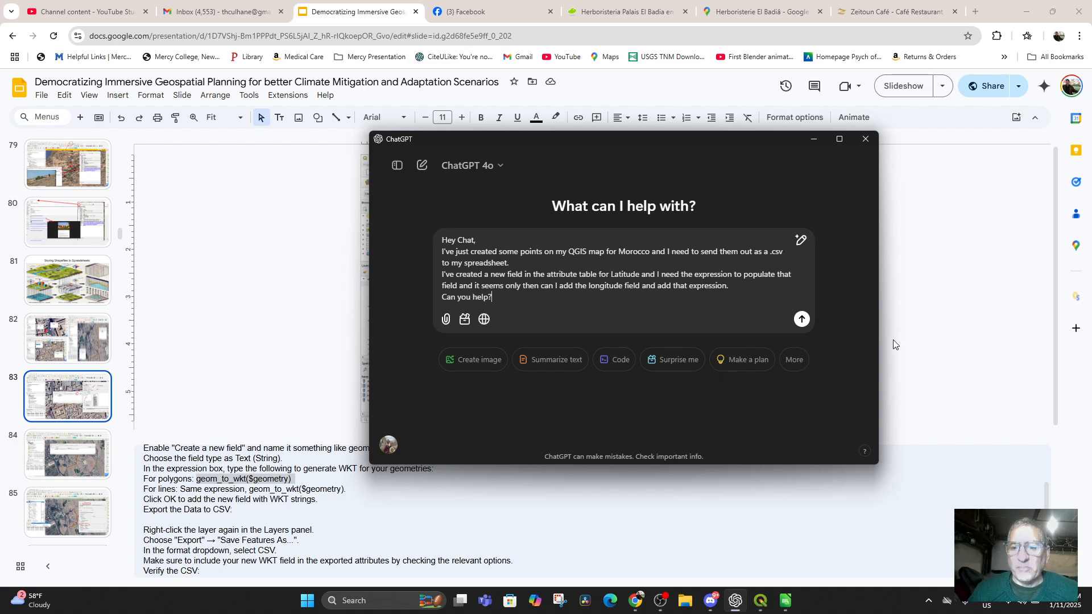
{"action": "left_click", "coordinate": [796, 322]}
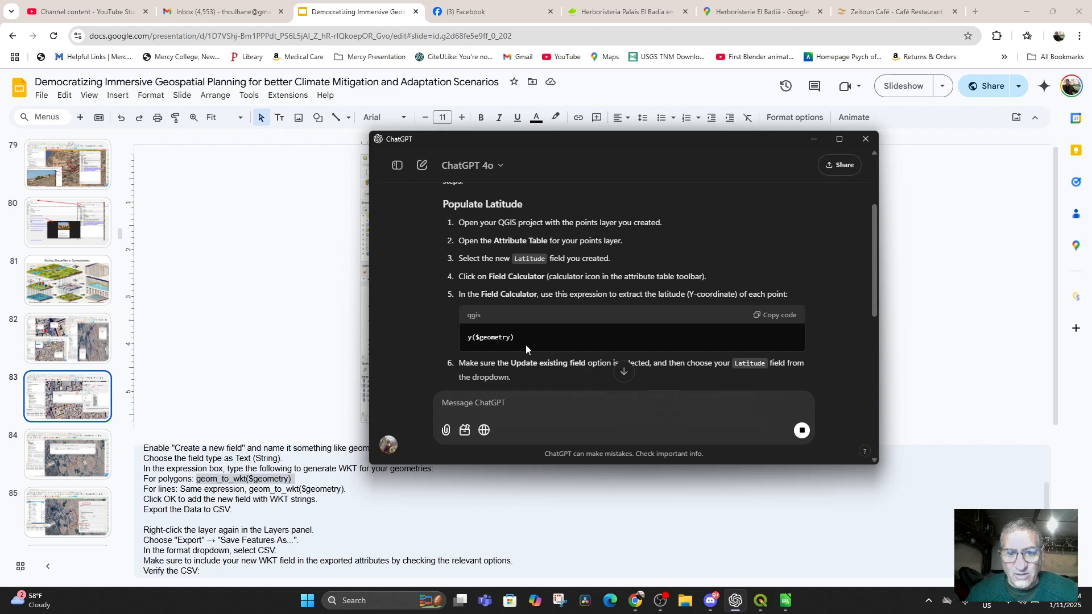
Copy the latitude expression y($geometry) from ChatGPT's reply and read on through the longitude instructions
{"action": "left_click_drag", "start_coordinate": [524, 336], "coordinate": [466, 343]}
{"action": "key", "text": "ctrl+c"}
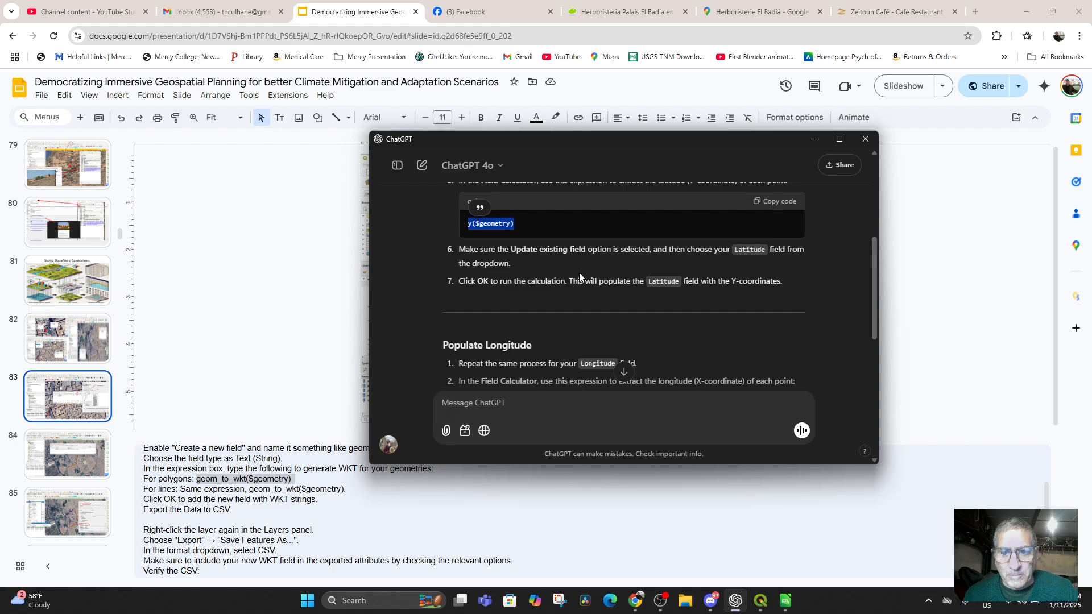
{"action": "scroll", "coordinate": [578, 272], "scroll_direction": "down", "scroll_amount": 3}
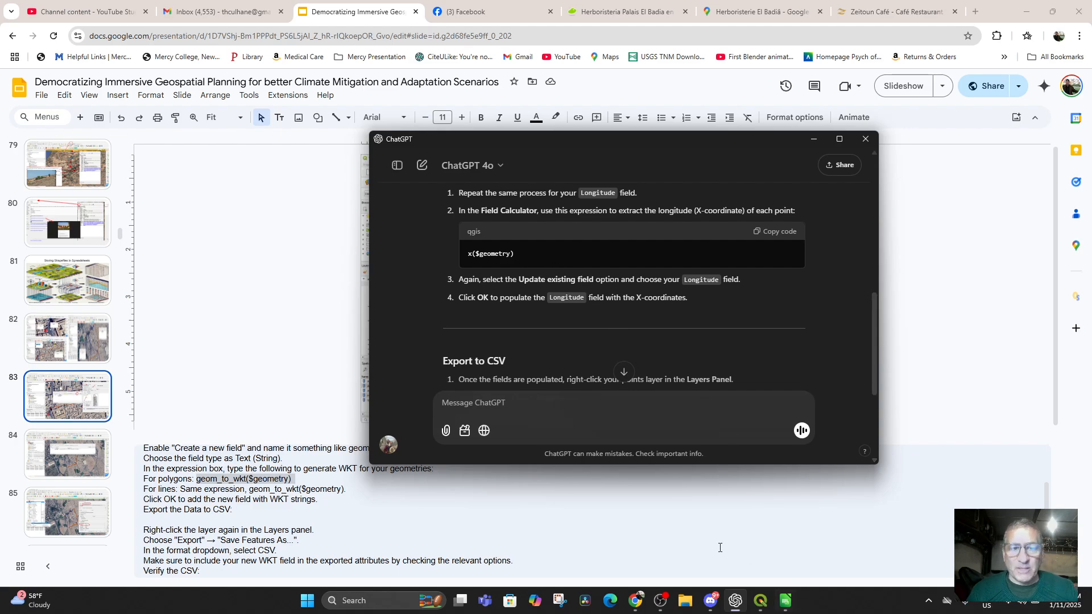
Switch to QGIS and close the Field Calculator and the Culhane Locations of Interest attribute table without adding the field
{"action": "left_click", "coordinate": [762, 601]}
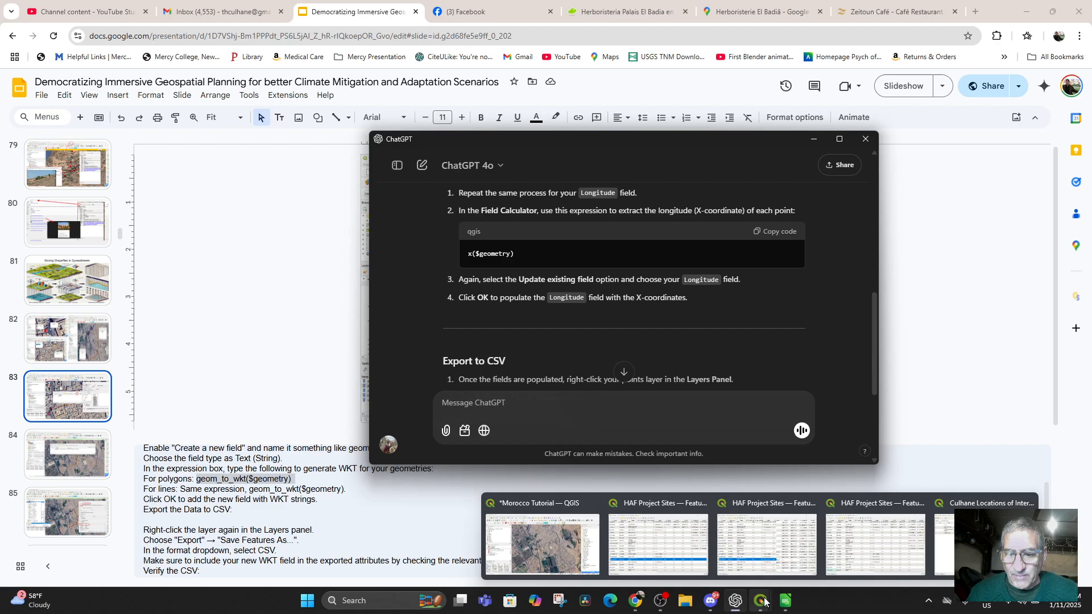
{"action": "left_click", "coordinate": [571, 548]}
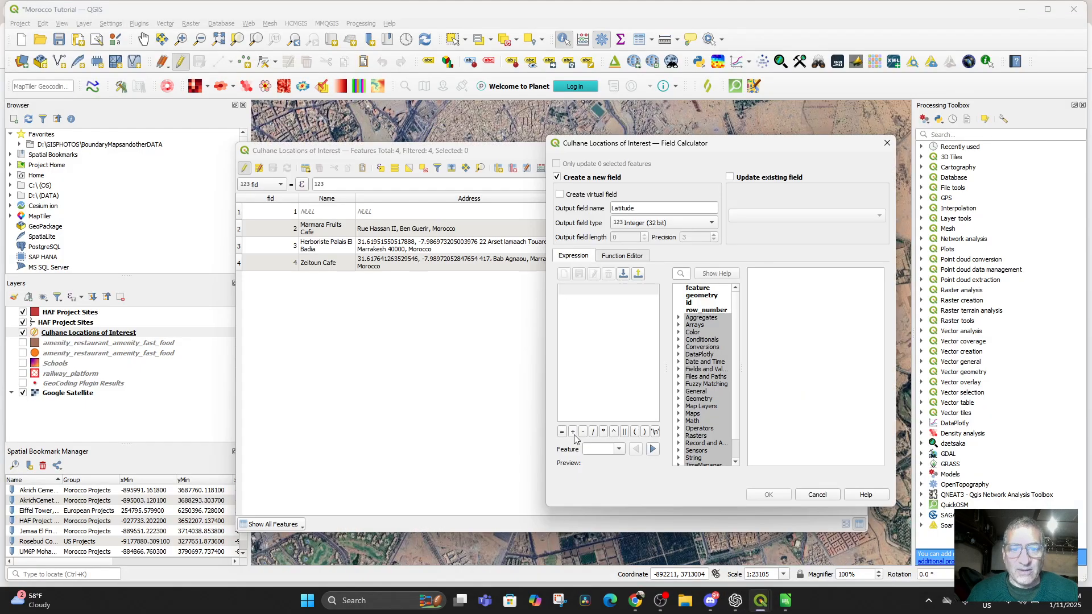
{"action": "left_click", "coordinate": [884, 147]}
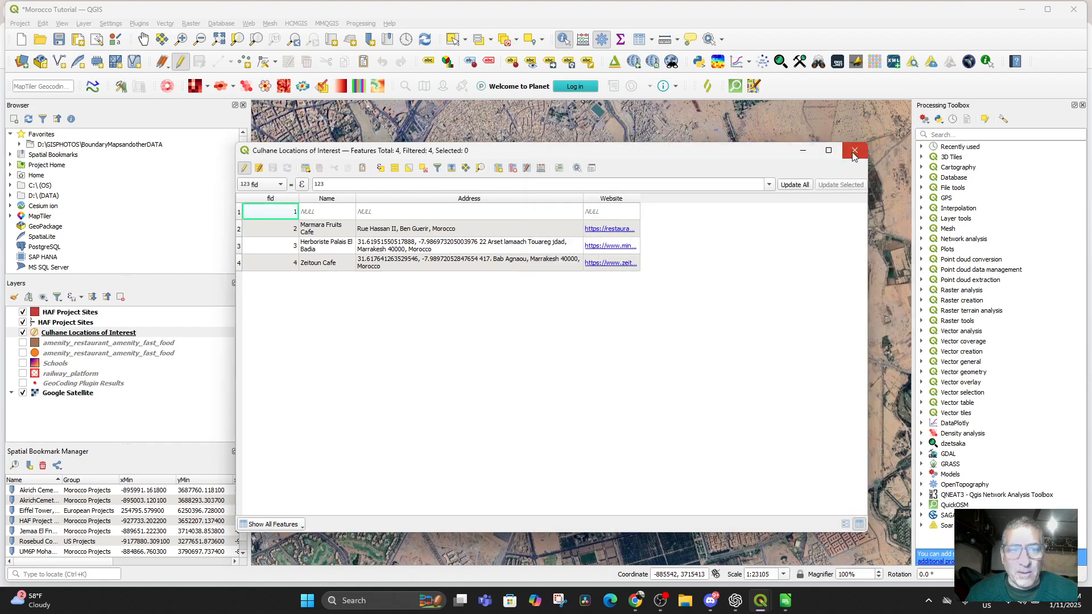
{"action": "left_click", "coordinate": [854, 151]}
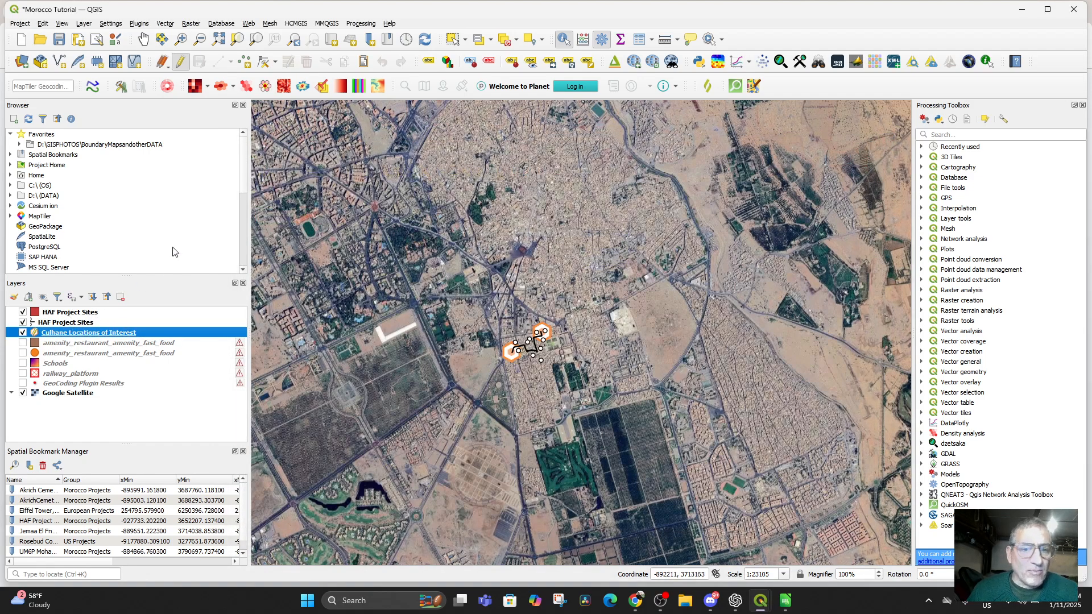
Choose HAF Project Sites.csv for a delimited text import, review its longitude and latitude field mapping, and minimize the Data Source Manager
{"action": "scroll", "coordinate": [374, 301], "scroll_direction": "down", "scroll_amount": 1}
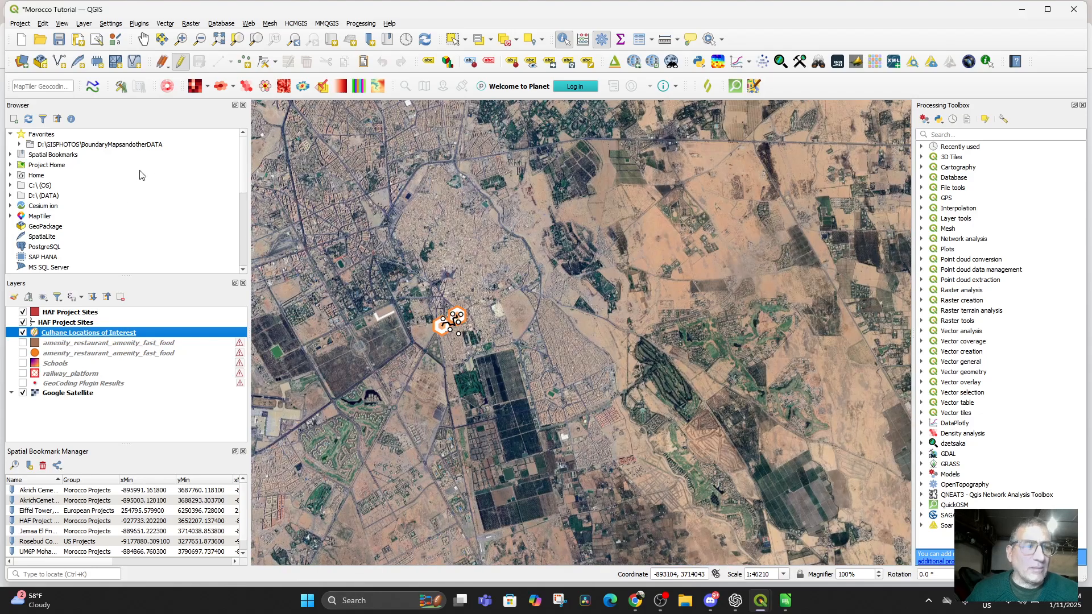
{"action": "left_click", "coordinate": [85, 24]}
{"action": "mouse_move", "coordinate": [110, 60]}
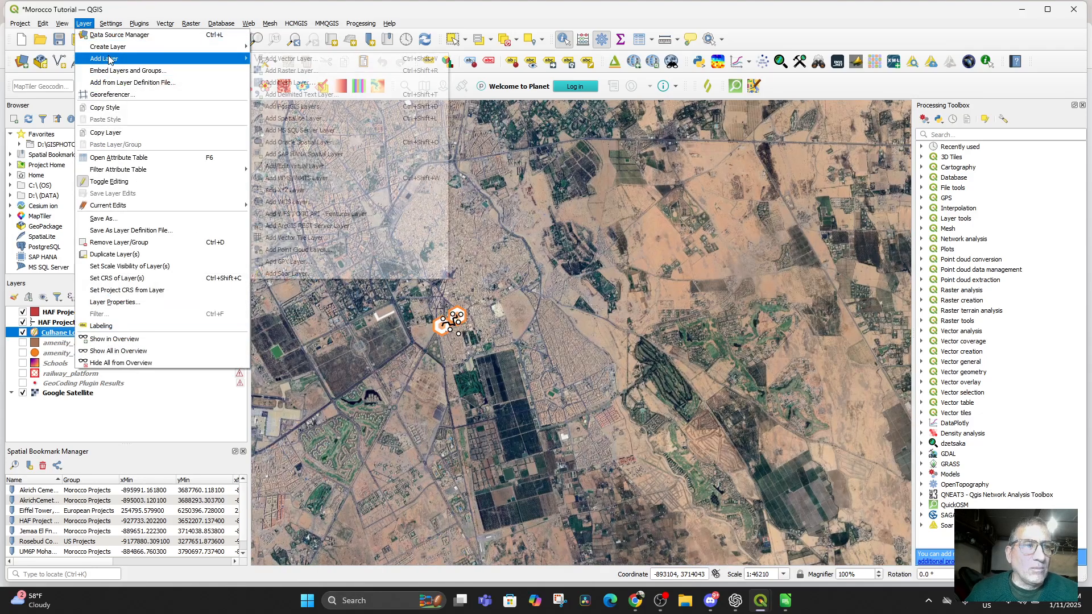
{"action": "left_click", "coordinate": [306, 96]}
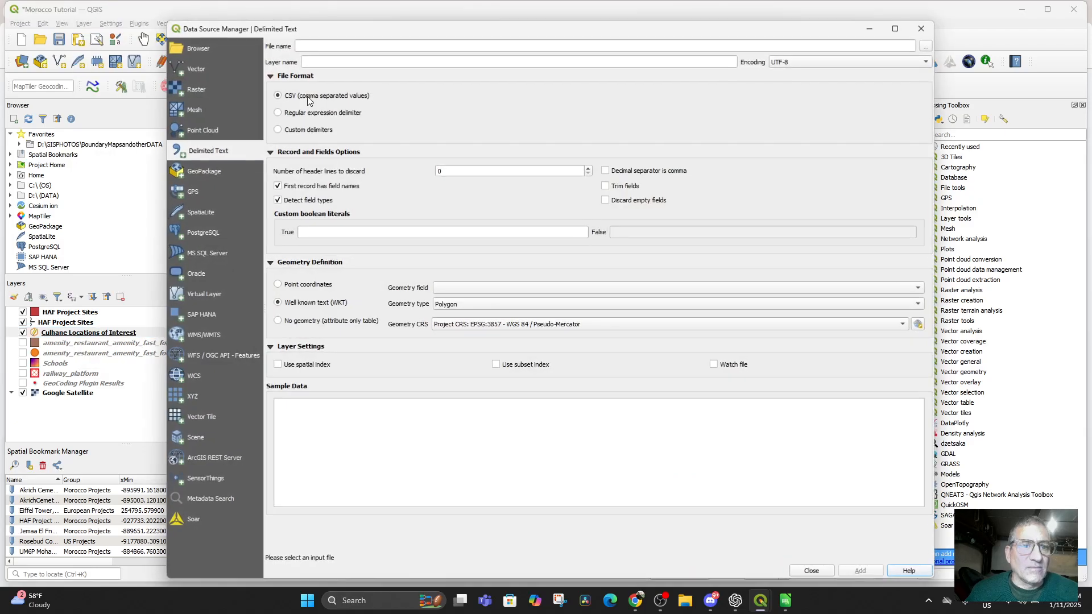
{"action": "left_click", "coordinate": [924, 48]}
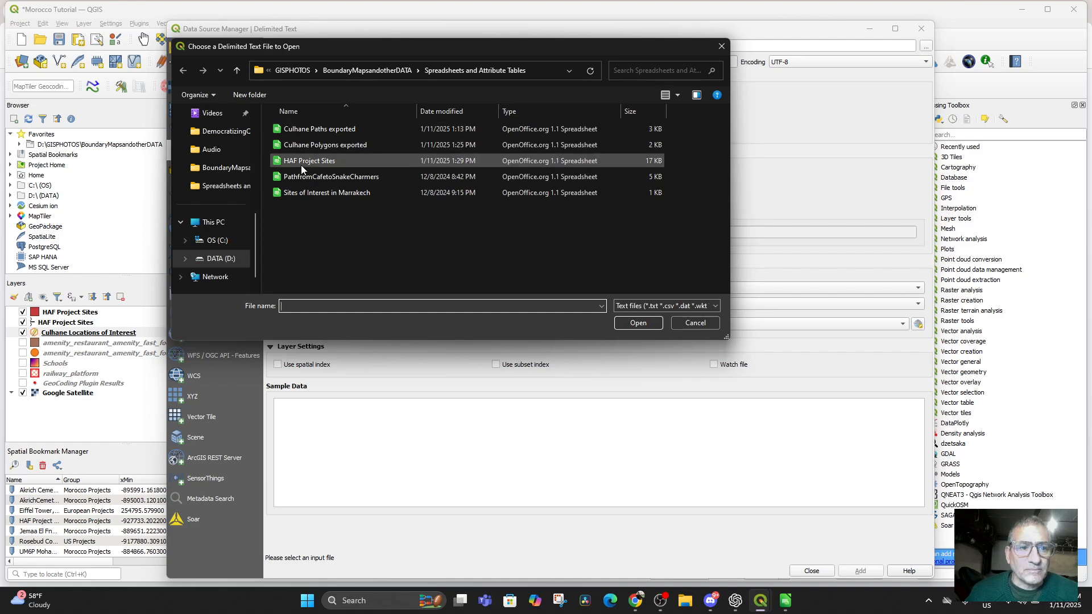
{"action": "double_click", "coordinate": [304, 161]}
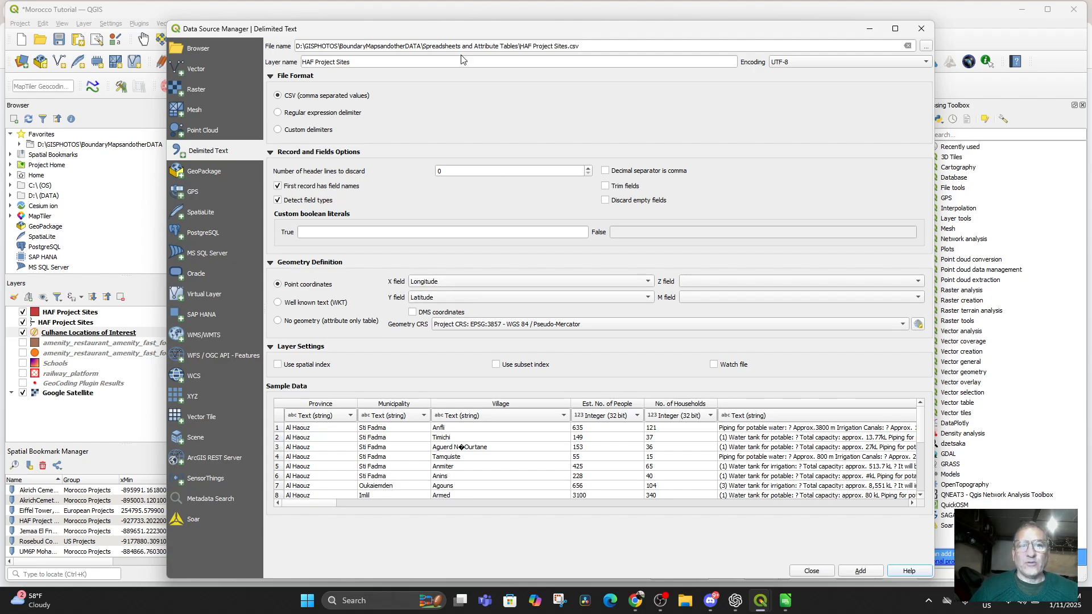
{"action": "left_click_drag", "start_coordinate": [459, 34], "coordinate": [688, 50]}
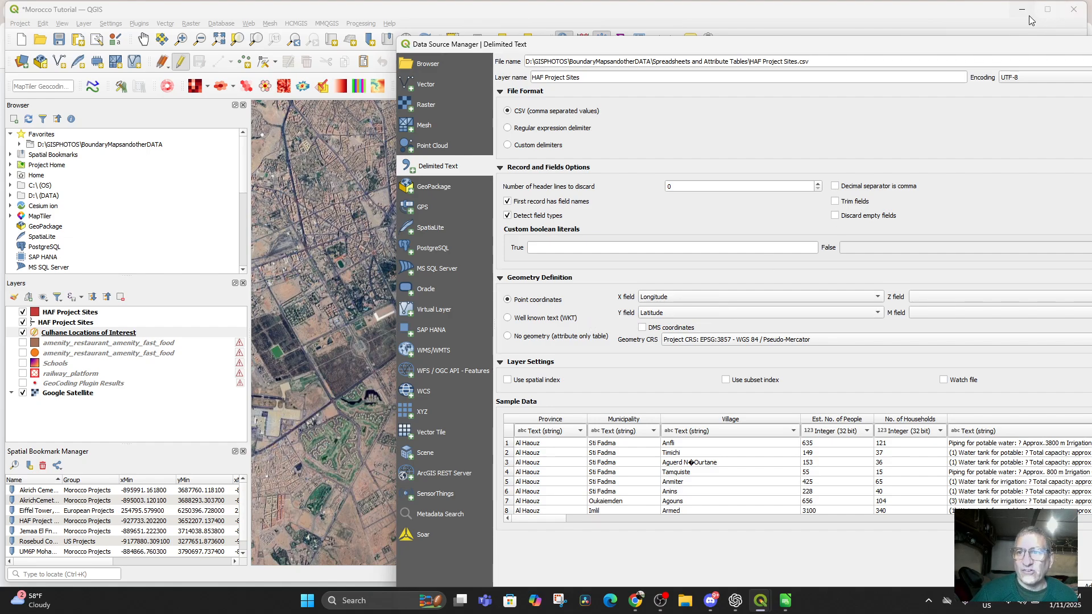
{"action": "left_click_drag", "start_coordinate": [992, 44], "coordinate": [807, 59]}
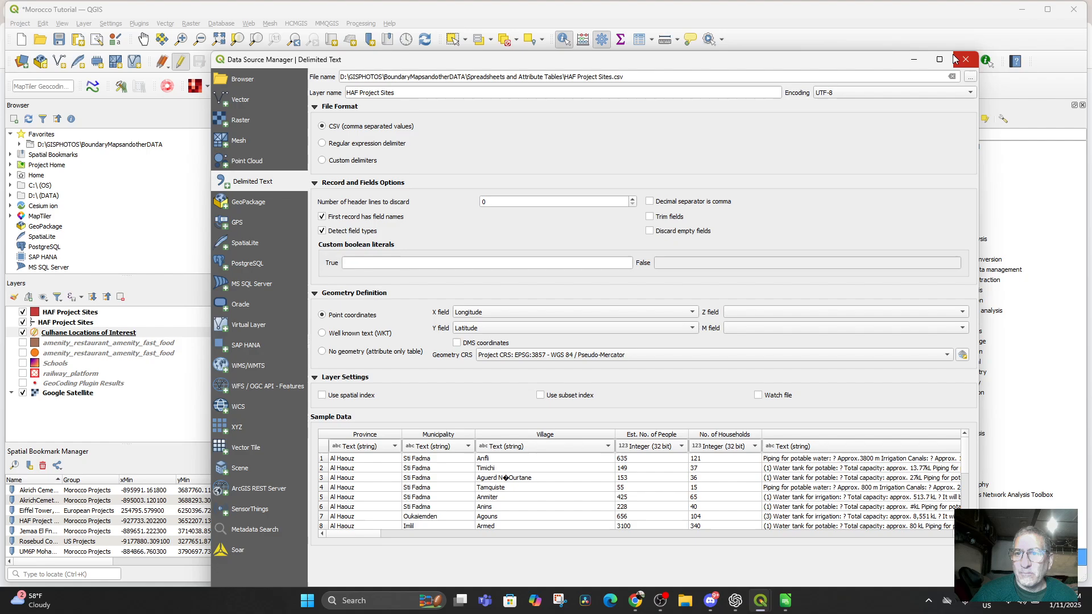
{"action": "left_click", "coordinate": [914, 61]}
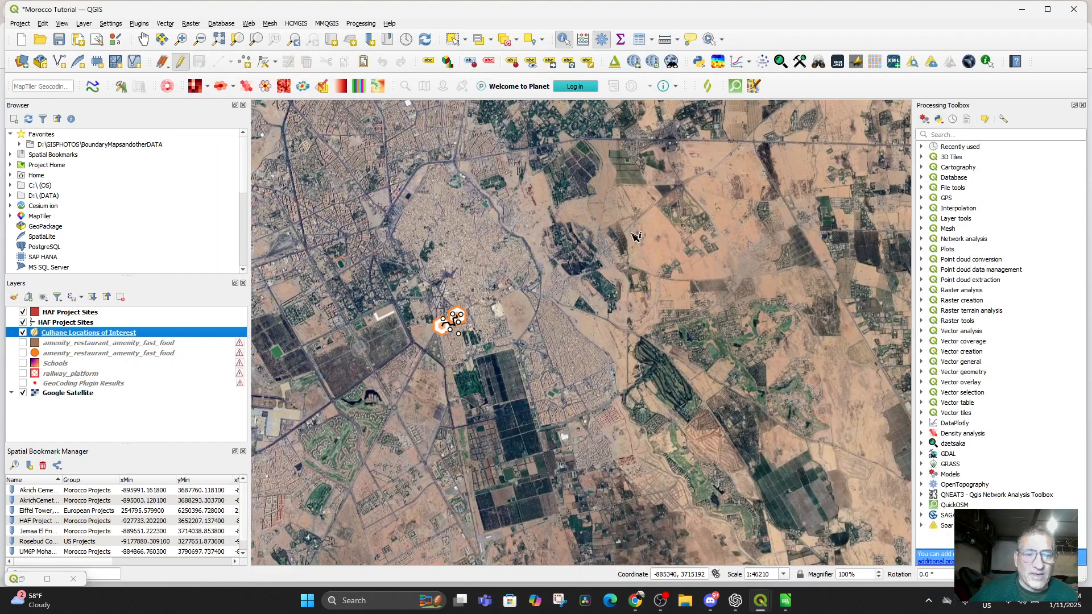
Open the Field Calculator for the Culhane Locations of Interest layer and define a new field named Latitude with the expression y($geometry)
{"action": "right_click", "coordinate": [64, 335]}
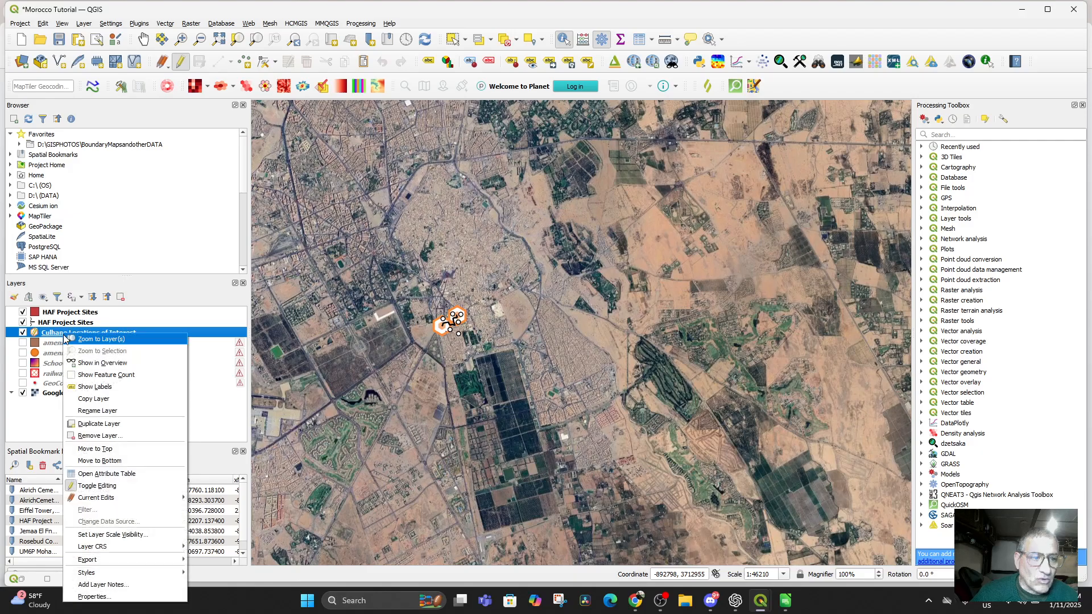
{"action": "left_click", "coordinate": [137, 472]}
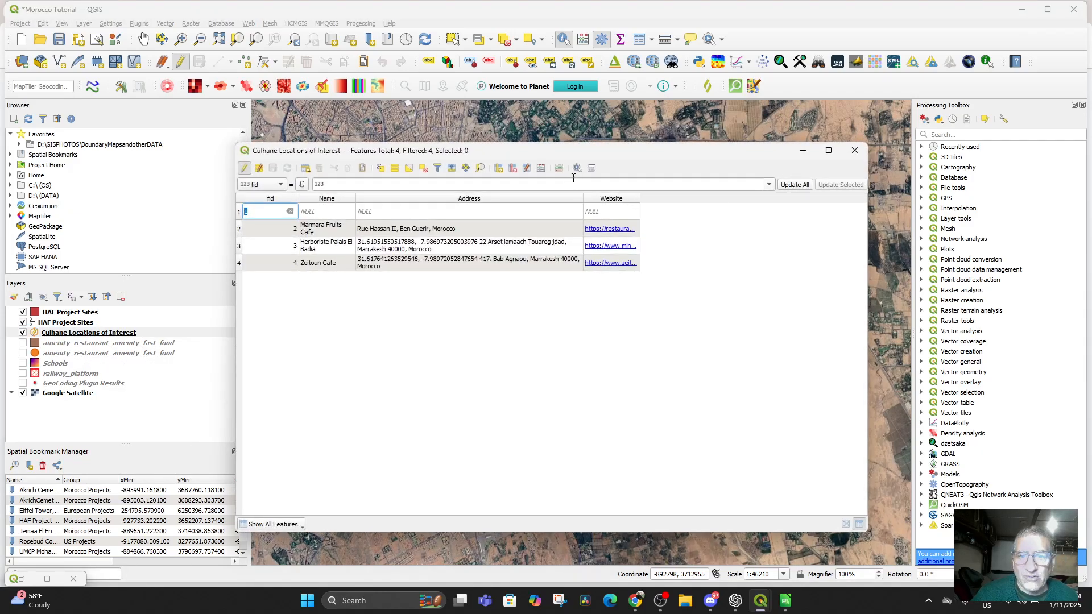
{"action": "left_click", "coordinate": [540, 167]}
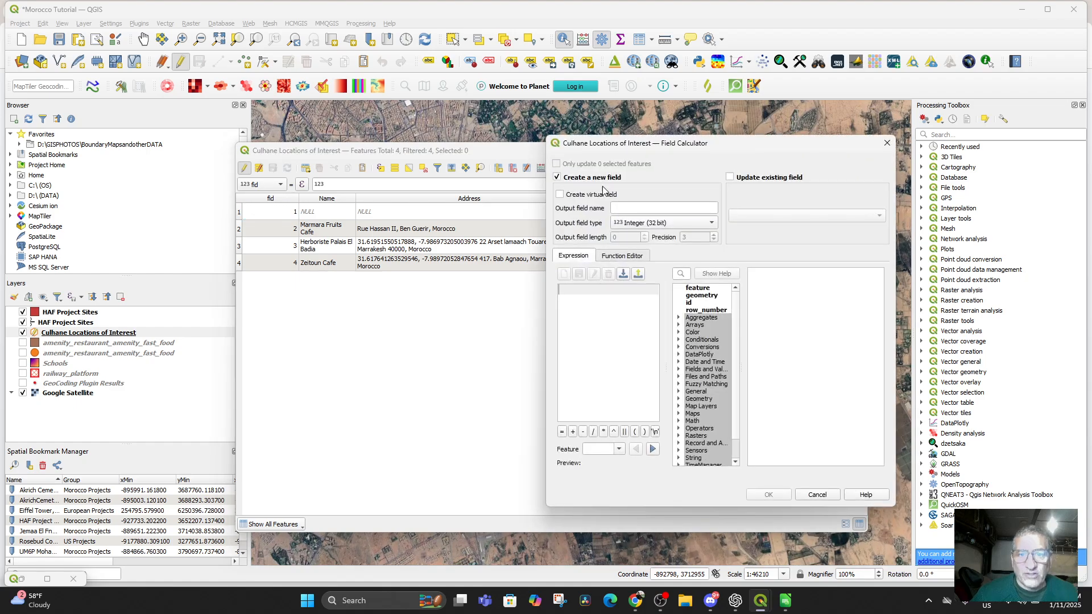
{"action": "left_click", "coordinate": [625, 208]}
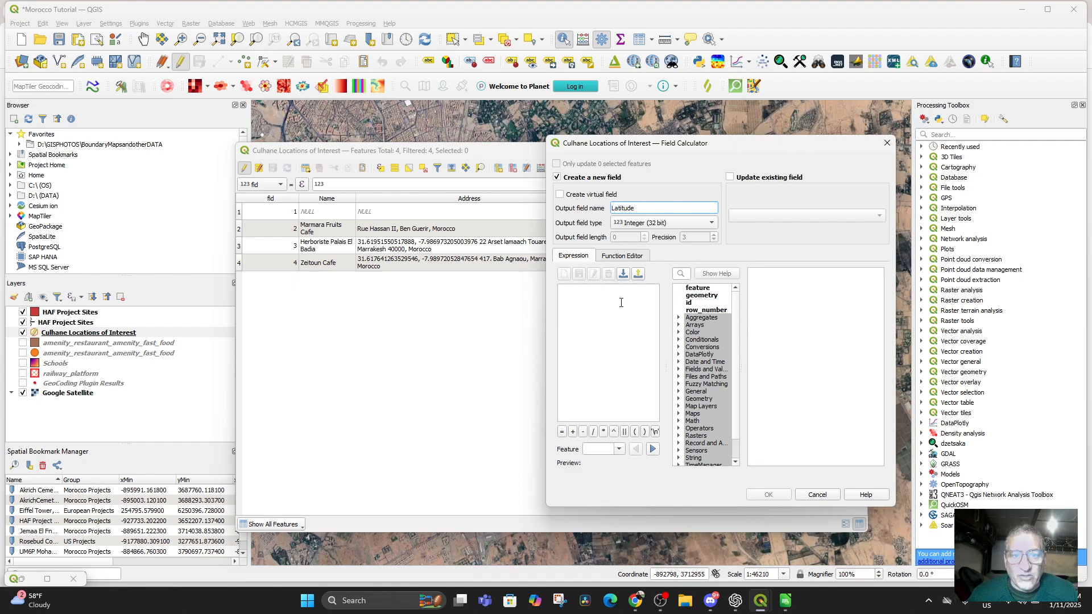
{"action": "left_click", "coordinate": [589, 307]}
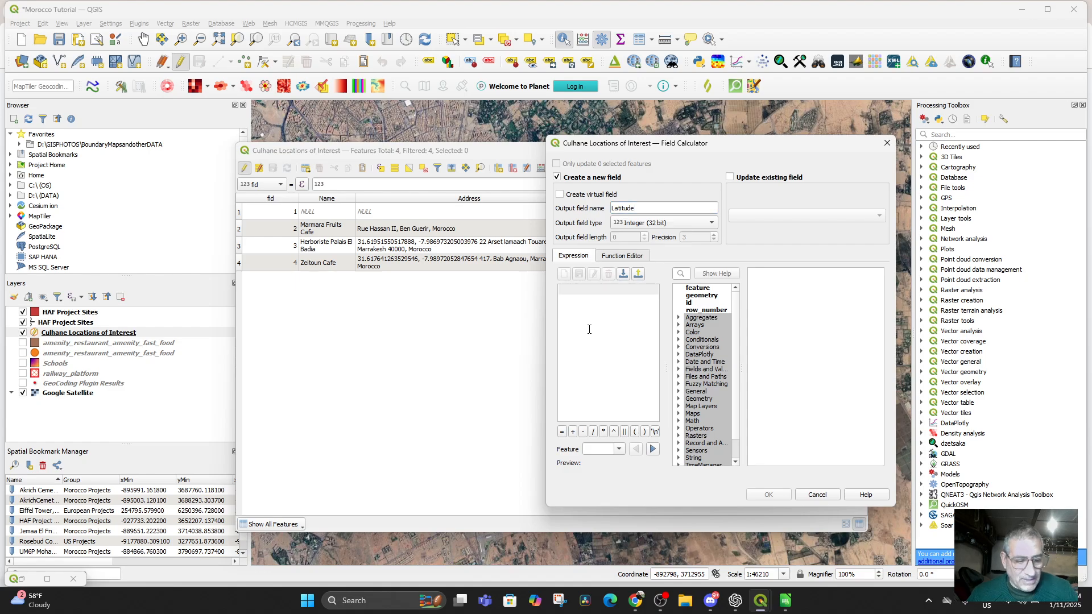
{"action": "key", "text": "ctrl+v"}
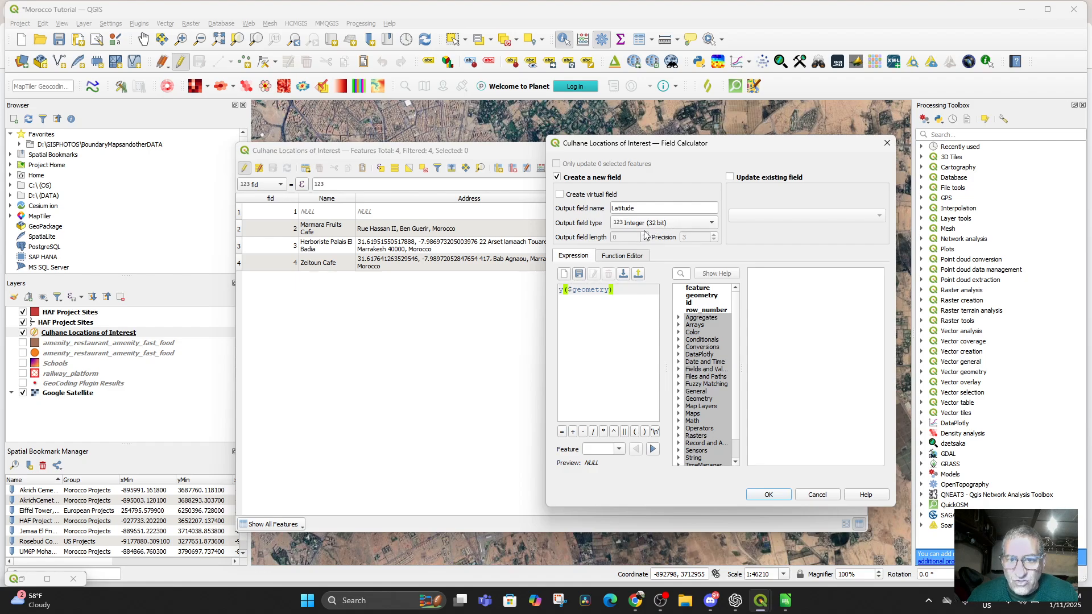
Set the Latitude field's type to Decimal number (real) and create the field
{"action": "left_click", "coordinate": [710, 223]}
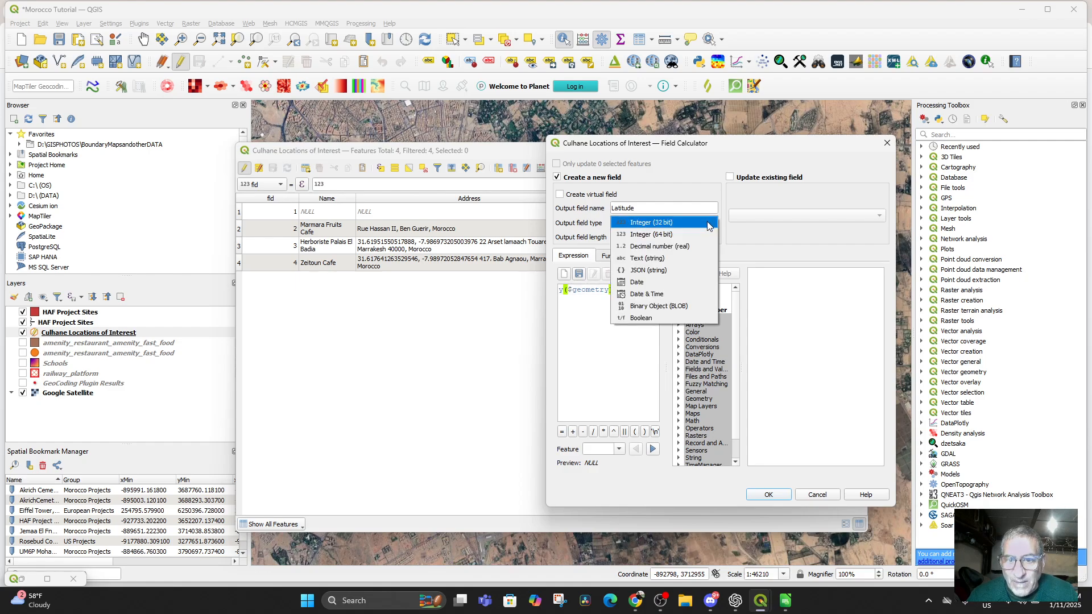
{"action": "left_click", "coordinate": [689, 248]}
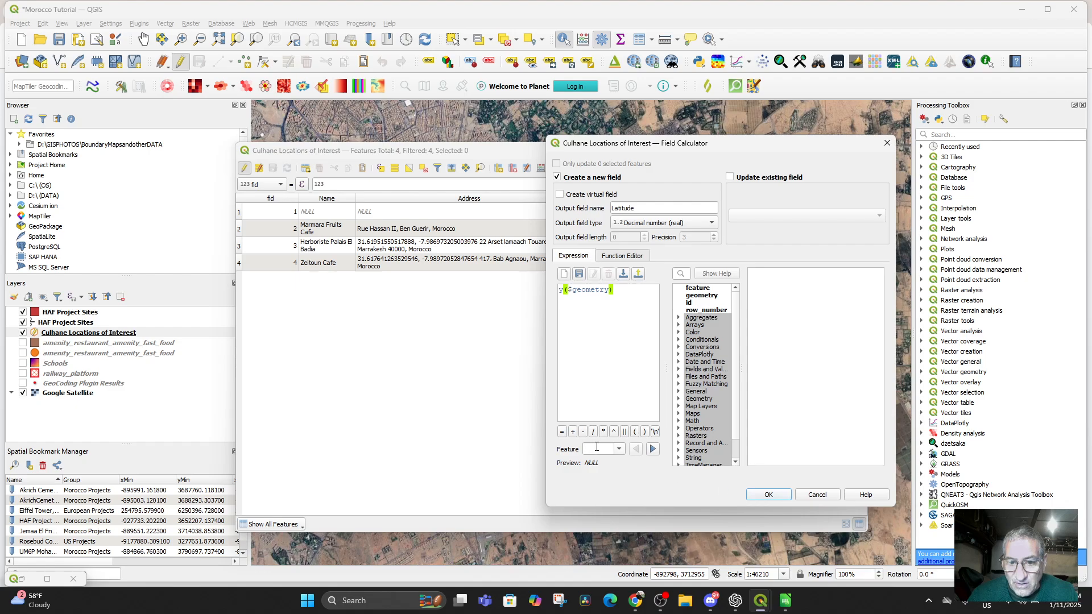
{"action": "left_click", "coordinate": [618, 450]}
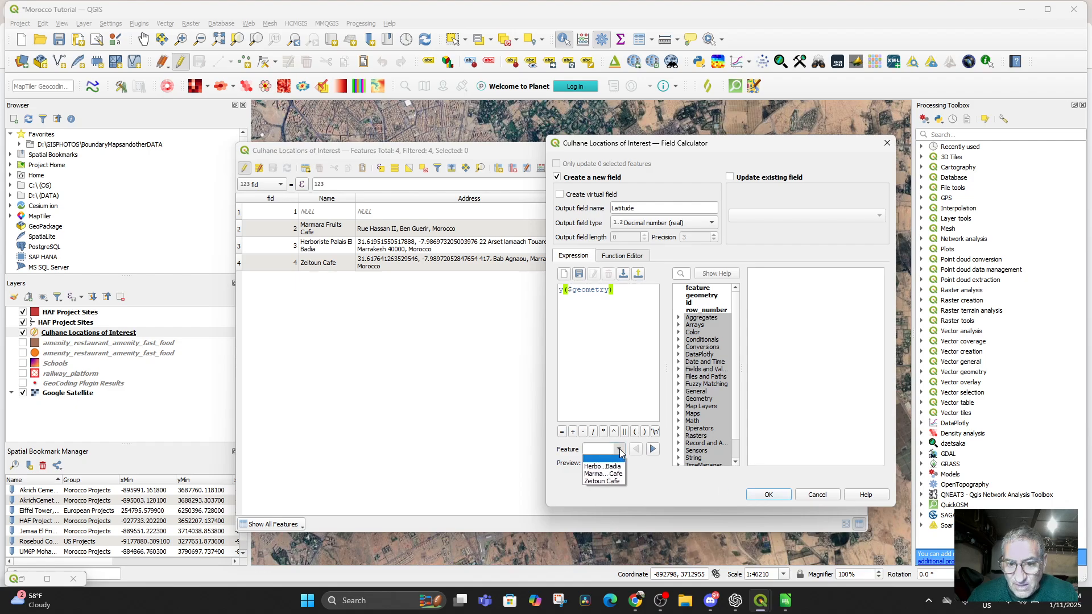
{"action": "left_click", "coordinate": [643, 401]}
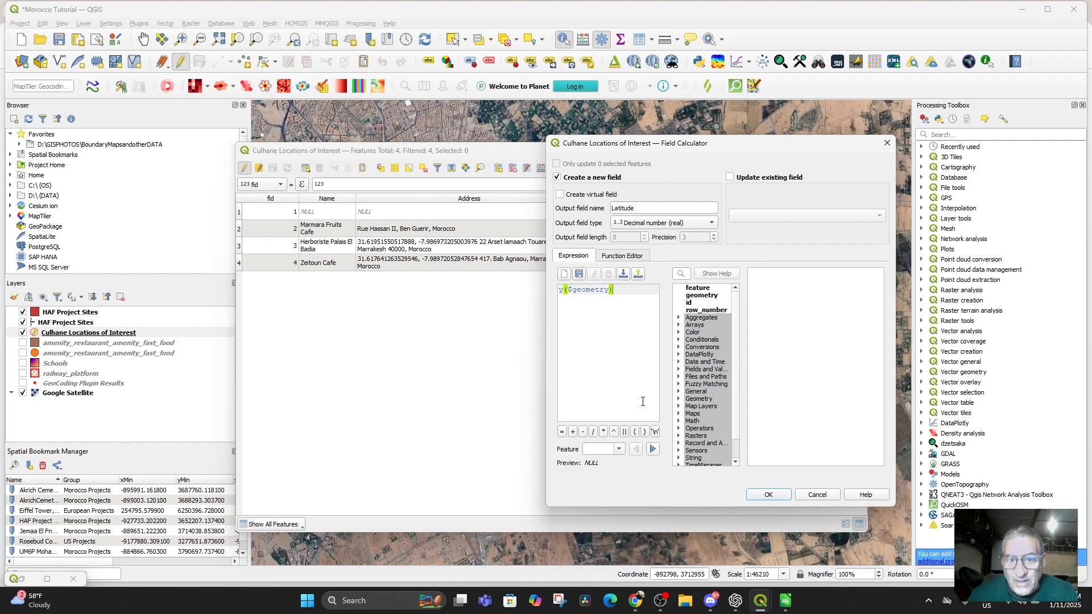
{"action": "left_click", "coordinate": [769, 495]}
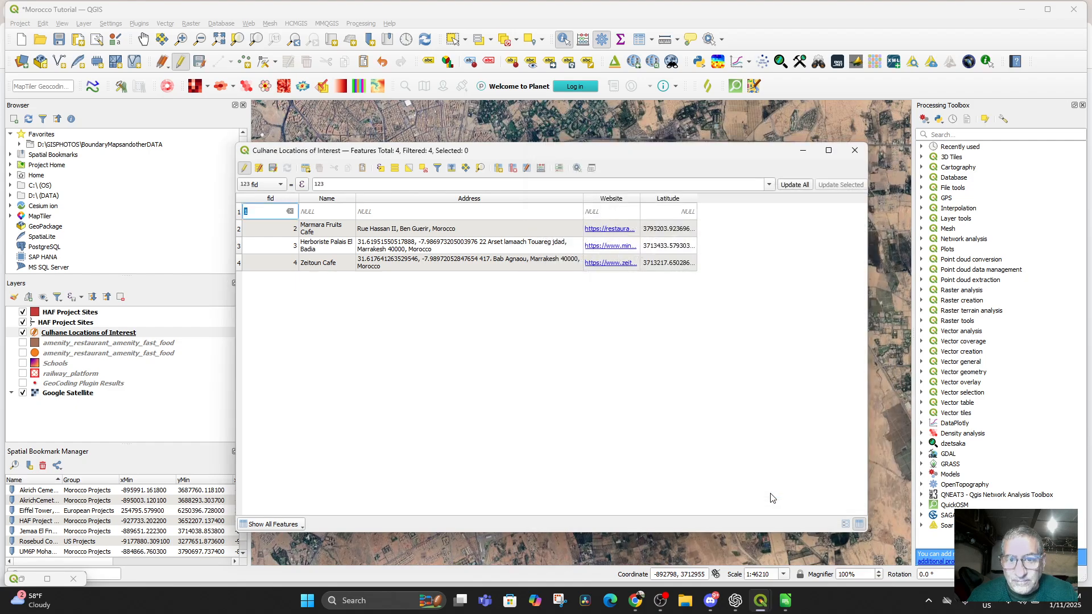
Copy the Latitude value of the Marmara Fruits Cafe record from the attribute table
{"action": "double_click", "coordinate": [663, 229]}
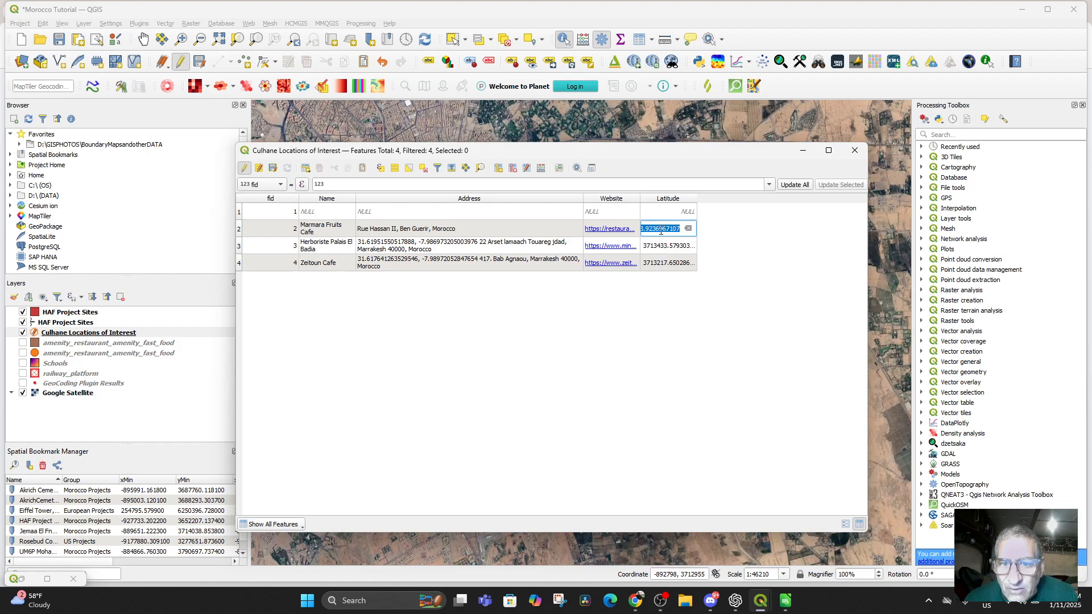
{"action": "left_click_drag", "start_coordinate": [661, 232], "coordinate": [639, 230]}
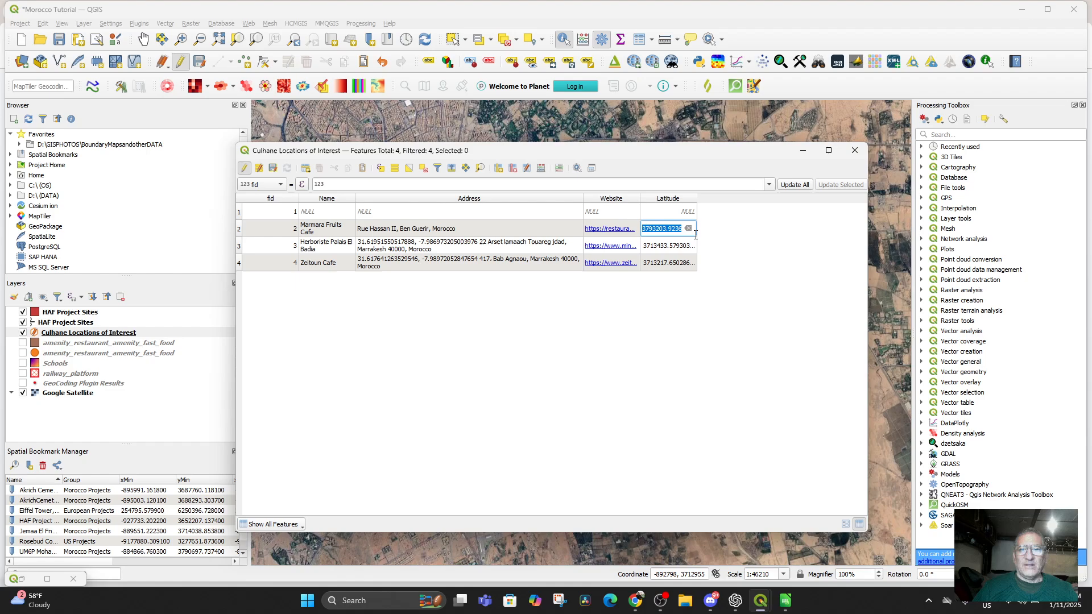
{"action": "right_click", "coordinate": [661, 229]}
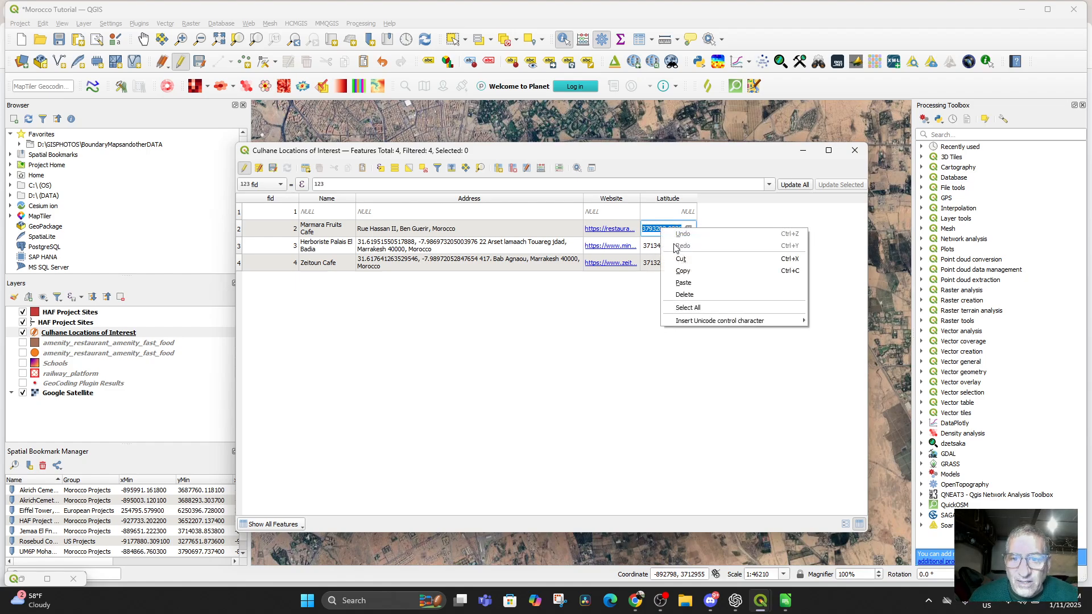
{"action": "left_click", "coordinate": [688, 273]}
Switch to ChatGPT and start a message reading "Okay, why did it give me this number for latitude:" followed by the copied value 3793203.9236
{"action": "mouse_move", "coordinate": [785, 597]}
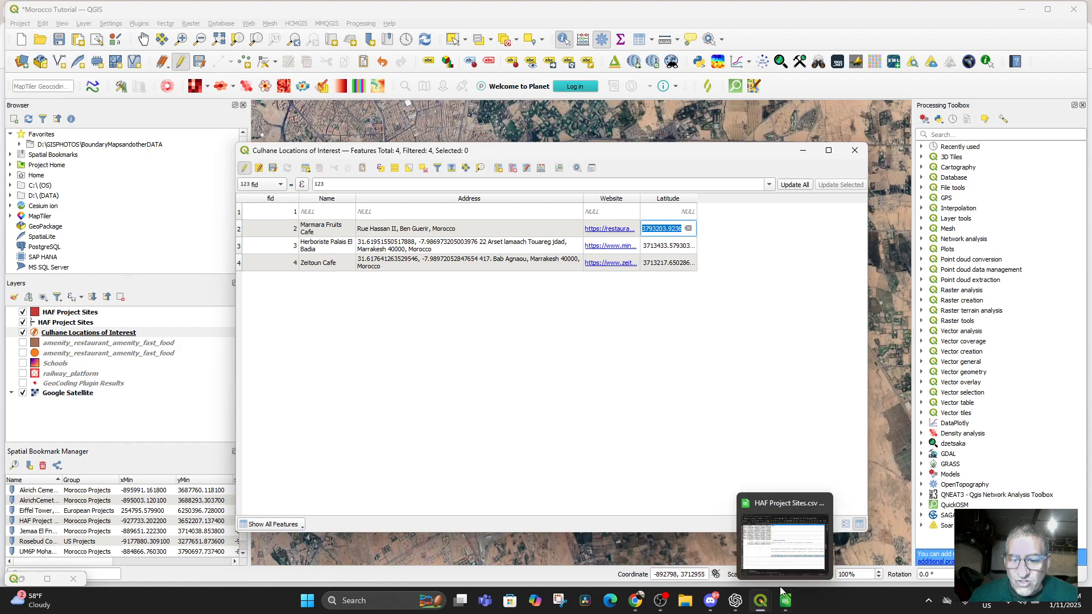
{"action": "left_click", "coordinate": [735, 600]}
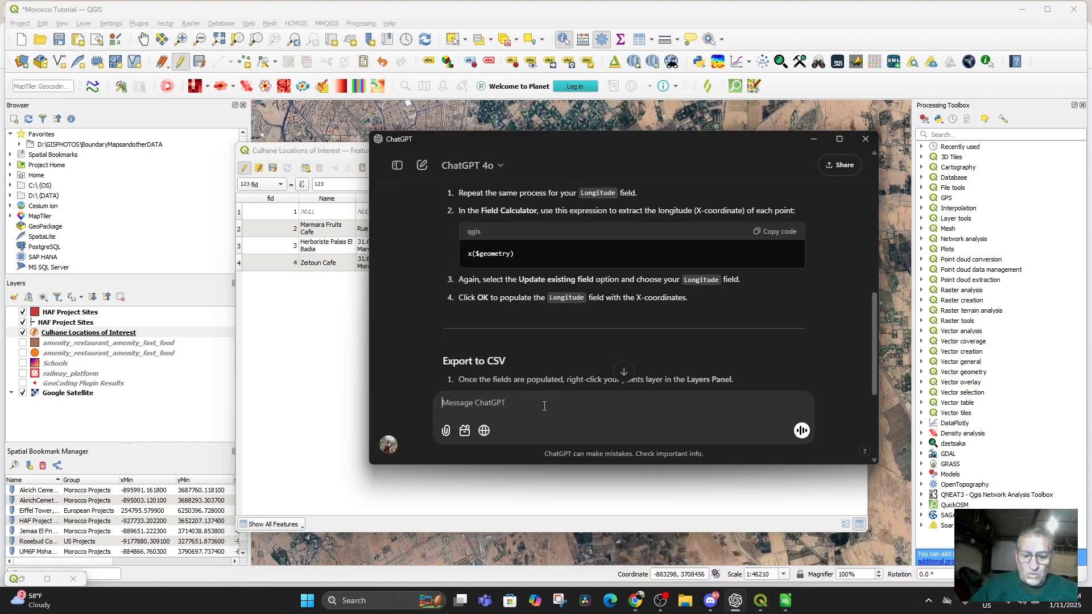
{"action": "type", "text": "Okay, why di"}
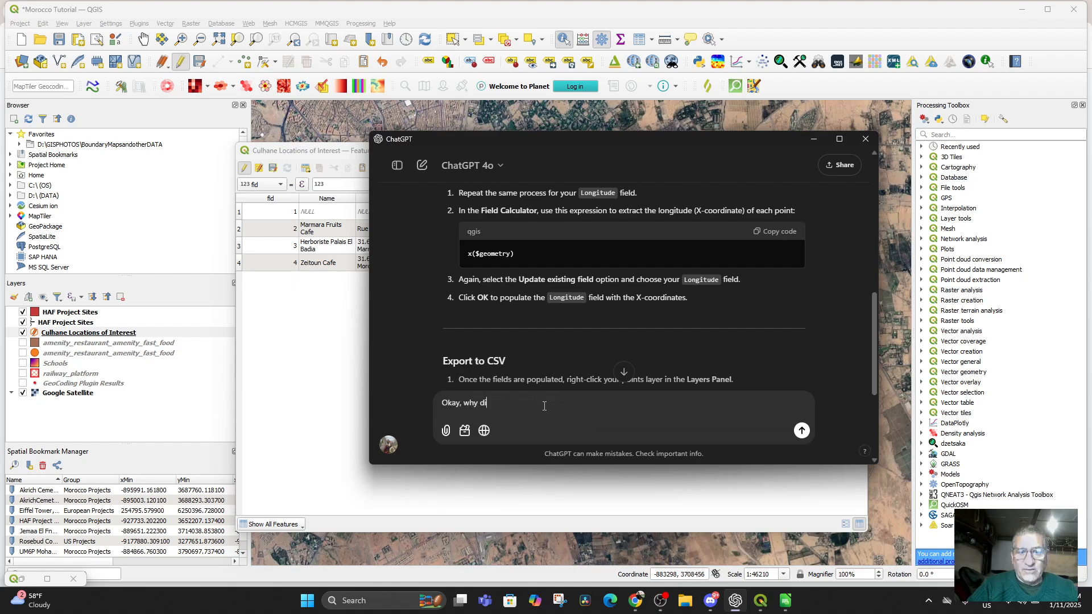
{"action": "type", "text": "d it give me t"}
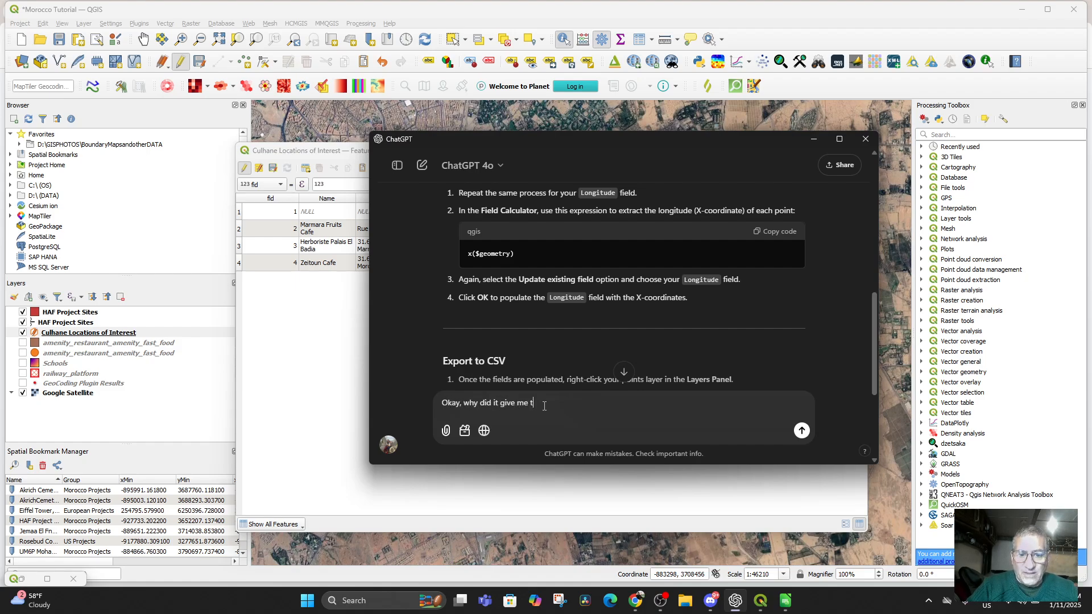
{"action": "type", "text": "his number for "}
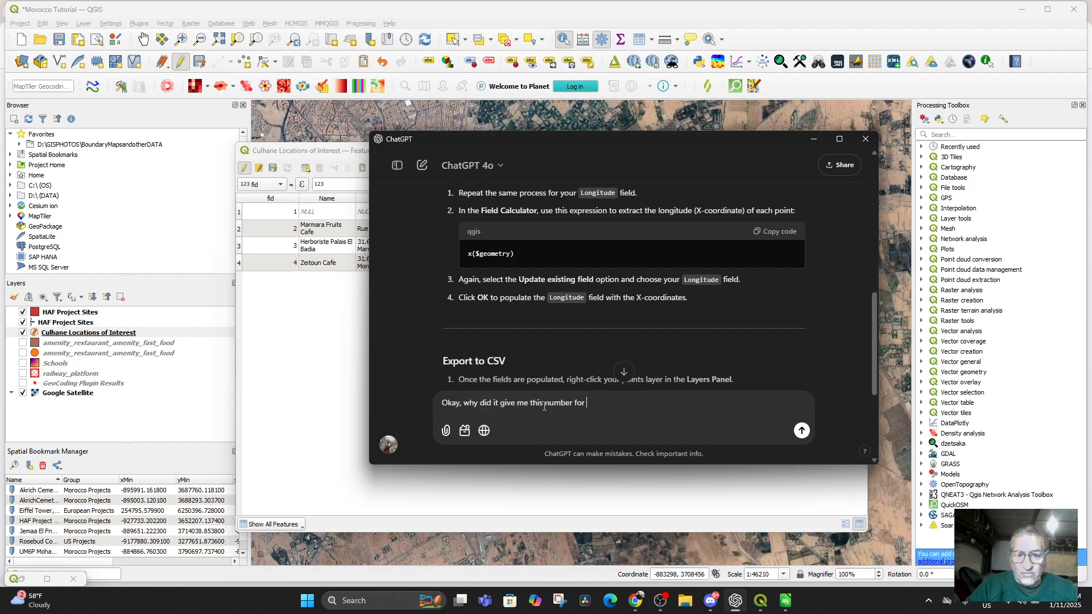
{"action": "type", "text": "latitude:"}
{"action": "key", "text": "shift+Return"}
{"action": "key", "text": "ctrl+v"}
Finish the message with "That does not look like any latitude I'm familiar with!", send it and read the end of the reply
{"action": "key", "text": "shift+Return"}
{"action": "type", "text": "Tha"}
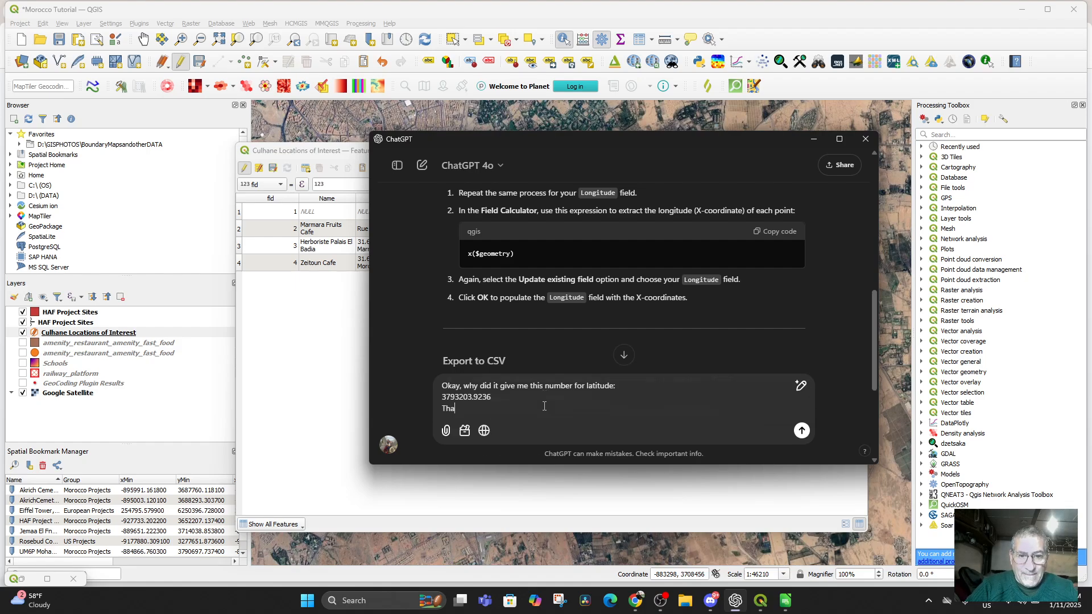
{"action": "type", "text": "t does not"}
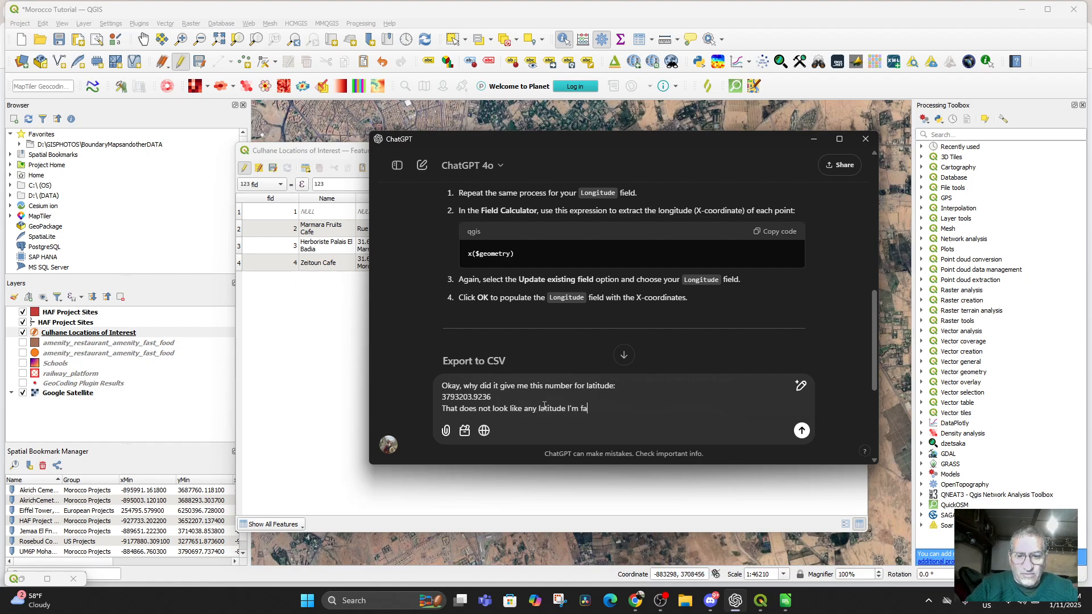
{"action": "type", "text": "look like any latitude I'm familiar with!"}
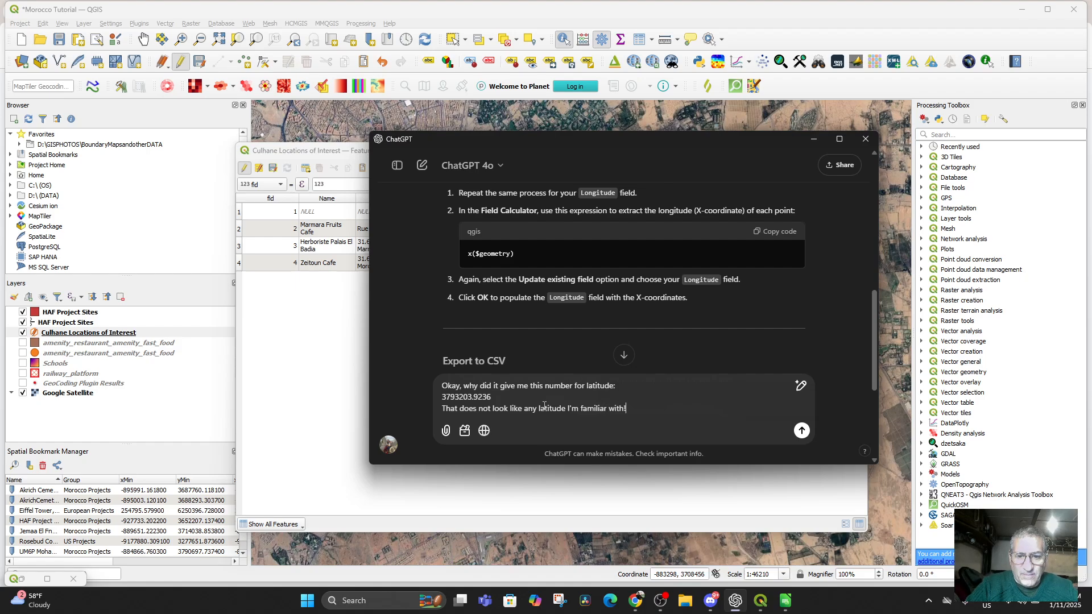
{"action": "key", "text": "Return"}
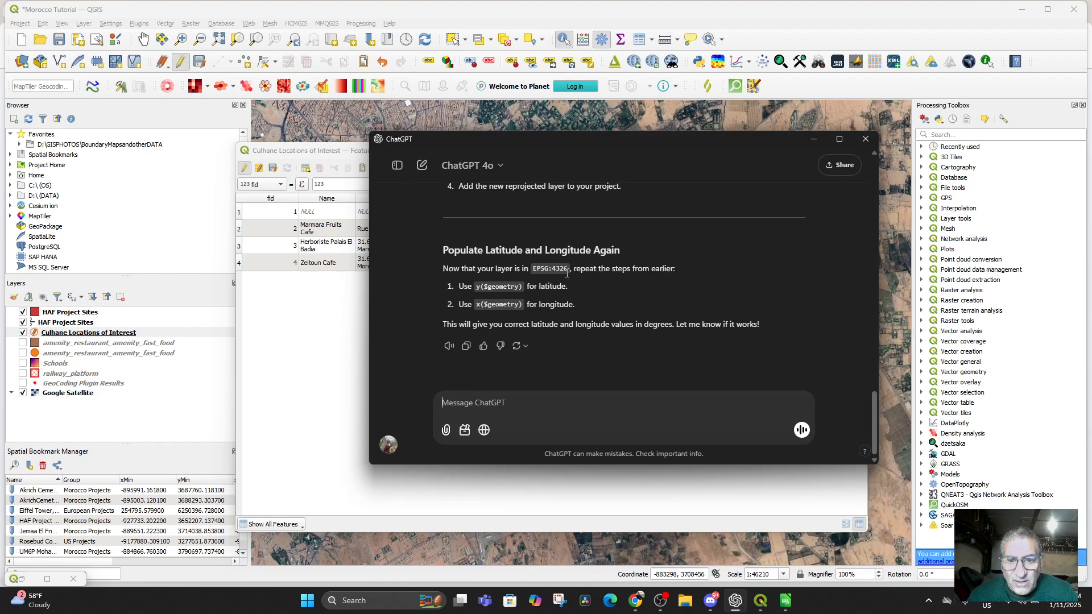
{"action": "scroll", "coordinate": [571, 291], "scroll_direction": "up", "scroll_amount": 2}
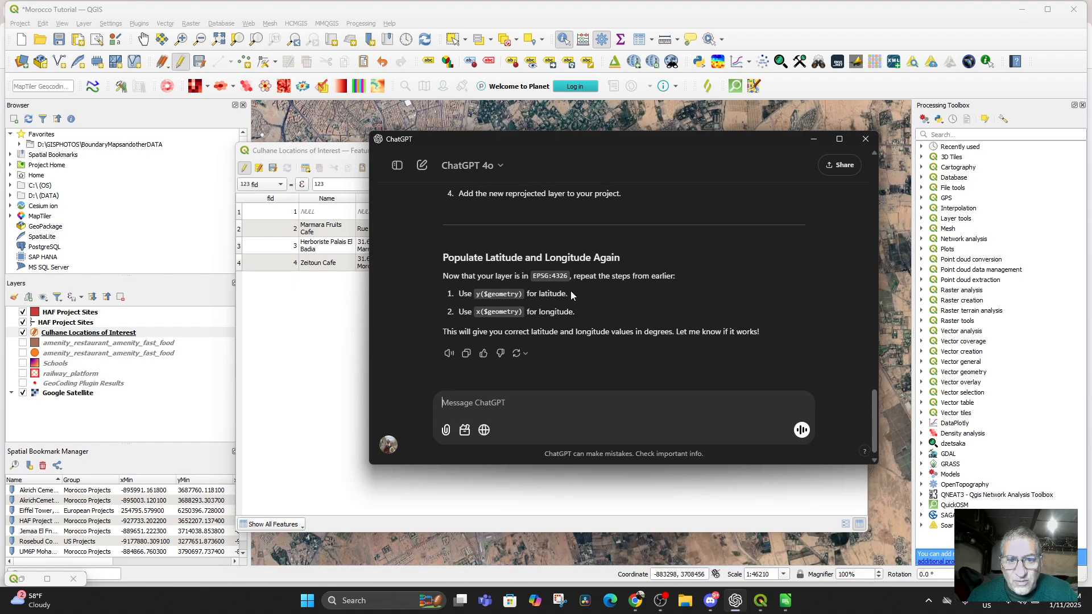
{"action": "scroll", "coordinate": [571, 291], "scroll_direction": "down", "scroll_amount": 2}
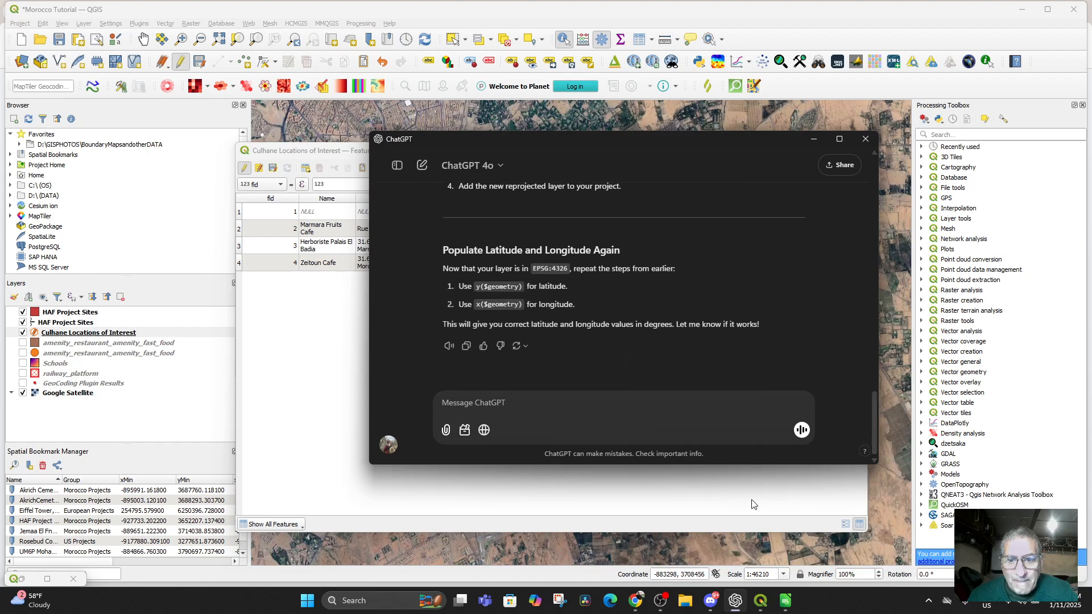
Switch to QGIS and set up a new Field Calculator field named longitude of type Decimal number (real)
{"action": "left_click", "coordinate": [744, 484]}
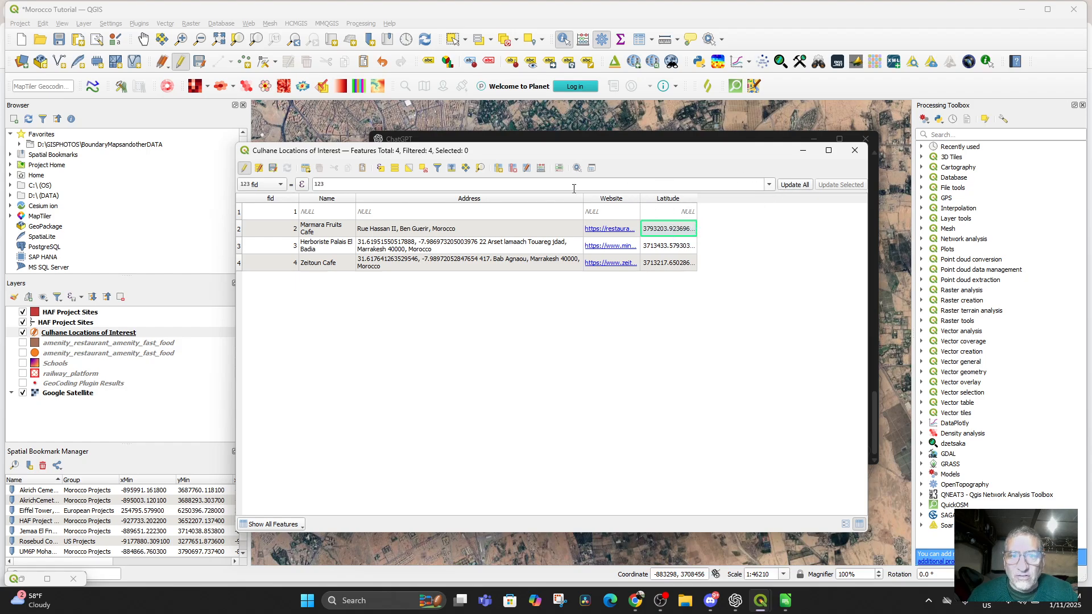
{"action": "left_click", "coordinate": [540, 168]}
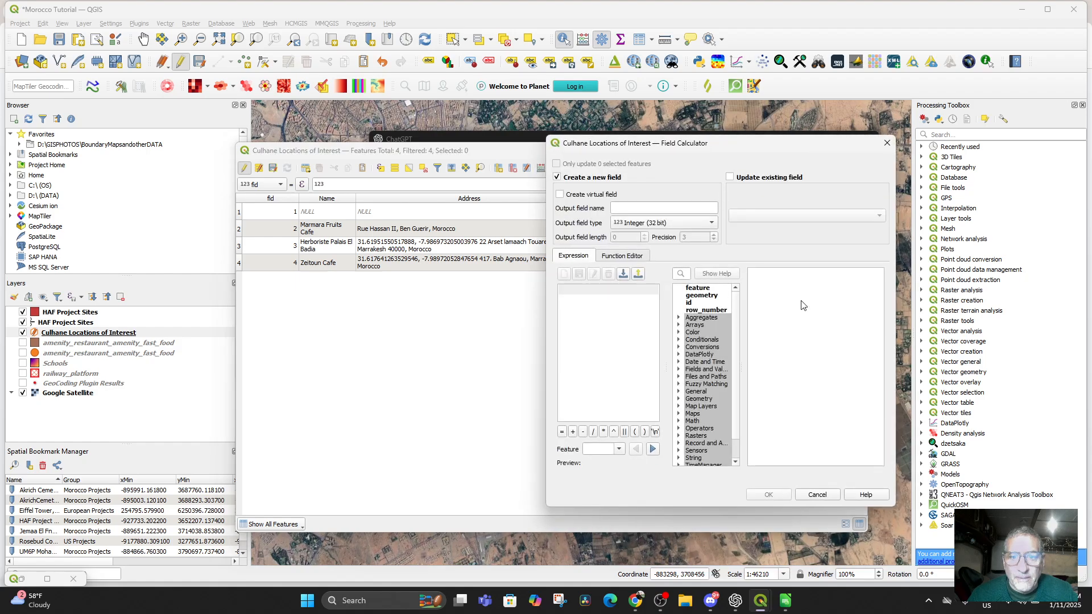
{"action": "left_click", "coordinate": [655, 210]}
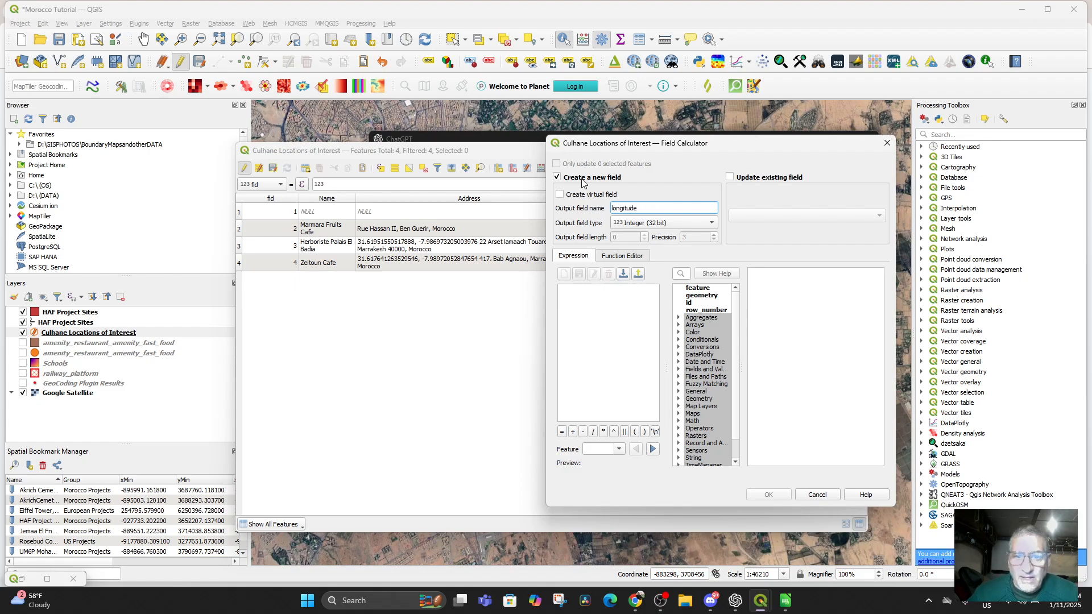
{"action": "left_click", "coordinate": [663, 225]}
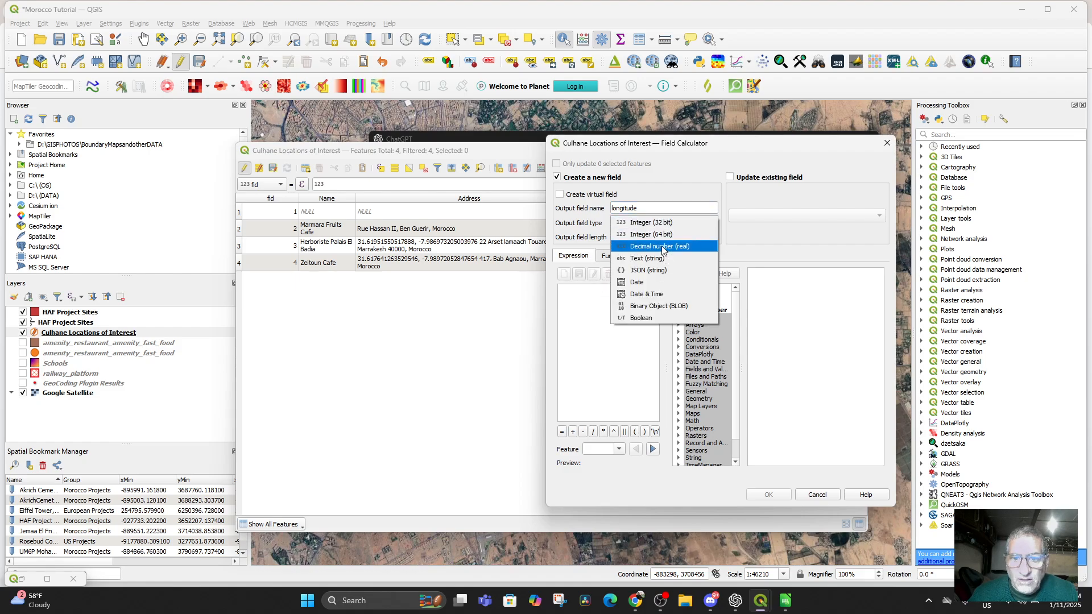
{"action": "left_click", "coordinate": [663, 250]}
{"action": "left_click", "coordinate": [581, 292]}
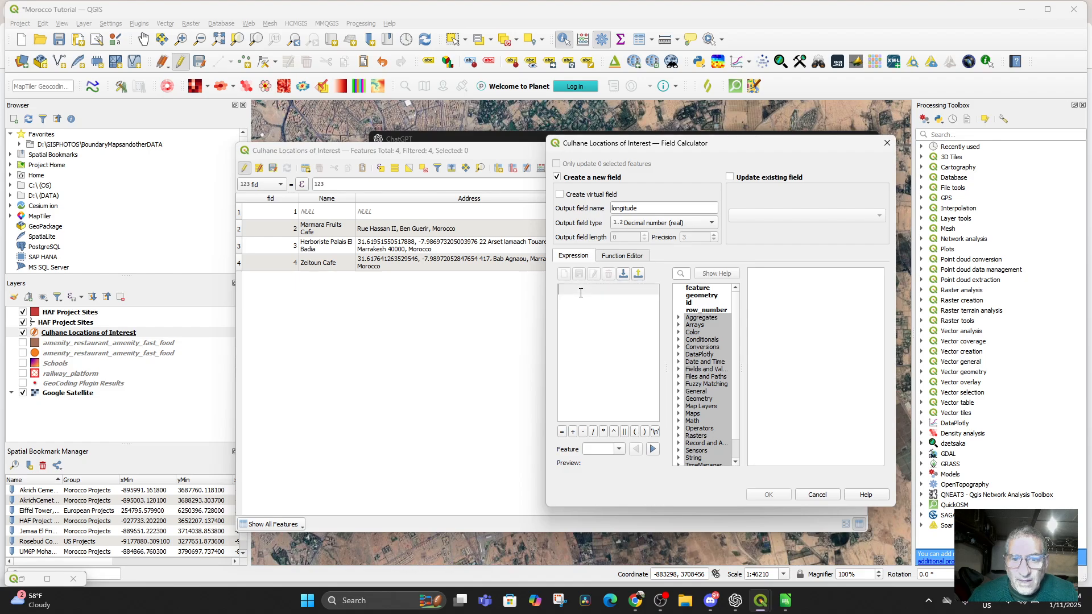
{"action": "key", "text": "ctrl+v"}
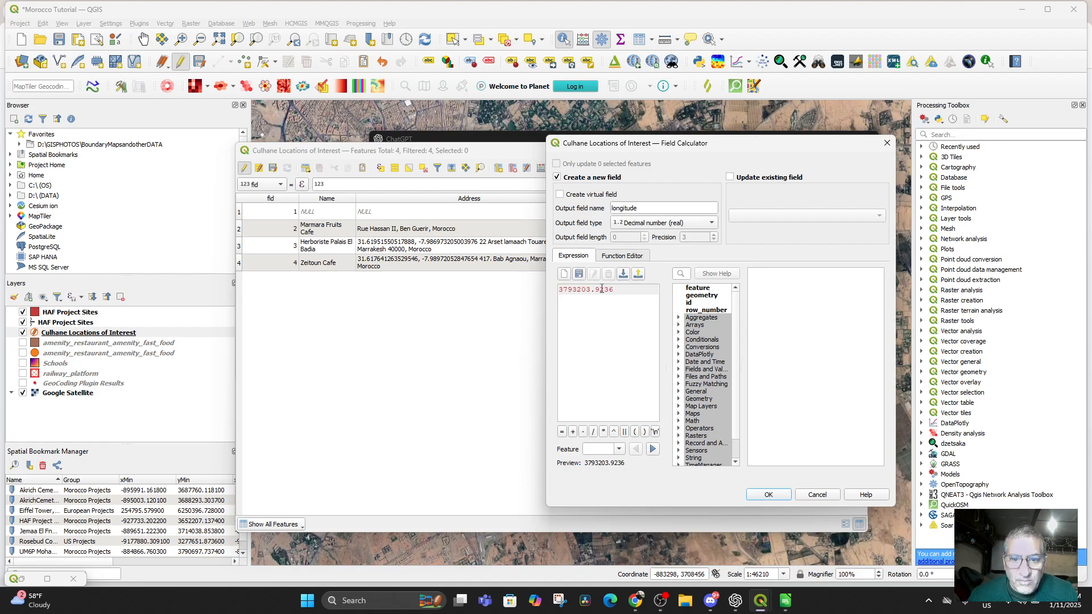
{"action": "left_click_drag", "start_coordinate": [615, 289], "coordinate": [554, 286]}
{"action": "key", "text": "BackSpace"}
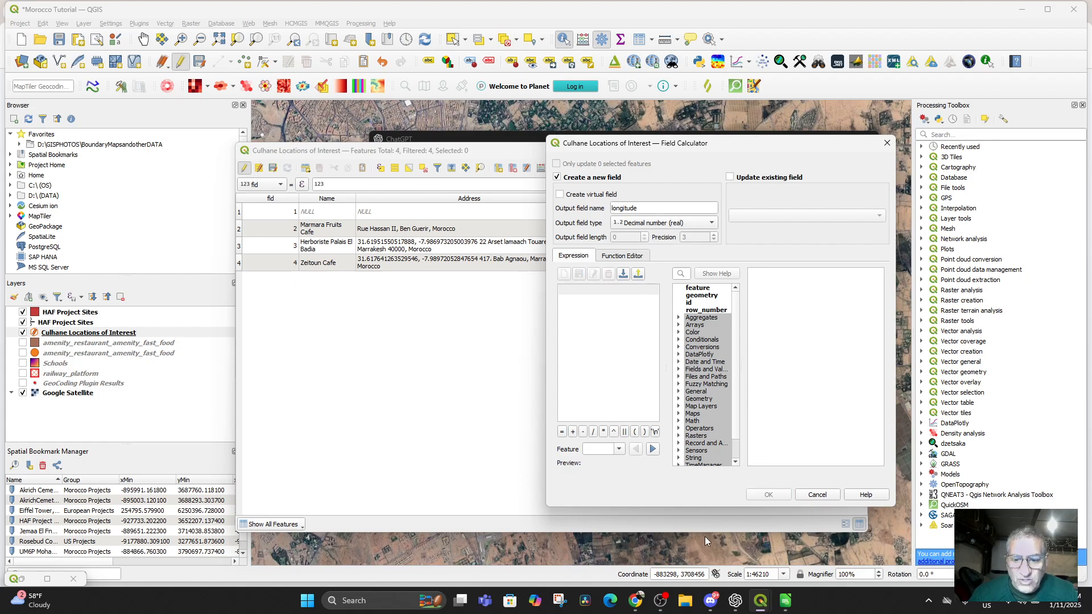
Switch to ChatGPT and copy the longitude expression x($geometry) from the latest reply
{"action": "left_click", "coordinate": [736, 604]}
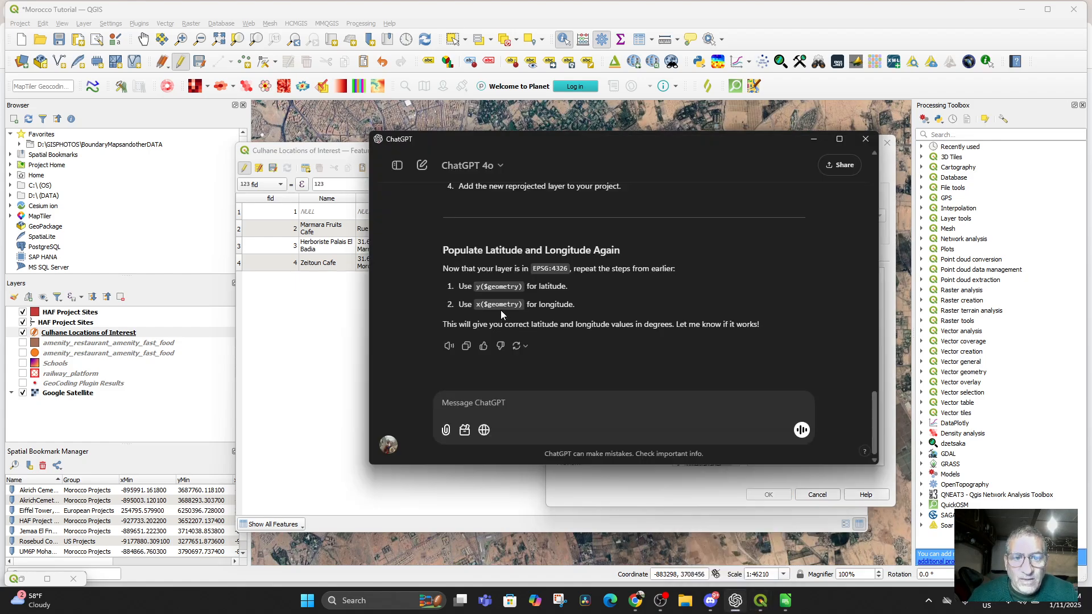
{"action": "double_click", "coordinate": [501, 309]}
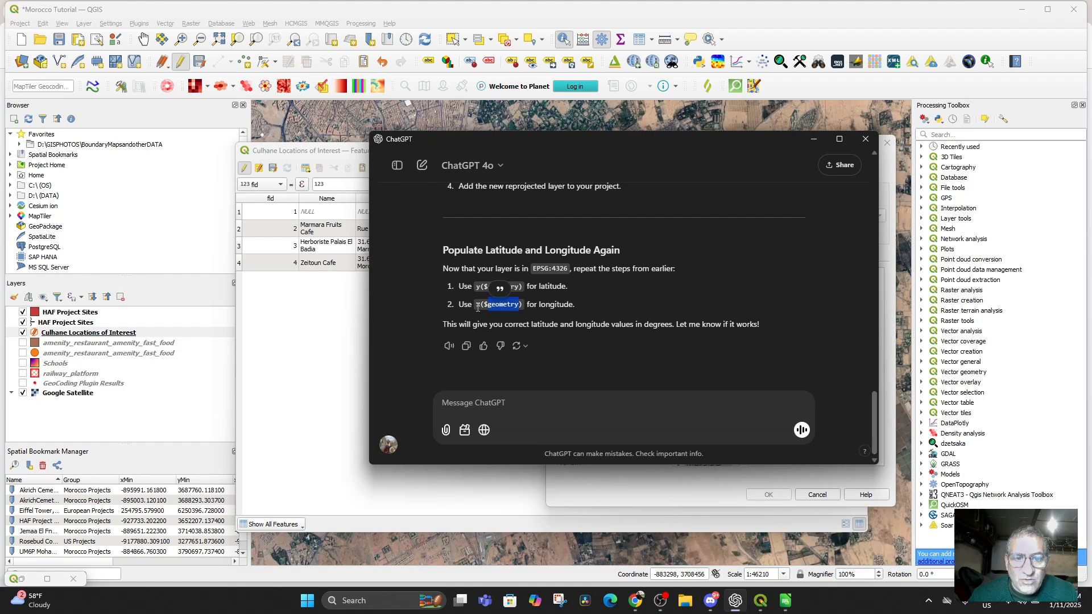
{"action": "left_click_drag", "start_coordinate": [478, 305], "coordinate": [516, 304]}
{"action": "right_click", "coordinate": [510, 306]}
{"action": "left_click", "coordinate": [527, 322]}
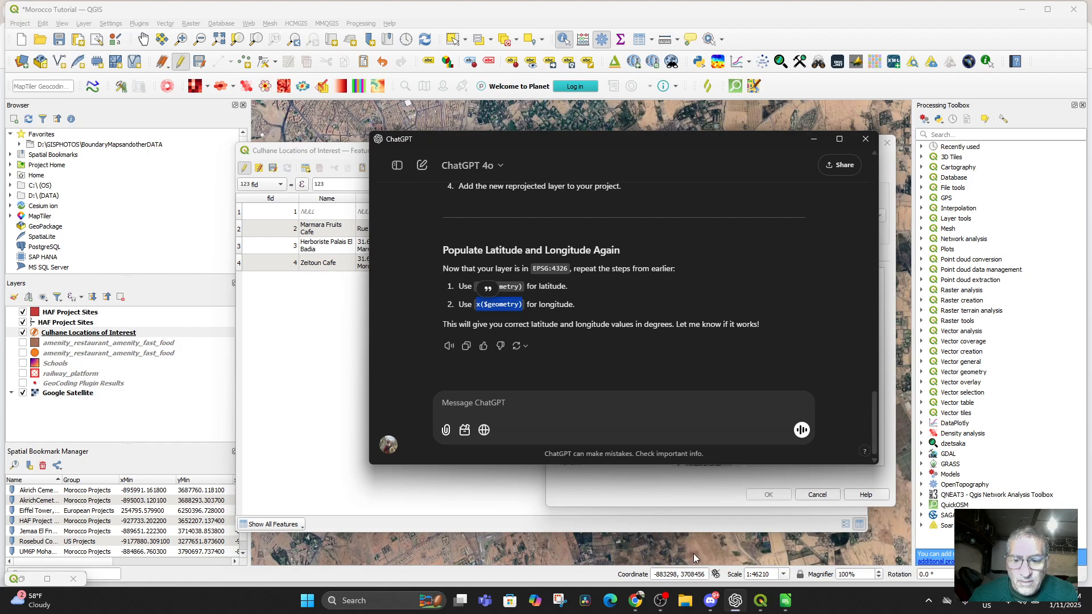
Switch to QGIS and create the longitude field in the Field Calculator with the copied expression x($geometry)
{"action": "left_click", "coordinate": [760, 600]}
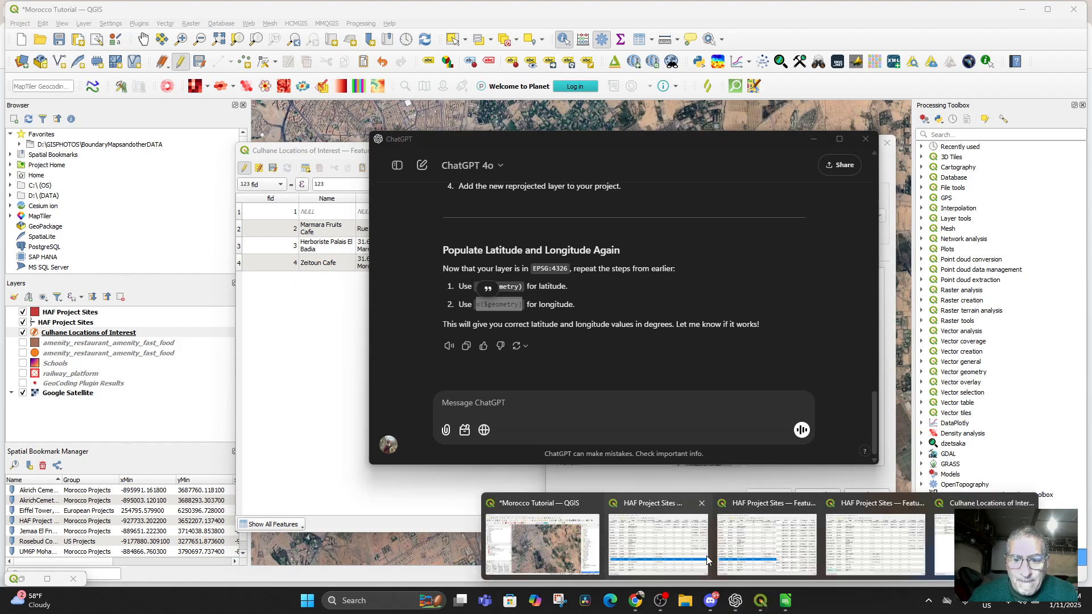
{"action": "left_click", "coordinate": [559, 508]}
{"action": "key", "text": "ctrl+v"}
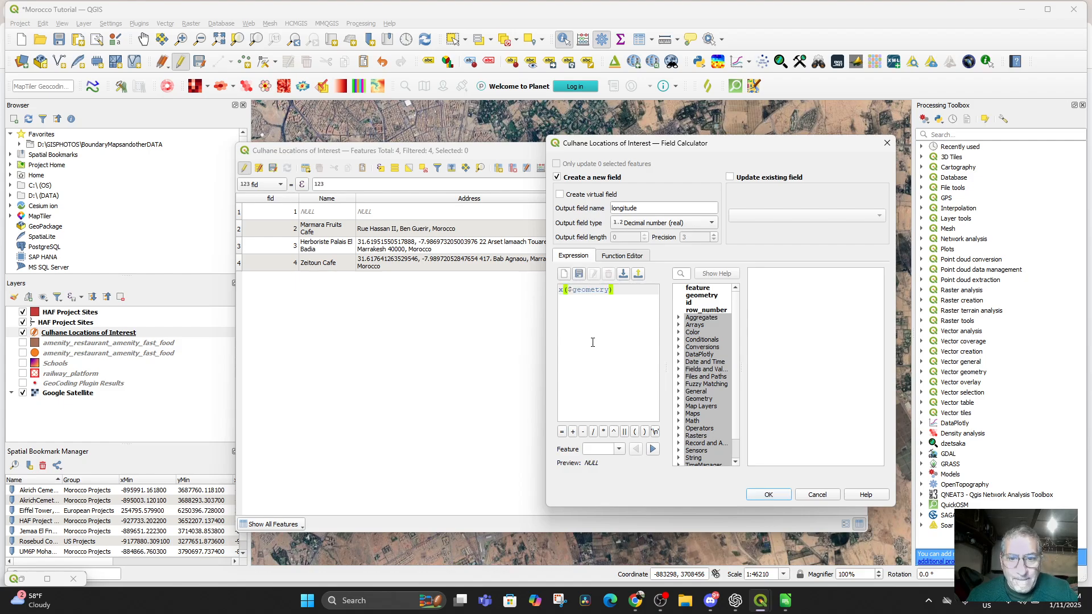
{"action": "left_click", "coordinate": [764, 493]}
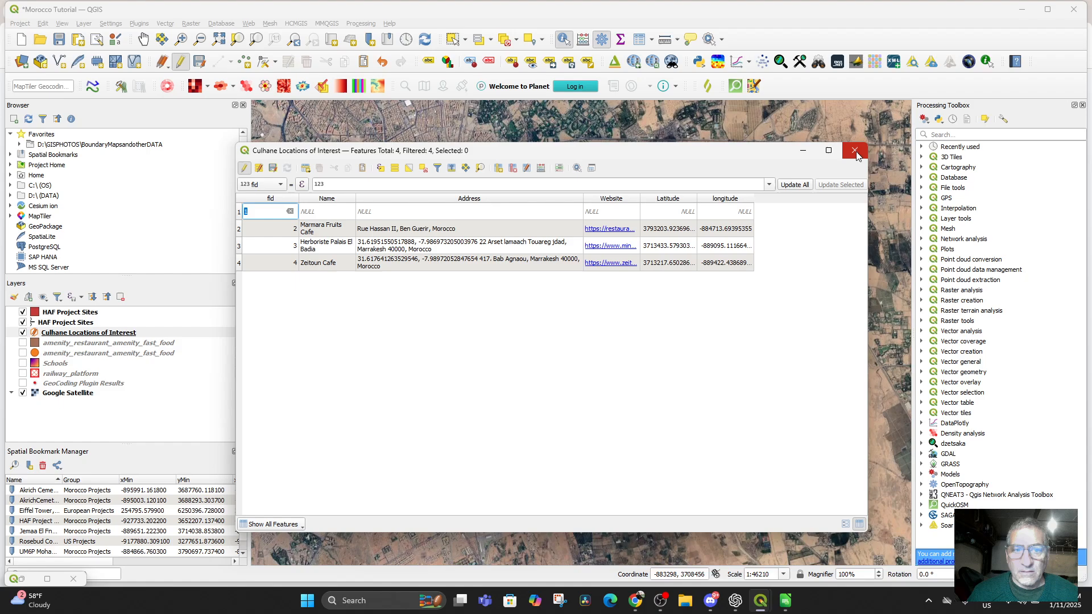
Save the edits to the Culhane Locations of Interest table, end editing and close the attribute table
{"action": "left_click", "coordinate": [273, 169]}
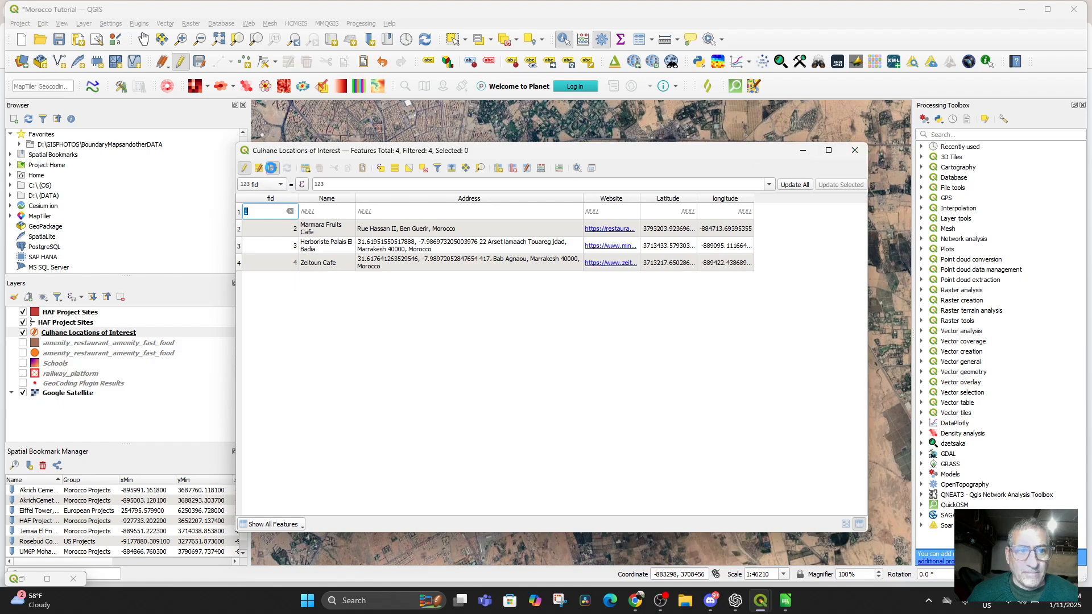
{"action": "left_click", "coordinate": [246, 170]}
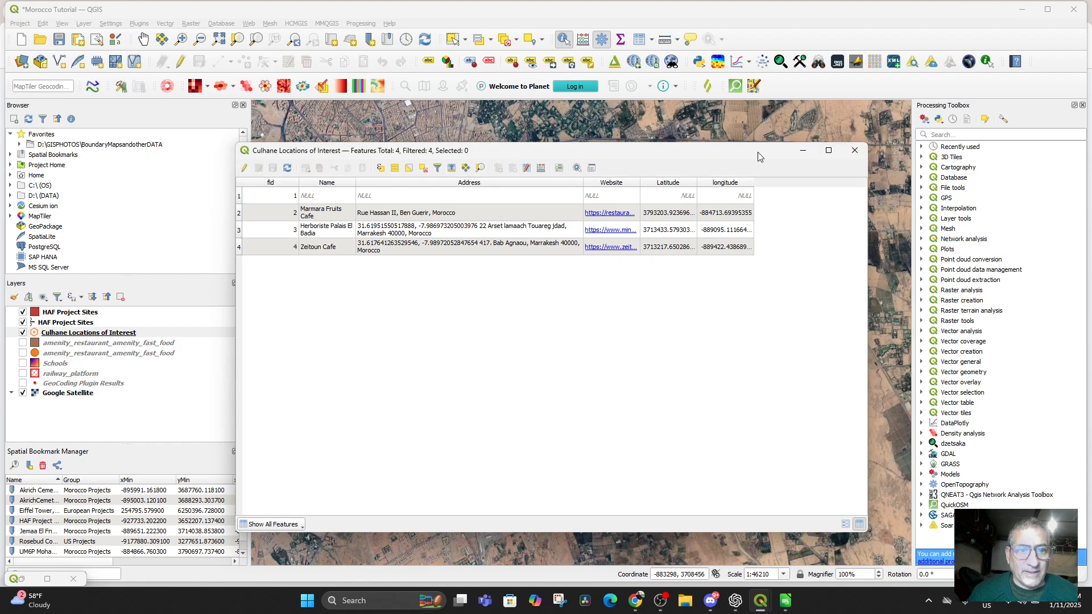
{"action": "left_click", "coordinate": [854, 150]}
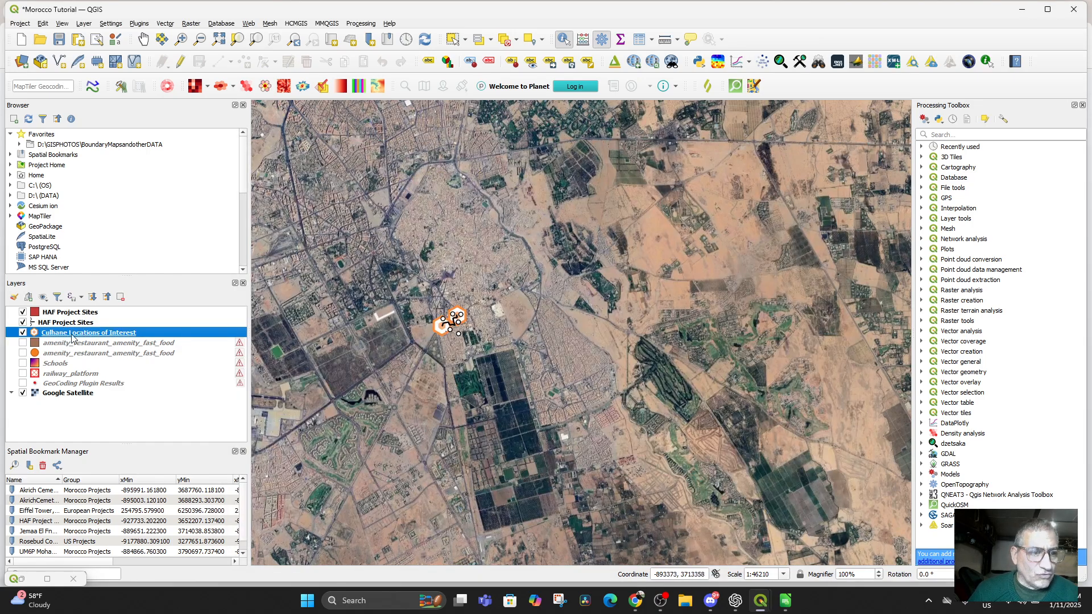
Check the Culhane Locations of Interest points on the map and try assigning EPSG:4326 as the layer's CRS
{"action": "left_click", "coordinate": [22, 333]}
{"action": "left_click", "coordinate": [22, 332]}
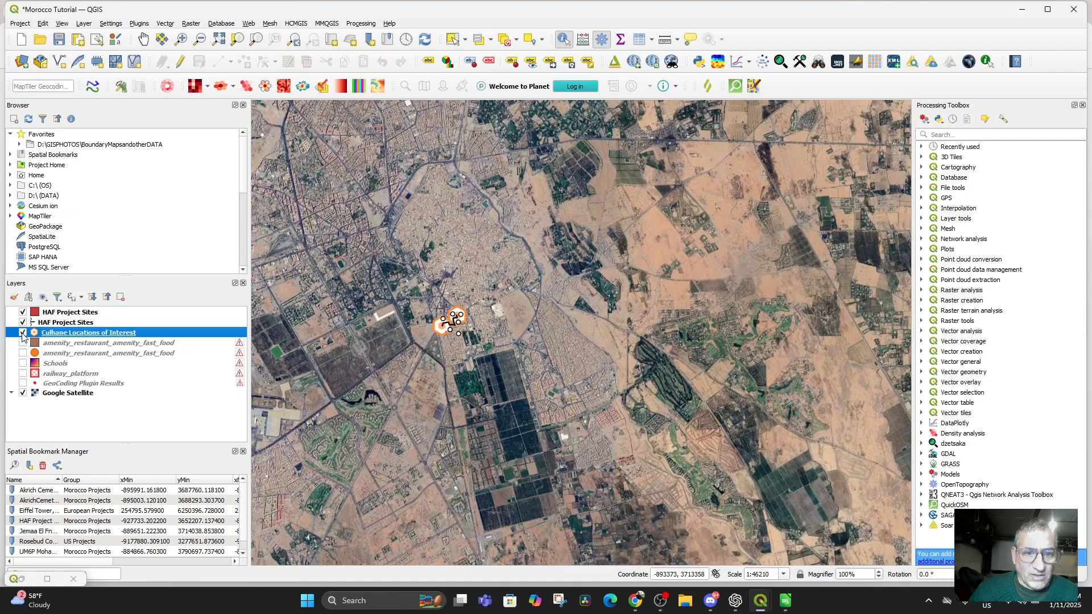
{"action": "scroll", "coordinate": [415, 358], "scroll_direction": "up", "scroll_amount": 1}
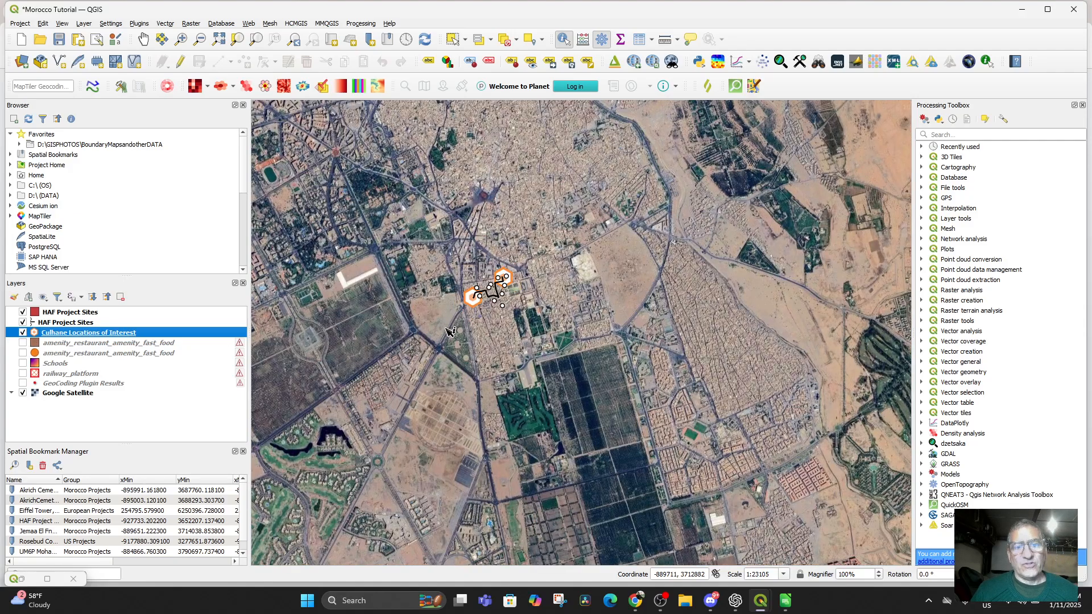
{"action": "right_click", "coordinate": [93, 336]}
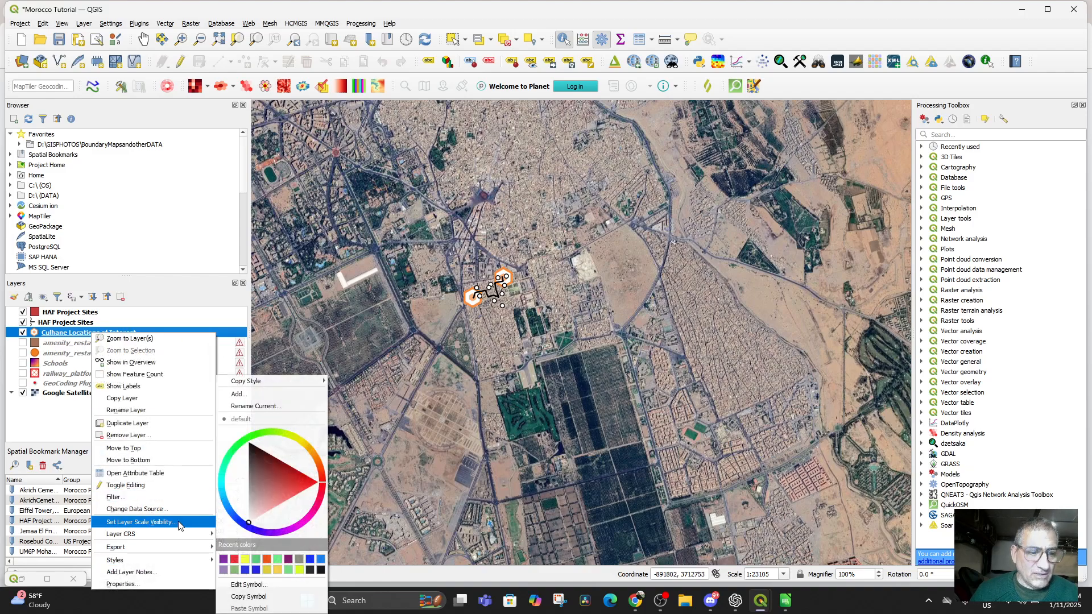
{"action": "mouse_move", "coordinate": [174, 535]}
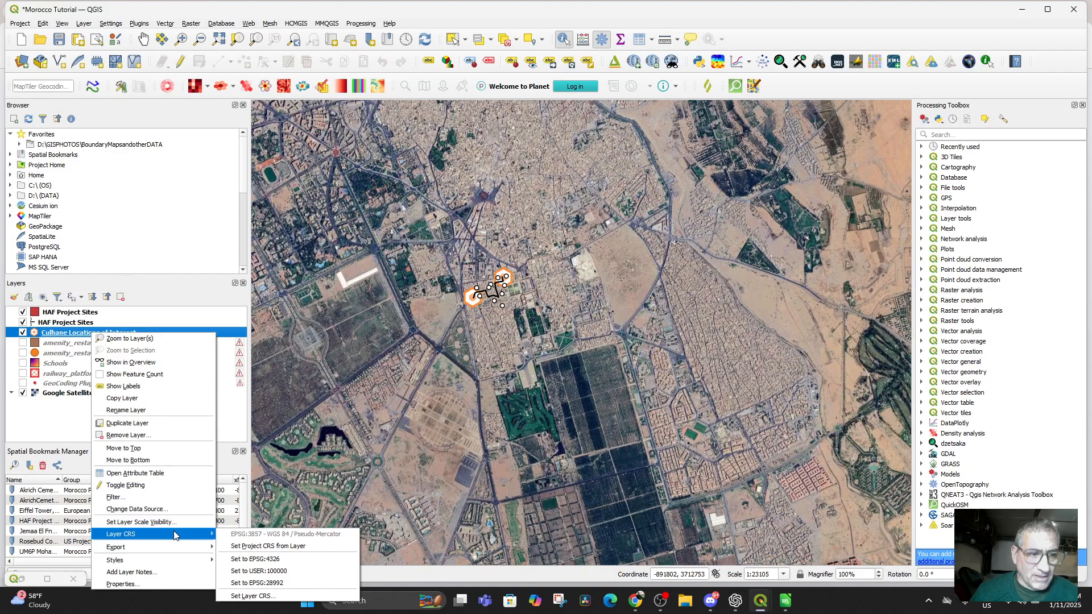
{"action": "left_click", "coordinate": [263, 558]}
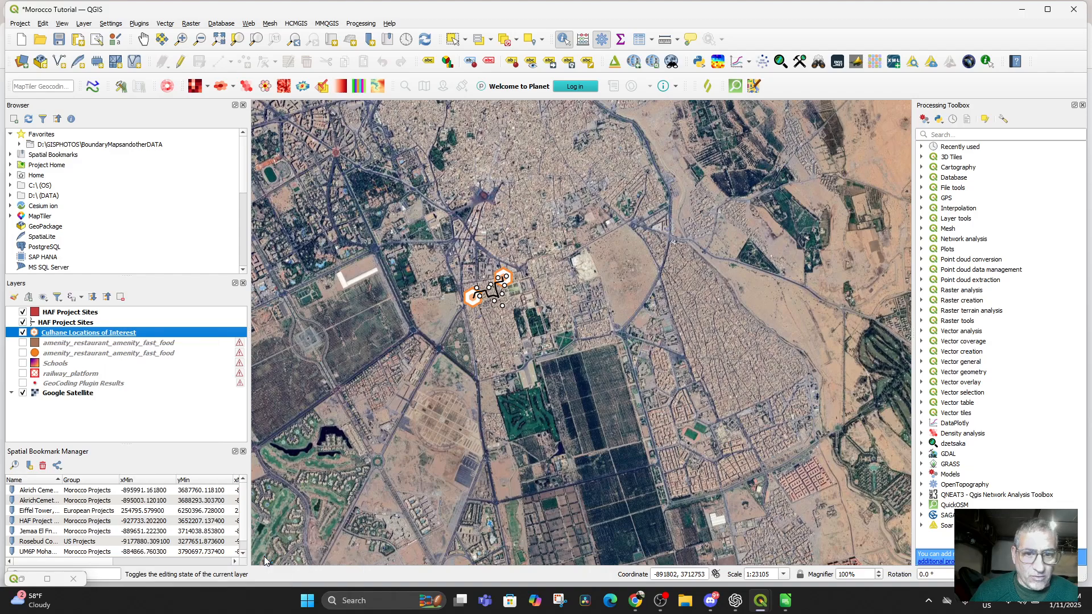
Set the CRS of the Culhane Locations of Interest layer back to EPSG:3857
{"action": "right_click", "coordinate": [97, 335]}
{"action": "mouse_move", "coordinate": [209, 537]}
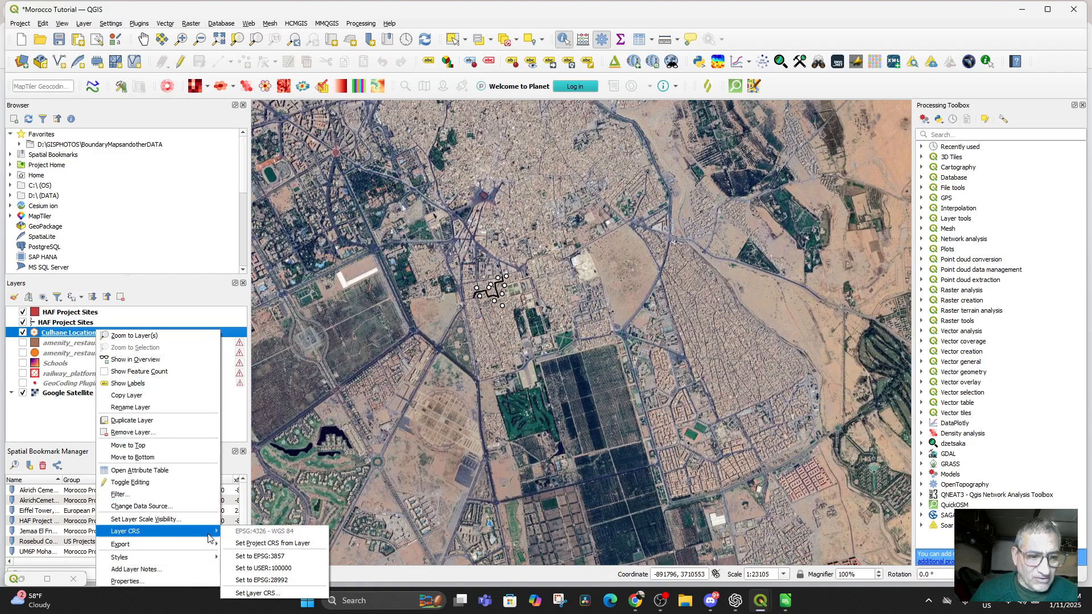
{"action": "left_click", "coordinate": [266, 556]}
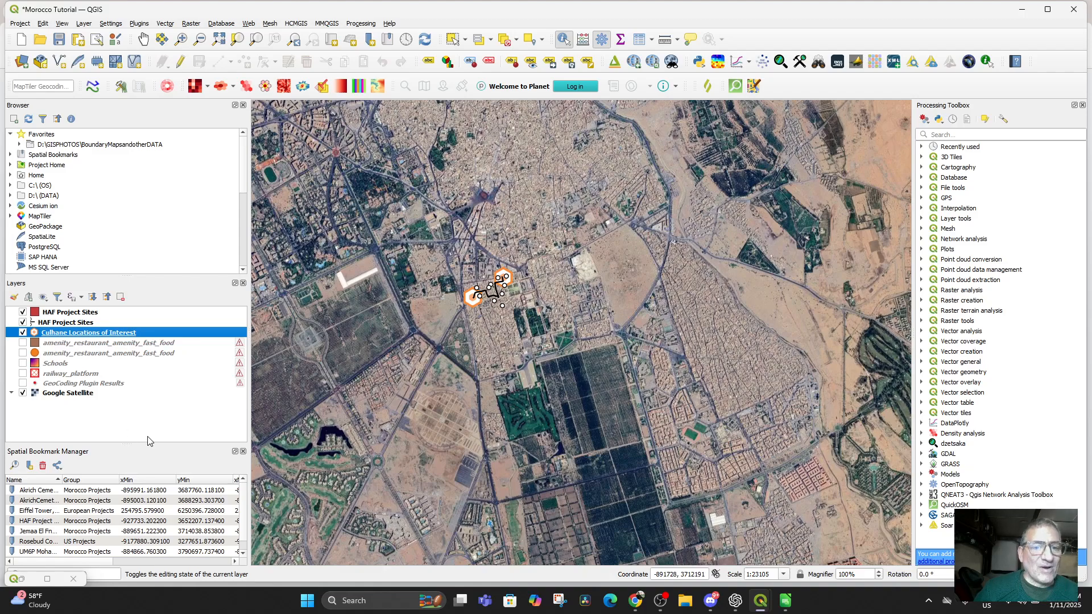
Set up a CSV export of the Culhane Locations of Interest layer, naming the file Culhane Points exported in Spreadsheets and Attribute Tables
{"action": "right_click", "coordinate": [83, 336]}
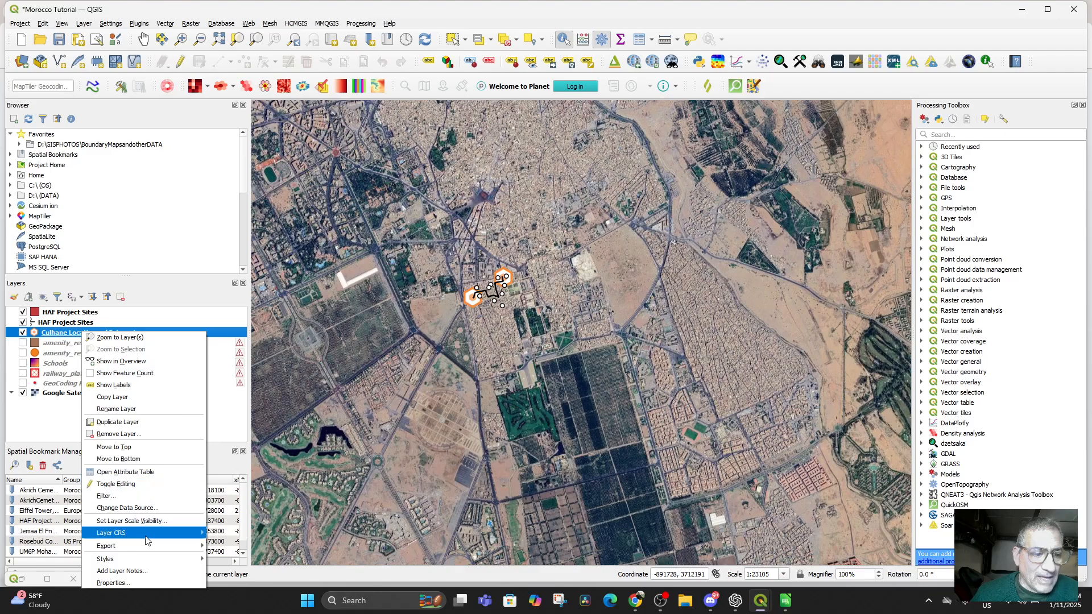
{"action": "mouse_move", "coordinate": [151, 546]}
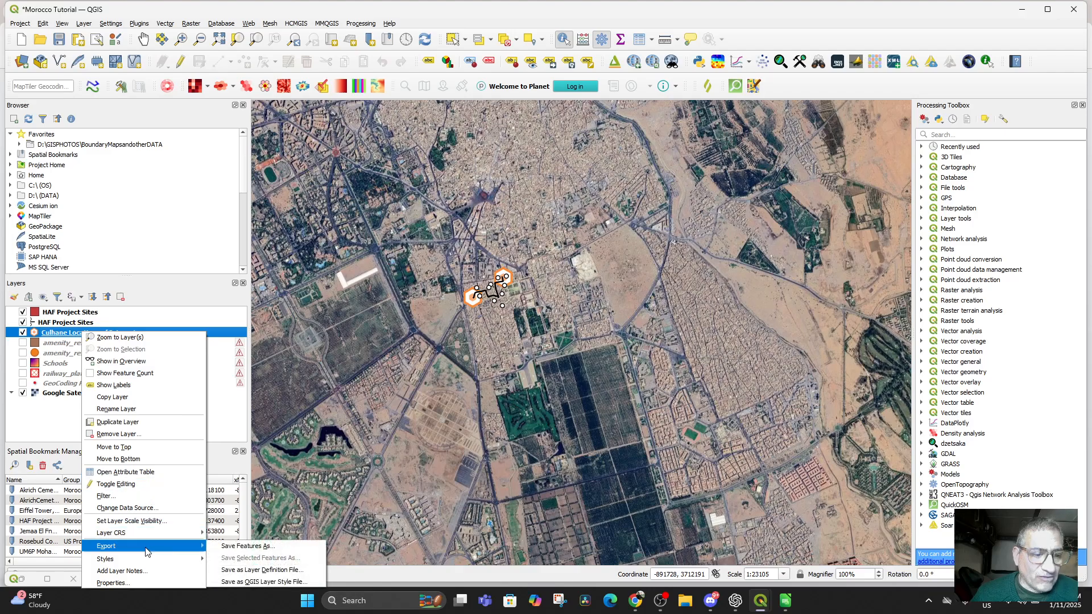
{"action": "left_click", "coordinate": [244, 547]}
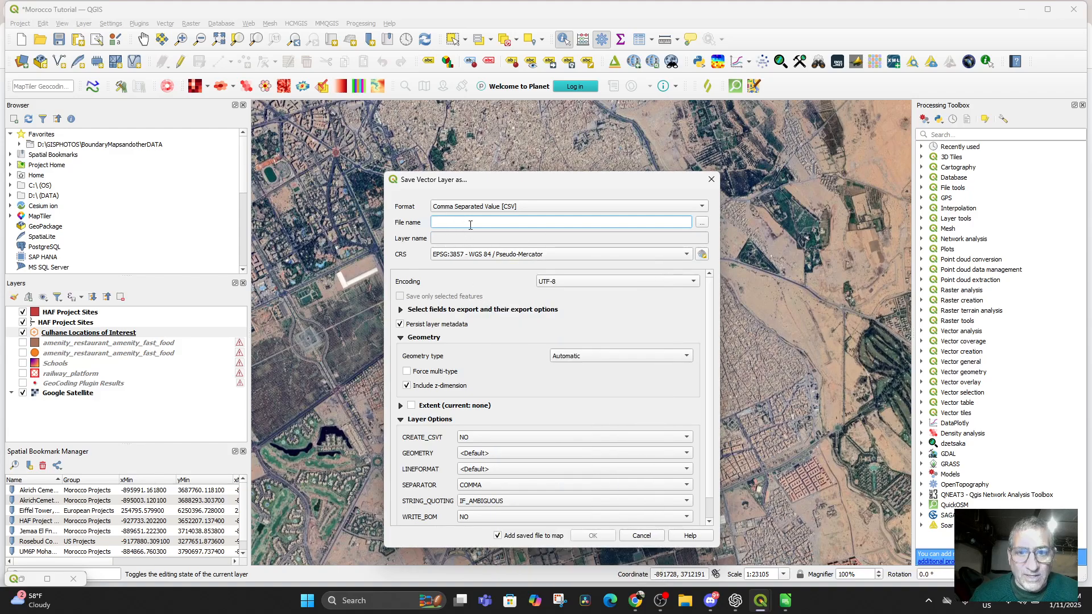
{"action": "left_click", "coordinate": [701, 222]}
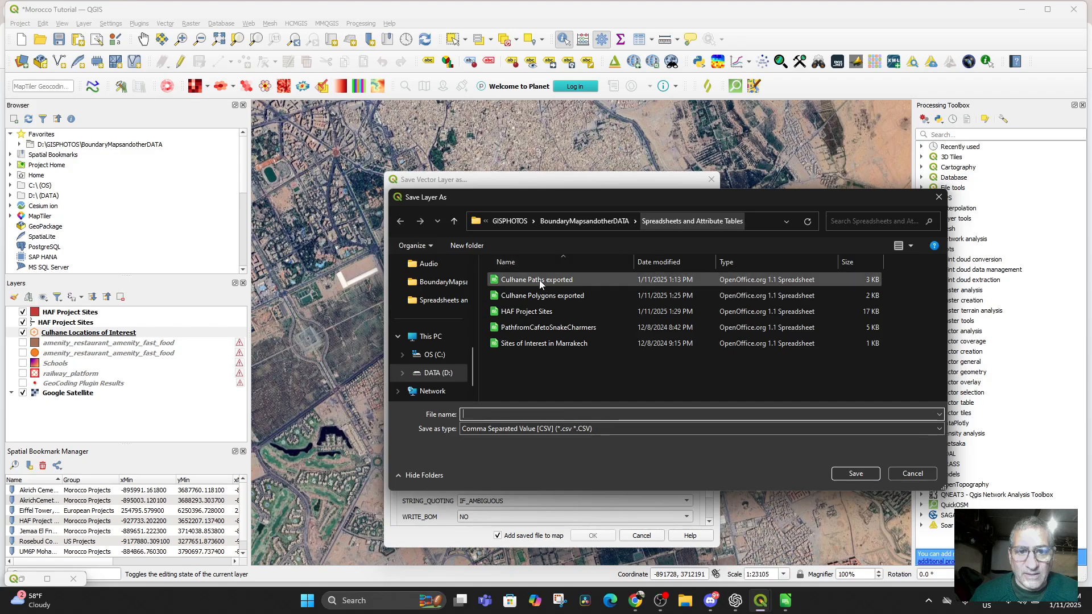
{"action": "type", "text": "C"}
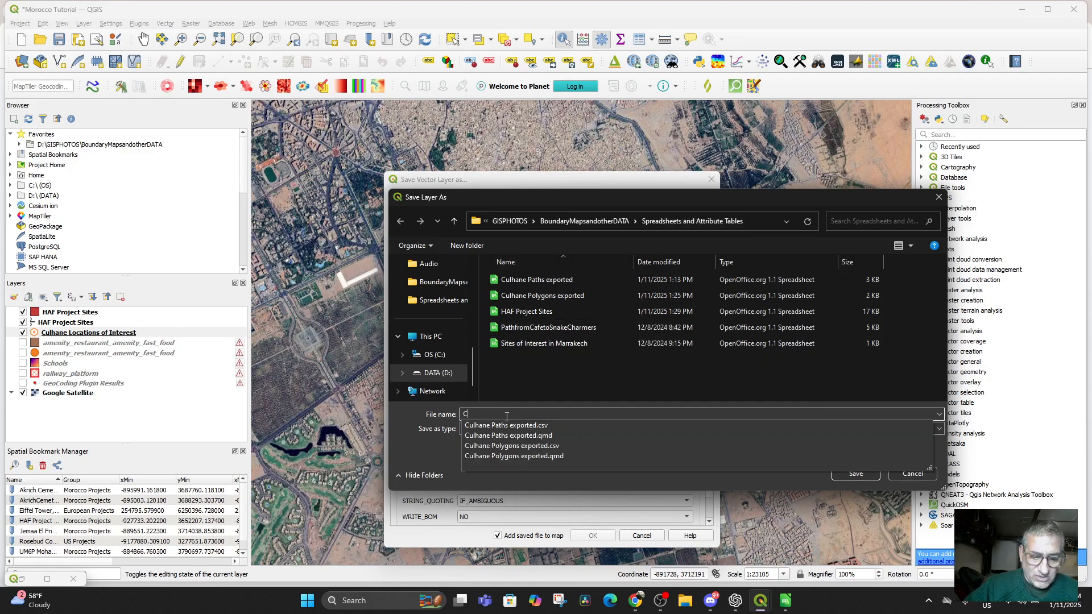
{"action": "type", "text": "ulhane "}
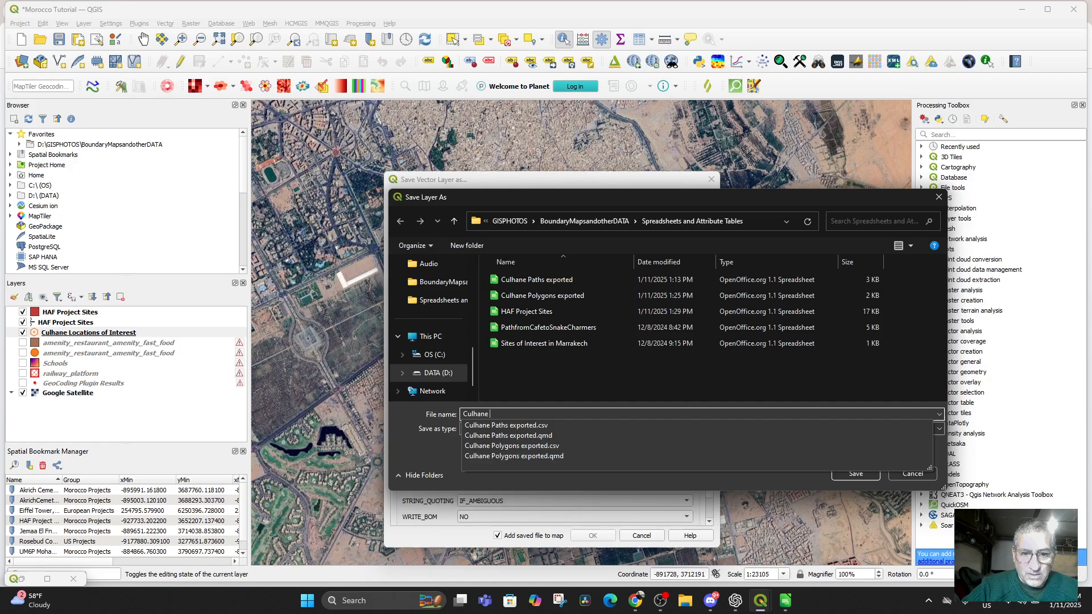
{"action": "type", "text": "Points exported"}
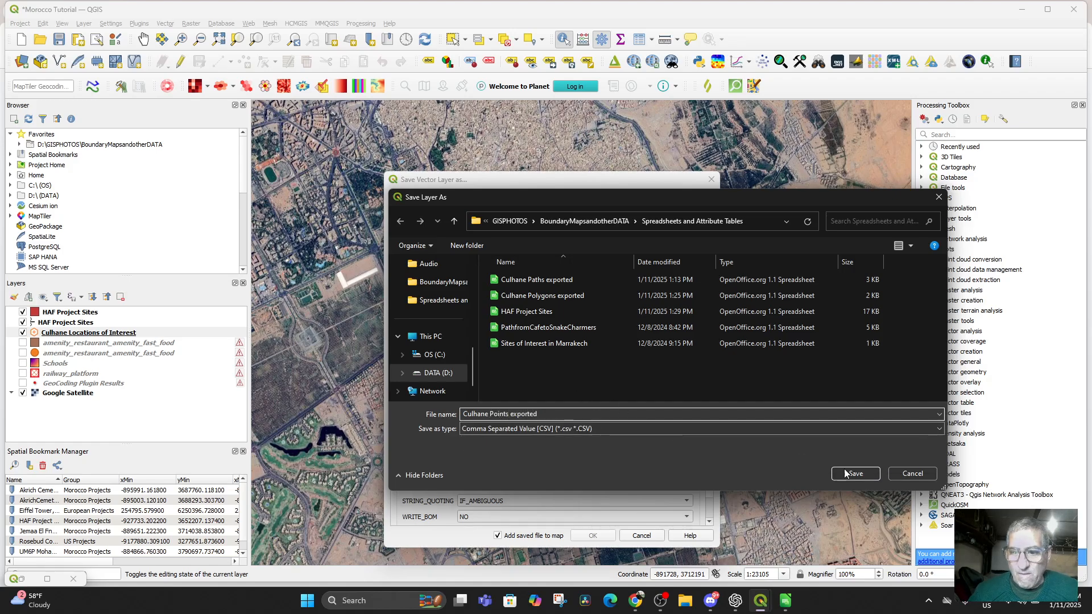
{"action": "left_click", "coordinate": [854, 473]}
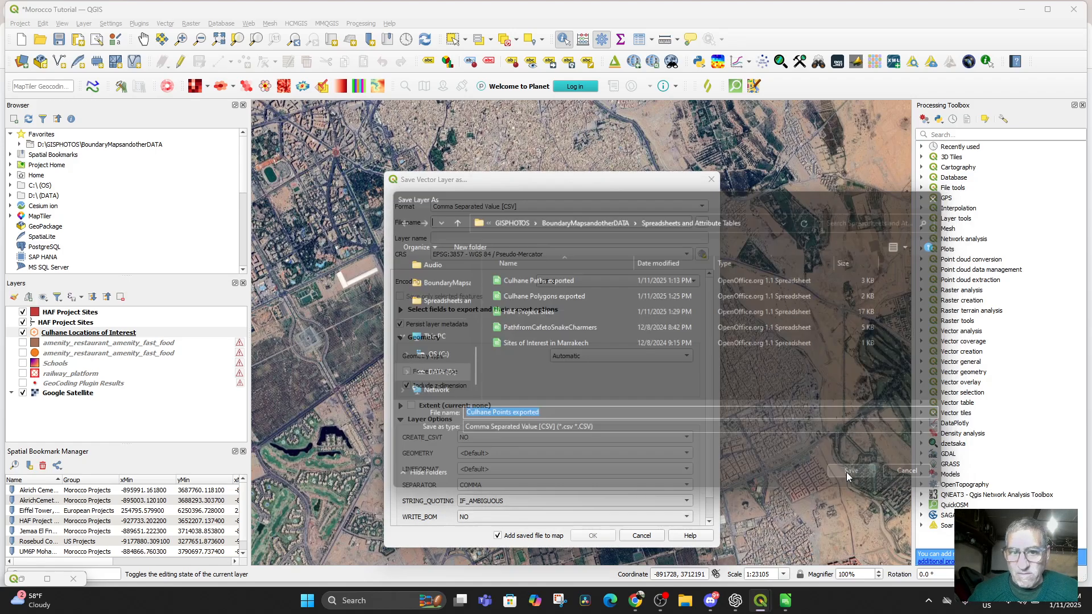
Set the export's geometry type to Point and export the CSV file, adding it to the map
{"action": "left_click", "coordinate": [513, 453]}
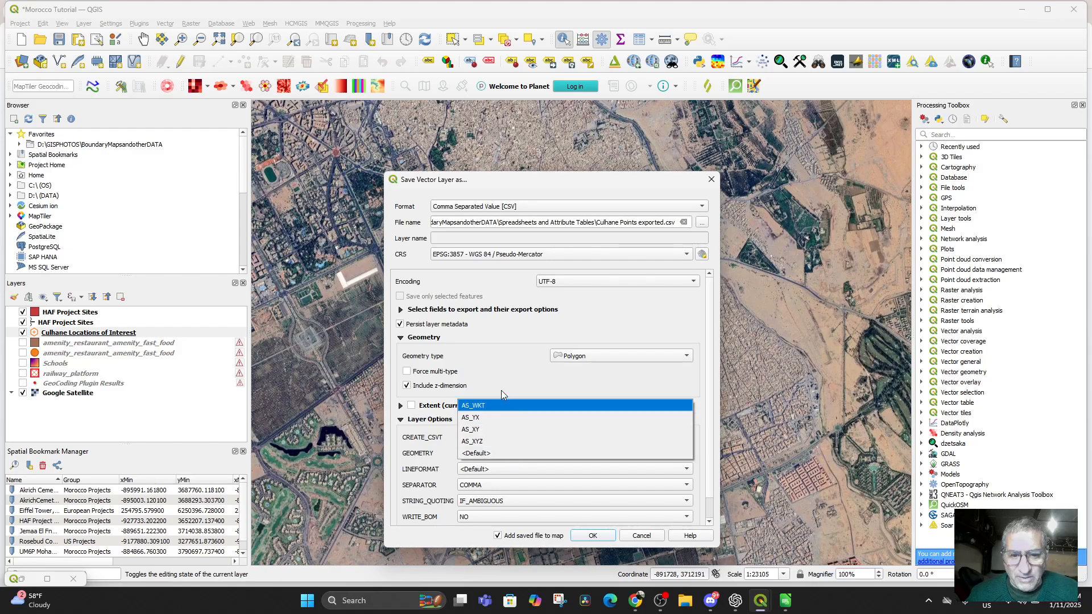
{"action": "left_click", "coordinate": [508, 355]}
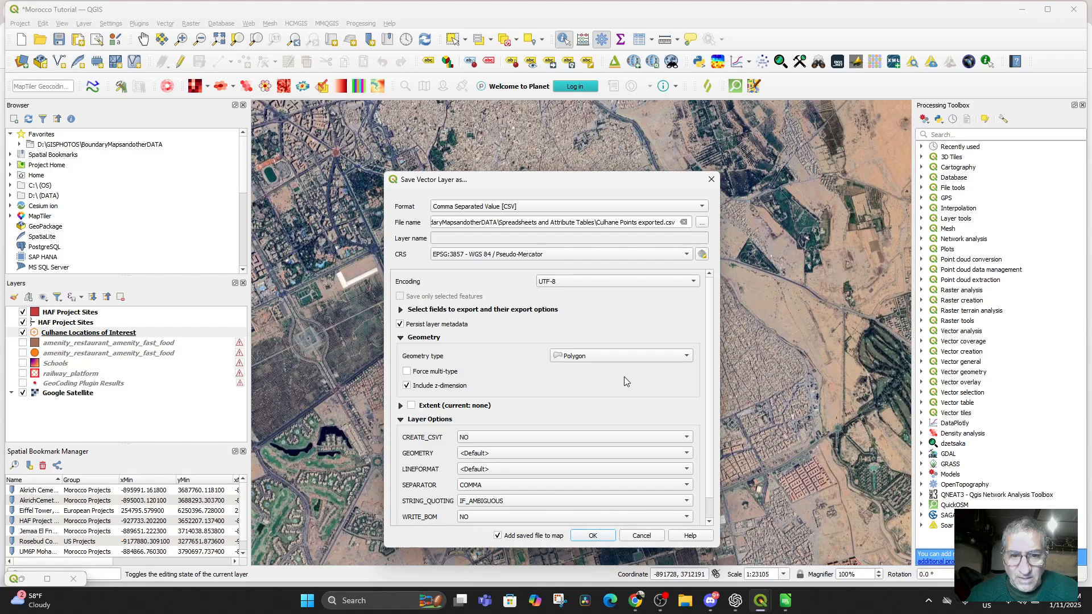
{"action": "left_click", "coordinate": [628, 362]}
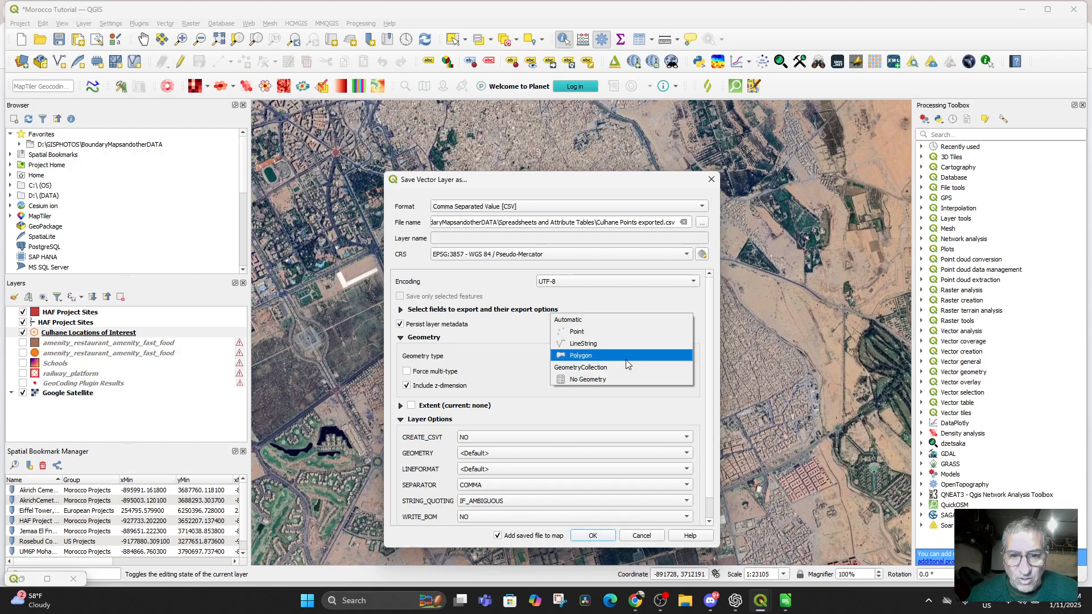
{"action": "left_click", "coordinate": [602, 333]}
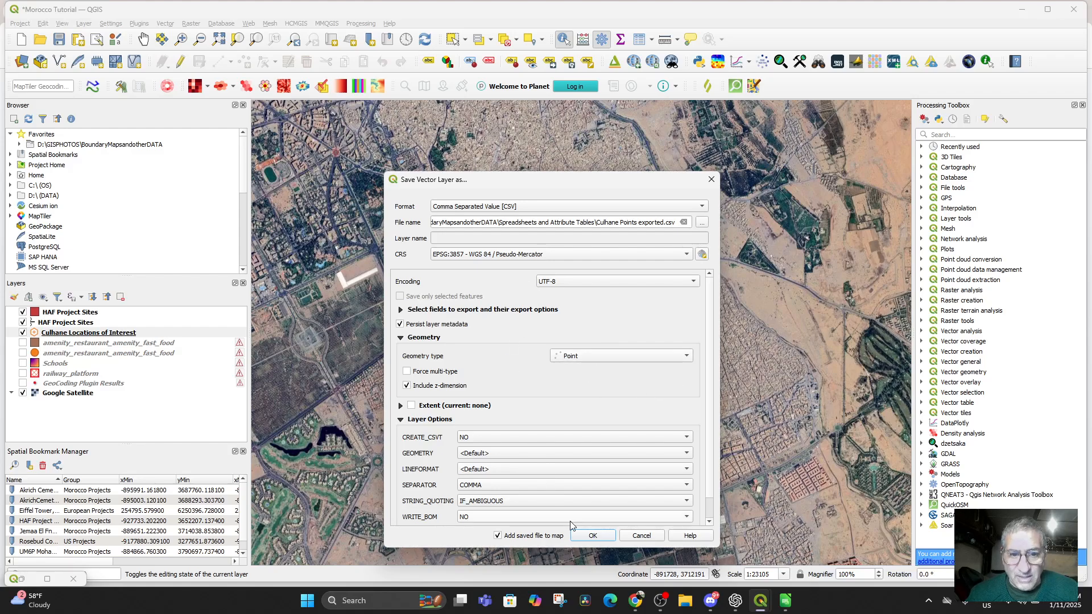
{"action": "left_click", "coordinate": [592, 537]}
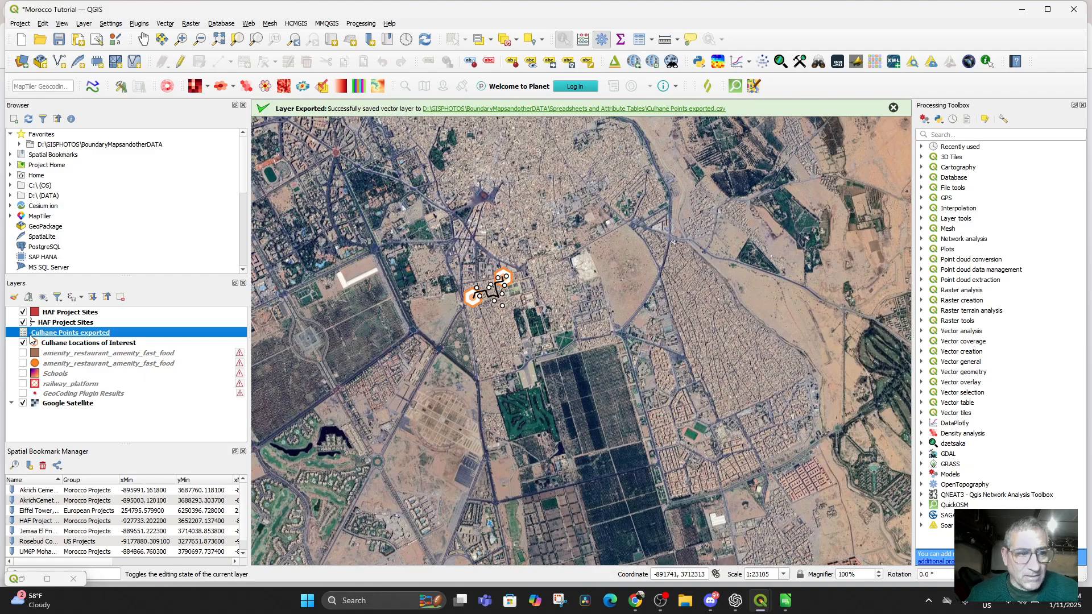
Check the original points' visibility on the map and open the attribute table of Culhane Points exported
{"action": "left_click", "coordinate": [22, 344]}
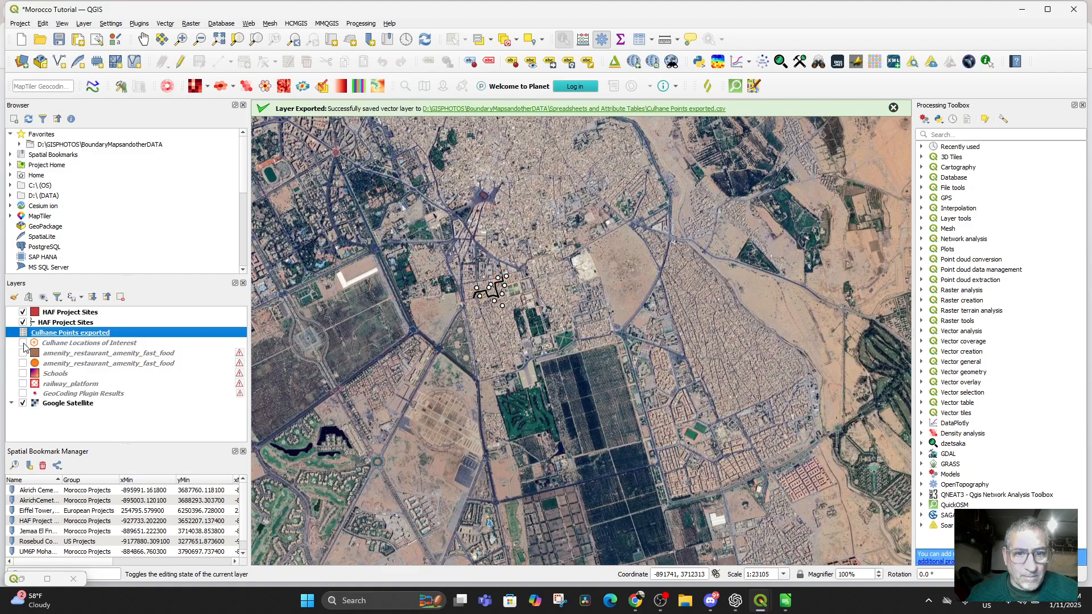
{"action": "left_click", "coordinate": [22, 343]}
{"action": "right_click", "coordinate": [49, 335]}
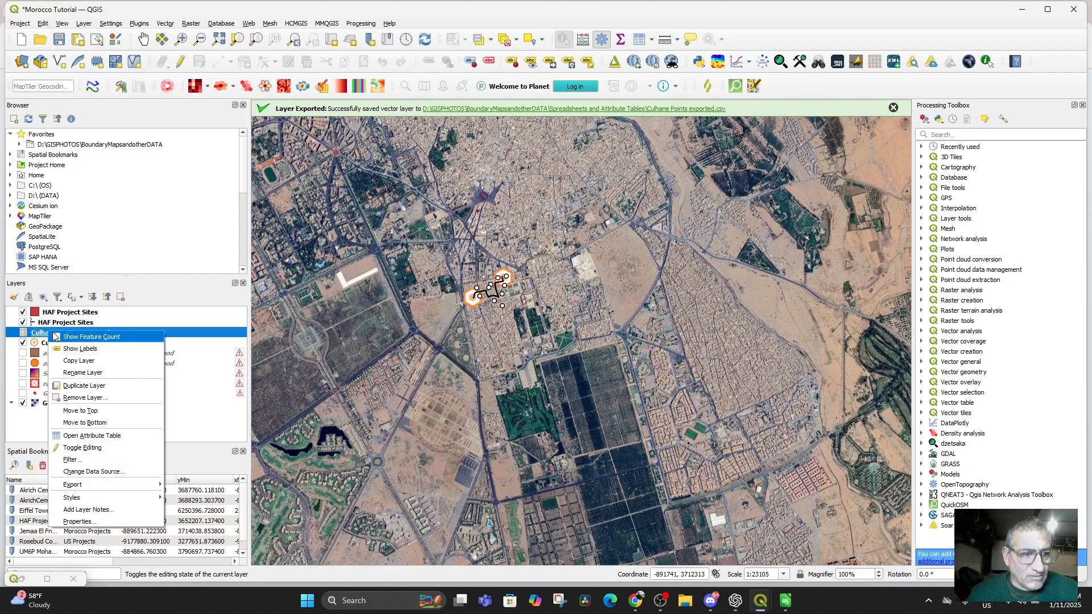
{"action": "left_click", "coordinate": [117, 435]}
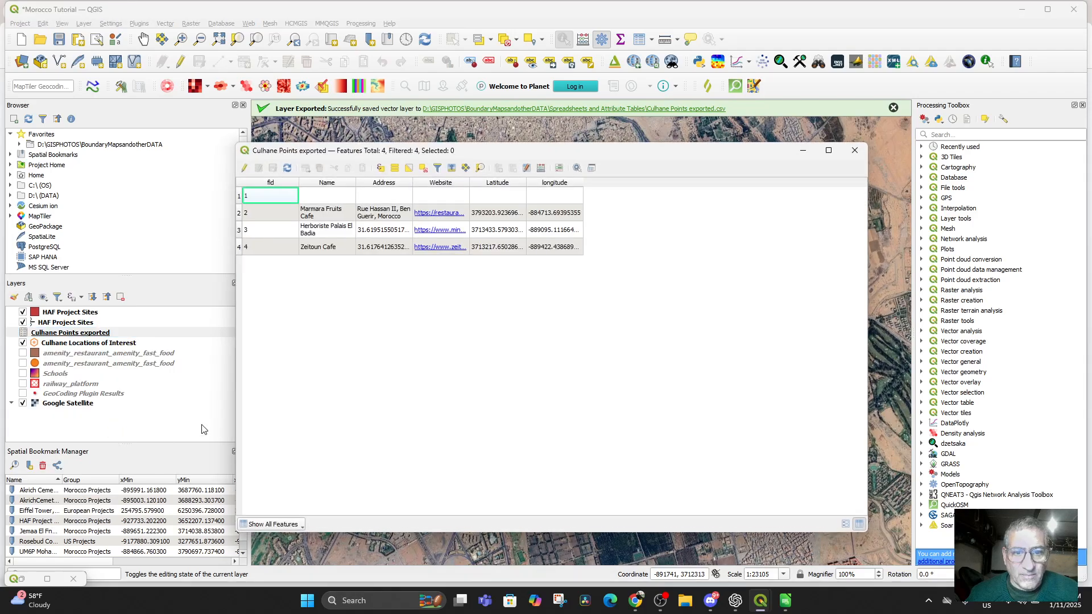
Close the attribute table and remove the Culhane Points exported layer from the project
{"action": "left_click", "coordinate": [856, 153]}
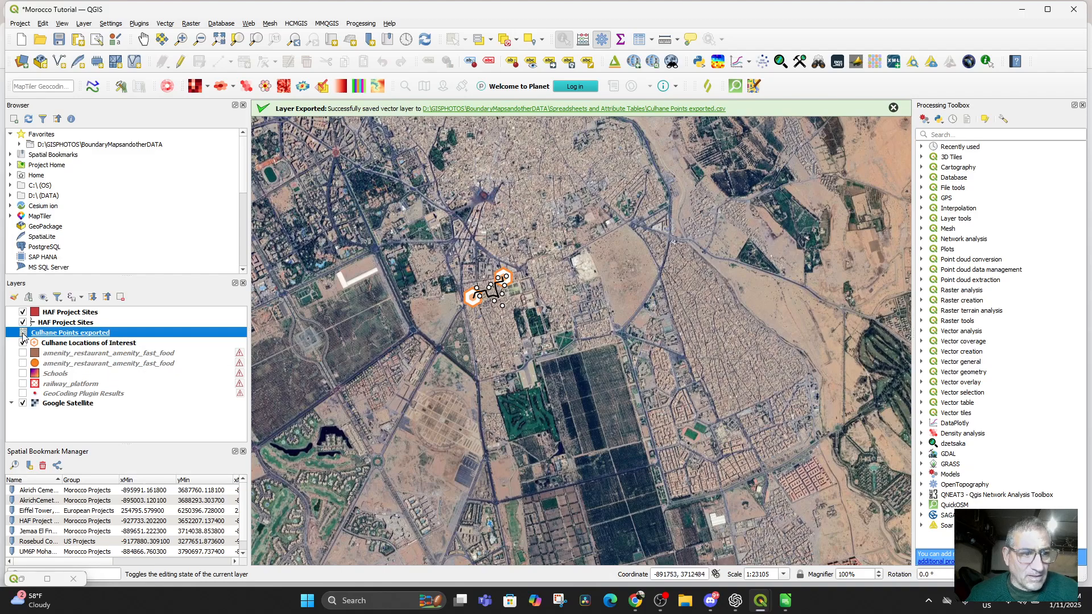
{"action": "right_click", "coordinate": [54, 336]}
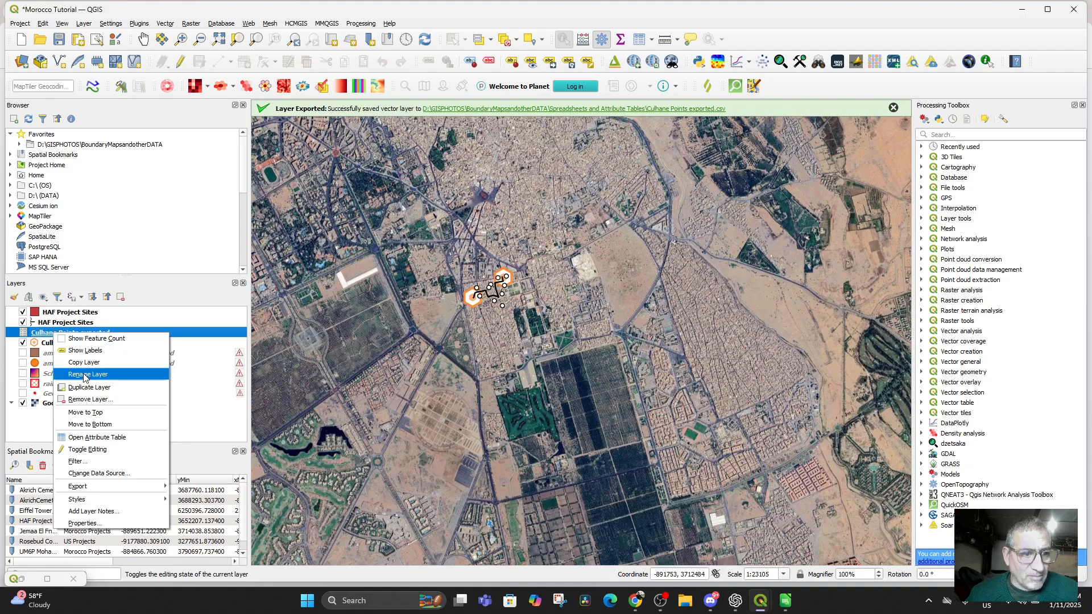
{"action": "left_click", "coordinate": [100, 402]}
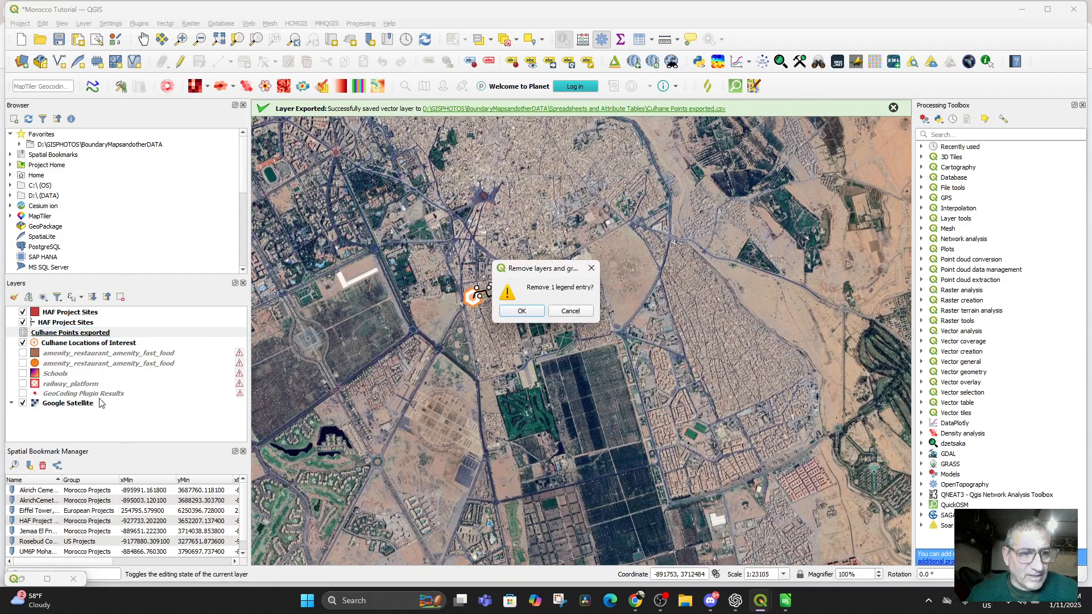
{"action": "left_click", "coordinate": [519, 312]}
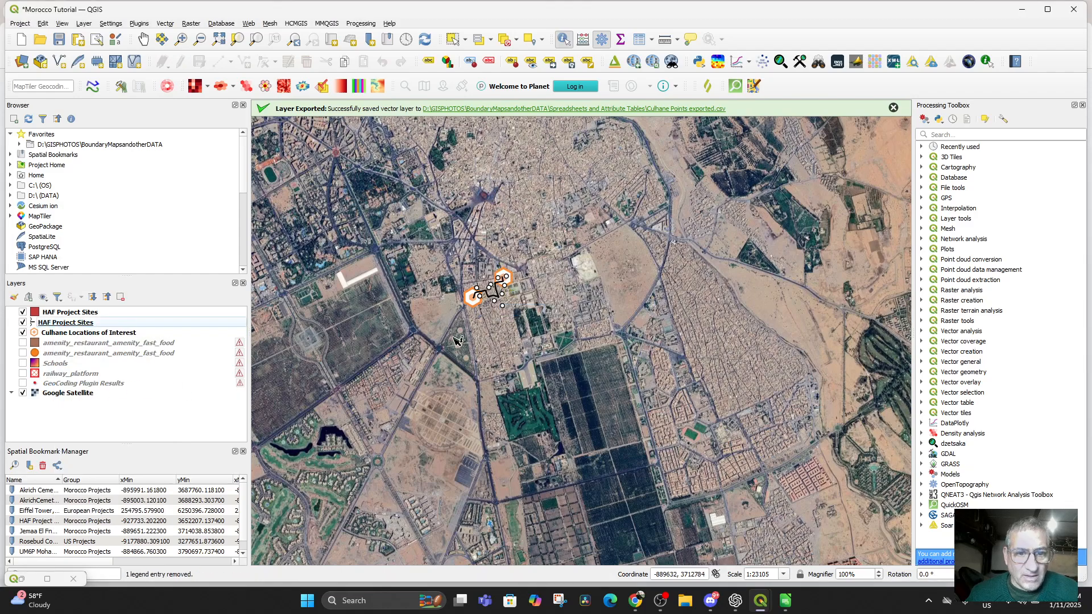
Set up a CSV export of the Culhane Locations of Interest layer, targeting the existing Culhane Points exported.csv file
{"action": "right_click", "coordinate": [70, 334]}
{"action": "mouse_move", "coordinate": [157, 547]}
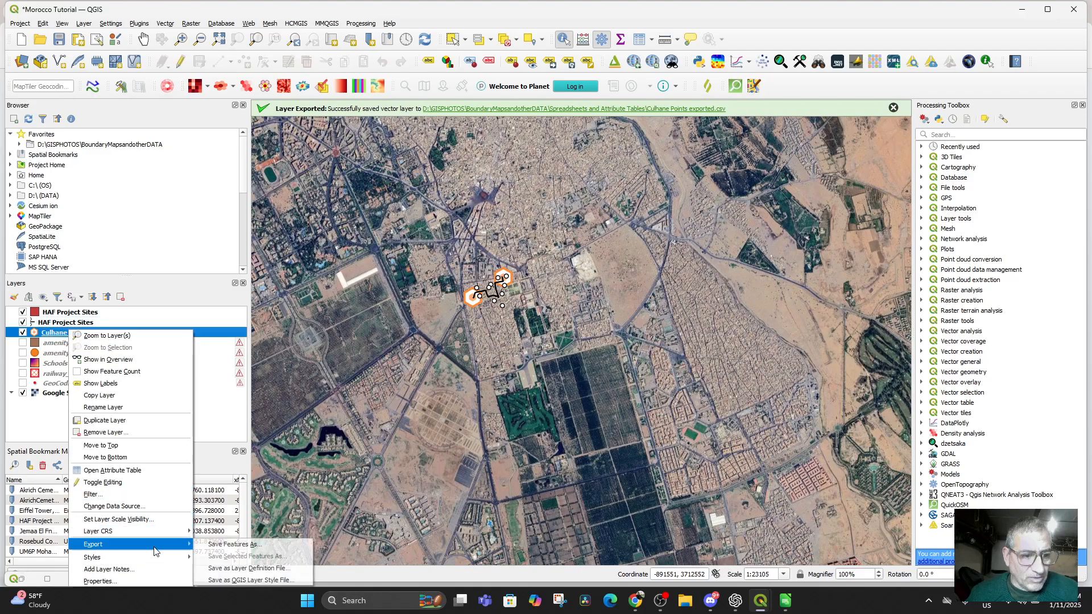
{"action": "left_click", "coordinate": [213, 547]}
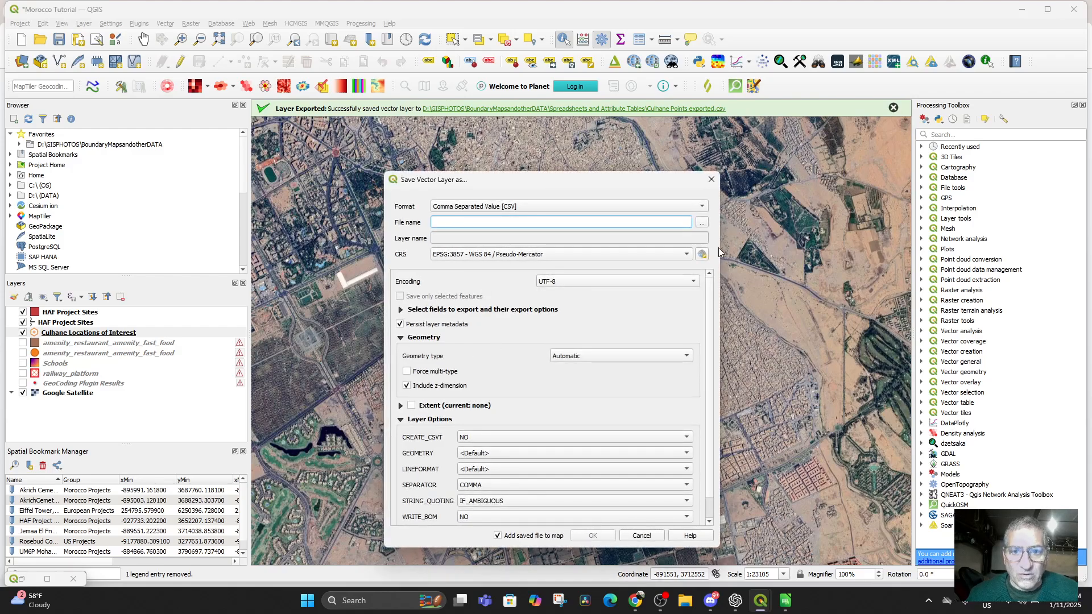
{"action": "left_click", "coordinate": [702, 223]}
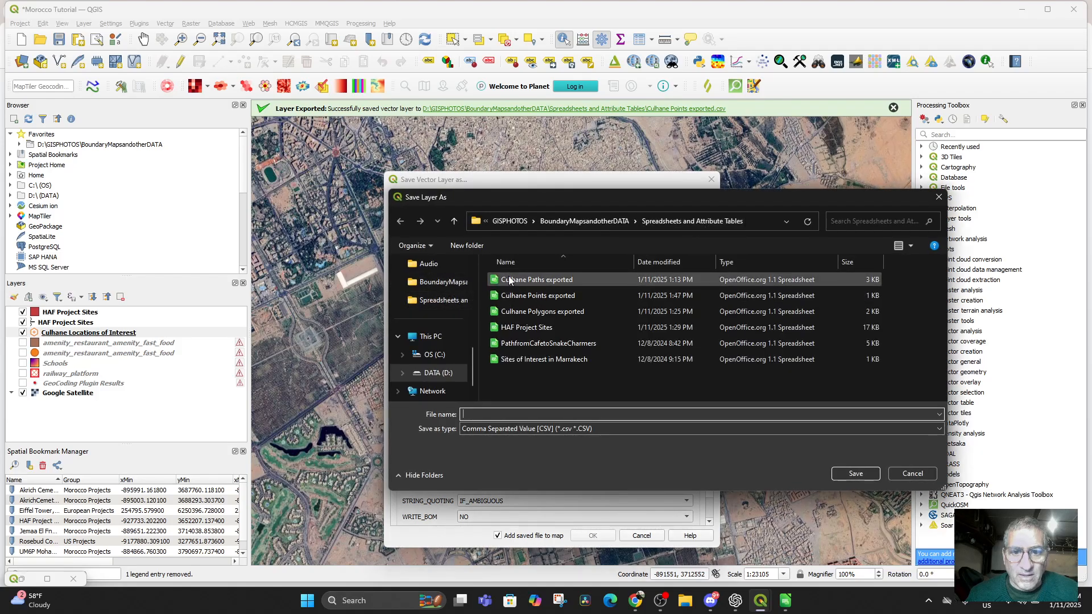
{"action": "left_click", "coordinate": [509, 298]}
{"action": "left_click", "coordinate": [854, 473]}
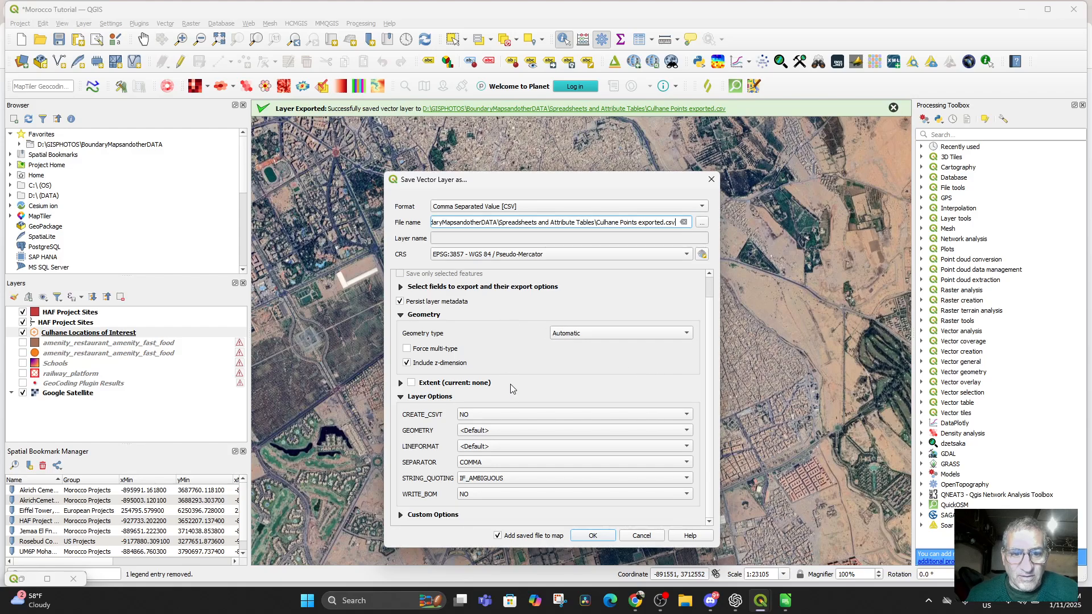
Try to export with geometry type Point and the GEOMETRY option AS_YX, overwriting the existing layer
{"action": "left_click", "coordinate": [592, 334]}
{"action": "left_click", "coordinate": [591, 342]}
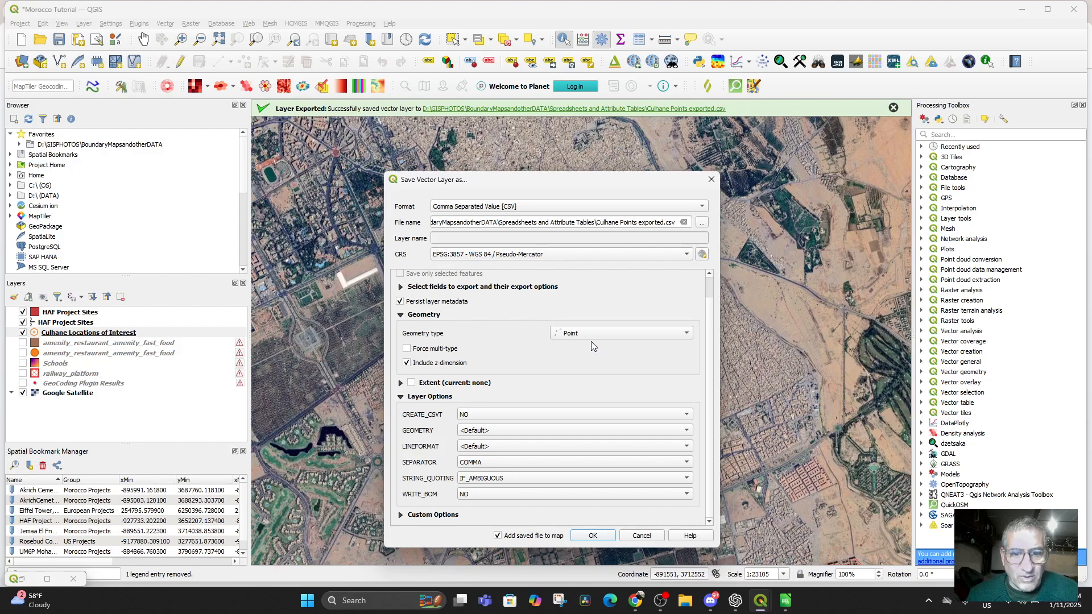
{"action": "left_click", "coordinate": [523, 429]}
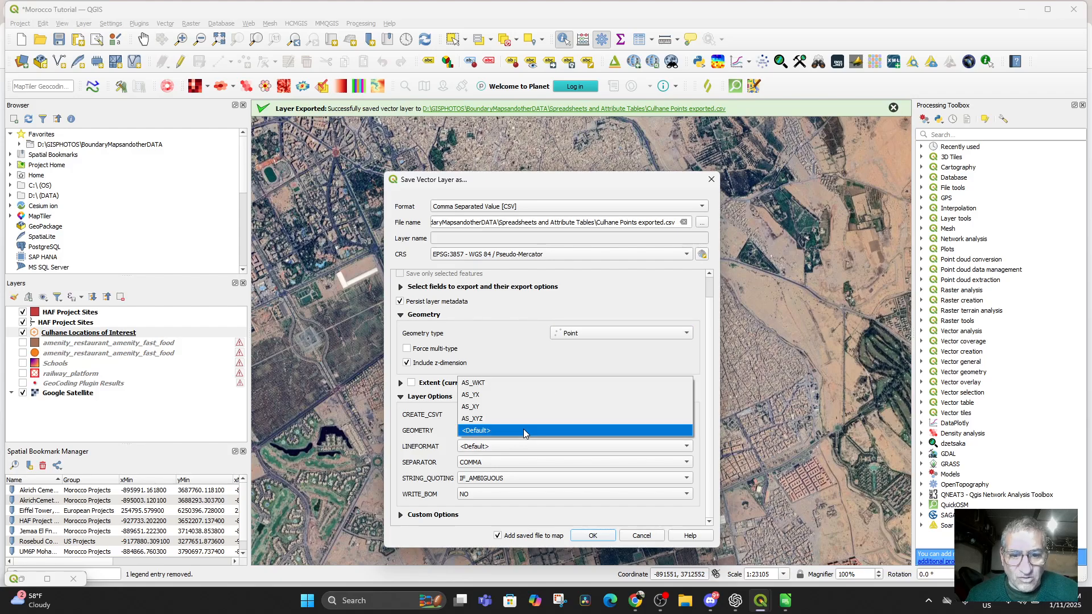
{"action": "left_click", "coordinate": [503, 393]}
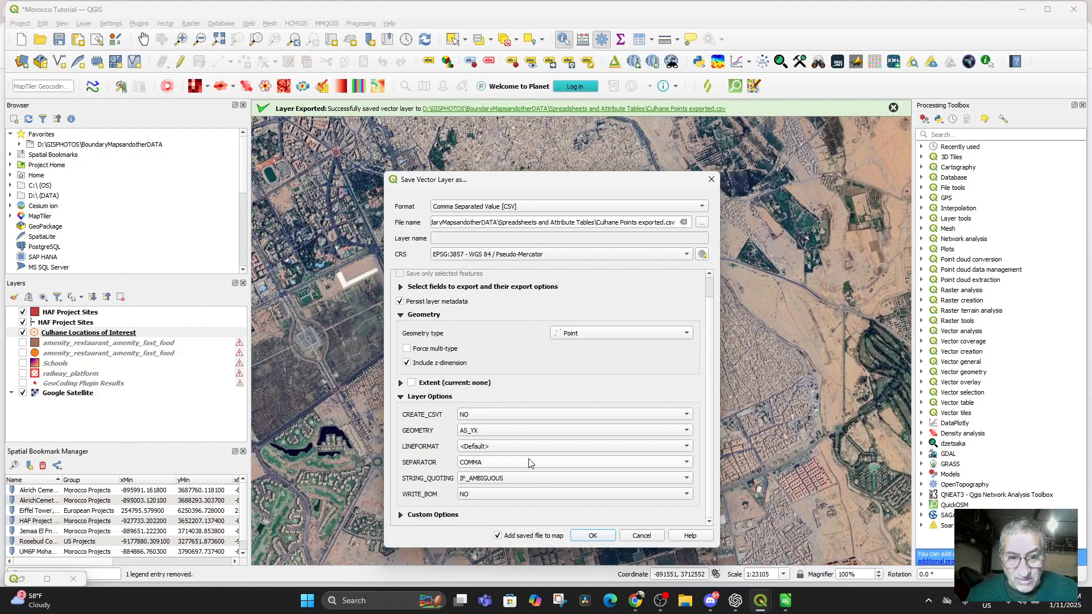
{"action": "left_click", "coordinate": [593, 536]}
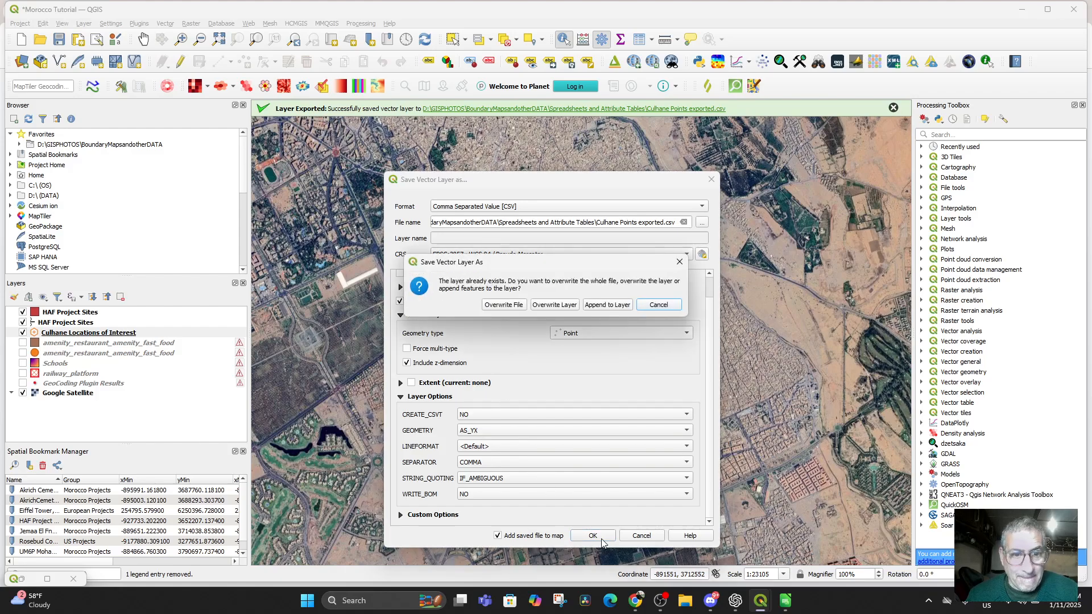
{"action": "left_click", "coordinate": [556, 306]}
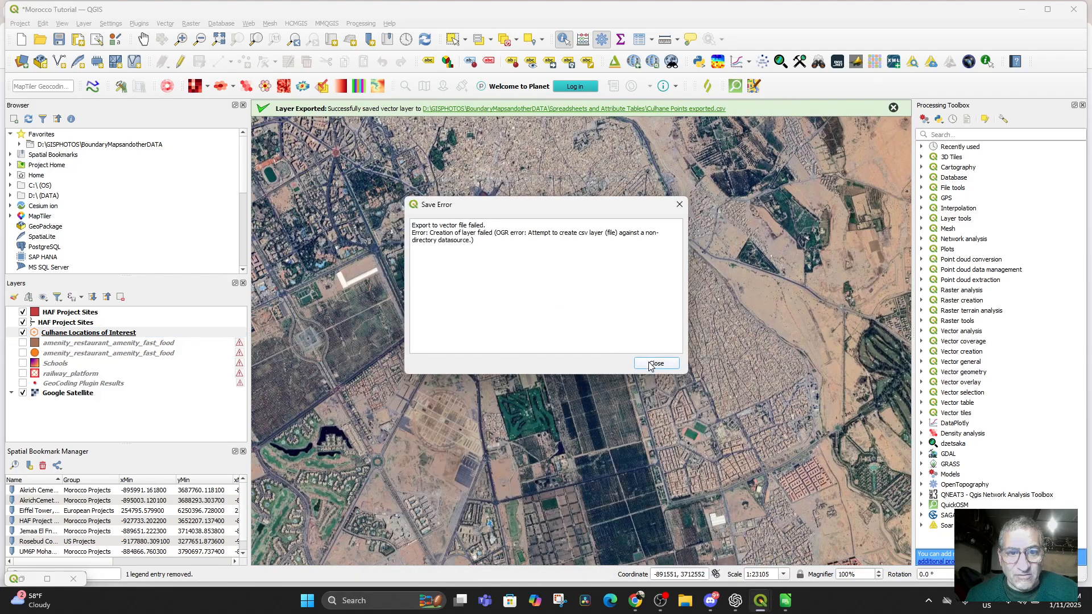
{"action": "left_click", "coordinate": [654, 363]}
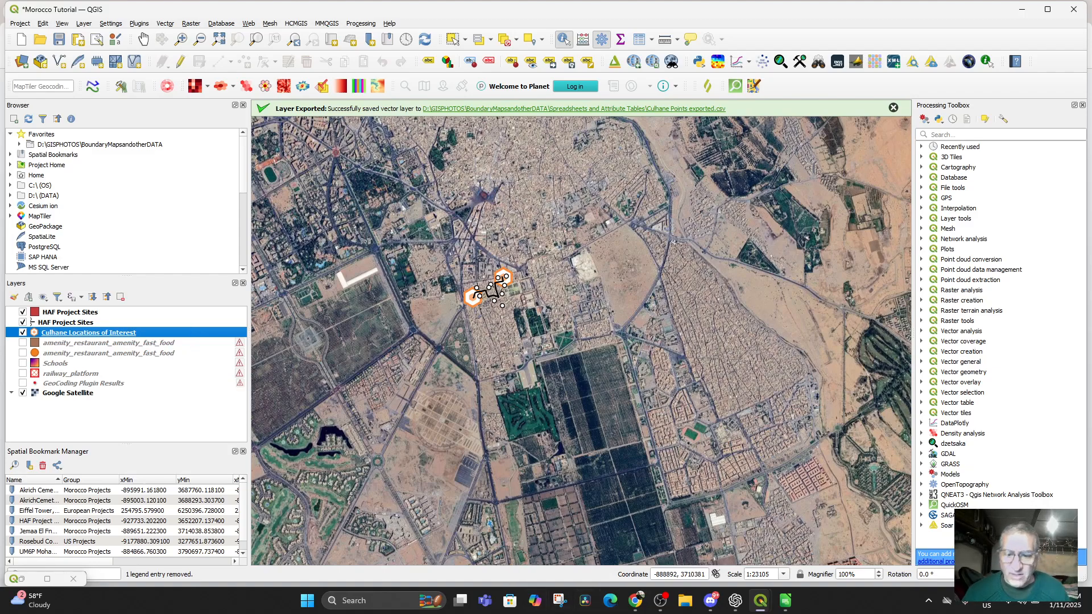
Switch to File Explorer and open Culhane Points exported.csv from BoundaryMapsandotherDATA's Spreadsheets and Attribute Tables folder in LibreOffice Calc, keeping the default import settings
{"action": "left_click", "coordinate": [691, 603]}
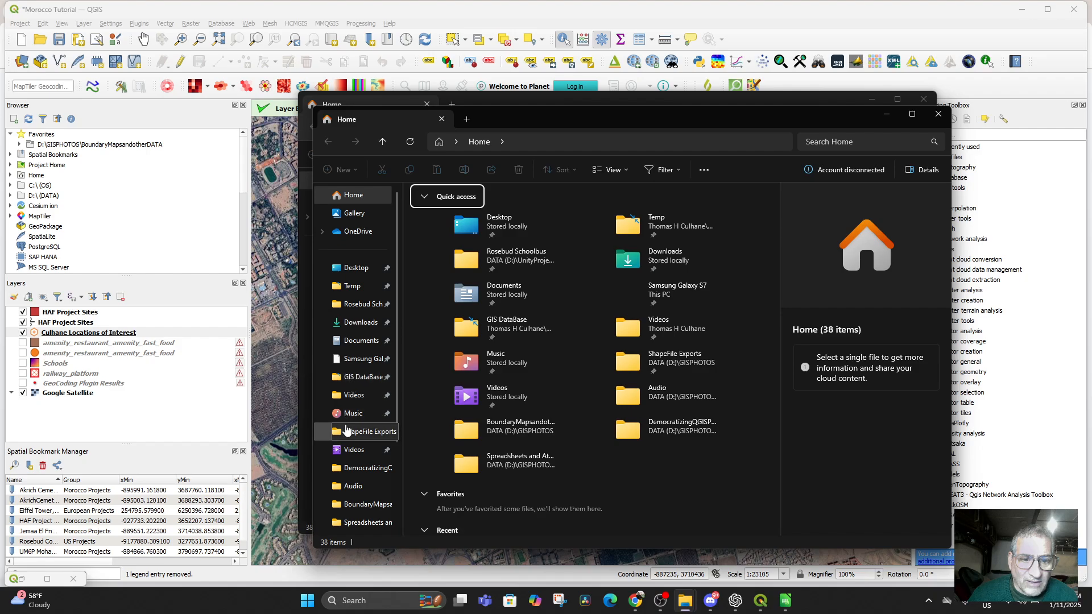
{"action": "left_click", "coordinate": [352, 431]}
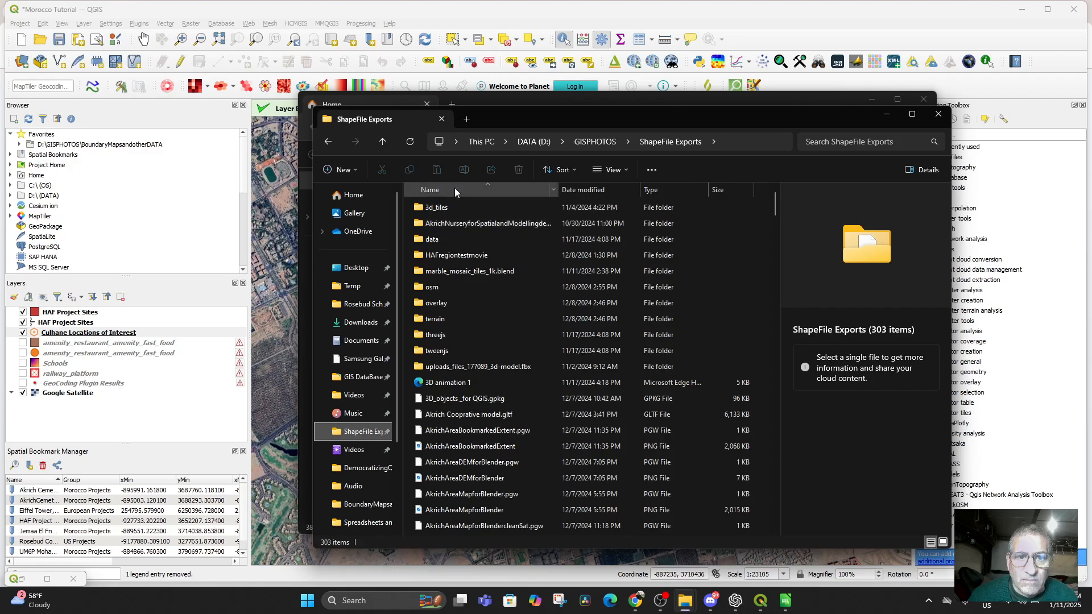
{"action": "left_click", "coordinate": [581, 146]}
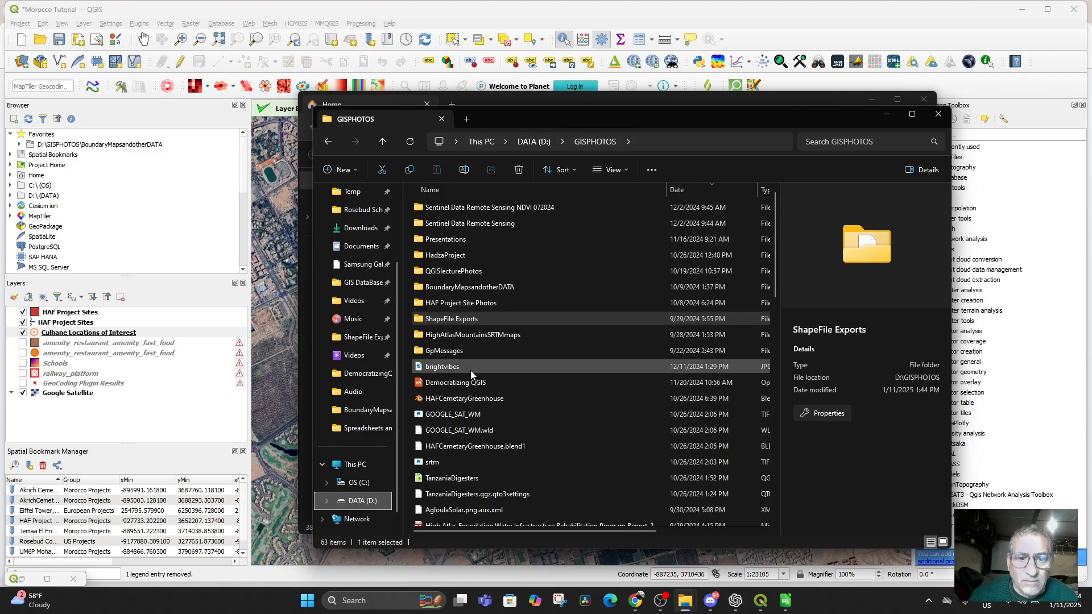
{"action": "double_click", "coordinate": [481, 287]}
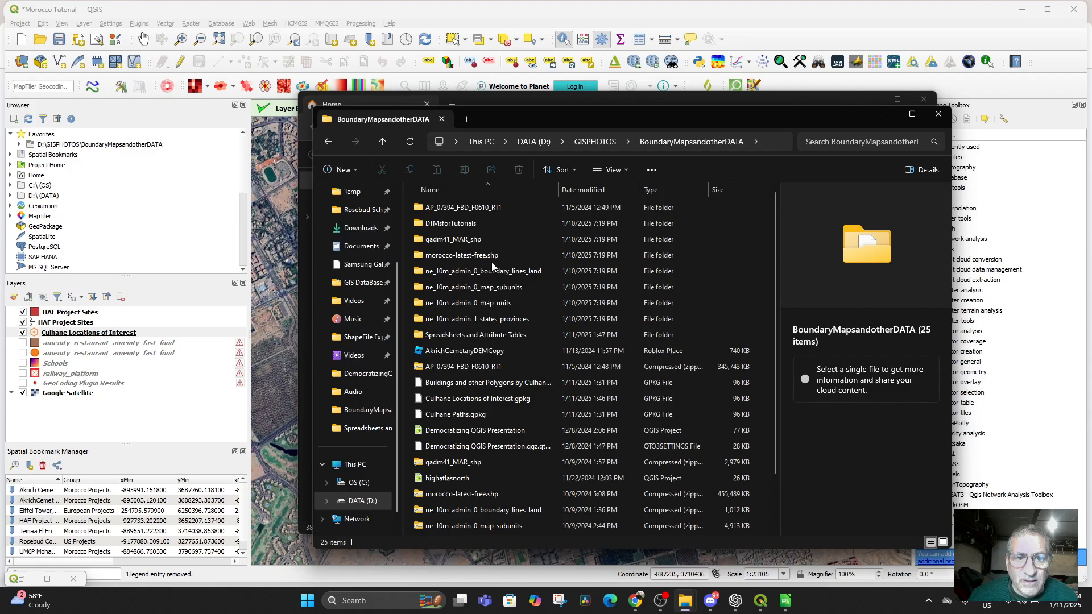
{"action": "double_click", "coordinate": [475, 335]}
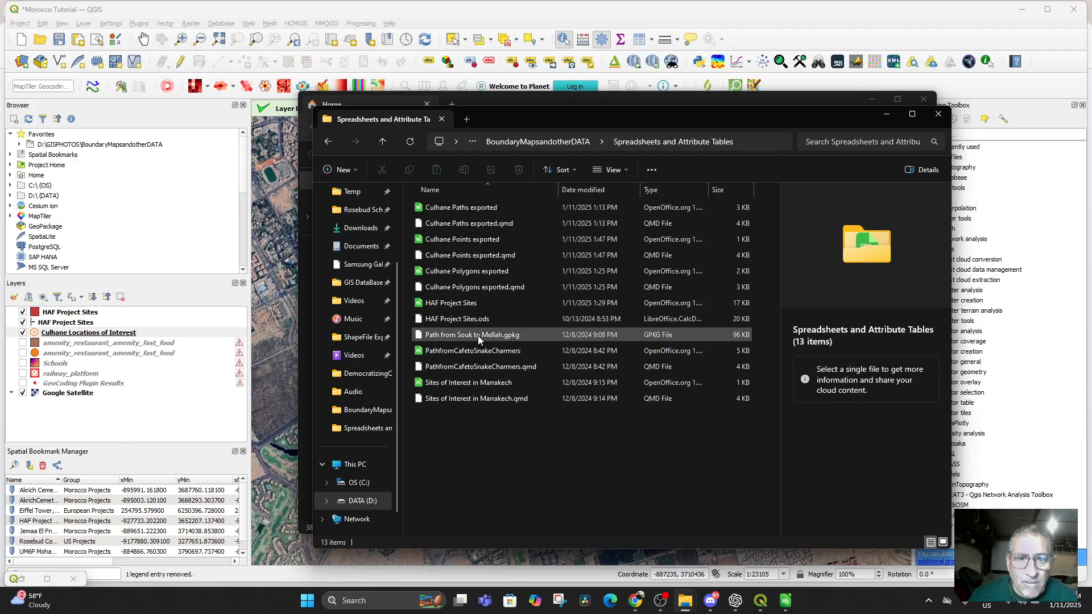
{"action": "double_click", "coordinate": [508, 246]}
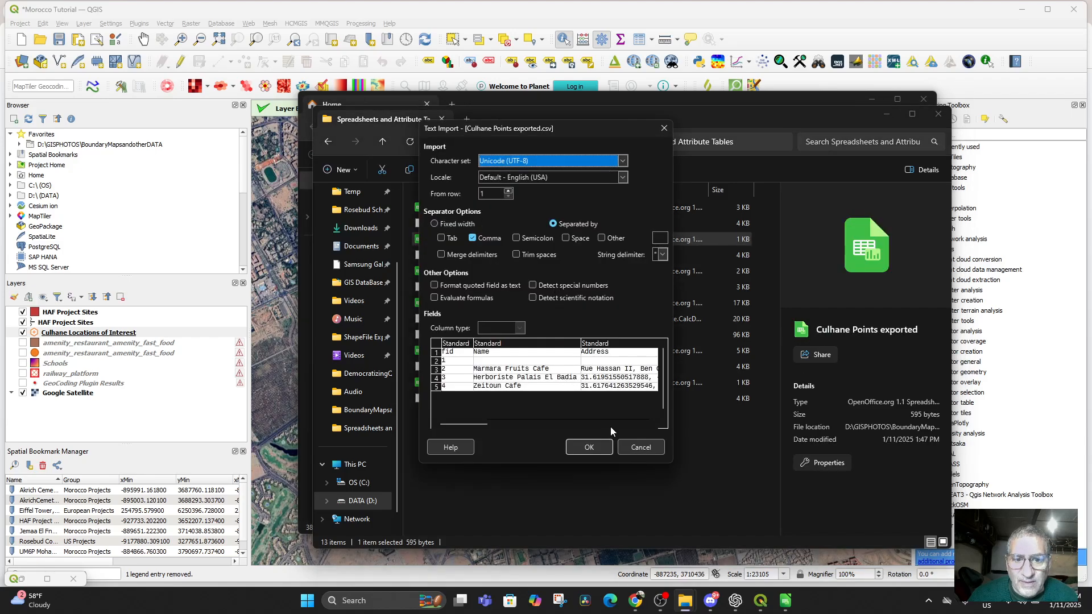
{"action": "left_click", "coordinate": [590, 447]}
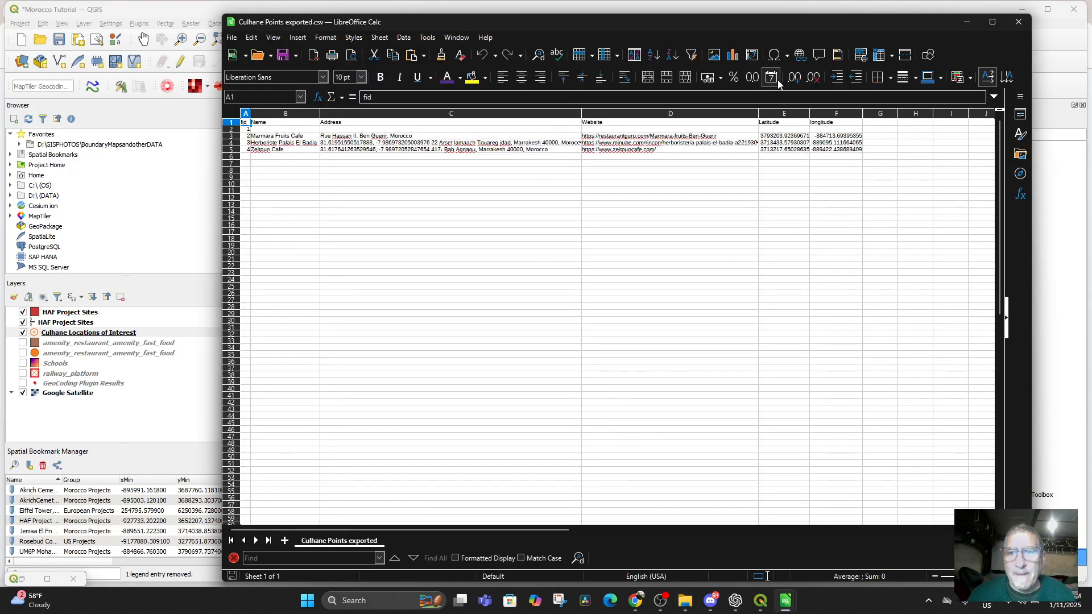
Examine the Latitude and longitude columns in the spreadsheet, then minimize it without saving and return to QGIS
{"action": "left_click_drag", "start_coordinate": [812, 114], "coordinate": [807, 114]}
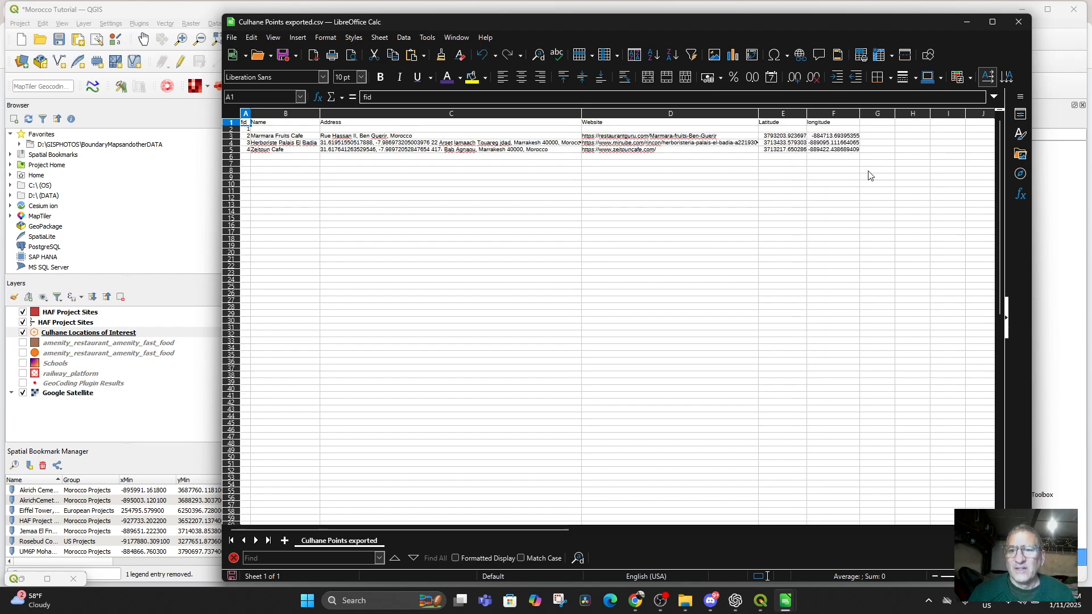
{"action": "left_click", "coordinate": [1017, 23]}
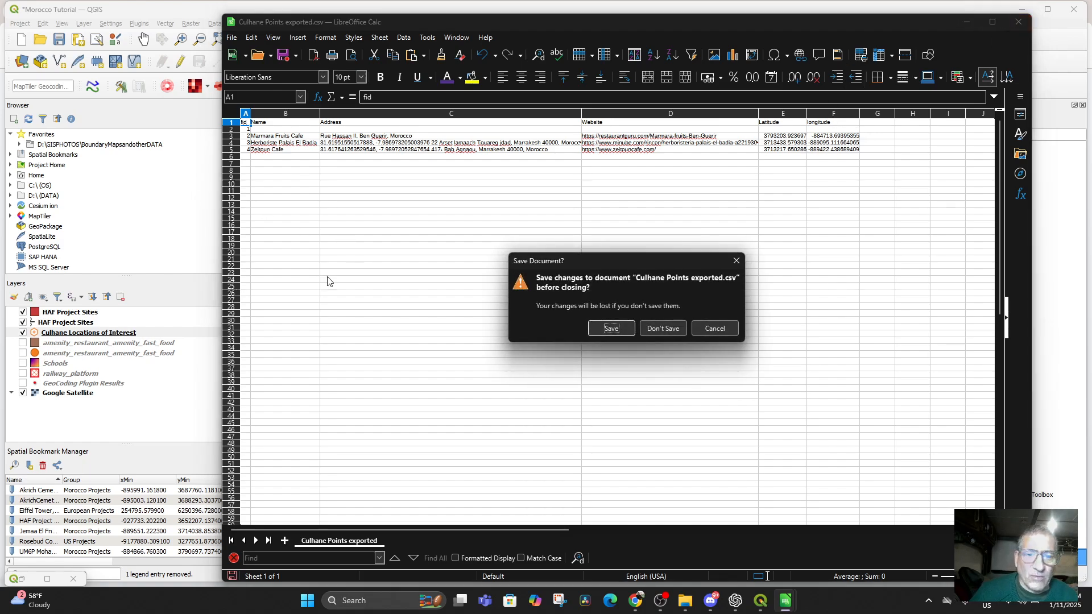
{"action": "left_click", "coordinate": [715, 332]}
{"action": "right_click", "coordinate": [961, 25]}
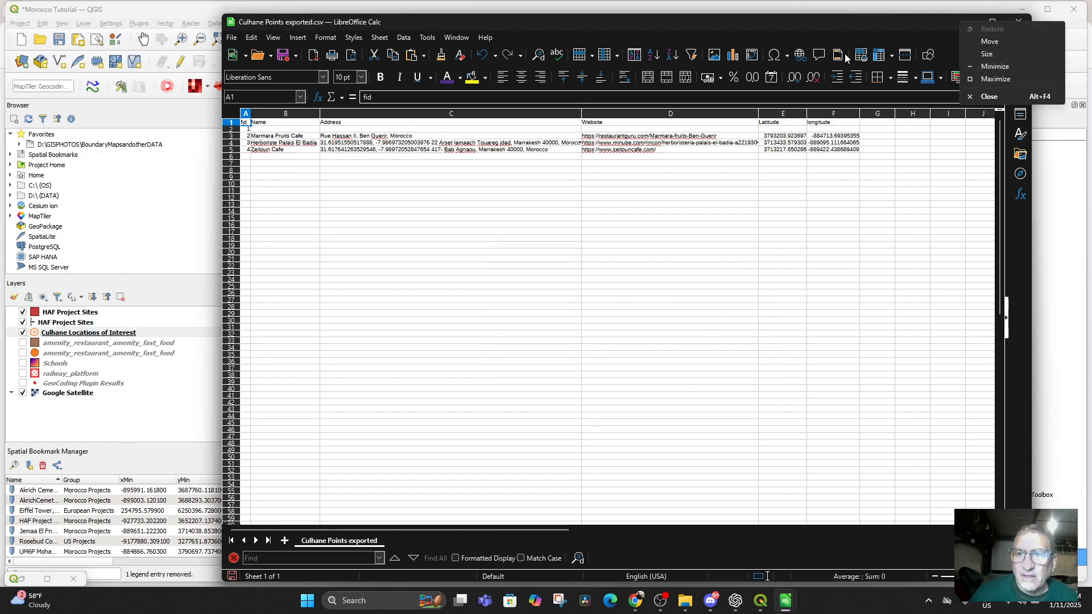
{"action": "left_click", "coordinate": [895, 40]}
{"action": "left_click", "coordinate": [970, 25]}
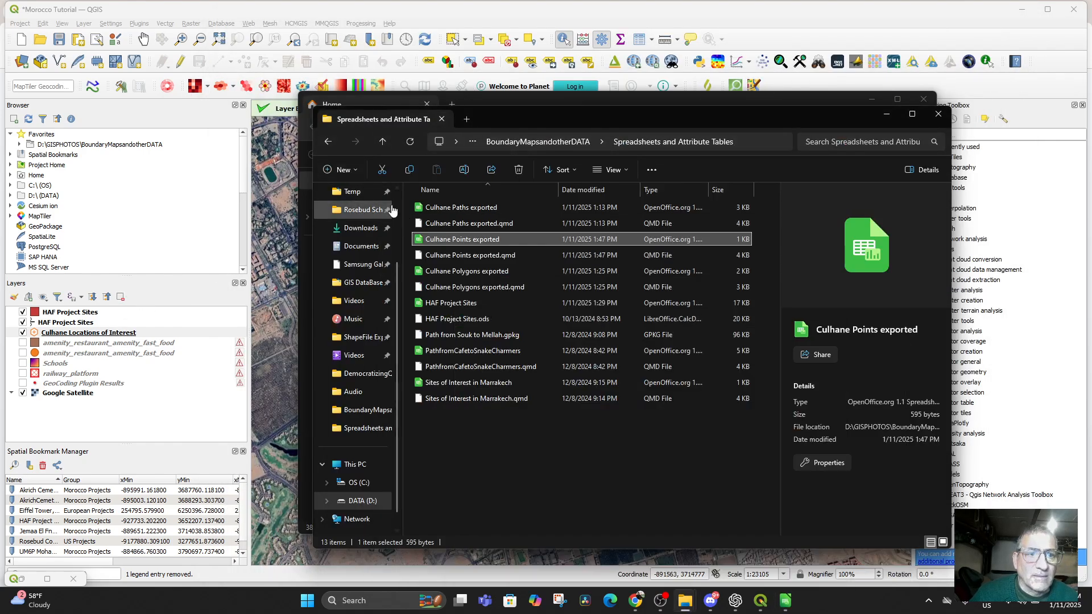
{"action": "left_click", "coordinate": [290, 234]}
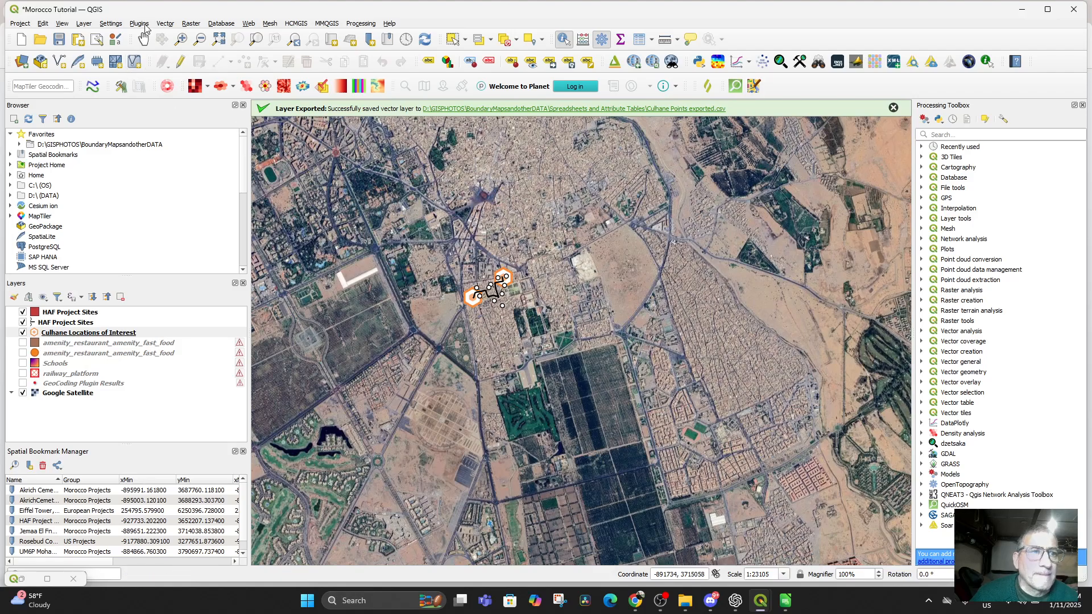
Start adding a delimited text layer with Culhane Points exported.csv from the Spreadsheets and Attribute Tables folder as its source
{"action": "left_click", "coordinate": [84, 23]}
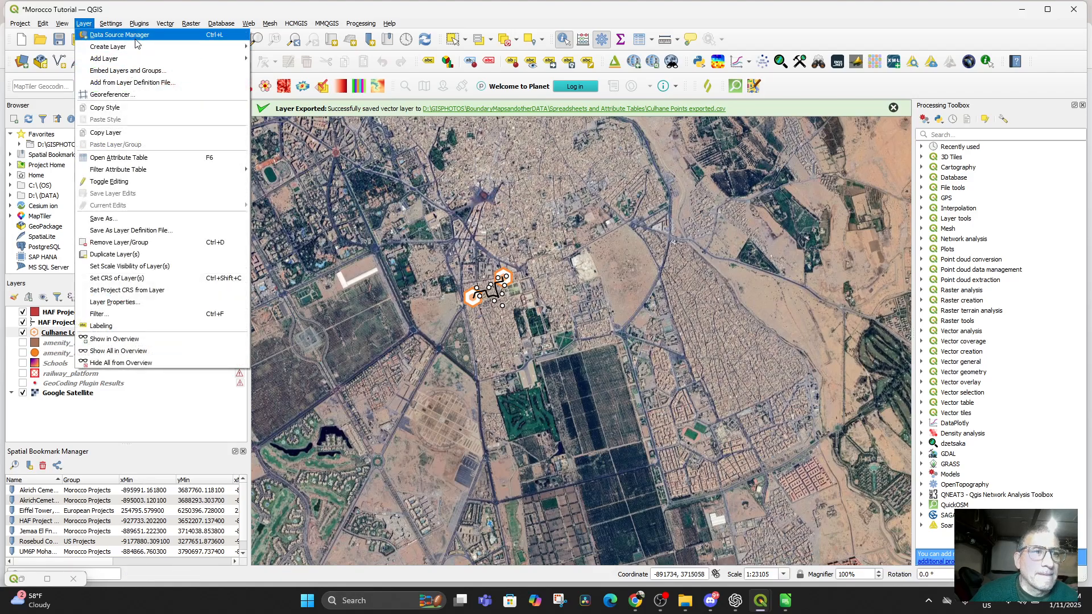
{"action": "mouse_move", "coordinate": [138, 53]}
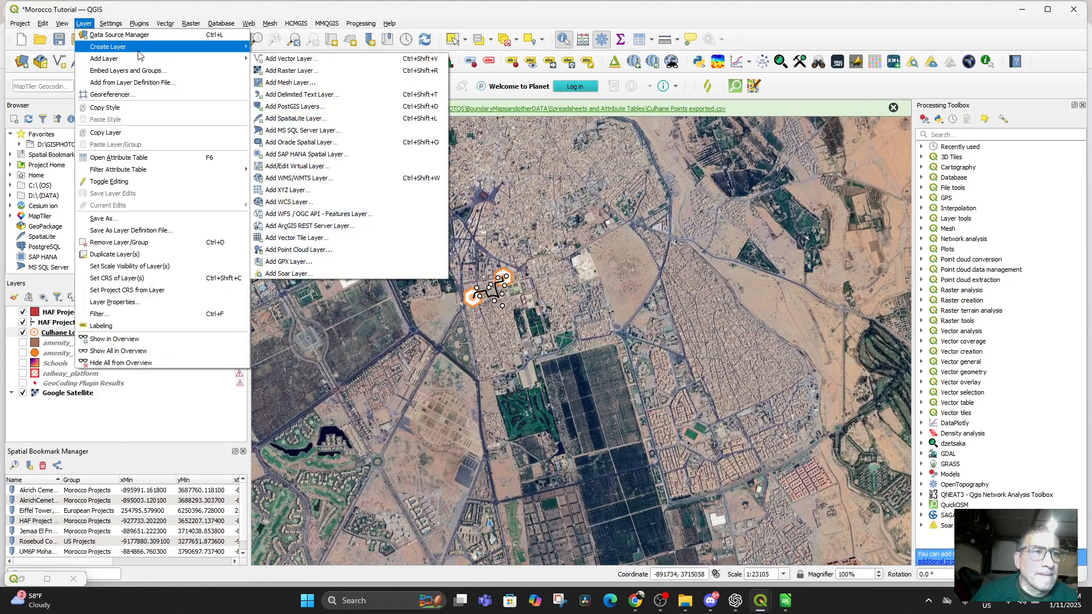
{"action": "left_click", "coordinate": [307, 94]}
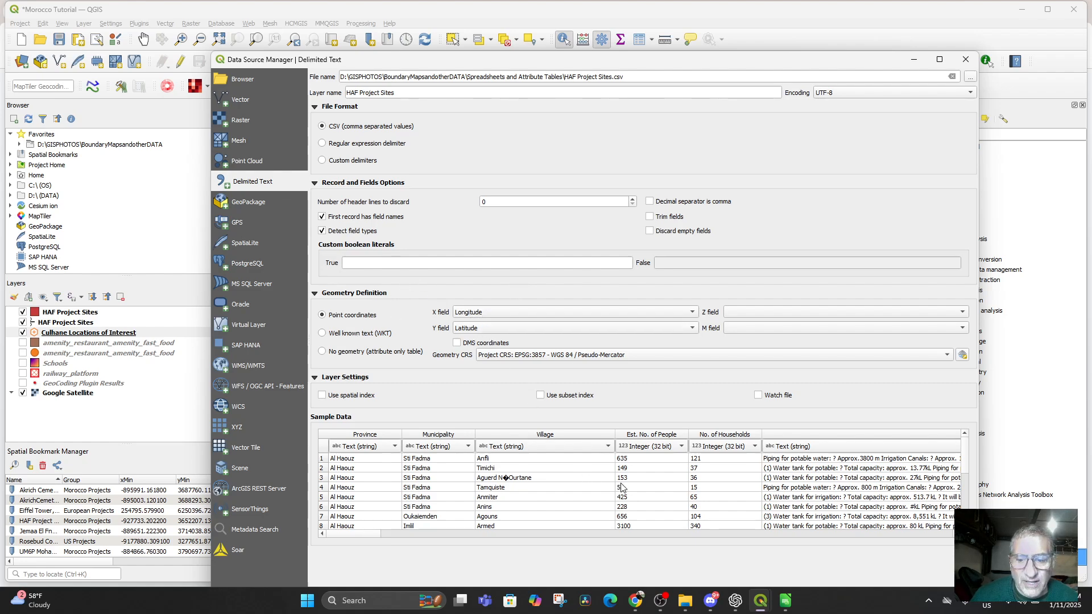
{"action": "left_click", "coordinate": [969, 77]}
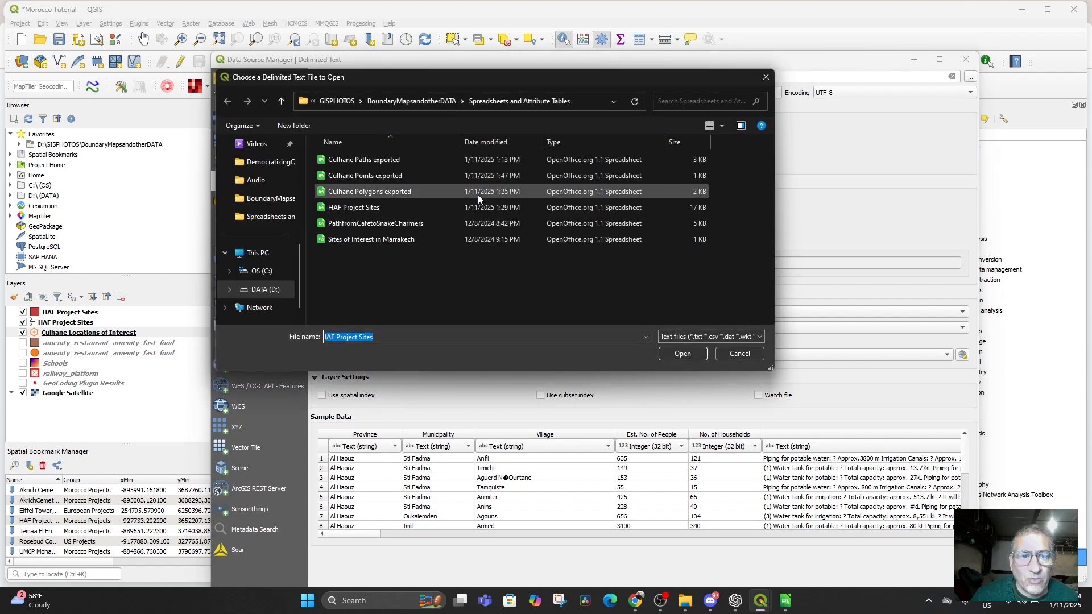
{"action": "double_click", "coordinate": [378, 175]}
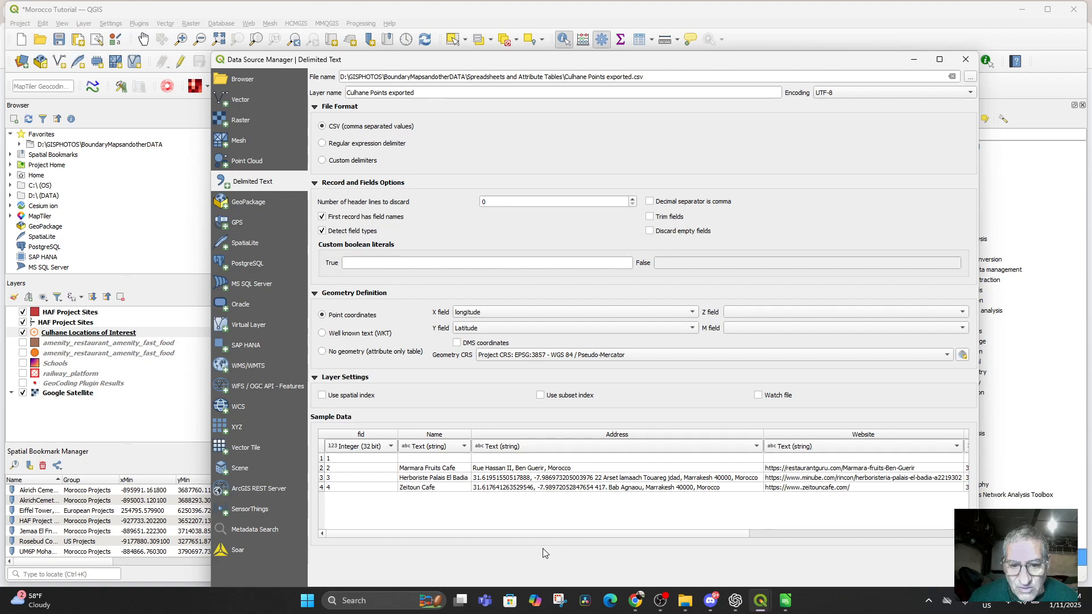
Set the Latitude field's type to Decimal (double) in the sample data
{"action": "left_click_drag", "start_coordinate": [512, 535], "coordinate": [742, 560]}
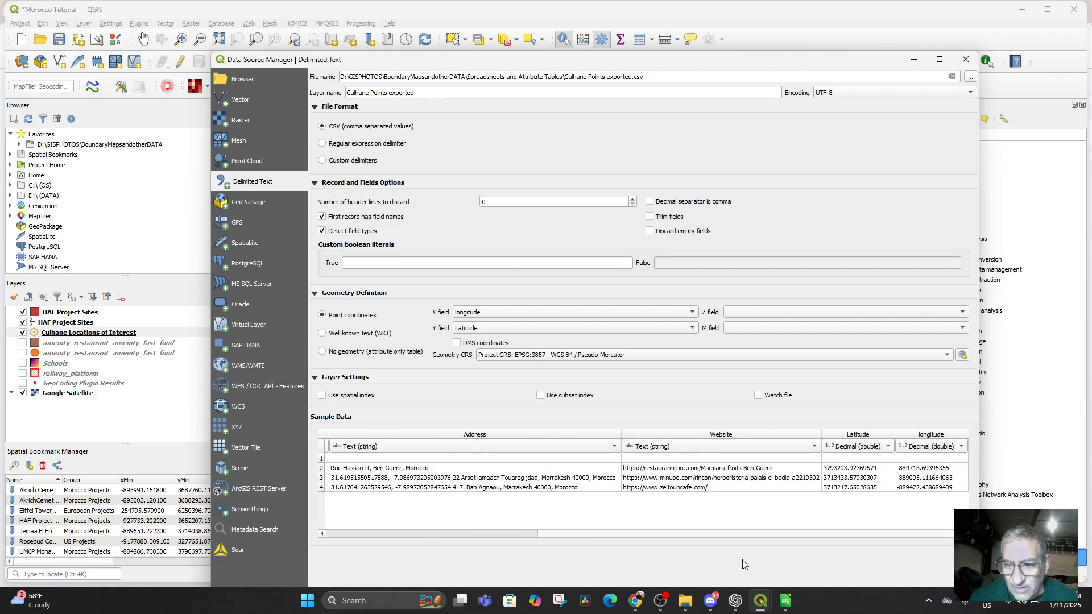
{"action": "left_click", "coordinate": [846, 443]}
{"action": "left_click", "coordinate": [858, 447]}
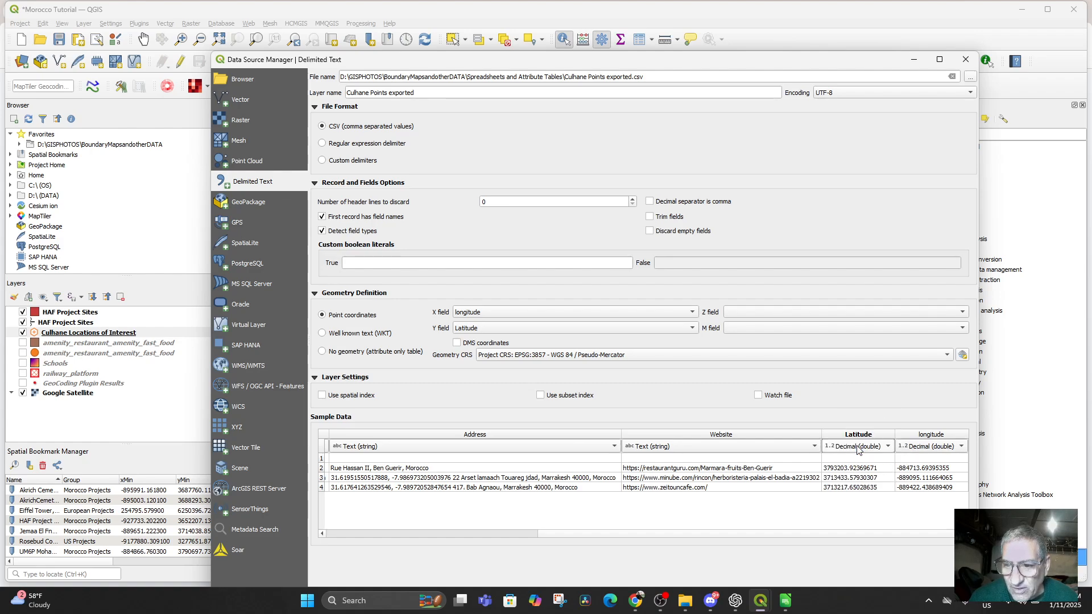
{"action": "left_click", "coordinate": [859, 449]}
{"action": "left_click", "coordinate": [855, 411]}
{"action": "left_click", "coordinate": [858, 452]}
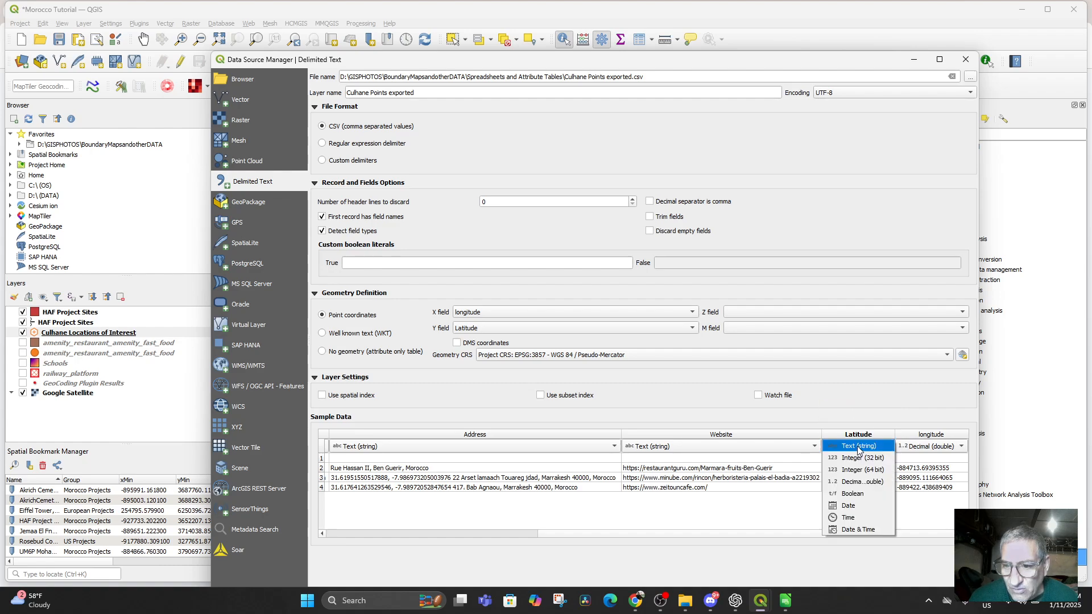
{"action": "left_click", "coordinate": [863, 486]}
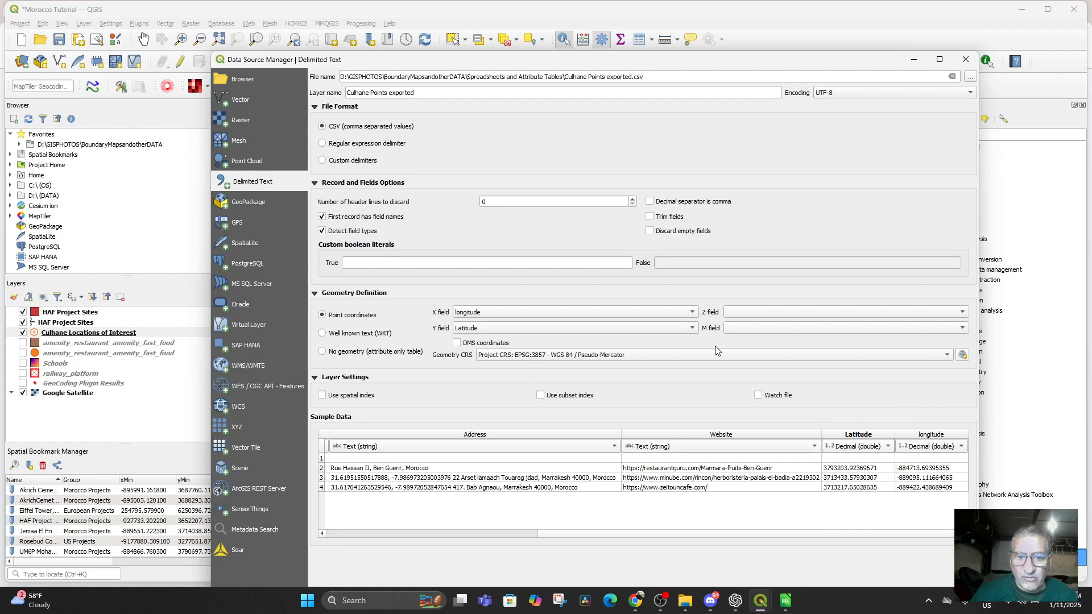
Add the configured Culhane Points exported layer to the map, close the data source manager and toggle the layer's visibility off and on
{"action": "left_click_drag", "start_coordinate": [730, 60], "coordinate": [702, 34]}
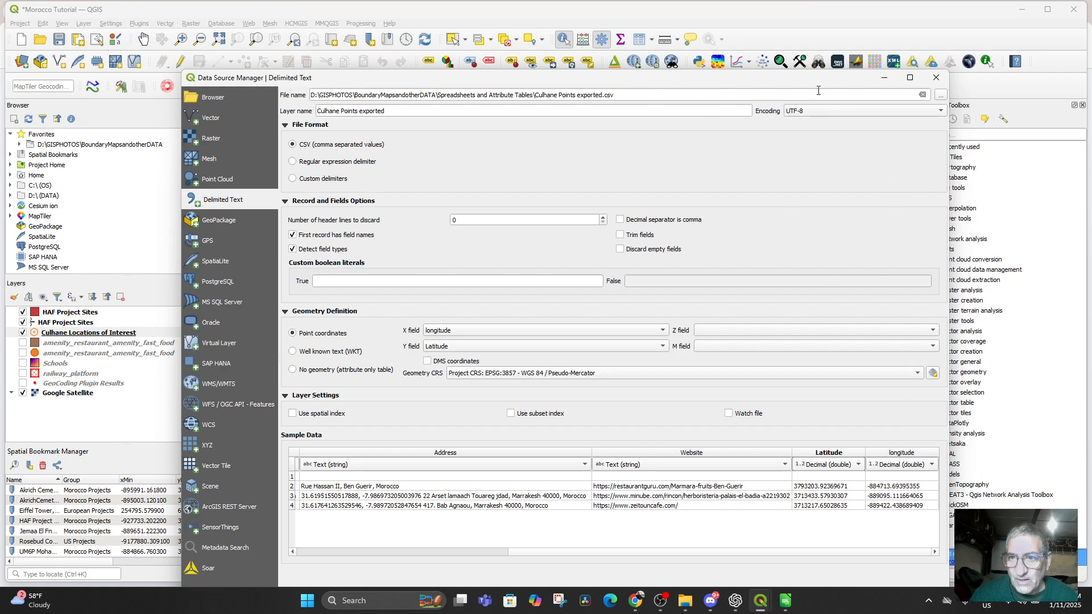
{"action": "left_click_drag", "start_coordinate": [817, 89], "coordinate": [833, 37]}
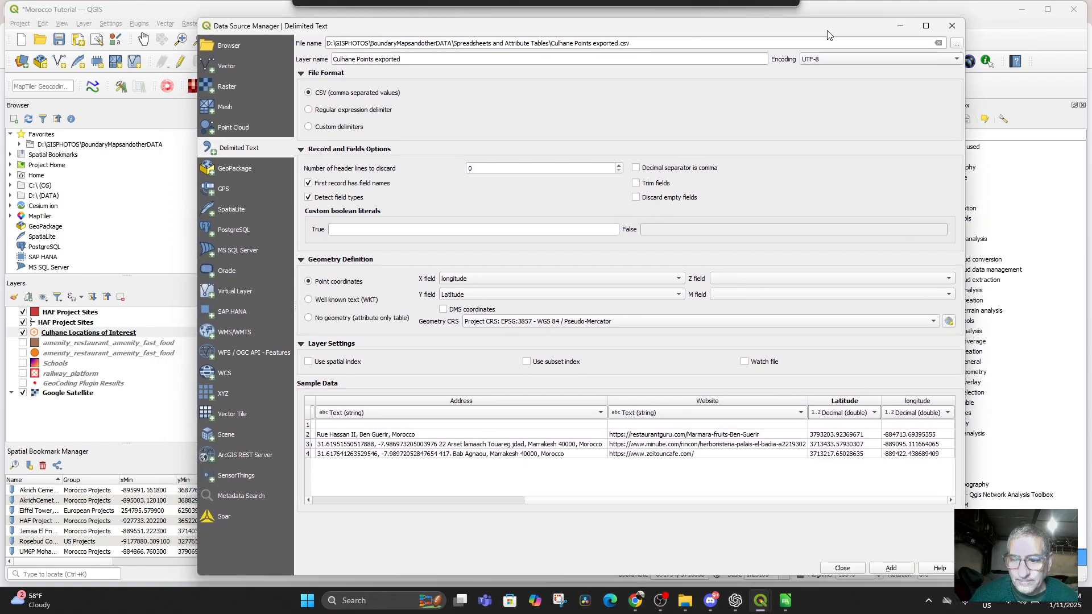
{"action": "left_click", "coordinate": [884, 569]}
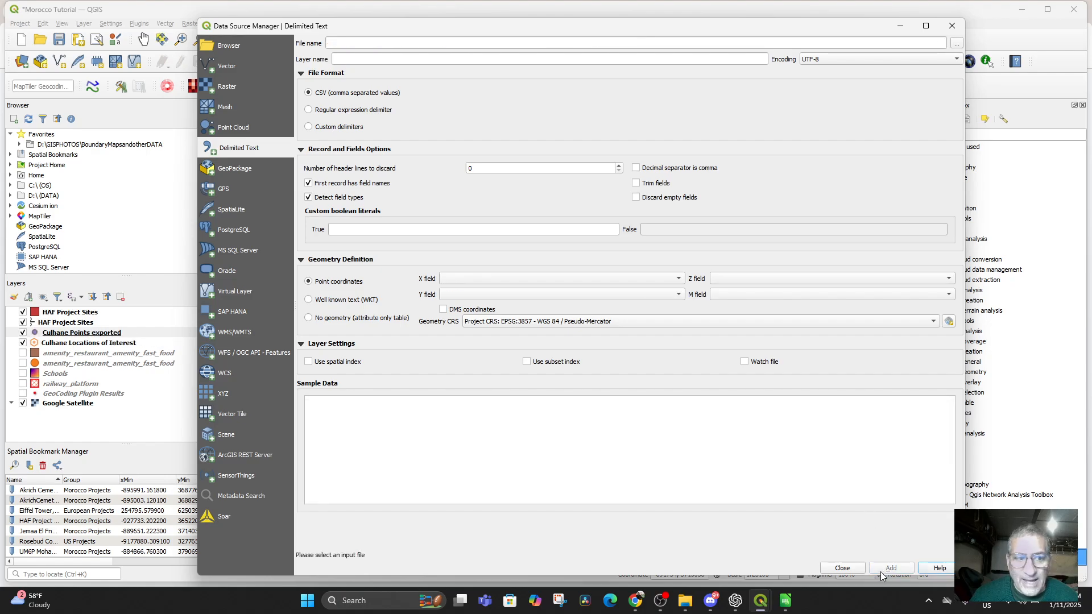
{"action": "left_click", "coordinate": [951, 26]}
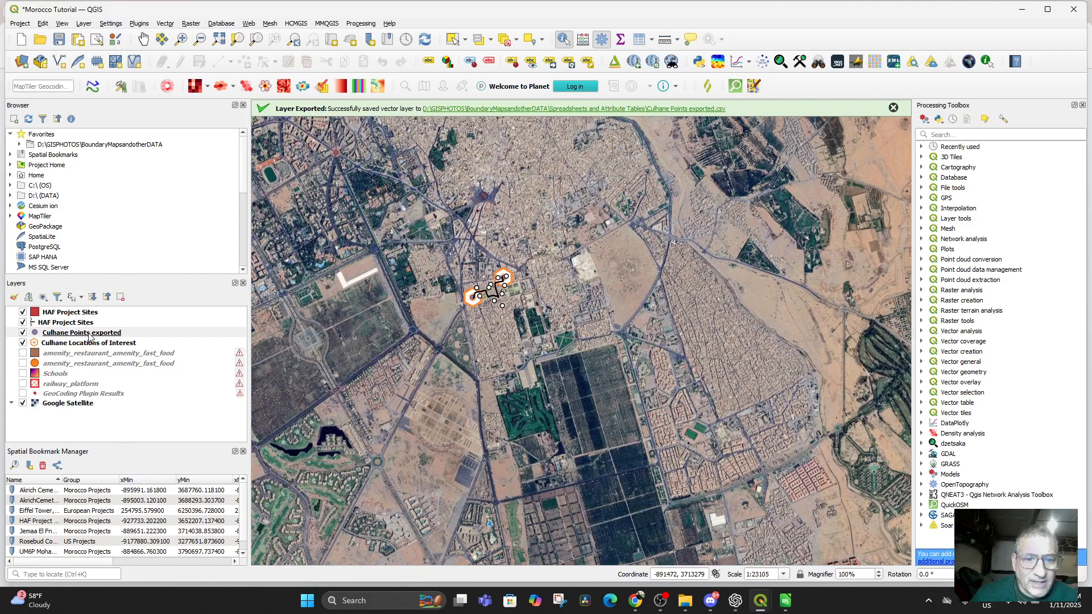
{"action": "left_click", "coordinate": [23, 336]}
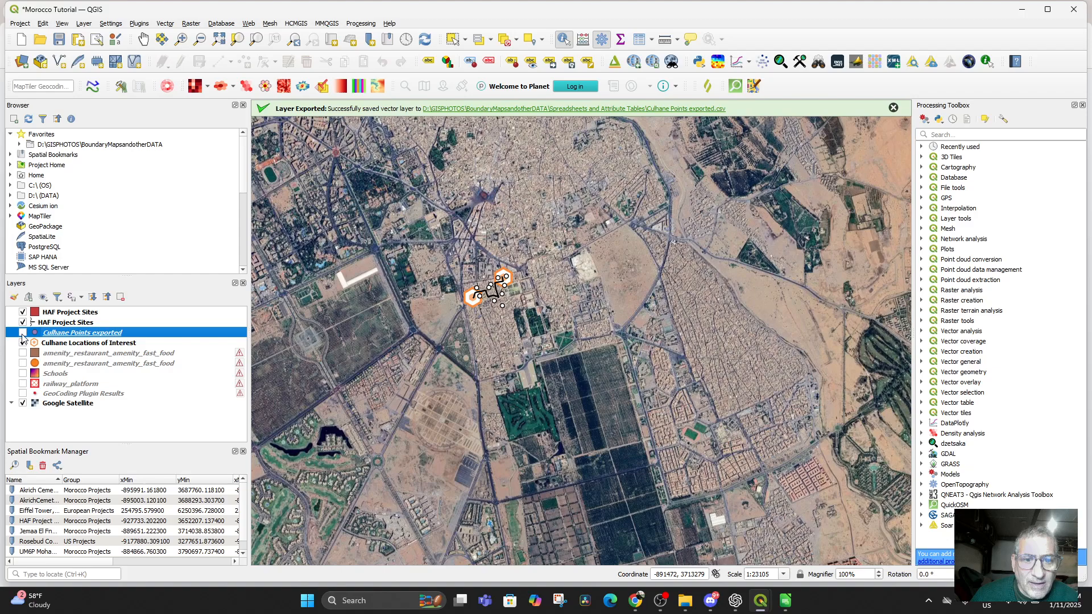
{"action": "right_click", "coordinate": [60, 338]}
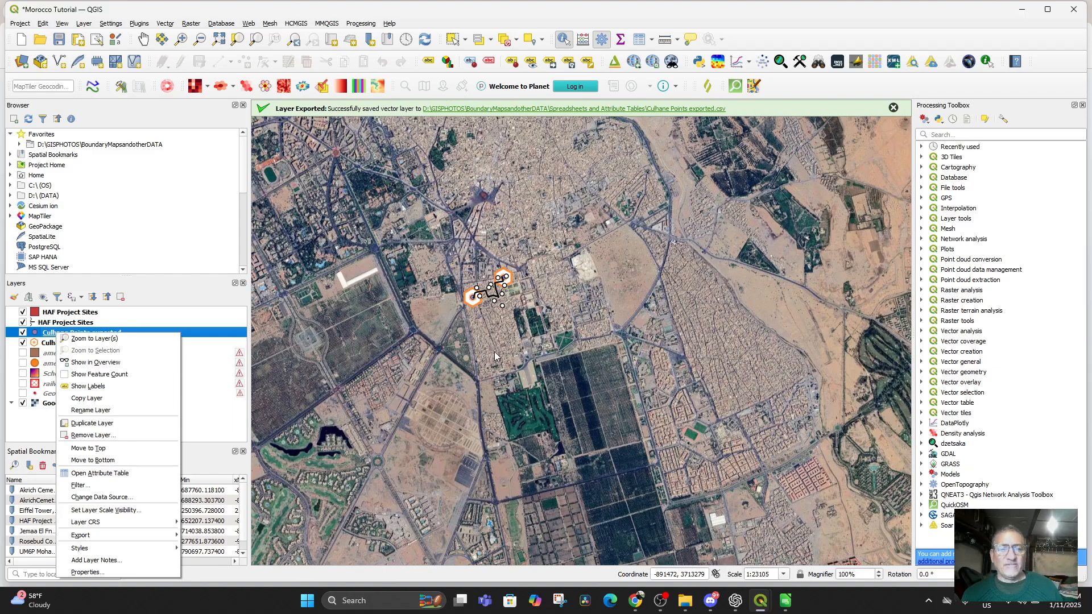
Switch to HAF Project Sites.csv in LibreOffice Calc, return to its first columns and move the window aside so QGIS's layer list is accessible
{"action": "left_click", "coordinate": [785, 600]}
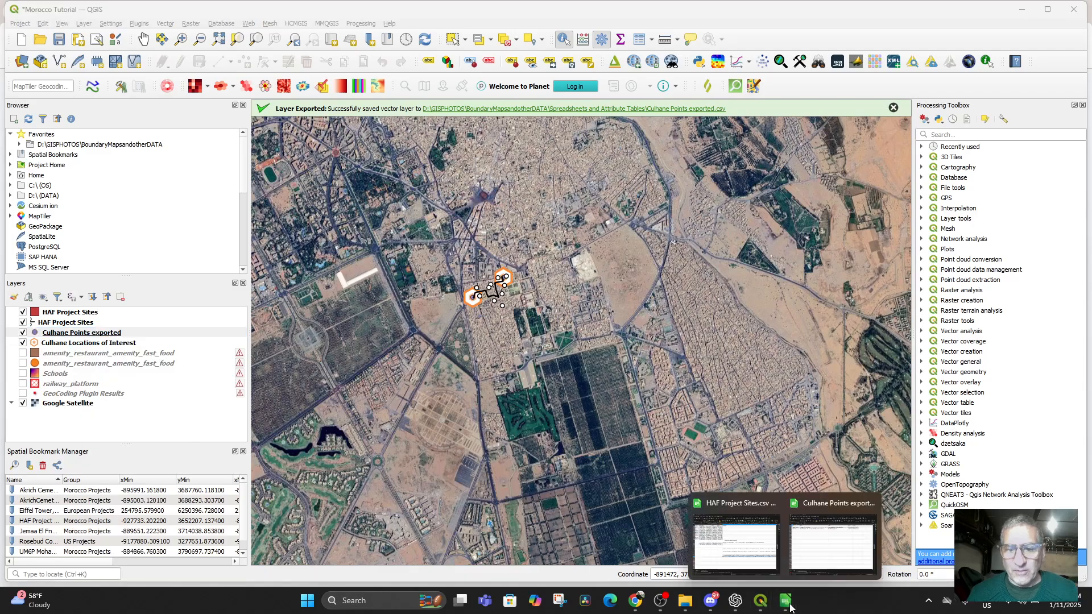
{"action": "left_click", "coordinate": [735, 504]}
{"action": "left_click", "coordinate": [733, 502]}
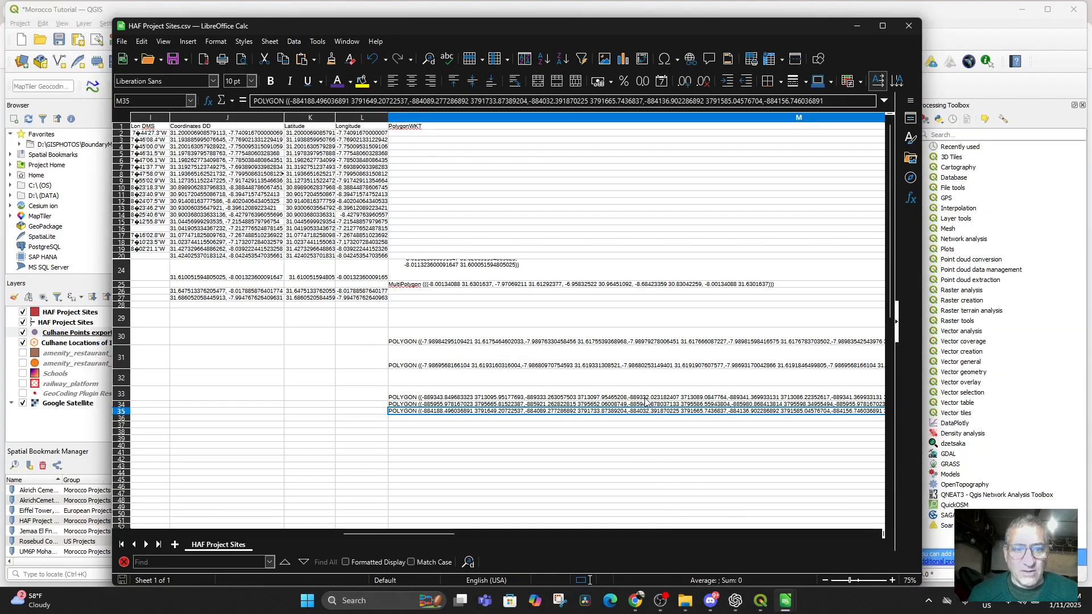
{"action": "scroll", "coordinate": [295, 172], "scroll_direction": "down", "scroll_amount": 1}
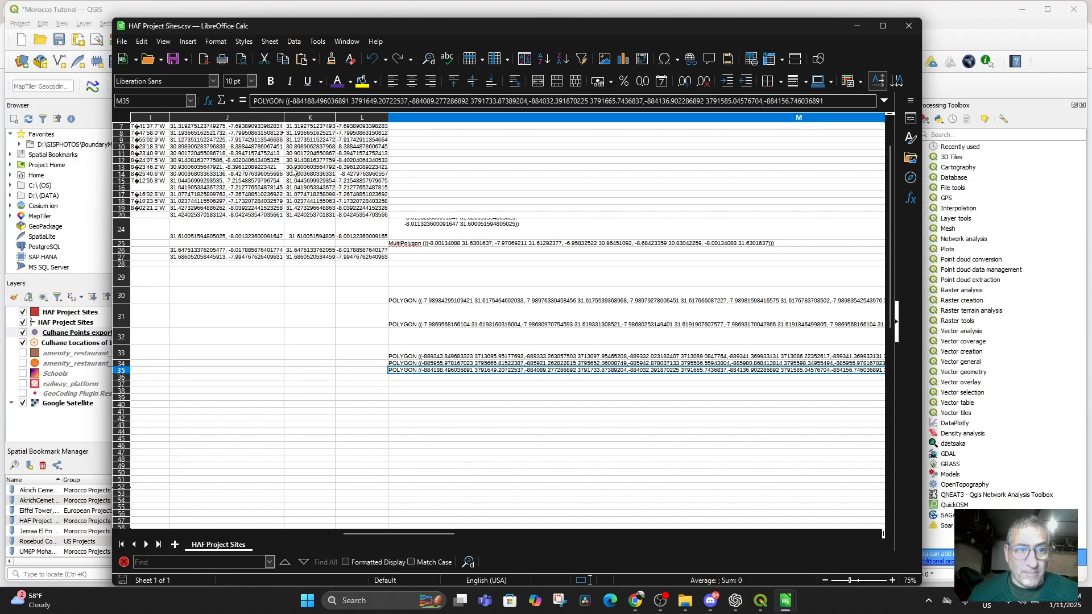
{"action": "scroll", "coordinate": [305, 177], "scroll_direction": "up", "scroll_amount": 1}
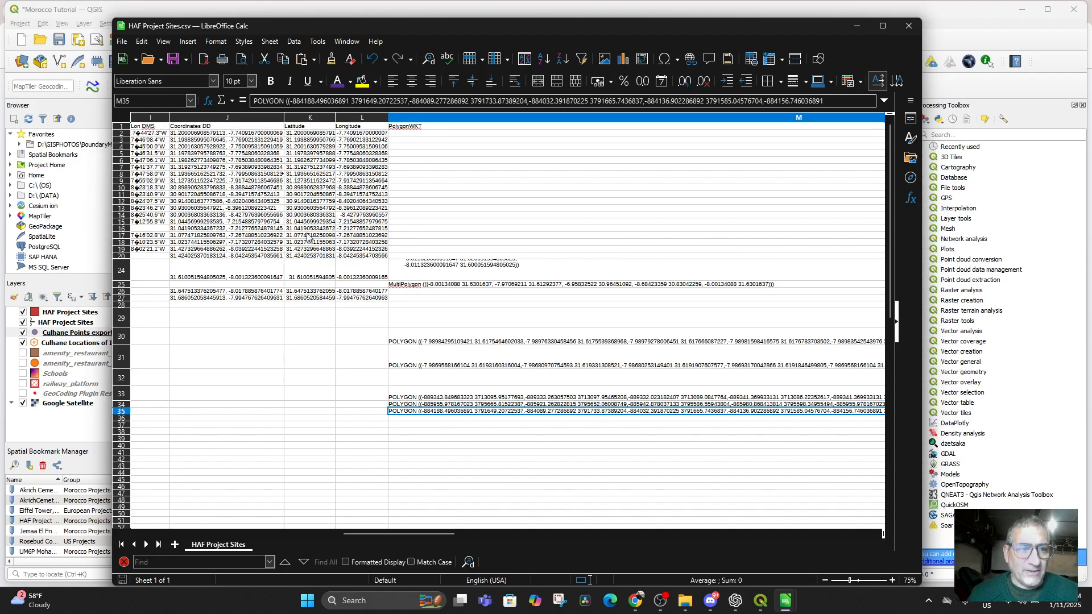
{"action": "left_click_drag", "start_coordinate": [384, 534], "coordinate": [139, 533]}
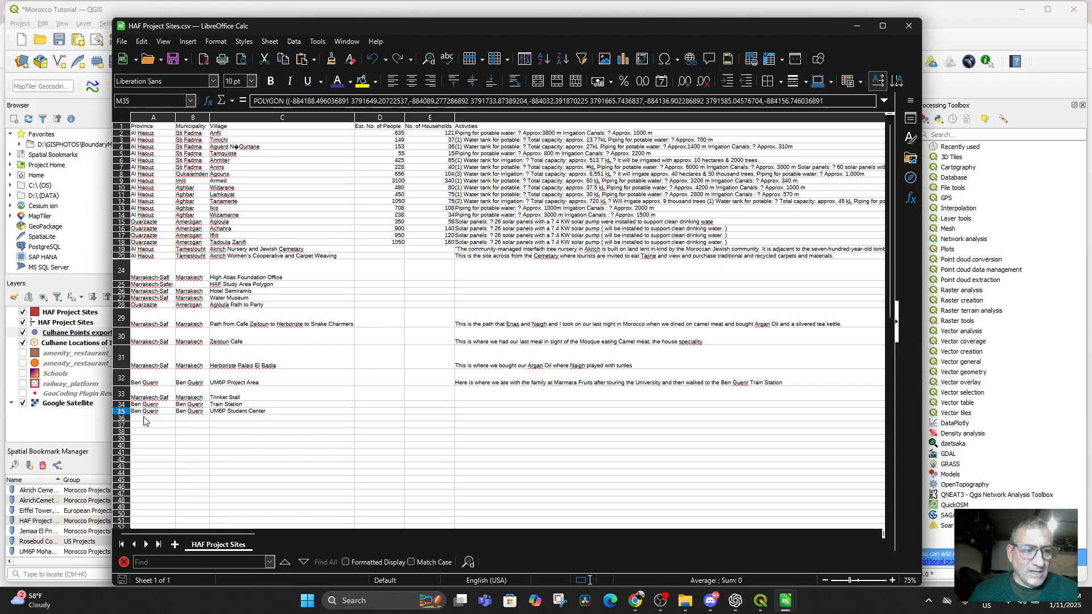
{"action": "left_click_drag", "start_coordinate": [374, 29], "coordinate": [868, 90]}
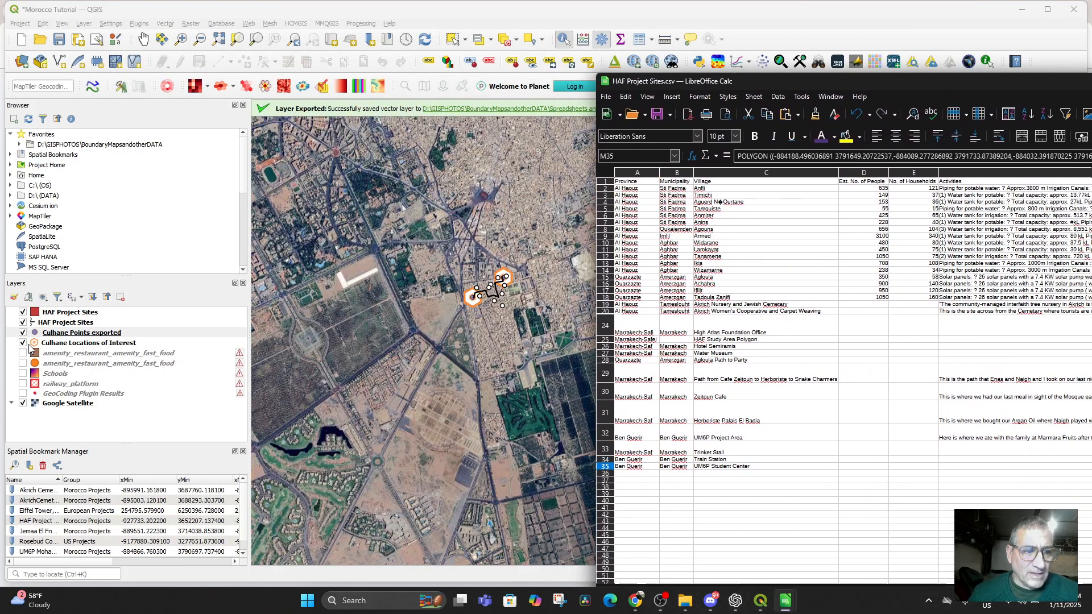
Open the Culhane Locations of Interest attribute table in QGIS and examine the names, addresses, websites and coordinates of its places
{"action": "left_click", "coordinate": [79, 345]}
{"action": "right_click", "coordinate": [79, 348]}
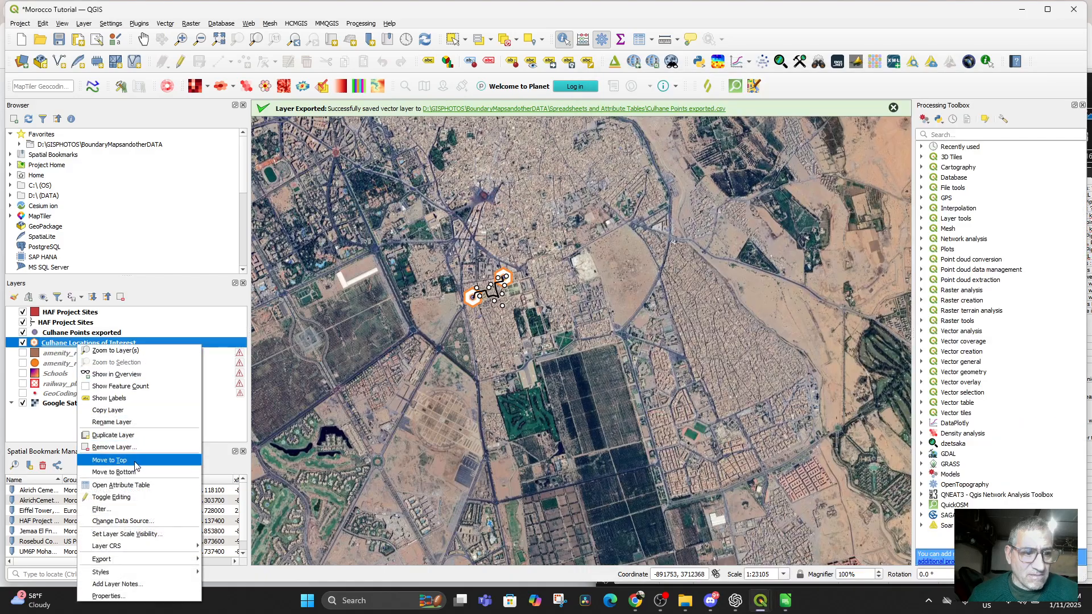
{"action": "left_click", "coordinate": [135, 487]}
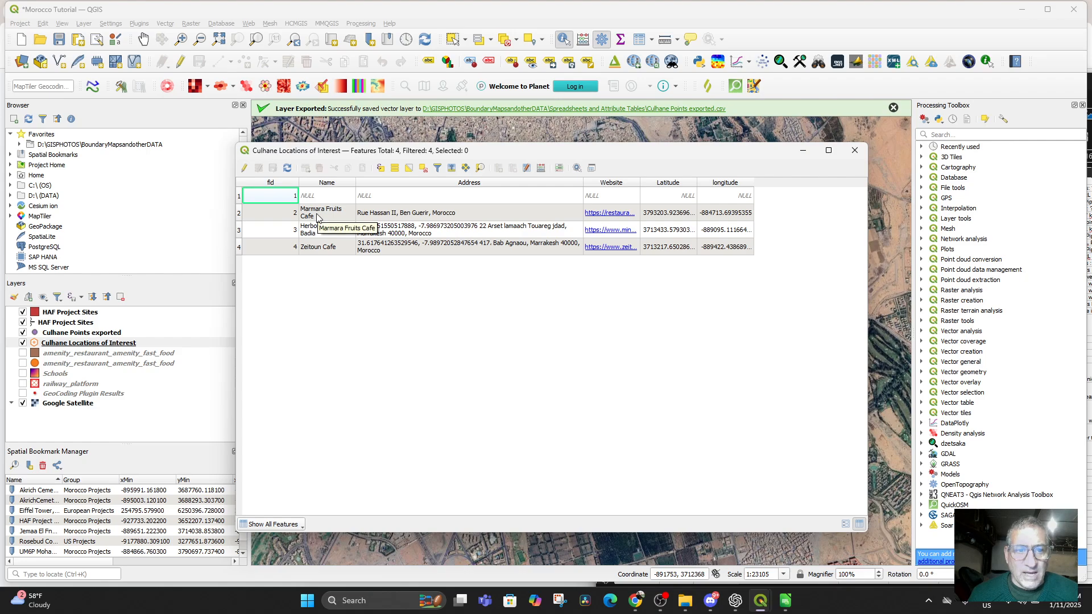
{"action": "left_click", "coordinate": [432, 214]}
{"action": "left_click", "coordinate": [593, 219]}
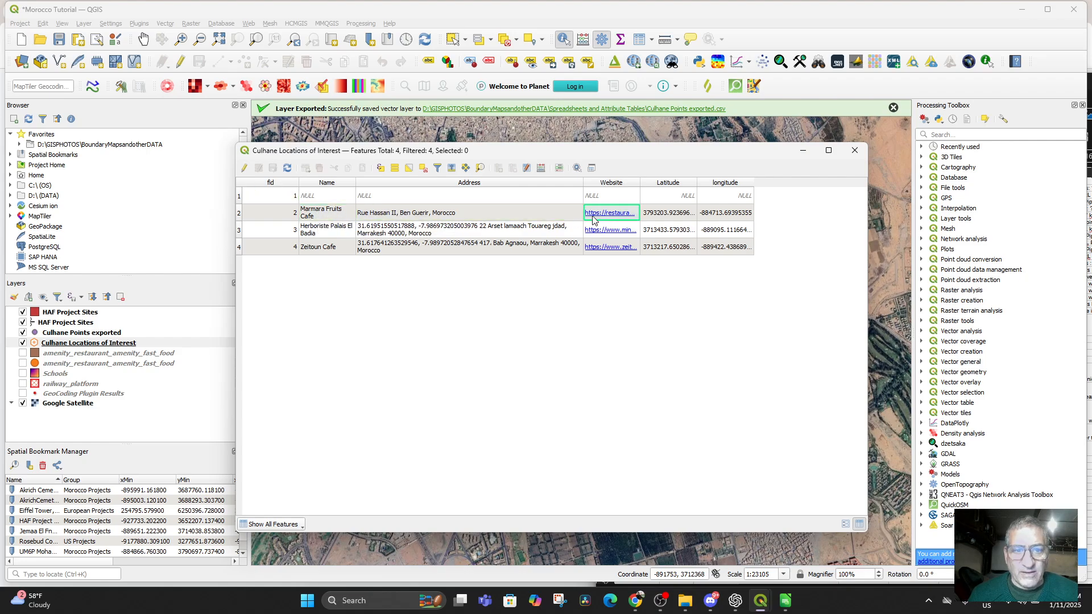
{"action": "left_click", "coordinate": [690, 219]}
{"action": "left_click", "coordinate": [727, 220]}
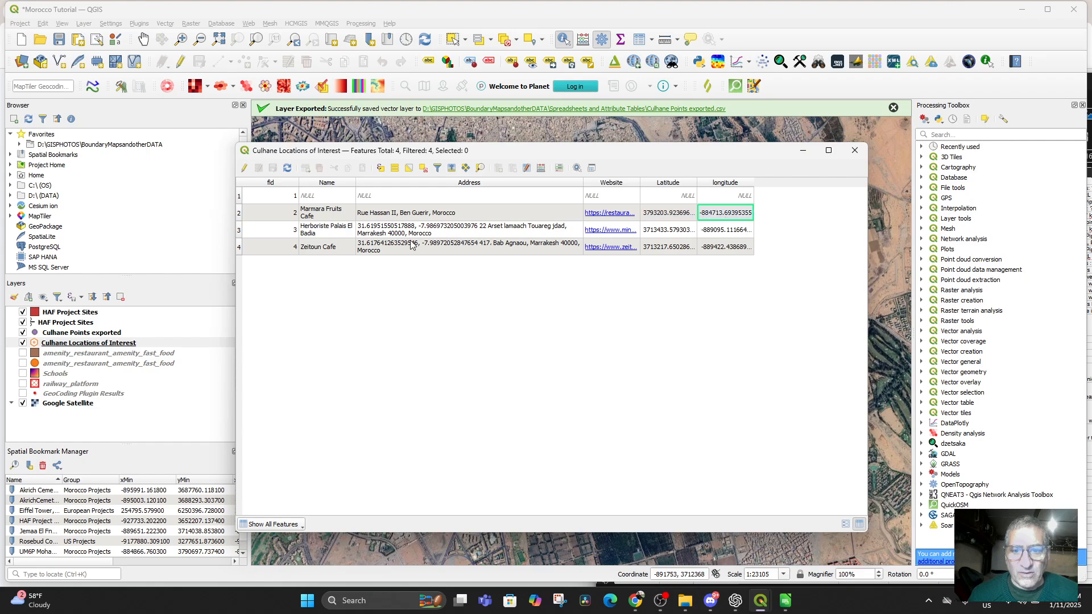
{"action": "left_click", "coordinate": [324, 217]}
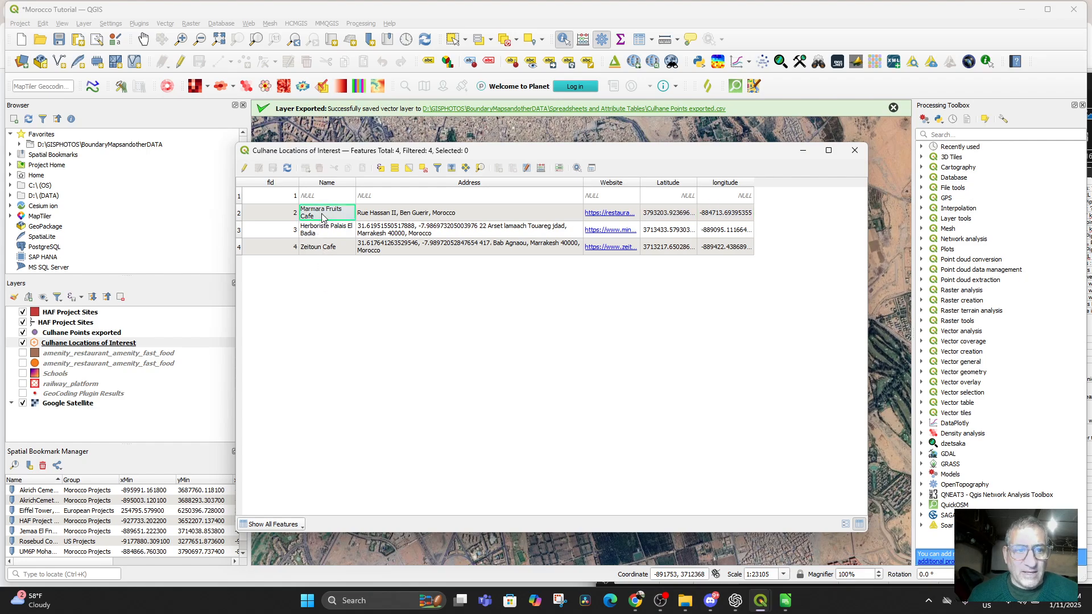
{"action": "right_click", "coordinate": [322, 218]}
{"action": "left_click", "coordinate": [311, 203]}
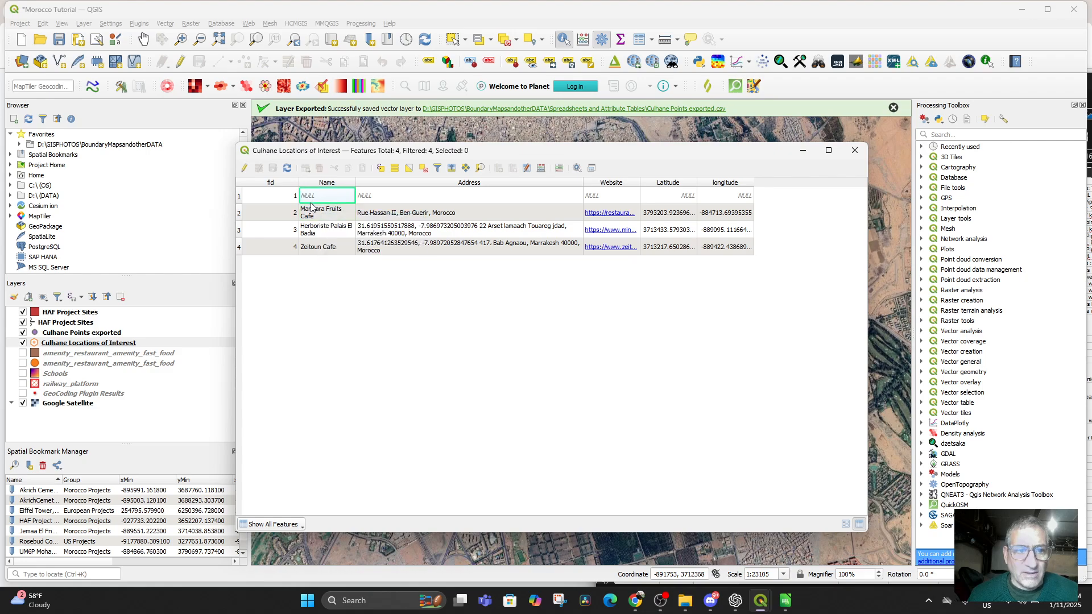
{"action": "left_click", "coordinate": [317, 214]}
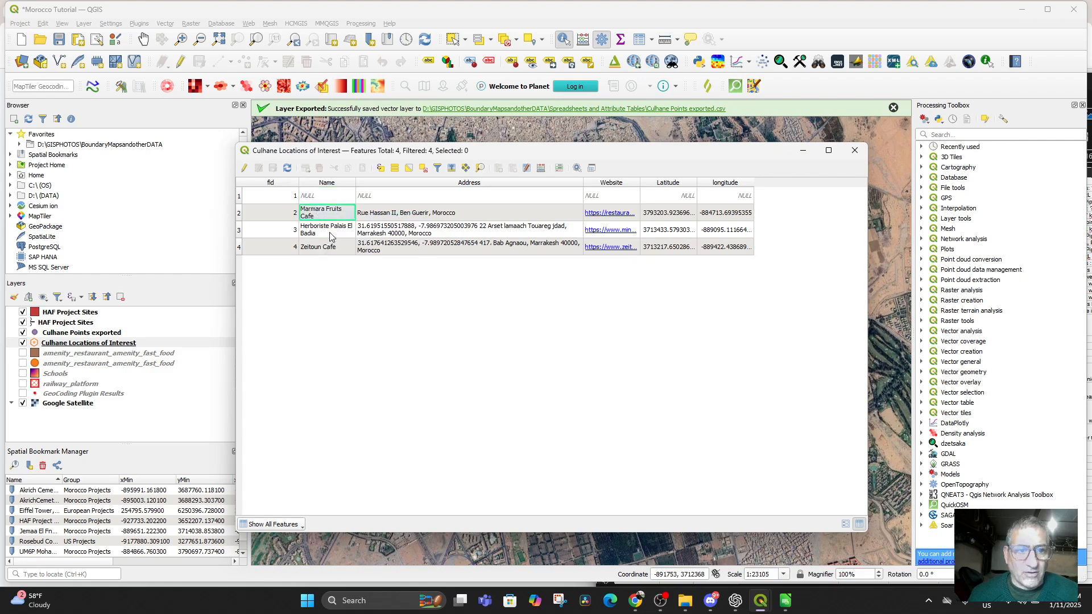
{"action": "left_click", "coordinate": [330, 236]}
{"action": "left_click", "coordinate": [321, 249]}
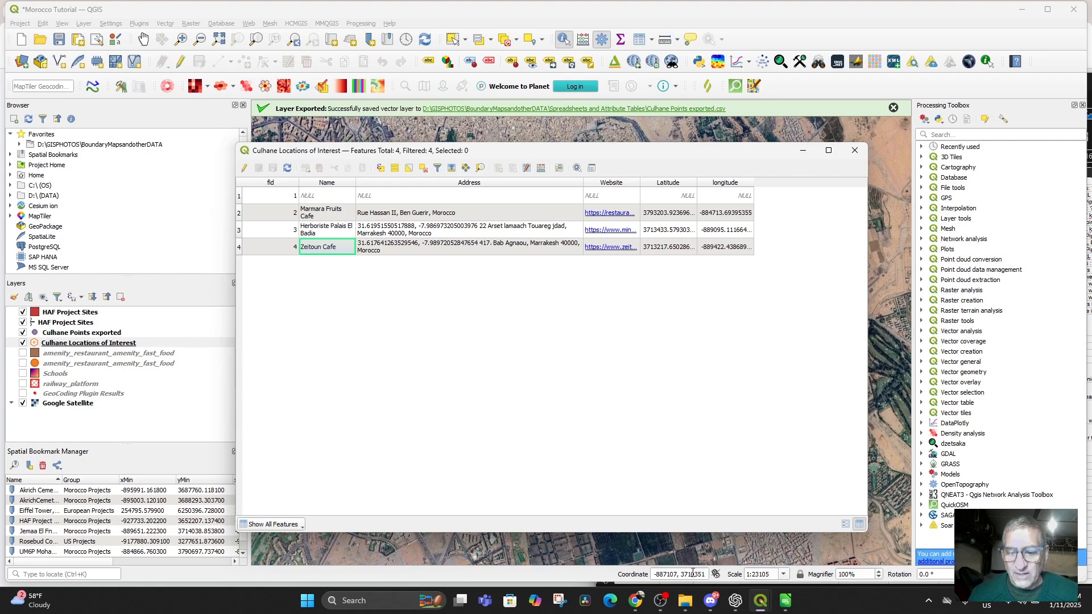
In HAF Project Sites.csv, fill row 36 with Province Ben Guerir, Municipality Ben Guerir and Village Marmara Fruits Cafe
{"action": "left_click", "coordinate": [786, 607]}
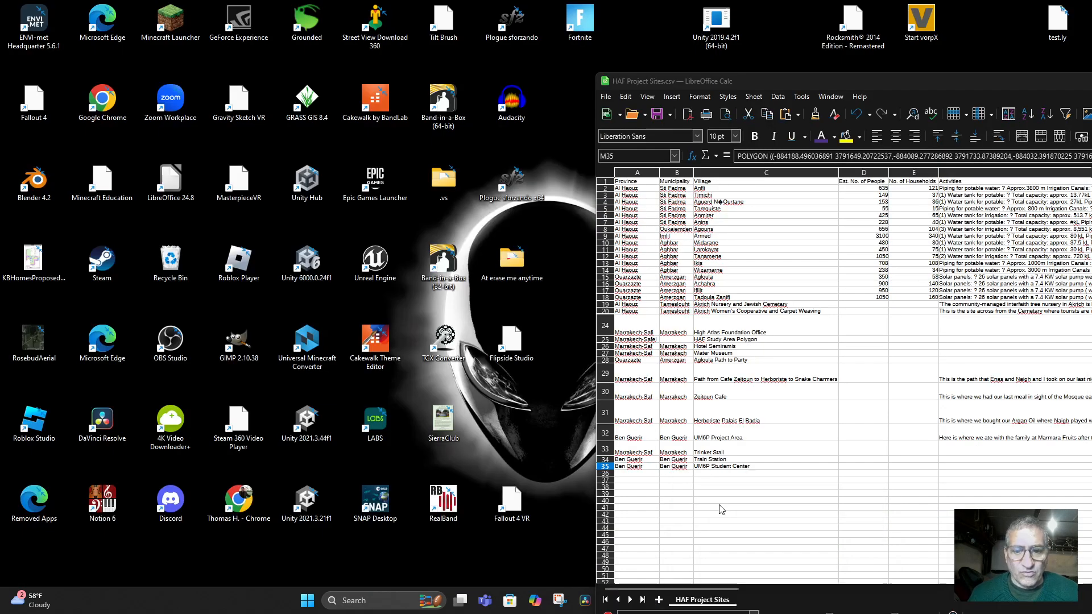
{"action": "left_click", "coordinate": [721, 511]}
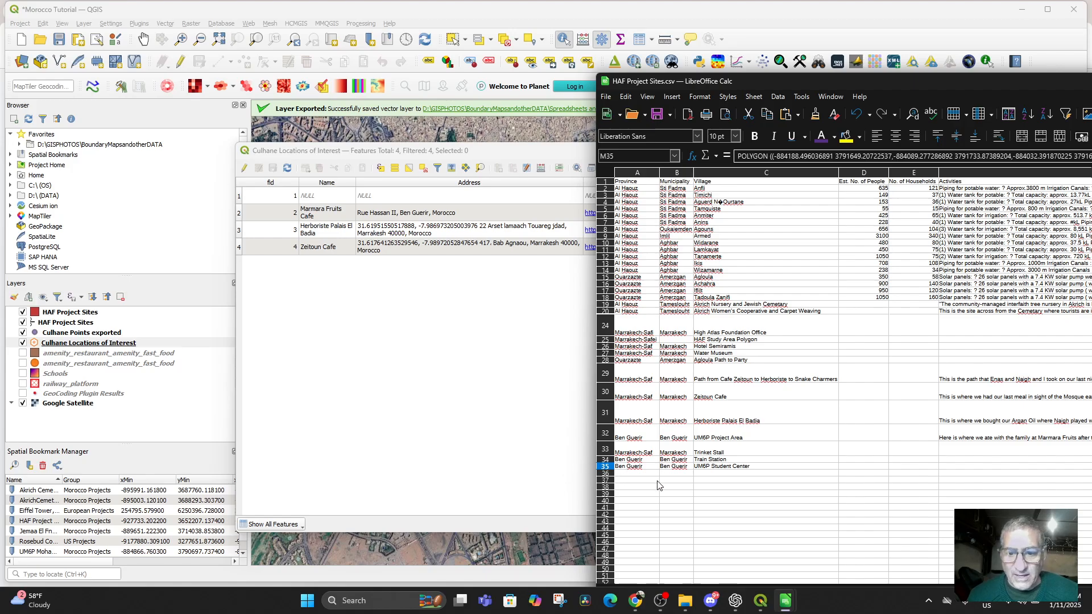
{"action": "left_click", "coordinate": [624, 475]}
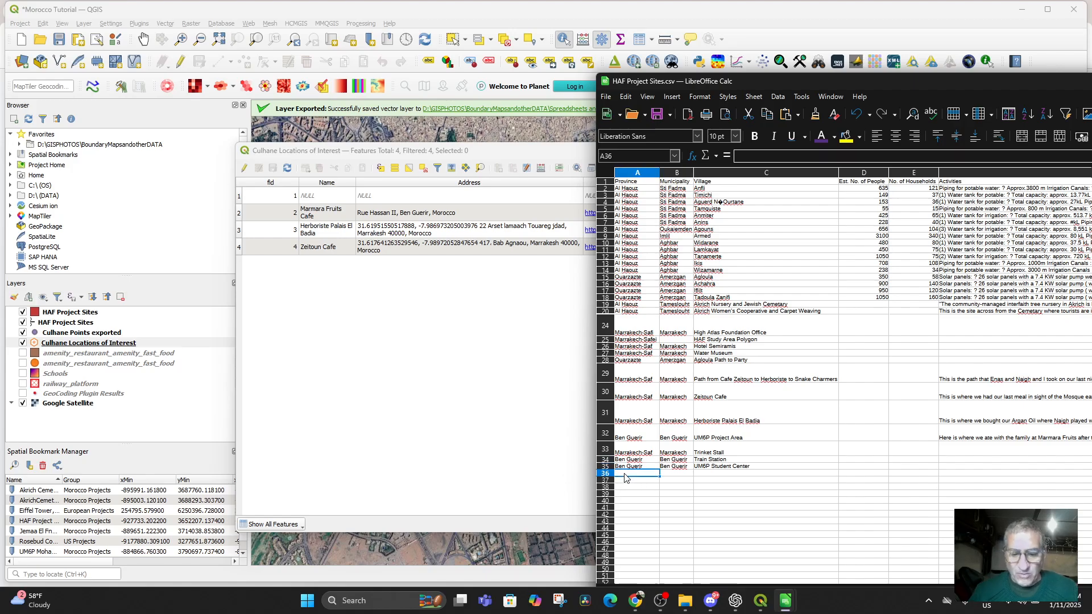
{"action": "type", "text": "Ben"}
{"action": "key", "text": "Tab"}
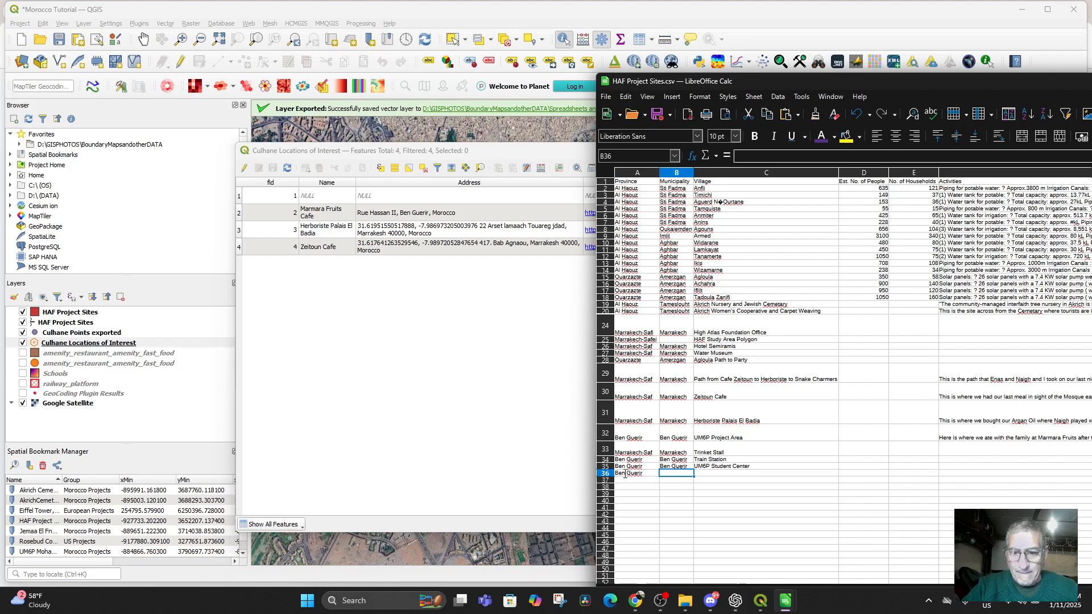
{"action": "type", "text": "B"}
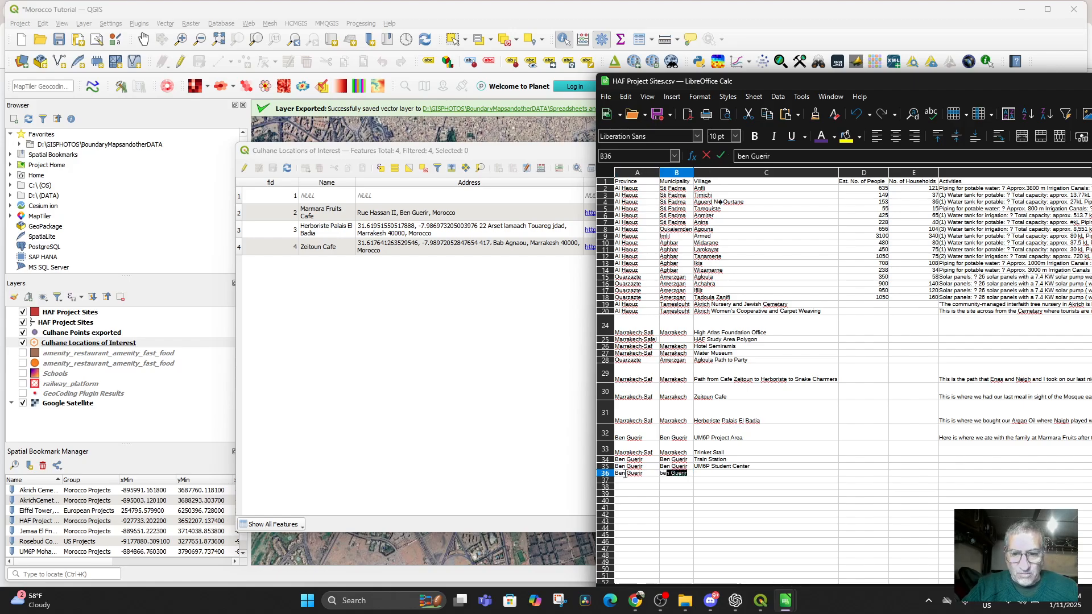
{"action": "key", "text": "Tab"}
{"action": "type", "text": "Mar"}
{"action": "type", "text": "a"}
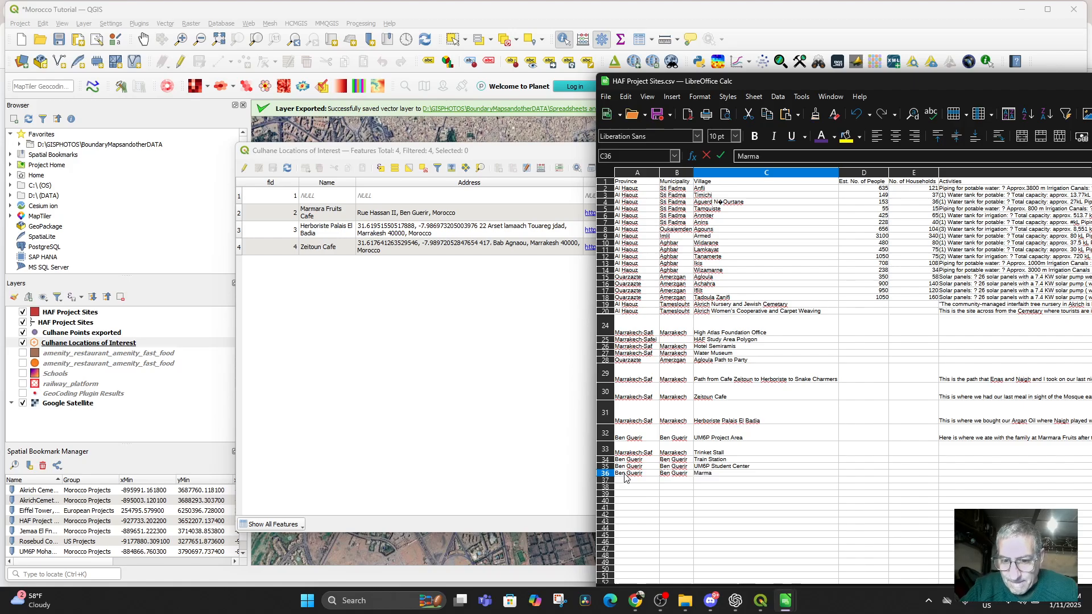
{"action": "type", "text": "ara Fruits Caf"}
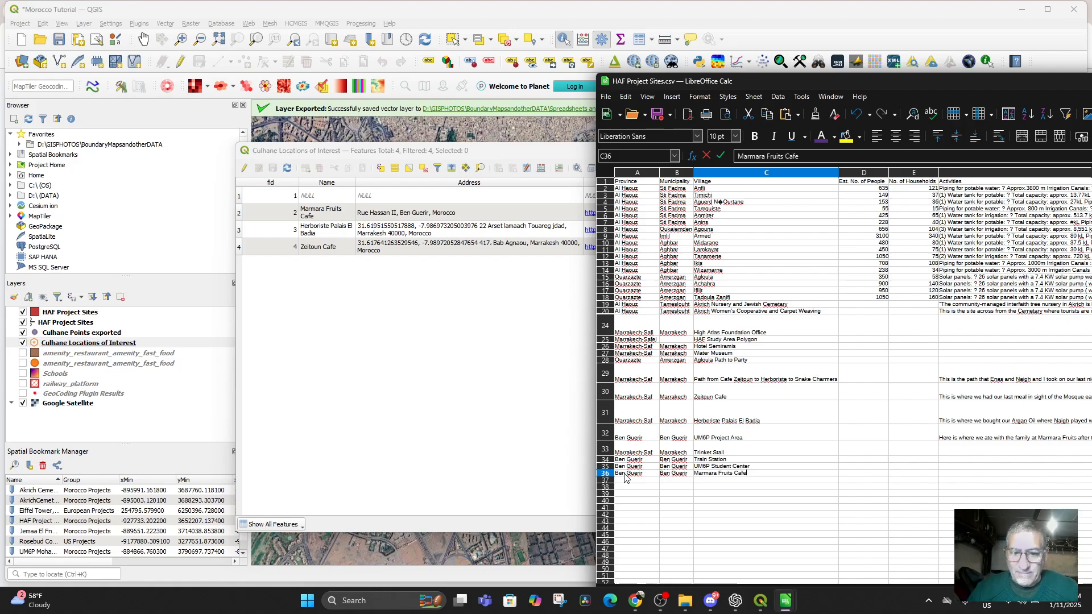
{"action": "type", "text": "e"}
{"action": "key", "text": "Return"}
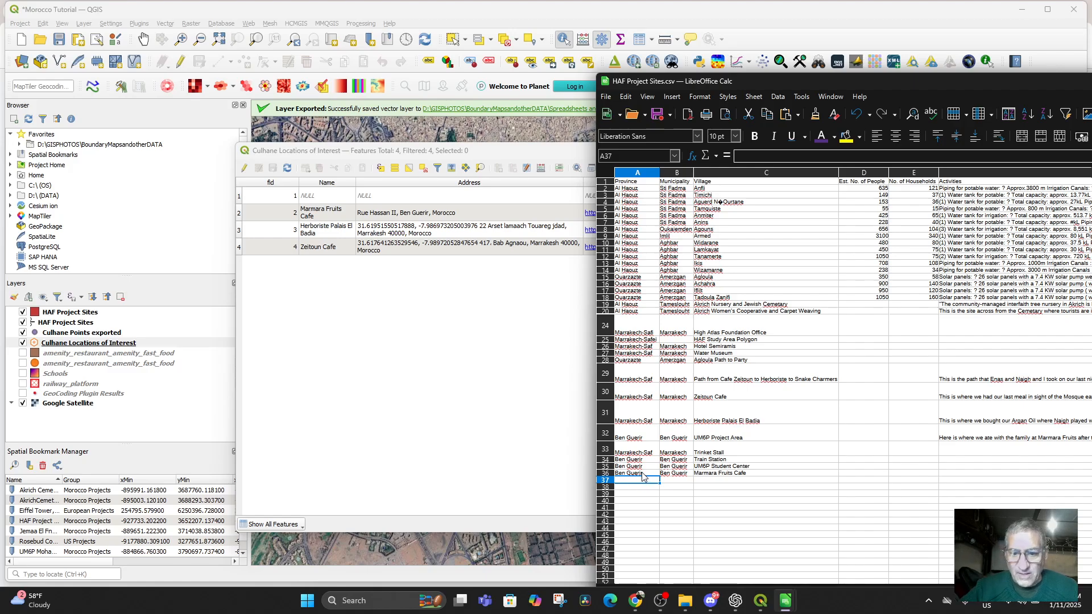
Check the Herboriste Palais El Badia and Zeitoun Cafe rows and Marmara Fruits Cafe's latitude in the QGIS attribute table, then return to the spreadsheet
{"action": "left_click", "coordinate": [735, 424]}
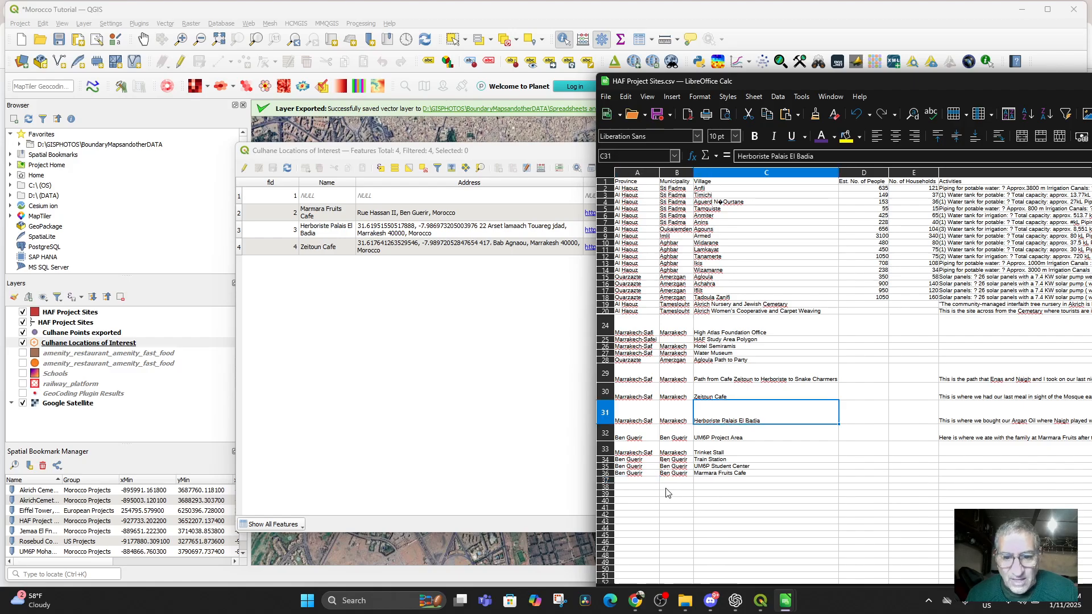
{"action": "left_click", "coordinate": [637, 481]}
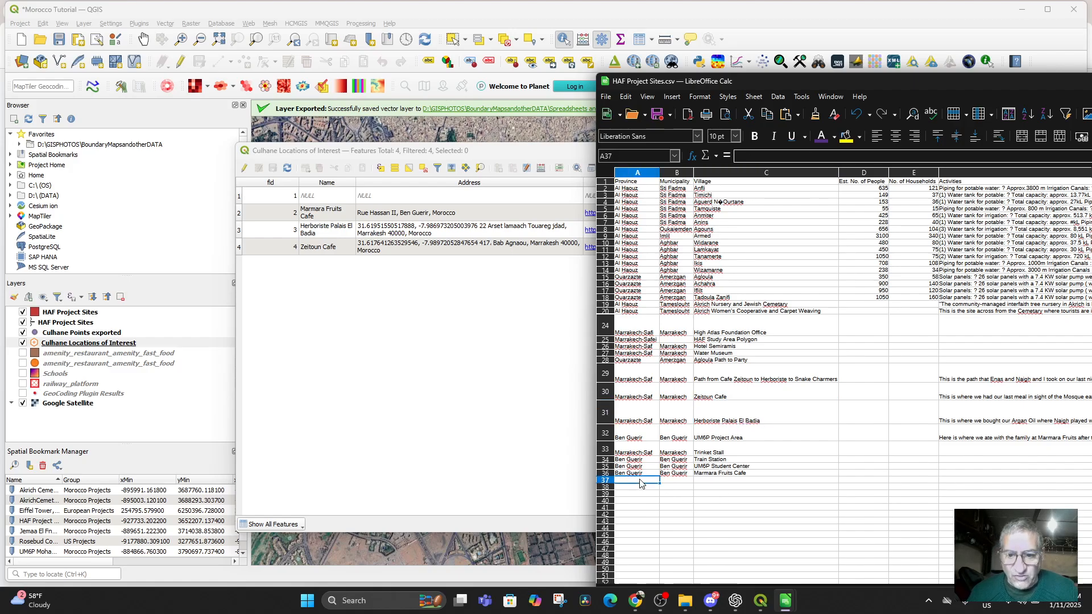
{"action": "left_click", "coordinate": [721, 396]}
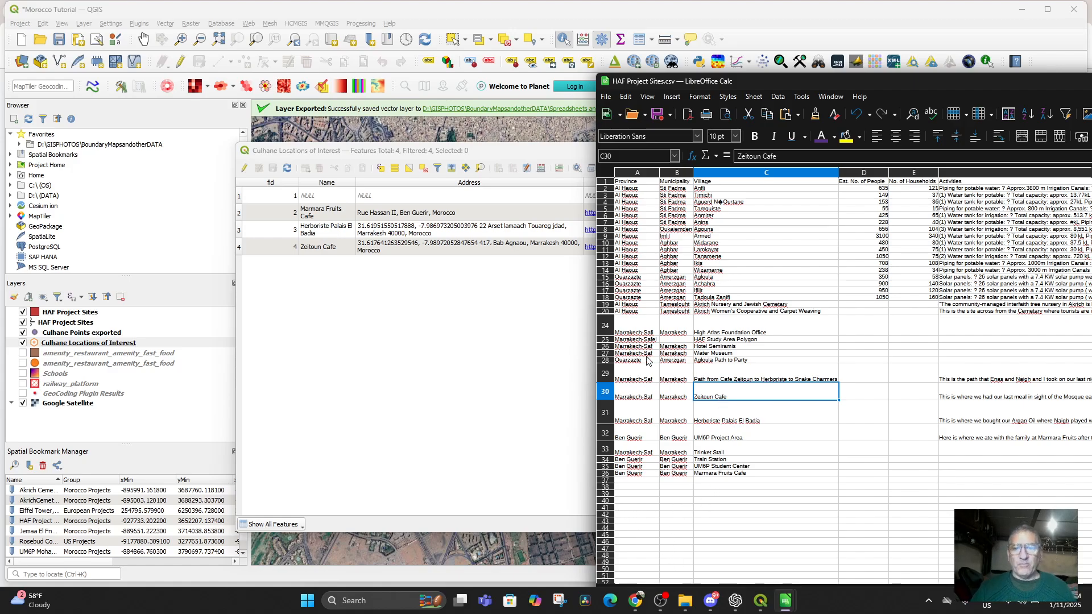
{"action": "left_click", "coordinate": [508, 152]}
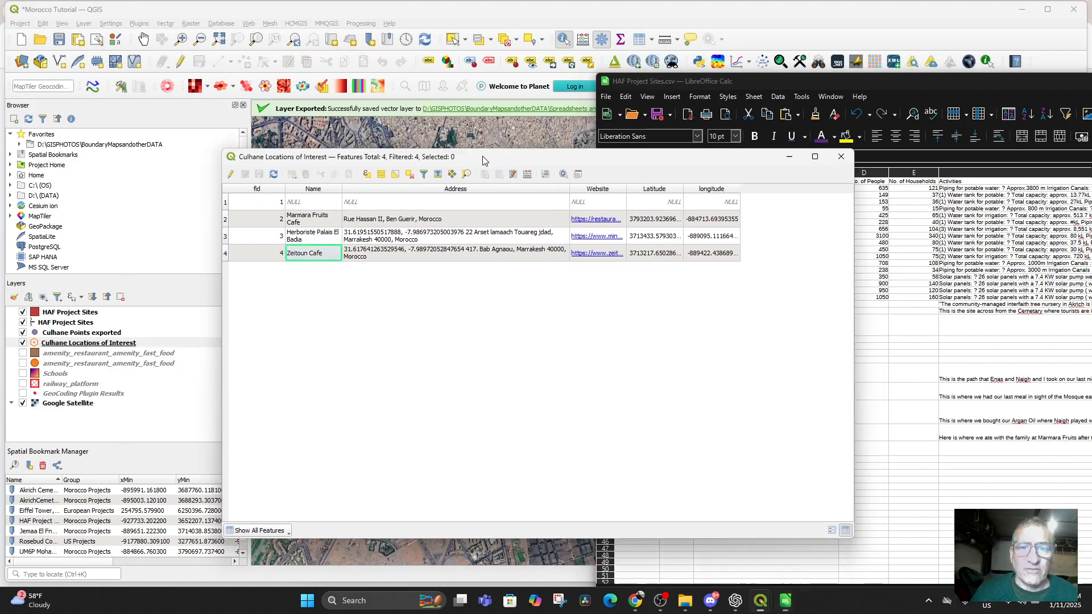
{"action": "left_click_drag", "start_coordinate": [483, 159], "coordinate": [366, 174]}
{"action": "left_click", "coordinate": [533, 235]}
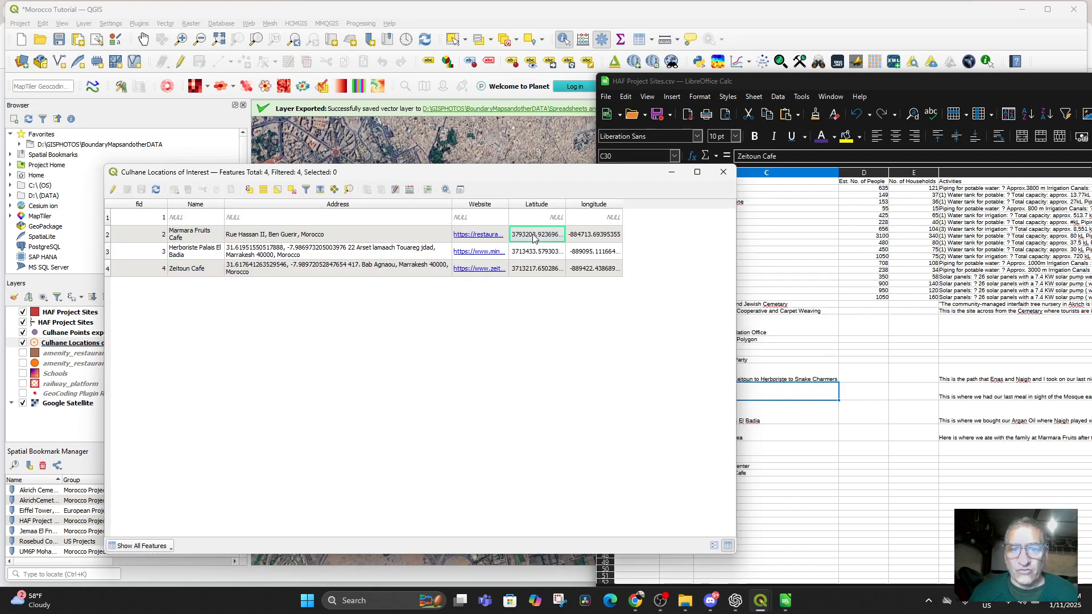
{"action": "left_click", "coordinate": [722, 172]}
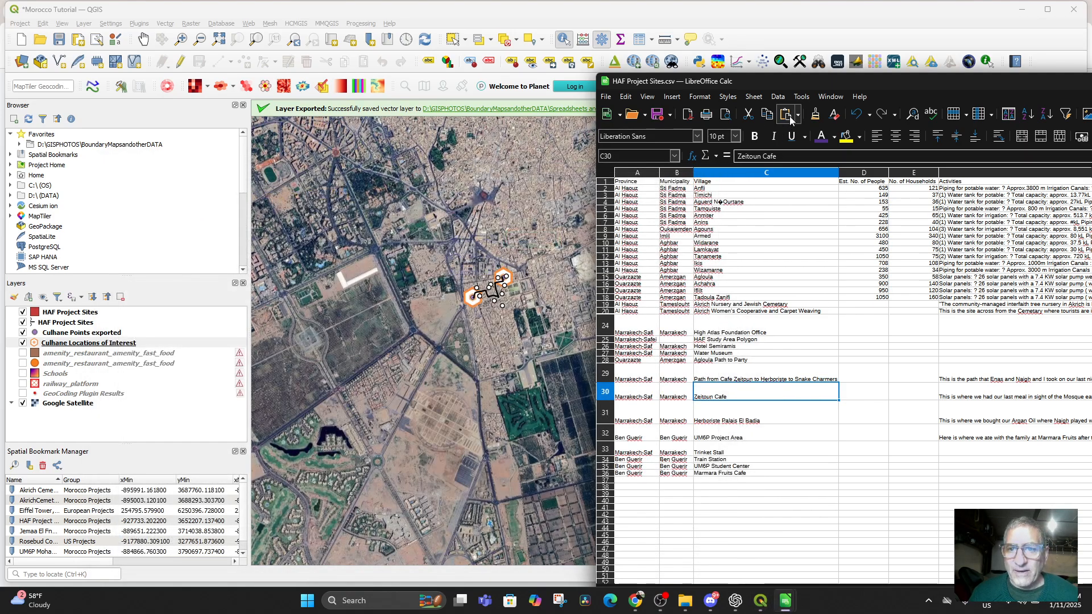
{"action": "left_click_drag", "start_coordinate": [796, 83], "coordinate": [411, 25]}
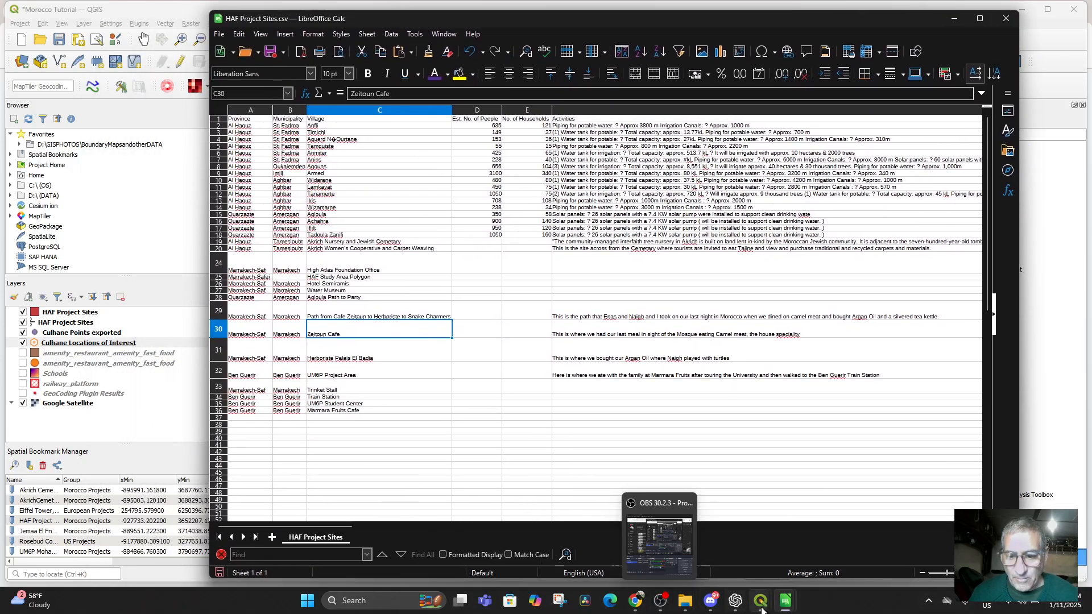
Switch to QGIS, reopen the Culhane Locations of Interest attribute table and move its window aside
{"action": "right_click", "coordinate": [84, 349]}
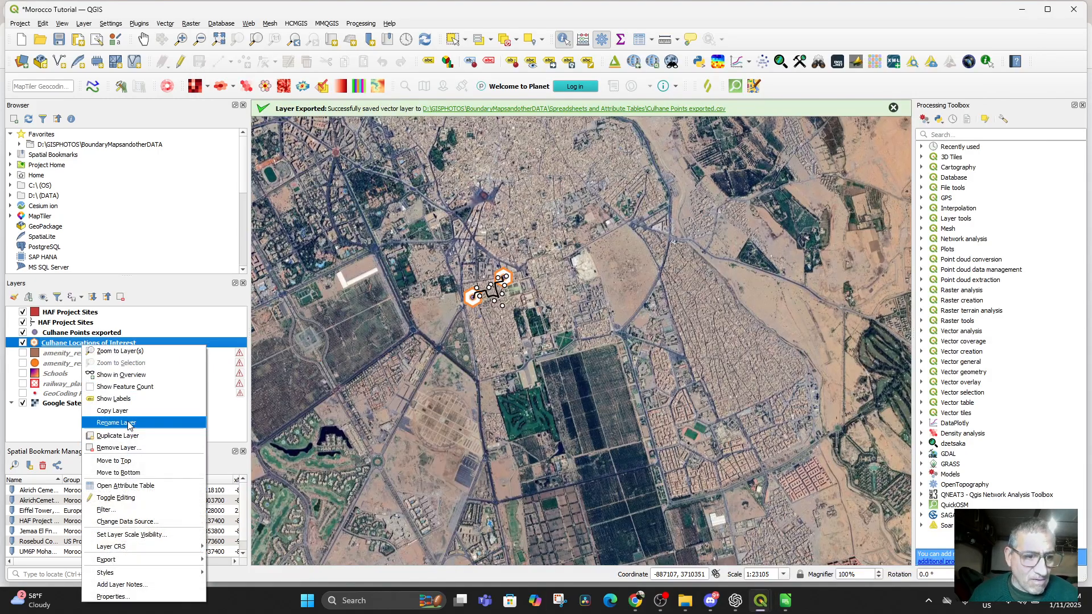
{"action": "left_click", "coordinate": [128, 485]}
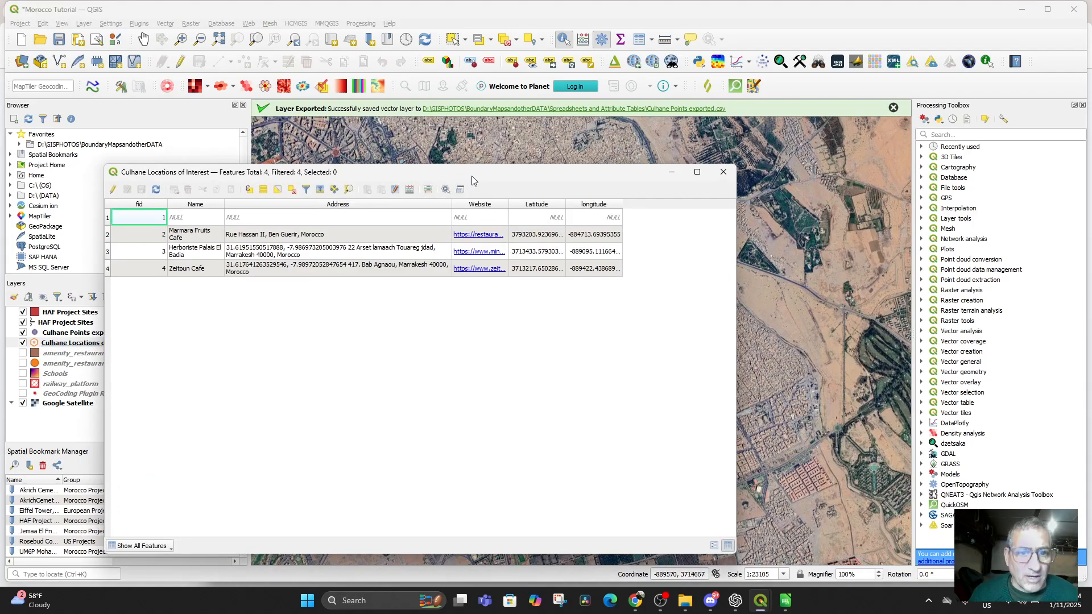
{"action": "left_click_drag", "start_coordinate": [471, 179], "coordinate": [377, 166]}
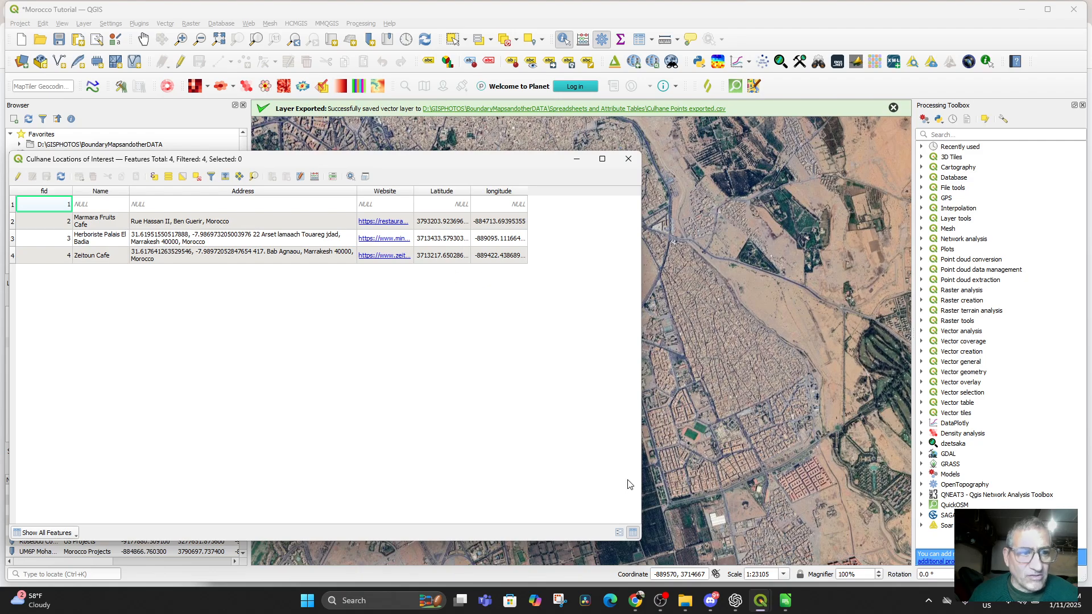
In Culhane Points exported.csv, copy Marmara Fruits Cafe's latitude and longitude from cells E3:F3
{"action": "mouse_move", "coordinate": [785, 600]}
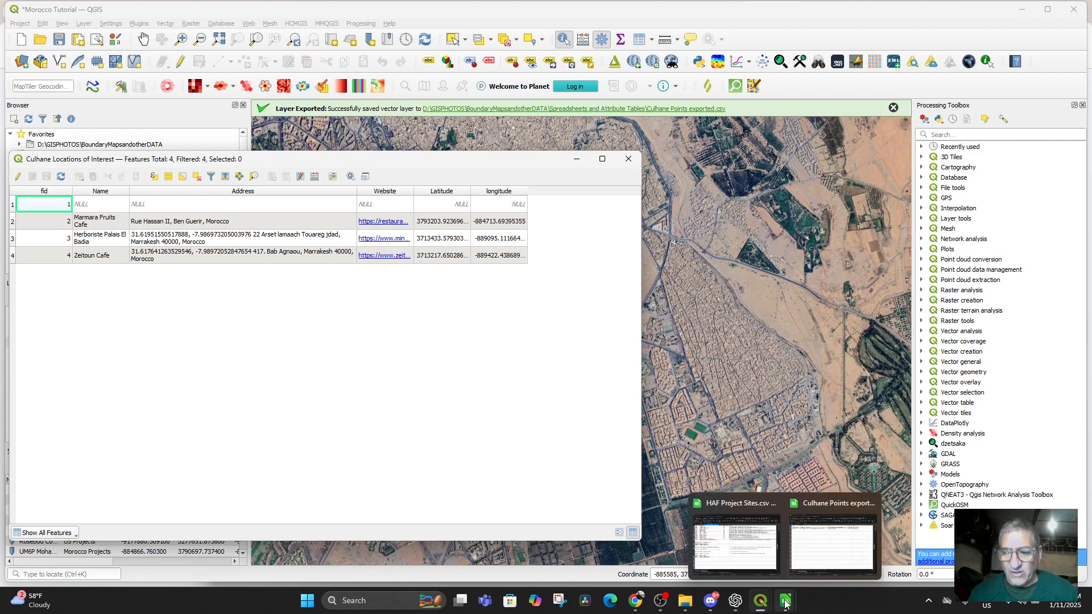
{"action": "left_click", "coordinate": [822, 512]}
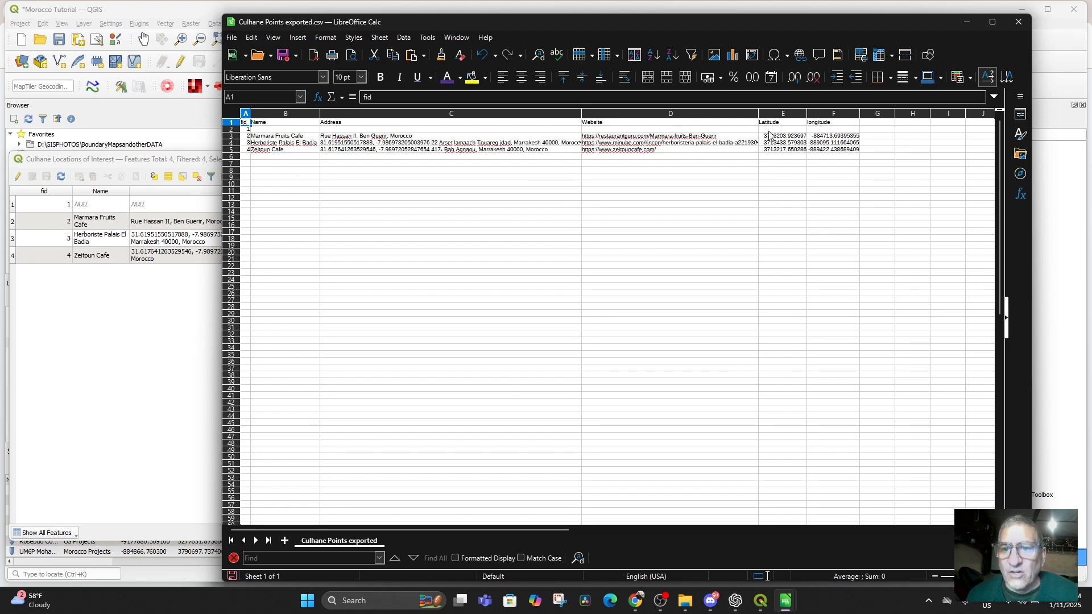
{"action": "left_click_drag", "start_coordinate": [770, 137], "coordinate": [825, 137]}
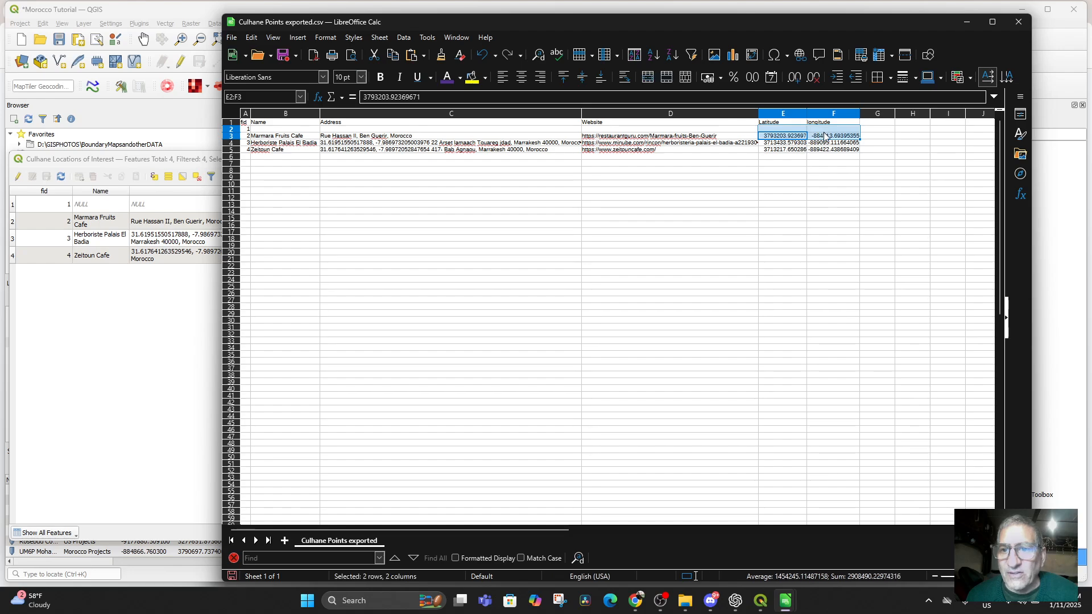
{"action": "right_click", "coordinate": [822, 142]}
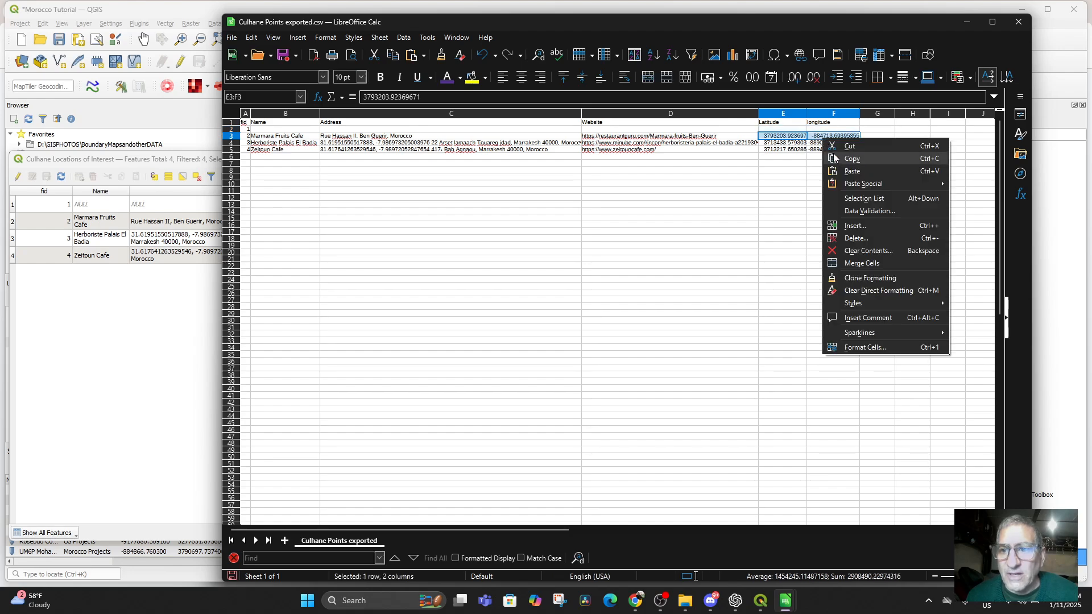
{"action": "left_click", "coordinate": [836, 159]}
Return to HAF Project Sites.csv, make row 36 taller and select it to line up its coordinate columns
{"action": "mouse_move", "coordinate": [786, 603]}
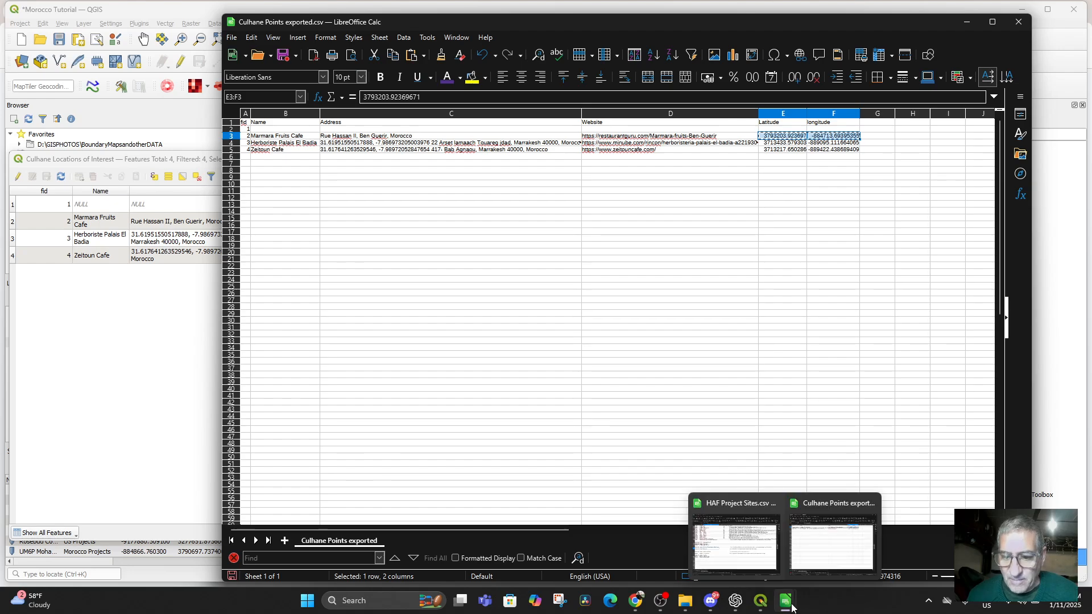
{"action": "left_click", "coordinate": [734, 538]}
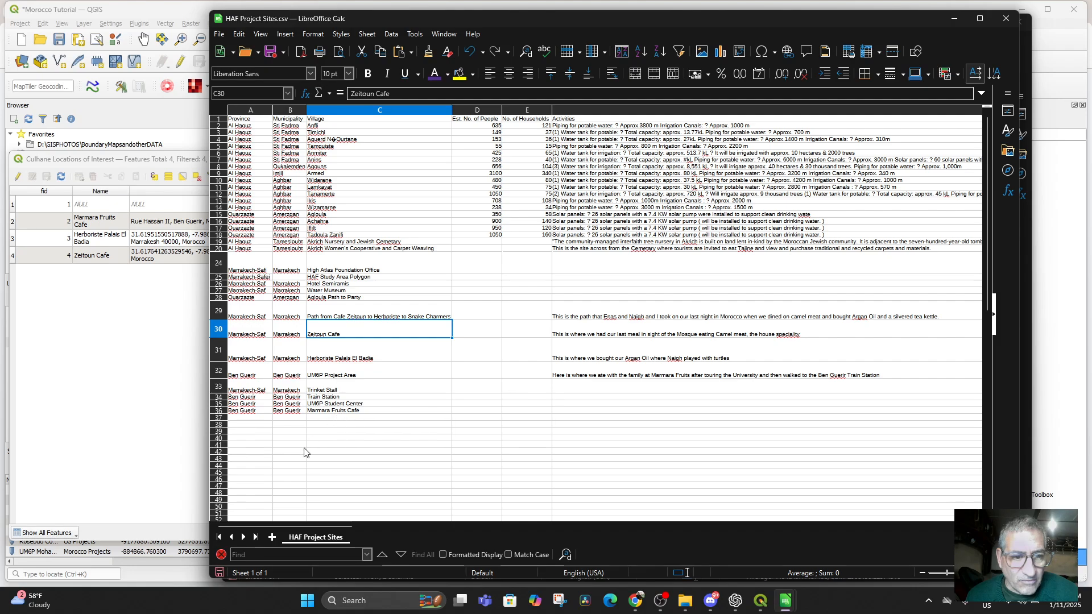
{"action": "left_click_drag", "start_coordinate": [317, 527], "coordinate": [503, 537]}
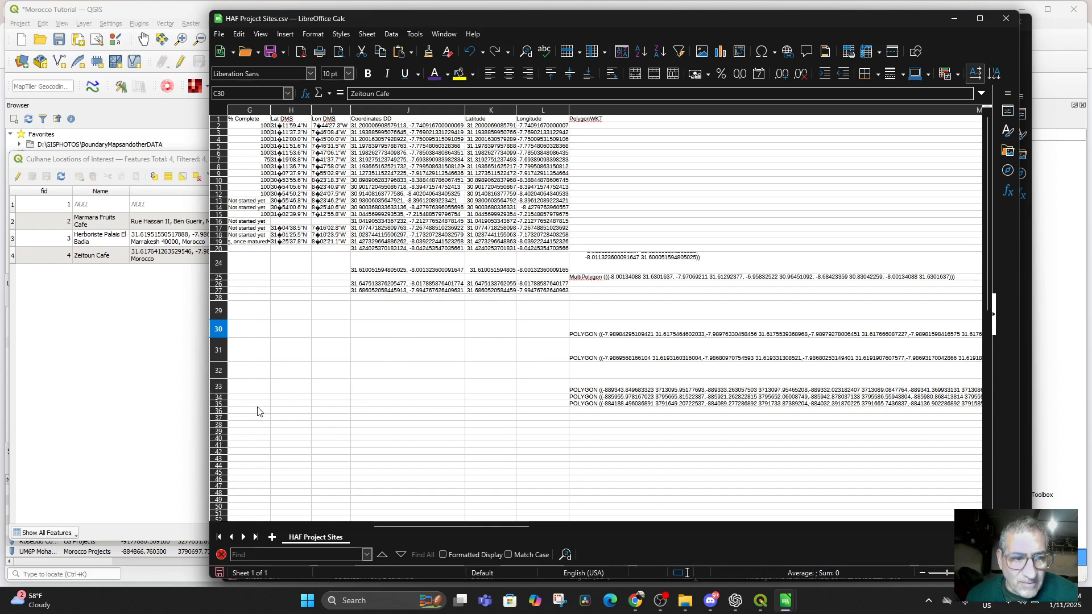
{"action": "left_click_drag", "start_coordinate": [219, 411], "coordinate": [217, 420]}
{"action": "left_click", "coordinate": [217, 415]}
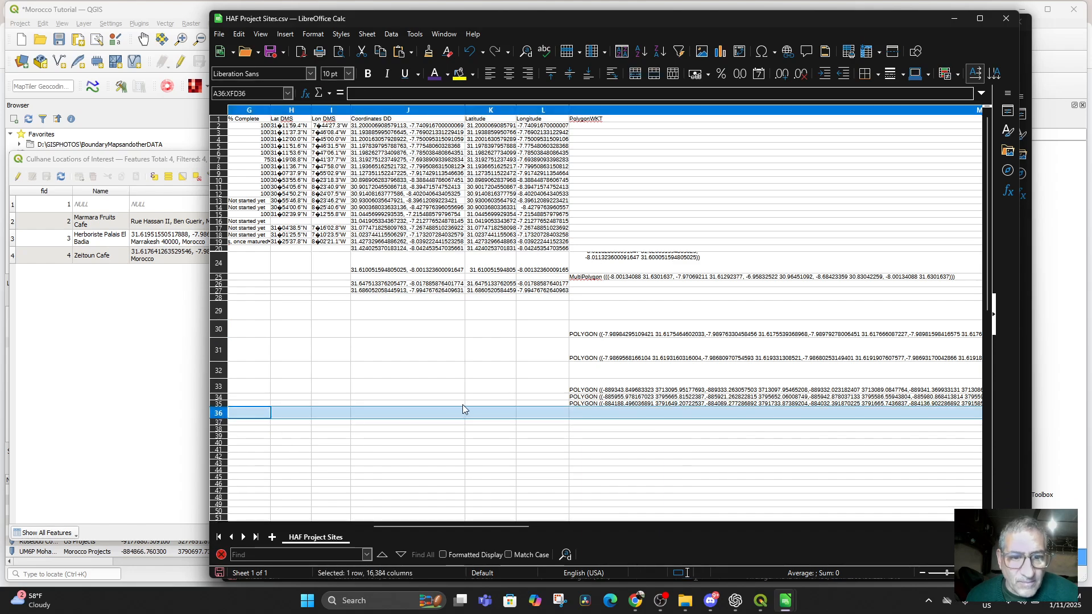
{"action": "left_click", "coordinate": [396, 413]}
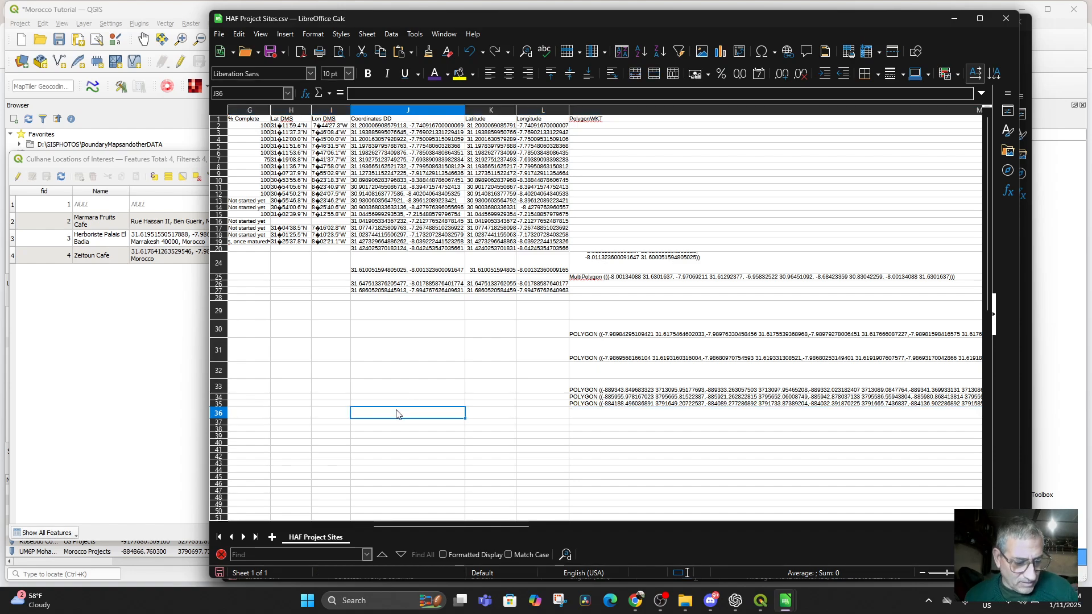
{"action": "key", "text": "ctrl+v"}
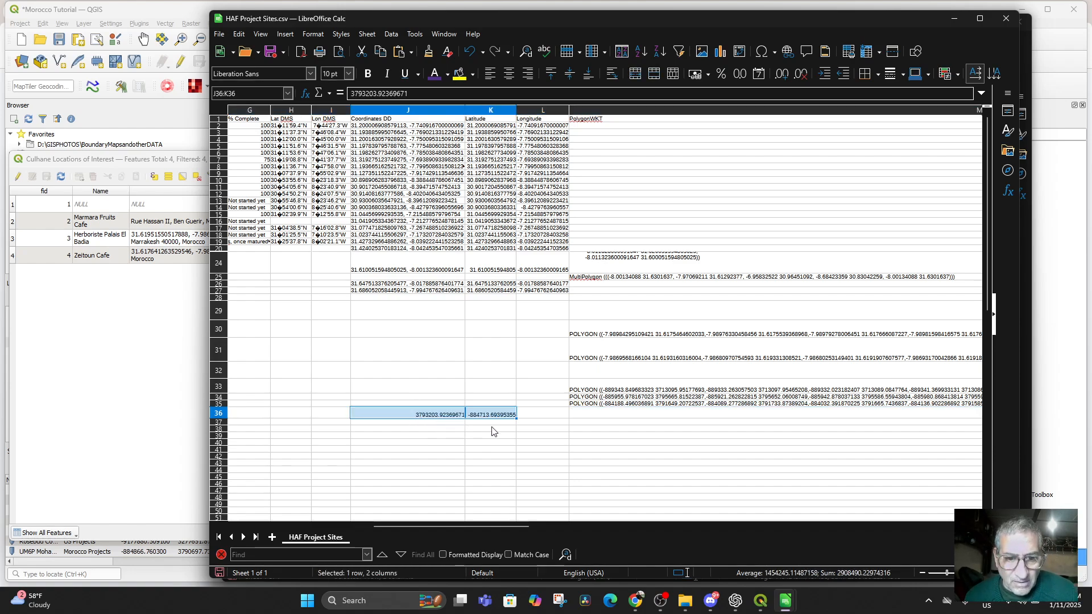
{"action": "key", "text": "Delete"}
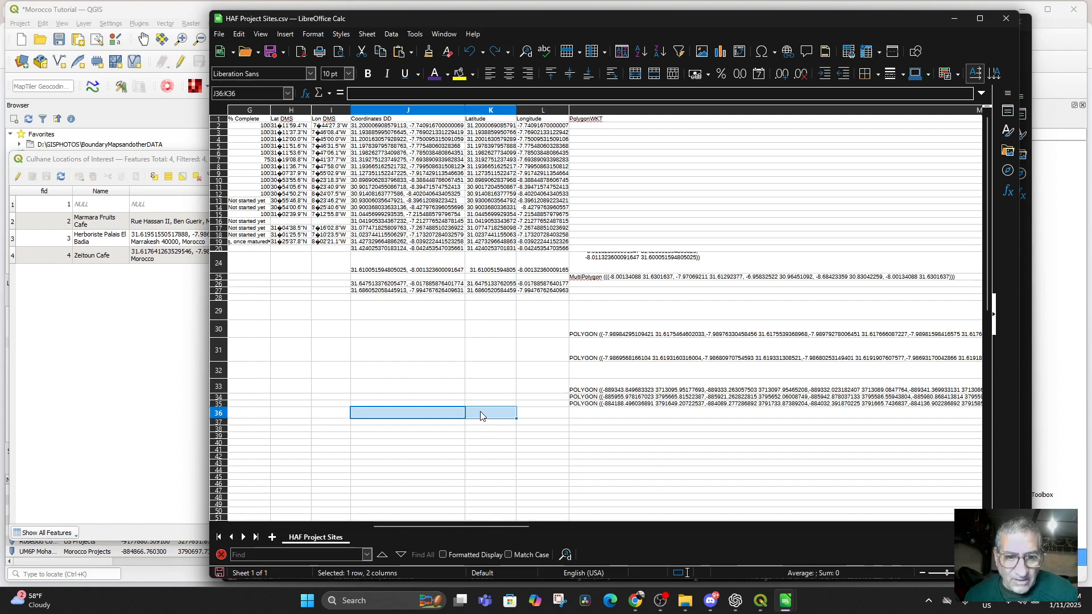
Paste Marmara Fruits Cafe's copied coordinates, 3793203.92369671 and -884713.69395355, into the Latitude and Longitude cells of row 36
{"action": "left_click", "coordinate": [480, 415]}
{"action": "key", "text": "ctrl+v"}
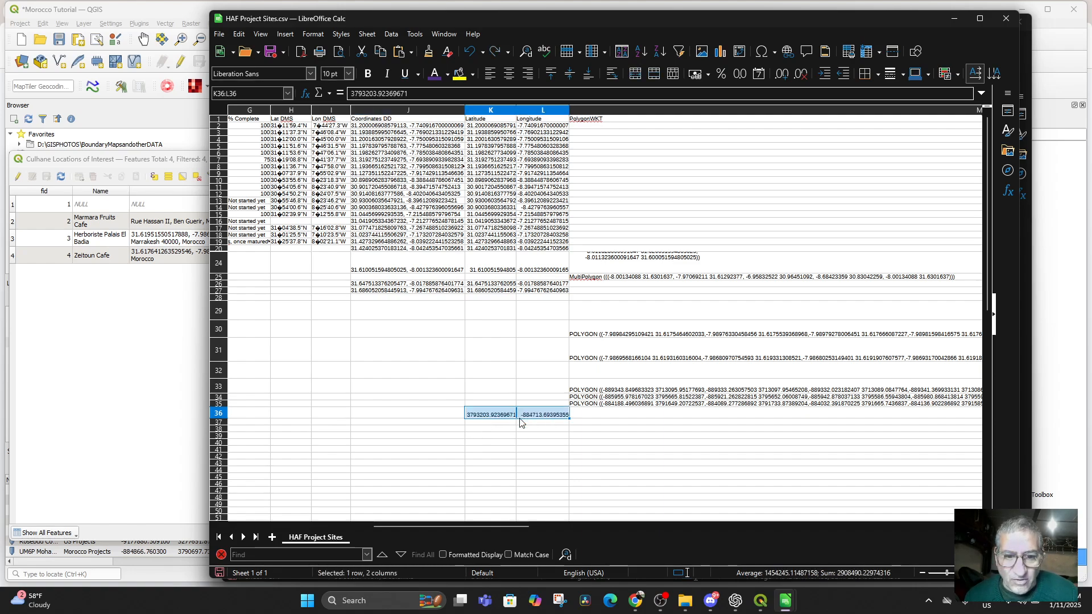
{"action": "left_click", "coordinate": [506, 417]}
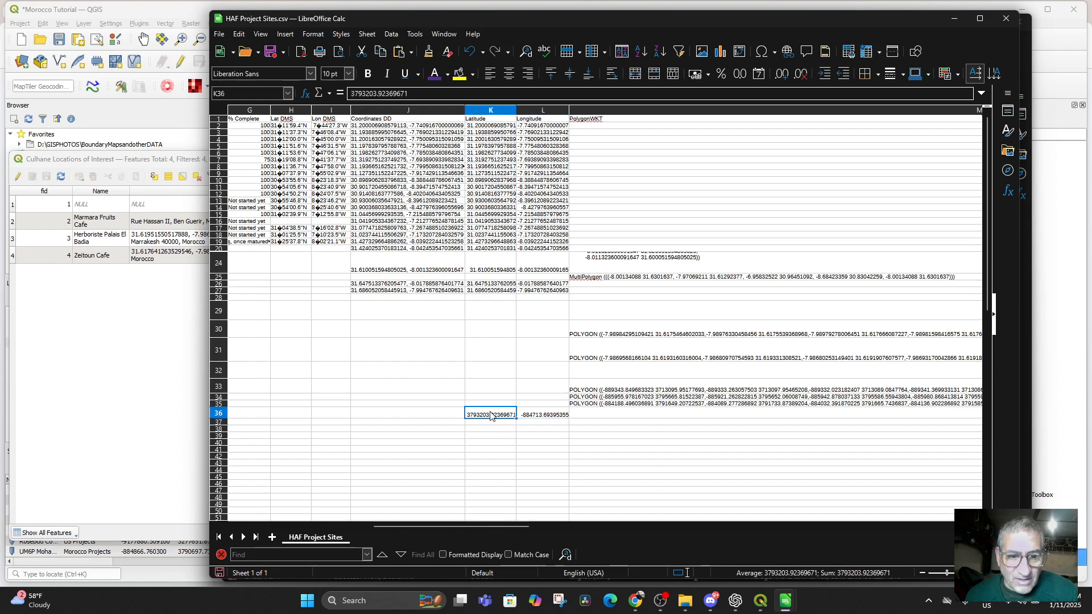
{"action": "scroll", "coordinate": [482, 402], "scroll_direction": "down", "scroll_amount": 1}
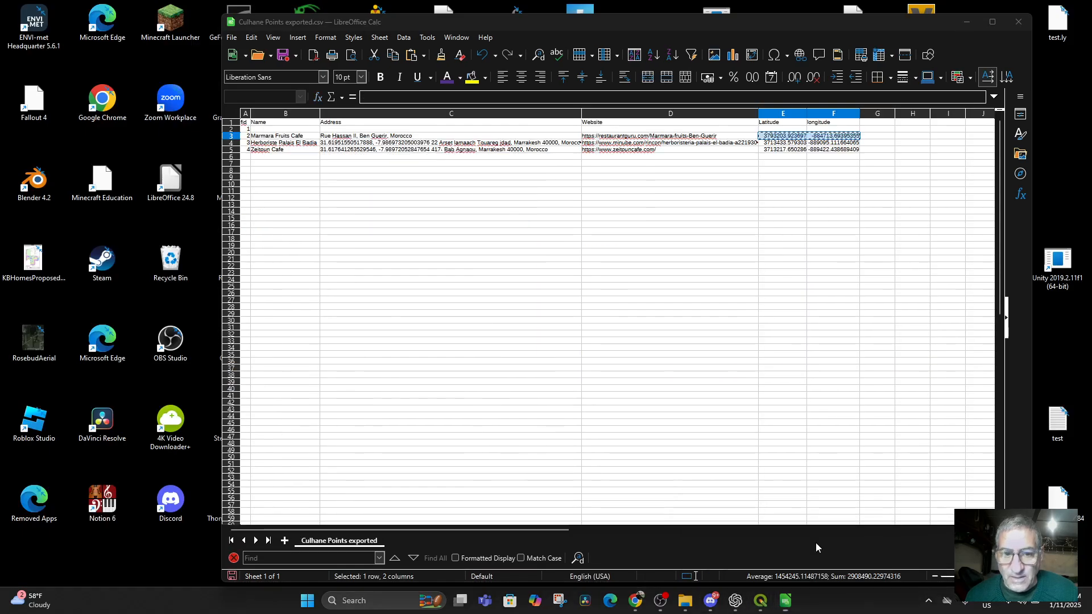
In Culhane Points exported.csv, copy Herboriste Palais El Badia's latitude and longitude from cells E4:F4
{"action": "left_click", "coordinate": [815, 543]}
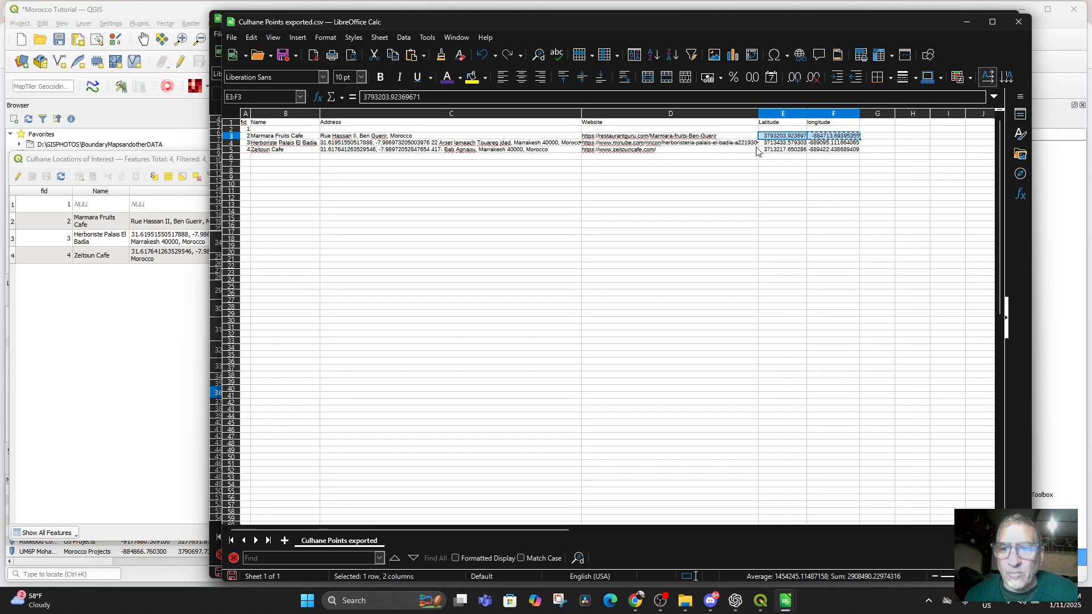
{"action": "key", "text": "ctrl+c"}
{"action": "left_click", "coordinate": [776, 144]}
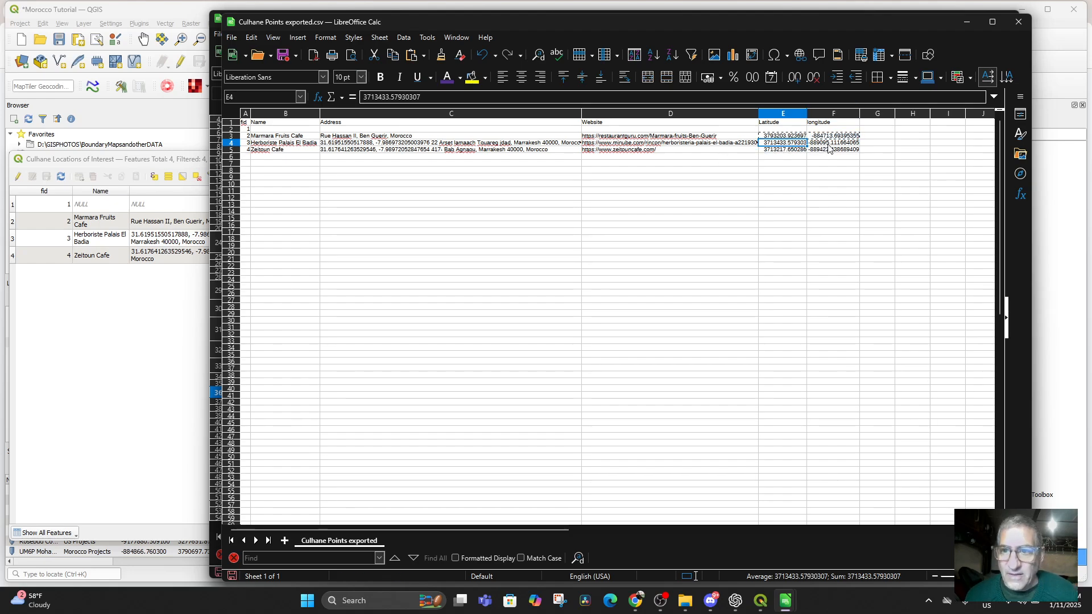
{"action": "left_click", "coordinate": [828, 143], "text": "shift"}
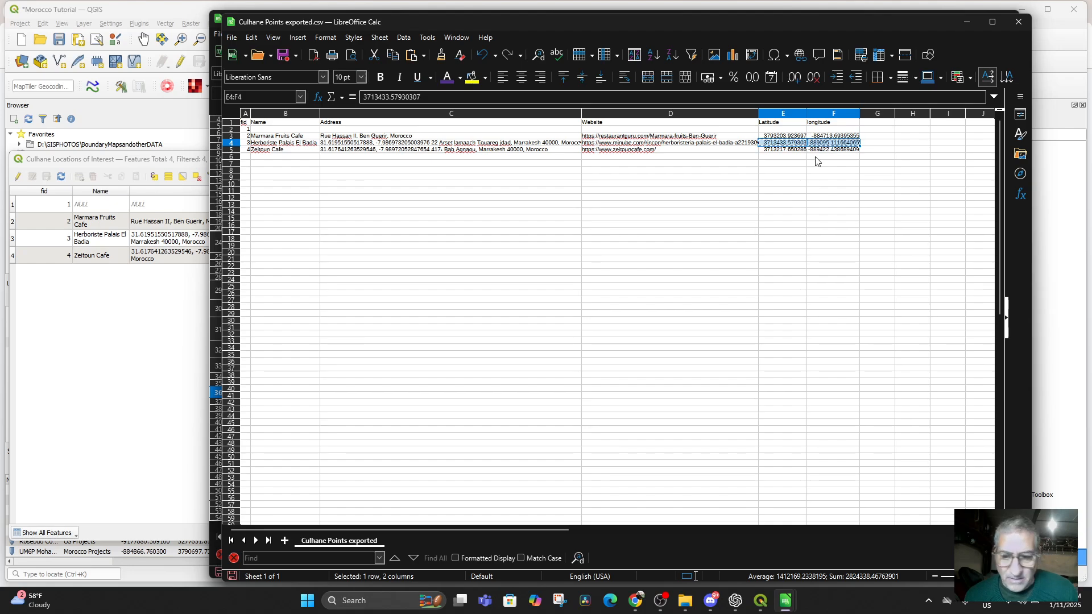
In HAF Project Sites.csv, paste 3713433.57930307 and -889095.111664065 as Latitude and Longitude in the Herboriste Palais El Badia row 31
{"action": "mouse_move", "coordinate": [785, 601]}
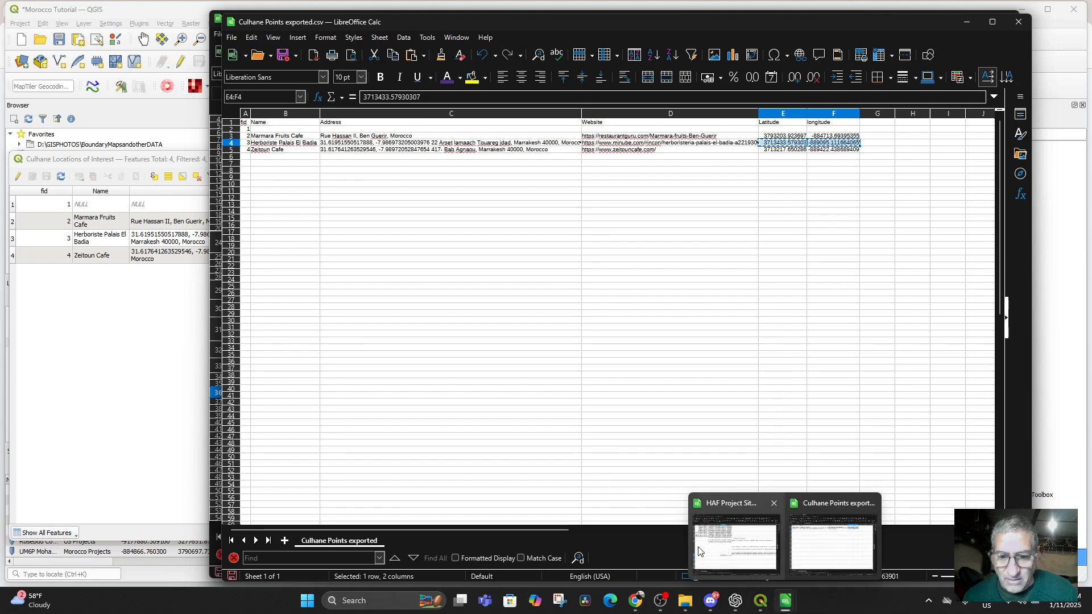
{"action": "left_click", "coordinate": [709, 545]}
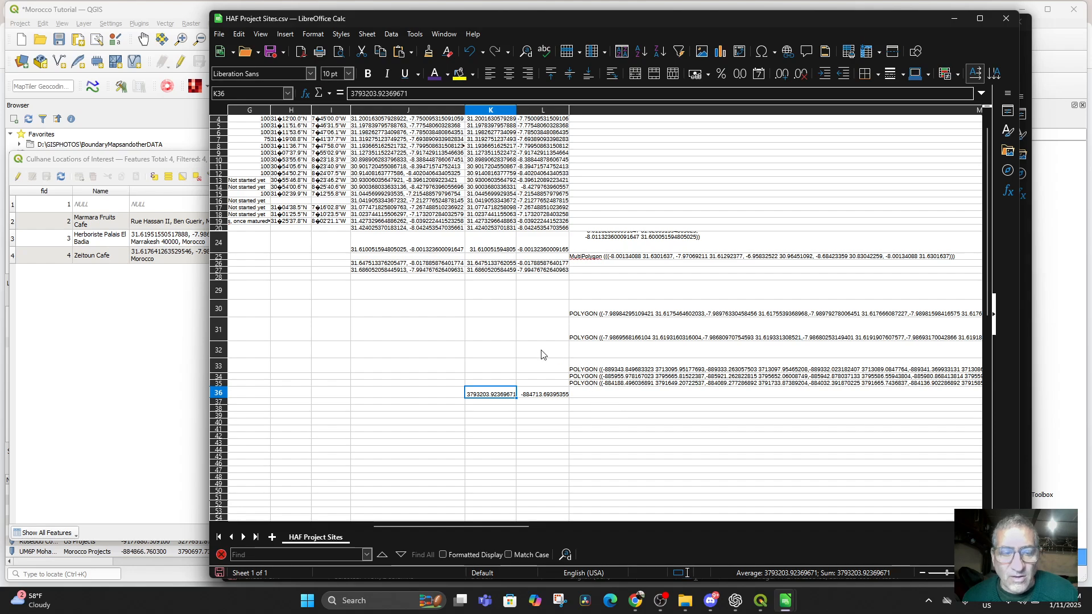
{"action": "left_click_drag", "start_coordinate": [448, 525], "coordinate": [327, 534]}
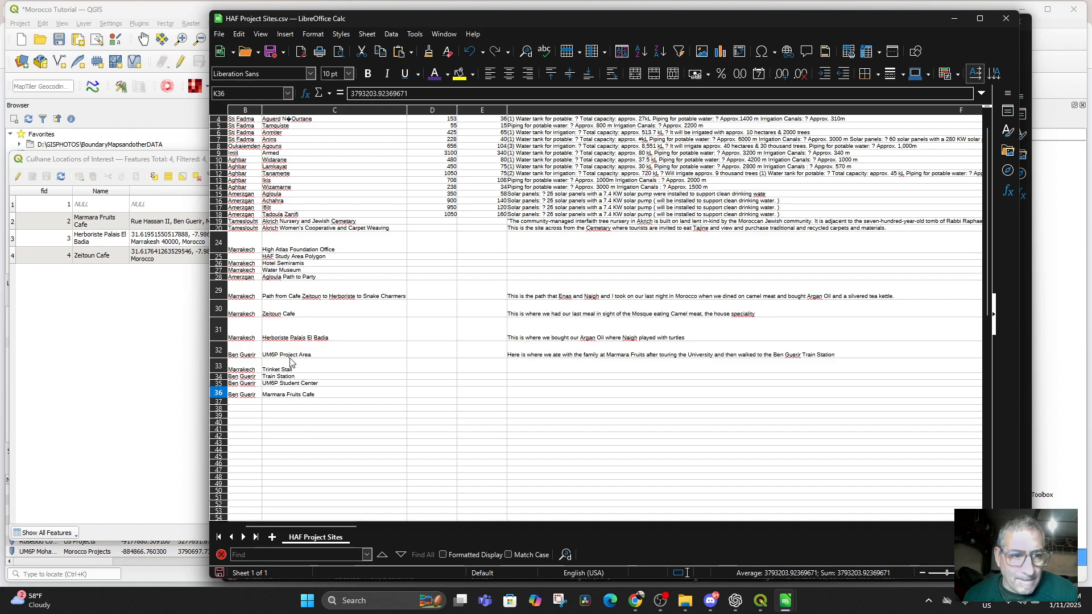
{"action": "left_click", "coordinate": [220, 332]}
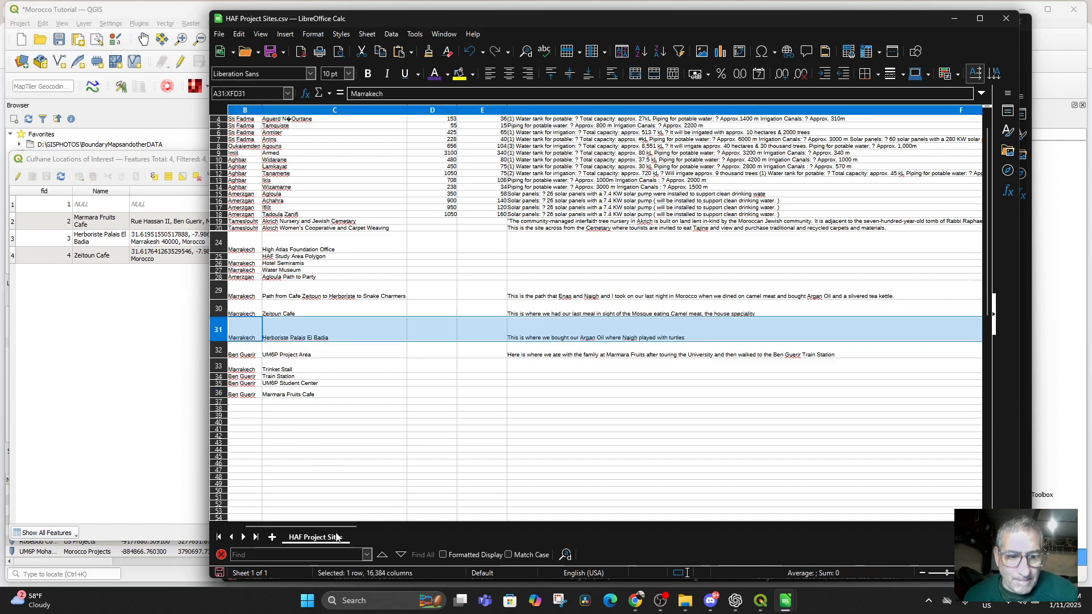
{"action": "left_click_drag", "start_coordinate": [333, 525], "coordinate": [494, 522]}
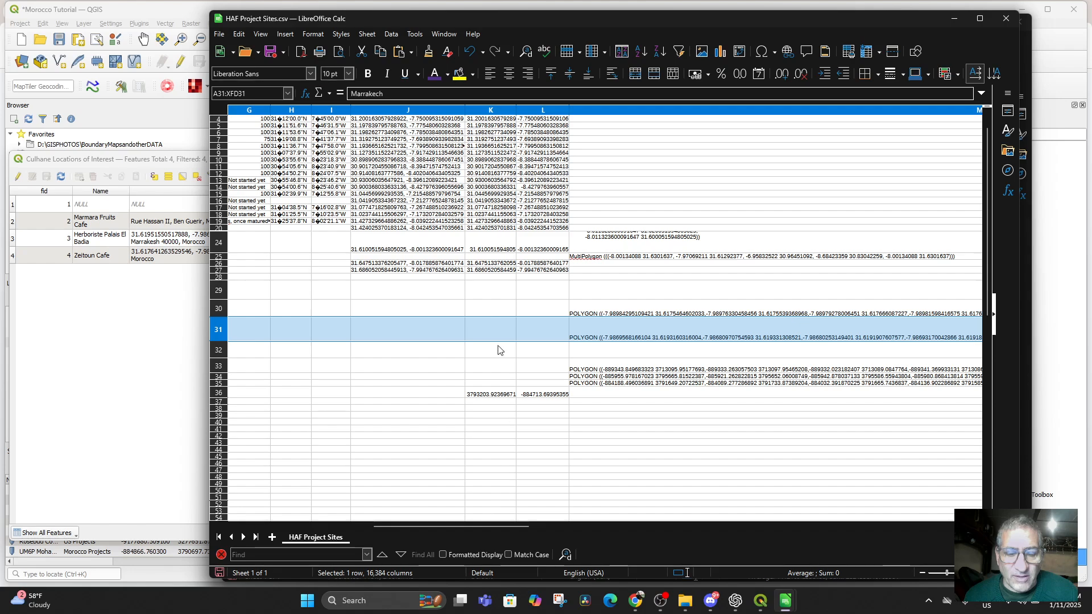
{"action": "left_click", "coordinate": [487, 334]}
{"action": "key", "text": "ctrl+v"}
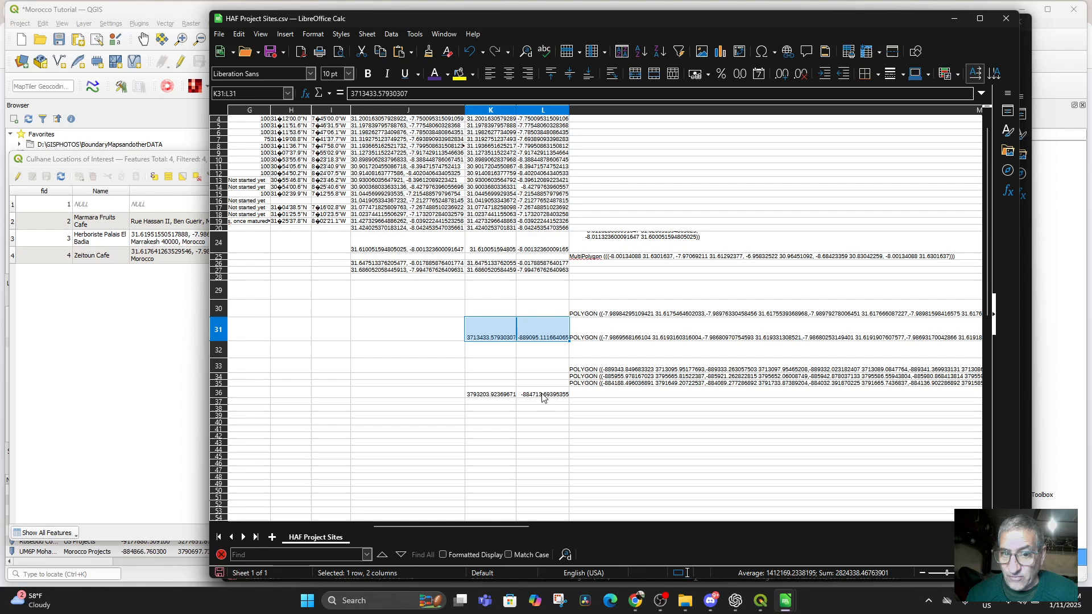
{"action": "left_click", "coordinate": [783, 601]}
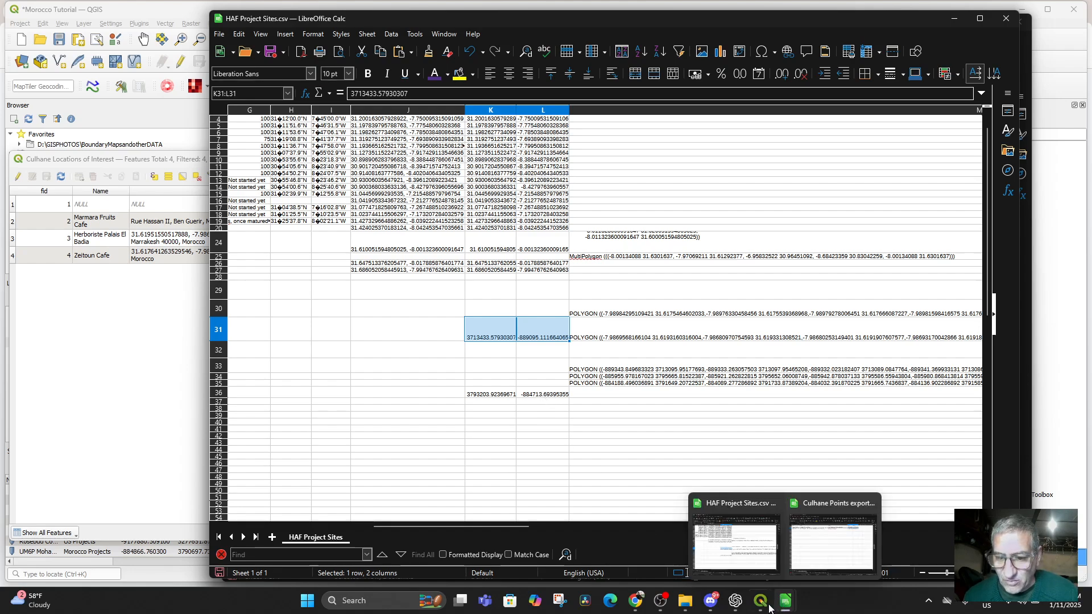
{"action": "left_click", "coordinate": [765, 607]}
{"action": "left_click", "coordinate": [763, 605]}
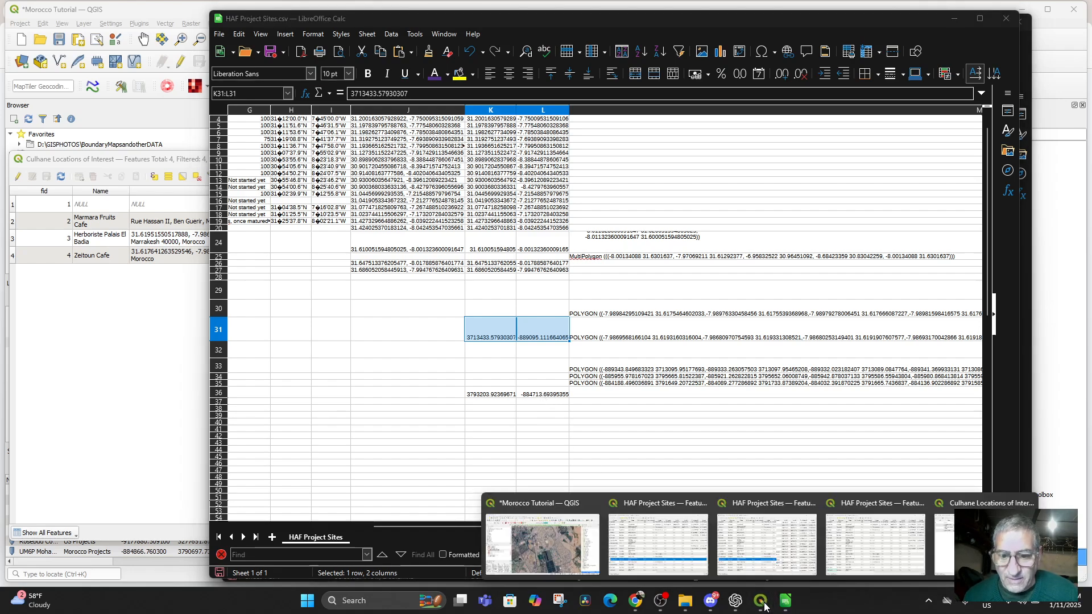
{"action": "left_click", "coordinate": [778, 443]}
In Culhane Points exported.csv, copy Zeitoun Cafe's latitude and longitude from cells E5:F5
{"action": "mouse_move", "coordinate": [793, 604]}
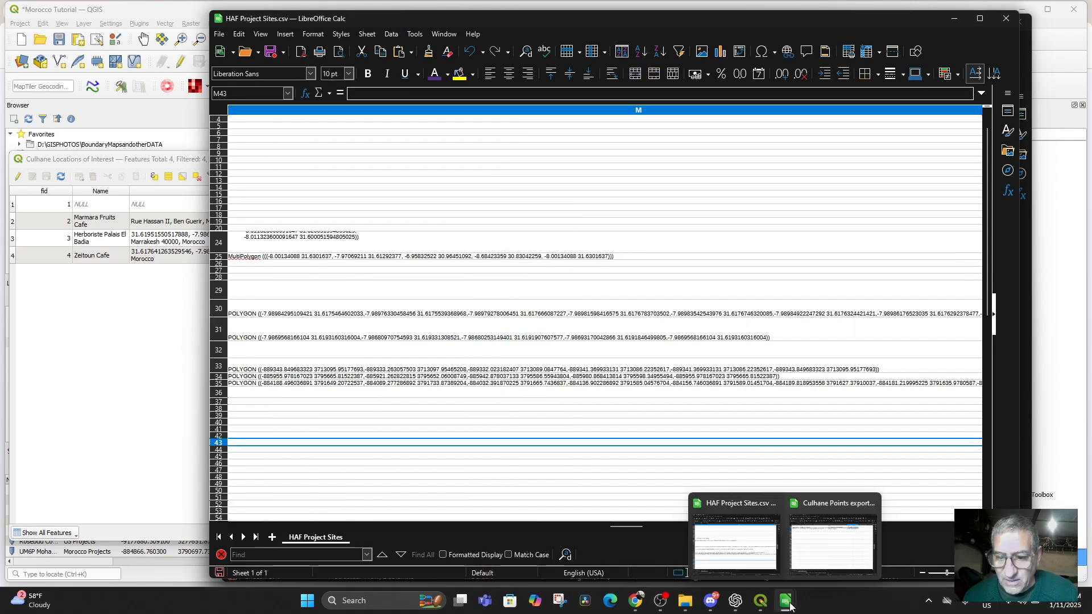
{"action": "left_click", "coordinate": [818, 555]}
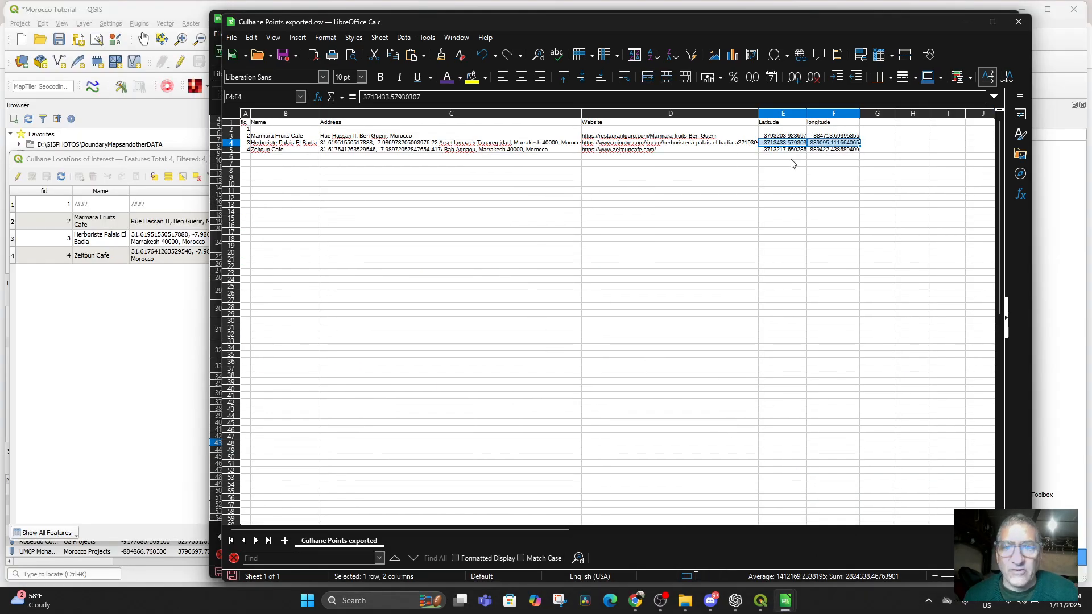
{"action": "left_click", "coordinate": [792, 149]}
{"action": "left_click", "coordinate": [822, 150], "text": "shift"}
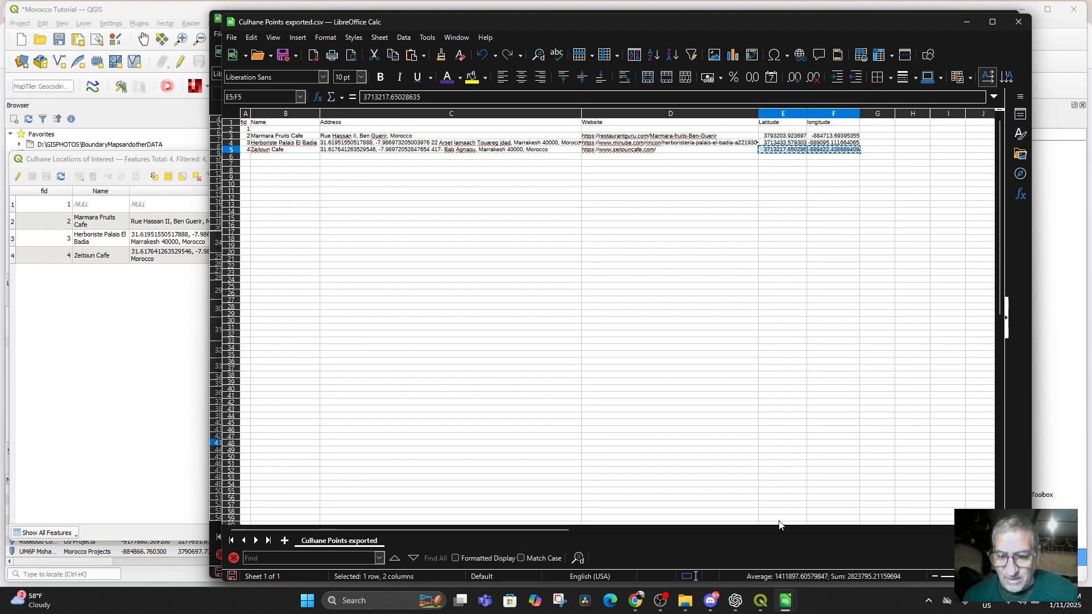
In HAF Project Sites.csv, paste 3713217.65028635 and -889422.438689409 as Latitude and Longitude in the Zeitoun Cafe row 30
{"action": "mouse_move", "coordinate": [785, 600]}
{"action": "left_click", "coordinate": [748, 552]}
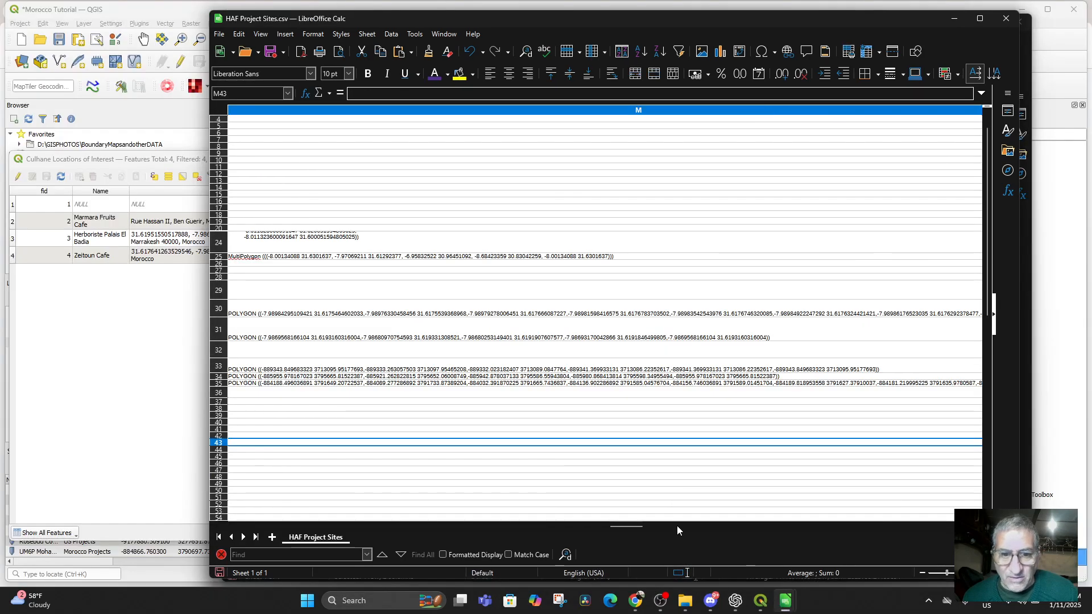
{"action": "left_click_drag", "start_coordinate": [613, 525], "coordinate": [364, 528]}
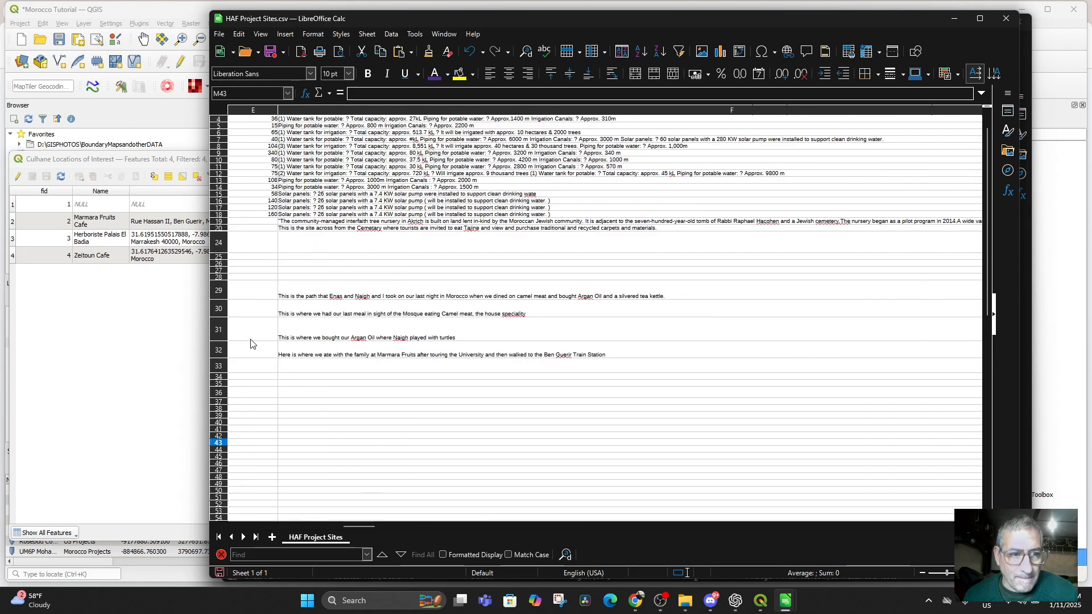
{"action": "left_click", "coordinate": [219, 310]}
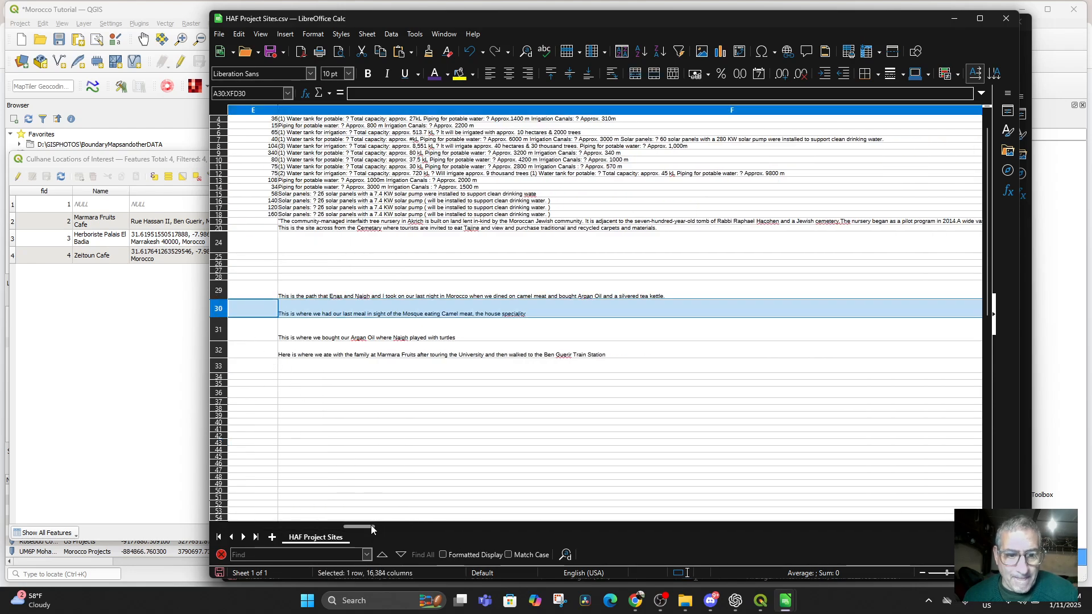
{"action": "left_click_drag", "start_coordinate": [371, 525], "coordinate": [517, 541]}
{"action": "left_click", "coordinate": [408, 311]}
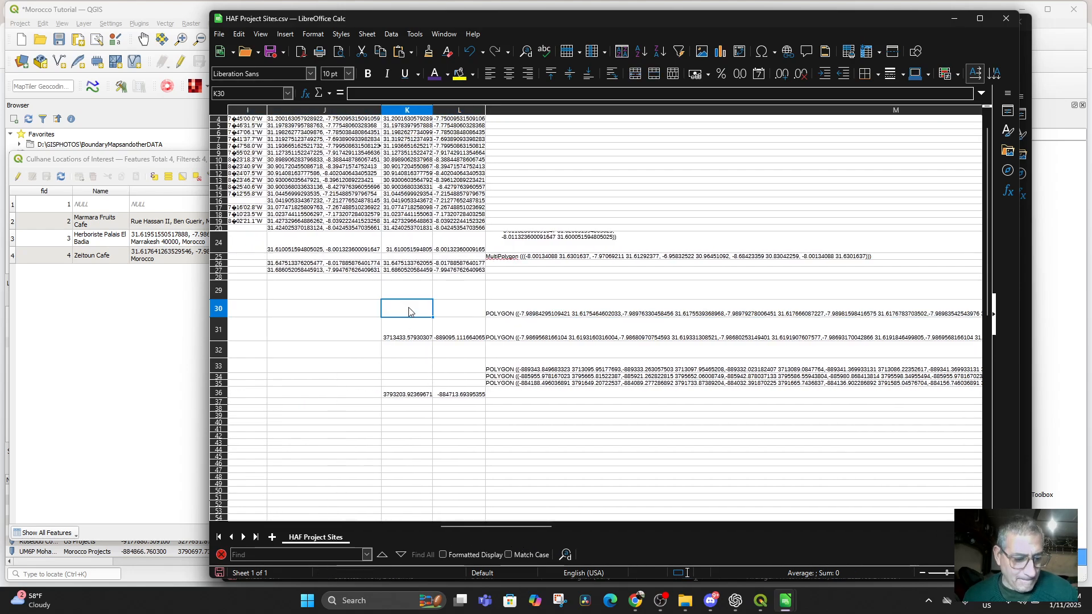
{"action": "key", "text": "ctrl+v"}
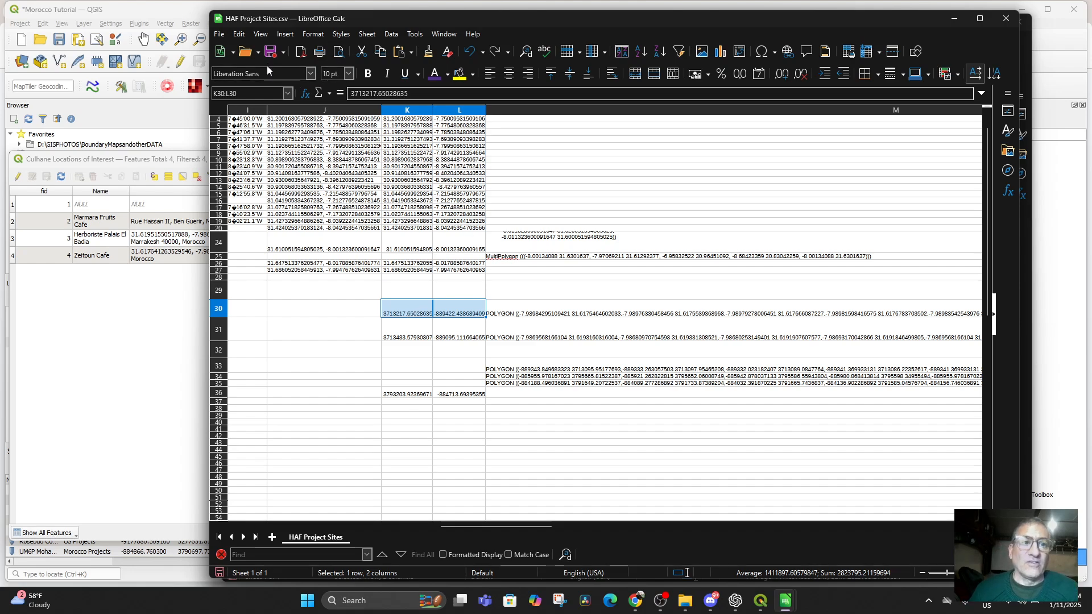
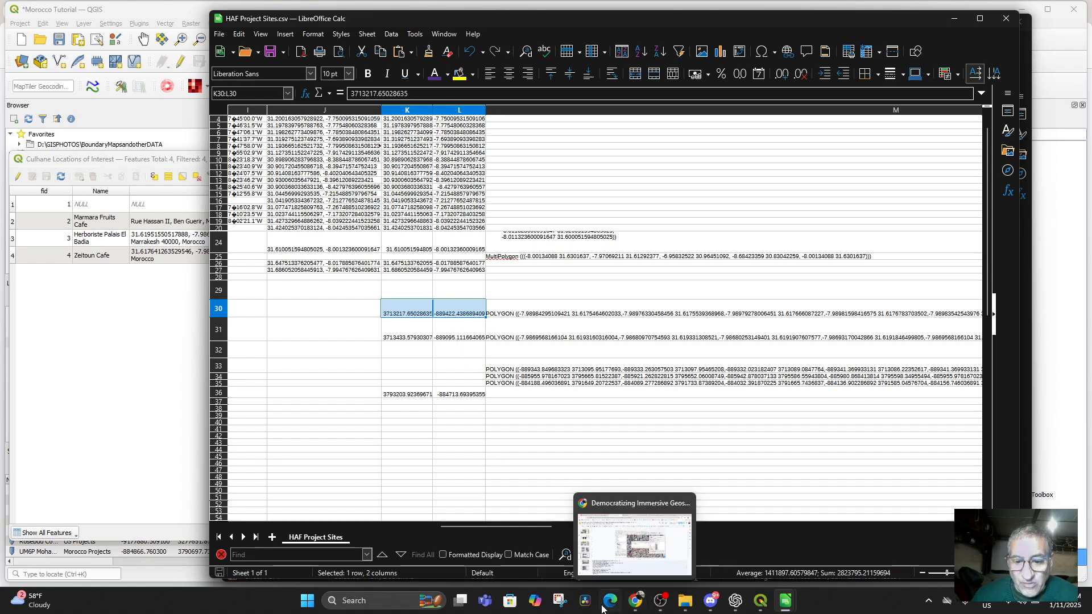
Capture a Snipping Tool screenshot of the spreadsheet's Latitude and Longitude columns down past row 36 and copy the image
{"action": "left_click", "coordinate": [561, 601]}
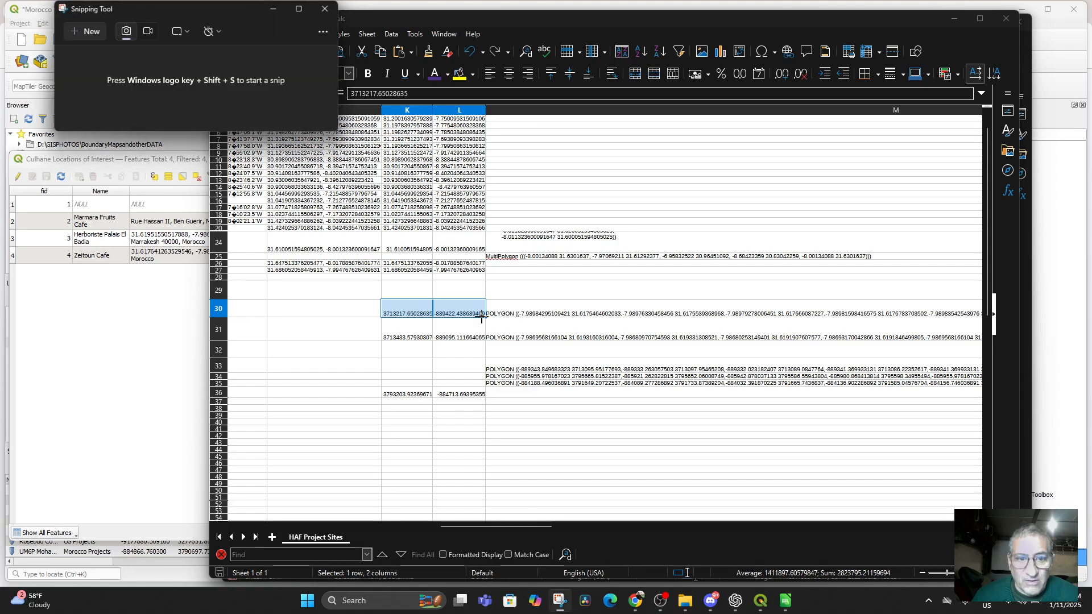
{"action": "left_click", "coordinate": [87, 30]}
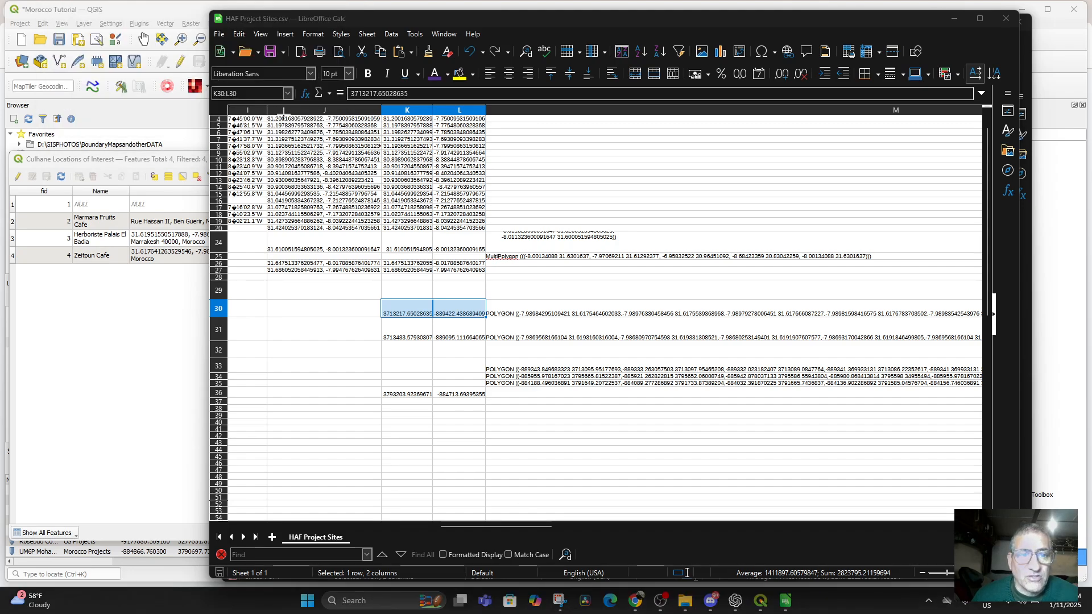
{"action": "left_click_drag", "start_coordinate": [359, 114], "coordinate": [498, 440]}
{"action": "right_click", "coordinate": [414, 249]}
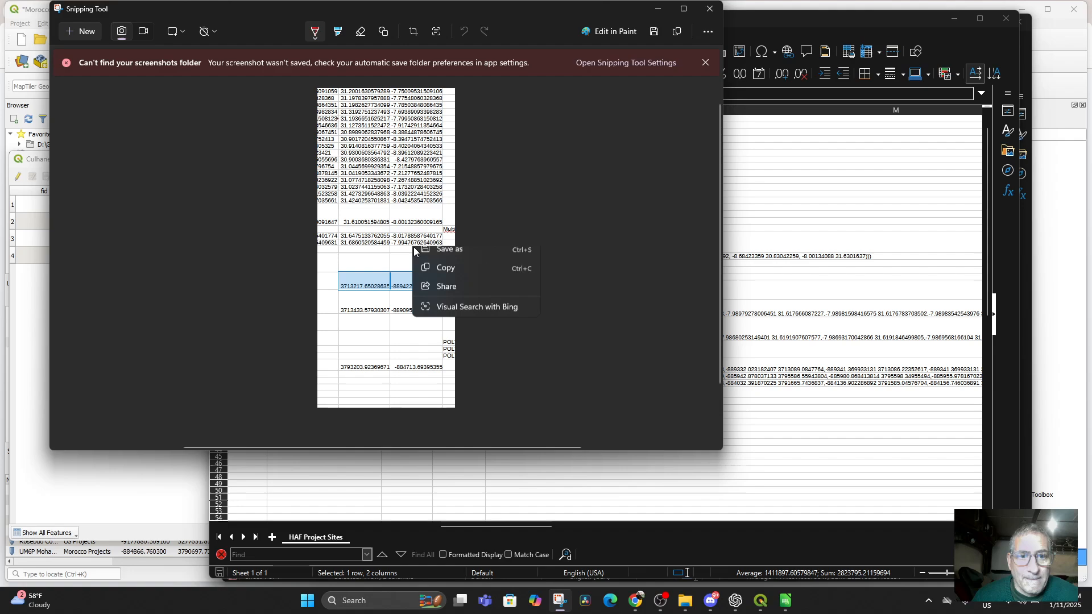
{"action": "left_click", "coordinate": [445, 268]}
In ChatGPT, write that the master spreadsheet has decimal-degree lat and lon in the top rows and a weird projection in the bottom three
{"action": "left_click", "coordinate": [735, 601]}
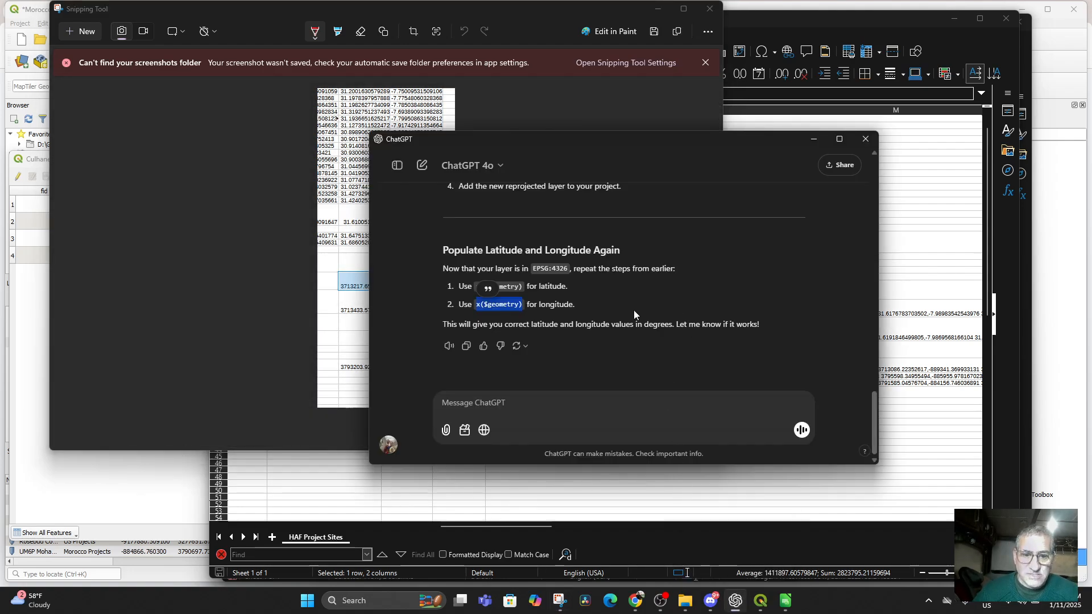
{"action": "left_click", "coordinate": [534, 404]}
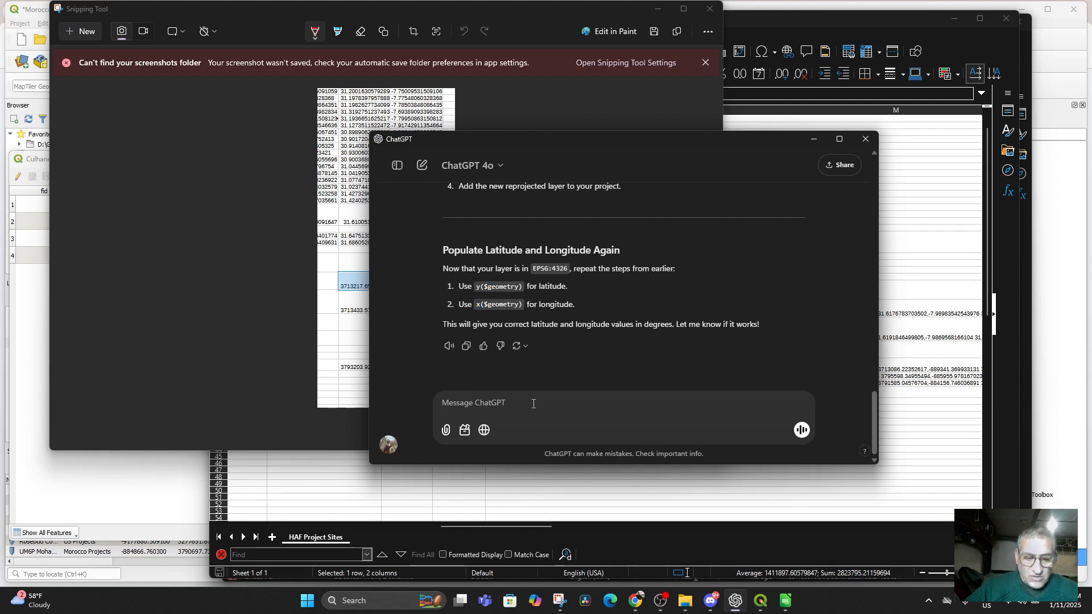
{"action": "type", "text": "So Ch"}
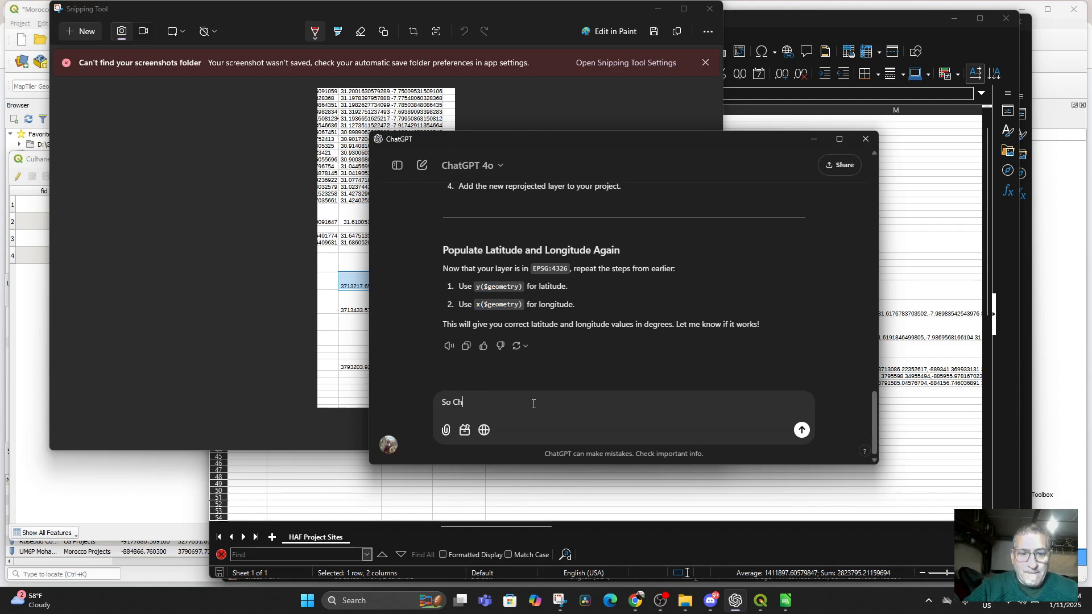
{"action": "type", "text": "at,"}
{"action": "key", "text": "shift+Return"}
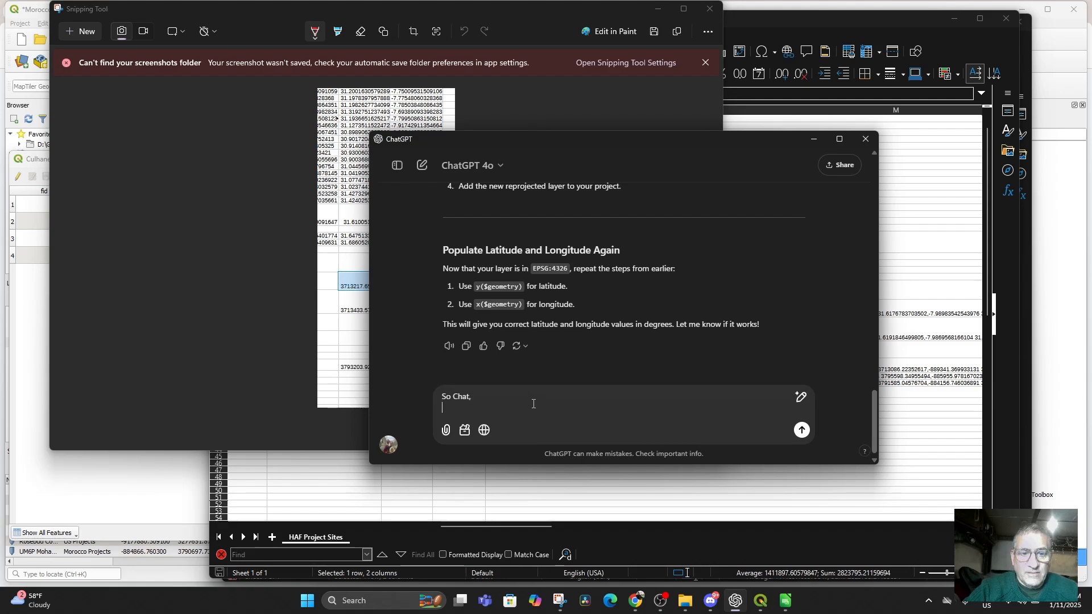
{"action": "type", "text": "I've pu"}
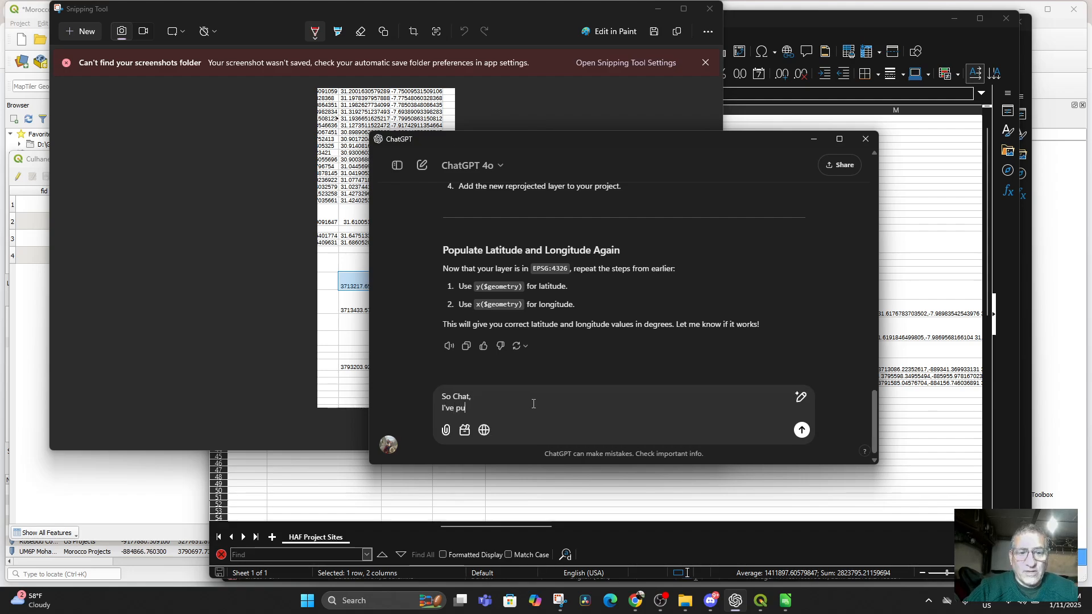
{"action": "type", "text": "t the lat and lon in"}
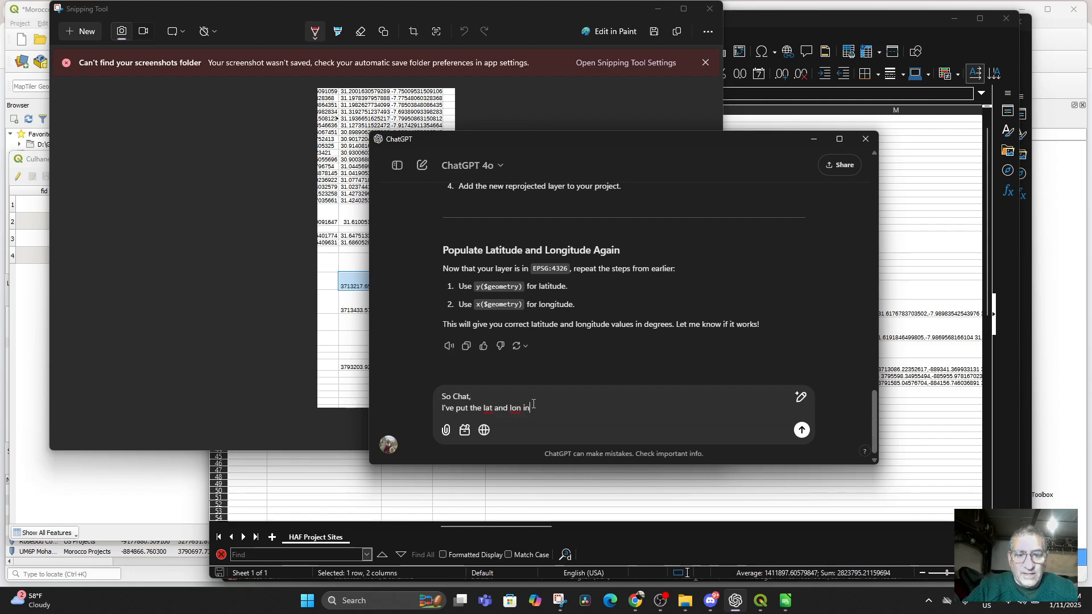
{"action": "type", "text": " my master sp"}
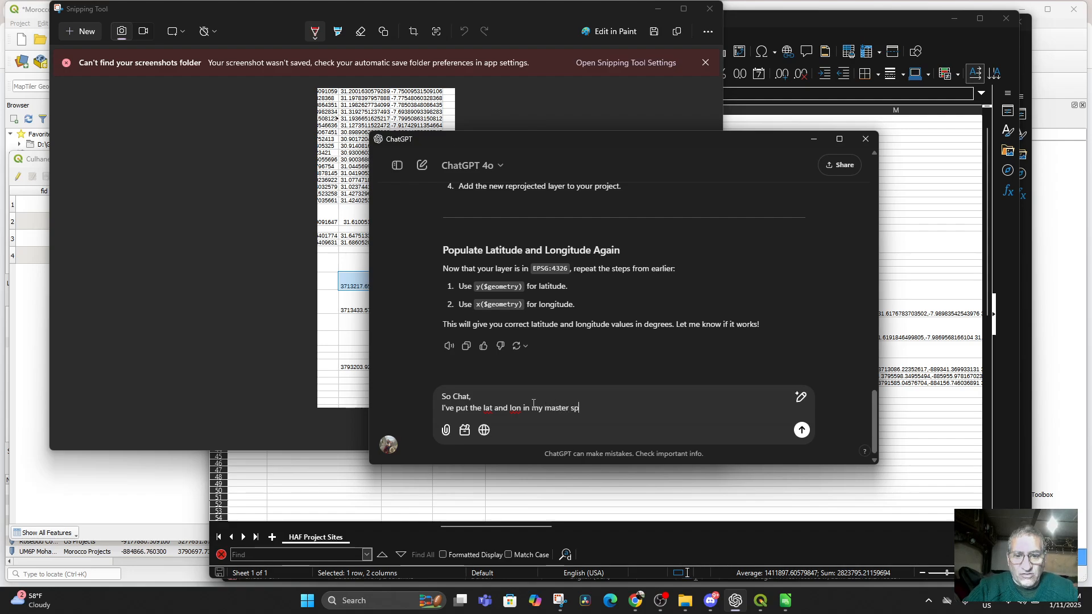
{"action": "type", "text": "readshee"}
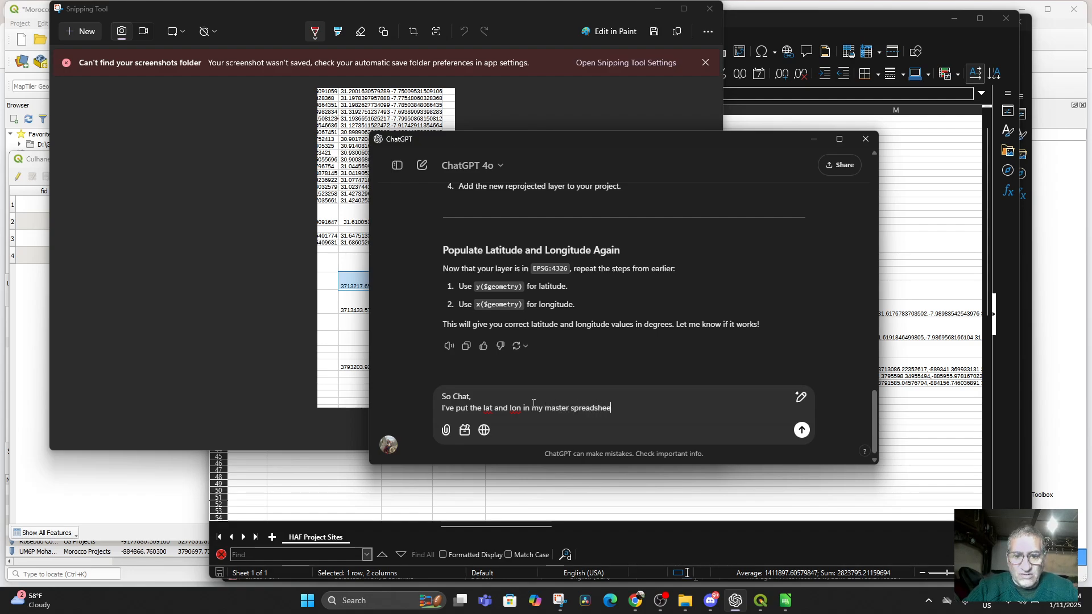
{"action": "type", "text": "t "}
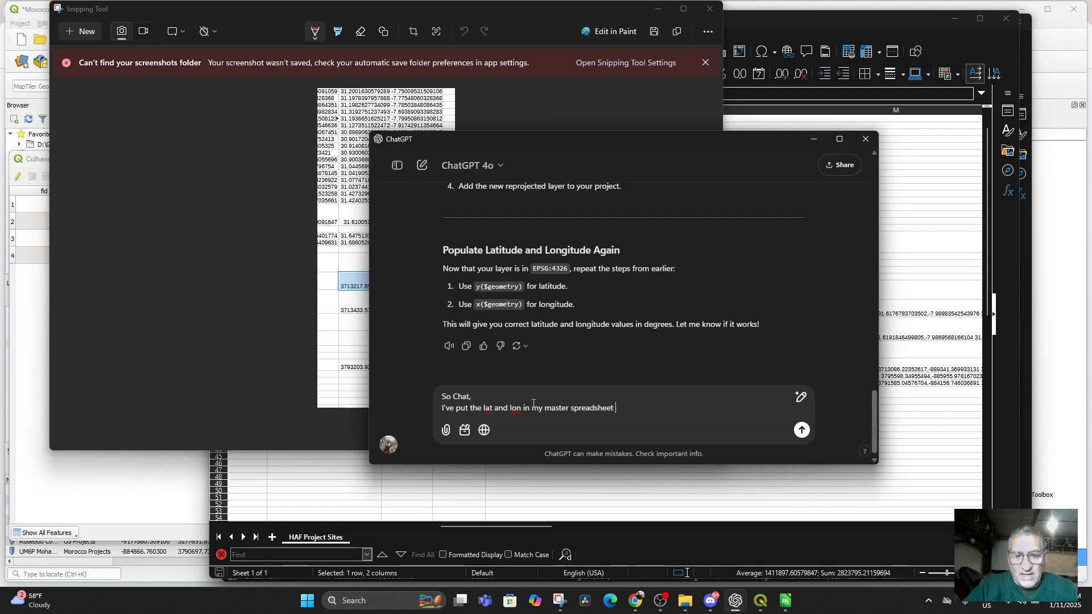
{"action": "type", "text": "and some are dec"}
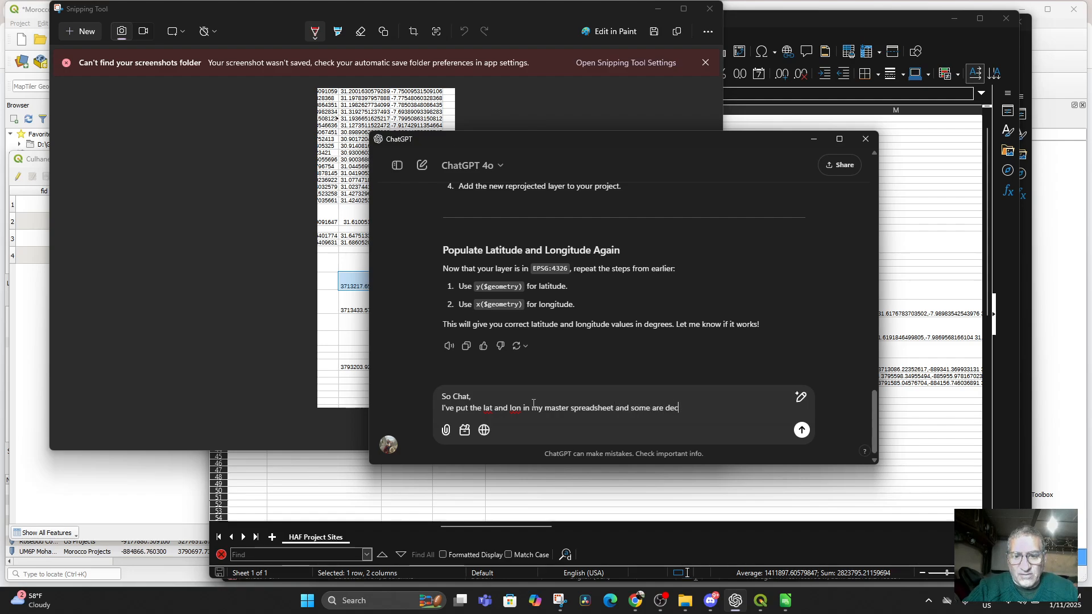
{"action": "type", "text": "imal degrees as you can"}
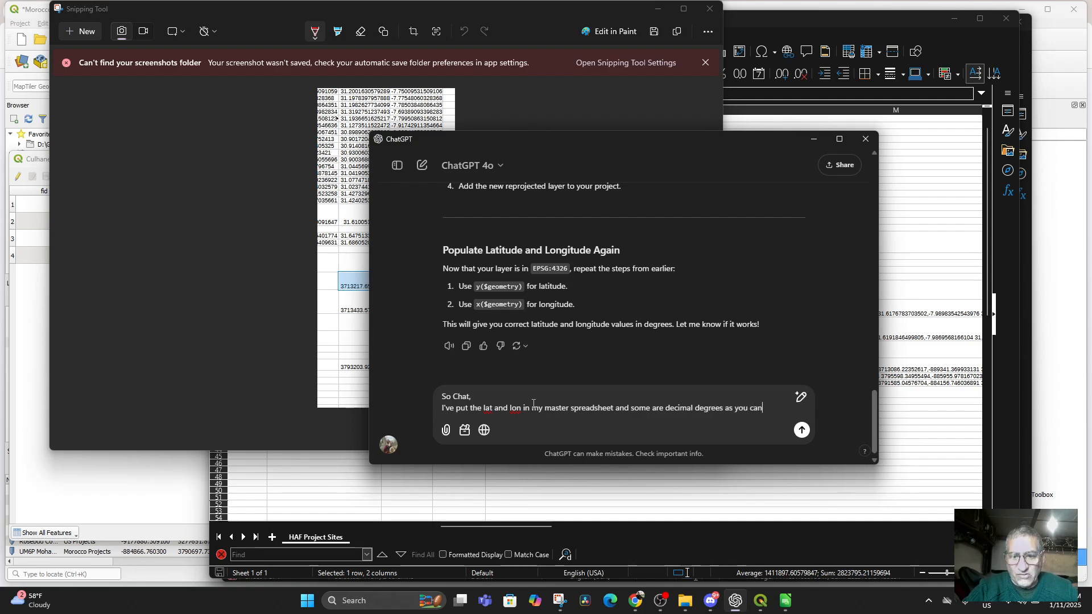
{"action": "type", "text": " see on the tio"}
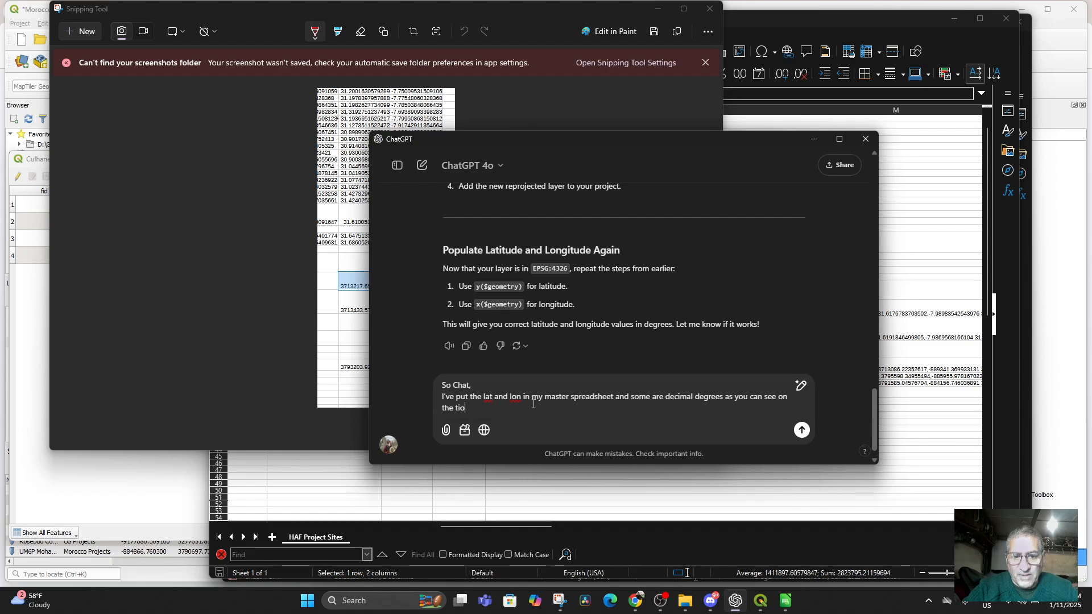
{"action": "key", "text": "BackSpace"}
{"action": "key", "text": "BackSpace"}
{"action": "type", "text": "op row"}
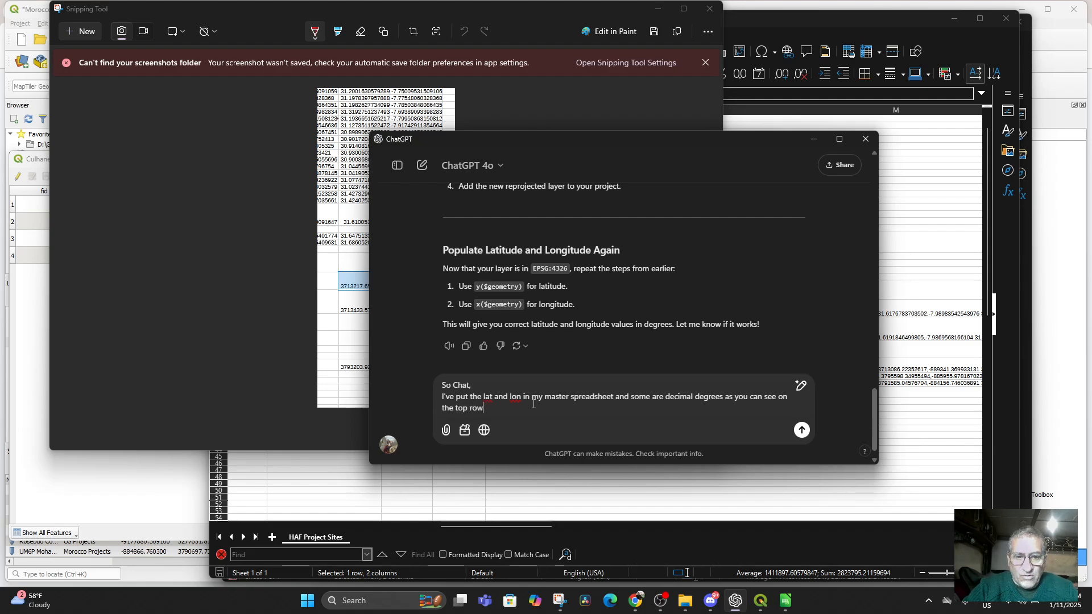
{"action": "type", "text": "s, and some in this weird"}
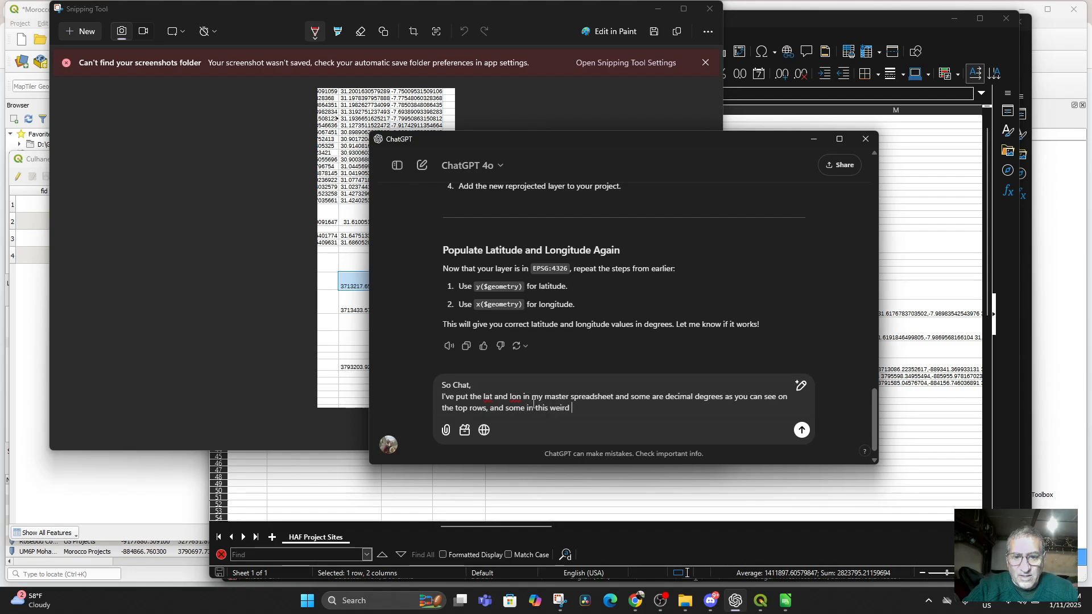
{"action": "type", "text": " projection in the o"}
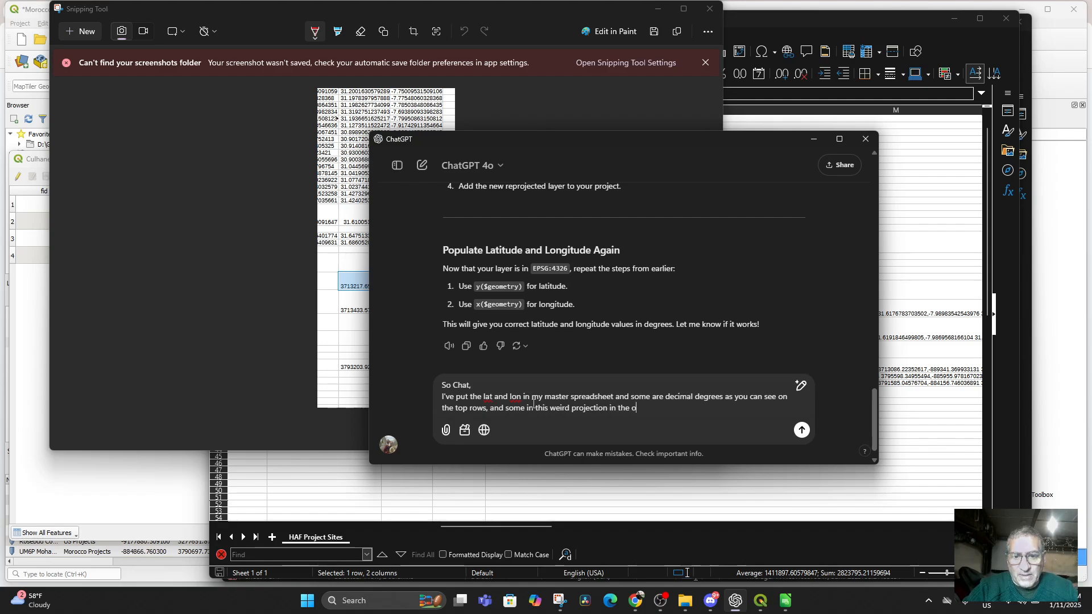
{"action": "key", "text": "BackSpace"}
{"action": "type", "text": "bottom three"}
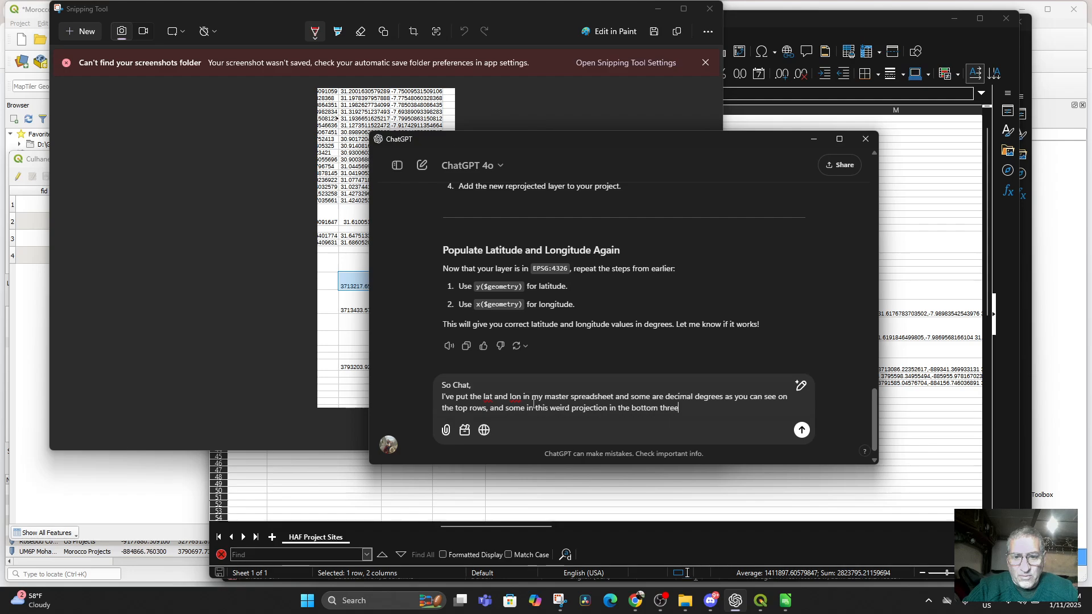
Ask how to translate the projection coordinates into DD, attach the copied coordinates screenshot, and send the message
{"action": "type", "text": " rows. How can I tra"}
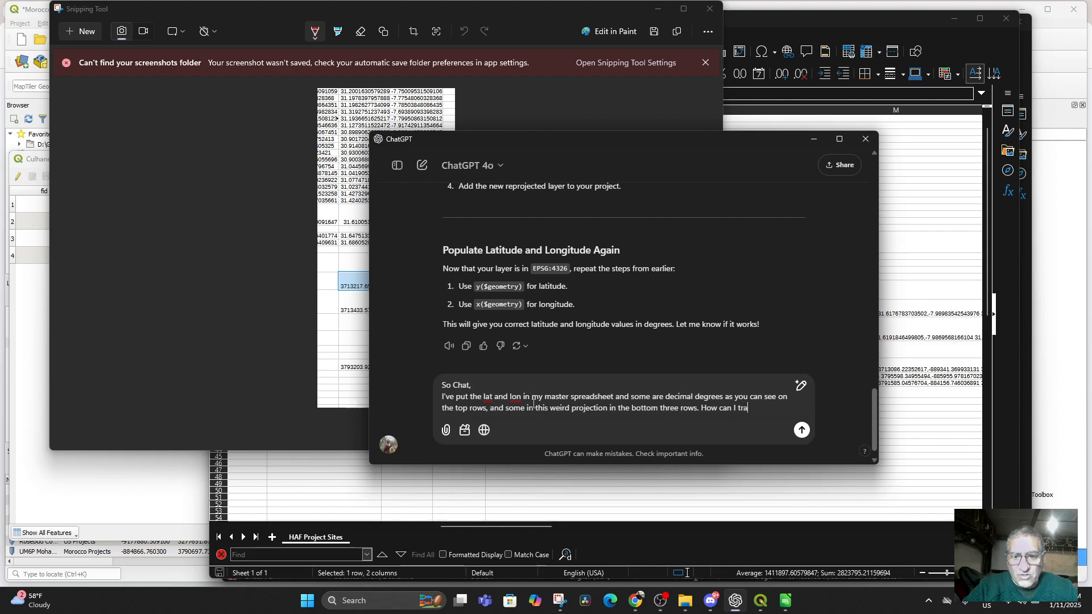
{"action": "type", "text": "nslate the"}
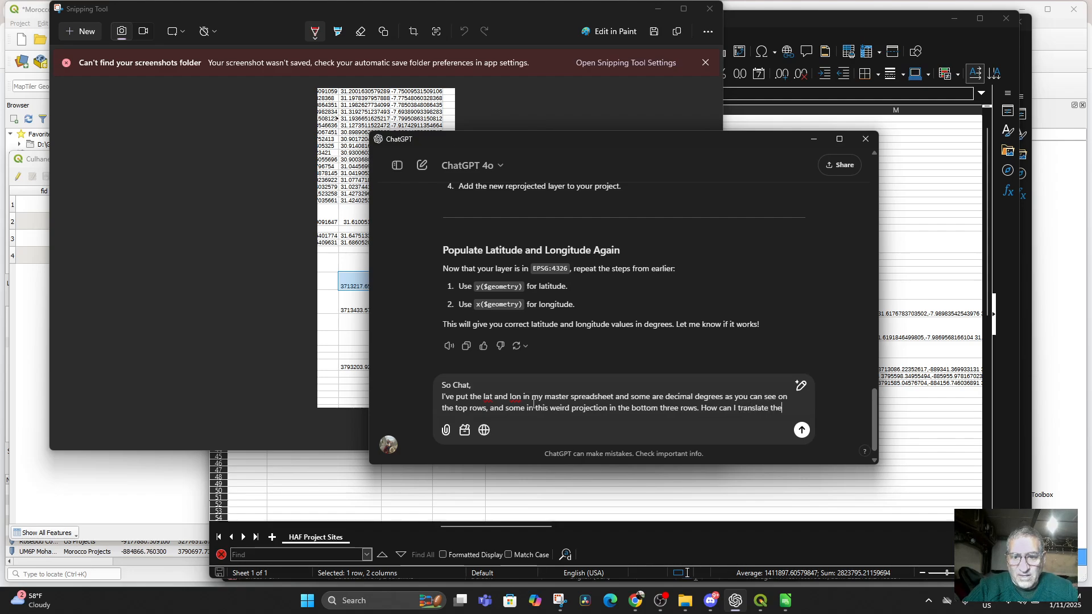
{"action": "type", "text": " projection coordiates"}
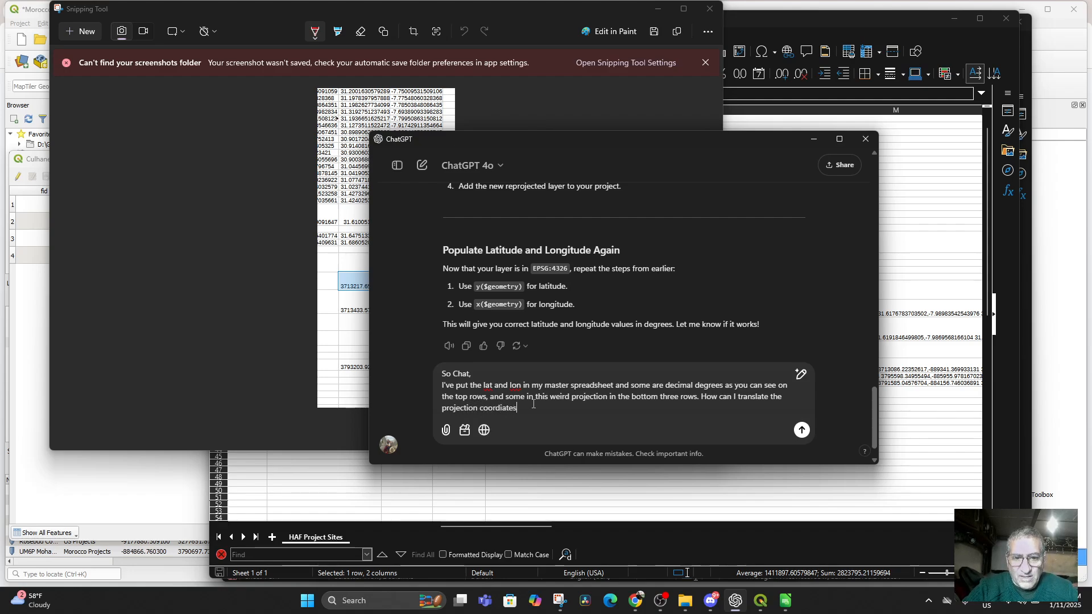
{"action": "key", "text": "BackSpace"}
{"action": "key", "text": "BackSpace"}
{"action": "key", "text": "BackSpace"}
{"action": "key", "text": "BackSpace"}
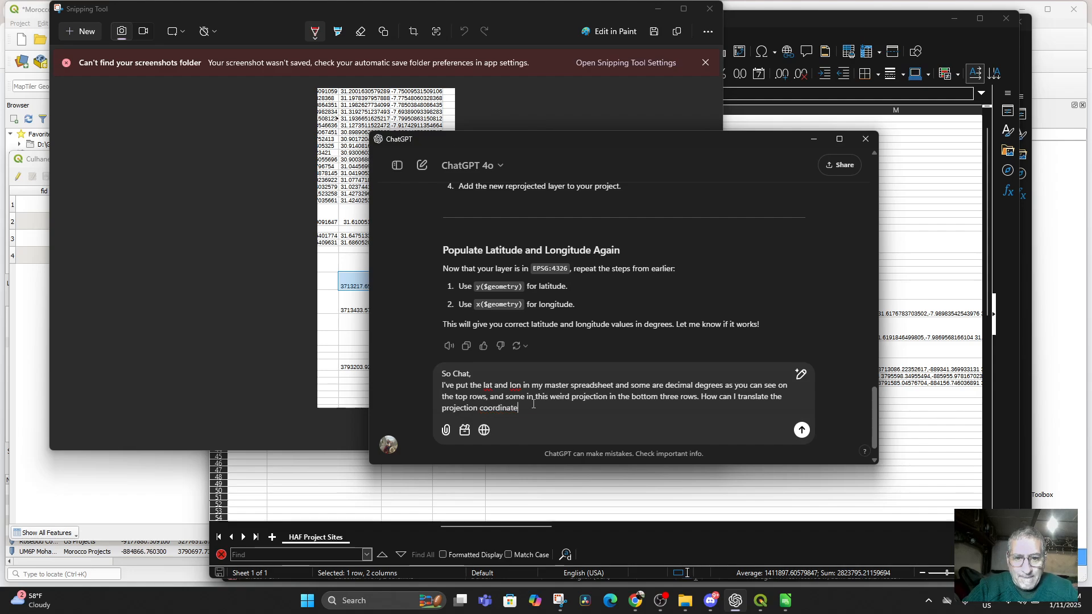
{"action": "type", "text": "nates into dD?"}
{"action": "key", "text": "shift+Return"}
{"action": "key", "text": "ctrl+v"}
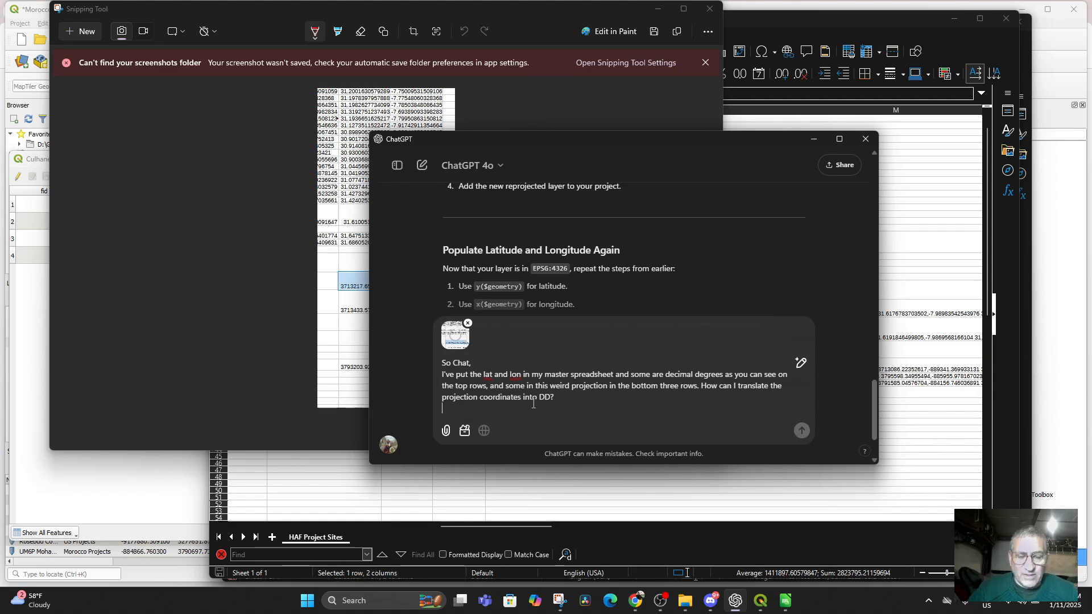
{"action": "left_click", "coordinate": [802, 431]}
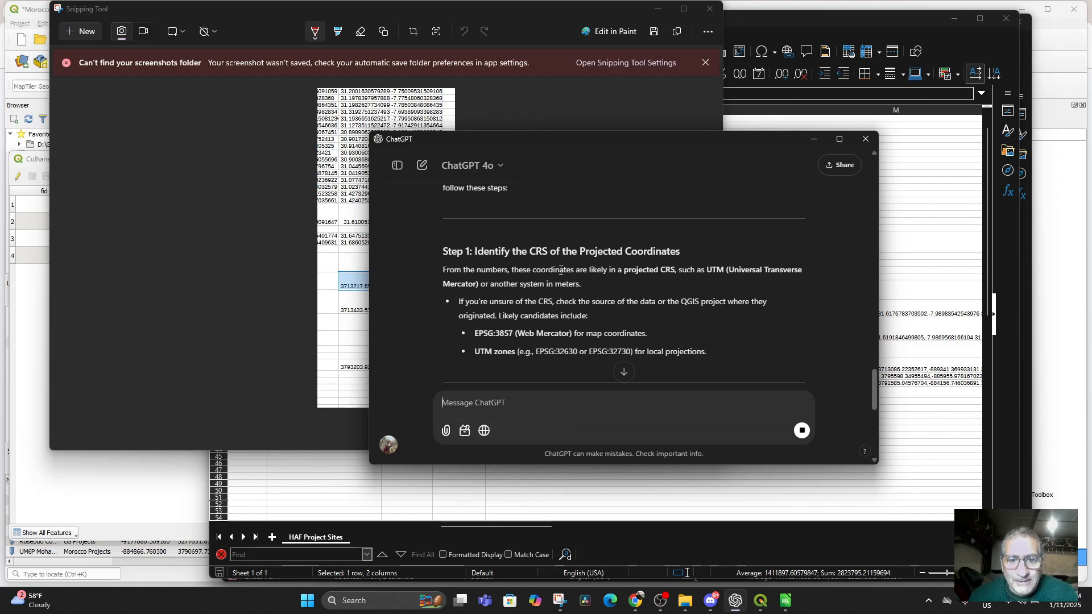
Read through ChatGPT's reply on identifying the projected CRS and converting the coordinates to decimal degrees in QGIS
{"action": "scroll", "coordinate": [566, 284], "scroll_direction": "down", "scroll_amount": 1}
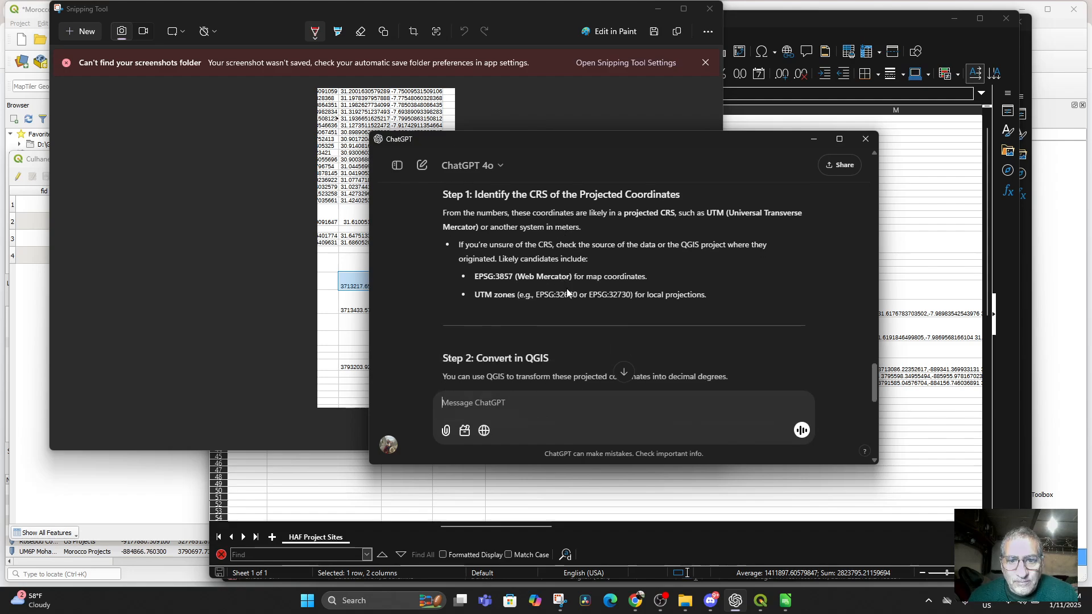
{"action": "scroll", "coordinate": [567, 288], "scroll_direction": "down", "scroll_amount": 3}
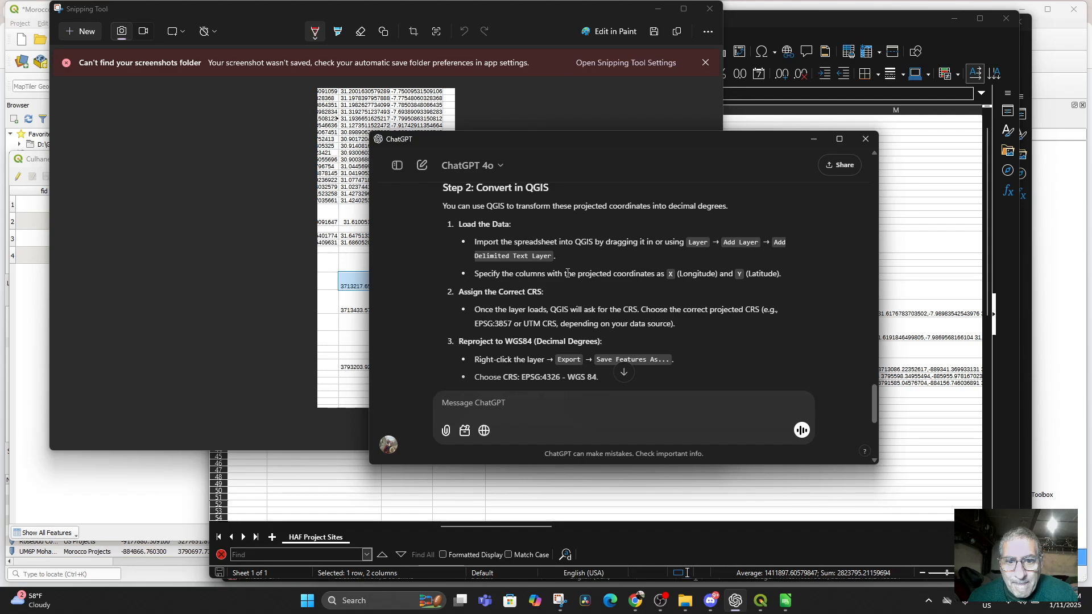
{"action": "scroll", "coordinate": [555, 278], "scroll_direction": "down", "scroll_amount": 3}
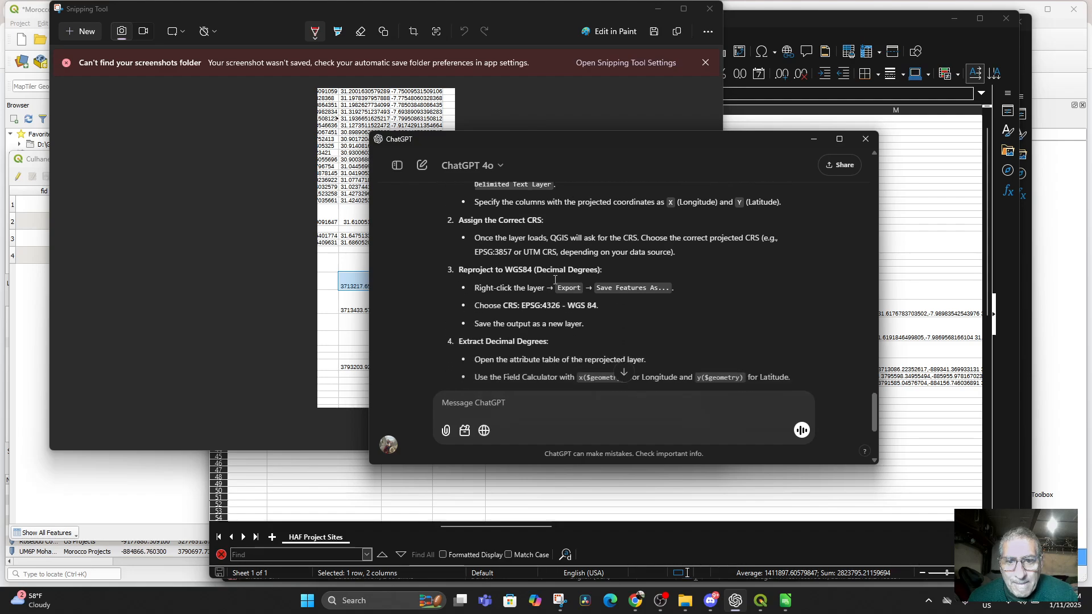
{"action": "scroll", "coordinate": [551, 279], "scroll_direction": "down", "scroll_amount": 2}
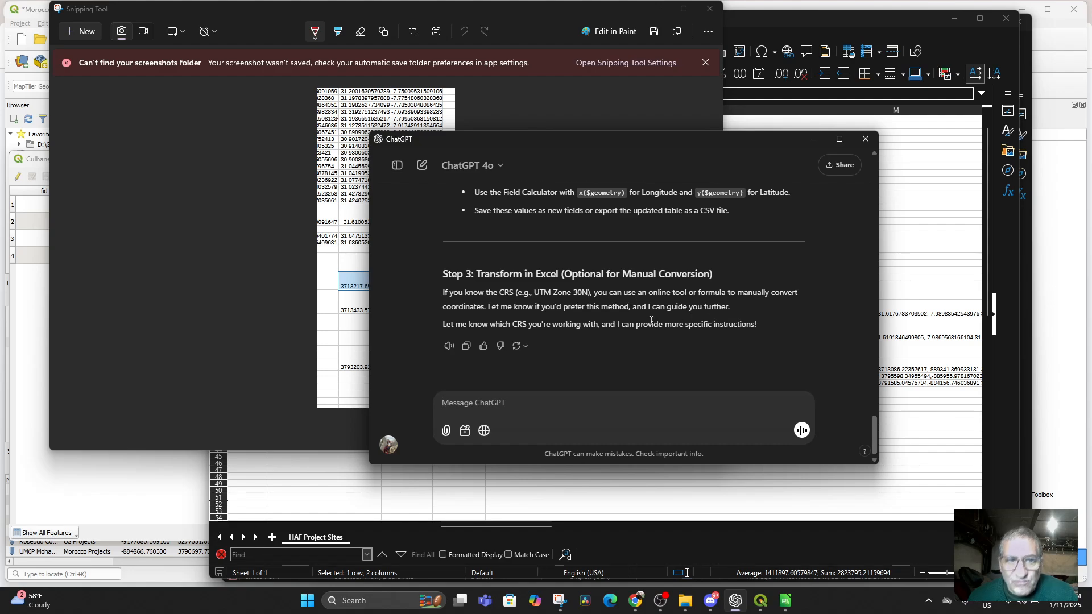
Switch to the main QGIS window of the Morocco Tutorial project
{"action": "scroll", "coordinate": [650, 318], "scroll_direction": "up", "scroll_amount": 1}
{"action": "left_click", "coordinate": [251, 238]}
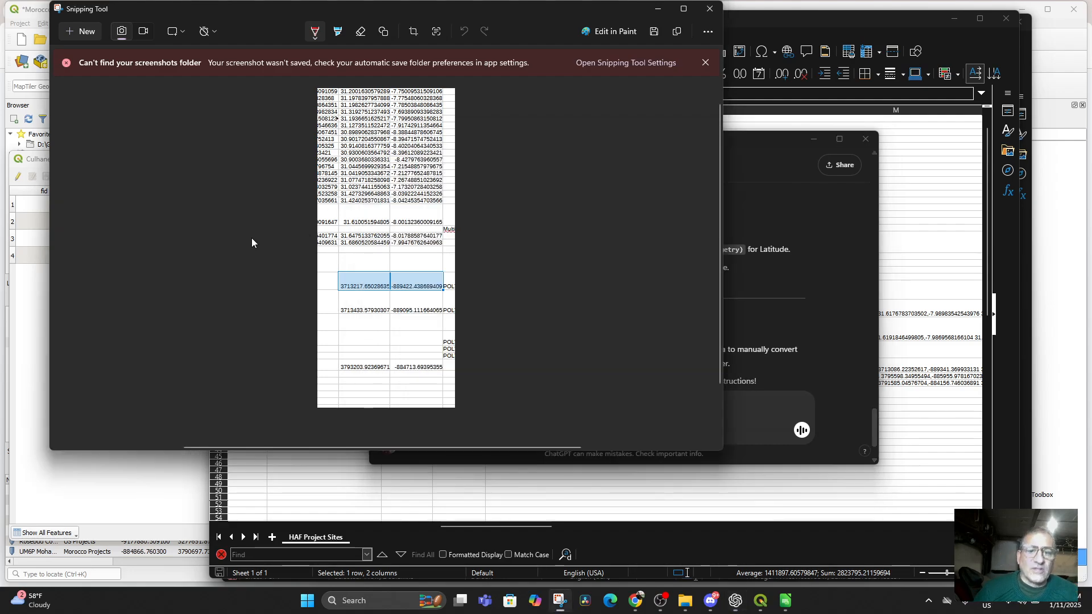
{"action": "left_click", "coordinate": [763, 605]}
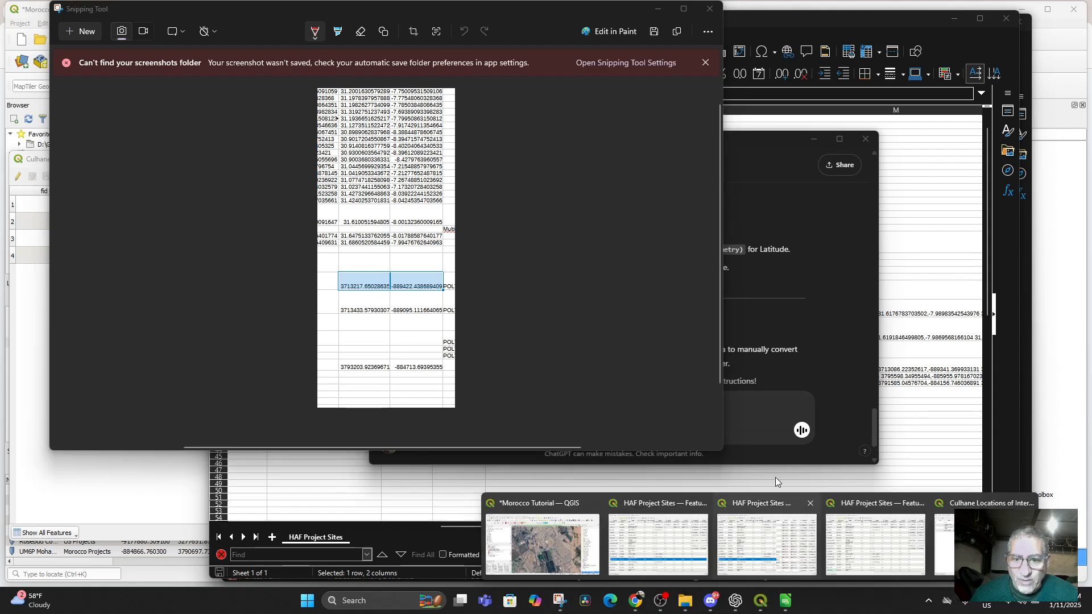
{"action": "left_click", "coordinate": [947, 227]}
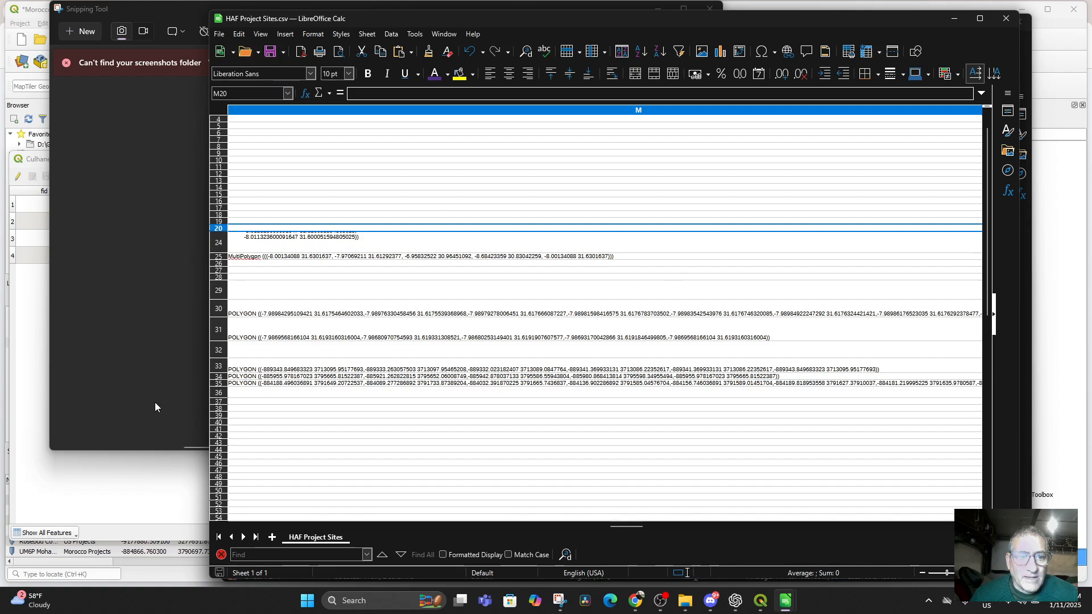
{"action": "left_click", "coordinate": [132, 487]}
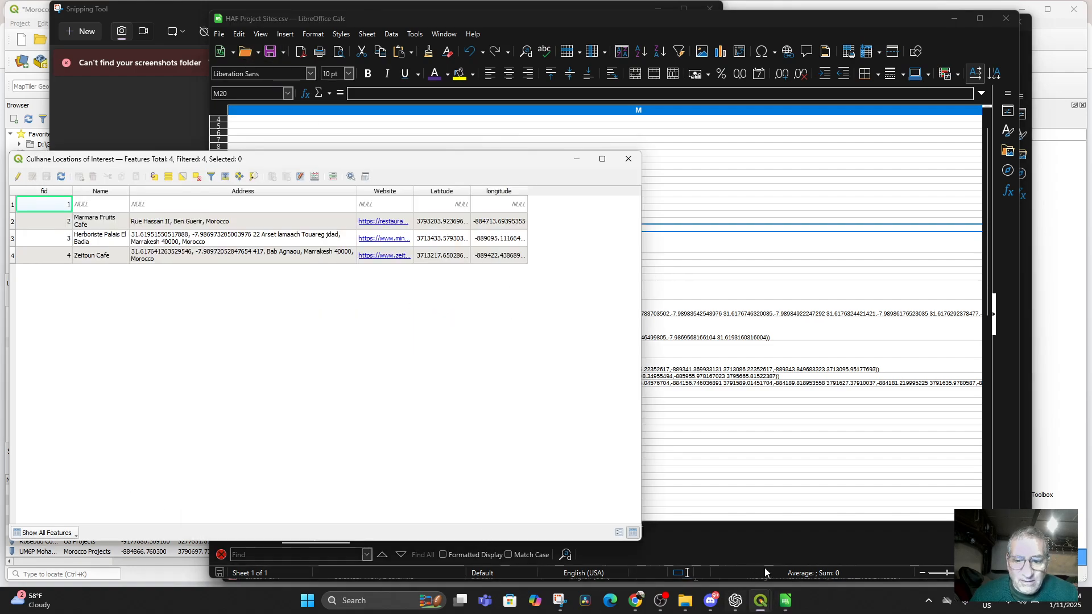
{"action": "mouse_move", "coordinate": [760, 601]}
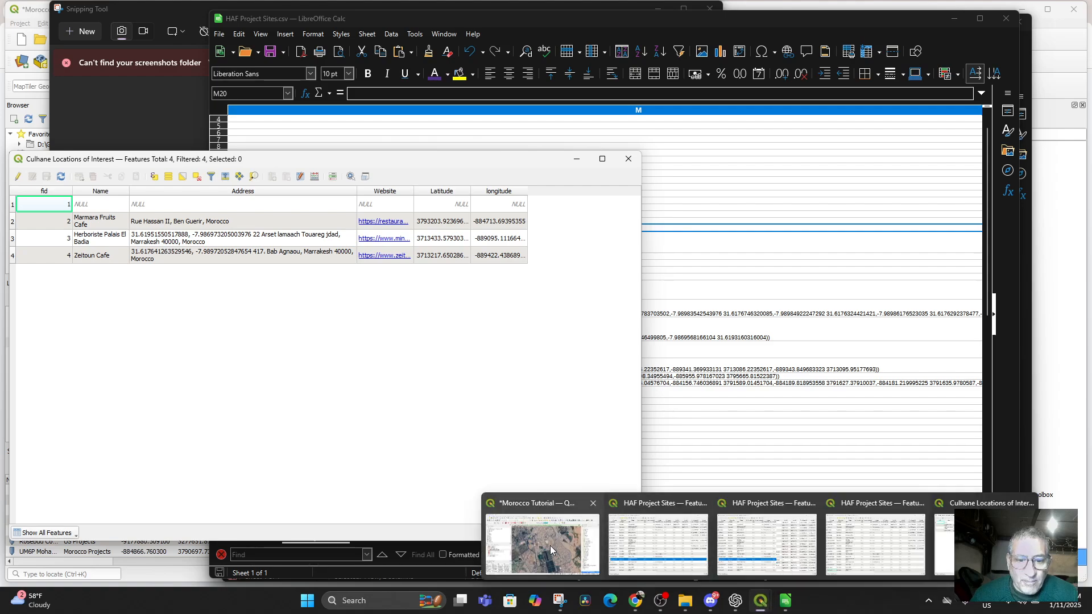
{"action": "left_click", "coordinate": [529, 543]}
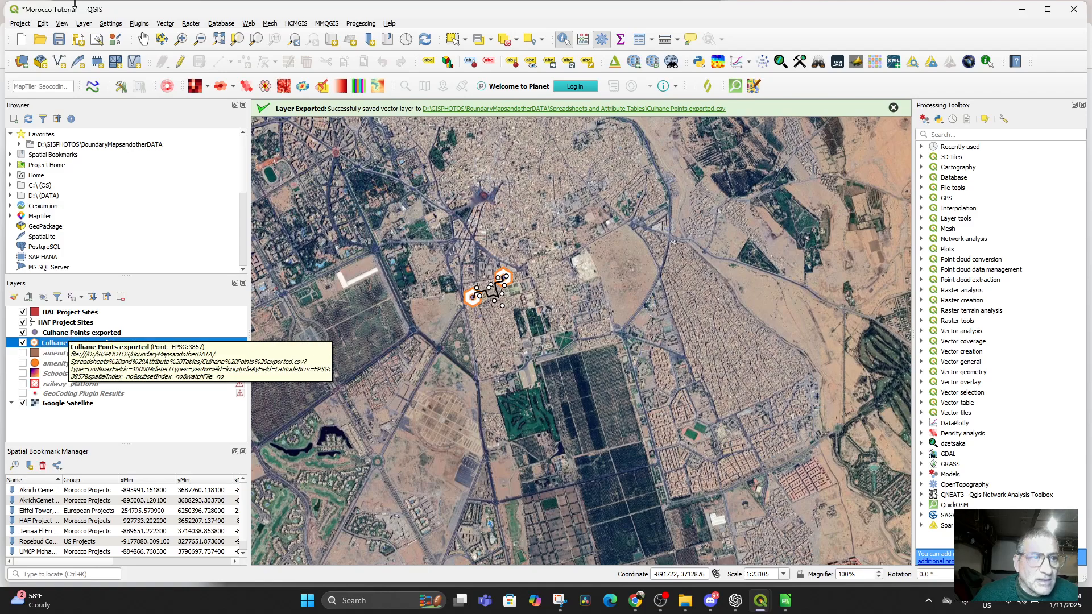
Add HAF Project Sites.csv as a delimited text point layer, with Longitude as X, Latitude as Y and EPSG:3857 as geometry CRS
{"action": "left_click", "coordinate": [84, 24]}
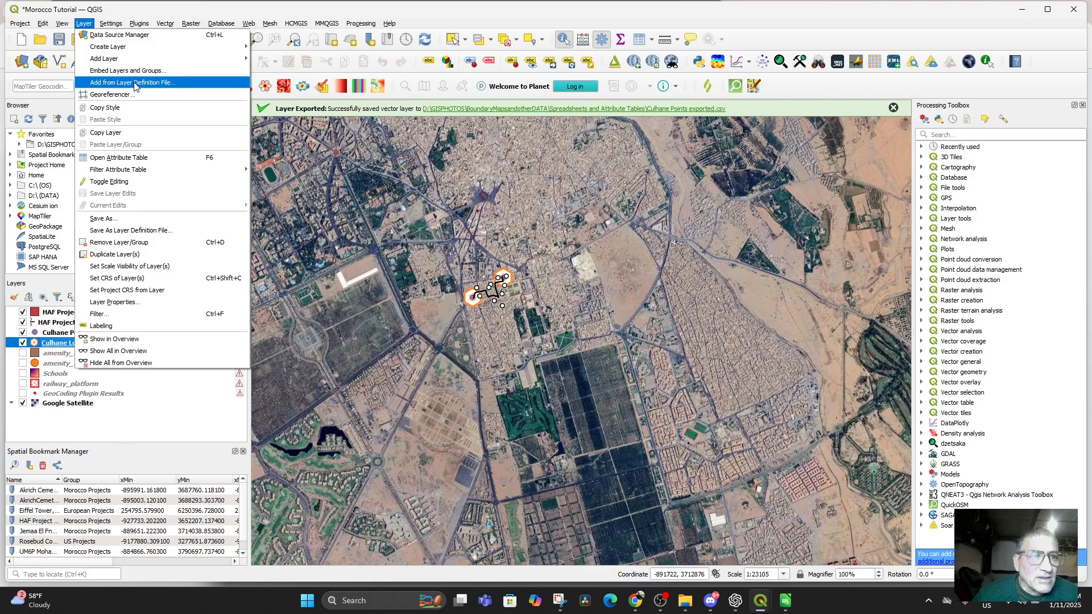
{"action": "mouse_move", "coordinate": [149, 61]}
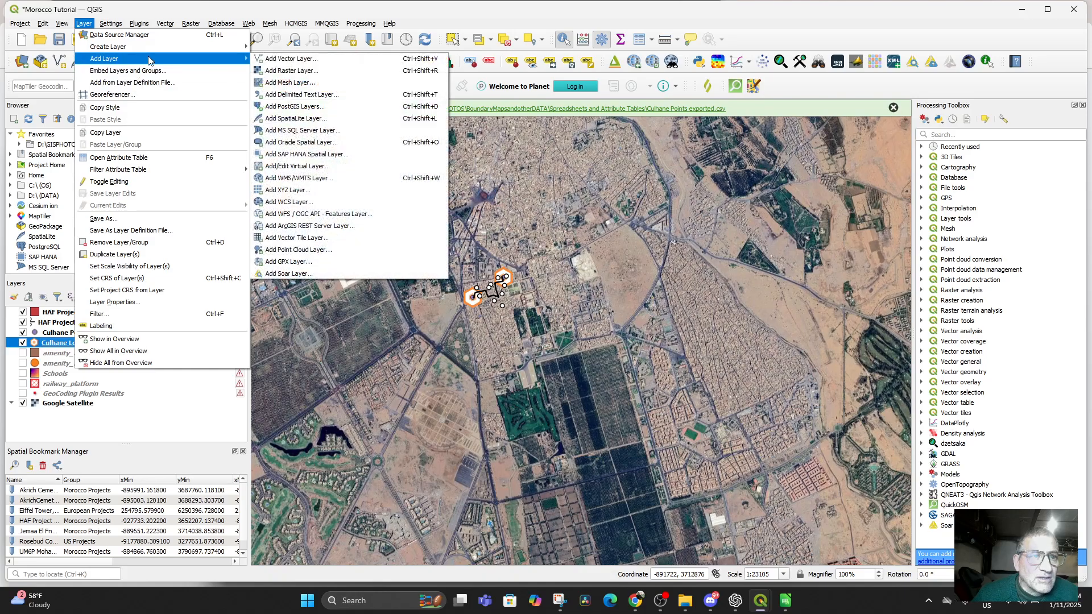
{"action": "left_click", "coordinate": [307, 95]}
{"action": "left_click", "coordinate": [956, 42]}
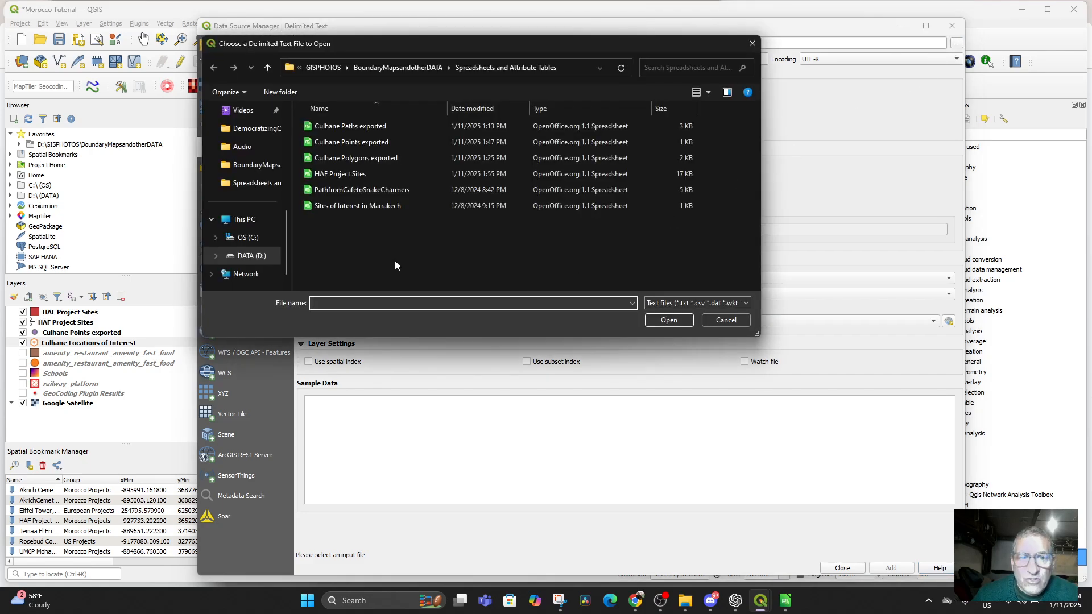
{"action": "double_click", "coordinate": [342, 174]}
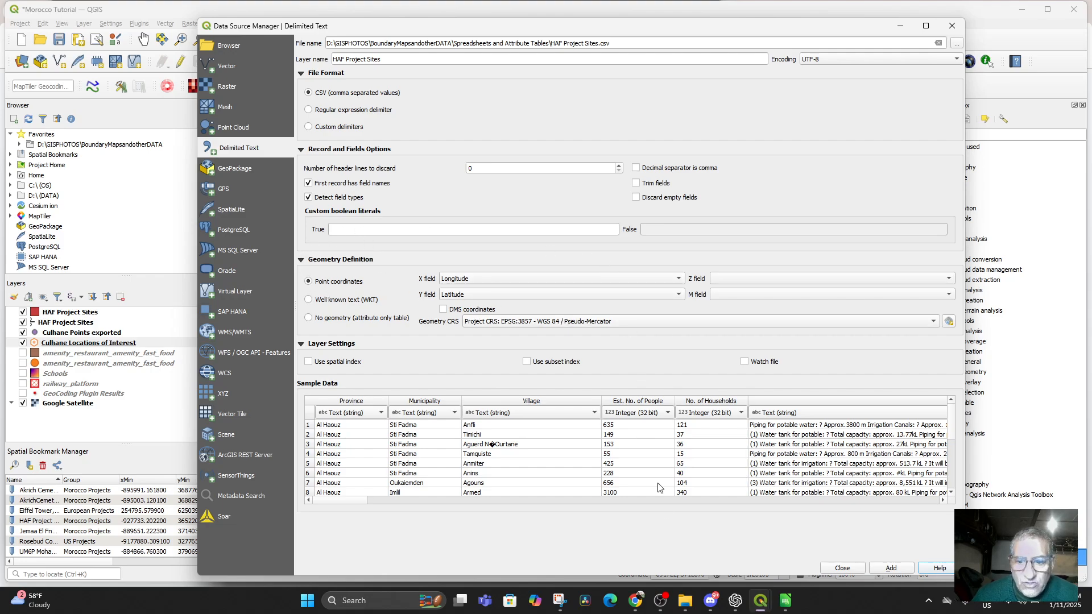
{"action": "scroll", "coordinate": [813, 455], "scroll_direction": "down", "scroll_amount": 4}
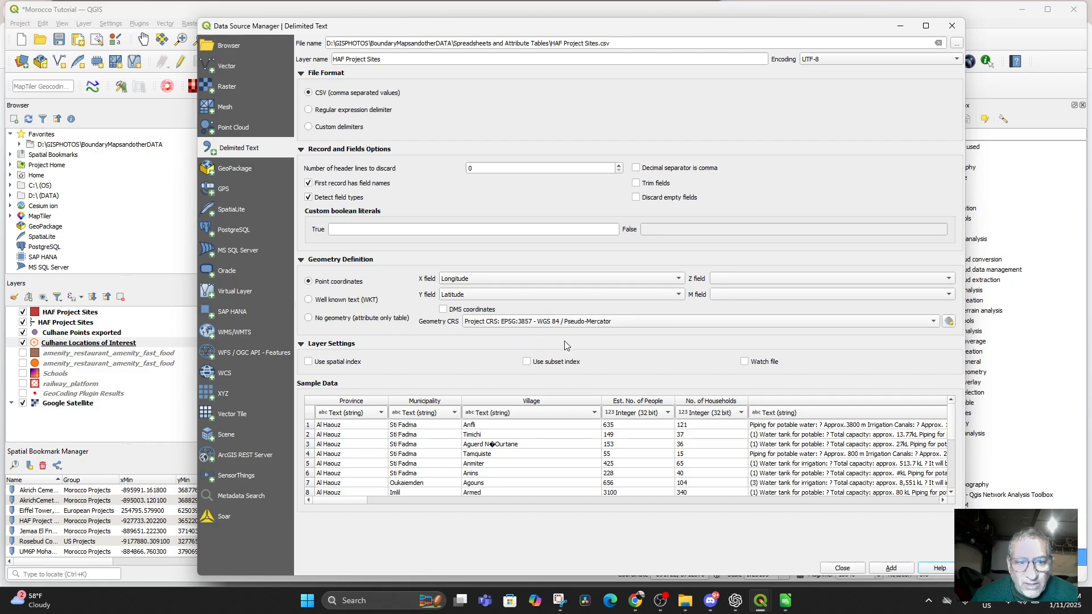
{"action": "left_click", "coordinate": [887, 568]}
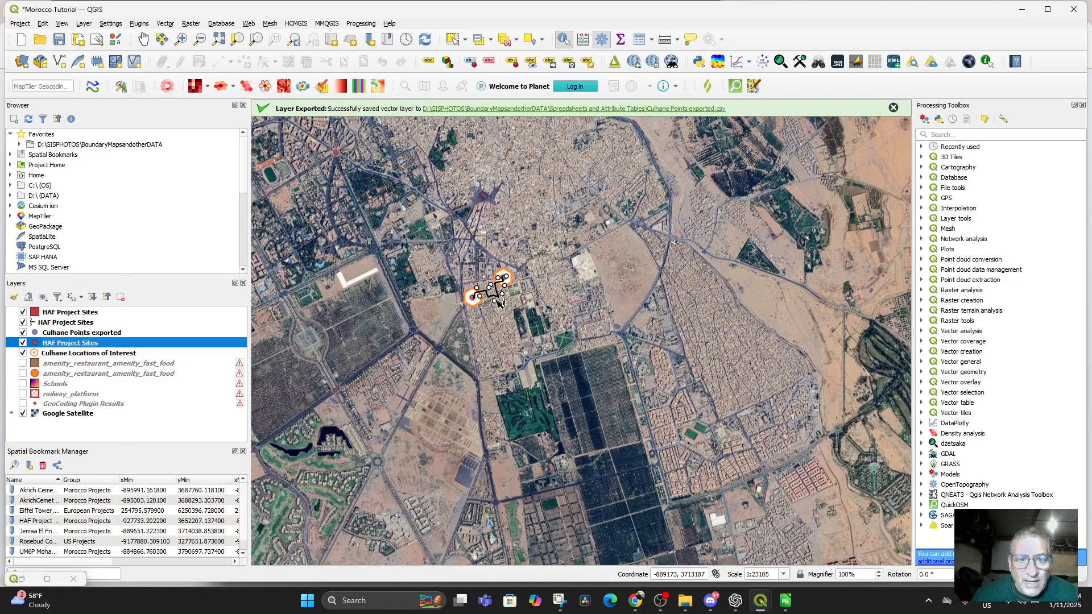
Set the CRS of the newly added HAF Project Sites point layer to EPSG:4326
{"action": "scroll", "coordinate": [497, 303], "scroll_direction": "down", "scroll_amount": 6}
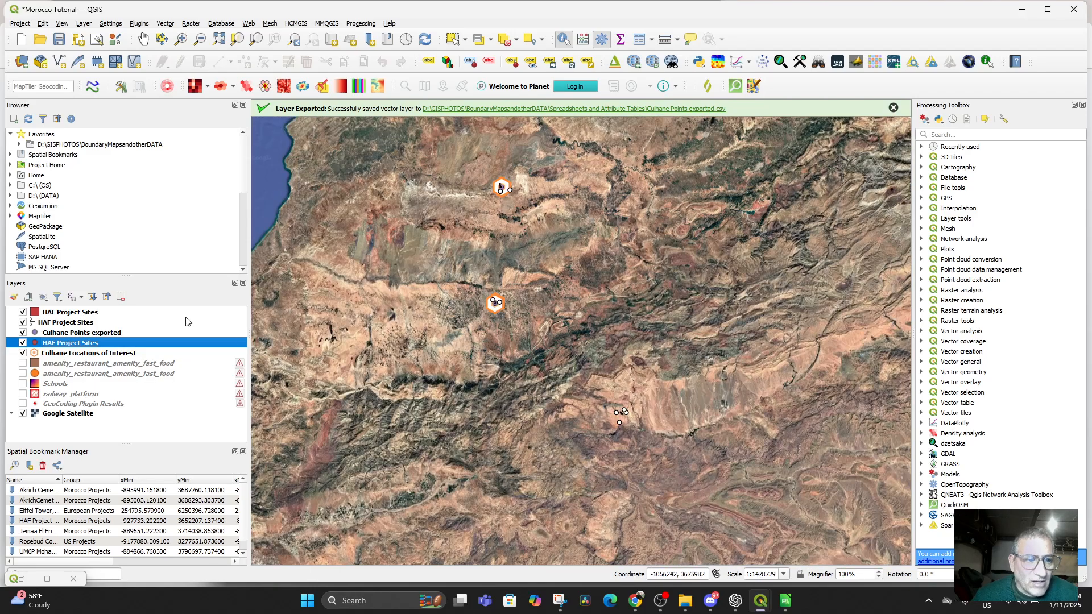
{"action": "right_click", "coordinate": [73, 345]}
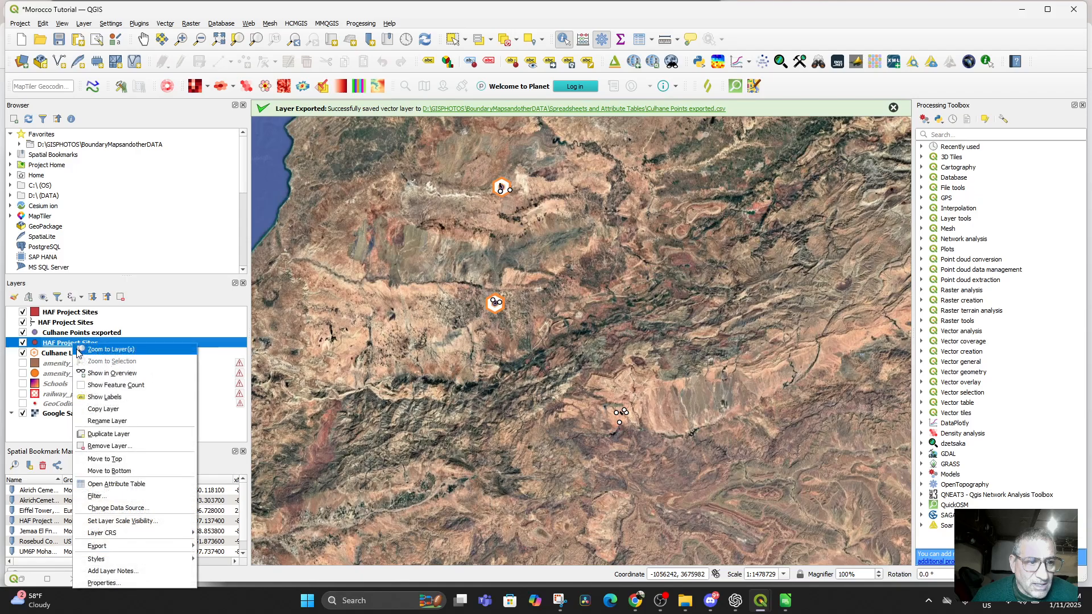
{"action": "mouse_move", "coordinate": [152, 547]}
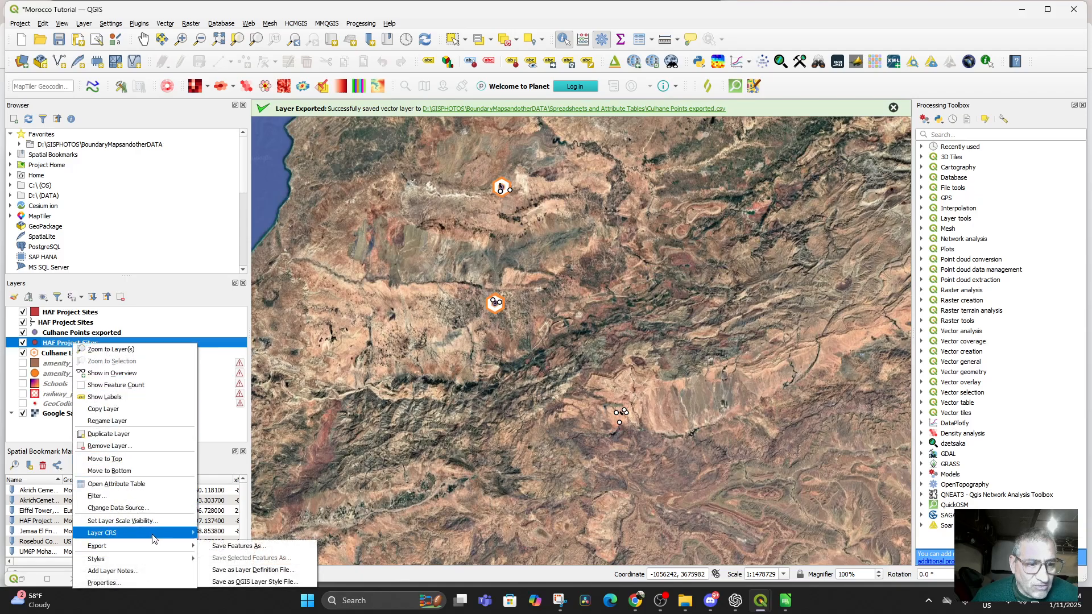
{"action": "left_click", "coordinate": [256, 555]}
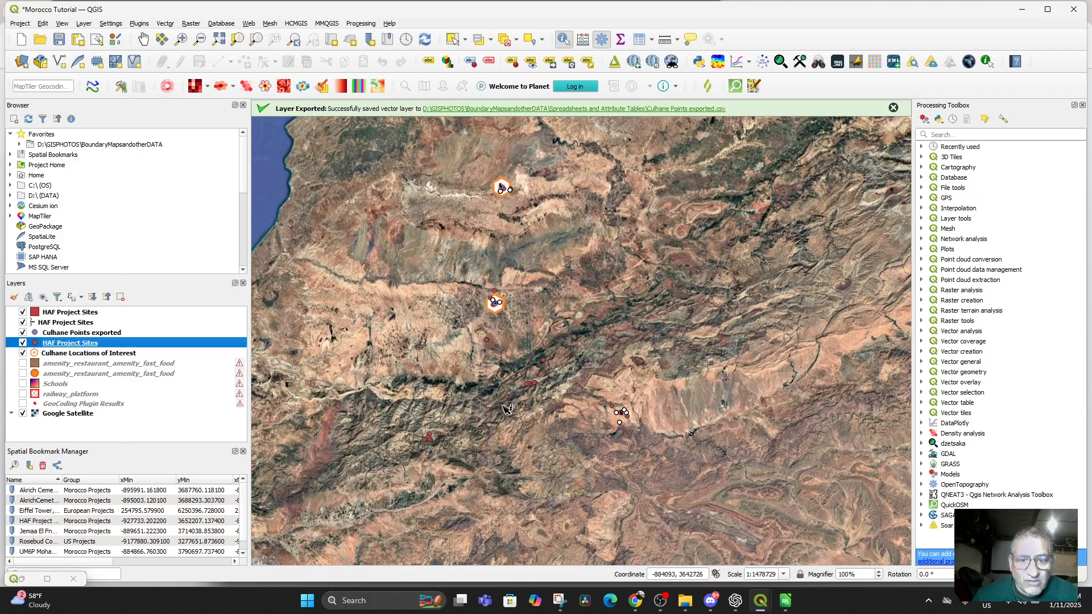
{"action": "scroll", "coordinate": [508, 376], "scroll_direction": "up", "scroll_amount": 2}
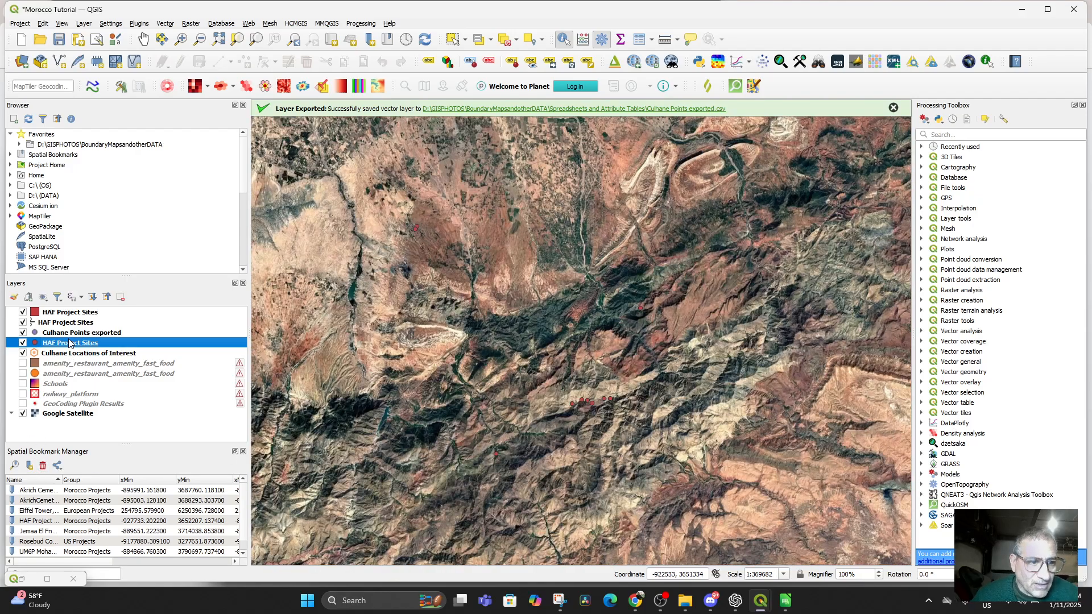
Style the HAF Project Sites point layer with the red "effect drop shadow" marker preset
{"action": "right_click", "coordinate": [69, 342]}
{"action": "left_click", "coordinate": [59, 347]}
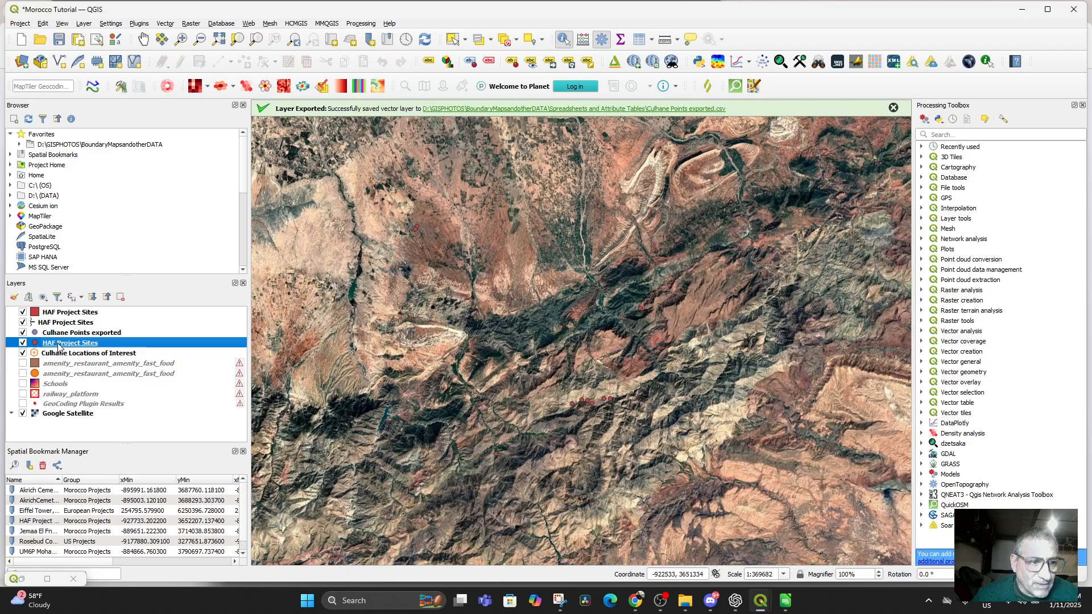
{"action": "double_click", "coordinate": [59, 347]}
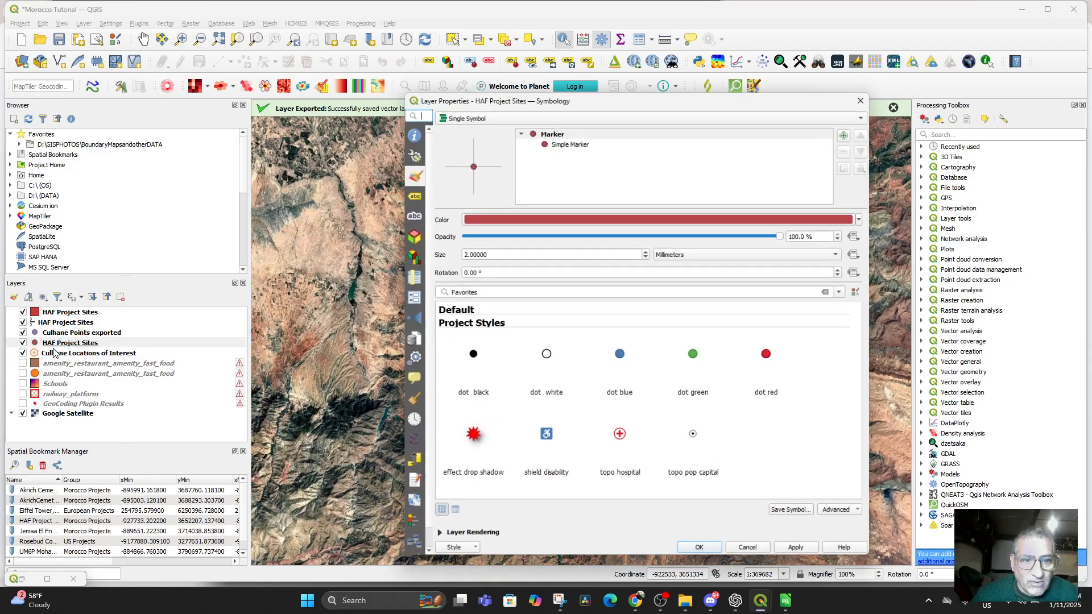
{"action": "left_click", "coordinate": [475, 431]}
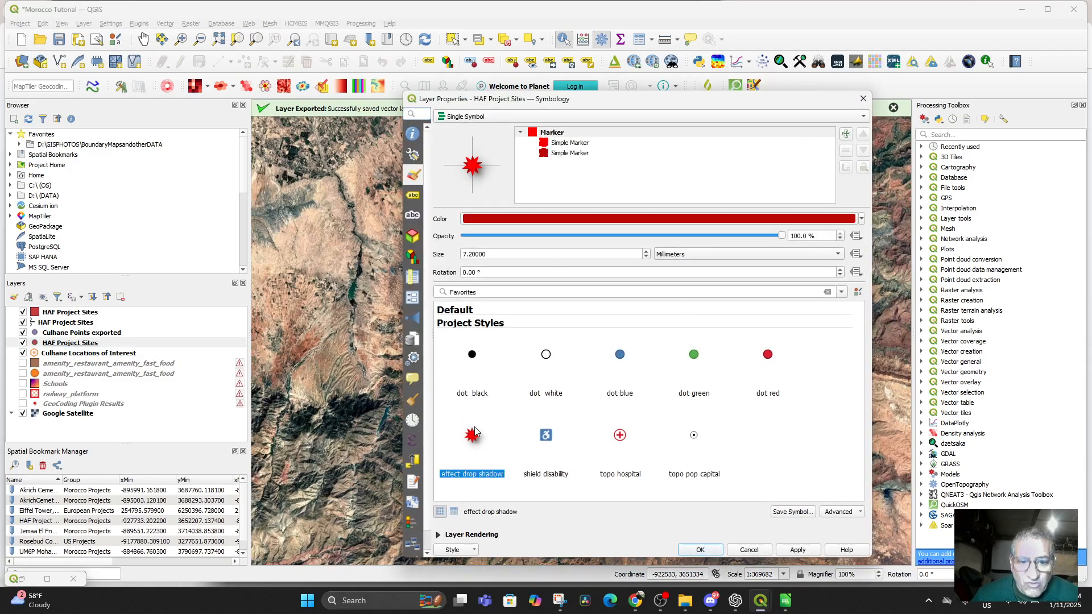
{"action": "left_click", "coordinate": [710, 550]}
{"action": "scroll", "coordinate": [640, 417], "scroll_direction": "down", "scroll_amount": 1}
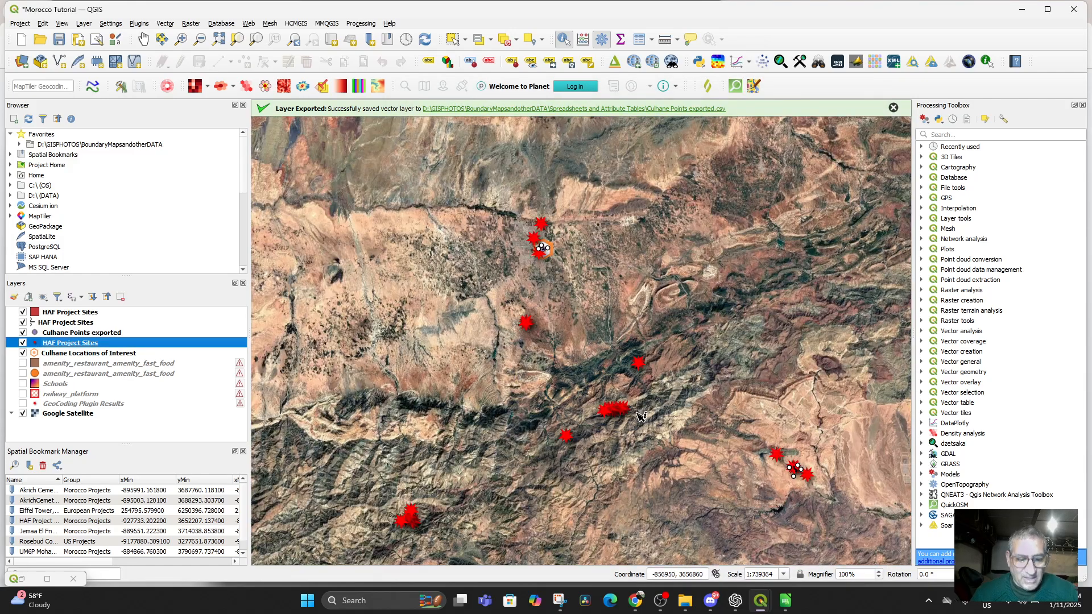
Identify the HAF project site near Marrakech, close its details, and inspect the points around the Ben Guerir path and cafe
{"action": "left_click_drag", "start_coordinate": [640, 417], "coordinate": [710, 398]}
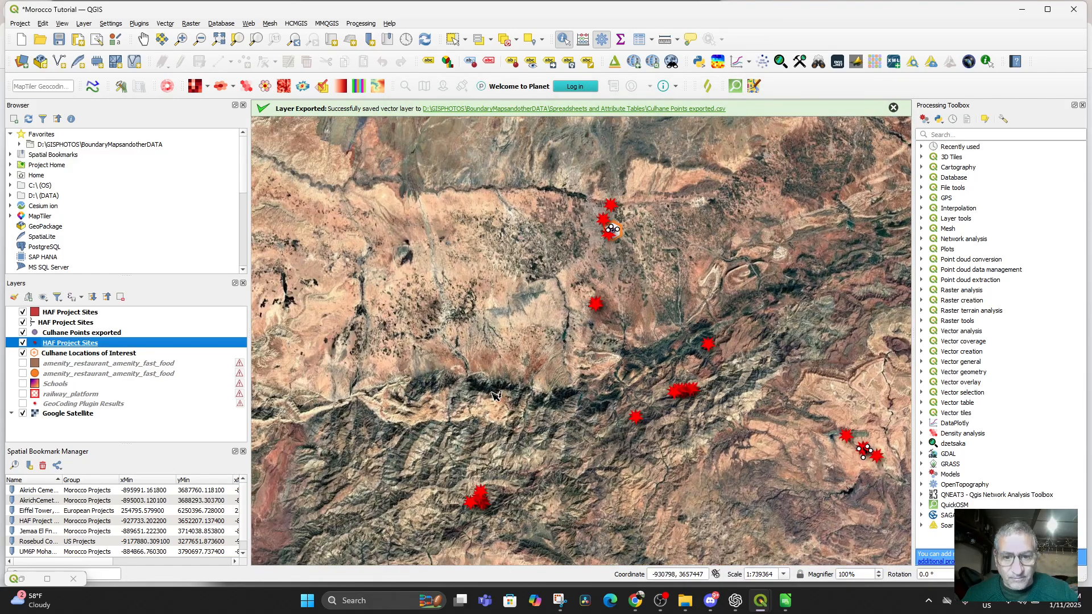
{"action": "left_click", "coordinate": [609, 238]}
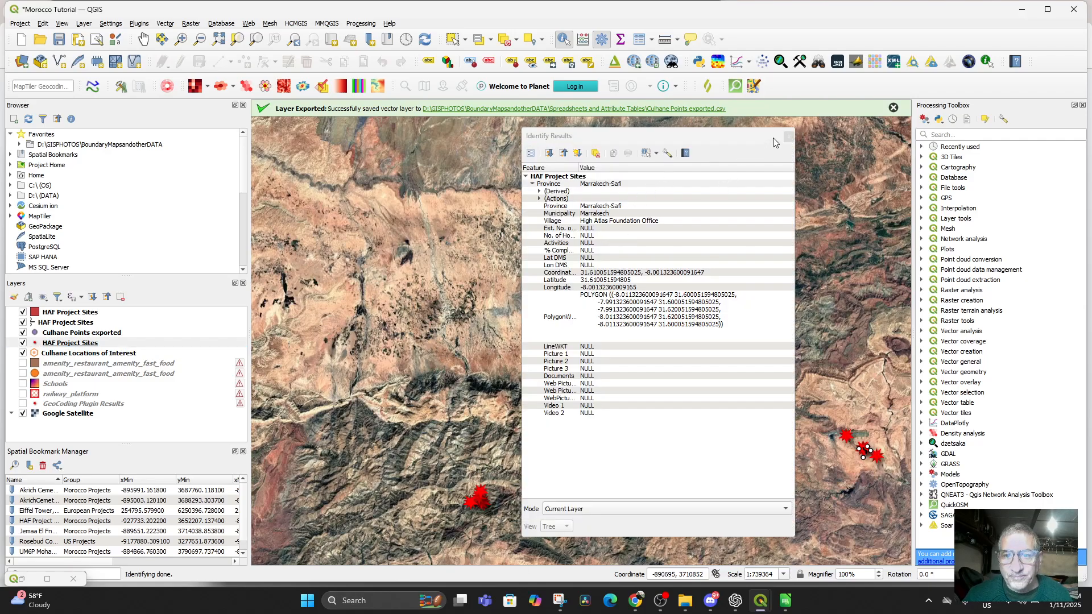
{"action": "left_click", "coordinate": [788, 137]}
{"action": "left_click_drag", "start_coordinate": [639, 262], "coordinate": [652, 341]}
{"action": "scroll", "coordinate": [653, 341], "scroll_direction": "up", "scroll_amount": 3}
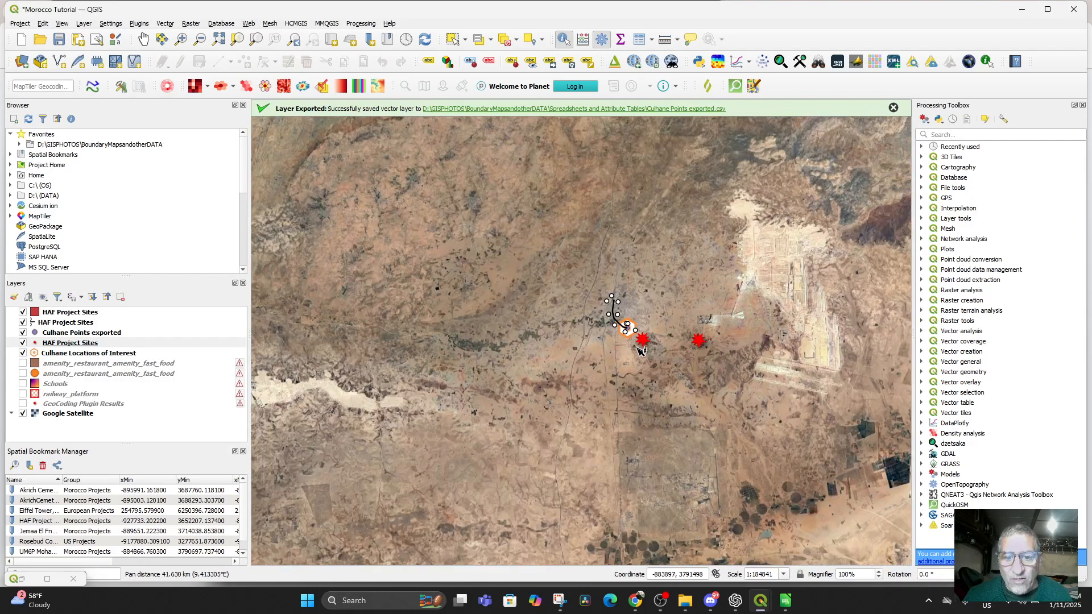
{"action": "scroll", "coordinate": [653, 341], "scroll_direction": "up", "scroll_amount": 2}
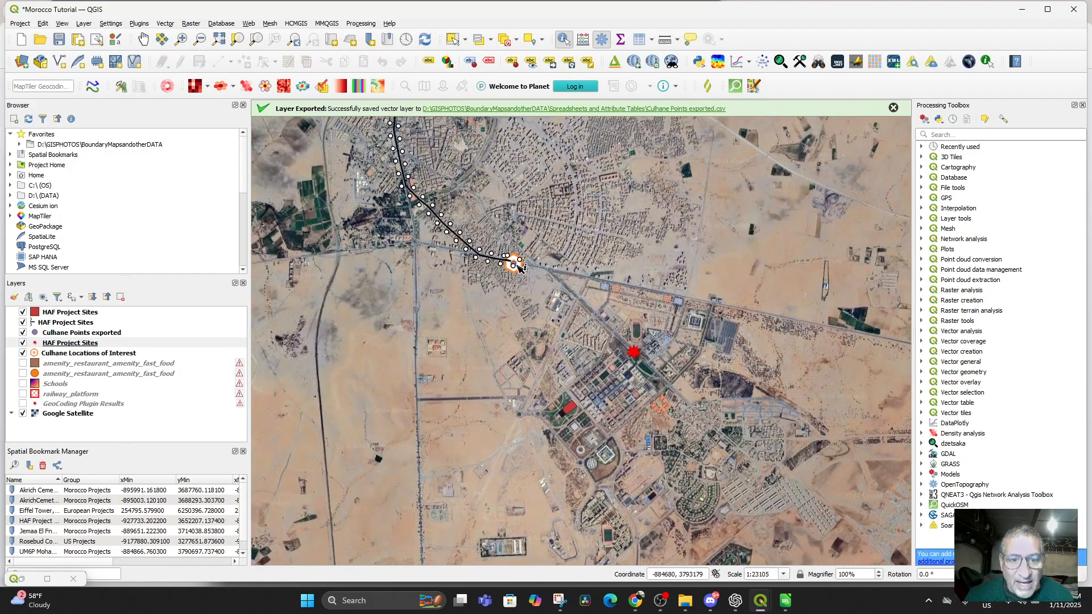
Toggle the visibility of the Culhane Locations of Interest and Culhane Points exported layers to compare their points on the map
{"action": "left_click", "coordinate": [23, 353]}
{"action": "left_click", "coordinate": [23, 353]}
{"action": "left_click", "coordinate": [23, 353]}
{"action": "left_click", "coordinate": [22, 354]}
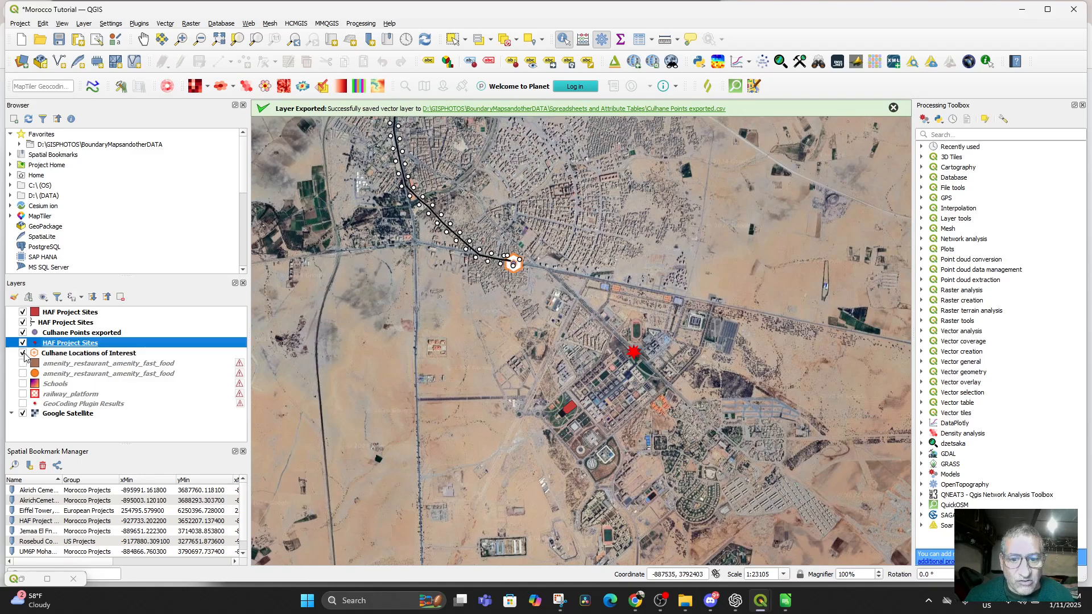
{"action": "left_click", "coordinate": [23, 353]}
{"action": "left_click", "coordinate": [23, 353]}
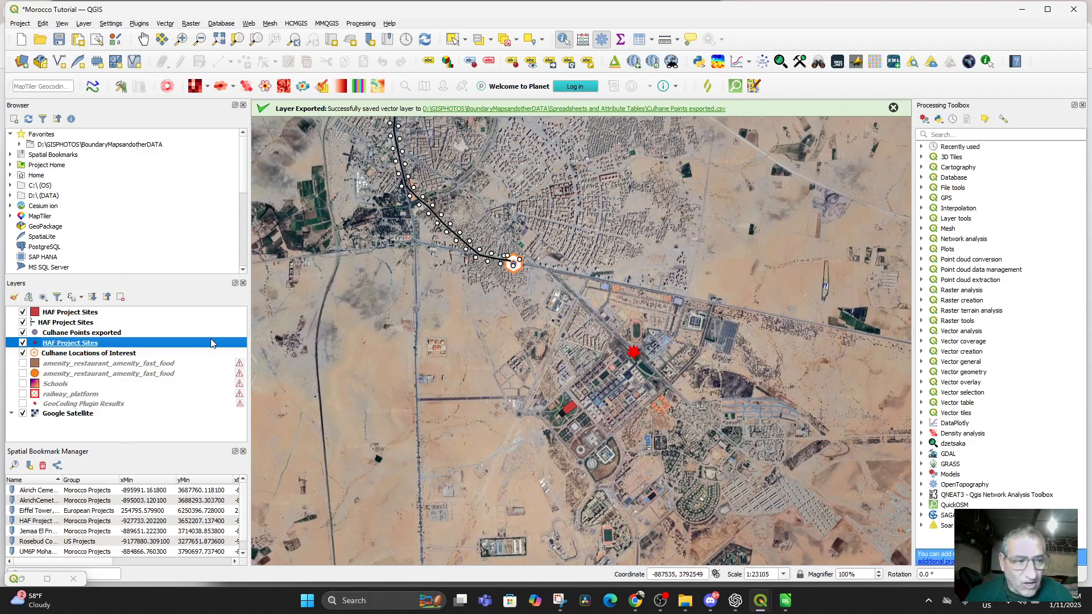
{"action": "left_click", "coordinate": [22, 353]}
{"action": "left_click", "coordinate": [23, 353]}
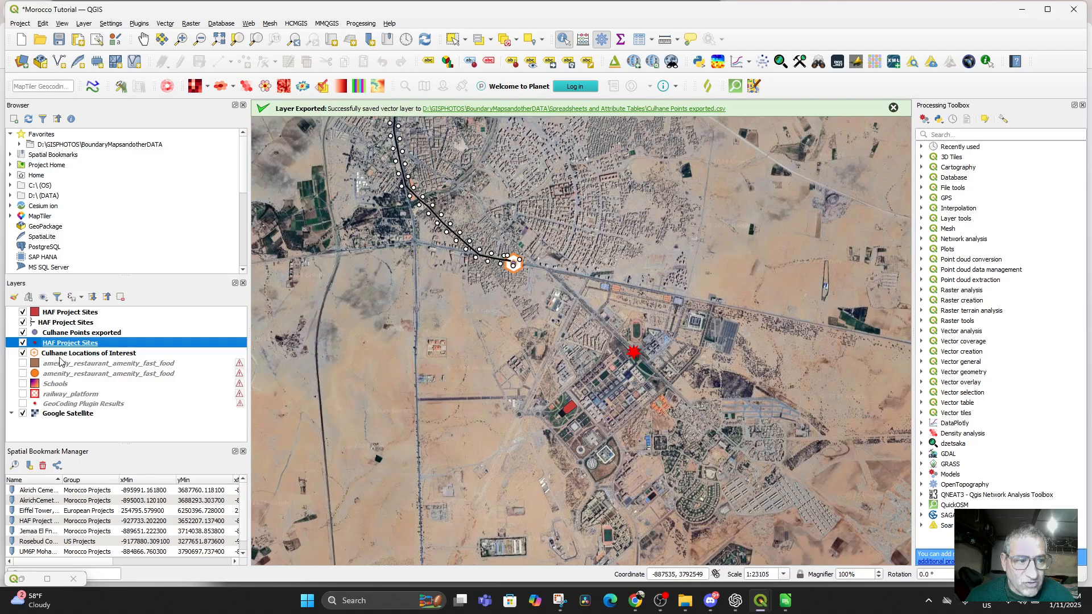
{"action": "left_click", "coordinate": [64, 356]}
{"action": "right_click", "coordinate": [64, 357]}
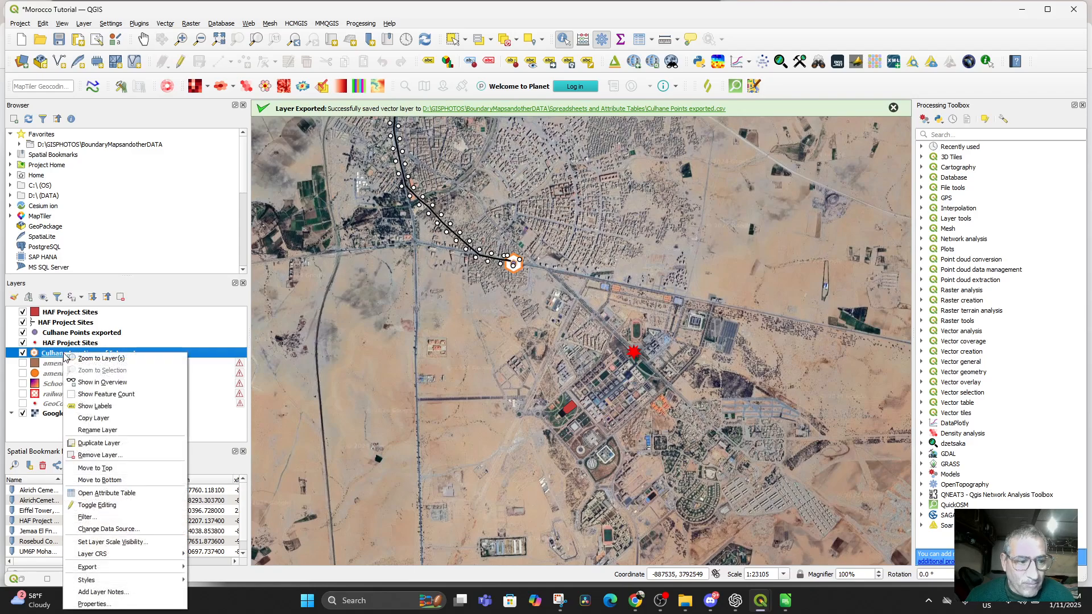
{"action": "left_click", "coordinate": [22, 332]}
{"action": "left_click", "coordinate": [22, 333]}
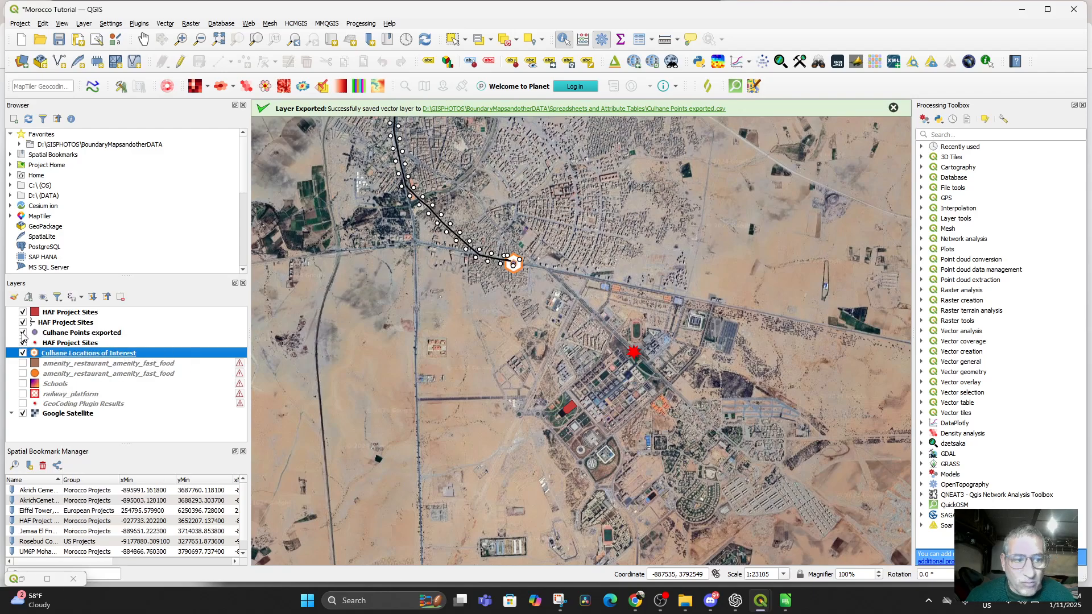
Set the CRS of the Culhane Locations of Interest layer to EPSG:4326
{"action": "right_click", "coordinate": [54, 355]}
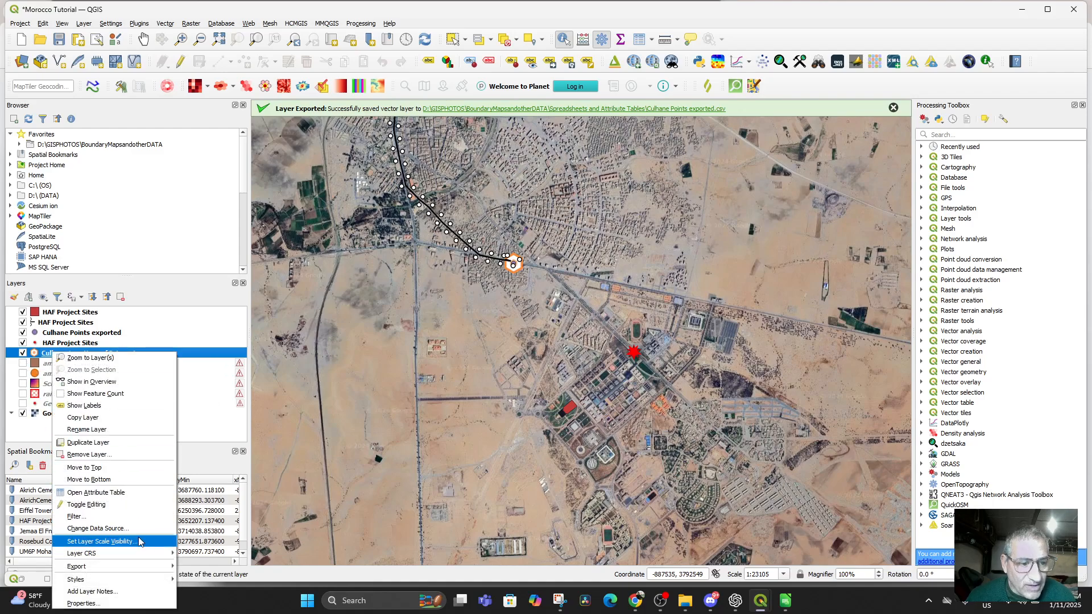
{"action": "mouse_move", "coordinate": [145, 554]}
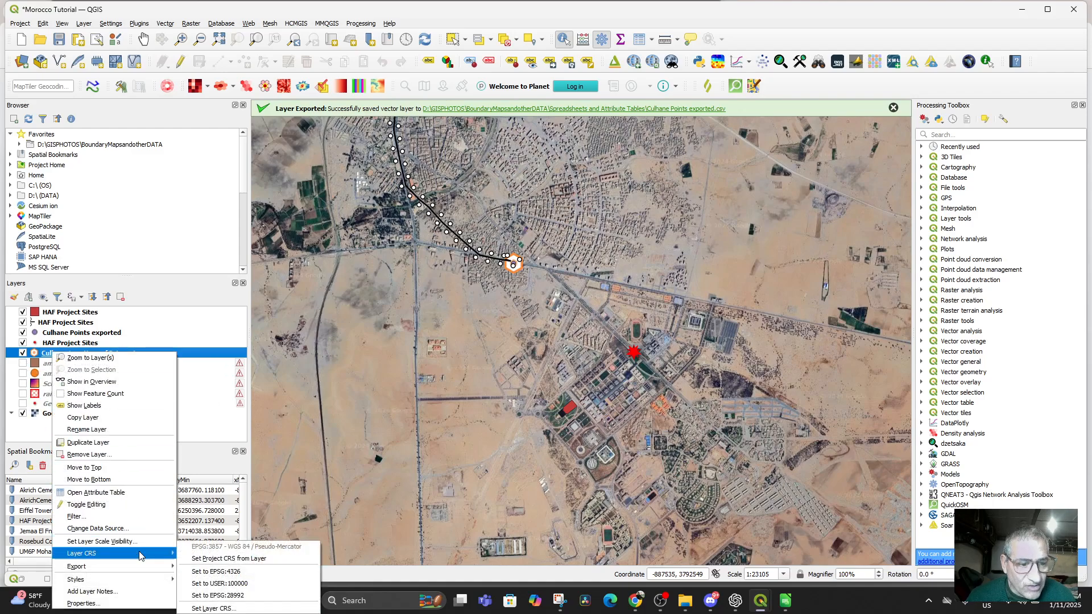
{"action": "left_click", "coordinate": [215, 572]}
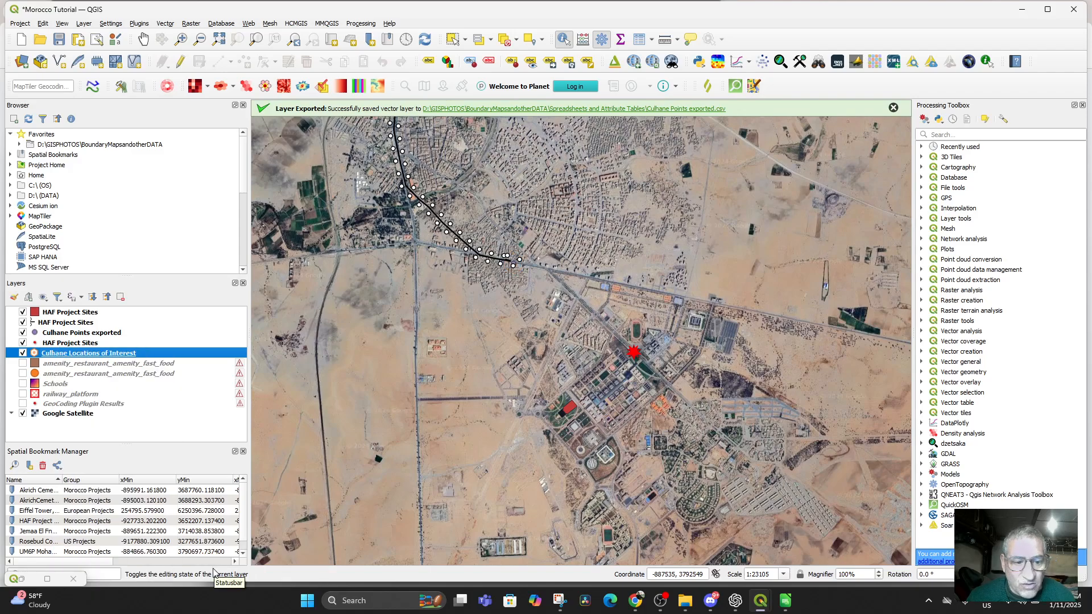
Set the CRS of the Culhane Locations of Interest layer to EPSG:3857
{"action": "right_click", "coordinate": [86, 352]}
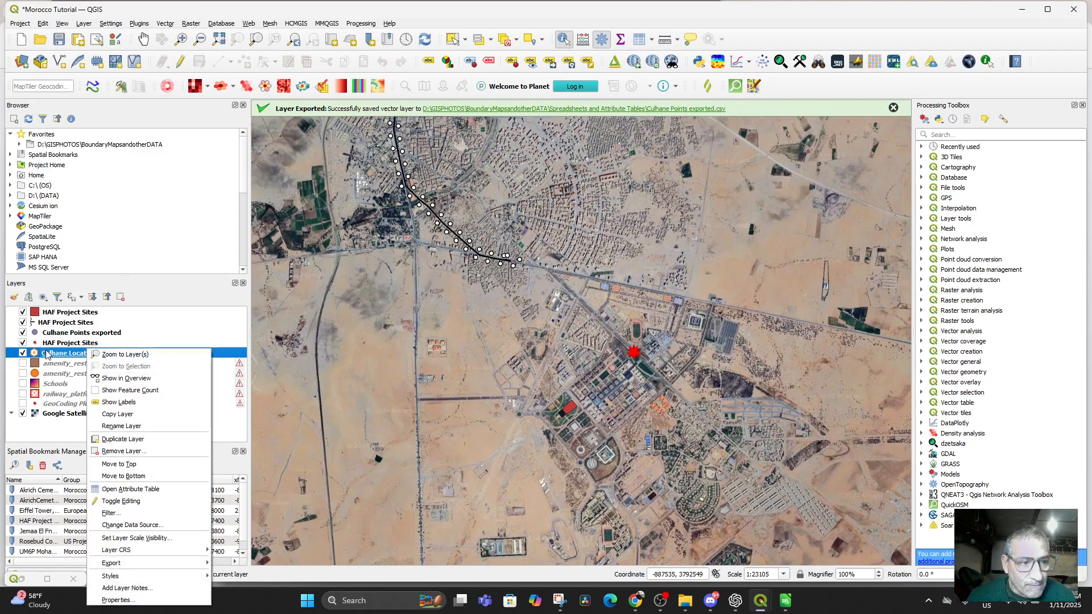
{"action": "mouse_move", "coordinate": [158, 554]}
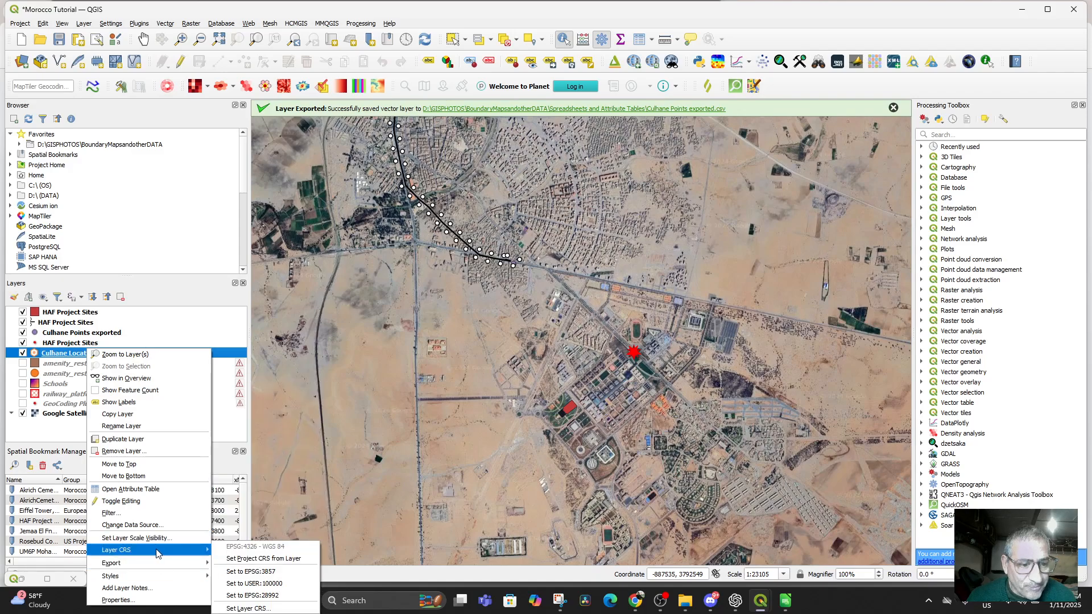
{"action": "left_click", "coordinate": [254, 572]}
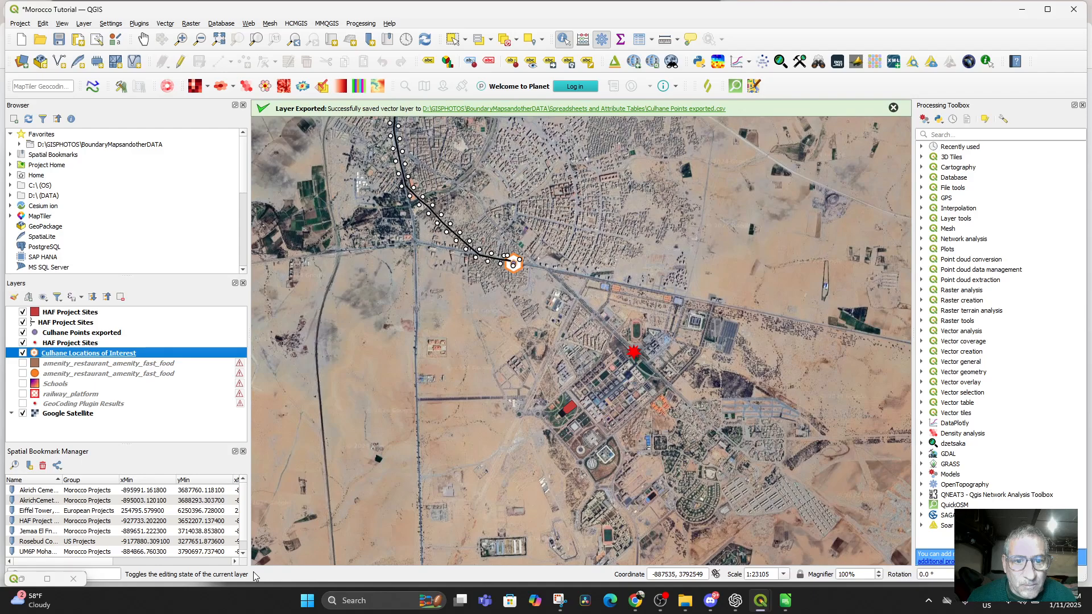
Open the attribute table of the HAF Project Sites point layer, examine the Latitude and Longitude values in its final rows, and minimize it
{"action": "left_click", "coordinate": [66, 316]}
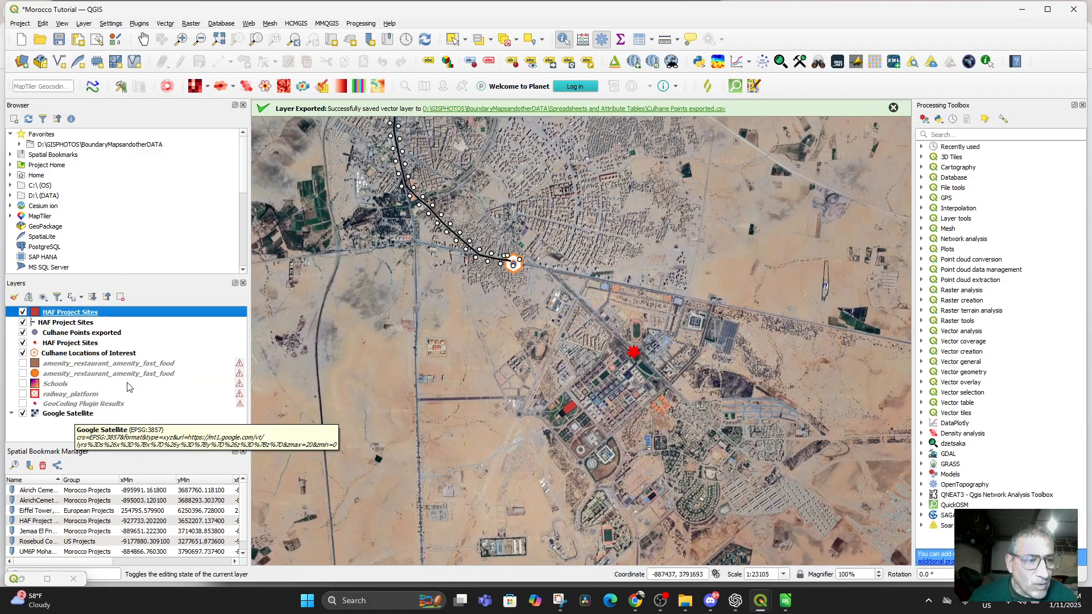
{"action": "left_click", "coordinate": [23, 343]}
{"action": "left_click", "coordinate": [23, 343]}
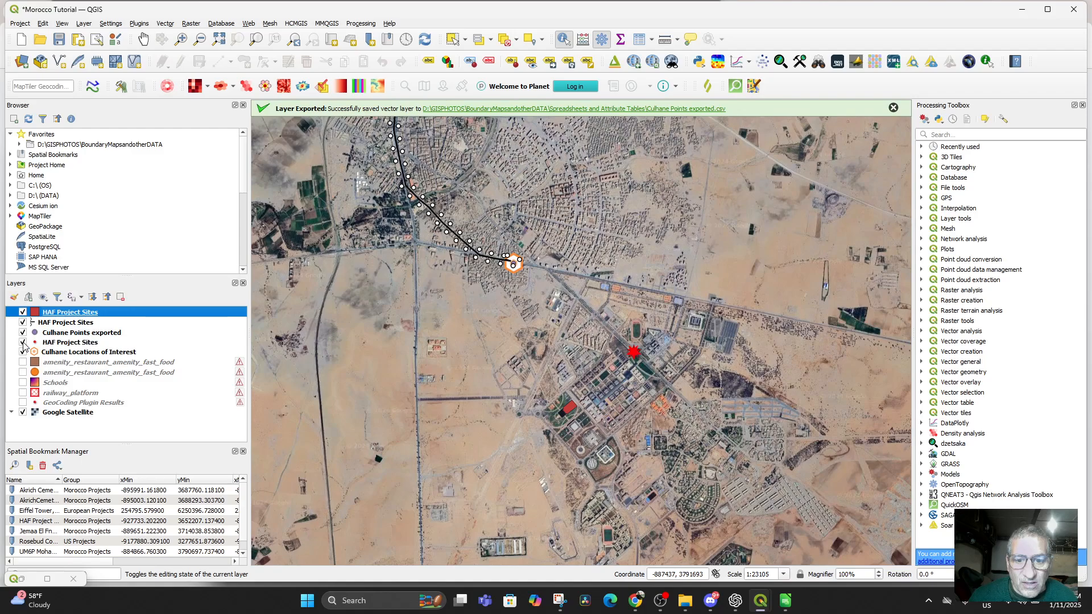
{"action": "right_click", "coordinate": [74, 343]}
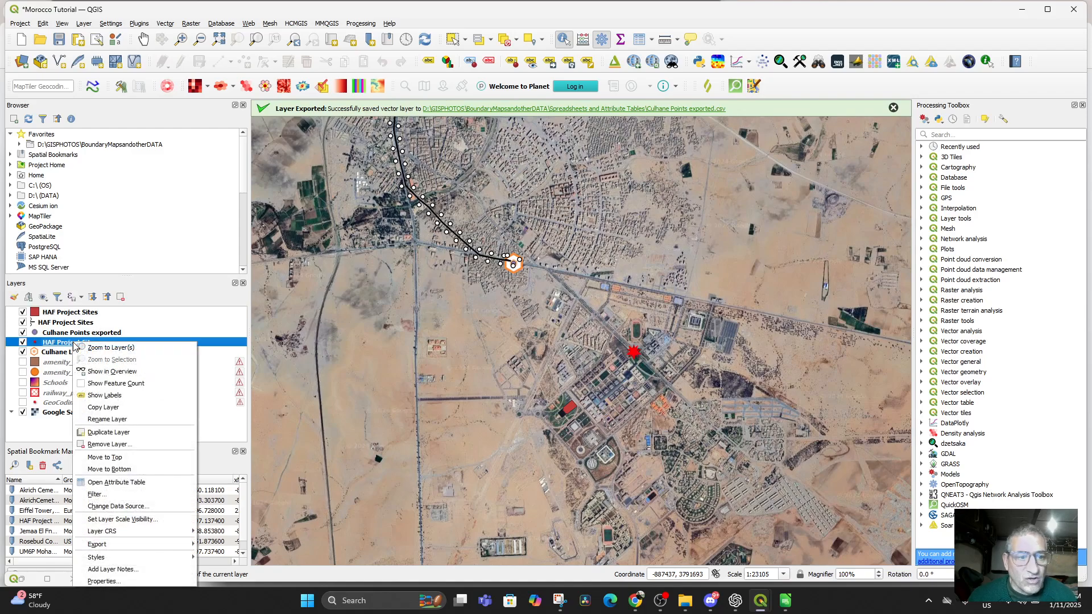
{"action": "left_click", "coordinate": [120, 482]}
{"action": "scroll", "coordinate": [410, 402], "scroll_direction": "down", "scroll_amount": 5}
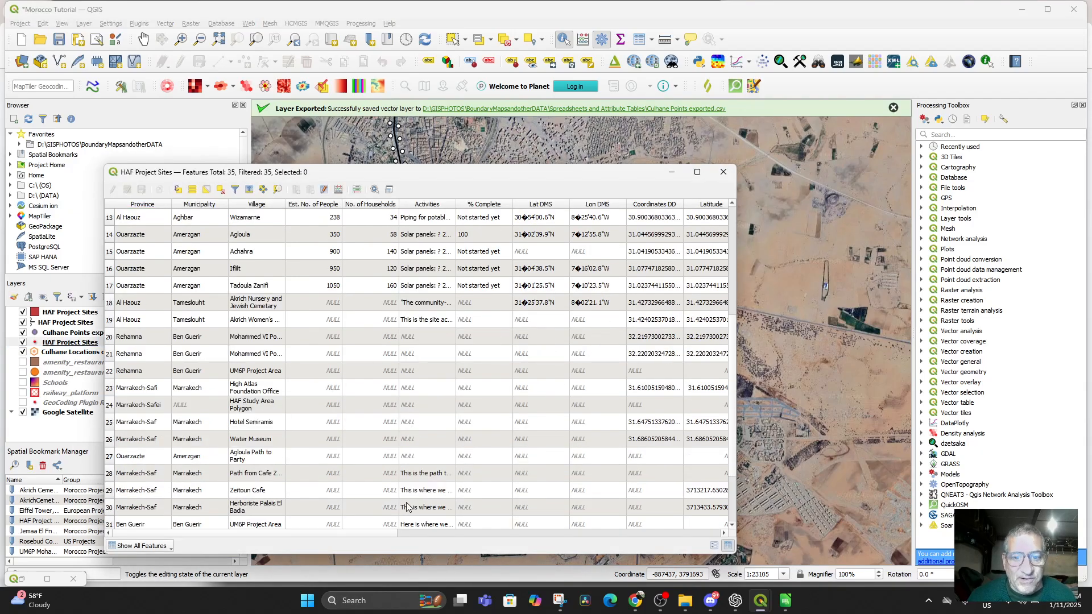
{"action": "left_click_drag", "start_coordinate": [346, 527], "coordinate": [557, 518]}
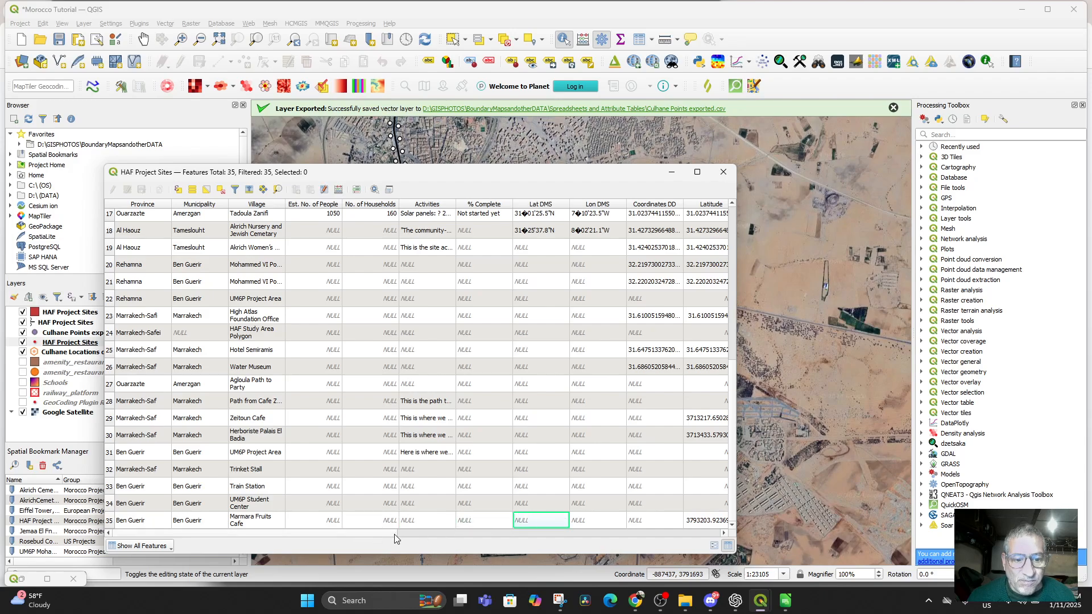
{"action": "left_click_drag", "start_coordinate": [374, 536], "coordinate": [505, 550]}
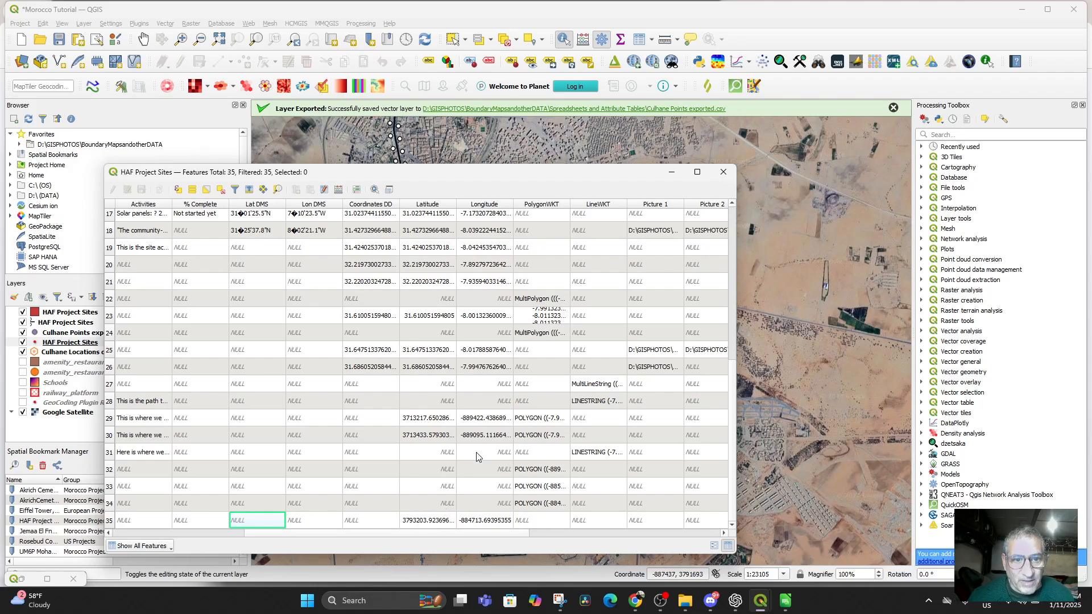
{"action": "left_click", "coordinate": [428, 522]}
{"action": "left_click", "coordinate": [417, 441]}
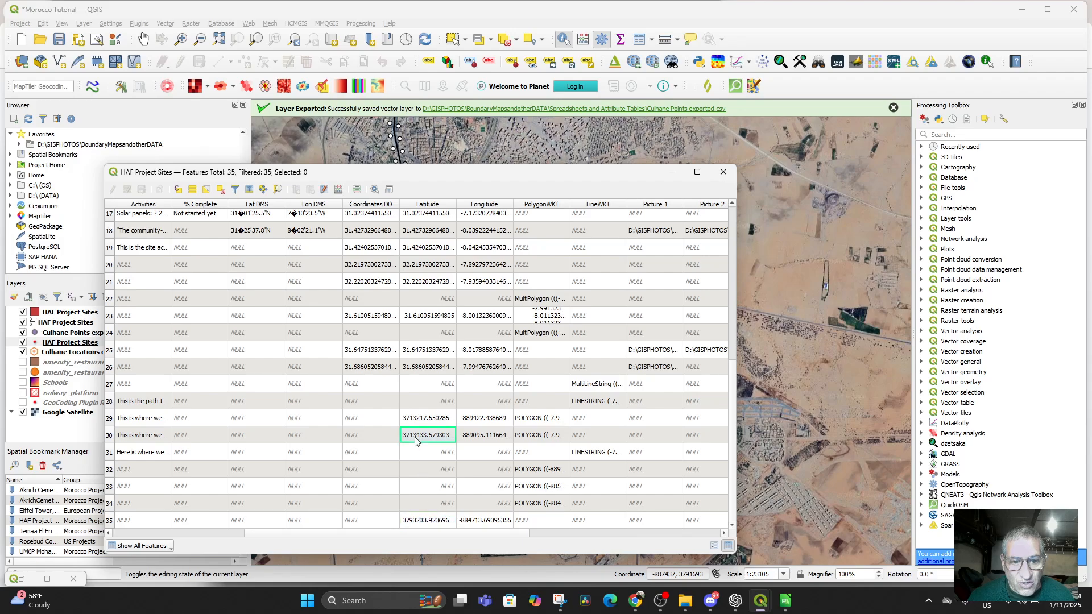
{"action": "left_click", "coordinate": [416, 422]}
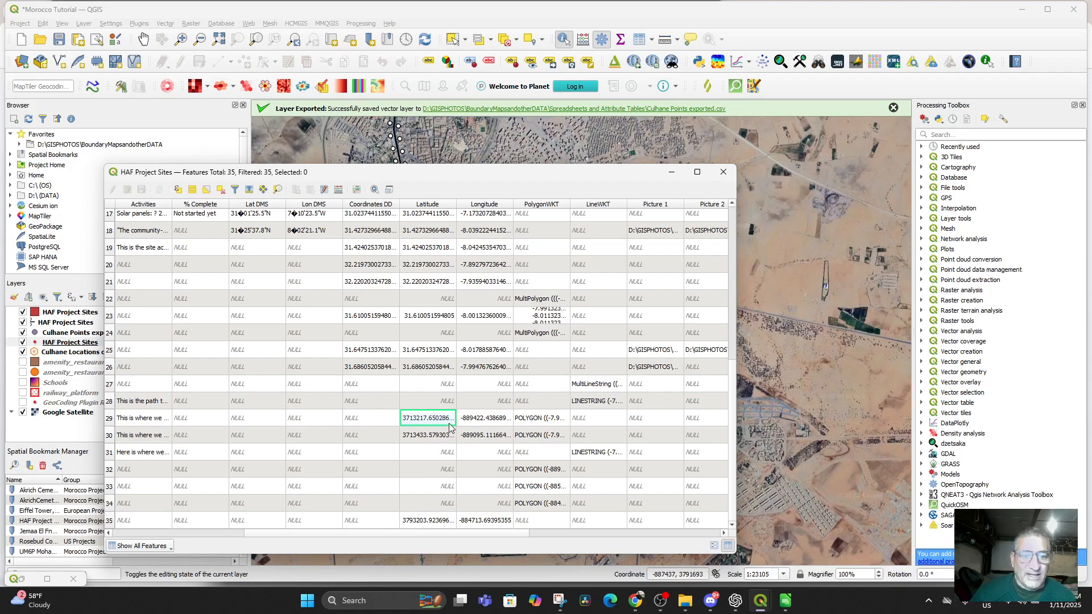
{"action": "left_click", "coordinate": [672, 173]}
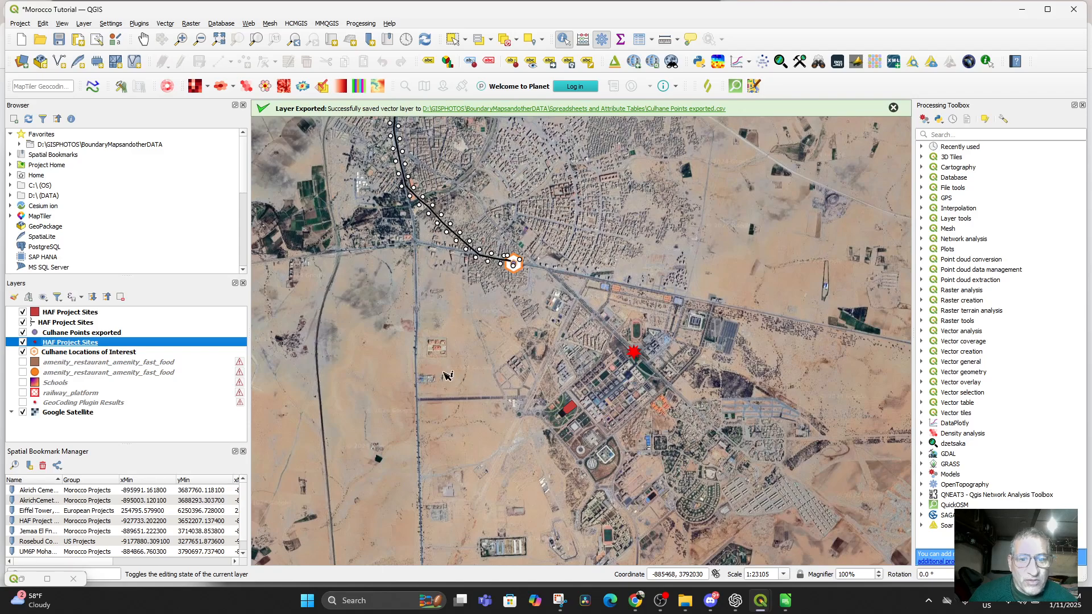
Check which CRS is assigned to the Culhane Points exported layer and to the HAF Project Sites polygon layer
{"action": "left_click", "coordinate": [67, 312]}
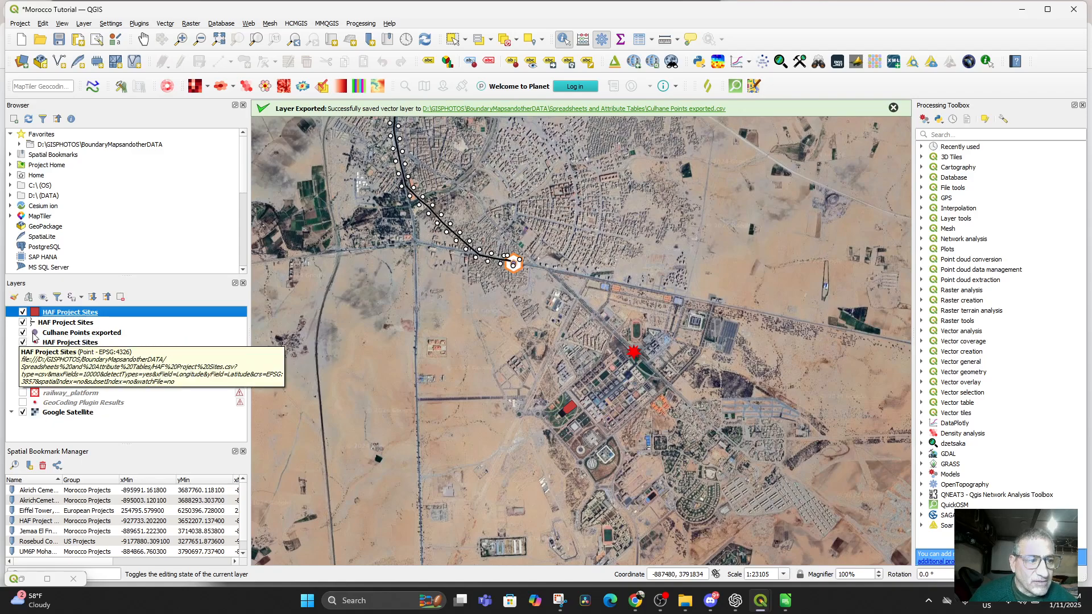
{"action": "left_click", "coordinate": [48, 334]}
{"action": "right_click", "coordinate": [72, 334]}
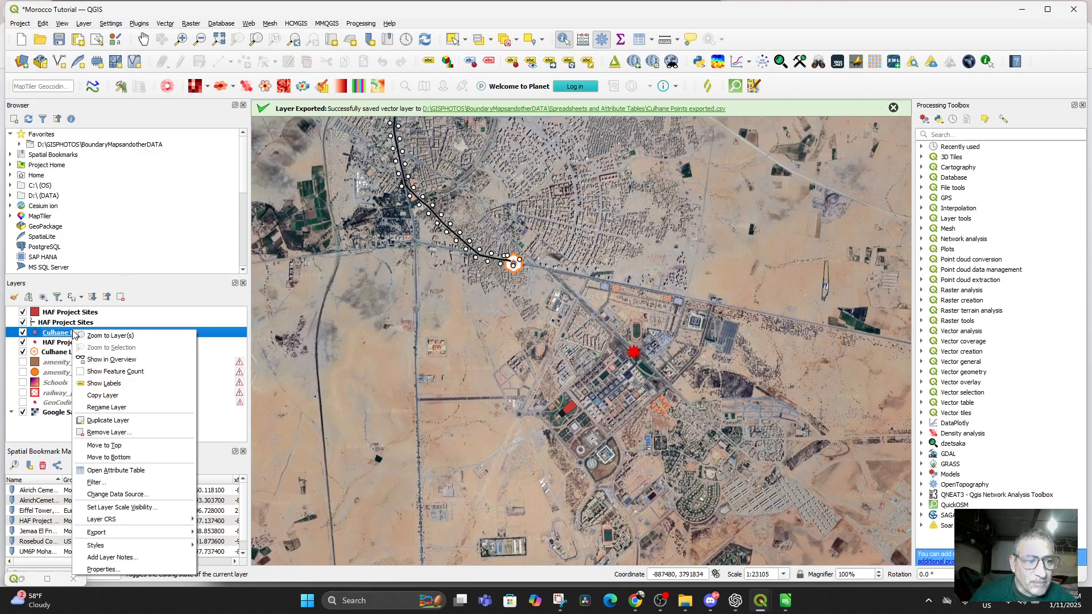
{"action": "mouse_move", "coordinate": [128, 522]}
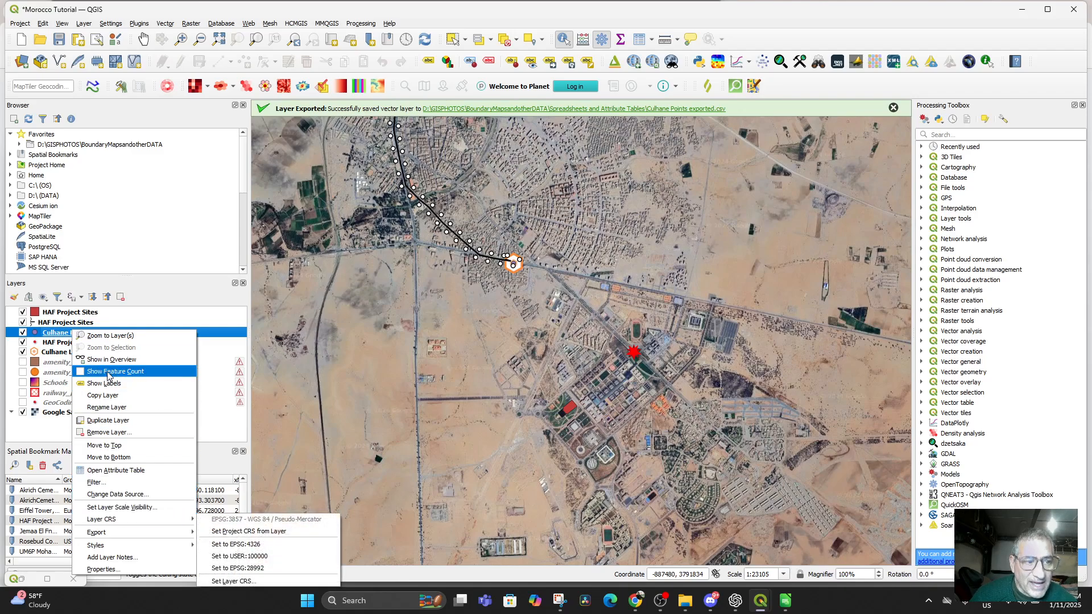
{"action": "left_click", "coordinate": [61, 333]}
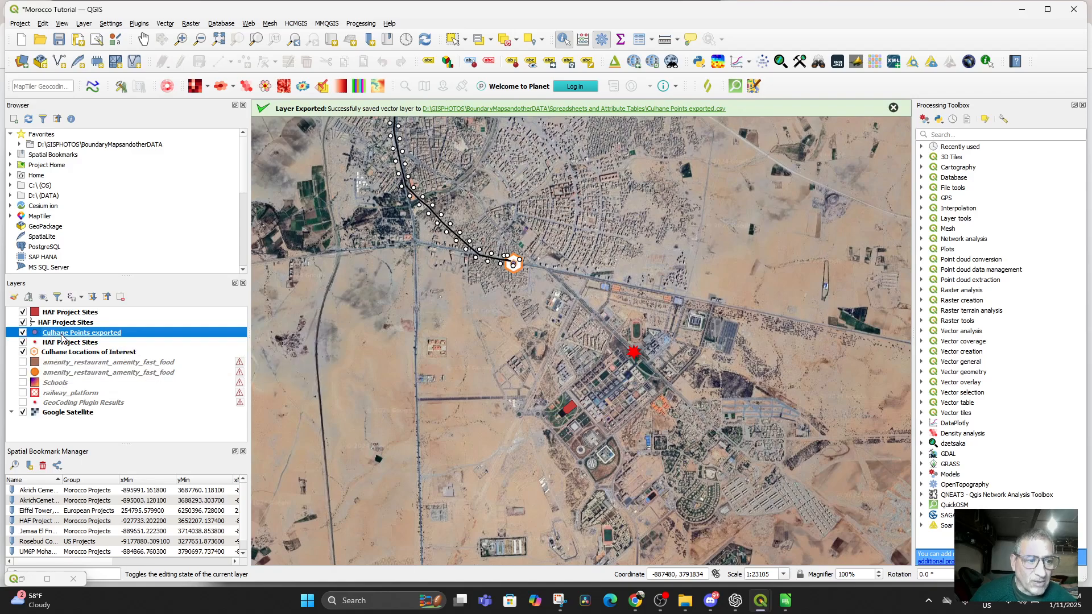
{"action": "left_click", "coordinate": [66, 312]}
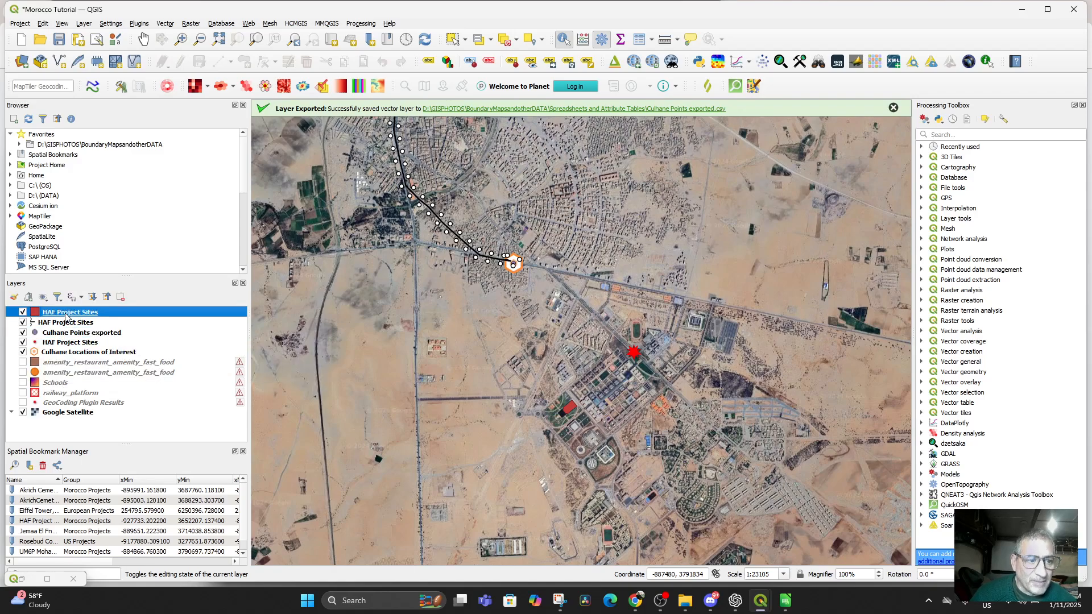
{"action": "right_click", "coordinate": [66, 313]}
{"action": "mouse_move", "coordinate": [112, 495]}
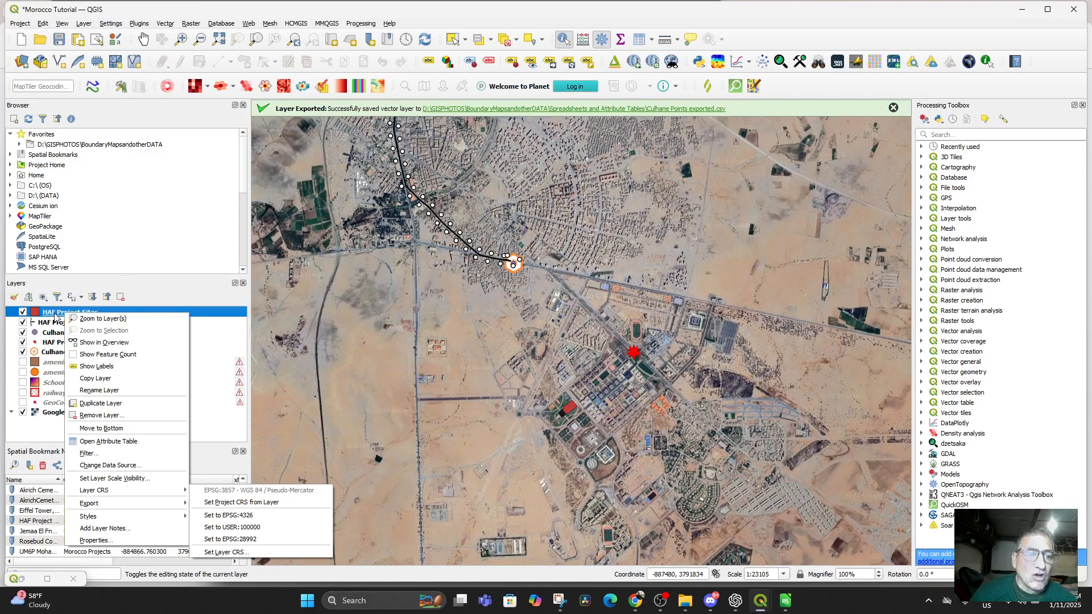
{"action": "key", "text": "Escape"}
{"action": "key", "text": "Escape"}
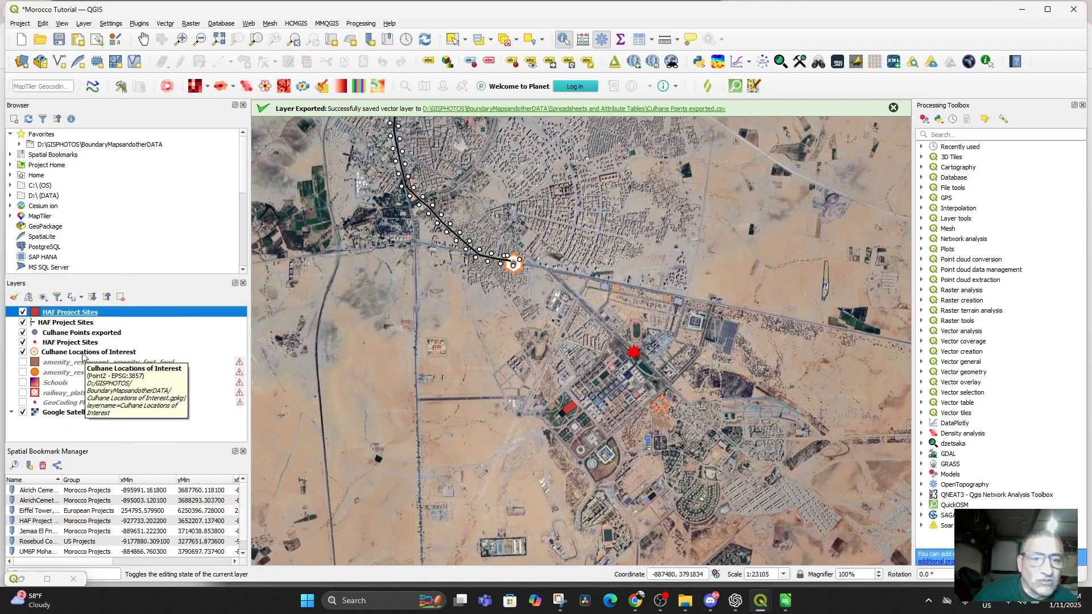
Toggle the Culhane Locations of Interest layer off and on, and check its assigned CRS
{"action": "left_click", "coordinate": [22, 353]}
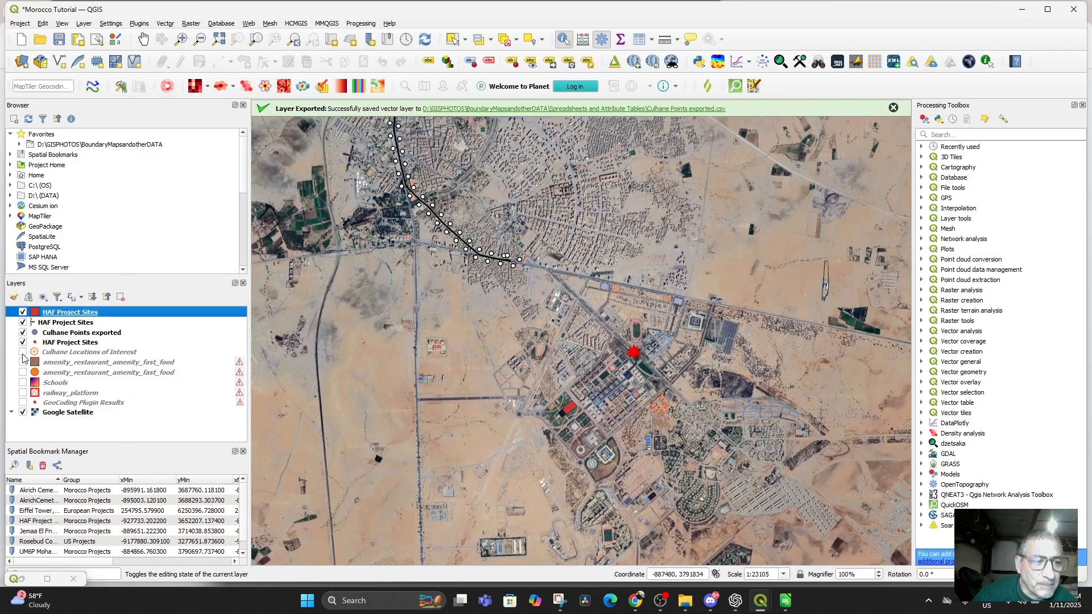
{"action": "left_click", "coordinate": [23, 352]}
{"action": "left_click", "coordinate": [66, 354]}
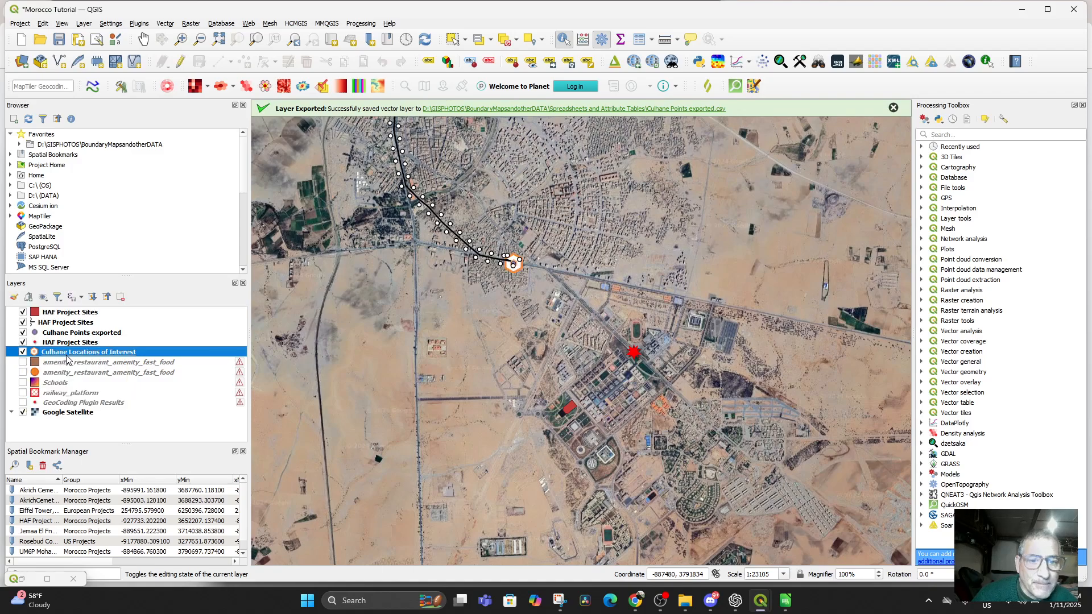
{"action": "right_click", "coordinate": [67, 353]}
{"action": "mouse_move", "coordinate": [135, 556]}
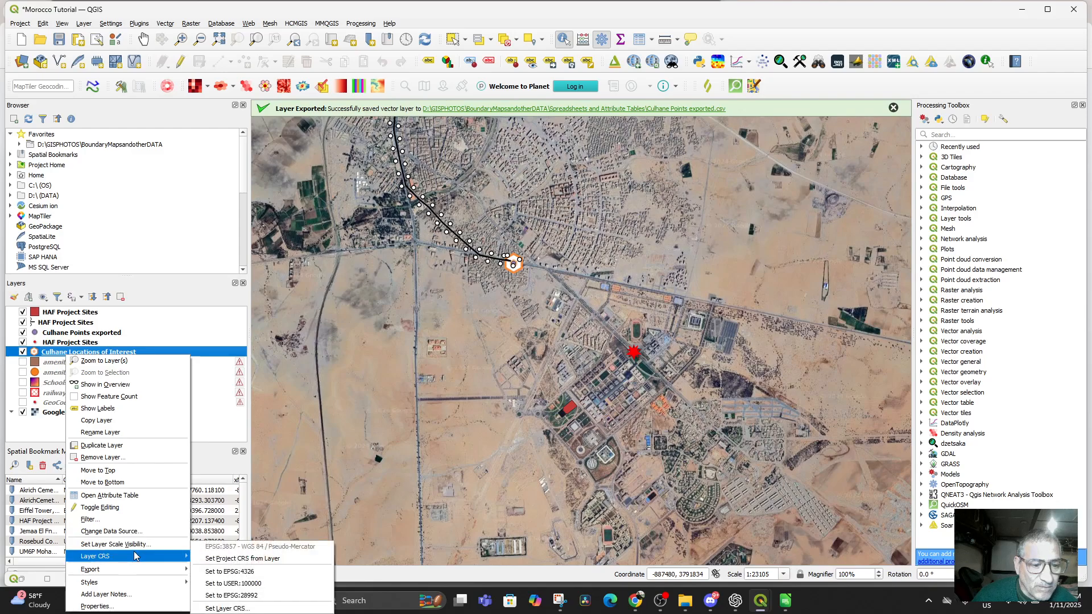
{"action": "left_click", "coordinate": [49, 357]}
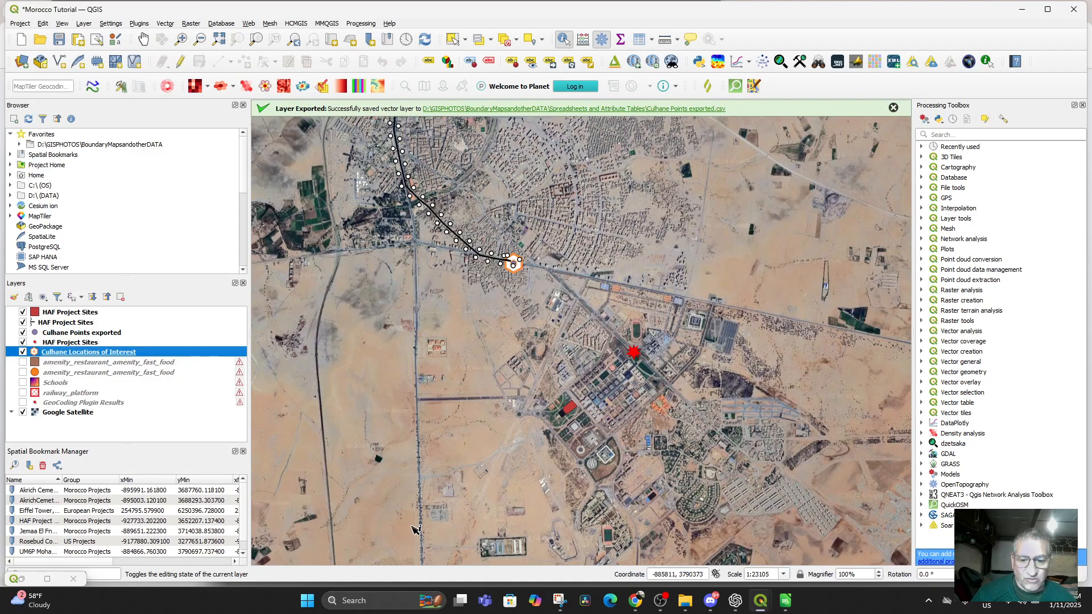
Switch to LibreOffice Calc and close Culhane Points exported.csv without saving its changes
{"action": "left_click", "coordinate": [785, 602]}
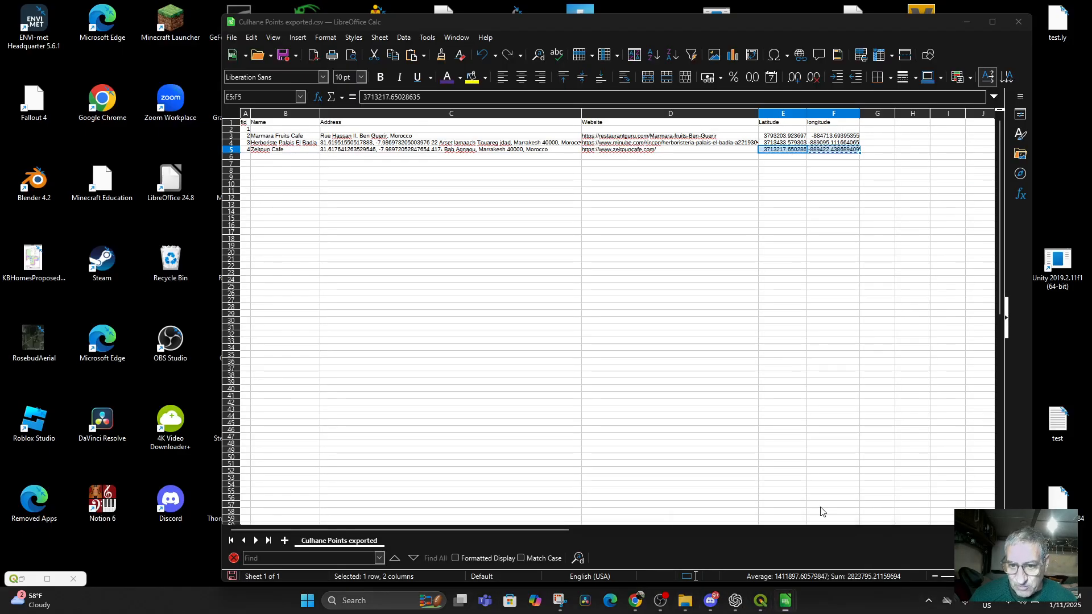
{"action": "left_click", "coordinate": [821, 512]}
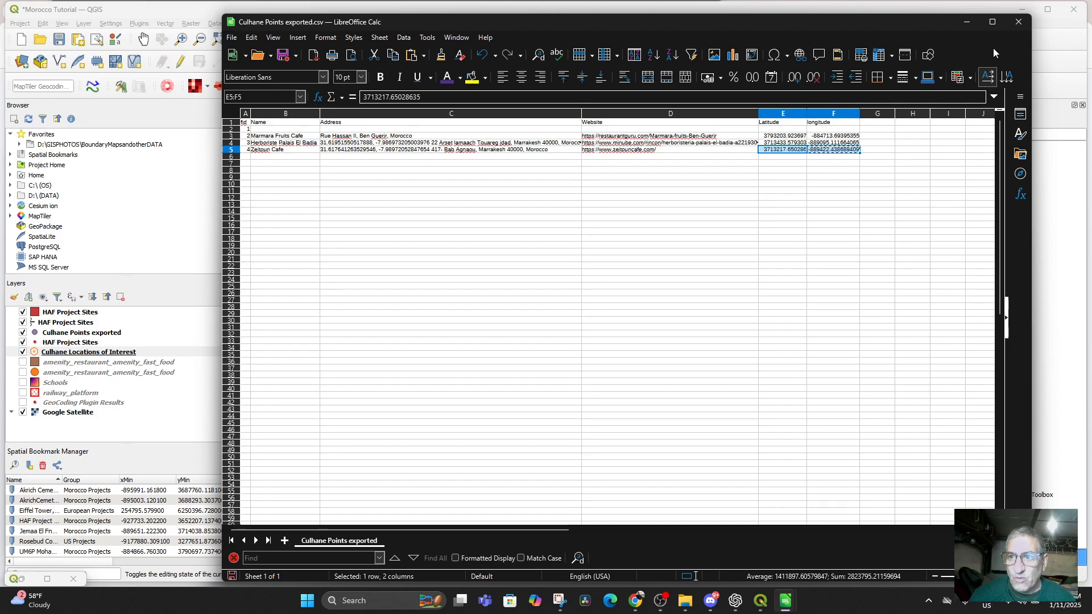
{"action": "left_click", "coordinate": [1017, 22]}
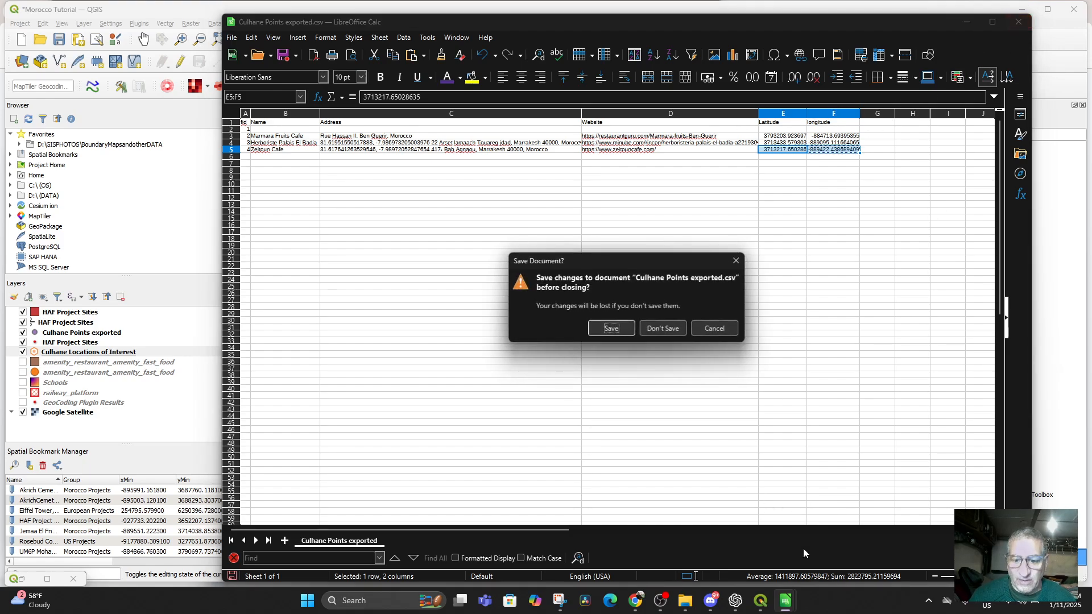
{"action": "left_click", "coordinate": [661, 330]}
Switch to File Explorer and try to delete the Culhane Points exported spreadsheet from the Spreadsheets and Attribute Tables folder
{"action": "mouse_move", "coordinate": [686, 604]}
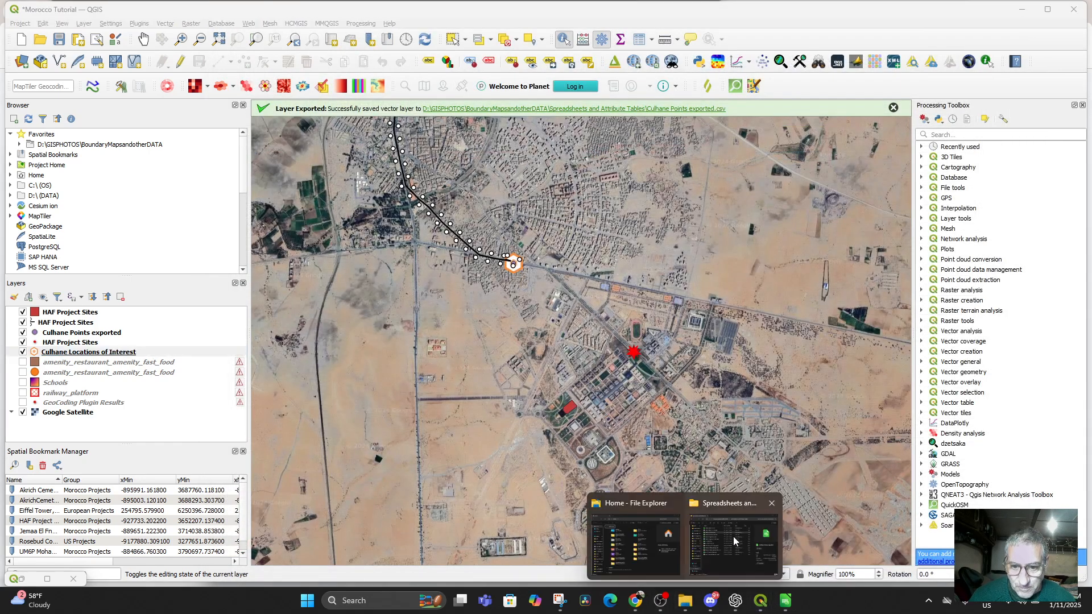
{"action": "left_click", "coordinate": [737, 543]}
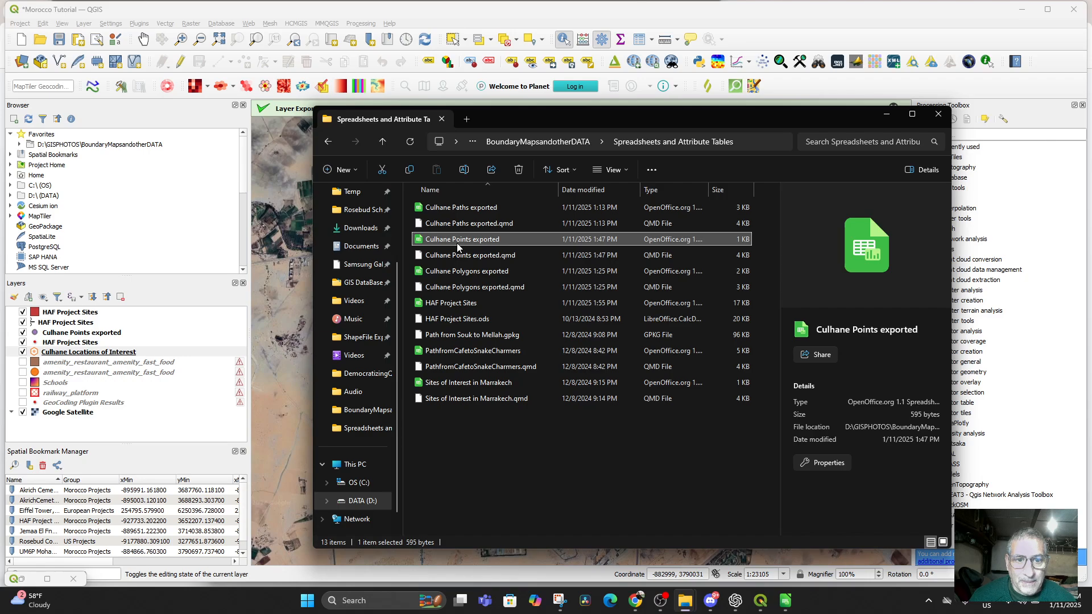
{"action": "right_click", "coordinate": [458, 242]}
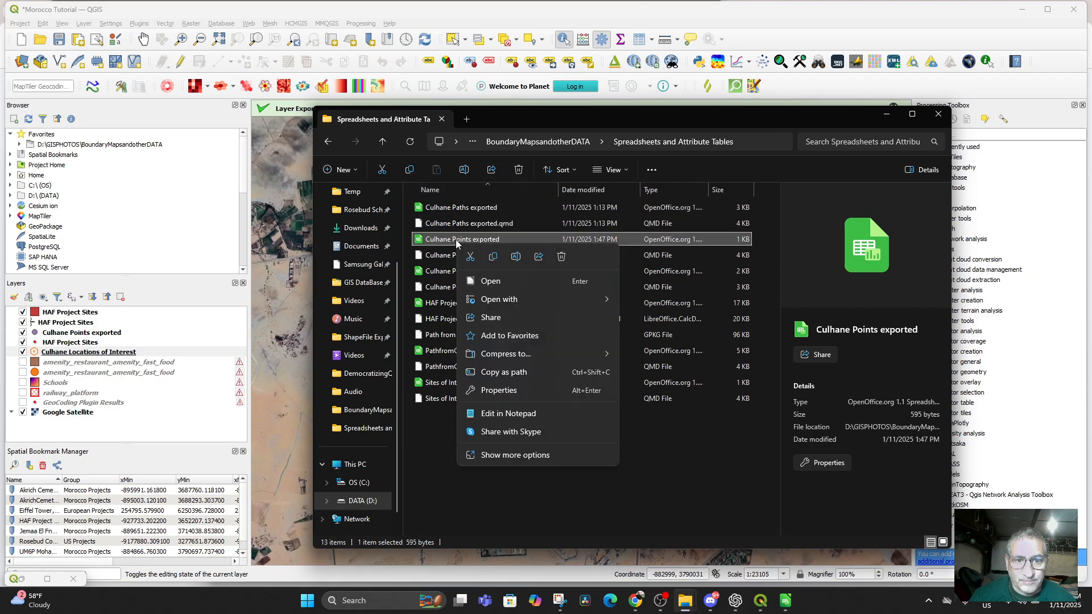
{"action": "key", "text": "Escape"}
{"action": "left_click", "coordinate": [519, 170]}
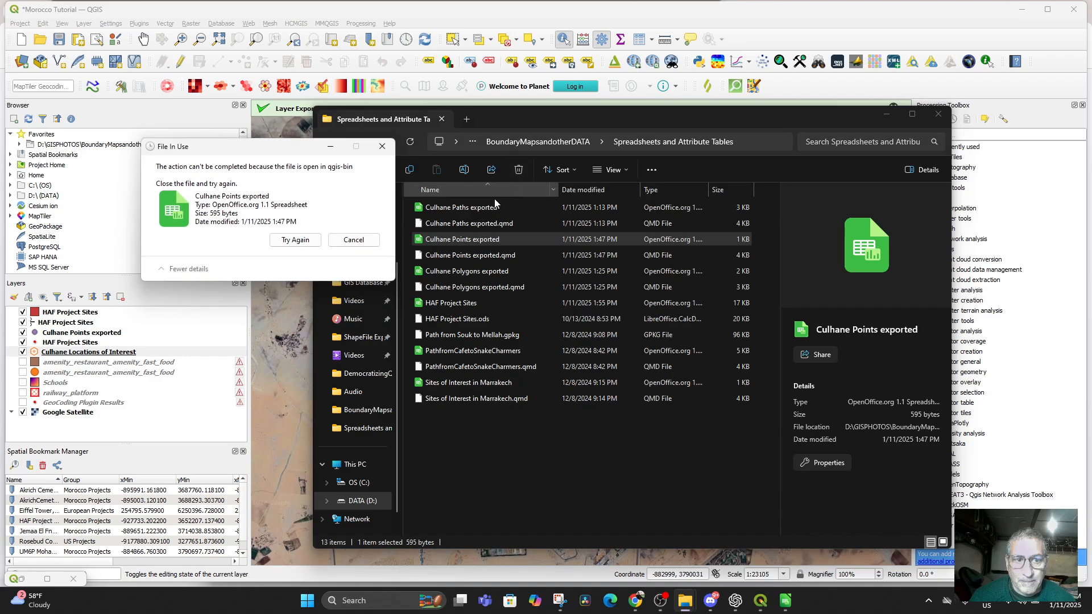
{"action": "left_click", "coordinate": [295, 239]}
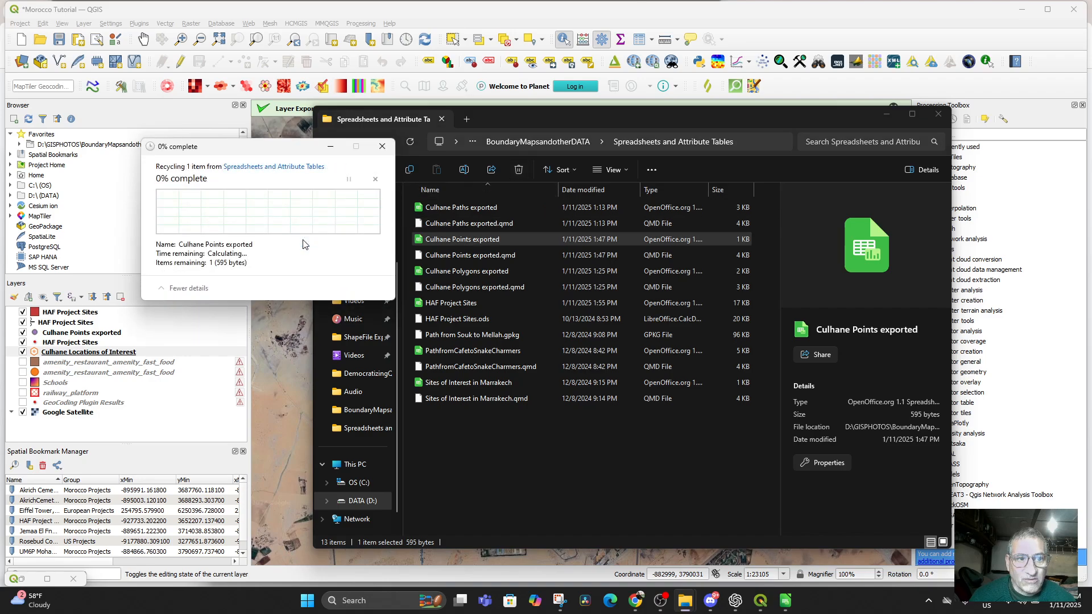
{"action": "left_click", "coordinate": [382, 146]}
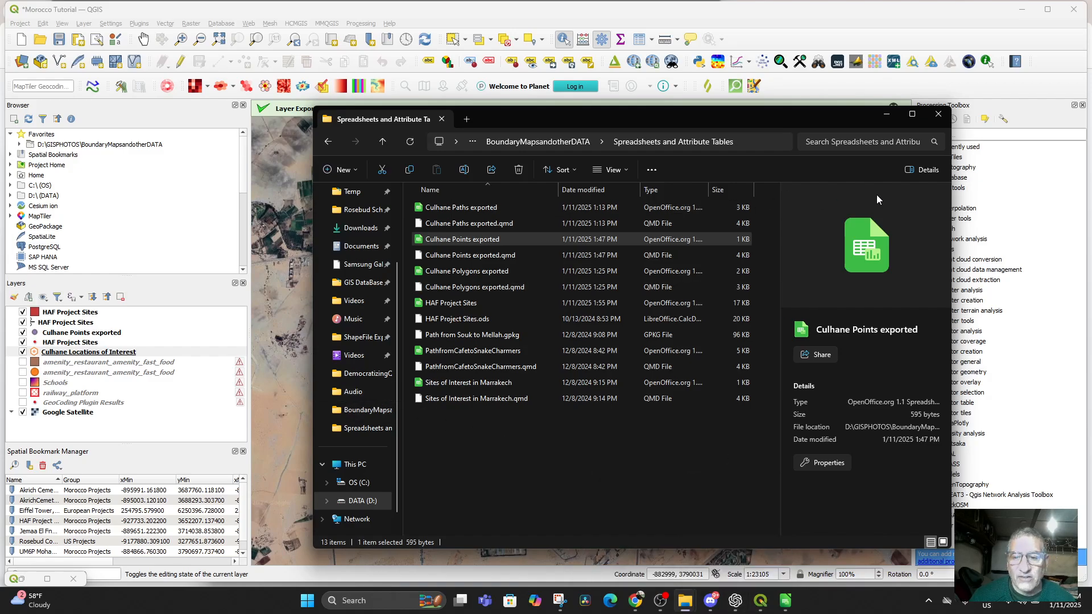
Glance at HAF Project Sites.csv in LibreOffice Calc, return to QGIS and dismiss the layer export message
{"action": "left_click", "coordinate": [761, 514]}
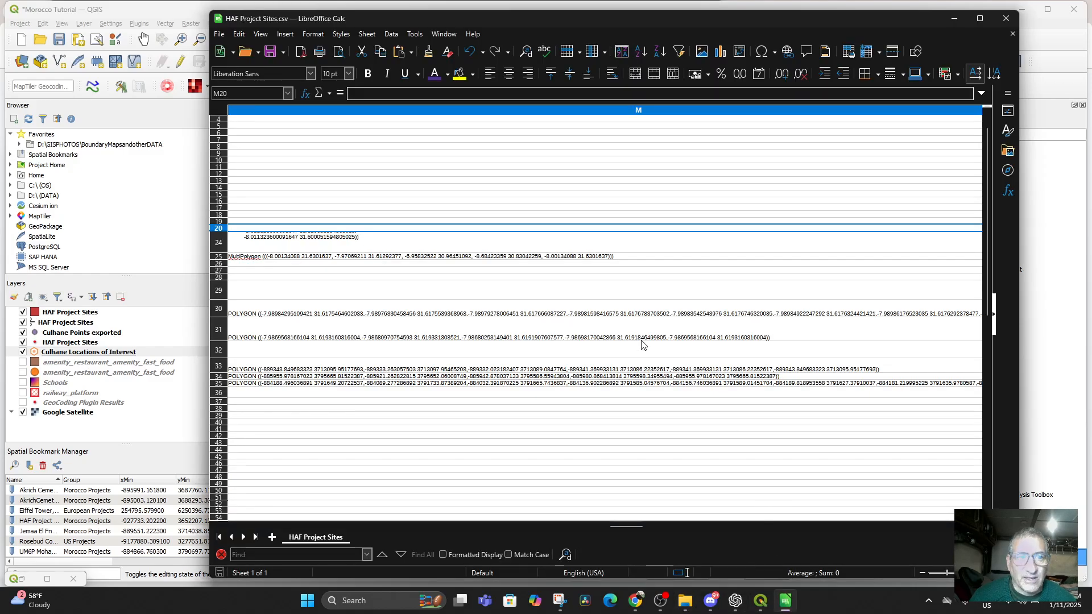
{"action": "left_click", "coordinate": [114, 322]}
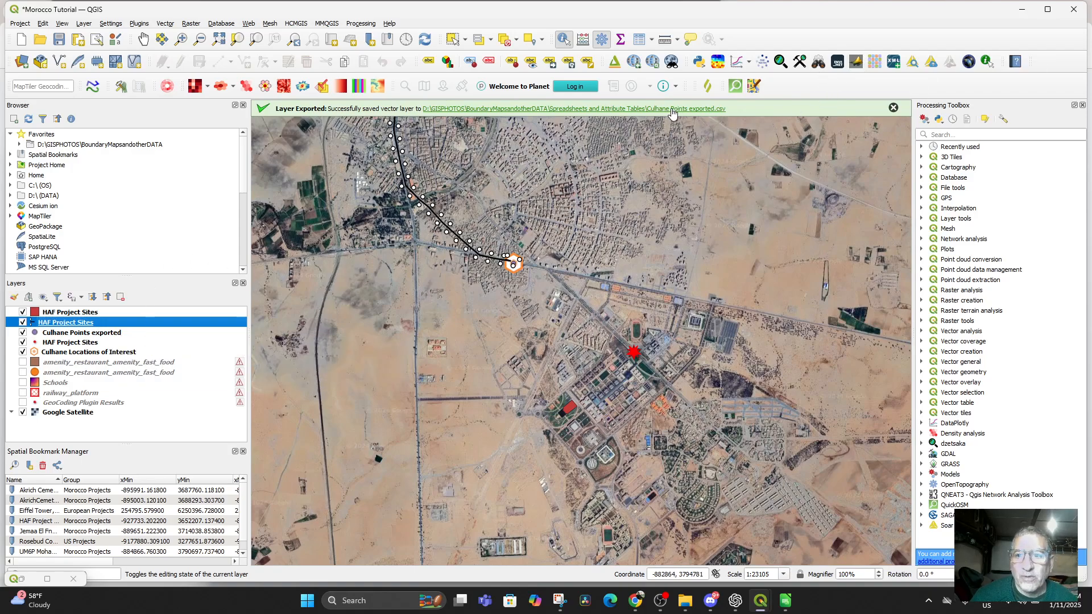
{"action": "left_click", "coordinate": [893, 107]}
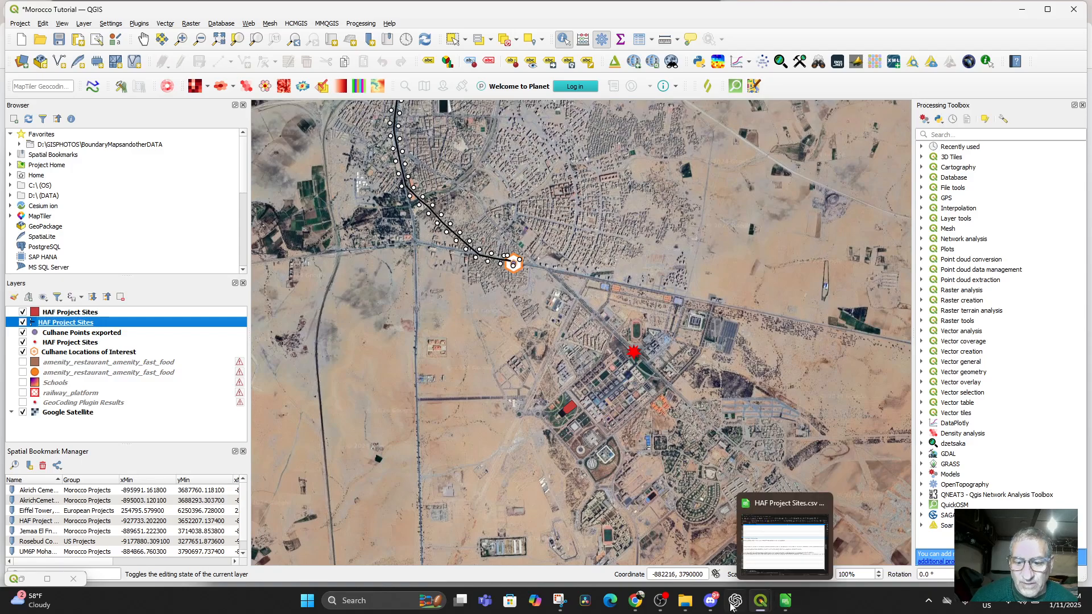
Try to delete the Culhane Points exported spreadsheet from the Spreadsheets and Attribute Tables folder in File Explorer, then return to QGIS
{"action": "mouse_move", "coordinate": [684, 602]}
{"action": "left_click", "coordinate": [718, 543]}
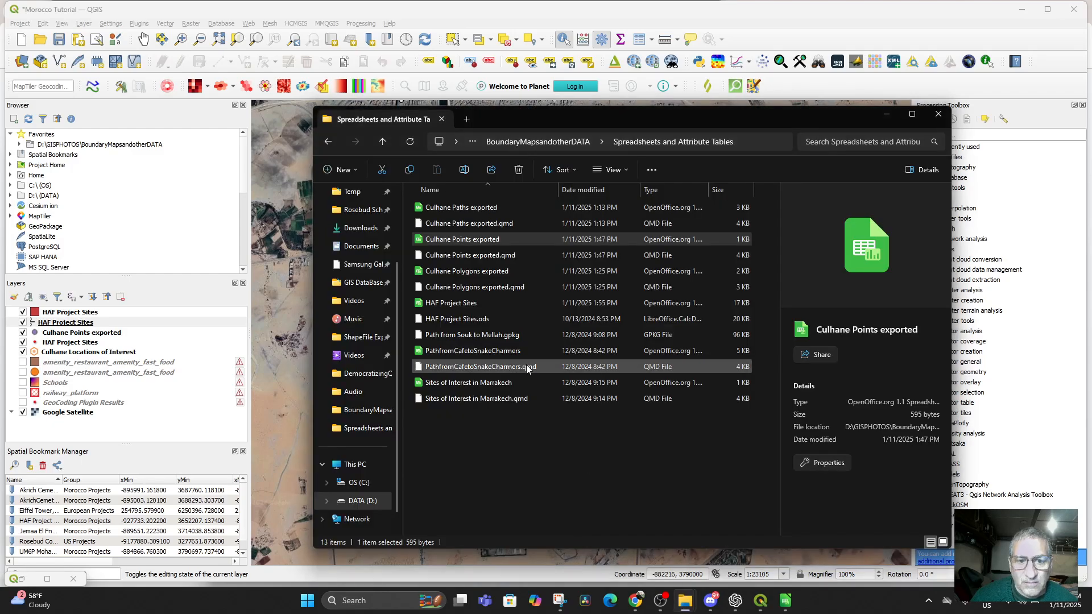
{"action": "right_click", "coordinate": [457, 245]}
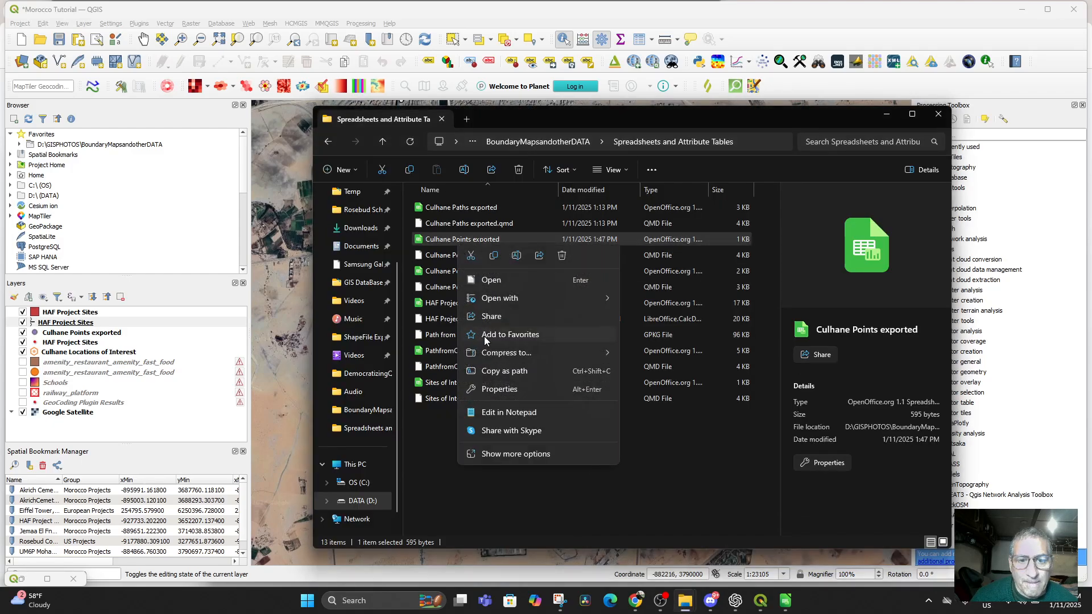
{"action": "left_click", "coordinate": [562, 257]}
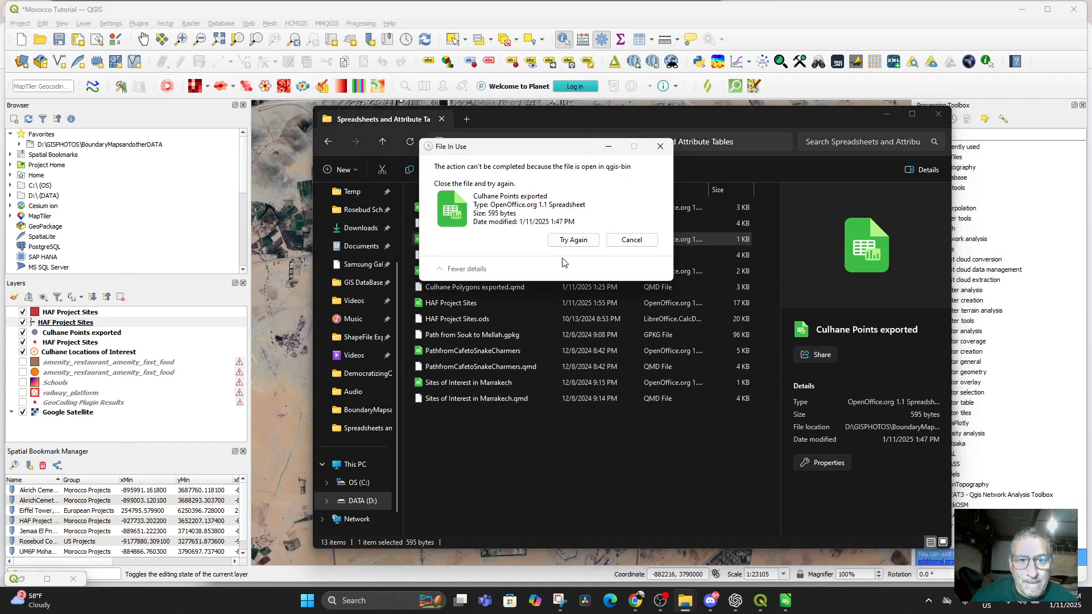
{"action": "left_click", "coordinate": [632, 241]}
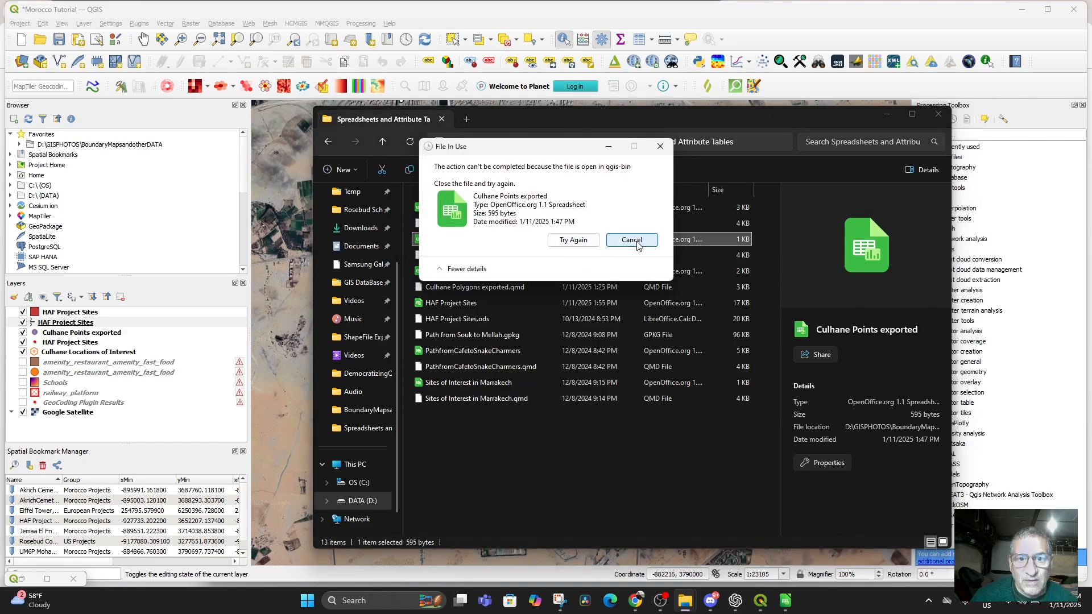
{"action": "left_click", "coordinate": [213, 325]}
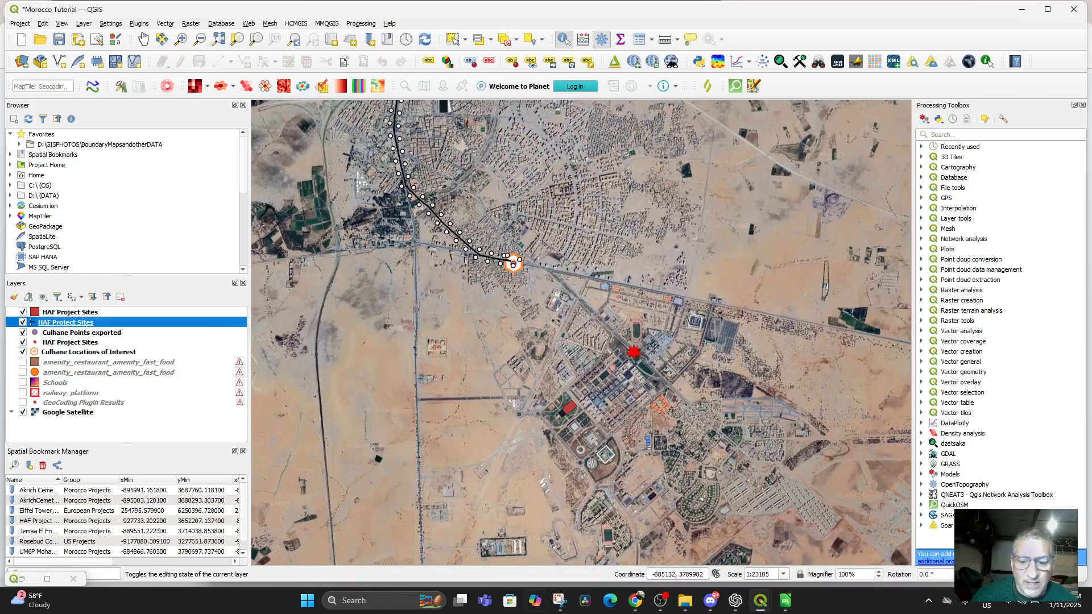
Close all open HAF Project Sites attribute table windows and return to the Morocco Tutorial map
{"action": "mouse_move", "coordinate": [757, 607]}
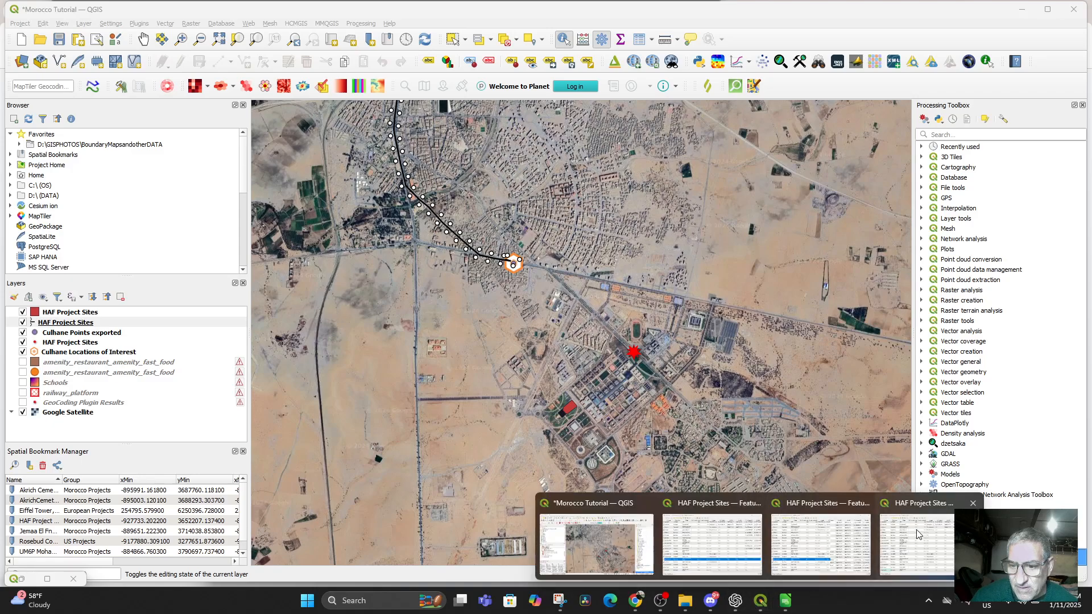
{"action": "mouse_move", "coordinate": [972, 504]}
{"action": "left_click", "coordinate": [759, 599]}
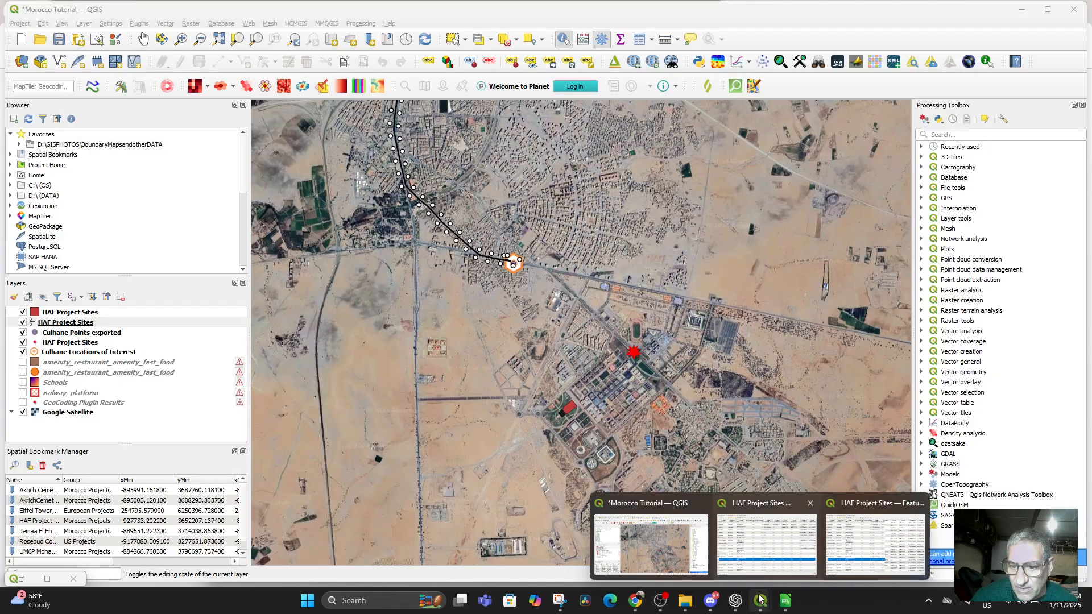
{"action": "left_click", "coordinate": [920, 504]}
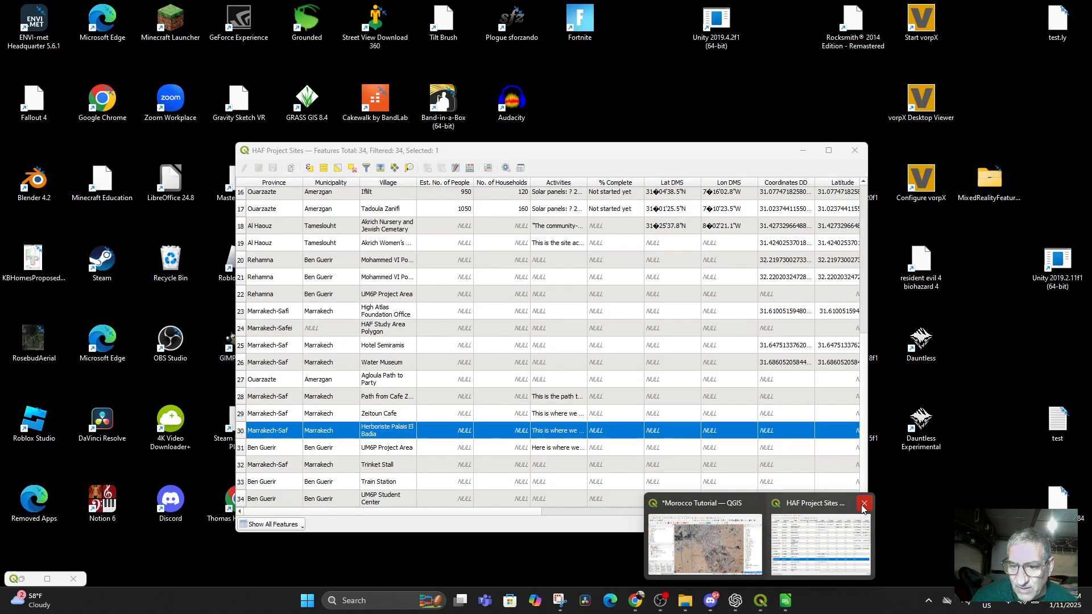
{"action": "left_click", "coordinate": [864, 504]}
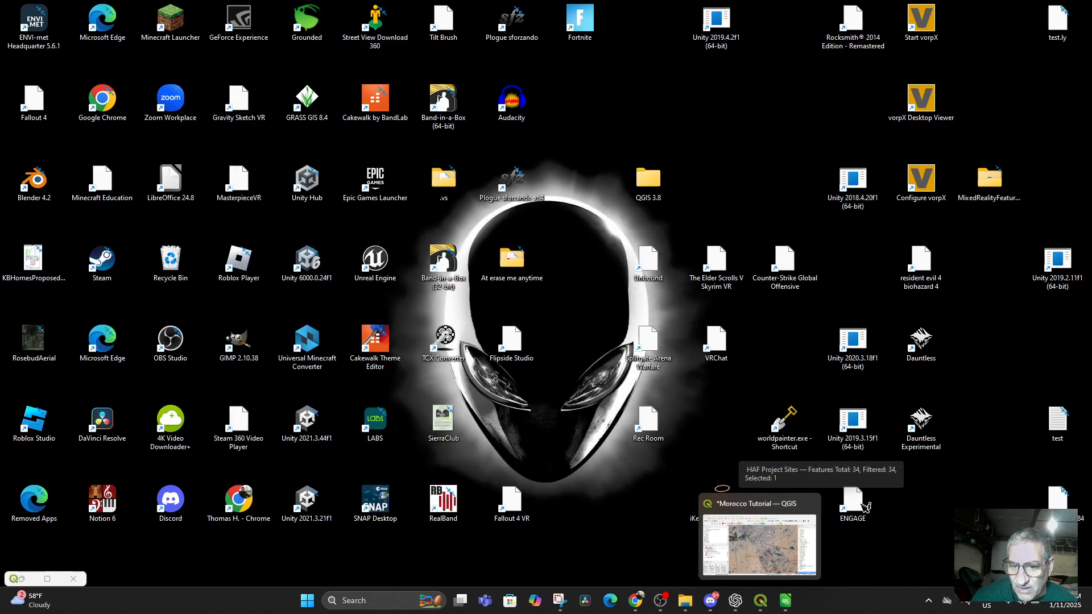
{"action": "left_click", "coordinate": [459, 399]}
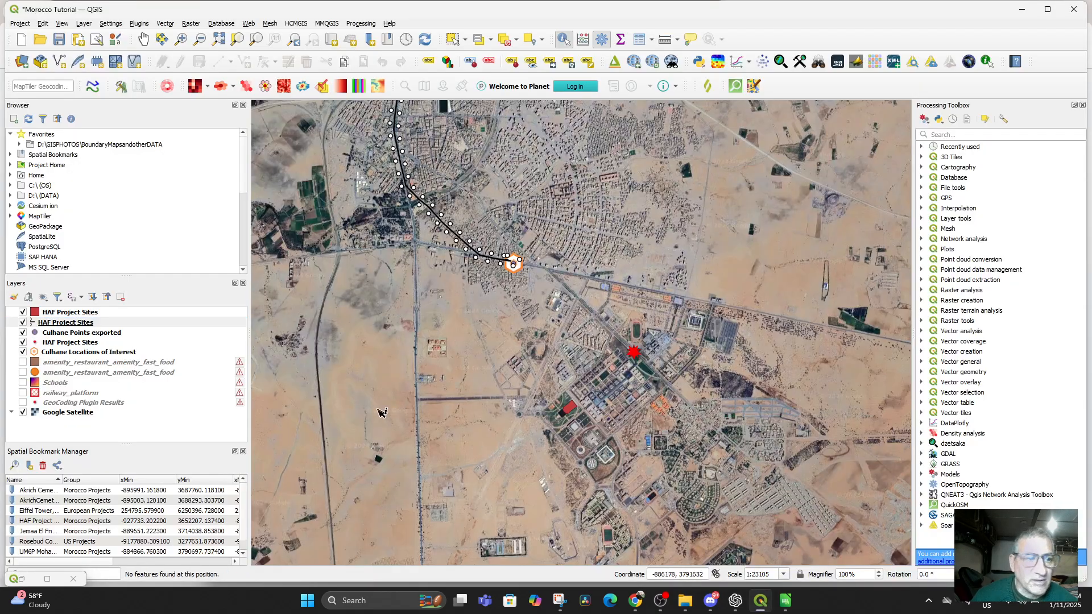
Remove the Culhane Points exported layer from the project
{"action": "right_click", "coordinate": [60, 332]}
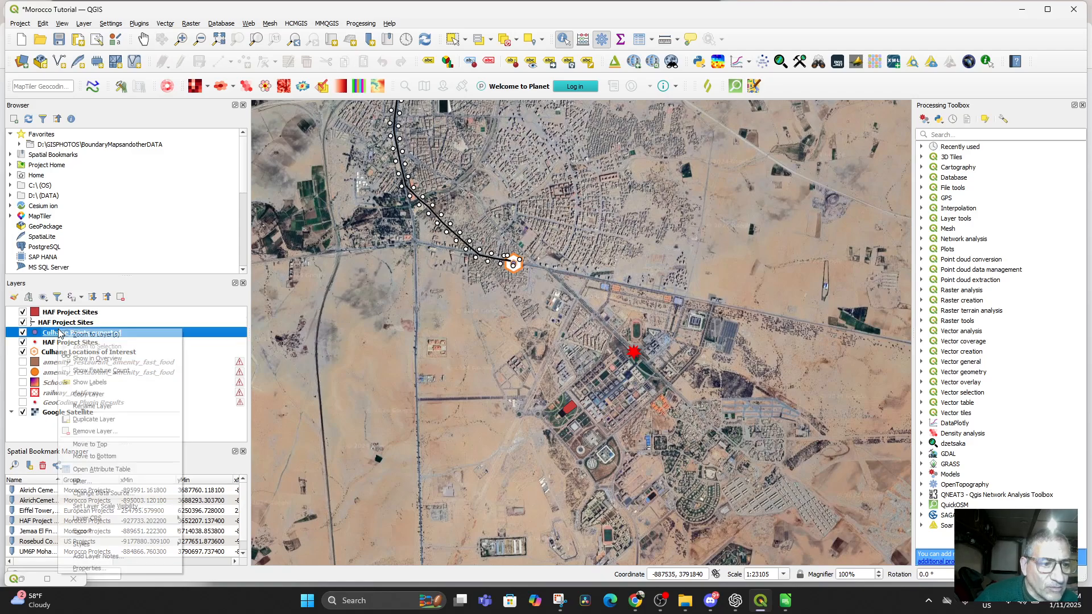
{"action": "left_click", "coordinate": [91, 432]}
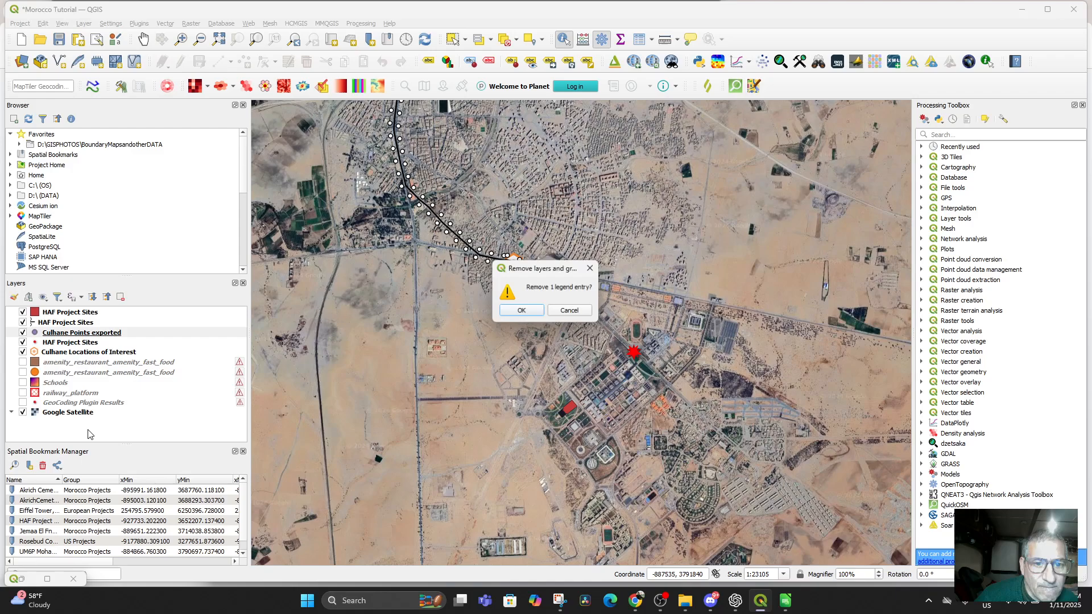
{"action": "left_click", "coordinate": [522, 312]}
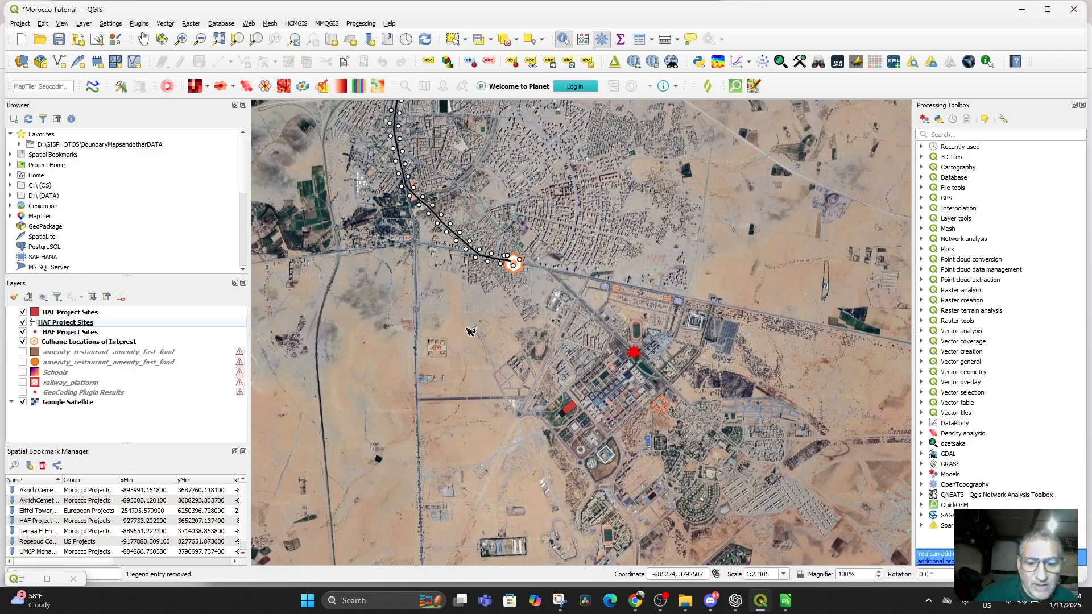
Switch to File Explorer, delete the Culhane Points exported spreadsheet from the Spreadsheets and Attribute Tables folder, and minimize the window
{"action": "mouse_move", "coordinate": [688, 604]}
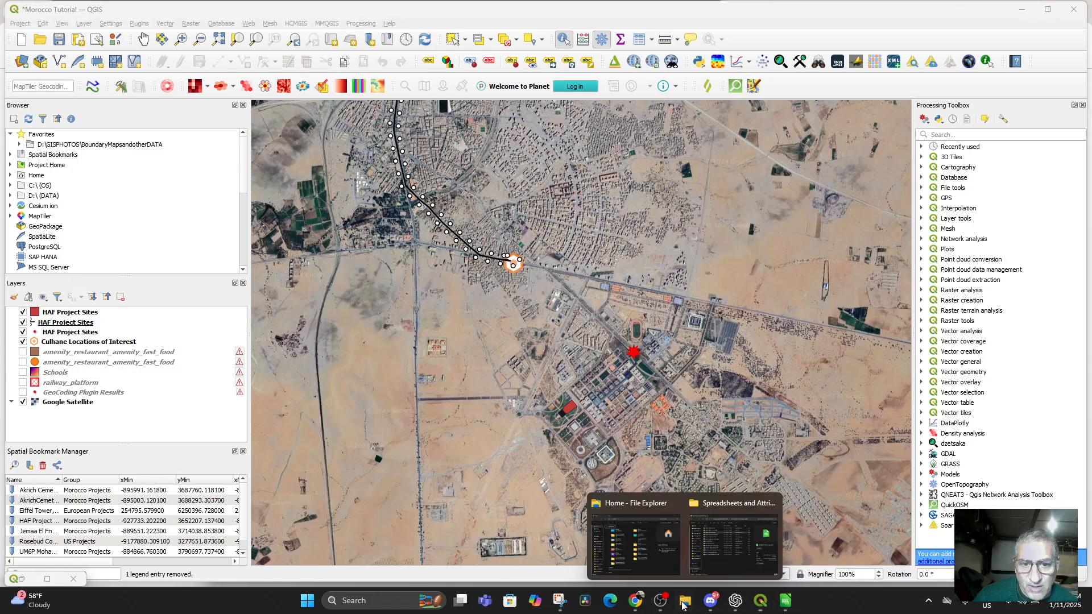
{"action": "left_click", "coordinate": [726, 538]}
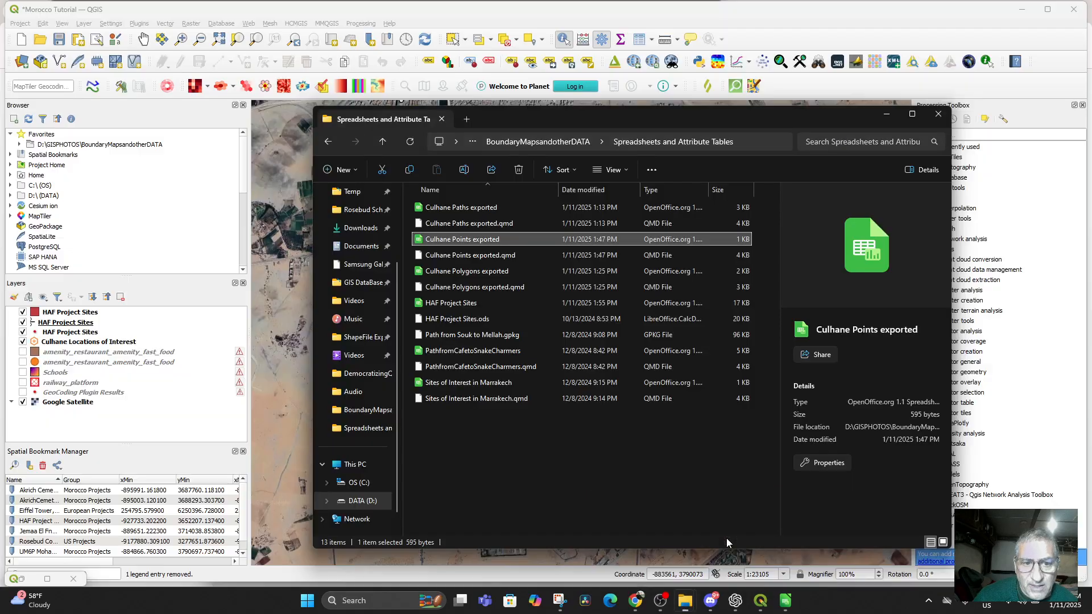
{"action": "right_click", "coordinate": [484, 237]}
{"action": "left_click", "coordinate": [589, 249]}
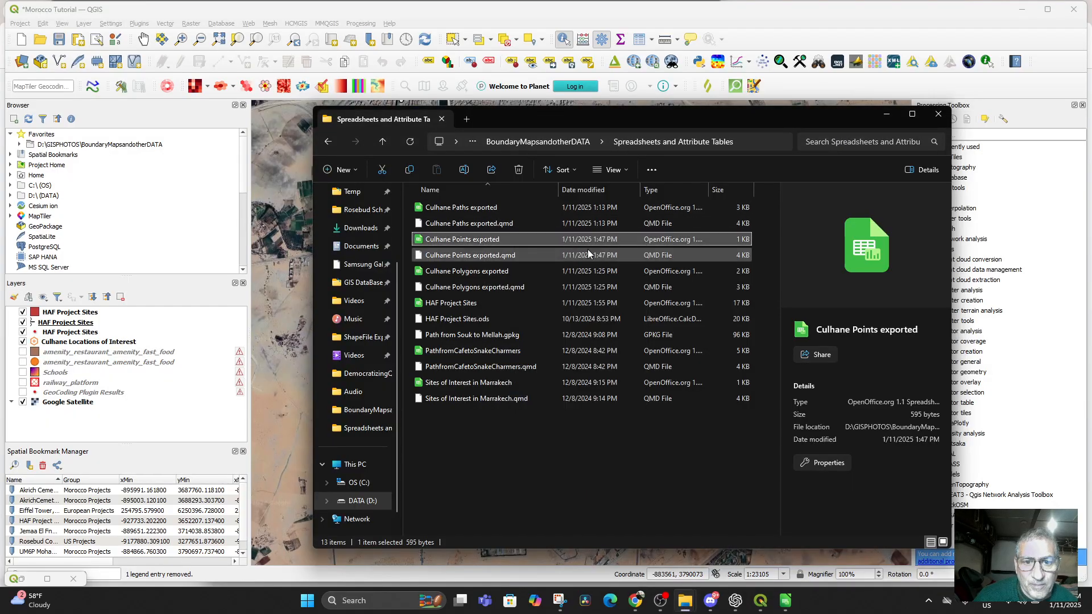
{"action": "left_click", "coordinate": [889, 116]}
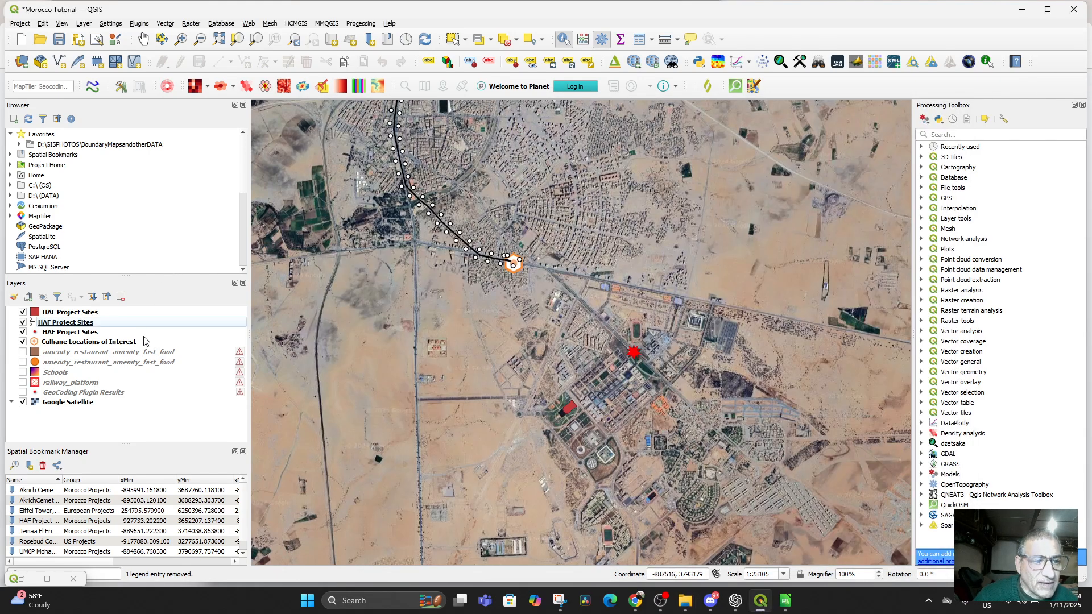
Open the Culhane Locations of Interest attribute table and sort its records by latitude and by longitude to inspect the coordinates
{"action": "left_click", "coordinate": [98, 342]}
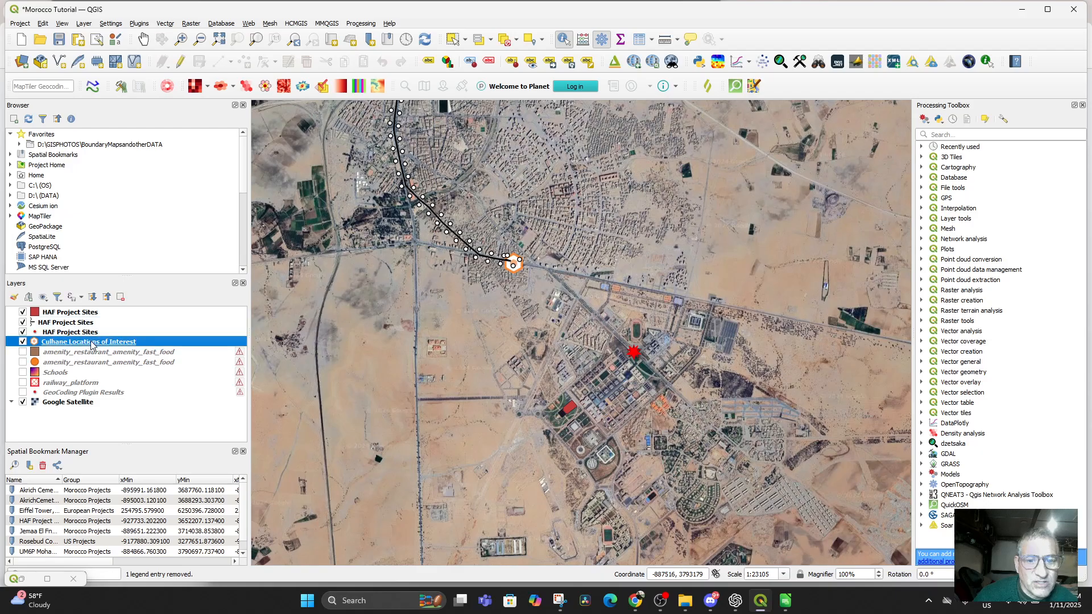
{"action": "scroll", "coordinate": [403, 319], "scroll_direction": "down", "scroll_amount": 6}
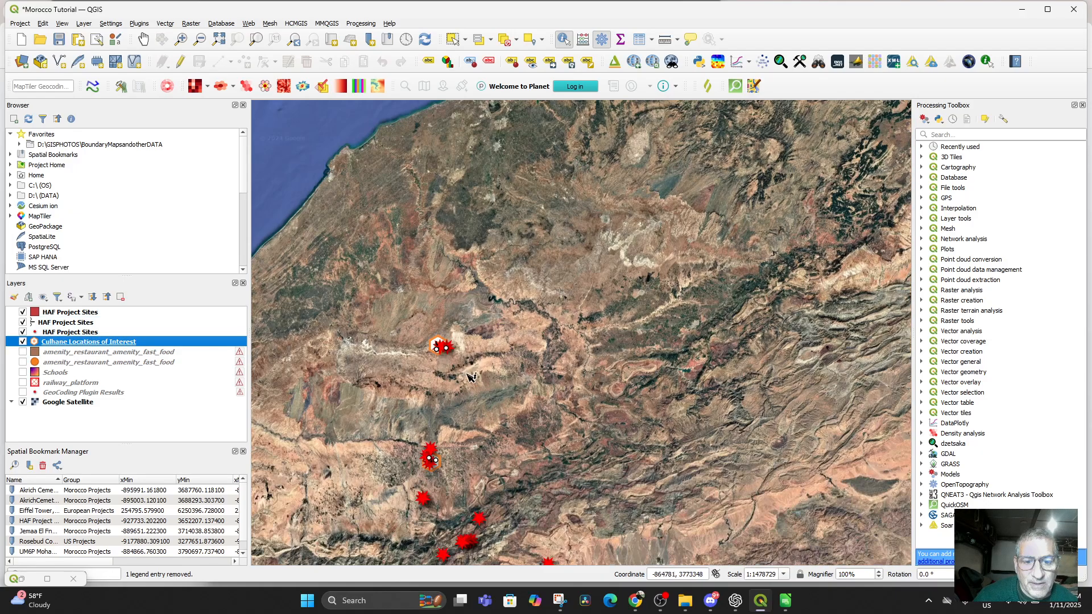
{"action": "scroll", "coordinate": [471, 378], "scroll_direction": "up", "scroll_amount": 2}
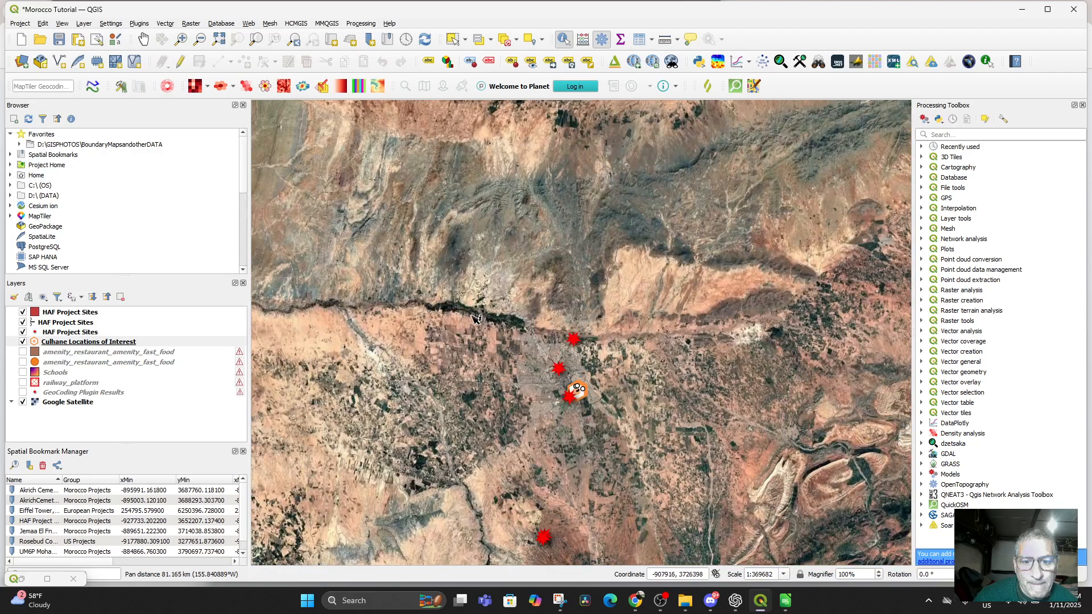
{"action": "left_click_drag", "start_coordinate": [482, 315], "coordinate": [479, 431]}
{"action": "scroll", "coordinate": [479, 432], "scroll_direction": "down", "scroll_amount": 1}
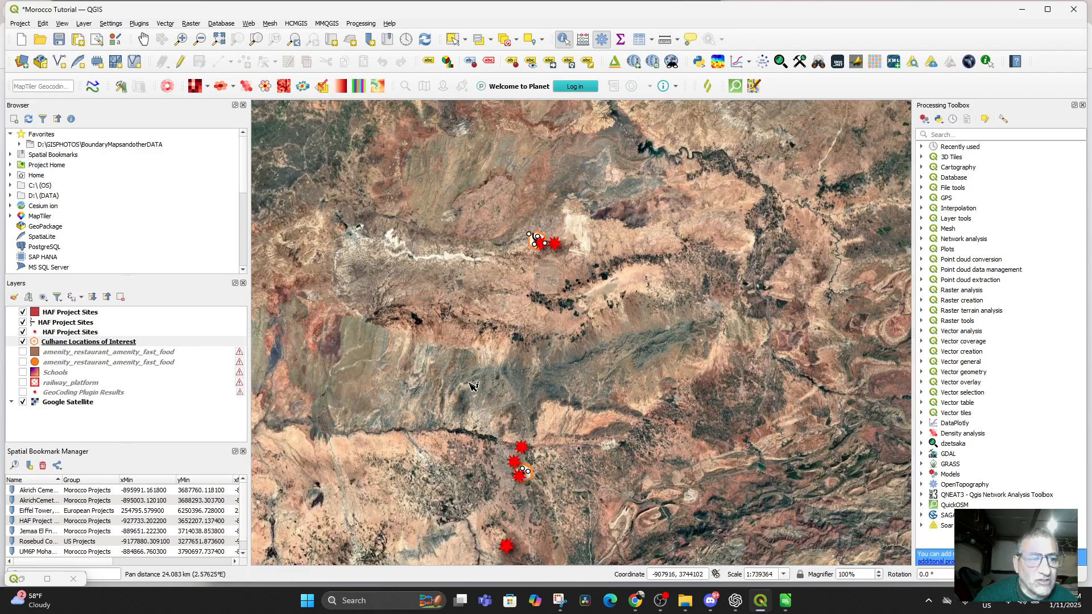
{"action": "right_click", "coordinate": [69, 344]}
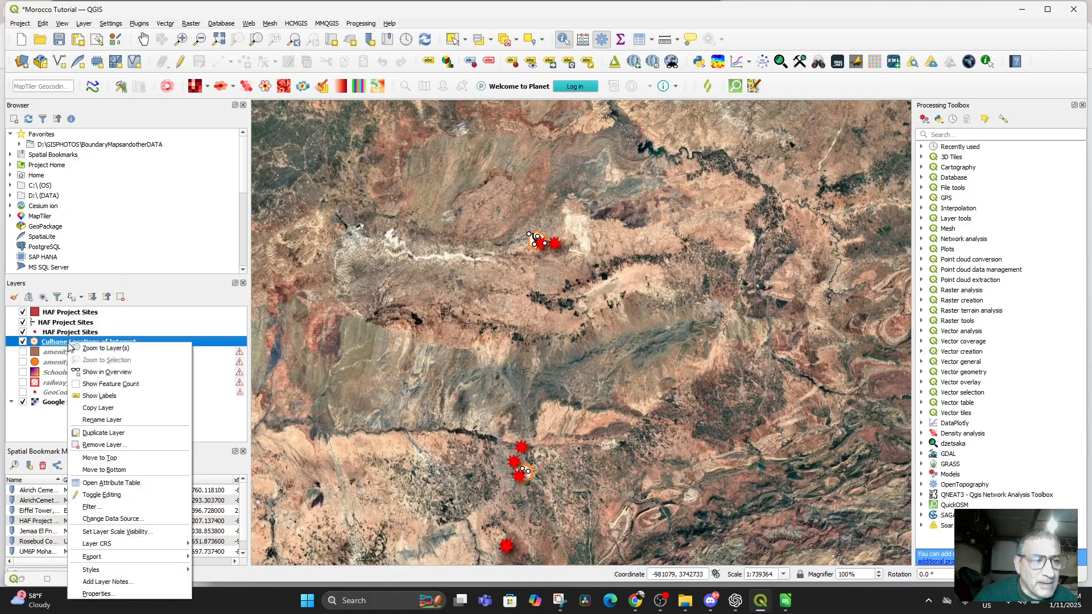
{"action": "left_click", "coordinate": [114, 483]}
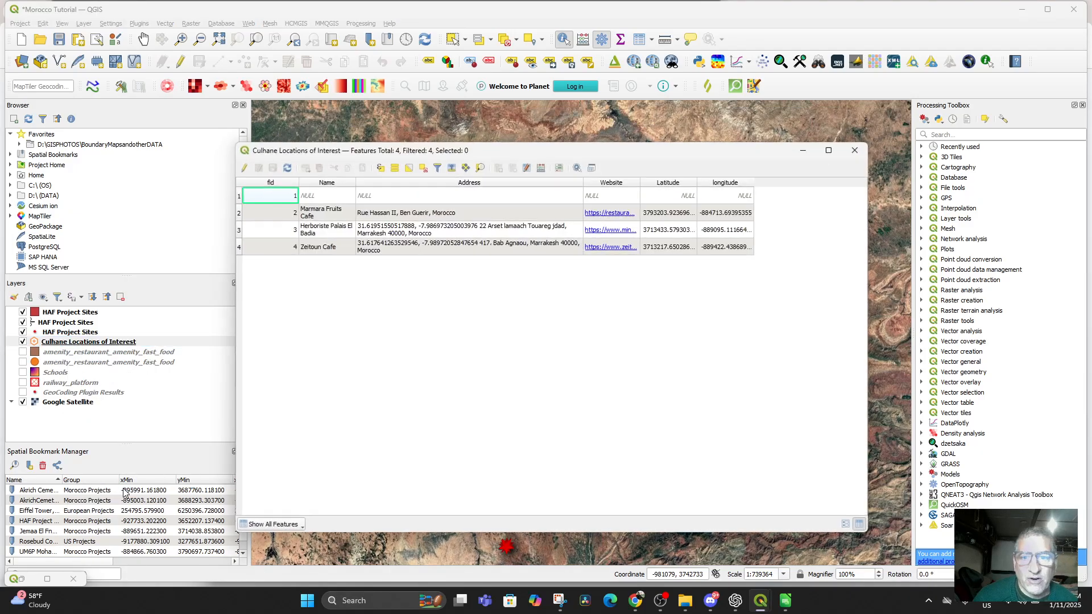
{"action": "left_click", "coordinate": [667, 183]}
{"action": "left_click", "coordinate": [720, 184]}
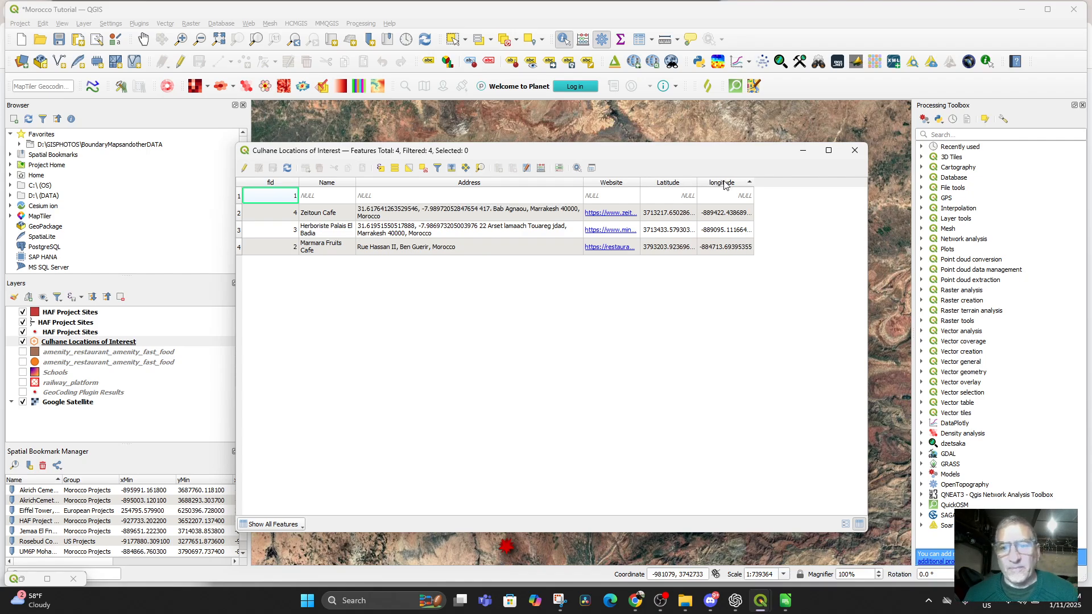
{"action": "left_click", "coordinate": [720, 185]}
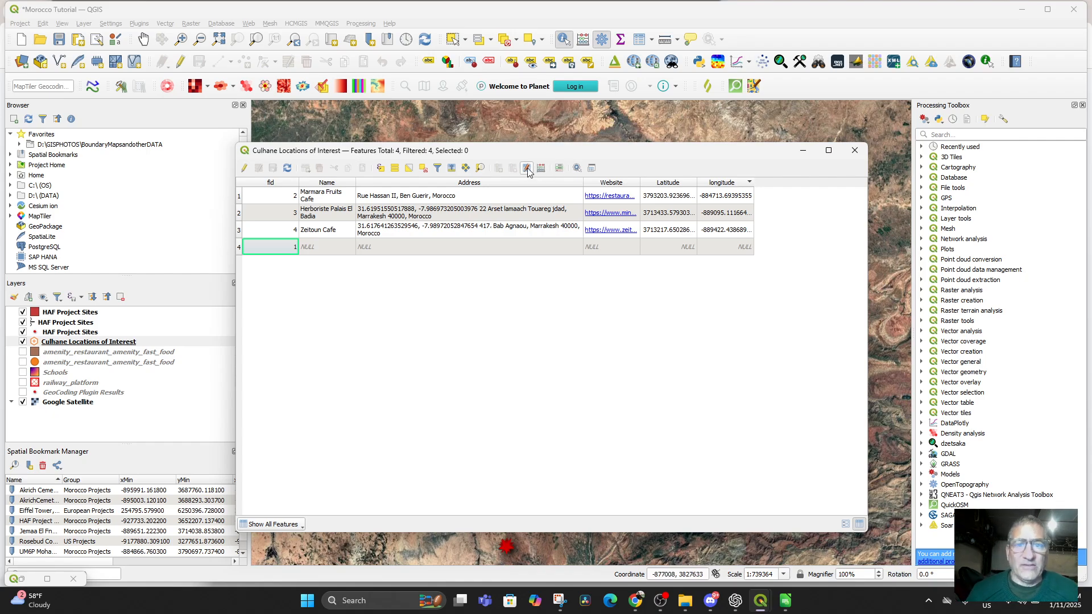
{"action": "left_click", "coordinate": [245, 168]}
{"action": "left_click", "coordinate": [716, 200]}
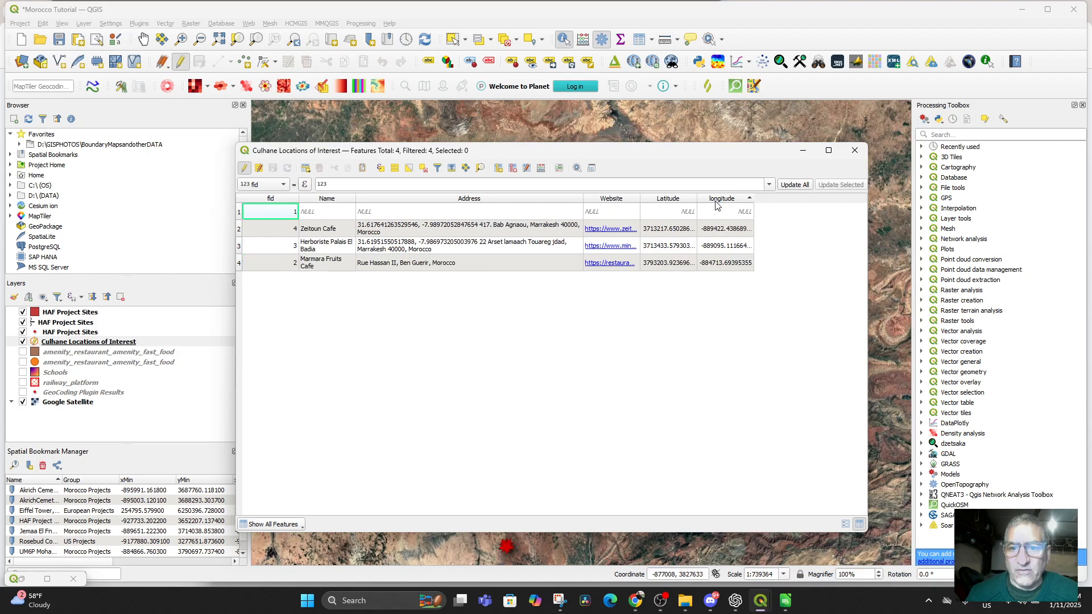
{"action": "left_click", "coordinate": [715, 200]}
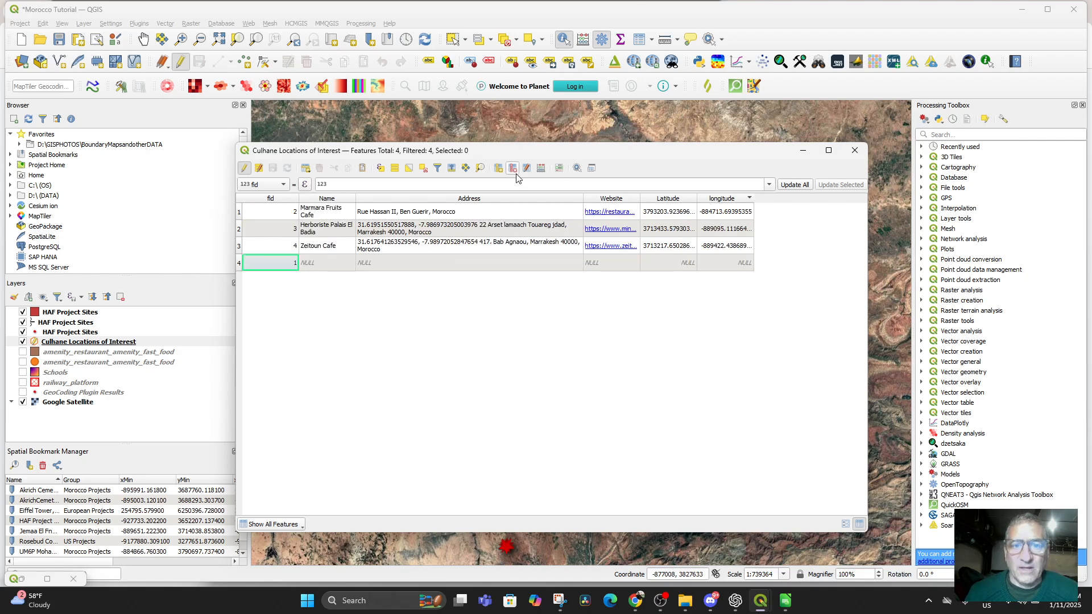
{"action": "left_click", "coordinate": [540, 168]}
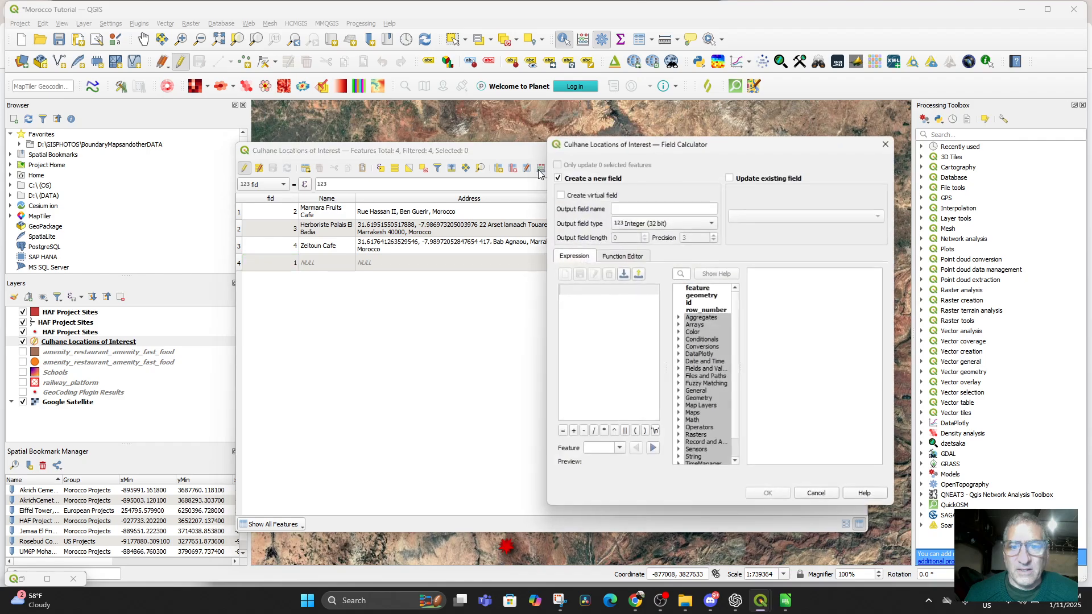
{"action": "left_click", "coordinate": [886, 143]}
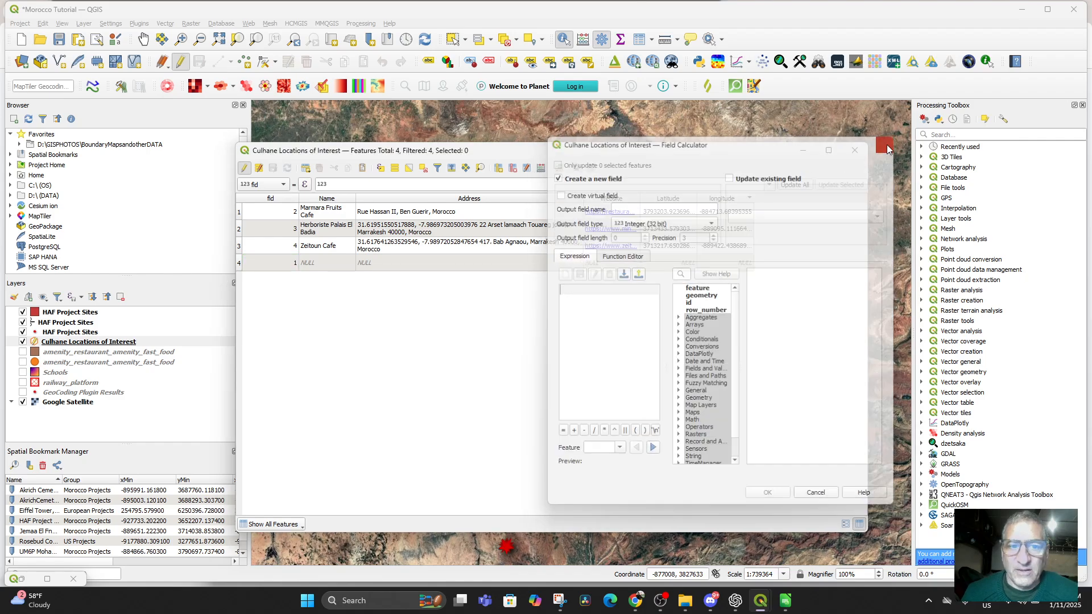
{"action": "left_click", "coordinate": [260, 168]}
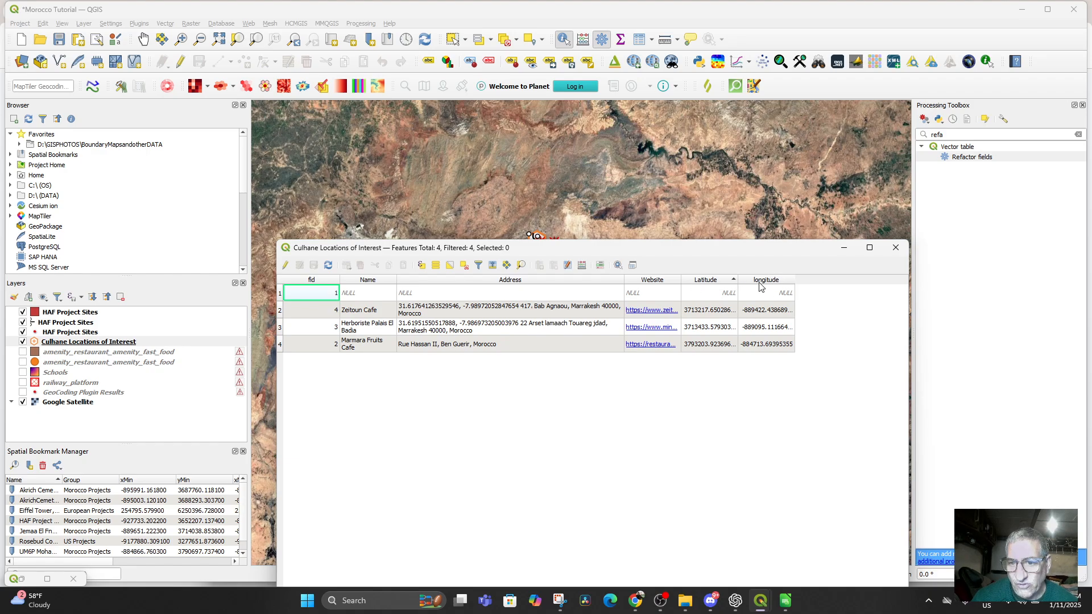
Switch to LibreOffice Calc, examine the Latitude and Longitude columns of HAF Project Sites.csv, and return to QGIS
{"action": "left_click", "coordinate": [785, 601]}
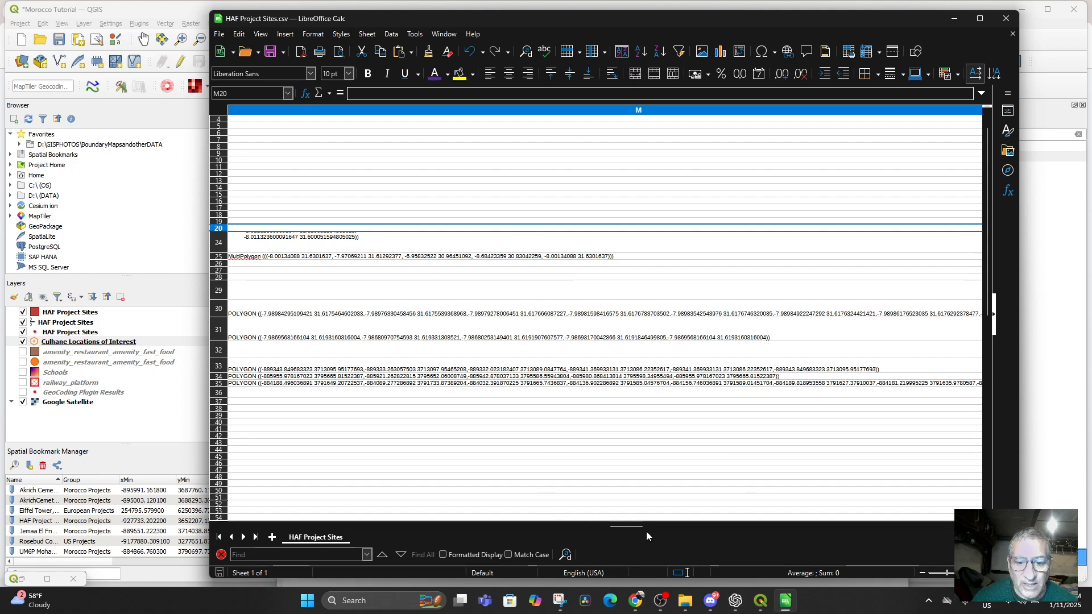
{"action": "left_click_drag", "start_coordinate": [637, 527], "coordinate": [284, 528]}
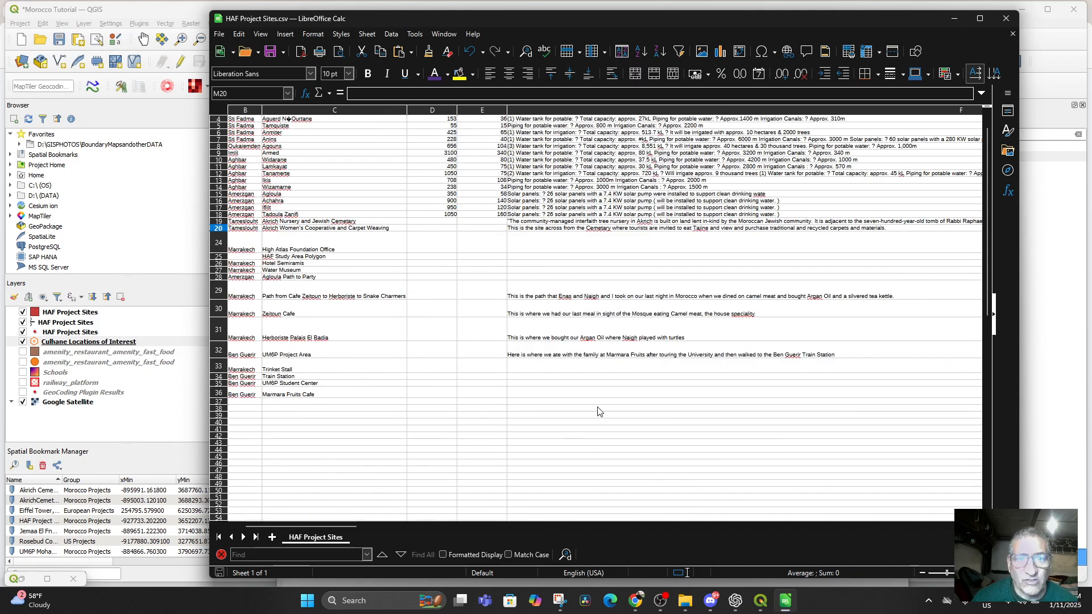
{"action": "scroll", "coordinate": [603, 398], "scroll_direction": "up", "scroll_amount": 1}
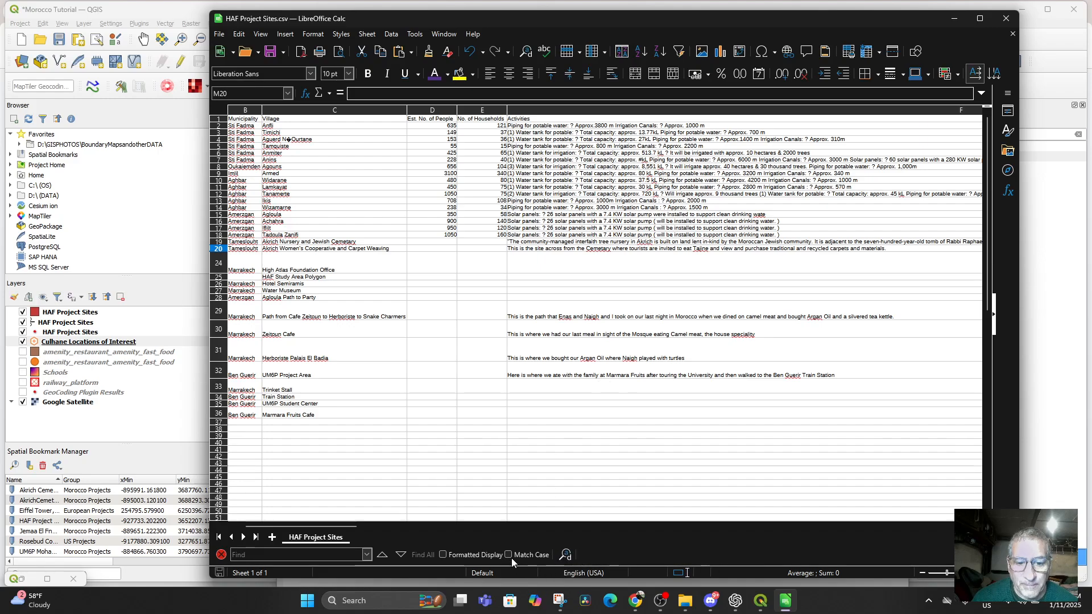
{"action": "left_click_drag", "start_coordinate": [337, 524], "coordinate": [509, 550]}
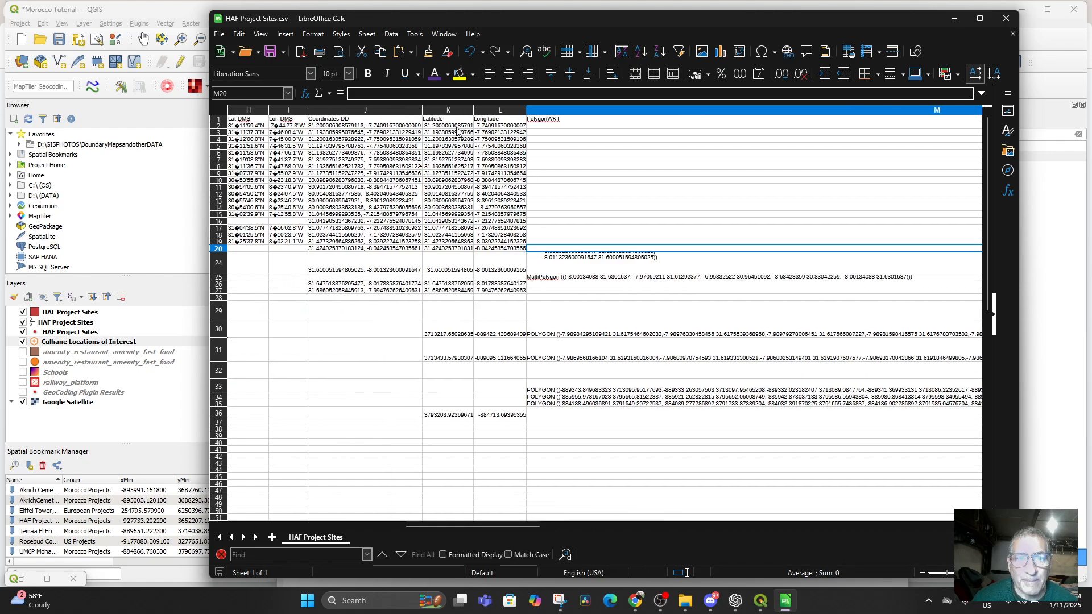
{"action": "left_click", "coordinate": [761, 602]}
{"action": "left_click", "coordinate": [705, 543]}
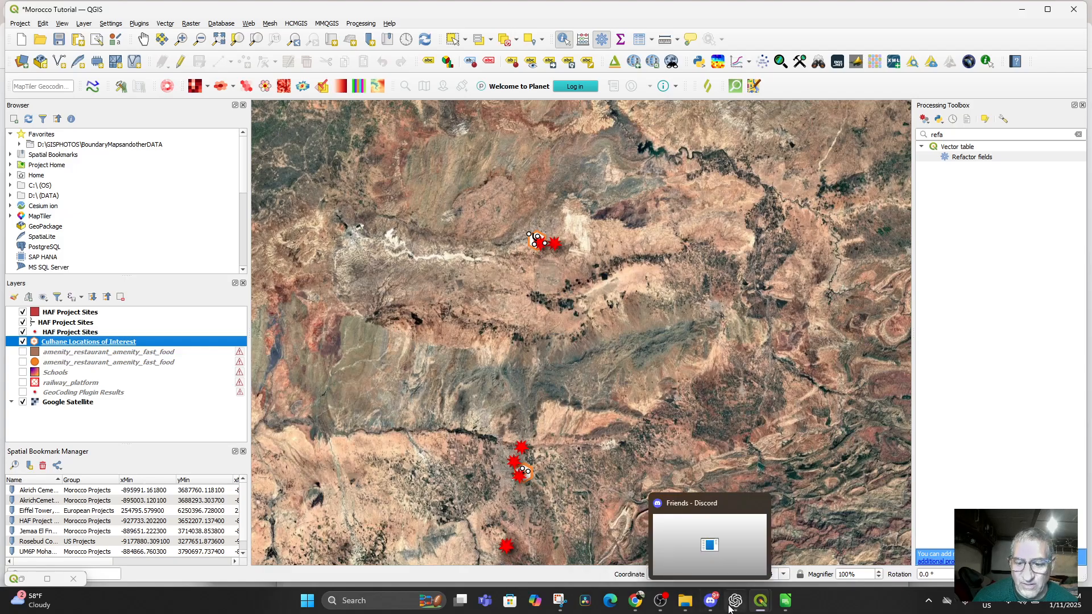
Return to the Culhane Locations of Interest attribute table, sort its records by latitude and longitude, and check the Latitude column's options
{"action": "mouse_move", "coordinate": [761, 602]}
{"action": "left_click", "coordinate": [818, 543]}
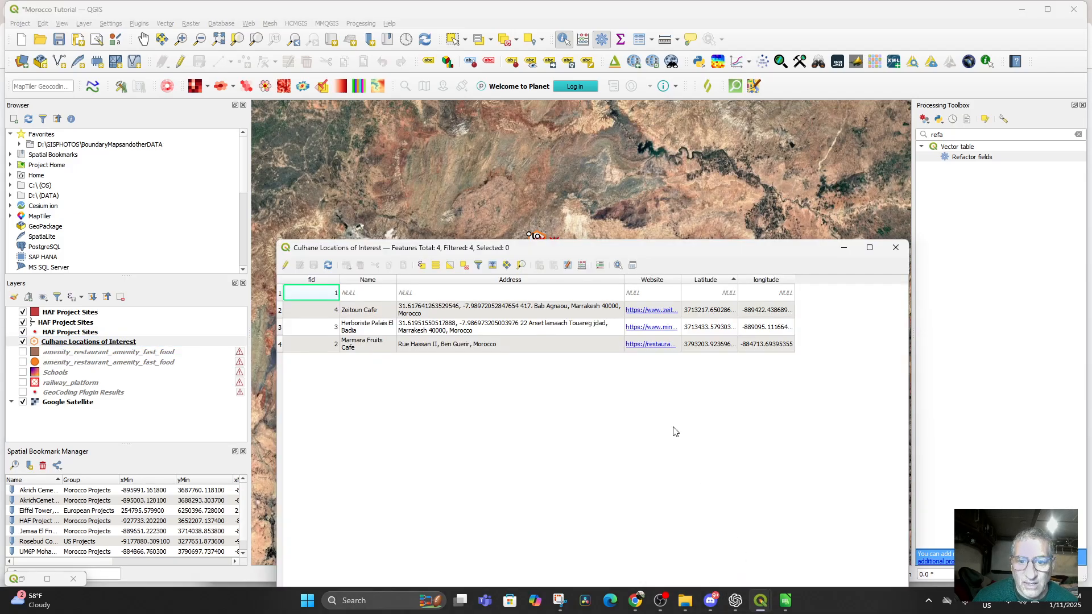
{"action": "left_click", "coordinate": [705, 280]}
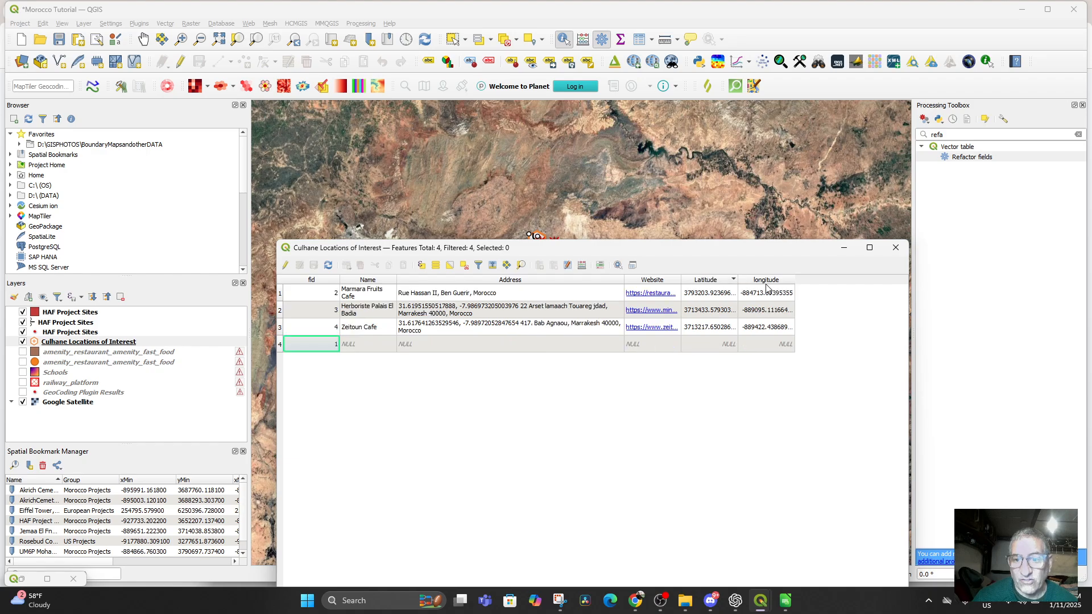
{"action": "left_click", "coordinate": [762, 283]}
{"action": "left_click", "coordinate": [723, 282]}
{"action": "right_click", "coordinate": [724, 282]}
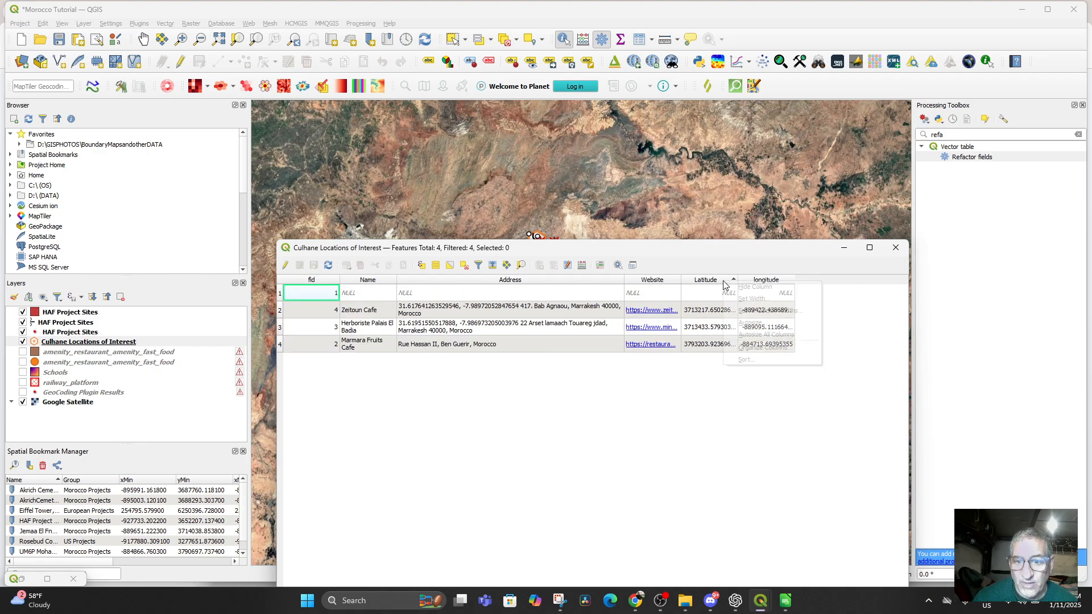
{"action": "left_click", "coordinate": [753, 268]}
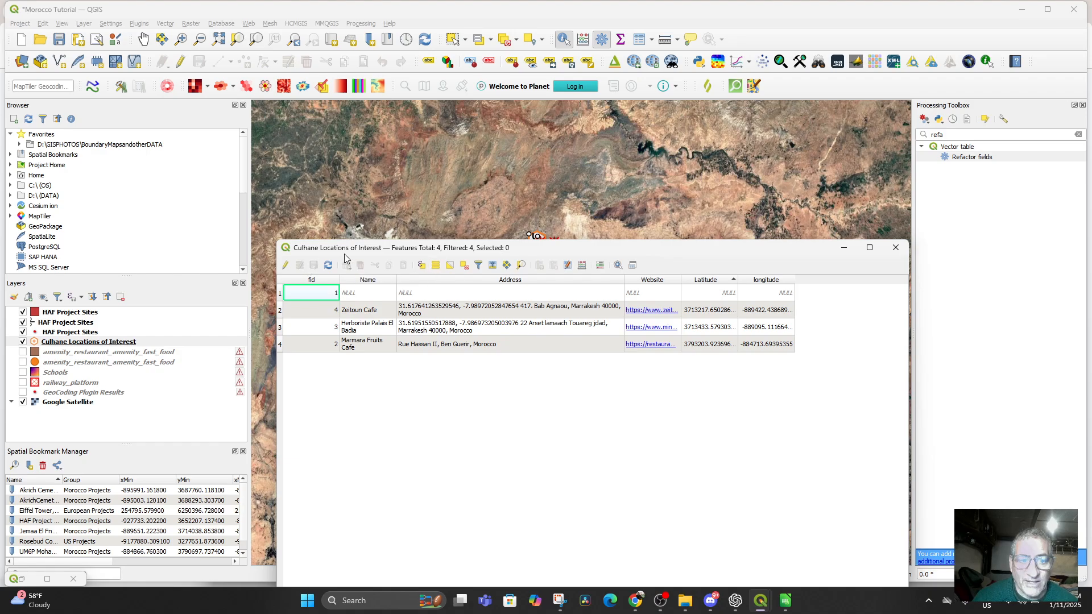
{"action": "left_click", "coordinate": [285, 266]}
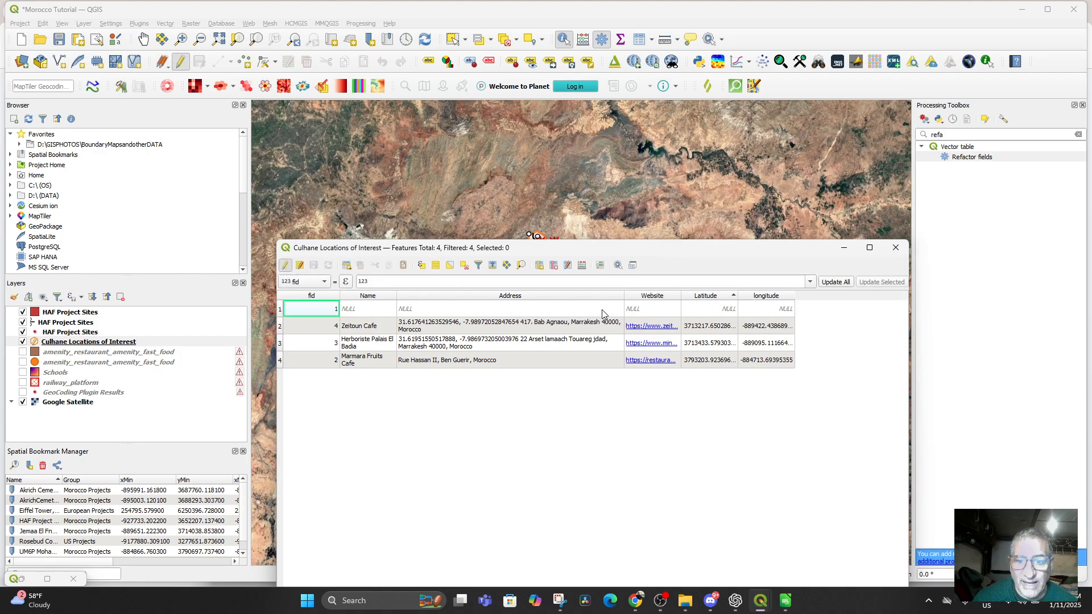
{"action": "left_click", "coordinate": [644, 296]}
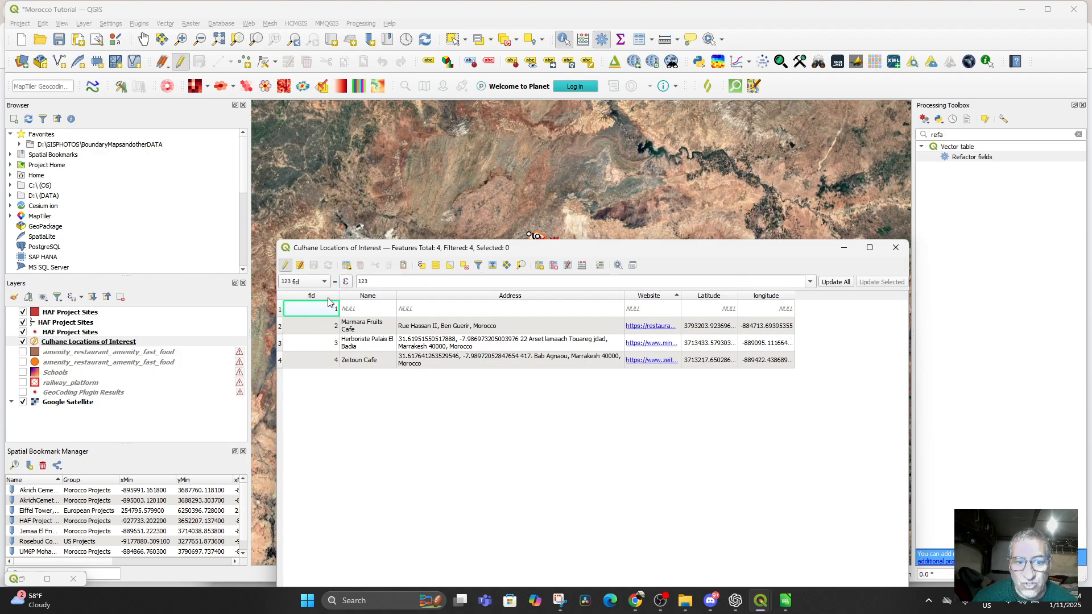
{"action": "left_click", "coordinate": [286, 266]}
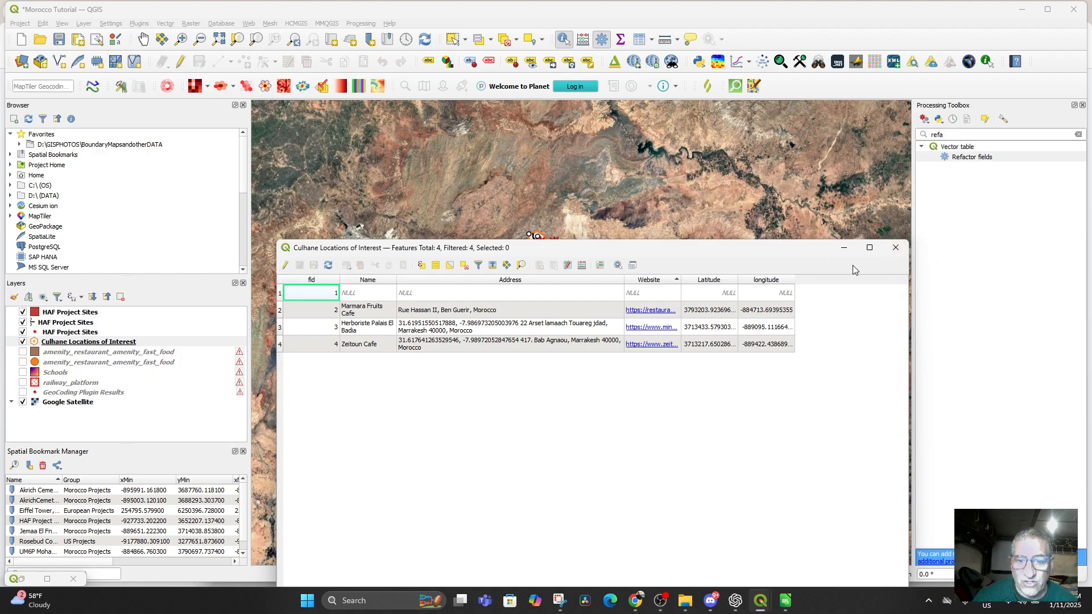
{"action": "left_click", "coordinate": [62, 345]}
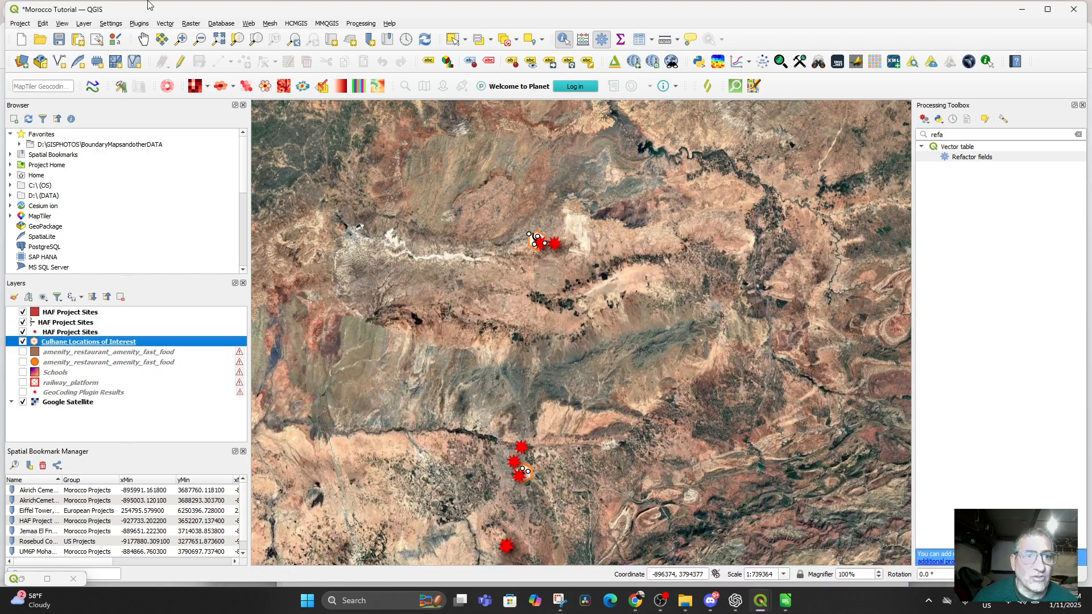
Find Refactor Fields in the Processing Toolbox, open it for Culhane Locations of Interest, and enlarge the dialog and its Source Expression column
{"action": "left_click", "coordinate": [351, 24]}
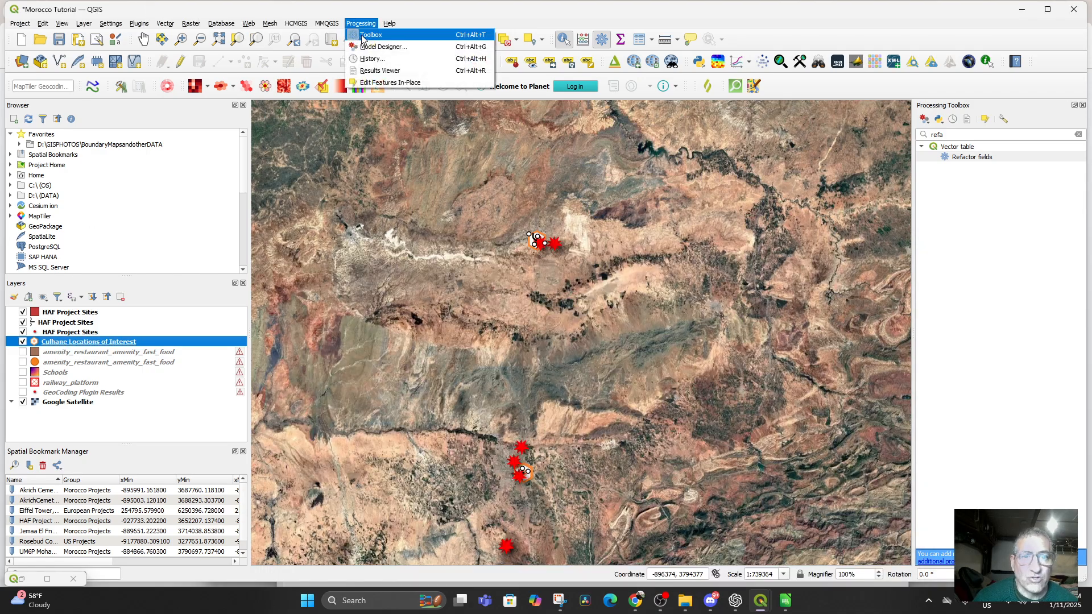
{"action": "left_click", "coordinate": [363, 33]}
{"action": "left_click", "coordinate": [359, 24]}
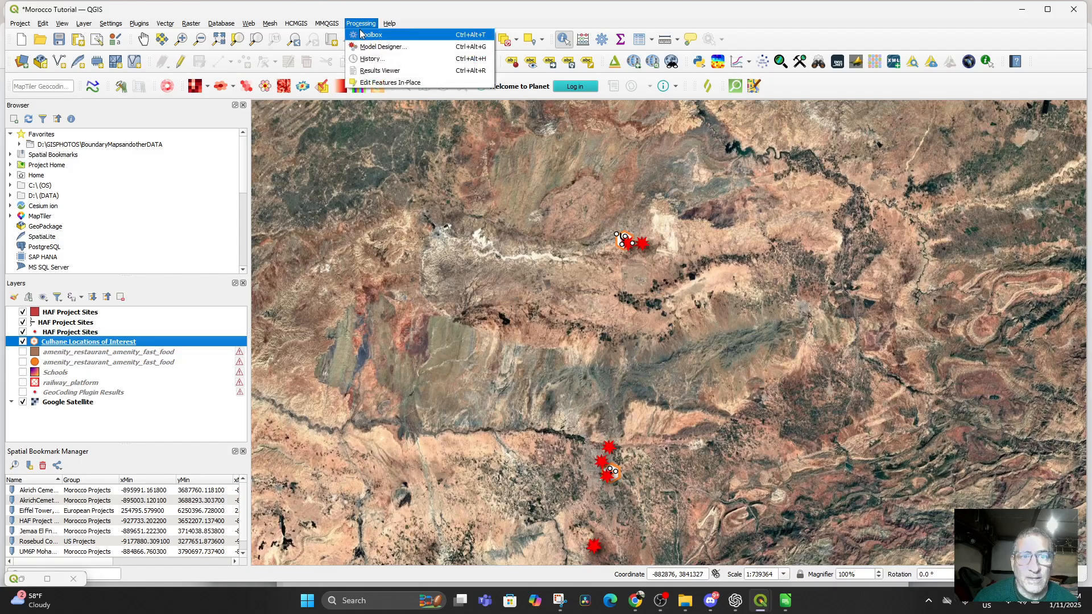
{"action": "left_click", "coordinate": [363, 34]}
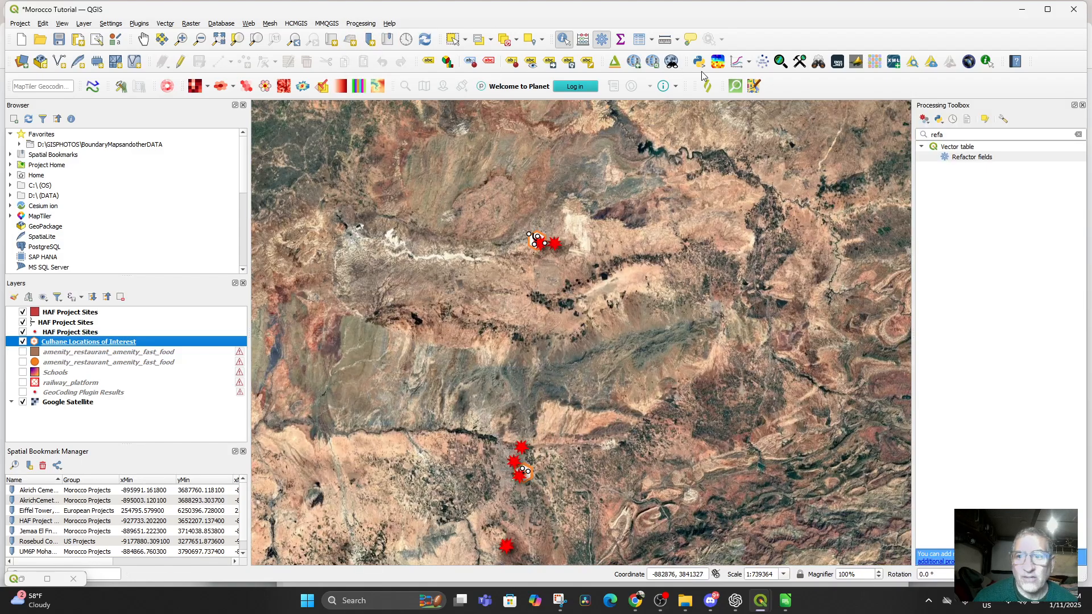
{"action": "double_click", "coordinate": [948, 136]}
{"action": "type", "text": "r"}
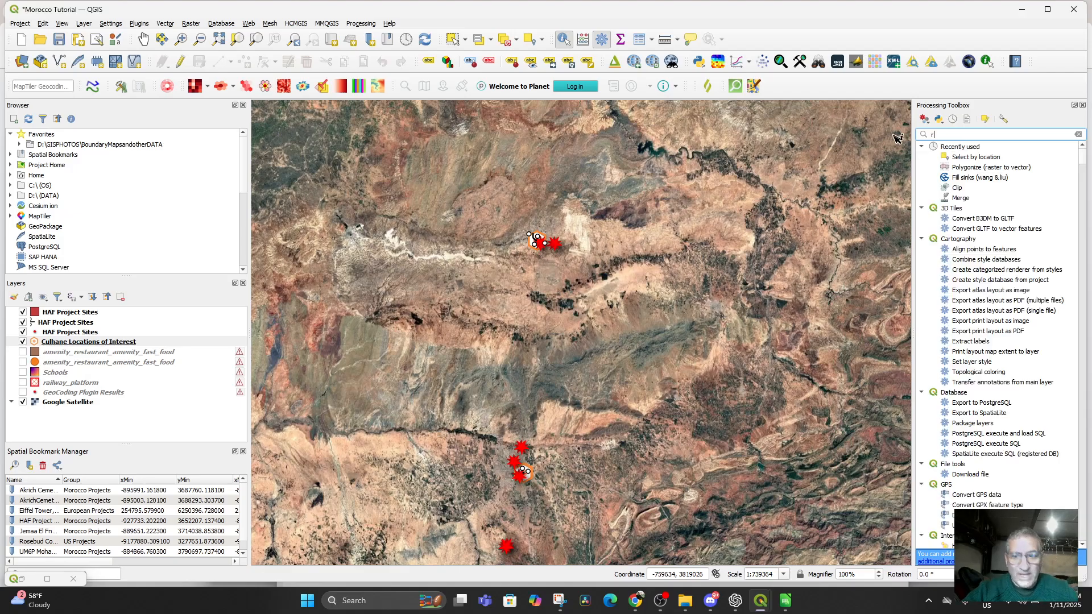
{"action": "type", "text": "efac"}
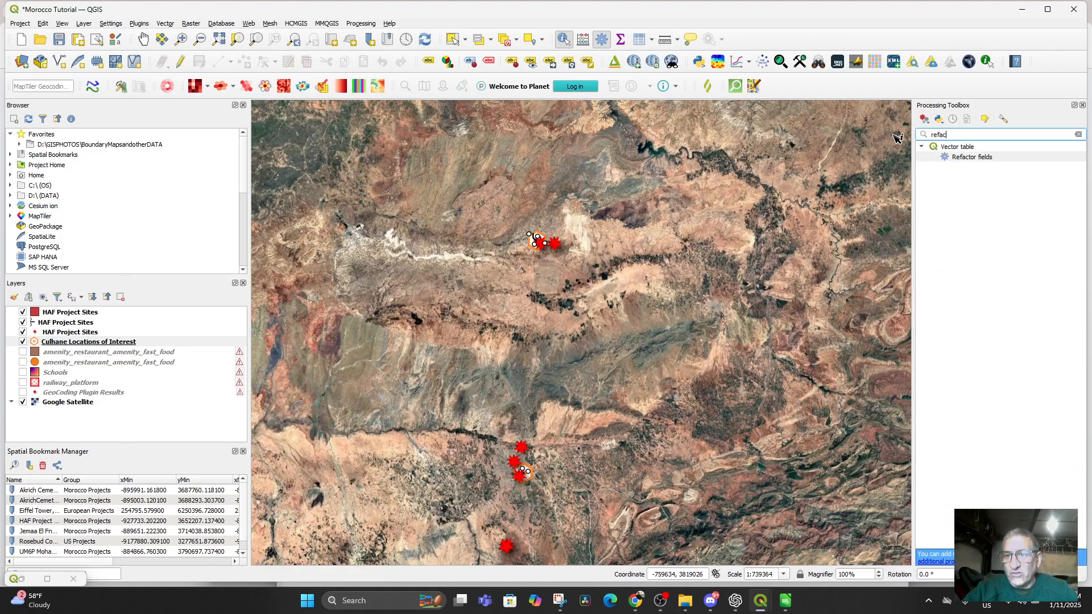
{"action": "double_click", "coordinate": [950, 160]}
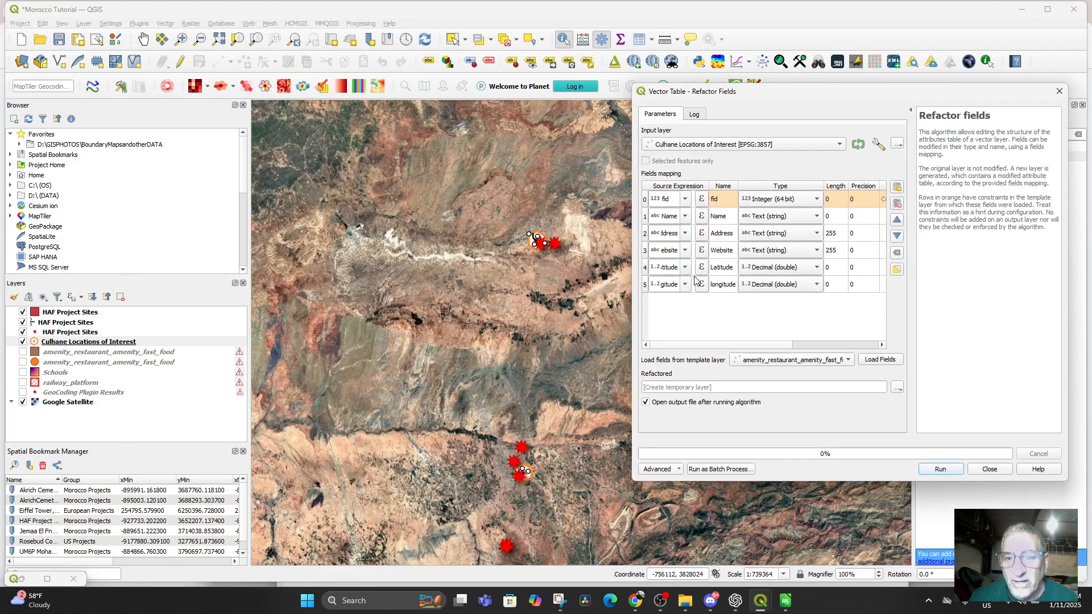
{"action": "left_click_drag", "start_coordinate": [747, 95], "coordinate": [442, 84]}
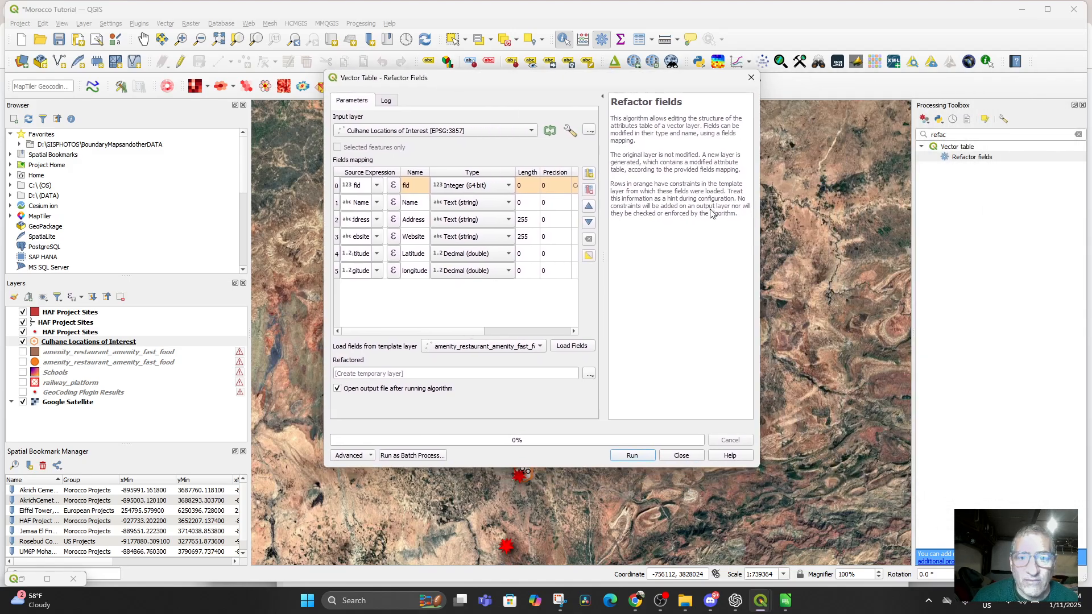
{"action": "left_click_drag", "start_coordinate": [757, 275], "coordinate": [961, 277]}
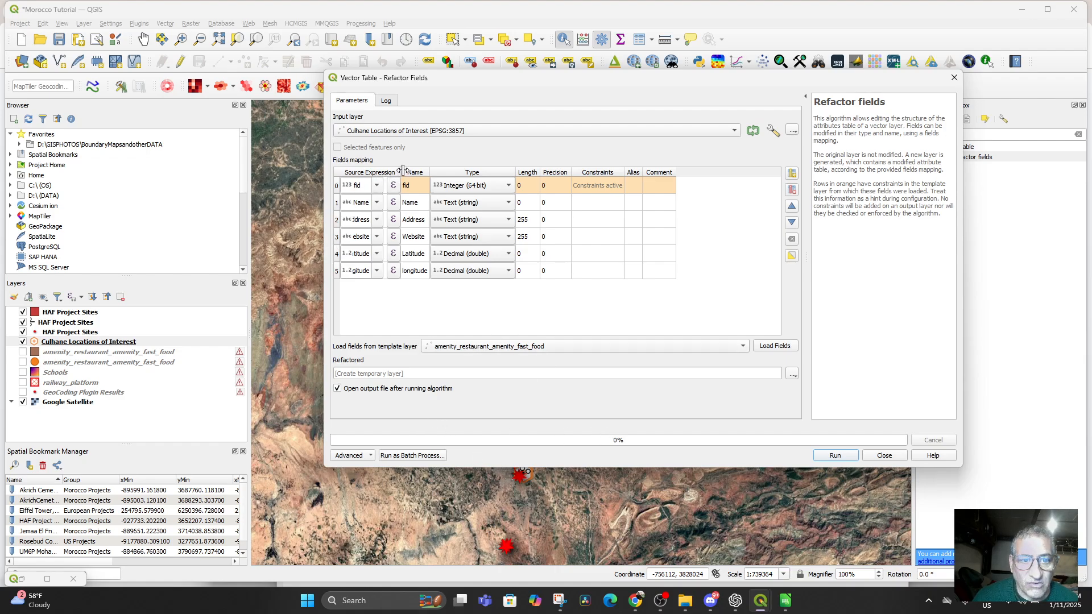
{"action": "left_click_drag", "start_coordinate": [402, 170], "coordinate": [471, 172]}
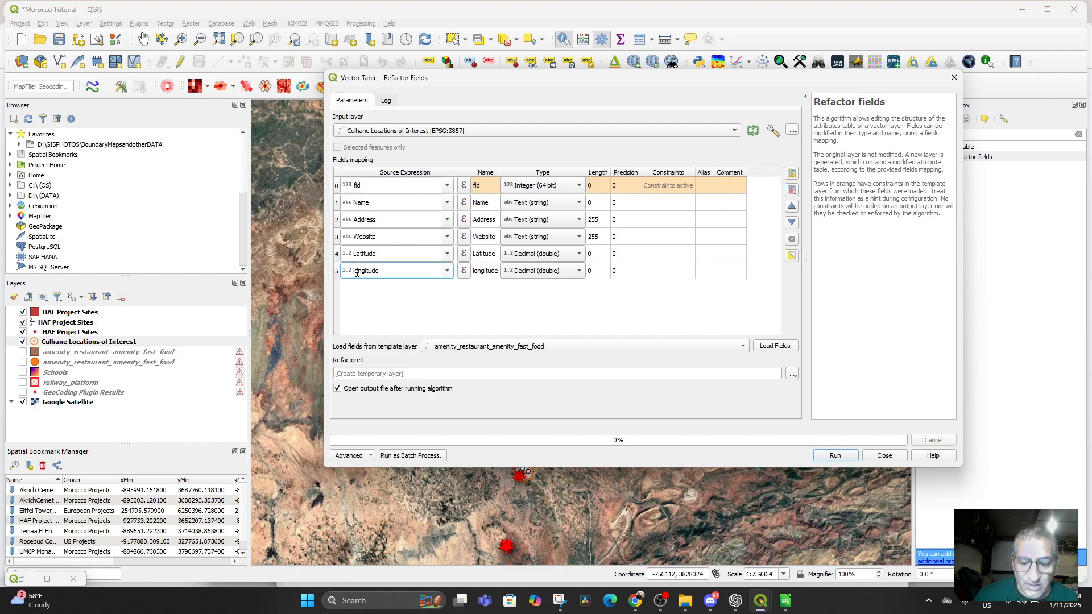
Try to capitalise the first letter of longitude in that field's source expression
{"action": "type", "text": "L"}
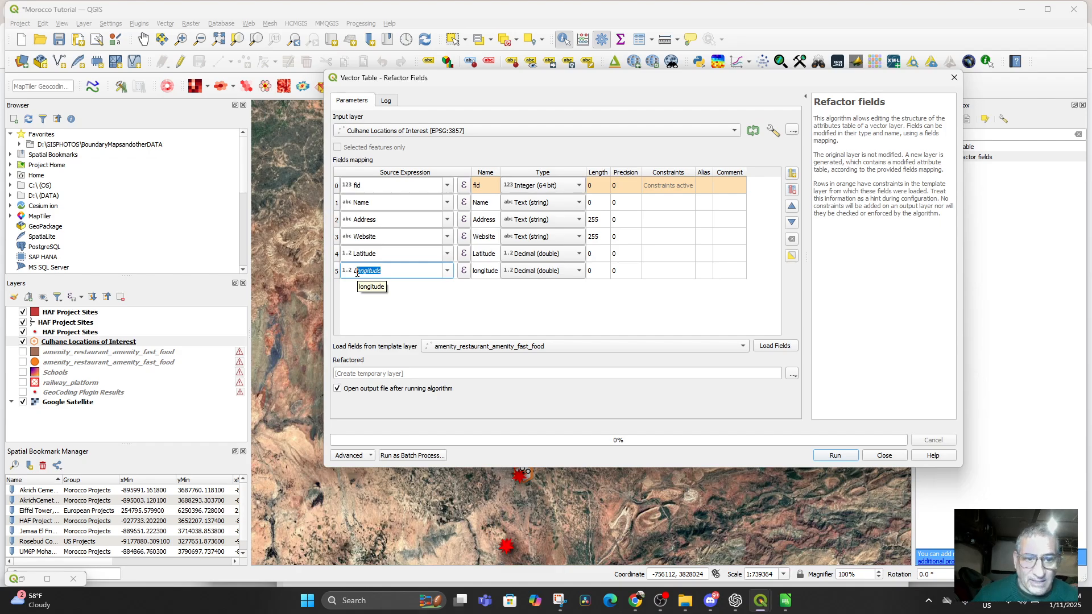
{"action": "left_click", "coordinate": [402, 287]}
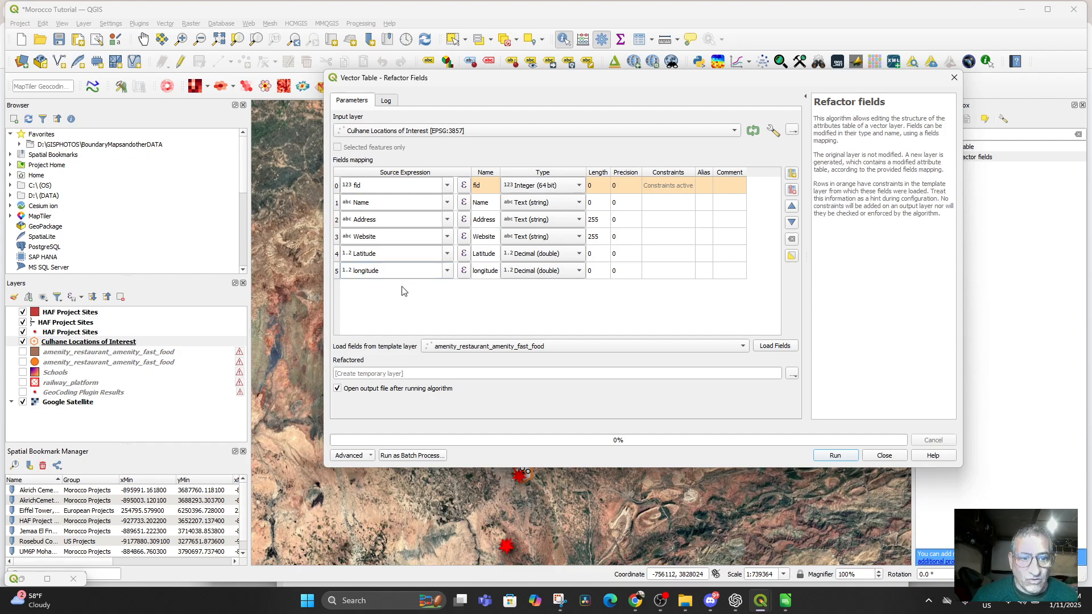
{"action": "double_click", "coordinate": [357, 271]}
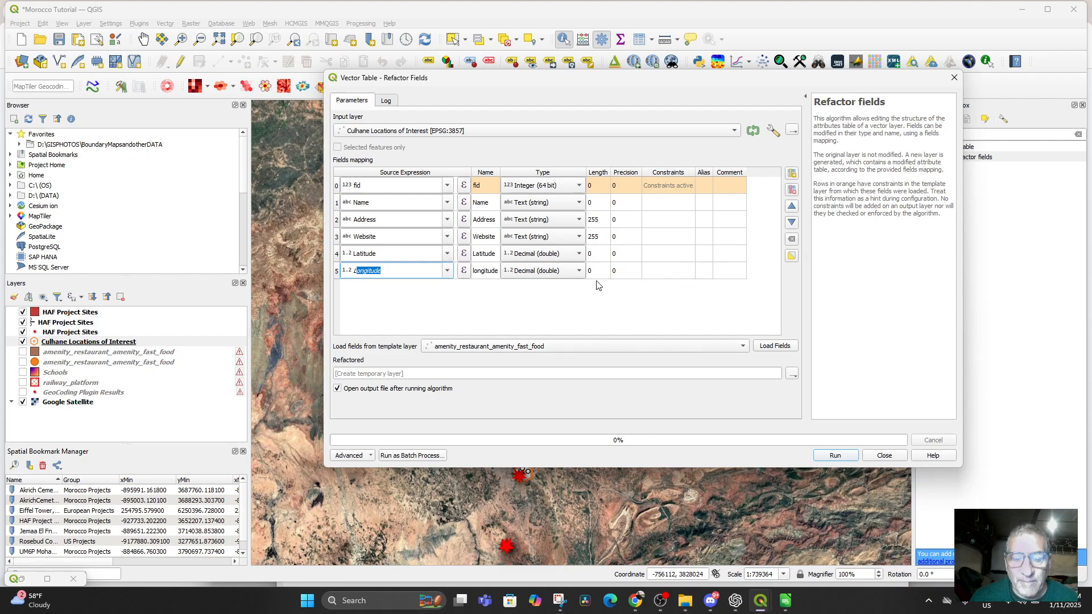
{"action": "right_click", "coordinate": [397, 273]}
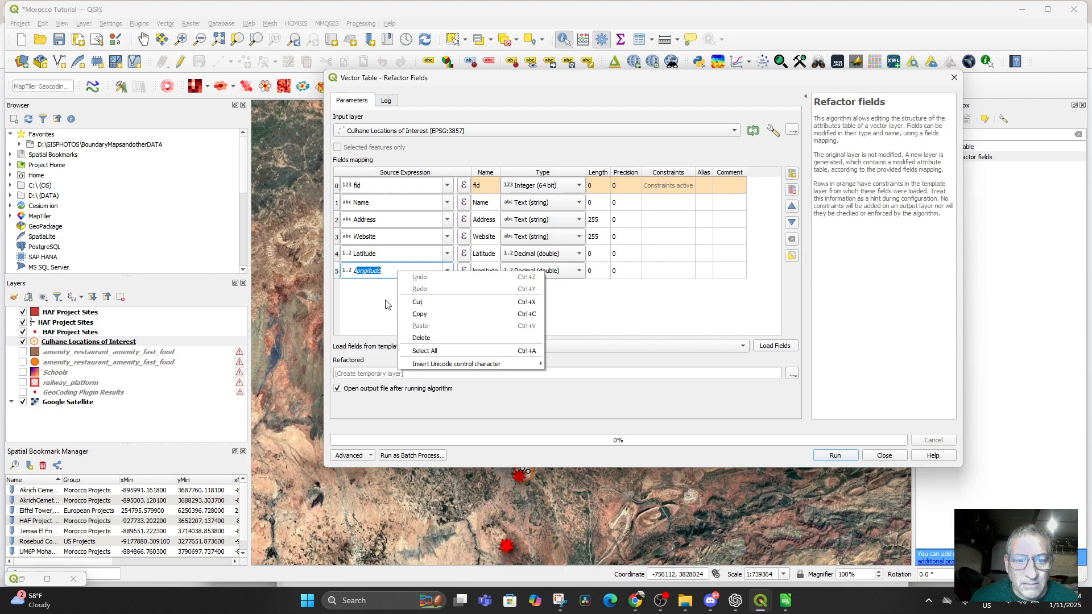
{"action": "left_click", "coordinate": [385, 305]}
{"action": "right_click", "coordinate": [408, 259]}
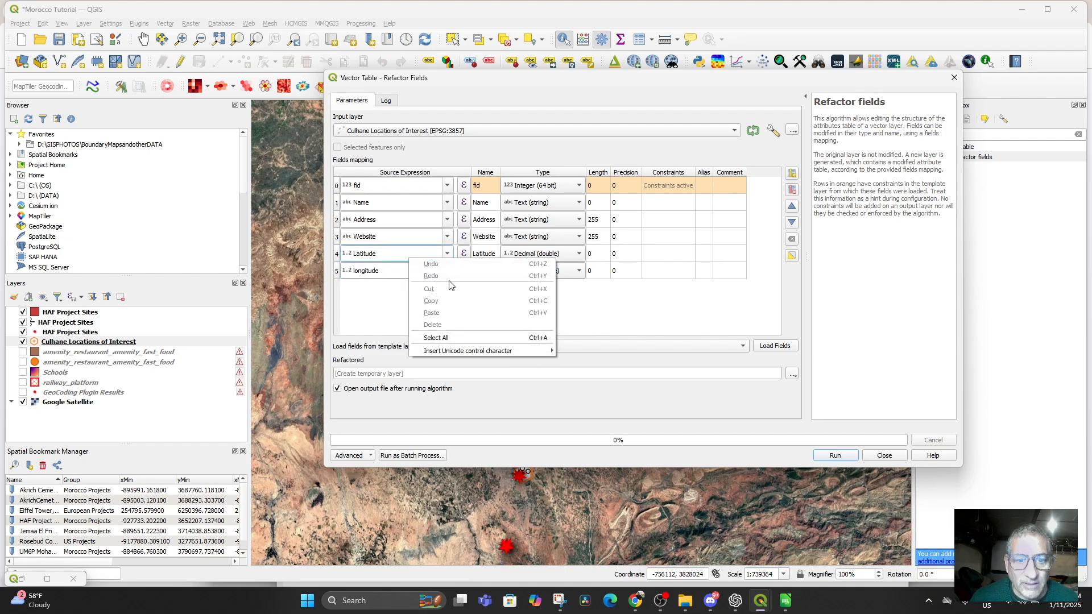
{"action": "left_click", "coordinate": [396, 271]}
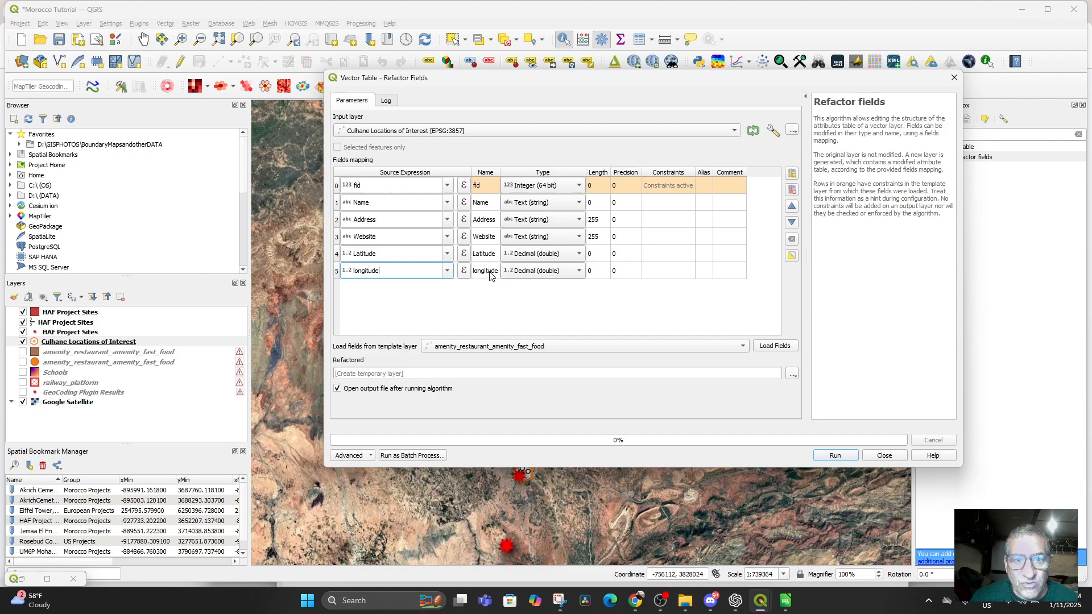
Rename the longitude output field as Longitude, run Refactor Fields to a temporary layer, and close the dialog
{"action": "double_click", "coordinate": [485, 271]}
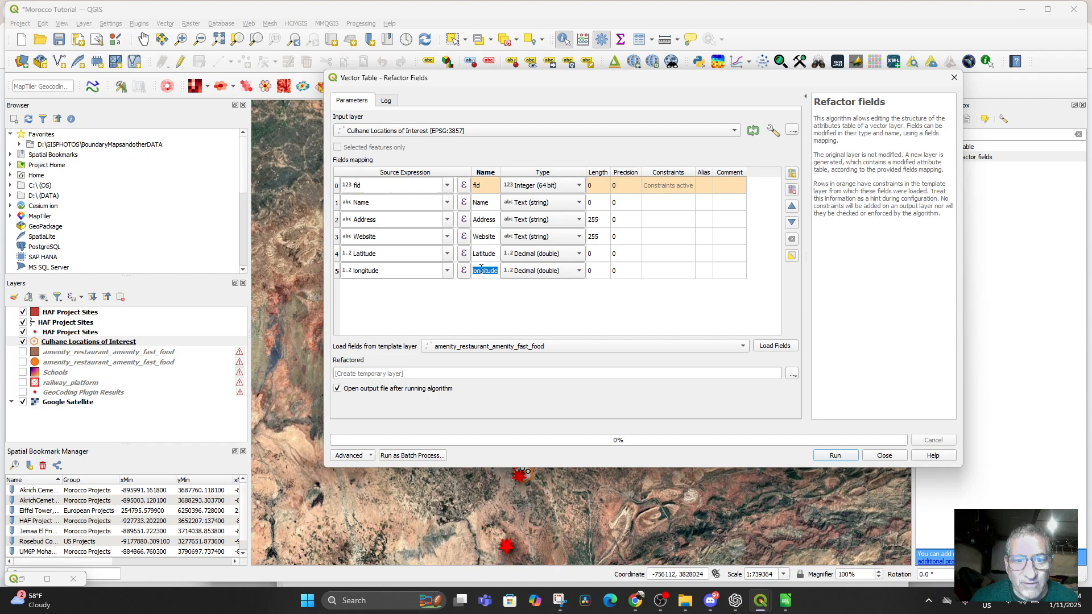
{"action": "left_click", "coordinate": [476, 272]}
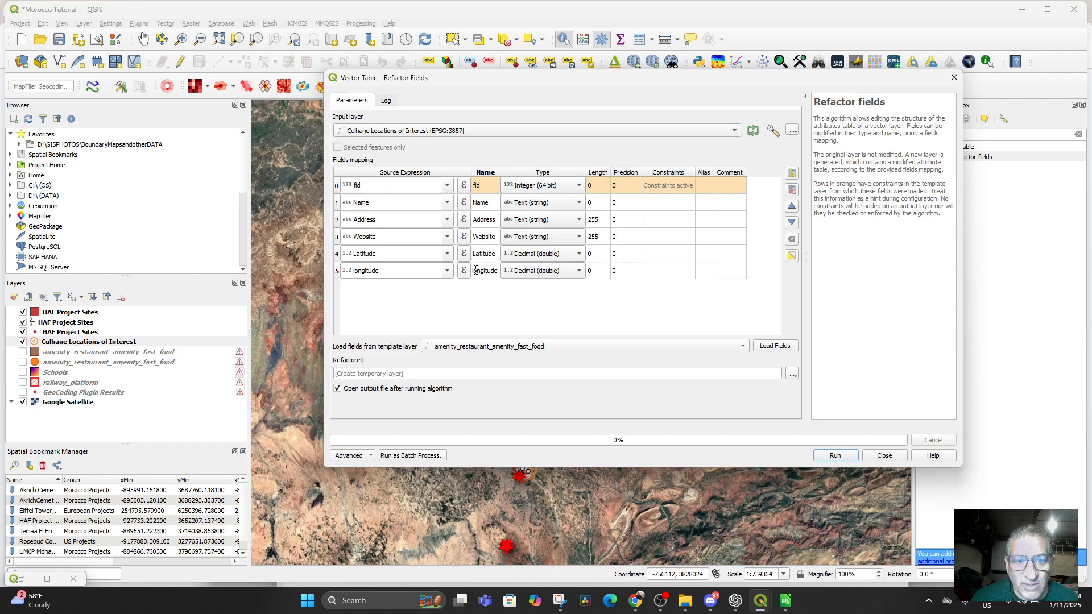
{"action": "key", "text": "BackSpace"}
{"action": "type", "text": "L"}
{"action": "left_click", "coordinate": [501, 293]}
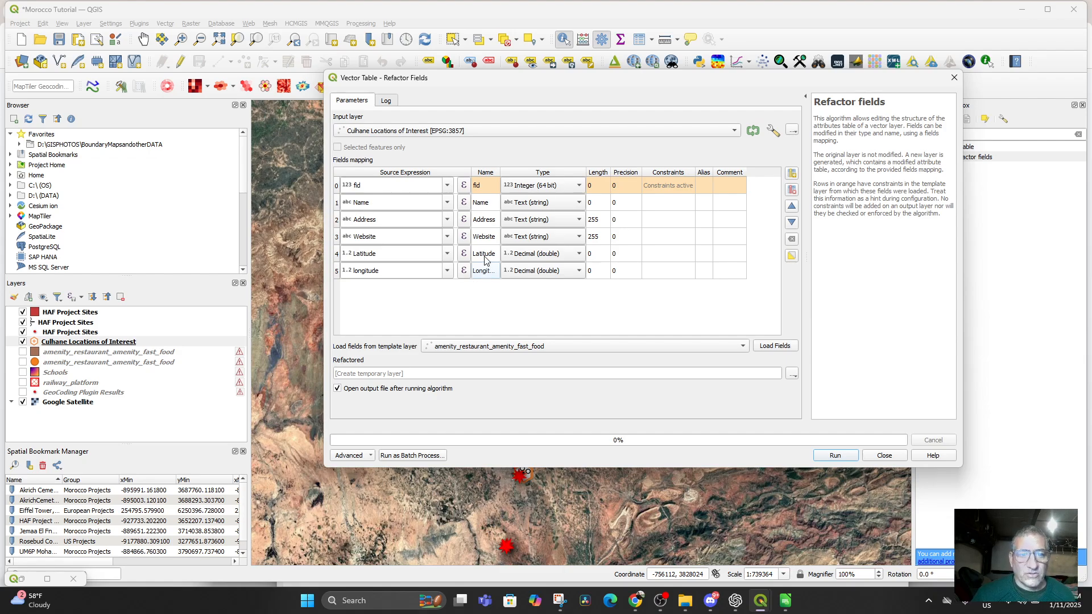
{"action": "left_click", "coordinate": [486, 276]}
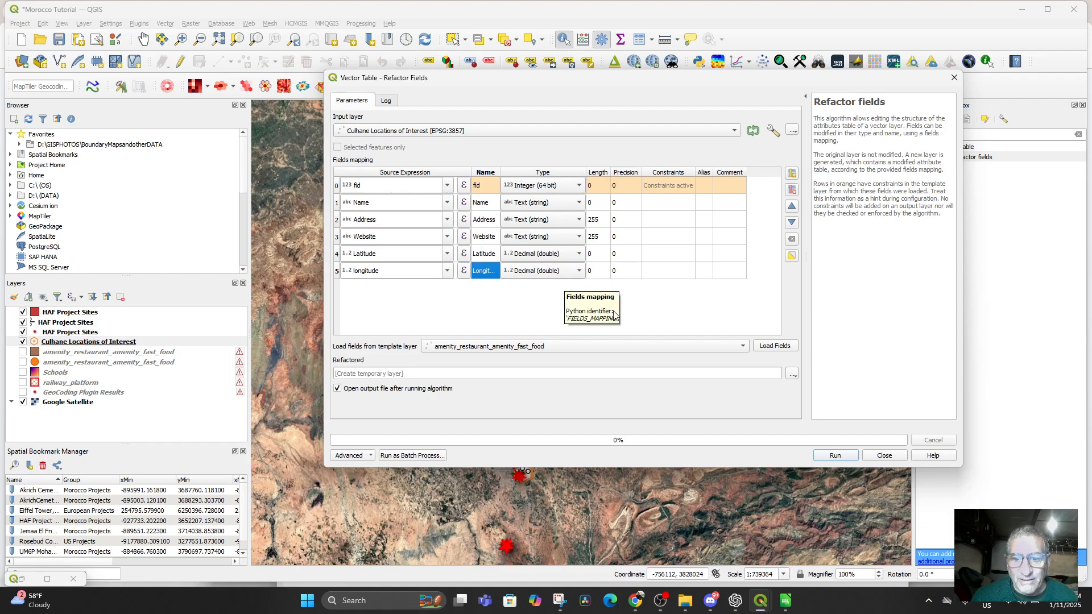
{"action": "left_click", "coordinate": [849, 456]}
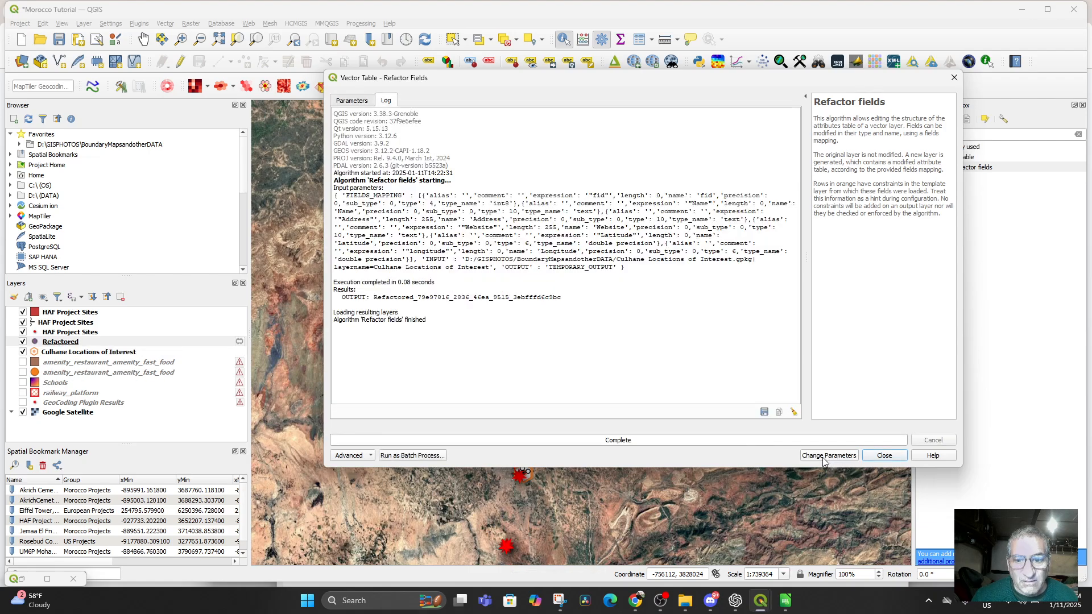
{"action": "left_click", "coordinate": [884, 456]}
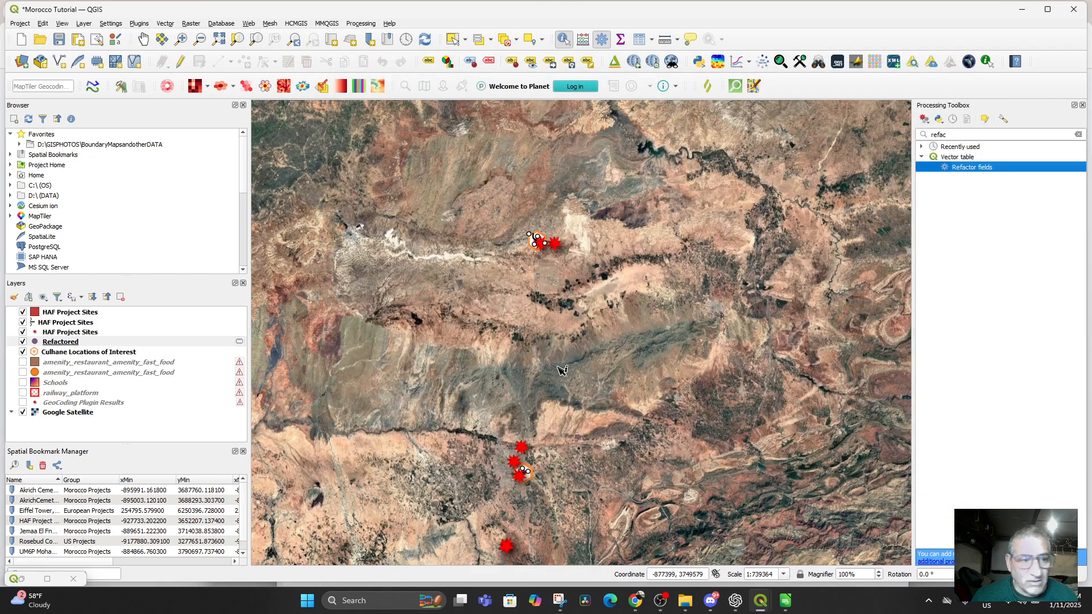
Open the attribute tables of Culhane Locations of Interest and the Refactored layer in turn to compare their longitude field names
{"action": "left_click", "coordinate": [61, 353]}
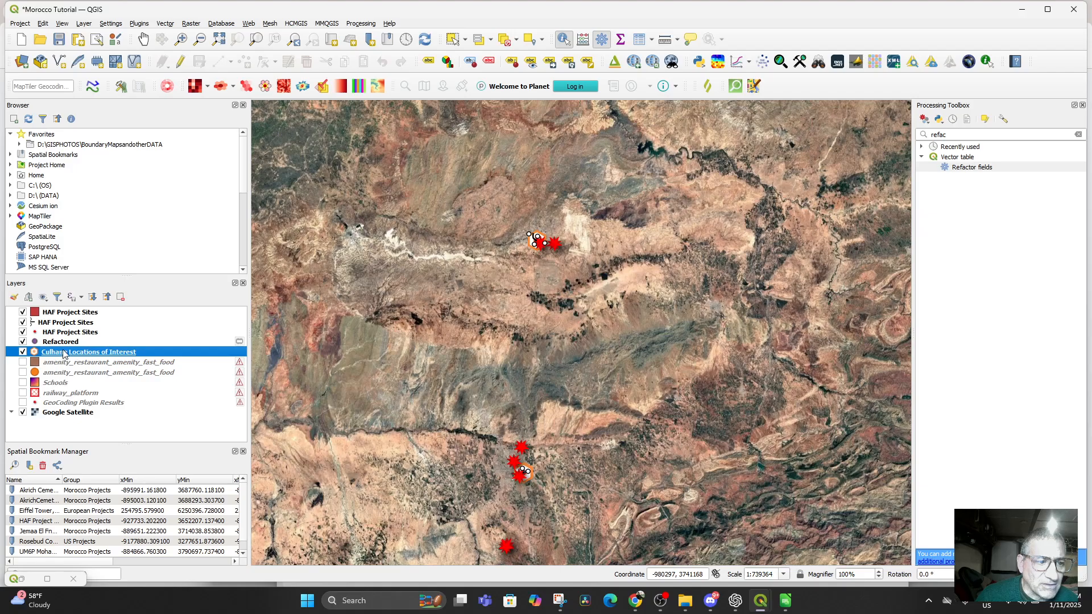
{"action": "right_click", "coordinate": [63, 353]}
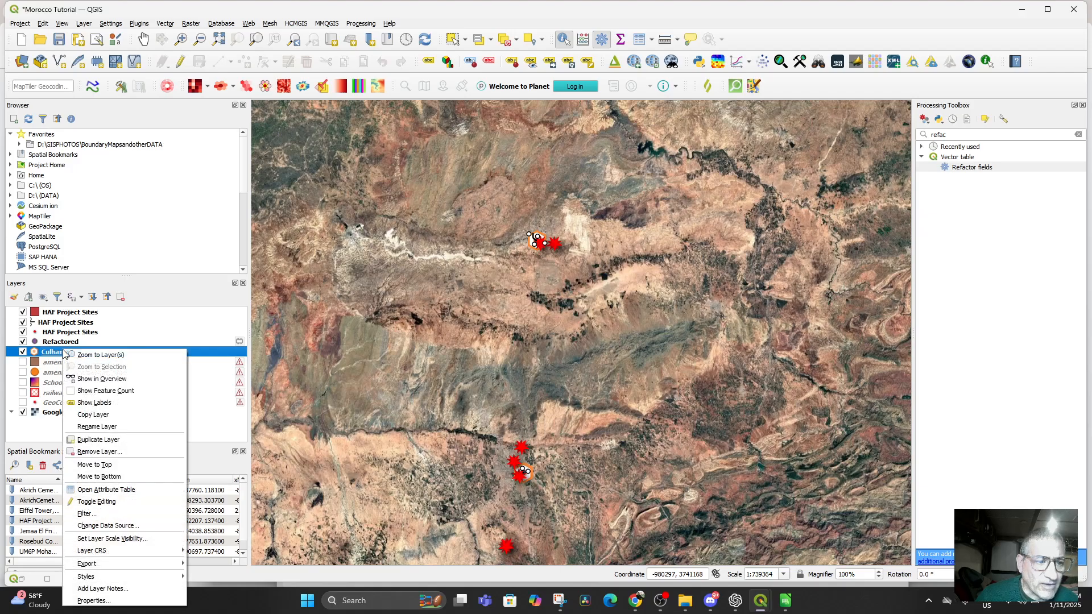
{"action": "left_click", "coordinate": [107, 490]}
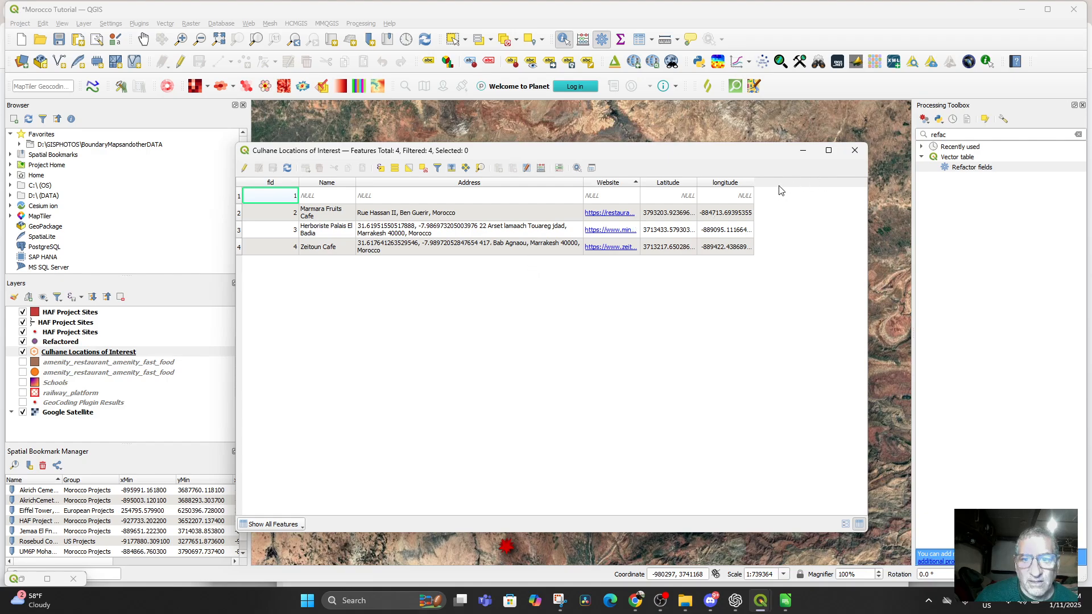
{"action": "left_click", "coordinate": [855, 150]}
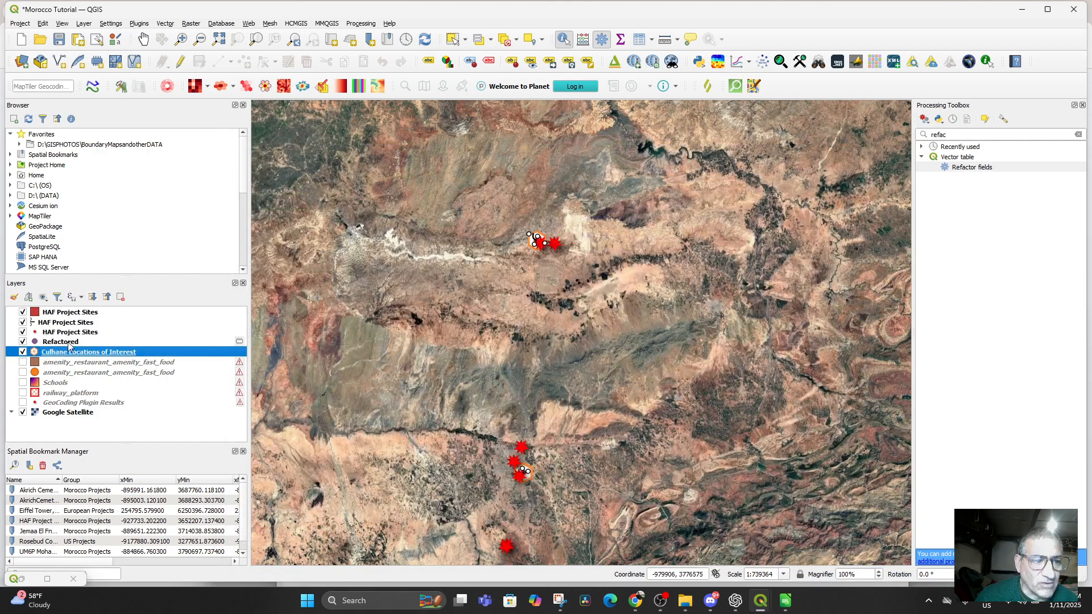
{"action": "right_click", "coordinate": [68, 343]}
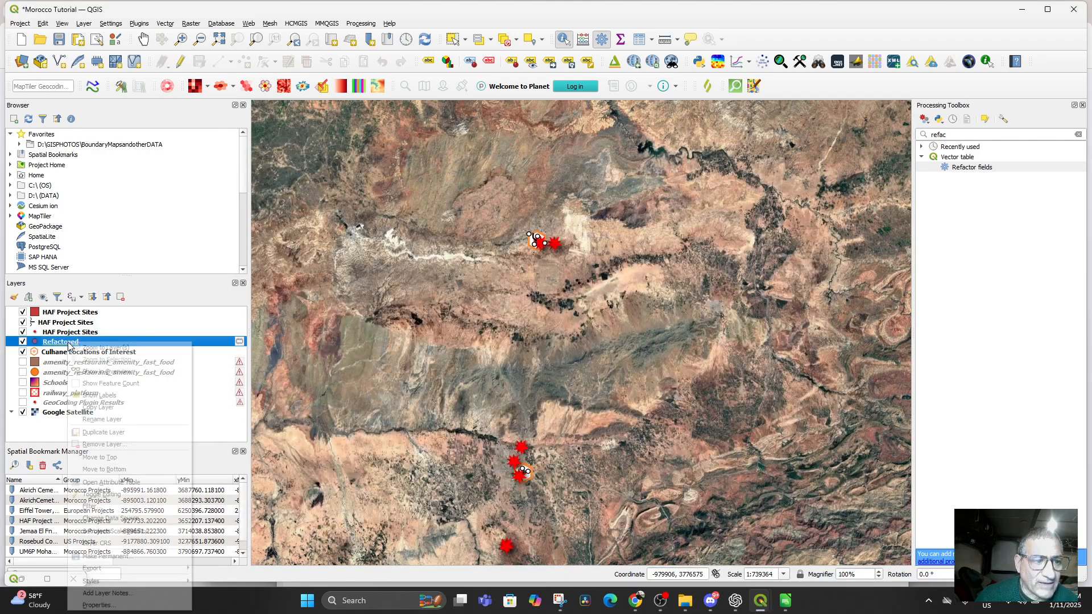
{"action": "left_click", "coordinate": [137, 481]}
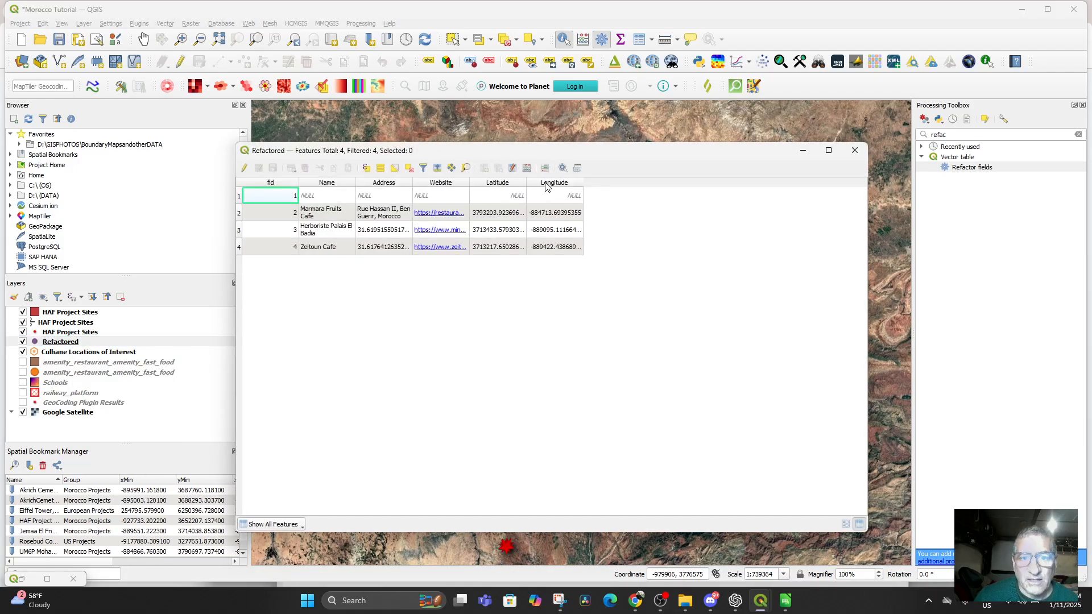
Close the Refactored attribute table and remove the Culhane Locations of Interest layer from the project
{"action": "left_click", "coordinate": [855, 150]}
{"action": "right_click", "coordinate": [76, 352]}
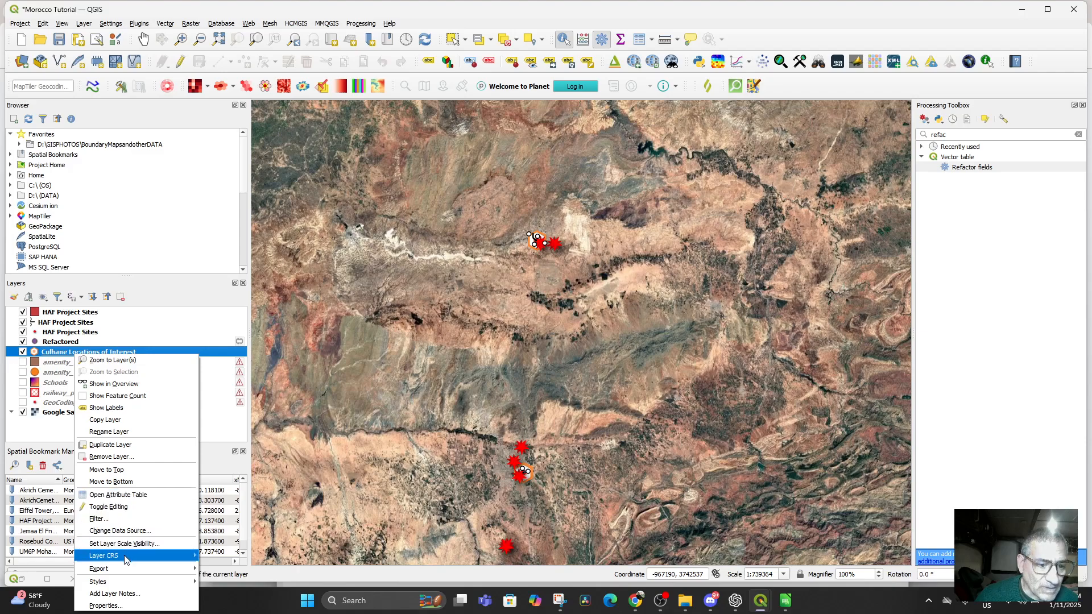
{"action": "left_click", "coordinate": [136, 456]}
{"action": "left_click", "coordinate": [521, 312]}
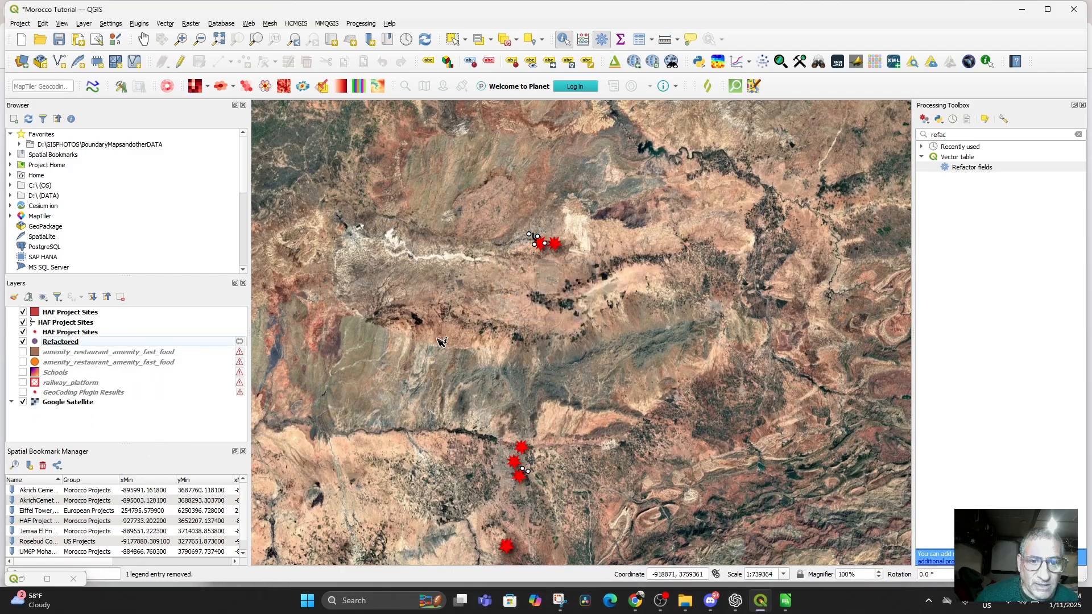
Style the Refactored layer with the honeycomb faux 3d symbol from the All Symbols collection
{"action": "double_click", "coordinate": [57, 342]}
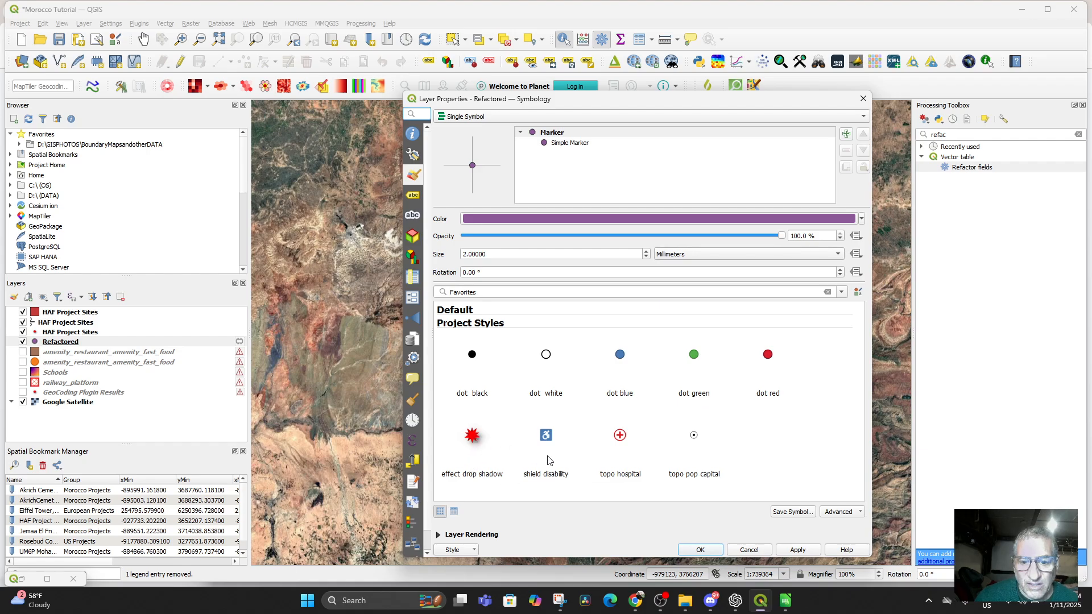
{"action": "left_click", "coordinate": [767, 365]}
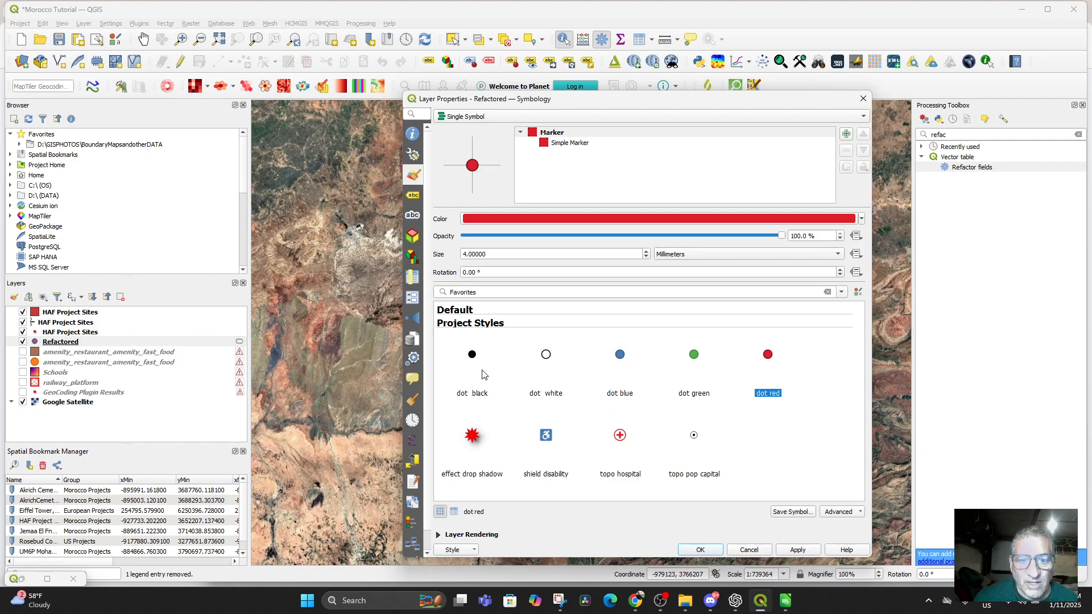
{"action": "left_click", "coordinate": [775, 293]}
{"action": "left_click", "coordinate": [843, 293]}
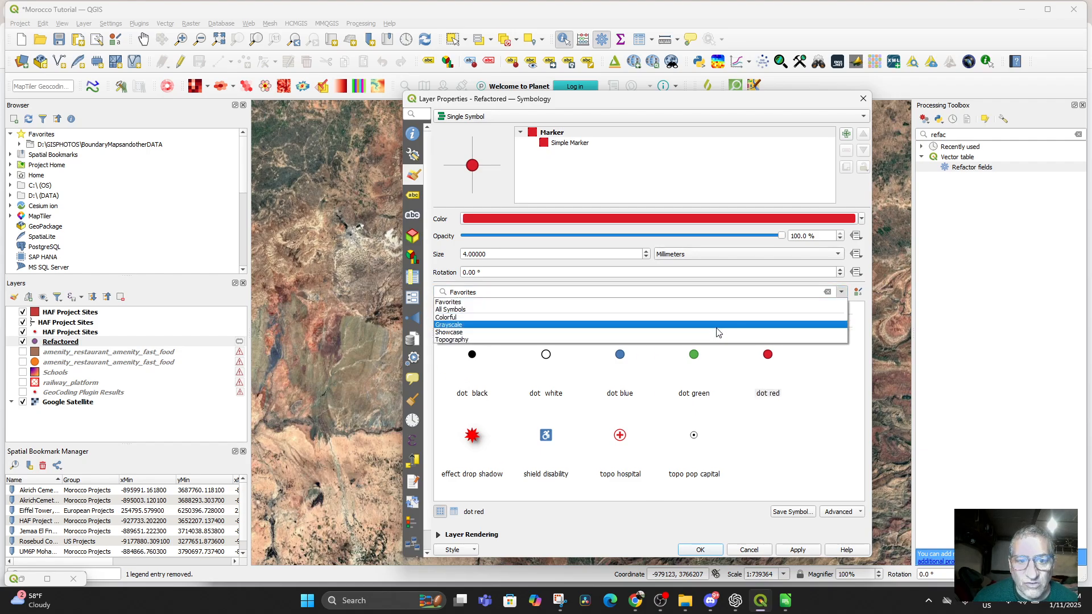
{"action": "left_click", "coordinate": [674, 310]}
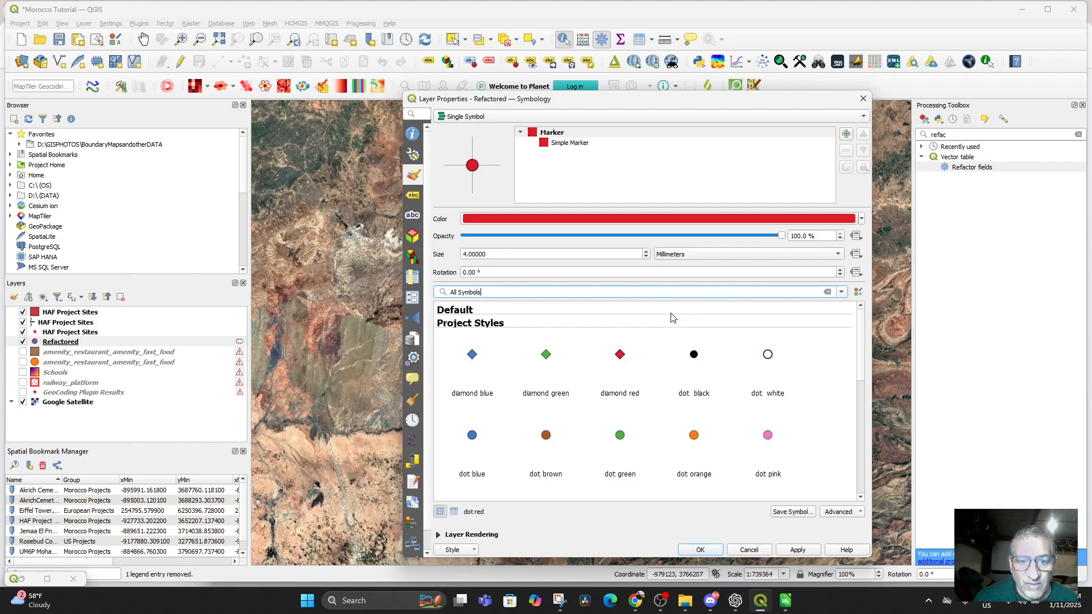
{"action": "scroll", "coordinate": [695, 388], "scroll_direction": "down", "scroll_amount": 5}
{"action": "left_click", "coordinate": [698, 442]}
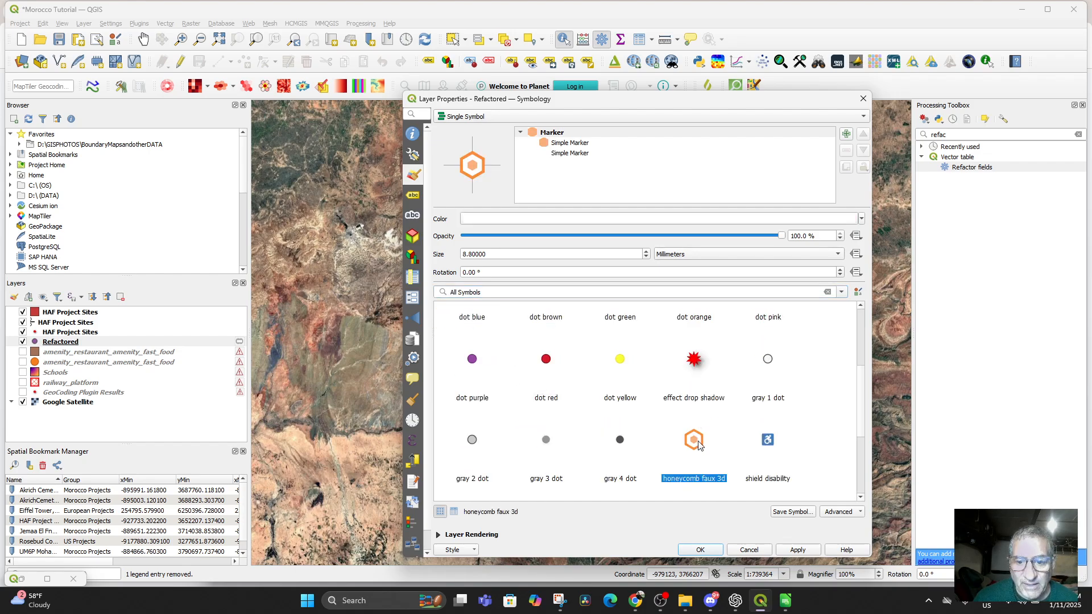
{"action": "left_click", "coordinate": [798, 552]}
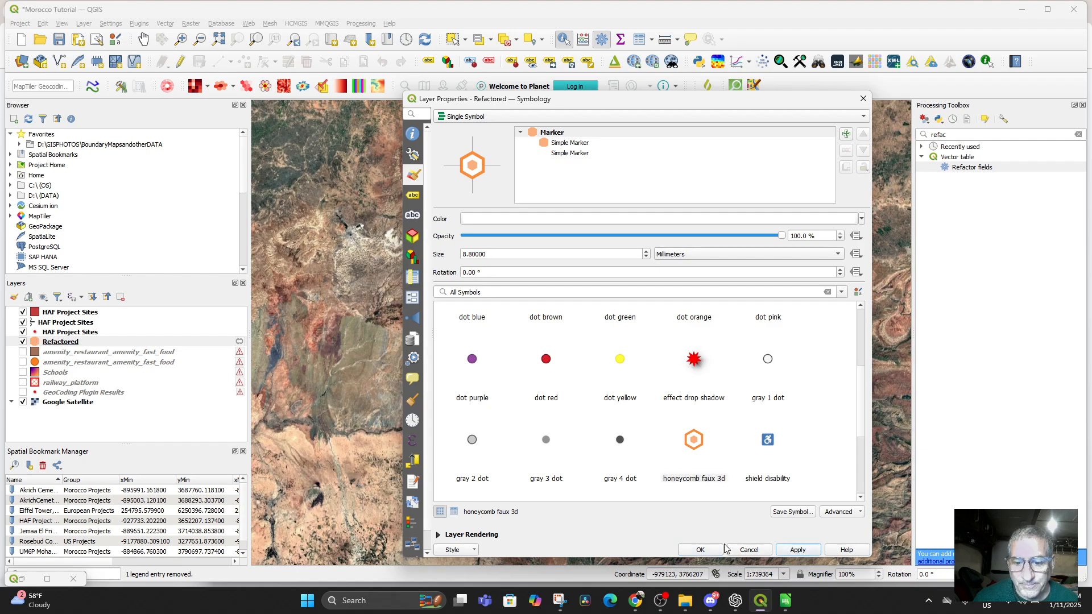
{"action": "left_click", "coordinate": [705, 550]}
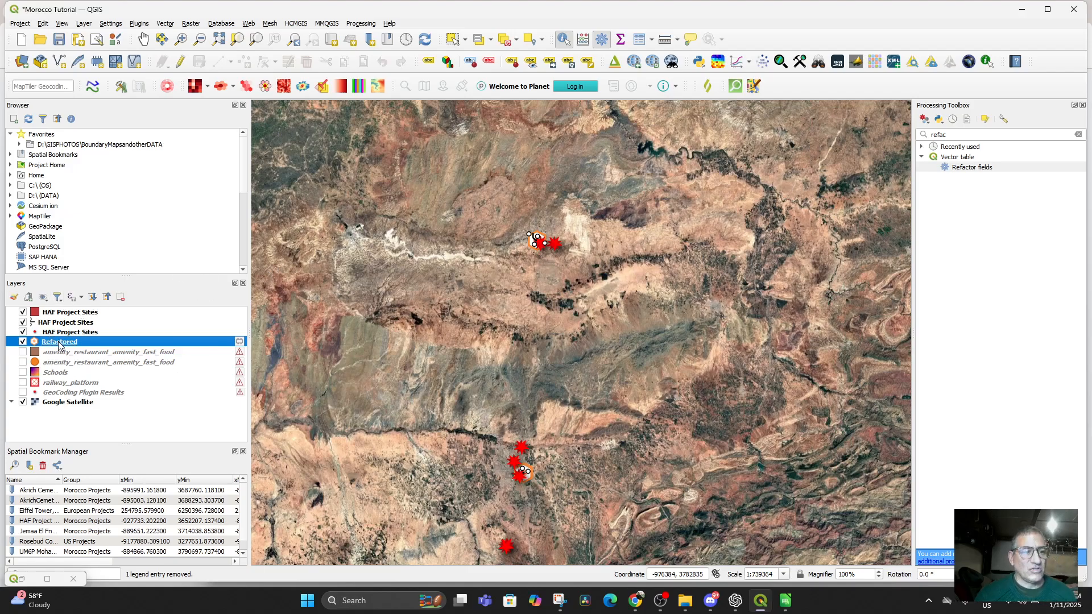
Rename the Refactored layer as Culhane Points of Interest
{"action": "right_click", "coordinate": [65, 342]}
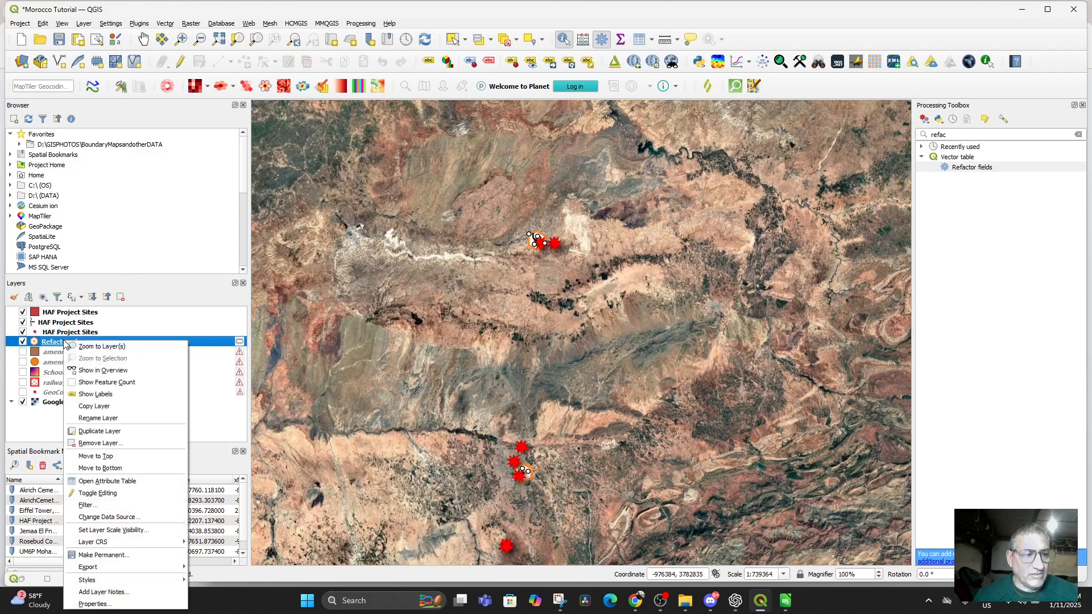
{"action": "left_click", "coordinate": [128, 419]}
{"action": "type", "text": "C"}
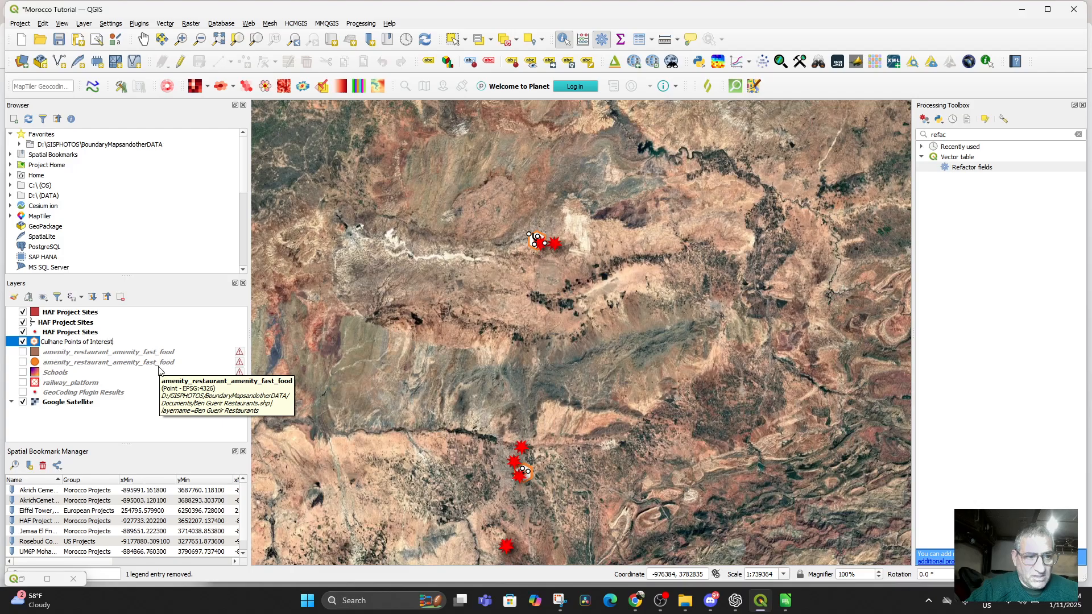
{"action": "type", "text": "ulhane Points of Interest"}
{"action": "key", "text": "Return"}
{"action": "scroll", "coordinate": [631, 335], "scroll_direction": "down", "scroll_amount": 2}
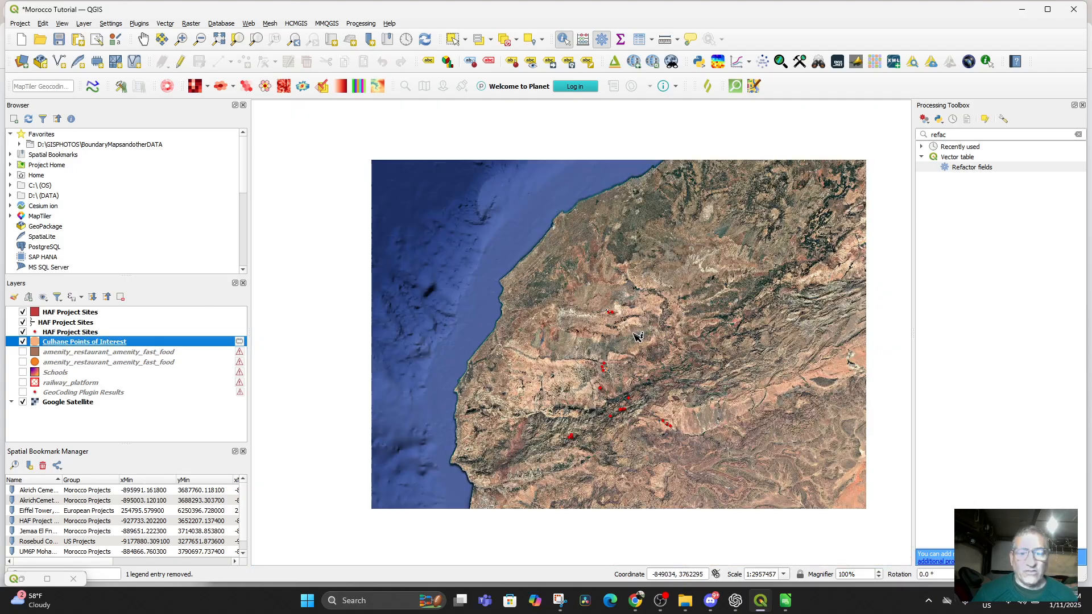
{"action": "scroll", "coordinate": [633, 331], "scroll_direction": "up", "scroll_amount": 3}
{"action": "scroll", "coordinate": [577, 364], "scroll_direction": "up", "scroll_amount": 1}
{"action": "left_click_drag", "start_coordinate": [550, 306], "coordinate": [656, 425]}
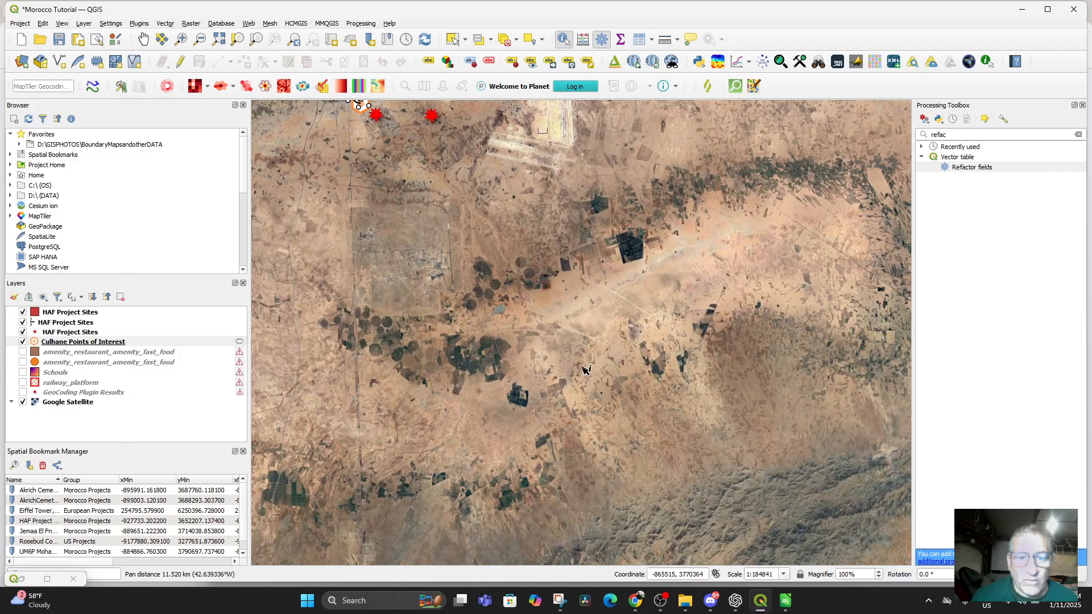
{"action": "scroll", "coordinate": [542, 299], "scroll_direction": "down", "scroll_amount": 1}
{"action": "left_click_drag", "start_coordinate": [507, 266], "coordinate": [569, 417]}
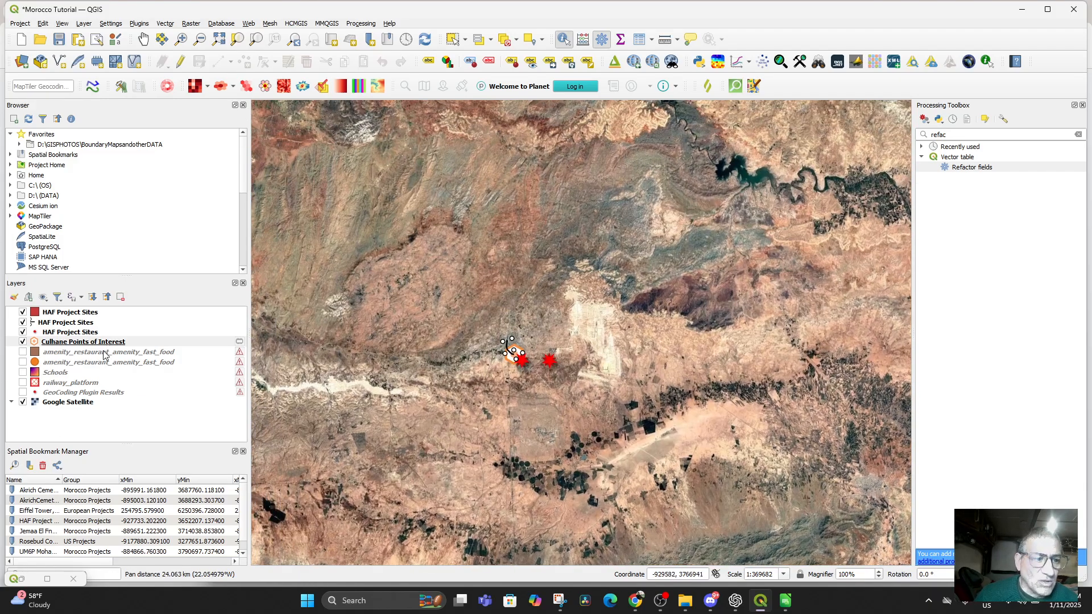
Sort the Culhane Points of Interest attribute table by Latitude and open its Field Calculator in update-existing-field mode
{"action": "right_click", "coordinate": [84, 343]}
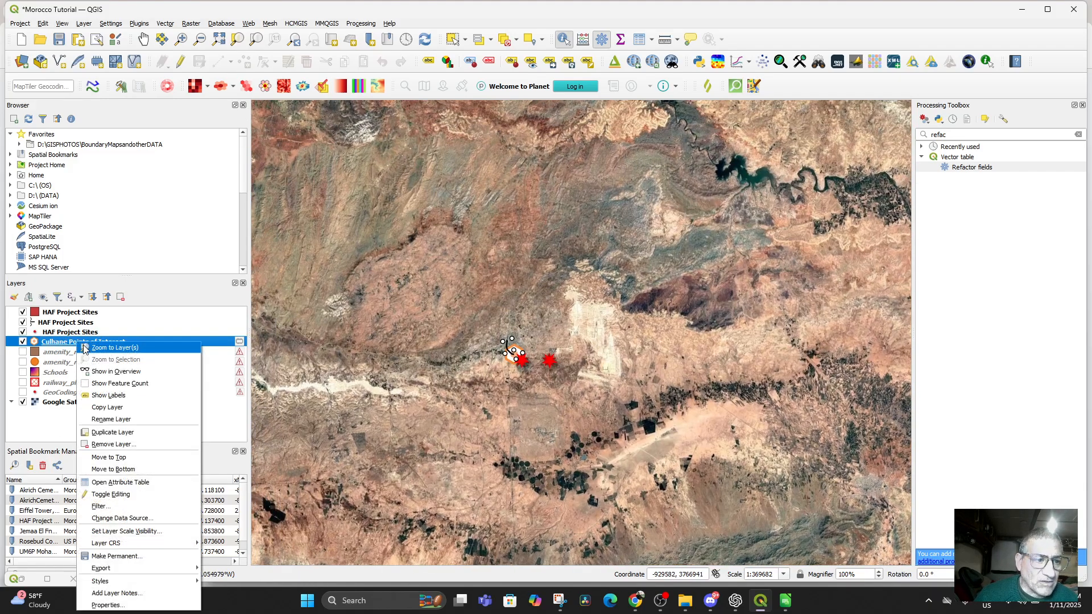
{"action": "left_click", "coordinate": [131, 482]}
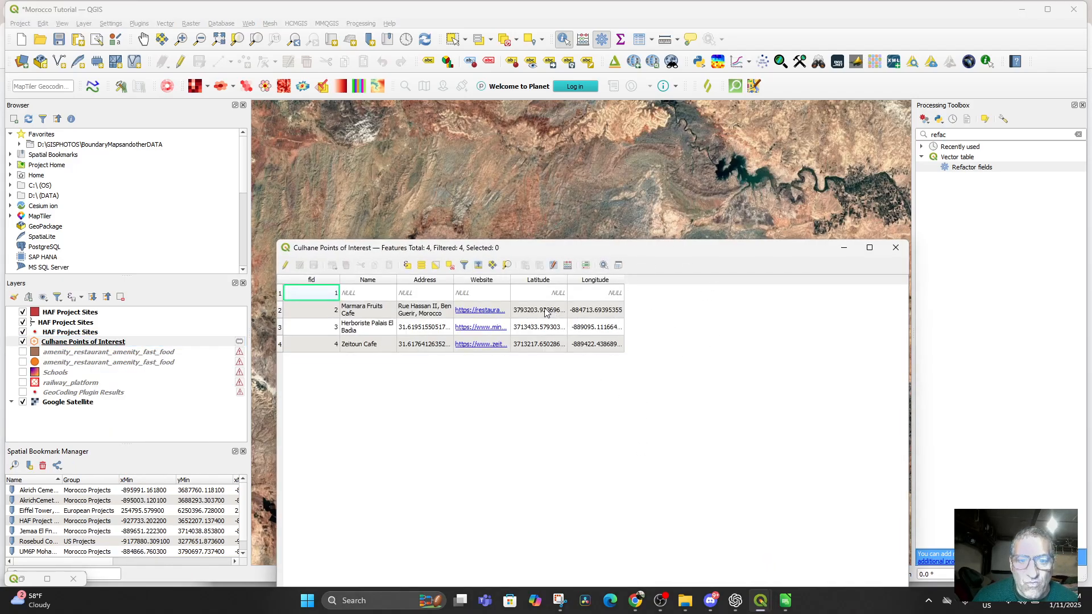
{"action": "left_click", "coordinate": [539, 280]}
{"action": "left_click", "coordinate": [567, 266]}
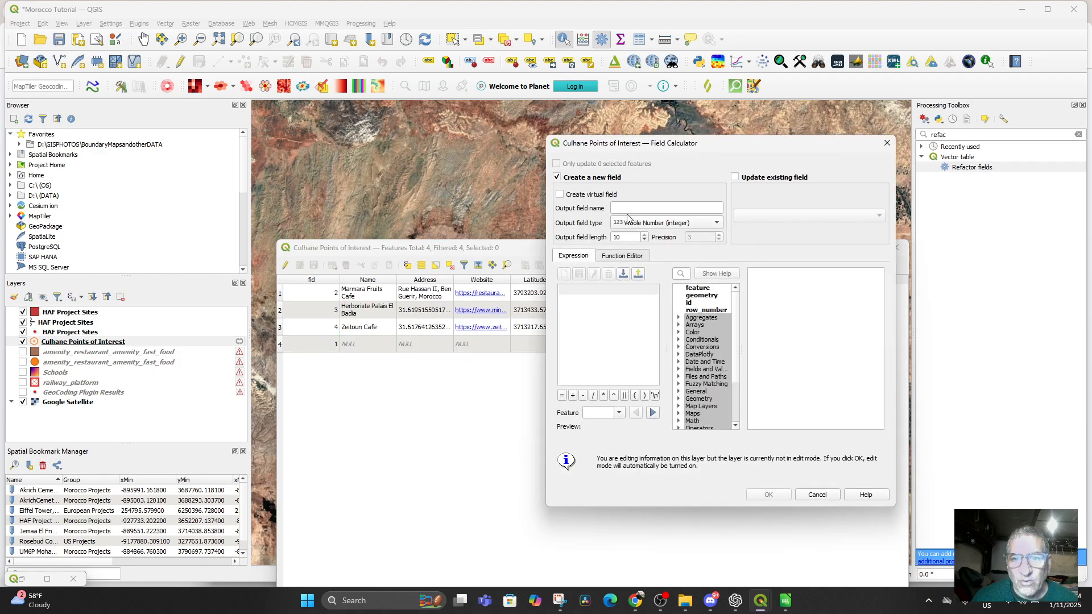
{"action": "left_click", "coordinate": [734, 178]}
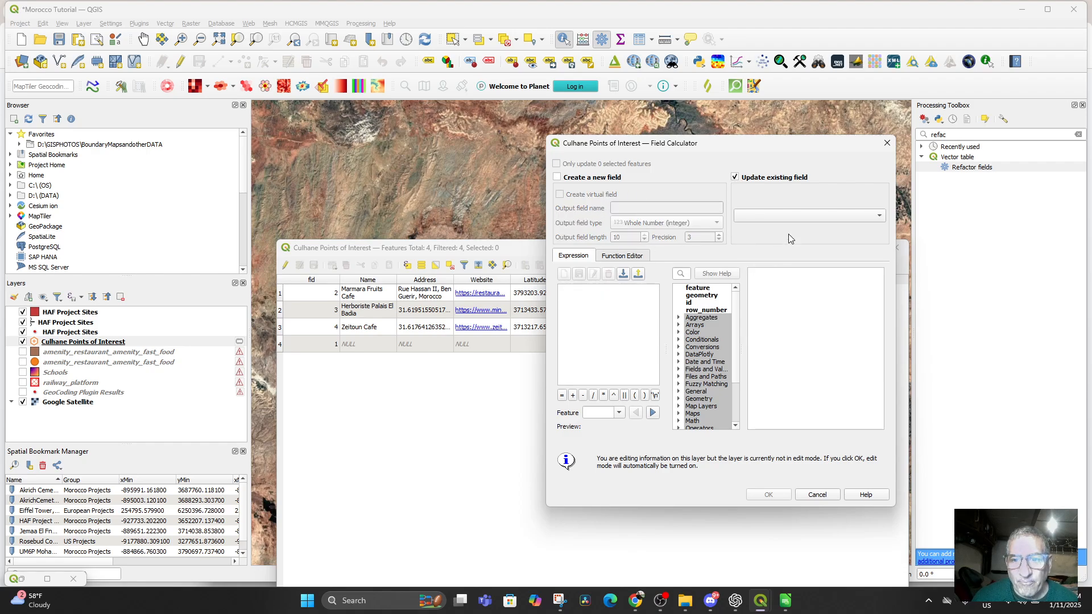
{"action": "left_click", "coordinate": [602, 313]}
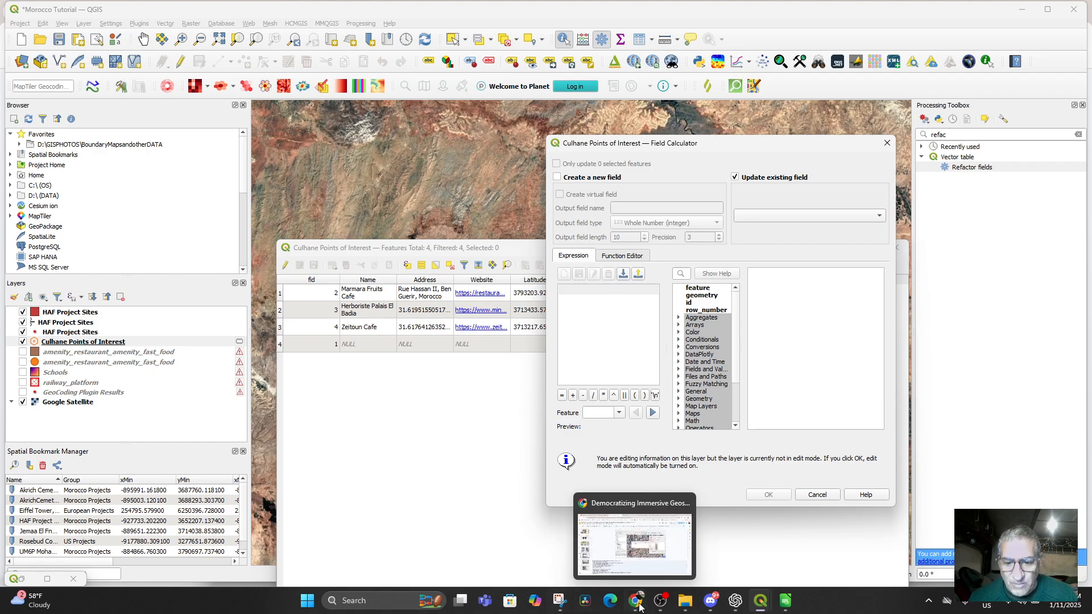
Switch to ChatGPT, find the decimal-degree extraction instructions, and copy the latitude expression y($geometry)
{"action": "left_click", "coordinate": [730, 606]}
{"action": "scroll", "coordinate": [541, 301], "scroll_direction": "up", "scroll_amount": 5}
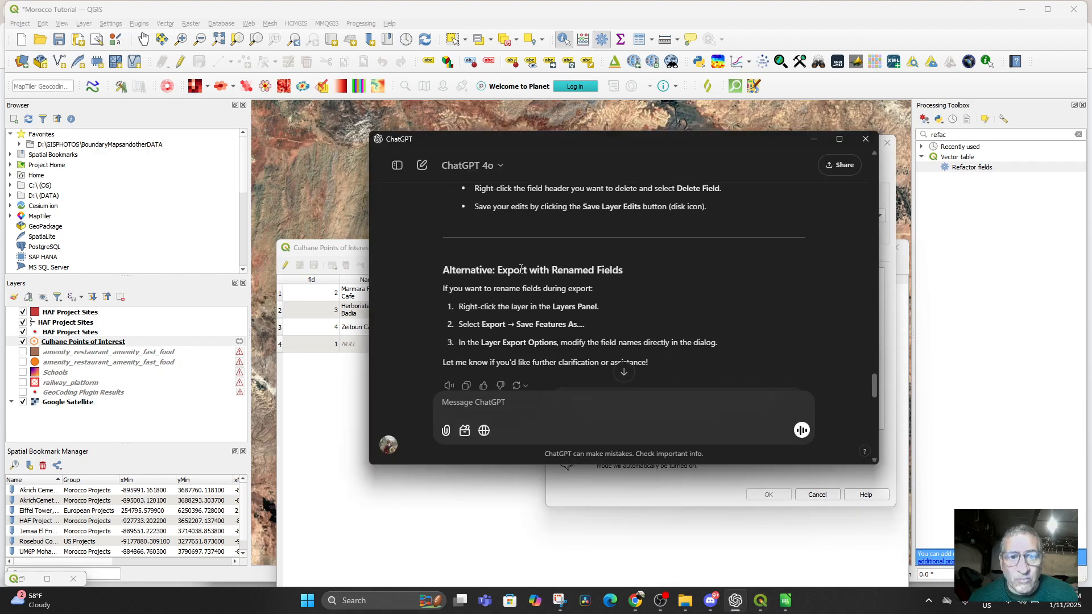
{"action": "scroll", "coordinate": [521, 269], "scroll_direction": "up", "scroll_amount": 10}
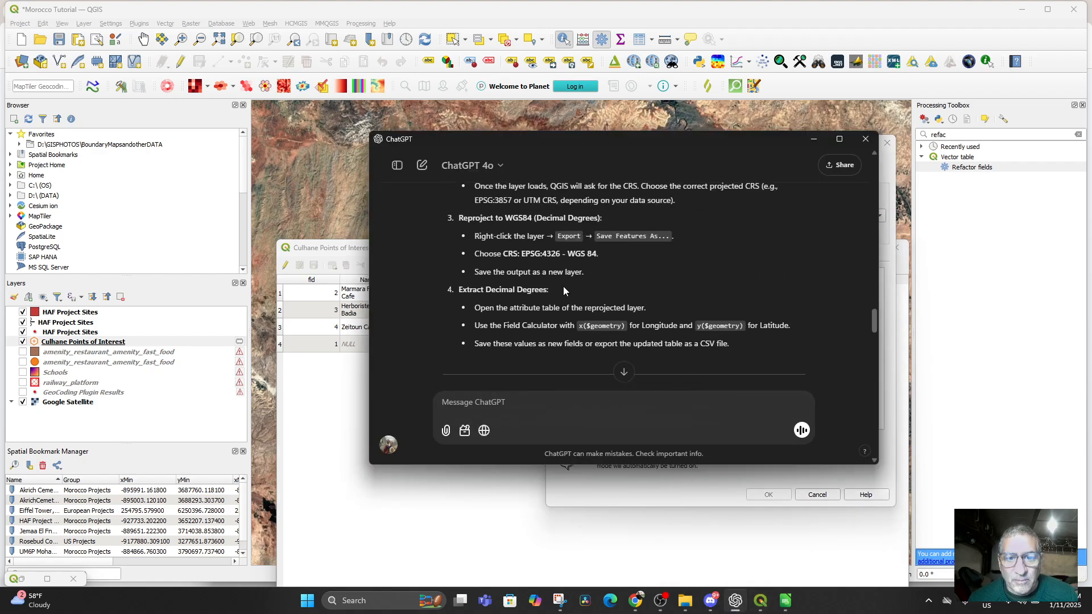
{"action": "scroll", "coordinate": [592, 314], "scroll_direction": "down", "scroll_amount": 10}
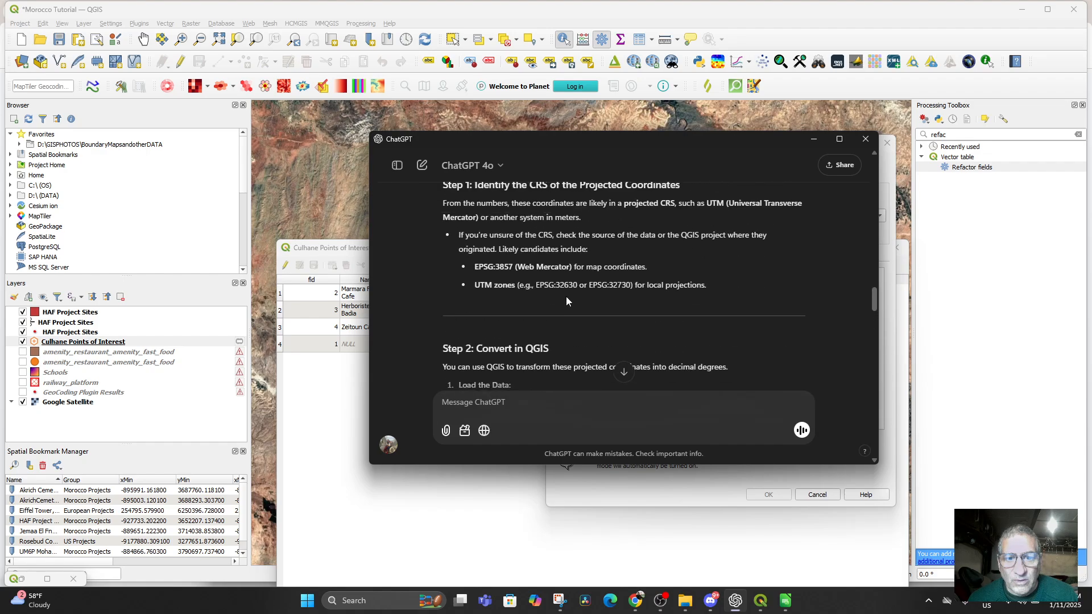
{"action": "scroll", "coordinate": [566, 295], "scroll_direction": "up", "scroll_amount": 10}
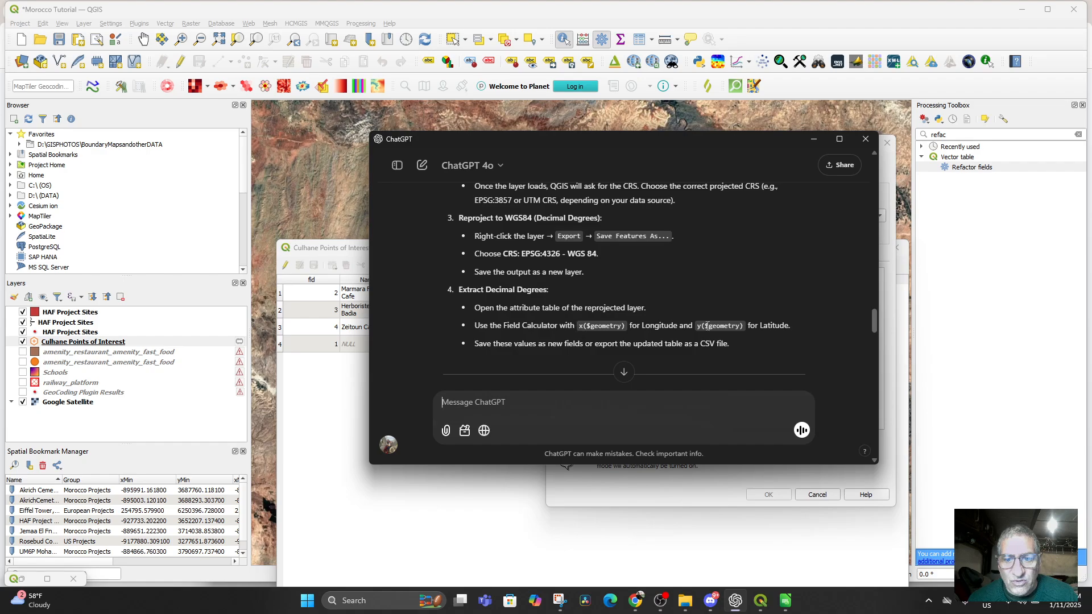
{"action": "left_click_drag", "start_coordinate": [698, 328], "coordinate": [738, 323]}
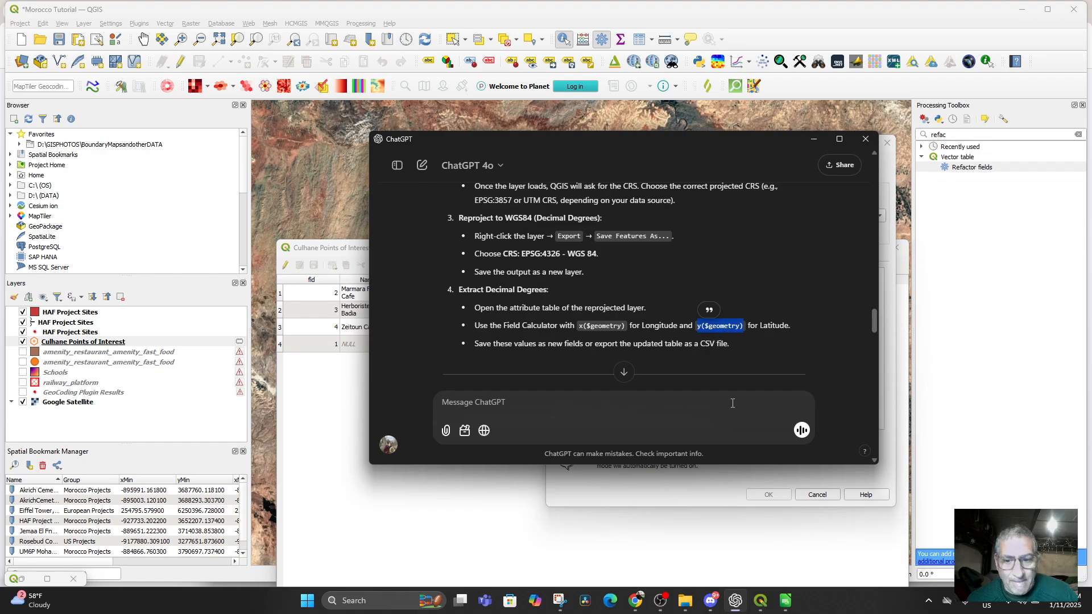
Return to the QGIS Field Calculator, choose Latitude as the field to update, and enter the expression y($geometry)
{"action": "left_click", "coordinate": [646, 482]}
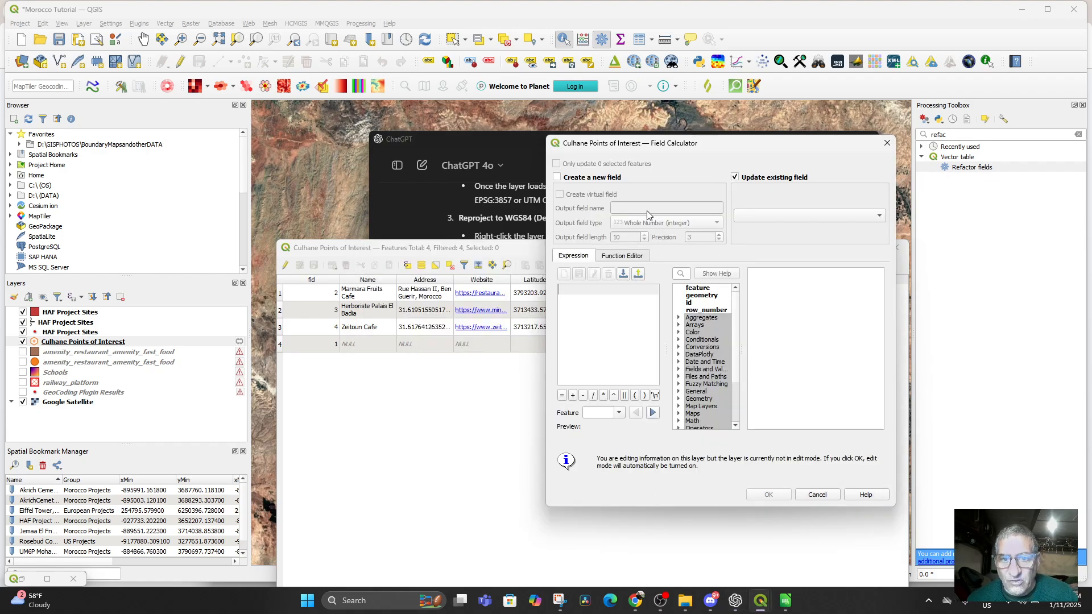
{"action": "left_click", "coordinate": [772, 219]}
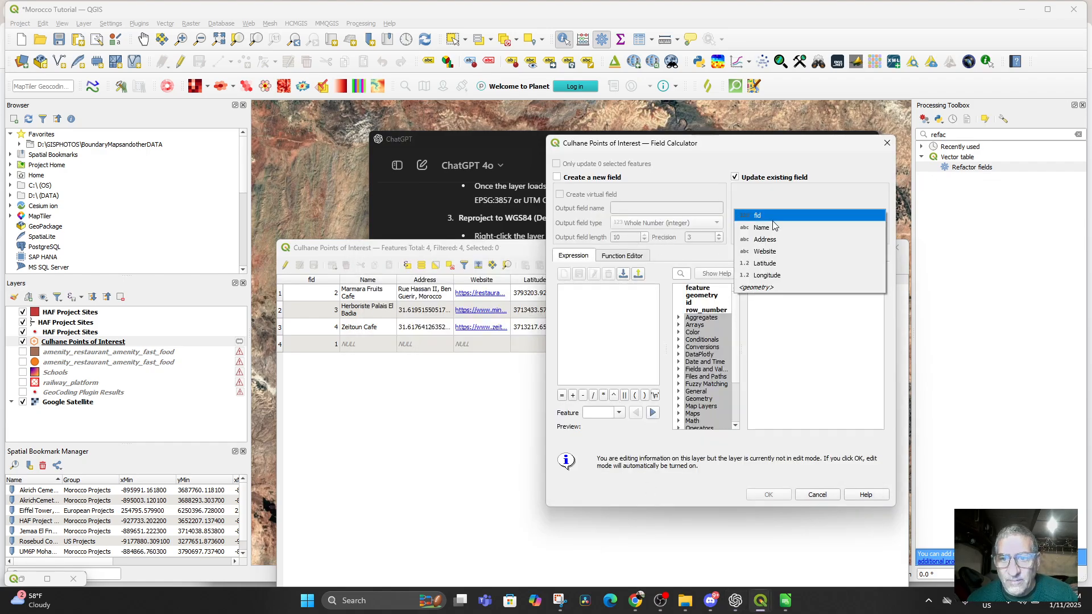
{"action": "left_click", "coordinate": [769, 269]}
{"action": "left_click", "coordinate": [609, 302]}
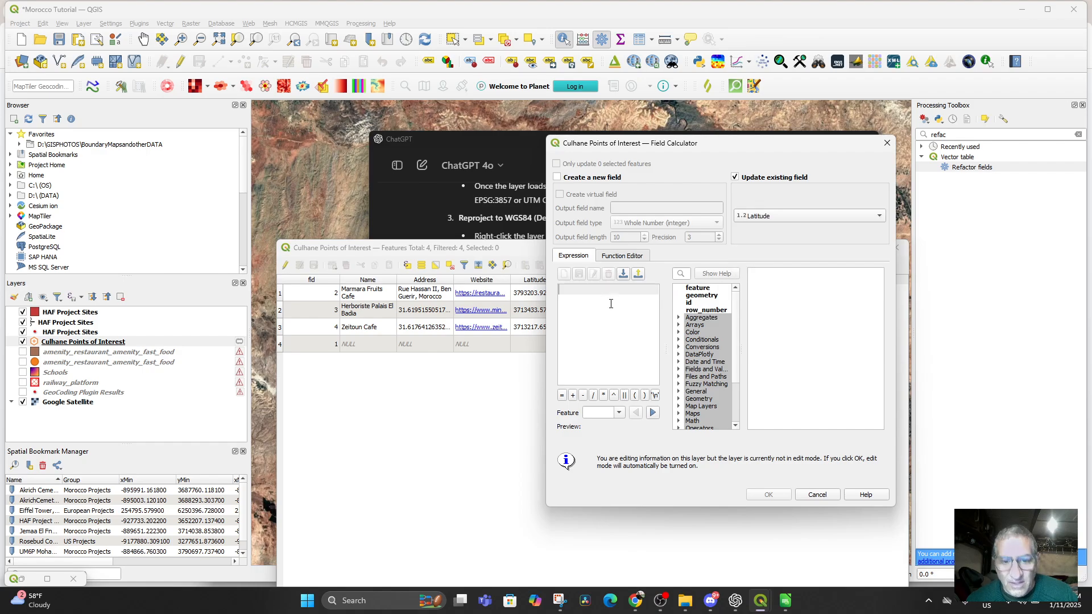
{"action": "type", "text": "y($geometry)"}
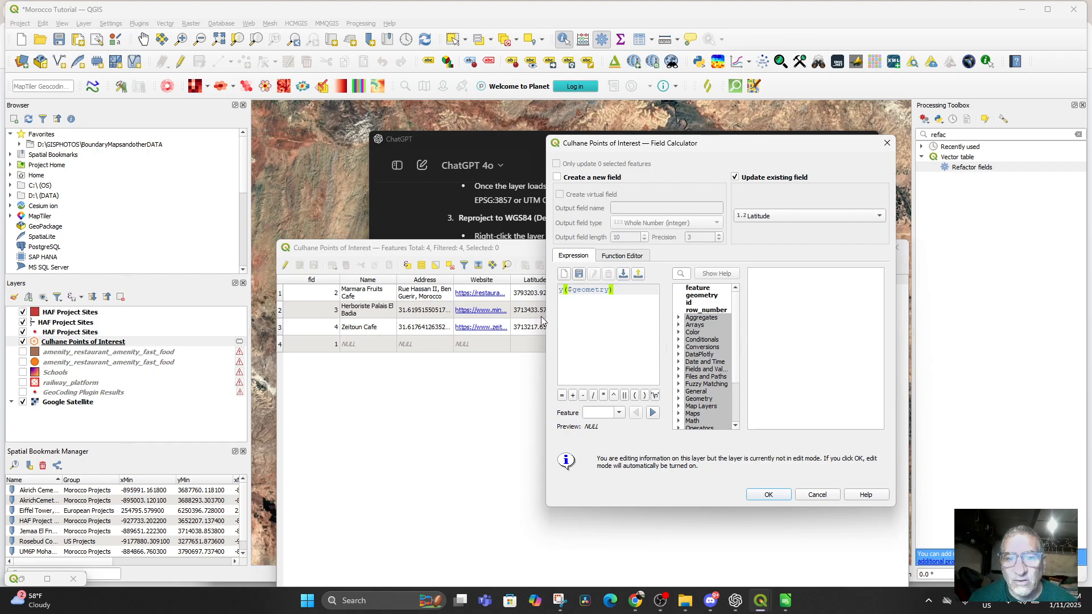
{"action": "left_click", "coordinate": [618, 413]}
{"action": "left_click", "coordinate": [602, 339]}
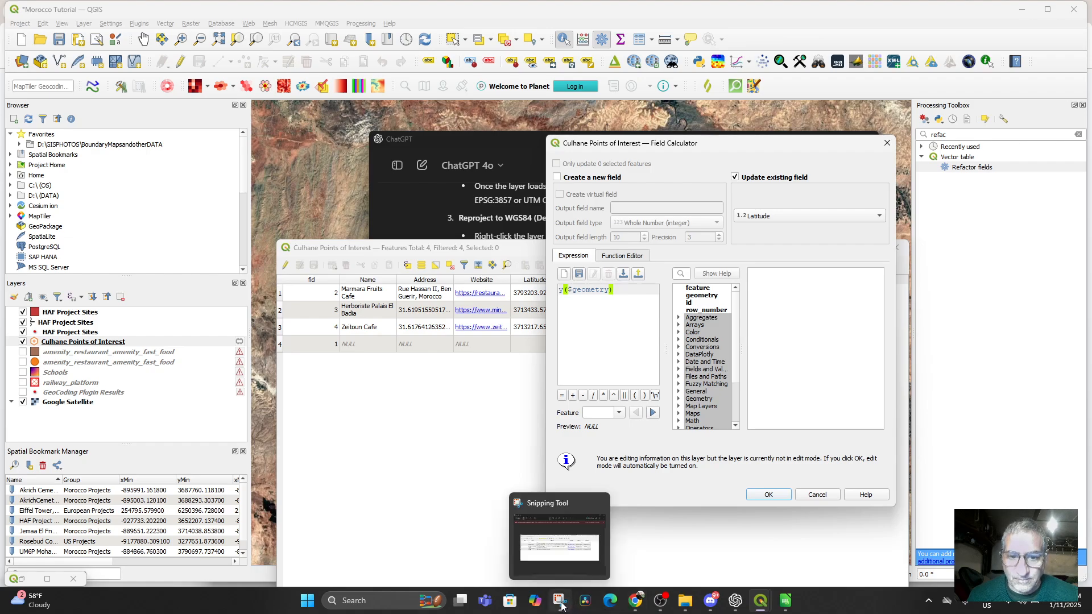
Move the Field Calculator clear of the coordinate columns, capture the QGIS screen with Snipping Tool, and copy the screenshot
{"action": "left_click_drag", "start_coordinate": [690, 145], "coordinate": [783, 145]}
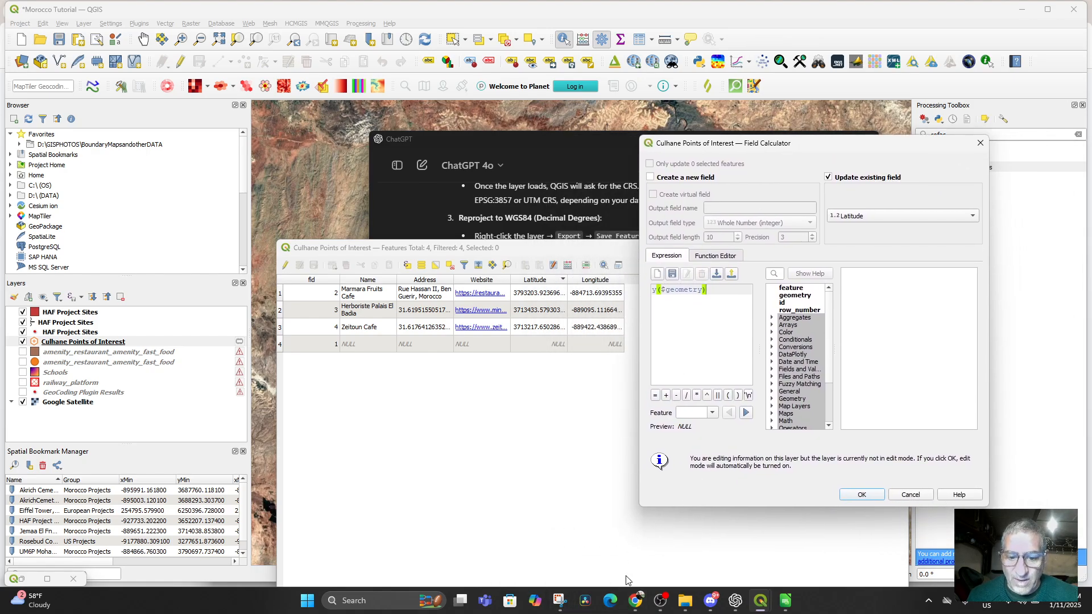
{"action": "left_click", "coordinate": [560, 600]}
{"action": "left_click", "coordinate": [71, 34]}
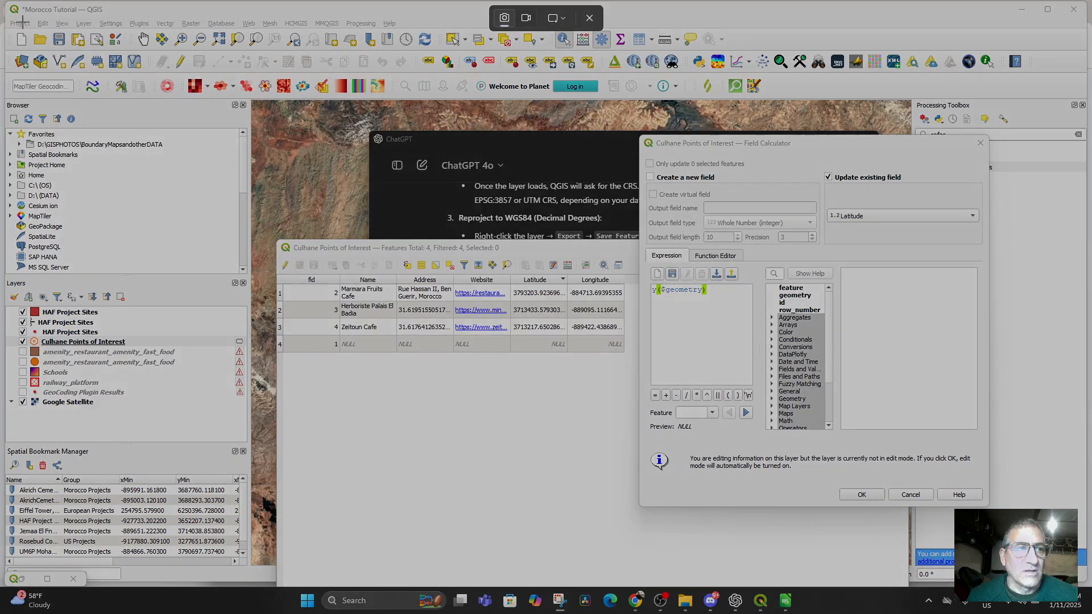
{"action": "left_click_drag", "start_coordinate": [6, 1], "coordinate": [1067, 584]}
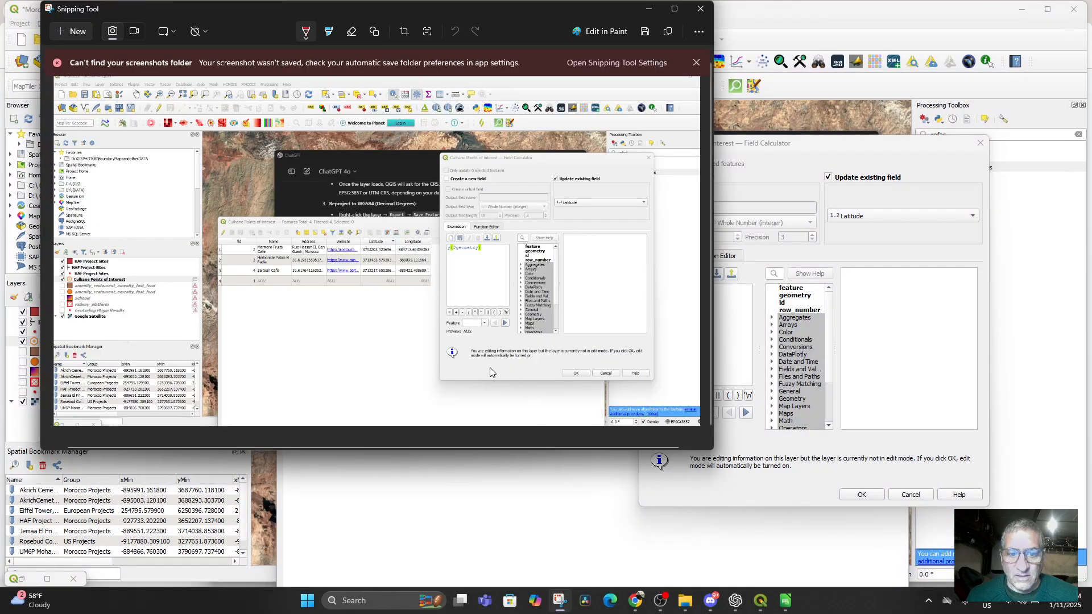
{"action": "right_click", "coordinate": [490, 368]}
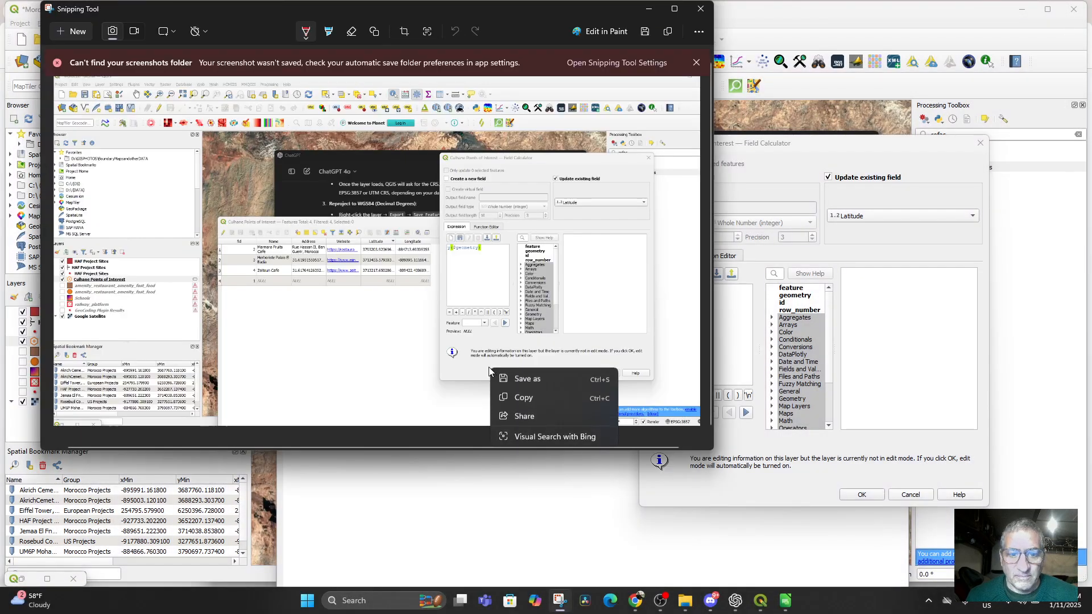
{"action": "left_click", "coordinate": [519, 395]}
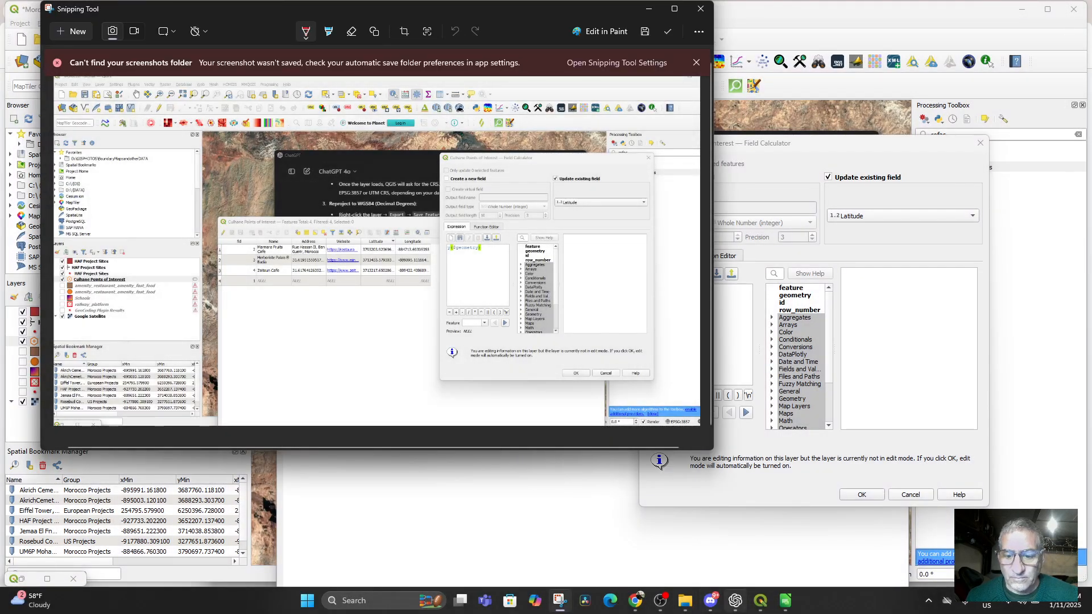
Switch to ChatGPT and ask how to export the Decimal Degree Lat Lon using the field calculator, attaching the copied QGIS screenshot
{"action": "left_click", "coordinate": [736, 601]}
{"action": "scroll", "coordinate": [537, 369], "scroll_direction": "down", "scroll_amount": 15}
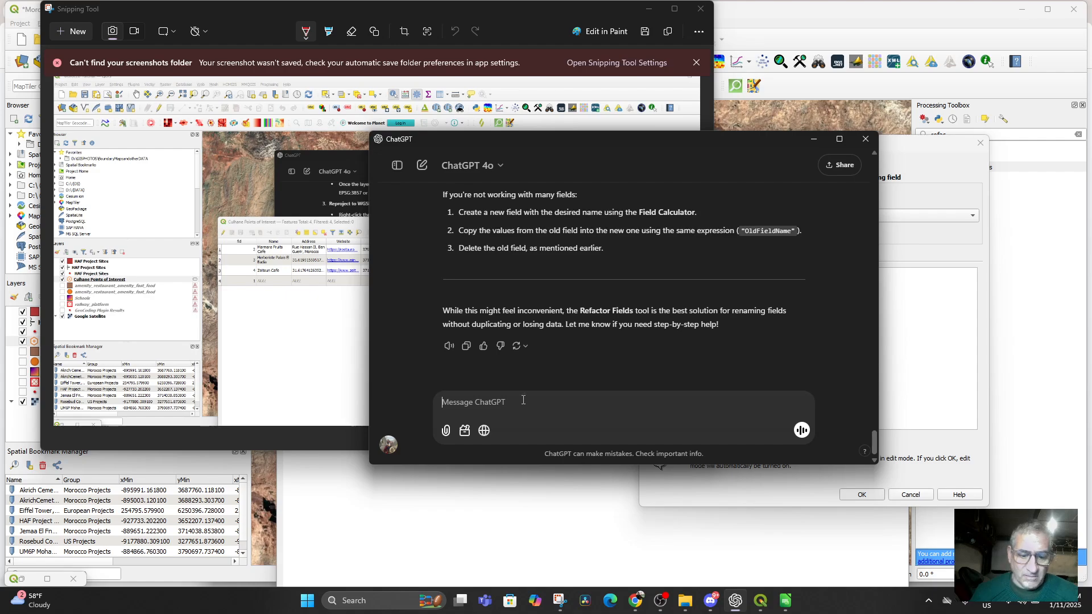
{"action": "type", "text": "Thanks"}
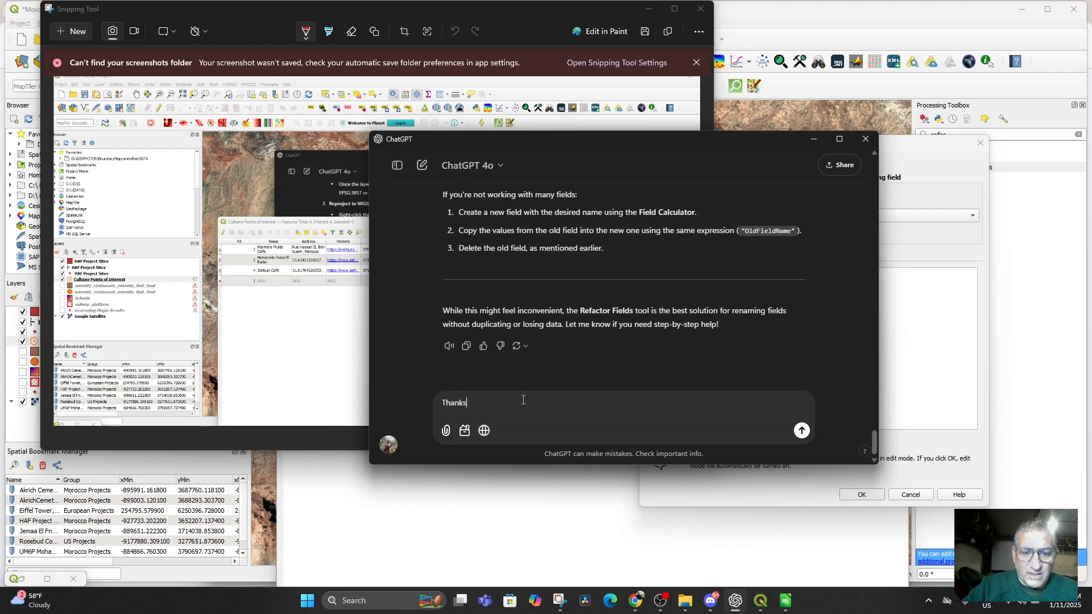
{"action": "type", "text": " Chat."}
{"action": "key", "text": "shift+Return"}
{"action": "type", "text": "Now, "}
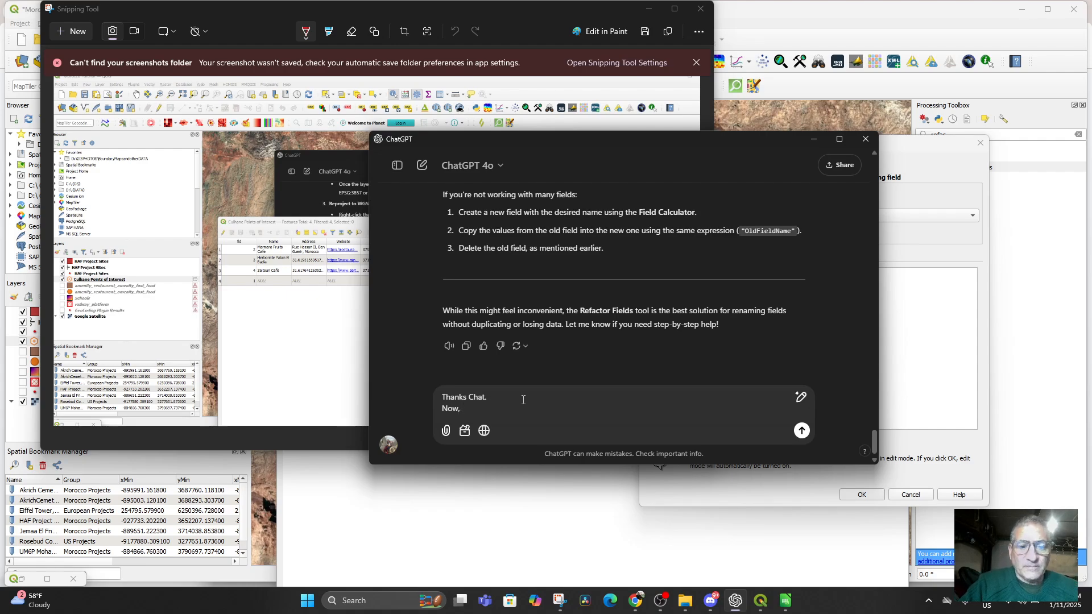
{"action": "type", "text": "how do "}
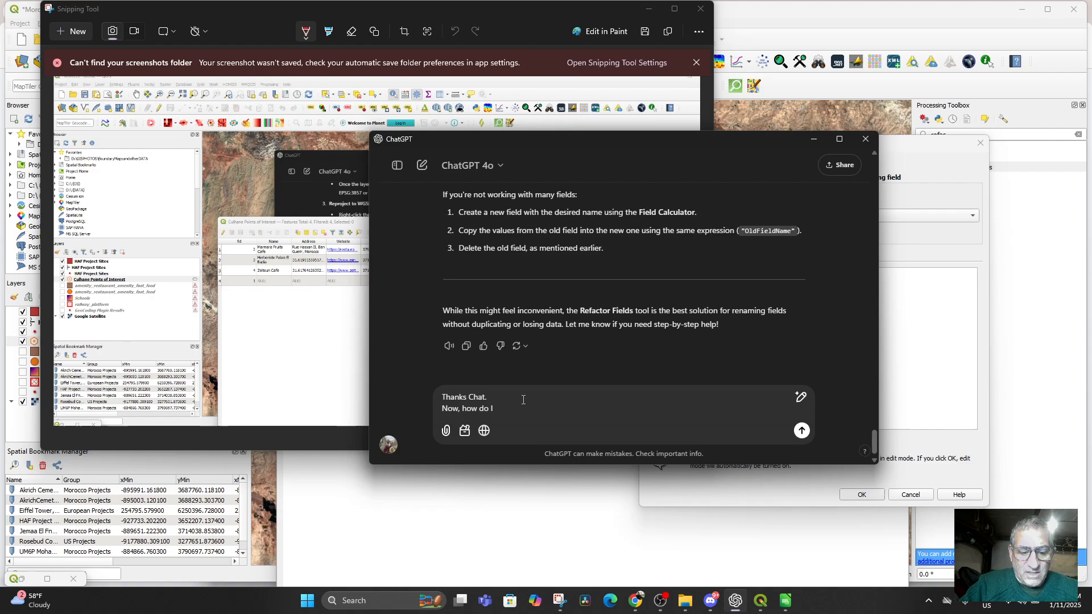
{"action": "type", "text": "I export the Decimal Degree Lat Lon"}
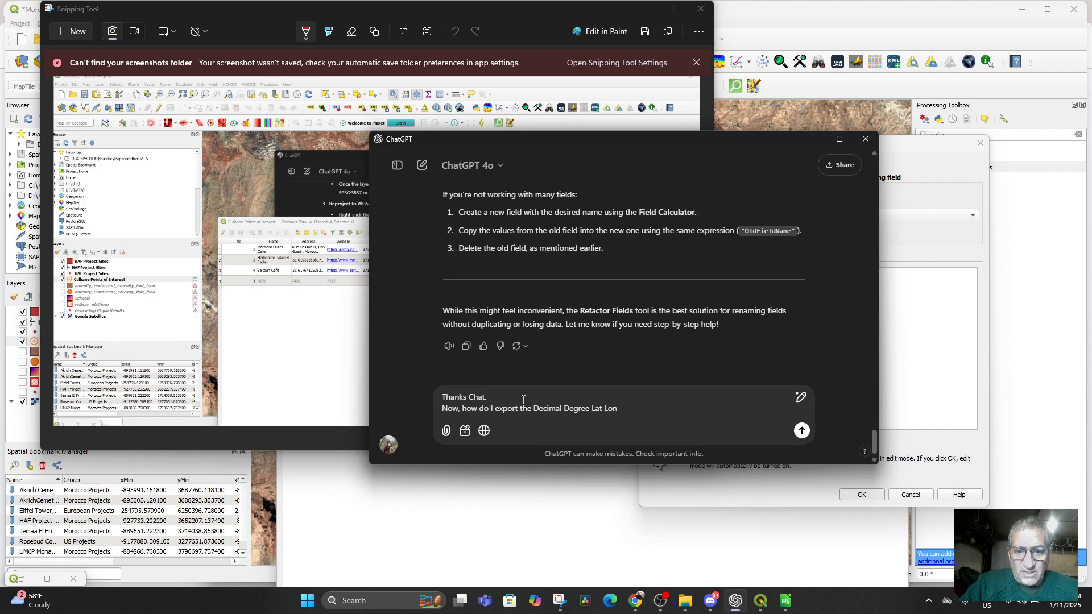
{"action": "type", "text": "using the "}
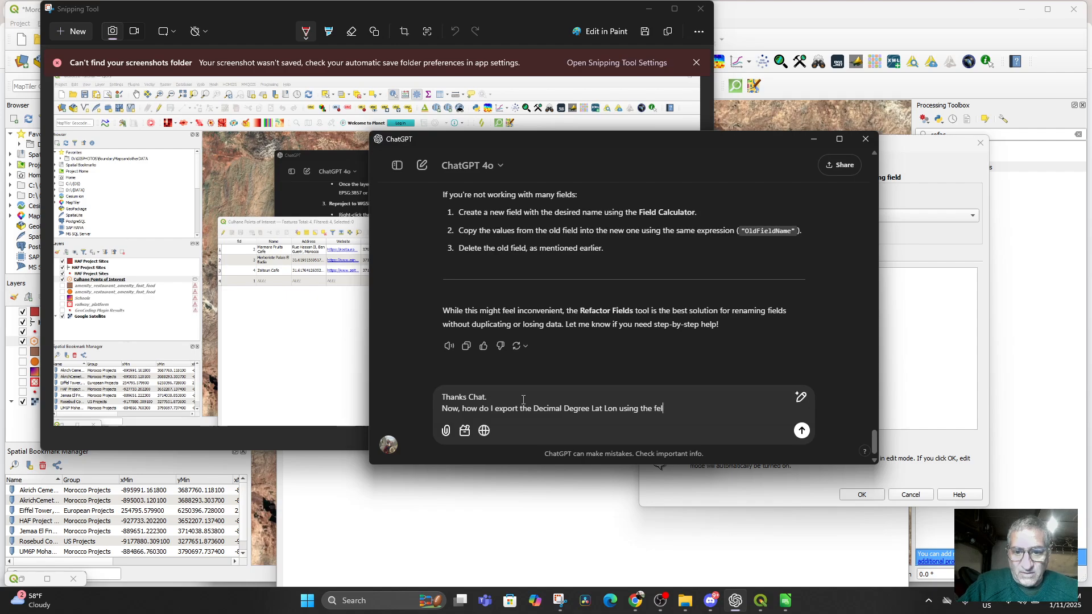
{"action": "type", "text": "field calcul"}
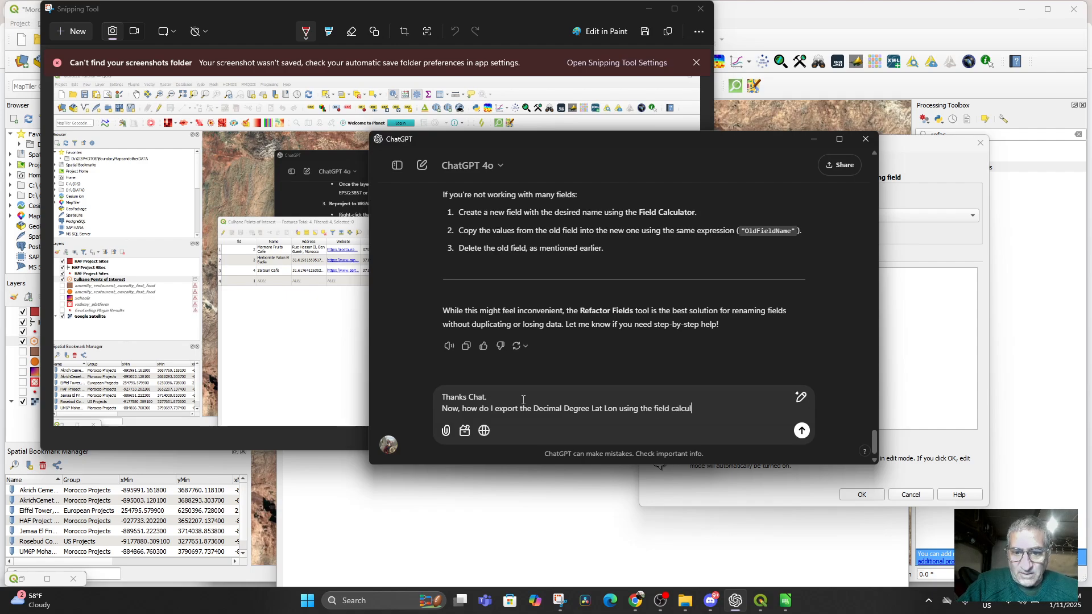
{"action": "type", "text": "ator"}
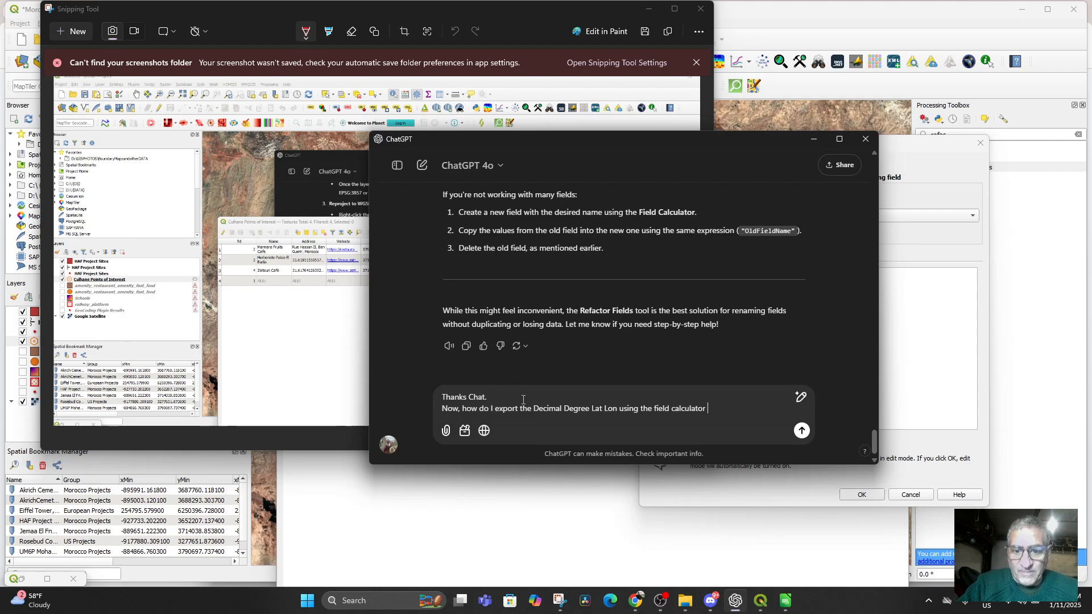
{"action": "type", "text": "?"}
{"action": "key", "text": "shift+Return"}
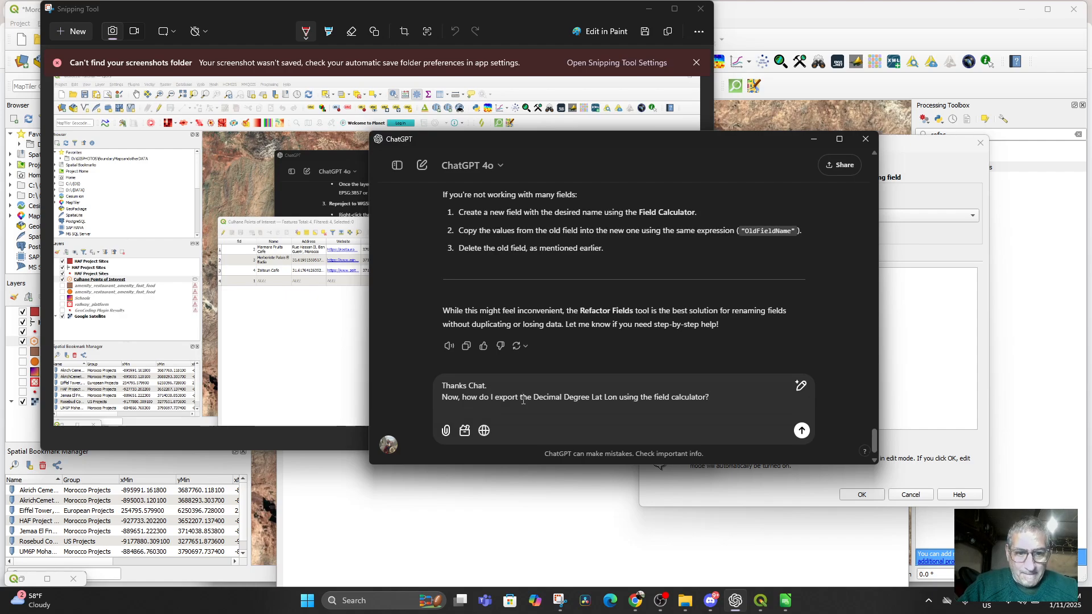
{"action": "key", "text": "ctrl+v"}
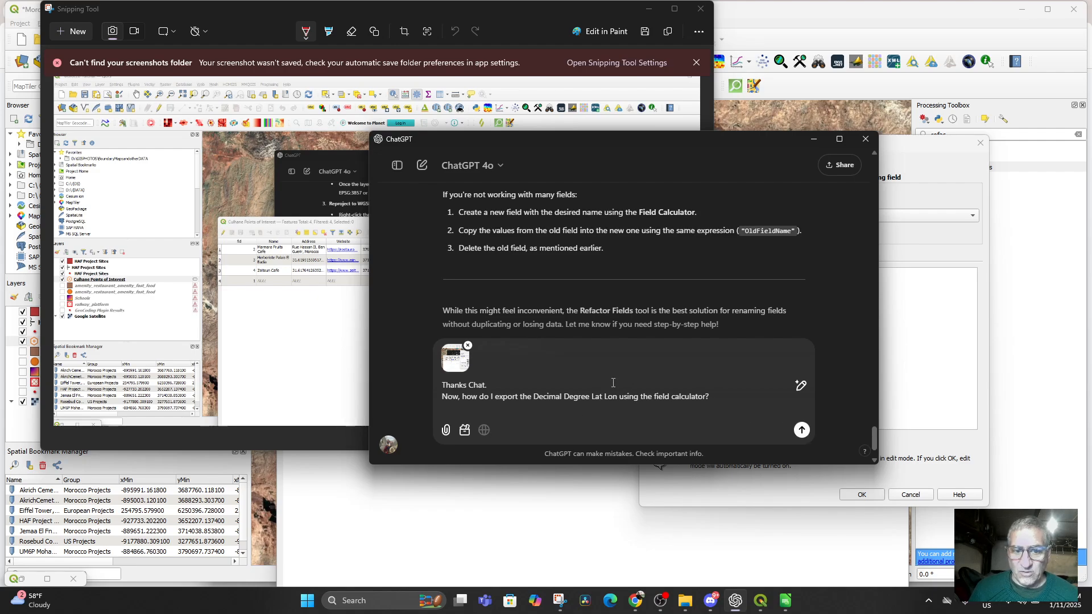
{"action": "left_click", "coordinate": [801, 430]}
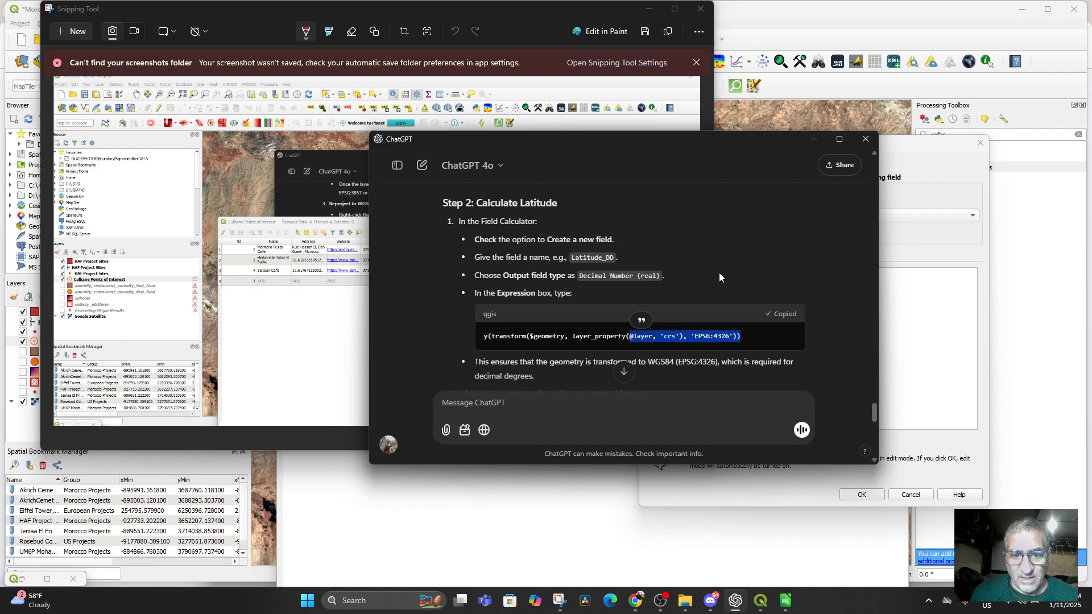
Read through ChatGPT's Field Calculator instructions for calculating latitude and longitude in decimal degrees
{"action": "scroll", "coordinate": [719, 275], "scroll_direction": "down", "scroll_amount": 1}
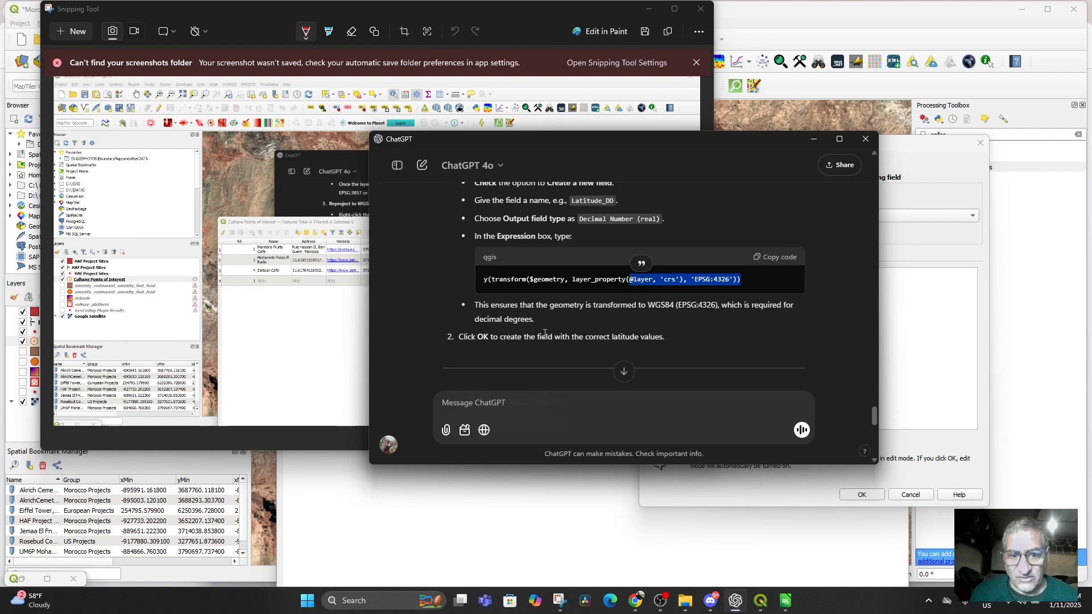
{"action": "scroll", "coordinate": [589, 341], "scroll_direction": "down", "scroll_amount": 3}
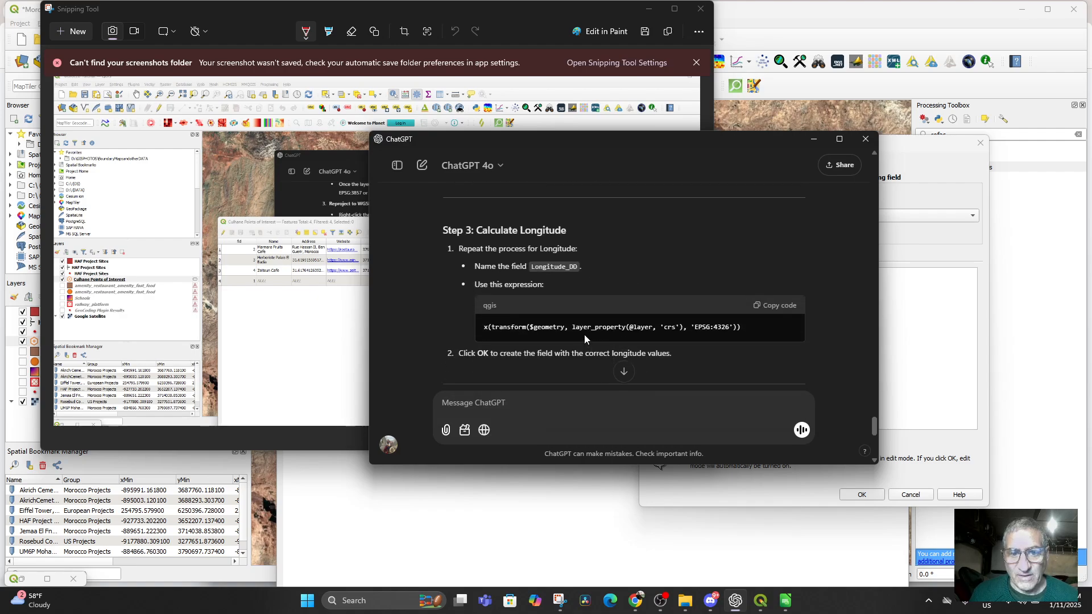
{"action": "scroll", "coordinate": [594, 326], "scroll_direction": "down", "scroll_amount": 2}
{"action": "scroll", "coordinate": [596, 326], "scroll_direction": "up", "scroll_amount": 2}
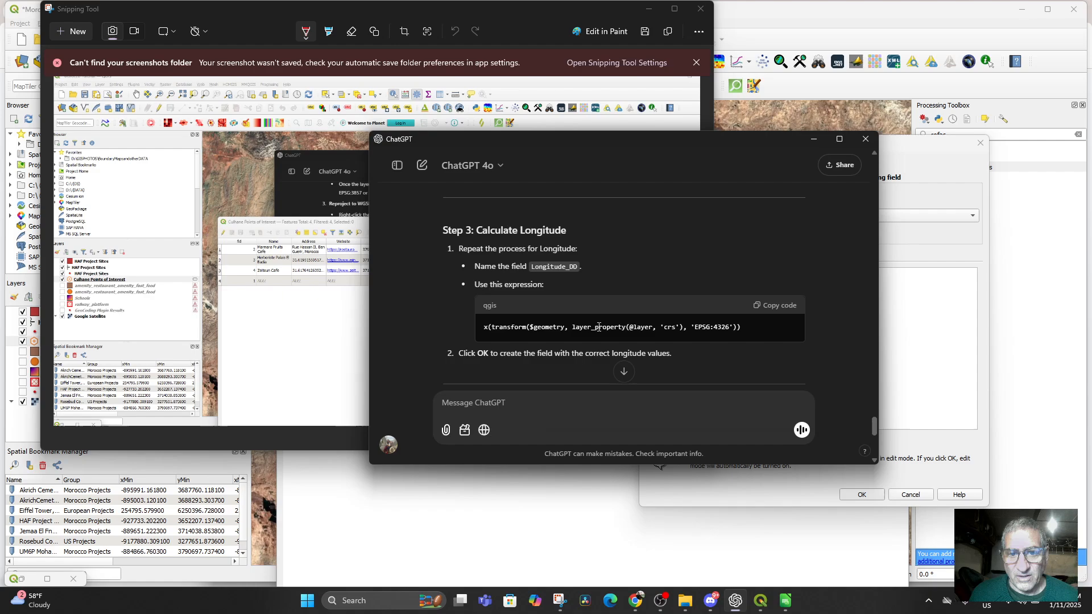
{"action": "scroll", "coordinate": [599, 327], "scroll_direction": "up", "scroll_amount": 6}
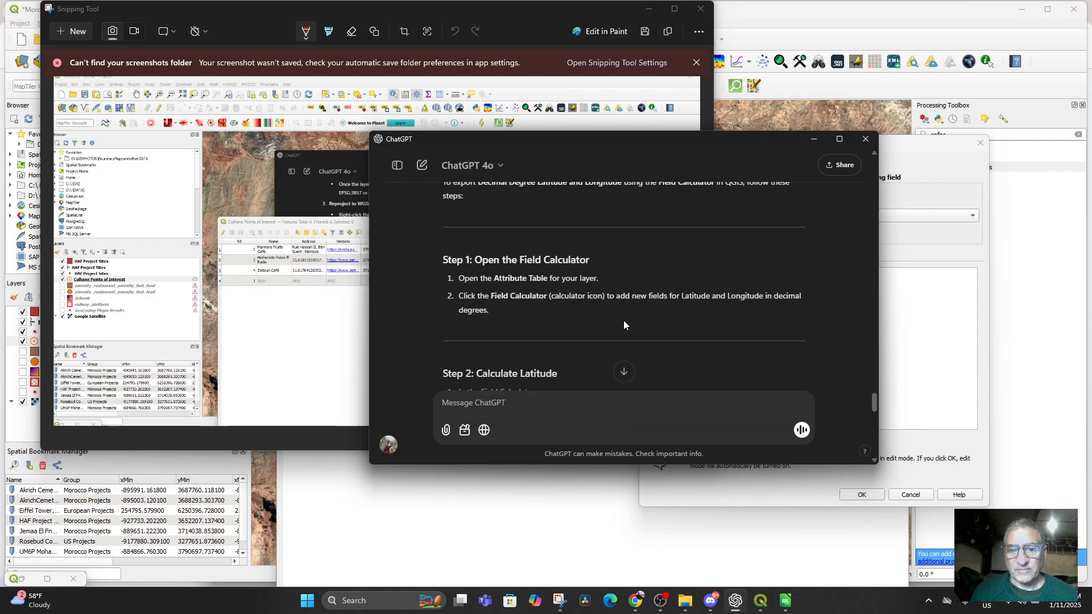
{"action": "scroll", "coordinate": [623, 324], "scroll_direction": "down", "scroll_amount": 1}
{"action": "scroll", "coordinate": [627, 316], "scroll_direction": "up", "scroll_amount": 1}
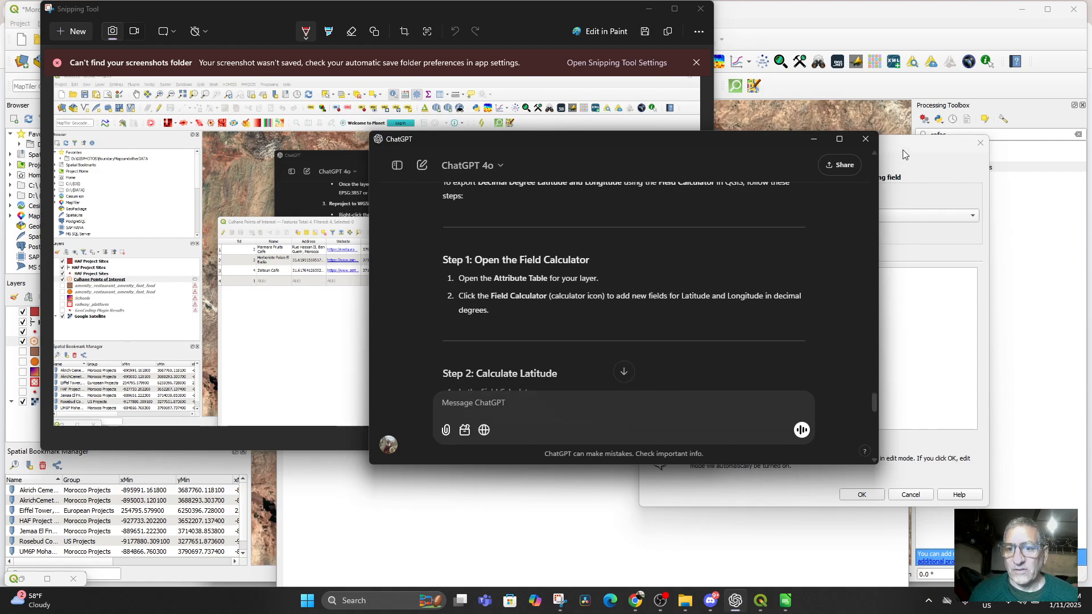
Return to the QGIS Field Calculator and set it to create a new field LatitudeDD of type Decimal Number (real)
{"action": "left_click", "coordinate": [902, 152]}
{"action": "left_click", "coordinate": [651, 178]}
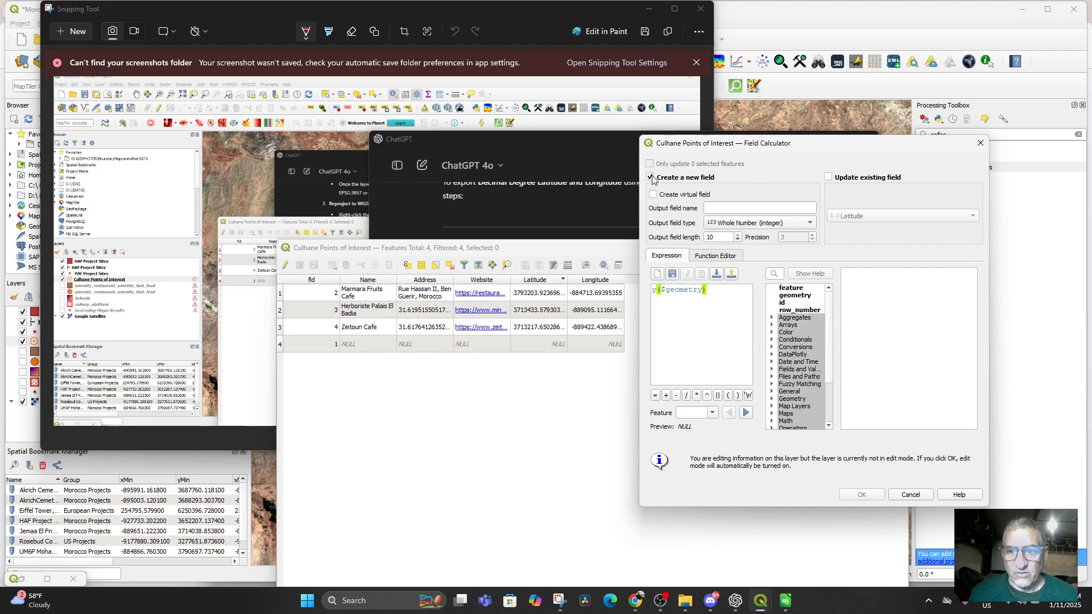
{"action": "left_click", "coordinate": [733, 208]}
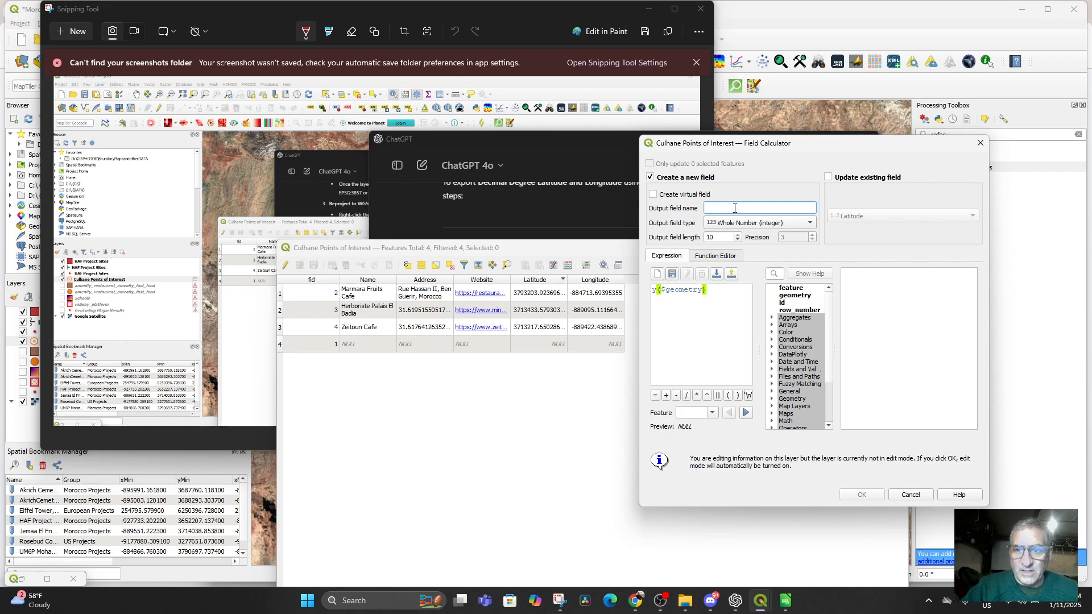
{"action": "type", "text": "LatitudeD"}
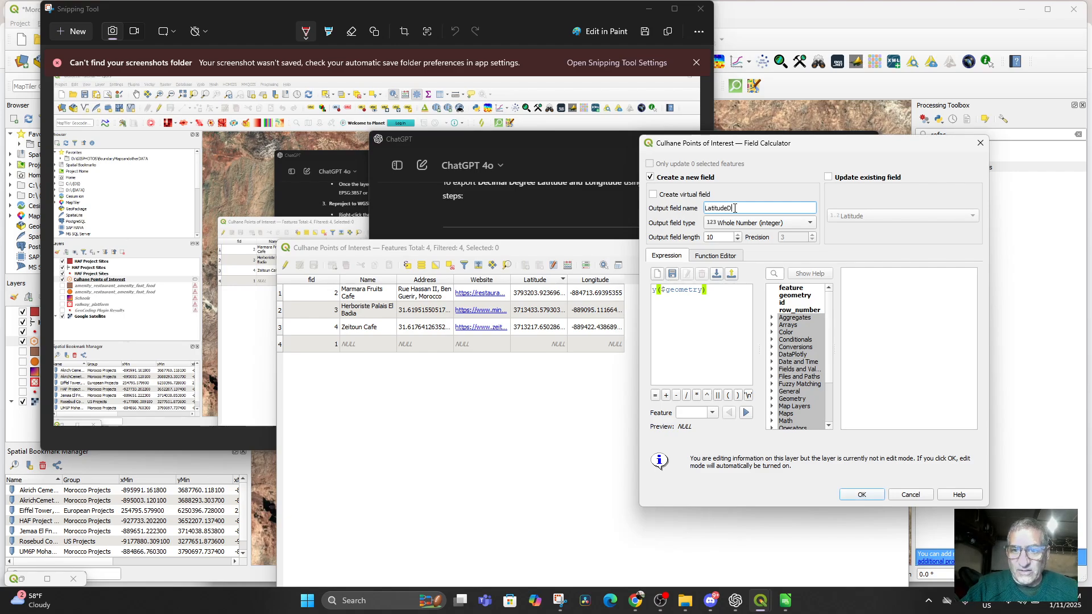
{"action": "type", "text": "D"}
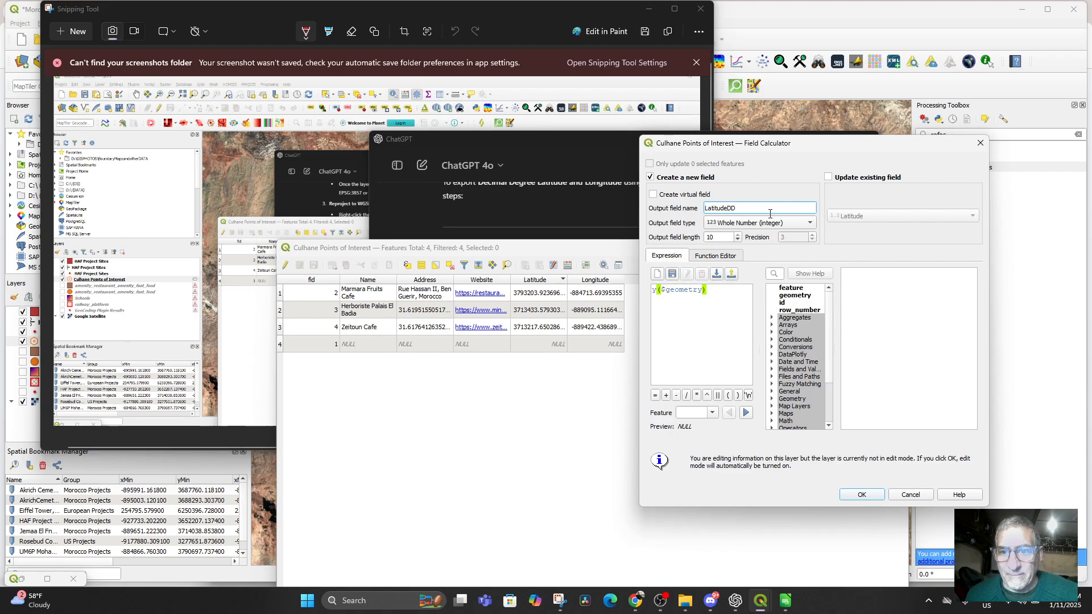
{"action": "left_click", "coordinate": [789, 223]}
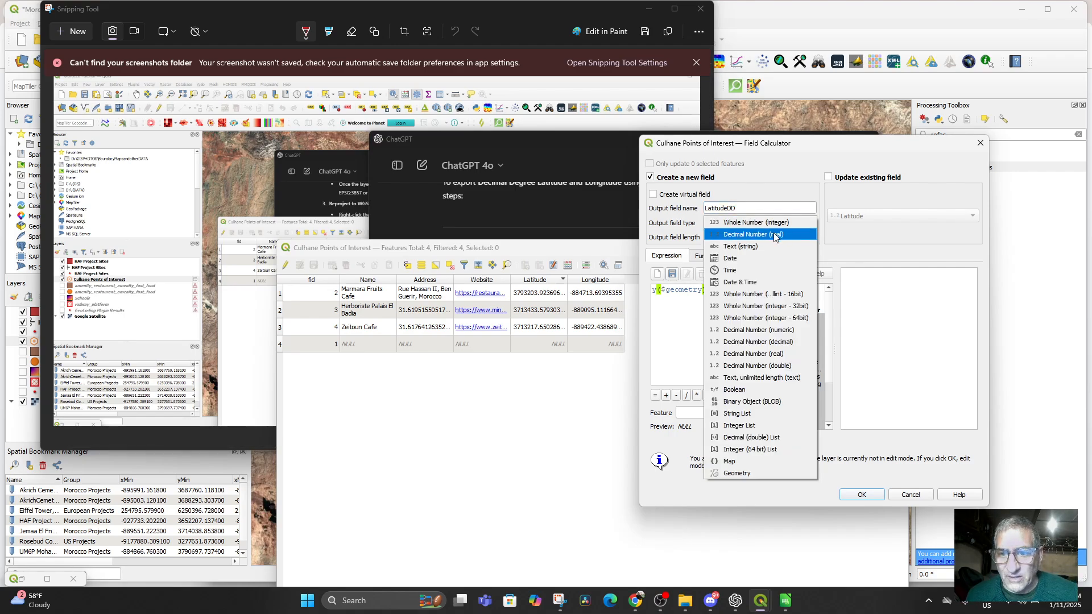
{"action": "left_click", "coordinate": [773, 234]}
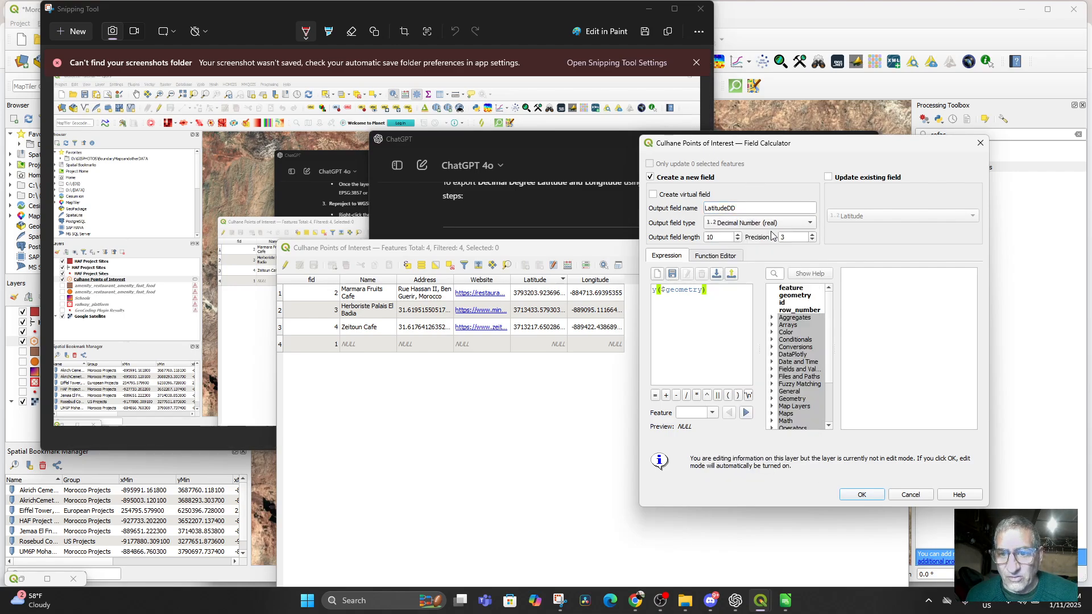
Check the suggested latitude field name in ChatGPT and change the output field name in the QGIS Field Calculator to Latitude_DD
{"action": "left_click", "coordinate": [735, 601]}
{"action": "scroll", "coordinate": [621, 298], "scroll_direction": "up", "scroll_amount": 2}
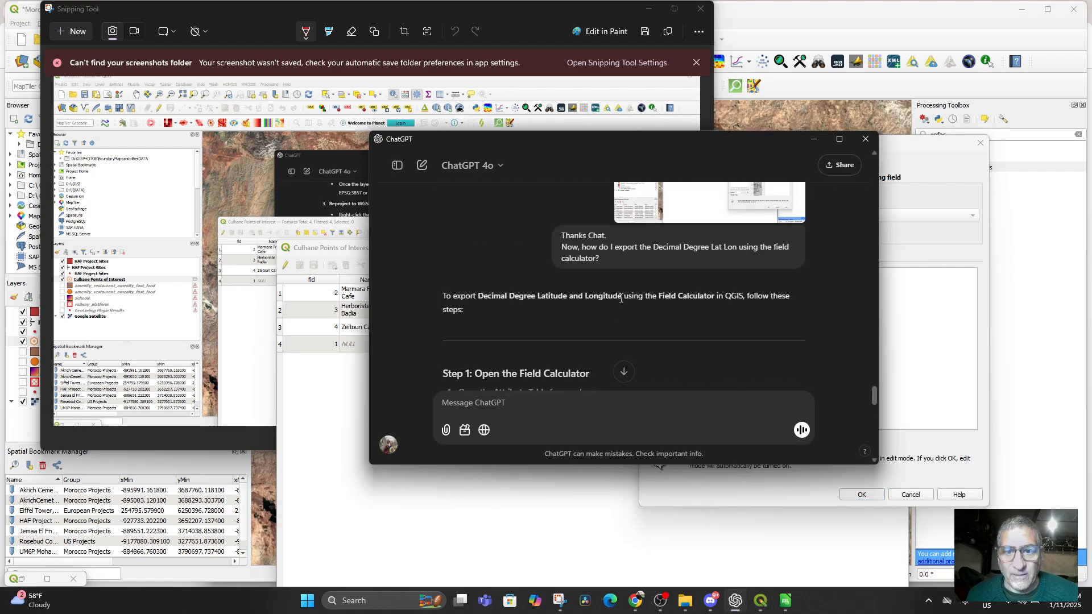
{"action": "scroll", "coordinate": [621, 298], "scroll_direction": "down", "scroll_amount": 3}
{"action": "scroll", "coordinate": [619, 296], "scroll_direction": "down", "scroll_amount": 2}
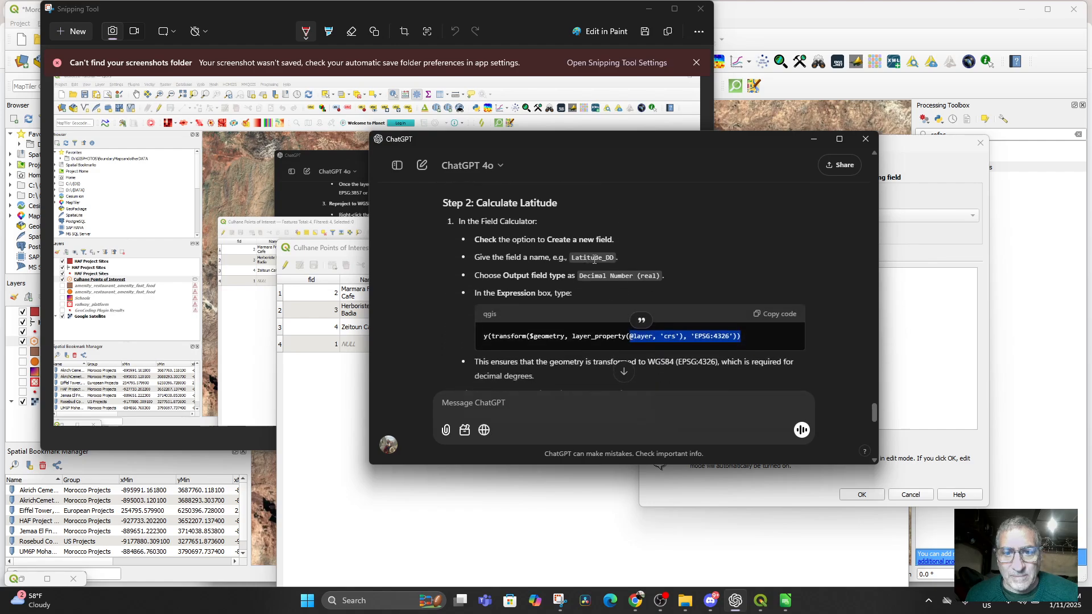
{"action": "mouse_move", "coordinate": [762, 601]}
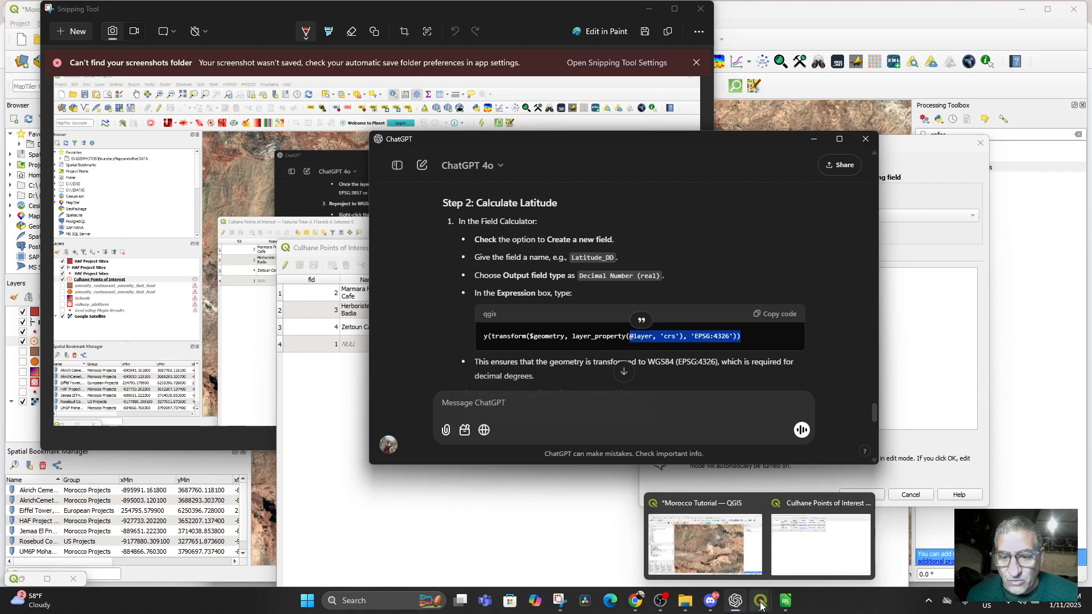
{"action": "left_click", "coordinate": [760, 601]}
{"action": "left_click", "coordinate": [702, 537]}
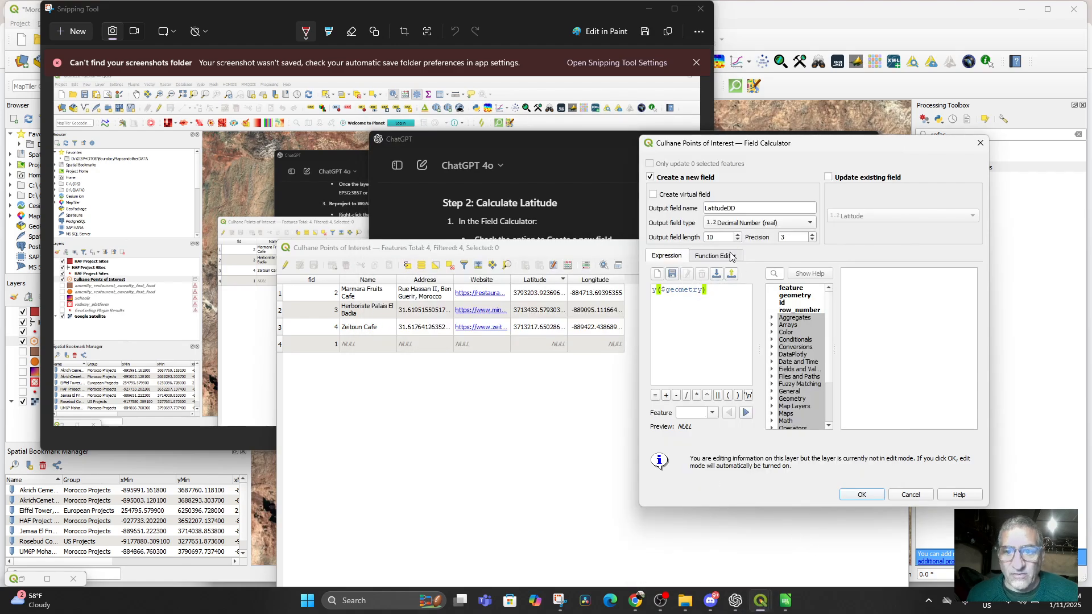
{"action": "left_click", "coordinate": [728, 207]}
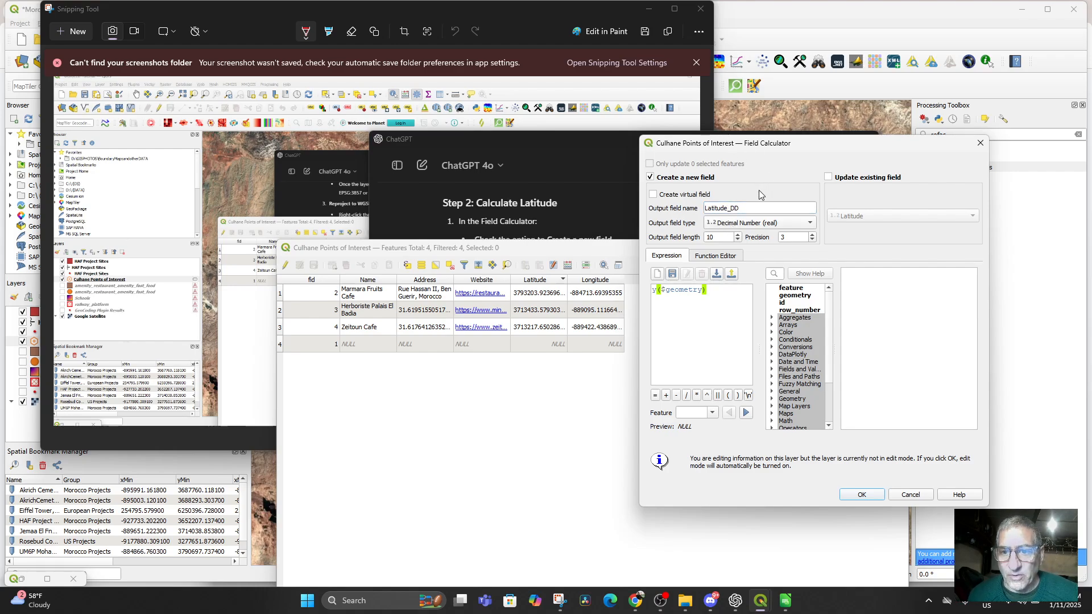
{"action": "left_click", "coordinate": [735, 600]}
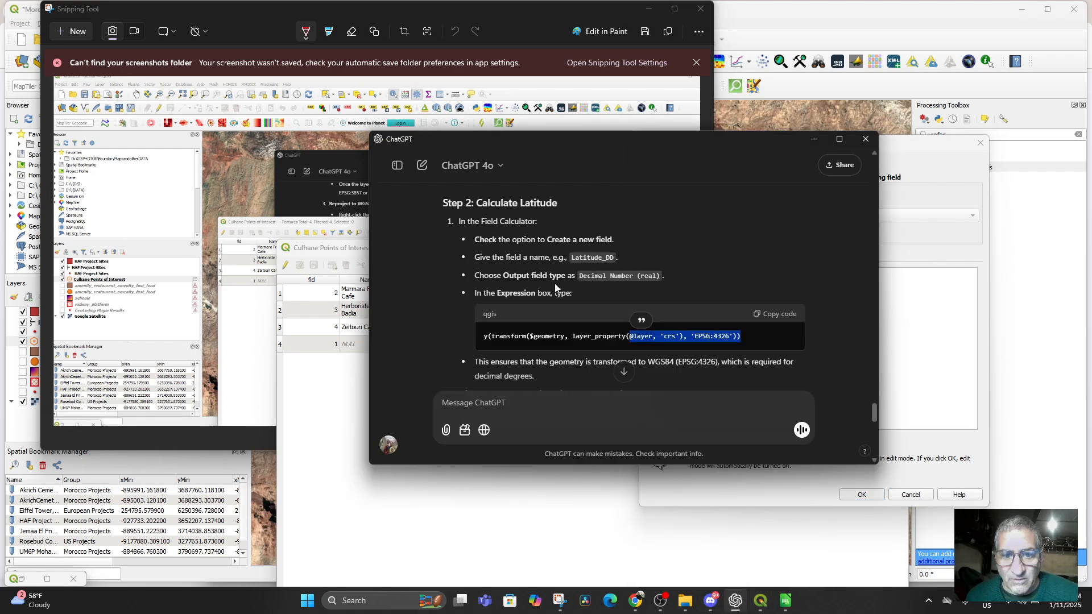
{"action": "scroll", "coordinate": [618, 285], "scroll_direction": "down", "scroll_amount": 1}
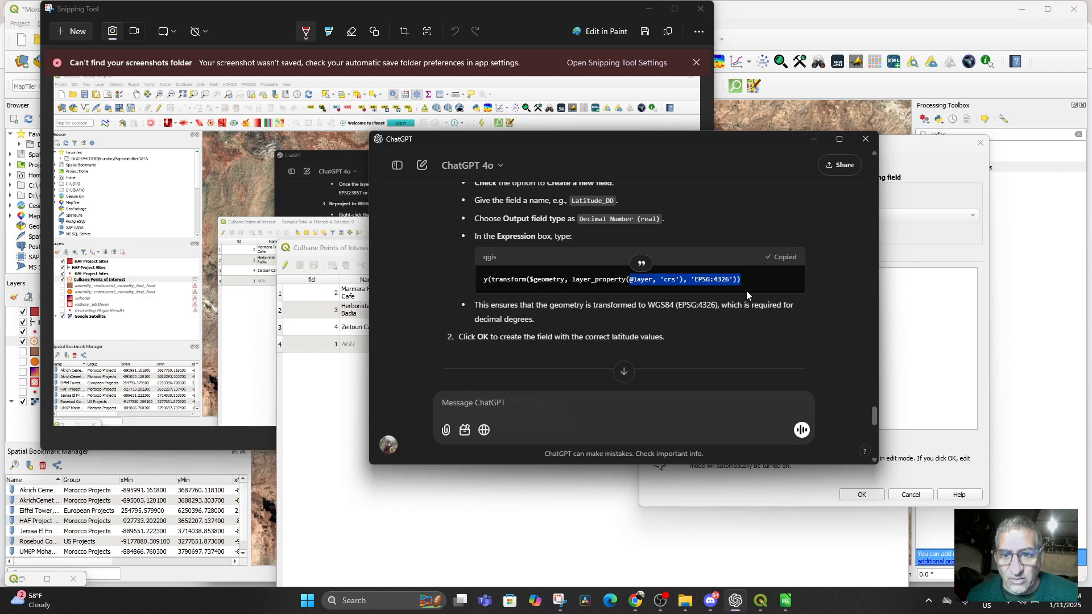
{"action": "triple_click", "coordinate": [583, 279]}
{"action": "key", "text": "ctrl+c"}
{"action": "left_click", "coordinate": [601, 294]}
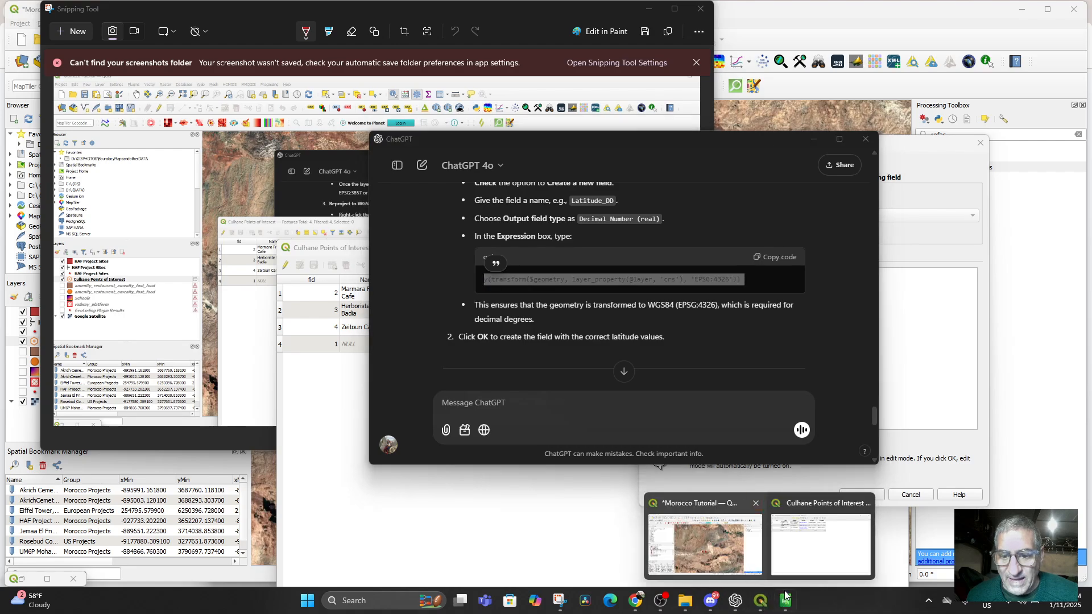
In the QGIS Field Calculator, replace y($geometry) with the copied transform expression, create the Latitude_DD field, and widen its table column
{"action": "left_click", "coordinate": [825, 540]}
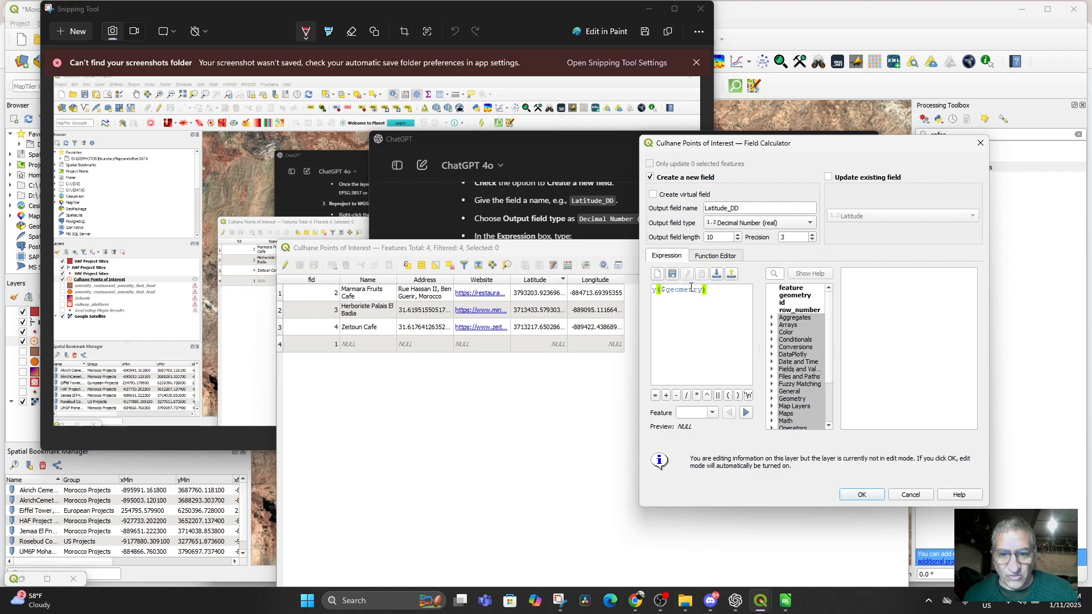
{"action": "left_click_drag", "start_coordinate": [710, 289], "coordinate": [628, 278]}
{"action": "key", "text": "ctrl+v"}
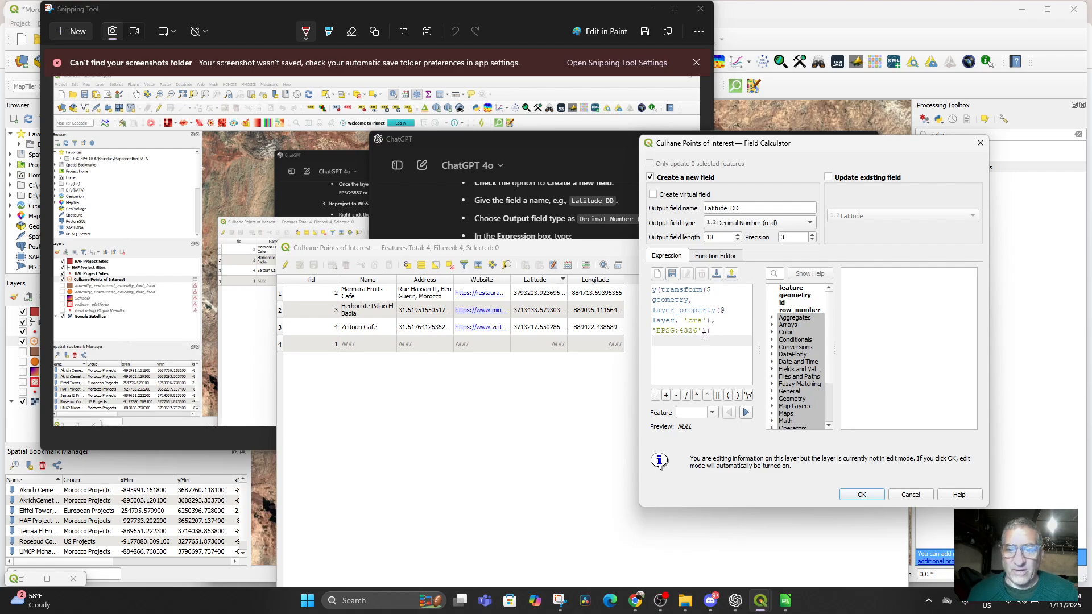
{"action": "left_click", "coordinate": [861, 494]}
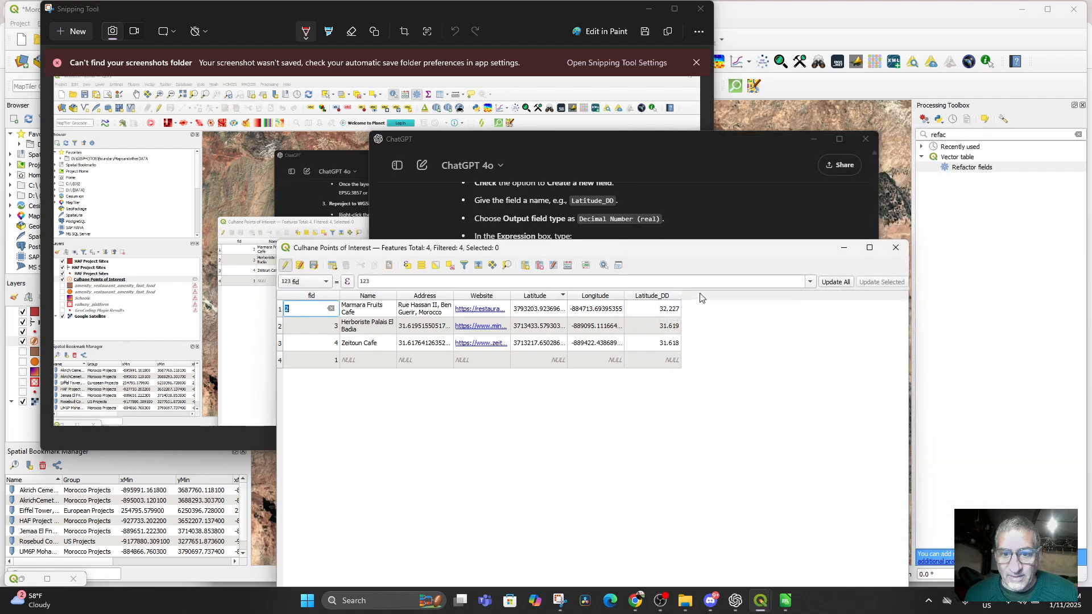
{"action": "left_click_drag", "start_coordinate": [681, 297], "coordinate": [719, 298]}
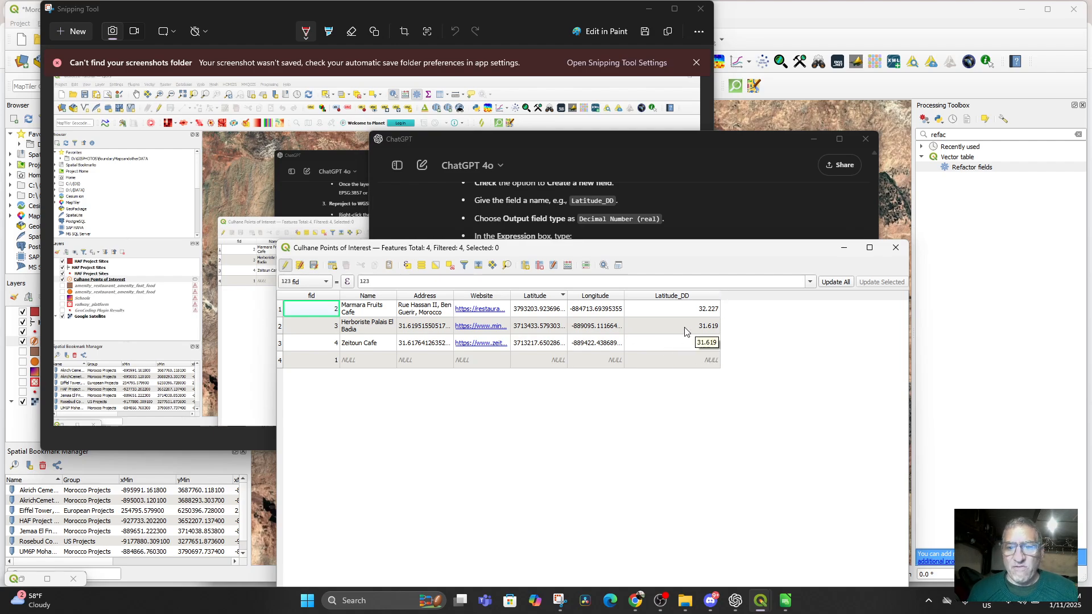
{"action": "left_click", "coordinate": [567, 266]}
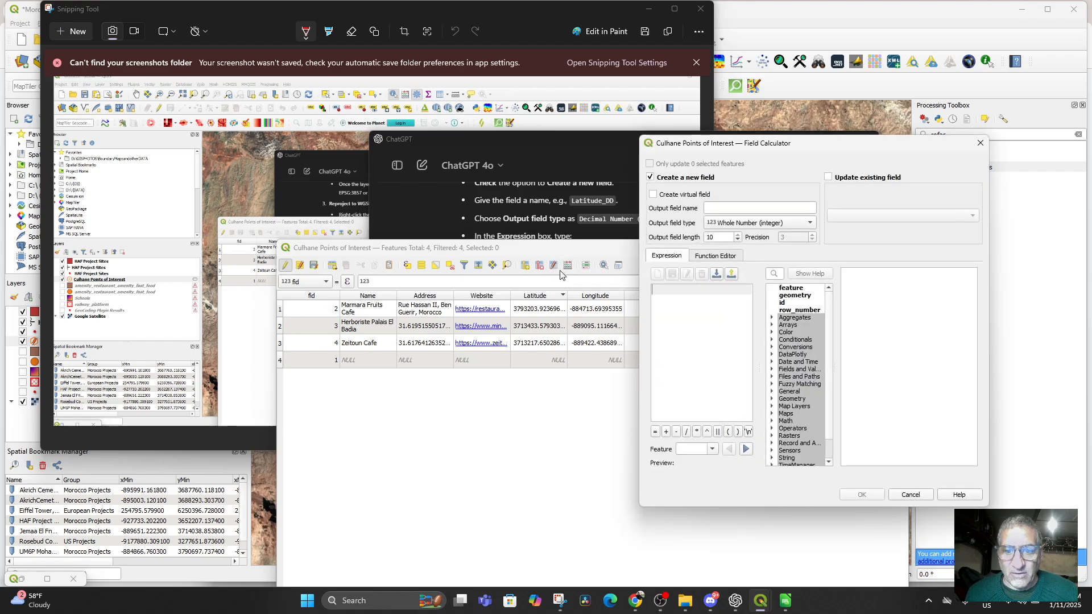
{"action": "left_click", "coordinate": [730, 209]}
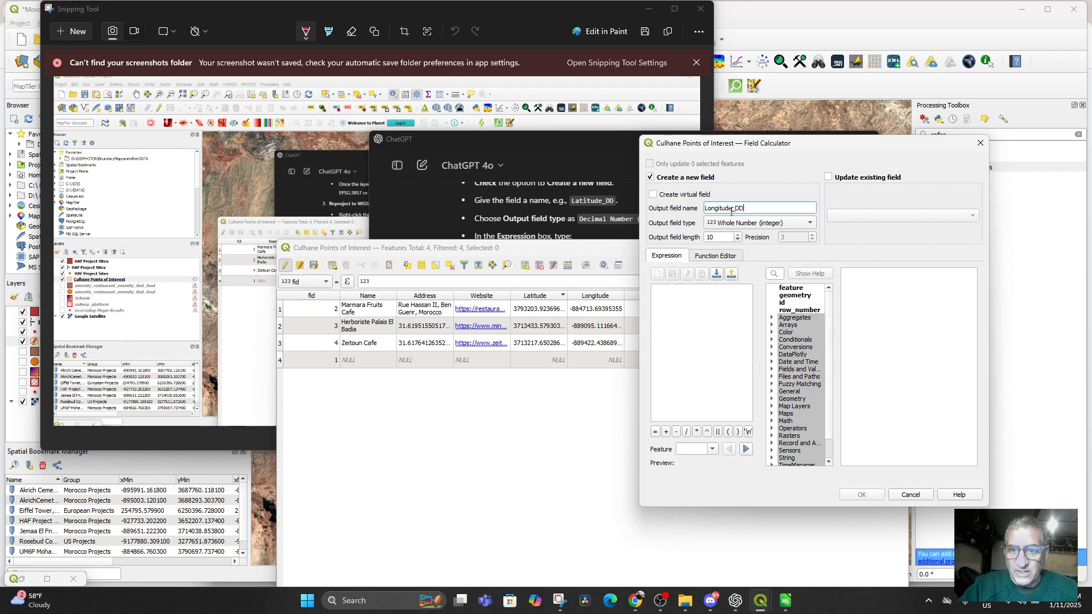
{"action": "left_click", "coordinate": [688, 307]}
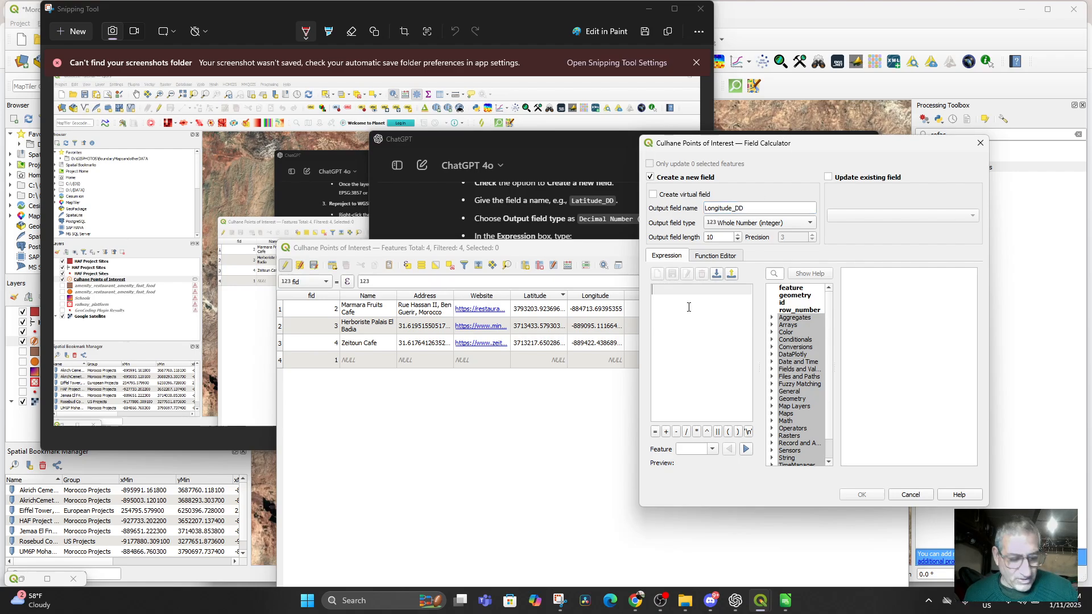
{"action": "type", "text": "x(transform($geometry, layer_property(@layer, 'crs'), 'EPSG:4326'))"}
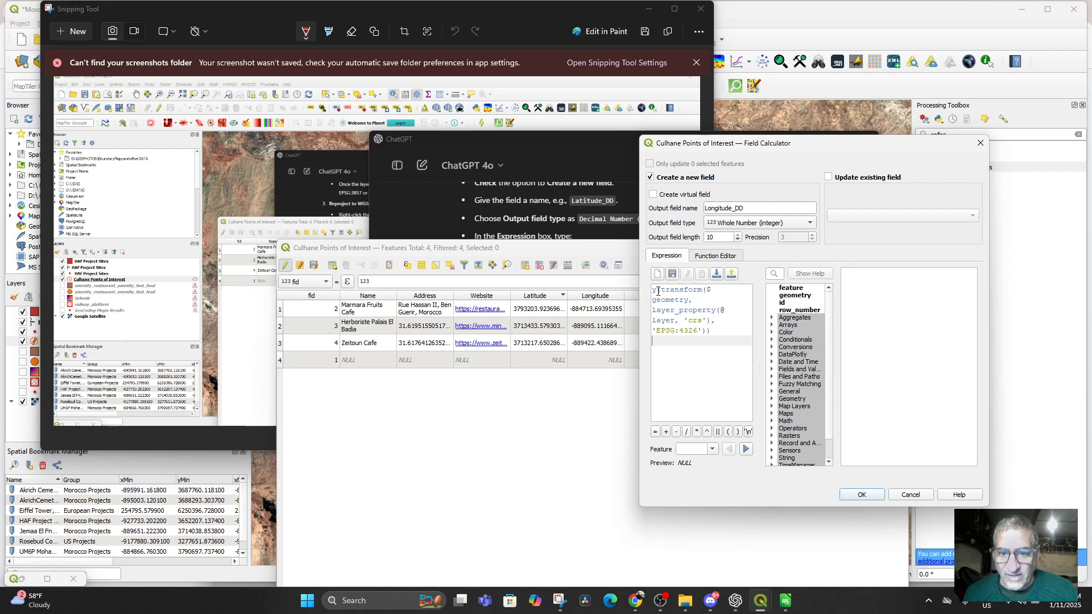
{"action": "left_click_drag", "start_coordinate": [656, 291], "coordinate": [652, 292]}
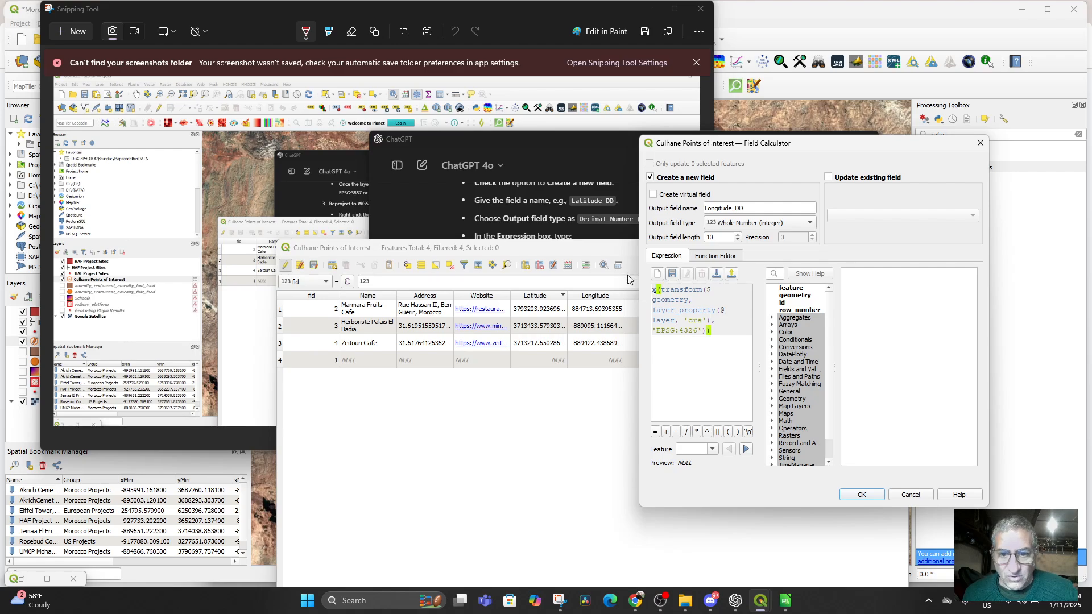
{"action": "left_click", "coordinate": [687, 356]}
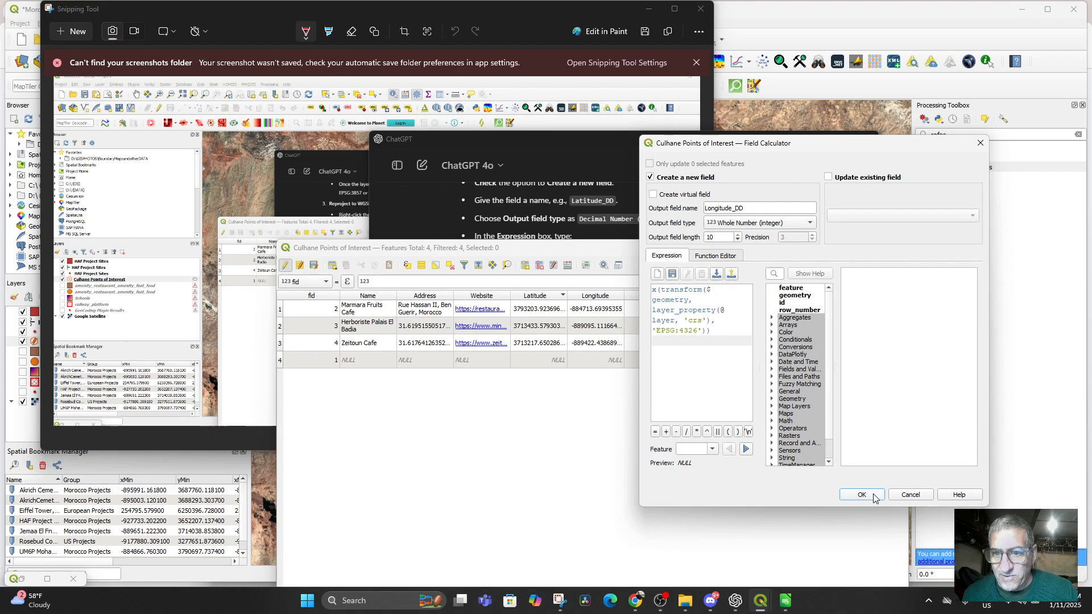
{"action": "left_click", "coordinate": [773, 222]}
{"action": "left_click", "coordinate": [772, 234]}
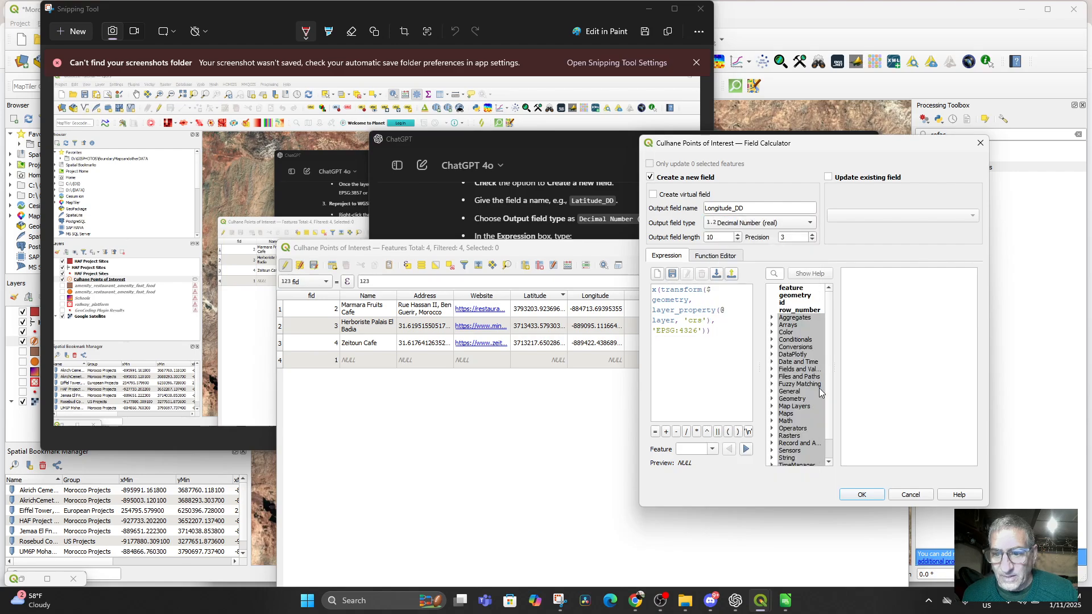
{"action": "left_click", "coordinate": [861, 496]}
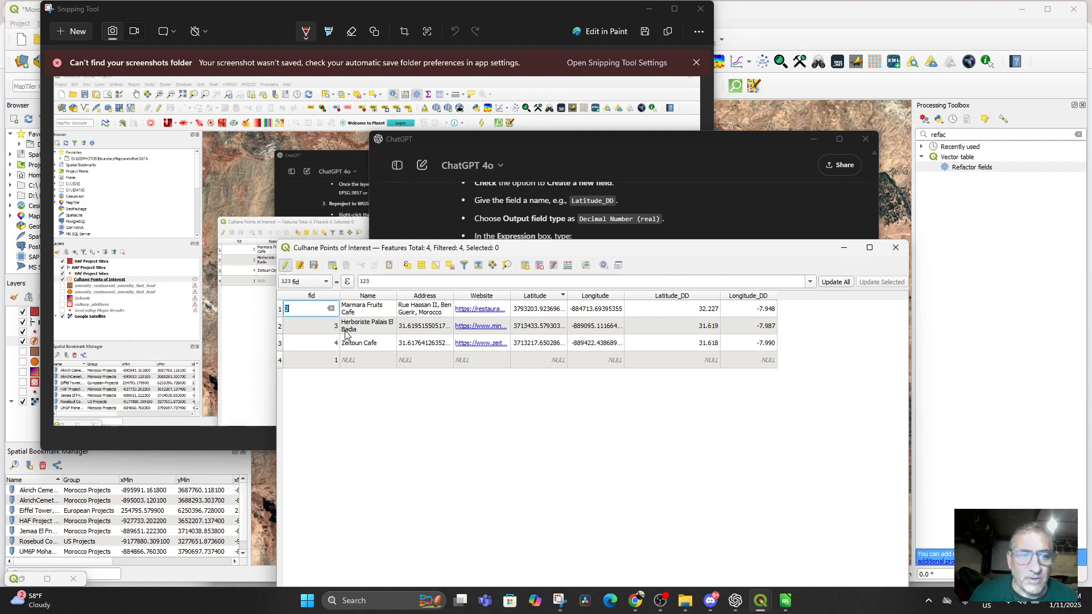
Save the edits to Culhane Points of Interest, end editing, close its attribute table and return to the QGIS map
{"action": "left_click", "coordinate": [312, 266]}
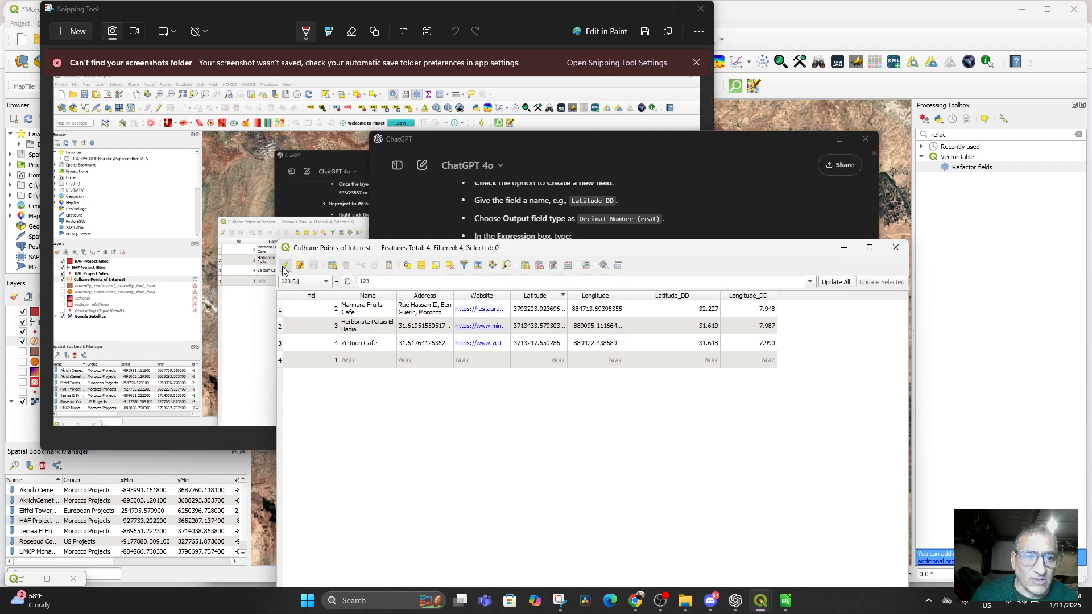
{"action": "left_click", "coordinate": [286, 266]}
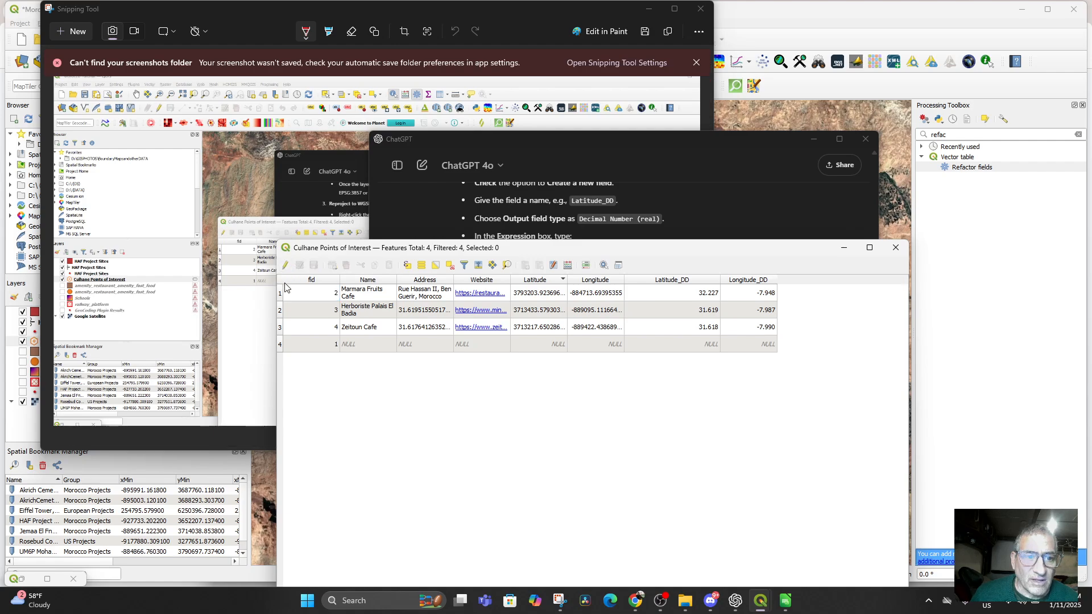
{"action": "left_click", "coordinate": [895, 247]}
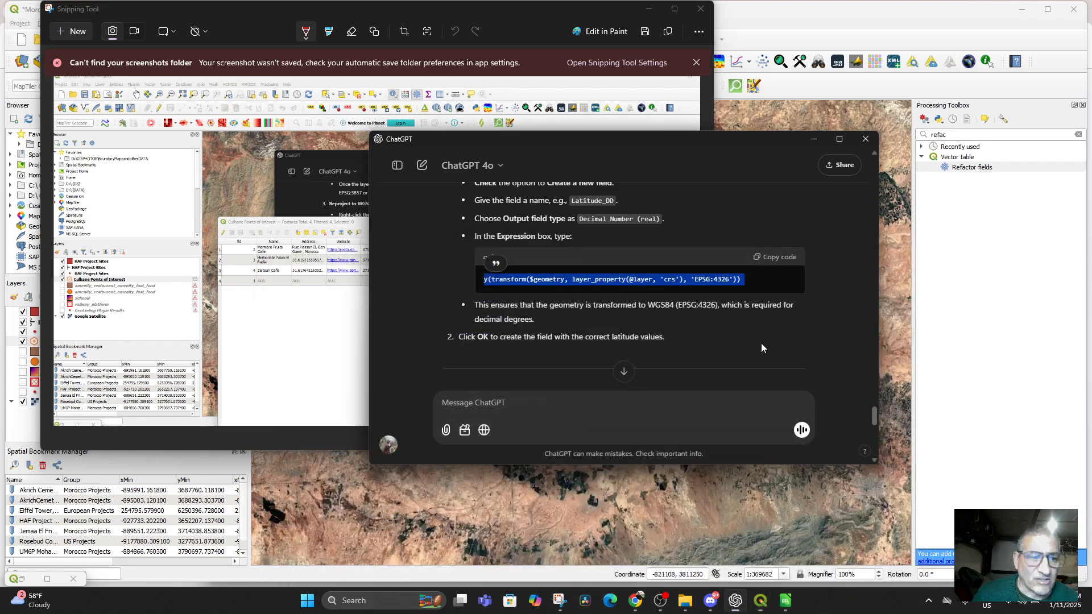
{"action": "left_click", "coordinate": [193, 466]}
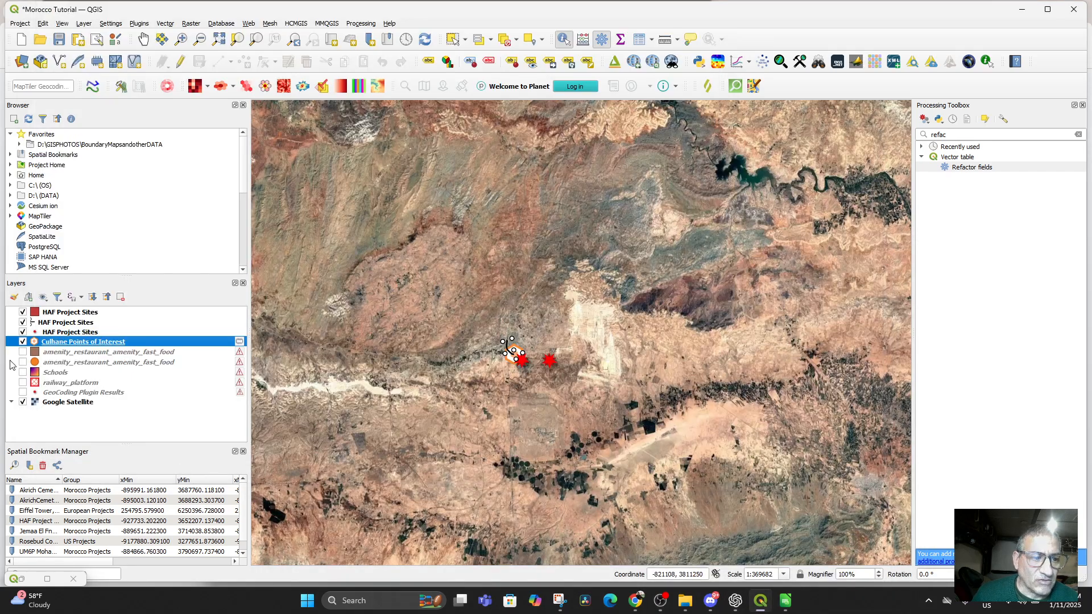
Start exporting the Culhane Points of Interest layer as CSV, naming the file Culhane Points exported in the Spreadsheets and Attribute Tables folder
{"action": "right_click", "coordinate": [65, 345]}
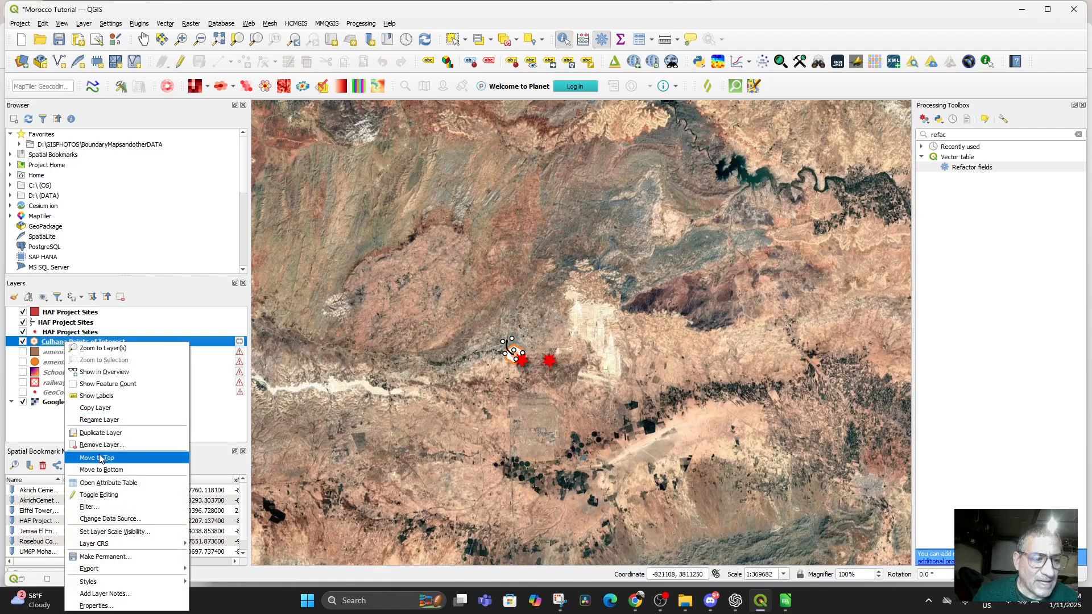
{"action": "mouse_move", "coordinate": [143, 569]}
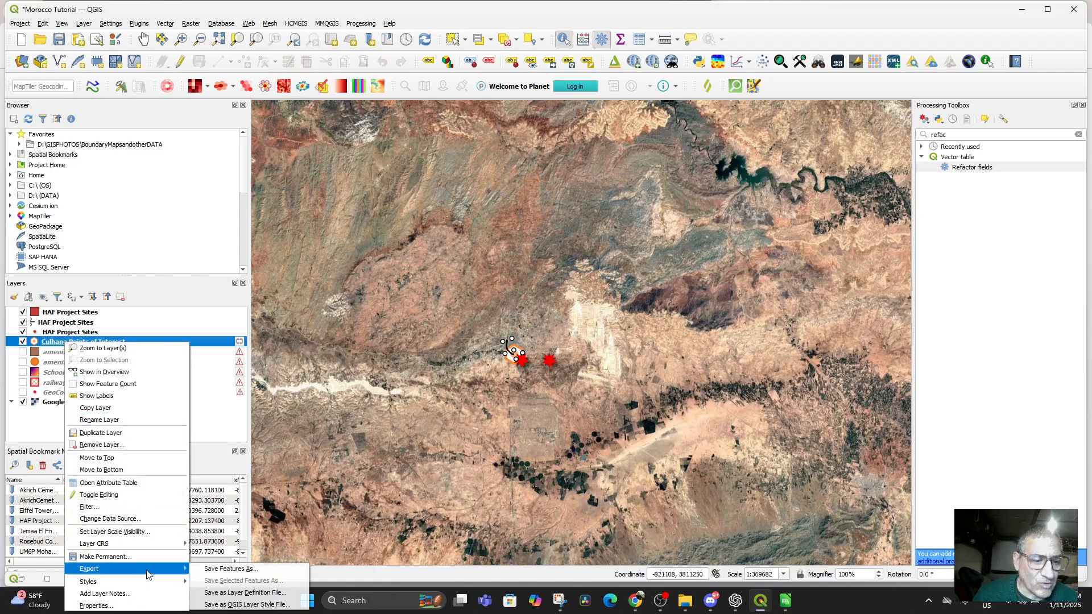
{"action": "left_click", "coordinate": [243, 570]}
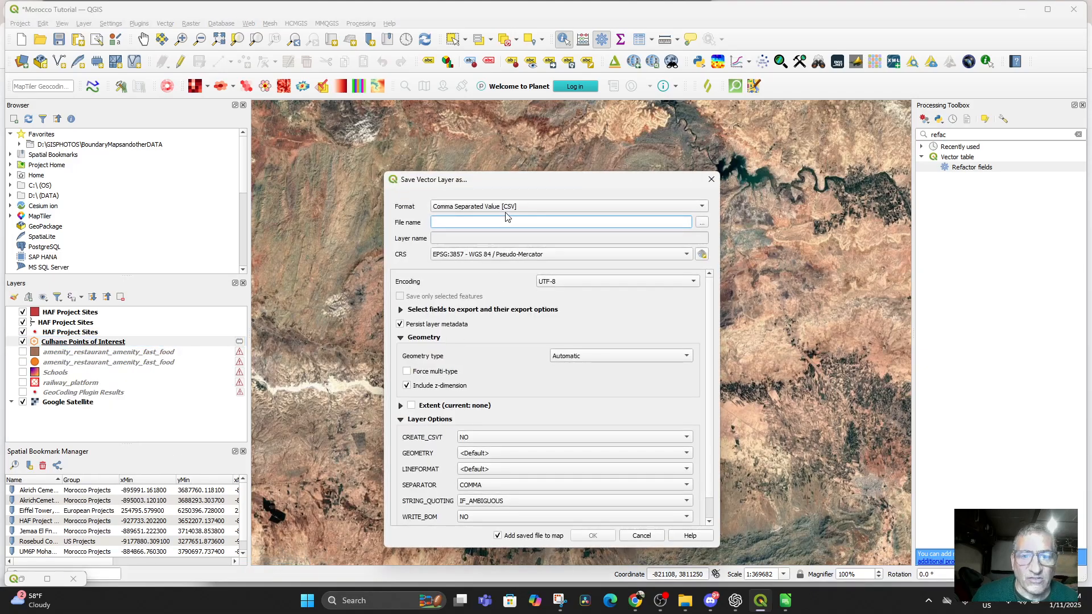
{"action": "left_click", "coordinate": [701, 224]}
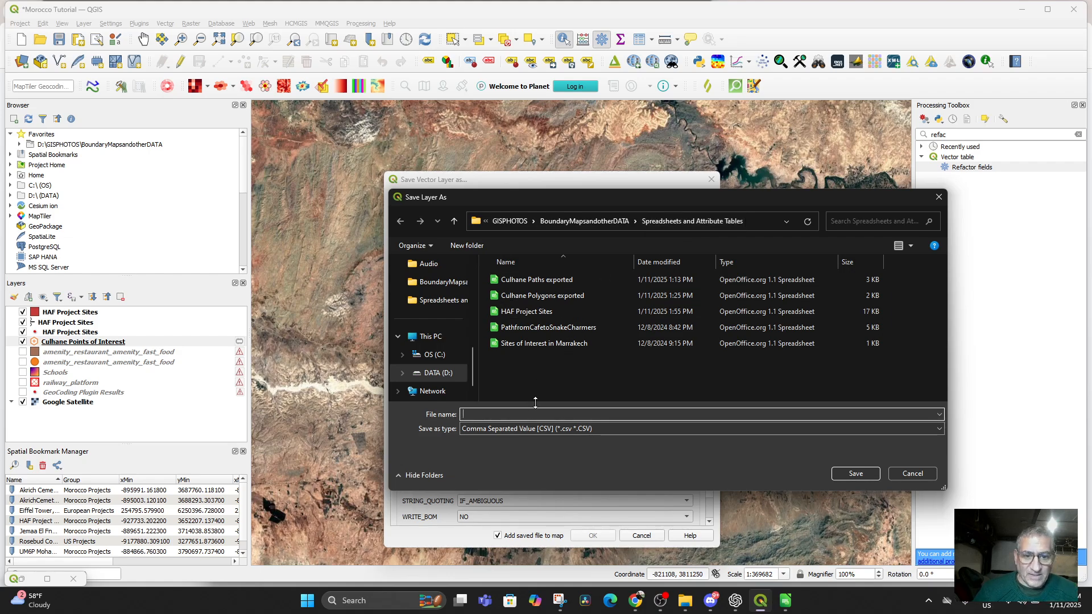
{"action": "type", "text": "Cul"}
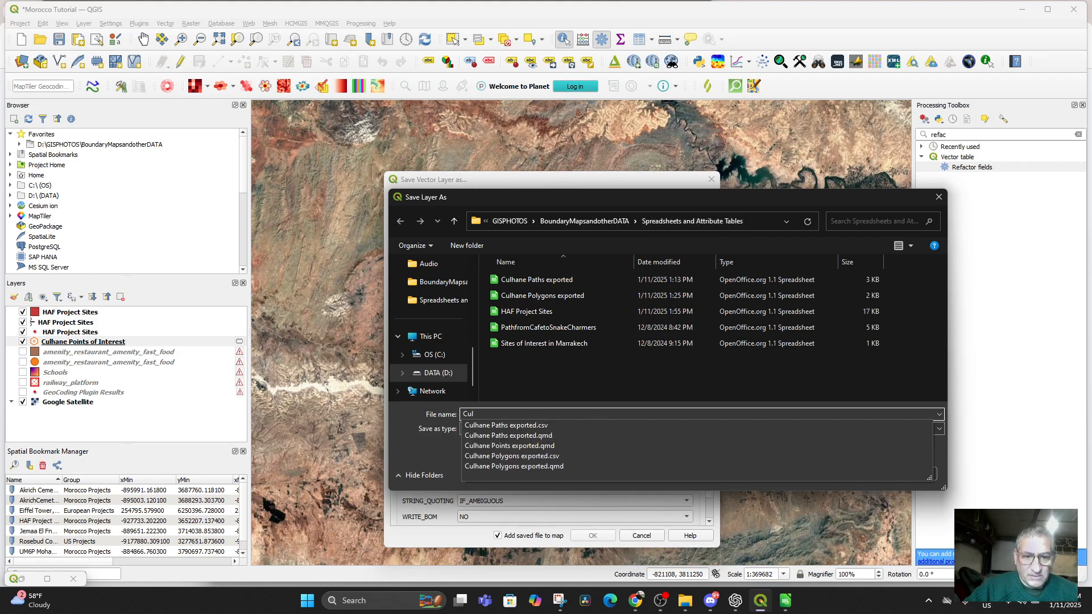
{"action": "type", "text": "hane Points"}
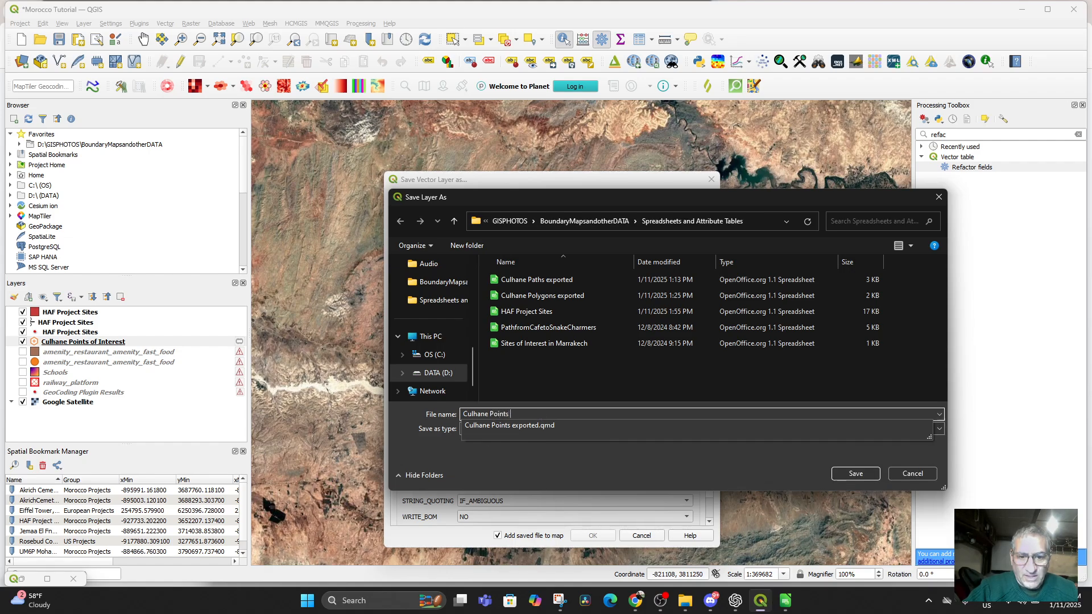
{"action": "type", "text": " exporte"}
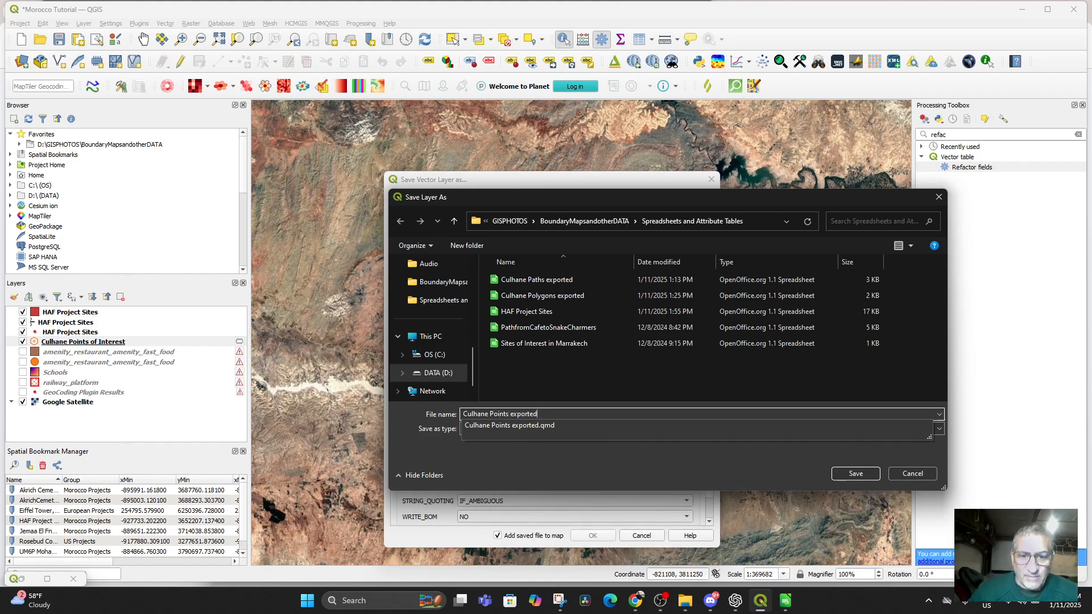
{"action": "type", "text": "d"}
{"action": "left_click", "coordinate": [856, 474]}
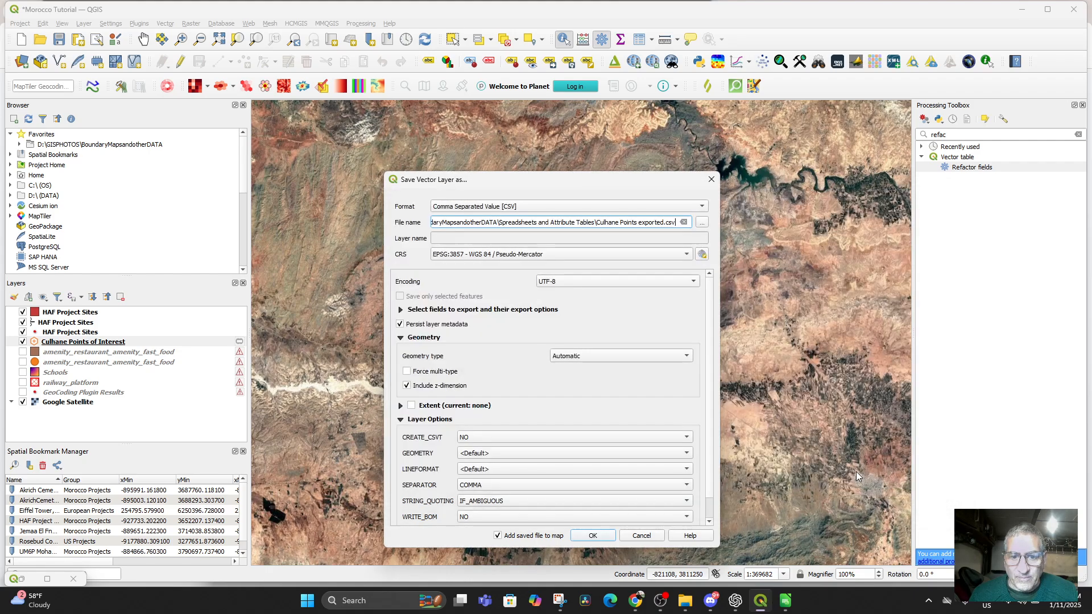
Keep the export CRS at EPSG:3857 - WGS 84 / Pseudo-Mercator, set the geometry type to Point and run the export
{"action": "left_click", "coordinate": [504, 254]}
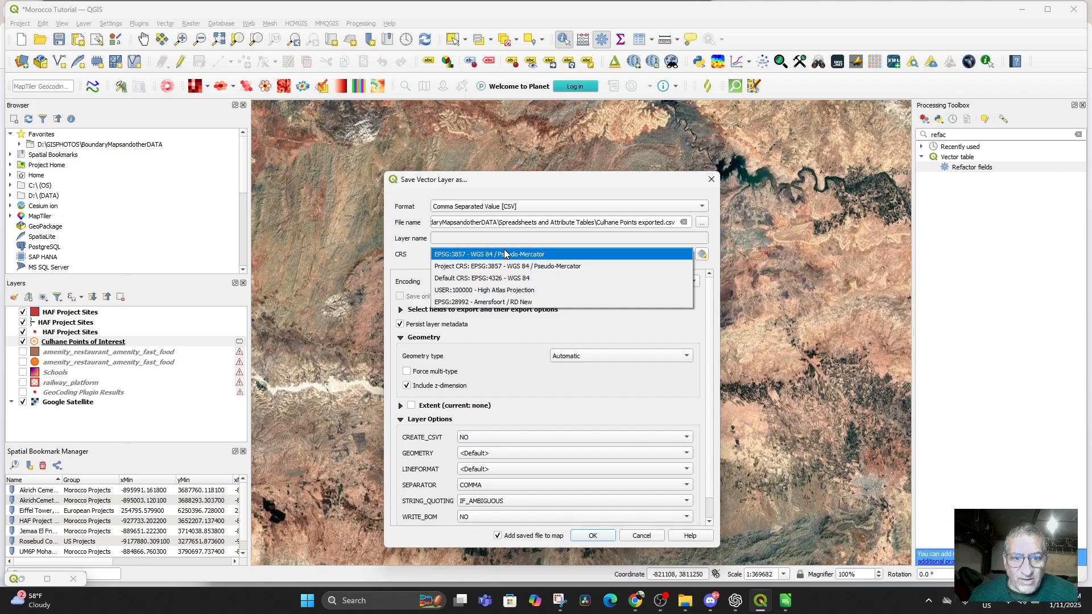
{"action": "left_click", "coordinate": [505, 254]}
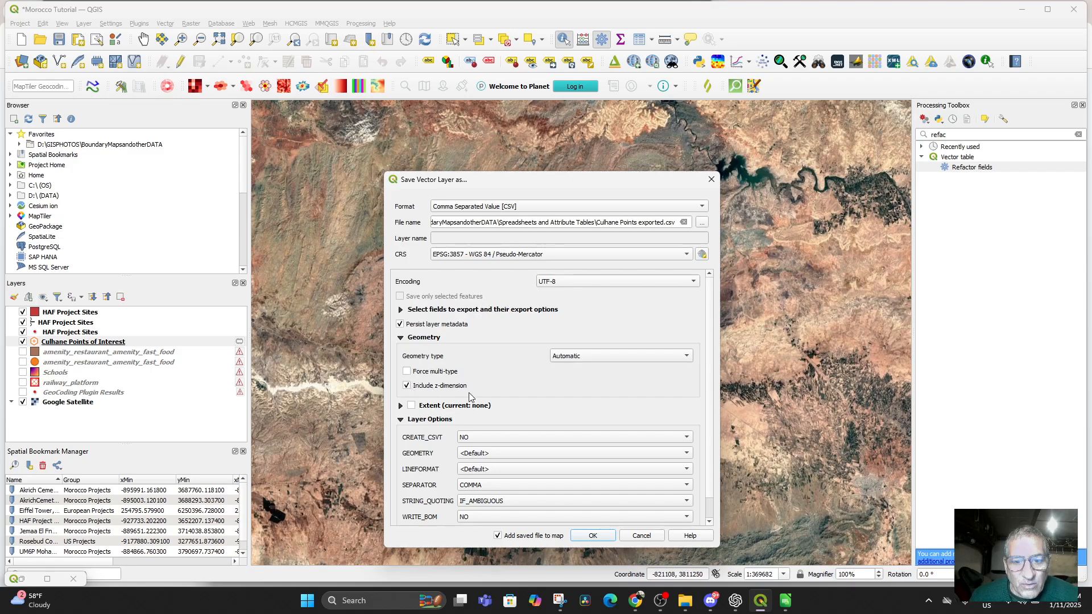
{"action": "left_click", "coordinate": [573, 356]}
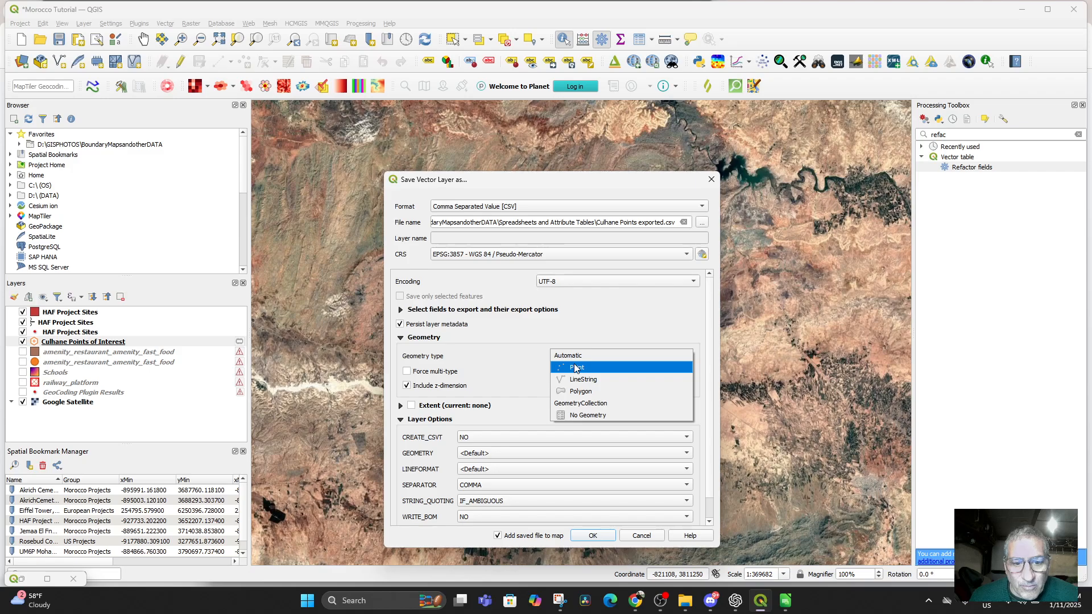
{"action": "left_click", "coordinate": [574, 366]}
{"action": "left_click", "coordinate": [529, 454]}
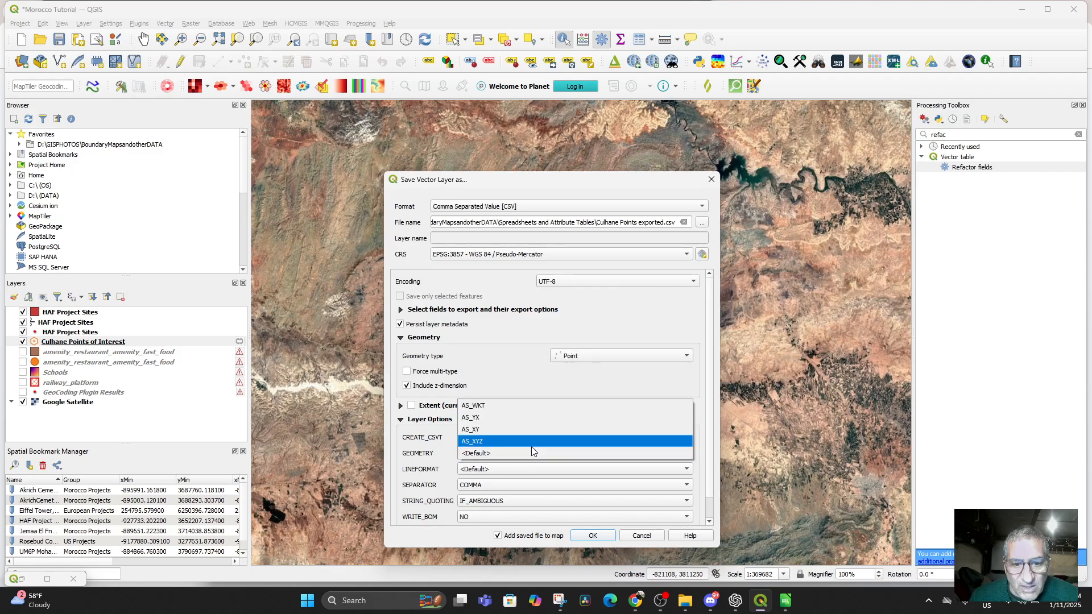
{"action": "left_click", "coordinate": [493, 374]}
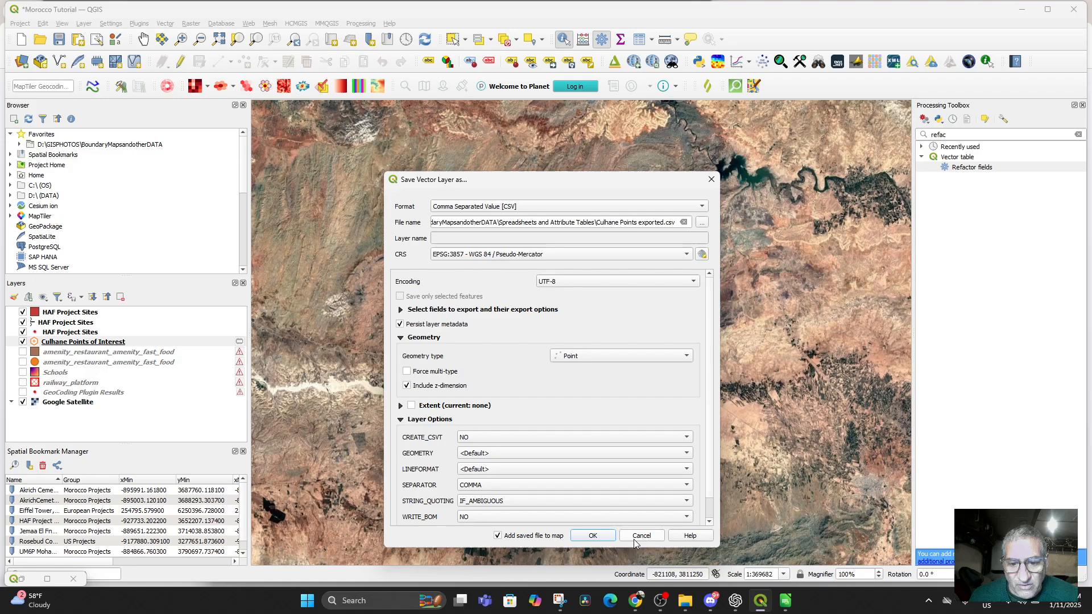
{"action": "left_click", "coordinate": [589, 536]}
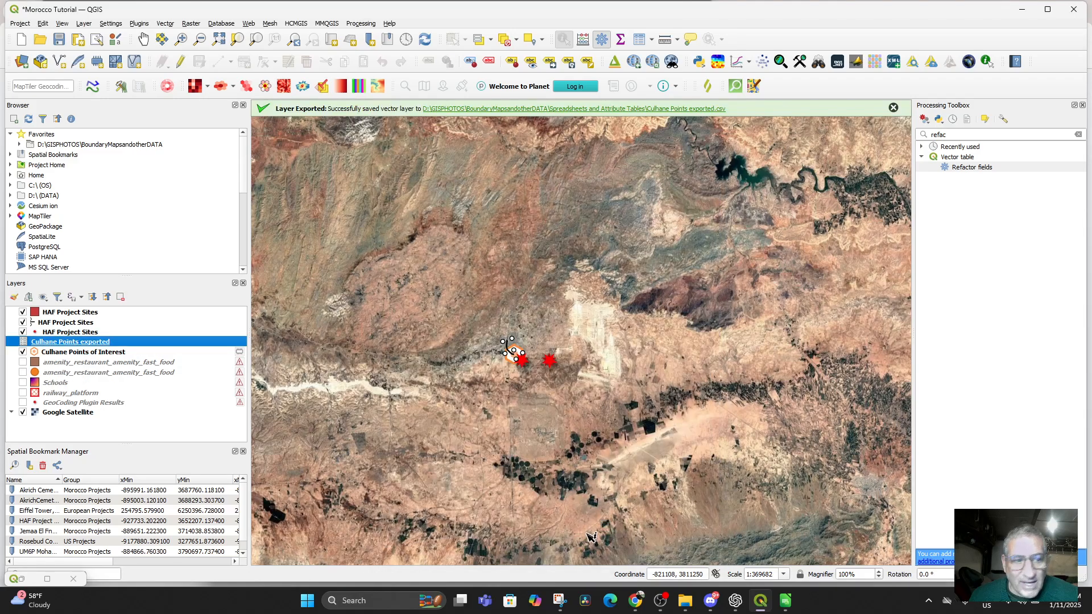
Check the attribute table of the Culhane Points exported layer, and remove that layer from the project
{"action": "right_click", "coordinate": [51, 342]}
{"action": "left_click", "coordinate": [112, 445]}
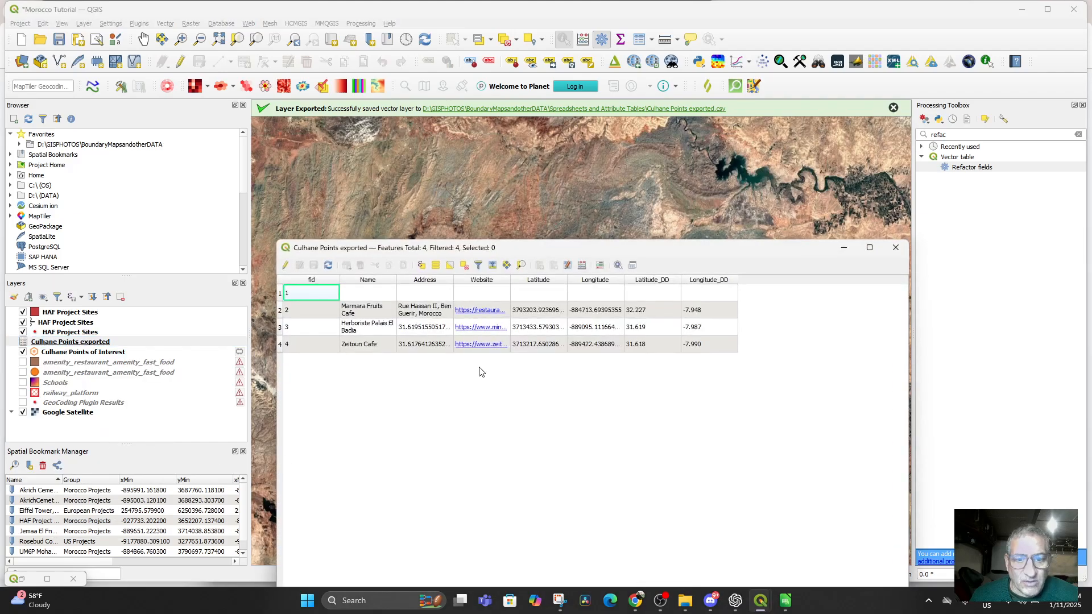
{"action": "left_click", "coordinate": [844, 248]}
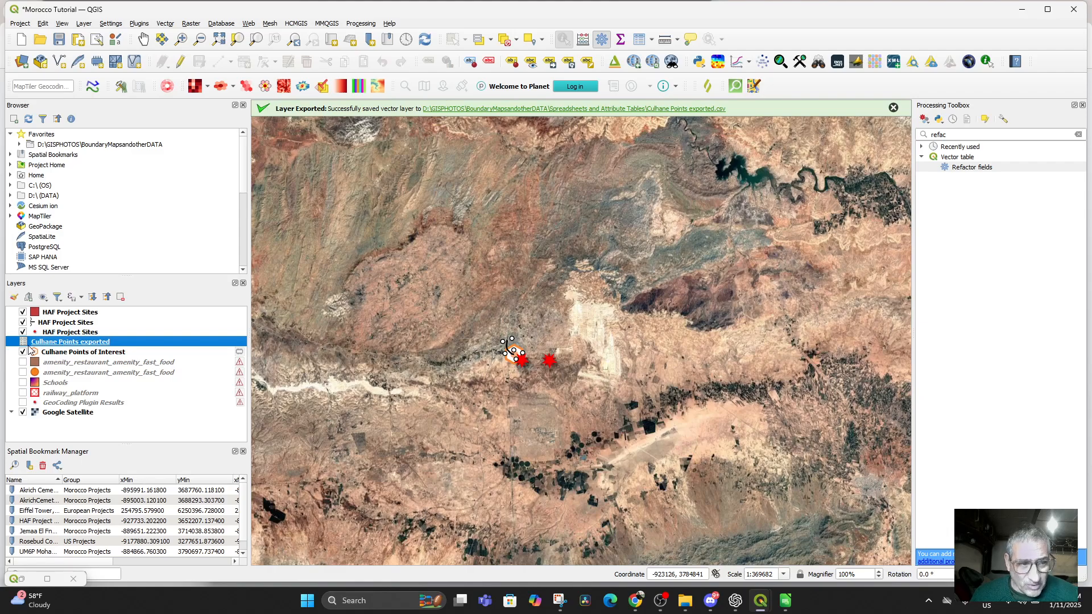
{"action": "right_click", "coordinate": [79, 349]}
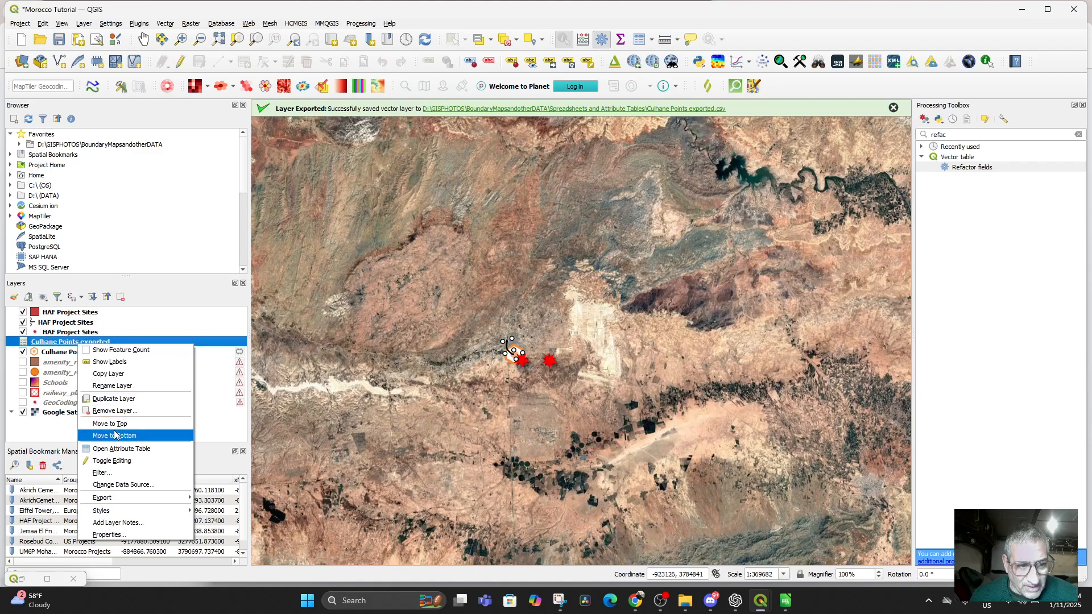
{"action": "left_click", "coordinate": [127, 411]}
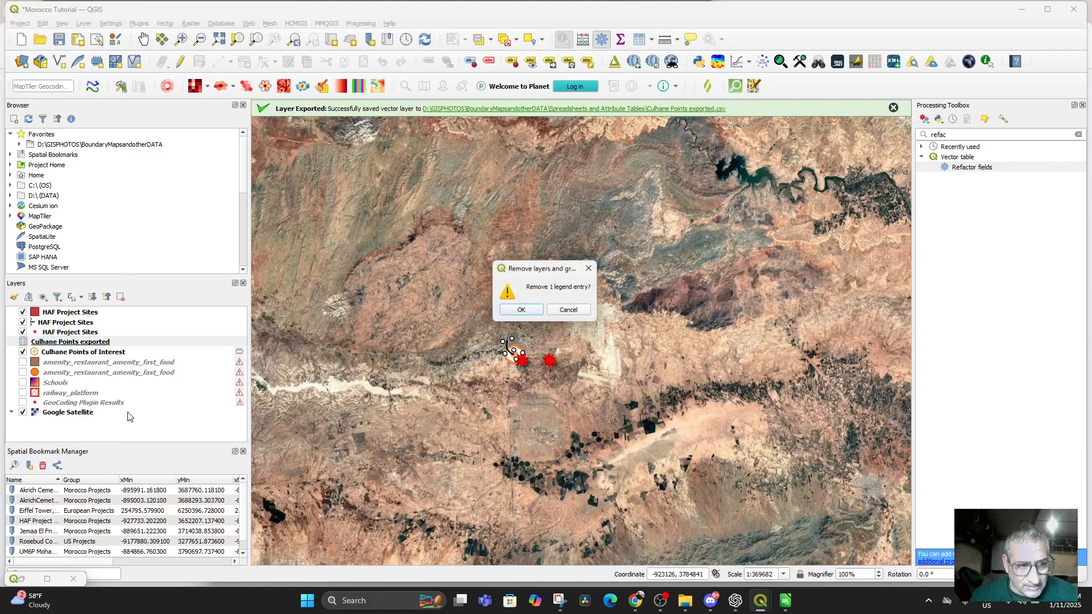
{"action": "left_click", "coordinate": [507, 314]}
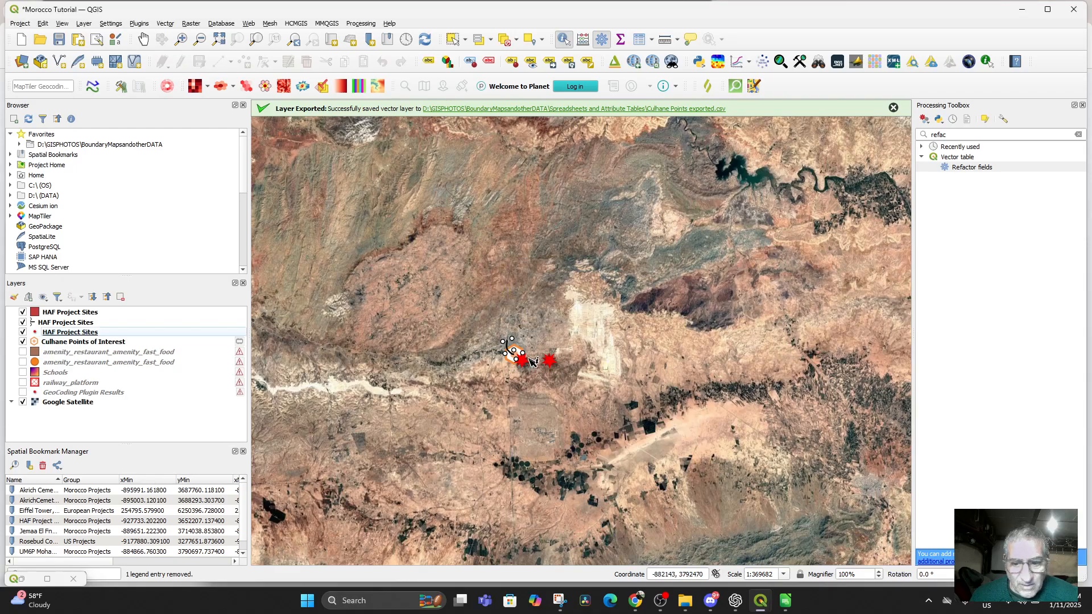
Switch to LibreOffice Calc and open the recent document Culhane Points exported.csv, importing it as comma-separated Unicode (UTF-8) text
{"action": "left_click", "coordinate": [787, 604]}
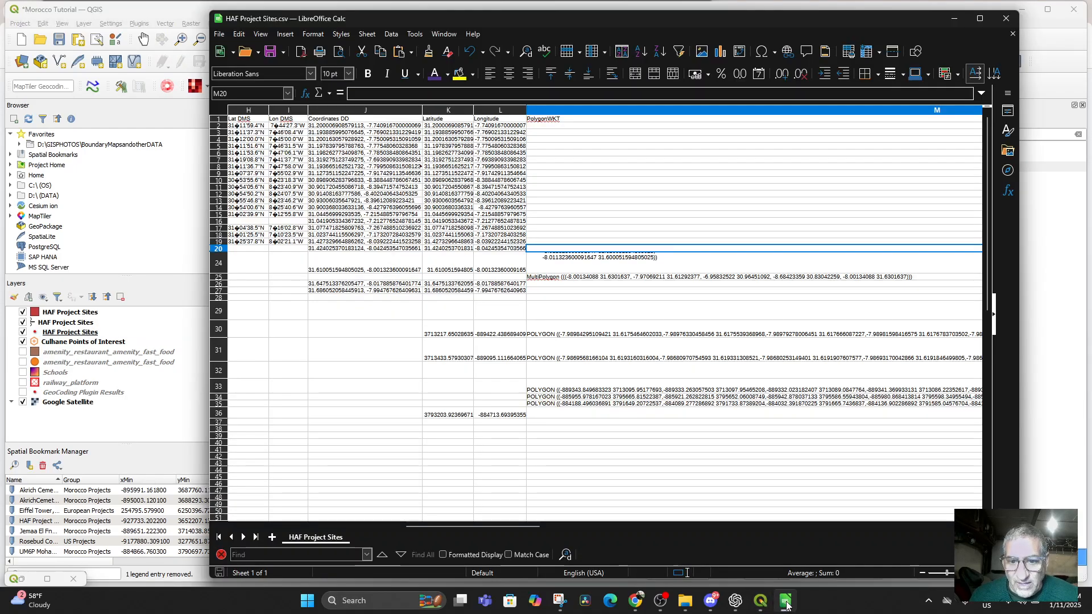
{"action": "left_click", "coordinate": [219, 36]}
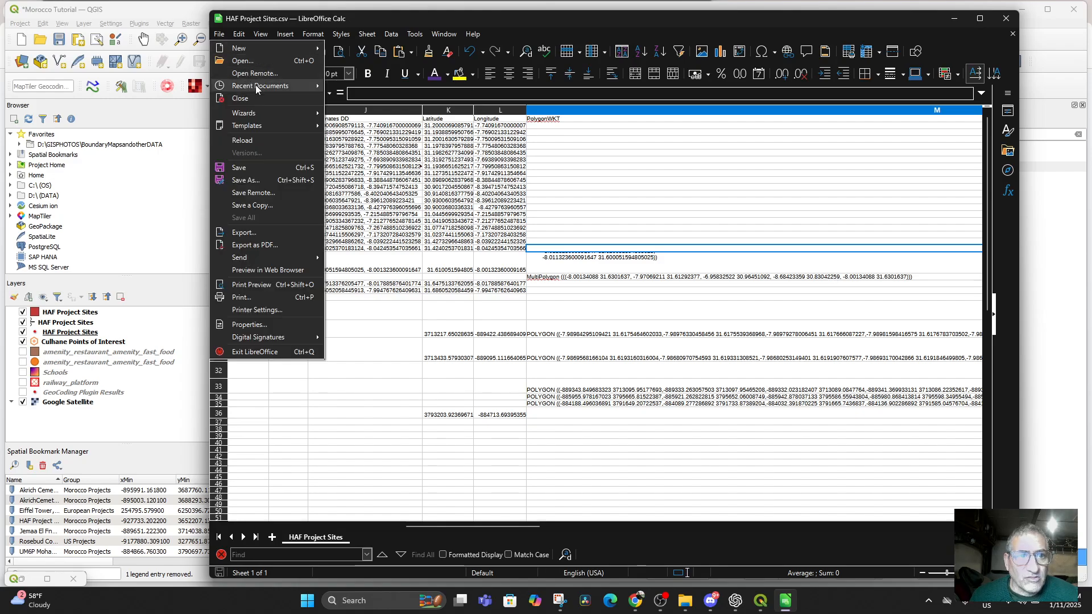
{"action": "mouse_move", "coordinate": [259, 86]}
{"action": "left_click", "coordinate": [373, 85]}
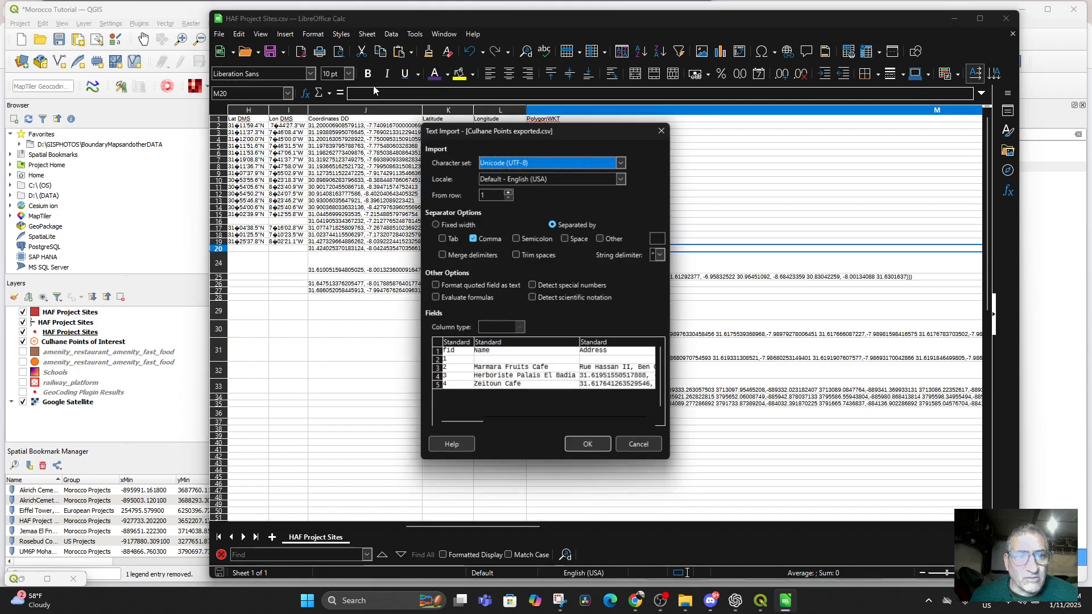
{"action": "left_click", "coordinate": [591, 447]}
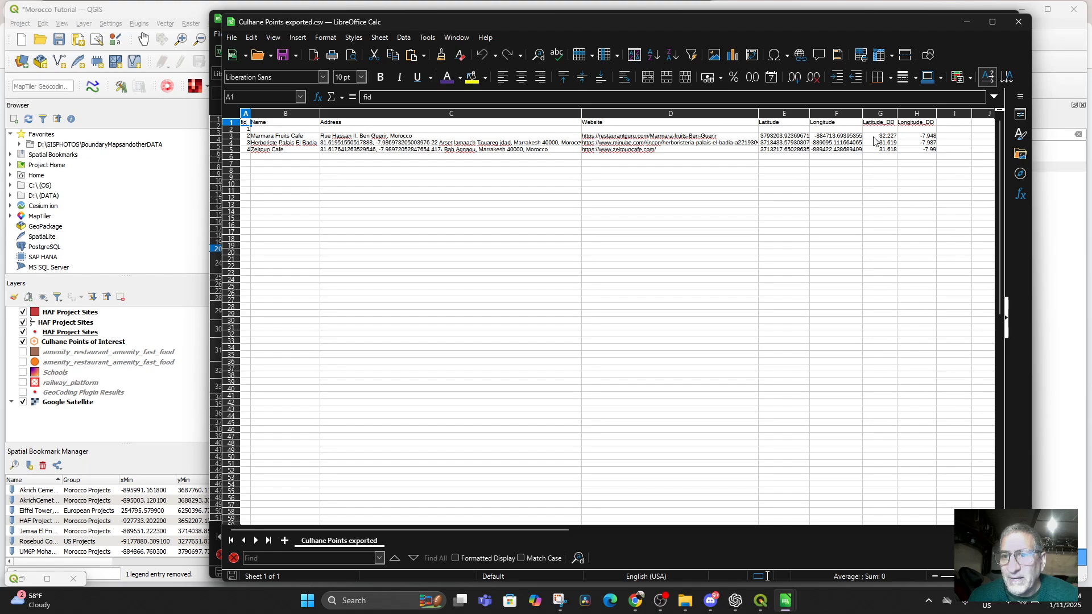
Copy Marmara Fruits Cafe's Latitude_DD and Longitude_DD values from the exported CSV and select that cafe's row in HAF Project Sites.csv
{"action": "left_click_drag", "start_coordinate": [876, 137], "coordinate": [929, 137]}
{"action": "key", "text": "ctrl+c"}
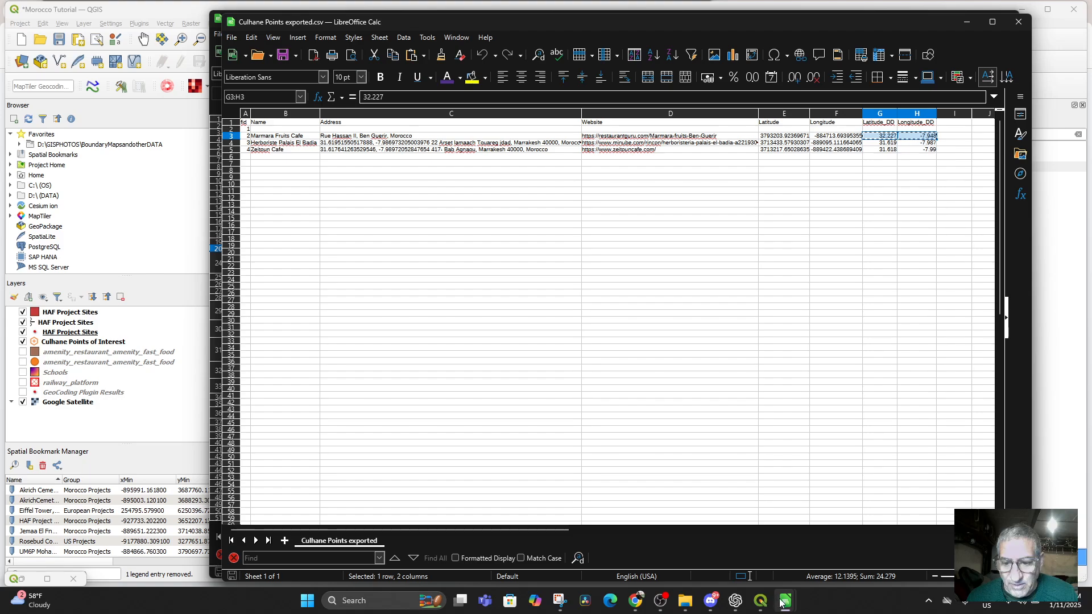
{"action": "mouse_move", "coordinate": [781, 603]}
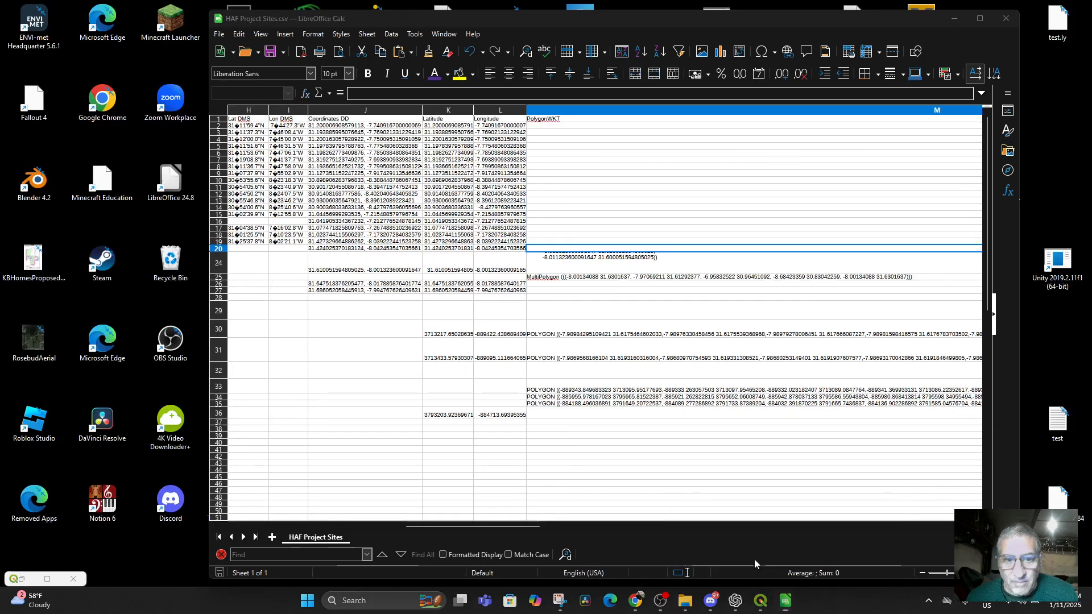
{"action": "left_click", "coordinate": [754, 559]}
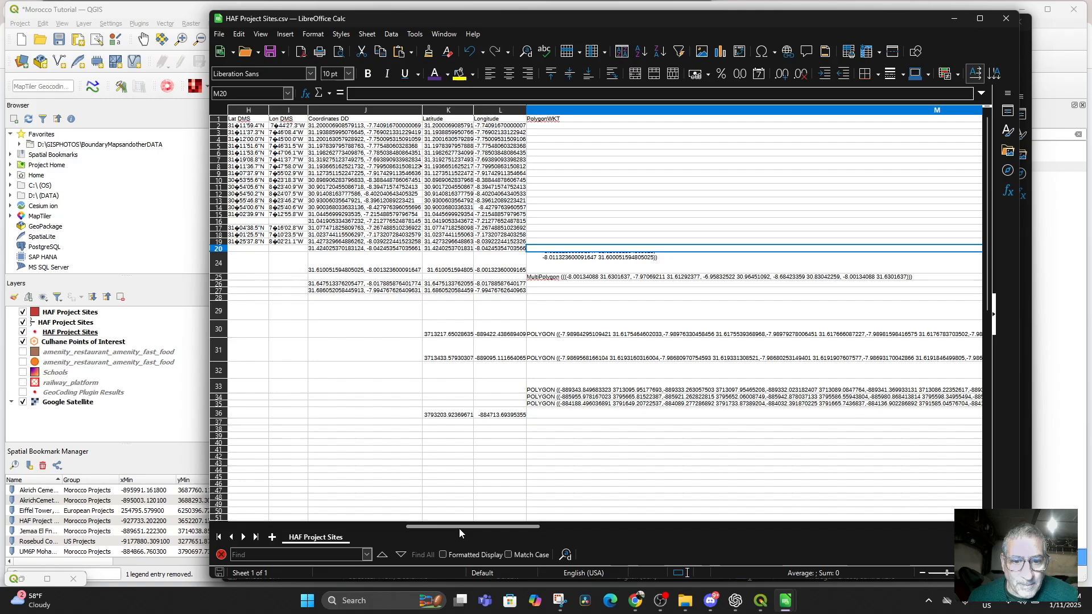
{"action": "left_click_drag", "start_coordinate": [459, 528], "coordinate": [295, 526]}
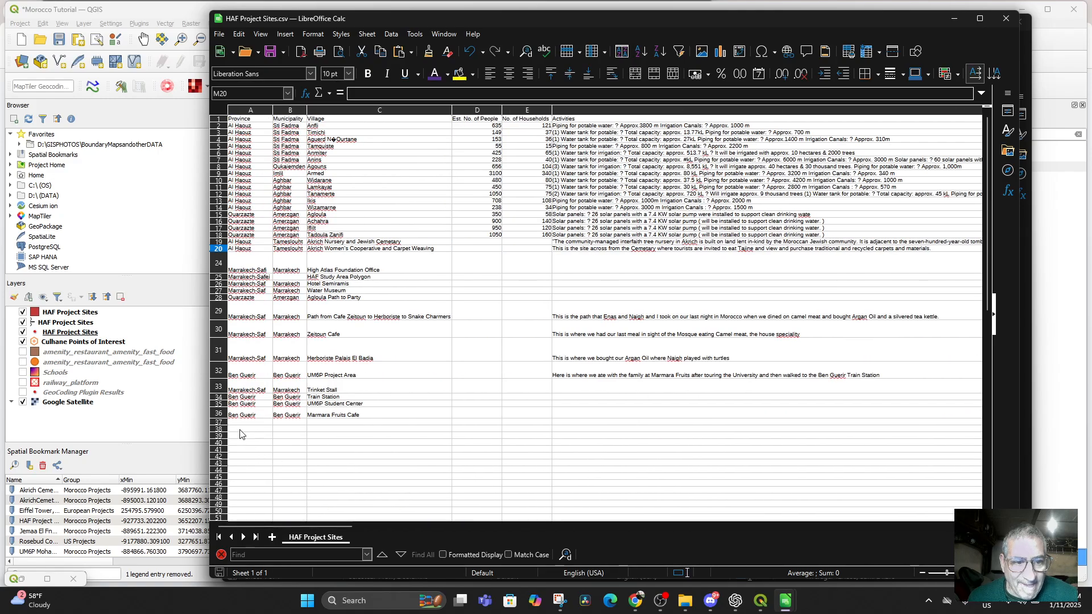
{"action": "left_click", "coordinate": [218, 414]}
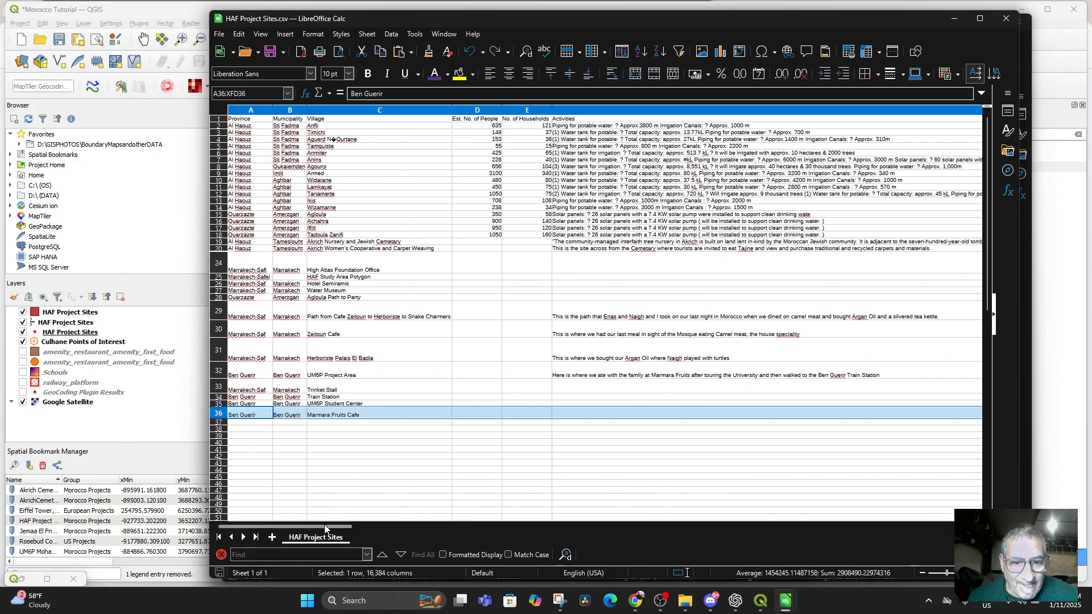
Overwrite the Marmara Fruits Cafe coordinates in K36:L36 with the copied latitude 32.227 and longitude -7.948
{"action": "left_click_drag", "start_coordinate": [324, 528], "coordinate": [559, 529]}
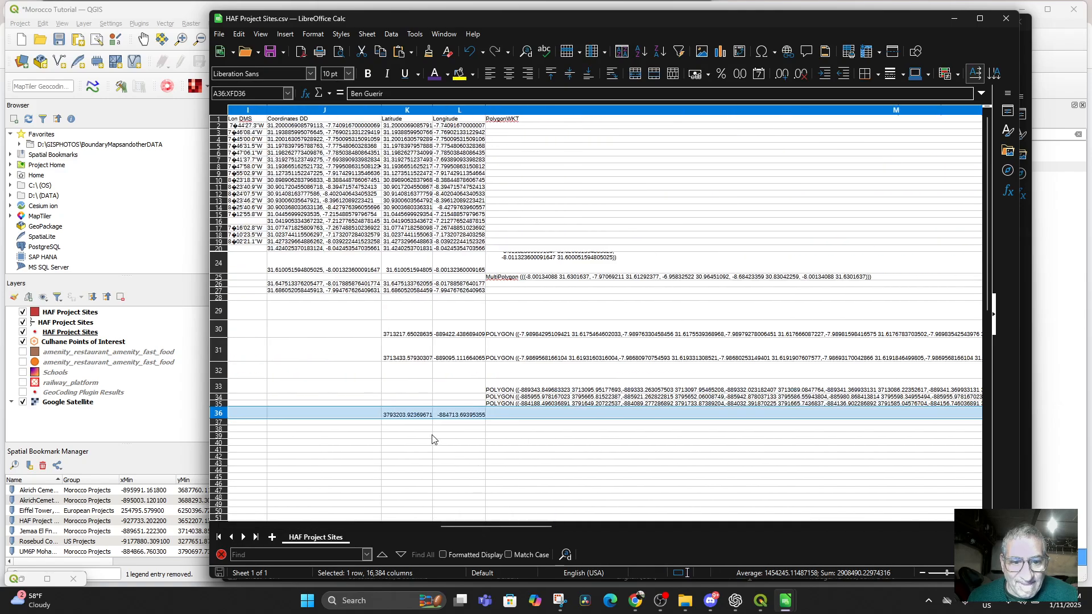
{"action": "left_click", "coordinate": [407, 417]}
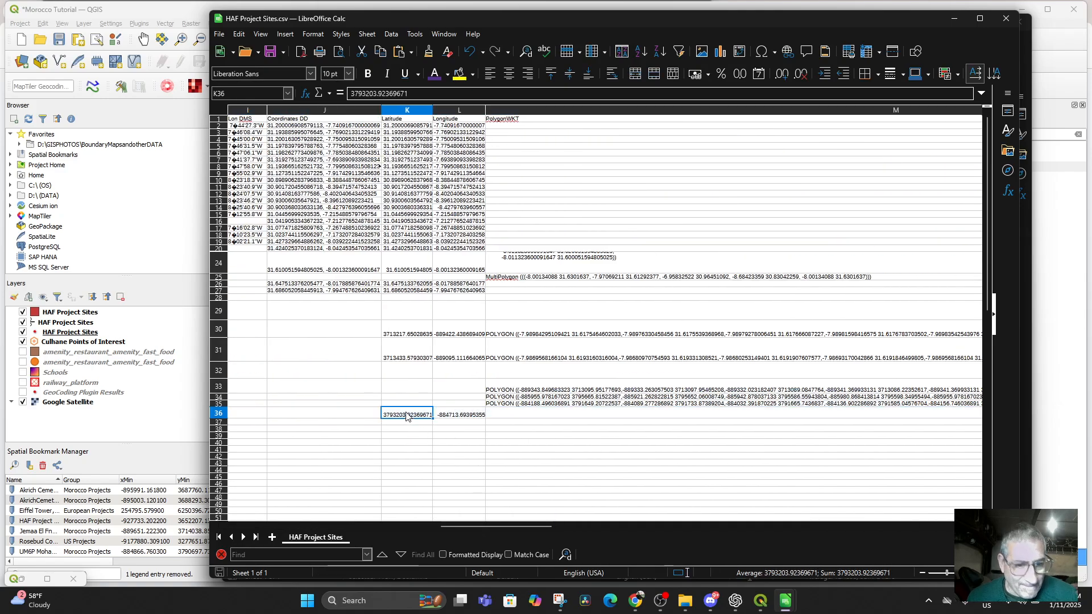
{"action": "key", "text": "ctrl+v"}
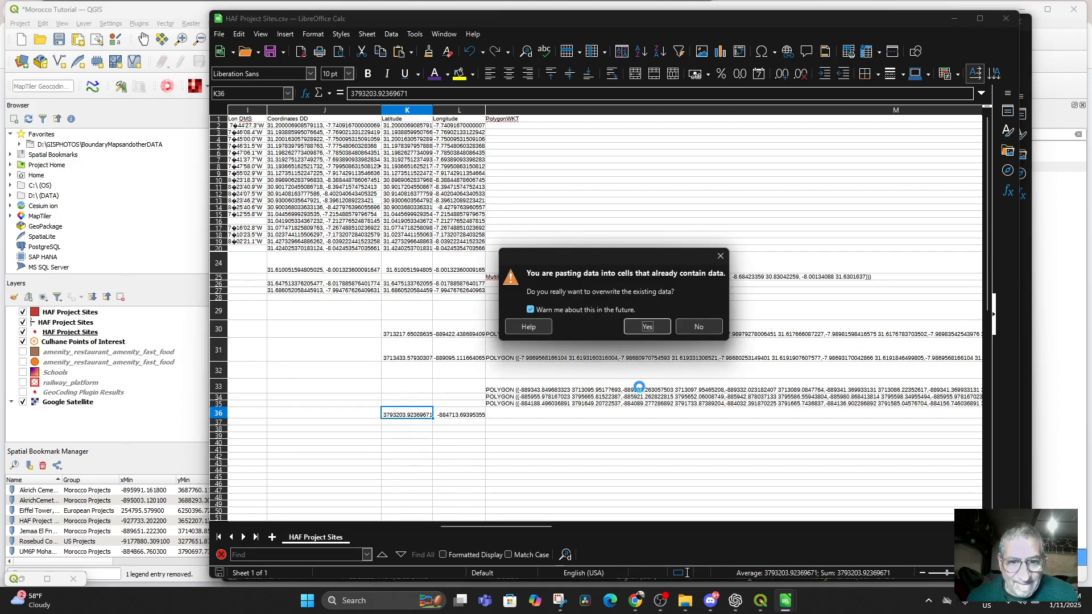
{"action": "left_click", "coordinate": [637, 326]}
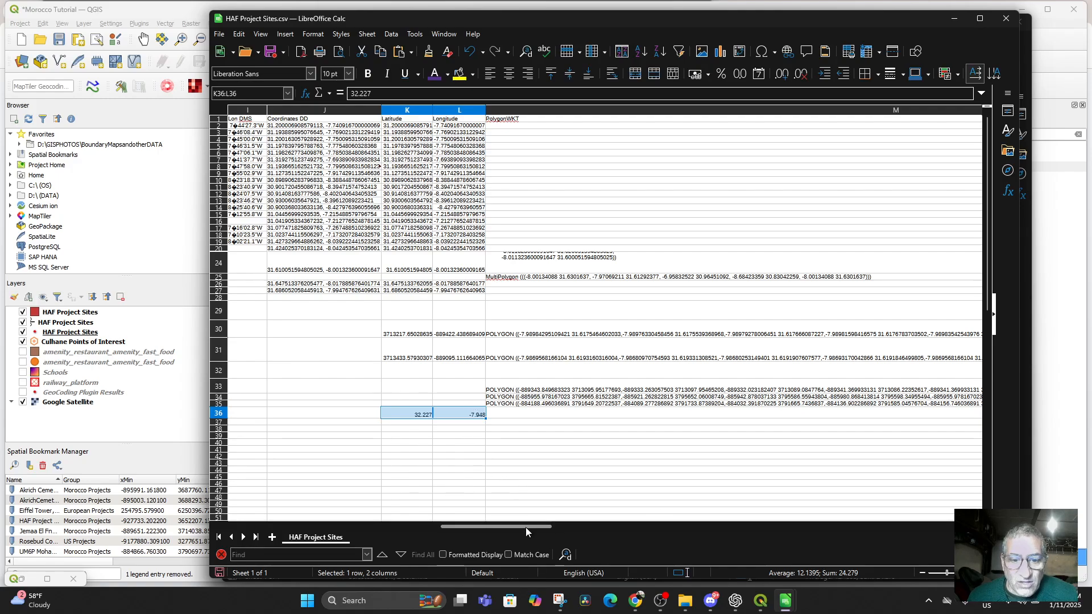
{"action": "left_click_drag", "start_coordinate": [526, 527], "coordinate": [398, 538]}
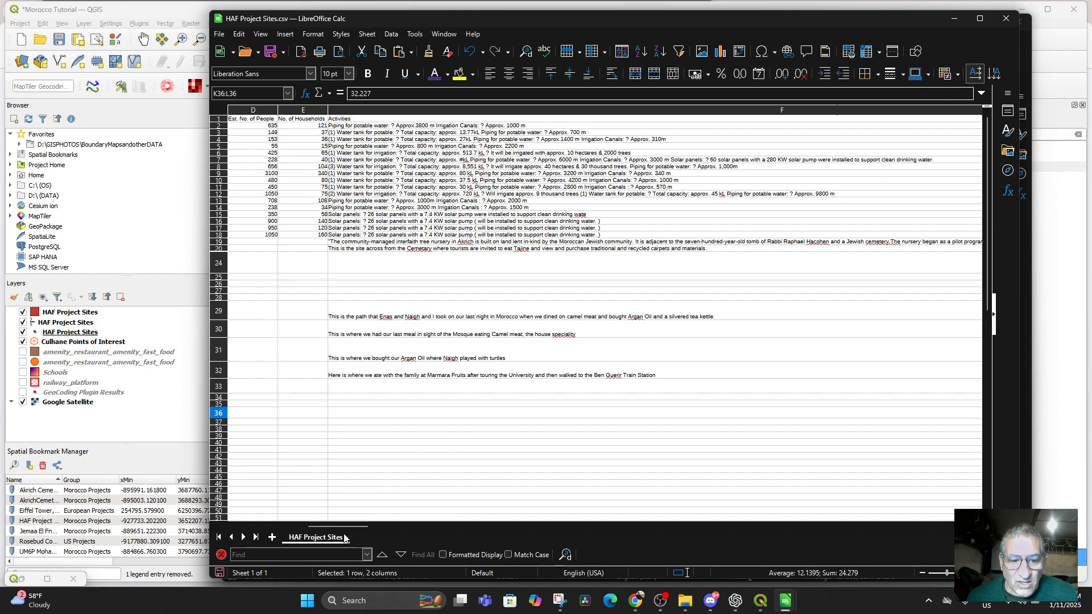
{"action": "left_click_drag", "start_coordinate": [350, 526], "coordinate": [489, 527]}
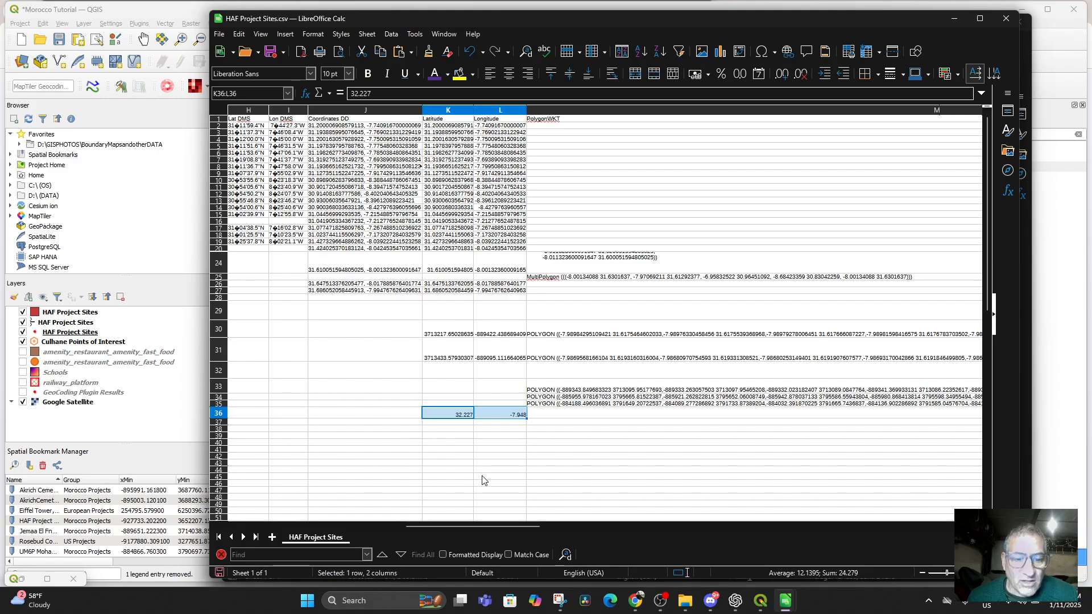
Widen the No. of Households column and set the sheet's zoom to 50%
{"action": "left_click_drag", "start_coordinate": [483, 529], "coordinate": [366, 527]}
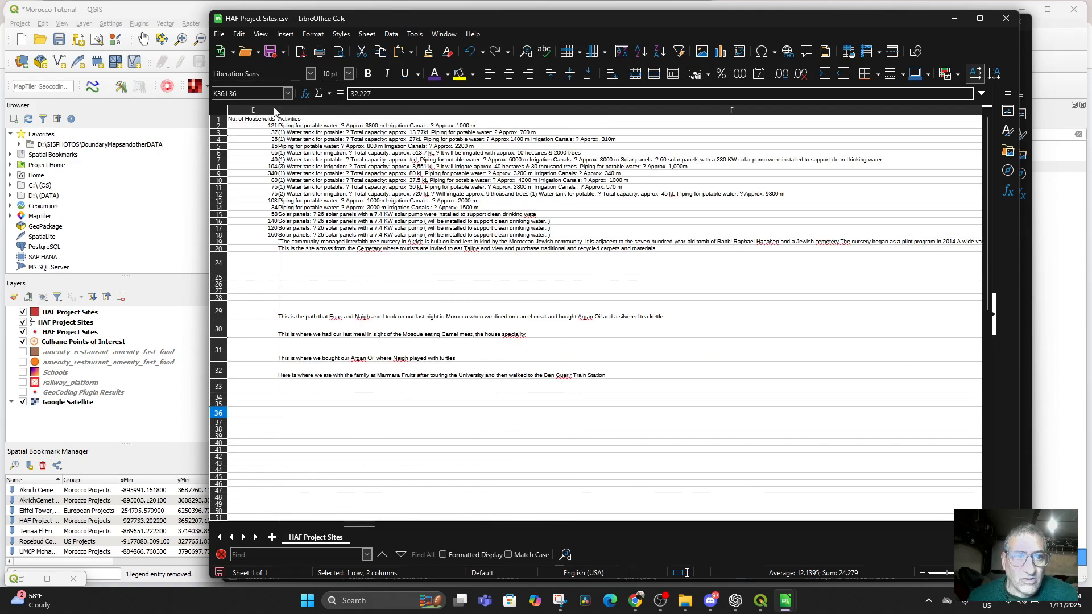
{"action": "left_click_drag", "start_coordinate": [278, 114], "coordinate": [352, 111]}
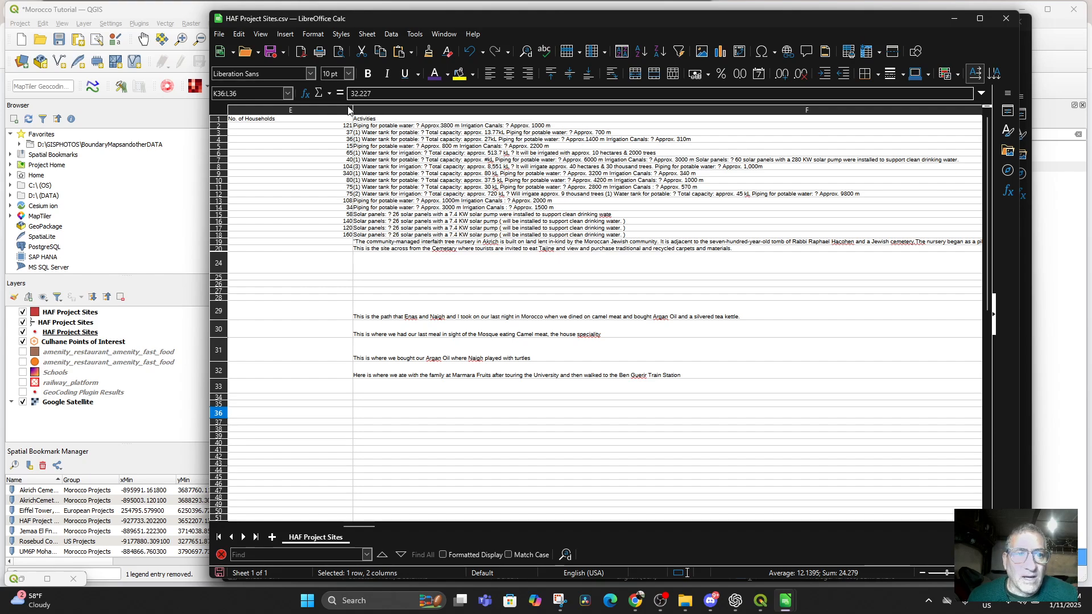
{"action": "left_click", "coordinate": [256, 34]}
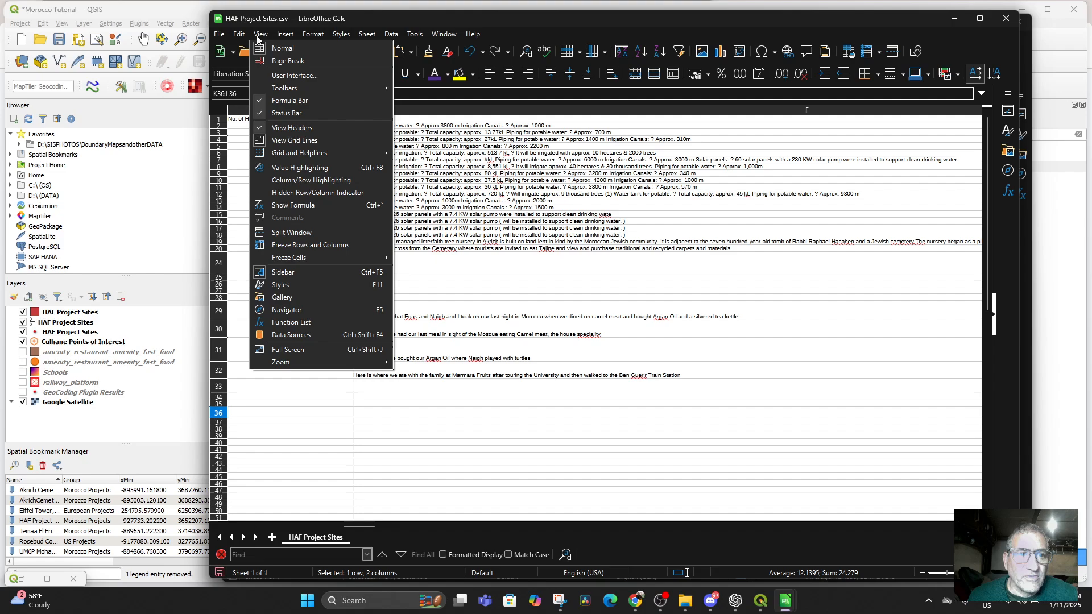
{"action": "mouse_move", "coordinate": [298, 366]}
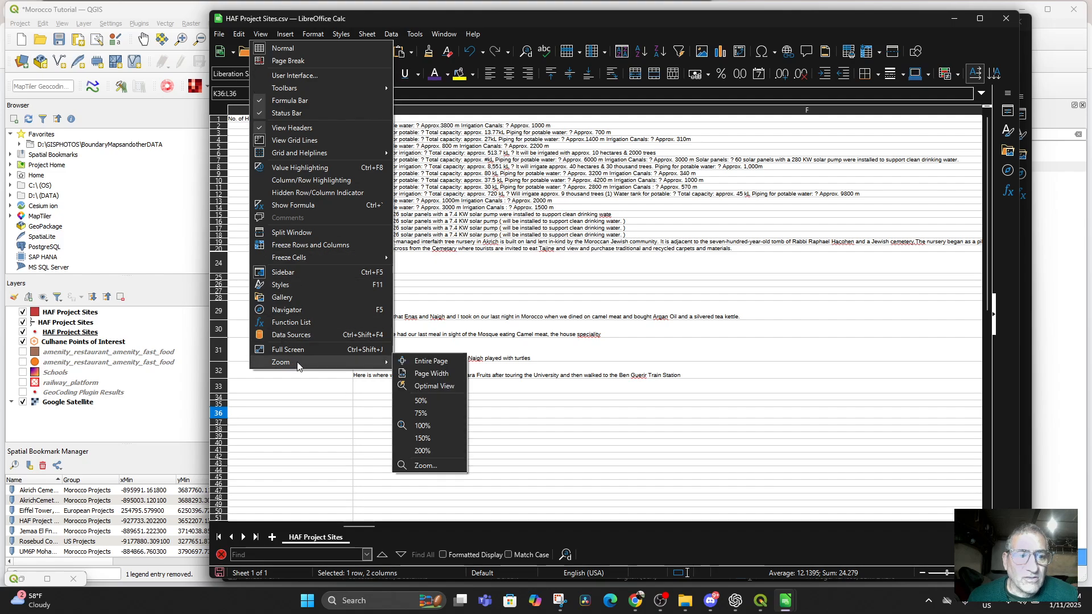
{"action": "left_click", "coordinate": [434, 411]}
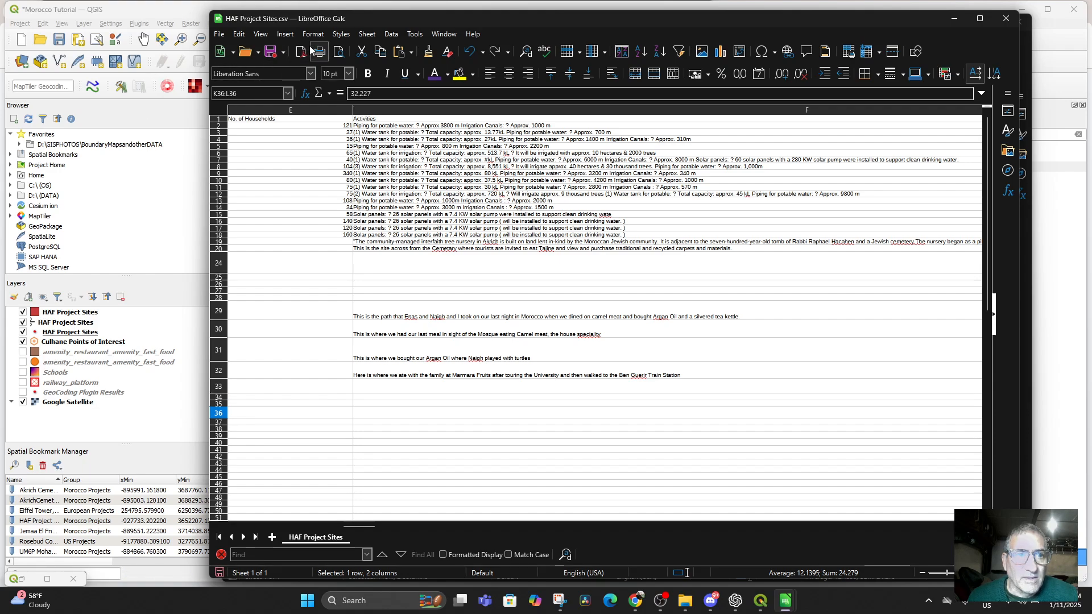
{"action": "left_click", "coordinate": [266, 35]}
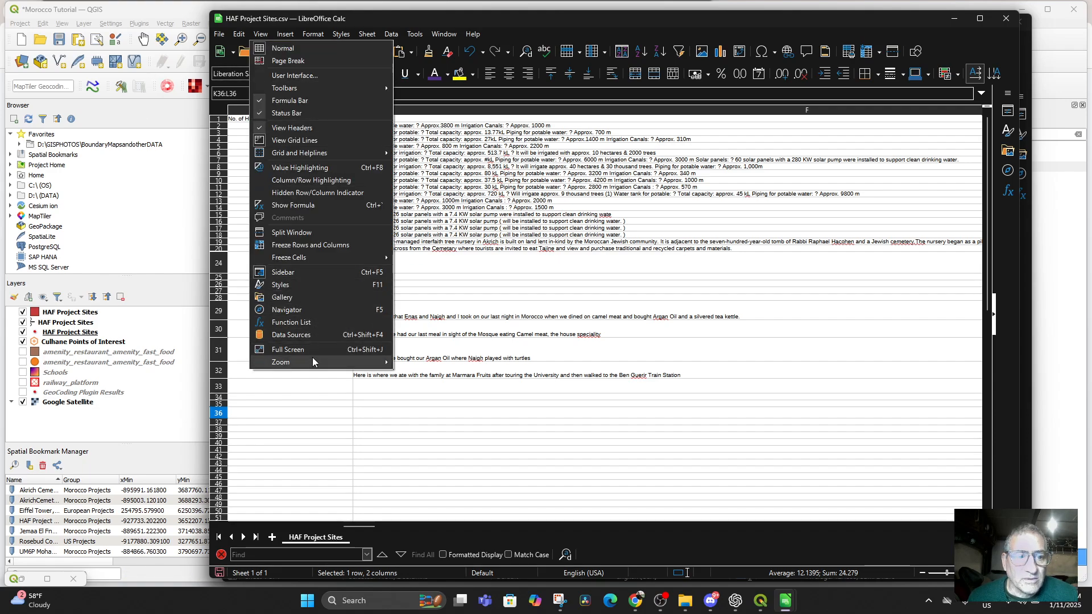
{"action": "mouse_move", "coordinate": [313, 362]}
{"action": "left_click", "coordinate": [408, 402]}
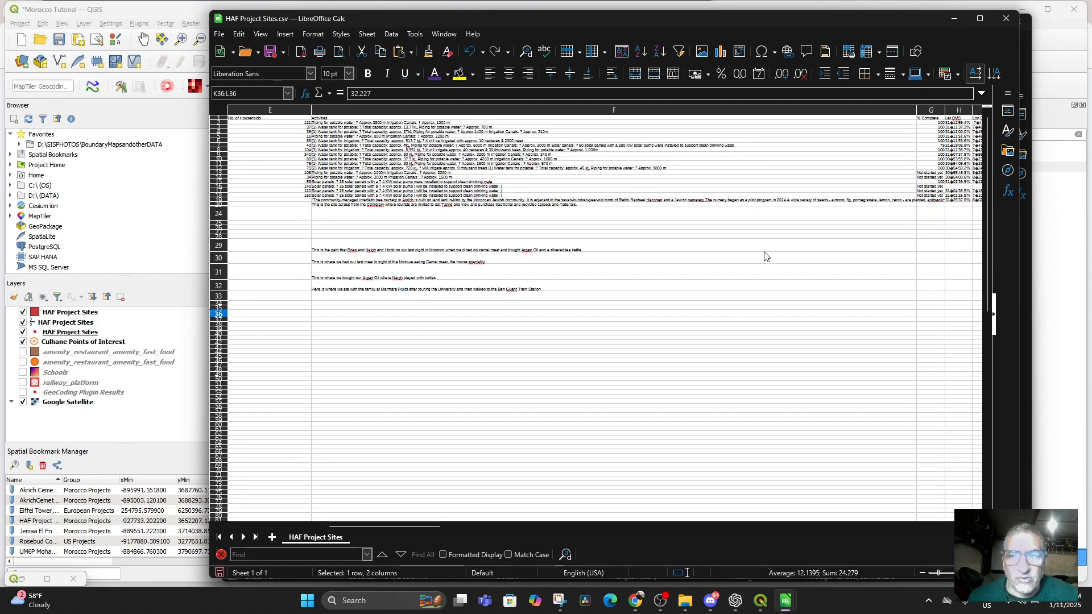
Narrow the Activities column so the location and coordinate columns fit closer together
{"action": "left_click_drag", "start_coordinate": [915, 113], "coordinate": [257, 108]}
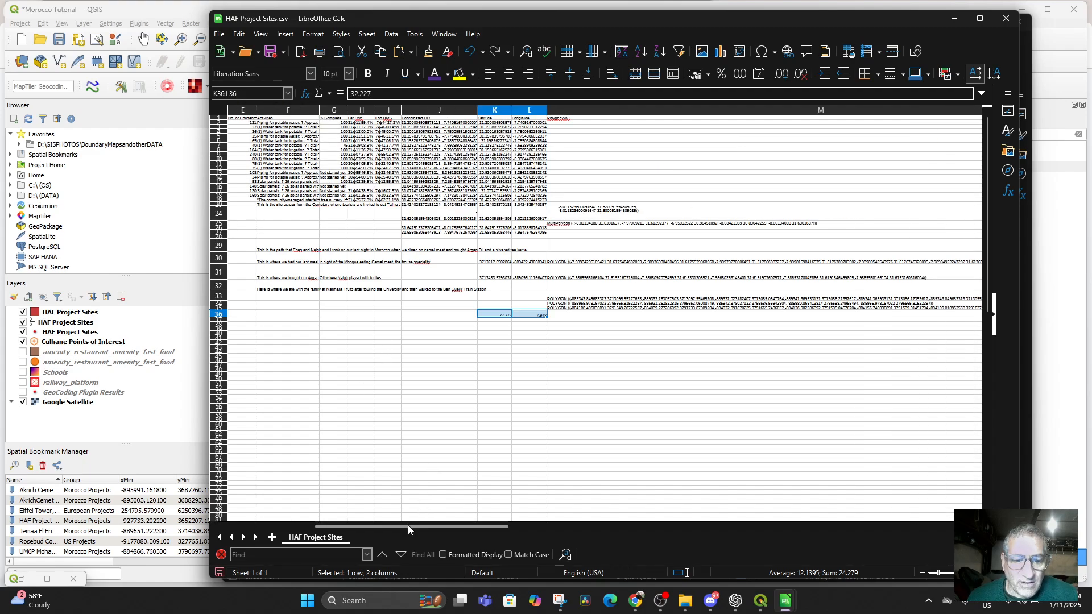
{"action": "left_click_drag", "start_coordinate": [407, 527], "coordinate": [373, 527]}
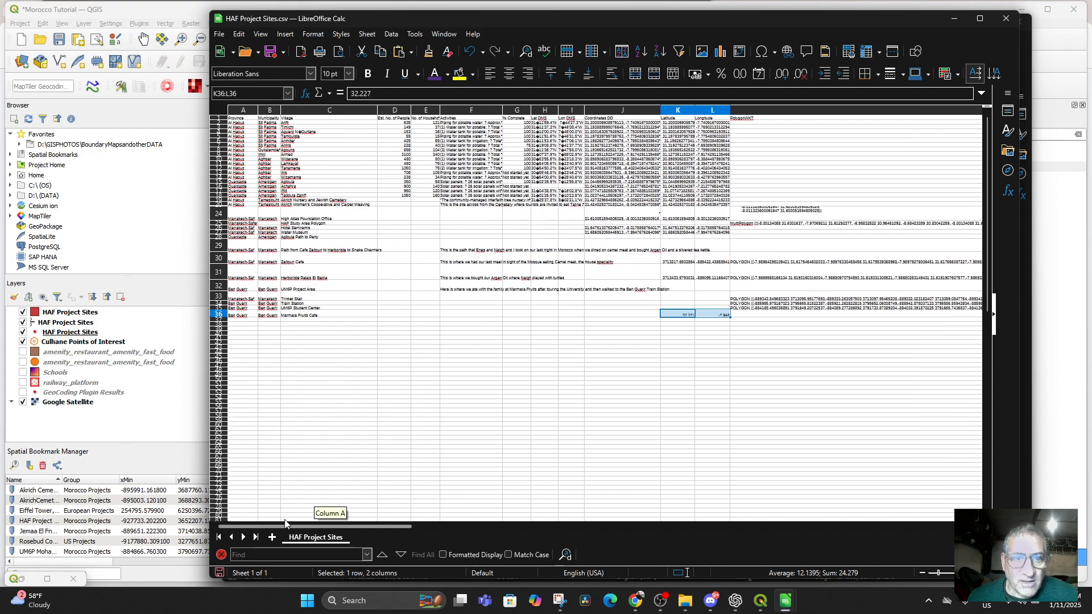
Insert an empty column directly before the Est. No. of People column
{"action": "left_click", "coordinate": [392, 110]}
{"action": "left_click", "coordinate": [281, 34]}
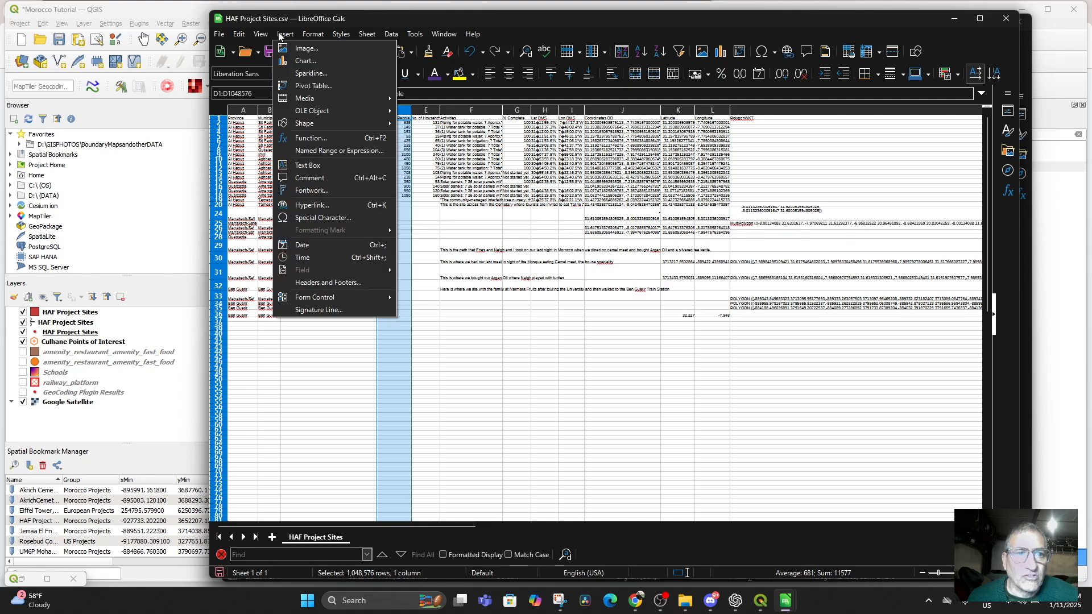
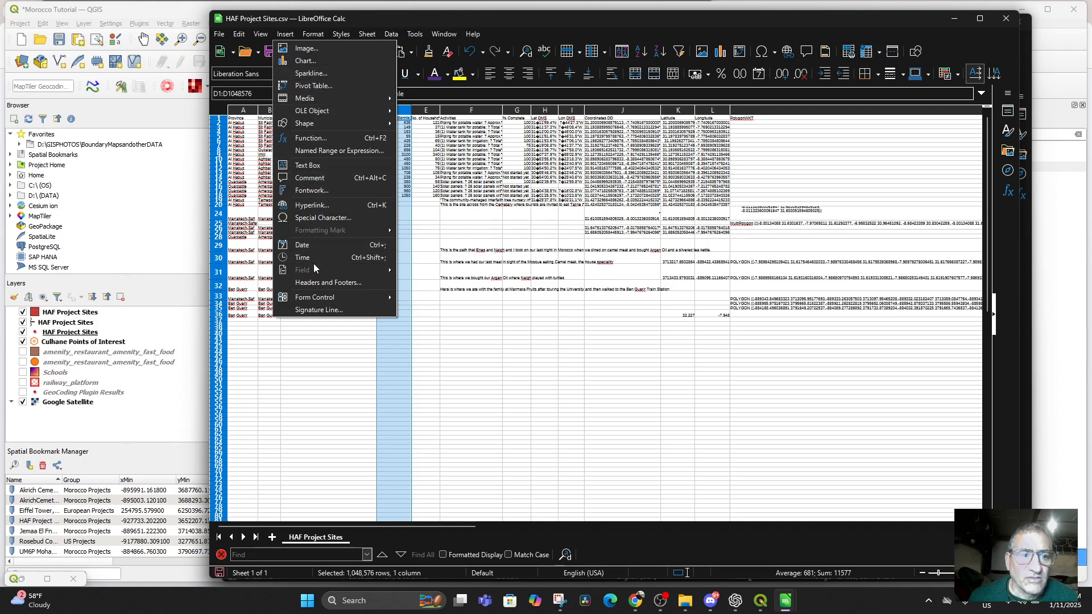
{"action": "mouse_move", "coordinate": [313, 33]}
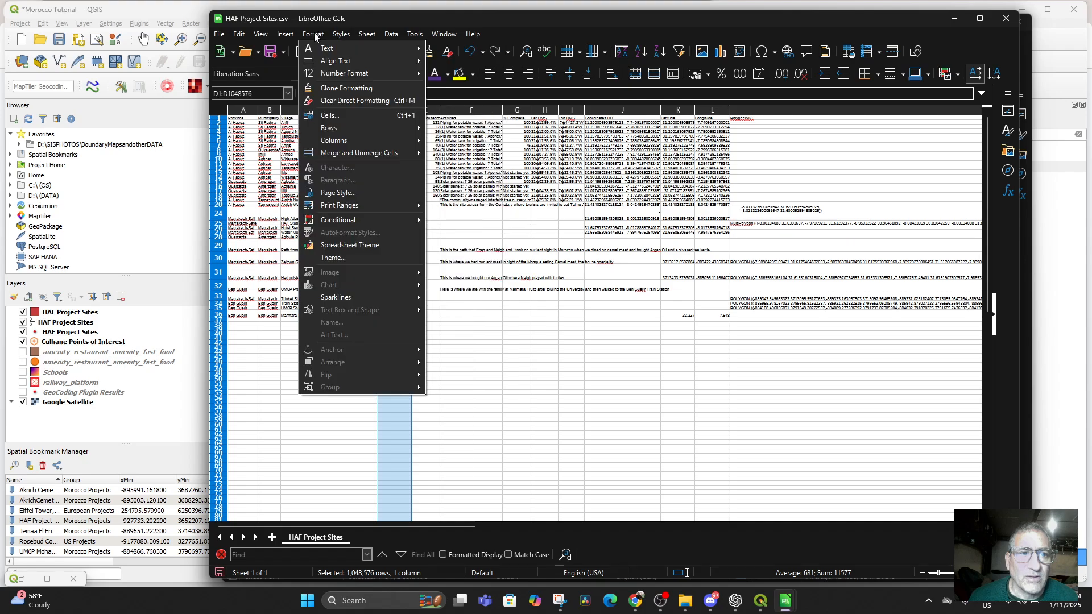
{"action": "mouse_move", "coordinate": [367, 34]}
{"action": "left_click", "coordinate": [556, 19]}
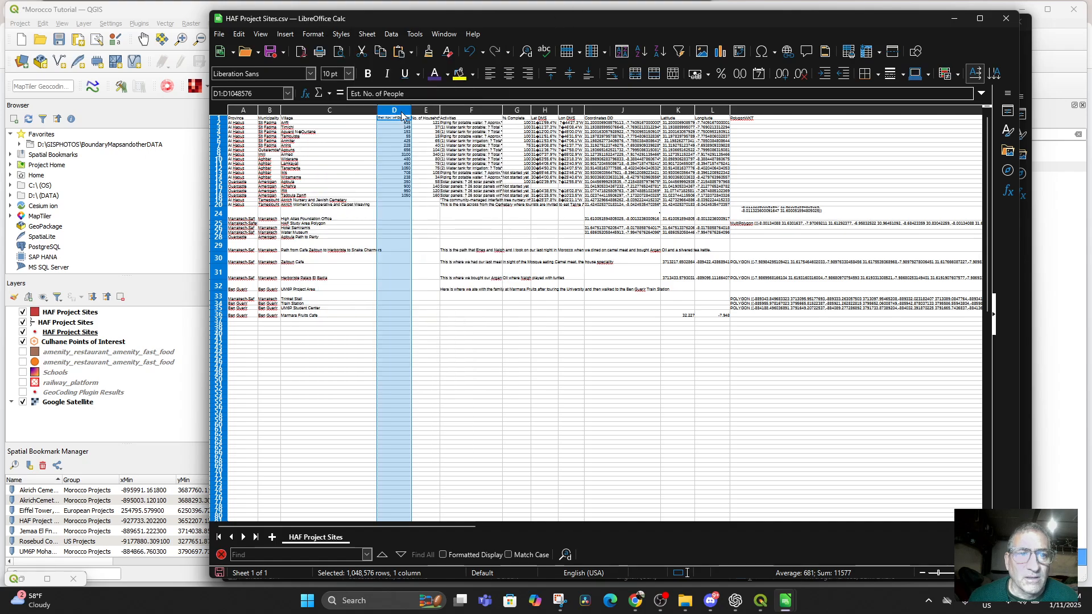
{"action": "right_click", "coordinate": [391, 111]}
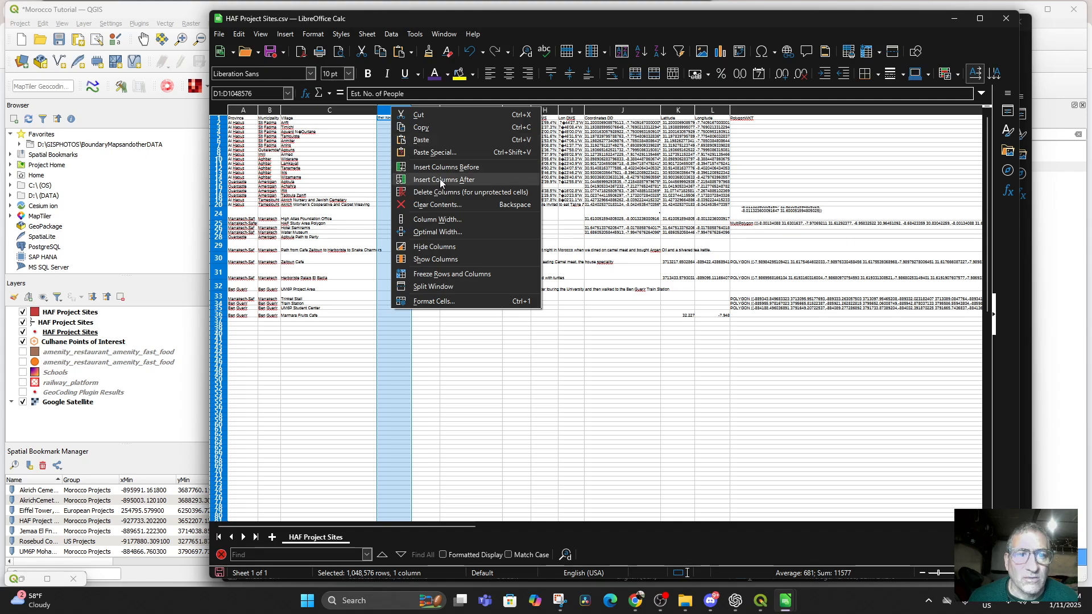
{"action": "key", "text": "Escape"}
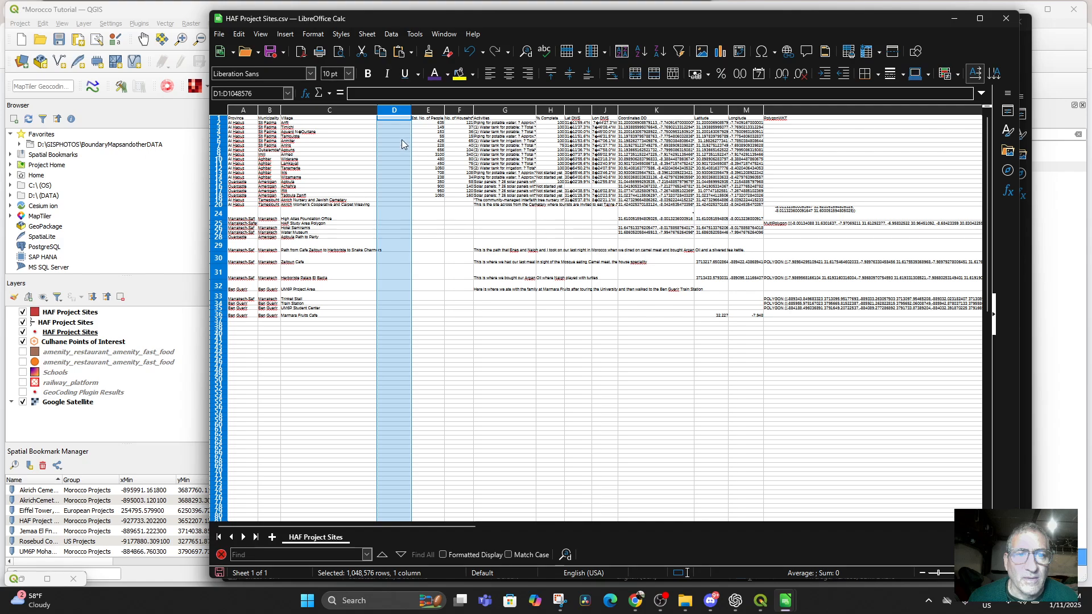
Enter the header "Adress" in cell D1 of the new column
{"action": "double_click", "coordinate": [393, 118]}
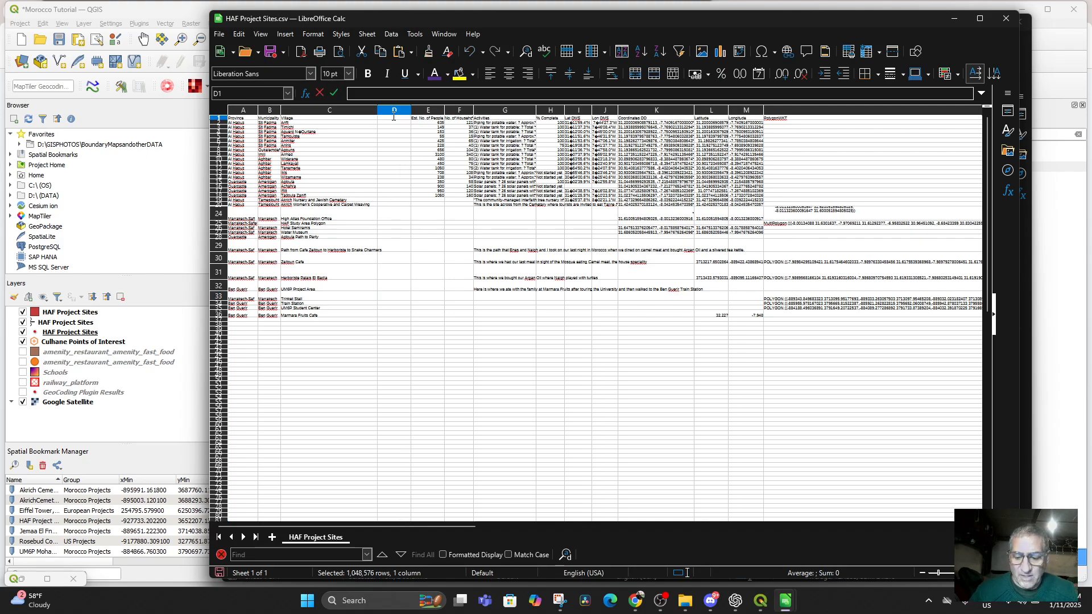
{"action": "type", "text": "Address"}
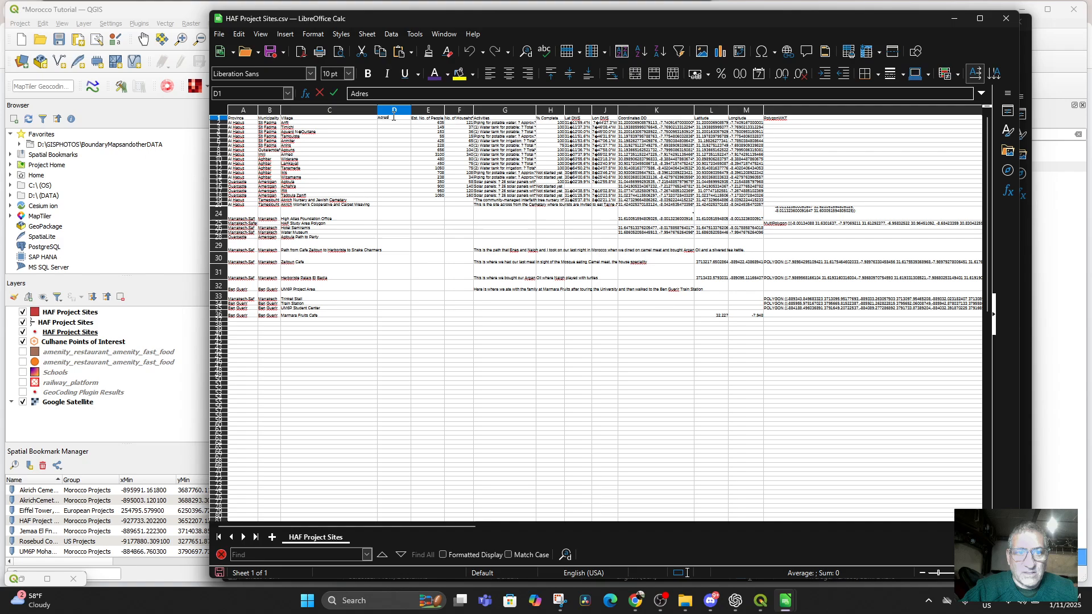
{"action": "key", "text": "Return"}
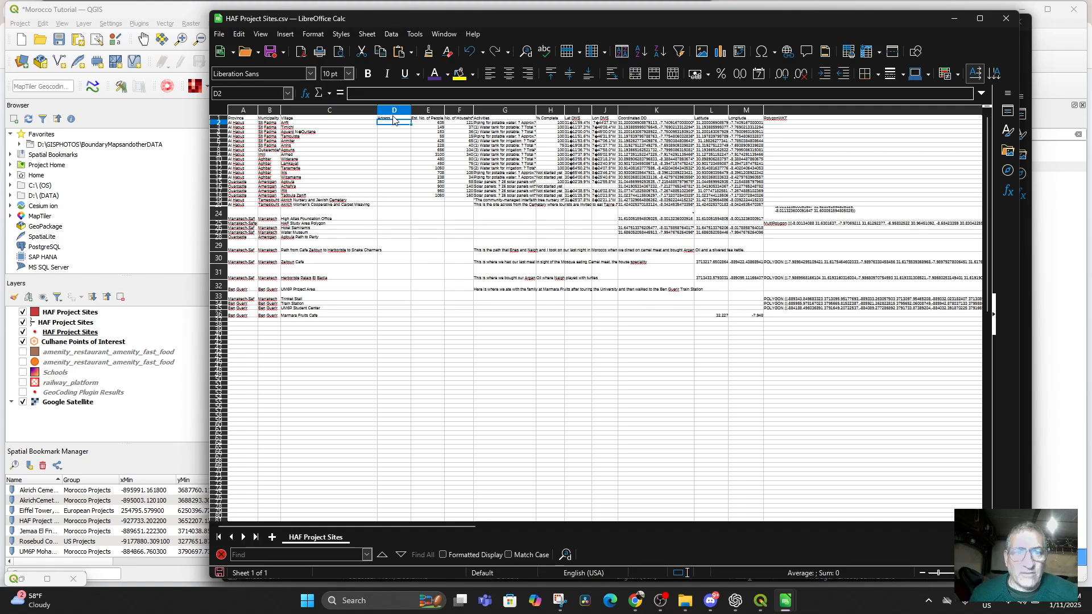
Copy the Marmara Fruits Cafe address from Culhane Points exported.csv into cell D36 of HAF Project Sites.csv
{"action": "left_click", "coordinate": [384, 315]}
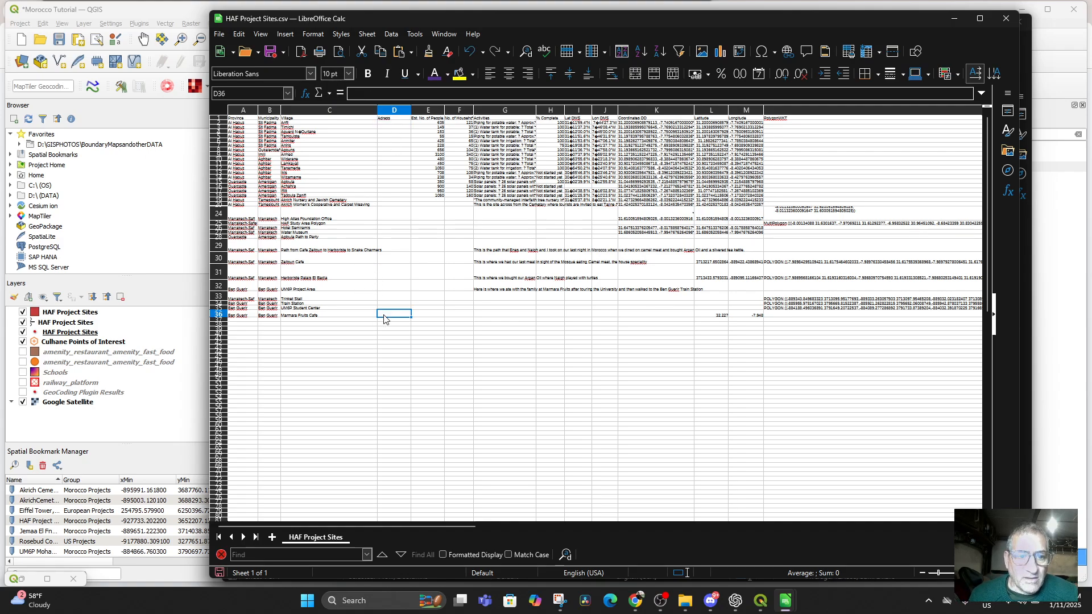
{"action": "mouse_move", "coordinate": [783, 603]}
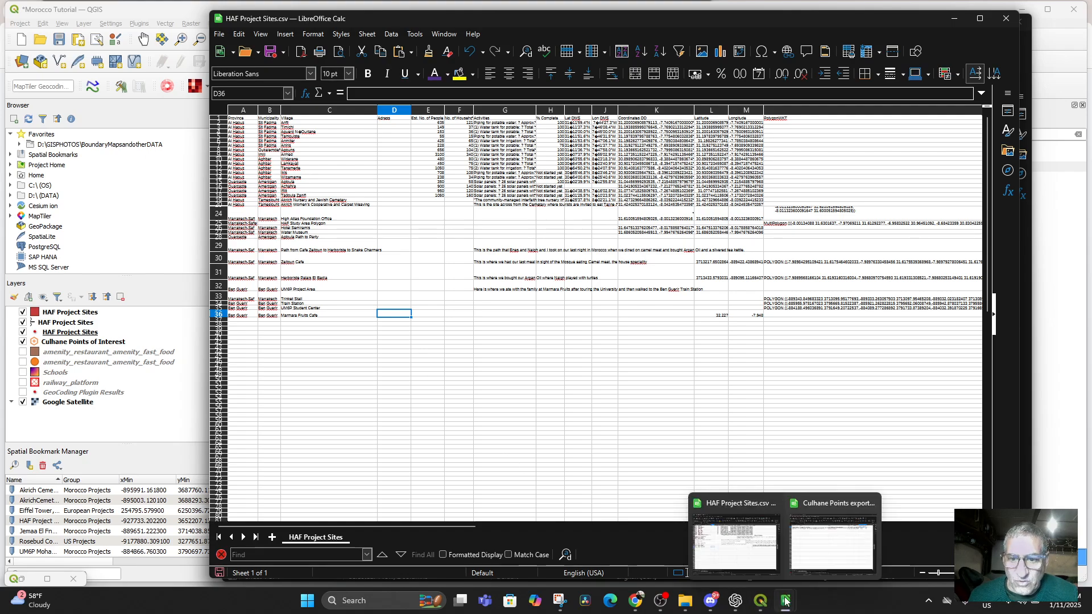
{"action": "left_click", "coordinate": [836, 506]}
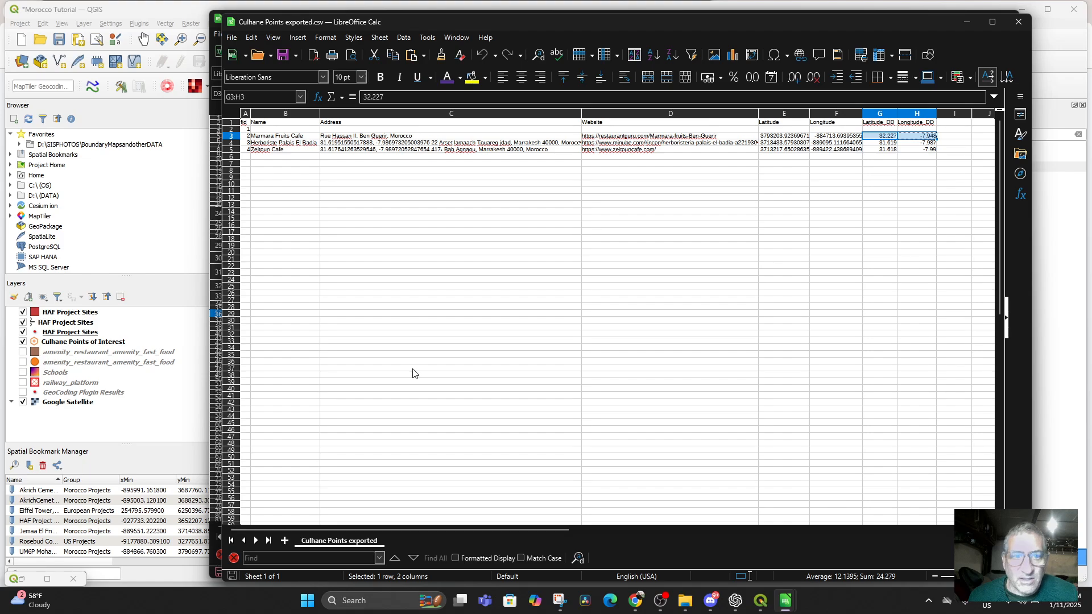
{"action": "left_click", "coordinate": [378, 137]}
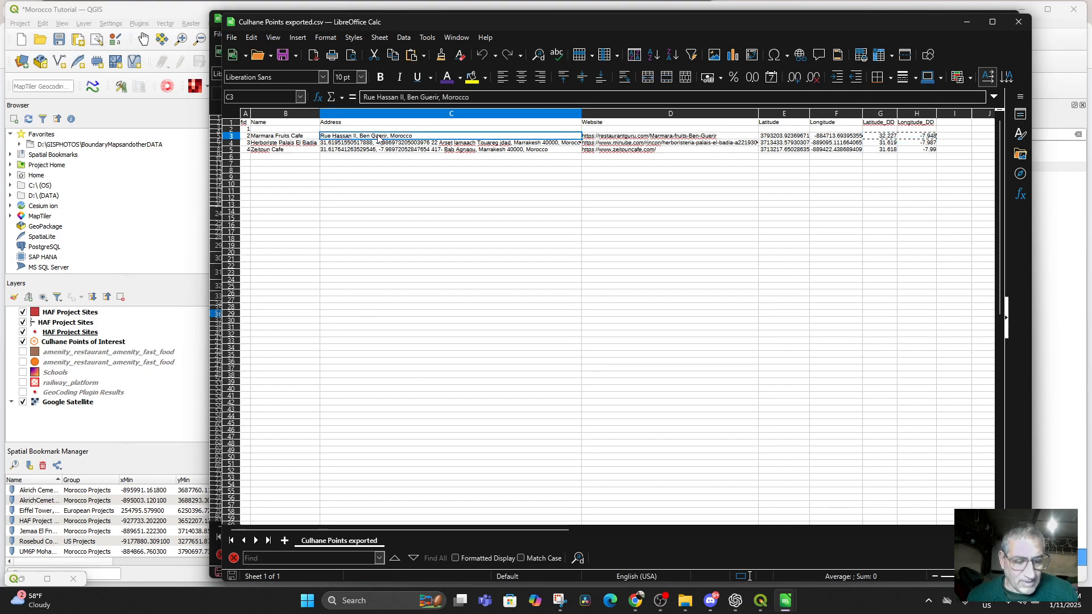
{"action": "key", "text": "ctrl+c"}
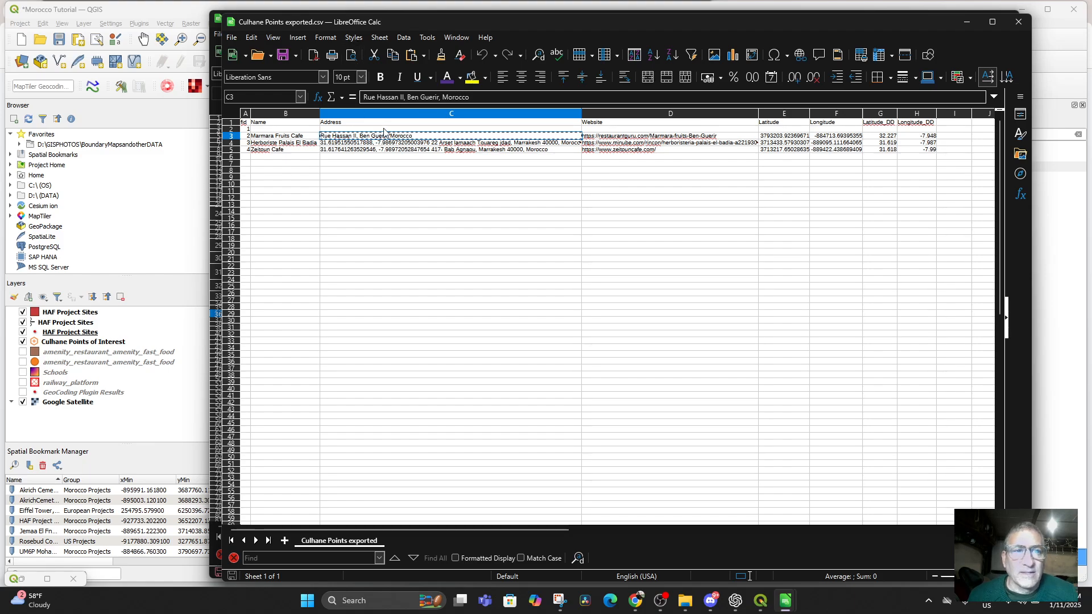
{"action": "mouse_move", "coordinate": [758, 605]}
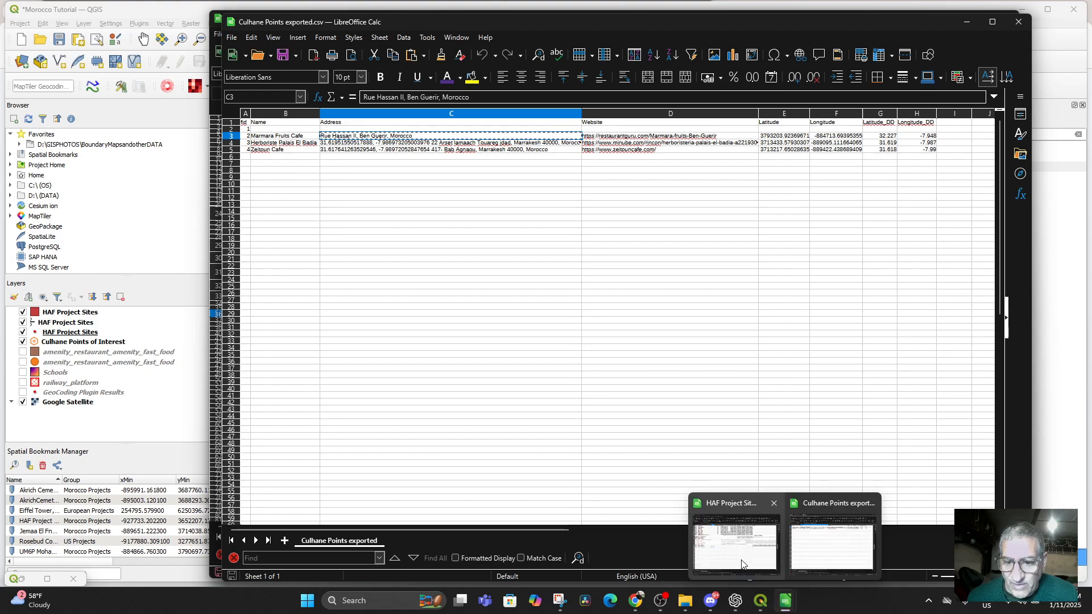
{"action": "left_click", "coordinate": [741, 564]}
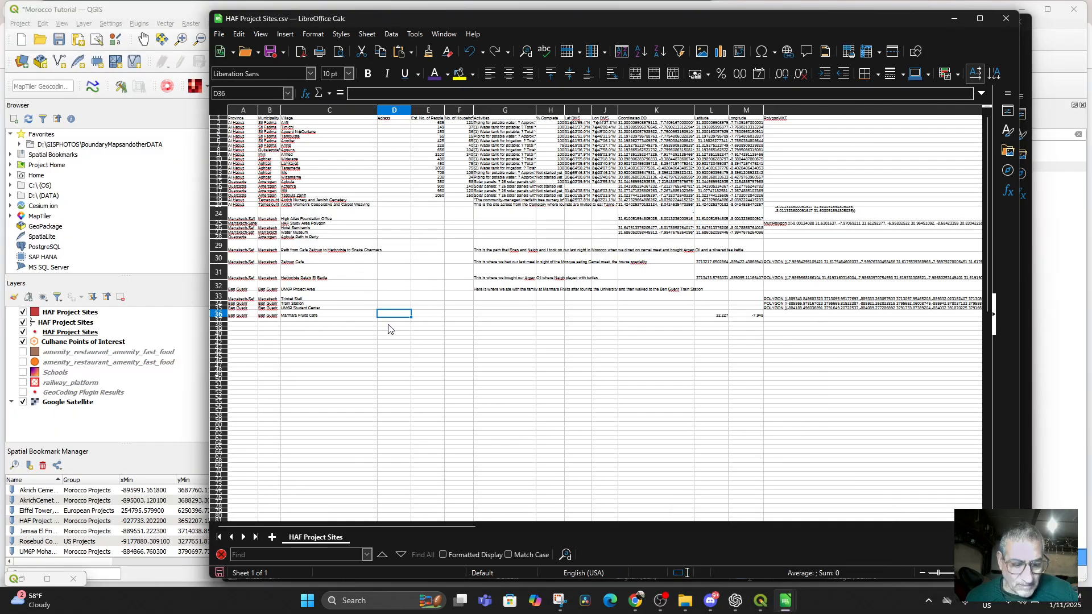
{"action": "key", "text": "ctrl+v"}
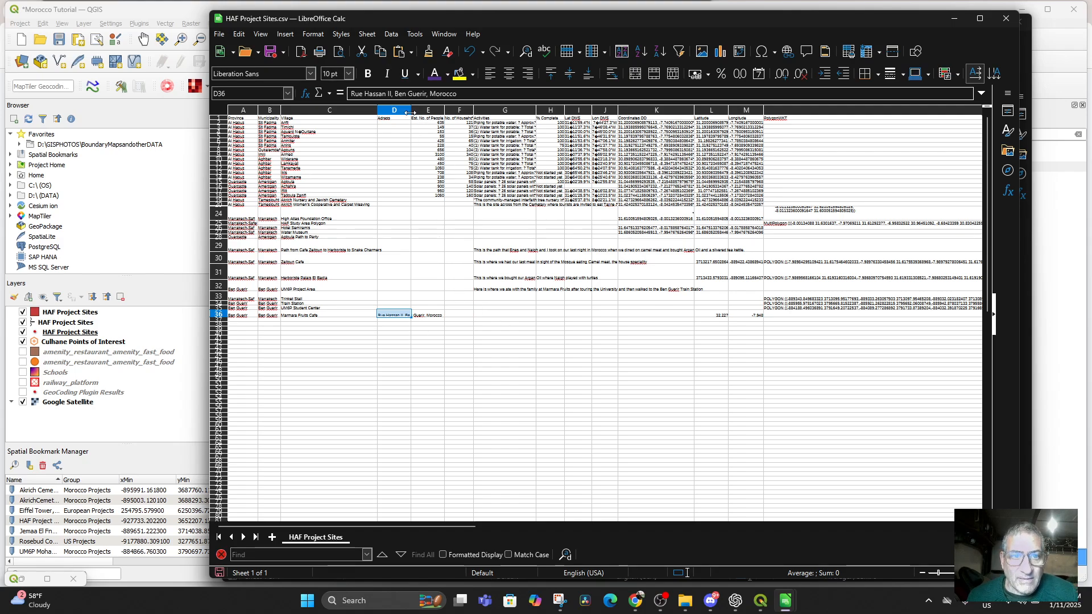
Insert another column before Est. No. of People and give it the header "Website" in cell E1
{"action": "left_click", "coordinate": [432, 250]}
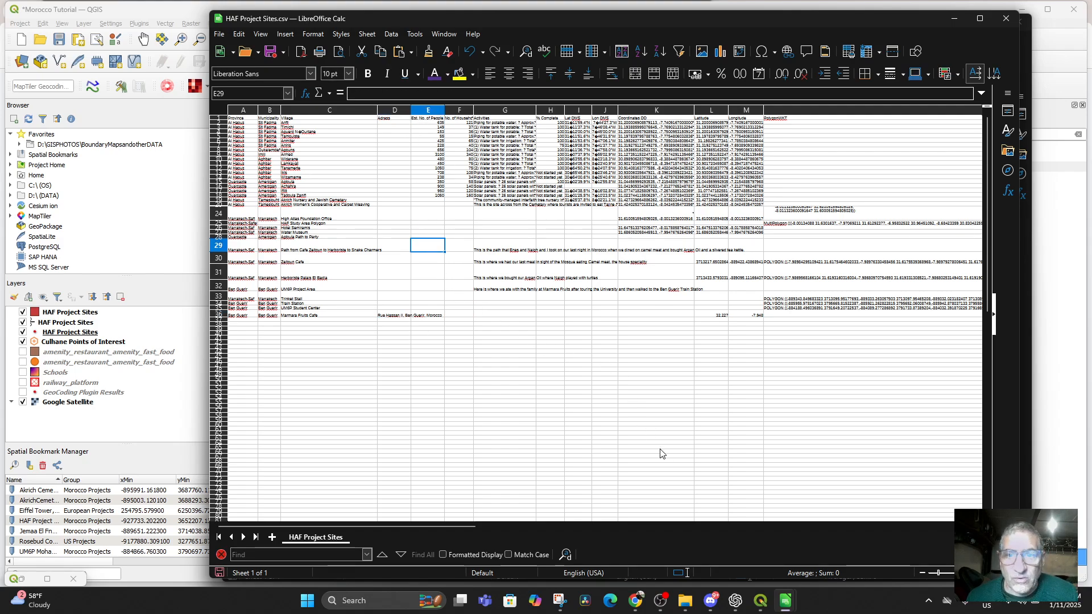
{"action": "left_click_drag", "start_coordinate": [463, 528], "coordinate": [424, 544]}
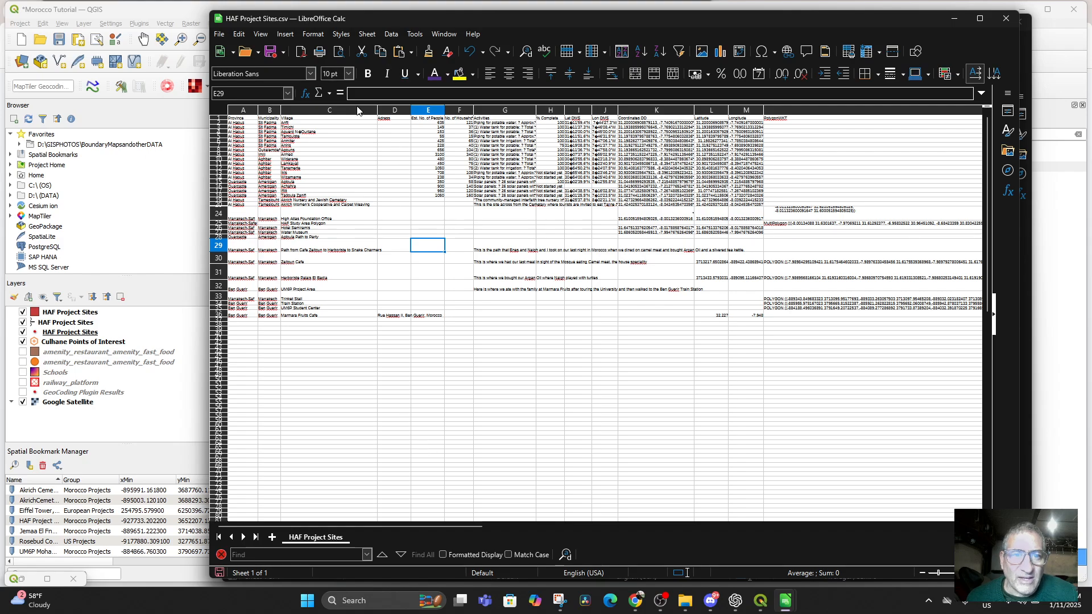
{"action": "right_click", "coordinate": [418, 112]}
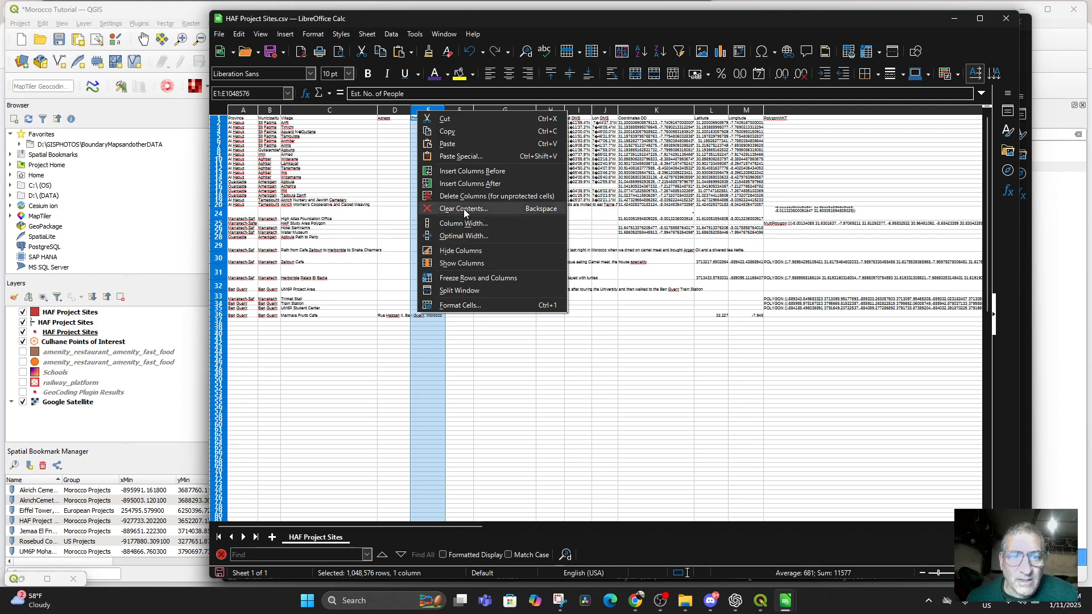
{"action": "left_click", "coordinate": [466, 171]}
{"action": "double_click", "coordinate": [430, 119]}
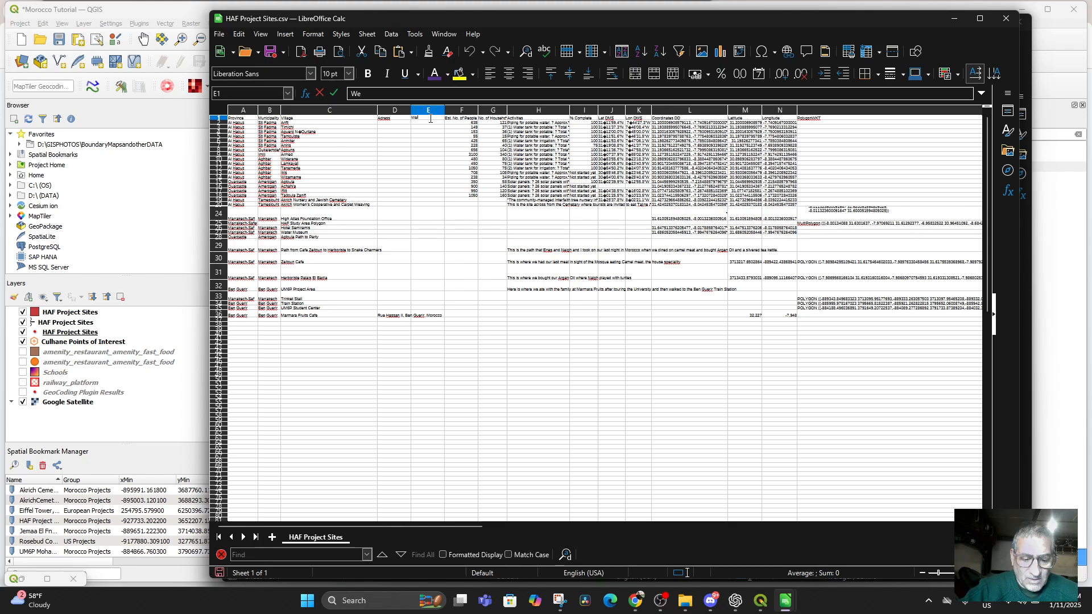
{"action": "type", "text": "Wevb"}
{"action": "key", "text": "BackSpace"}
{"action": "key", "text": "BackSpace"}
{"action": "type", "text": "b"}
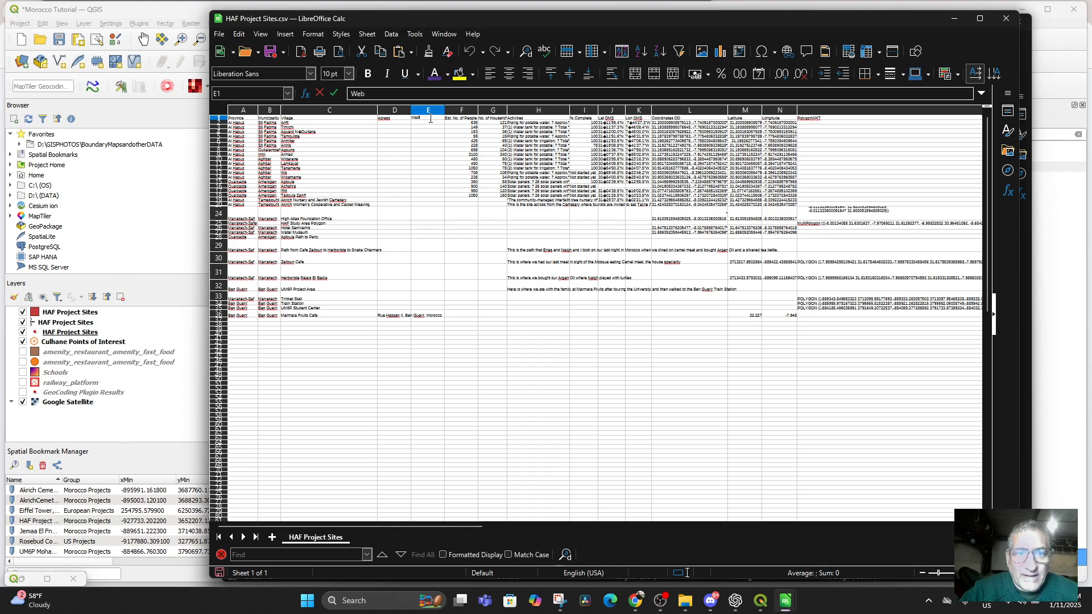
{"action": "type", "text": "site"}
{"action": "key", "text": "Return"}
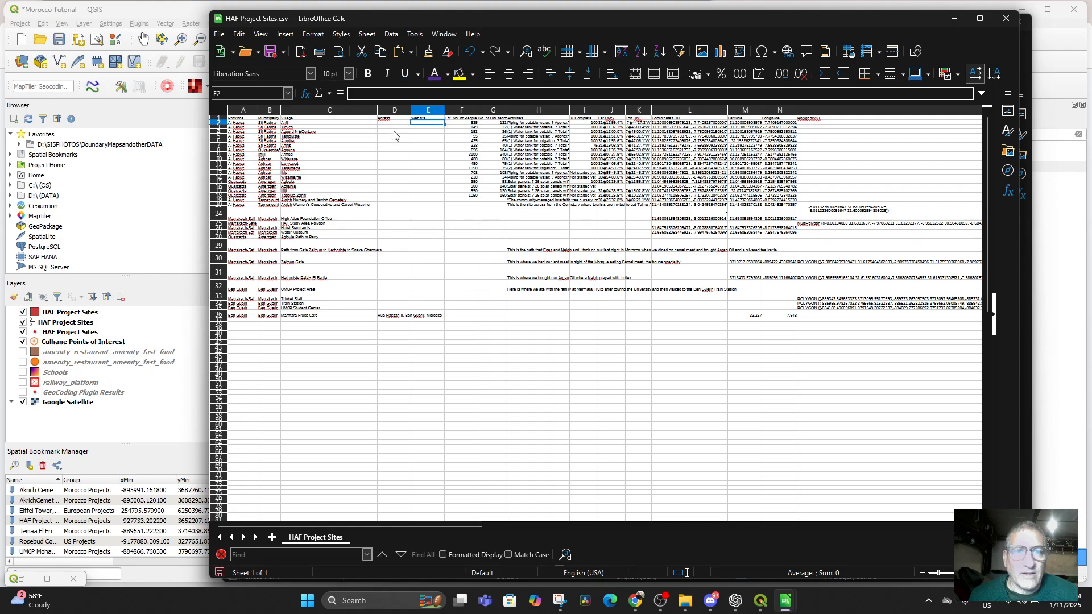
Copy the Marmara Fruits Cafe website from Culhane Points exported.csv into cell E36 of HAF Project Sites.csv
{"action": "left_click", "coordinate": [427, 316]}
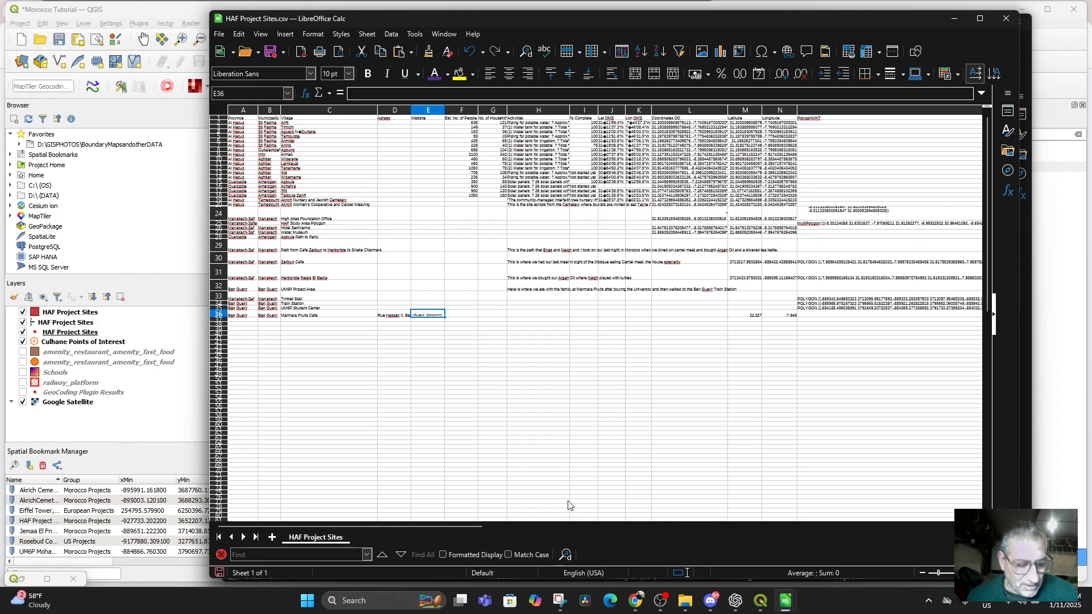
{"action": "mouse_move", "coordinate": [785, 600]}
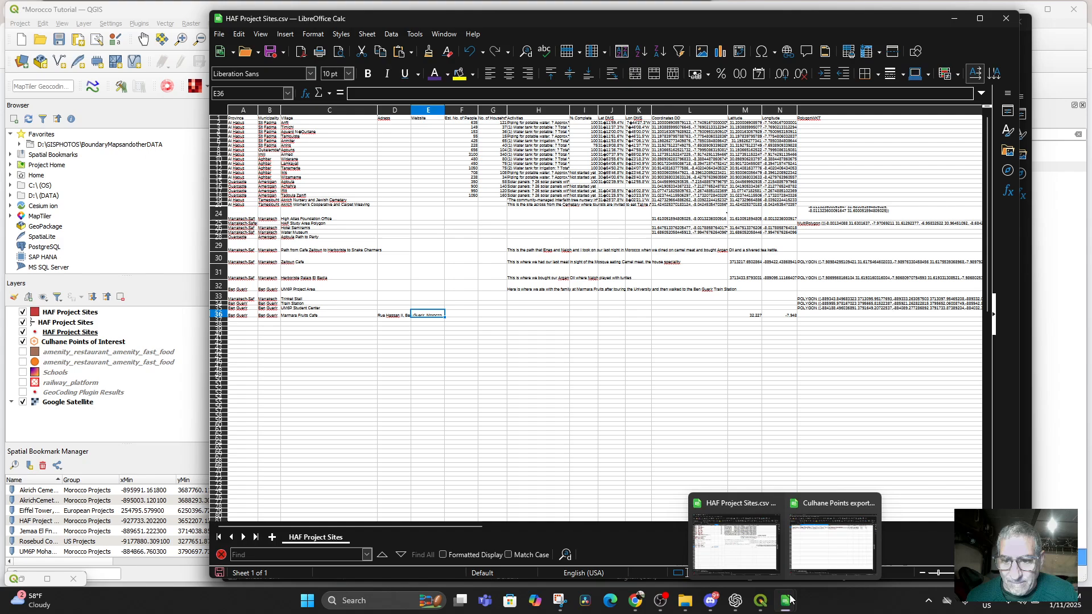
{"action": "left_click", "coordinate": [818, 559]}
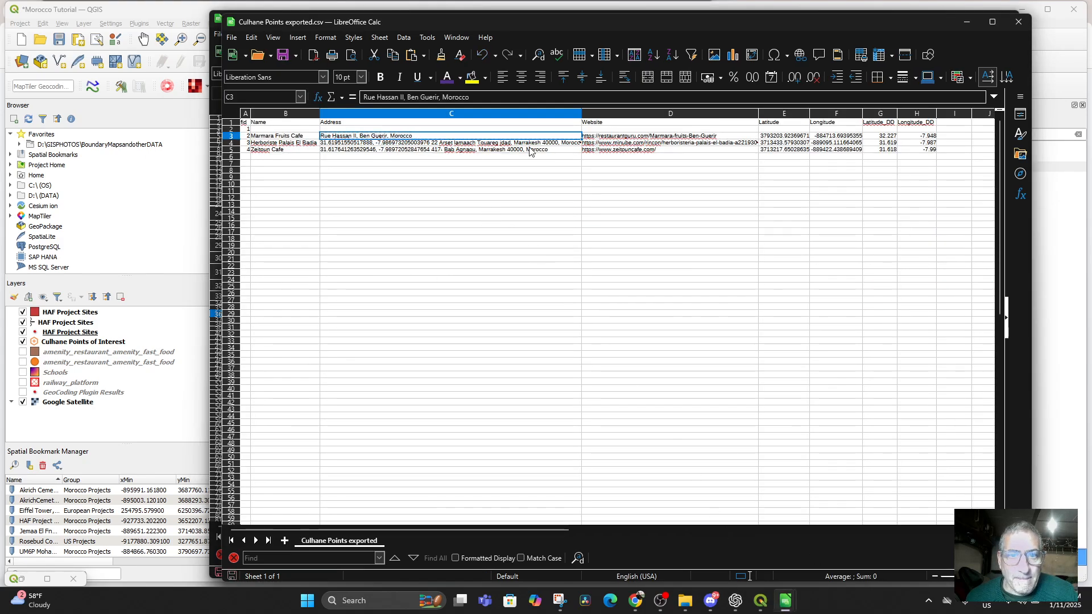
{"action": "left_click", "coordinate": [617, 136]}
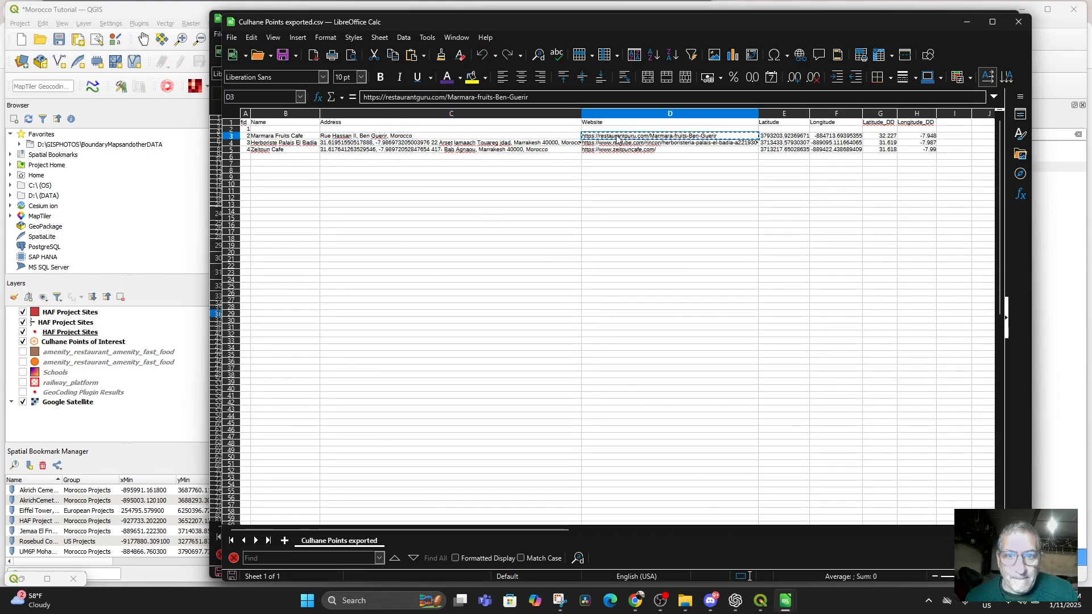
{"action": "key", "text": "ctrl+c"}
{"action": "mouse_move", "coordinate": [785, 600]}
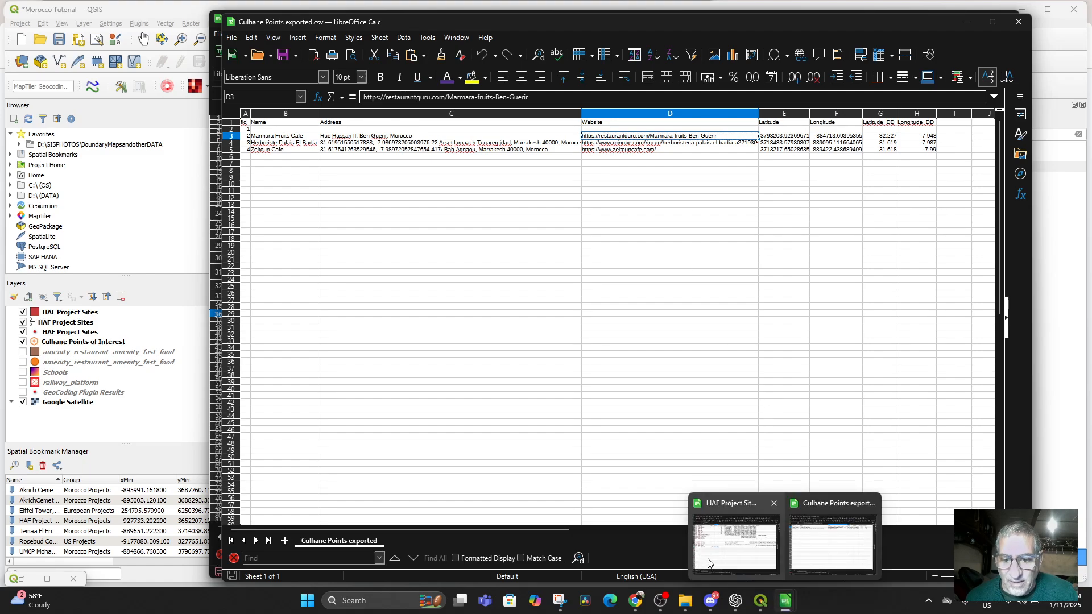
{"action": "left_click", "coordinate": [733, 563]}
{"action": "key", "text": "ctrl+v"}
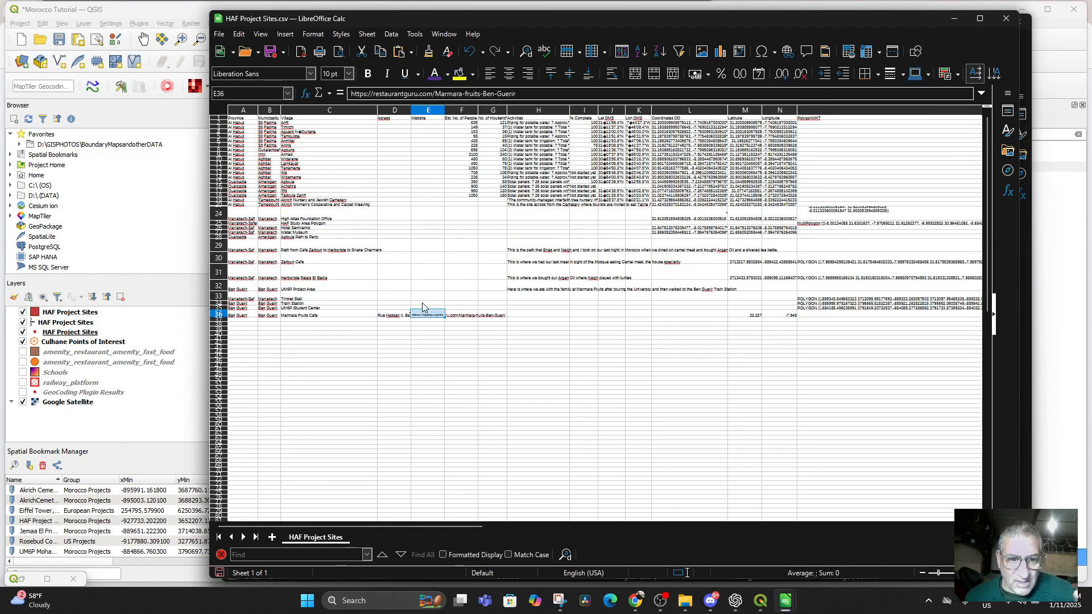
{"action": "left_click", "coordinate": [523, 348]}
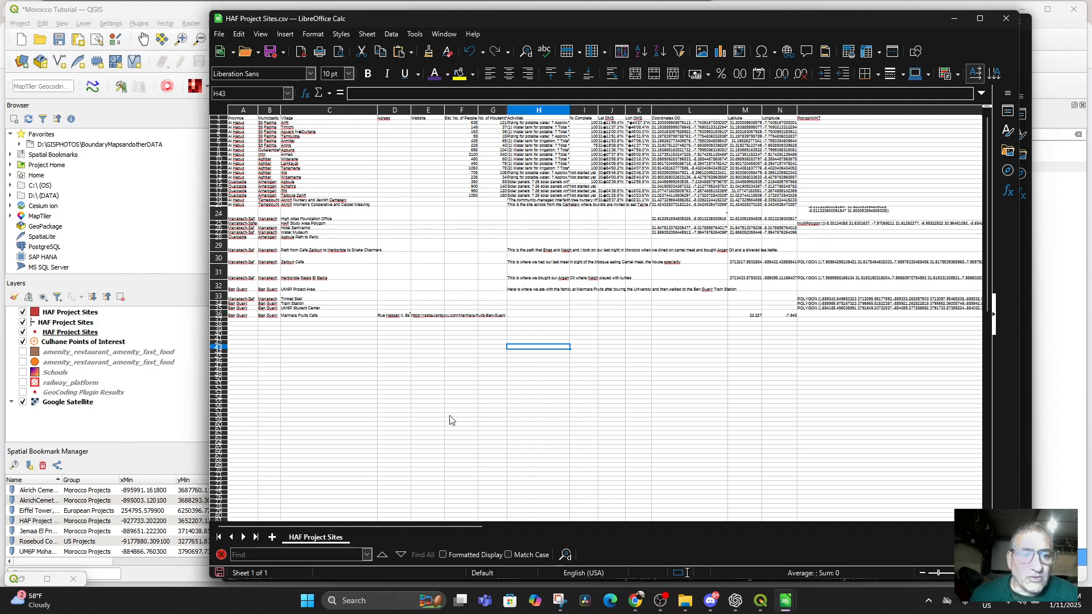
Copy the decimal-degree latitude and longitude of Herboriste Palais El Badia, cells G4:H4, from Culhane Points exported.csv
{"action": "mouse_move", "coordinate": [785, 600]}
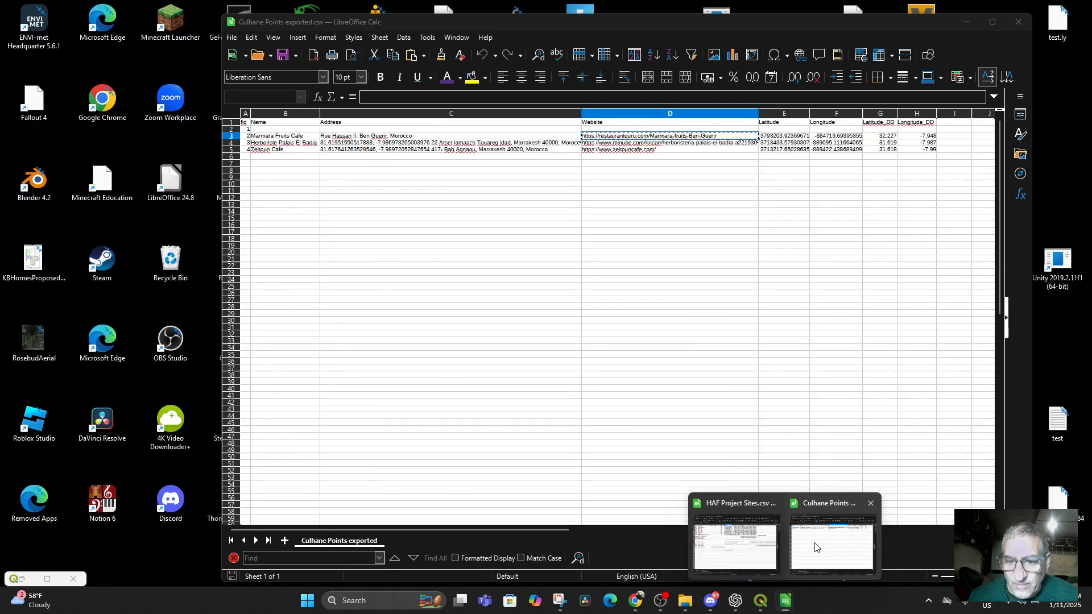
{"action": "left_click", "coordinate": [818, 546]}
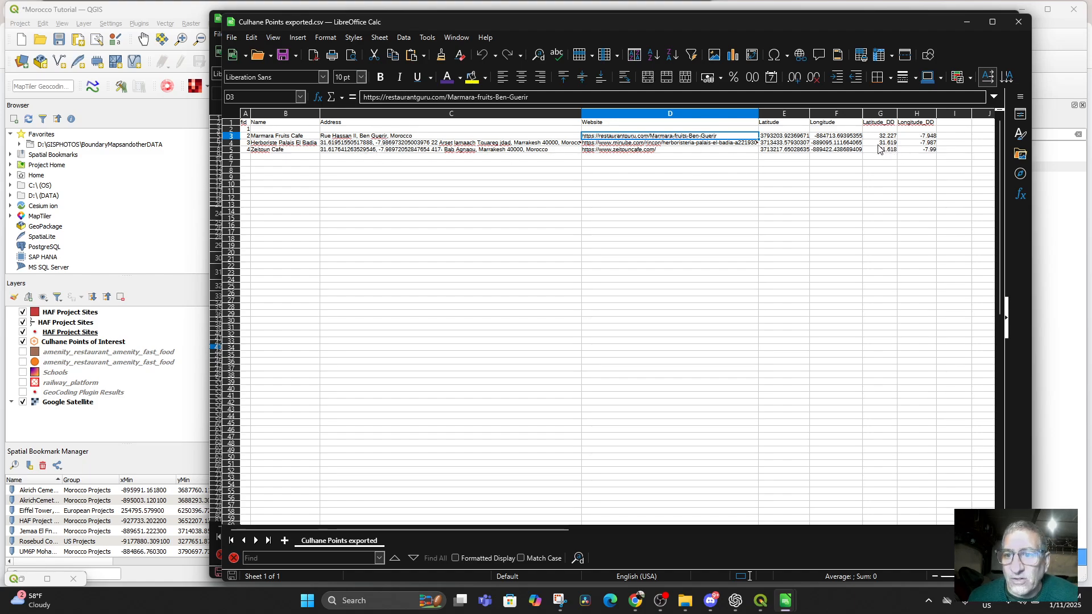
{"action": "key", "text": "ctrl+c"}
{"action": "left_click_drag", "start_coordinate": [879, 142], "coordinate": [916, 145]}
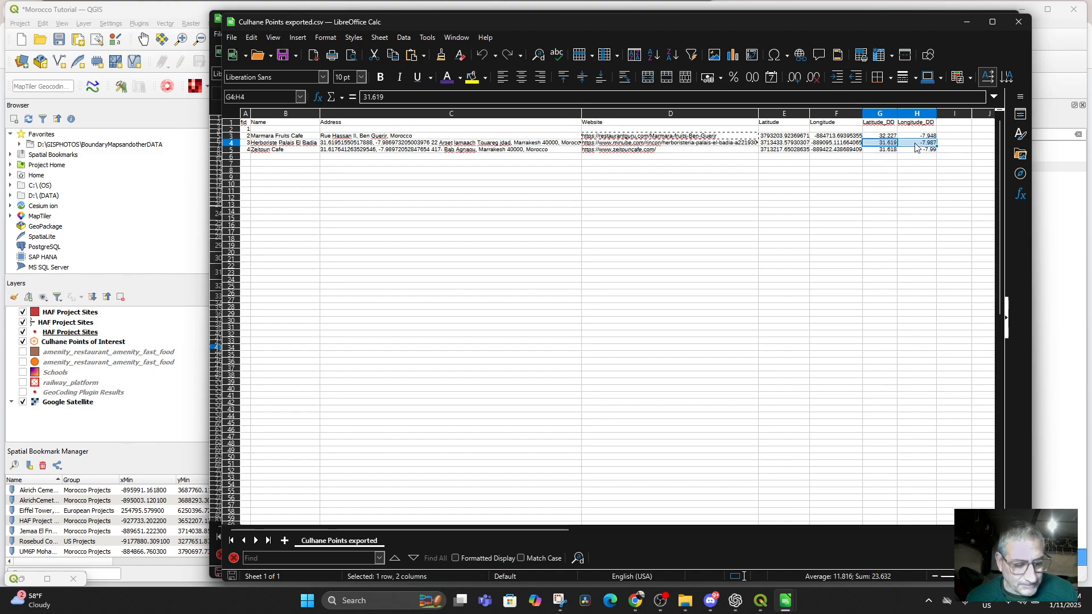
{"action": "key", "text": "ctrl+c"}
{"action": "mouse_move", "coordinate": [785, 601]}
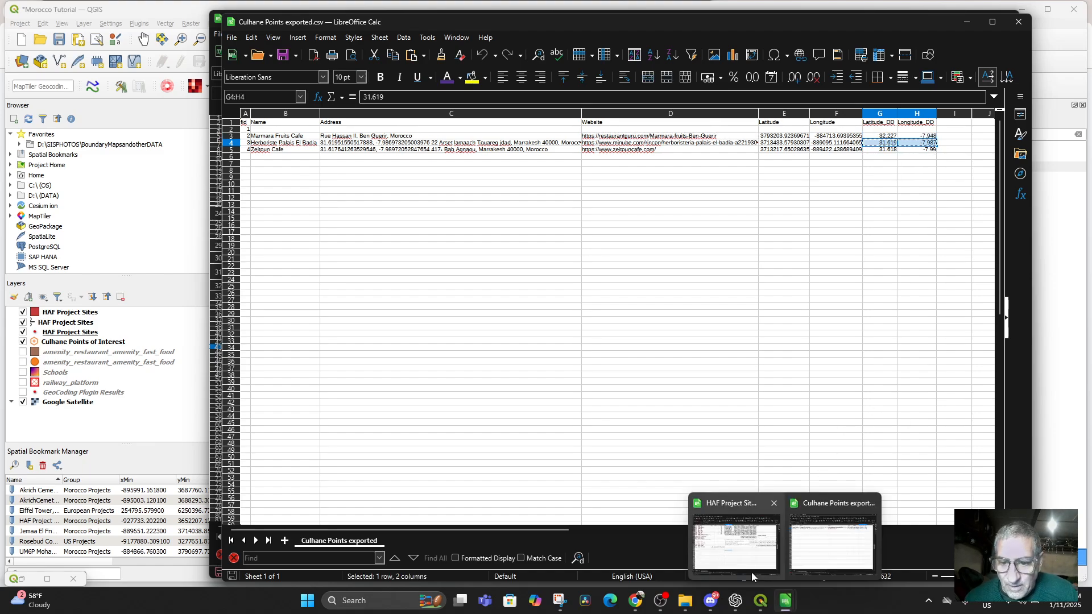
Overwrite the Herboriste Palais El Badia coordinates in M31:N31 of HAF Project Sites.csv with the copied 31.619 and -7.987
{"action": "left_click", "coordinate": [752, 572]}
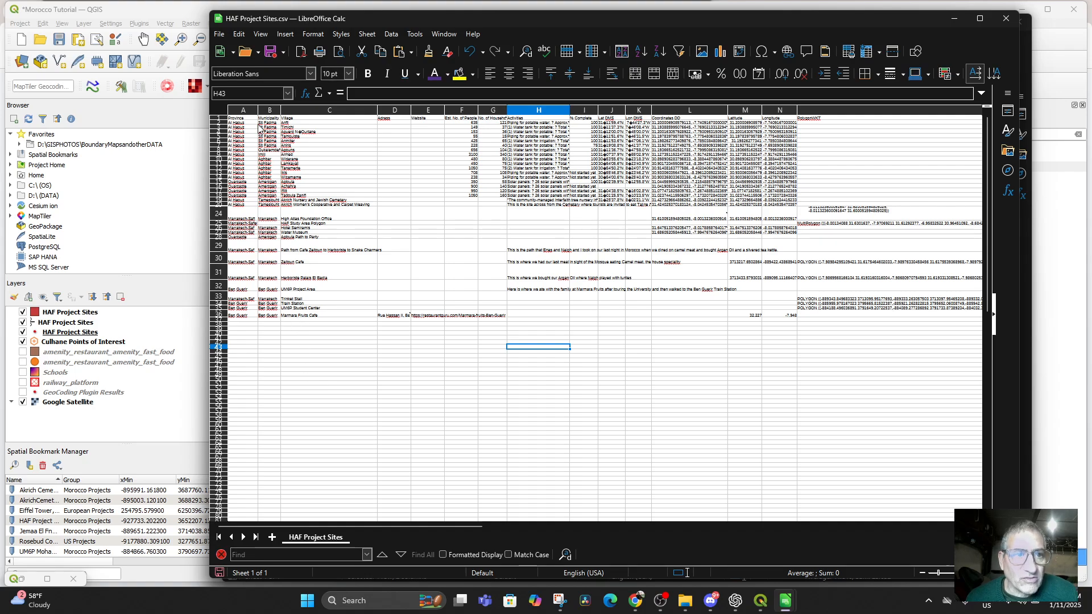
{"action": "left_click", "coordinate": [261, 35]}
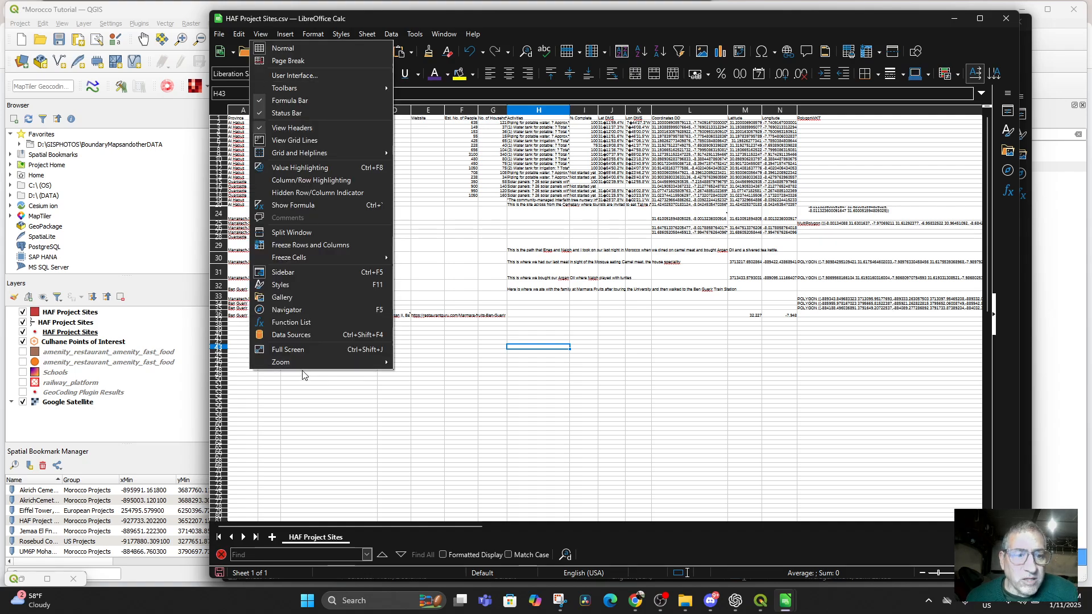
{"action": "mouse_move", "coordinate": [316, 364]}
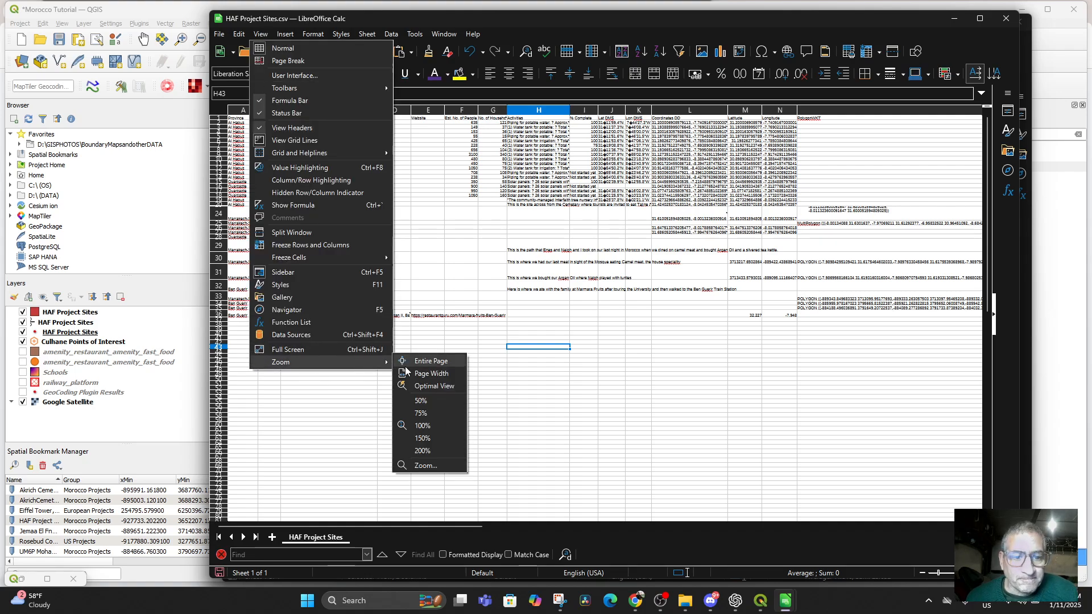
{"action": "left_click", "coordinate": [422, 426]}
{"action": "scroll", "coordinate": [435, 504], "scroll_direction": "down", "scroll_amount": 4}
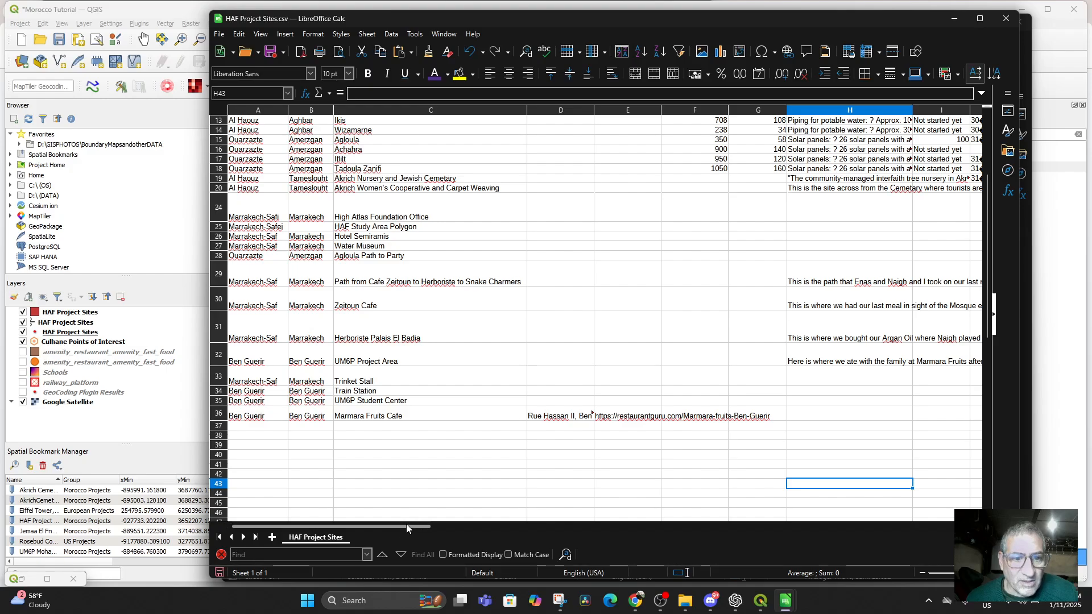
{"action": "left_click", "coordinate": [217, 340]}
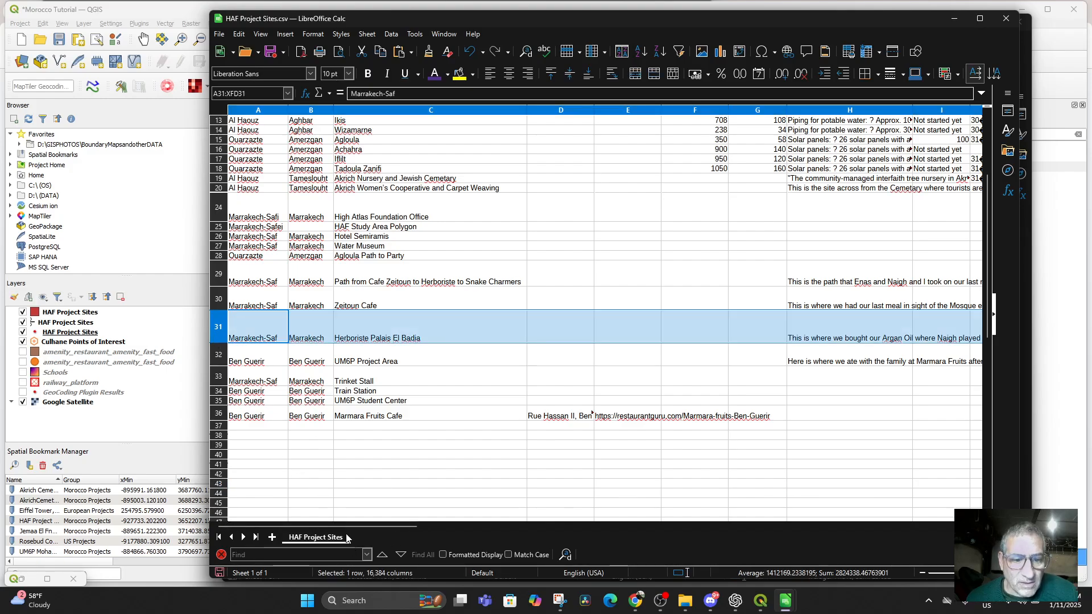
{"action": "left_click_drag", "start_coordinate": [341, 526], "coordinate": [471, 524]}
{"action": "left_click_drag", "start_coordinate": [598, 527], "coordinate": [577, 528]}
{"action": "left_click", "coordinate": [453, 341]}
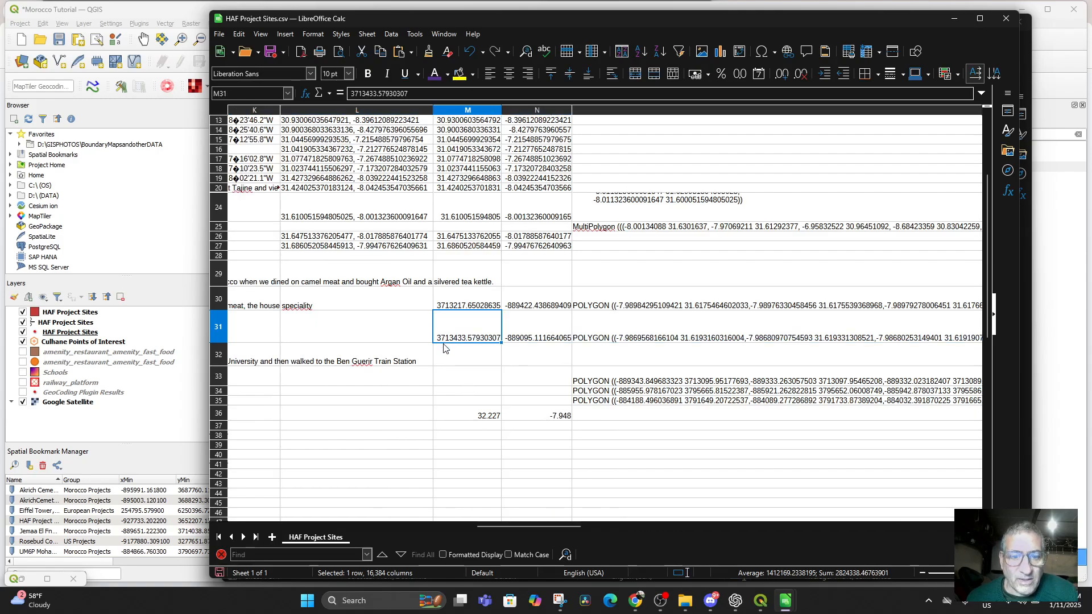
{"action": "key", "text": "ctrl+v"}
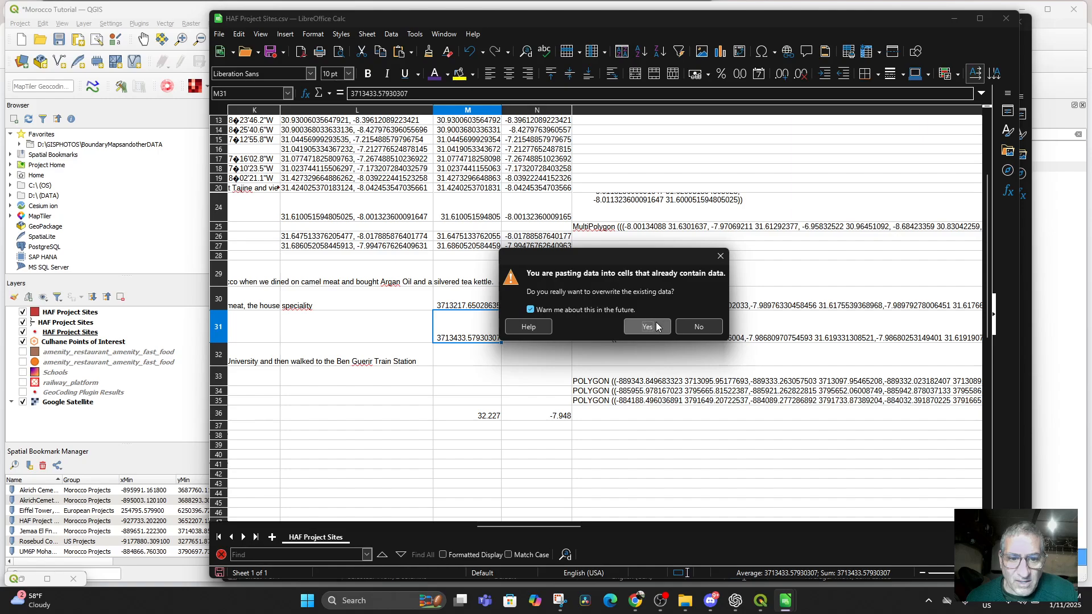
{"action": "left_click", "coordinate": [633, 326]}
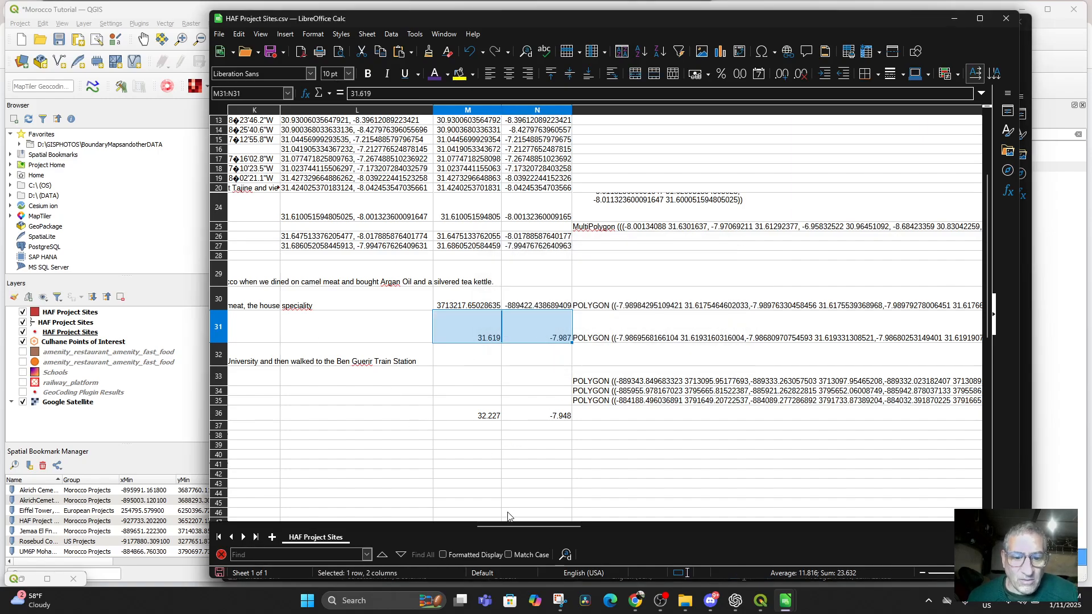
Replace the Zeitoun Cafe coordinates in M30:N30 of HAF Project Sites.csv with 31.618 and -7.99 copied from Culhane Points exported.csv
{"action": "left_click_drag", "start_coordinate": [517, 524], "coordinate": [461, 519]}
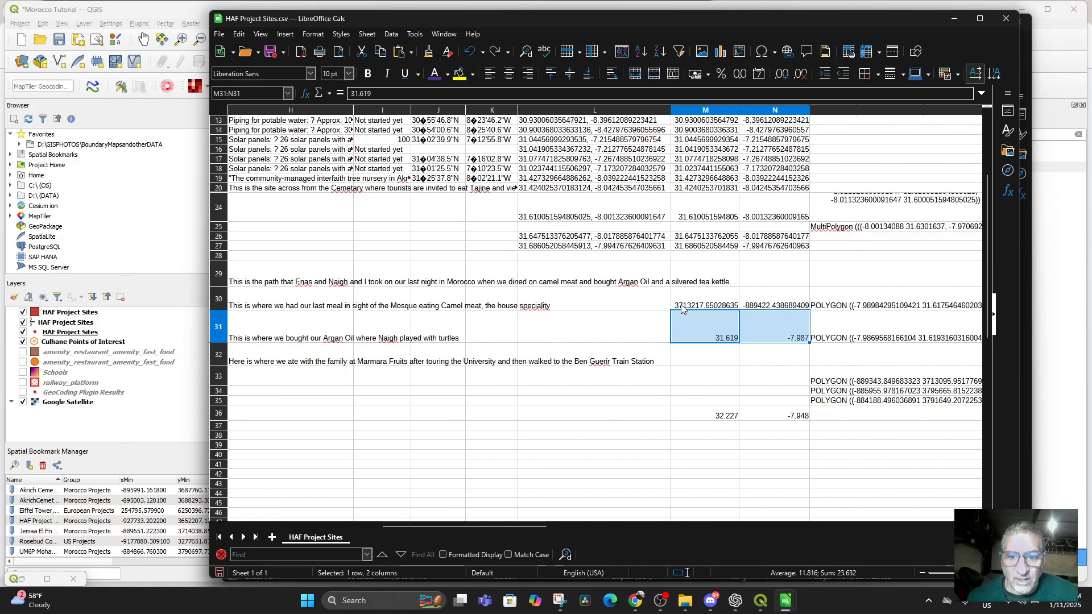
{"action": "mouse_move", "coordinate": [785, 600]}
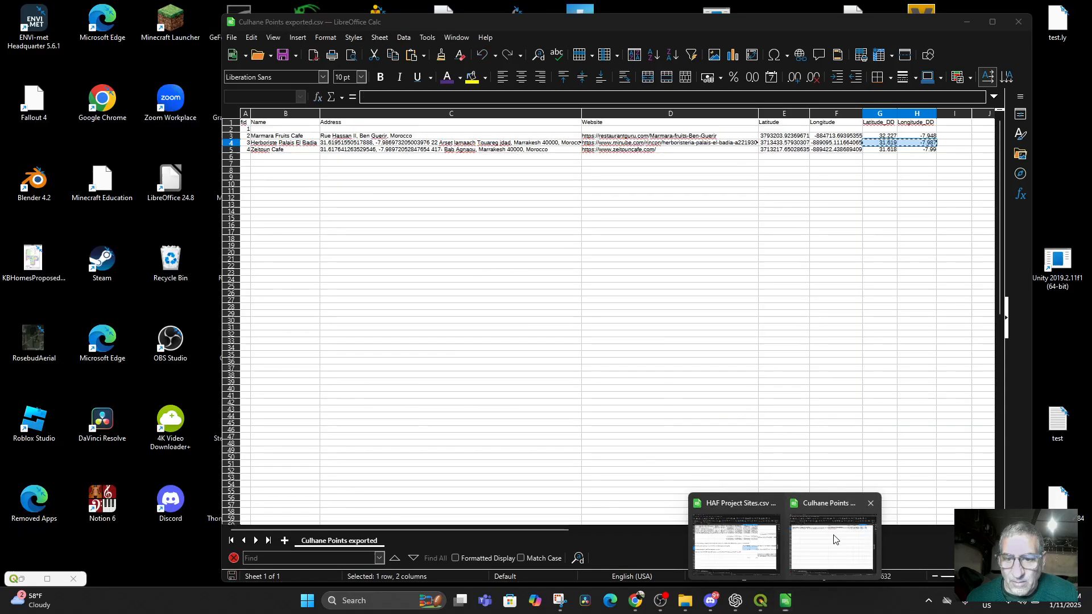
{"action": "left_click", "coordinate": [834, 539]}
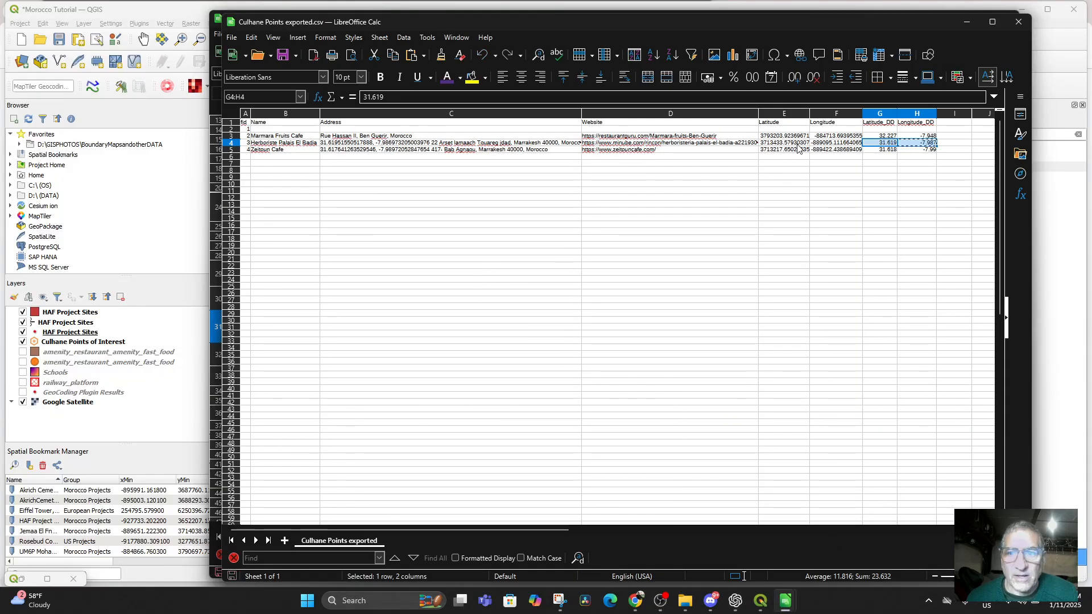
{"action": "left_click_drag", "start_coordinate": [881, 150], "coordinate": [911, 150]}
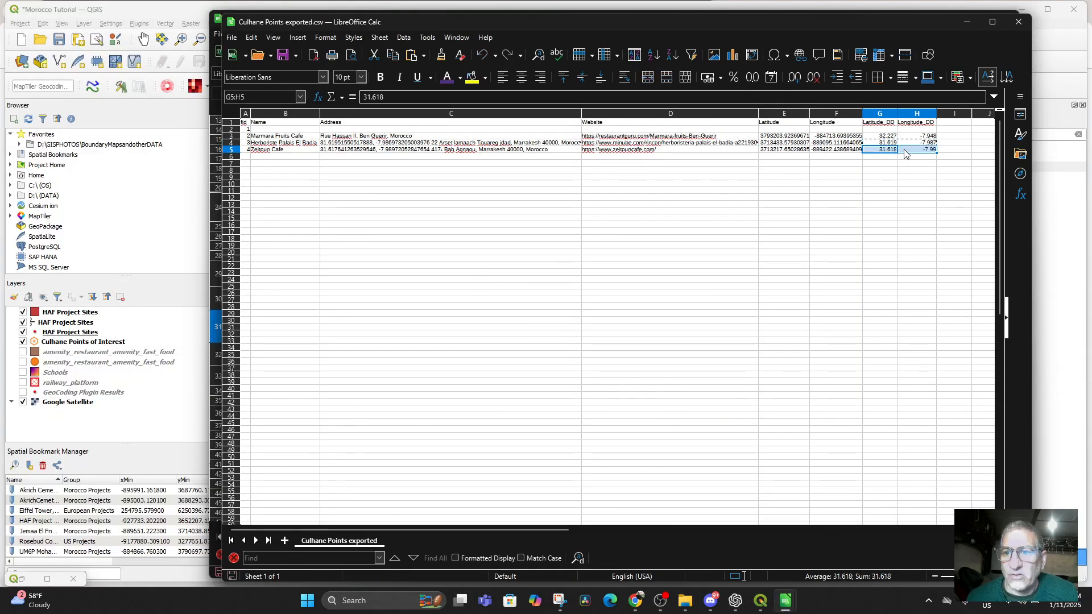
{"action": "key", "text": "ctrl+c"}
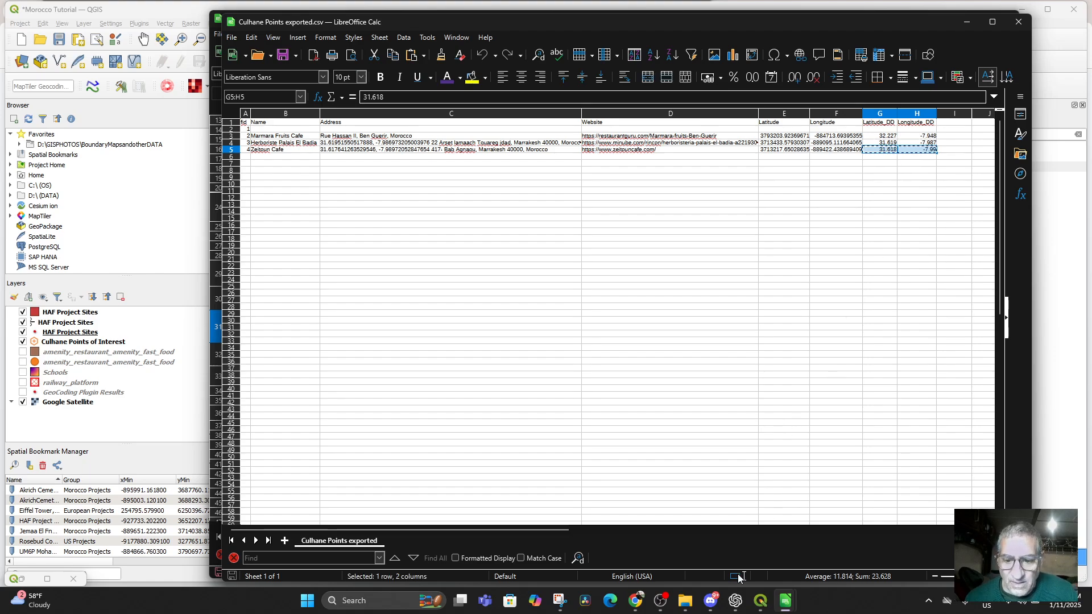
{"action": "left_click", "coordinate": [756, 604]}
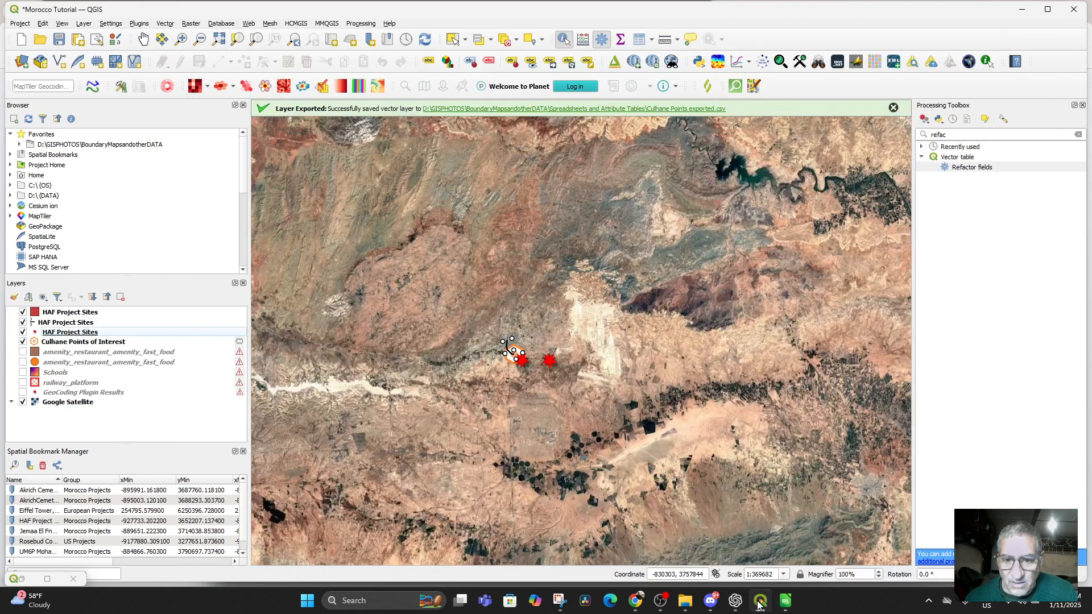
{"action": "mouse_move", "coordinate": [783, 602]}
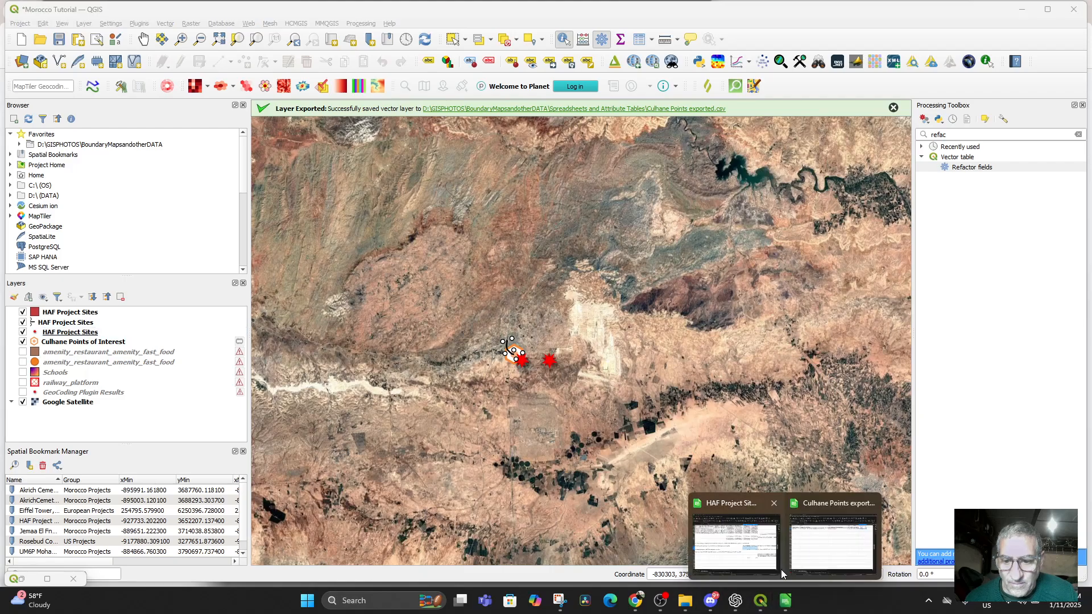
{"action": "left_click", "coordinate": [734, 545]}
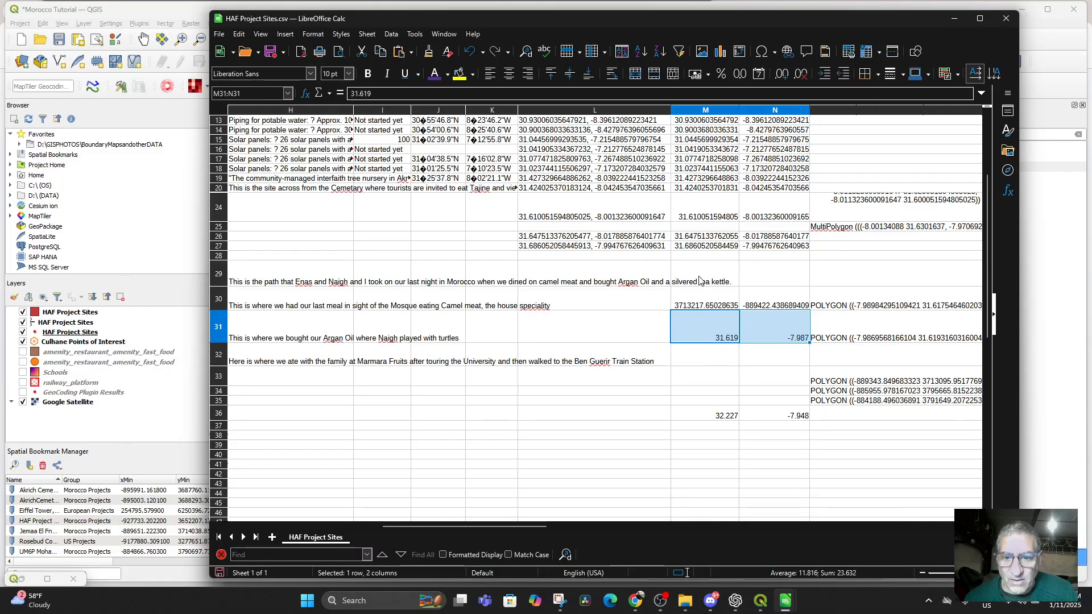
{"action": "left_click", "coordinate": [693, 306]}
{"action": "key", "text": "ctrl+v"}
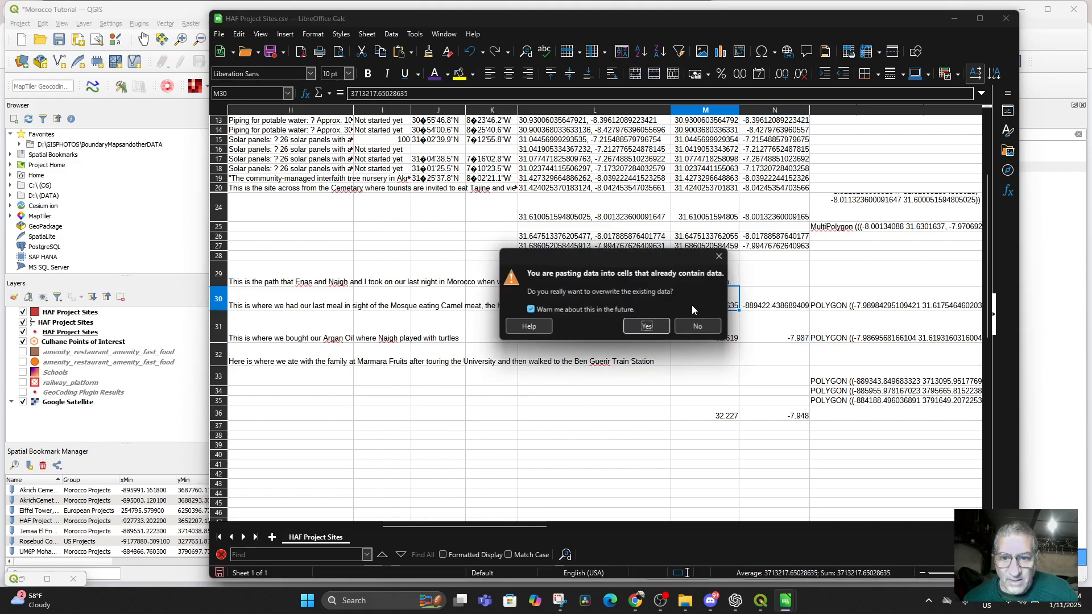
{"action": "left_click", "coordinate": [646, 326]}
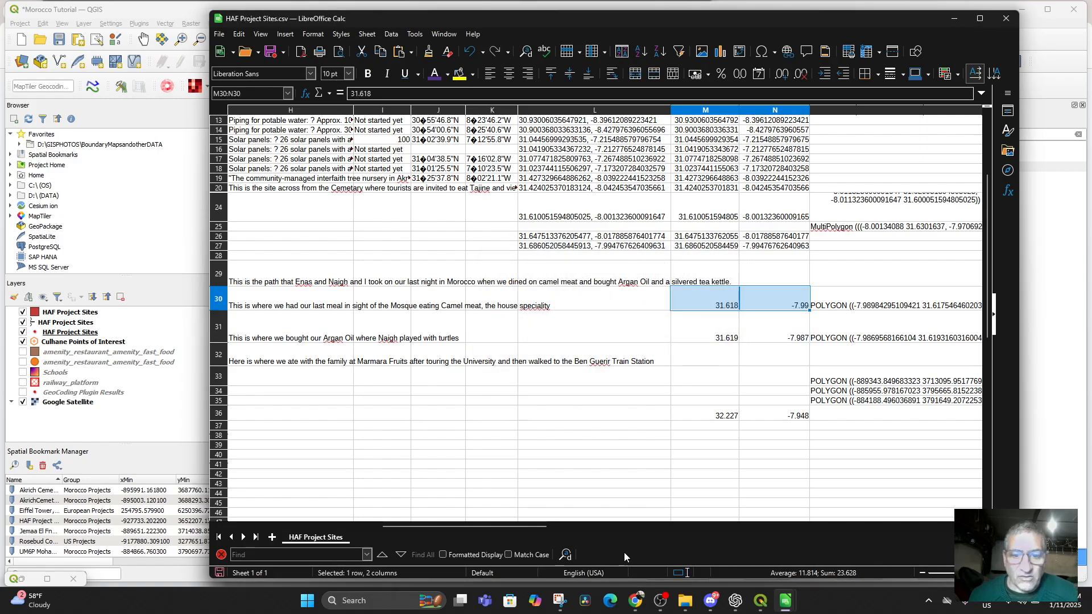
Copy the Herboriste Palais El Badia website, cell D4, from Culhane Points exported.csv into cell E31 of HAF Project Sites.csv
{"action": "mouse_move", "coordinate": [785, 601]}
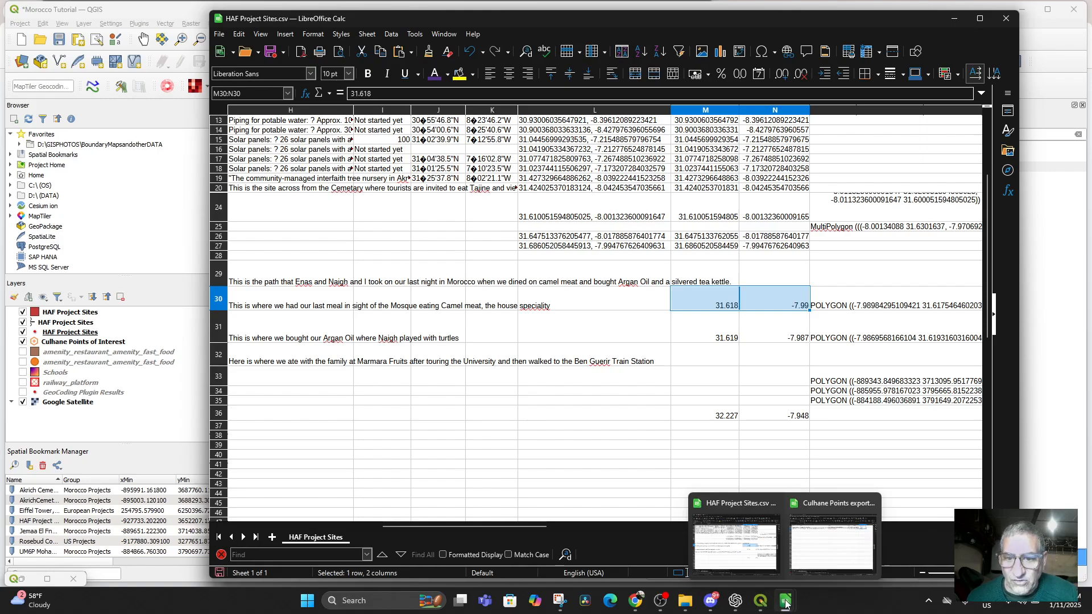
{"action": "left_click", "coordinate": [805, 560]}
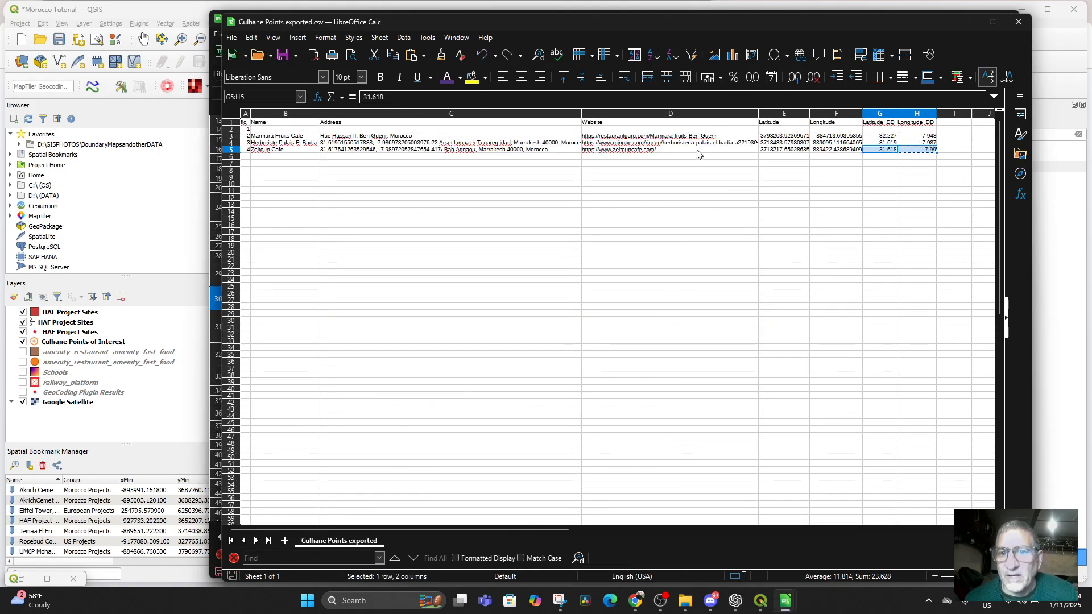
{"action": "left_click", "coordinate": [625, 144]}
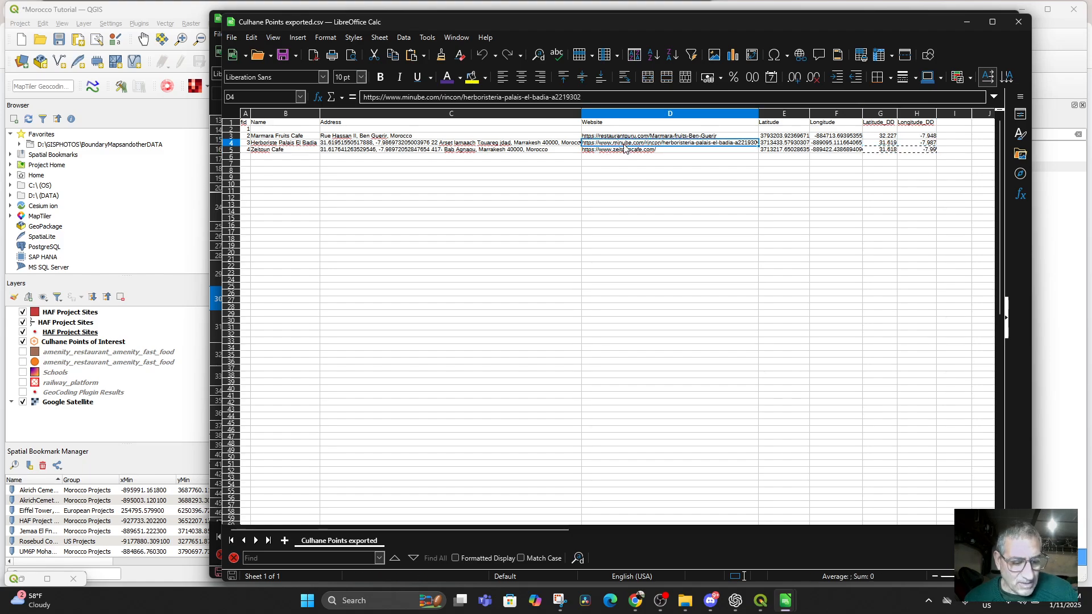
{"action": "key", "text": "ctrl+c"}
{"action": "mouse_move", "coordinate": [783, 599]}
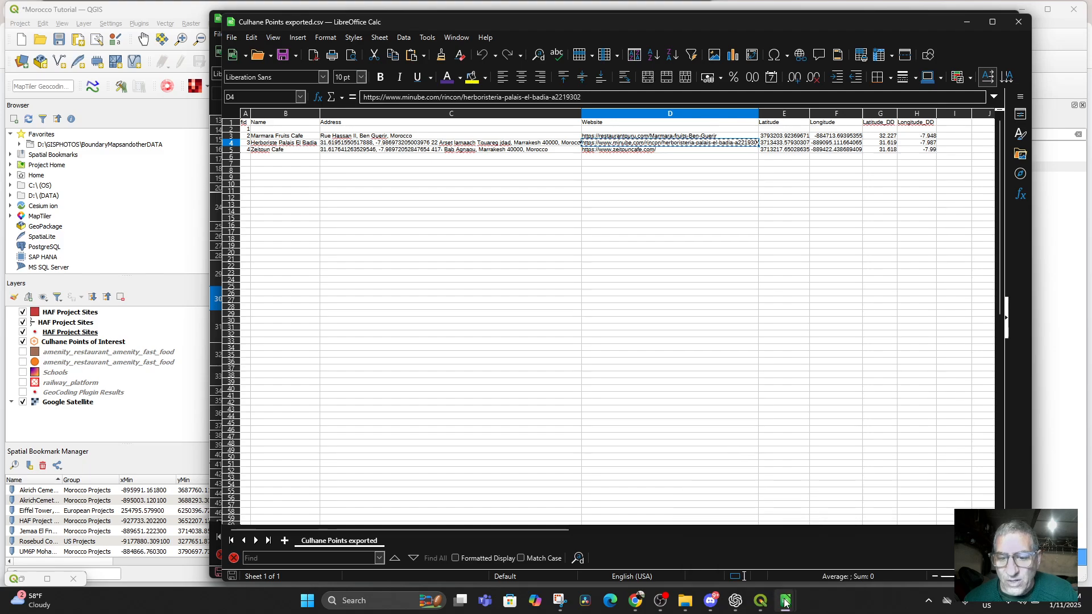
{"action": "left_click", "coordinate": [738, 560]}
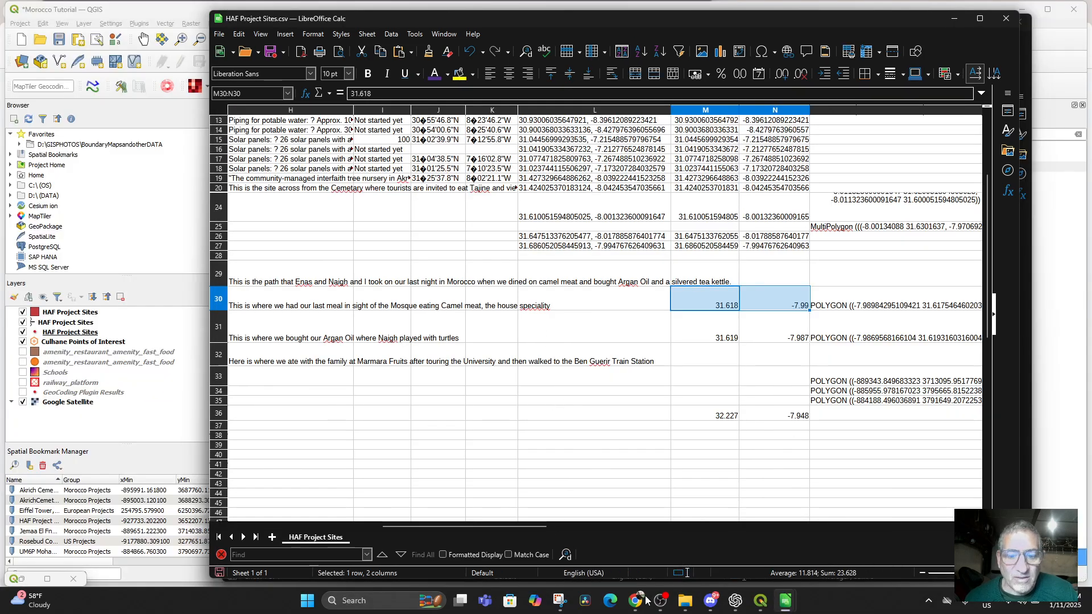
{"action": "left_click_drag", "start_coordinate": [521, 527], "coordinate": [342, 519]}
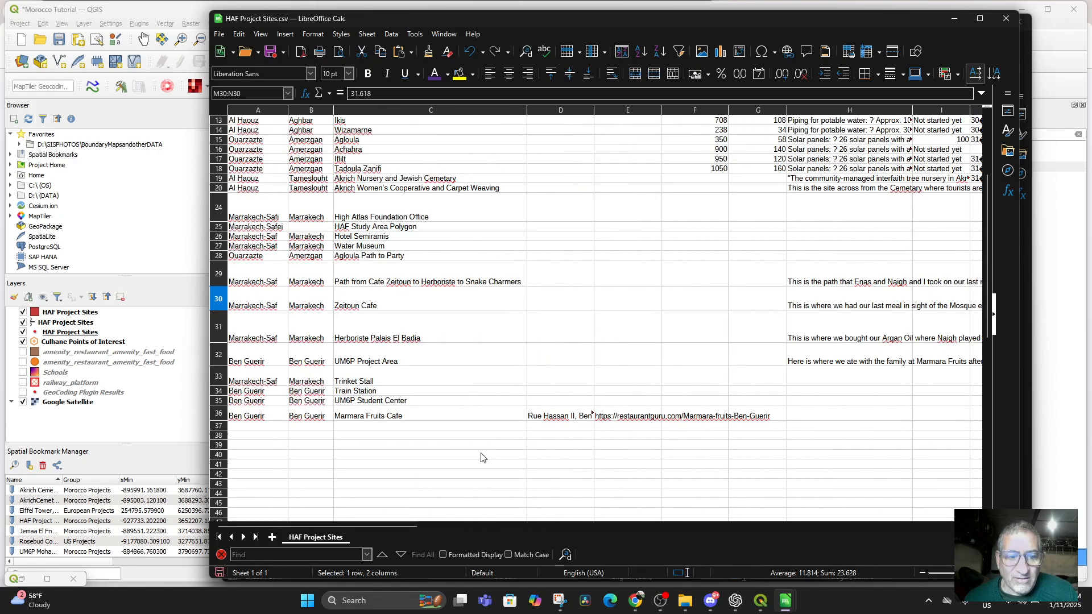
{"action": "left_click", "coordinate": [538, 341]}
{"action": "left_click", "coordinate": [628, 333]}
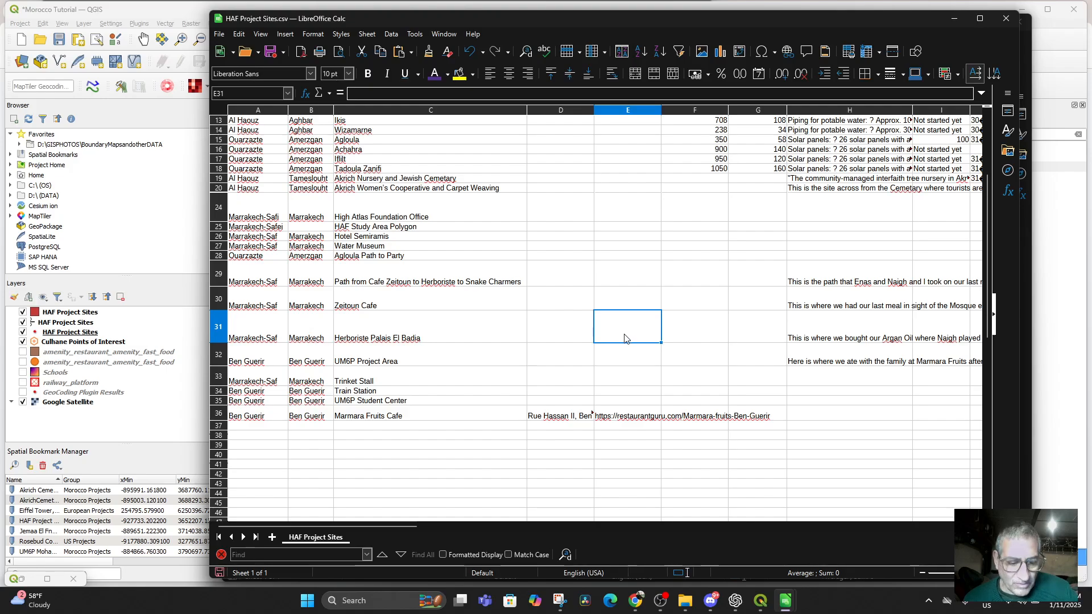
{"action": "key", "text": "ctrl+v"}
Copy the full Herboriste Palais El Badia address text from C4 of Culhane Points exported.csv into cell D31 of HAF Project Sites.csv
{"action": "mouse_move", "coordinate": [785, 601]}
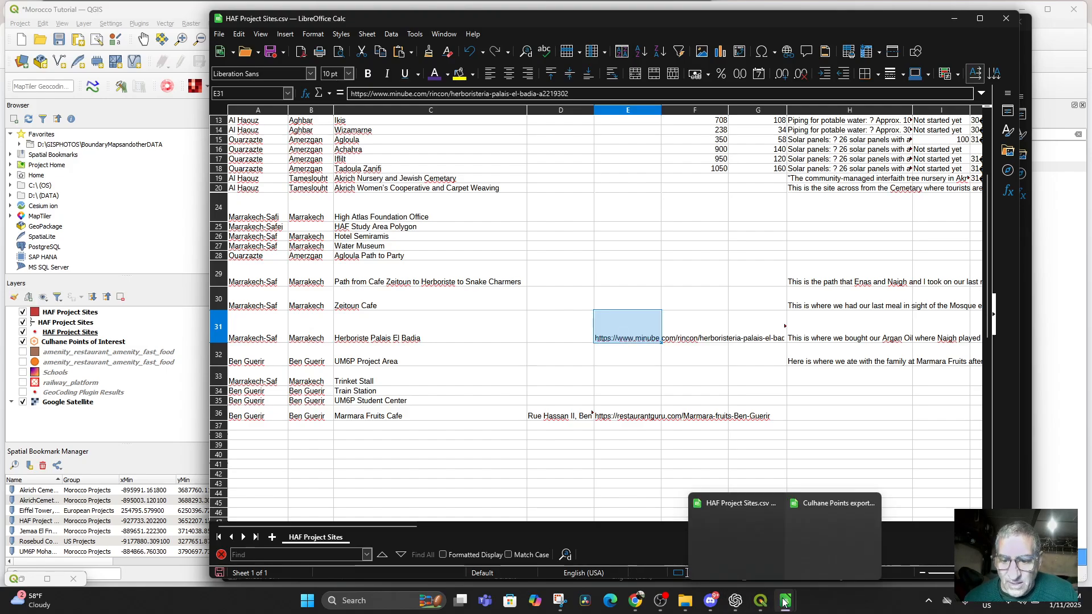
{"action": "left_click", "coordinate": [797, 557]}
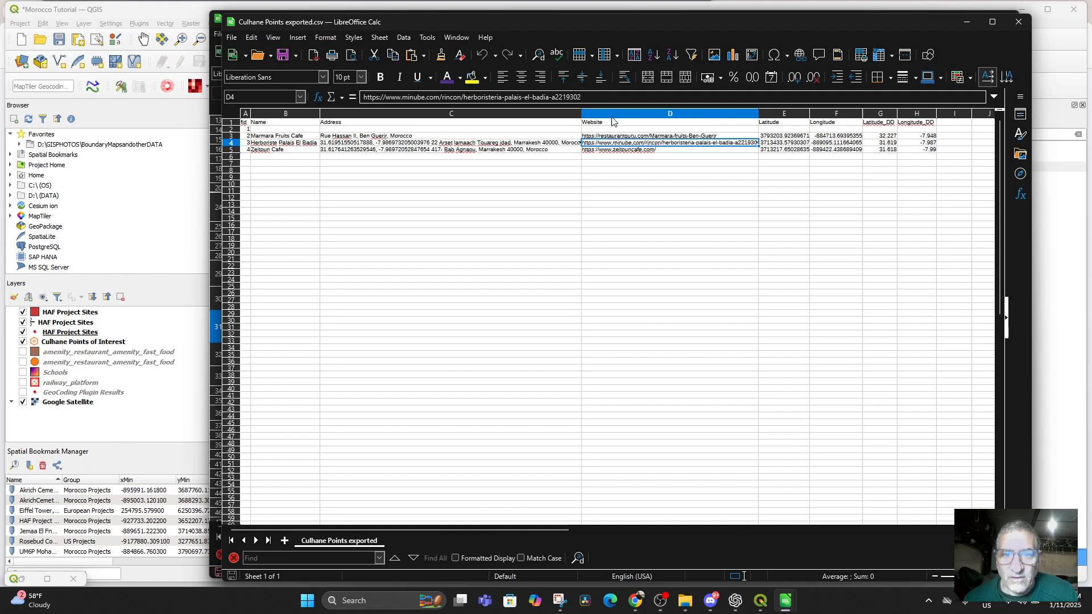
{"action": "left_click", "coordinate": [505, 144]}
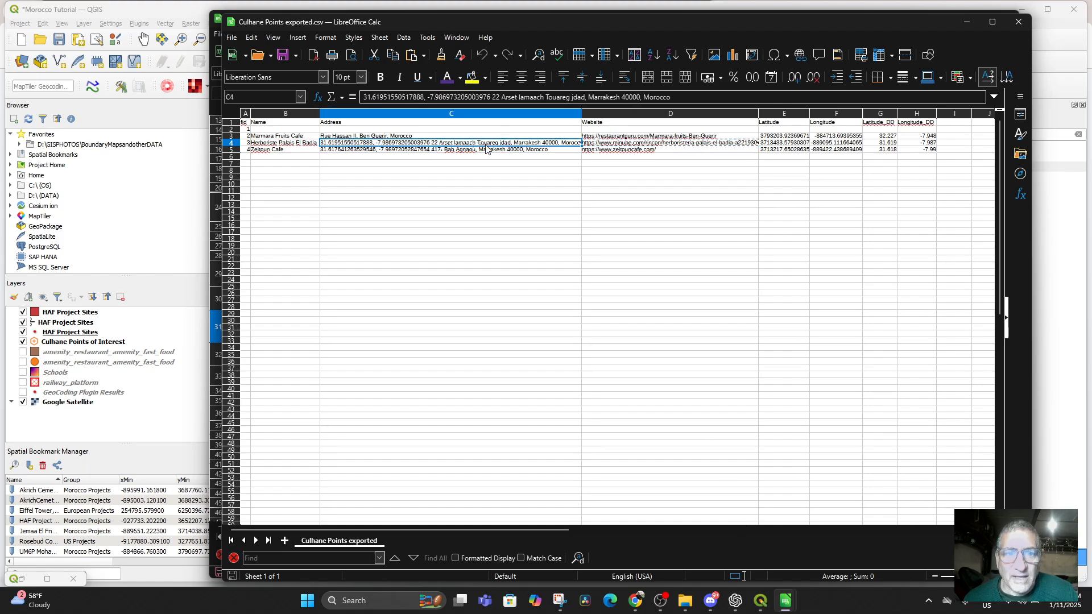
{"action": "double_click", "coordinate": [440, 143]}
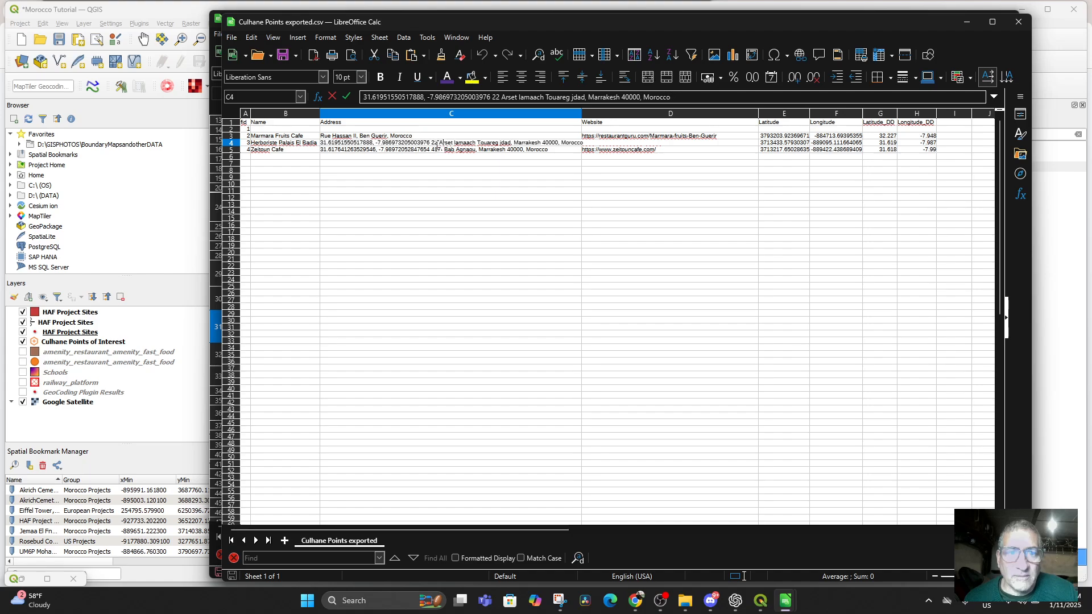
{"action": "left_click_drag", "start_coordinate": [441, 142], "coordinate": [586, 143]}
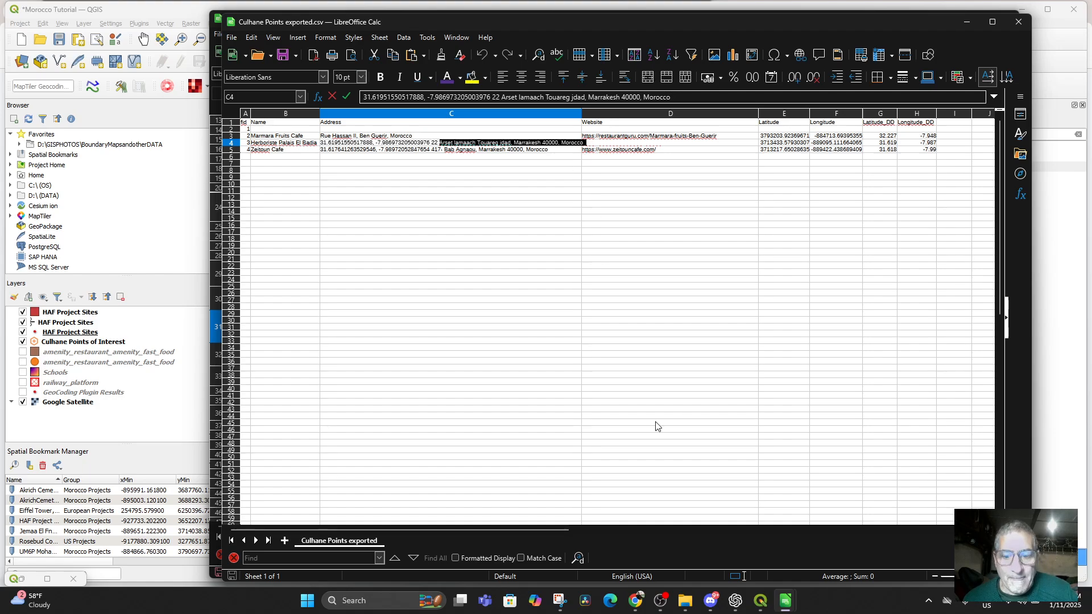
{"action": "mouse_move", "coordinate": [786, 606]}
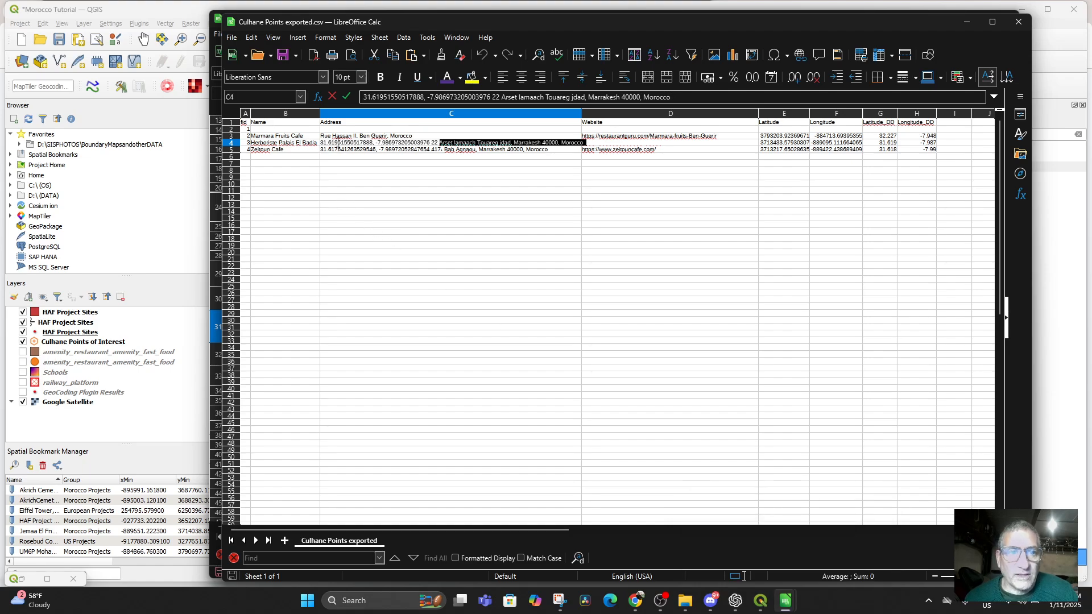
{"action": "left_click", "coordinate": [335, 143]}
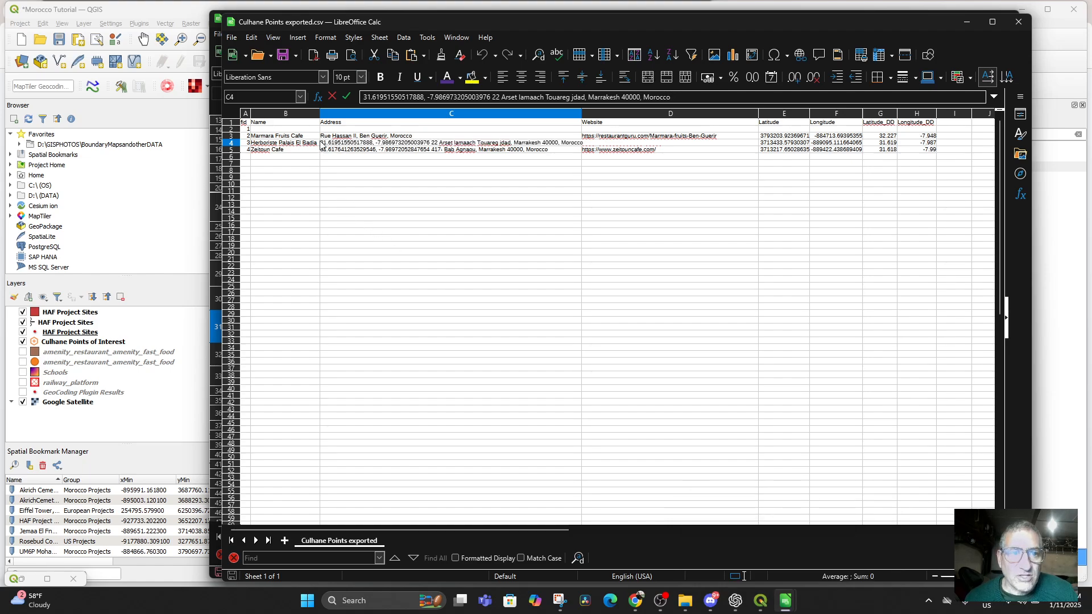
{"action": "left_click_drag", "start_coordinate": [322, 143], "coordinate": [590, 156]}
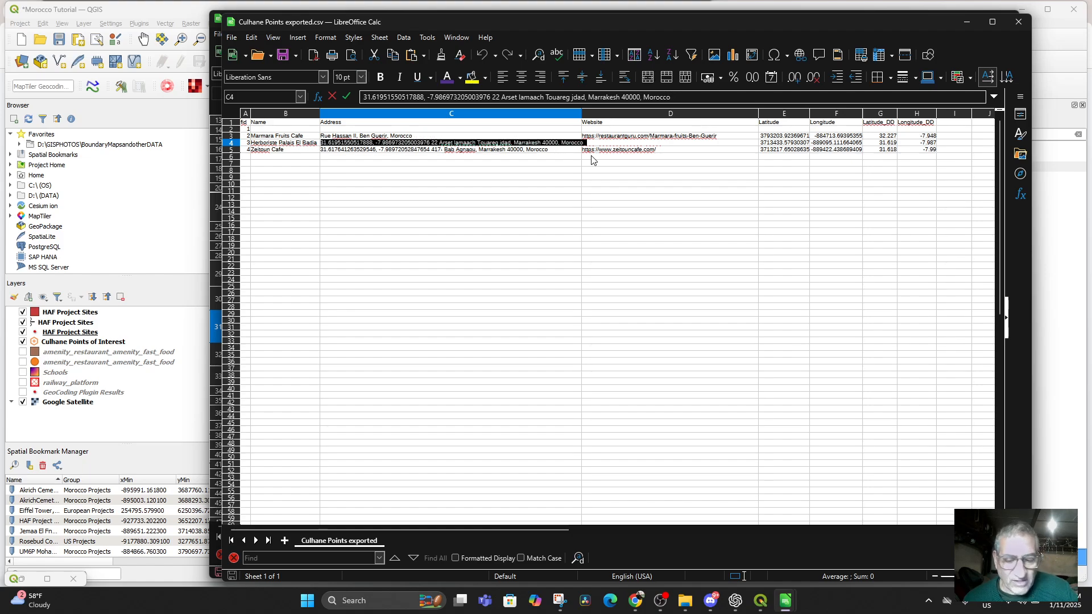
{"action": "mouse_move", "coordinate": [785, 606]}
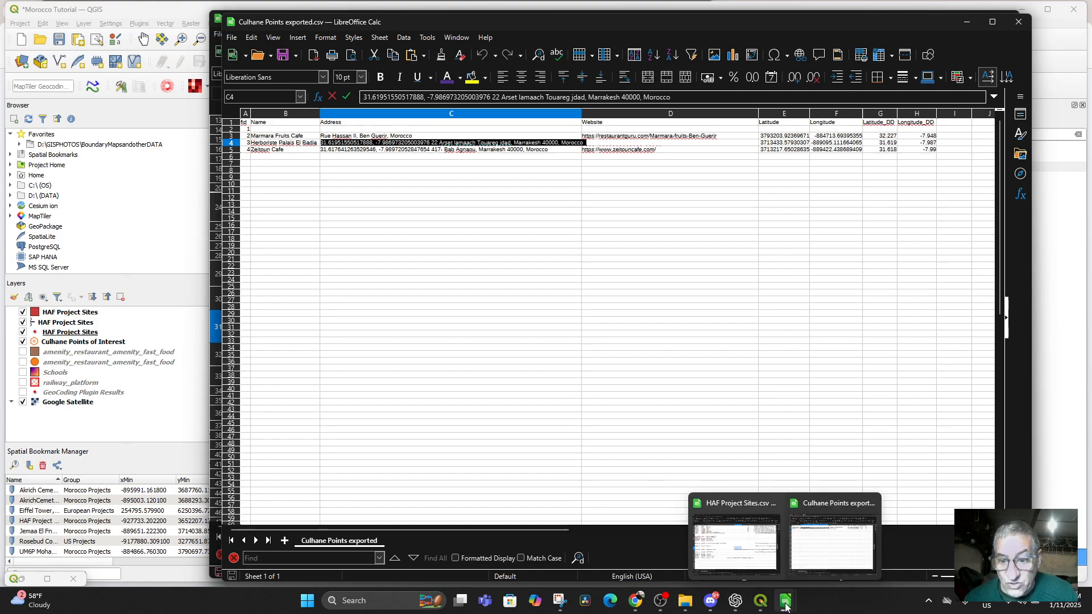
{"action": "left_click", "coordinate": [734, 535]}
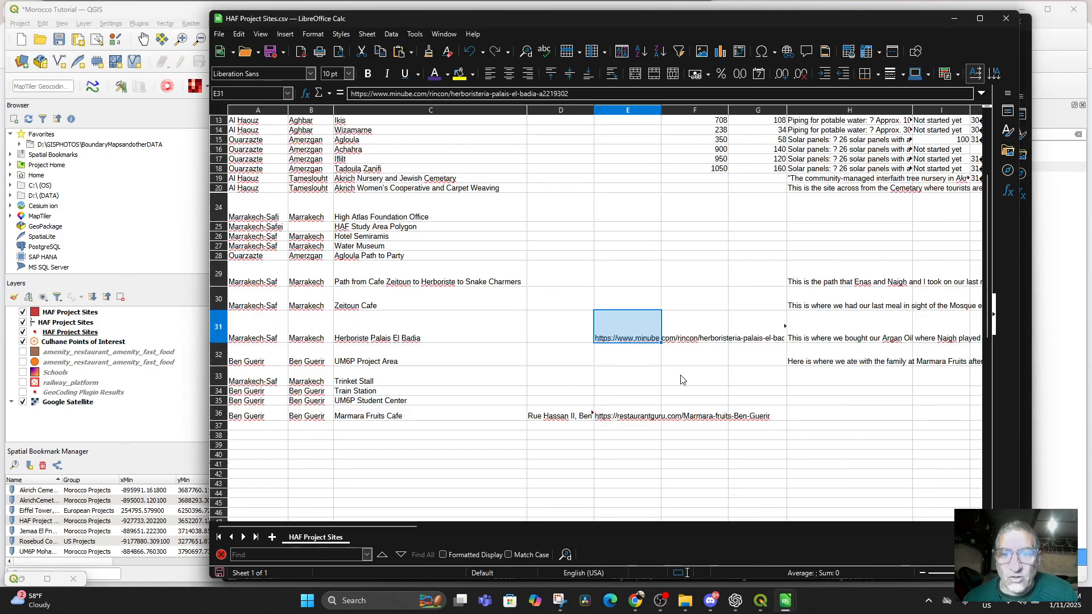
{"action": "left_click", "coordinate": [553, 335]}
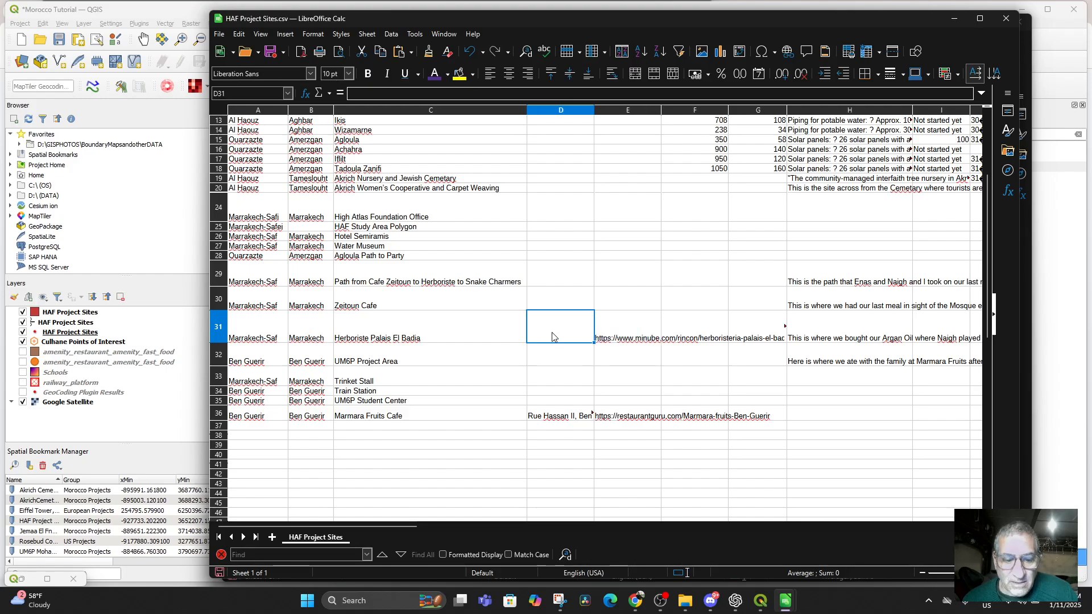
{"action": "key", "text": "ctrl+v"}
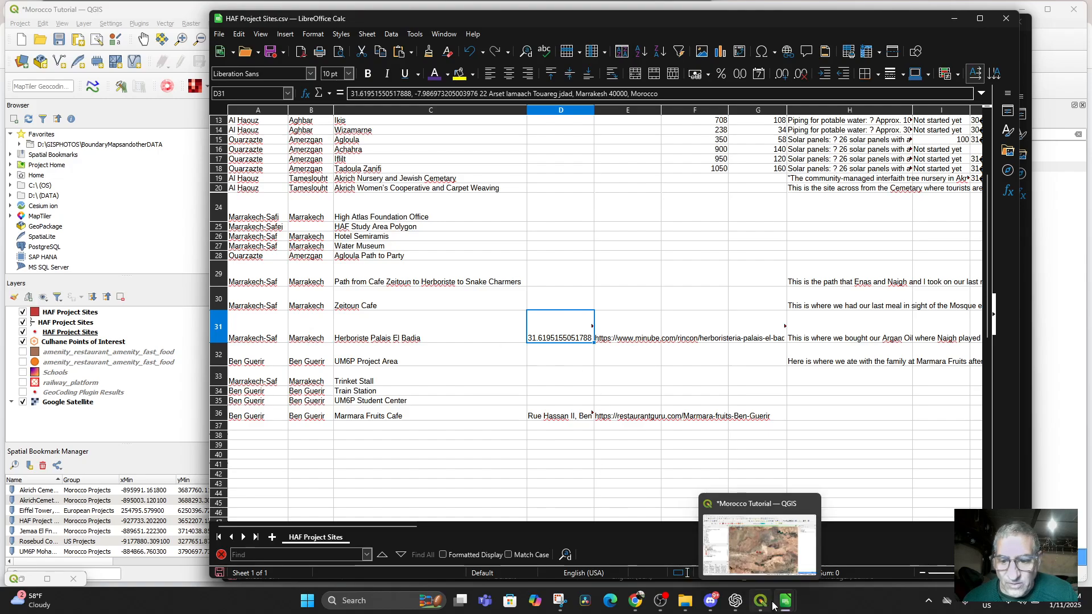
Copy the Zeitoun Cafe address and website, cells C5:D5, from Culhane Points exported.csv into D30:E30 of HAF Project Sites.csv
{"action": "mouse_move", "coordinate": [782, 604]}
{"action": "left_click", "coordinate": [830, 543]}
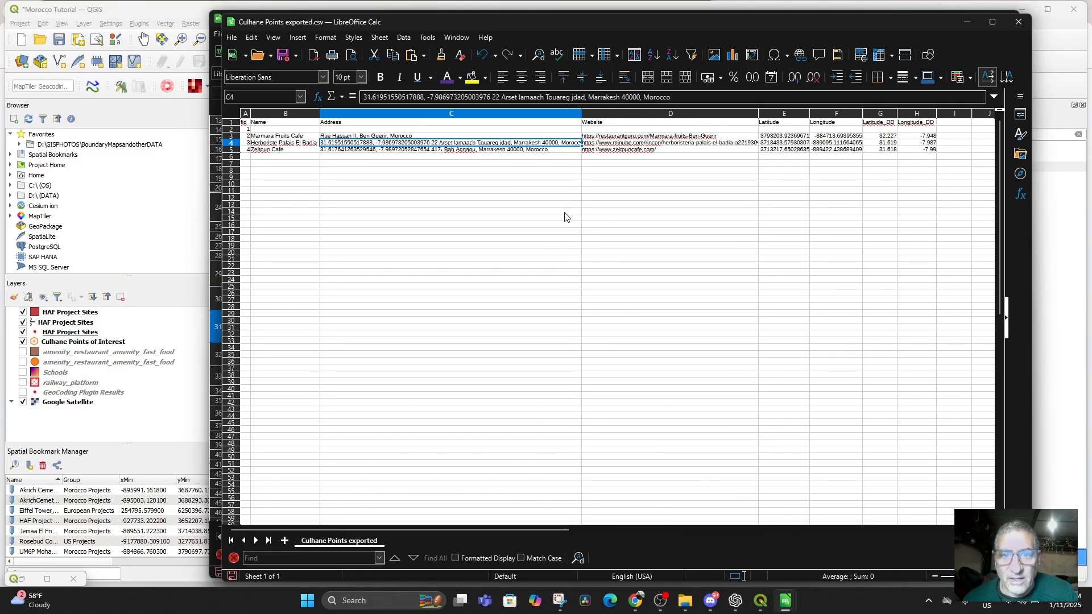
{"action": "left_click_drag", "start_coordinate": [372, 151], "coordinate": [608, 158]}
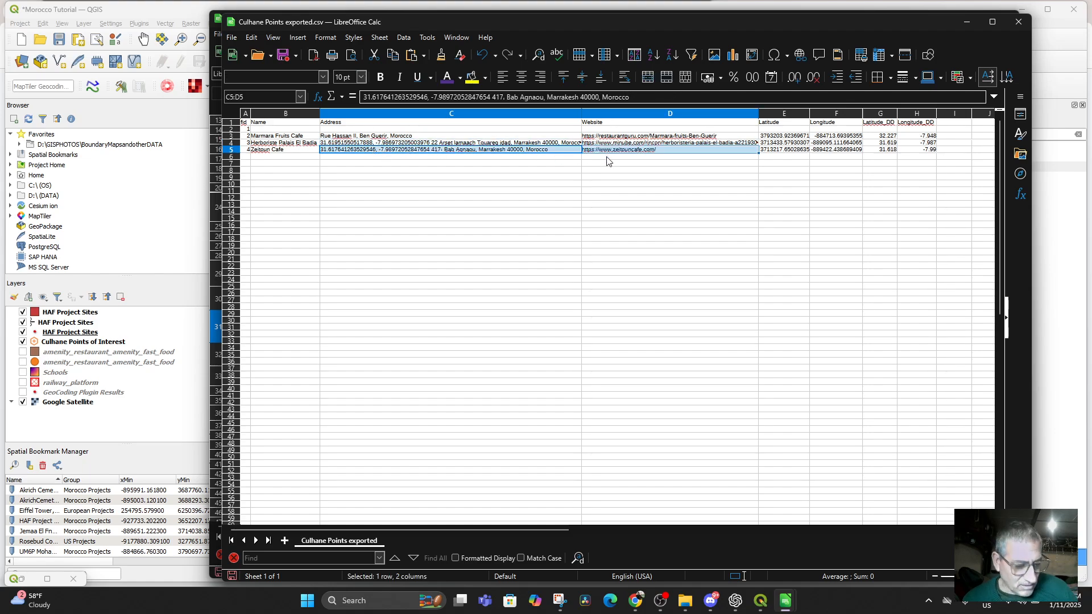
{"action": "key", "text": "ctrl+c"}
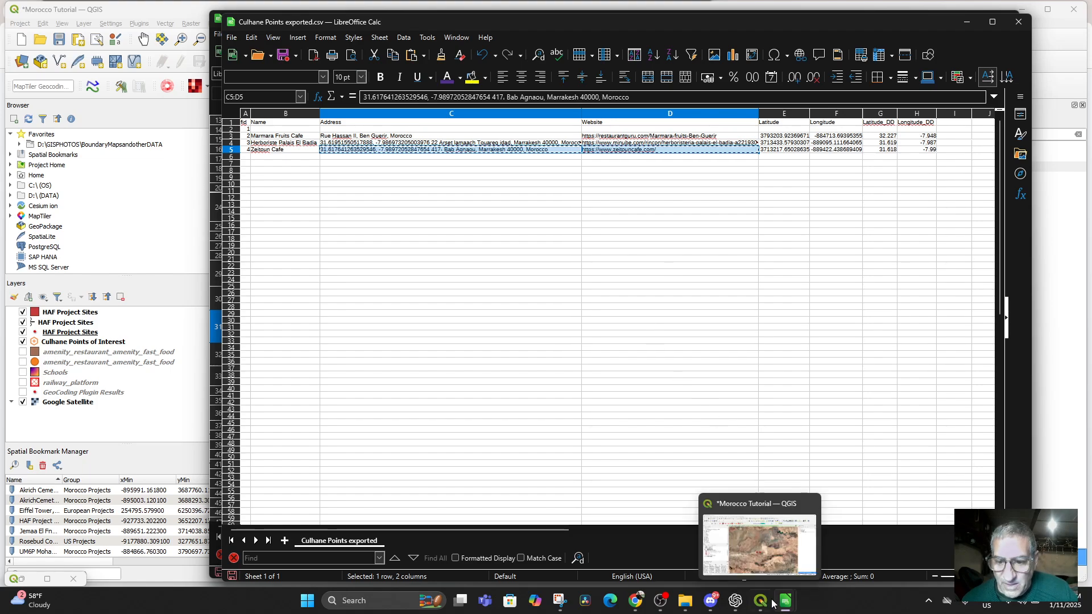
{"action": "mouse_move", "coordinate": [785, 602]}
{"action": "left_click", "coordinate": [709, 548]}
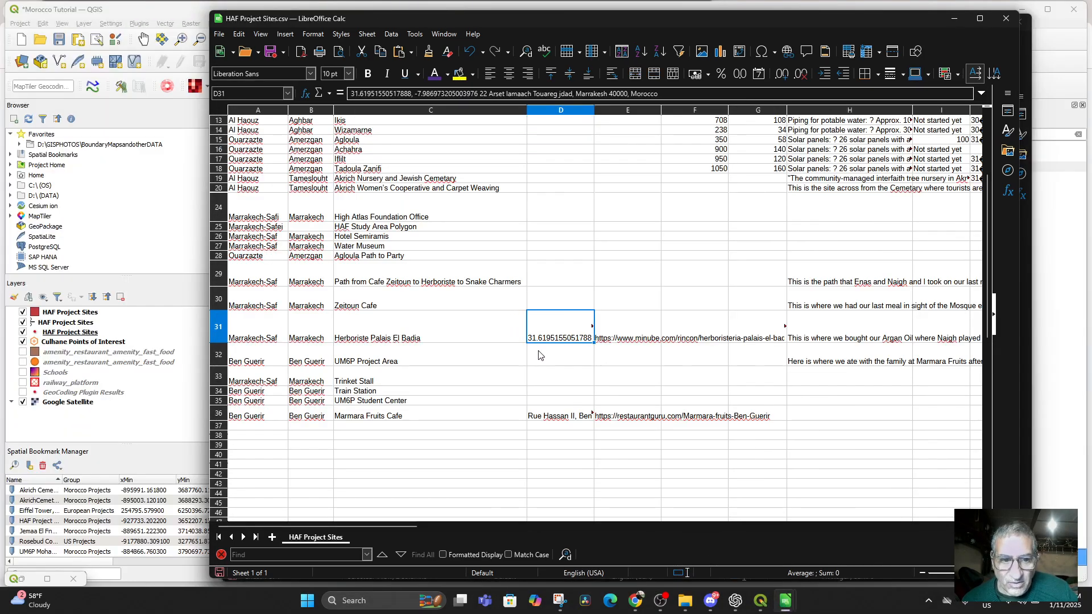
{"action": "left_click", "coordinate": [536, 304]}
{"action": "key", "text": "ctrl+v"}
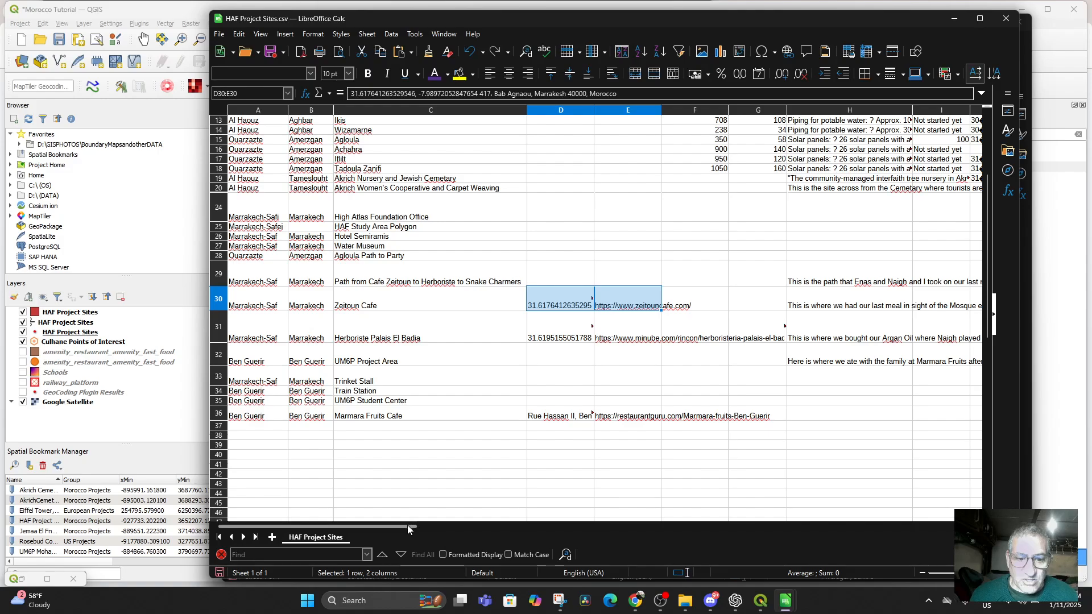
{"action": "left_click_drag", "start_coordinate": [407, 524], "coordinate": [575, 528]}
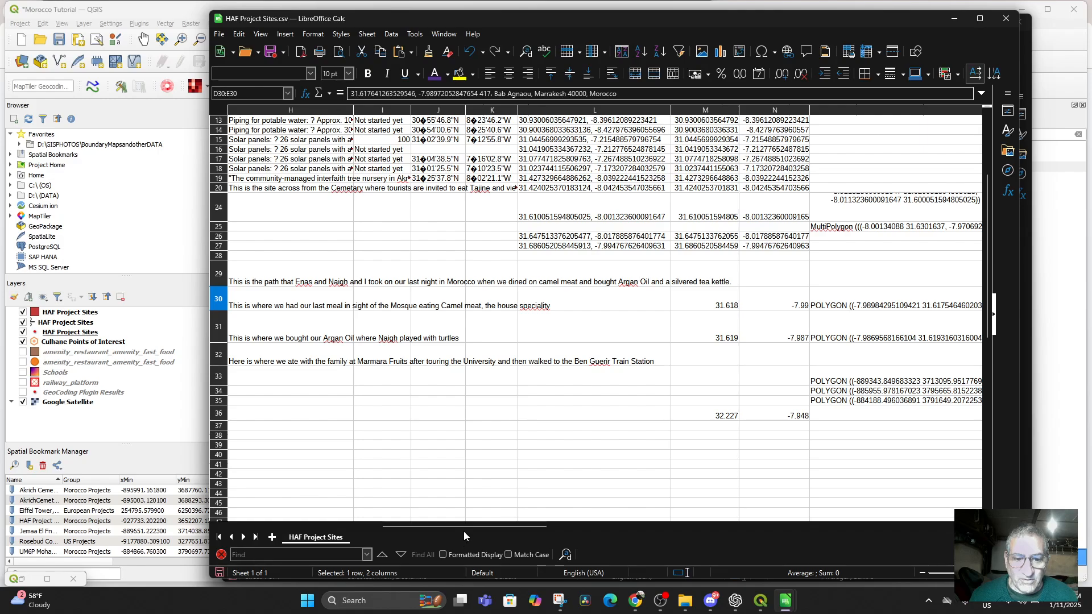
{"action": "left_click_drag", "start_coordinate": [465, 524], "coordinate": [312, 526]}
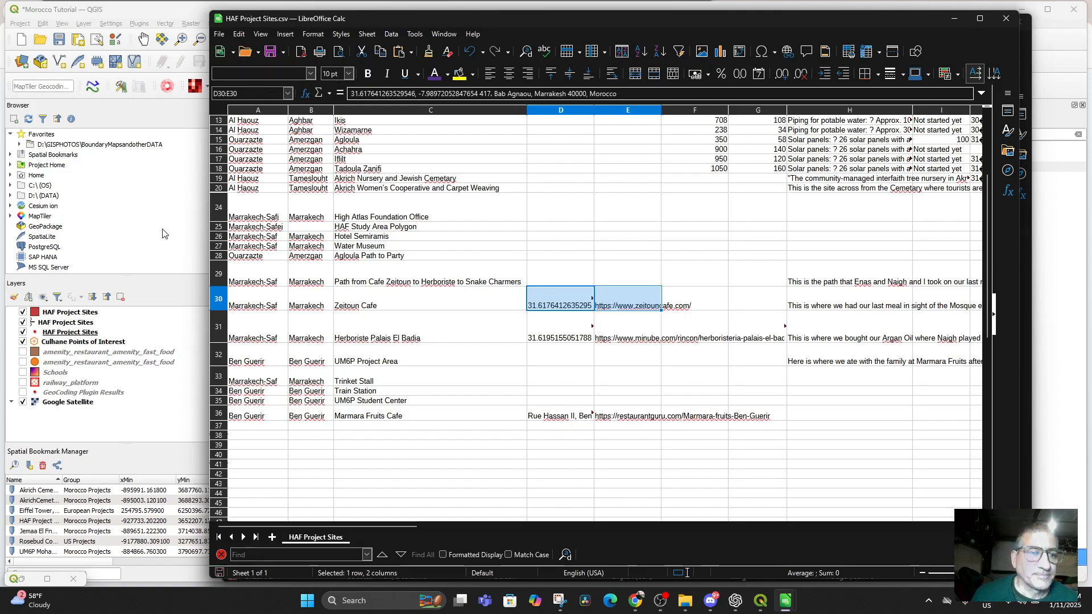
Switch to QGIS and hide the Culhane Points of Interest layer, with the map showing all of Morocco
{"action": "left_click", "coordinate": [86, 325]}
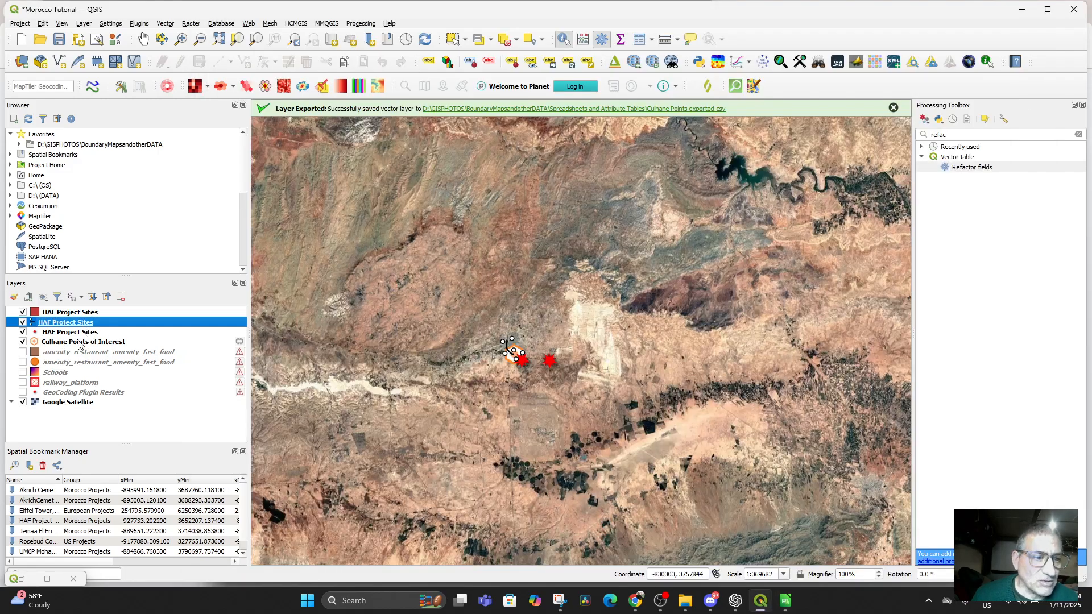
{"action": "left_click", "coordinate": [84, 334]}
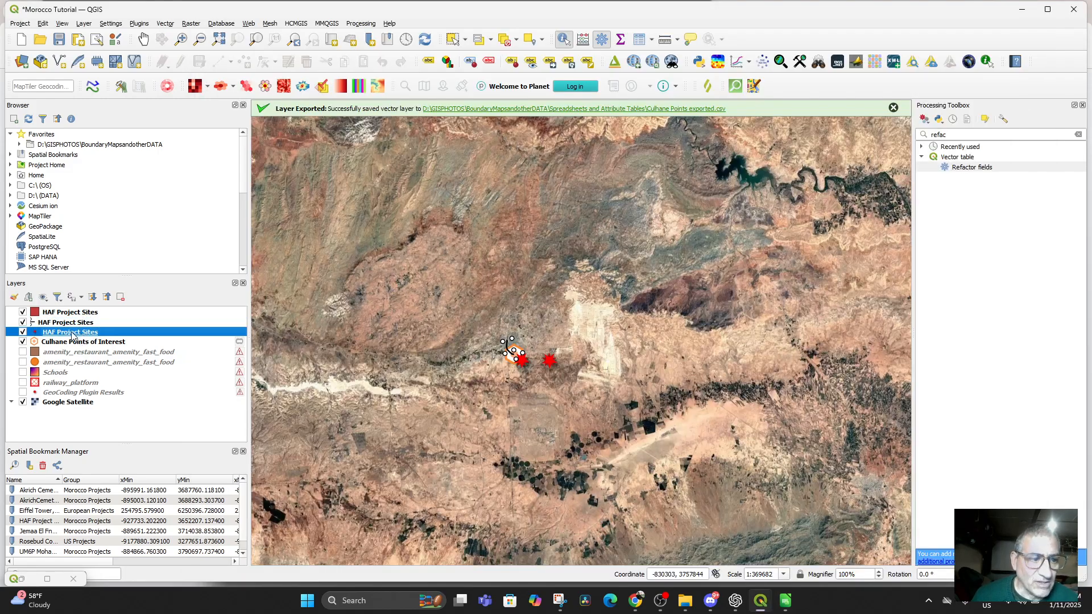
{"action": "left_click", "coordinate": [24, 333]}
{"action": "left_click", "coordinate": [23, 332]}
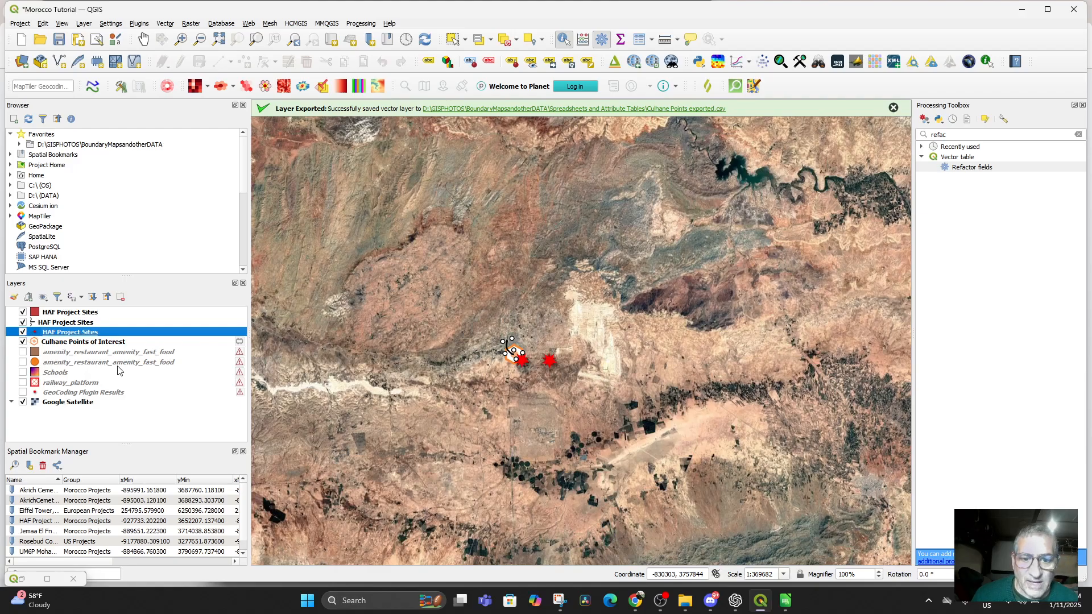
{"action": "scroll", "coordinate": [677, 359], "scroll_direction": "down", "scroll_amount": 4}
{"action": "left_click_drag", "start_coordinate": [659, 426], "coordinate": [583, 391]}
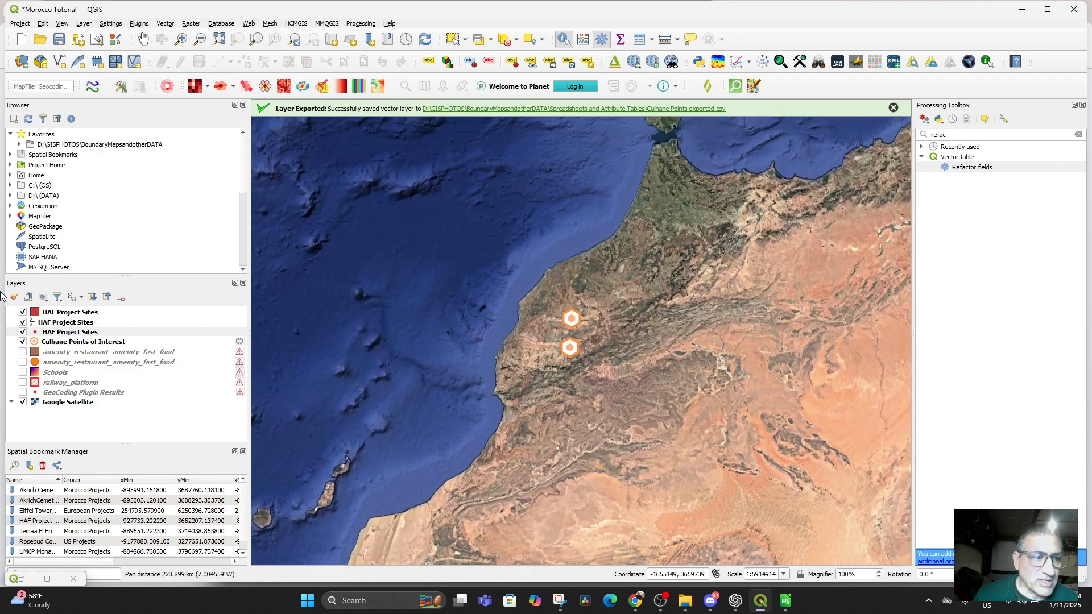
{"action": "left_click", "coordinate": [23, 342]}
Change the data source of the HAF Project Sites point layer to HAF Project Sites.csv
{"action": "right_click", "coordinate": [66, 335]}
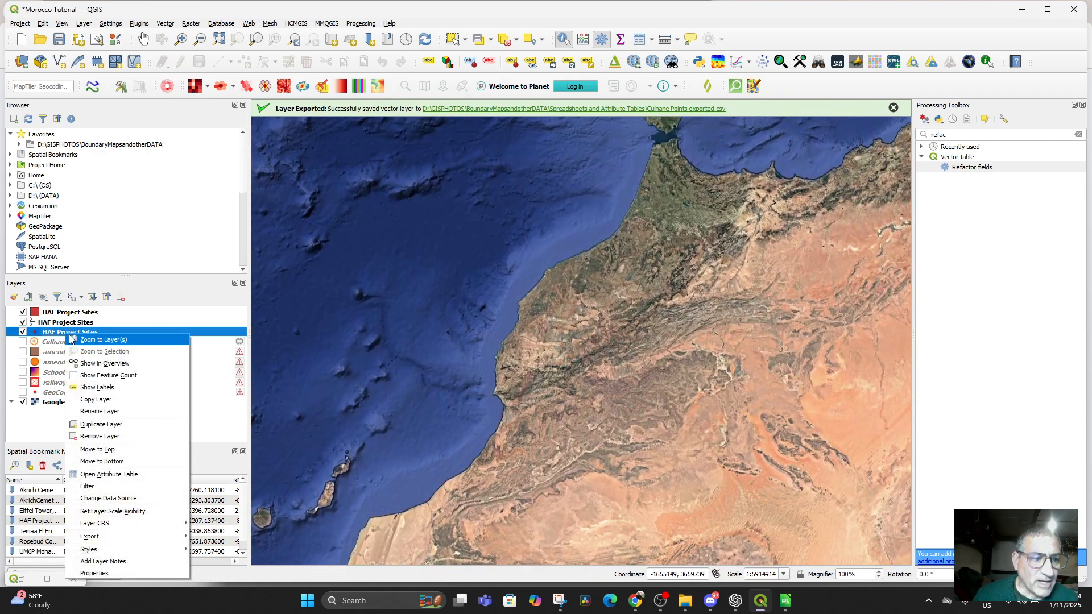
{"action": "left_click", "coordinate": [137, 499]}
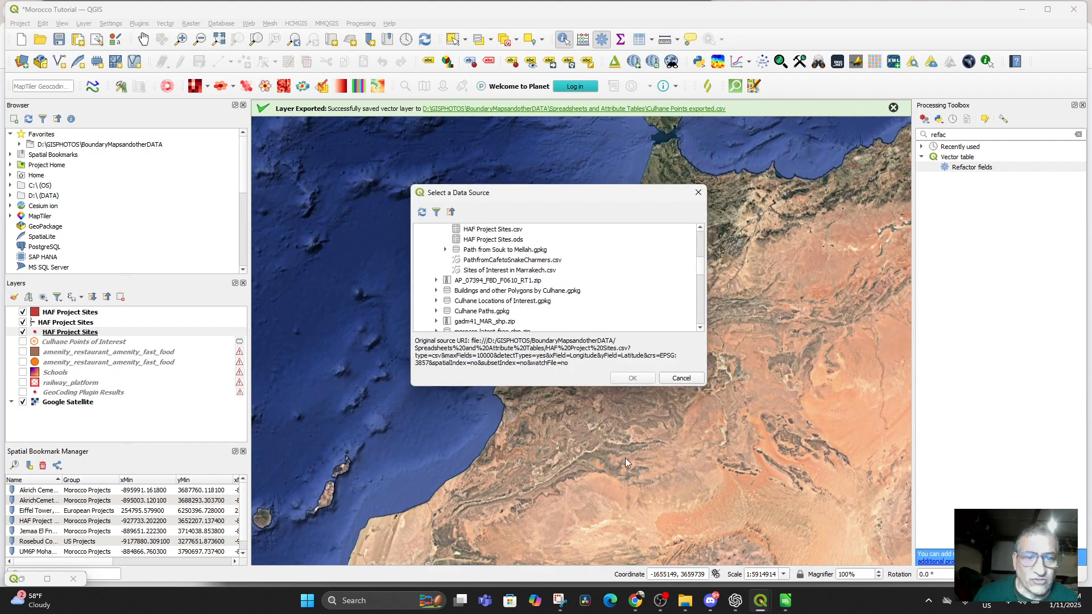
{"action": "left_click", "coordinate": [487, 229]}
{"action": "left_click", "coordinate": [644, 378]}
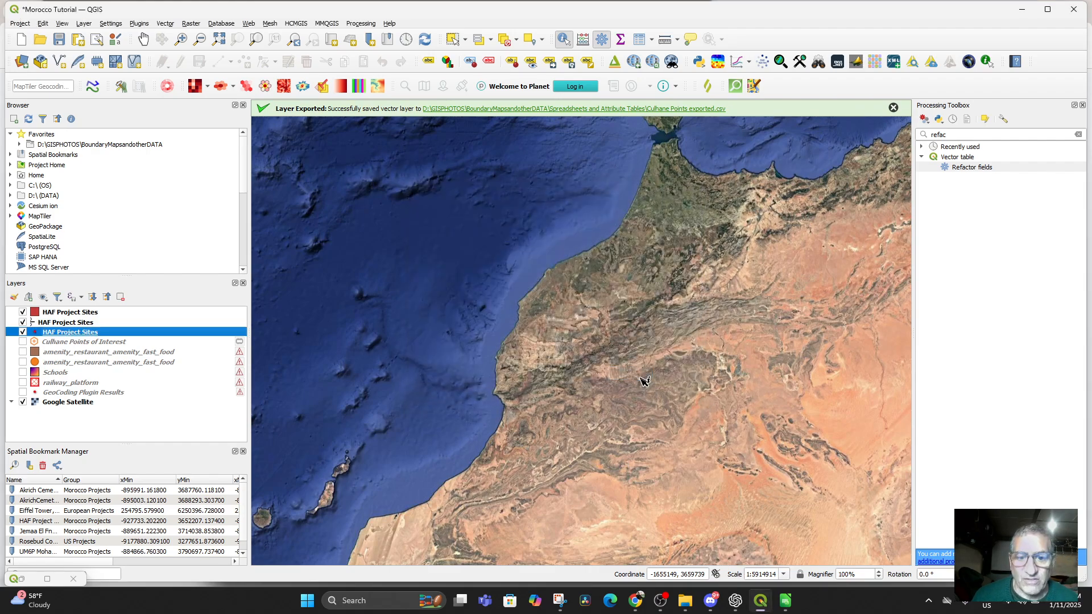
Set the coordinate reference system of the HAF Project Sites point layer to EPSG:4326
{"action": "right_click", "coordinate": [94, 333]}
{"action": "mouse_move", "coordinate": [178, 523]}
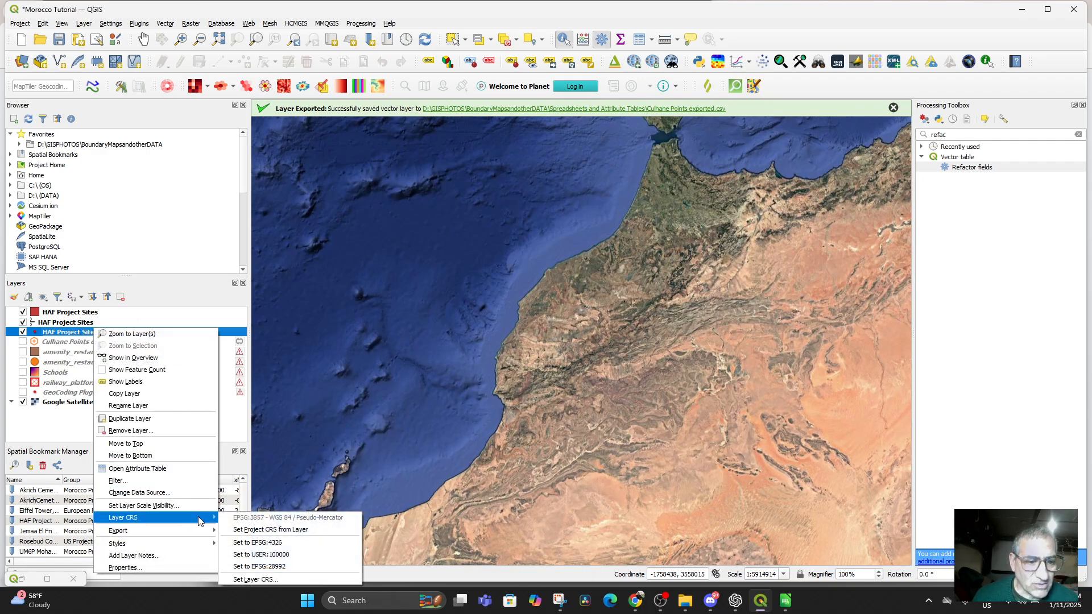
{"action": "left_click", "coordinate": [274, 542]}
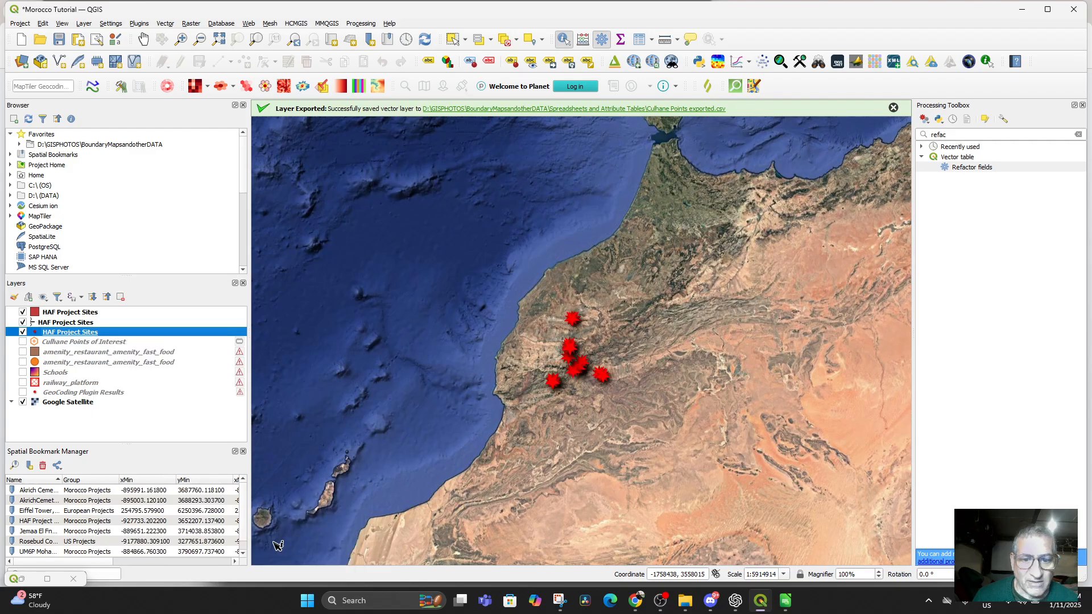
Identify the HAF Project Sites point on the west side of the Ben Guerir group and review its attributes
{"action": "scroll", "coordinate": [571, 316], "scroll_direction": "up", "scroll_amount": 3}
{"action": "left_click_drag", "start_coordinate": [419, 613], "coordinate": [419, 613]}
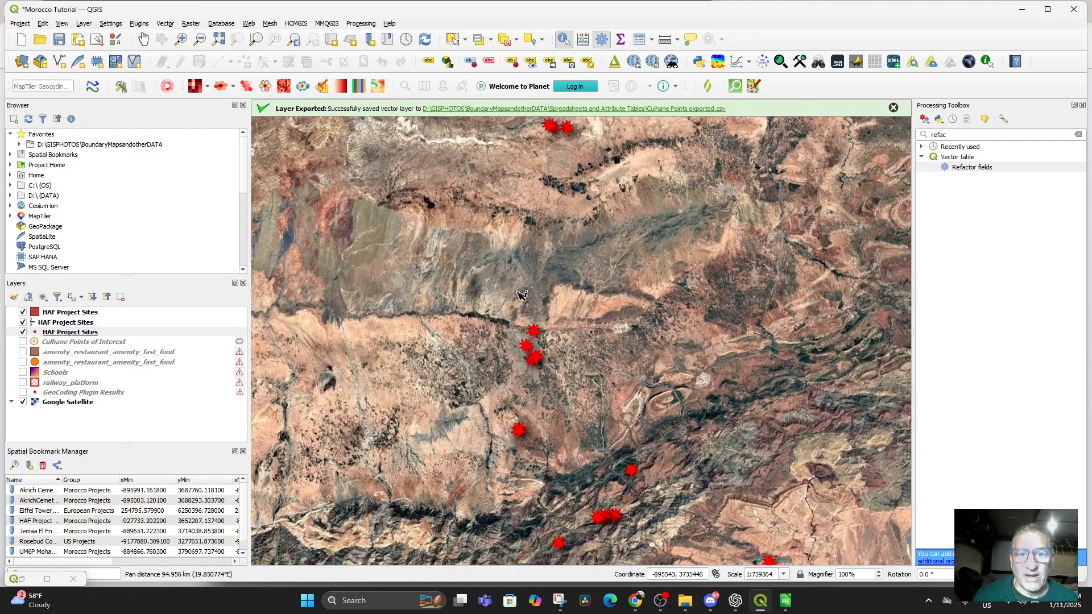
{"action": "left_click_drag", "start_coordinate": [561, 373], "coordinate": [598, 496]}
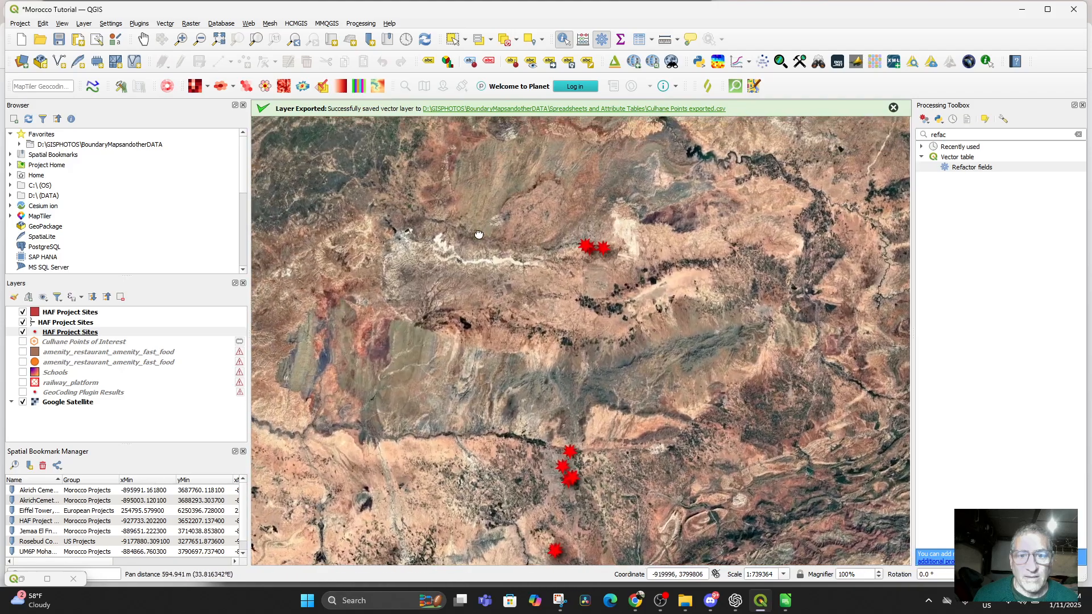
{"action": "left_click_drag", "start_coordinate": [671, 239], "coordinate": [638, 410]}
{"action": "scroll", "coordinate": [639, 411], "scroll_direction": "up", "scroll_amount": 2}
{"action": "left_click_drag", "start_coordinate": [433, 444], "coordinate": [611, 379]}
{"action": "scroll", "coordinate": [566, 369], "scroll_direction": "up", "scroll_amount": 1}
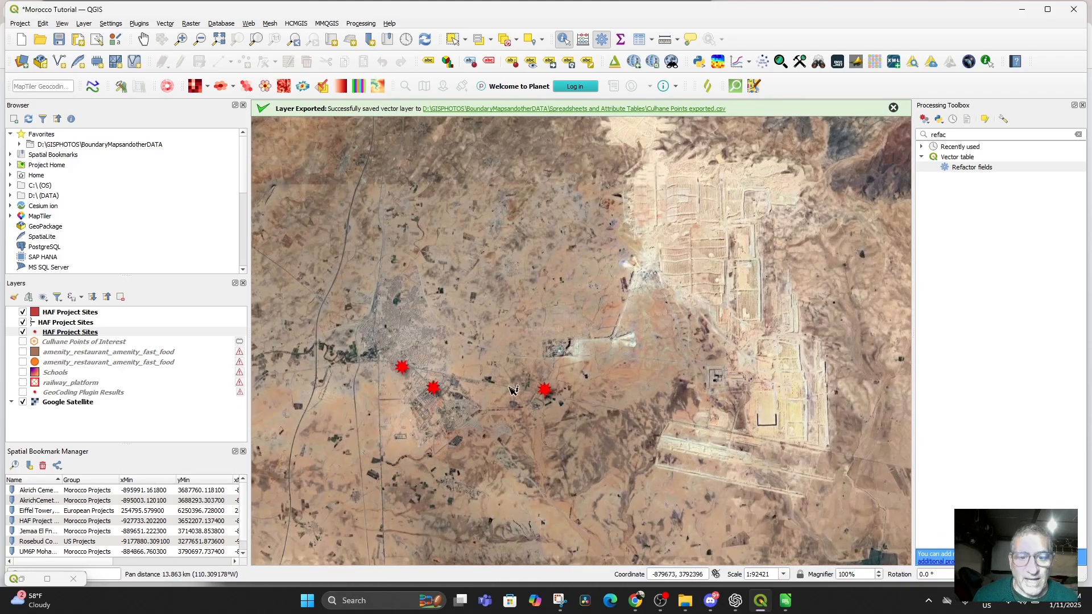
{"action": "left_click", "coordinate": [403, 369]}
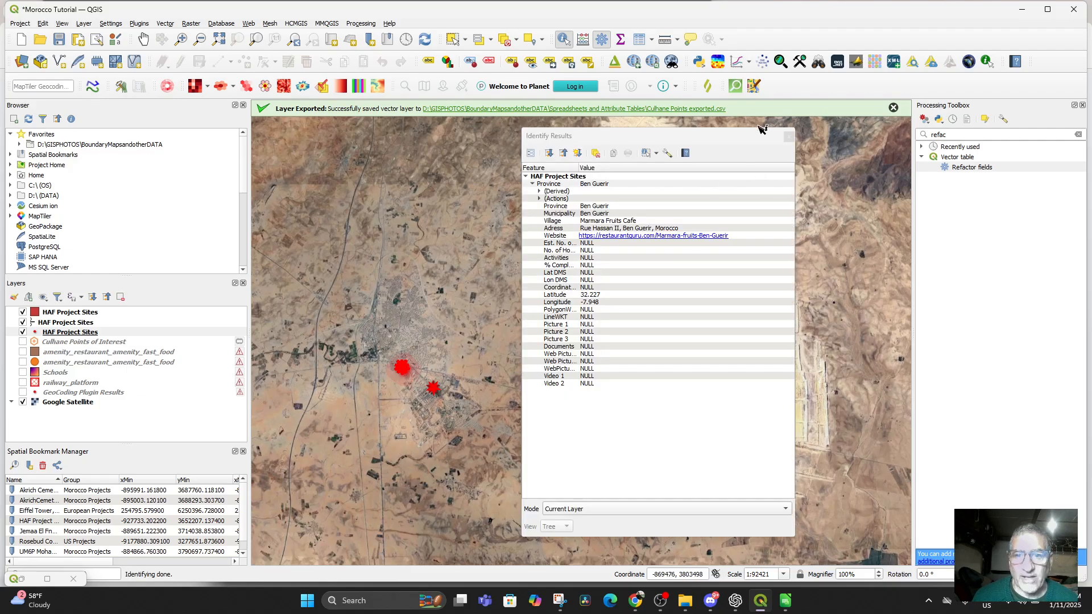
{"action": "left_click", "coordinate": [788, 136]}
Examine the Marmara Fruits Cafe point's placement on the satellite imagery at a 1:1000 map scale
{"action": "scroll", "coordinate": [448, 359], "scroll_direction": "up", "scroll_amount": 3}
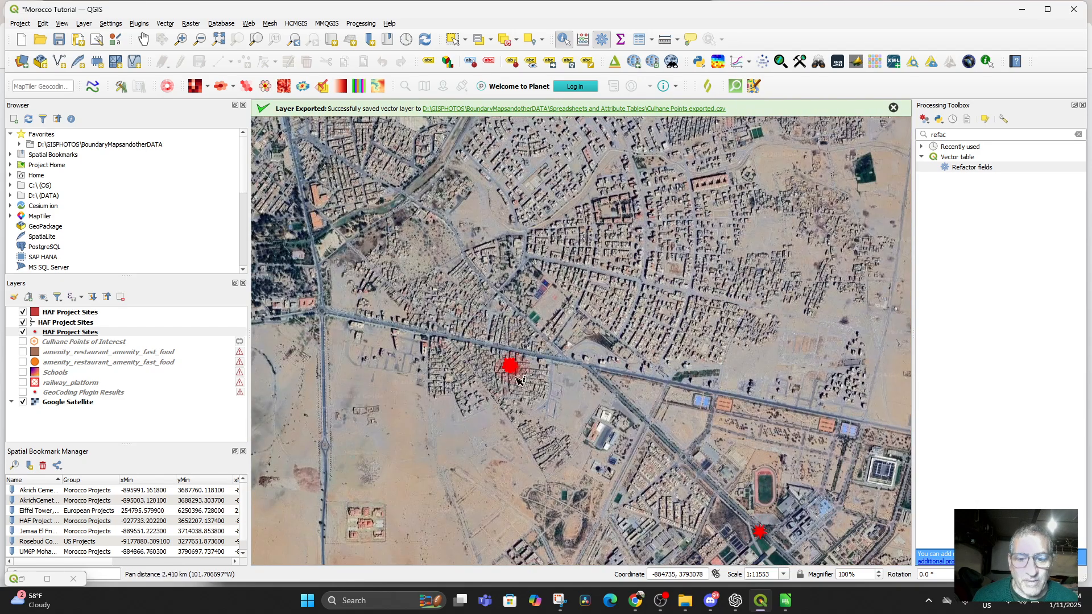
{"action": "mouse_move", "coordinate": [760, 600]}
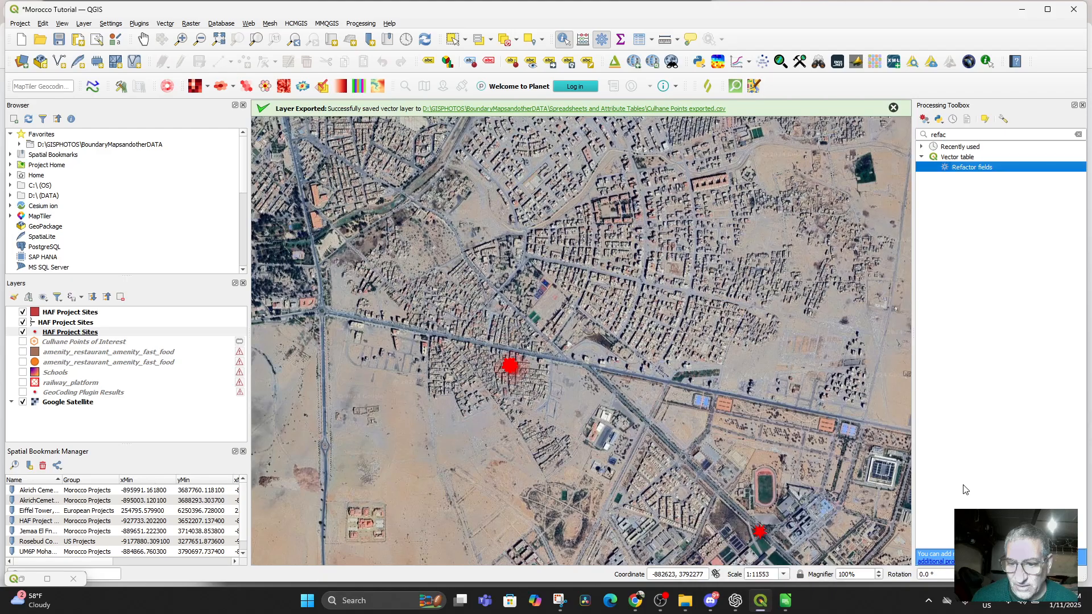
{"action": "left_click", "coordinate": [784, 574]}
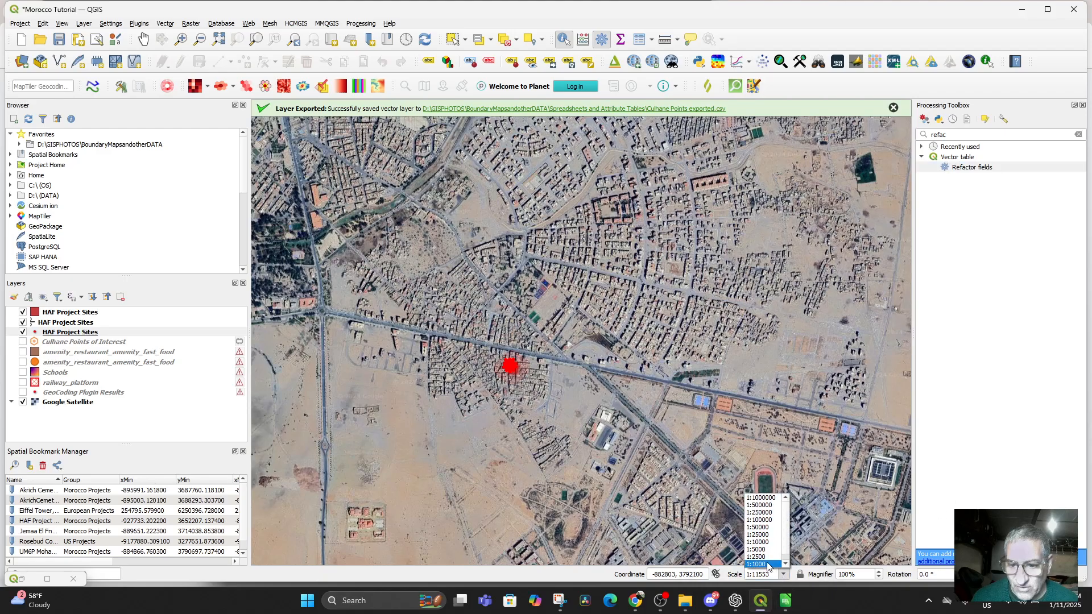
{"action": "left_click", "coordinate": [767, 564]}
{"action": "scroll", "coordinate": [546, 392], "scroll_direction": "down", "scroll_amount": 2}
{"action": "left_click_drag", "start_coordinate": [547, 390], "coordinate": [738, 313]}
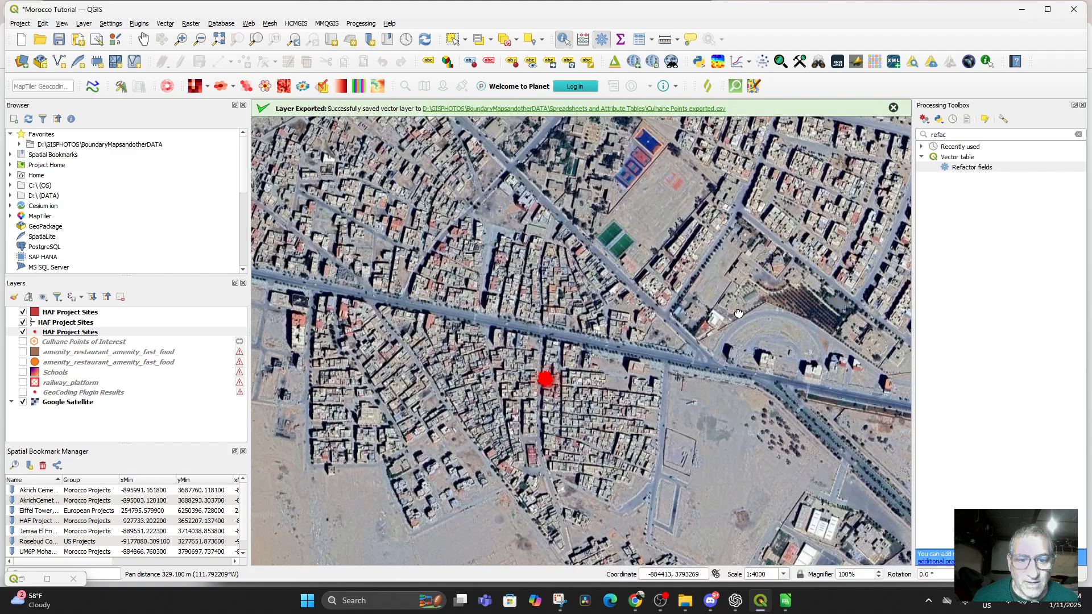
{"action": "scroll", "coordinate": [629, 325], "scroll_direction": "up", "scroll_amount": 2}
{"action": "left_click_drag", "start_coordinate": [557, 372], "coordinate": [741, 226]}
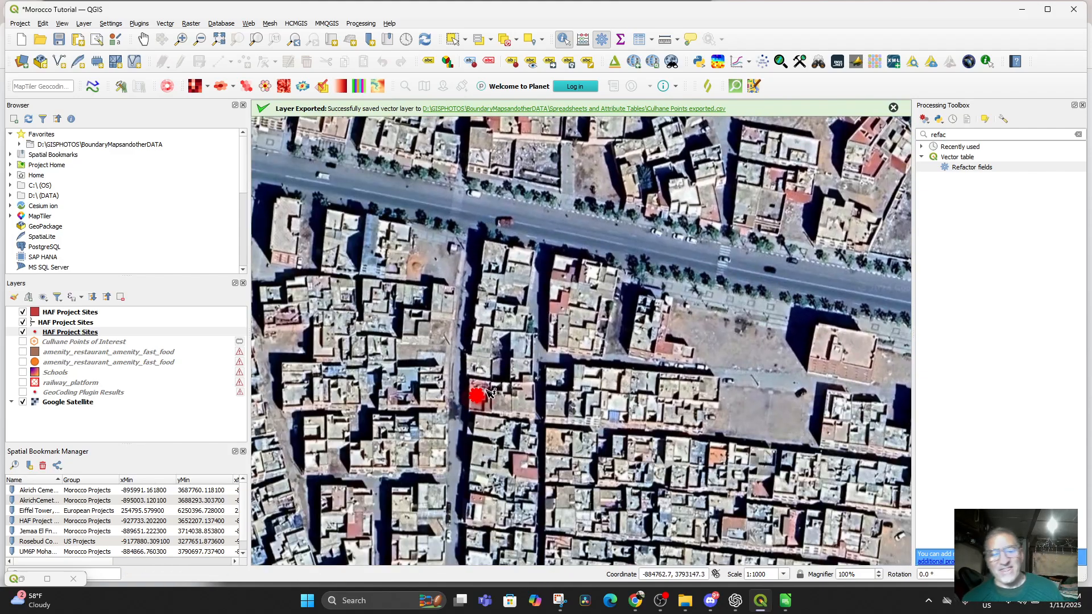
{"action": "scroll", "coordinate": [421, 353], "scroll_direction": "down", "scroll_amount": 1}
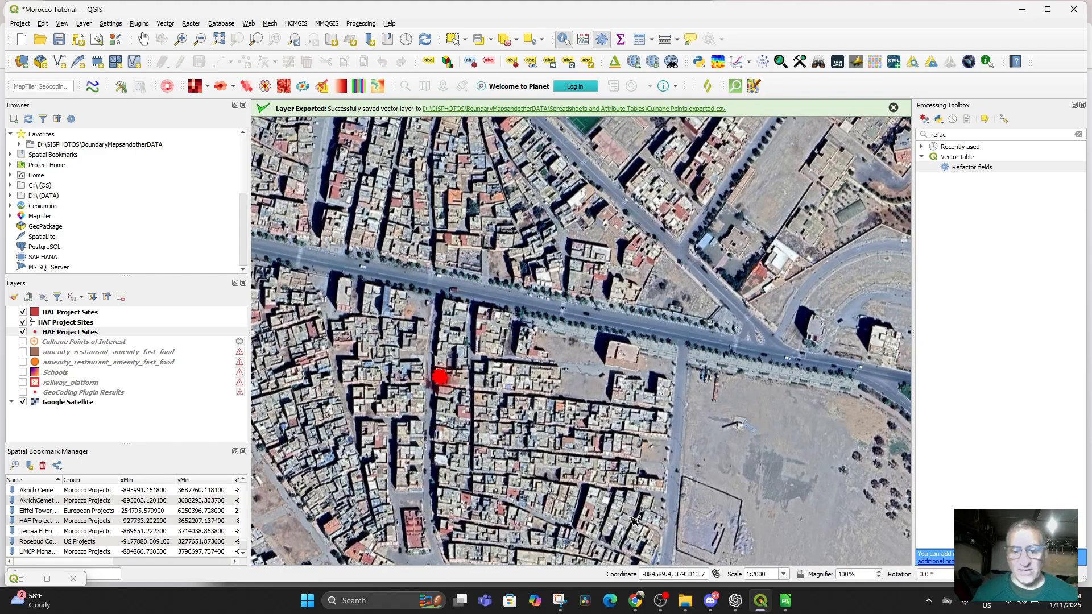
Switch to HAF Project Sites.csv in LibreOffice Calc and copy the latitude 31.617641263529546 from Zeitoun Cafe's address in D30 into M30
{"action": "left_click", "coordinate": [789, 605]}
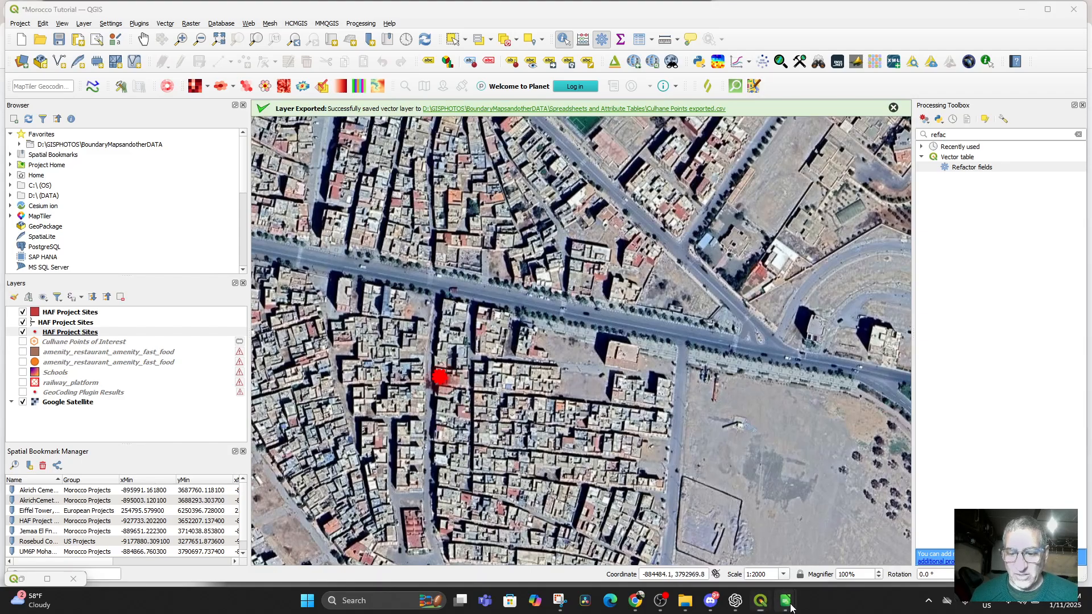
{"action": "left_click", "coordinate": [739, 540]}
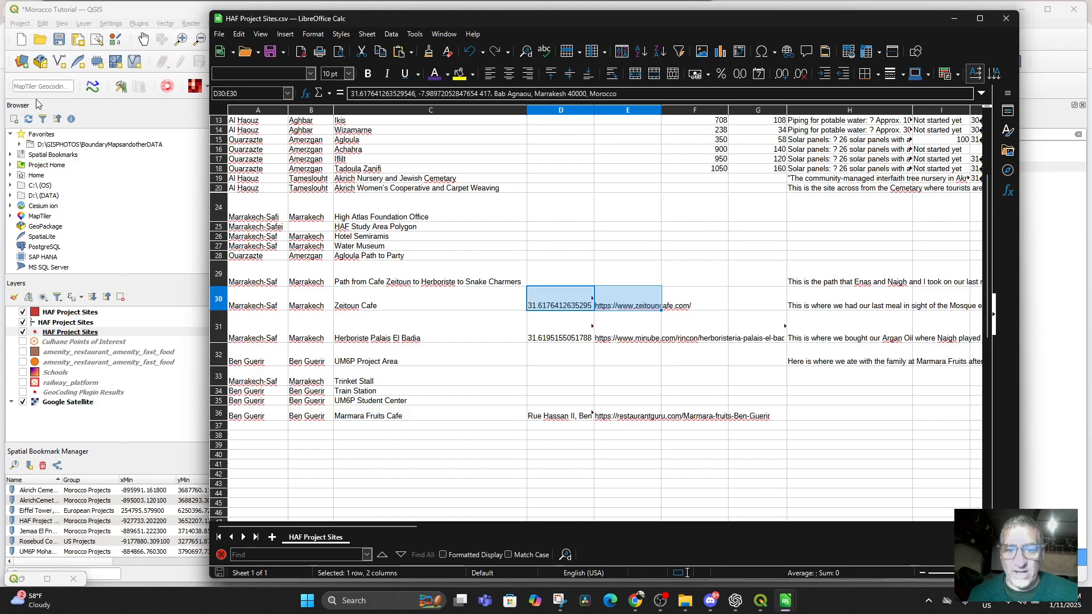
{"action": "triple_click", "coordinate": [563, 307]}
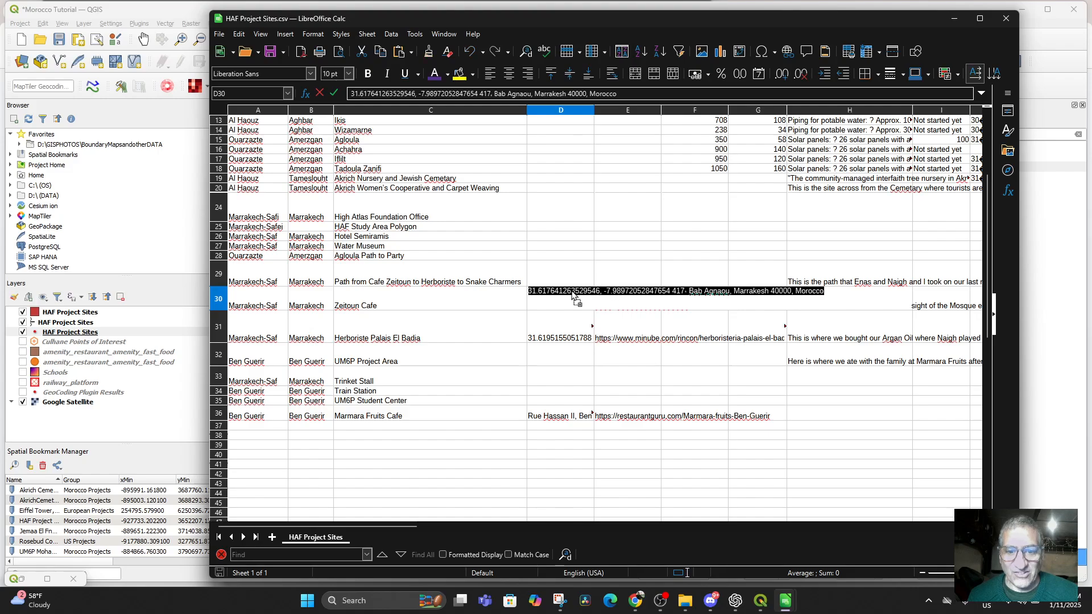
{"action": "left_click", "coordinate": [601, 292]}
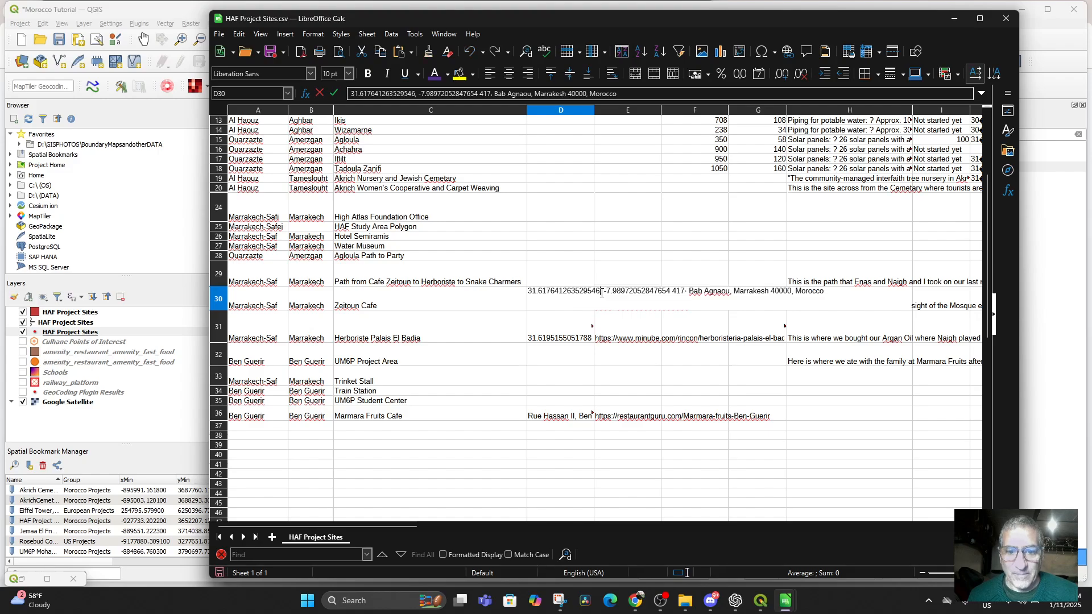
{"action": "left_click_drag", "start_coordinate": [595, 290], "coordinate": [528, 292]}
{"action": "key", "text": "ctrl+c"}
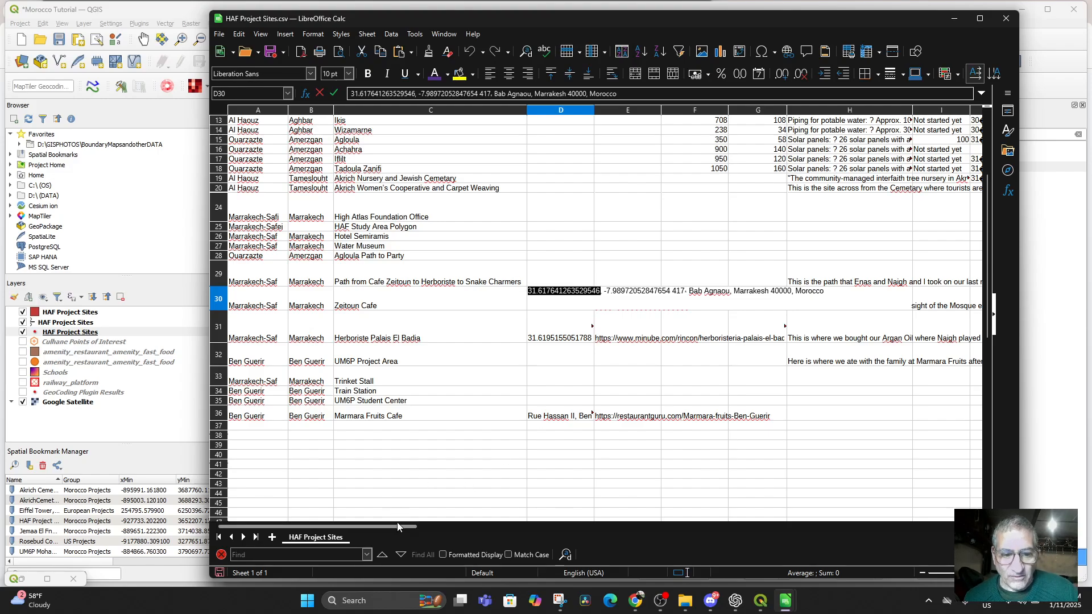
{"action": "left_click_drag", "start_coordinate": [396, 522], "coordinate": [603, 520]}
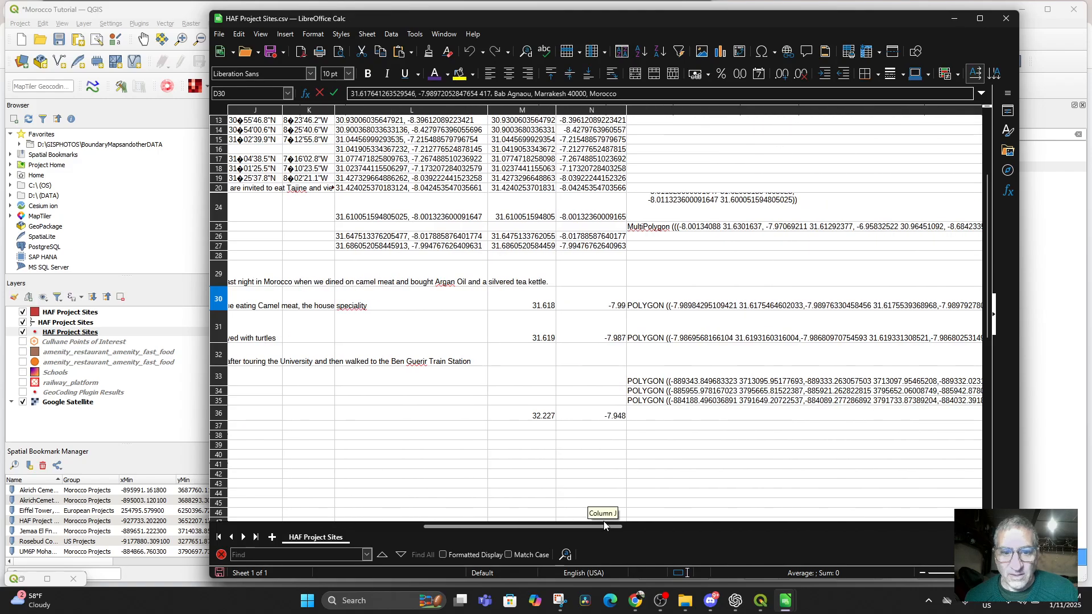
{"action": "left_click", "coordinate": [528, 310]}
{"action": "double_click", "coordinate": [528, 307]}
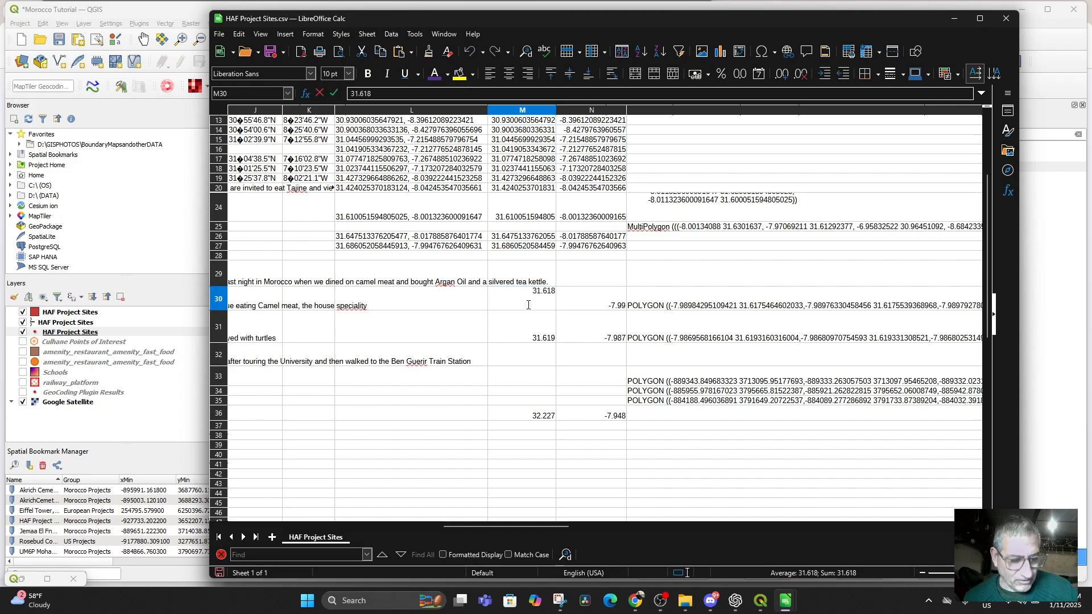
{"action": "left_click_drag", "start_coordinate": [529, 301], "coordinate": [553, 293]}
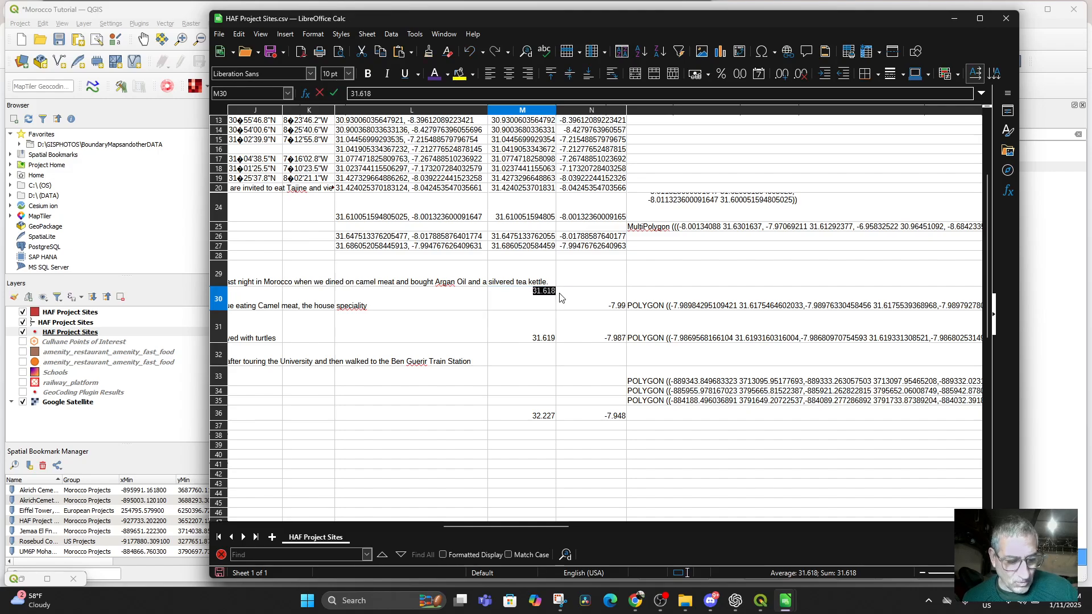
{"action": "key", "text": "ctrl+v"}
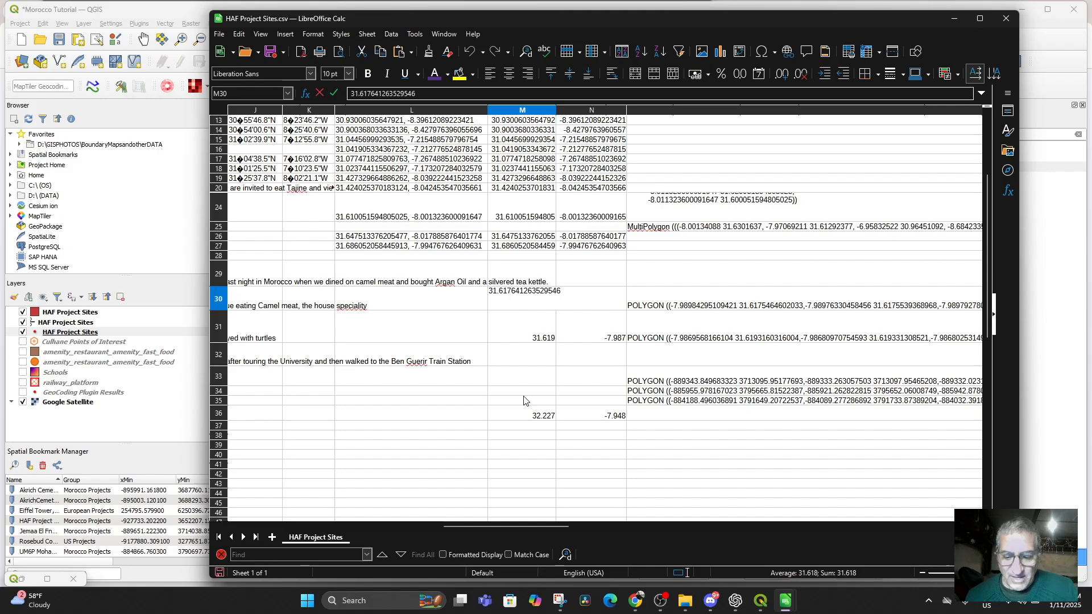
{"action": "key", "text": "Return"}
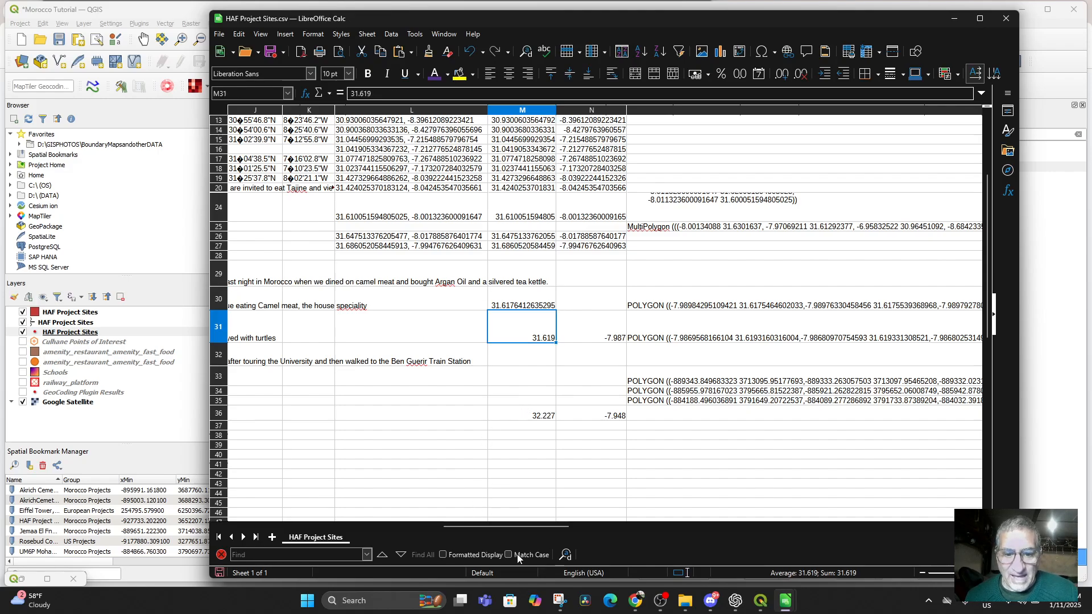
Copy "-7.98972052847654 417" from Zeitoun Cafe's address in D30 into its longitude cell N30
{"action": "left_click_drag", "start_coordinate": [503, 524], "coordinate": [312, 523]}
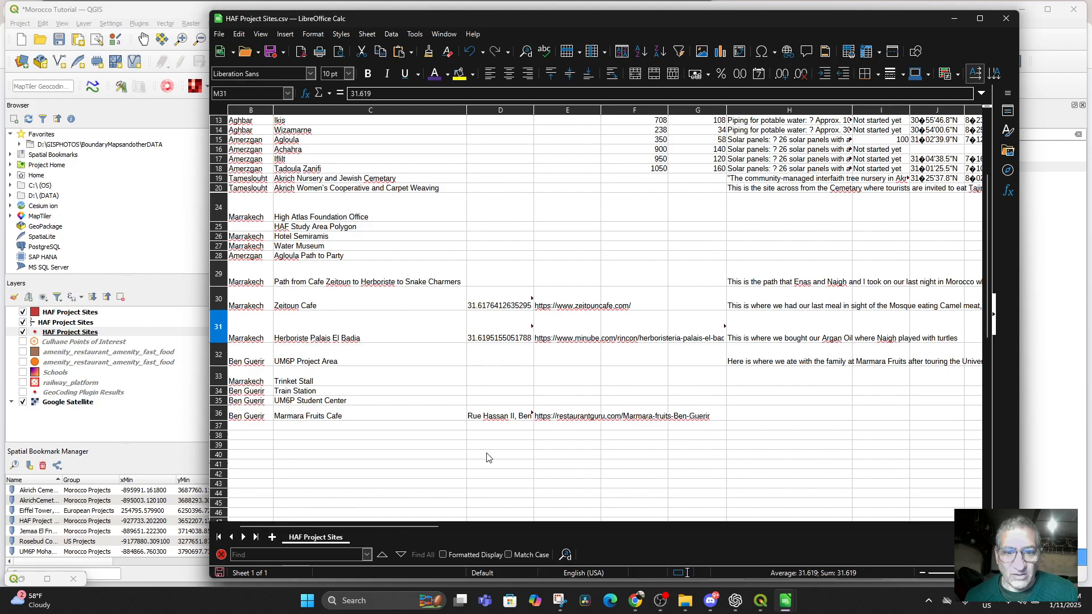
{"action": "left_click", "coordinate": [501, 306]}
{"action": "double_click", "coordinate": [518, 310]}
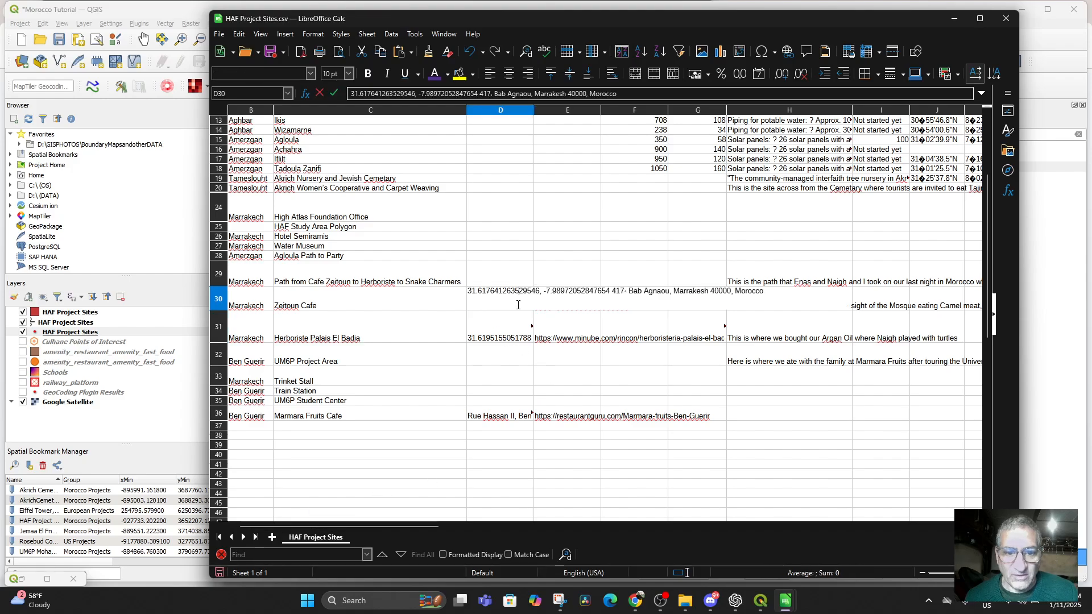
{"action": "left_click", "coordinate": [540, 290]}
{"action": "left_click_drag", "start_coordinate": [543, 291], "coordinate": [619, 290]}
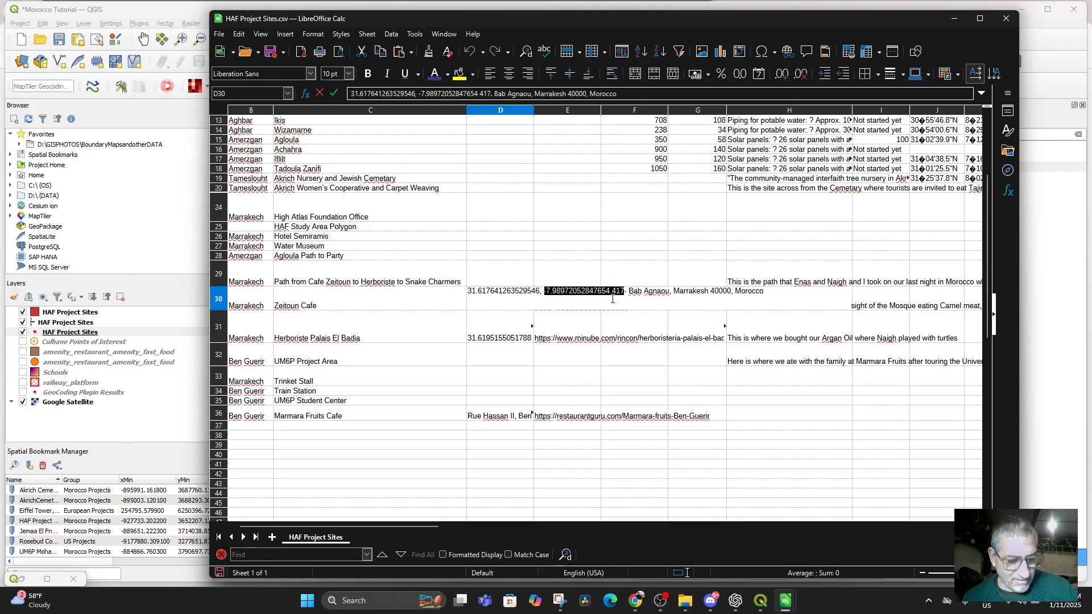
{"action": "left_click_drag", "start_coordinate": [425, 525], "coordinate": [603, 522]}
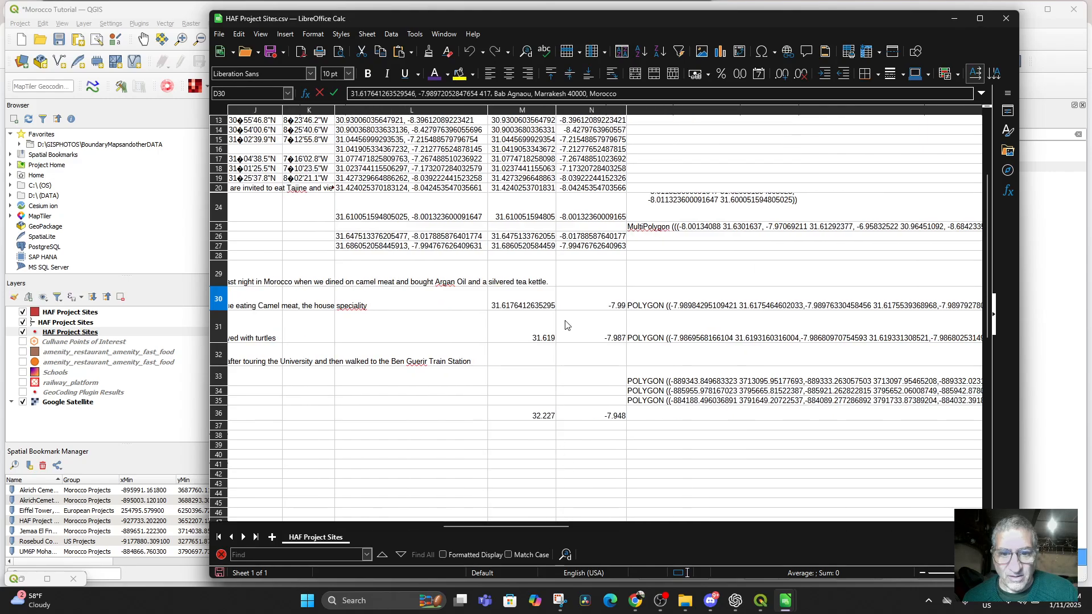
{"action": "double_click", "coordinate": [596, 305]}
{"action": "left_click_drag", "start_coordinate": [600, 296], "coordinate": [631, 293]}
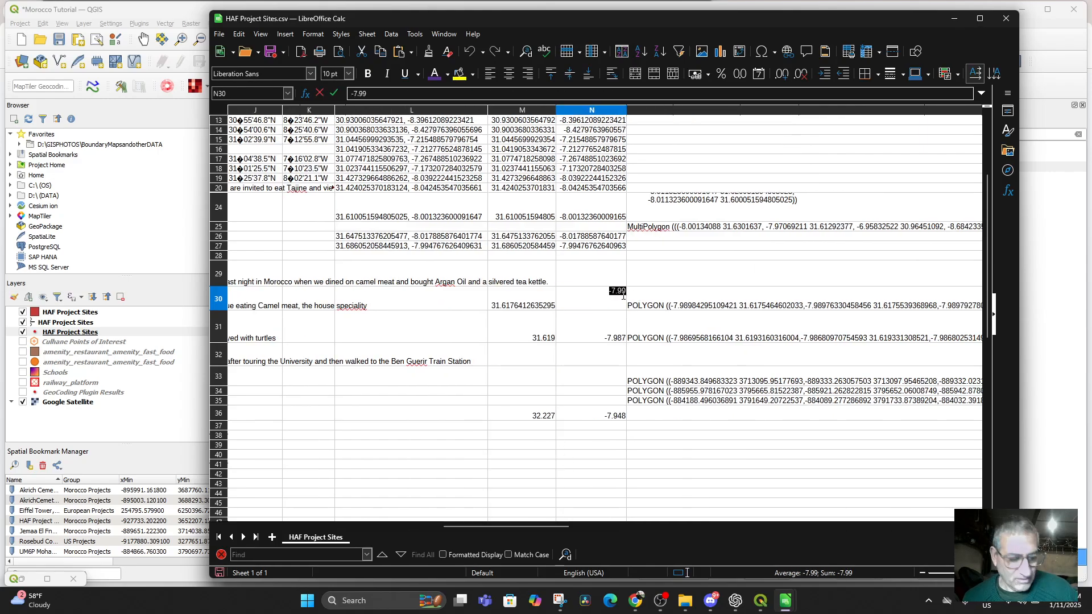
{"action": "type", "text": "-7.98972052847654 417"}
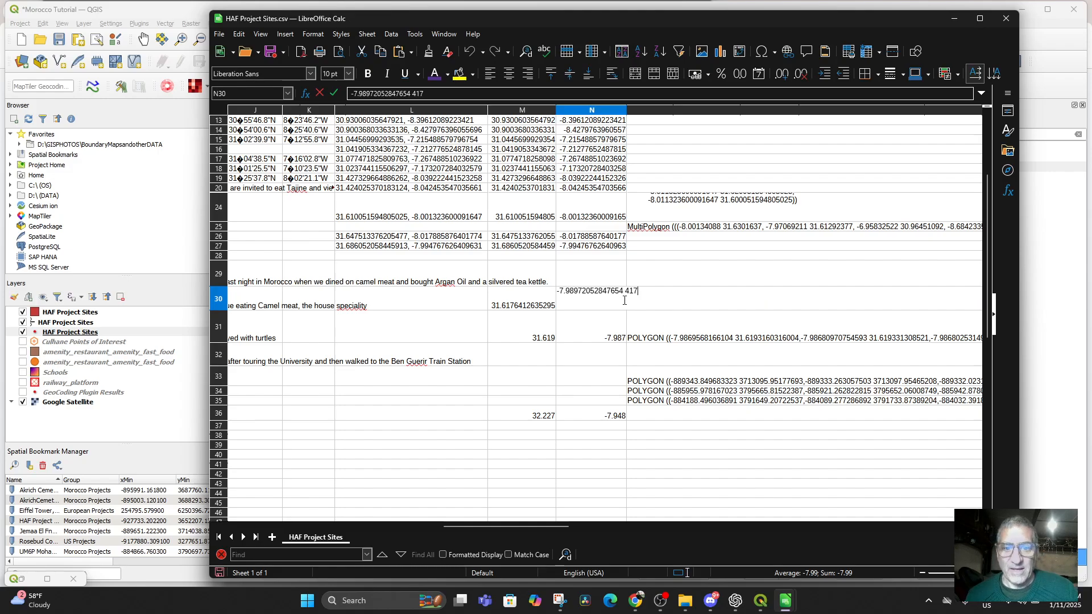
{"action": "key", "text": "Return"}
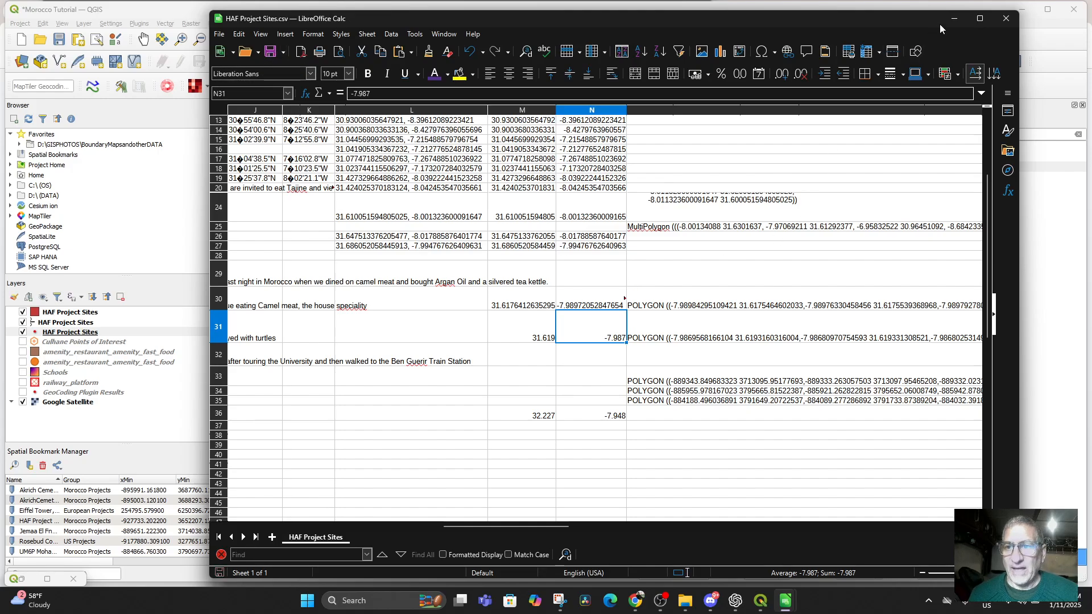
Return to QGIS and reload the HAF Project Sites point layer by choosing HAF Project Sites.csv as its data source again
{"action": "left_click", "coordinate": [953, 19]}
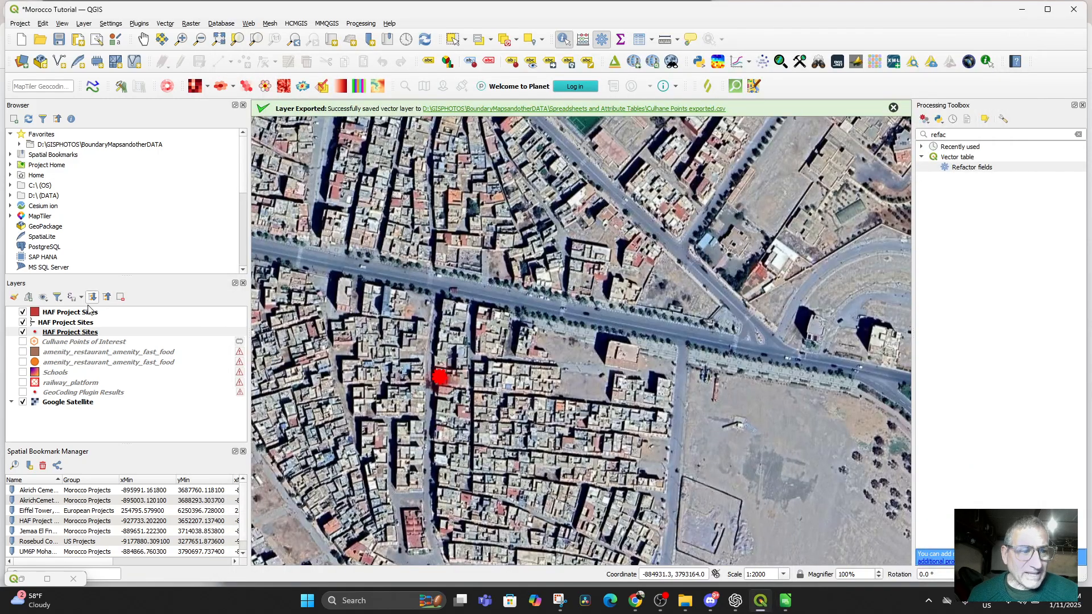
{"action": "right_click", "coordinate": [66, 335]}
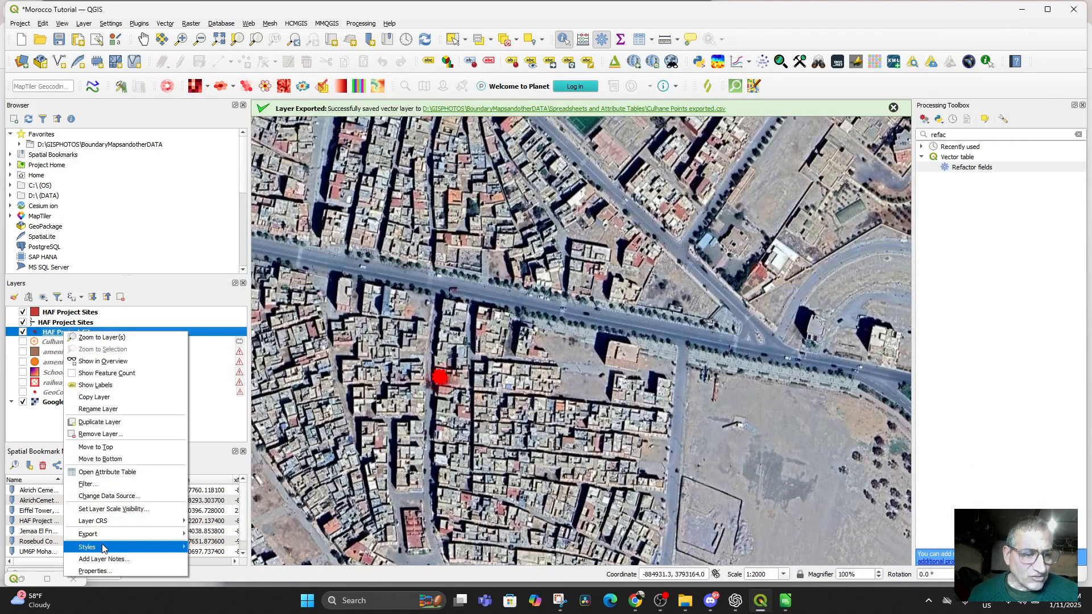
{"action": "left_click", "coordinate": [127, 496]}
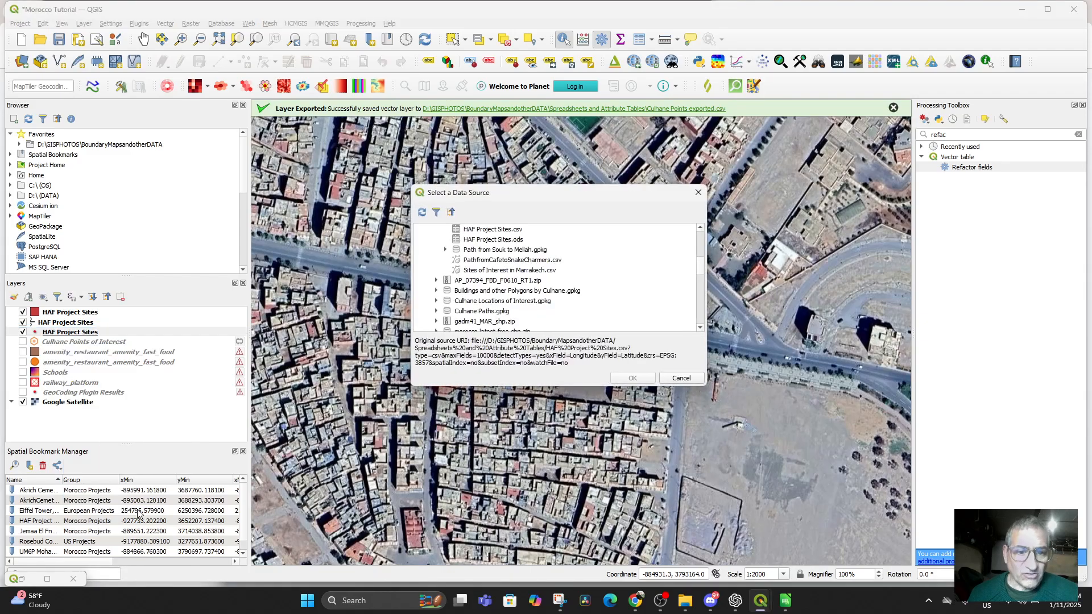
{"action": "double_click", "coordinate": [509, 230]}
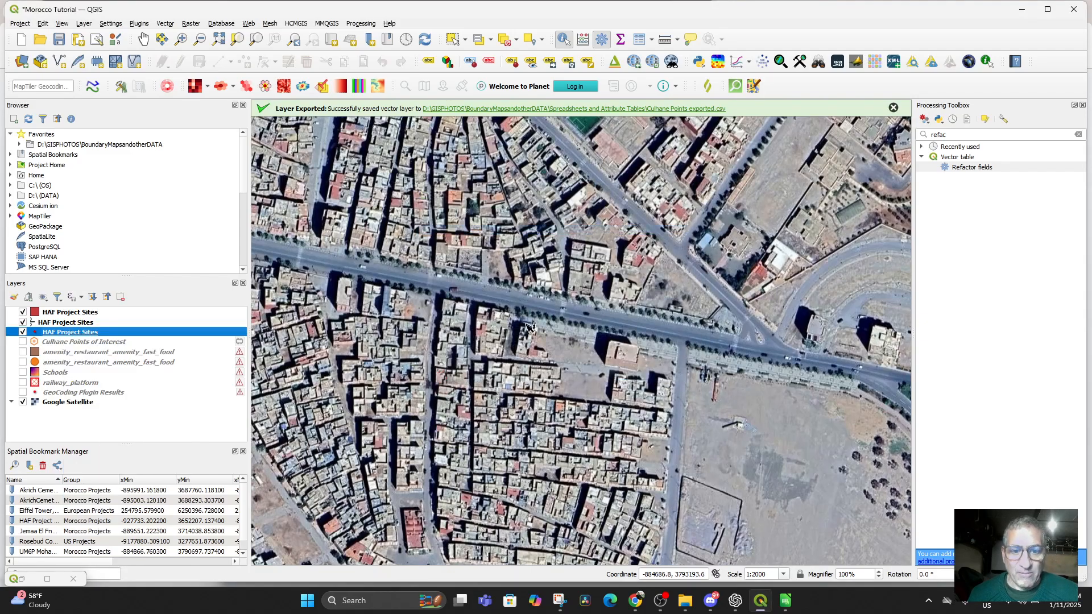
Set the reloaded HAF Project Sites point layer's CRS to EPSG:4326 and check the cafe point's position on the map
{"action": "right_click", "coordinate": [79, 335]}
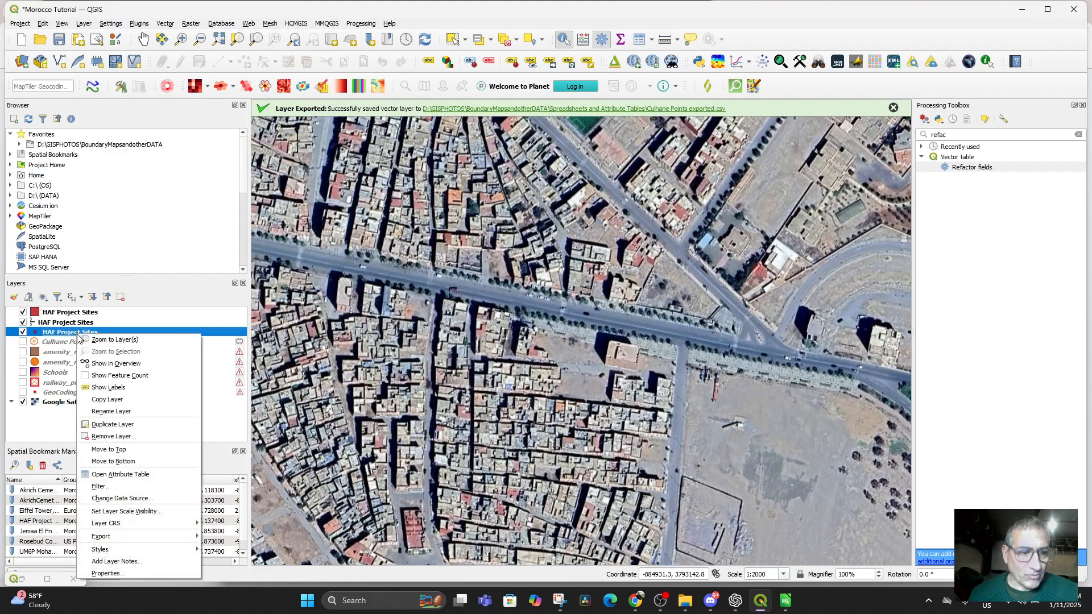
{"action": "mouse_move", "coordinate": [149, 537]}
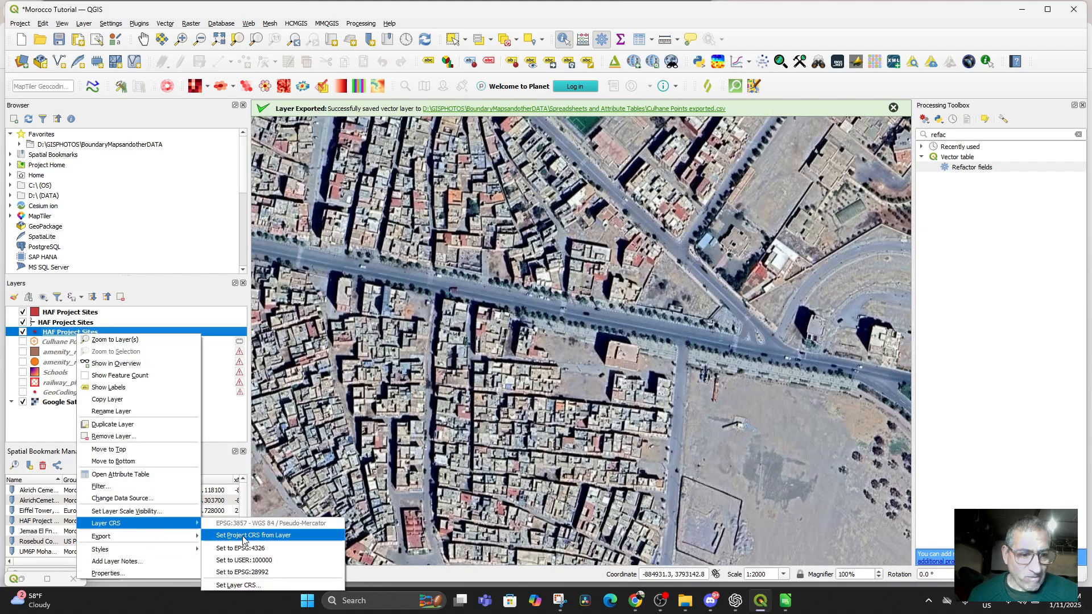
{"action": "left_click", "coordinate": [257, 548]}
{"action": "scroll", "coordinate": [398, 416], "scroll_direction": "up", "scroll_amount": 1}
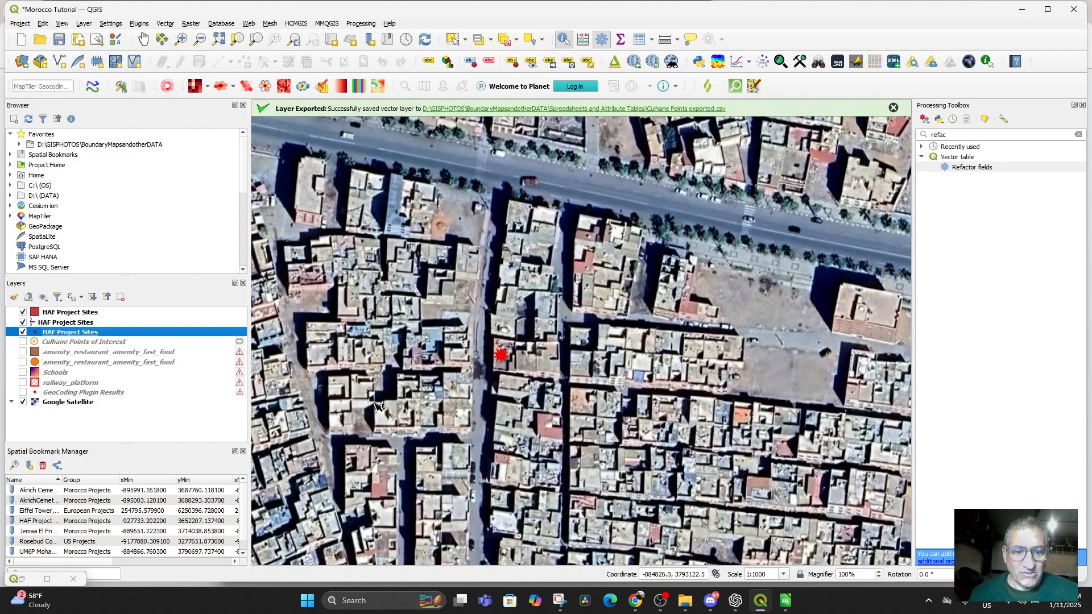
{"action": "scroll", "coordinate": [503, 364], "scroll_direction": "down", "scroll_amount": 2}
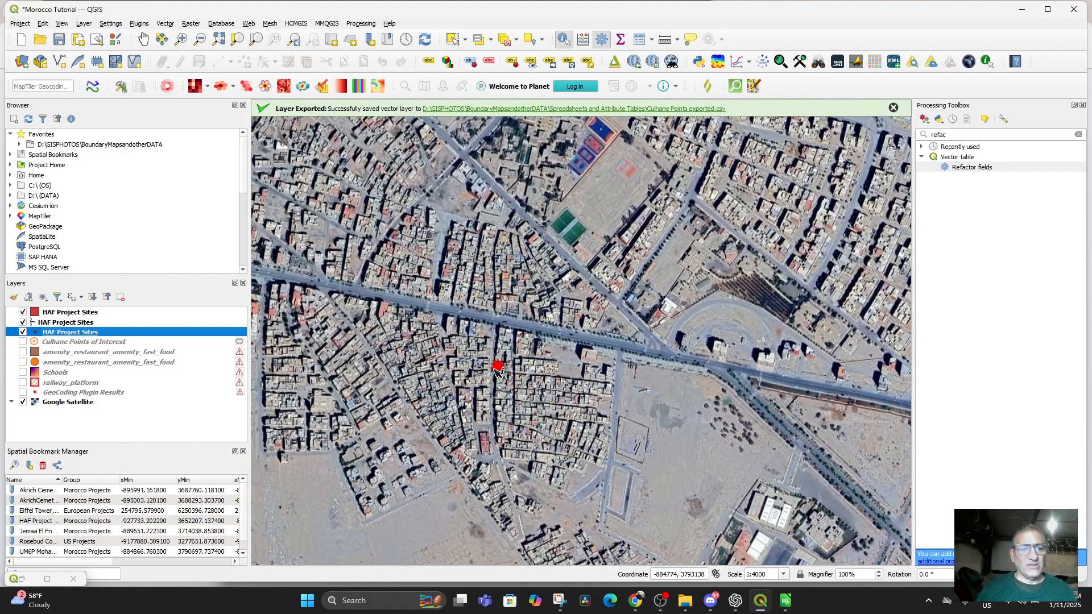
Turn on the Culhane Points of Interest layer and compare its cafe marker with the nearby HAF Project Sites point
{"action": "scroll", "coordinate": [396, 367], "scroll_direction": "down", "scroll_amount": 2}
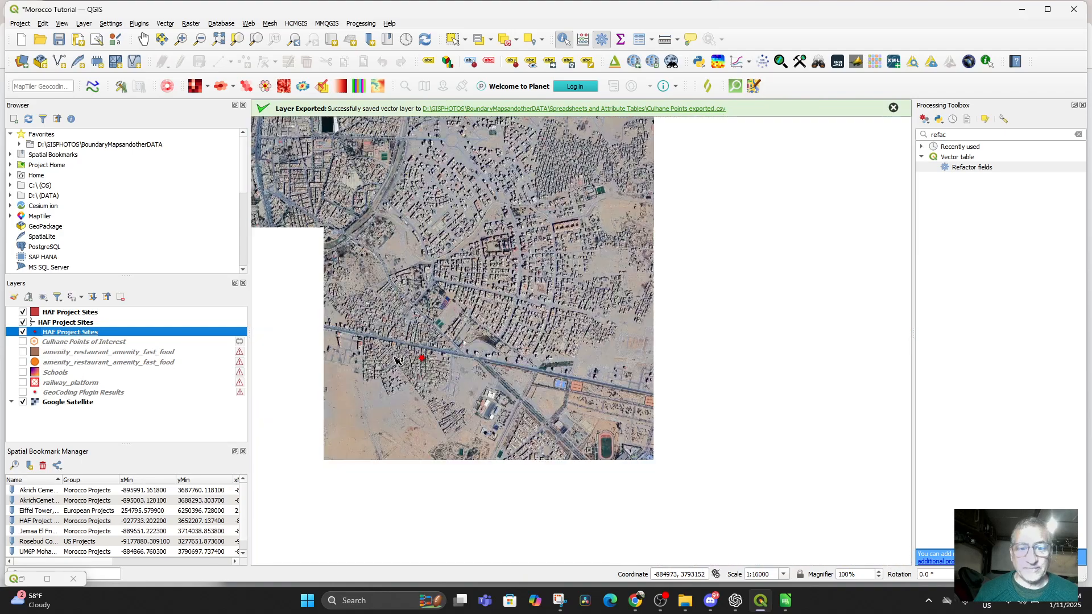
{"action": "scroll", "coordinate": [424, 398], "scroll_direction": "up", "scroll_amount": 1}
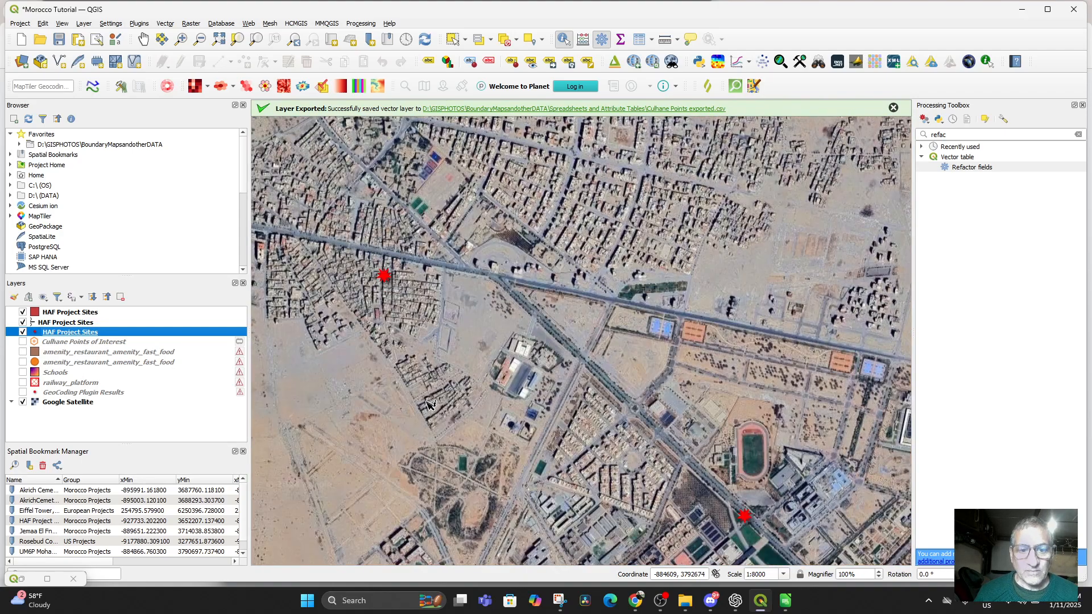
{"action": "left_click_drag", "start_coordinate": [390, 378], "coordinate": [448, 434]}
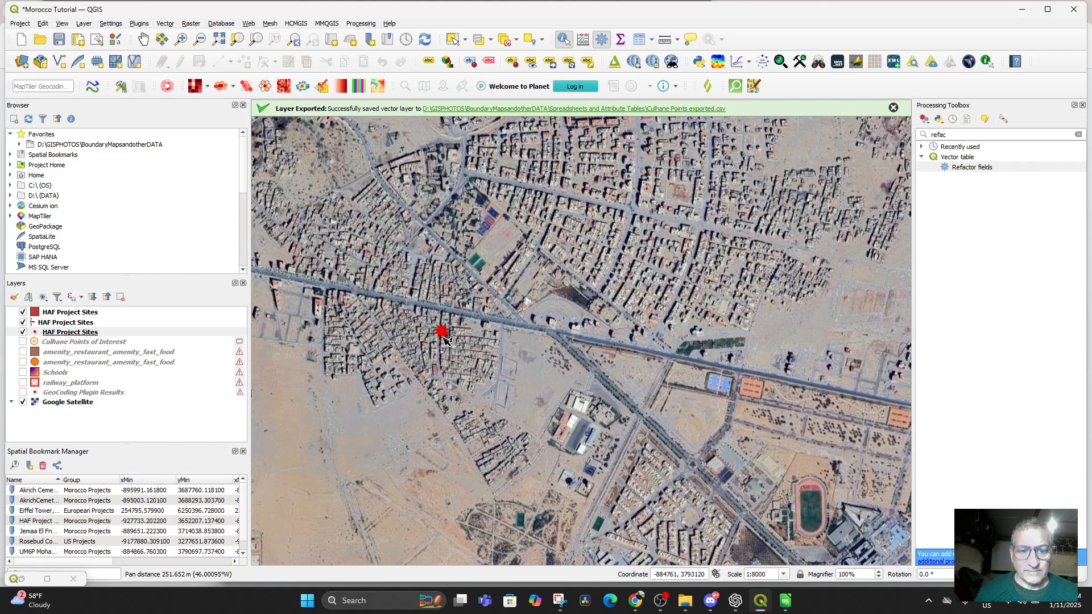
{"action": "left_click", "coordinate": [23, 342]}
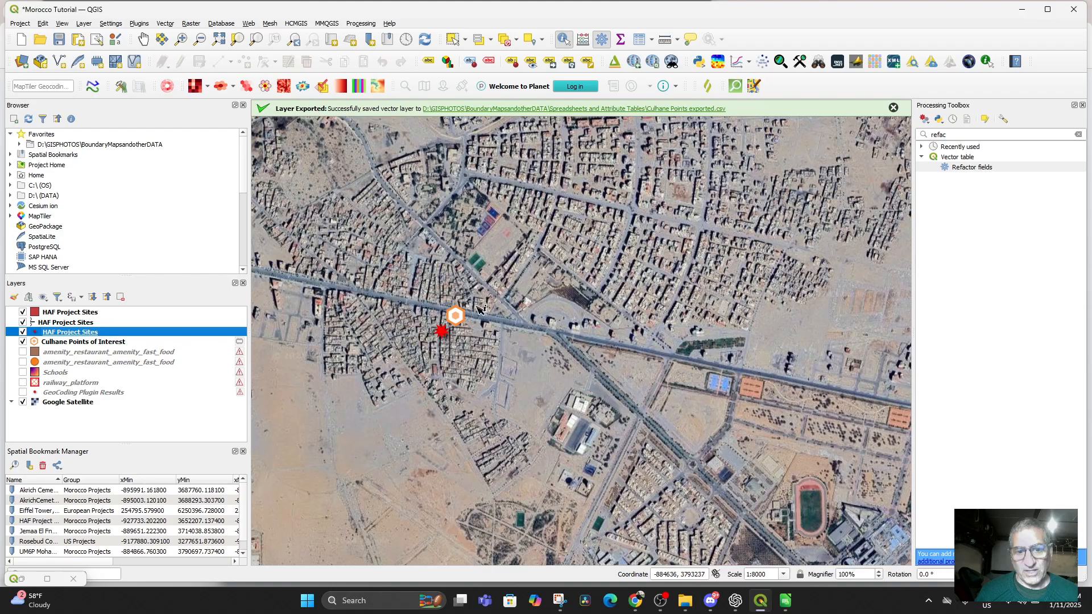
{"action": "scroll", "coordinate": [481, 312], "scroll_direction": "up", "scroll_amount": 1}
{"action": "left_click_drag", "start_coordinate": [417, 337], "coordinate": [552, 344]}
{"action": "scroll", "coordinate": [479, 389], "scroll_direction": "up", "scroll_amount": 2}
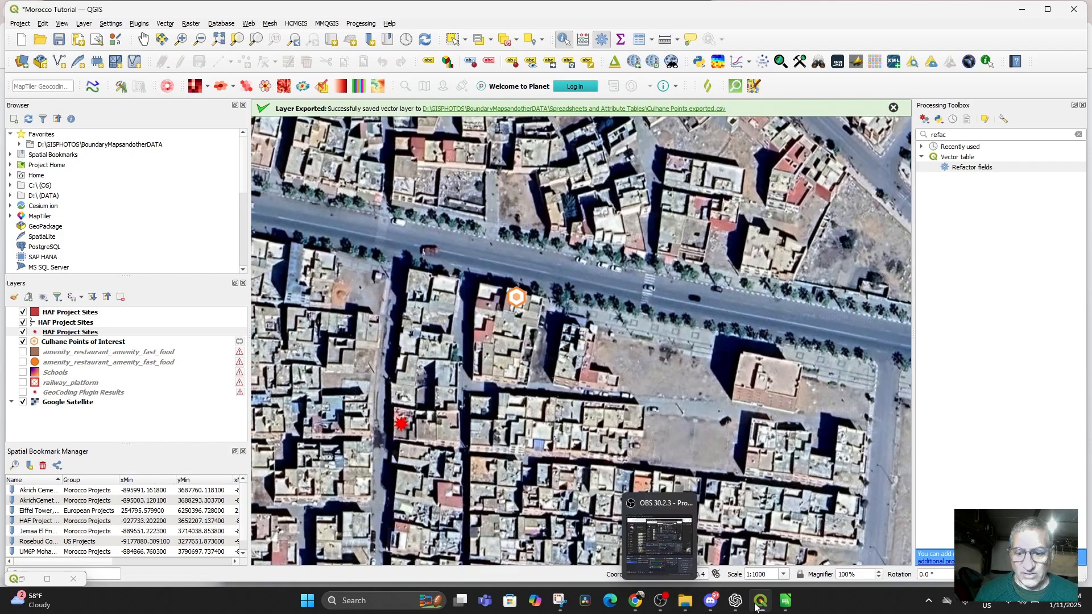
Switch to HAF Project Sites.csv in LibreOffice Calc, check the Marmara Fruits Cafe row's coordinates and address, and return to QGIS
{"action": "mouse_move", "coordinate": [786, 602]}
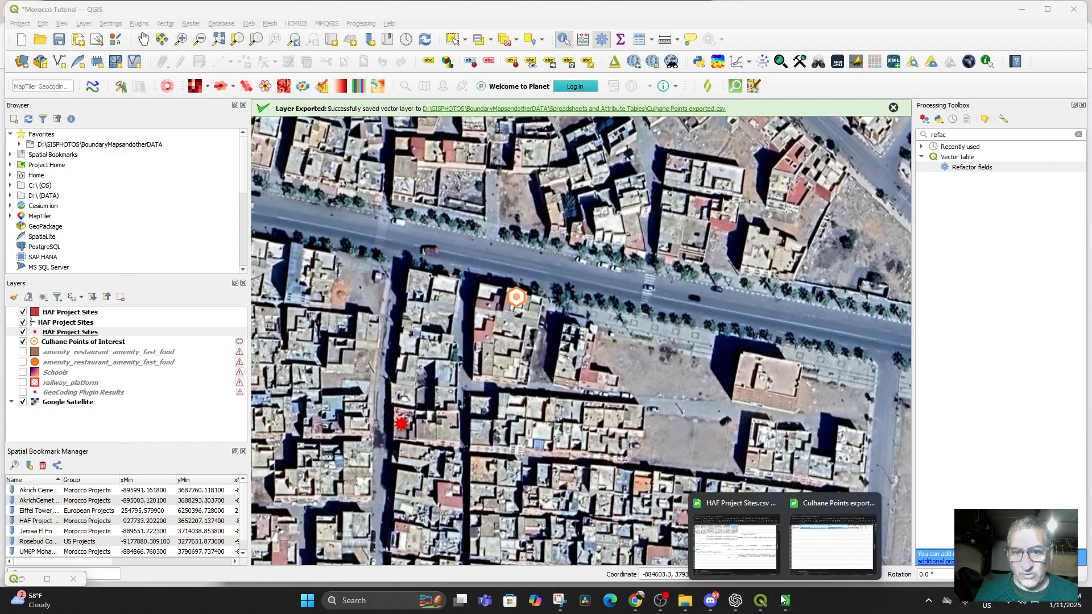
{"action": "left_click", "coordinate": [739, 545]}
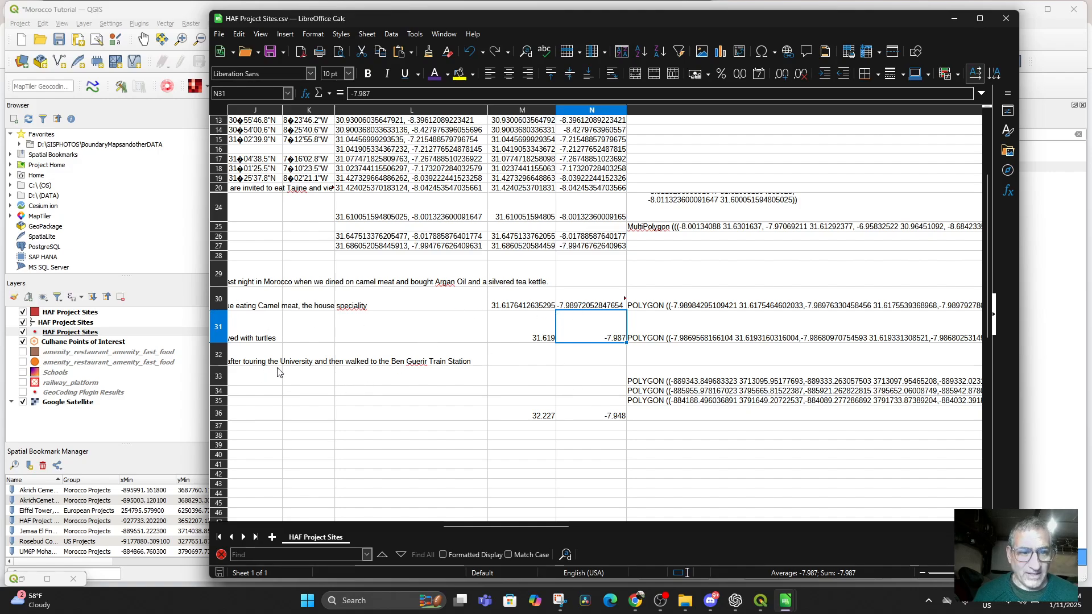
{"action": "left_click_drag", "start_coordinate": [493, 526], "coordinate": [350, 526]}
{"action": "left_click", "coordinate": [500, 421]}
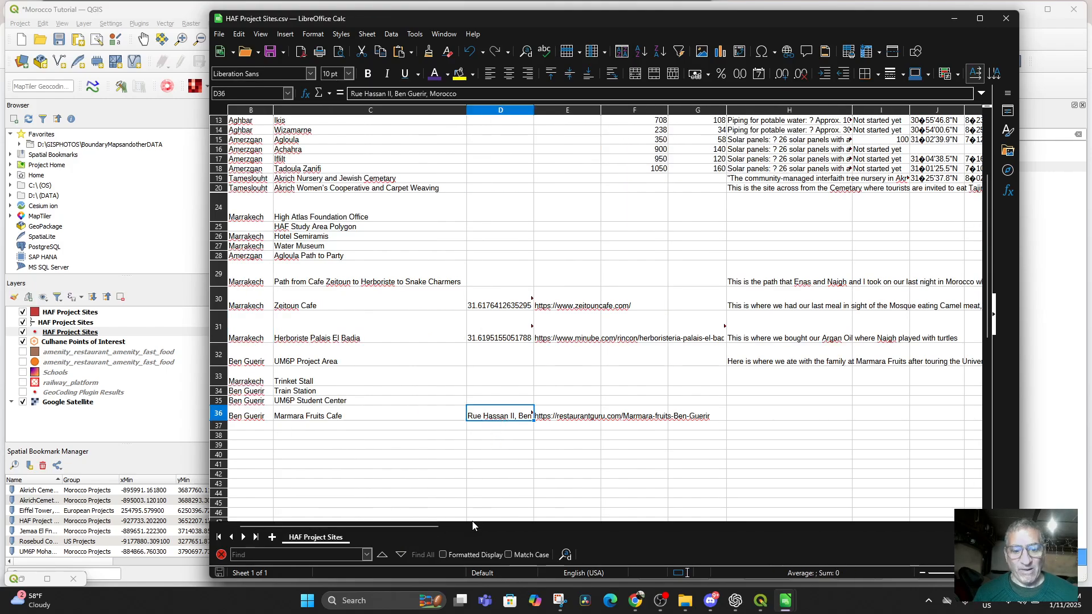
{"action": "mouse_move", "coordinate": [428, 527]}
{"action": "left_mouse_down"}
{"action": "mouse_move", "coordinate": [414, 529]}
{"action": "mouse_move", "coordinate": [435, 527]}
{"action": "left_mouse_up"}
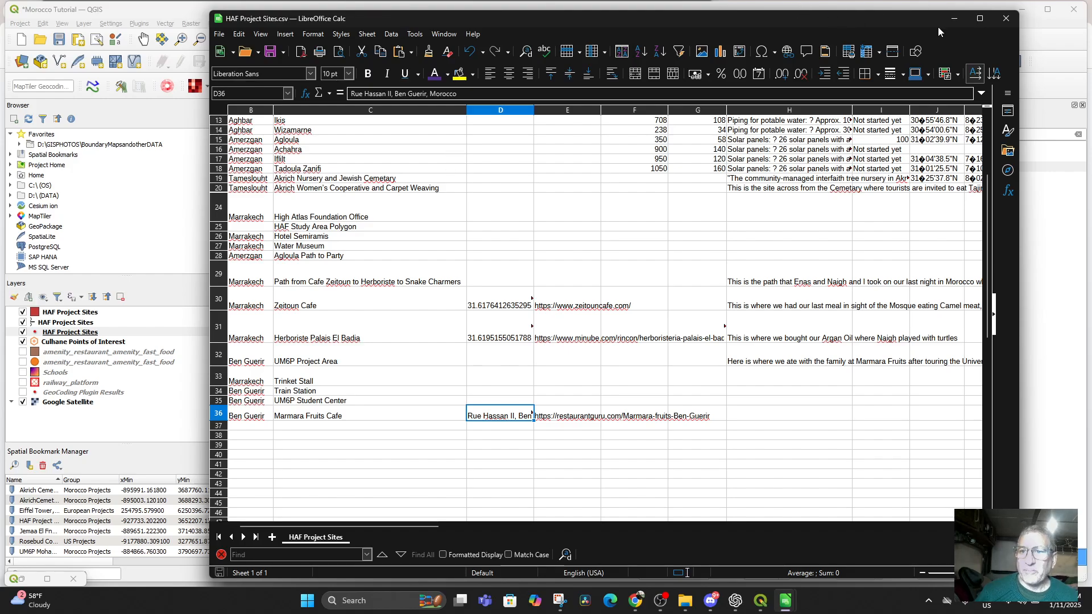
{"action": "left_click", "coordinate": [952, 19]}
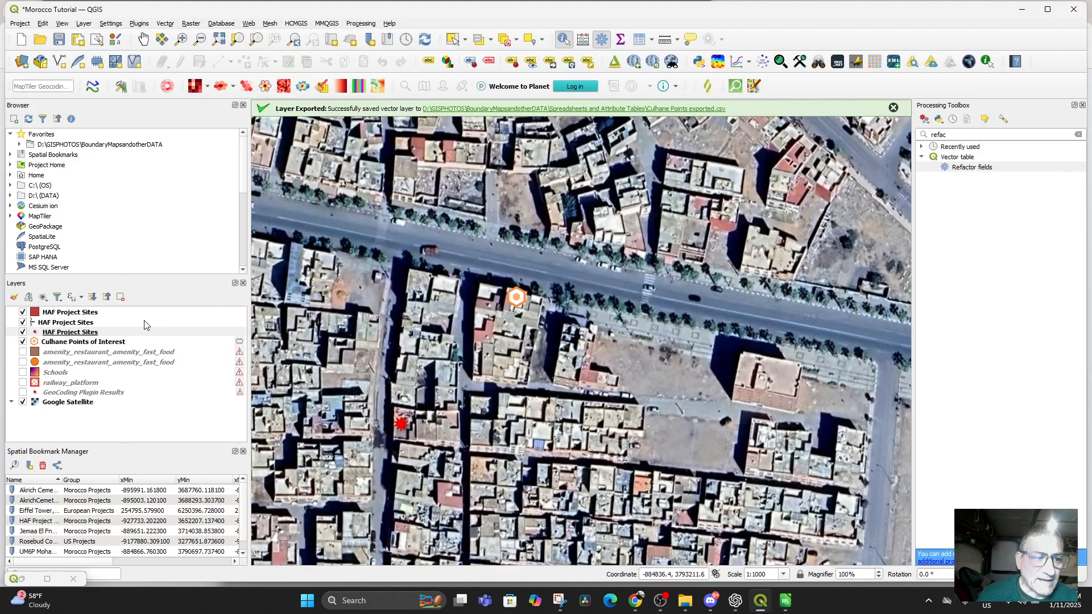
Remove the HAF Project Sites point layer from the project
{"action": "right_click", "coordinate": [54, 332]}
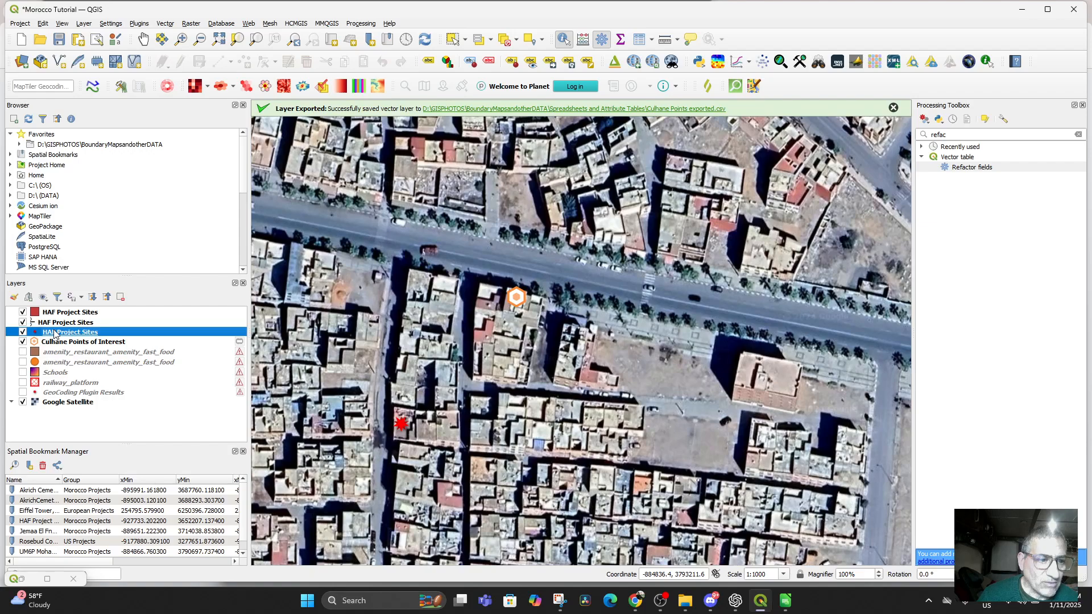
{"action": "left_click", "coordinate": [80, 432]}
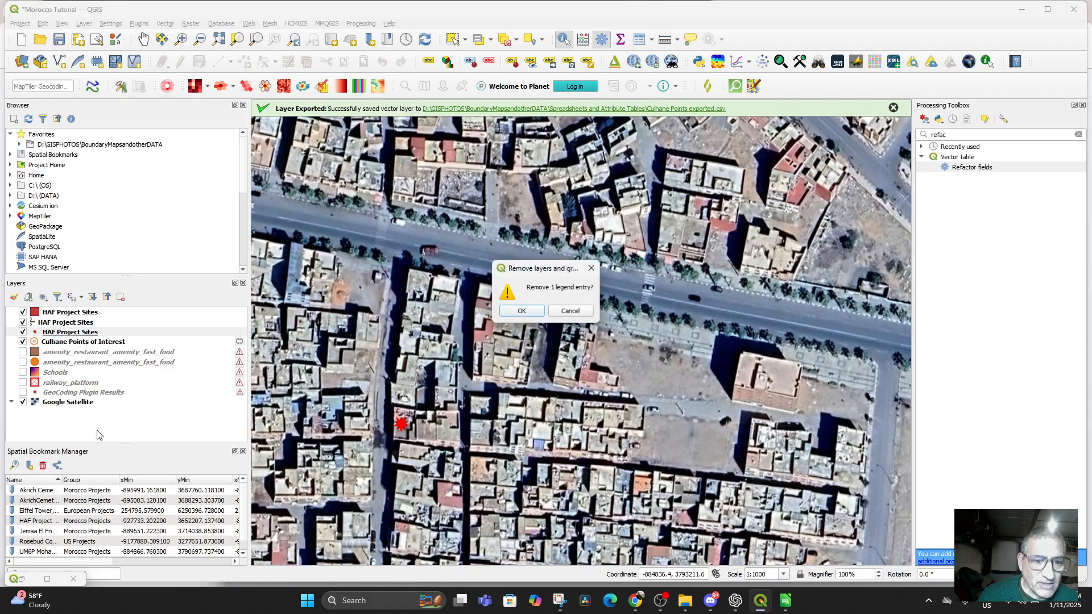
{"action": "left_click", "coordinate": [522, 312]}
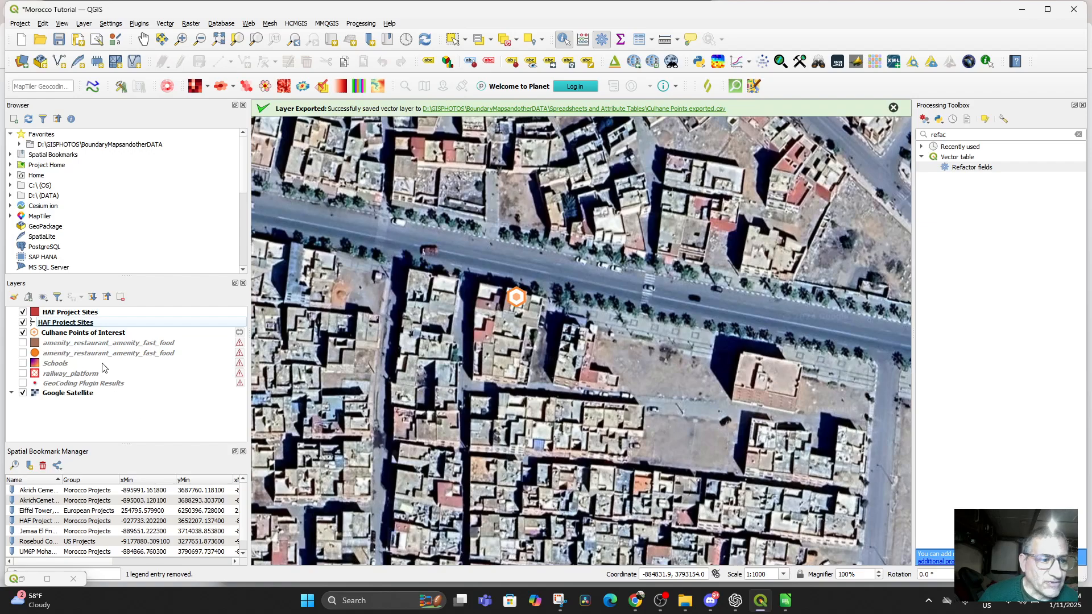
Open the Culhane Points of Interest attribute table and start the Field Calculator on it
{"action": "left_click", "coordinate": [77, 333]}
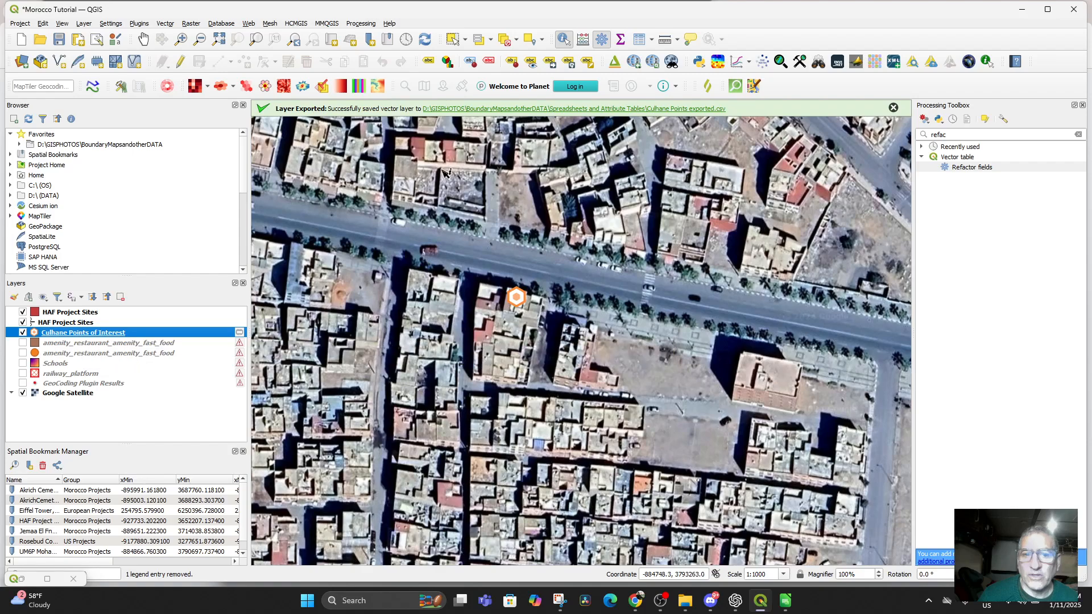
{"action": "right_click", "coordinate": [60, 333]}
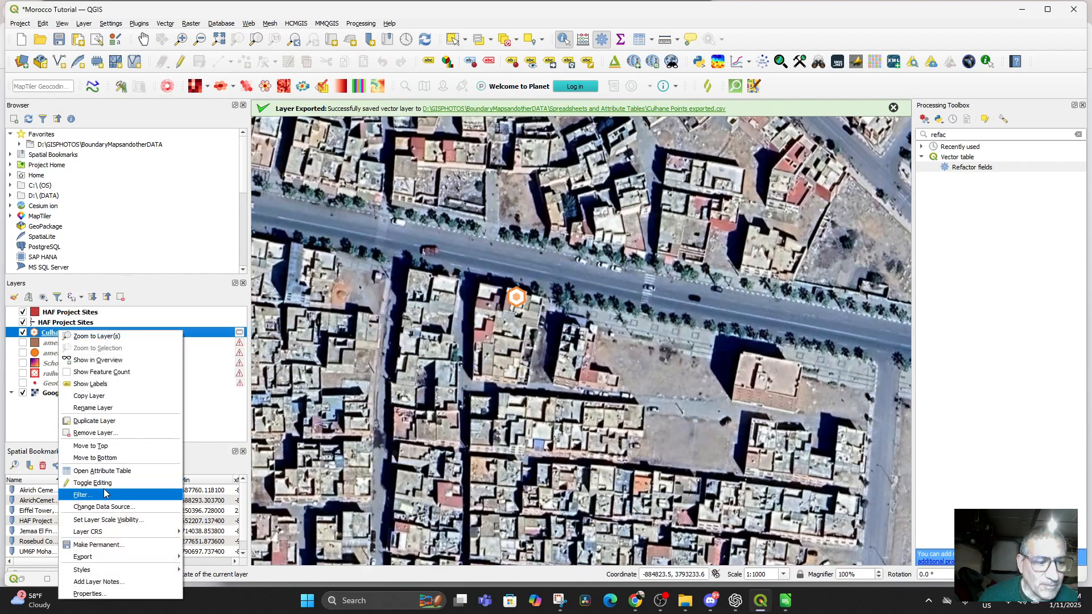
{"action": "left_click", "coordinate": [112, 472]}
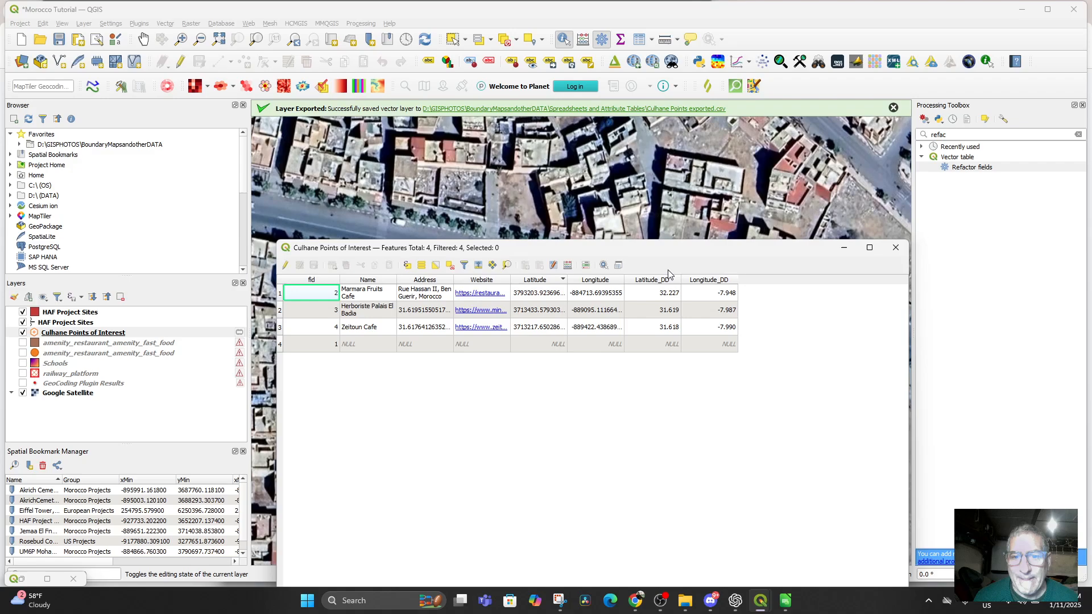
{"action": "left_click", "coordinate": [568, 266]}
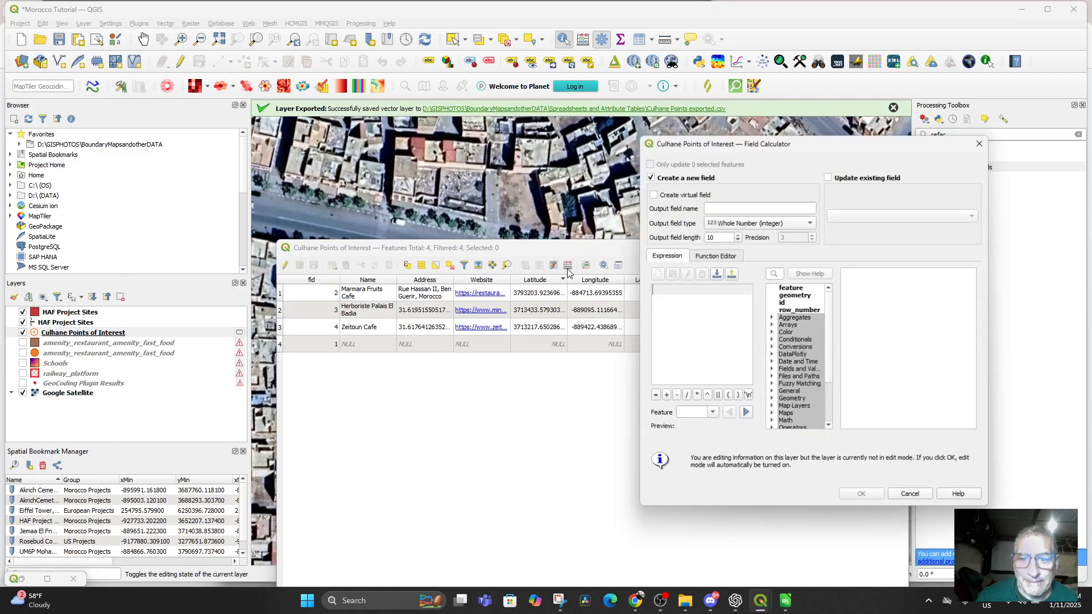
{"action": "left_click", "coordinate": [828, 178]}
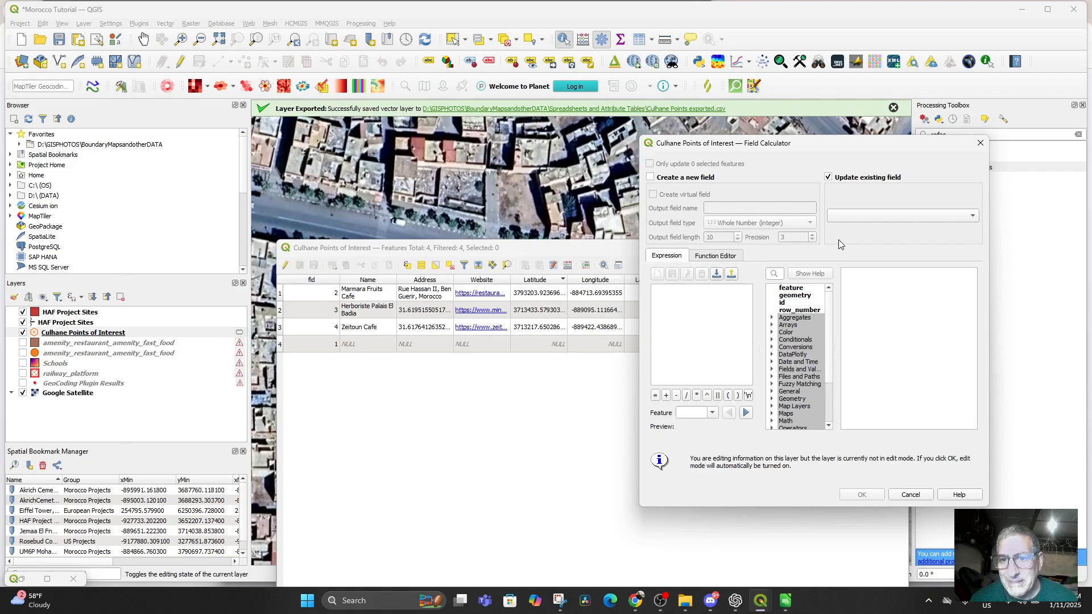
{"action": "left_click", "coordinate": [937, 216]}
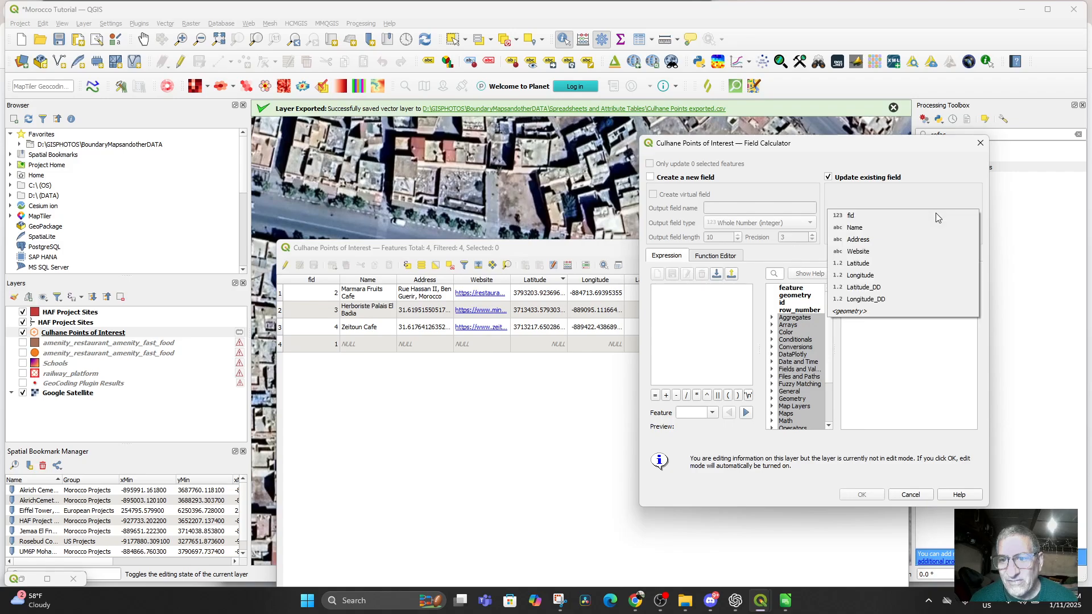
{"action": "left_click", "coordinate": [889, 289]}
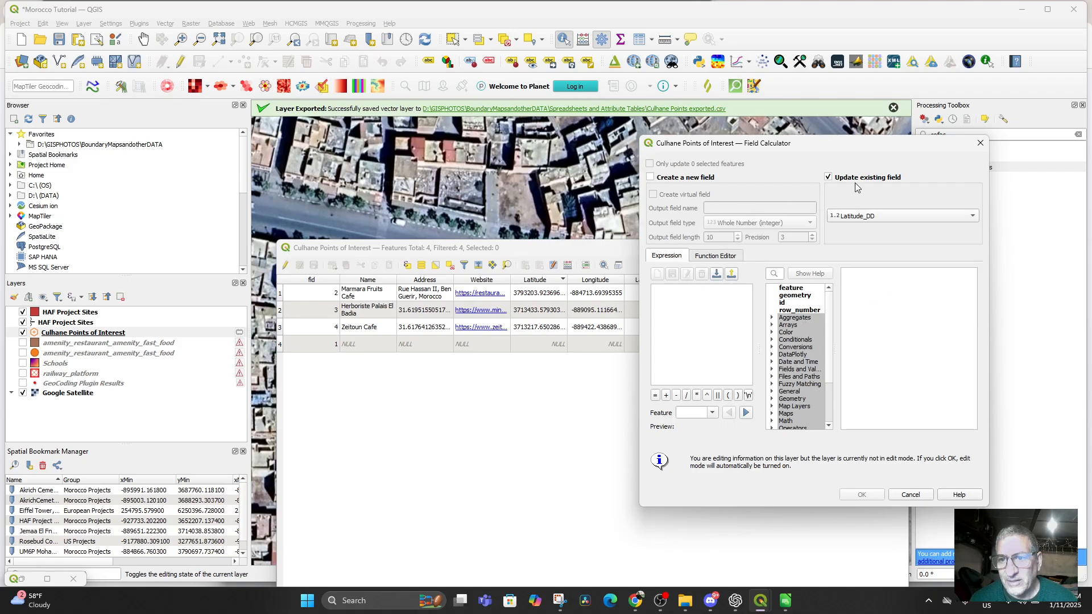
{"action": "left_click", "coordinate": [829, 178]}
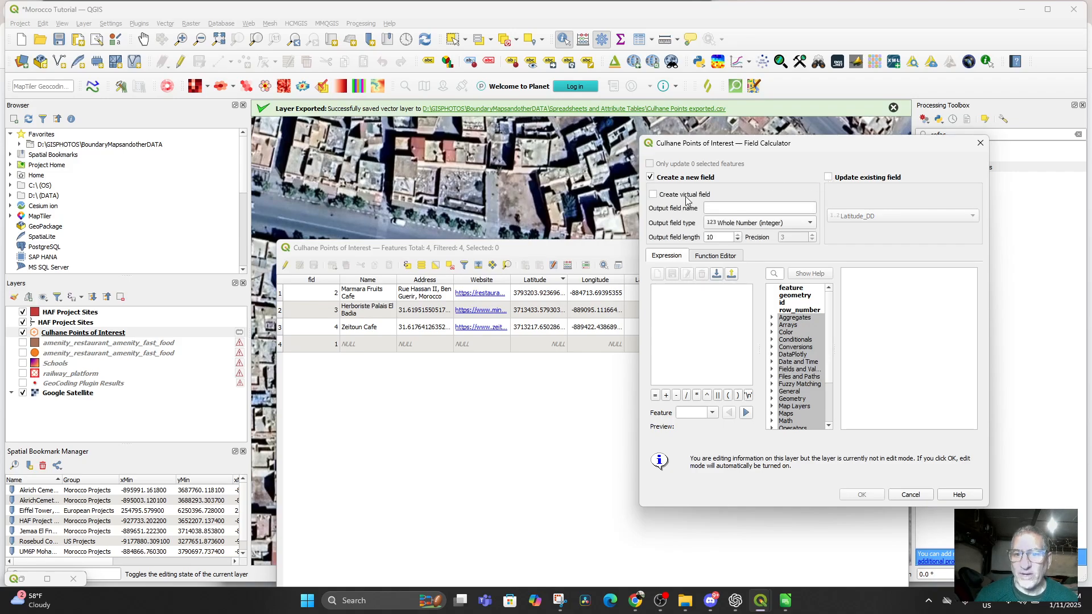
Define a new field named Longitude_DD15 of type Decimal Number (real) with length 20 and precision 10
{"action": "left_click", "coordinate": [781, 222]}
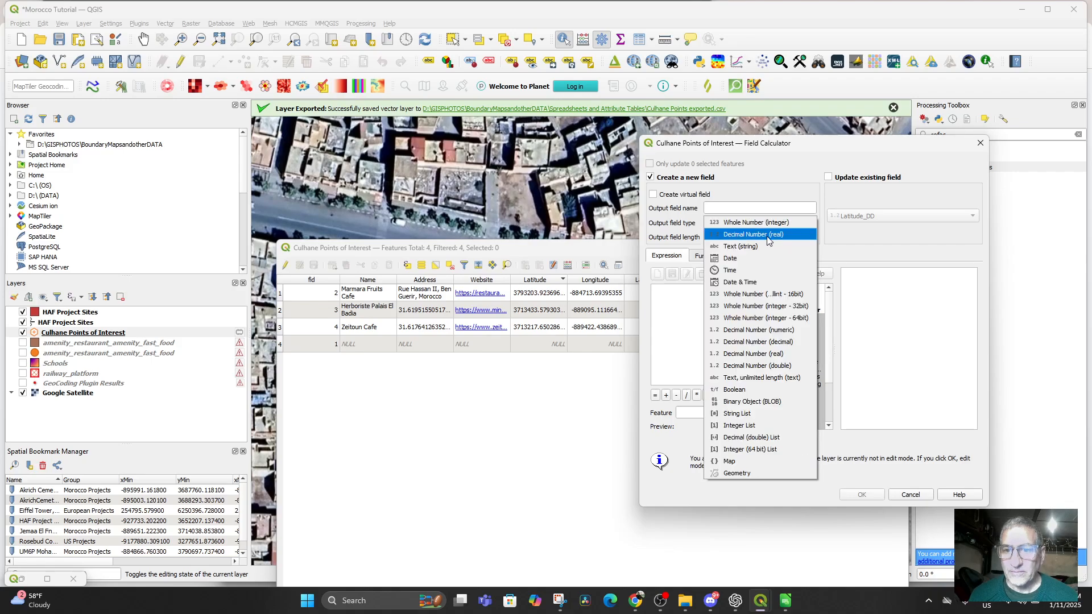
{"action": "left_click", "coordinate": [772, 235]}
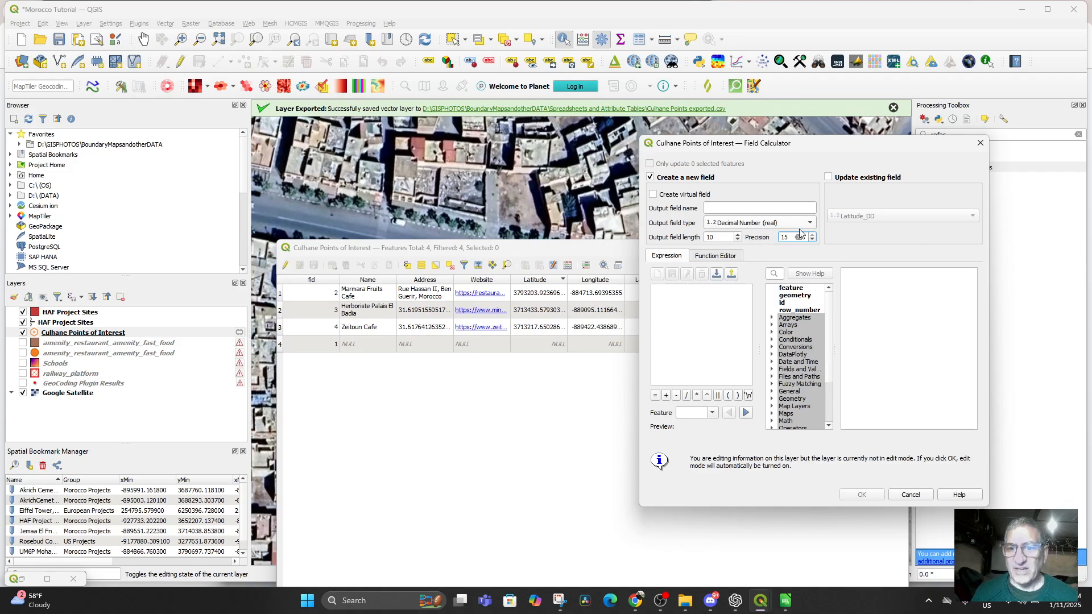
{"action": "left_click", "coordinate": [740, 200]}
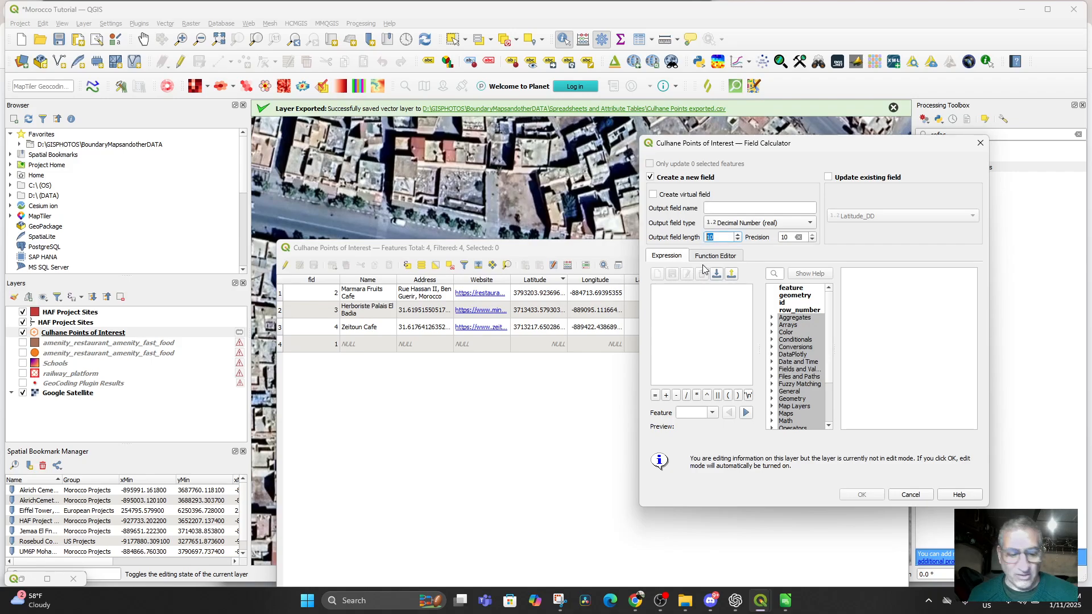
{"action": "type", "text": "2"}
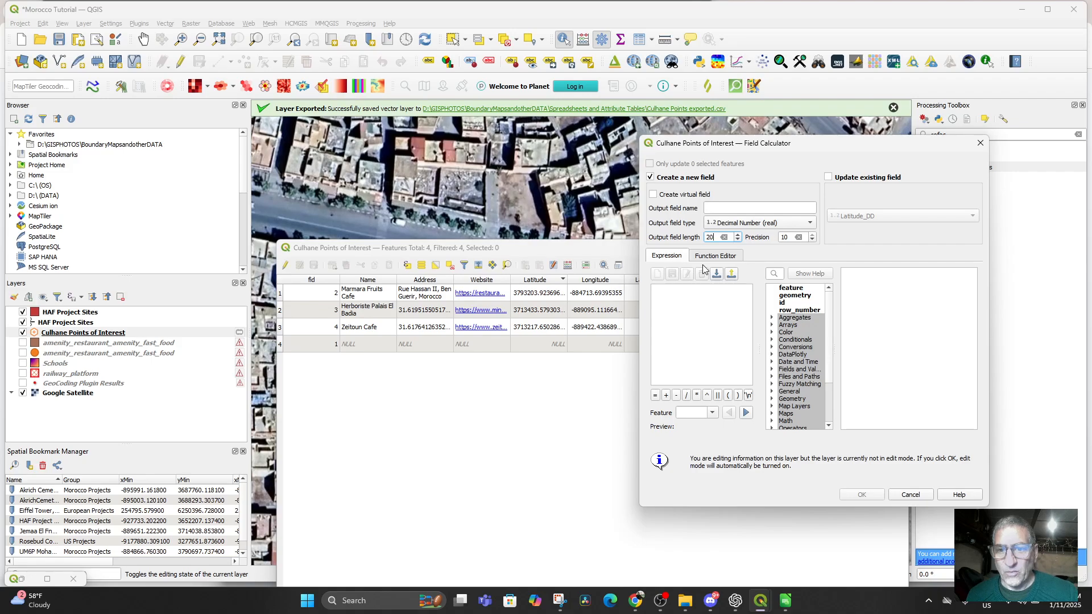
{"action": "left_click", "coordinate": [733, 207]}
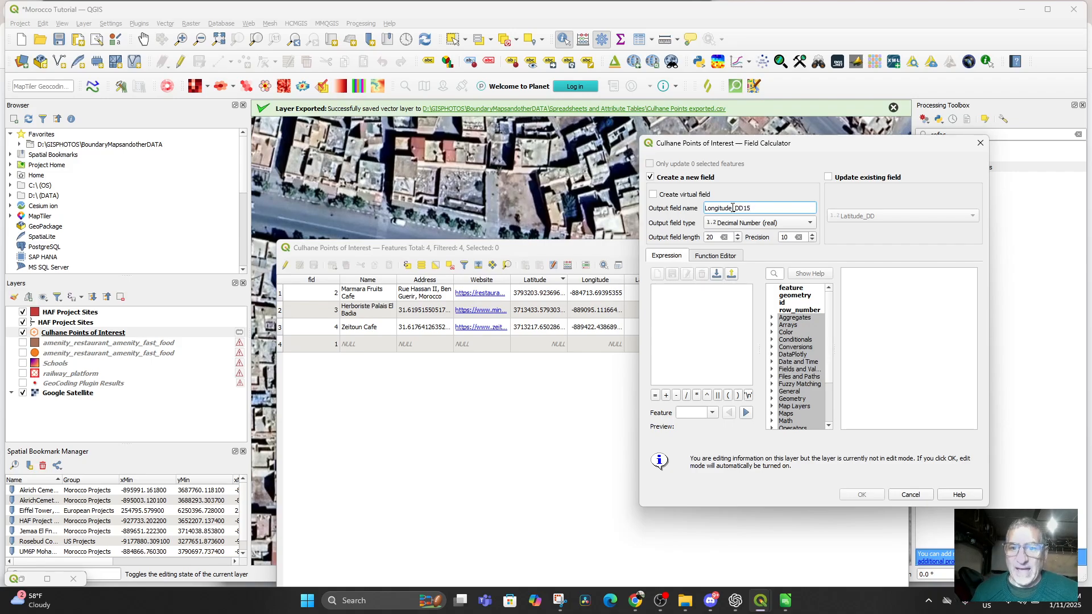
{"action": "left_click", "coordinate": [666, 304]}
{"action": "type", "text": "-7.98972052847654 417"}
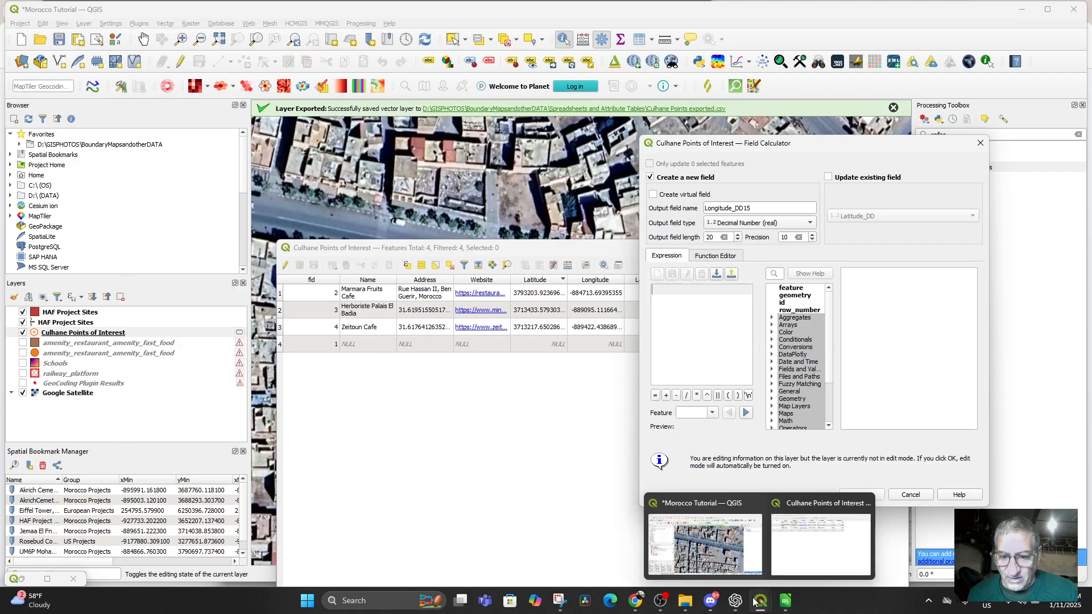
{"action": "left_click", "coordinate": [735, 600]}
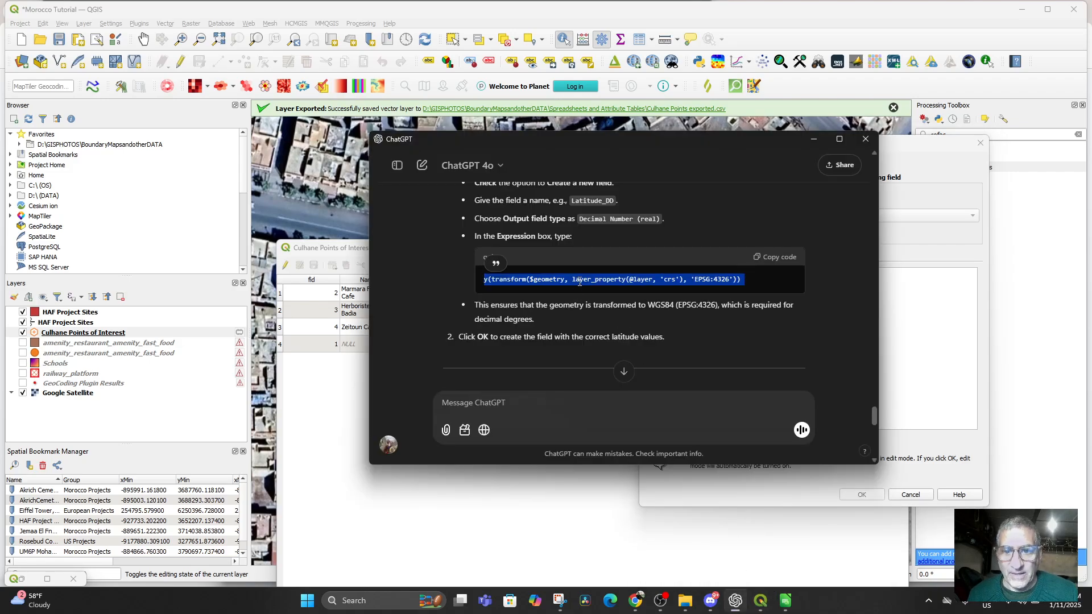
{"action": "left_click", "coordinate": [767, 256]}
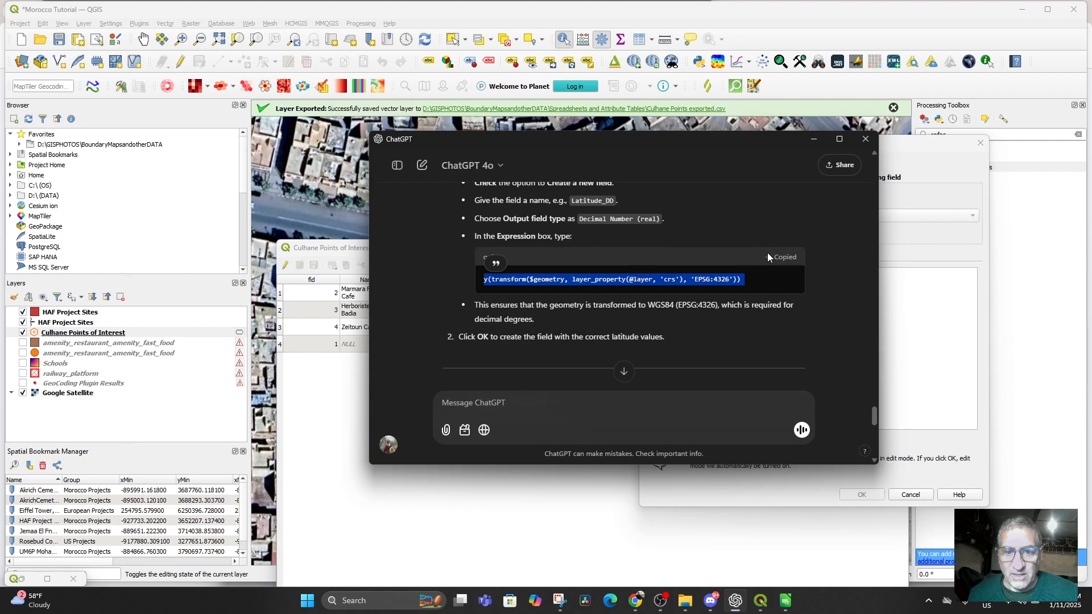
{"action": "left_click", "coordinate": [916, 391]}
{"action": "left_click", "coordinate": [687, 303]}
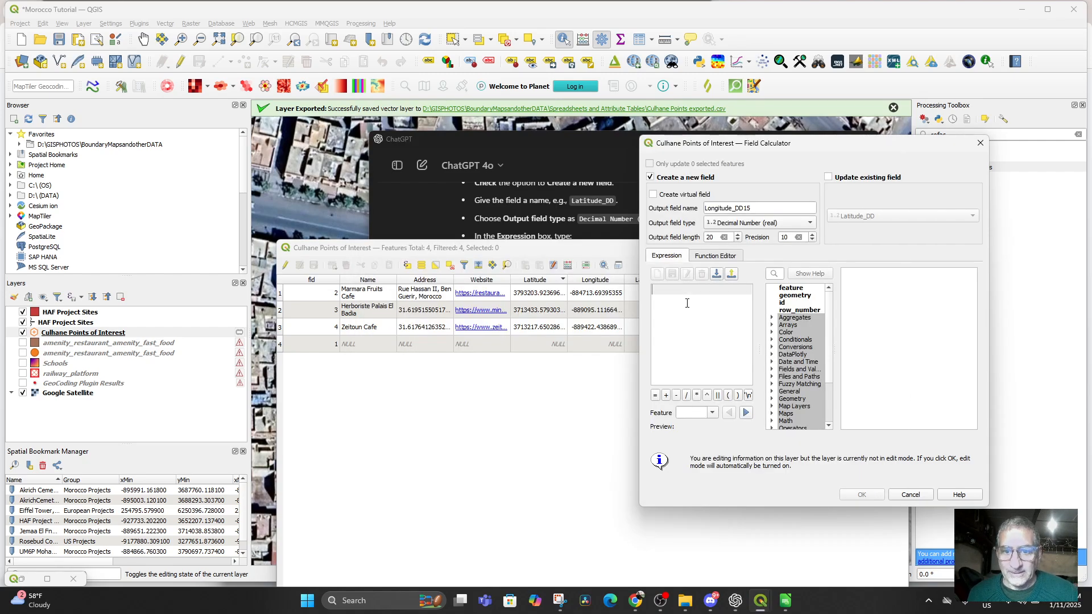
{"action": "key", "text": "ctrl+v"}
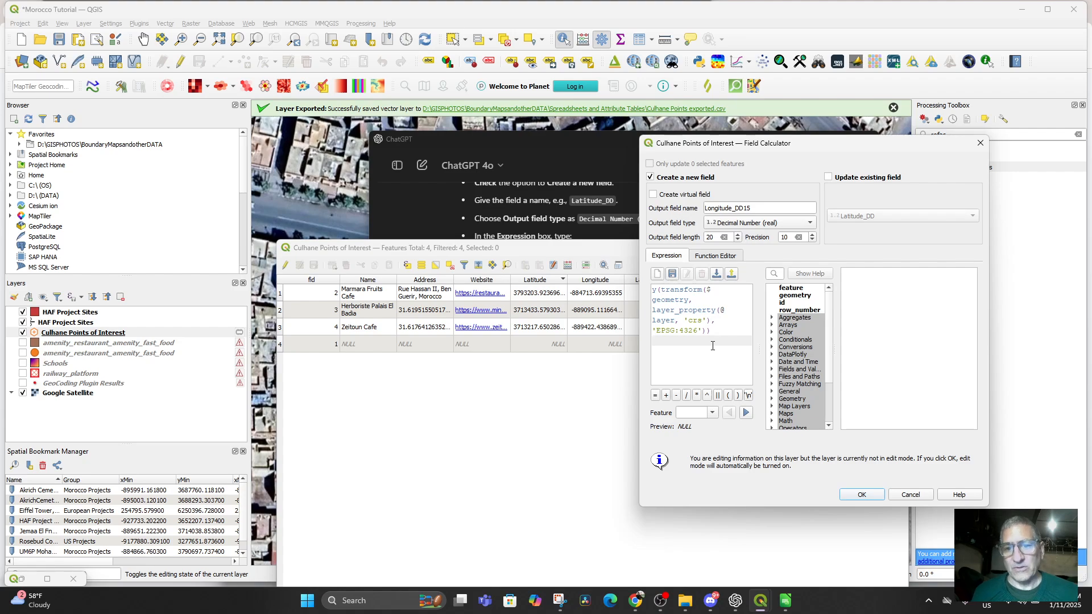
Recheck the latitude expression in ChatGPT and change the new field's name to Latitude_DD15
{"action": "left_click", "coordinate": [439, 191]}
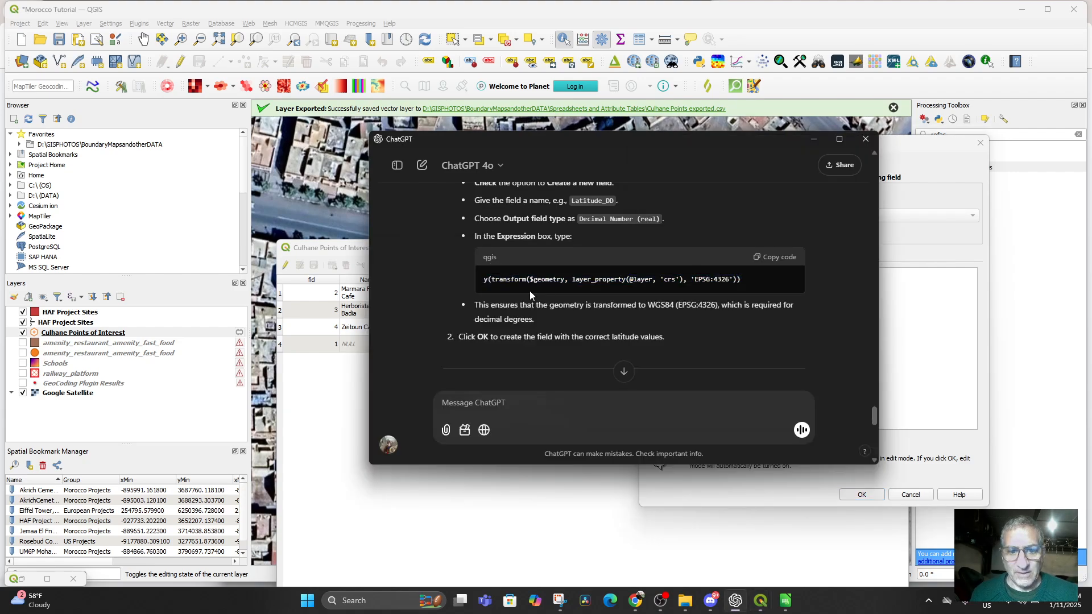
{"action": "left_click", "coordinate": [747, 496]}
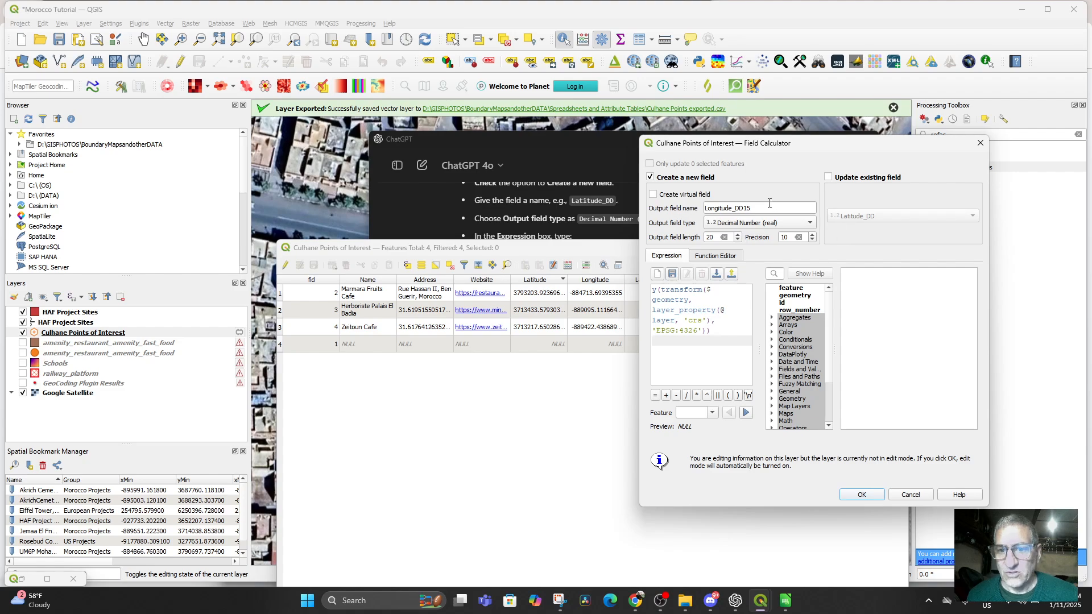
{"action": "left_click_drag", "start_coordinate": [705, 209], "coordinate": [717, 210]}
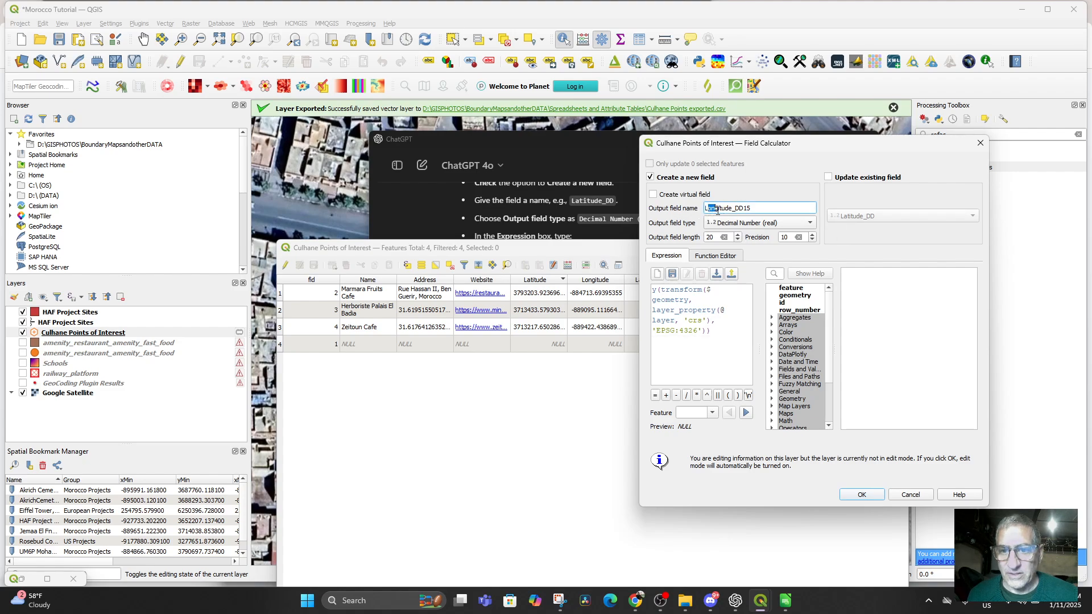
{"action": "type", "text": "Lat"}
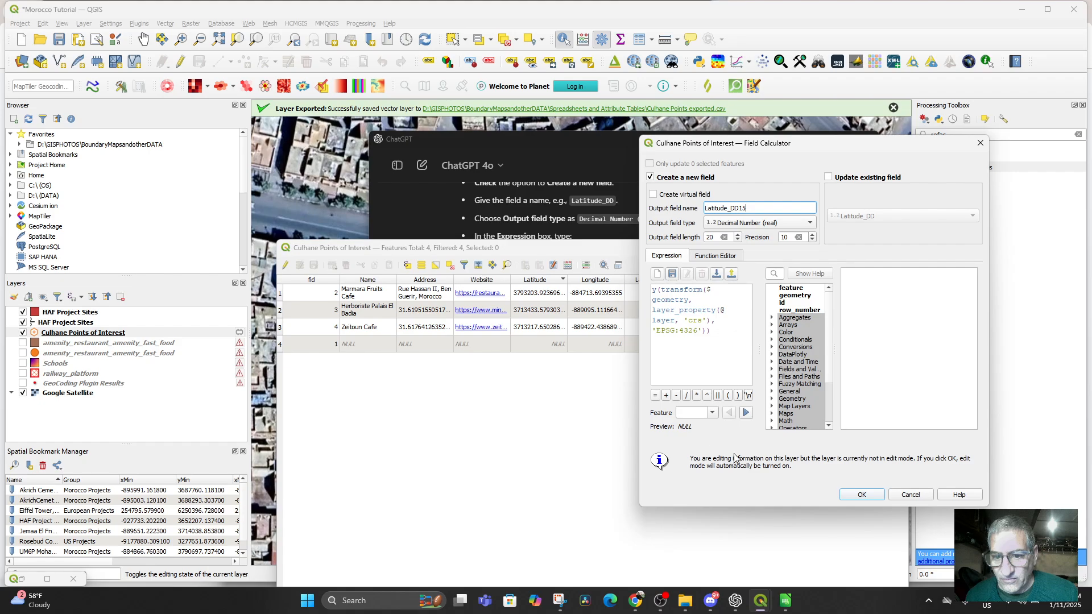
Create the Latitude_DD15 field and start another new field named Longitude_DD15 in the Field Calculator
{"action": "left_click", "coordinate": [862, 495]}
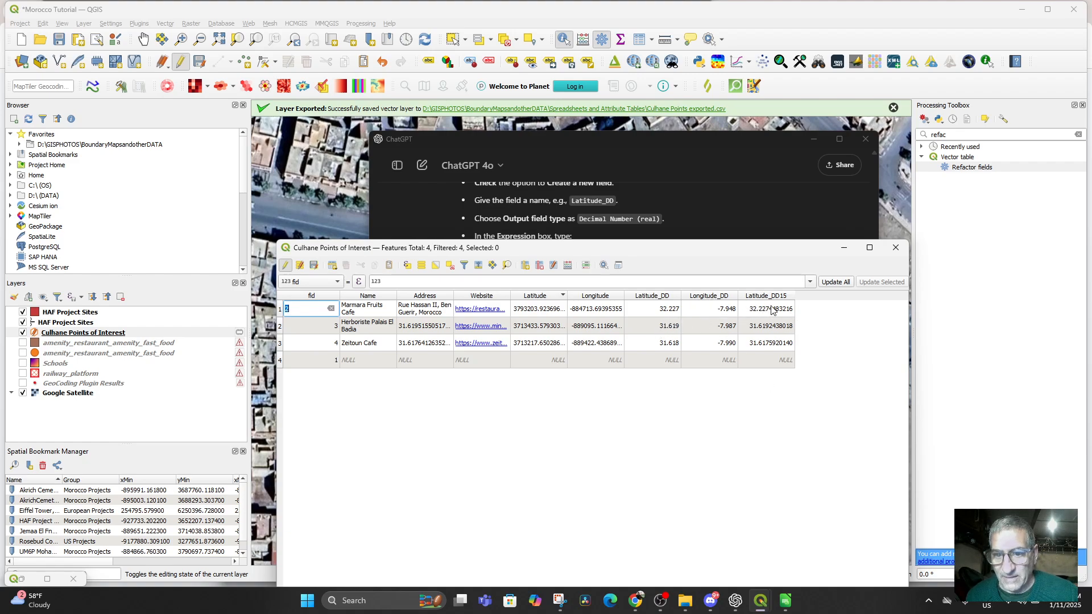
{"action": "left_click", "coordinate": [567, 265]}
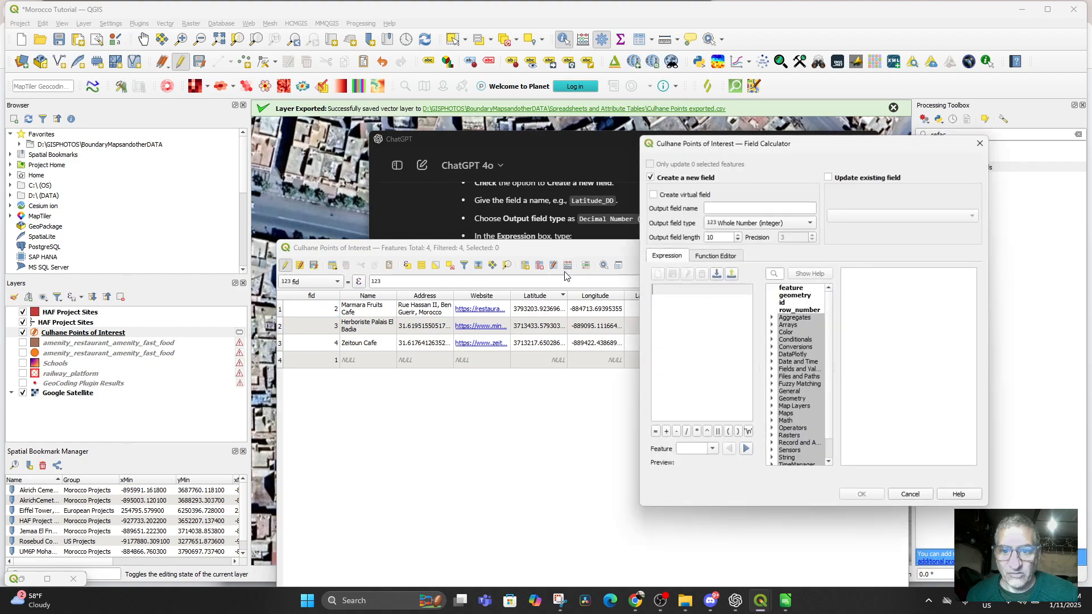
{"action": "left_click", "coordinate": [729, 209]}
{"action": "type", "text": "L"}
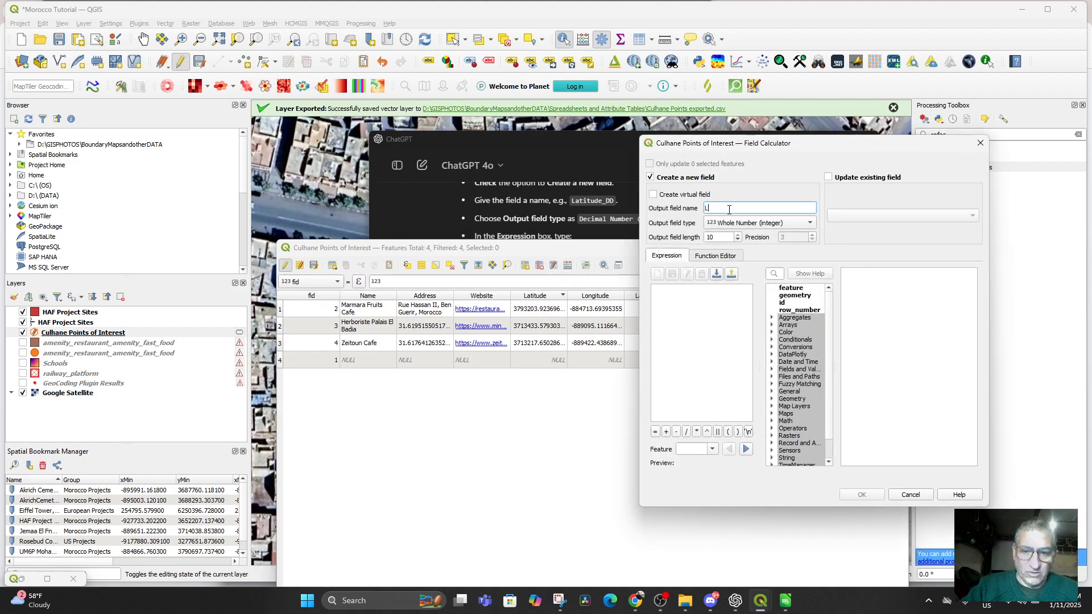
{"action": "type", "text": "ongitude_DD15"}
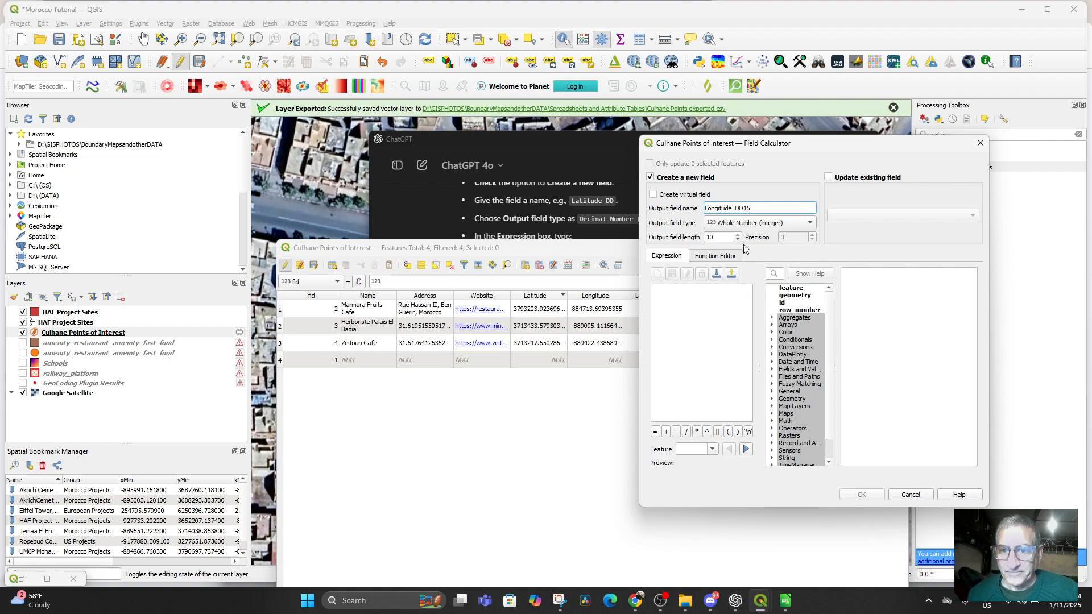
Set the Longitude_DD15 field's type to Decimal Number (real) with length 20 and precision 15
{"action": "left_click", "coordinate": [765, 223]}
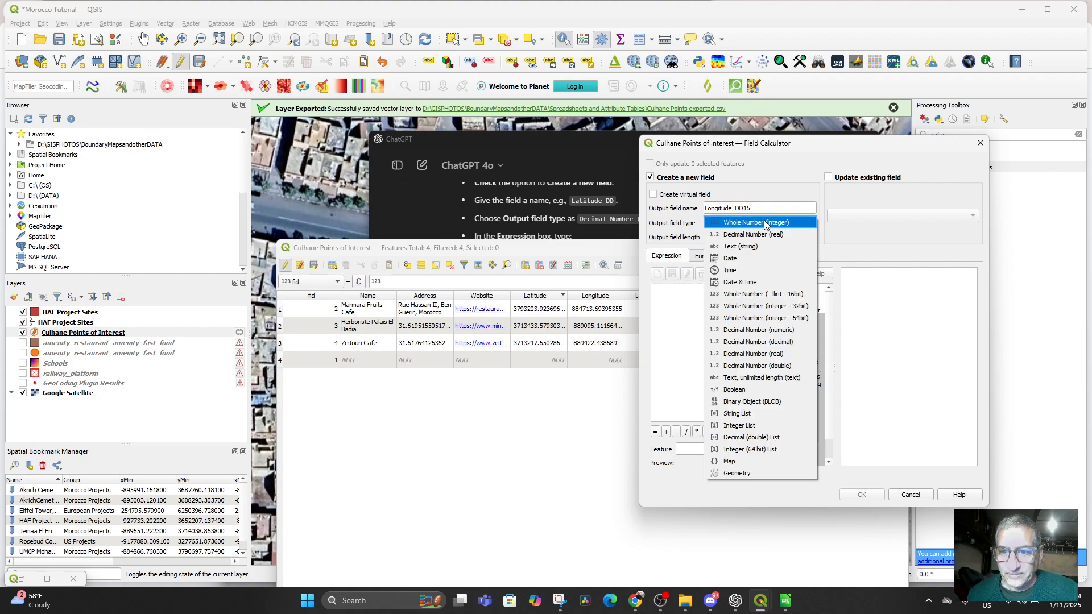
{"action": "left_click", "coordinate": [759, 239]}
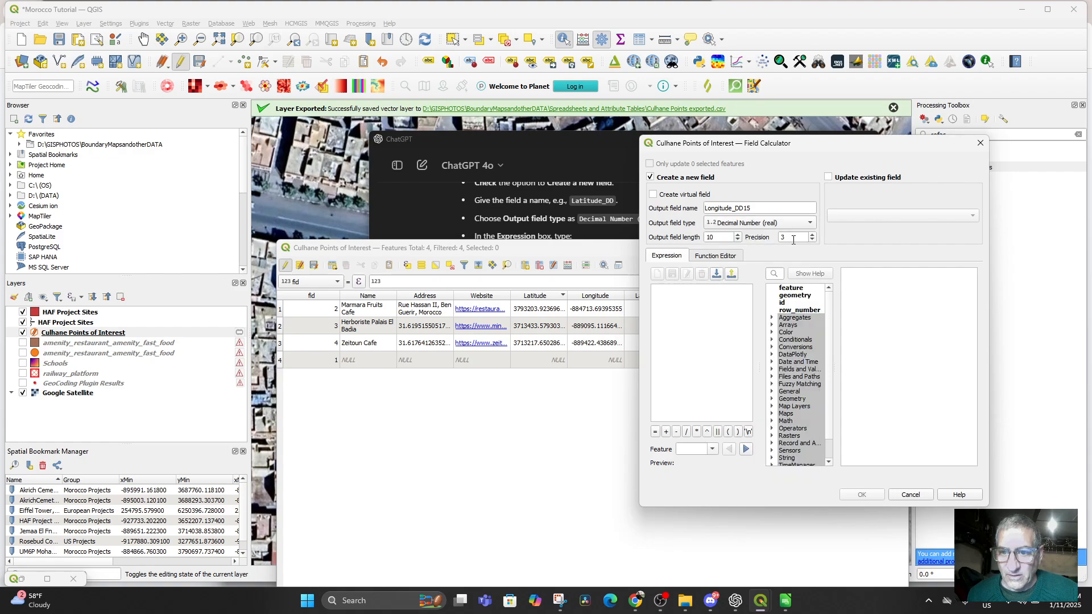
{"action": "left_click_drag", "start_coordinate": [719, 240], "coordinate": [698, 242]}
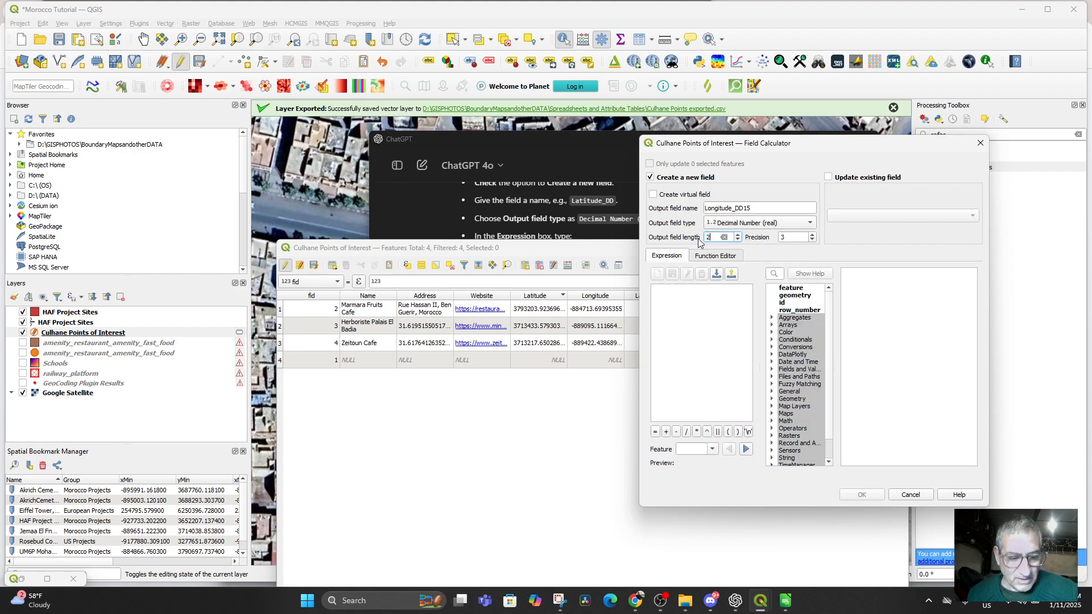
{"action": "type", "text": "20"}
{"action": "double_click", "coordinate": [775, 237]}
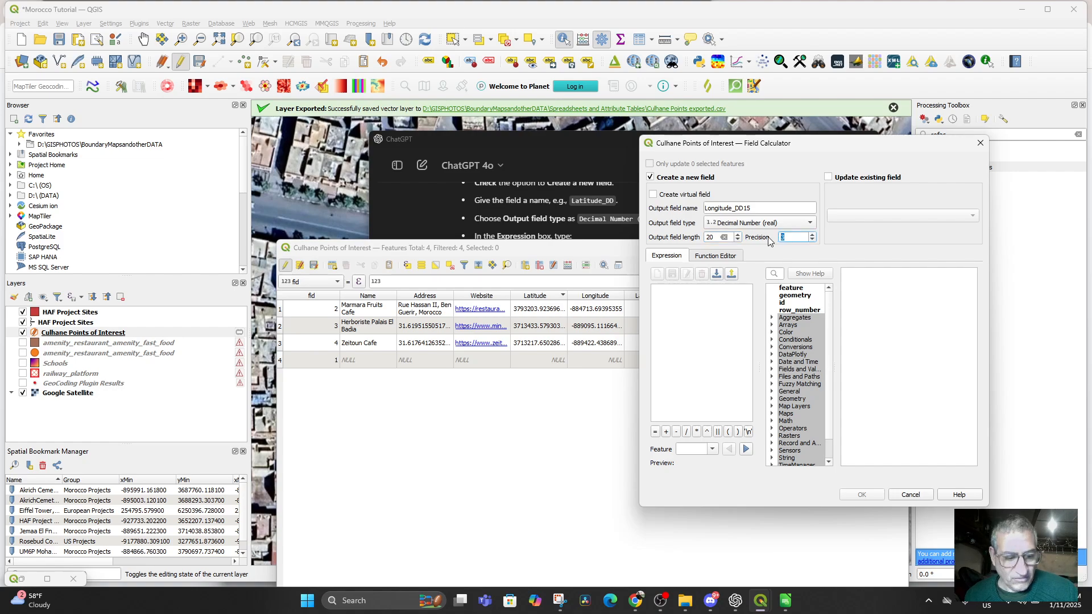
{"action": "type", "text": "15"}
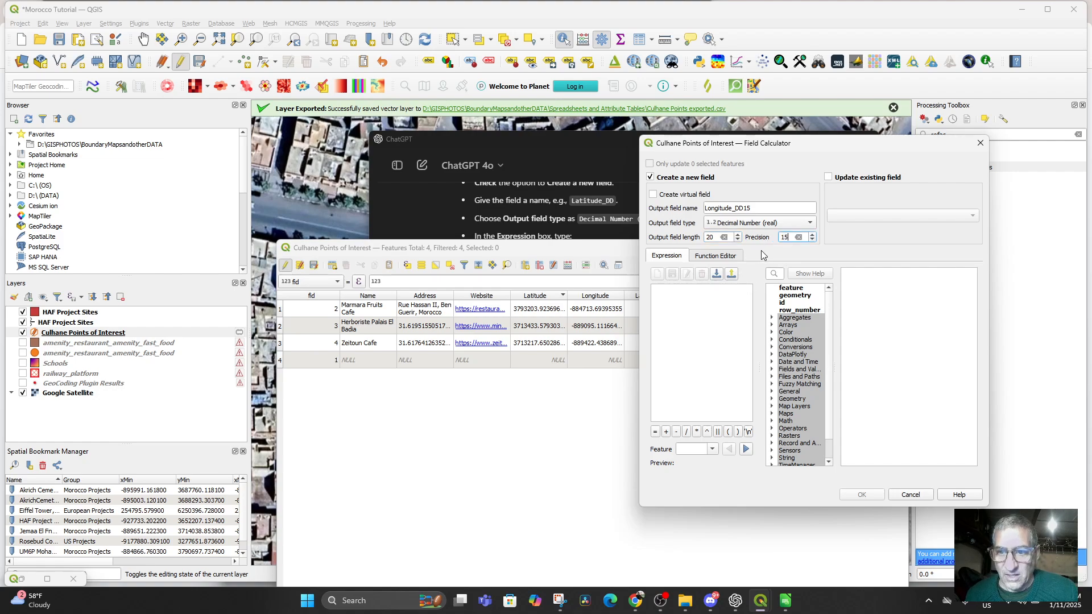
{"action": "left_click", "coordinate": [707, 290]}
{"action": "key", "text": "ctrl+v"}
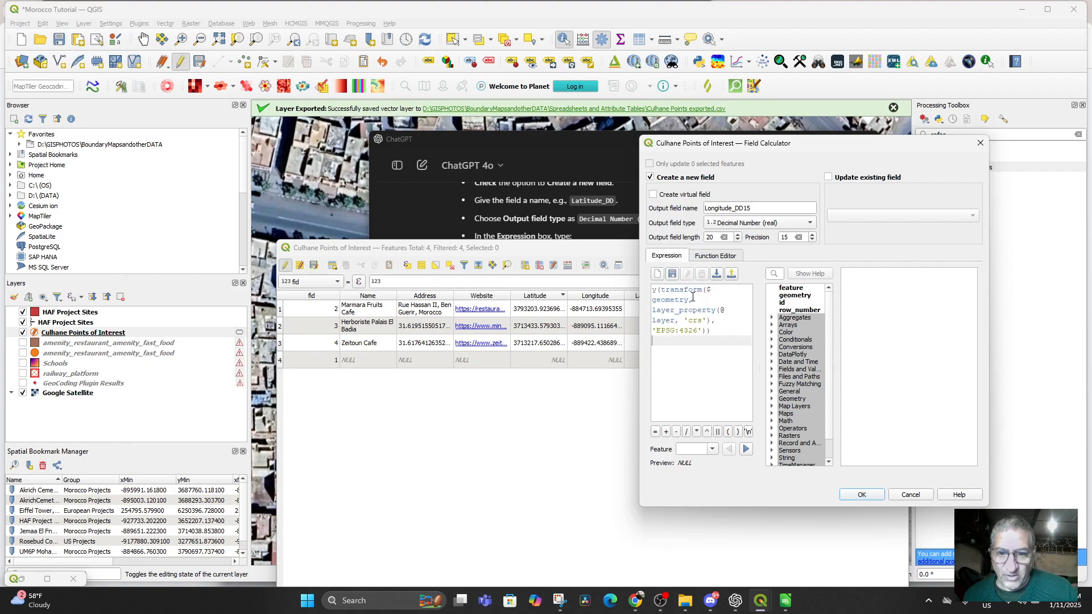
{"action": "left_click_drag", "start_coordinate": [659, 288], "coordinate": [652, 290]}
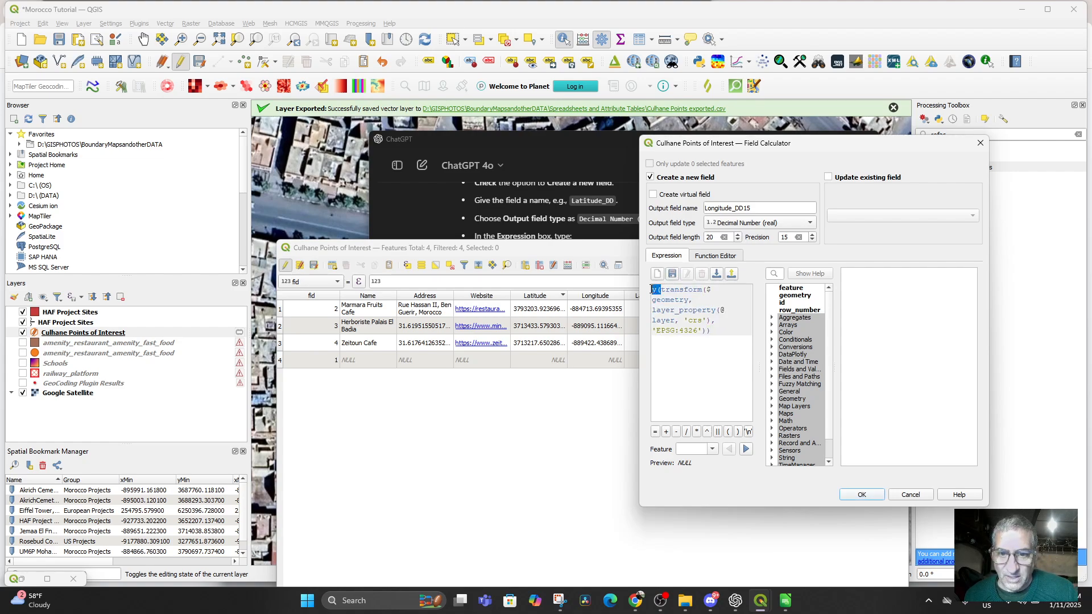
{"action": "left_click", "coordinate": [657, 291]}
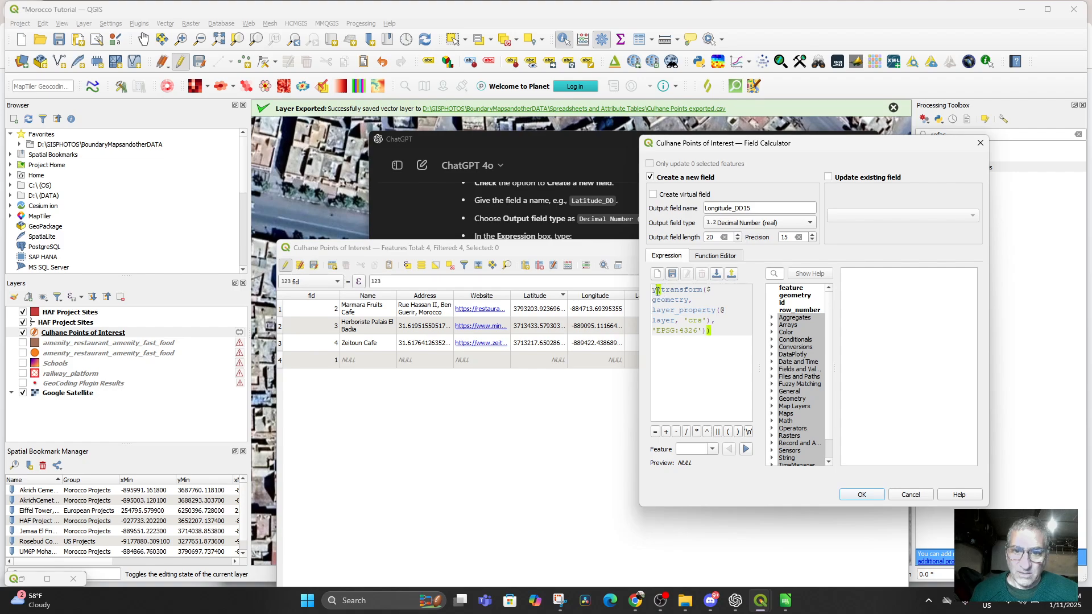
{"action": "double_click", "coordinate": [654, 290]}
{"action": "type", "text": "x"}
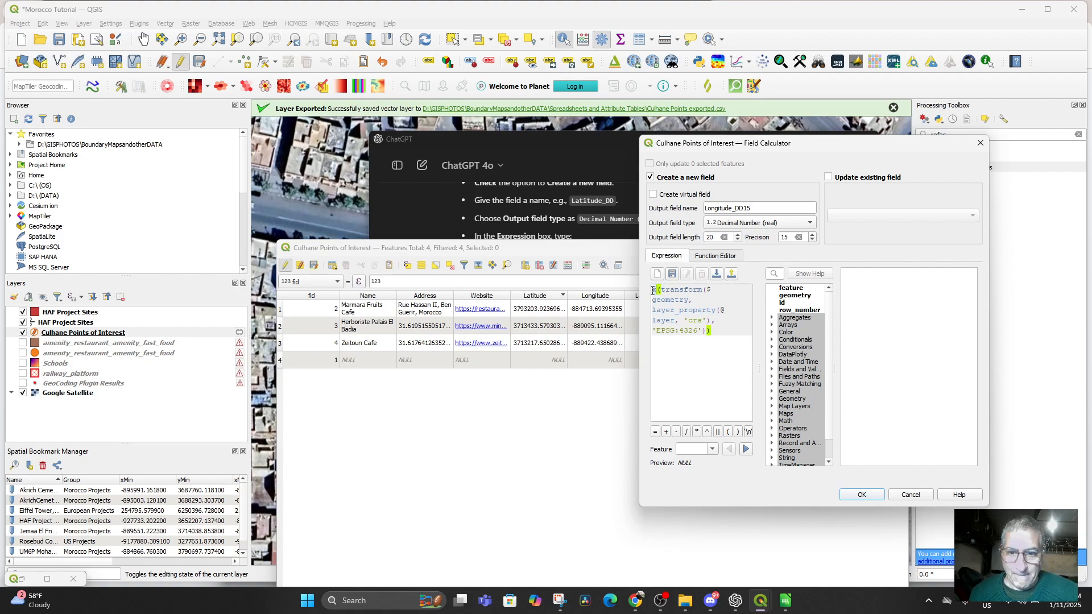
{"action": "left_click", "coordinate": [677, 363]}
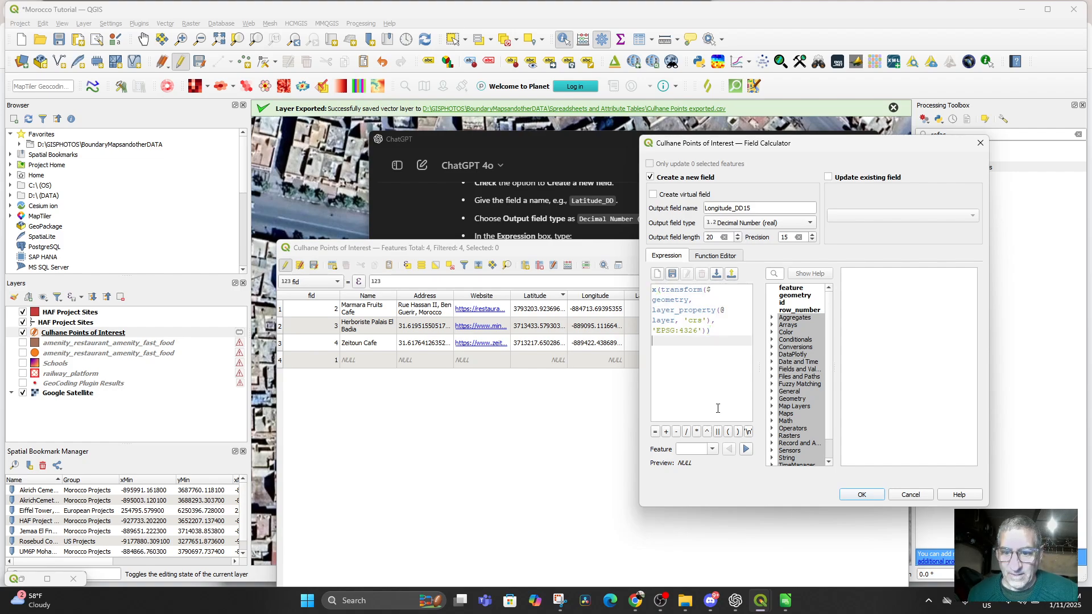
{"action": "left_click", "coordinate": [860, 494]}
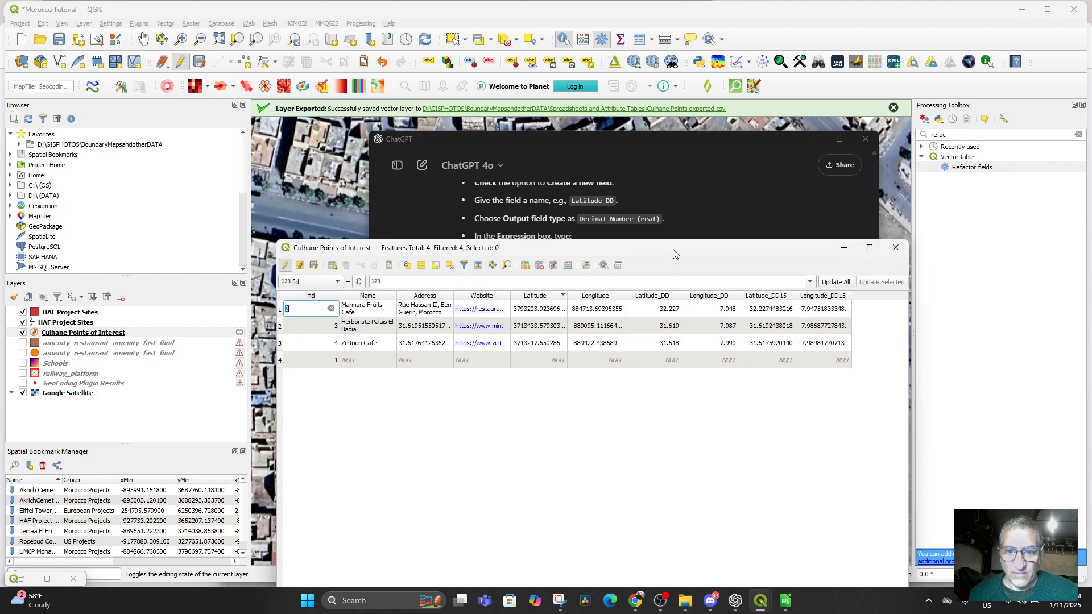
Close the attribute table and save both the Culhane Points of Interest edits and the project
{"action": "left_click_drag", "start_coordinate": [673, 254], "coordinate": [673, 176]}
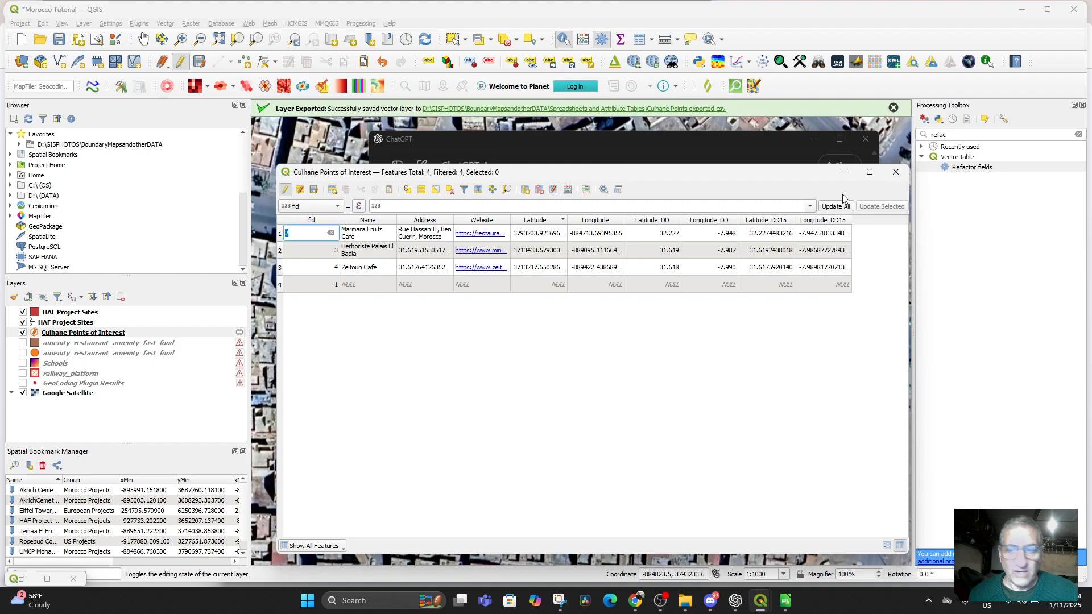
{"action": "left_click", "coordinate": [895, 172]}
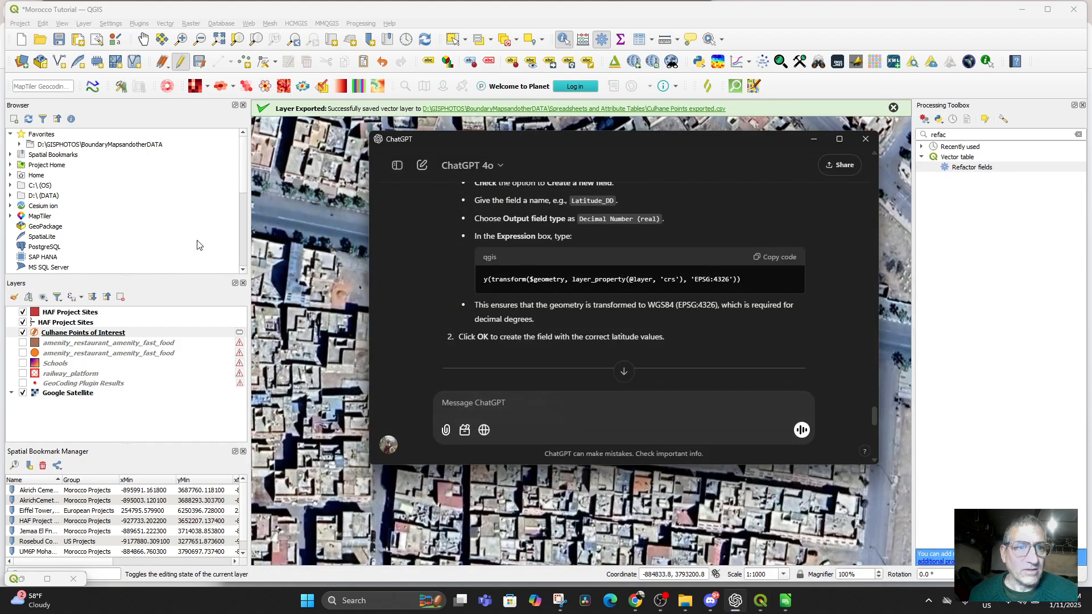
{"action": "left_click", "coordinate": [199, 61]}
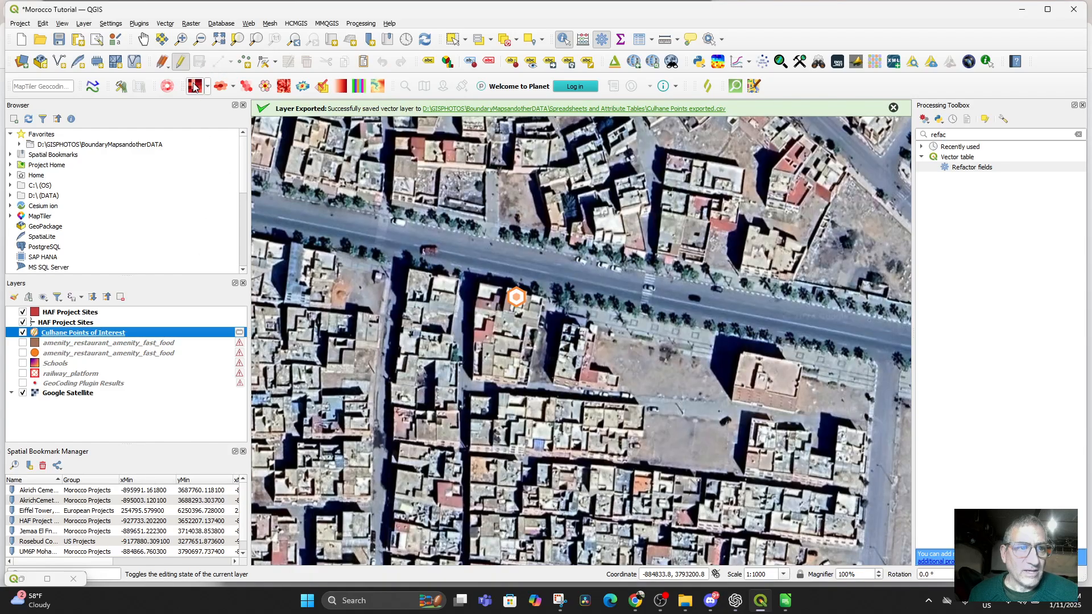
{"action": "left_click", "coordinate": [61, 39]}
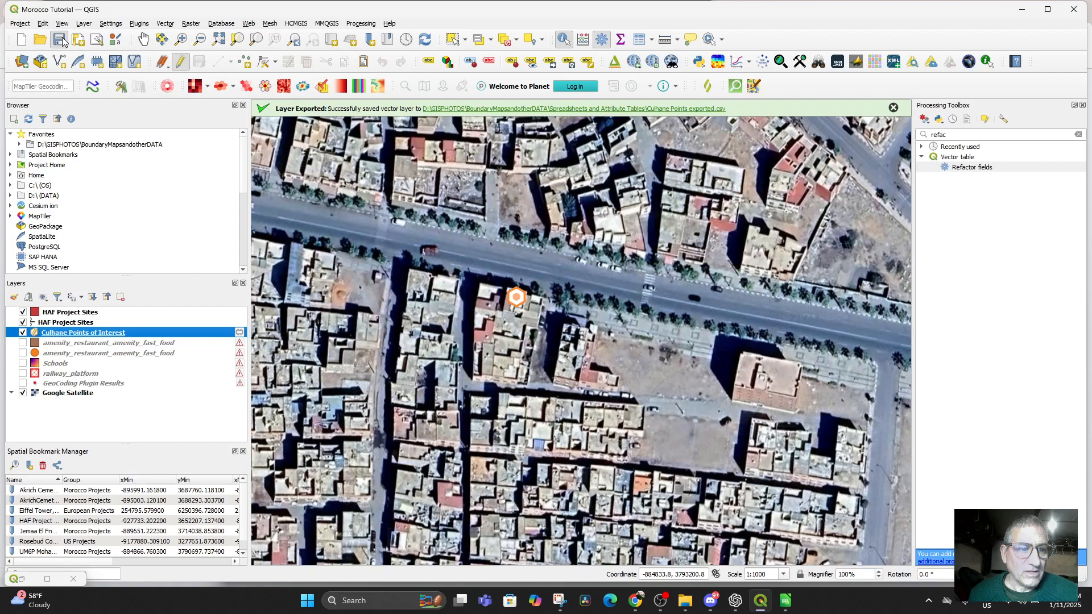
{"action": "left_click", "coordinate": [239, 333]}
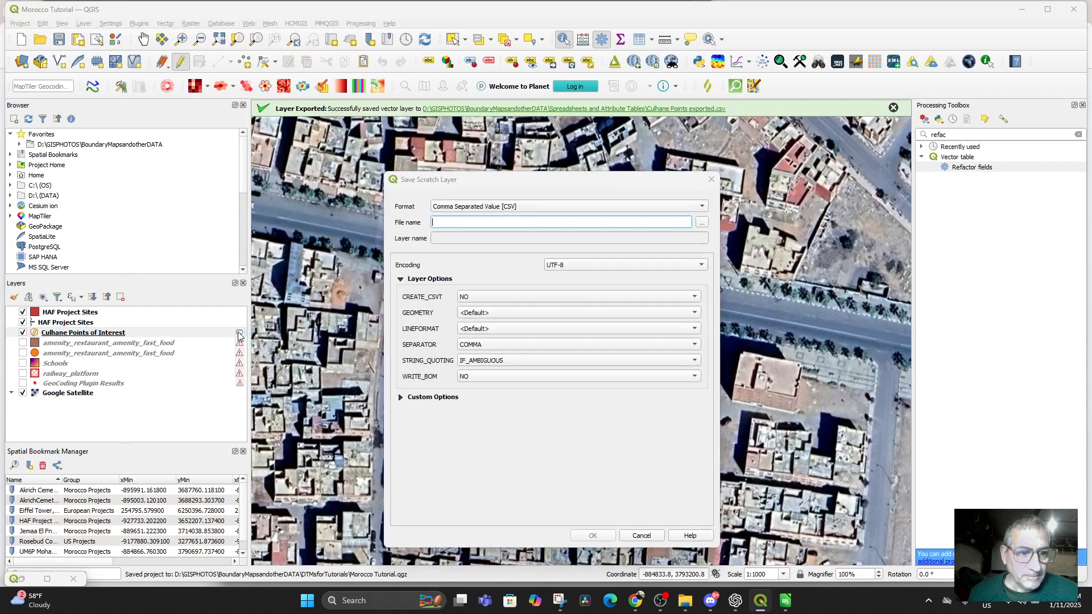
{"action": "left_click", "coordinate": [642, 536]}
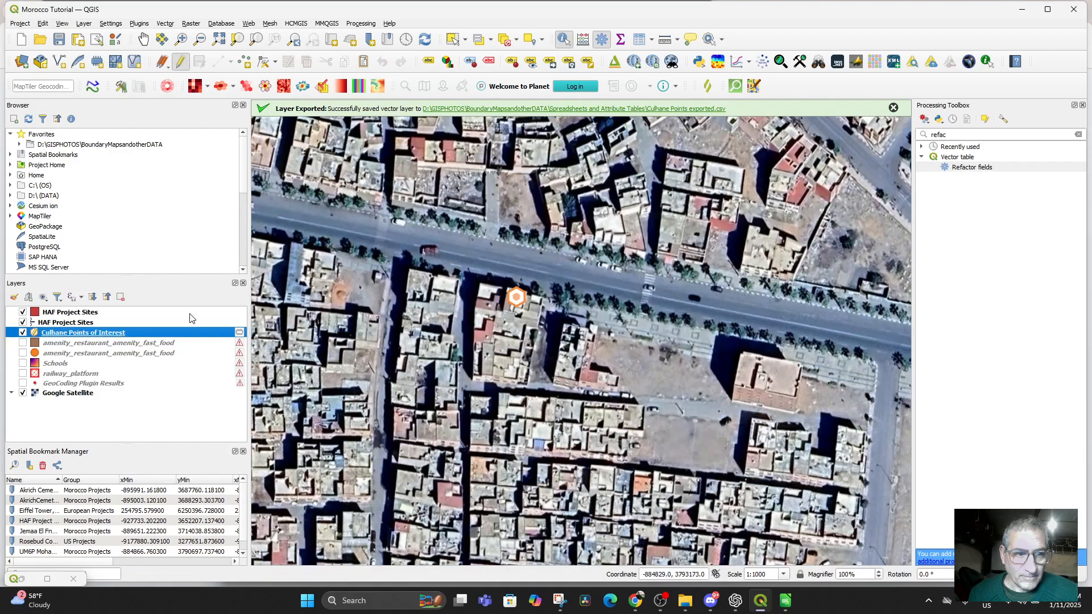
{"action": "left_click", "coordinate": [239, 334]}
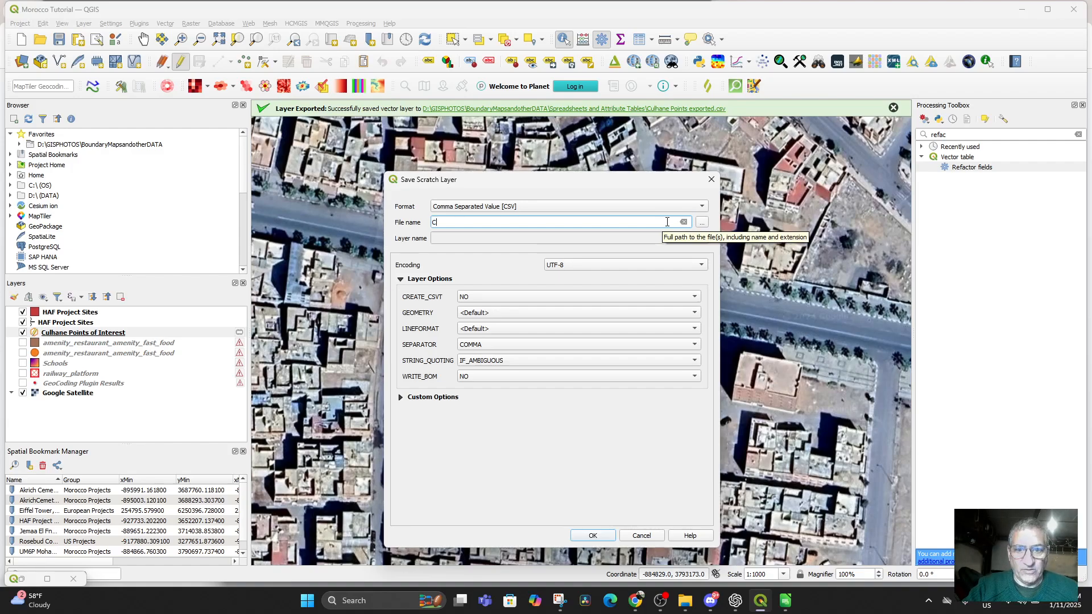
{"action": "left_click", "coordinate": [702, 222]}
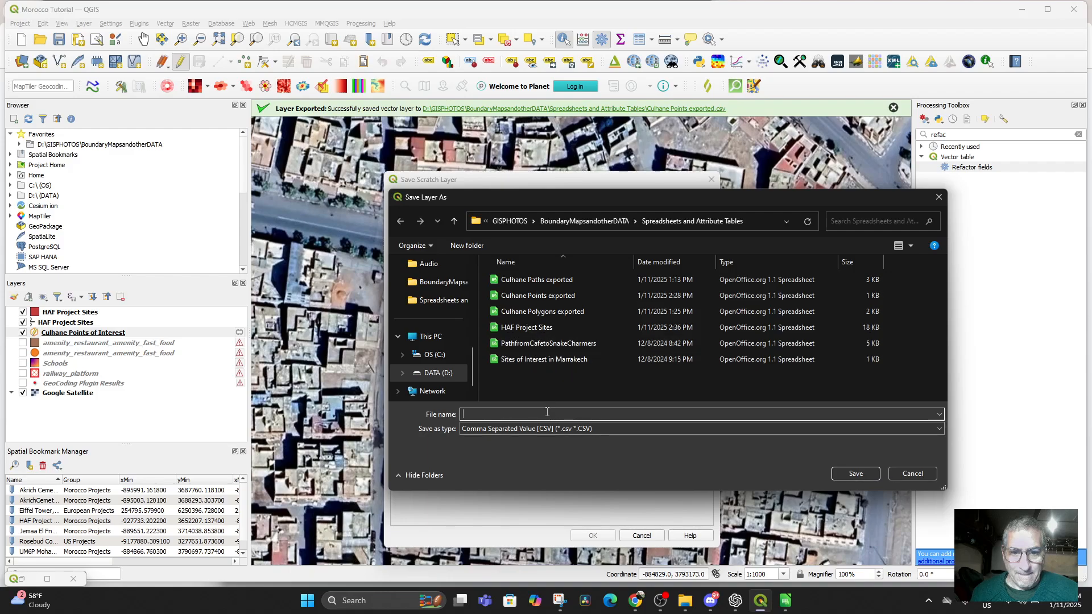
{"action": "type", "text": "Culhane P"}
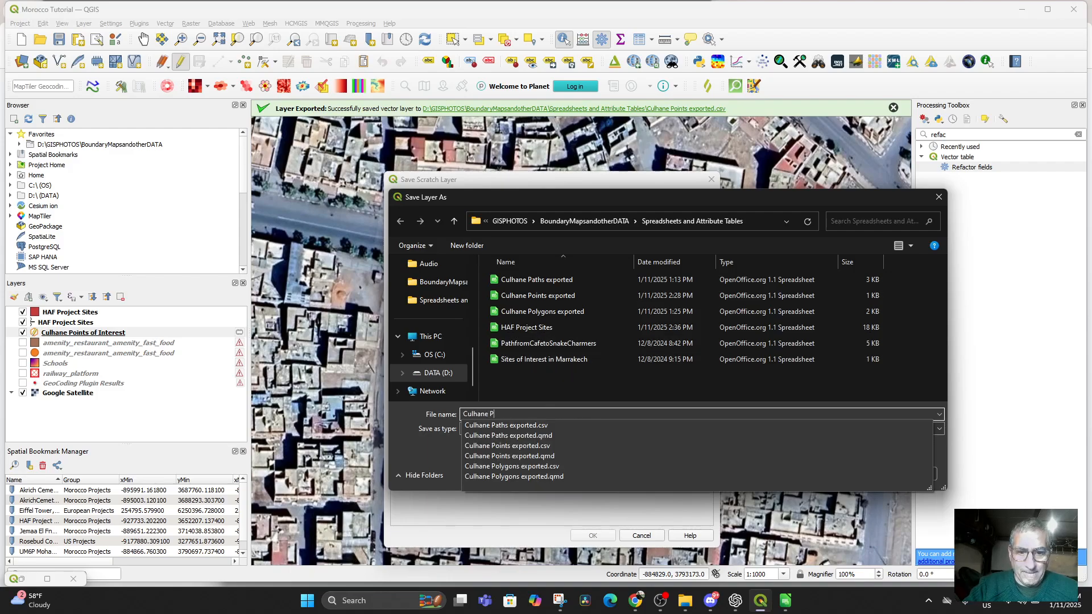
{"action": "type", "text": "oints of n"}
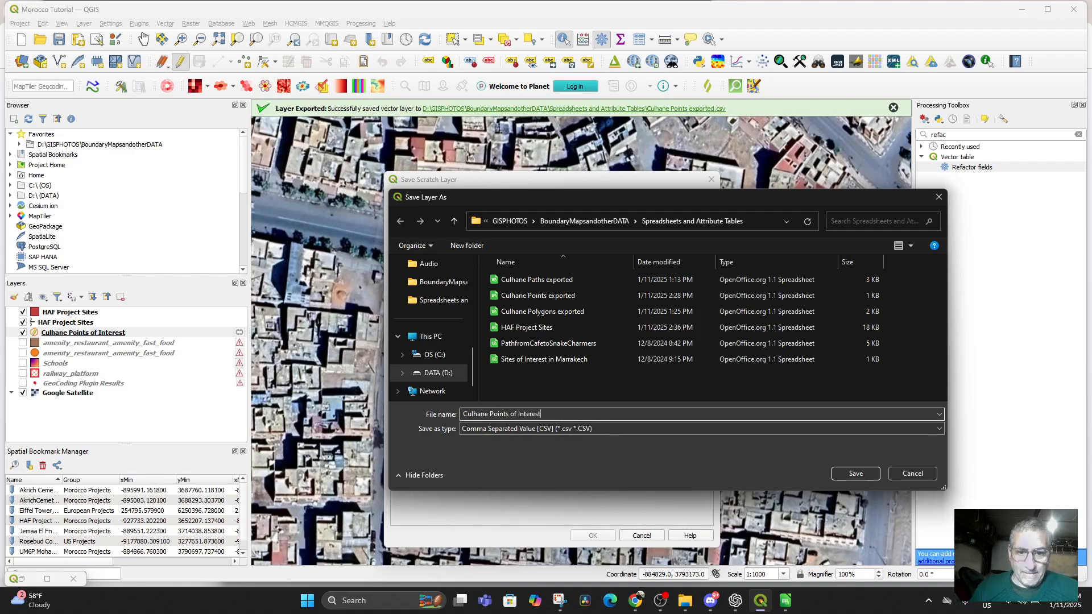
{"action": "left_click", "coordinate": [848, 479]}
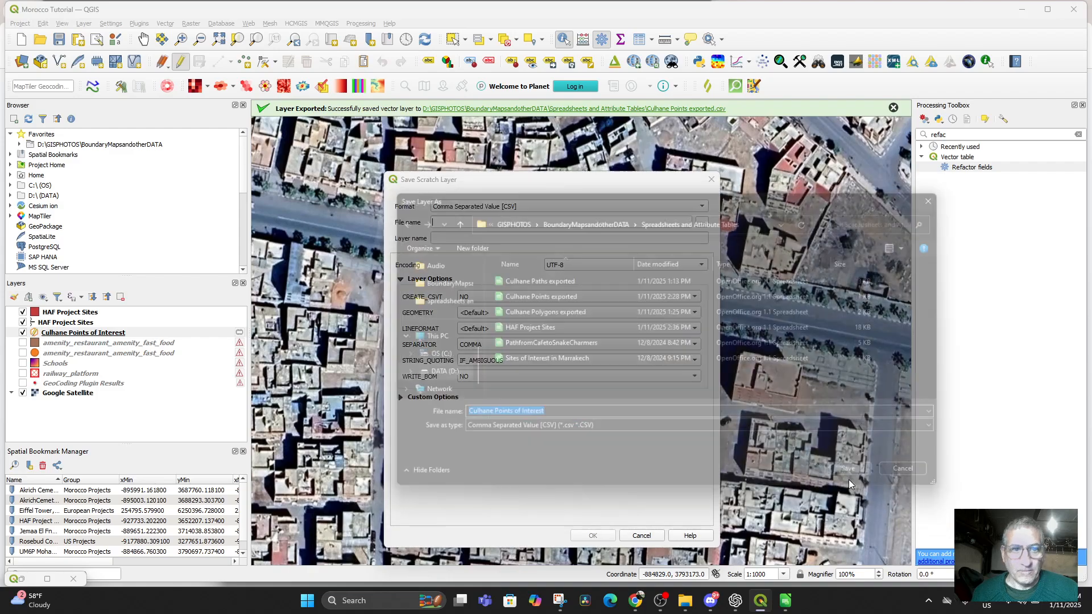
{"action": "left_click", "coordinate": [634, 537]}
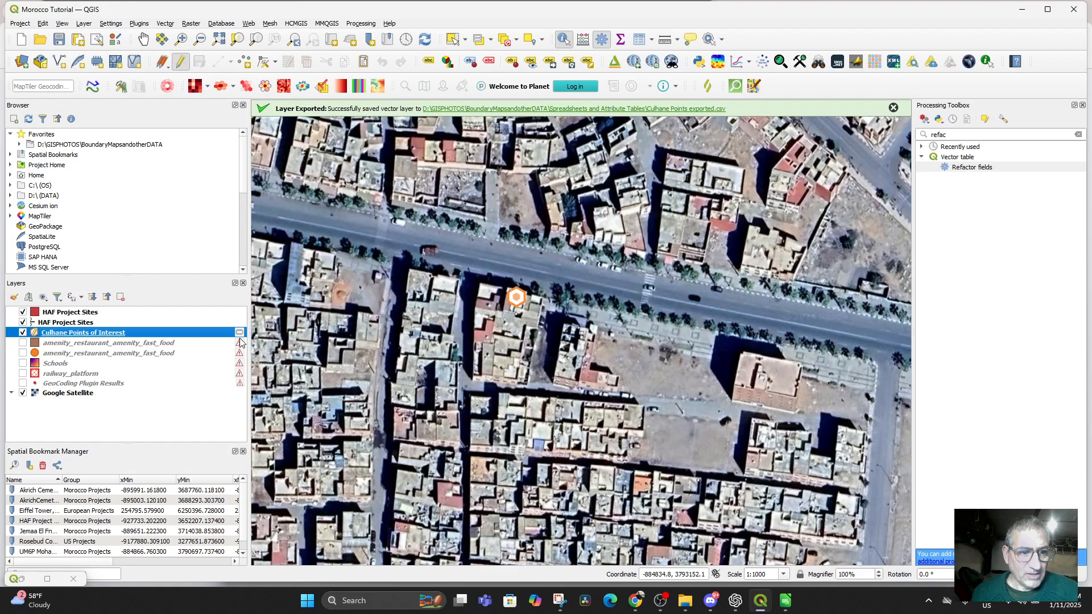
{"action": "left_click", "coordinate": [240, 334]}
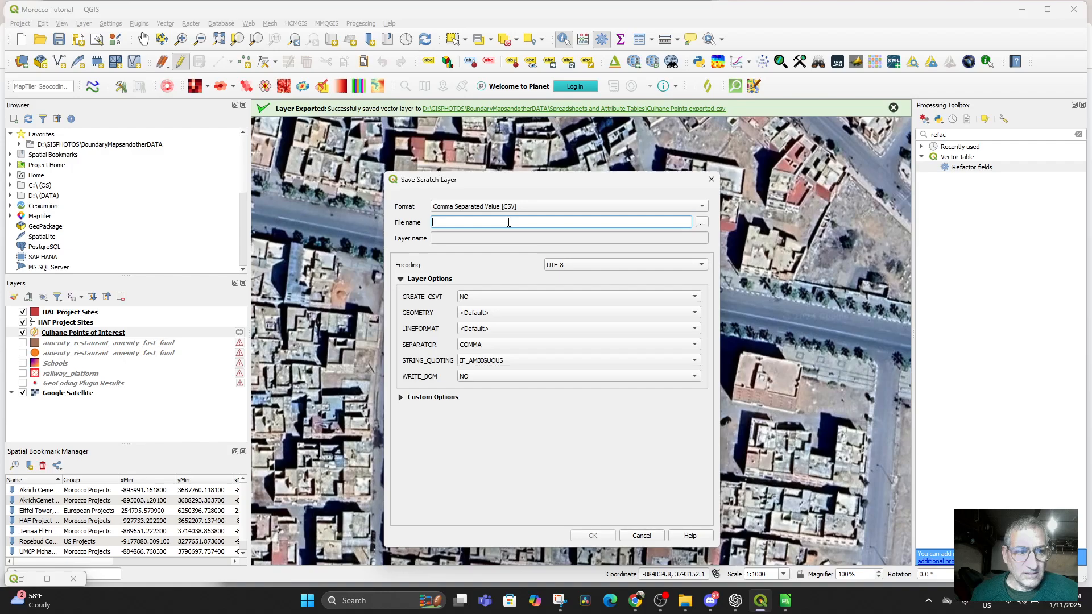
{"action": "left_click", "coordinate": [642, 536]}
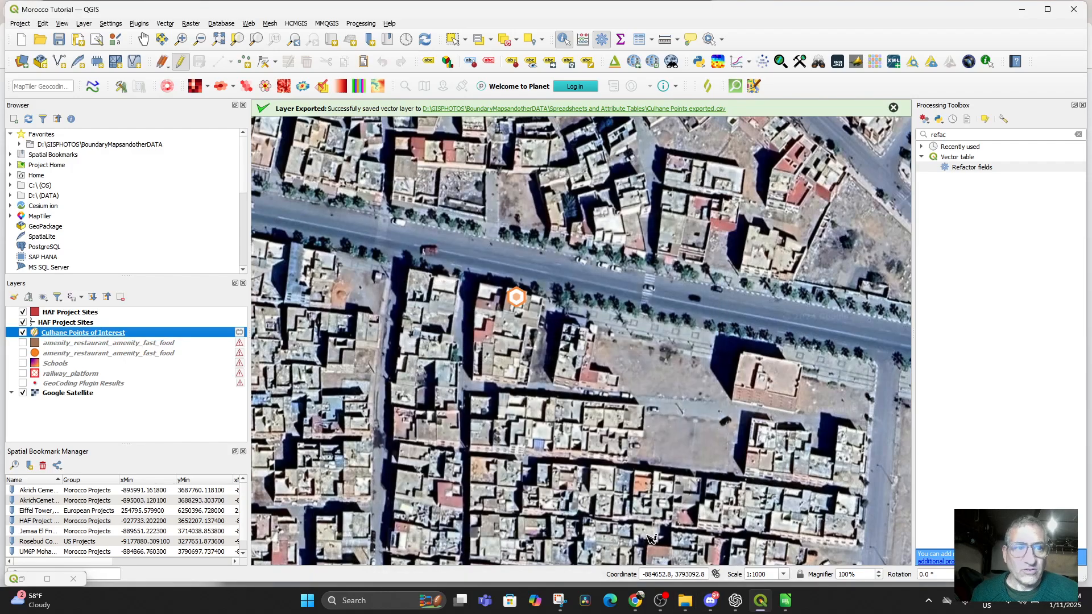
Turn off editing for the Culhane Points of Interest layer
{"action": "left_click", "coordinate": [179, 63]}
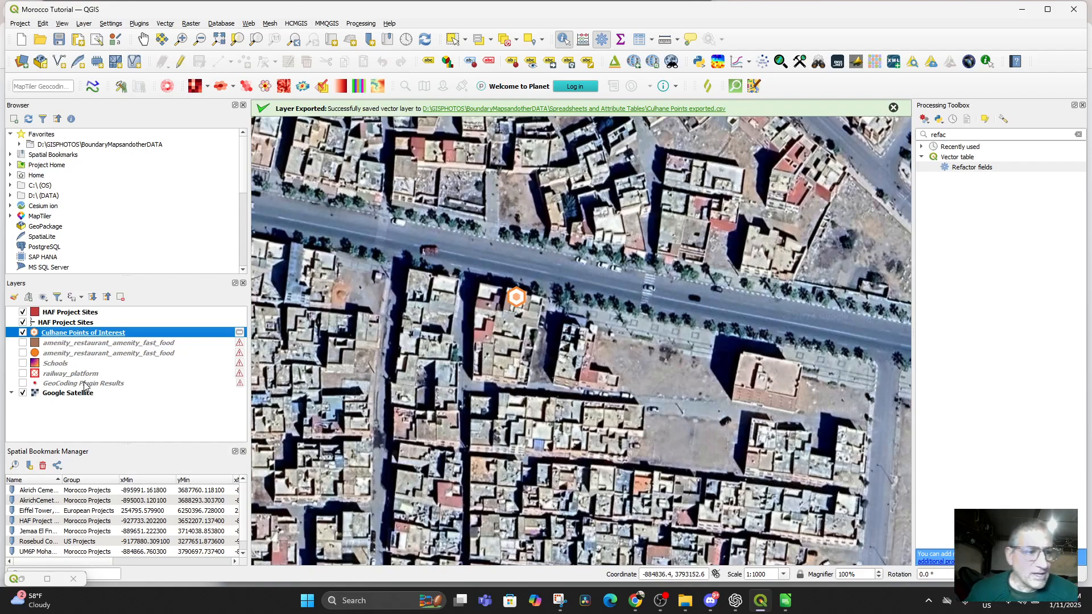
Try to export Culhane Points of Interest as CSV, overwriting the existing Culhane Points exported.csv file
{"action": "right_click", "coordinate": [81, 336]}
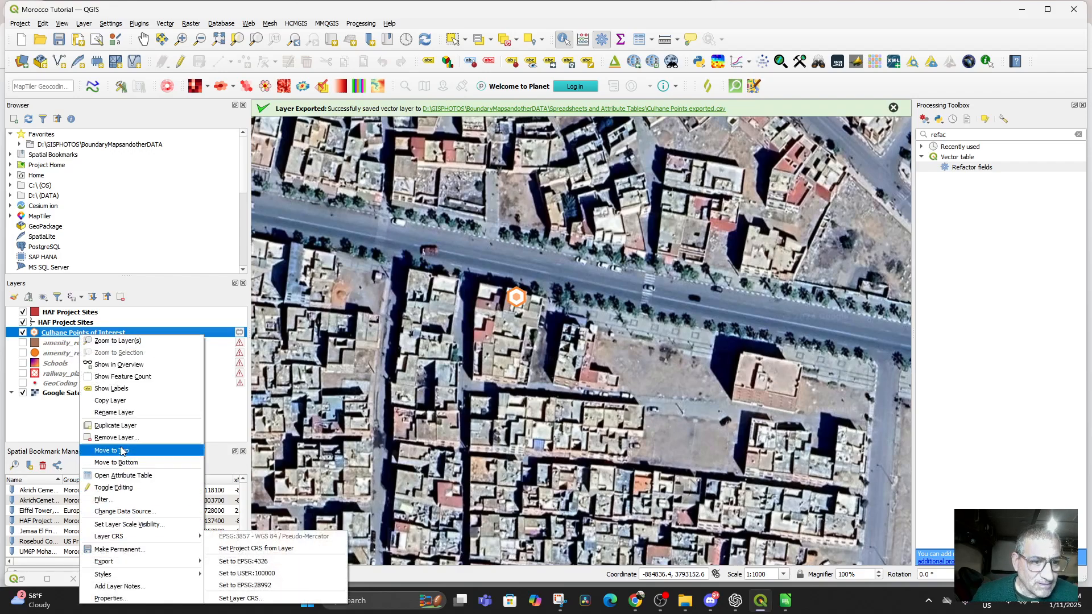
{"action": "mouse_move", "coordinate": [151, 541]}
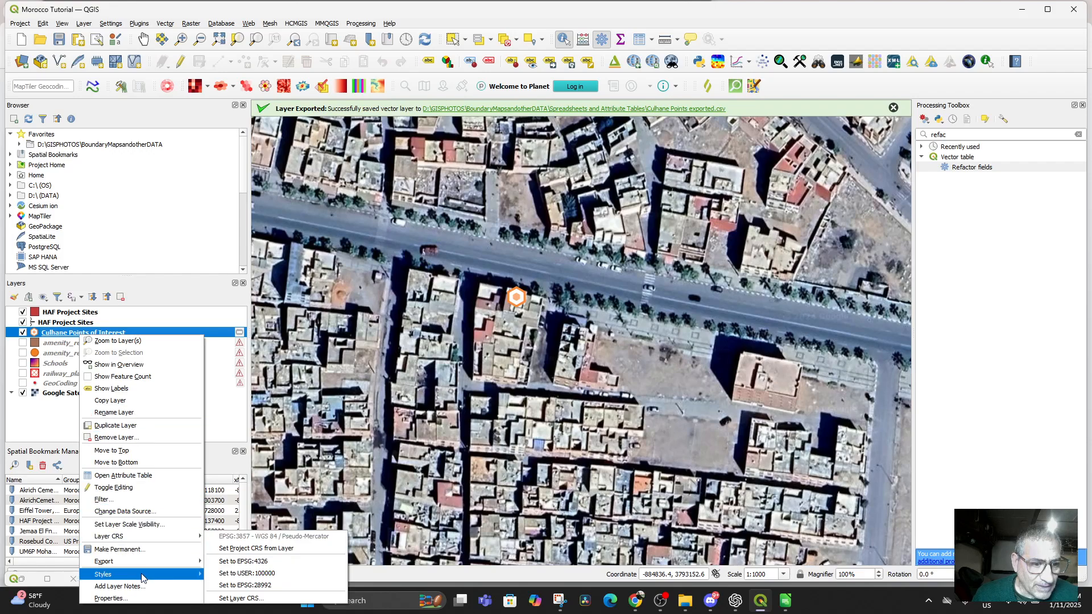
{"action": "mouse_move", "coordinate": [142, 566]}
{"action": "left_click", "coordinate": [253, 561]}
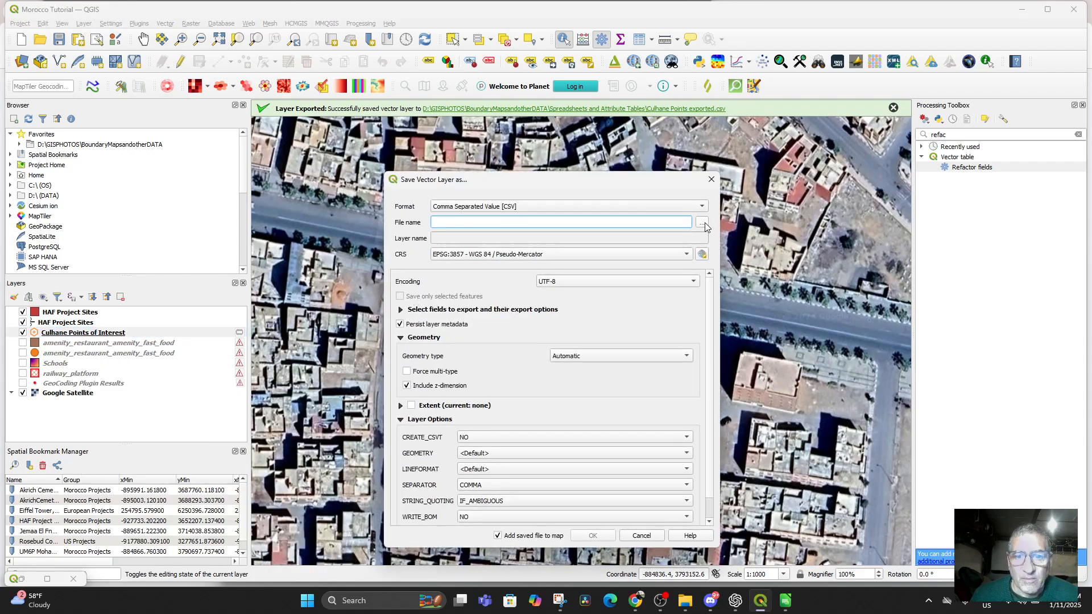
{"action": "left_click", "coordinate": [702, 223]}
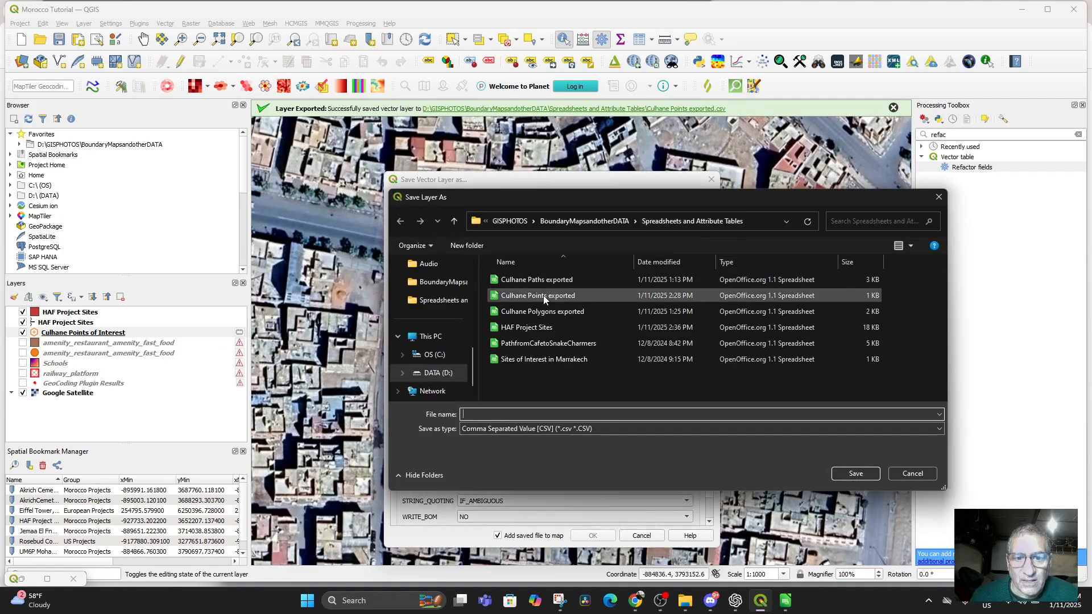
{"action": "left_click", "coordinate": [543, 295]}
{"action": "left_click", "coordinate": [855, 473]}
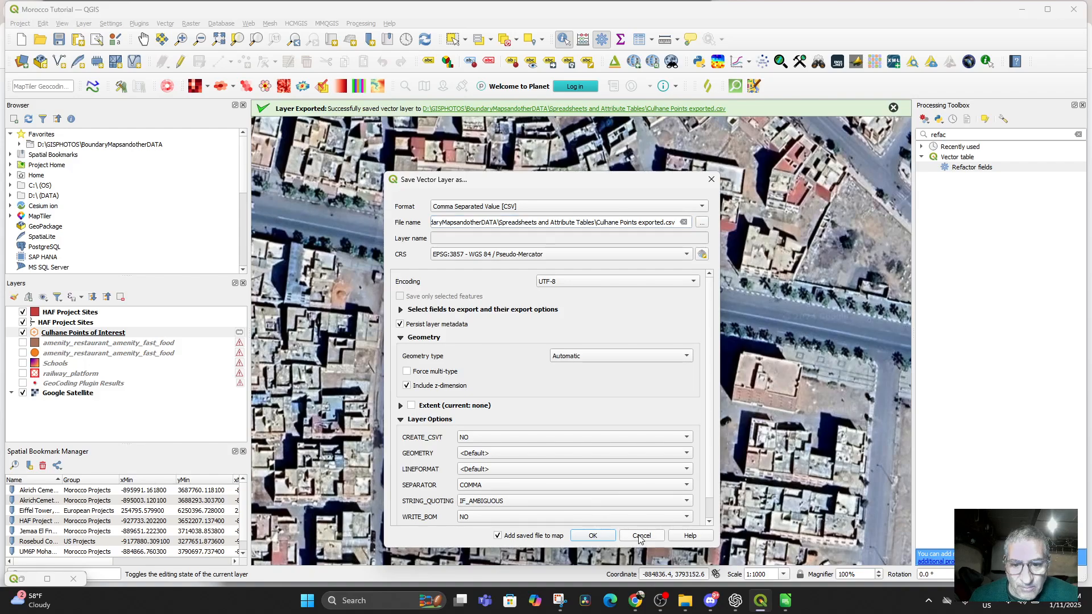
{"action": "left_click", "coordinate": [592, 537]}
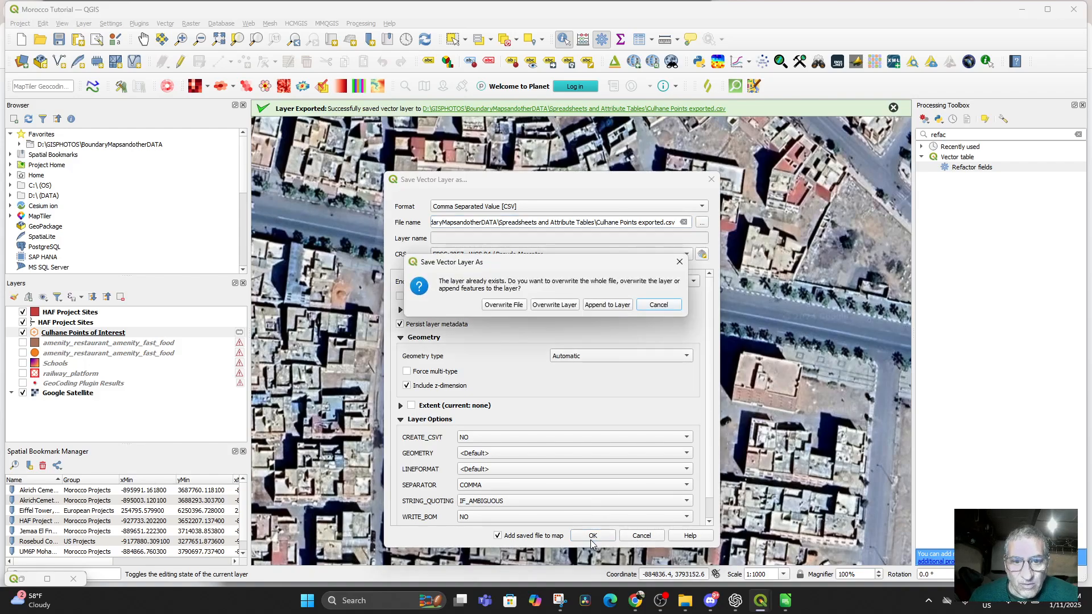
{"action": "left_click", "coordinate": [504, 305]}
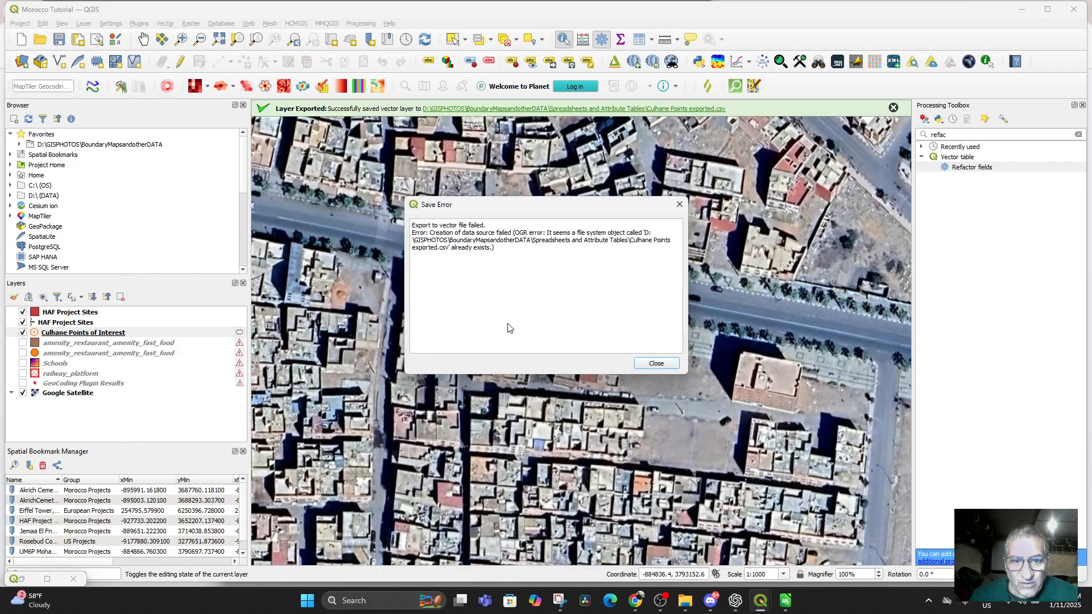
{"action": "left_click", "coordinate": [653, 364]}
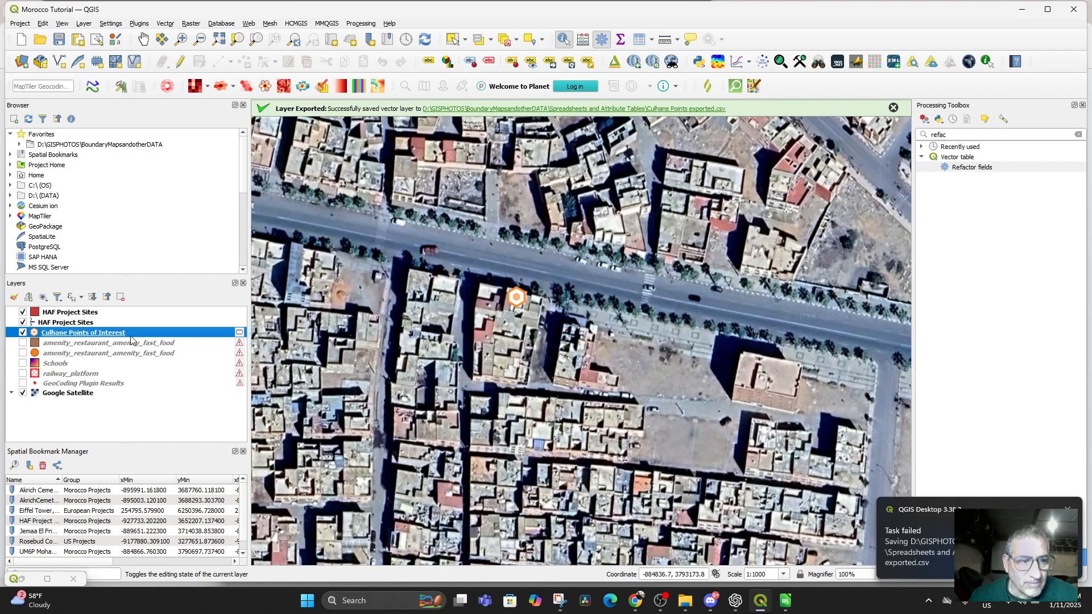
Switch to Culhane Points exported.csv in LibreOffice Calc and close it without saving its changes
{"action": "left_click", "coordinate": [783, 603]}
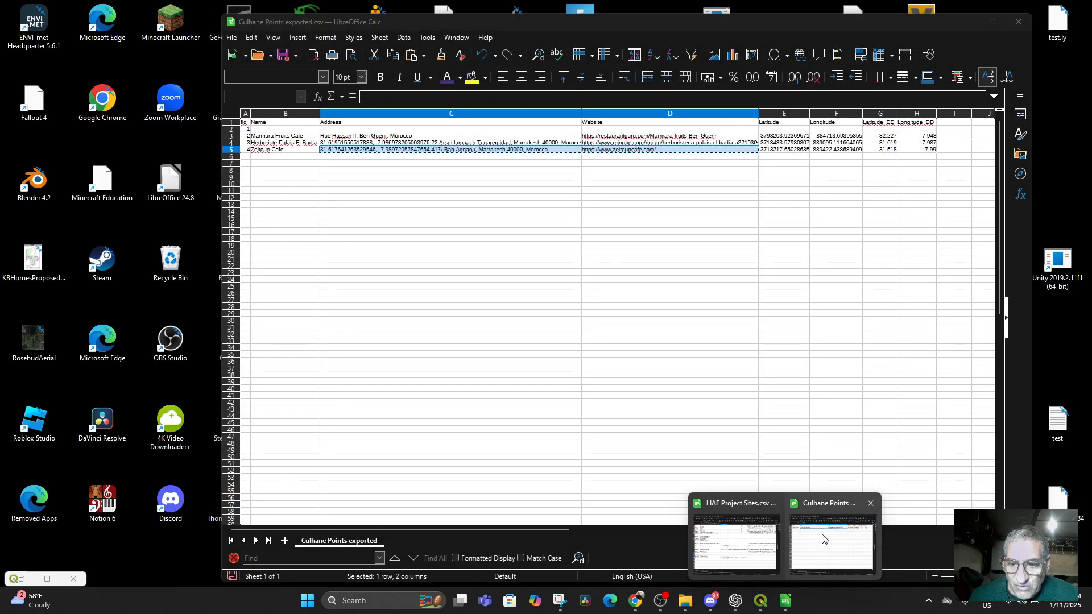
{"action": "left_click", "coordinate": [857, 502]}
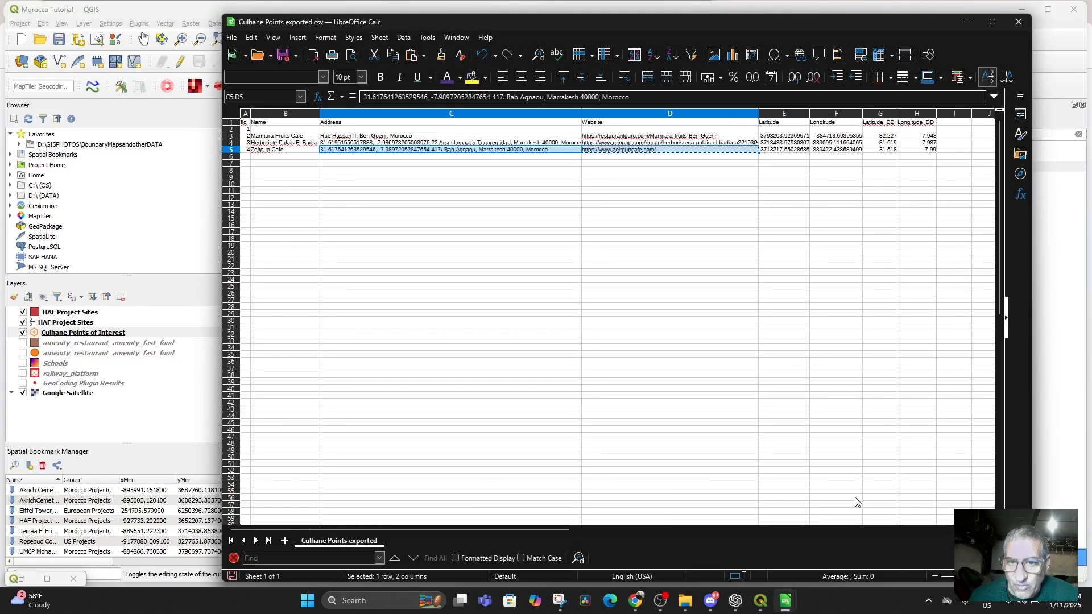
{"action": "left_click", "coordinate": [1016, 22]}
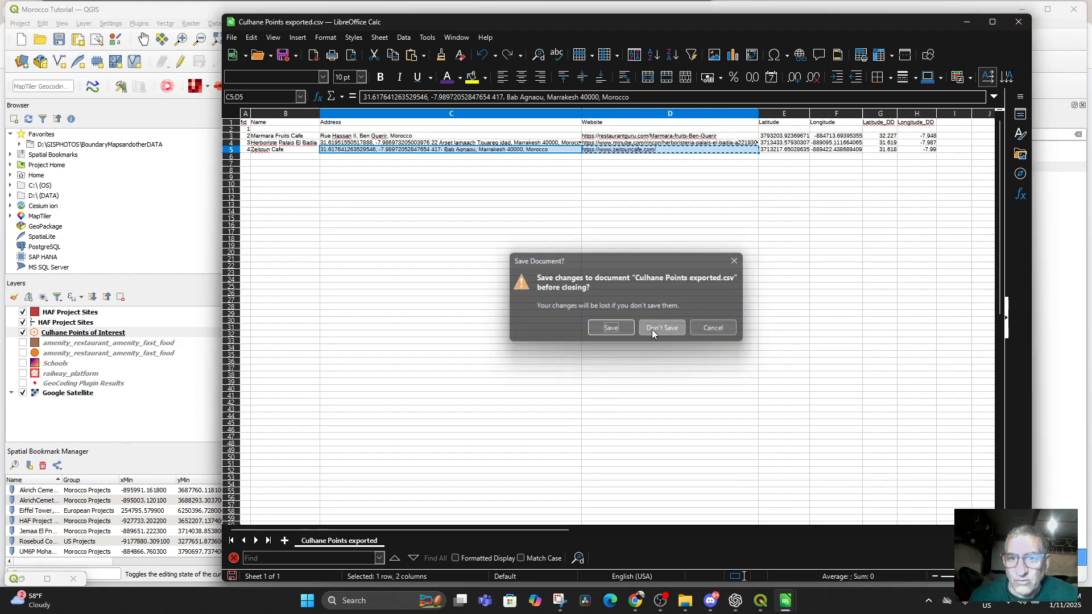
{"action": "left_click", "coordinate": [652, 330]}
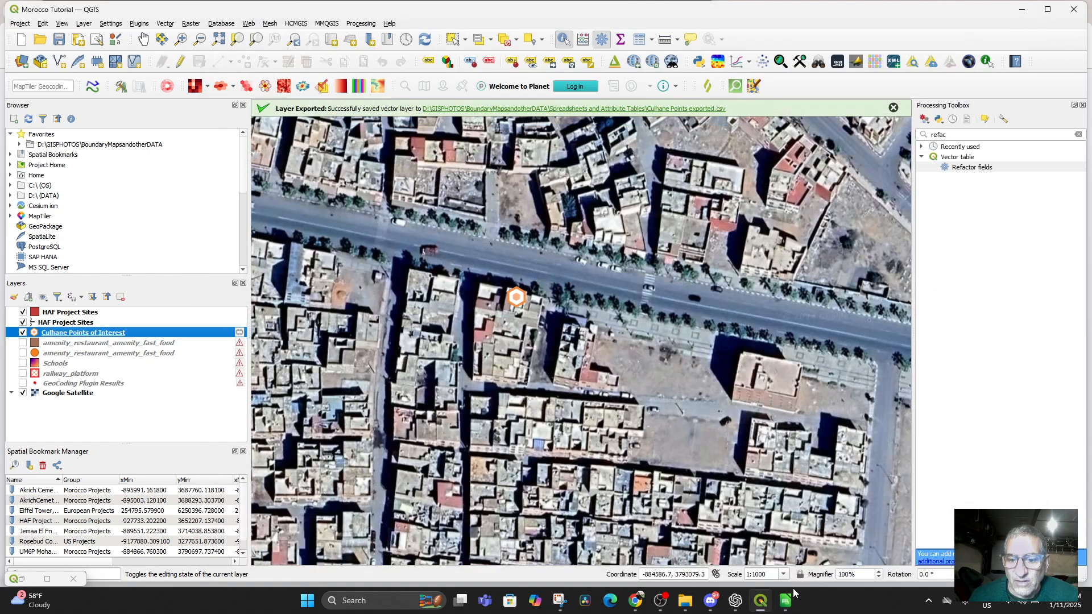
Export the Culhane Points of Interest layer from QGIS as CSV, overwriting the whole Culhane Points exported.csv file
{"action": "right_click", "coordinate": [82, 334]}
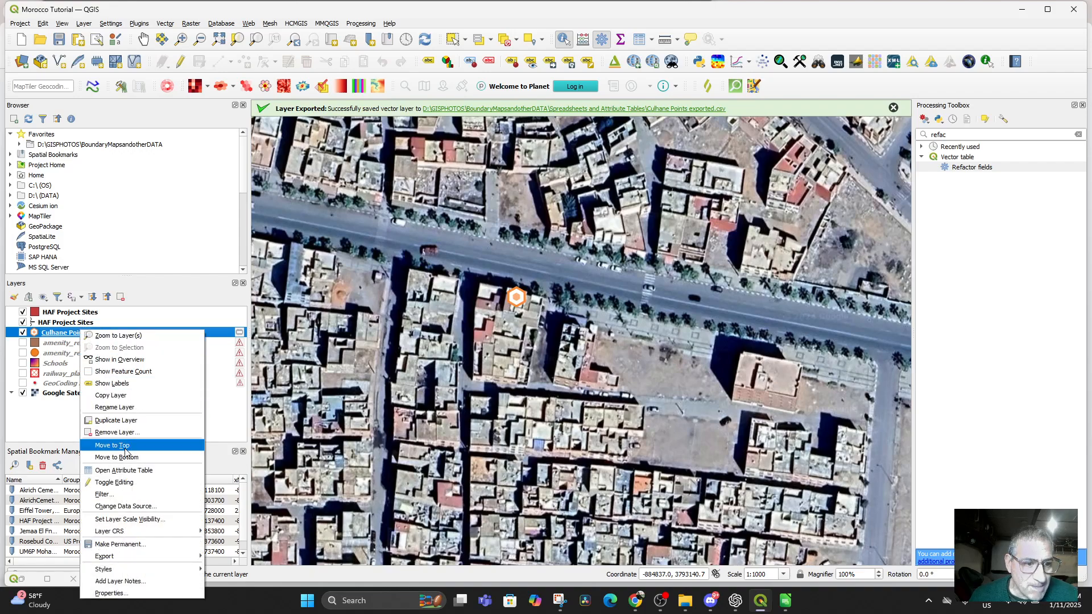
{"action": "mouse_move", "coordinate": [165, 556]}
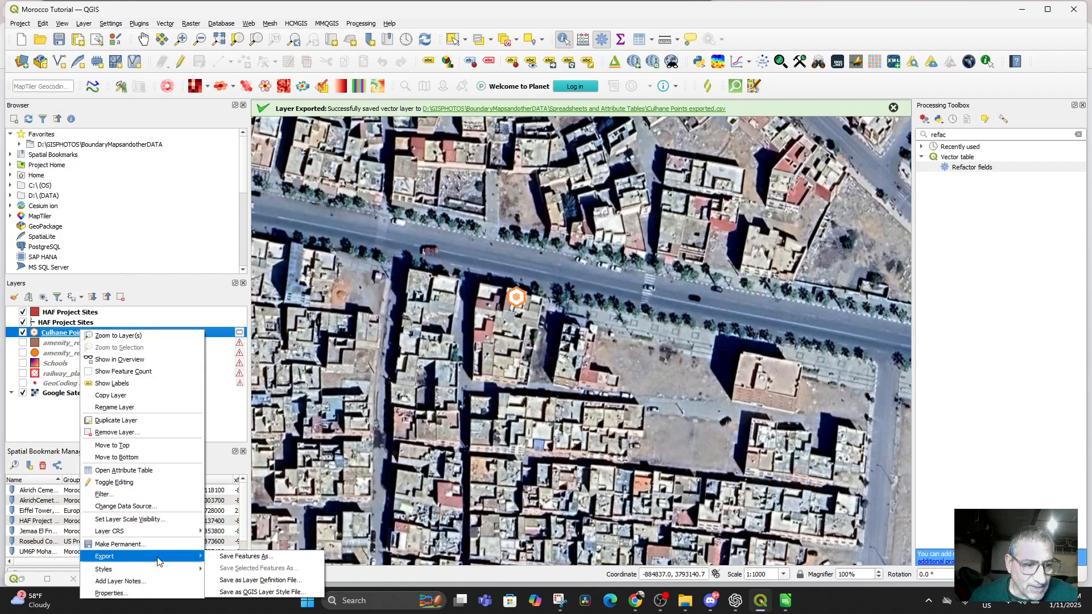
{"action": "left_click", "coordinate": [246, 557]}
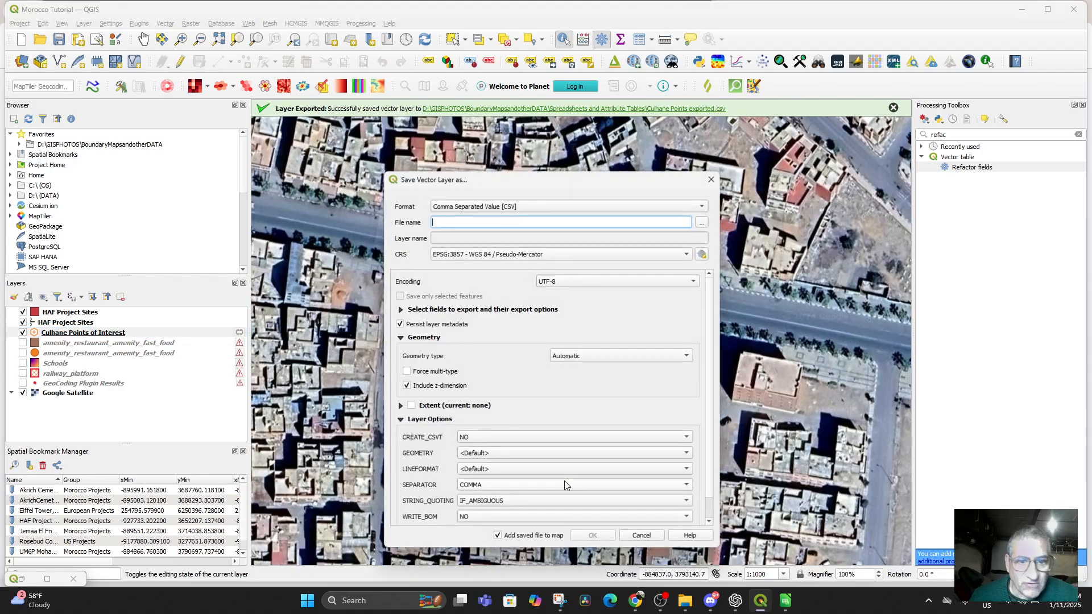
{"action": "left_click", "coordinate": [702, 225]}
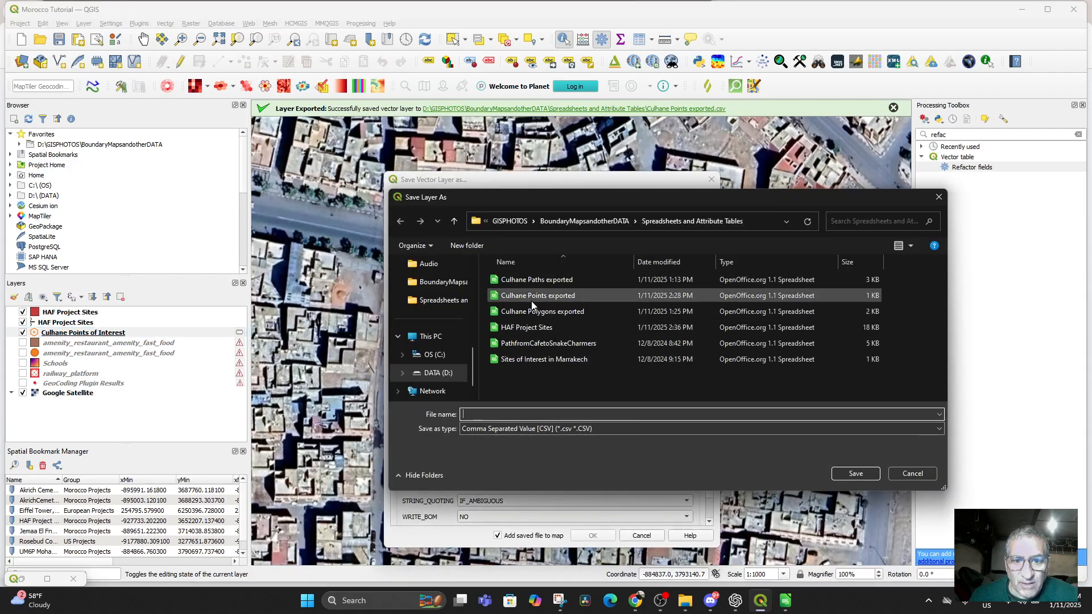
{"action": "left_click", "coordinate": [528, 297]}
{"action": "left_click", "coordinate": [855, 474]}
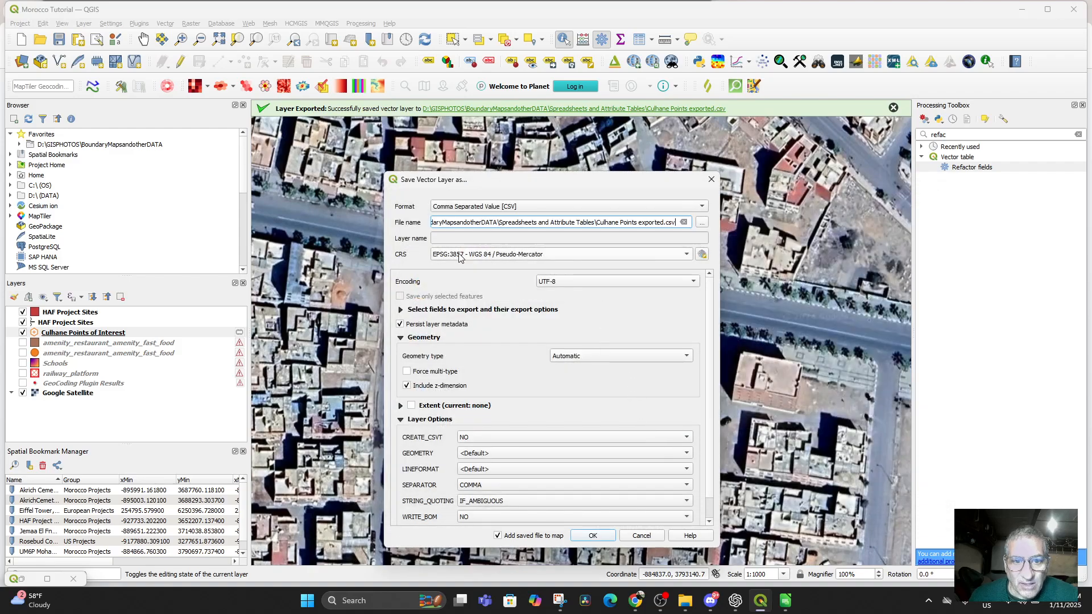
{"action": "left_click", "coordinate": [594, 535]}
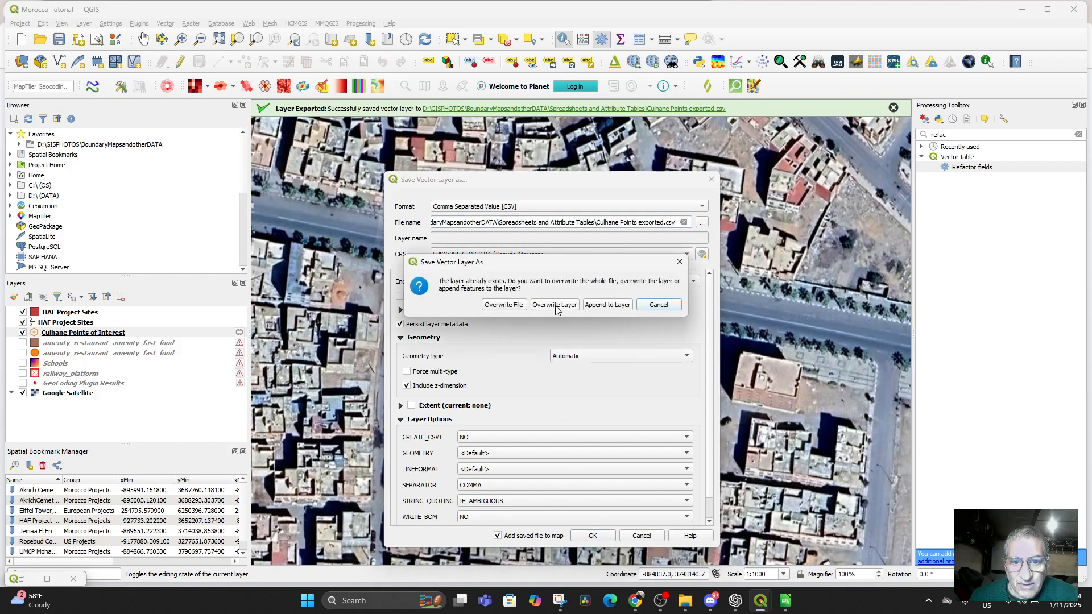
{"action": "left_click", "coordinate": [505, 305]}
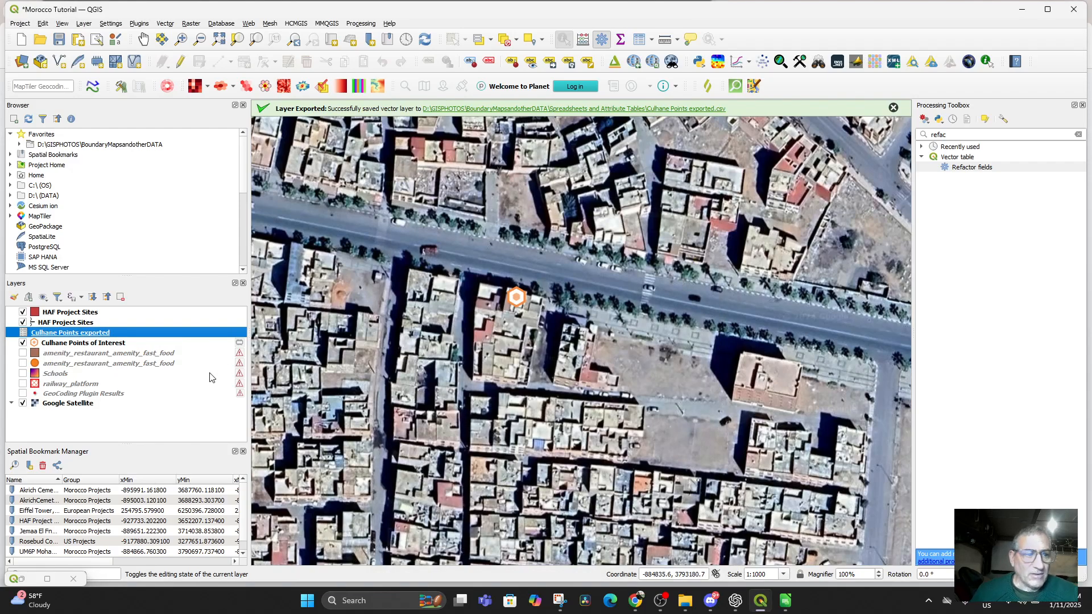
Remove the Culhane Points exported layer from the project and hide the Culhane Points of Interest layer
{"action": "right_click", "coordinate": [67, 335]}
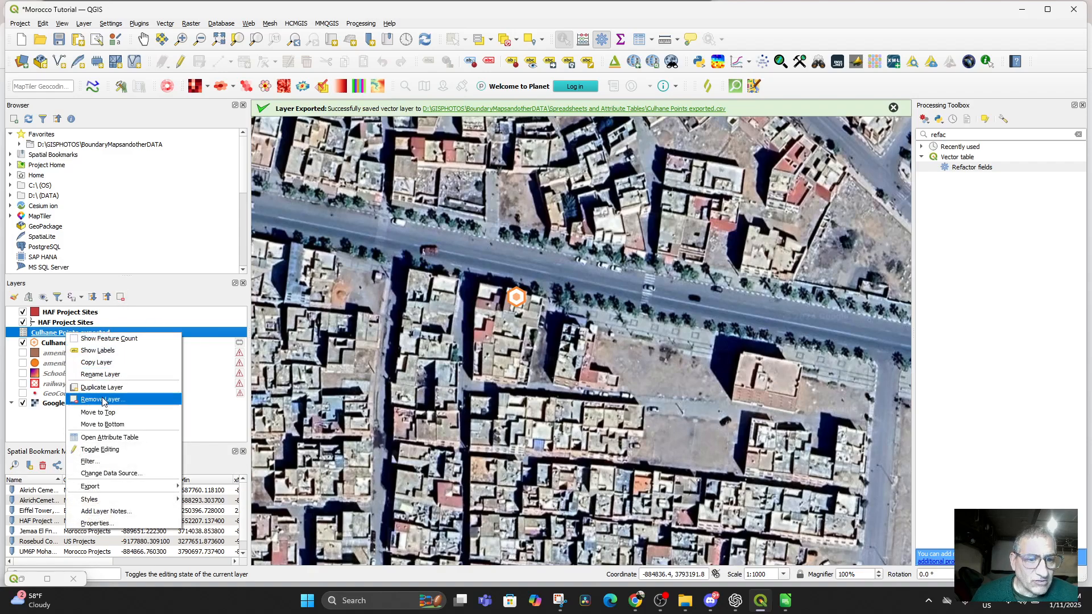
{"action": "left_click", "coordinate": [105, 399]}
{"action": "left_click", "coordinate": [508, 314]}
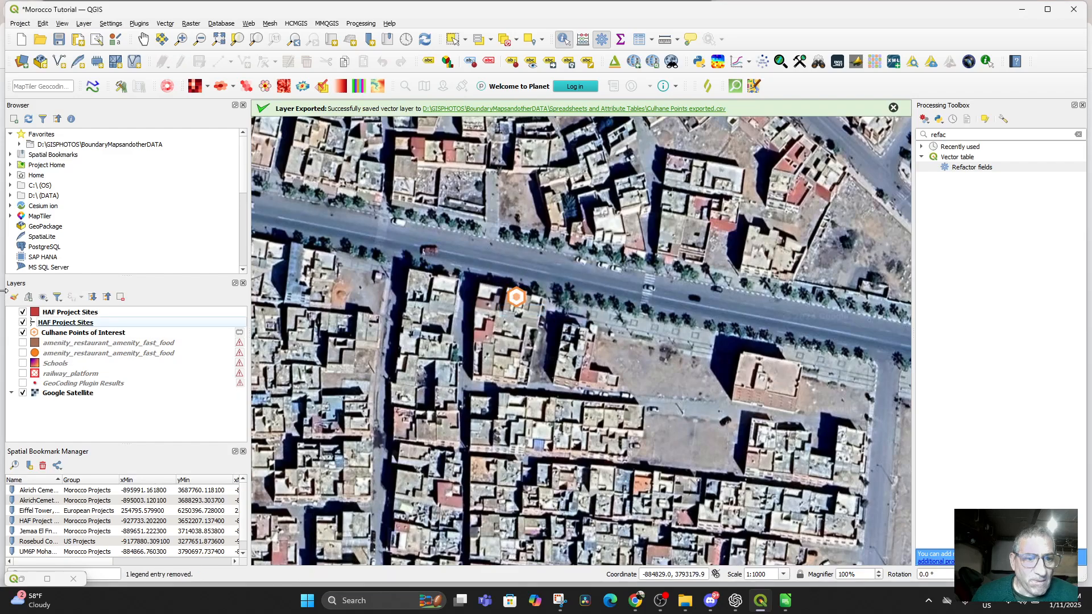
{"action": "left_click", "coordinate": [23, 332]}
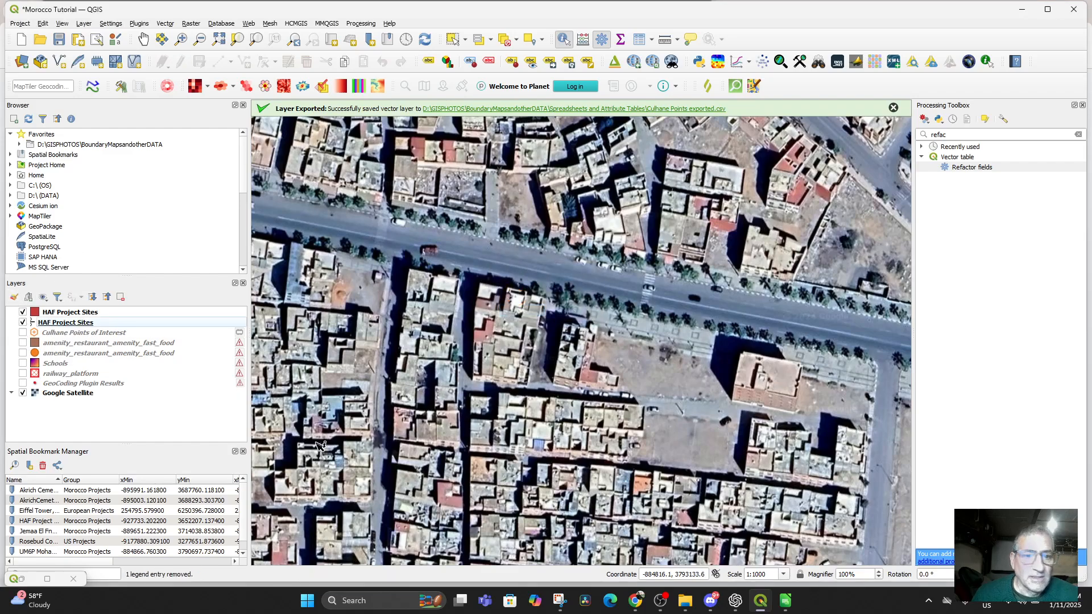
Open the Data Source Manager for adding a delimited text layer
{"action": "left_click", "coordinate": [84, 25]}
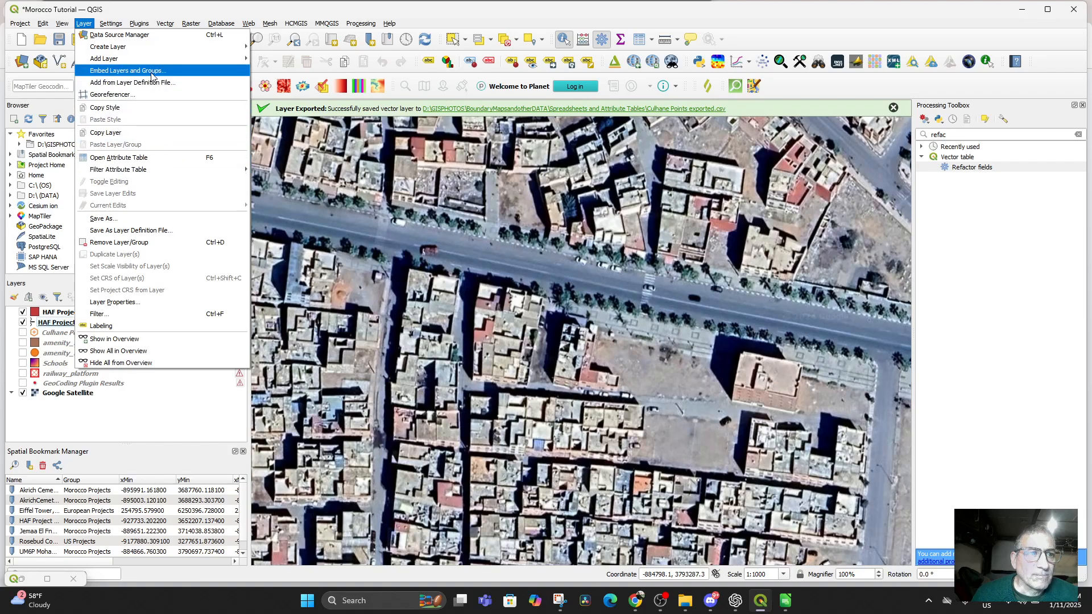
{"action": "mouse_move", "coordinate": [227, 59]}
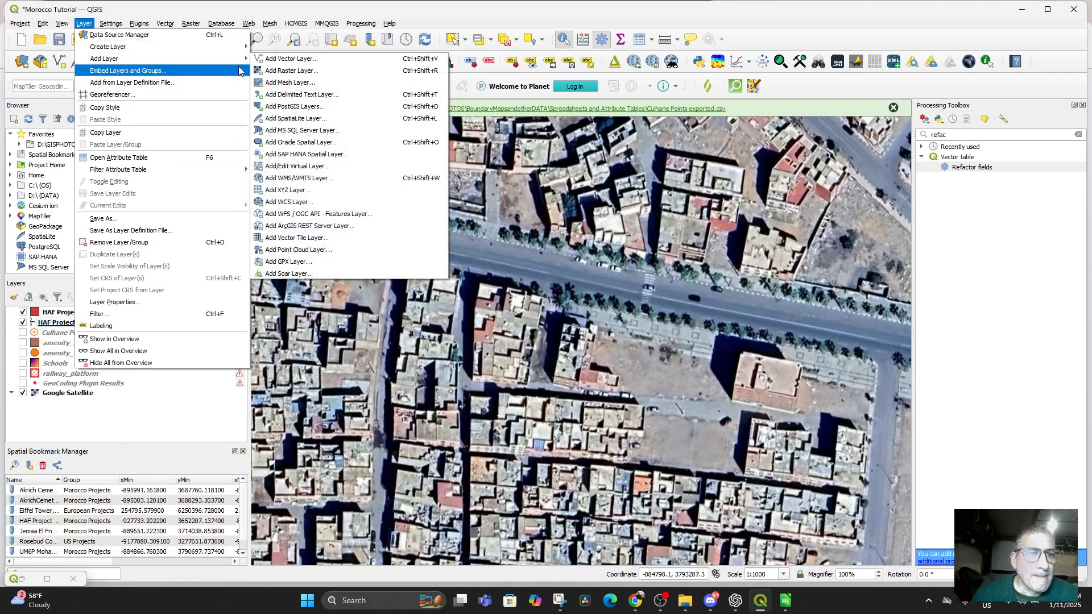
{"action": "left_click", "coordinate": [306, 96]}
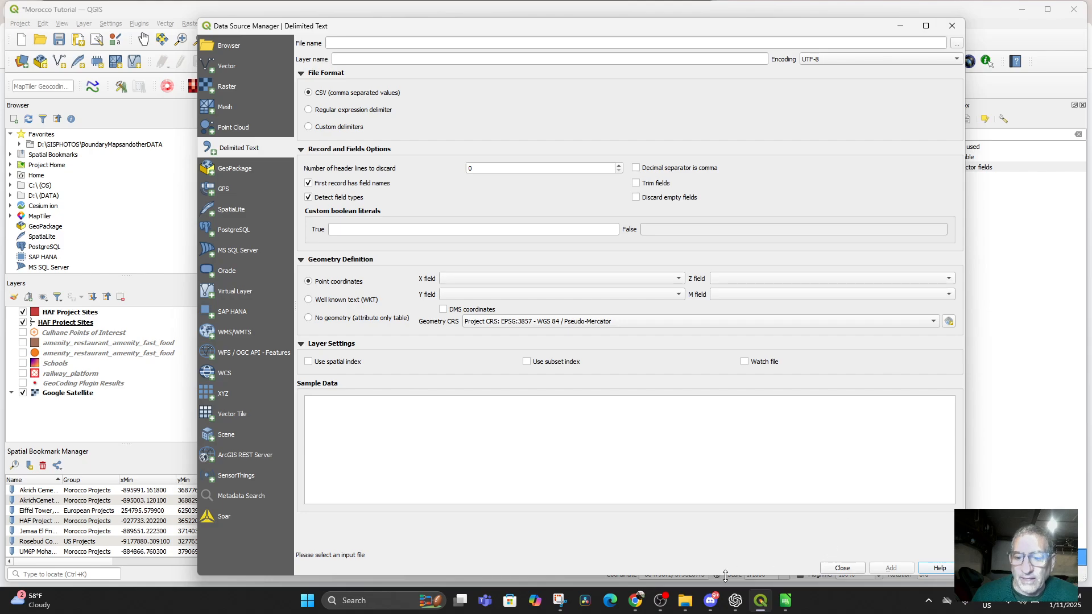
Switch to HAF Project Sites.csv in LibreOffice Calc and open the recent Culhane Points exported.csv as comma-separated UTF-8 text
{"action": "left_click", "coordinate": [787, 603]}
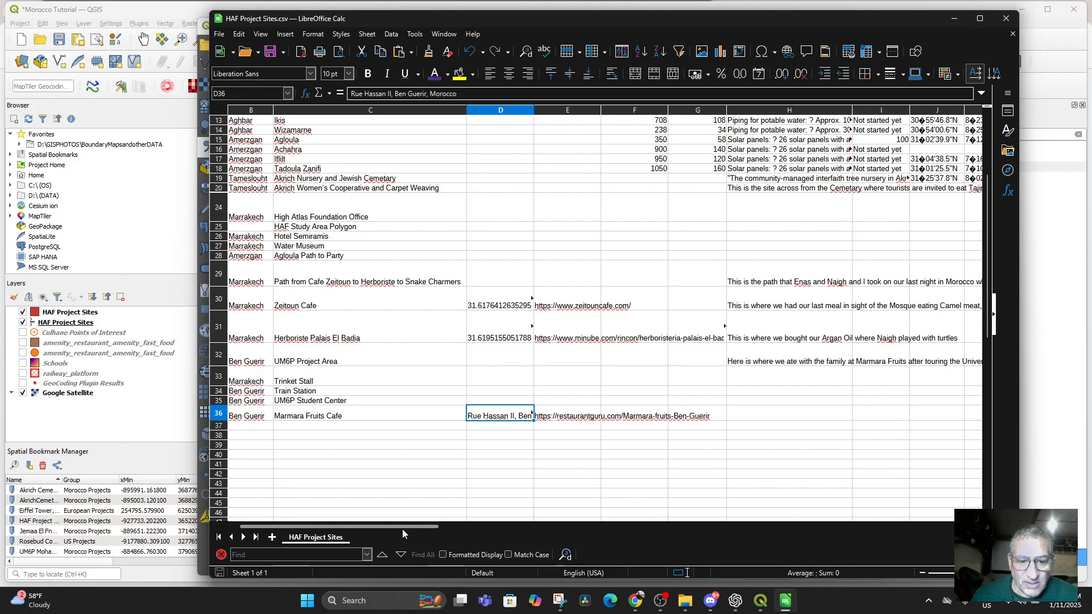
{"action": "left_click_drag", "start_coordinate": [401, 528], "coordinate": [543, 526]}
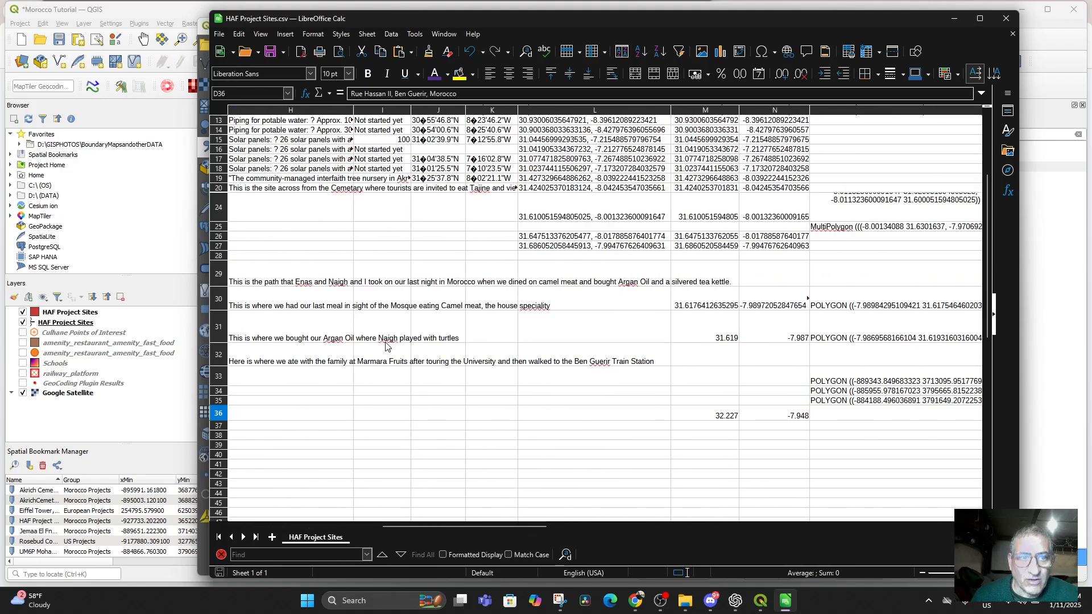
{"action": "left_click", "coordinate": [219, 35]}
{"action": "mouse_move", "coordinate": [295, 85]}
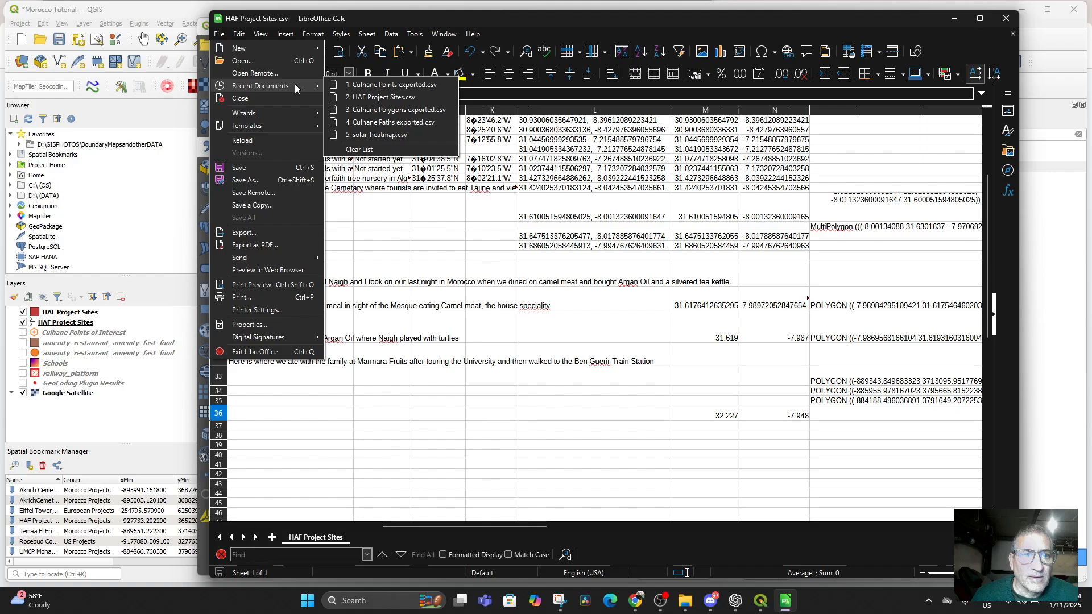
{"action": "left_click", "coordinate": [361, 87]}
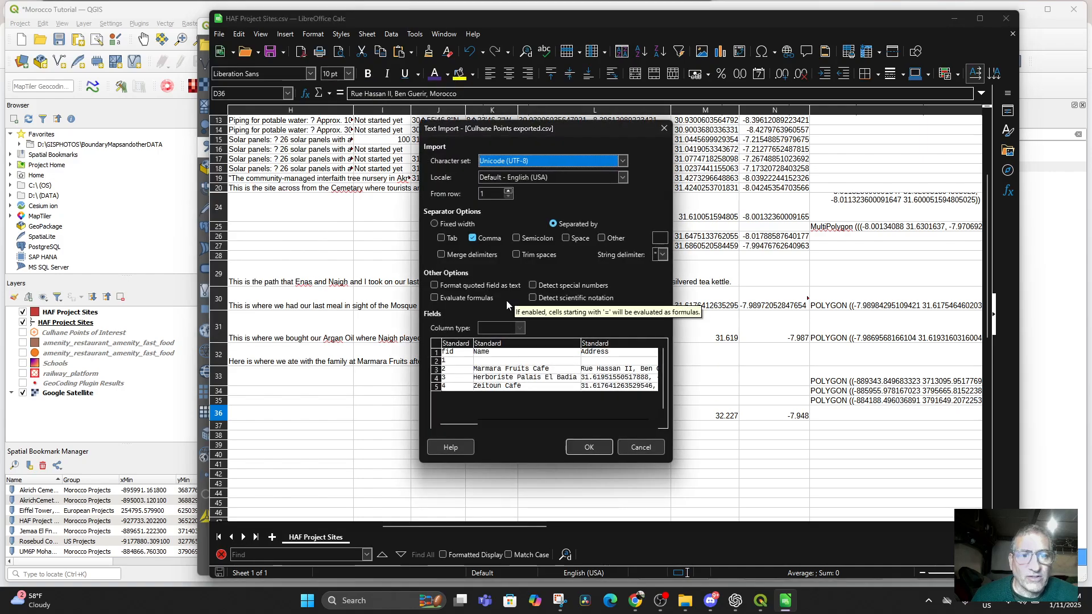
{"action": "left_click", "coordinate": [589, 447]}
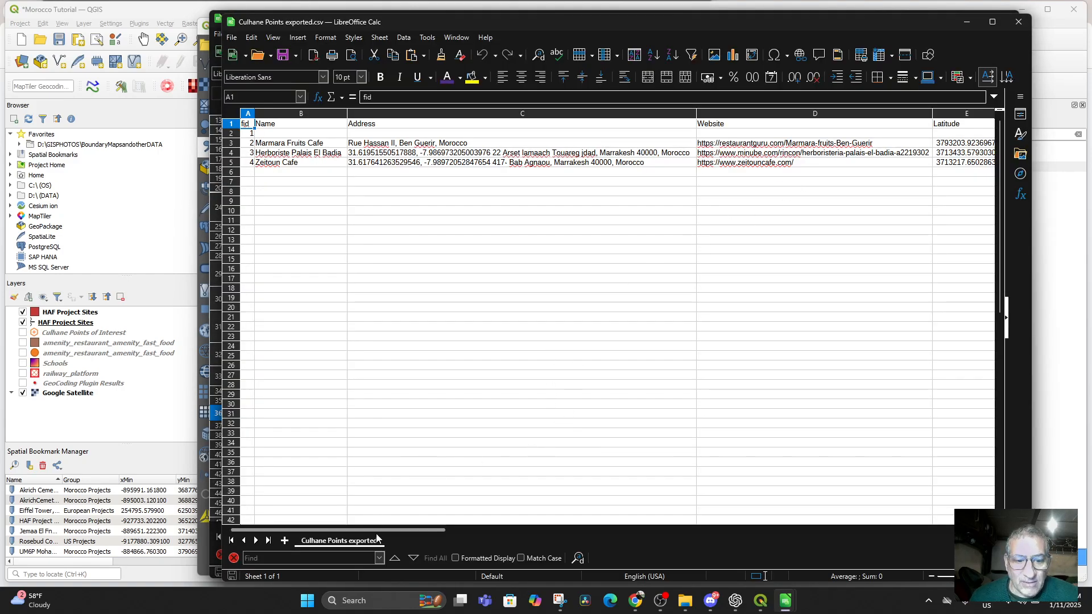
Copy the Latitude_DD15 and Longitude_DD15 values of Marmara Fruits Cafe from row 3 of Culhane Points exported.csv
{"action": "left_click_drag", "start_coordinate": [378, 530], "coordinate": [609, 550]}
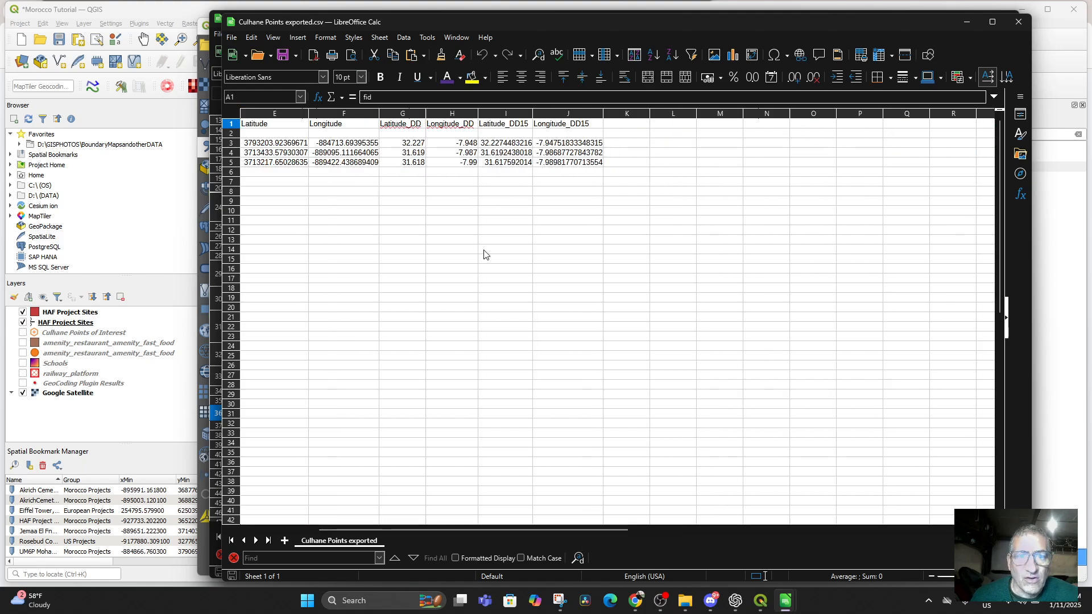
{"action": "left_click_drag", "start_coordinate": [457, 531], "coordinate": [490, 527]}
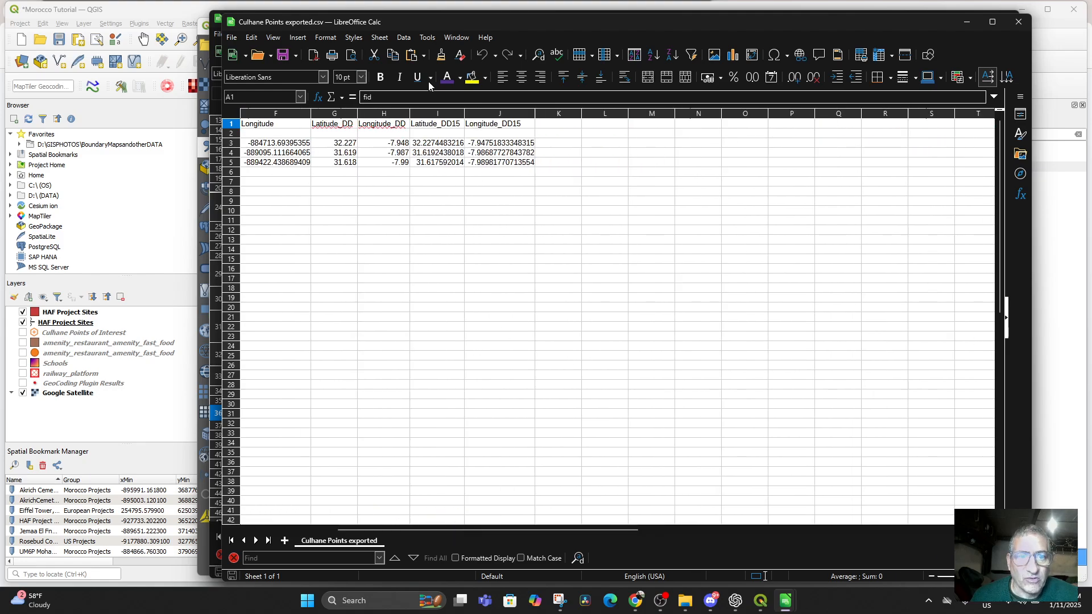
{"action": "left_click_drag", "start_coordinate": [424, 144], "coordinate": [502, 150]}
{"action": "key", "text": "ctrl+c"}
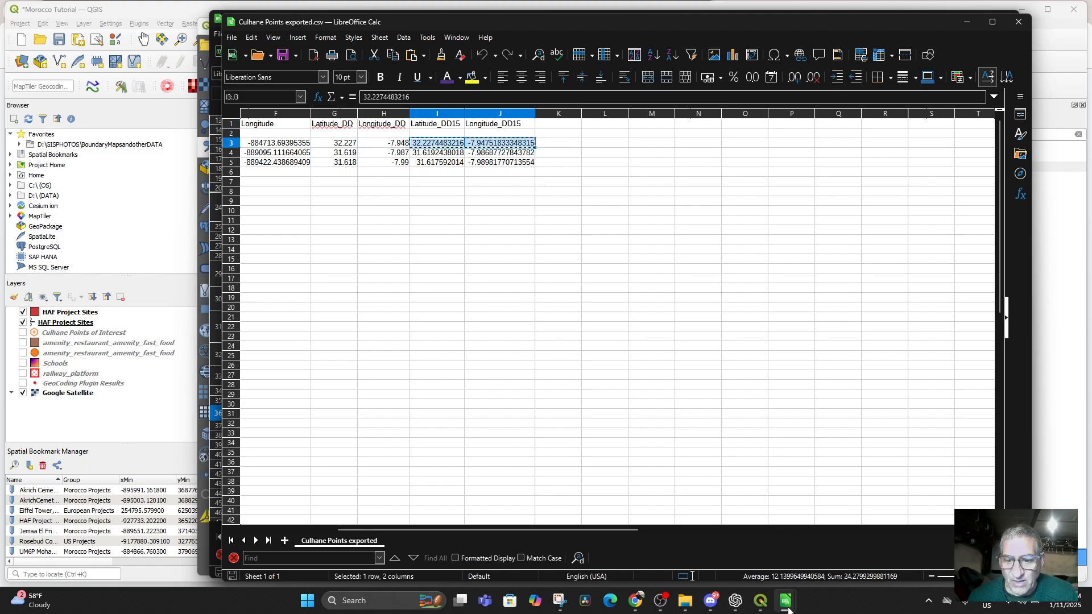
Paste the copied coordinates over cells M36:N36 of HAF Project Sites.csv, overwriting the existing data
{"action": "mouse_move", "coordinate": [785, 598]}
{"action": "left_click", "coordinate": [753, 551]}
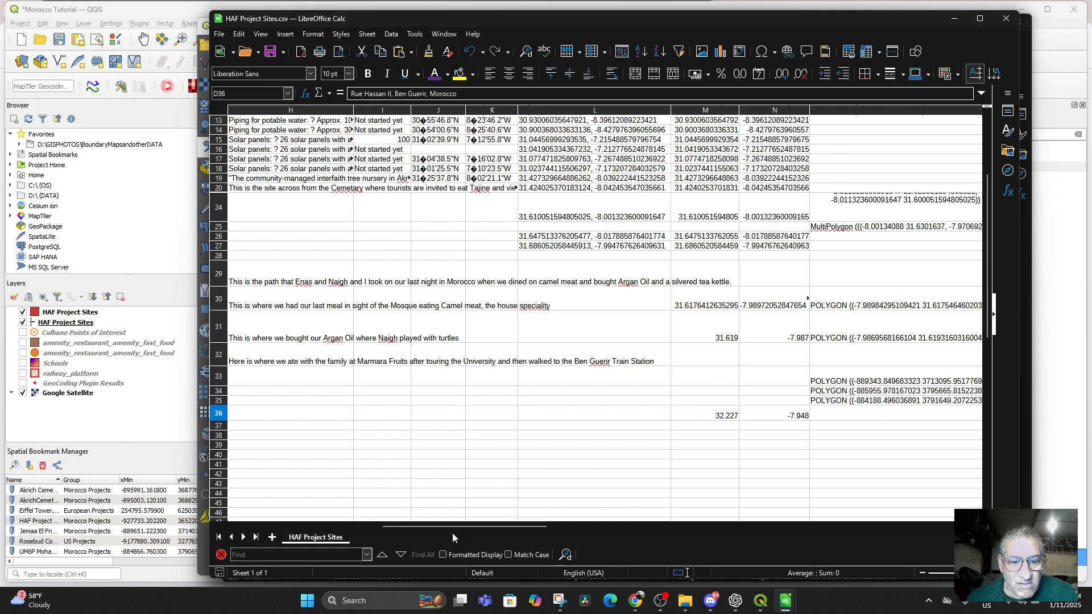
{"action": "mouse_move", "coordinate": [452, 533]}
{"action": "left_mouse_down"}
{"action": "mouse_move", "coordinate": [323, 517]}
{"action": "mouse_move", "coordinate": [435, 526]}
{"action": "left_mouse_up"}
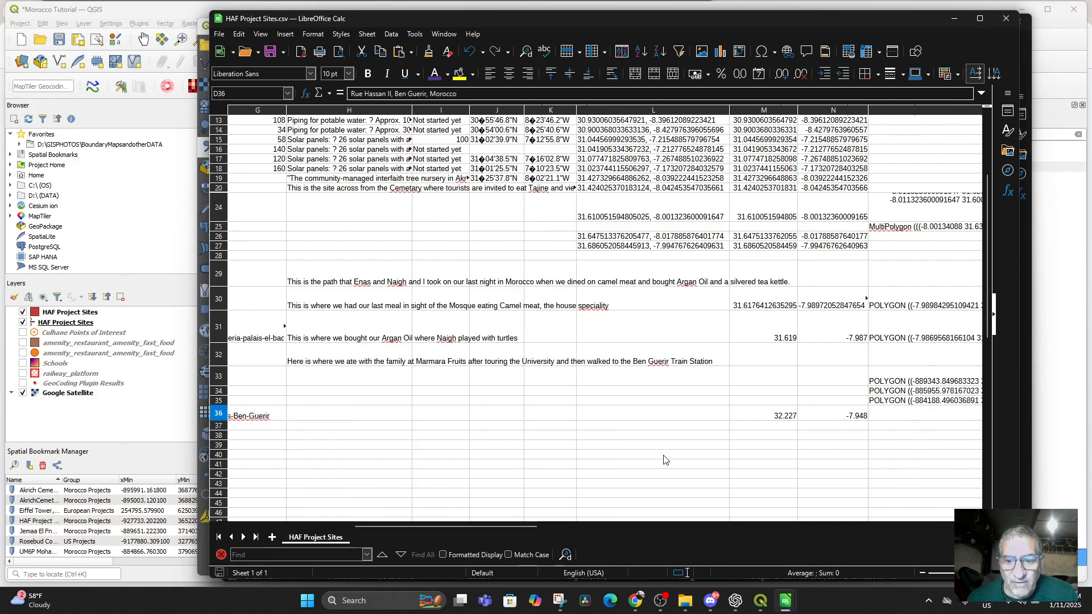
{"action": "left_click_drag", "start_coordinate": [767, 417], "coordinate": [825, 414]}
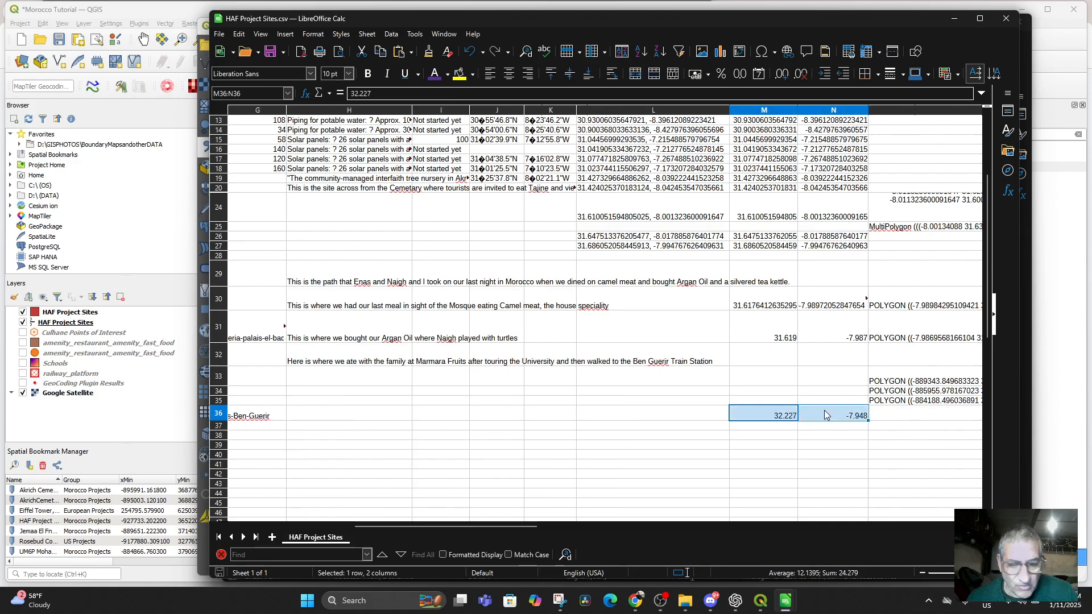
{"action": "key", "text": "ctrl+v"}
{"action": "left_click", "coordinate": [638, 330]}
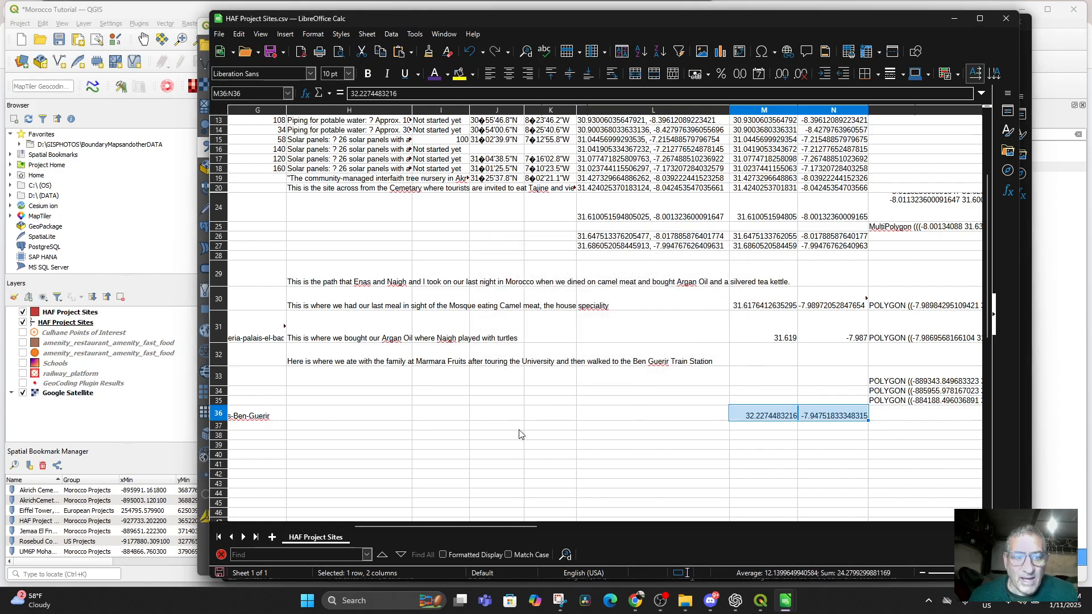
Return to Culhane Points exported.csv and copy the Latitude_DD15 and Longitude_DD15 values of Herboriste Palais El Badia in row 4
{"action": "mouse_move", "coordinate": [785, 600]}
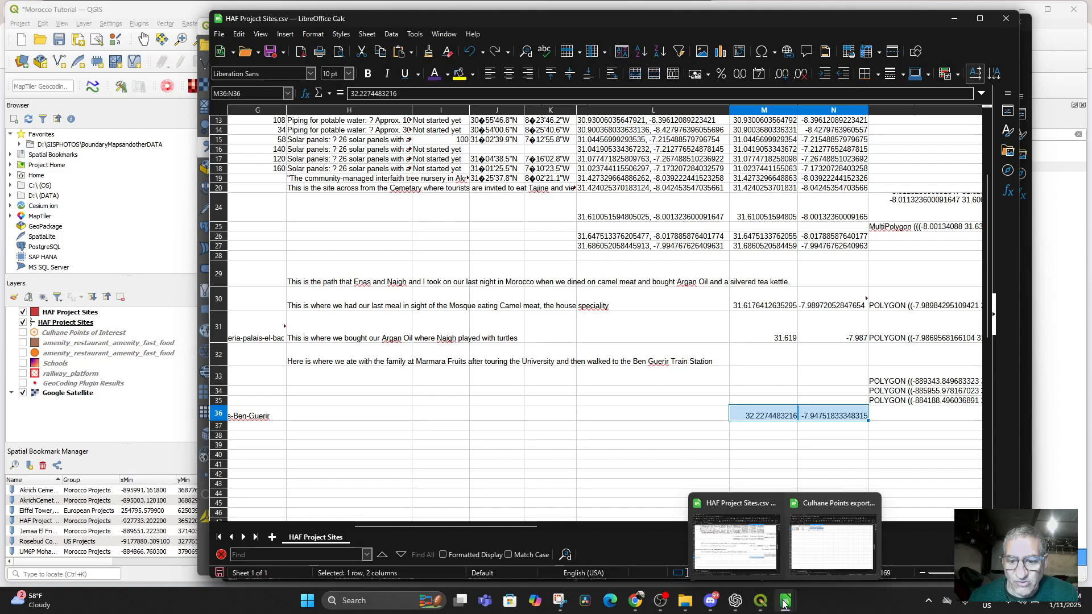
{"action": "left_click", "coordinate": [813, 553]}
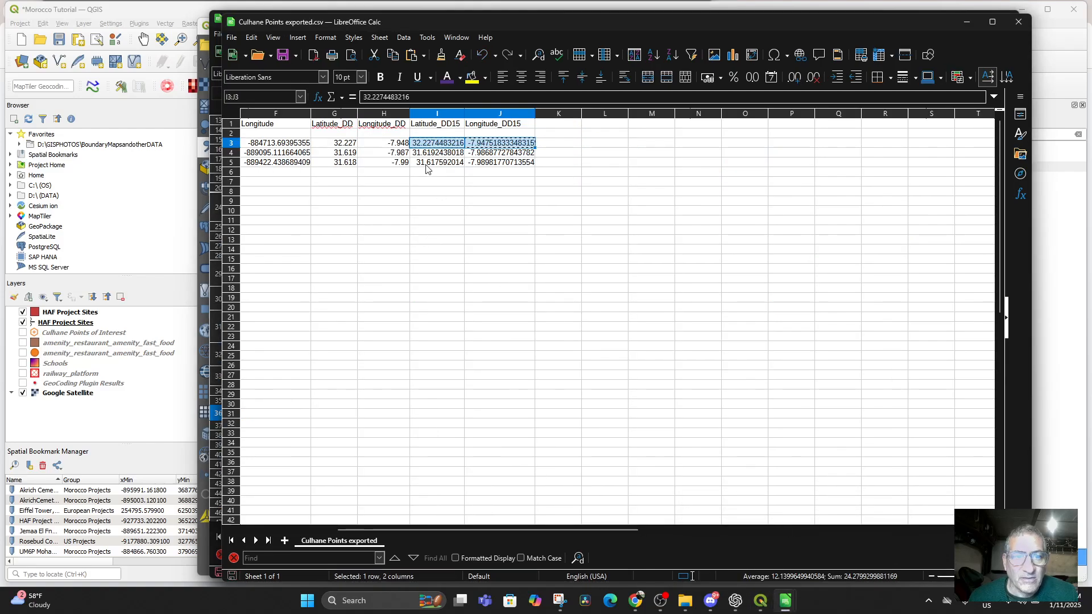
{"action": "left_click_drag", "start_coordinate": [421, 153], "coordinate": [503, 159]}
{"action": "key", "text": "ctrl+c"}
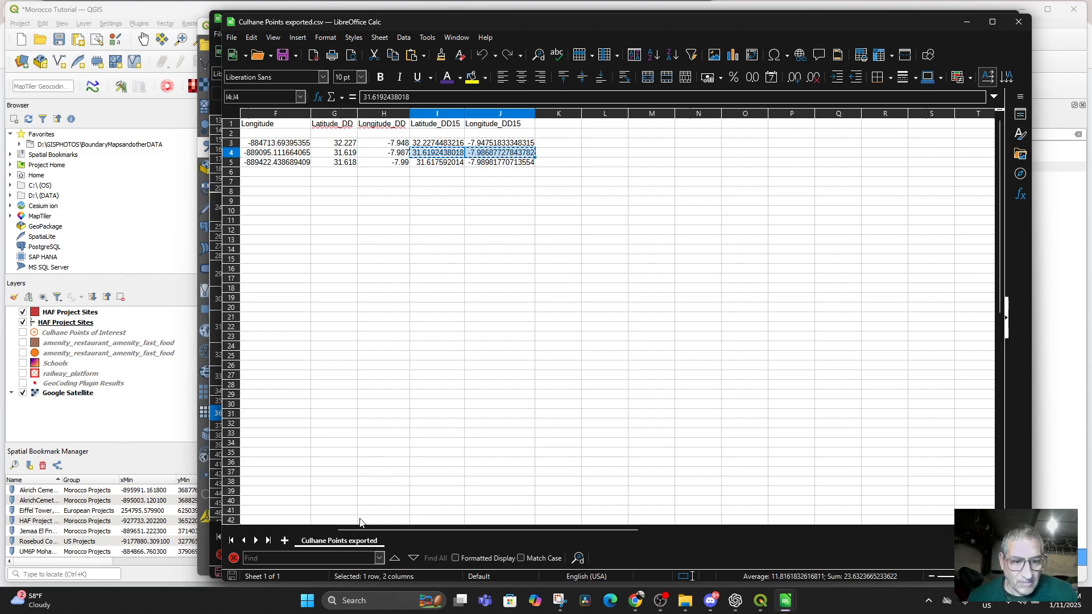
{"action": "left_click_drag", "start_coordinate": [375, 530], "coordinate": [402, 556]}
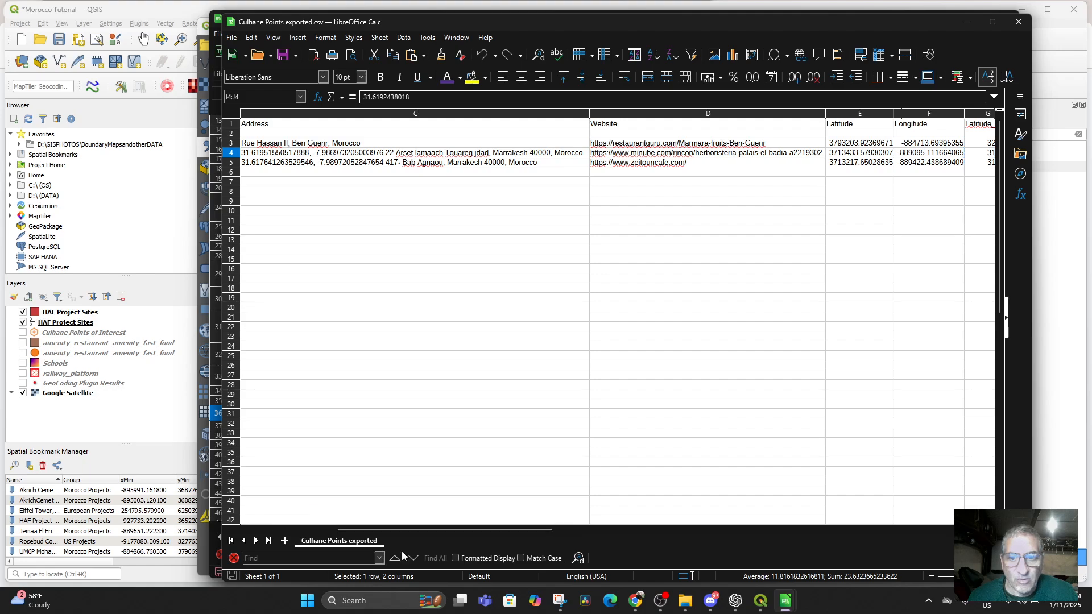
Paste the Herboriste Palais El Badia coordinates into M31:N31 of HAF Project Sites.csv, overwriting the existing data
{"action": "mouse_move", "coordinate": [784, 602]}
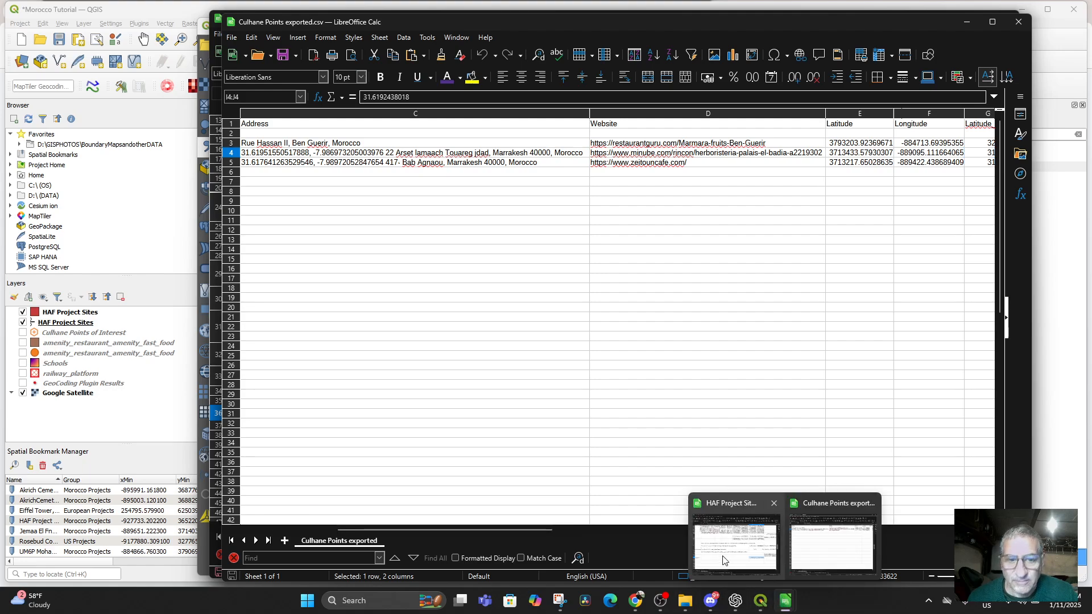
{"action": "left_click", "coordinate": [716, 537]}
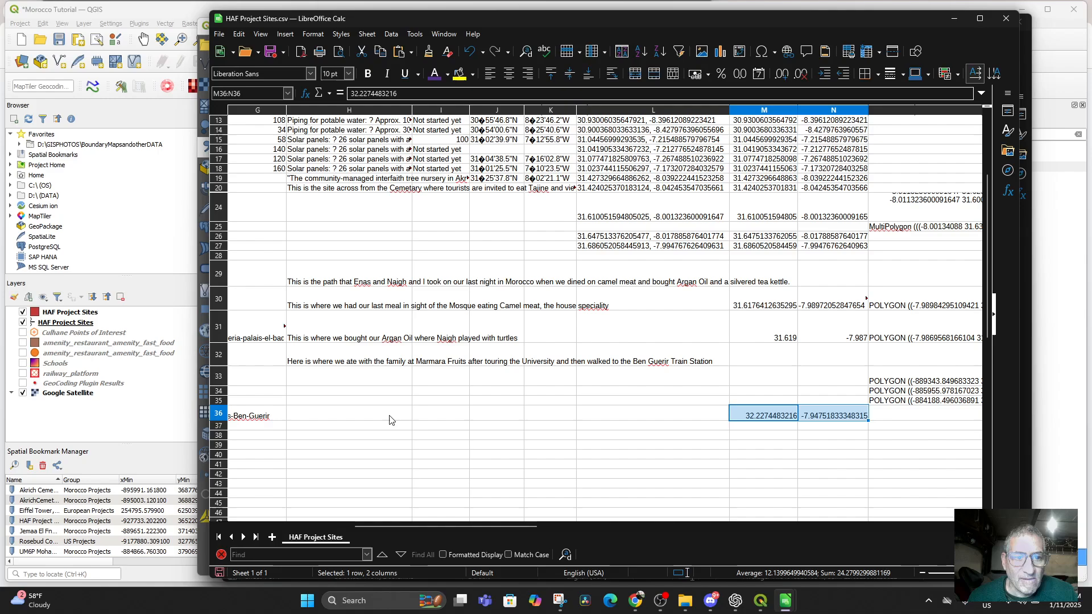
{"action": "left_click_drag", "start_coordinate": [511, 521], "coordinate": [383, 523]}
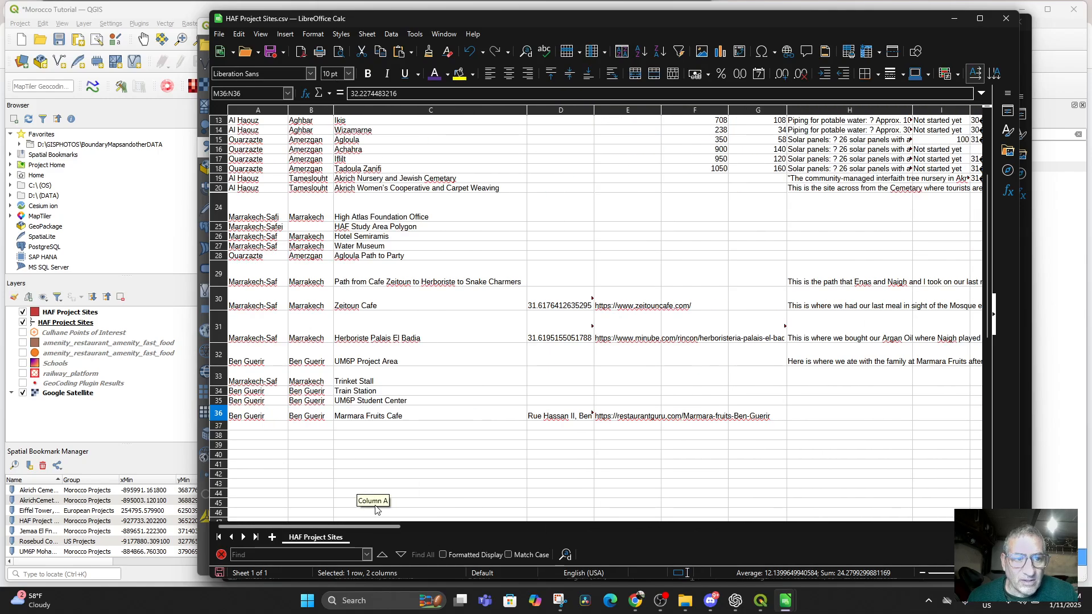
{"action": "left_click", "coordinate": [220, 339]}
{"action": "left_click_drag", "start_coordinate": [383, 526], "coordinate": [617, 530]}
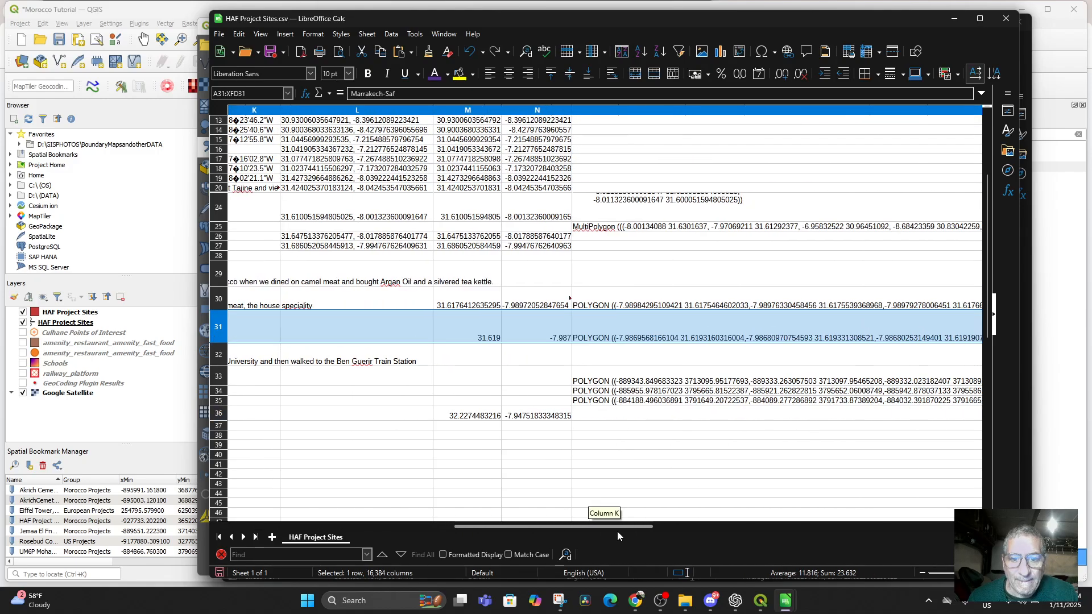
{"action": "left_click", "coordinate": [464, 333]}
{"action": "key", "text": "ctrl+v"}
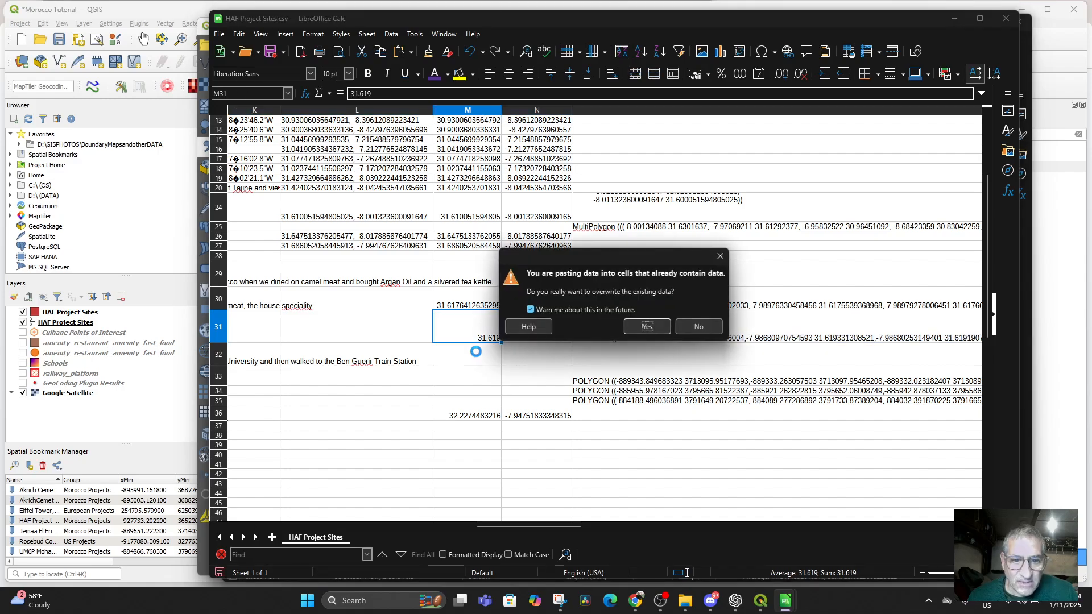
{"action": "left_click", "coordinate": [648, 327]}
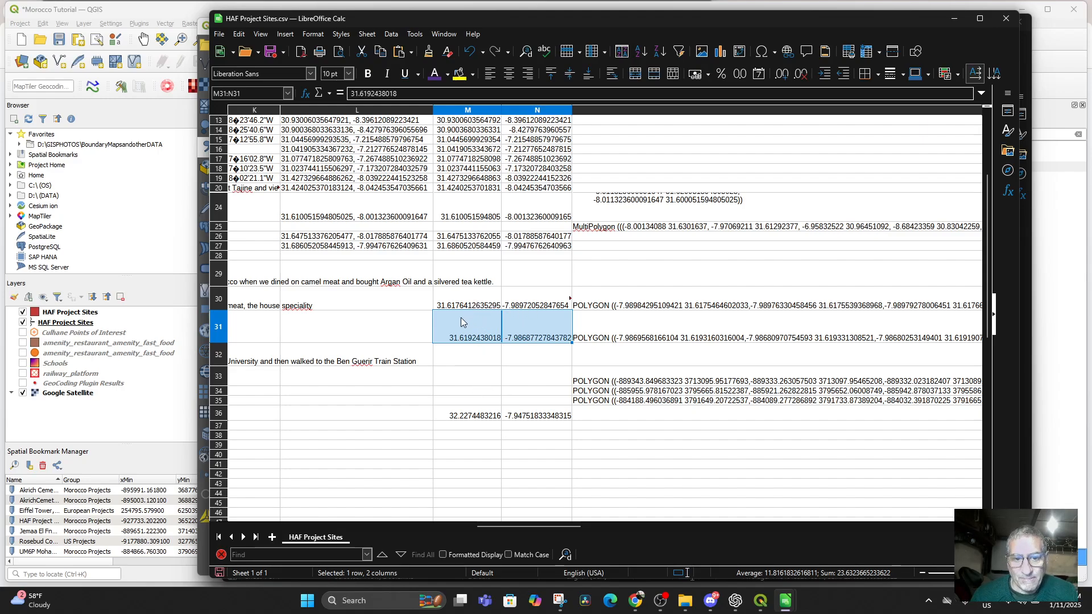
Save HAF Project Sites.csv, minimize it, and close Culhane Points exported.csv to return to QGIS
{"action": "left_click", "coordinate": [265, 58]}
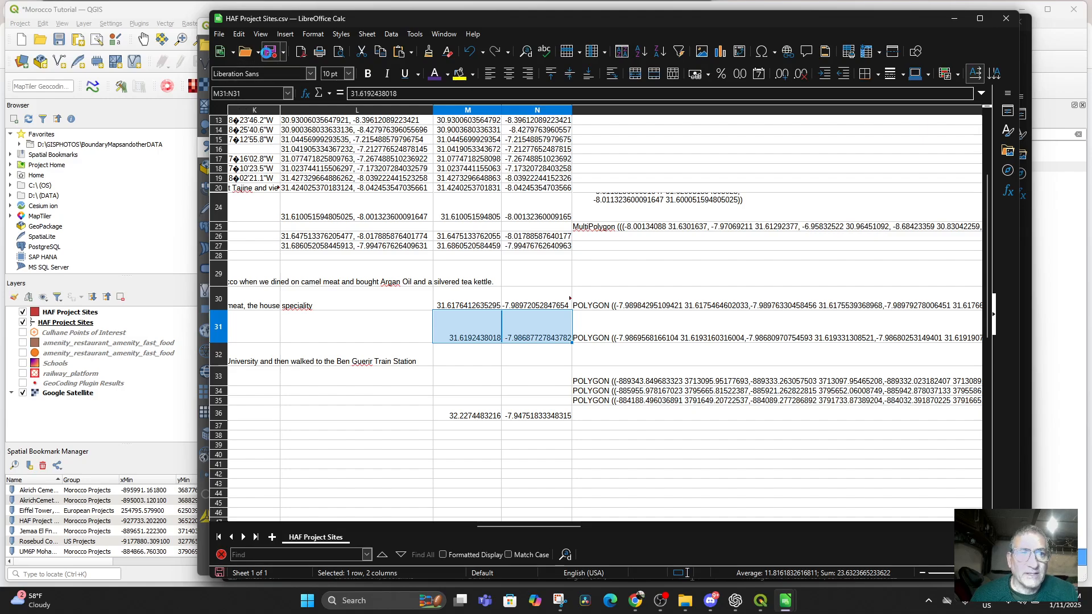
{"action": "left_click", "coordinate": [954, 18]}
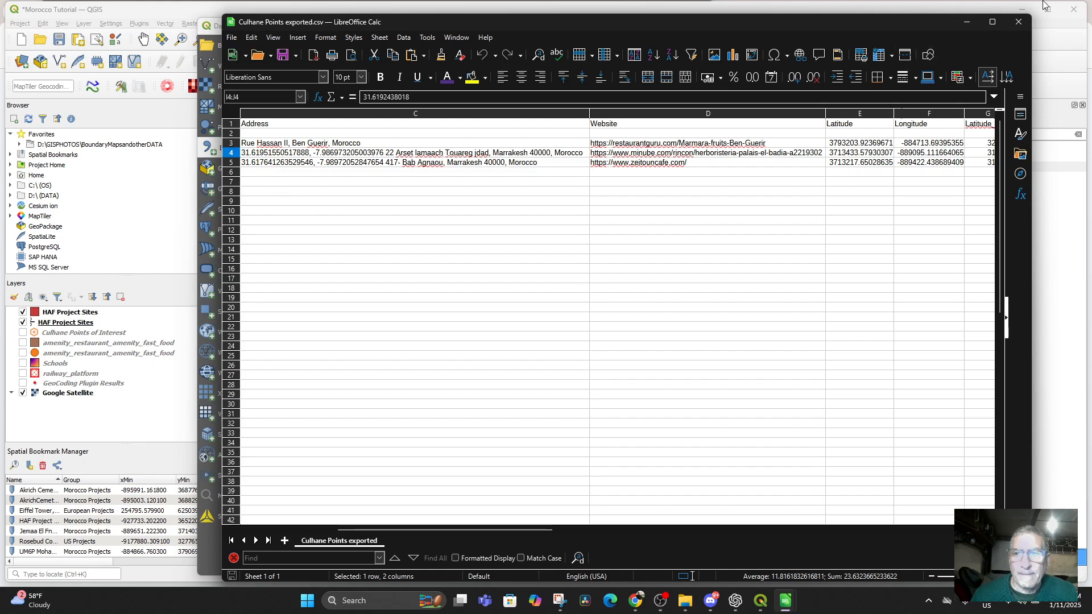
{"action": "left_click", "coordinate": [1018, 22]}
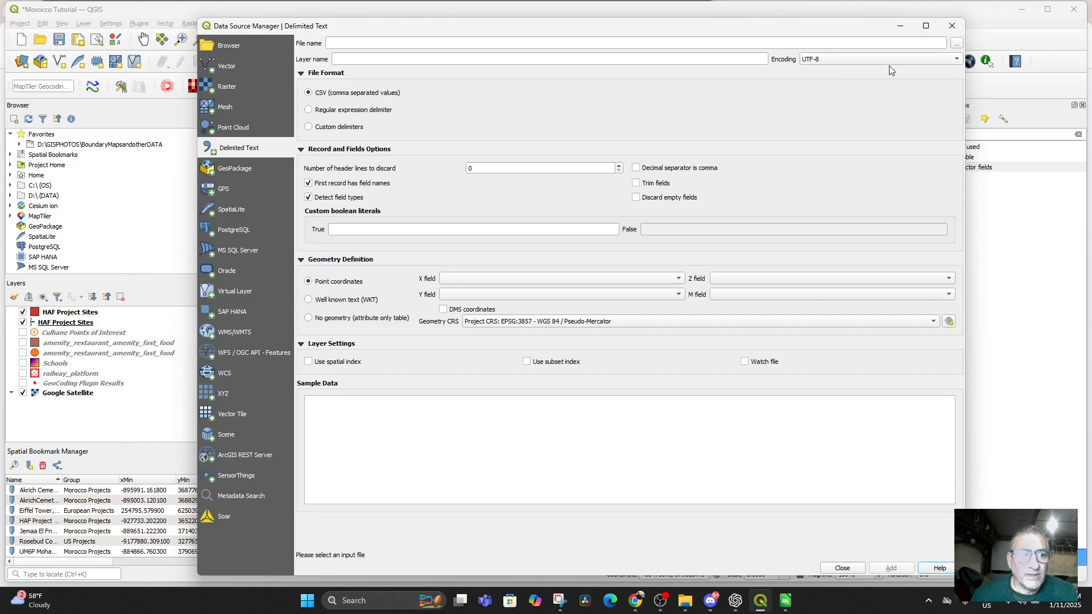
Add HAF Project Sites.csv as a delimited text point layer with Longitude as X field and Latitude as Y field
{"action": "left_click", "coordinate": [954, 45]}
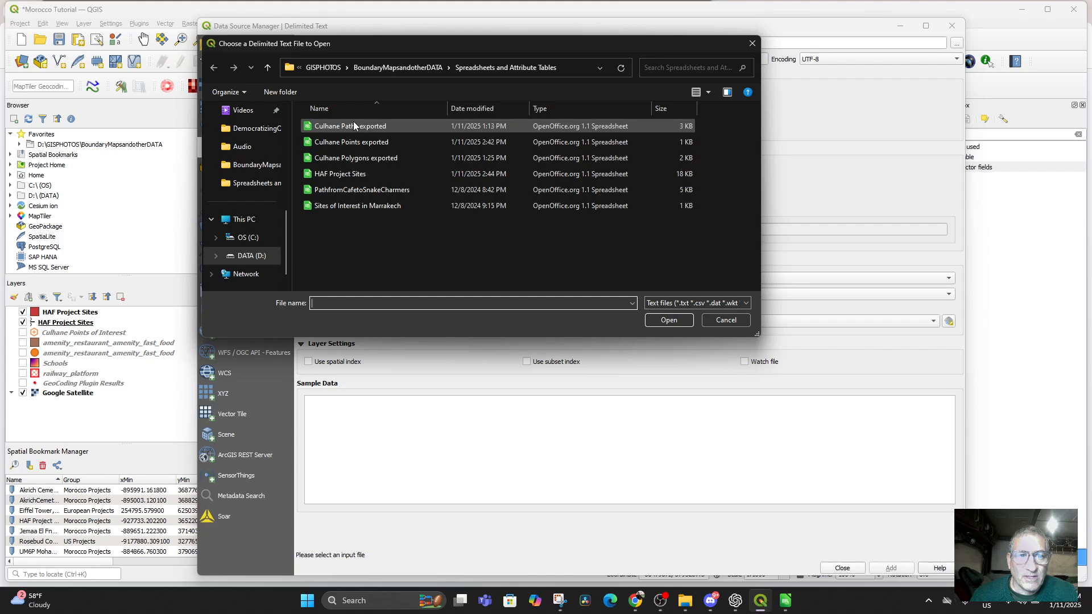
{"action": "double_click", "coordinate": [340, 174]}
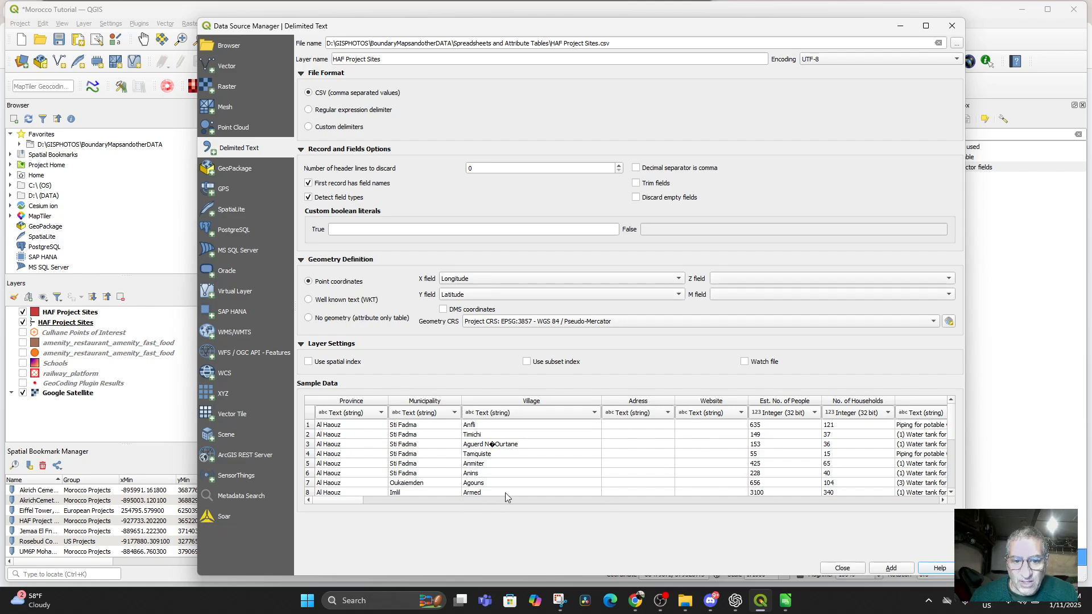
{"action": "scroll", "coordinate": [662, 433], "scroll_direction": "down", "scroll_amount": 1}
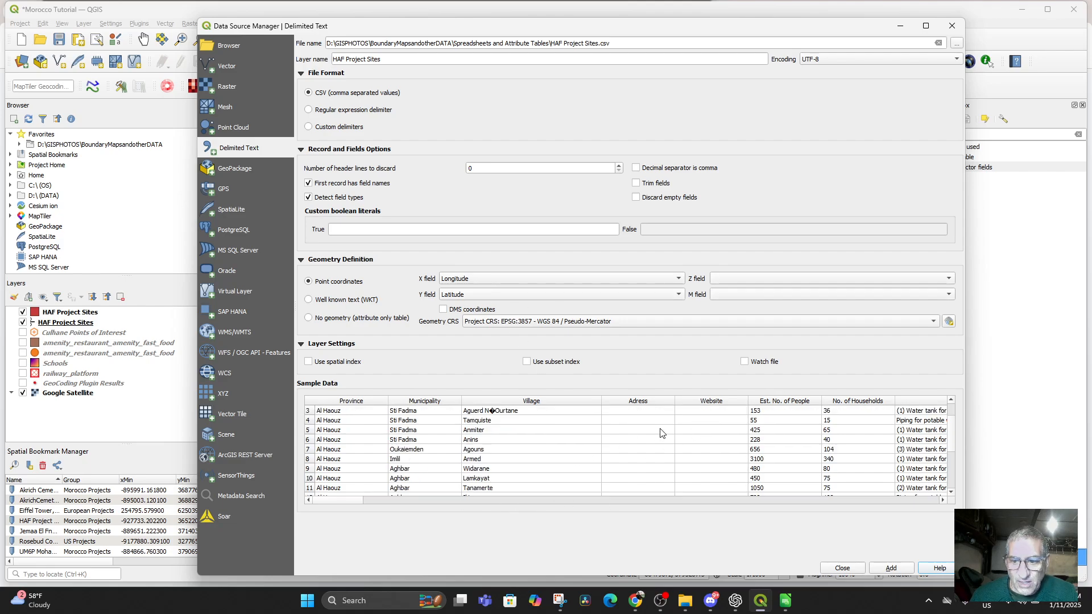
{"action": "left_click", "coordinate": [889, 568]}
{"action": "left_click", "coordinate": [951, 26]}
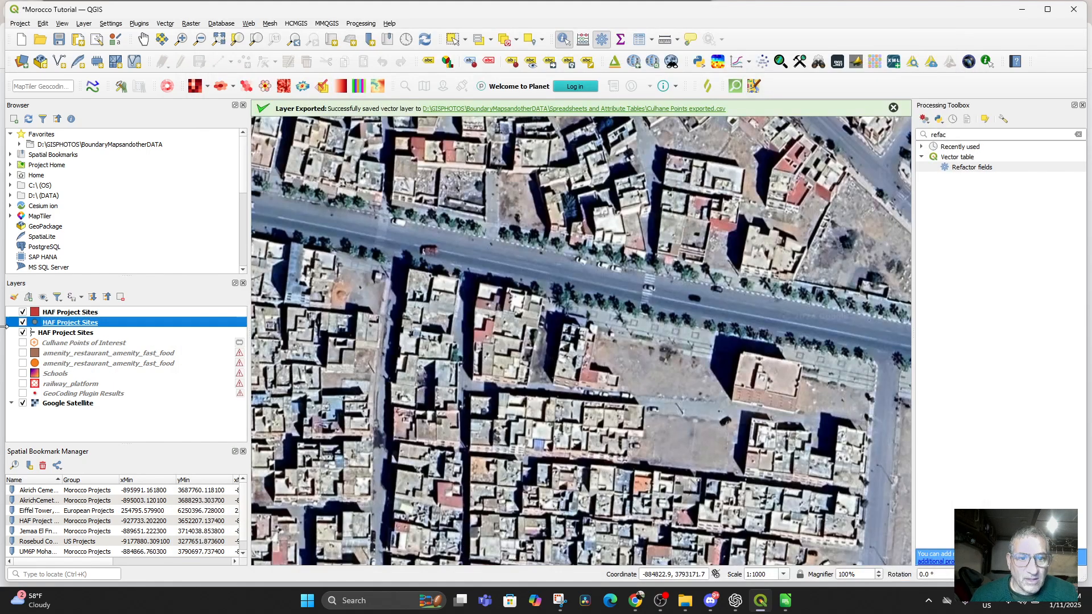
Style the new HAF Project Sites point layer with the "effect drop shadow" red star symbol
{"action": "double_click", "coordinate": [86, 322]}
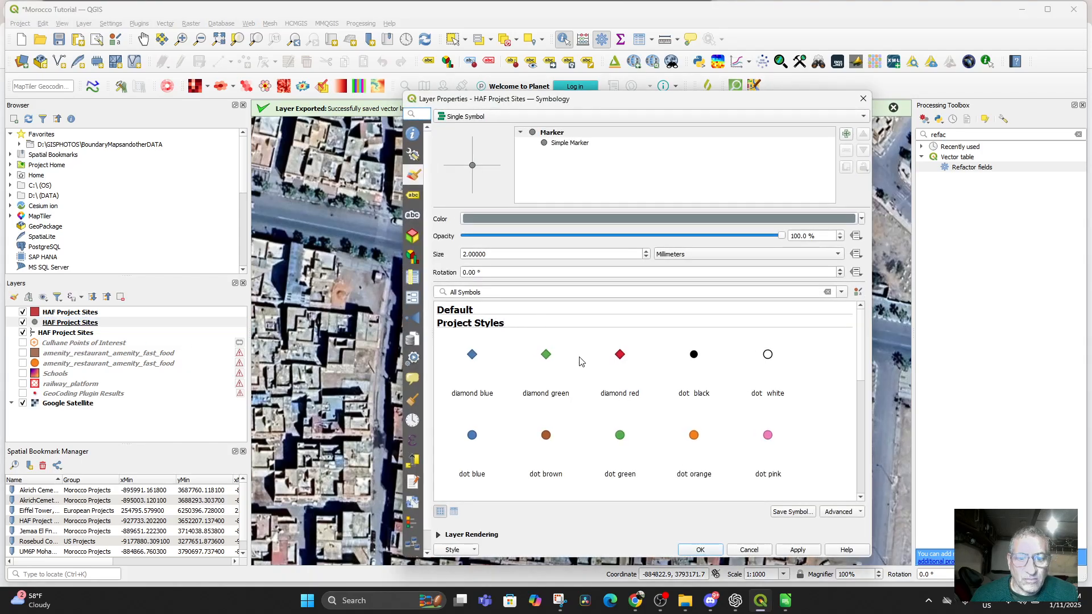
{"action": "scroll", "coordinate": [484, 428], "scroll_direction": "down", "scroll_amount": 2}
{"action": "scroll", "coordinate": [544, 433], "scroll_direction": "up", "scroll_amount": 1}
{"action": "scroll", "coordinate": [544, 436], "scroll_direction": "down", "scroll_amount": 1}
{"action": "left_click", "coordinate": [688, 400]}
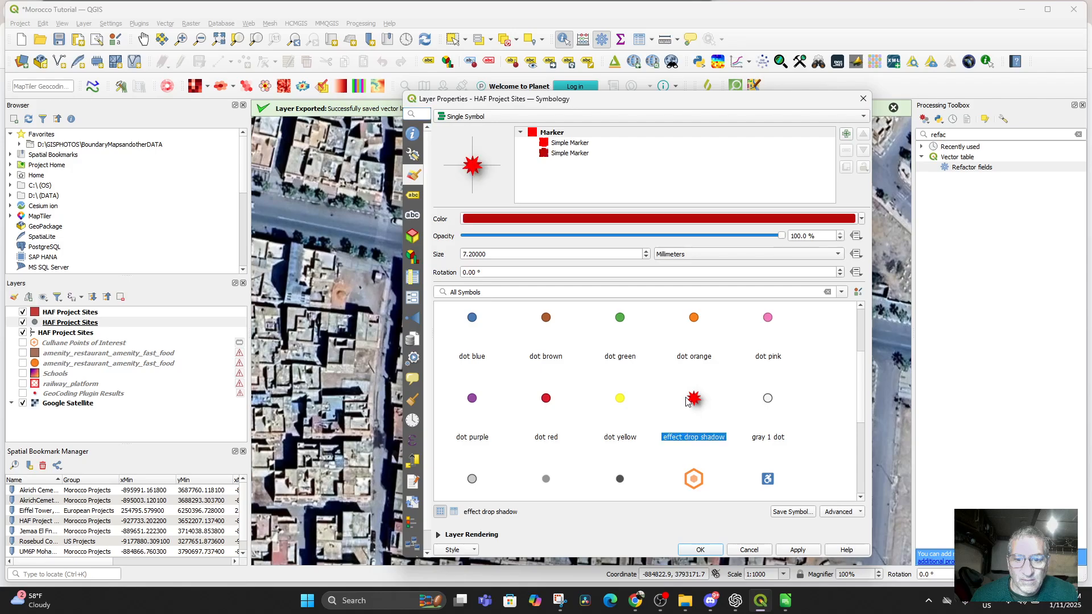
{"action": "left_click", "coordinate": [785, 550]}
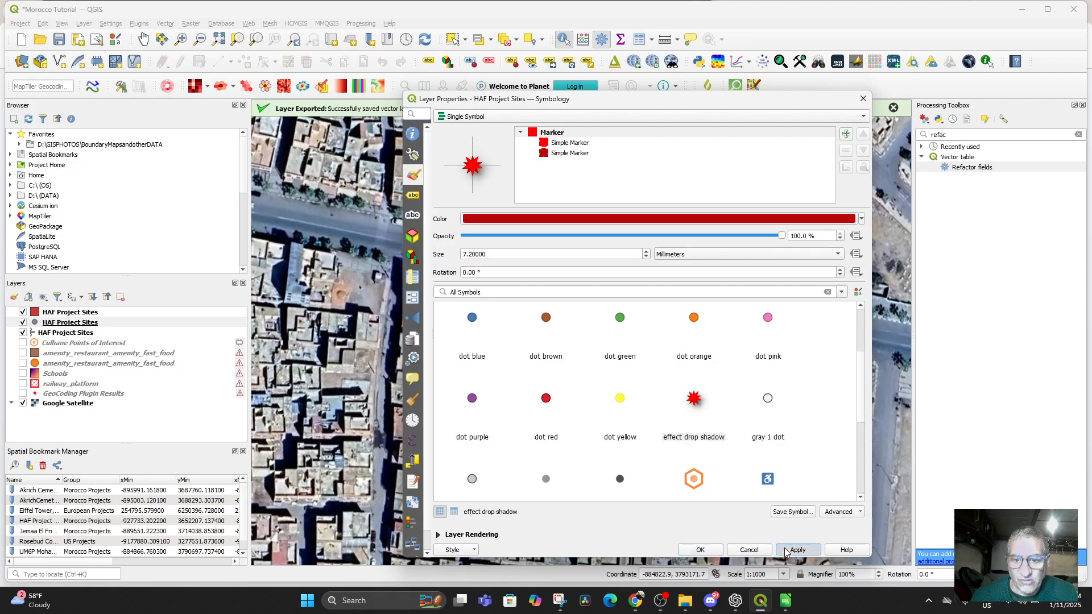
{"action": "left_click", "coordinate": [713, 555]}
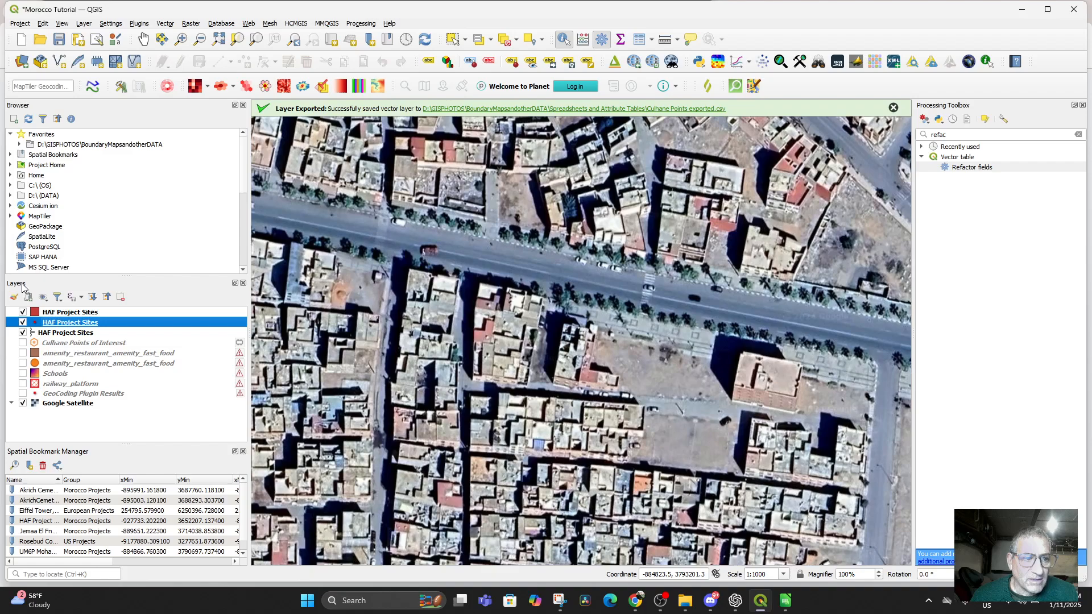
Set the CRS of the new HAF Project Sites point layer to EPSG:4326 and inspect its marker on the map
{"action": "right_click", "coordinate": [70, 323]}
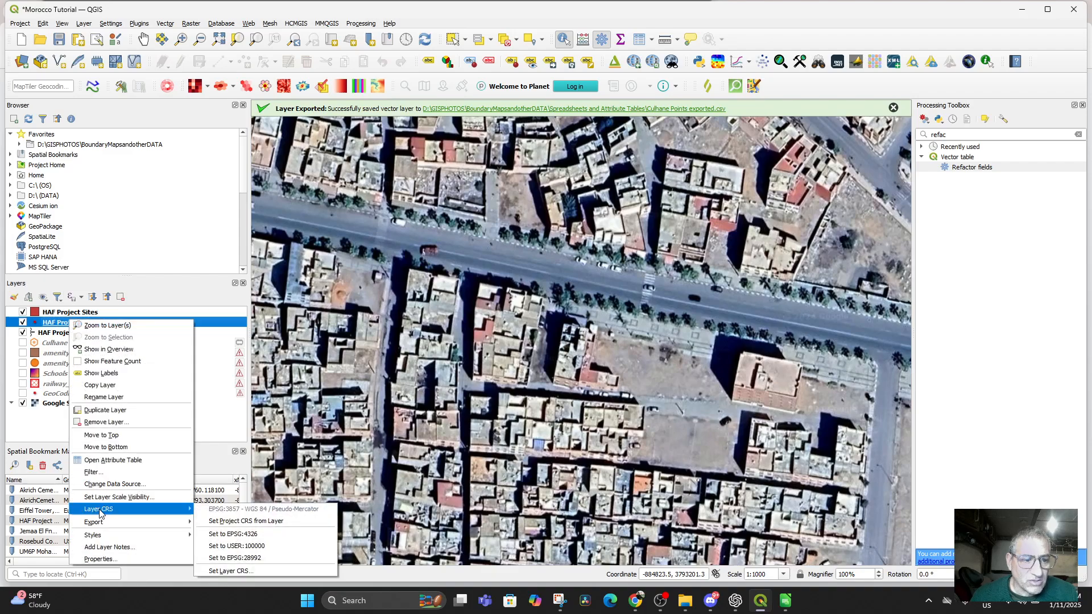
{"action": "mouse_move", "coordinate": [159, 511]}
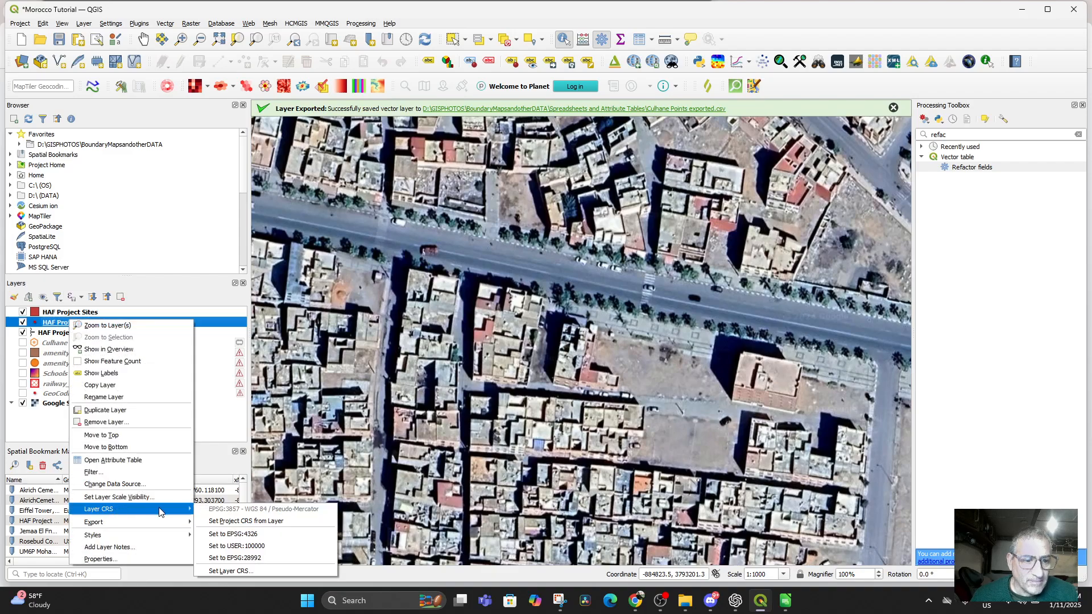
{"action": "left_click", "coordinate": [254, 535]}
{"action": "scroll", "coordinate": [585, 333], "scroll_direction": "up", "scroll_amount": 2}
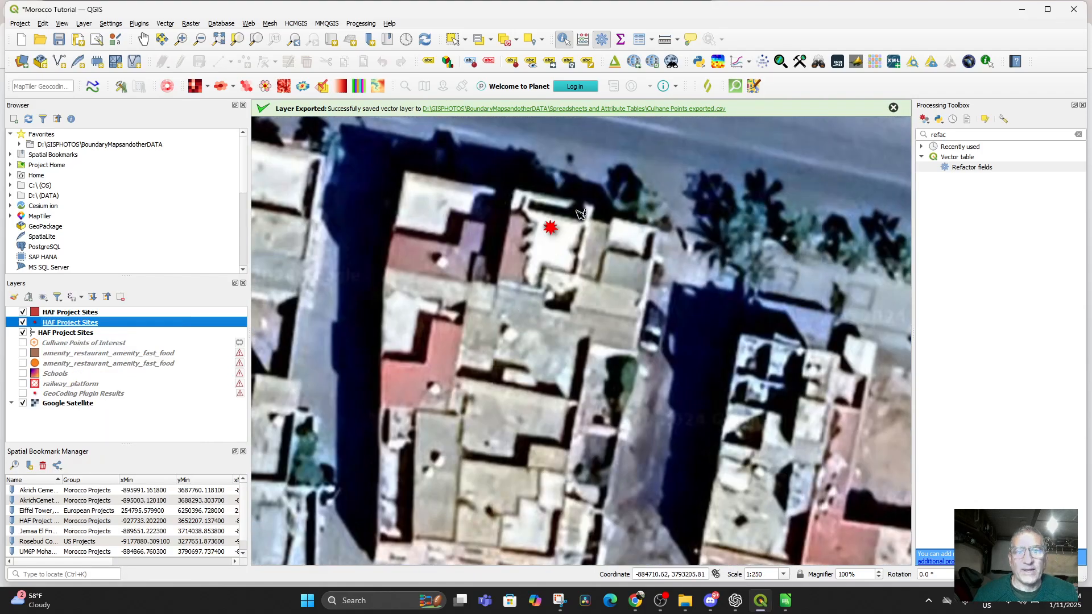
{"action": "left_click_drag", "start_coordinate": [580, 214], "coordinate": [551, 307]}
{"action": "scroll", "coordinate": [551, 307], "scroll_direction": "down", "scroll_amount": 5}
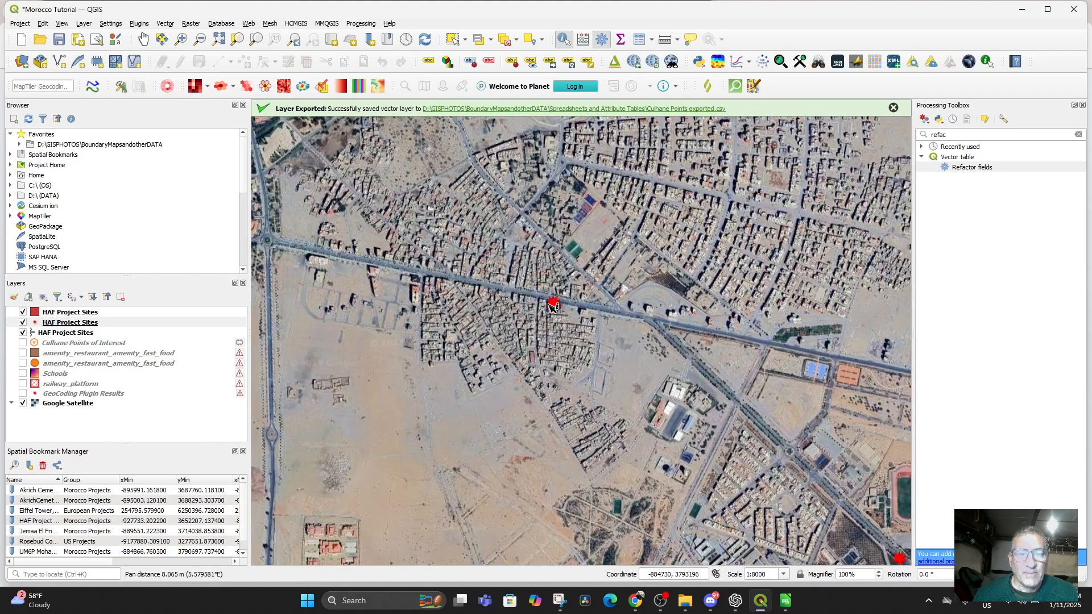
Zoom the map to the Herboriste Palais El Badia record from the HAF Project Sites point layer's attribute table, keeping the map uncovered
{"action": "right_click", "coordinate": [60, 324]}
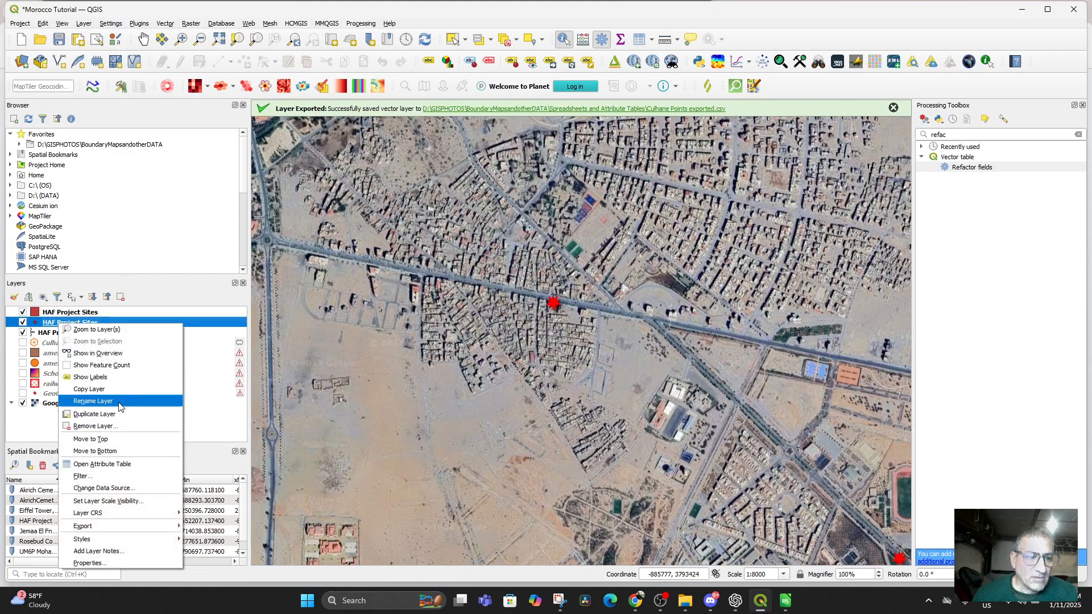
{"action": "left_click", "coordinate": [114, 465]}
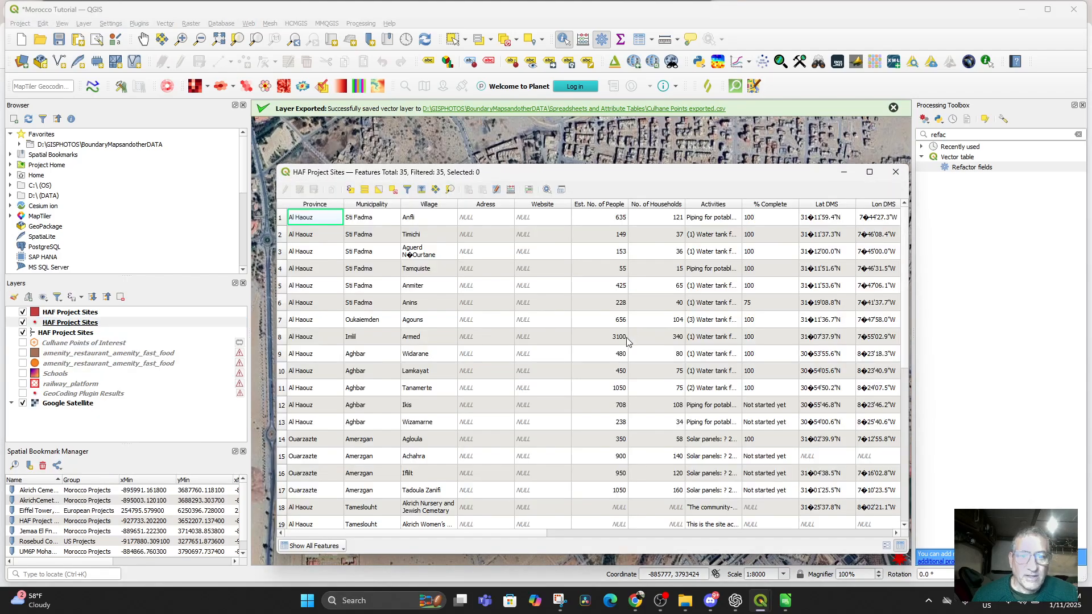
{"action": "scroll", "coordinate": [608, 376], "scroll_direction": "down", "scroll_amount": 1}
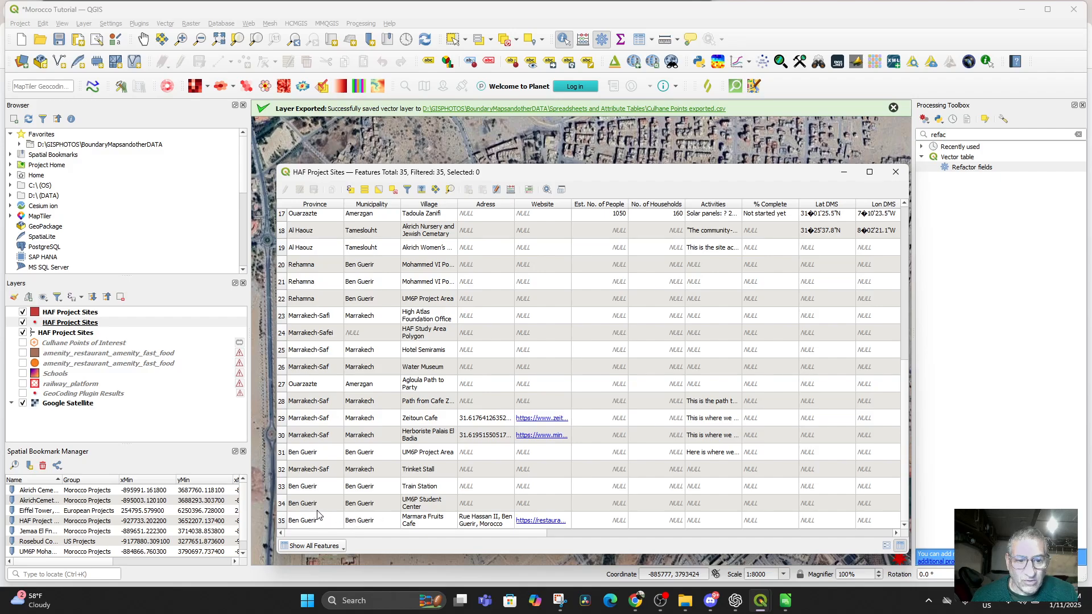
{"action": "left_click", "coordinate": [303, 438]}
{"action": "right_click", "coordinate": [302, 434]}
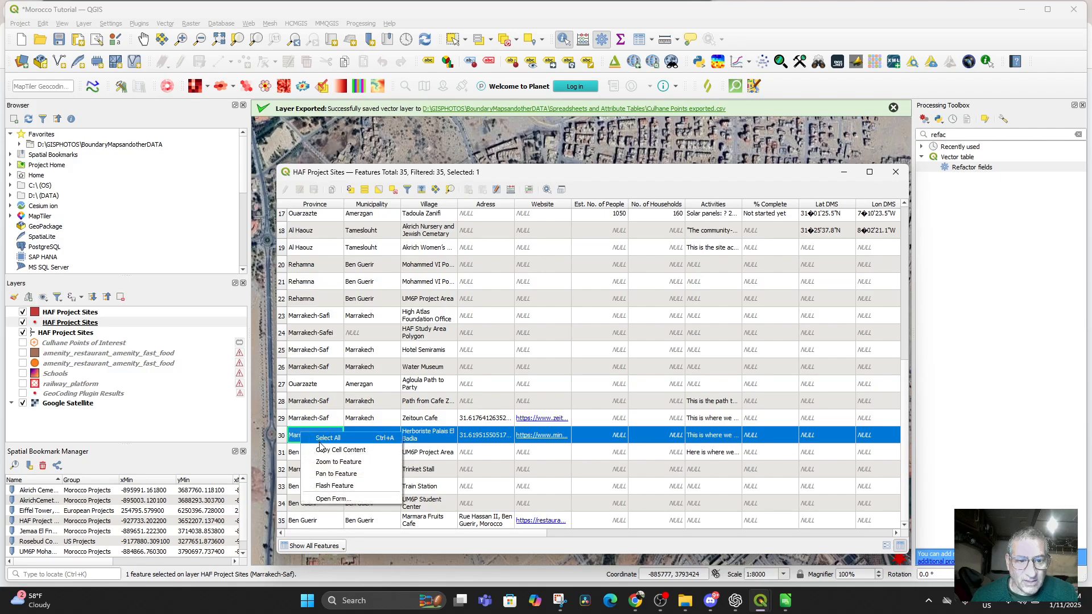
{"action": "left_click", "coordinate": [338, 462]}
{"action": "left_click_drag", "start_coordinate": [628, 173], "coordinate": [711, 407]}
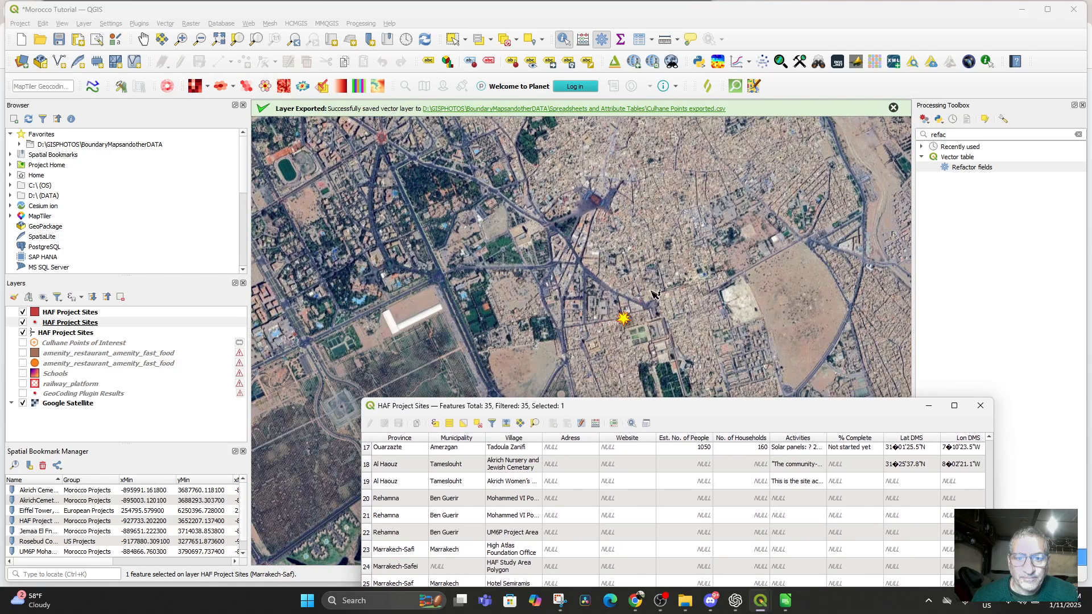
Identify the red HAF Project Sites marker southwest of the highlighted site and close its results
{"action": "left_click_drag", "start_coordinate": [654, 293], "coordinate": [620, 186]}
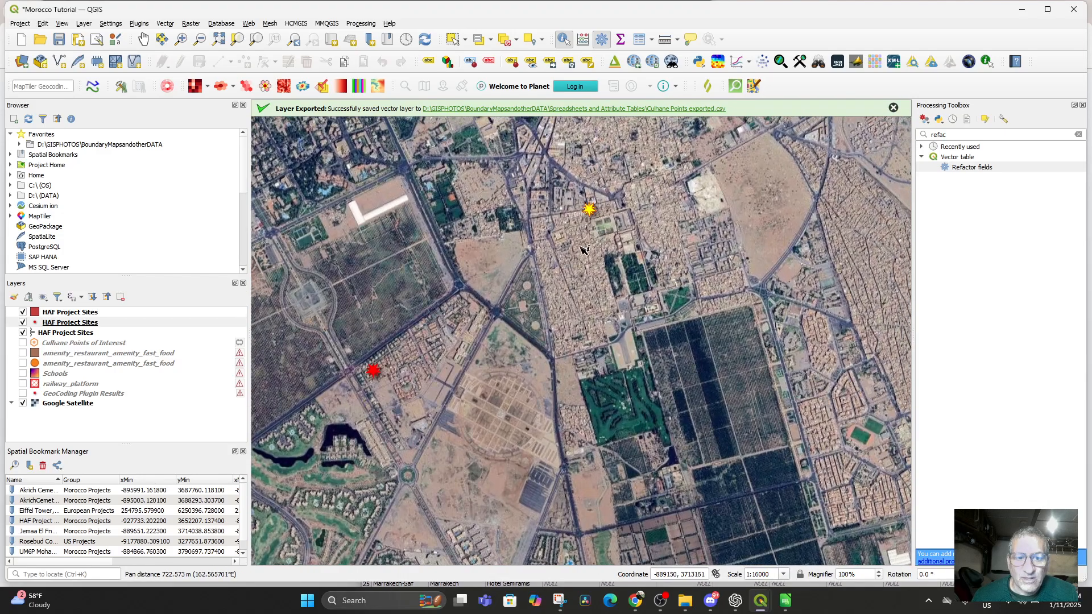
{"action": "left_click", "coordinate": [373, 374]}
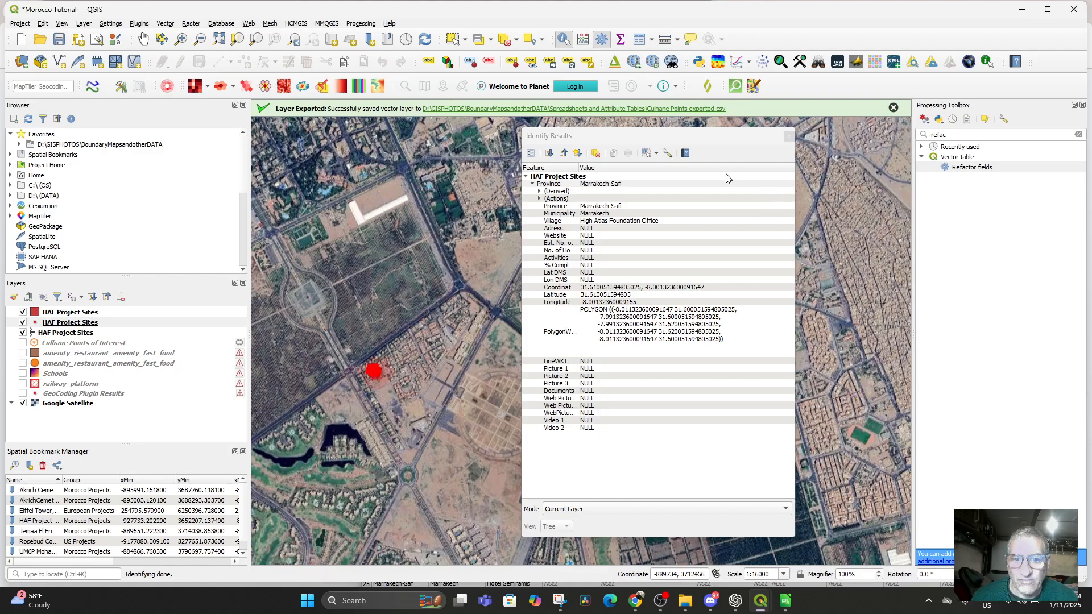
{"action": "left_click", "coordinate": [780, 144]}
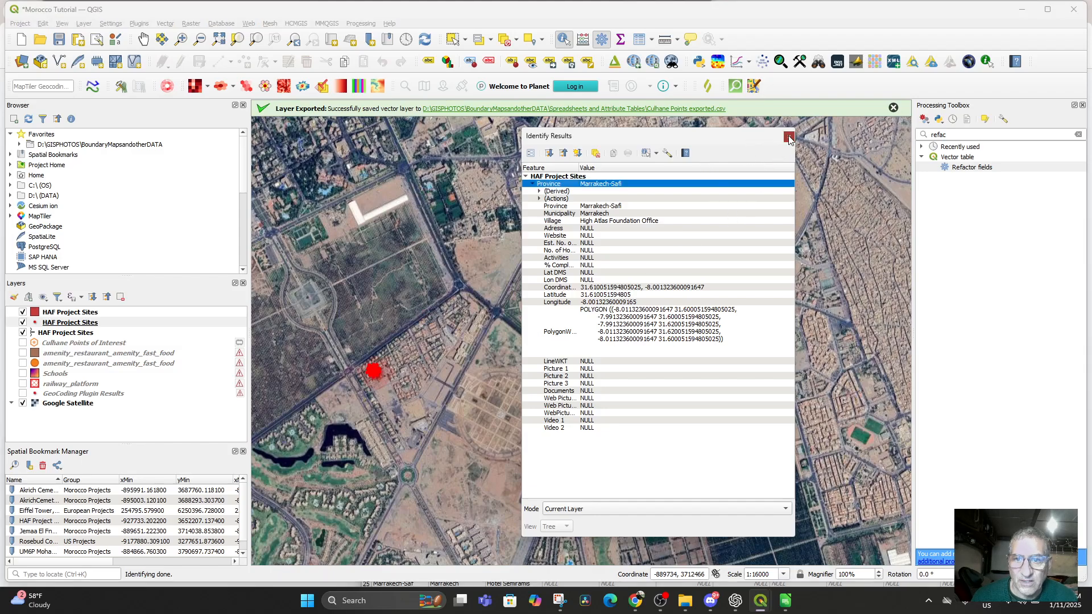
{"action": "left_click", "coordinate": [789, 138]}
Examine the satellite imagery around the highlighted Herboriste Palais El Badia marker and the streets to its southwest
{"action": "scroll", "coordinate": [591, 317], "scroll_direction": "up", "scroll_amount": 3}
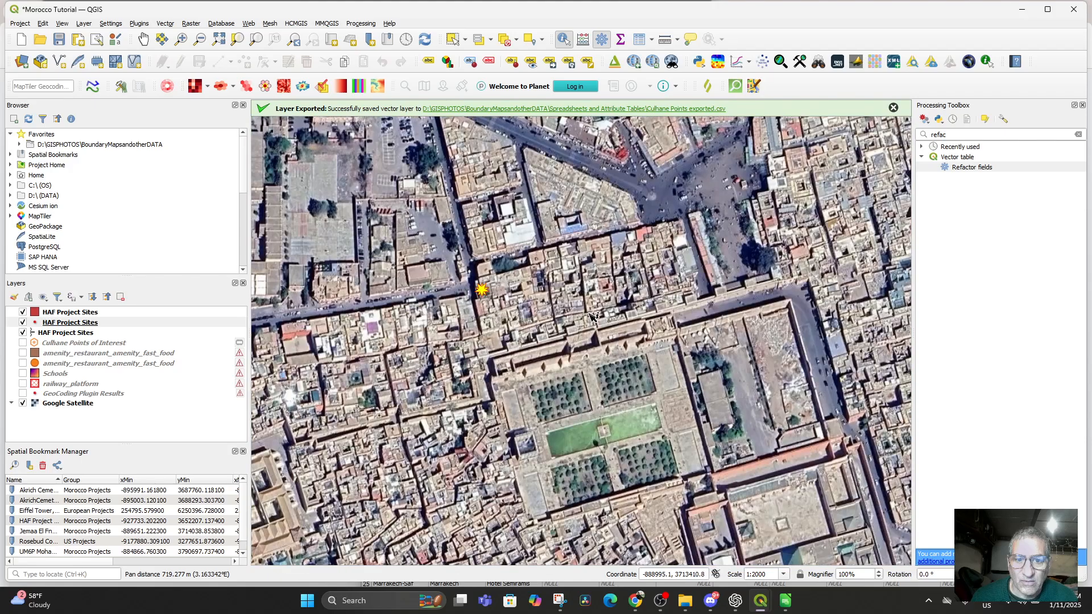
{"action": "scroll", "coordinate": [562, 303], "scroll_direction": "up", "scroll_amount": 1}
{"action": "left_click_drag", "start_coordinate": [425, 313], "coordinate": [596, 290]}
{"action": "scroll", "coordinate": [551, 301], "scroll_direction": "up", "scroll_amount": 1}
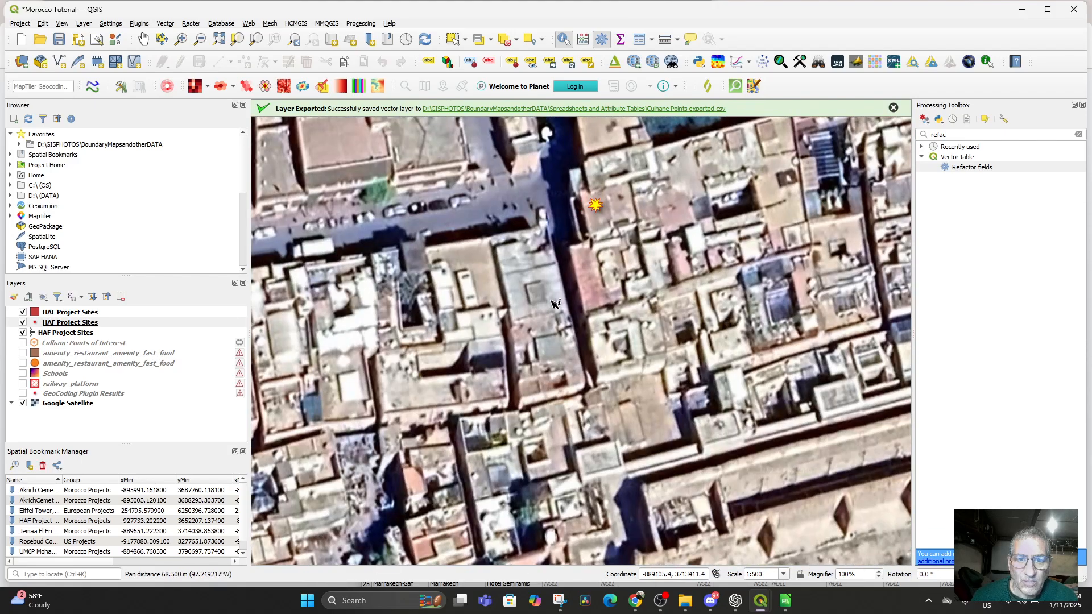
{"action": "scroll", "coordinate": [554, 303], "scroll_direction": "down", "scroll_amount": 2}
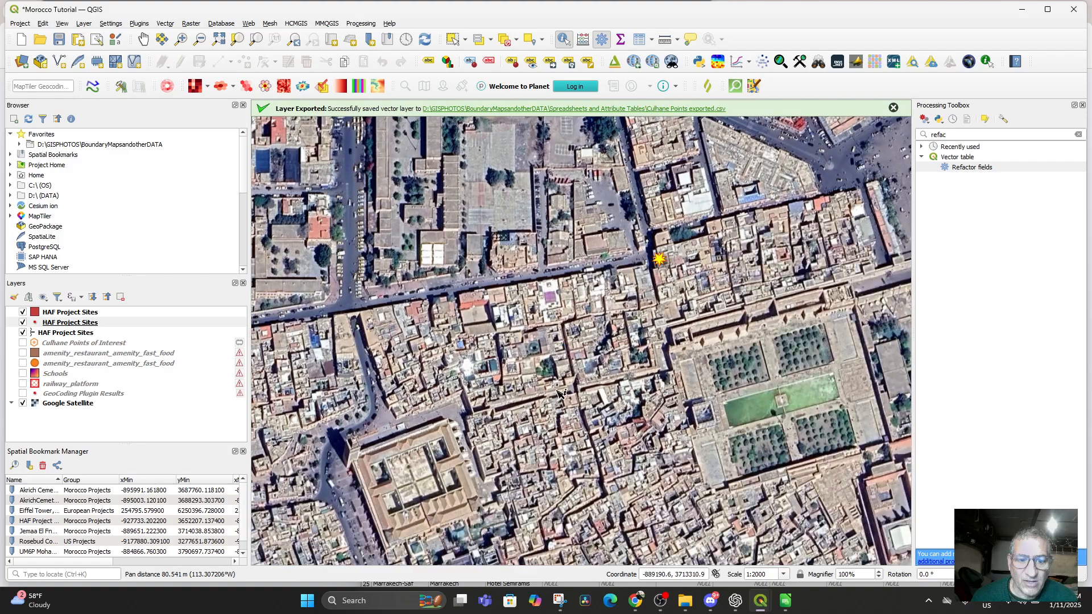
{"action": "left_click_drag", "start_coordinate": [560, 392], "coordinate": [633, 277]}
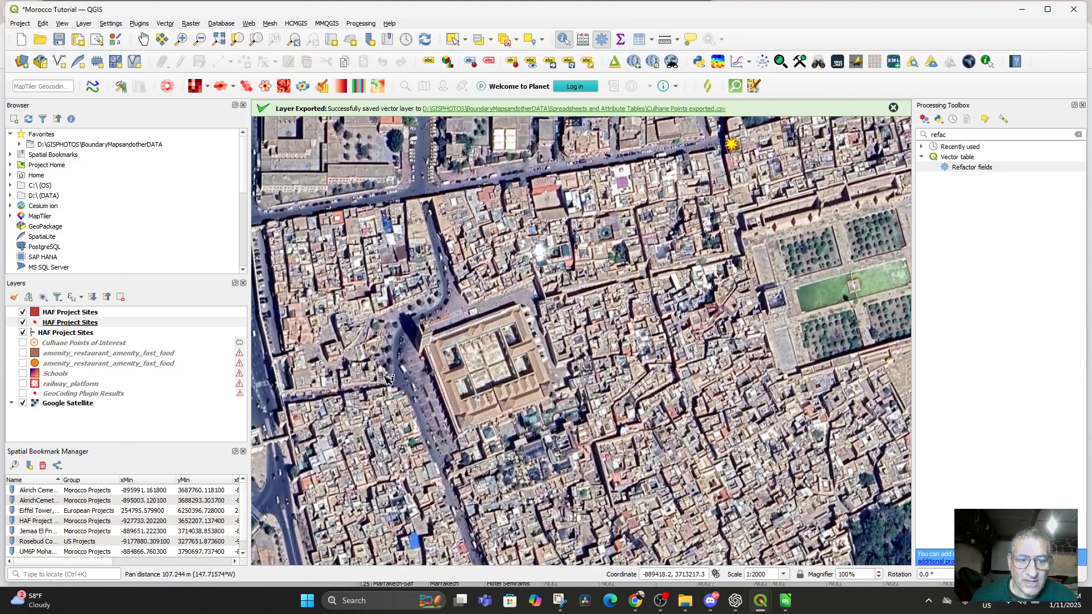
{"action": "left_click_drag", "start_coordinate": [385, 376], "coordinate": [388, 398]}
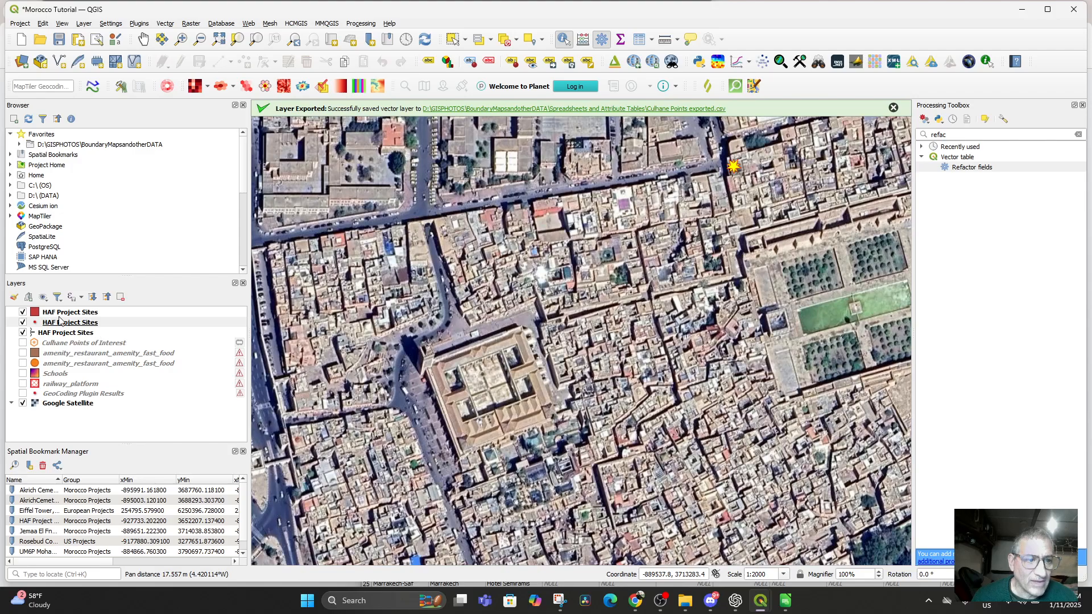
Try to zoom to the Zeitoun Cafe record from the attribute table of the HAF Project Sites point layer
{"action": "left_click", "coordinate": [60, 322]}
{"action": "right_click", "coordinate": [59, 322]}
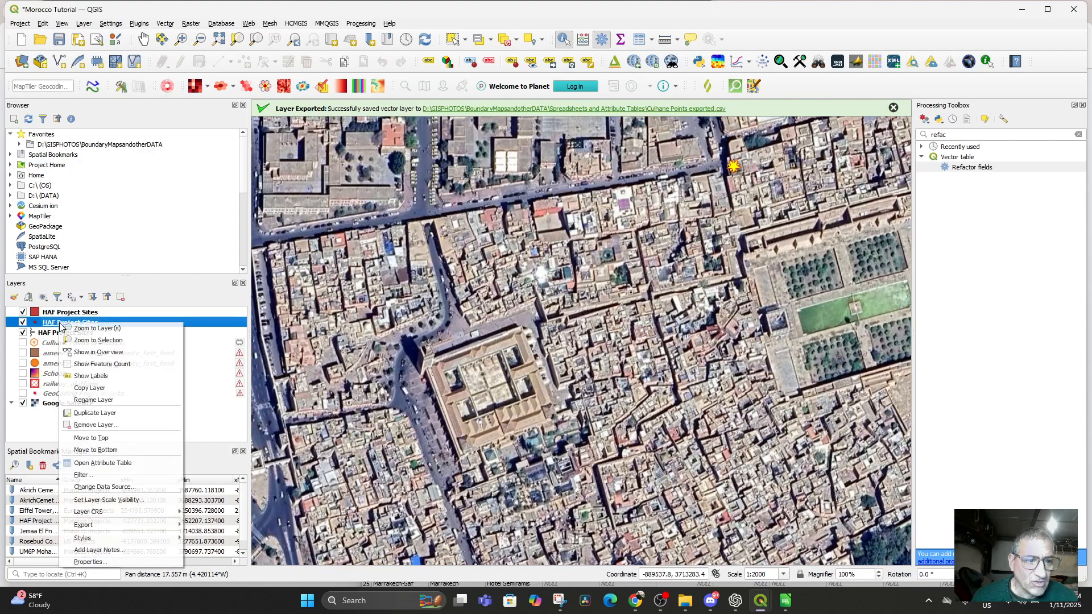
{"action": "left_click", "coordinate": [107, 462]}
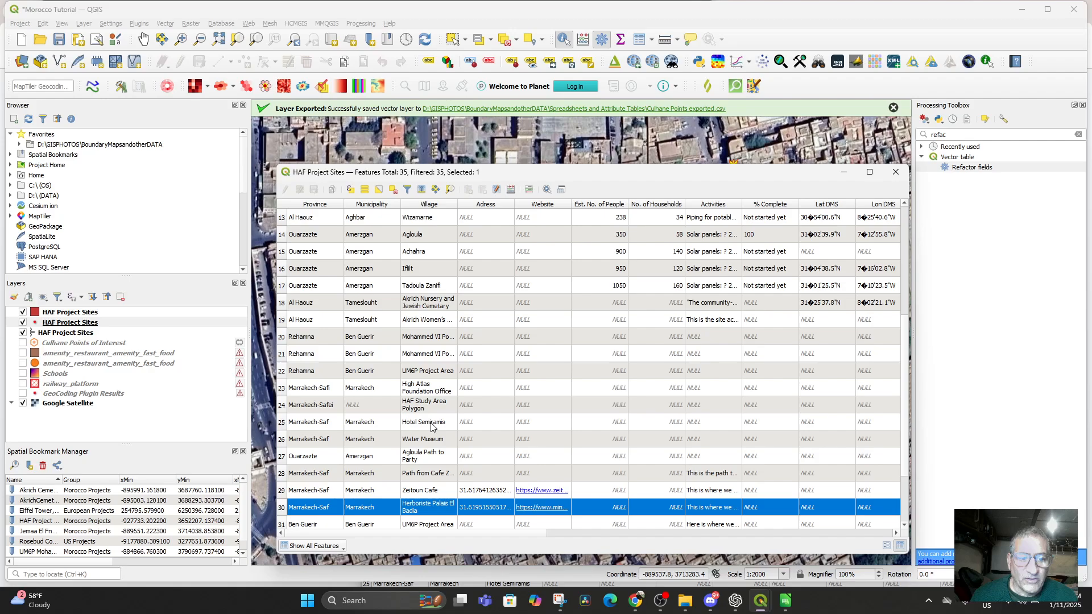
{"action": "scroll", "coordinate": [417, 471], "scroll_direction": "down", "scroll_amount": 2}
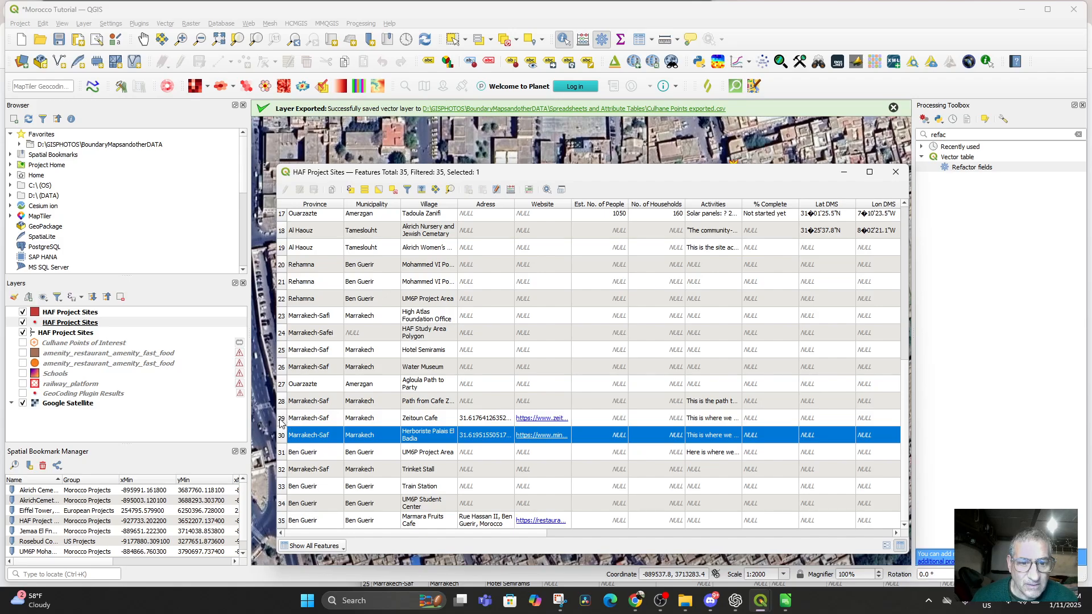
{"action": "left_click", "coordinate": [319, 418]}
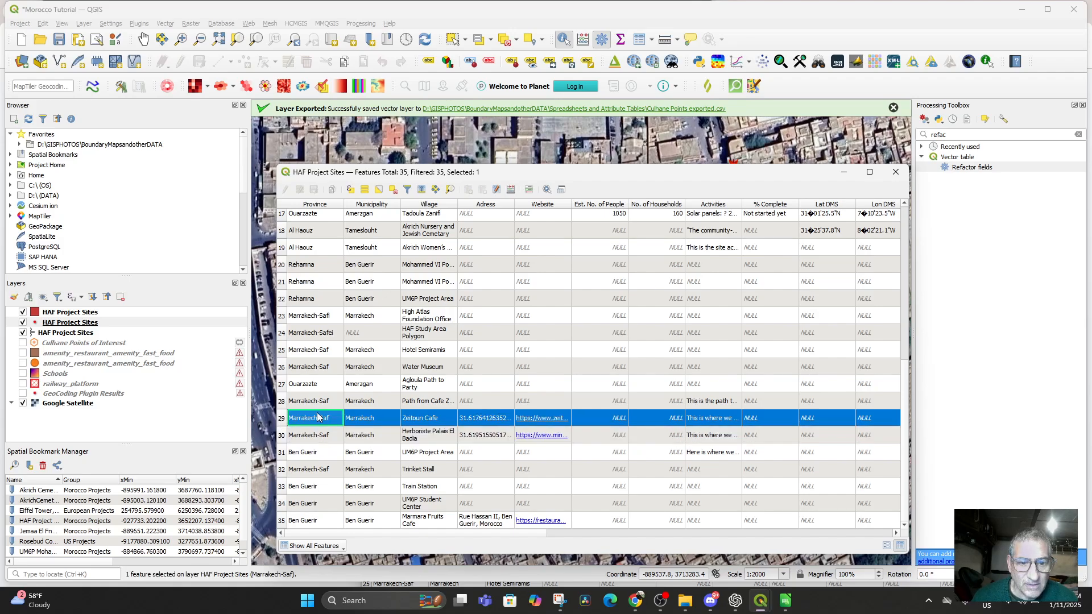
{"action": "right_click", "coordinate": [355, 419]}
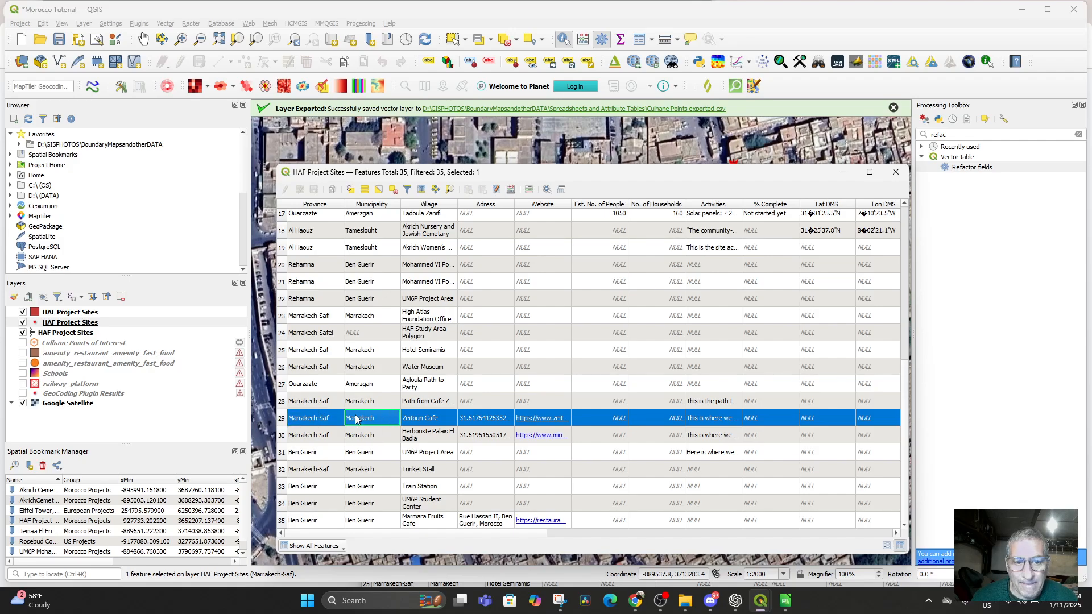
{"action": "left_click", "coordinate": [380, 445]}
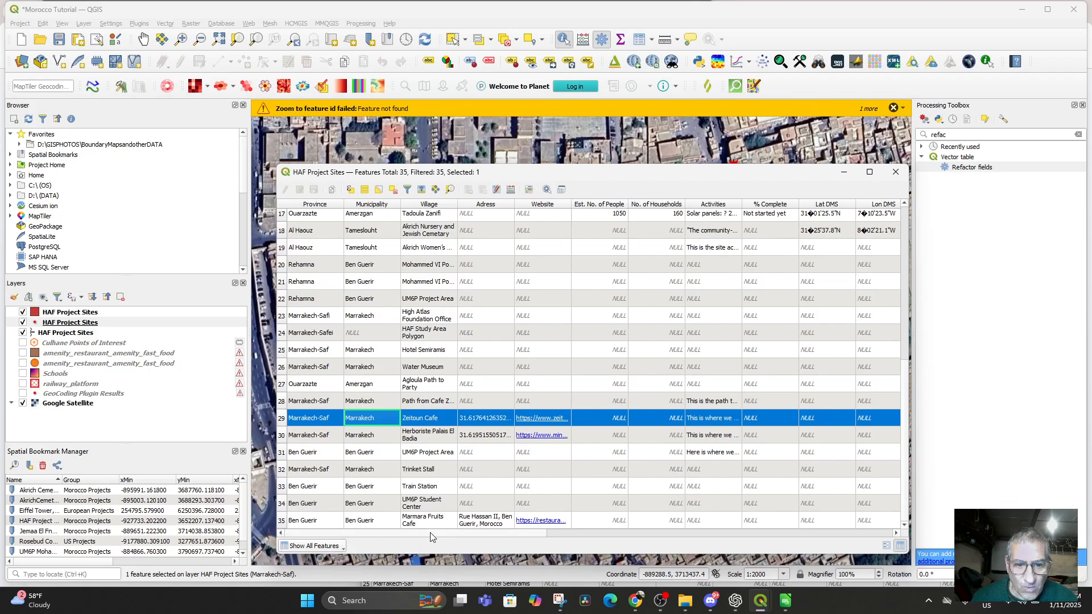
Check the Zeitoun Cafe record's Latitude and Longitude fields and close the attribute table
{"action": "left_click_drag", "start_coordinate": [431, 537], "coordinate": [604, 522]}
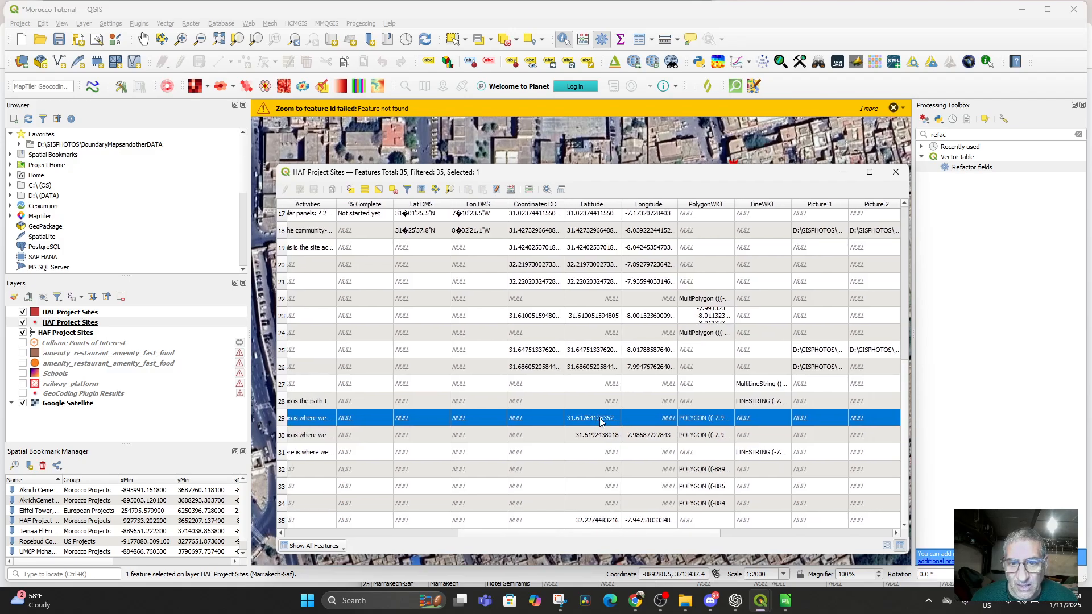
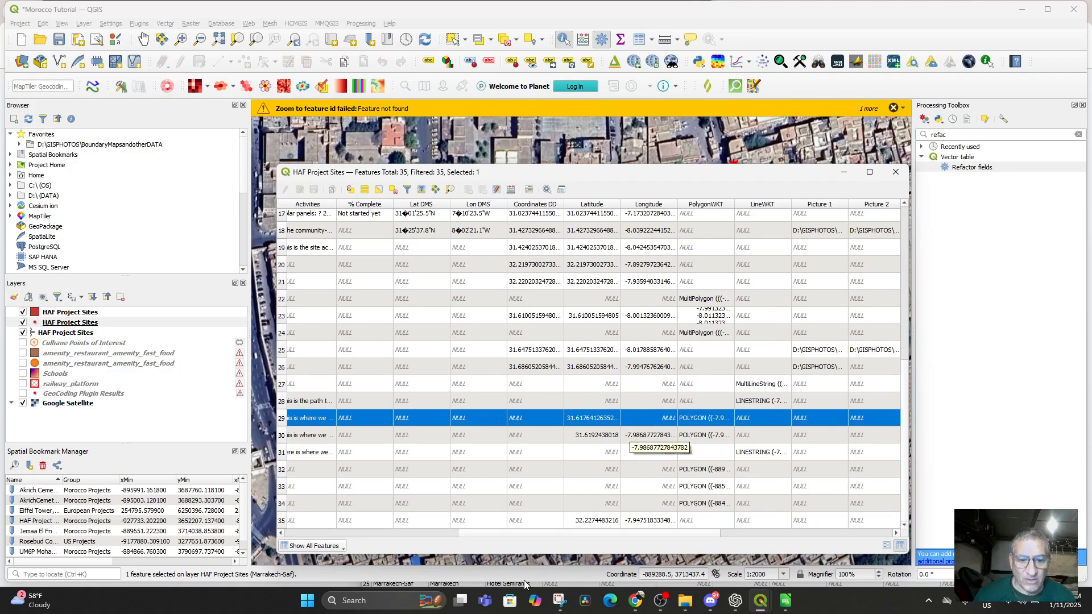
{"action": "left_click_drag", "start_coordinate": [468, 534], "coordinate": [514, 557]}
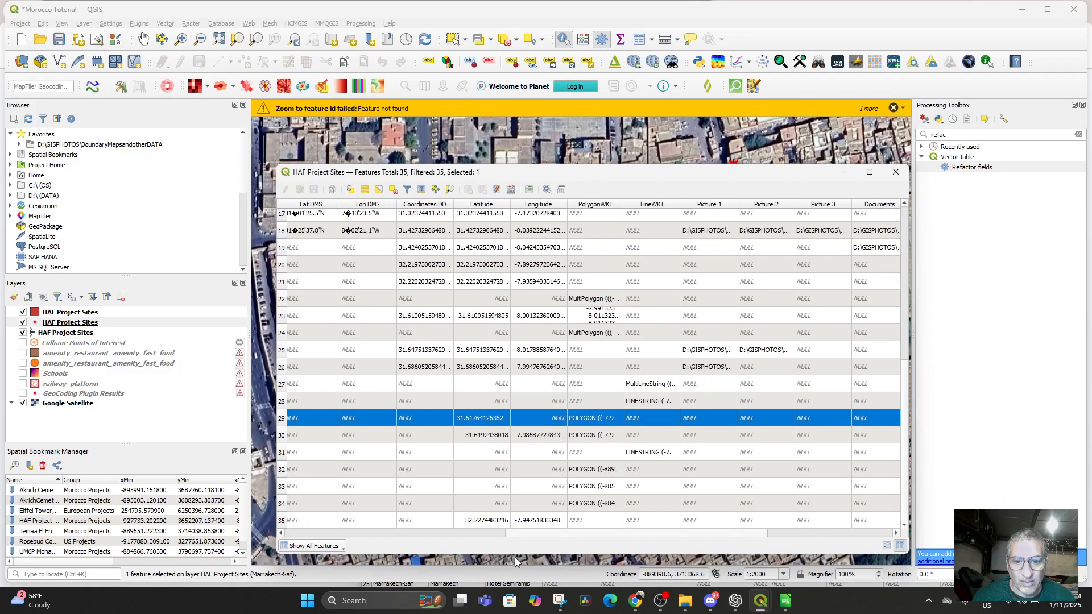
{"action": "left_click", "coordinate": [895, 172]}
Switch to HAF Project Sites.csv in LibreOffice Calc and examine the longitude and latitude cells in the Zeitoun Cafe row
{"action": "left_click", "coordinate": [785, 602]}
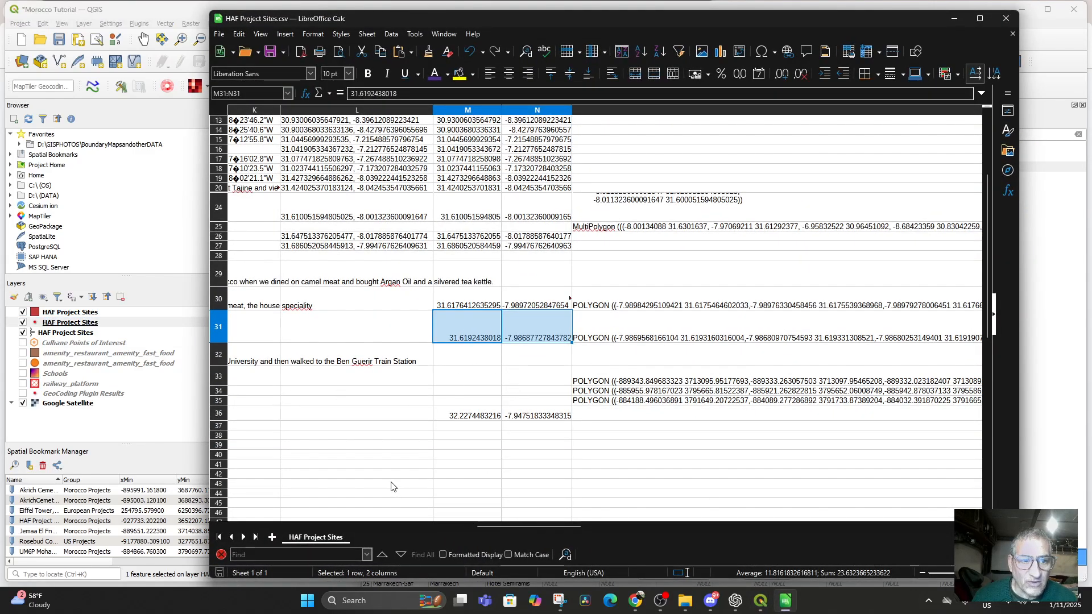
{"action": "left_click_drag", "start_coordinate": [500, 524], "coordinate": [262, 523]}
{"action": "left_click", "coordinate": [219, 302]}
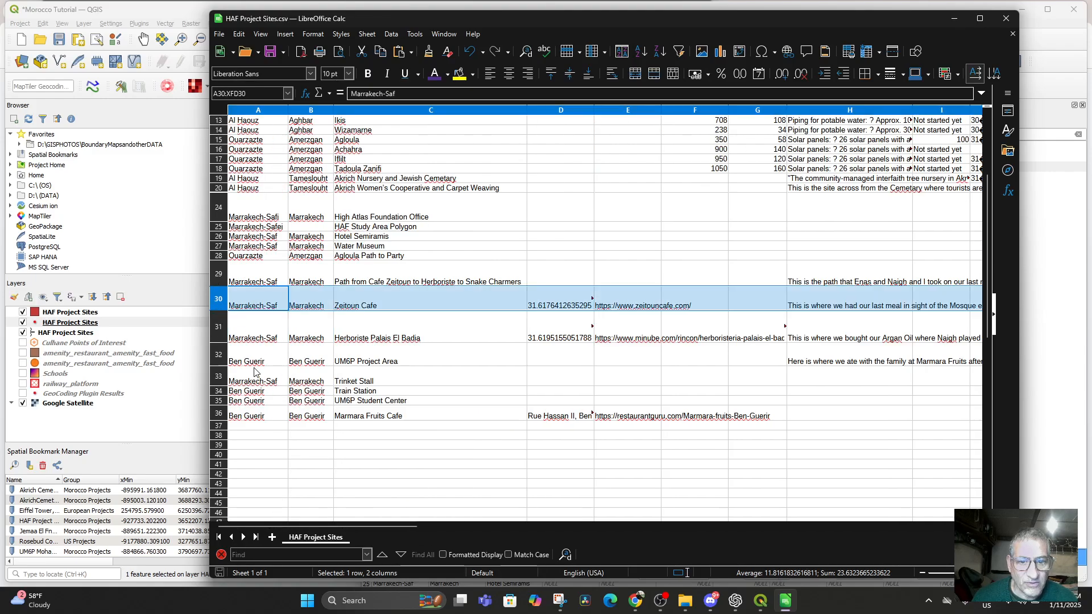
{"action": "left_click_drag", "start_coordinate": [398, 527], "coordinate": [588, 546]}
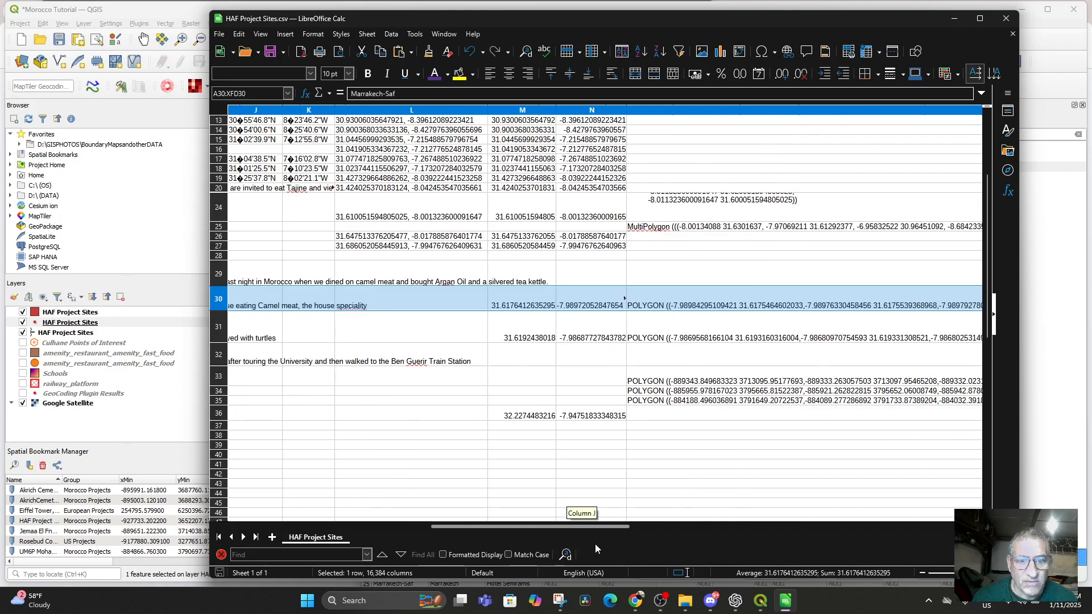
{"action": "left_click", "coordinate": [583, 310]}
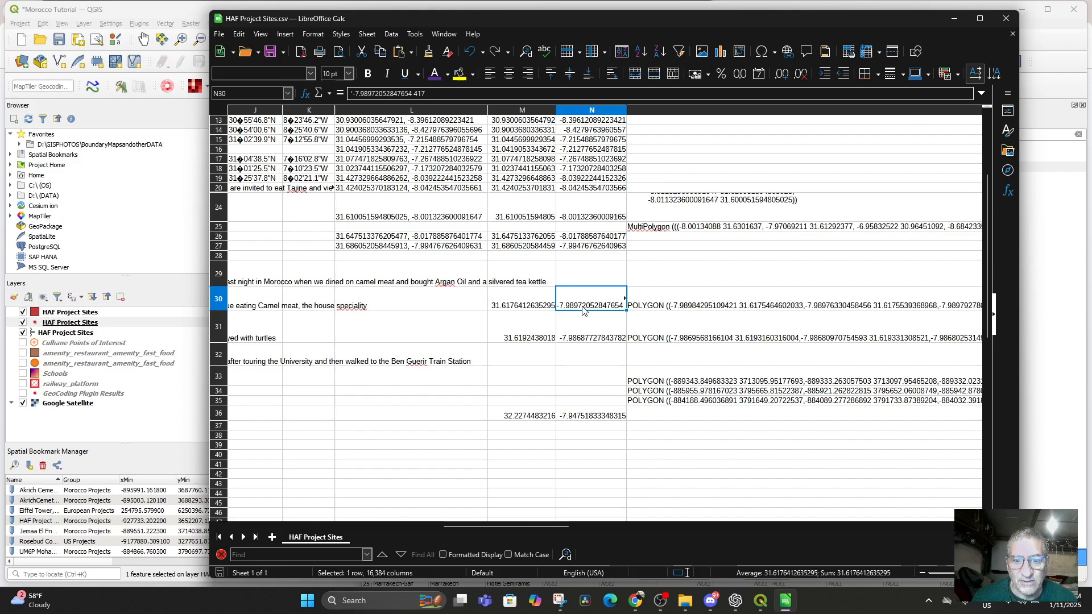
{"action": "left_click", "coordinate": [514, 307]}
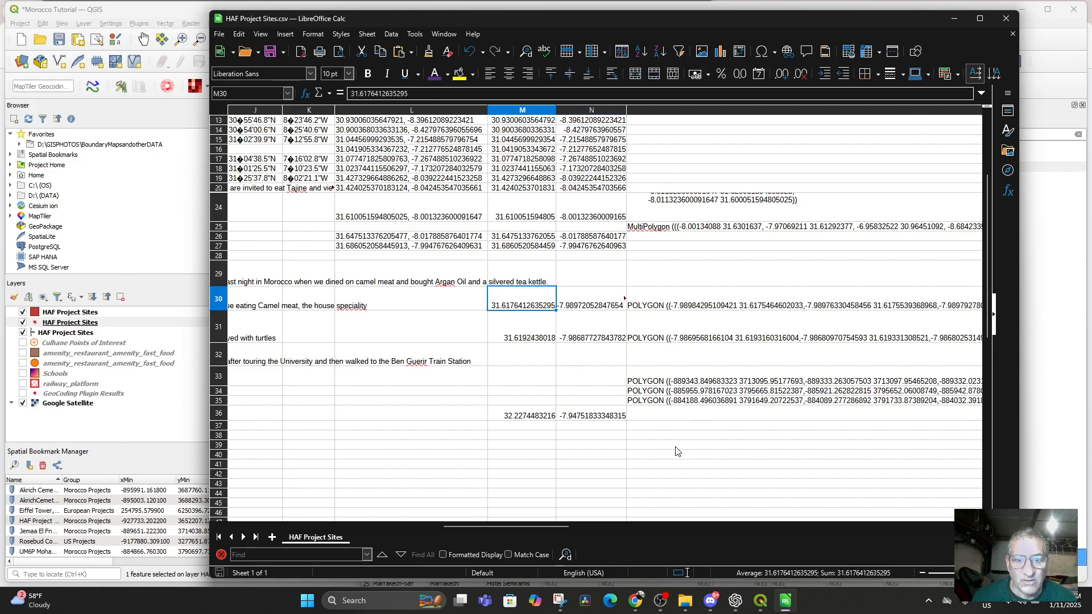
{"action": "scroll", "coordinate": [676, 451], "scroll_direction": "down", "scroll_amount": 1}
{"action": "scroll", "coordinate": [659, 454], "scroll_direction": "up", "scroll_amount": 3}
{"action": "scroll", "coordinate": [647, 463], "scroll_direction": "down", "scroll_amount": 3}
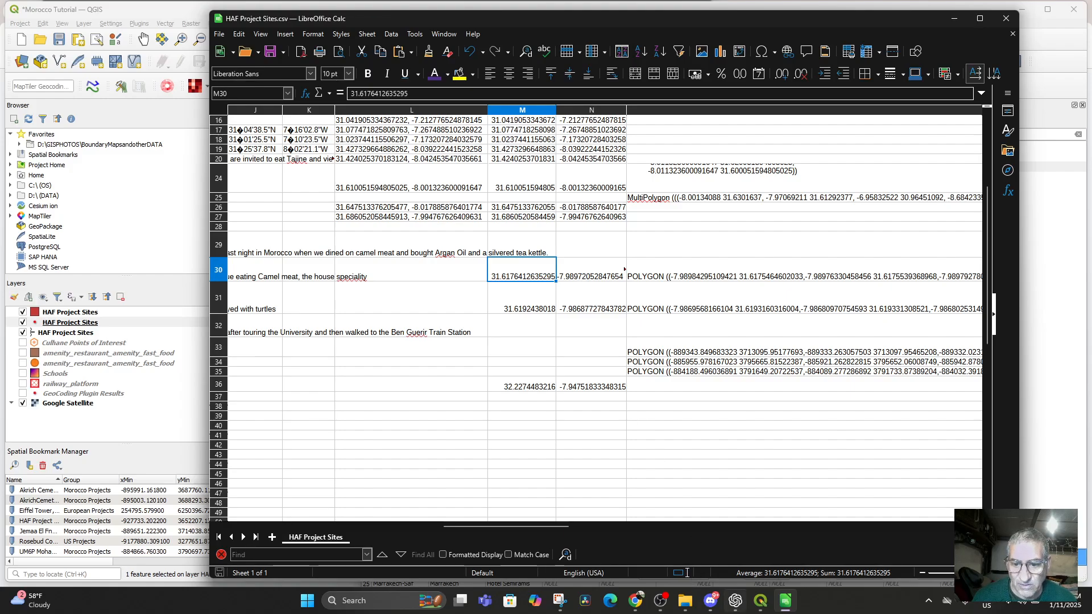
{"action": "left_click", "coordinate": [786, 602]}
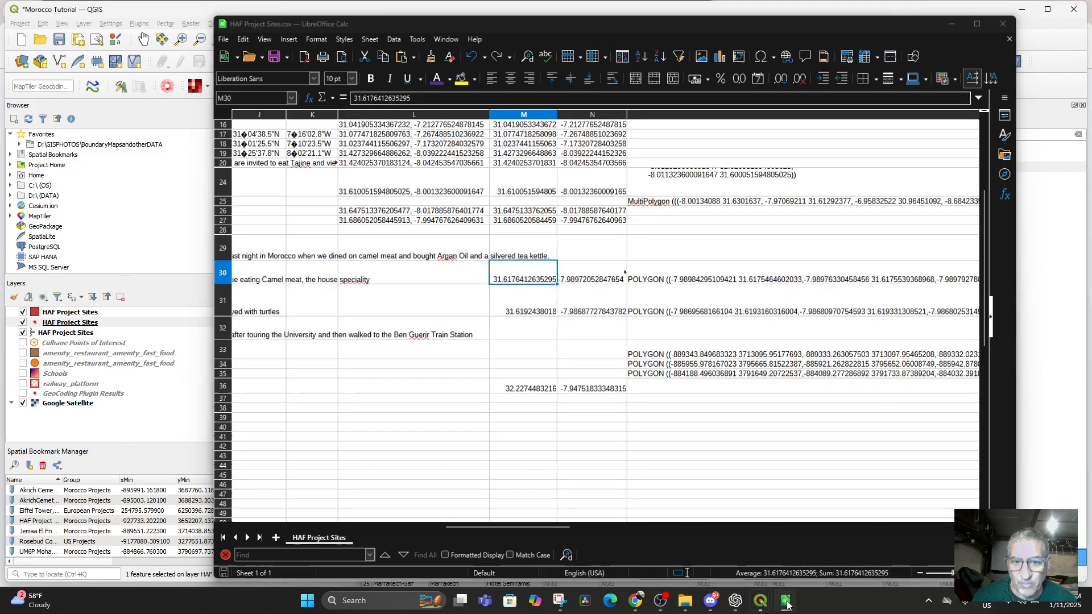
{"action": "left_click", "coordinate": [785, 601]}
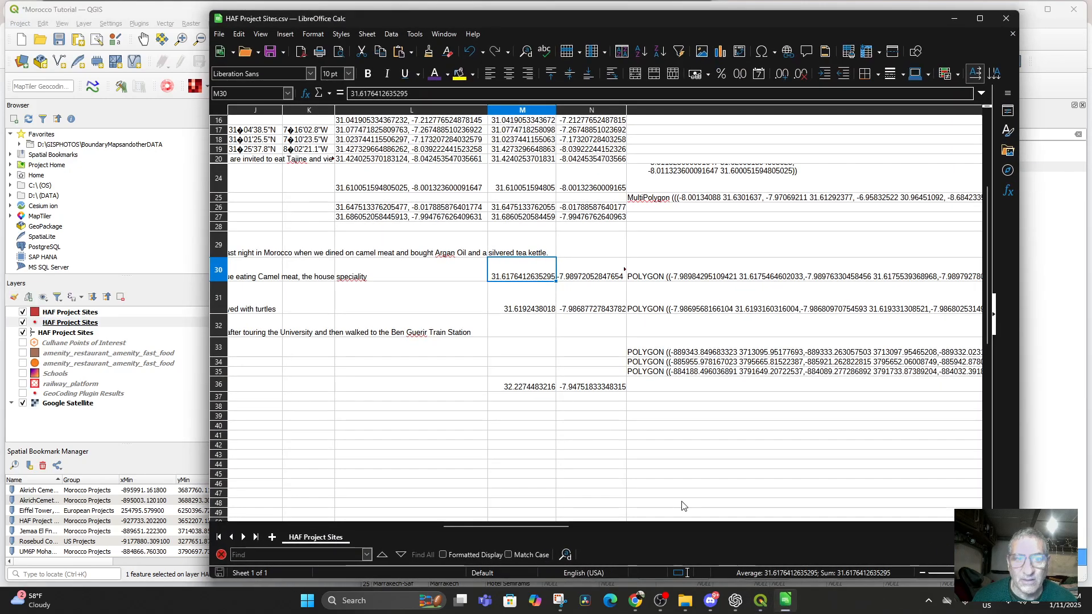
Reopen the recent document Culhane Points exported.csv with comma-separated Unicode (UTF-8) import settings
{"action": "left_click", "coordinate": [222, 36]}
{"action": "mouse_move", "coordinate": [275, 90]}
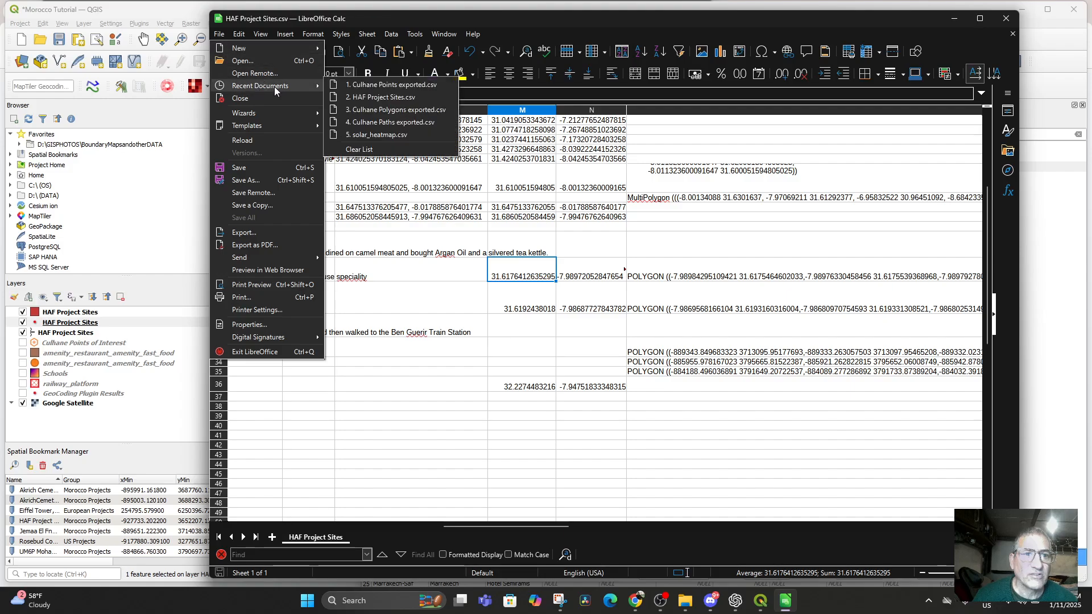
{"action": "left_click", "coordinate": [375, 85]}
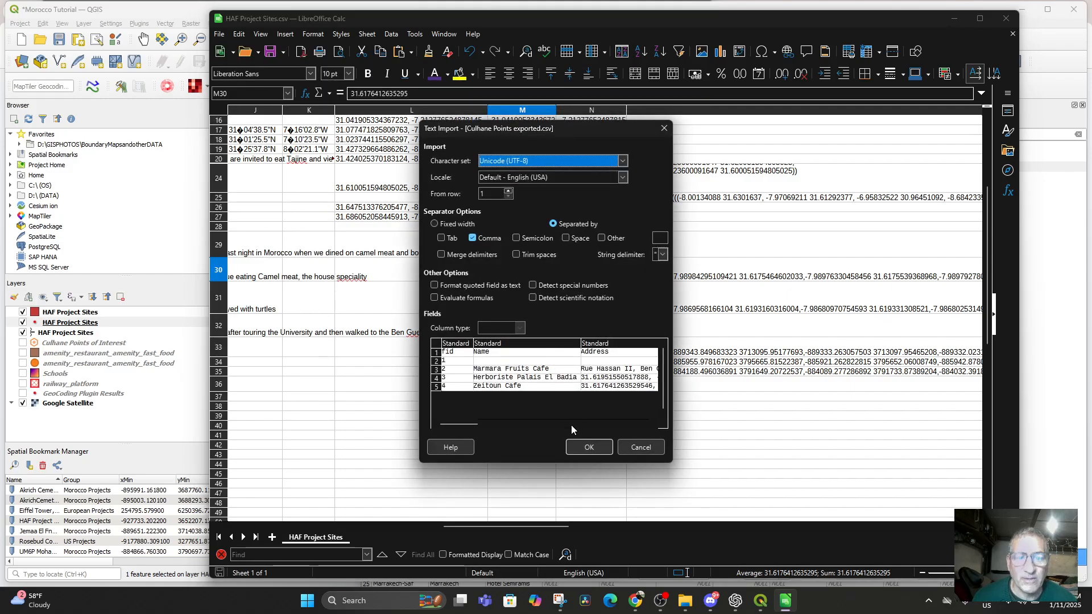
{"action": "left_click", "coordinate": [587, 447]}
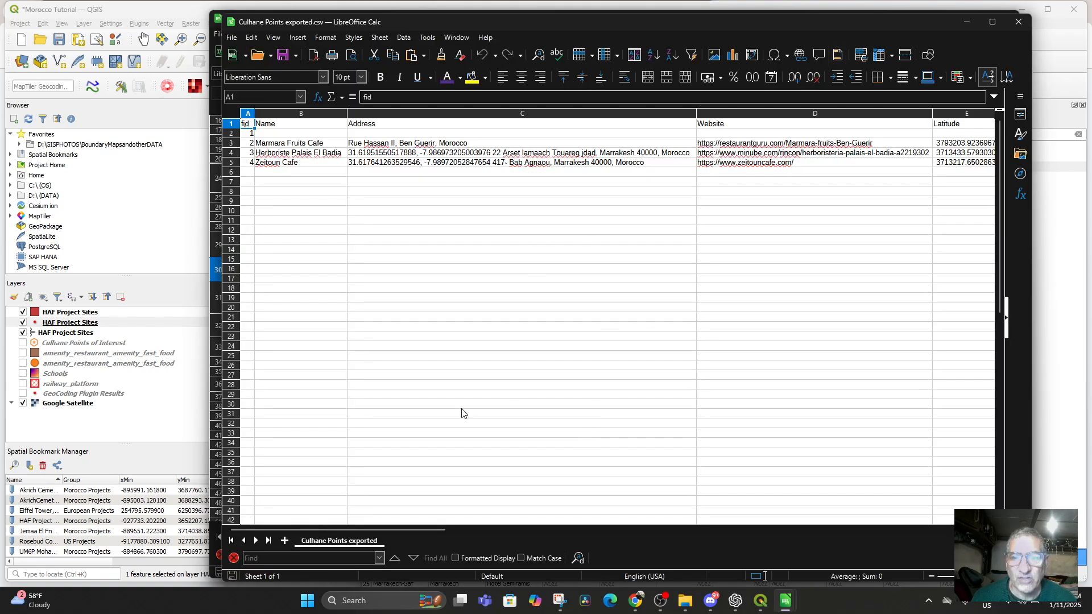
Copy the Latitude_DD15 and Longitude_DD15 cells of the Zeitoun Cafe row in Culhane Points exported.csv
{"action": "left_click_drag", "start_coordinate": [342, 531], "coordinate": [544, 540]}
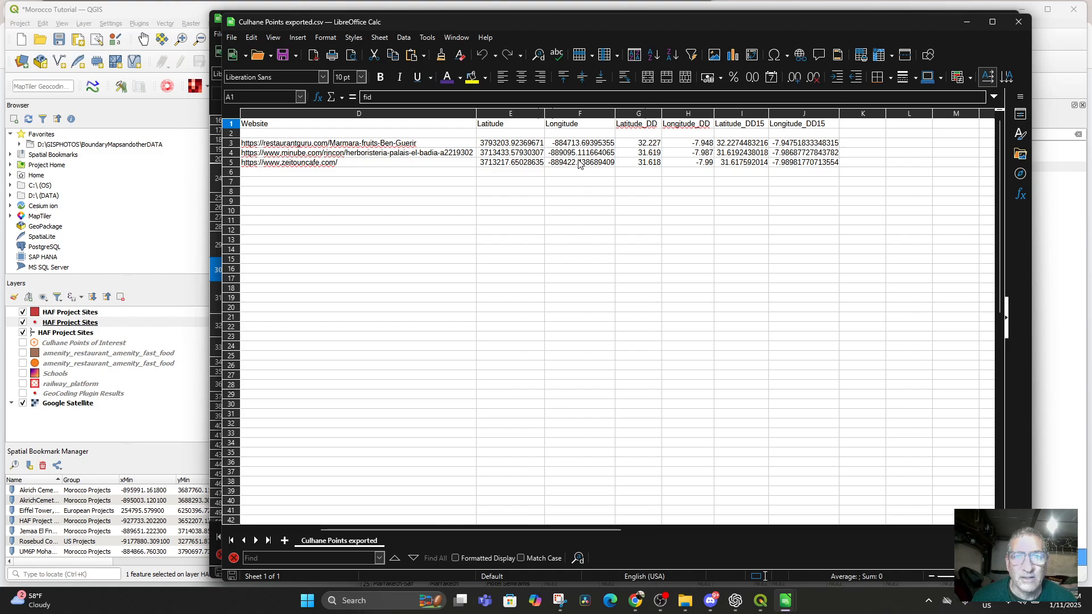
{"action": "left_click", "coordinate": [728, 164]}
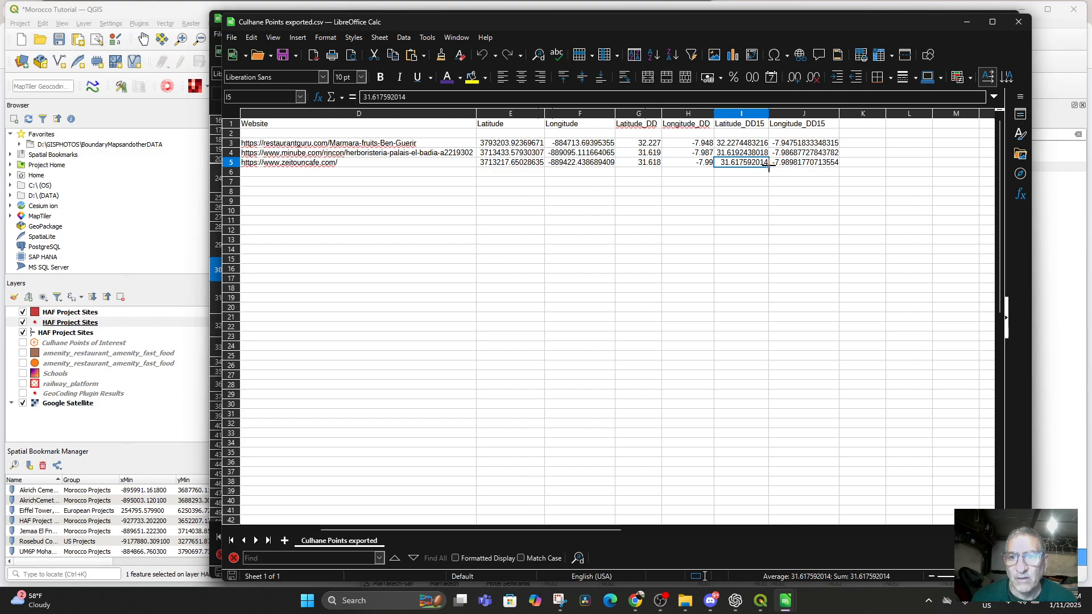
{"action": "left_click", "coordinate": [786, 164], "text": "shift"}
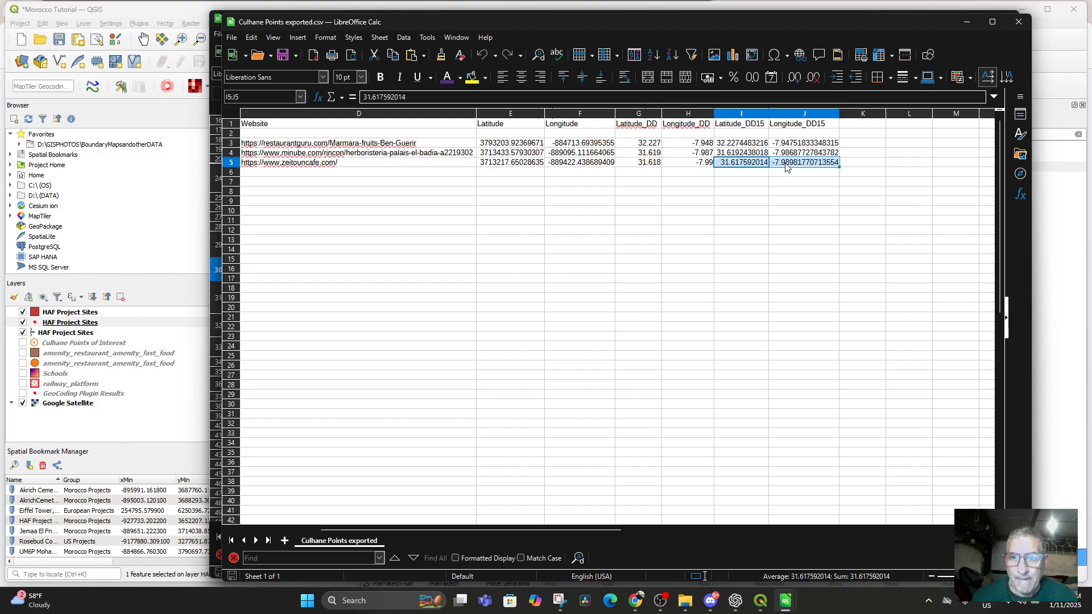
{"action": "right_click", "coordinate": [785, 163]}
{"action": "left_click", "coordinate": [798, 184]}
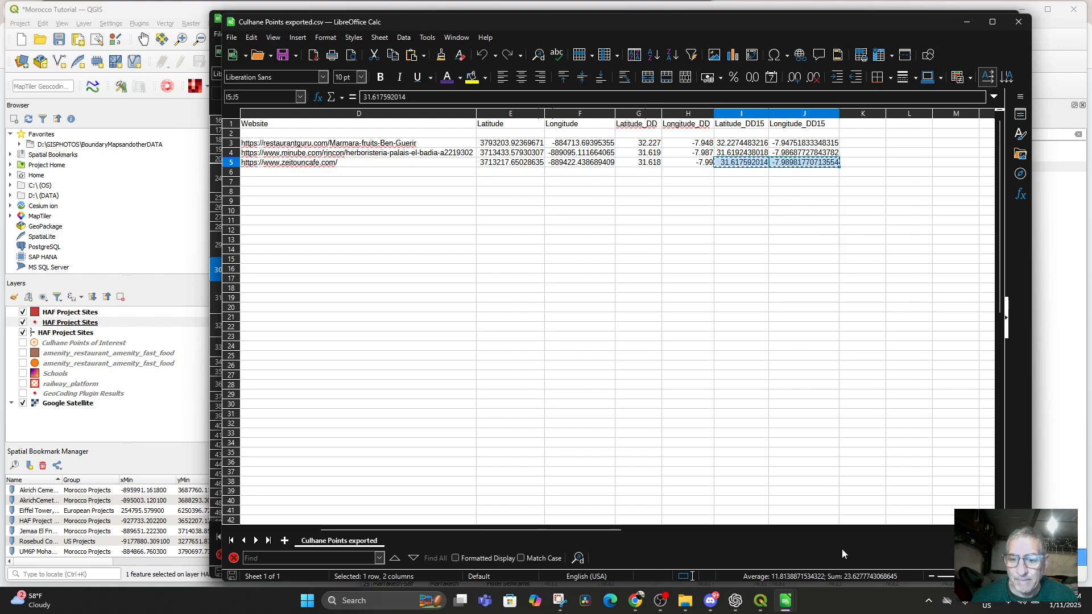
Overwrite Zeitoun Cafe's coordinates in M30:N30 of HAF Project Sites.csv with 31.617592014 and -7.98981770713554, save, and close the exported points file
{"action": "mouse_move", "coordinate": [786, 601]}
{"action": "left_click", "coordinate": [744, 560]}
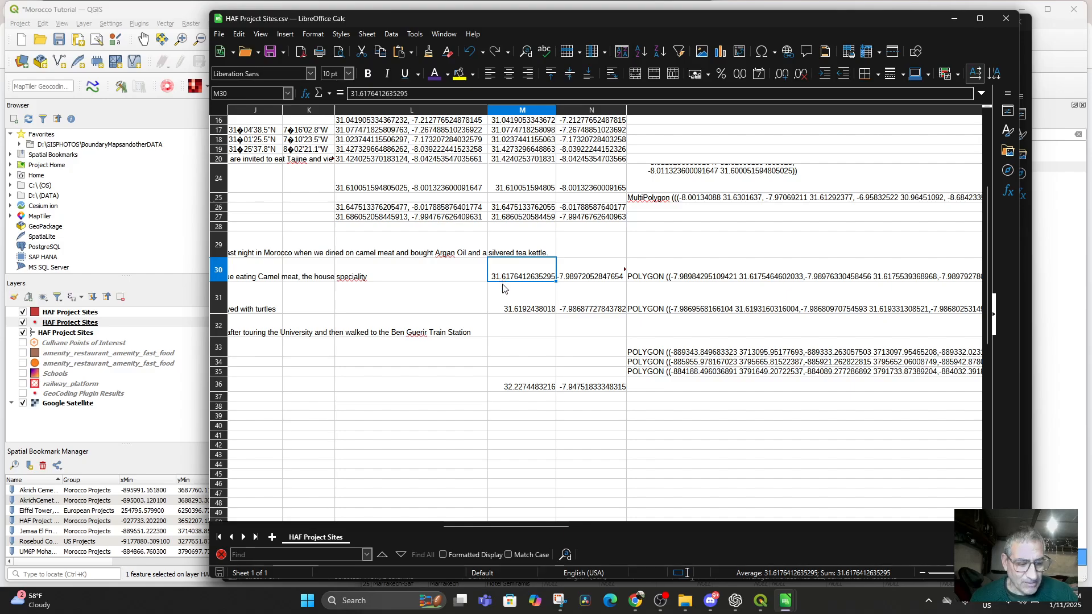
{"action": "key", "text": "ctrl+v"}
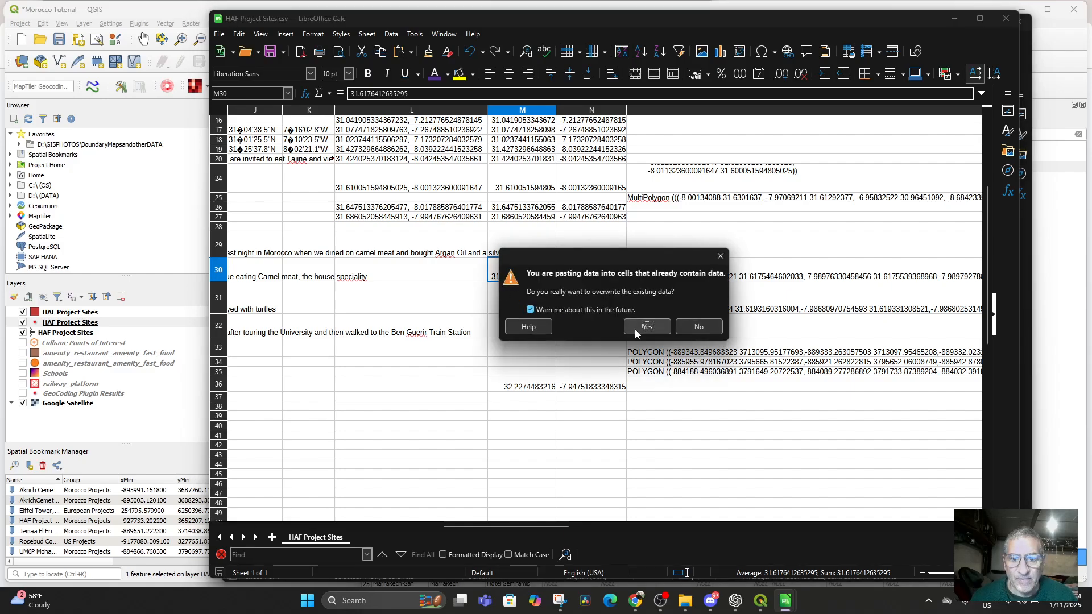
{"action": "left_click", "coordinate": [647, 327]}
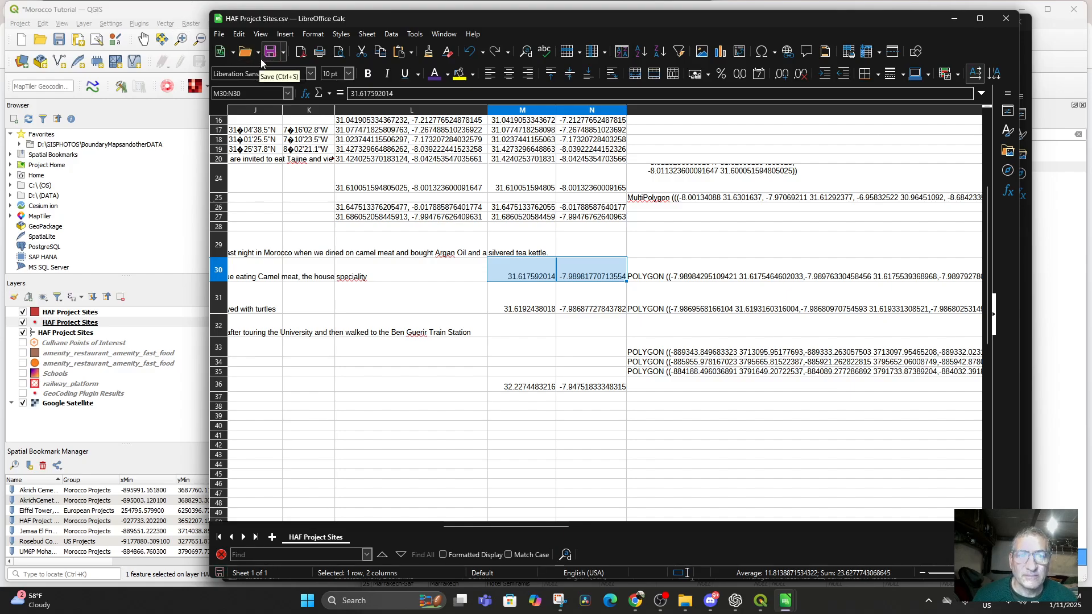
{"action": "left_click", "coordinate": [954, 19]}
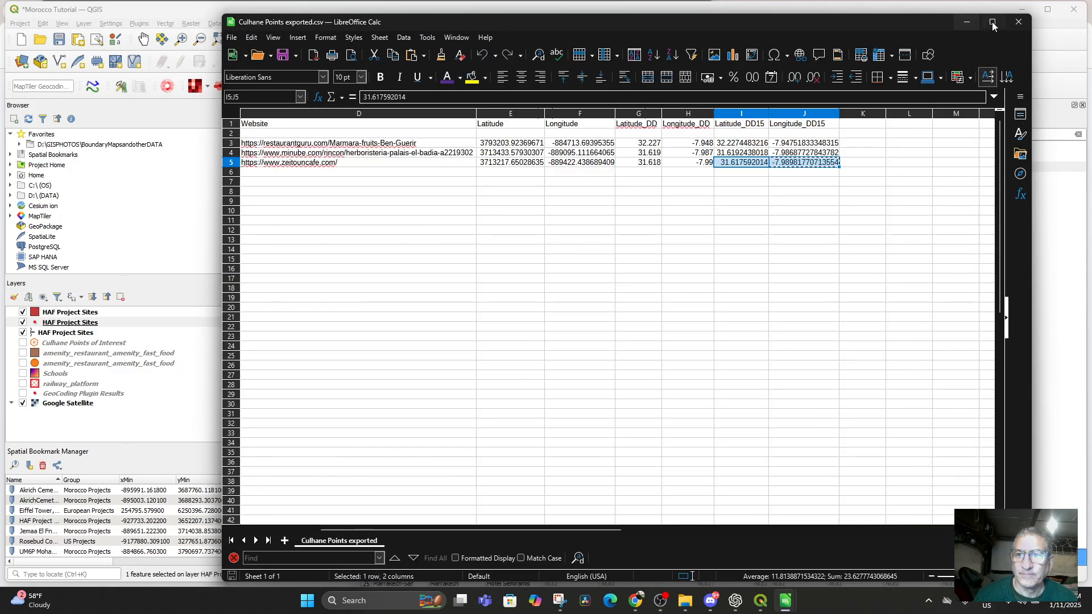
{"action": "left_click", "coordinate": [1017, 22]}
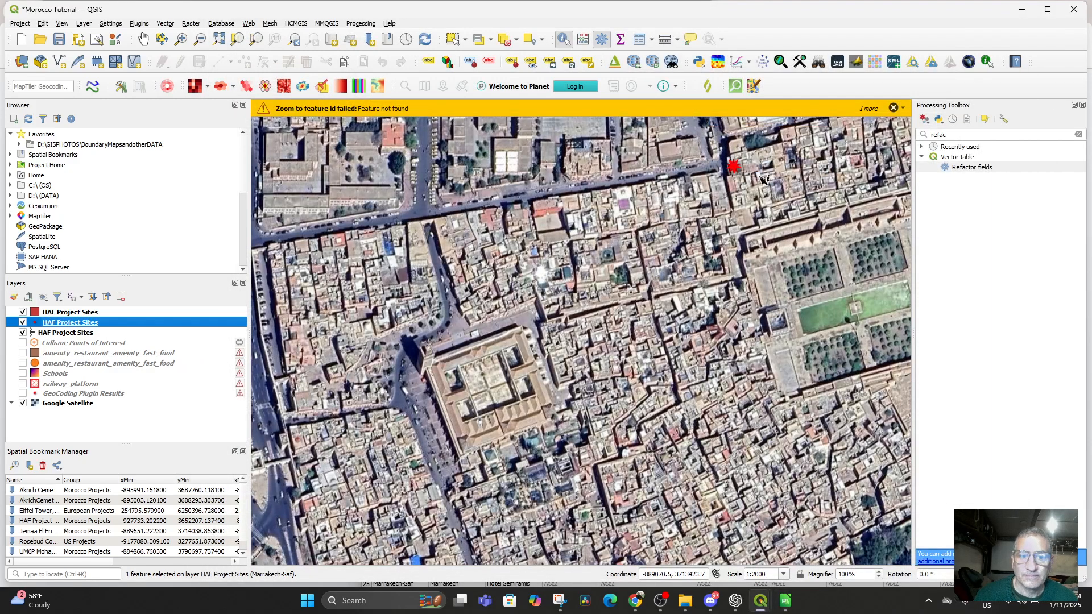
Repoint the HAF Project Sites point layer to HAF Project Sites.csv and set its layer CRS to EPSG:4326
{"action": "right_click", "coordinate": [69, 326]}
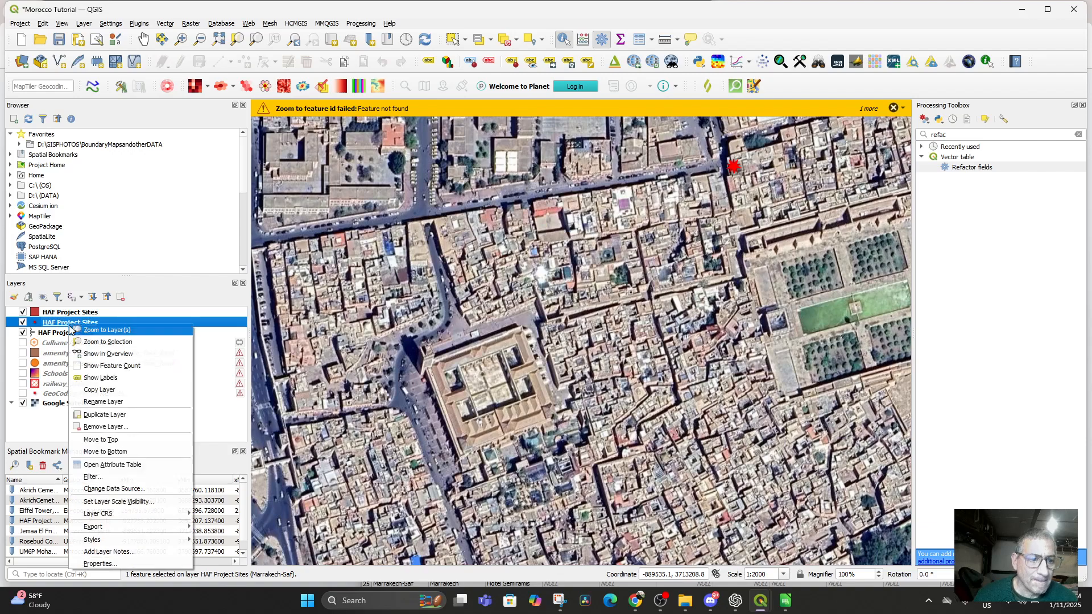
{"action": "left_click", "coordinate": [130, 489]}
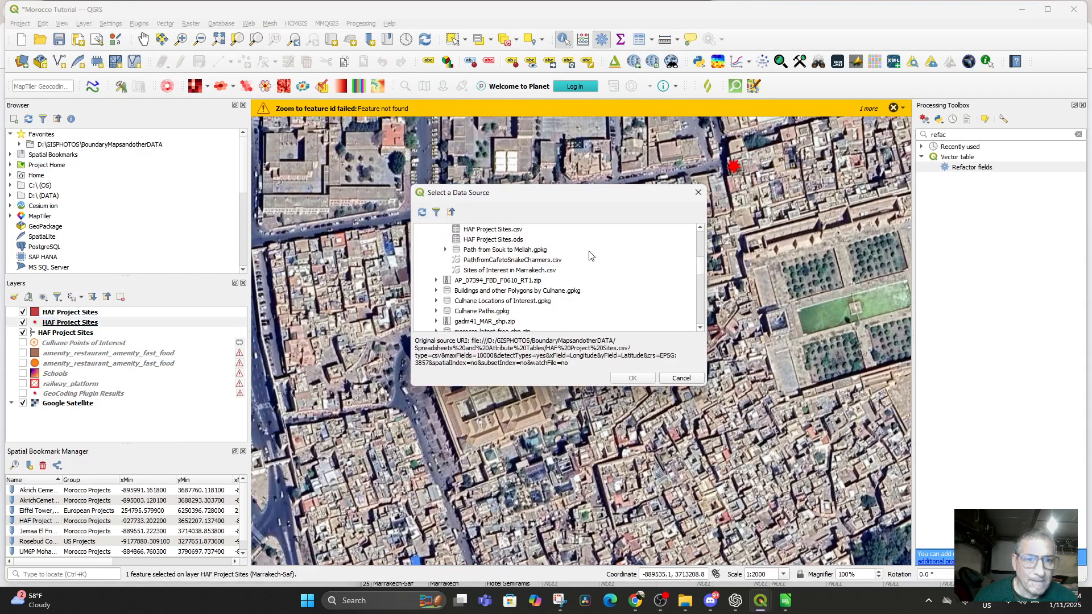
{"action": "double_click", "coordinate": [487, 231]}
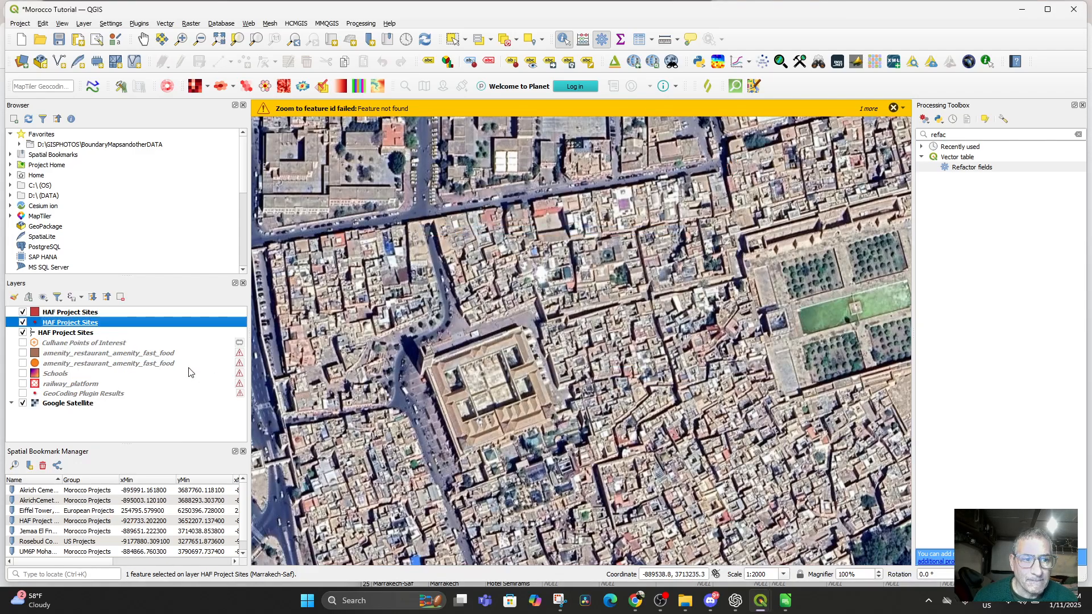
{"action": "right_click", "coordinate": [162, 323]}
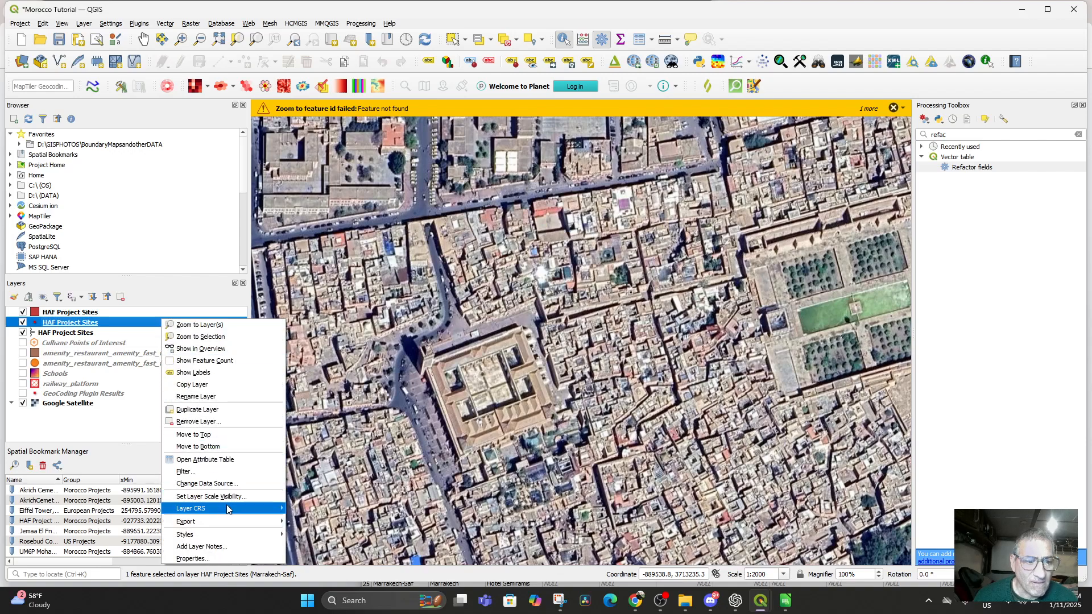
{"action": "mouse_move", "coordinate": [234, 515]}
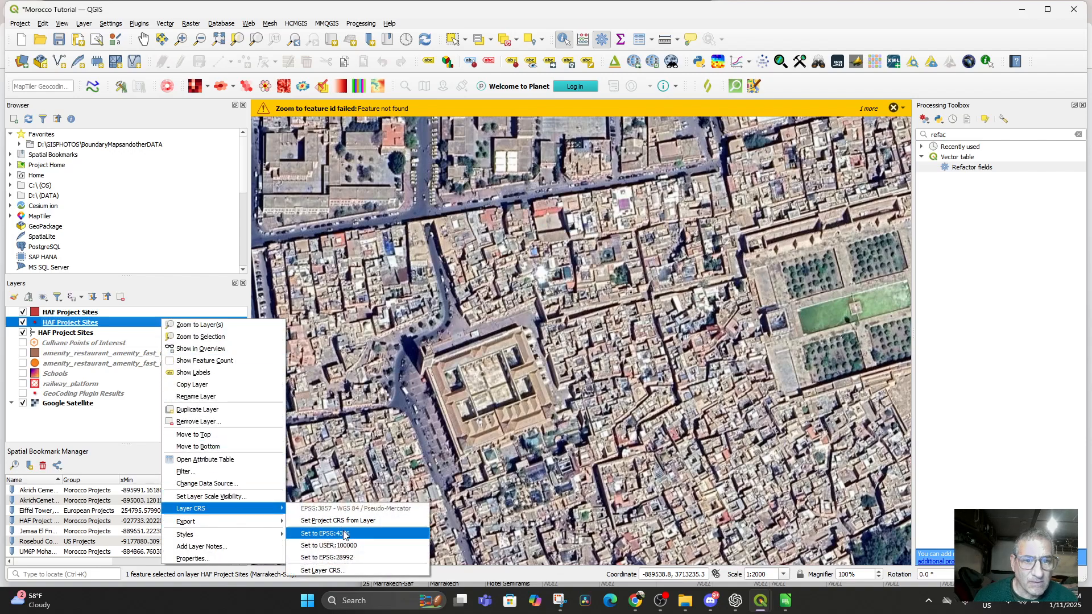
{"action": "left_click", "coordinate": [325, 533]}
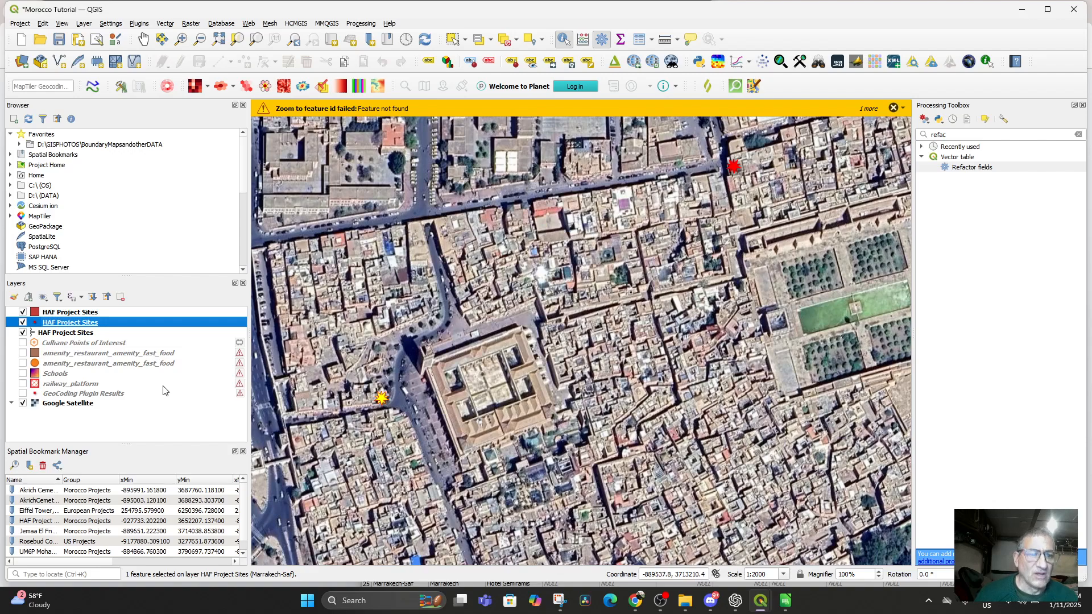
Identify the Herboriste Palais El Badia point near the main road and the Zeitoun Cafe point west of the large walled building
{"action": "left_click", "coordinate": [734, 166]}
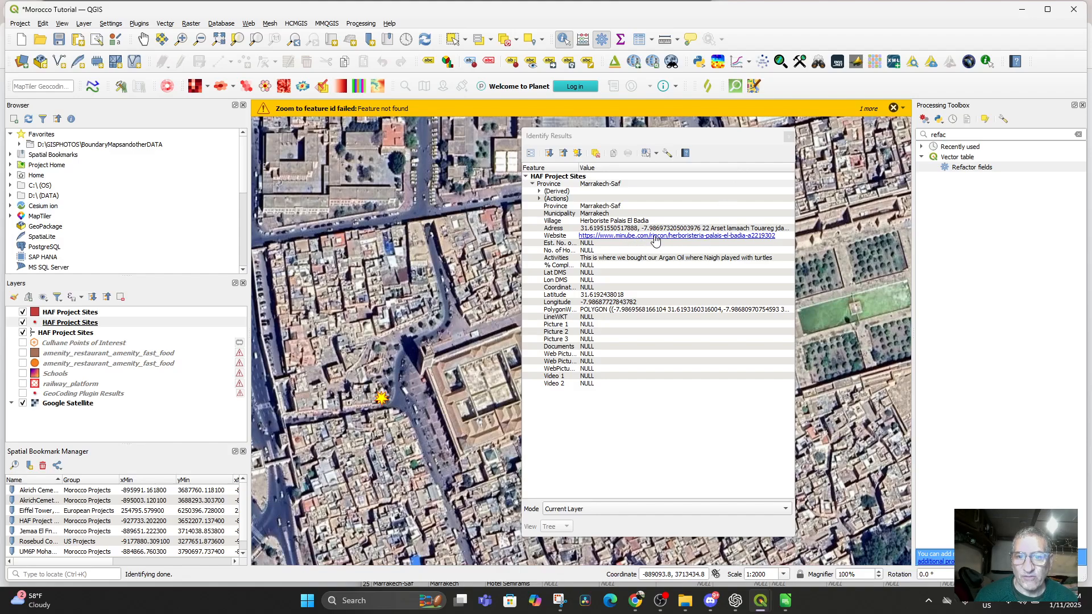
{"action": "left_click", "coordinate": [789, 137]}
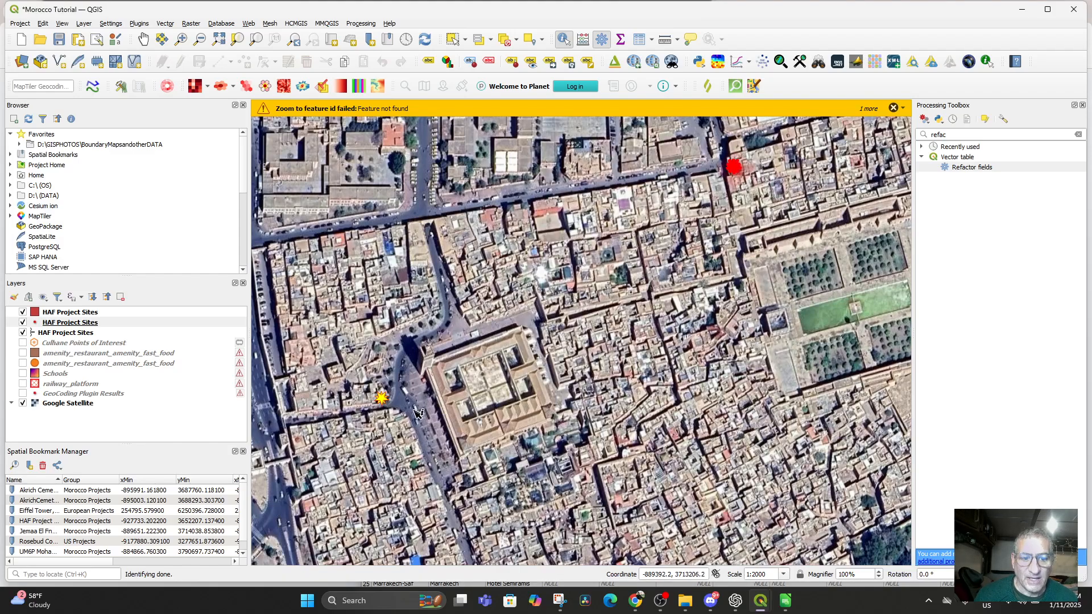
{"action": "left_click", "coordinate": [383, 400]}
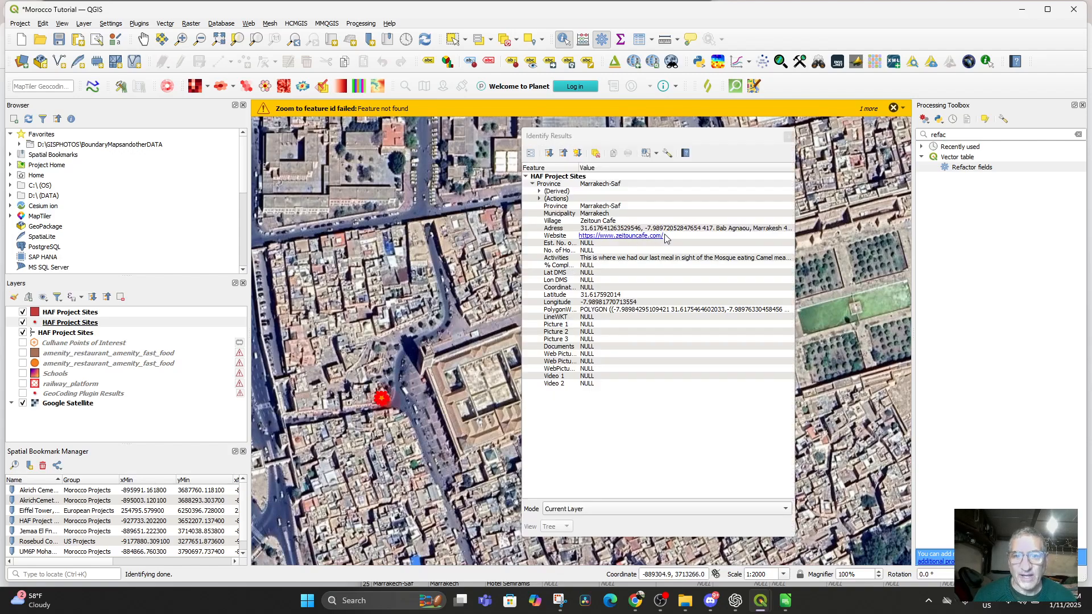
Open Zeitoun Cafe's website from its identified attributes, view the page, then return to QGIS and close the identify results
{"action": "left_click", "coordinate": [635, 237]}
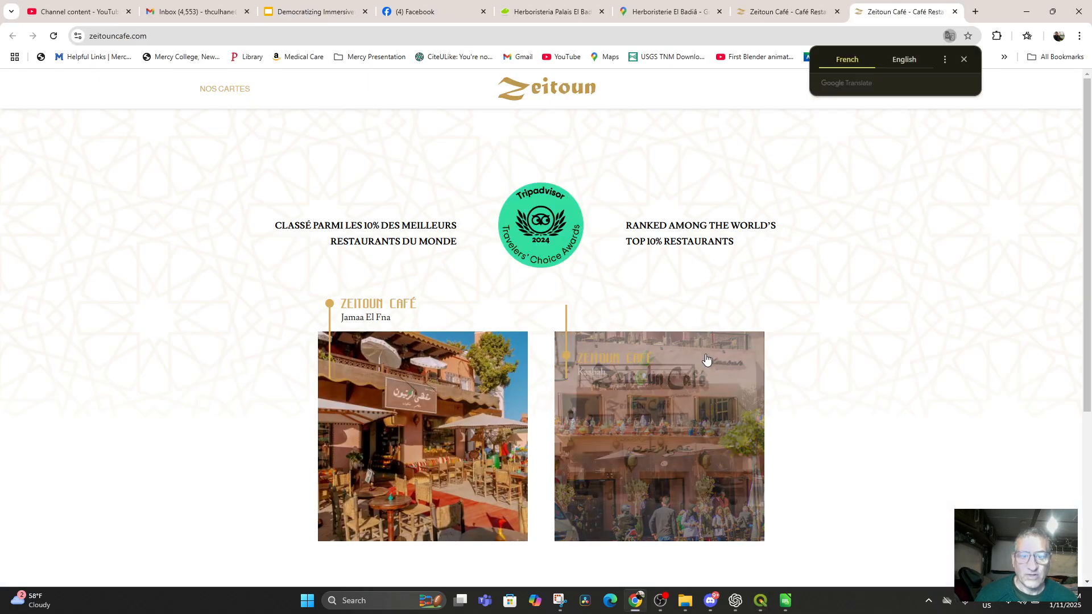
{"action": "scroll", "coordinate": [679, 347], "scroll_direction": "down", "scroll_amount": 4}
{"action": "scroll", "coordinate": [654, 341], "scroll_direction": "up", "scroll_amount": 4}
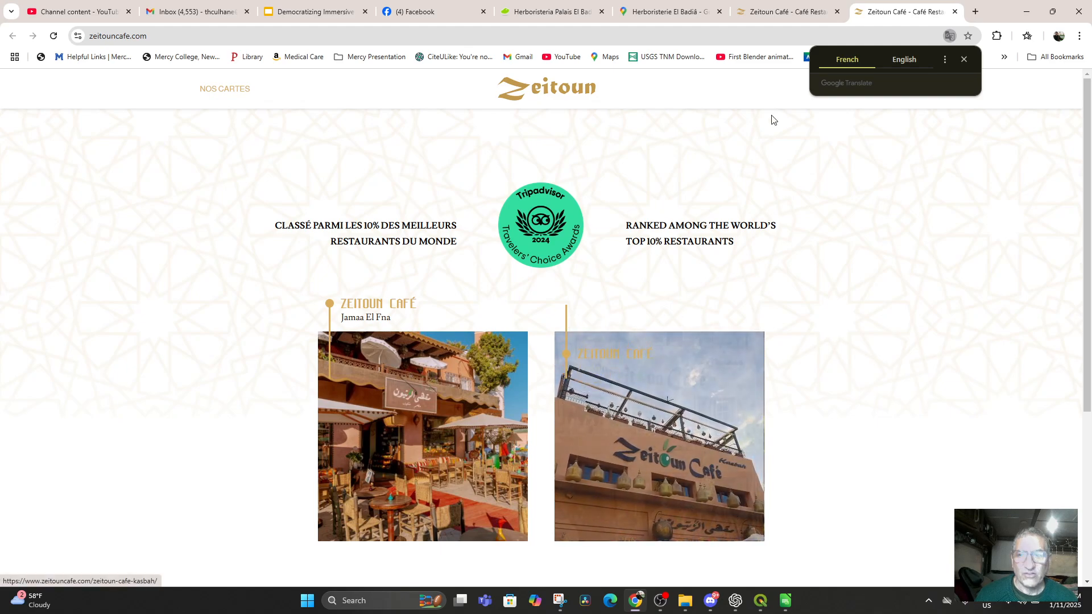
{"action": "mouse_move", "coordinate": [761, 601]}
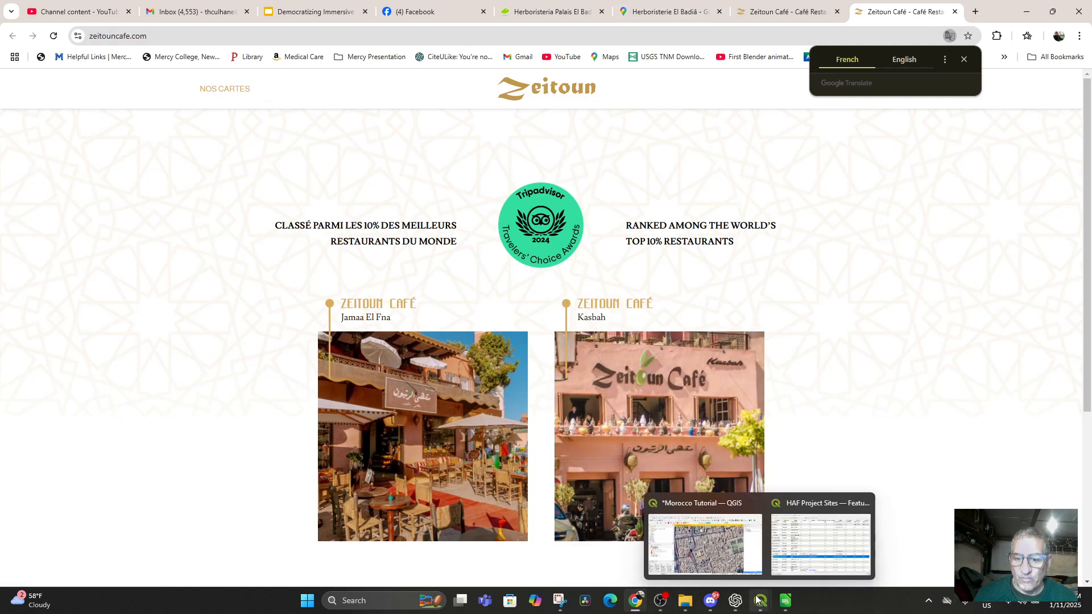
{"action": "left_click", "coordinate": [719, 539]}
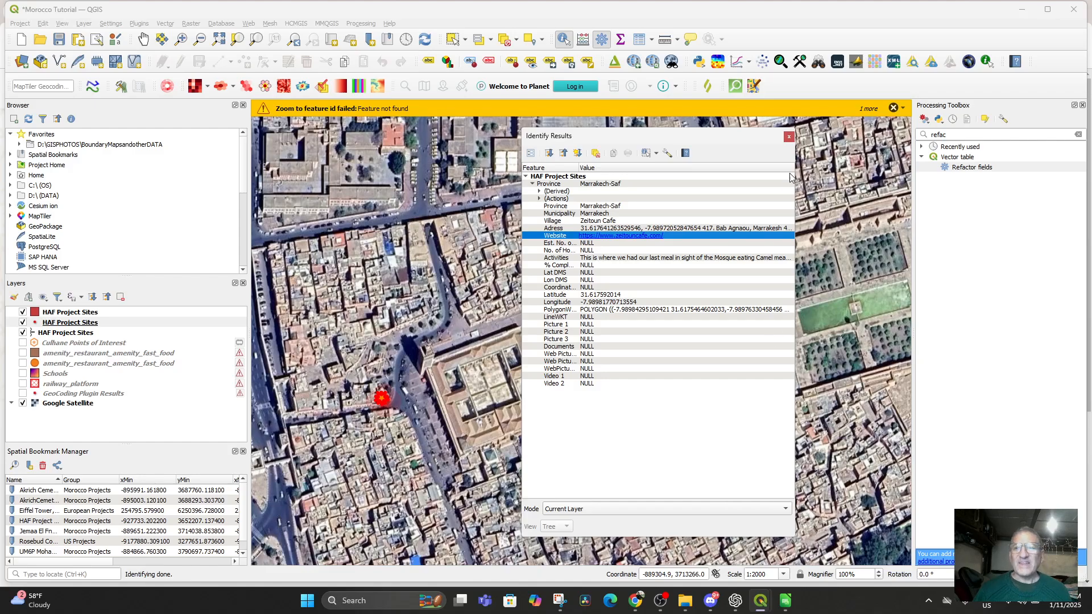
{"action": "left_click", "coordinate": [788, 137]}
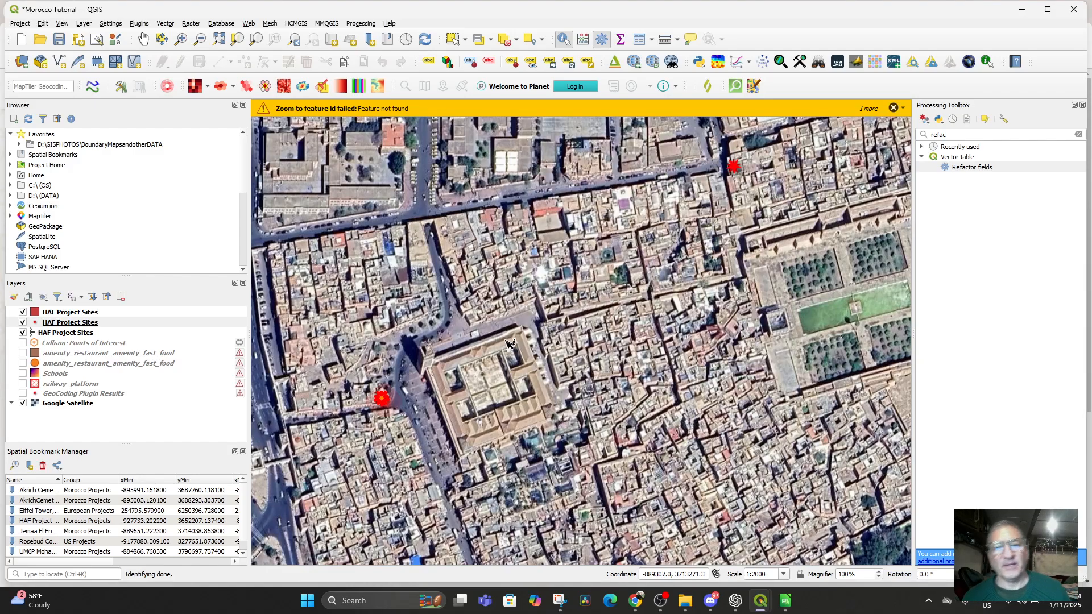
Examine the HAF Project Sites points in the wider Marrakech region, briefly showing and hiding the Culhane Points of Interest layer
{"action": "scroll", "coordinate": [449, 390], "scroll_direction": "down", "scroll_amount": 5}
{"action": "scroll", "coordinate": [376, 313], "scroll_direction": "down", "scroll_amount": 3}
{"action": "left_click_drag", "start_coordinate": [424, 374], "coordinate": [513, 244]}
{"action": "scroll", "coordinate": [507, 322], "scroll_direction": "down", "scroll_amount": 1}
{"action": "scroll", "coordinate": [514, 330], "scroll_direction": "up", "scroll_amount": 1}
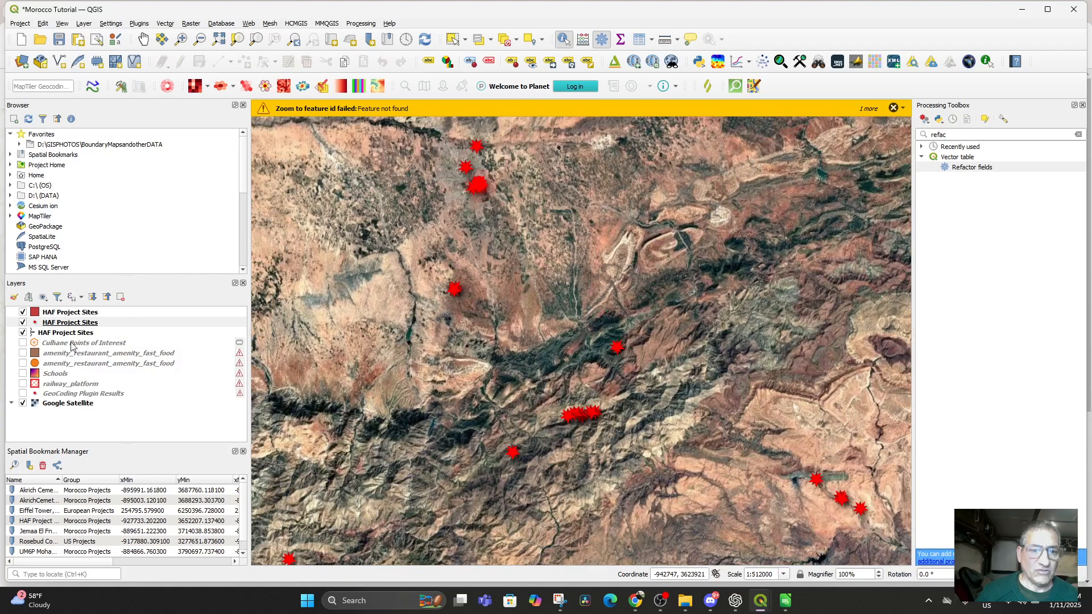
{"action": "left_click", "coordinate": [23, 342]}
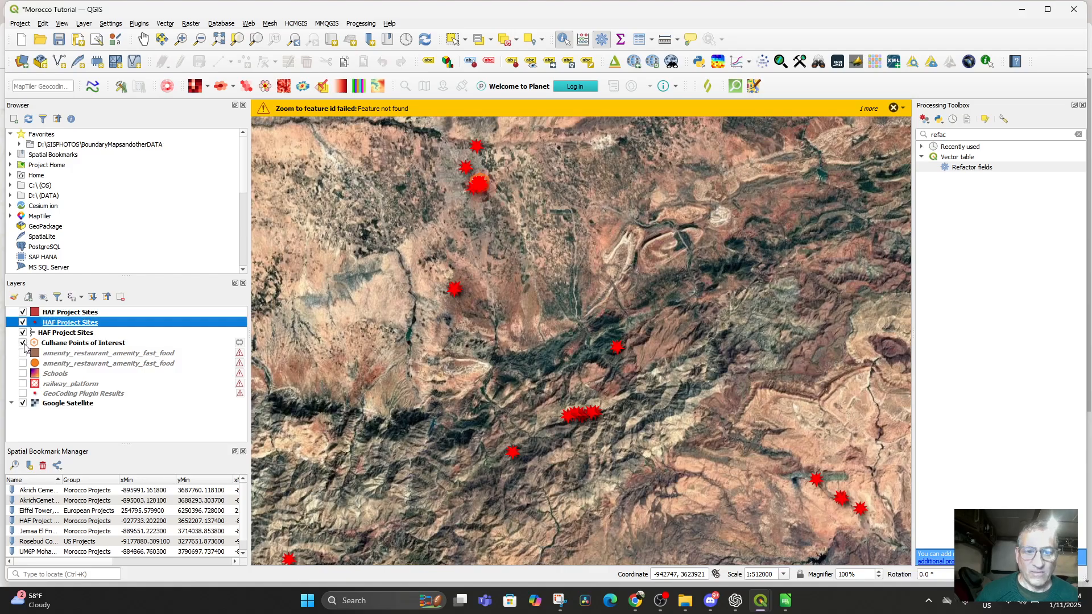
{"action": "left_click", "coordinate": [22, 343]}
Examine the distribution of the HAF Project Sites points across Morocco at several map scales
{"action": "scroll", "coordinate": [574, 409], "scroll_direction": "up", "scroll_amount": 2}
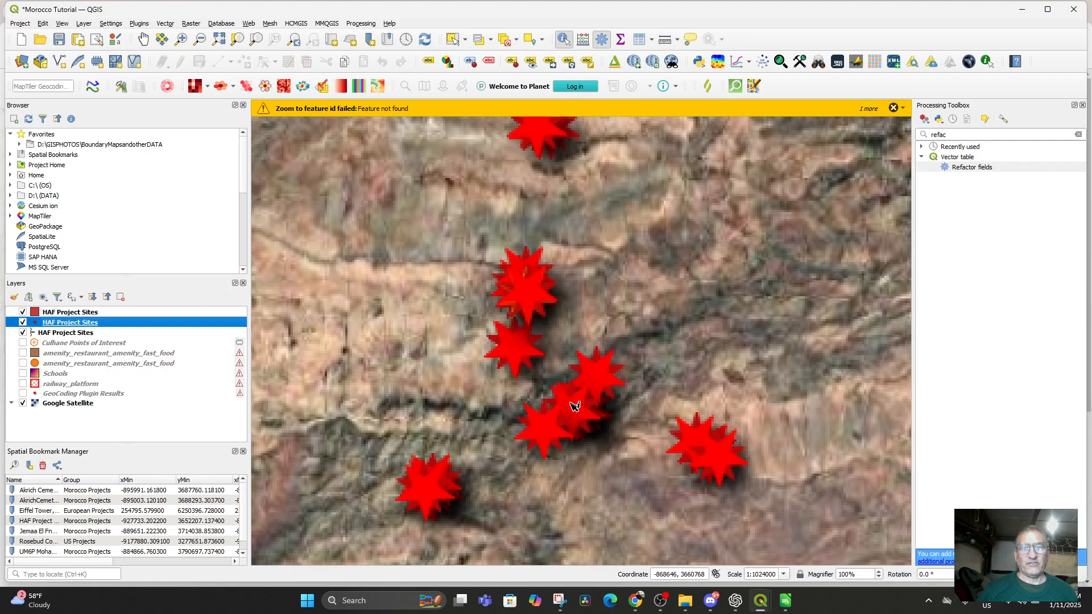
{"action": "scroll", "coordinate": [571, 408], "scroll_direction": "down", "scroll_amount": 3}
{"action": "scroll", "coordinate": [566, 410], "scroll_direction": "down", "scroll_amount": 2}
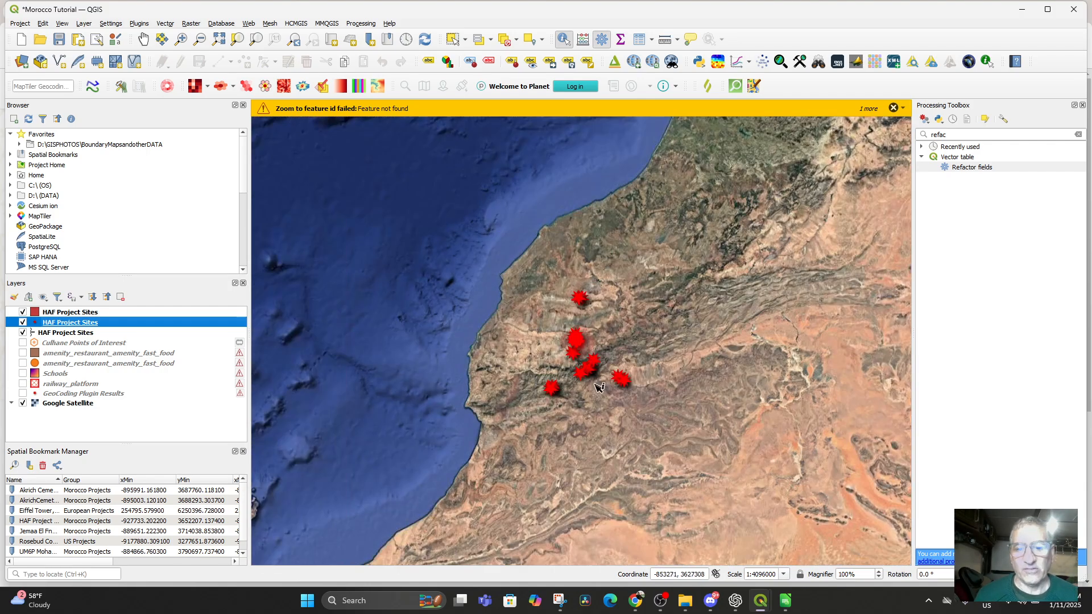
{"action": "left_click_drag", "start_coordinate": [566, 410], "coordinate": [535, 509]}
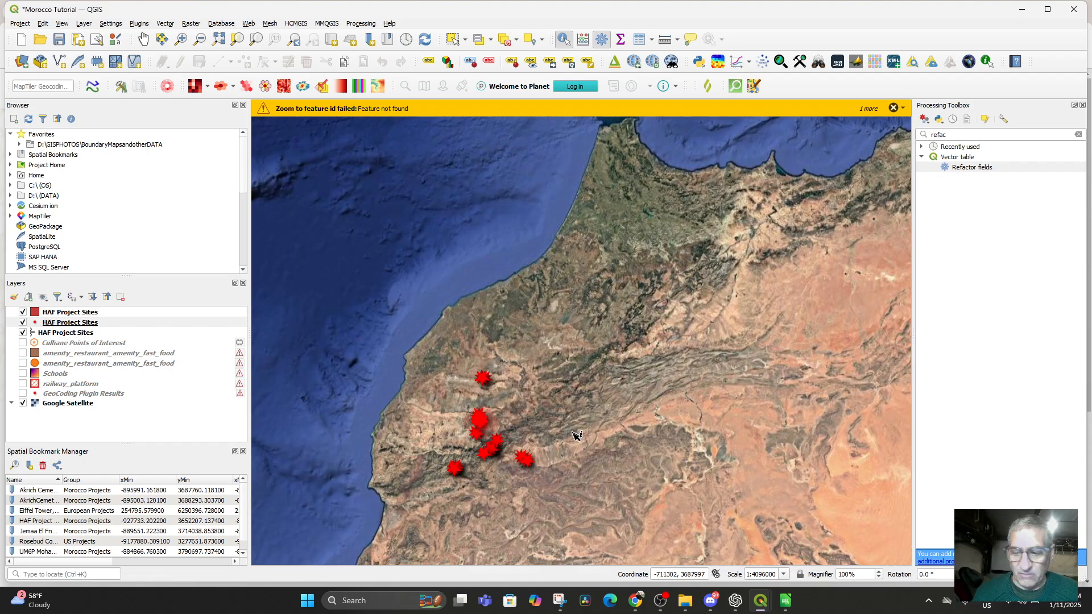
{"action": "scroll", "coordinate": [560, 424], "scroll_direction": "up", "scroll_amount": 2}
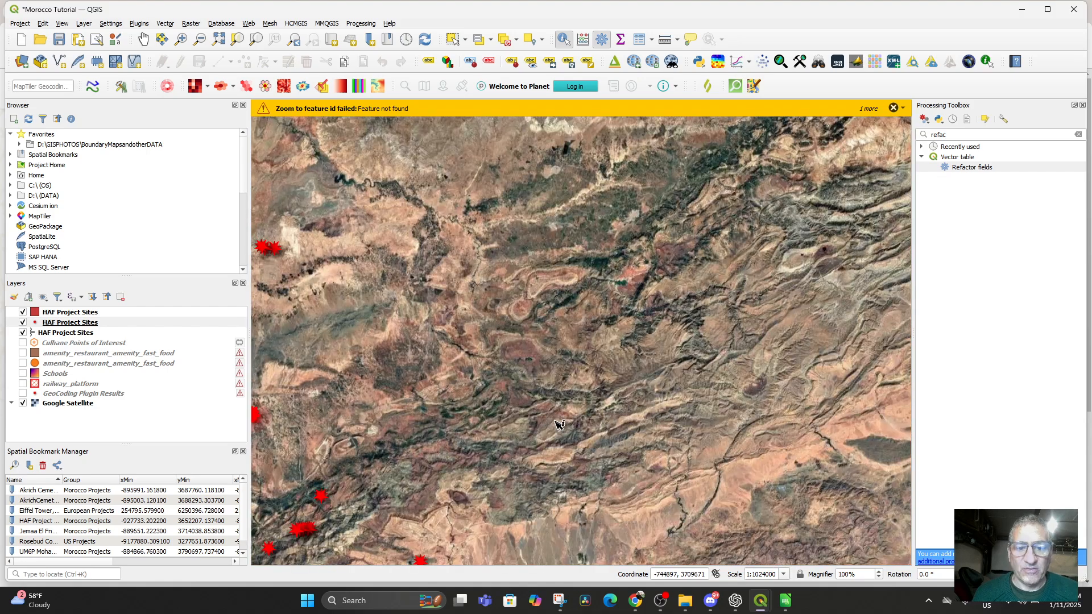
{"action": "left_click_drag", "start_coordinate": [516, 405], "coordinate": [793, 337]}
{"action": "scroll", "coordinate": [743, 367], "scroll_direction": "down", "scroll_amount": 3}
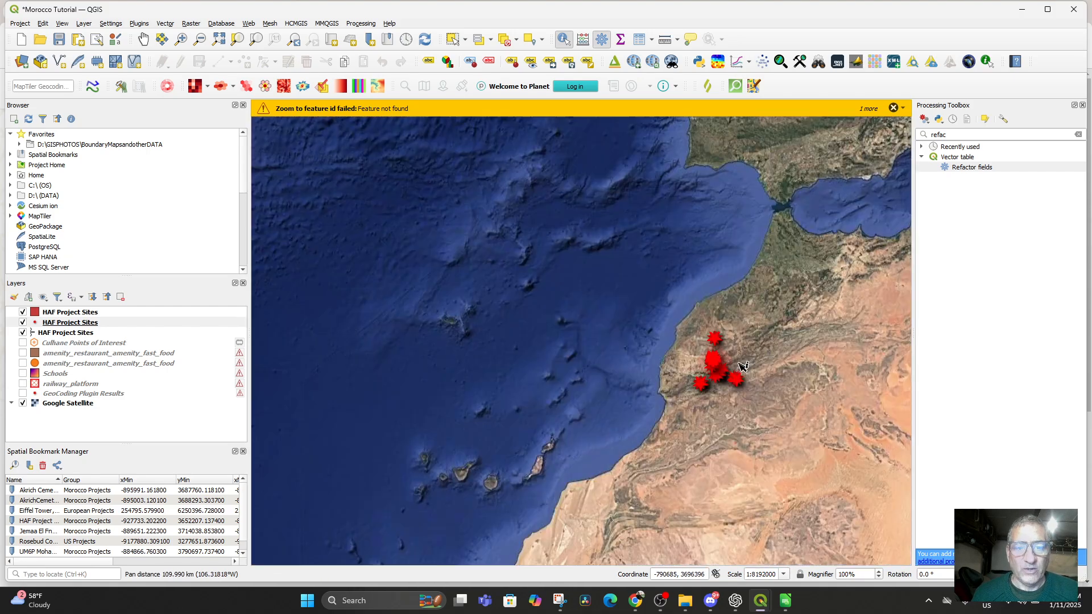
{"action": "left_click_drag", "start_coordinate": [728, 411], "coordinate": [580, 433]}
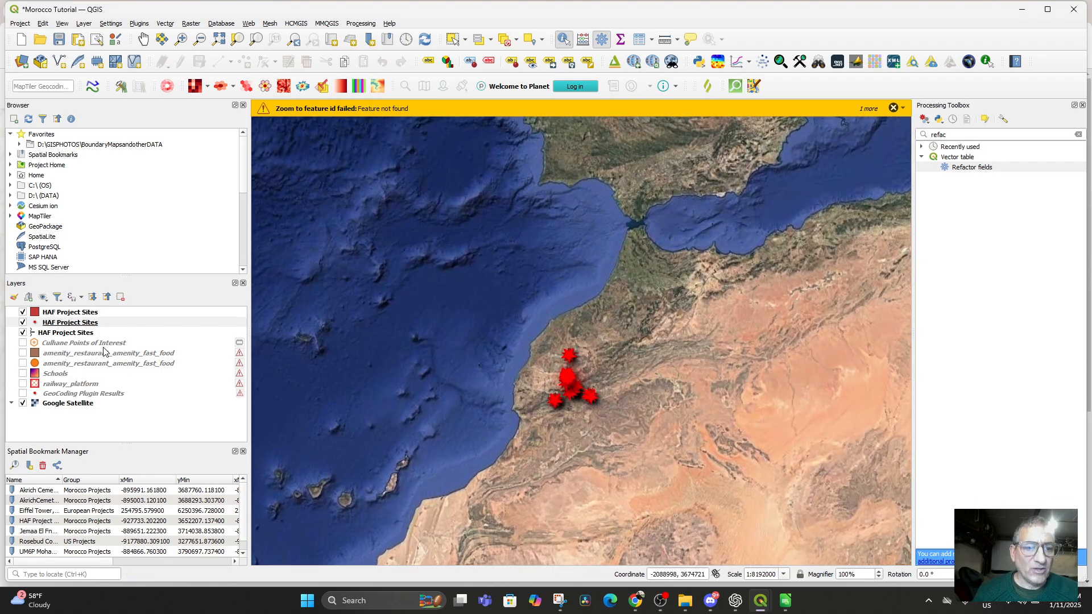
{"action": "scroll", "coordinate": [509, 433], "scroll_direction": "up", "scroll_amount": 2}
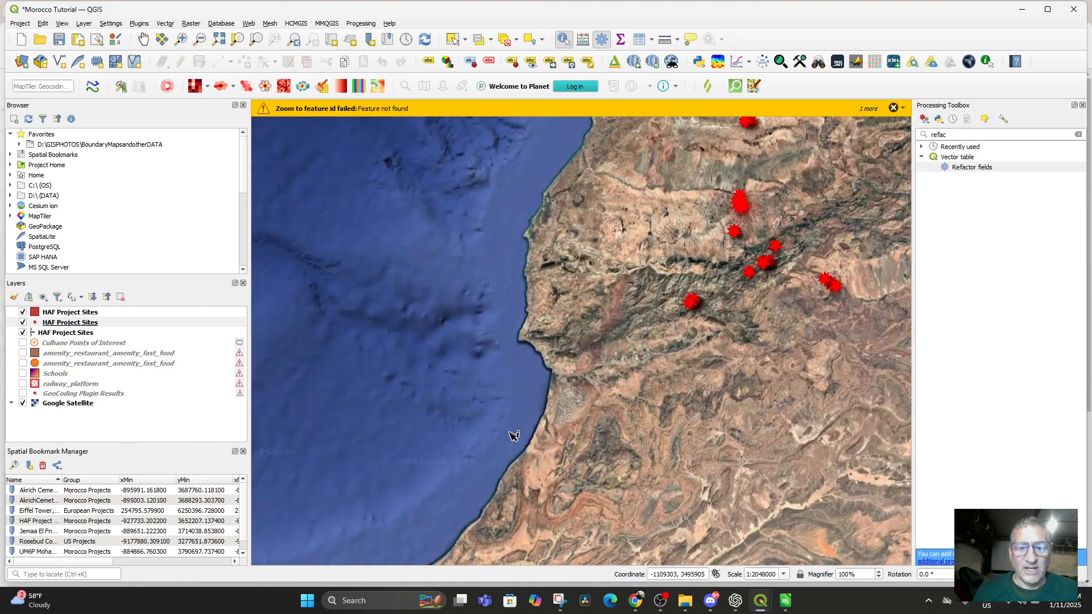
{"action": "left_click_drag", "start_coordinate": [685, 274], "coordinate": [429, 383]}
{"action": "scroll", "coordinate": [469, 471], "scroll_direction": "up", "scroll_amount": 1}
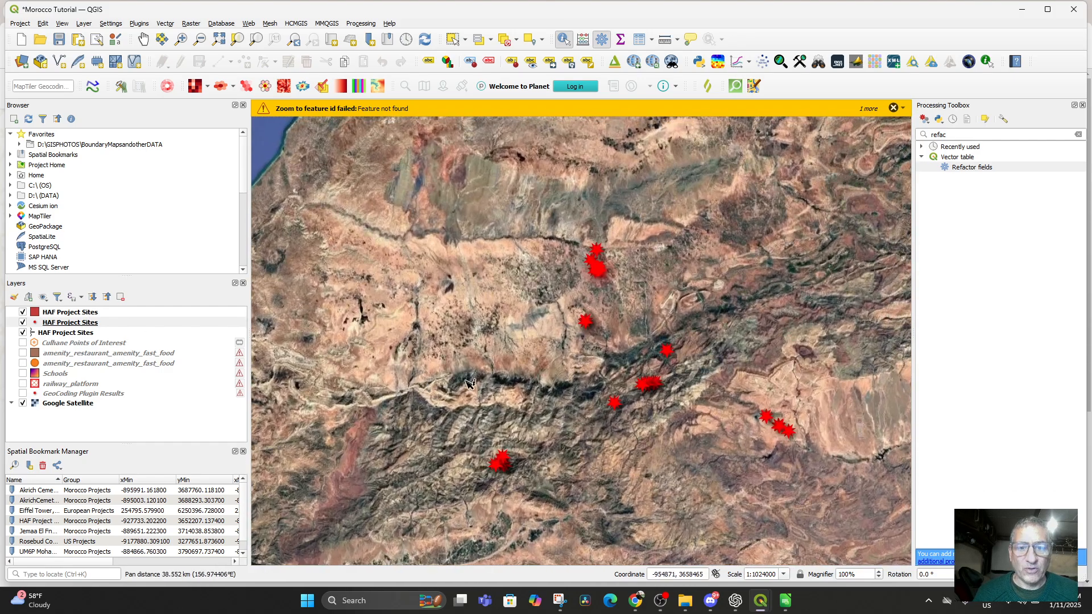
{"action": "left_click_drag", "start_coordinate": [575, 327], "coordinate": [512, 417]}
{"action": "scroll", "coordinate": [513, 417], "scroll_direction": "down", "scroll_amount": 2}
{"action": "scroll", "coordinate": [533, 482], "scroll_direction": "up", "scroll_amount": 2}
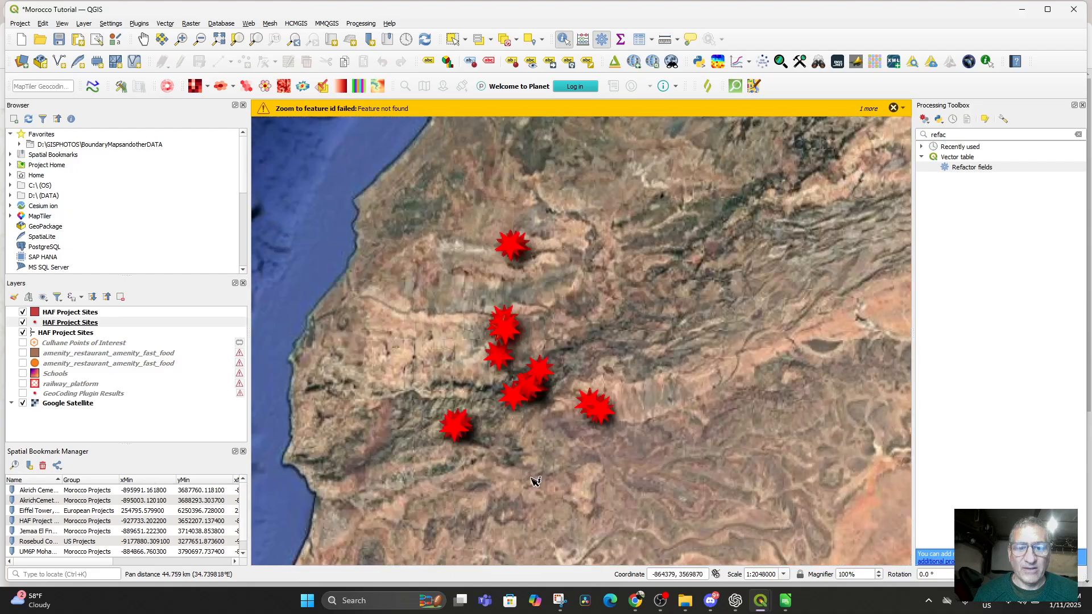
{"action": "left_click_drag", "start_coordinate": [511, 378], "coordinate": [582, 535]}
{"action": "scroll", "coordinate": [583, 535], "scroll_direction": "down", "scroll_amount": 2}
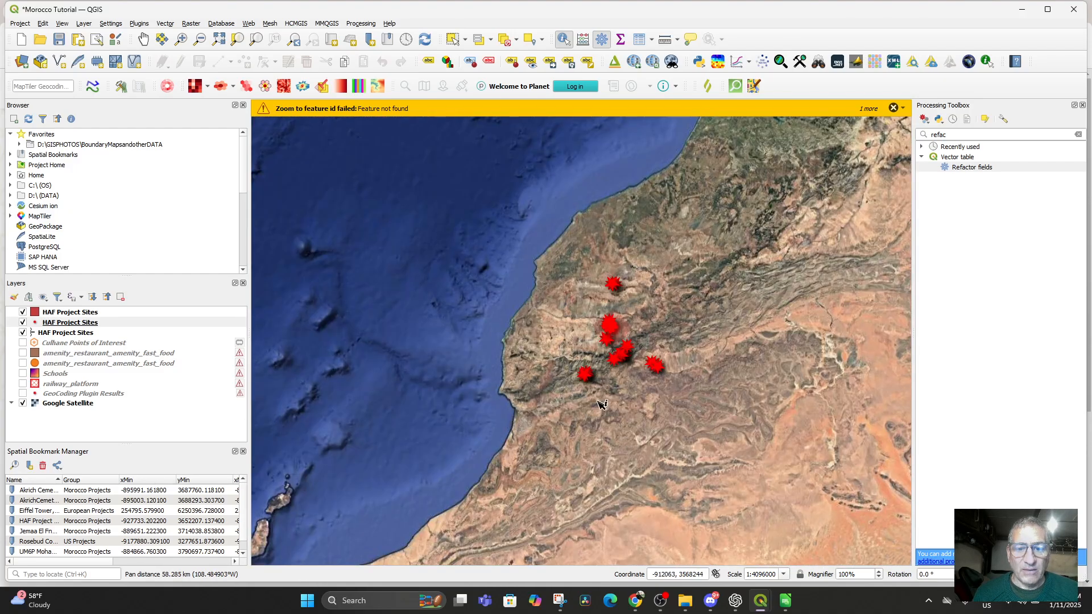
Try to geocode the address Ibn Taloul with the GeoCoding plugin
{"action": "mouse_move", "coordinate": [569, 435]}
{"action": "left_mouse_down"}
{"action": "mouse_move", "coordinate": [580, 421]}
{"action": "mouse_move", "coordinate": [574, 429]}
{"action": "left_mouse_up"}
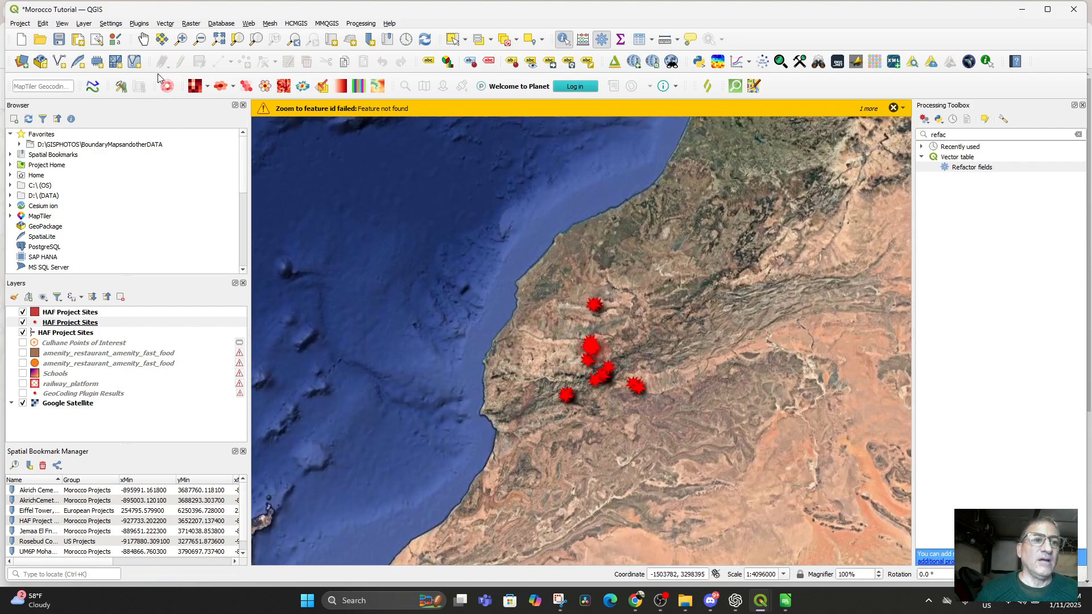
{"action": "left_click", "coordinate": [139, 24]}
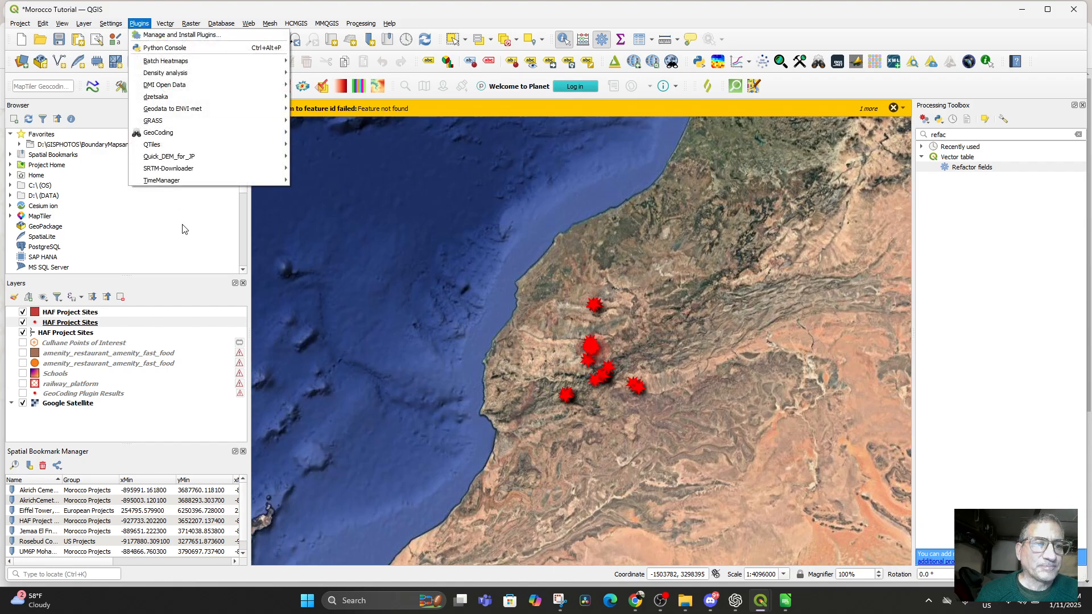
{"action": "mouse_move", "coordinate": [165, 133]}
{"action": "left_click", "coordinate": [305, 135]}
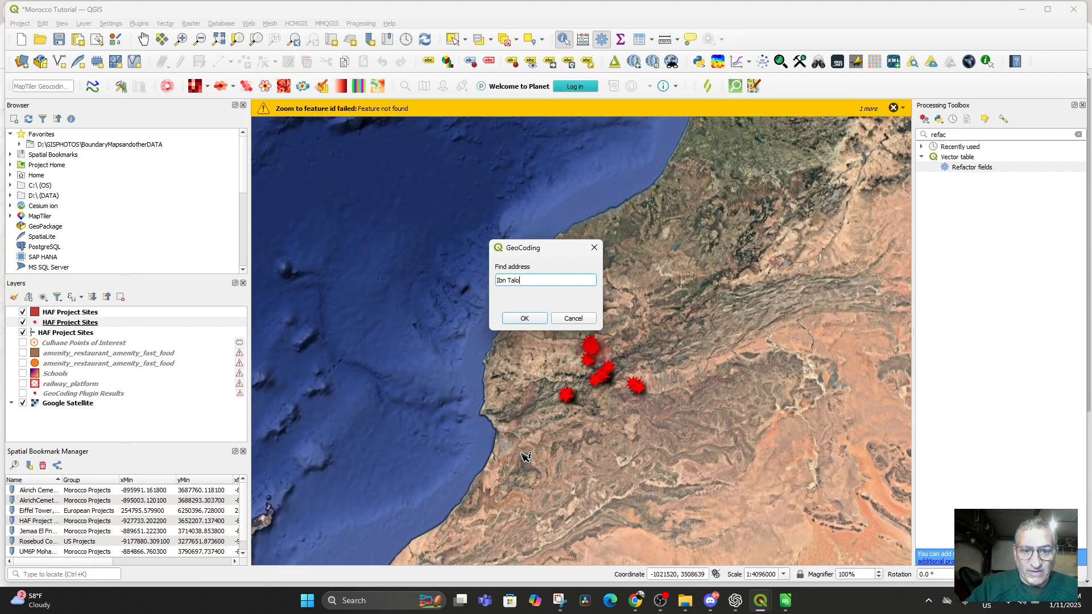
{"action": "key", "text": "Return"}
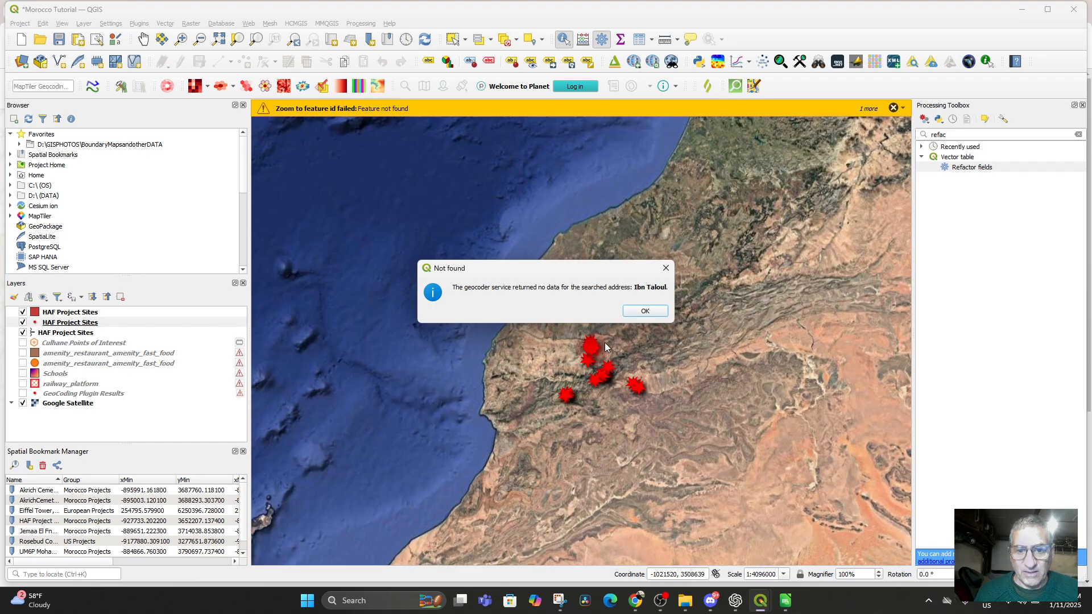
{"action": "left_click", "coordinate": [634, 313]}
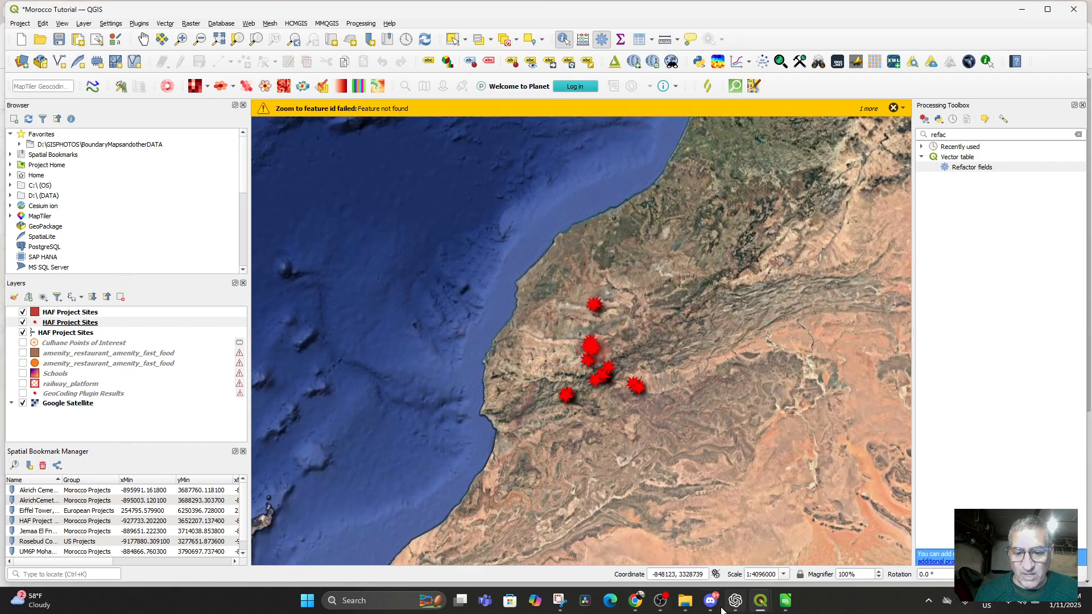
{"action": "left_click", "coordinate": [633, 602]}
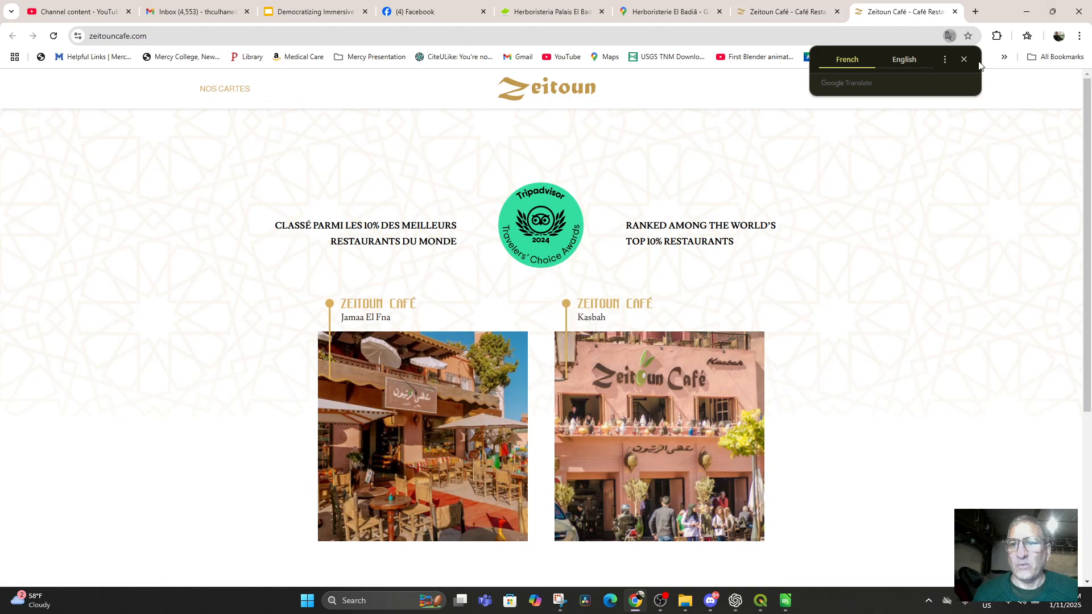
{"action": "left_click_drag", "start_coordinate": [151, 37], "coordinate": [58, 49]}
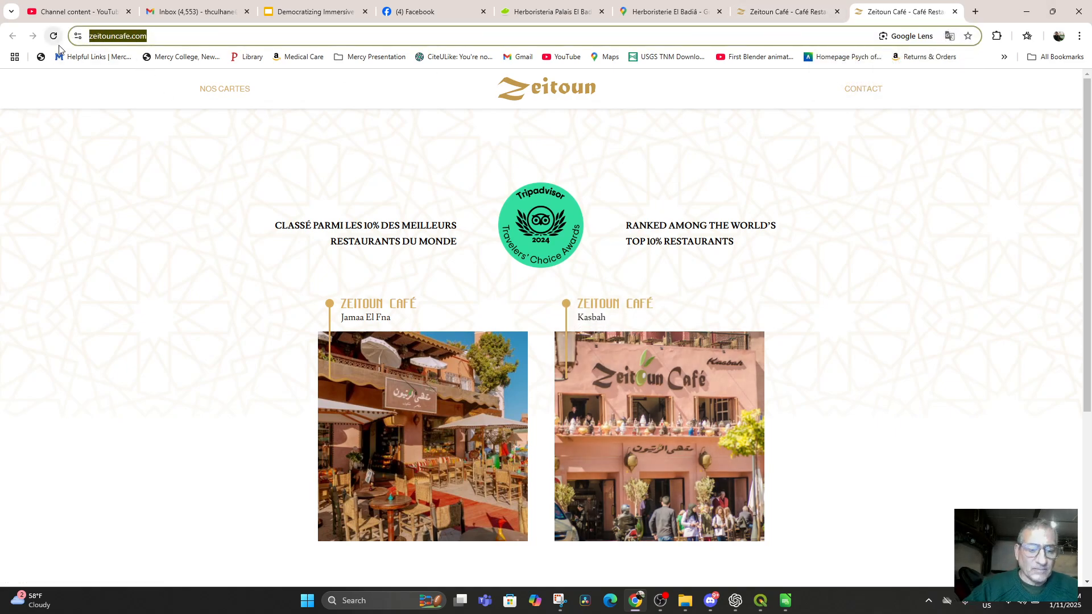
{"action": "type", "text": "tangier "}
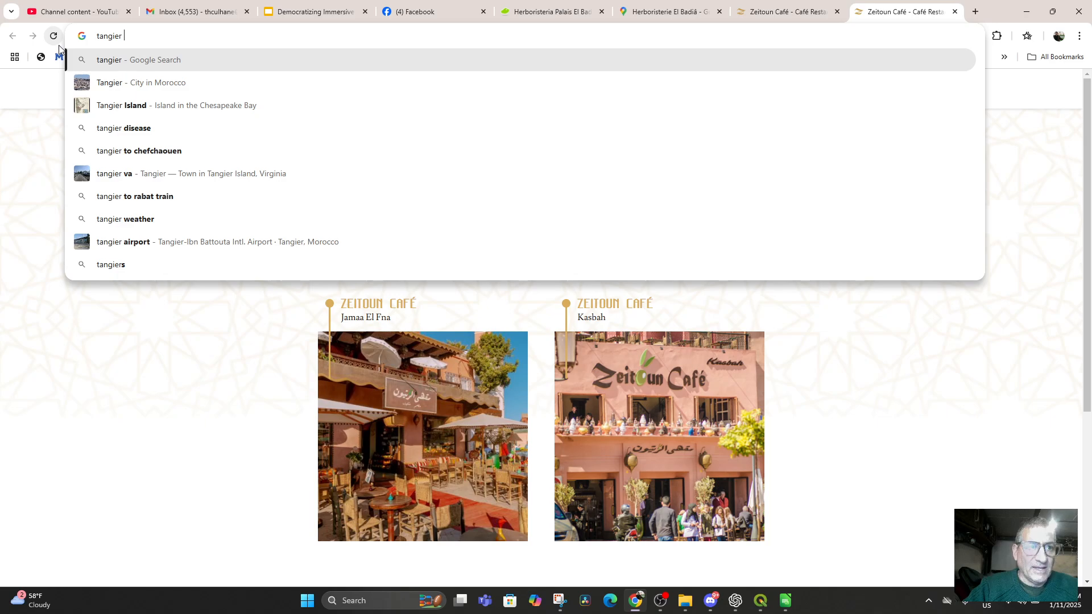
{"action": "type", "text": "ibn tal"}
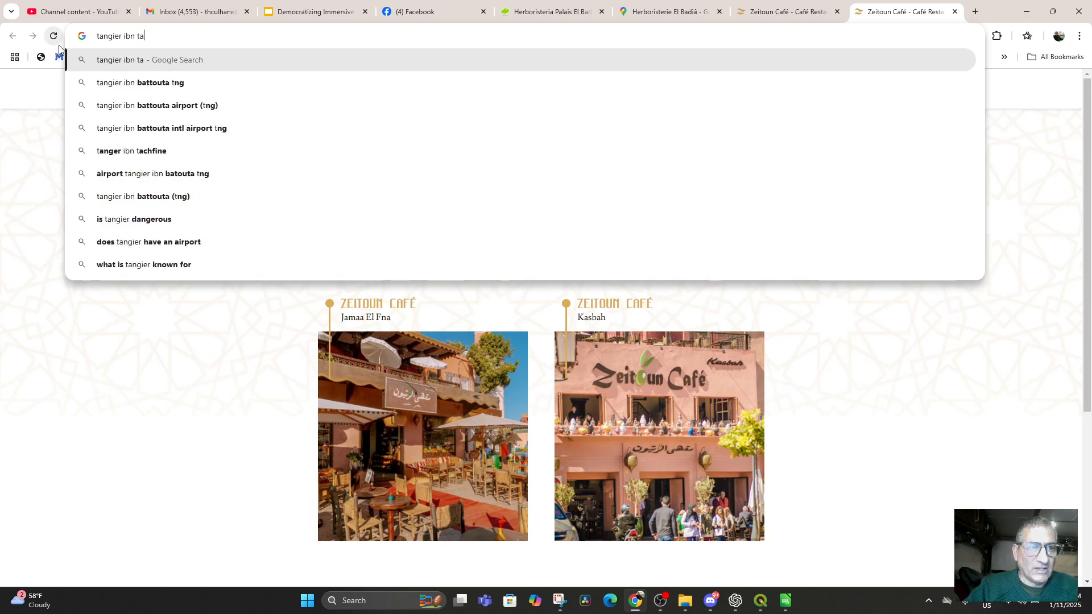
{"action": "key", "text": "BackSpace"}
{"action": "key", "text": "BackSpace"}
{"action": "key", "text": "BackSpace"}
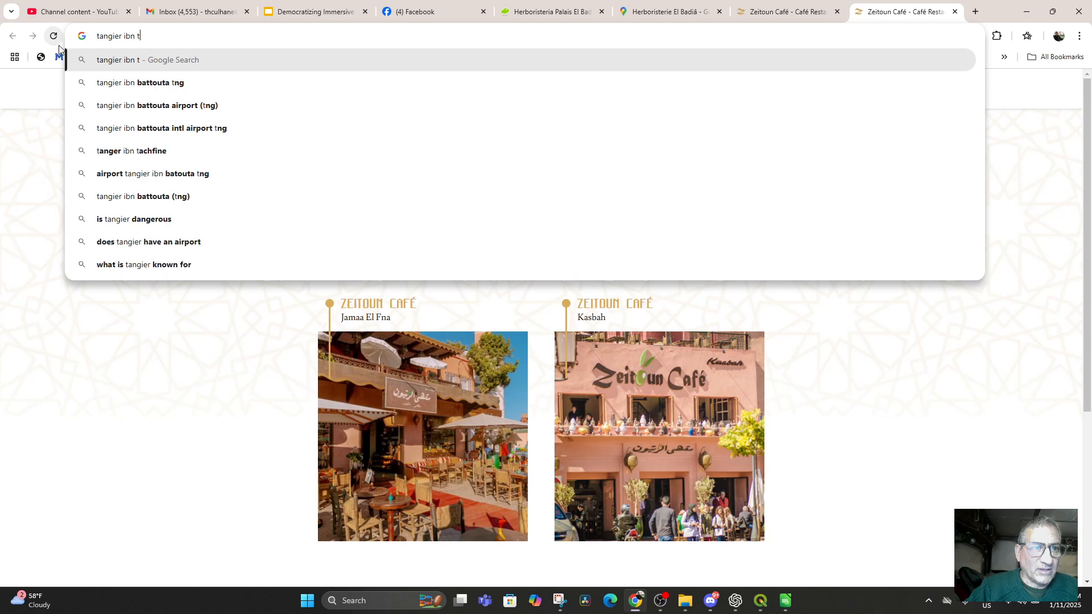
{"action": "key", "text": "BackSpace"}
{"action": "key", "text": "BackSpace"}
{"action": "key", "text": "BackSpace"}
{"action": "key", "text": "BackSpace"}
{"action": "key", "text": "BackSpace"}
{"action": "key", "text": "BackSpace"}
{"action": "key", "text": "BackSpace"}
{"action": "key", "text": "BackSpace"}
{"action": "key", "text": "BackSpace"}
{"action": "key", "text": "BackSpace"}
{"action": "key", "text": "BackSpace"}
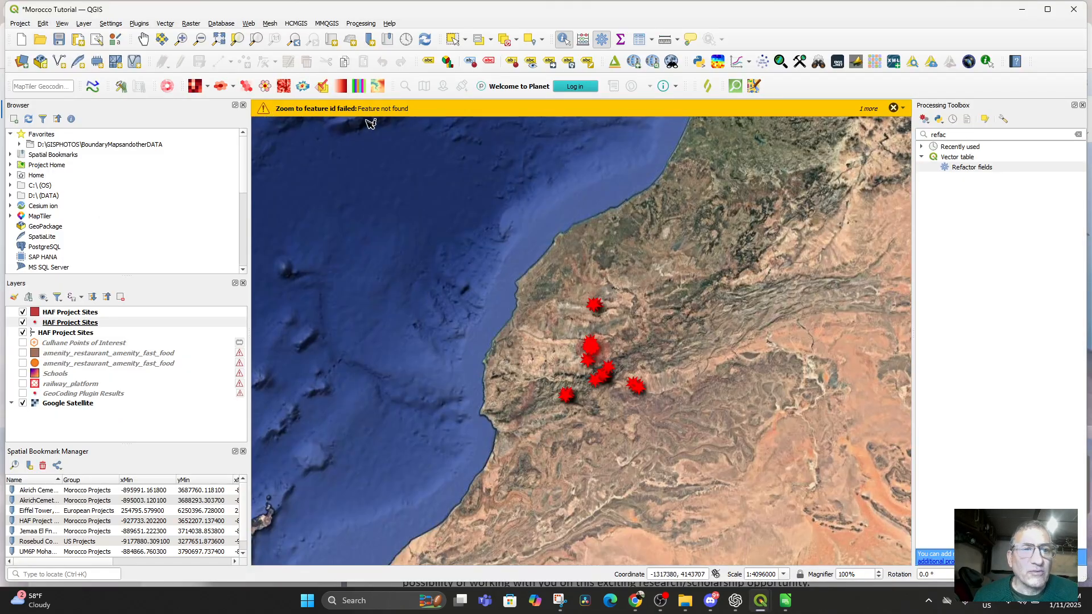
Dismiss the map messages and geocode Ibn Tofail University with the GeoCoding plugin
{"action": "left_click", "coordinate": [893, 108]}
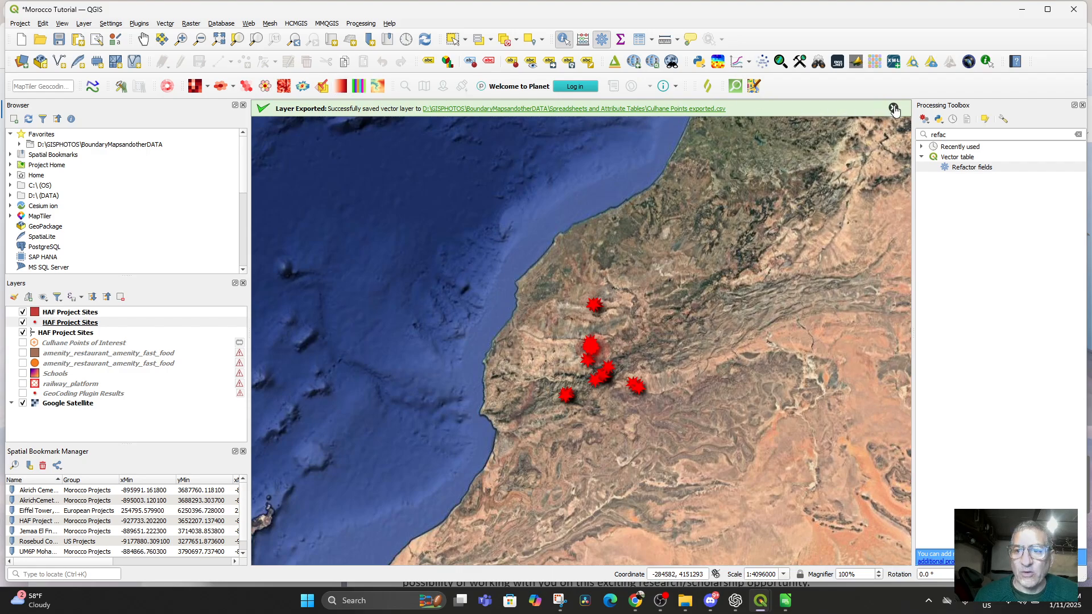
{"action": "left_click", "coordinate": [893, 108]}
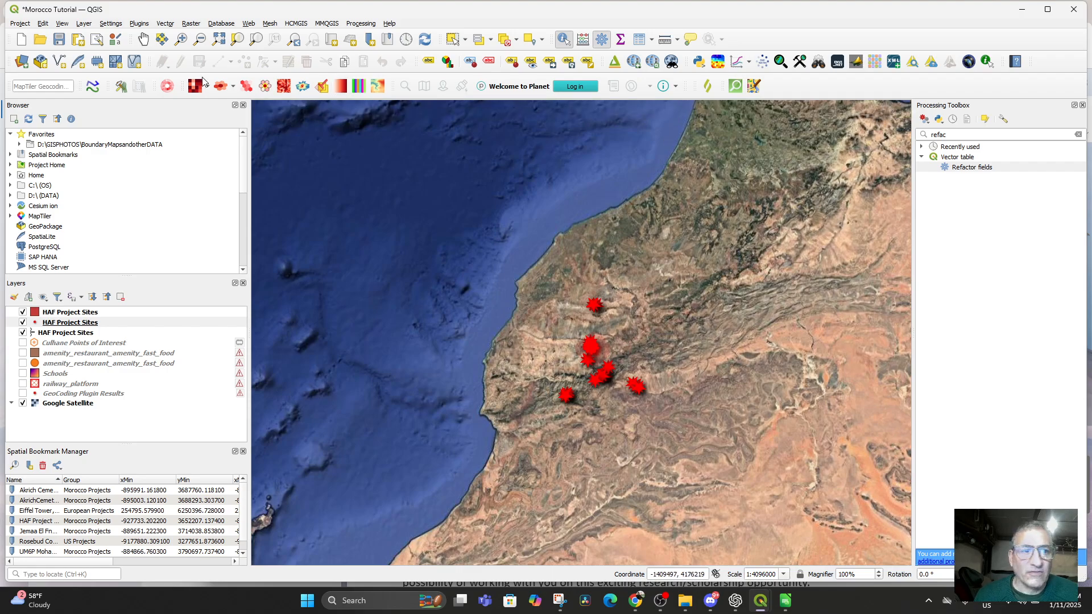
{"action": "left_click", "coordinate": [140, 24]}
{"action": "mouse_move", "coordinate": [163, 134]}
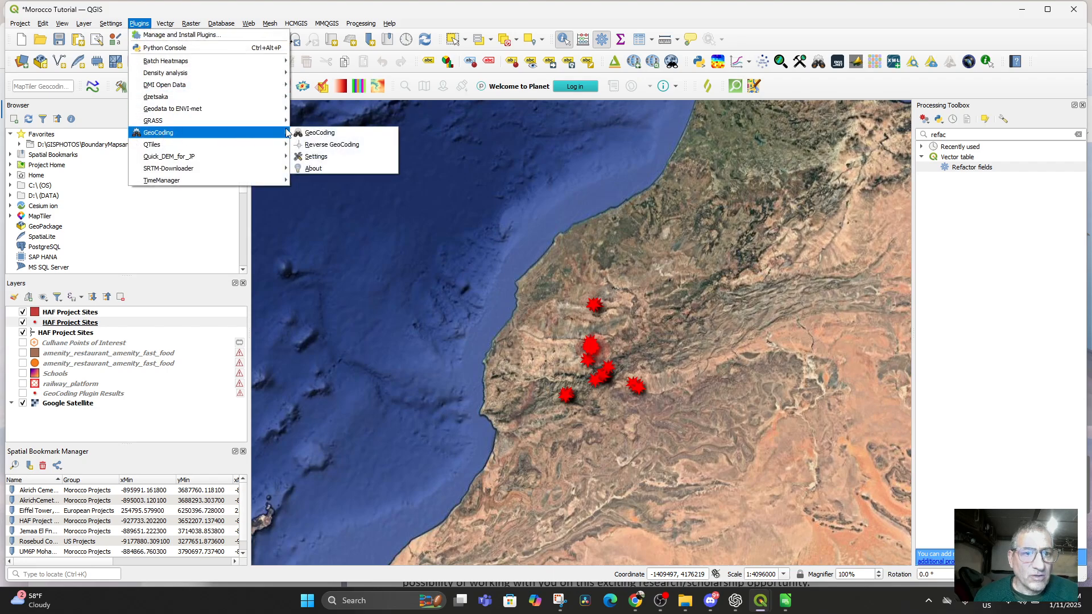
{"action": "left_click", "coordinate": [319, 133]}
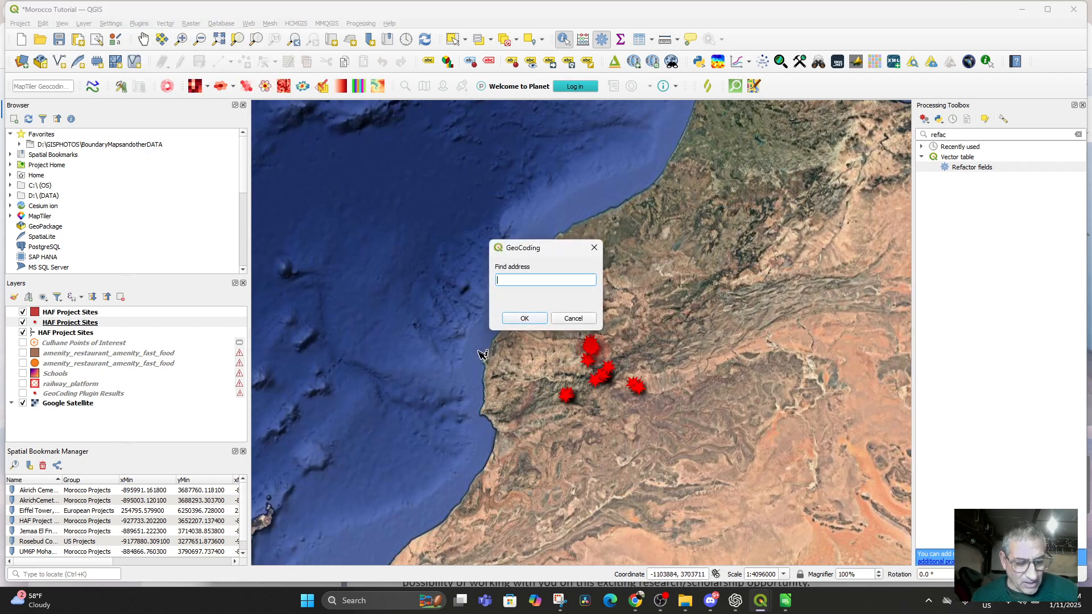
{"action": "type", "text": "Ibn Tofail University"}
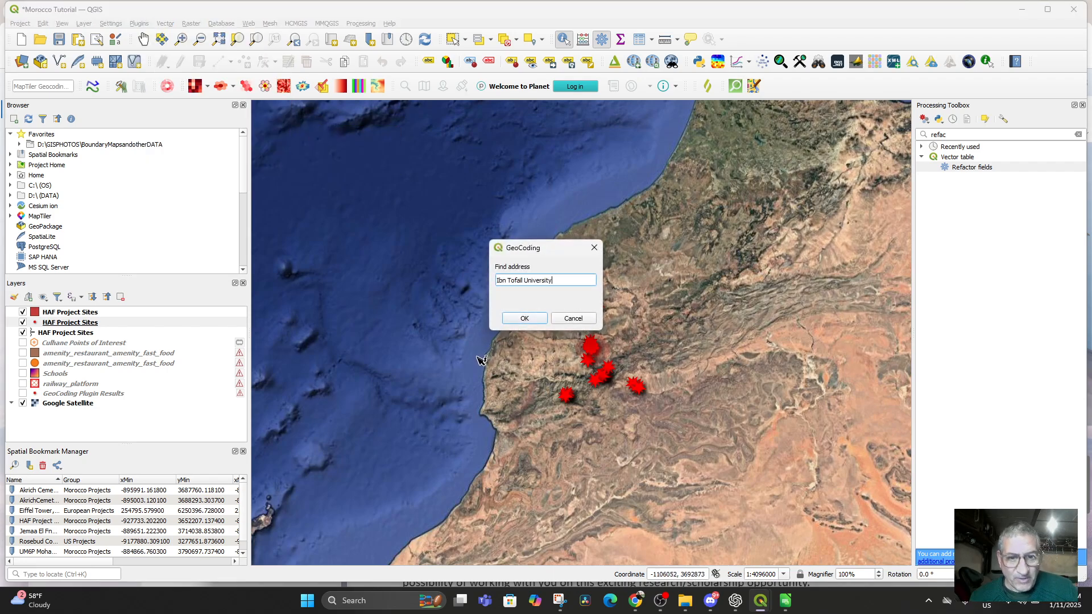
{"action": "left_click", "coordinate": [522, 319]}
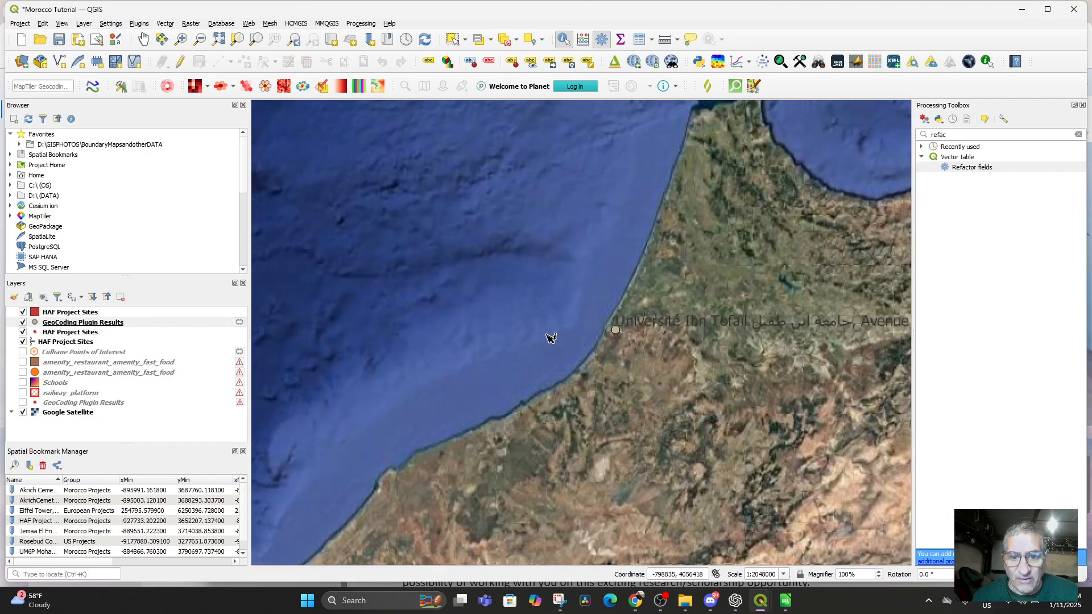
Style the GeoCoding Plugin Results layer with the honeycomb faux 3d marker symbol
{"action": "left_click_drag", "start_coordinate": [636, 368], "coordinate": [521, 449]}
{"action": "scroll", "coordinate": [494, 405], "scroll_direction": "up", "scroll_amount": 2}
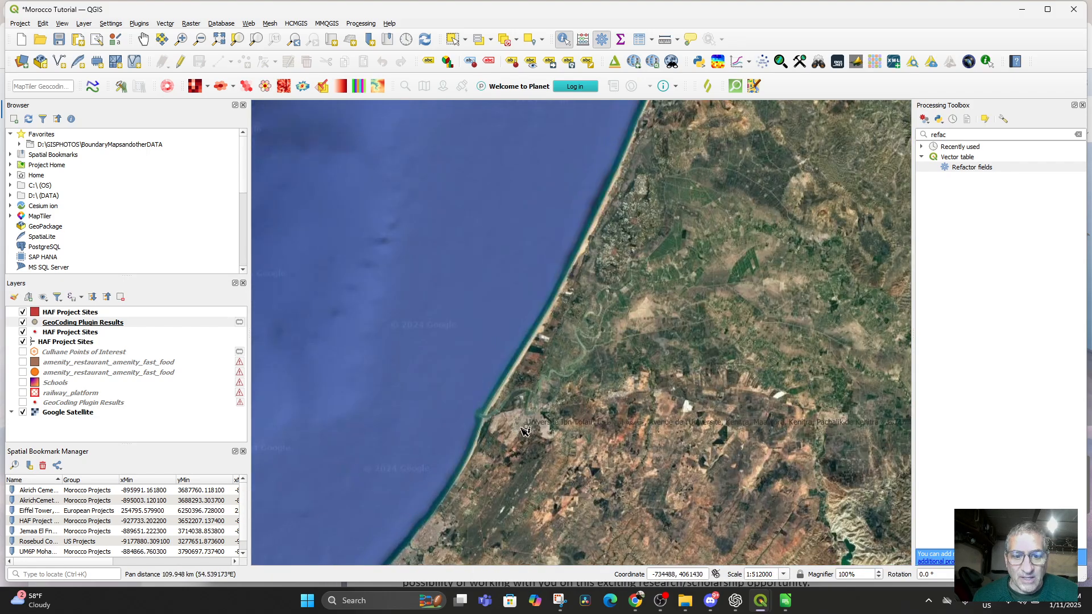
{"action": "scroll", "coordinate": [512, 398], "scroll_direction": "up", "scroll_amount": 1}
{"action": "left_click_drag", "start_coordinate": [526, 356], "coordinate": [516, 411]}
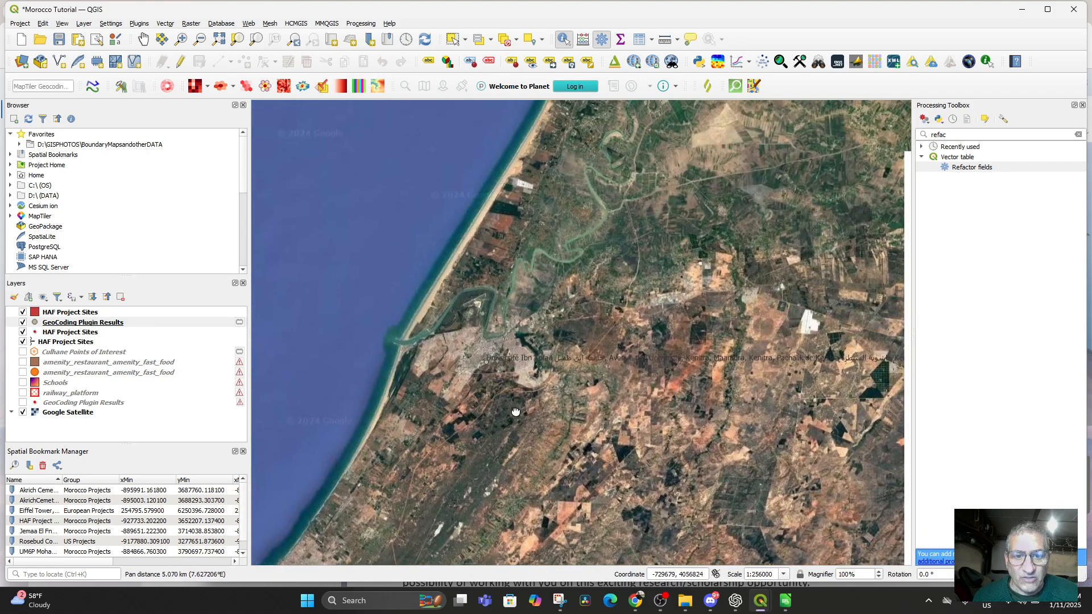
{"action": "scroll", "coordinate": [483, 364], "scroll_direction": "up", "scroll_amount": 2}
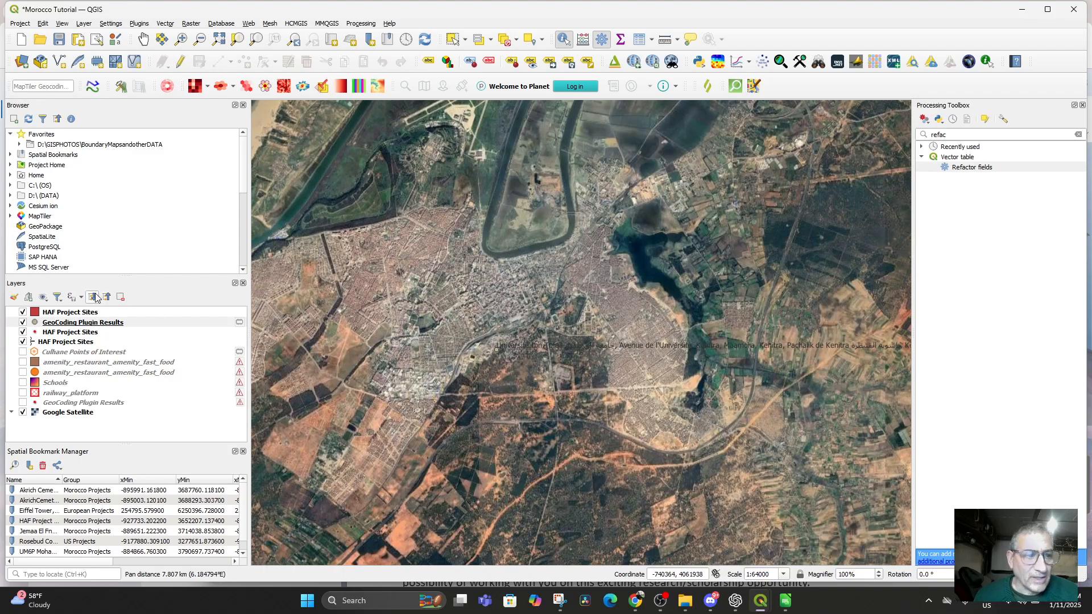
{"action": "left_click", "coordinate": [49, 327]}
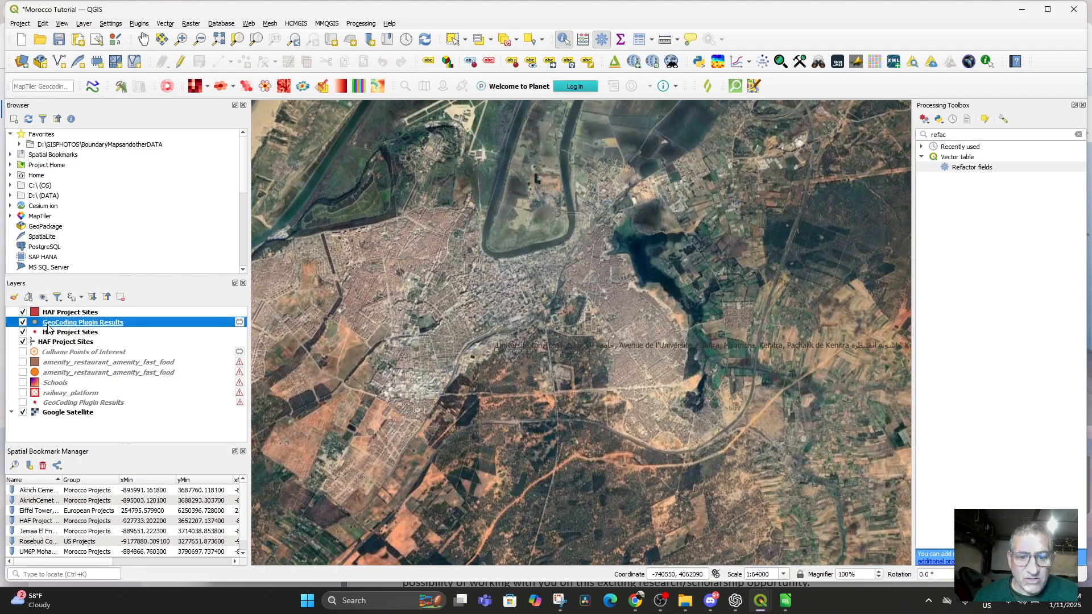
{"action": "double_click", "coordinate": [49, 326]}
{"action": "scroll", "coordinate": [697, 405], "scroll_direction": "down", "scroll_amount": 3}
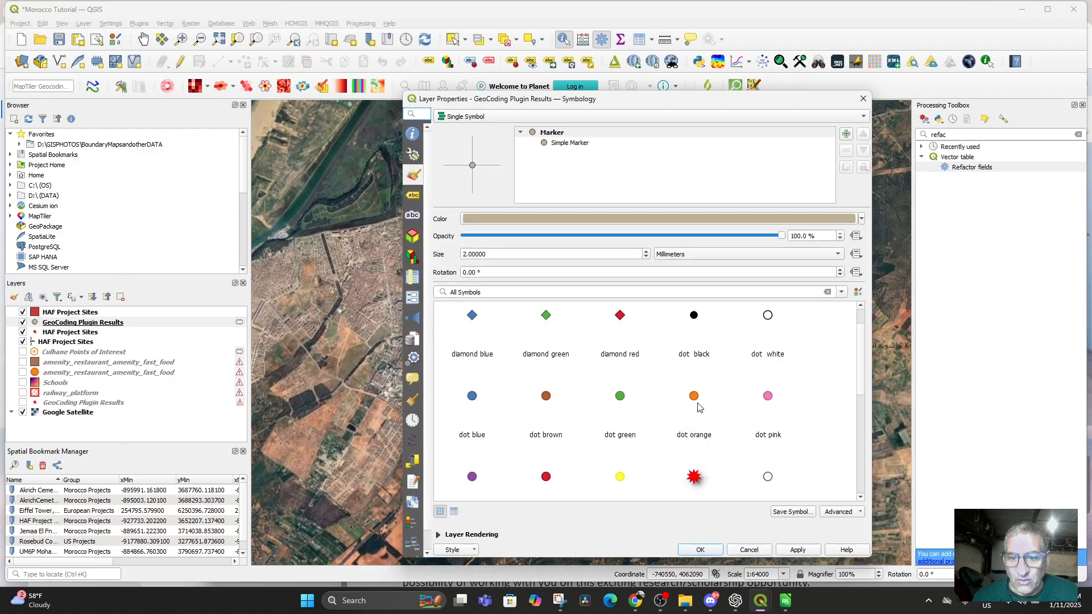
{"action": "left_click", "coordinate": [693, 446]}
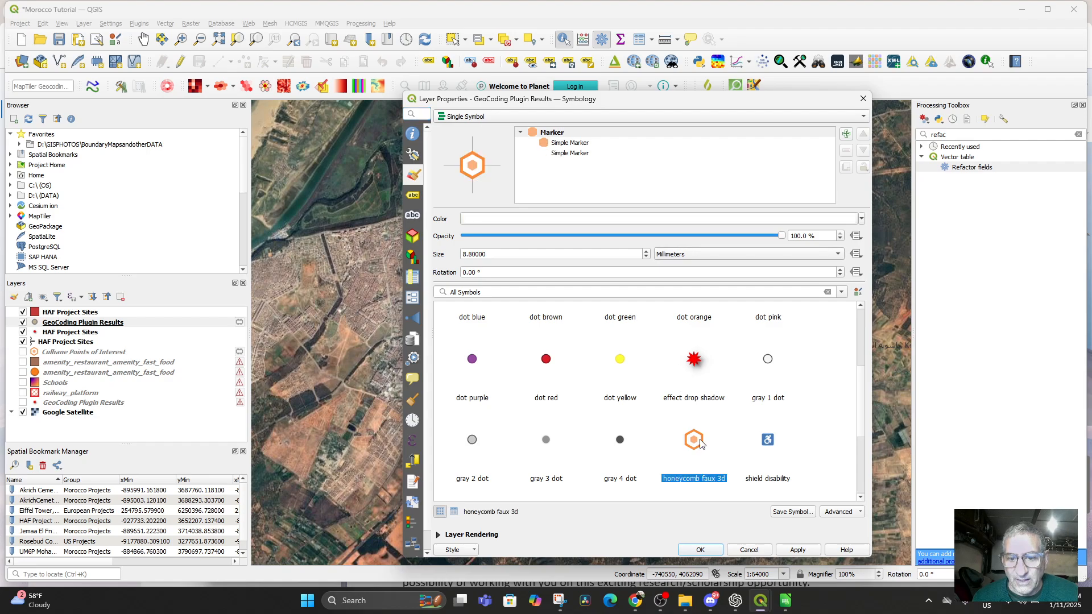
{"action": "left_click", "coordinate": [796, 550]}
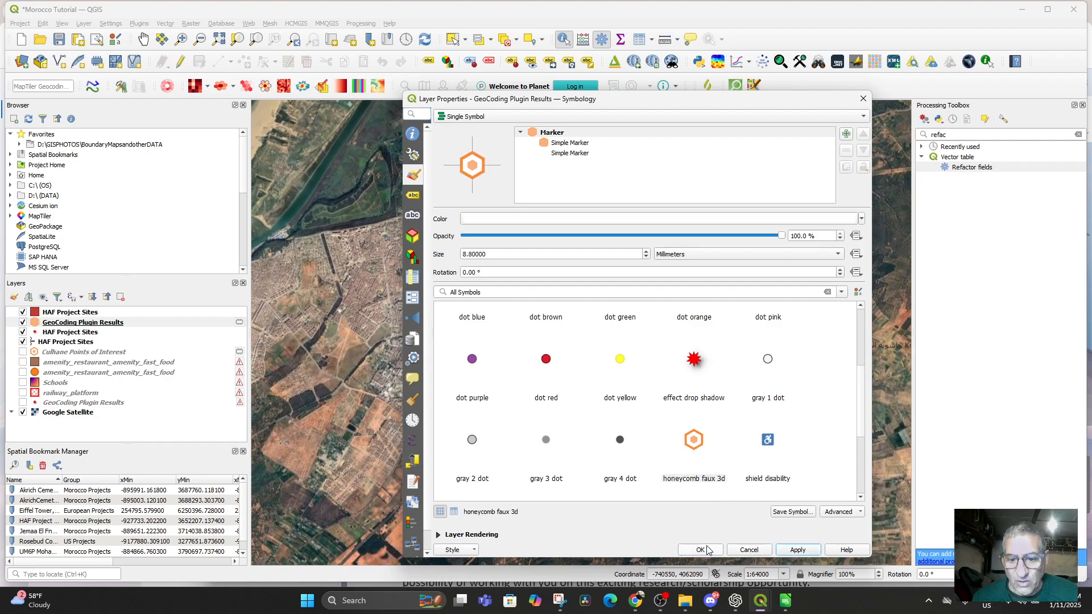
{"action": "left_click", "coordinate": [701, 550]}
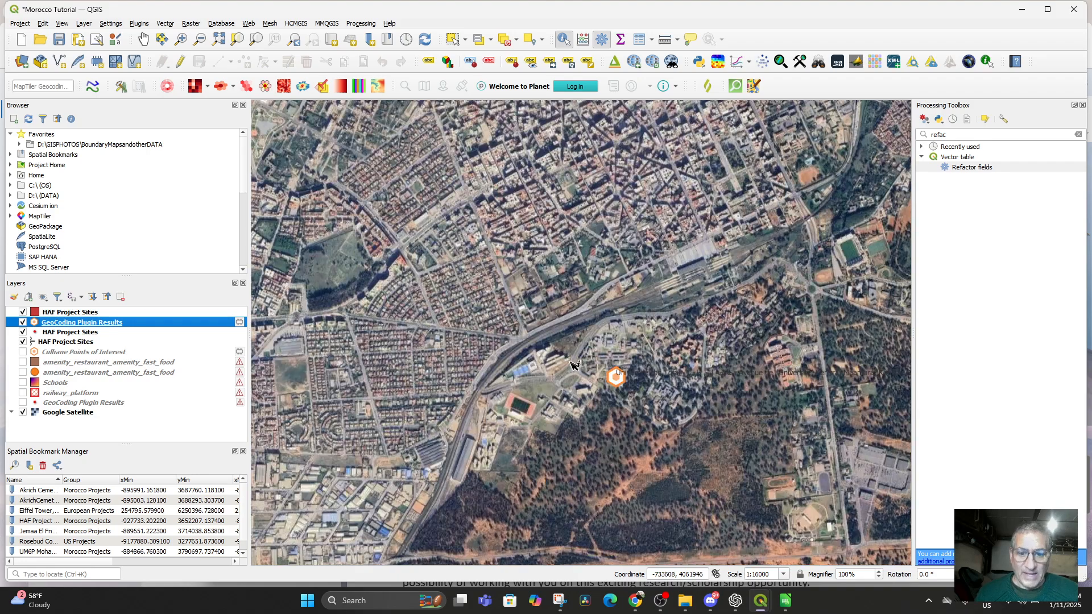
Examine the campus buildings and surroundings around the geocoded Ibn Tofail University point on the satellite imagery
{"action": "scroll", "coordinate": [629, 390], "scroll_direction": "up", "scroll_amount": 3}
{"action": "left_click_drag", "start_coordinate": [558, 366], "coordinate": [567, 430]}
{"action": "scroll", "coordinate": [567, 430], "scroll_direction": "up", "scroll_amount": 1}
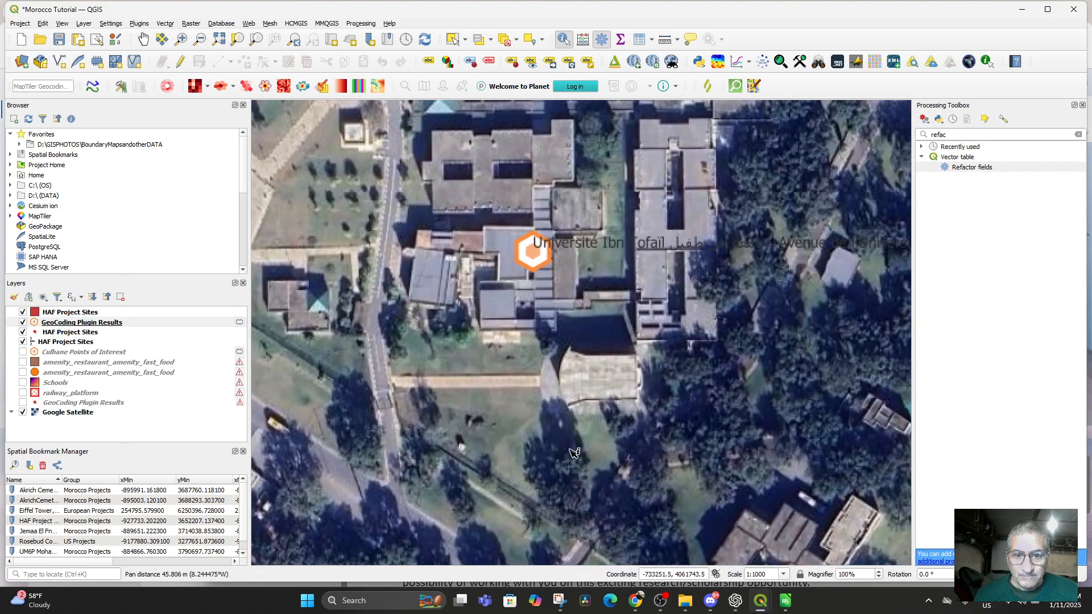
{"action": "left_click_drag", "start_coordinate": [539, 351], "coordinate": [563, 479]}
{"action": "scroll", "coordinate": [537, 415], "scroll_direction": "down", "scroll_amount": 1}
{"action": "scroll", "coordinate": [538, 419], "scroll_direction": "down", "scroll_amount": 1}
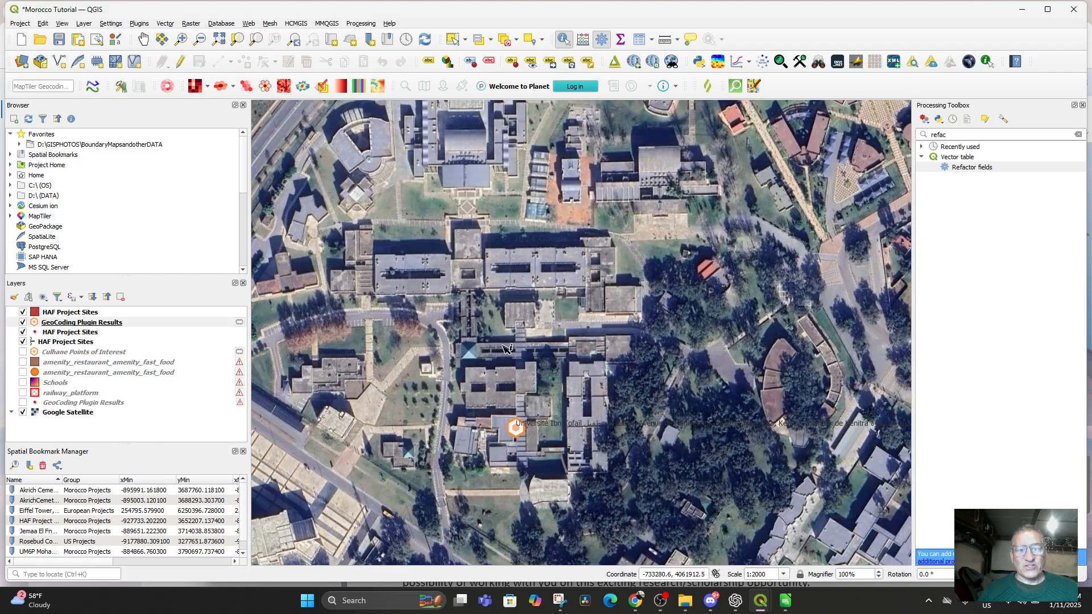
{"action": "mouse_move", "coordinate": [481, 326]}
{"action": "left_mouse_down"}
{"action": "mouse_move", "coordinate": [477, 379]}
{"action": "mouse_move", "coordinate": [500, 454]}
{"action": "mouse_move", "coordinate": [522, 494]}
{"action": "mouse_move", "coordinate": [552, 509]}
{"action": "left_mouse_up"}
{"action": "scroll", "coordinate": [511, 442], "scroll_direction": "down", "scroll_amount": 1}
{"action": "left_click_drag", "start_coordinate": [529, 440], "coordinate": [484, 296]}
{"action": "scroll", "coordinate": [540, 400], "scroll_direction": "up", "scroll_amount": 1}
{"action": "left_click_drag", "start_coordinate": [512, 403], "coordinate": [560, 355]}
{"action": "scroll", "coordinate": [560, 354], "scroll_direction": "up", "scroll_amount": 1}
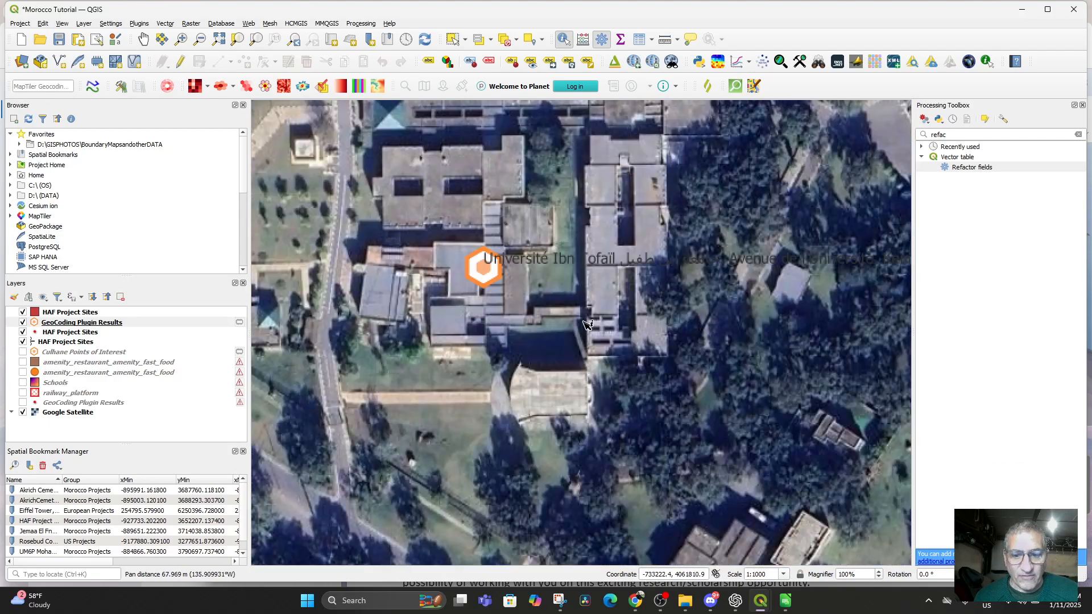
{"action": "scroll", "coordinate": [572, 382], "scroll_direction": "down", "scroll_amount": 2}
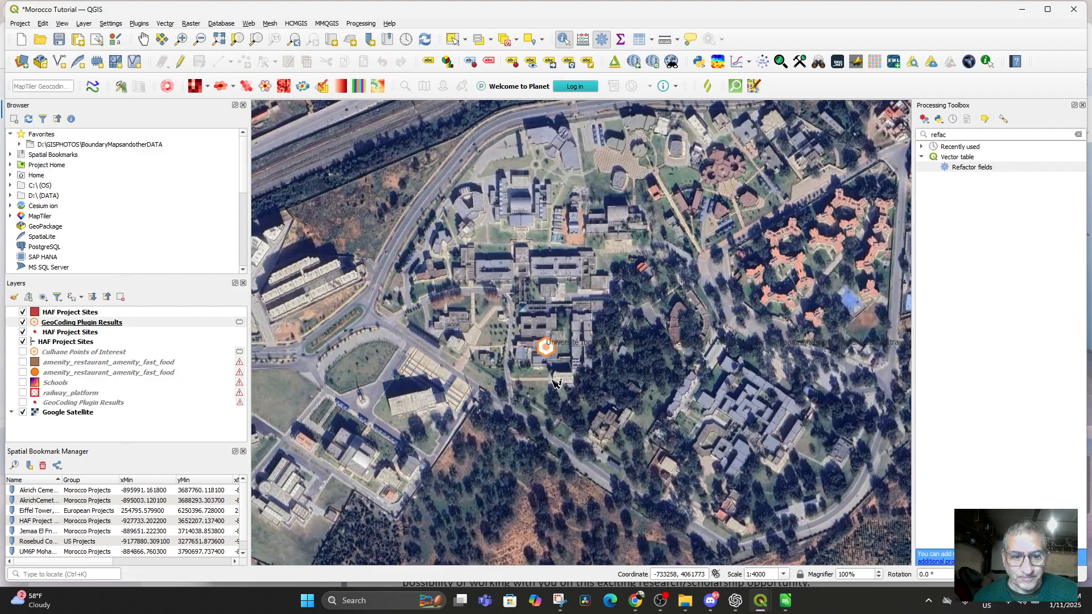
{"action": "left_click_drag", "start_coordinate": [554, 401], "coordinate": [643, 331]}
{"action": "mouse_move", "coordinate": [500, 336]}
{"action": "left_mouse_down"}
{"action": "mouse_move", "coordinate": [539, 373]}
{"action": "mouse_move", "coordinate": [531, 343]}
{"action": "mouse_move", "coordinate": [595, 314]}
{"action": "mouse_move", "coordinate": [393, 367]}
{"action": "left_mouse_up"}
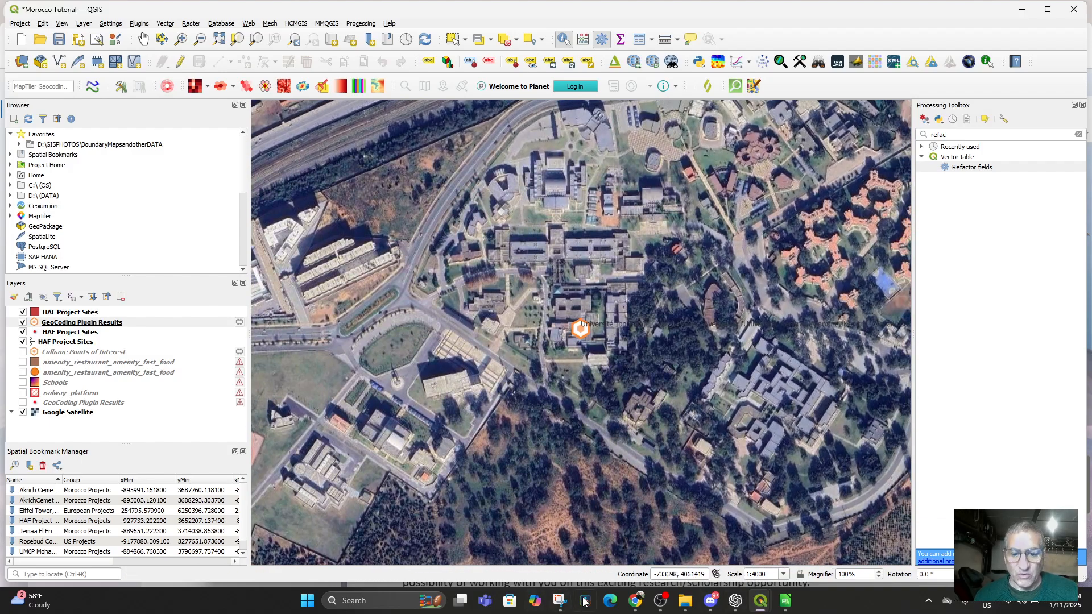
Switch to Chrome, open Google Maps in a new tab and search for Ibn Tofail University
{"action": "left_click", "coordinate": [635, 600]}
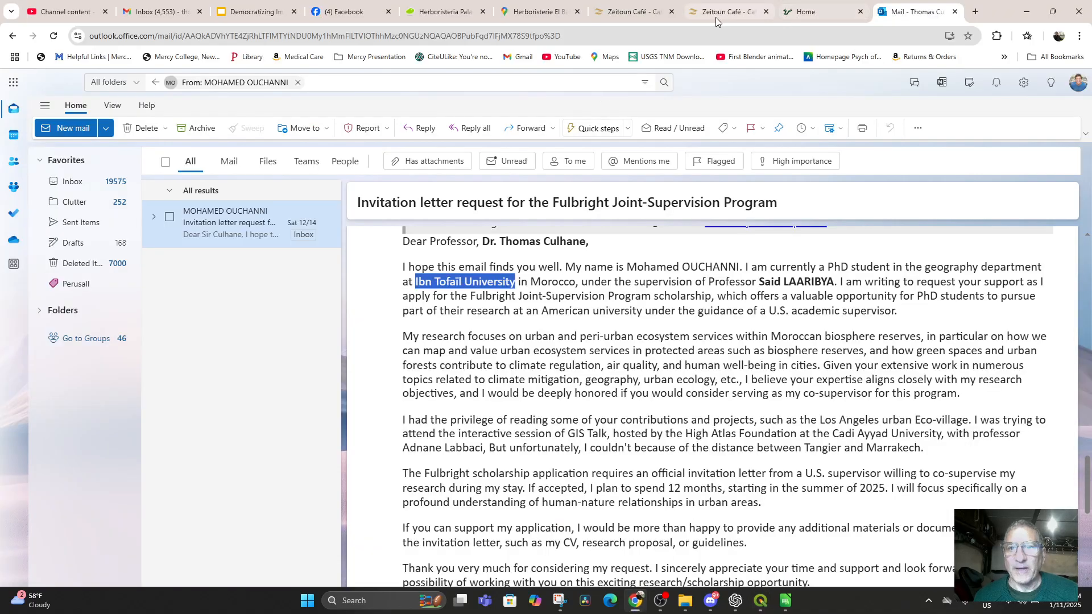
{"action": "left_click", "coordinate": [973, 11]}
{"action": "type", "text": "map"}
{"action": "key", "text": "Return"}
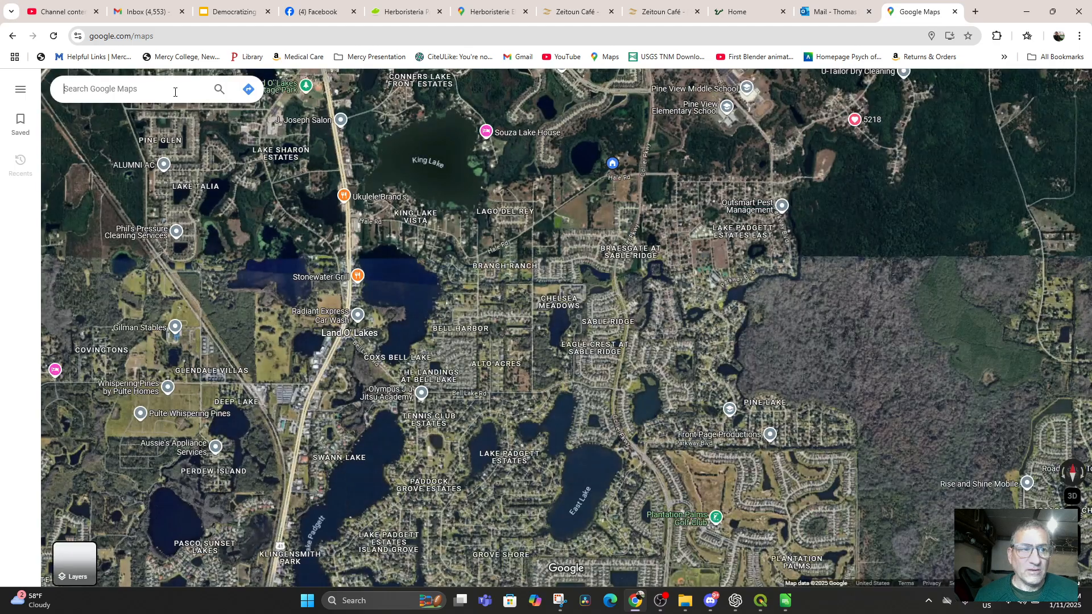
{"action": "left_click", "coordinate": [159, 88]}
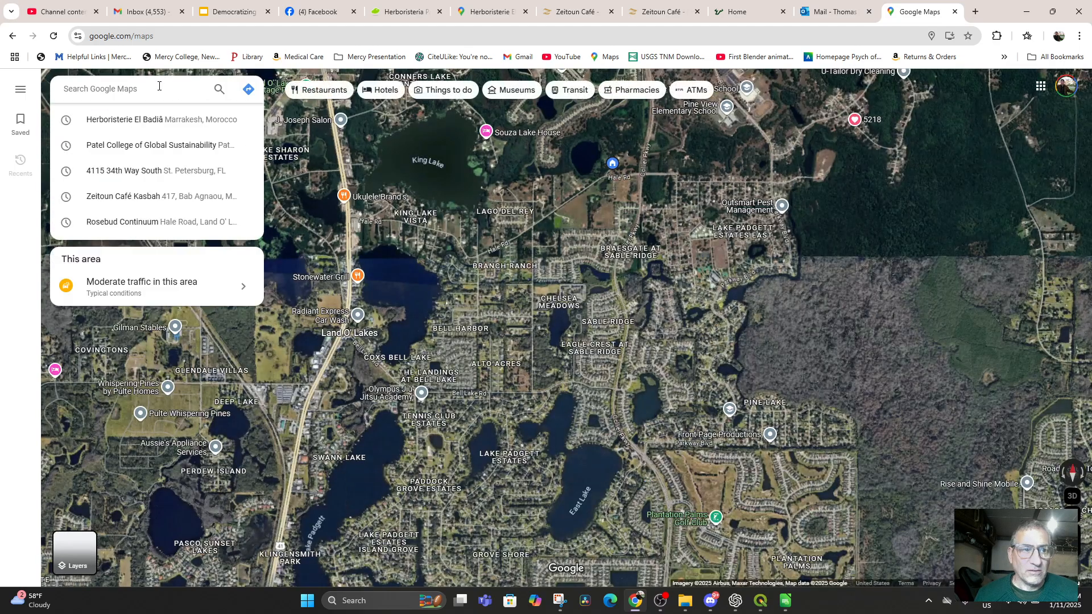
{"action": "type", "text": "Ibn Tofail University"}
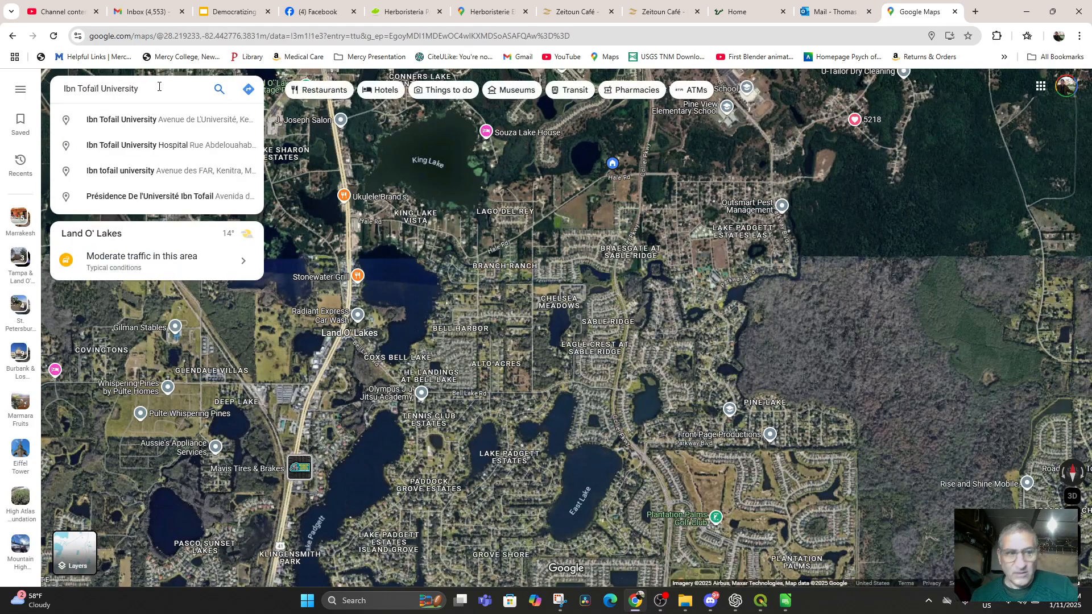
{"action": "key", "text": "Return"}
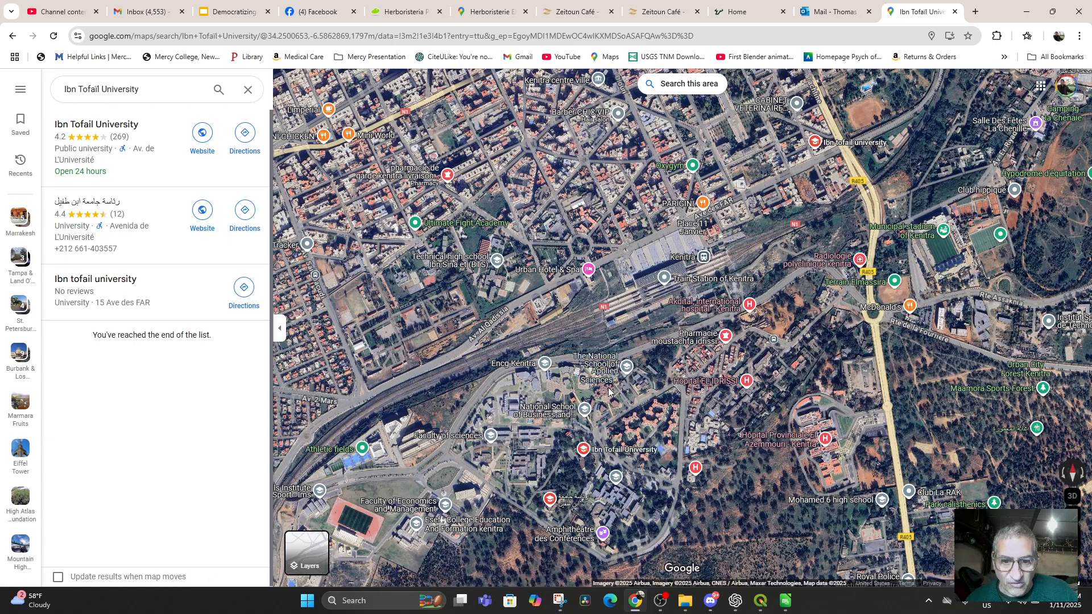
Examine the Ibn Tofail University campus on the Google Maps satellite view, from the National School of Applied Sciences to the Faculty of Letters
{"action": "scroll", "coordinate": [612, 449], "scroll_direction": "up", "scroll_amount": 3}
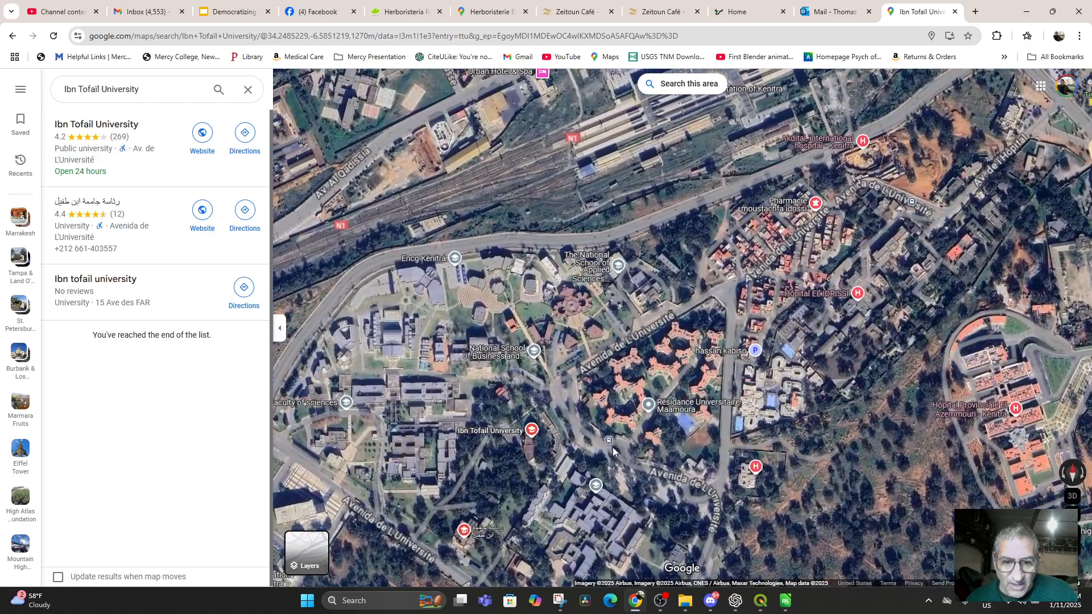
{"action": "left_click_drag", "start_coordinate": [612, 447], "coordinate": [683, 294]}
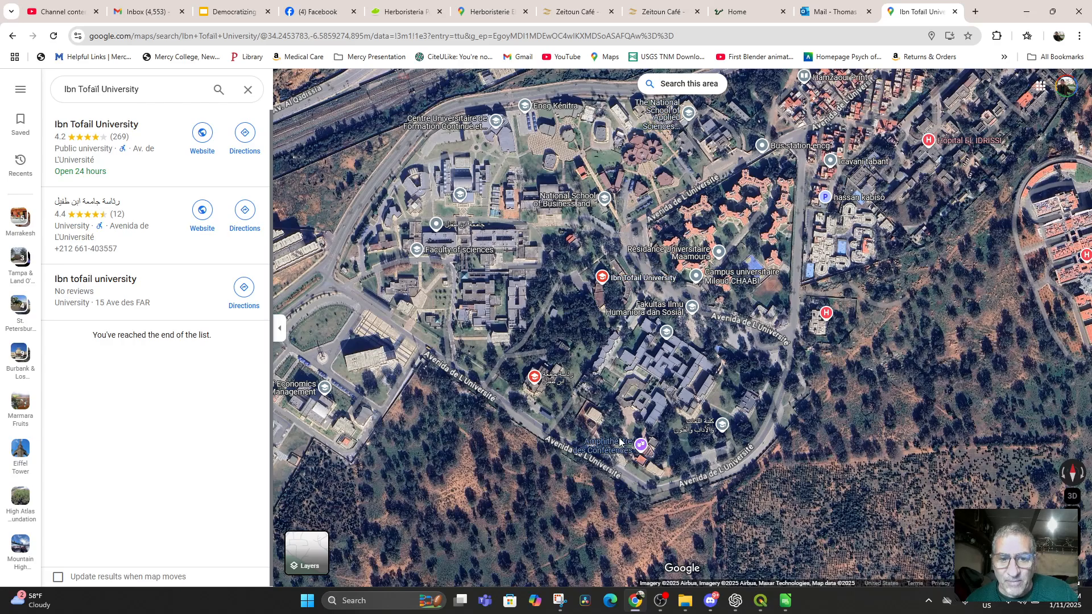
{"action": "left_click_drag", "start_coordinate": [419, 291], "coordinate": [490, 427]}
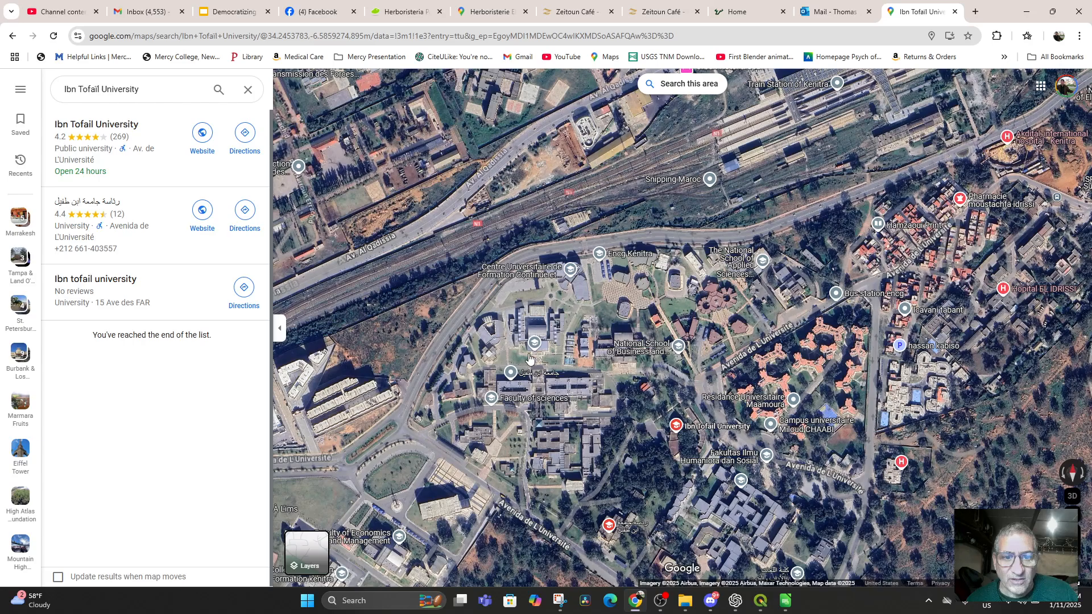
{"action": "mouse_move", "coordinate": [543, 316]}
{"action": "left_mouse_down"}
{"action": "mouse_move", "coordinate": [511, 400]}
{"action": "mouse_move", "coordinate": [697, 492]}
{"action": "mouse_move", "coordinate": [434, 257]}
{"action": "mouse_move", "coordinate": [298, 172]}
{"action": "left_mouse_up"}
{"action": "left_click_drag", "start_coordinate": [464, 328], "coordinate": [593, 414]}
{"action": "left_click_drag", "start_coordinate": [519, 255], "coordinate": [537, 309]}
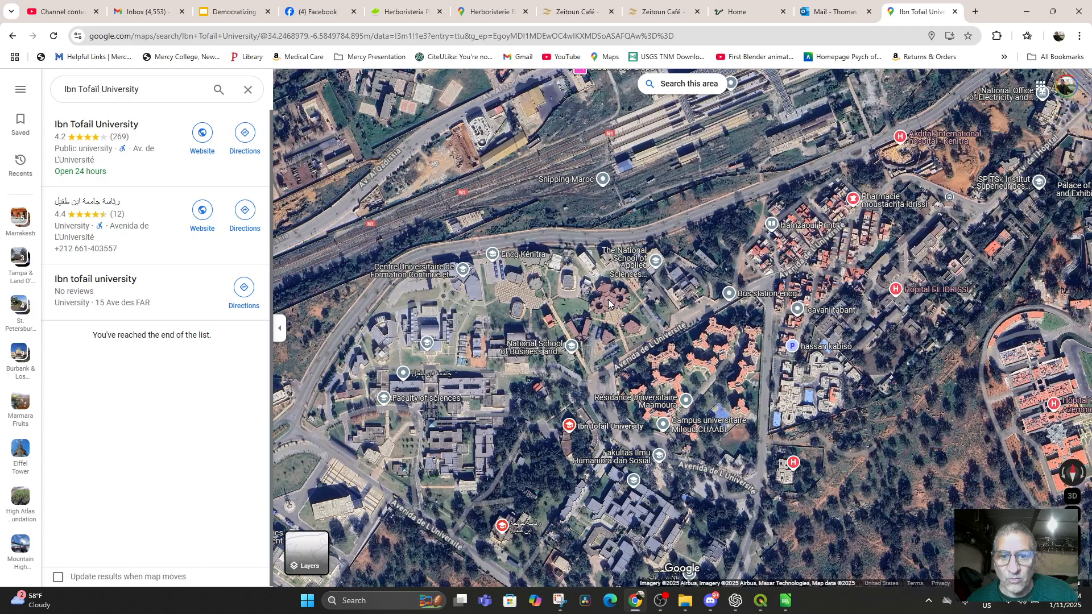
{"action": "scroll", "coordinate": [606, 299], "scroll_direction": "up", "scroll_amount": 2}
{"action": "scroll", "coordinate": [605, 299], "scroll_direction": "up", "scroll_amount": 5}
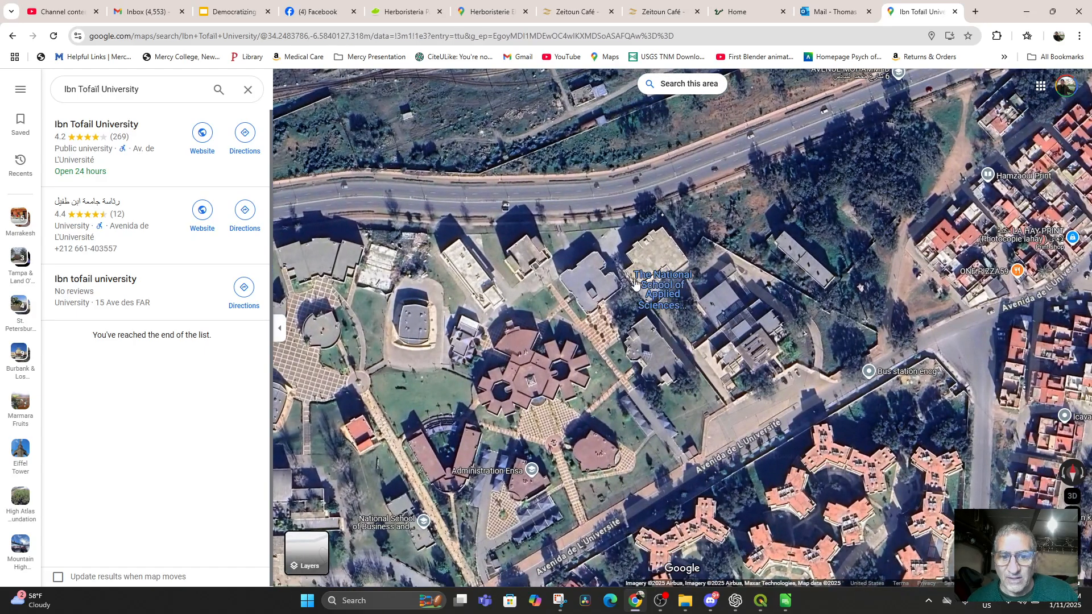
{"action": "left_click_drag", "start_coordinate": [560, 394], "coordinate": [615, 170]}
{"action": "left_click_drag", "start_coordinate": [550, 349], "coordinate": [718, 153]}
{"action": "left_click_drag", "start_coordinate": [607, 369], "coordinate": [727, 340]}
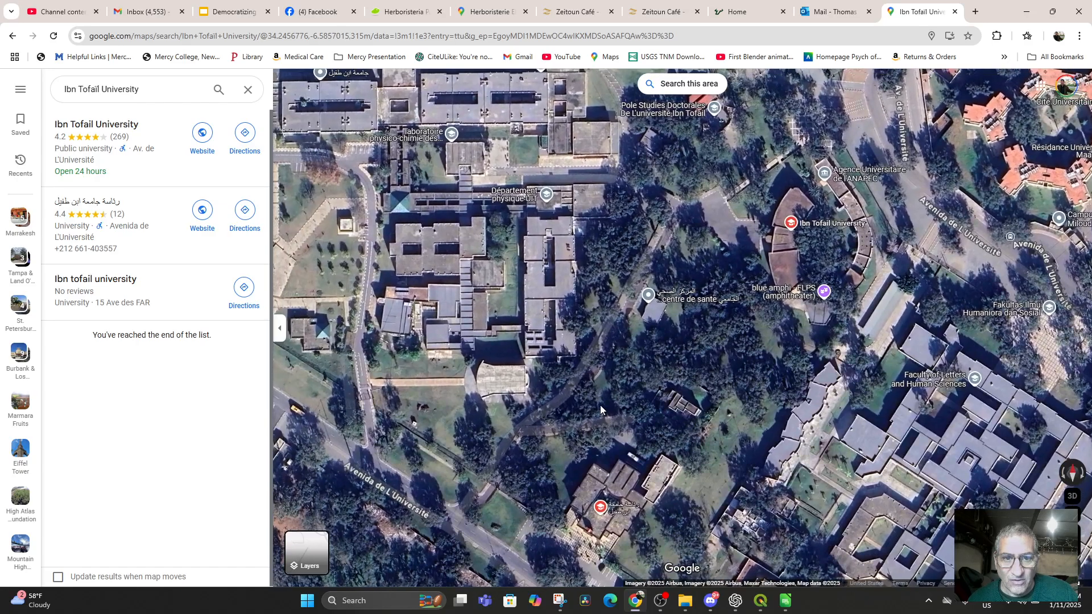
{"action": "mouse_move", "coordinate": [600, 406]}
{"action": "left_mouse_down"}
{"action": "mouse_move", "coordinate": [641, 438]}
{"action": "mouse_move", "coordinate": [629, 507]}
{"action": "mouse_move", "coordinate": [669, 613]}
{"action": "mouse_move", "coordinate": [749, 599]}
{"action": "mouse_move", "coordinate": [803, 569]}
{"action": "mouse_move", "coordinate": [835, 461]}
{"action": "mouse_move", "coordinate": [843, 474]}
{"action": "mouse_move", "coordinate": [578, 537]}
{"action": "mouse_move", "coordinate": [442, 612]}
{"action": "left_mouse_up"}
{"action": "left_click_drag", "start_coordinate": [550, 490], "coordinate": [502, 611]}
{"action": "mouse_move", "coordinate": [784, 113]}
{"action": "left_mouse_down"}
{"action": "mouse_move", "coordinate": [685, 262]}
{"action": "mouse_move", "coordinate": [605, 272]}
{"action": "mouse_move", "coordinate": [590, 290]}
{"action": "left_mouse_up"}
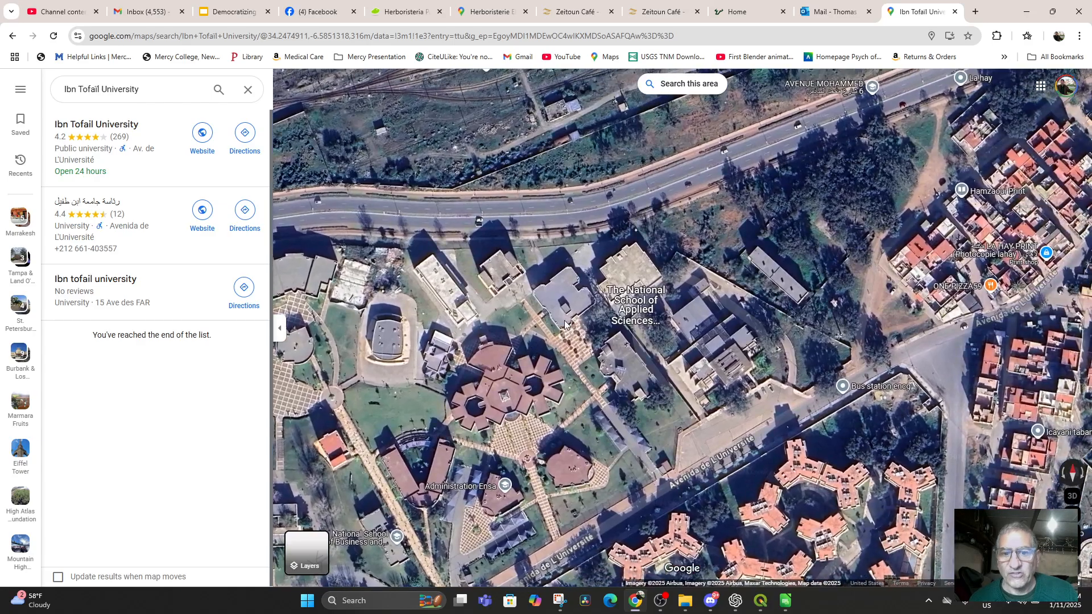
Copy the coordinates of the building beside the National School of Applied Sciences label to the clipboard
{"action": "scroll", "coordinate": [580, 347], "scroll_direction": "down", "scroll_amount": 2}
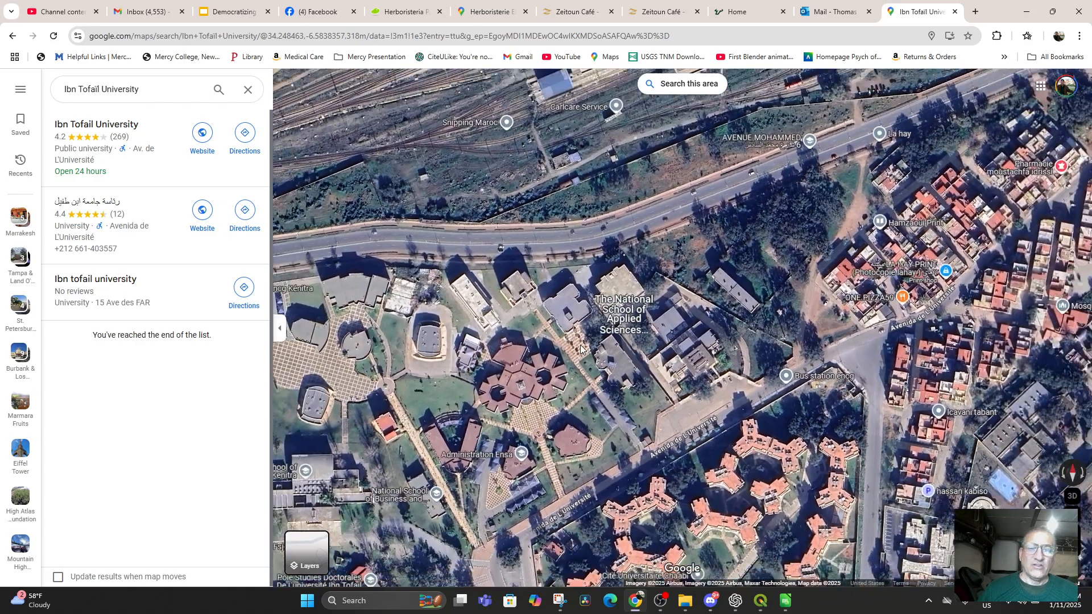
{"action": "scroll", "coordinate": [560, 357], "scroll_direction": "up", "scroll_amount": 2}
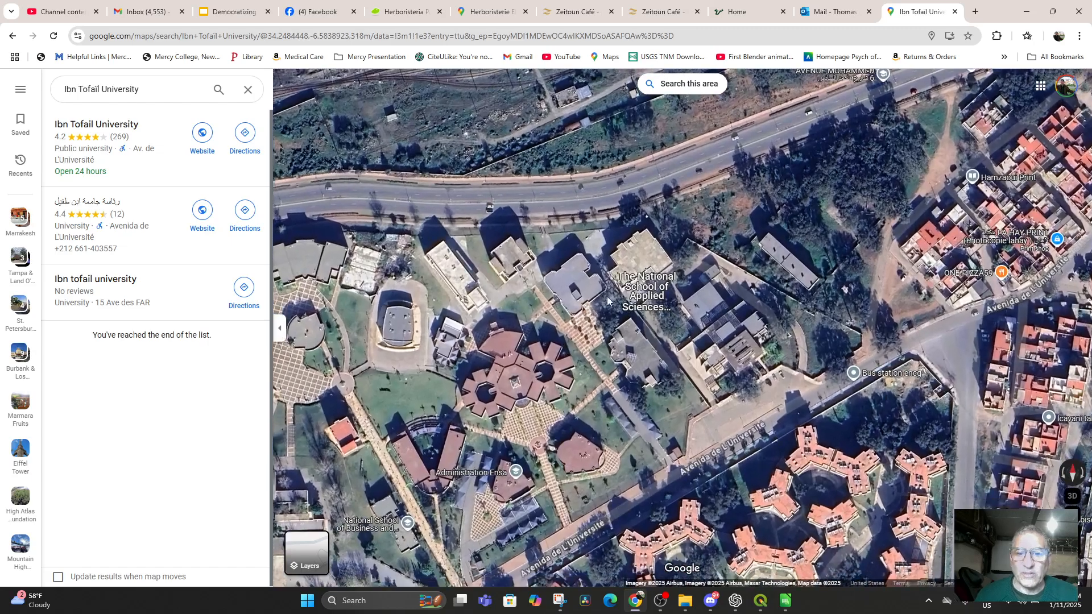
{"action": "right_click", "coordinate": [641, 264]}
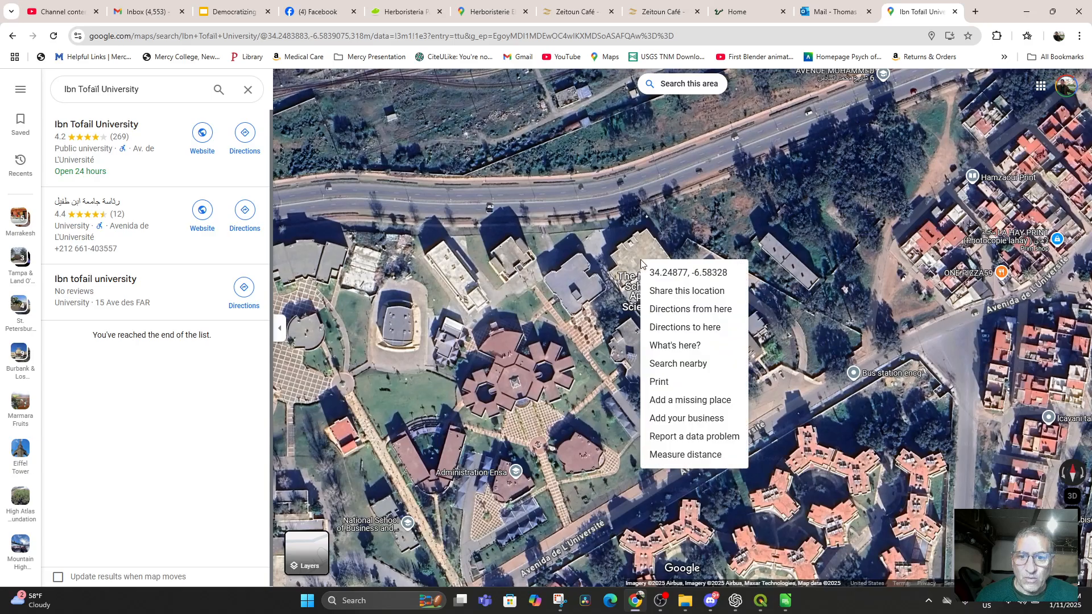
{"action": "left_click", "coordinate": [671, 274]}
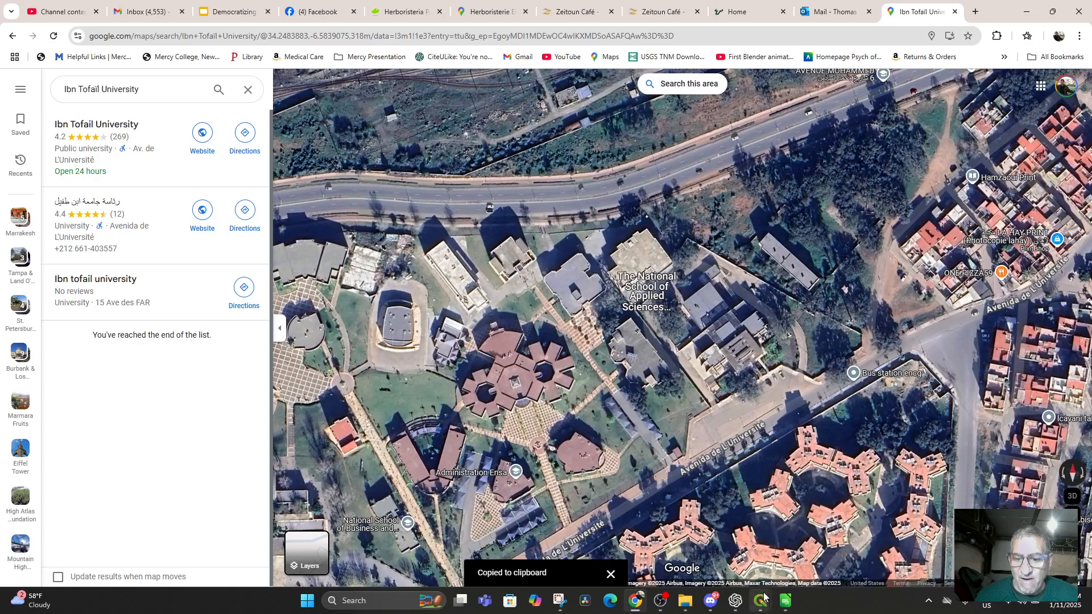
Switch to QGIS, go to the copied coordinate 34.24876675, -6.583276736 in EPSG:4326 - WGS 84 and set the map scale to 1:1000
{"action": "mouse_move", "coordinate": [763, 603]}
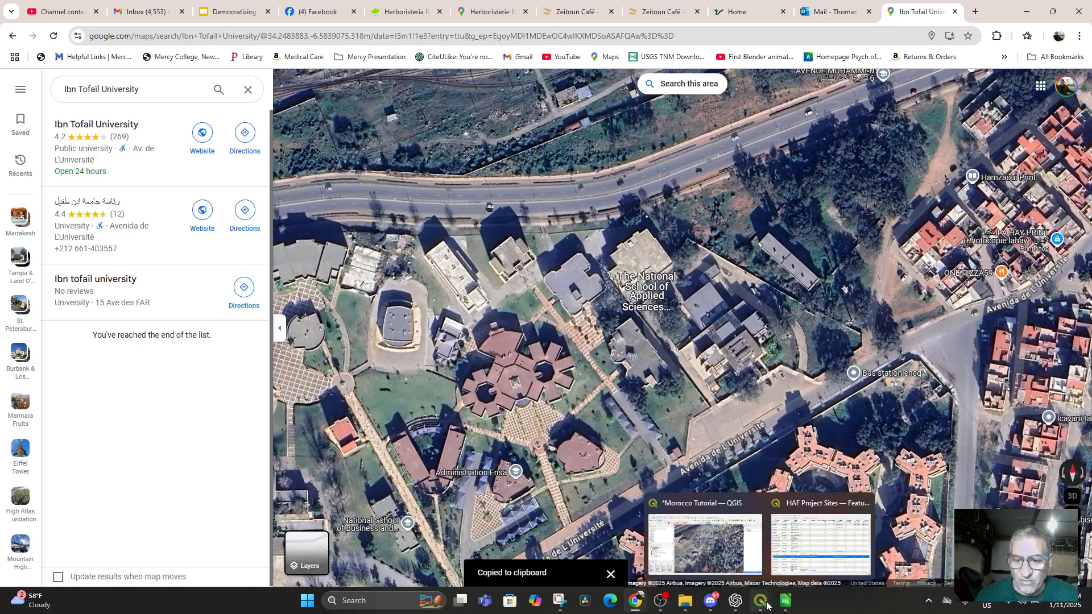
{"action": "left_click", "coordinate": [703, 560]}
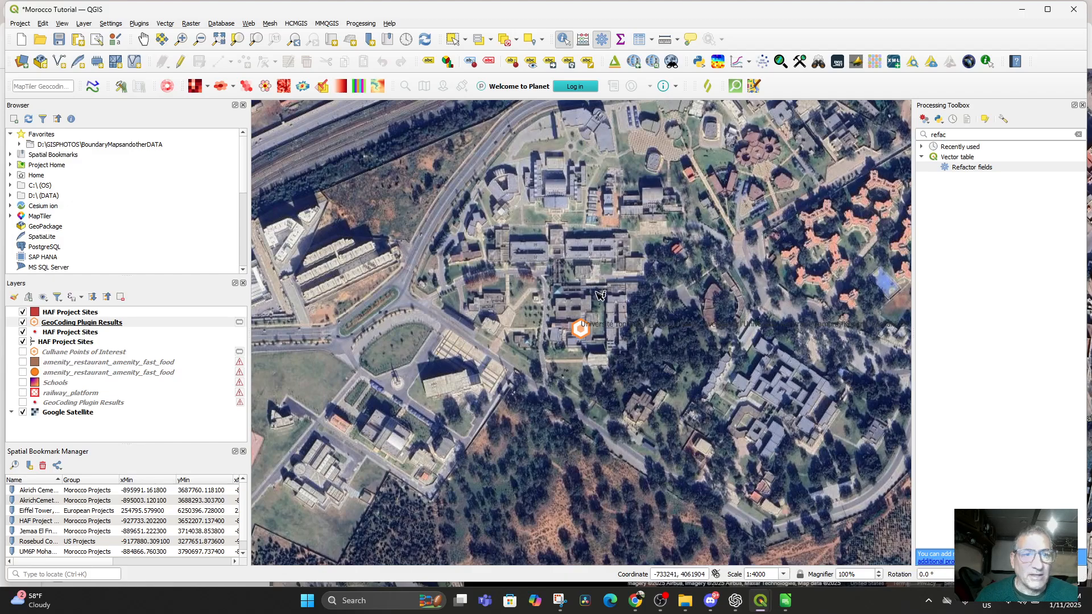
{"action": "left_click", "coordinate": [54, 573]}
{"action": "key", "text": "ctrl+v"}
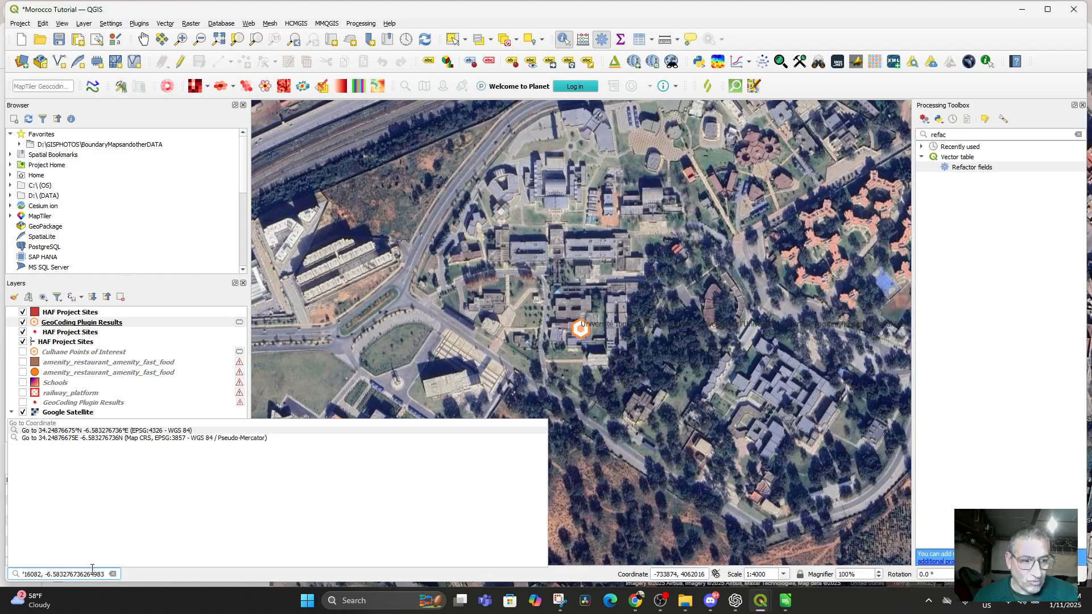
{"action": "left_click", "coordinate": [61, 431]}
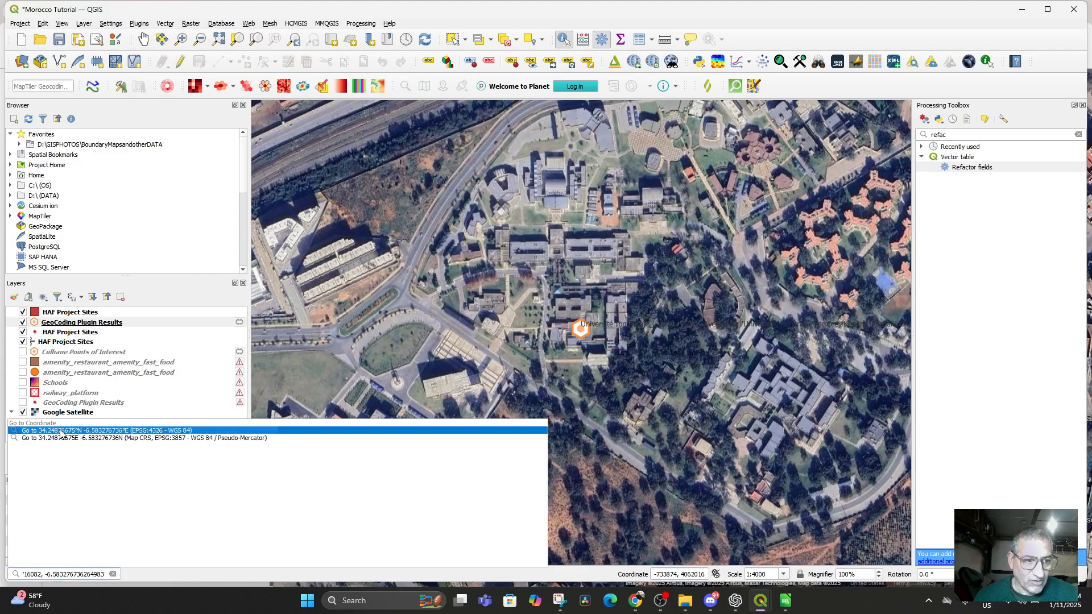
{"action": "left_click", "coordinate": [60, 434]}
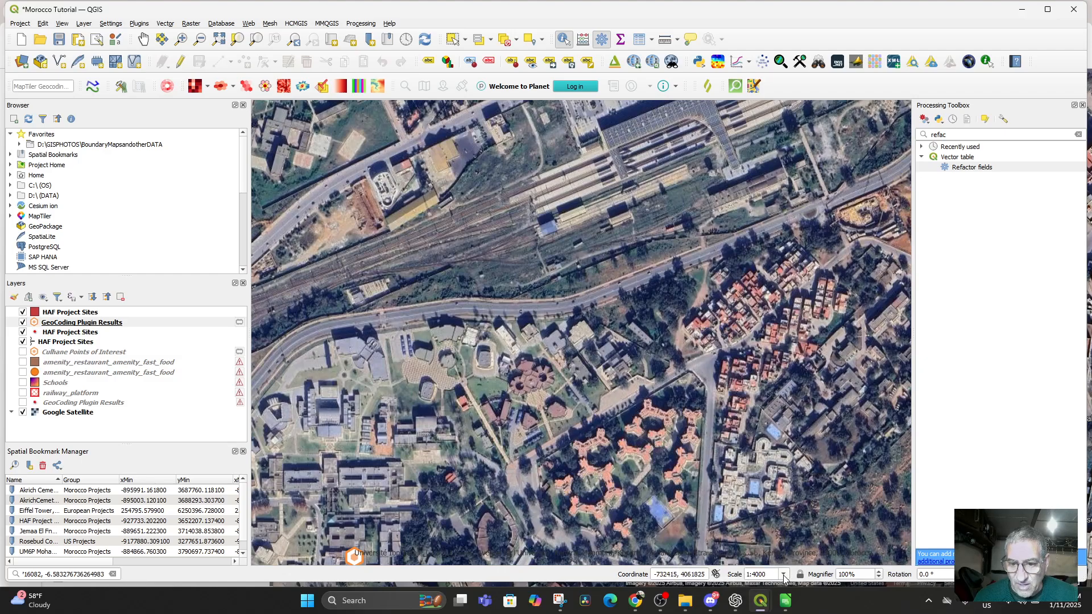
{"action": "left_click", "coordinate": [784, 575]}
{"action": "left_click", "coordinate": [761, 573]}
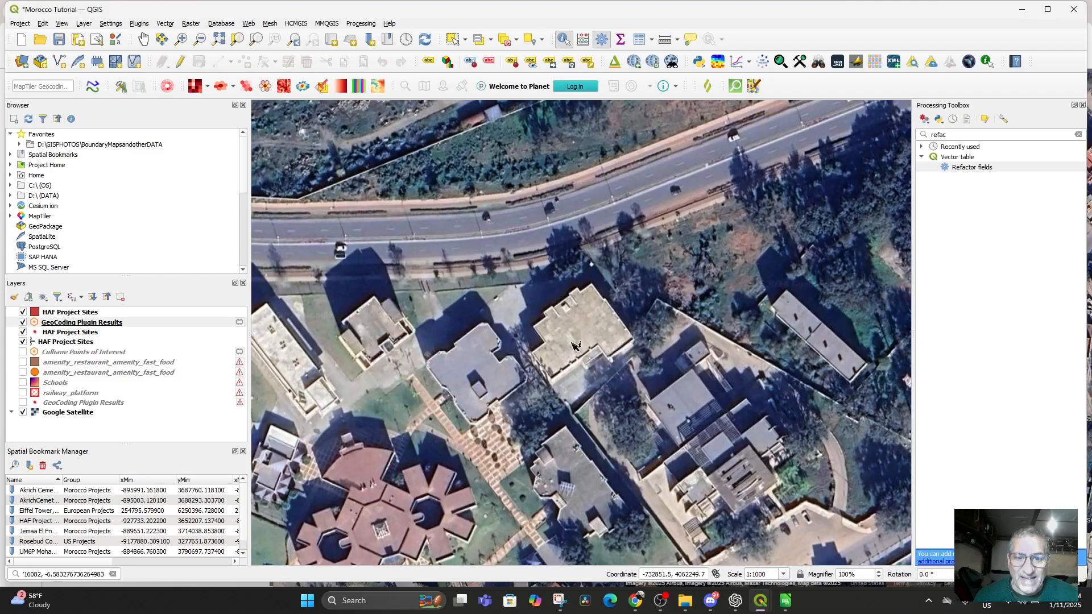
{"action": "scroll", "coordinate": [571, 335], "scroll_direction": "up", "scroll_amount": 1}
{"action": "scroll", "coordinate": [572, 341], "scroll_direction": "down", "scroll_amount": 1}
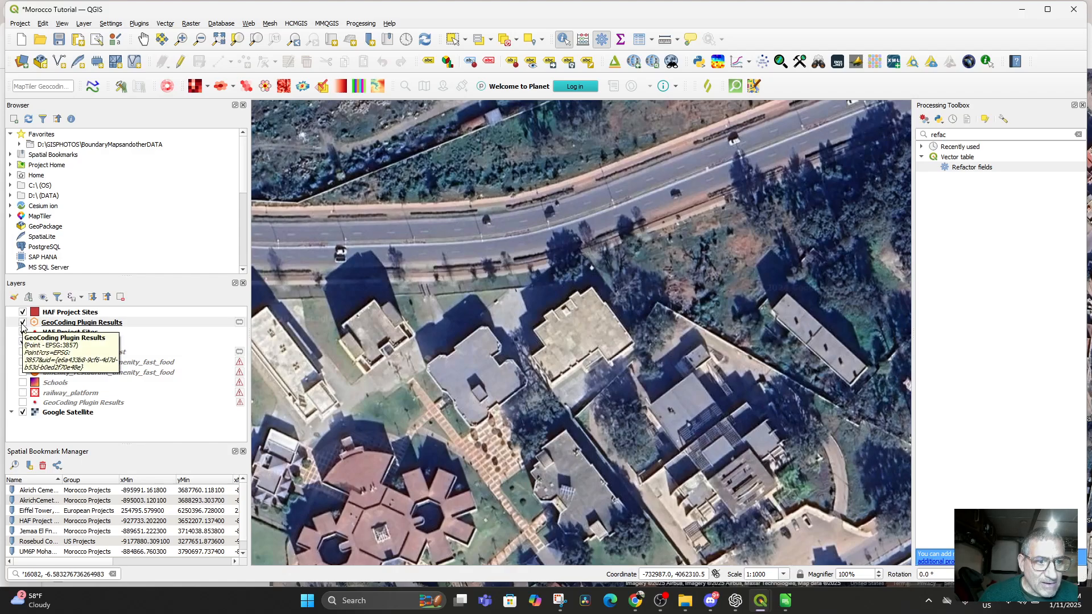
Hide and reshow the GeoCoding Plugin Results layer at 1:8000 to check its marker against the university campus
{"action": "scroll", "coordinate": [301, 460], "scroll_direction": "down", "scroll_amount": 3}
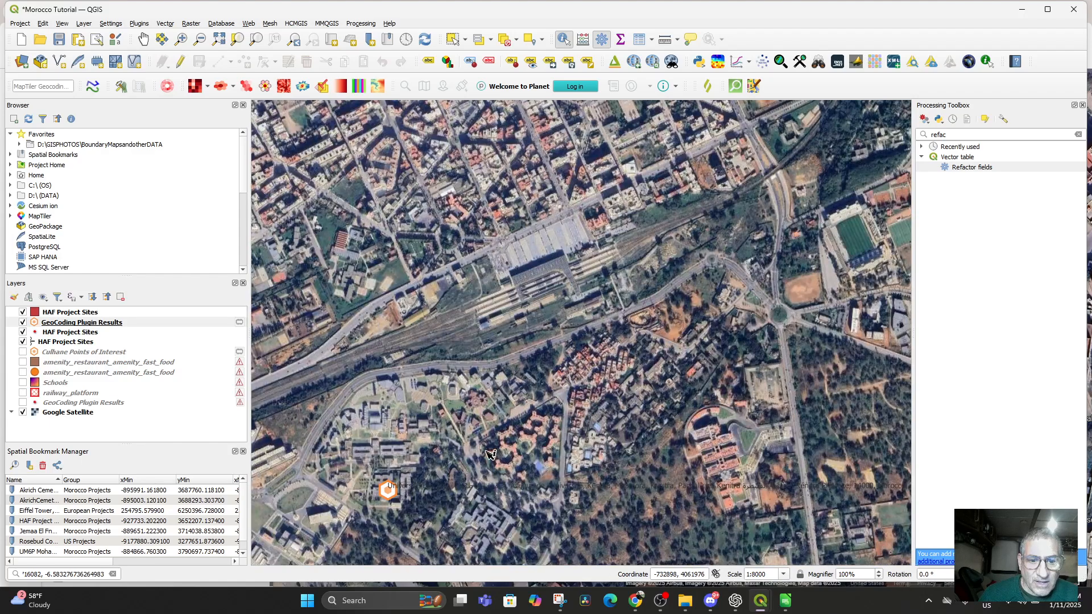
{"action": "left_click_drag", "start_coordinate": [506, 426], "coordinate": [513, 297]}
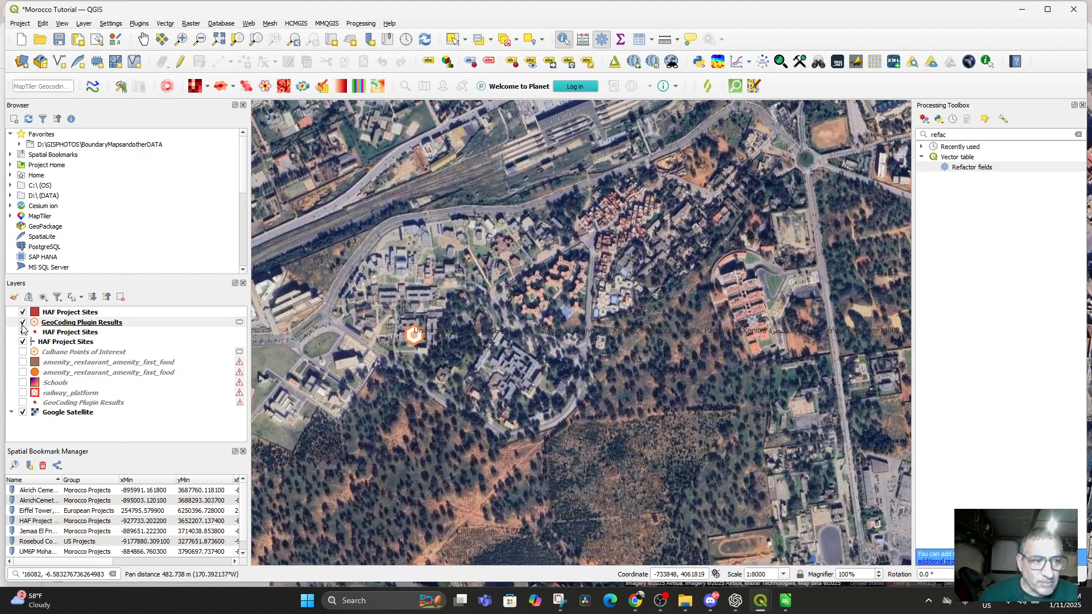
{"action": "left_click", "coordinate": [22, 323]}
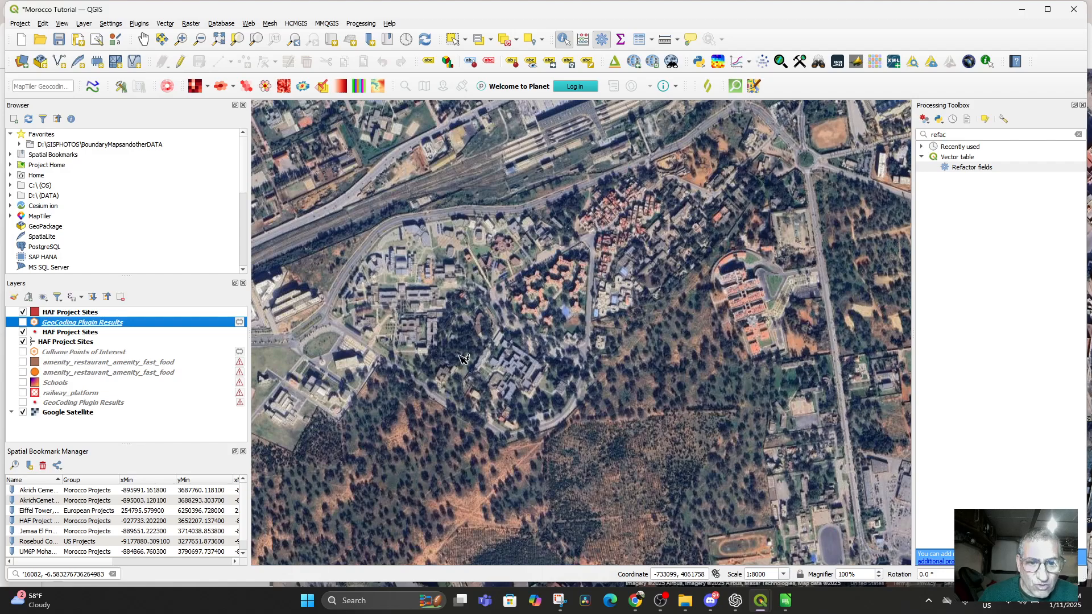
{"action": "left_click", "coordinate": [23, 323]}
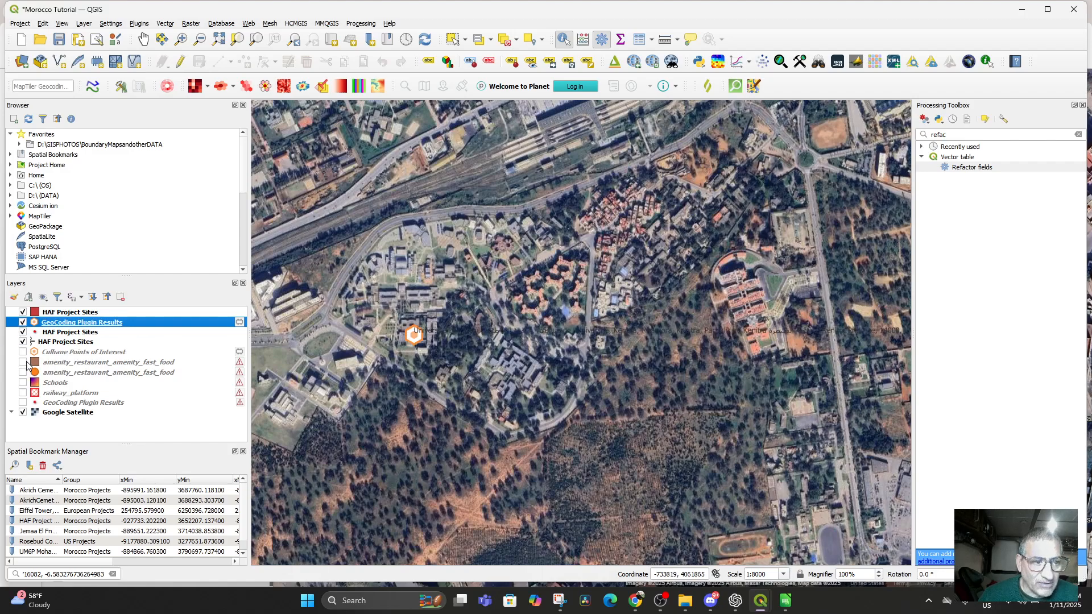
Show the hidden Points of Interest layer, enable editing on it and add a point at the geocoded university marker
{"action": "left_click", "coordinate": [22, 352]}
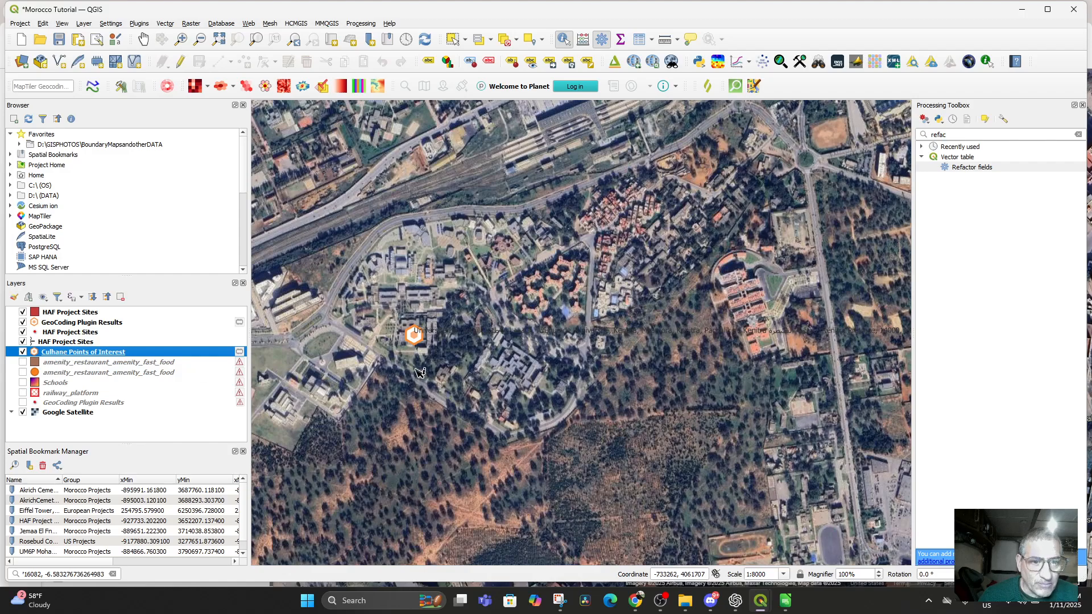
{"action": "left_click", "coordinate": [180, 61]}
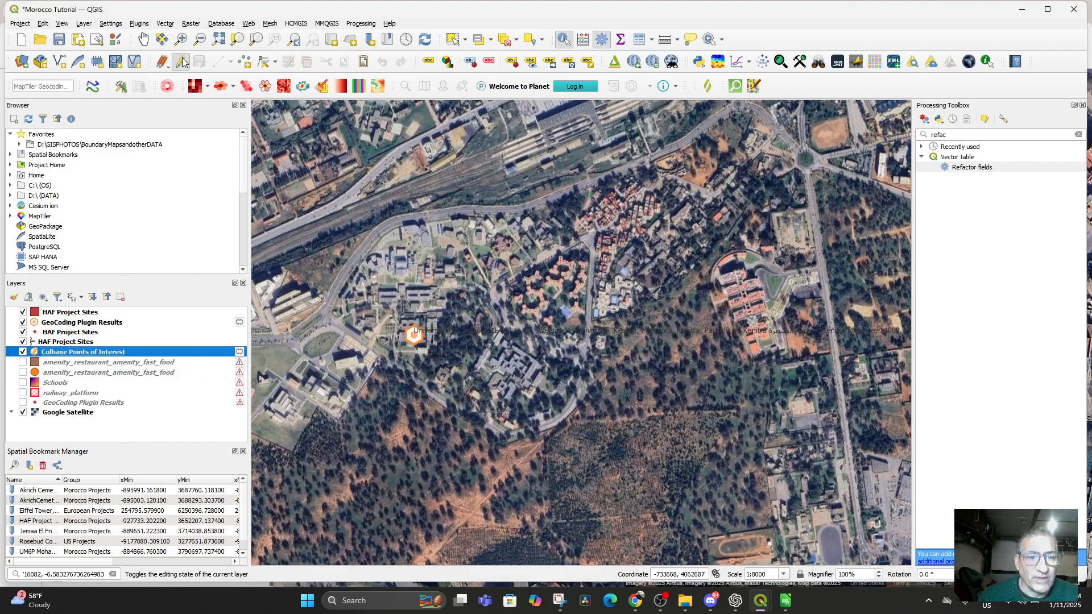
{"action": "left_click", "coordinate": [218, 61]}
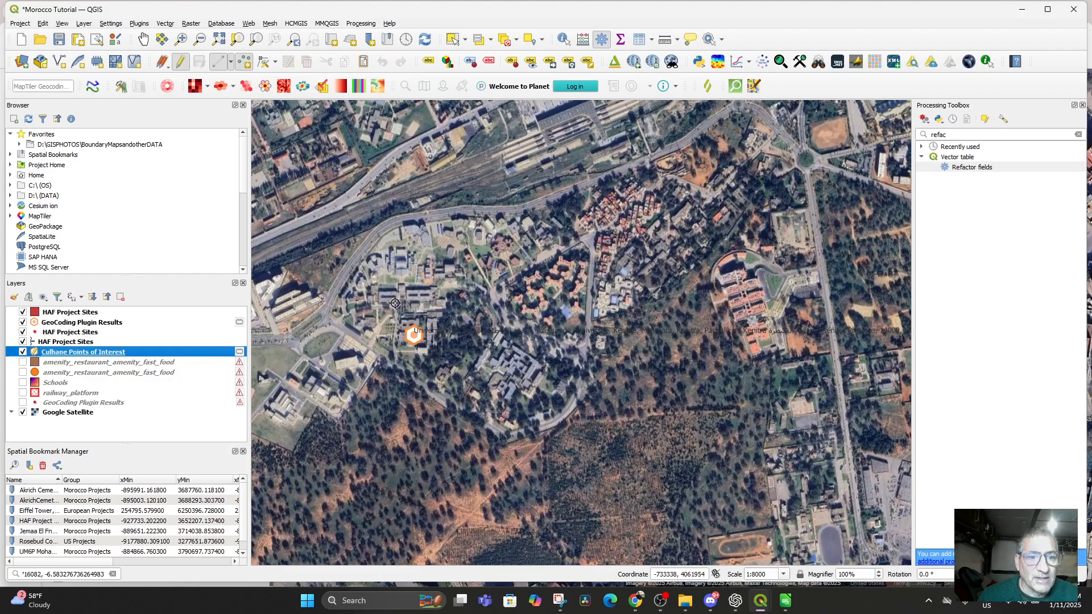
{"action": "left_click", "coordinate": [425, 346]}
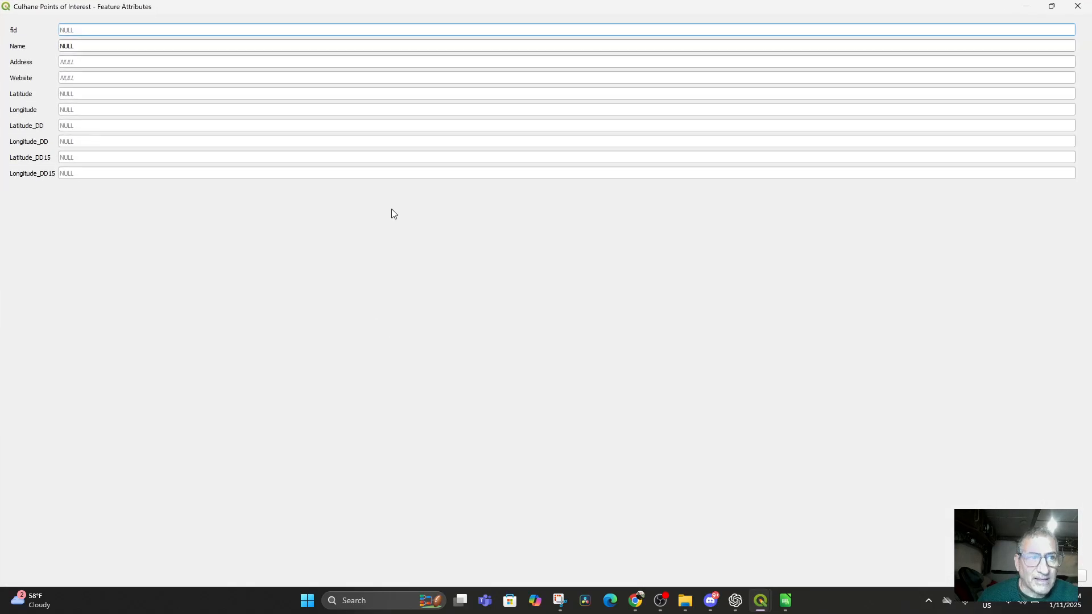
Try to paste the copied coordinates into the new point's Latitude_DD field
{"action": "left_click", "coordinate": [98, 47]}
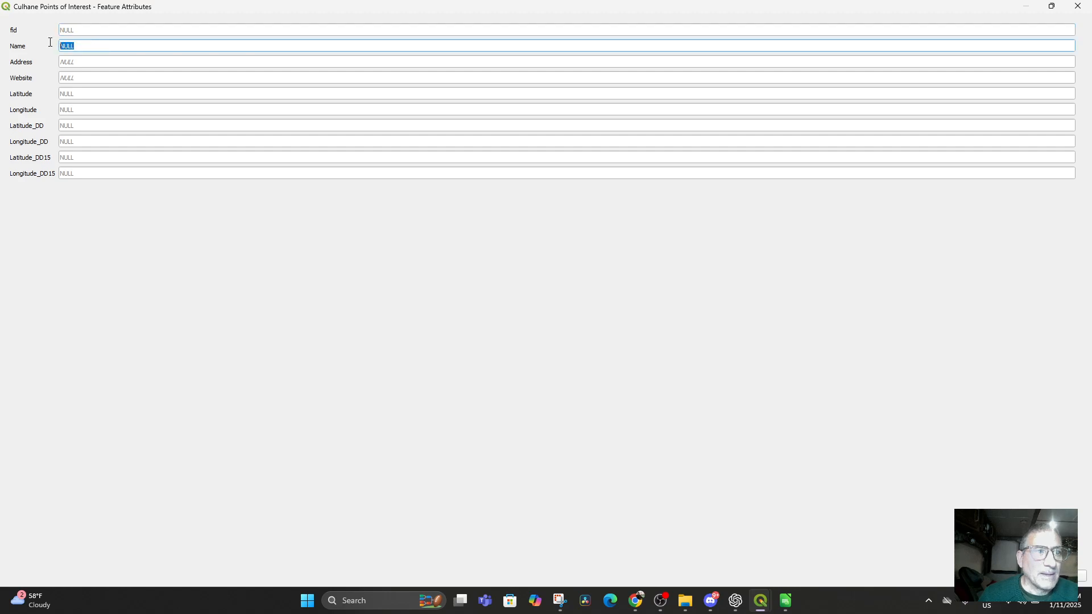
{"action": "left_click", "coordinate": [96, 111]}
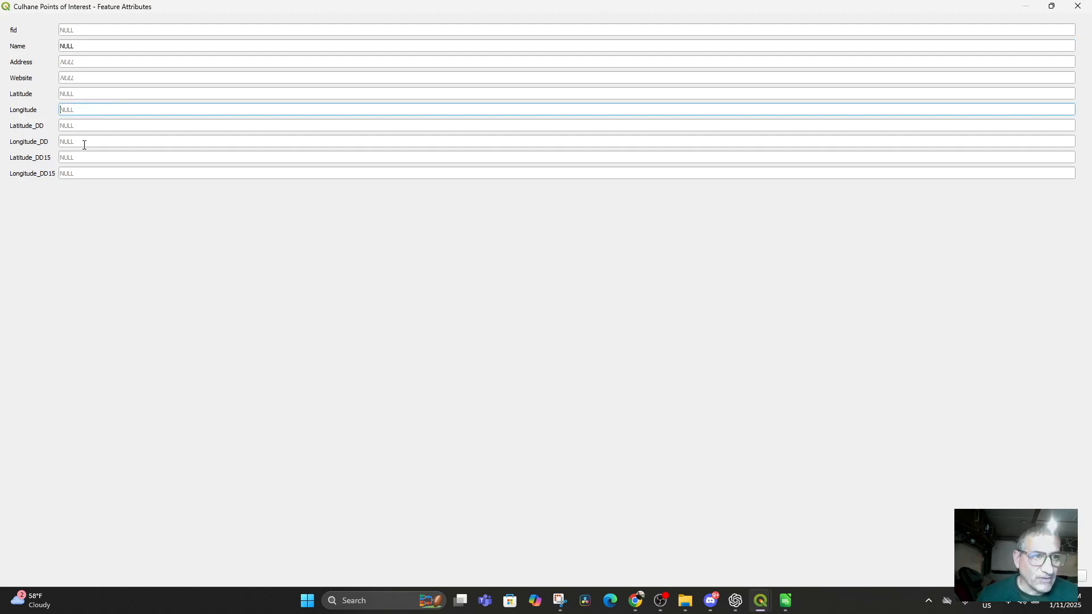
{"action": "left_click", "coordinate": [79, 127]}
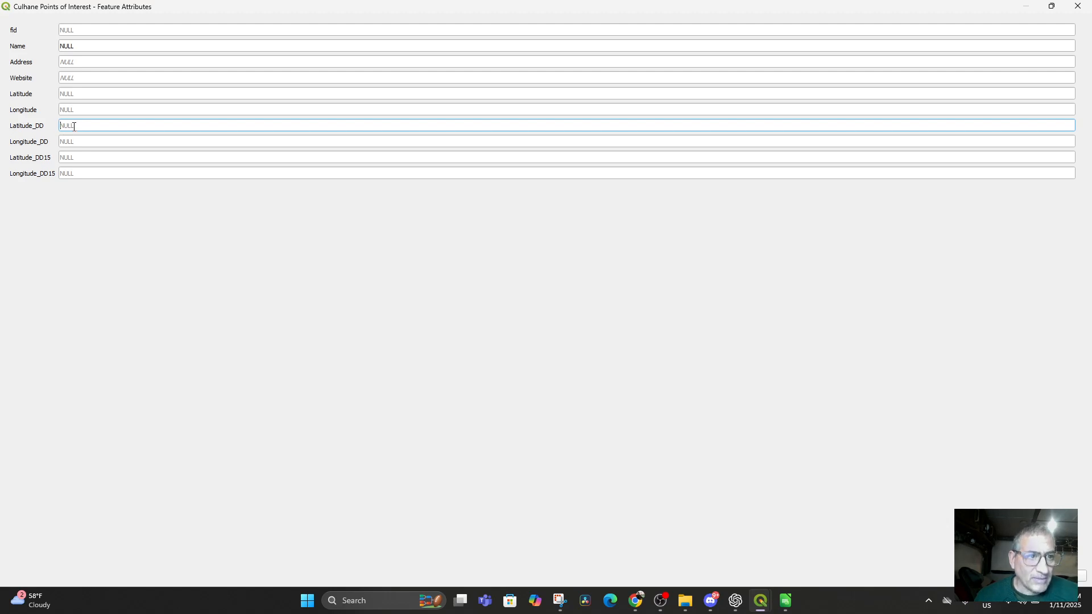
{"action": "right_click", "coordinate": [74, 127]}
{"action": "left_click", "coordinate": [102, 180]}
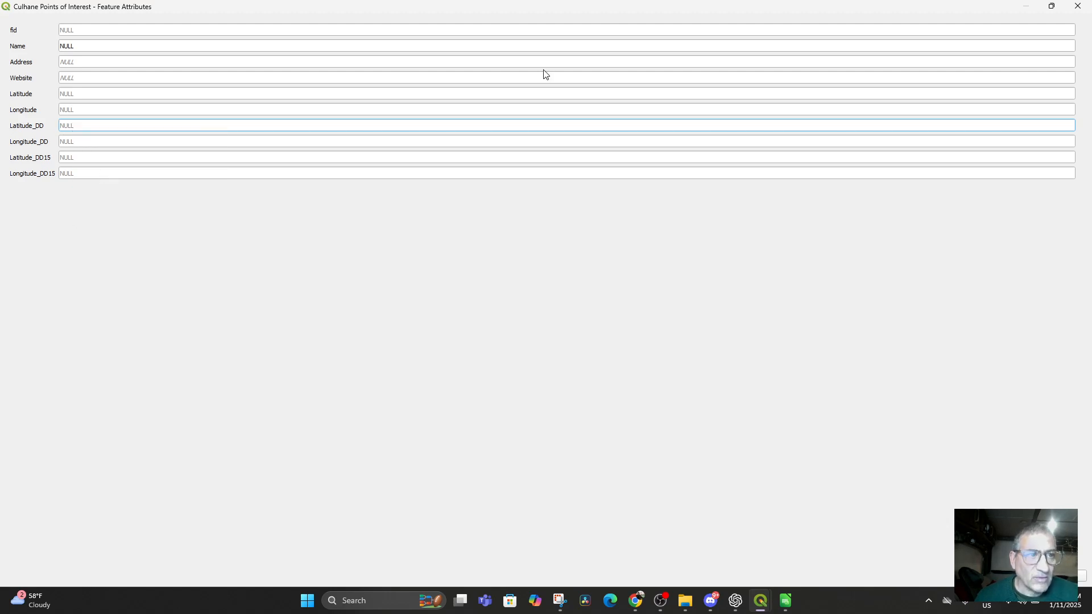
Set the new point's Name to Ibn Tofail University, copied from the Google Maps search, and its Address to Tangier
{"action": "left_click", "coordinate": [99, 51]}
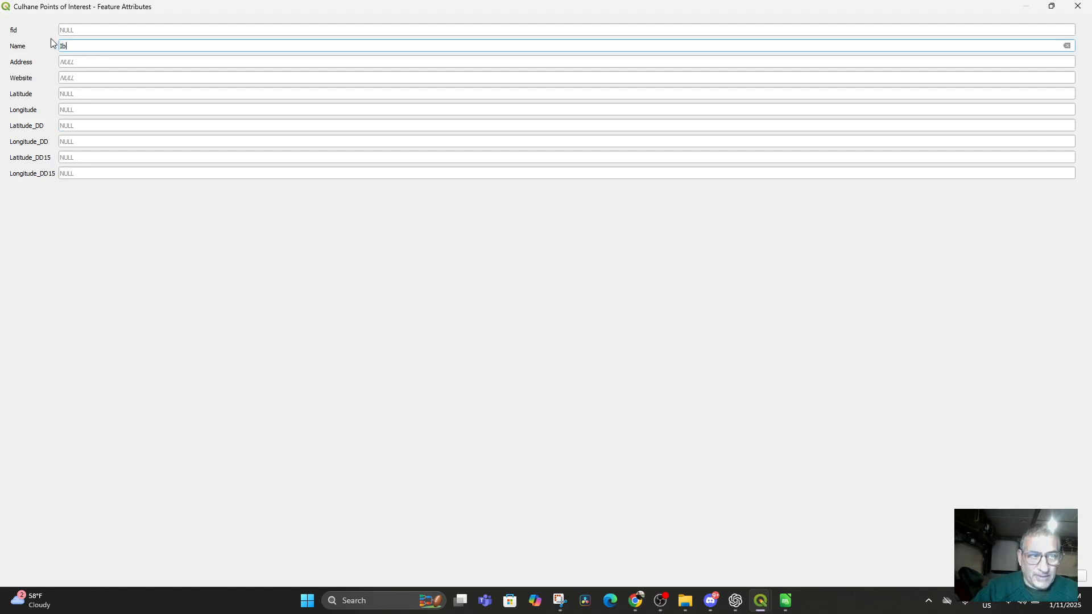
{"action": "left_click", "coordinate": [635, 603]}
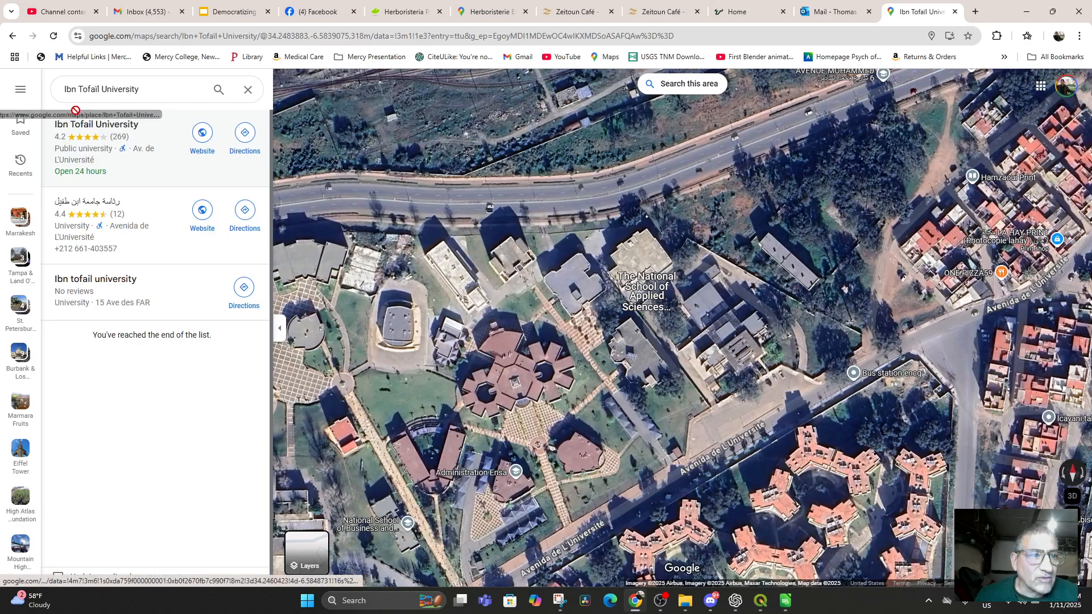
{"action": "left_click_drag", "start_coordinate": [140, 90], "coordinate": [54, 86]}
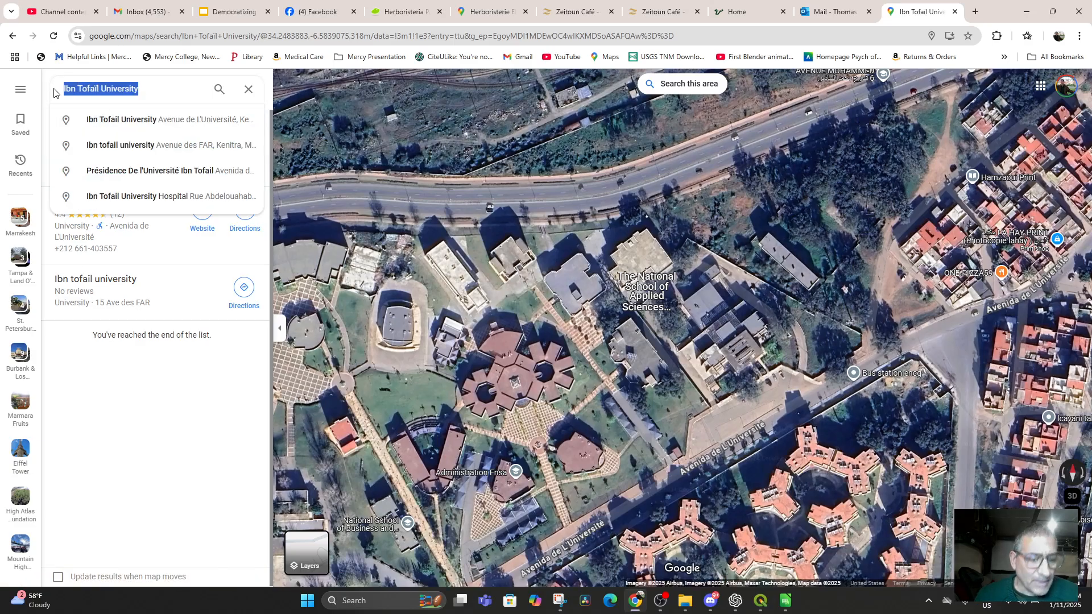
{"action": "left_click", "coordinate": [761, 600]}
{"action": "left_click", "coordinate": [699, 559]}
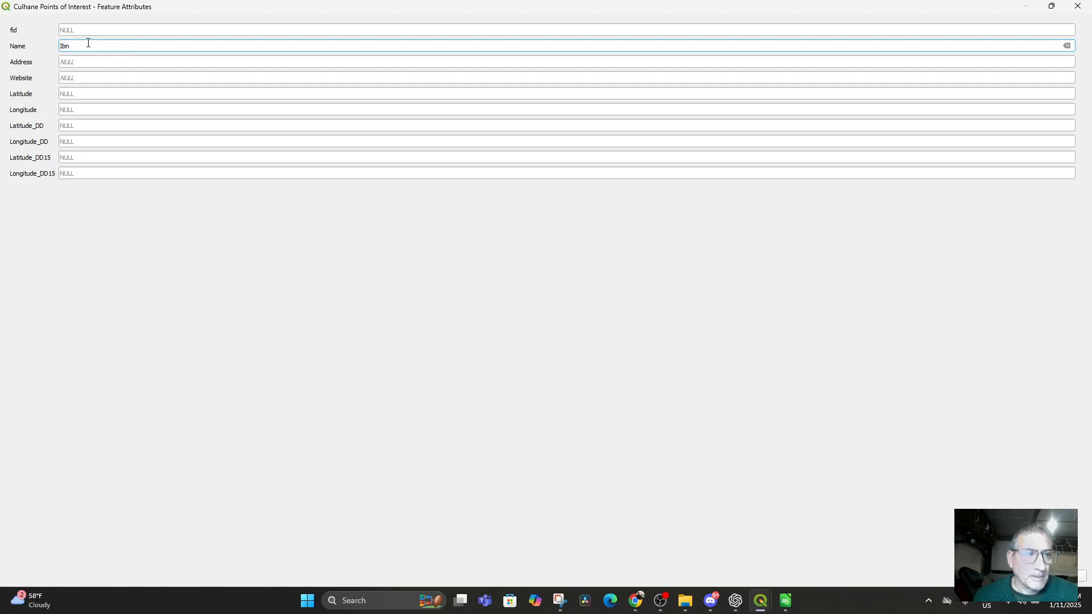
{"action": "key", "text": "ctrl+v"}
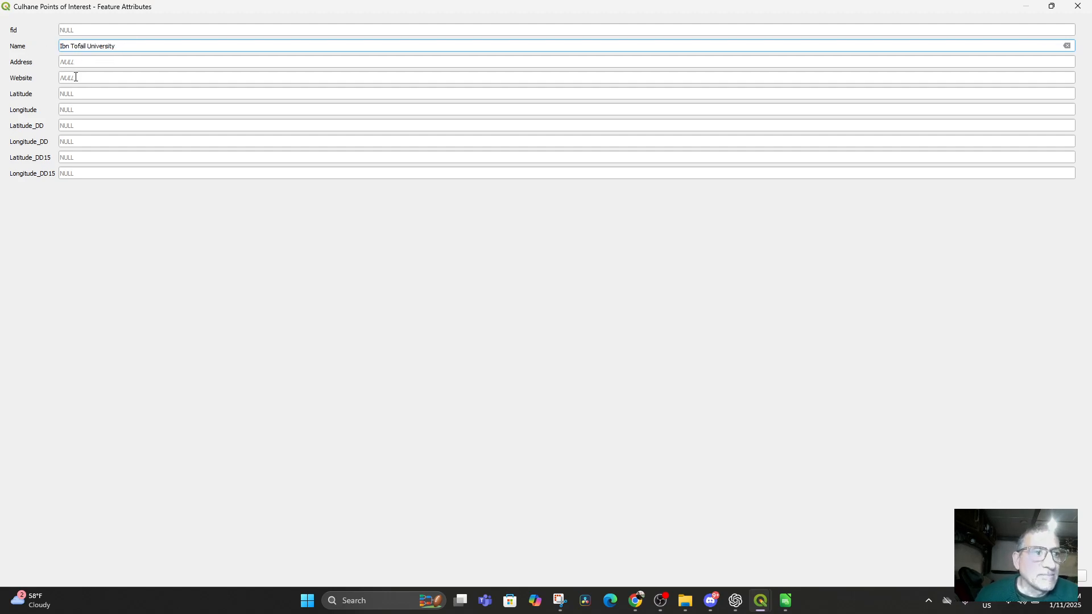
{"action": "left_click", "coordinate": [84, 62]}
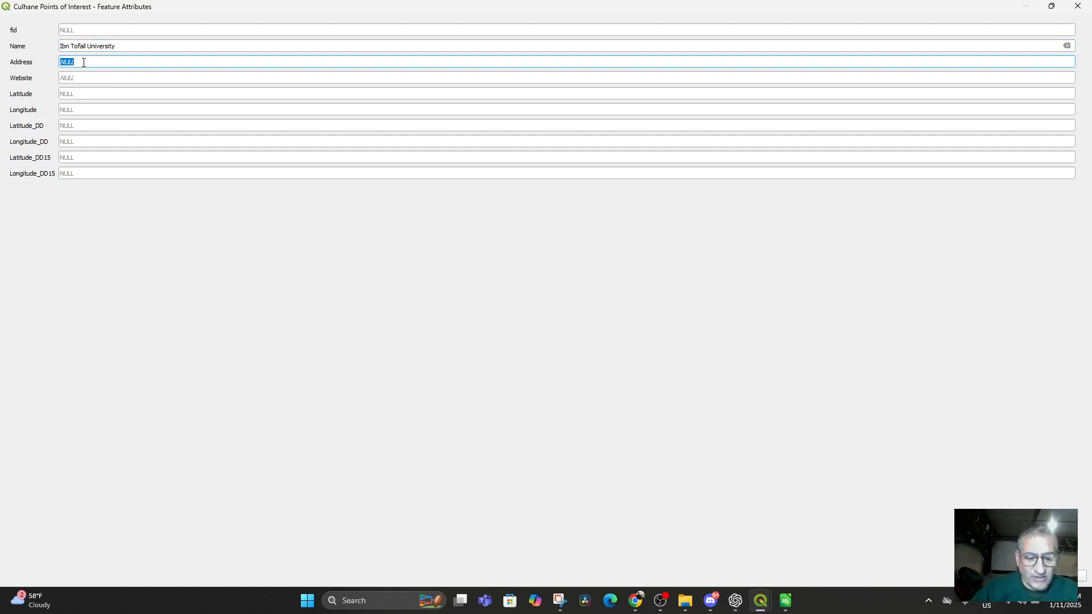
{"action": "type", "text": "Tangier"}
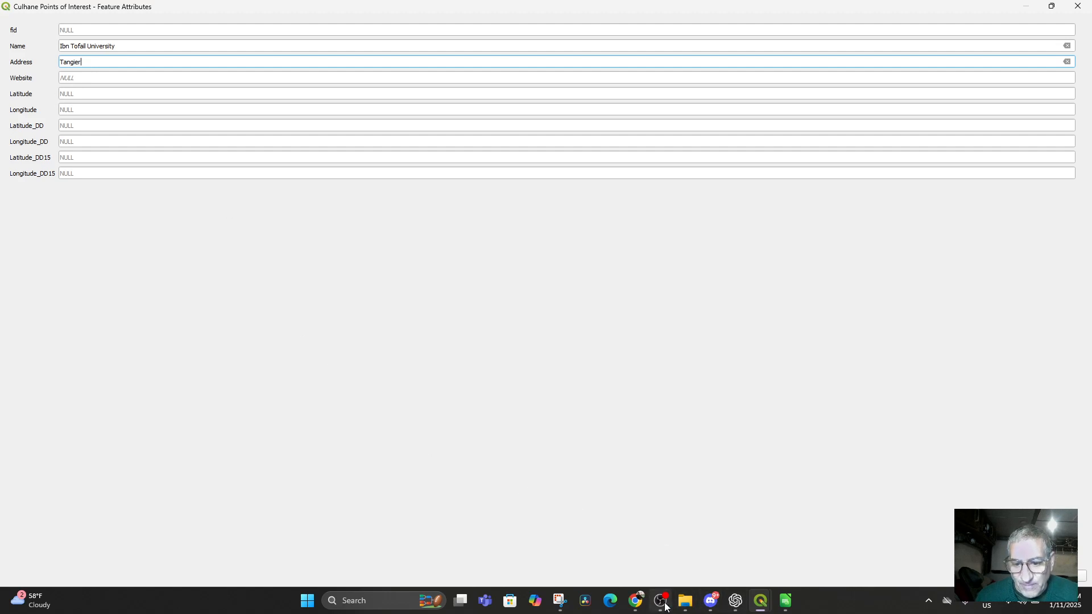
Switch to Google Maps, locate the Ibn Tofail University marker and copy its coordinates, 34.24609, -6.58481
{"action": "left_click", "coordinate": [638, 604]}
{"action": "scroll", "coordinate": [598, 398], "scroll_direction": "down", "scroll_amount": 2}
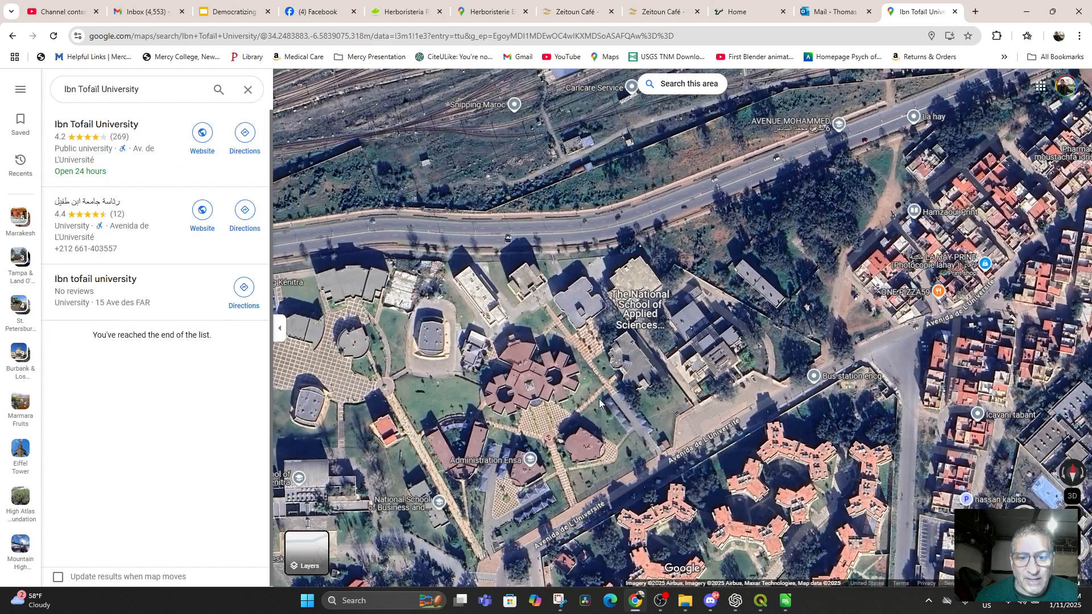
{"action": "left_click_drag", "start_coordinate": [700, 490], "coordinate": [721, 204]}
{"action": "left_click_drag", "start_coordinate": [639, 379], "coordinate": [664, 317]}
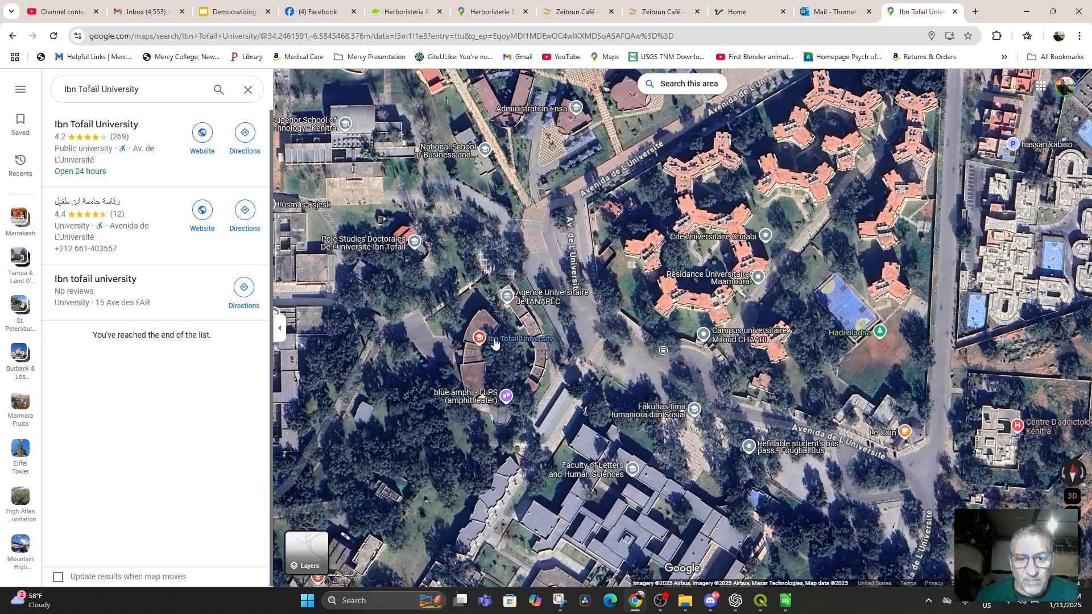
{"action": "right_click", "coordinate": [489, 340]}
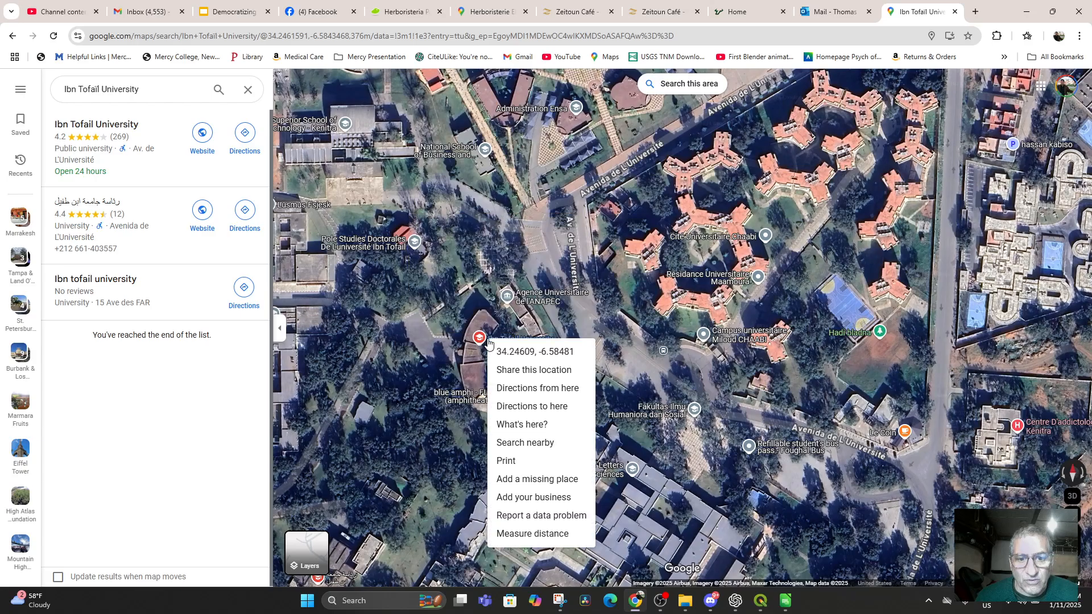
{"action": "left_click", "coordinate": [515, 352]}
Return to the QGIS attribute form and try to paste the Google Maps coordinates into Latitude_DD
{"action": "mouse_move", "coordinate": [760, 600]}
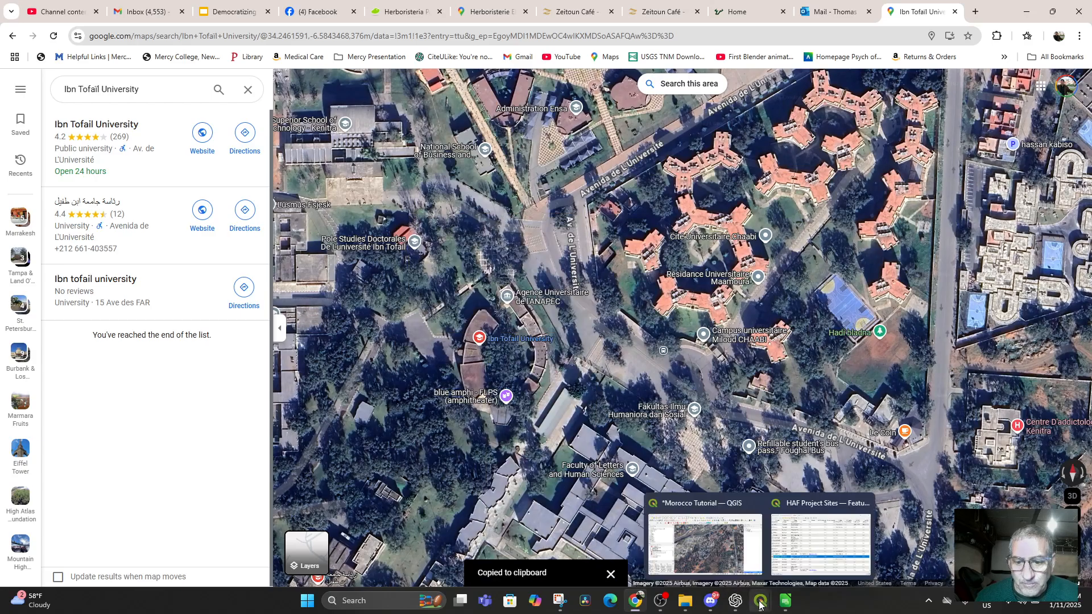
{"action": "left_click", "coordinate": [684, 548]}
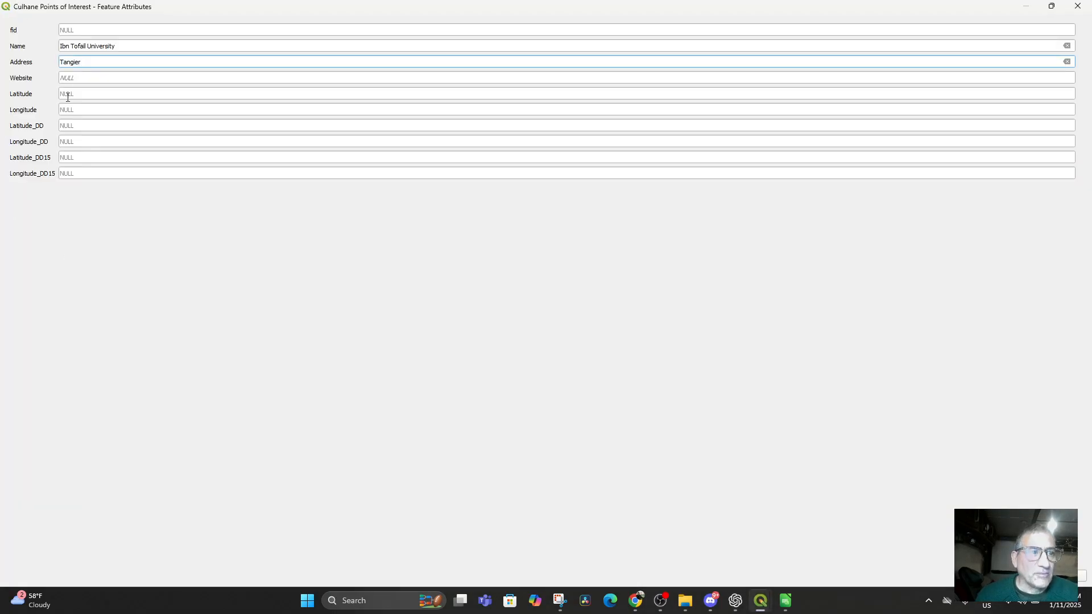
{"action": "left_click", "coordinate": [79, 125]}
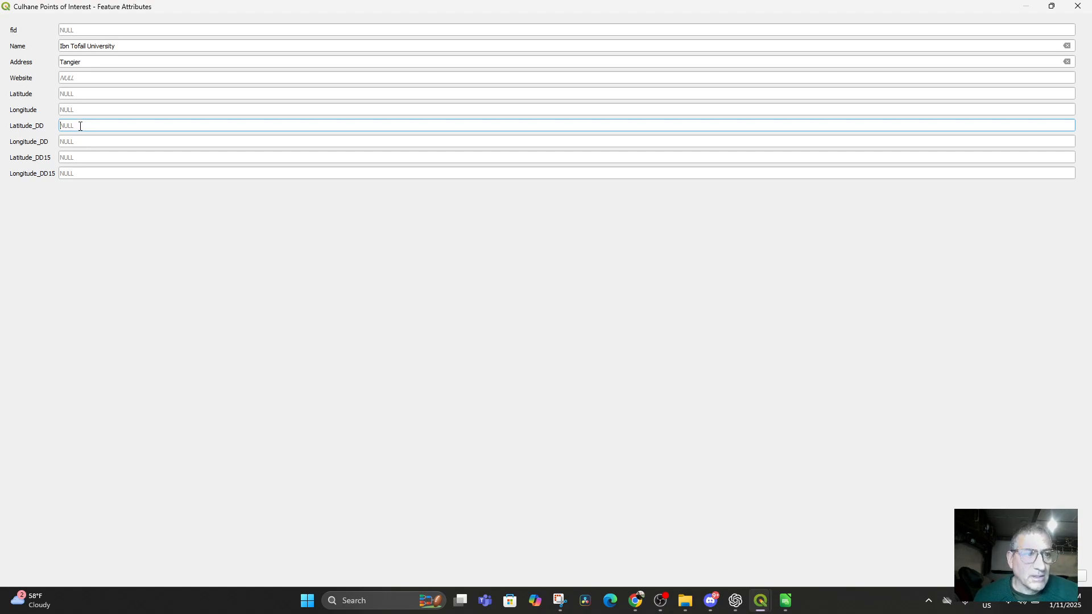
{"action": "right_click", "coordinate": [80, 126]}
{"action": "left_click", "coordinate": [70, 124]}
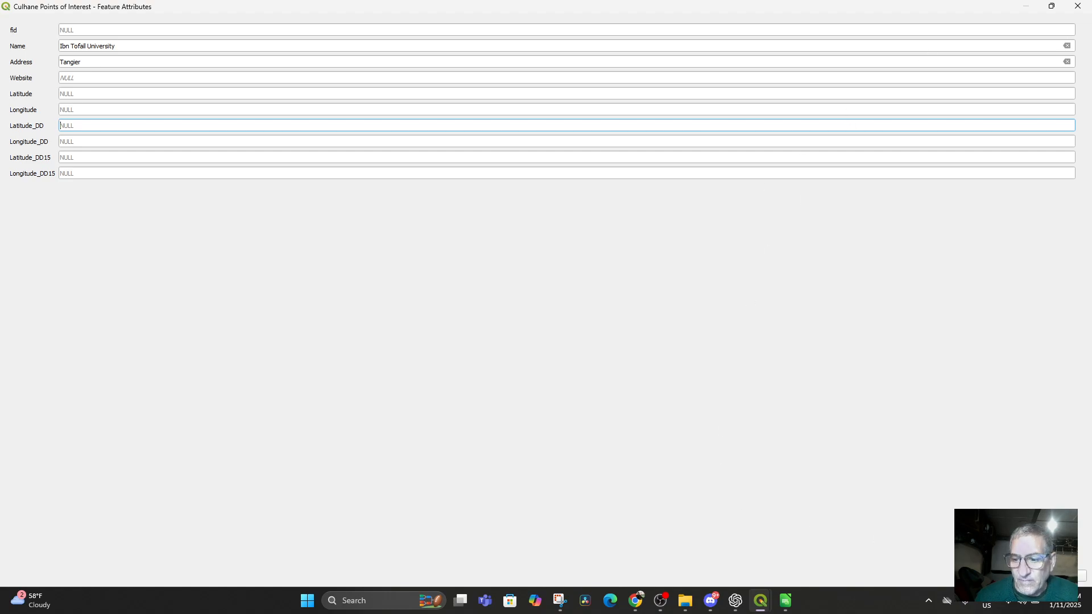
Accept the new point's attributes and open the attribute table of the Points of Interest layer
{"action": "left_click", "coordinate": [1020, 576]}
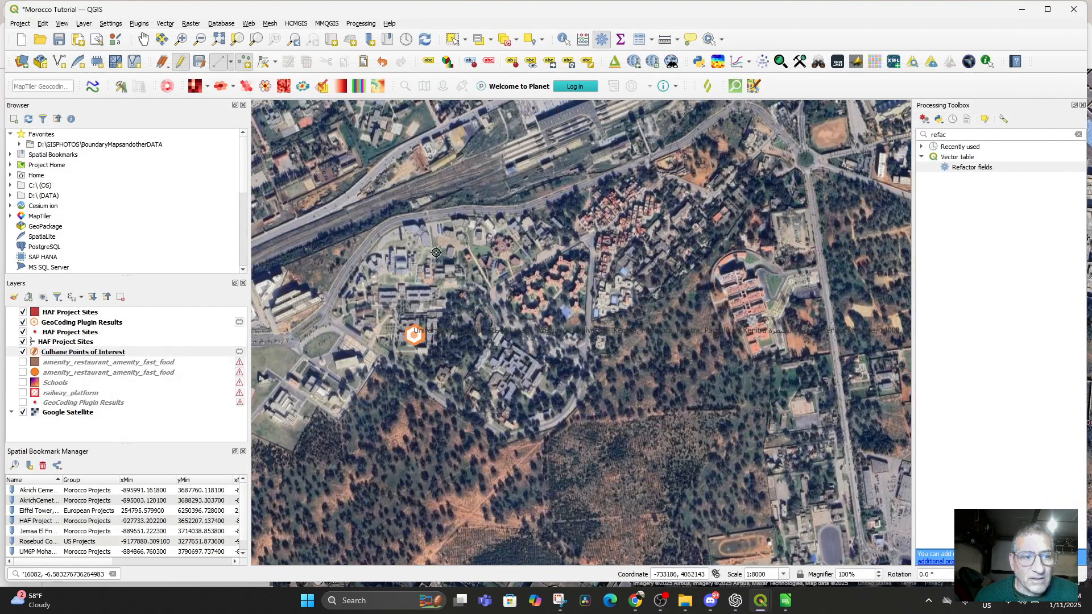
{"action": "right_click", "coordinate": [64, 354]}
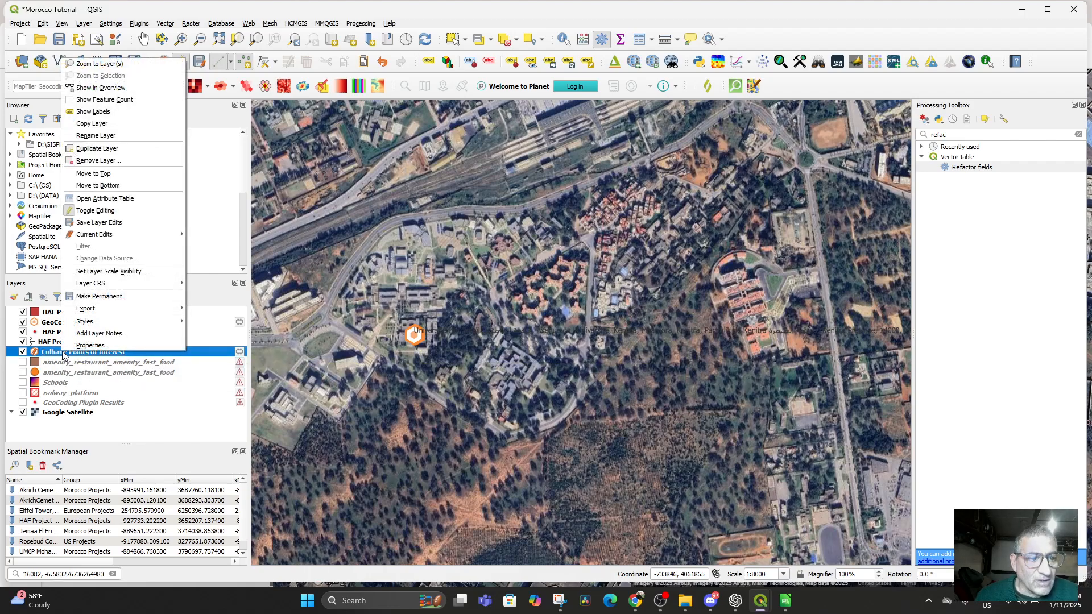
{"action": "left_click", "coordinate": [98, 199]}
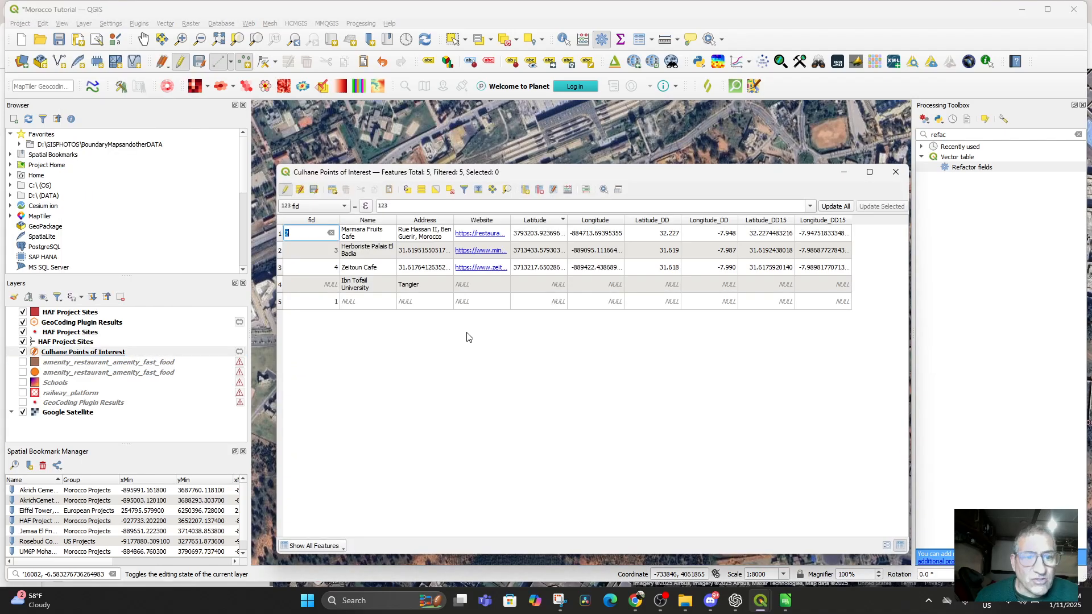
Try to paste the copied coordinates into the Latitude_DD cell of the Ibn Tofail University row
{"action": "double_click", "coordinate": [490, 289]}
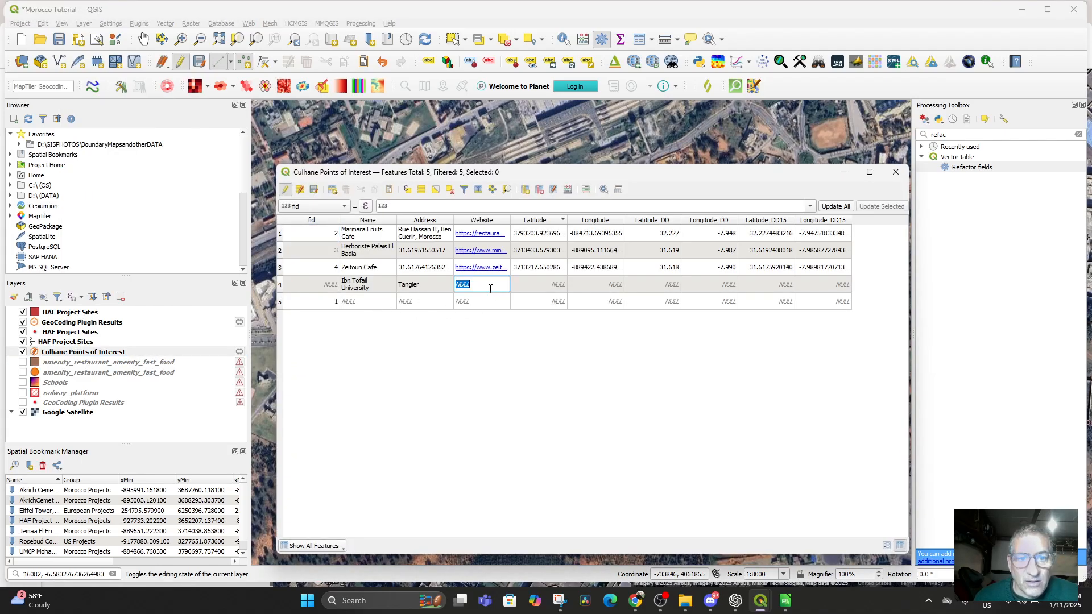
{"action": "double_click", "coordinate": [669, 290]}
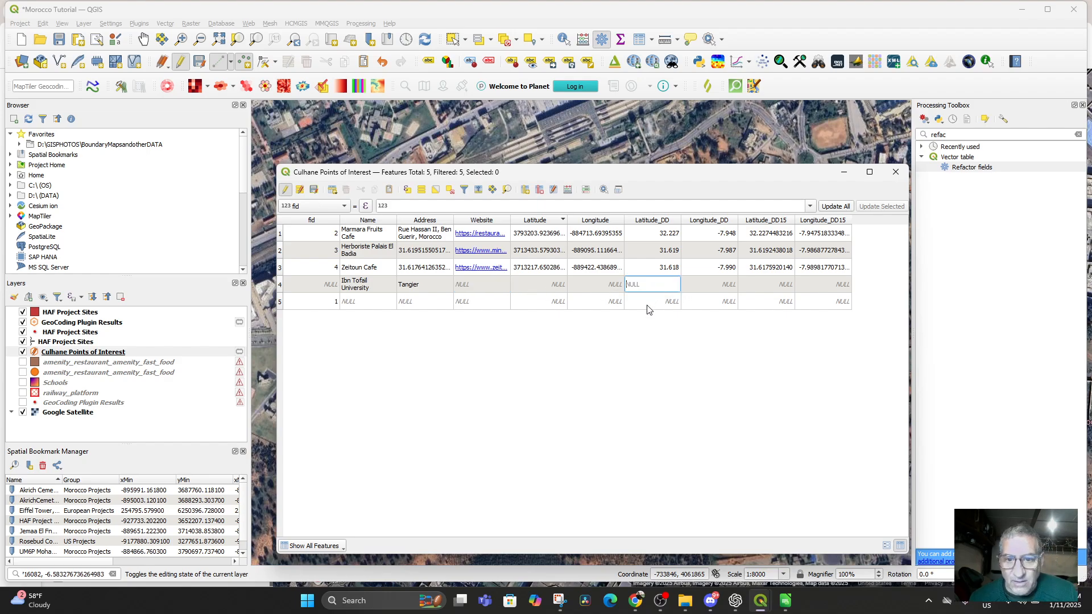
{"action": "right_click", "coordinate": [638, 285]}
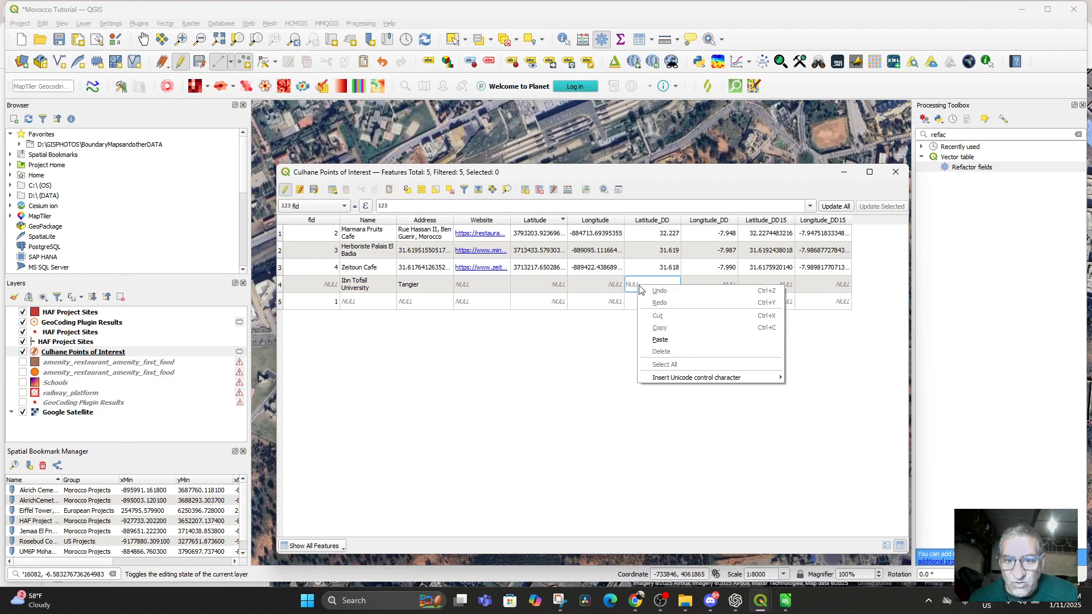
{"action": "left_click", "coordinate": [668, 341]}
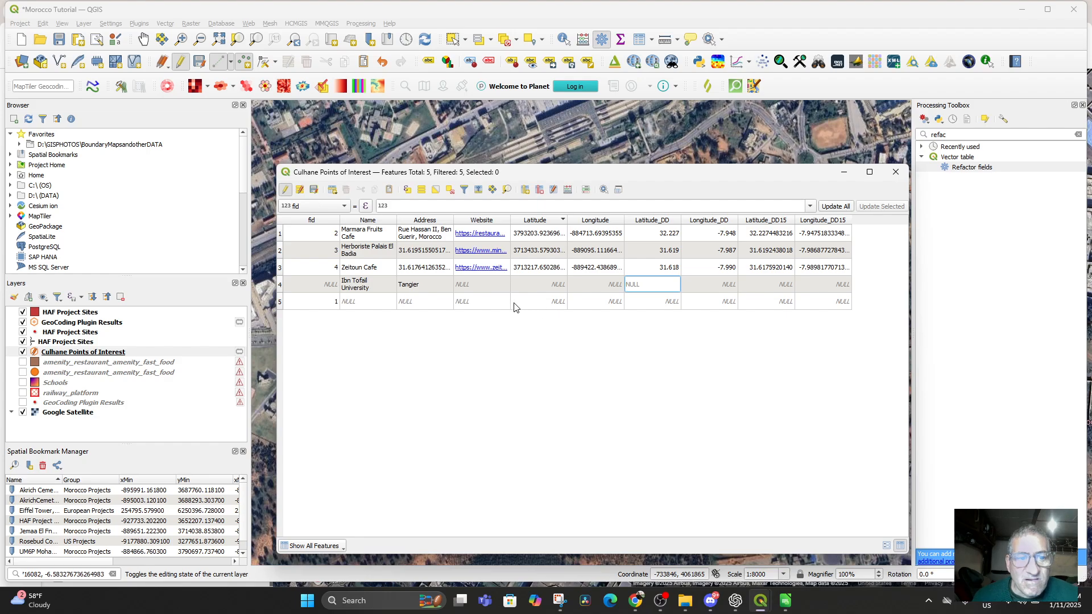
Save the Points of Interest layer edits while keeping editing mode on
{"action": "left_click", "coordinate": [286, 189]}
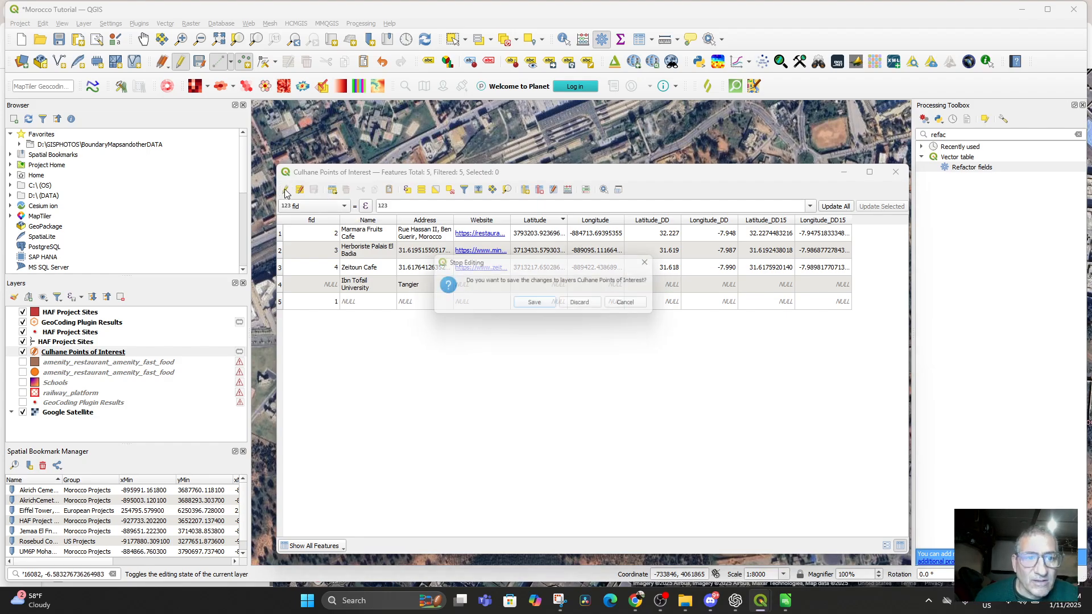
{"action": "left_click", "coordinate": [633, 306]}
{"action": "left_click", "coordinate": [314, 194]}
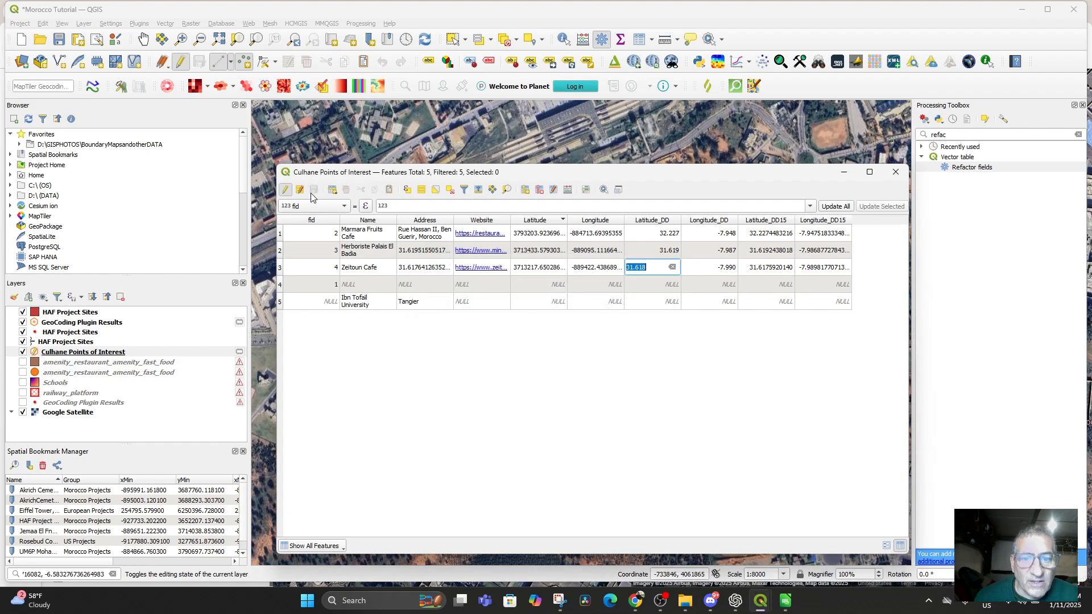
Try to paste the copied coordinates into the Latitude_DD cell of the empty row with fid 1
{"action": "left_click", "coordinate": [637, 284]}
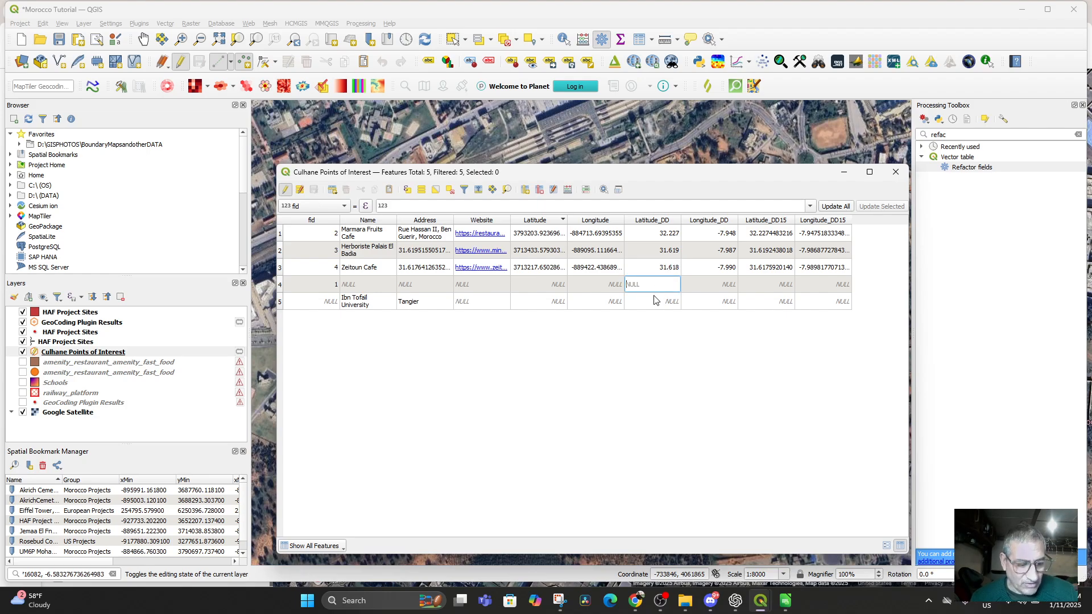
{"action": "right_click", "coordinate": [644, 282]}
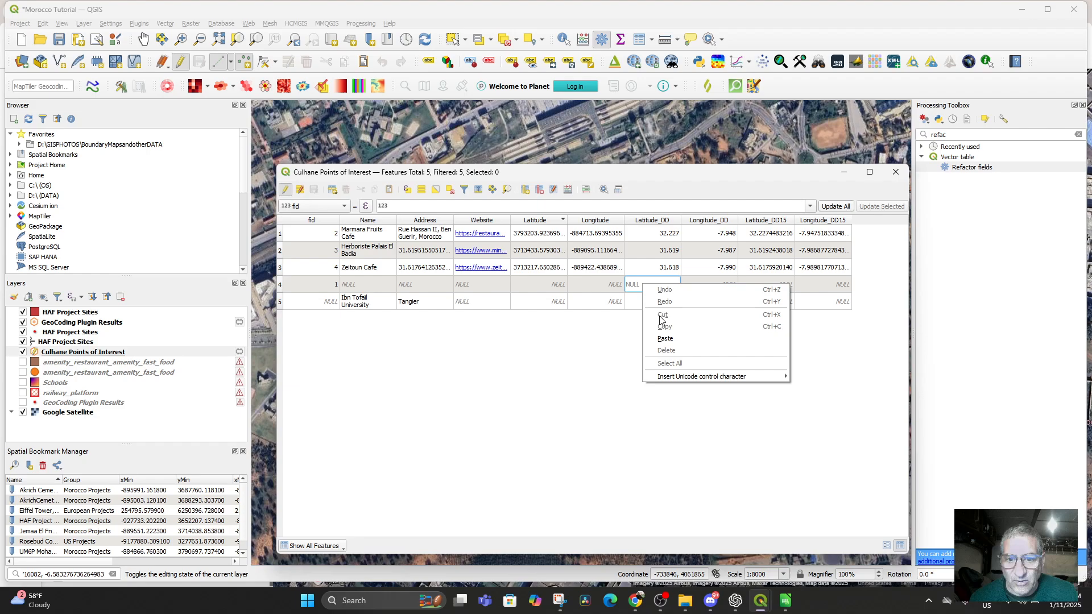
{"action": "left_click", "coordinate": [660, 341]}
{"action": "left_click", "coordinate": [645, 273]}
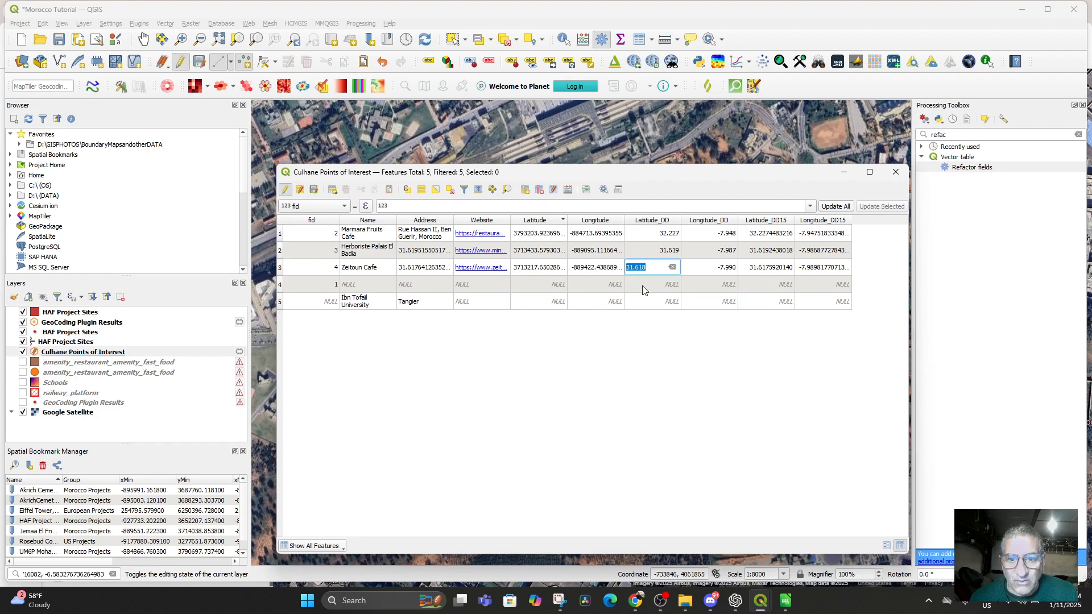
{"action": "left_click", "coordinate": [646, 287]}
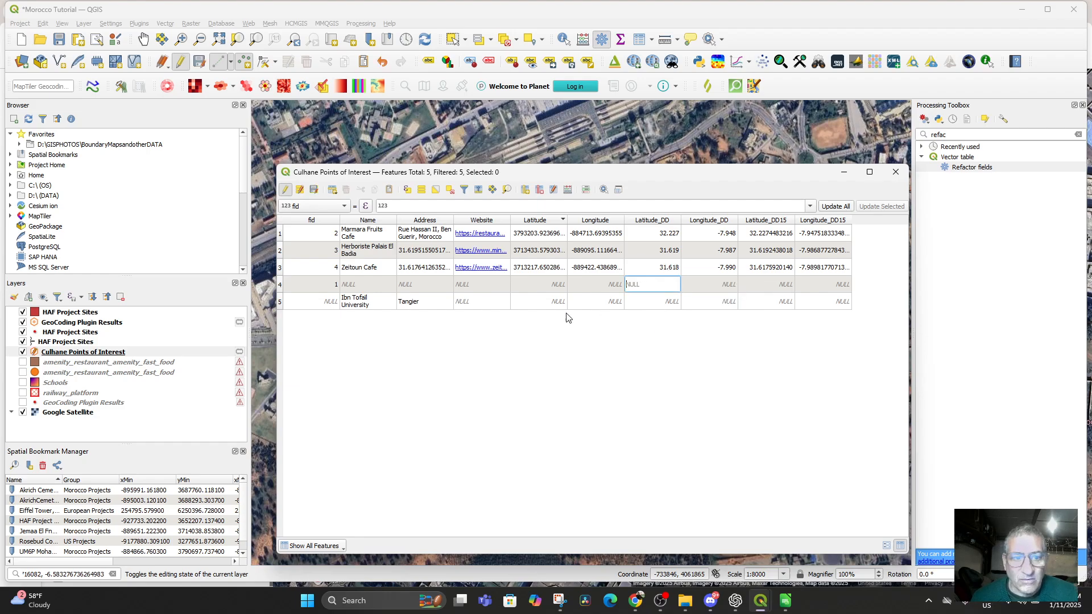
Set the fid of the Ibn Tofail University row to 0
{"action": "left_click", "coordinate": [329, 302]}
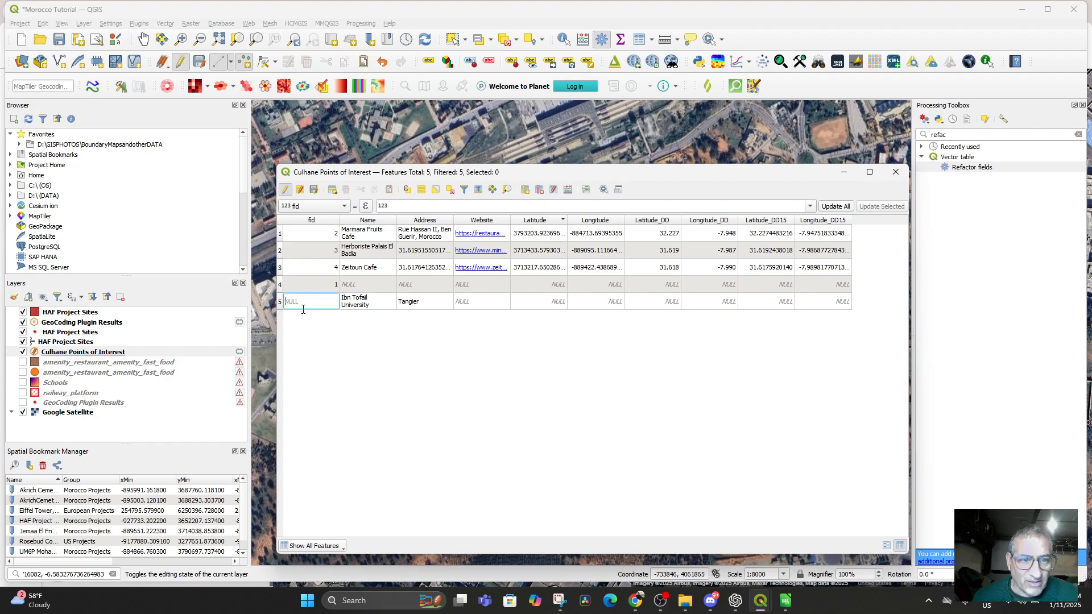
{"action": "type", "text": "0"}
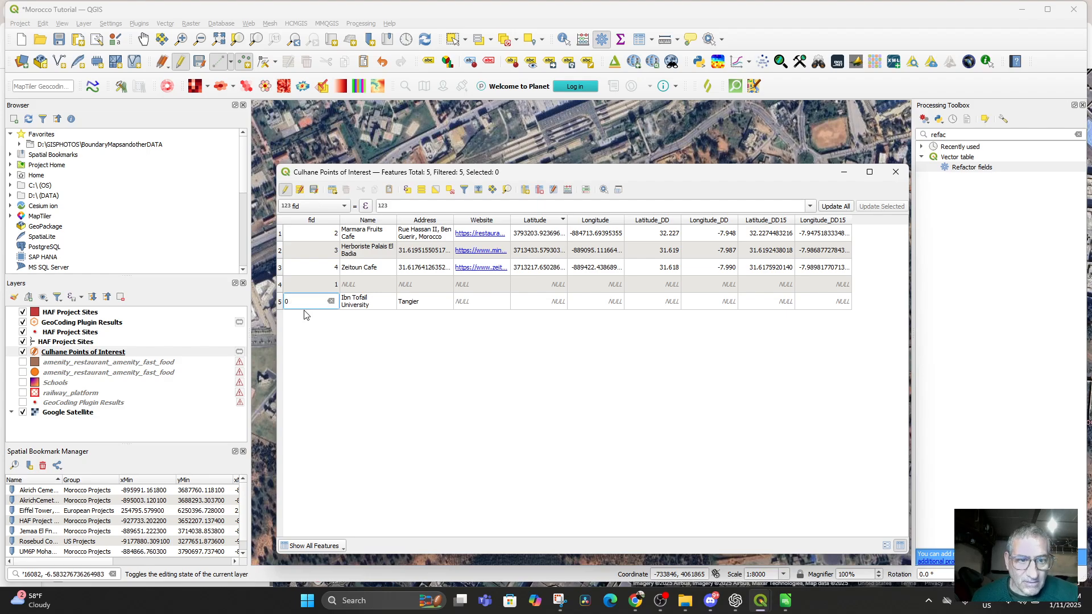
{"action": "key", "text": "Return"}
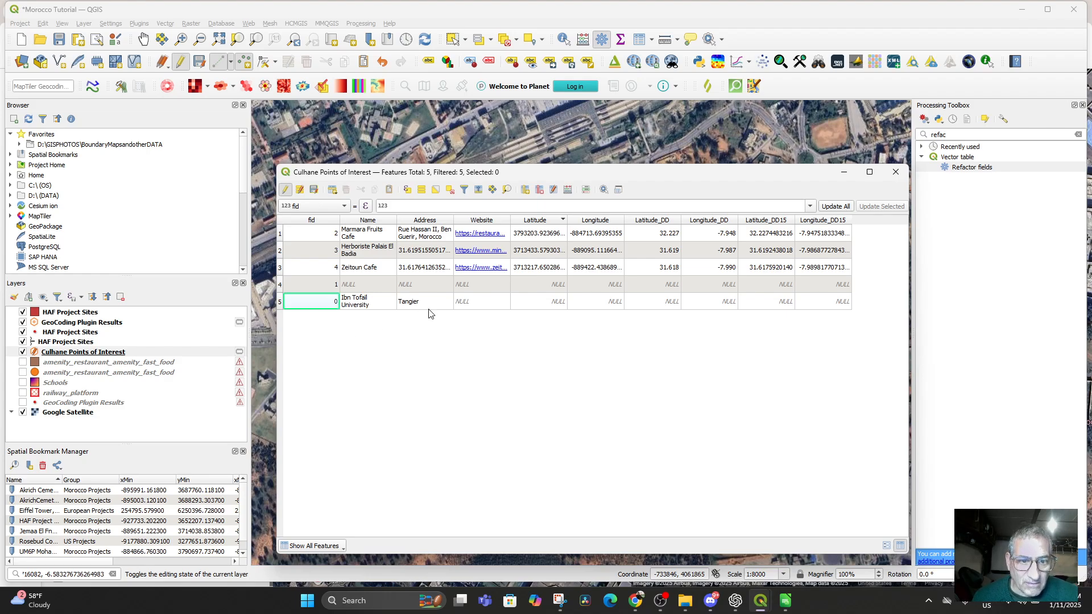
Save the Points of Interest layer edits, end its editing session and close the attribute table
{"action": "left_click", "coordinate": [546, 303]}
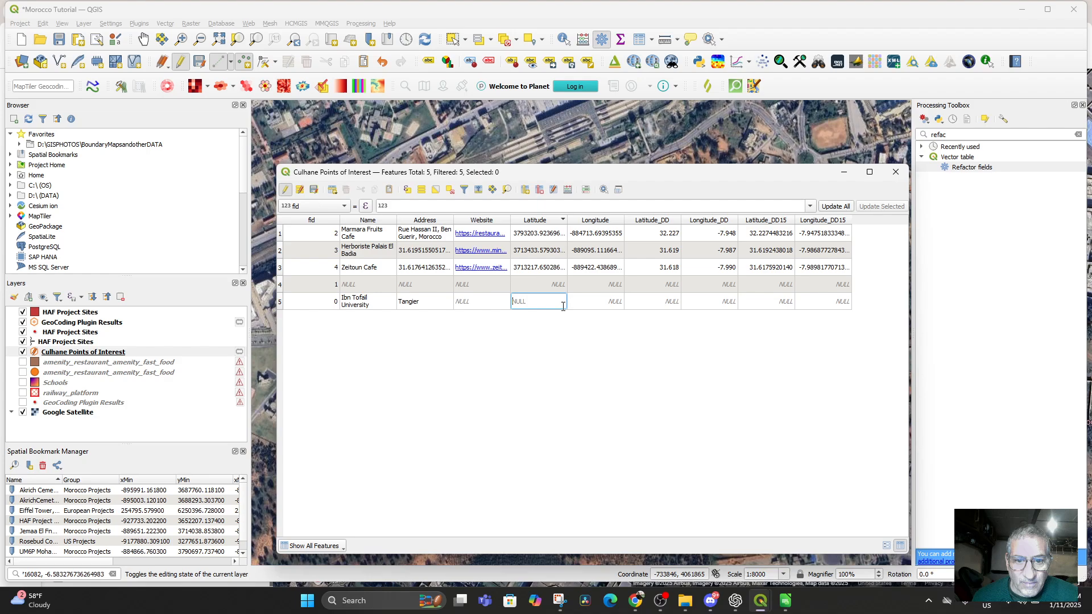
{"action": "left_click", "coordinate": [656, 307]}
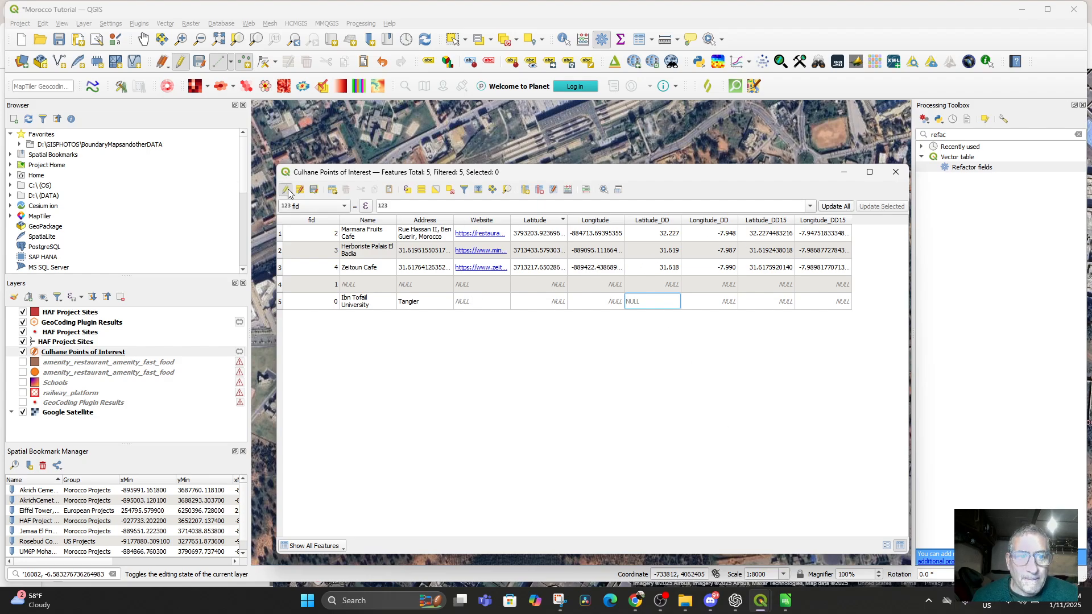
{"action": "left_click", "coordinate": [313, 190]}
{"action": "left_click", "coordinate": [285, 190]}
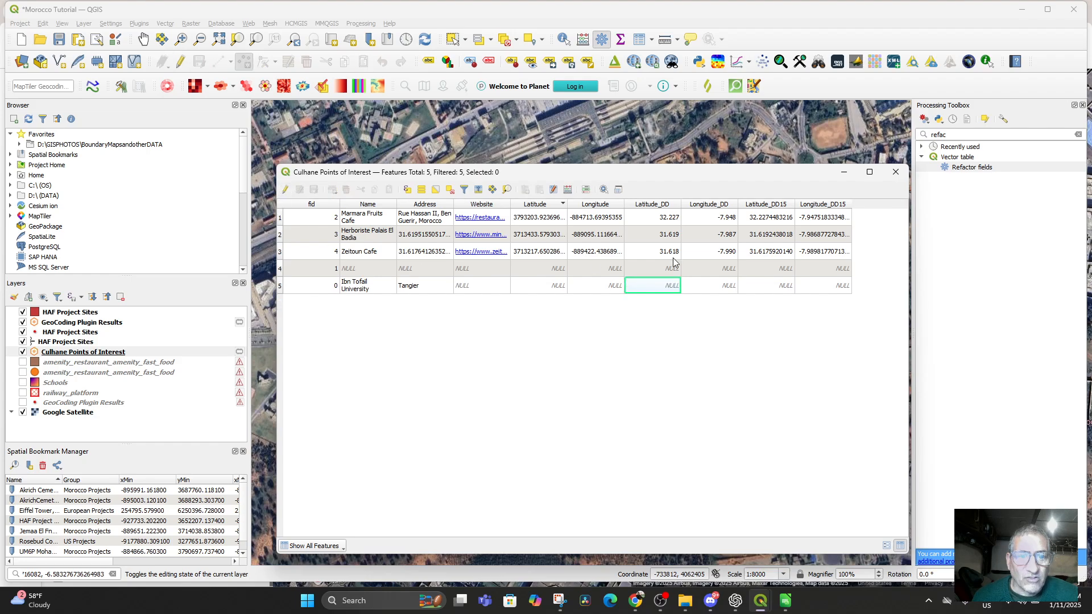
{"action": "left_click", "coordinate": [896, 172]}
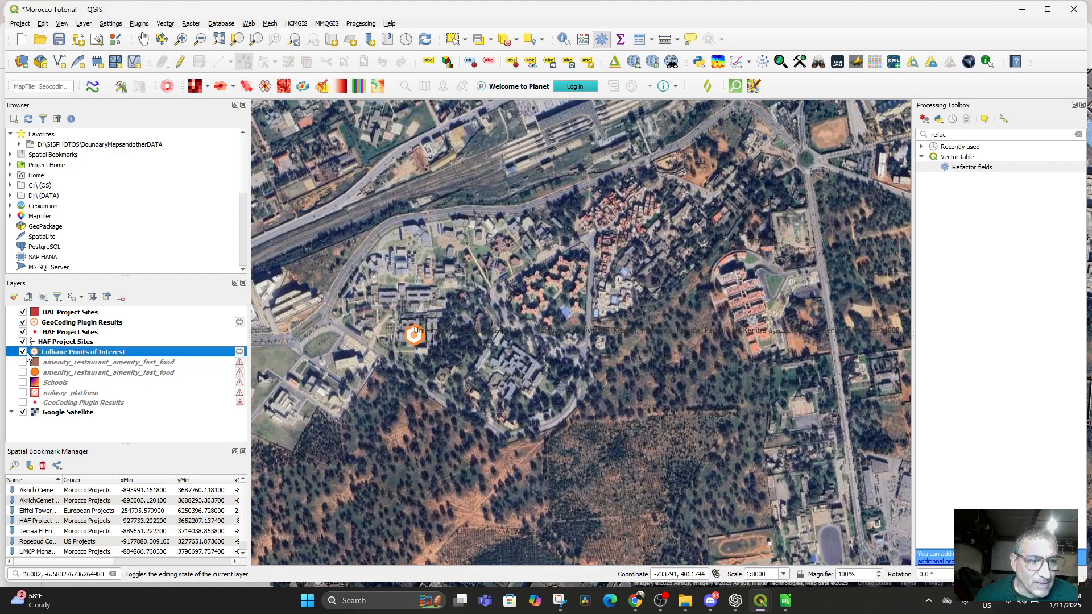
Hide the GeoCoding Plugin Results layer on the map while leaving the Points of Interest layer displayed
{"action": "left_click", "coordinate": [23, 352]}
{"action": "left_click", "coordinate": [27, 362]}
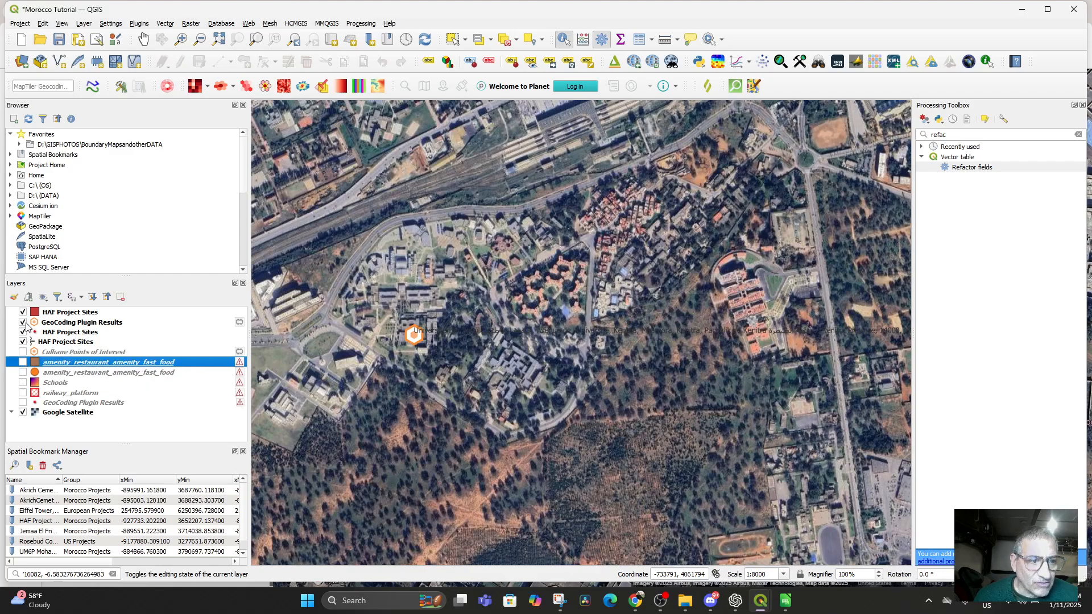
{"action": "left_click", "coordinate": [23, 322]}
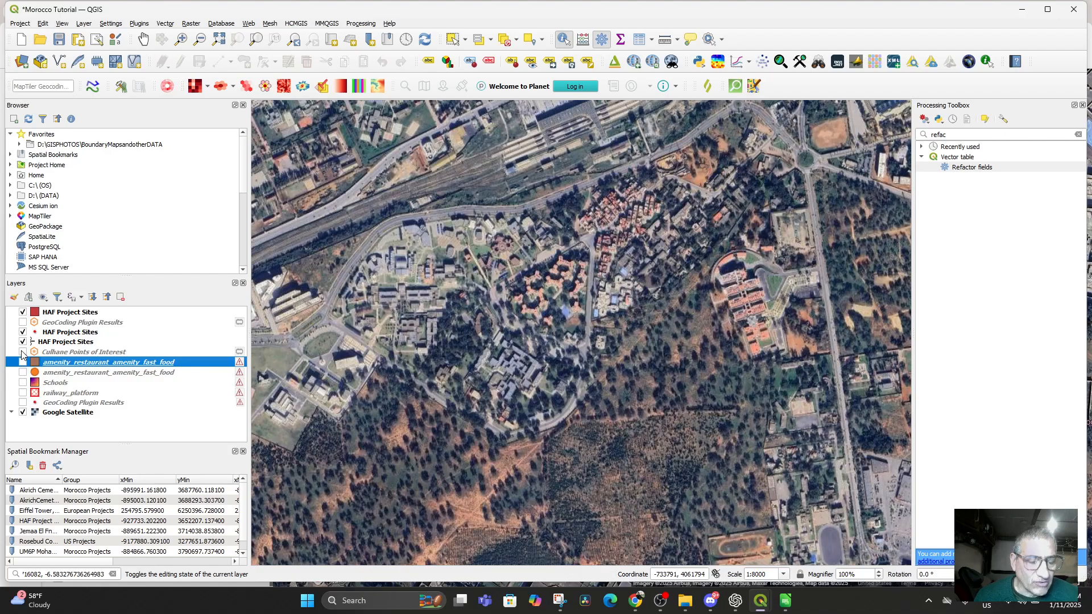
{"action": "left_click", "coordinate": [23, 352]}
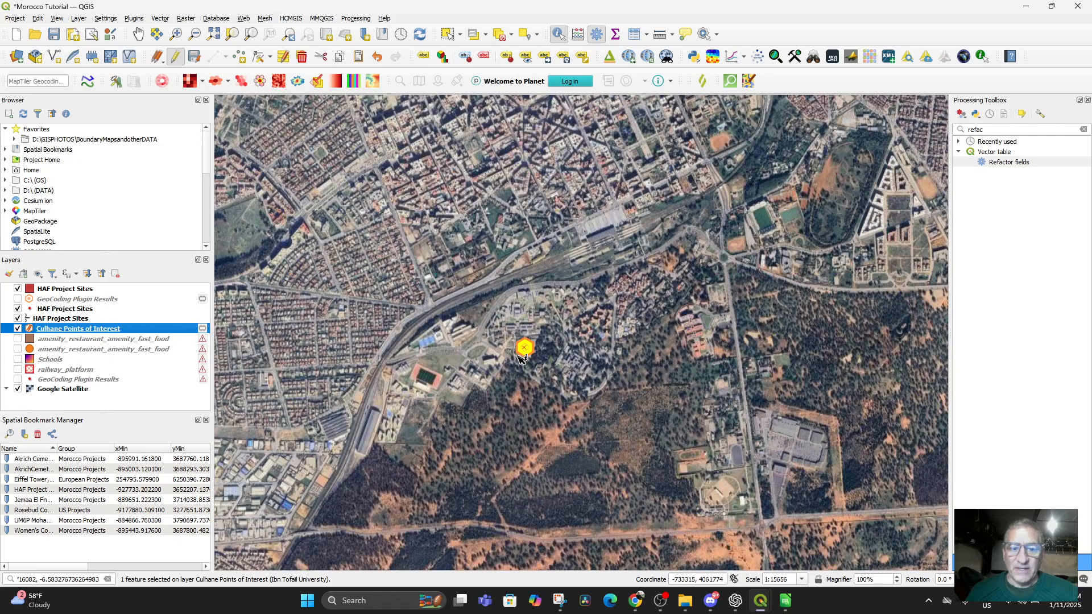
Open the attribute table of the Points of Interest layer and move its window clear of the layer list
{"action": "scroll", "coordinate": [535, 362], "scroll_direction": "up", "scroll_amount": 1}
{"action": "scroll", "coordinate": [521, 350], "scroll_direction": "down", "scroll_amount": 1}
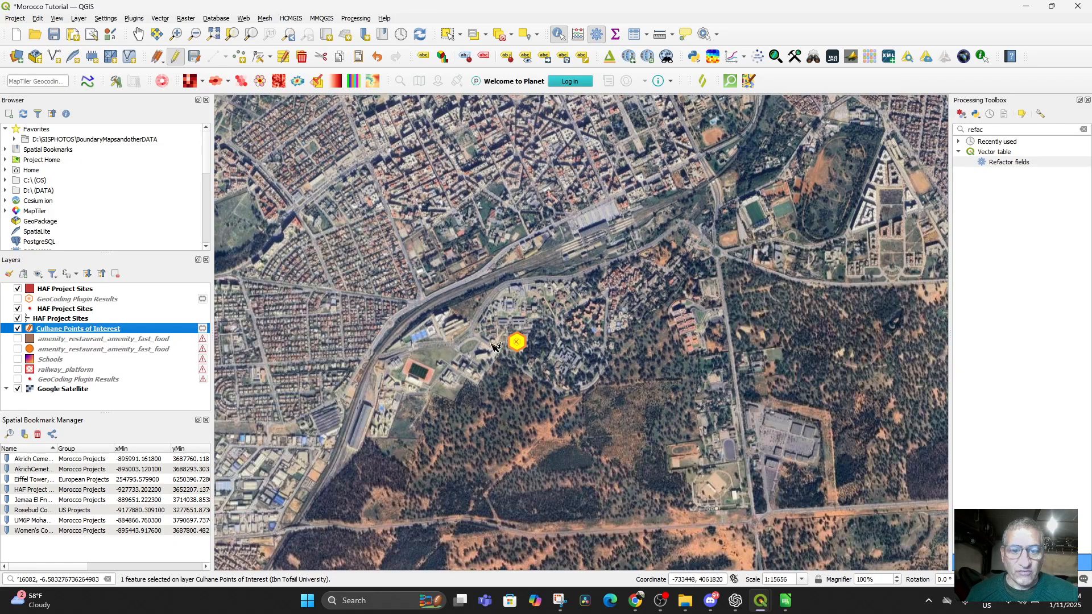
{"action": "right_click", "coordinate": [70, 335]}
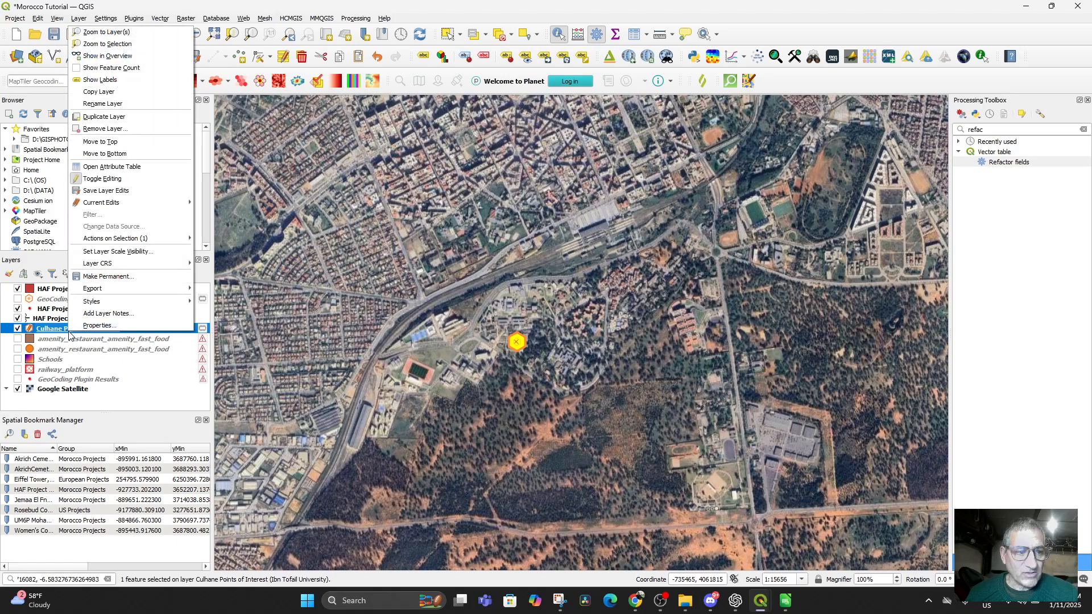
{"action": "left_click", "coordinate": [119, 168]}
{"action": "left_click_drag", "start_coordinate": [568, 174], "coordinate": [671, 192]}
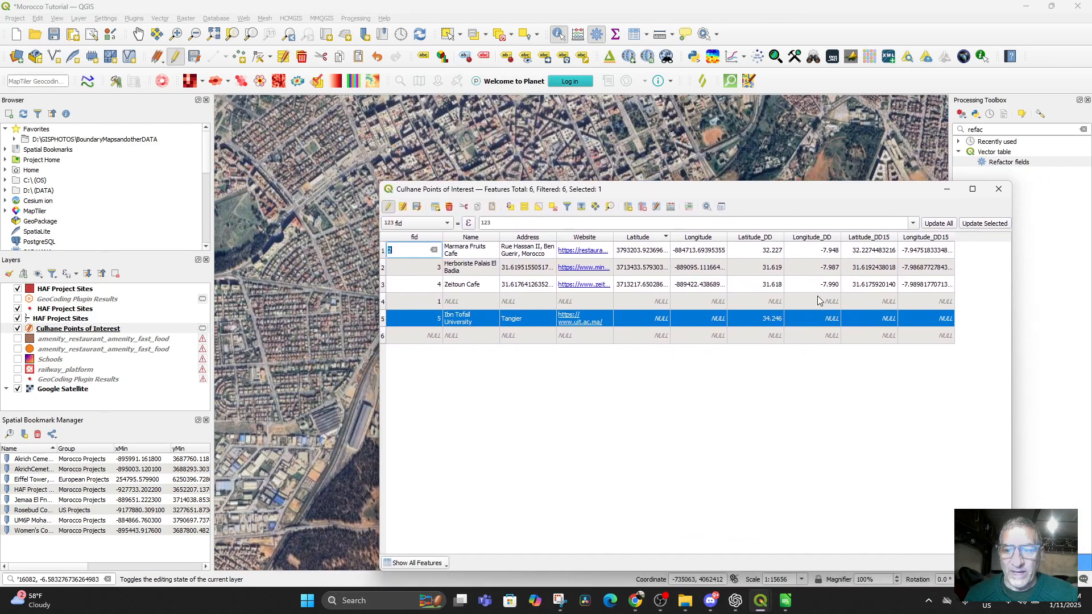
Try to enter a value by hand in the Longitude_DD15 cell of the Ibn Tofail University row
{"action": "left_click", "coordinate": [833, 328]}
{"action": "left_click", "coordinate": [867, 326]}
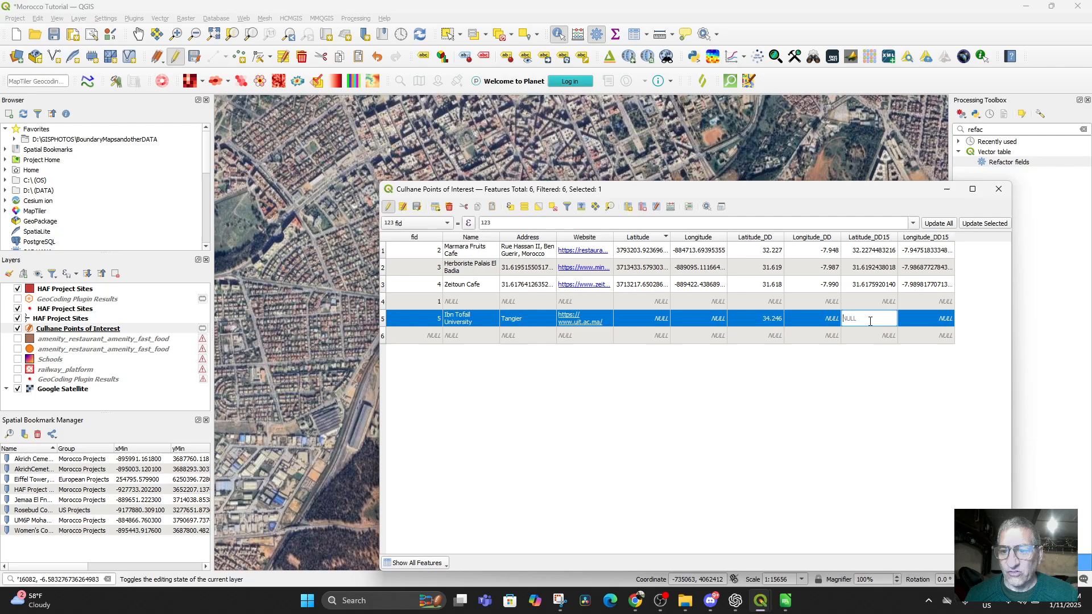
{"action": "key", "text": "Tab"}
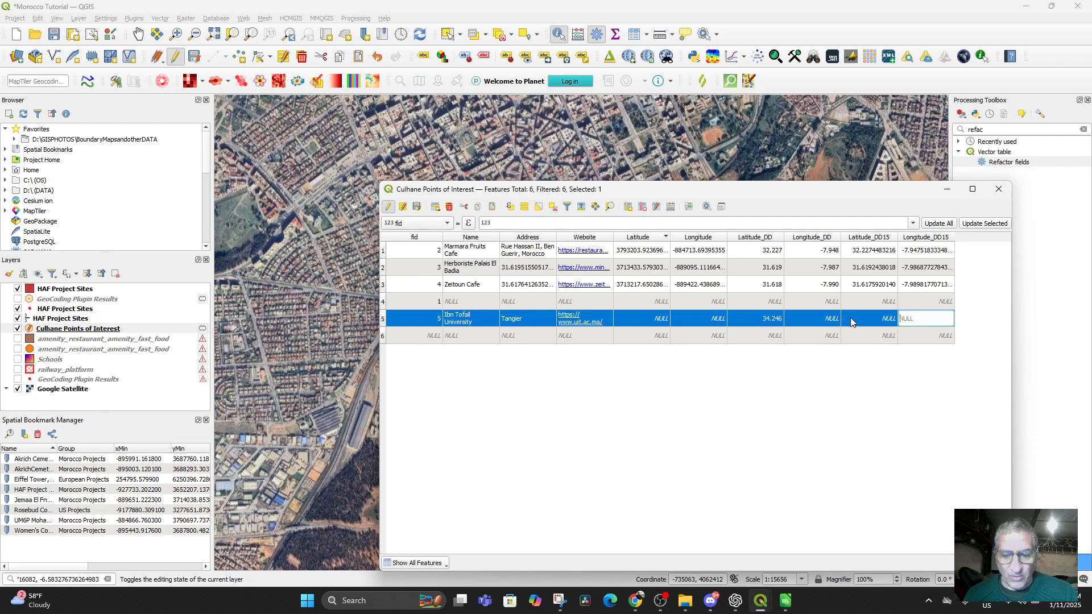
{"action": "type", "text": "65656"}
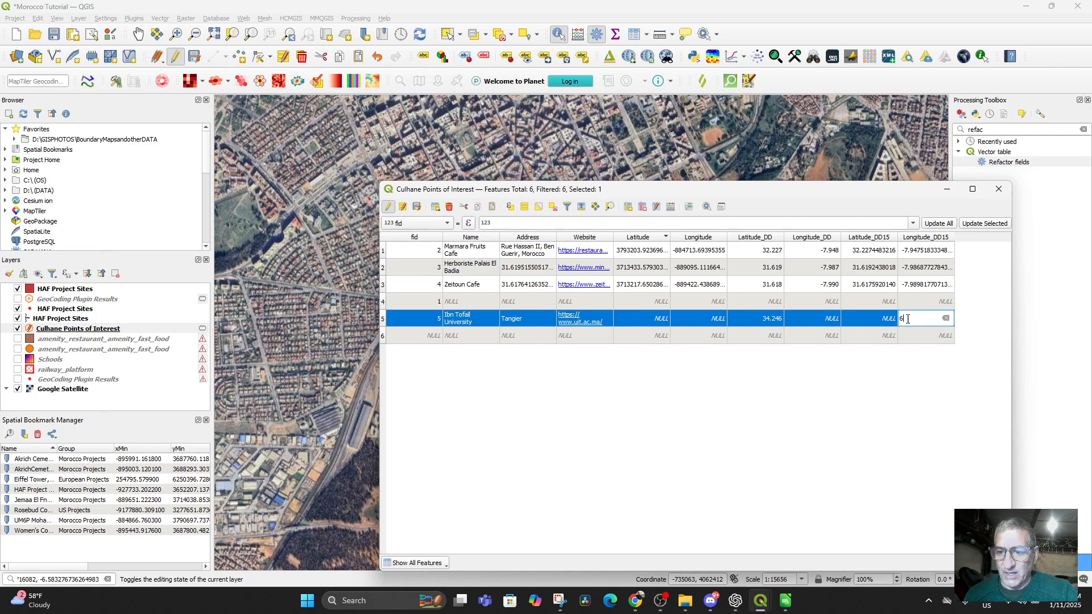
{"action": "key", "text": "BackSpace"}
{"action": "key", "text": "Return"}
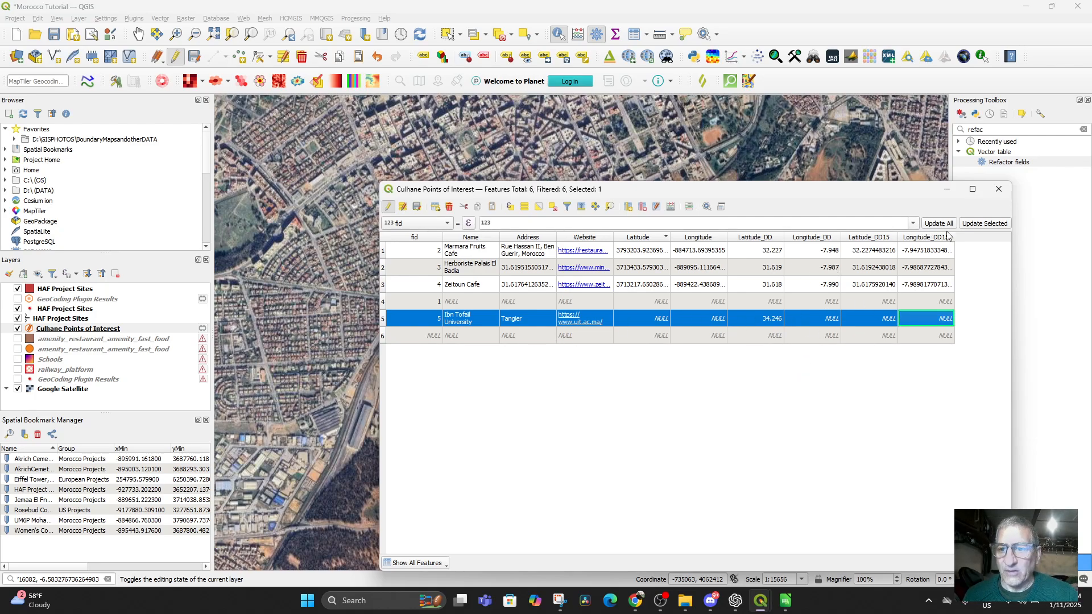
Open the Field Calculator for all features instead of only the selected one and set the output field type to Decimal Number (real)
{"action": "left_click", "coordinate": [688, 208]}
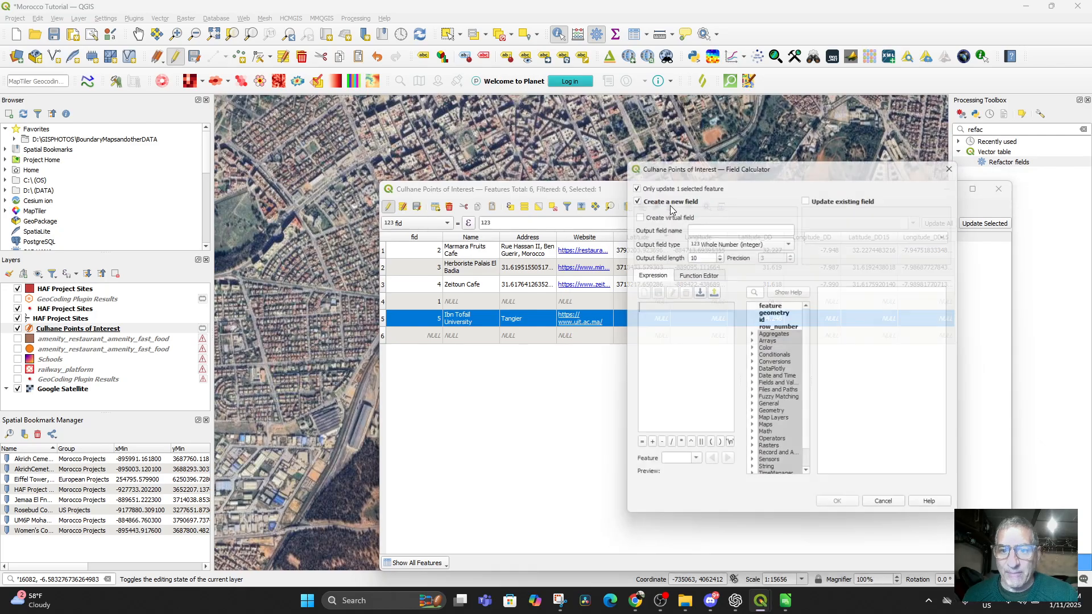
{"action": "left_click", "coordinate": [808, 195]}
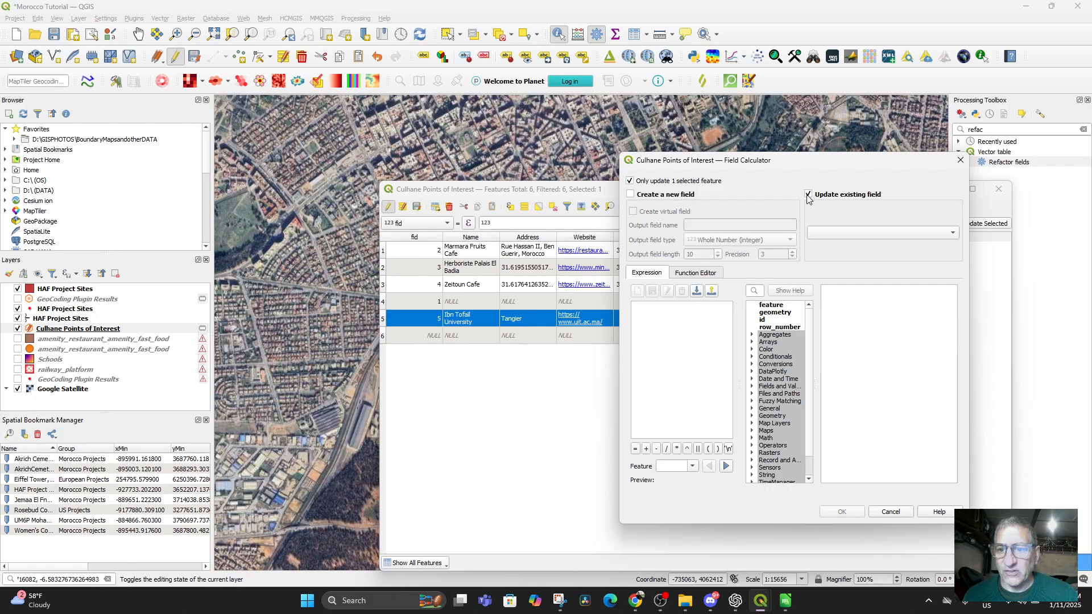
{"action": "left_click", "coordinate": [808, 196]}
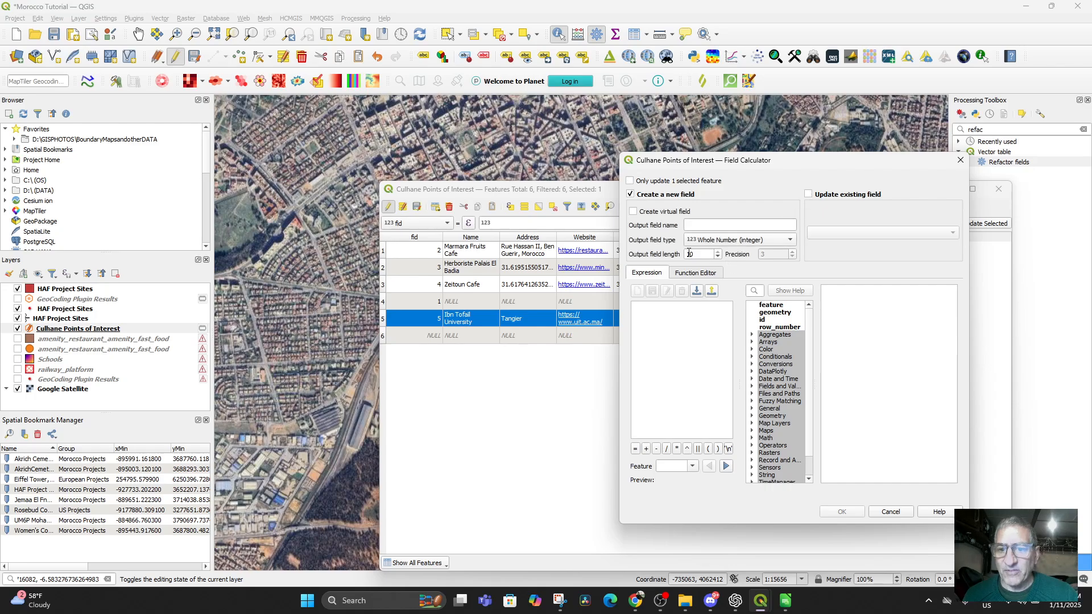
{"action": "type", "text": "20"}
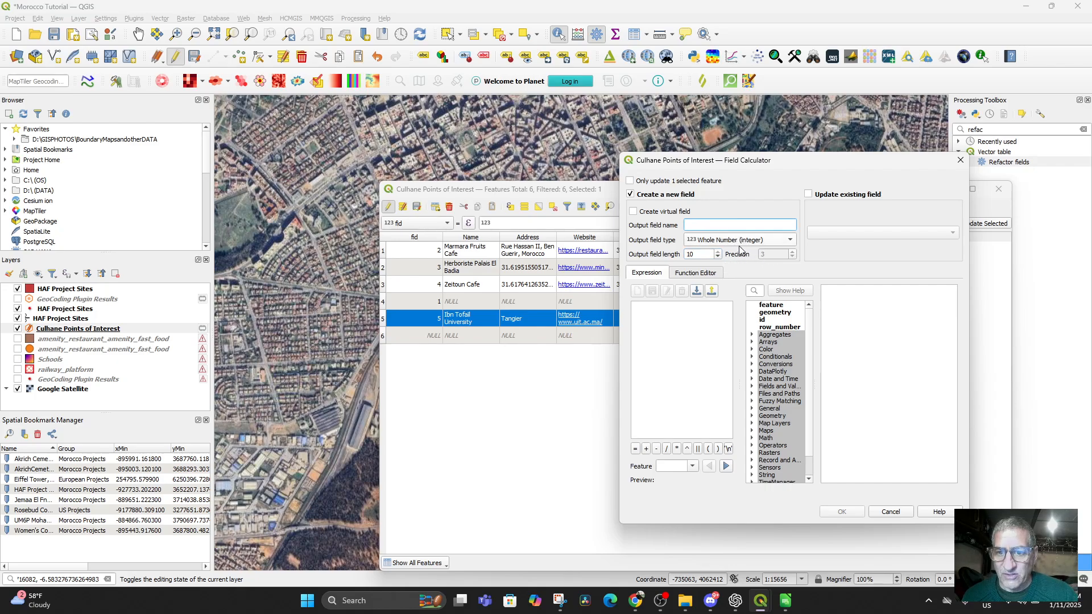
{"action": "left_click", "coordinate": [760, 242]}
{"action": "left_click", "coordinate": [760, 252]}
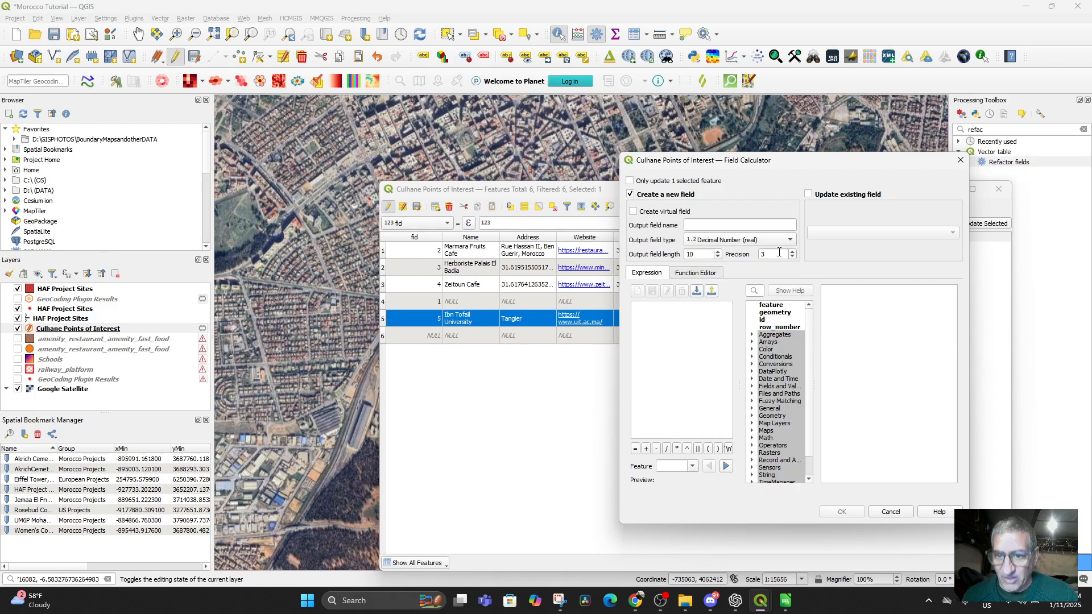
Set the output field length to 20 and the precision to 15 in the Field Calculator
{"action": "double_click", "coordinate": [762, 254]}
{"action": "type", "text": "15"}
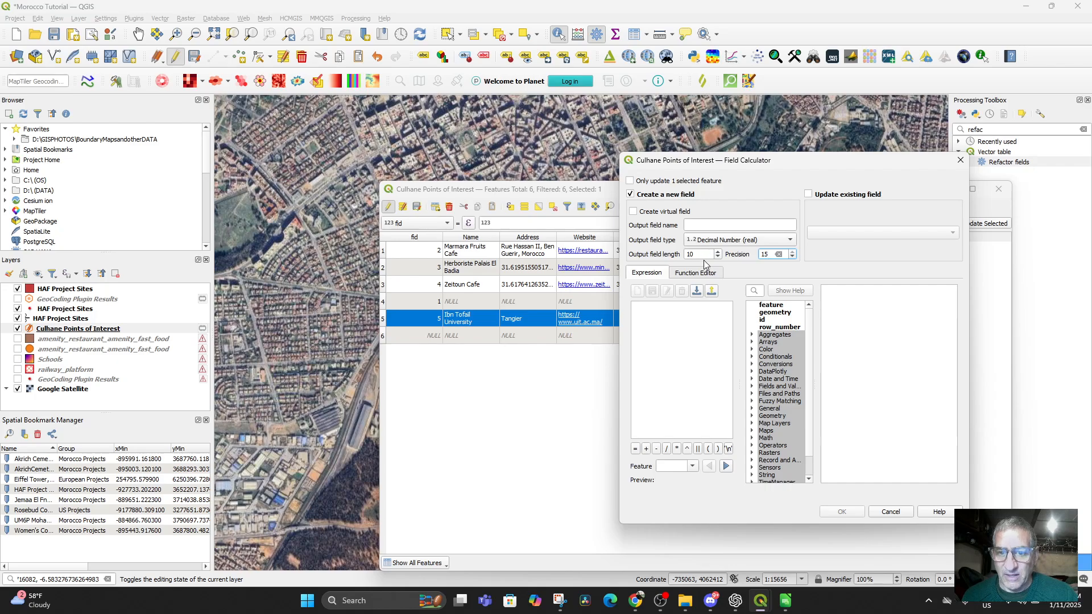
{"action": "left_click_drag", "start_coordinate": [702, 254], "coordinate": [680, 256]}
{"action": "type", "text": "2"}
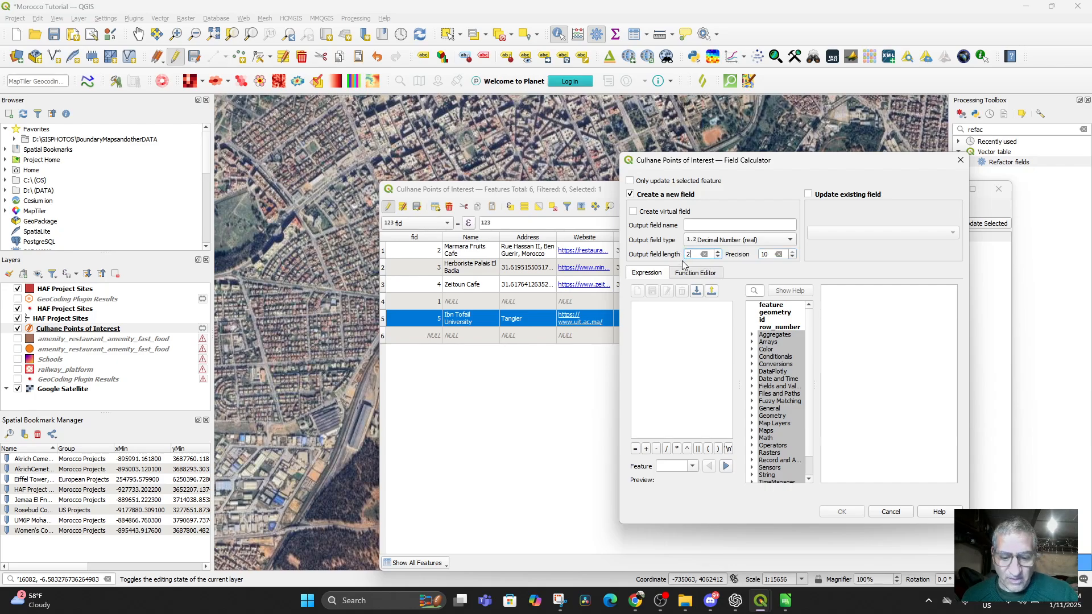
{"action": "type", "text": "0"}
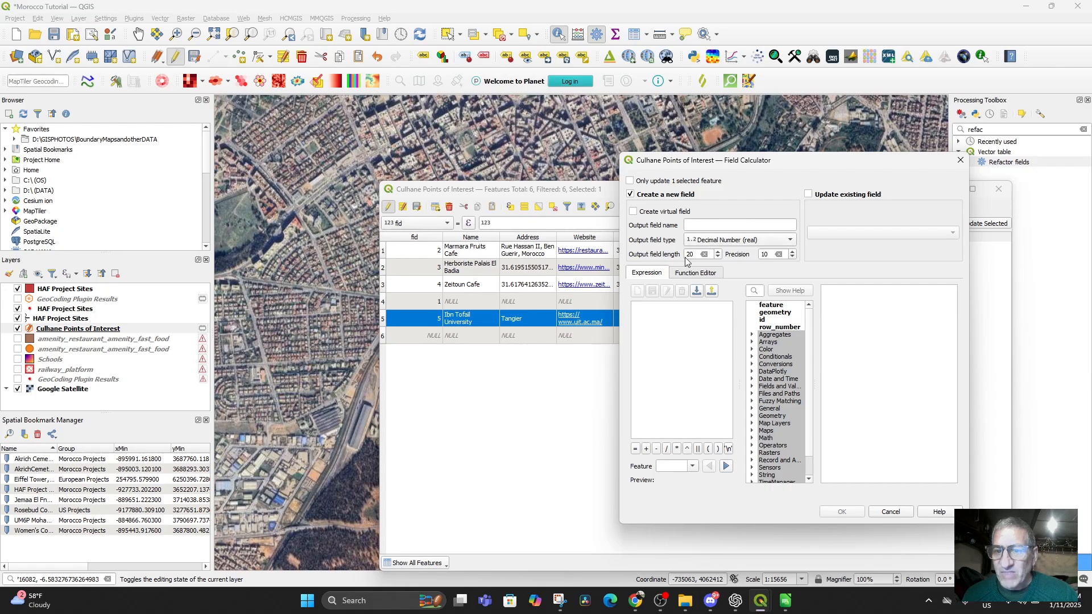
{"action": "left_click", "coordinate": [809, 195]}
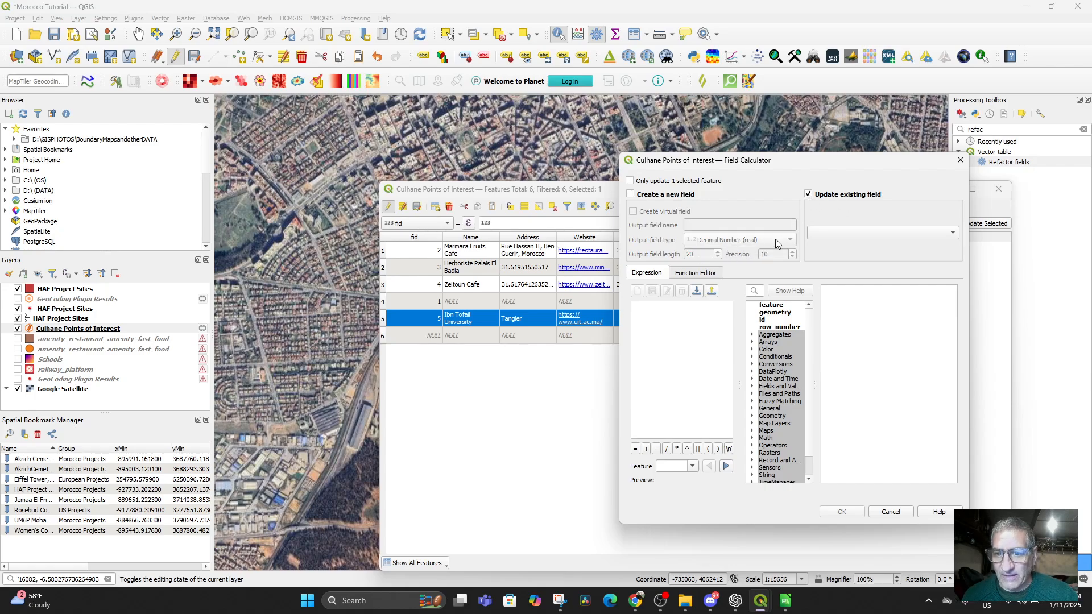
{"action": "left_click", "coordinate": [808, 194]}
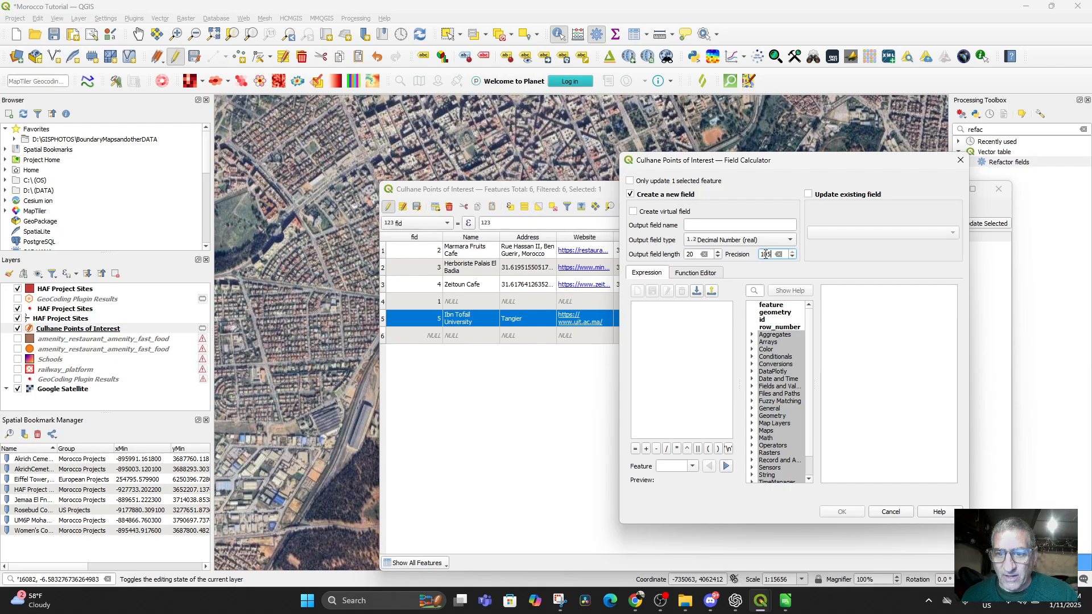
{"action": "double_click", "coordinate": [766, 254]}
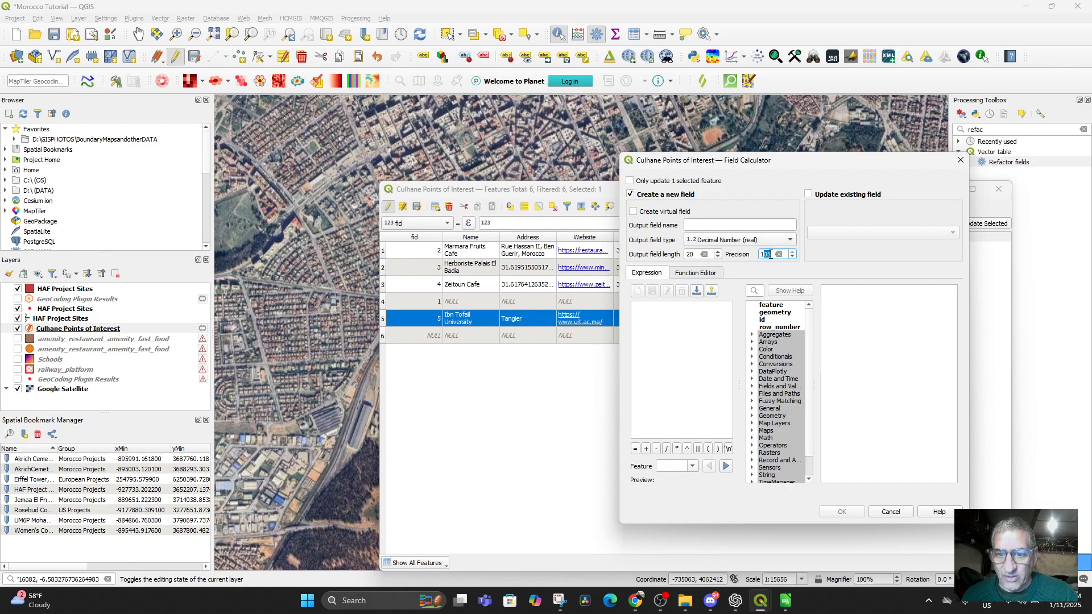
{"action": "left_click", "coordinate": [758, 210]}
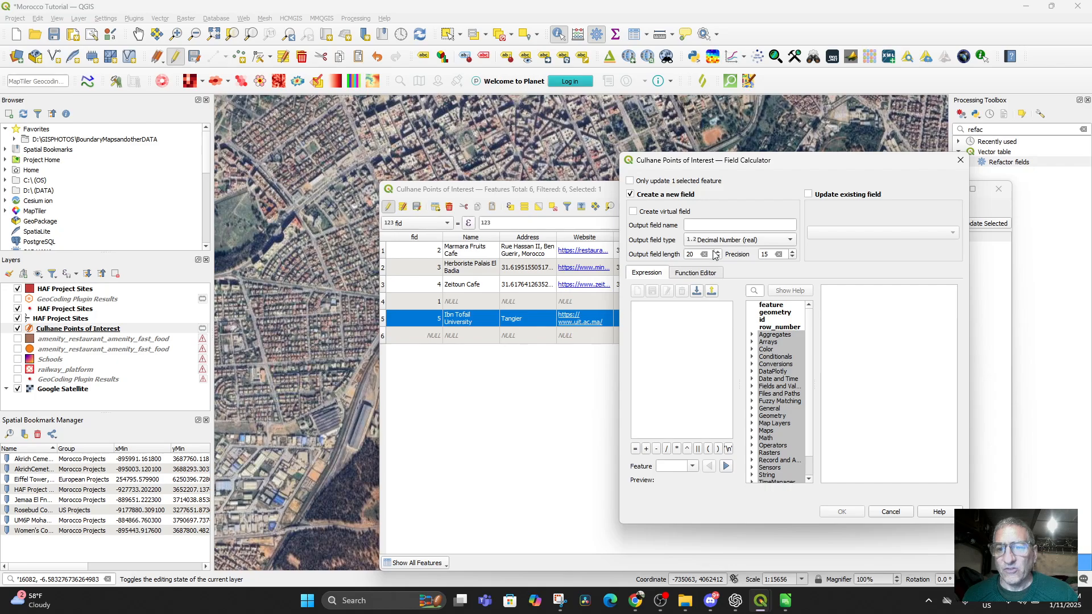
{"action": "left_click", "coordinate": [809, 195]}
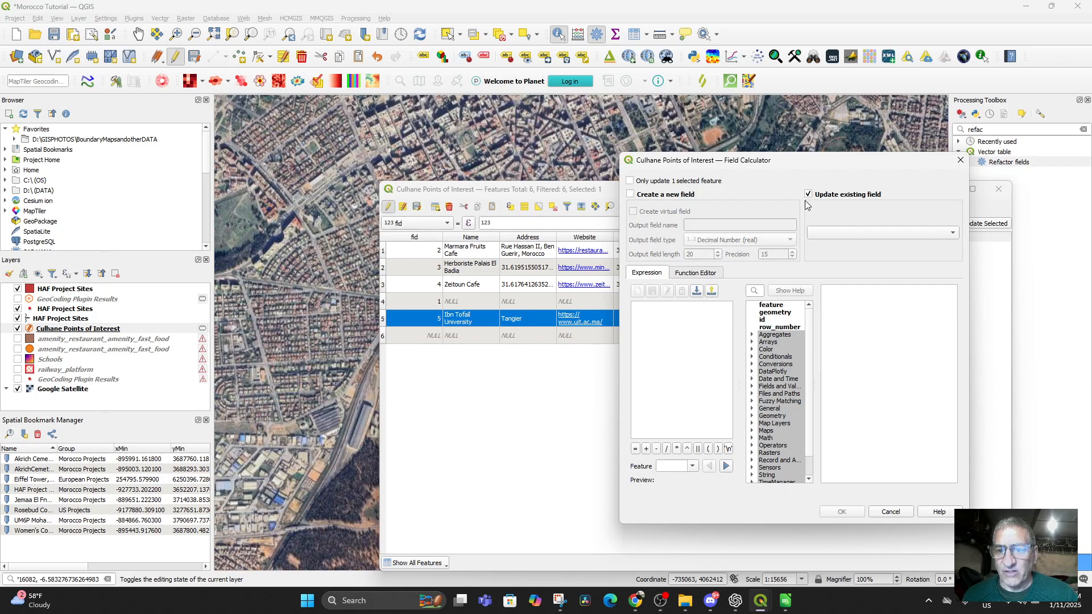
{"action": "left_click", "coordinate": [883, 233]}
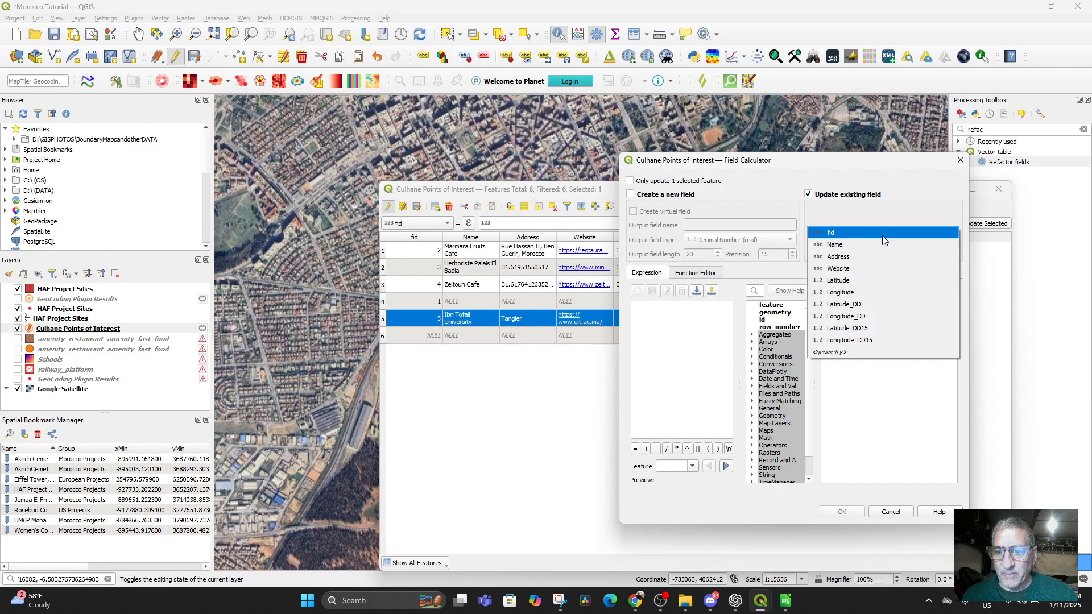
{"action": "left_click", "coordinate": [862, 330]}
{"action": "left_click", "coordinate": [650, 323]}
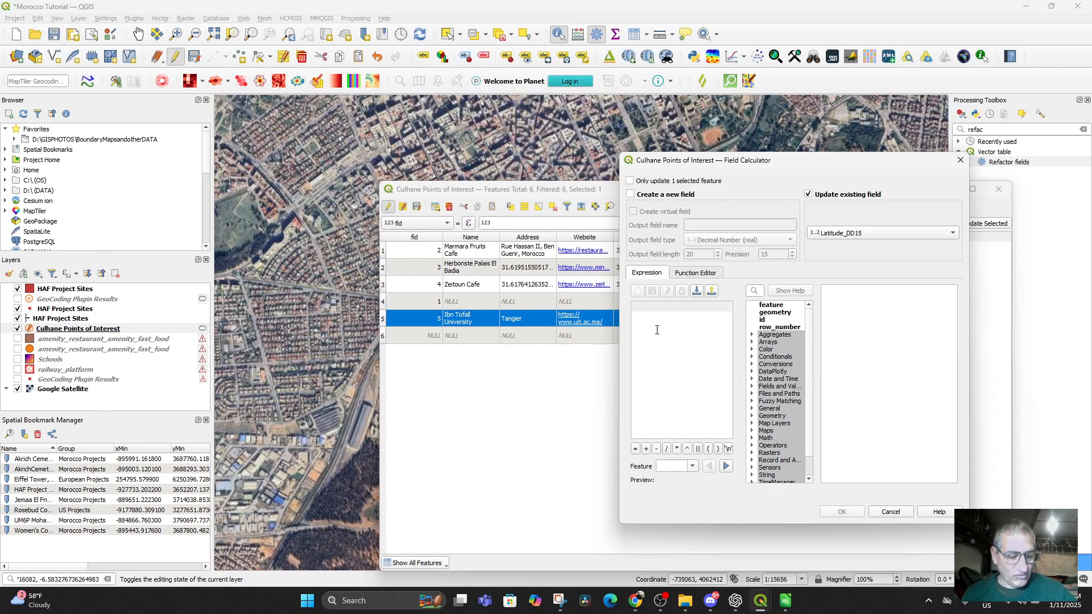
{"action": "type", "text": "y(transform($geometry, layer_property(@layer, 'crs'), 'EPSG:4326'))"}
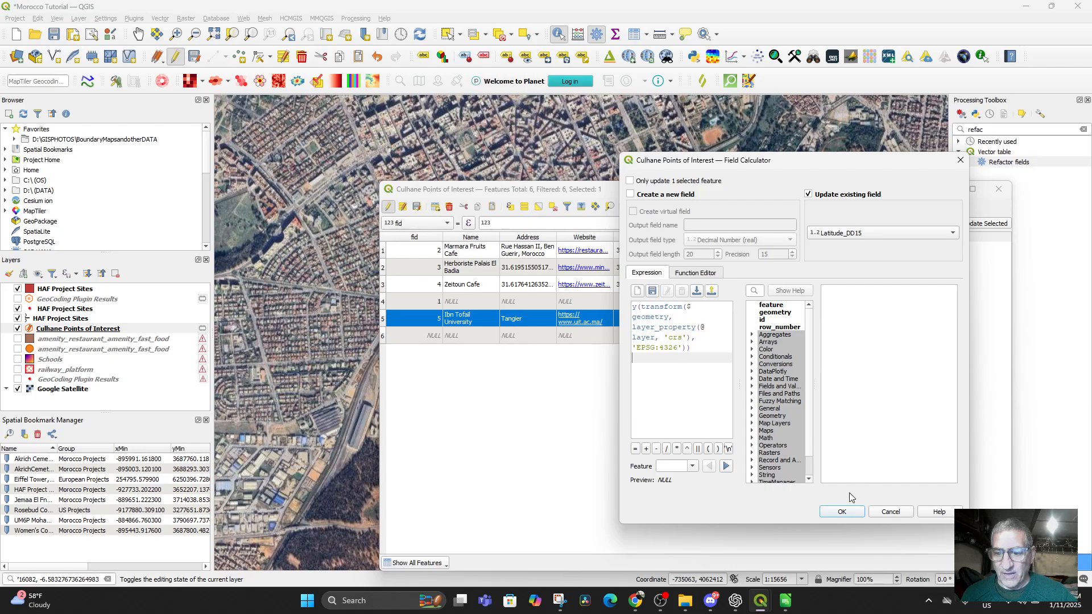
{"action": "left_click", "coordinate": [842, 512]}
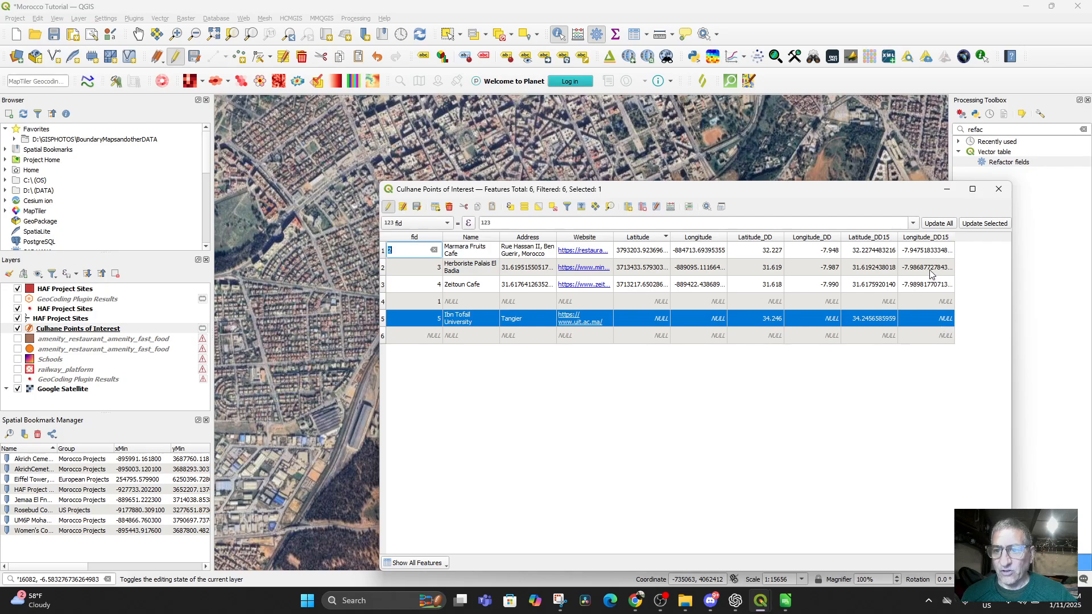
Reopen the Field Calculator and set the output to Decimal Number (real) with length 20 and precision 15
{"action": "left_click", "coordinate": [670, 207]}
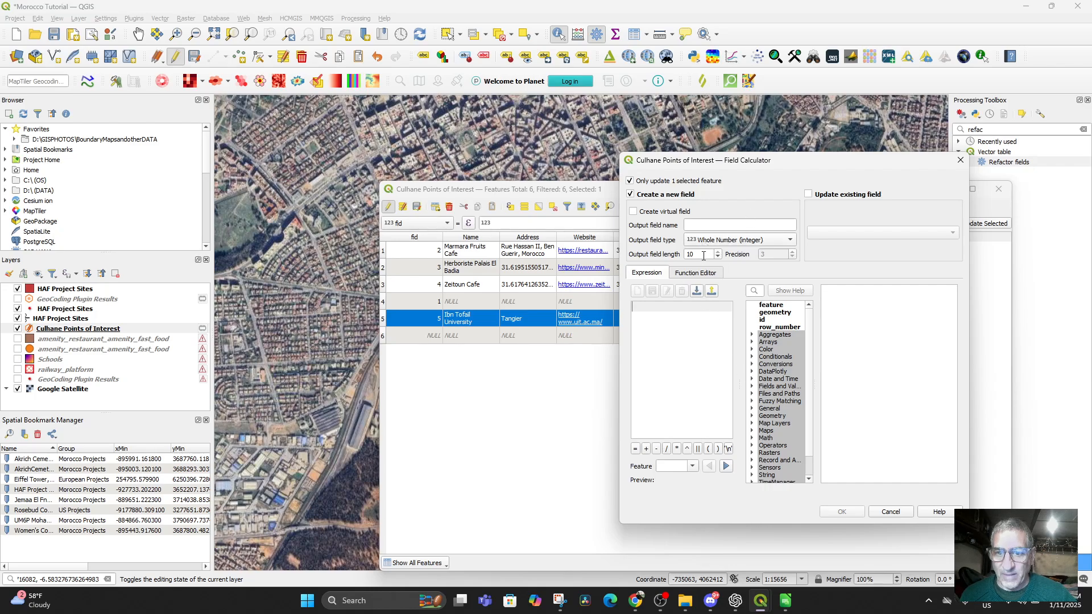
{"action": "left_click", "coordinate": [704, 241]}
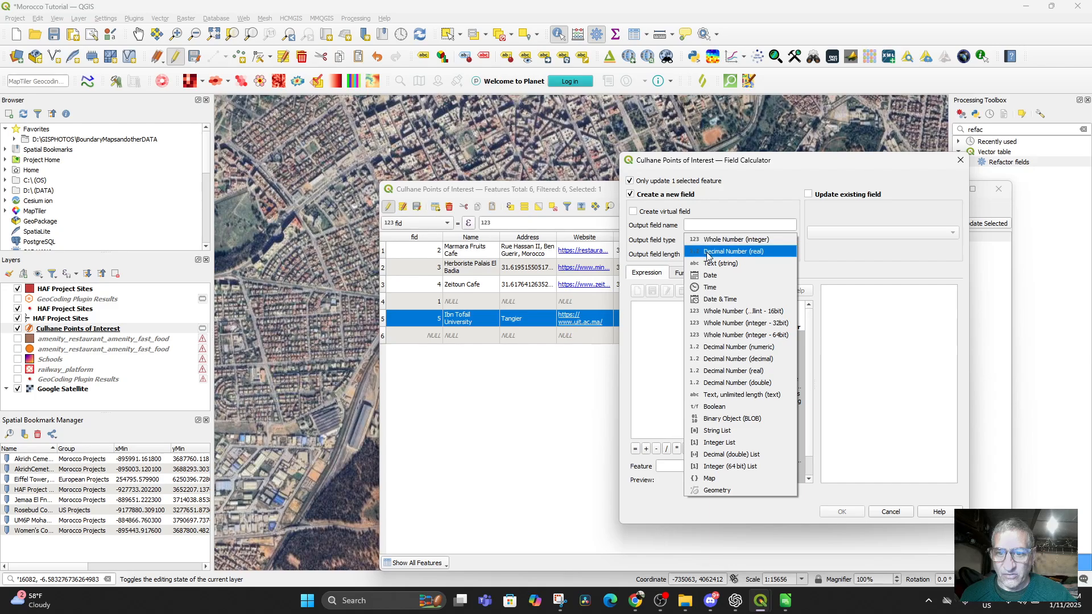
{"action": "left_click", "coordinate": [707, 252]}
{"action": "double_click", "coordinate": [699, 254]}
{"action": "type", "text": "2"}
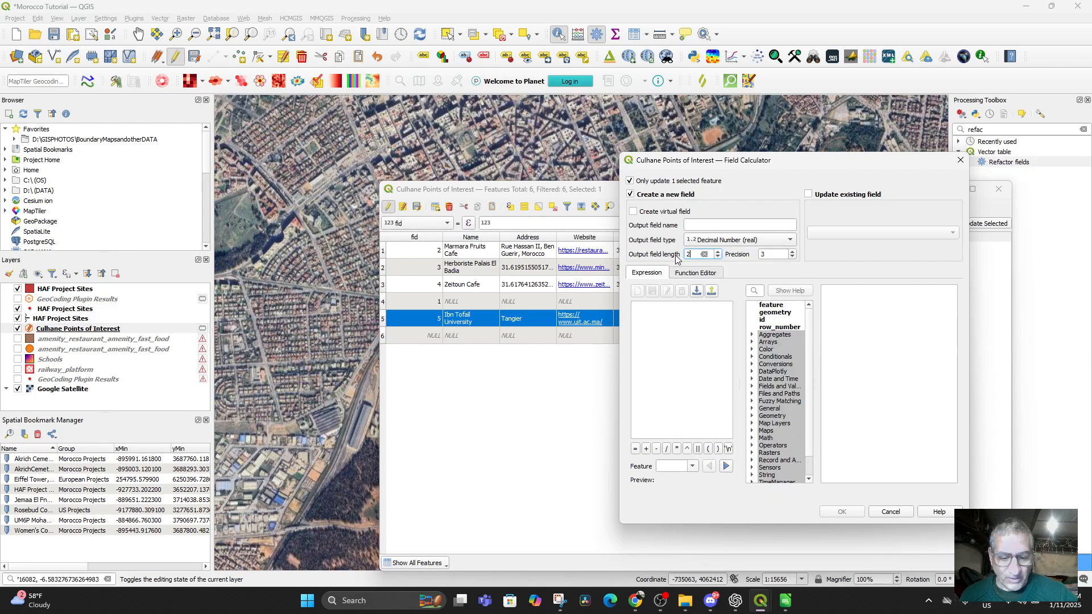
{"action": "type", "text": "0"}
{"action": "double_click", "coordinate": [762, 254]}
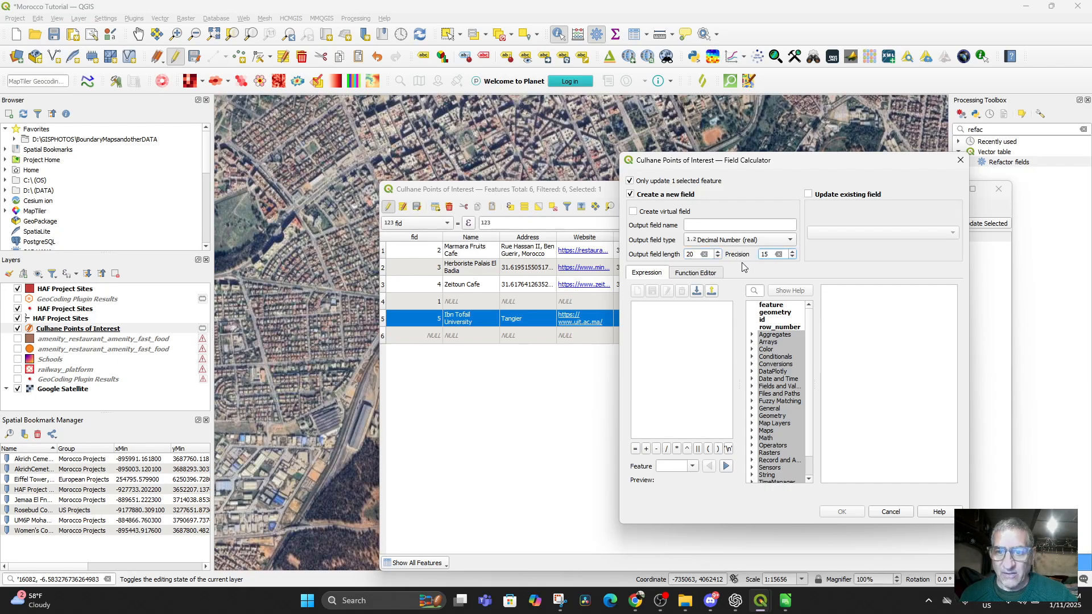
{"action": "left_click", "coordinate": [809, 194]}
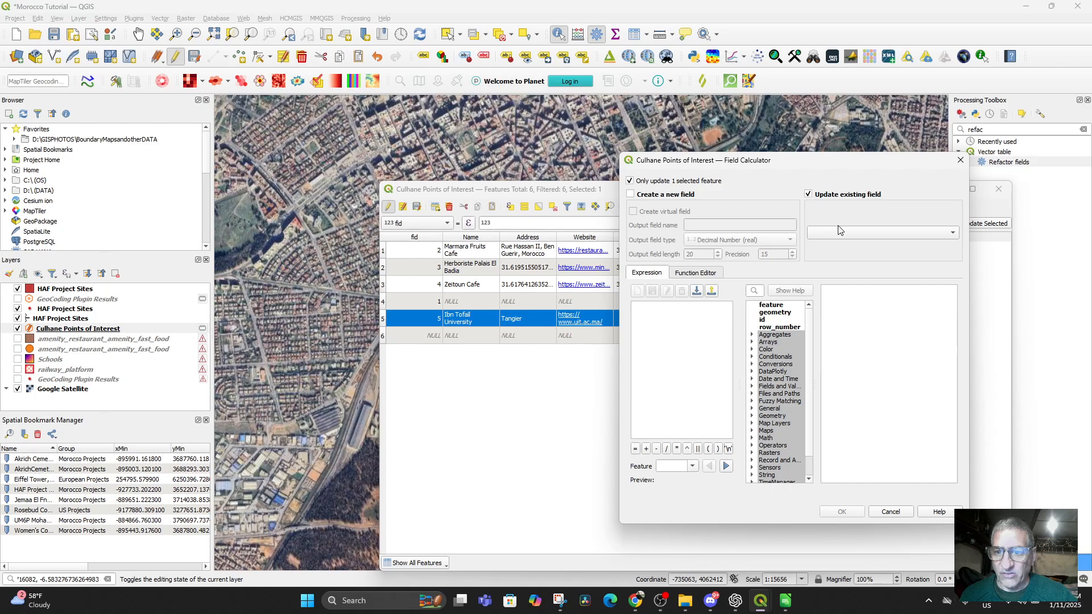
{"action": "left_click", "coordinate": [845, 233]}
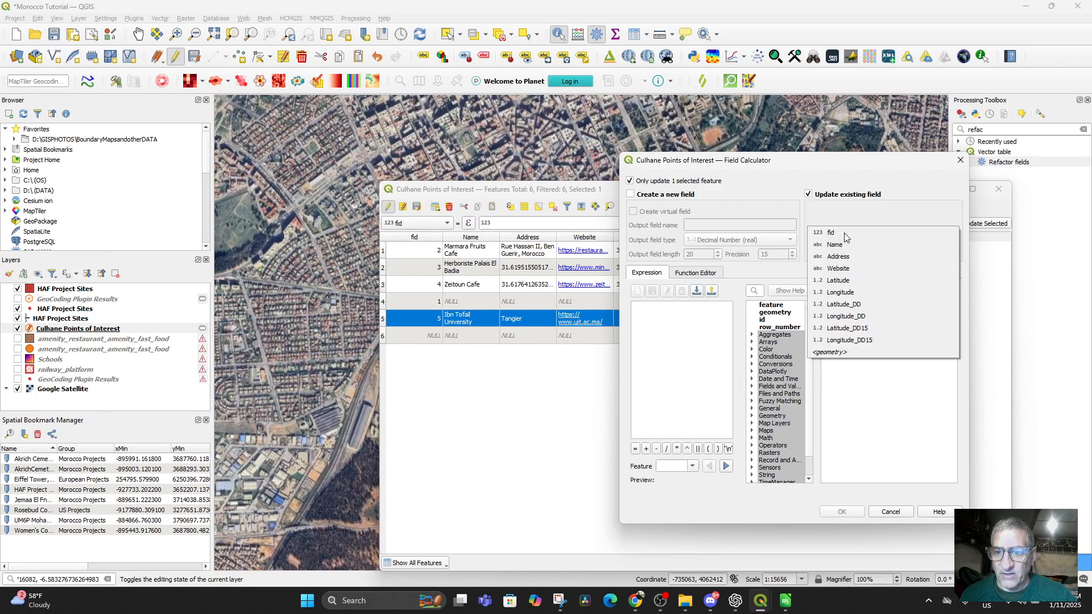
{"action": "left_click", "coordinate": [865, 340]}
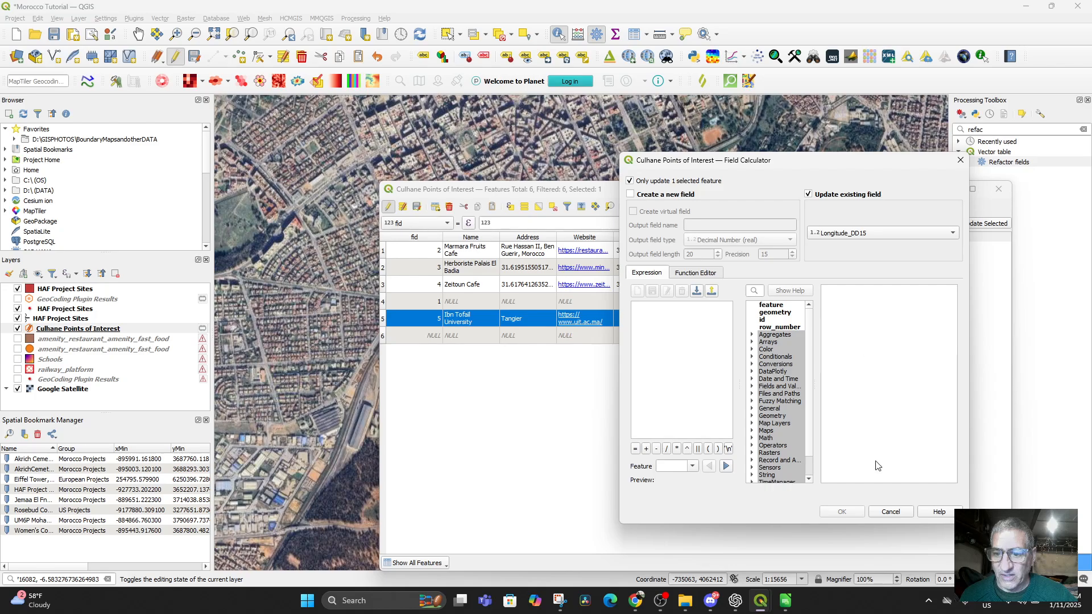
{"action": "left_click", "coordinate": [665, 314]}
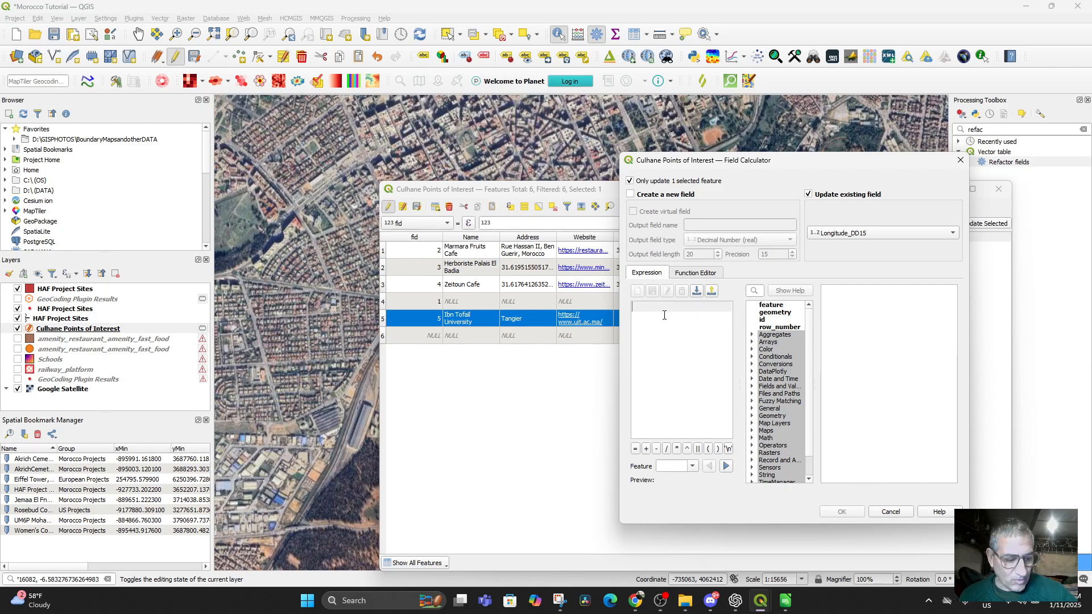
{"action": "type", "text": "x(transform($geometry, layer_property(@layer, 'crs'), 'EPSG:4326'))"}
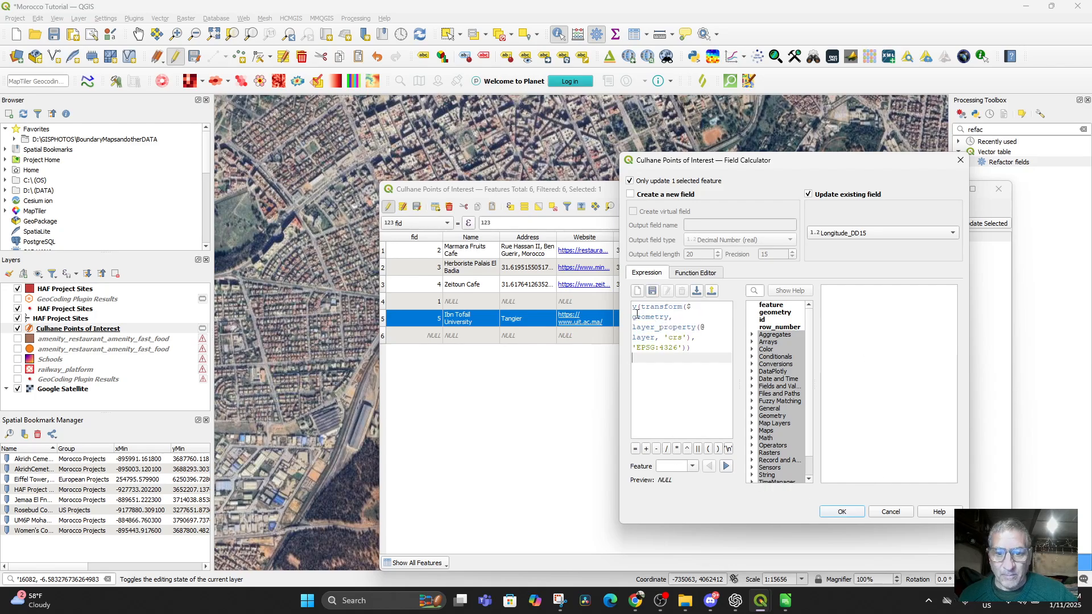
{"action": "double_click", "coordinate": [635, 307]}
{"action": "type", "text": "y"}
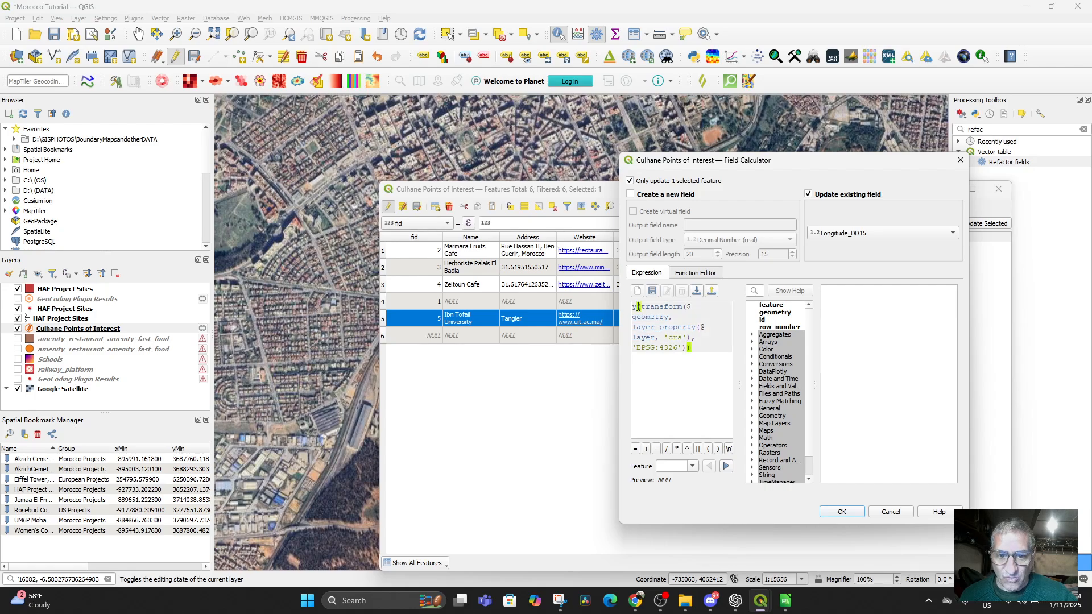
{"action": "double_click", "coordinate": [635, 307]}
{"action": "type", "text": "x"}
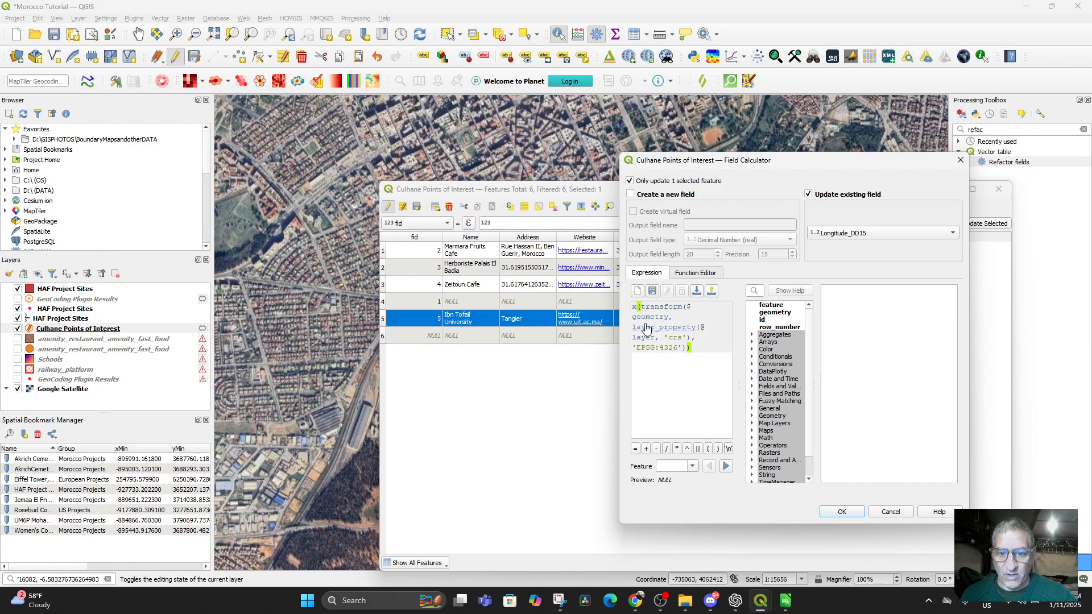
{"action": "left_click", "coordinate": [843, 512]}
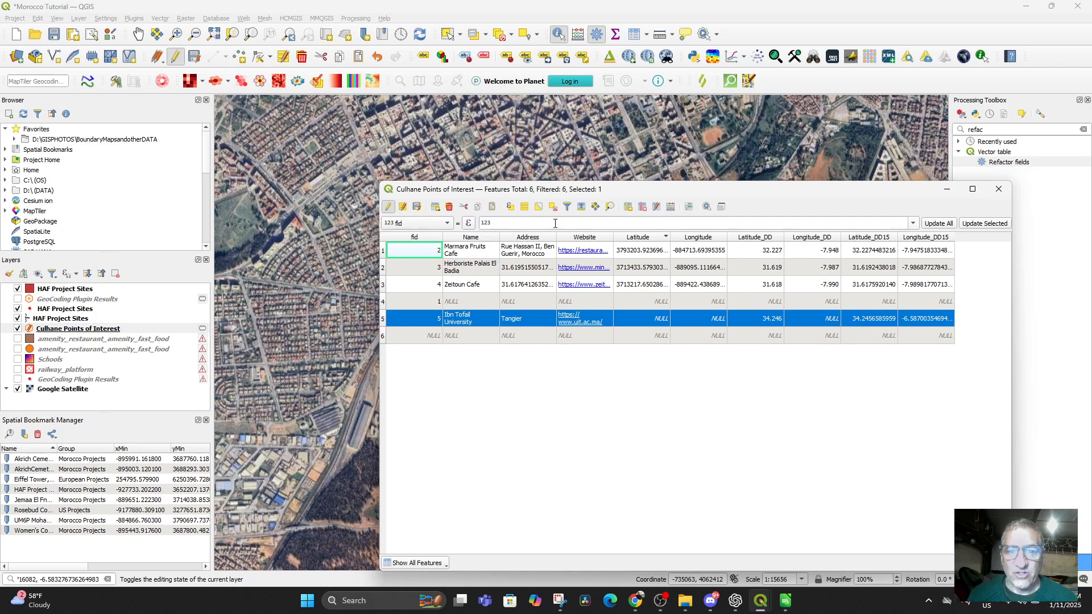
Save the edits to the points of interest layer, end its editing session and close the attribute table
{"action": "left_click", "coordinate": [417, 206]}
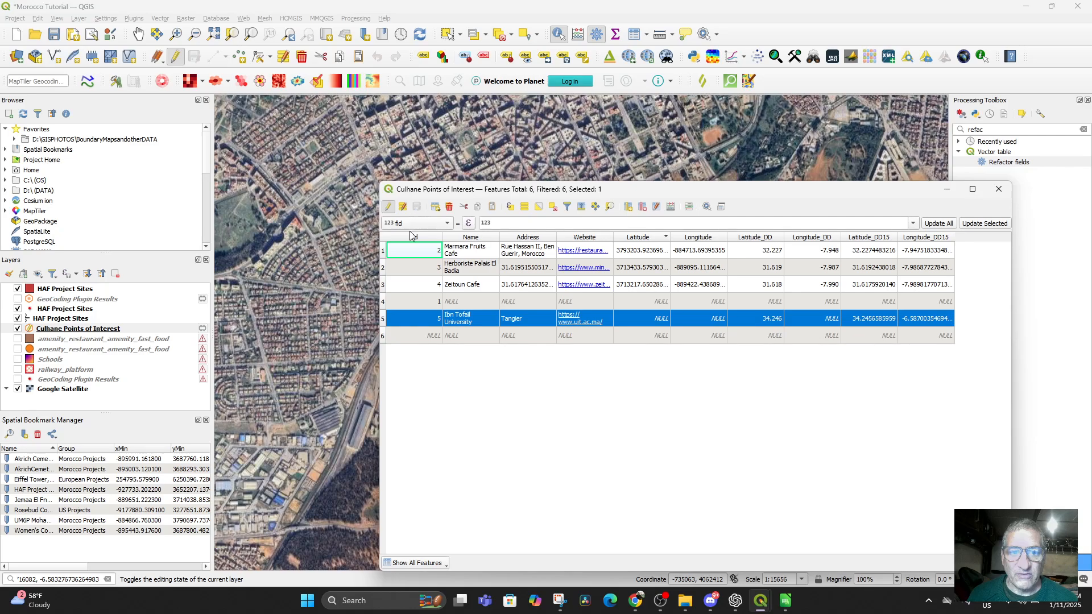
{"action": "left_click", "coordinate": [388, 207]}
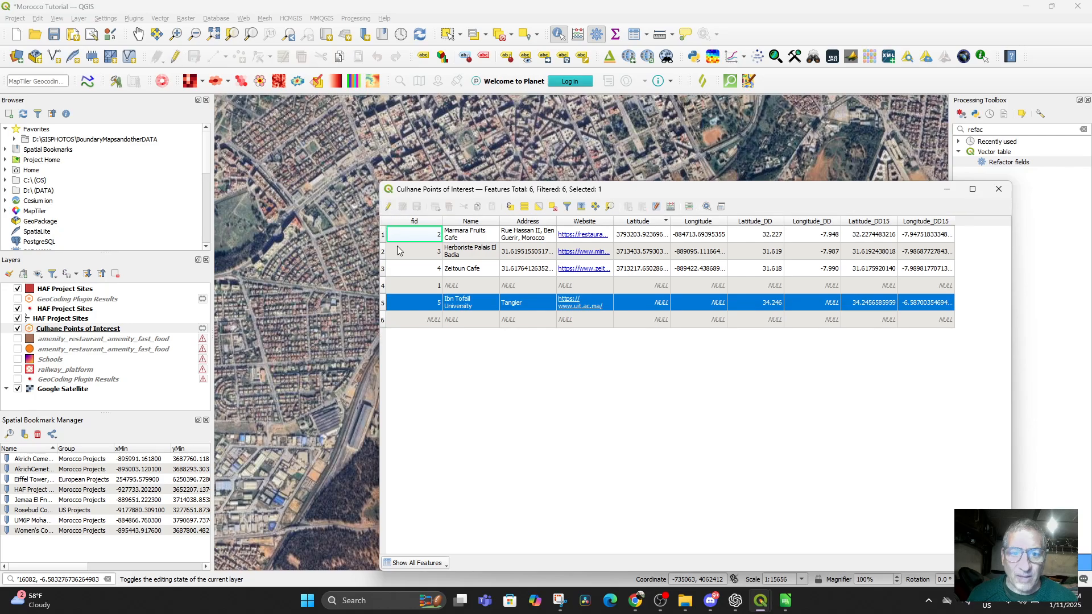
{"action": "left_click", "coordinate": [1005, 193]}
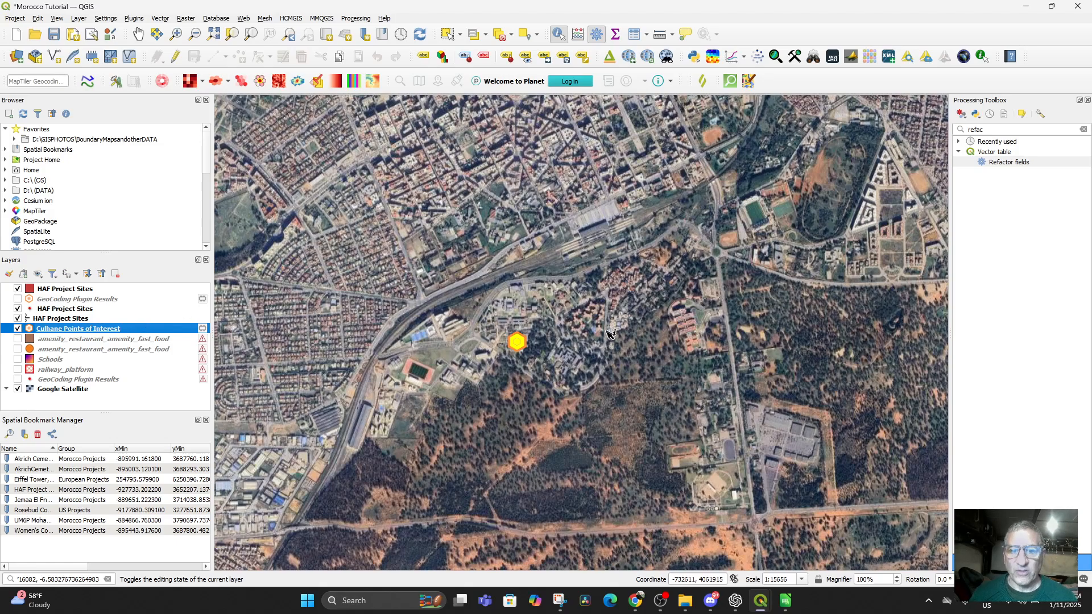
Examine the university campus buildings northeast of the new point on the satellite imagery, along with the project's layer details
{"action": "scroll", "coordinate": [607, 336], "scroll_direction": "up", "scroll_amount": 2}
{"action": "left_click_drag", "start_coordinate": [570, 334], "coordinate": [683, 464]}
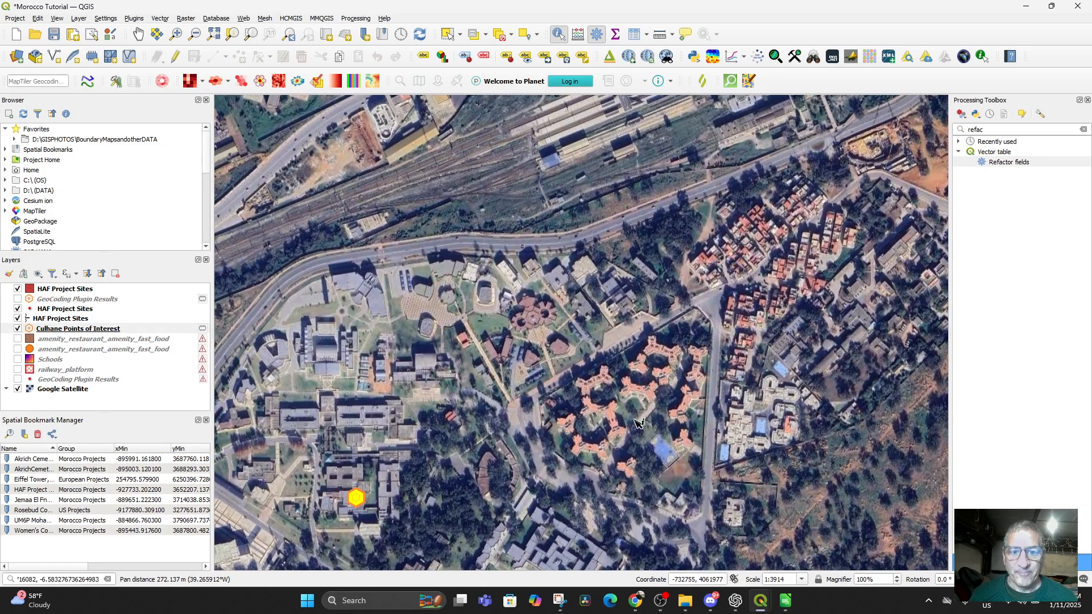
{"action": "left_click_drag", "start_coordinate": [608, 405], "coordinate": [636, 395]}
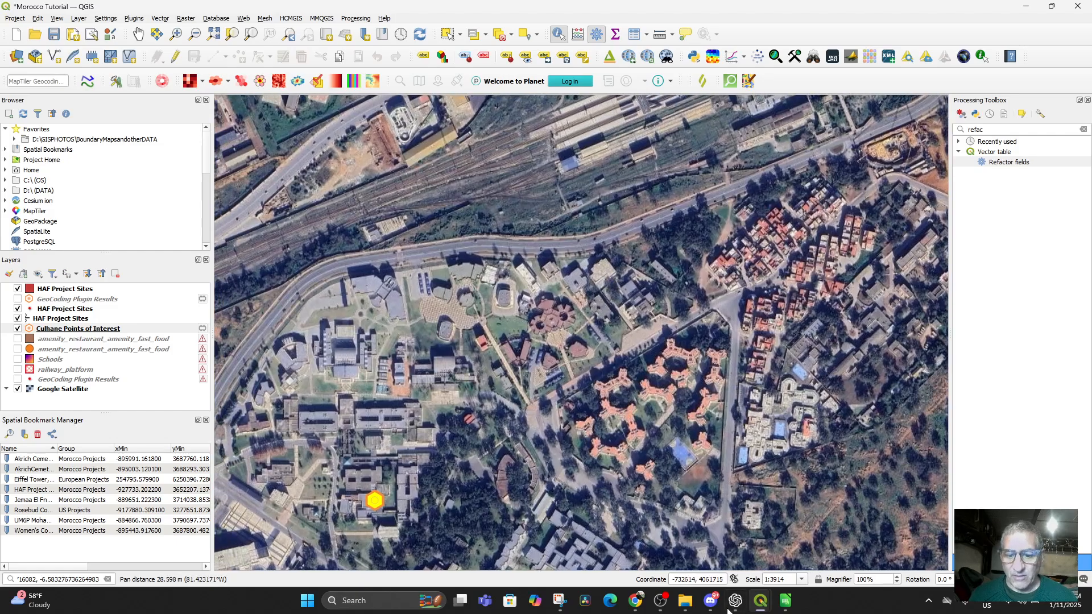
{"action": "mouse_move", "coordinate": [636, 605]}
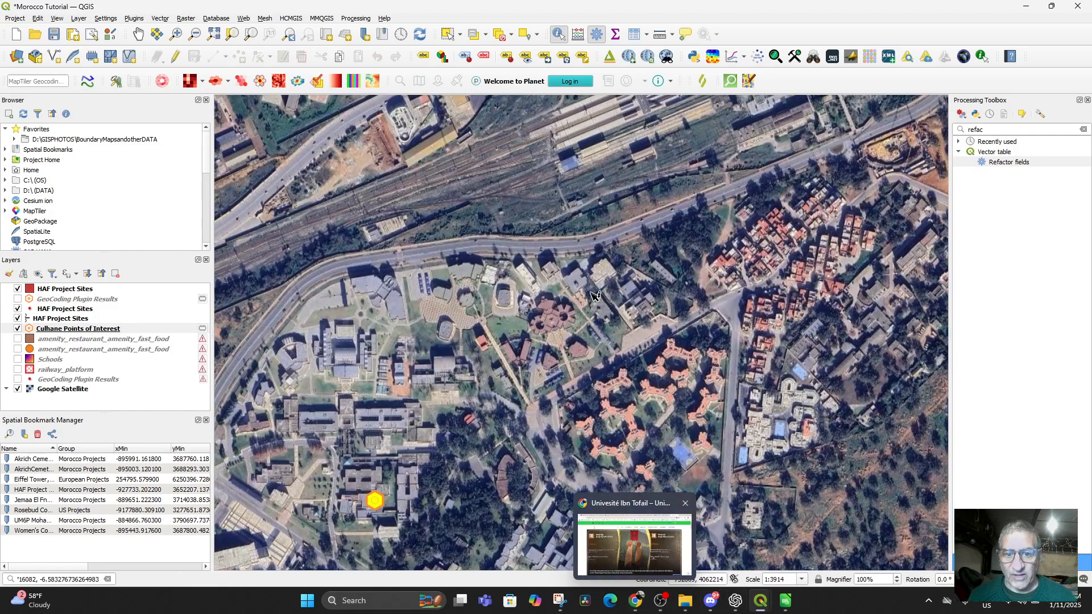
{"action": "scroll", "coordinate": [594, 281], "scroll_direction": "up", "scroll_amount": 1}
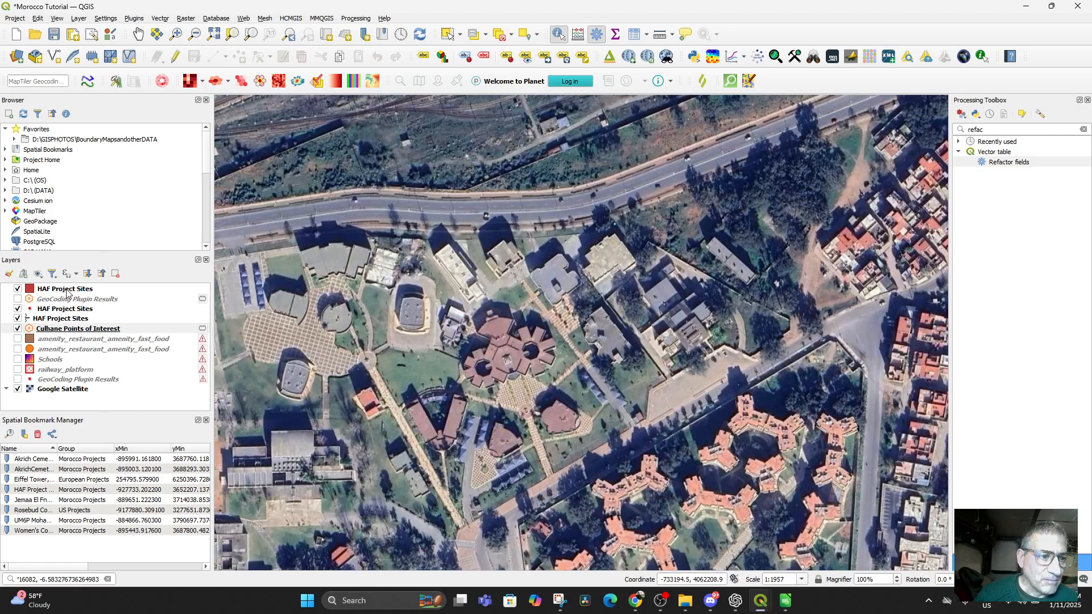
{"action": "mouse_move", "coordinate": [65, 292]}
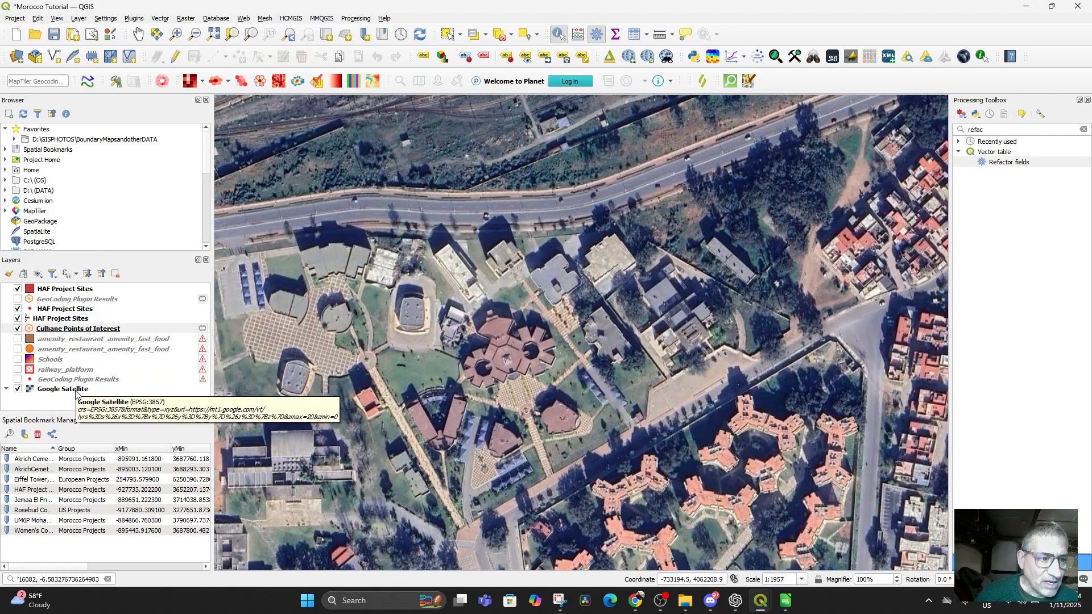
{"action": "mouse_move", "coordinate": [80, 317]}
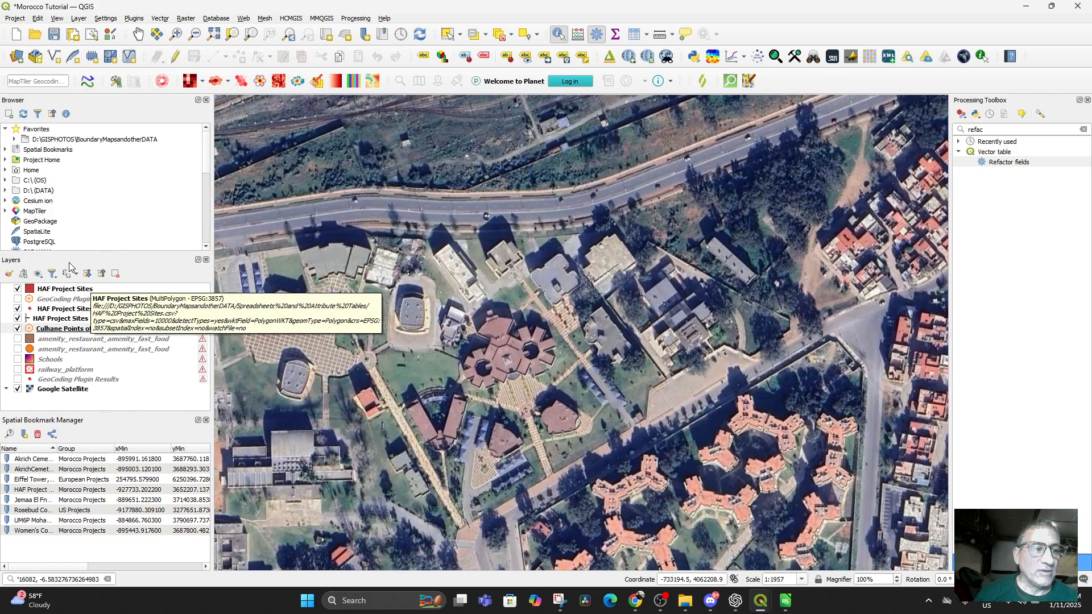
{"action": "left_click", "coordinate": [79, 19]}
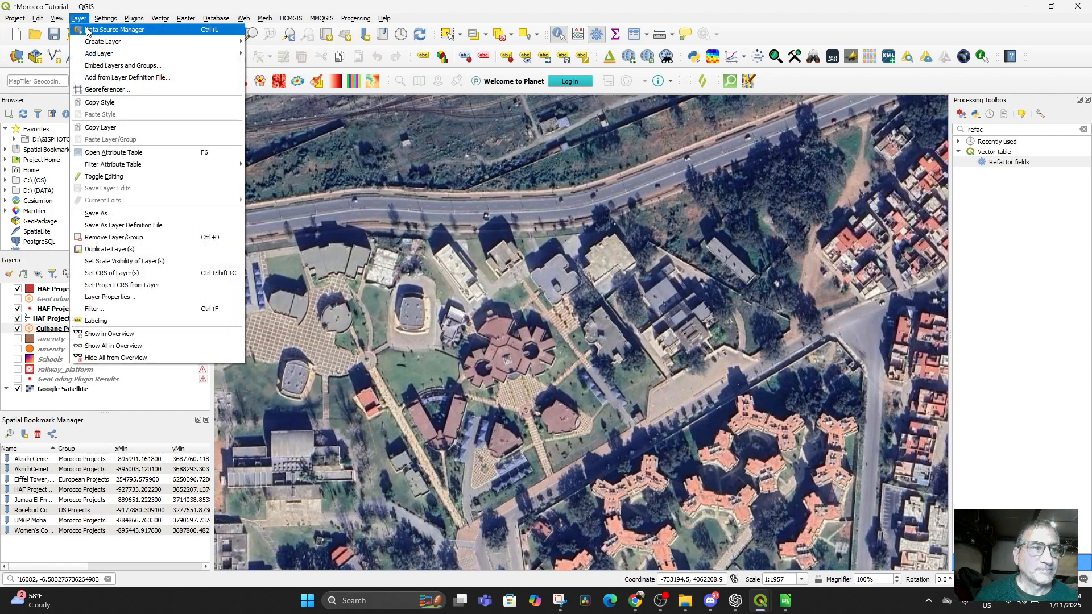
{"action": "mouse_move", "coordinate": [99, 43]}
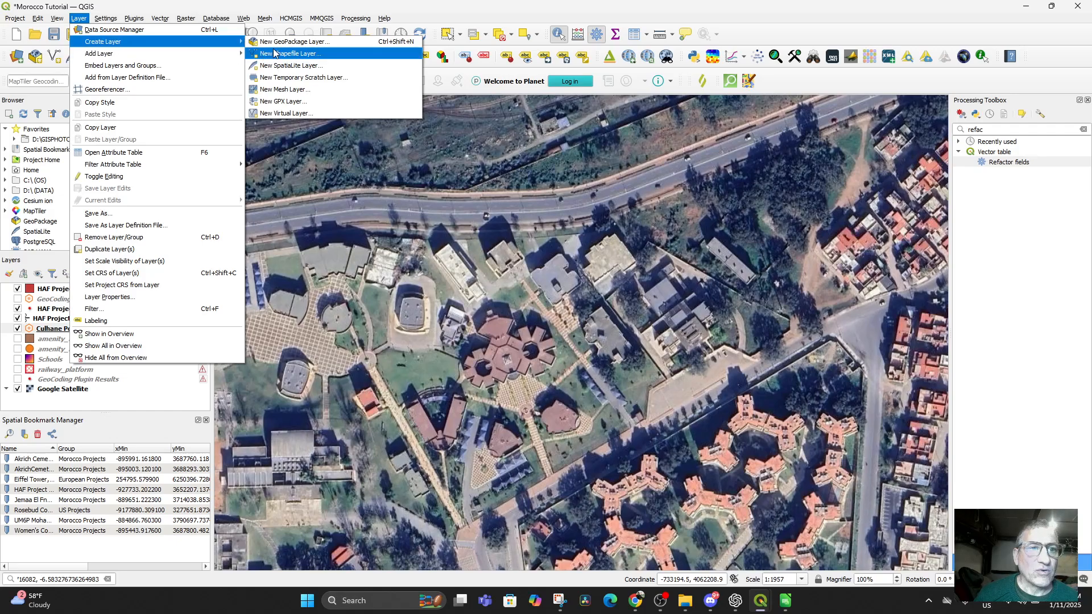
{"action": "left_click", "coordinate": [290, 42]}
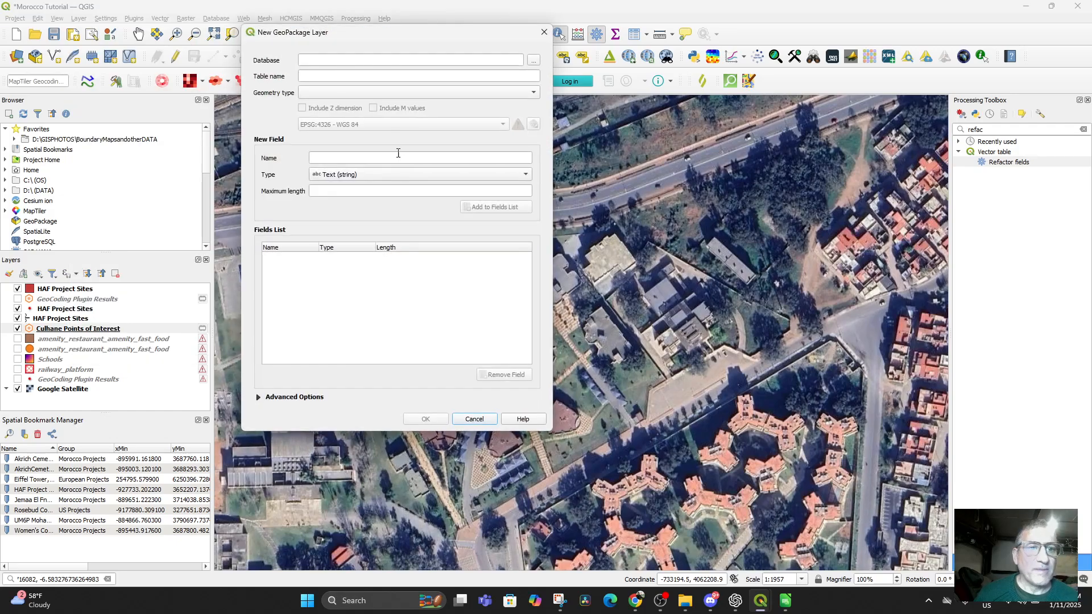
{"action": "left_click", "coordinate": [331, 59]}
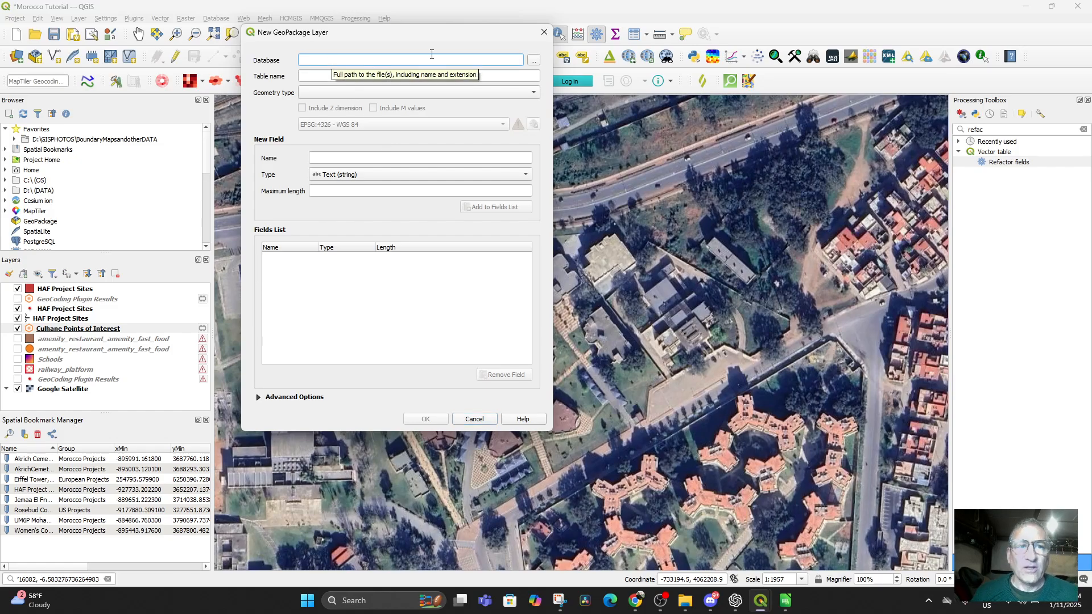
{"action": "left_click", "coordinate": [473, 419]}
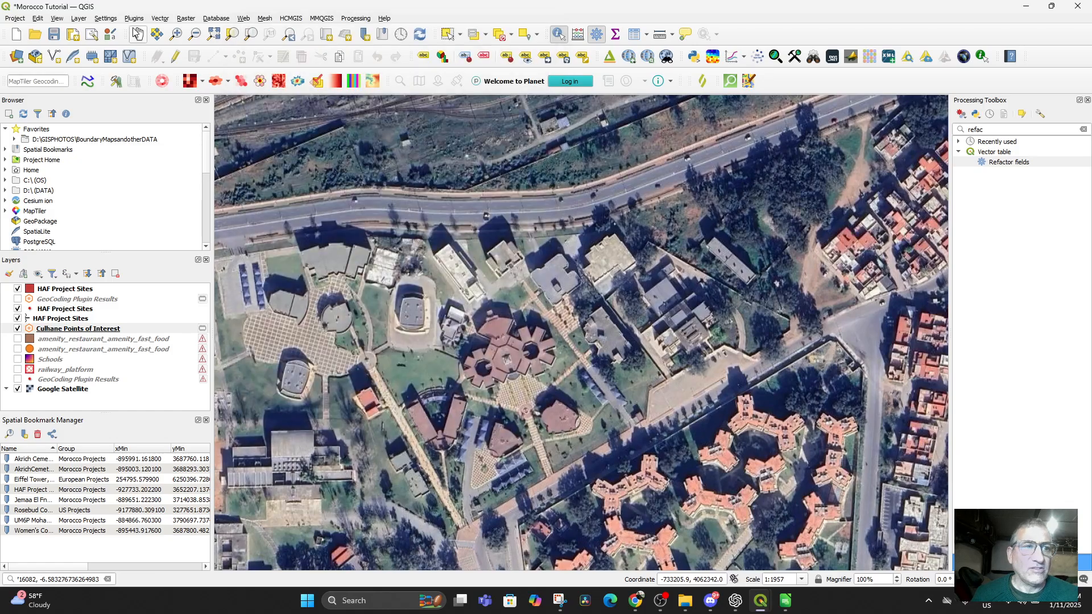
Look through the Spreadsheets and Attribute Tables folder for vector datasets without adding any to the project
{"action": "left_click", "coordinate": [78, 19]}
{"action": "mouse_move", "coordinate": [108, 53]}
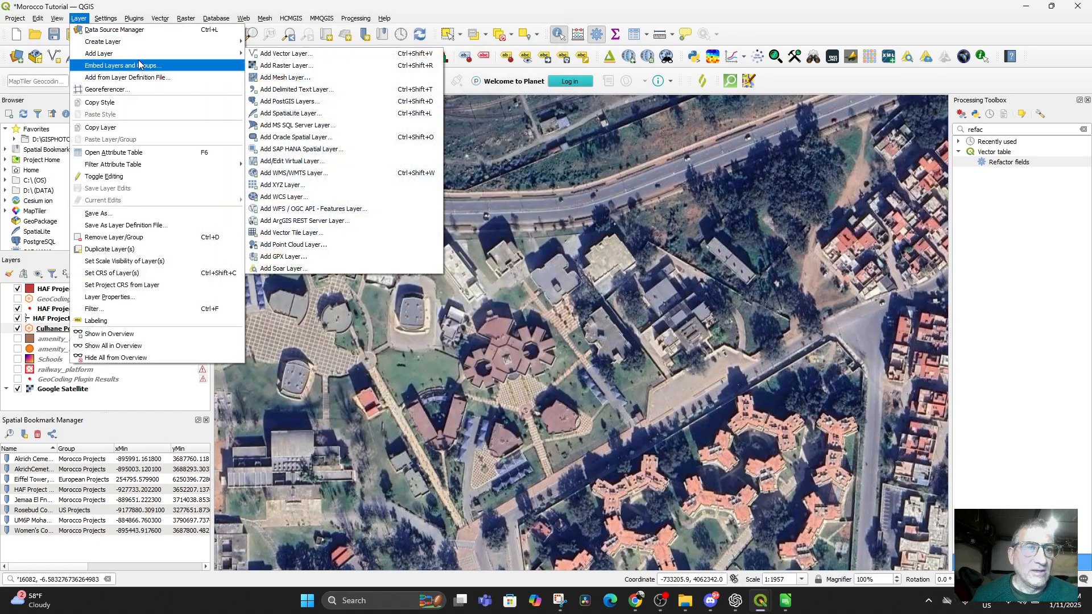
{"action": "left_click", "coordinate": [322, 55]}
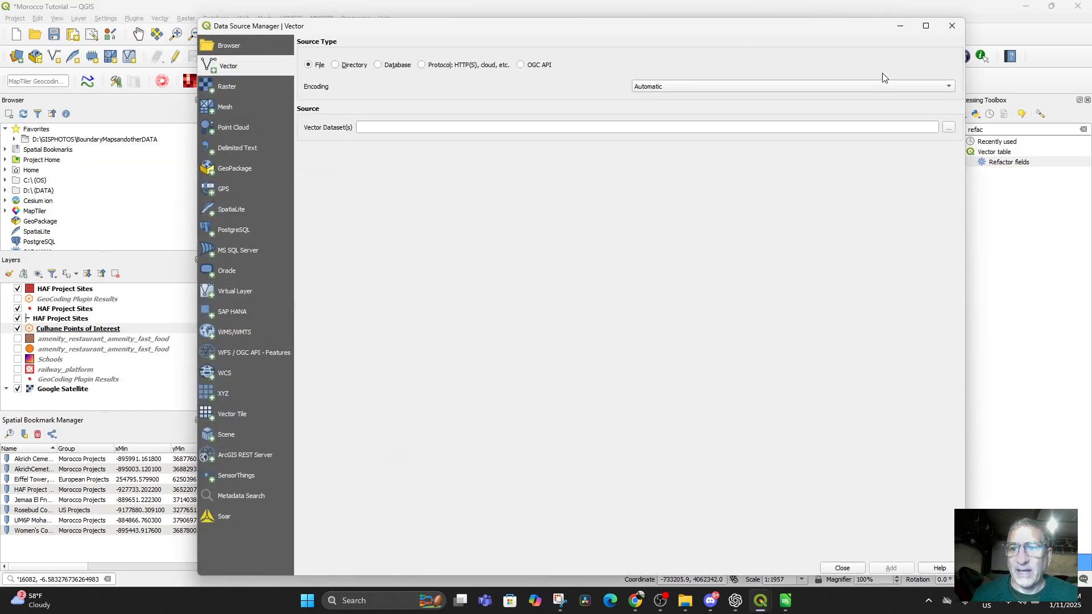
{"action": "left_click", "coordinate": [947, 129]}
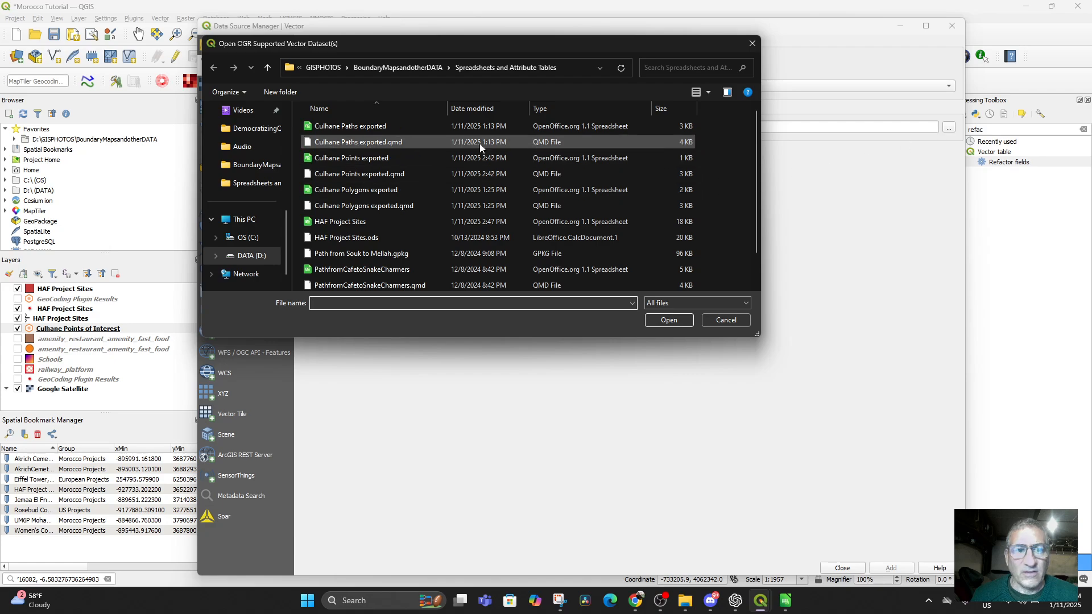
{"action": "scroll", "coordinate": [388, 234], "scroll_direction": "down", "scroll_amount": 1}
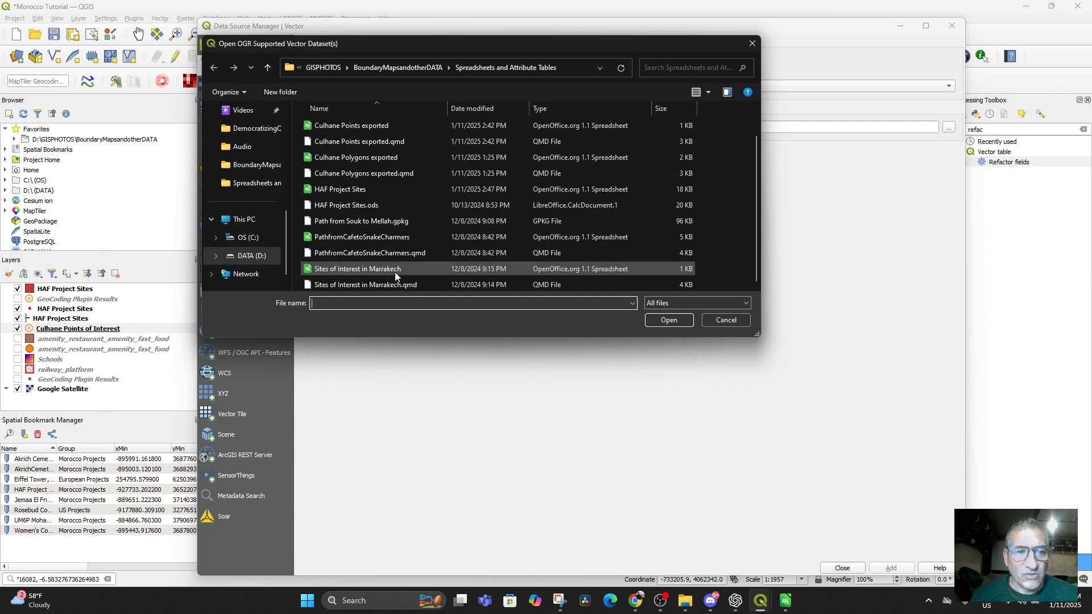
{"action": "scroll", "coordinate": [394, 267], "scroll_direction": "up", "scroll_amount": 1}
{"action": "scroll", "coordinate": [394, 265], "scroll_direction": "down", "scroll_amount": 1}
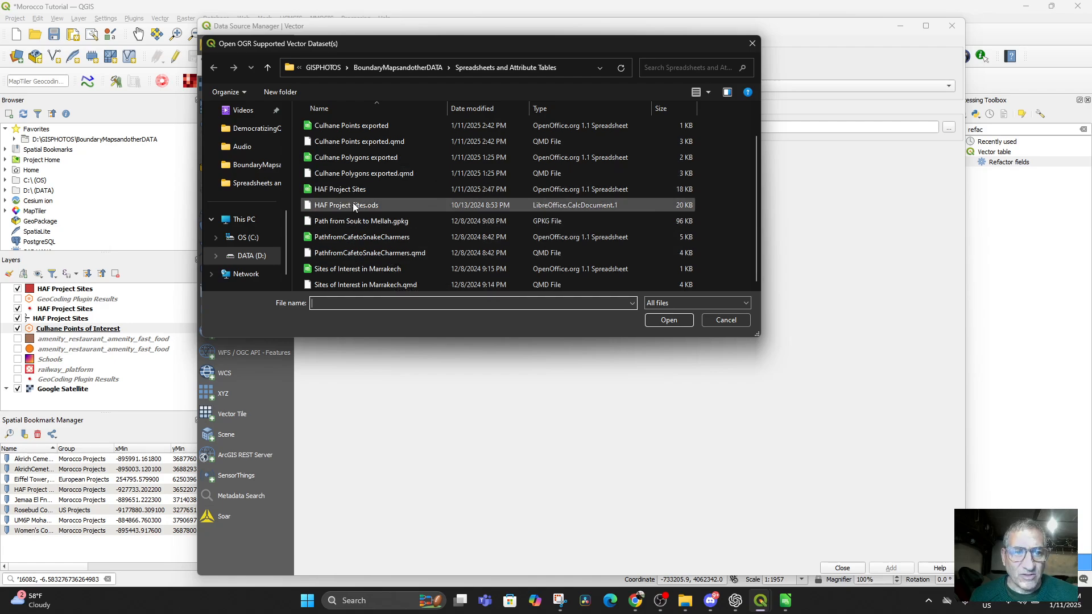
{"action": "left_click", "coordinate": [716, 317]}
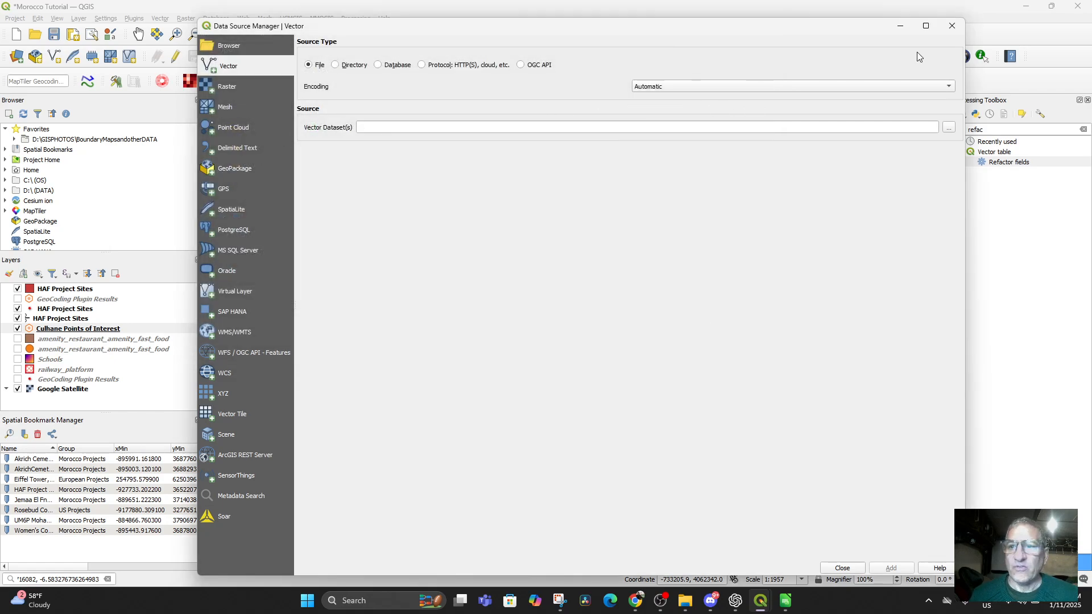
{"action": "left_click", "coordinate": [951, 25]}
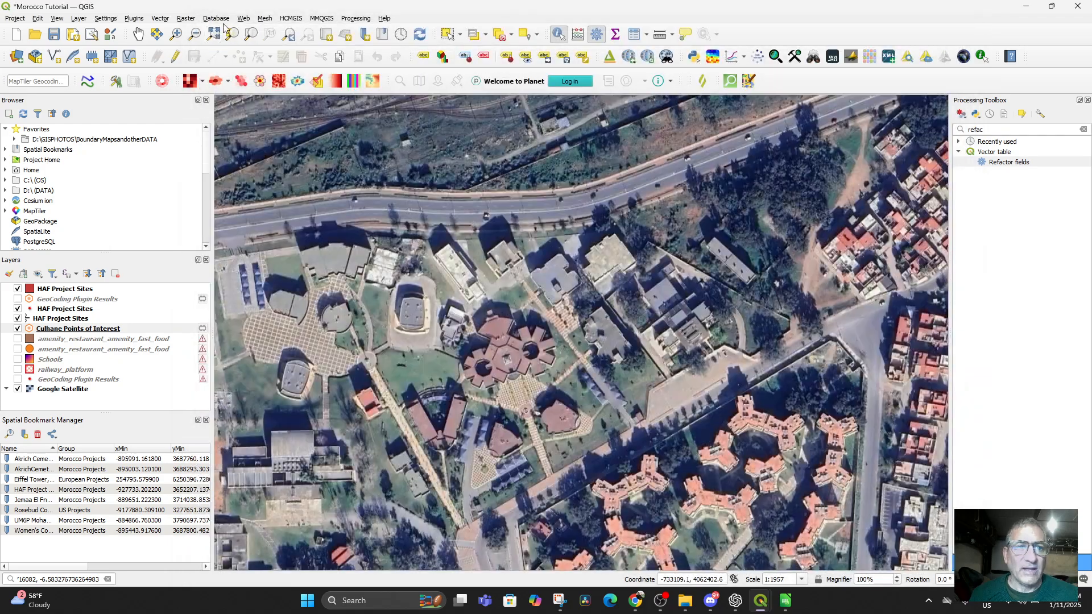
{"action": "left_click", "coordinate": [78, 19]}
{"action": "mouse_move", "coordinate": [136, 57]}
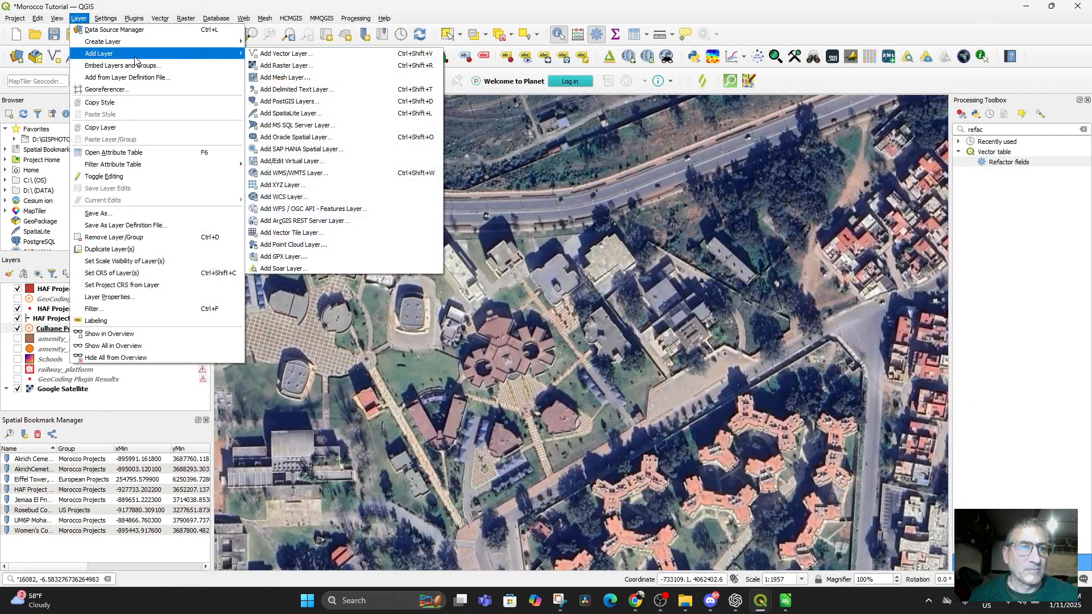
{"action": "left_click", "coordinate": [319, 58]}
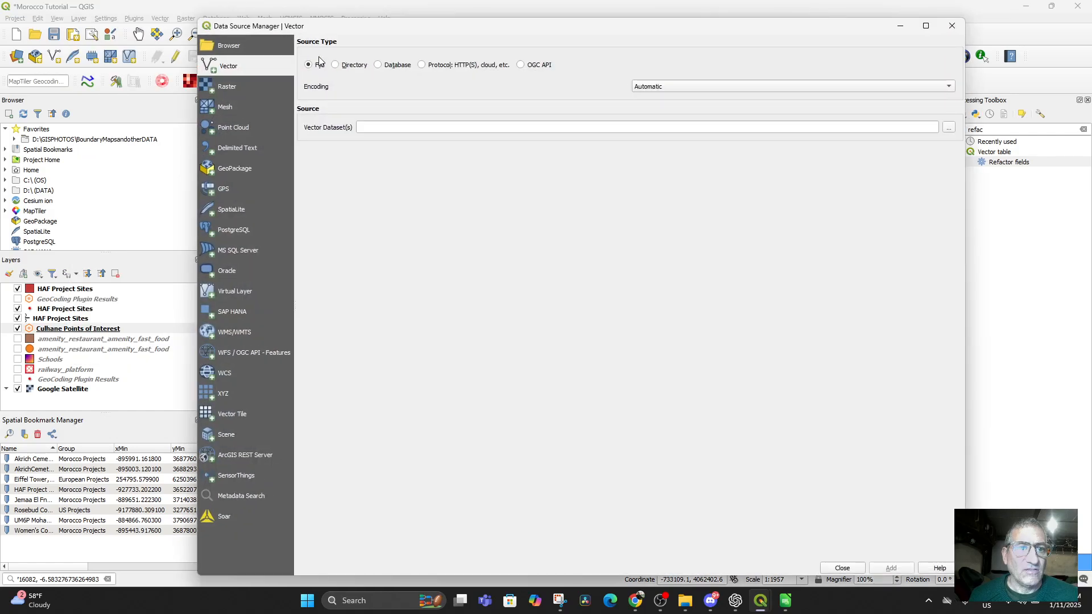
{"action": "left_click", "coordinate": [966, 28]}
Start a new GeoPackage layer with its database in Spreadsheets and Attribute Tables, named with the points layer's surname followed by "Polygons of Interest"
{"action": "left_click", "coordinate": [80, 19]}
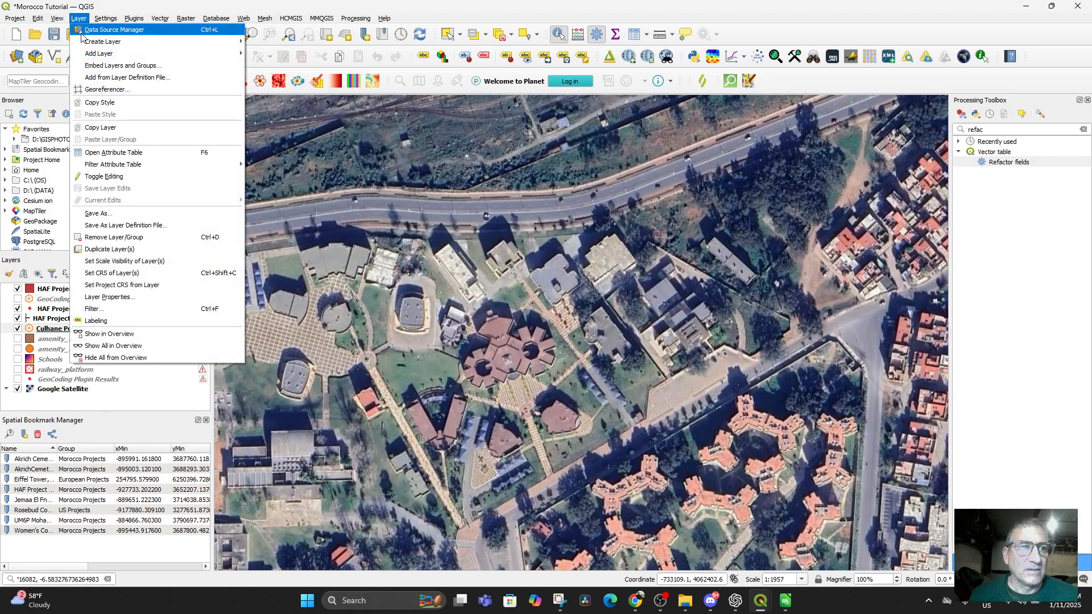
{"action": "mouse_move", "coordinate": [119, 54]}
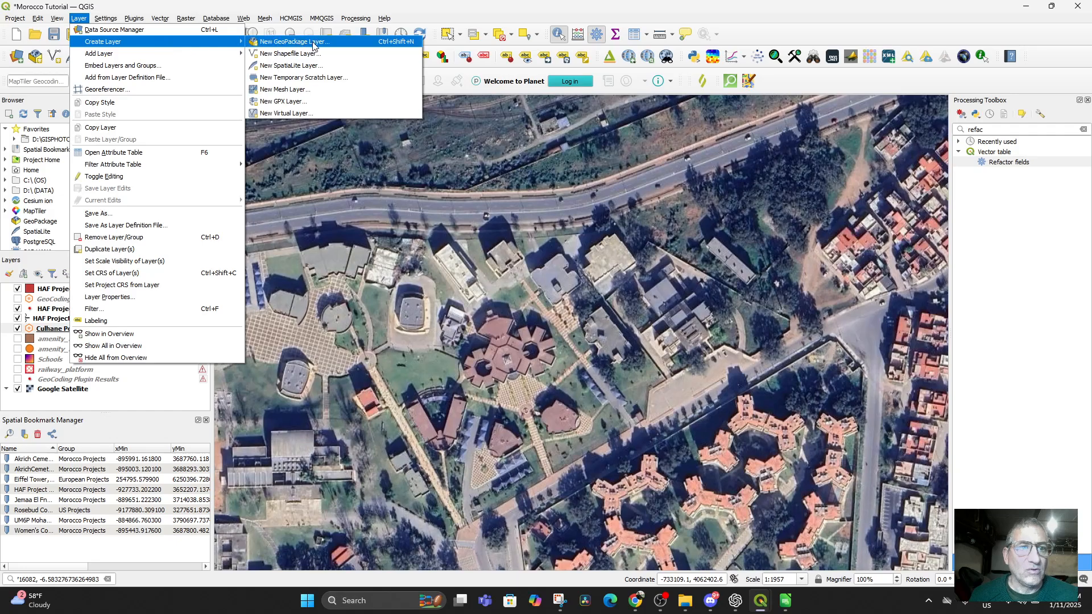
{"action": "left_click", "coordinate": [314, 44]}
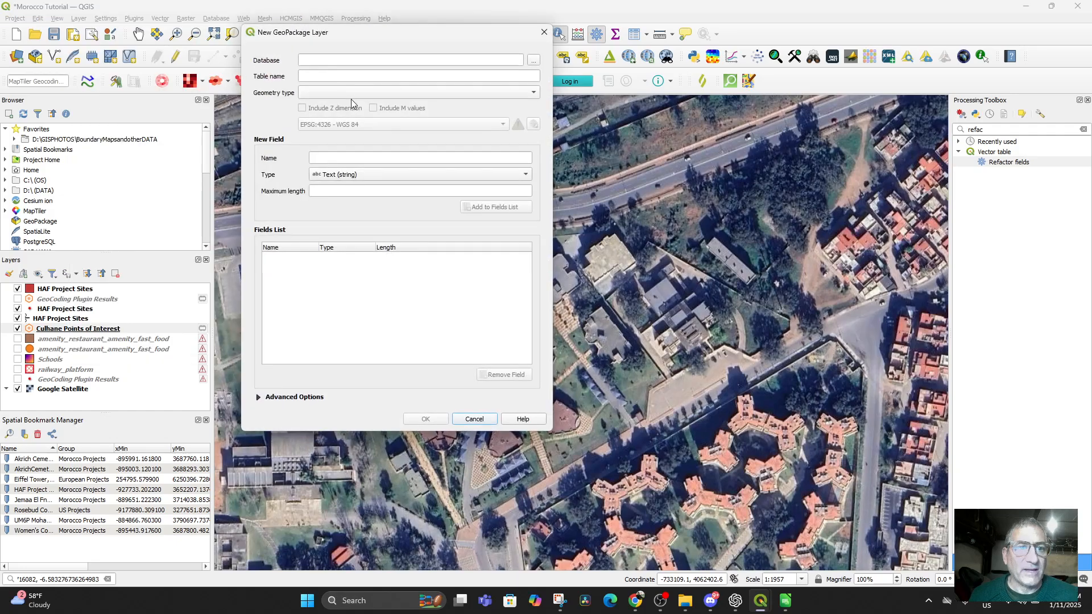
{"action": "left_click", "coordinate": [327, 61]}
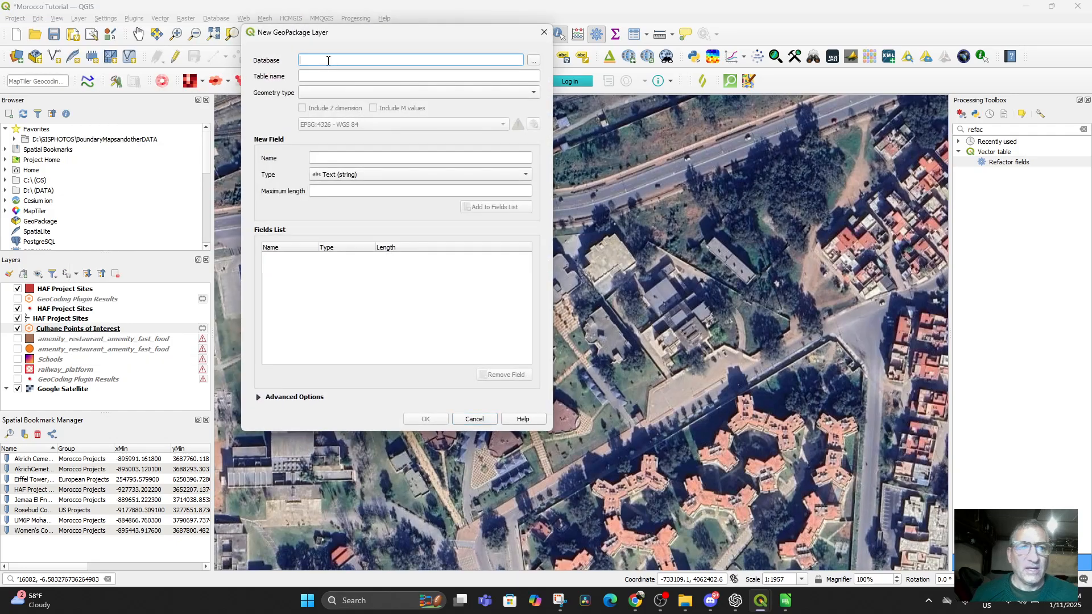
{"action": "left_click", "coordinate": [533, 60]}
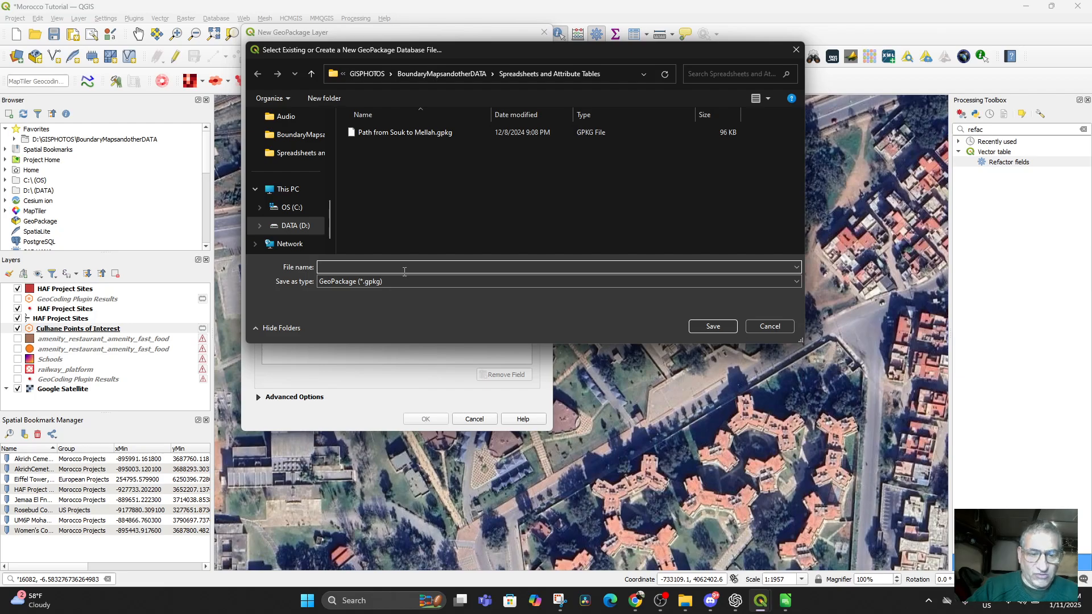
{"action": "type", "text": "Culhane "}
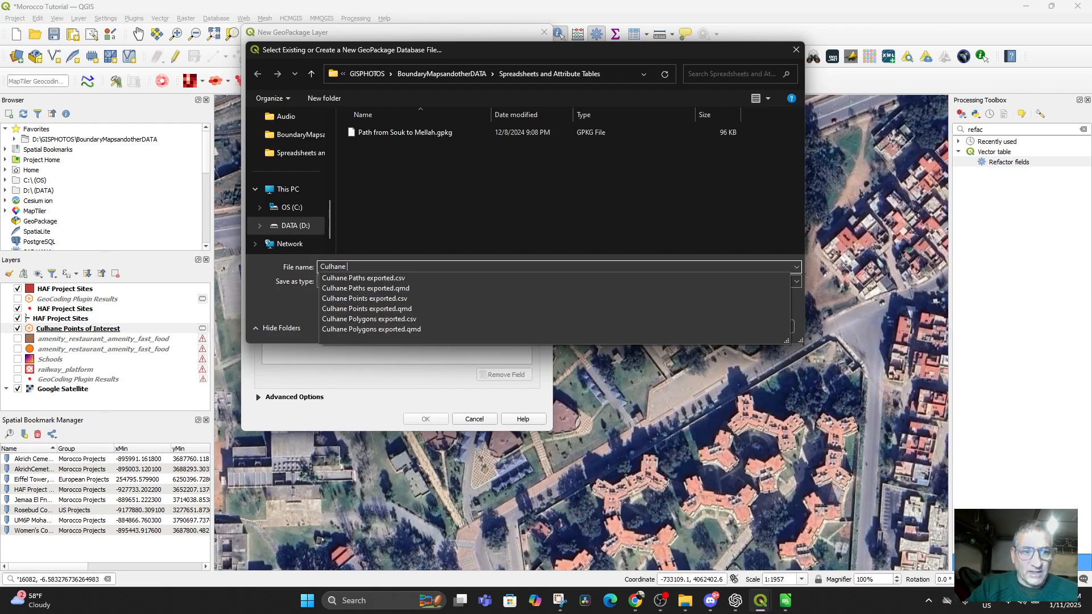
{"action": "type", "text": "Polygons "}
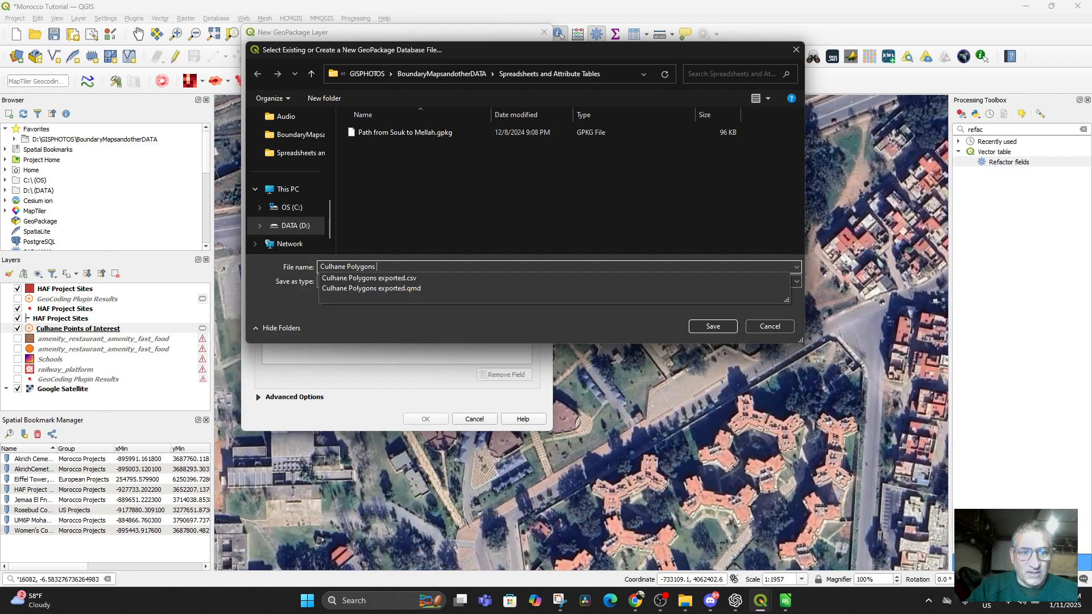
{"action": "type", "text": "of "}
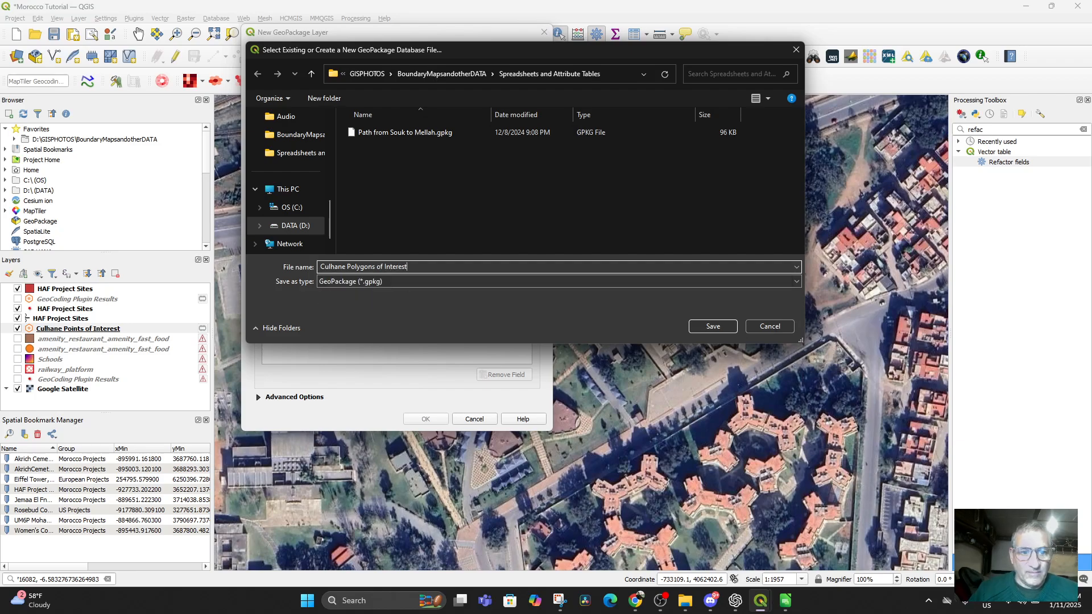
{"action": "type", "text": "Interest"}
{"action": "left_click", "coordinate": [715, 326]}
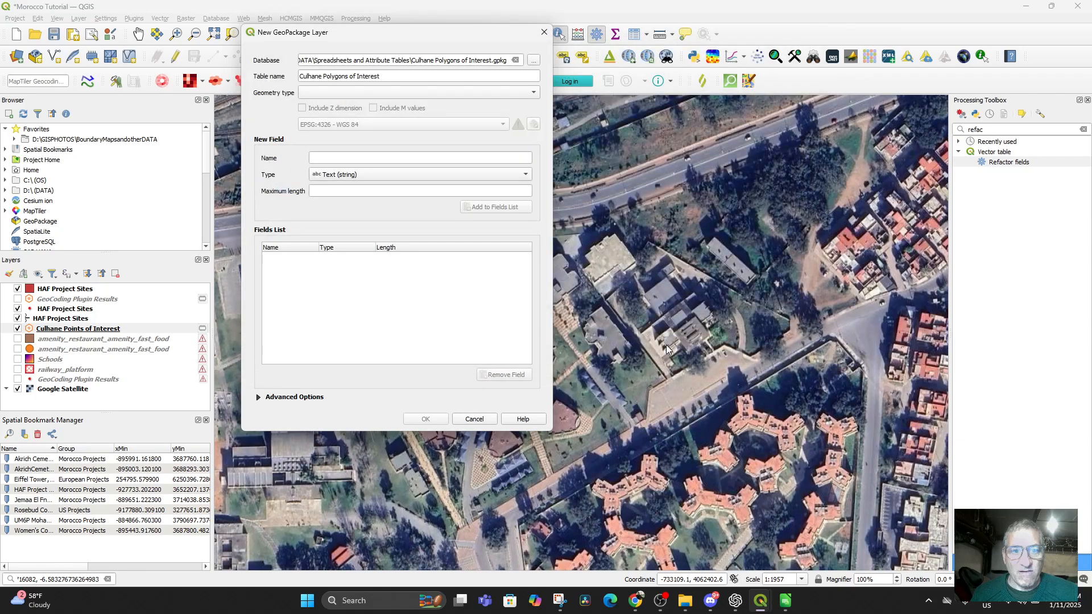
Add two text fields called Name and WKT to the new GeoPackage layer's field list
{"action": "left_click", "coordinate": [385, 161]}
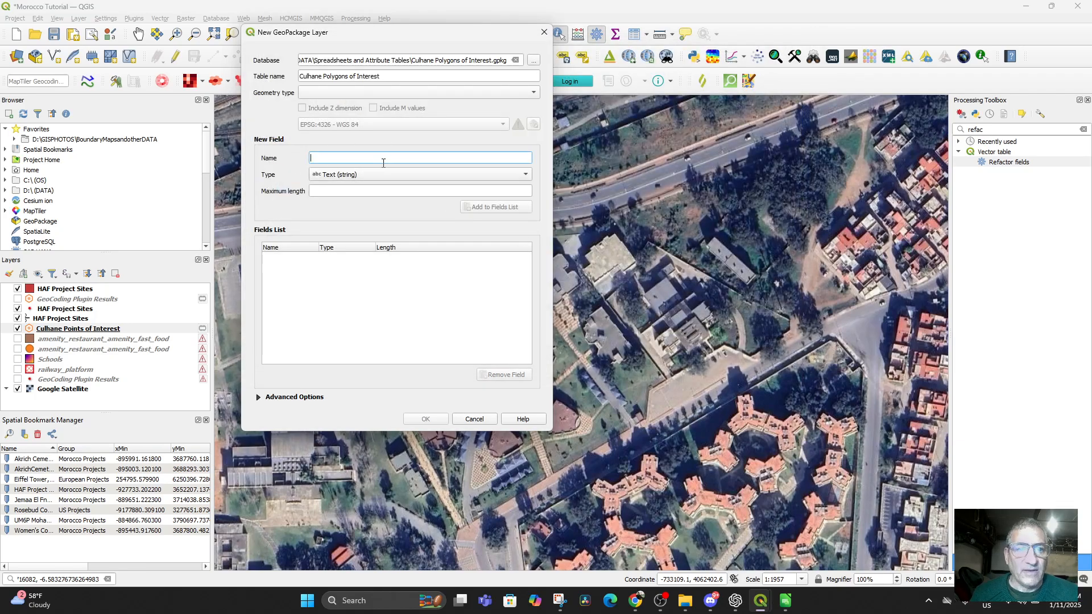
{"action": "type", "text": "Name"}
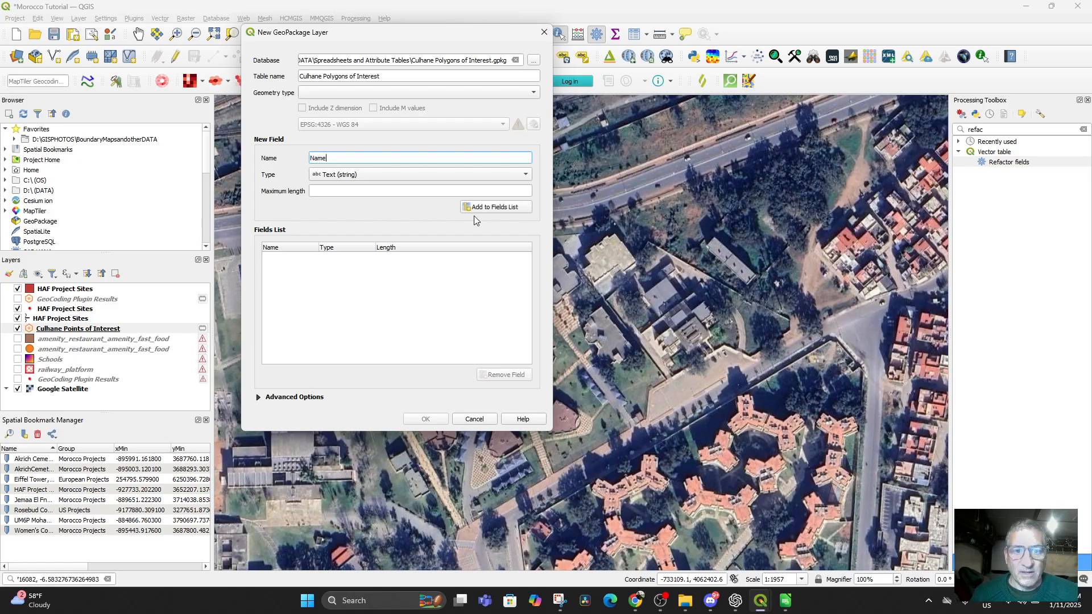
{"action": "left_click", "coordinate": [476, 209]}
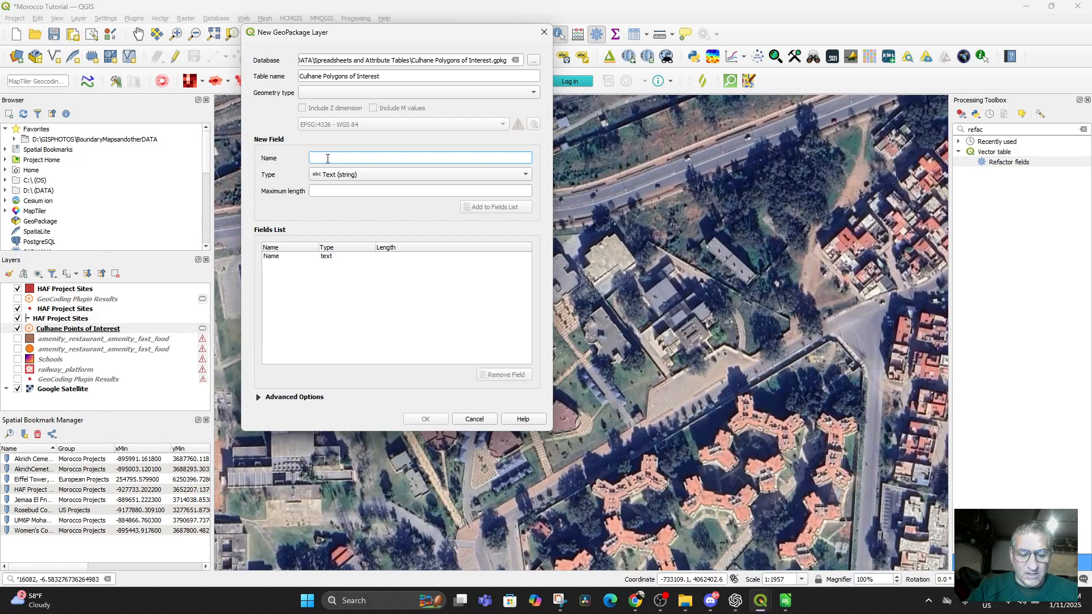
{"action": "type", "text": "WKT"}
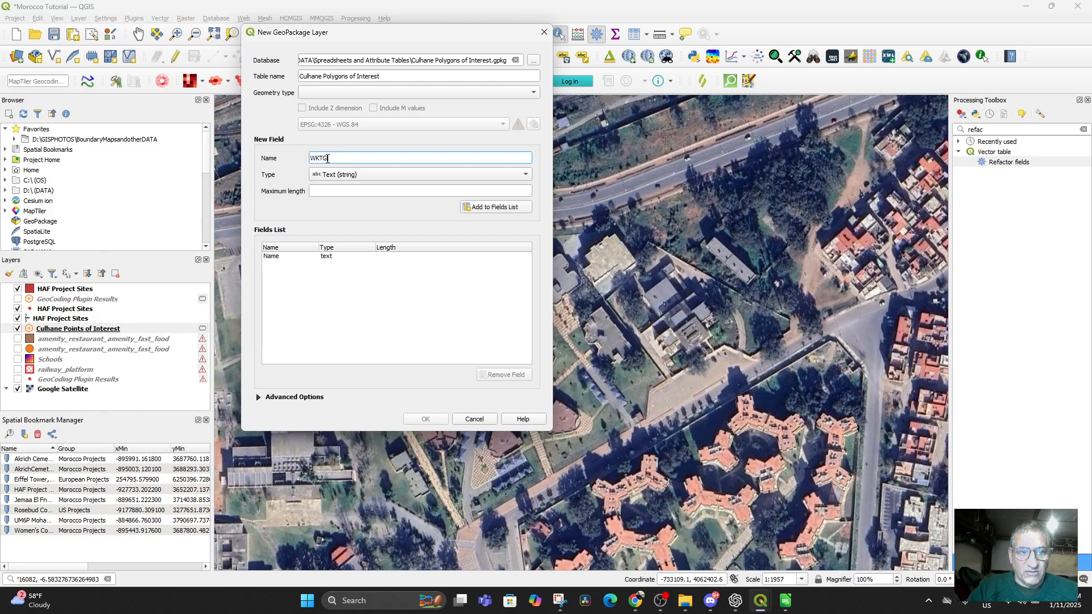
{"action": "left_click", "coordinate": [475, 207]}
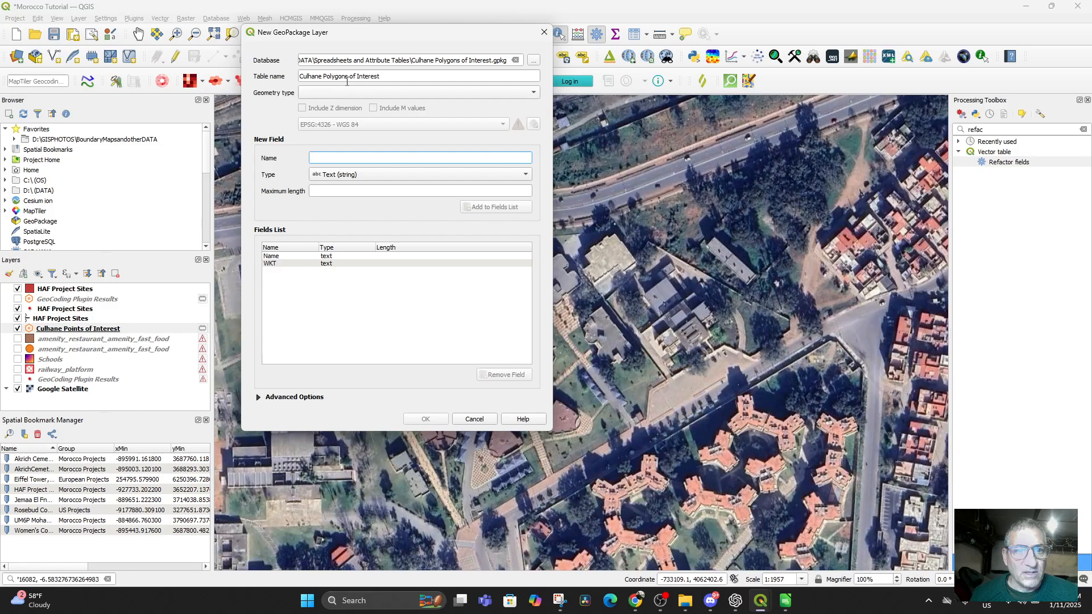
Set the layer's geometry type to Polygon, keep EPSG:4326 - WGS 84, and create the layer
{"action": "left_click", "coordinate": [423, 91]}
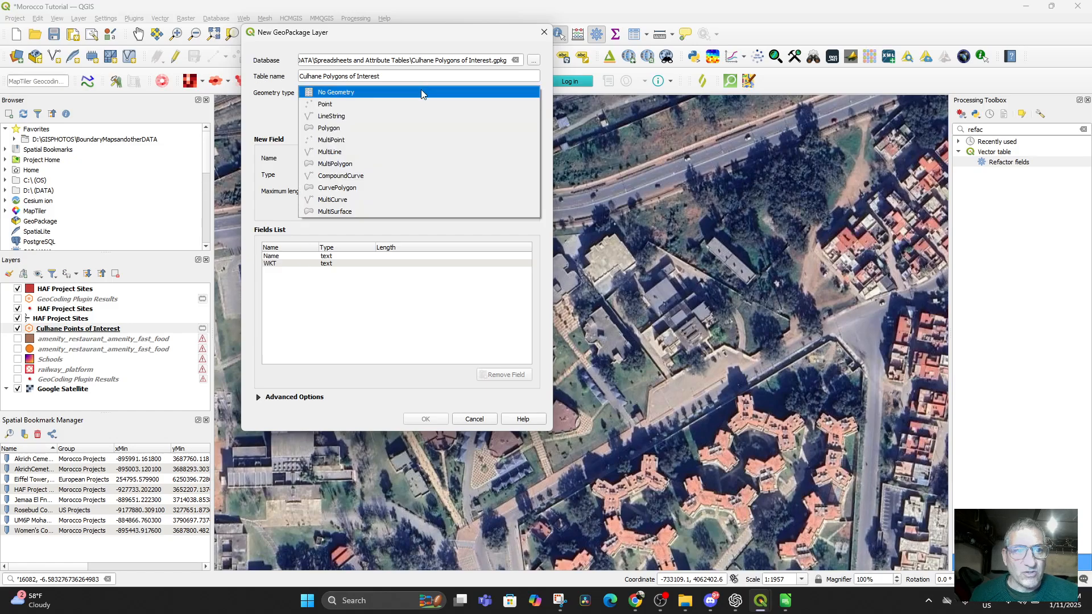
{"action": "left_click", "coordinate": [355, 130]}
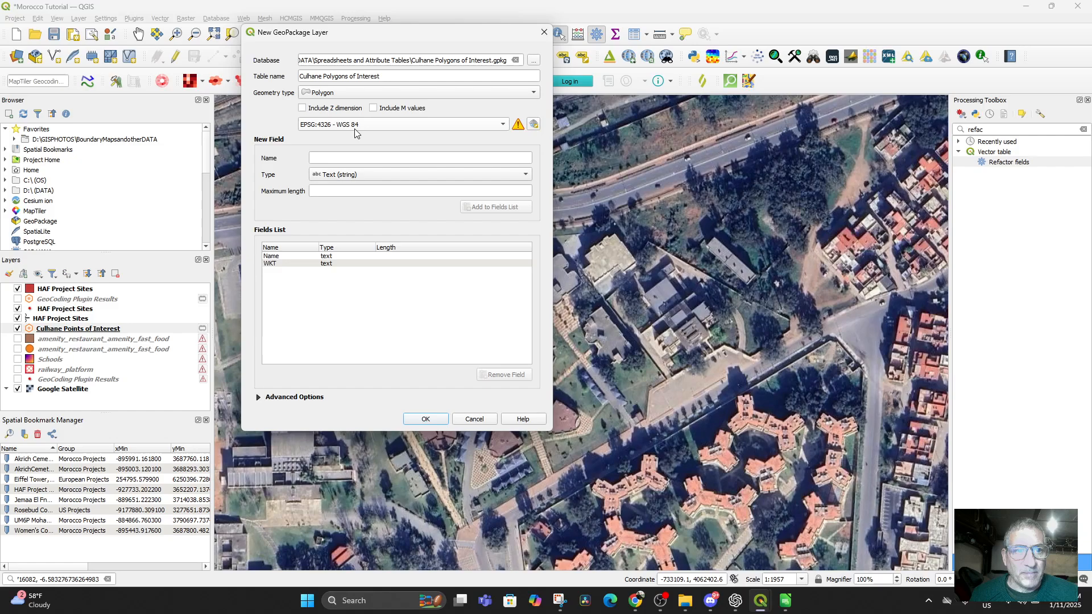
{"action": "left_click", "coordinate": [425, 419]}
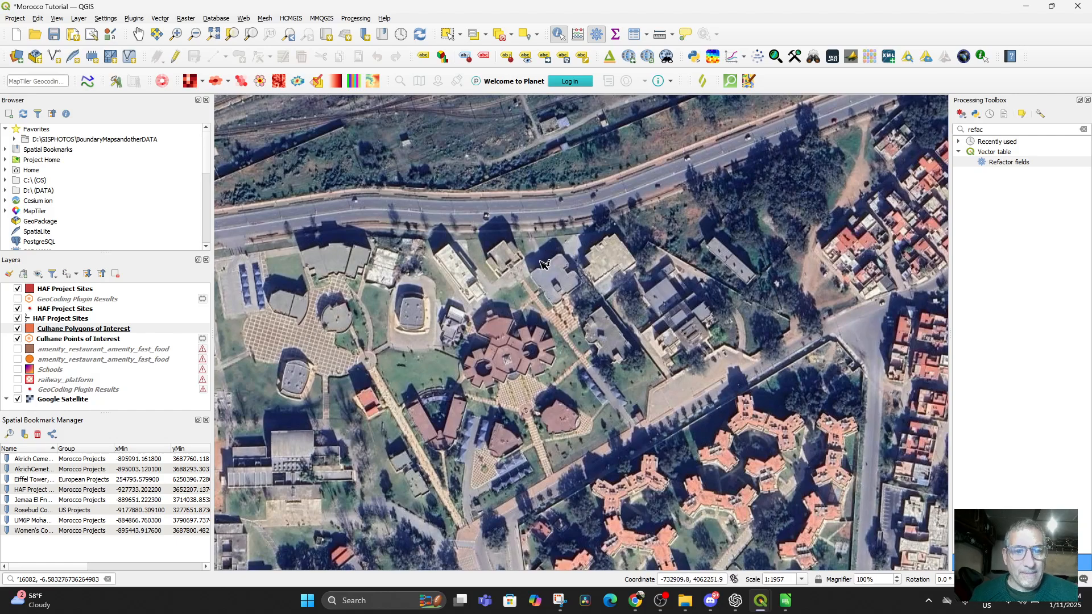
Put the new polygons layer in edit mode and digitize a four-sided polygon over the pale square-roofed building near the campus's northern road
{"action": "left_click", "coordinate": [81, 331]}
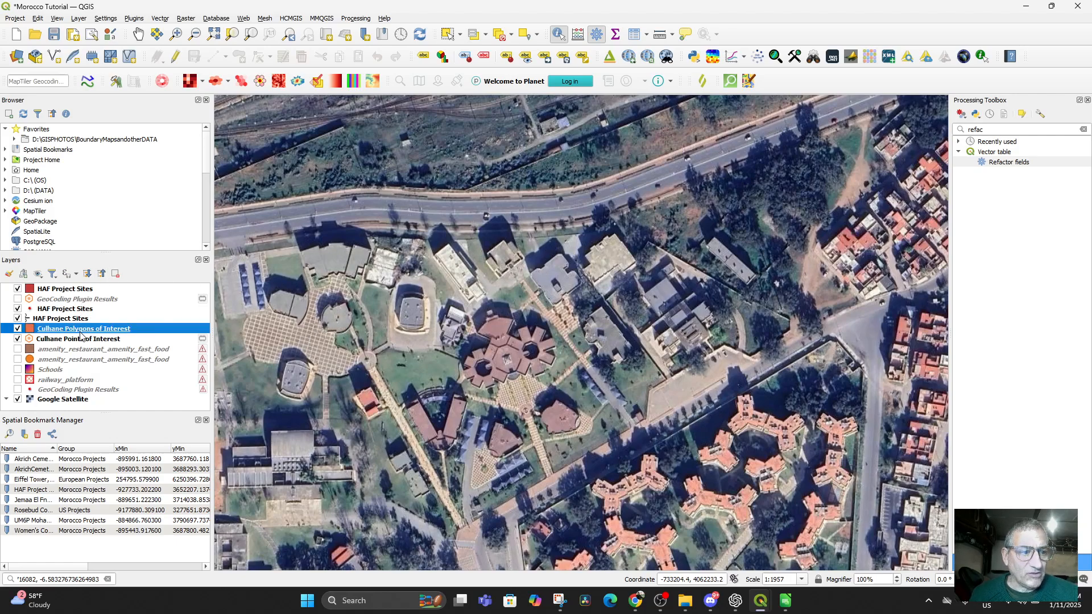
{"action": "left_click", "coordinate": [175, 58]}
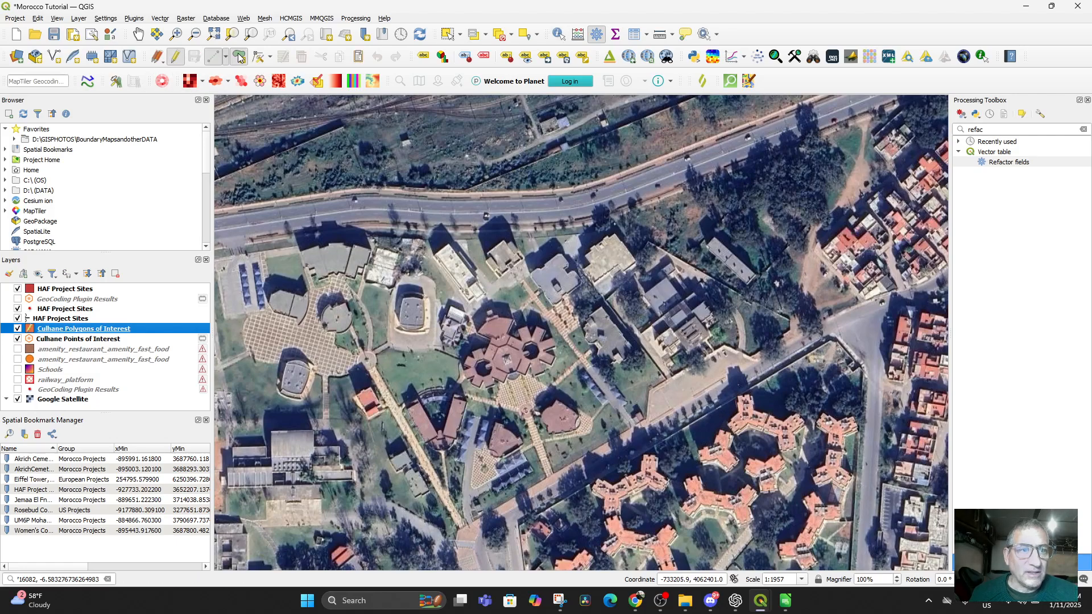
{"action": "left_click", "coordinate": [239, 56]}
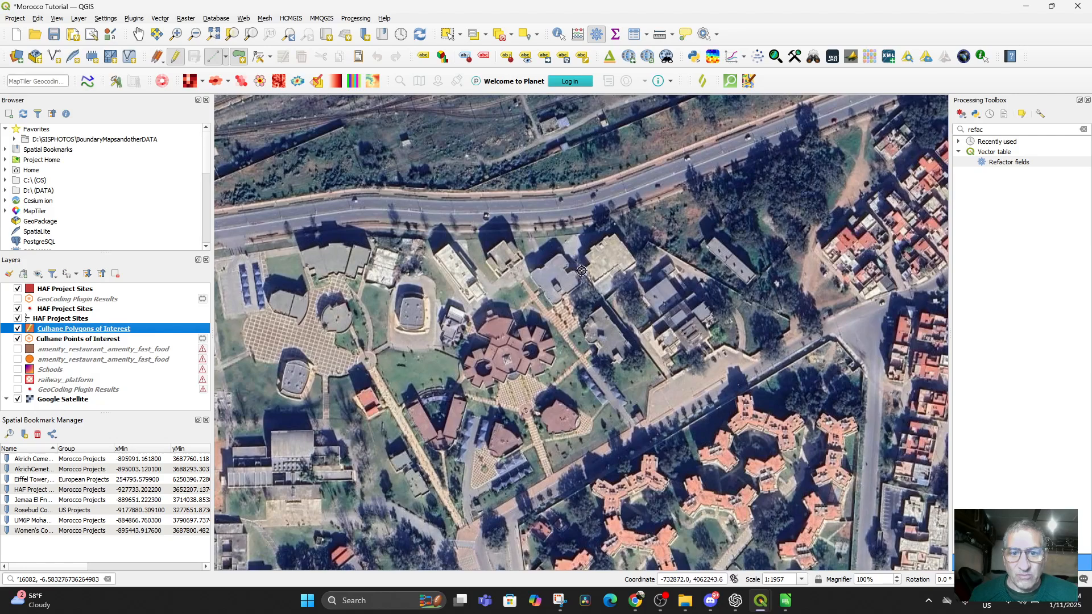
{"action": "left_click", "coordinate": [581, 271]}
{"action": "left_click", "coordinate": [576, 259]}
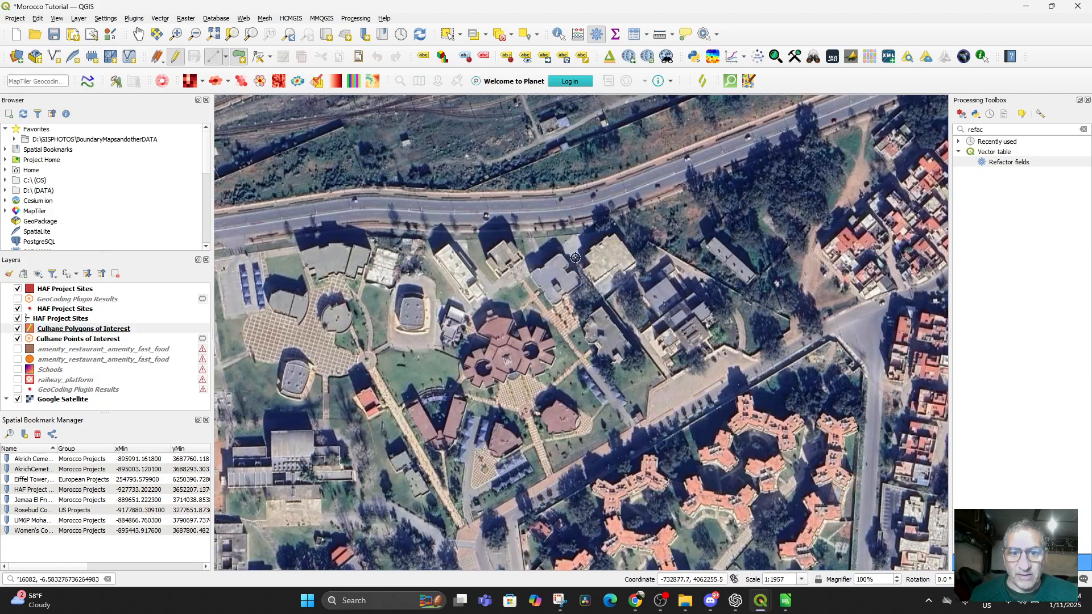
{"action": "left_click", "coordinate": [616, 230]}
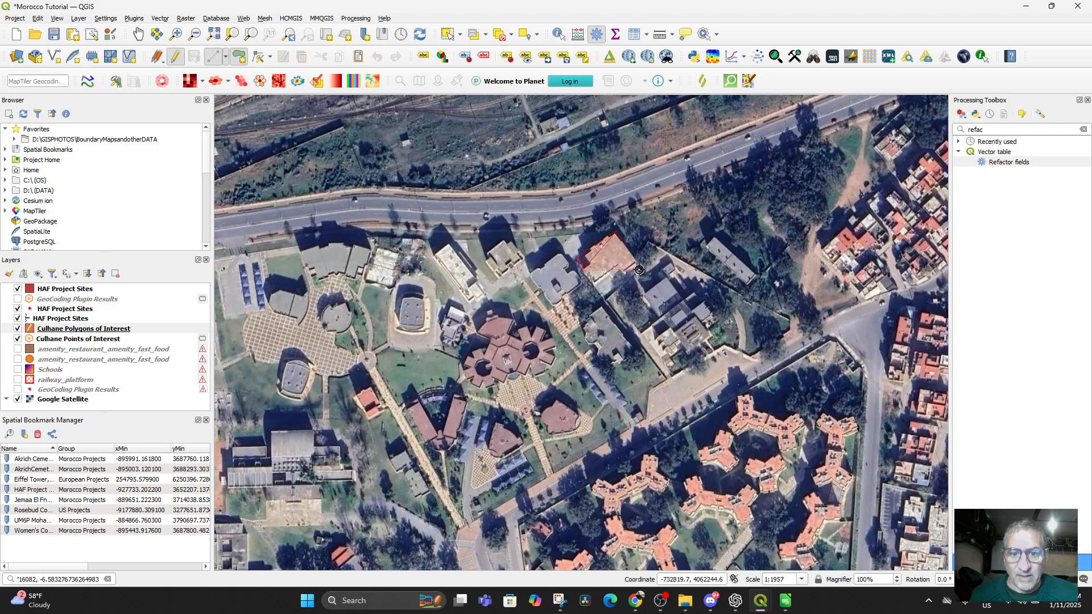
{"action": "left_click", "coordinate": [637, 269]}
{"action": "left_click", "coordinate": [607, 297]}
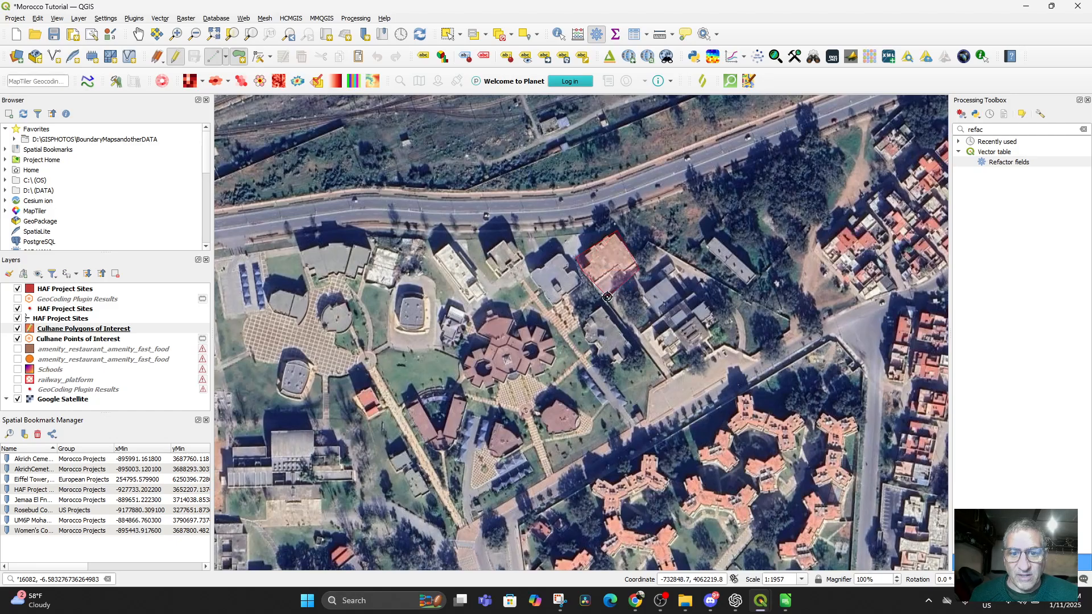
{"action": "right_click", "coordinate": [607, 297]}
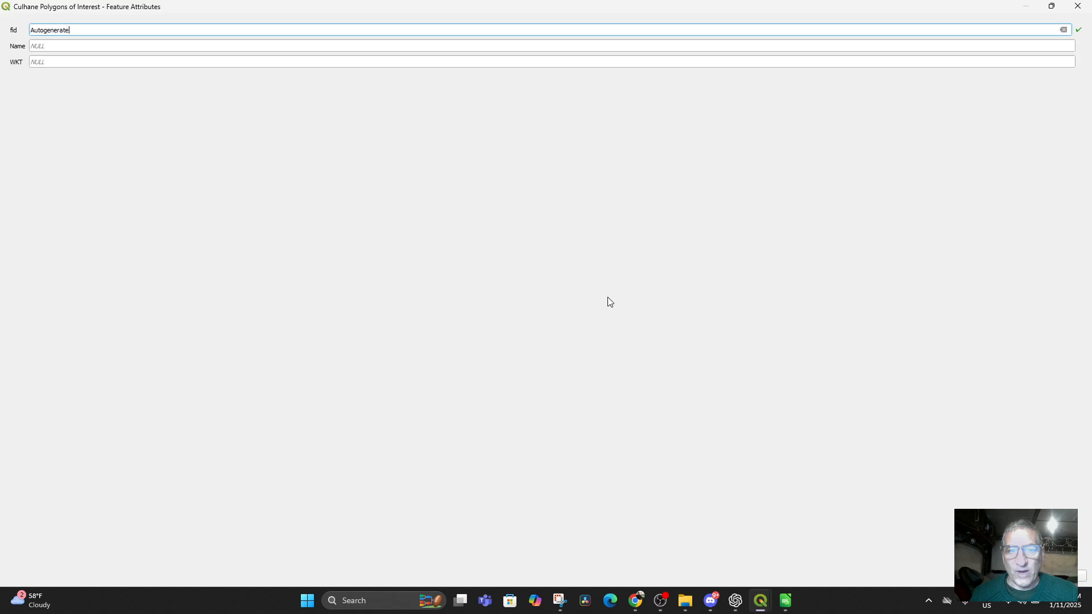
Enter Faculty of Applied Sciences Ibn Tofail as the polygon's Name, leave WKT empty and accept the feature attributes
{"action": "left_click", "coordinate": [91, 45]}
{"action": "type", "text": "F"}
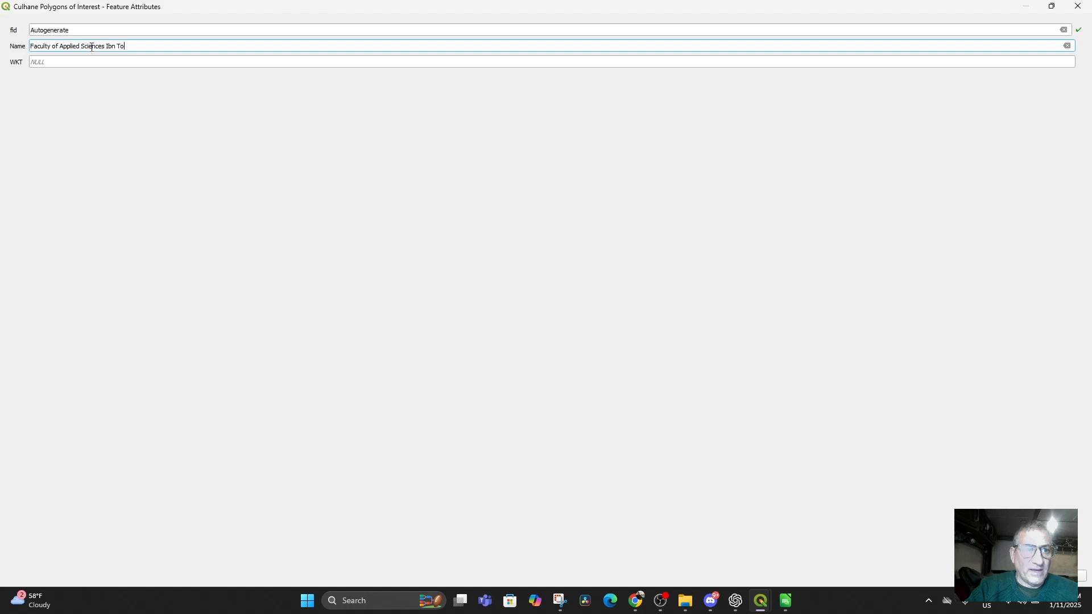
{"action": "left_click", "coordinate": [68, 60]}
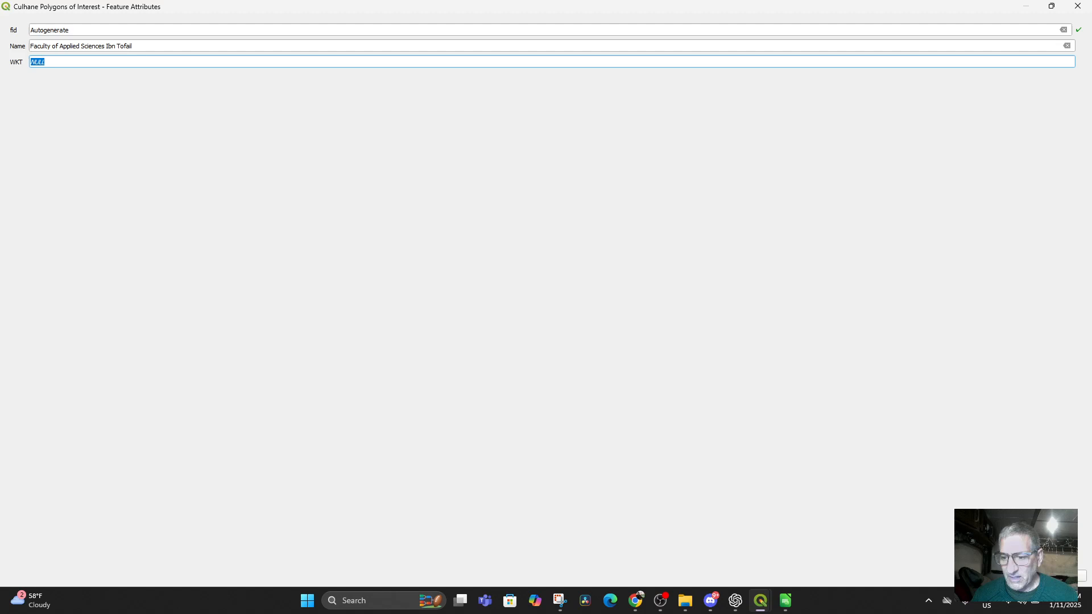
{"action": "key", "text": "Return"}
{"action": "scroll", "coordinate": [581, 282], "scroll_direction": "down", "scroll_amount": 1}
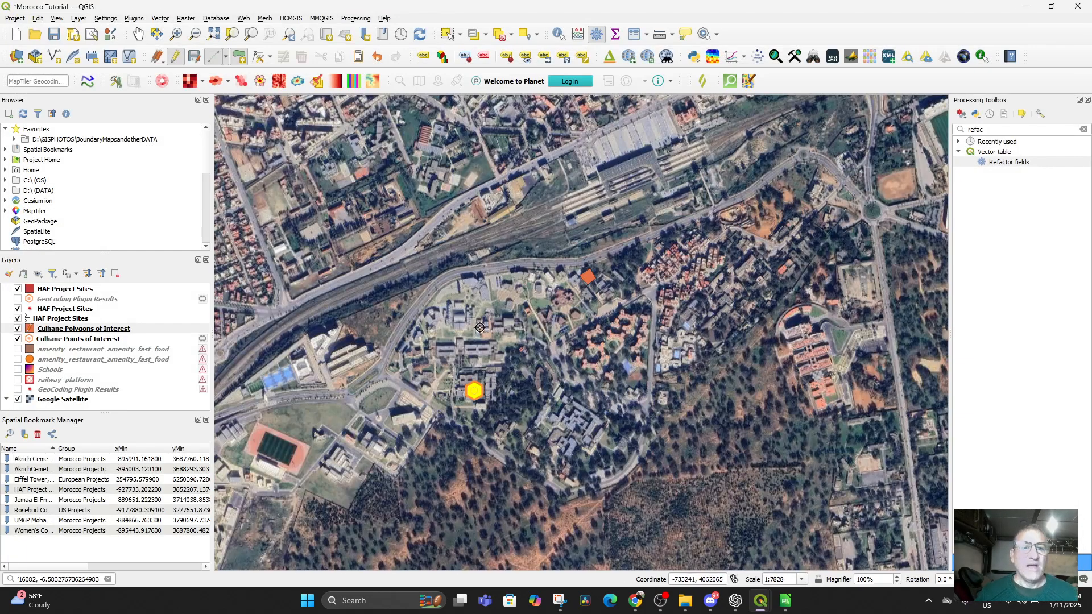
{"action": "left_click_drag", "start_coordinate": [554, 426], "coordinate": [580, 433]}
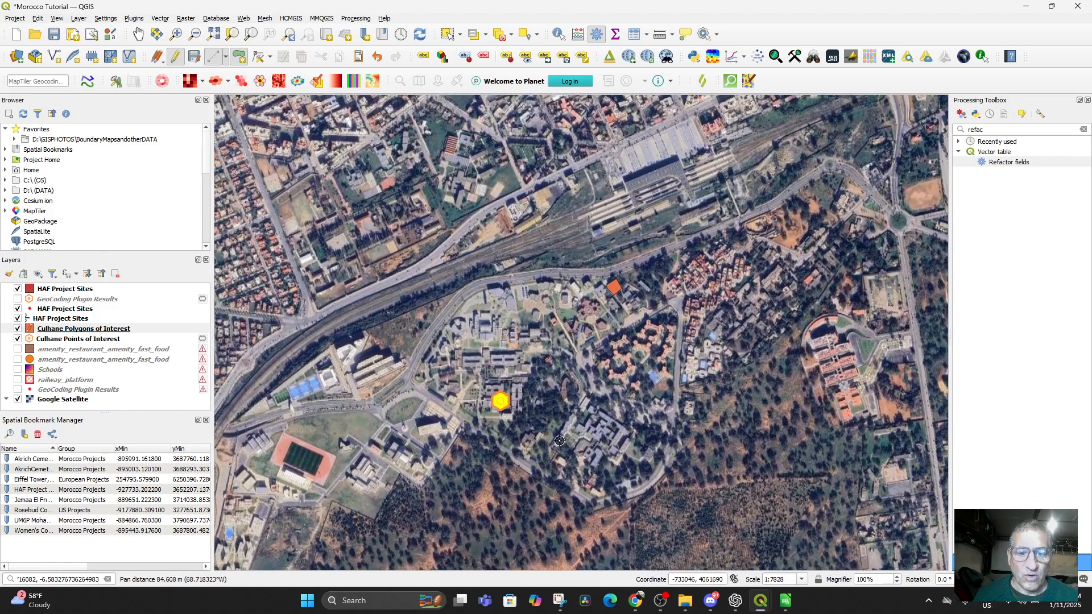
{"action": "scroll", "coordinate": [568, 435], "scroll_direction": "up", "scroll_amount": 2}
{"action": "left_click_drag", "start_coordinate": [422, 303], "coordinate": [583, 542]}
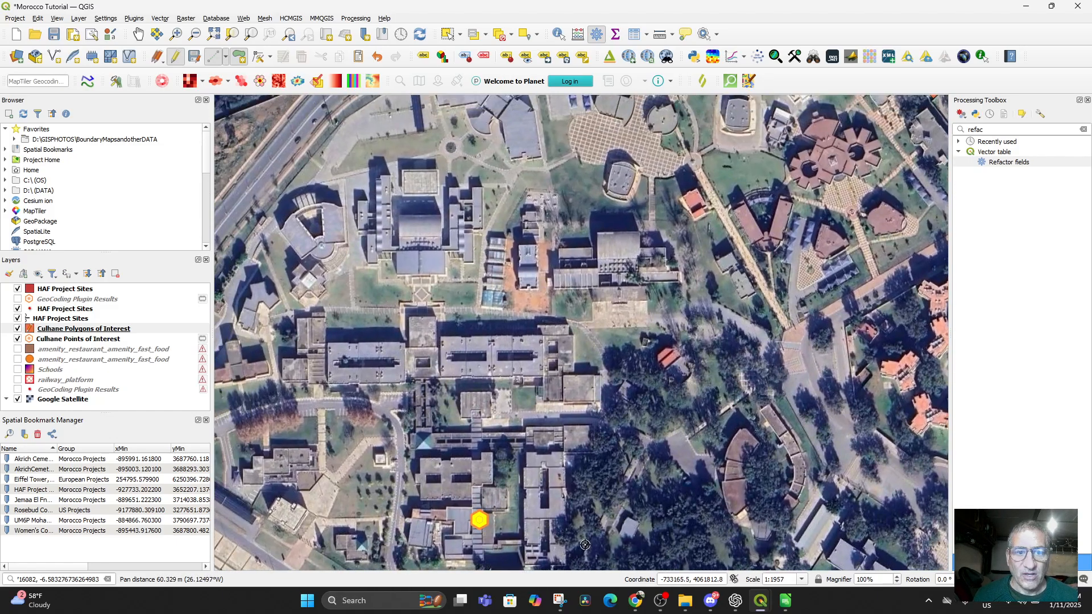
{"action": "scroll", "coordinate": [580, 511], "scroll_direction": "down", "scroll_amount": 1}
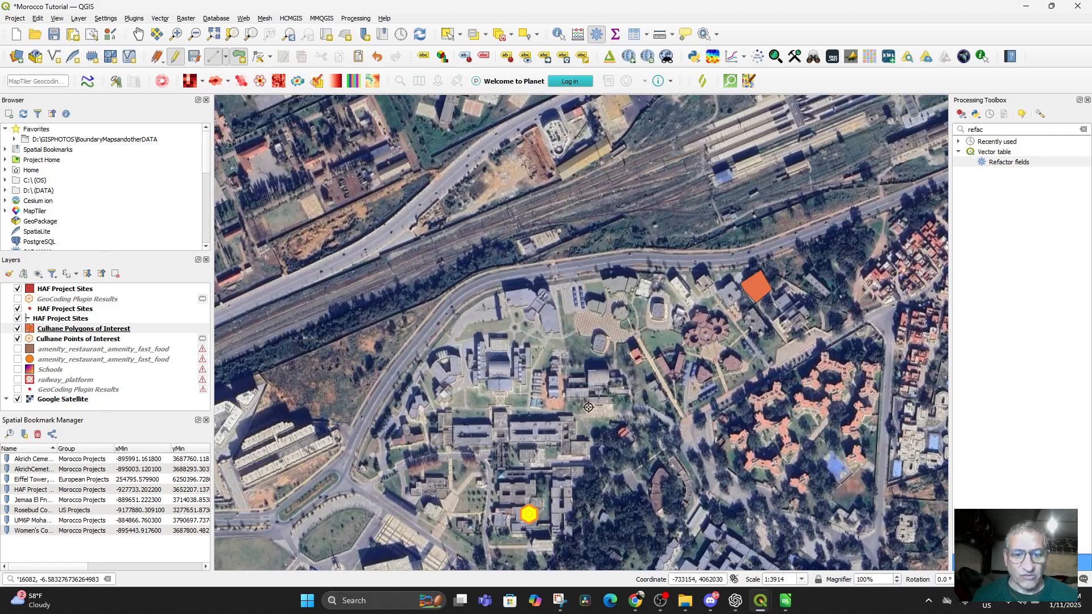
{"action": "left_click_drag", "start_coordinate": [529, 405], "coordinate": [528, 343]}
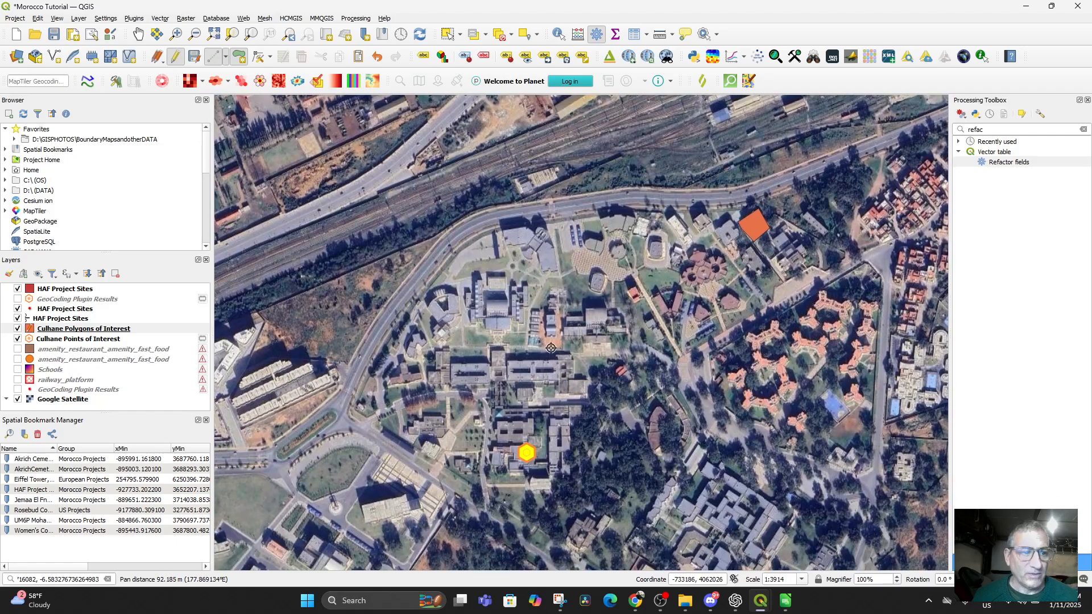
Start a new GeoPackage layer in a file named with the owner's surname plus Paths of Interest, using LineString geometry with Z dimension
{"action": "left_click", "coordinate": [78, 19]}
{"action": "mouse_move", "coordinate": [142, 41]}
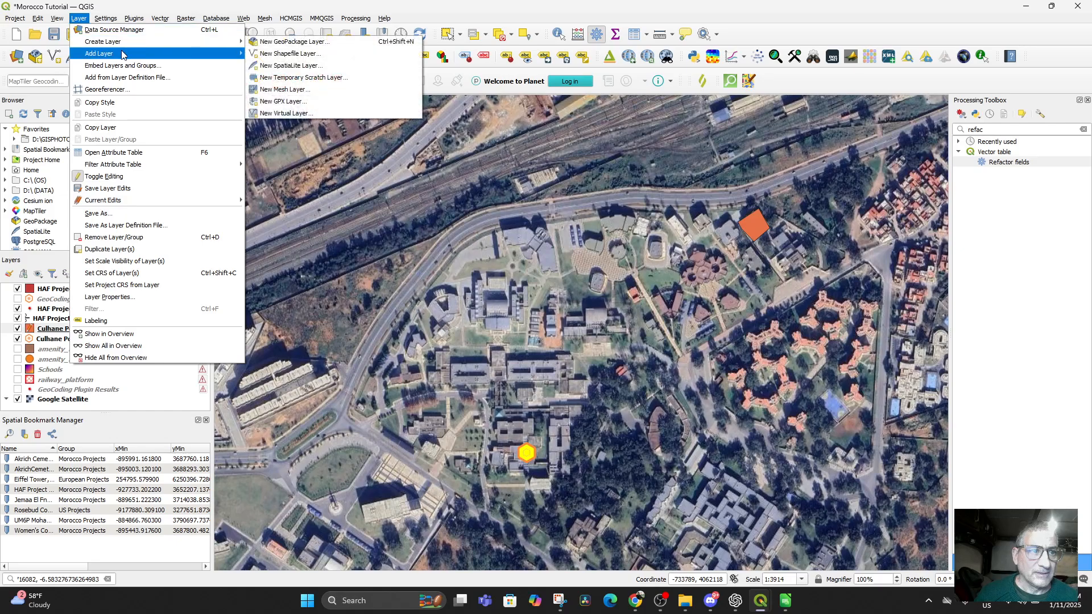
{"action": "left_click", "coordinate": [310, 42]}
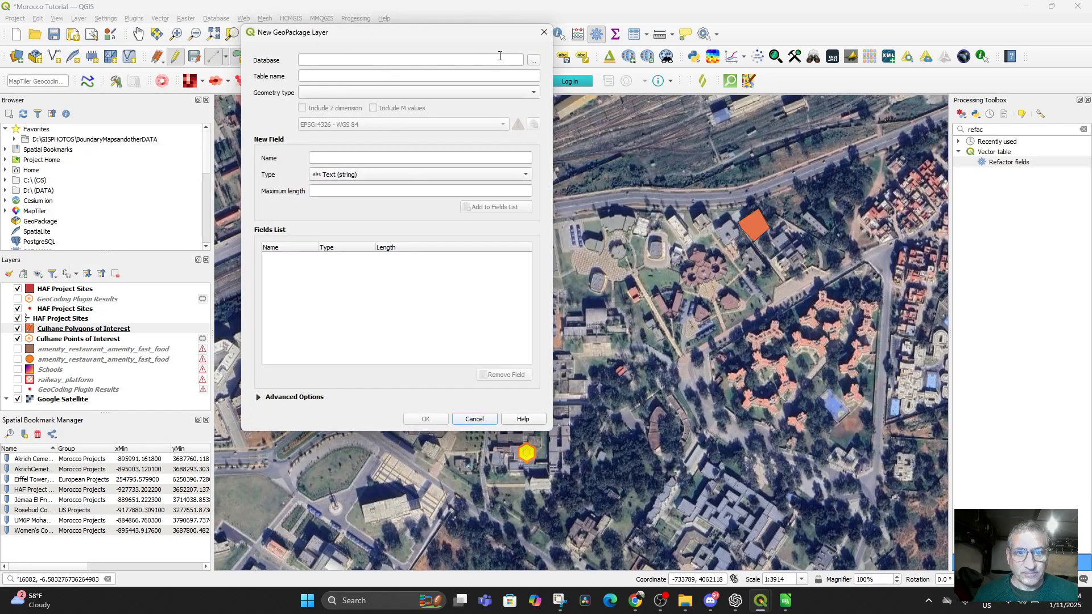
{"action": "left_click", "coordinate": [533, 61]}
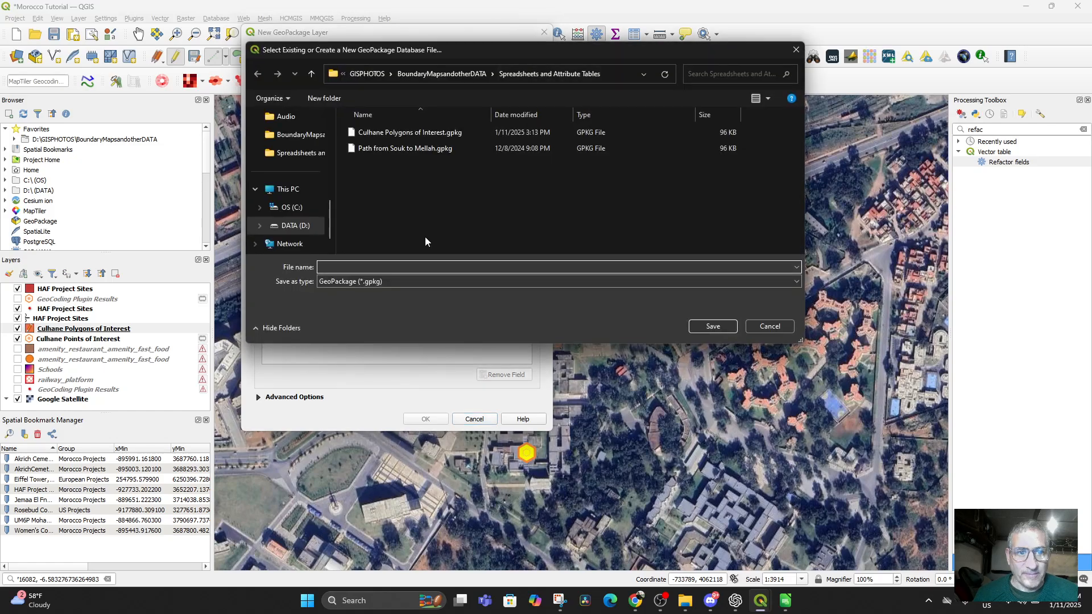
{"action": "type", "text": "C"}
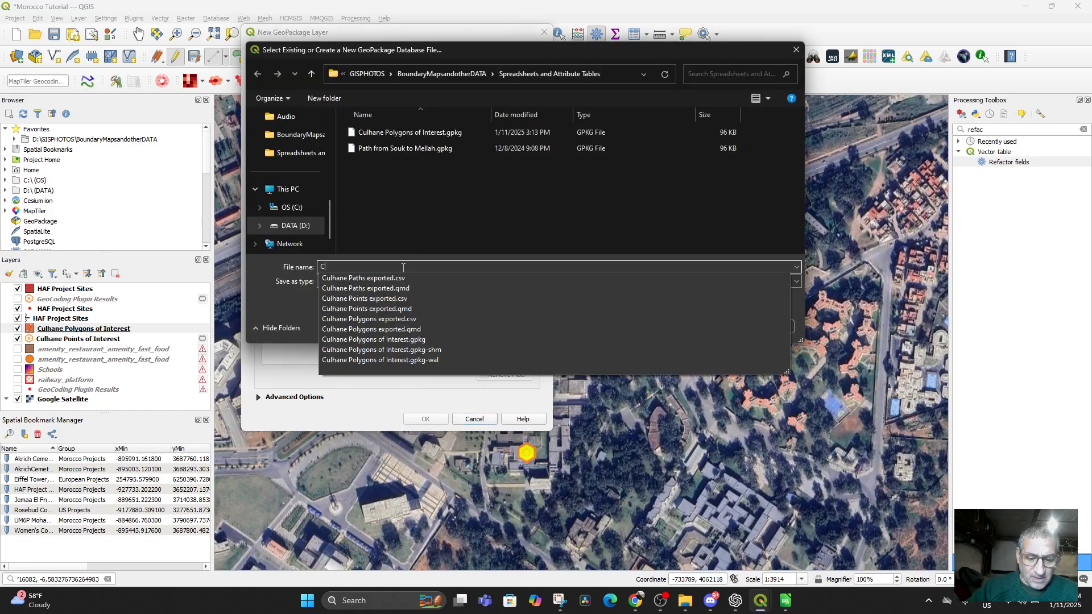
{"action": "type", "text": "ulhane Pa"}
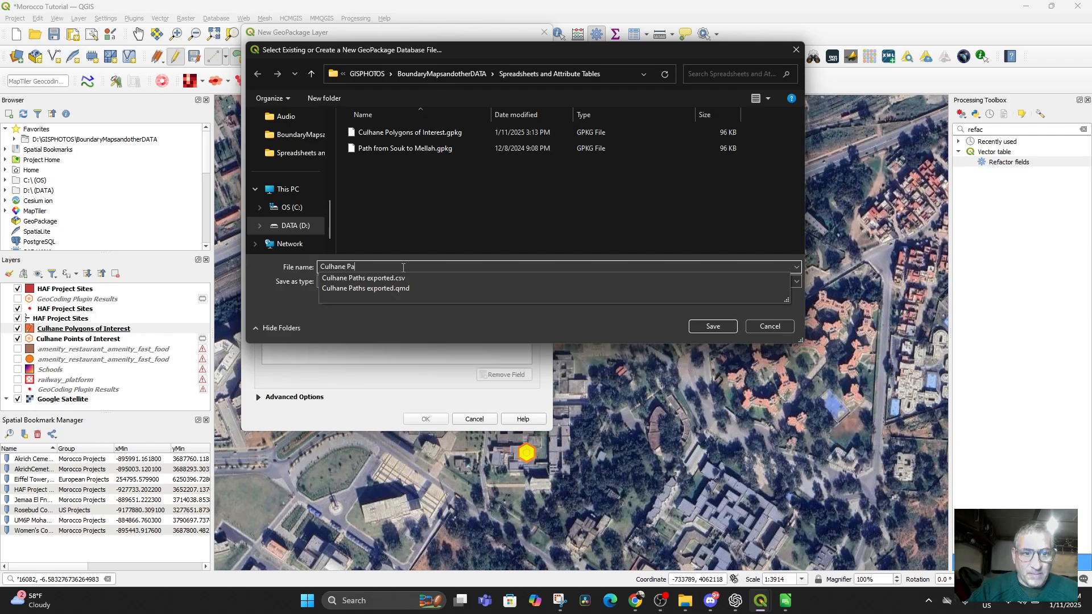
{"action": "type", "text": "ths of Interest"}
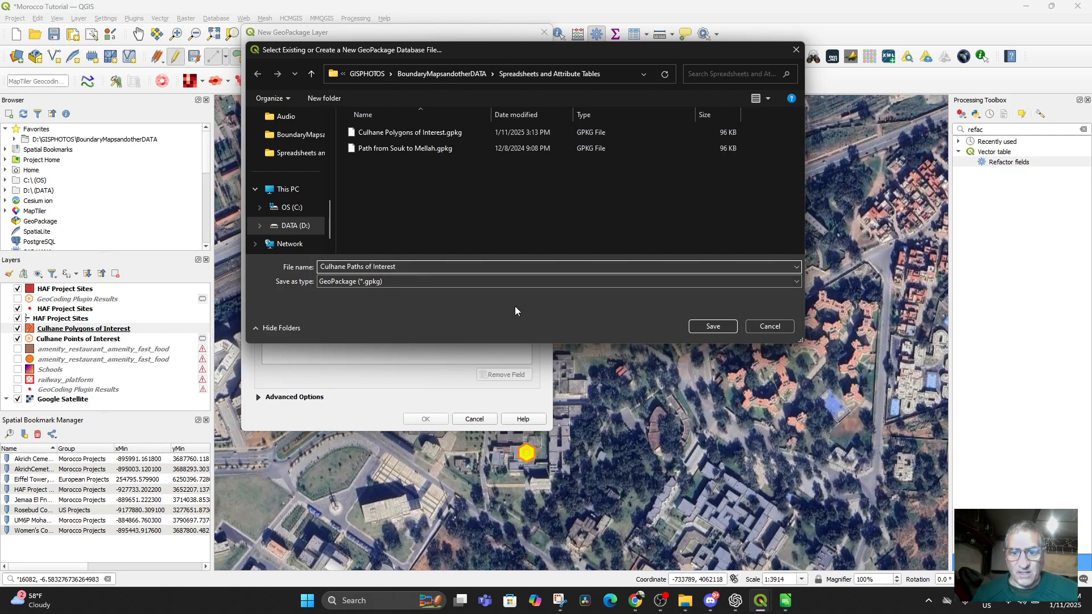
{"action": "left_click", "coordinate": [720, 330]}
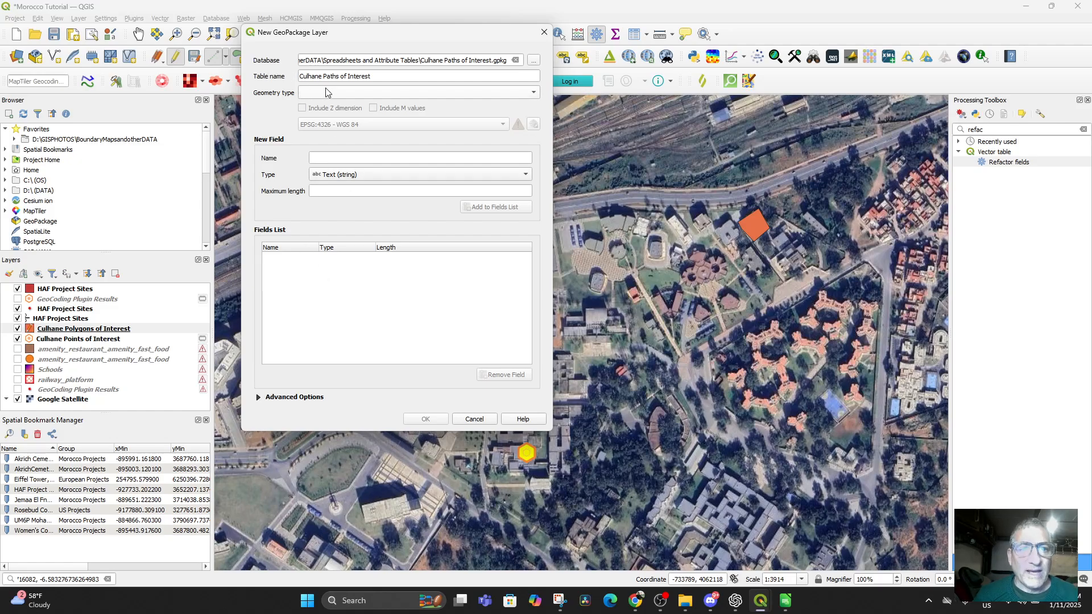
{"action": "left_click", "coordinate": [364, 92]}
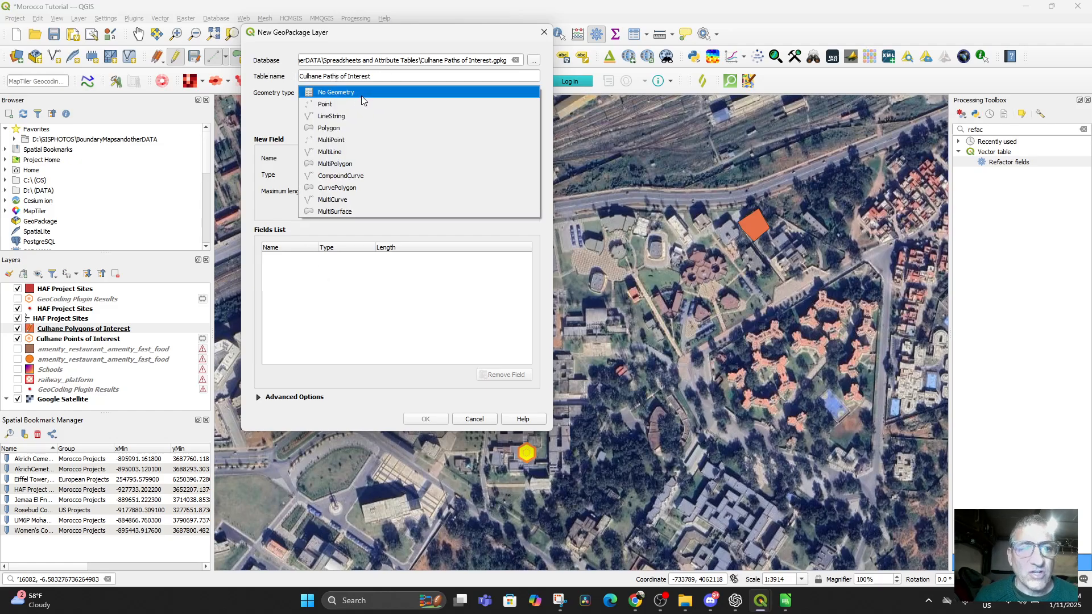
{"action": "left_click", "coordinate": [357, 118]}
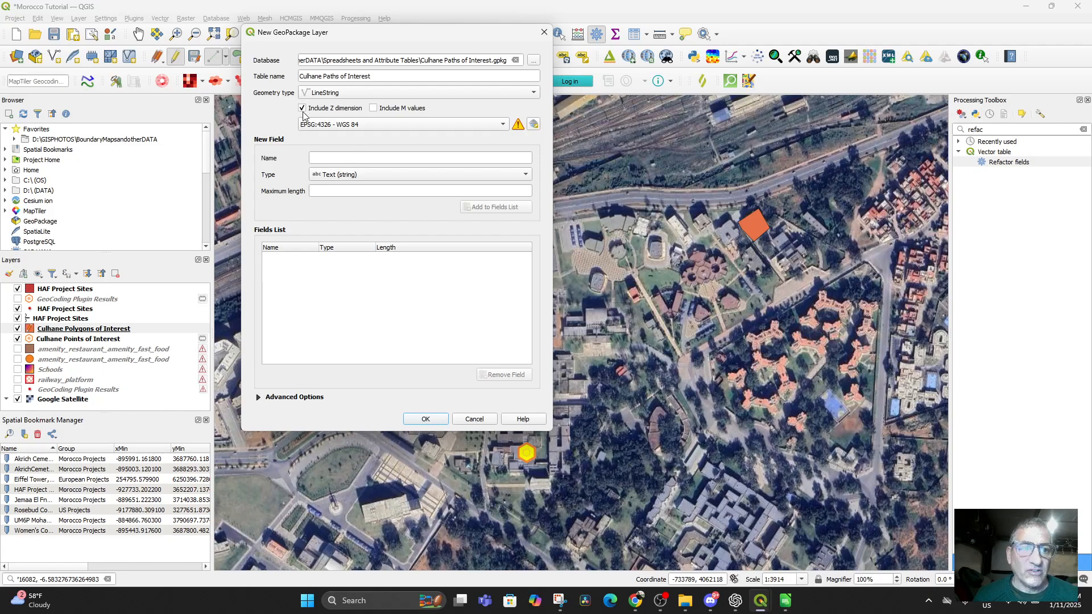
Add two text fields called Name and WKT to the paths layer's field list and create the layer
{"action": "left_click", "coordinate": [345, 156]}
{"action": "type", "text": "Nm"}
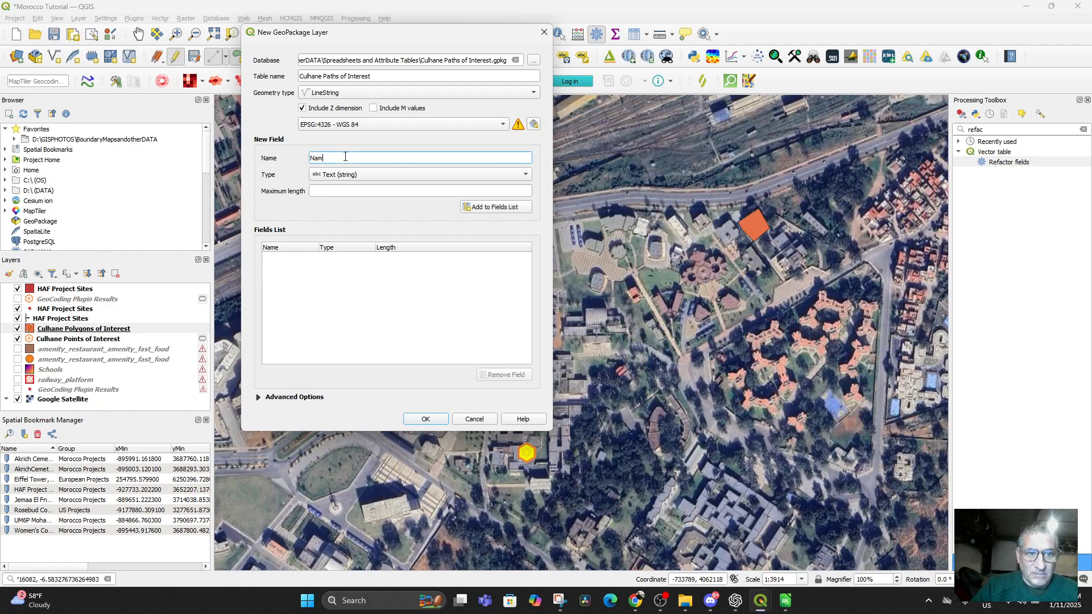
{"action": "left_click", "coordinate": [466, 208]}
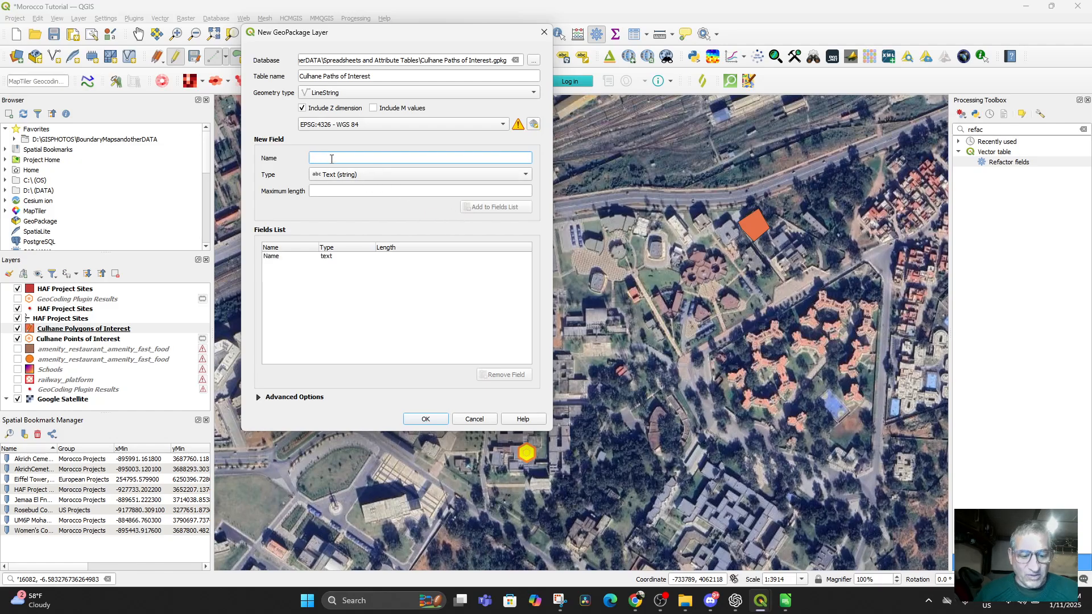
{"action": "type", "text": "WKT"}
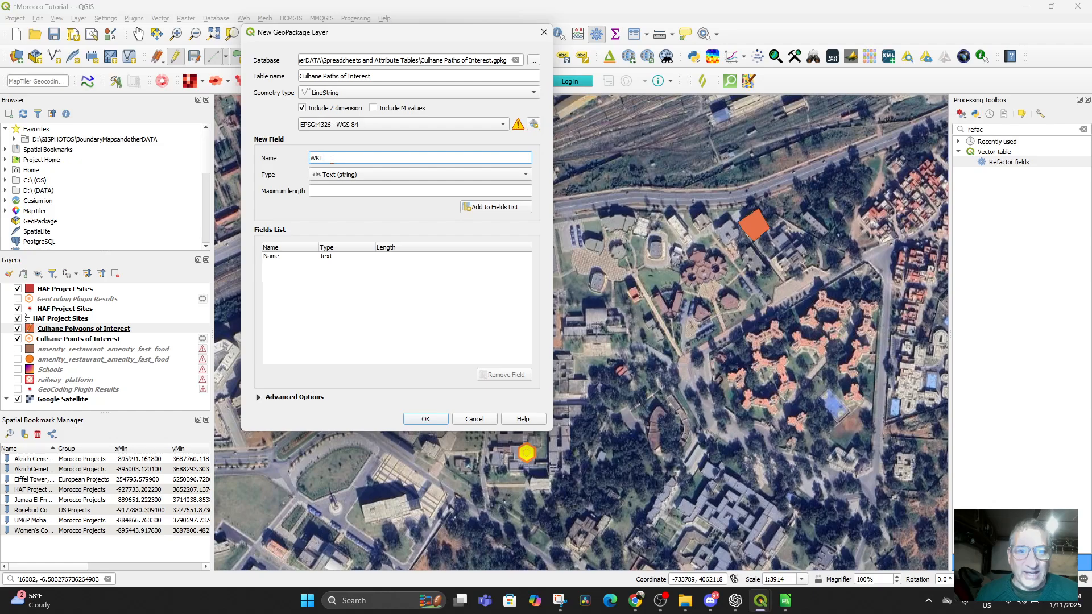
{"action": "left_click", "coordinate": [493, 209]}
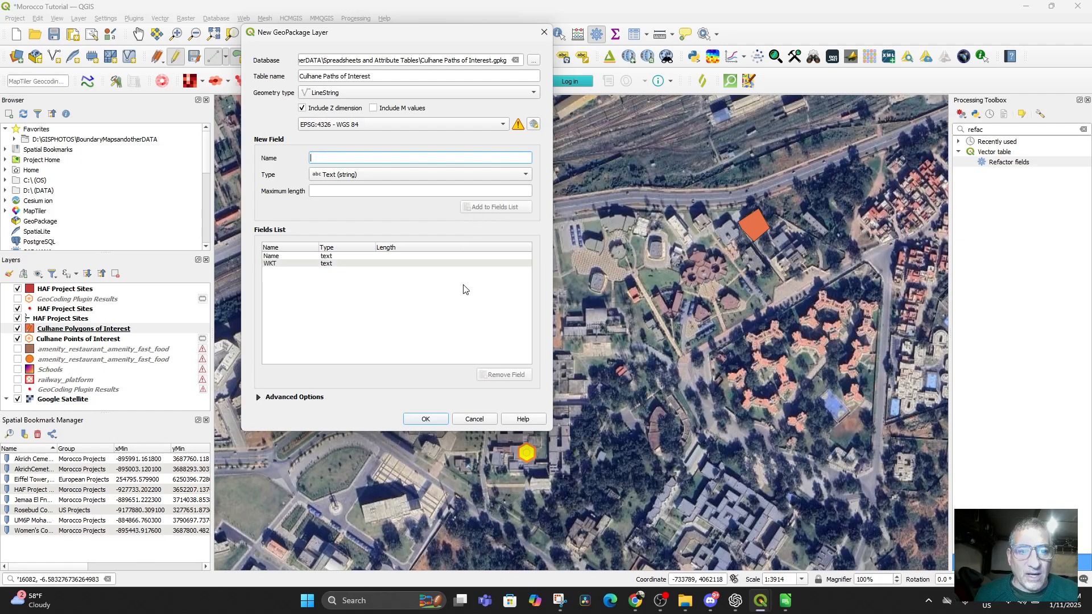
{"action": "left_click", "coordinate": [431, 422]}
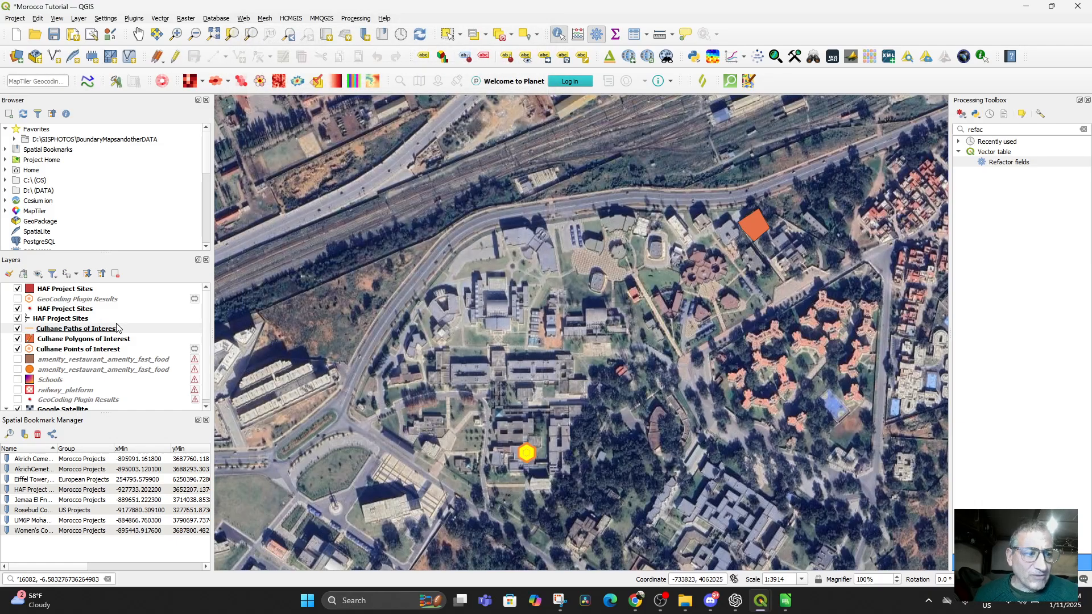
Put the new paths layer in edit mode and digitize a line from the yellow-marked building north and west along the campus road
{"action": "left_click", "coordinate": [87, 330]}
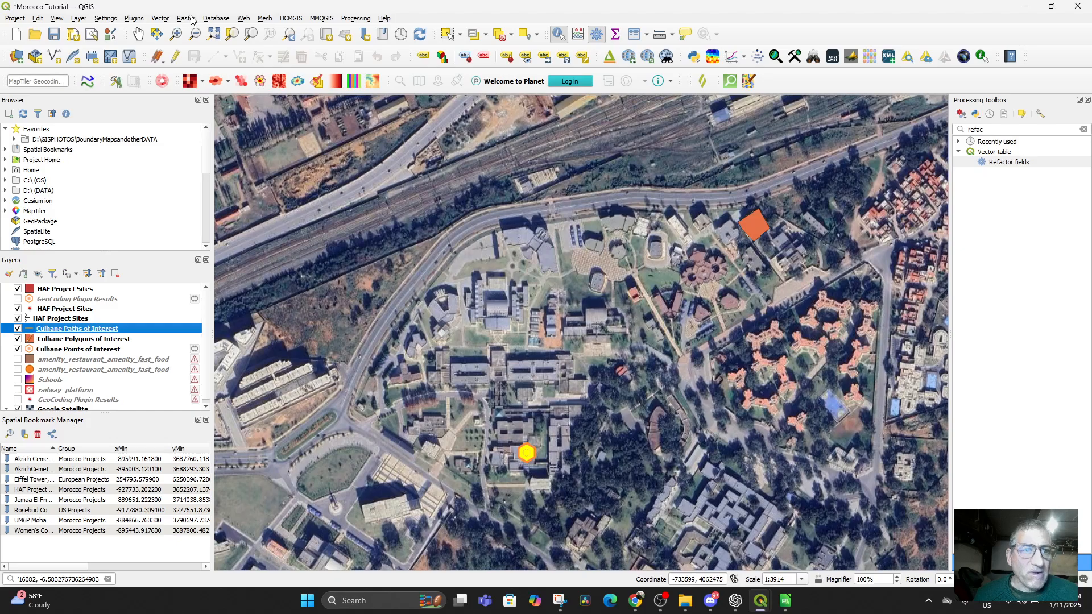
{"action": "left_click", "coordinate": [175, 57]}
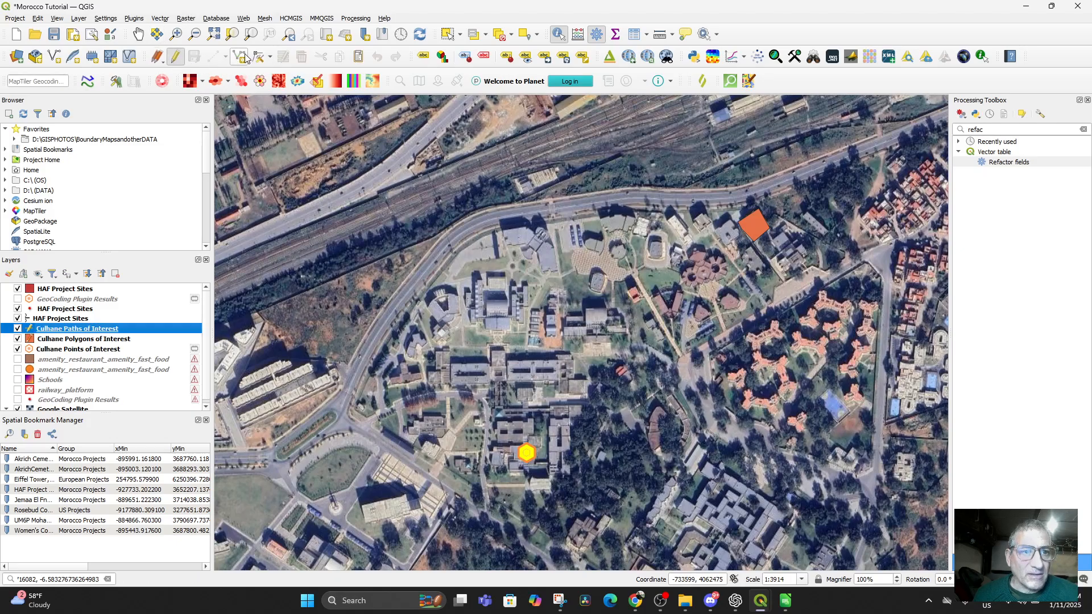
{"action": "left_click", "coordinate": [216, 58]}
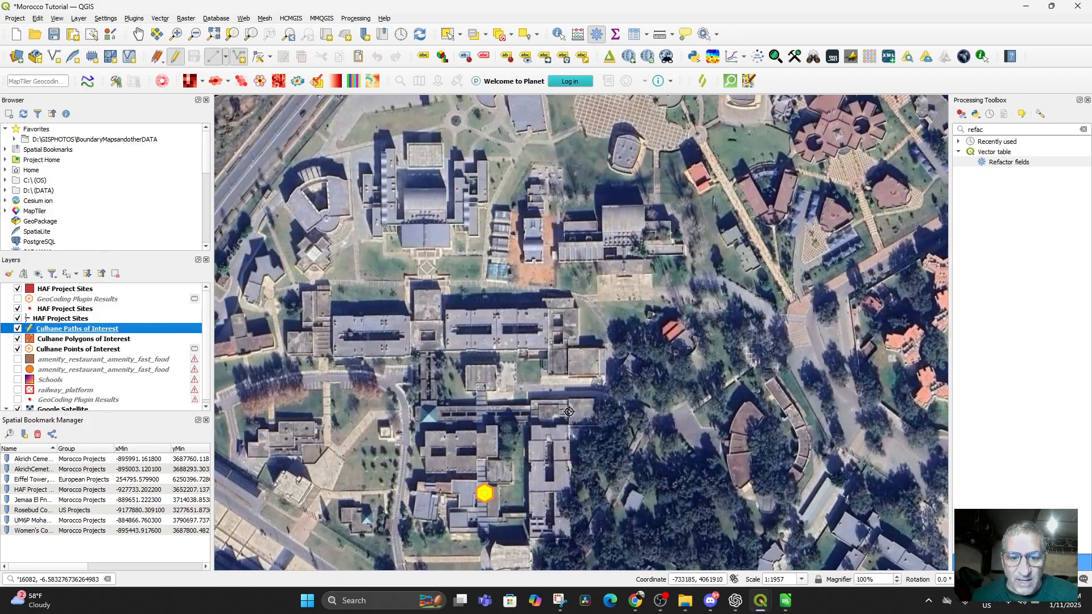
{"action": "scroll", "coordinate": [541, 401], "scroll_direction": "up", "scroll_amount": 1}
{"action": "left_click_drag", "start_coordinate": [495, 496], "coordinate": [516, 394]}
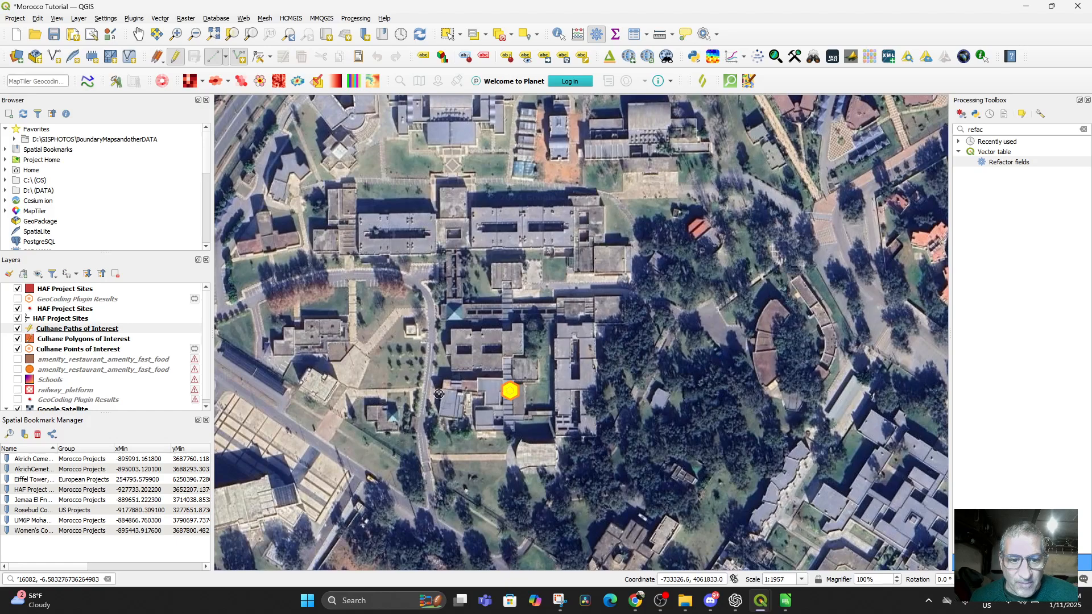
{"action": "left_click", "coordinate": [430, 312]}
{"action": "left_click", "coordinate": [420, 289]}
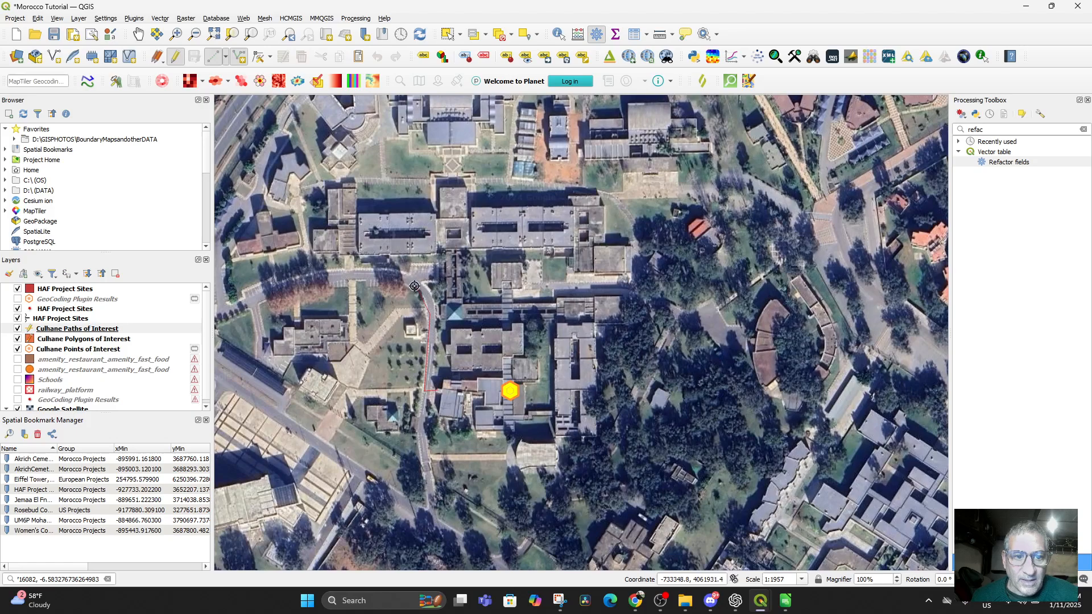
{"action": "left_click", "coordinate": [401, 277]}
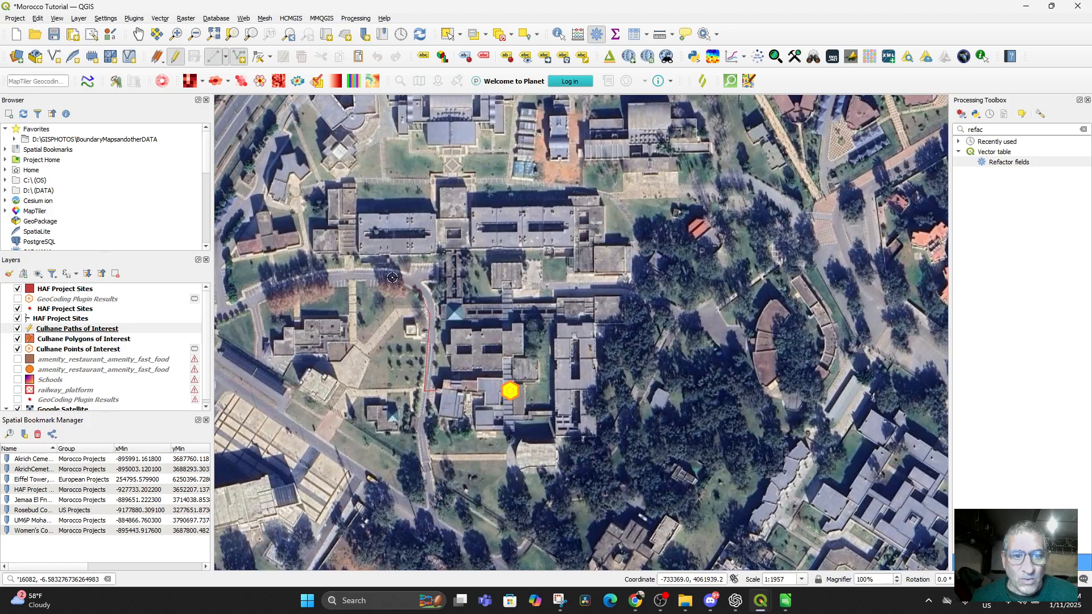
{"action": "left_click", "coordinate": [378, 273]}
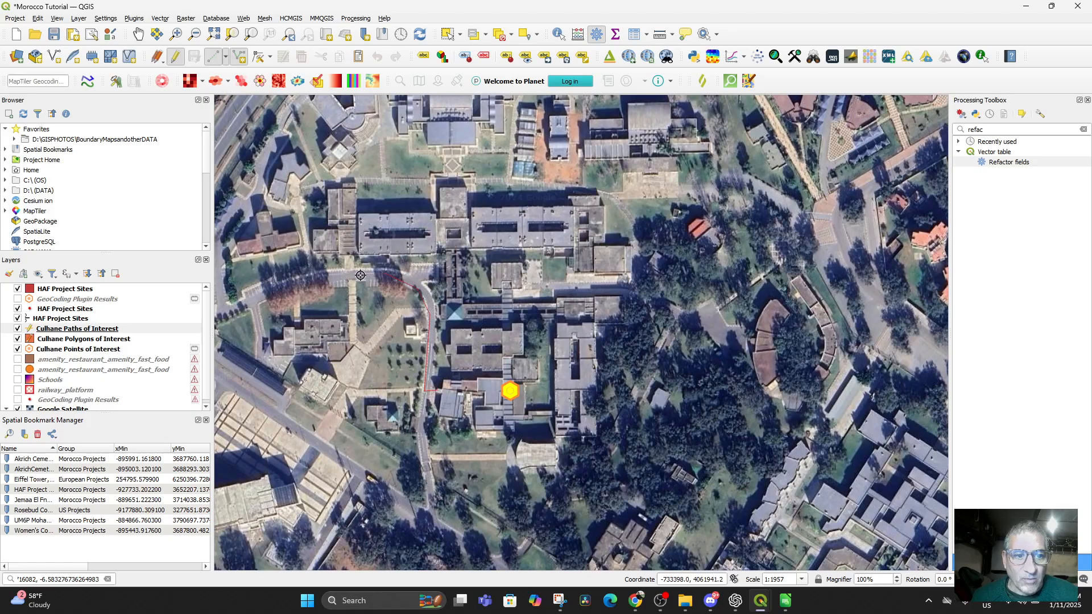
{"action": "left_click", "coordinate": [317, 282]}
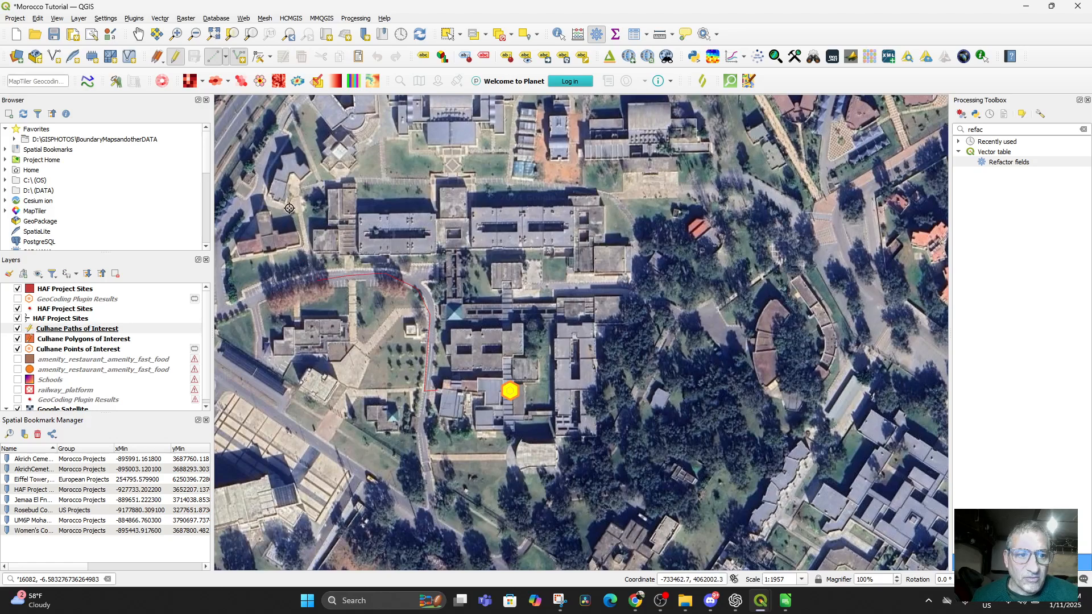
Continue the line north along the footpath and east along the northern side of the long grey-roofed buildings
{"action": "left_click", "coordinate": [294, 190]}
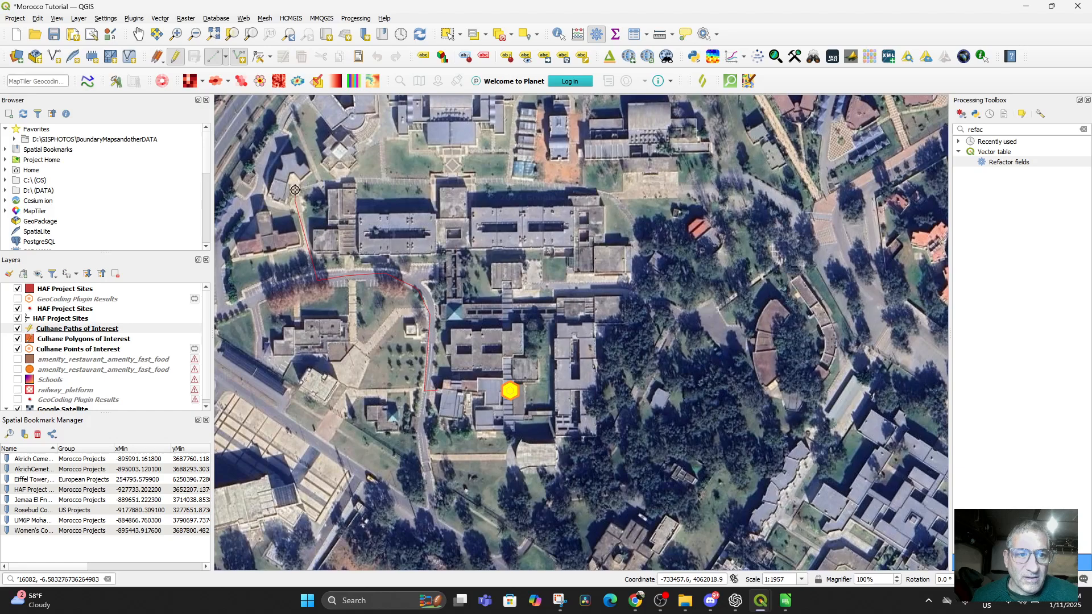
{"action": "left_click", "coordinate": [316, 180]}
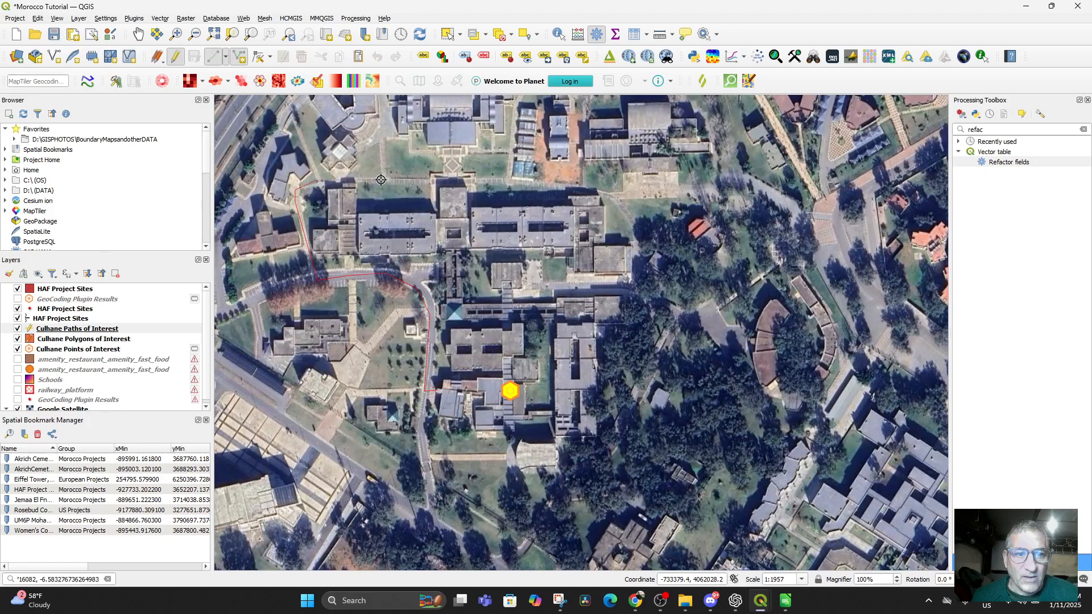
{"action": "left_click", "coordinate": [430, 181]}
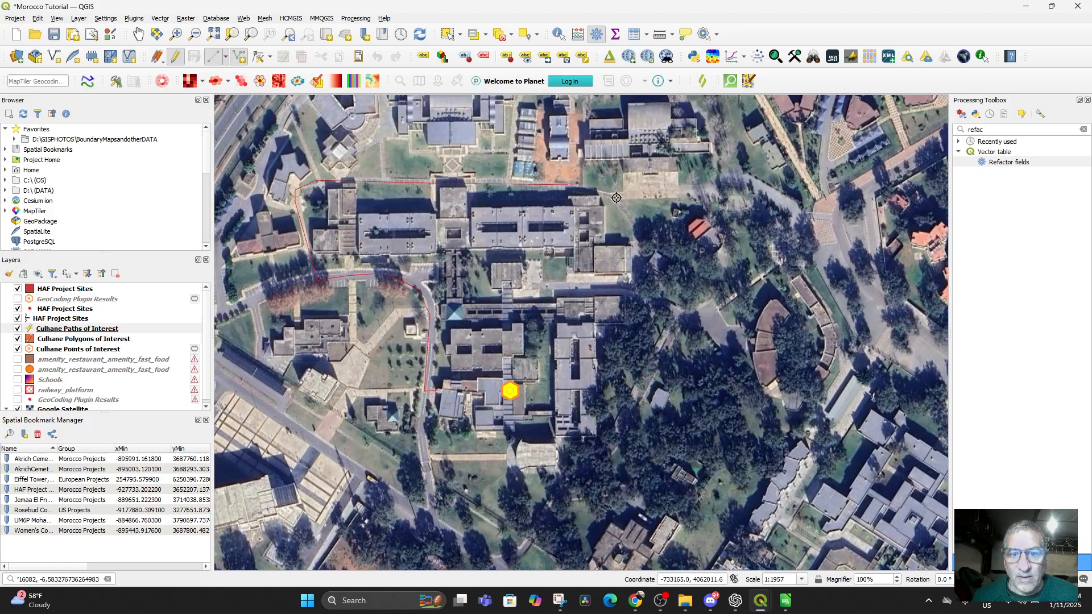
{"action": "left_click", "coordinate": [616, 198]}
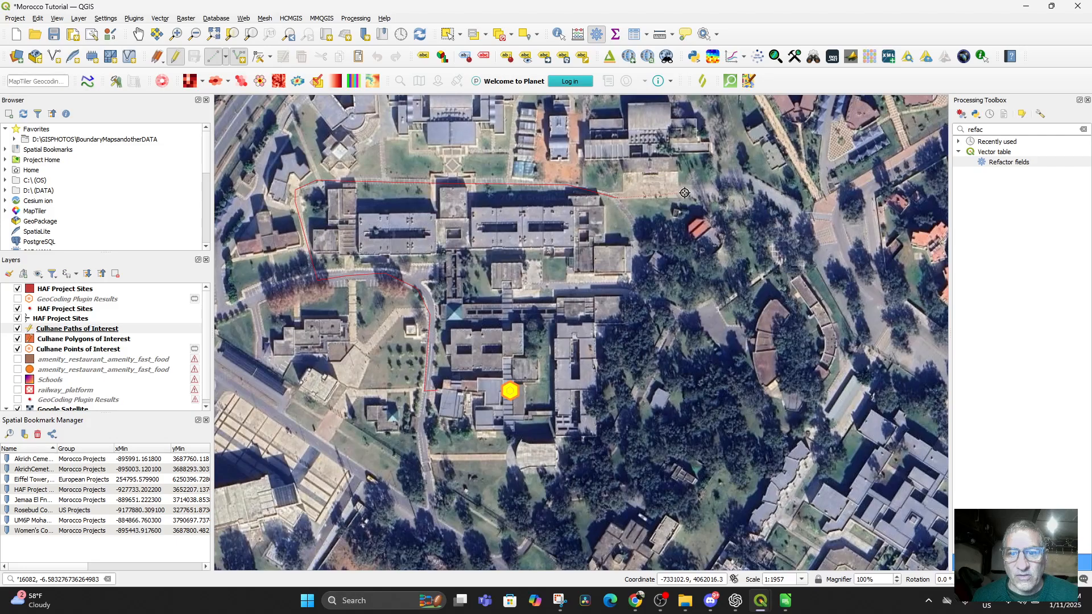
Continue the path line east past the long buildings, north along the walkway and east to the orange polygon, and finish the line
{"action": "scroll", "coordinate": [676, 256], "scroll_direction": "down", "scroll_amount": 3}
{"action": "left_click_drag", "start_coordinate": [711, 285], "coordinate": [636, 366]}
{"action": "scroll", "coordinate": [638, 363], "scroll_direction": "up", "scroll_amount": 2}
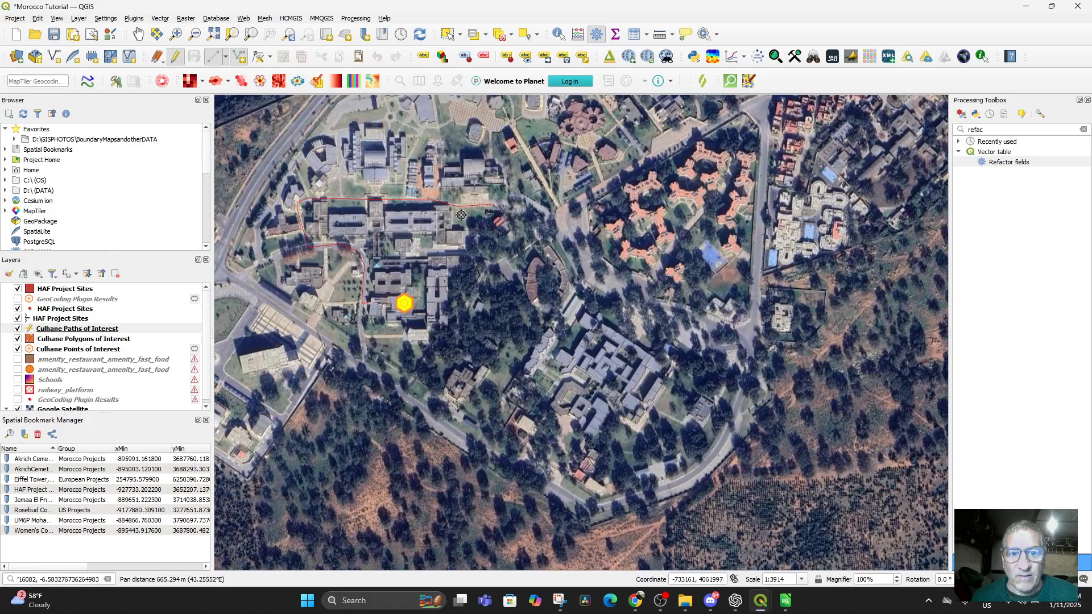
{"action": "left_click", "coordinate": [510, 196]}
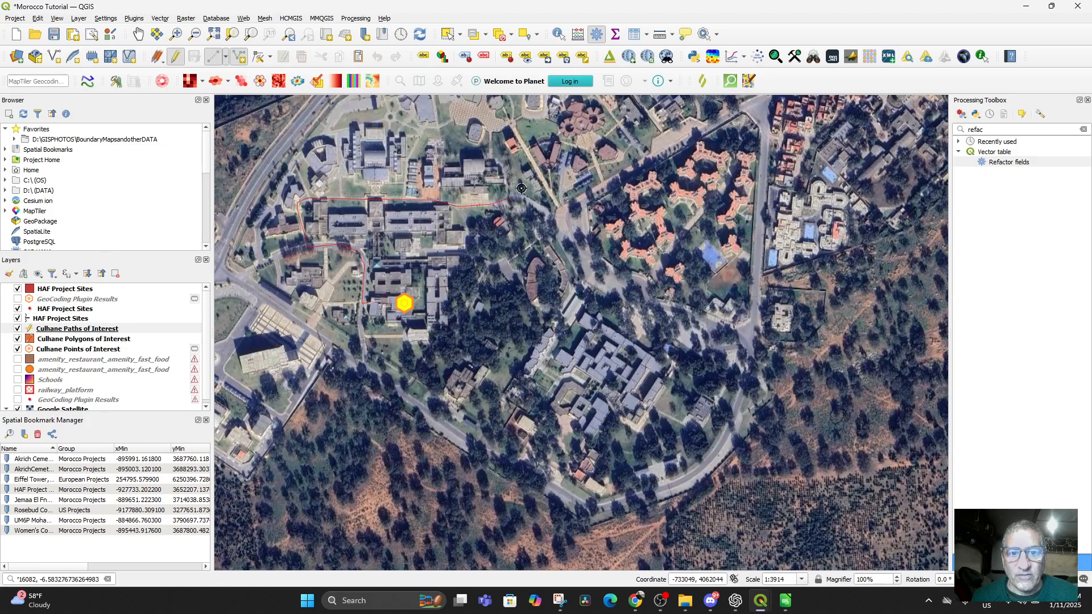
{"action": "left_click", "coordinate": [496, 128]}
{"action": "left_click_drag", "start_coordinate": [545, 135], "coordinate": [553, 269]}
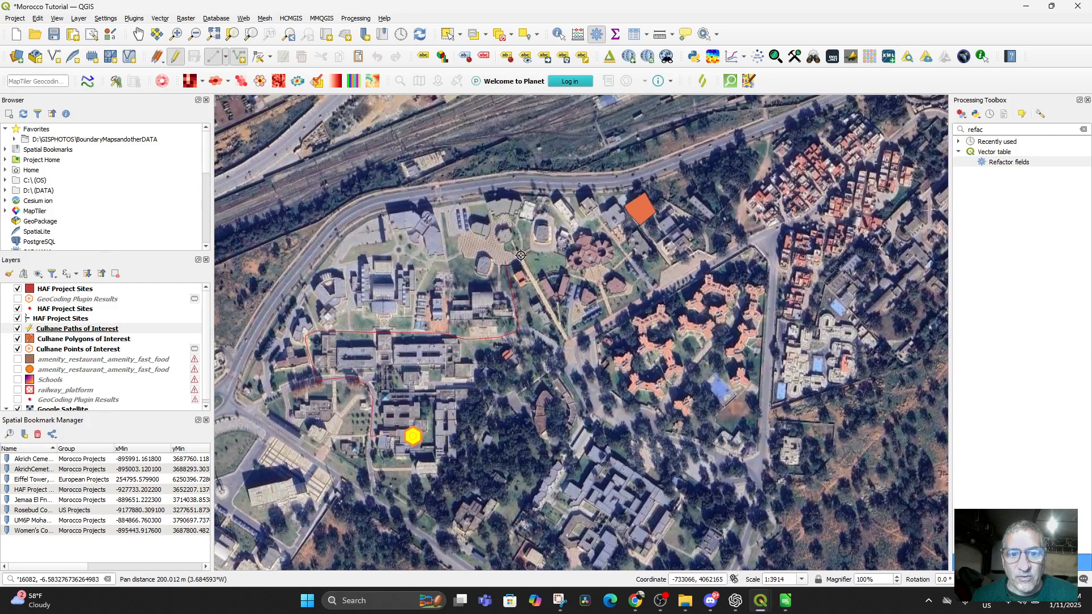
{"action": "left_click", "coordinate": [550, 245]}
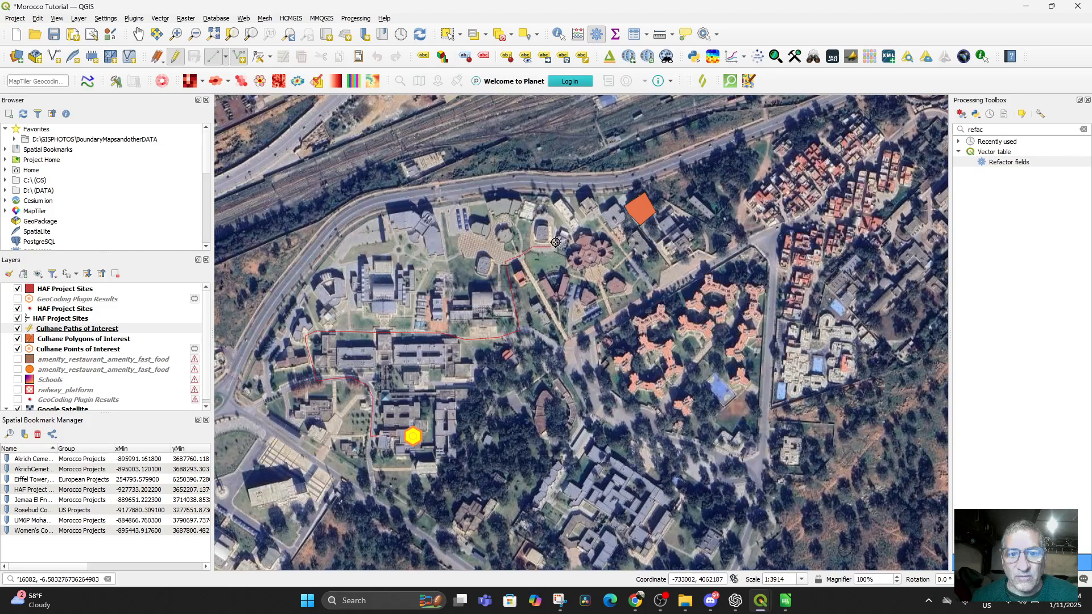
{"action": "left_click", "coordinate": [557, 227]}
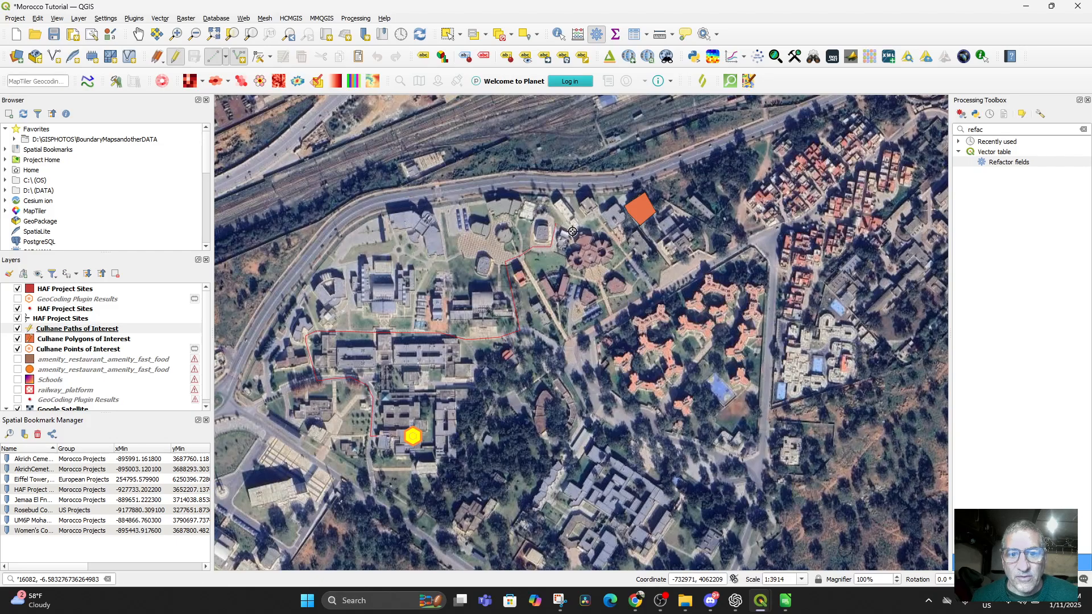
{"action": "left_click", "coordinate": [630, 222]}
{"action": "scroll", "coordinate": [604, 308], "scroll_direction": "down", "scroll_amount": 1}
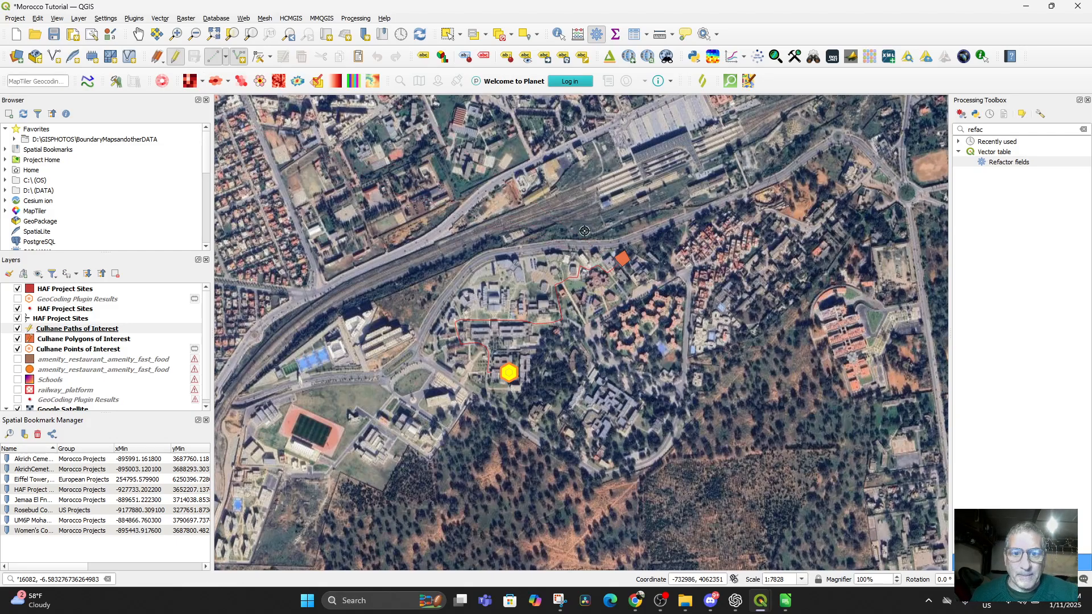
{"action": "right_click", "coordinate": [576, 267]}
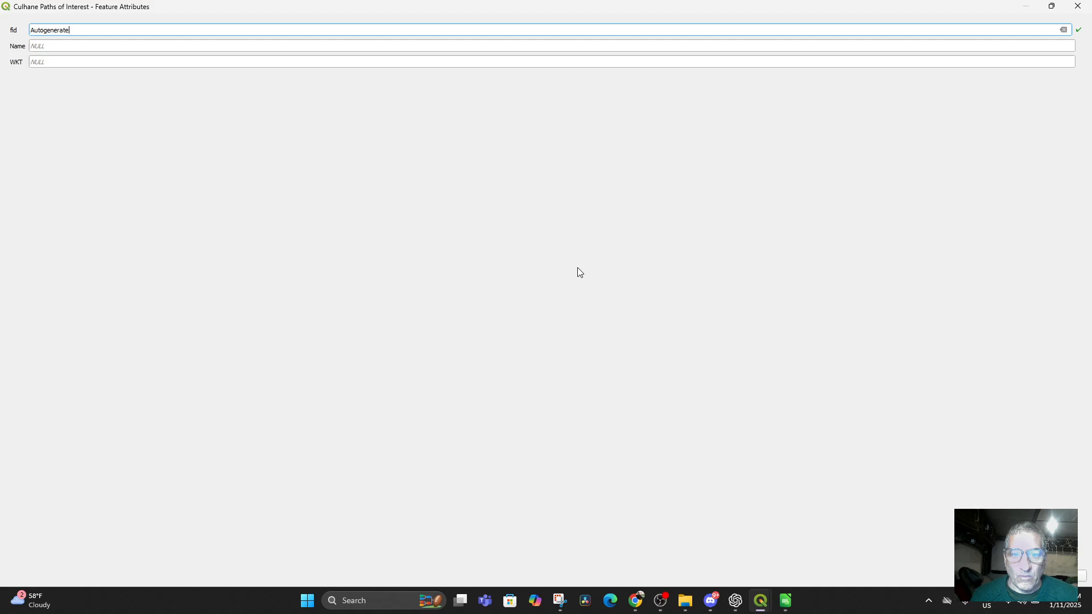
Name the new path feature "Ibn Tofail Path to Applied Sciences Bldg" and accept its attributes
{"action": "left_click", "coordinate": [74, 46]}
{"action": "type", "text": "p"}
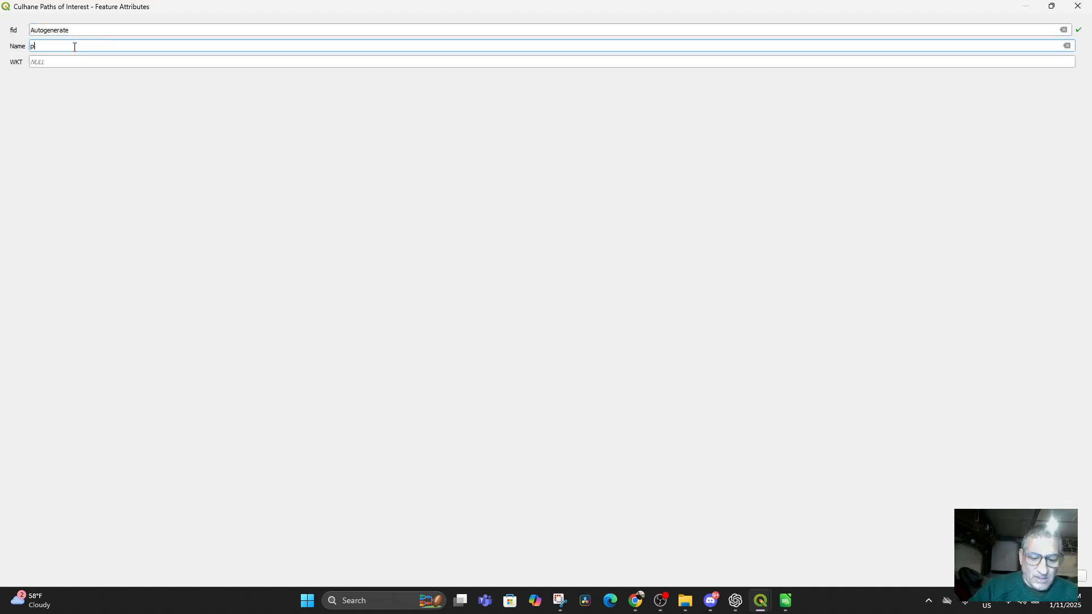
{"action": "key", "text": "BackSpace"}
{"action": "key", "text": "BackSpace"}
{"action": "key", "text": "BackSpace"}
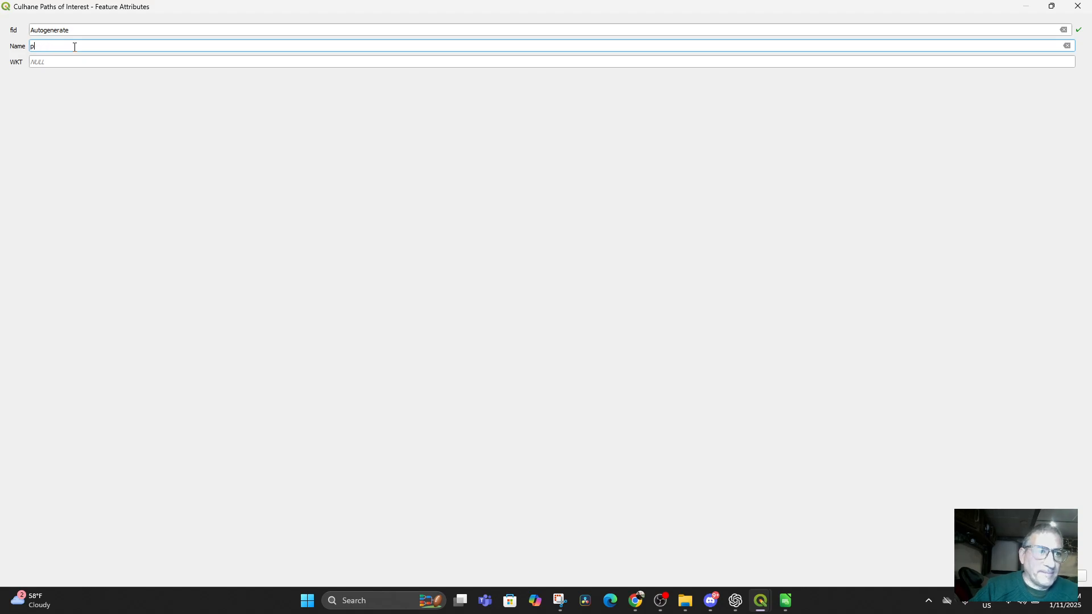
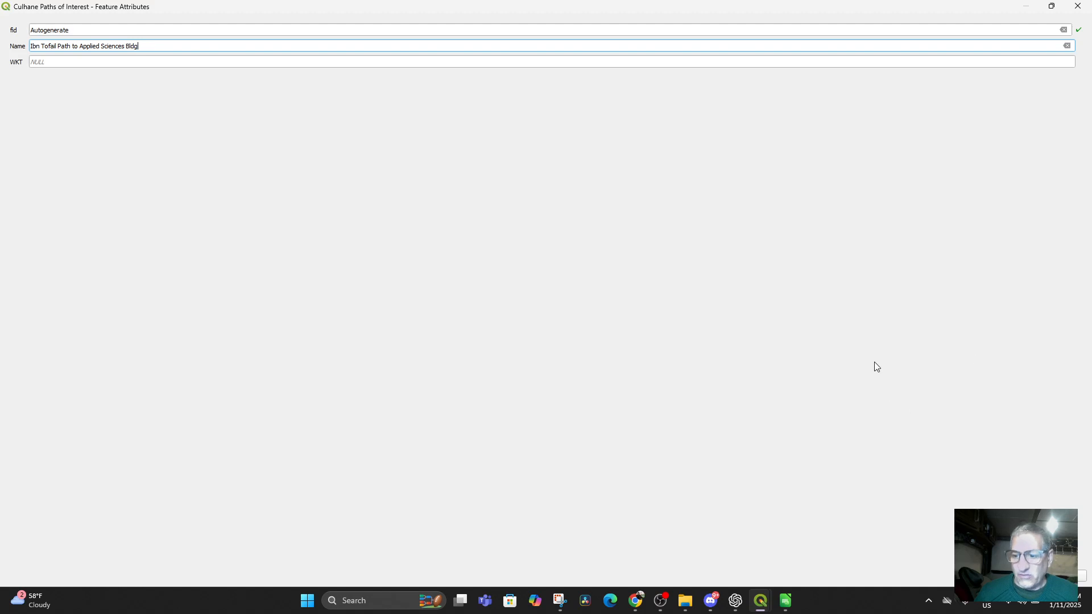
{"action": "left_click", "coordinate": [1020, 576]}
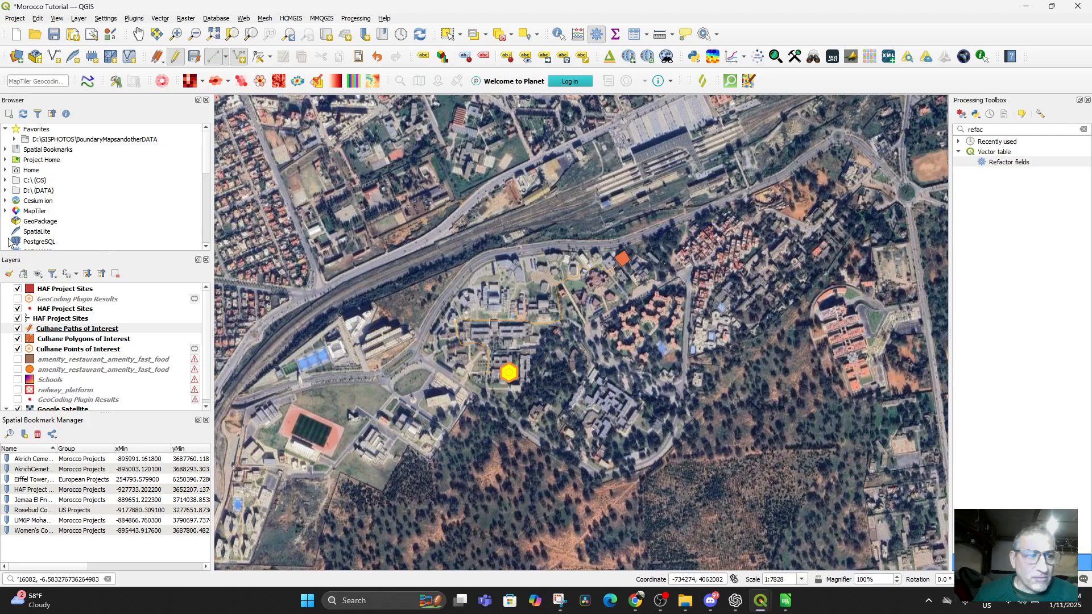
Apply the "pattern circles" line symbol to the paths of interest layer, and save its edits and end editing
{"action": "left_click", "coordinate": [55, 330]}
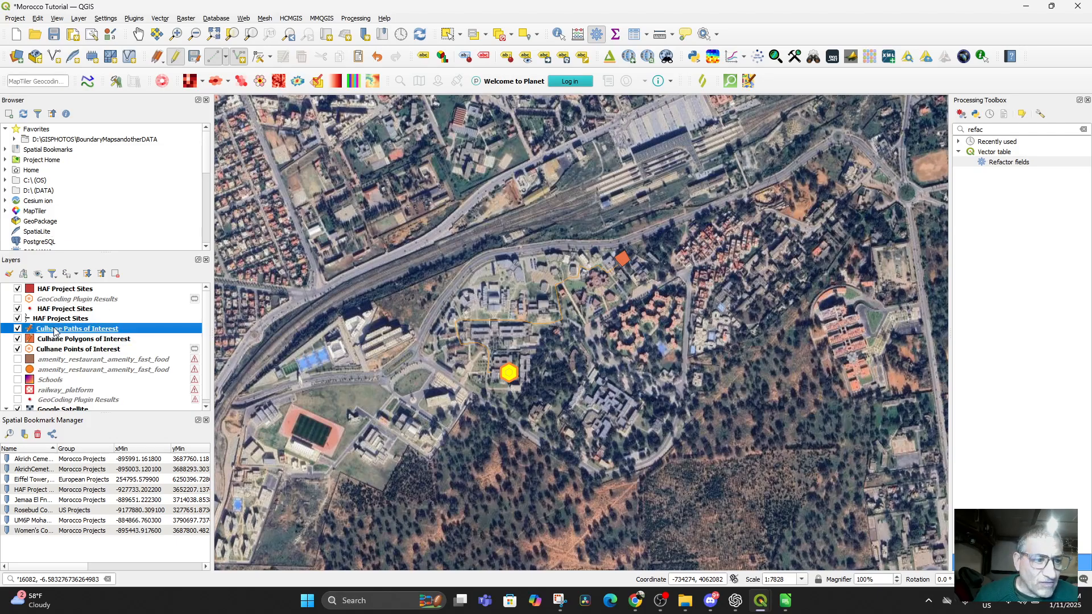
{"action": "double_click", "coordinate": [56, 330]}
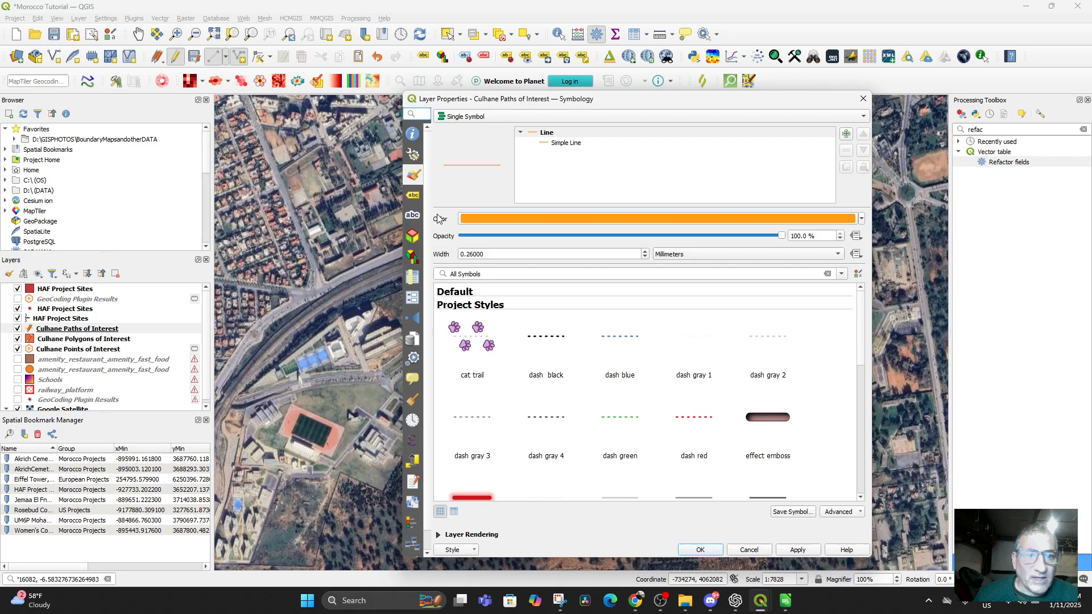
{"action": "scroll", "coordinate": [544, 401], "scroll_direction": "down", "scroll_amount": 3}
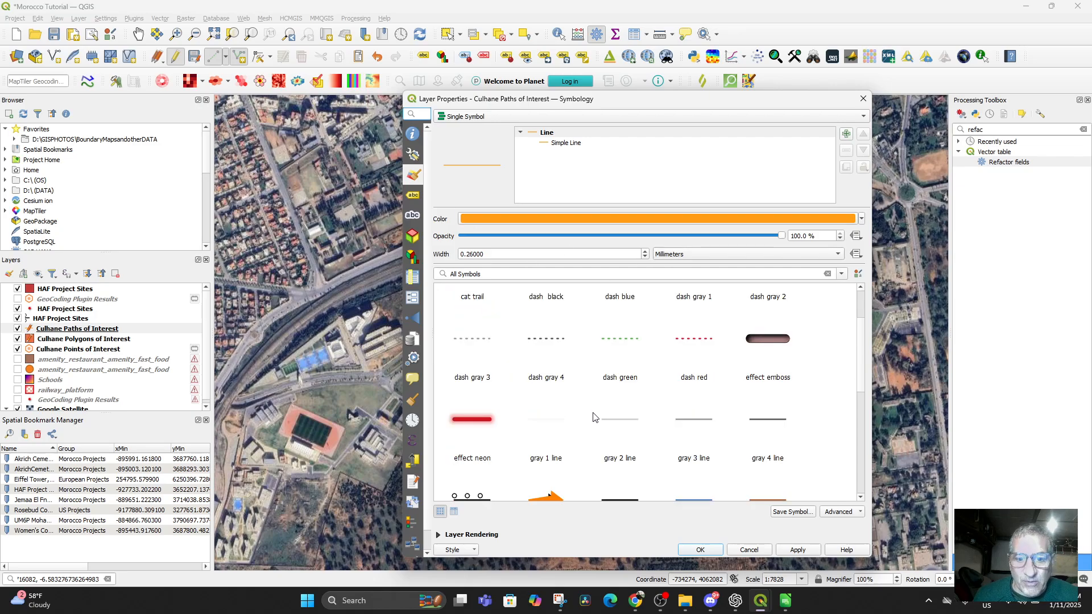
{"action": "left_click", "coordinate": [477, 422]}
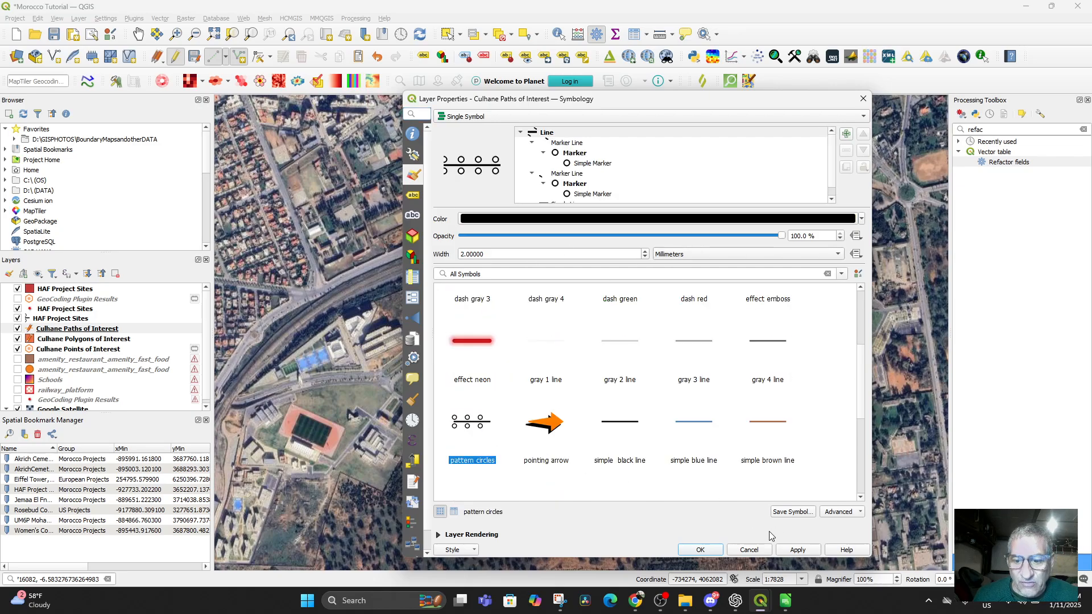
{"action": "left_click", "coordinate": [700, 550]}
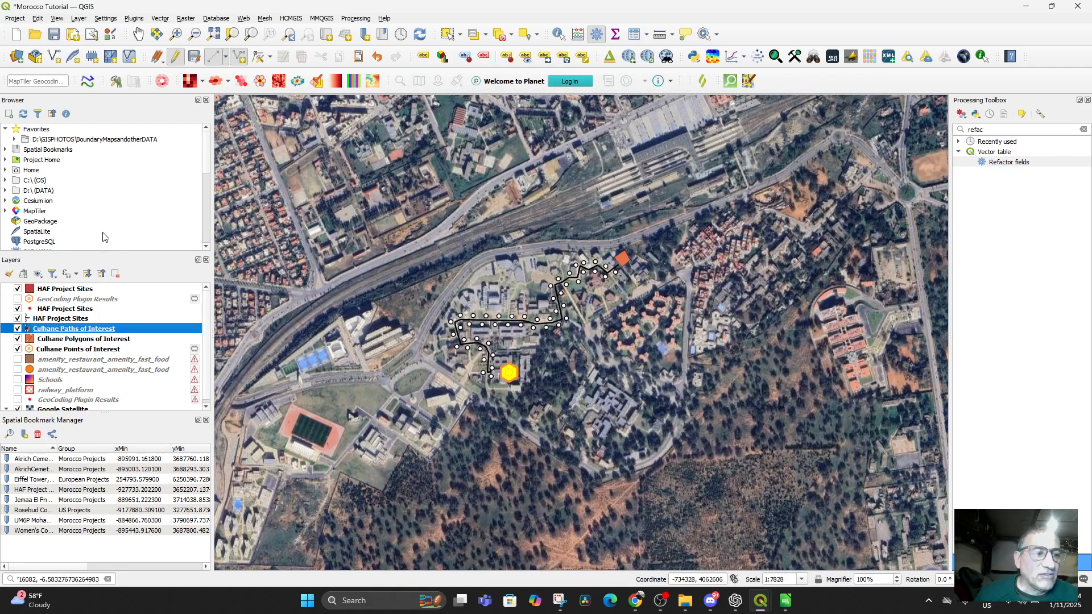
{"action": "left_click", "coordinate": [194, 57]}
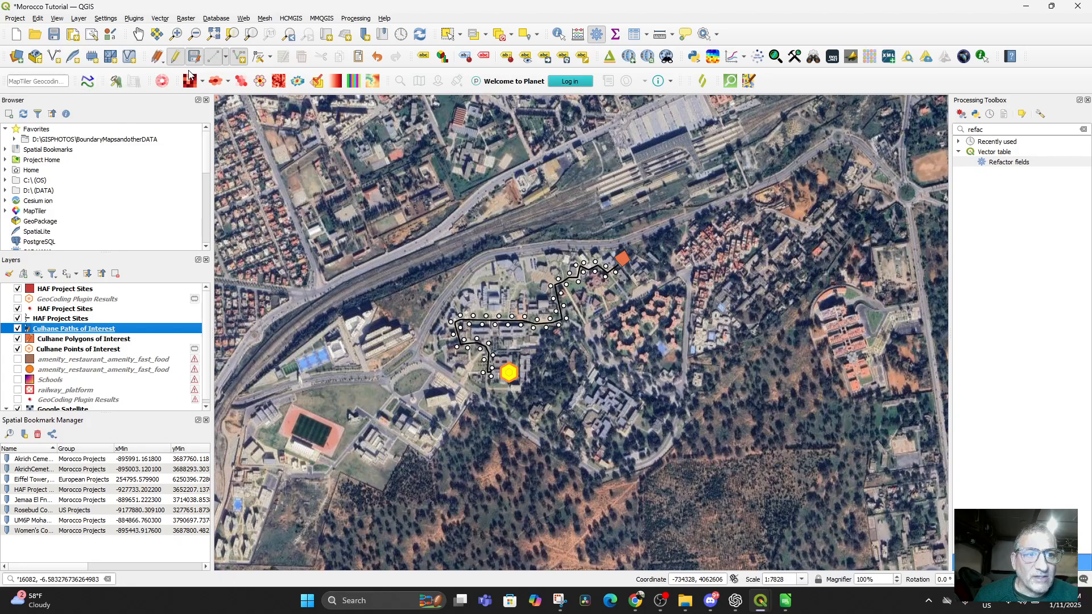
{"action": "left_click", "coordinate": [173, 59]}
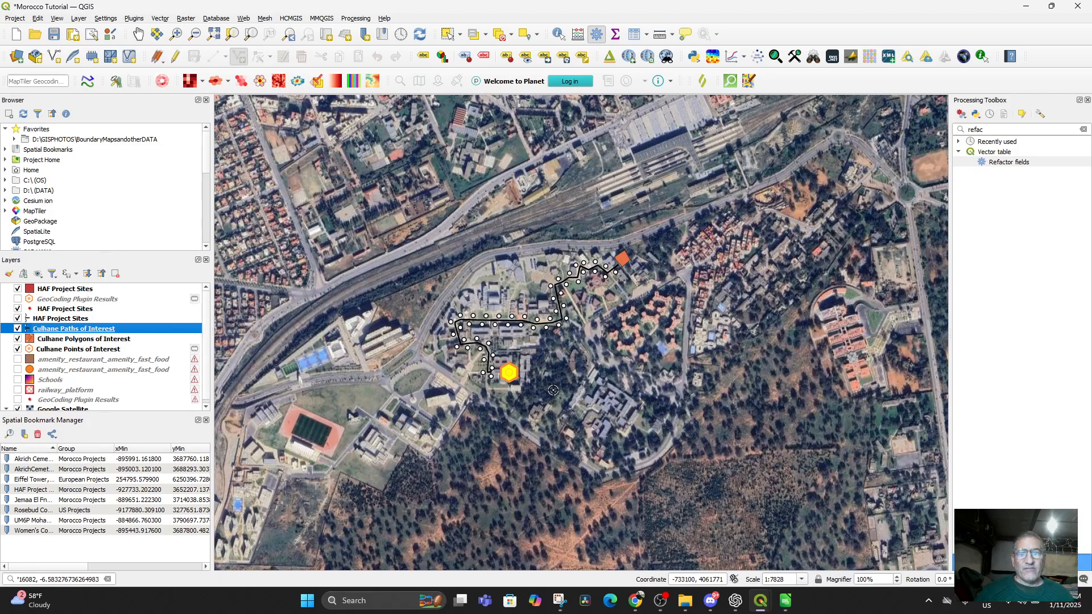
Examine how the styled campus path appears on the satellite imagery from regional scale down to city scale
{"action": "scroll", "coordinate": [639, 348], "scroll_direction": "down", "scroll_amount": 5}
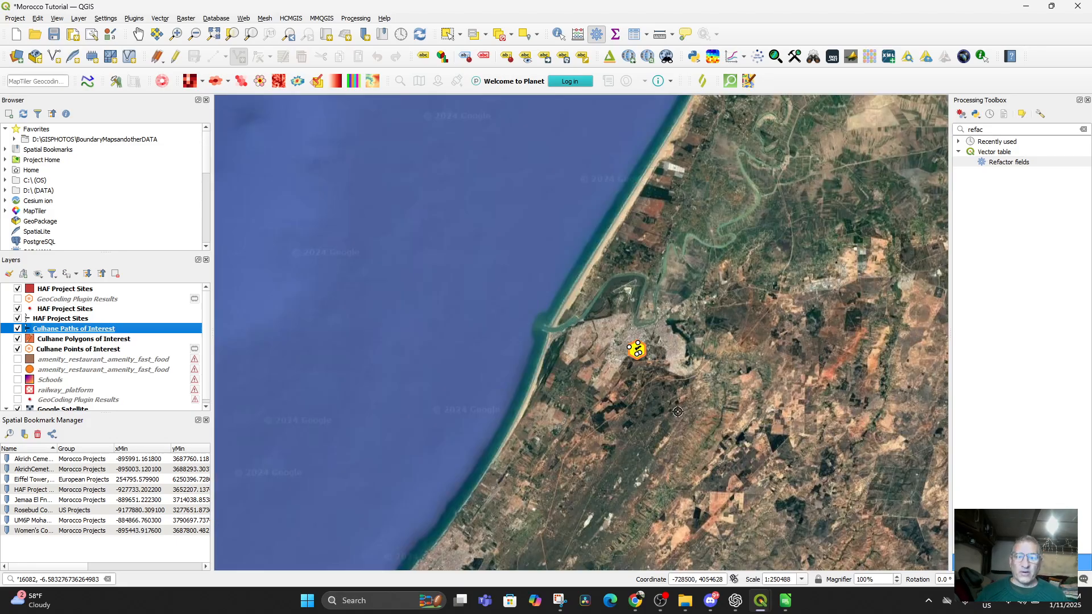
{"action": "scroll", "coordinate": [638, 348], "scroll_direction": "up", "scroll_amount": 3}
{"action": "left_click_drag", "start_coordinate": [637, 347], "coordinate": [655, 527]}
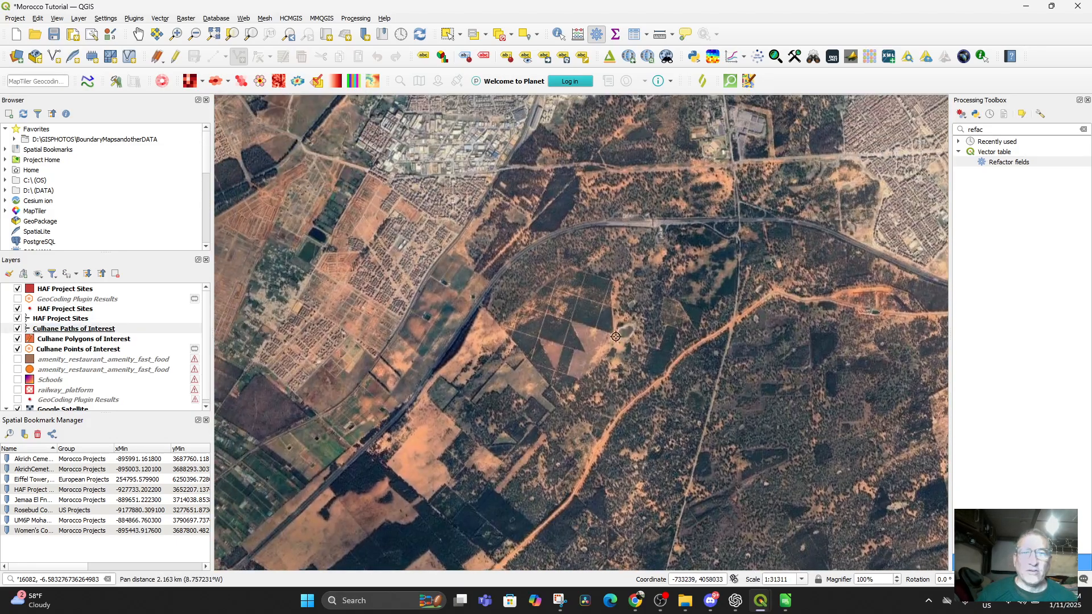
{"action": "scroll", "coordinate": [610, 317], "scroll_direction": "down", "scroll_amount": 2}
{"action": "left_click_drag", "start_coordinate": [603, 317], "coordinate": [581, 383]}
{"action": "scroll", "coordinate": [578, 375], "scroll_direction": "up", "scroll_amount": 2}
{"action": "left_click_drag", "start_coordinate": [599, 334], "coordinate": [556, 432]}
{"action": "scroll", "coordinate": [608, 378], "scroll_direction": "up", "scroll_amount": 1}
{"action": "left_click_drag", "start_coordinate": [598, 355], "coordinate": [595, 499]}
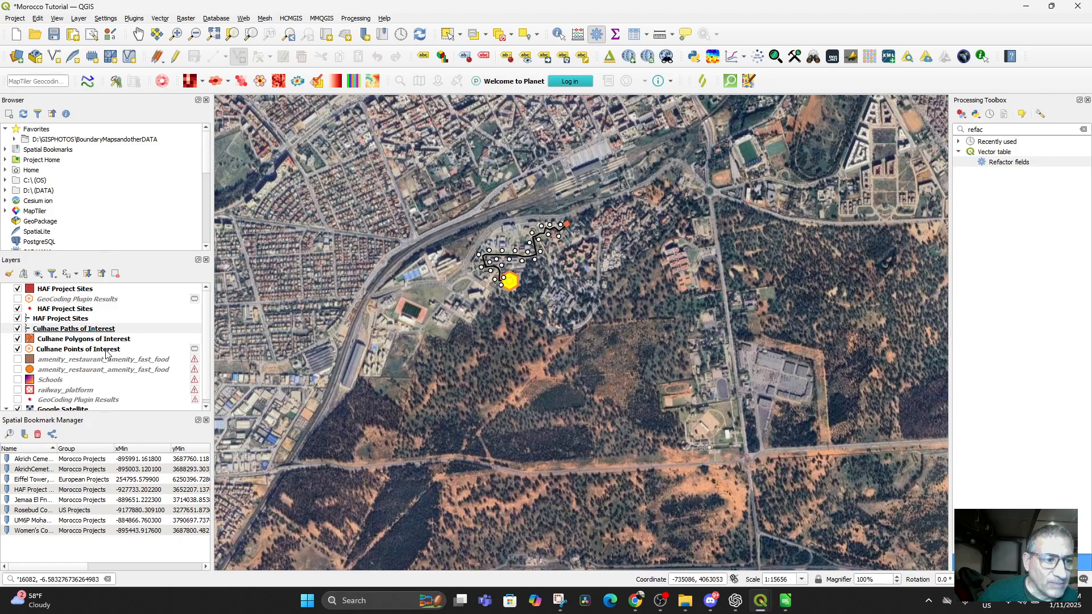
Hide the points of interest layer and show it again to identify its marker on the map
{"action": "left_click", "coordinate": [51, 349]}
{"action": "left_click", "coordinate": [18, 349]}
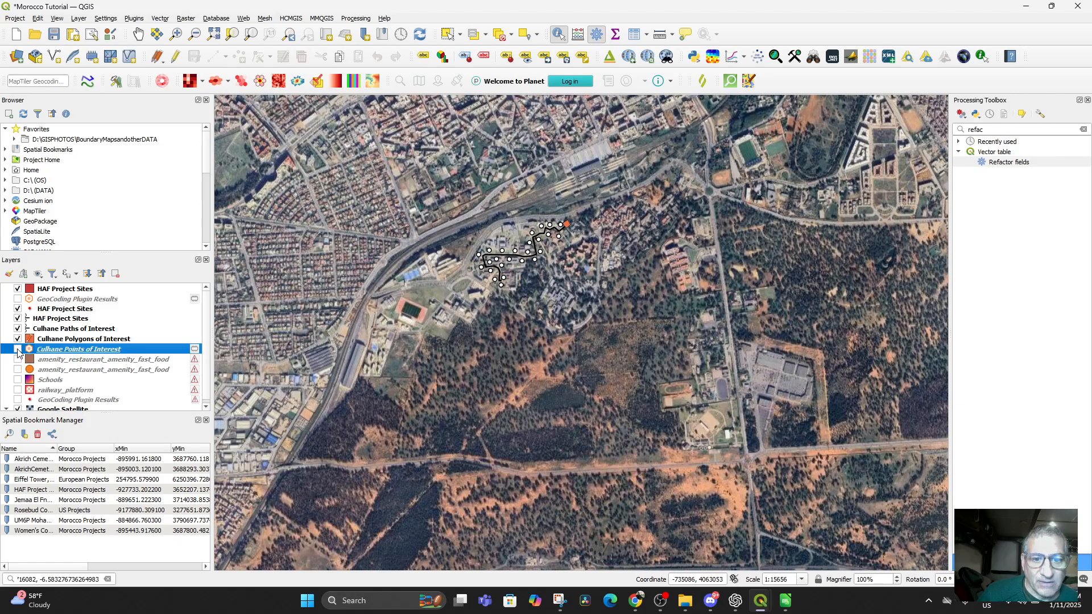
{"action": "left_click", "coordinate": [18, 350]}
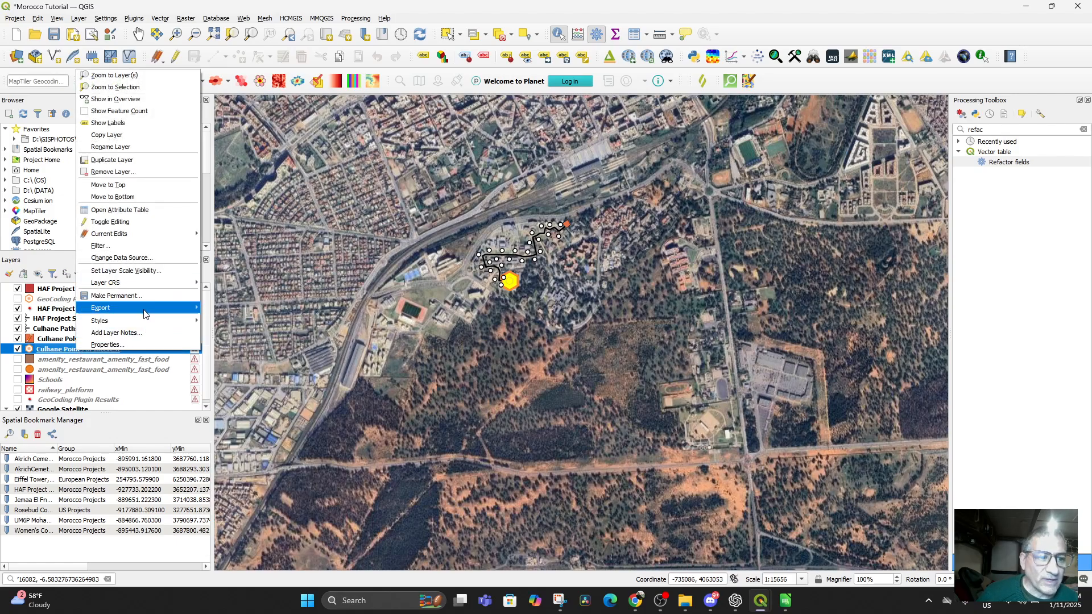
Review the points of interest layer's attribute table and look at its Field Calculator without creating a field
{"action": "mouse_move", "coordinate": [149, 307]}
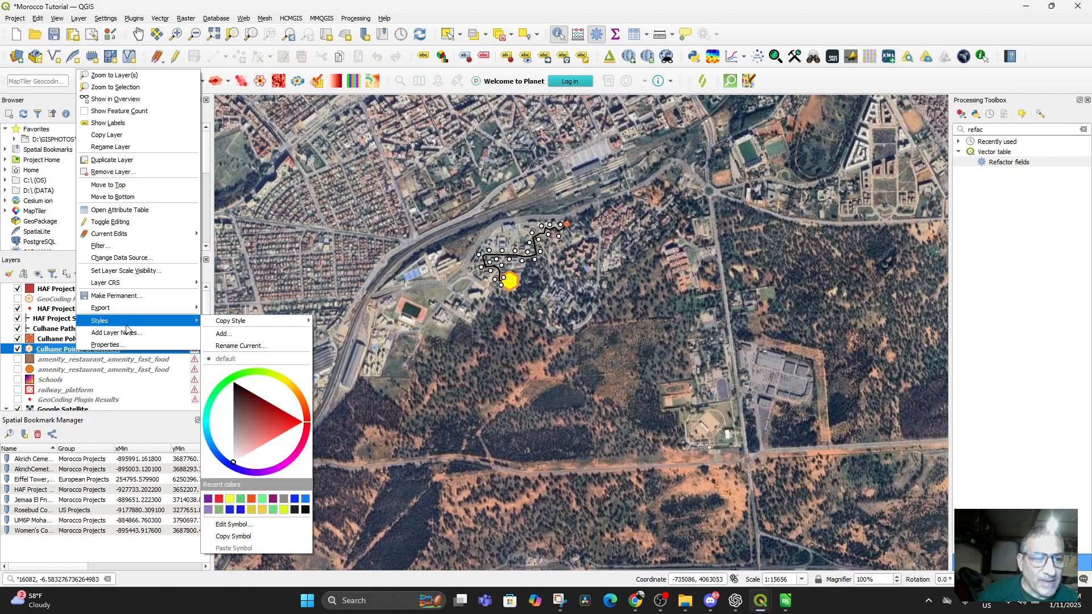
{"action": "left_click", "coordinate": [116, 210]}
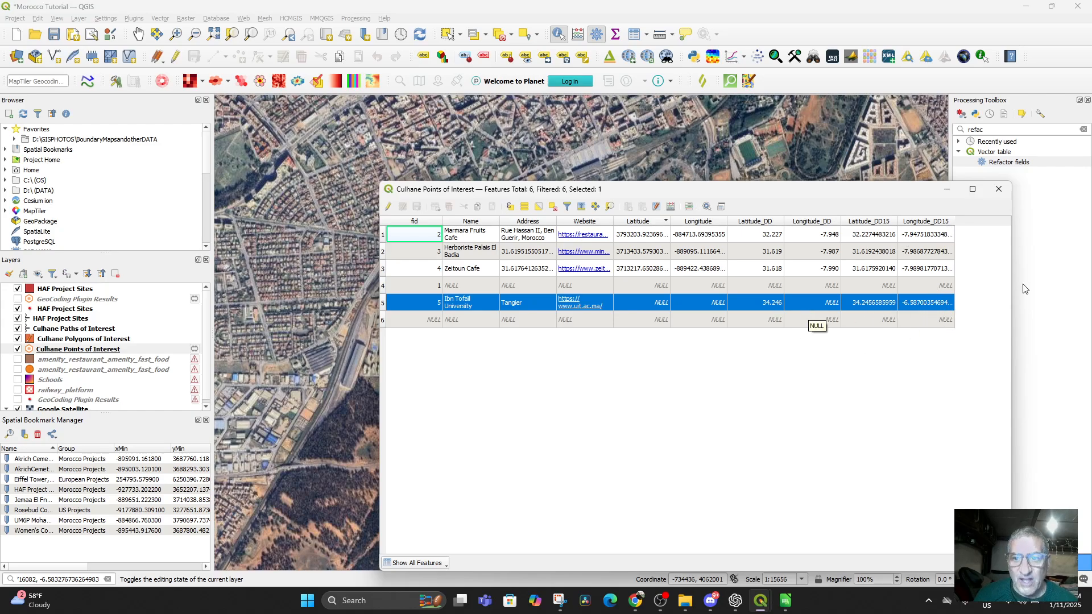
{"action": "left_click", "coordinate": [670, 207]}
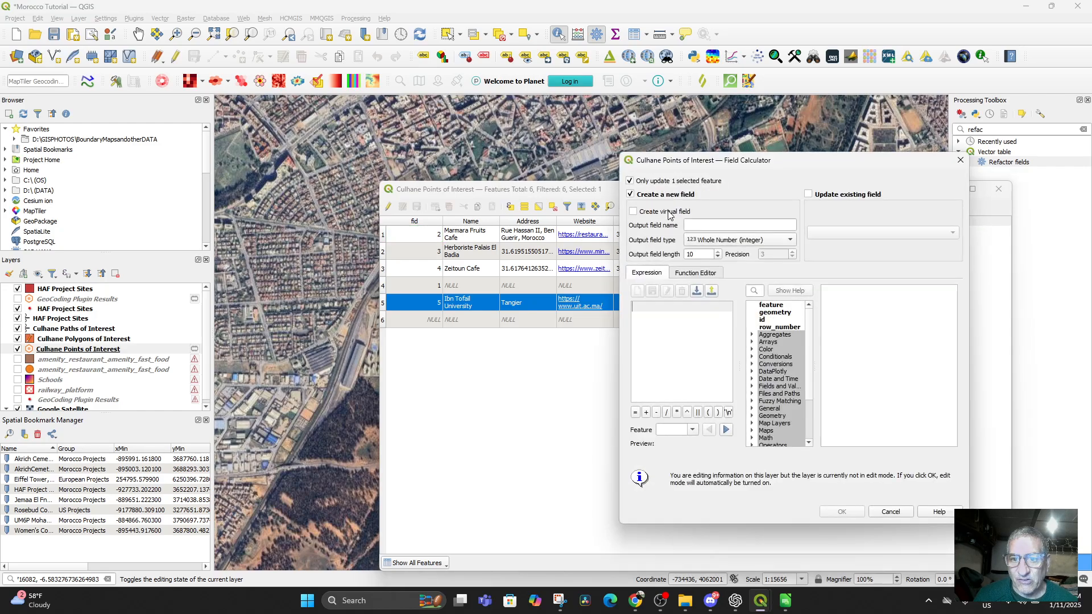
{"action": "left_click", "coordinate": [959, 161]}
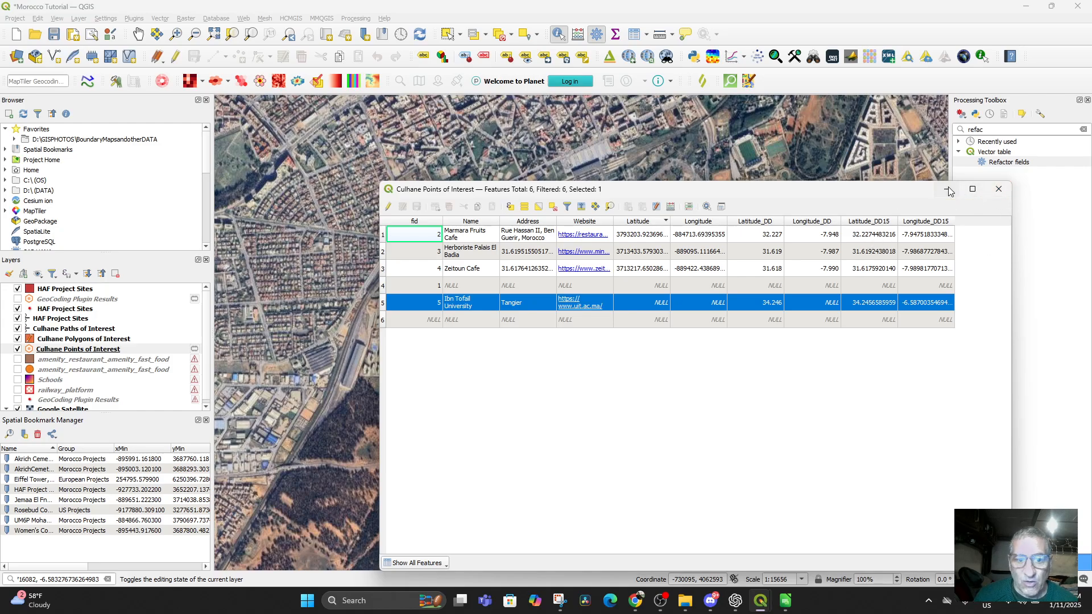
{"action": "left_click", "coordinate": [947, 189]}
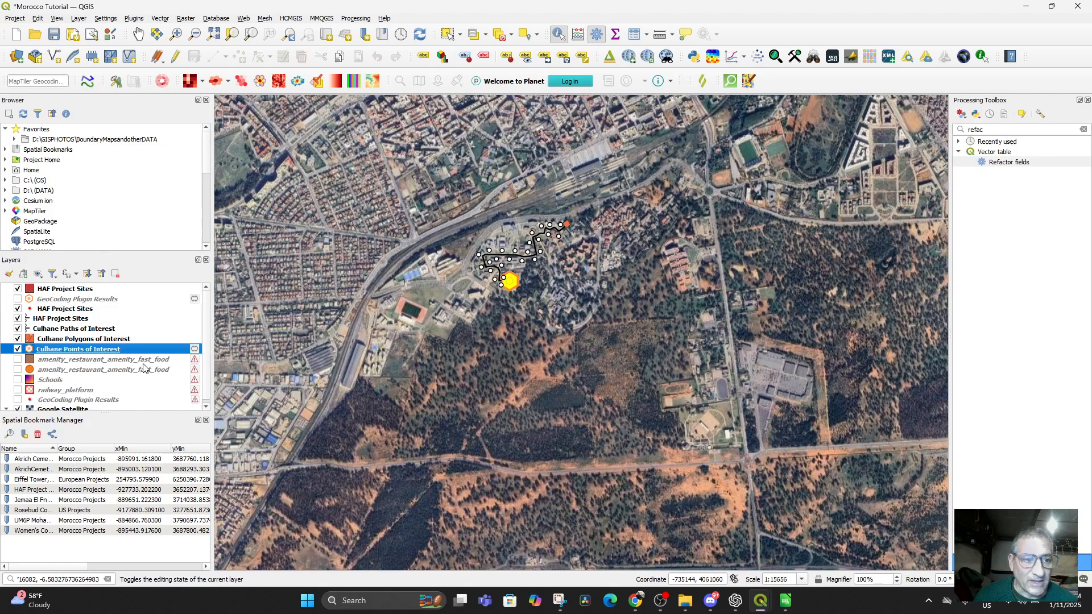
Export the points of interest layer as CSV to the existing exported points file, overwriting the whole file
{"action": "right_click", "coordinate": [89, 349]}
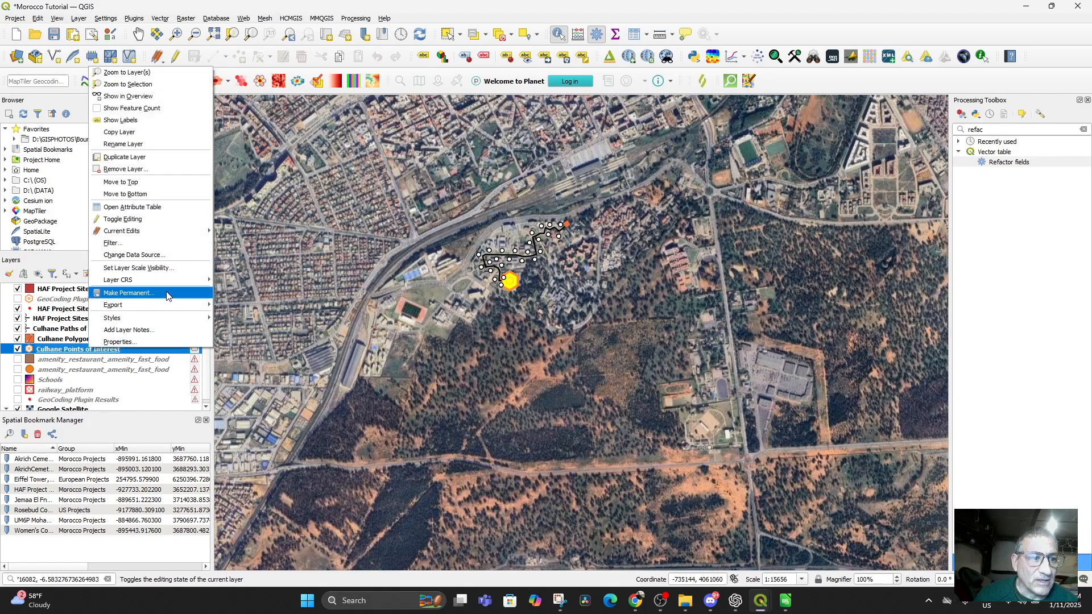
{"action": "mouse_move", "coordinate": [171, 306]}
{"action": "left_click", "coordinate": [257, 304]}
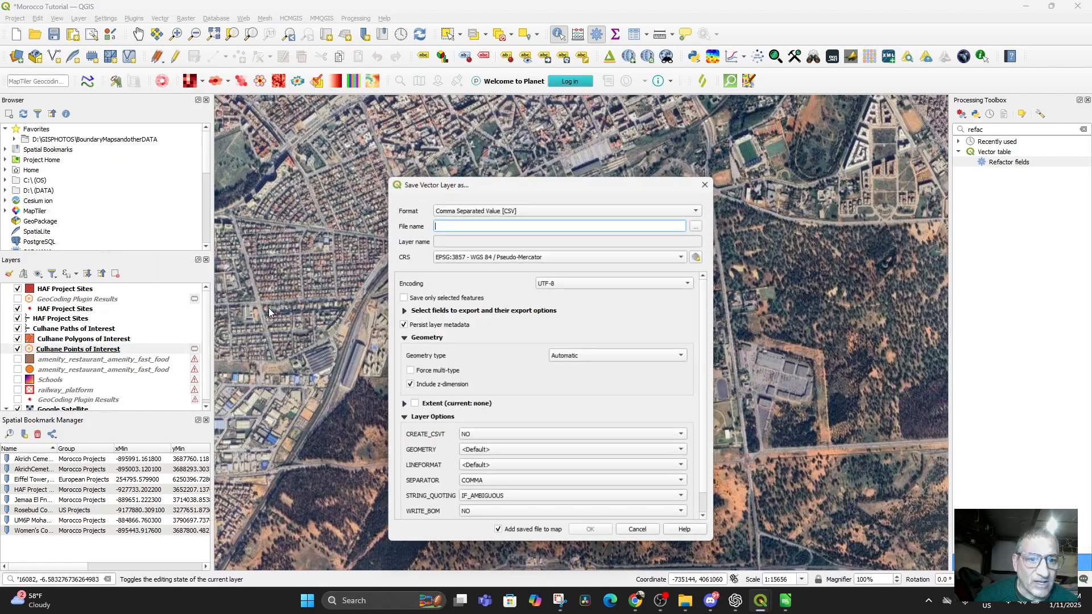
{"action": "left_click", "coordinate": [703, 221]}
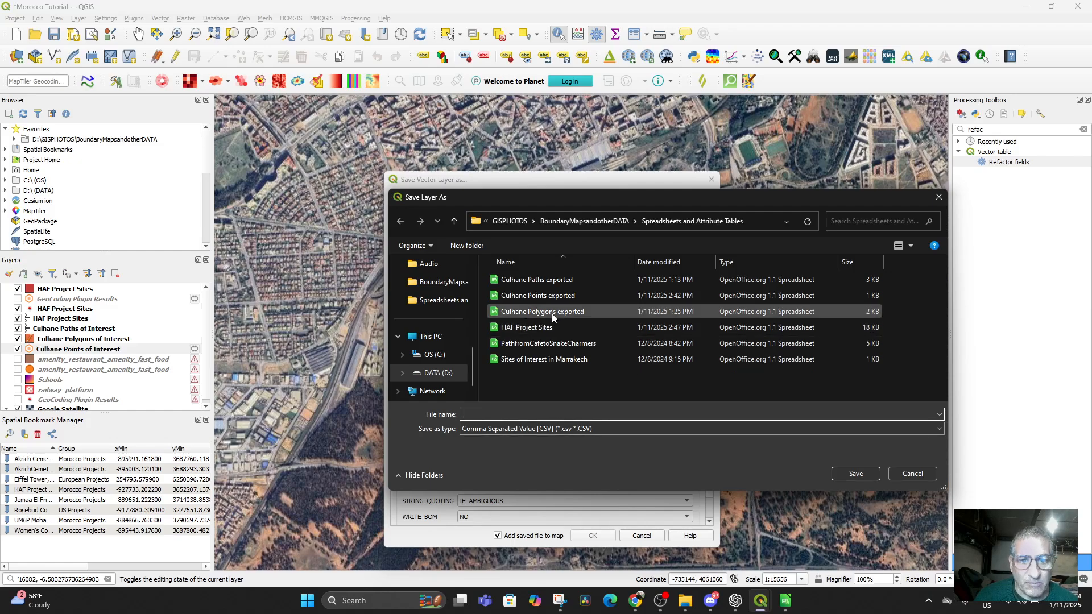
{"action": "left_click", "coordinate": [548, 296]}
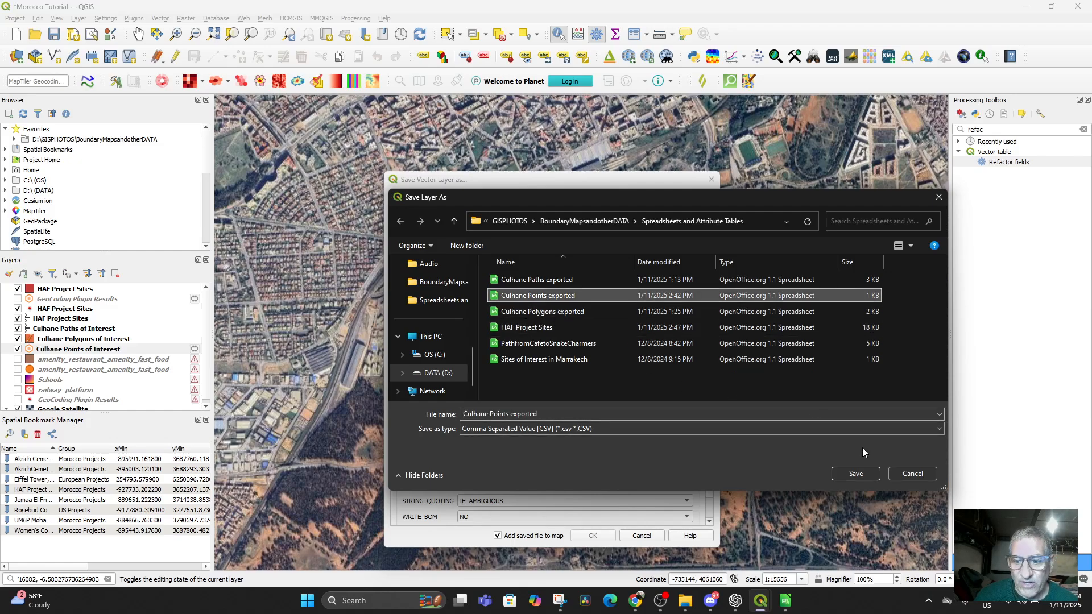
{"action": "left_click", "coordinate": [852, 472]}
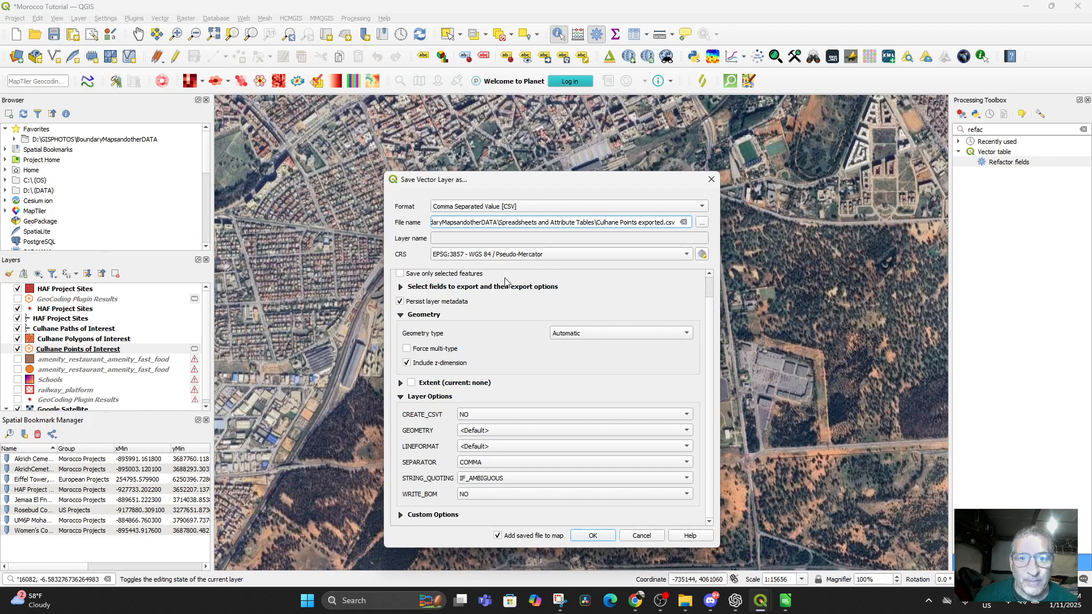
{"action": "scroll", "coordinate": [503, 281], "scroll_direction": "up", "scroll_amount": 2}
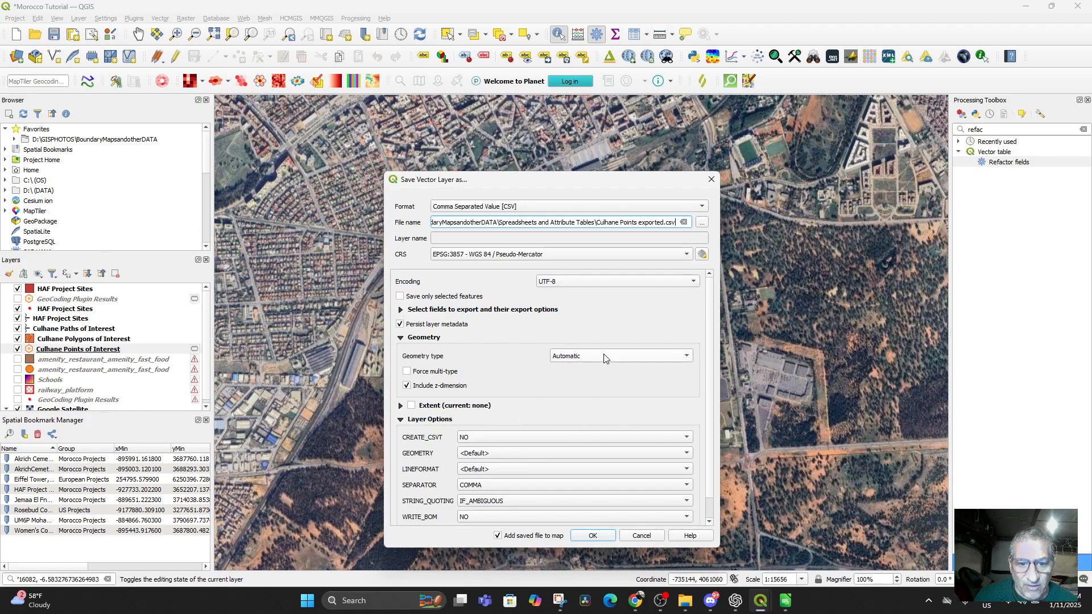
{"action": "left_click", "coordinate": [593, 535]}
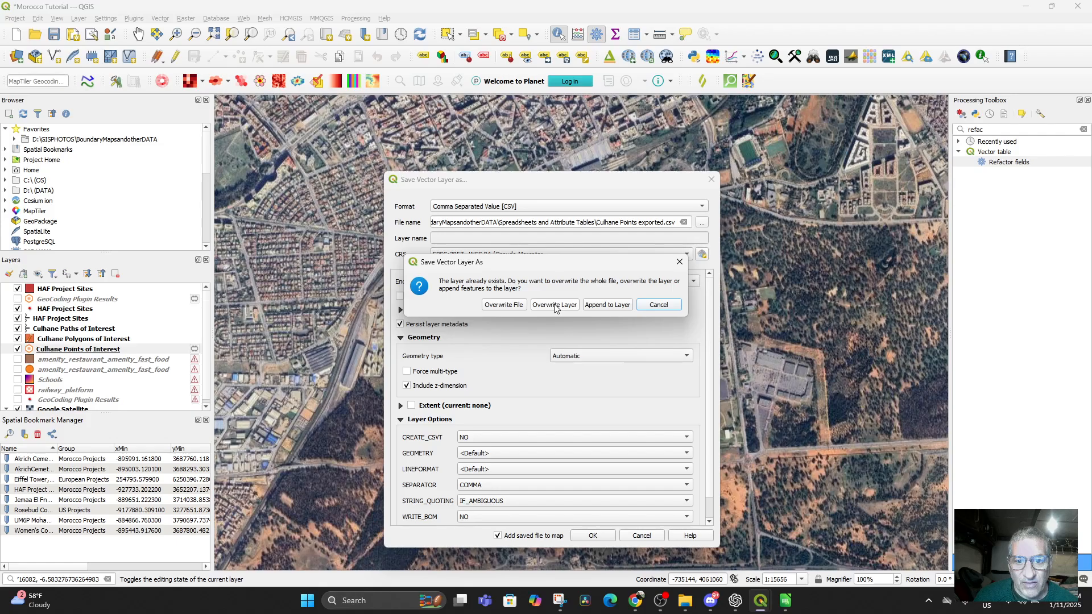
{"action": "left_click", "coordinate": [503, 306]}
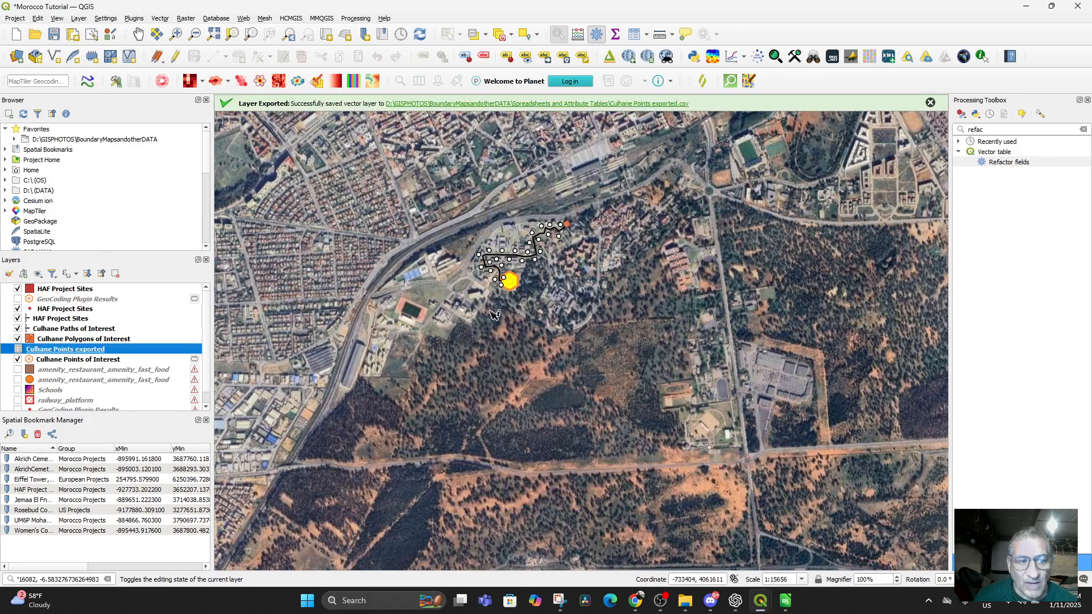
Remove the newly added exported points CSV layer from the project
{"action": "right_click", "coordinate": [64, 353]}
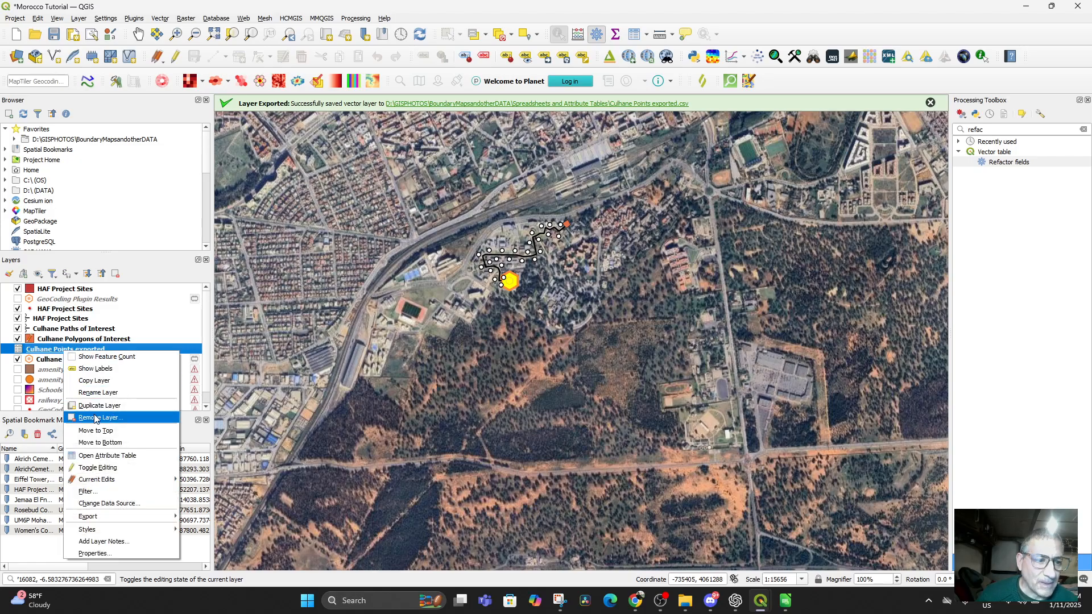
{"action": "left_click", "coordinate": [96, 418]}
{"action": "left_click", "coordinate": [502, 314]}
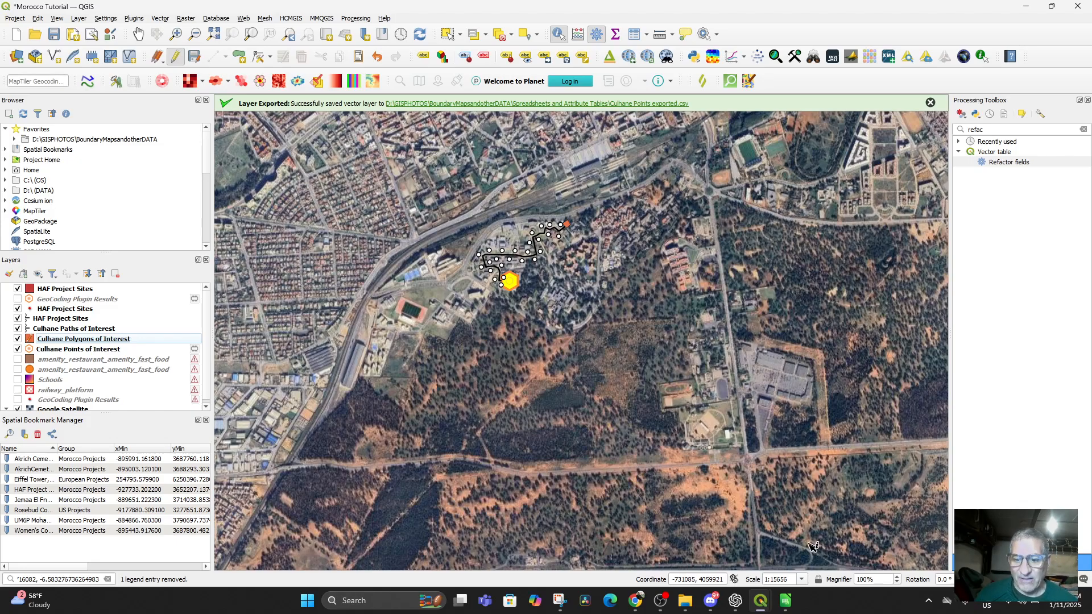
Switch to LibreOffice Calc and open the recent exported points CSV as a comma-separated UTF-8 file
{"action": "left_click", "coordinate": [787, 603]}
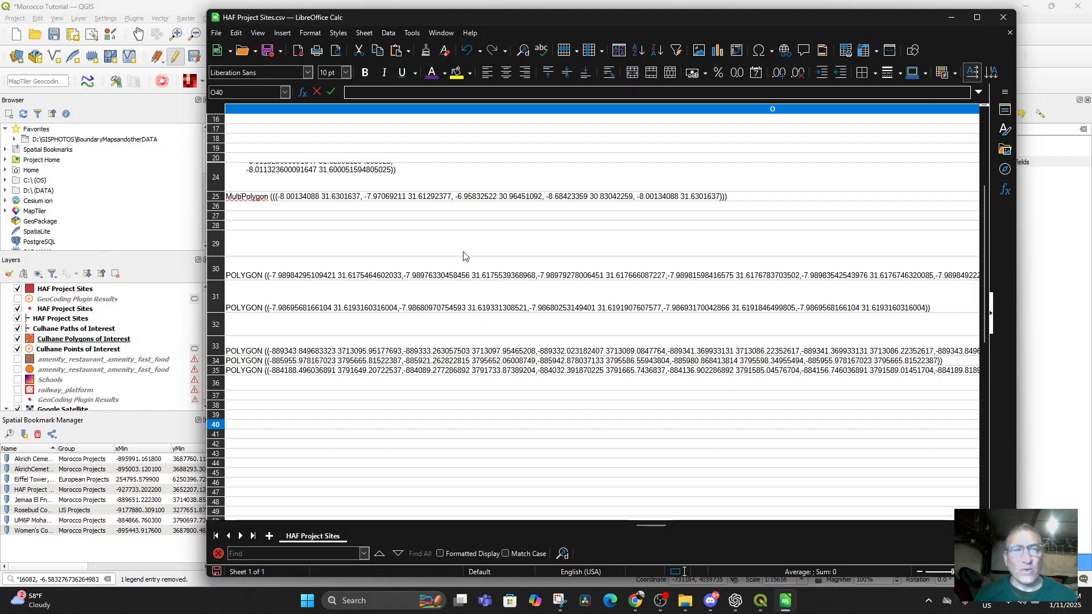
{"action": "left_click", "coordinate": [217, 33]}
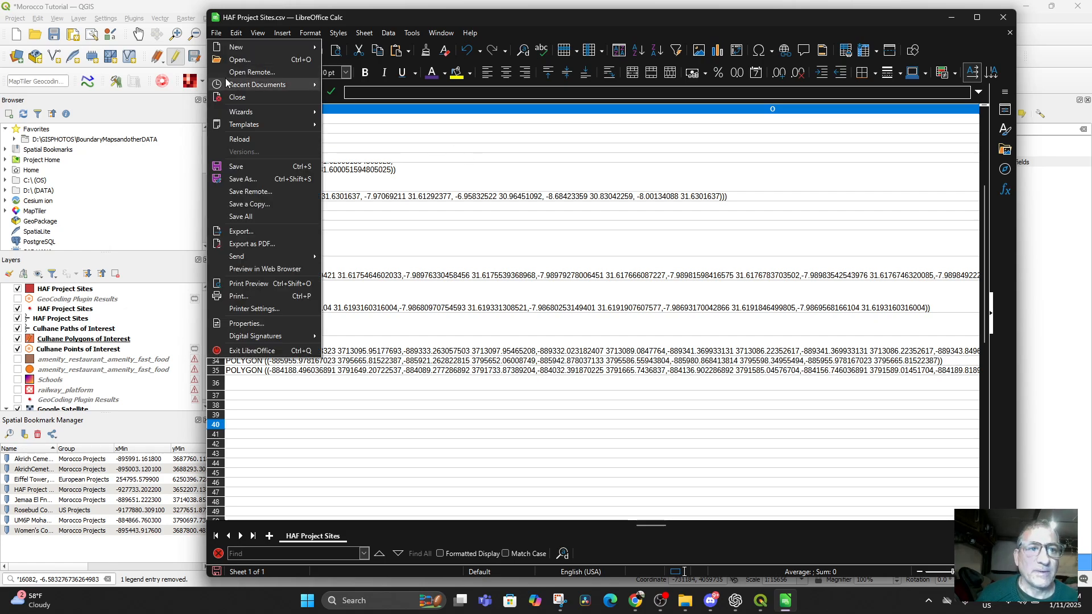
{"action": "mouse_move", "coordinate": [228, 84]}
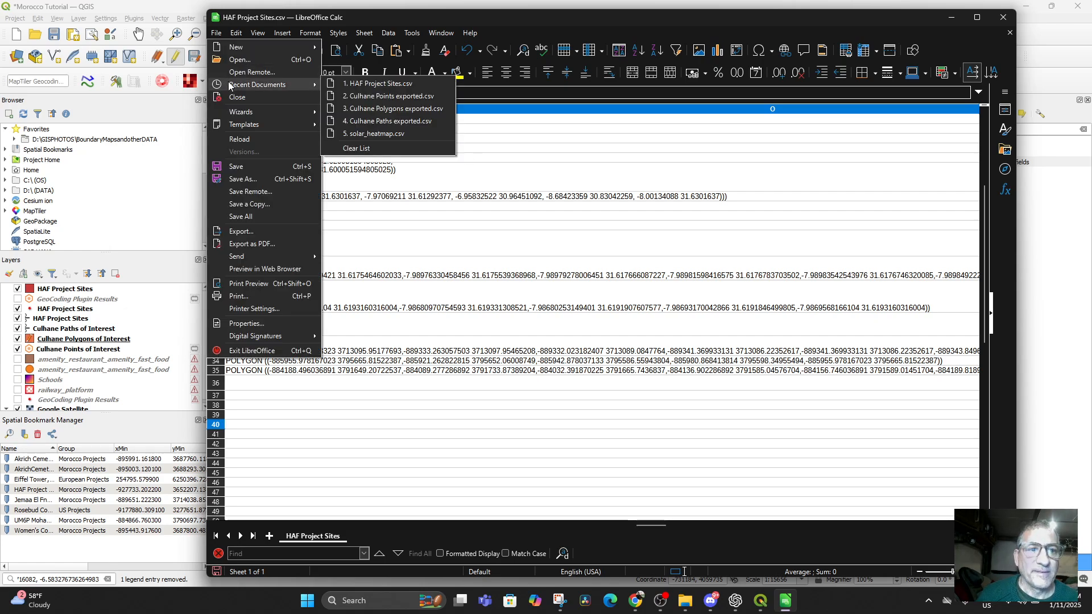
{"action": "left_click", "coordinate": [398, 97]}
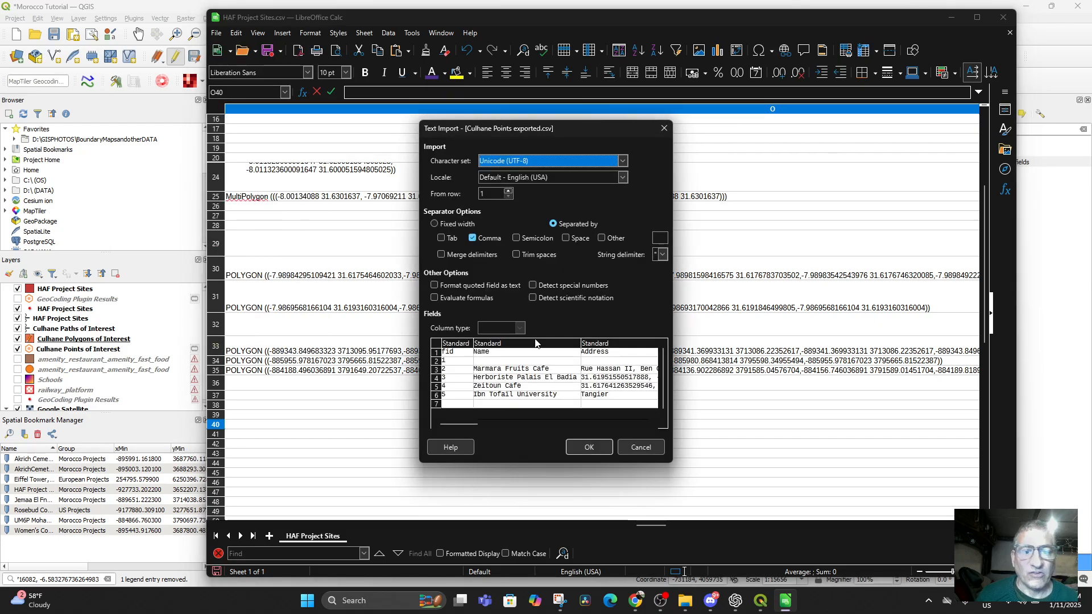
{"action": "left_click", "coordinate": [586, 446]}
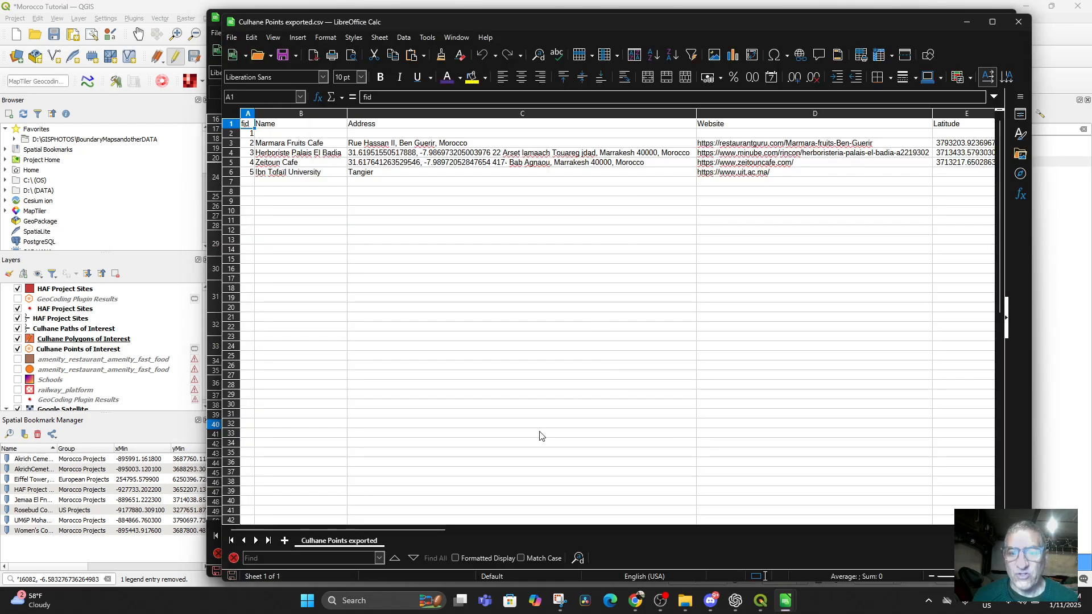
Check the Latitude_DD15 and Longitude_DD15 cells of Ibn Tofail University, and copy its entire row 6
{"action": "left_click_drag", "start_coordinate": [329, 533], "coordinate": [501, 528]}
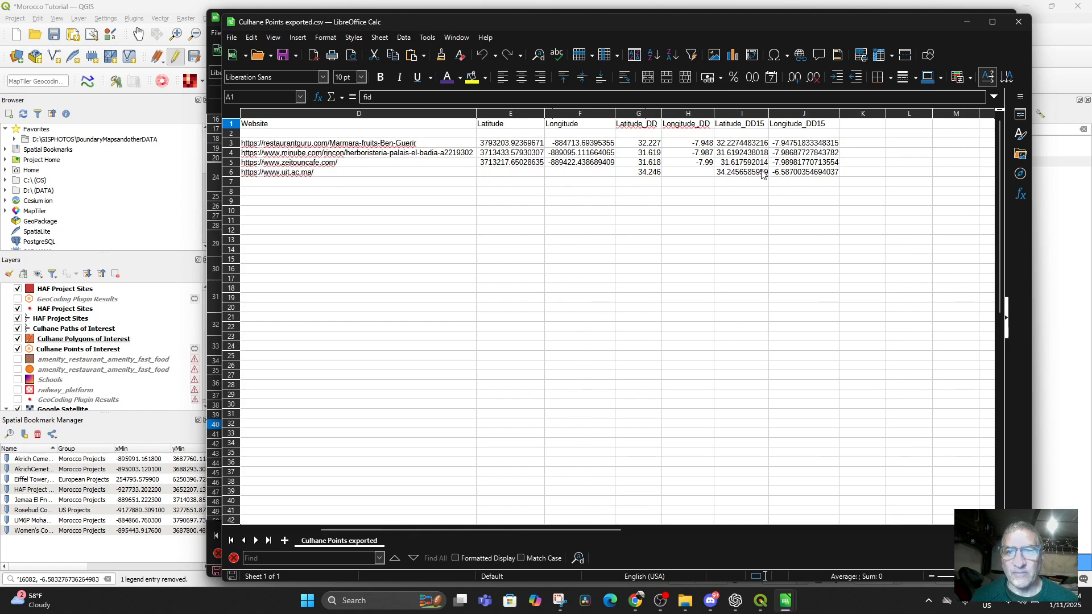
{"action": "left_click", "coordinate": [730, 173]}
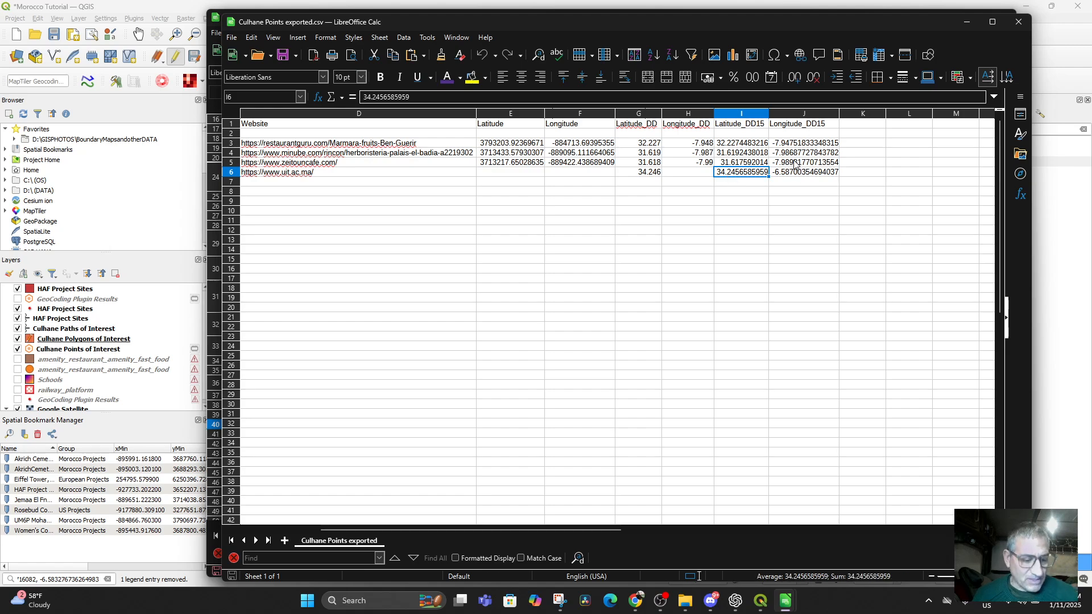
{"action": "left_click", "coordinate": [797, 165], "text": "shift"}
{"action": "left_click", "coordinate": [749, 173]}
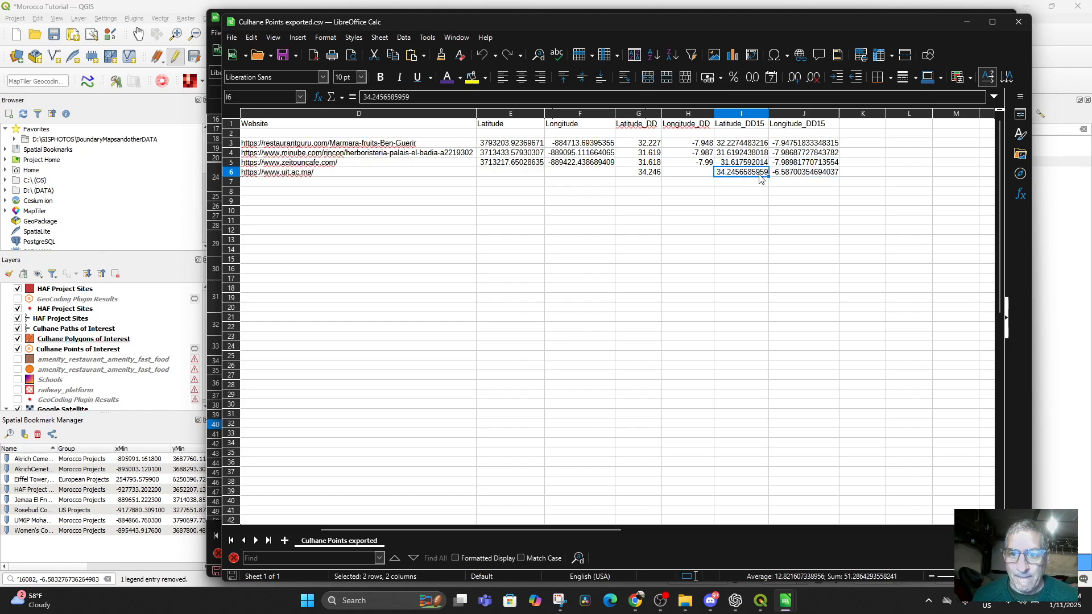
{"action": "left_click", "coordinate": [788, 173], "text": "shift"}
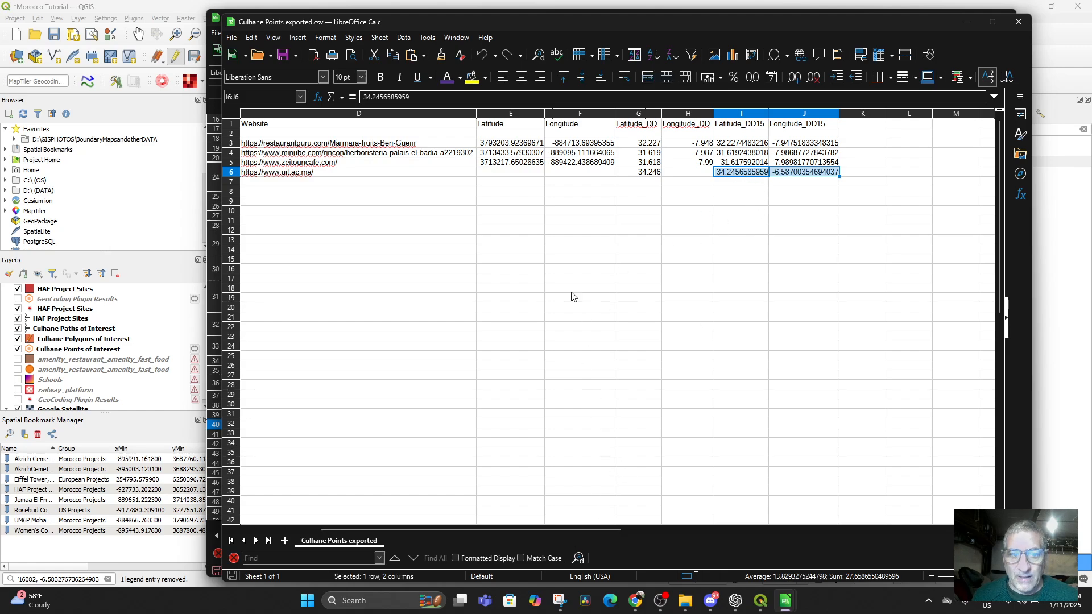
{"action": "scroll", "coordinate": [547, 531], "scroll_direction": "left", "scroll_amount": 3}
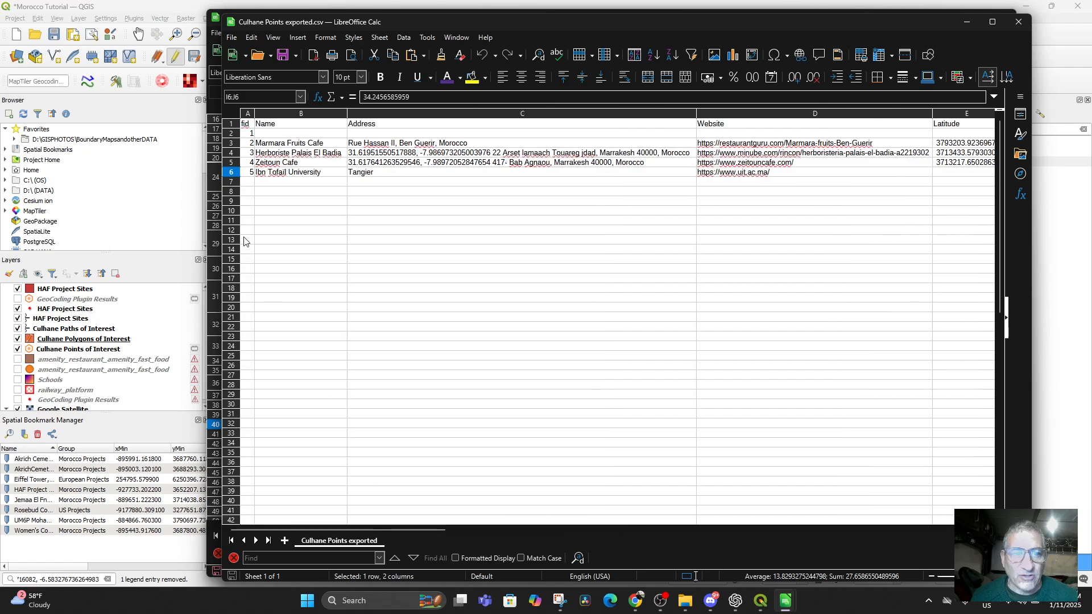
{"action": "left_click", "coordinate": [238, 173]}
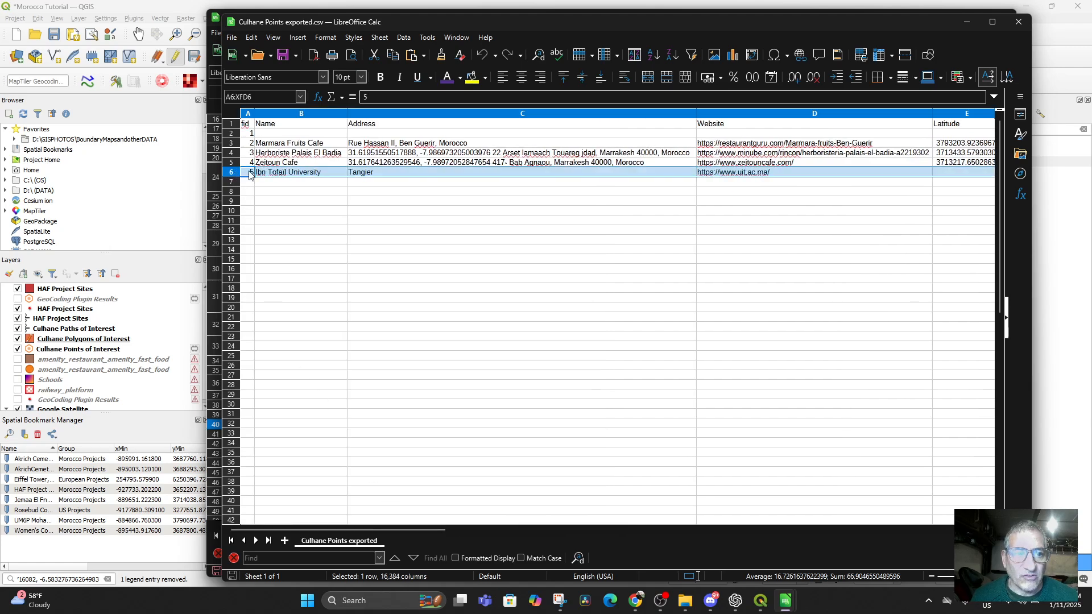
{"action": "right_click", "coordinate": [270, 173]}
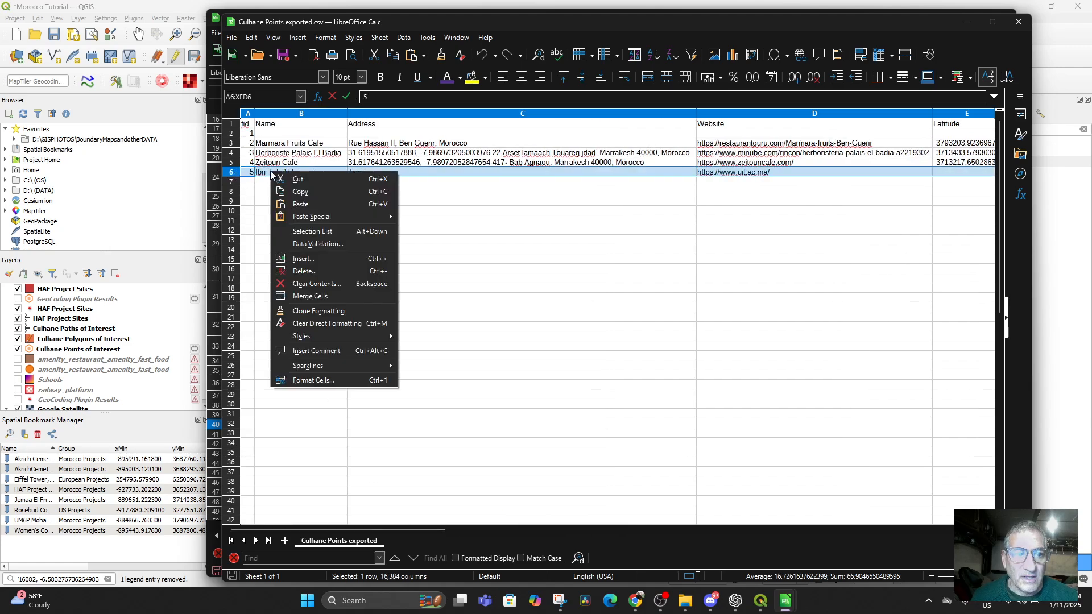
{"action": "left_click", "coordinate": [299, 191]}
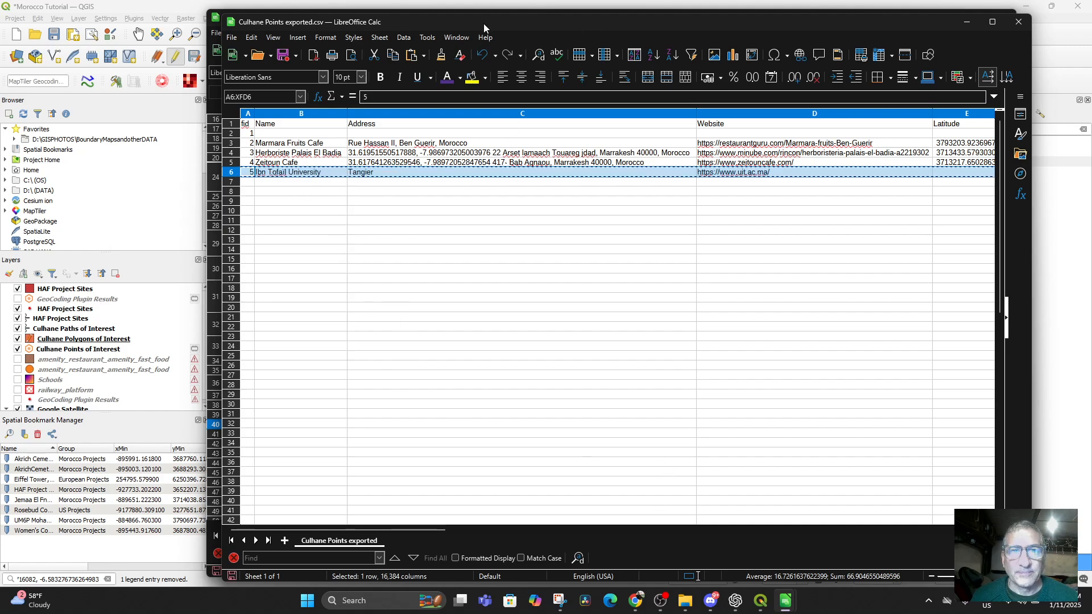
Paste the copied university row into the empty row 37 of the HAF Project Sites.csv spreadsheet
{"action": "left_click_drag", "start_coordinate": [484, 23], "coordinate": [587, 191]}
{"action": "left_click", "coordinate": [512, 16]}
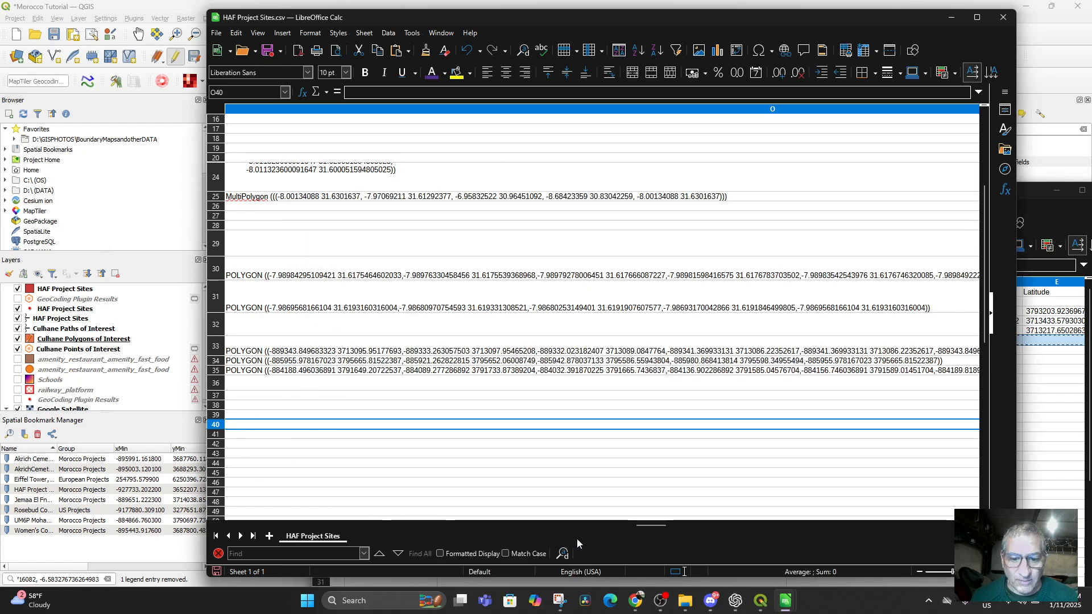
{"action": "left_click_drag", "start_coordinate": [646, 524], "coordinate": [239, 525]}
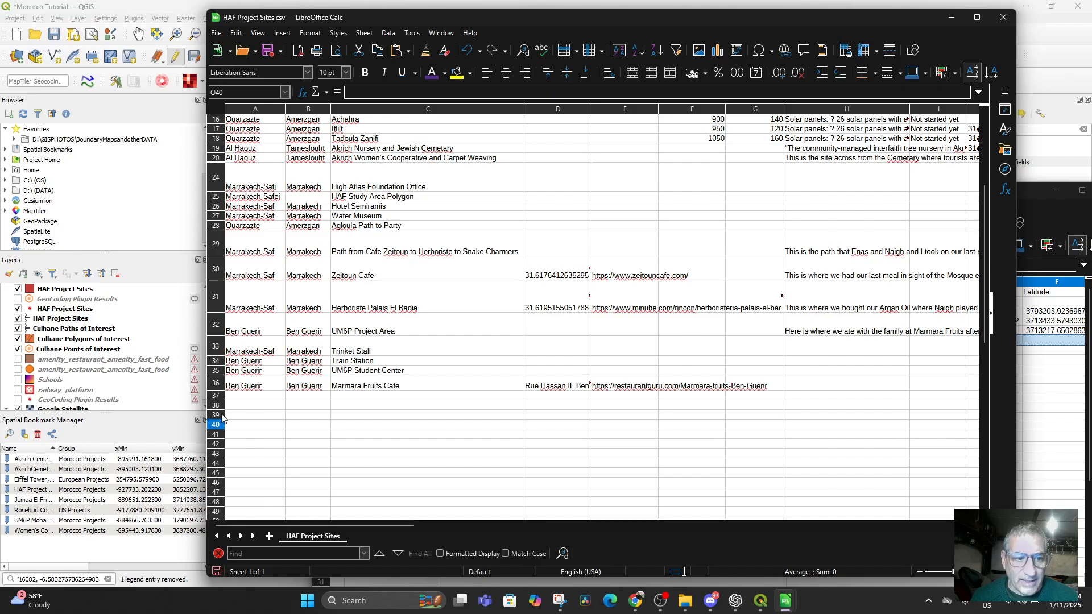
{"action": "left_click", "coordinate": [233, 396]}
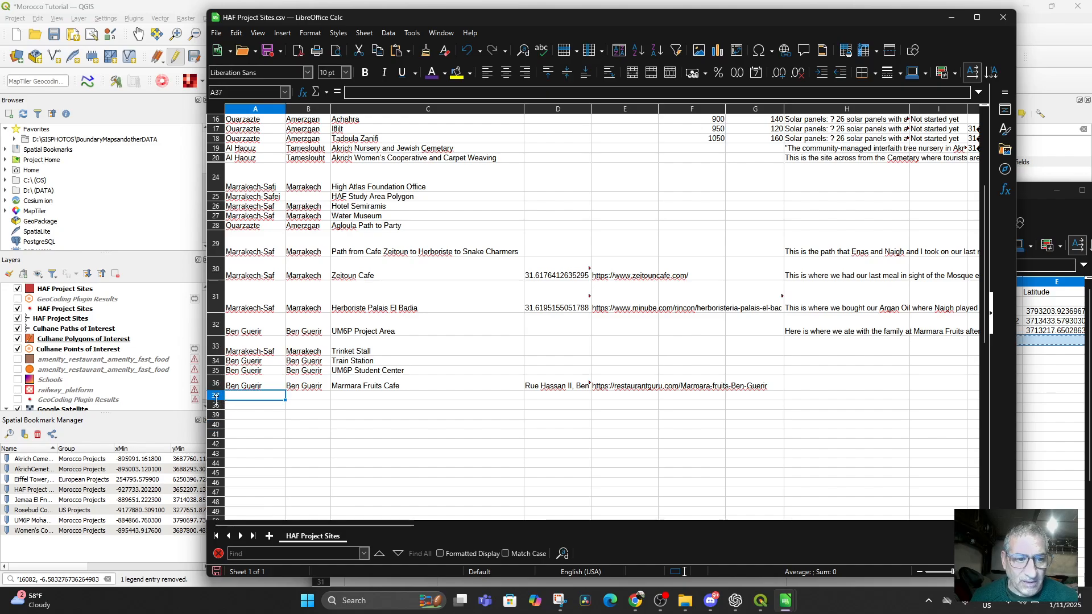
{"action": "left_click", "coordinate": [218, 396]}
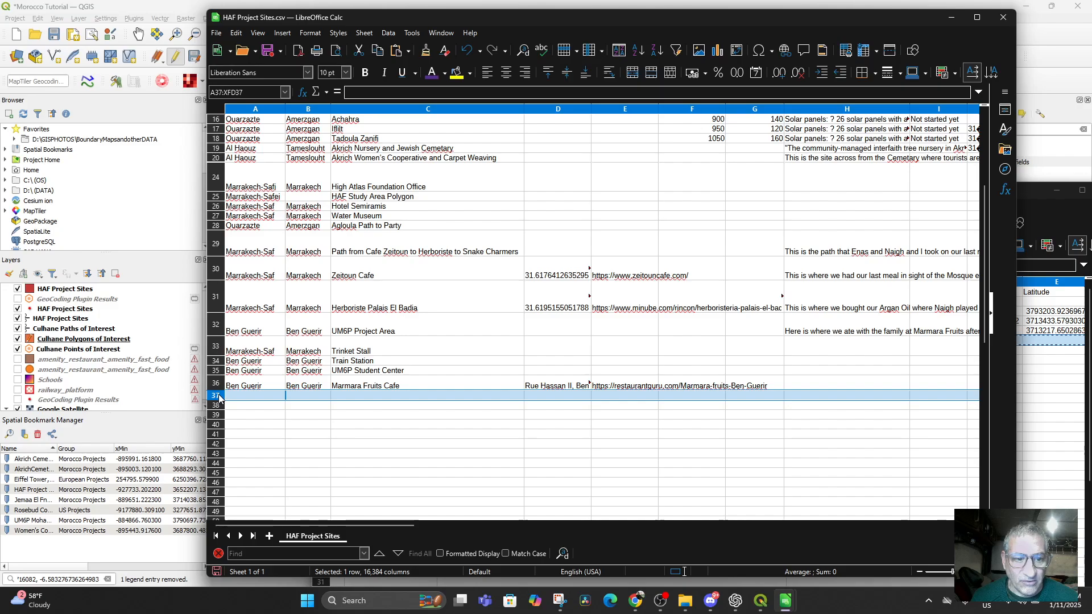
{"action": "right_click", "coordinate": [219, 396]}
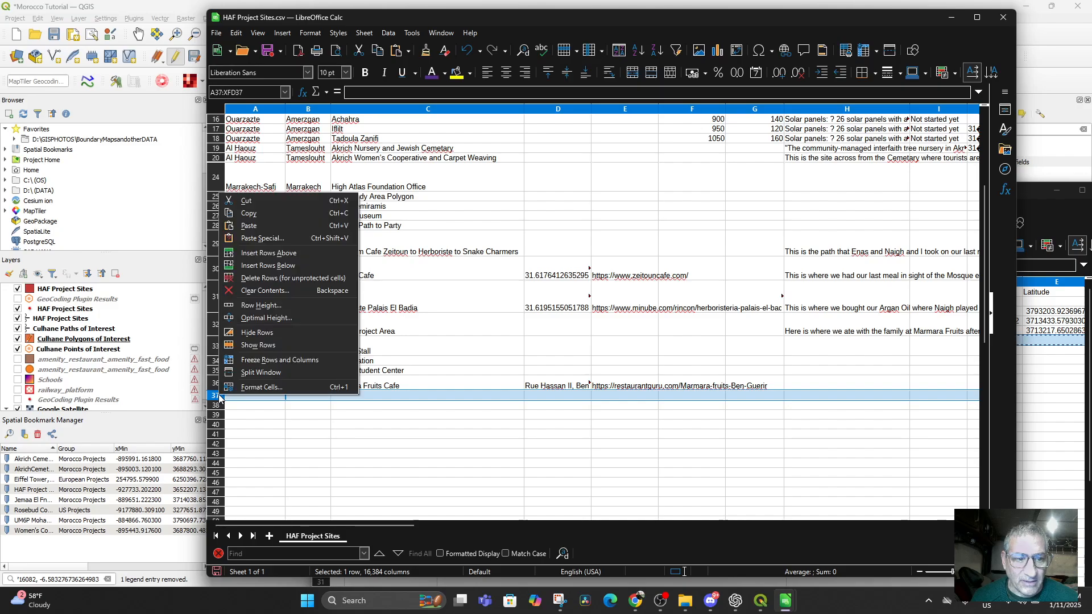
{"action": "left_click", "coordinate": [263, 226]}
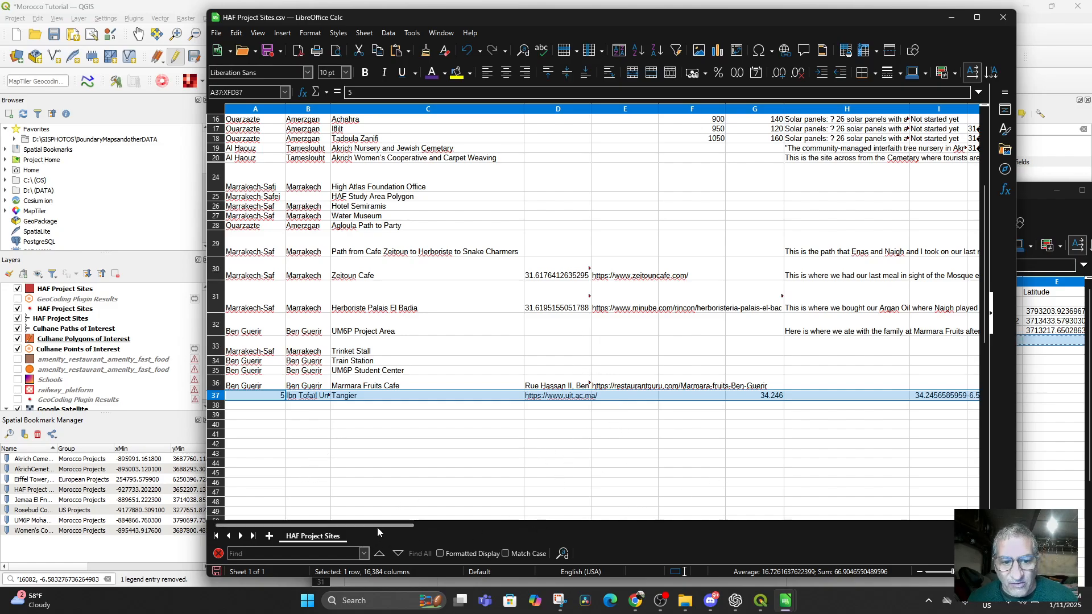
Move the university's coordinate pair from cells I37:J37 to the latitude and longitude columns in M37:N37
{"action": "left_click_drag", "start_coordinate": [377, 527], "coordinate": [465, 534]}
{"action": "scroll", "coordinate": [682, 466], "scroll_direction": "up", "scroll_amount": 5}
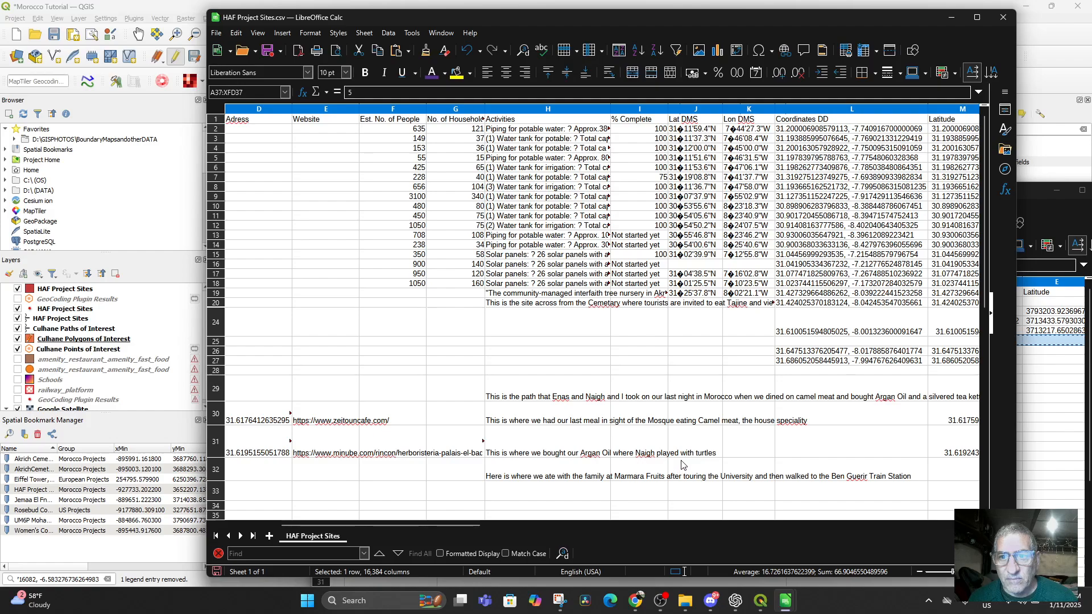
{"action": "scroll", "coordinate": [682, 467], "scroll_direction": "down", "scroll_amount": 6}
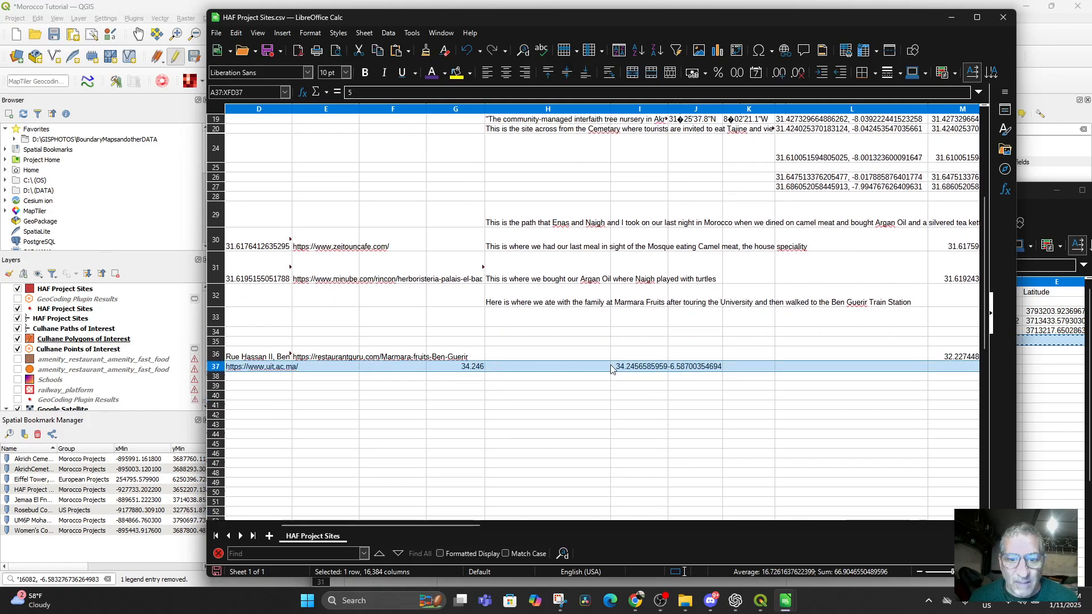
{"action": "left_click", "coordinate": [660, 367]}
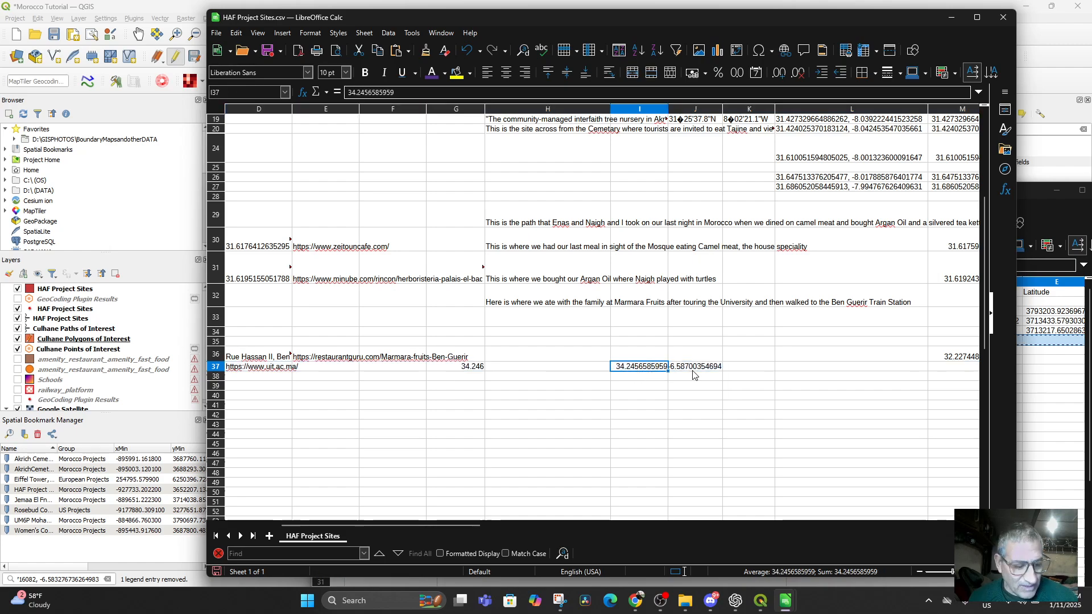
{"action": "left_click", "coordinate": [690, 368], "text": "shift"}
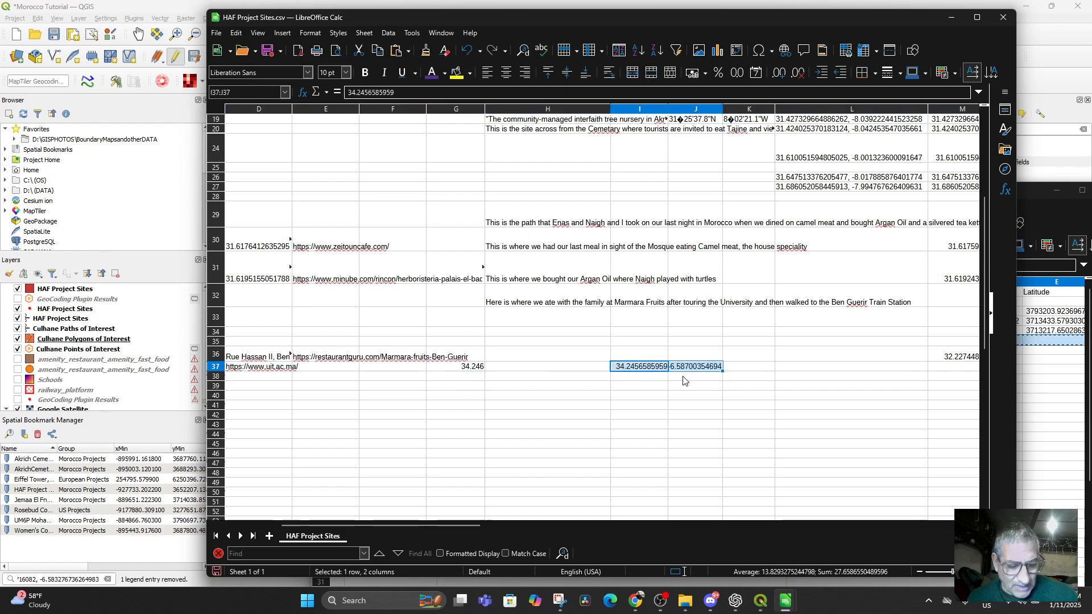
{"action": "key", "text": "ctrl+x"}
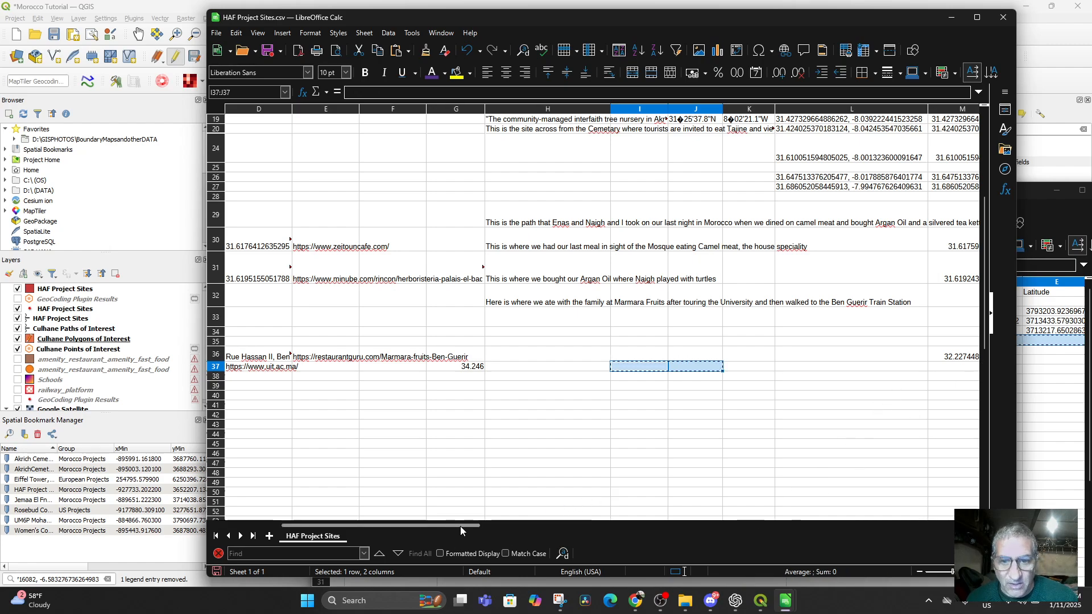
{"action": "left_click_drag", "start_coordinate": [459, 526], "coordinate": [548, 528]}
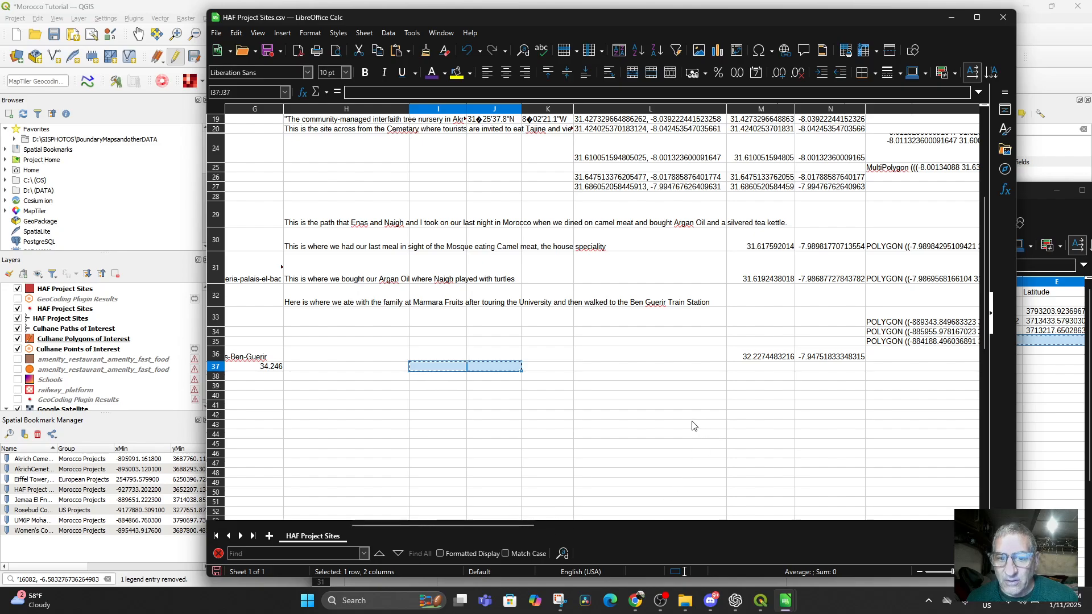
{"action": "left_click", "coordinate": [747, 369]}
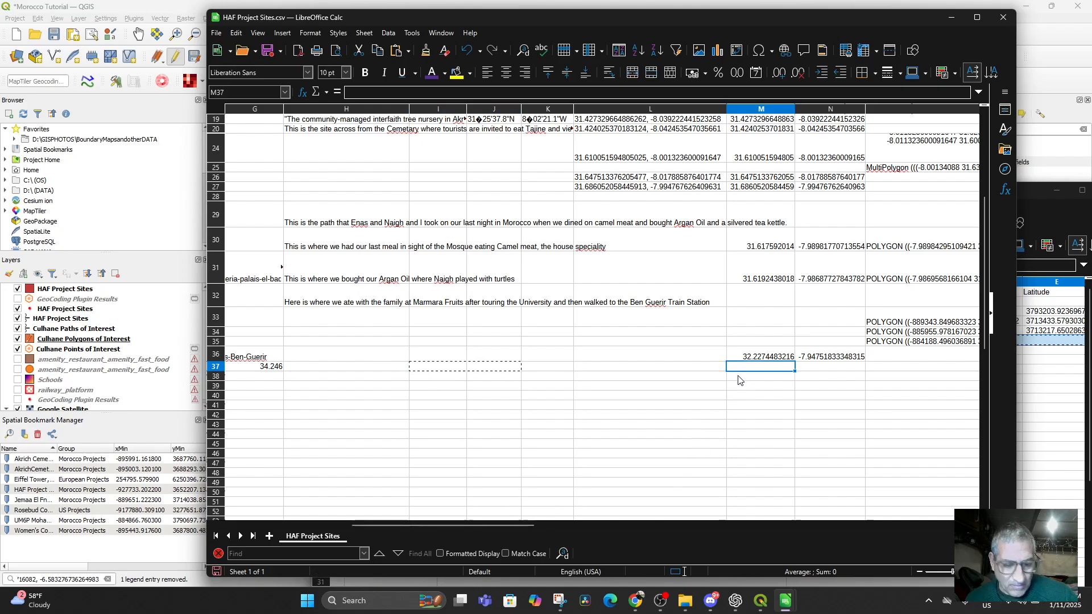
{"action": "key", "text": "ctrl+v"}
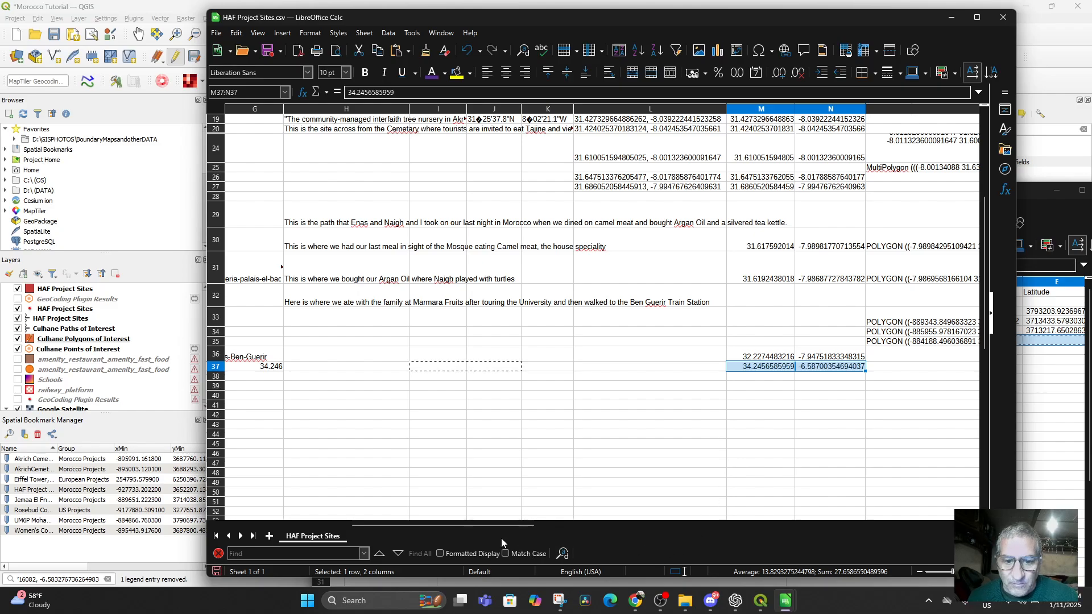
{"action": "left_click_drag", "start_coordinate": [489, 524], "coordinate": [353, 524]}
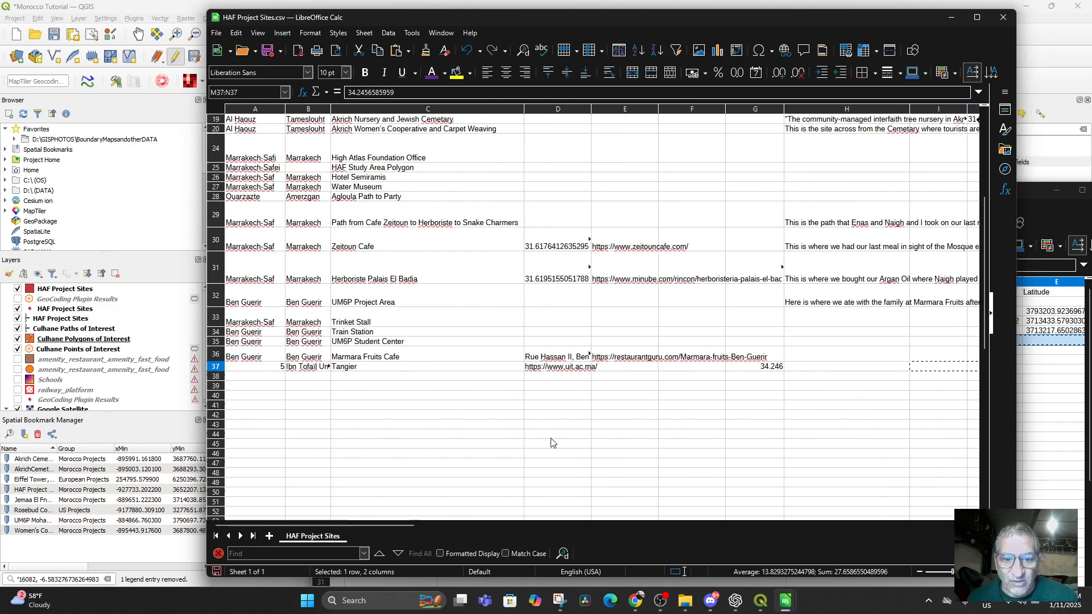
{"action": "left_click", "coordinate": [560, 367]}
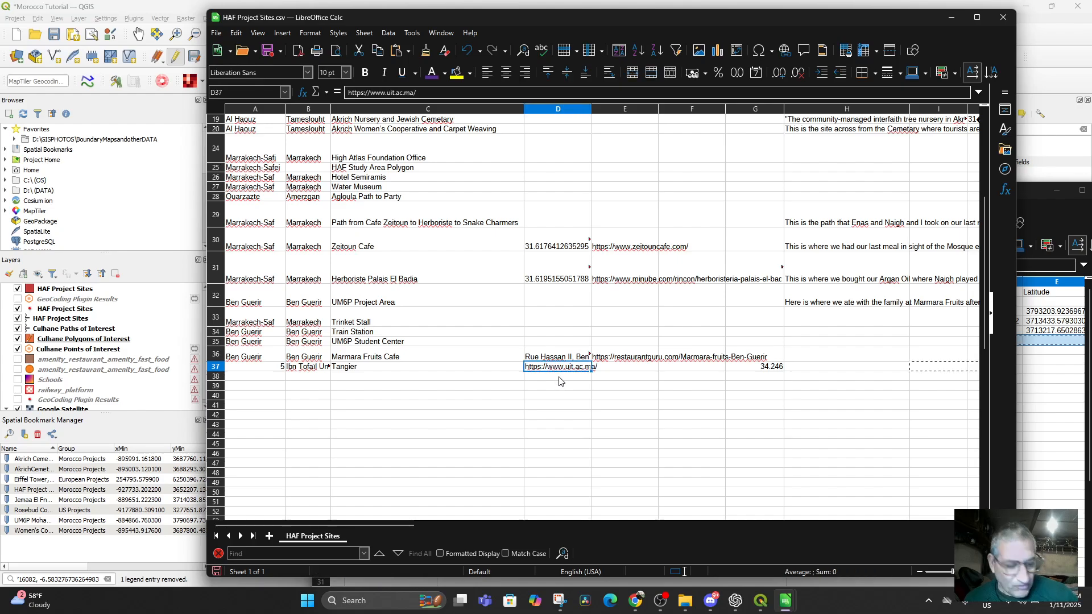
{"action": "key", "text": "ctrl+x"}
{"action": "left_click", "coordinate": [616, 371]}
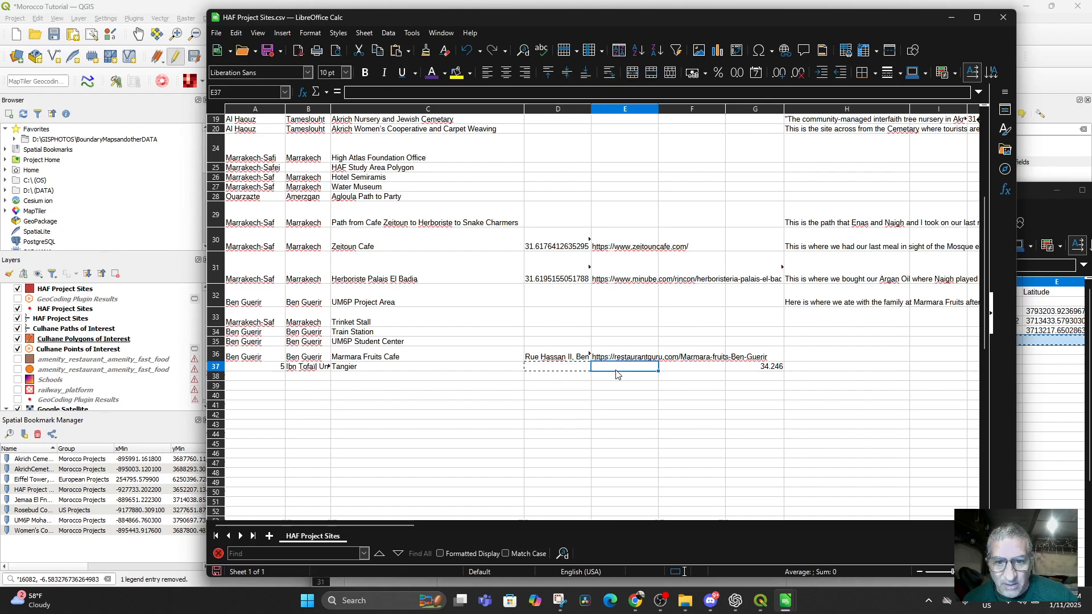
{"action": "key", "text": "ctrl+v"}
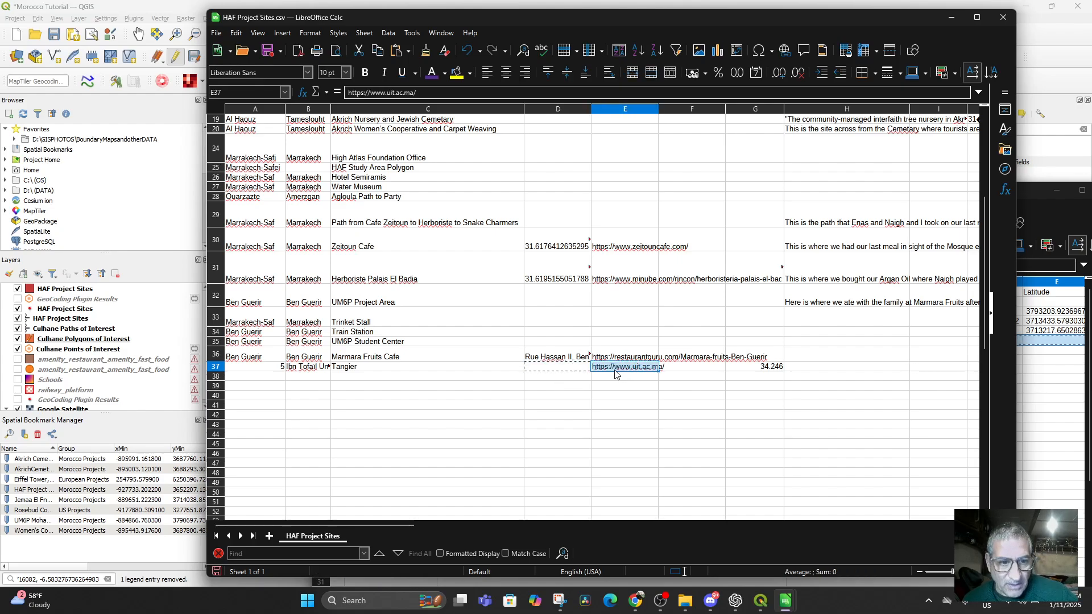
Move Tangier from cell C37 to cell A37, replacing the record number there
{"action": "left_click", "coordinate": [361, 367]}
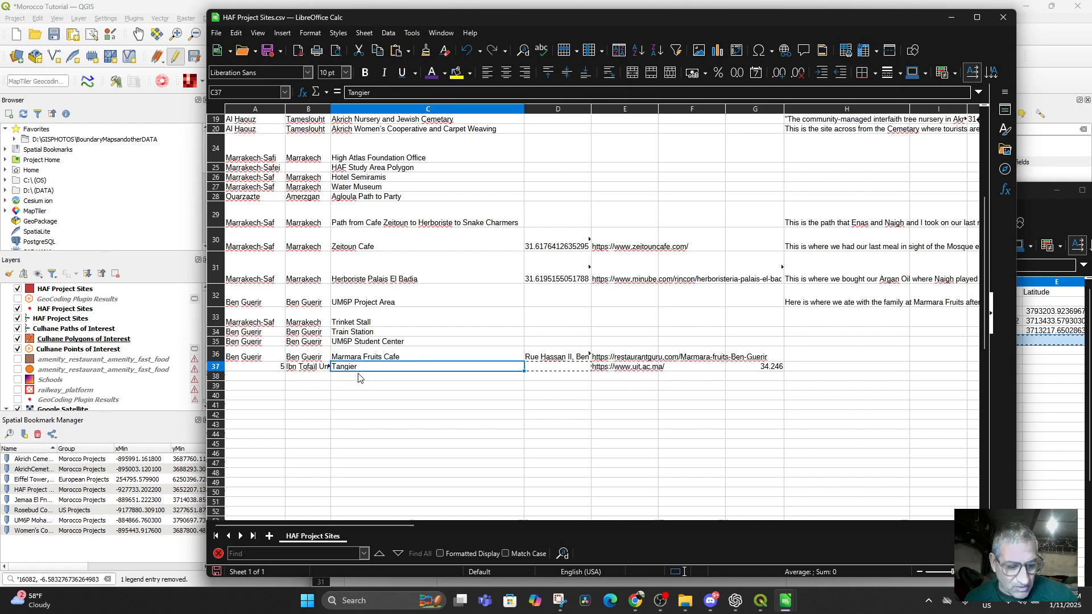
{"action": "key", "text": "ctrl+x"}
{"action": "left_click", "coordinate": [241, 370]}
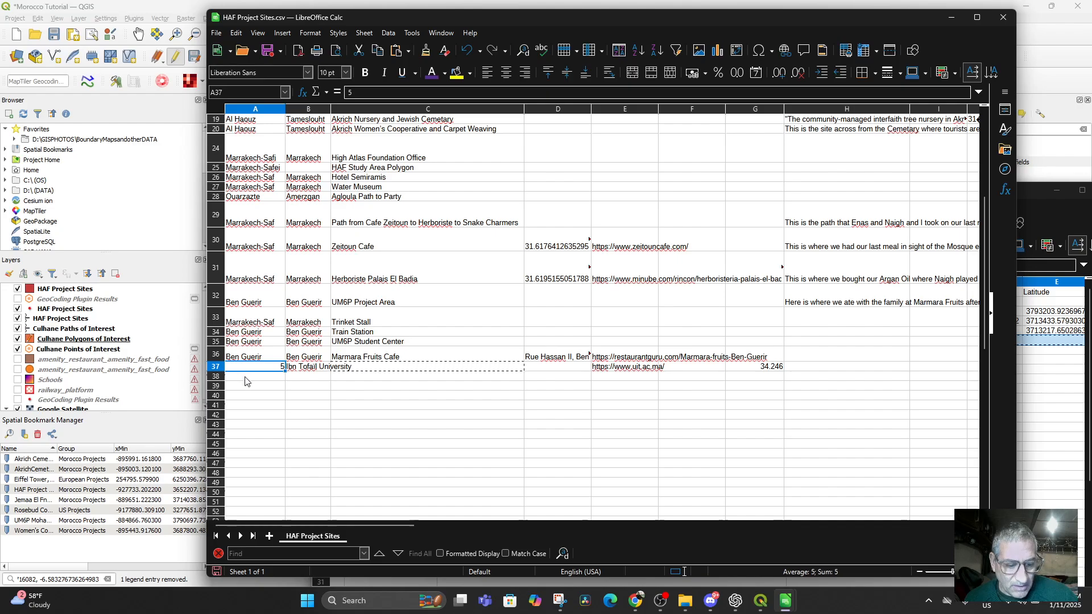
{"action": "key", "text": "ctrl+v"}
{"action": "left_click", "coordinate": [644, 326]}
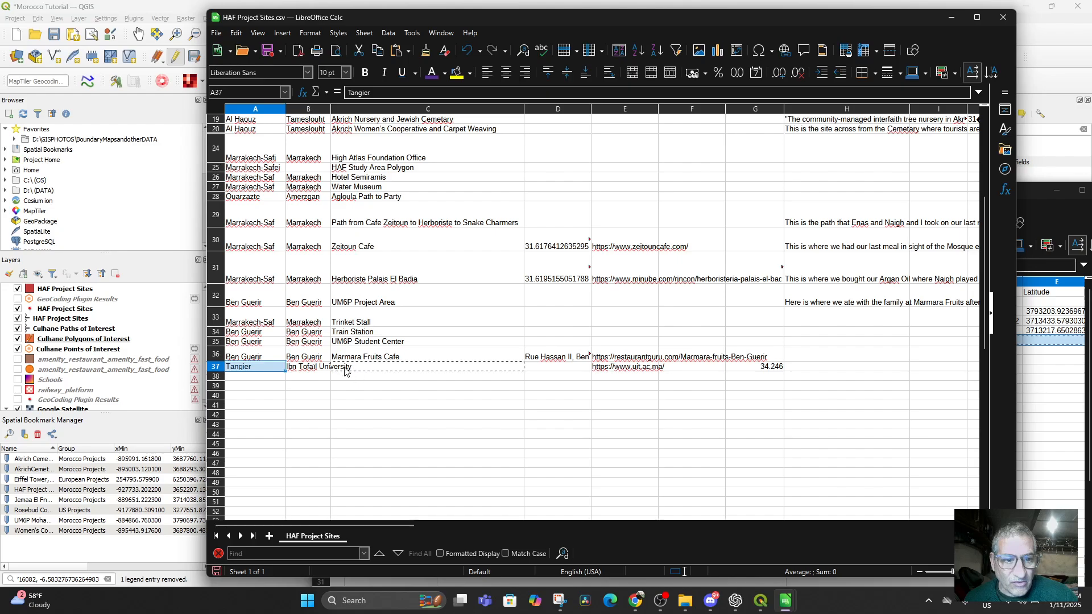
Move the name Ibn Tofail University from cell B37 to the site name column in cell C37
{"action": "left_click", "coordinate": [315, 368]}
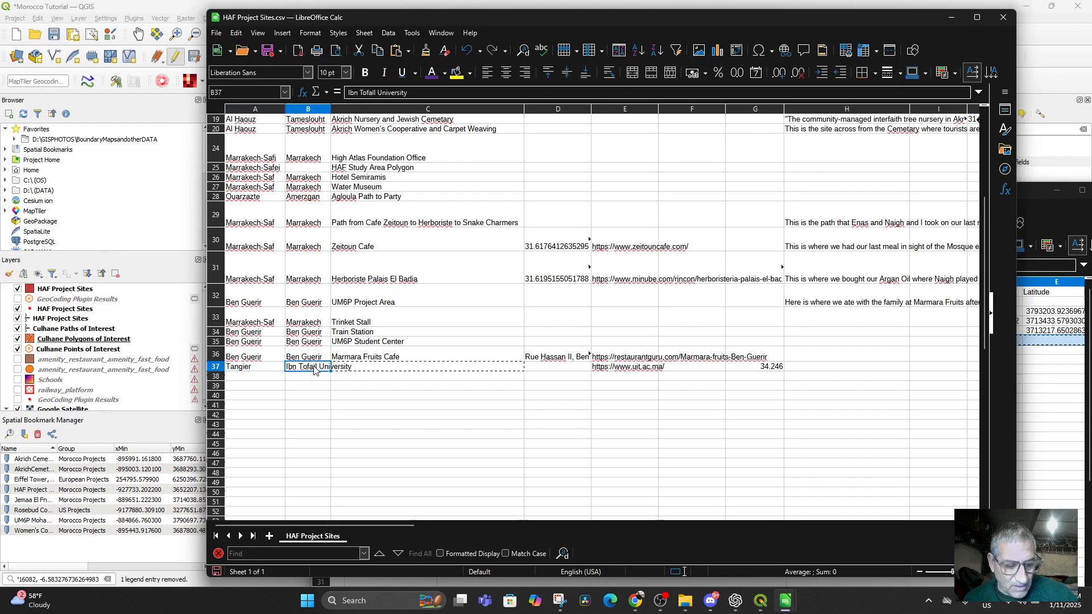
{"action": "key", "text": "ctrl+x"}
{"action": "left_click", "coordinate": [369, 369]}
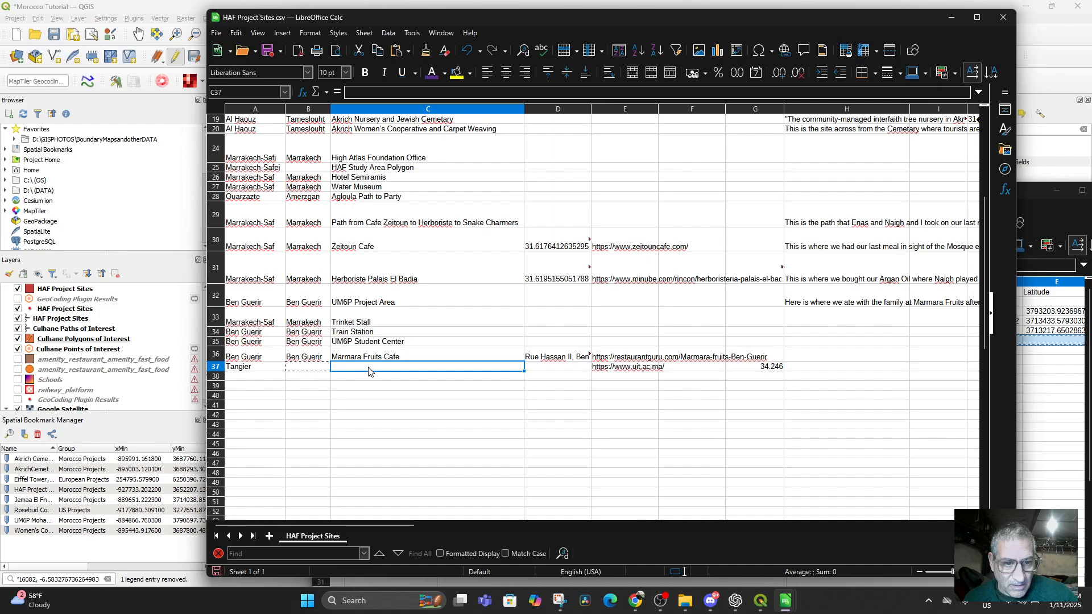
{"action": "key", "text": "ctrl+v"}
{"action": "left_click", "coordinate": [371, 380]}
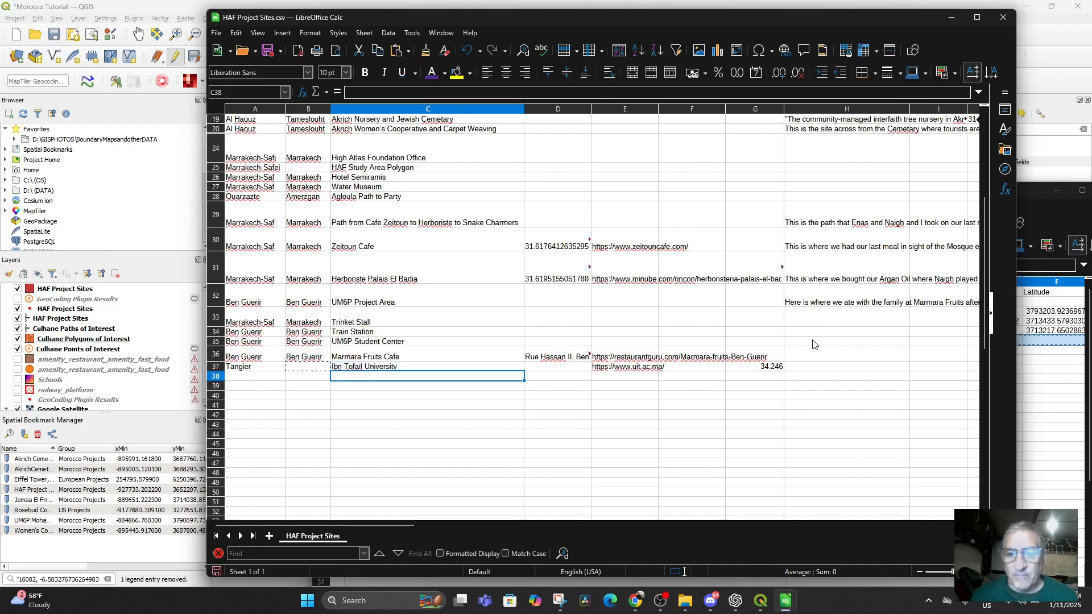
Delete the leftover rounded coordinate from cell G37 and save the spreadsheet
{"action": "left_click", "coordinate": [762, 371]}
{"action": "key", "text": "Delete"}
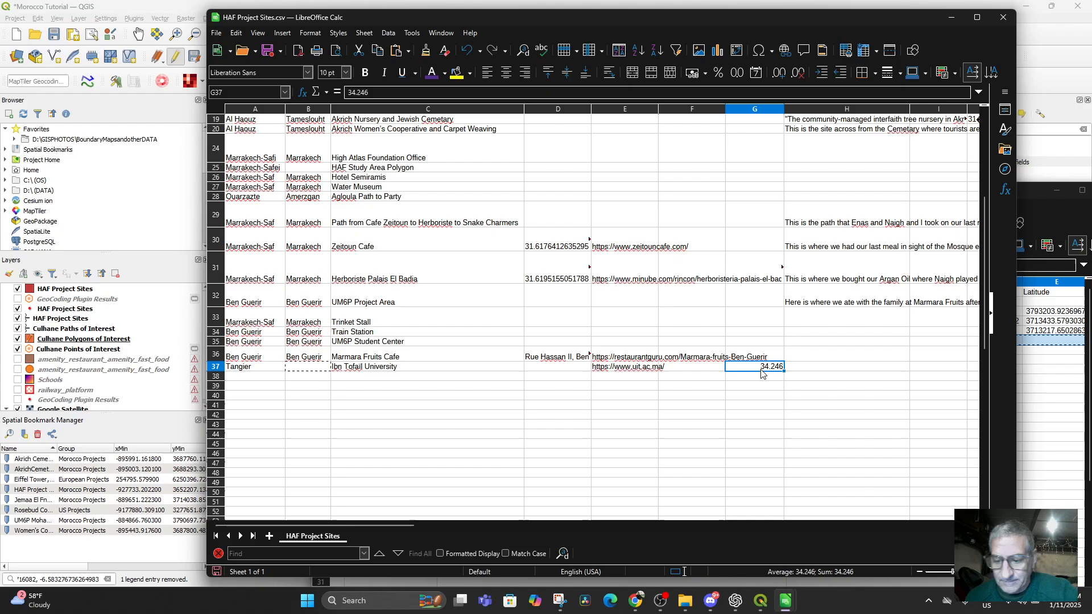
{"action": "left_click", "coordinate": [756, 386]}
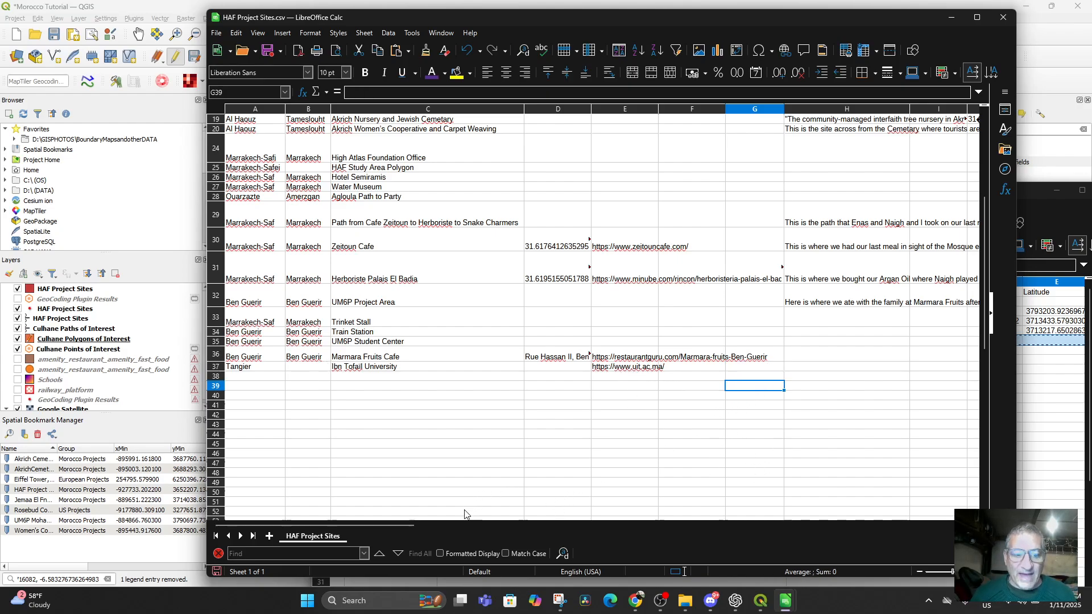
{"action": "left_click", "coordinate": [266, 54]}
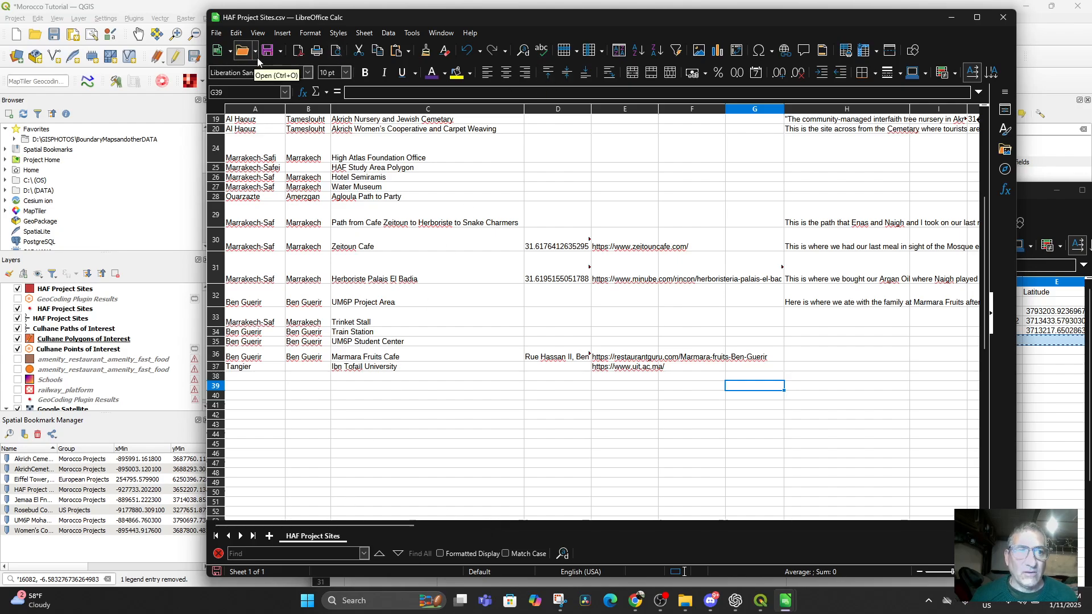
Switch to QGIS and open the attribute table of the Culhane Polygons of Interest layer
{"action": "left_click", "coordinate": [157, 194]}
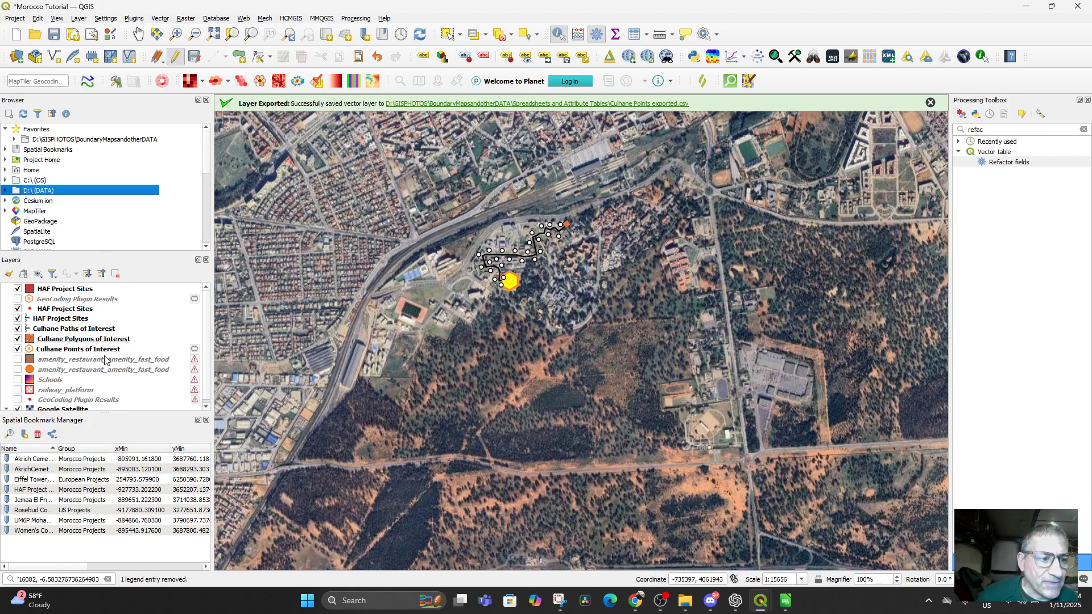
{"action": "left_click", "coordinate": [69, 330]}
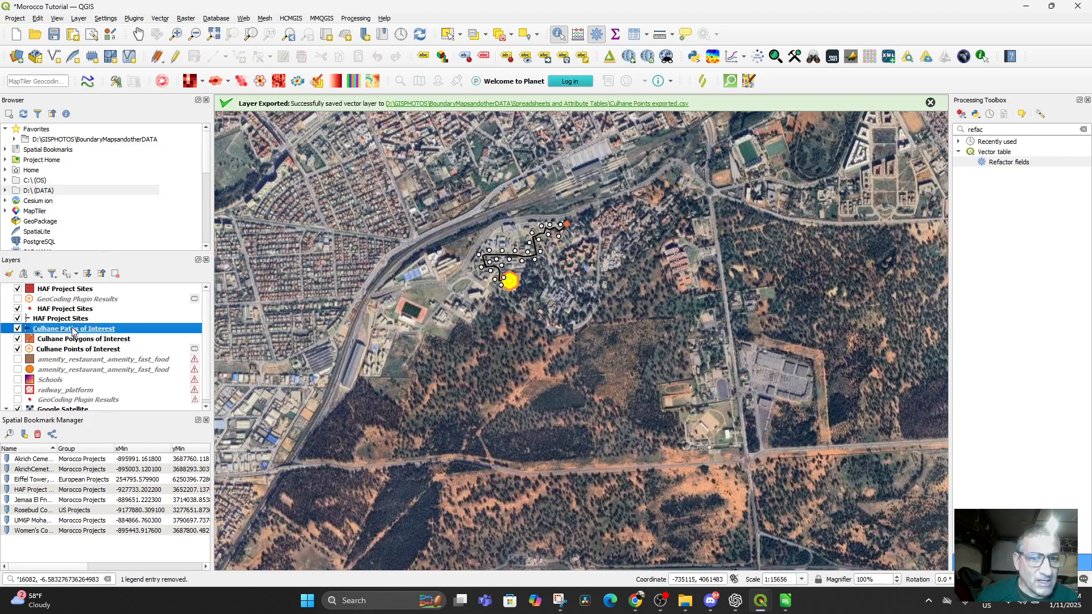
{"action": "right_click", "coordinate": [72, 332]}
{"action": "left_click", "coordinate": [55, 340]}
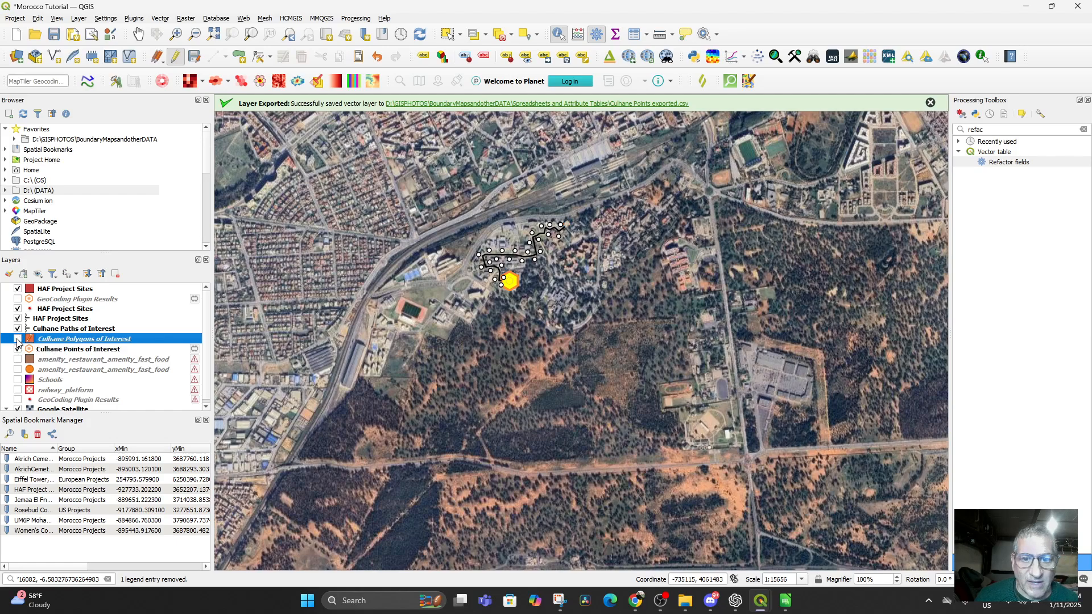
{"action": "right_click", "coordinate": [79, 340]}
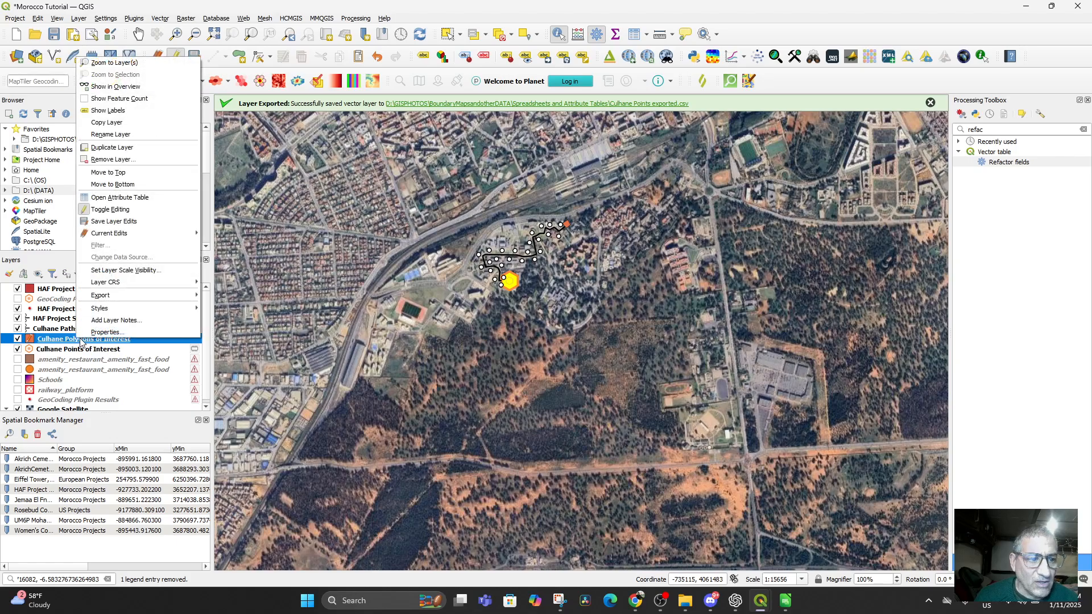
{"action": "left_click", "coordinate": [117, 198]}
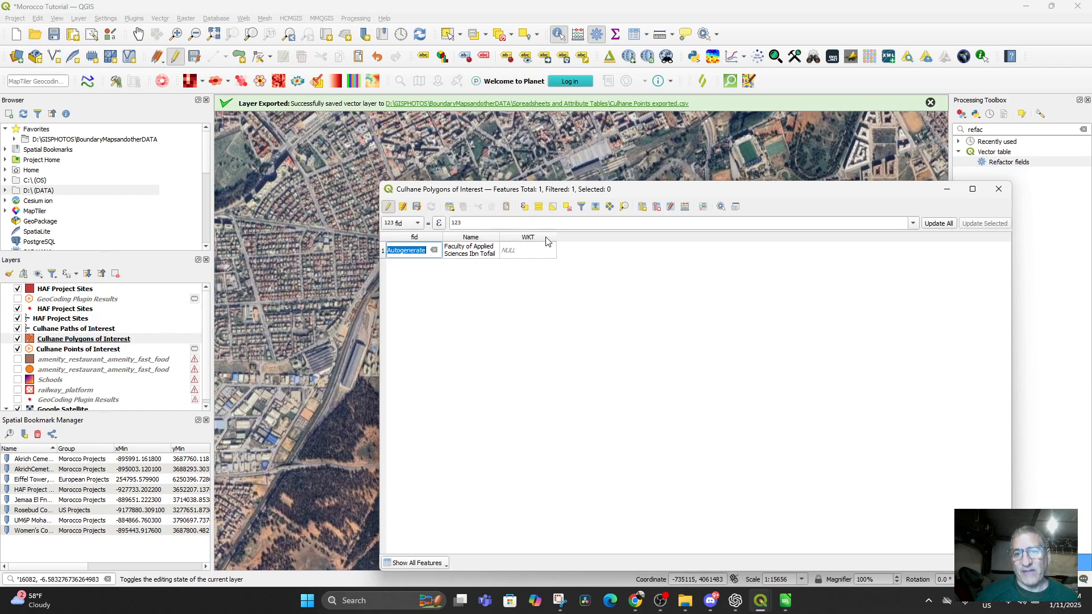
{"action": "left_click", "coordinate": [948, 192]}
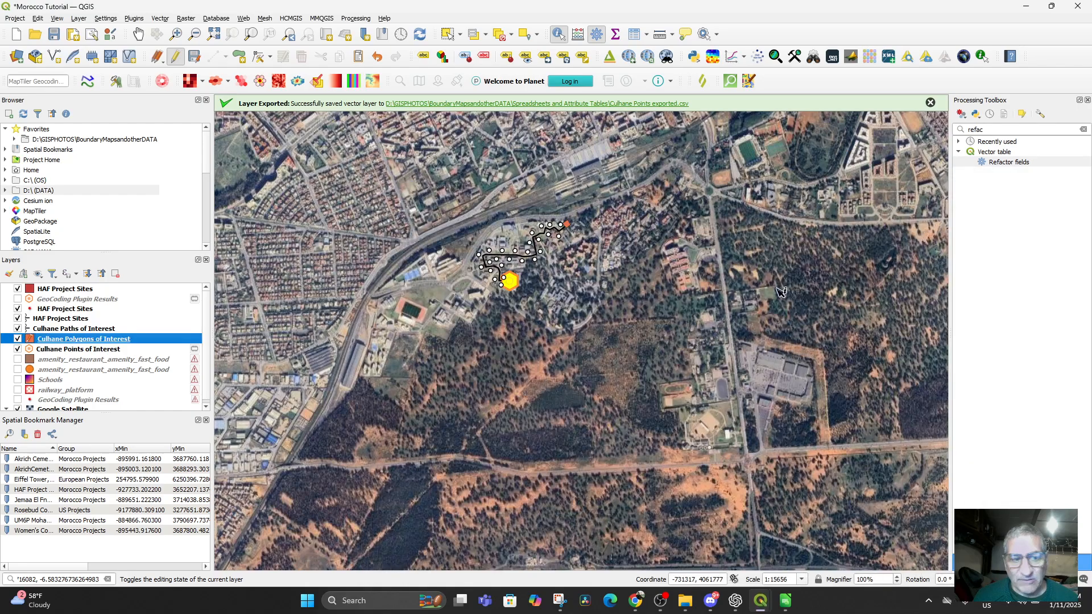
{"action": "right_click", "coordinate": [59, 341]}
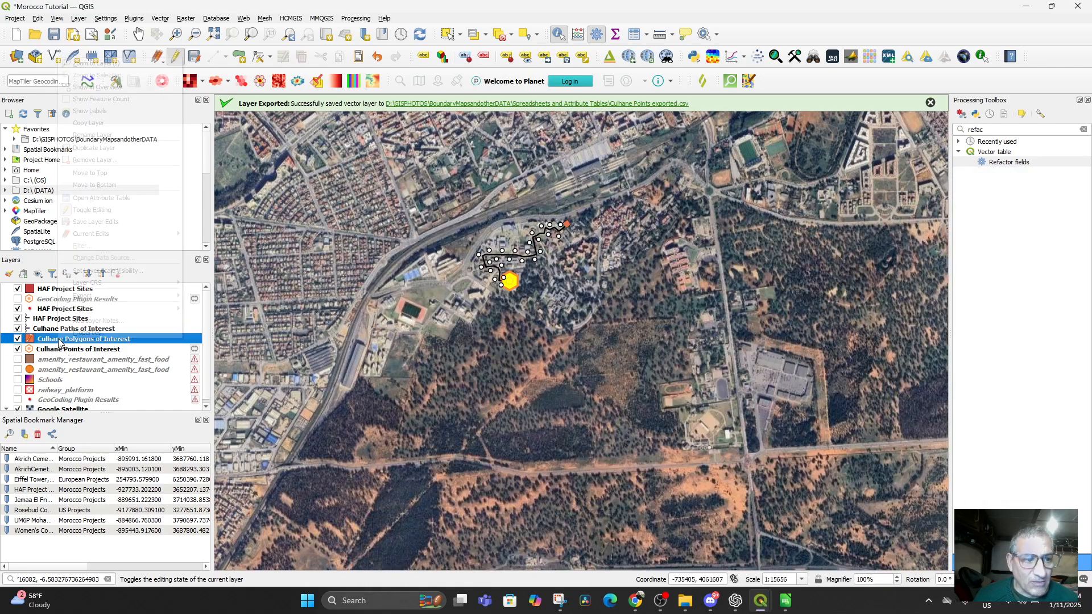
{"action": "left_click", "coordinate": [114, 197]}
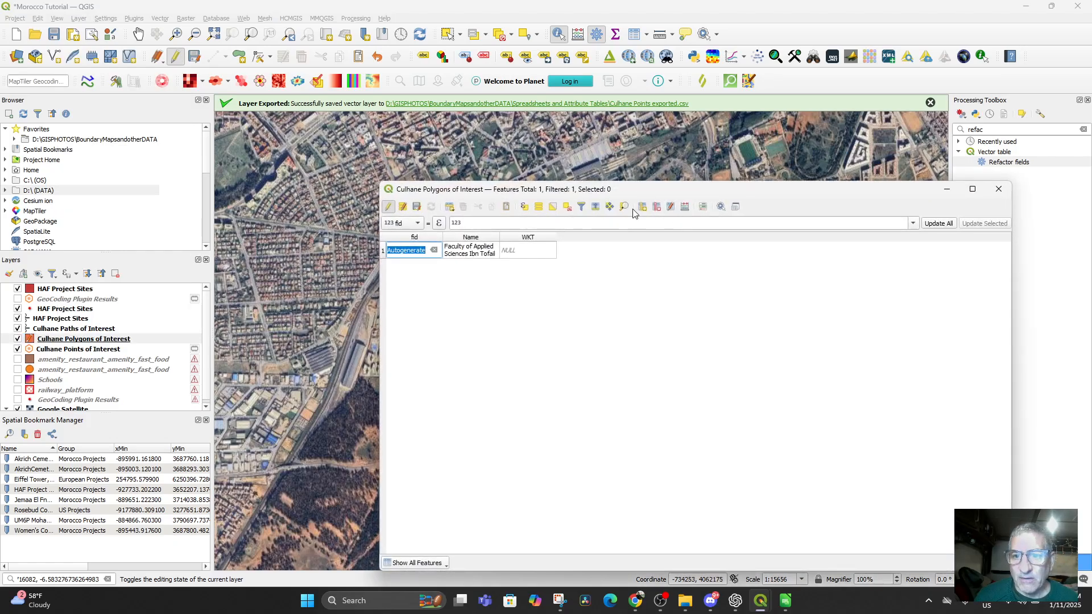
Open the Field Calculator for the polygon layer and set it to update the existing WKT field
{"action": "left_click", "coordinate": [683, 212]}
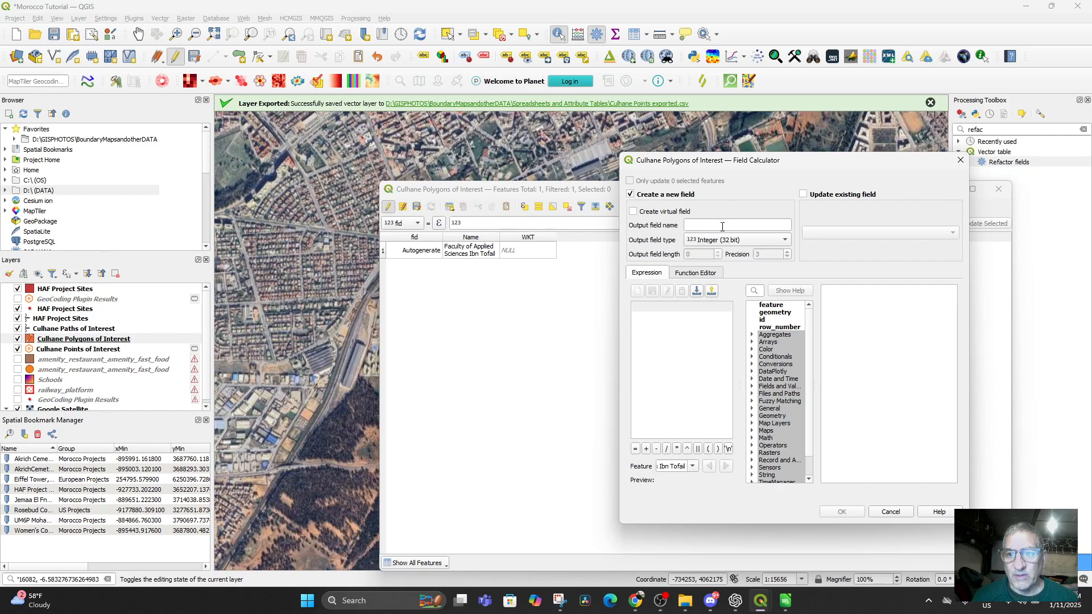
{"action": "left_click", "coordinate": [802, 195]}
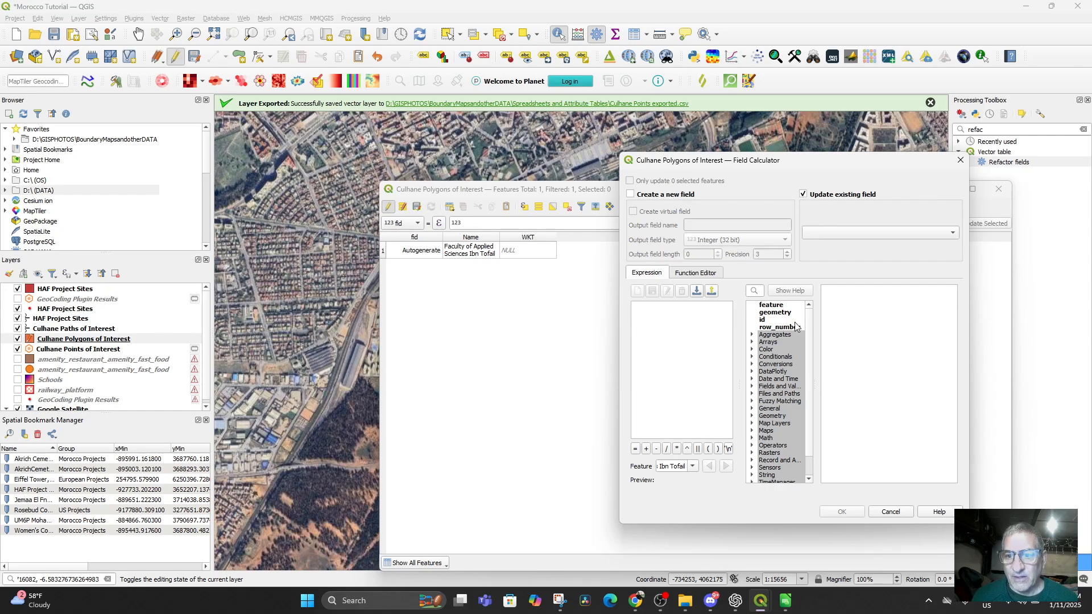
{"action": "scroll", "coordinate": [780, 412], "scroll_direction": "down", "scroll_amount": 1}
{"action": "scroll", "coordinate": [776, 418], "scroll_direction": "up", "scroll_amount": 1}
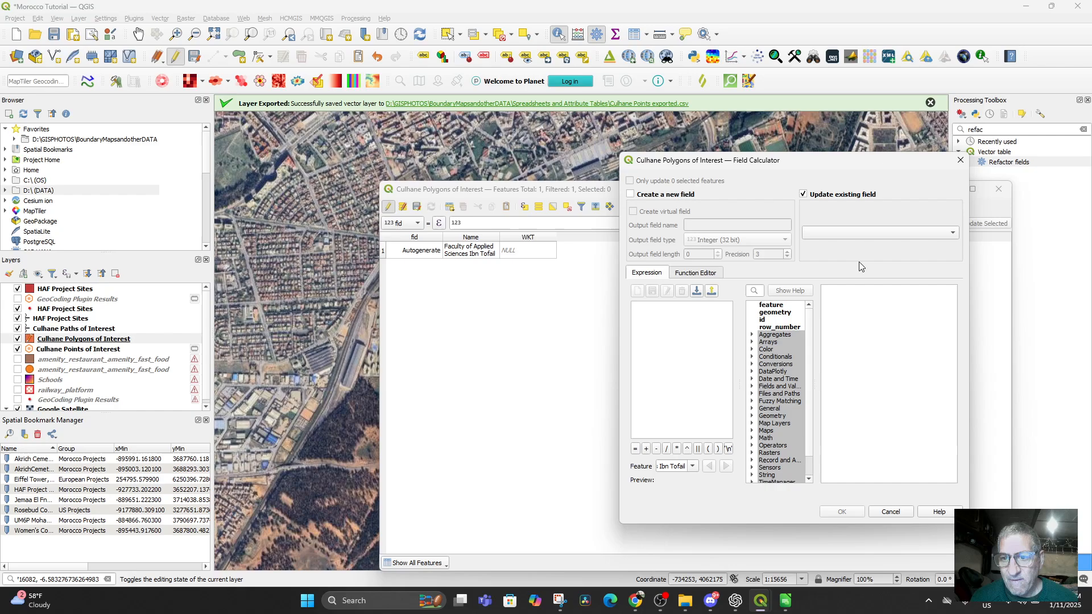
{"action": "left_click", "coordinate": [861, 233]}
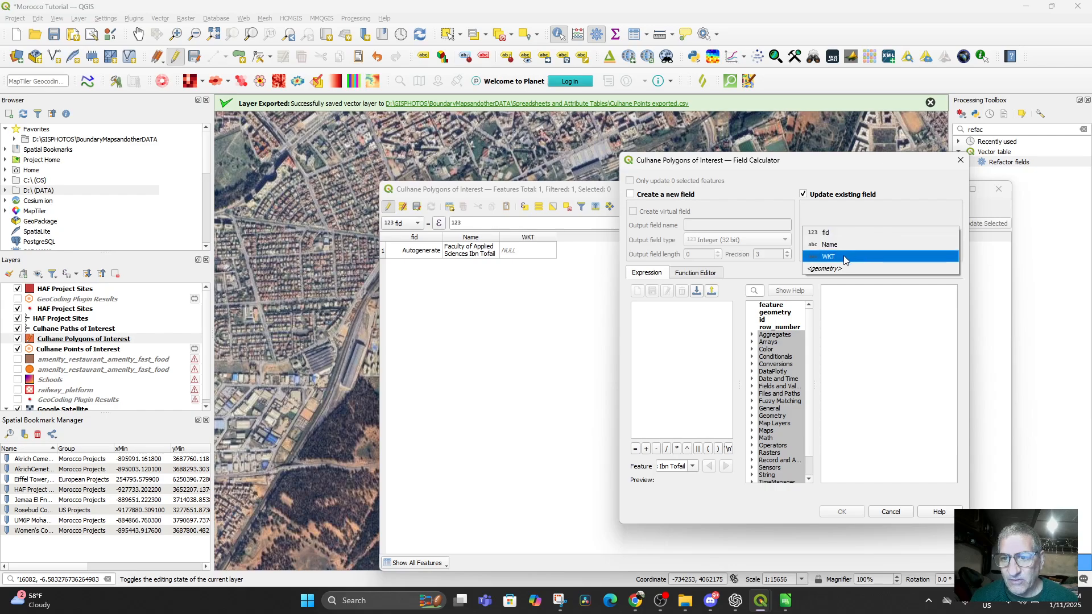
{"action": "left_click", "coordinate": [843, 257]}
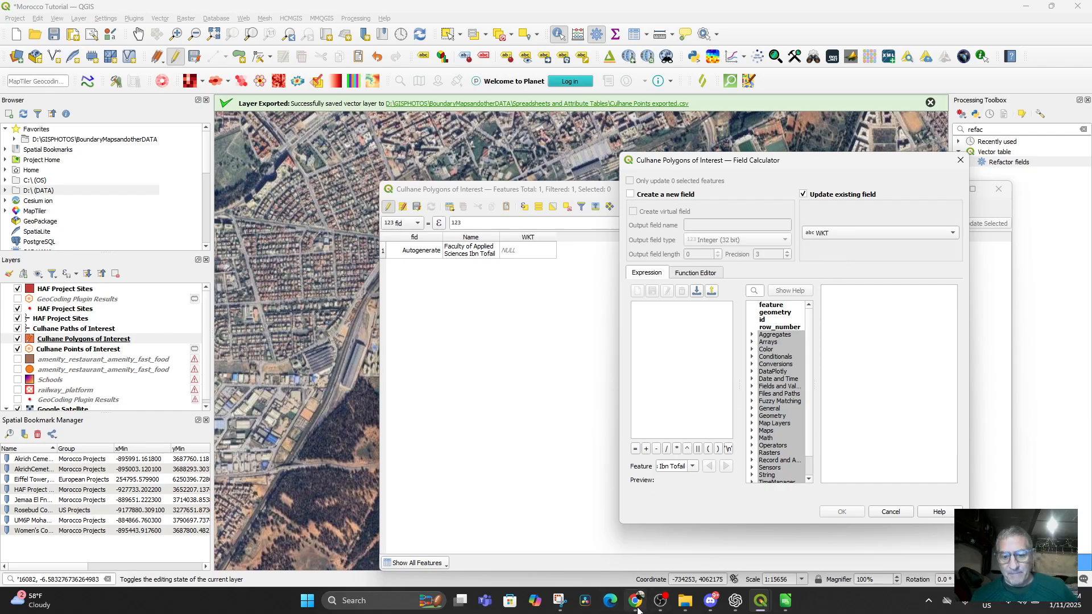
{"action": "left_click", "coordinate": [733, 602]}
{"action": "left_click_drag", "start_coordinate": [741, 302], "coordinate": [545, 214]}
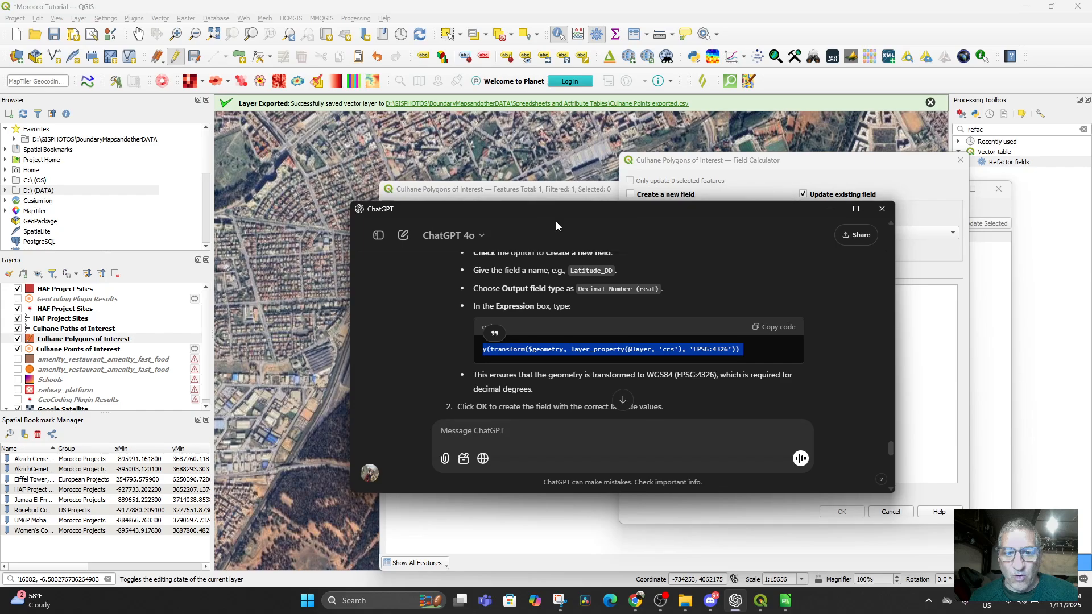
{"action": "left_click", "coordinate": [832, 209]}
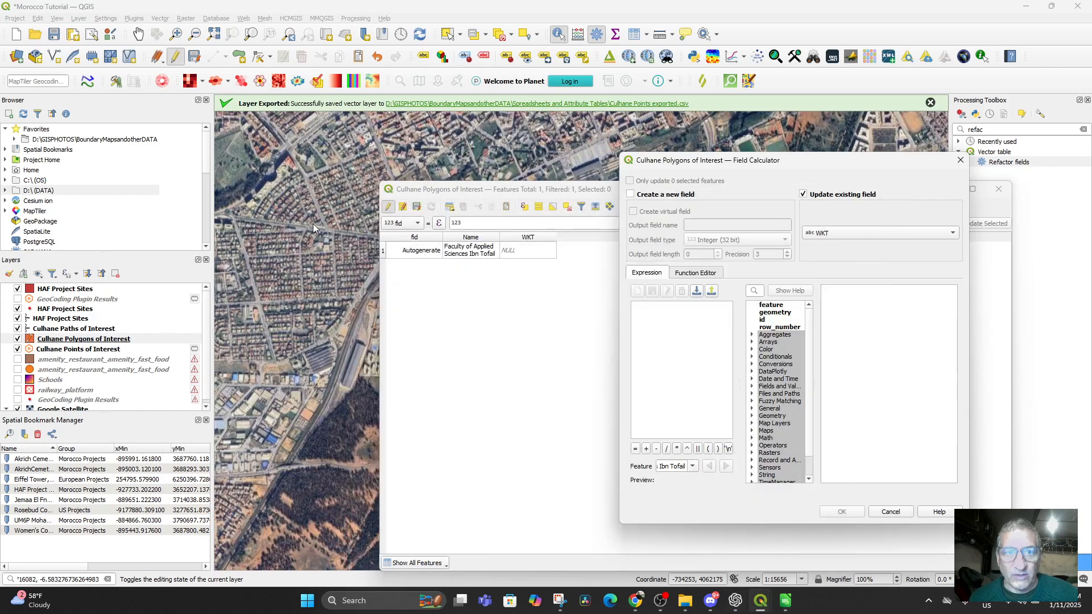
Switch to the Google Slides presentation in Chrome and copy the expression geom_to_wkt($geometry) from slide 83's speaker notes
{"action": "left_click", "coordinate": [635, 601]}
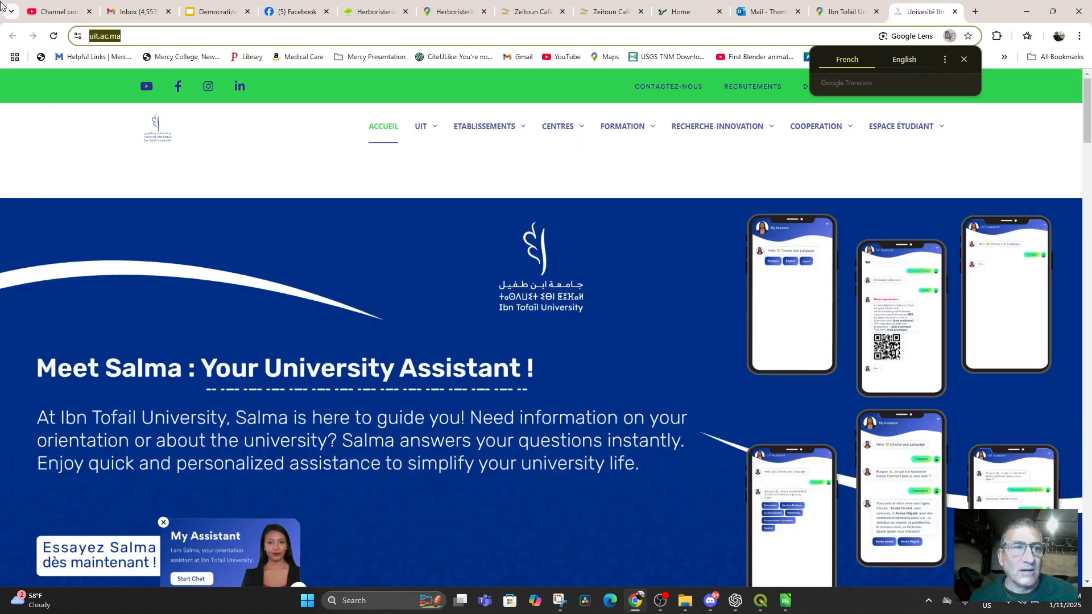
{"action": "left_click", "coordinate": [216, 11]}
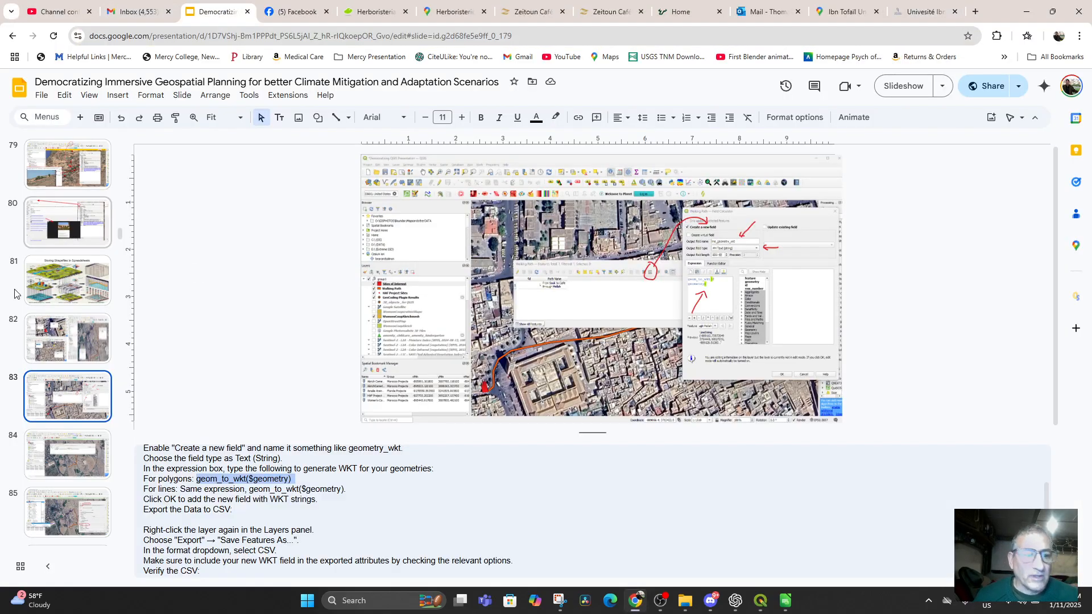
{"action": "left_click", "coordinate": [117, 232]}
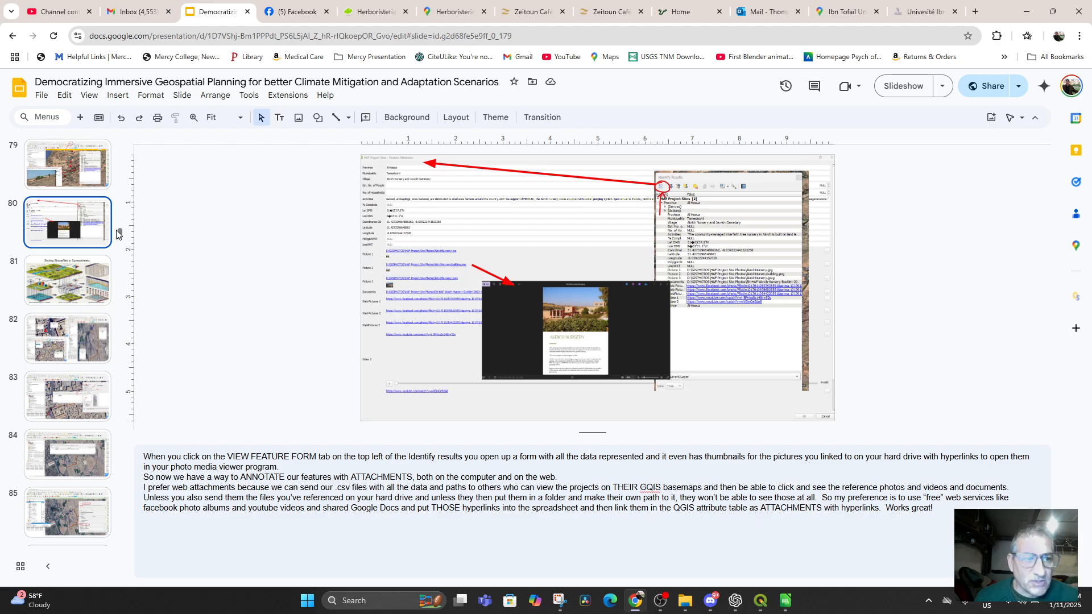
{"action": "left_click", "coordinate": [67, 281]}
{"action": "left_click", "coordinate": [61, 339]}
{"action": "scroll", "coordinate": [61, 337], "scroll_direction": "down", "scroll_amount": 1}
{"action": "scroll", "coordinate": [61, 337], "scroll_direction": "down", "scroll_amount": 3}
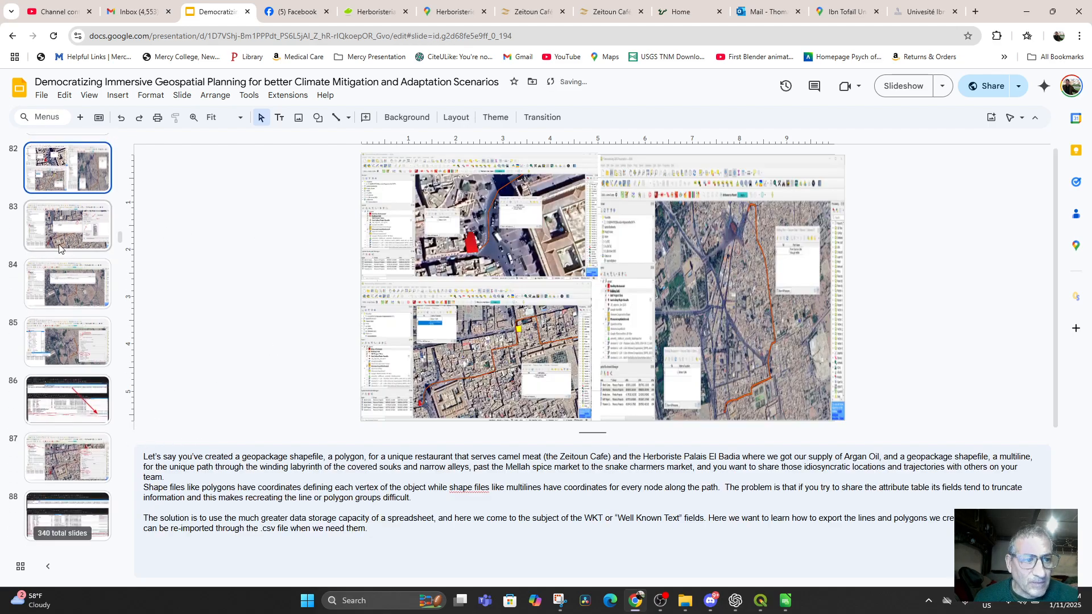
{"action": "left_click", "coordinate": [65, 248]}
{"action": "scroll", "coordinate": [367, 472], "scroll_direction": "down", "scroll_amount": 4}
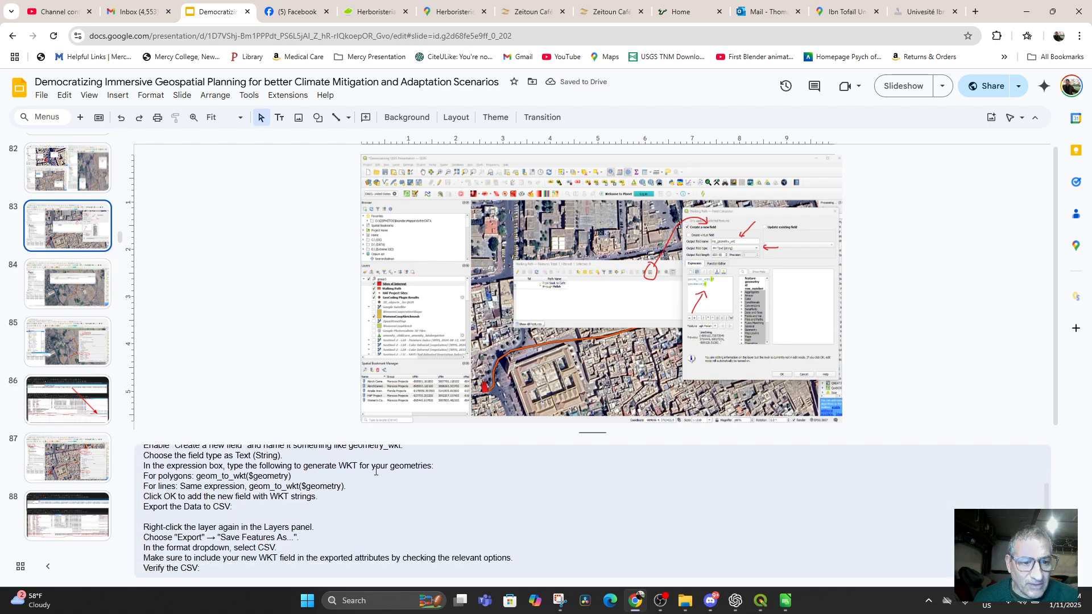
{"action": "scroll", "coordinate": [379, 484], "scroll_direction": "up", "scroll_amount": 2}
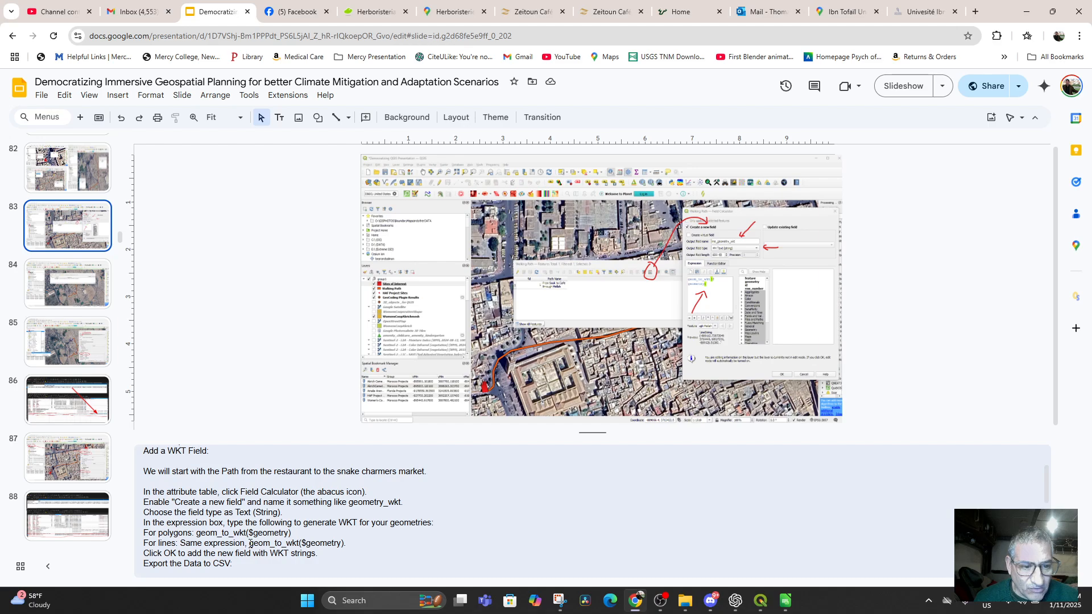
{"action": "left_click_drag", "start_coordinate": [250, 543], "coordinate": [340, 542]}
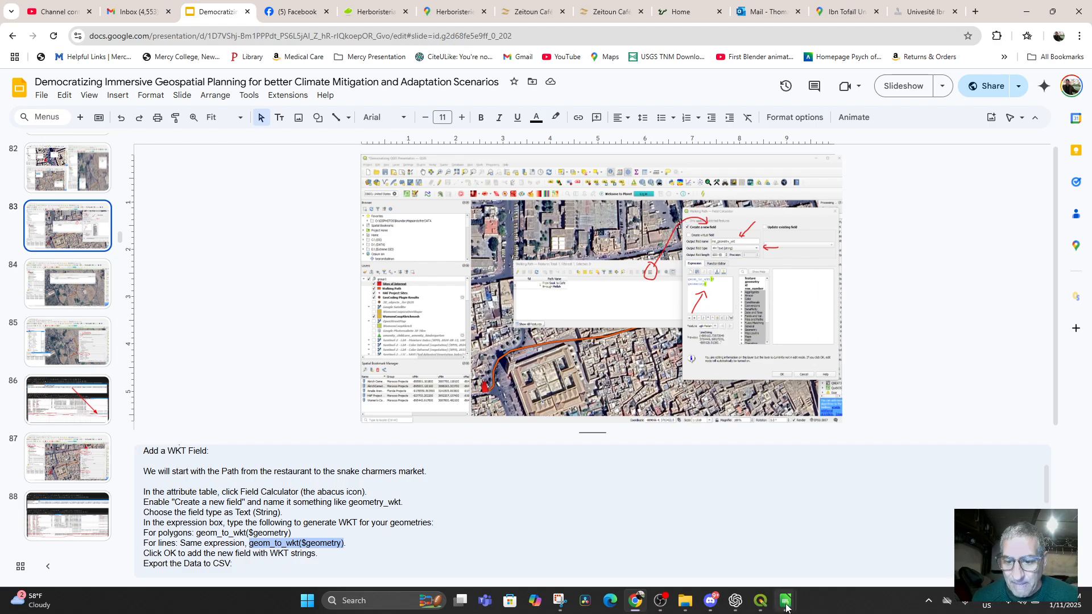
Back in QGIS, fill the polygon layer's WKT field with geom_to_wkt($geometry), save the edits and end editing
{"action": "mouse_move", "coordinate": [761, 600]}
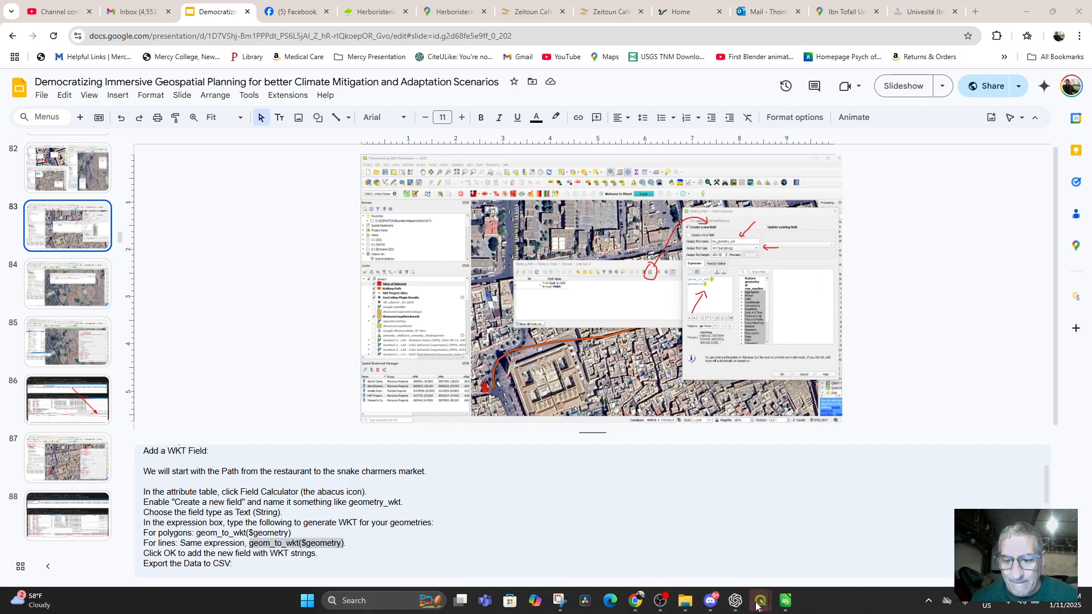
{"action": "left_click", "coordinate": [538, 547]}
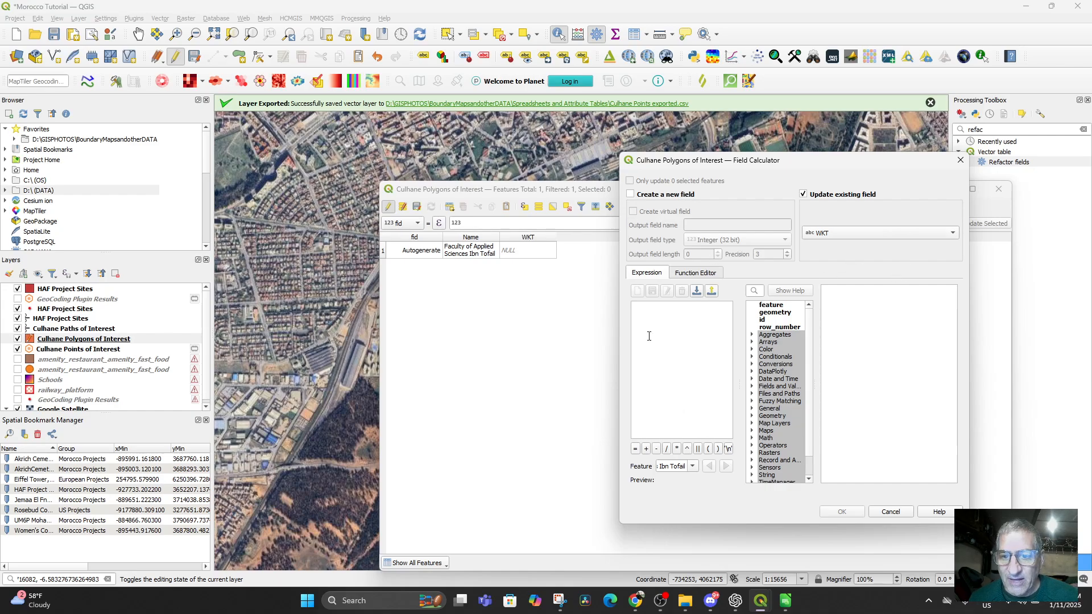
{"action": "left_click", "coordinate": [647, 317]}
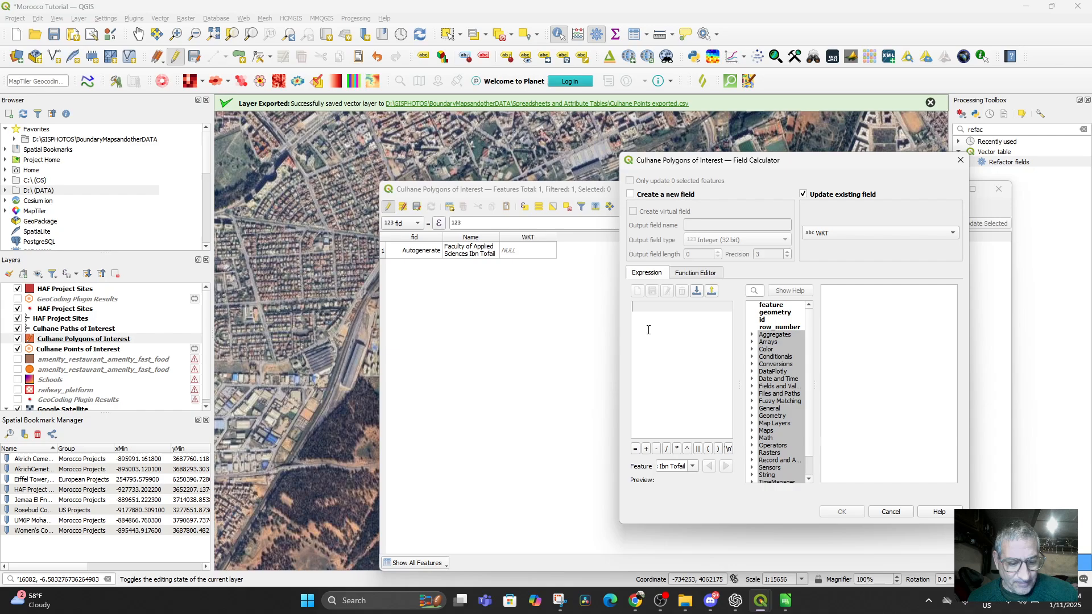
{"action": "type", "text": "geom_to_wkt($geometry)"}
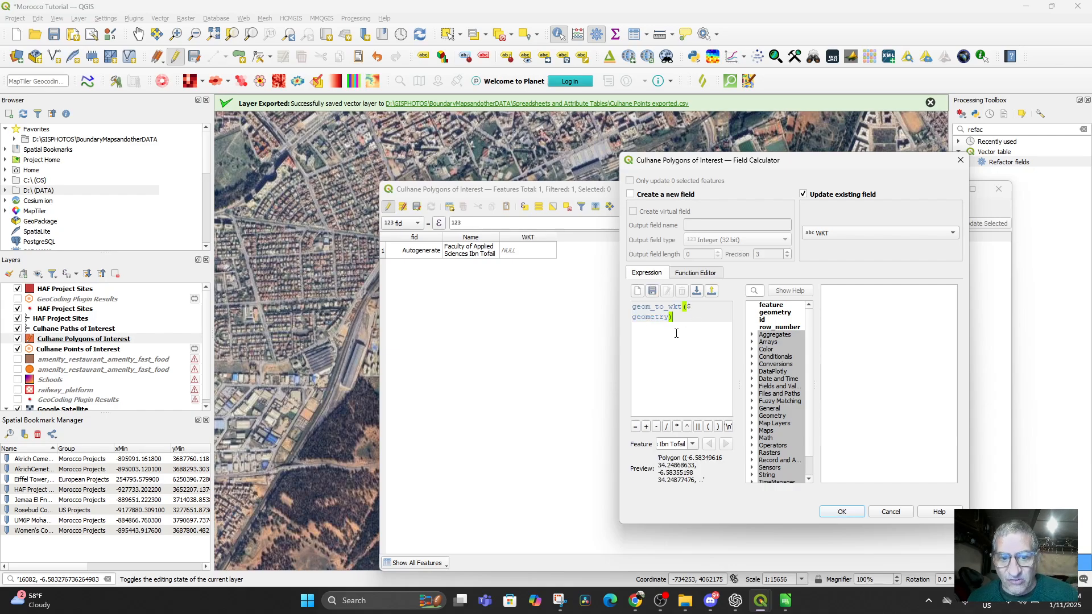
{"action": "left_click", "coordinate": [841, 511]}
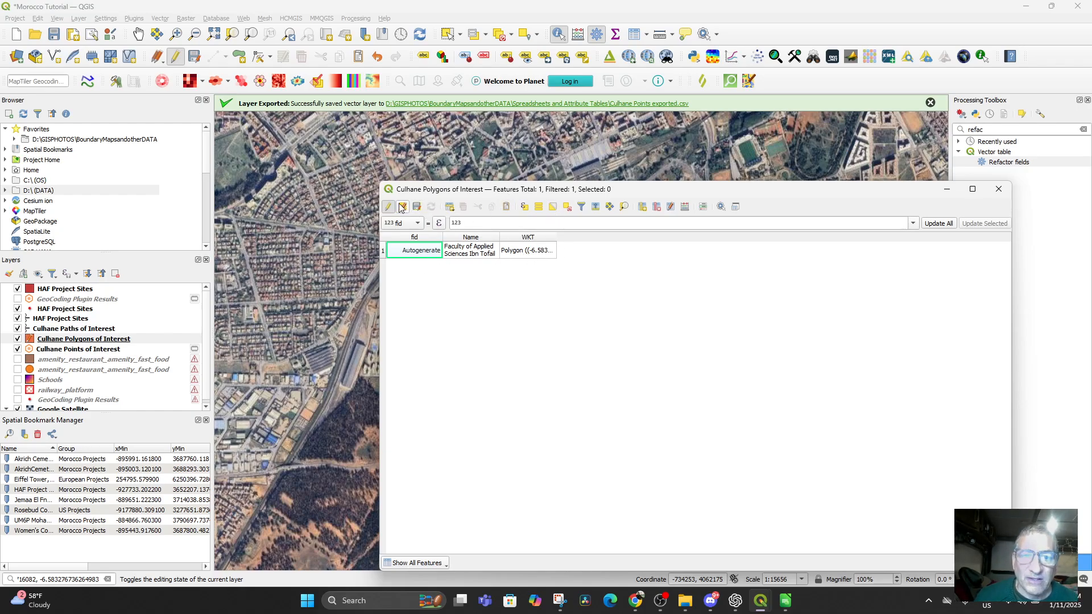
{"action": "left_click", "coordinate": [417, 207]}
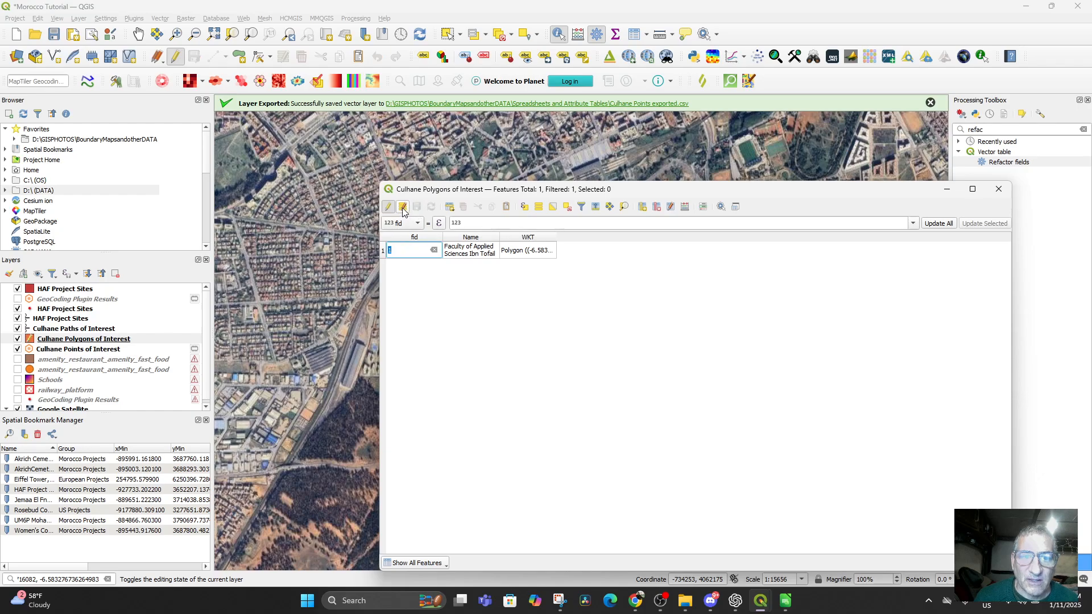
{"action": "left_click", "coordinate": [391, 207]}
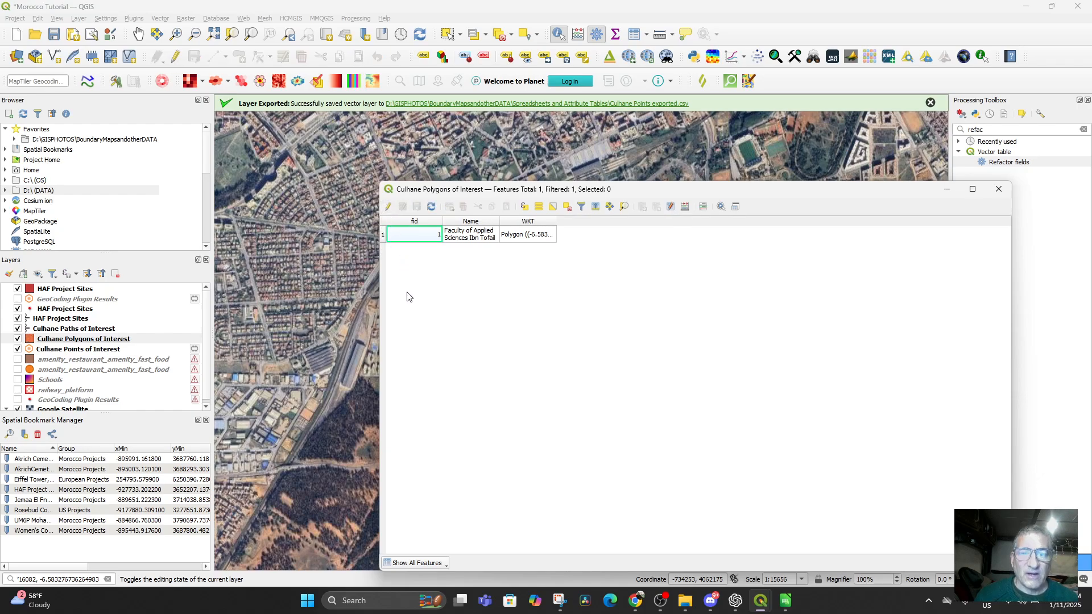
Start exporting the Culhane Polygons of Interest layer as CSV, choosing the existing Culhane Polygons exported file as the target
{"action": "left_click", "coordinate": [63, 343]}
{"action": "right_click", "coordinate": [63, 342]}
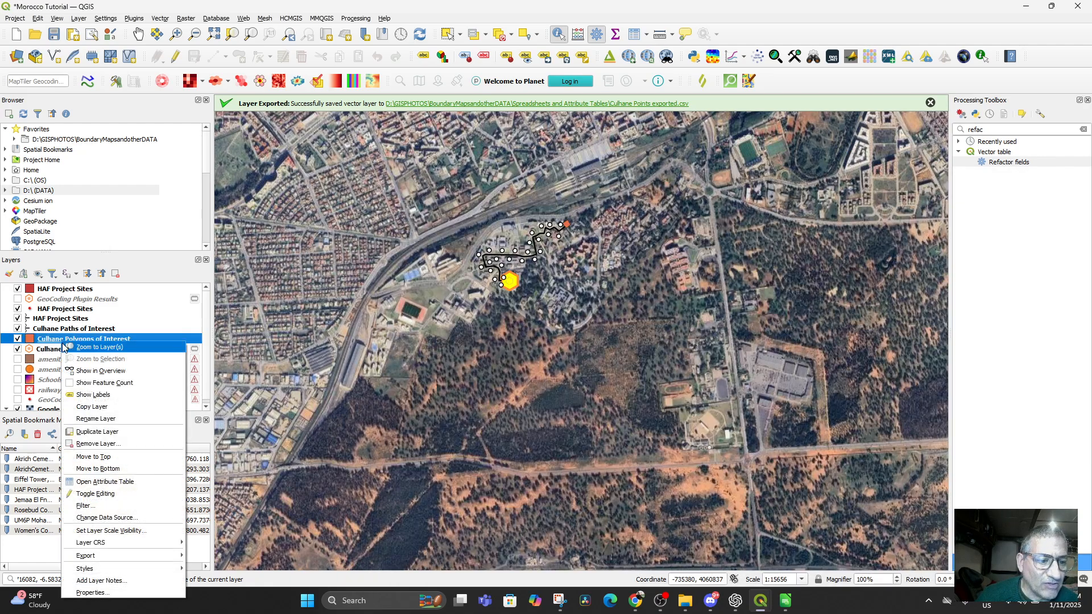
{"action": "mouse_move", "coordinate": [143, 556]}
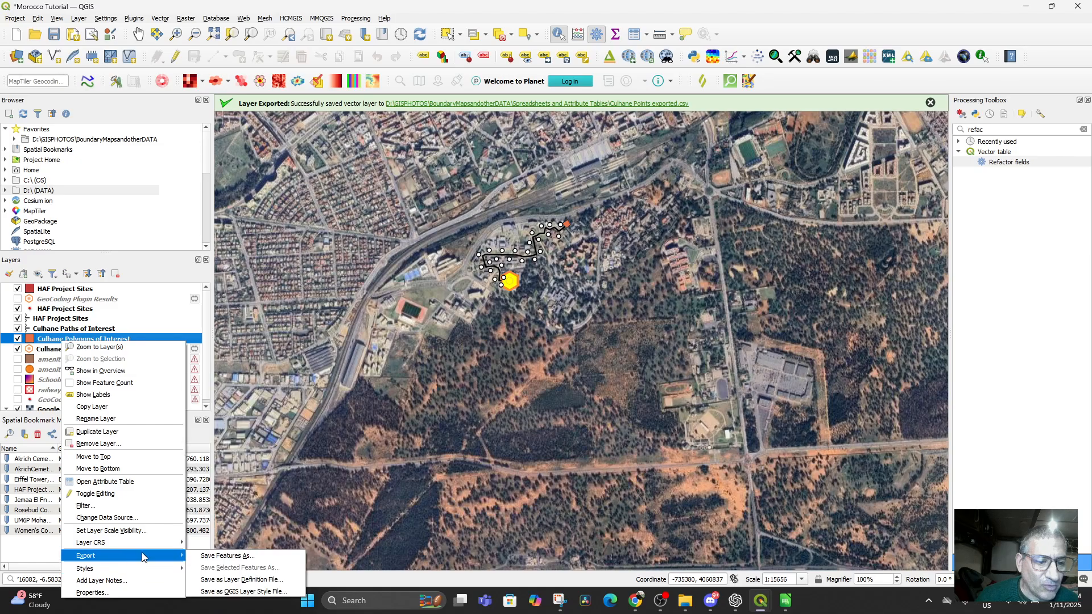
{"action": "left_click", "coordinate": [228, 557]}
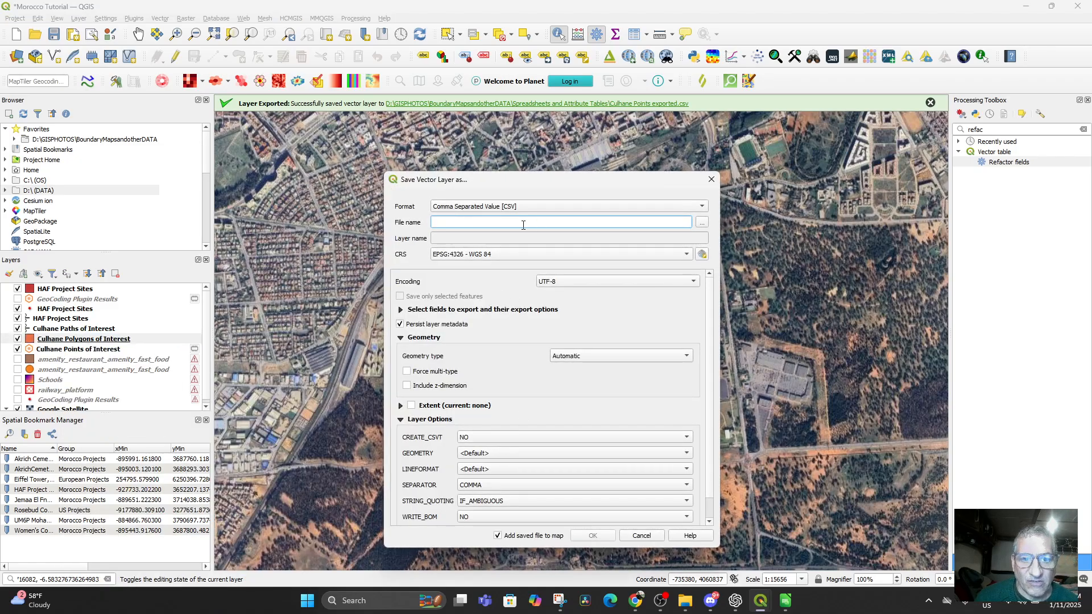
{"action": "left_click", "coordinate": [703, 222]}
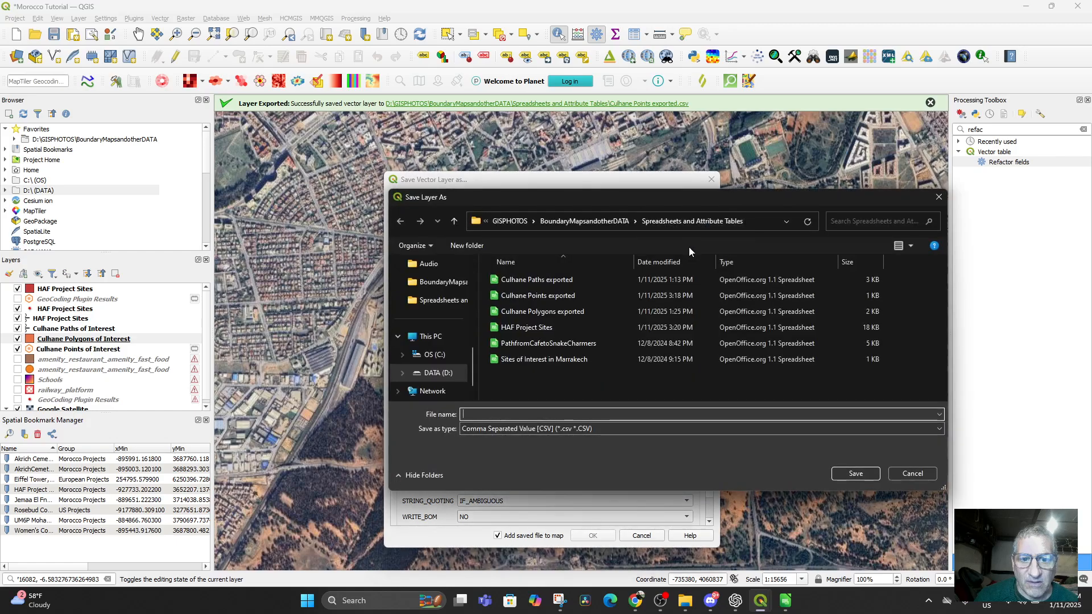
{"action": "left_click", "coordinate": [516, 312]}
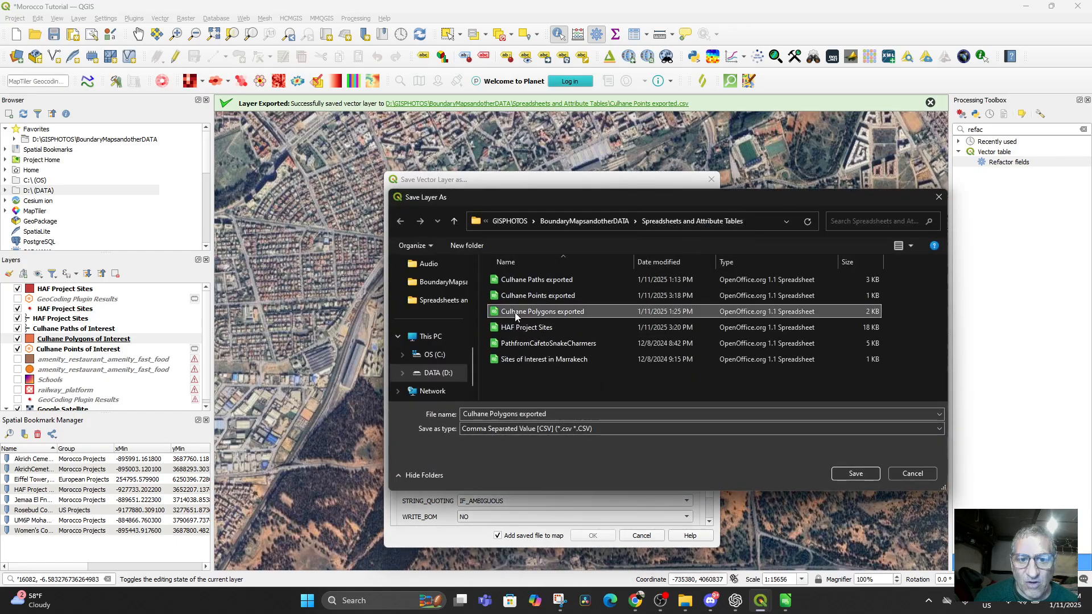
{"action": "left_click", "coordinate": [847, 474]}
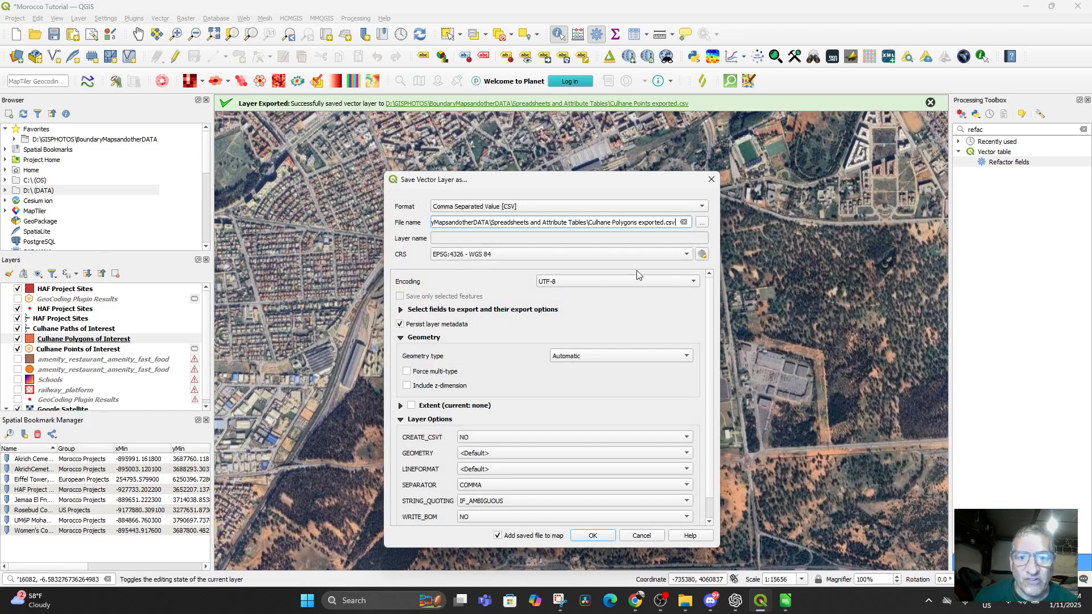
Set the export's geometry option to AS_WKT and complete the CSV export without adding the exported file to the map
{"action": "scroll", "coordinate": [554, 383], "scroll_direction": "down", "scroll_amount": 1}
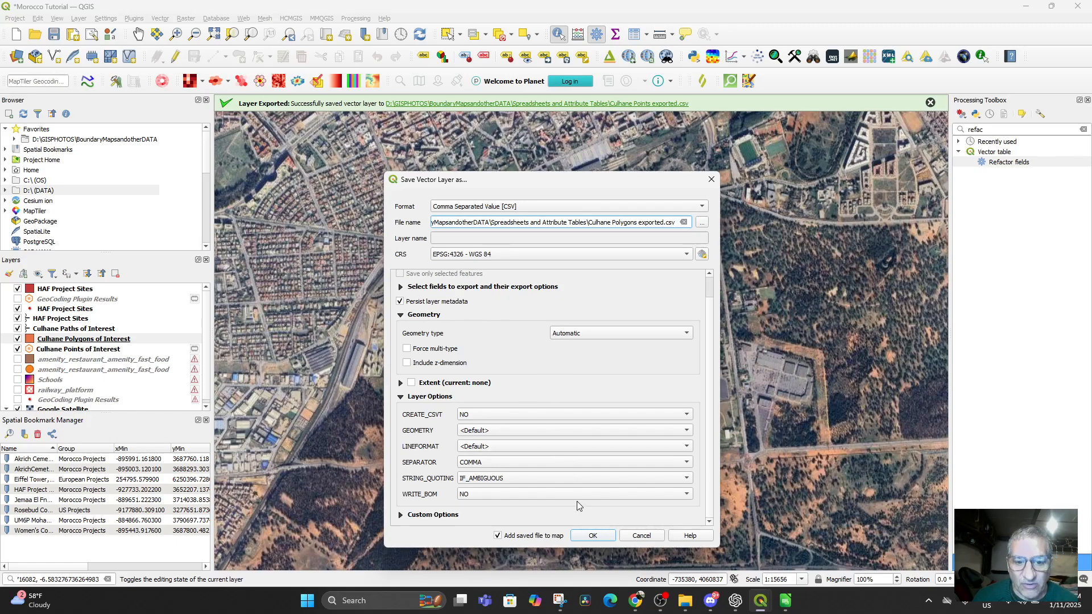
{"action": "left_click", "coordinate": [602, 336]}
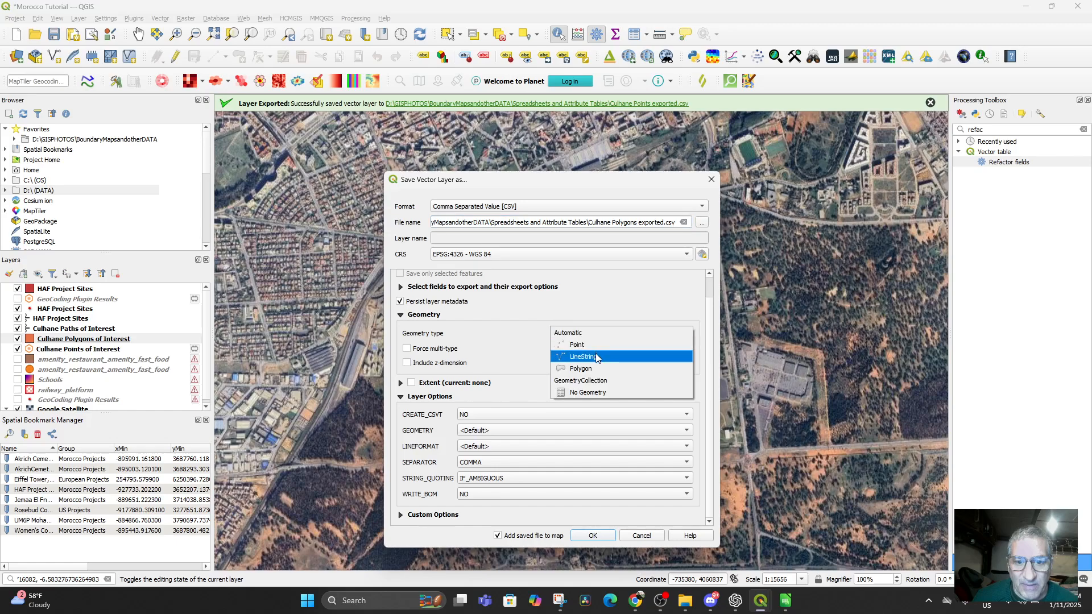
{"action": "left_click", "coordinate": [594, 285]}
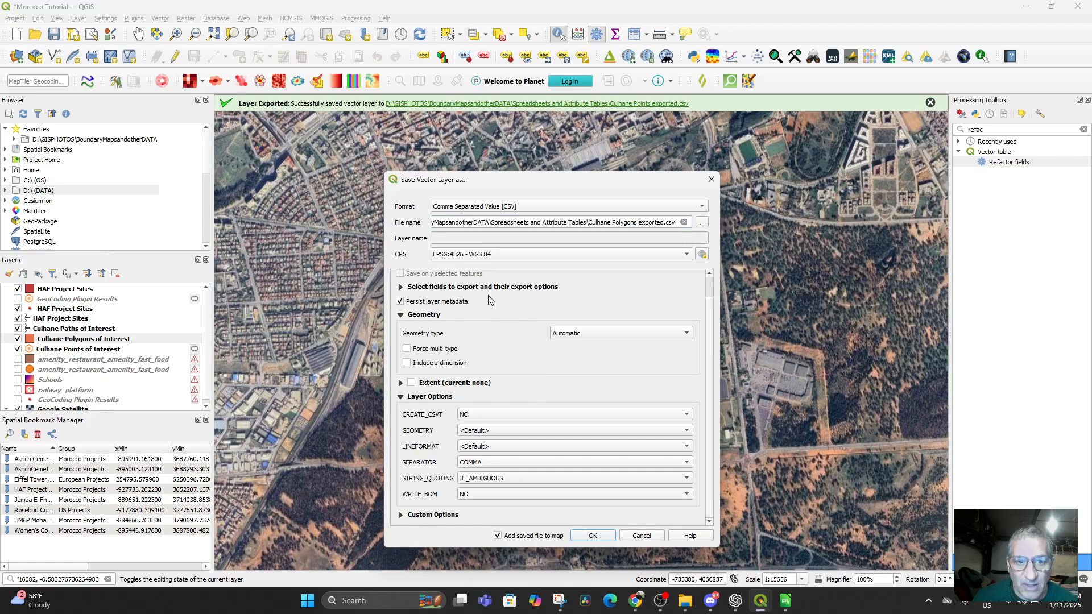
{"action": "left_click", "coordinate": [488, 434]}
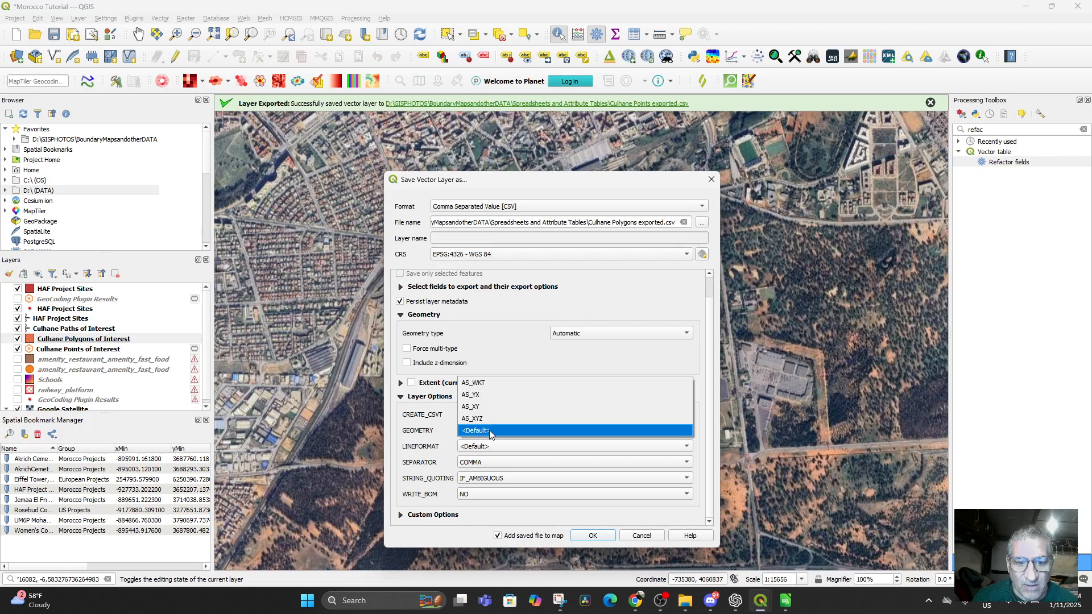
{"action": "left_click", "coordinate": [488, 383]}
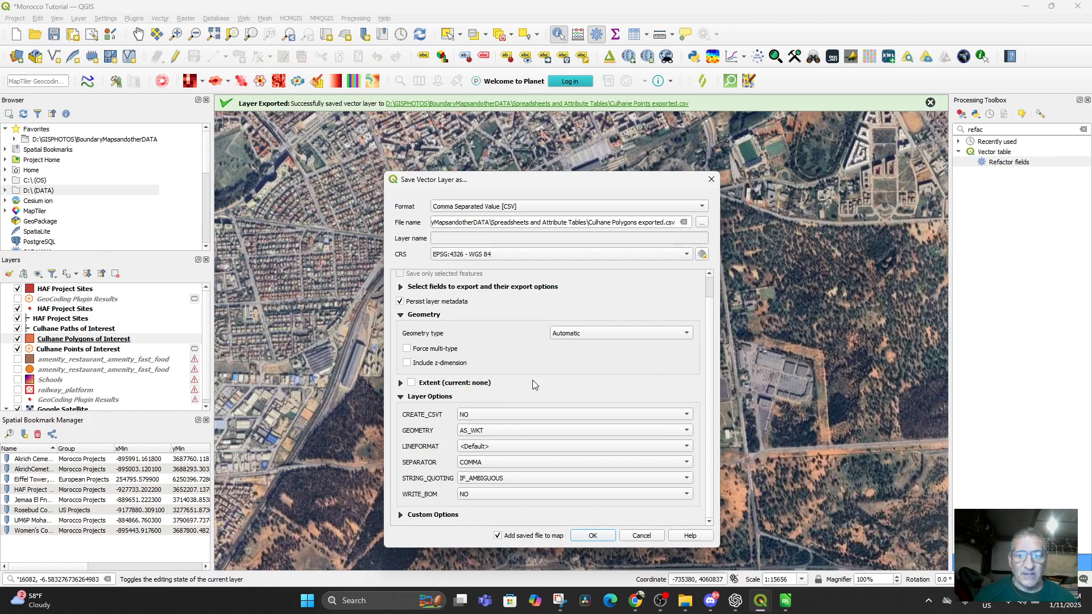
{"action": "left_click", "coordinate": [589, 540]}
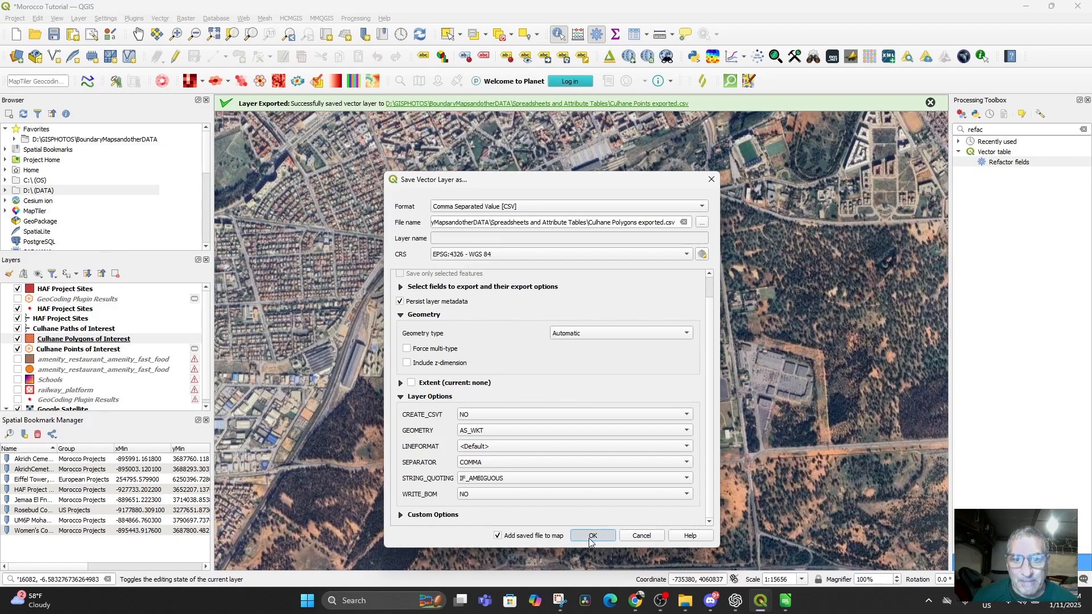
{"action": "left_click", "coordinate": [500, 306]}
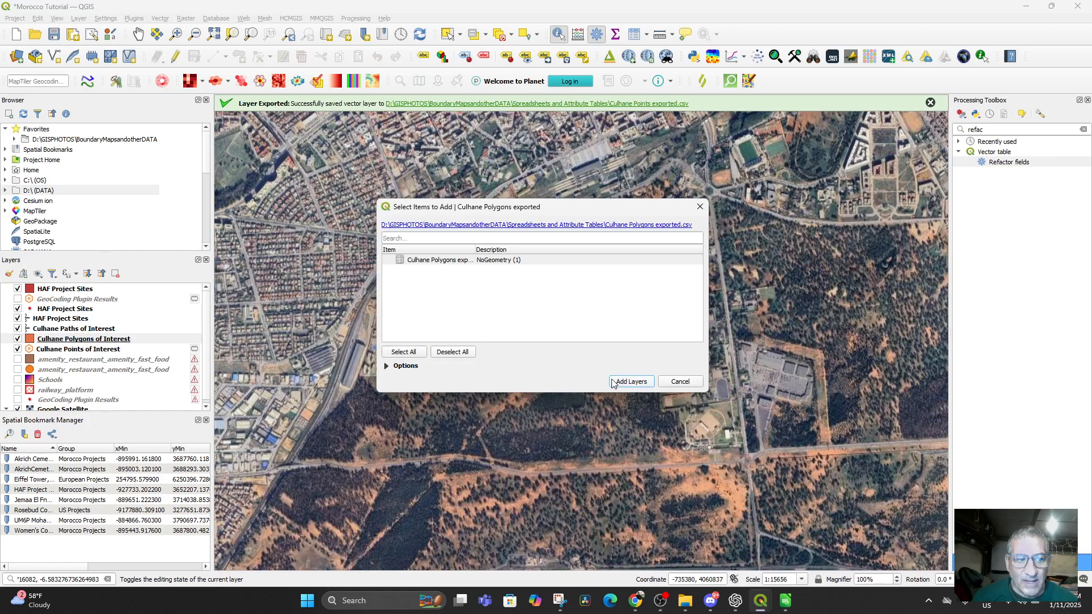
{"action": "left_click", "coordinate": [674, 385]}
Switch to Culhane Points exported.csv in LibreOffice Calc and close it, saving its changes in Text CSV format
{"action": "mouse_move", "coordinate": [783, 606]}
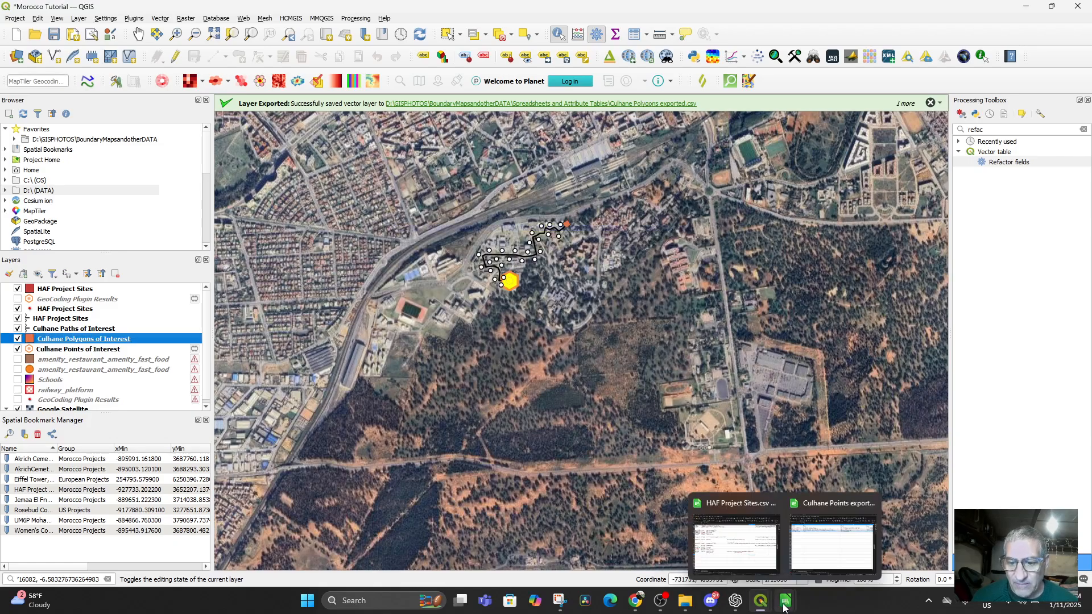
{"action": "left_click", "coordinate": [816, 552]}
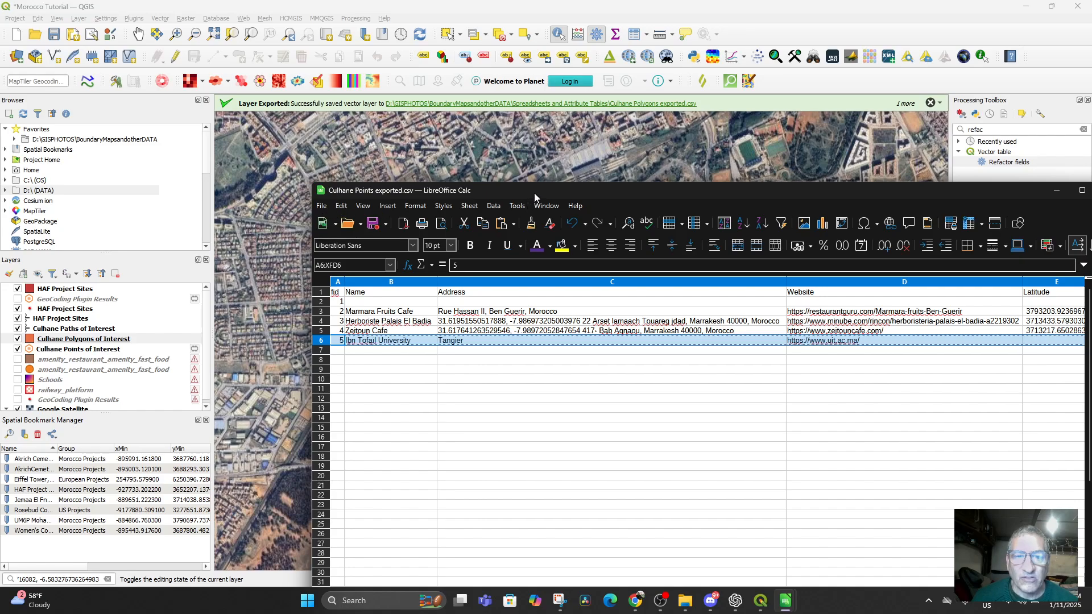
{"action": "left_click_drag", "start_coordinate": [534, 193], "coordinate": [307, 178]}
{"action": "left_click", "coordinate": [875, 178]}
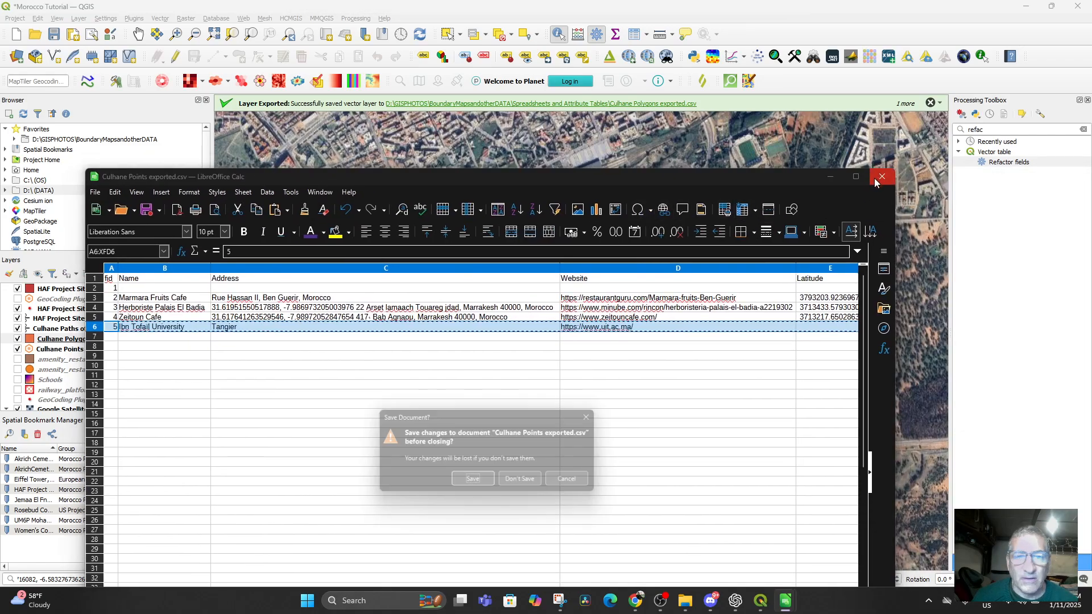
{"action": "left_click", "coordinate": [476, 483]}
{"action": "left_click", "coordinate": [504, 493]}
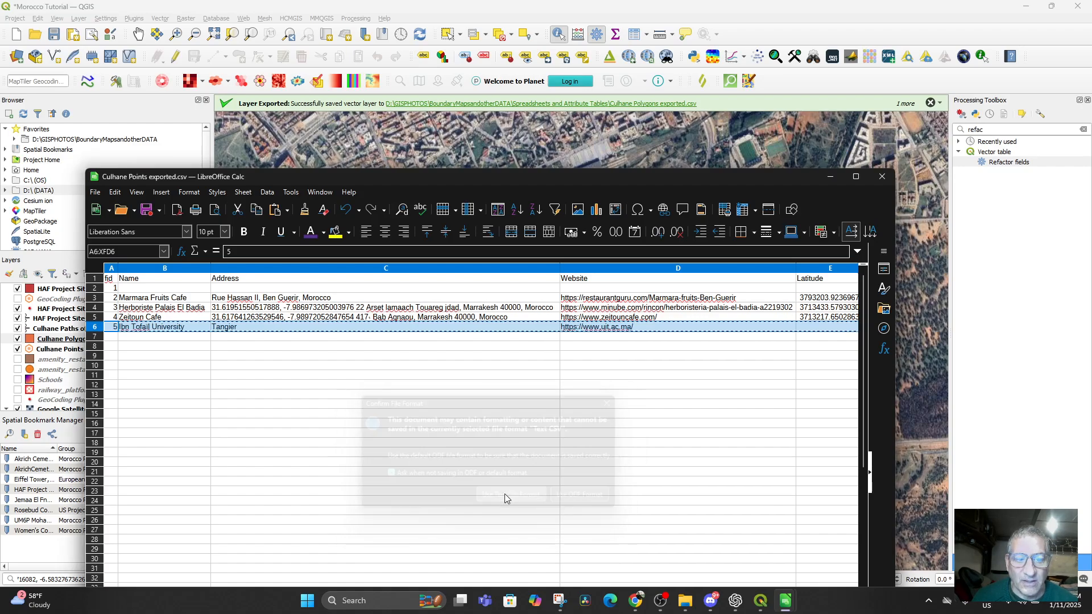
Open the recent file Culhane Polygons exported.csv from the HAF Project Sites spreadsheet, importing it as comma-separated UTF-8 text
{"action": "left_click", "coordinate": [785, 601]}
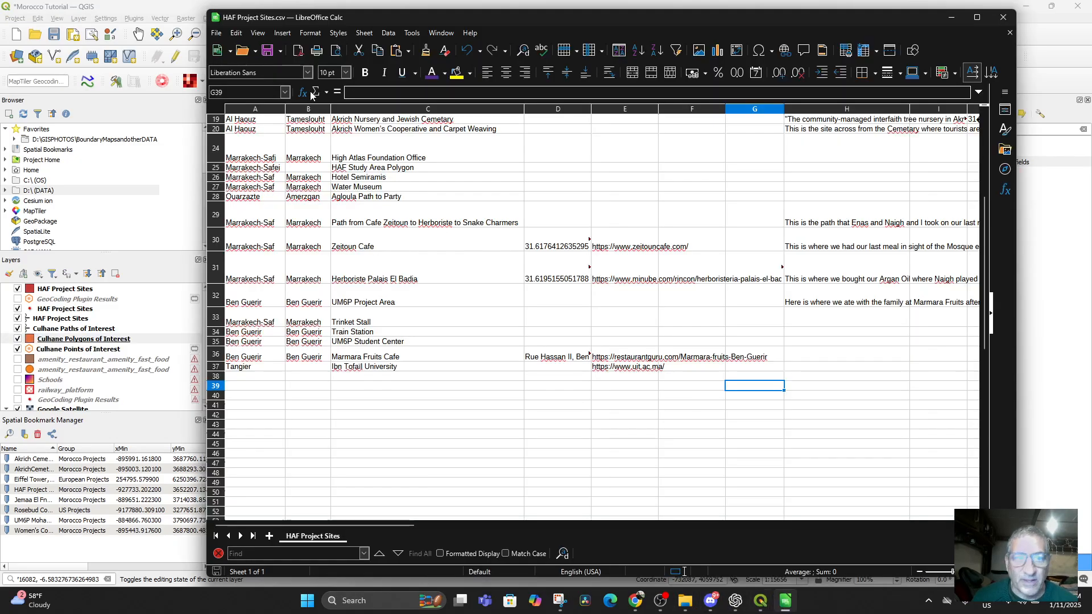
{"action": "left_click", "coordinate": [215, 33]}
{"action": "mouse_move", "coordinate": [277, 90]}
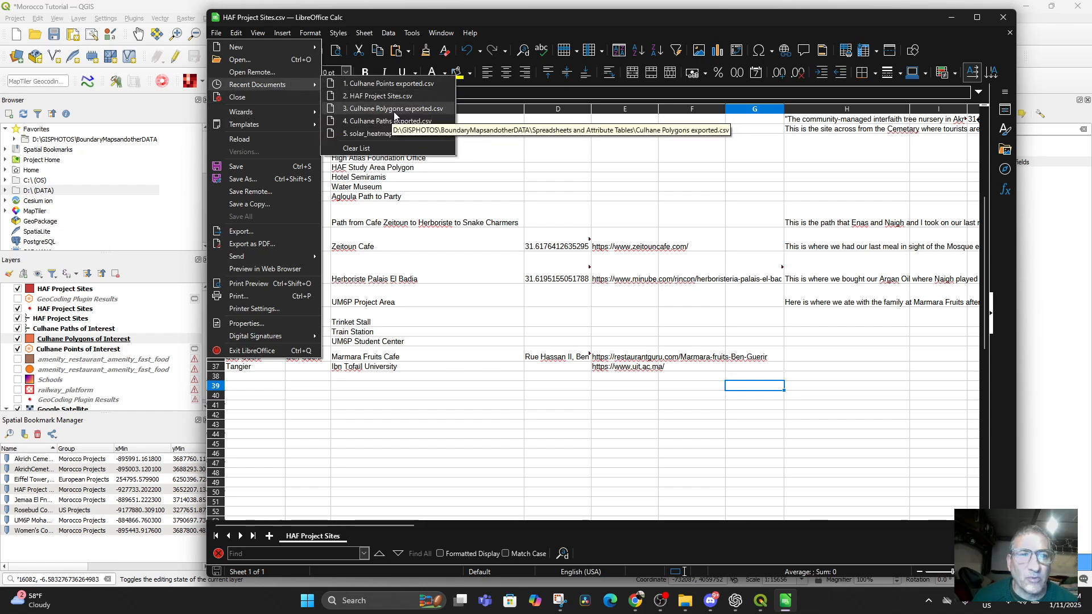
{"action": "double_click", "coordinate": [398, 112]}
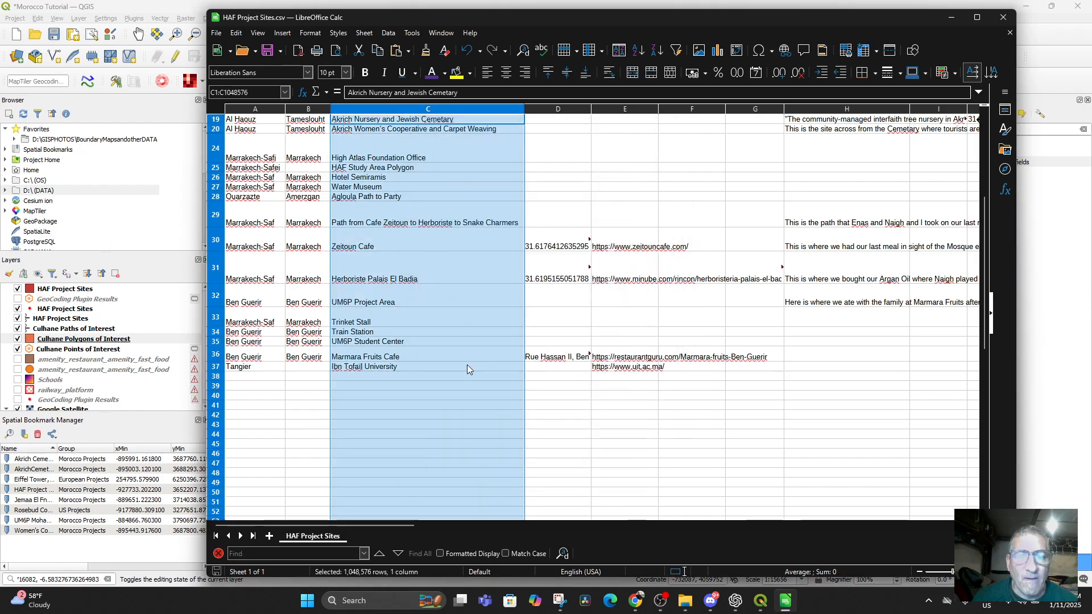
{"action": "scroll", "coordinate": [518, 423], "scroll_direction": "down", "scroll_amount": 1}
{"action": "scroll", "coordinate": [517, 423], "scroll_direction": "up", "scroll_amount": 2}
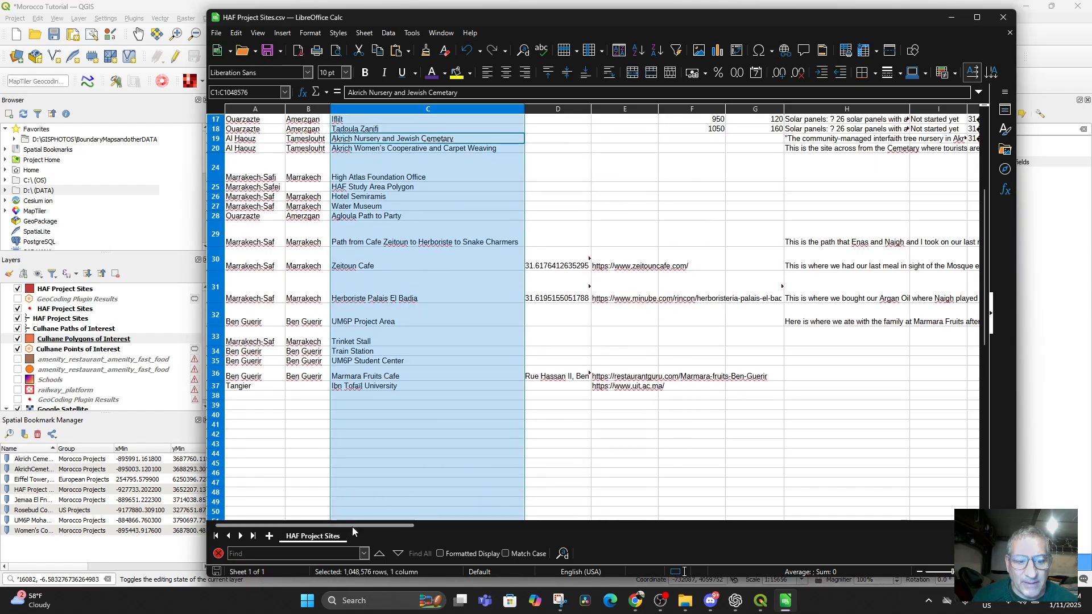
{"action": "left_click_drag", "start_coordinate": [356, 524], "coordinate": [493, 559]}
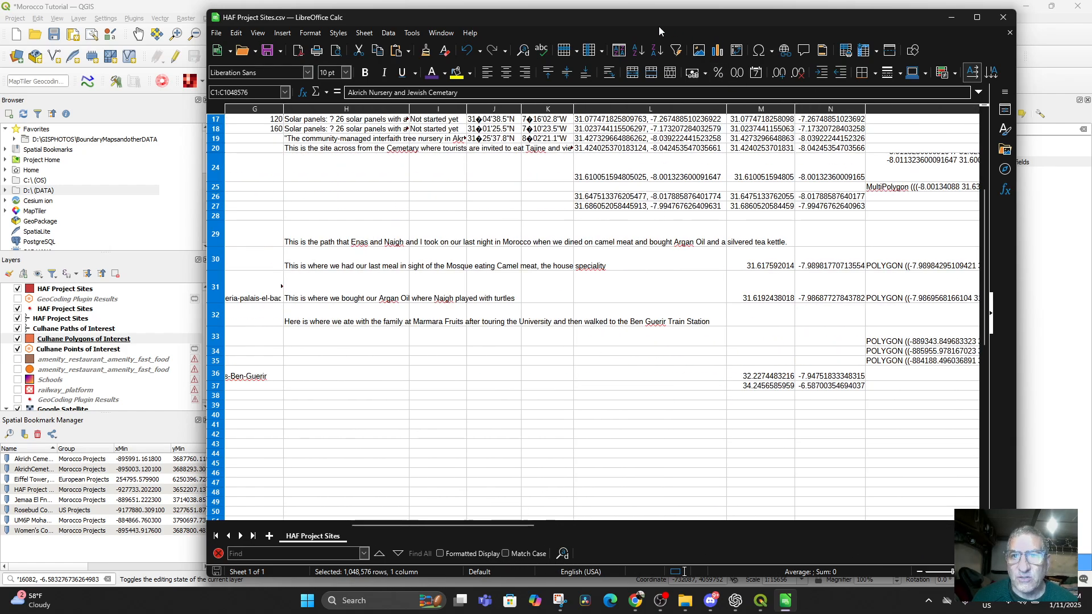
{"action": "left_click", "coordinate": [784, 602]}
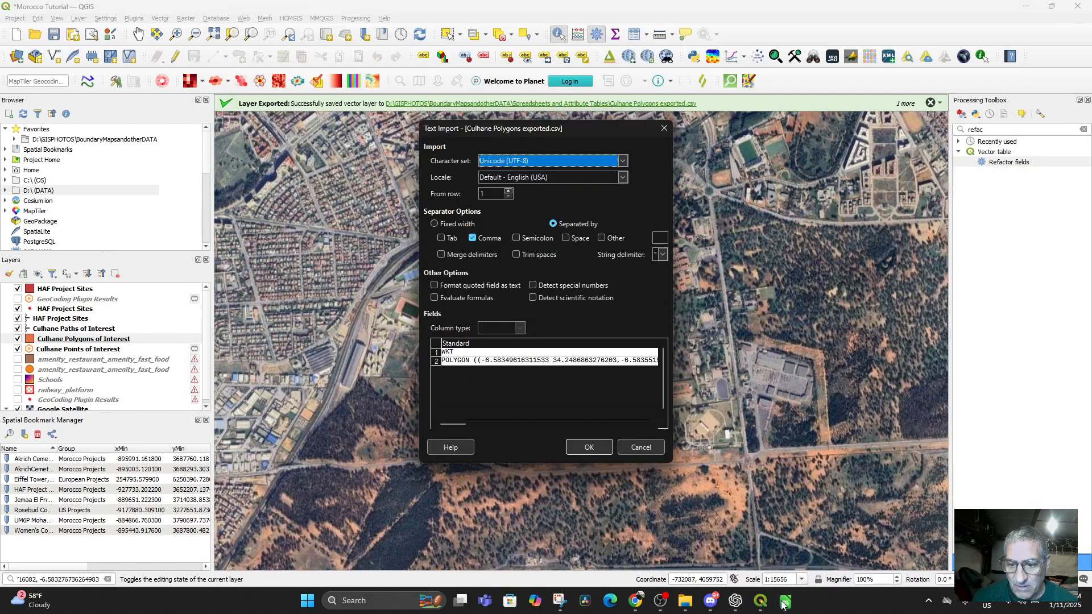
{"action": "left_click", "coordinate": [784, 602]}
{"action": "left_click", "coordinate": [784, 602]}
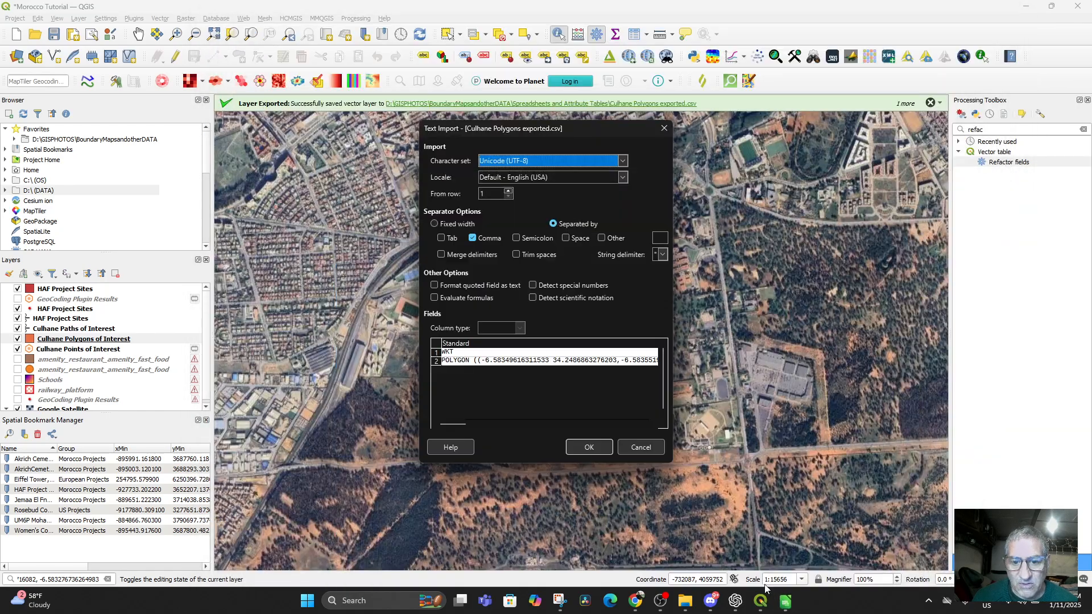
{"action": "left_click", "coordinate": [587, 448]}
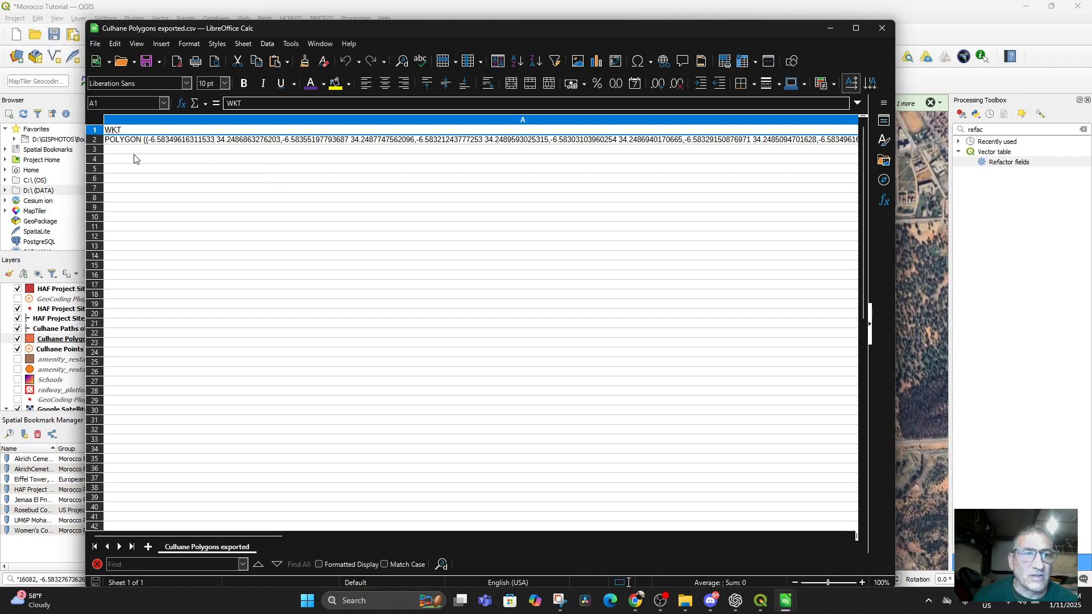
Copy the polygon's WKT value from cell A2 and switch to the HAF Project Sites.csv window
{"action": "left_click", "coordinate": [147, 144]}
{"action": "right_click", "coordinate": [147, 143]}
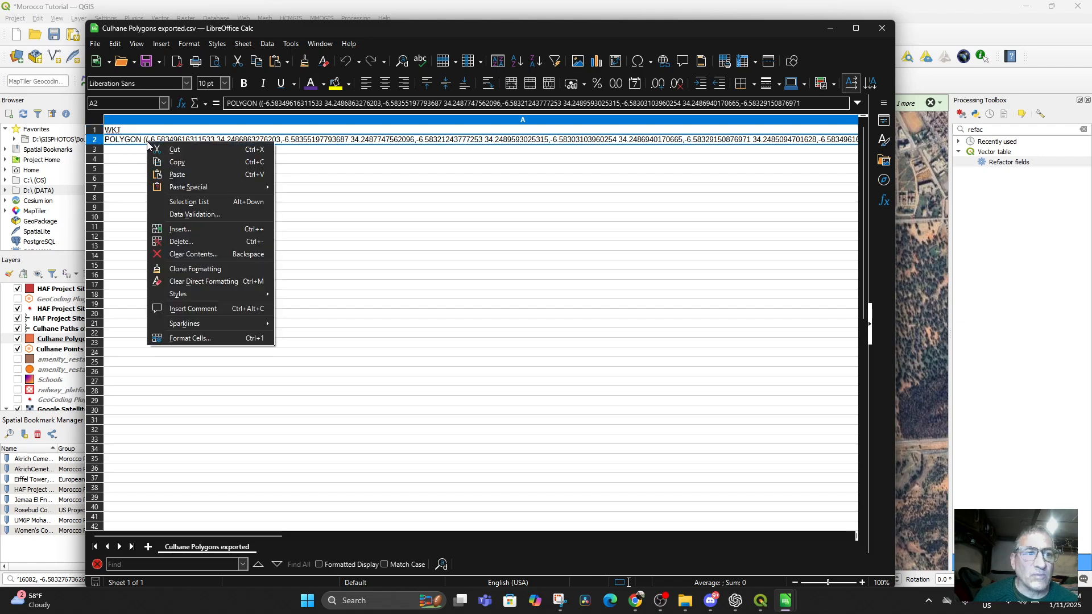
{"action": "left_click", "coordinate": [170, 163]}
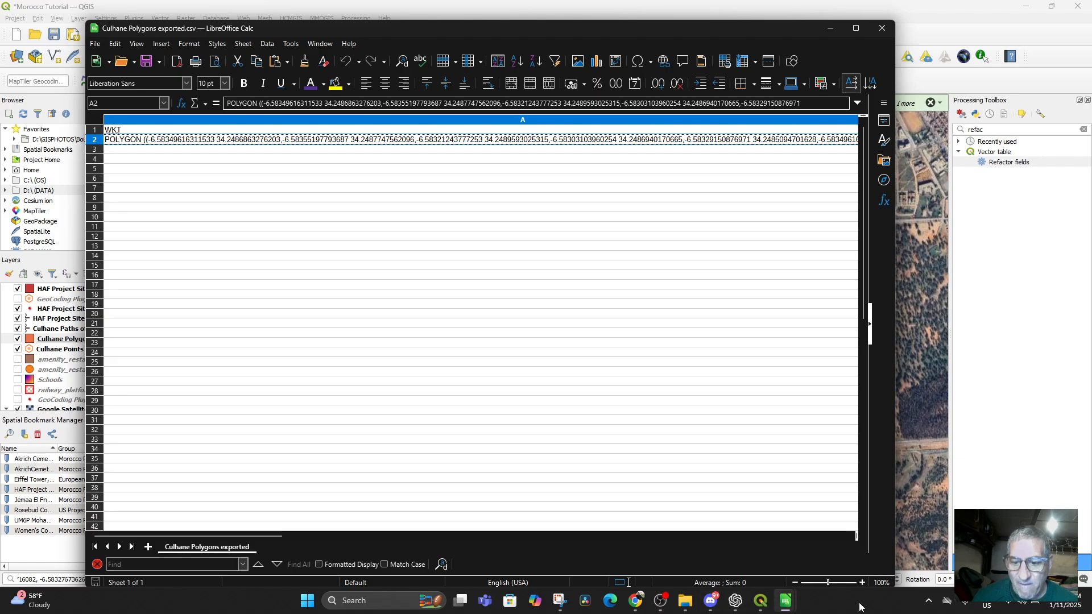
{"action": "mouse_move", "coordinate": [773, 606]}
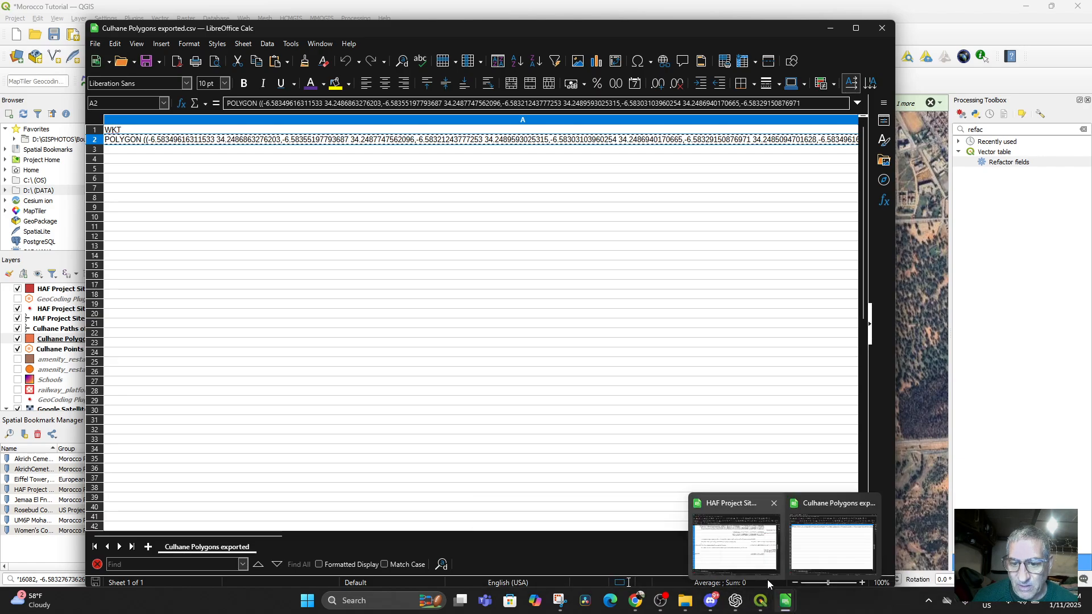
{"action": "left_click", "coordinate": [707, 555]}
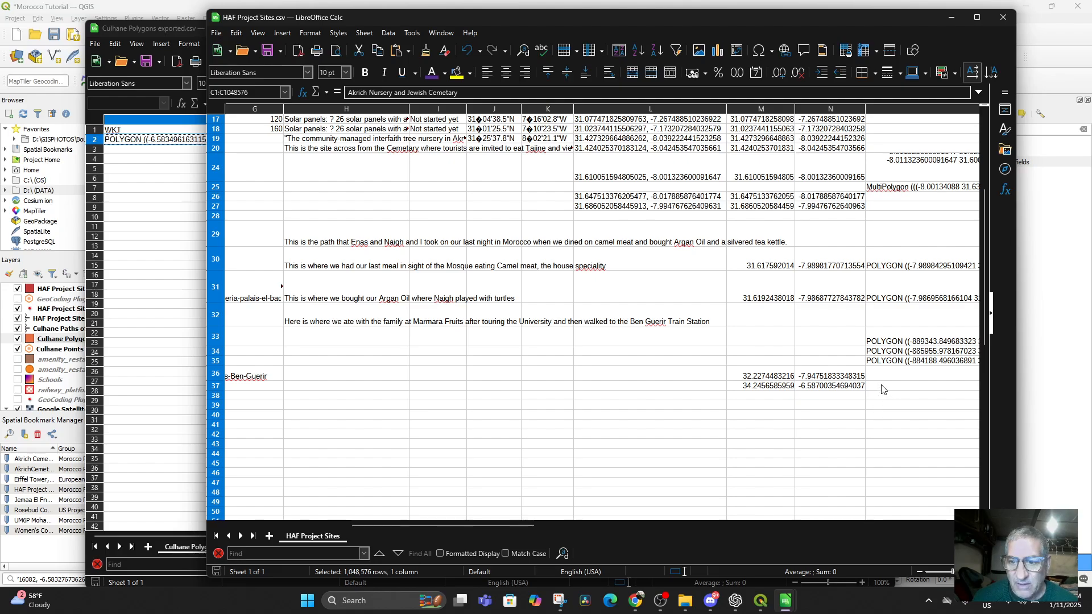
Increase the height of row 37, the Ibn Tofail University record, and select the whole row
{"action": "left_click", "coordinate": [881, 389]}
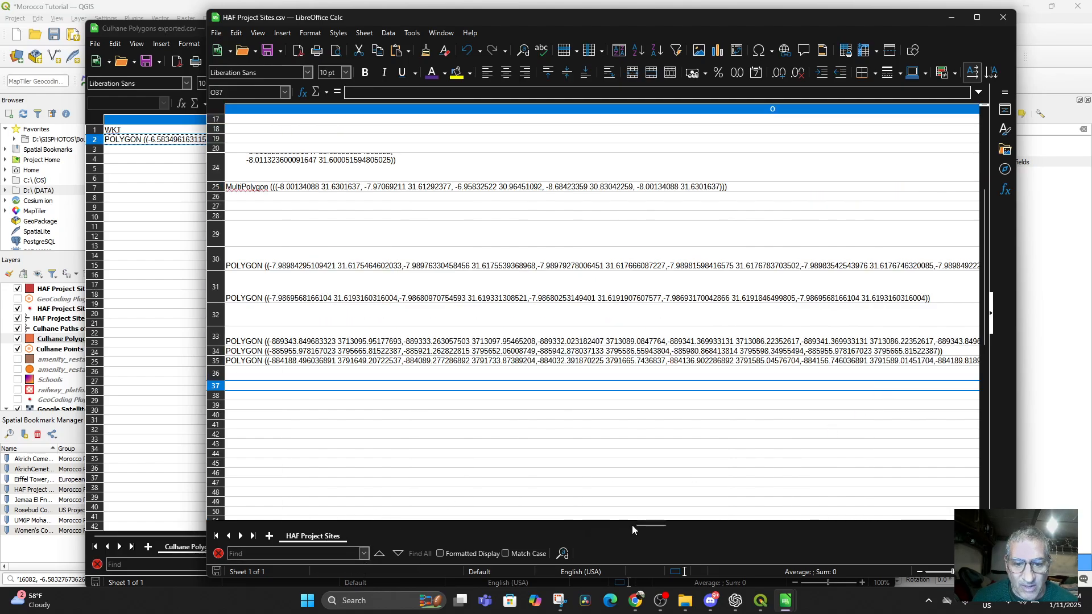
{"action": "left_click_drag", "start_coordinate": [643, 525], "coordinate": [227, 503]}
{"action": "left_click_drag", "start_coordinate": [217, 391], "coordinate": [217, 409]}
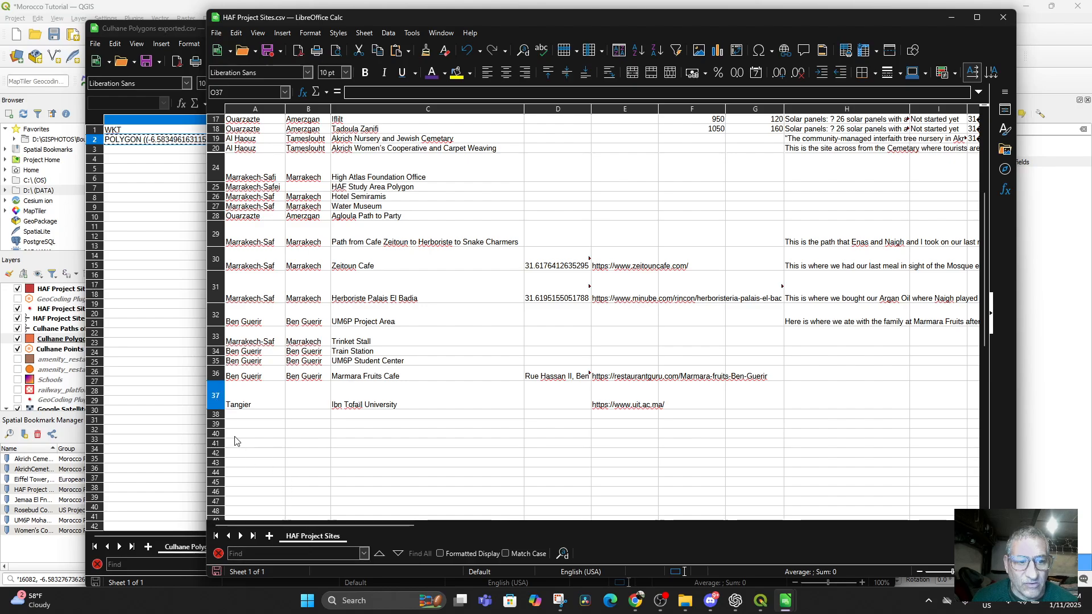
{"action": "left_click", "coordinate": [253, 403]}
{"action": "left_click", "coordinate": [211, 401]}
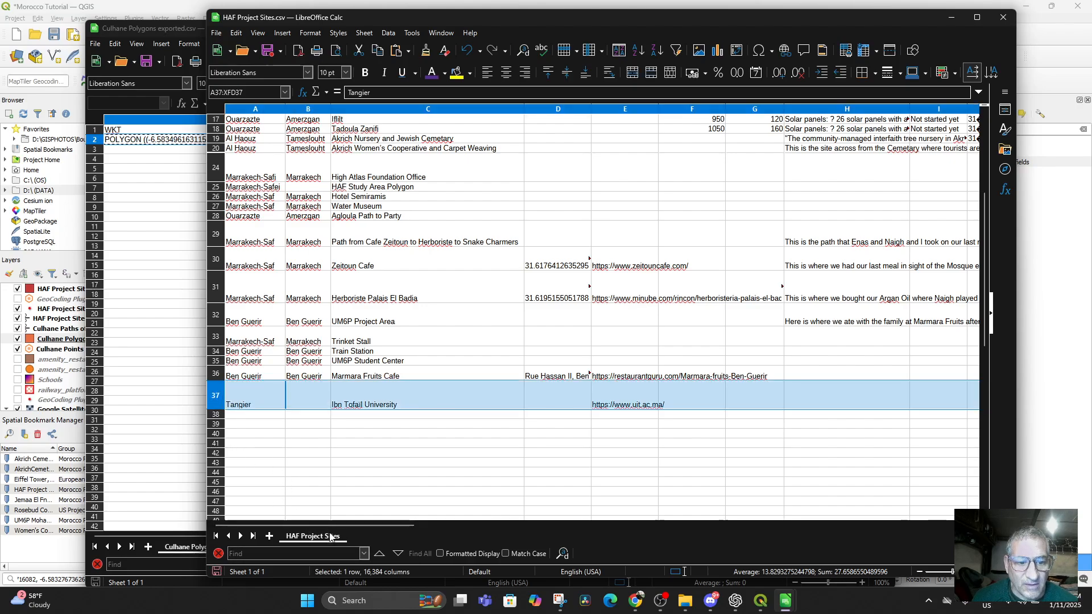
Paste the copied polygon WKT into cell O37 of HAF Project Sites and close Culhane Polygons exported.csv
{"action": "left_click_drag", "start_coordinate": [332, 522], "coordinate": [570, 526]}
{"action": "left_click", "coordinate": [586, 401]}
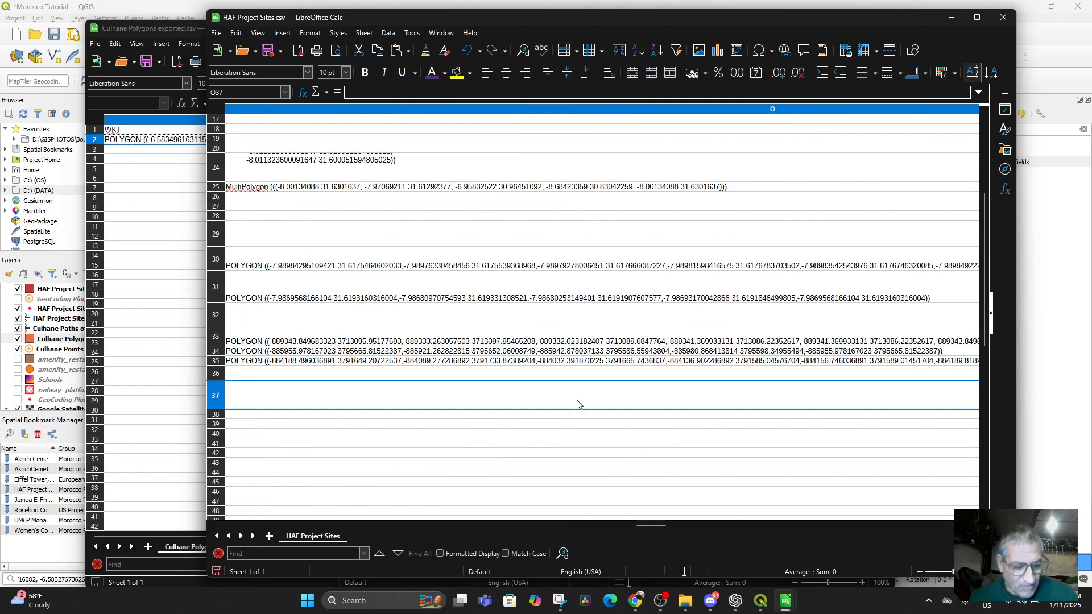
{"action": "key", "text": "ctrl+v"}
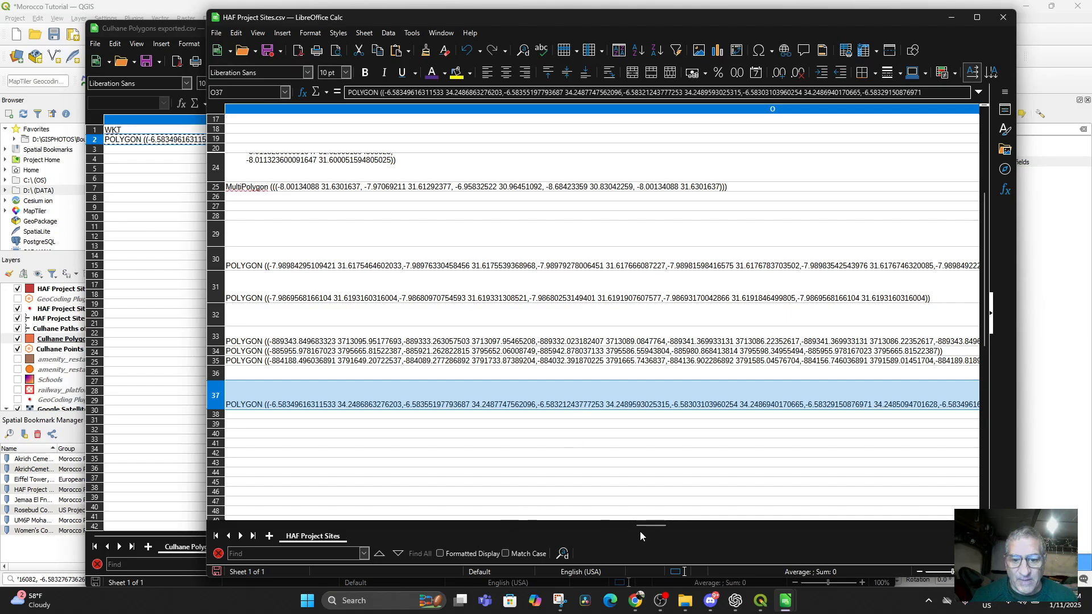
{"action": "mouse_move", "coordinate": [649, 524]}
{"action": "left_mouse_down"}
{"action": "mouse_move", "coordinate": [705, 524]}
{"action": "mouse_move", "coordinate": [665, 525]}
{"action": "left_mouse_up"}
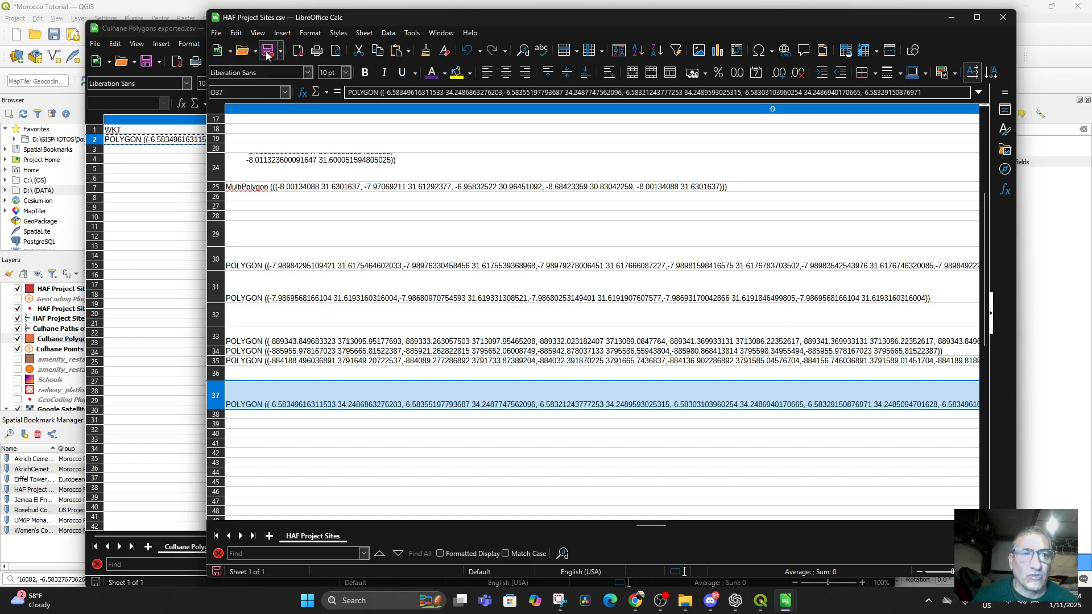
{"action": "left_click", "coordinate": [147, 236]}
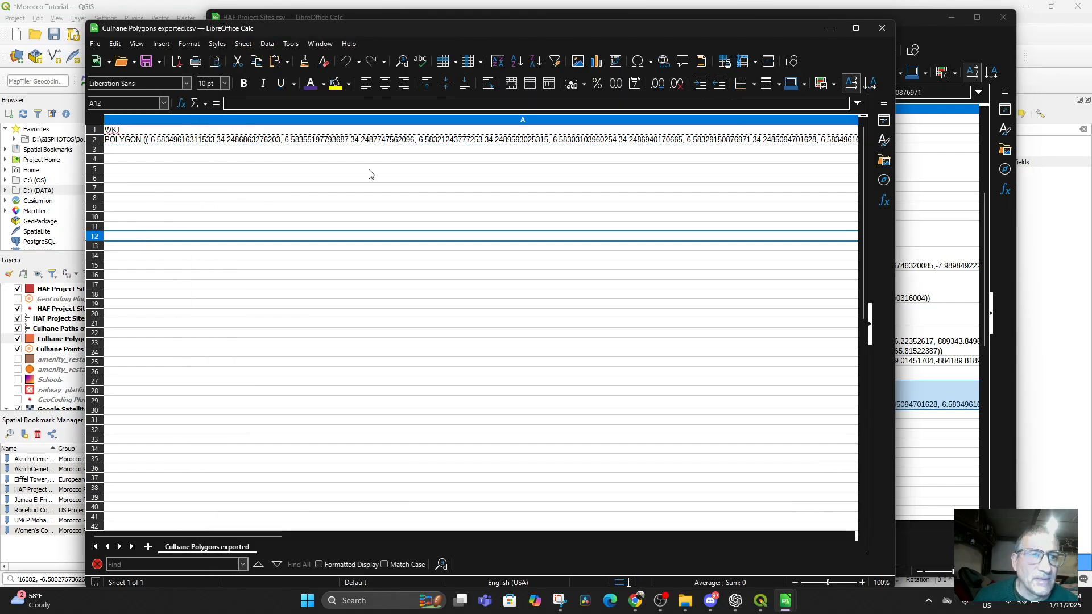
{"action": "left_click", "coordinate": [879, 28]}
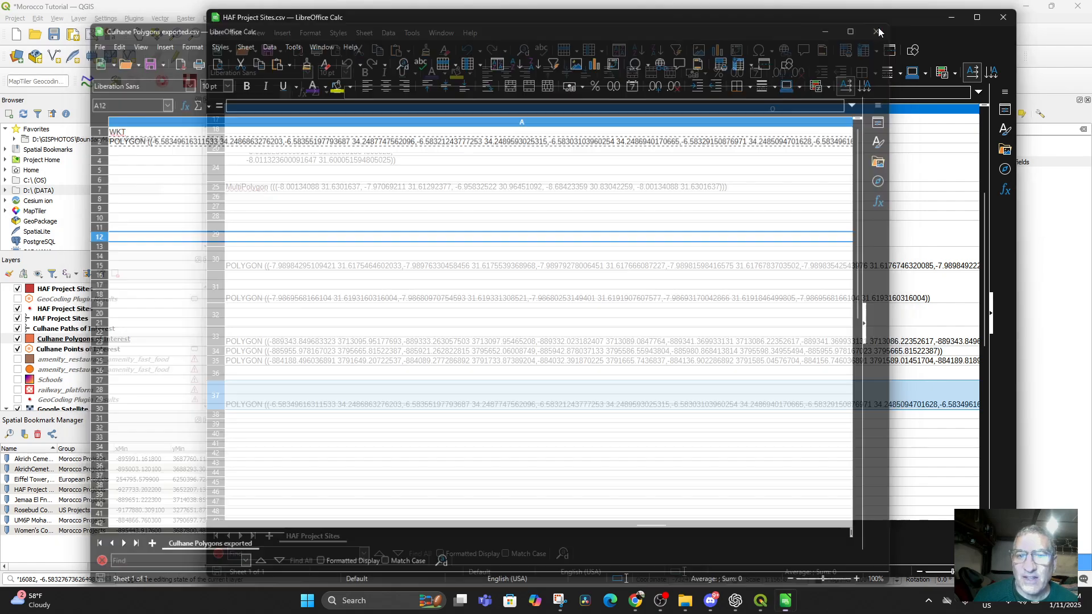
In QGIS, open the Culhane Paths of Interest attribute table and set the Field Calculator to update the existing WKT field
{"action": "left_click", "coordinate": [80, 331]}
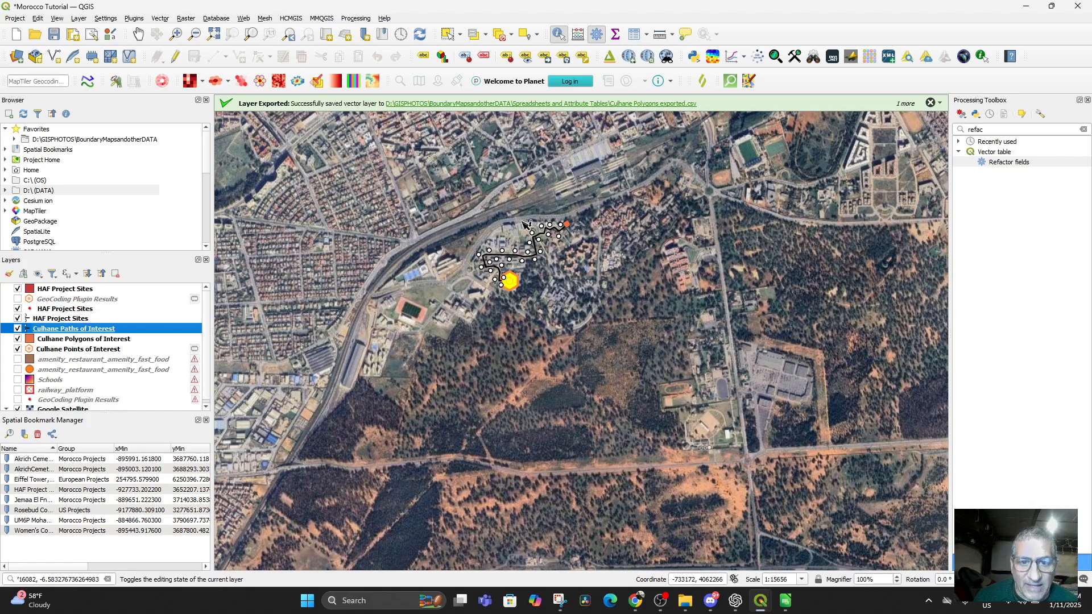
{"action": "right_click", "coordinate": [83, 330]}
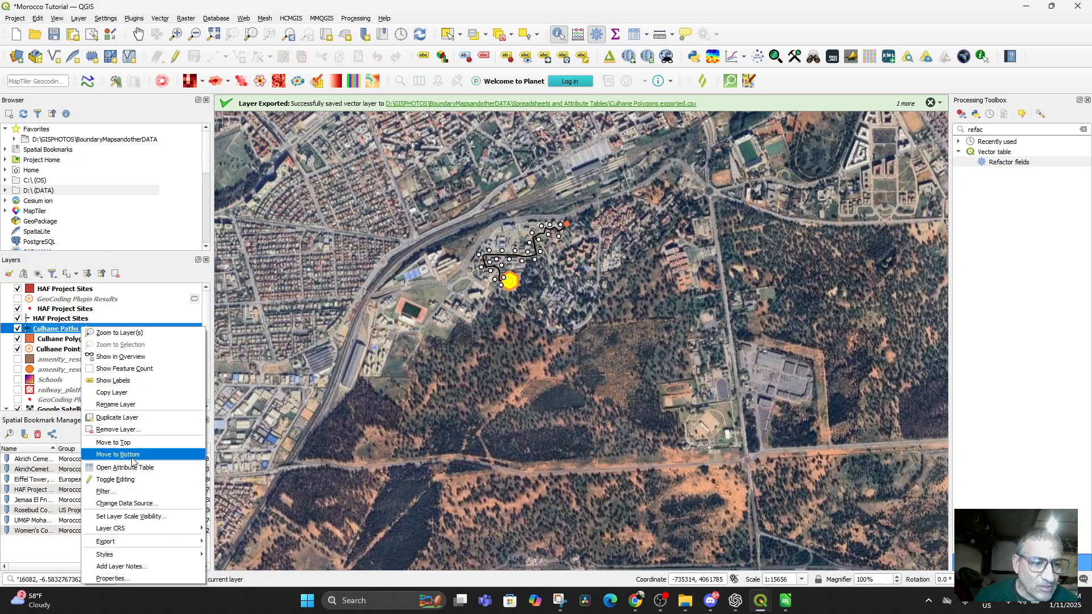
{"action": "left_click", "coordinate": [134, 467]}
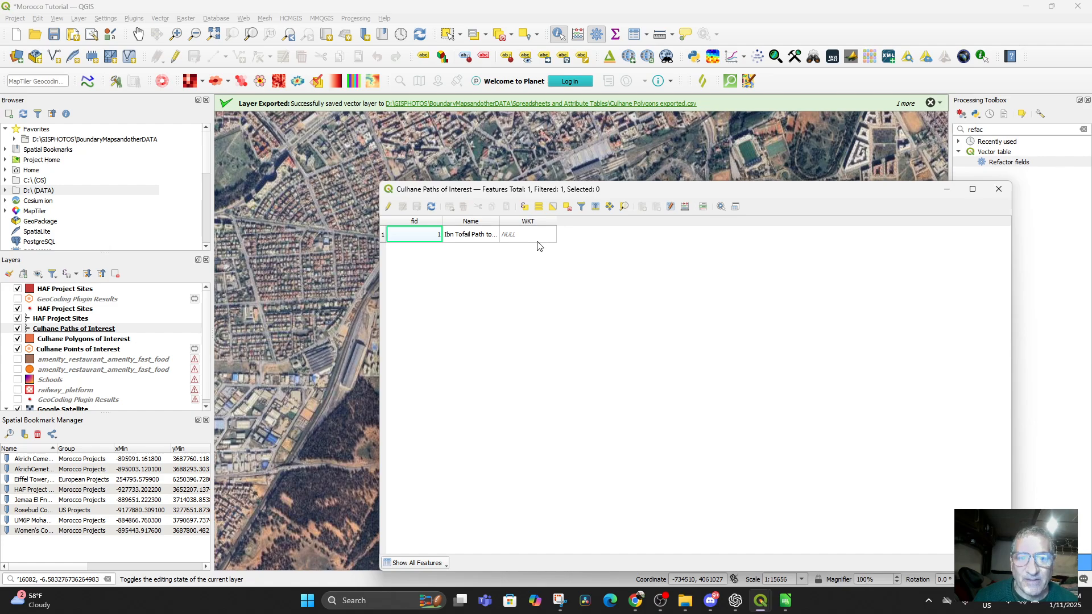
{"action": "left_click", "coordinate": [685, 206]}
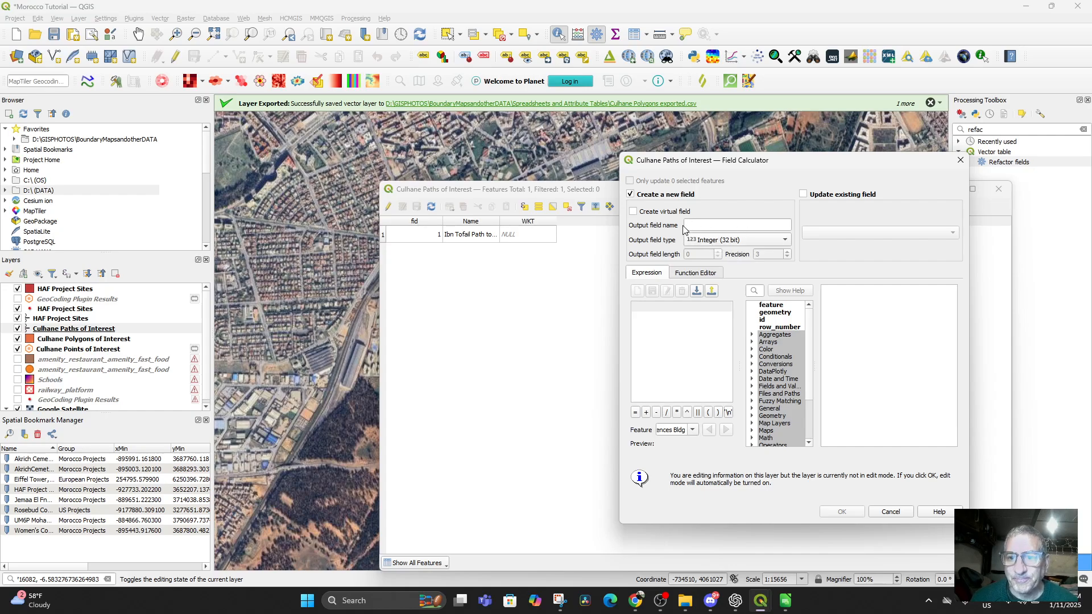
{"action": "left_click", "coordinate": [803, 195]}
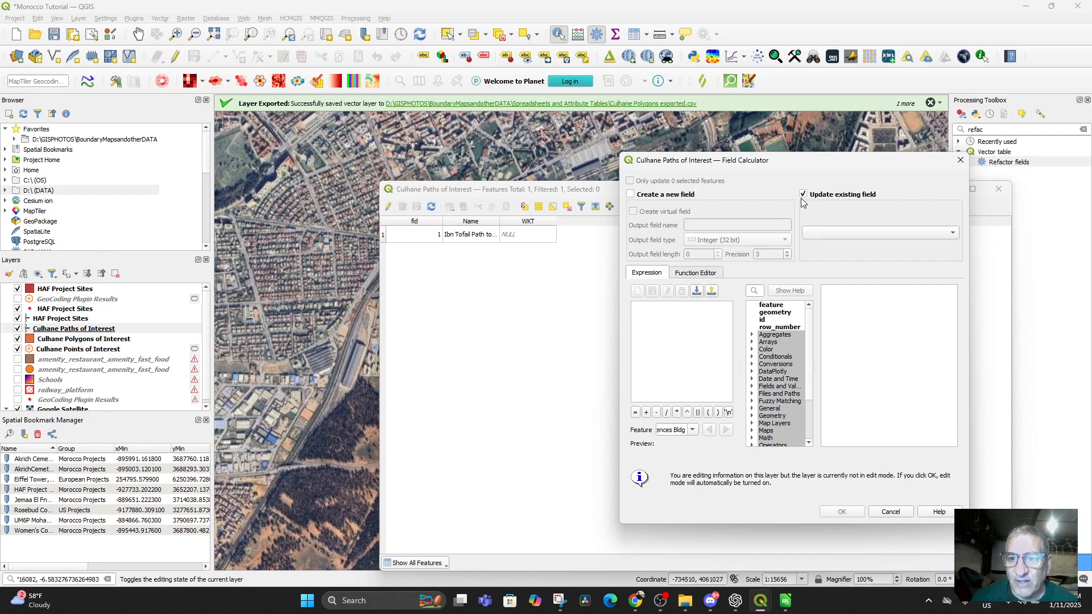
{"action": "left_click", "coordinate": [858, 238]}
{"action": "left_click", "coordinate": [849, 263]}
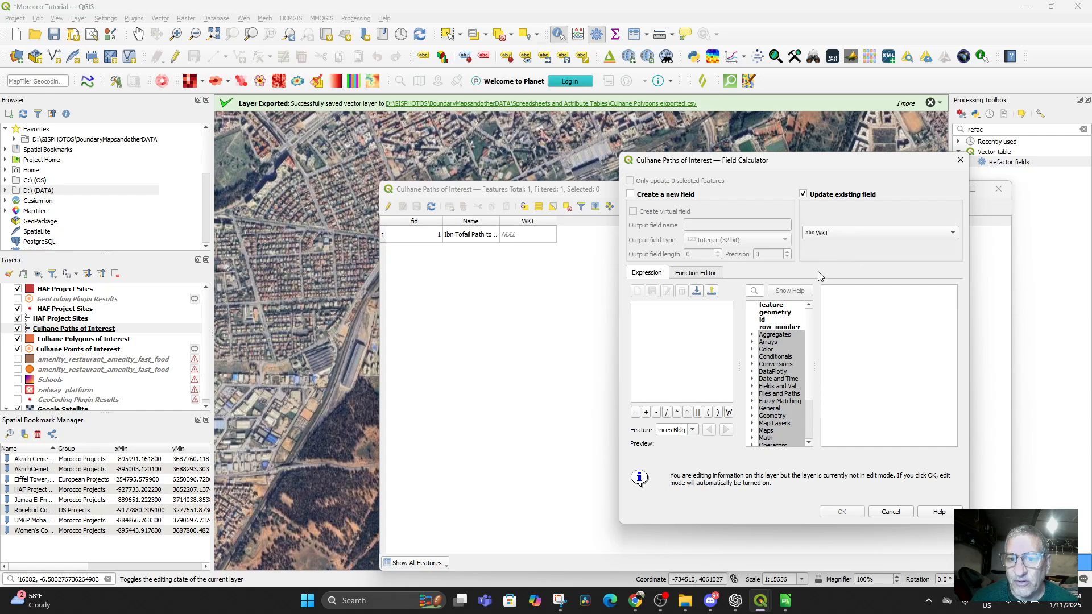
{"action": "left_click", "coordinate": [651, 324]}
{"action": "key", "text": "ctrl+v"}
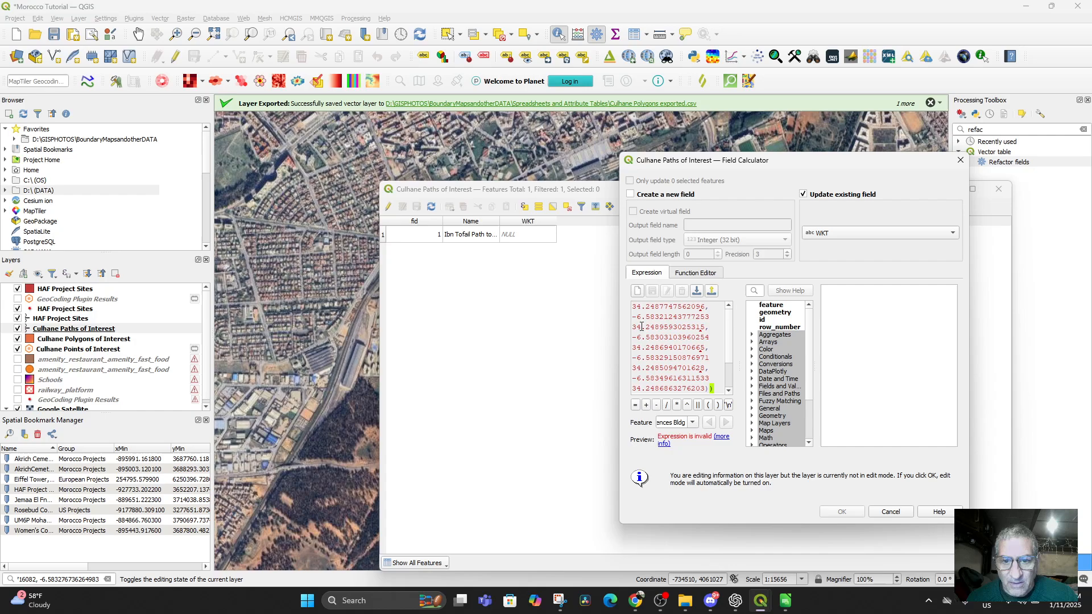
{"action": "key", "text": "ctrl+z"}
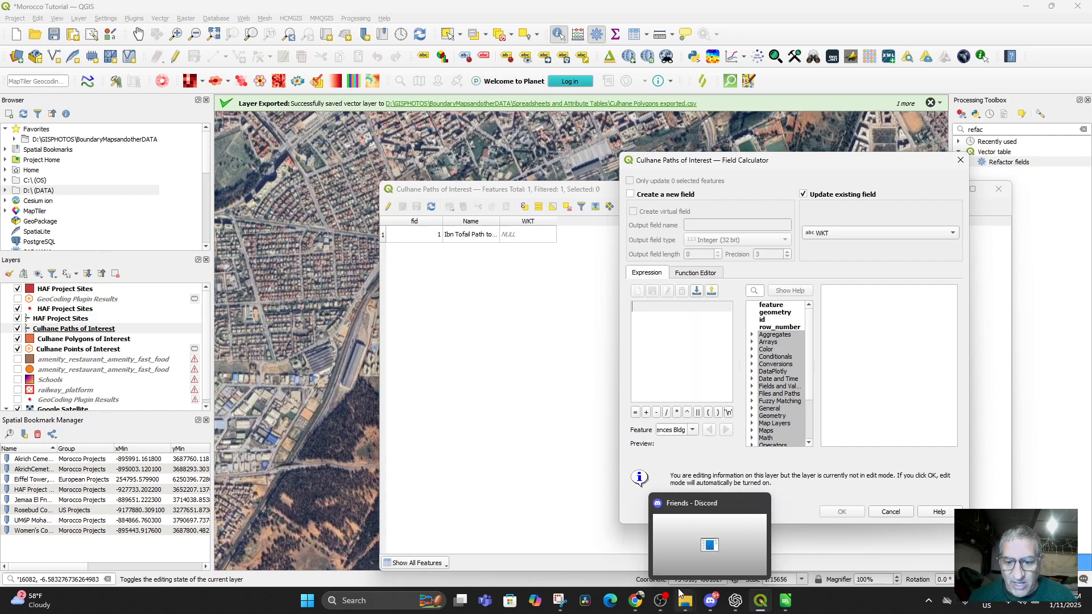
Switch to ChatGPT, look through the conversation for the WKT geometry expression, and minimize its window
{"action": "left_click", "coordinate": [730, 601]}
{"action": "scroll", "coordinate": [560, 353], "scroll_direction": "up", "scroll_amount": 3}
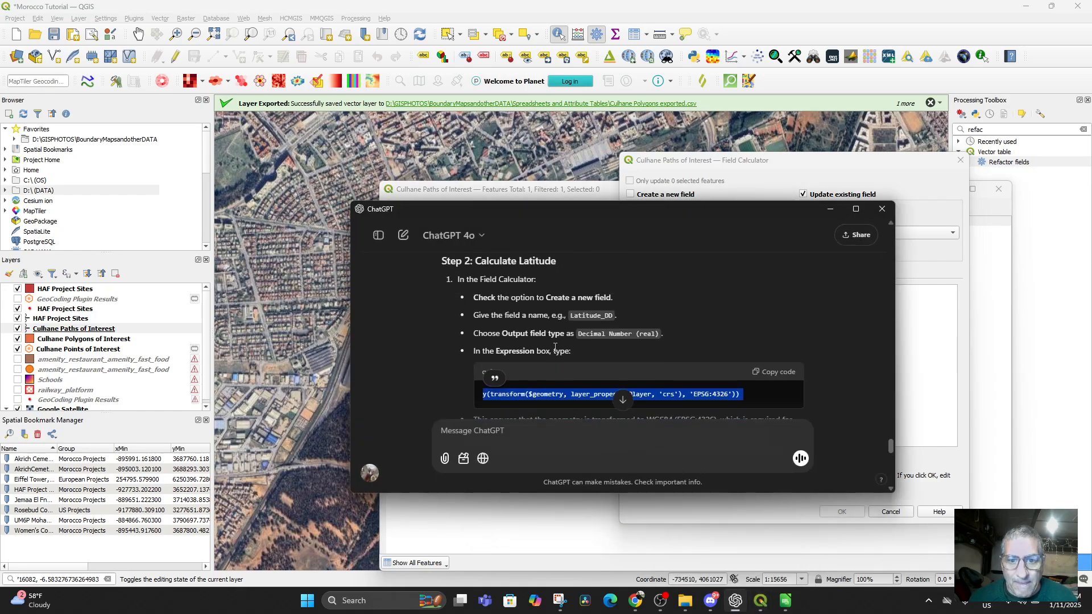
{"action": "scroll", "coordinate": [554, 347], "scroll_direction": "down", "scroll_amount": 2}
{"action": "left_click", "coordinate": [831, 210]}
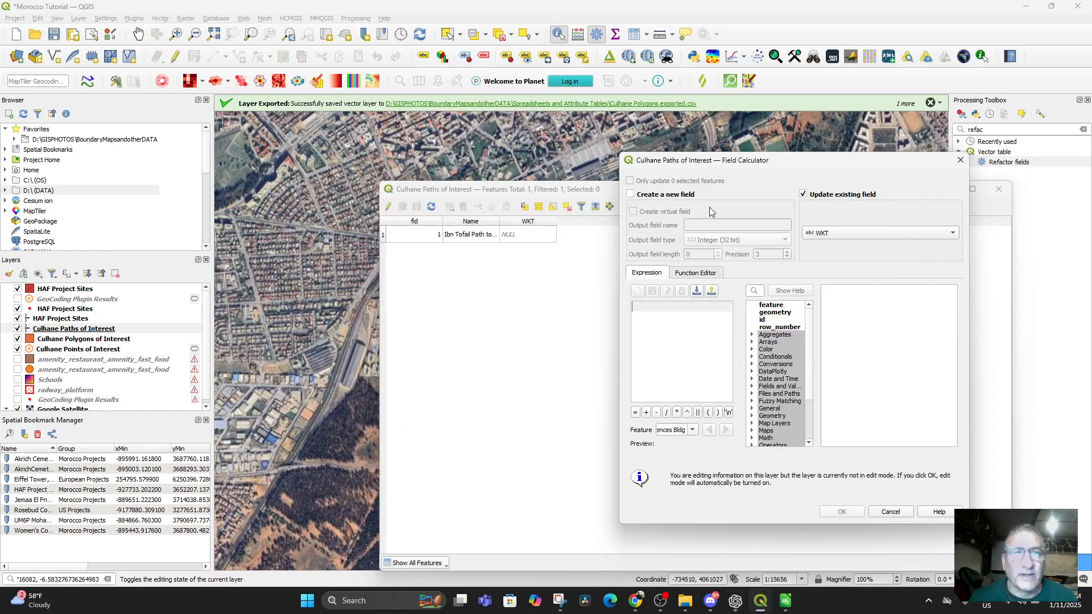
Switch to Google Slides in Chrome, copy geom_to_wkt($geometry) from slide 83's speaker notes, and return to QGIS
{"action": "left_click", "coordinate": [636, 601]}
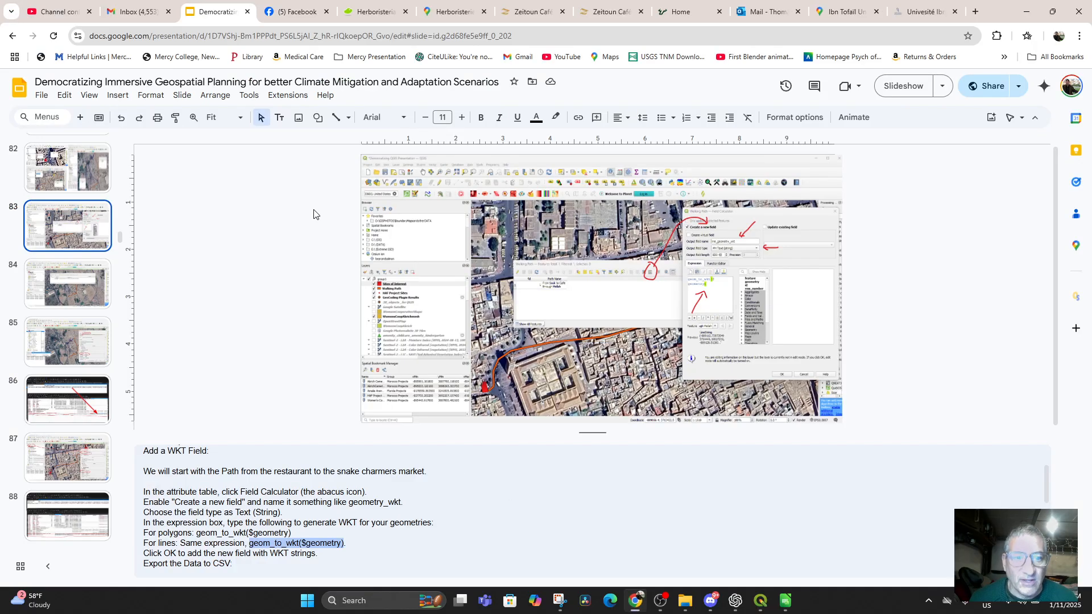
{"action": "right_click", "coordinate": [279, 542]}
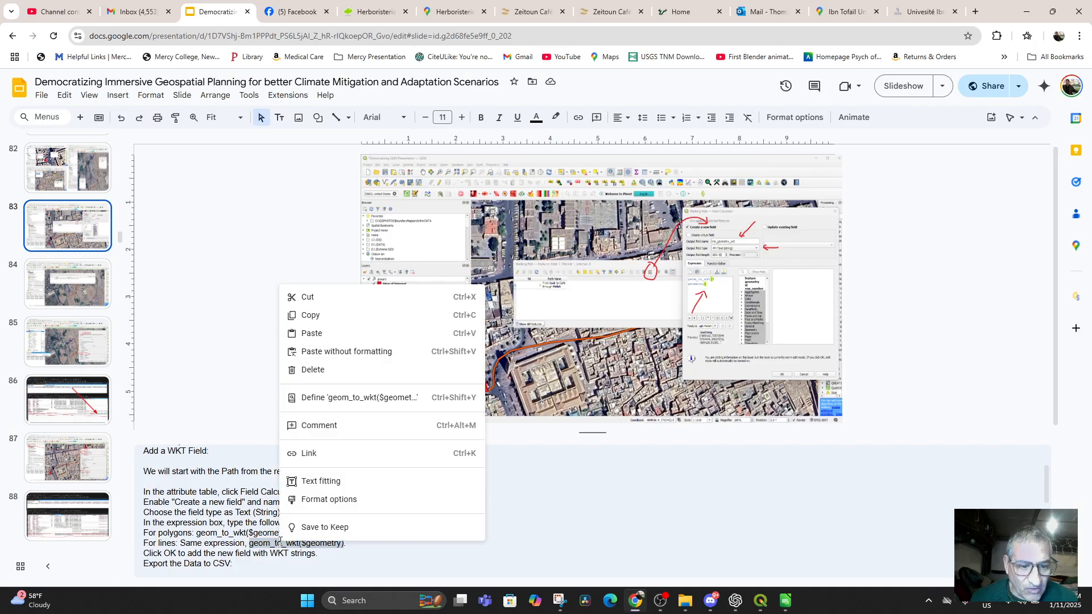
{"action": "left_click", "coordinate": [323, 319]}
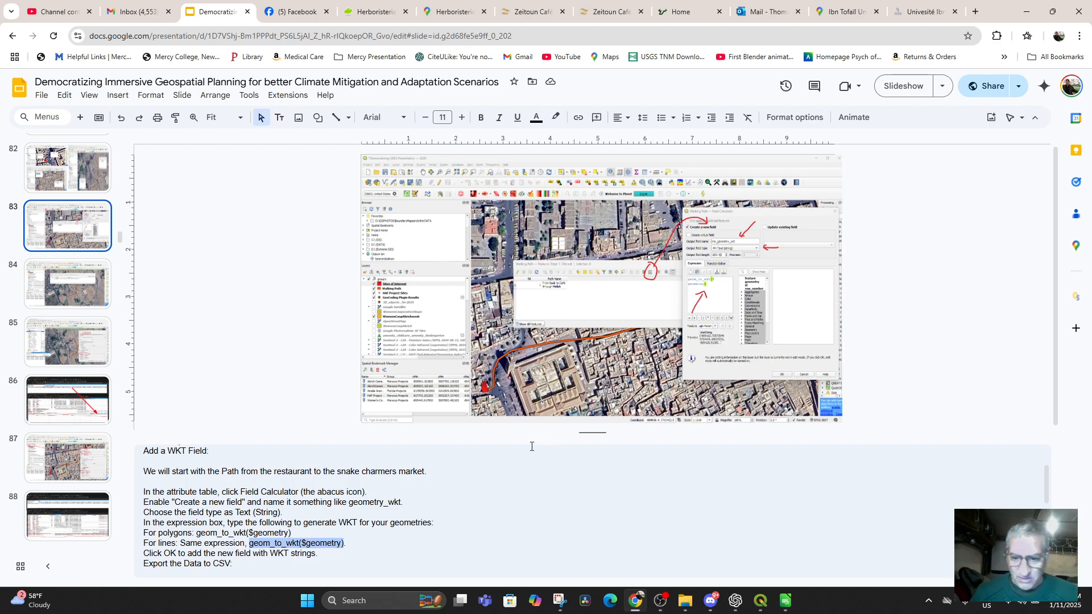
{"action": "left_click", "coordinate": [761, 603]}
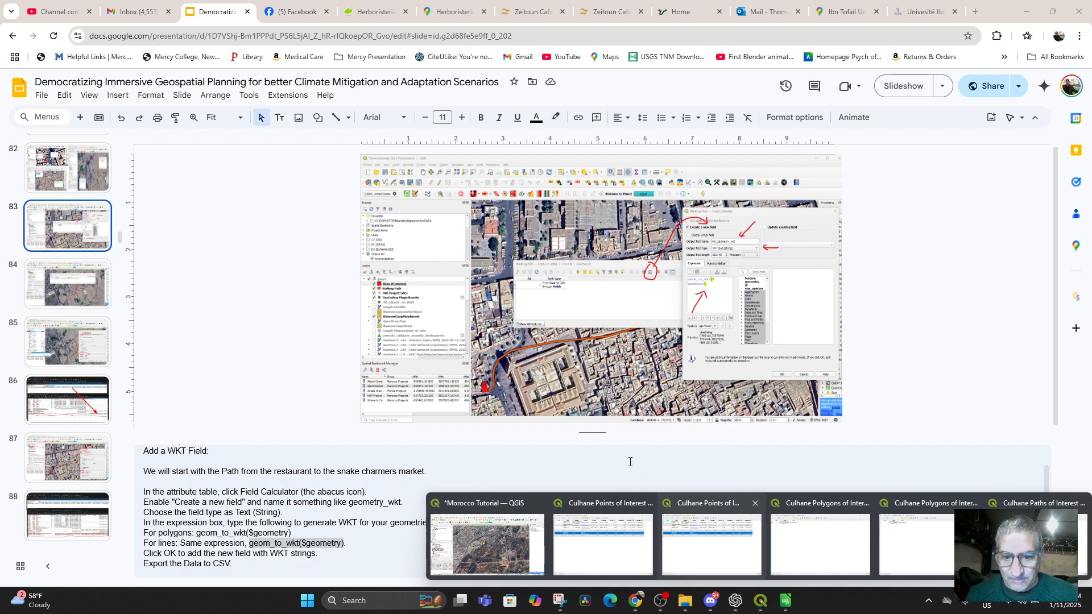
{"action": "left_click", "coordinate": [488, 503]}
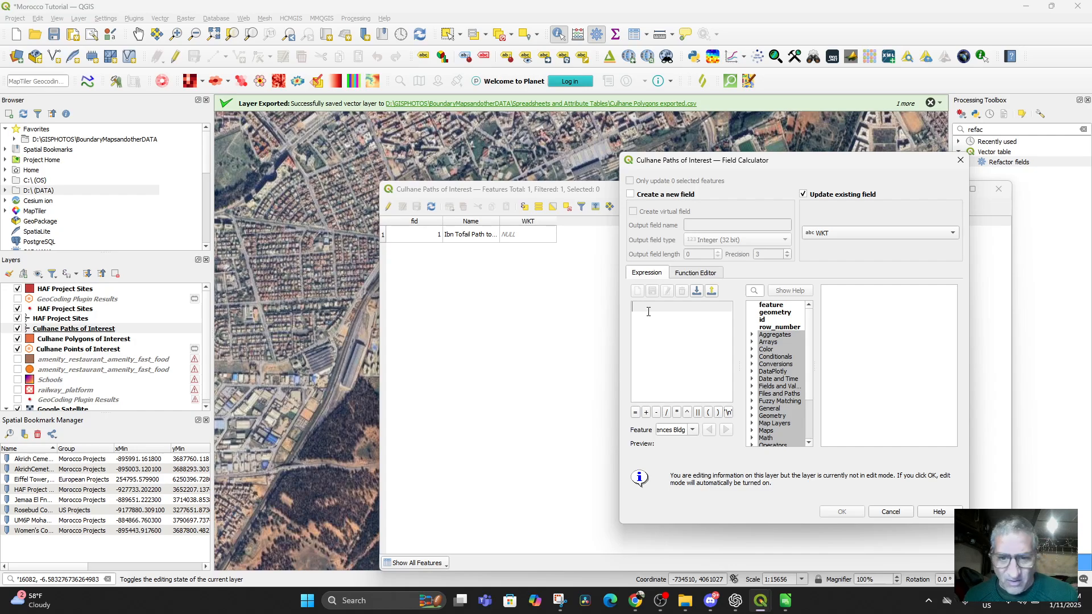
Fill the WKT field of Culhane Paths of Interest with the expression geom_to_wkt($geometry) and widen the WKT column to check the geometry text
{"action": "key", "text": "ctrl+v"}
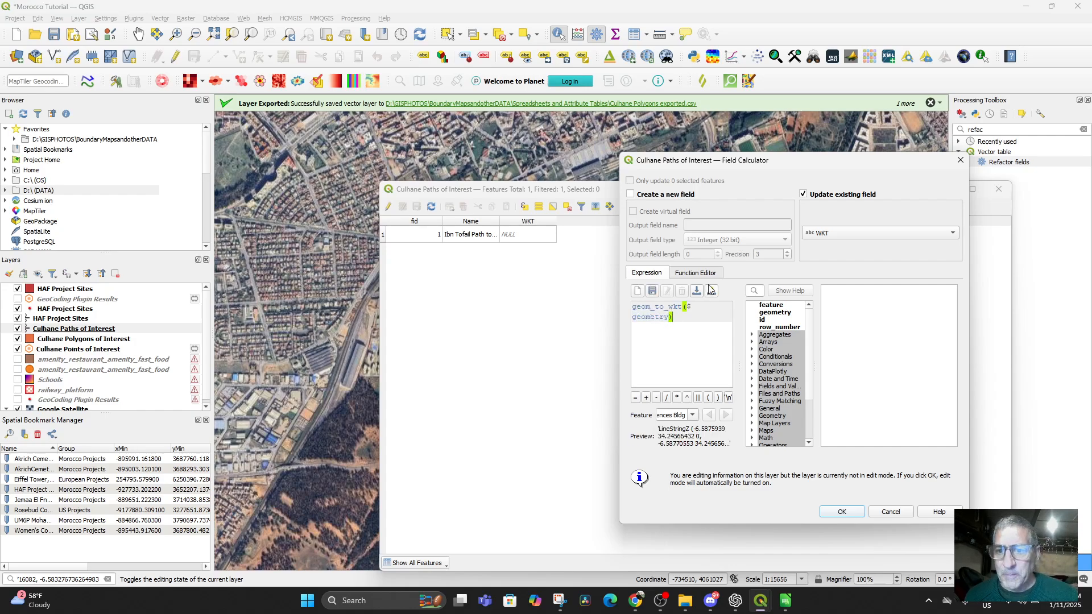
{"action": "left_click", "coordinate": [841, 511]}
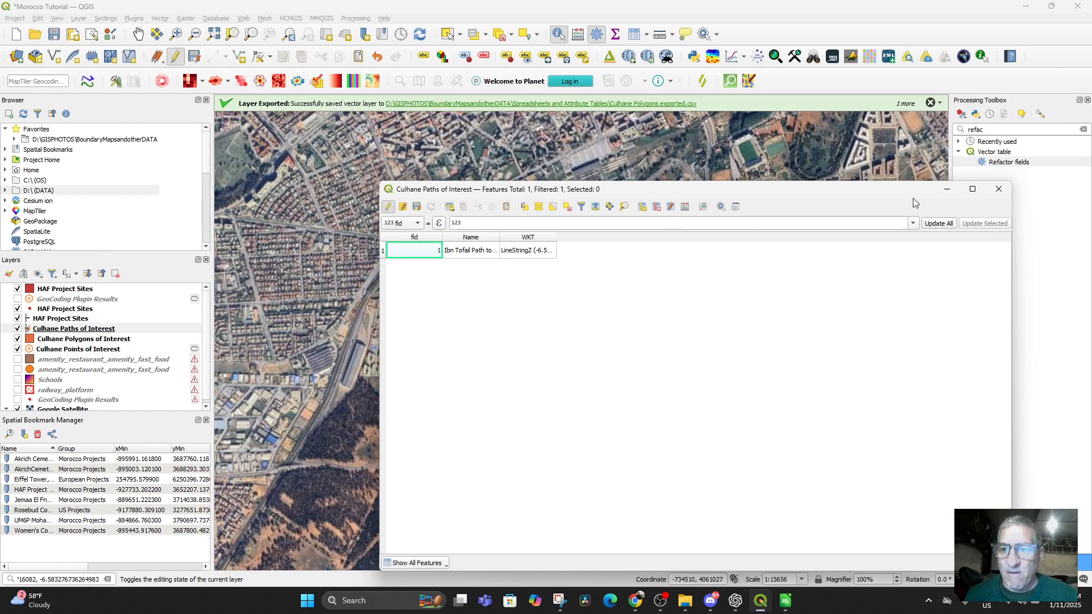
{"action": "double_click", "coordinate": [531, 248]}
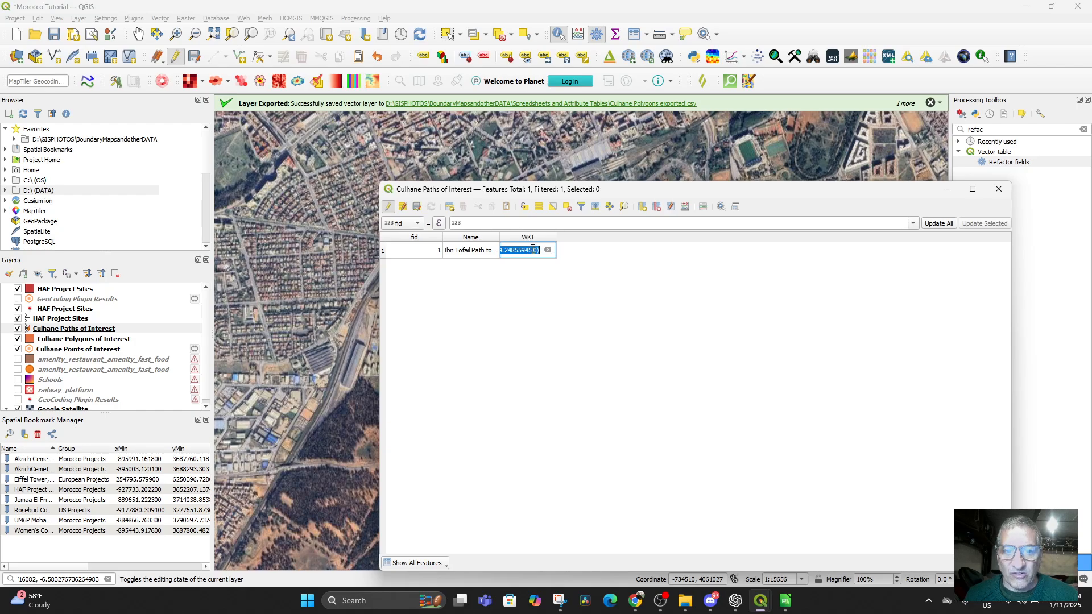
{"action": "left_click", "coordinate": [527, 251]}
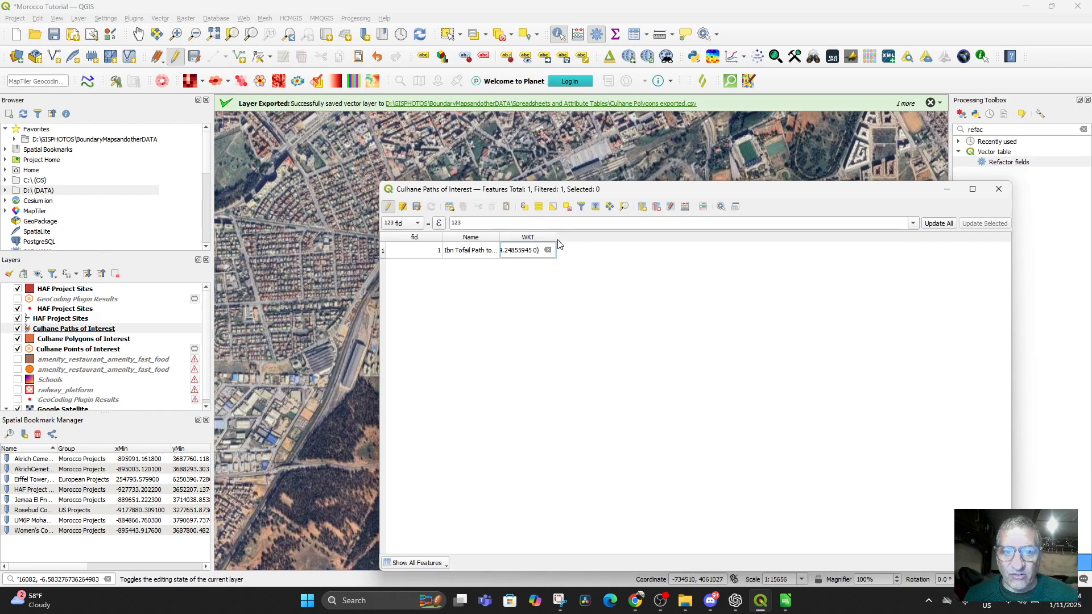
{"action": "left_click_drag", "start_coordinate": [557, 237], "coordinate": [821, 273]}
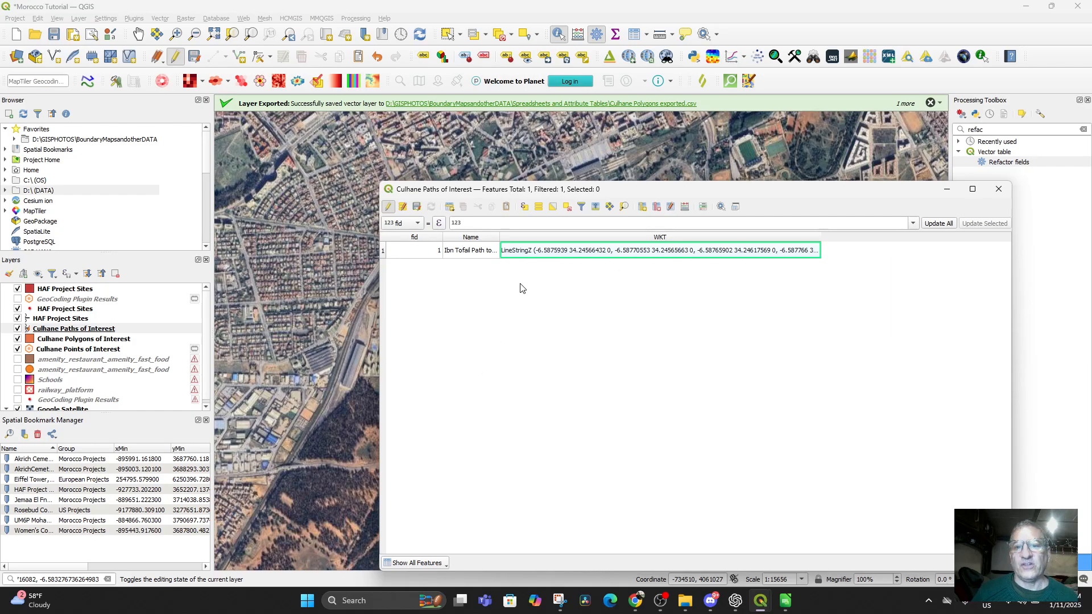
Save the Culhane Paths of Interest edits, turn off editing, and close the attribute table
{"action": "left_click", "coordinate": [417, 207]}
{"action": "left_click", "coordinate": [389, 207]}
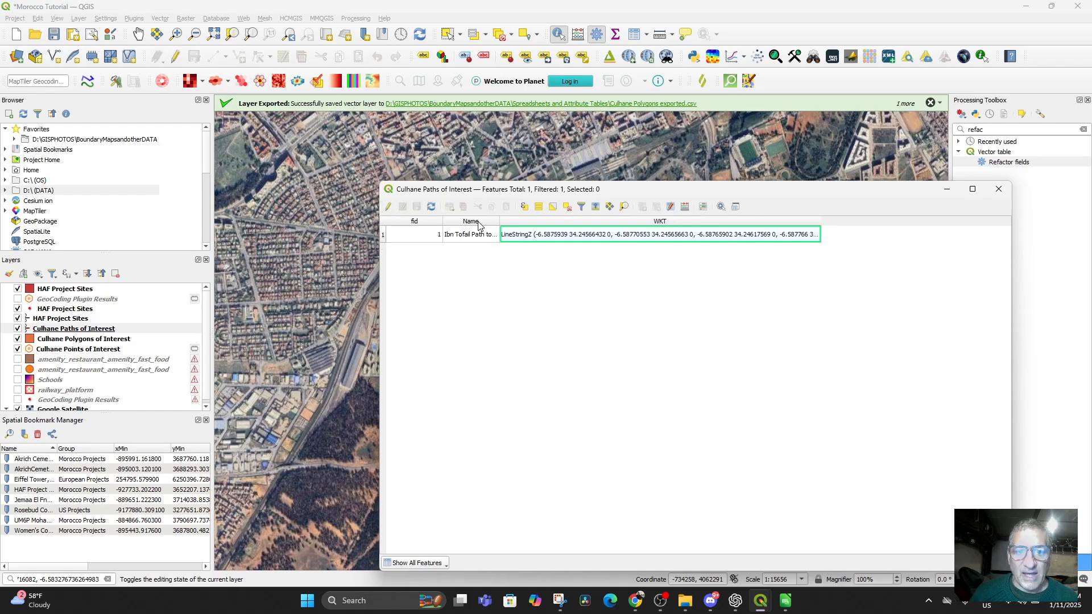
{"action": "left_click", "coordinate": [998, 189]}
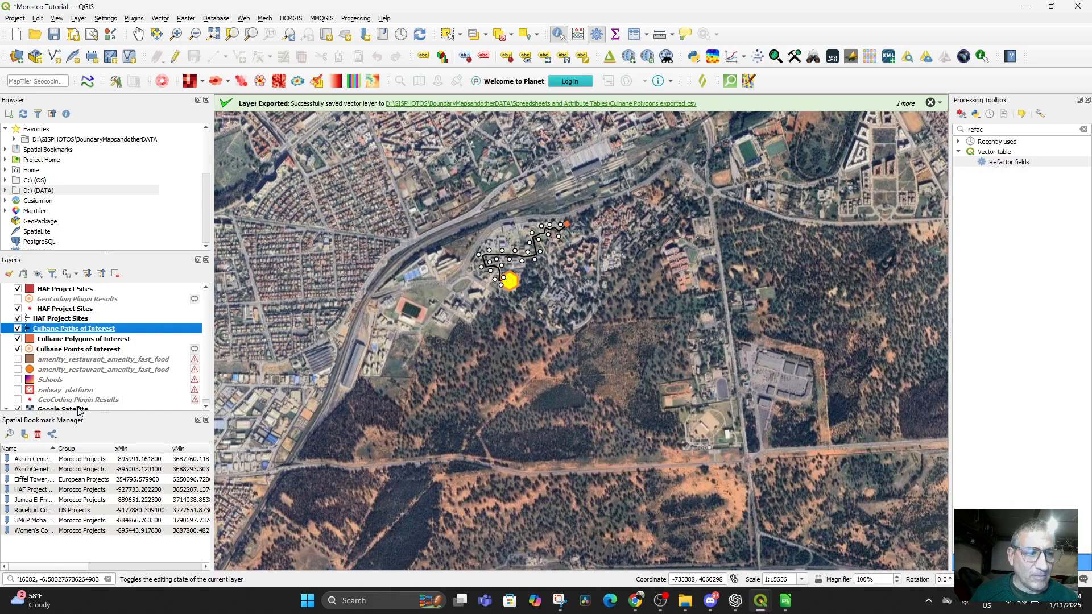
Start exporting the Culhane Paths of Interest layer as CSV, choosing the existing Culhane Paths exported file as the destination
{"action": "right_click", "coordinate": [76, 334]}
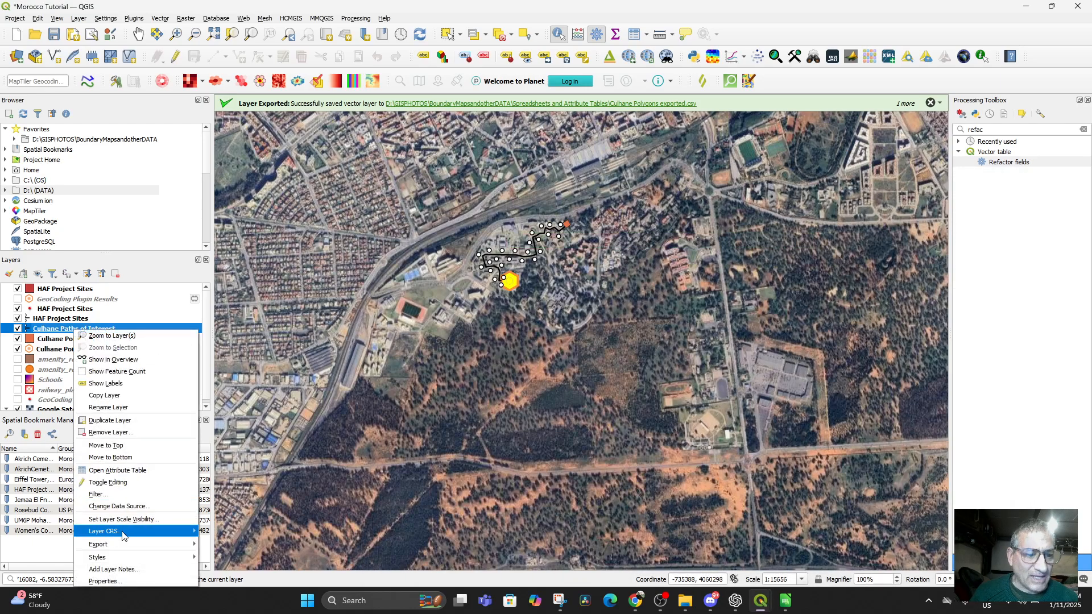
{"action": "mouse_move", "coordinate": [193, 544]}
{"action": "left_click", "coordinate": [236, 544]}
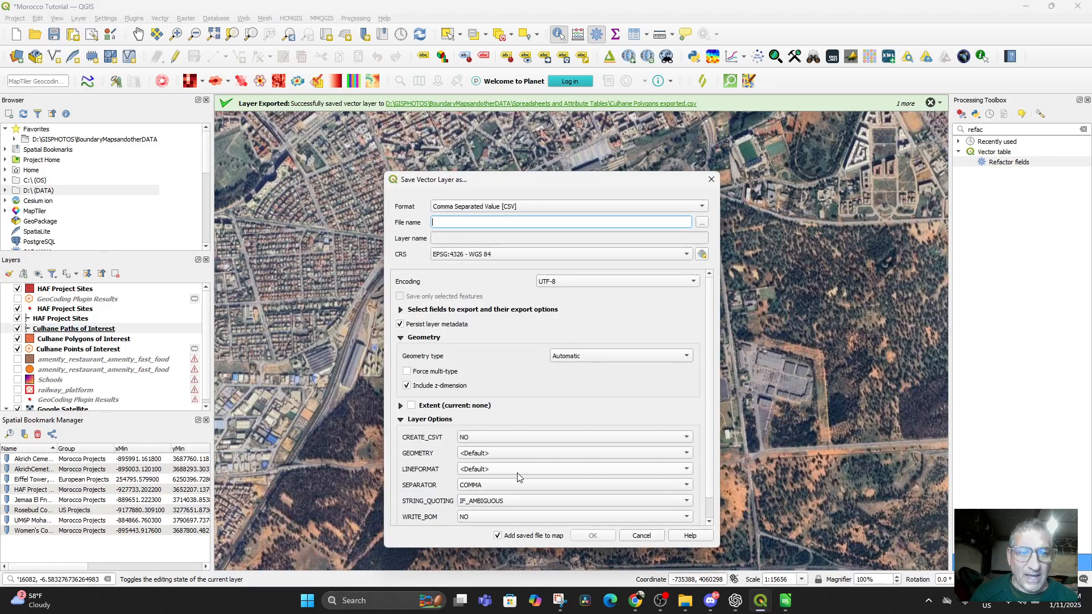
{"action": "left_click", "coordinate": [702, 223]}
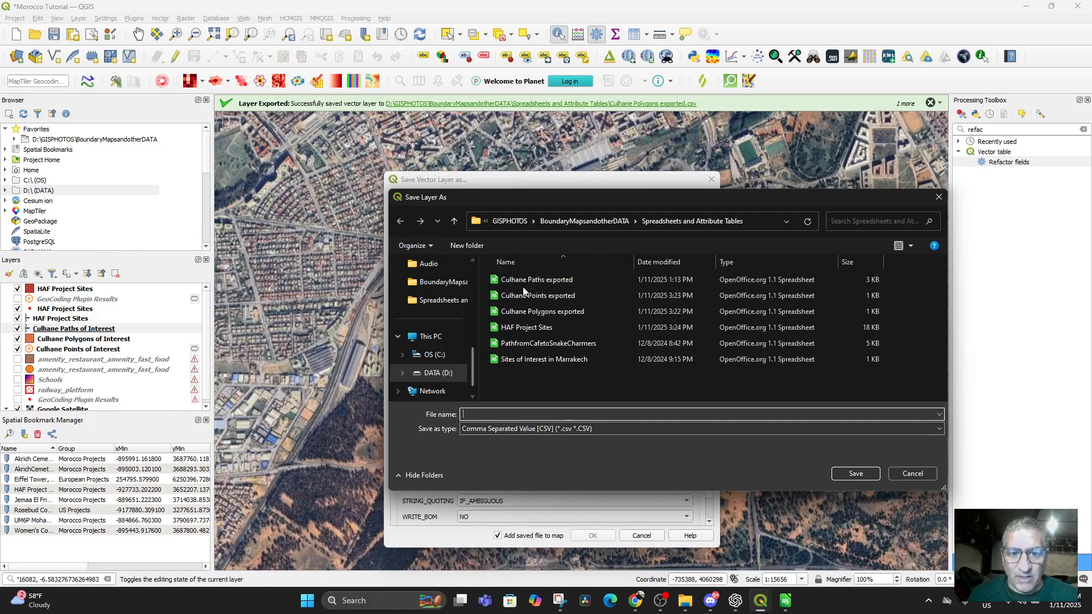
{"action": "double_click", "coordinate": [525, 281]}
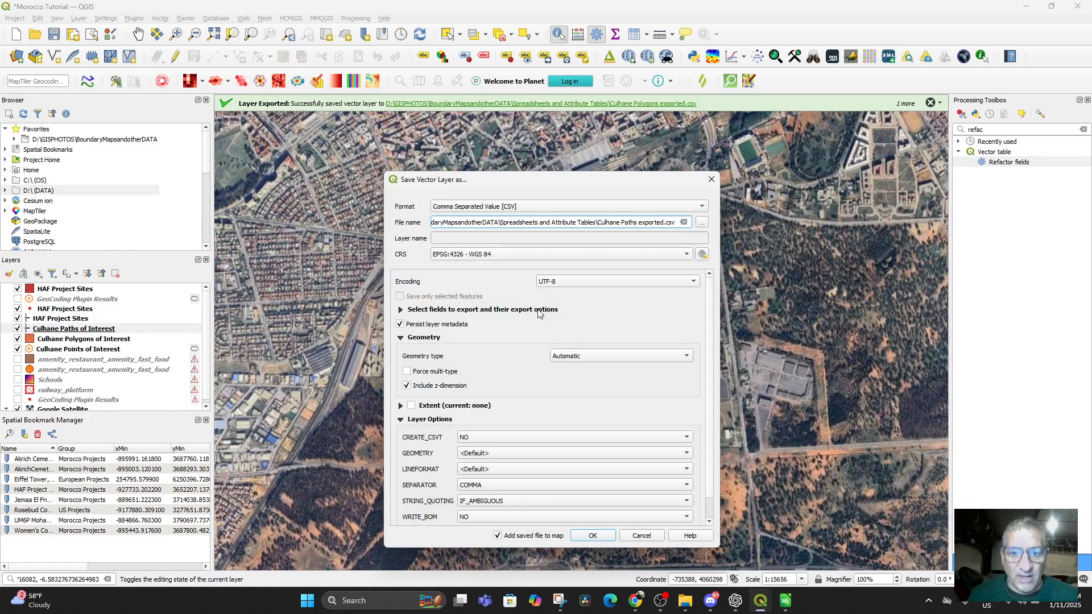
Set the export geometry to AS_WKT, overwrite the whole existing CSV file, and decline adding the exported layer to the map
{"action": "scroll", "coordinate": [549, 341], "scroll_direction": "down", "scroll_amount": 1}
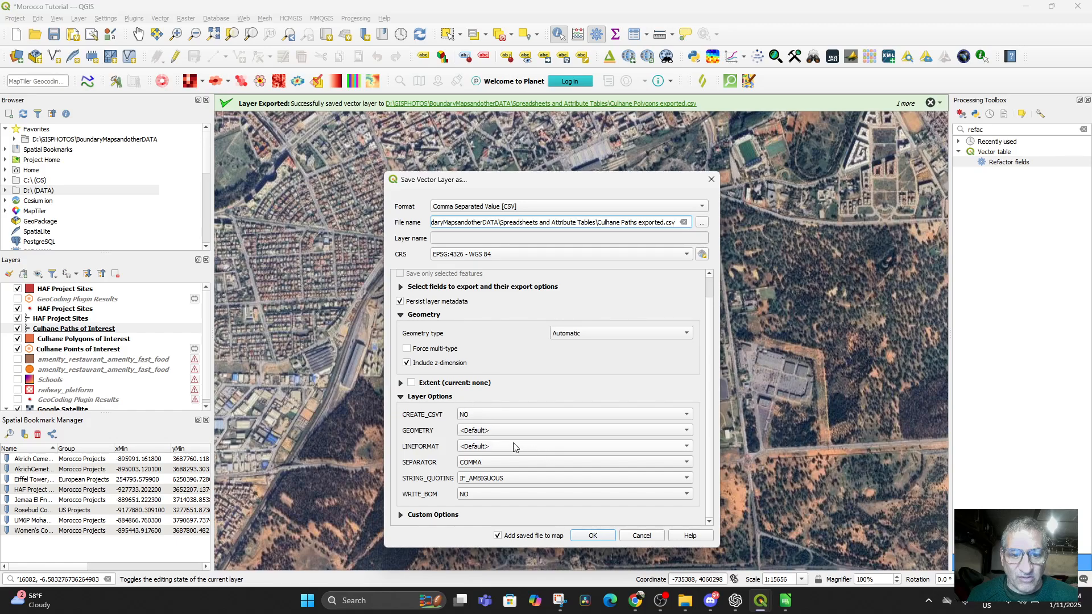
{"action": "left_click", "coordinate": [523, 432]}
{"action": "left_click", "coordinate": [506, 378]}
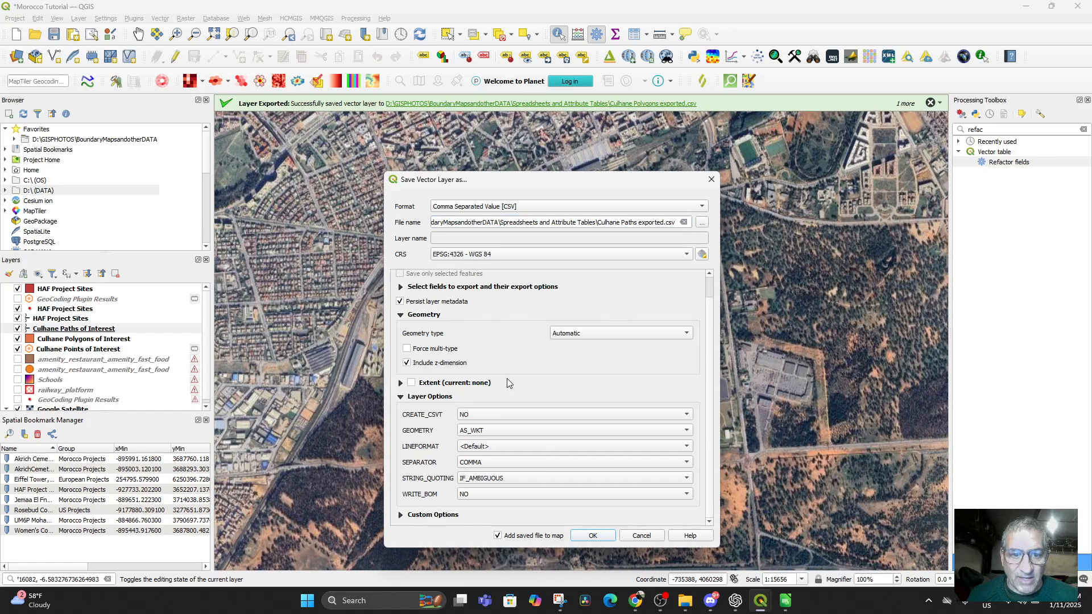
{"action": "scroll", "coordinate": [534, 403], "scroll_direction": "up", "scroll_amount": 1}
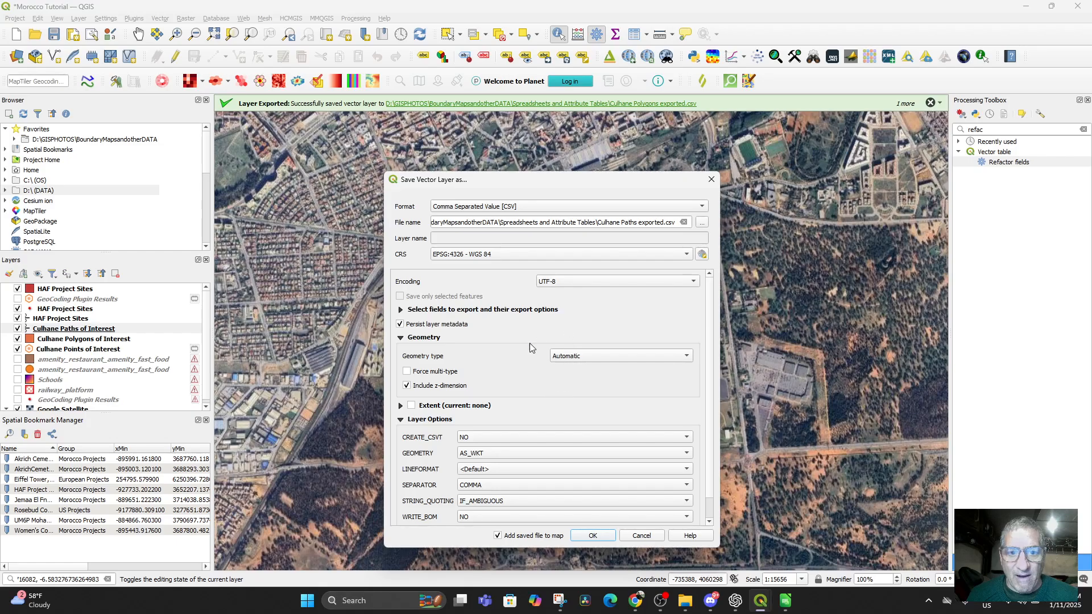
{"action": "left_click", "coordinate": [594, 535]}
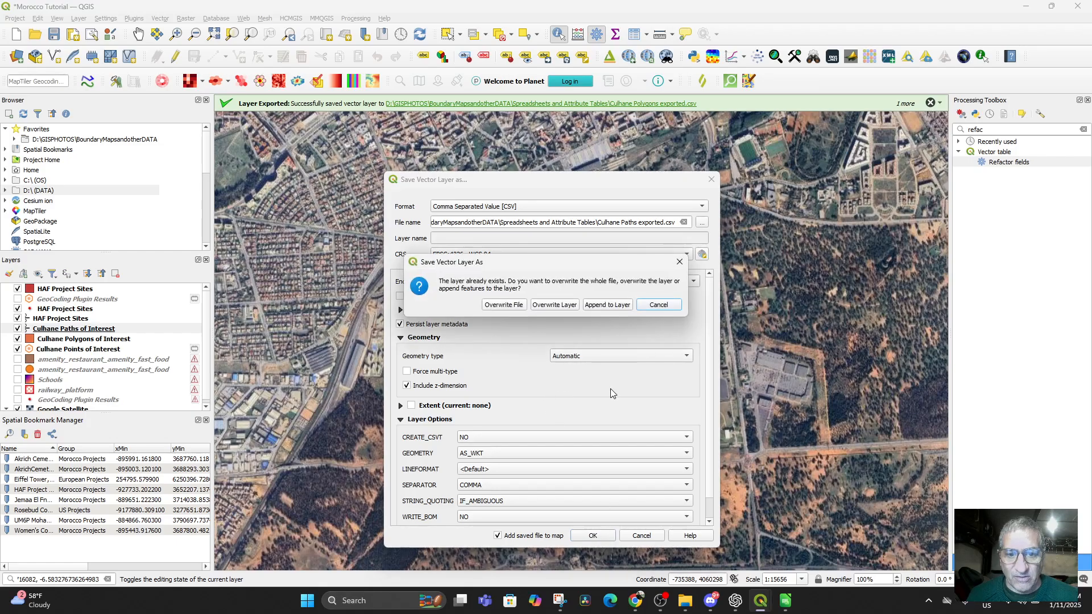
{"action": "left_click", "coordinate": [505, 306]}
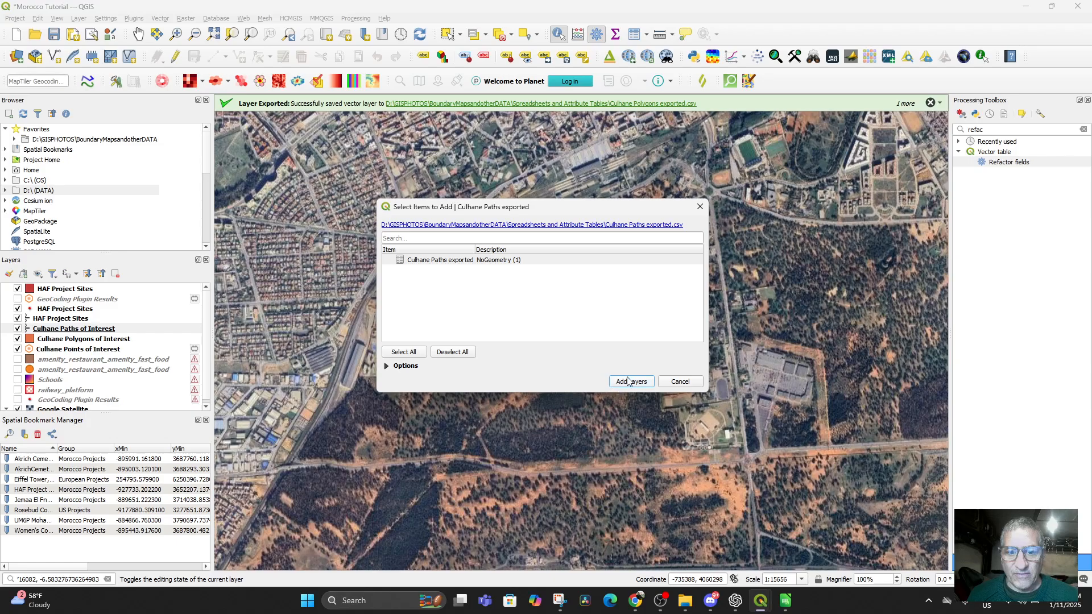
{"action": "left_click", "coordinate": [679, 382]}
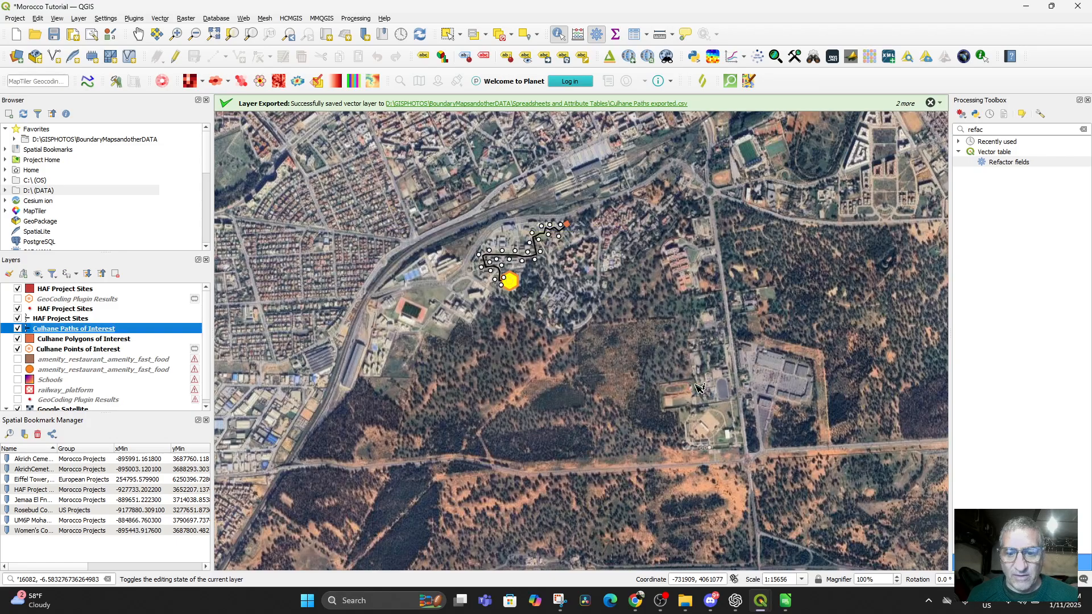
Switch to LibreOffice Calc and open the recent document Culhane Paths exported.csv with comma separation and Unicode (UTF-8)
{"action": "left_click", "coordinate": [781, 607]}
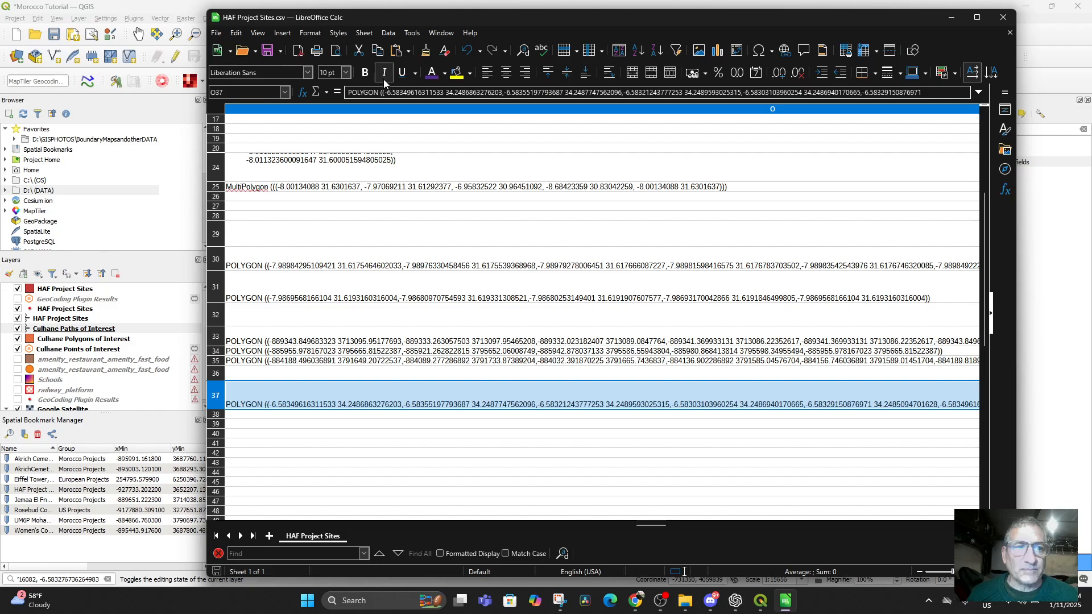
{"action": "left_click", "coordinate": [216, 33]}
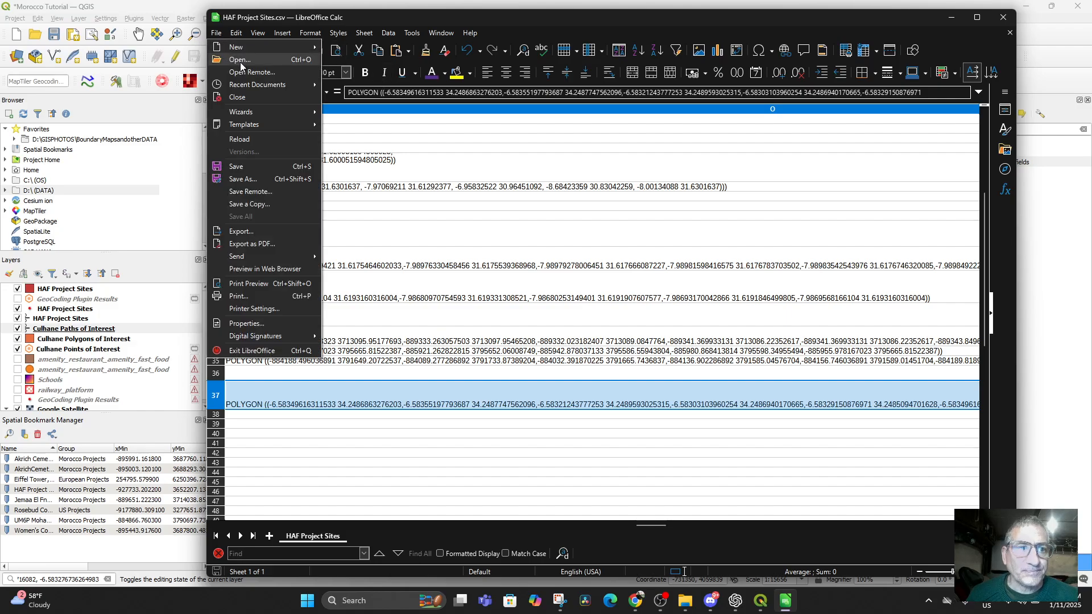
{"action": "mouse_move", "coordinate": [267, 85]}
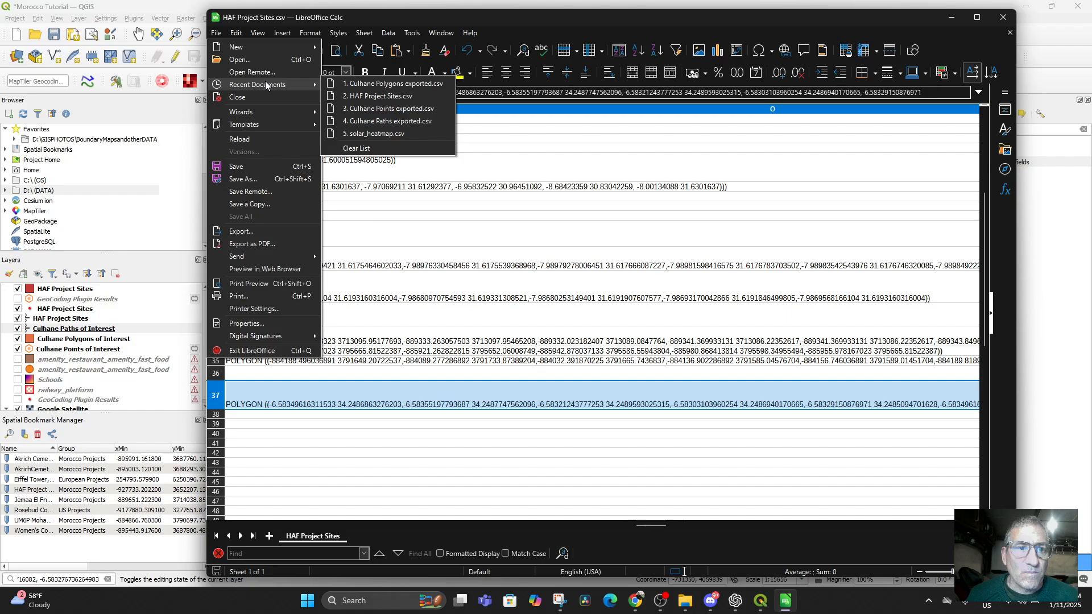
{"action": "left_click", "coordinate": [375, 121]}
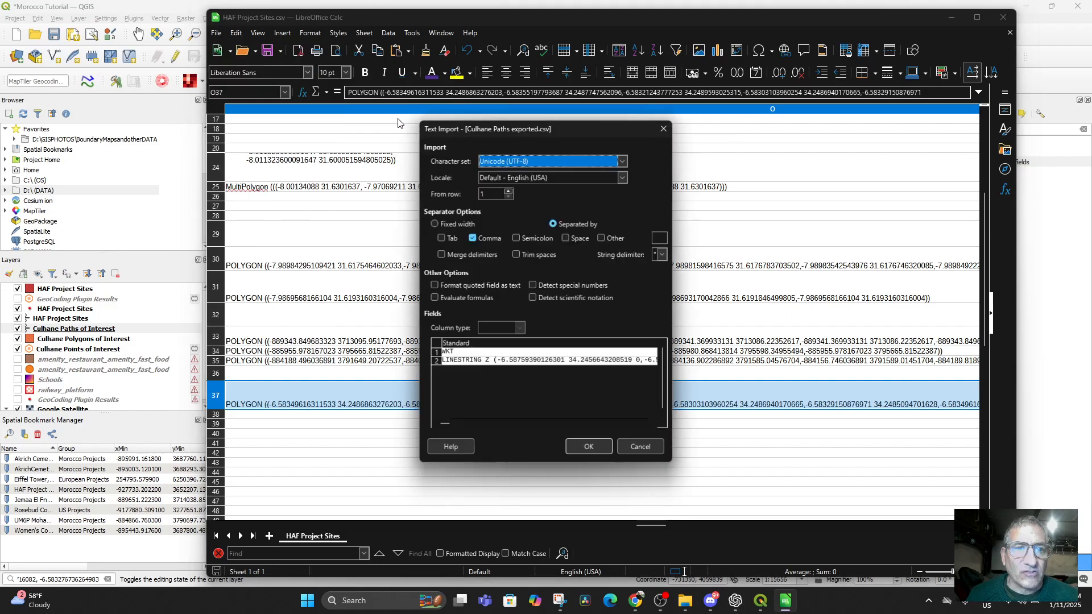
{"action": "left_click", "coordinate": [589, 447]}
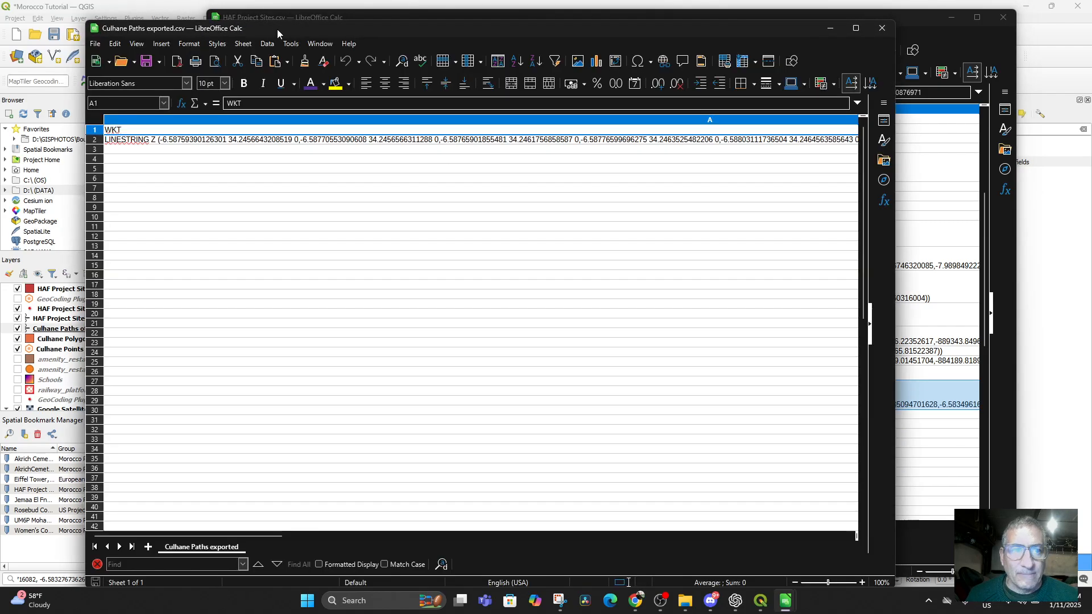
Copy the LINESTRING Z geometry from cell A2 and close Culhane Paths exported.csv without saving
{"action": "left_click", "coordinate": [269, 139]}
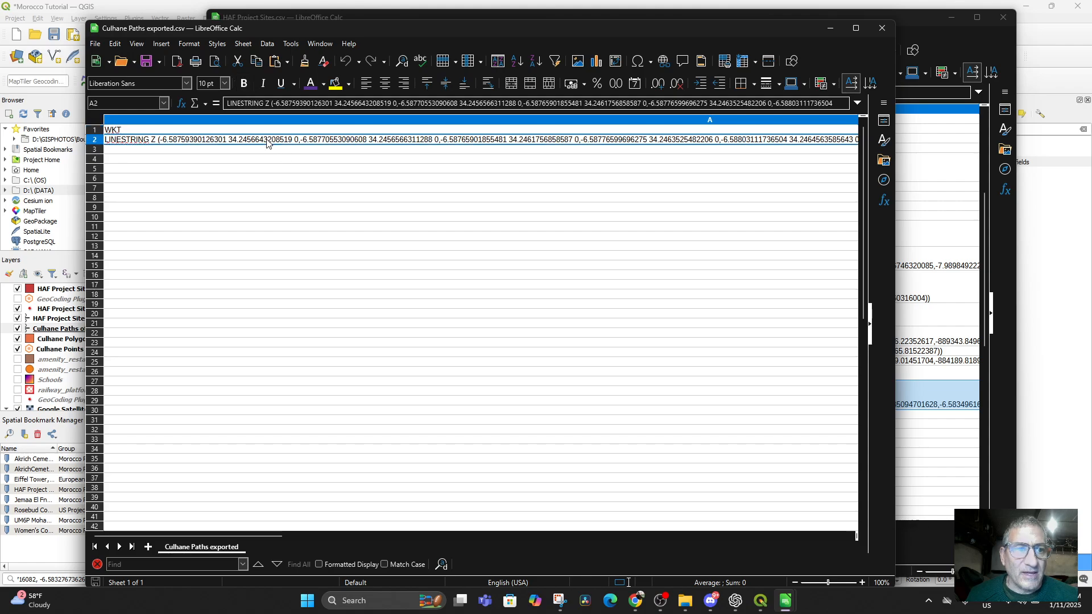
{"action": "right_click", "coordinate": [270, 139]}
{"action": "left_click", "coordinate": [297, 160]}
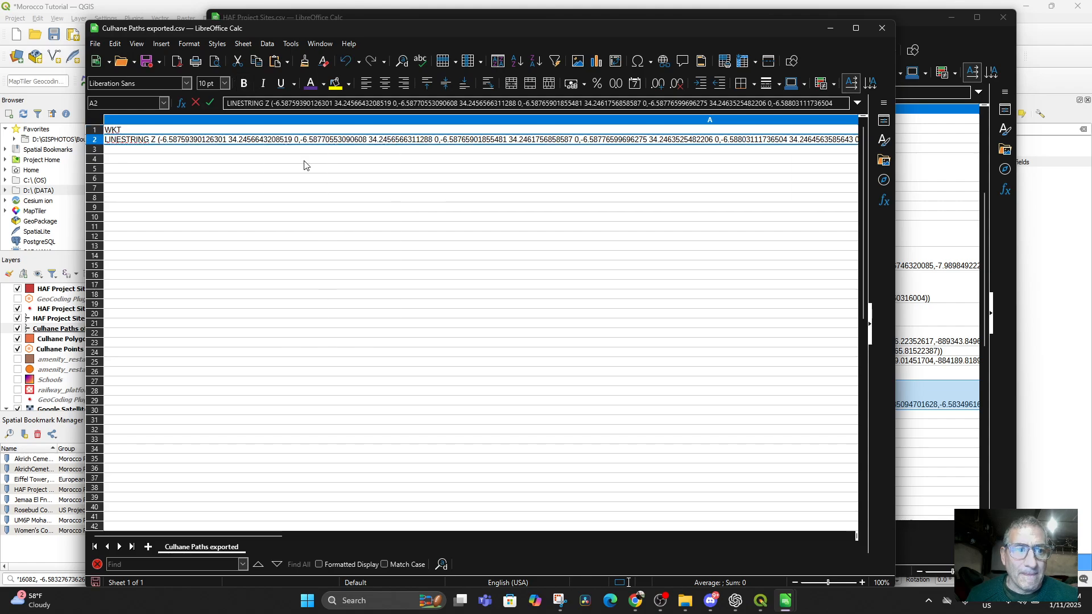
{"action": "left_click", "coordinate": [882, 29]}
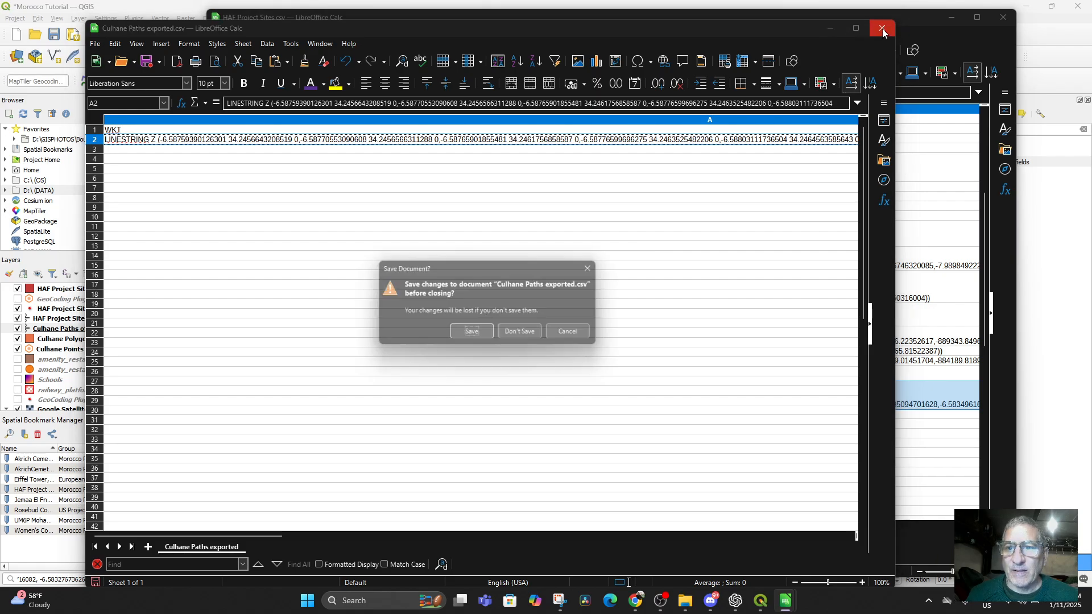
{"action": "left_click", "coordinate": [523, 335]}
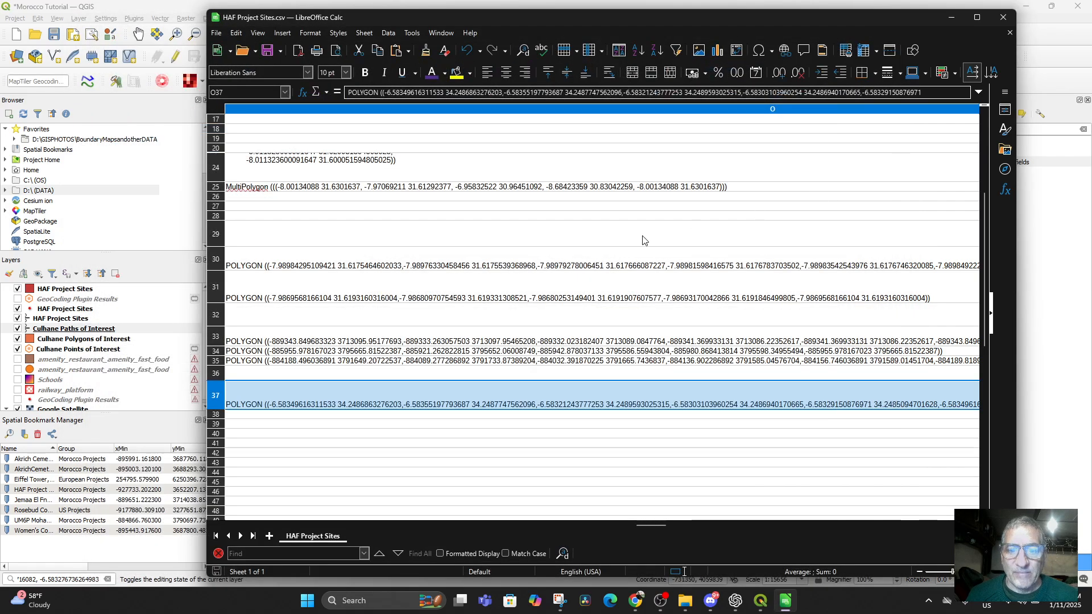
Maximize HAF Project Sites and paste the copied path geometry into cell P37 of the LineWKT column
{"action": "left_click_drag", "start_coordinate": [648, 524], "coordinate": [685, 525]}
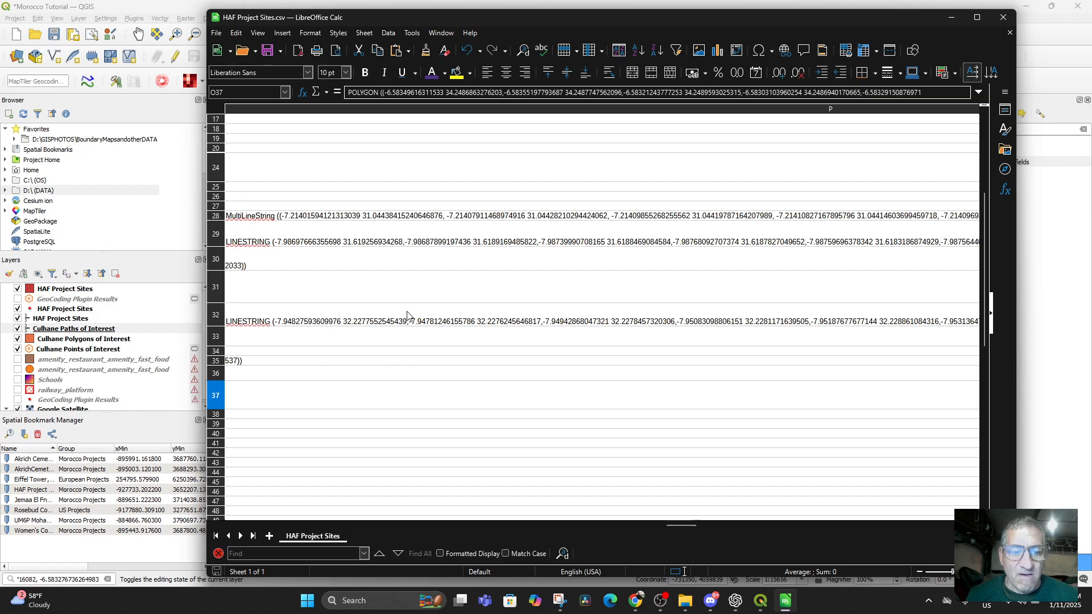
{"action": "left_click", "coordinate": [977, 17]}
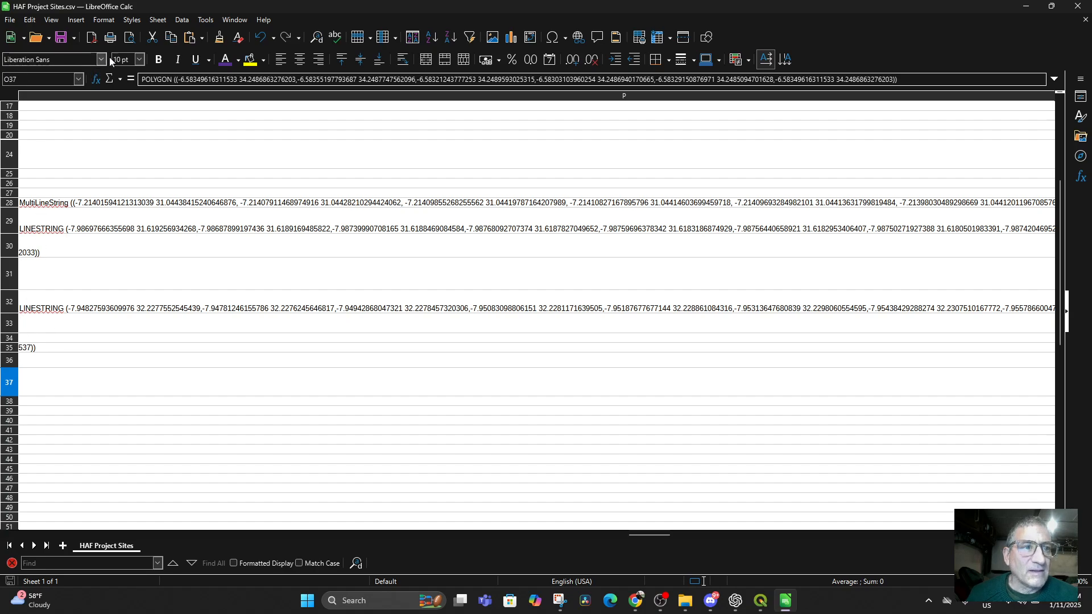
{"action": "left_click", "coordinate": [52, 21]}
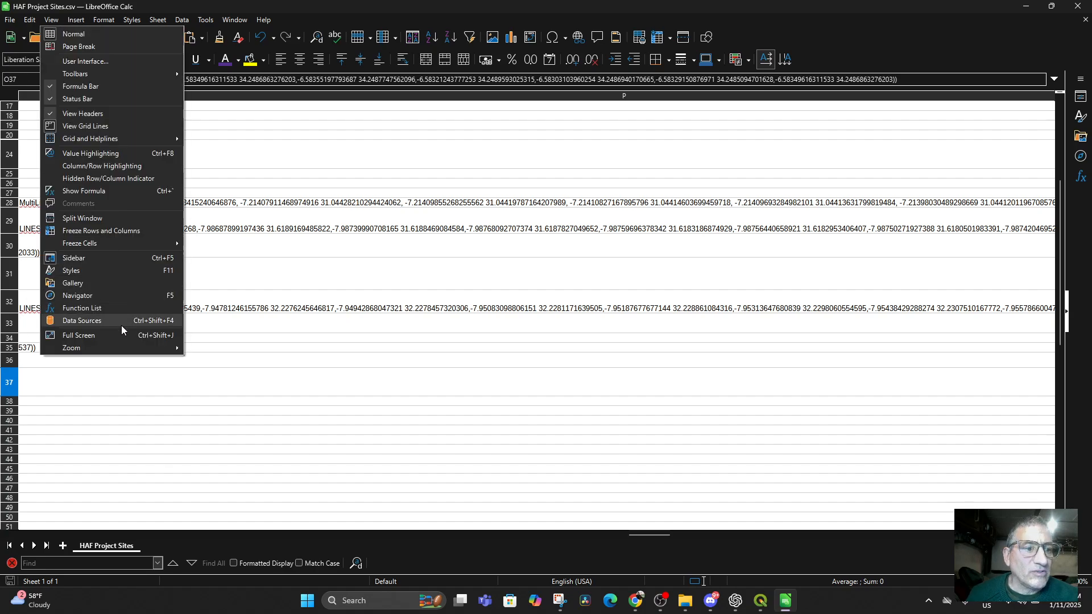
{"action": "mouse_move", "coordinate": [124, 348]}
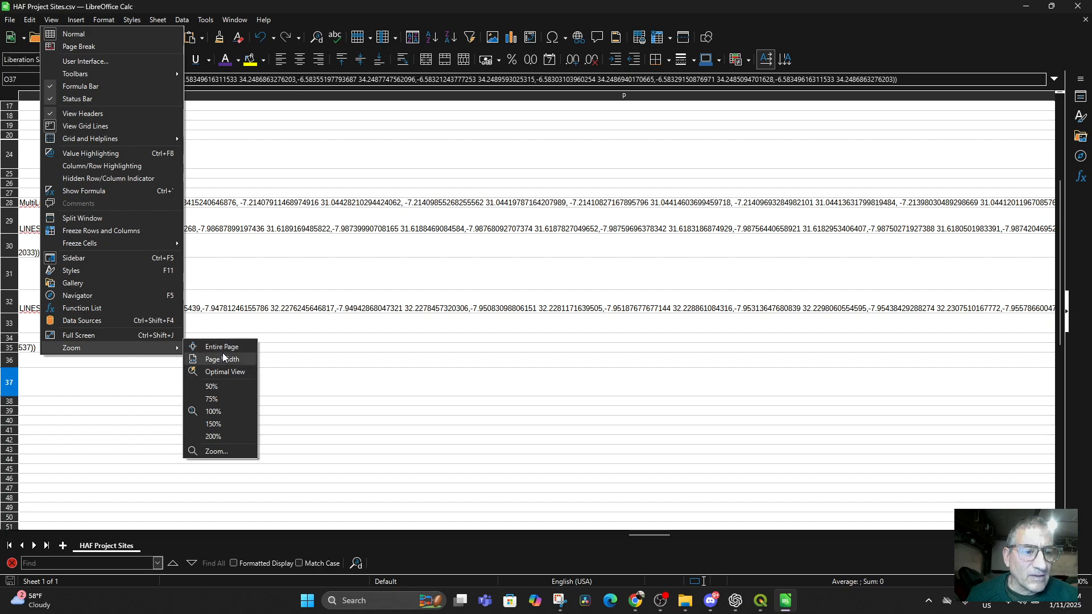
{"action": "left_click", "coordinate": [224, 346]}
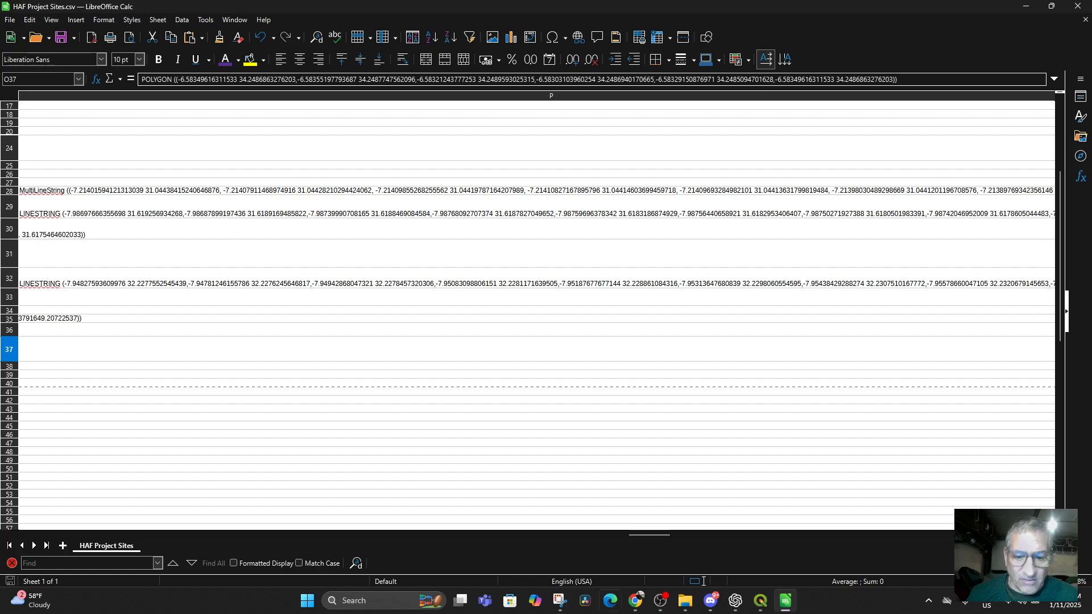
{"action": "left_click_drag", "start_coordinate": [643, 536], "coordinate": [620, 535]}
{"action": "left_click", "coordinate": [991, 353]}
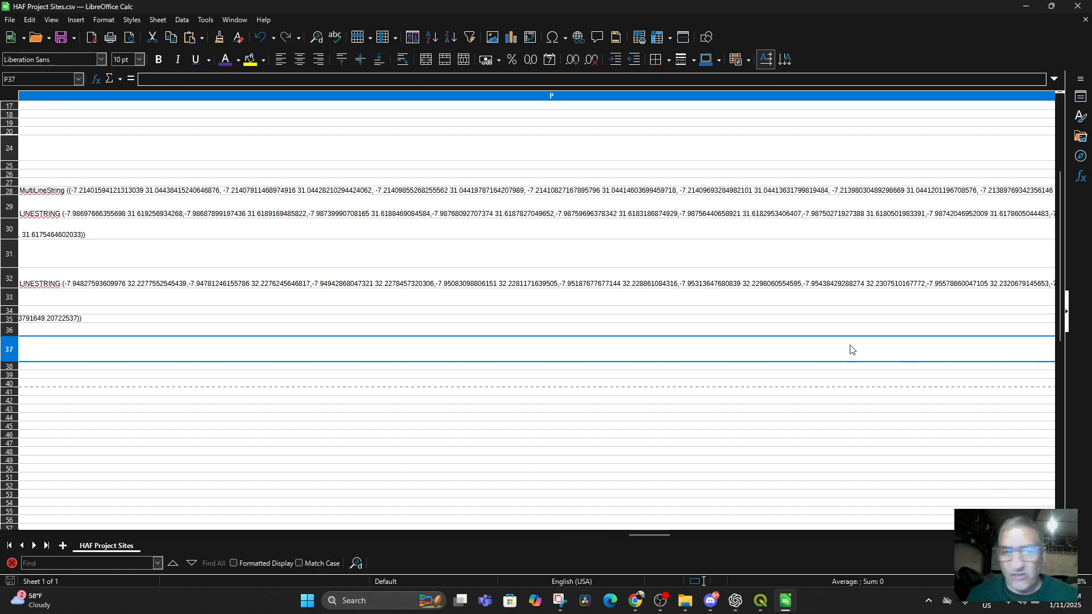
{"action": "scroll", "coordinate": [123, 179], "scroll_direction": "up", "scroll_amount": 3}
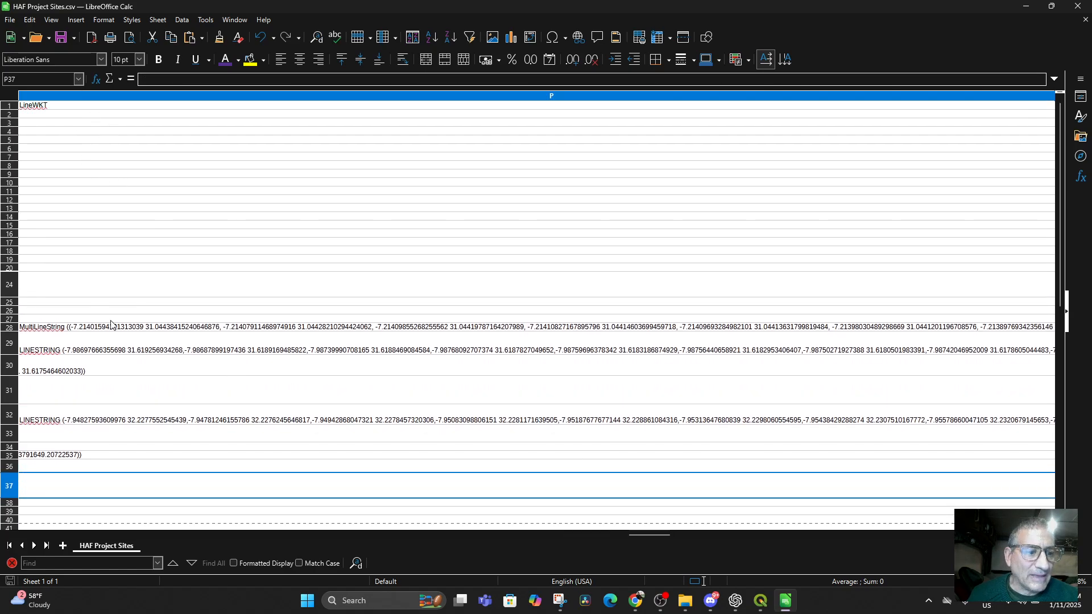
{"action": "scroll", "coordinate": [110, 324], "scroll_direction": "down", "scroll_amount": 3}
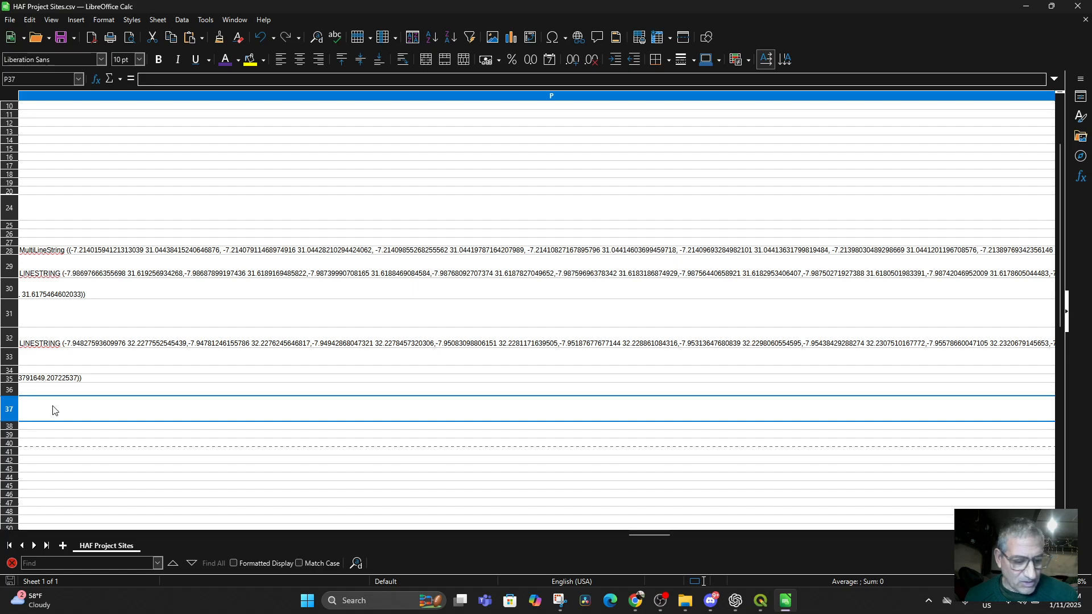
{"action": "key", "text": "ctrl+v"}
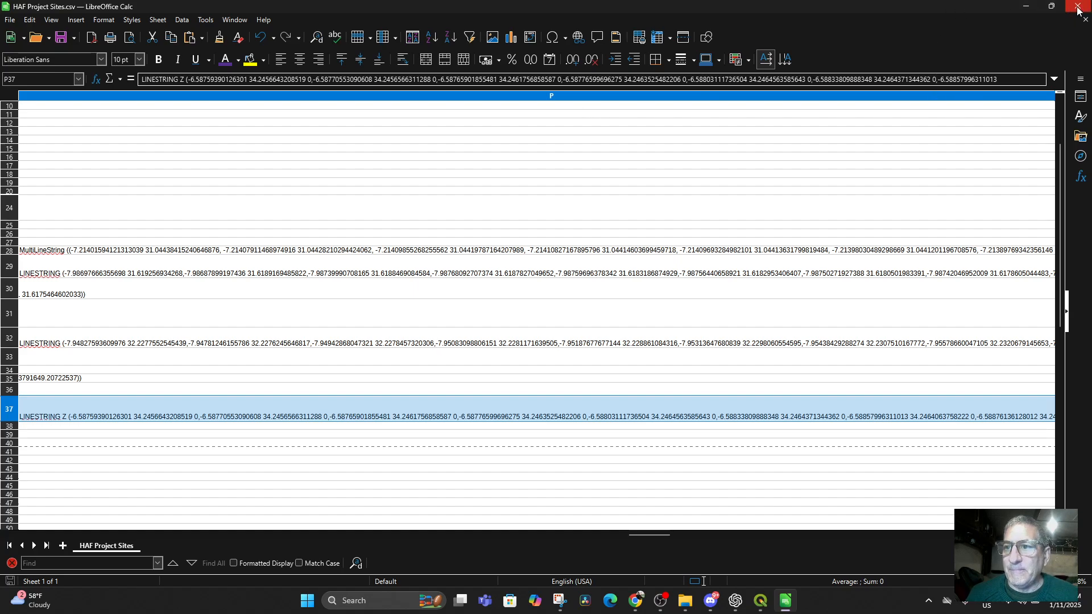
Switch to QGIS and hide the Culhane Paths of Interest, Culhane Polygons of Interest and Culhane Points of Interest layers
{"action": "left_click", "coordinate": [1025, 6]}
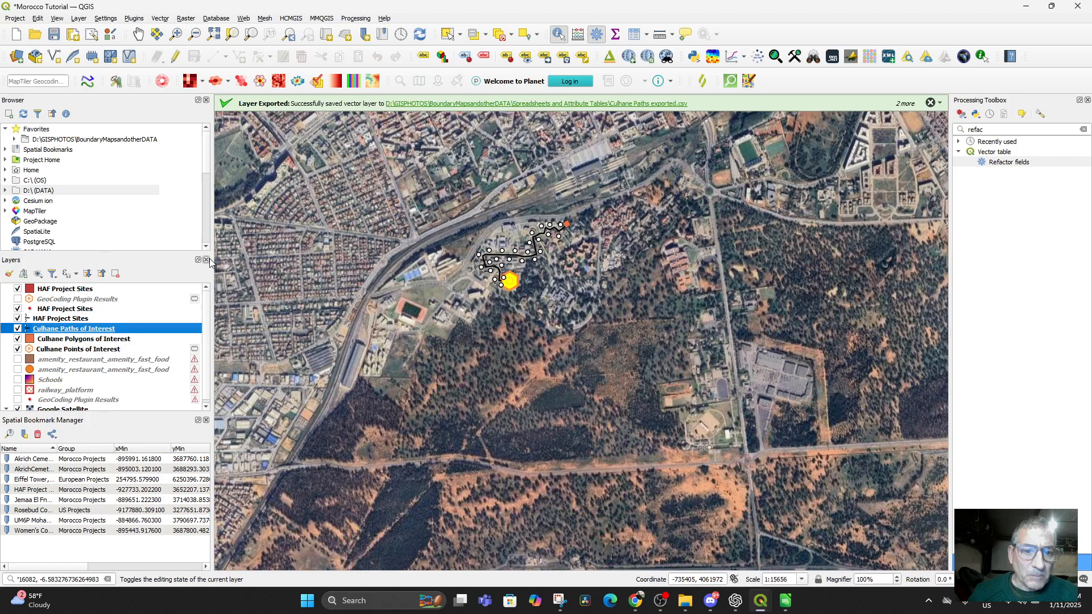
{"action": "left_click", "coordinate": [18, 330]}
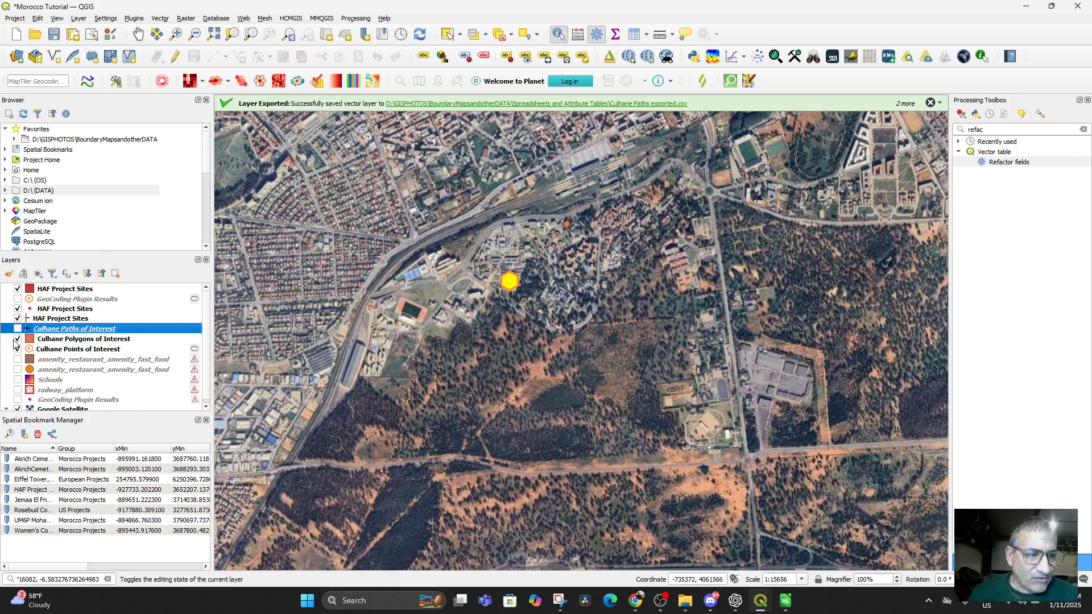
{"action": "left_click", "coordinate": [17, 339]}
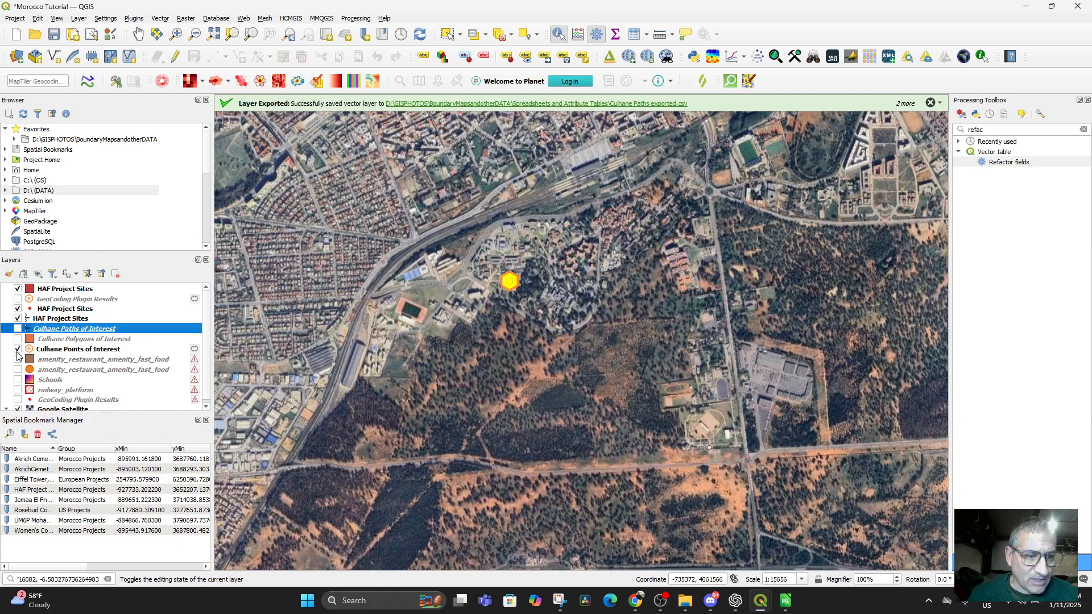
{"action": "left_click", "coordinate": [18, 351]}
Change the data source of the HAF Project Sites point layer to HAF Project Sites.csv
{"action": "left_click", "coordinate": [59, 310]}
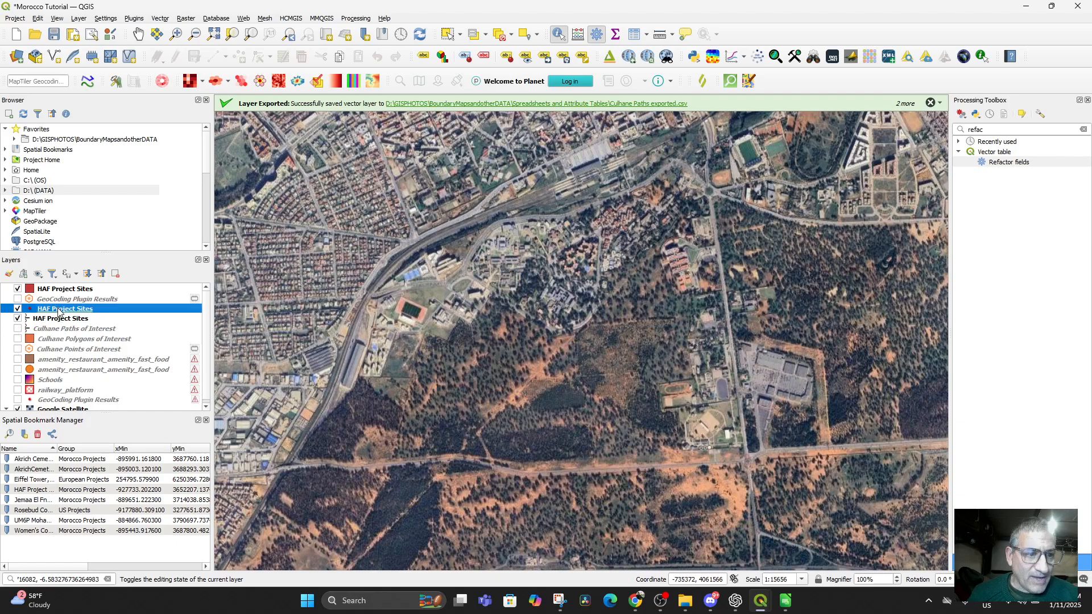
{"action": "scroll", "coordinate": [459, 370], "scroll_direction": "down", "scroll_amount": 1}
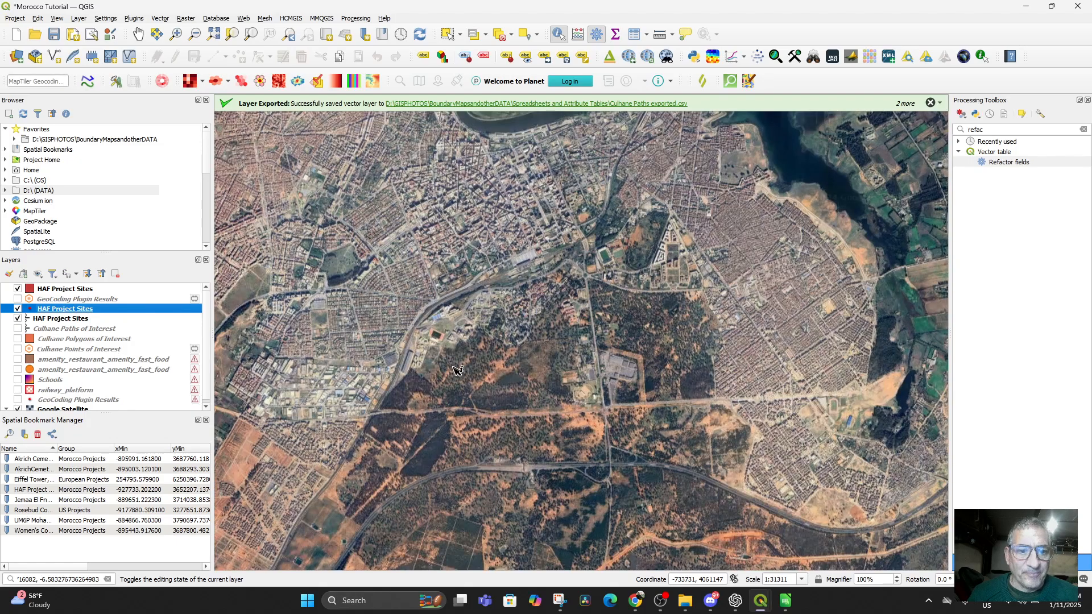
{"action": "scroll", "coordinate": [459, 370], "scroll_direction": "up", "scroll_amount": 1}
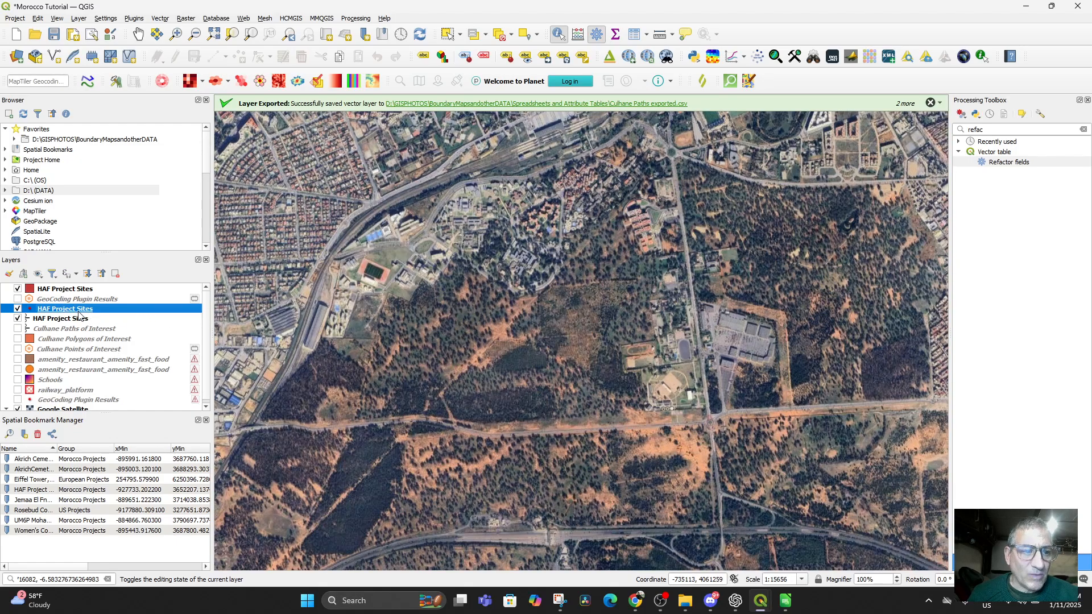
{"action": "right_click", "coordinate": [72, 313]}
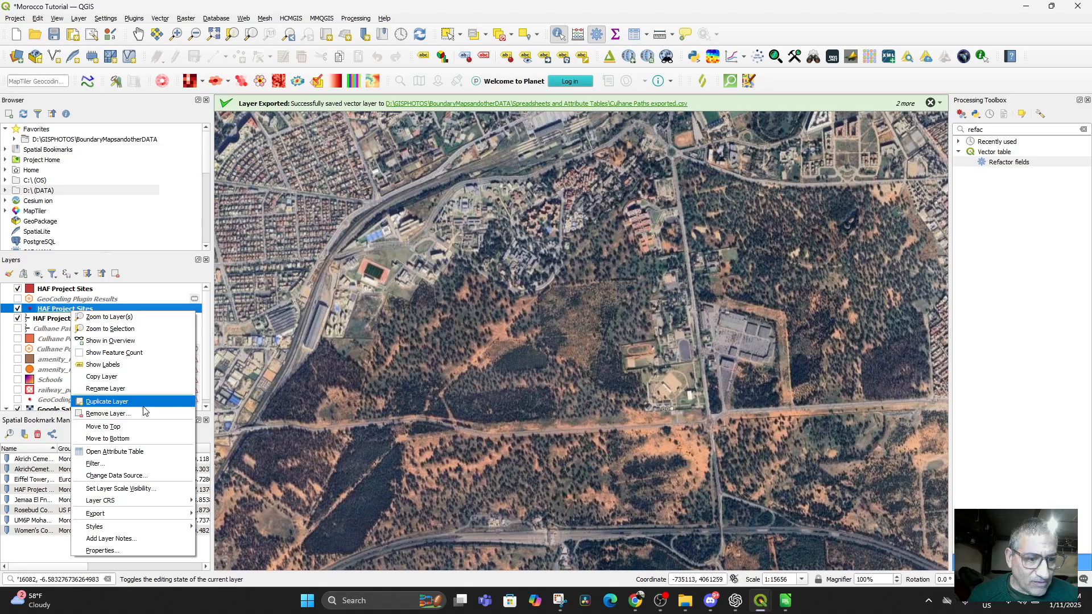
{"action": "left_click", "coordinate": [139, 477]}
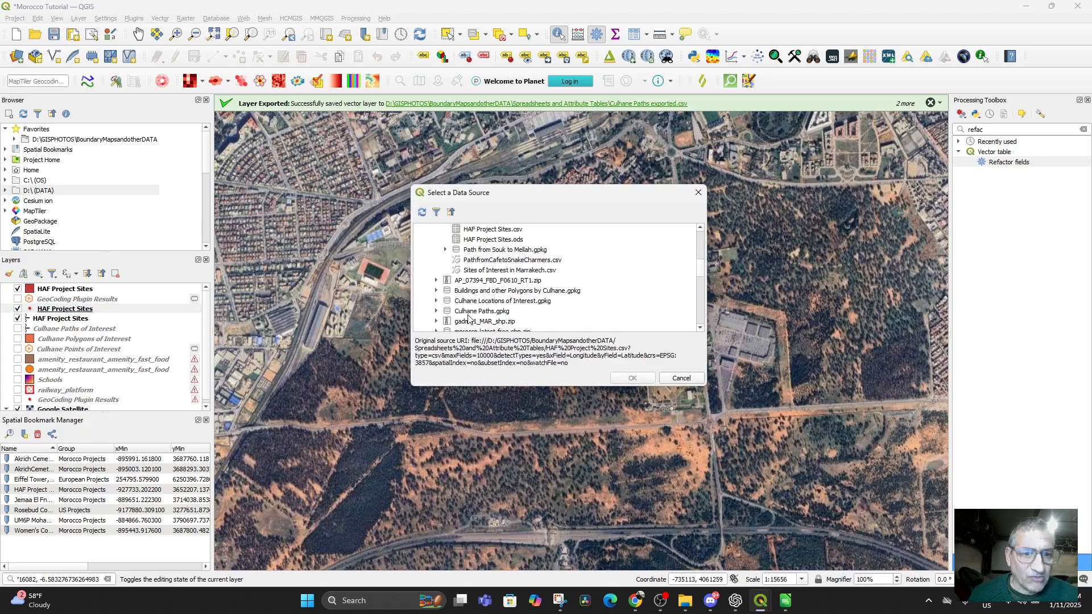
{"action": "double_click", "coordinate": [487, 233]}
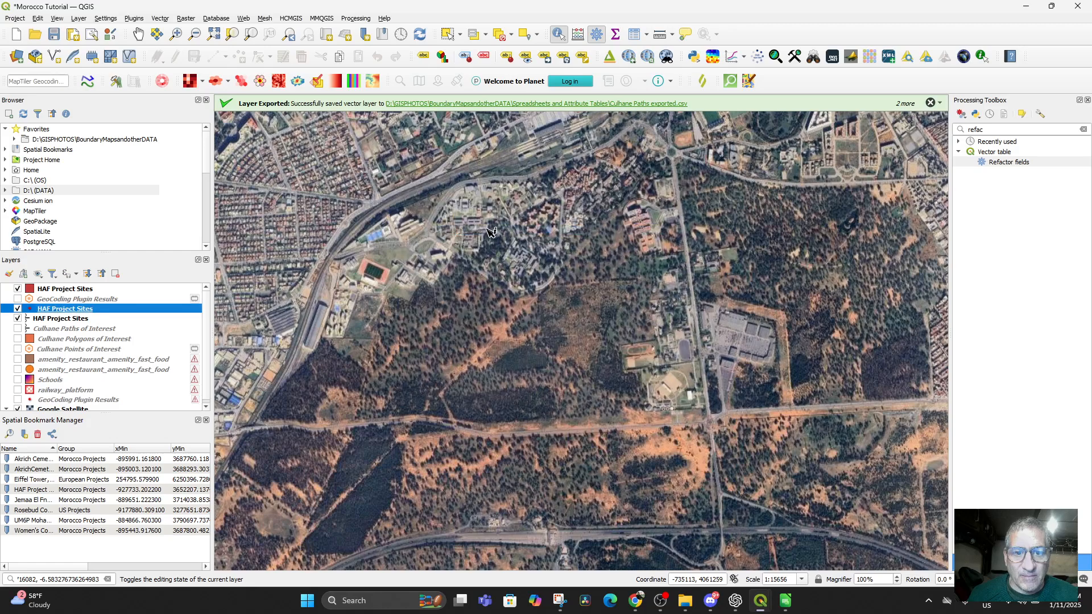
Set the layer CRS of the HAF Project Sites point layer to EPSG:4326
{"action": "right_click", "coordinate": [143, 311]}
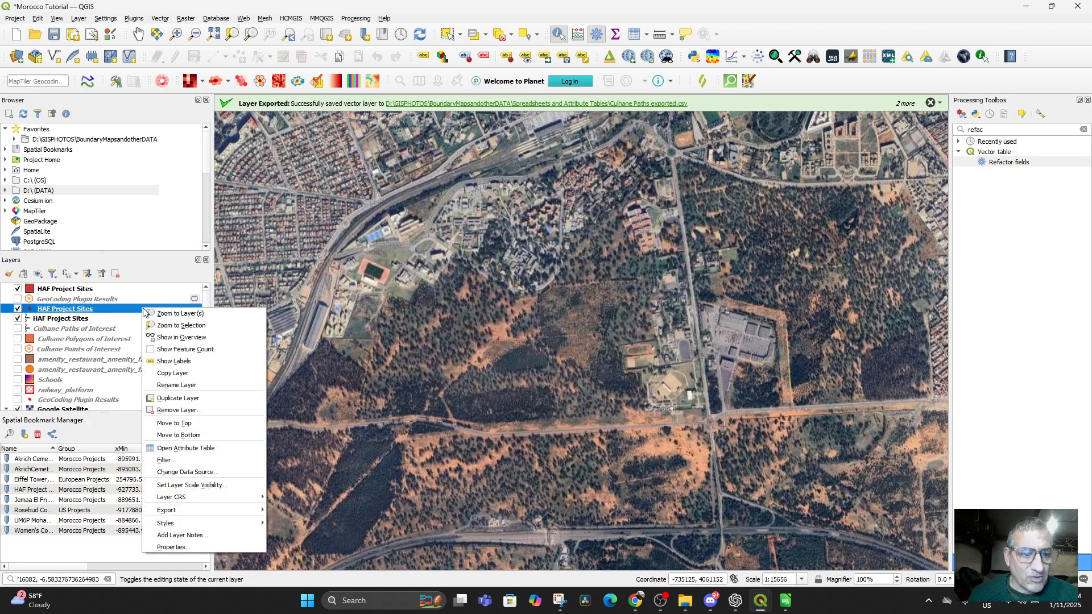
{"action": "mouse_move", "coordinate": [220, 515]}
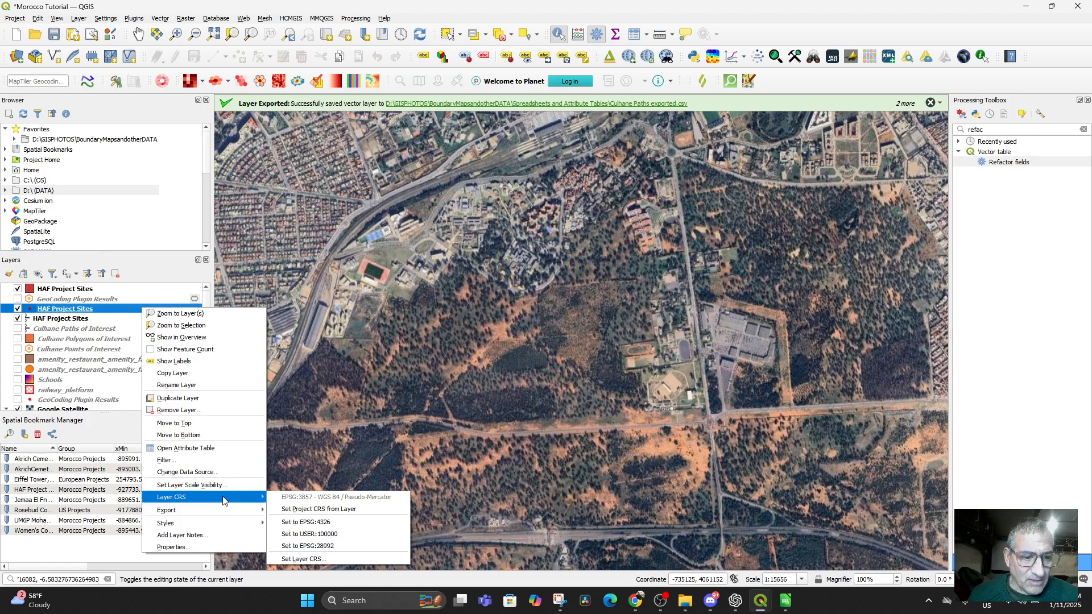
{"action": "left_click", "coordinate": [335, 522]}
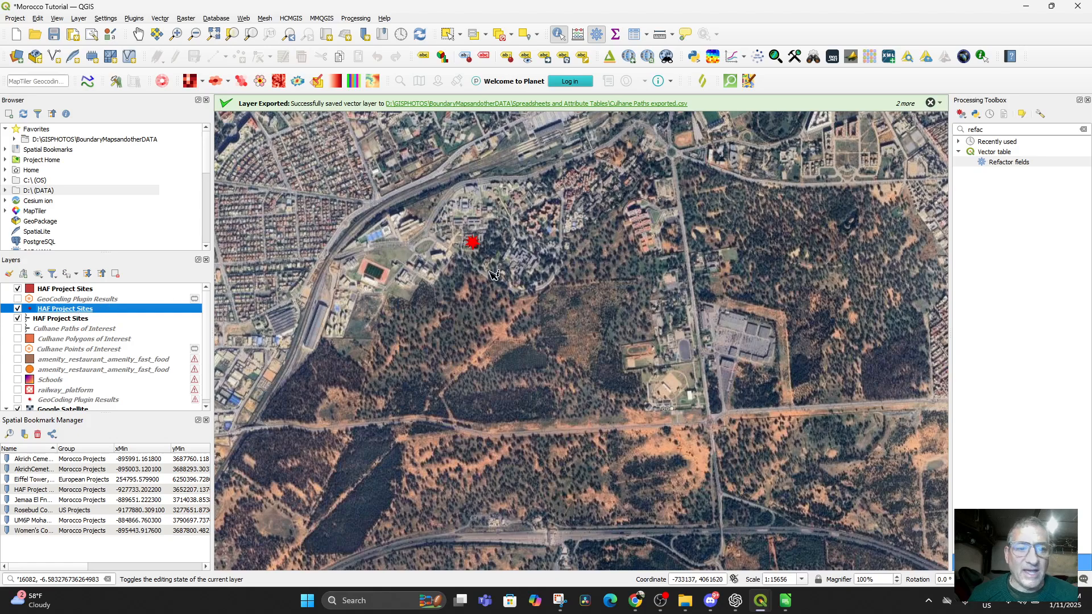
Change the data source of the HAF Project Sites line layer to HAF Project Sites.csv
{"action": "left_click", "coordinate": [76, 291]}
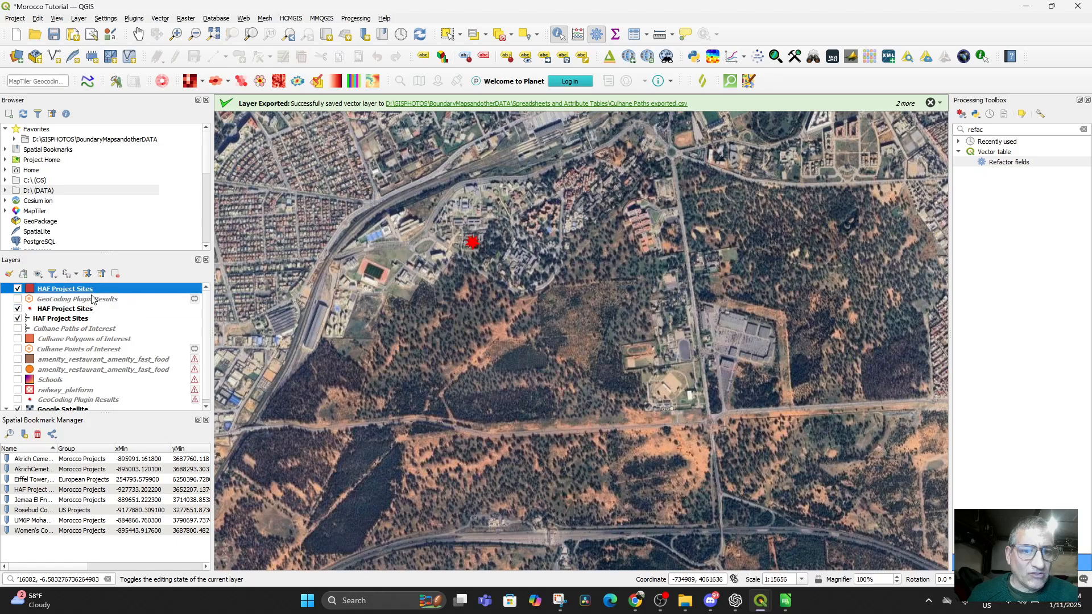
{"action": "scroll", "coordinate": [477, 380], "scroll_direction": "down", "scroll_amount": 1}
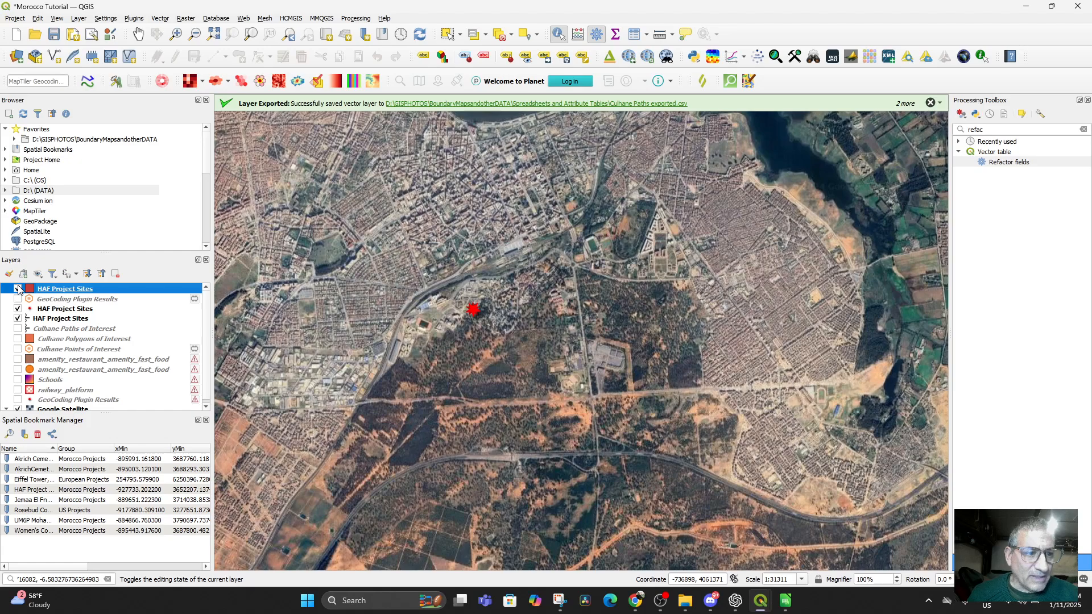
{"action": "left_click", "coordinate": [57, 321]}
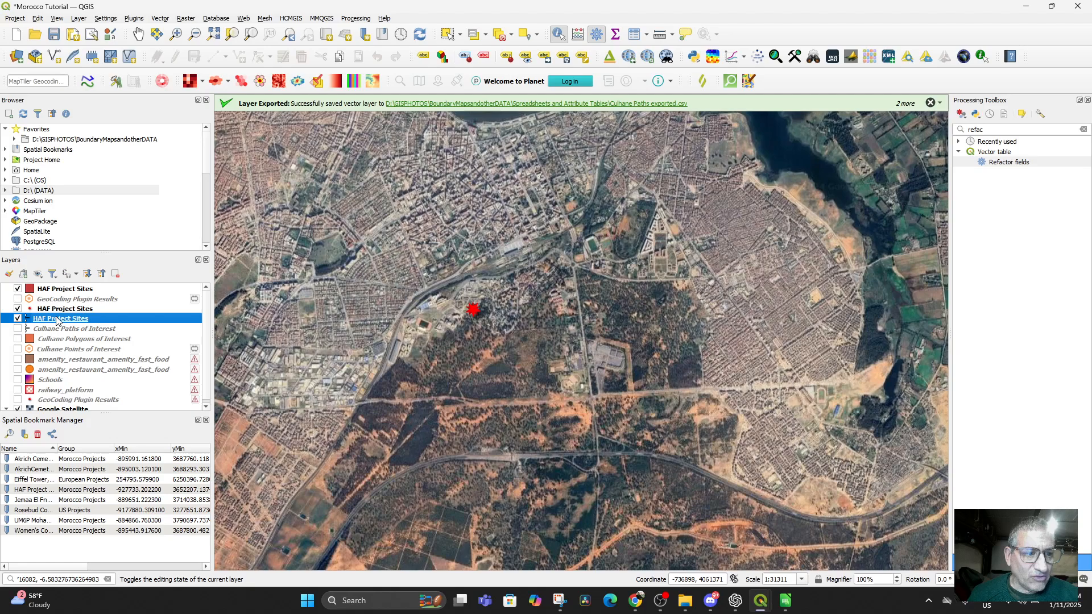
{"action": "right_click", "coordinate": [57, 320]}
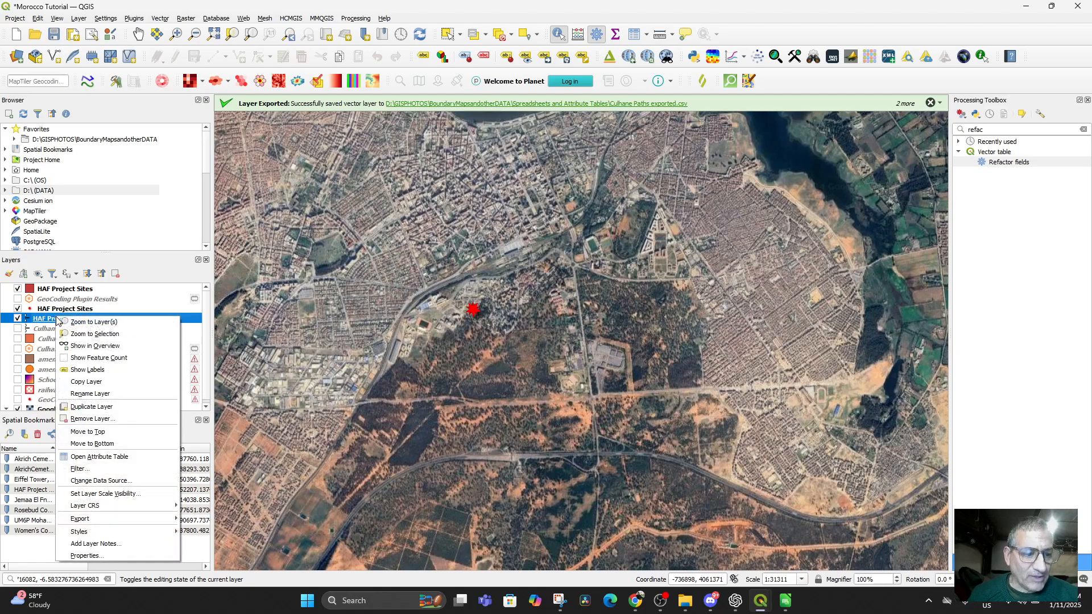
{"action": "left_click", "coordinate": [99, 480]}
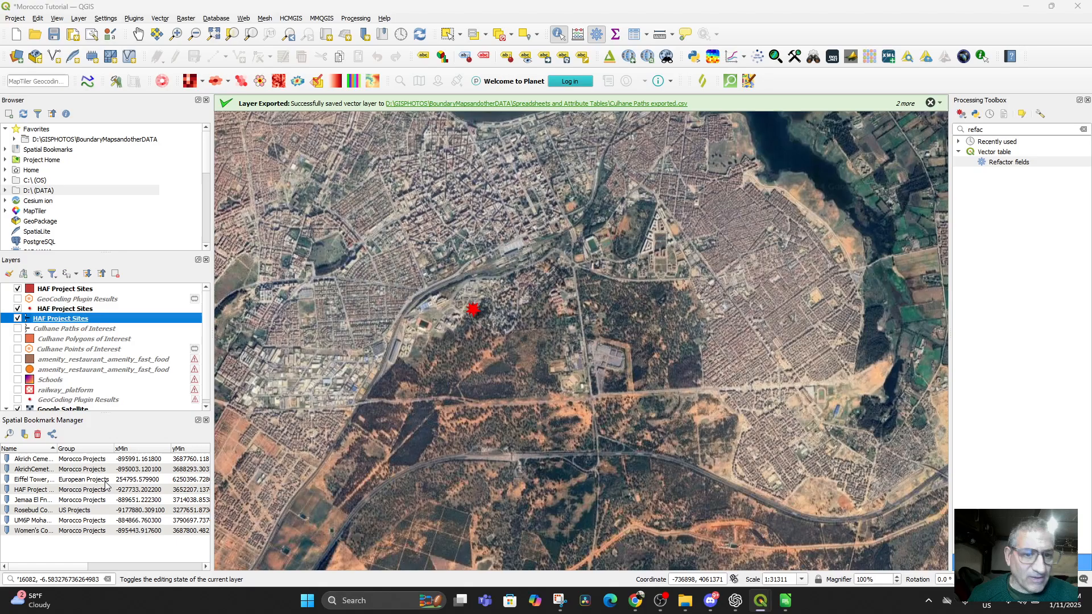
{"action": "double_click", "coordinate": [494, 234]}
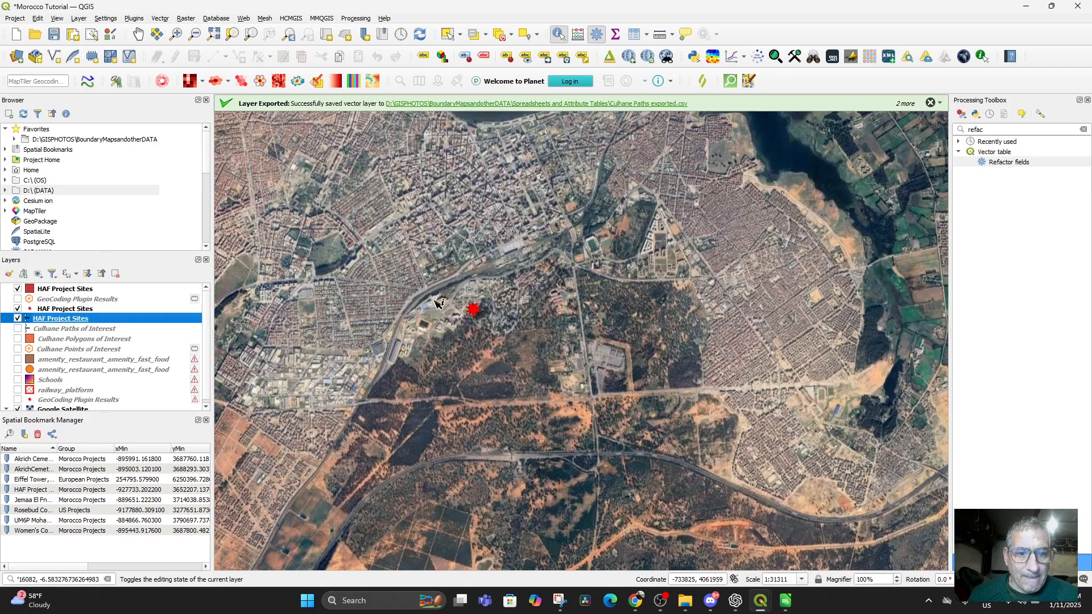
Set the layer CRS of the HAF Project Sites line layer to EPSG:4326
{"action": "right_click", "coordinate": [91, 322]}
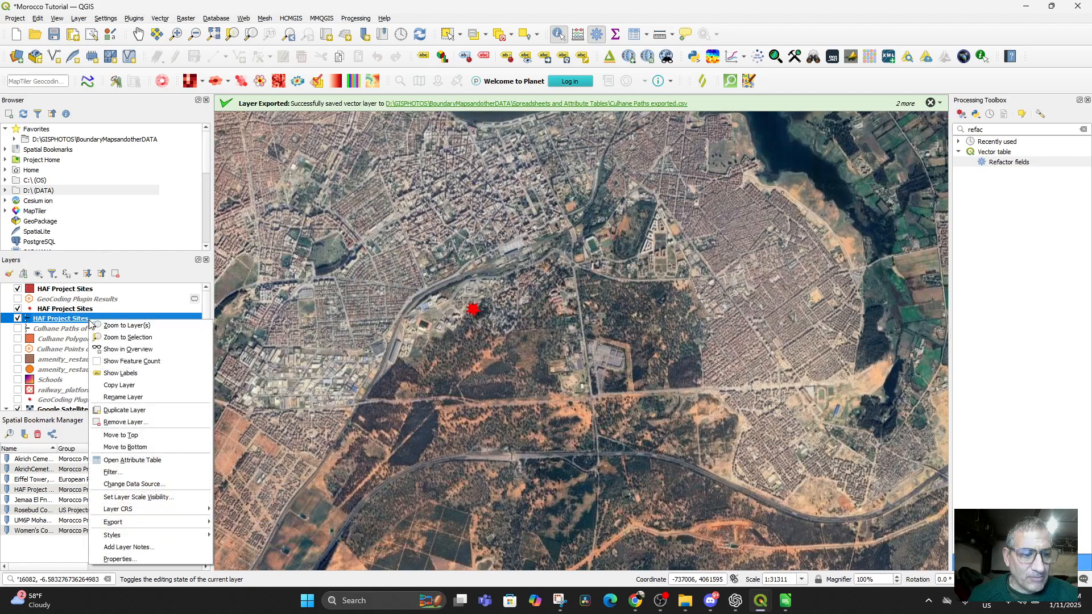
{"action": "mouse_move", "coordinate": [159, 532]}
{"action": "mouse_move", "coordinate": [171, 512]}
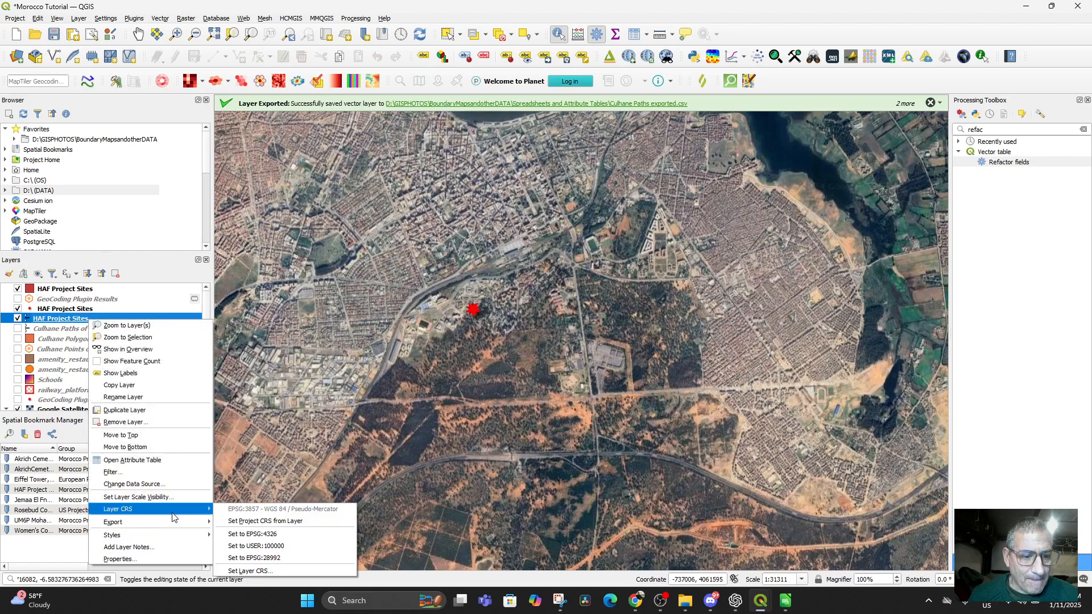
{"action": "left_click", "coordinate": [270, 531]}
Change the data source of the HAF Project Sites polygon layer to HAF Project Sites.csv
{"action": "scroll", "coordinate": [473, 308], "scroll_direction": "up", "scroll_amount": 1}
{"action": "left_click_drag", "start_coordinate": [472, 314], "coordinate": [487, 452]}
{"action": "left_click", "coordinate": [66, 290]}
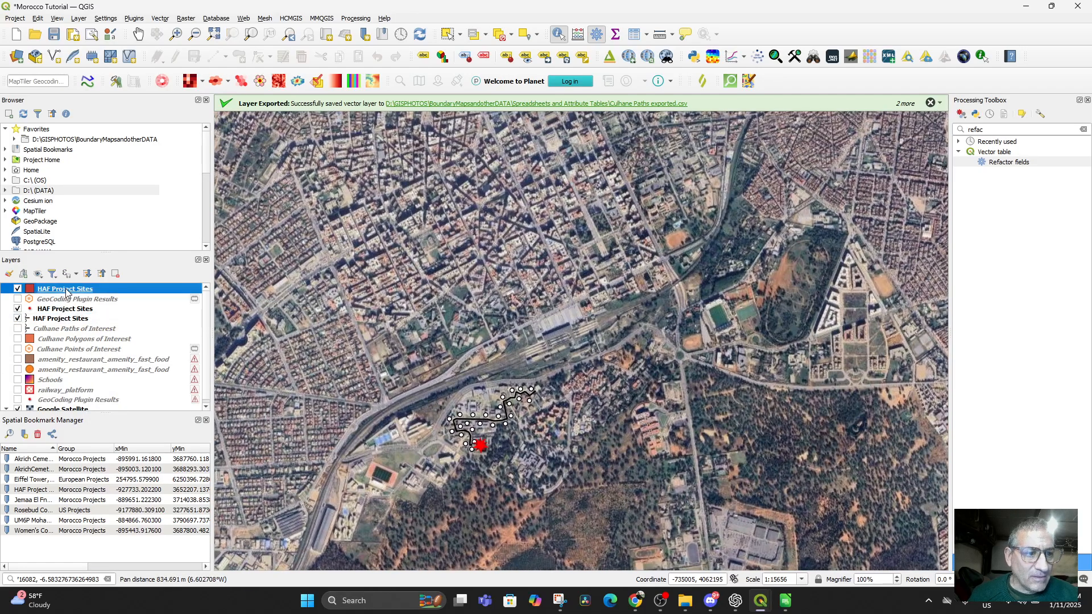
{"action": "right_click", "coordinate": [69, 292]}
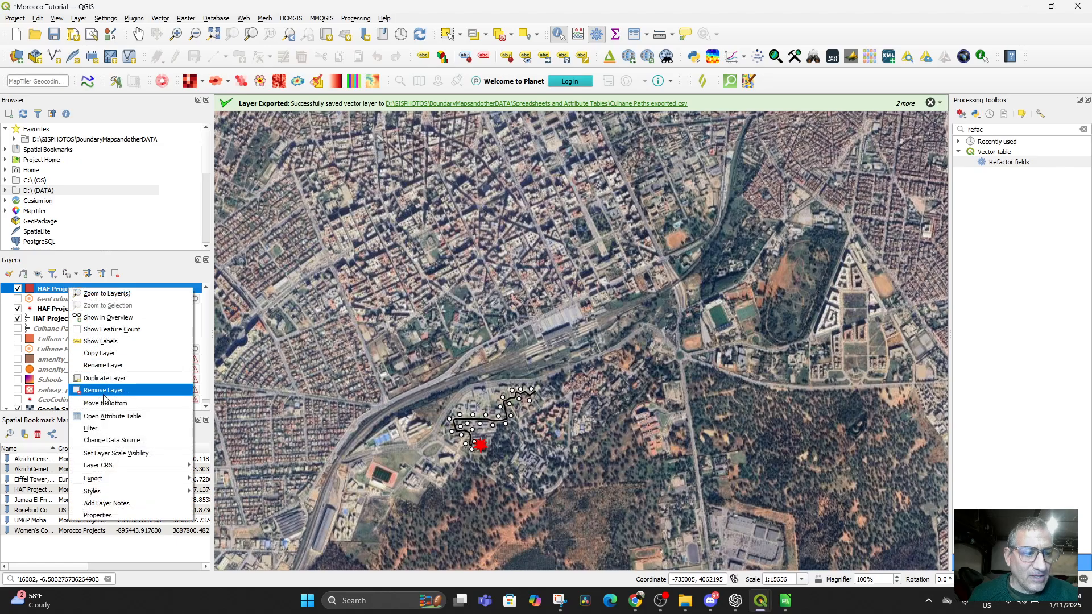
{"action": "left_click", "coordinate": [124, 444]}
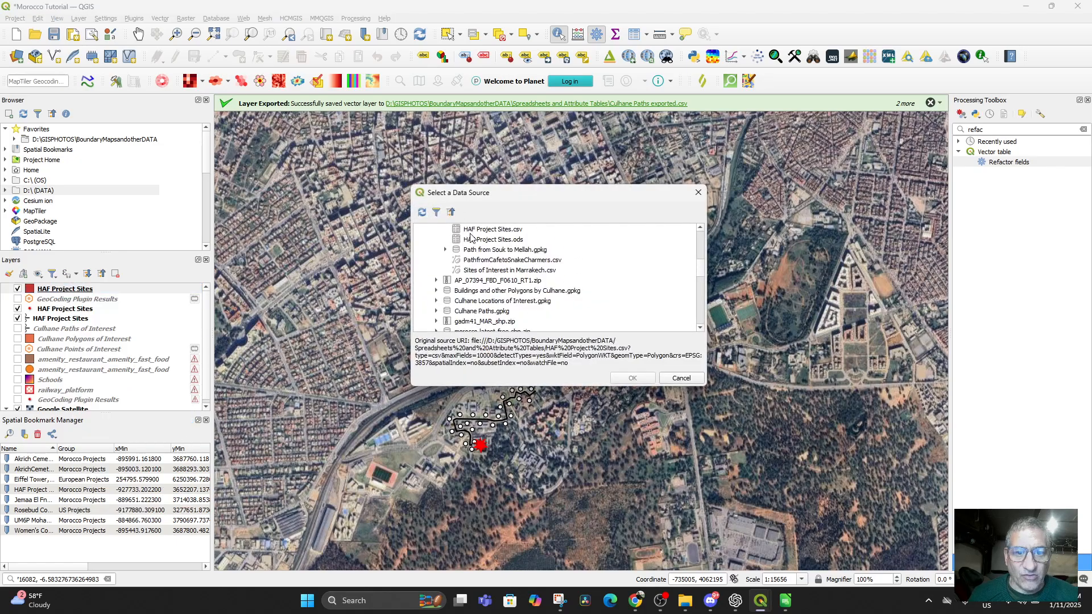
{"action": "double_click", "coordinate": [471, 231]}
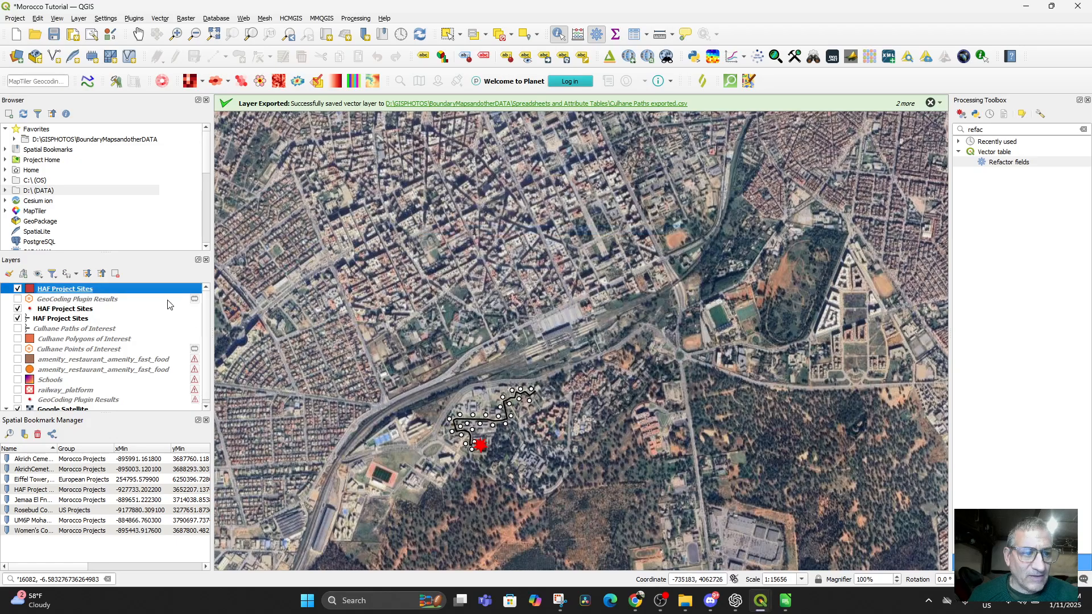
Set the layer CRS of the HAF Project Sites polygon layer to EPSG:4326
{"action": "right_click", "coordinate": [74, 291]}
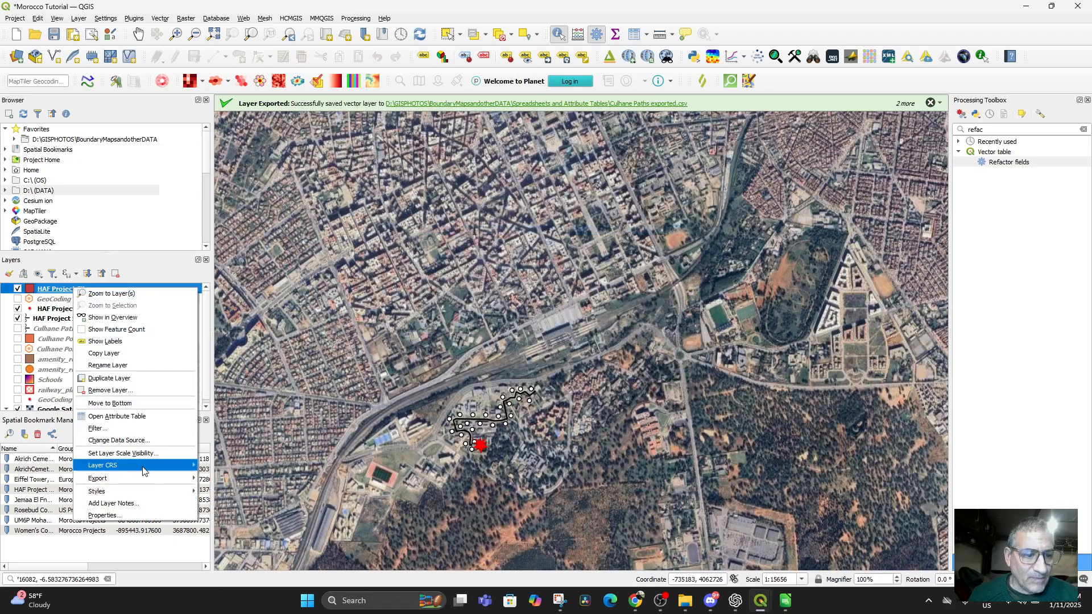
{"action": "mouse_move", "coordinate": [143, 466]}
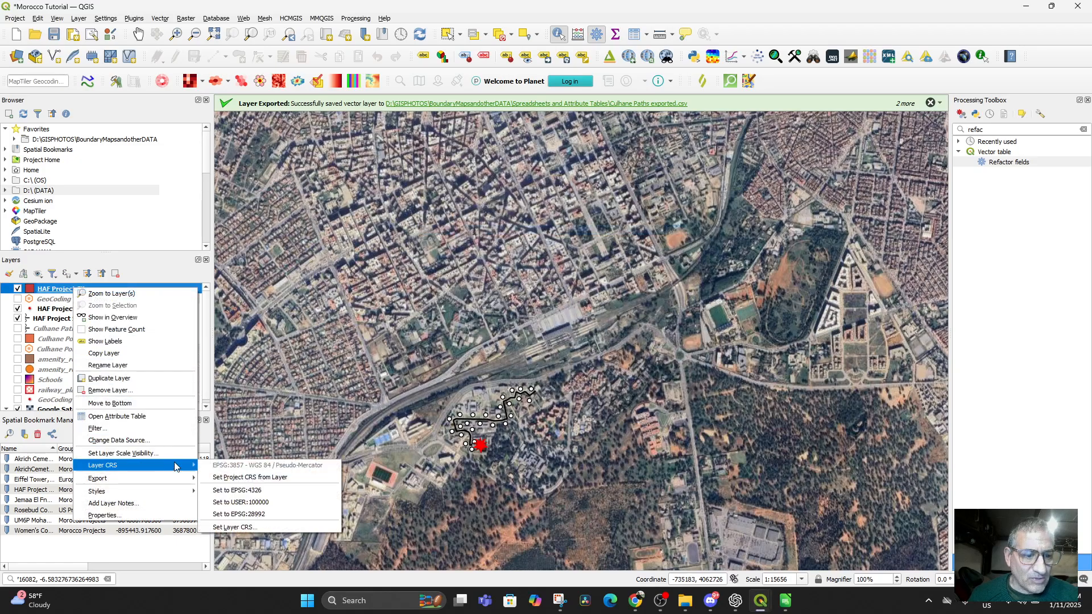
{"action": "left_click", "coordinate": [259, 492]}
Examine the HAF Project Sites point, path and polygon on the satellite map, from the campus close-up out to all of Morocco
{"action": "scroll", "coordinate": [481, 438], "scroll_direction": "up", "scroll_amount": 2}
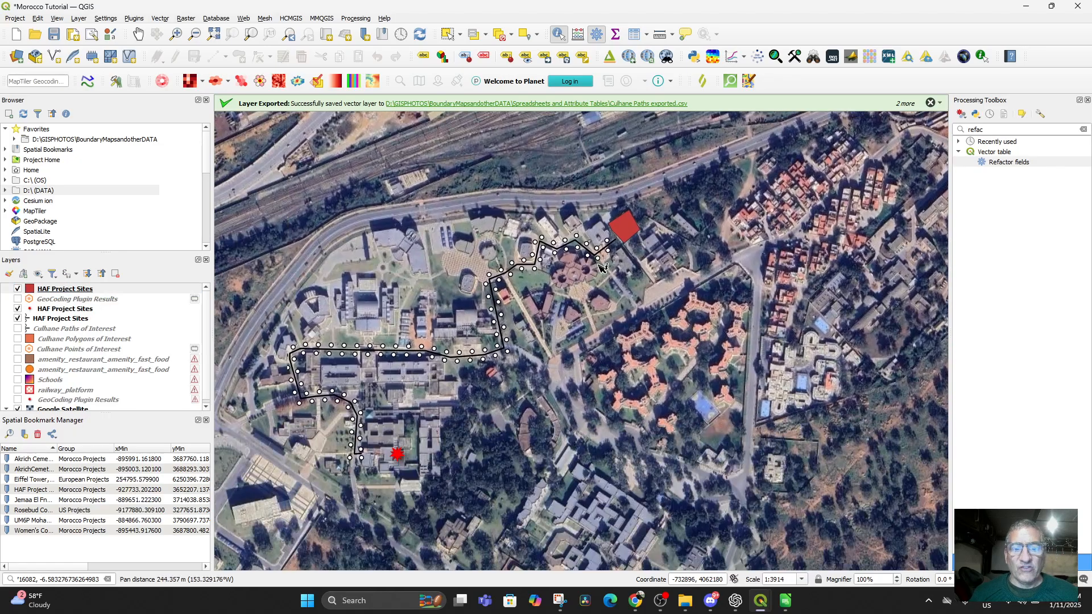
{"action": "scroll", "coordinate": [577, 298], "scroll_direction": "down", "scroll_amount": 1}
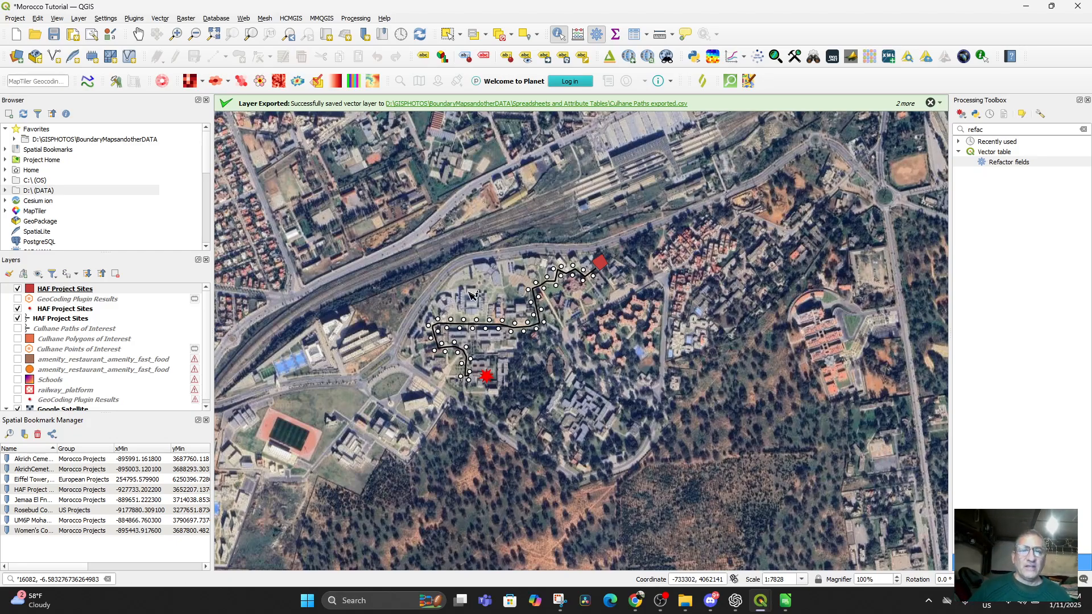
{"action": "scroll", "coordinate": [587, 391], "scroll_direction": "down", "scroll_amount": 4}
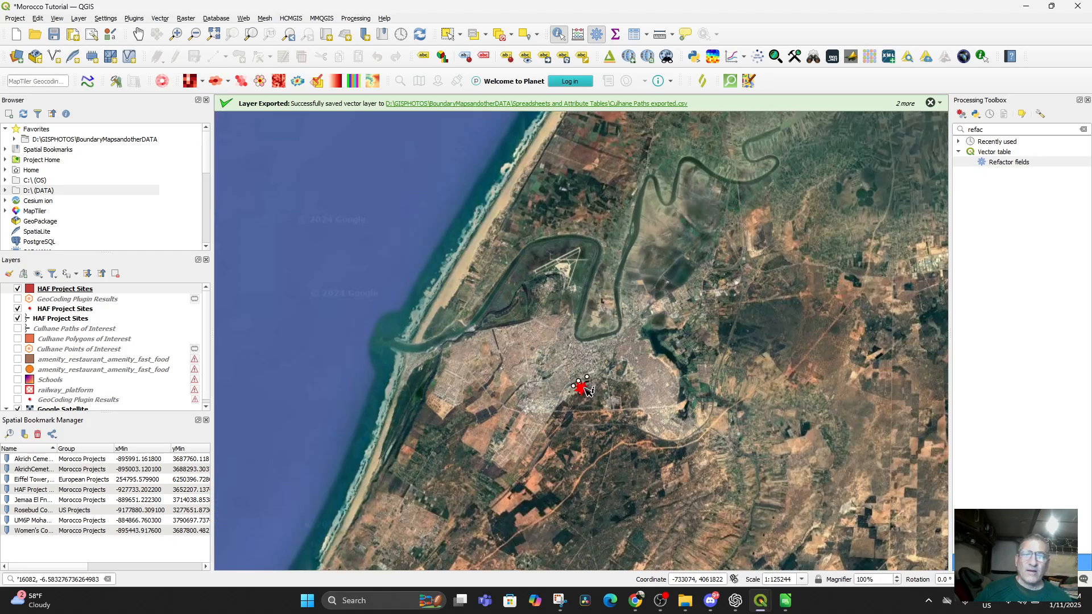
{"action": "scroll", "coordinate": [588, 391], "scroll_direction": "down", "scroll_amount": 5}
{"action": "left_click_drag", "start_coordinate": [696, 341], "coordinate": [665, 119]}
{"action": "scroll", "coordinate": [556, 300], "scroll_direction": "up", "scroll_amount": 4}
{"action": "scroll", "coordinate": [574, 302], "scroll_direction": "down", "scroll_amount": 6}
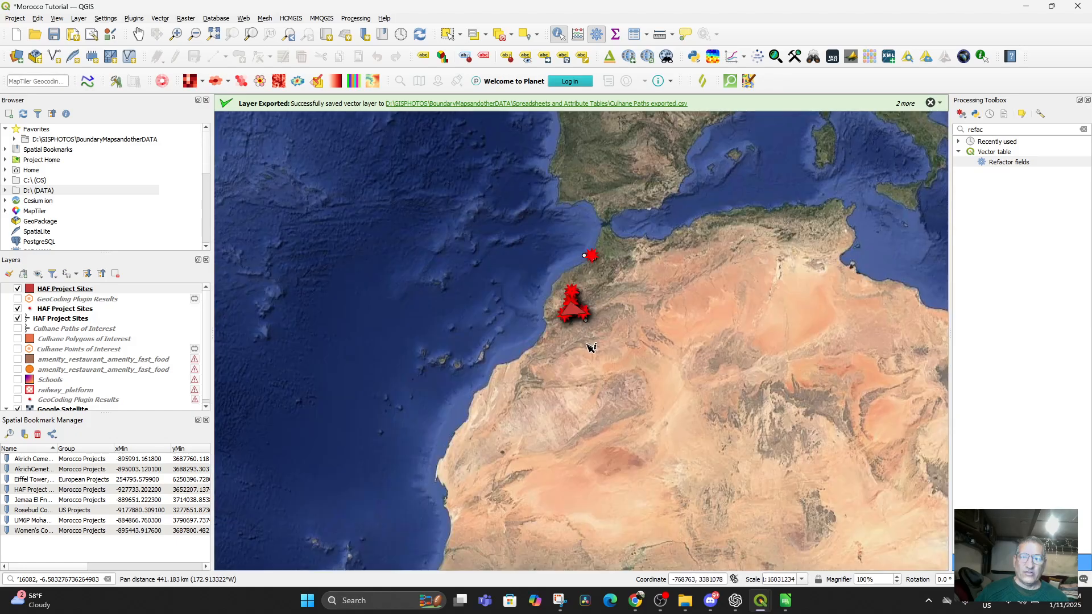
{"action": "left_click_drag", "start_coordinate": [600, 351], "coordinate": [529, 529]}
{"action": "scroll", "coordinate": [547, 463], "scroll_direction": "up", "scroll_amount": 3}
{"action": "left_click_drag", "start_coordinate": [343, 236], "coordinate": [606, 367]}
{"action": "scroll", "coordinate": [555, 423], "scroll_direction": "up", "scroll_amount": 3}
{"action": "scroll", "coordinate": [573, 387], "scroll_direction": "up", "scroll_amount": 2}
{"action": "scroll", "coordinate": [509, 387], "scroll_direction": "up", "scroll_amount": 2}
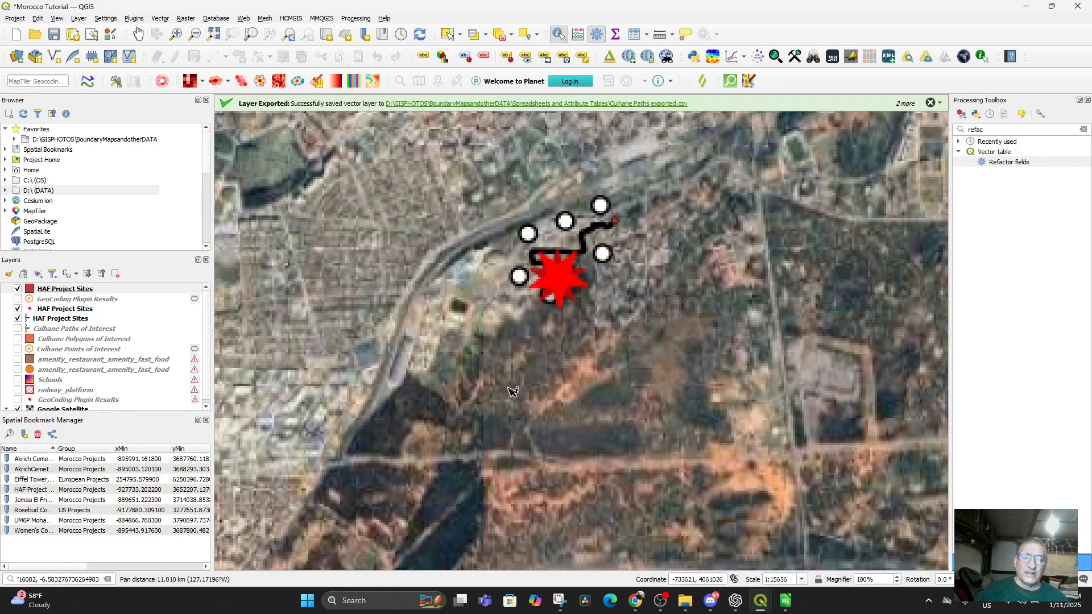
{"action": "scroll", "coordinate": [512, 391], "scroll_direction": "up", "scroll_amount": 1}
{"action": "left_click_drag", "start_coordinate": [560, 248], "coordinate": [523, 476]}
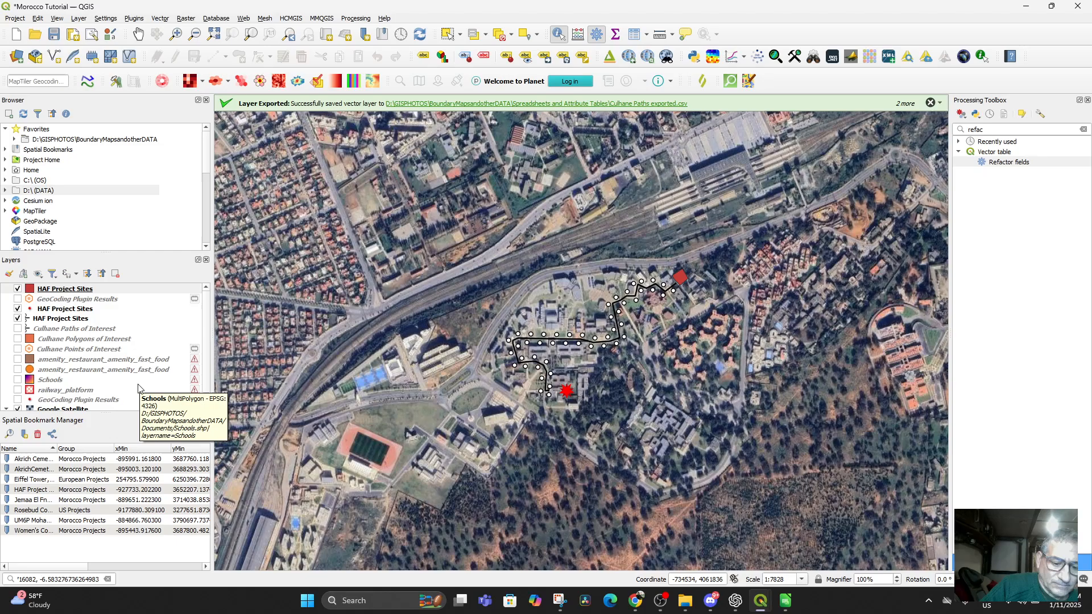
{"action": "left_click", "coordinate": [660, 601]}
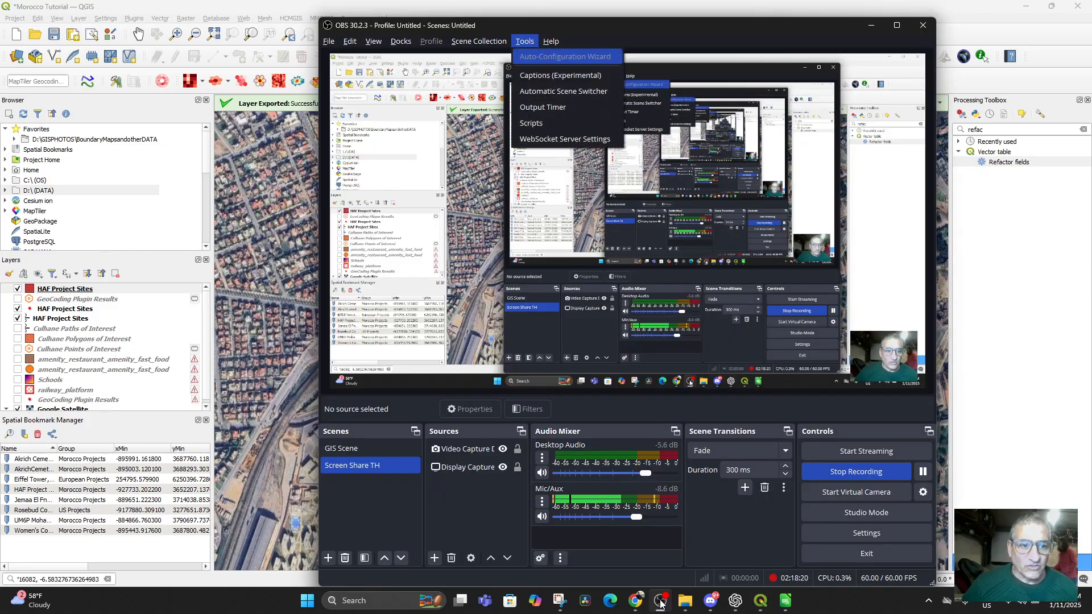
{"action": "double_click", "coordinate": [56, 489]}
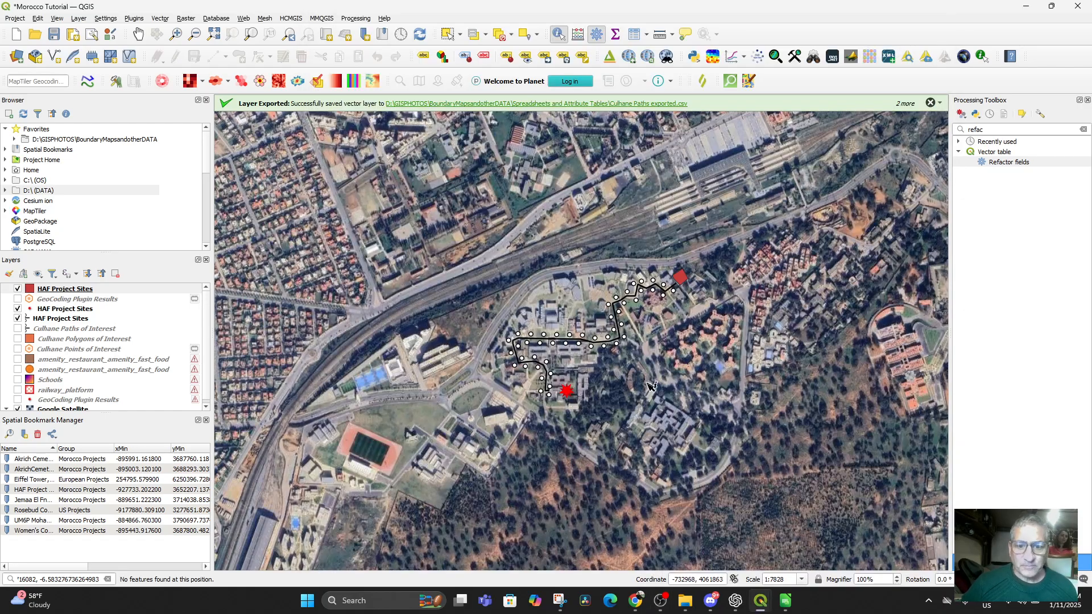
{"action": "scroll", "coordinate": [631, 400], "scroll_direction": "down", "scroll_amount": 8}
{"action": "left_click_drag", "start_coordinate": [617, 412], "coordinate": [607, 298]}
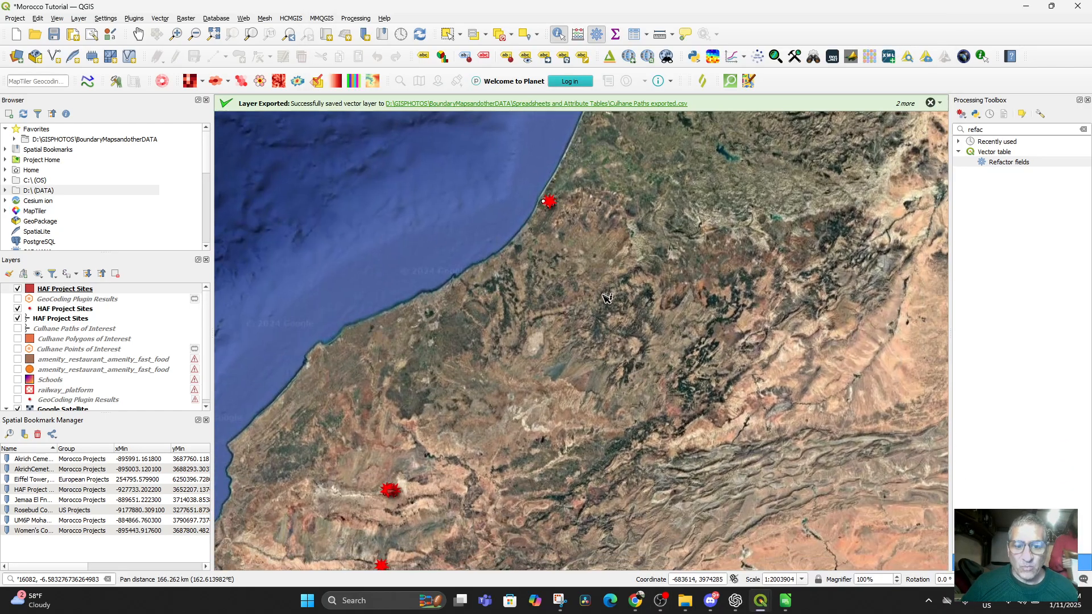
{"action": "scroll", "coordinate": [606, 298], "scroll_direction": "down", "scroll_amount": 2}
{"action": "scroll", "coordinate": [647, 407], "scroll_direction": "up", "scroll_amount": 1}
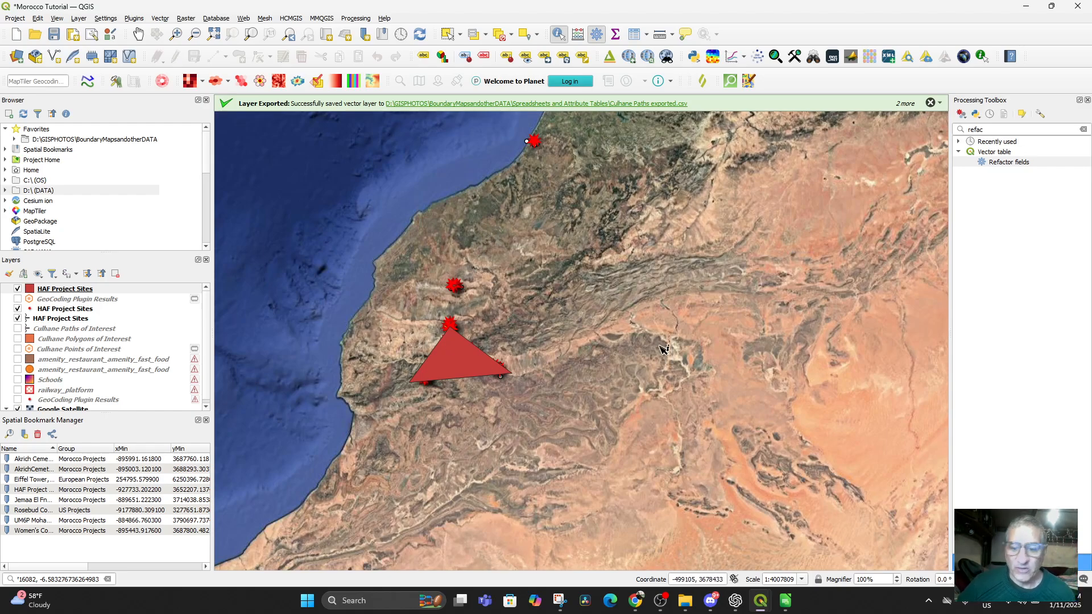
{"action": "left_click", "coordinate": [659, 601]}
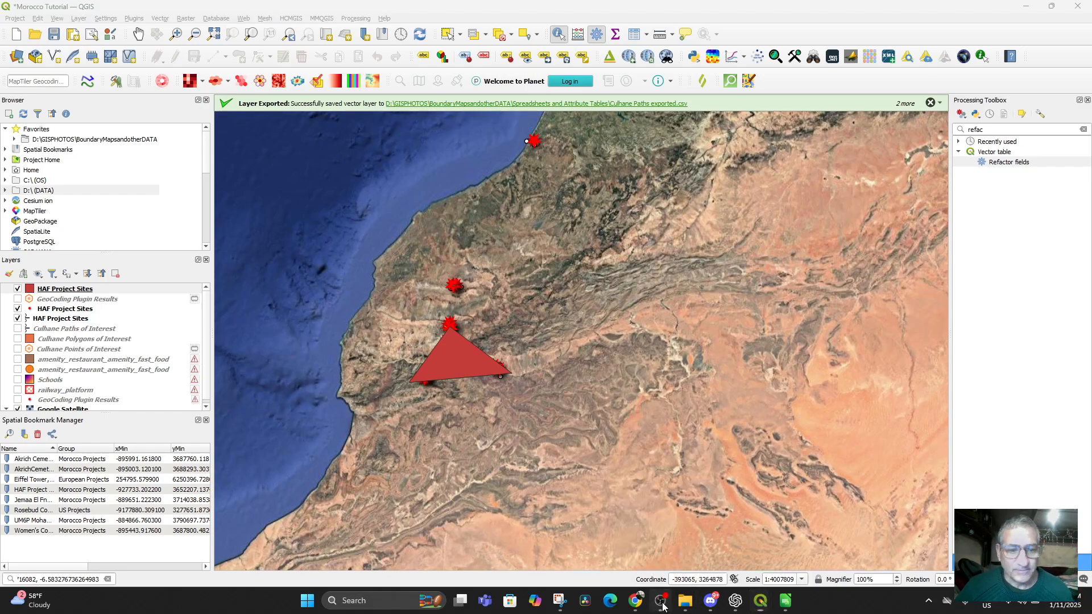